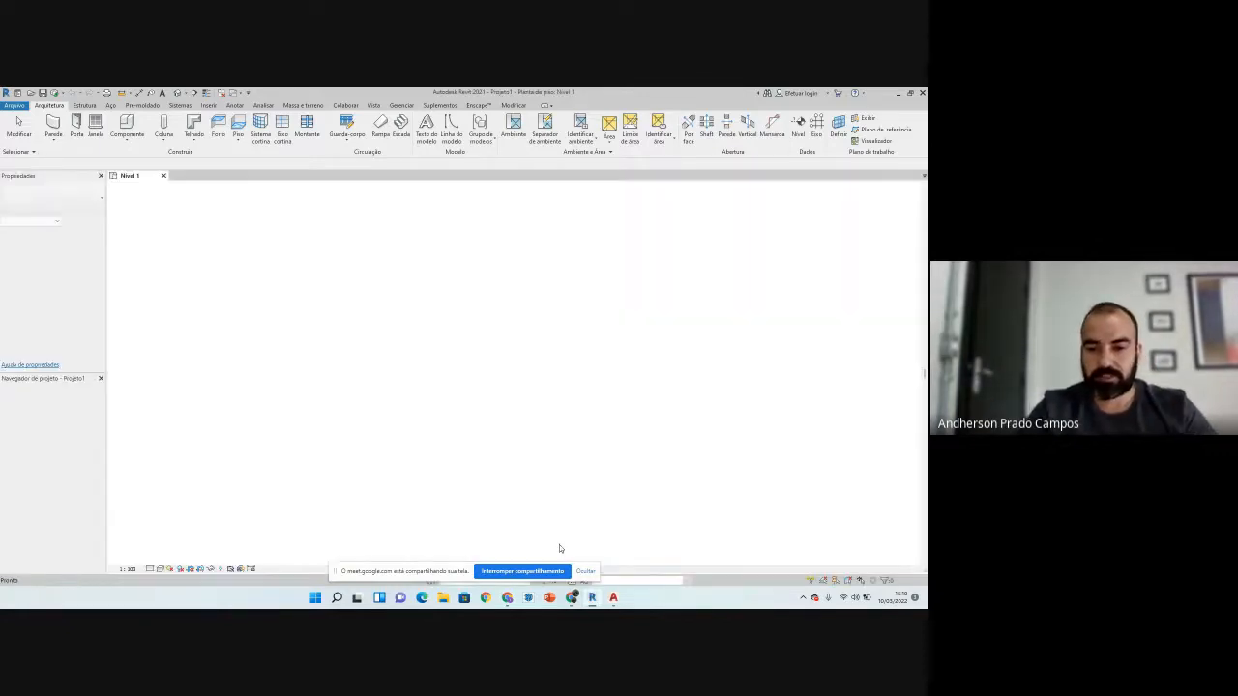
Step: Set the project's length (Comprimento) units to metres with two decimal places
left_click(585, 570)
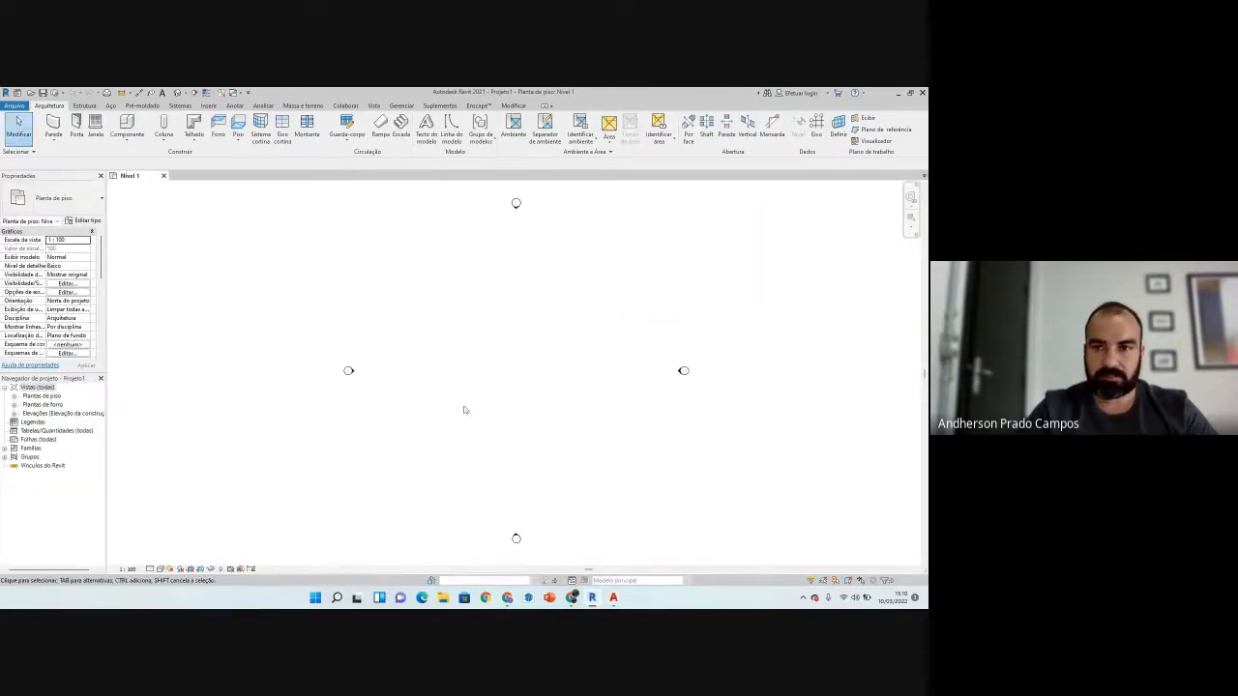
scroll(416, 323, "down", 2)
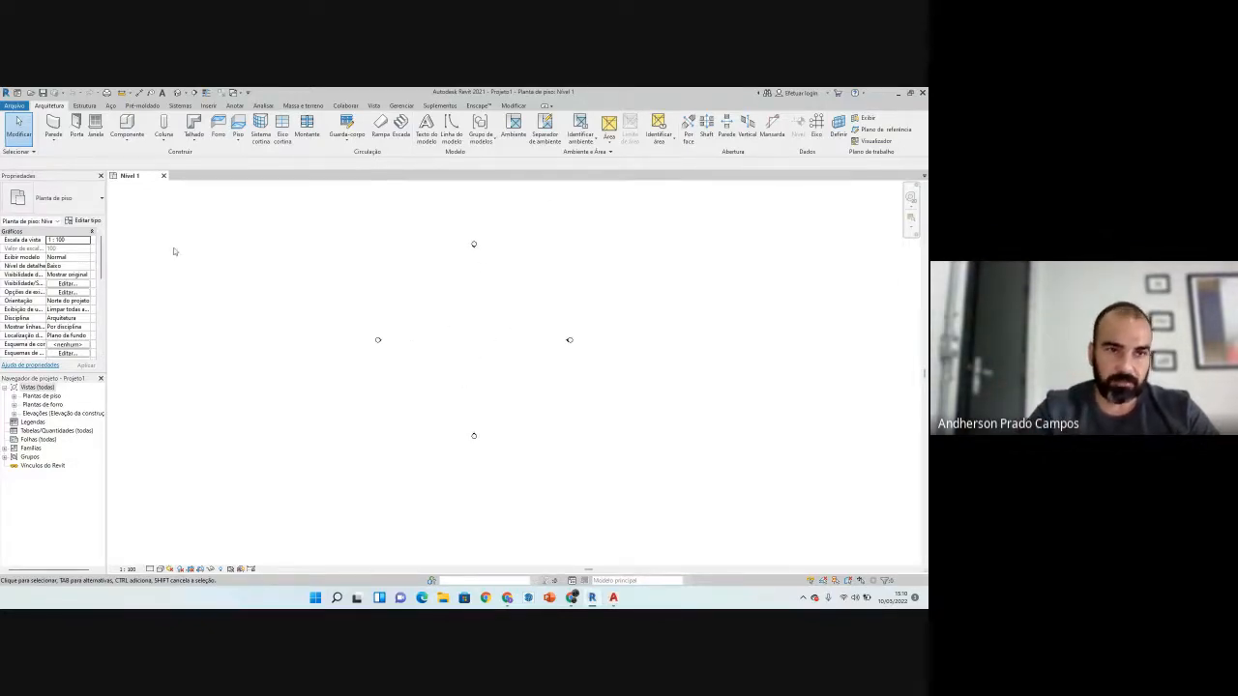
key("u")
key("n")
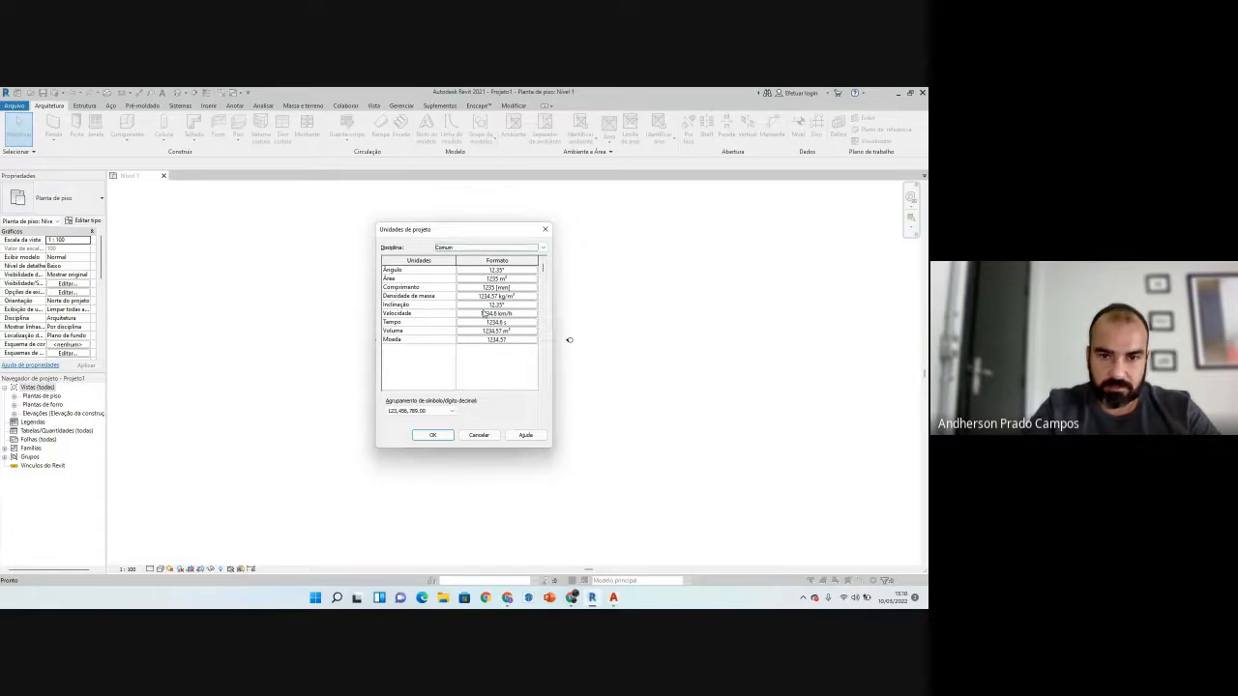
left_click(496, 287)
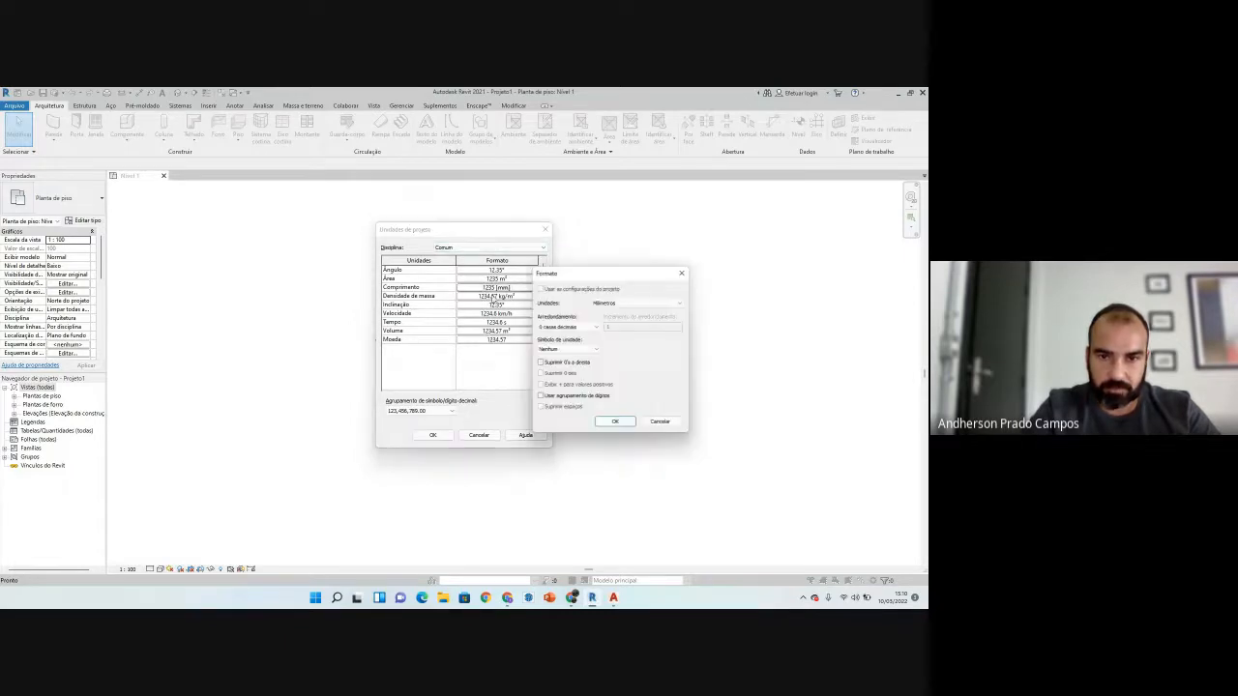
left_click(639, 302)
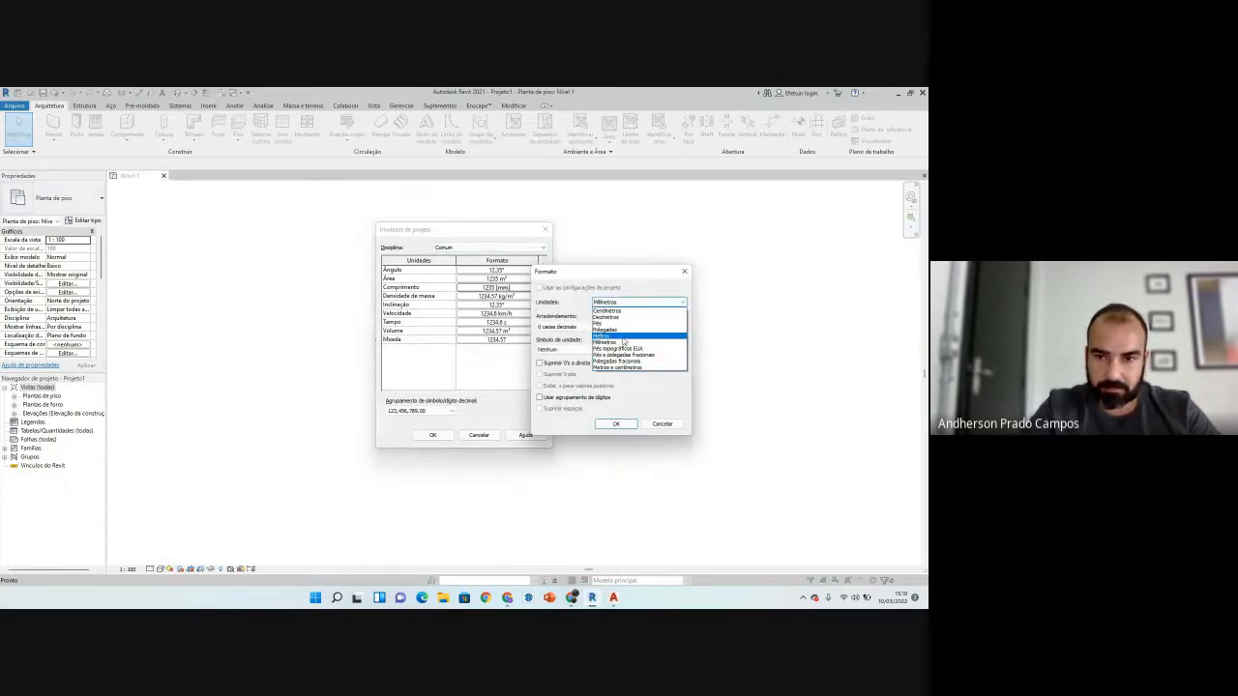
left_click(627, 337)
left_click(566, 327)
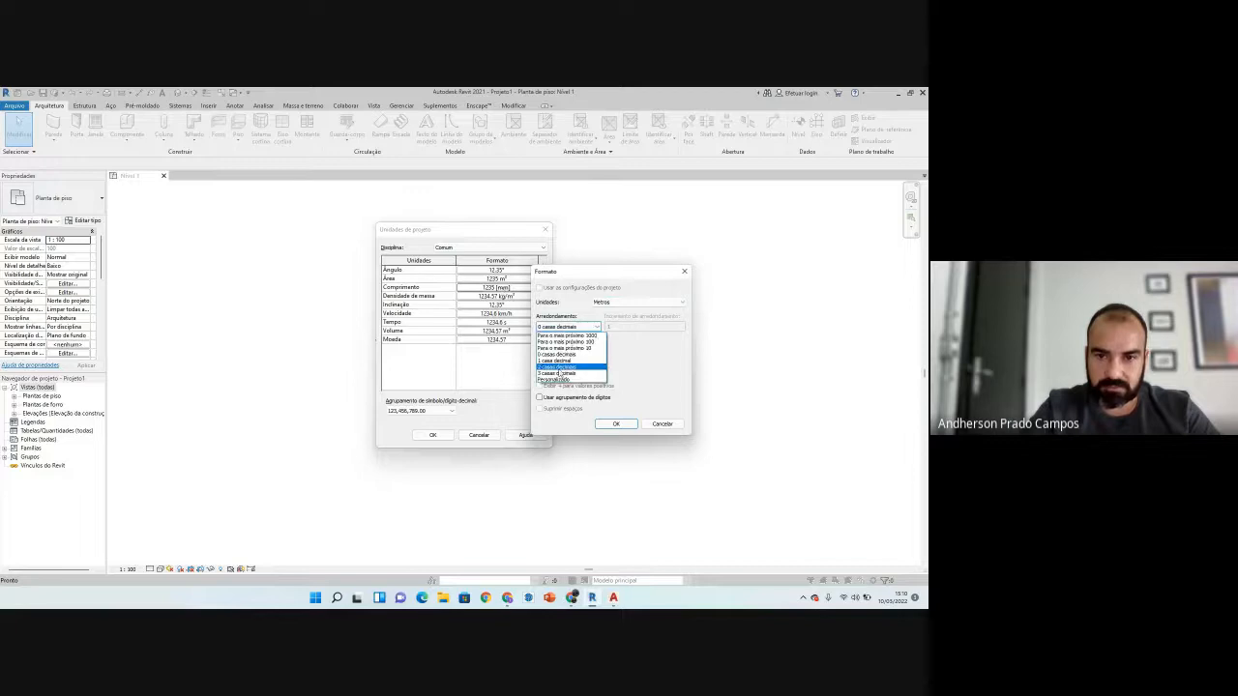
left_click(569, 349)
left_click(615, 425)
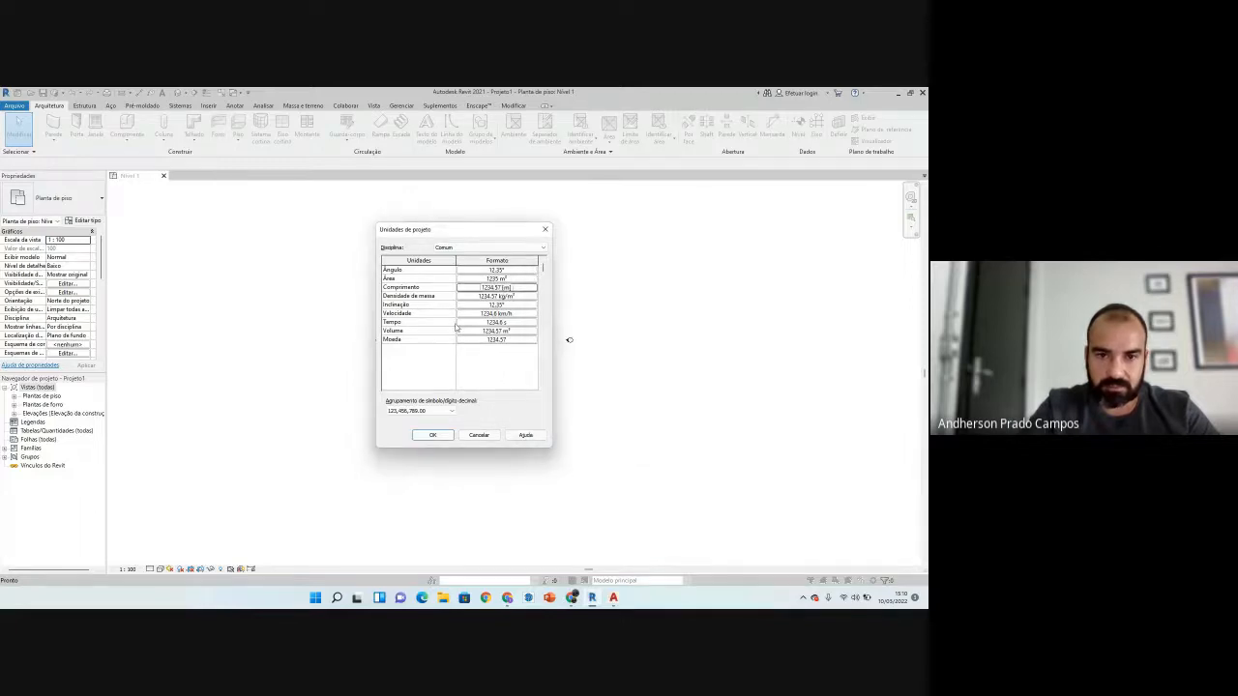
Step: Set the project's area (Área) format to two decimal places and apply the project units
left_click(496, 279)
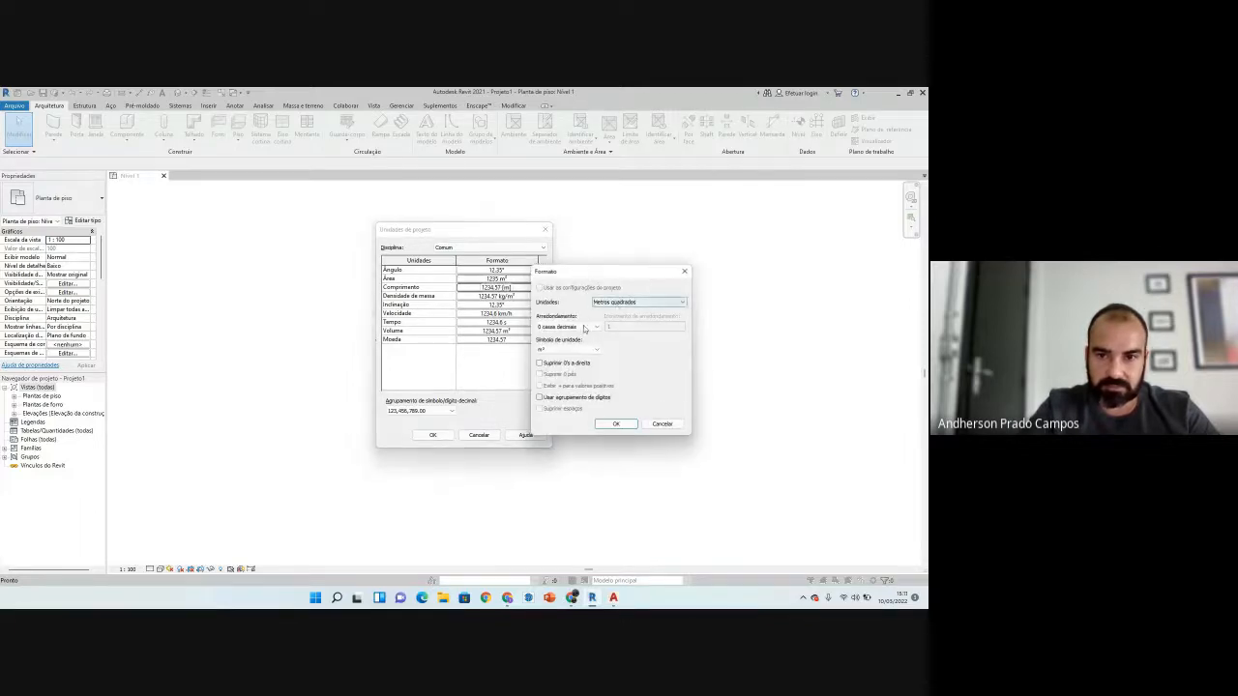
left_click(581, 327)
left_click(566, 354)
left_click(615, 425)
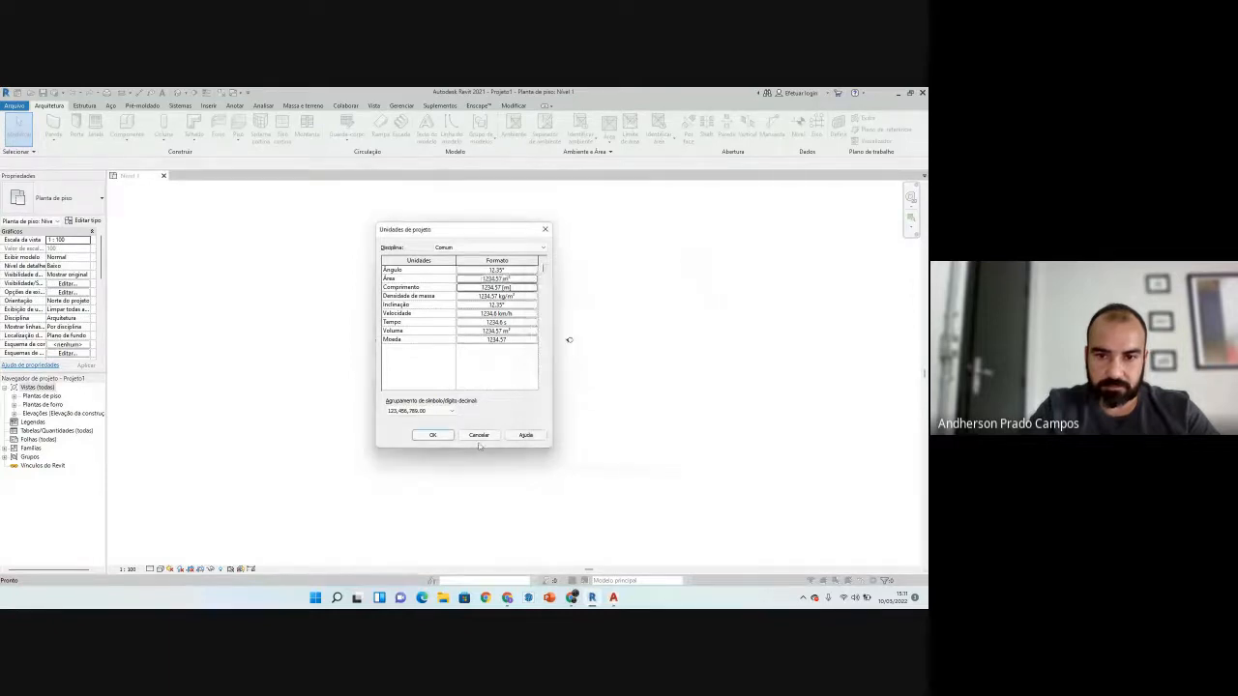
left_click(434, 435)
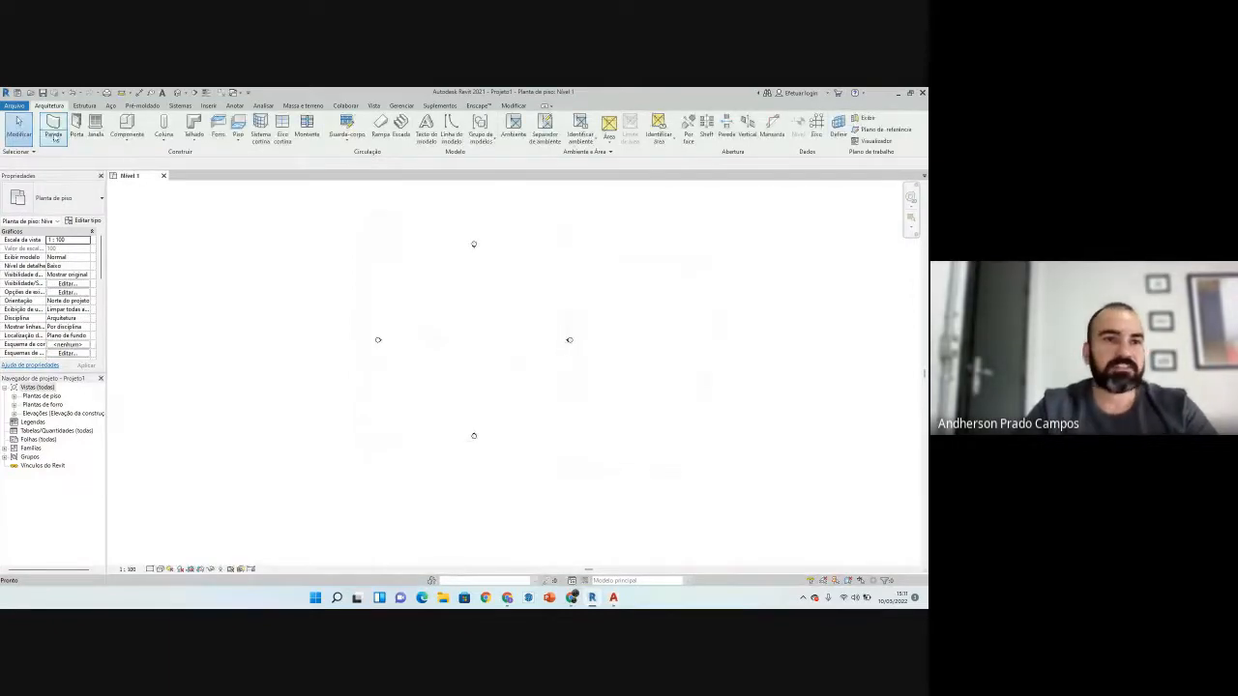
Step: Draw an L-shaped outline of Genérico - 200 mm walls between the elevation markers on Nível 1
key("w")
key("a")
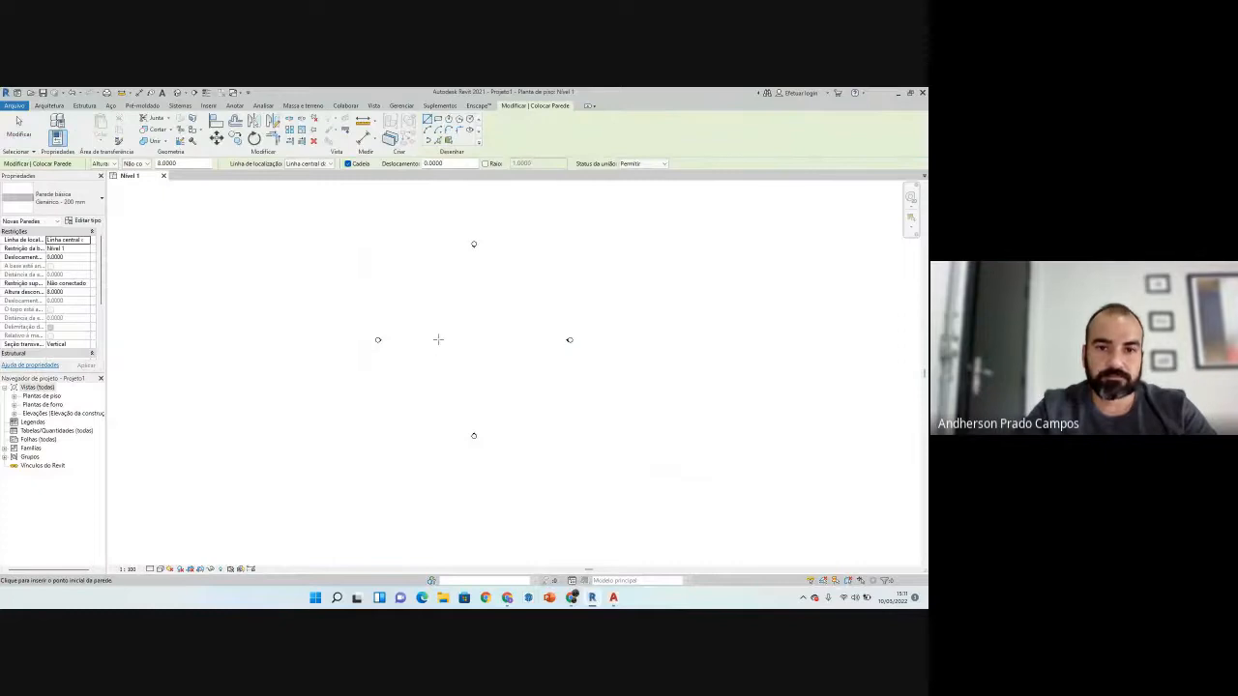
left_click(435, 295)
left_click(434, 382)
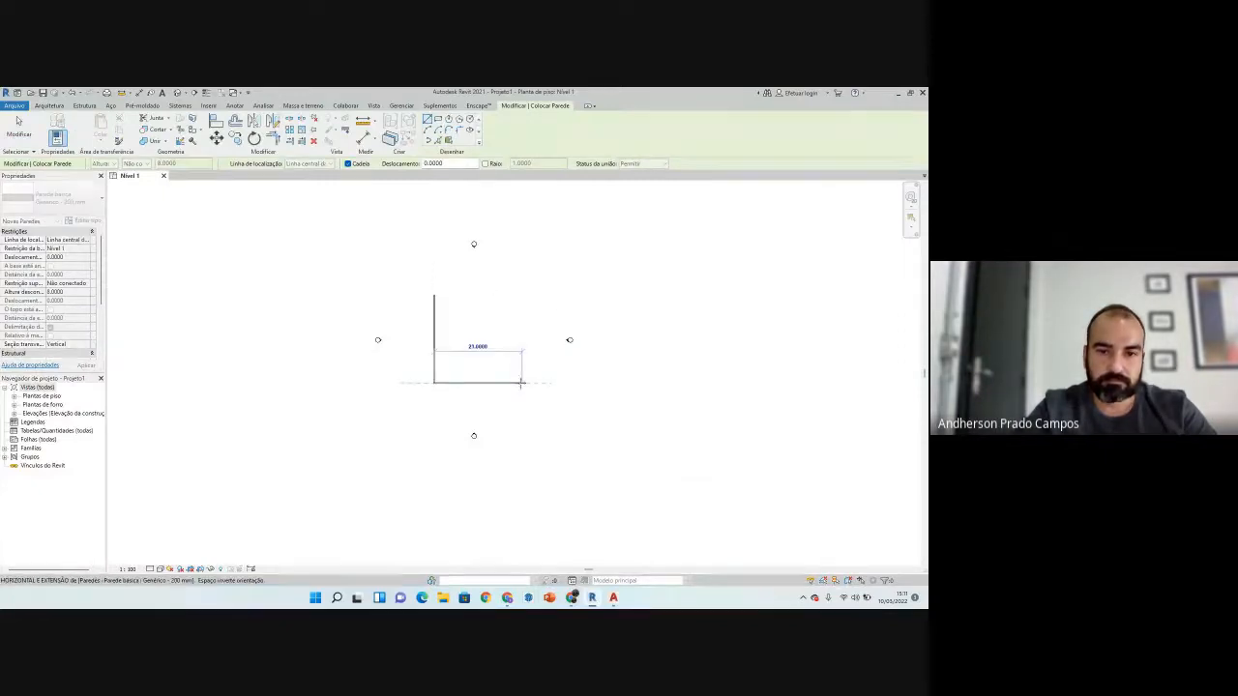
left_click(521, 382)
left_click(522, 321)
left_click(475, 321)
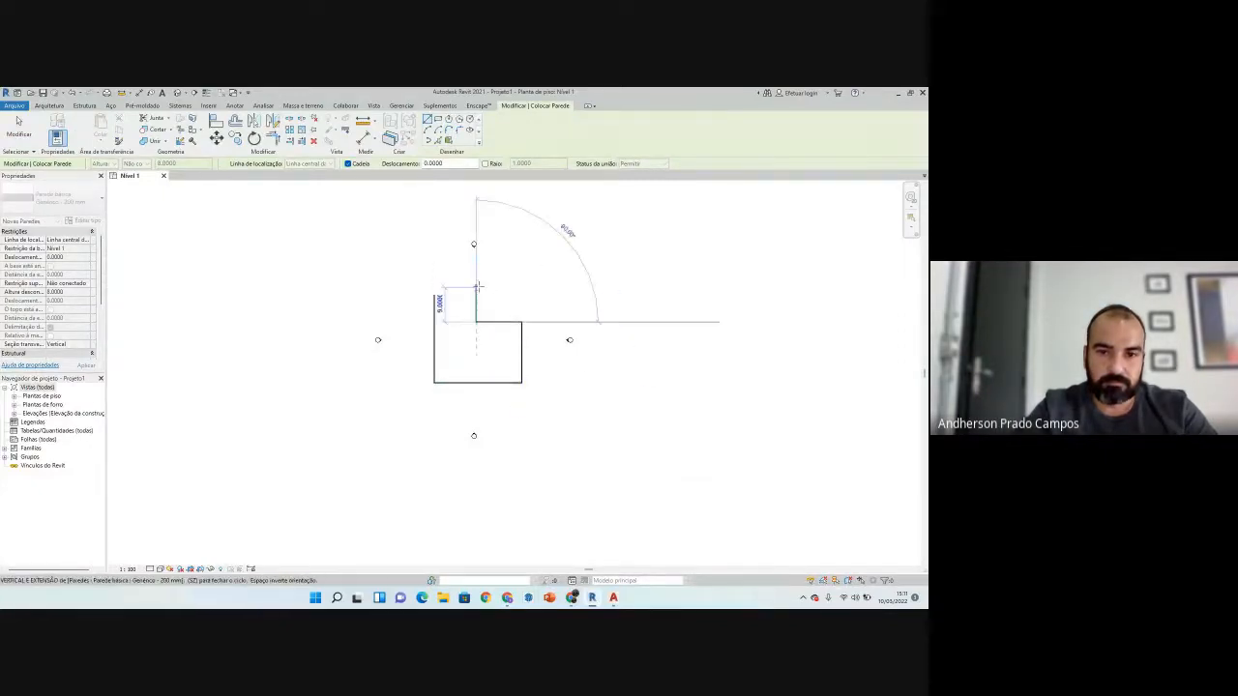
left_click(476, 288)
left_click(435, 288)
key("Escape")
key("Escape")
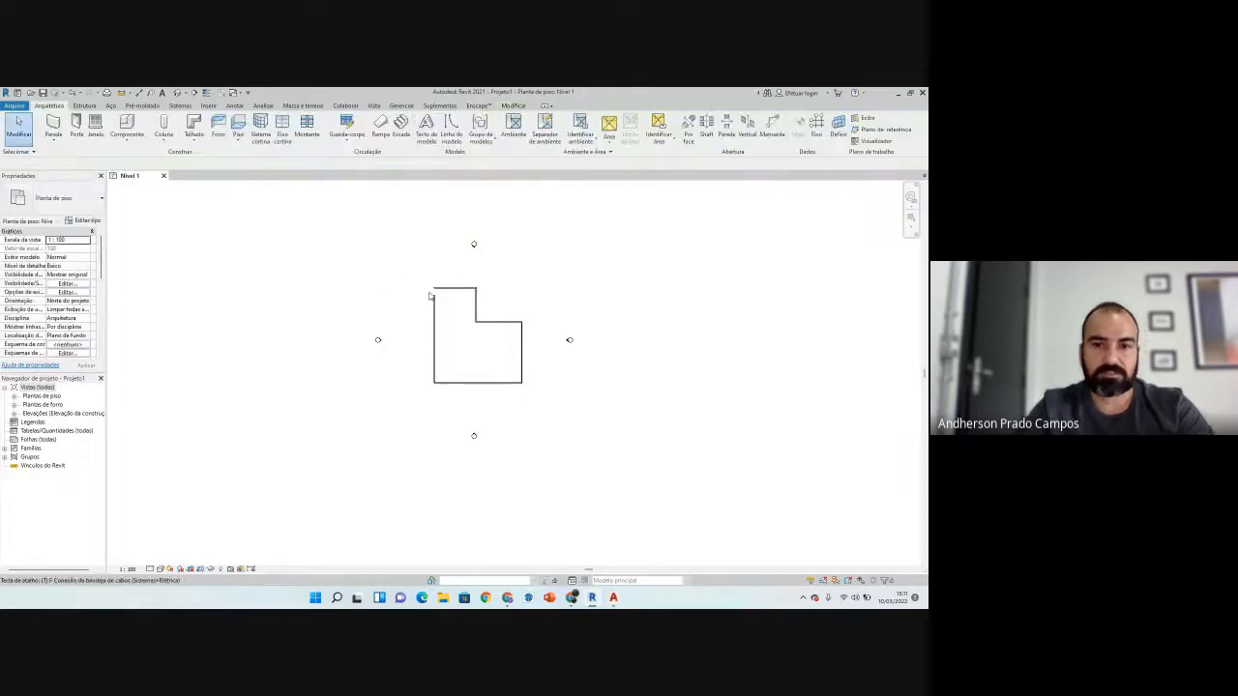
Step: Extend the horizontal wall at the inner corner of the L to the long west wall, separating the upper room
scroll(464, 329, "up", 3)
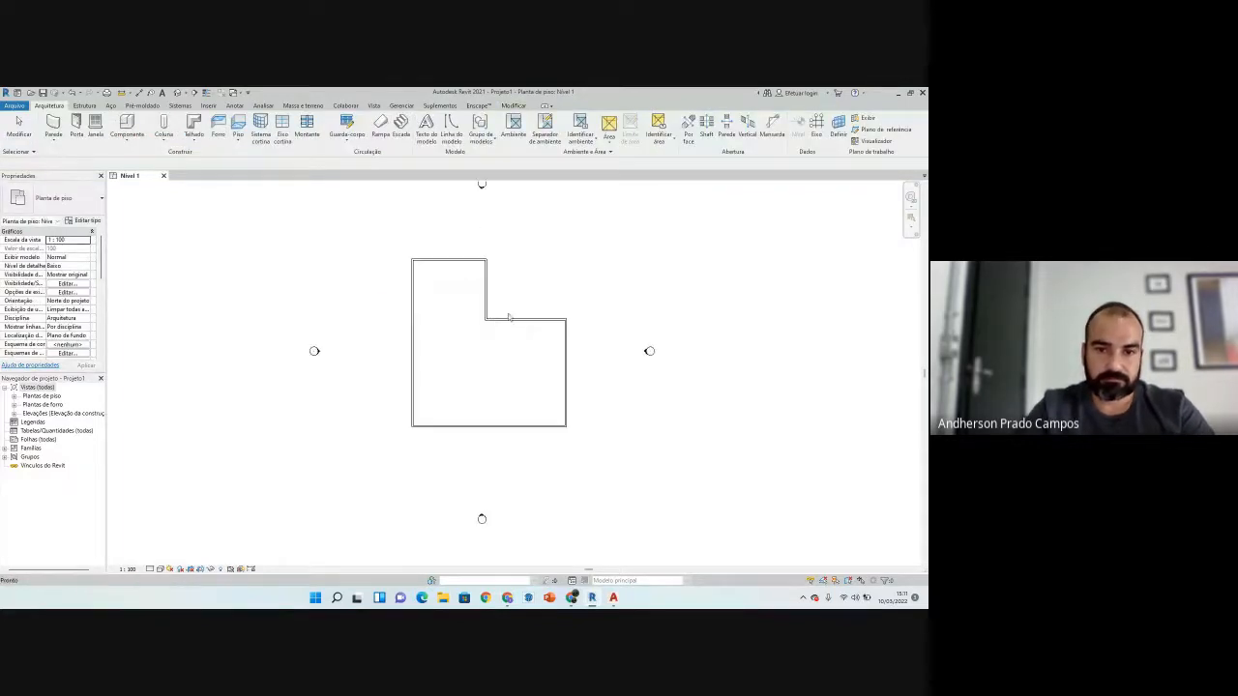
left_click(508, 318)
left_click_drag(486, 319, 414, 319)
left_click(368, 465)
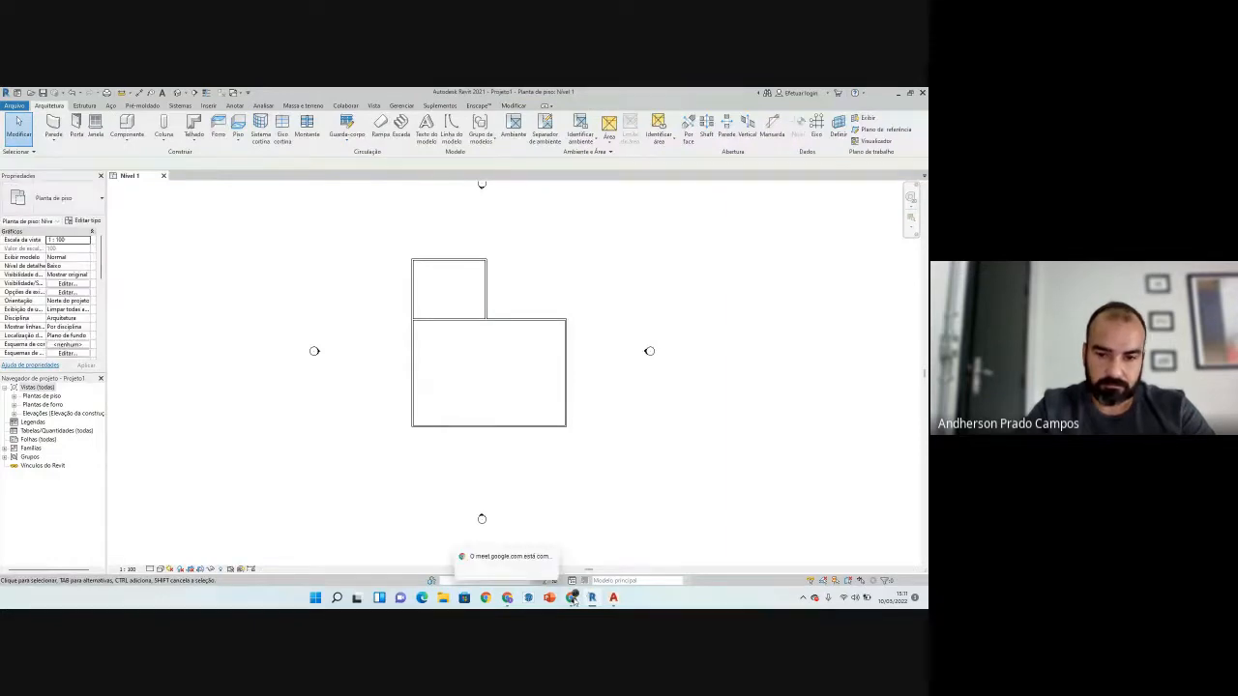
Step: Switch to the Google Meet call, admit the waiting participant, and return to Revit
left_click(507, 598)
left_click(561, 197)
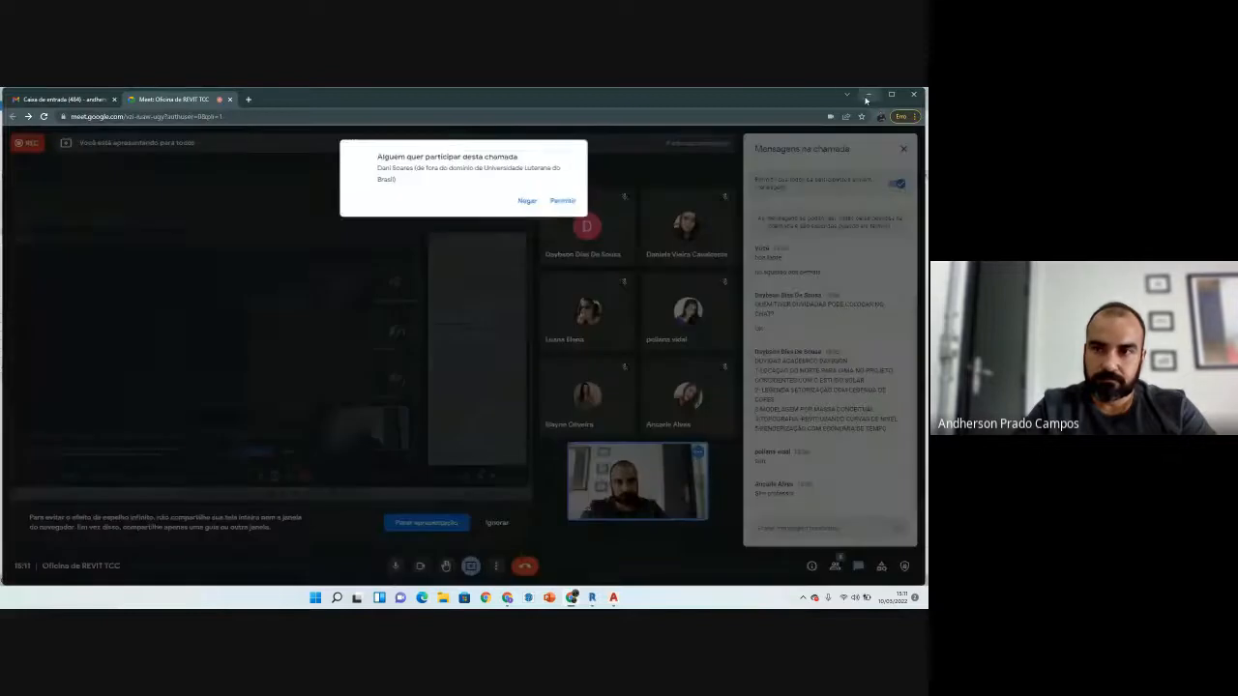
left_click(564, 198)
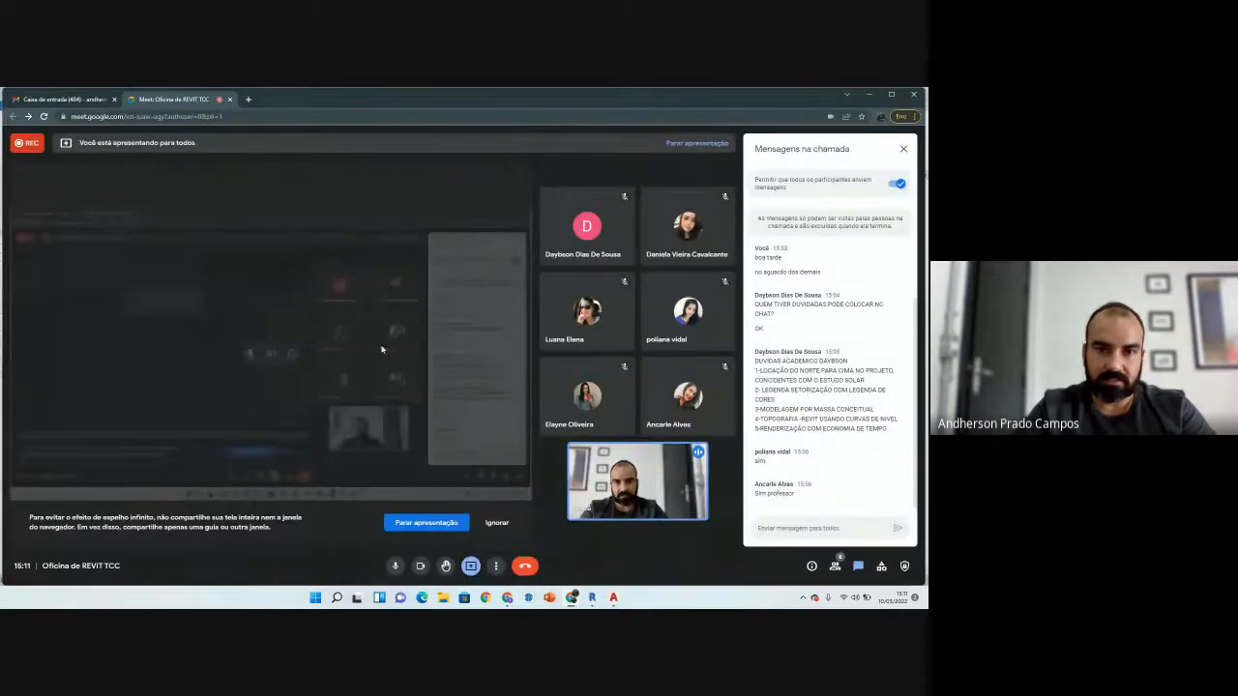
left_click(869, 96)
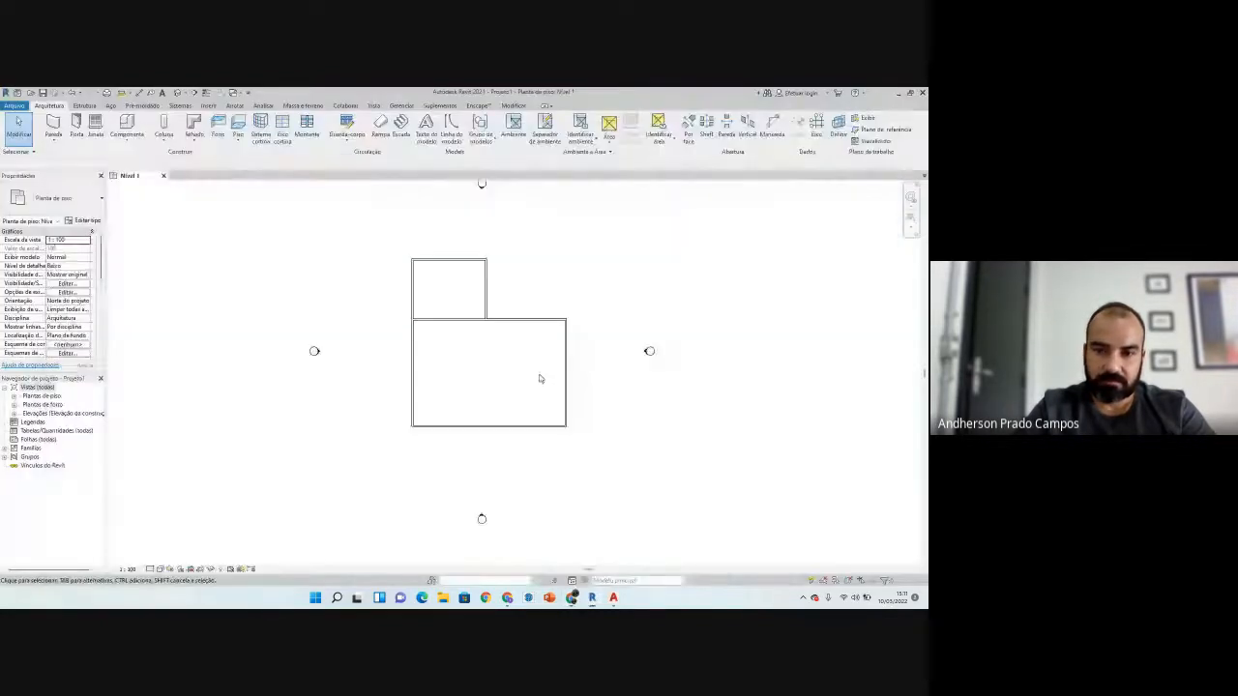
scroll(511, 388, "up", 2)
left_click(491, 446)
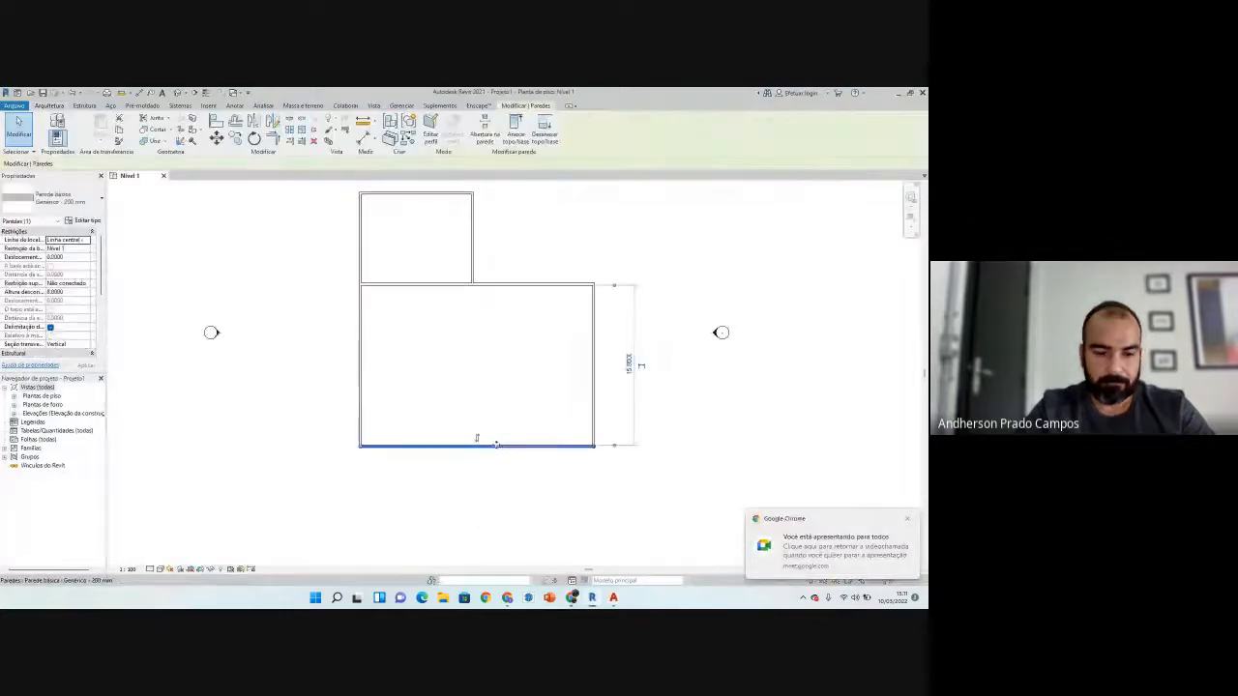
key("d")
key("r")
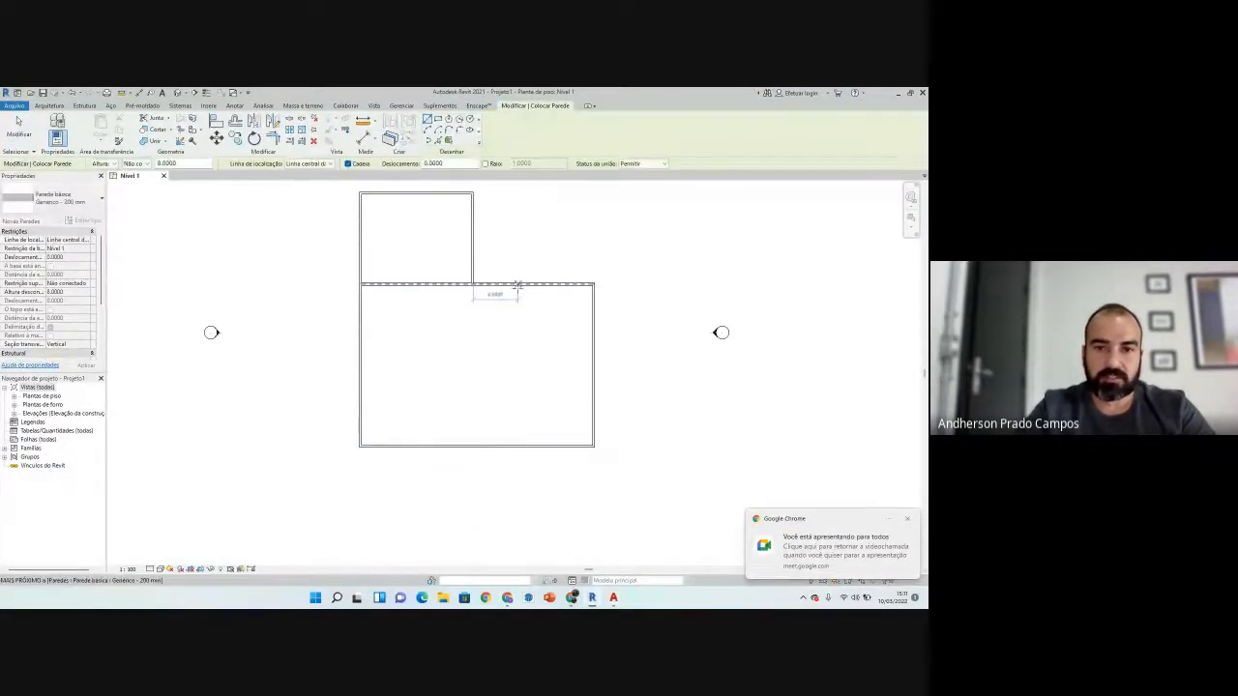
key("Escape")
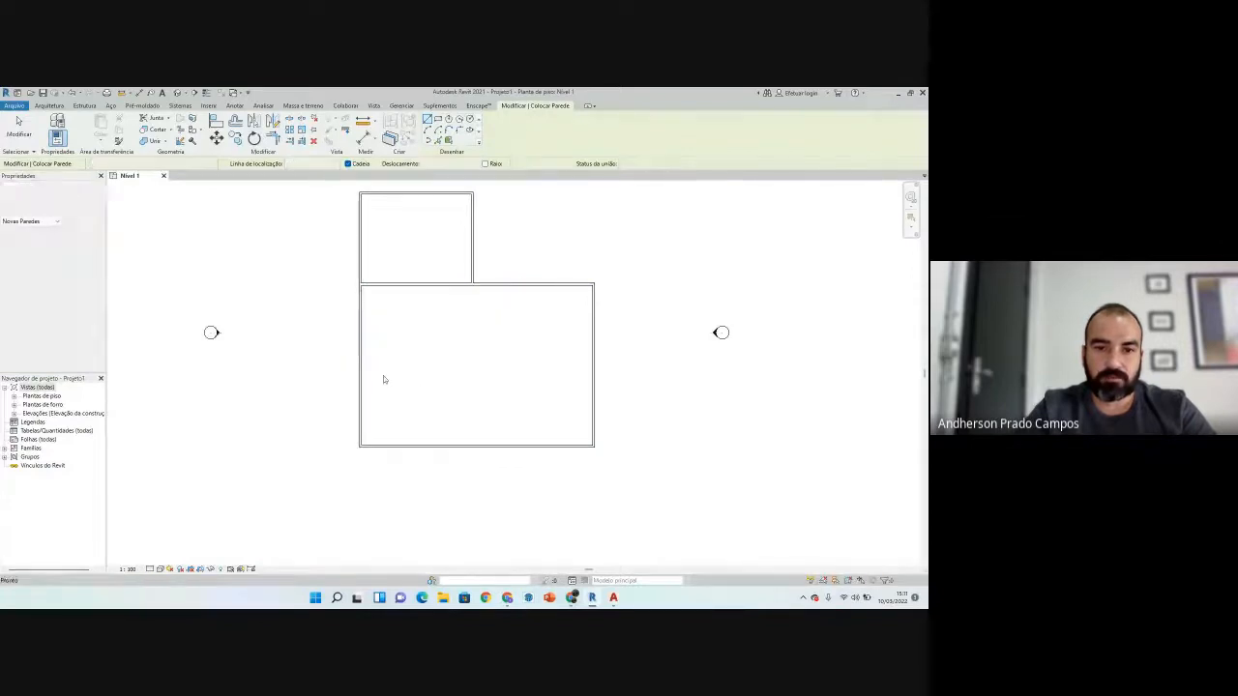
Step: Draw a horizontal 200 mm wall across the middle of the large lower room, from its west to its east wall
left_click(397, 287)
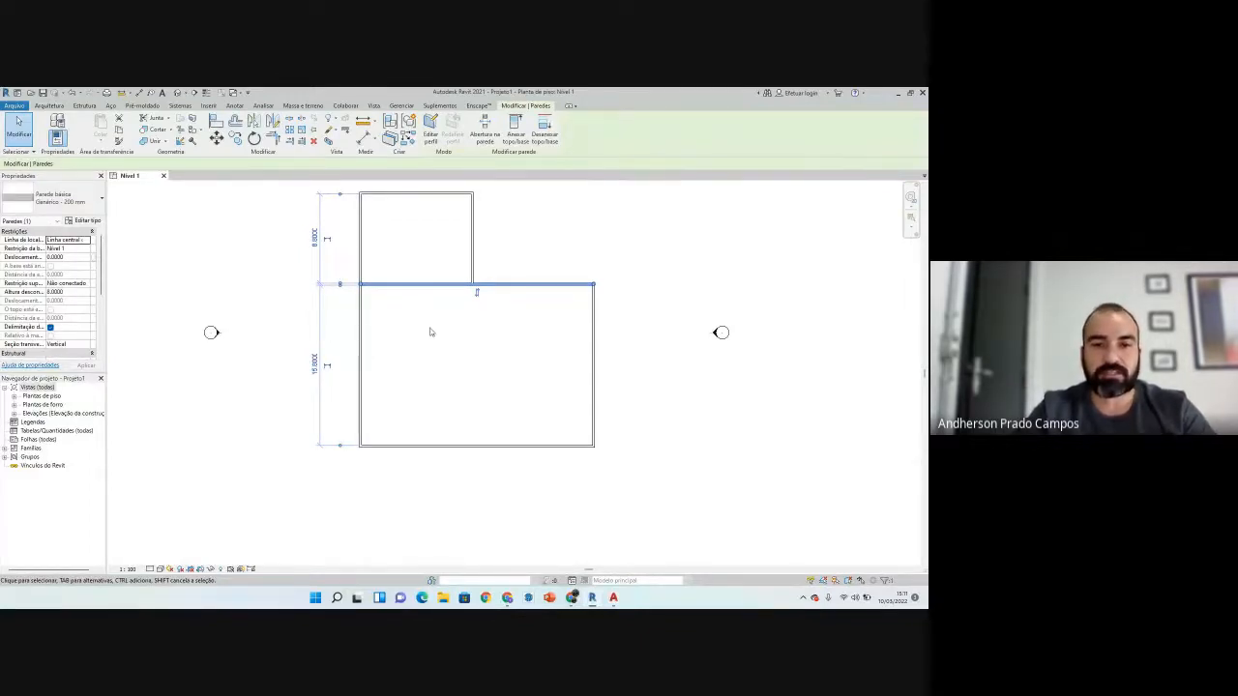
key("w")
key("a")
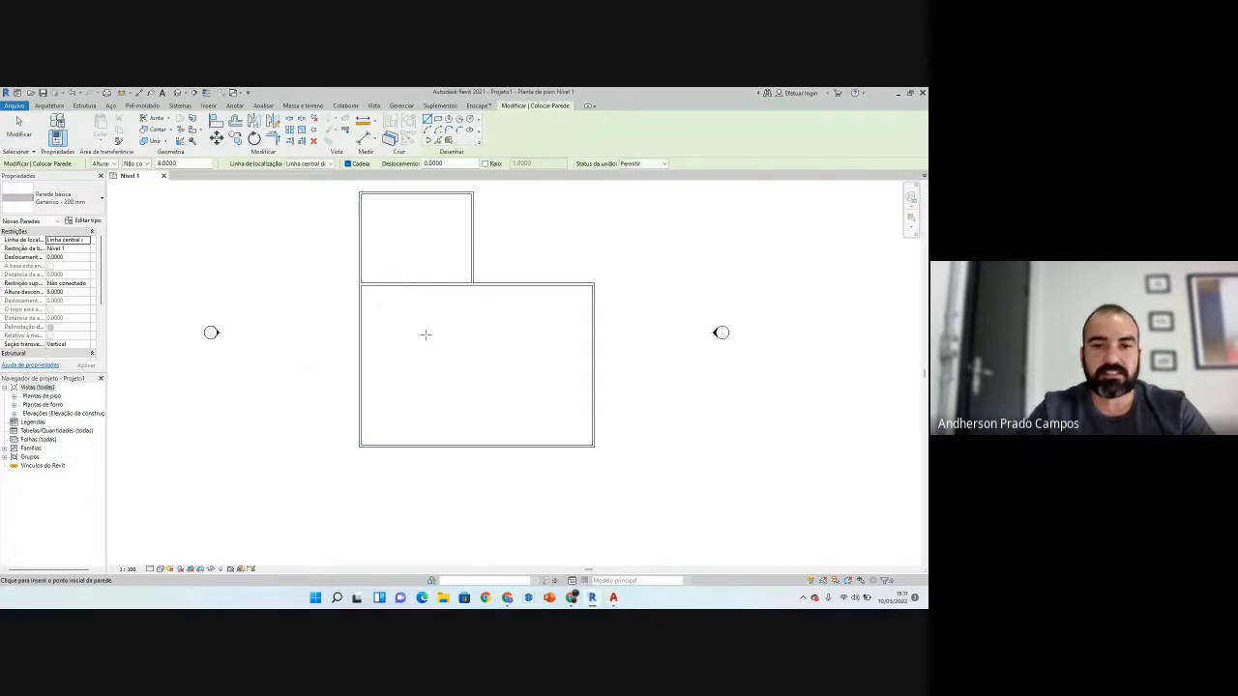
left_click(360, 359)
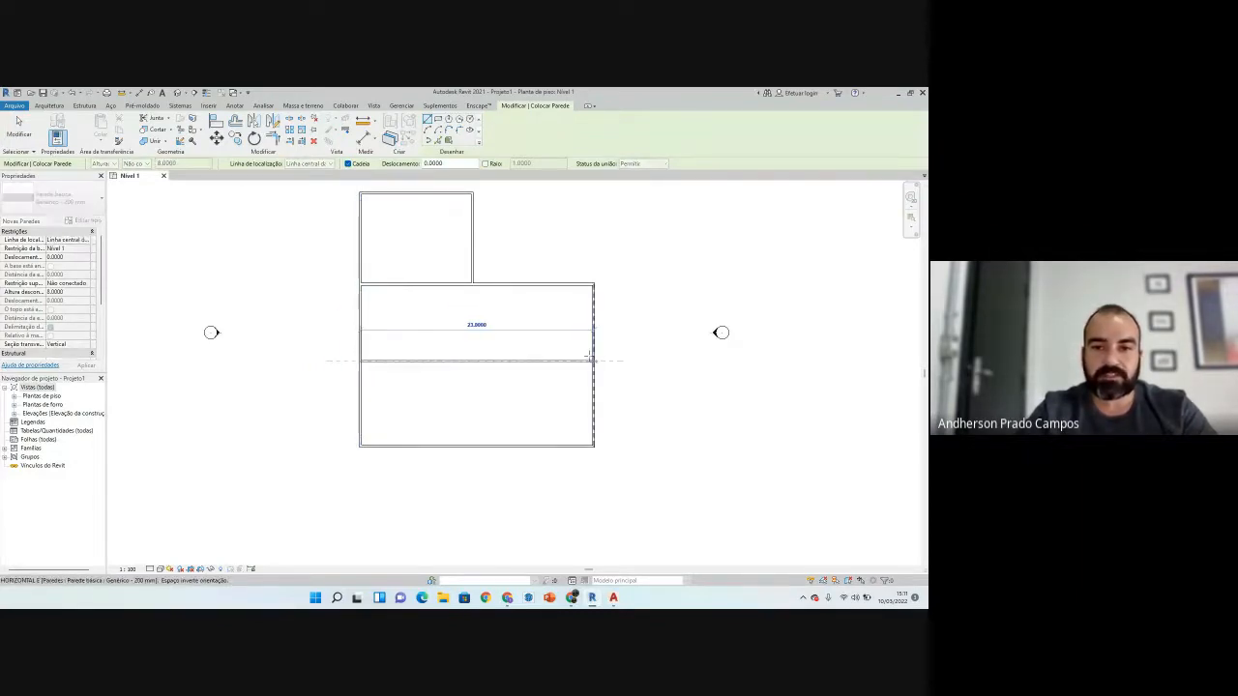
left_click(592, 360)
key("Escape")
Step: Draw a vertical wall from the middle of the new partition down to the south wall, splitting the lower space in two
left_click(477, 360)
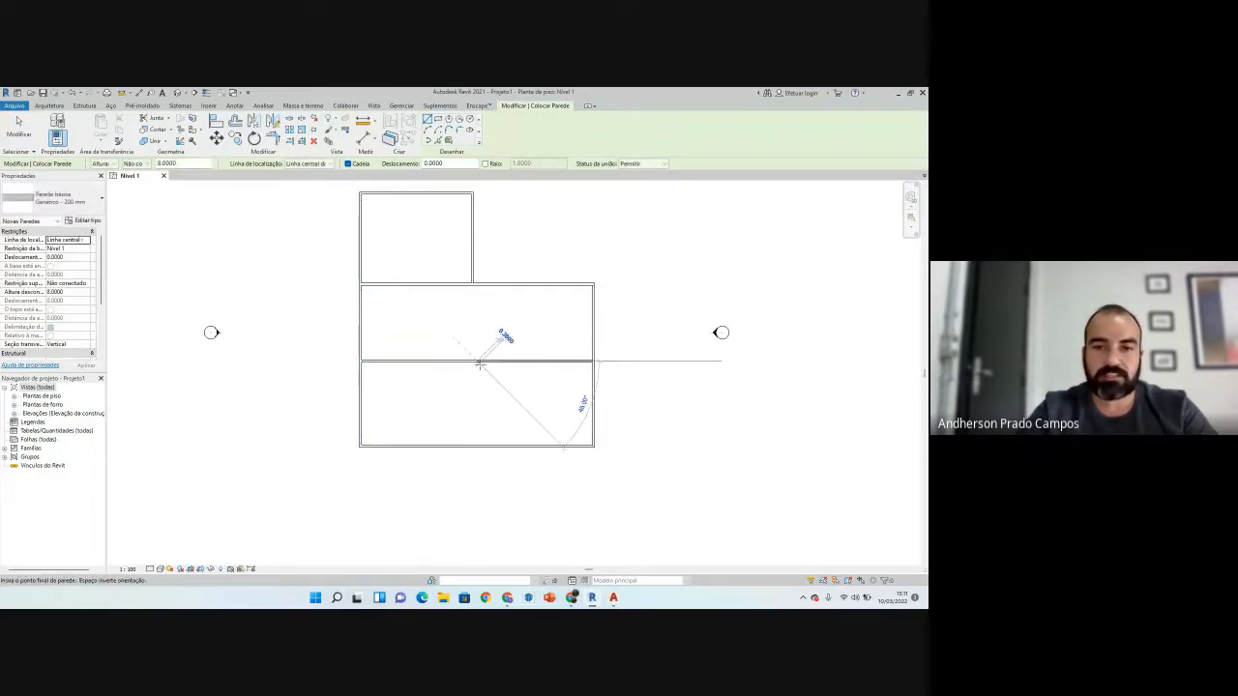
left_click(475, 441)
key("Escape")
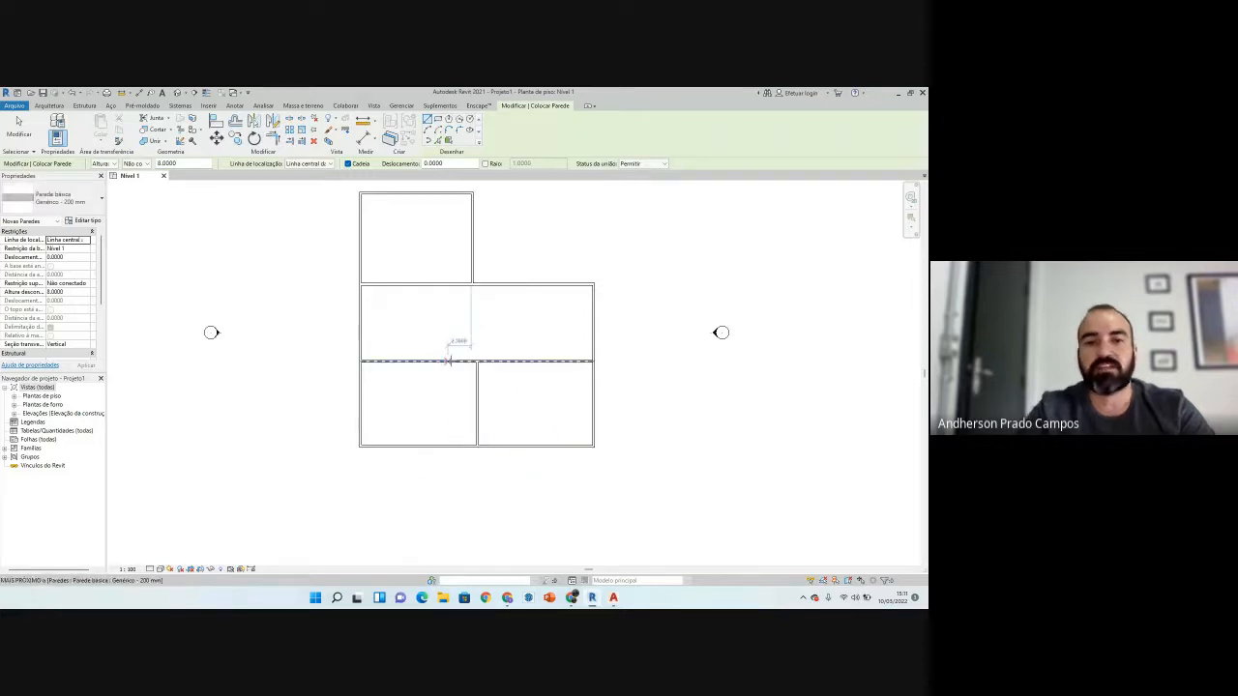
key("Escape")
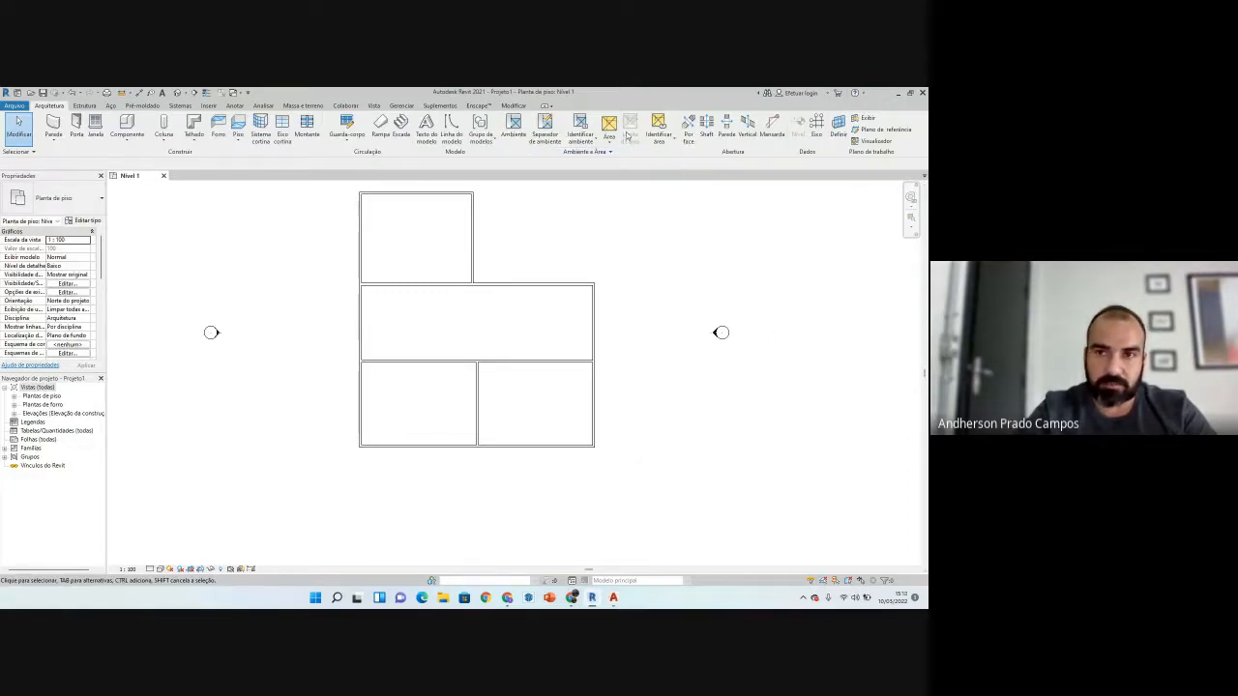
Step: Take the Revit window out of its maximized state and narrow it to free space beside it
left_click_drag(596, 93, 597, 148)
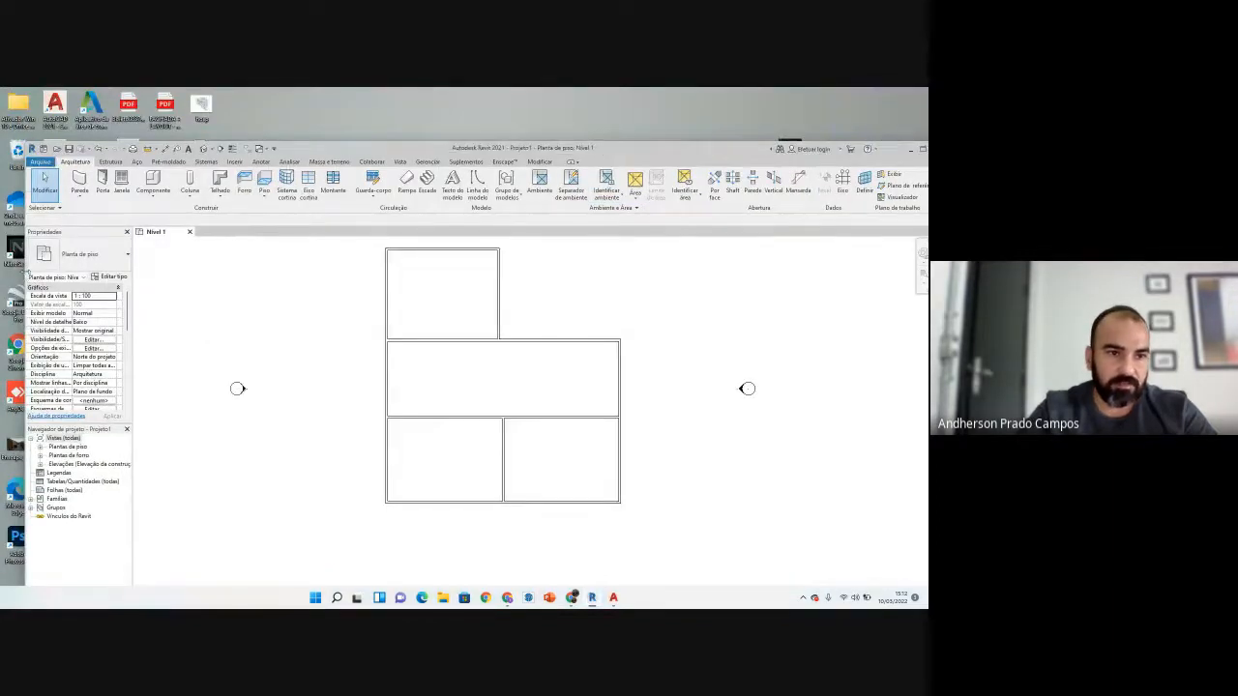
left_click_drag(27, 271, 80, 271)
left_click_drag(372, 146, 355, 95)
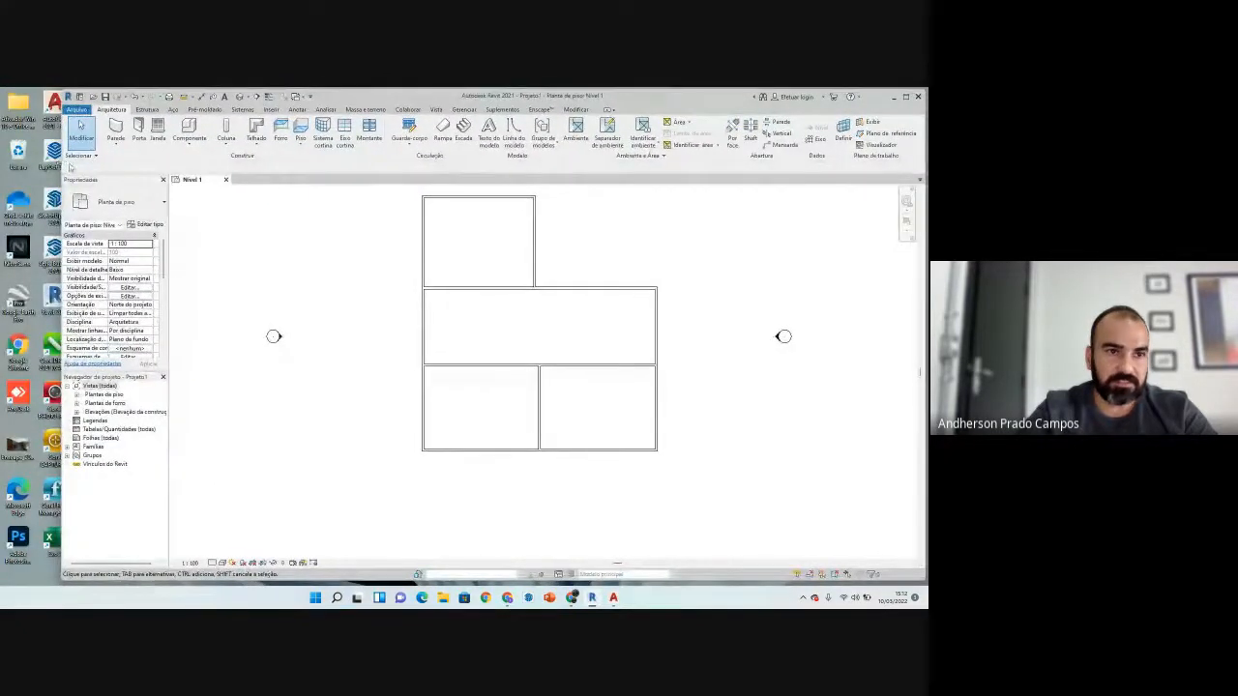
left_click_drag(65, 168, 123, 170)
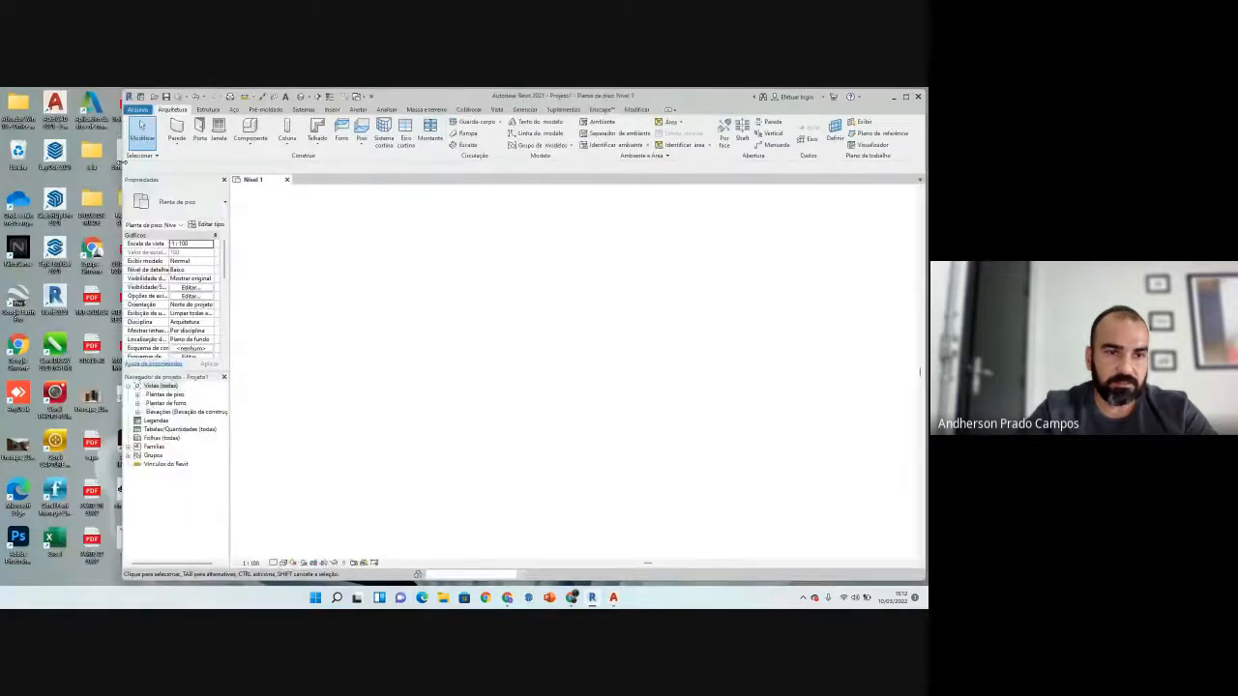
Step: Switch to the Google Meet window, narrow it beside the floor plan, close its chat, and return to Revit
left_click(572, 597)
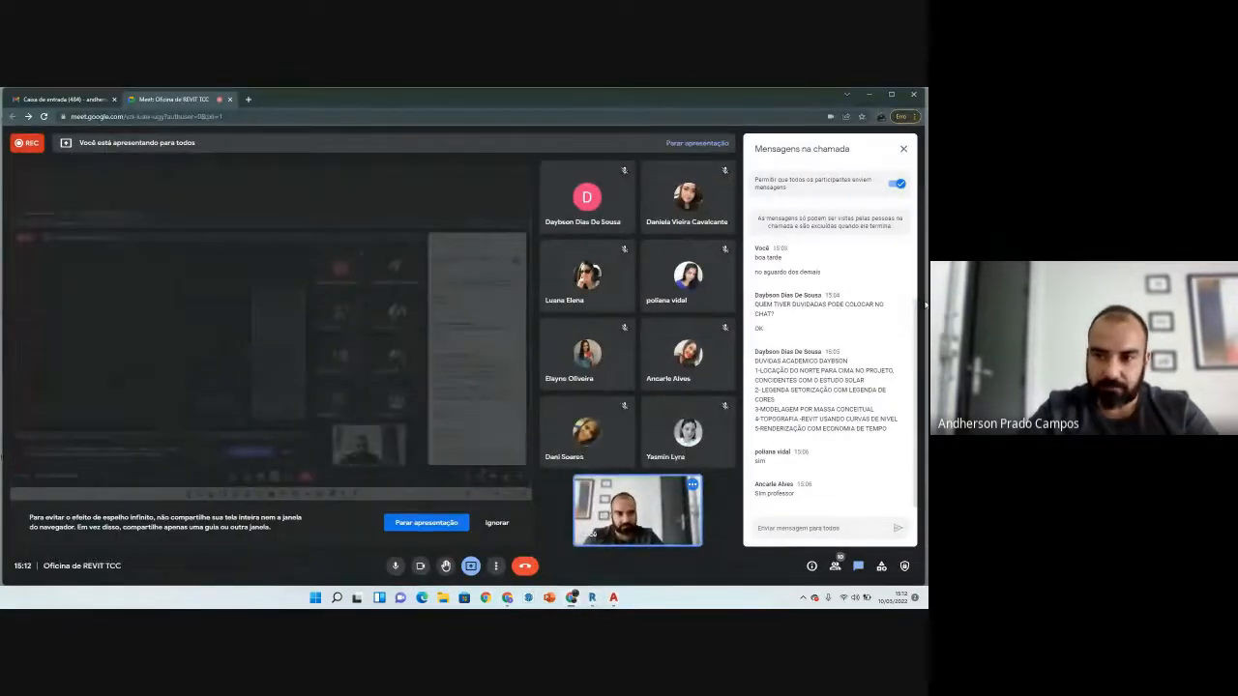
left_click_drag(923, 298, 239, 298)
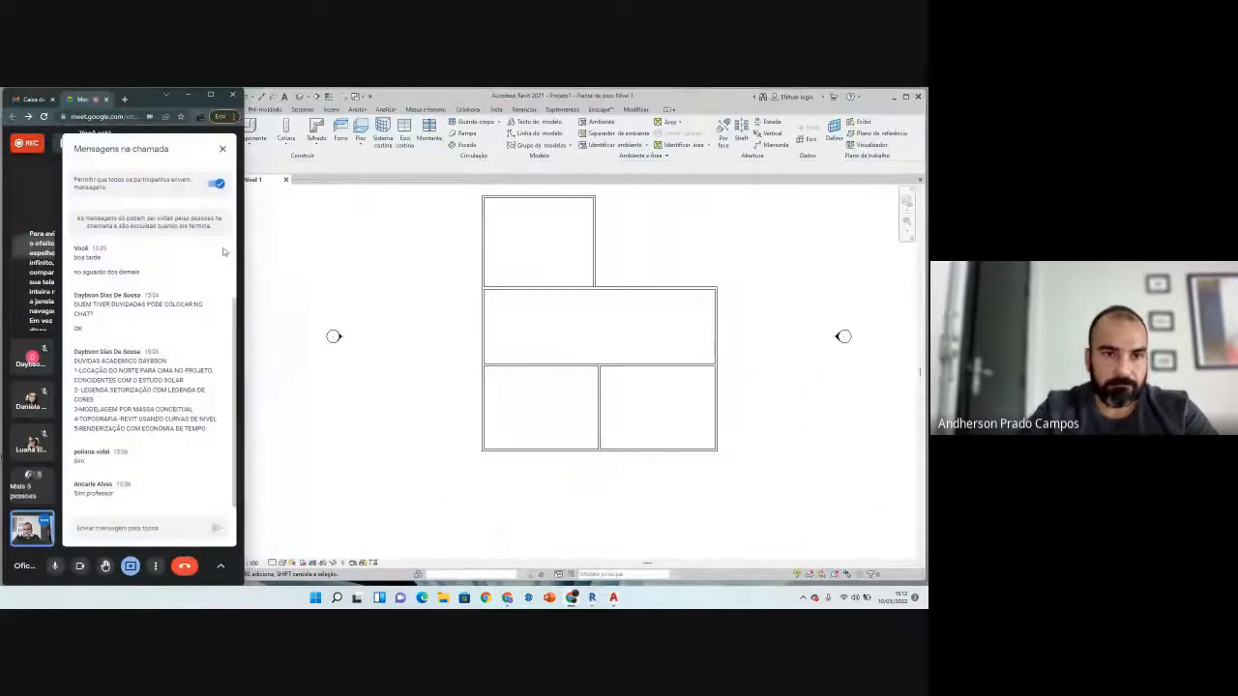
left_click(217, 150)
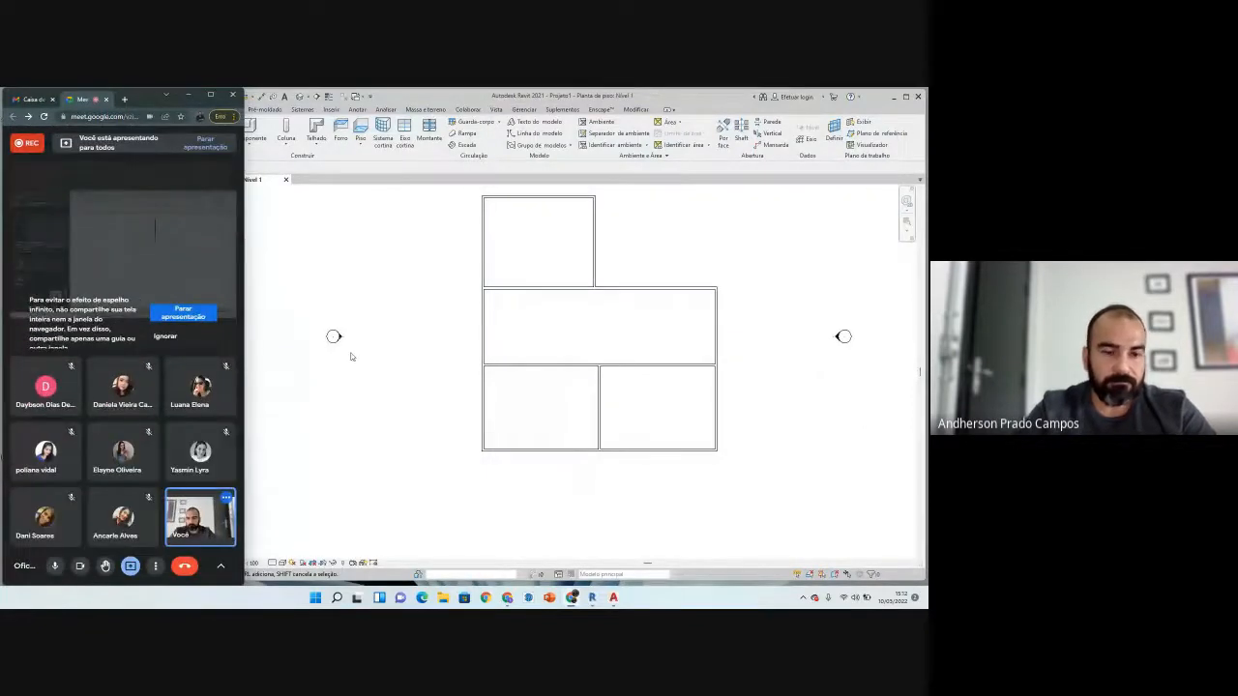
left_click(389, 413)
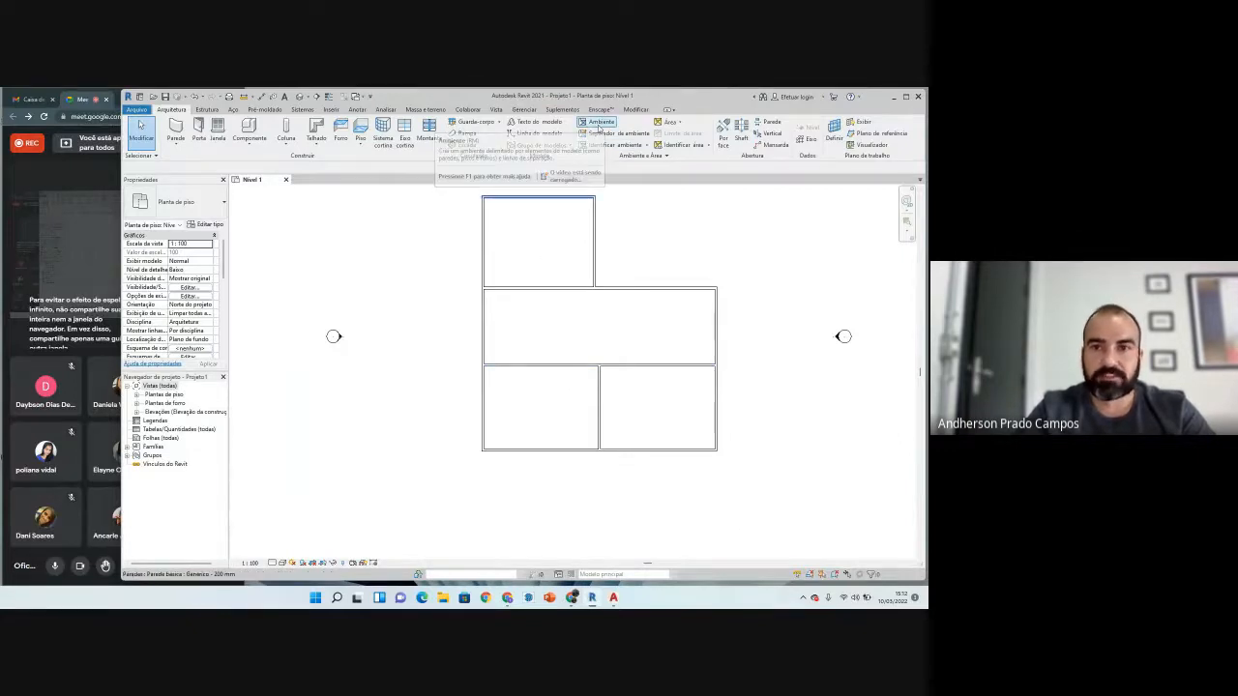
Step: Place a tagged room (Ambiente) in each of the four enclosed spaces, from the upper room down to the two lower ones
left_click(598, 127)
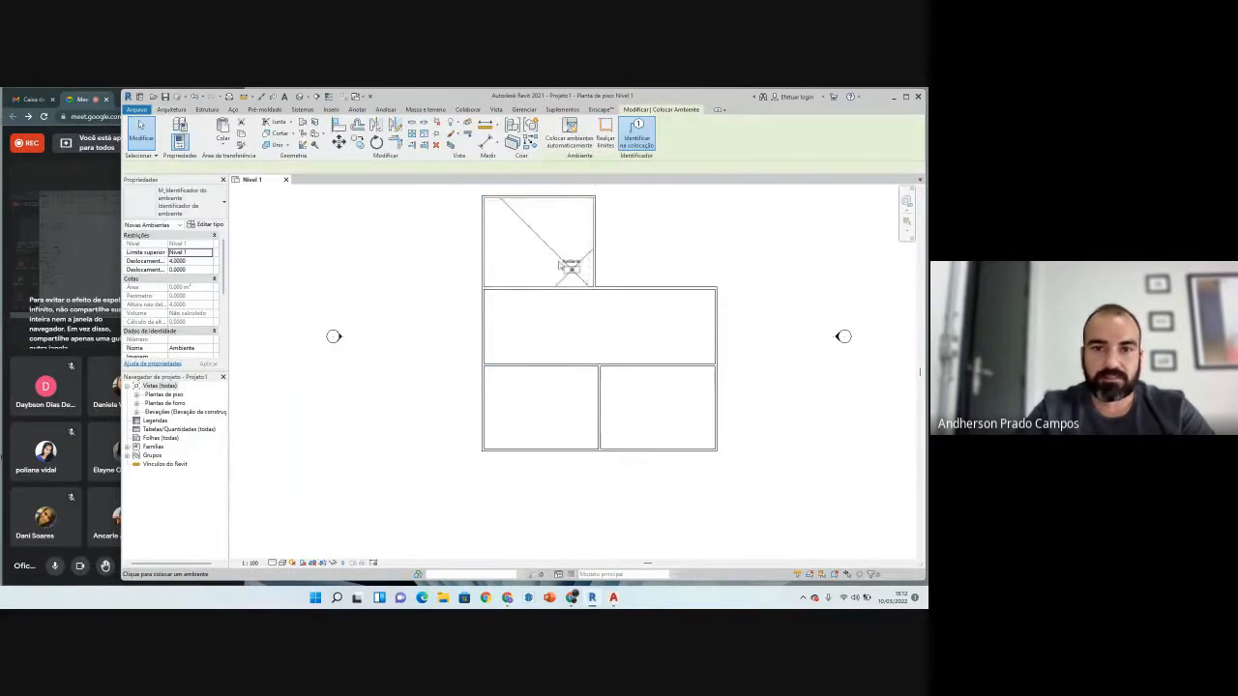
left_click(591, 332)
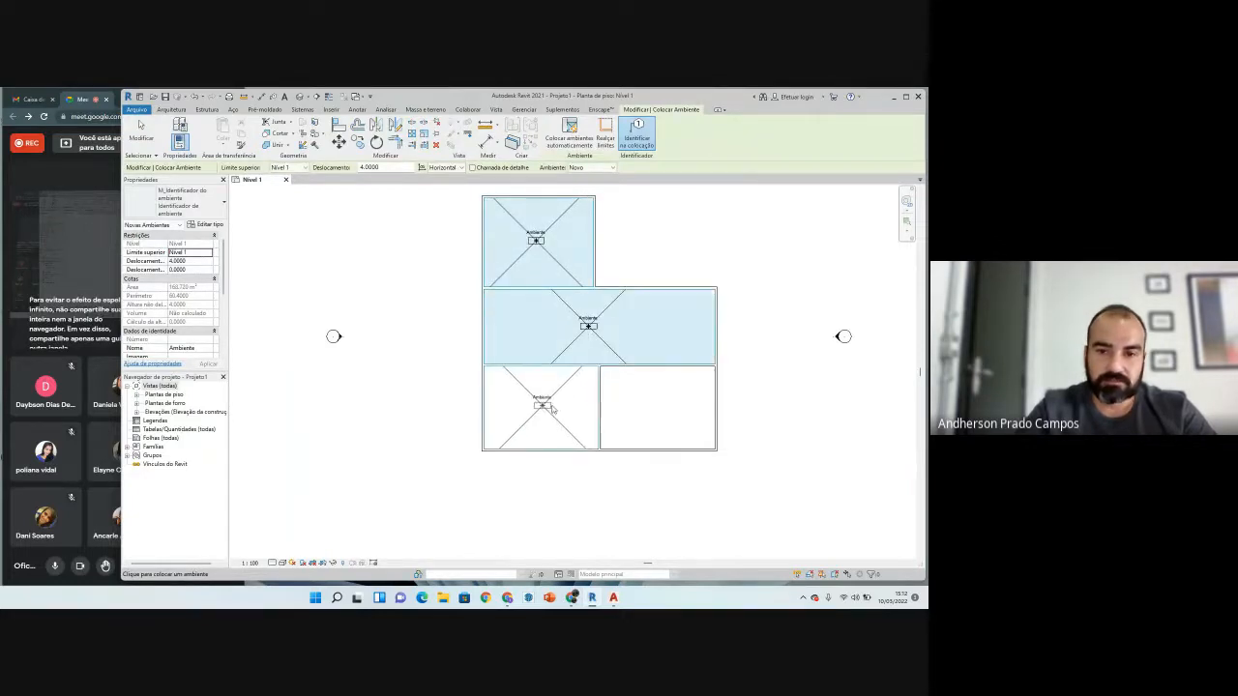
left_click(554, 411)
left_click(624, 437)
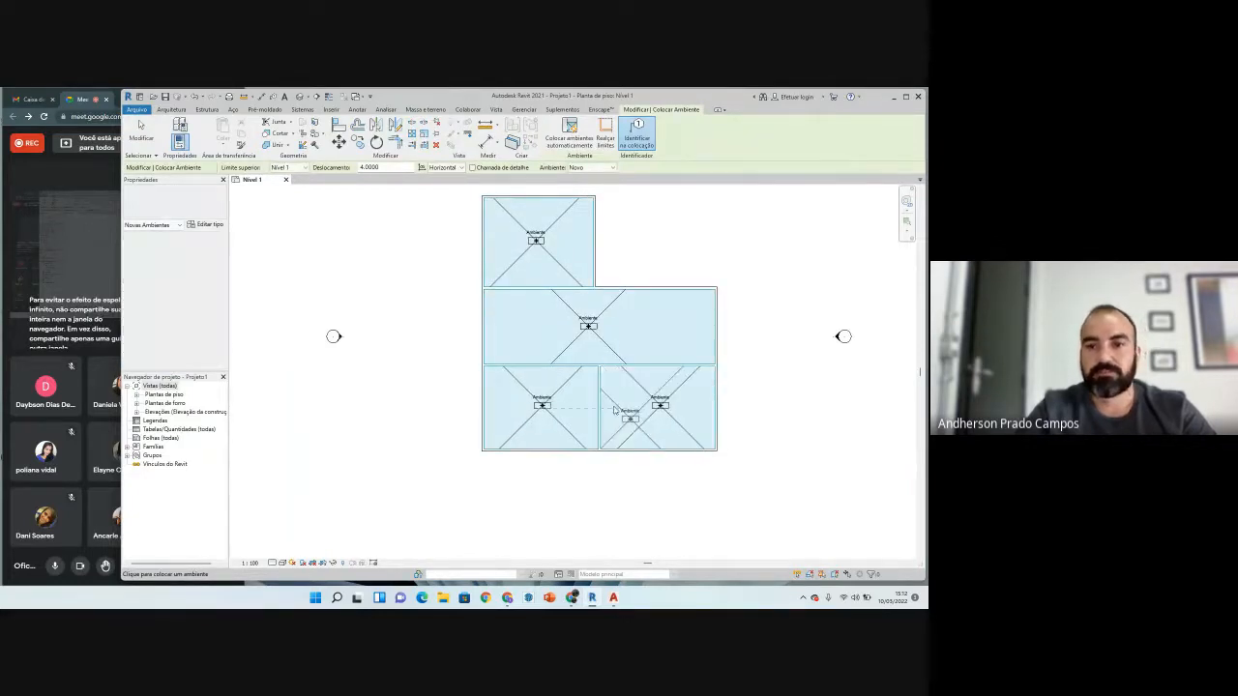
key("Escape")
key("Escape")
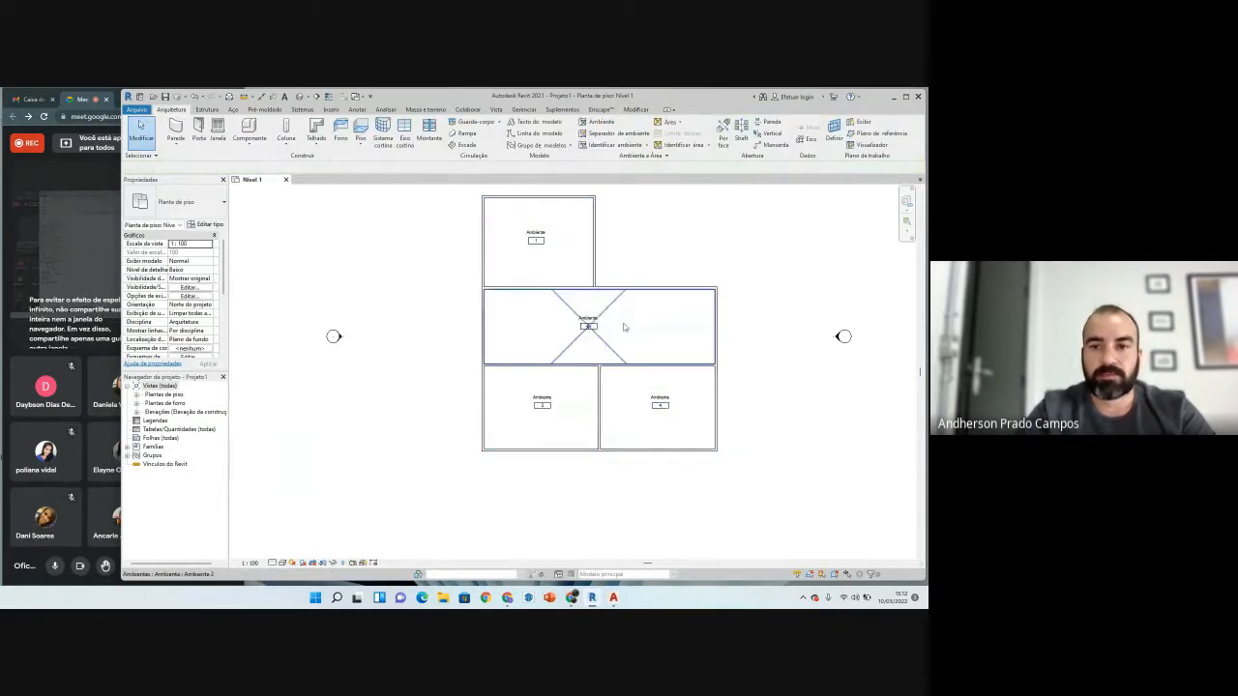
Step: Open the colour scheme settings, switch the category to Ambientes with the Nome scheme, and accept them
middle_click_drag(610, 411, 506, 422)
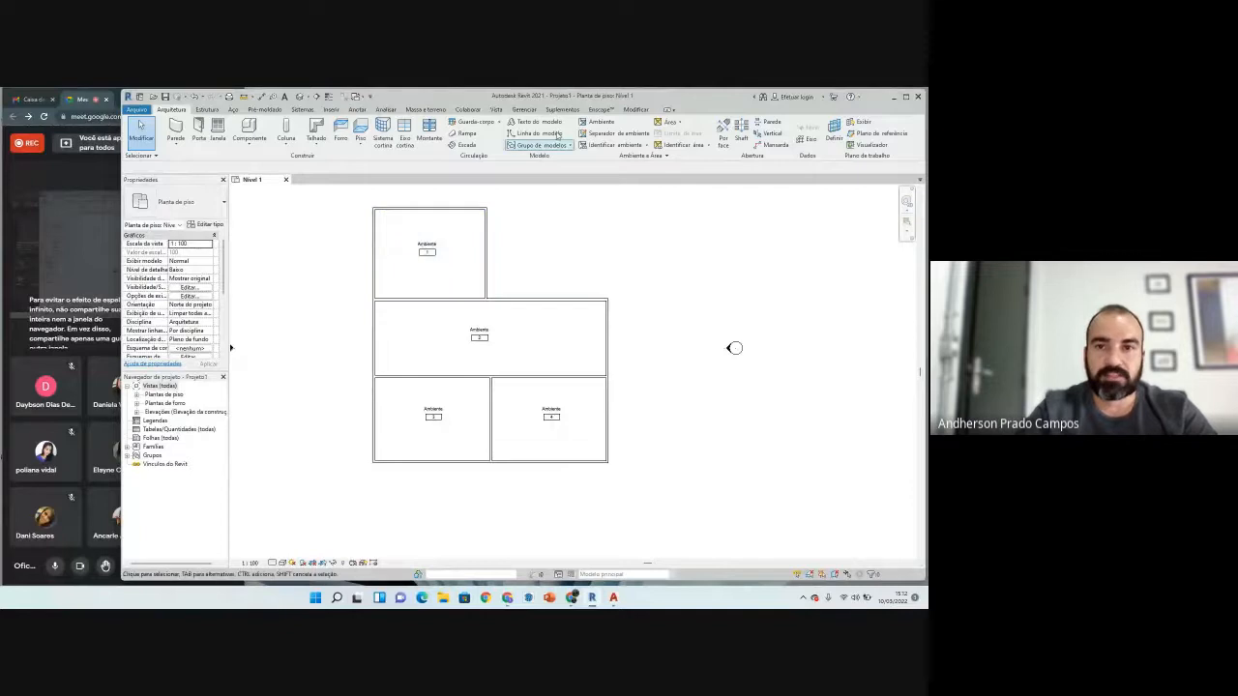
left_click(655, 159)
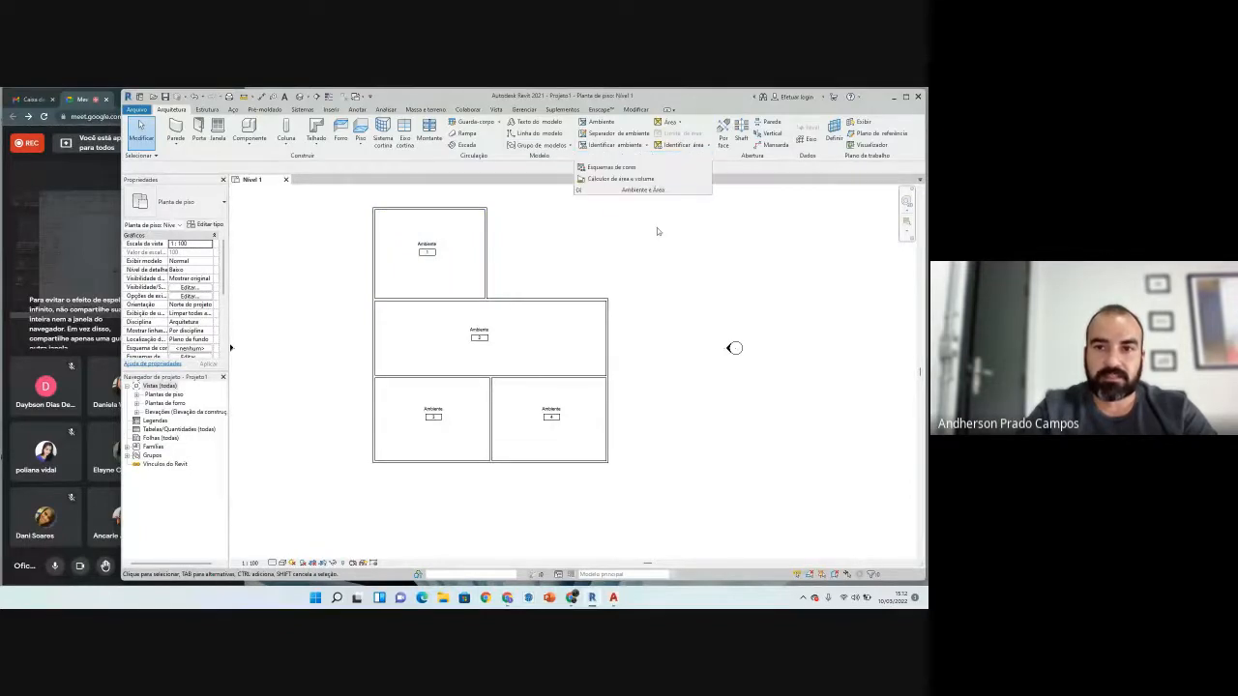
left_click(597, 169)
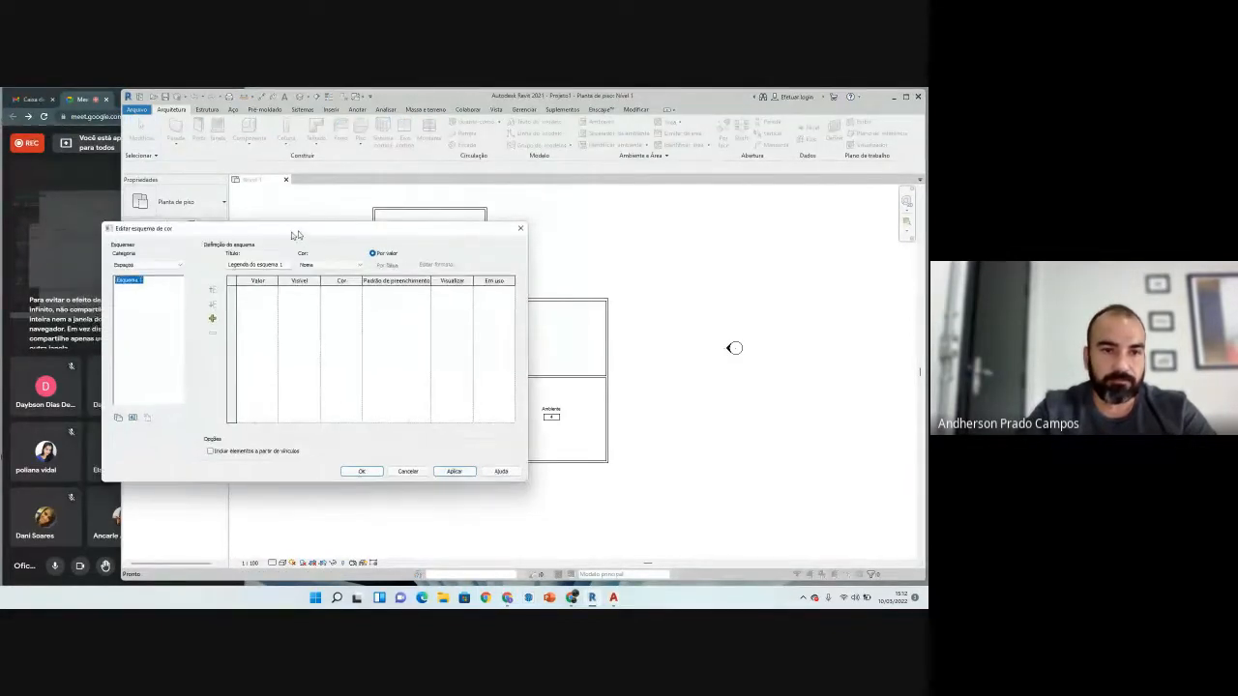
left_click(215, 252)
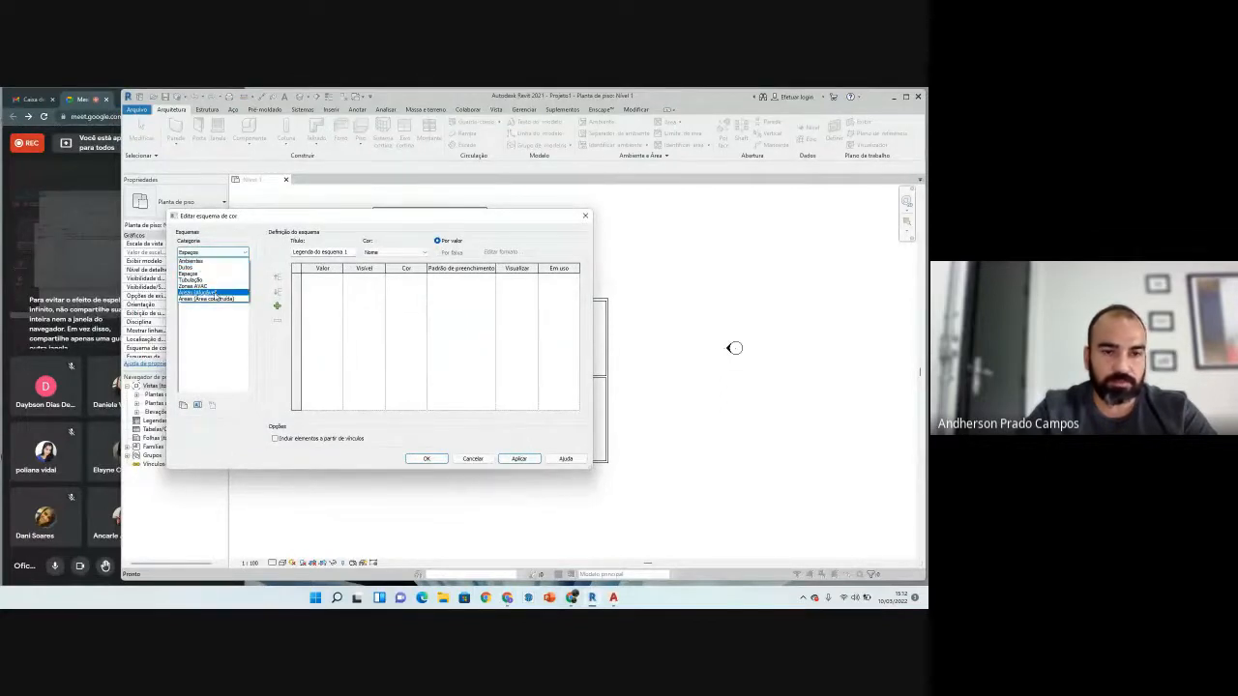
left_click(198, 262)
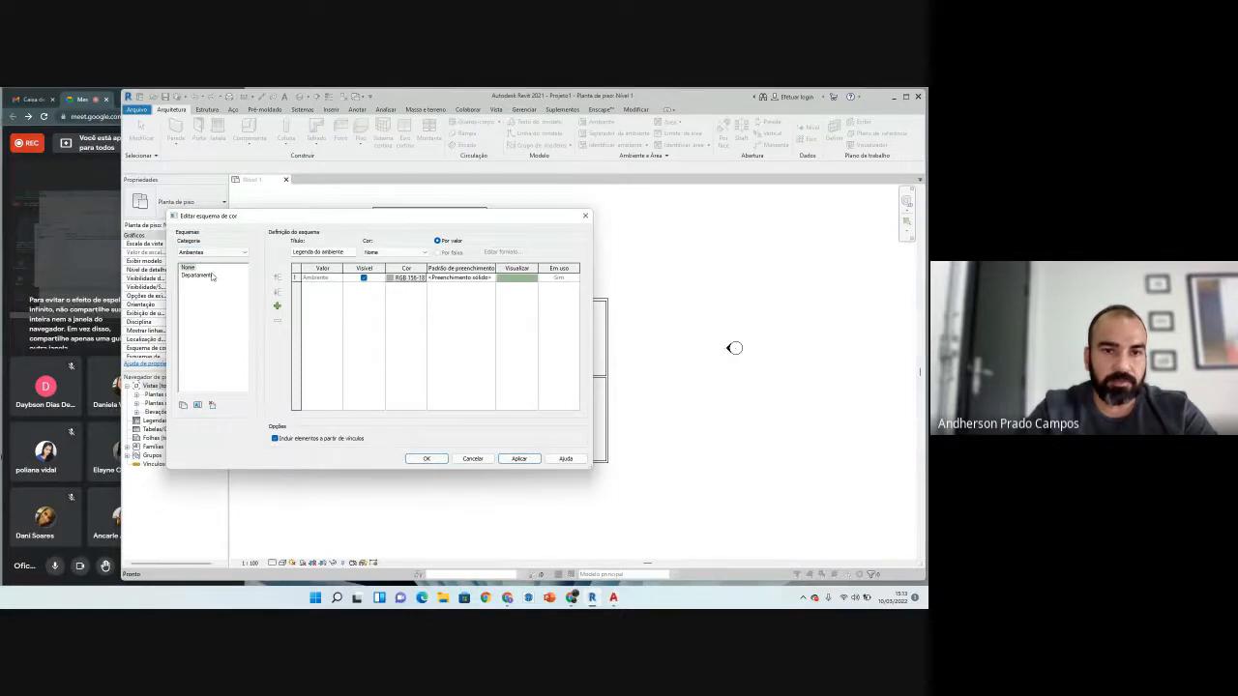
left_click_drag(338, 220, 440, 195)
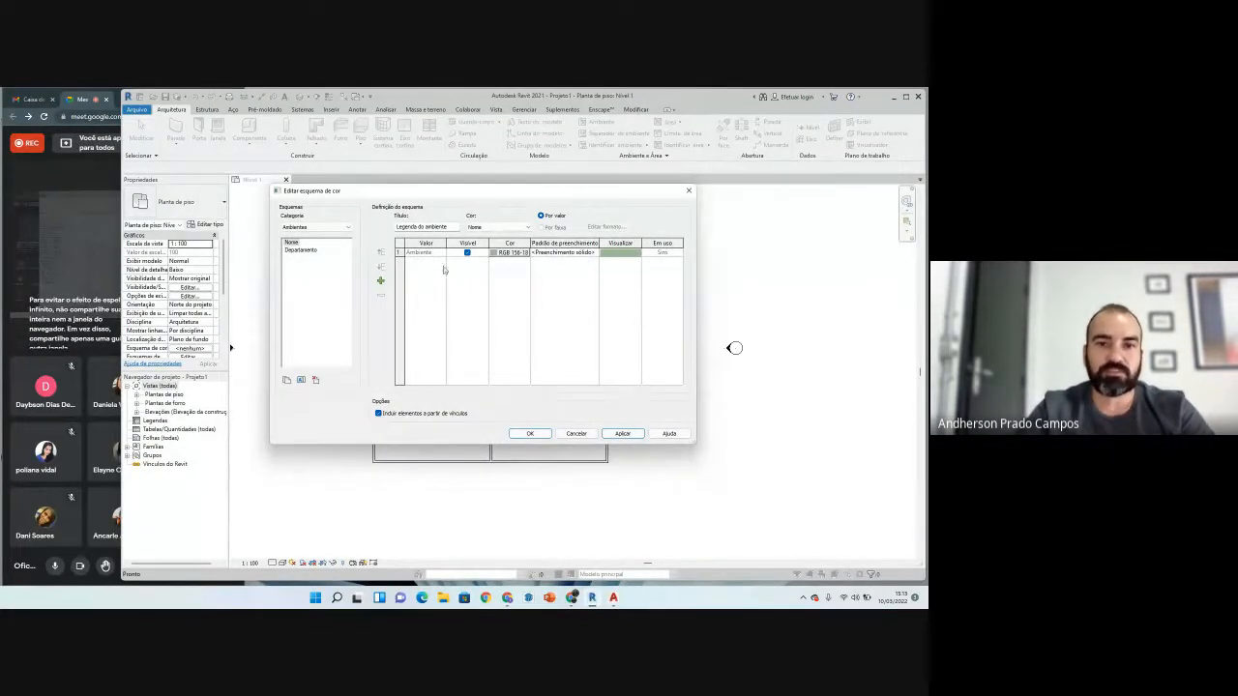
left_click(533, 433)
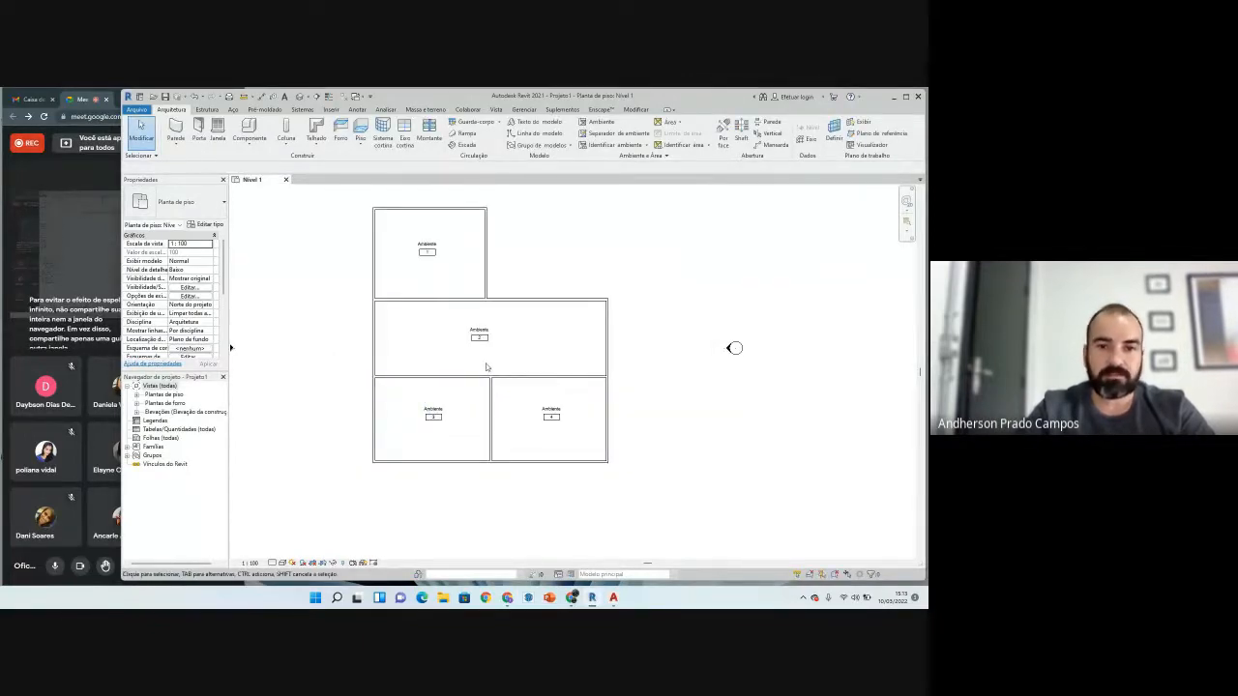
Step: Set the floor plan view's detail level to Alto, leaving the visual style as it is
left_click(271, 564)
left_click(283, 533)
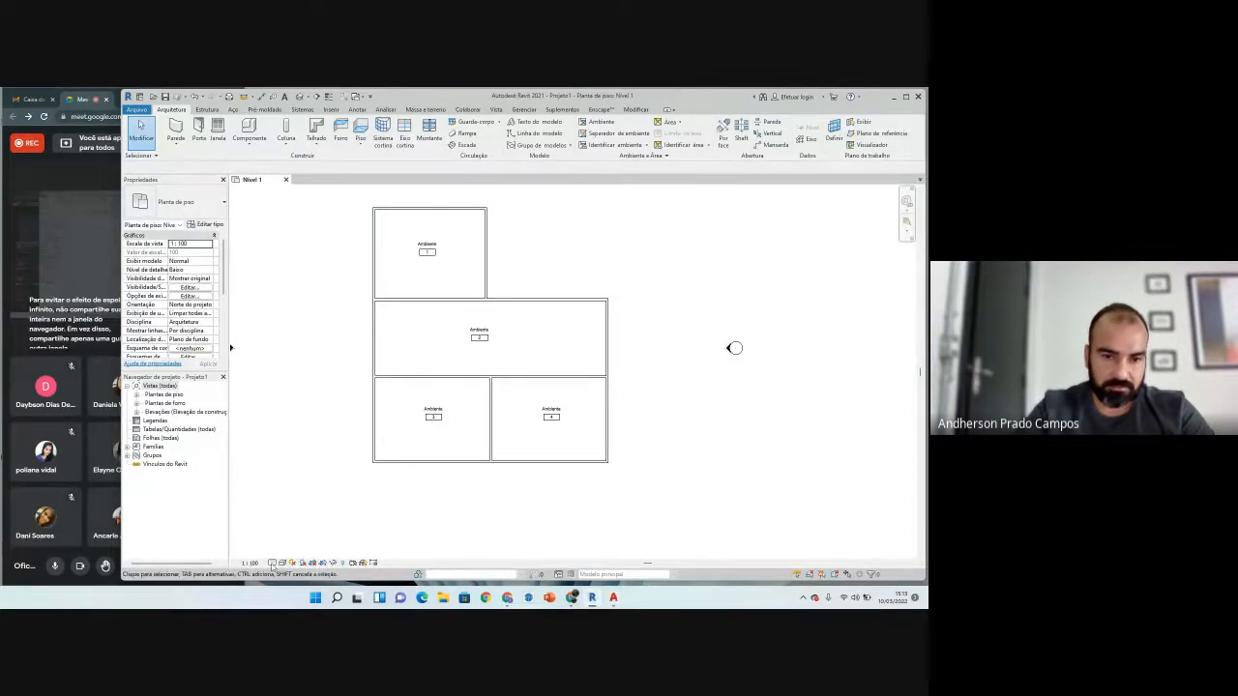
left_click(272, 563)
left_click(283, 531)
left_click(284, 564)
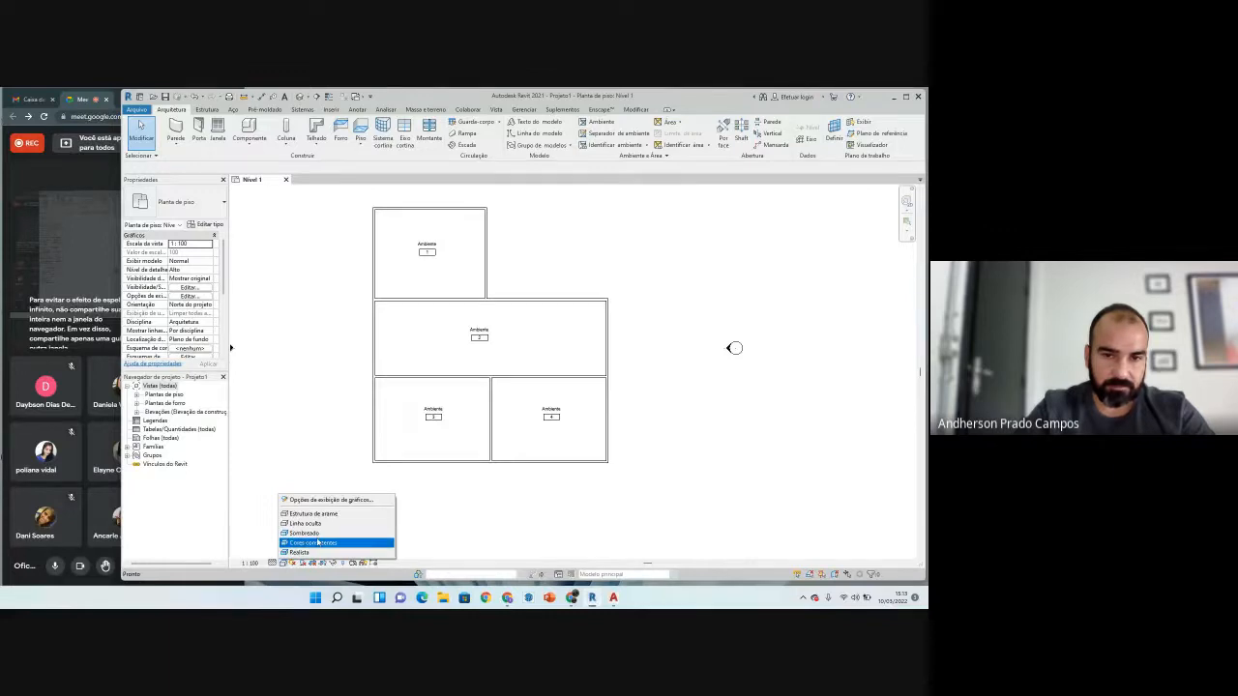
left_click(294, 484)
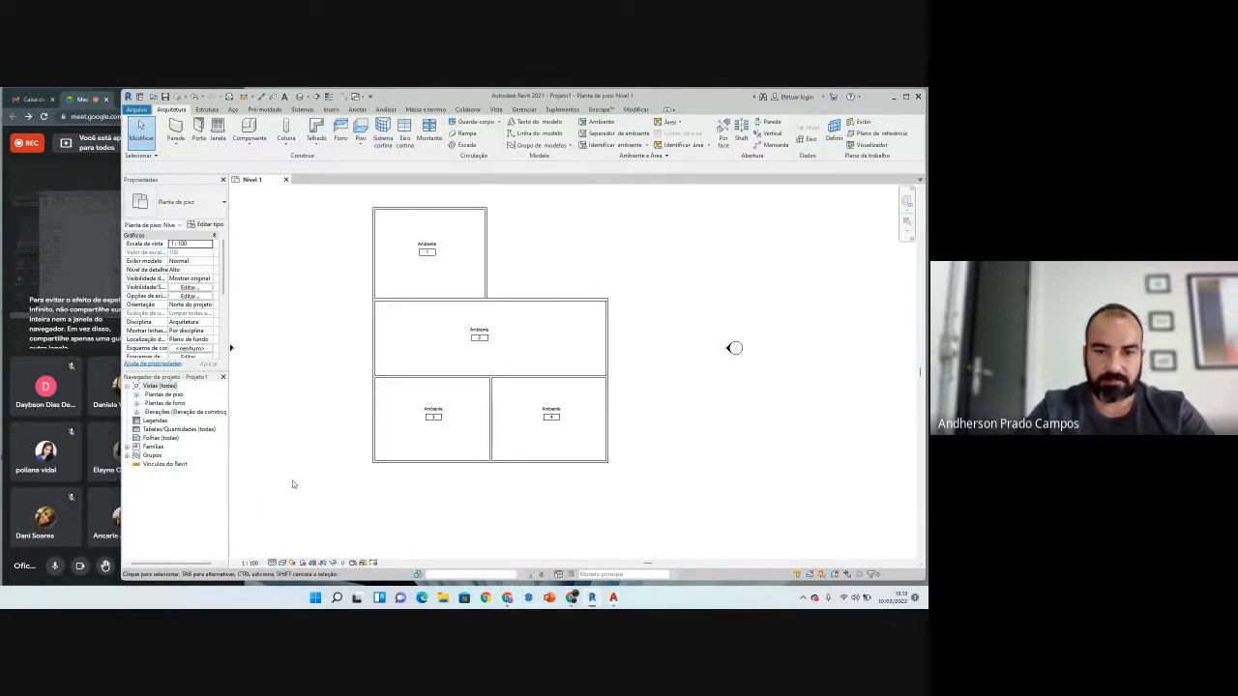
Step: Rename room 2, the wide middle space, as "sala" through its room tag
scroll(525, 351, "up", 4)
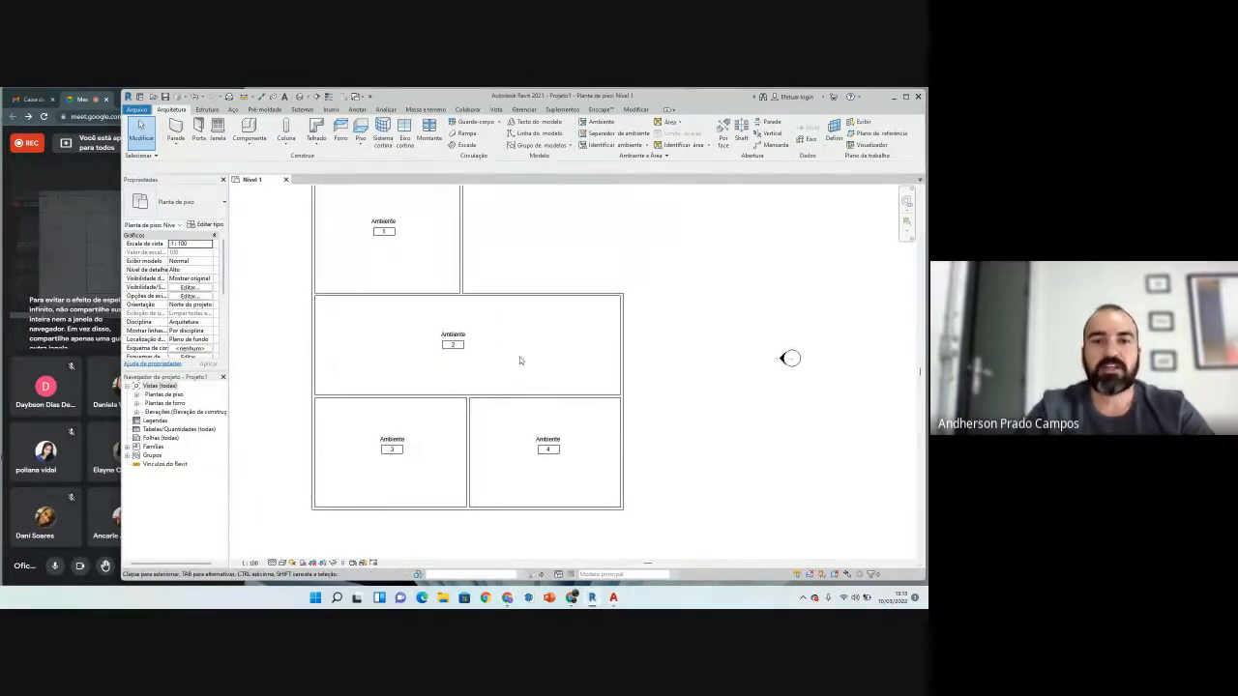
scroll(453, 338, "up", 1)
double_click(450, 334)
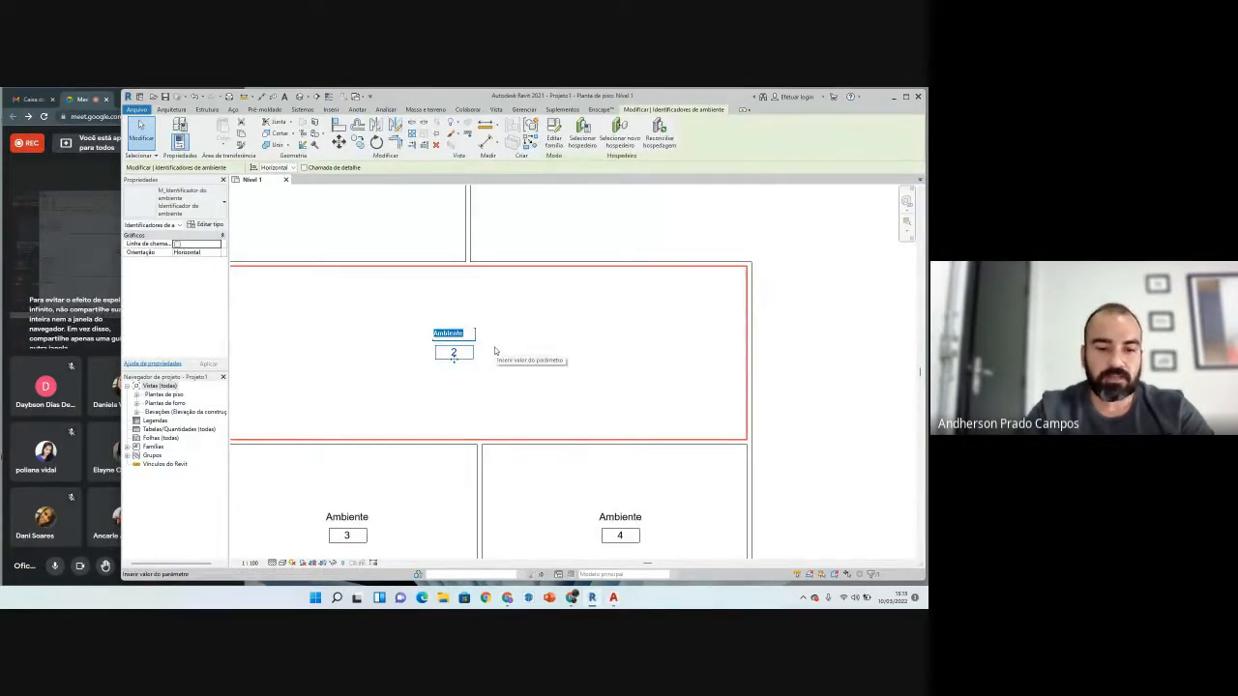
type("sala")
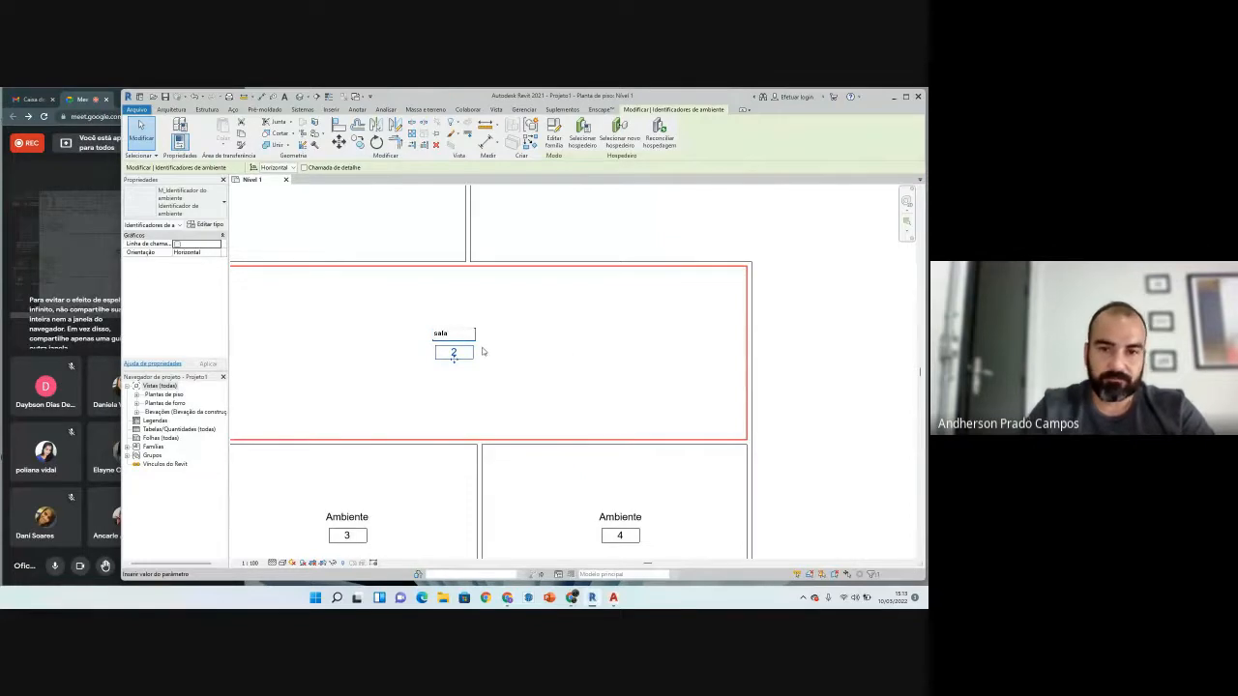
left_click(586, 354)
Step: Rename room 1, the upper space, as "copa" through its room tag
scroll(540, 414, "down", 2)
scroll(433, 267, "up", 2)
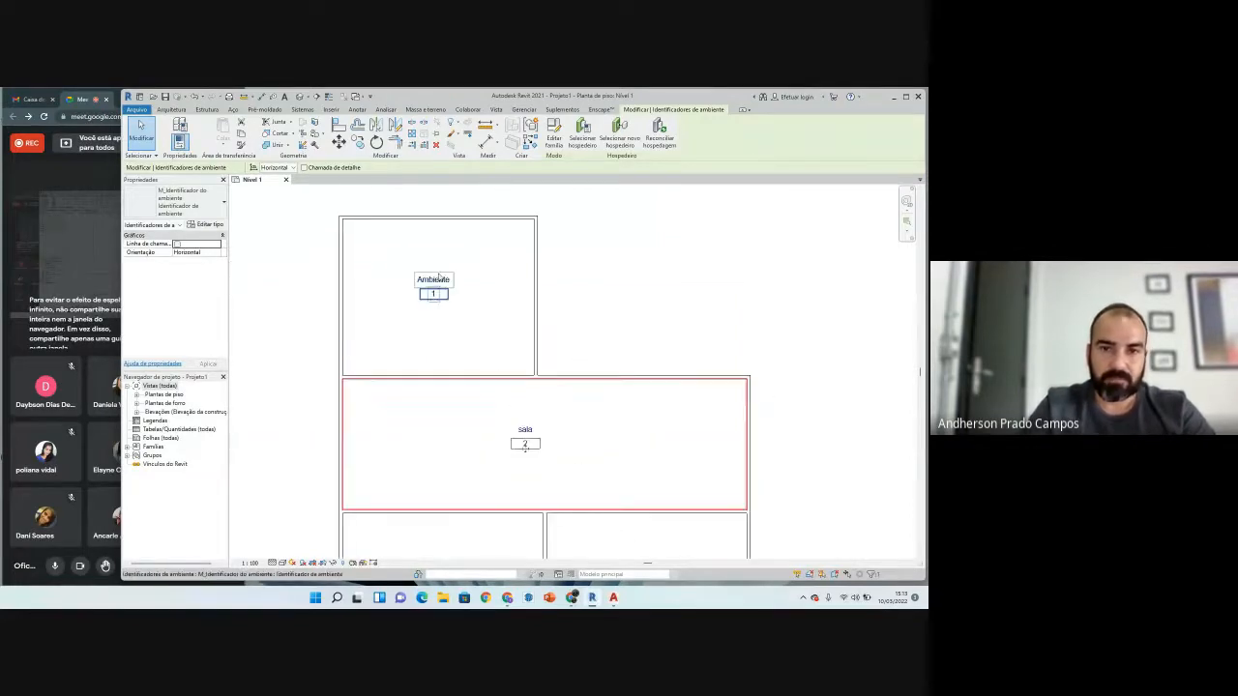
double_click(429, 279)
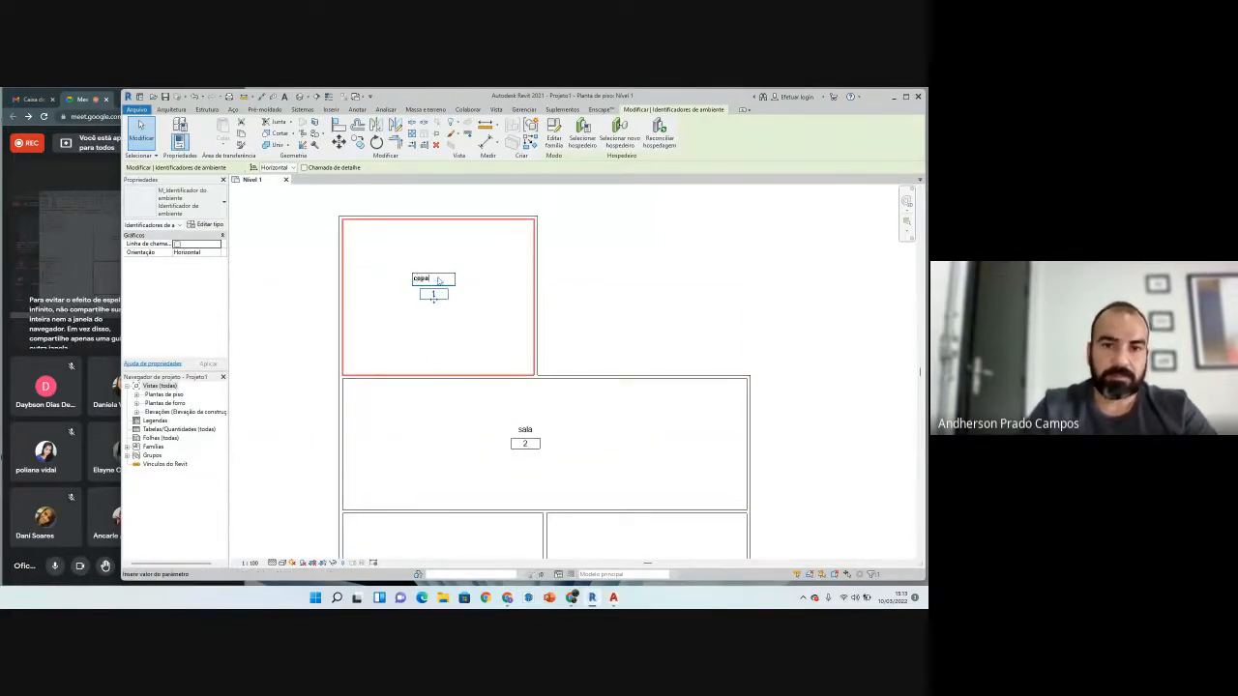
left_click(498, 293)
Step: Rename room 3, the lower west space, as "quarto 1" through its room tag
scroll(526, 294, "down", 2)
scroll(491, 414, "up", 3)
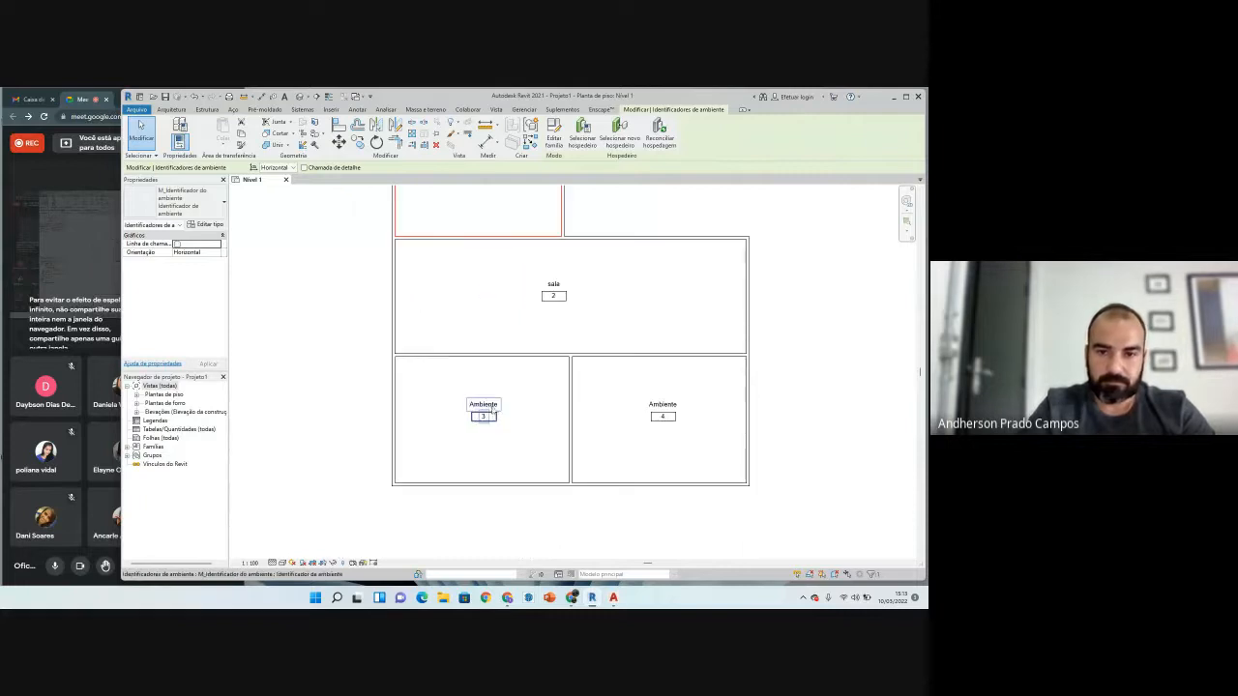
double_click(477, 402)
type("quar")
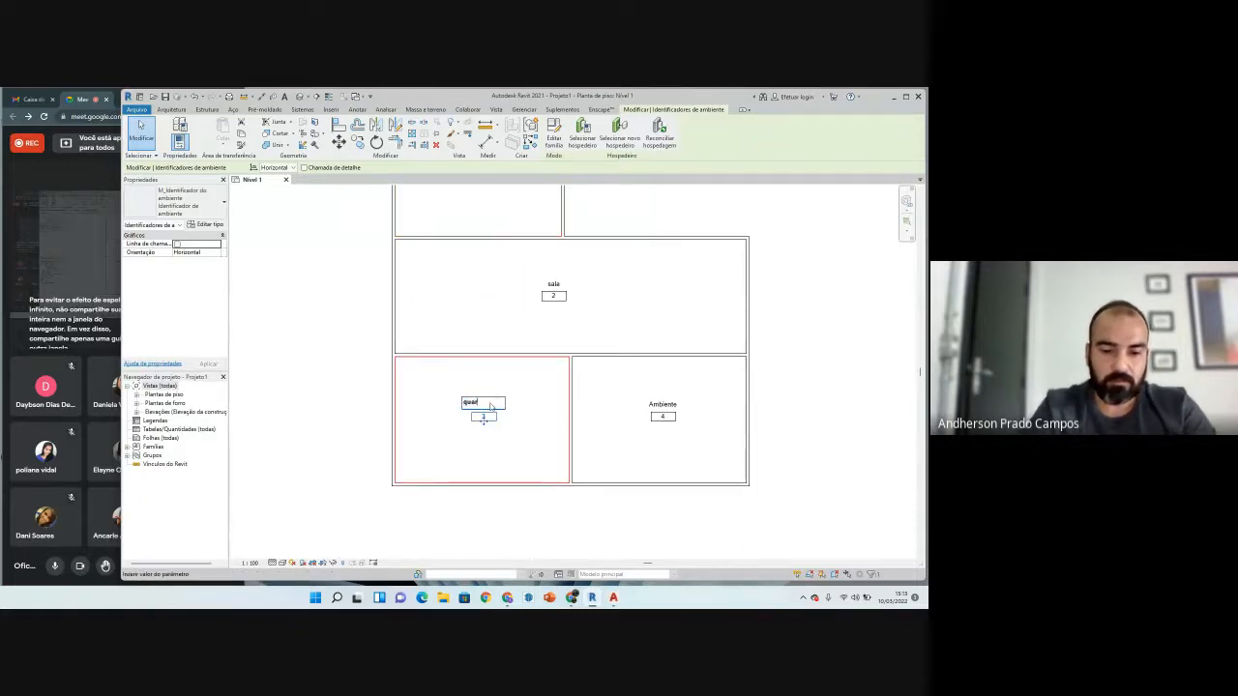
type("to 1")
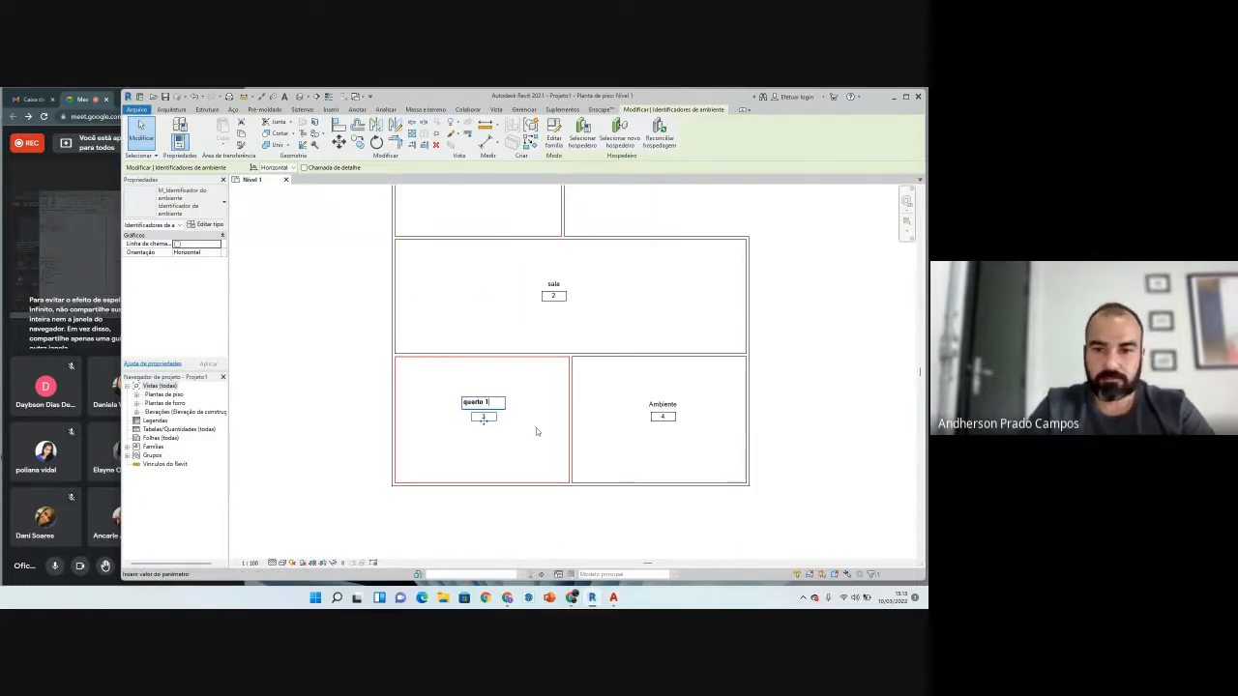
left_click(537, 431)
Step: Rename room 4, the lower east space, as "quarto 2" through its room tag and clear the selection
double_click(659, 402)
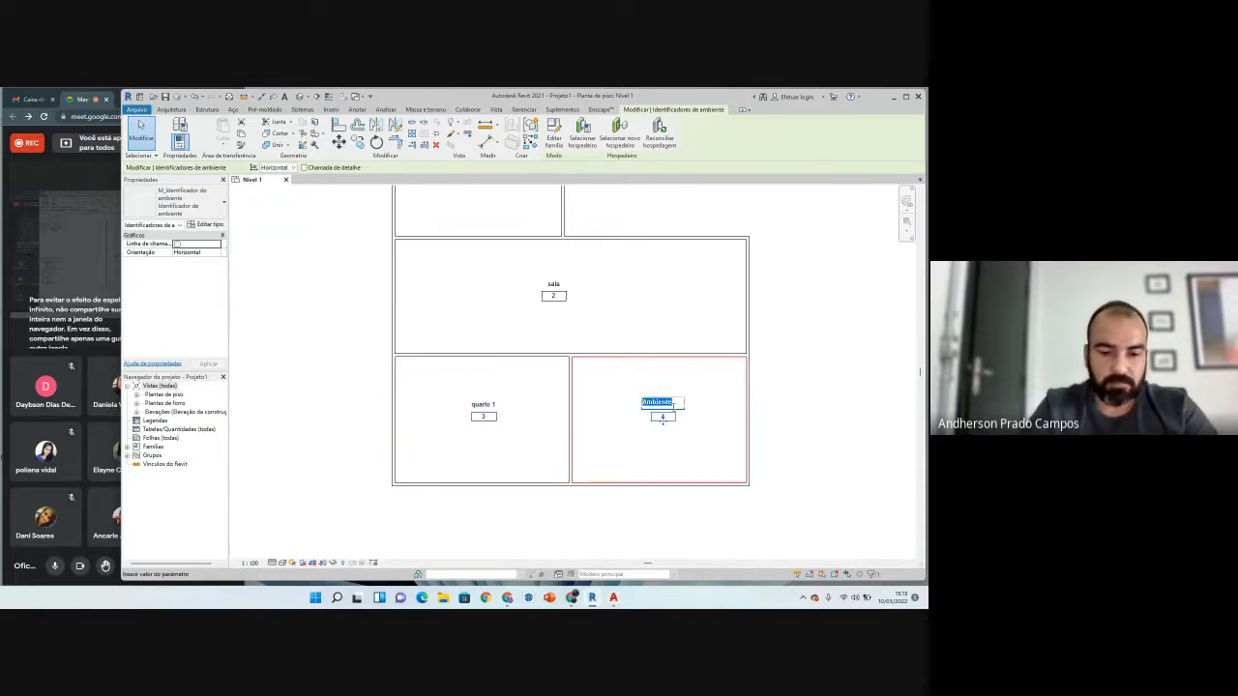
type("quarte")
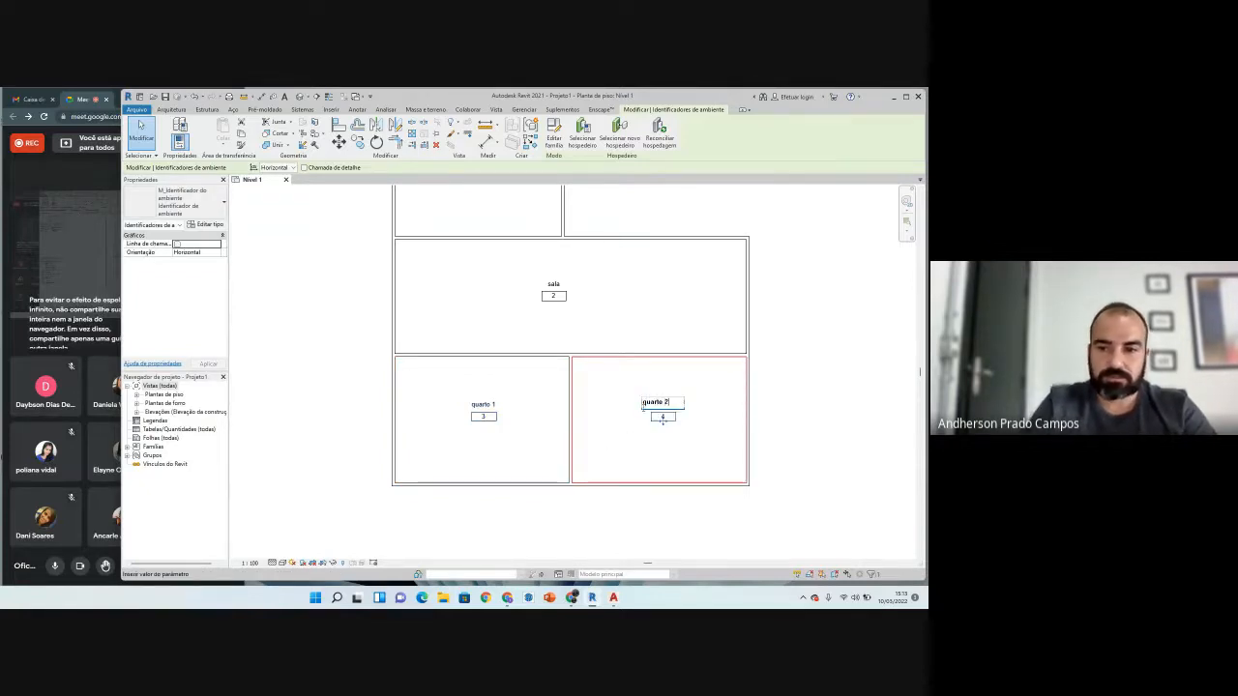
left_click(602, 441)
scroll(472, 414, "down", 3)
left_click(605, 288)
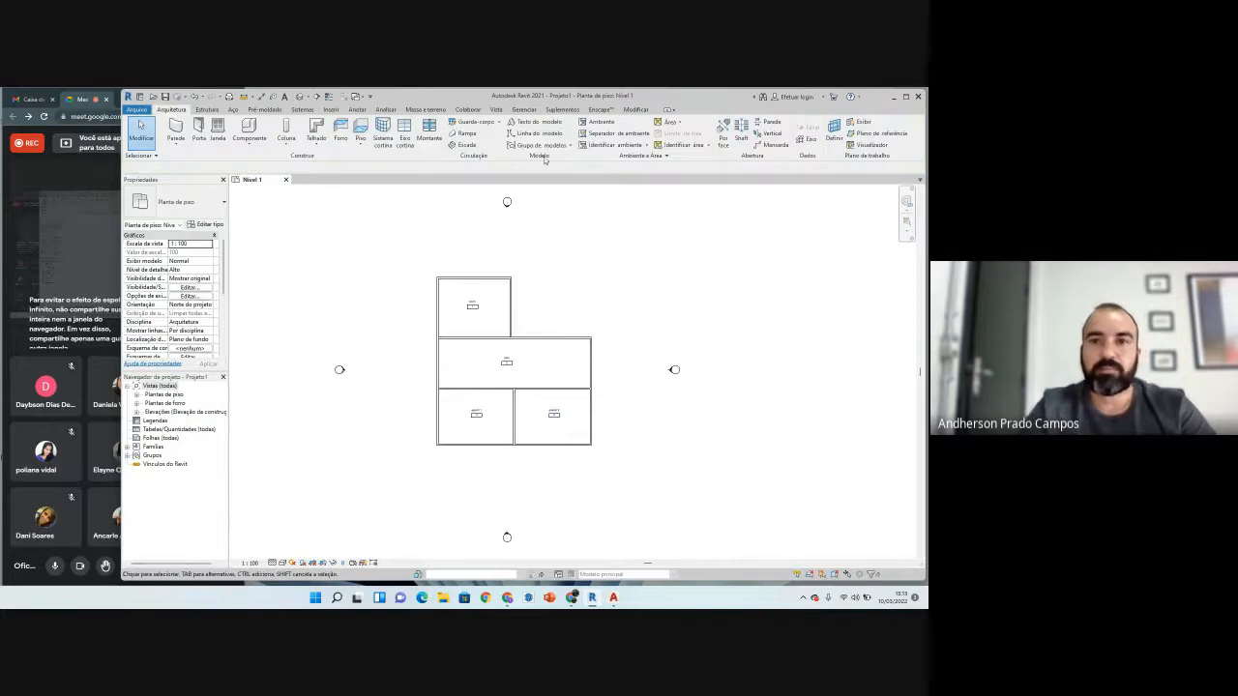
left_click(358, 109)
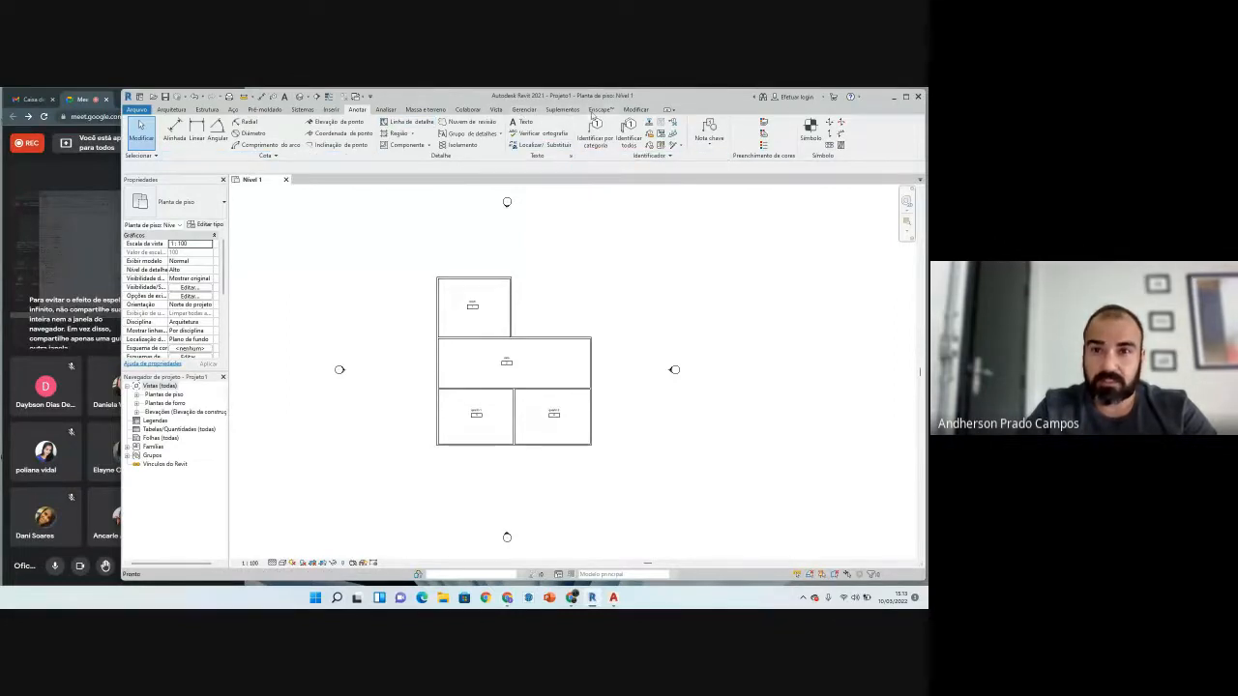
left_click(496, 110)
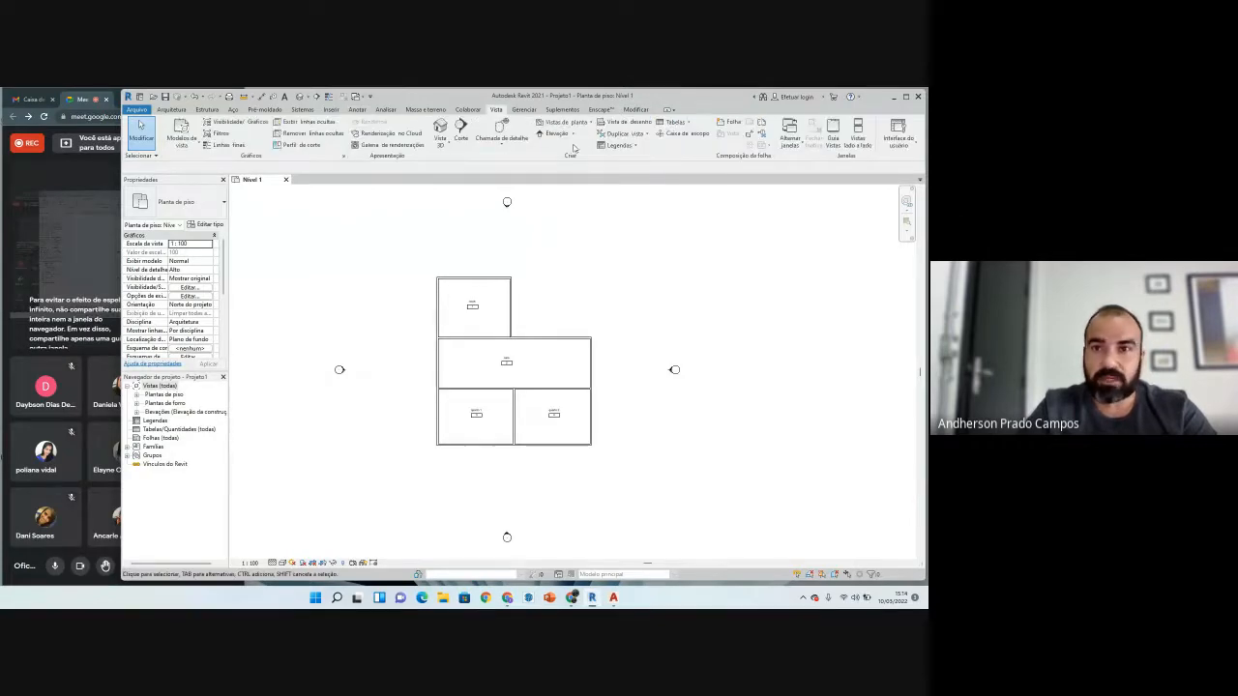
left_click(632, 146)
left_click(653, 164)
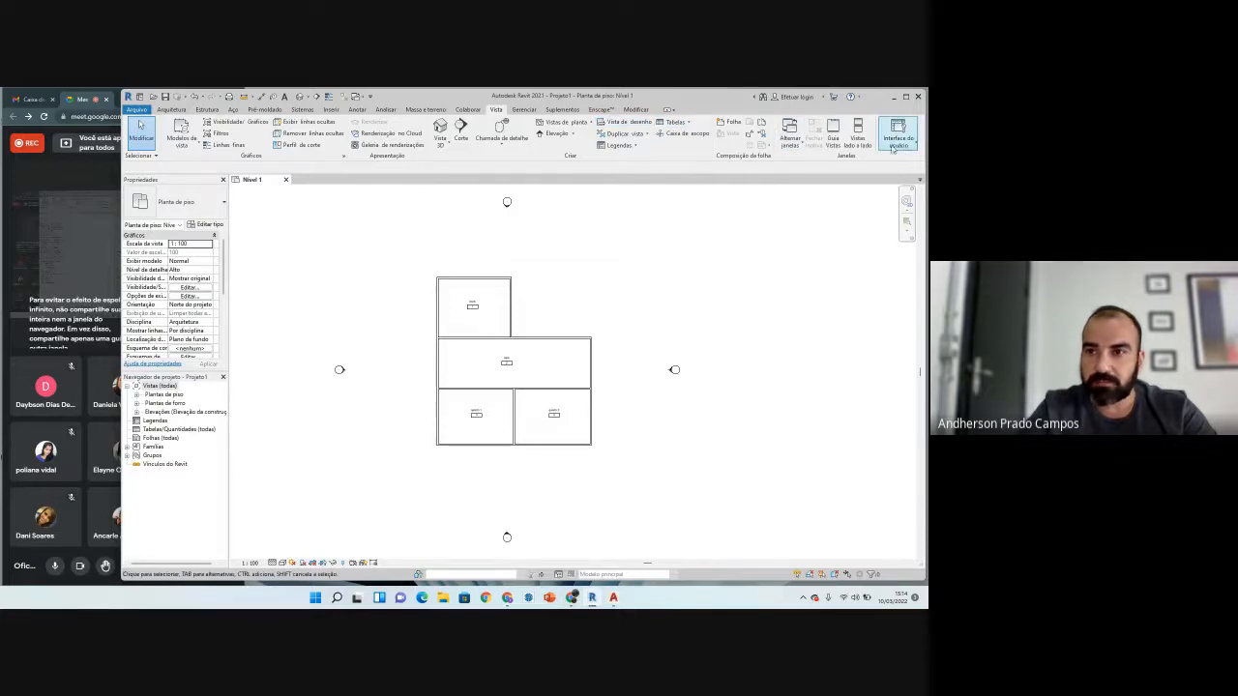
Step: Review the value and colour entries of the Ambientes colour scheme by Nome, and close the editor
left_click(385, 109)
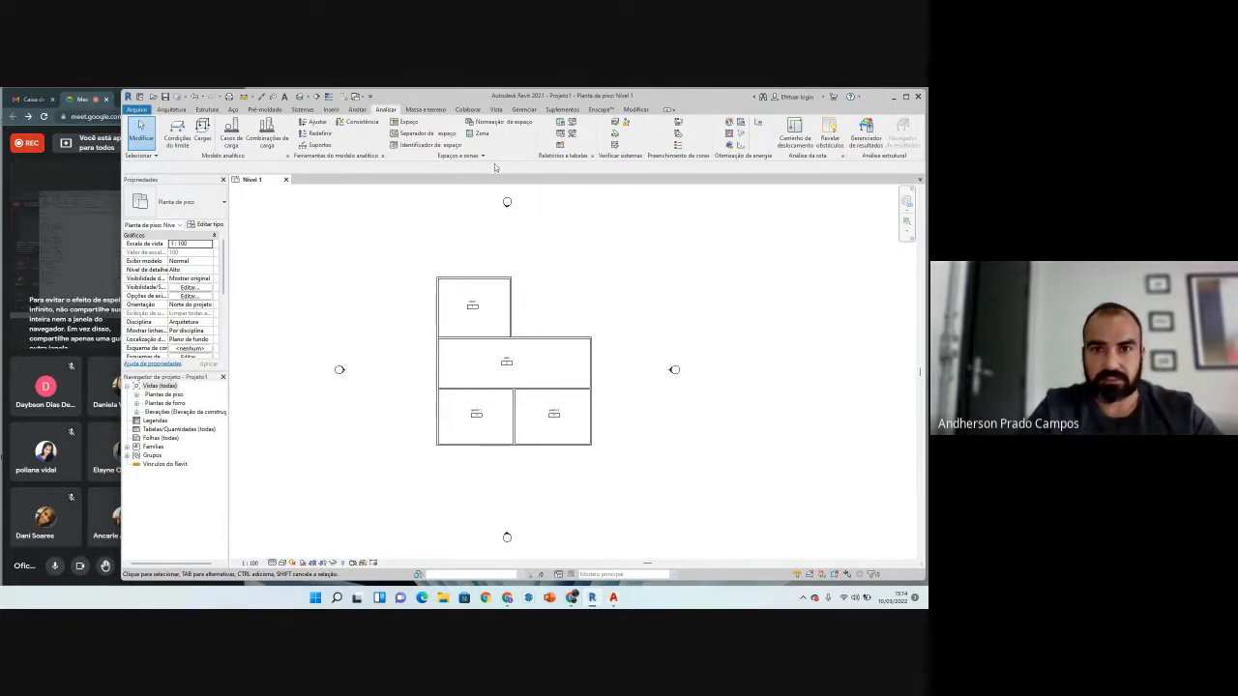
left_click(462, 156)
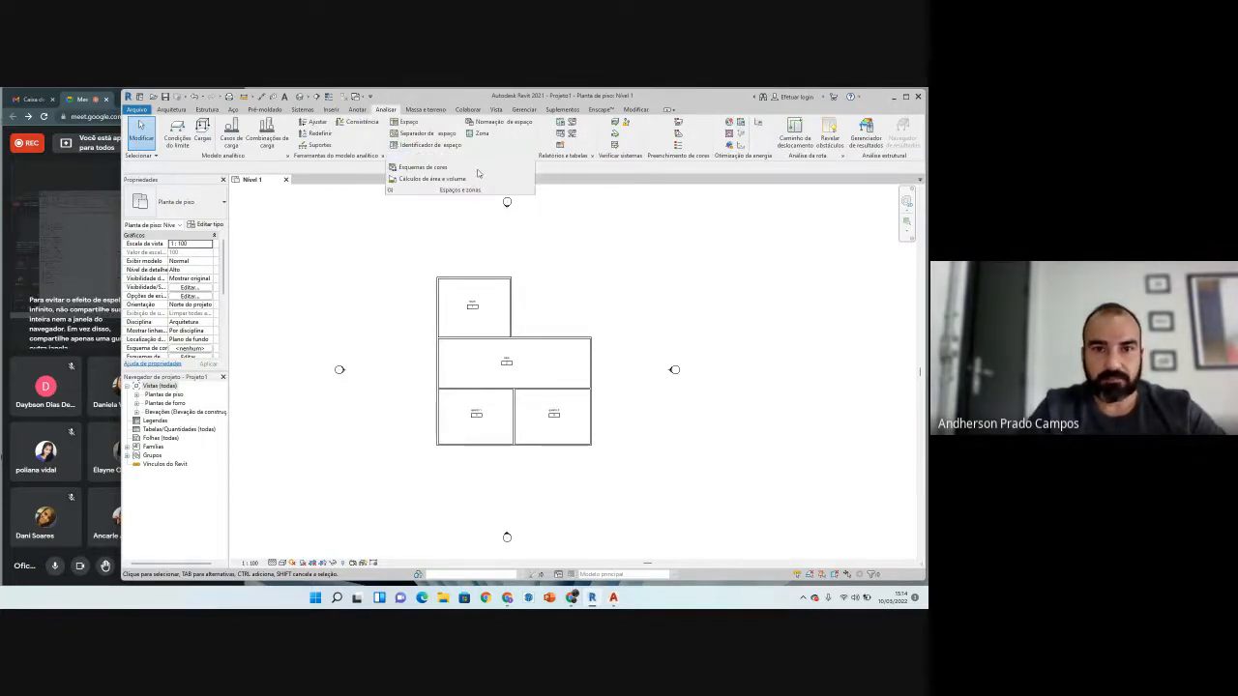
left_click(426, 167)
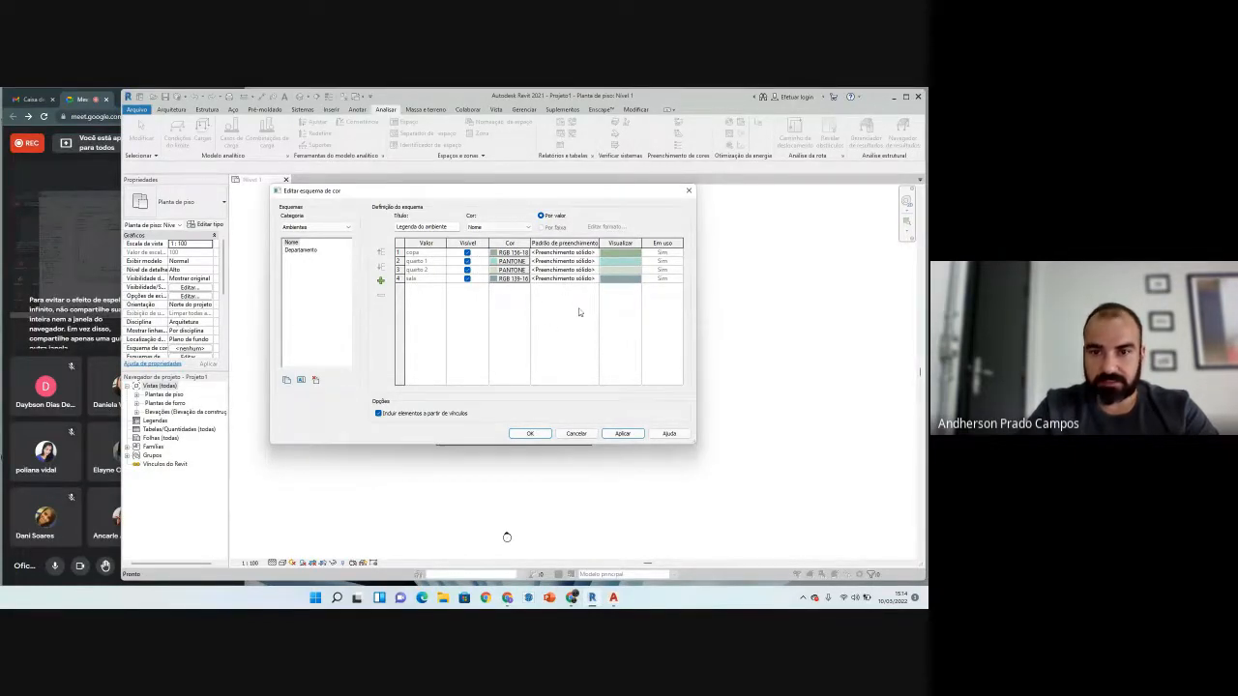
left_click(530, 435)
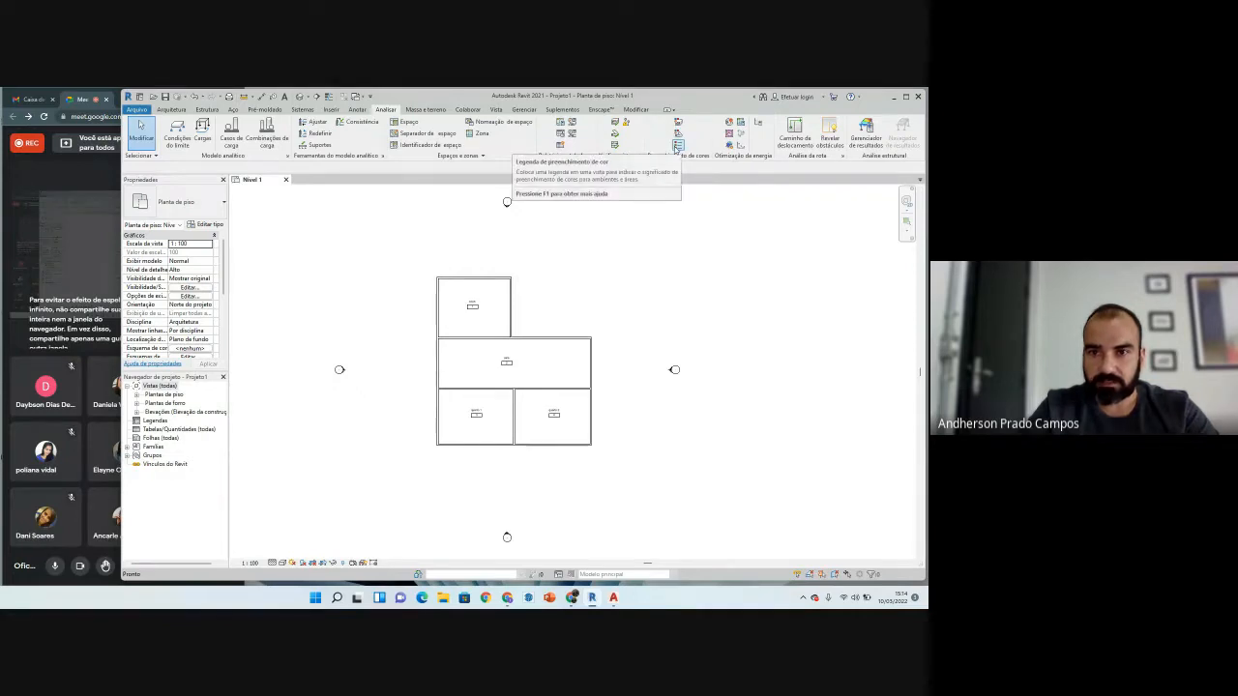
Step: Place a colour fill legend beside the upper room, using space type Ambientes and the Nome colour scheme
left_click(676, 148)
scroll(538, 290, "up", 3)
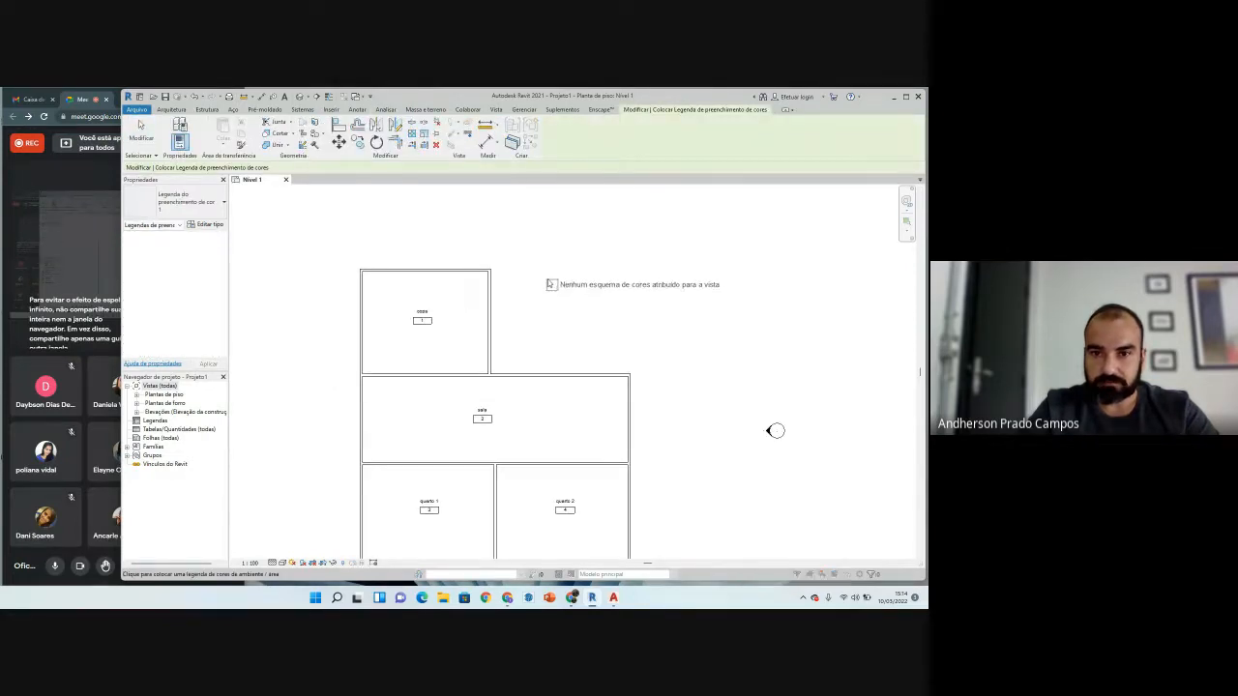
left_click(549, 283)
left_click(522, 335)
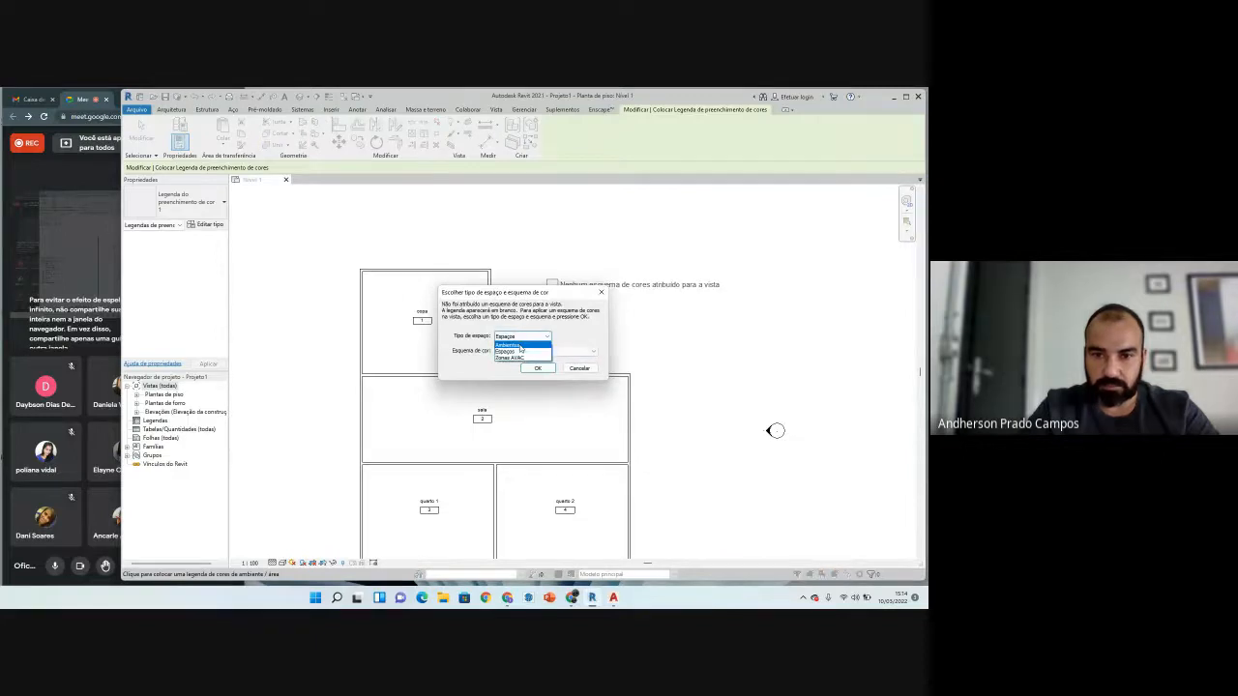
left_click(521, 346)
left_click(530, 356)
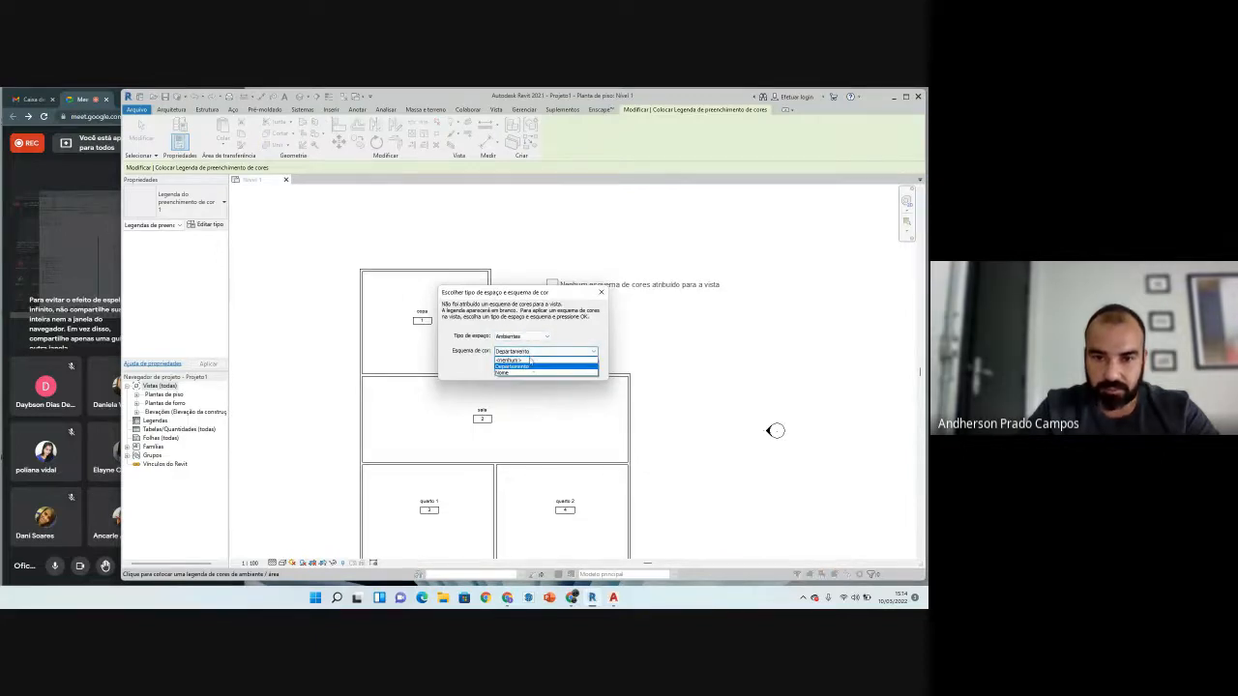
left_click(520, 369)
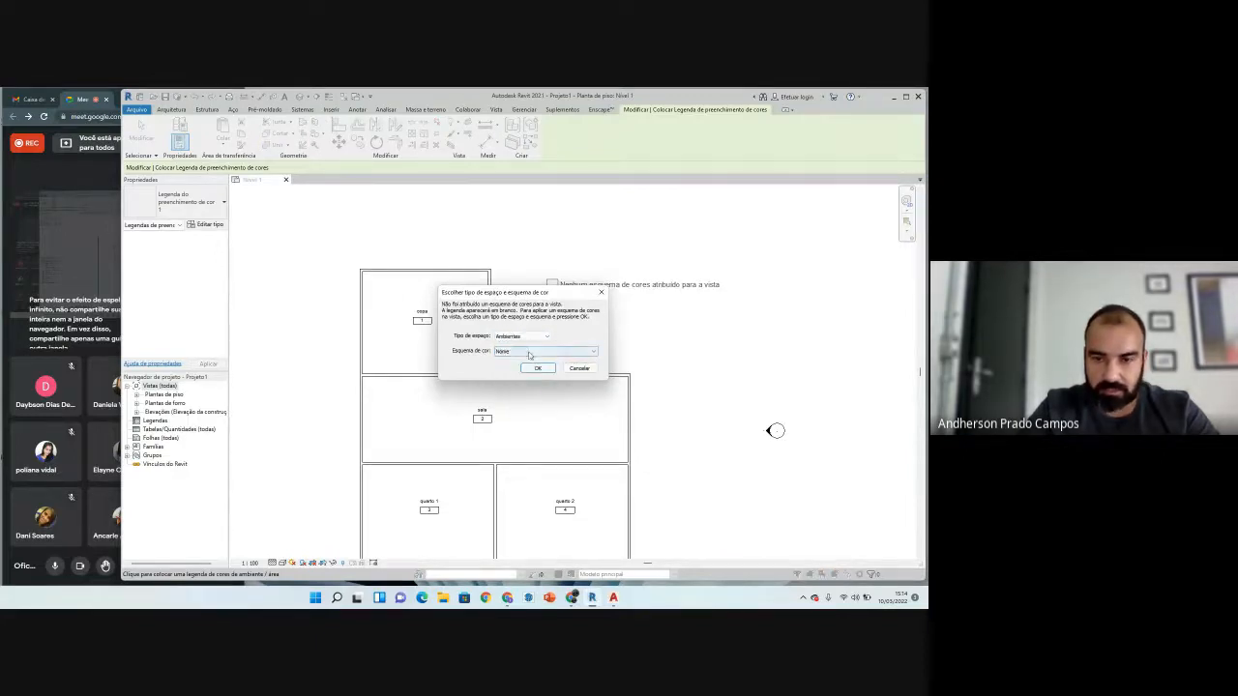
left_click(537, 367)
scroll(442, 248, "down", 3)
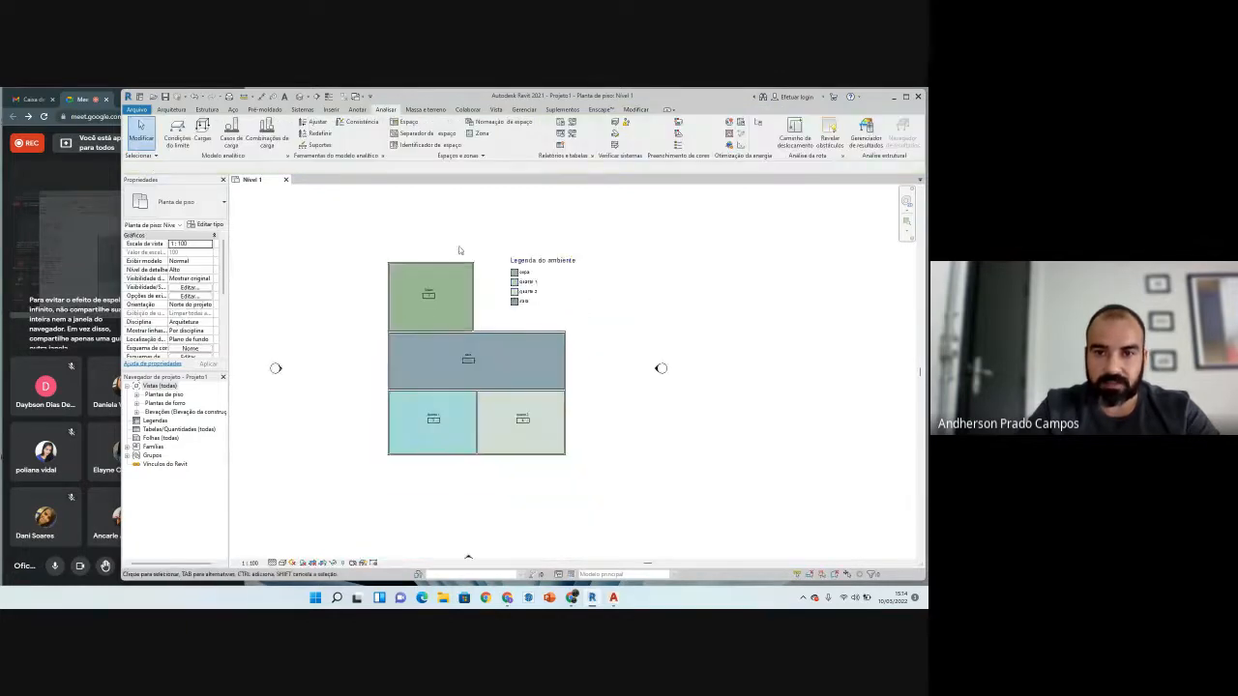
Step: Move the room colour legend closer to the east side of the copa room and clear the selection
scroll(523, 322, "up", 2)
scroll(521, 321, "down", 1)
left_click(514, 270)
scroll(514, 271, "up", 3)
left_click_drag(514, 271, 485, 296)
left_click(457, 358)
scroll(453, 361, "down", 2)
middle_click_drag(456, 368, 434, 334)
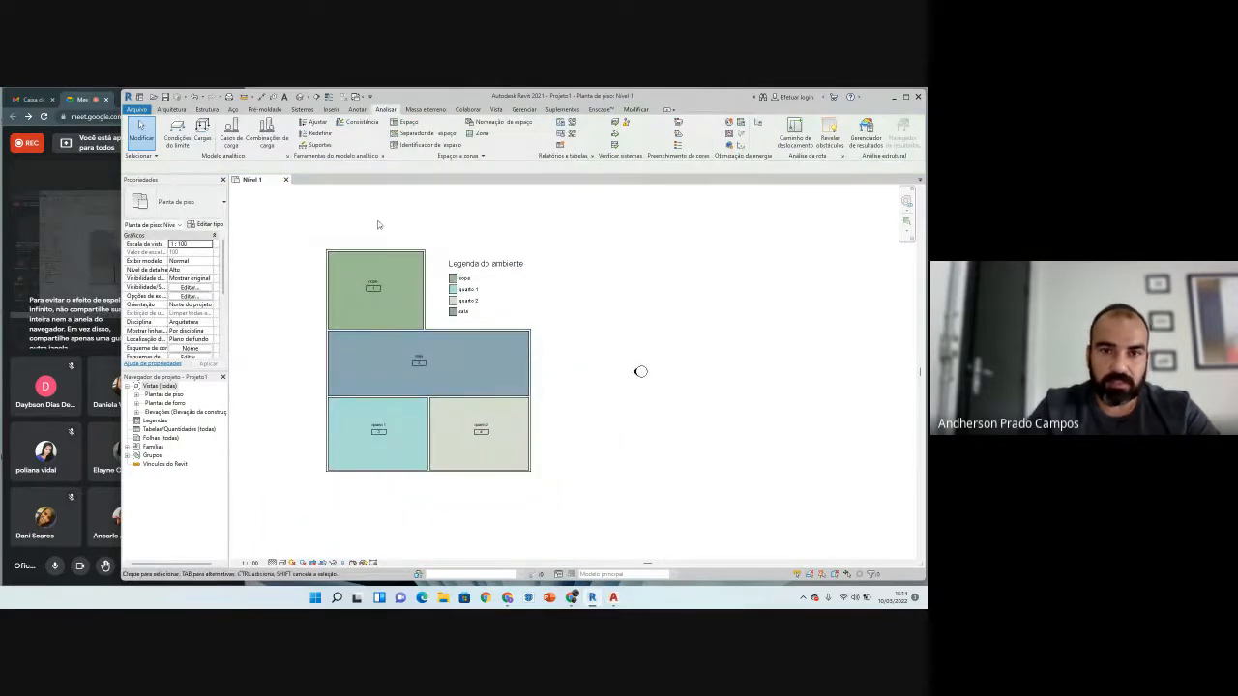
Step: Examine the Departamento and Nome colour schemes for Ambientes in the colour scheme editor, and close it
left_click(443, 156)
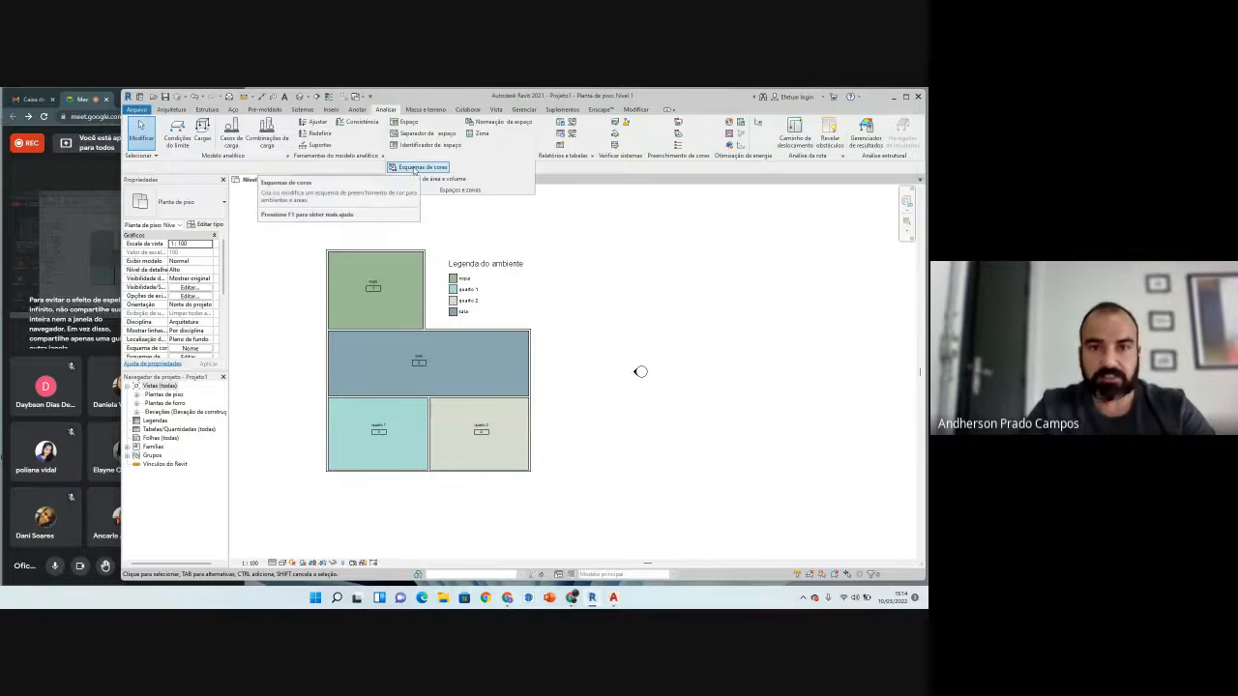
left_click(172, 111)
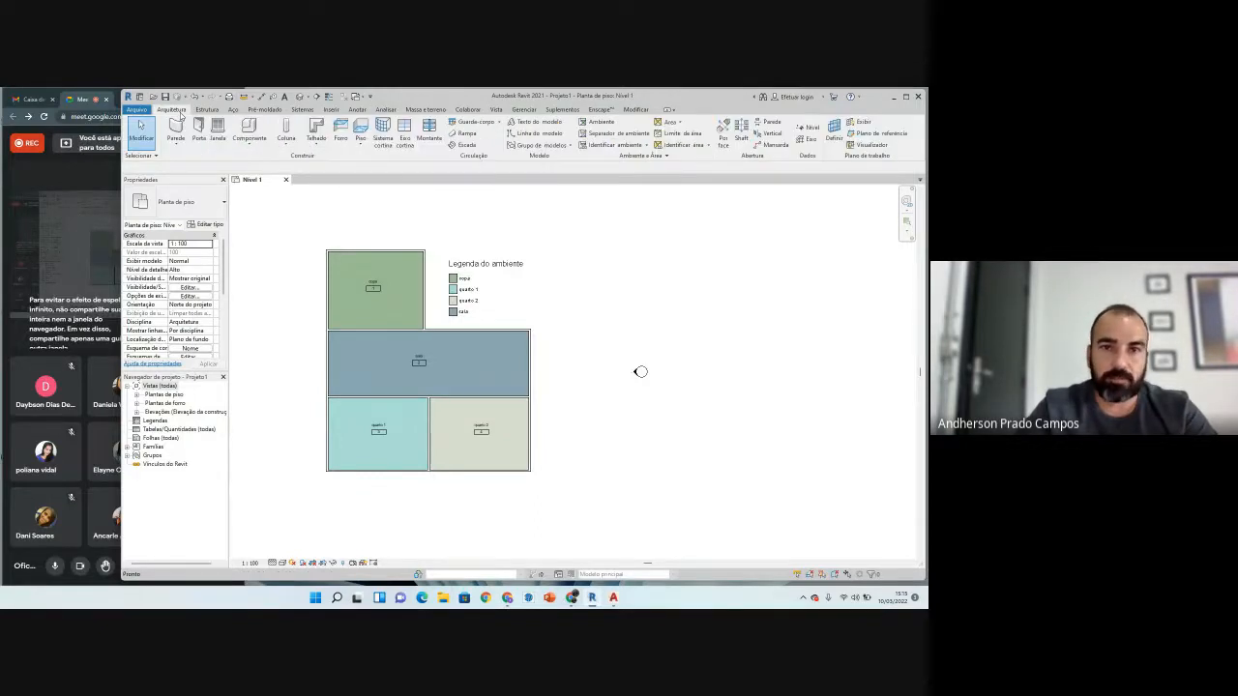
left_click(643, 156)
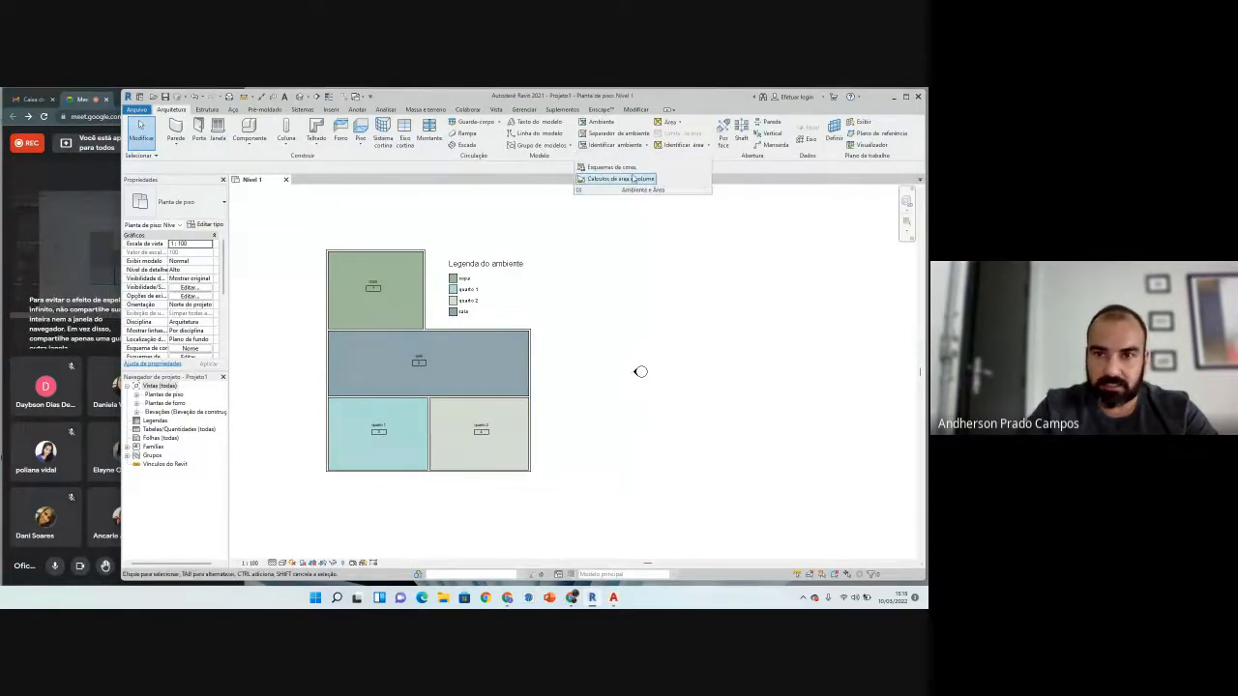
left_click(611, 167)
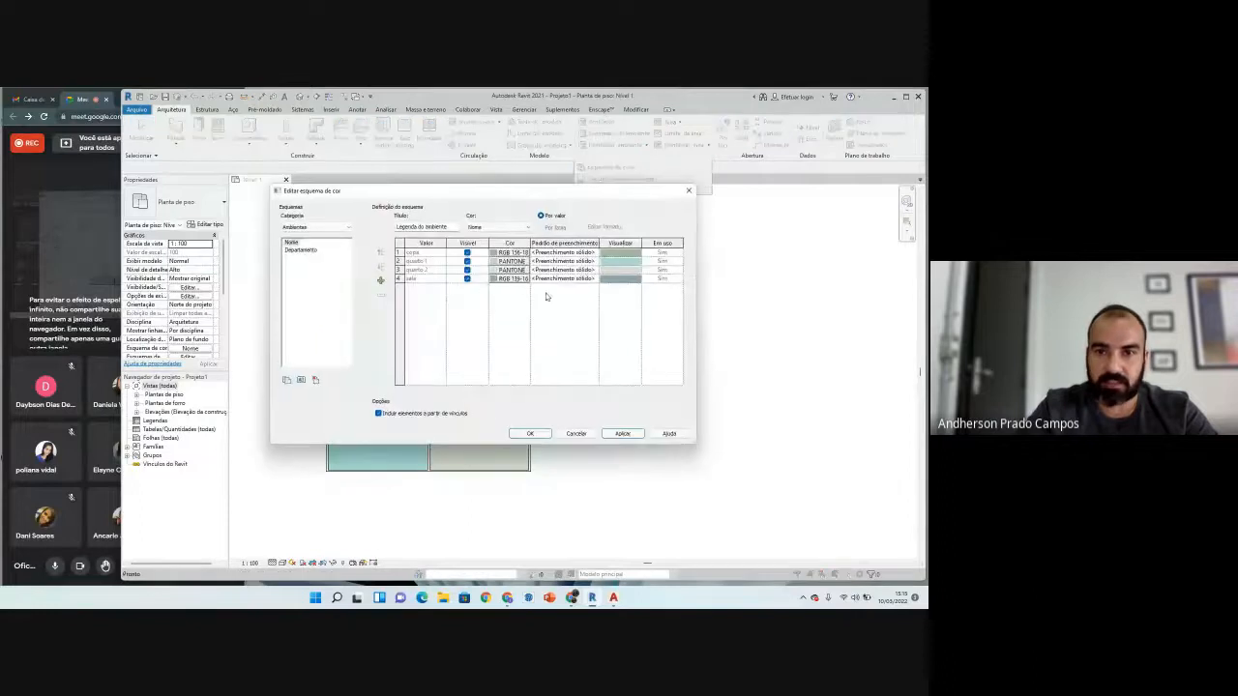
left_click(301, 250)
left_click(293, 242)
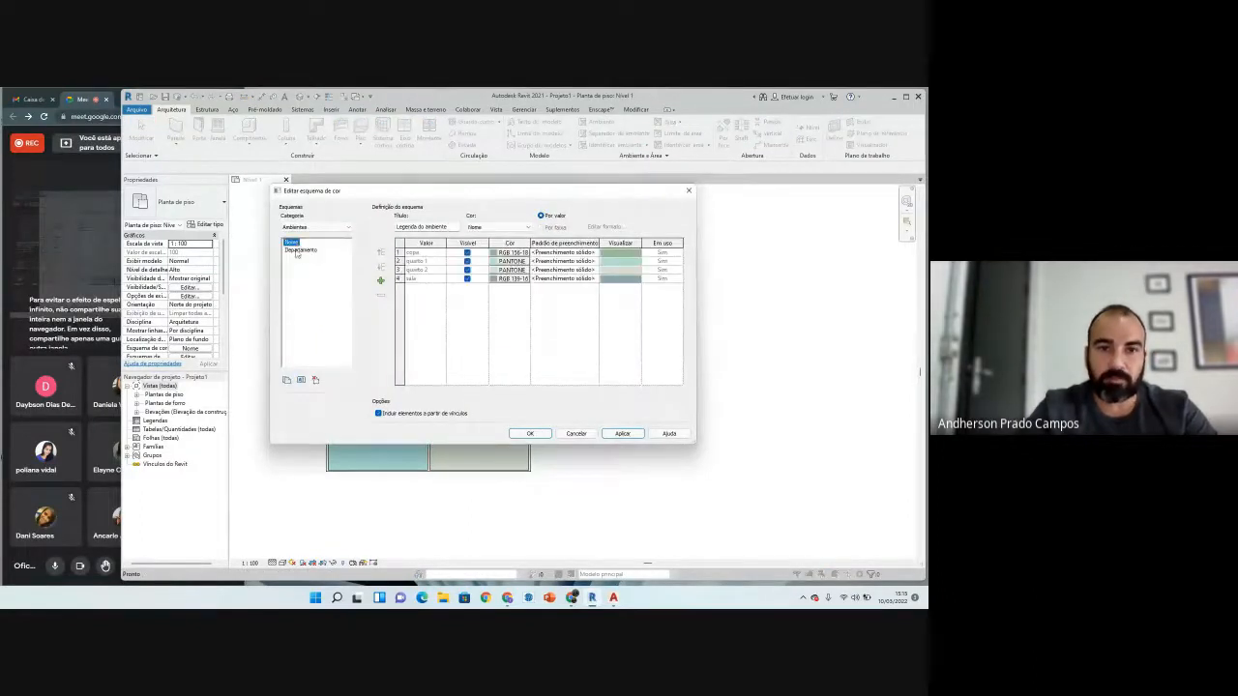
left_click(530, 433)
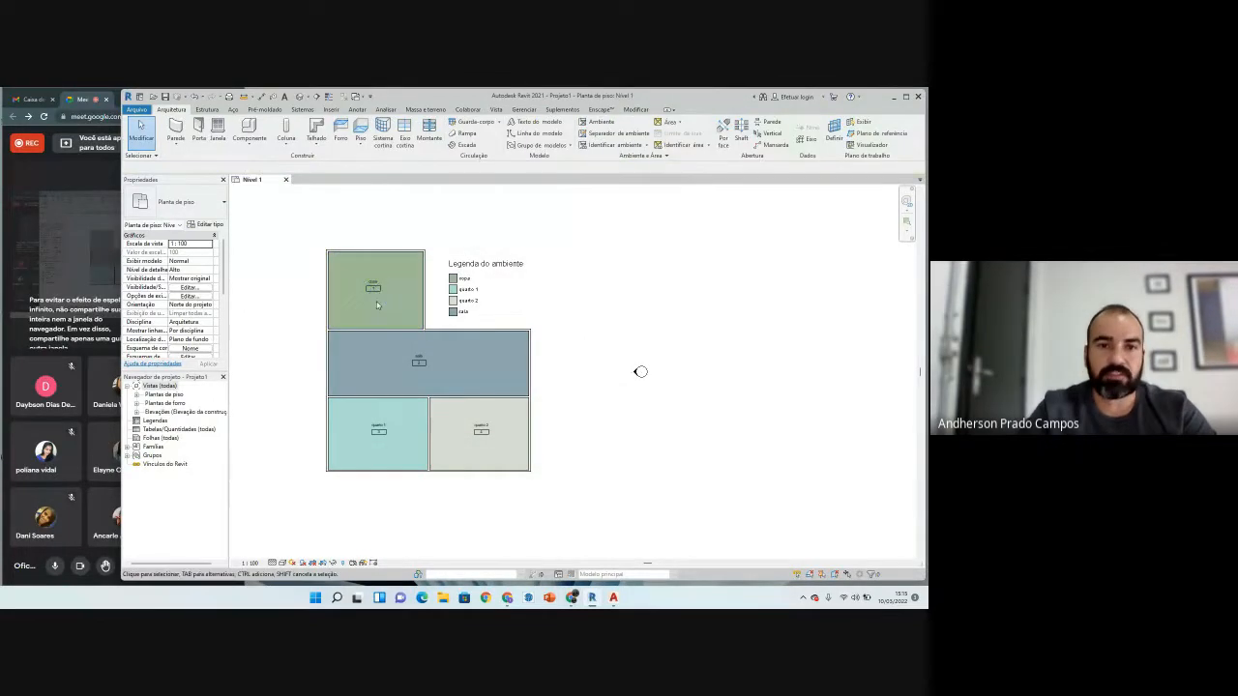
Step: Set the Departamento property of the copa and sala rooms to "social"
scroll(381, 299, "up", 3)
left_click(401, 311)
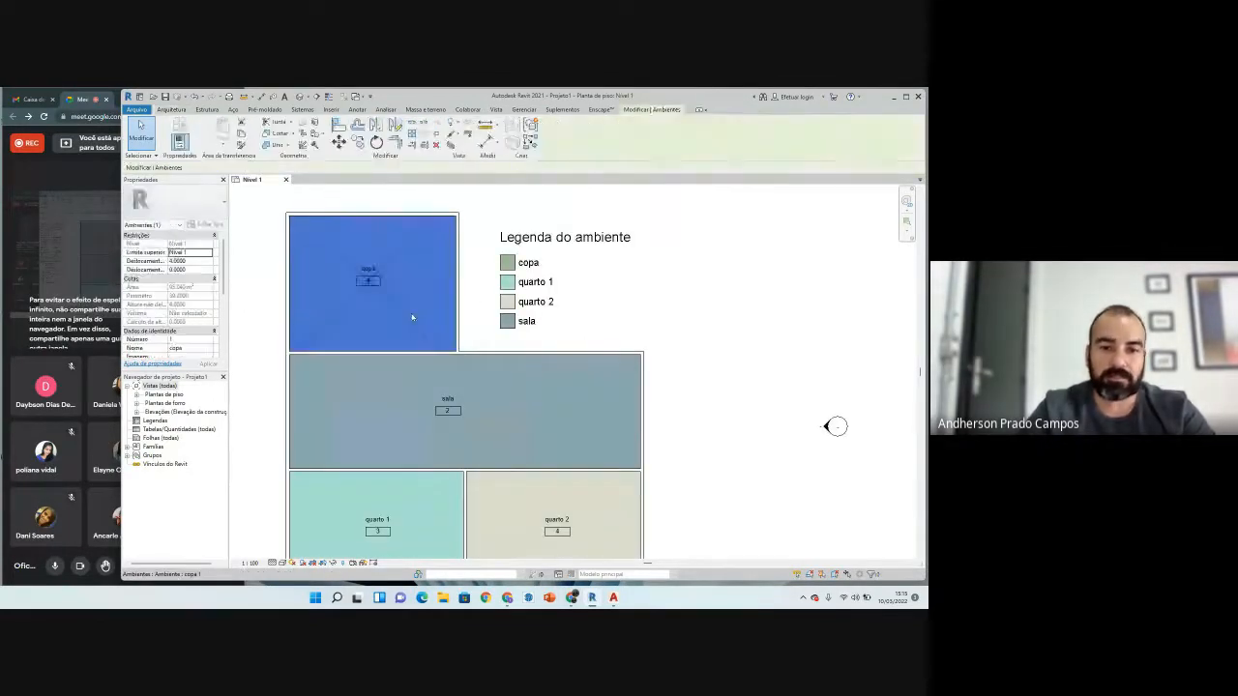
left_click(420, 387, "ctrl")
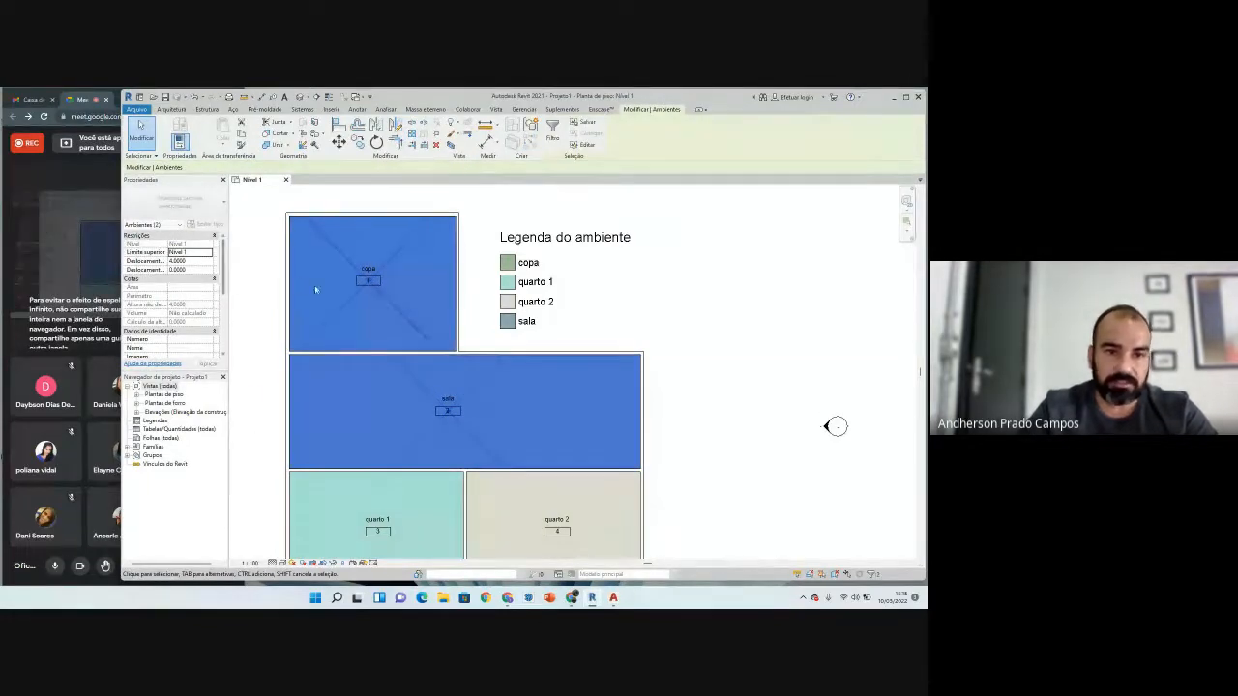
left_click_drag(225, 261, 227, 298)
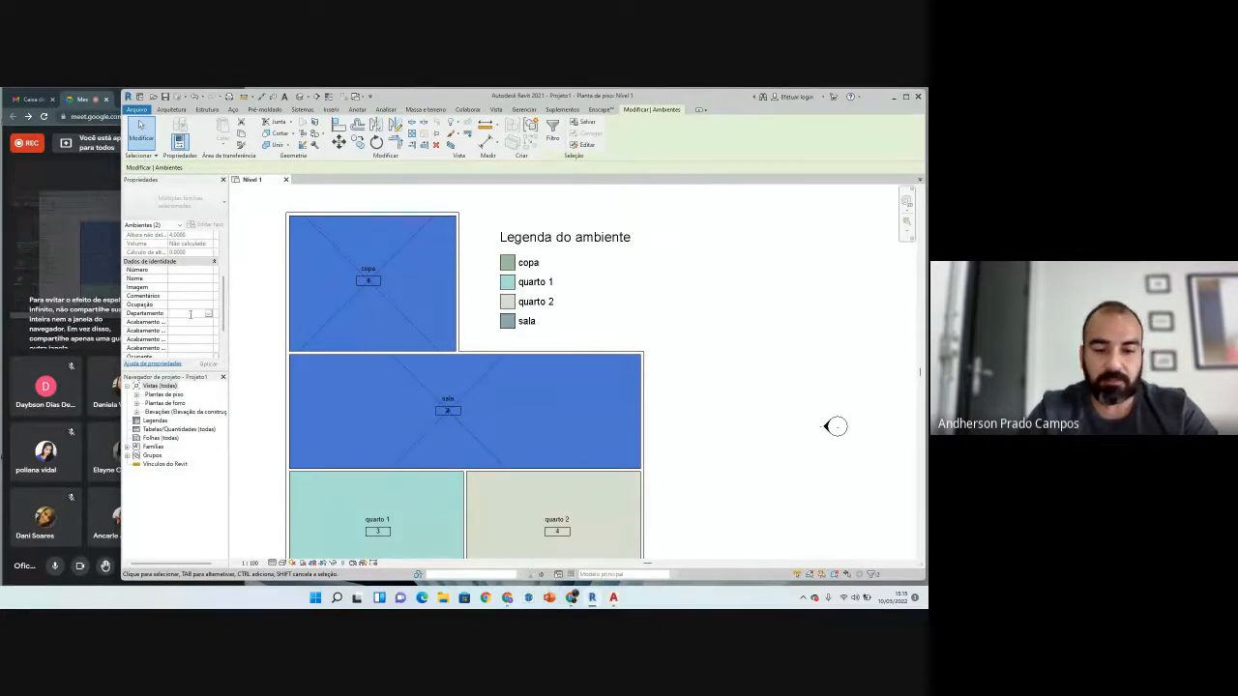
type("social")
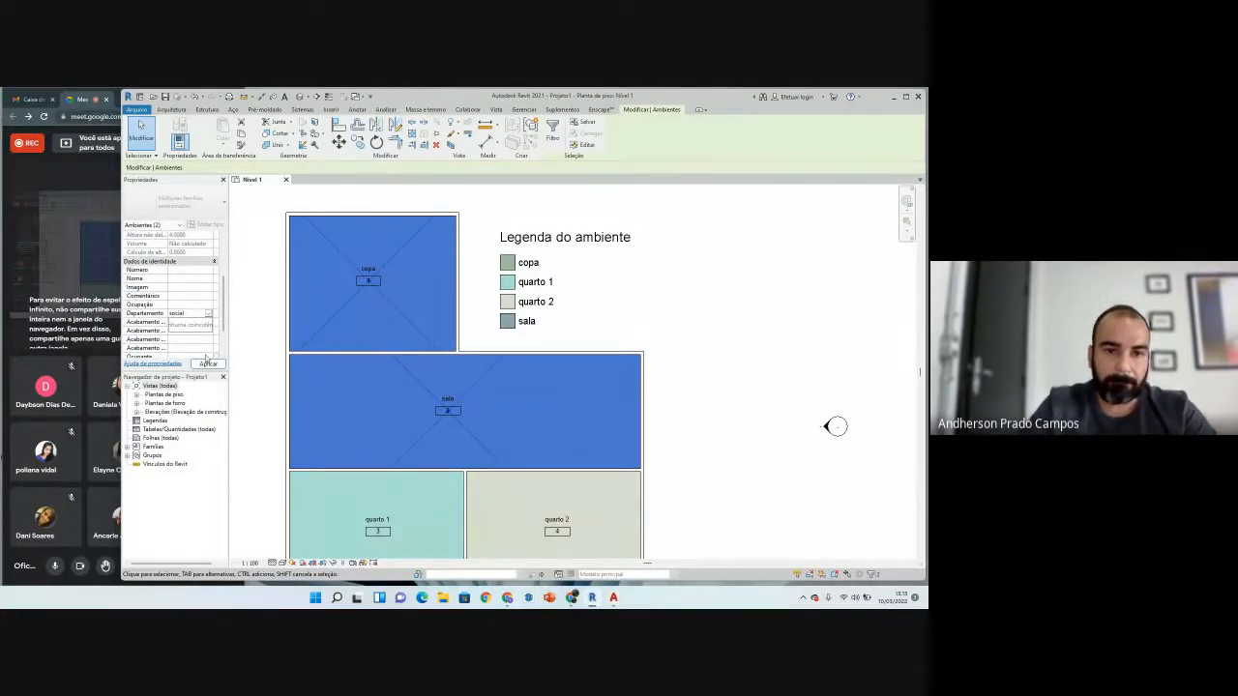
left_click(208, 363)
left_click(261, 301)
scroll(402, 290, "down", 2)
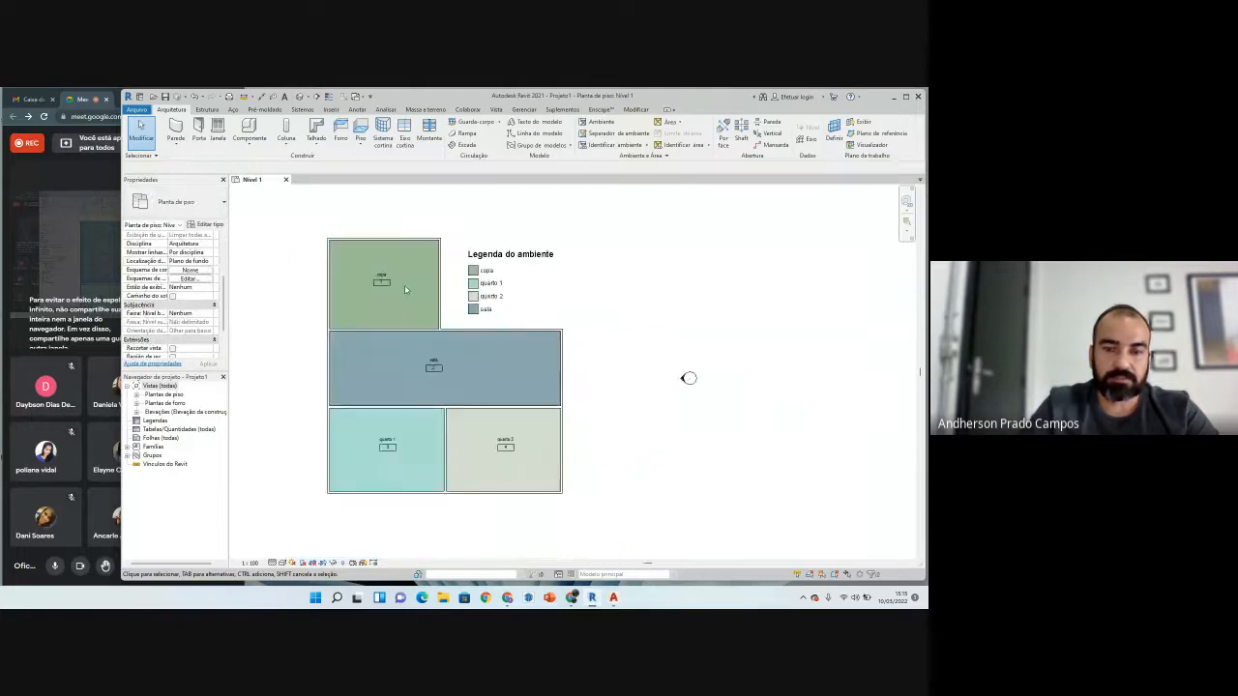
Step: Set the Departamento property of the quarto 1 and quarto 2 rooms to "intimo"
scroll(402, 460, "up", 3)
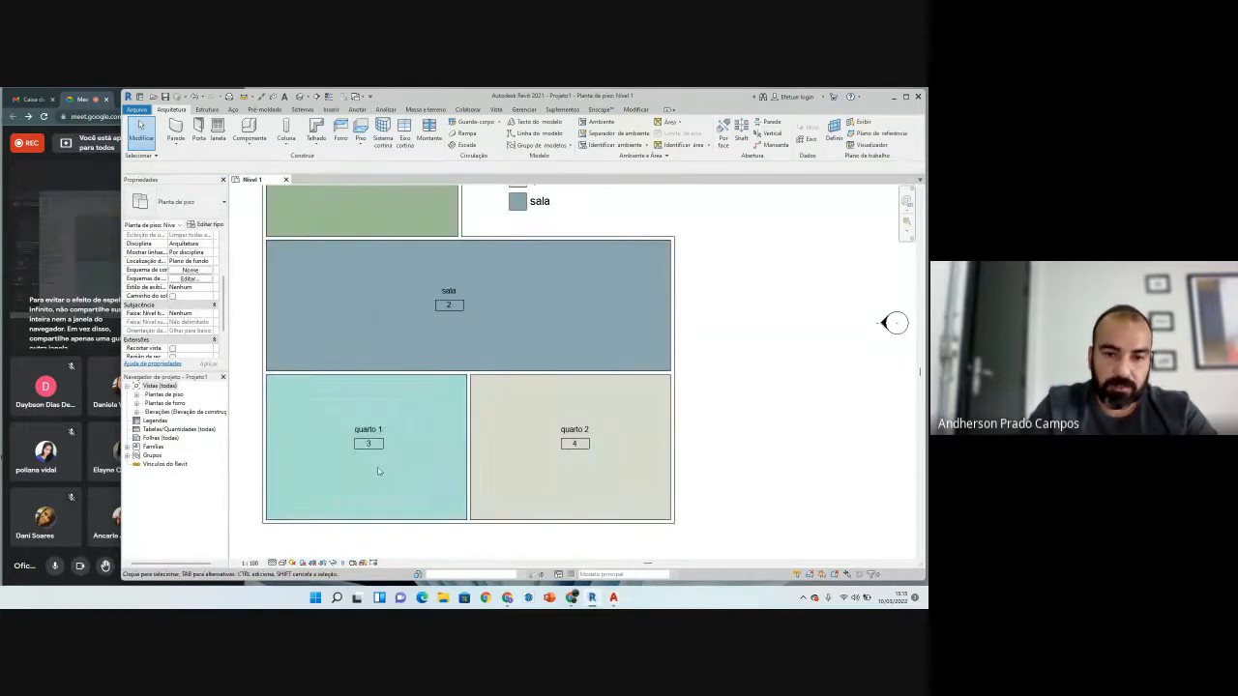
left_click(419, 458)
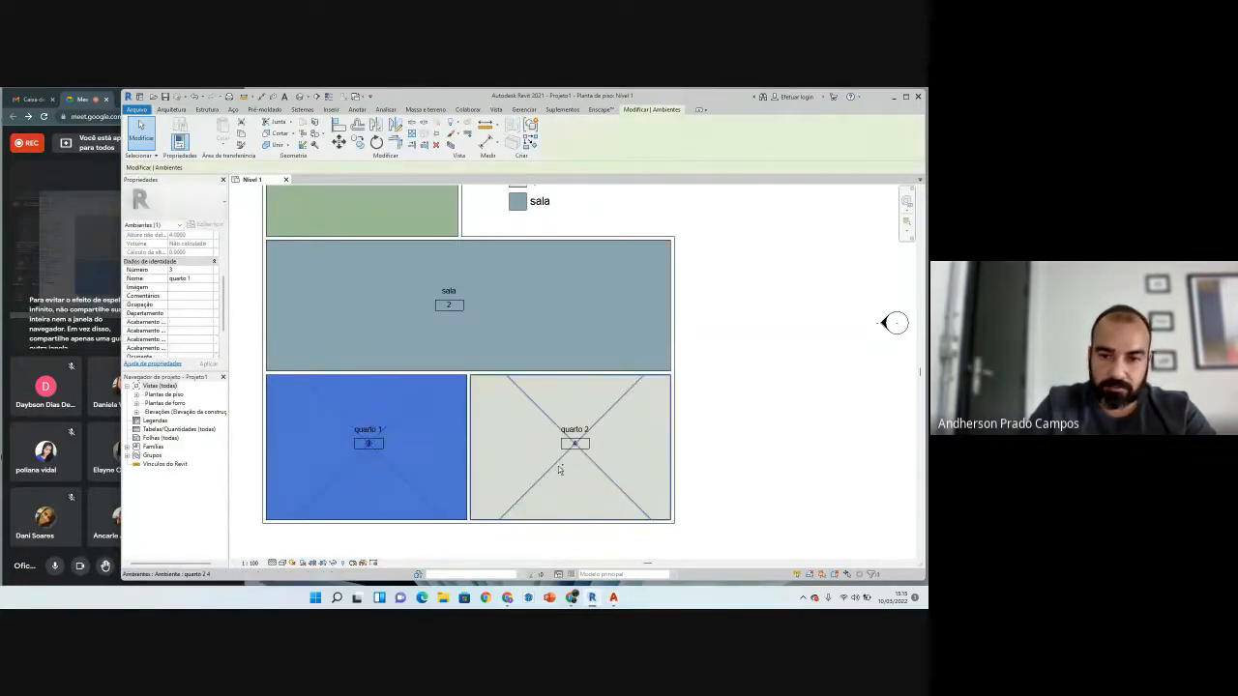
left_click(559, 470, "ctrl")
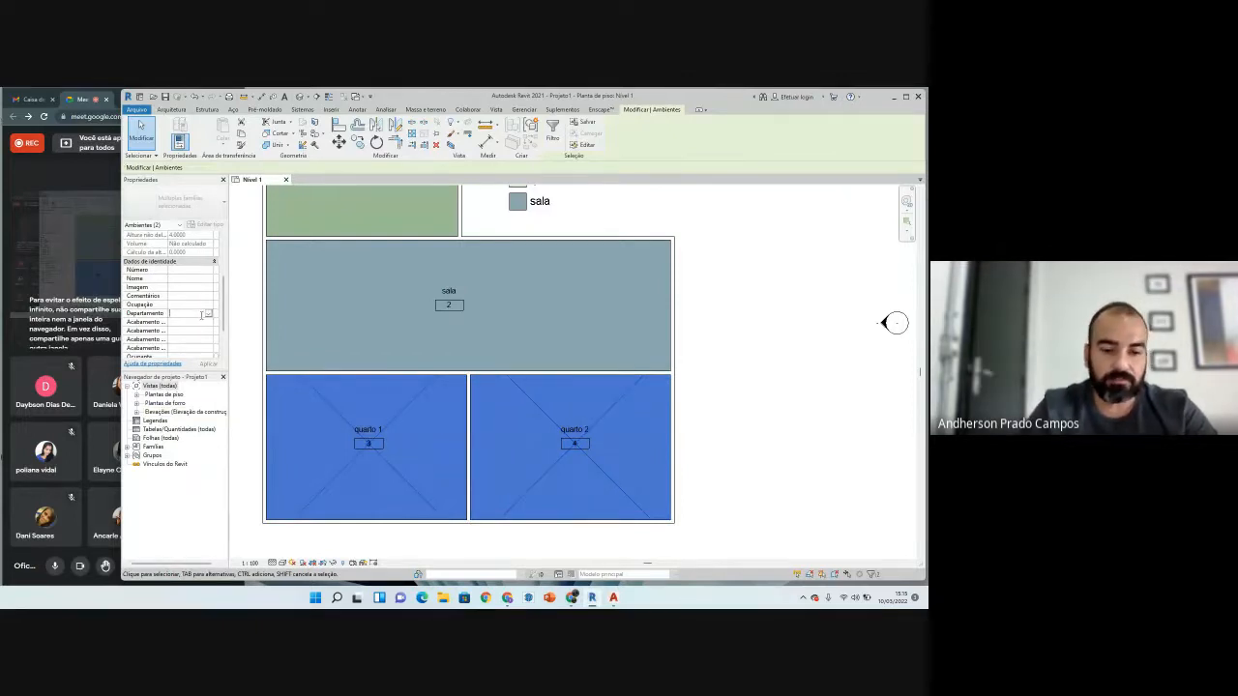
type("intimo")
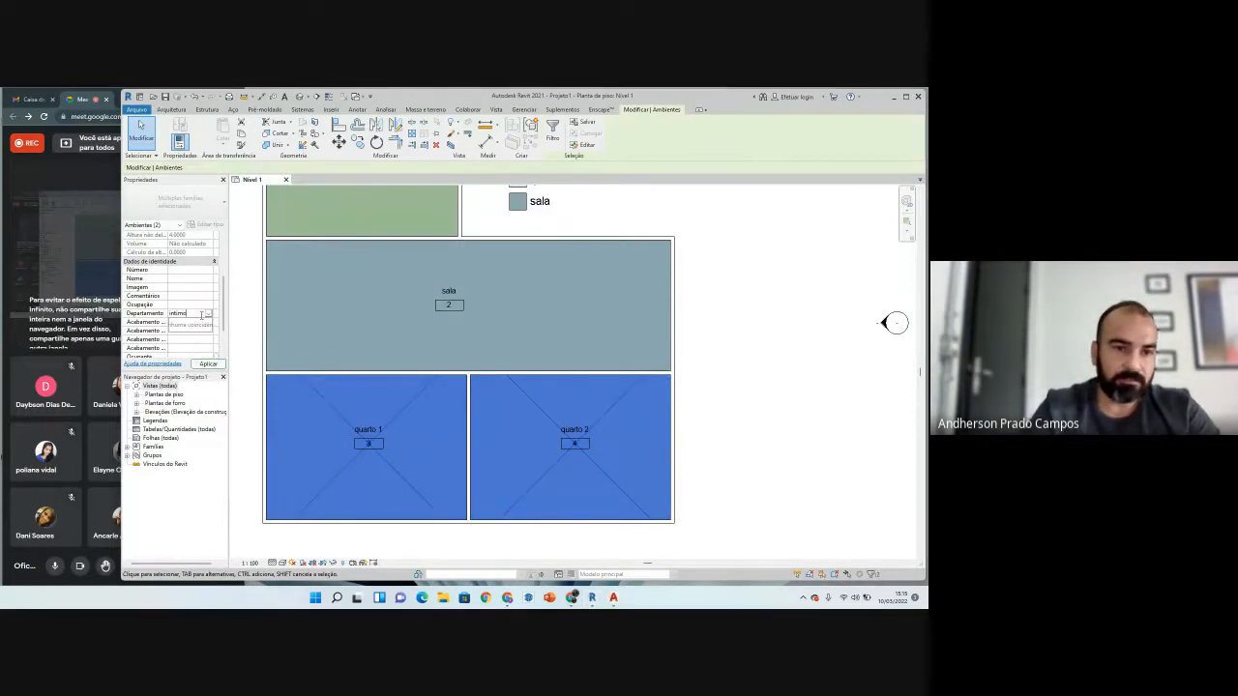
left_click(209, 365)
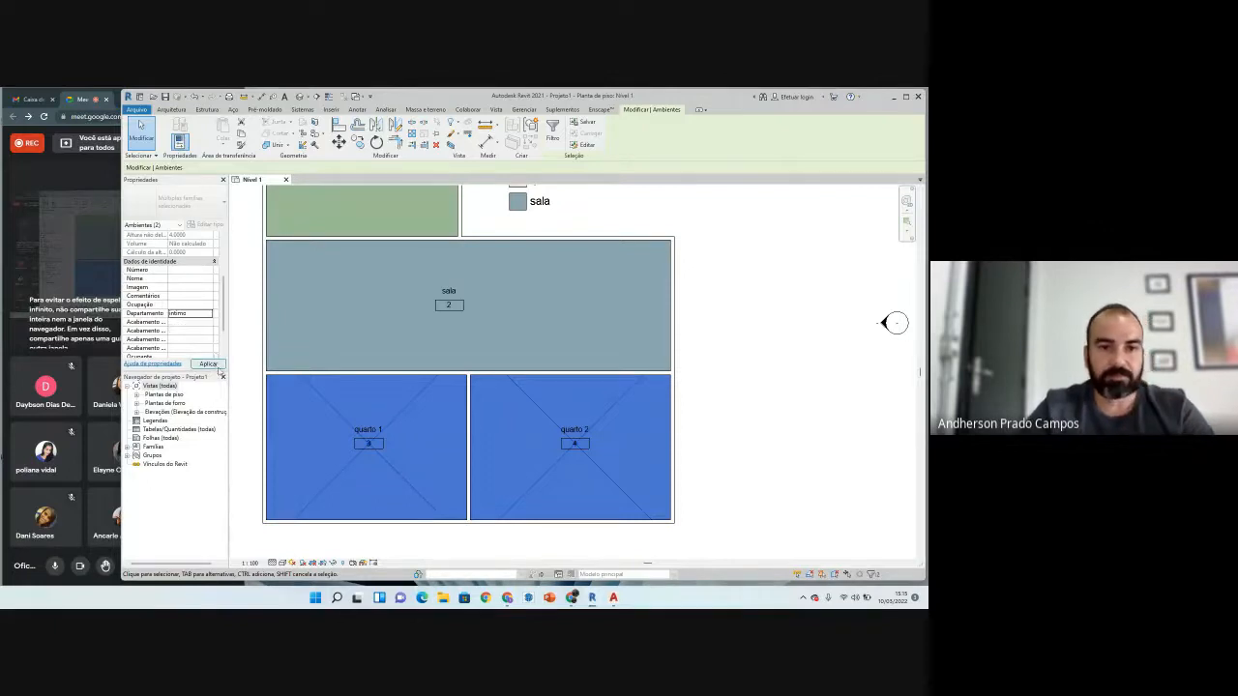
left_click(740, 282)
scroll(528, 416, "down", 3)
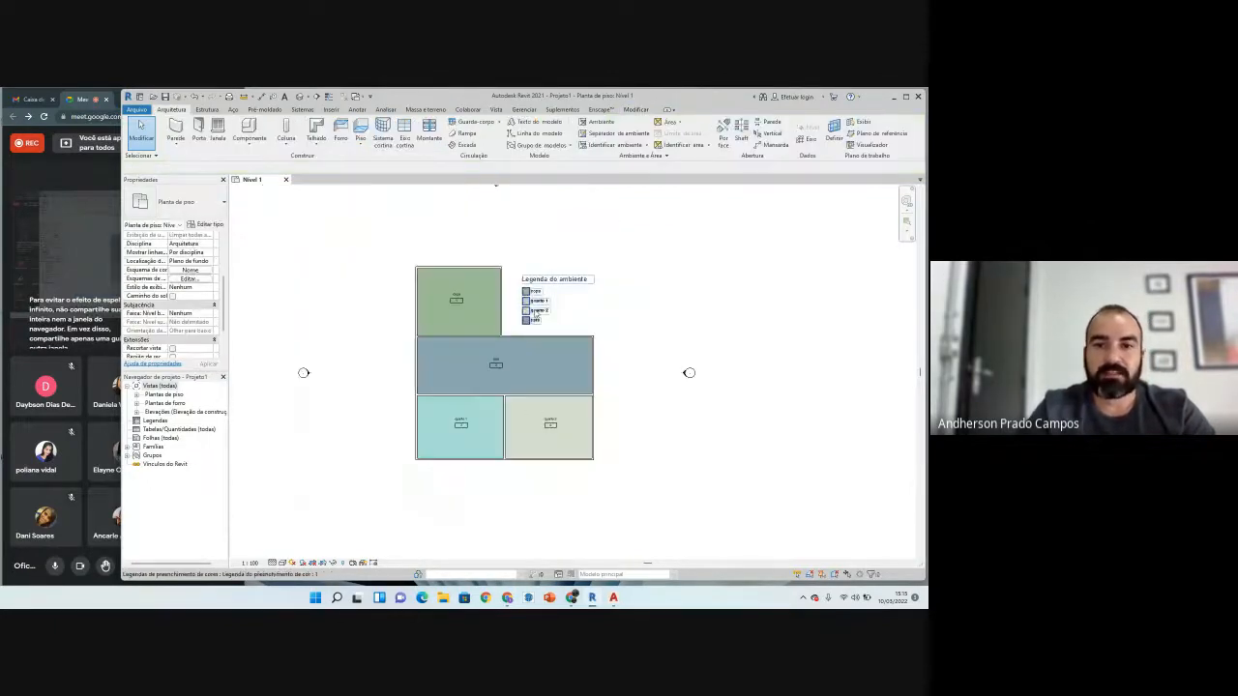
Step: Check which types are available for the colour fill legend
scroll(542, 306, "up", 3)
left_click(542, 306)
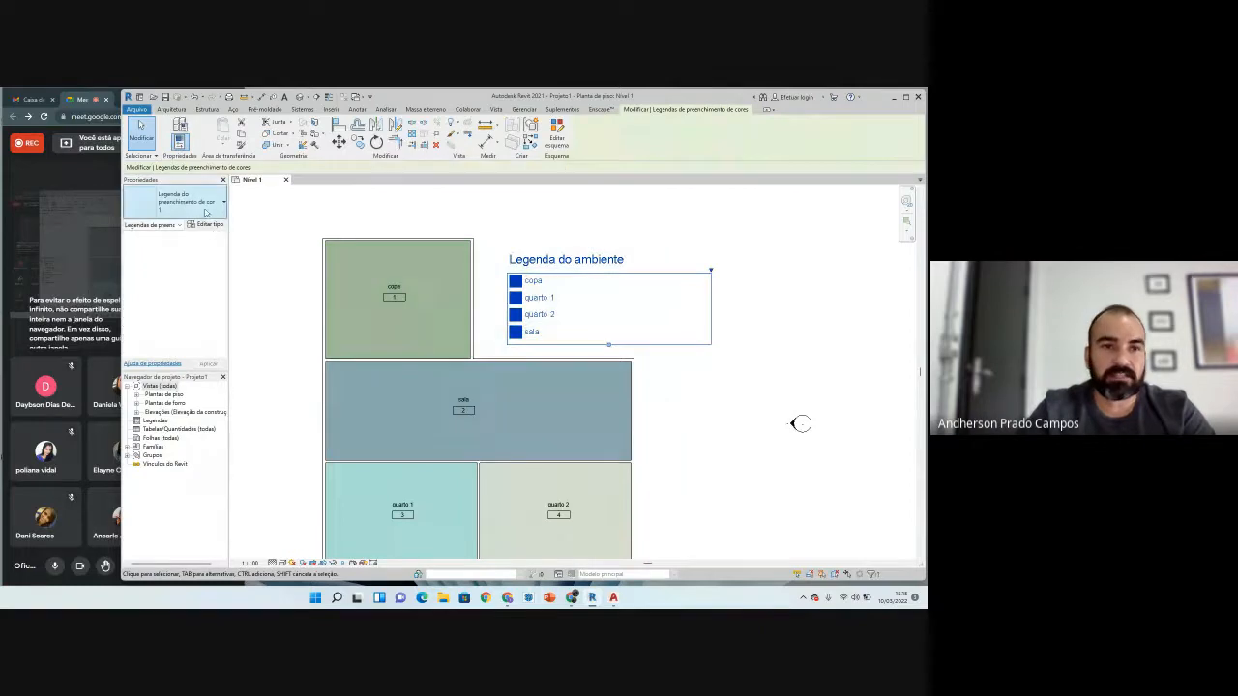
left_click(176, 201)
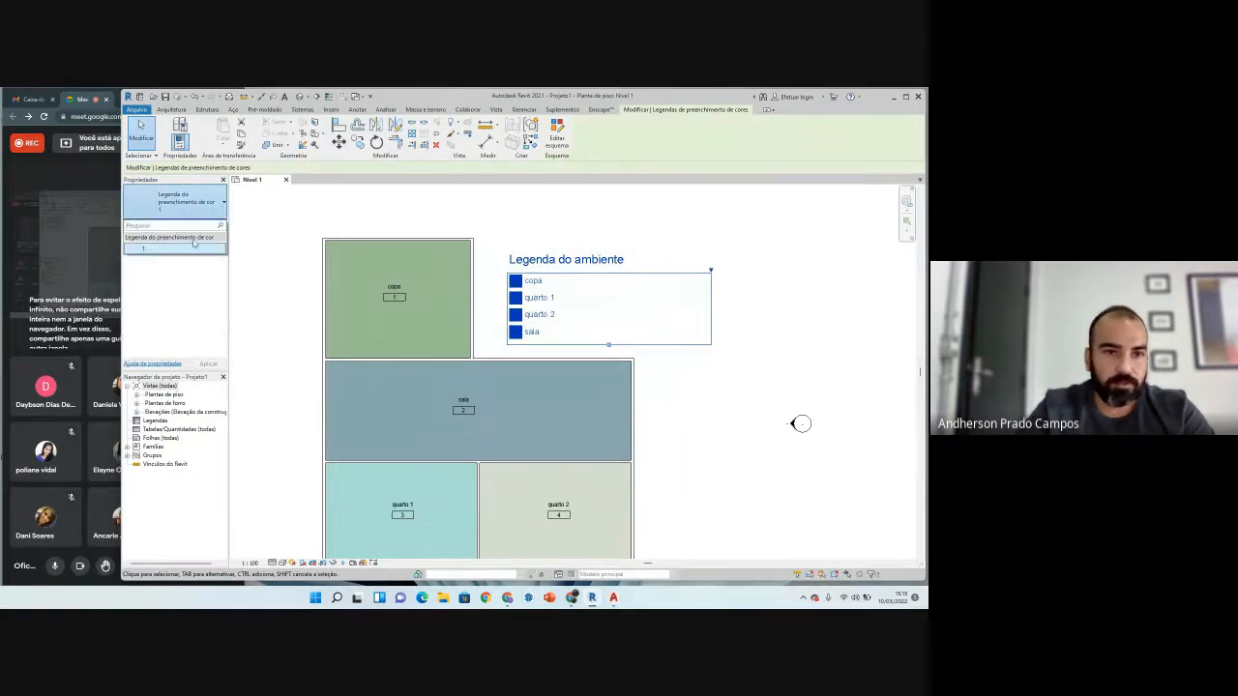
left_click(249, 212)
Step: Switch the colour legend's scheme to Departamento, apply it to the plan, and clear the selection
left_click(522, 318)
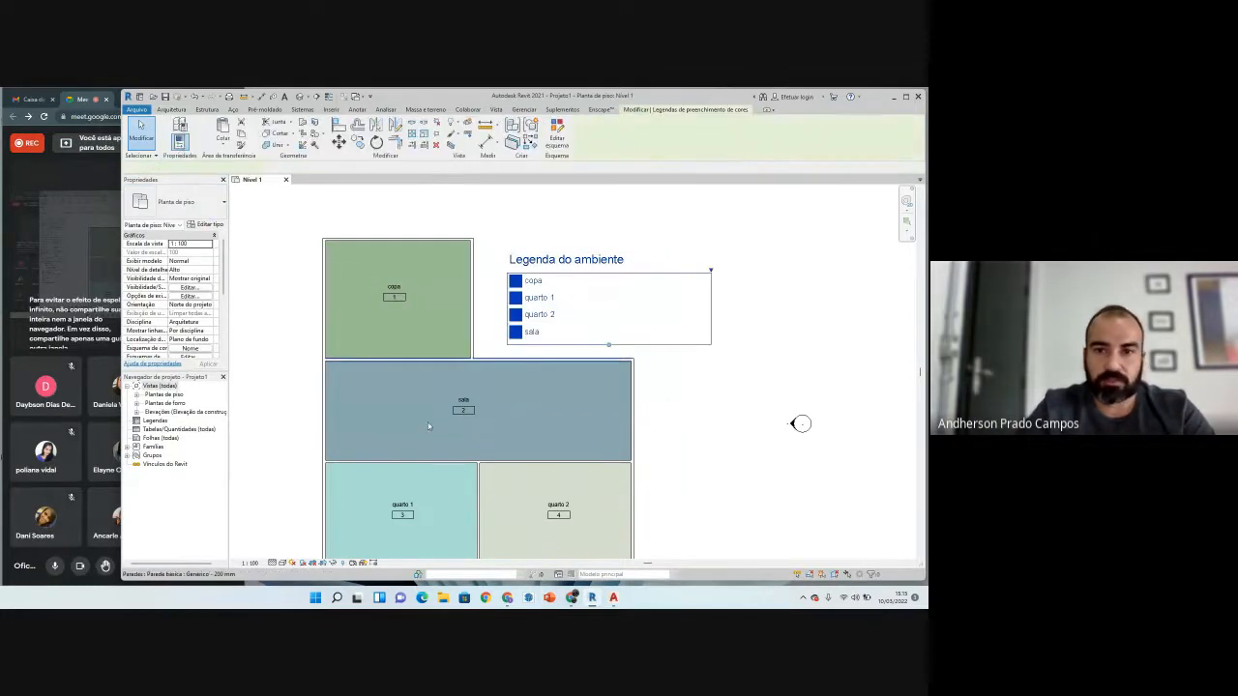
left_click(557, 136)
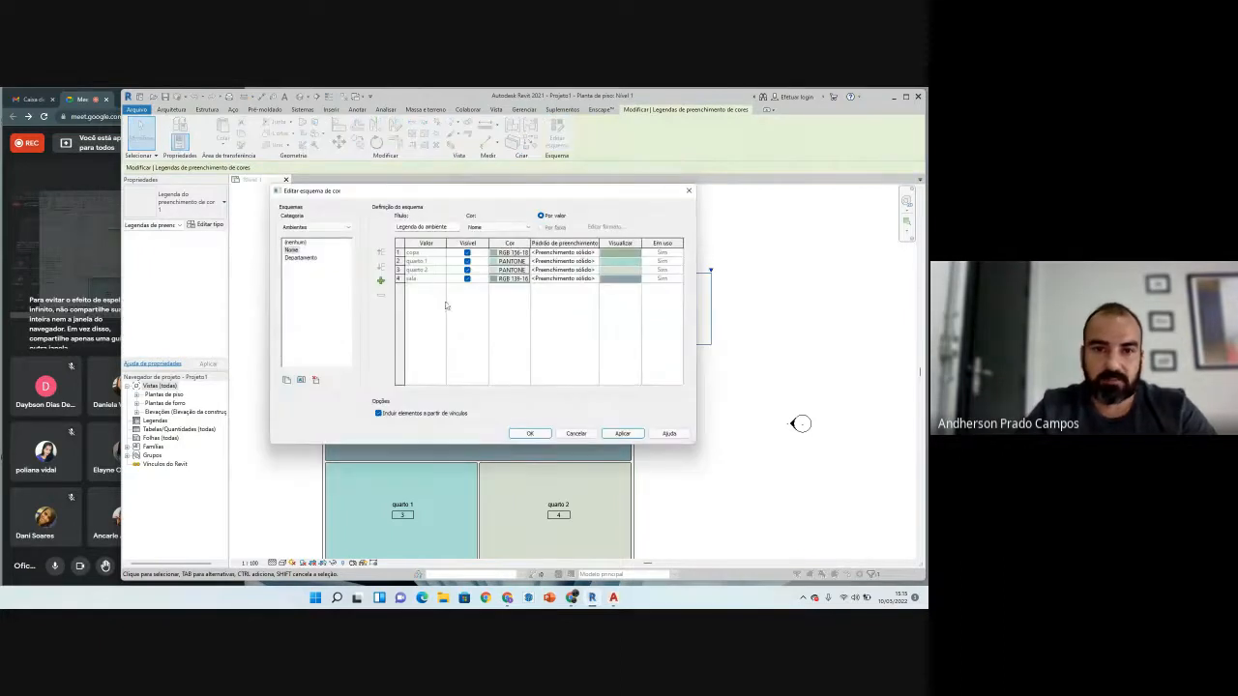
left_click(302, 258)
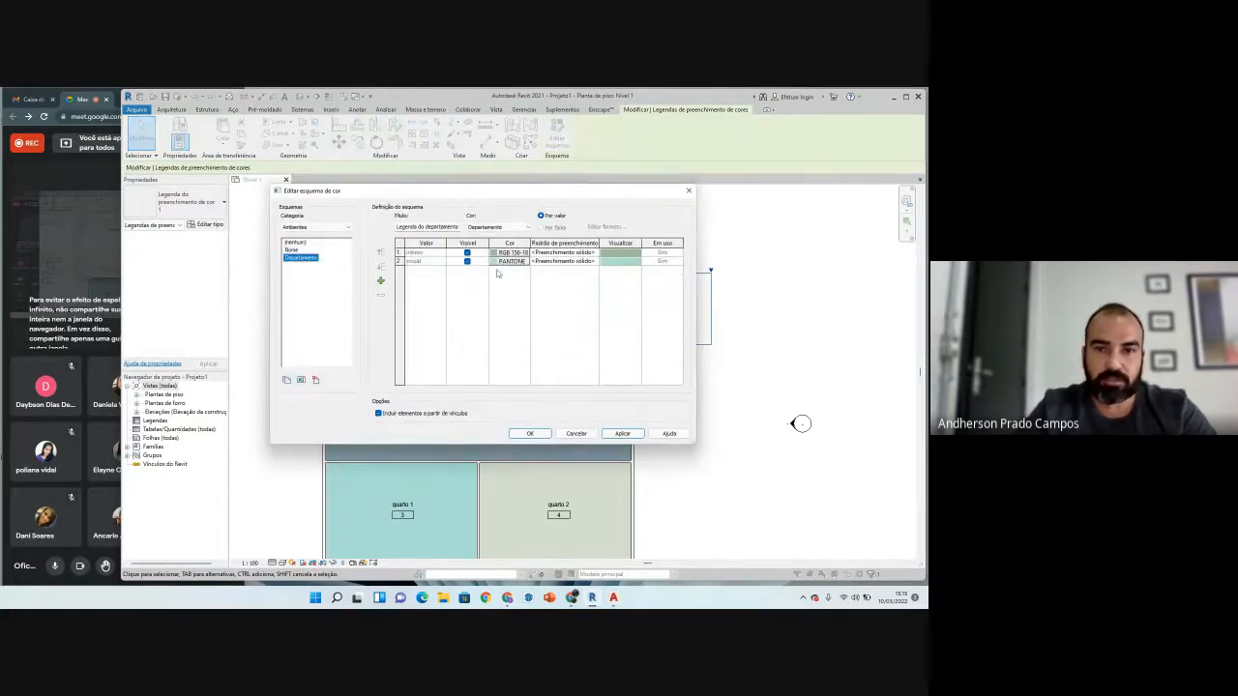
left_click(429, 257)
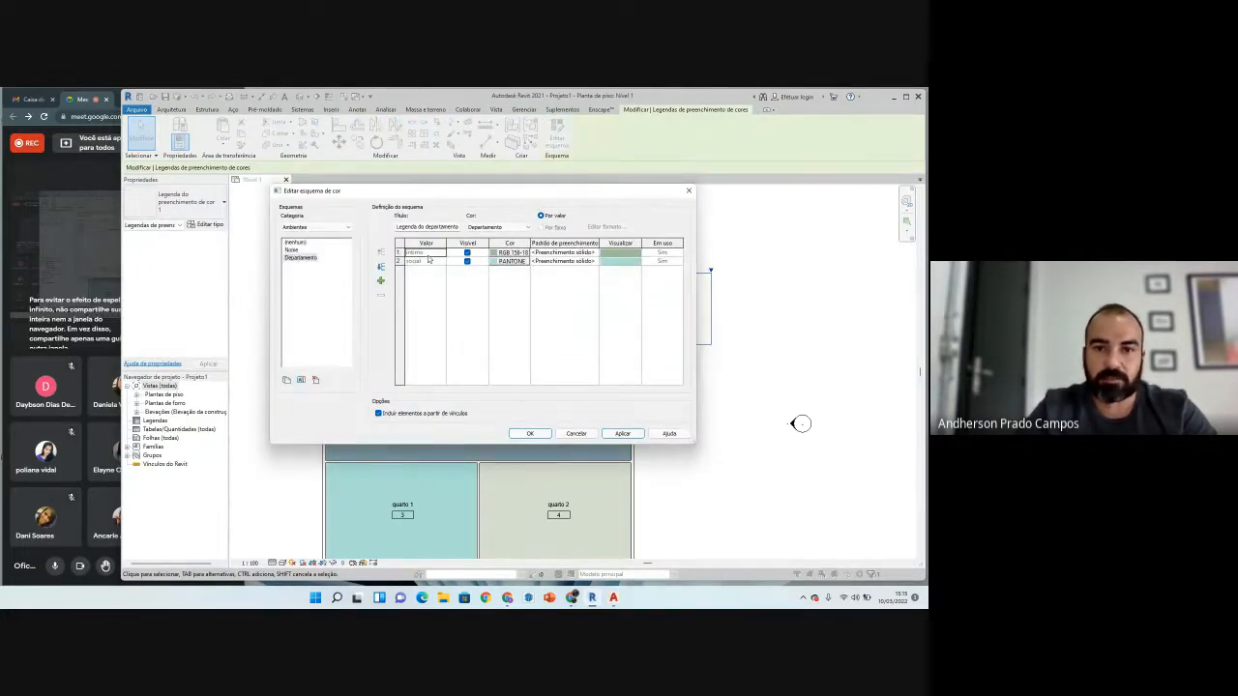
left_click(510, 255)
left_click(525, 398)
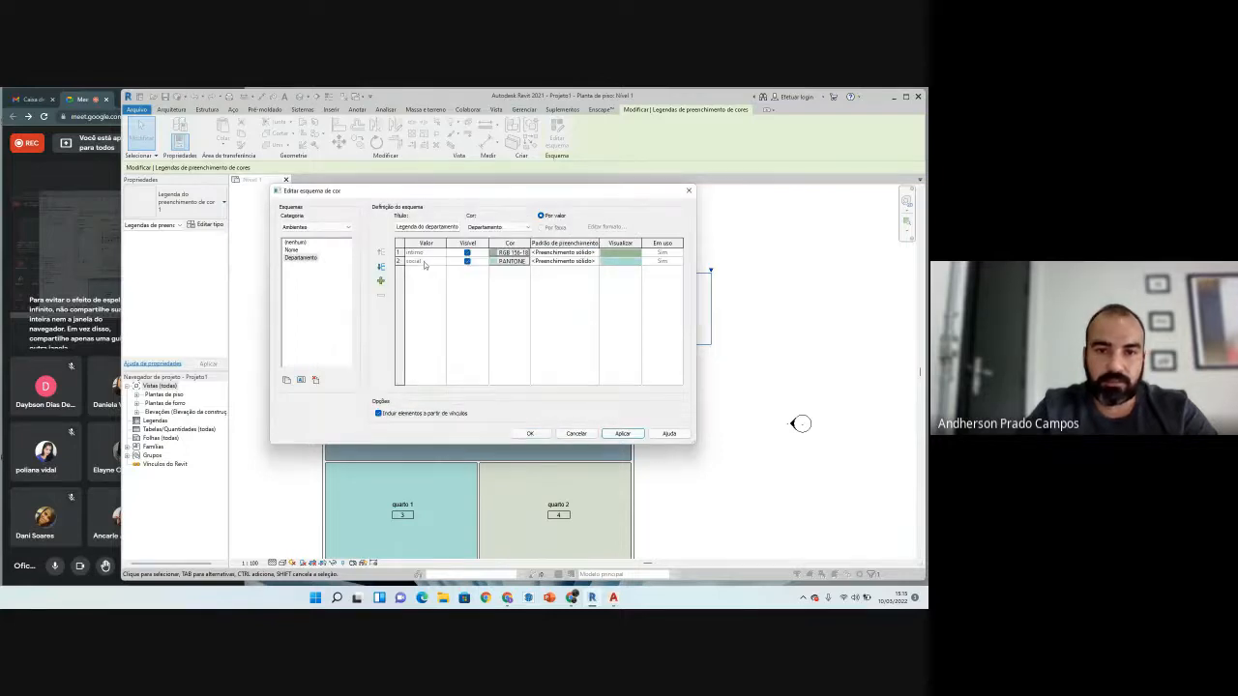
left_click(622, 433)
left_click(530, 433)
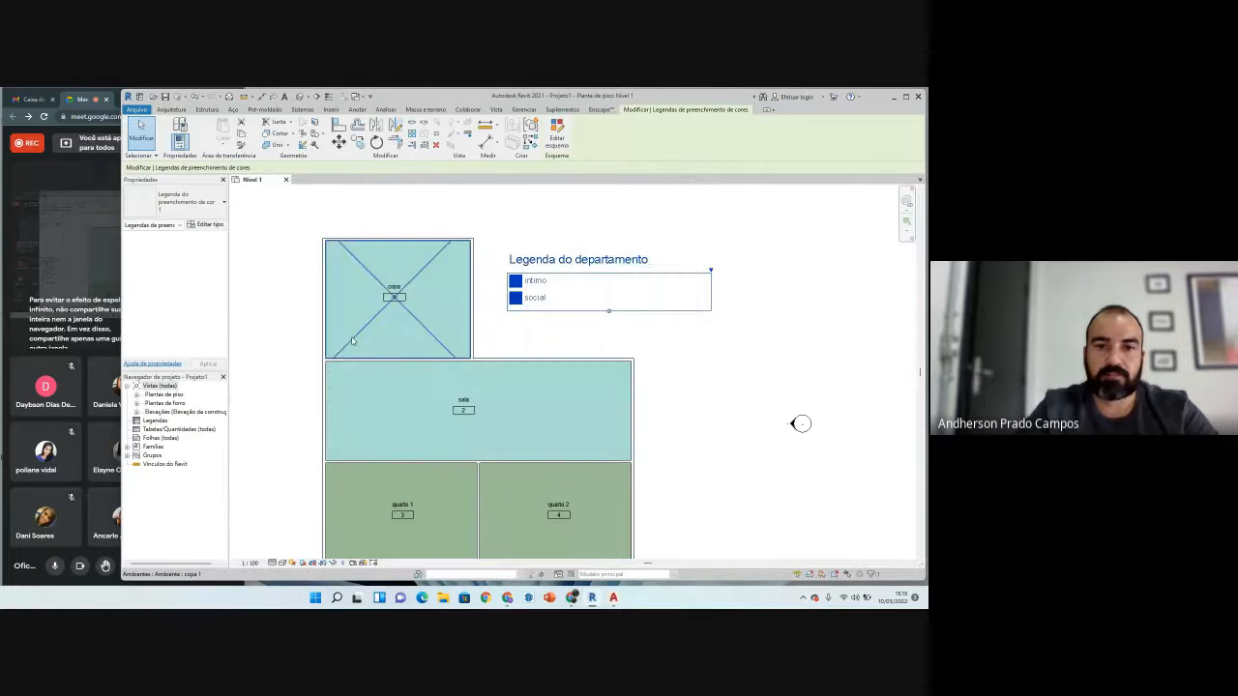
scroll(353, 342, "down", 3)
left_click(584, 303)
scroll(444, 305, "up", 2)
middle_click_drag(443, 306, 445, 247)
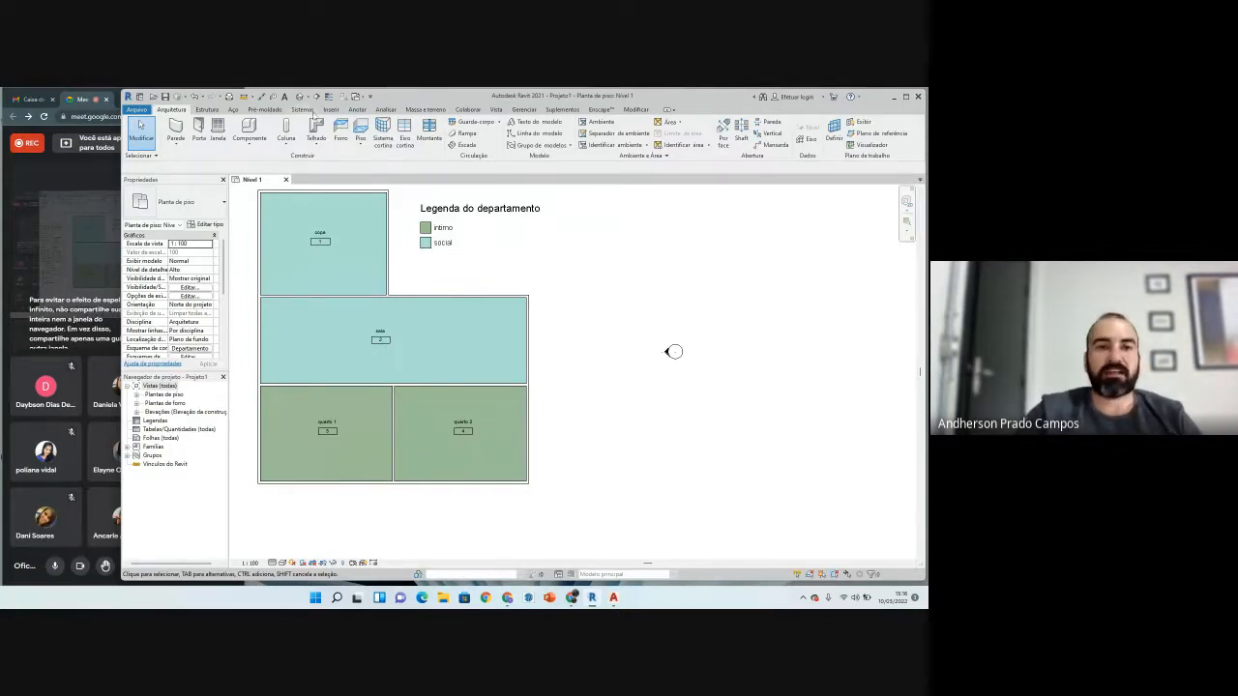
left_click(389, 111)
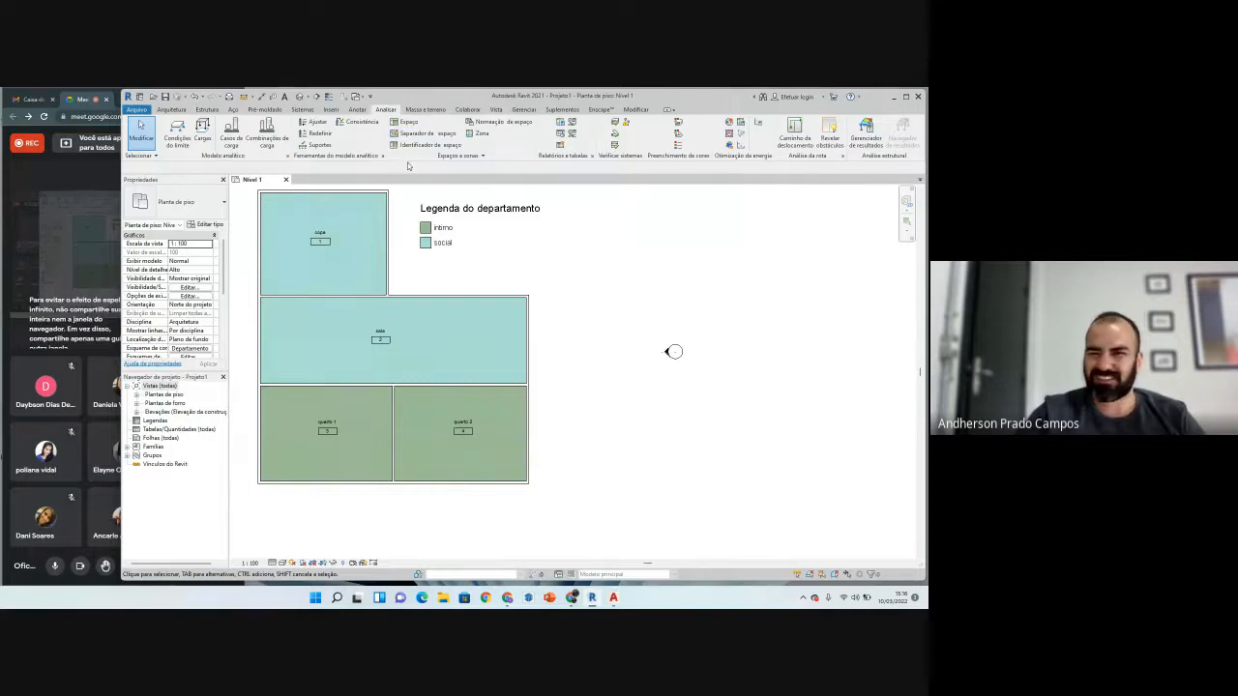
left_click(357, 110)
left_click(672, 156)
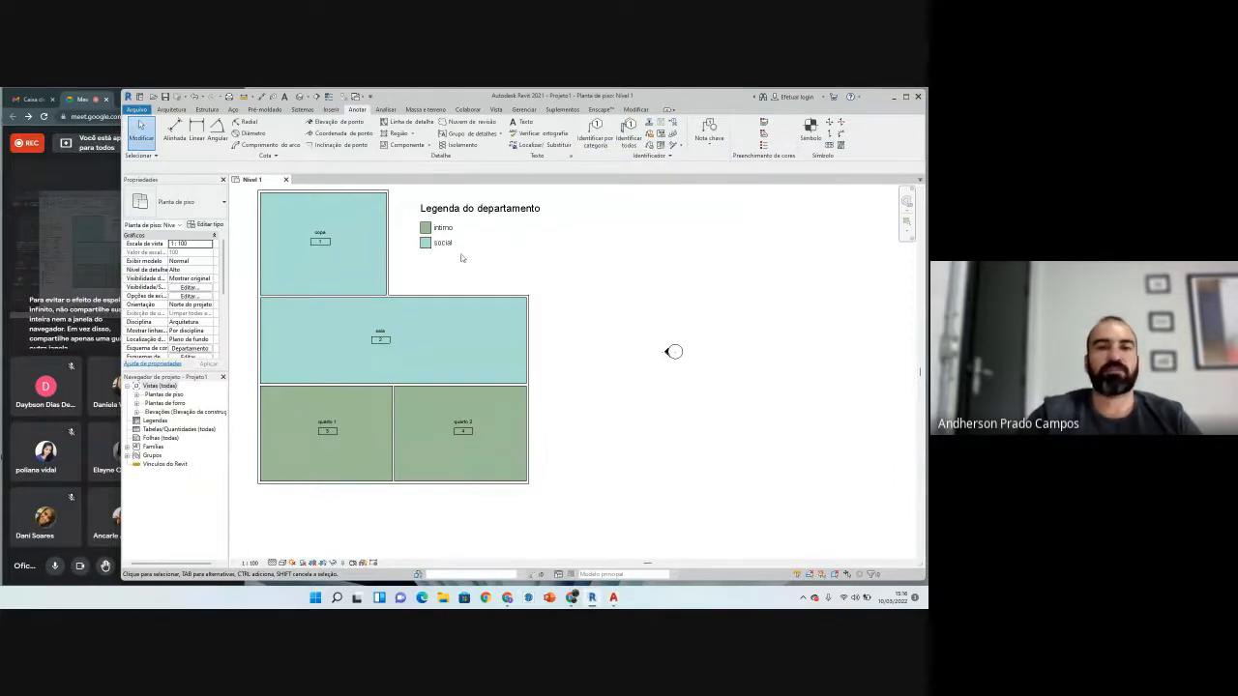
left_click(386, 109)
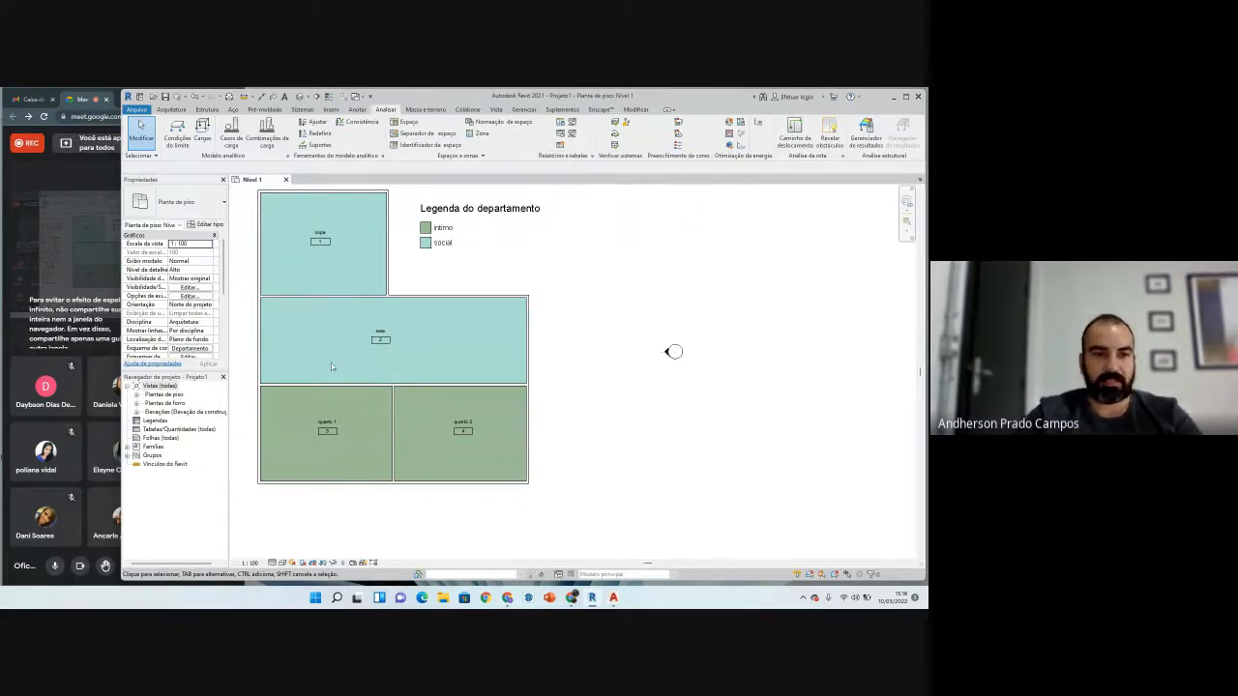
left_click(100, 259)
left_click(164, 336)
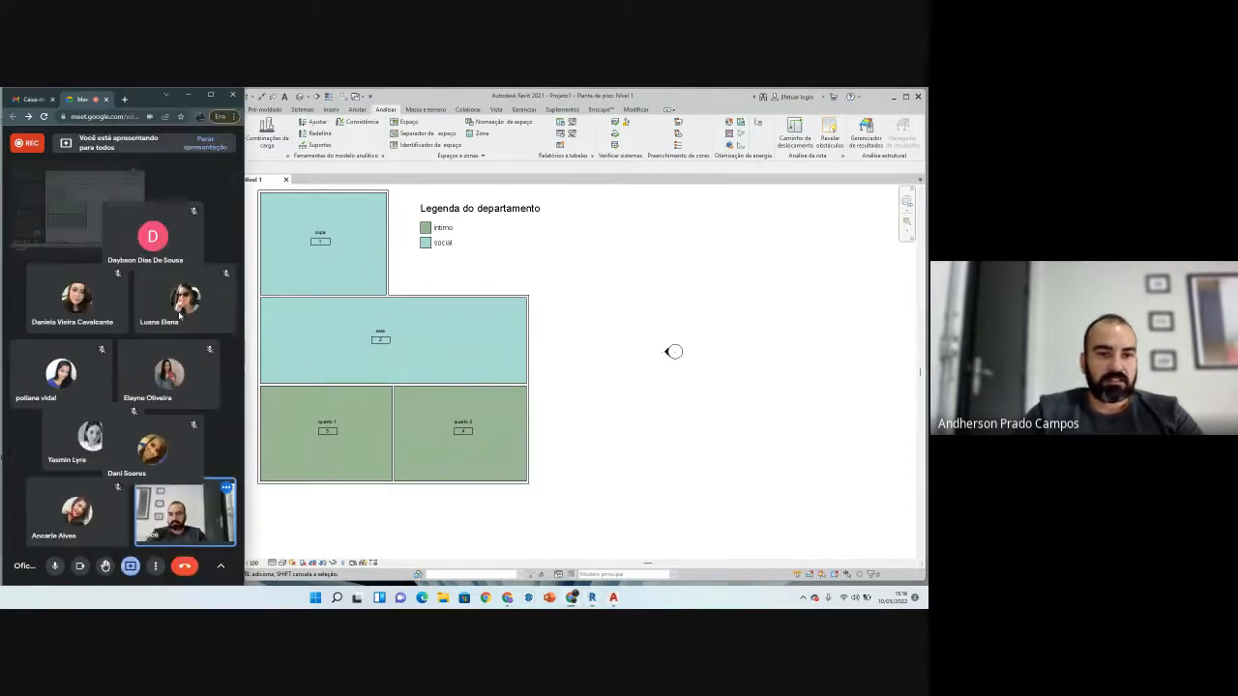
left_click(554, 286)
scroll(364, 346, "down", 2)
scroll(417, 357, "up", 2)
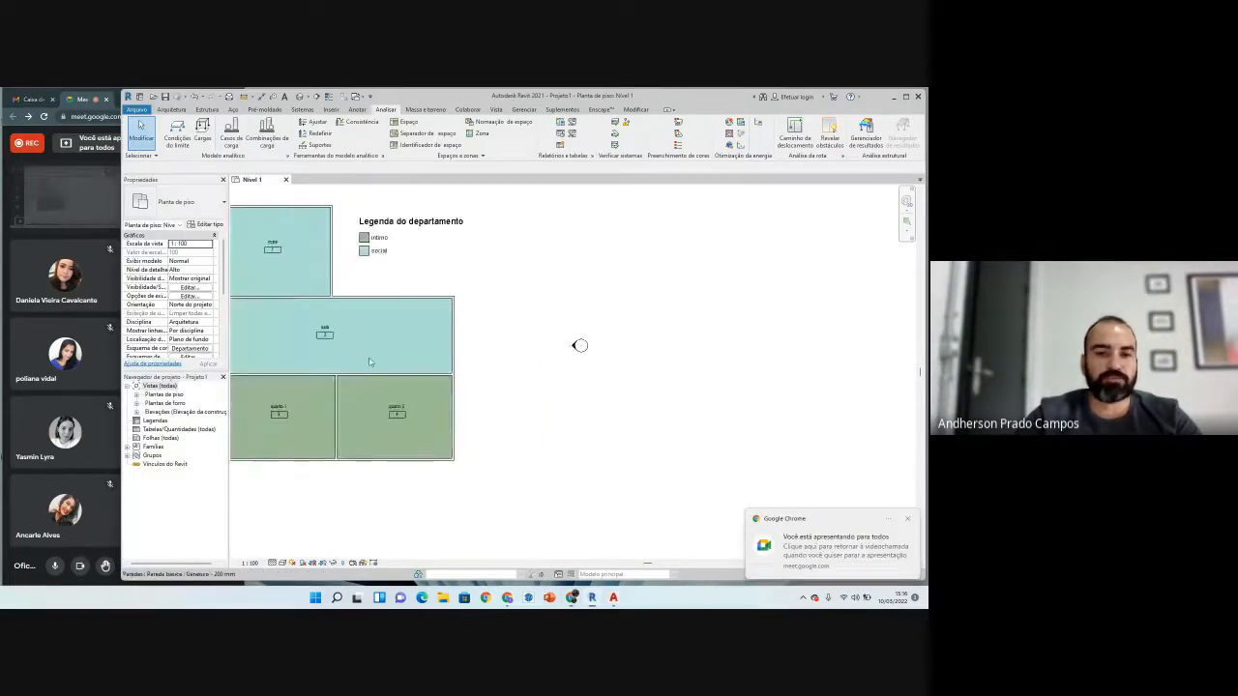
Step: Duplicate the Nível 1 floor plan view without its detailing
left_click(136, 394)
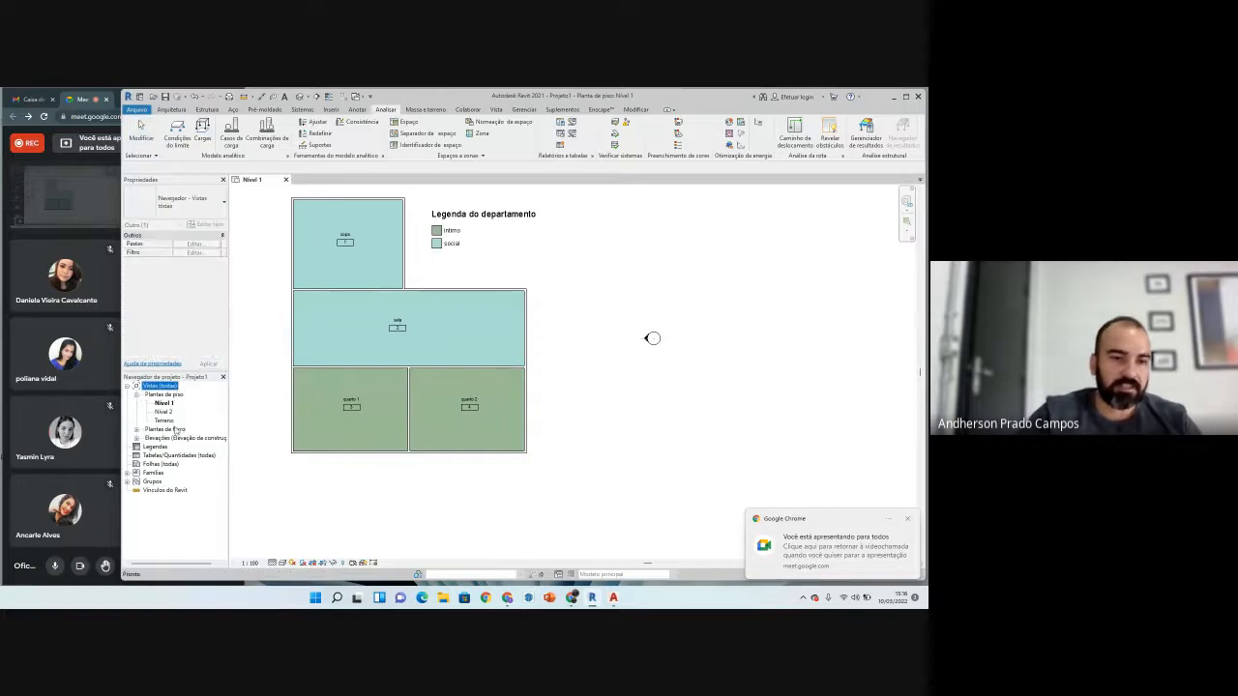
left_click(165, 405)
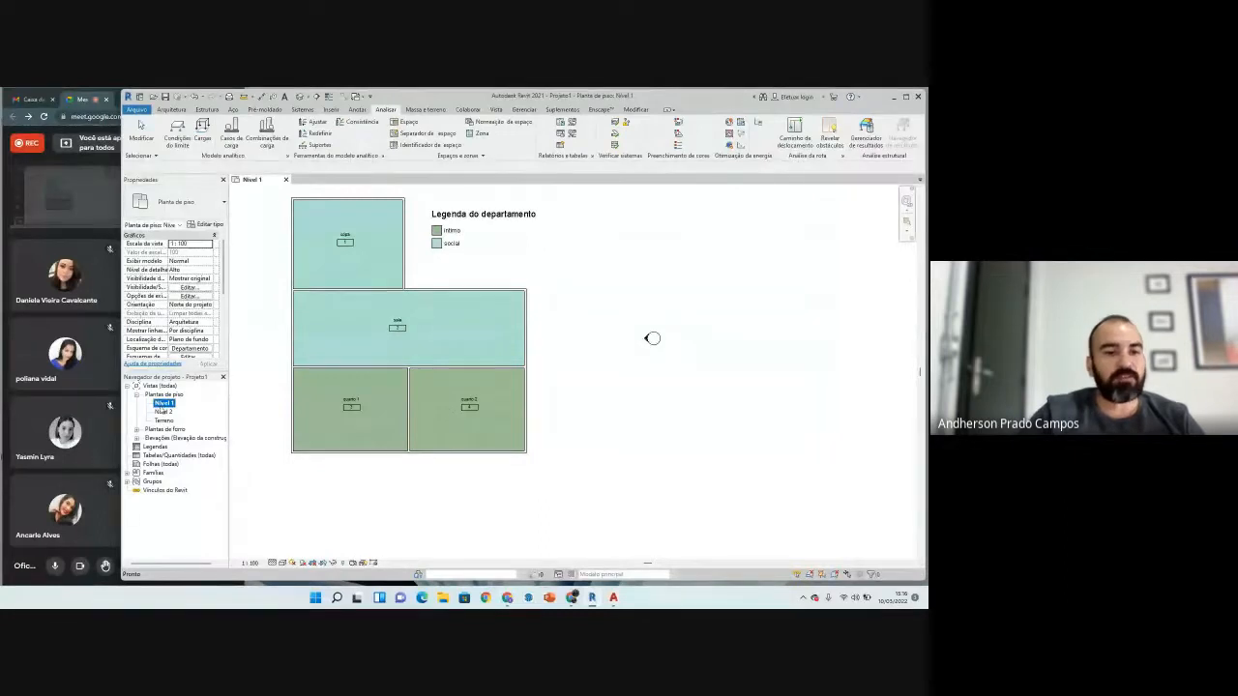
right_click(166, 404)
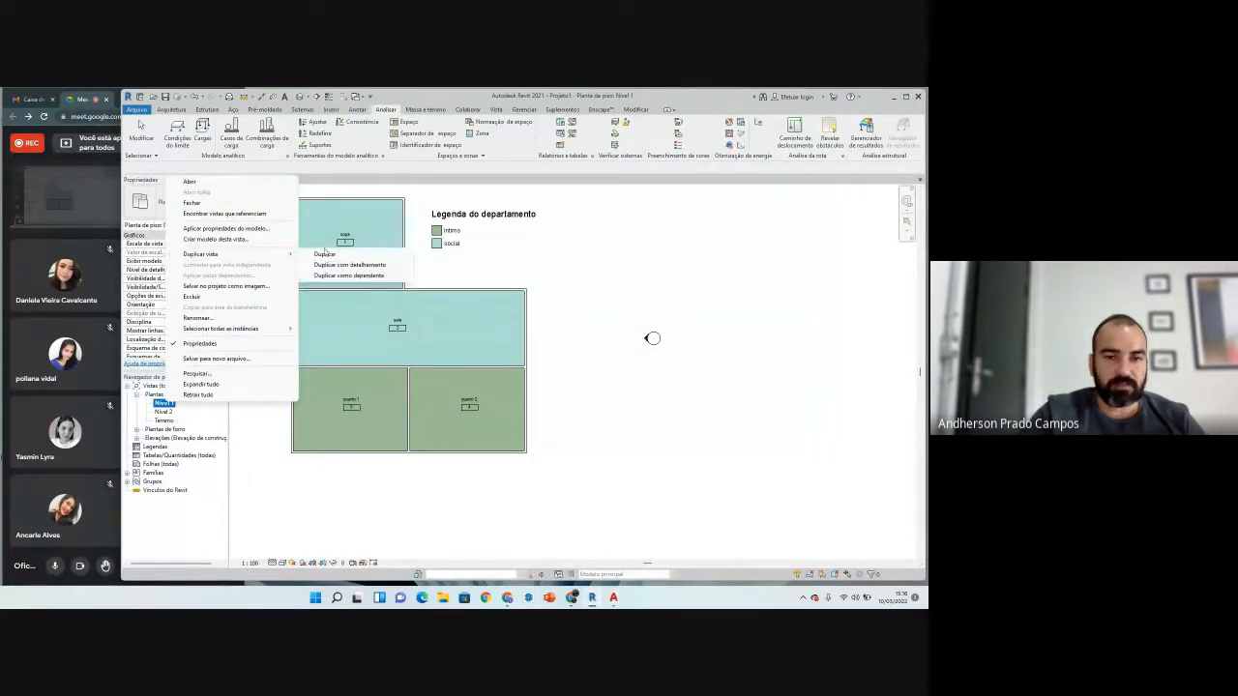
mouse_move(289, 256)
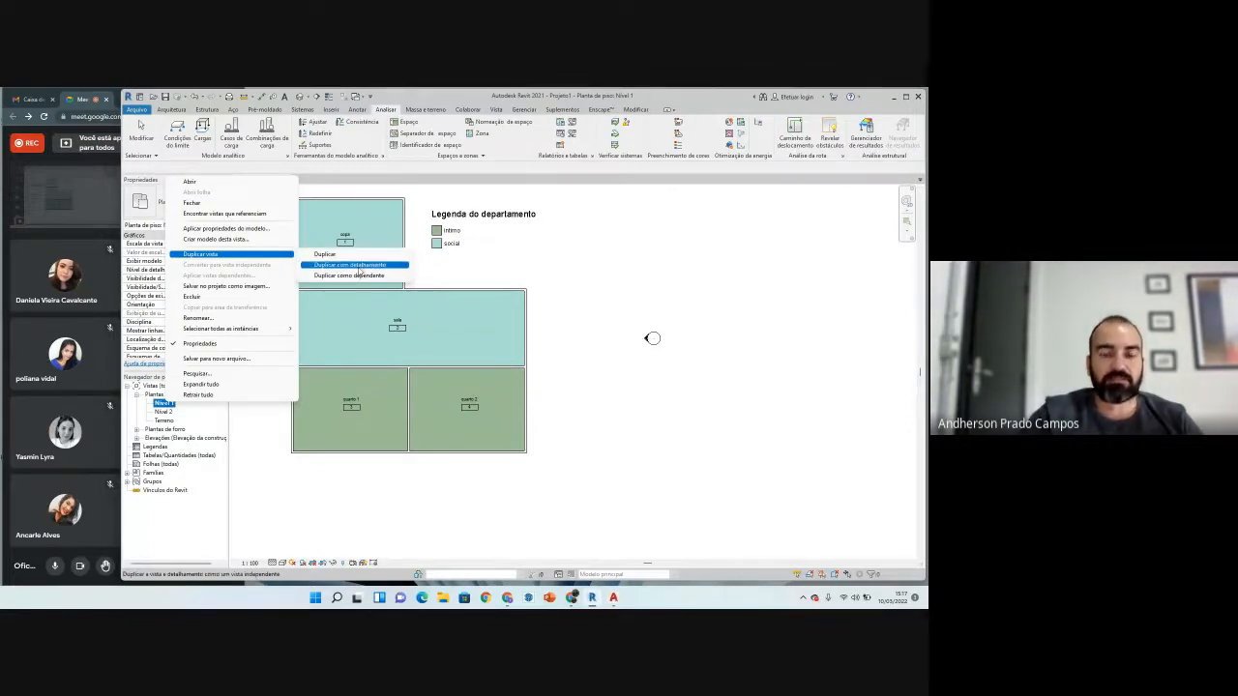
left_click(348, 265)
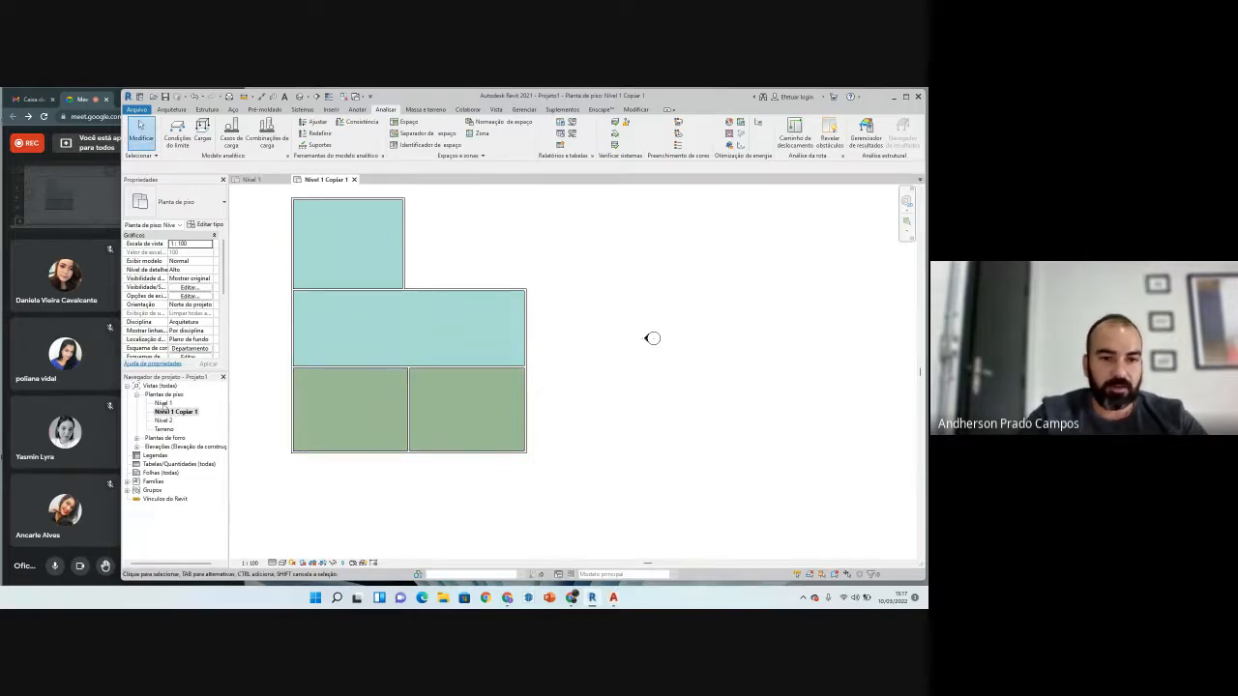
Step: Duplicate the original Nível 1 floor plan view again, this time with detailing so the room tags and legend are copied
double_click(162, 403)
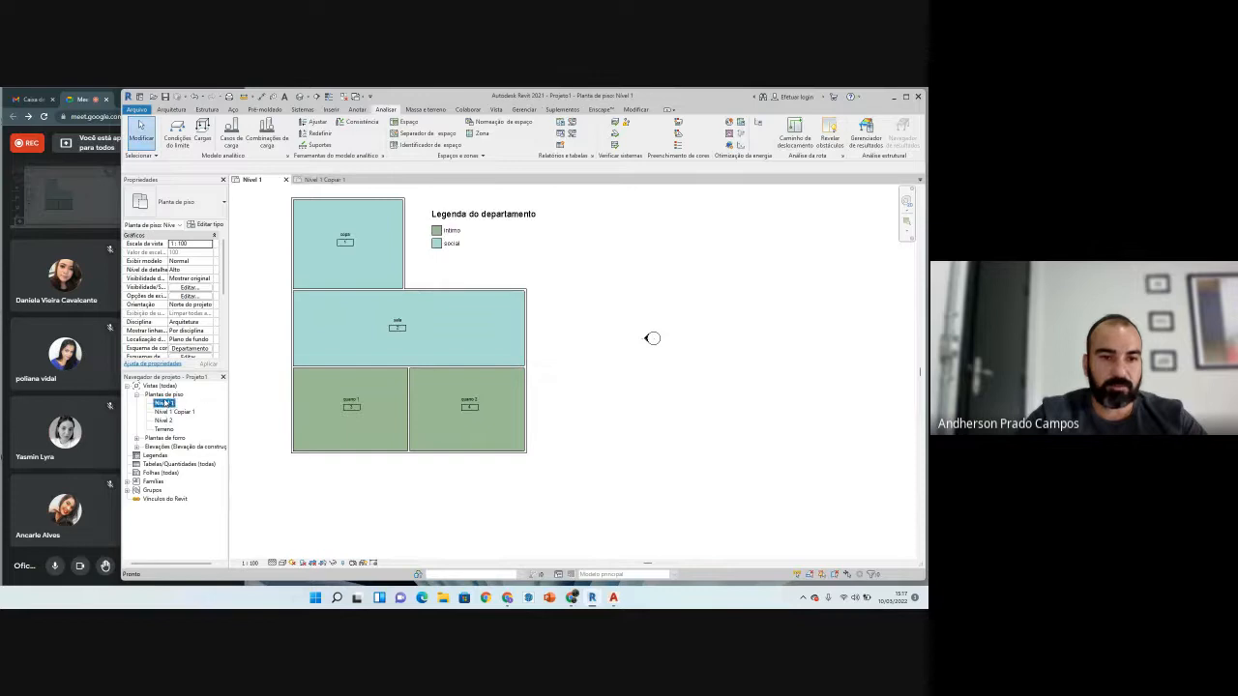
right_click(184, 406)
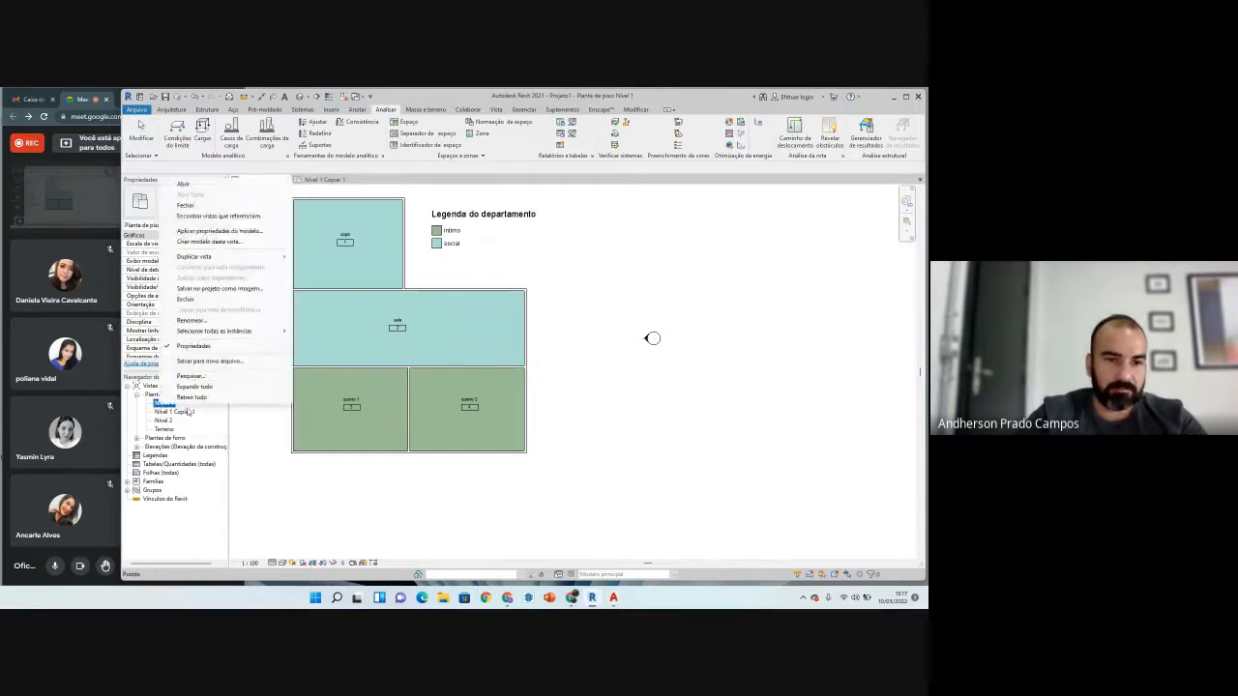
mouse_move(272, 256)
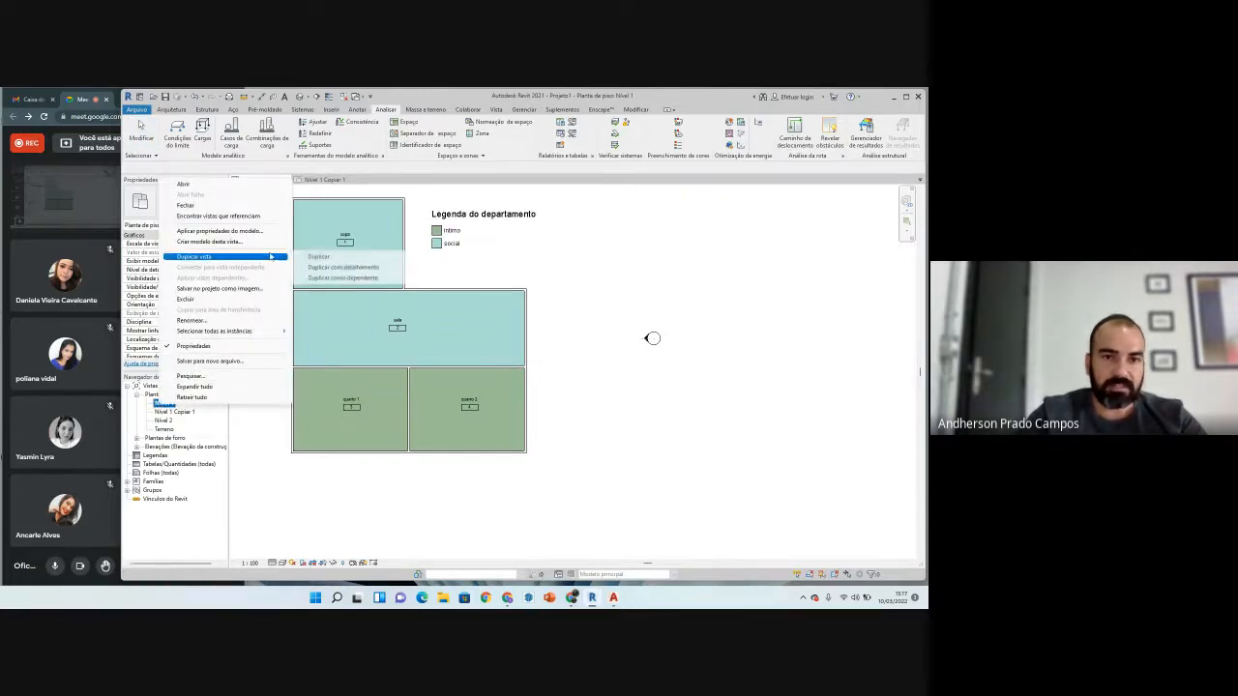
left_click(325, 268)
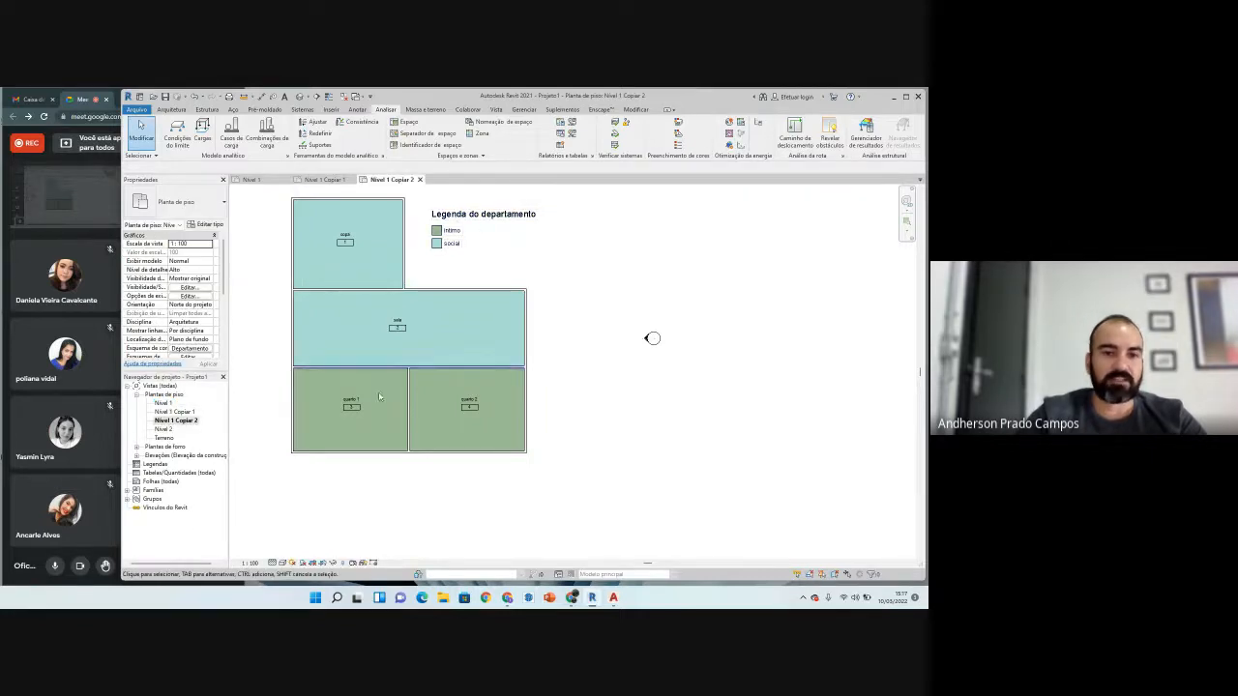
Step: Reopen the original Nível 1 floor plan view
left_click(175, 412)
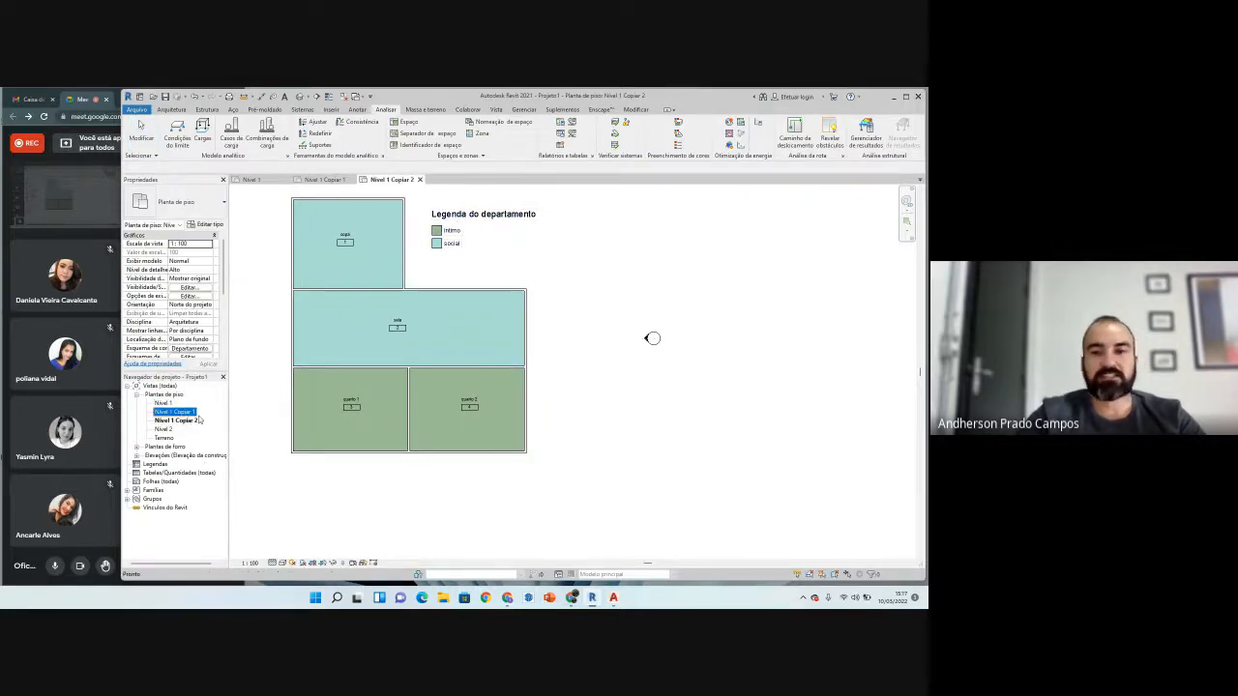
key("Up")
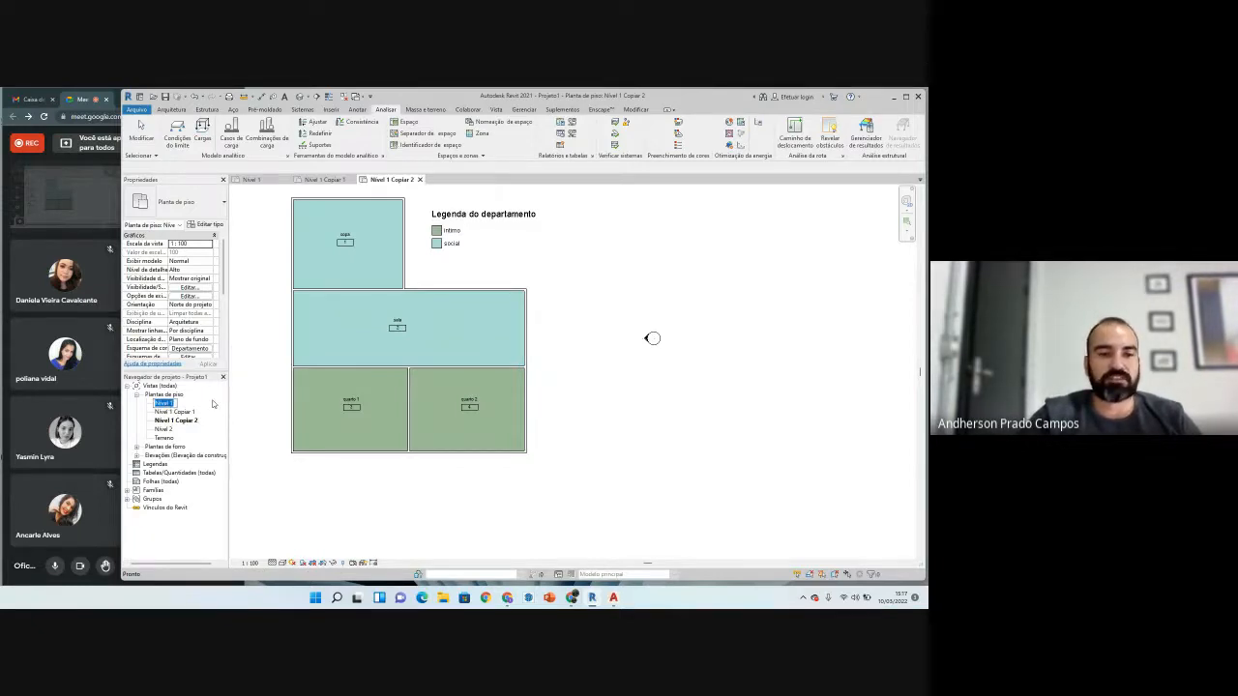
double_click(163, 404)
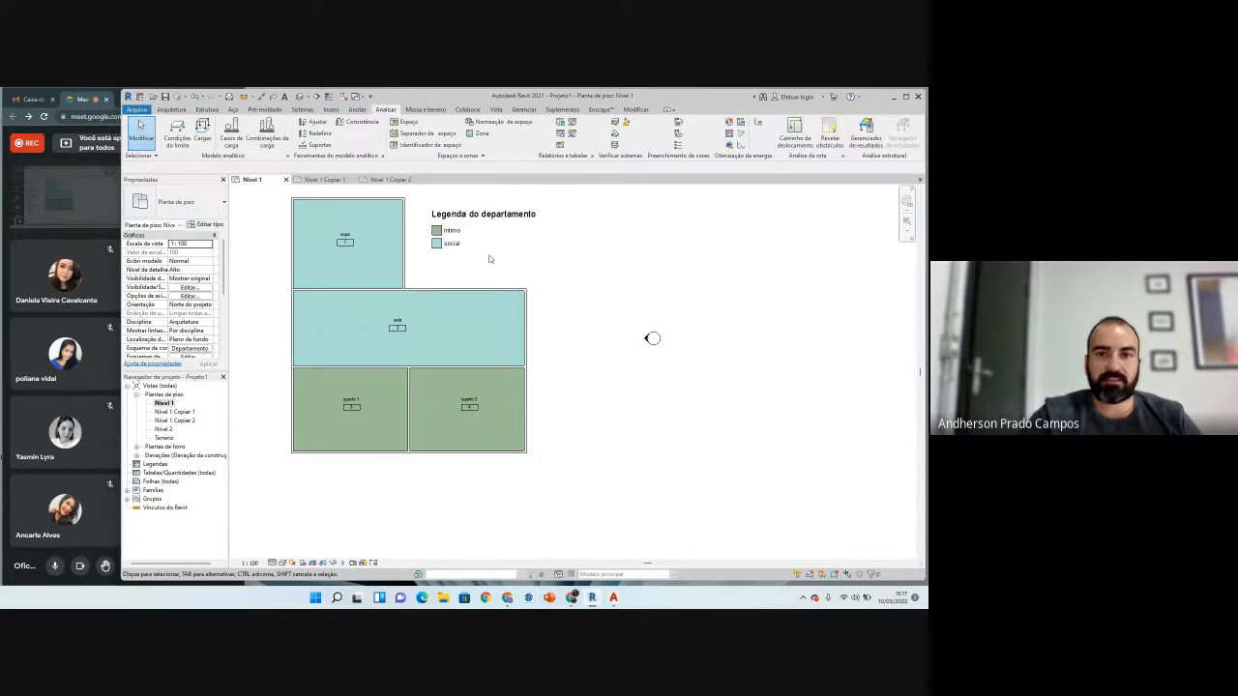
left_click(480, 220)
key("Delete")
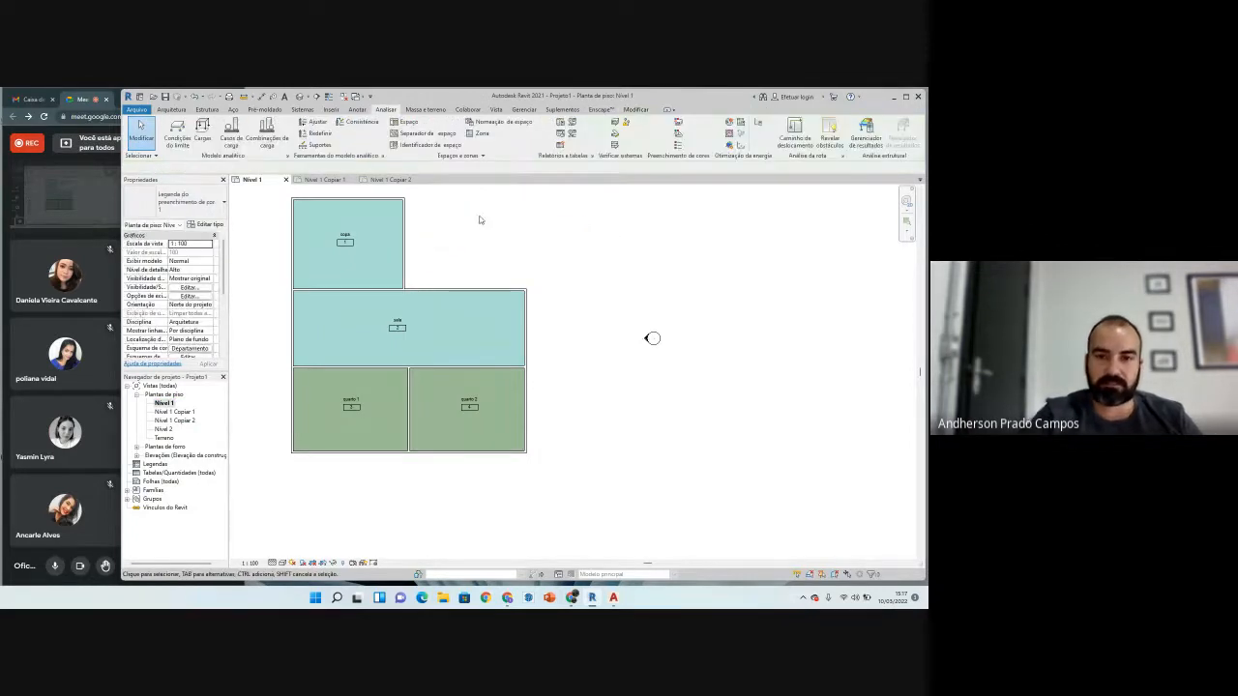
left_click(678, 145)
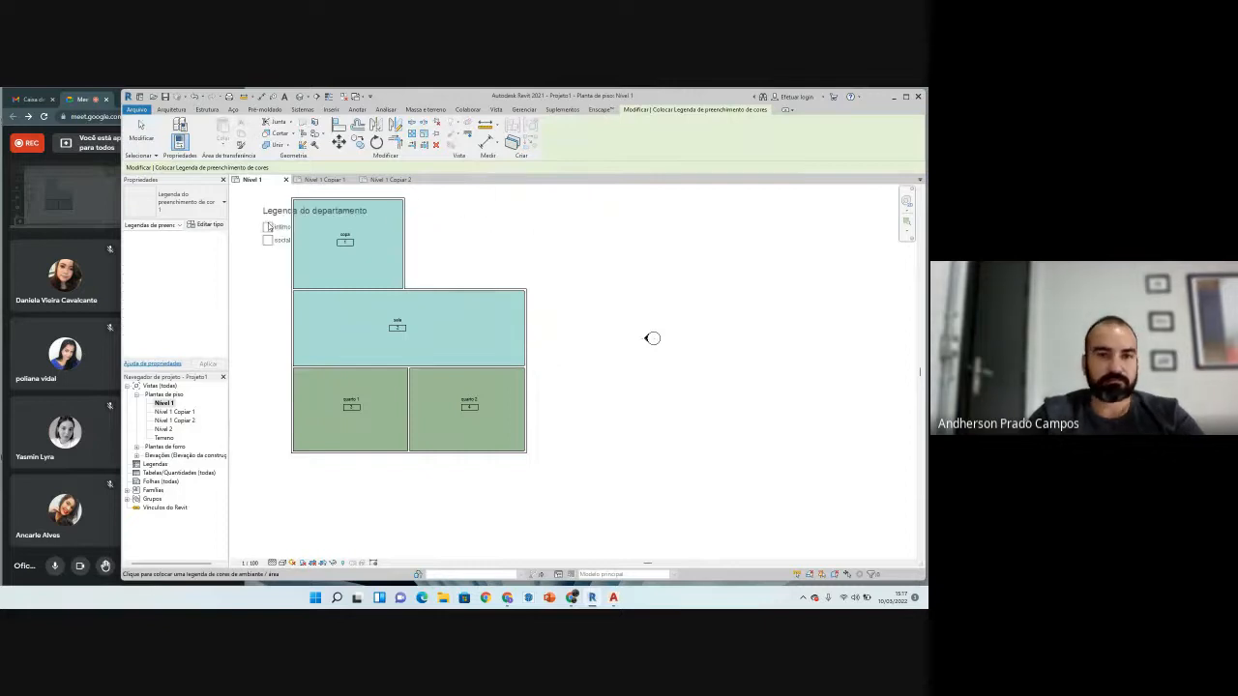
key("Escape")
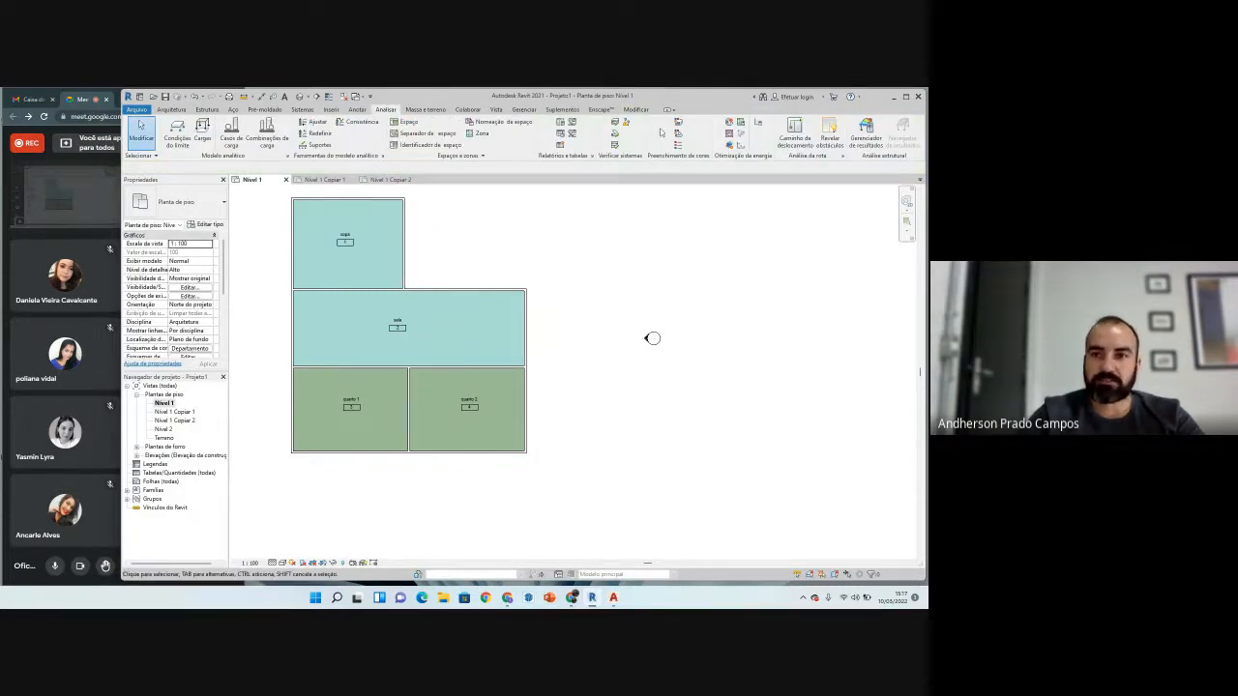
left_click(411, 126)
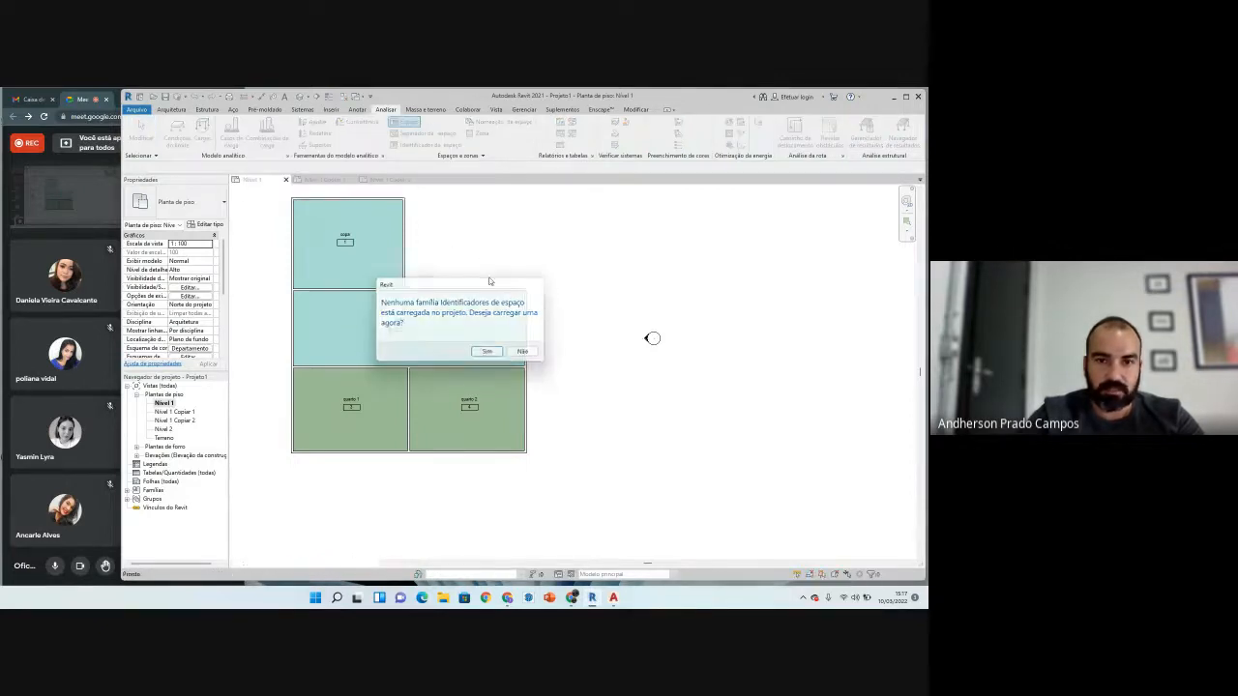
key("Return")
key("Escape")
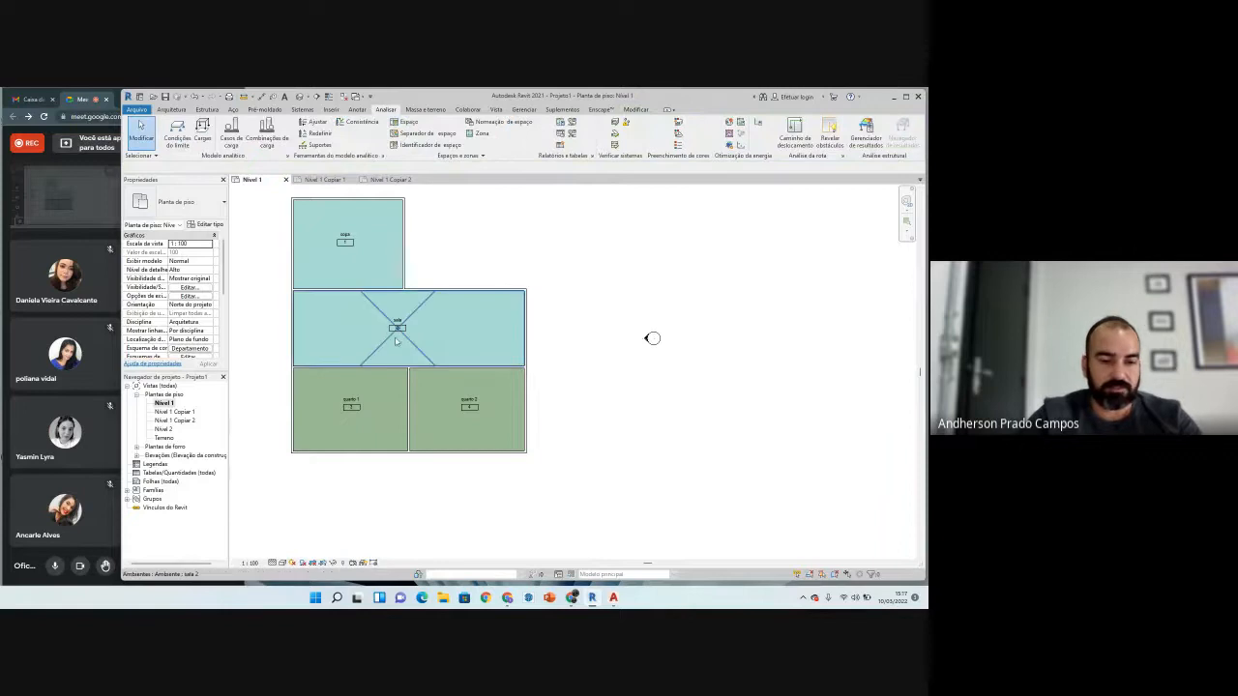
Step: Set the colour scheme of the legend in Nível 1 to <nenhum>, and delete the legend from the plan
left_click(432, 215)
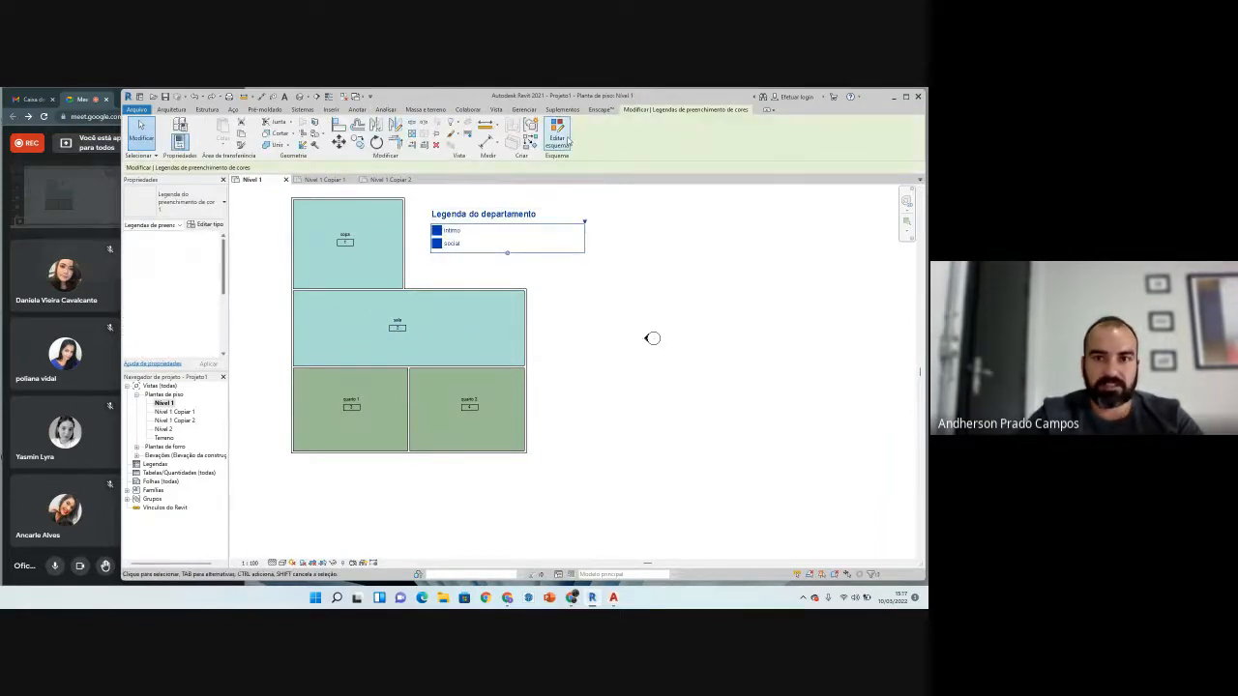
left_click(557, 138)
left_click(304, 243)
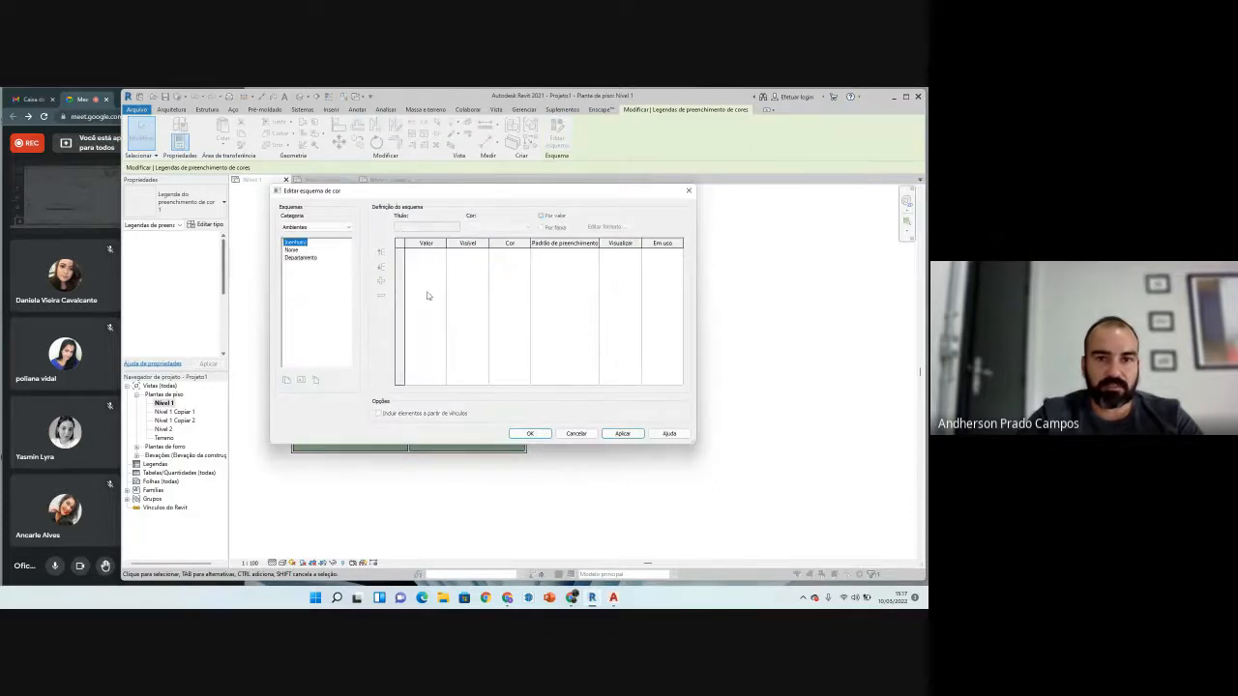
left_click(530, 434)
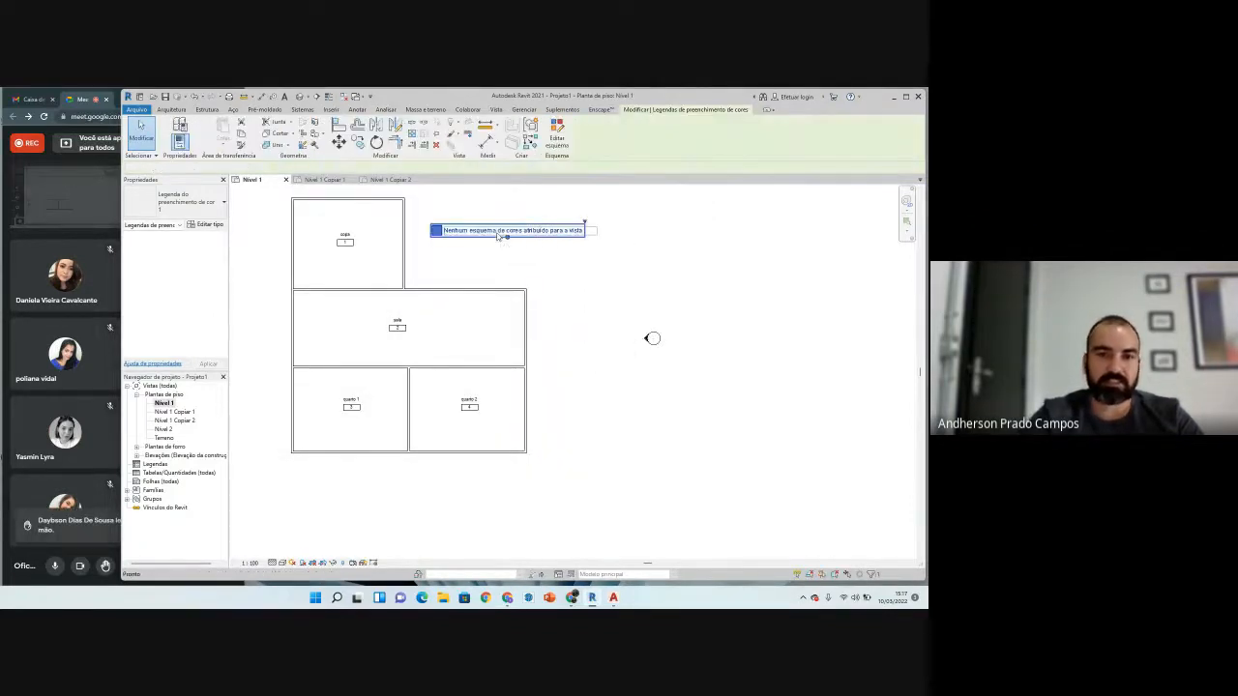
key("Delete")
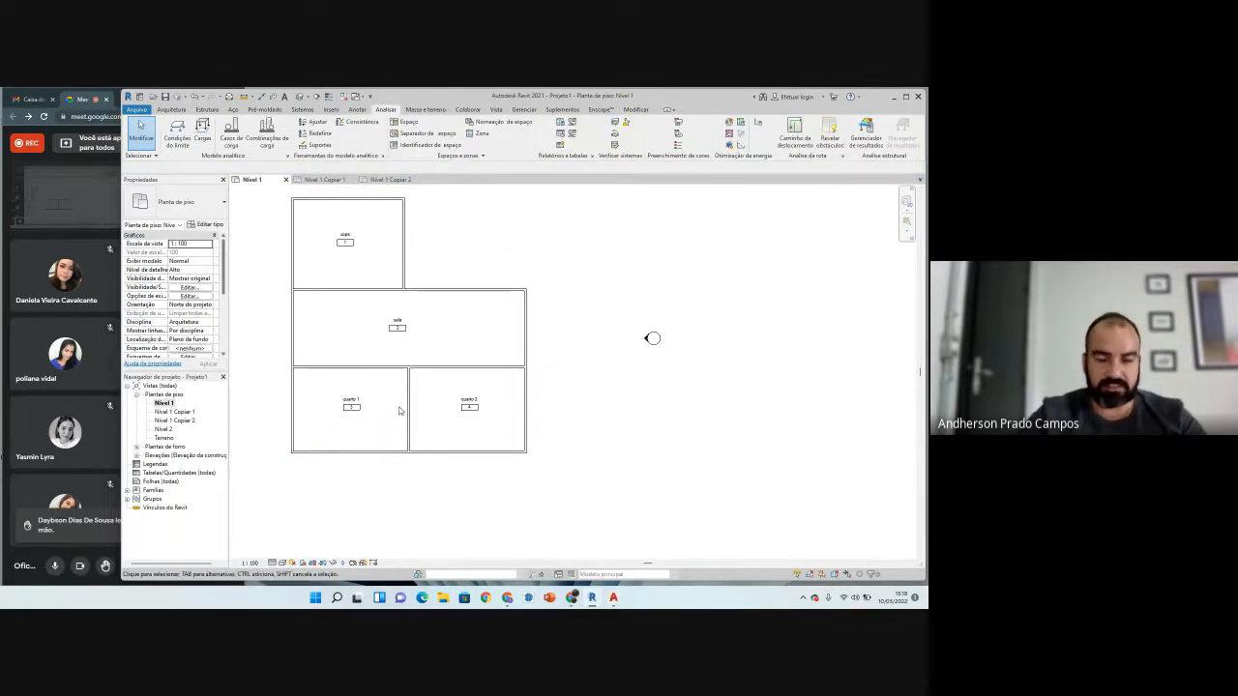
Step: Compare the Nível 1 Copiar 1 and Nível 1 Copiar 2 views with the original Nível 1 plan
left_click(176, 412)
double_click(177, 415)
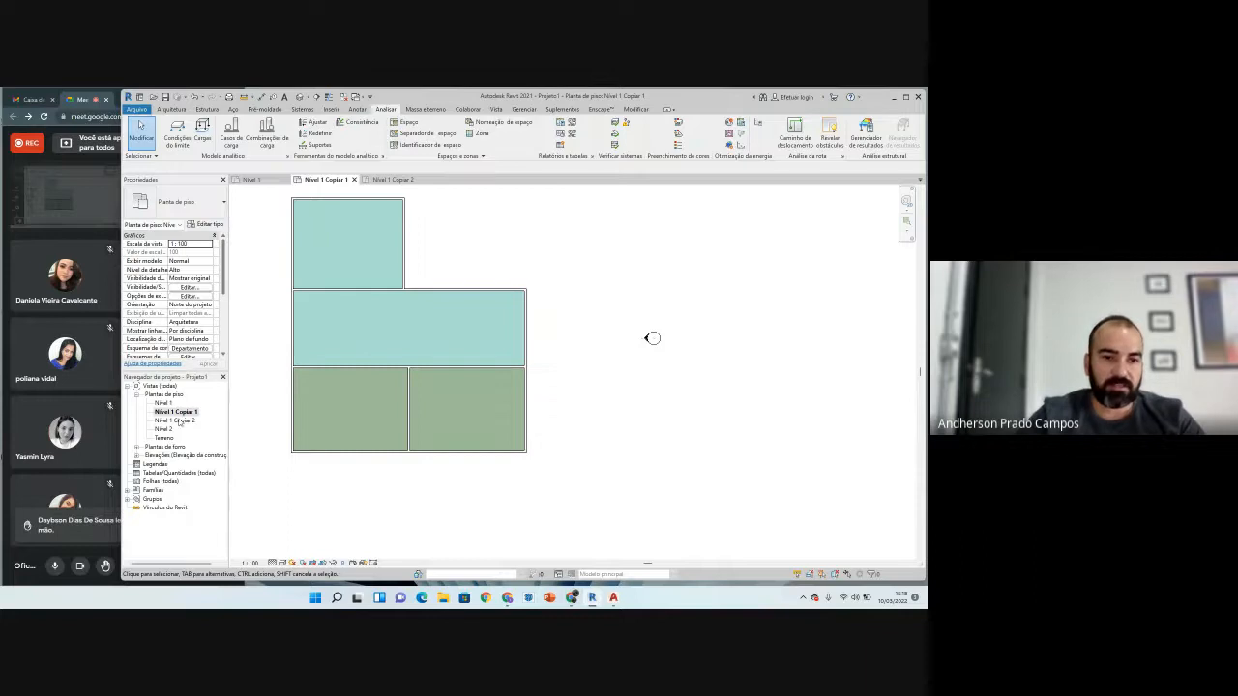
left_click(180, 422)
key("Escape")
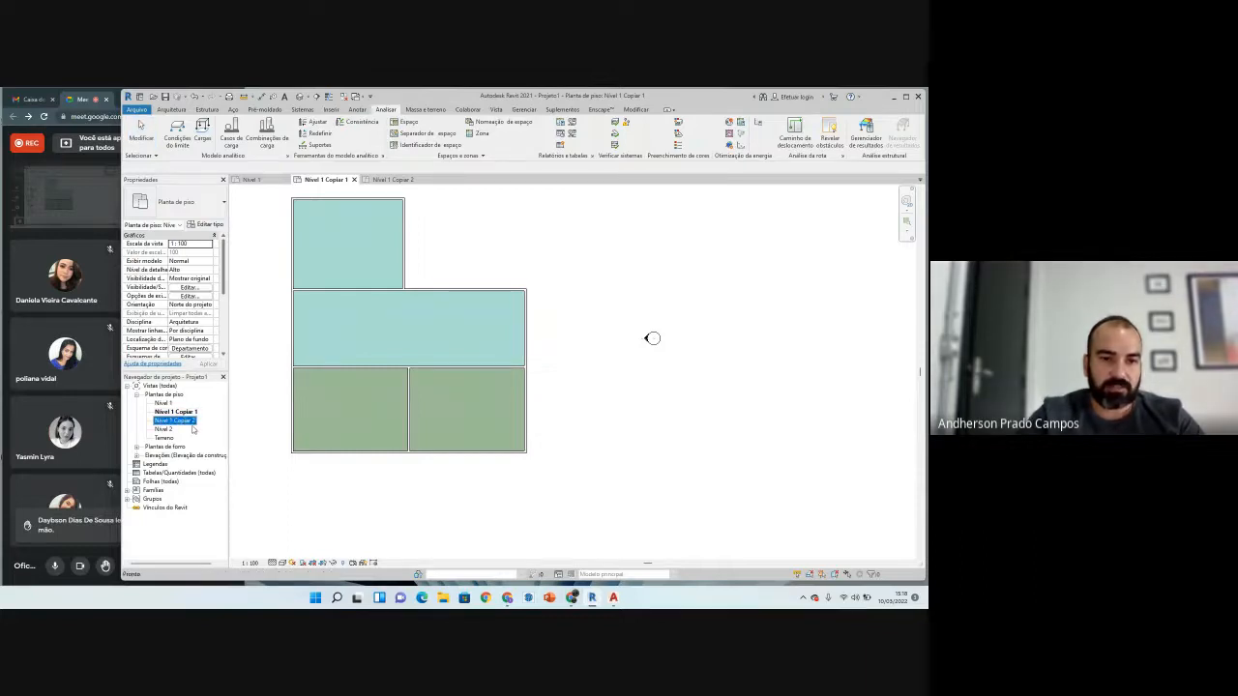
double_click(190, 425)
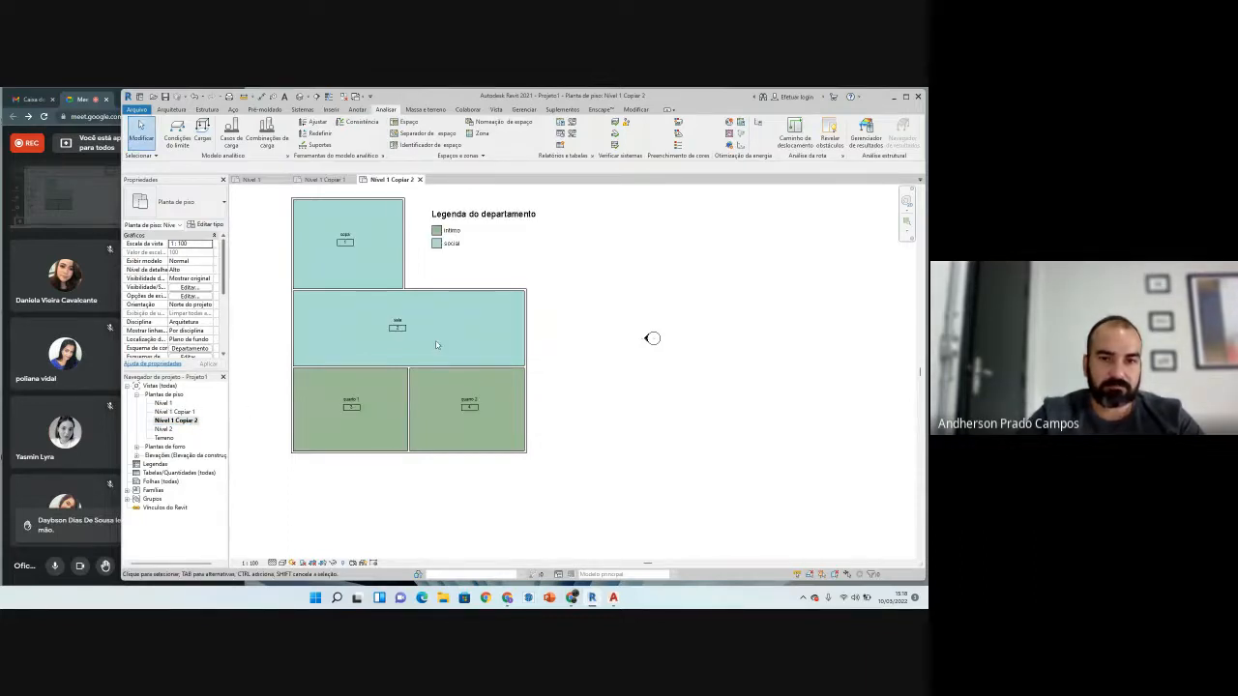
left_click(166, 404)
double_click(168, 405)
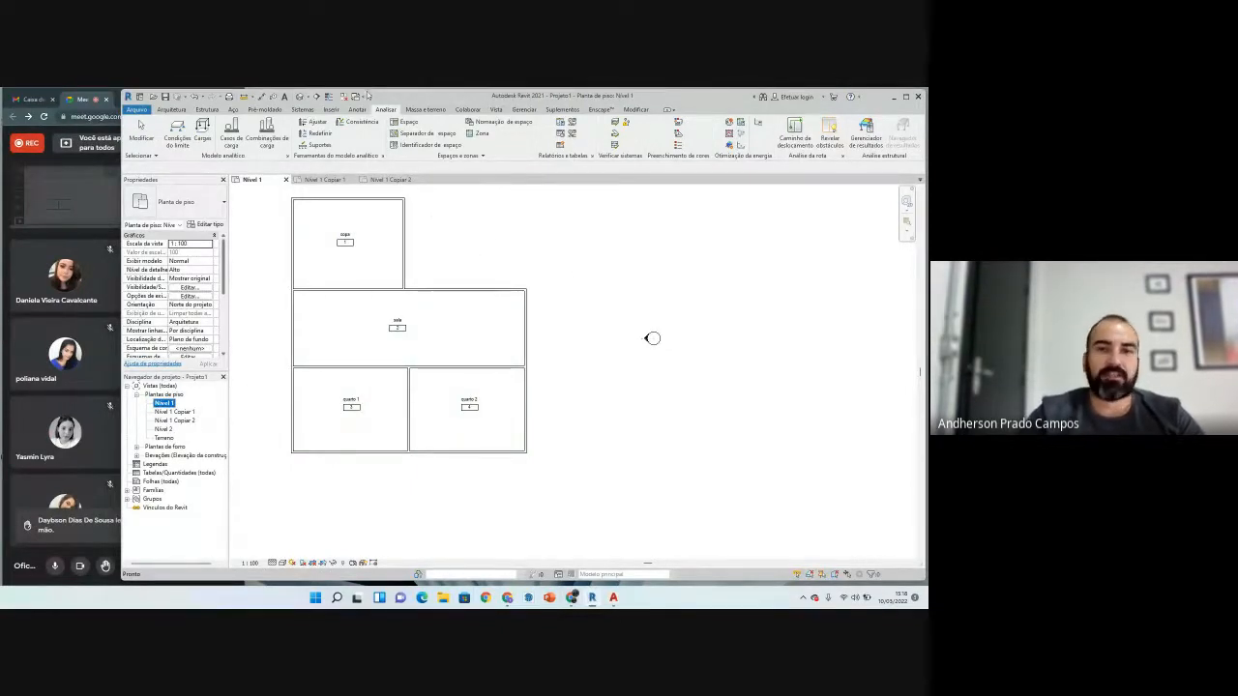
Step: Close all three open floor plan views and the project without saving the changes
left_click(287, 181)
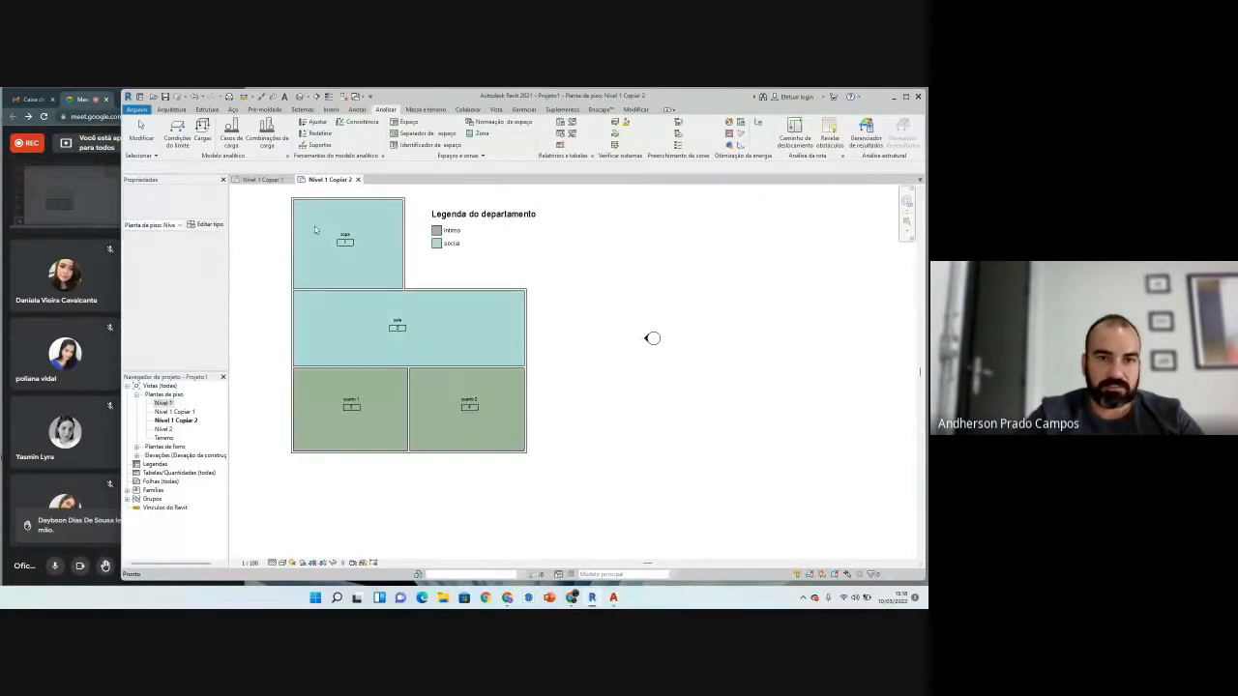
left_click(358, 181)
left_click(292, 180)
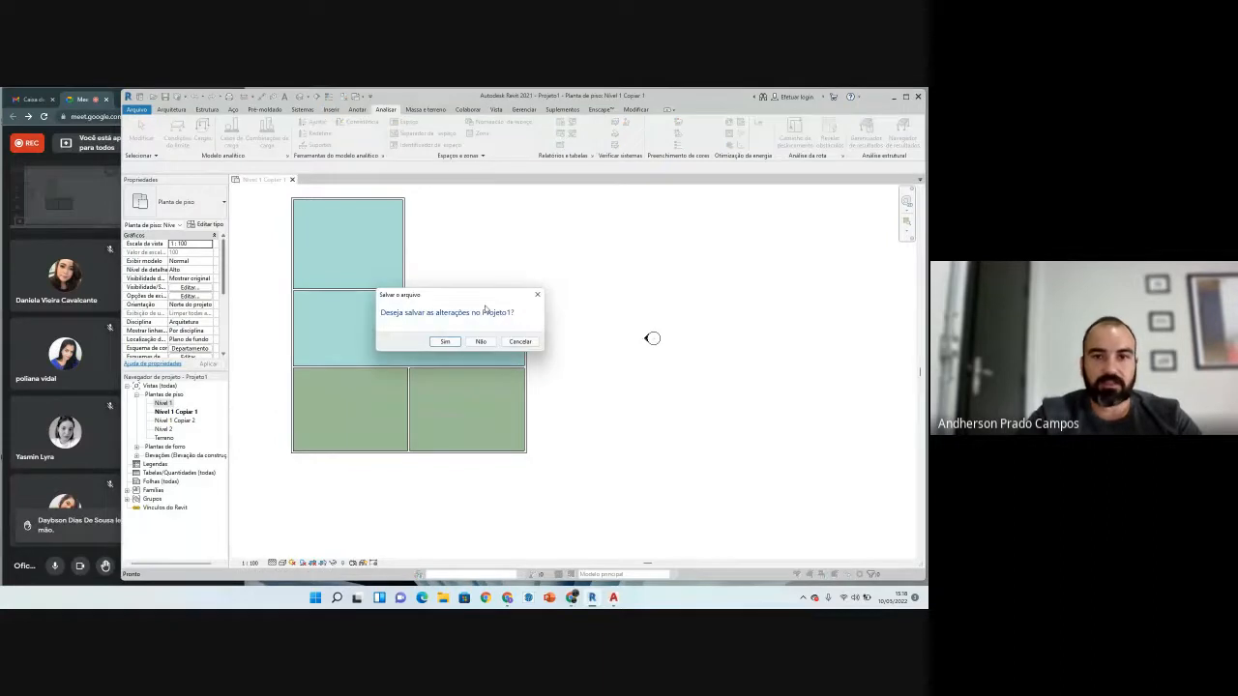
left_click(480, 342)
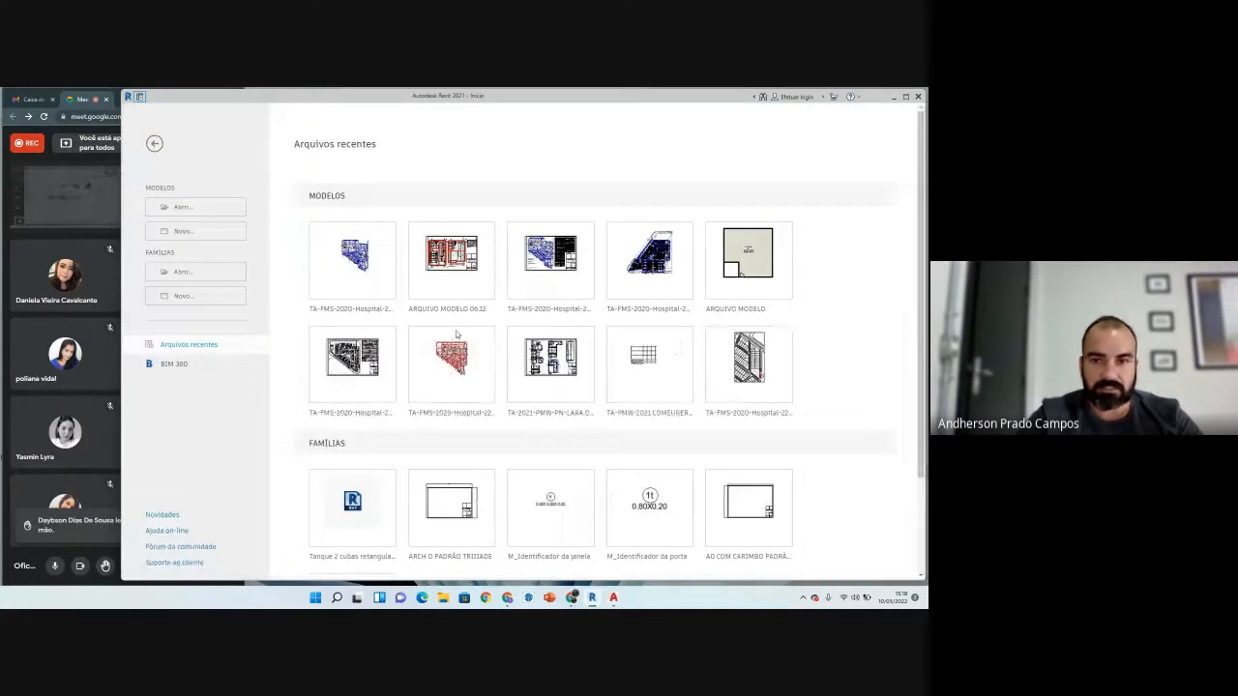
Step: Open the recent model TA-FMS-2020-Hospital-2022.03.07 and return to its window
left_click(353, 257)
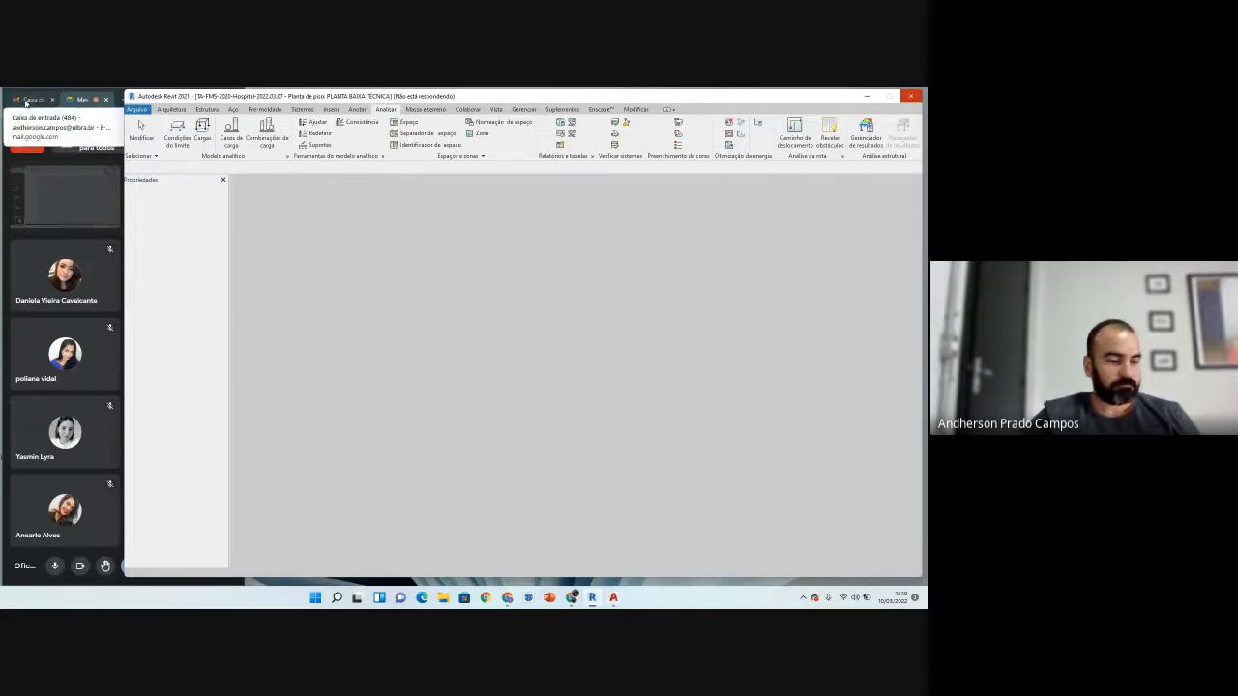
left_click(867, 96)
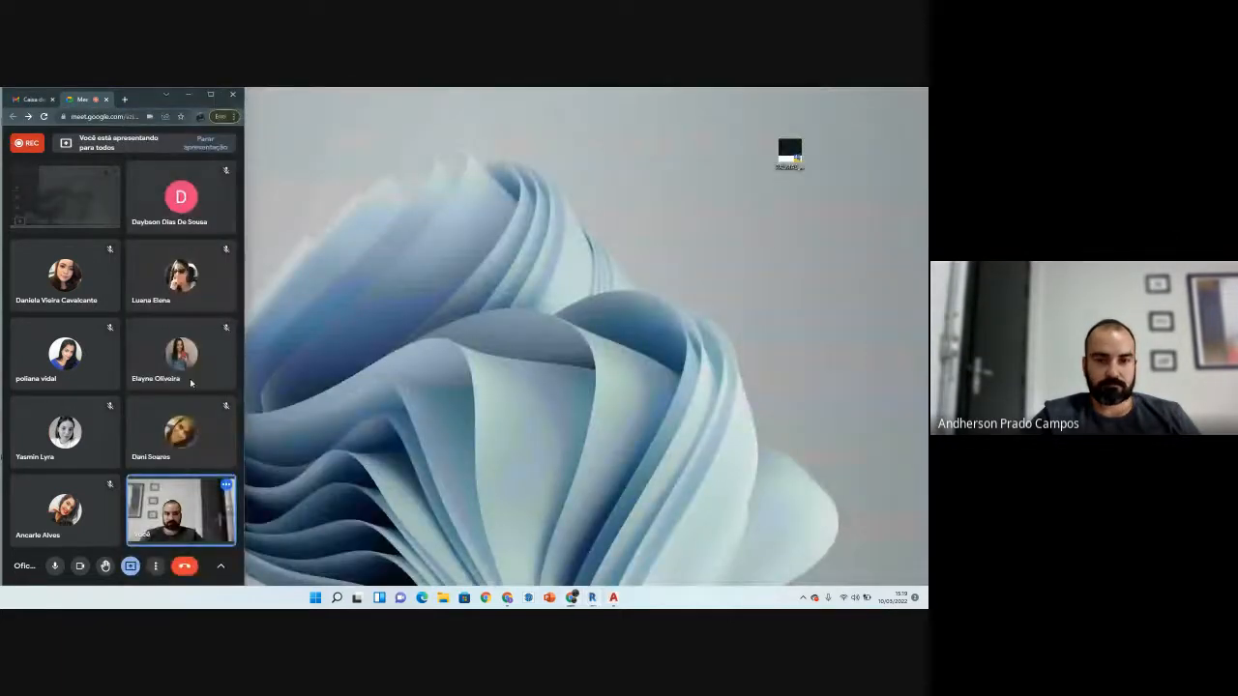
left_click(572, 598)
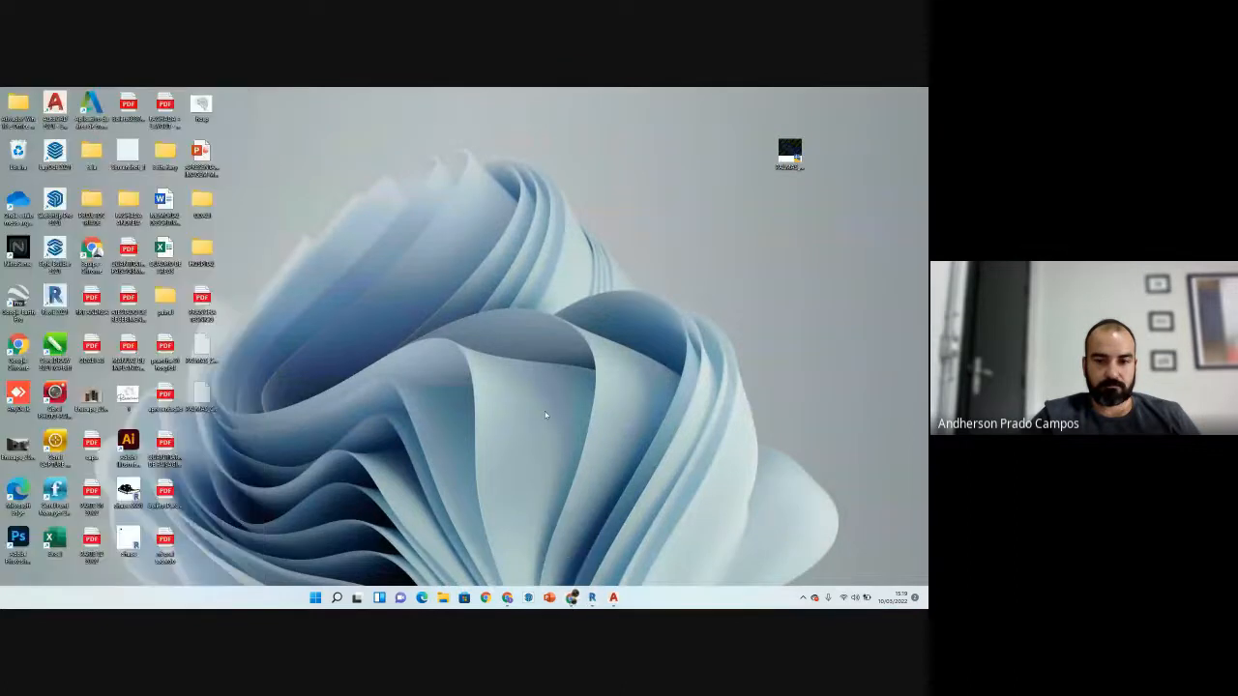
left_click(572, 598)
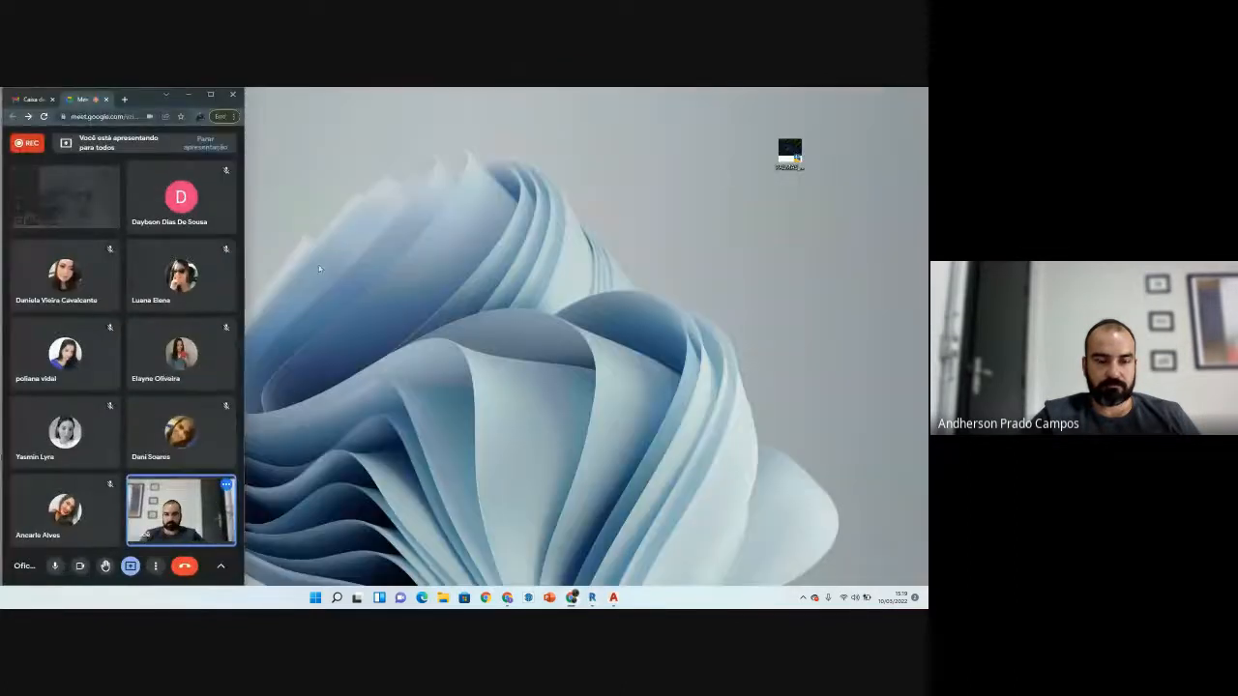
left_click(592, 598)
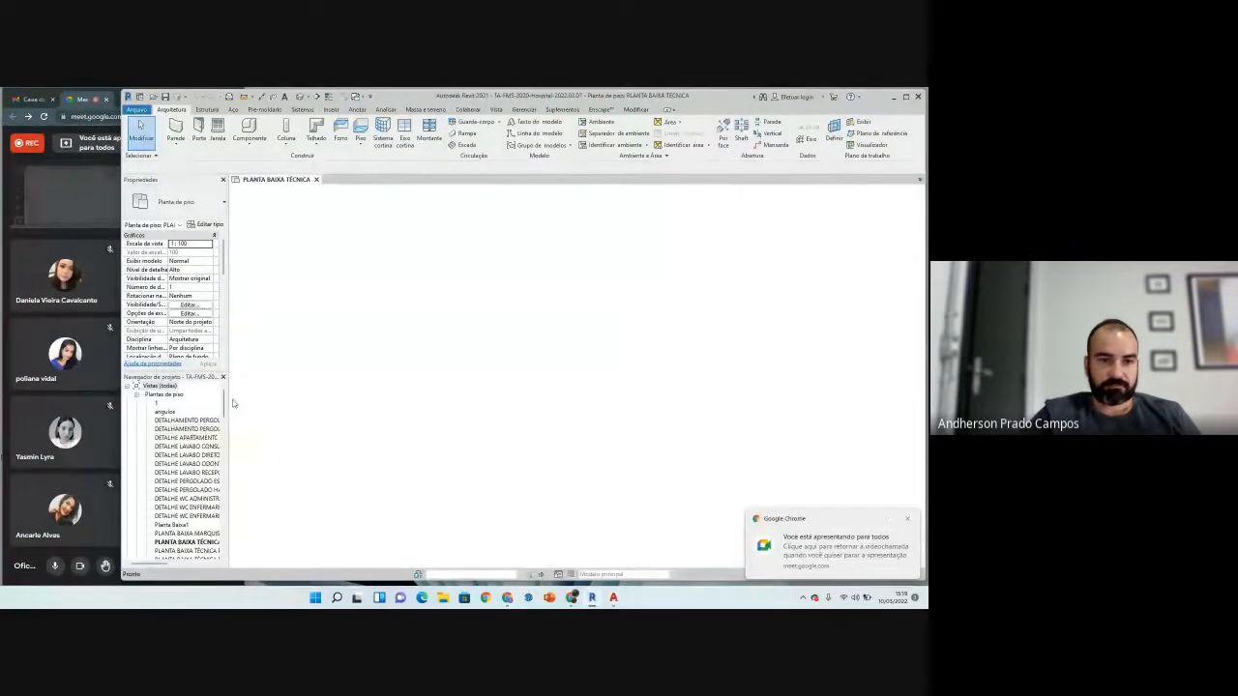
Step: Open sheet 01 - Planta de Situação and examine the SETORIZAÇÃO / FLUXOS plan with its department colour legend
left_click_drag(224, 404, 208, 508)
scroll(205, 498, "down", 6)
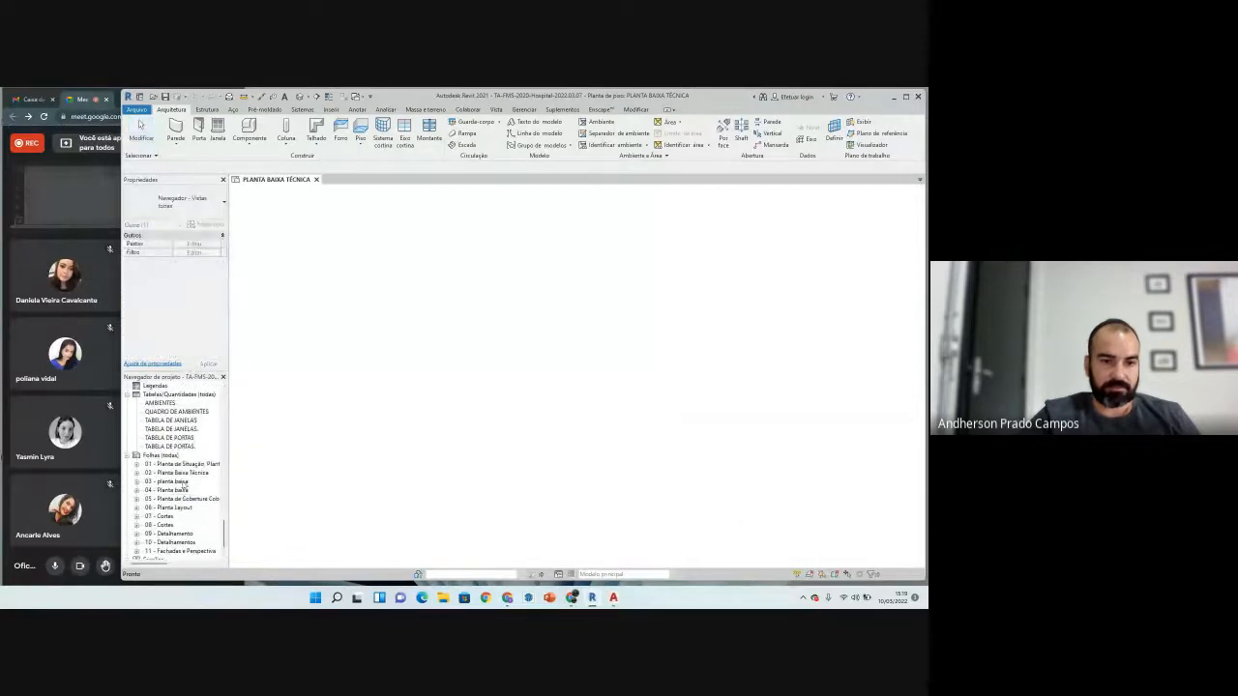
left_click(189, 466)
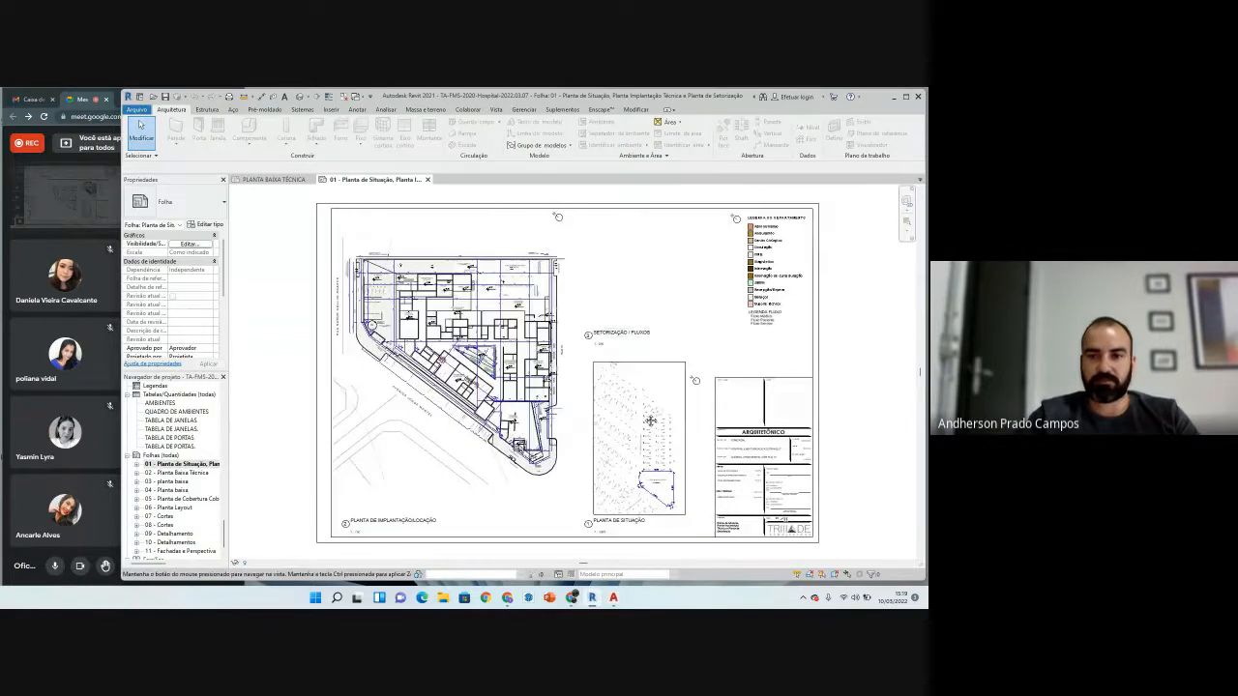
middle_click_drag(763, 370, 677, 410)
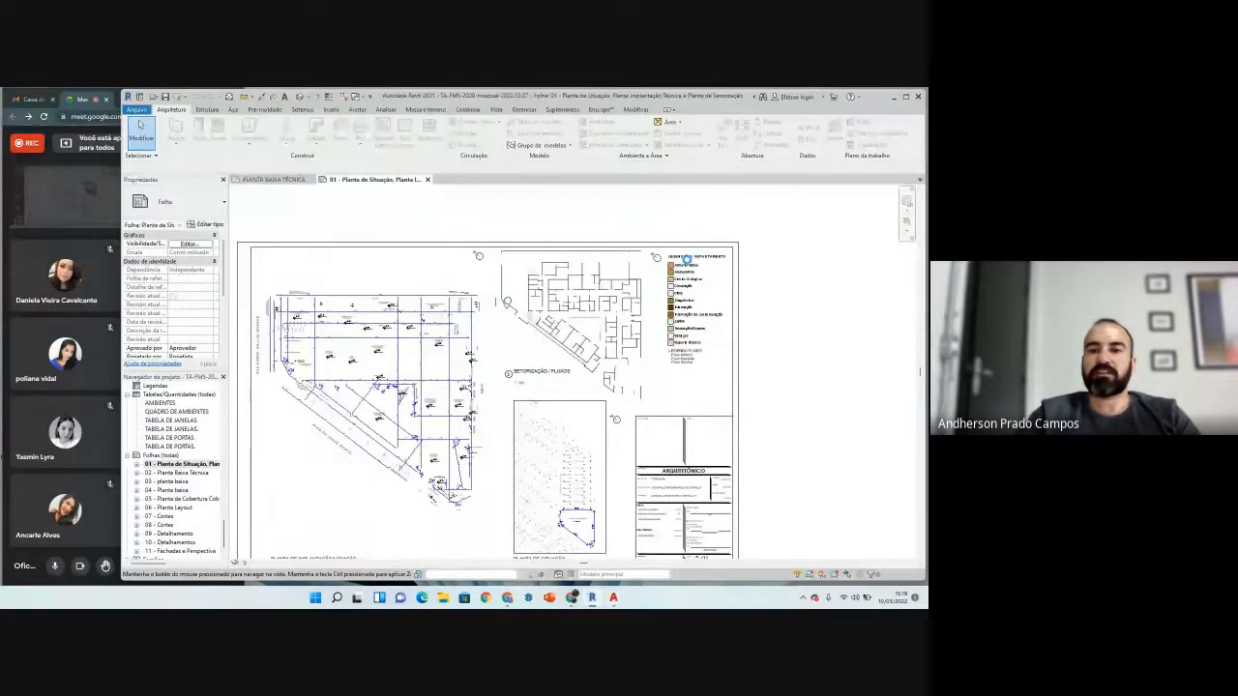
scroll(694, 249, "up", 3)
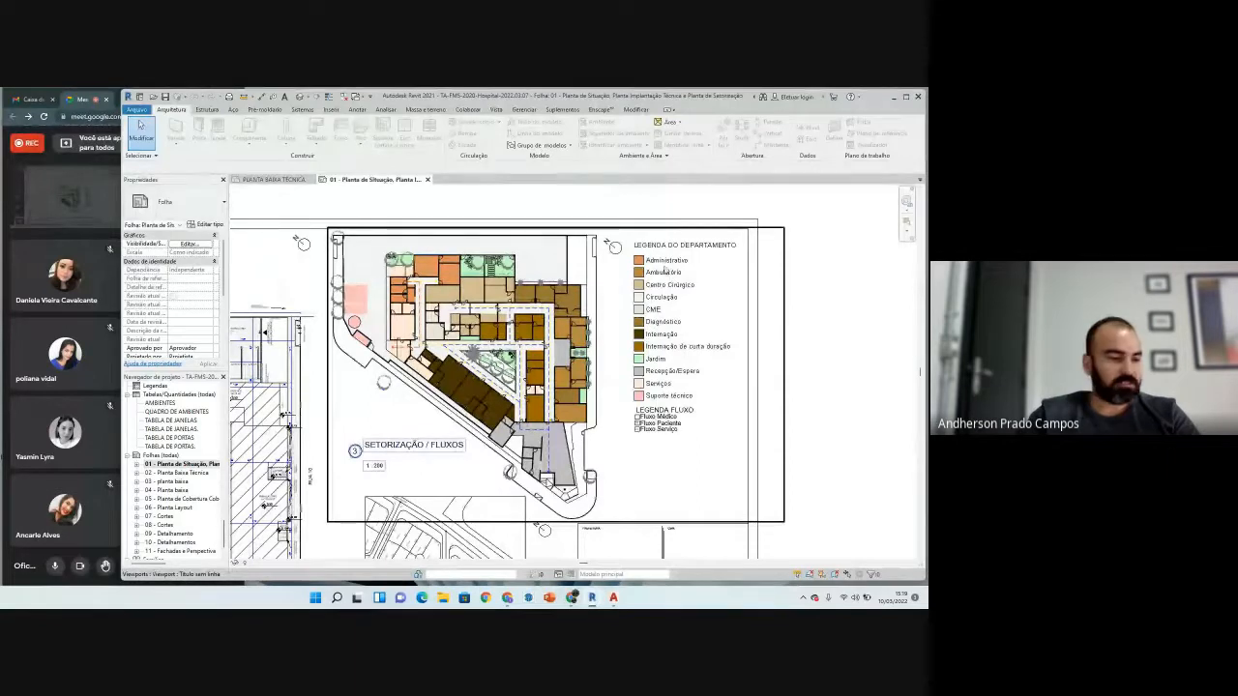
scroll(647, 276, "up", 2)
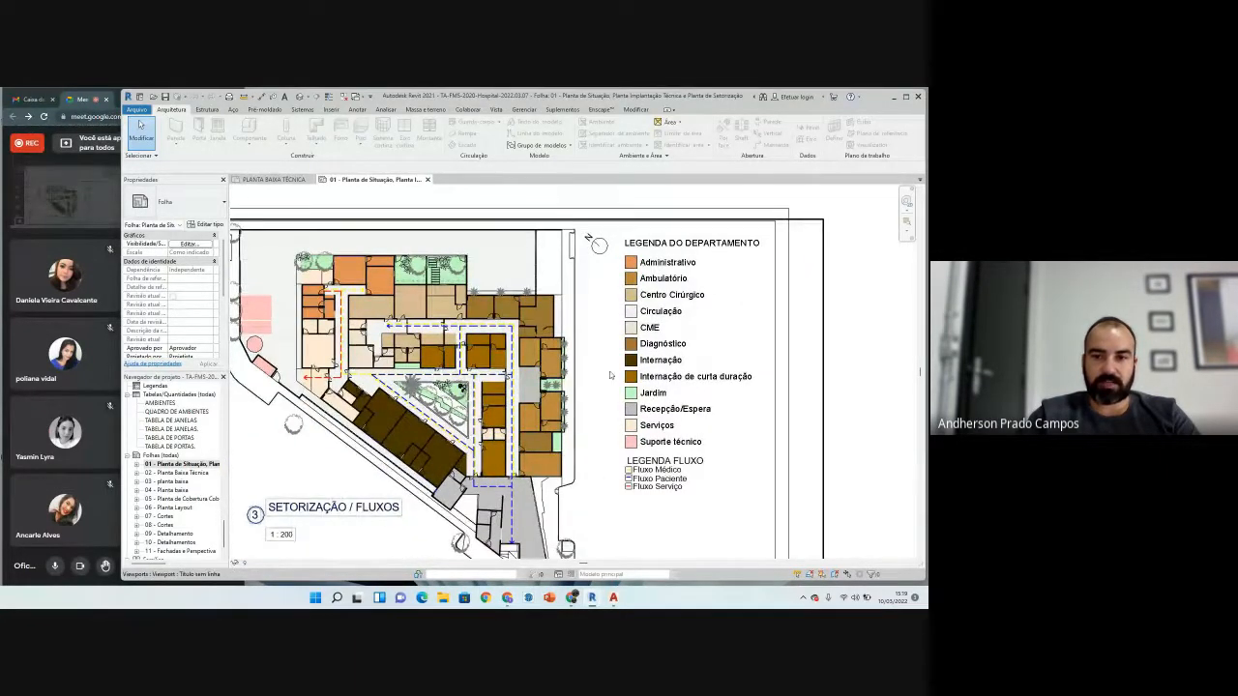
scroll(567, 447, "down", 2)
scroll(559, 319, "up", 3)
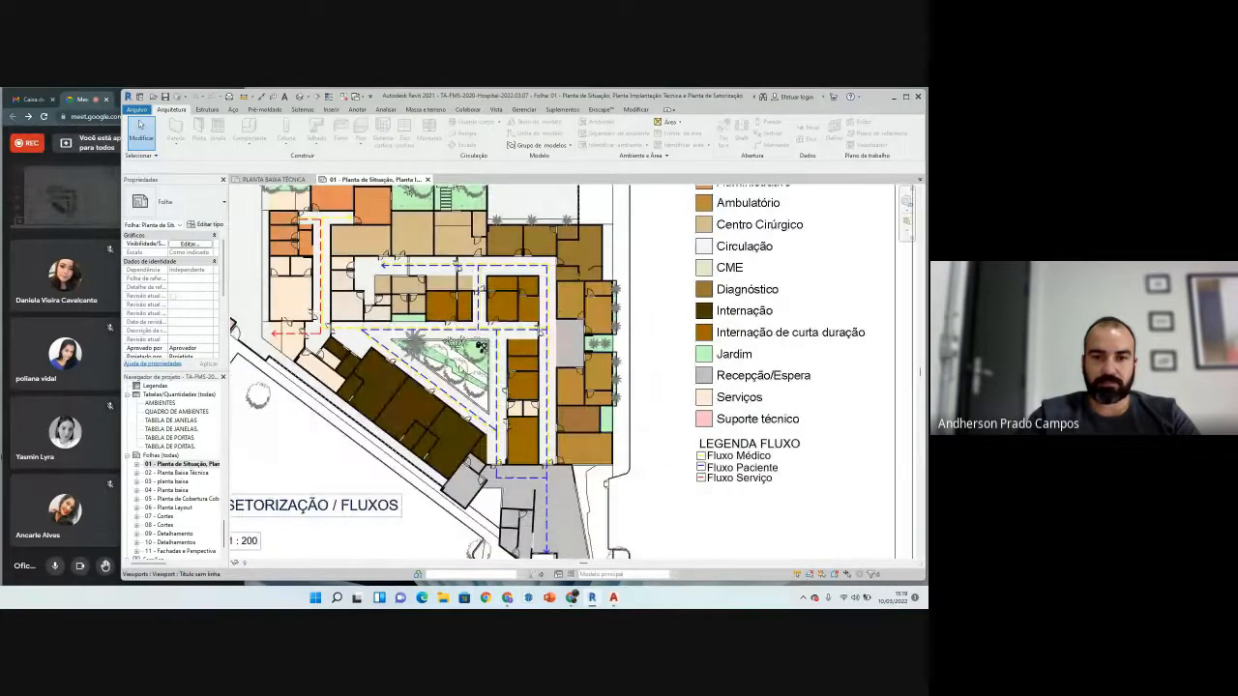
scroll(623, 360, "down", 5)
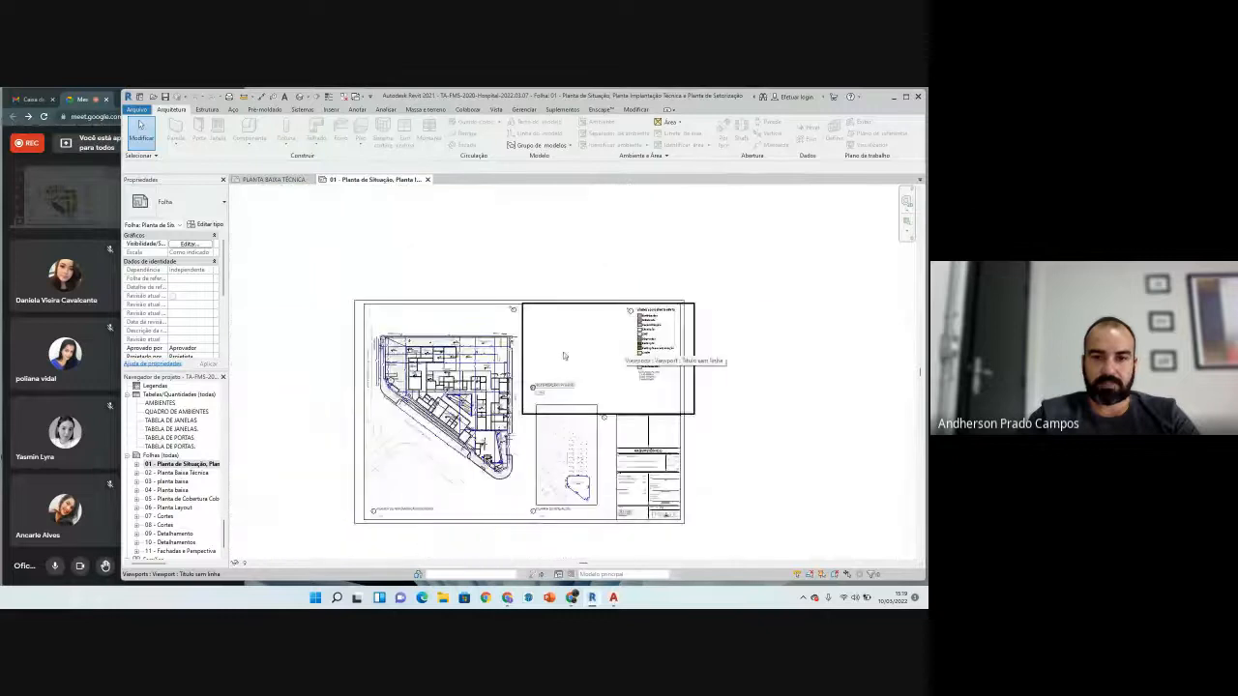
scroll(396, 367, "up", 4)
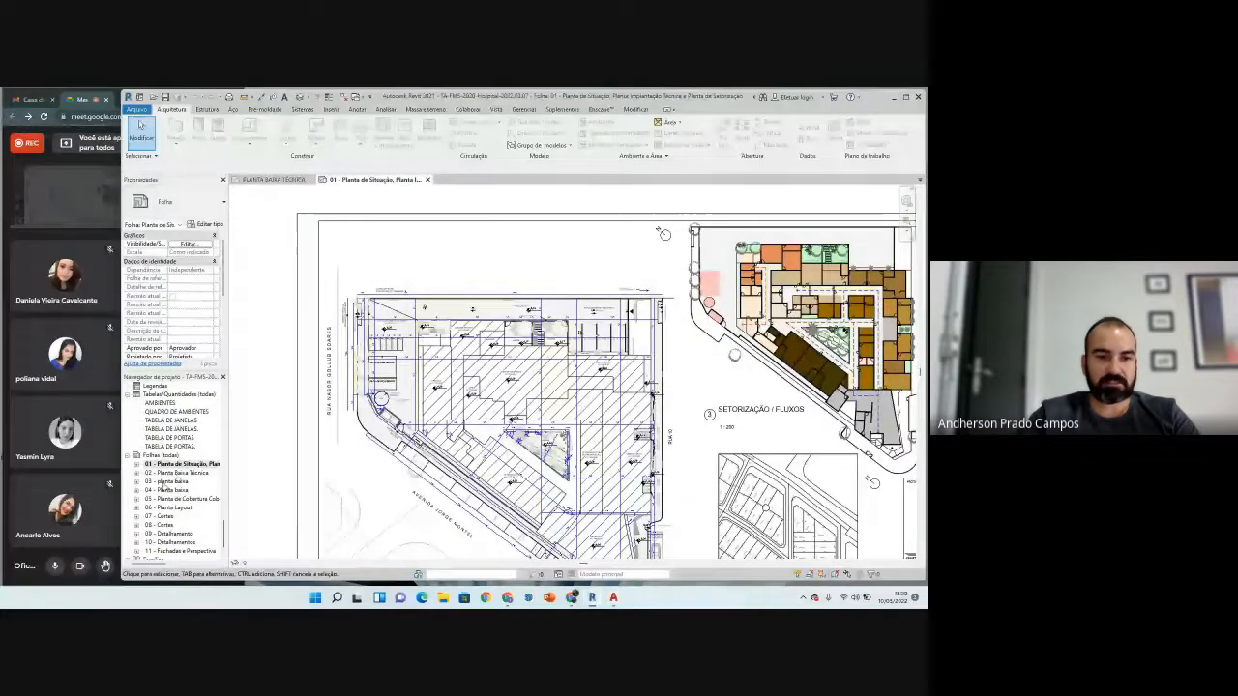
Step: Open sheet 02 - Planta Baixa Técnica and examine the QUADRO DE AMBIENTES room schedules and the room tags in the plan
left_click(180, 473)
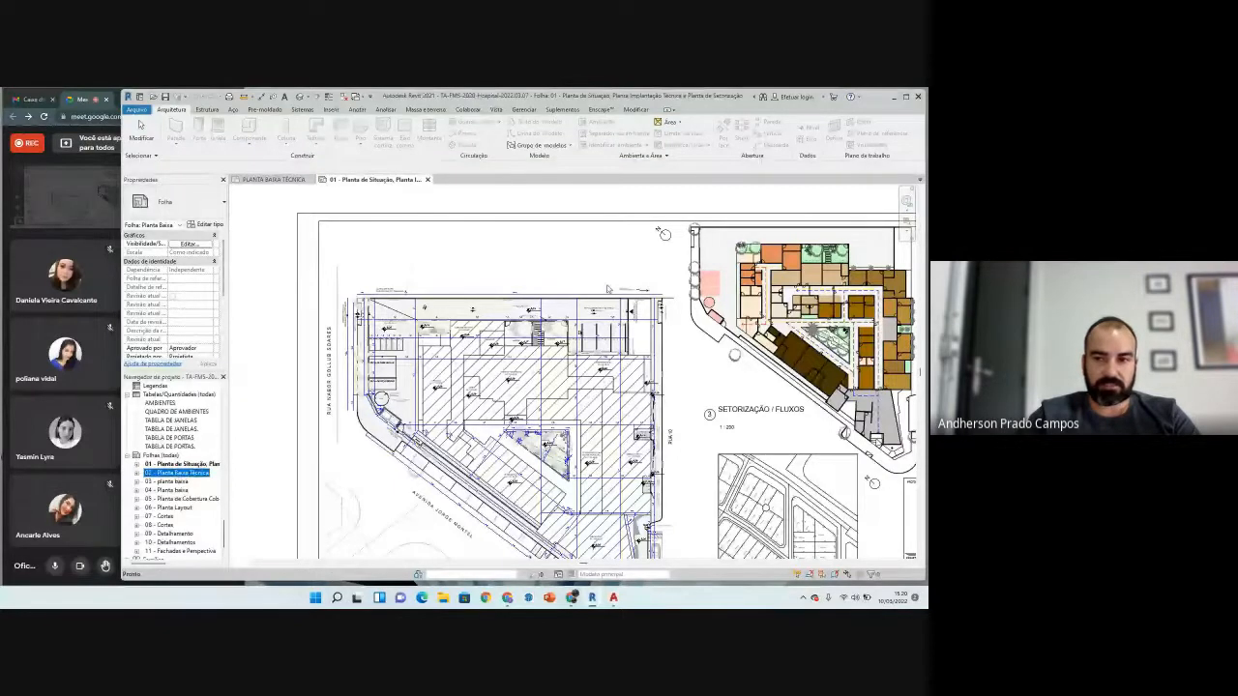
double_click(180, 473)
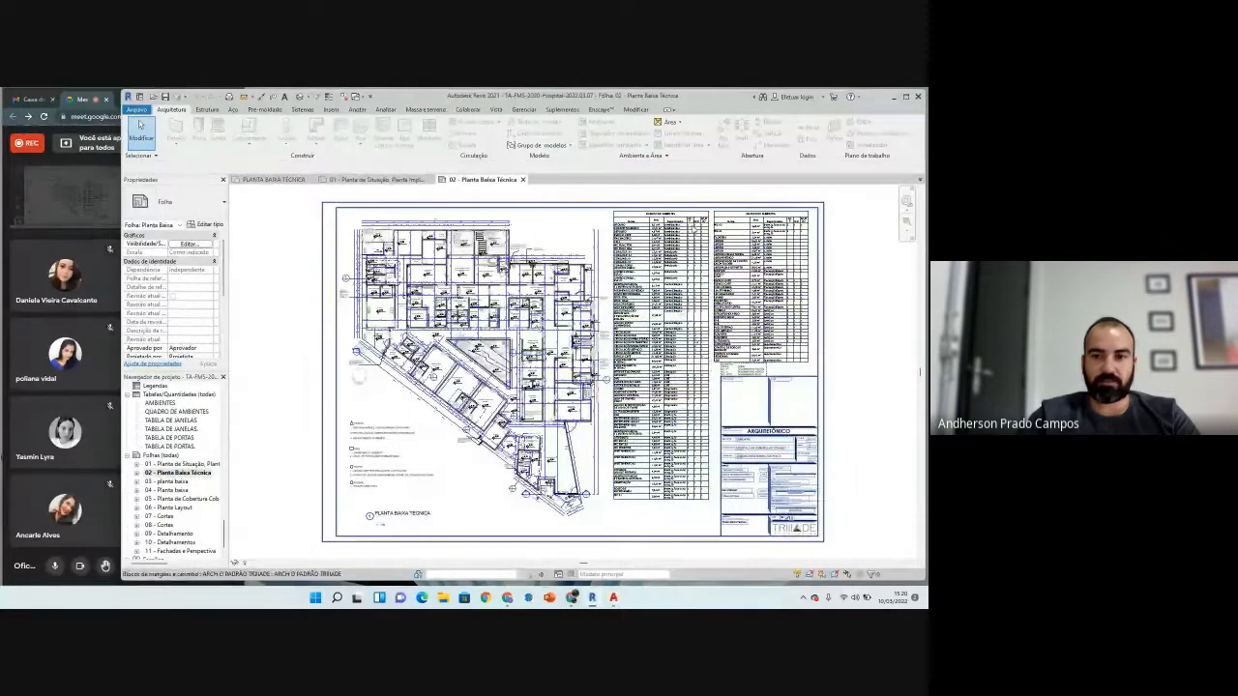
scroll(698, 215, "up", 2)
scroll(639, 232, "up", 3)
middle_click_drag(559, 250, 509, 305)
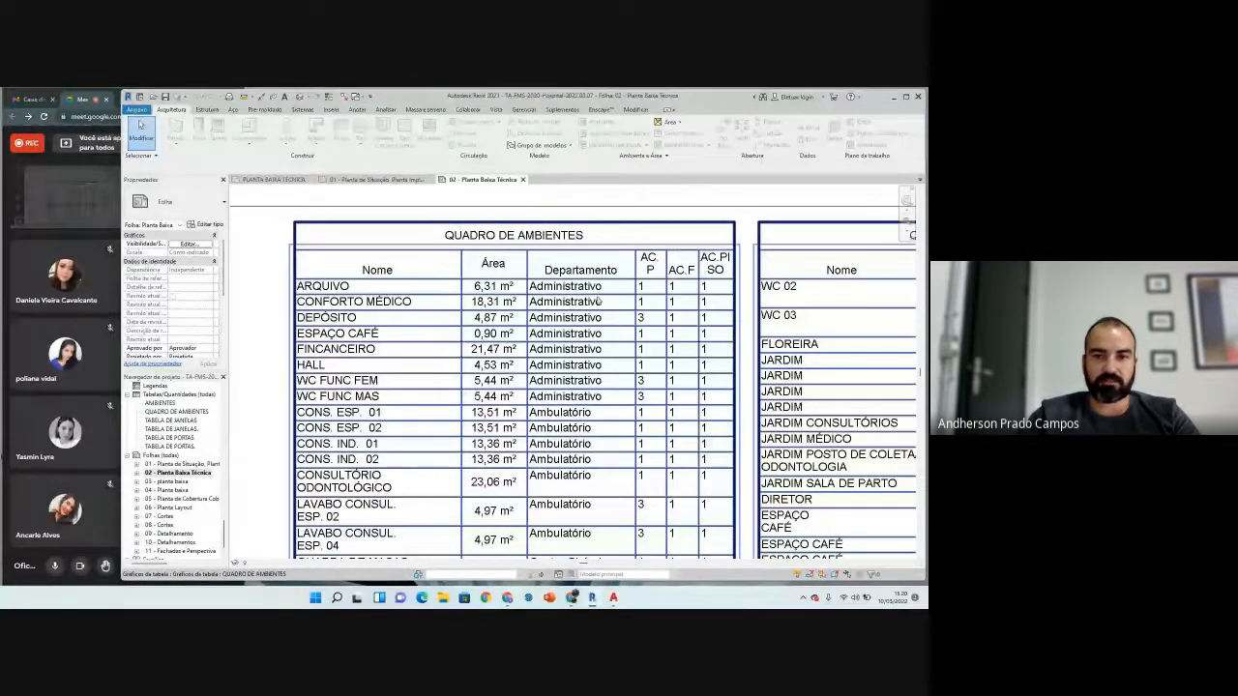
scroll(455, 365, "down", 3)
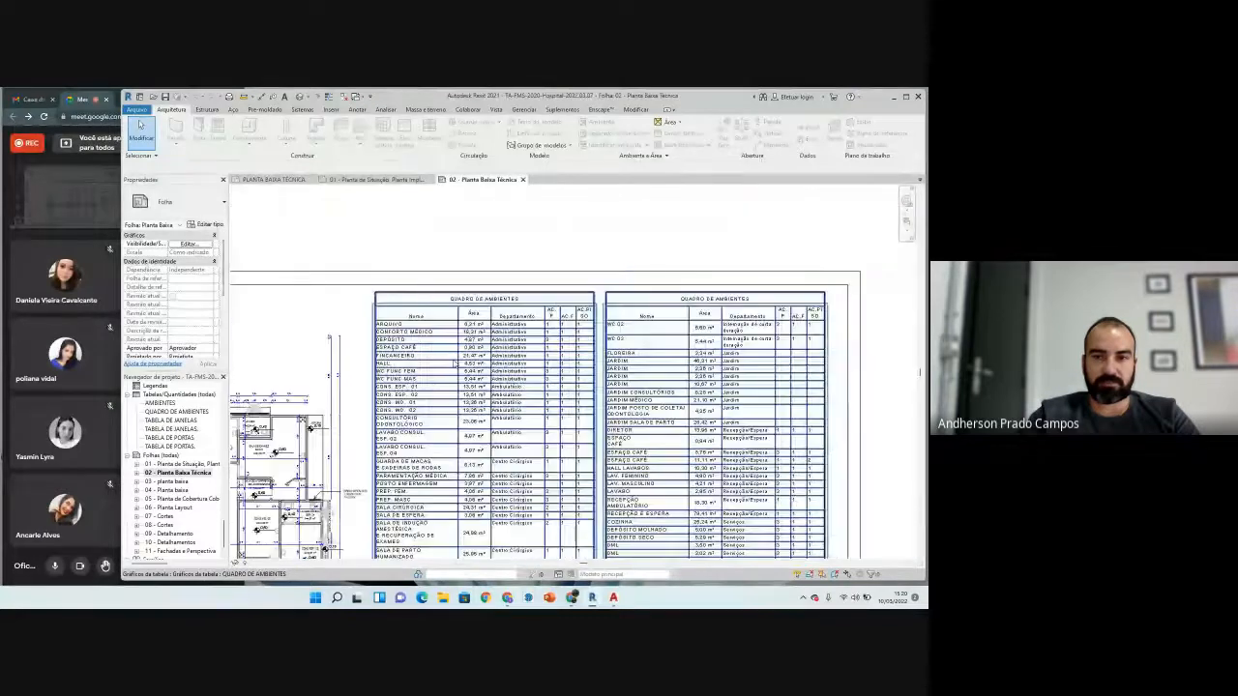
scroll(465, 387, "down", 2)
middle_click_drag(492, 446, 647, 332)
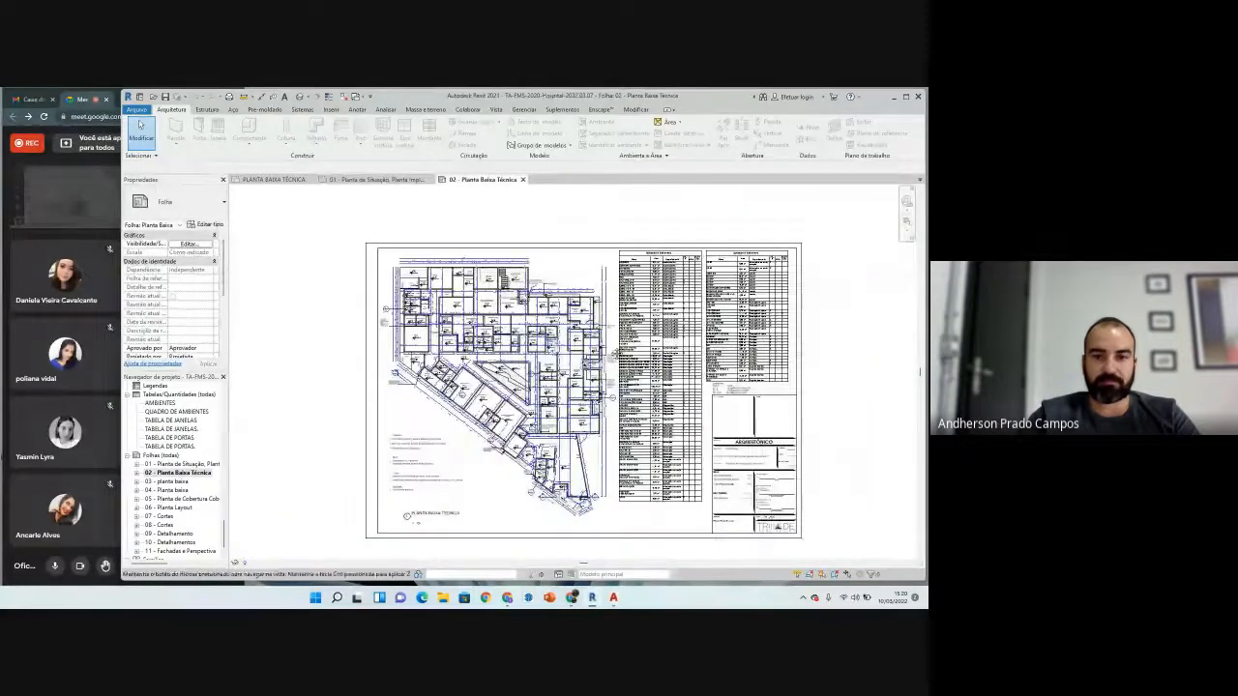
scroll(526, 310, "up", 5)
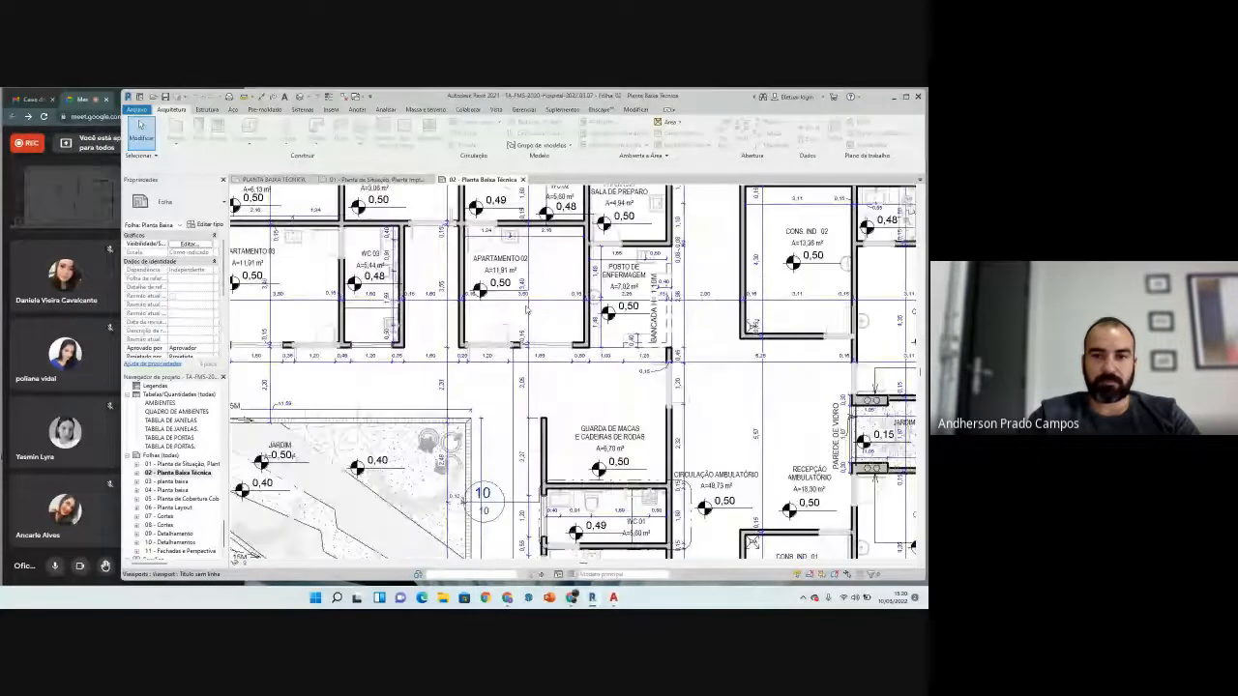
scroll(367, 377, "down", 2)
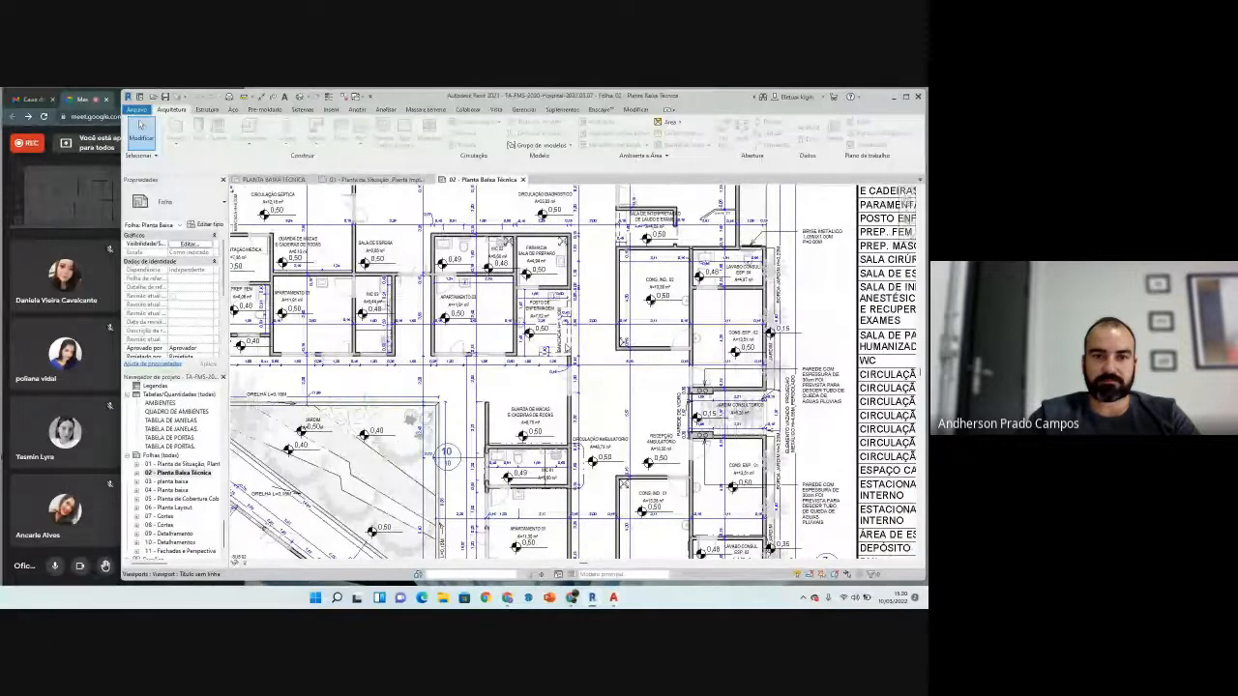
scroll(552, 371, "down", 3)
Step: Open sheet 03 - planta baixa and examine the detailed room tags and the PLANTA CHAVE PARTE A key plan
left_click(168, 481)
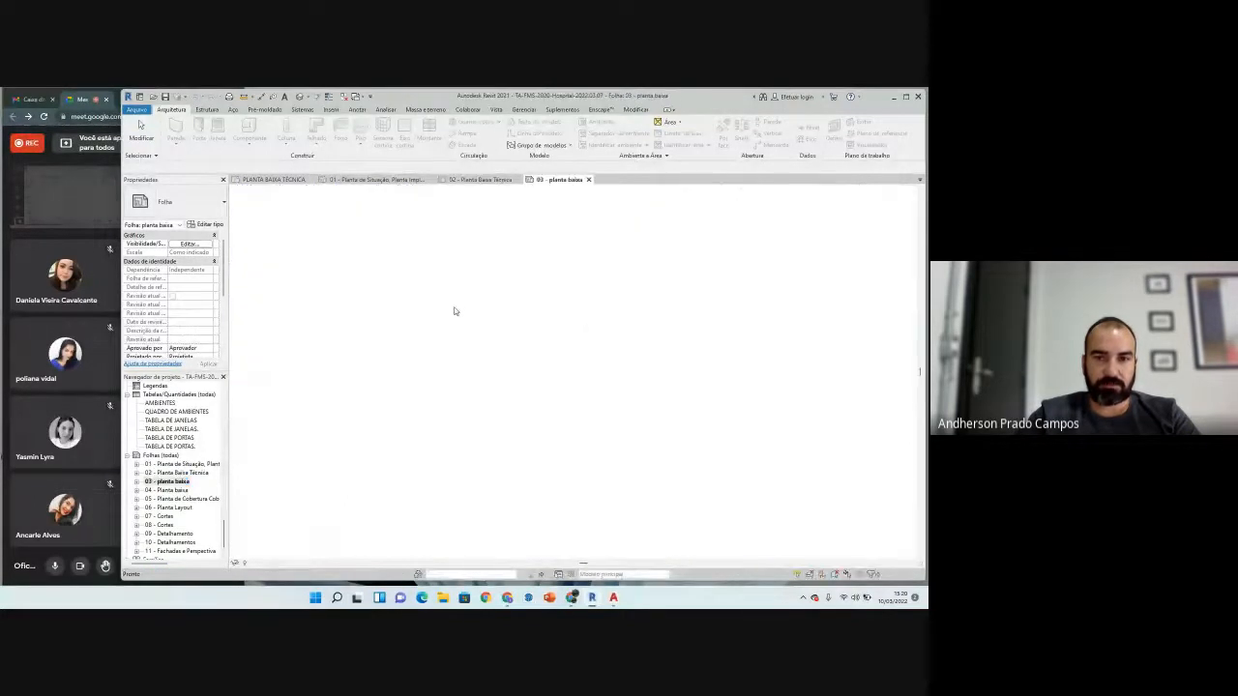
scroll(636, 326, "up", 6)
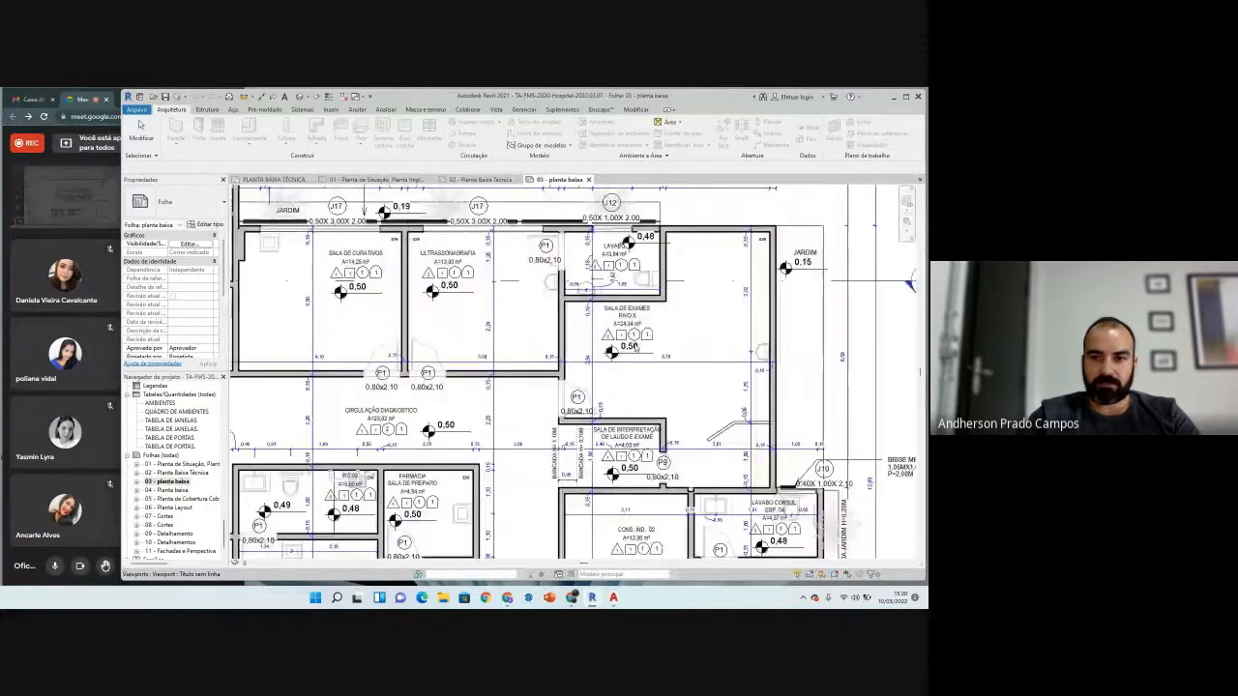
scroll(481, 390, "down", 6)
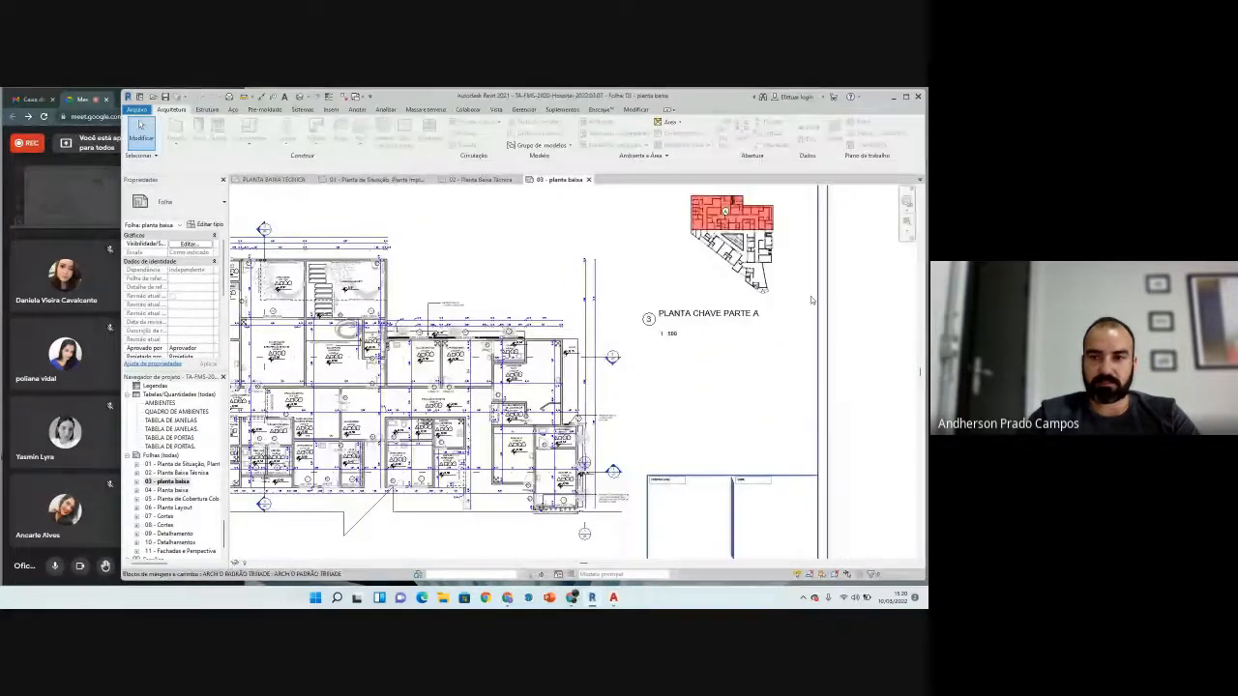
scroll(764, 222, "up", 2)
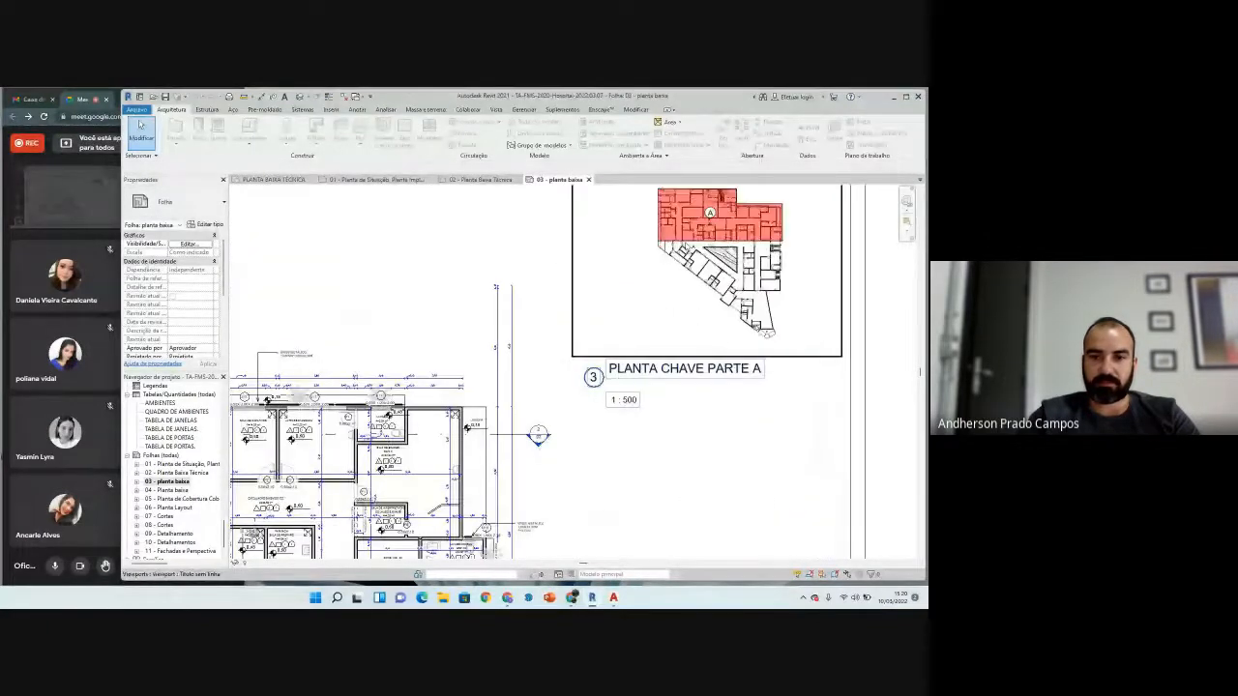
scroll(522, 427, "down", 1)
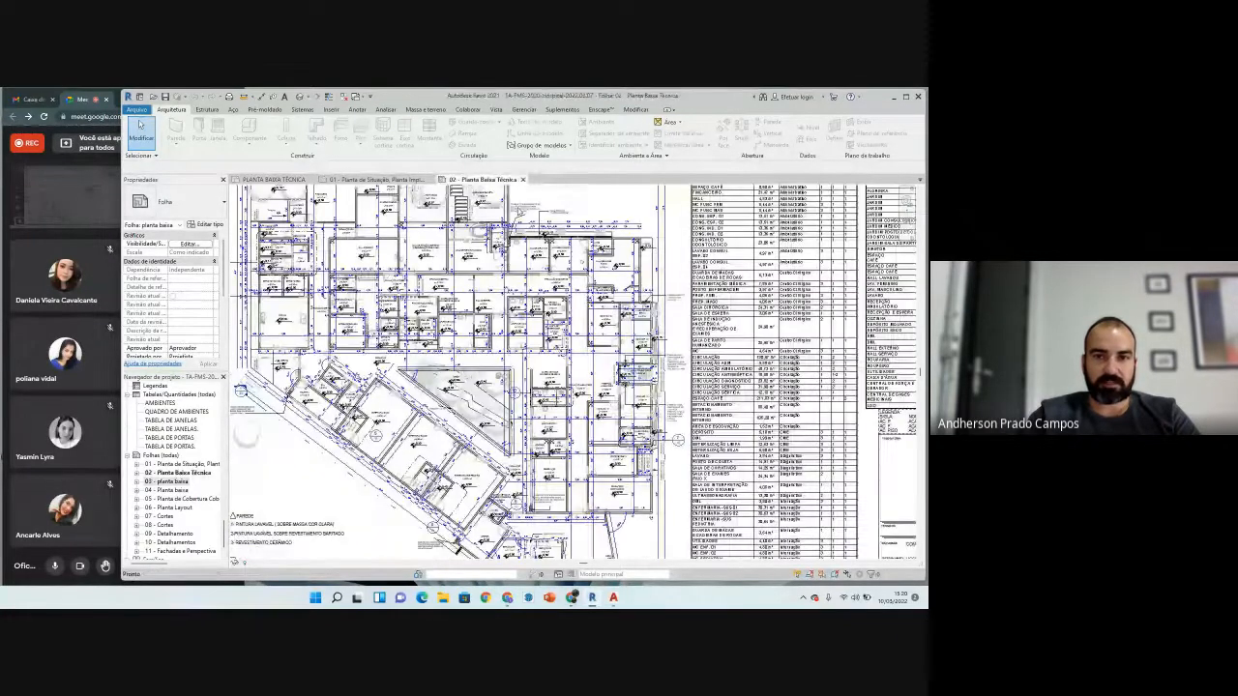
Step: Close the open hospital sheets and the project, and minimize Revit to show the desktop
left_click(523, 179)
left_click(428, 179)
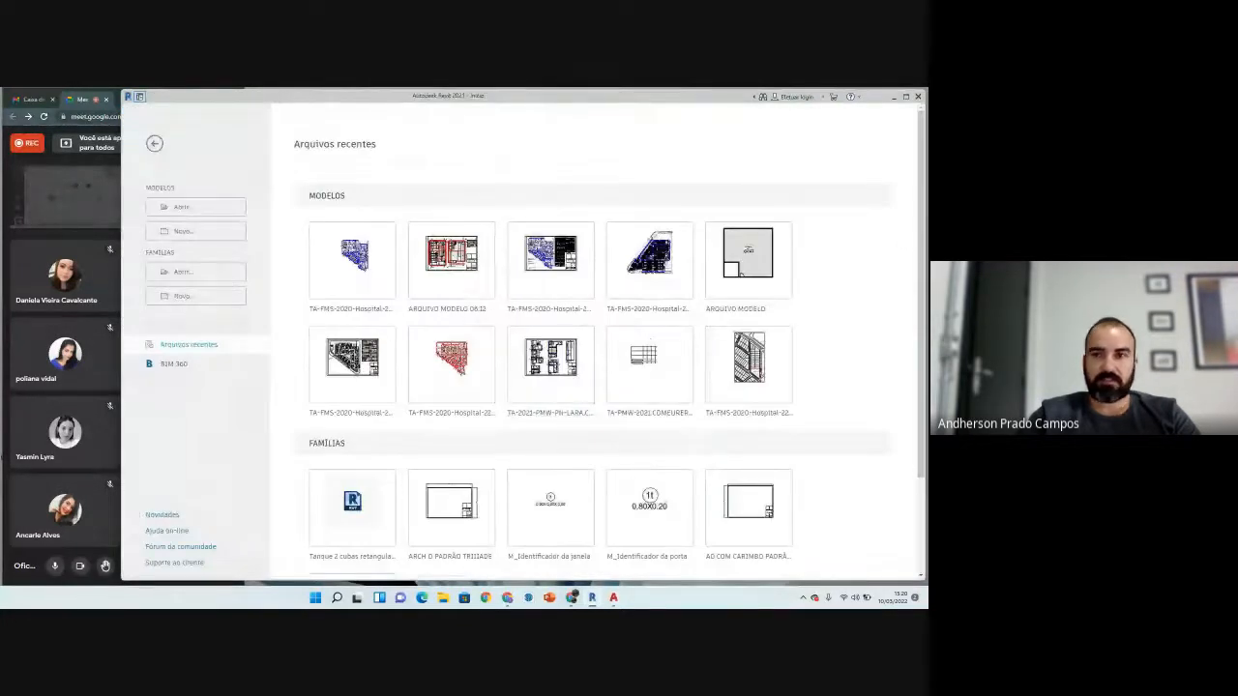
left_click(897, 99)
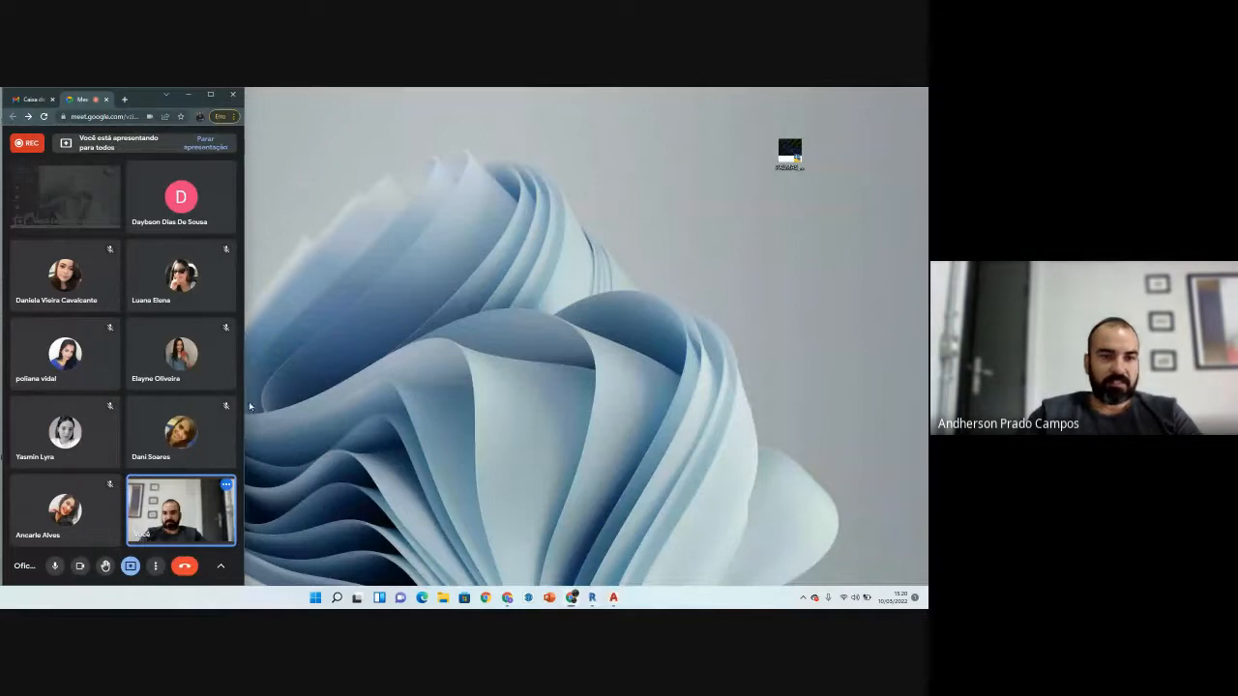
Step: Widen the Google Meet window, and narrow it to a three-column participant grid that leaves the rest of the desktop free
left_click_drag(246, 400, 770, 398)
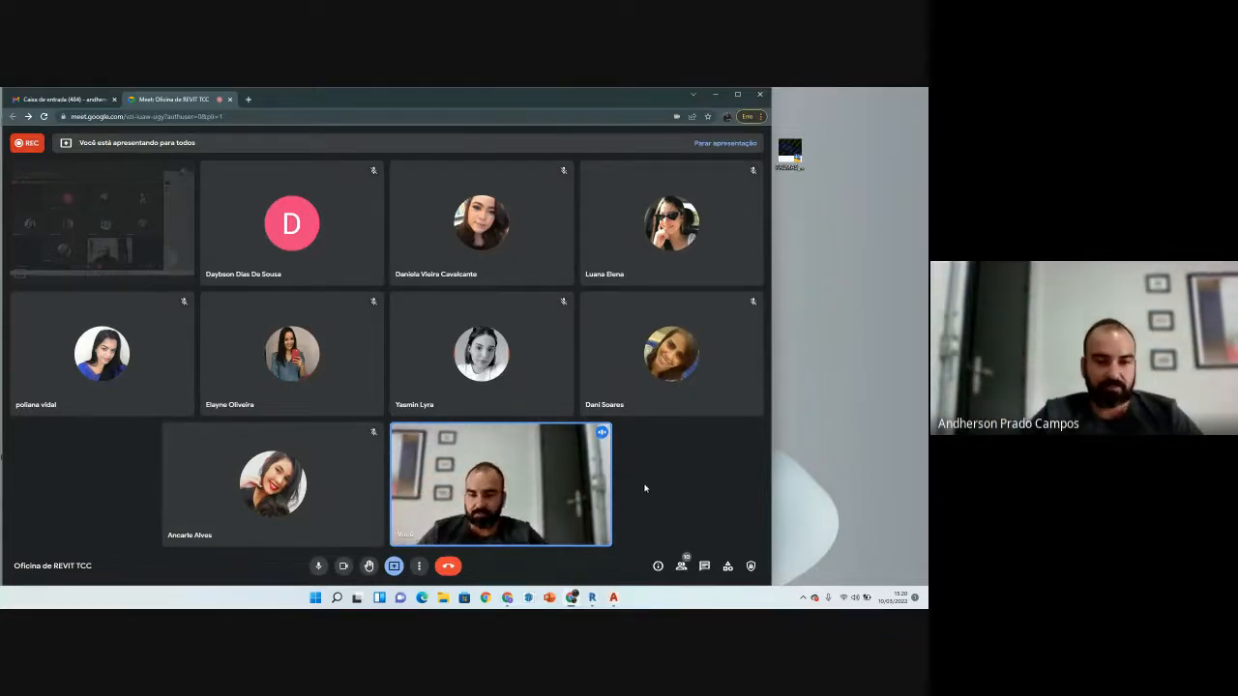
left_click_drag(775, 466, 743, 470)
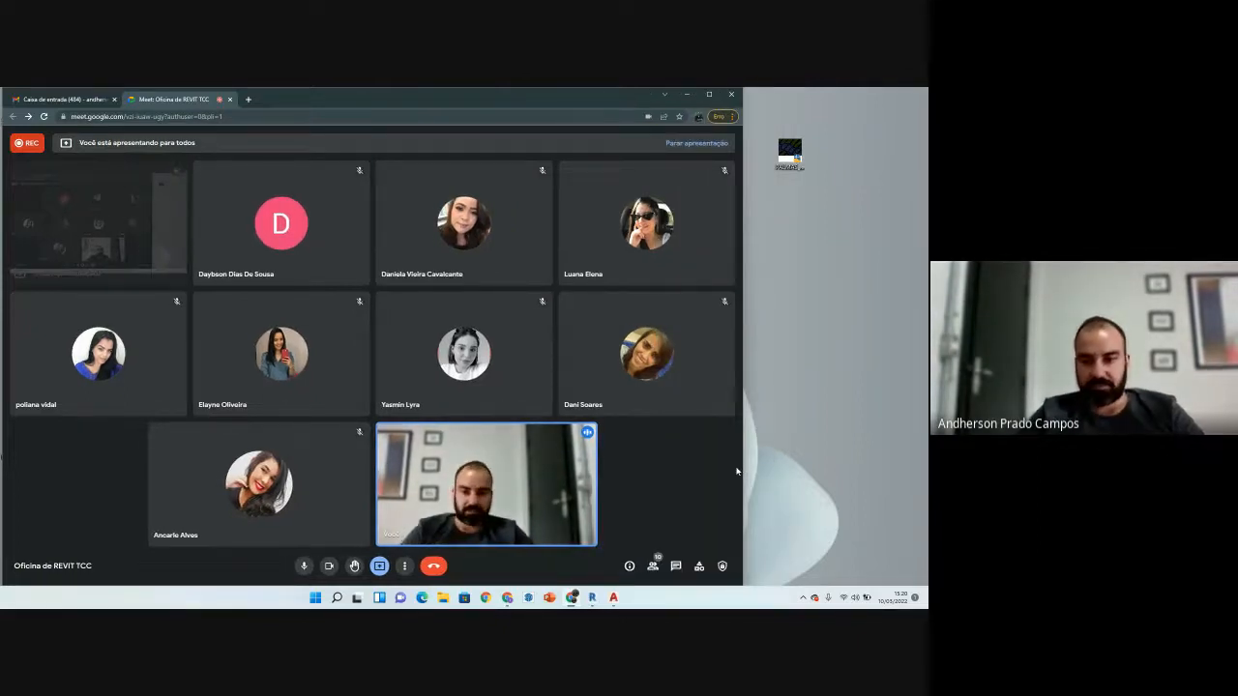
left_click_drag(744, 453, 725, 467)
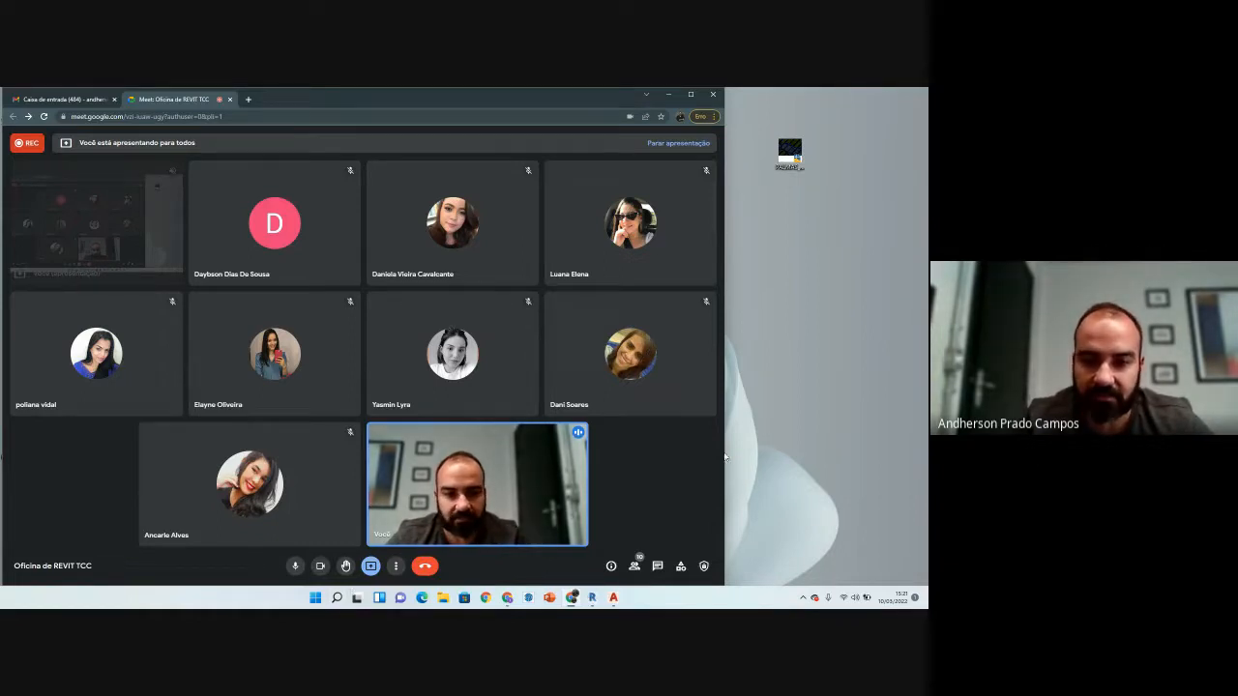
left_click_drag(725, 458, 392, 446)
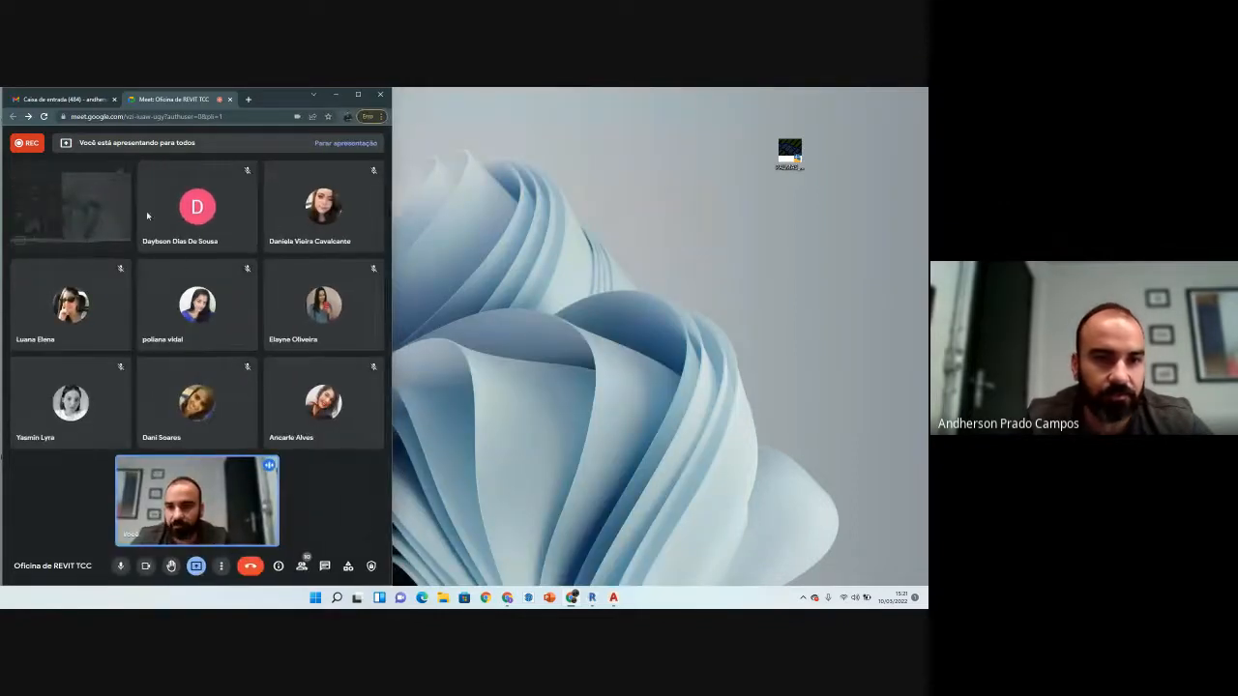
left_click(516, 342)
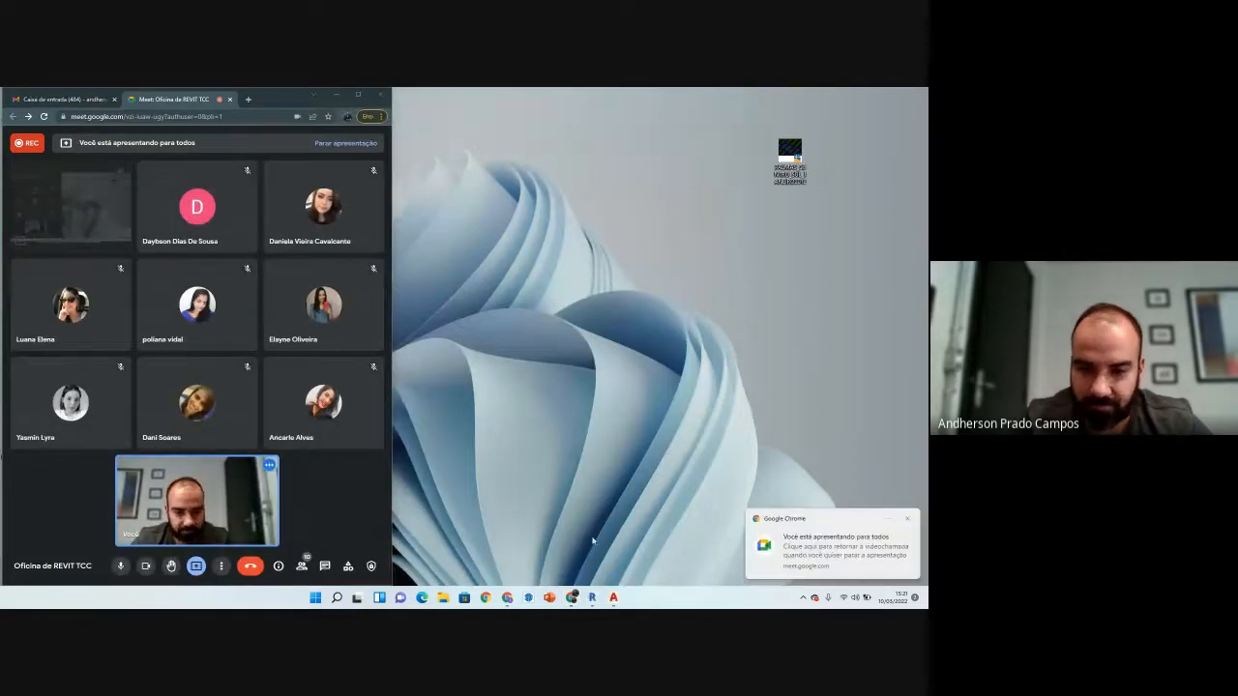
Step: Open the drawing PALMAS_CENTRO_SUL_JANEIRO2012 from the desktop in AutoCAD, and examine the extent and northern blocks of the city plan
mouse_move(592, 600)
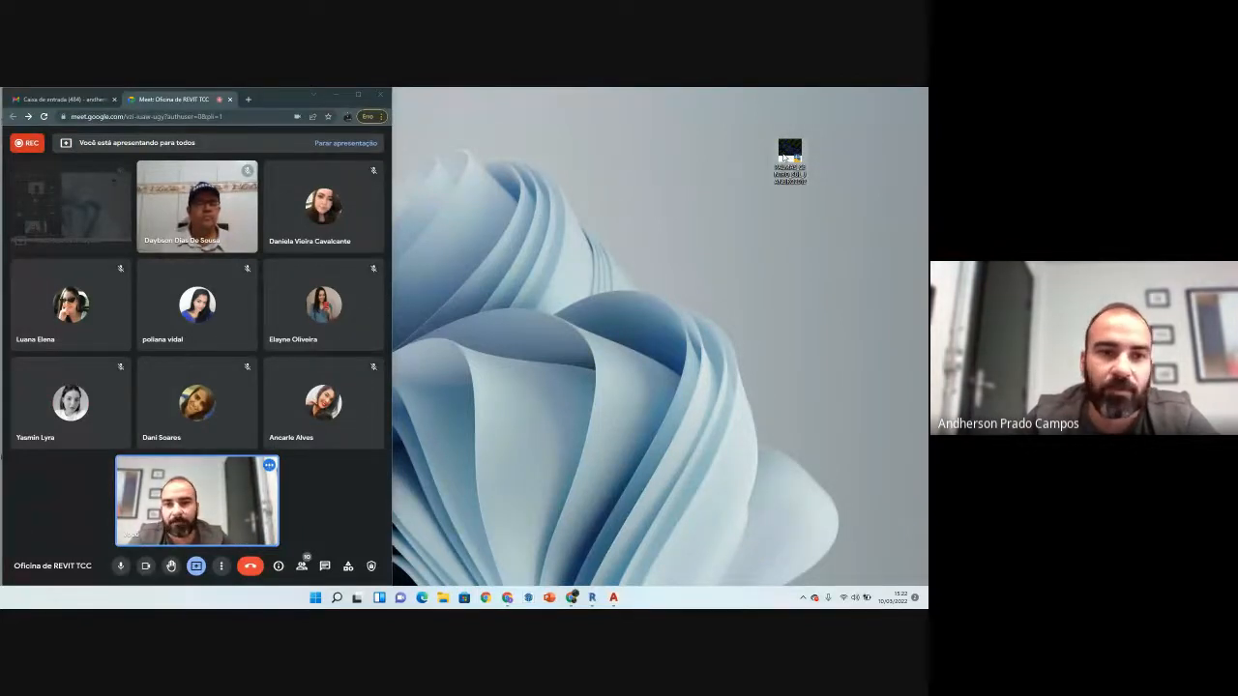
double_click(788, 155)
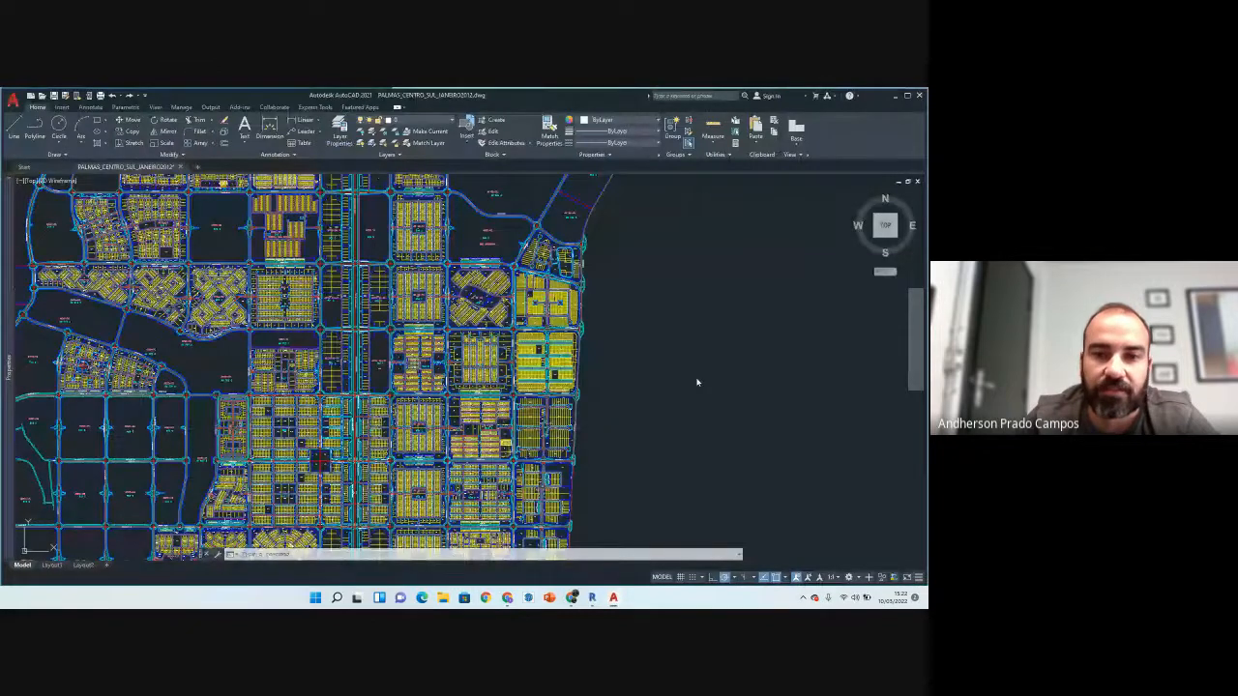
scroll(677, 379, "down", 4)
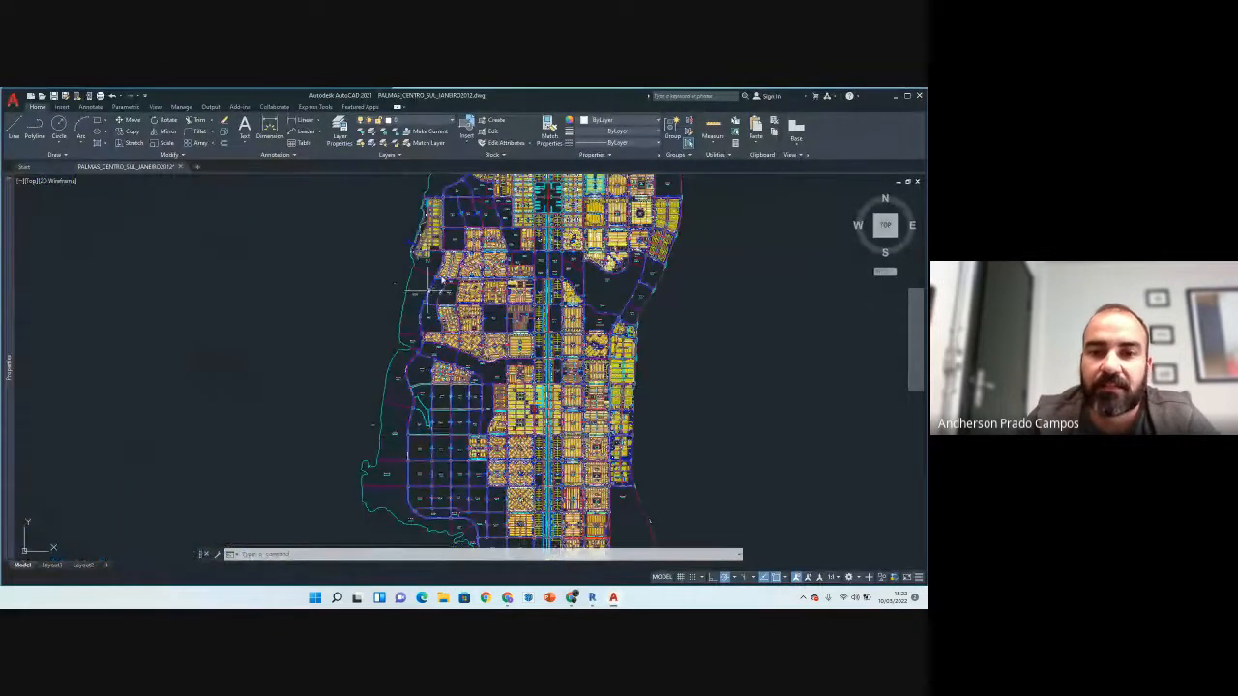
scroll(644, 371, "down", 3)
scroll(602, 375, "down", 4)
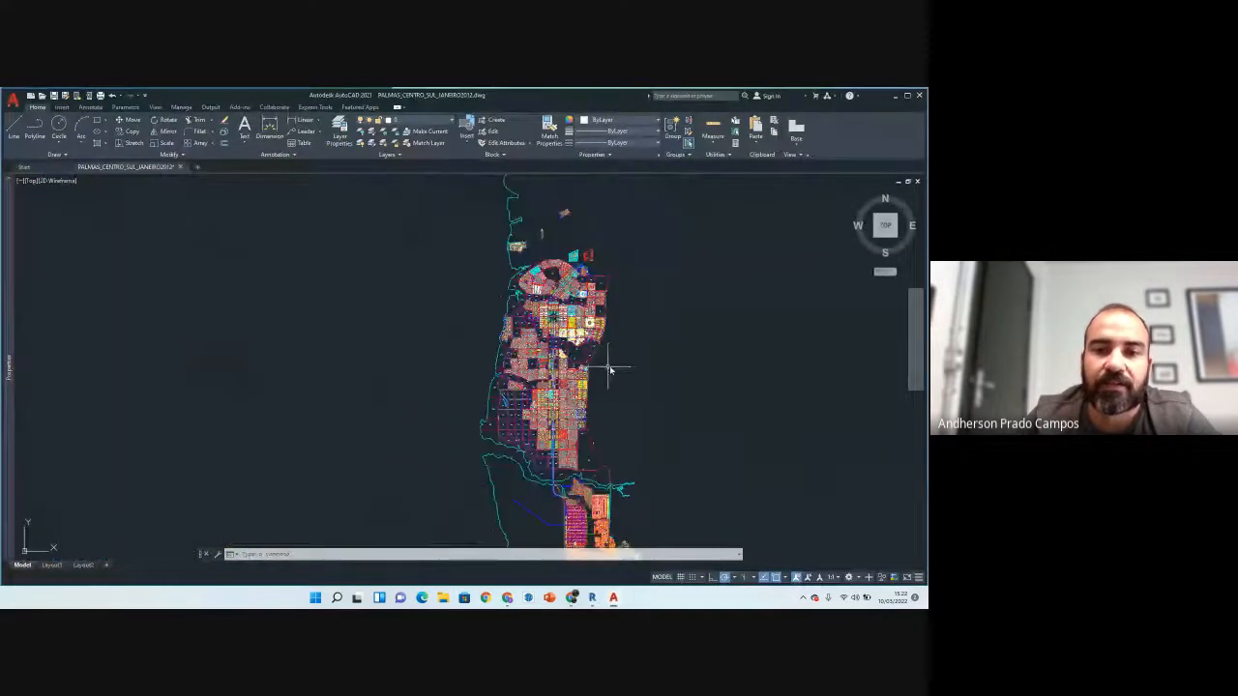
scroll(580, 348, "up", 4)
scroll(567, 319, "up", 4)
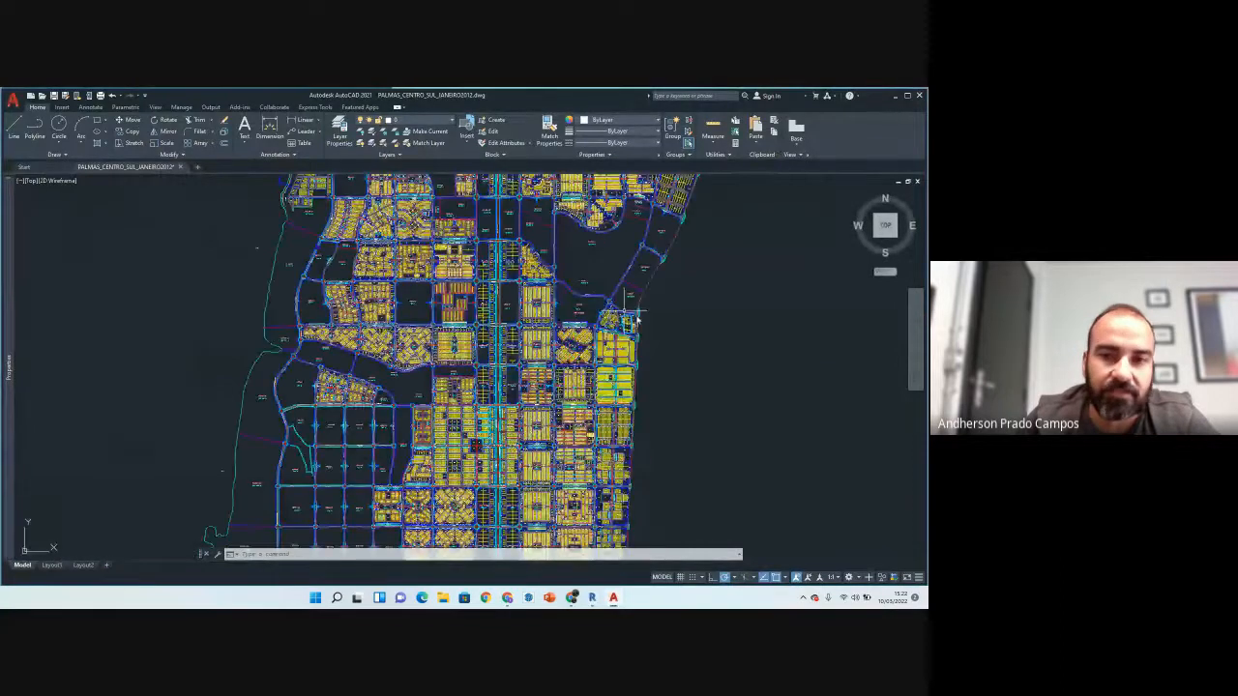
middle_click_drag(654, 390, 551, 551)
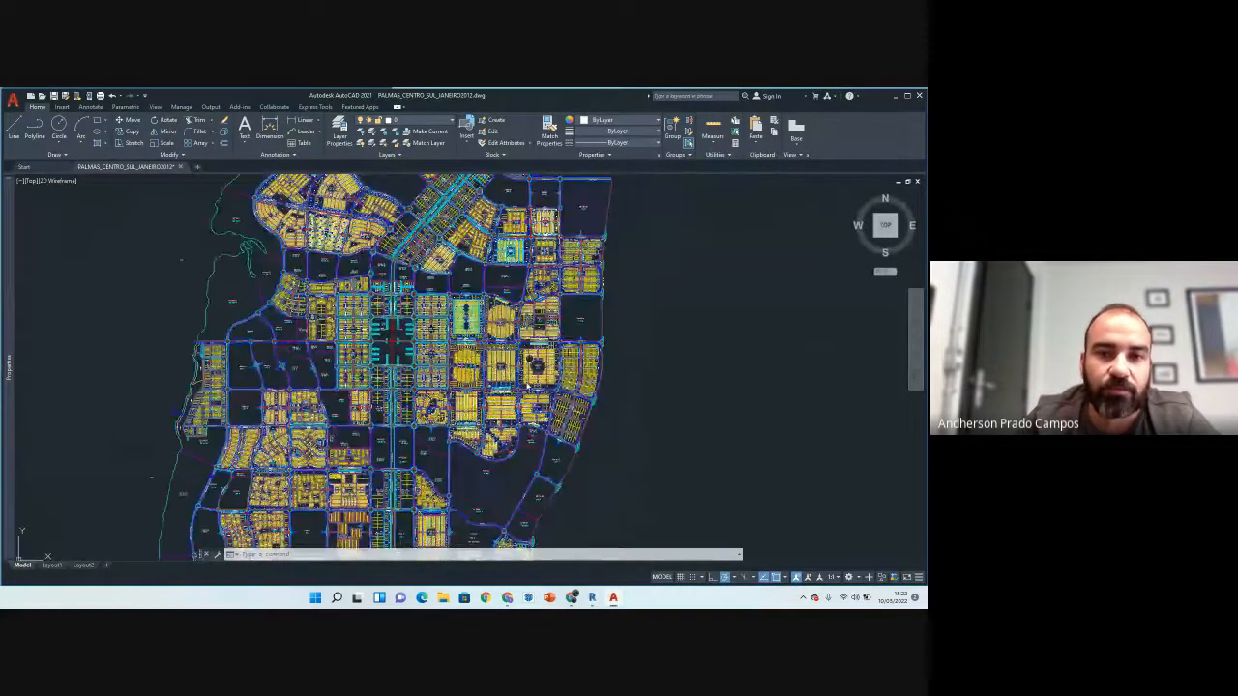
middle_click_drag(387, 232, 440, 413)
scroll(440, 413, "up", 3)
scroll(441, 413, "up", 2)
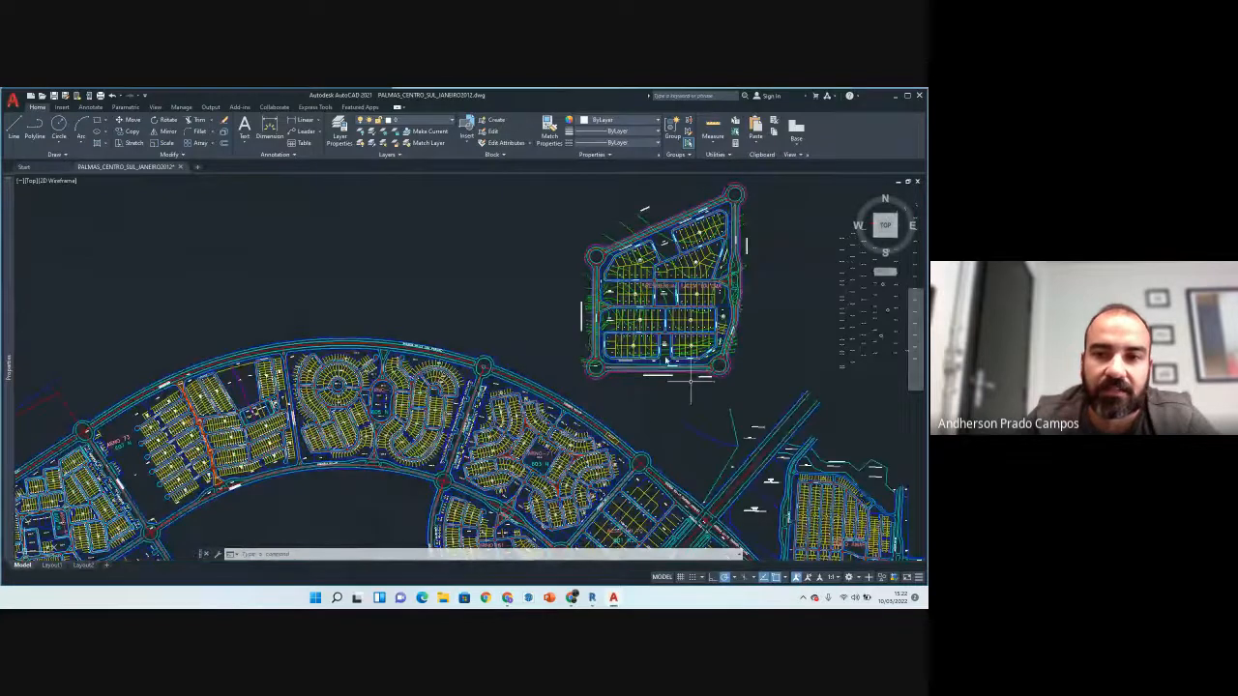
scroll(445, 371, "down", 5)
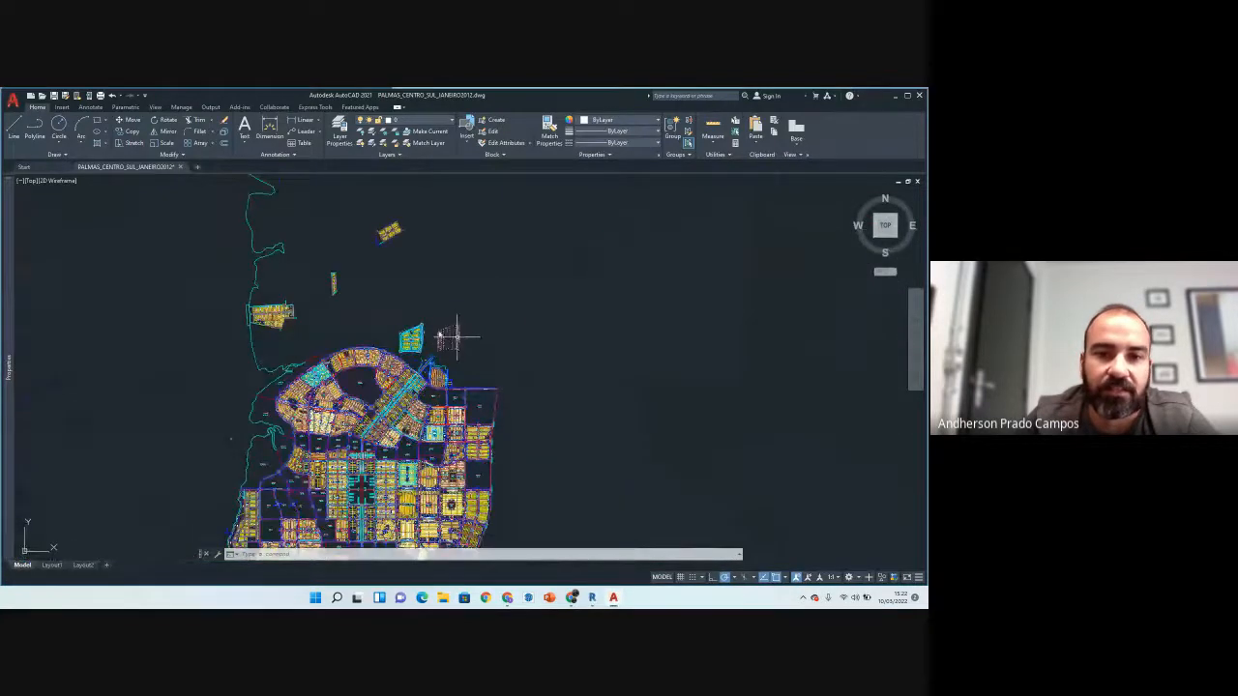
Step: Examine the northern edge of the city plan, including the Santo Amaro subdivision and the isolated neighbourhood beside the shoreline
scroll(426, 348, "up", 4)
scroll(458, 384, "down", 3)
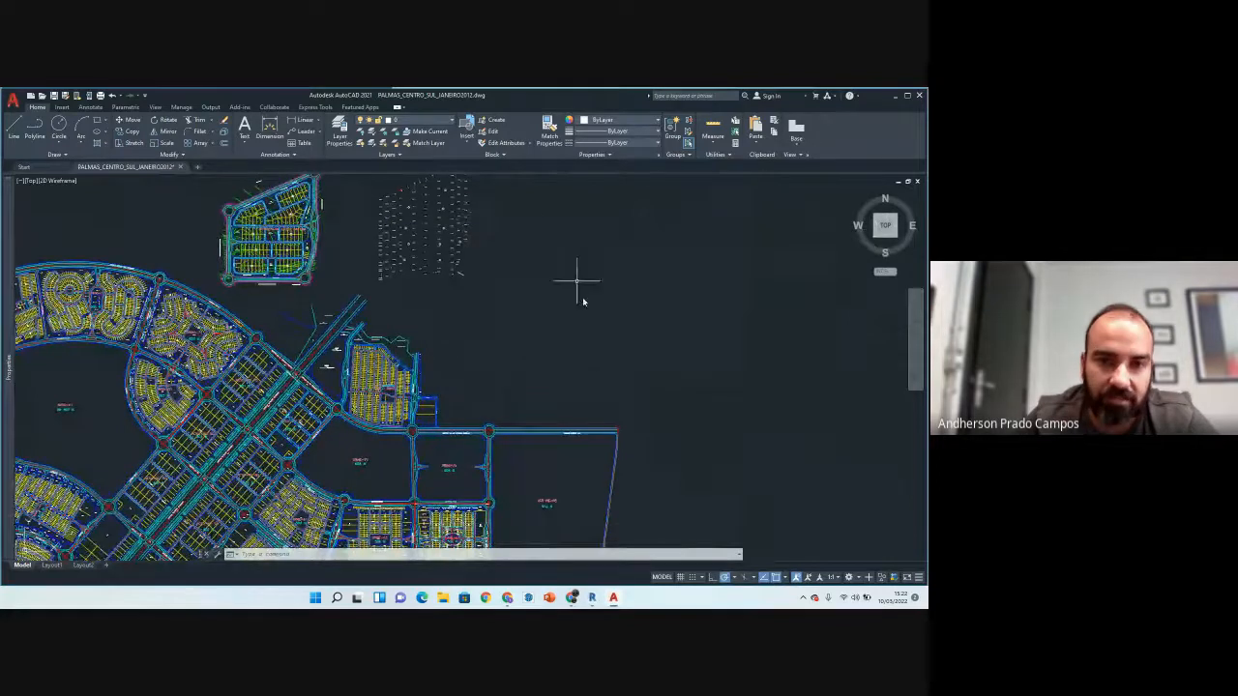
scroll(398, 426, "up", 4)
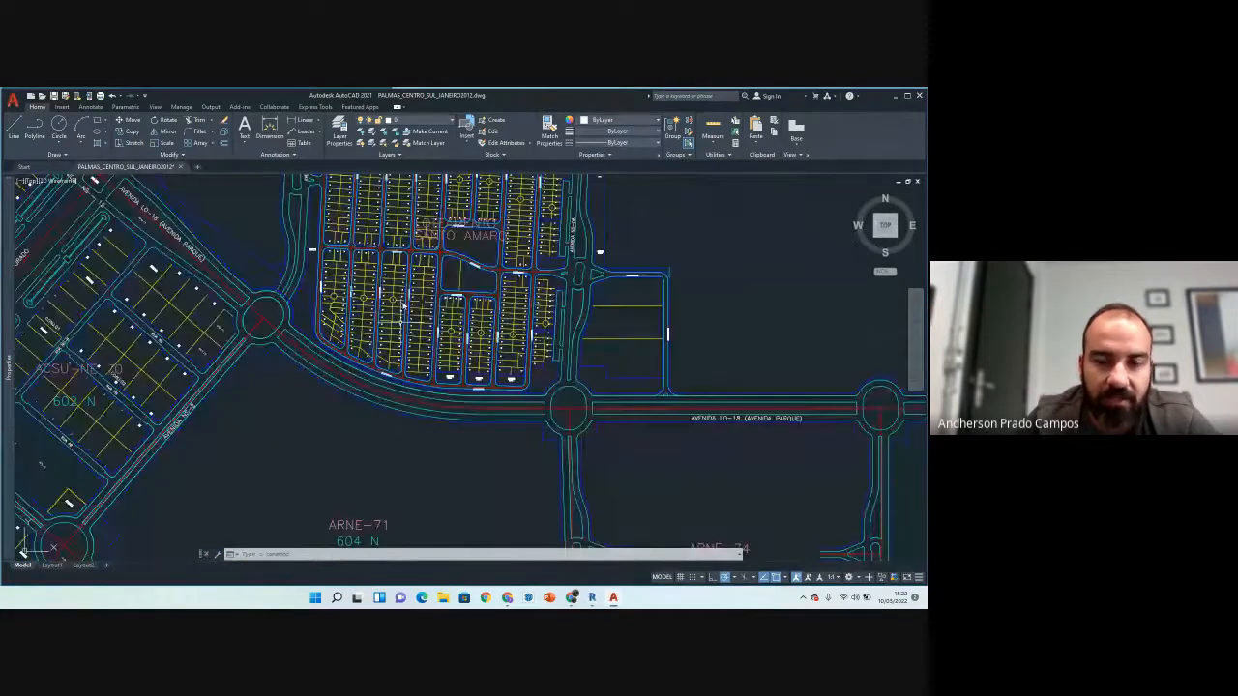
scroll(403, 305, "down", 4)
scroll(411, 397, "down", 6)
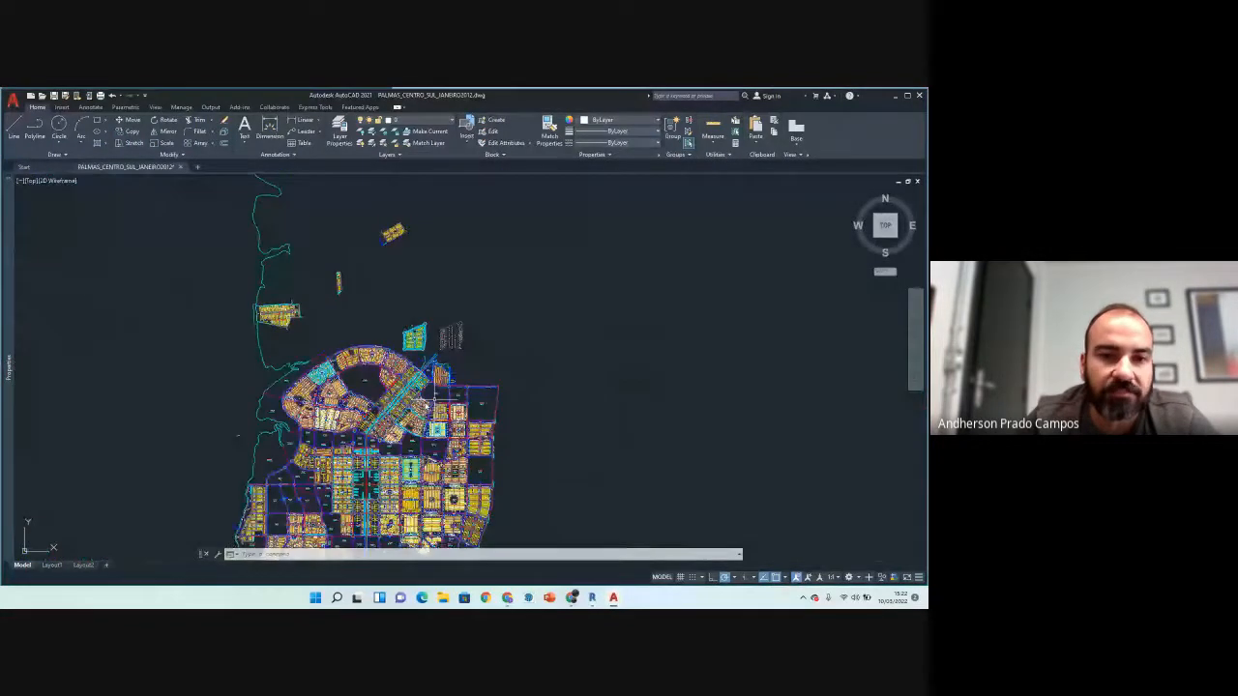
scroll(278, 423, "up", 2)
middle_click_drag(313, 317, 367, 345)
scroll(333, 273, "up", 5)
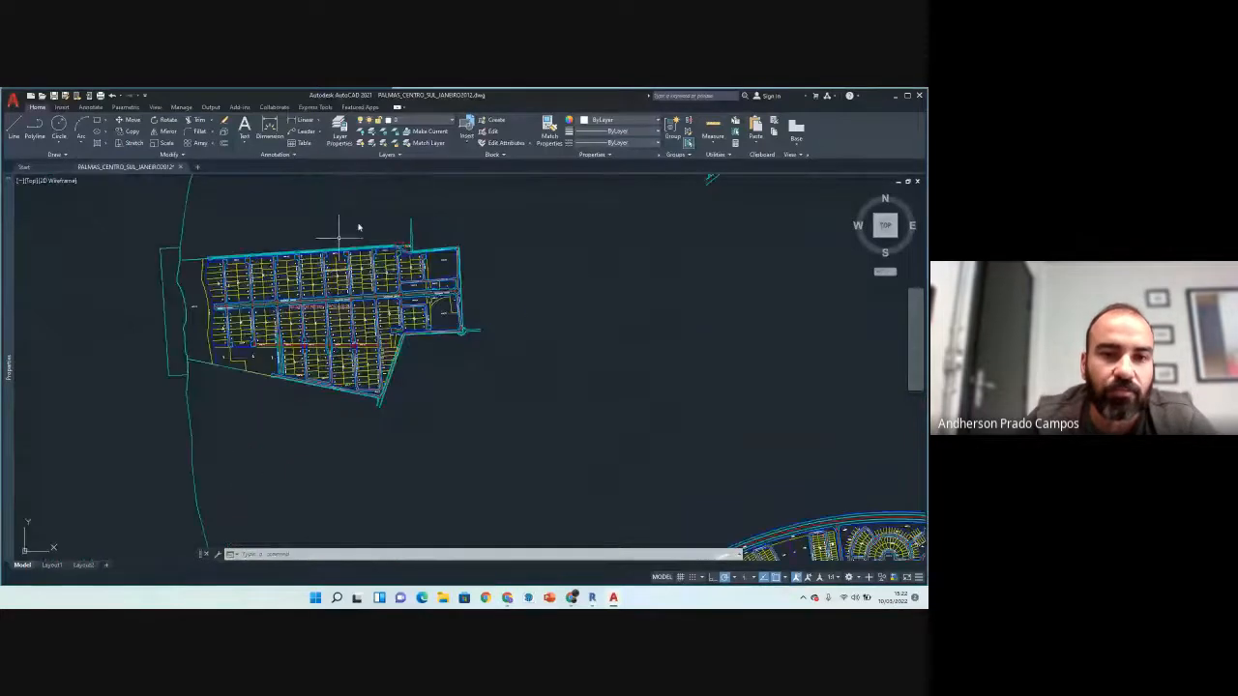
scroll(343, 237, "up", 2)
scroll(336, 240, "down", 5)
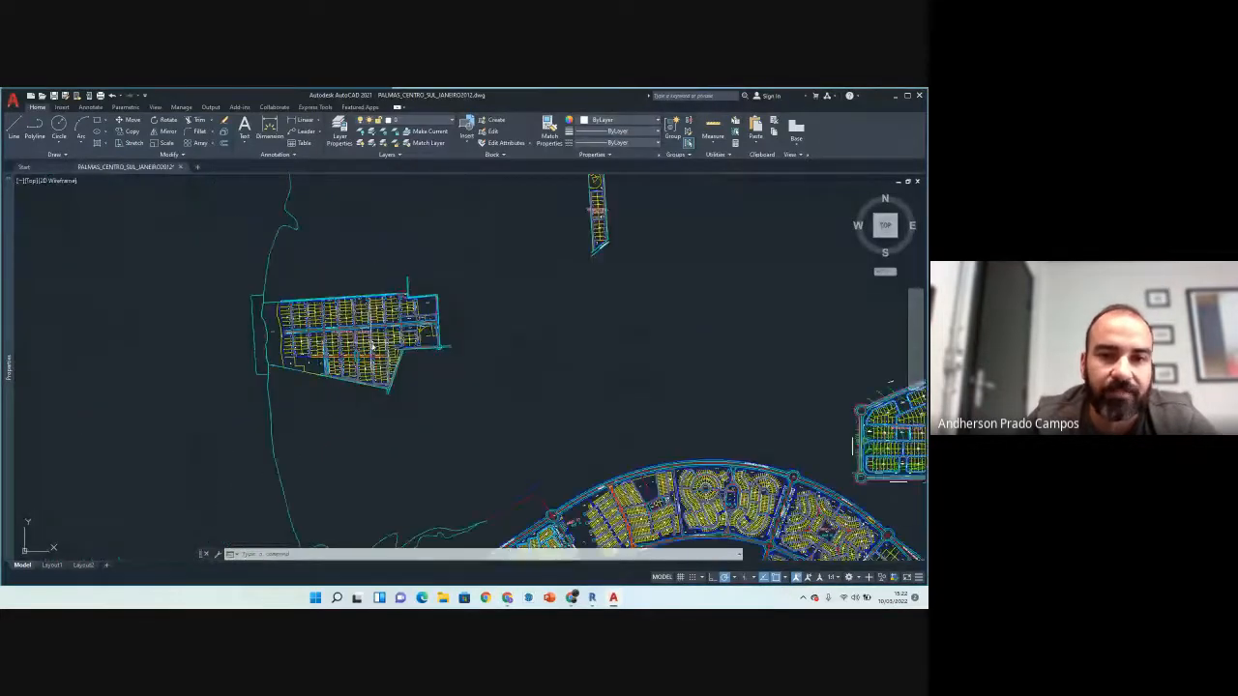
middle_click_drag(307, 235, 282, 309)
scroll(343, 296, "down", 6)
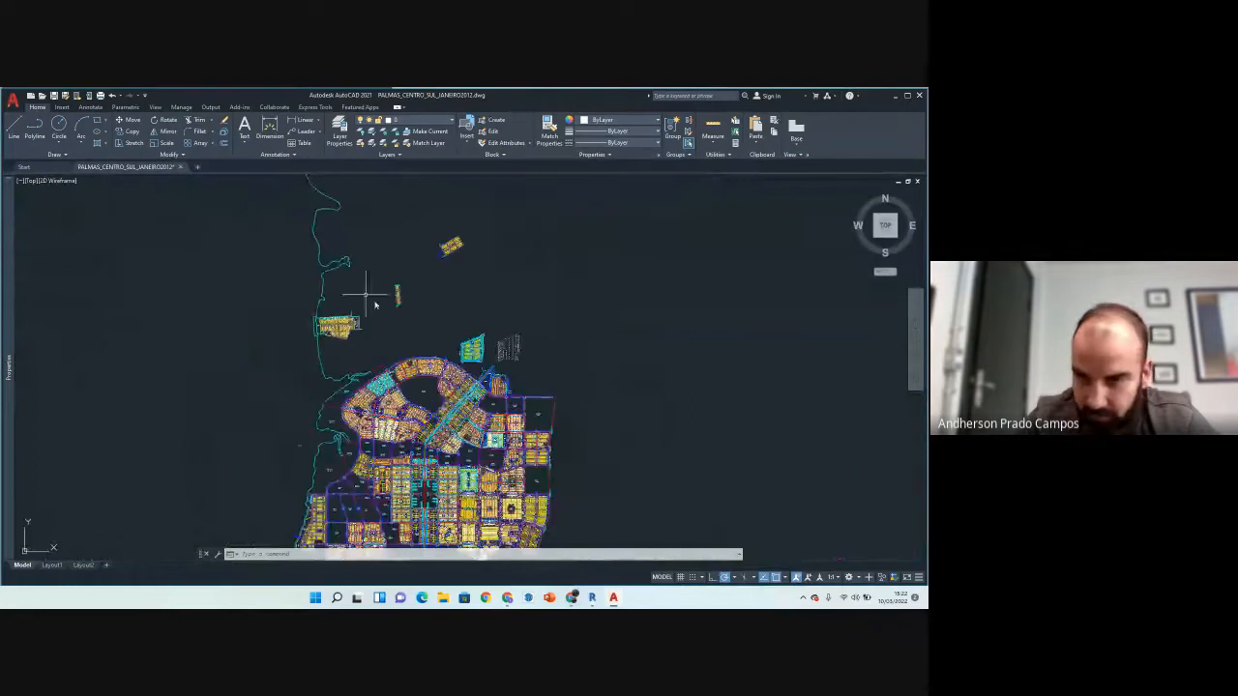
Step: Examine the street and block grid from the northern arc down to the central and southern quadras along the main avenue
middle_click_drag(446, 454, 420, 373)
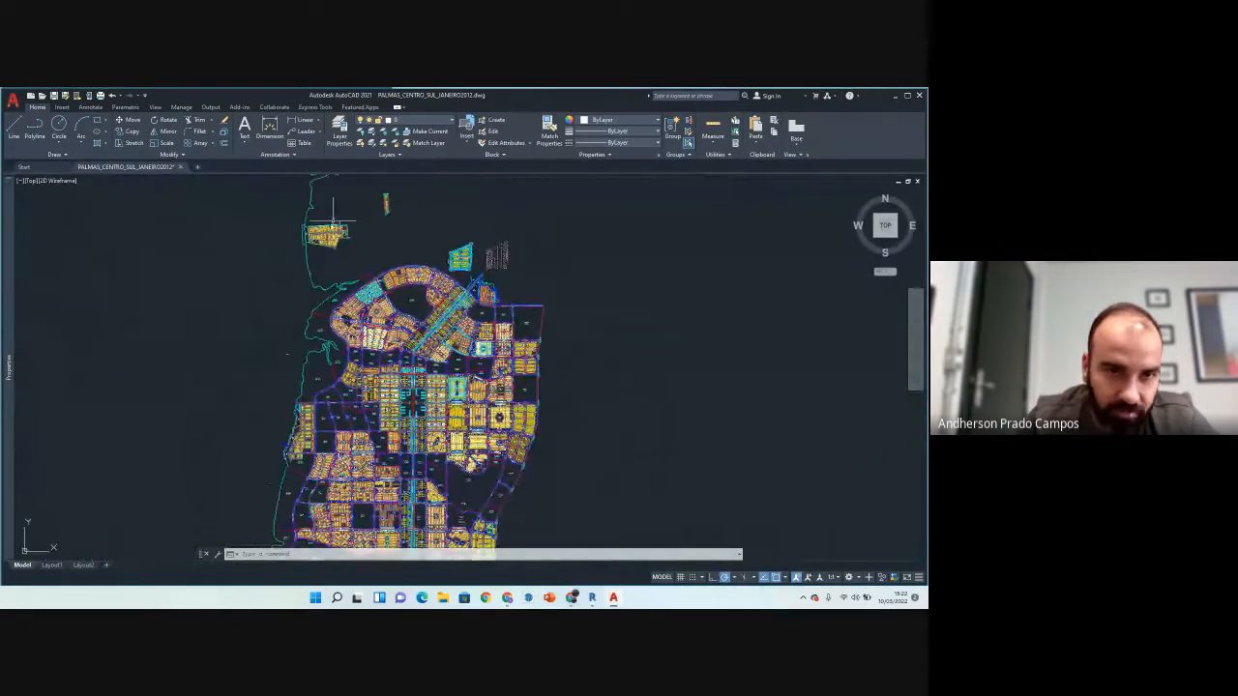
scroll(357, 264, "up", 2)
middle_click_drag(464, 432, 420, 399)
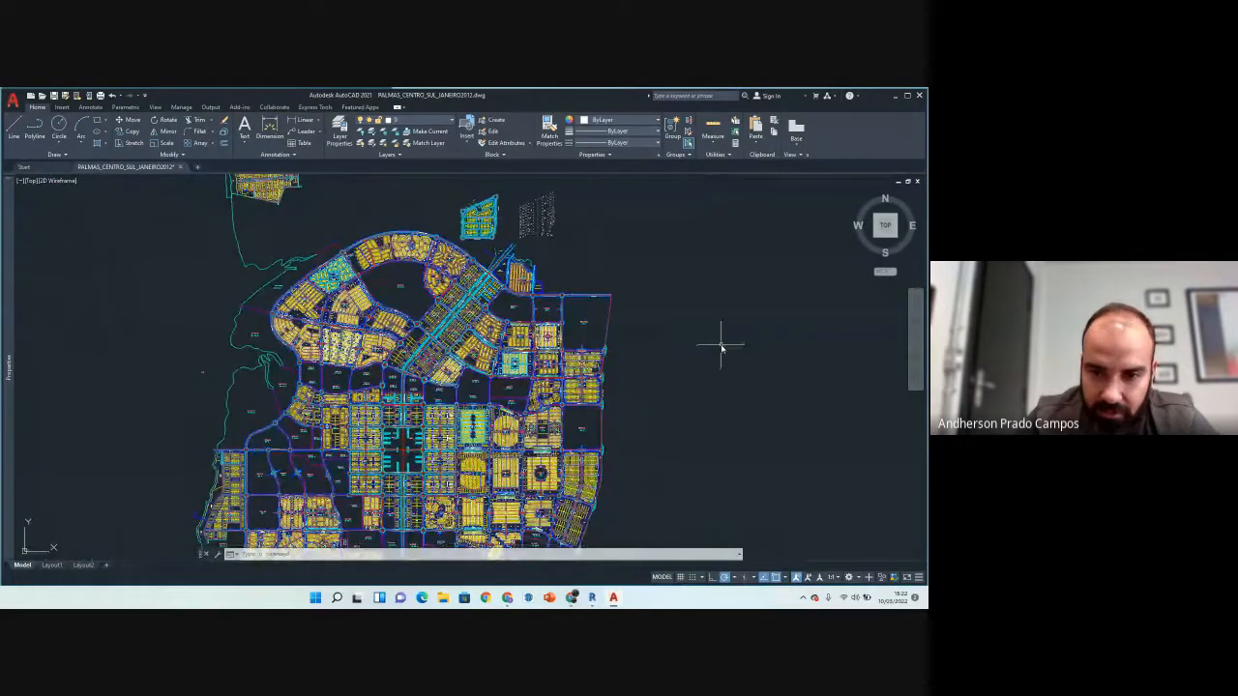
middle_click_drag(644, 421, 634, 285)
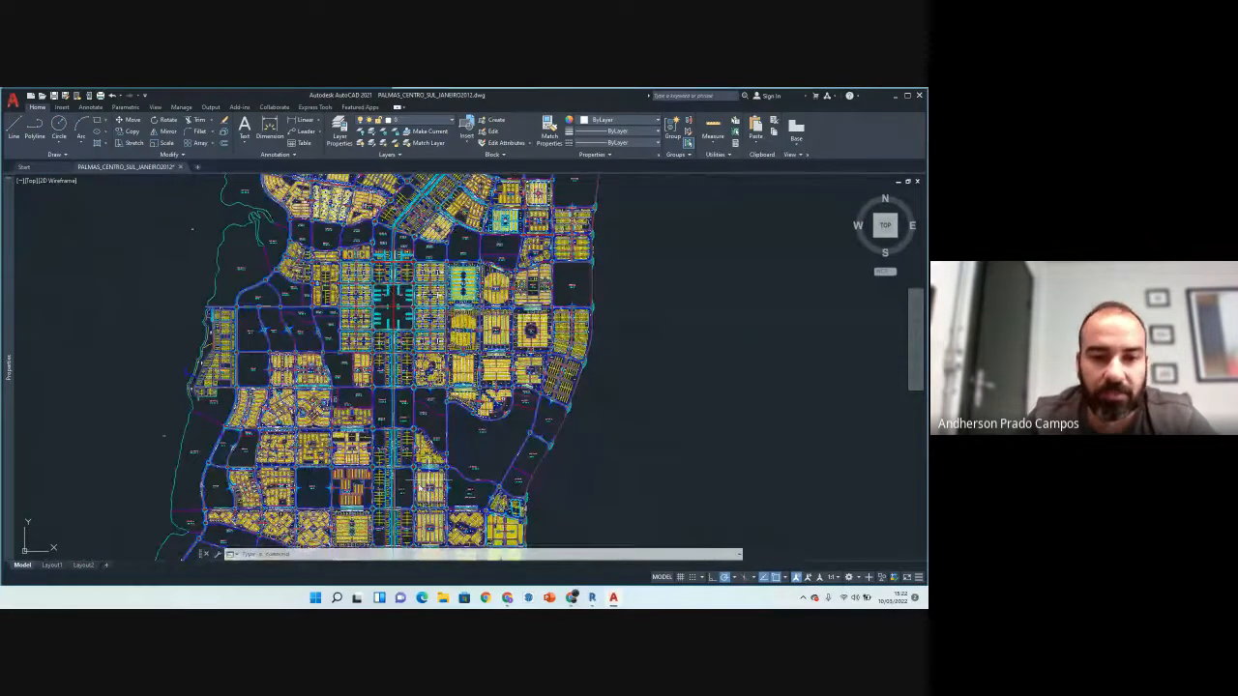
scroll(394, 395, "up", 3)
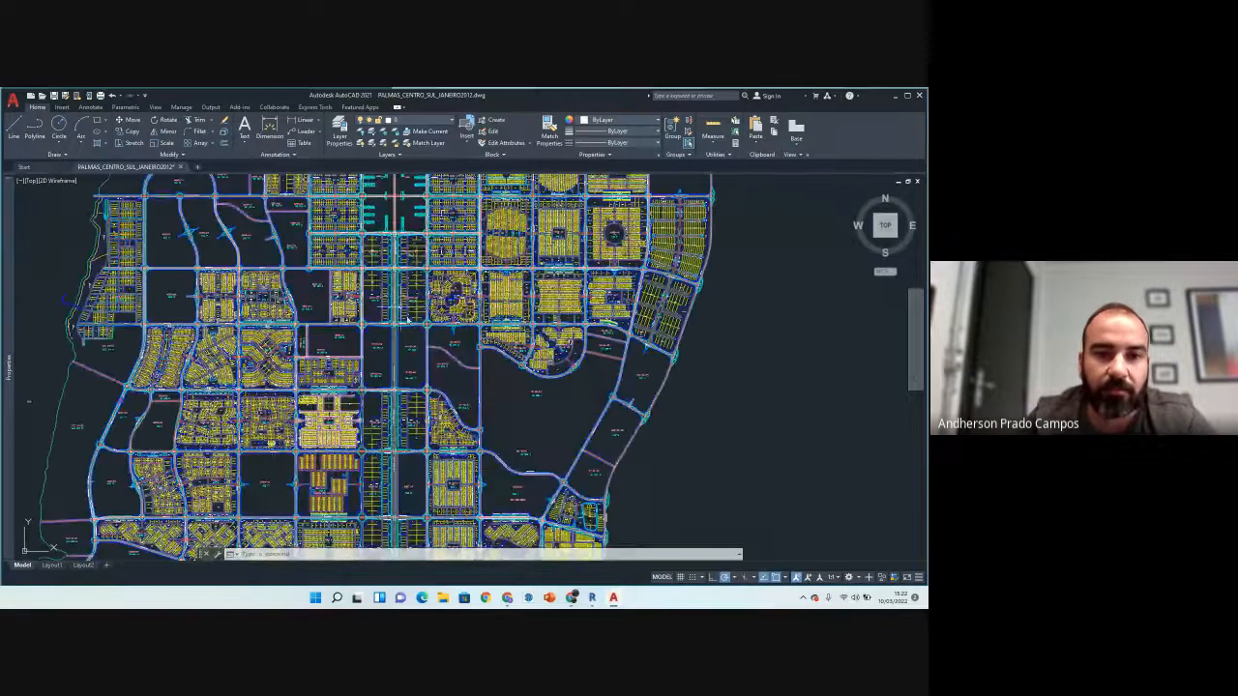
scroll(369, 448, "up", 2)
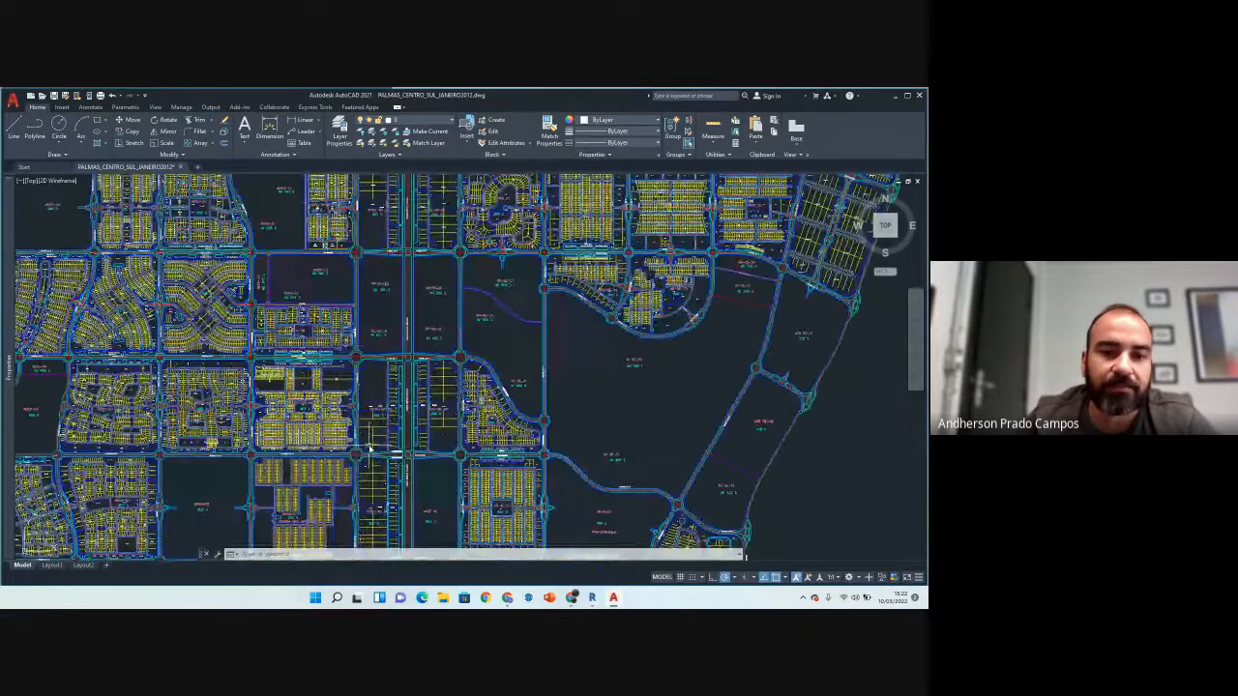
Step: Examine the lots of block ACSU-SO 40 (401 S) between Avenida NS 1 and Avenida Teotonio Segurado
scroll(368, 448, "up", 4)
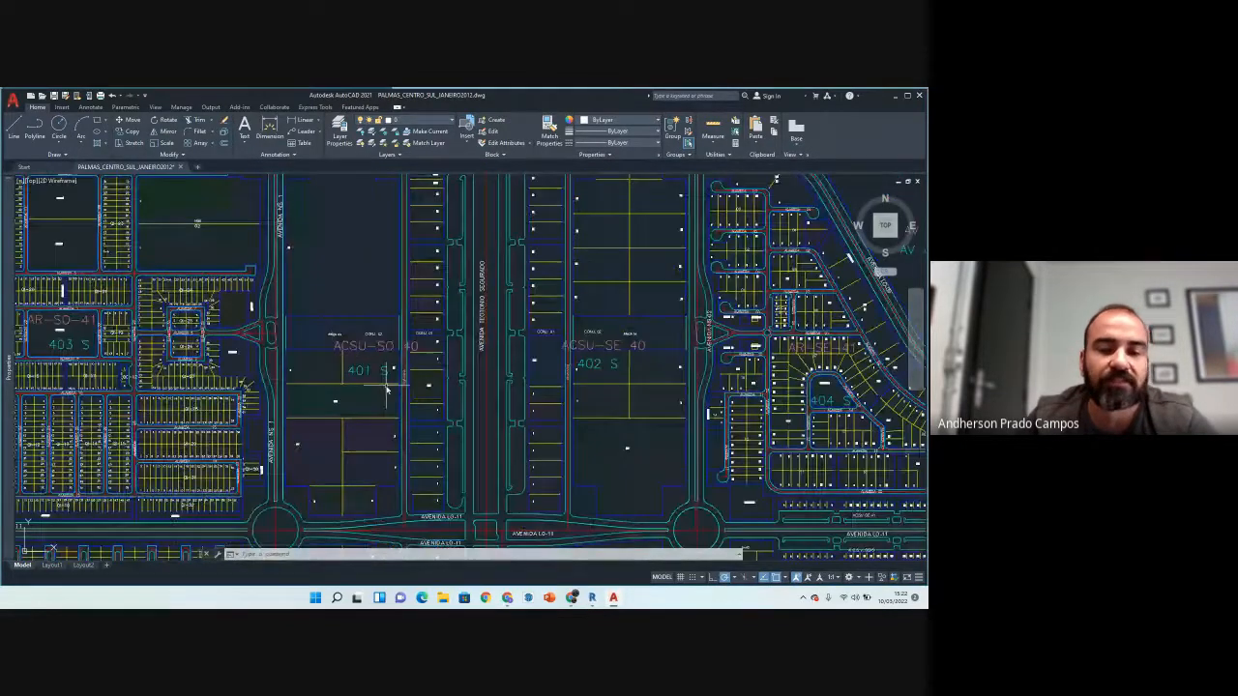
scroll(386, 390, "down", 2)
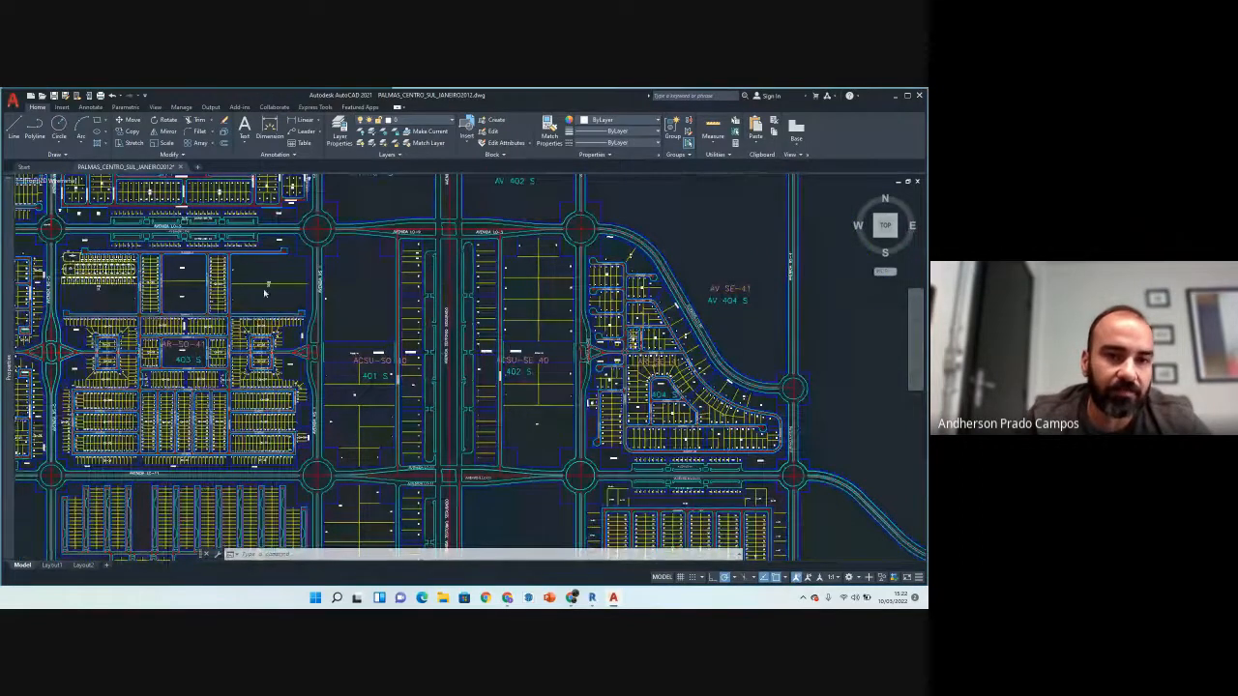
scroll(263, 288, "up", 4)
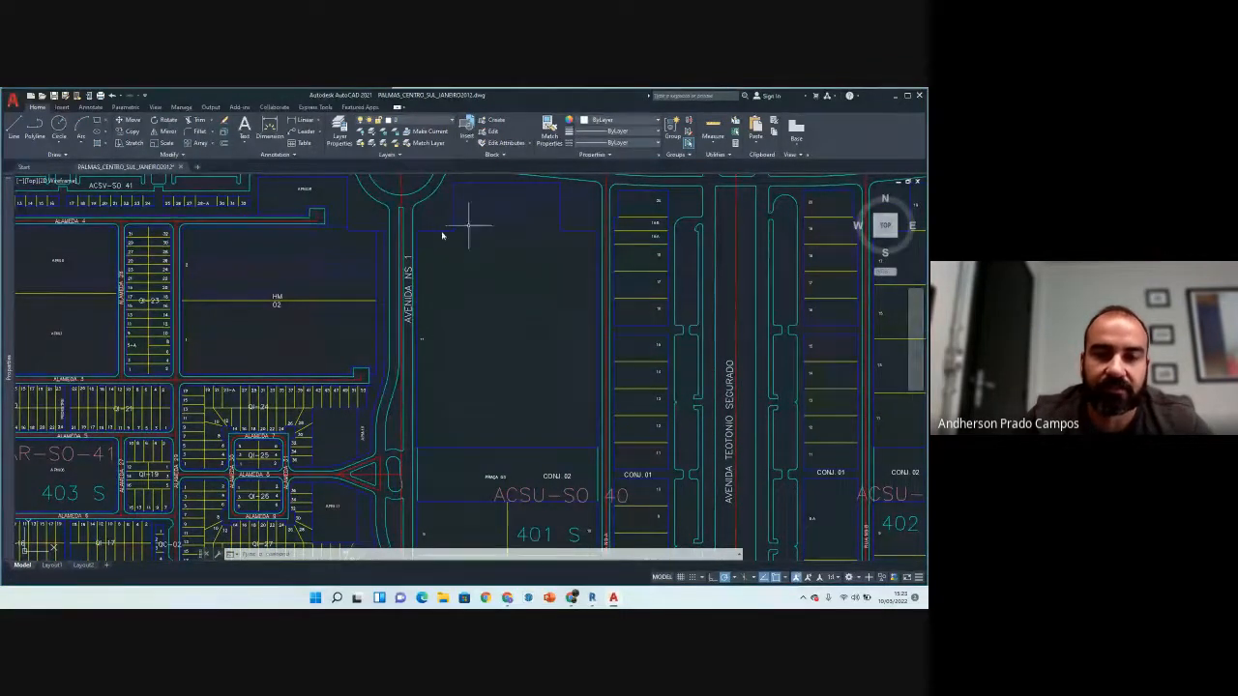
middle_click_drag(548, 495, 459, 268)
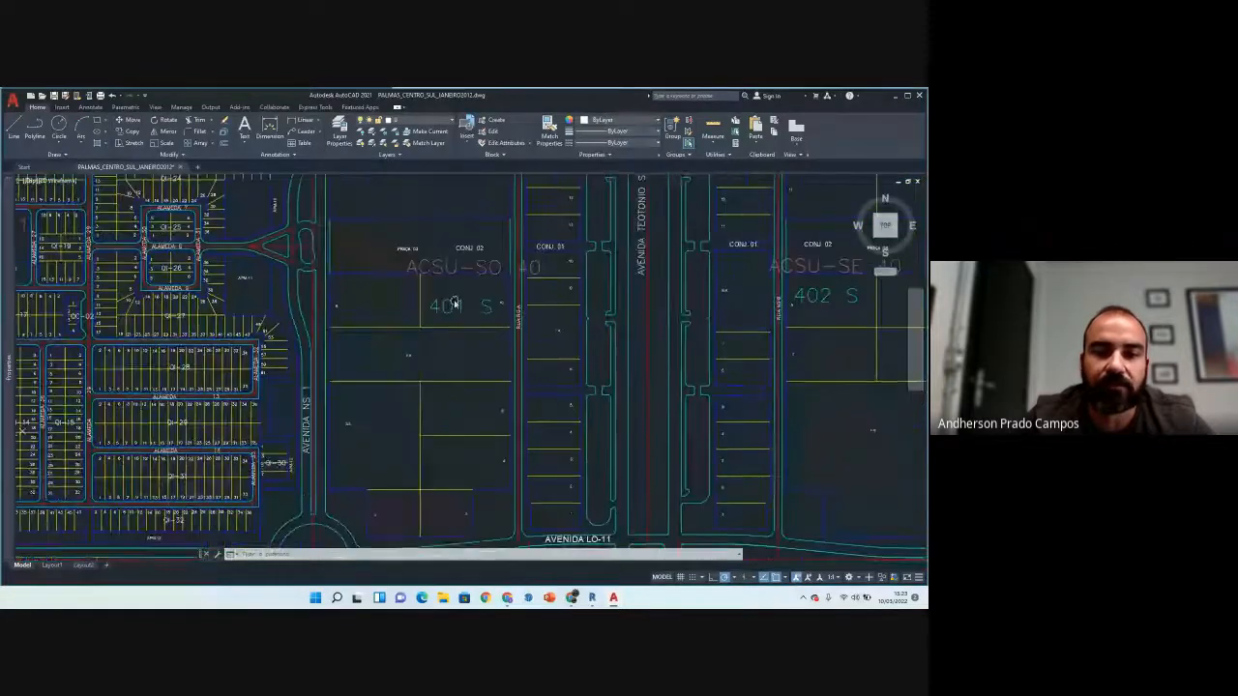
scroll(346, 324, "up", 2)
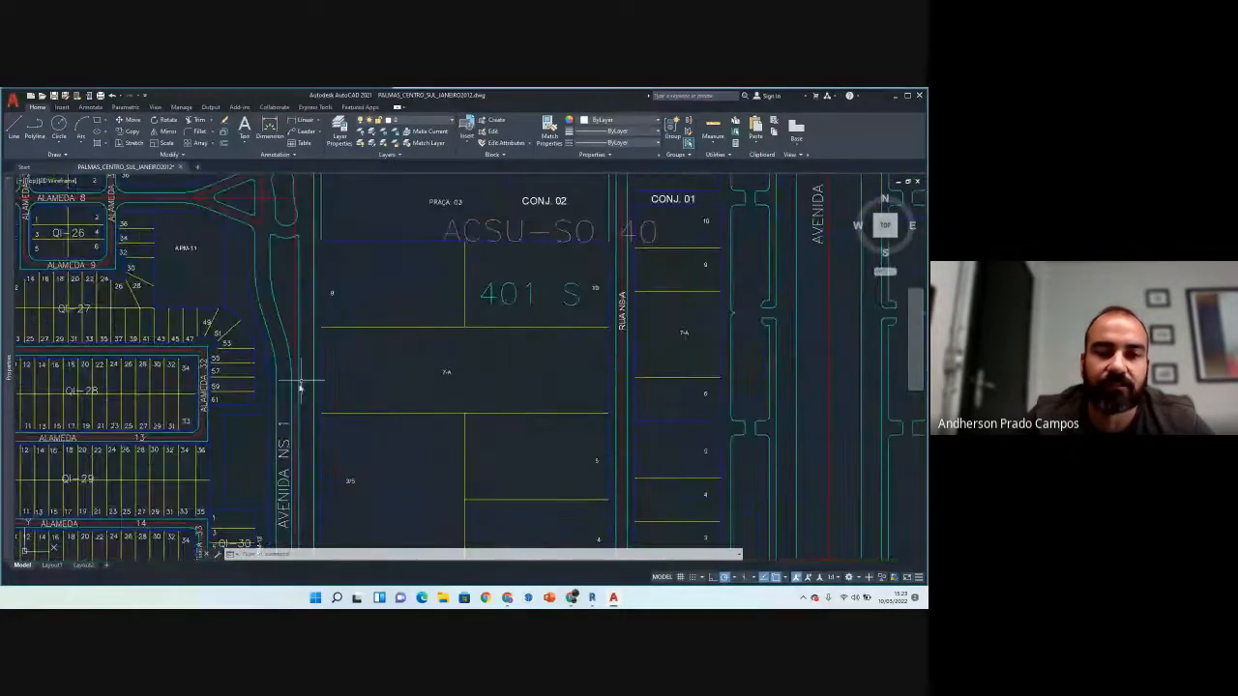
scroll(371, 365, "down", 5)
scroll(381, 396, "up", 3)
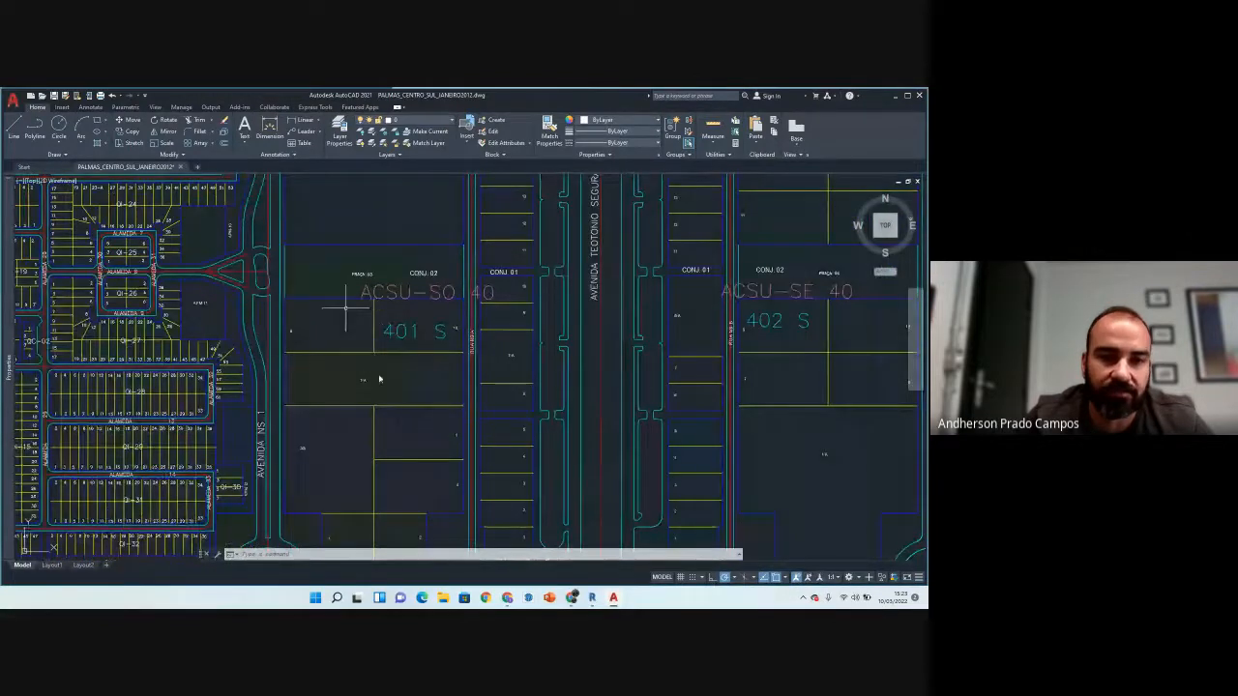
middle_click_drag(393, 397, 378, 407)
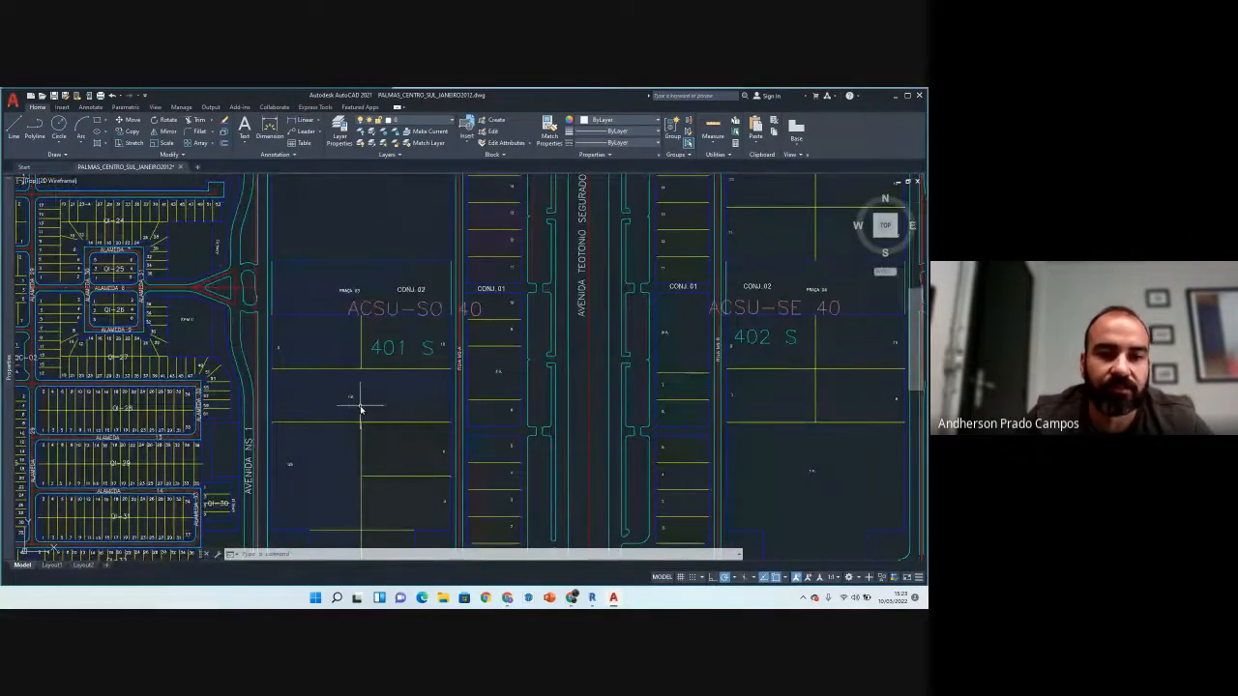
Step: Turn on all layers of the drawing with the LAYON command
scroll(416, 394, "down", 2)
scroll(401, 440, "up", 2)
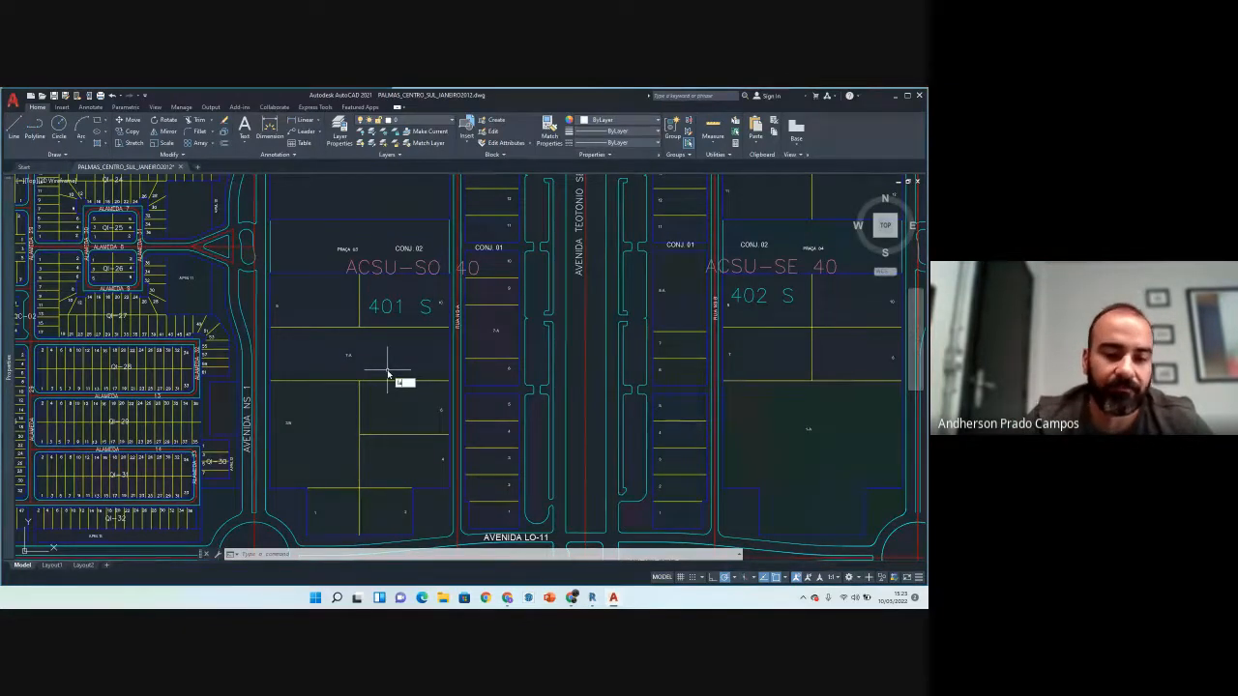
type("AYON")
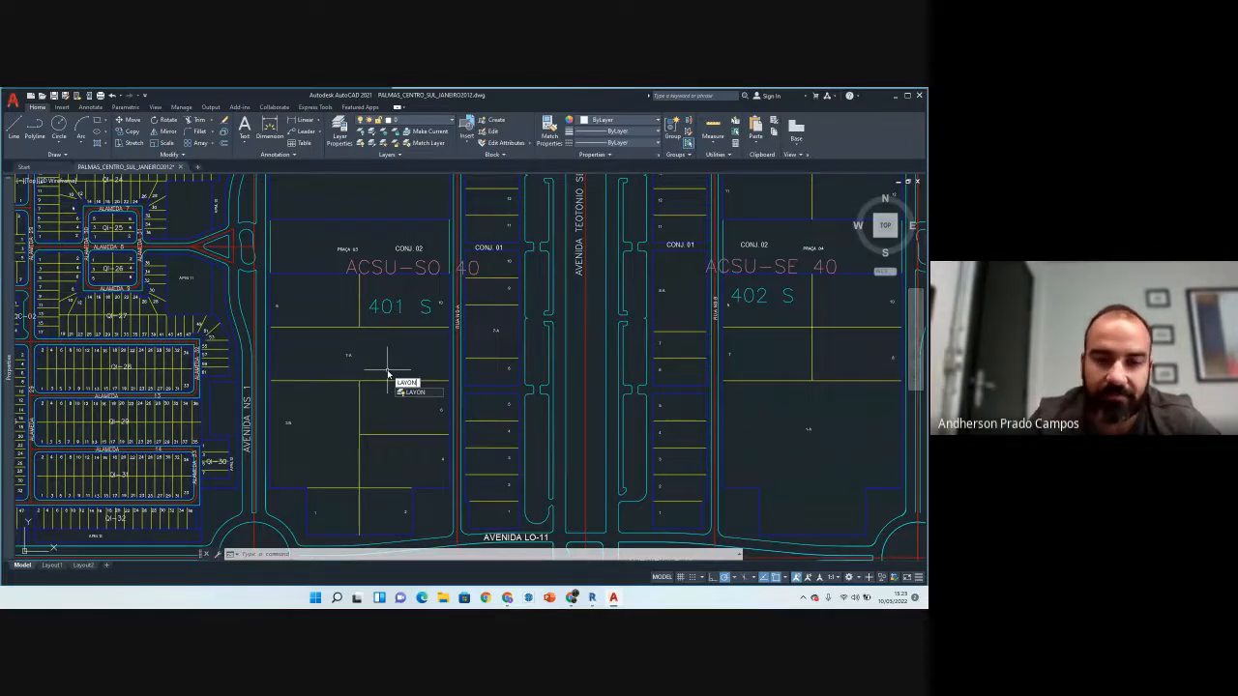
key("Return")
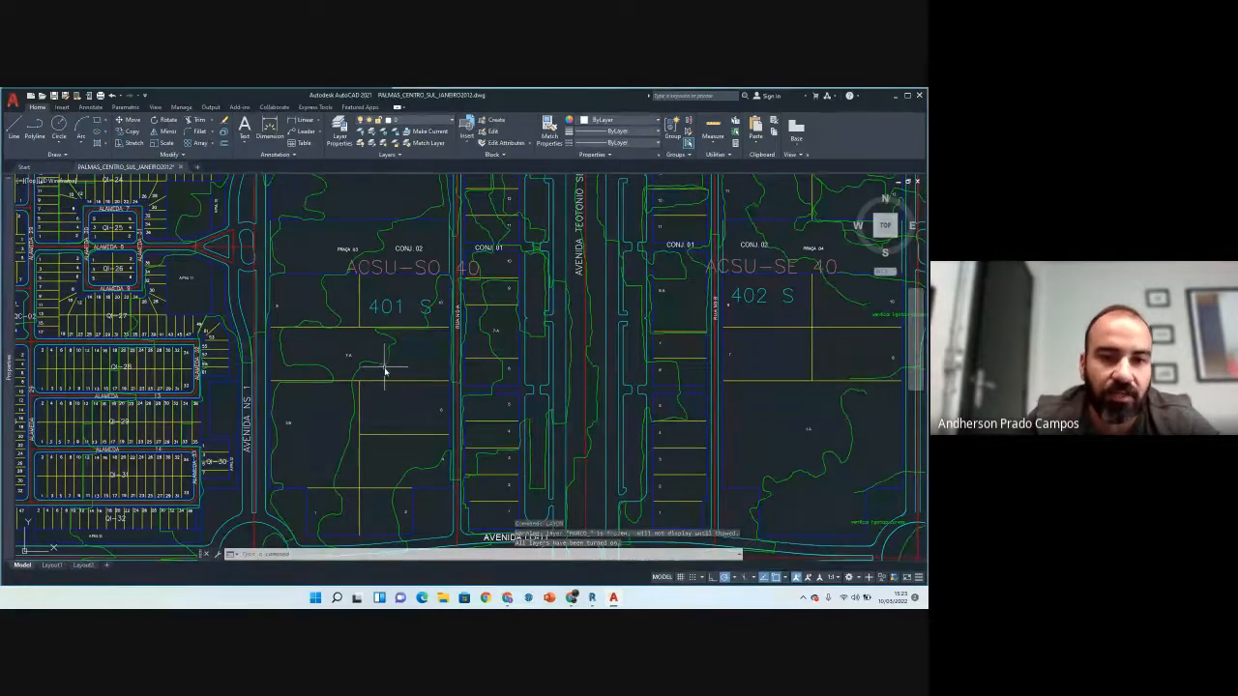
Step: Select the green contour lines around 401 S to check their layer, clearing the selection each time
left_click(395, 363)
left_click(385, 353)
key("Escape")
key("Escape")
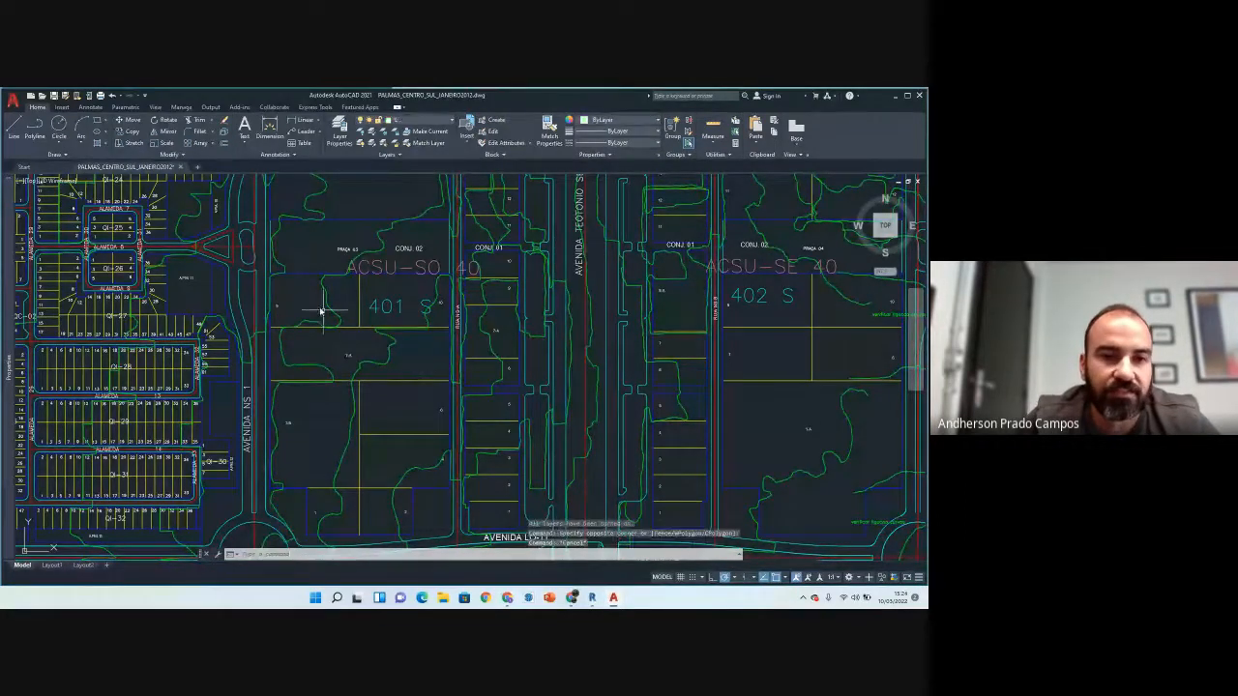
left_click(324, 300)
left_click(299, 314)
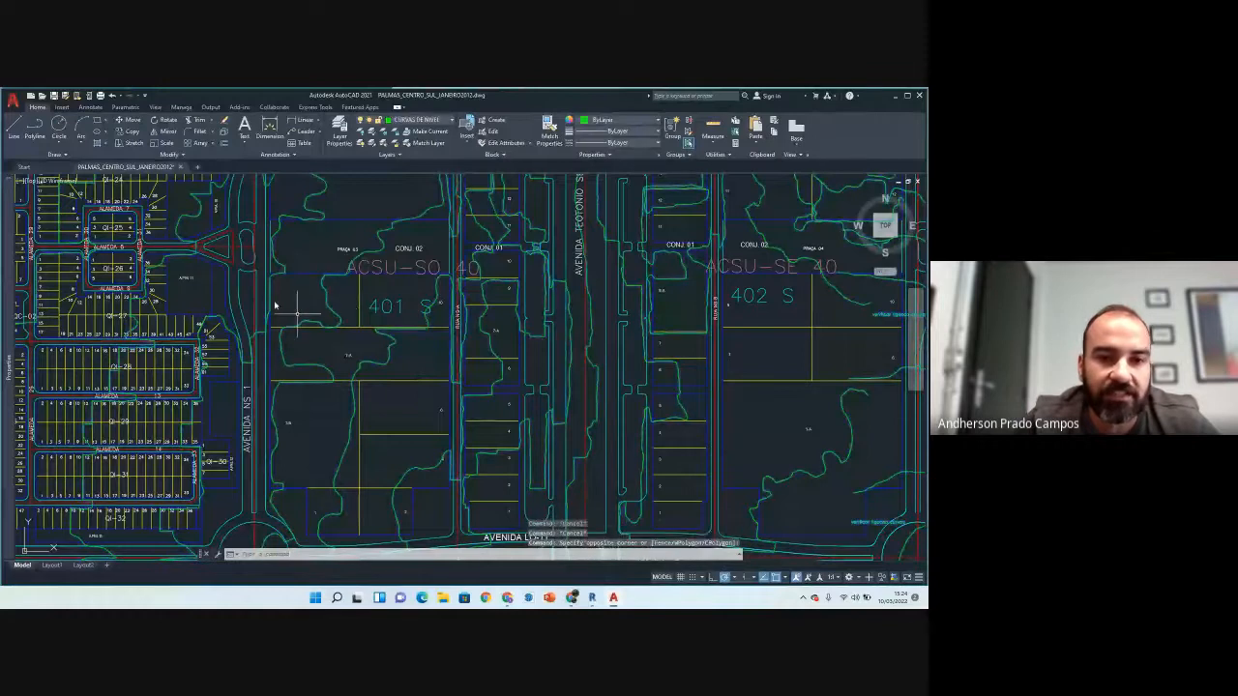
key("Escape")
left_click(333, 195)
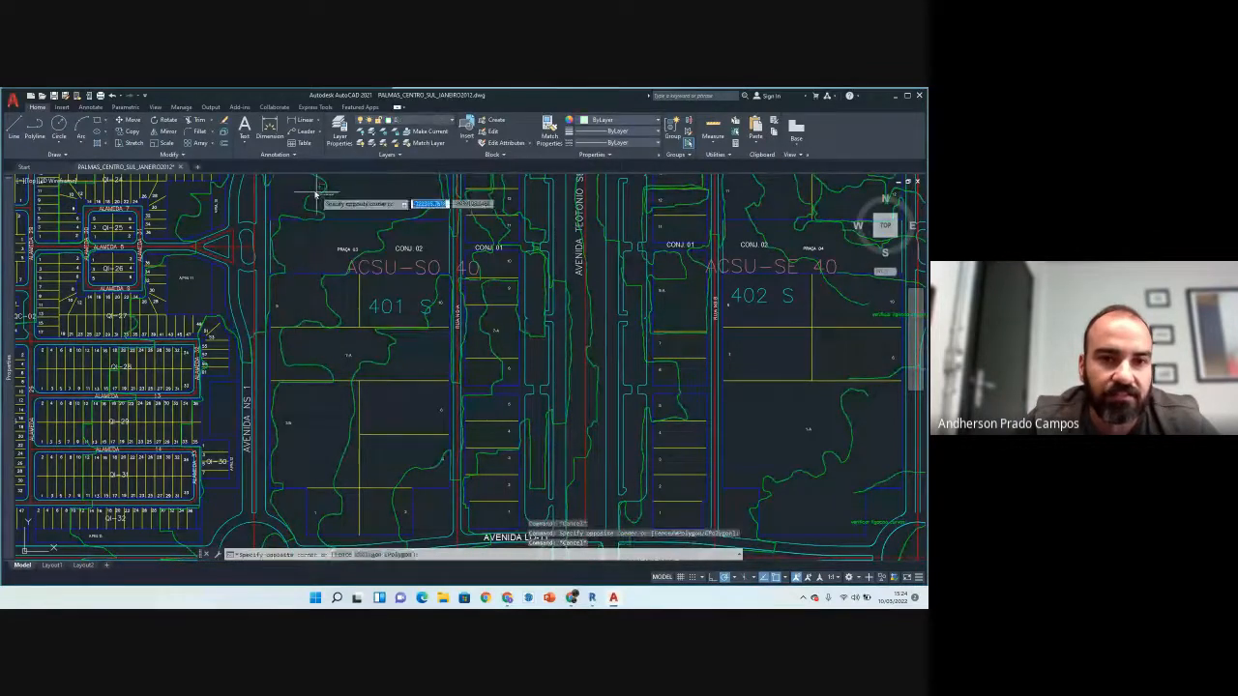
left_click(317, 194)
key("Escape")
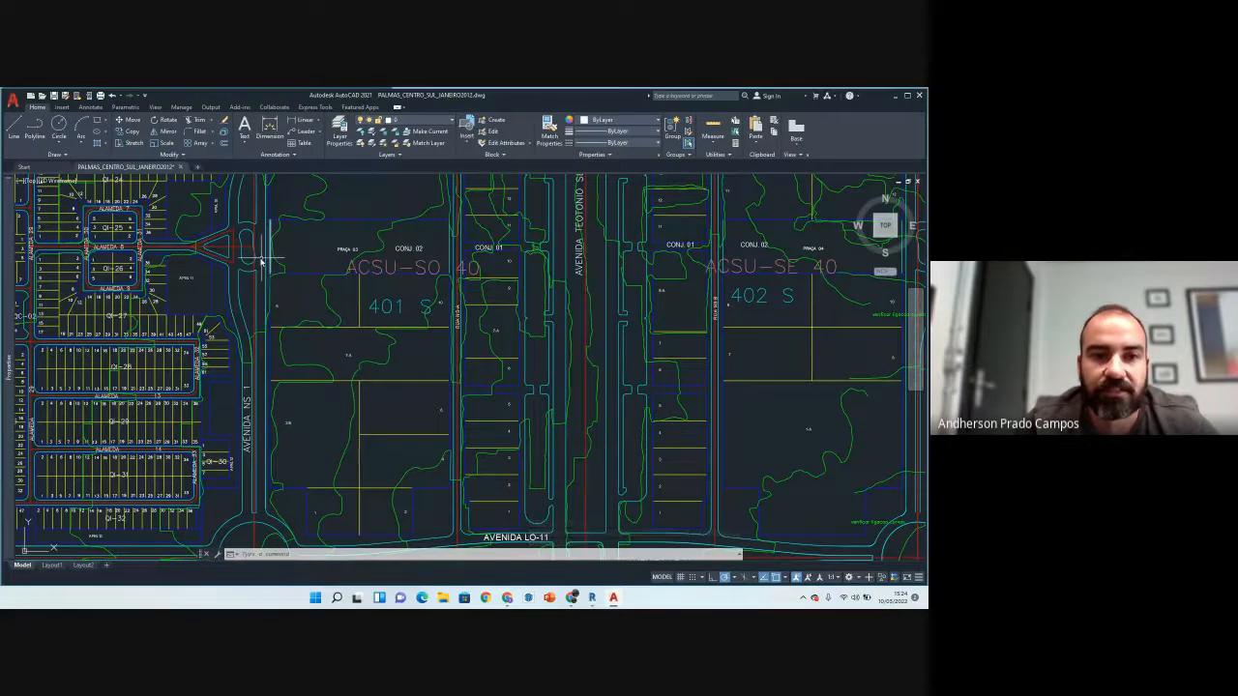
Step: Select the red road axis lines at the Avenida NS 1 junction to check their layers, and clear the selection
scroll(246, 249, "up", 5)
left_click(232, 273)
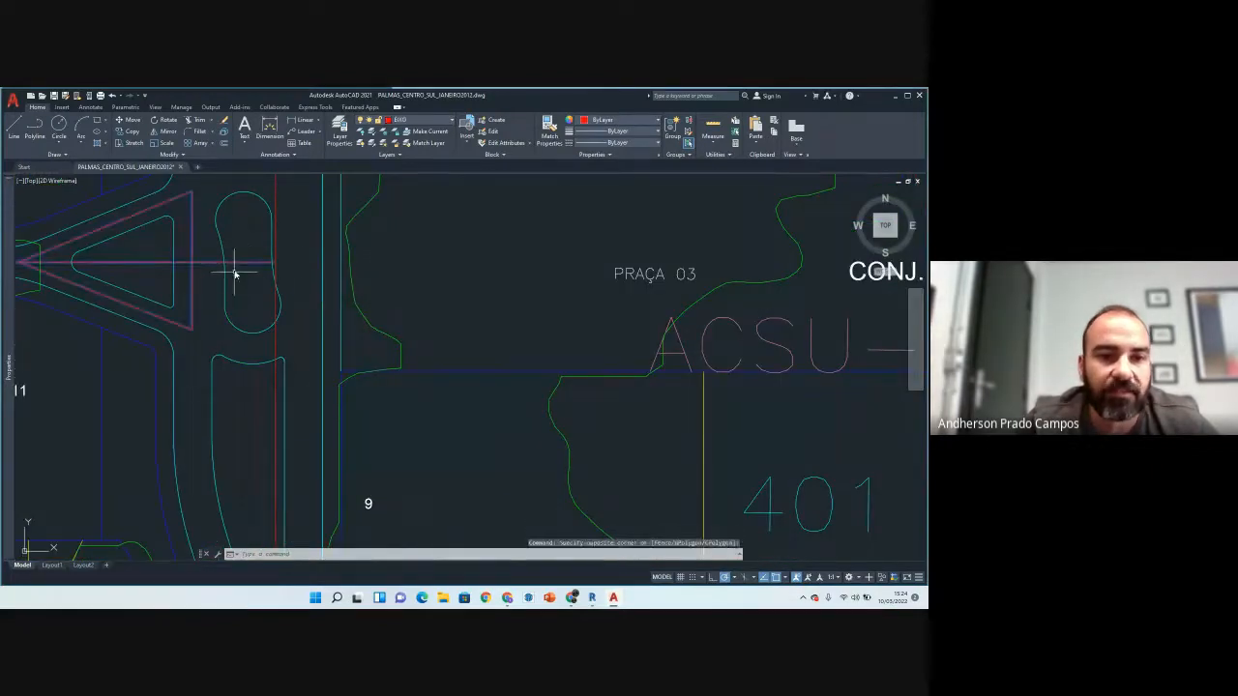
key("Escape")
scroll(279, 238, "down", 8)
left_click(269, 286)
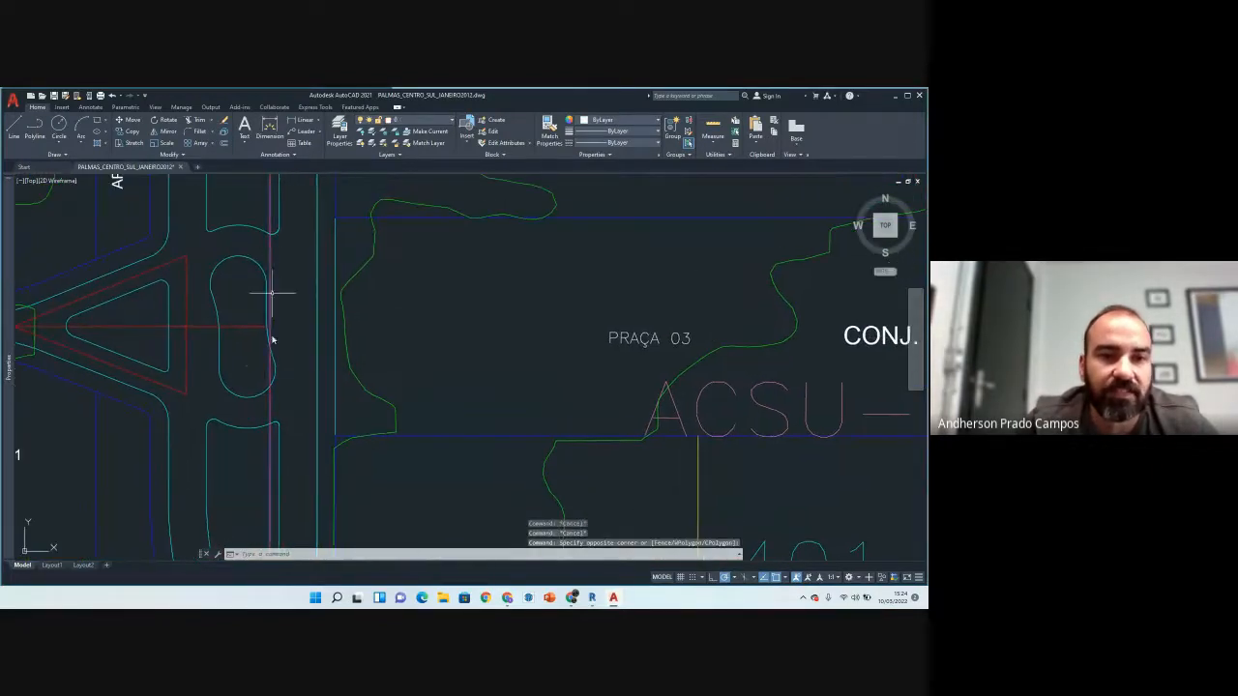
scroll(275, 366, "down", 3)
key("Escape")
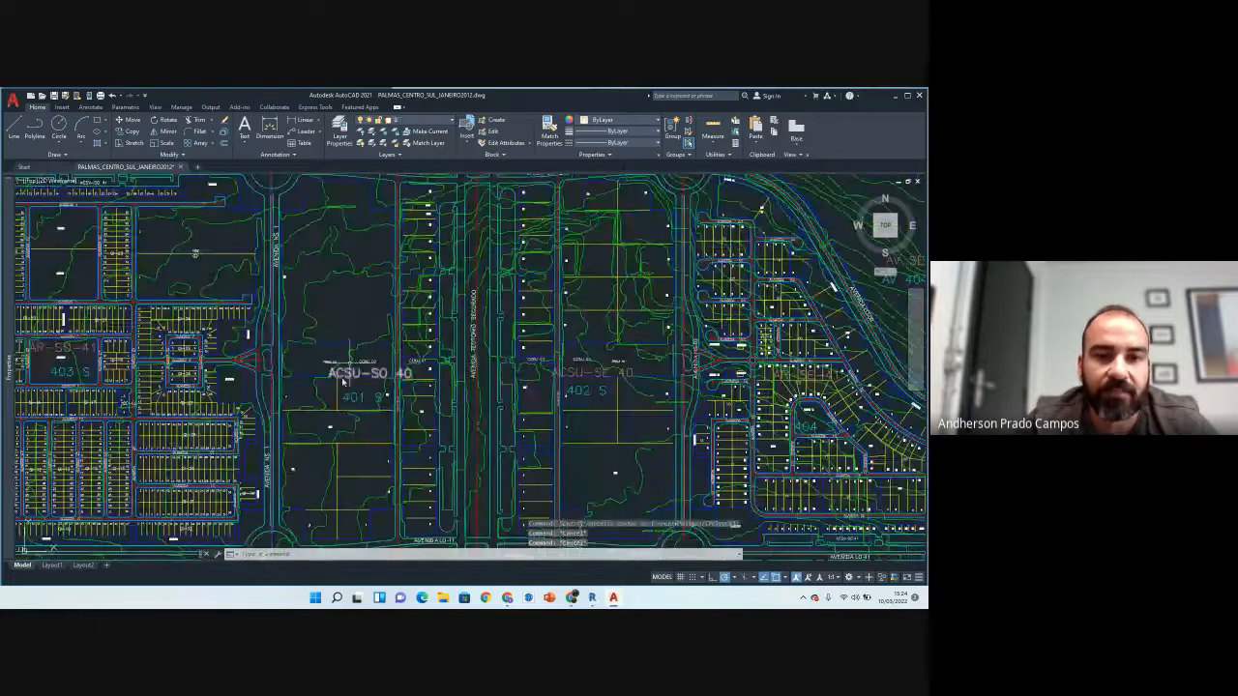
Step: Select the green contour lines in block 401 S with a crossing window to check their layer, and clear the selection
middle_click_drag(307, 387, 283, 358)
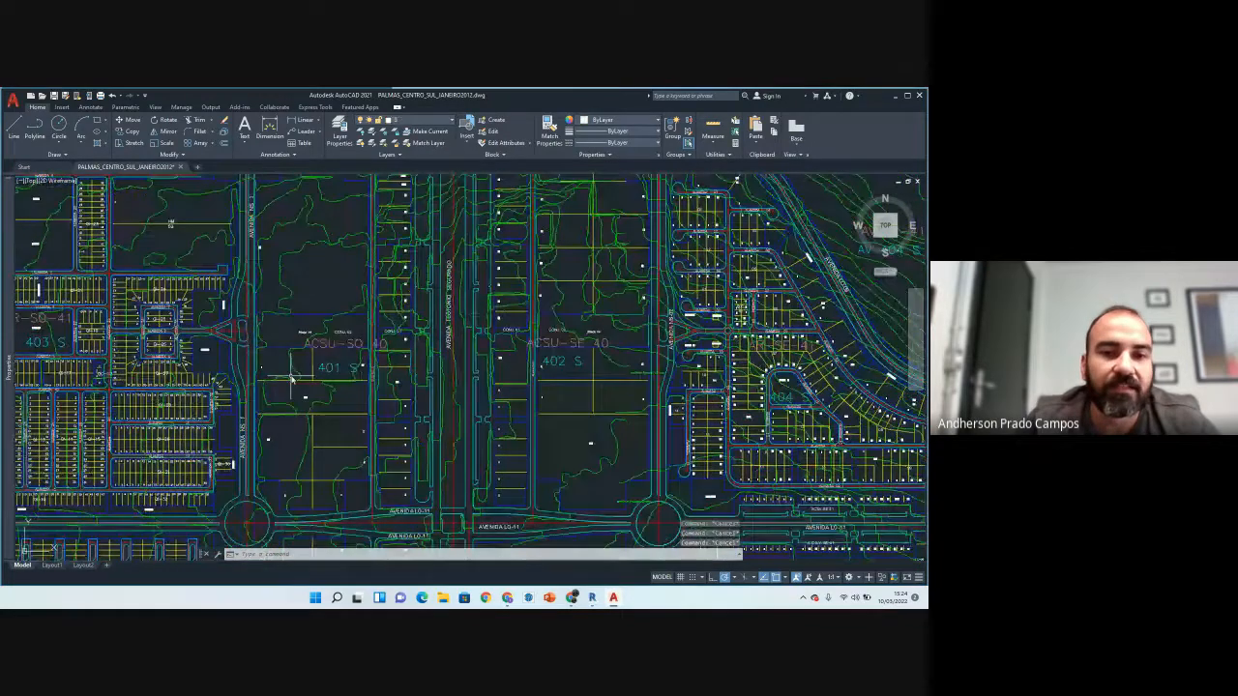
scroll(277, 405, "down", 3)
scroll(306, 400, "up", 3)
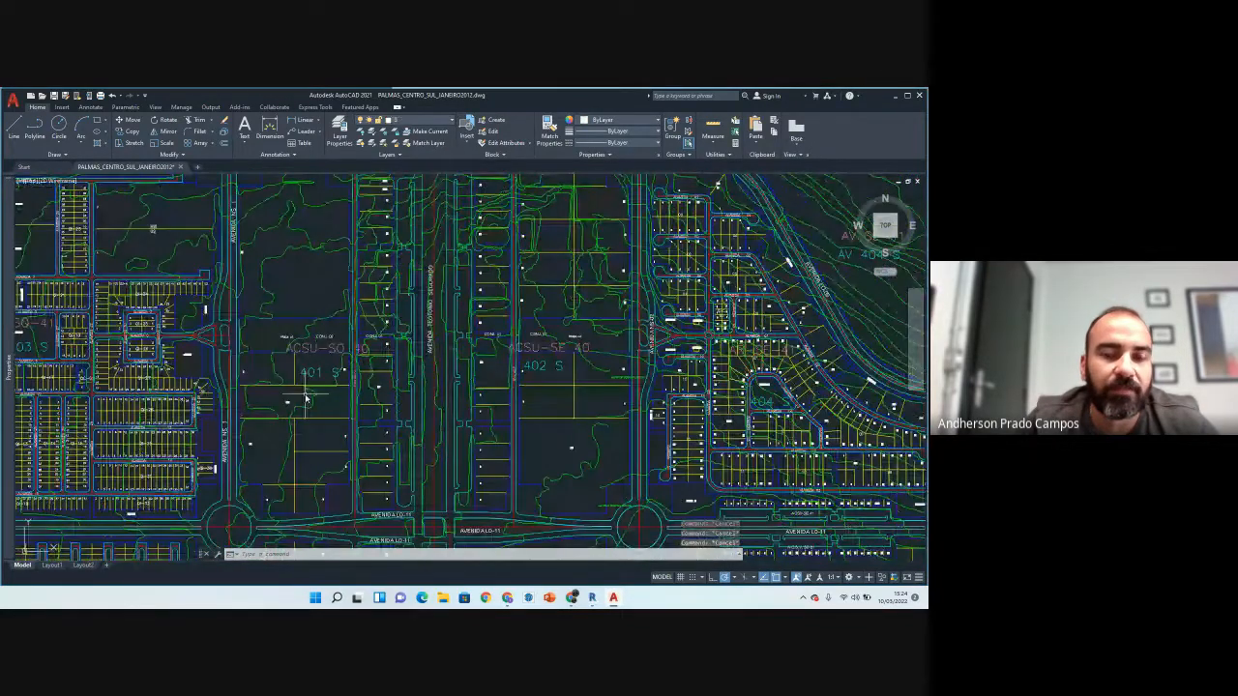
scroll(267, 401, "down", 2)
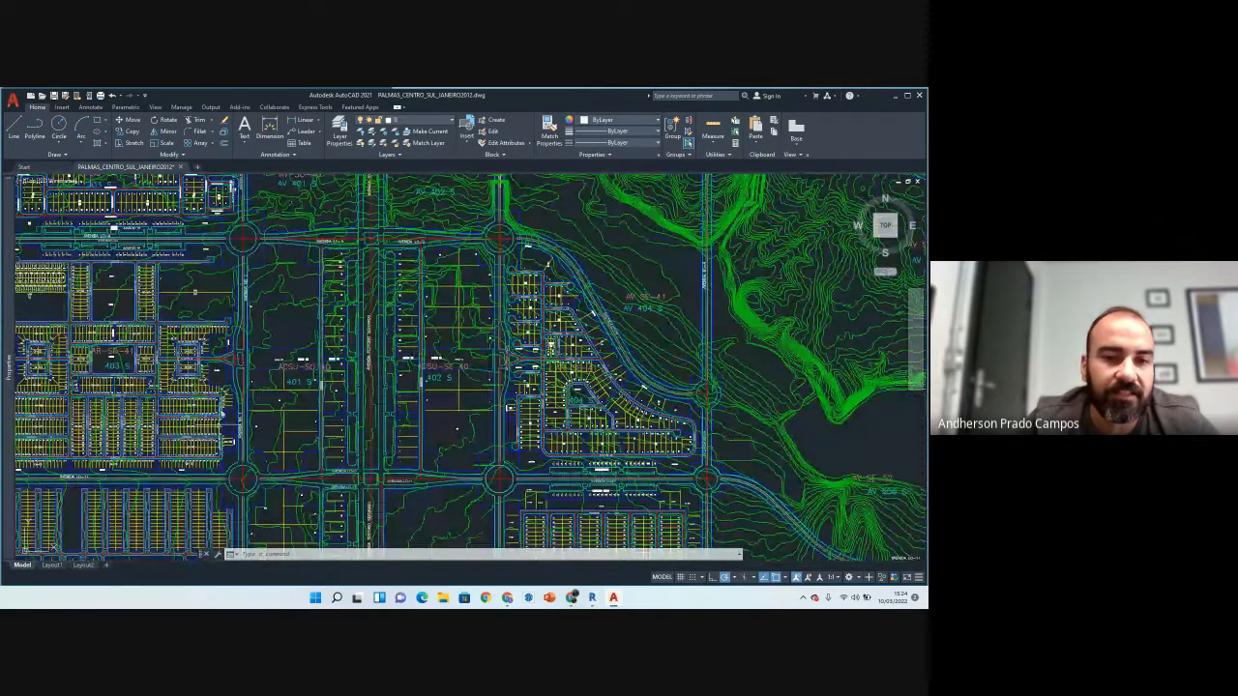
scroll(288, 360, "up", 2)
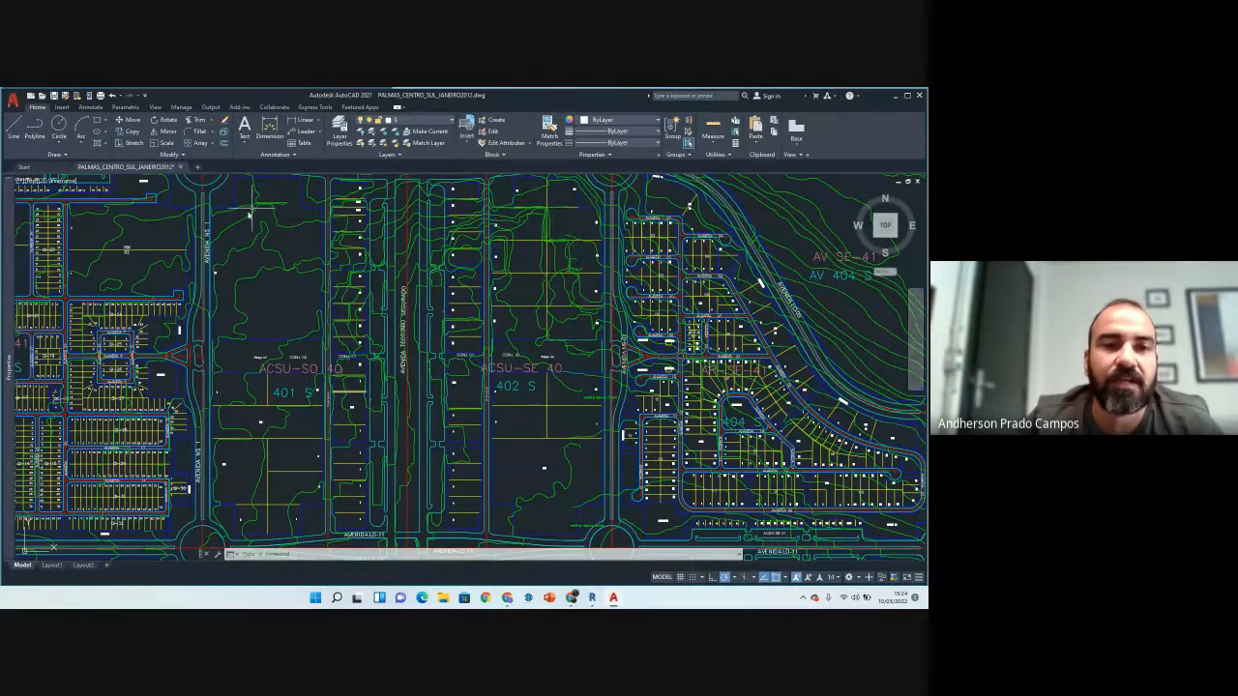
scroll(321, 228, "down", 2)
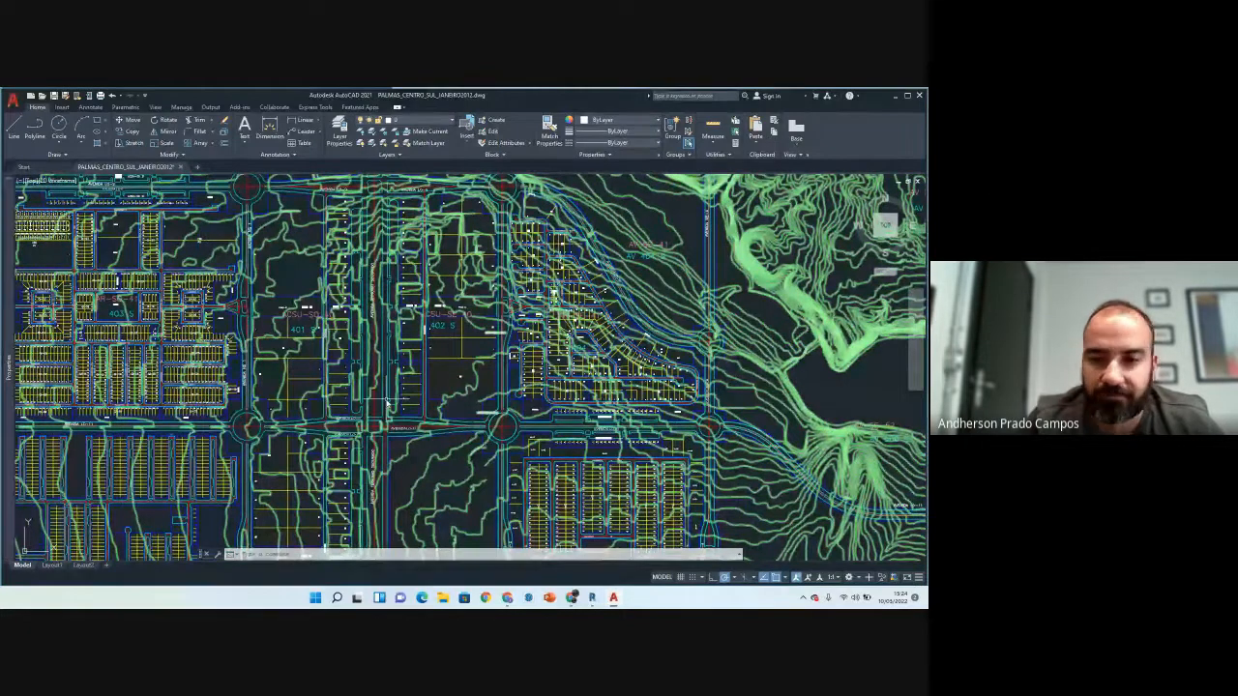
left_click(271, 248)
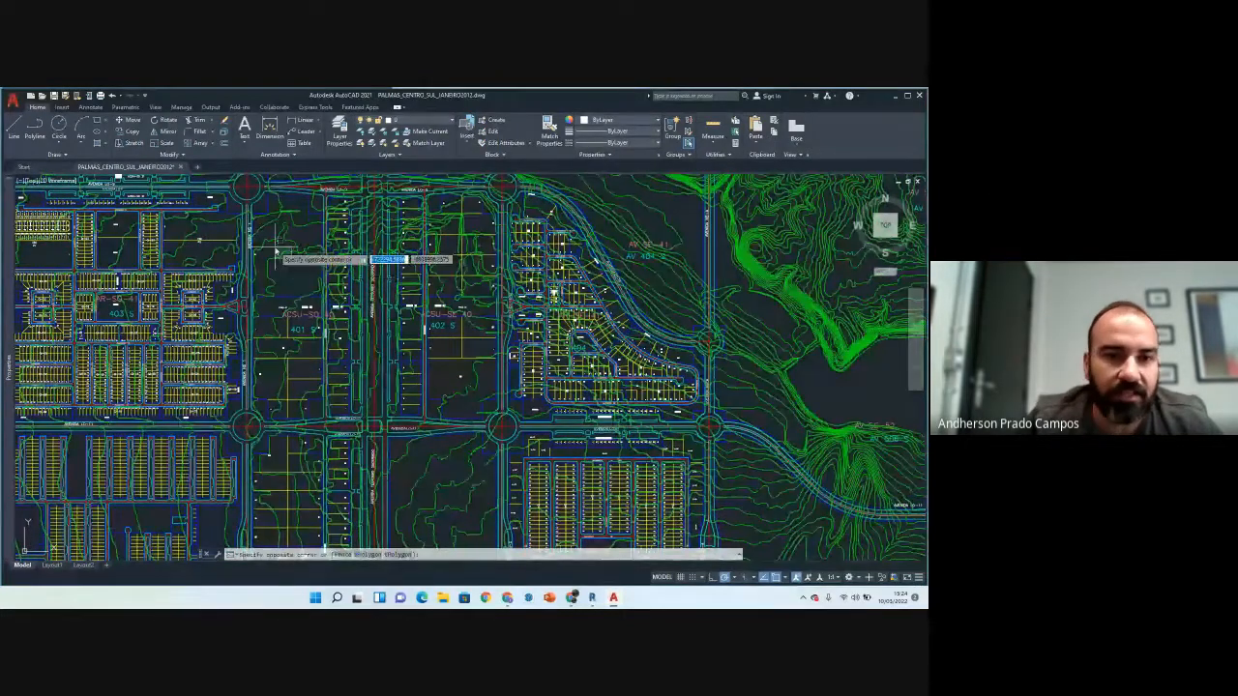
left_click(301, 323)
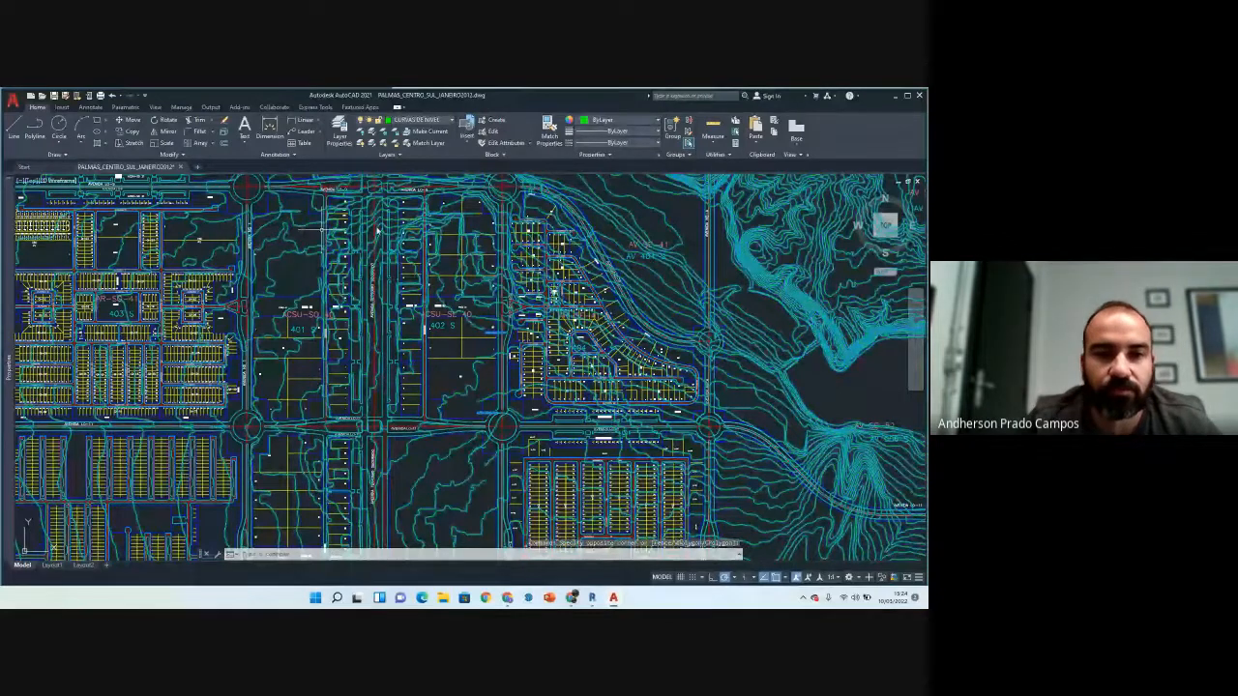
key("Escape")
key("Escape")
key("Escape")
Step: Select the contour lines in the upper part of 401 S twice more to show their extent, clearing the selection each time
left_click(290, 264)
left_click(278, 256)
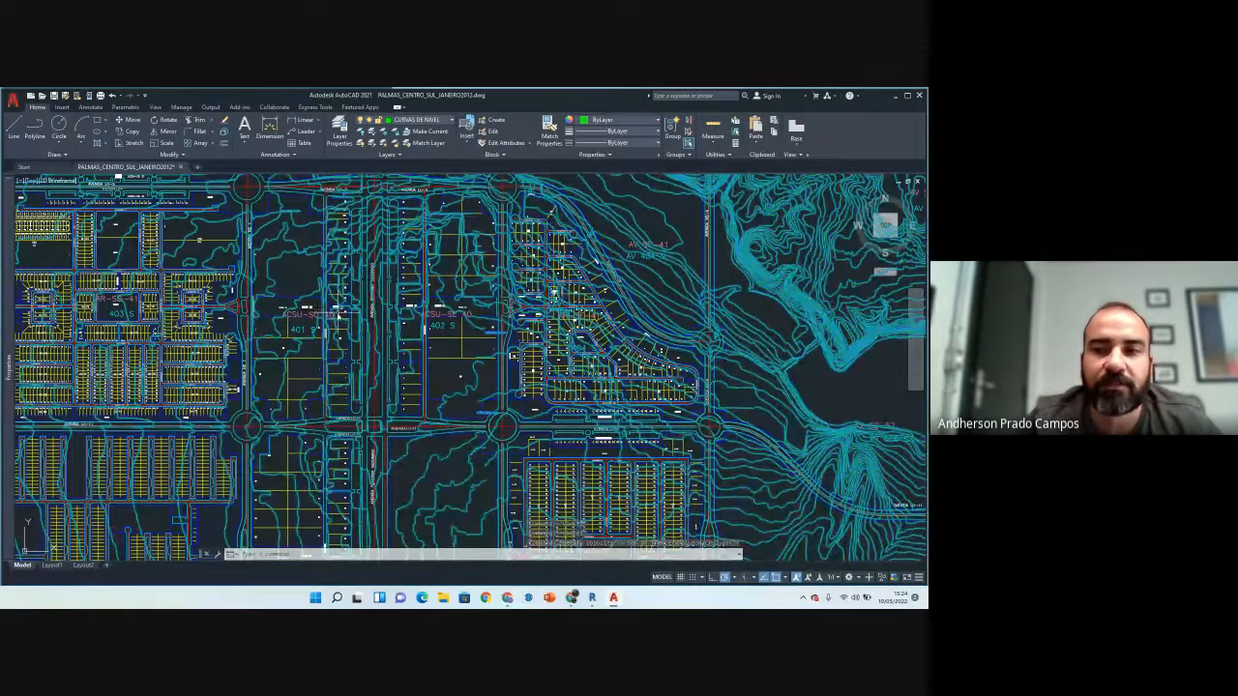
key("Escape")
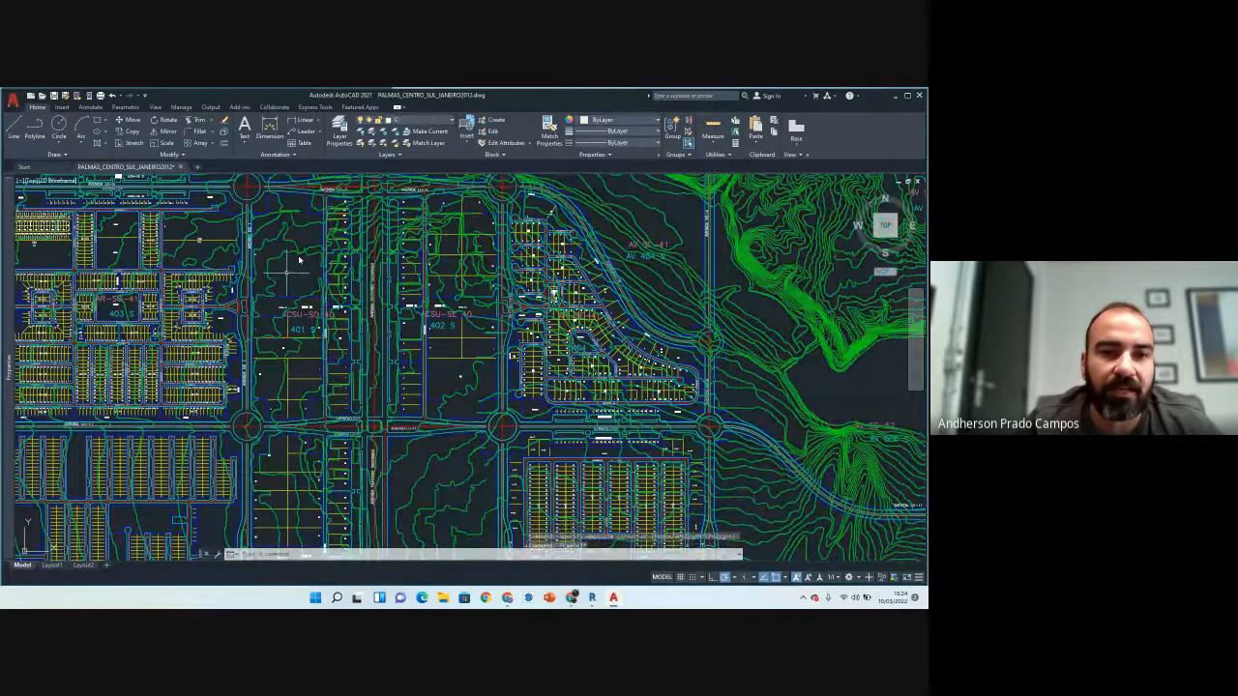
scroll(281, 270, "up", 2)
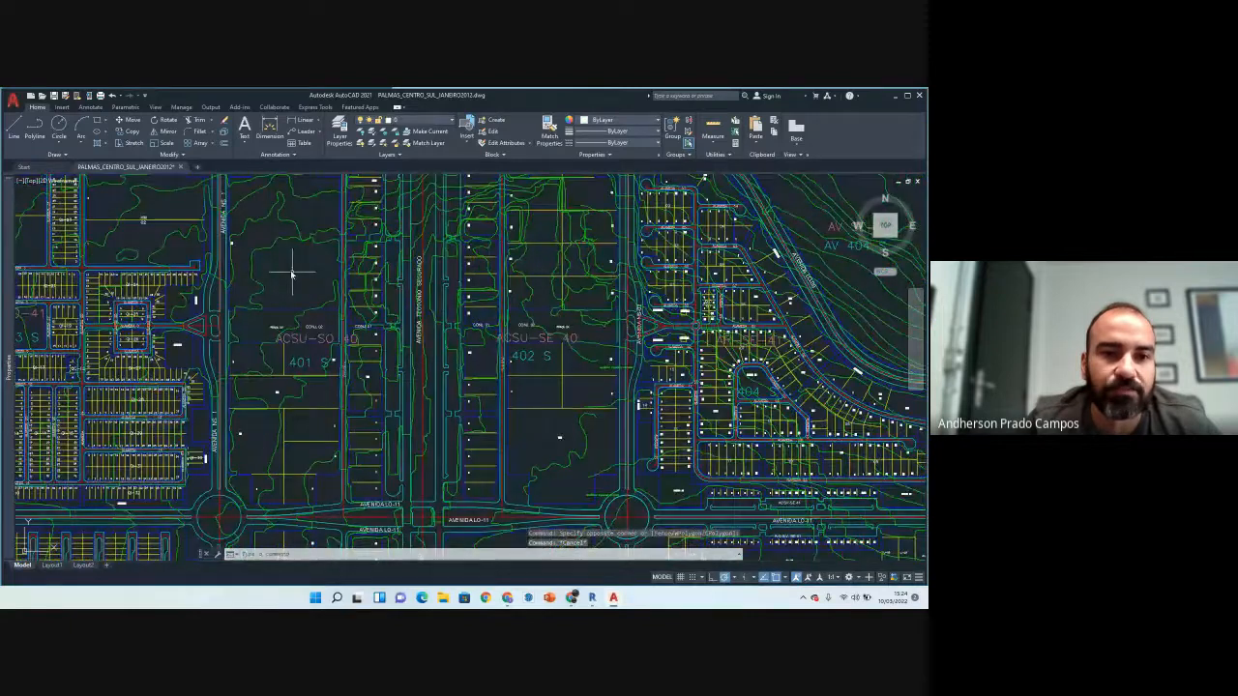
left_click(289, 269)
left_click(271, 235)
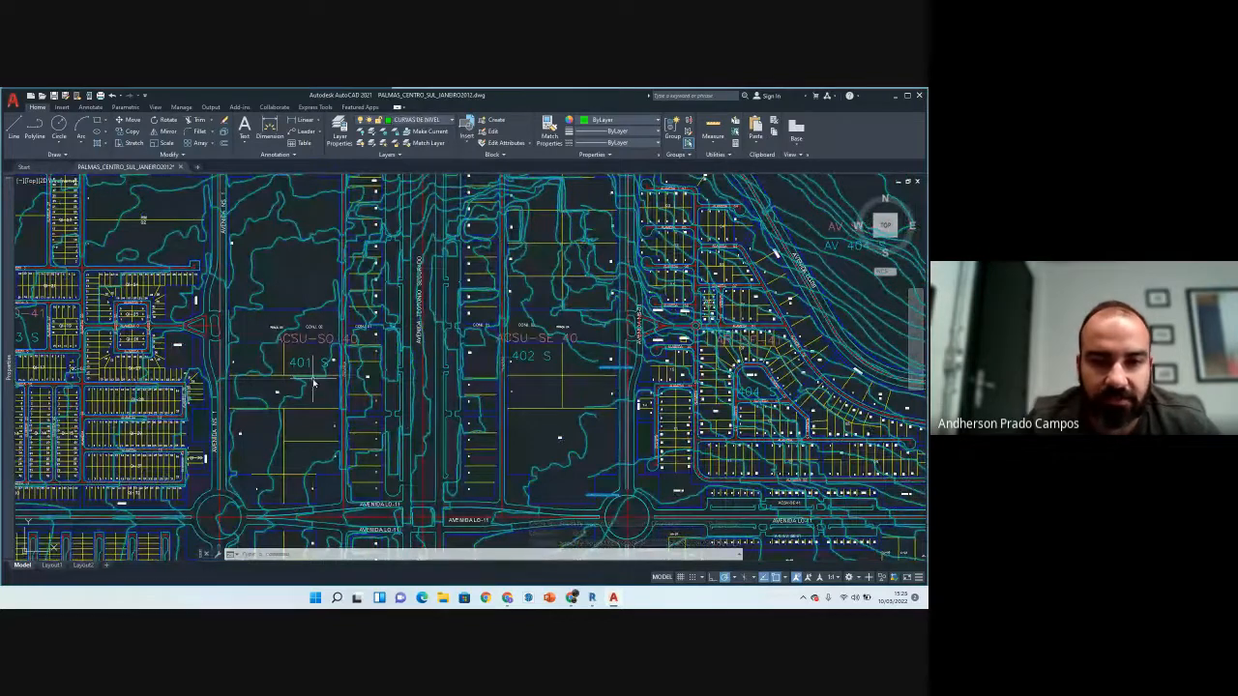
key("Escape")
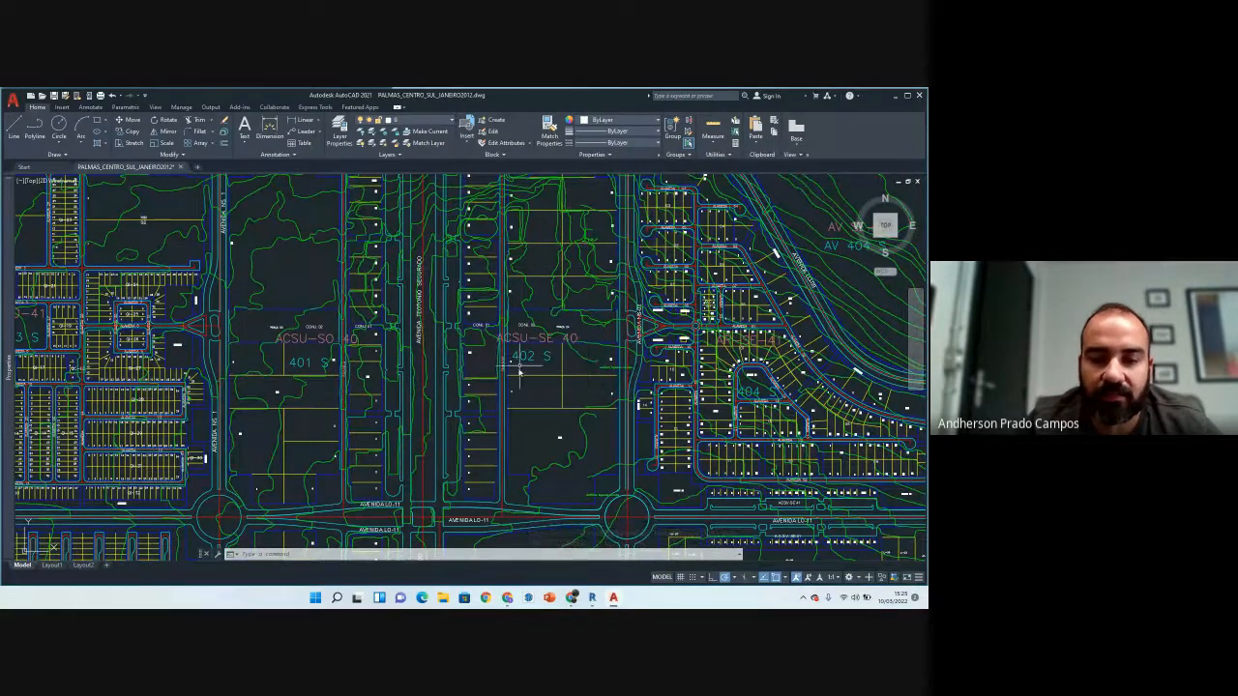
Step: Select the contour line beside lot 10 of block 402 S to check its layer, and clear the selection
scroll(619, 435, "up", 3)
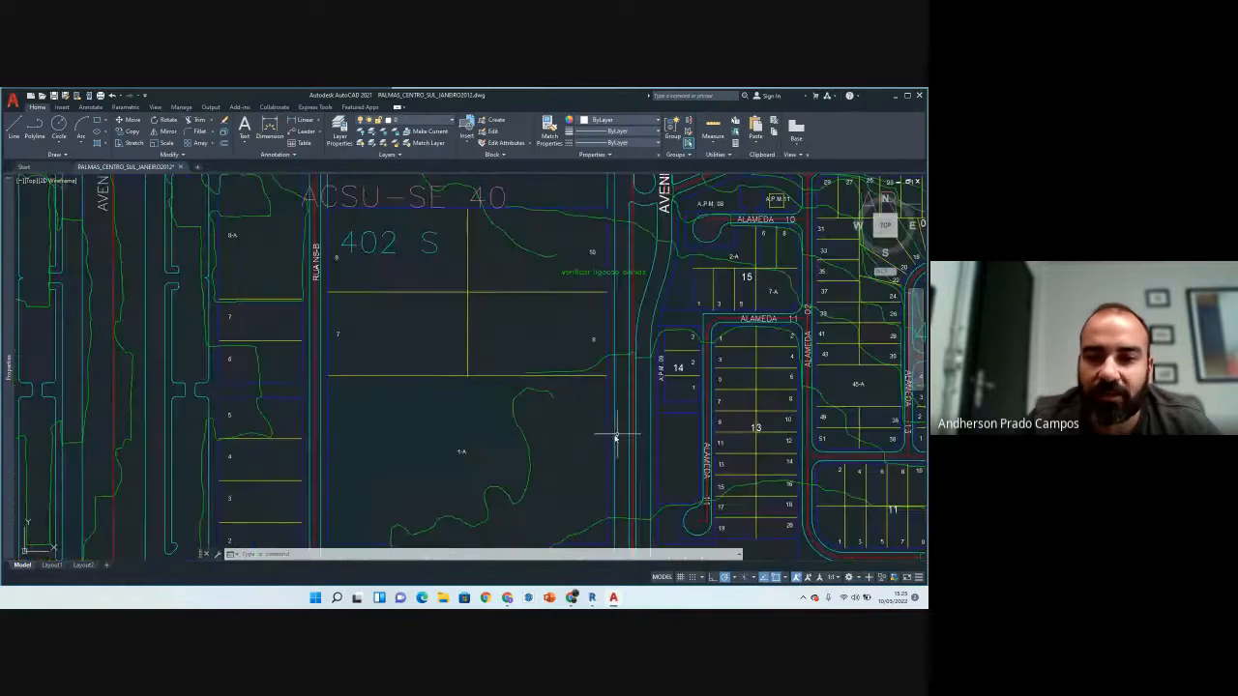
left_click(537, 249)
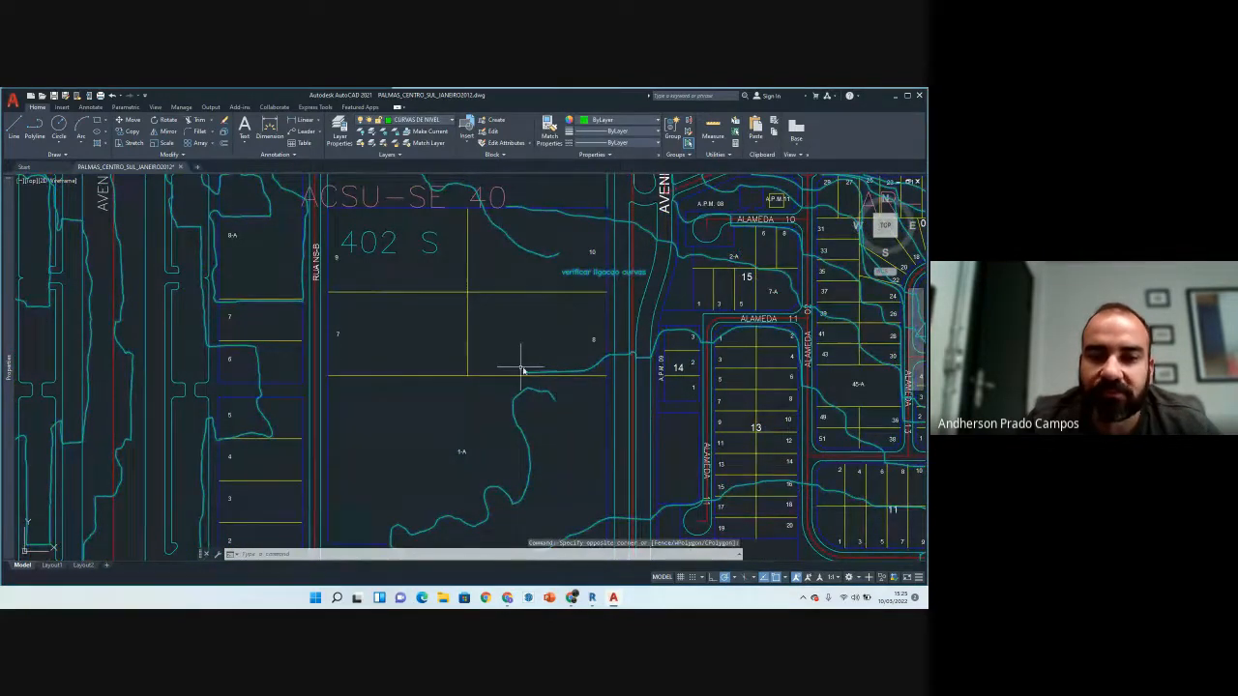
key("Escape")
key("Escape")
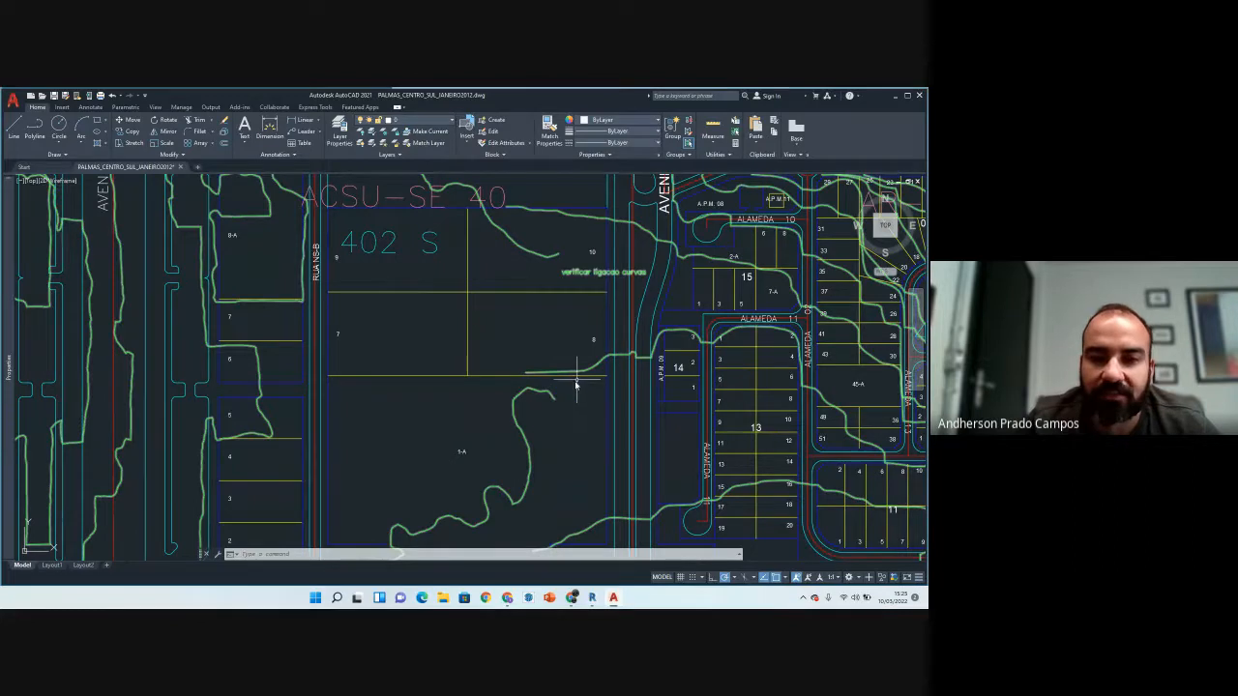
Step: Examine blocks 401 S and 402 S and their surroundings between Avenida LO-9 and Avenida LO-11
scroll(576, 387, "down", 5)
scroll(546, 478, "up", 2)
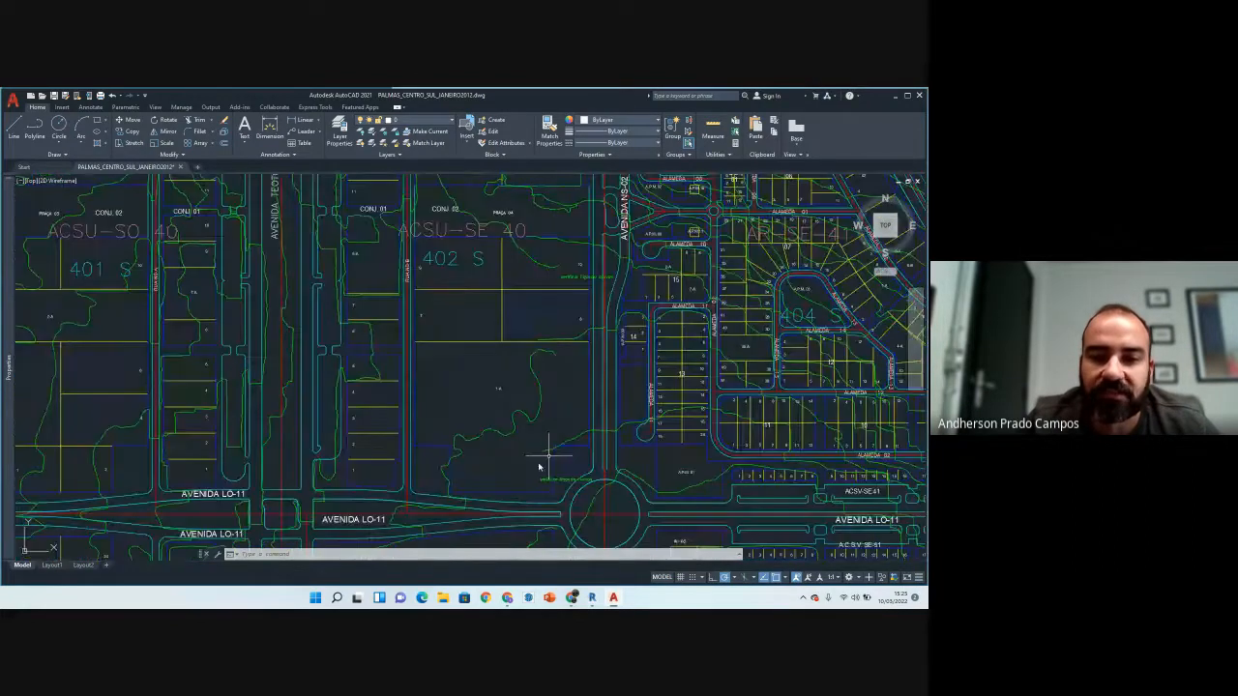
middle_click_drag(562, 496, 504, 440)
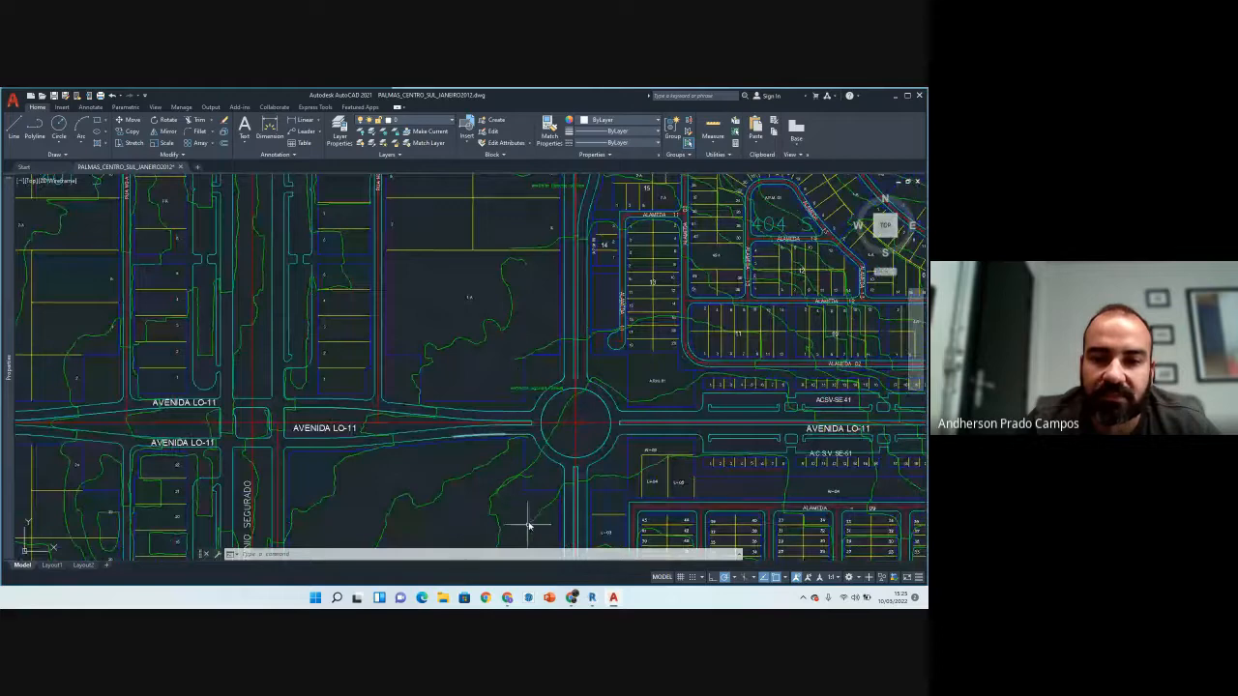
scroll(528, 372, "down", 8)
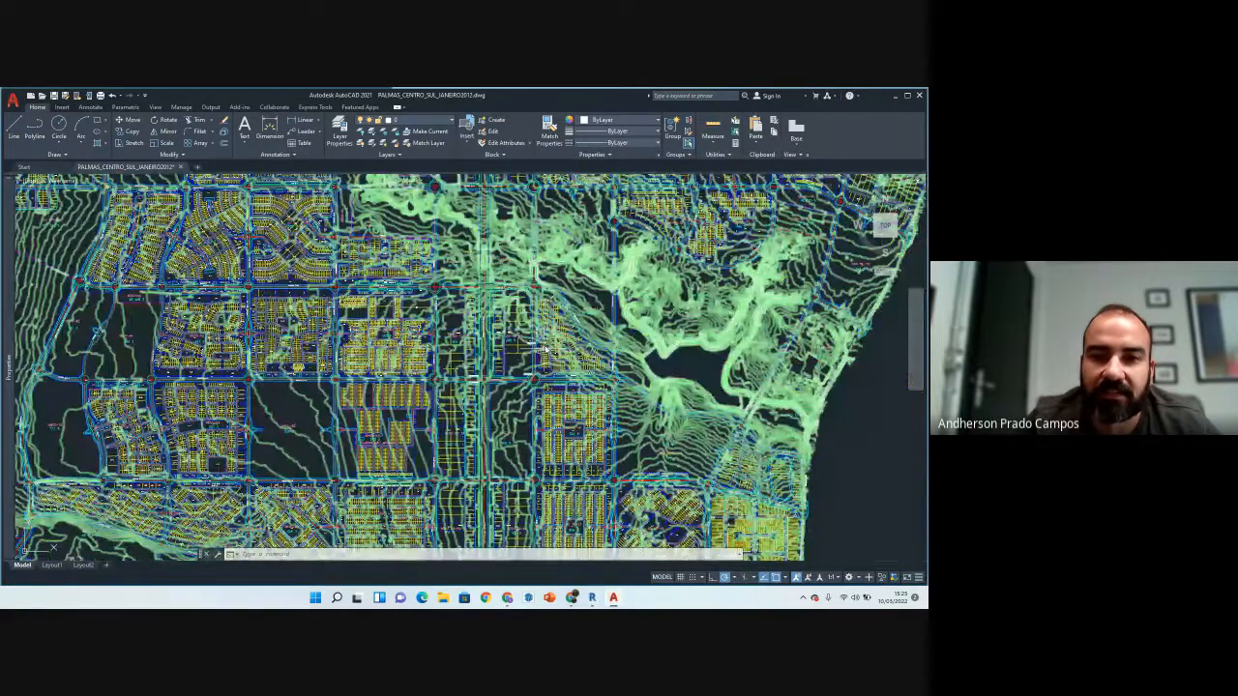
middle_click_drag(551, 313, 552, 329)
scroll(553, 338, "up", 2)
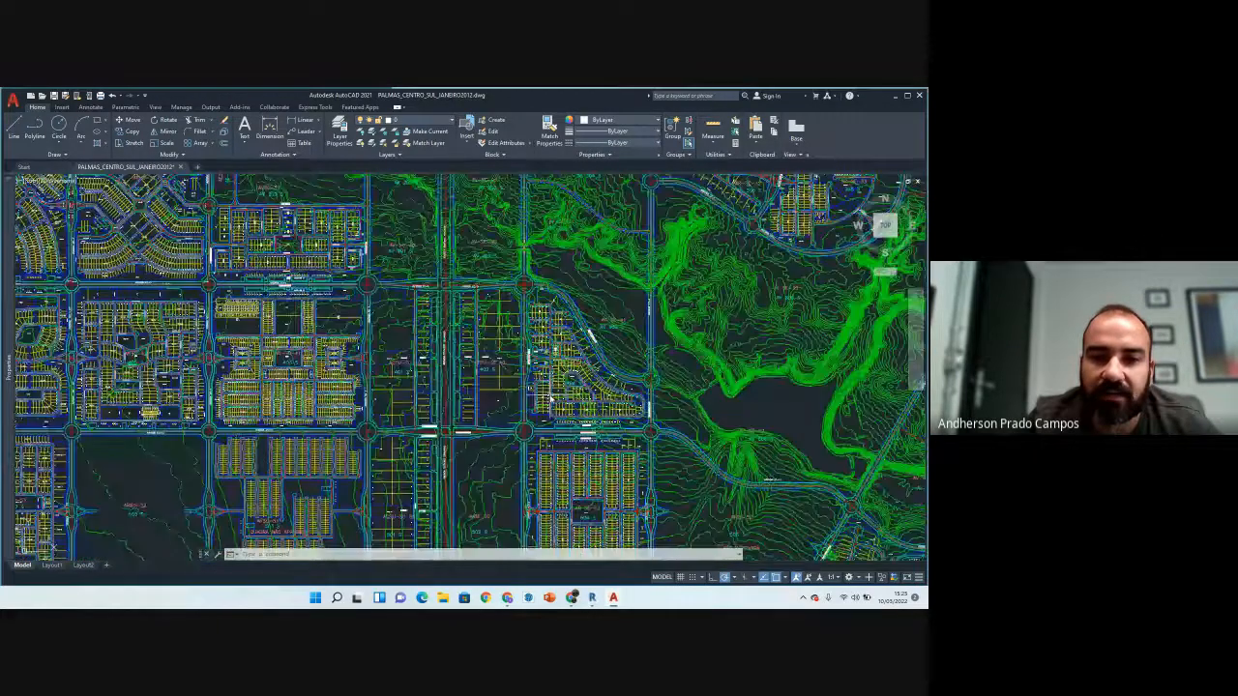
mouse_move(551, 399)
middle_mouse_down()
mouse_move(526, 354)
mouse_move(549, 360)
middle_mouse_up()
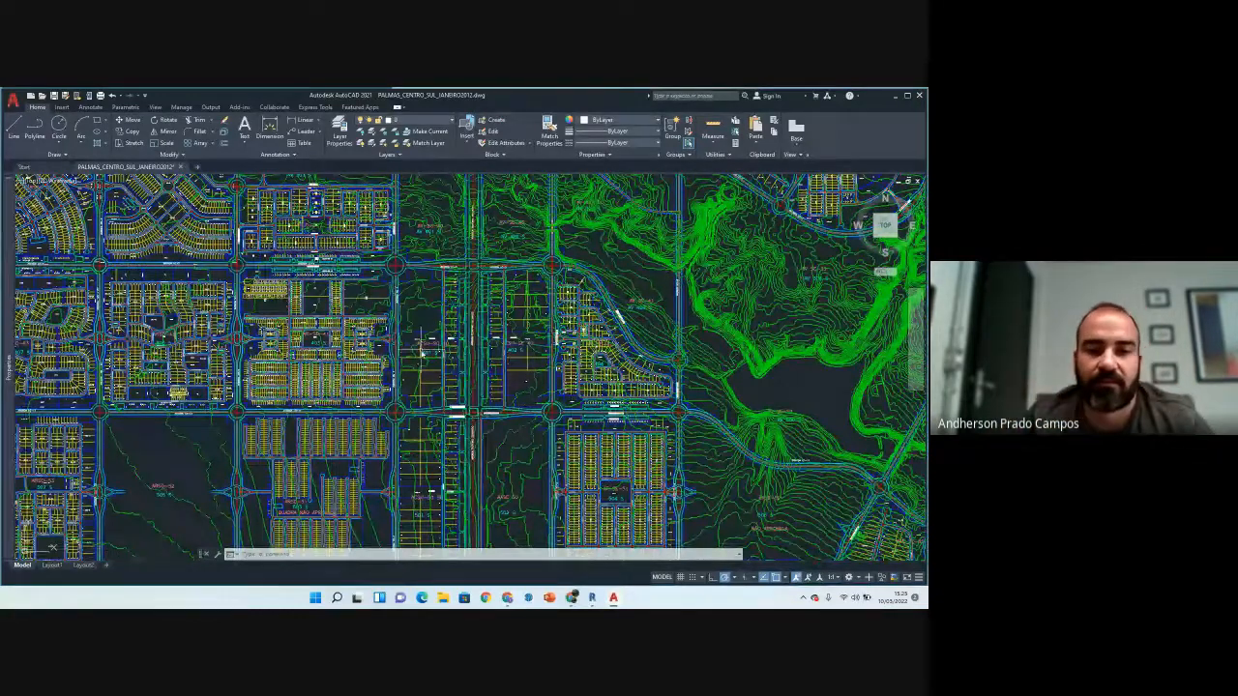
scroll(405, 386, "up", 4)
scroll(559, 329, "down", 2)
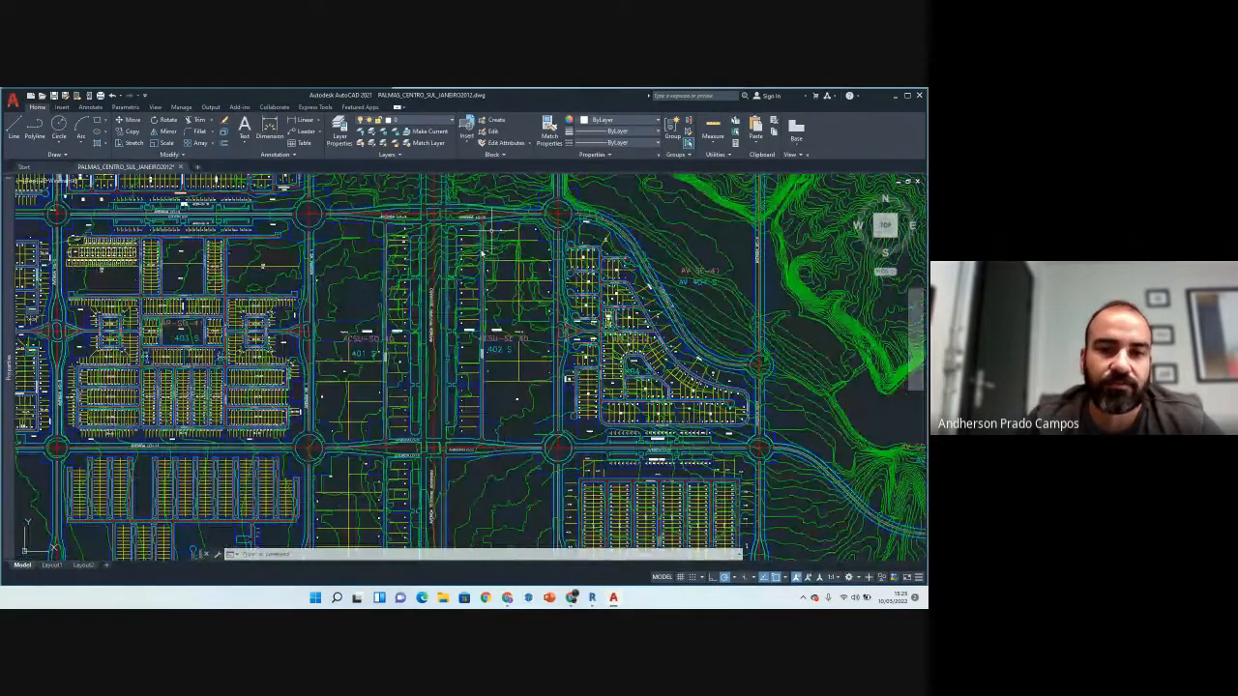
scroll(580, 290, "up", 3)
scroll(586, 340, "down", 1)
scroll(365, 380, "down", 3)
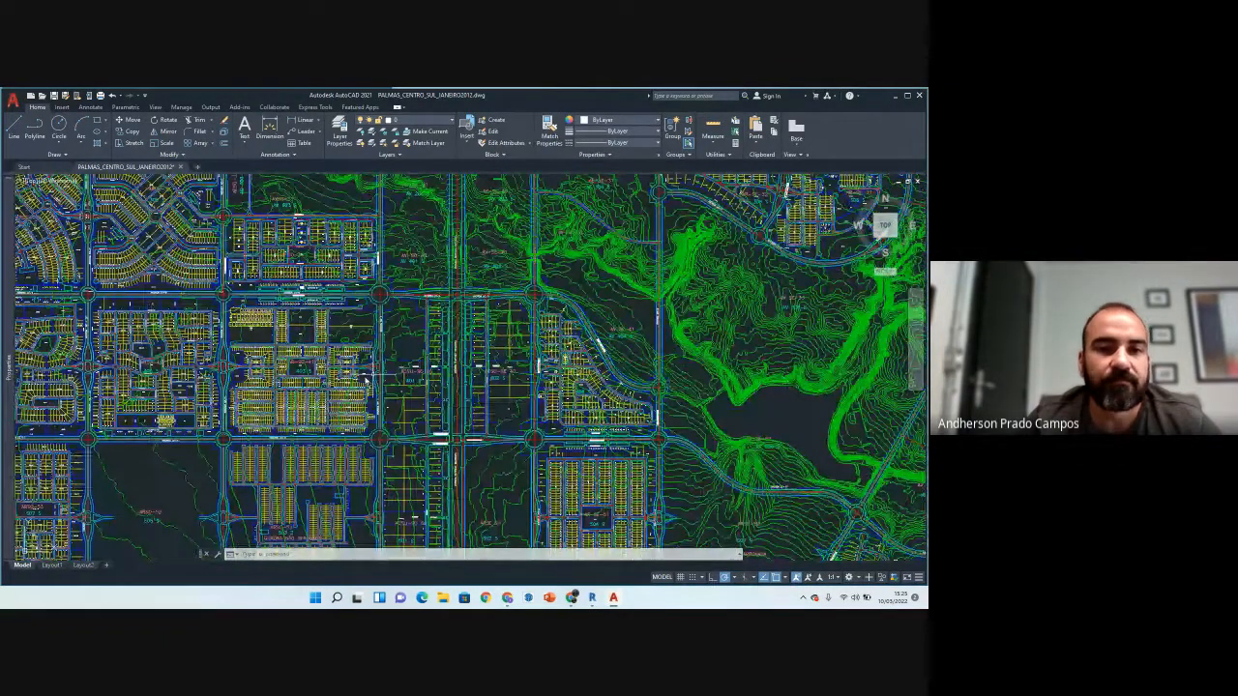
scroll(450, 309, "up", 2)
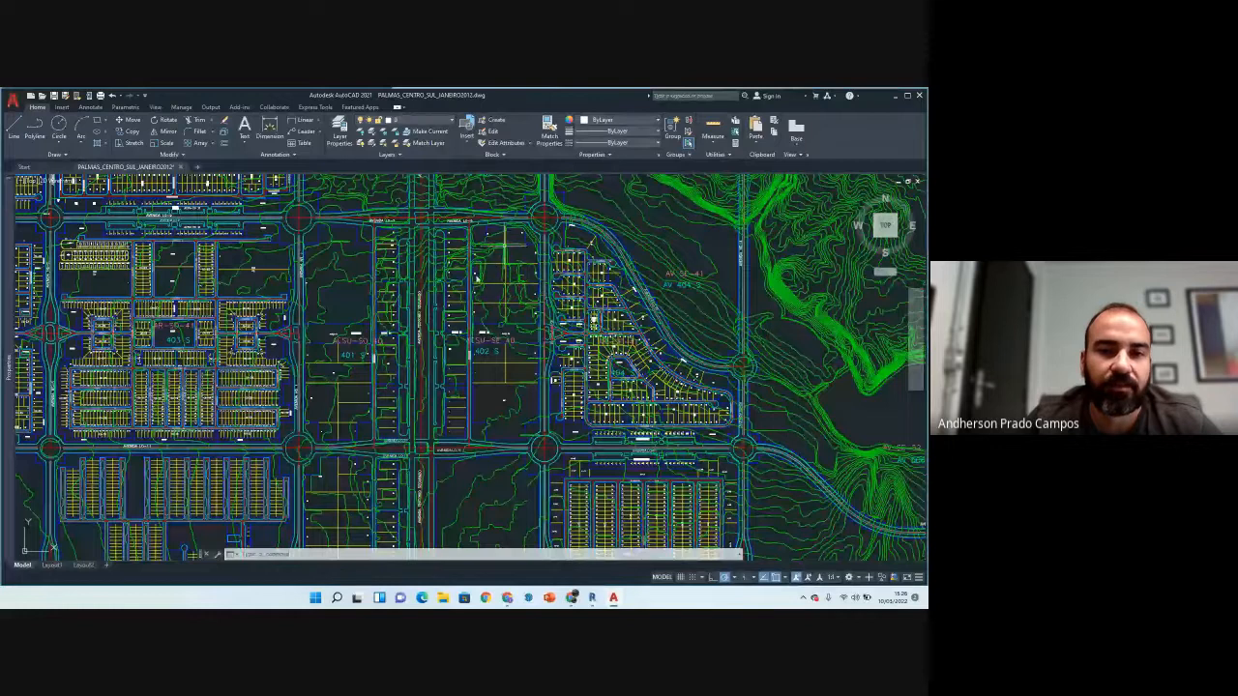
scroll(417, 208, "up", 2)
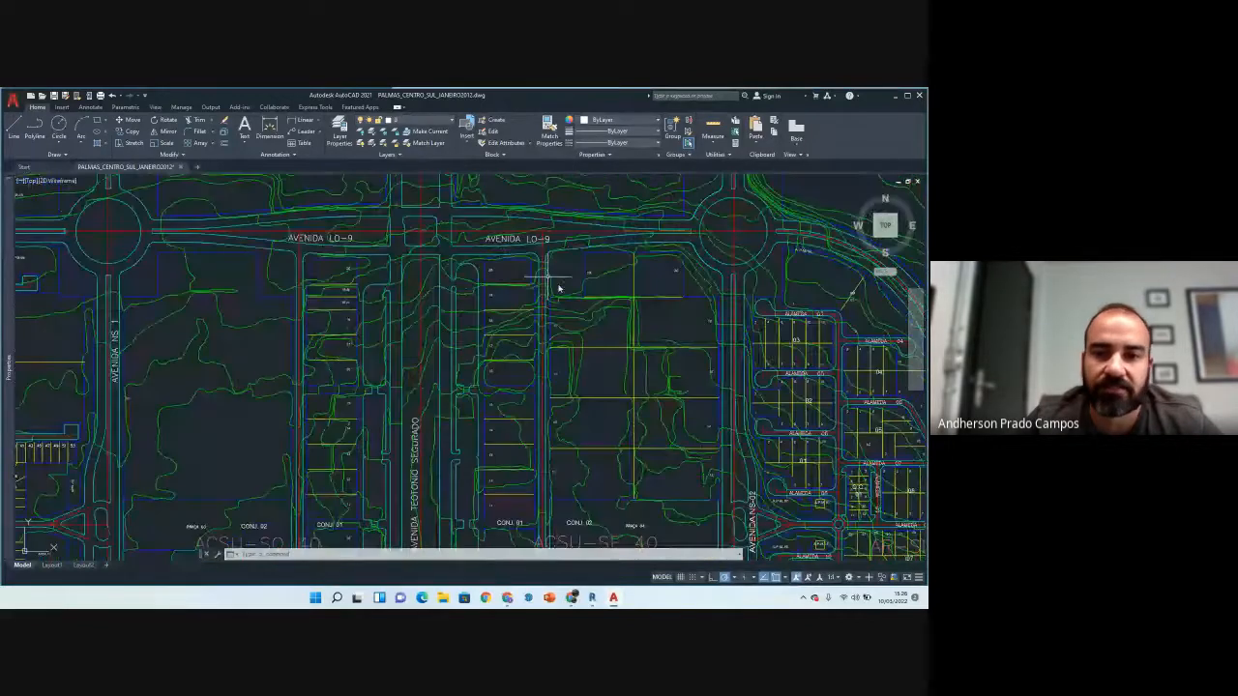
scroll(409, 249, "down", 2)
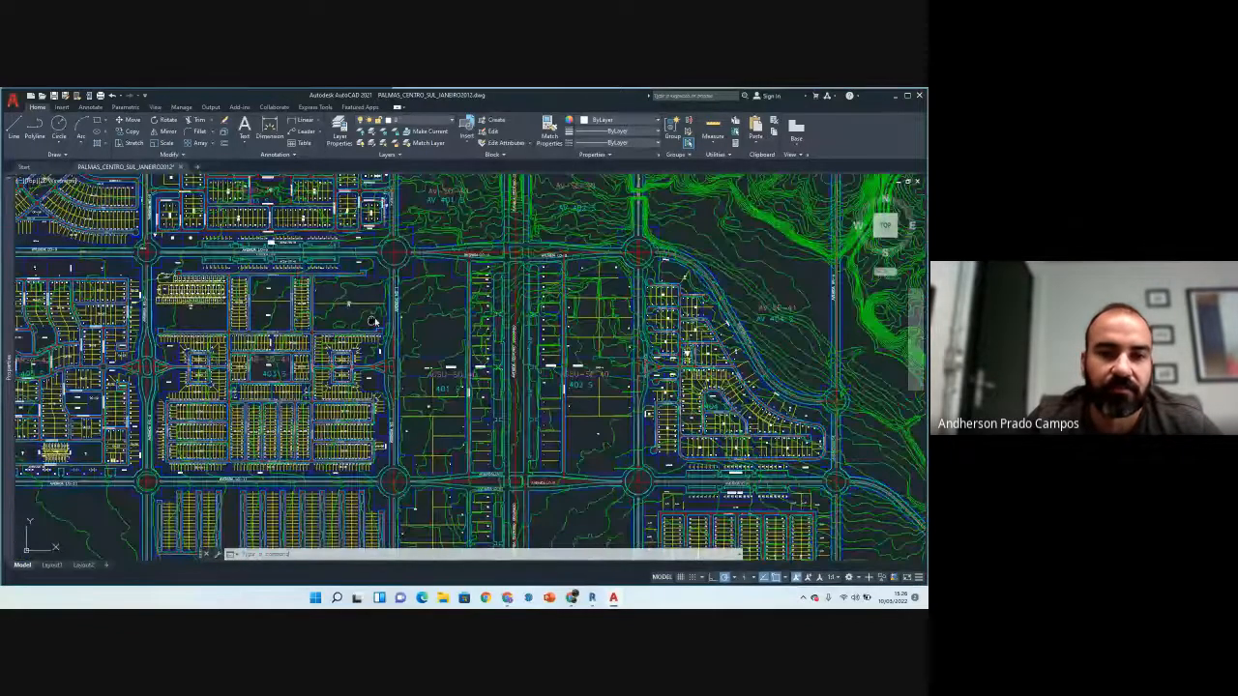
scroll(445, 280, "up", 2)
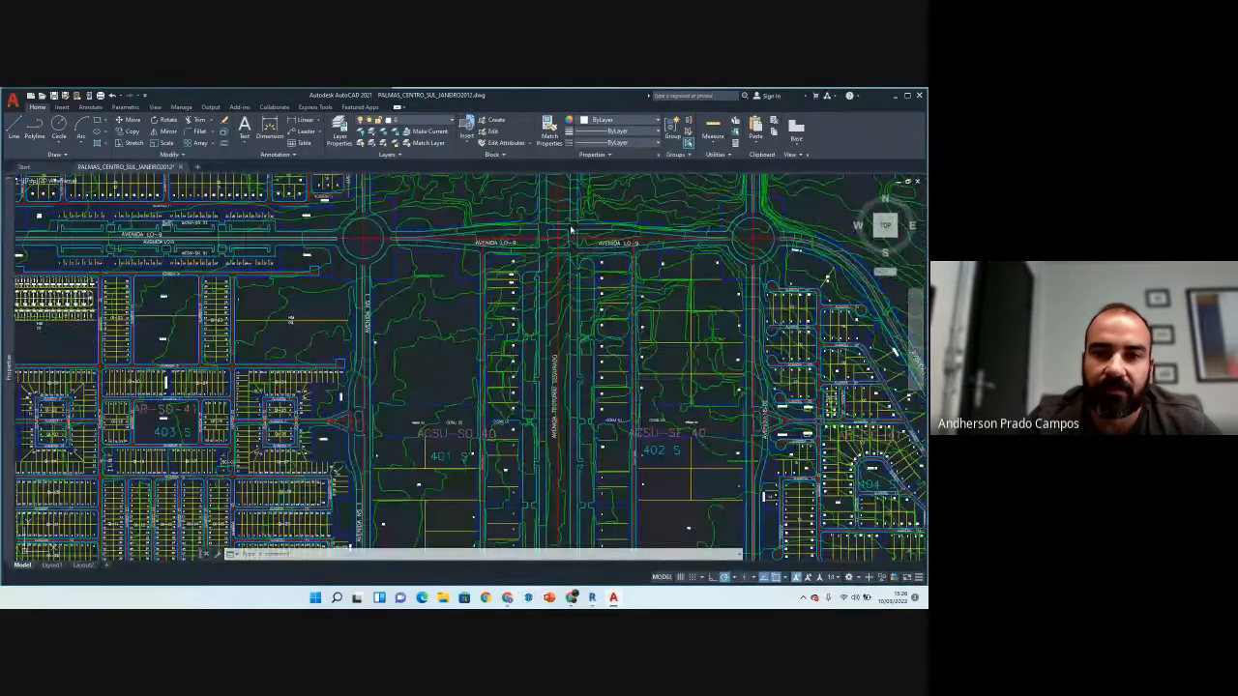
left_click(570, 229)
scroll(483, 345, "down", 2)
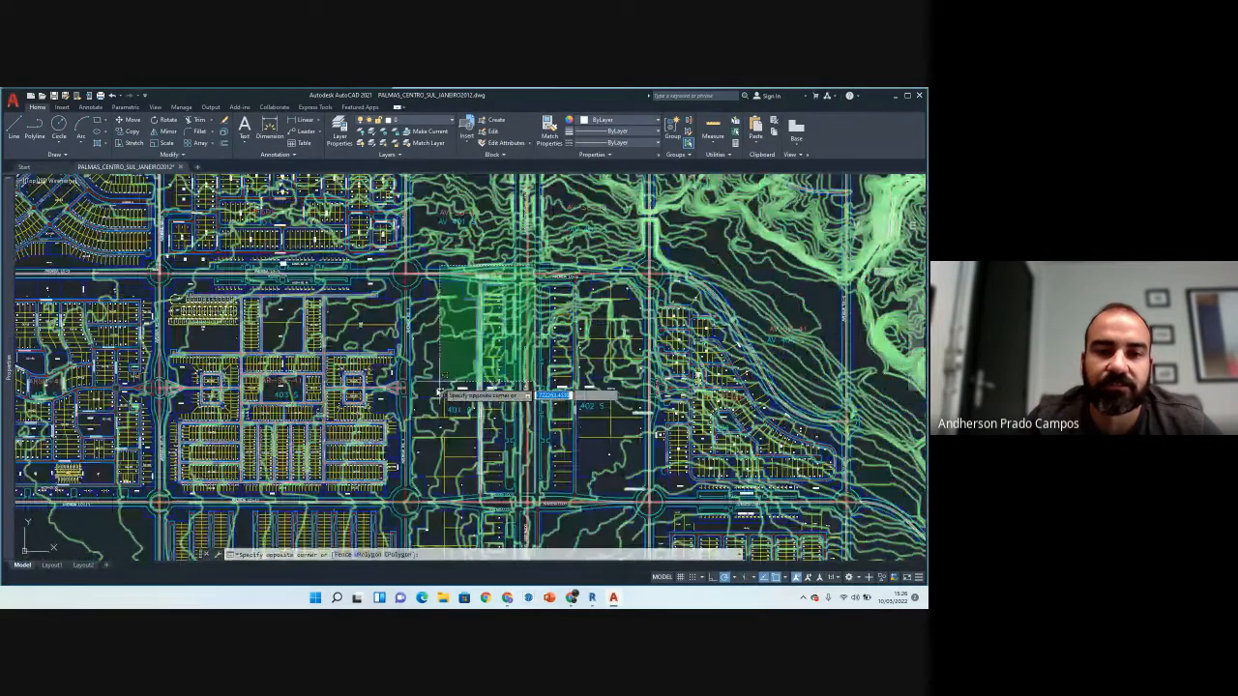
middle_click_drag(413, 435, 377, 361)
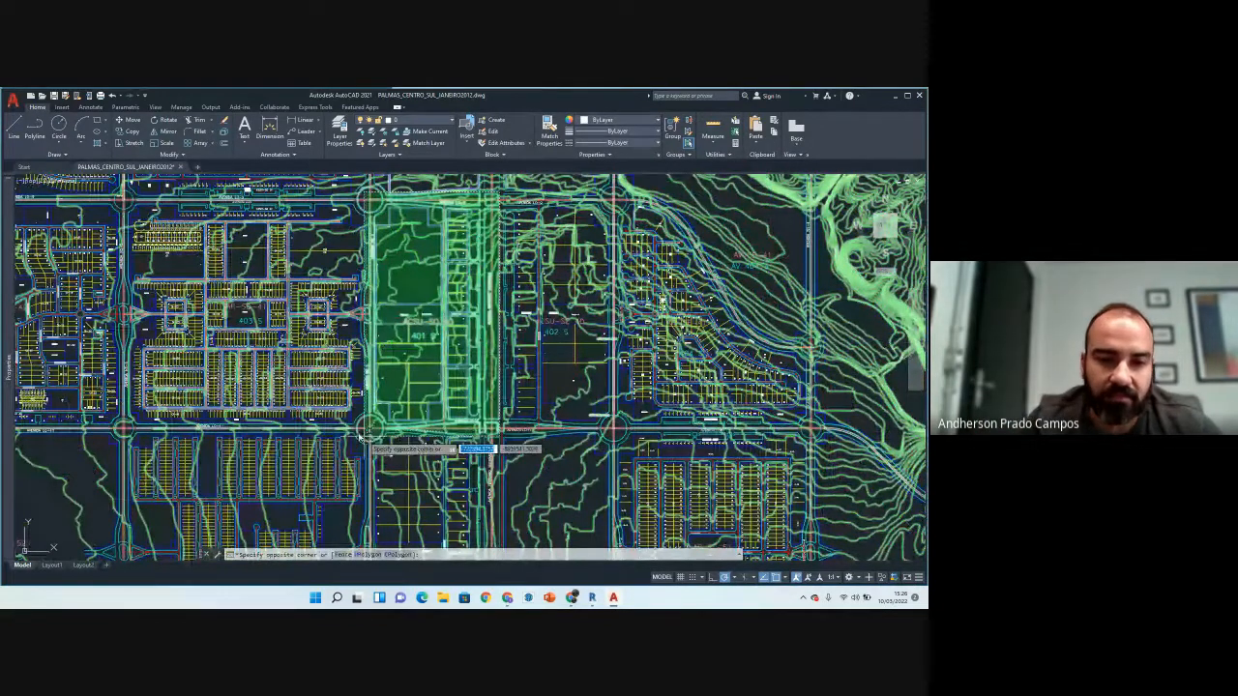
scroll(368, 436, "up", 4)
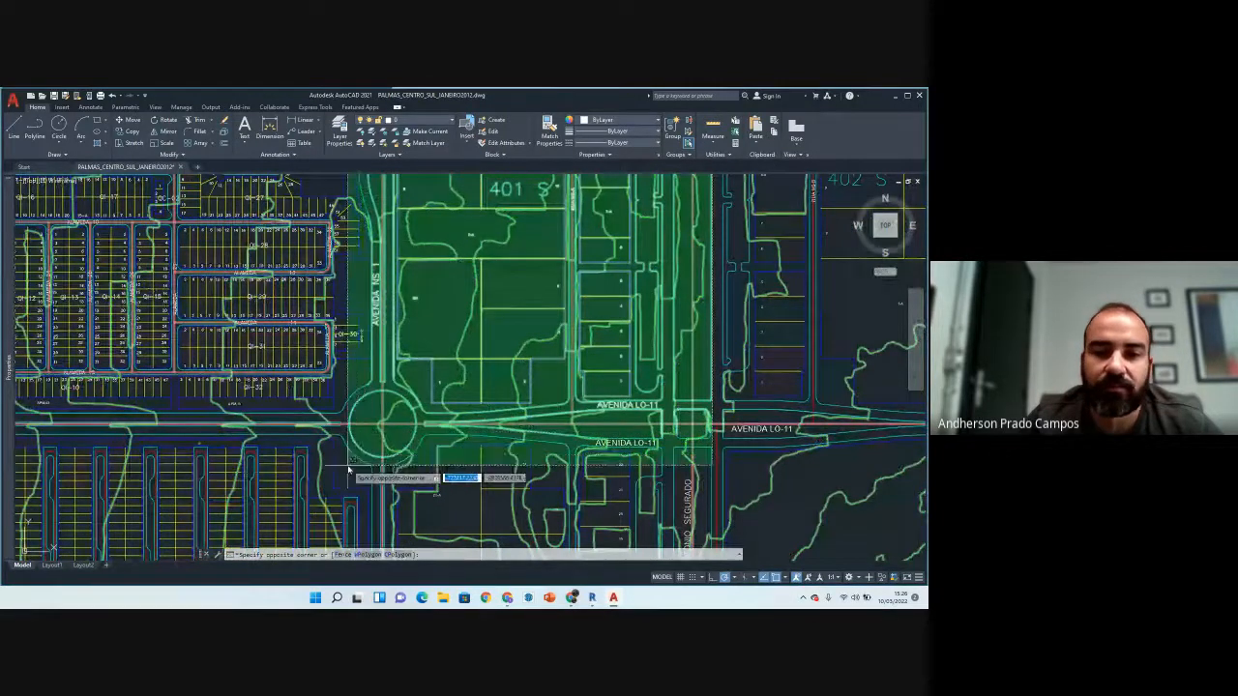
scroll(319, 479, "down", 4)
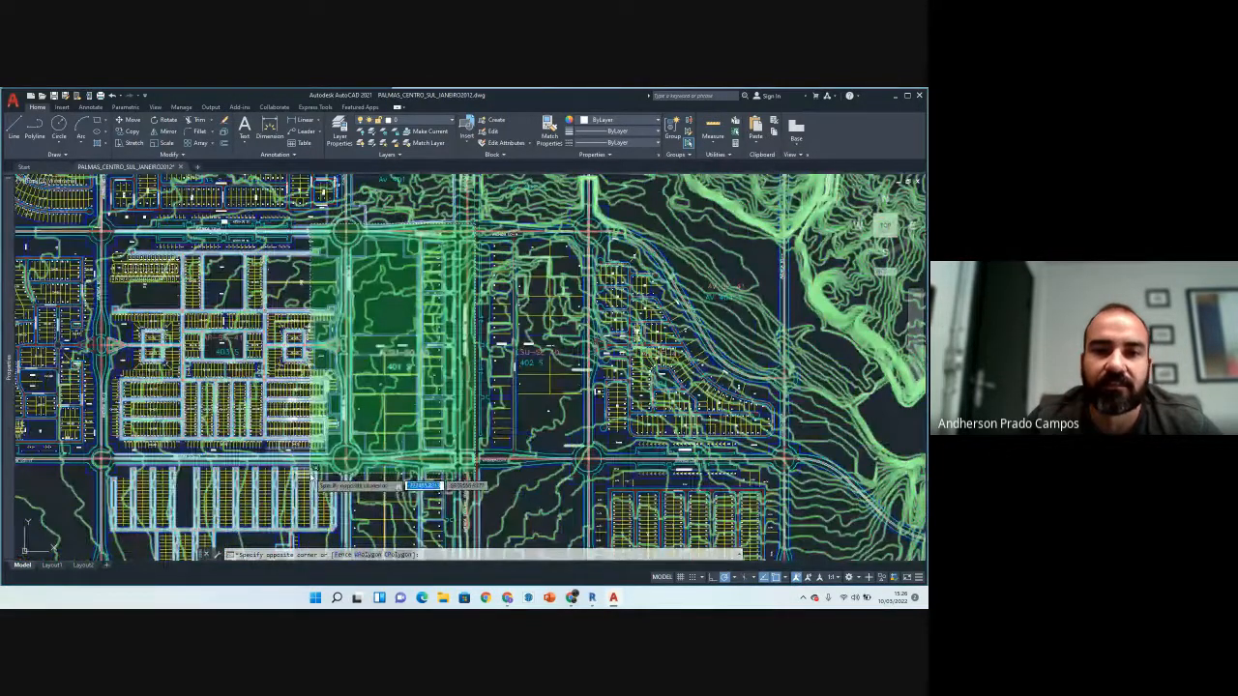
Step: Select block 401 S with its surrounding avenues and roundabouts, using a crossing window from above Avenida LO-9 to below Avenida LO-11
scroll(505, 214, "up", 4)
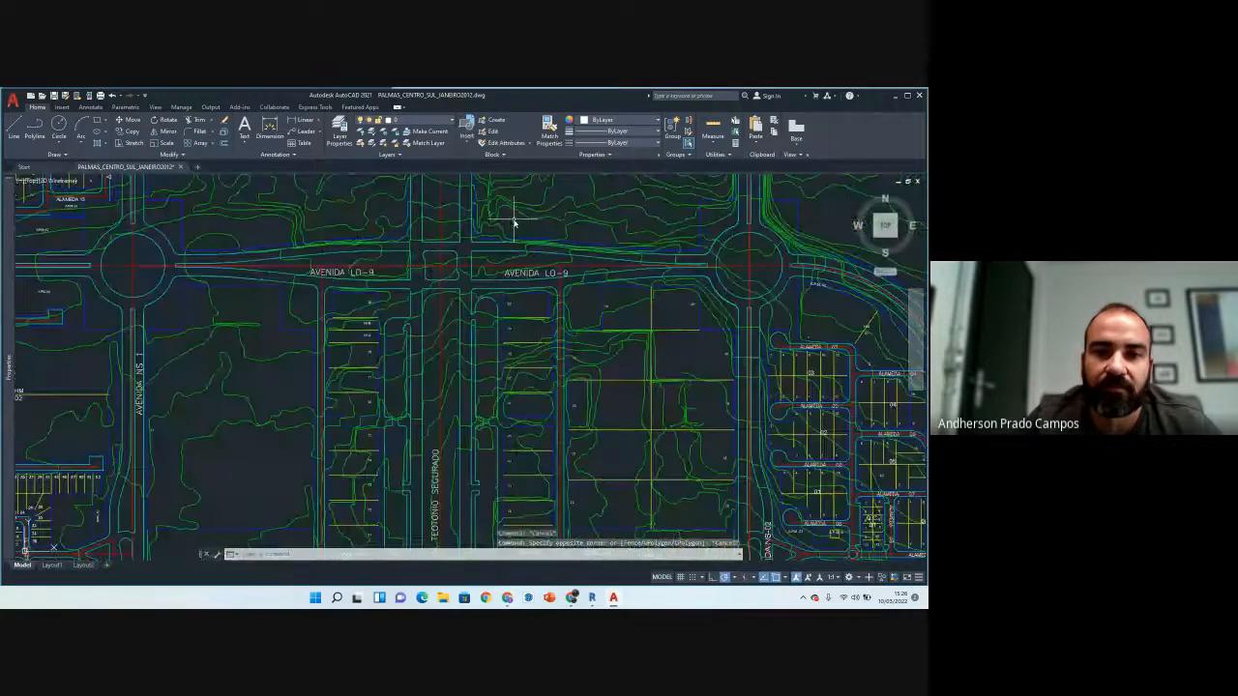
scroll(350, 313, "down", 2)
scroll(350, 313, "down", 3)
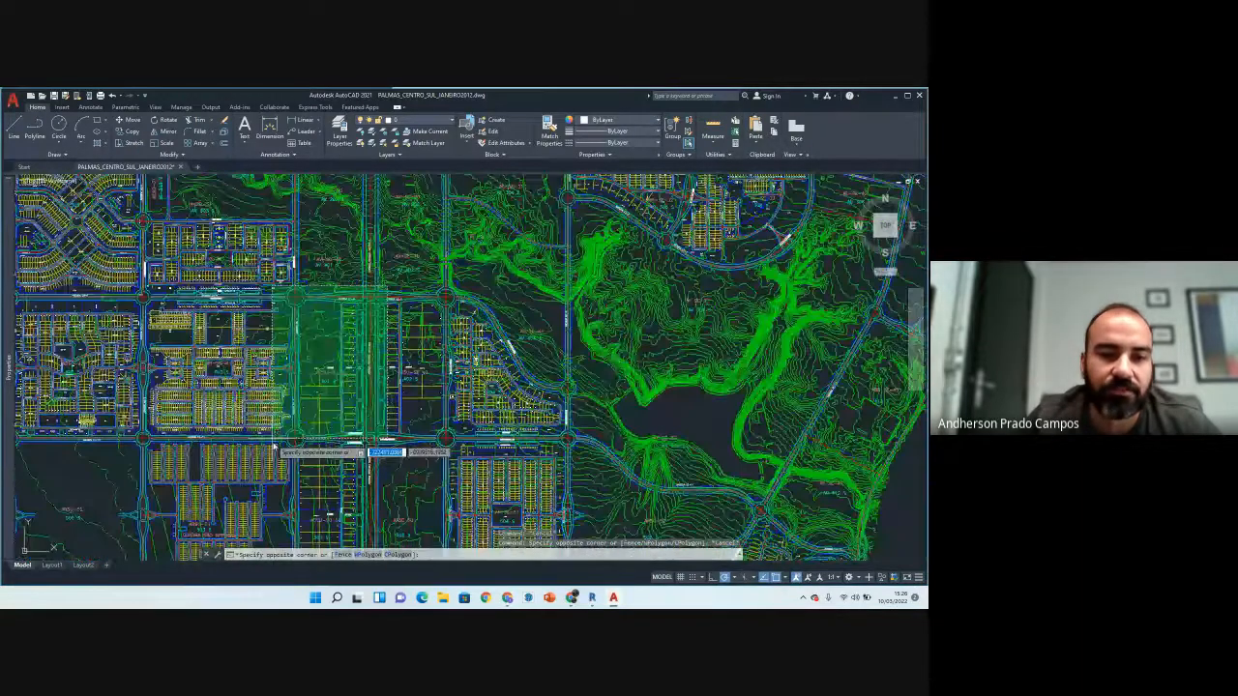
scroll(276, 447, "up", 2)
scroll(283, 465, "up", 2)
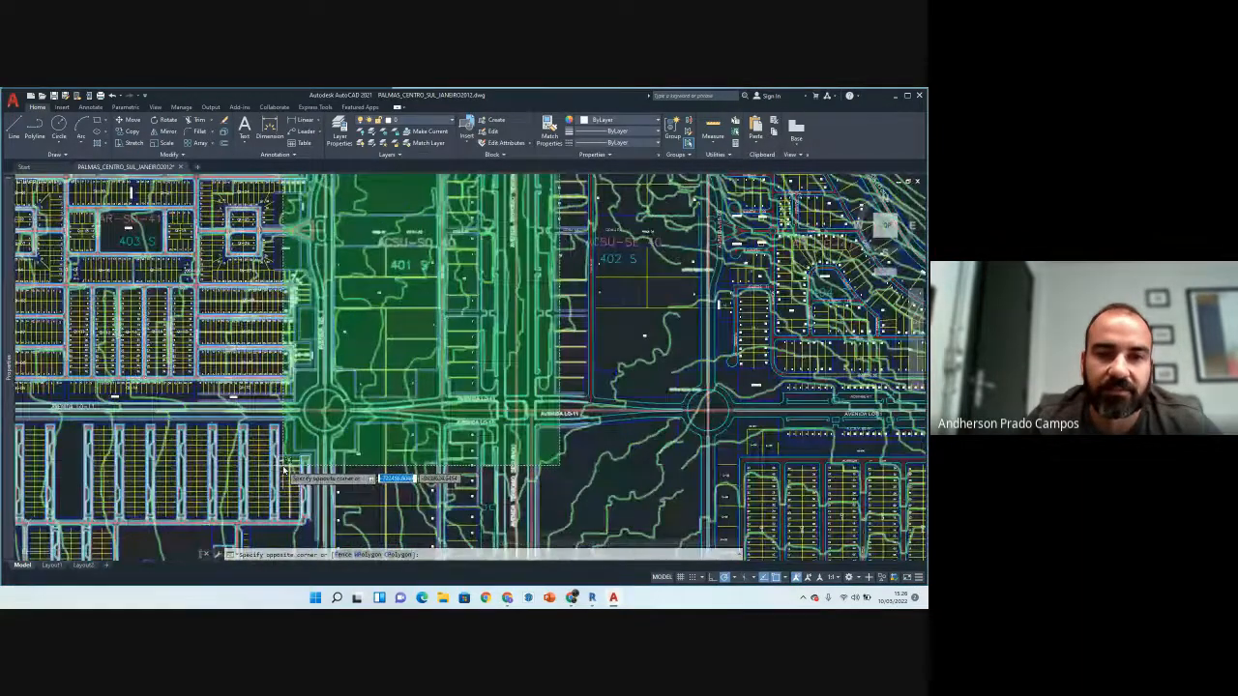
left_click(285, 425)
scroll(288, 426, "down", 4)
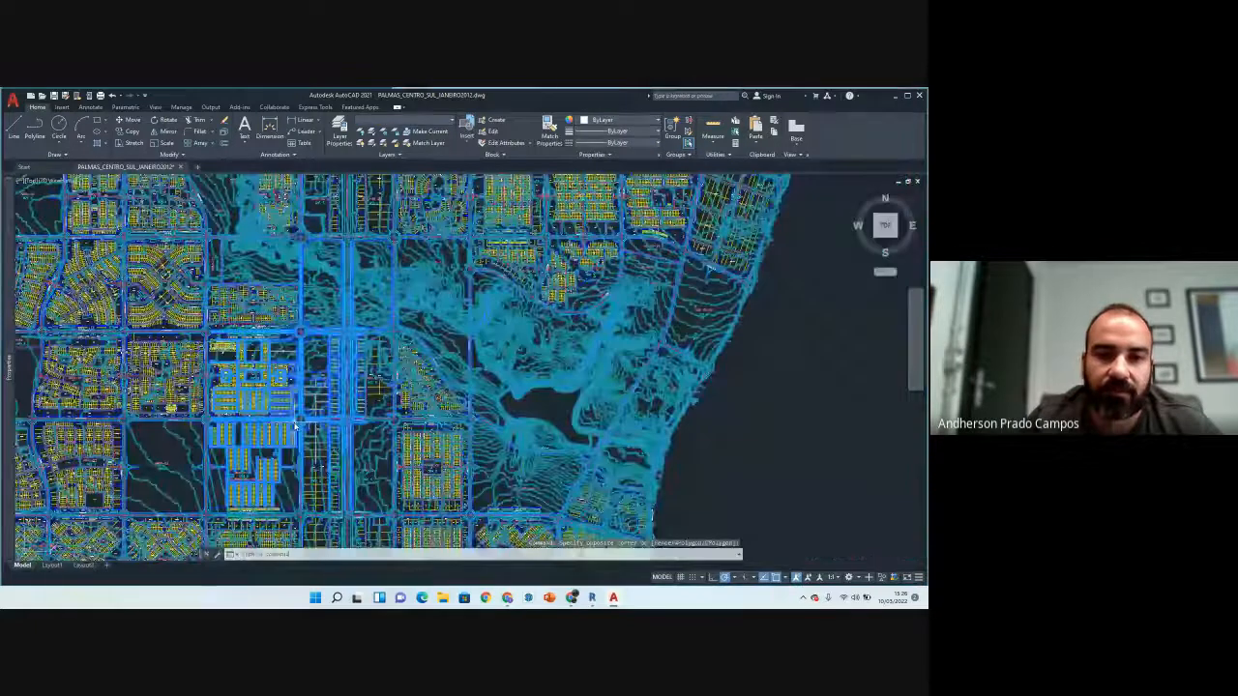
scroll(296, 425, "up", 4)
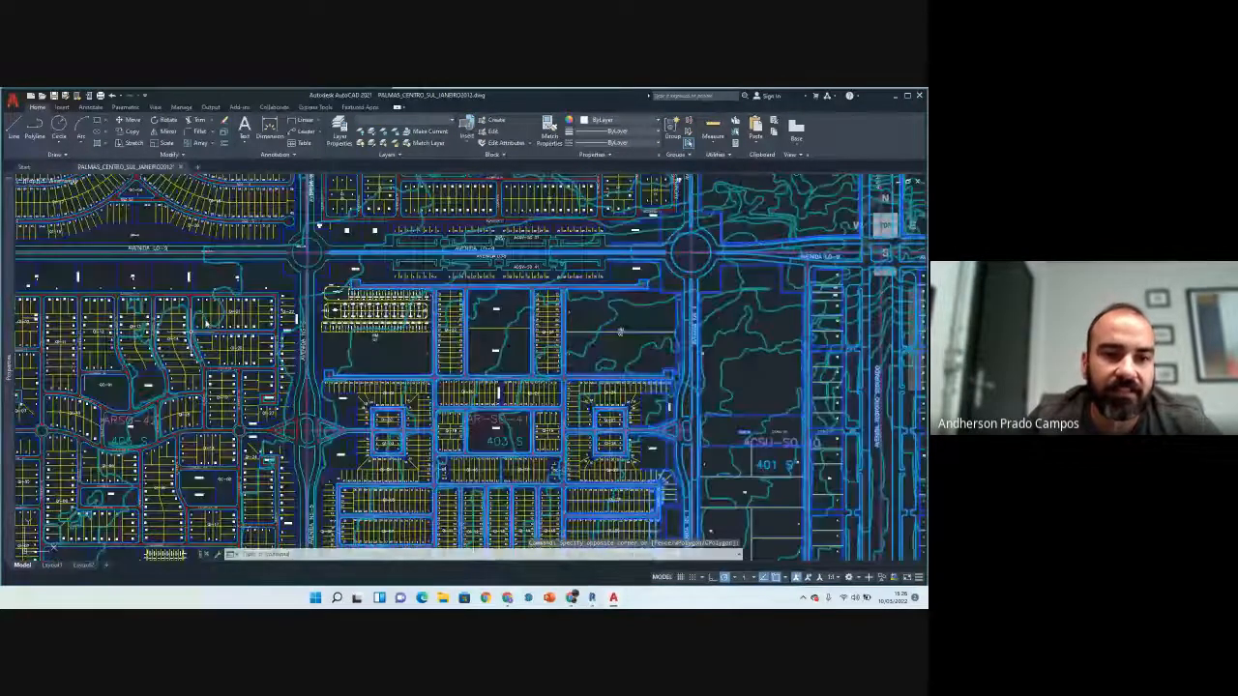
Step: Copy the selected 401 S area with its avenues, roundabouts and contour lines to the clipboard
scroll(281, 324, "up", 2)
scroll(358, 270, "up", 4)
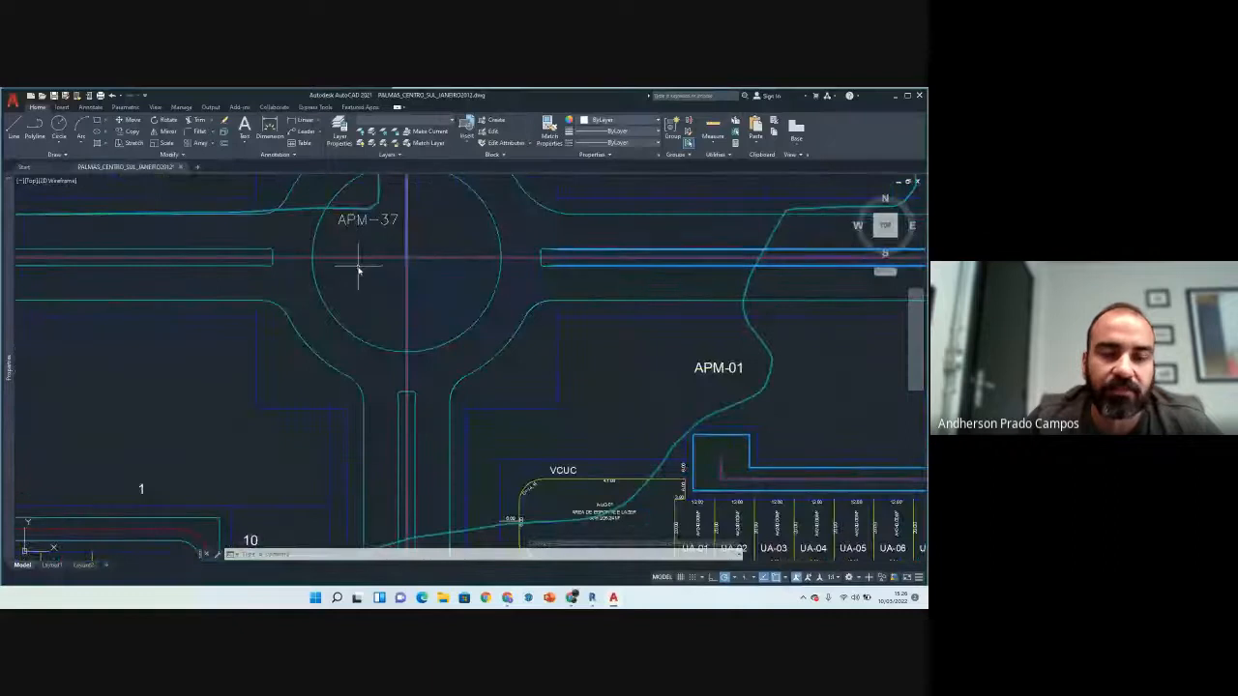
scroll(237, 359, "down", 5)
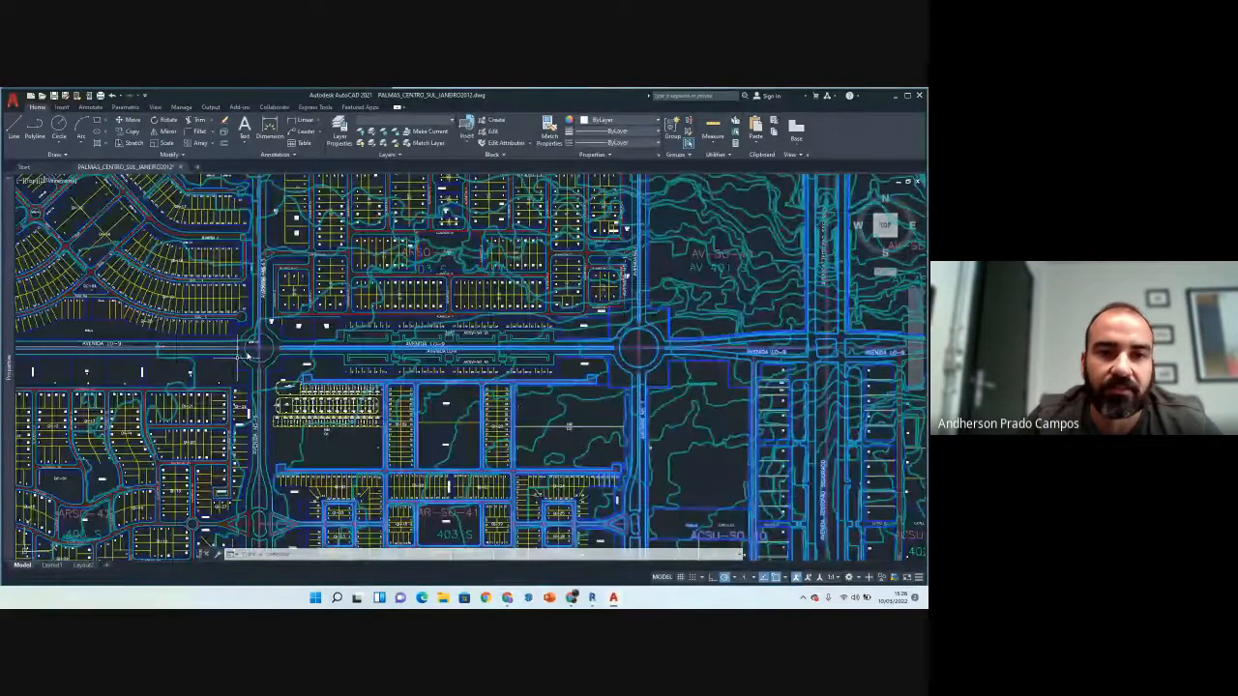
scroll(248, 333, "down", 4)
middle_click_drag(248, 325, 78, 301)
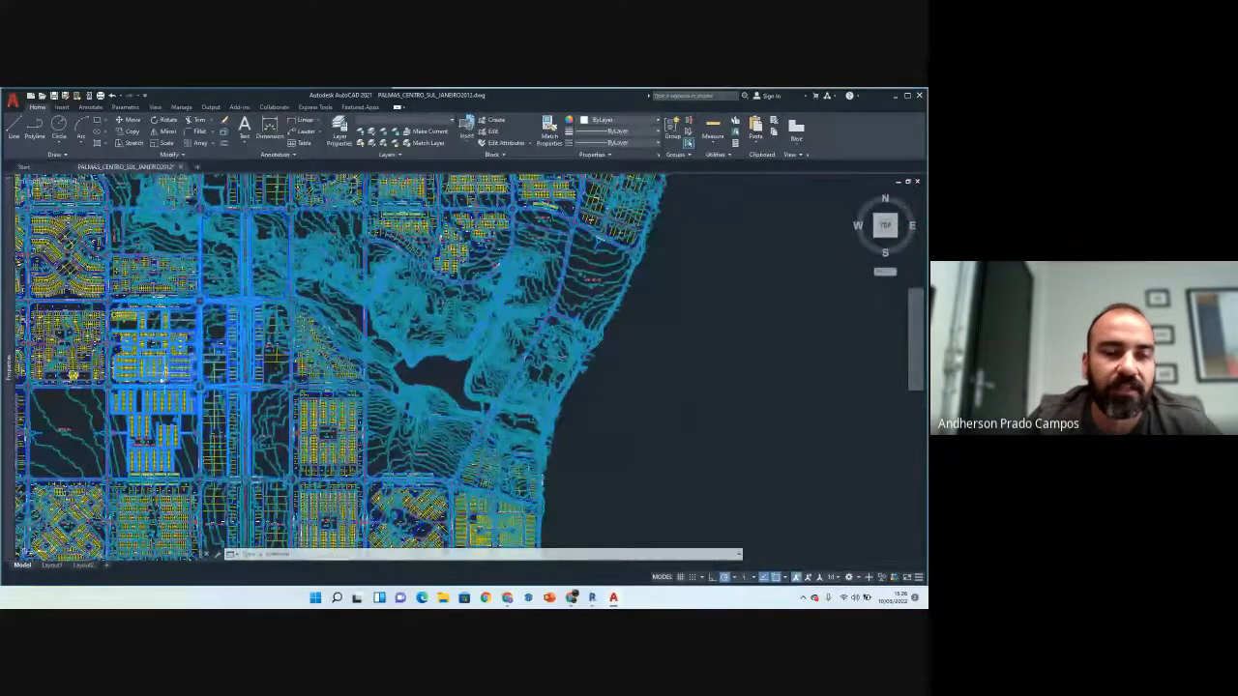
scroll(222, 356, "up", 3)
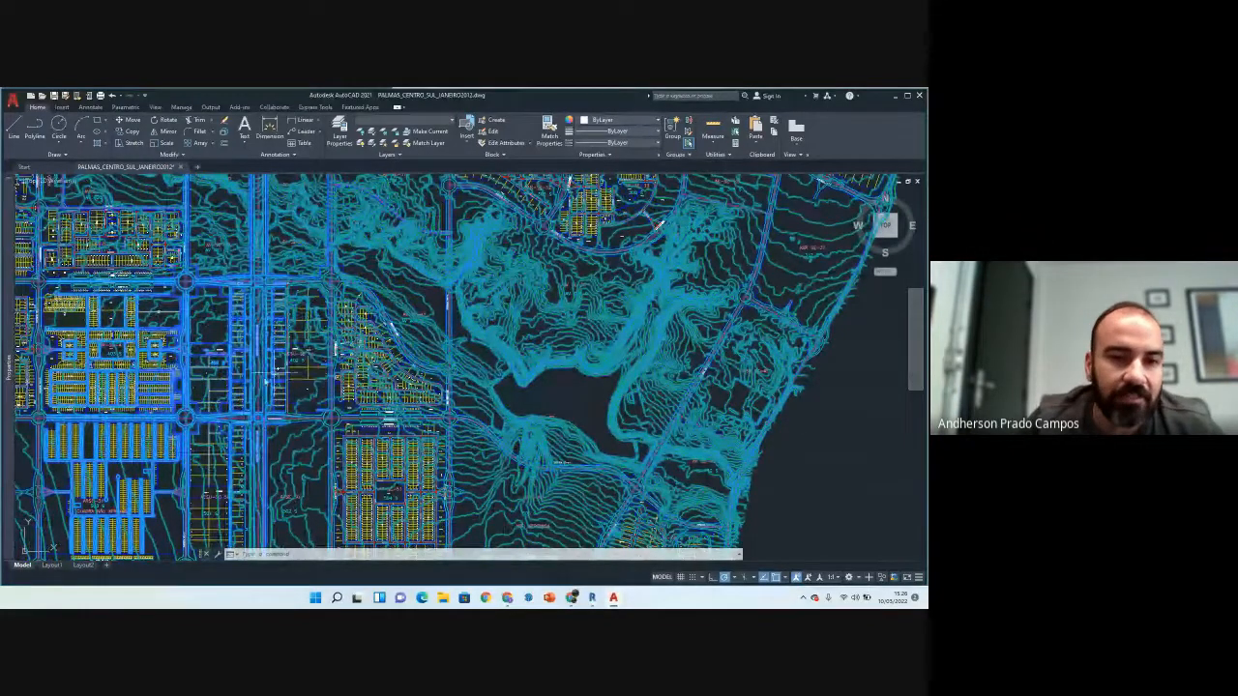
mouse_move(275, 373)
middle_mouse_down()
mouse_move(296, 367)
mouse_move(303, 273)
middle_mouse_up()
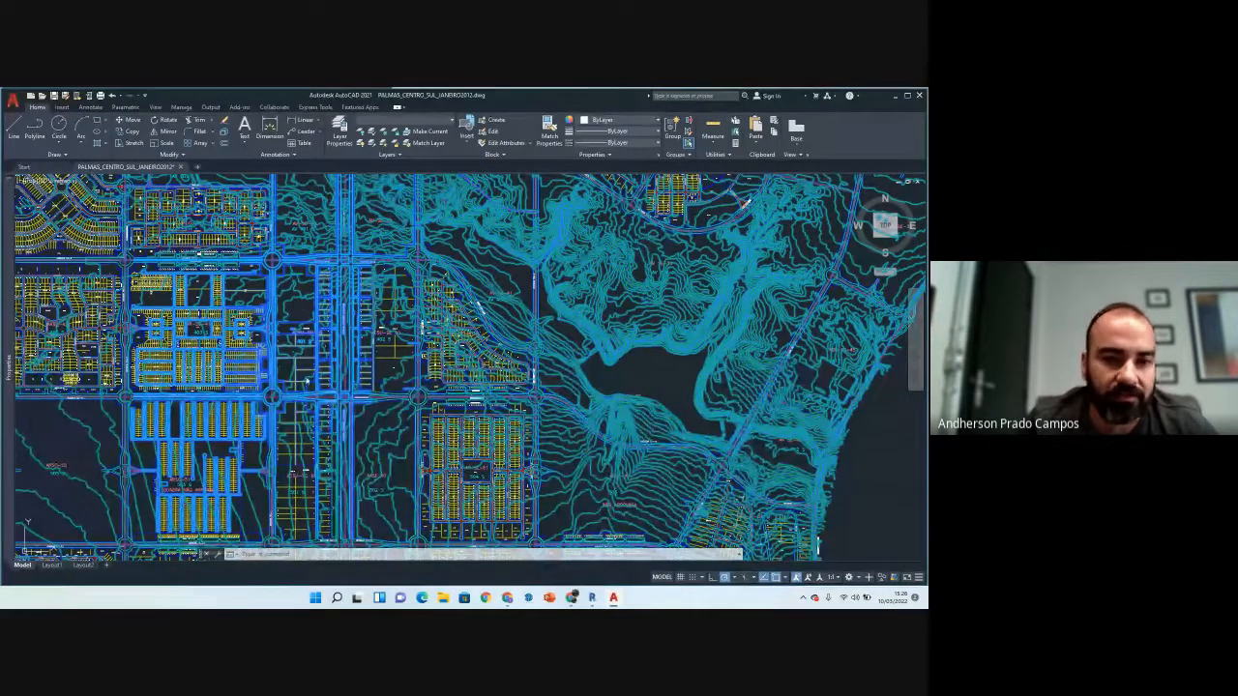
key("ctrl+c")
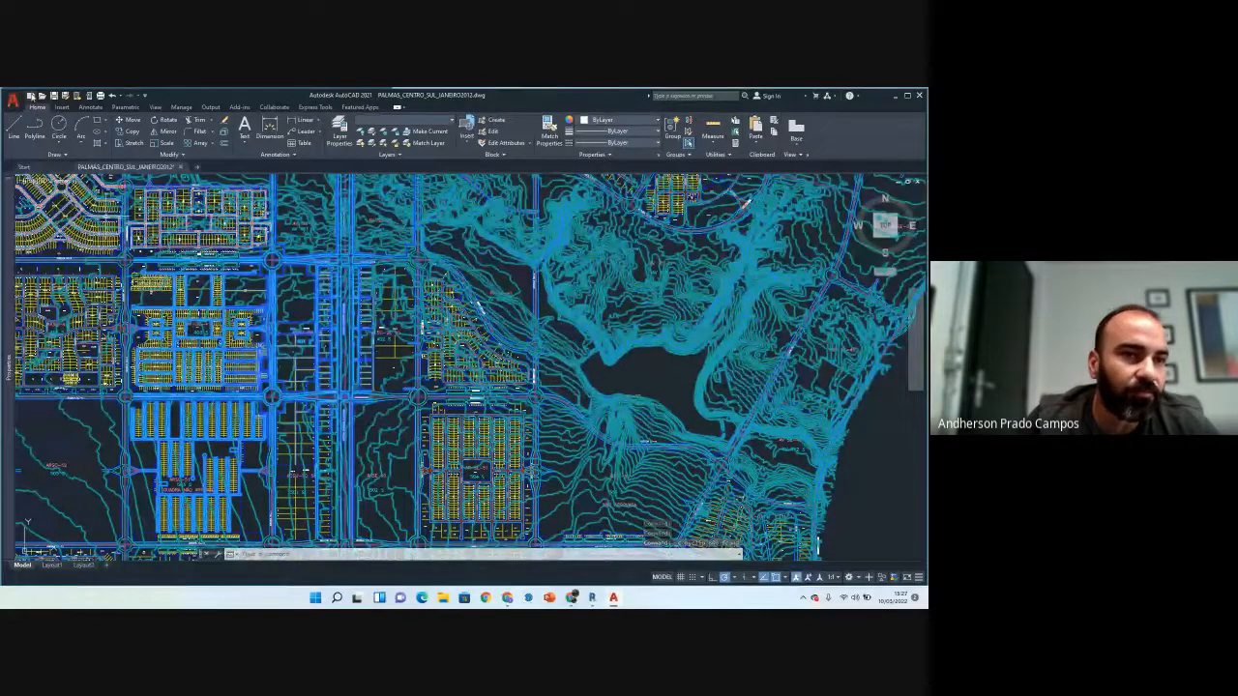
Step: Create a new drawing from the acadiso template and paste the copied city area at the origin
left_click(30, 95)
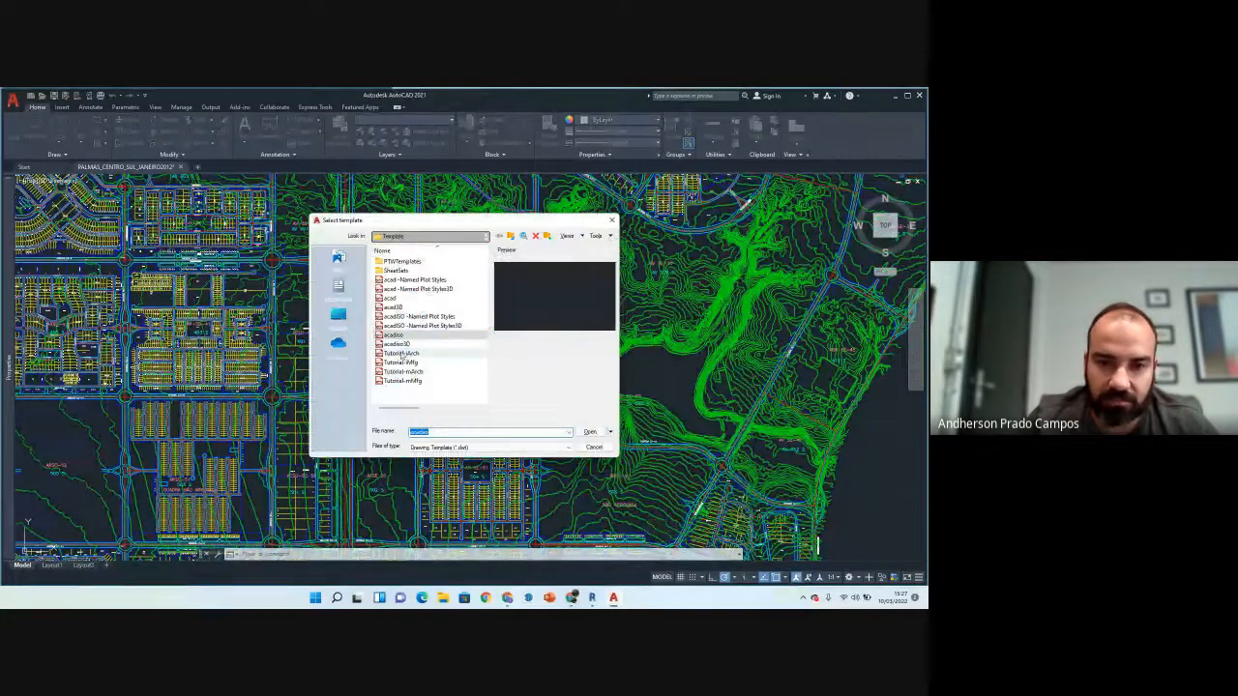
left_click(590, 433)
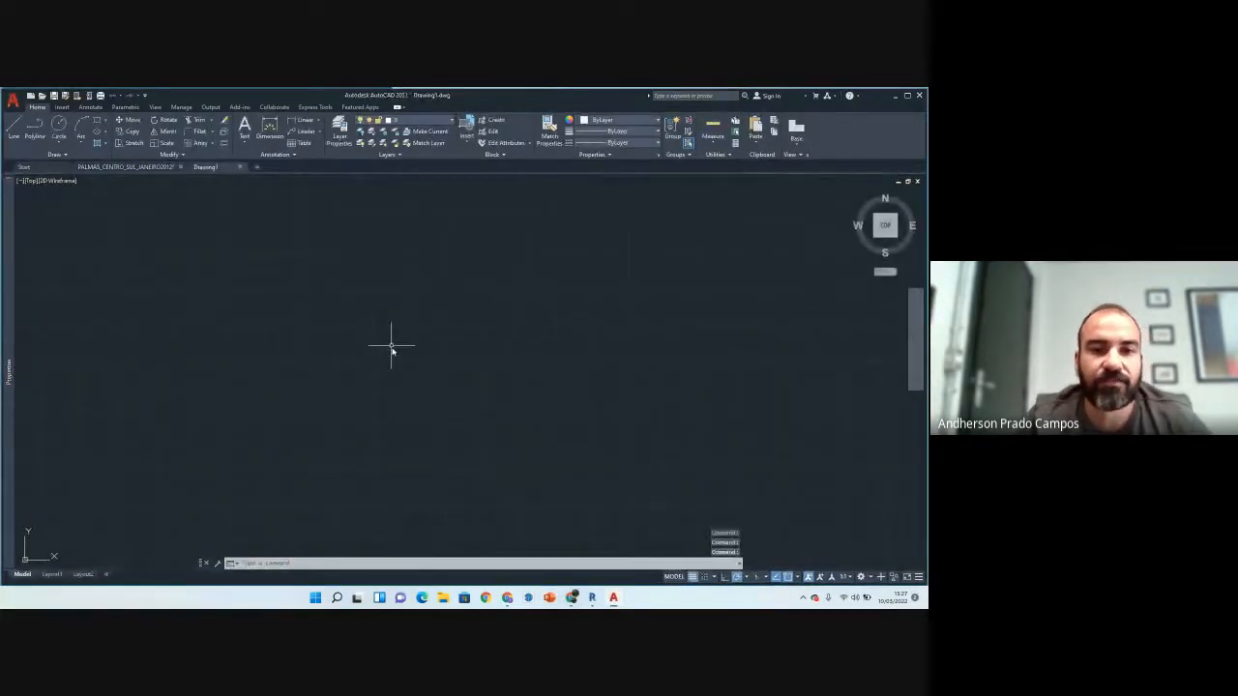
scroll(401, 352, "down", 5)
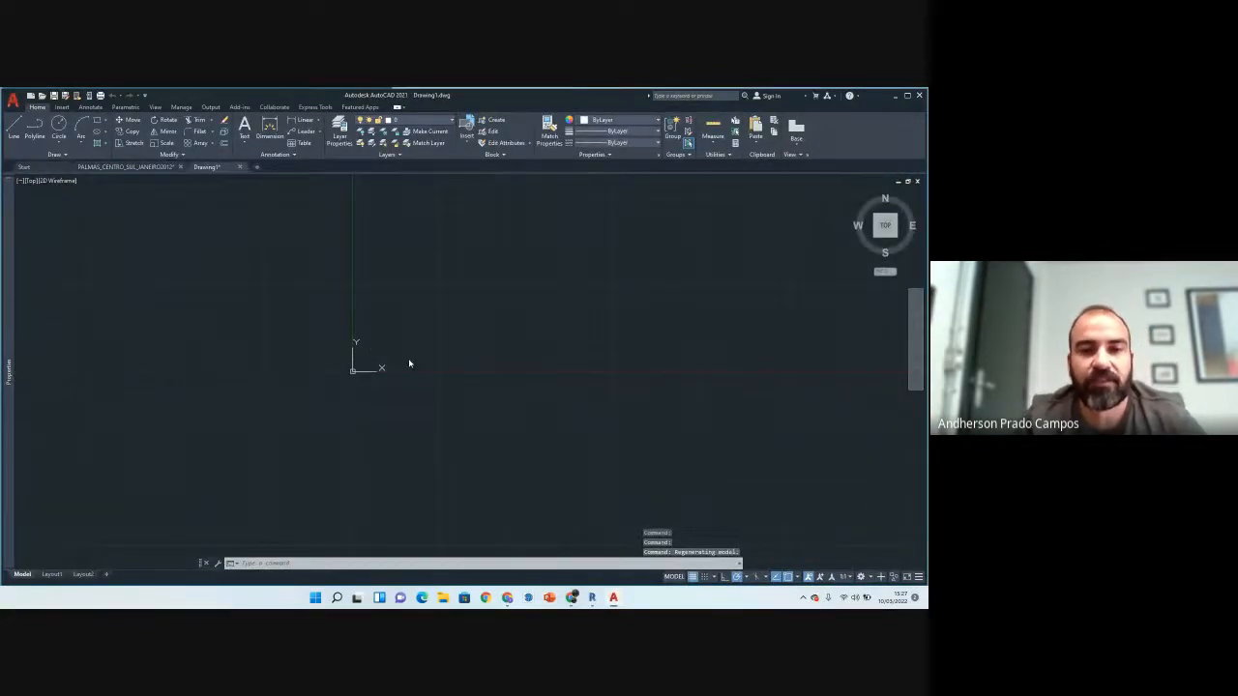
key("ctrl+v")
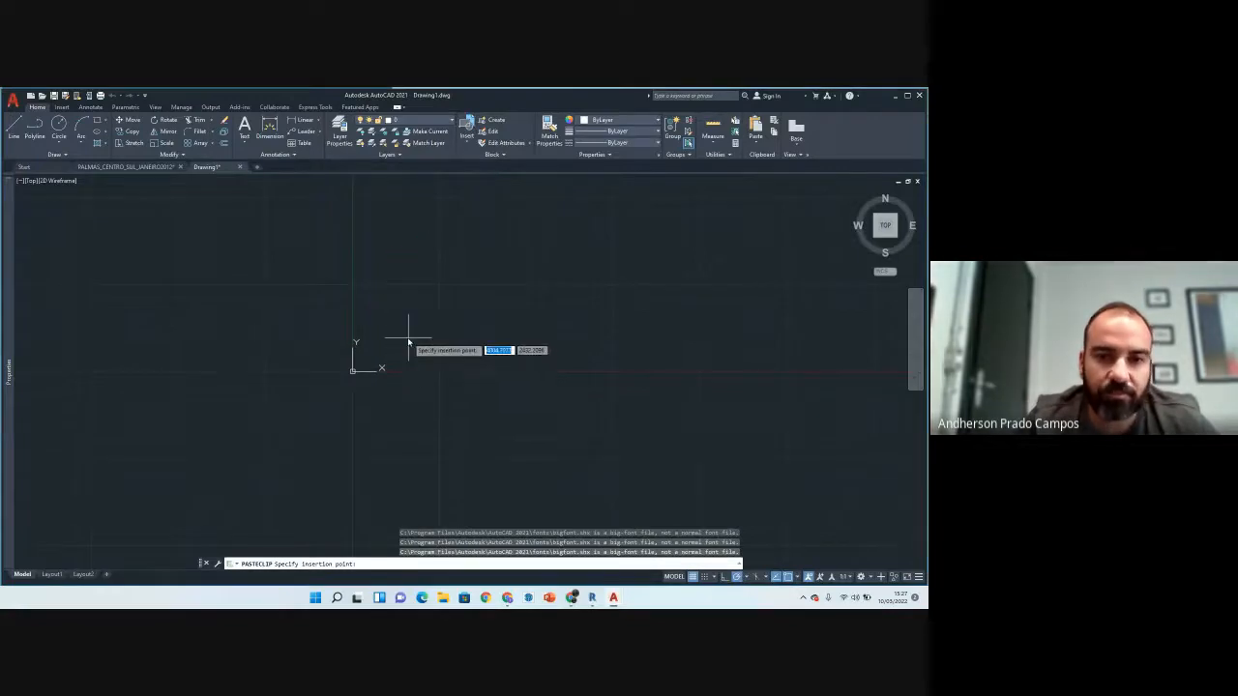
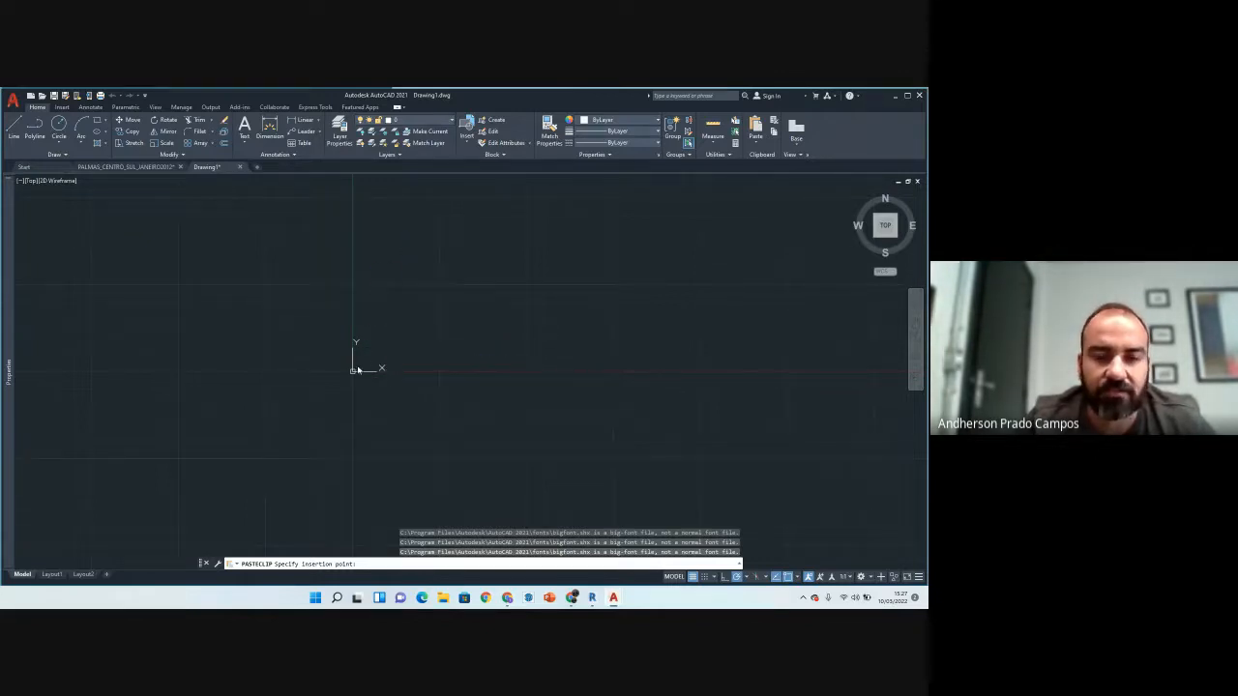
left_click(356, 370)
key("Escape")
key("Escape")
key("Escape")
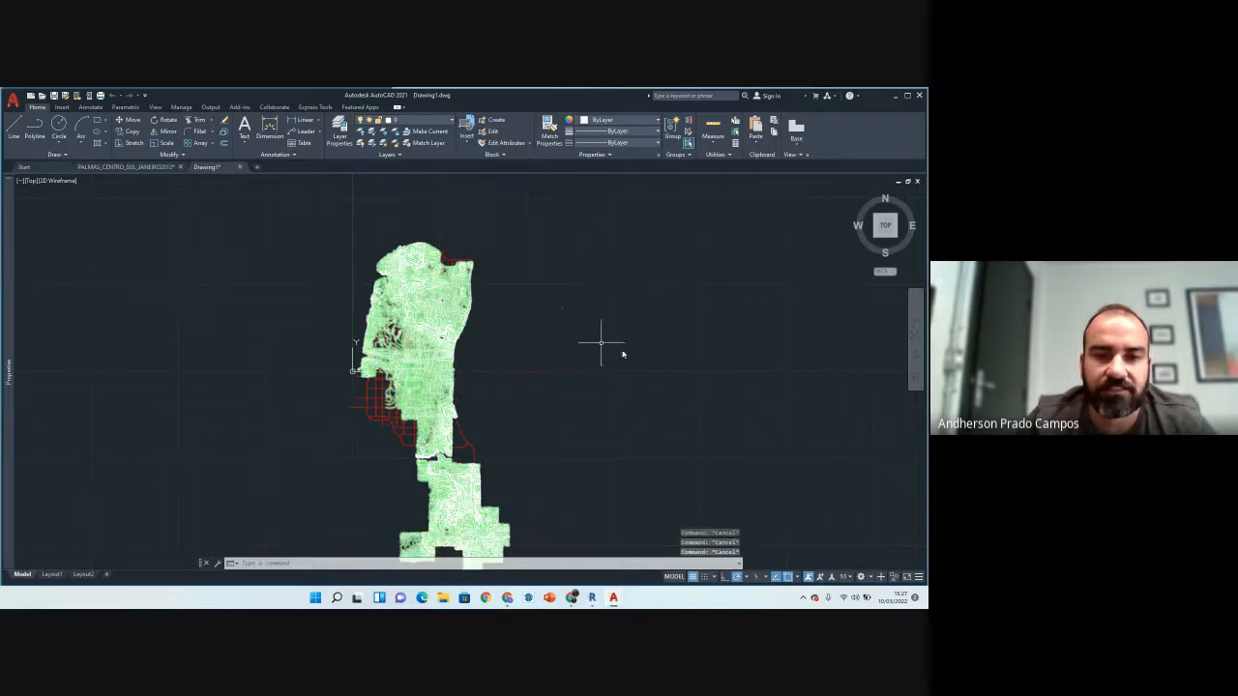
Step: Examine the pasted city area, checking block 401 S, its neighbouring blocks and the surrounding contour lines
scroll(600, 344, "up", 7)
scroll(388, 367, "down", 9)
scroll(245, 369, "up", 4)
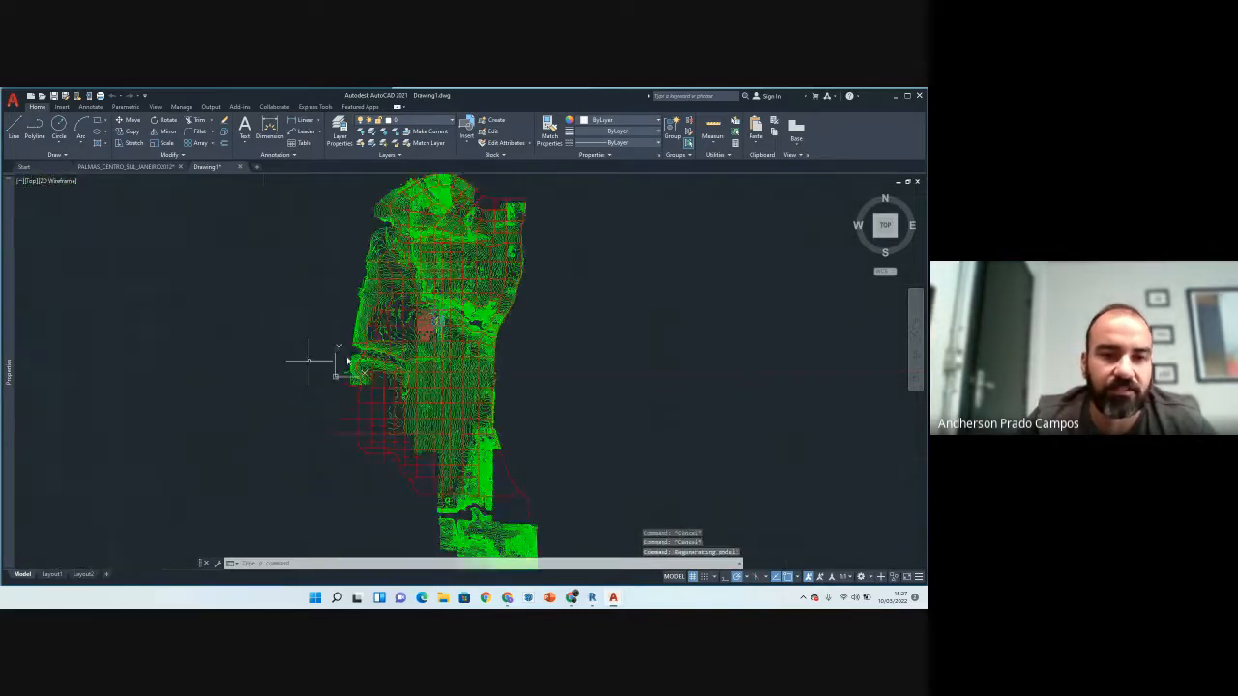
scroll(346, 360, "up", 5)
scroll(205, 399, "down", 5)
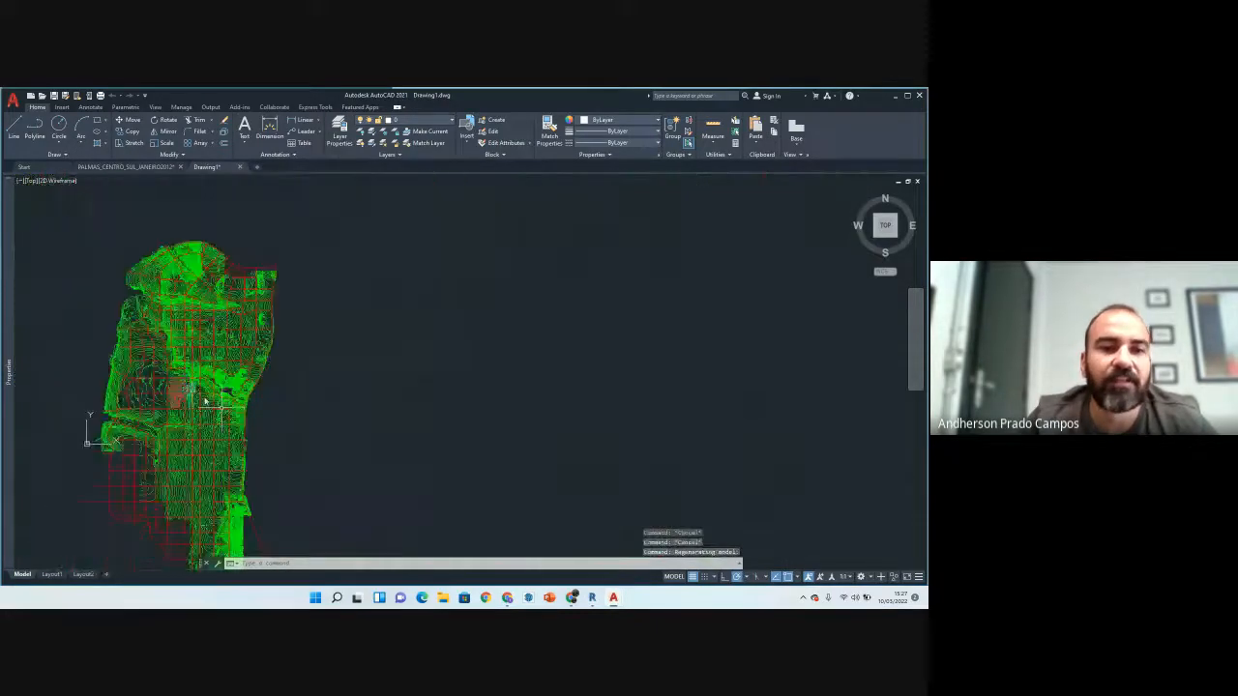
scroll(329, 225, "up", 5)
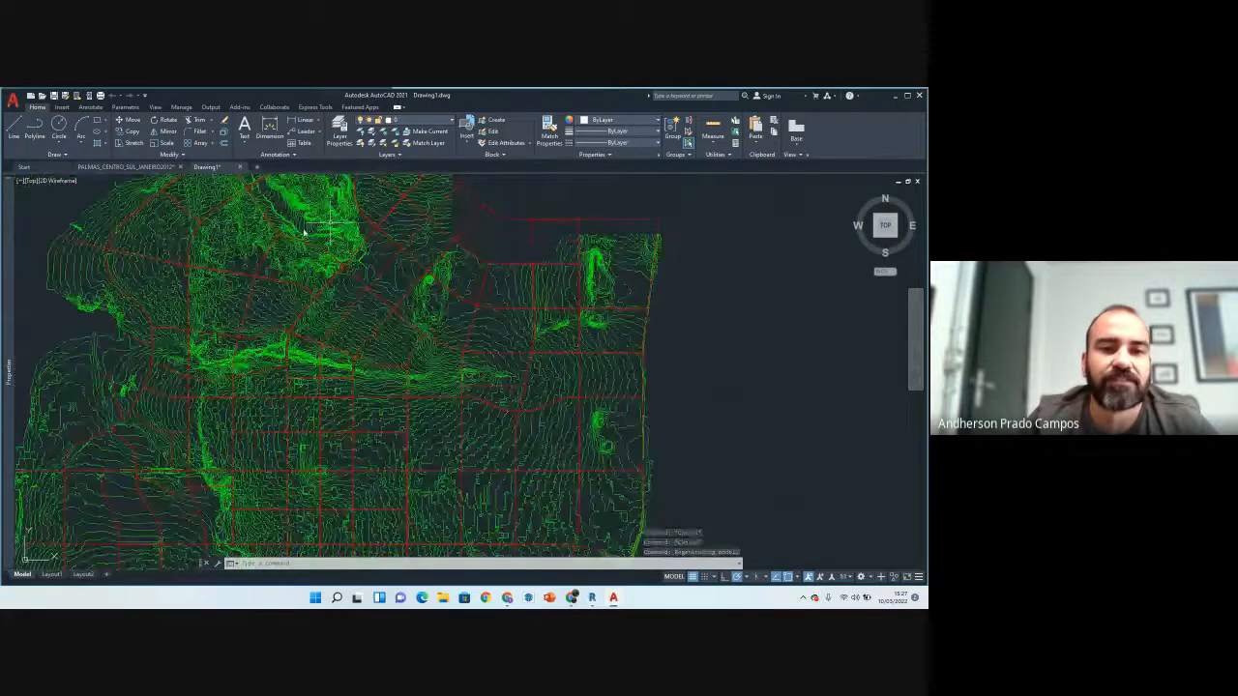
scroll(304, 232, "down", 6)
scroll(319, 232, "up", 5)
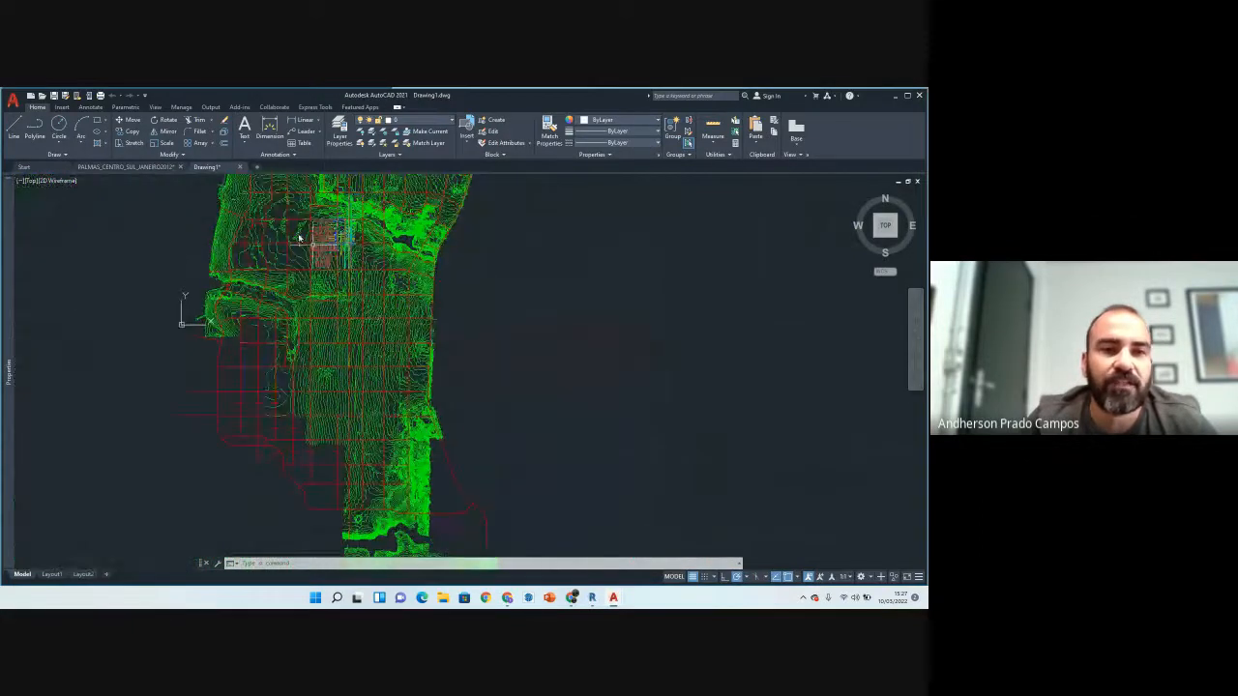
scroll(328, 222, "up", 8)
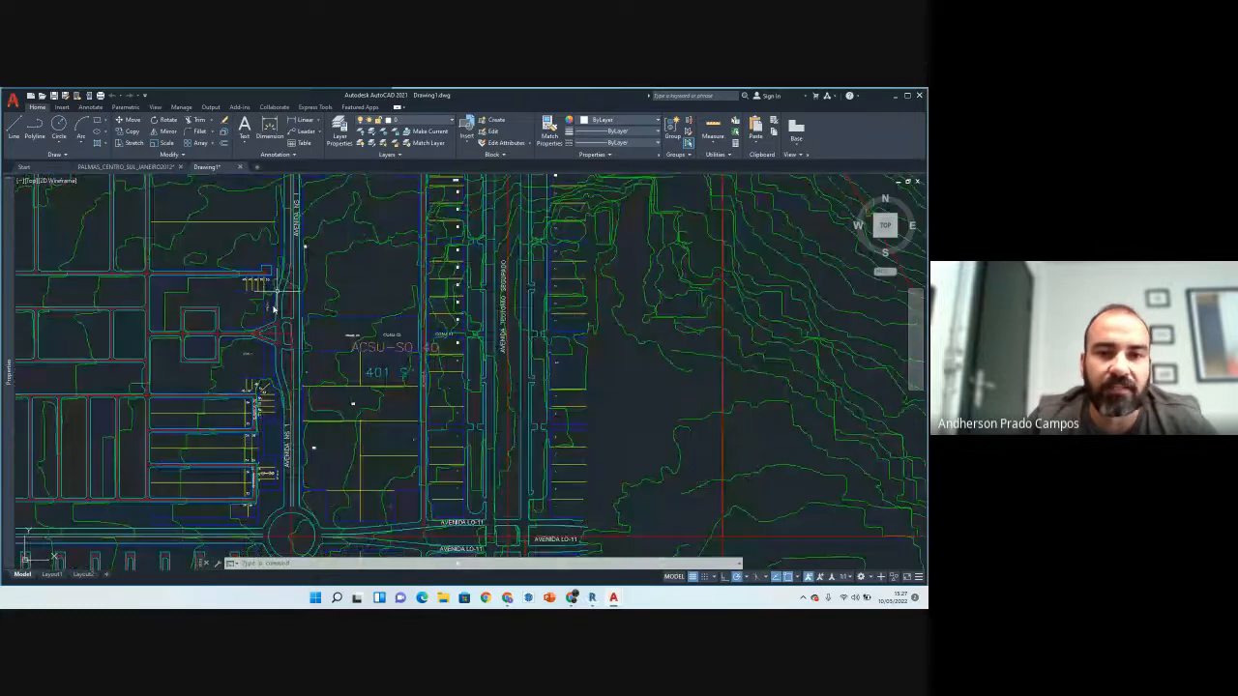
scroll(485, 340, "down", 5)
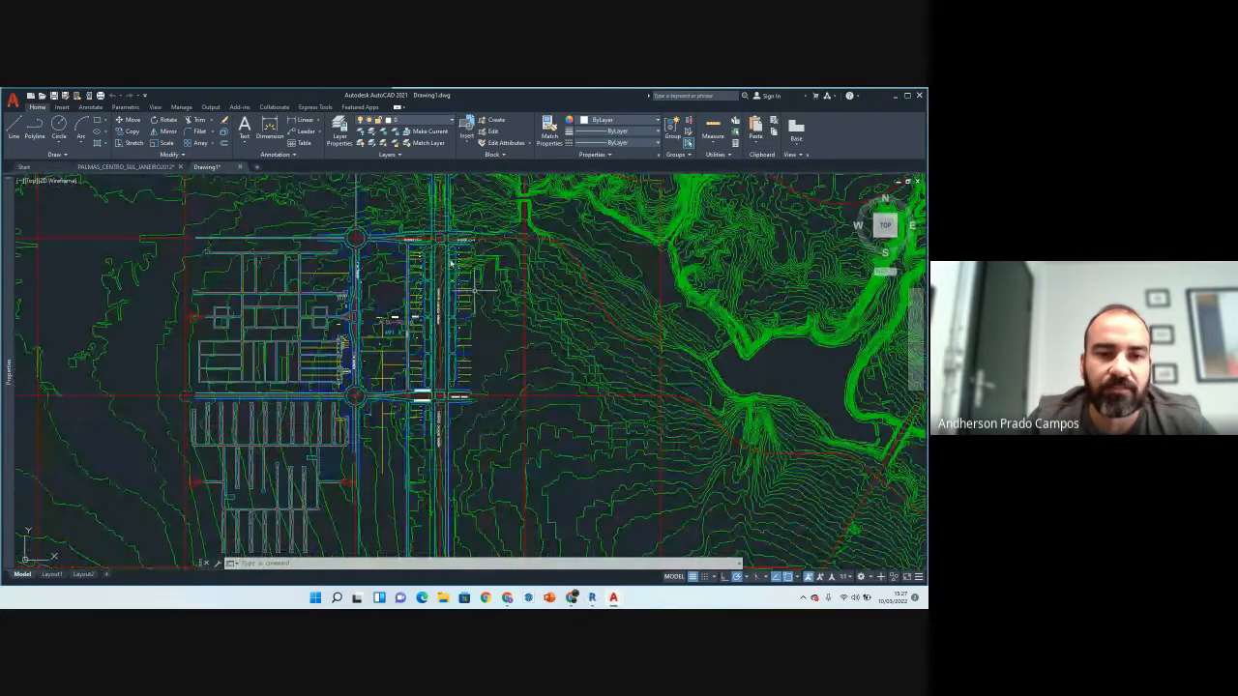
scroll(210, 307, "up", 5)
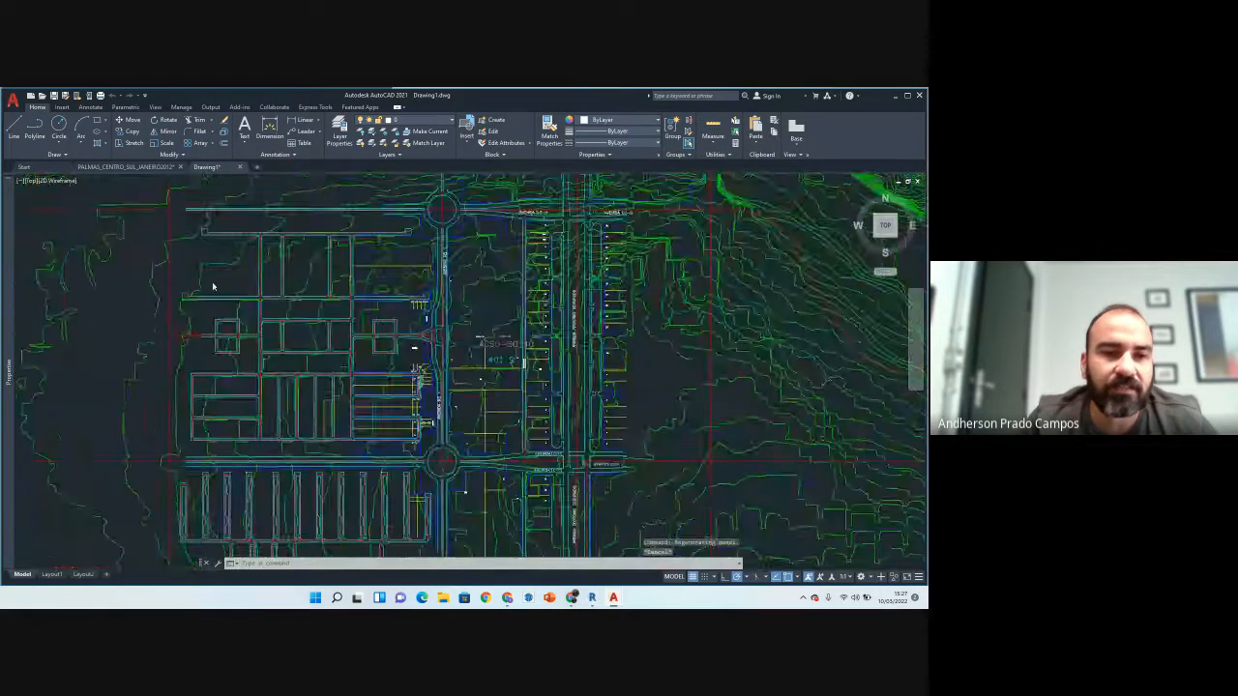
left_click(210, 308)
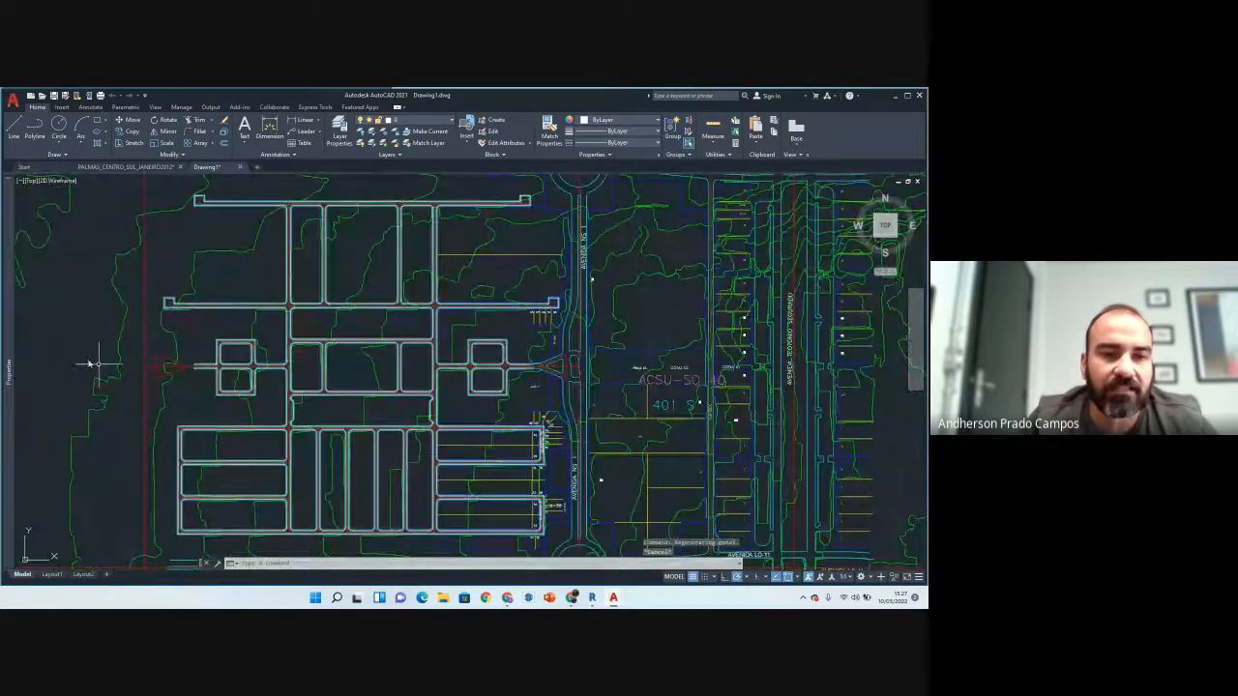
scroll(166, 339, "down", 5)
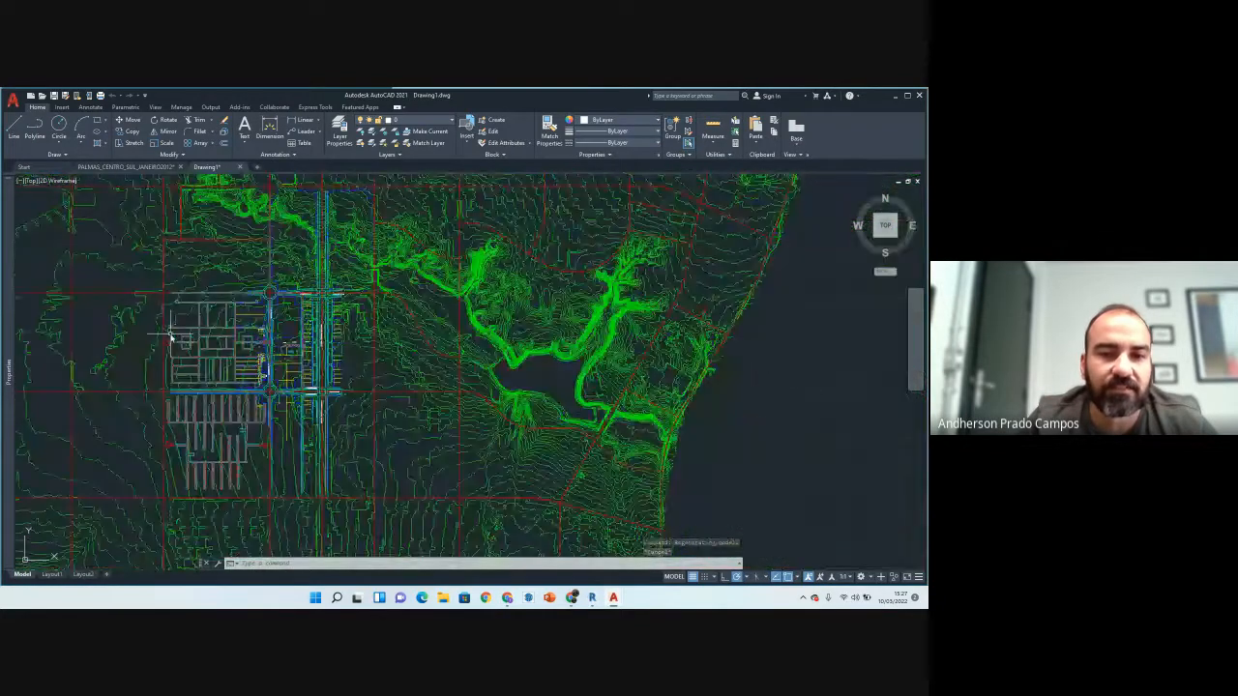
scroll(338, 320, "down", 5)
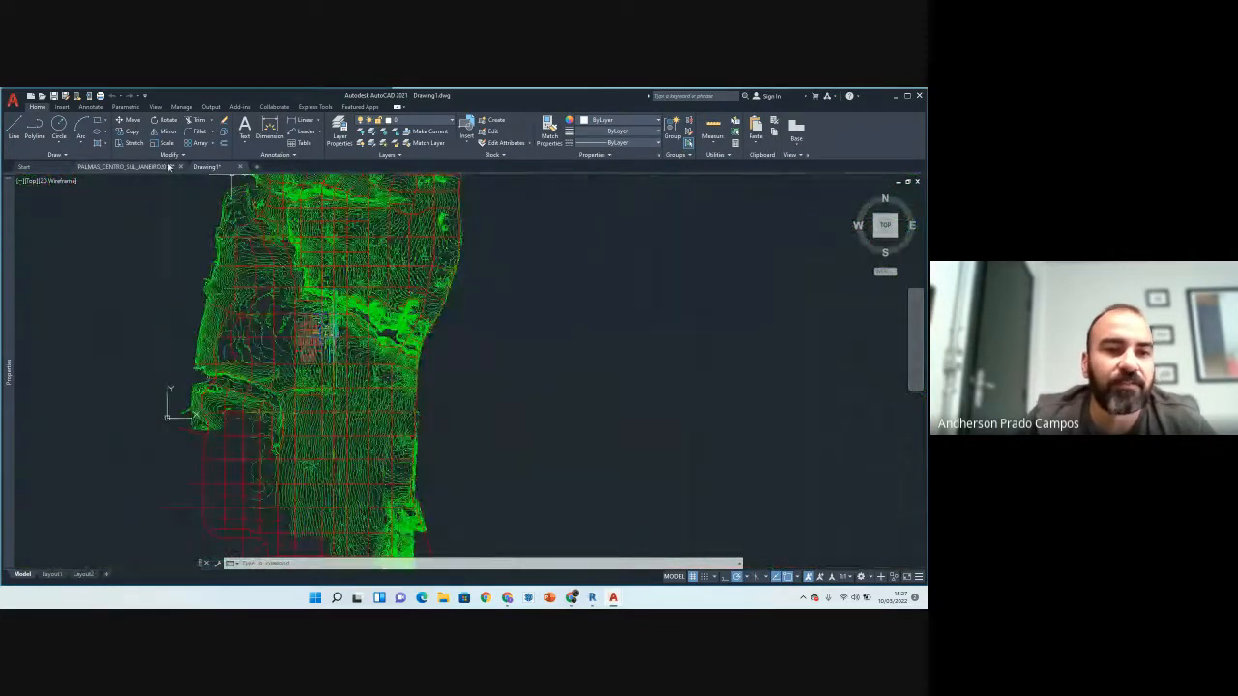
Step: Save the new drawing on the desktop as "401 s" in AutoCAD 2018 Drawing format
left_click(65, 95)
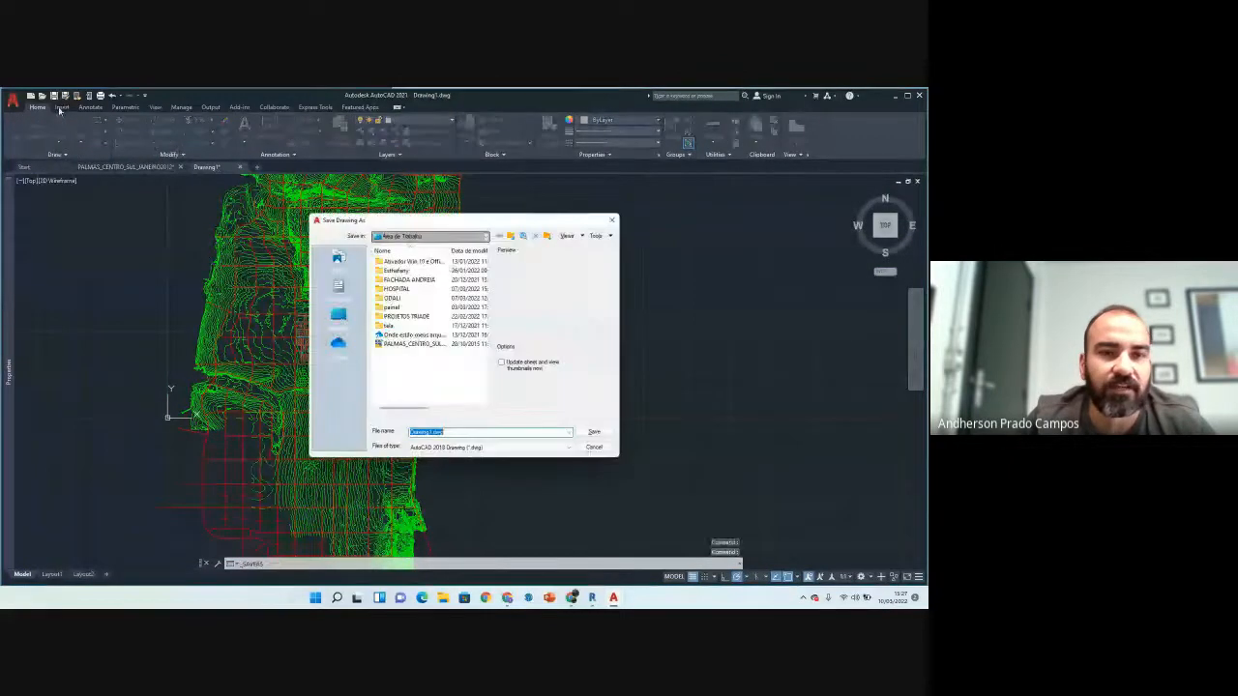
left_click(338, 315)
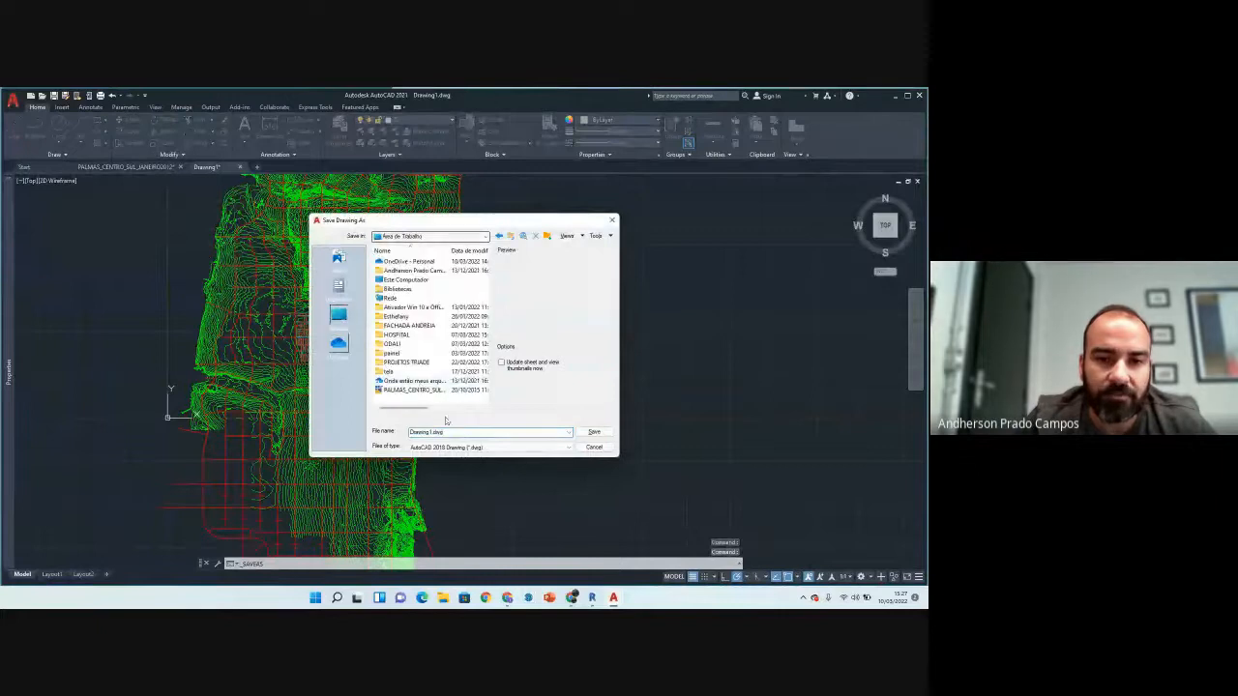
left_click(475, 431)
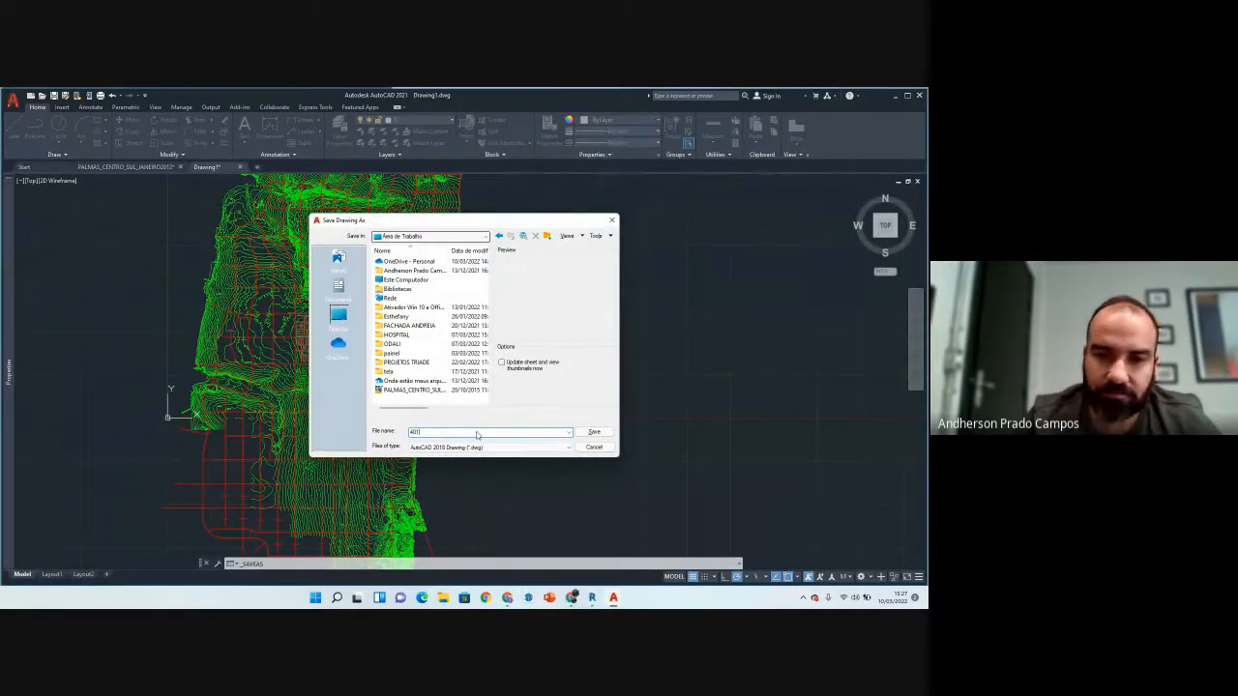
type("401 s")
key("Return")
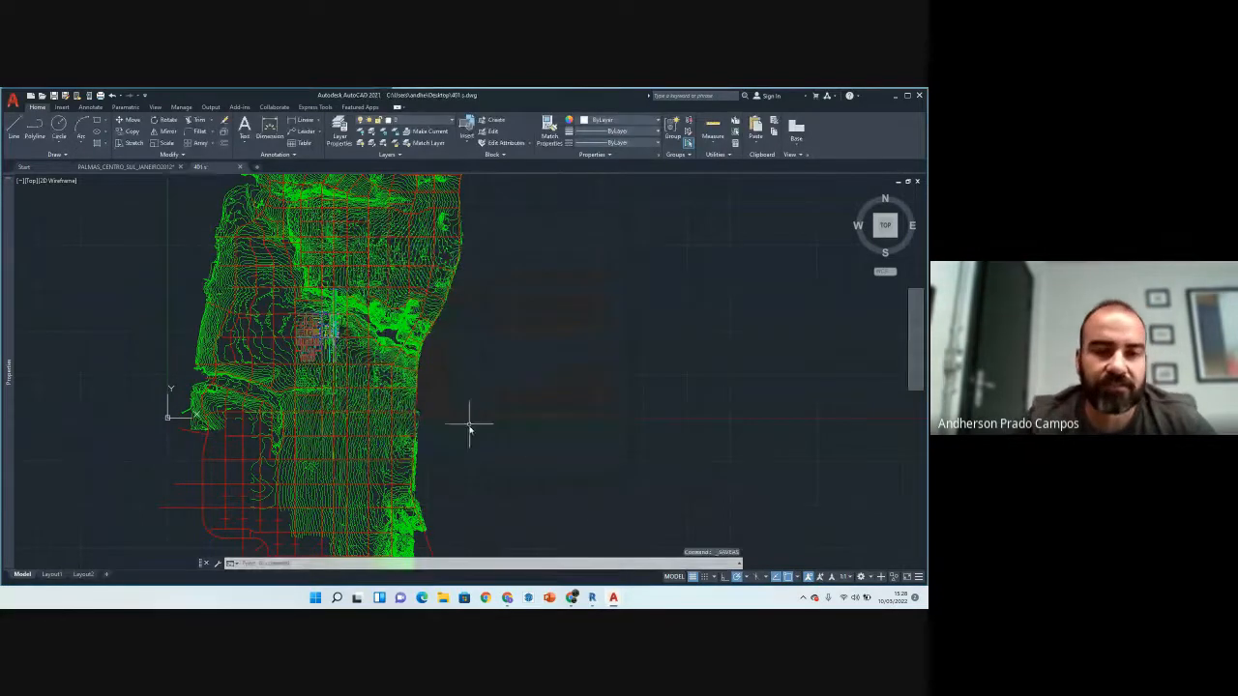
left_click(418, 298)
key("Escape")
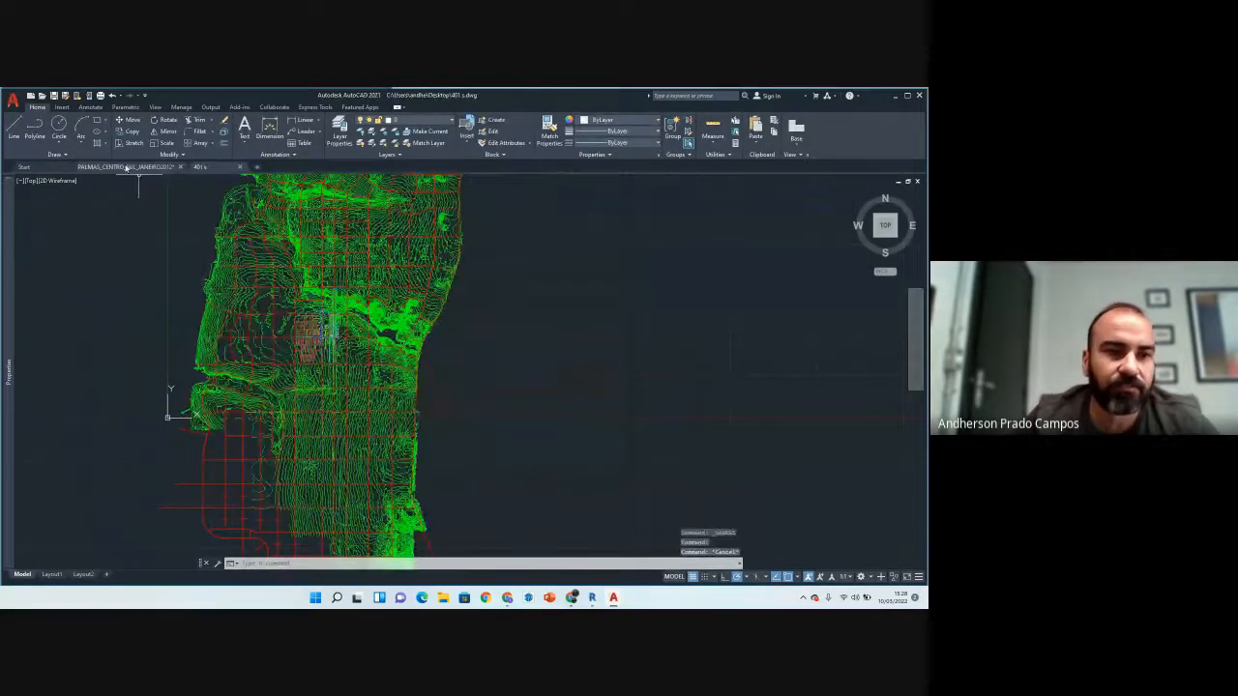
Step: Close the PALMAS_CENTRO_SUL_JANEIRO2012 drawing, saving its changes
left_click(125, 190)
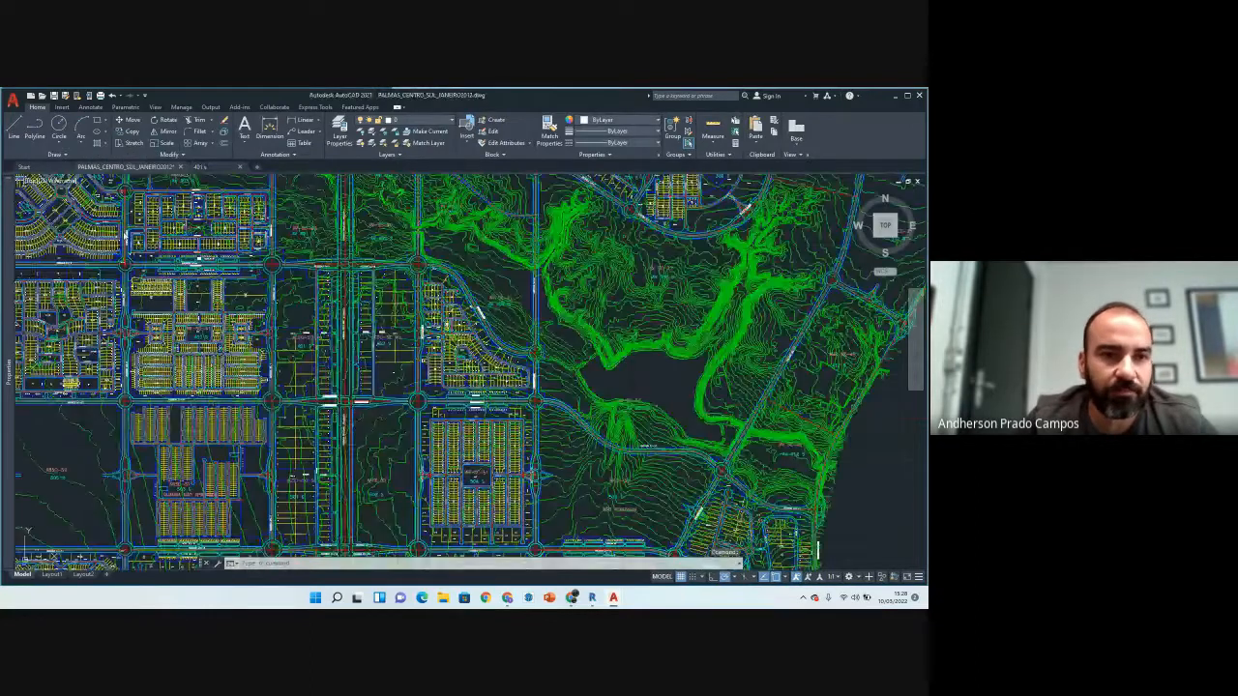
left_click(180, 167)
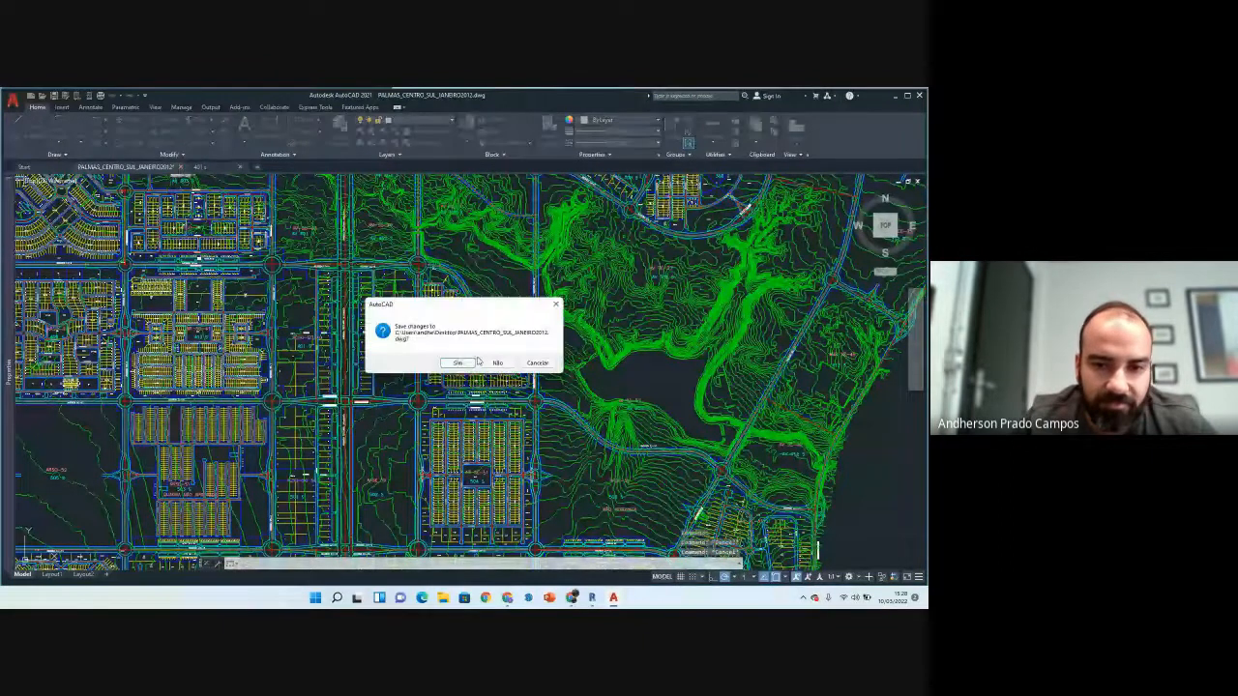
left_click(458, 362)
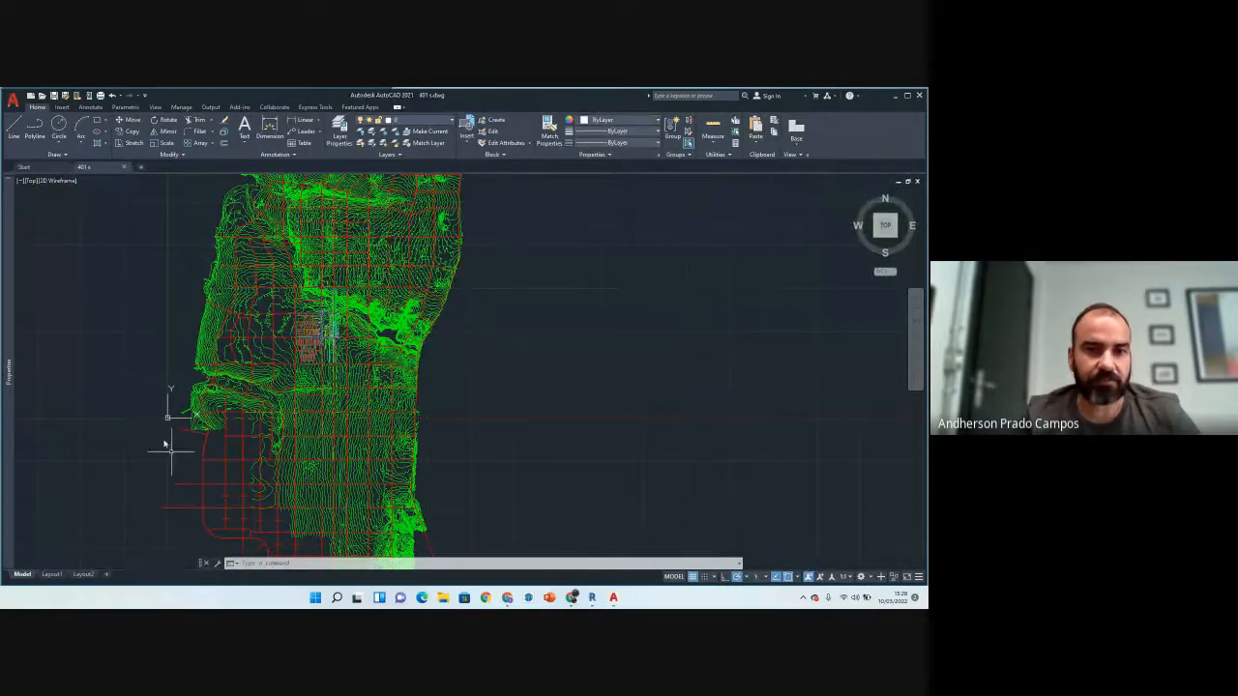
Step: Review the saved 401 s drawing, from the block's streets out to the eastern shoreline and the full city extent
scroll(370, 319, "up", 5)
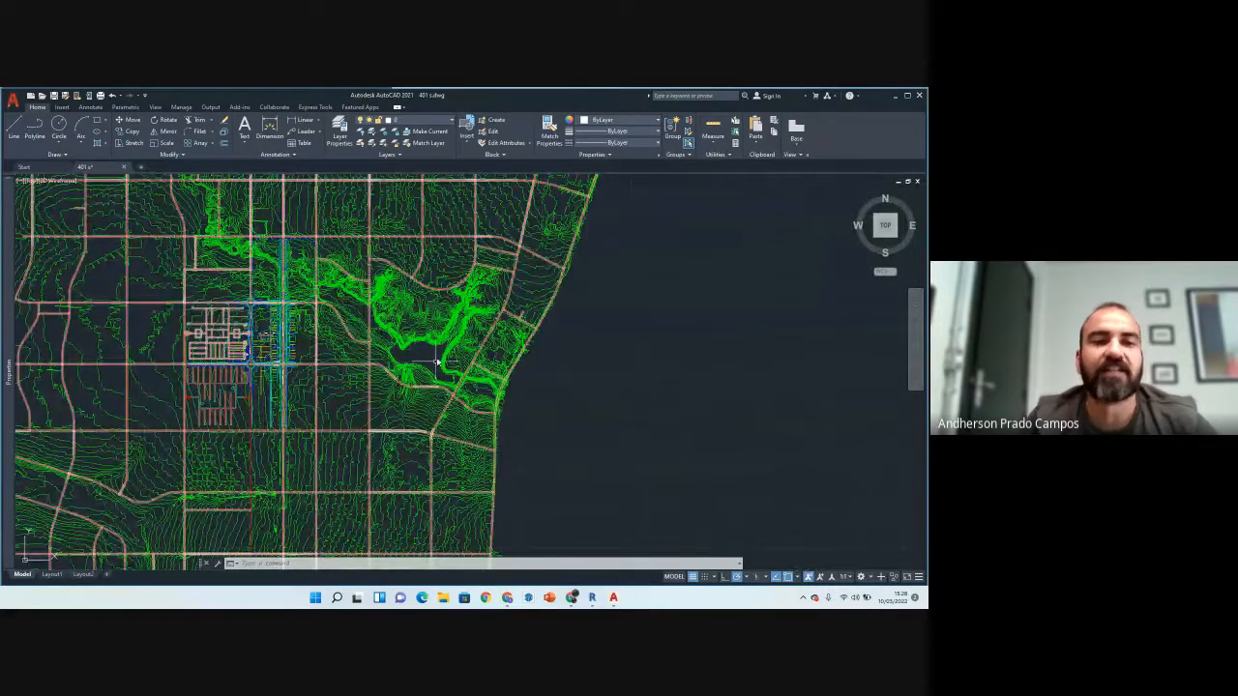
left_click(697, 341)
left_click(518, 428)
key("Escape")
key("Escape")
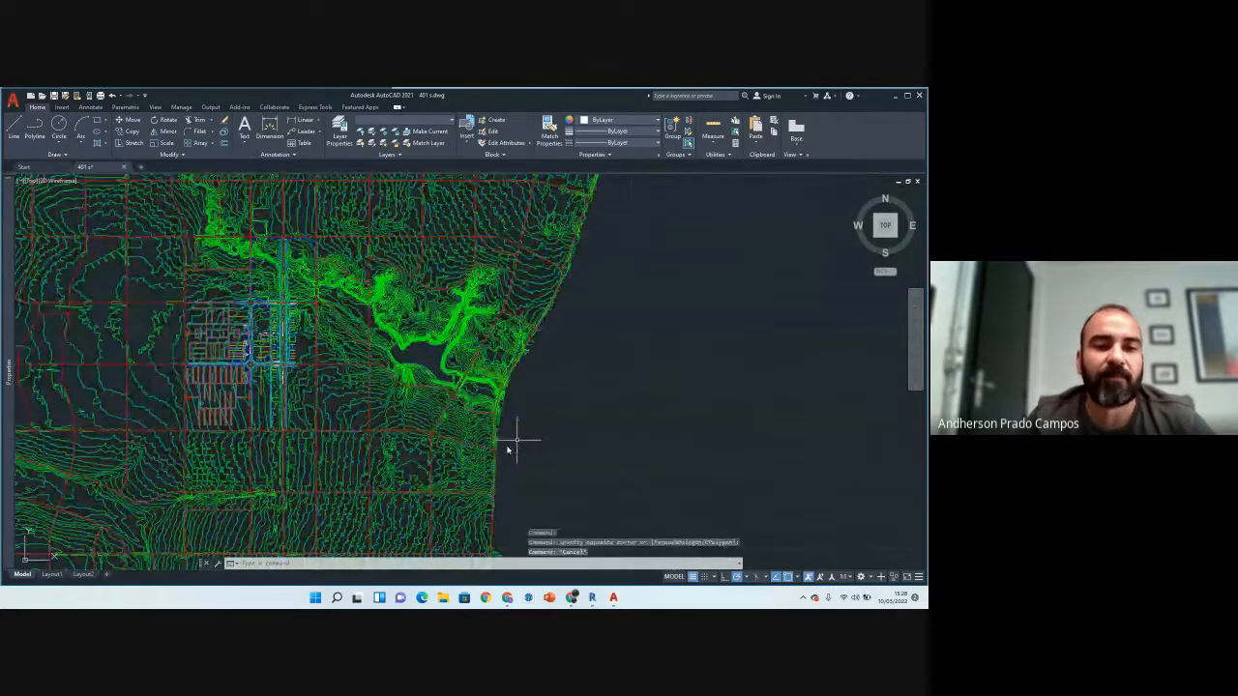
middle_click_drag(567, 429, 717, 402)
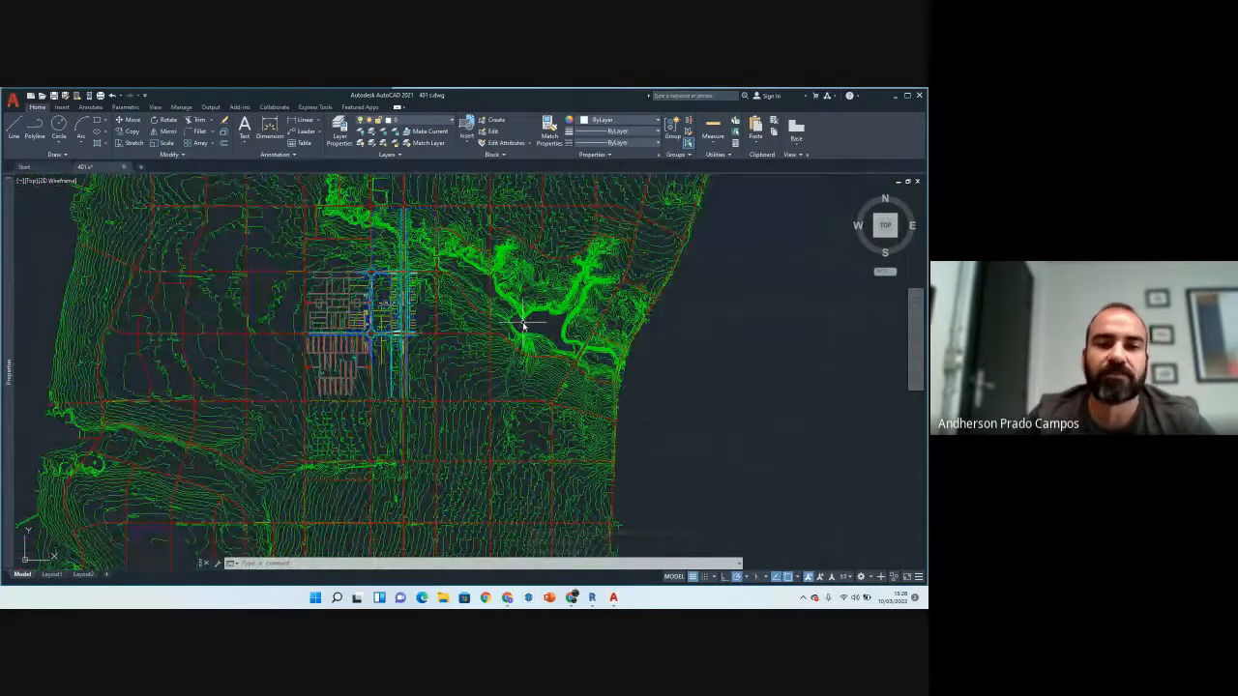
scroll(322, 304, "up", 4)
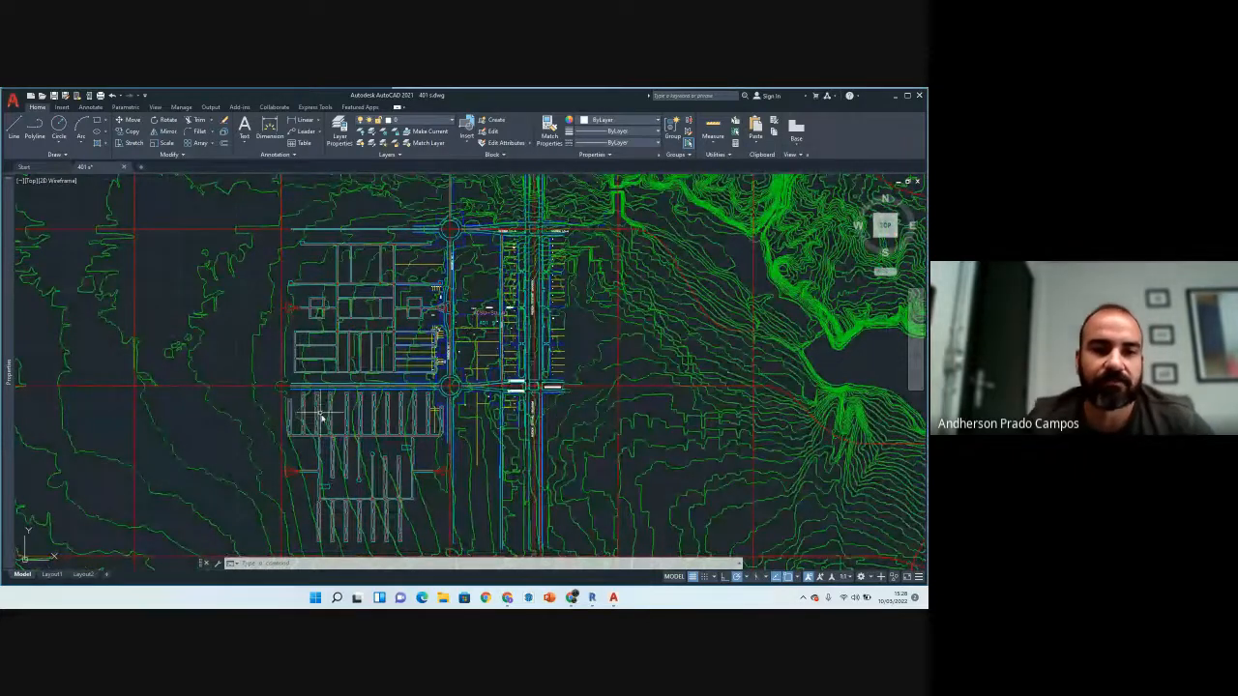
scroll(265, 363, "down", 5)
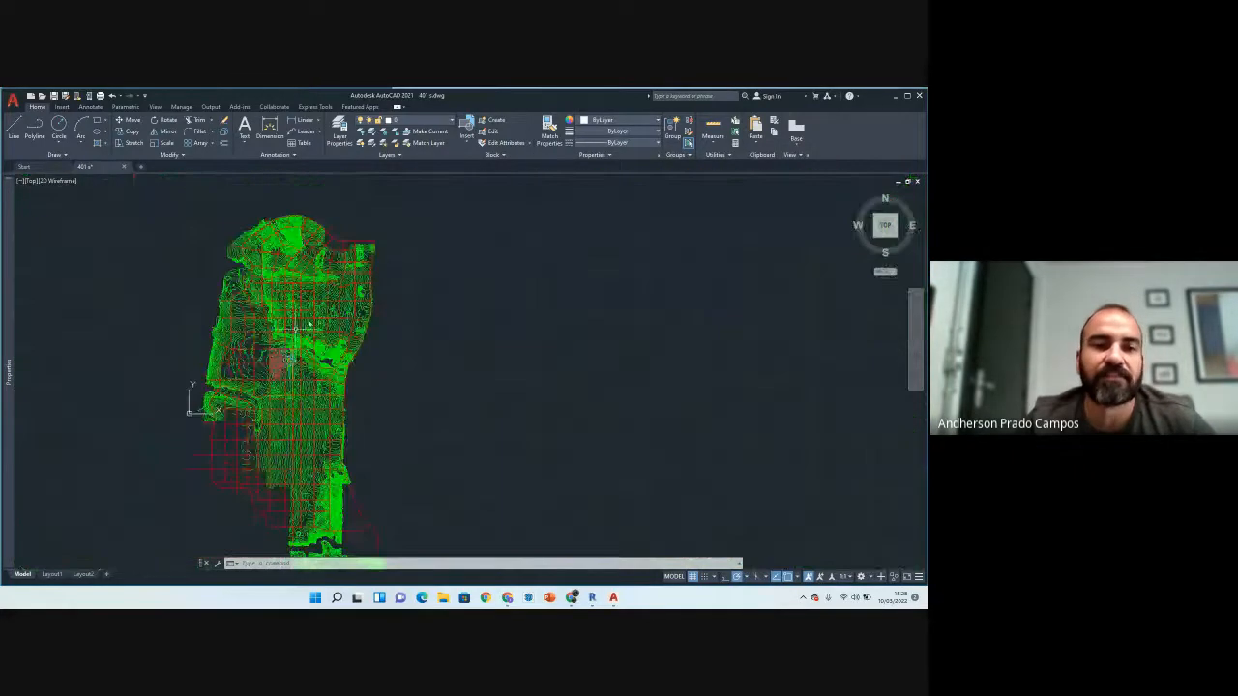
Step: Check which layer the red street grid lines beside block 401 S belong to and how far they extend
scroll(257, 423, "up", 6)
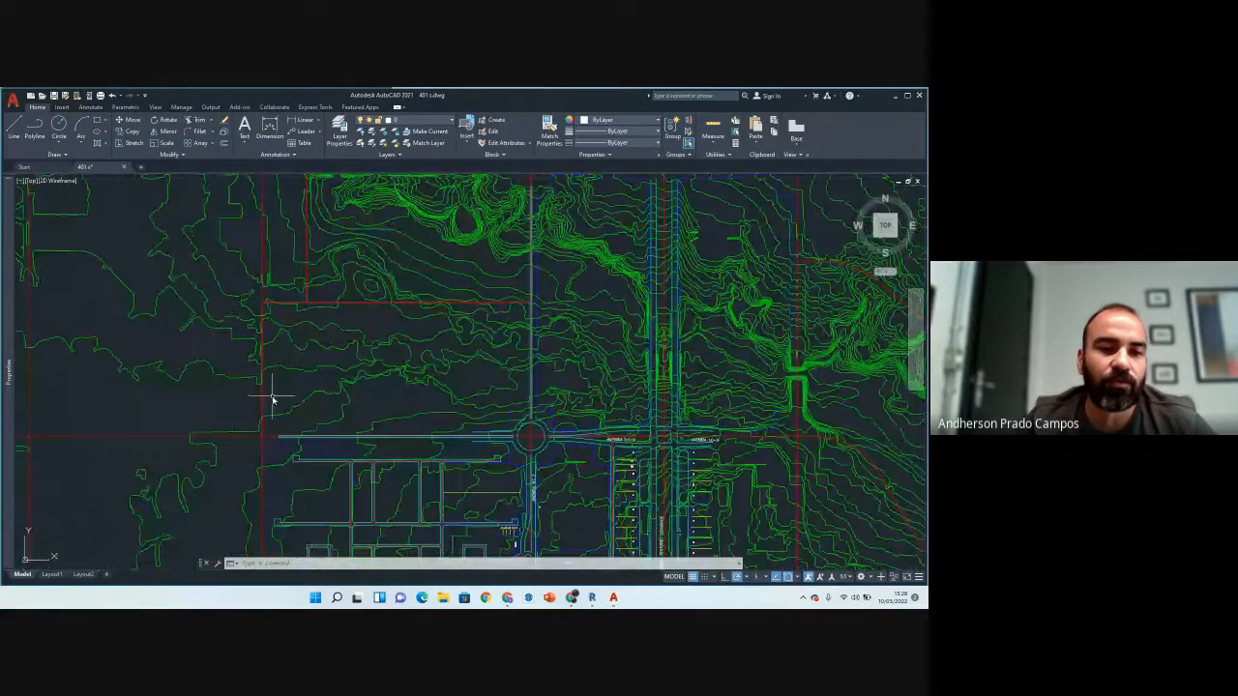
left_click(272, 396)
left_click(244, 401)
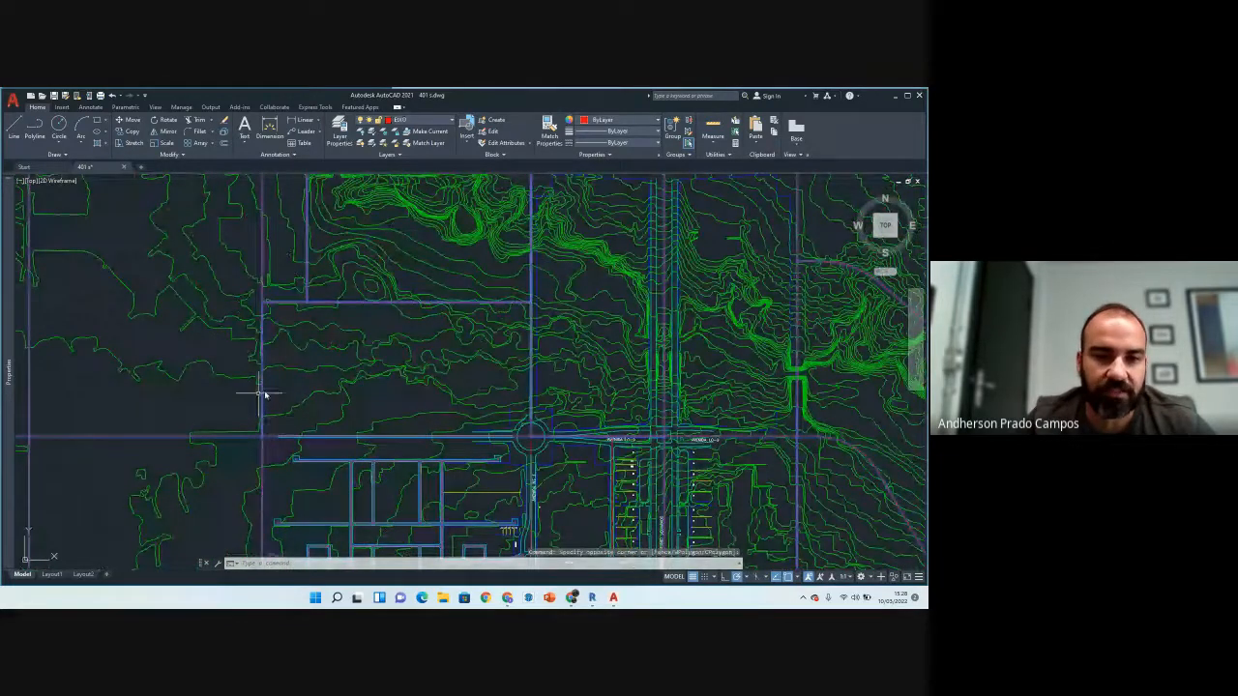
scroll(265, 394, "down", 6)
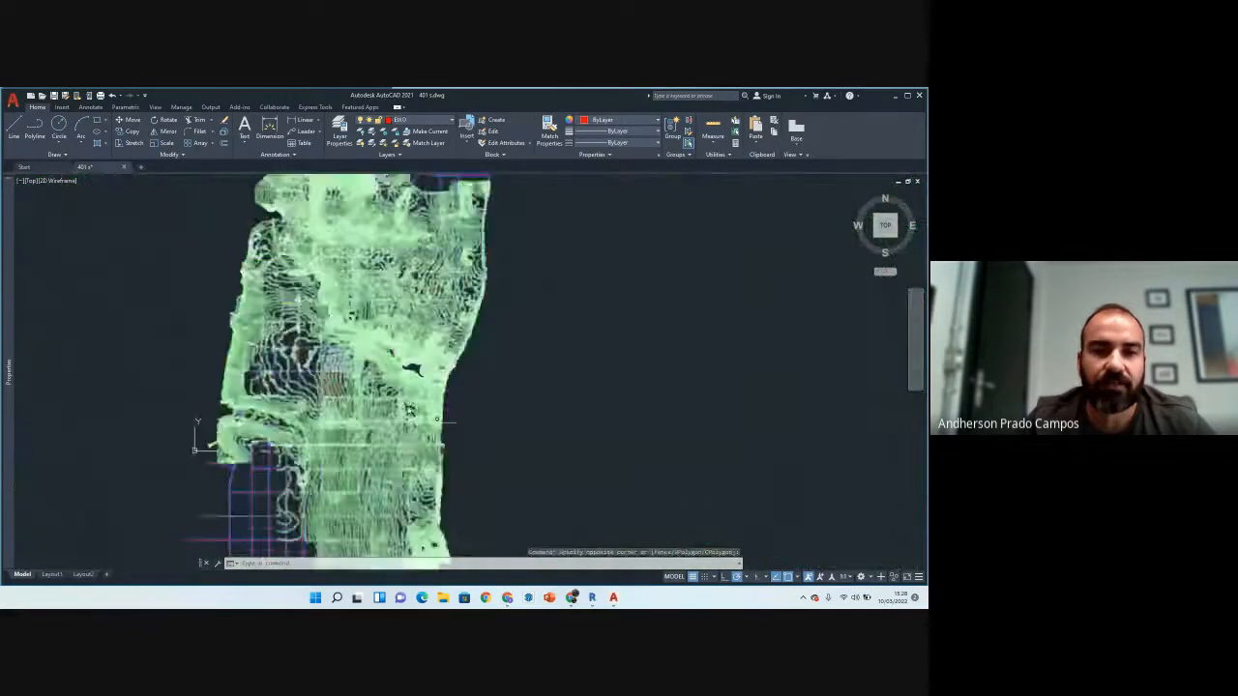
key("Escape")
scroll(406, 420, "up", 1)
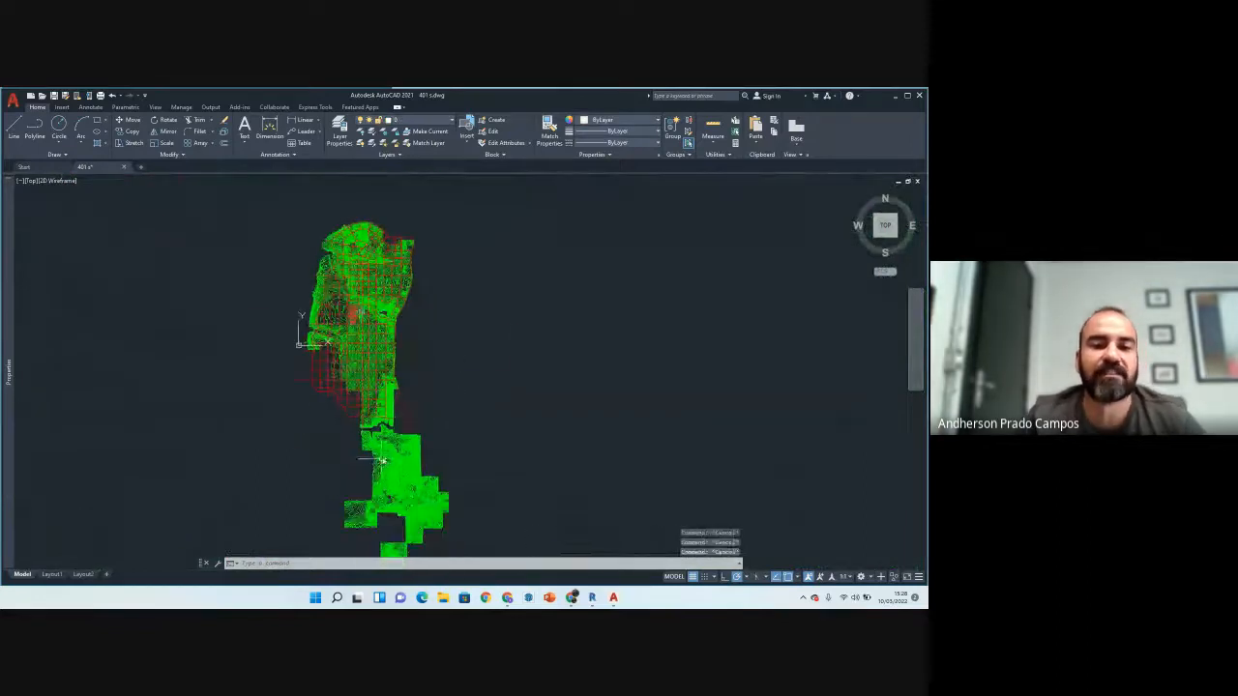
Step: Turn off the CURVAS DE NIVEL layer with LAYOFF by picking one of its contour lines south of the street grid
scroll(387, 453, "up", 4)
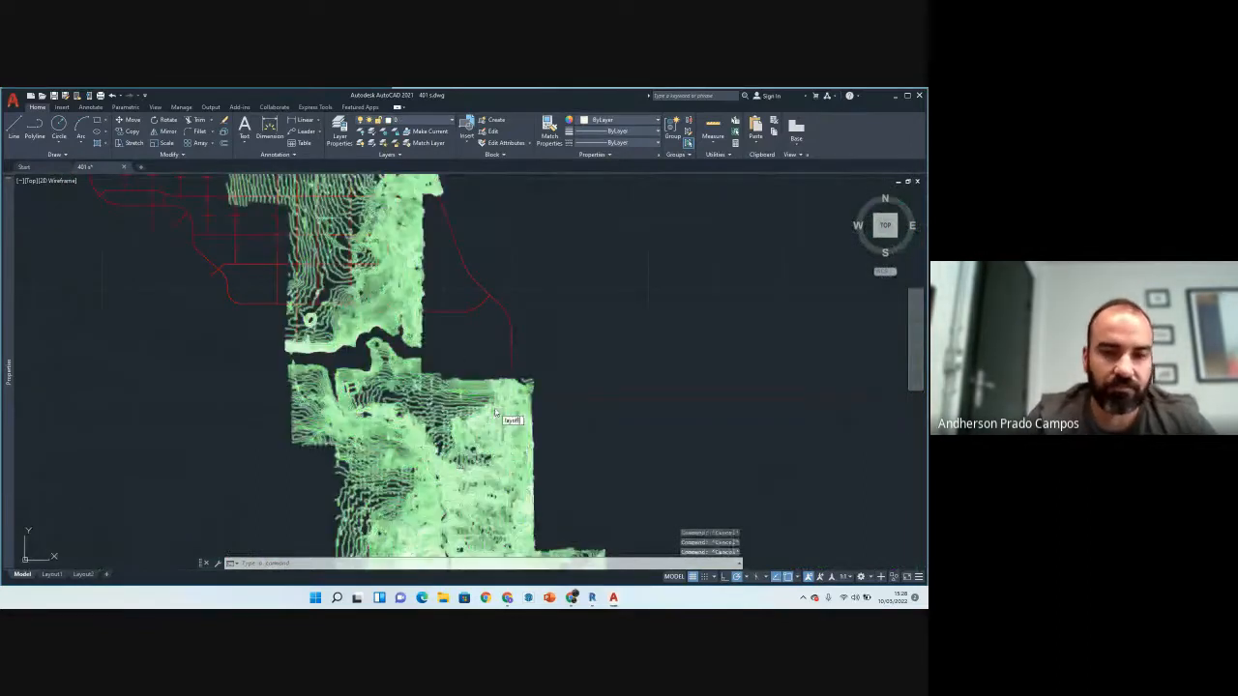
key("Return")
left_click(495, 412)
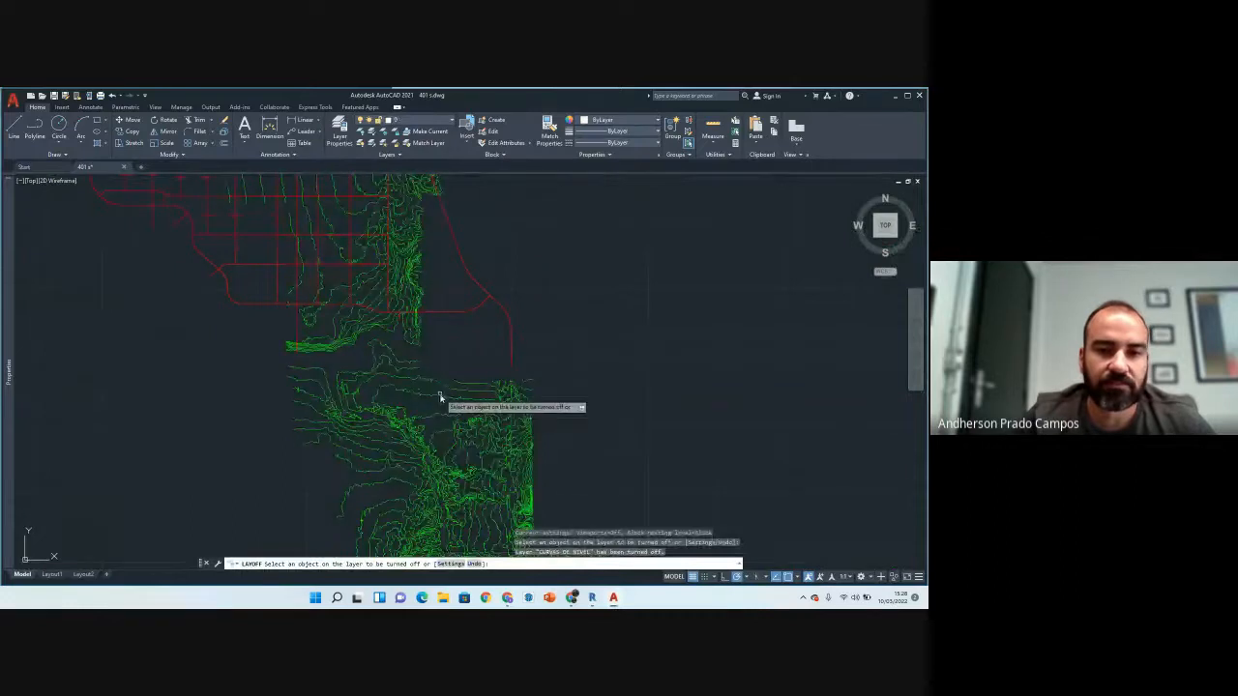
scroll(461, 482, "down", 4)
key("Escape")
key("Escape")
Step: Turn off the CURVA DE NIVEL MESTRA layer to hide the remaining green contour lines
middle_click_drag(432, 392, 429, 405)
scroll(389, 244, "up", 2)
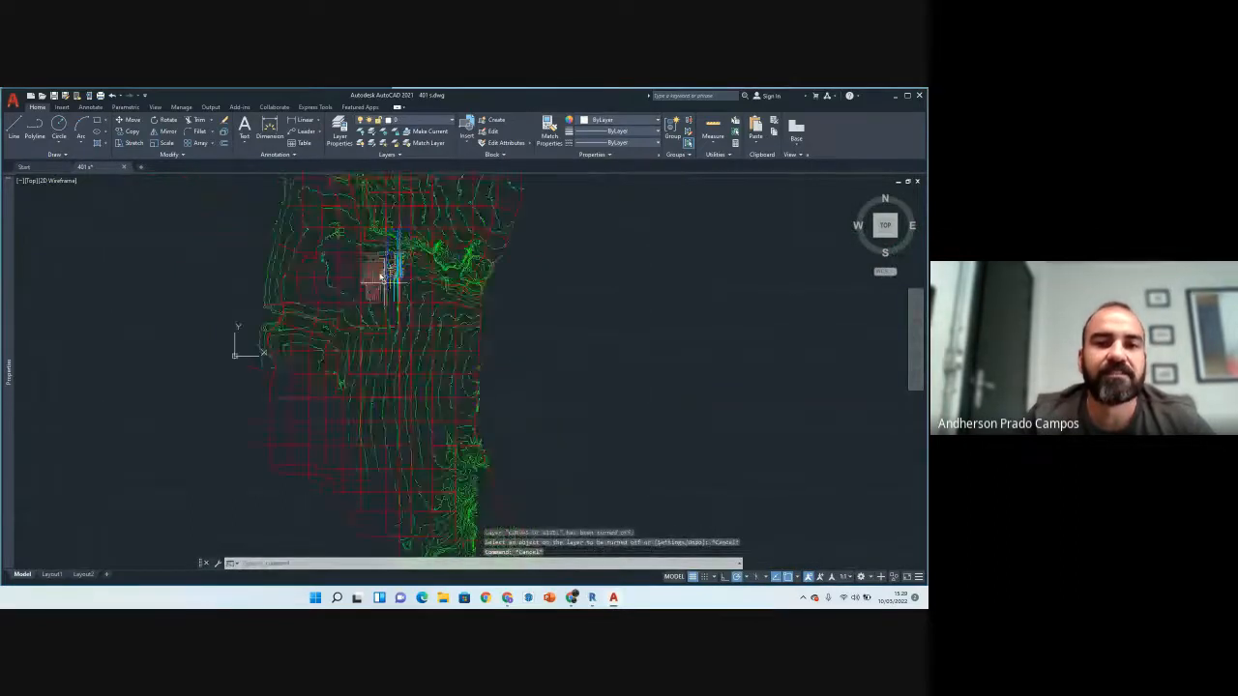
middle_click_drag(374, 251, 360, 275)
scroll(360, 275, "up", 2)
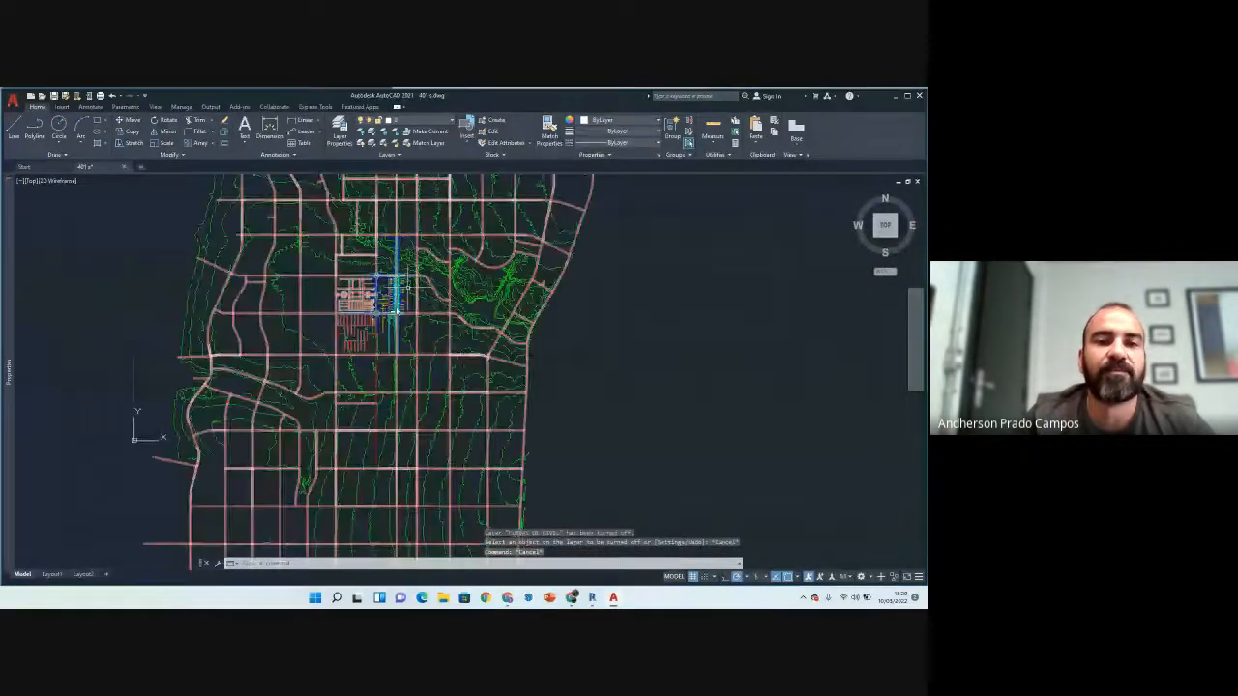
scroll(485, 310, "down", 2)
scroll(486, 308, "down", 2)
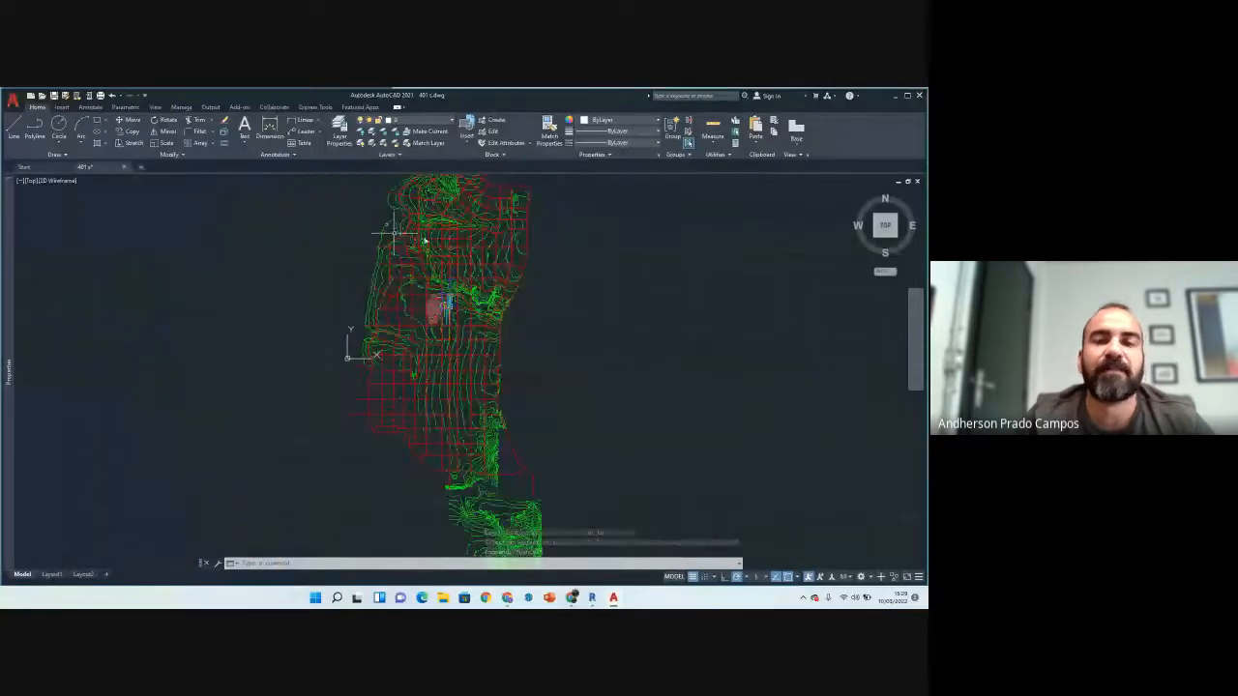
left_click(471, 248)
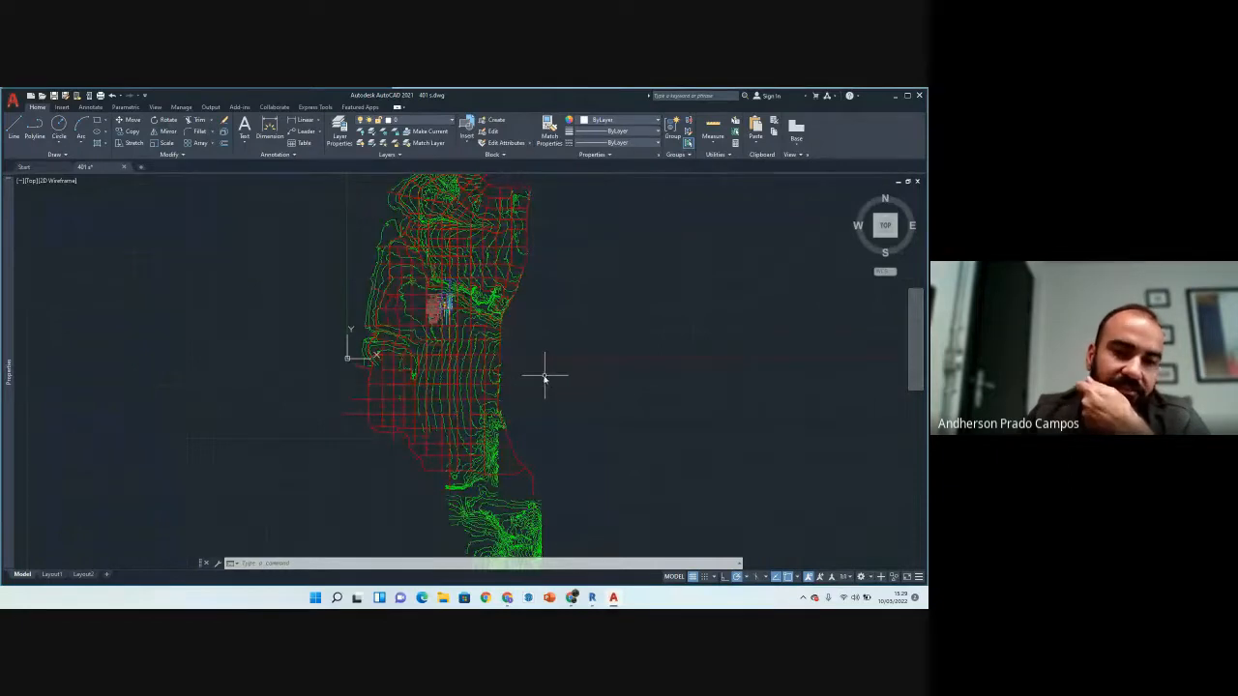
left_click(489, 527)
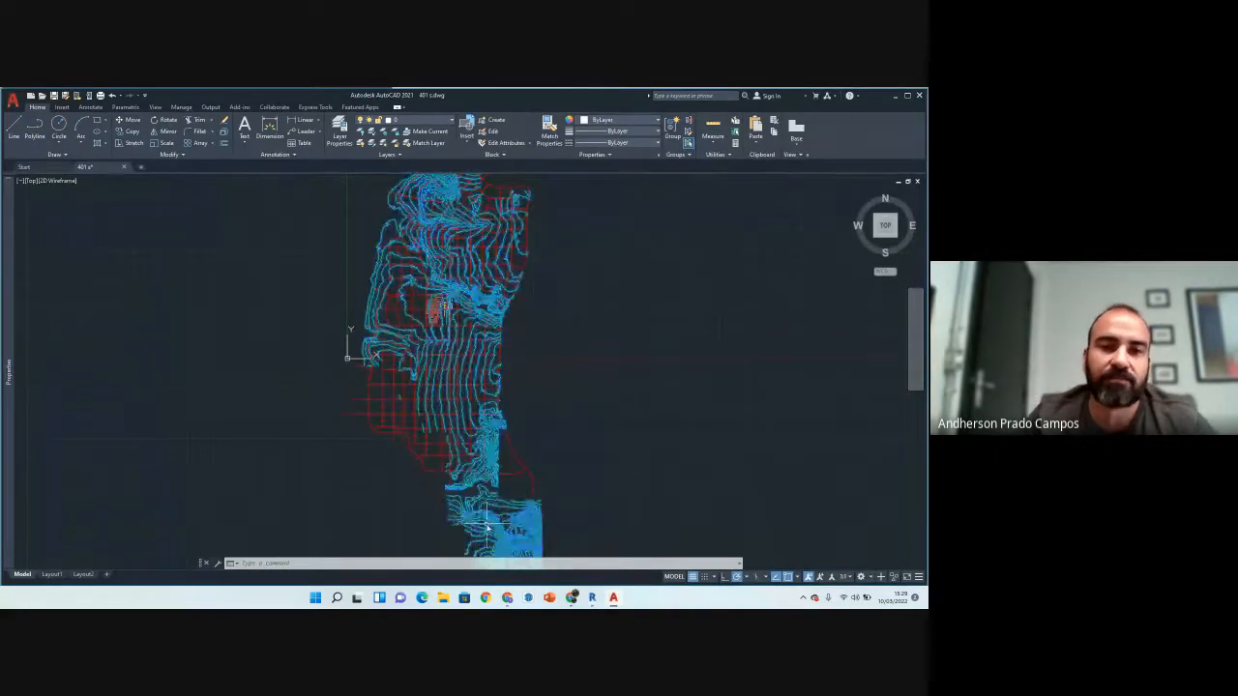
left_click(418, 119)
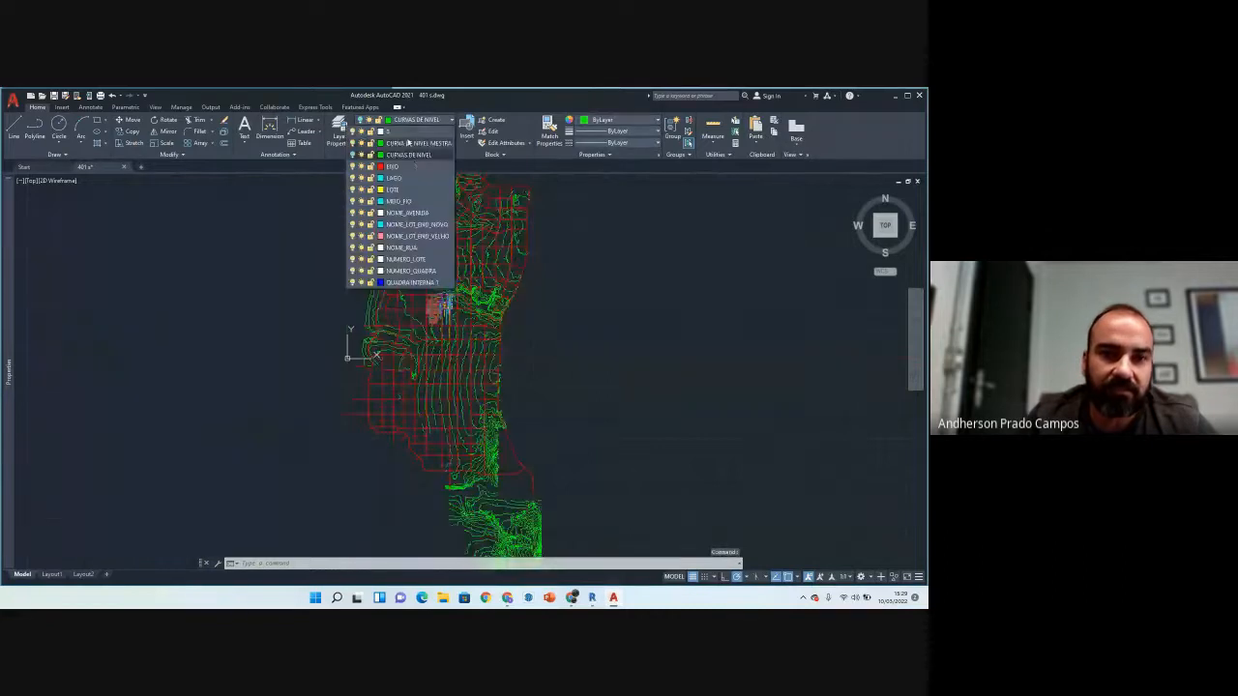
left_click(352, 143)
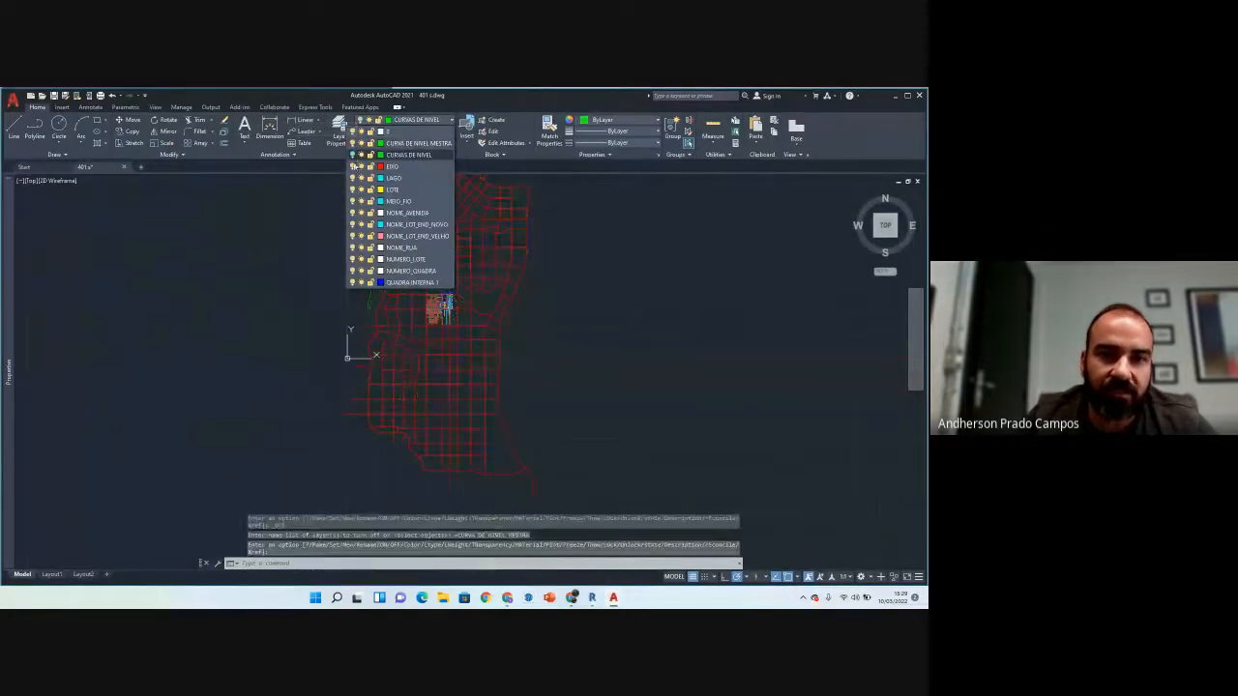
left_click(544, 339)
Step: Examine the red street grid and the internal streets of the block southwest of 401 S
scroll(495, 333, "down", 3)
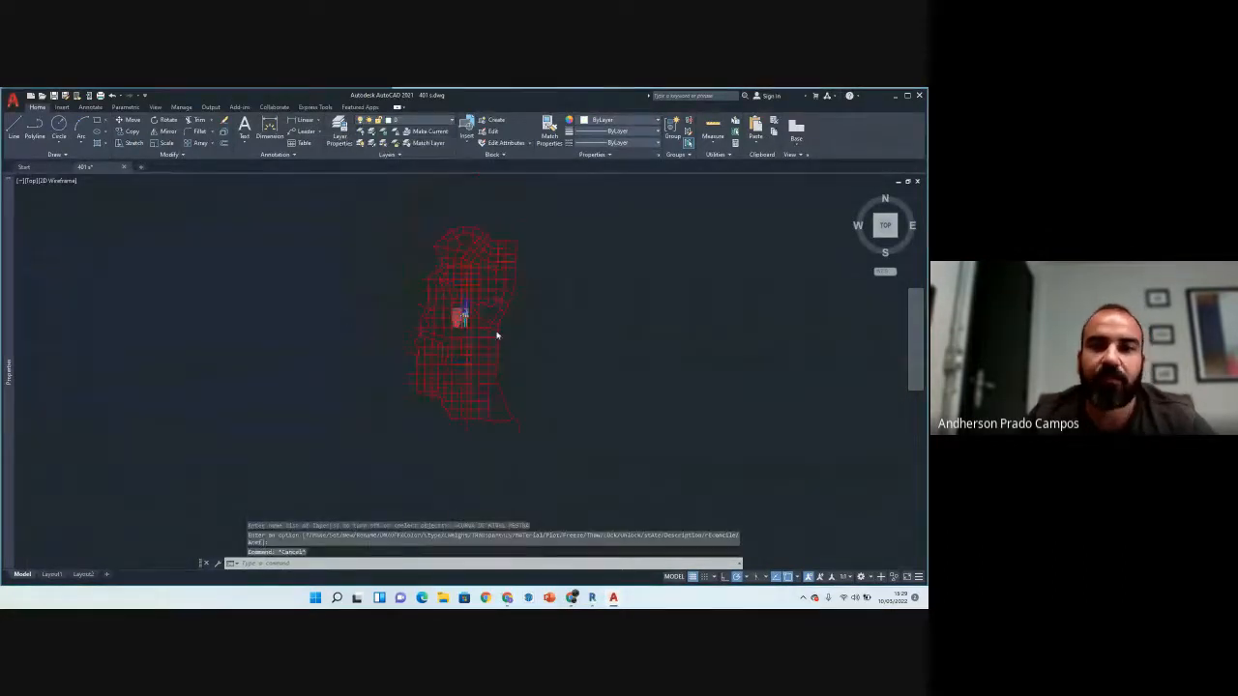
middle_click_drag(614, 320, 542, 329)
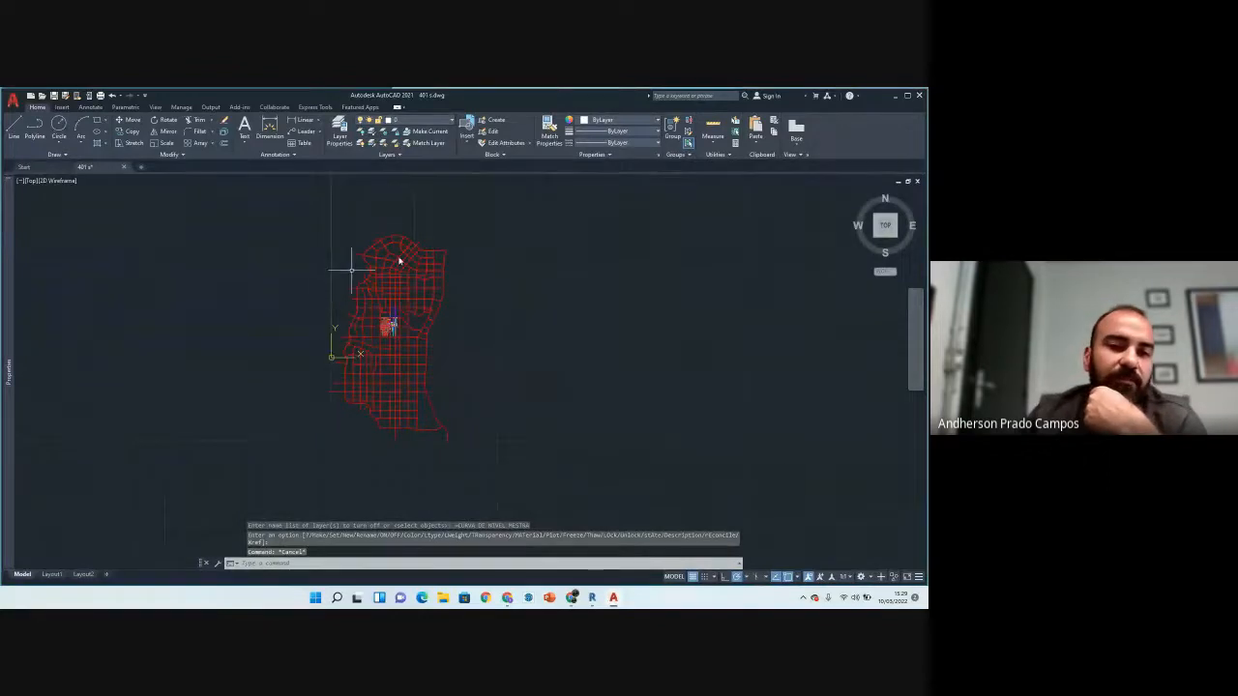
left_click(365, 331)
key("Escape")
key("Escape")
key("Escape")
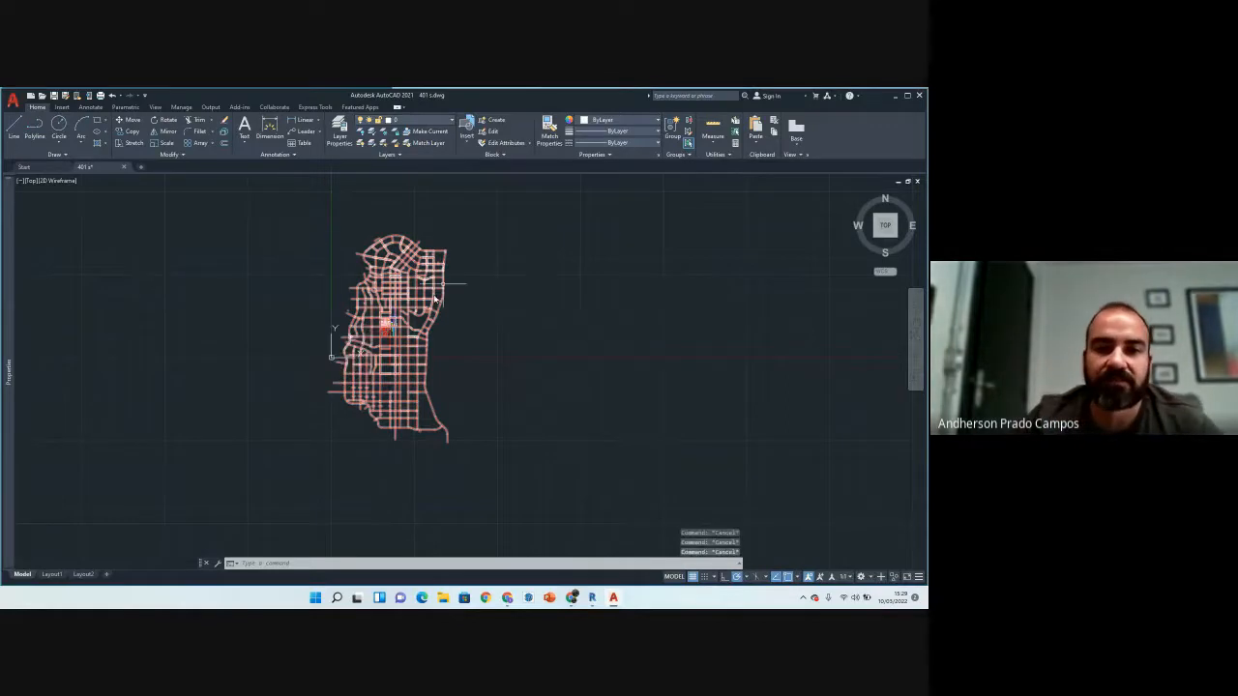
scroll(397, 355, "up", 5)
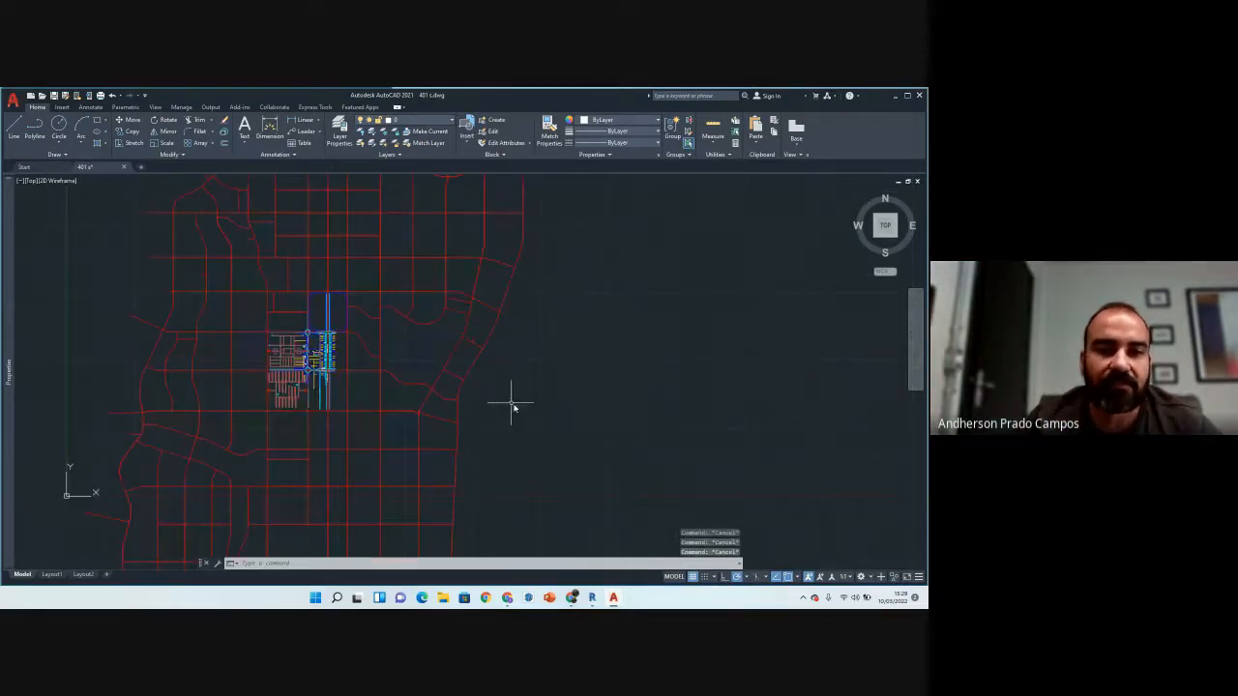
scroll(254, 354, "up", 5)
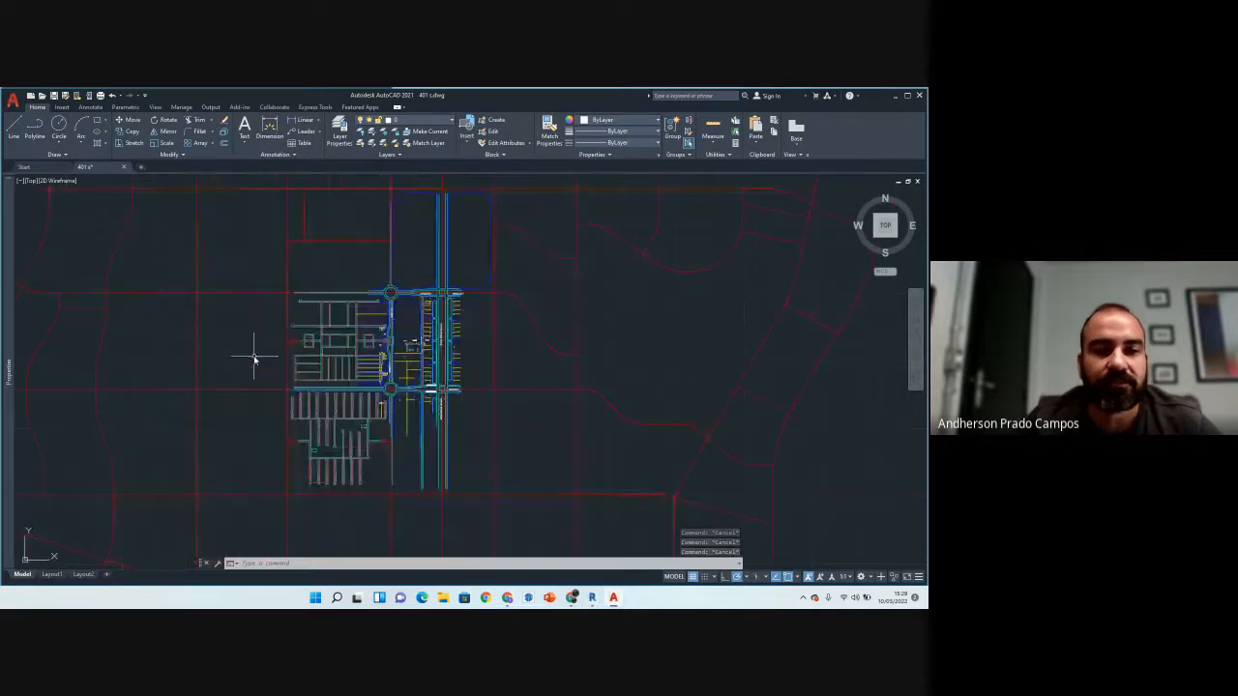
scroll(535, 406, "up", 6)
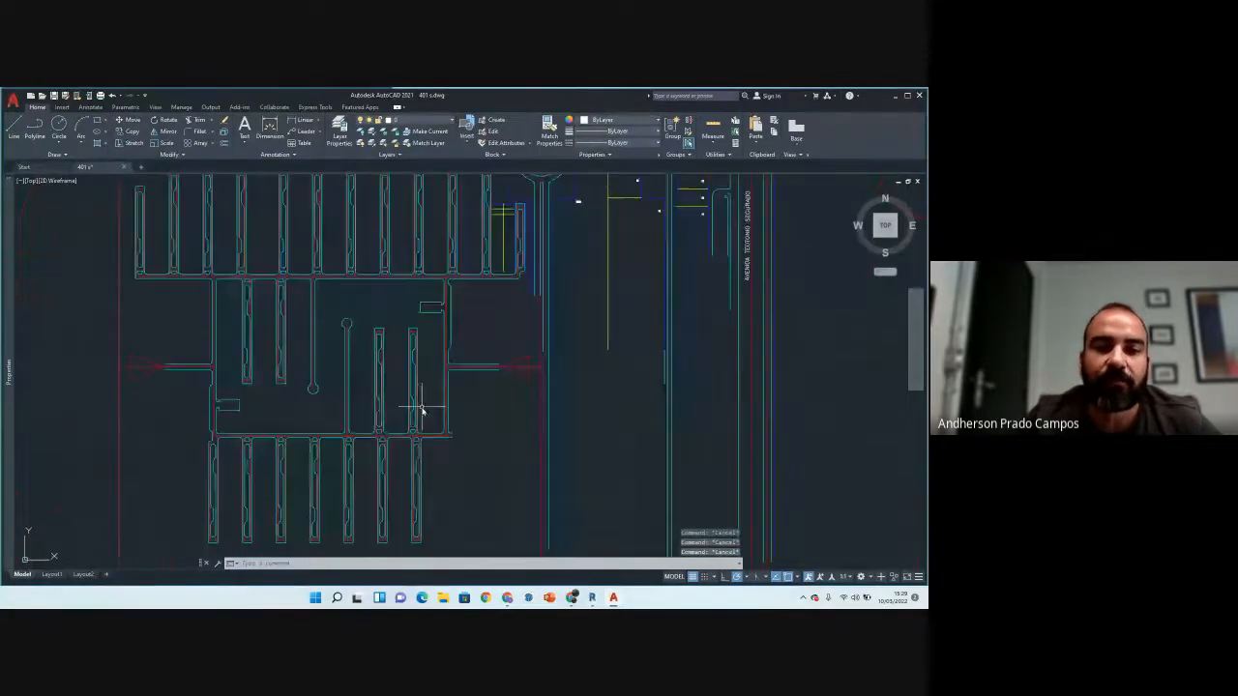
left_click(400, 389)
scroll(399, 389, "down", 6)
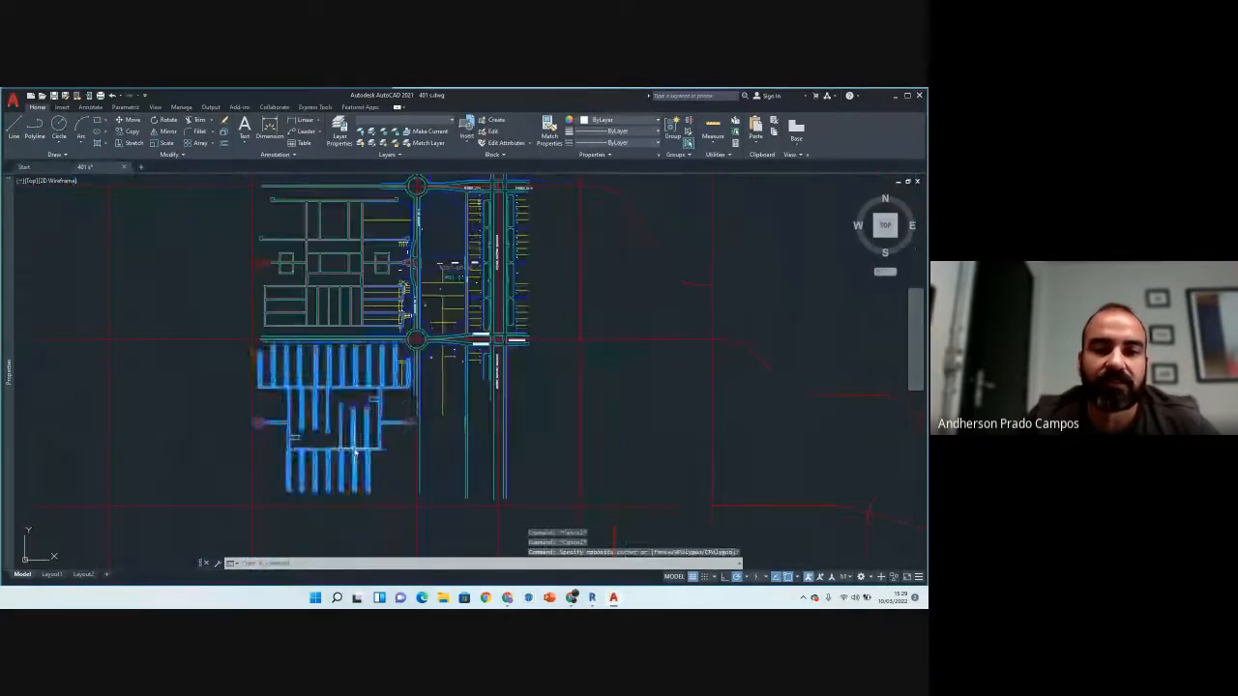
key("Escape")
Step: Turn off the LAGO layer with LAYOFF, picking at the triangular street marker on the southwestern block's east side
type("LAoff")
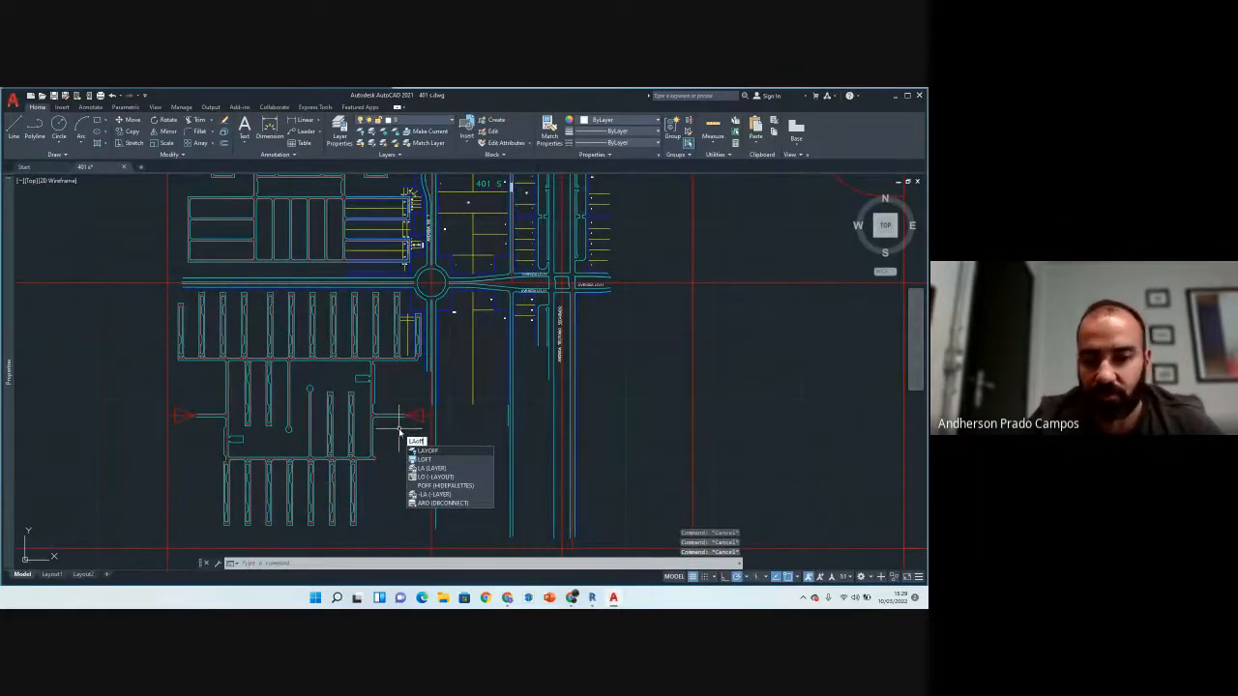
key("Return")
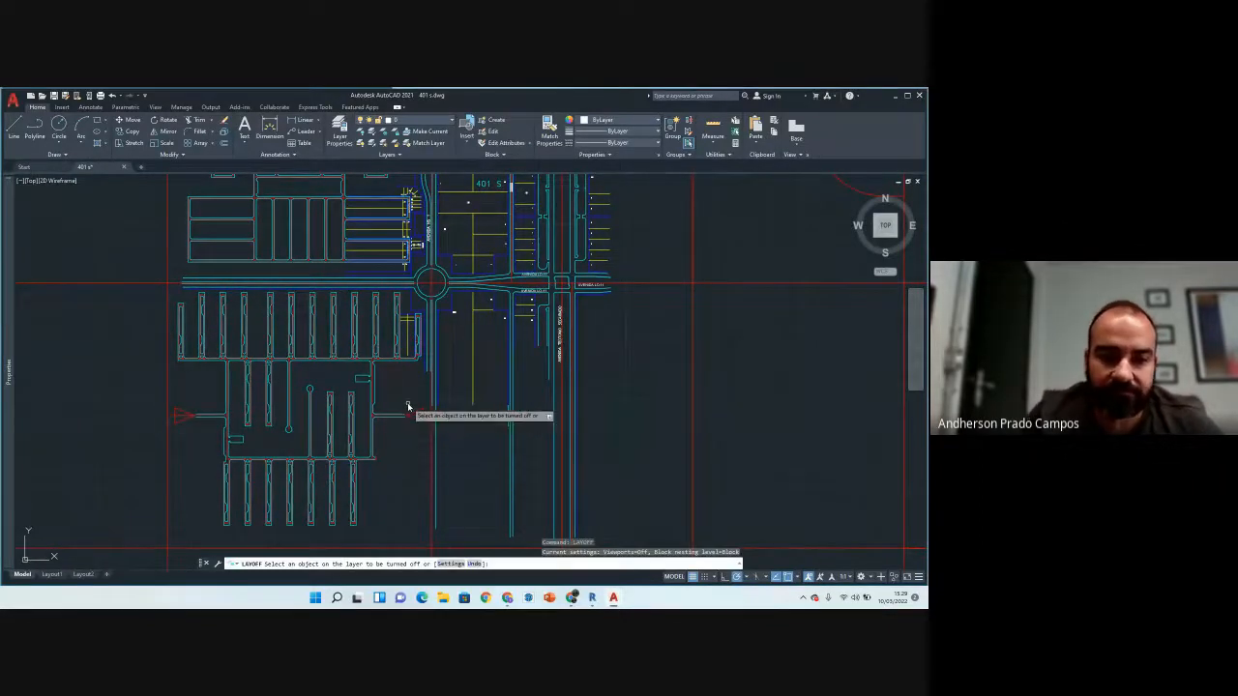
left_click(414, 418)
left_click(416, 422)
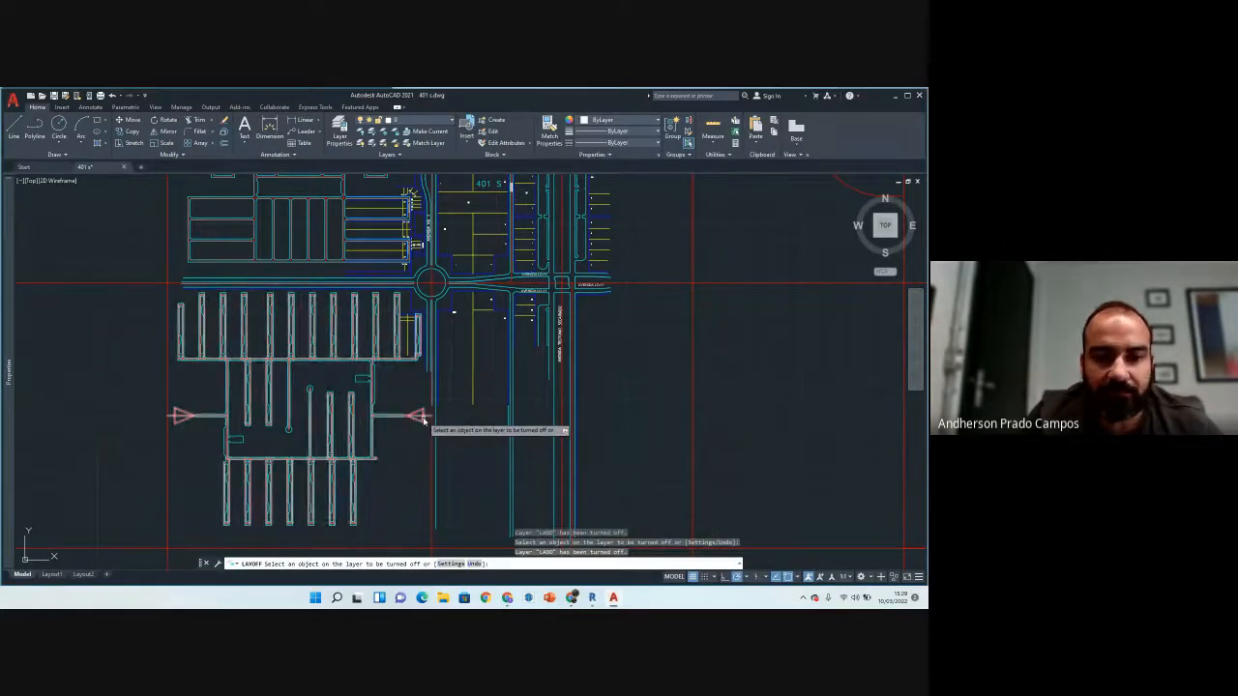
key("Escape")
key("Escape")
Step: Turn off the EIXO layer to hide the red street axis lines
left_click(180, 429)
left_click(146, 458)
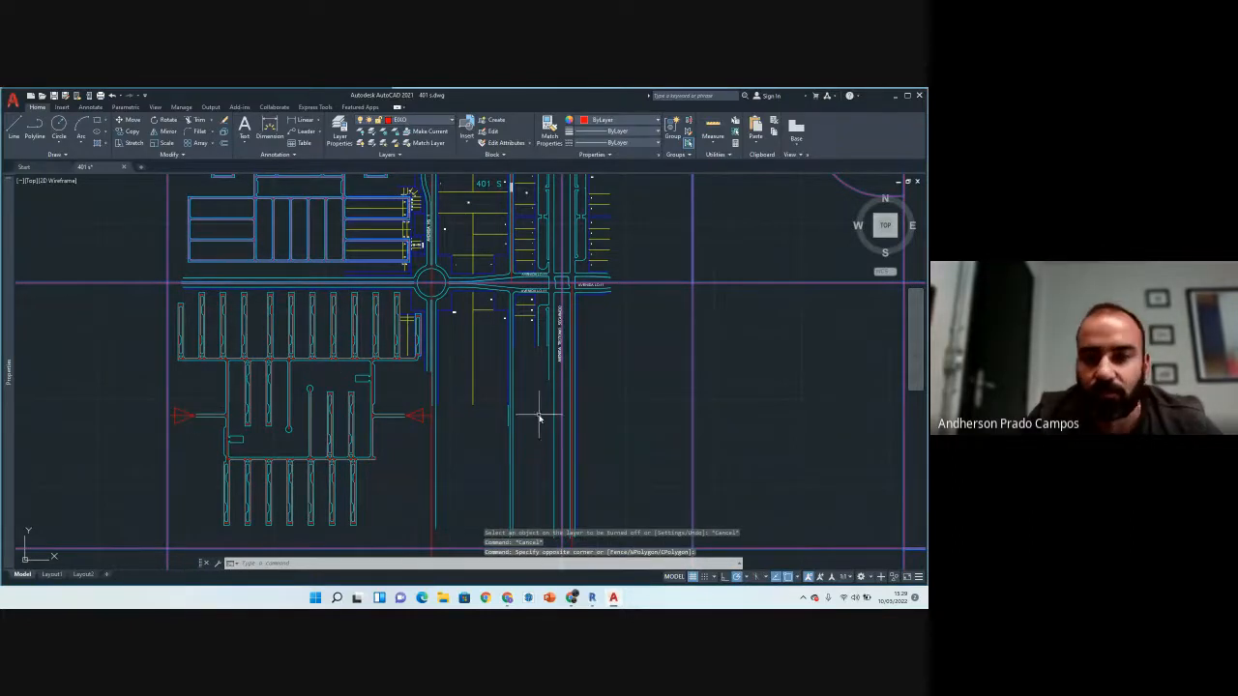
left_click(436, 121)
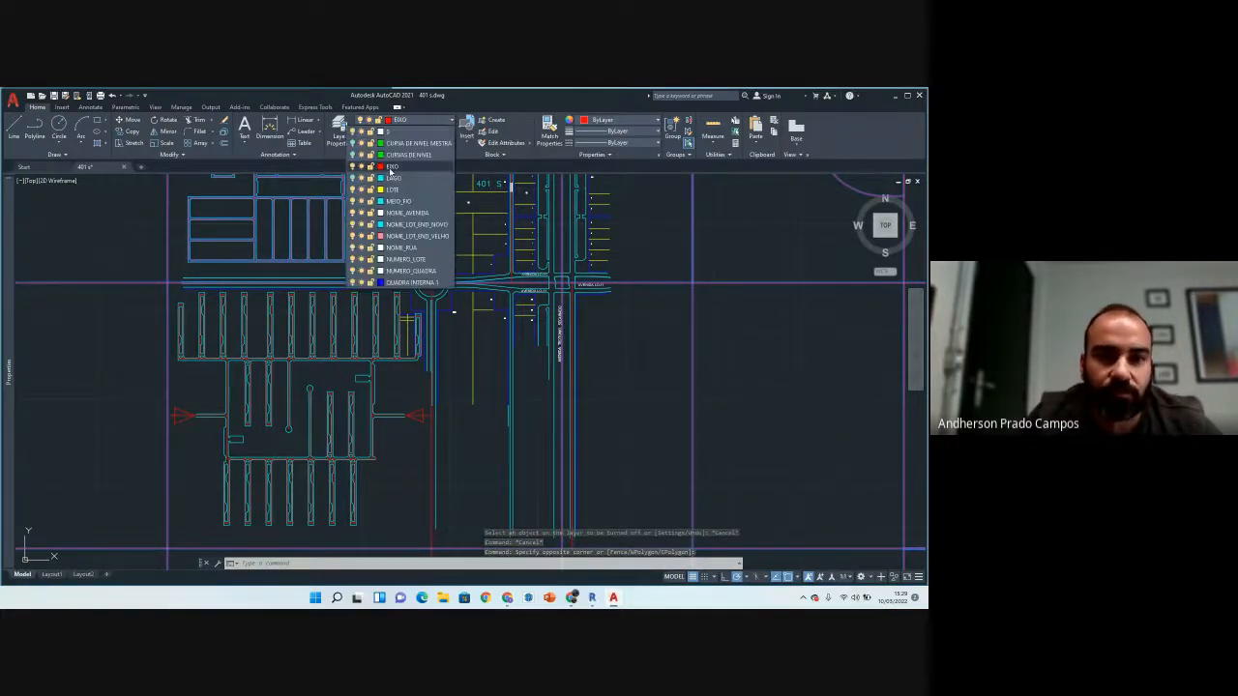
left_click(353, 167)
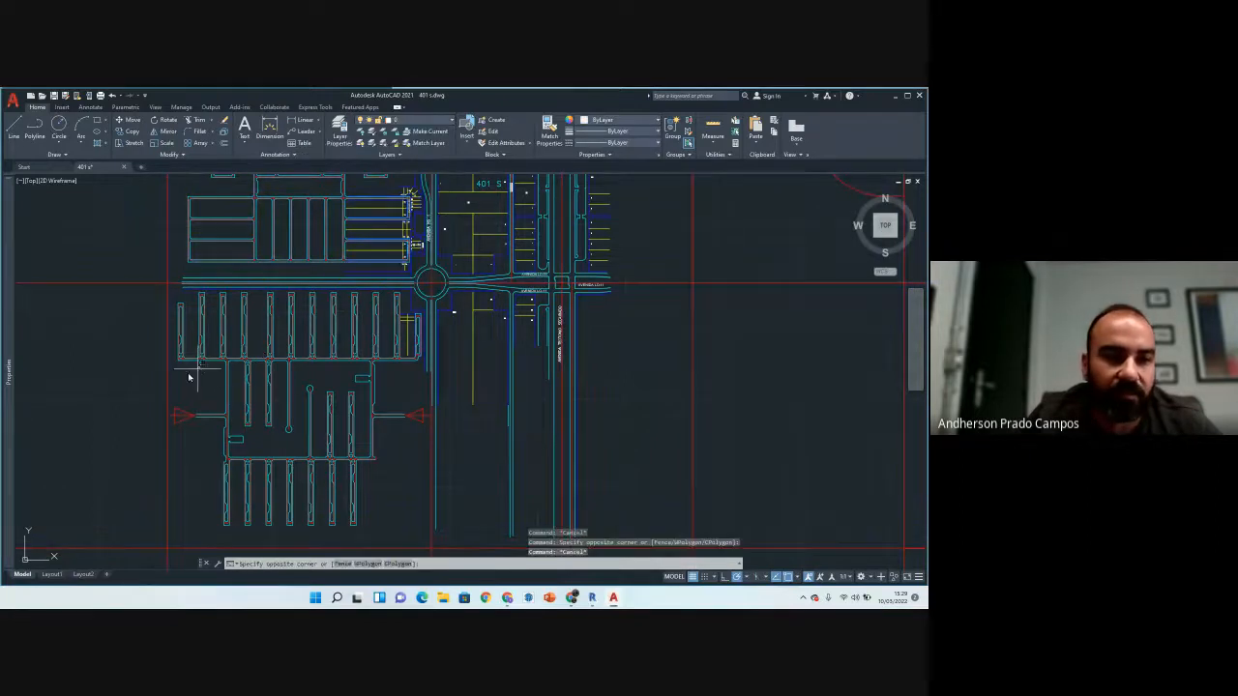
left_click(397, 121)
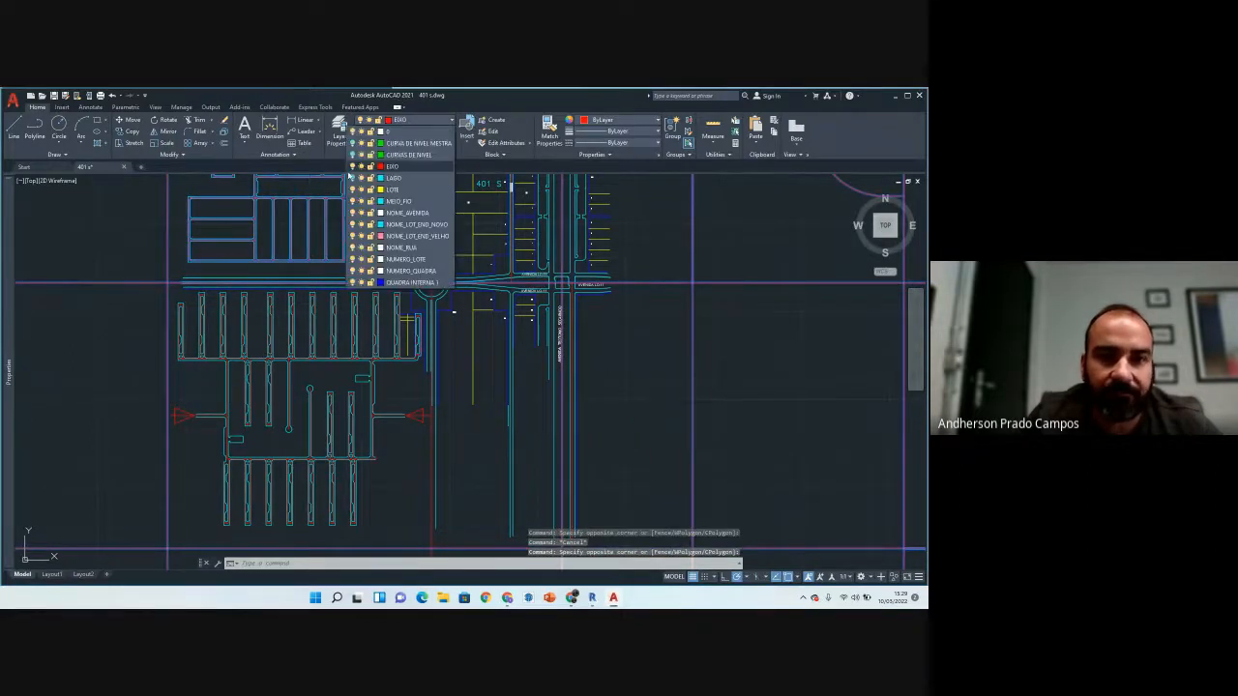
left_click(353, 166)
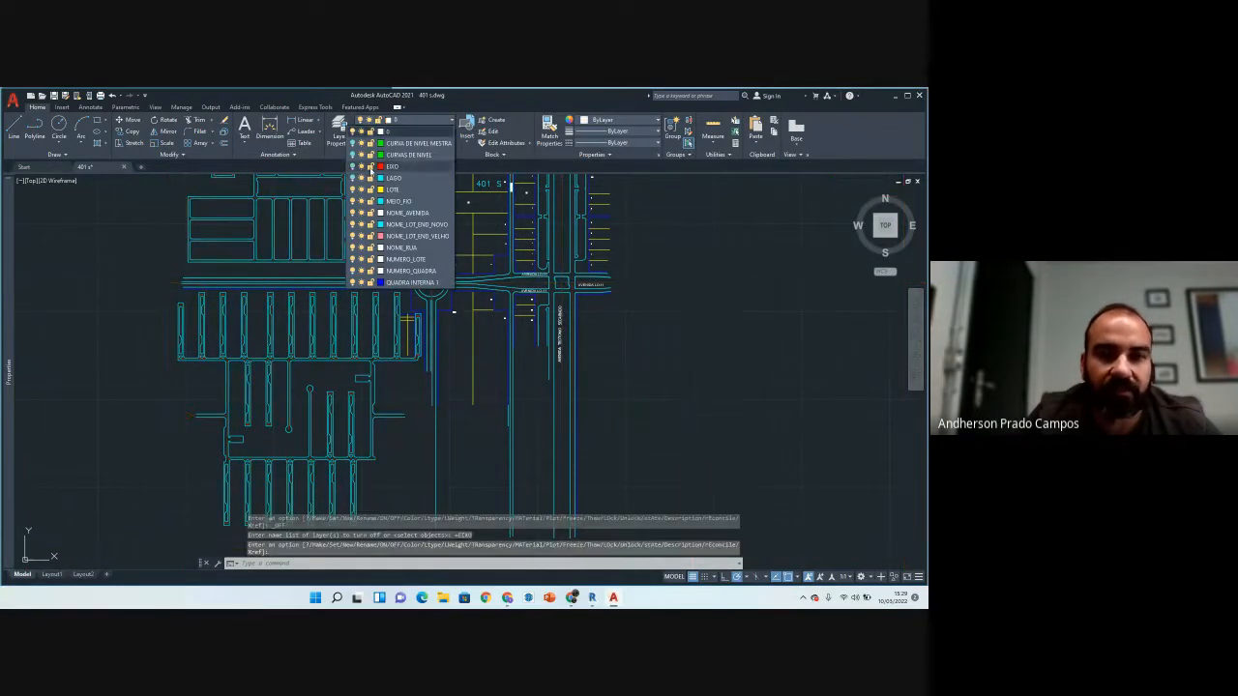
key("Escape")
key("Escape")
Step: Select and delete the internal street lines of the blocks west of Avenida NS 1
scroll(138, 354, "down", 3)
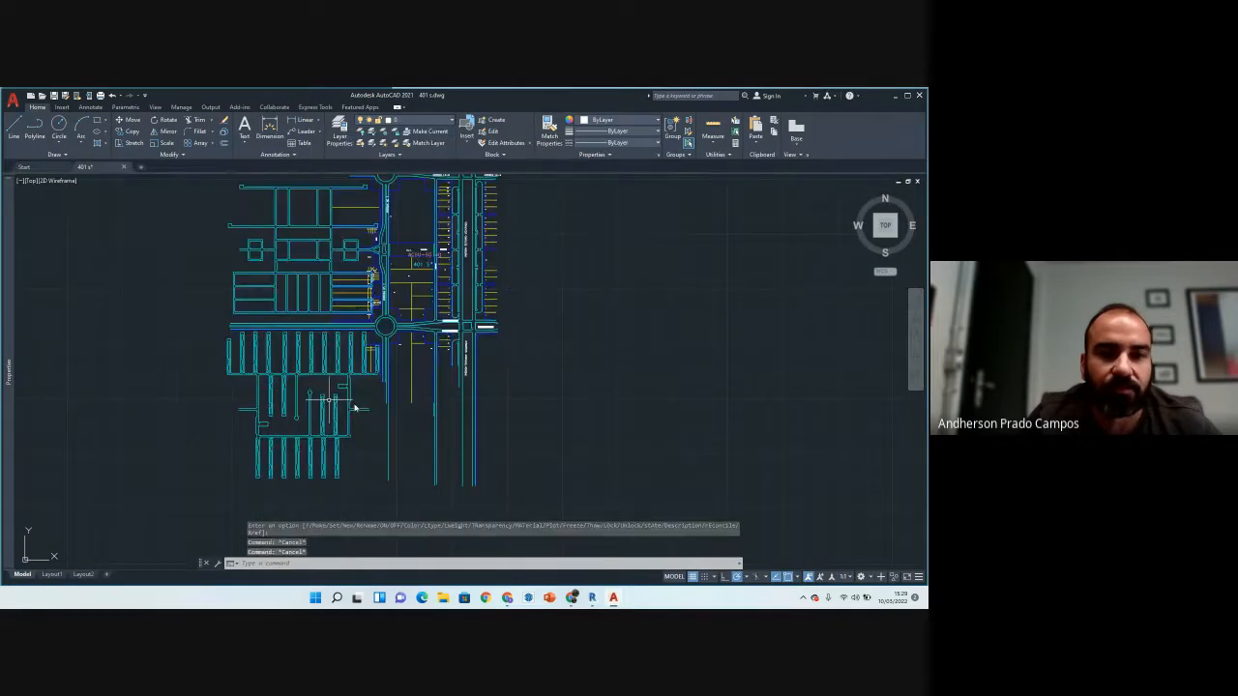
scroll(309, 341, "up", 4)
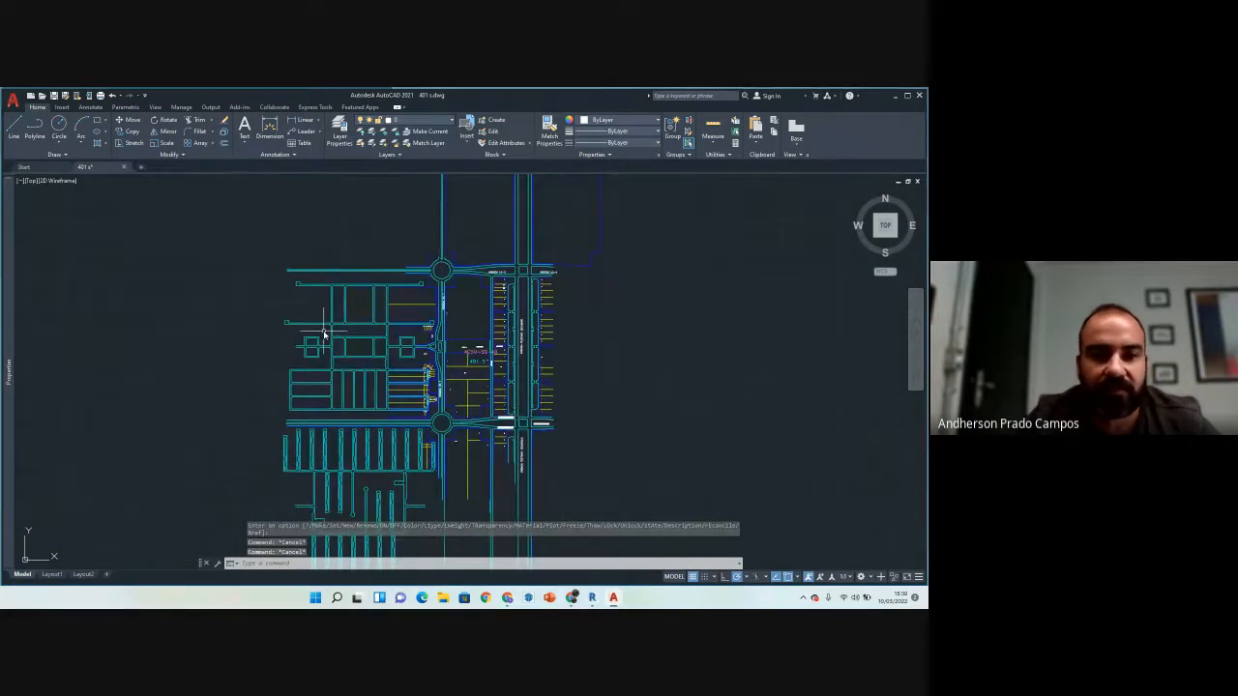
left_click(319, 330)
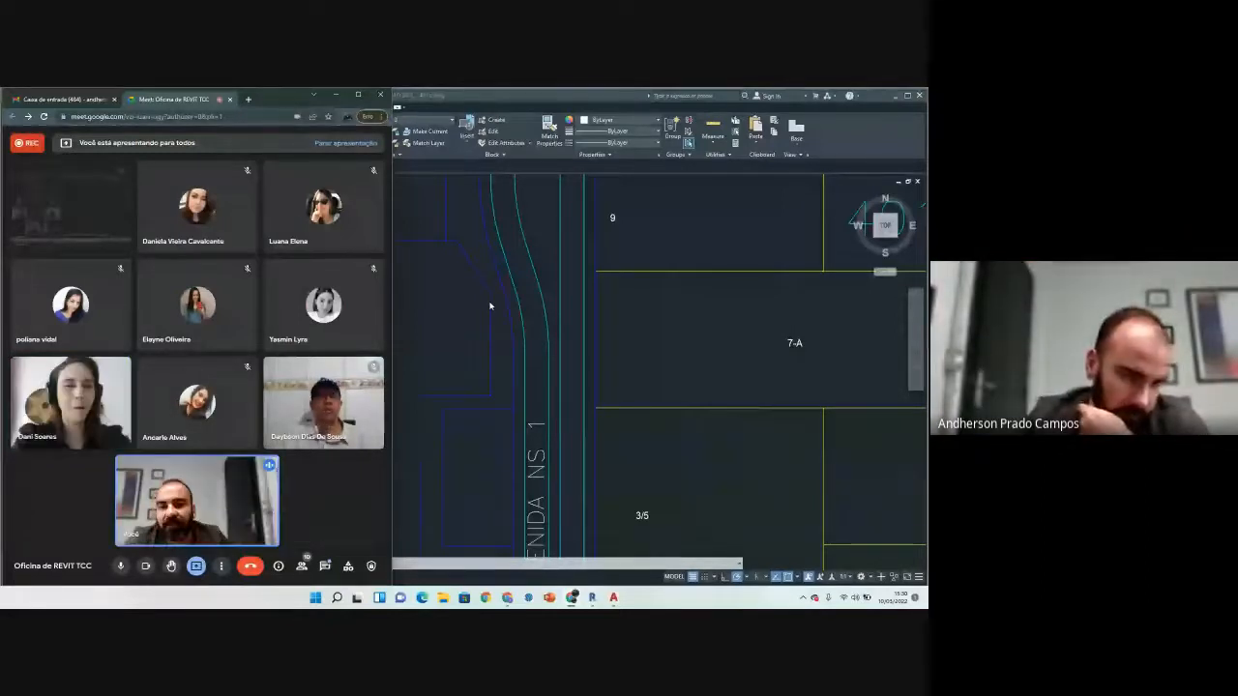
left_click(489, 306)
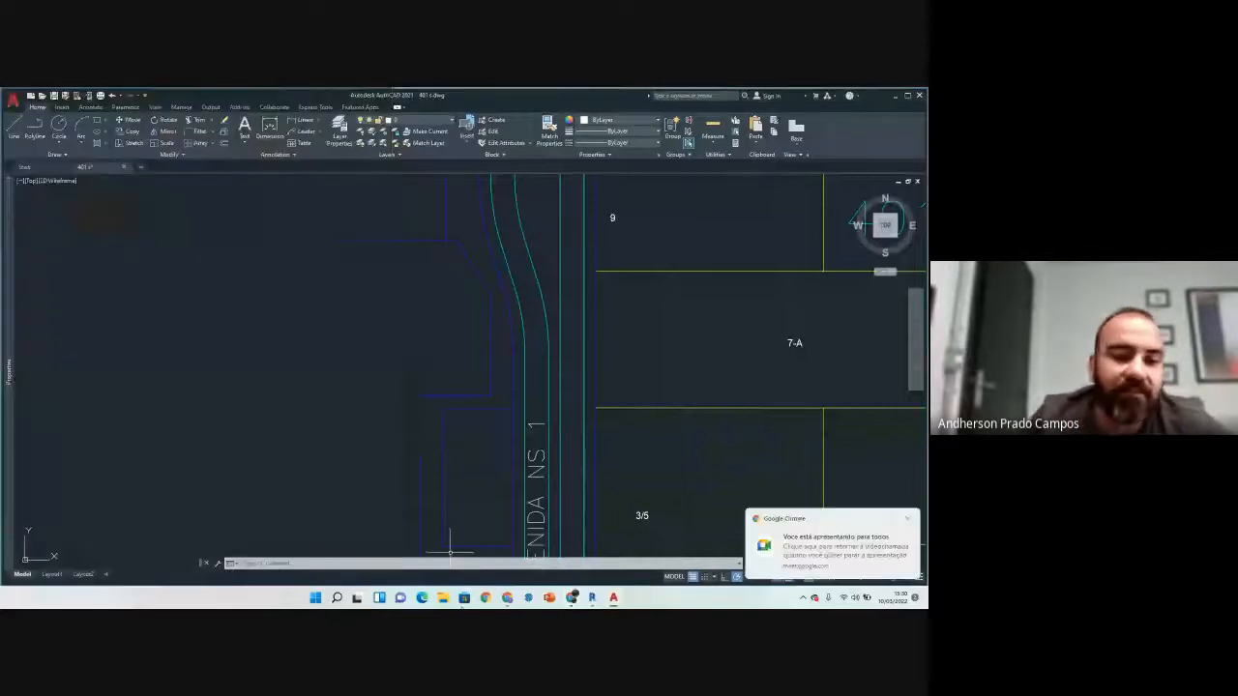
key("alt+Tab")
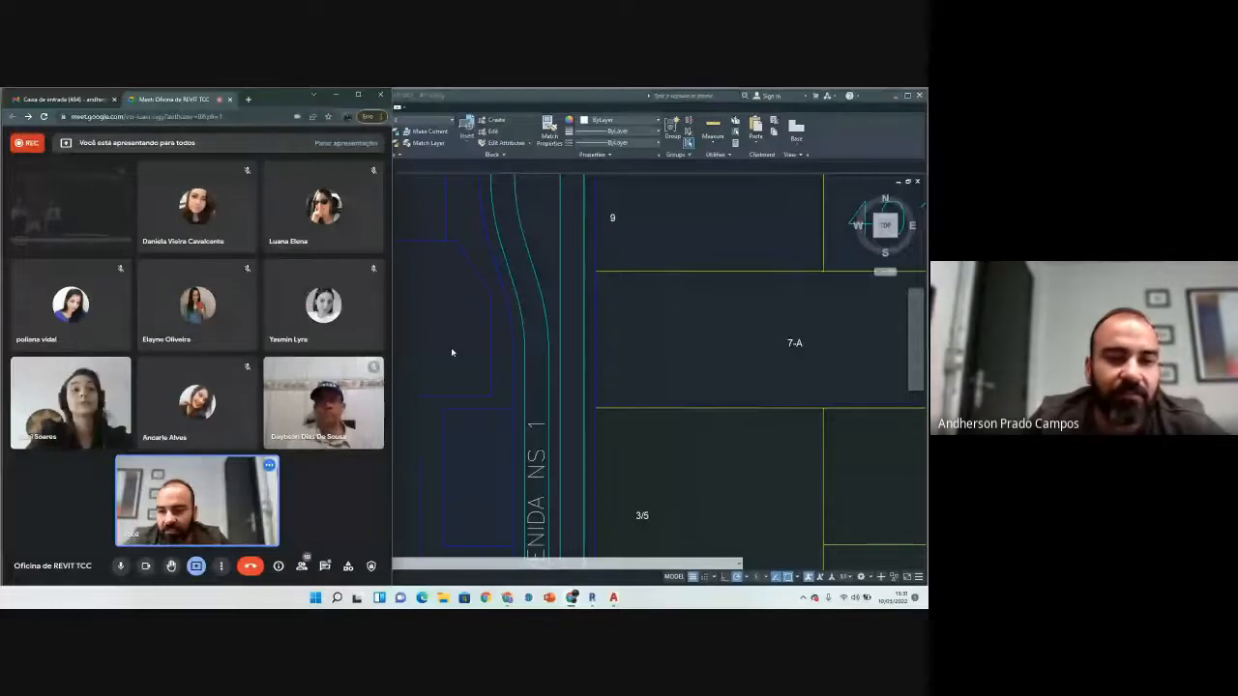
scroll(450, 352, "down", 5)
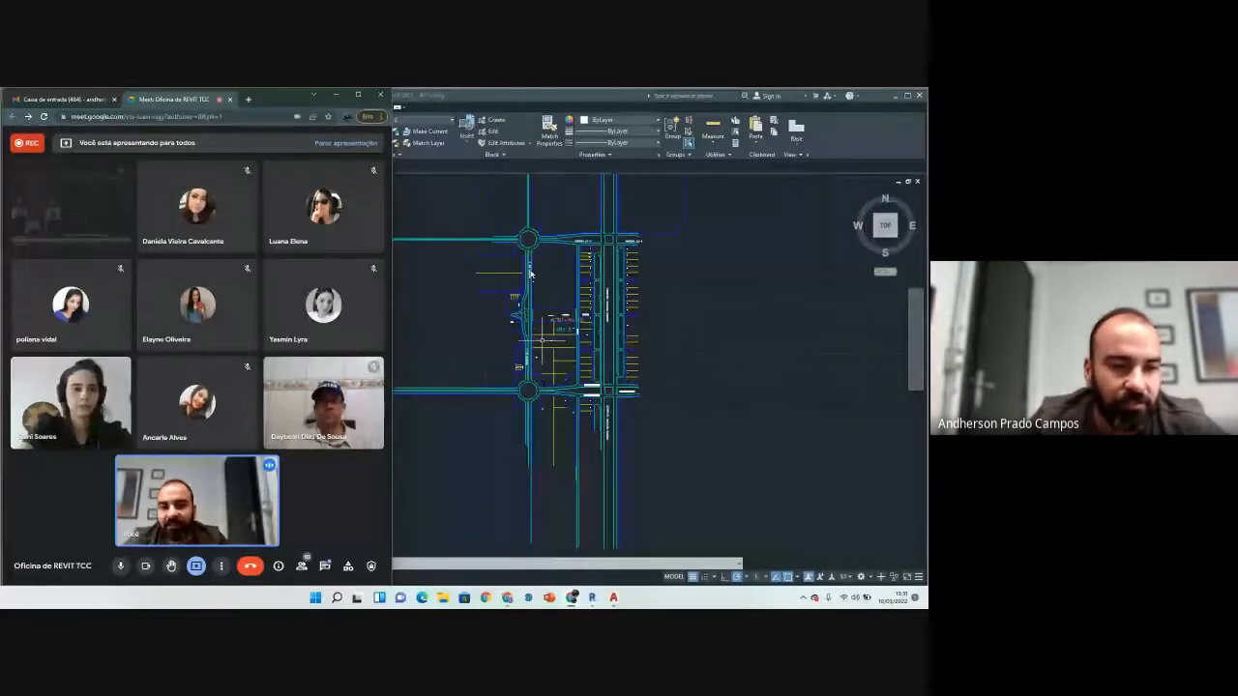
left_click(530, 275)
type("rec")
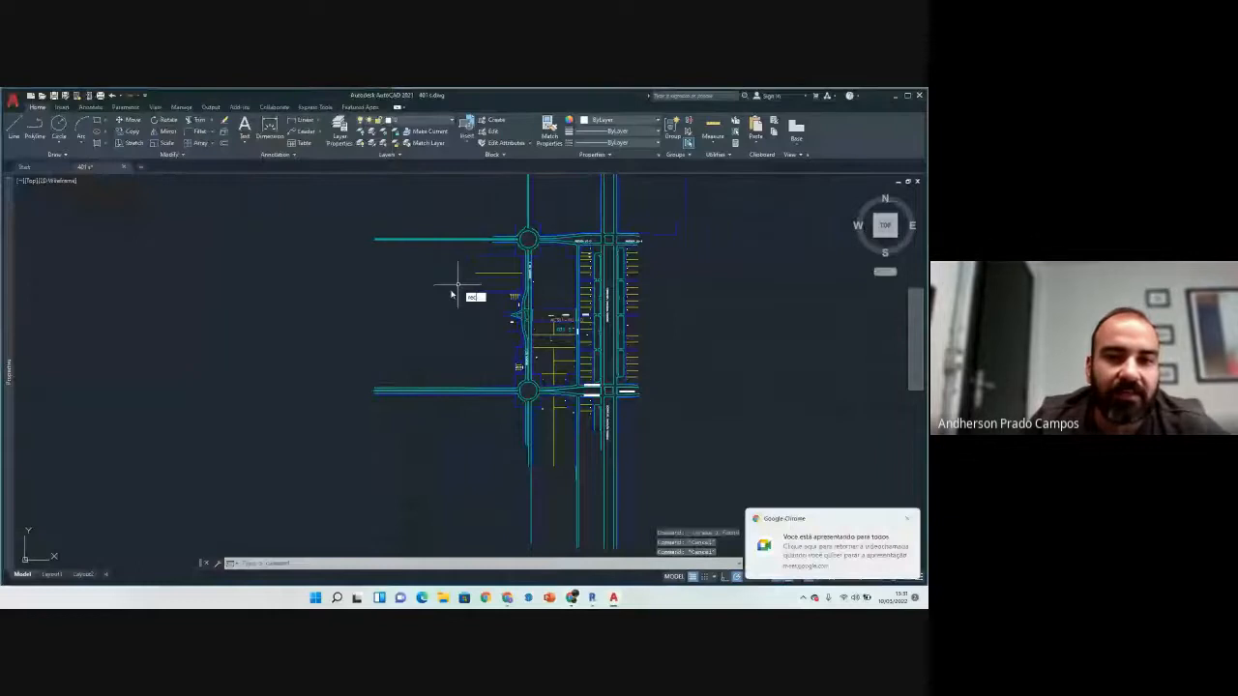
key("Return")
left_click(457, 285)
key("Escape")
key("Escape")
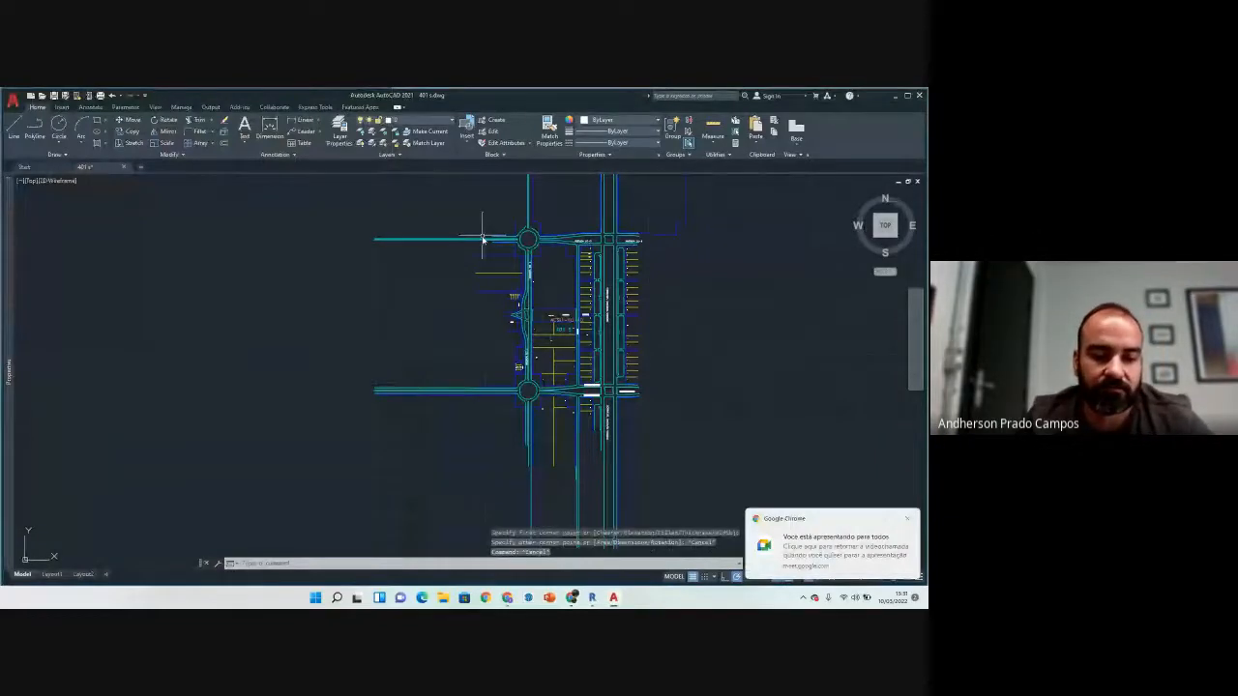
Step: Draw a boundary rectangle enclosing block 401 S, both Avenida NS 1 roundabouts and Avenida Teotônio Segurado
key("Return")
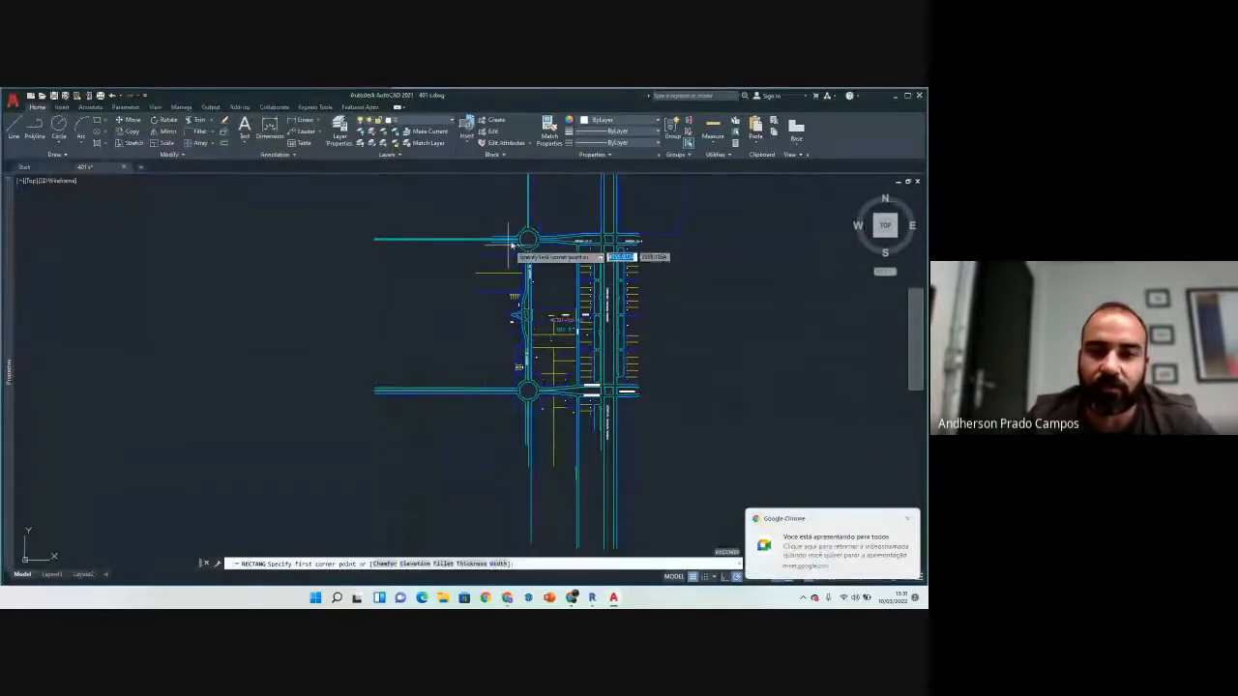
left_click(500, 224)
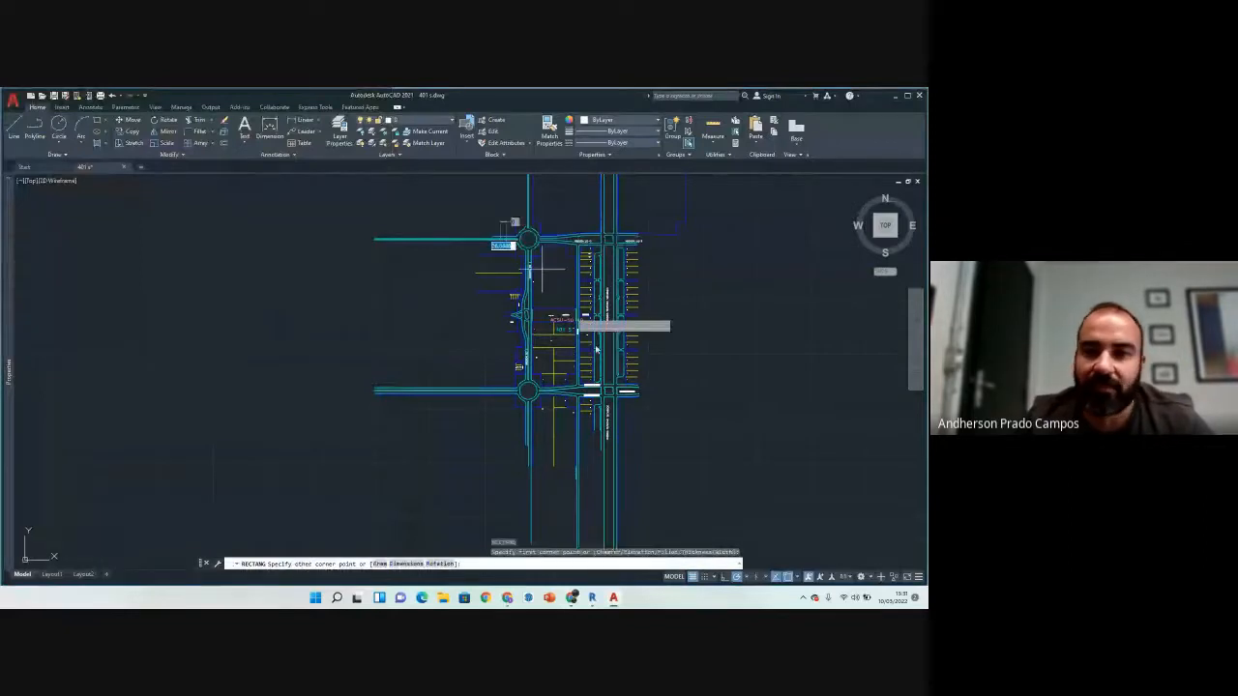
left_click(637, 404)
key("Escape")
key("Escape")
key("Escape")
type("TR")
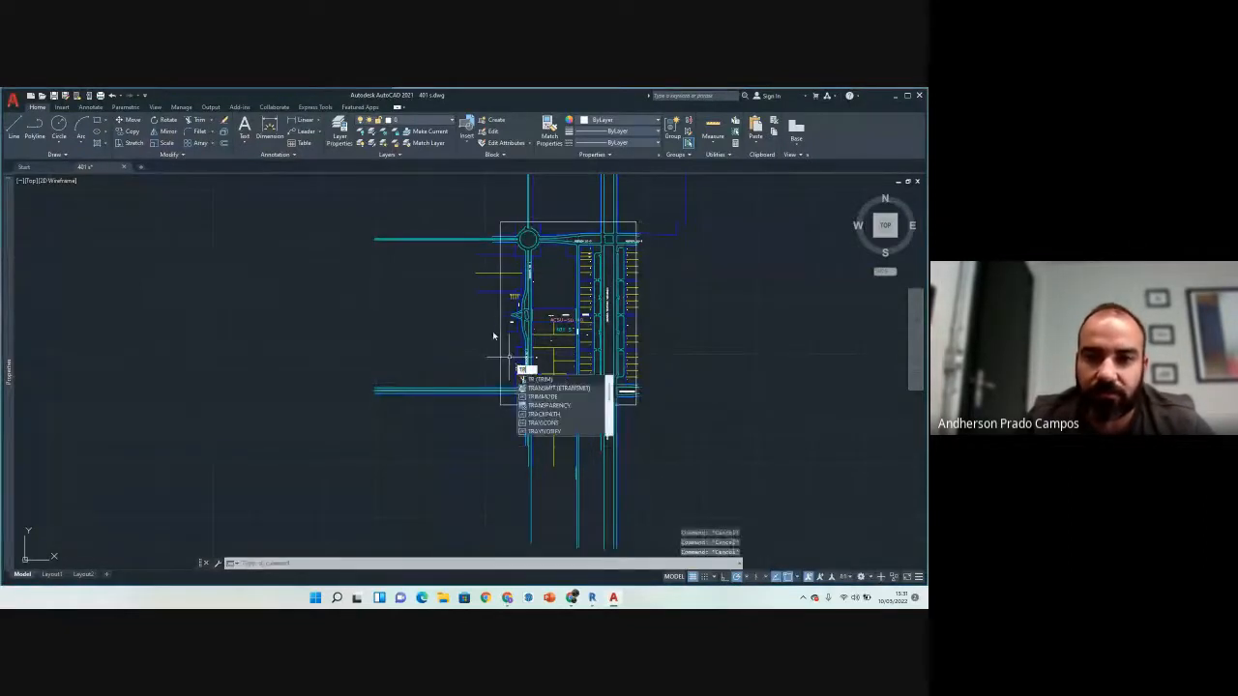
key("Return")
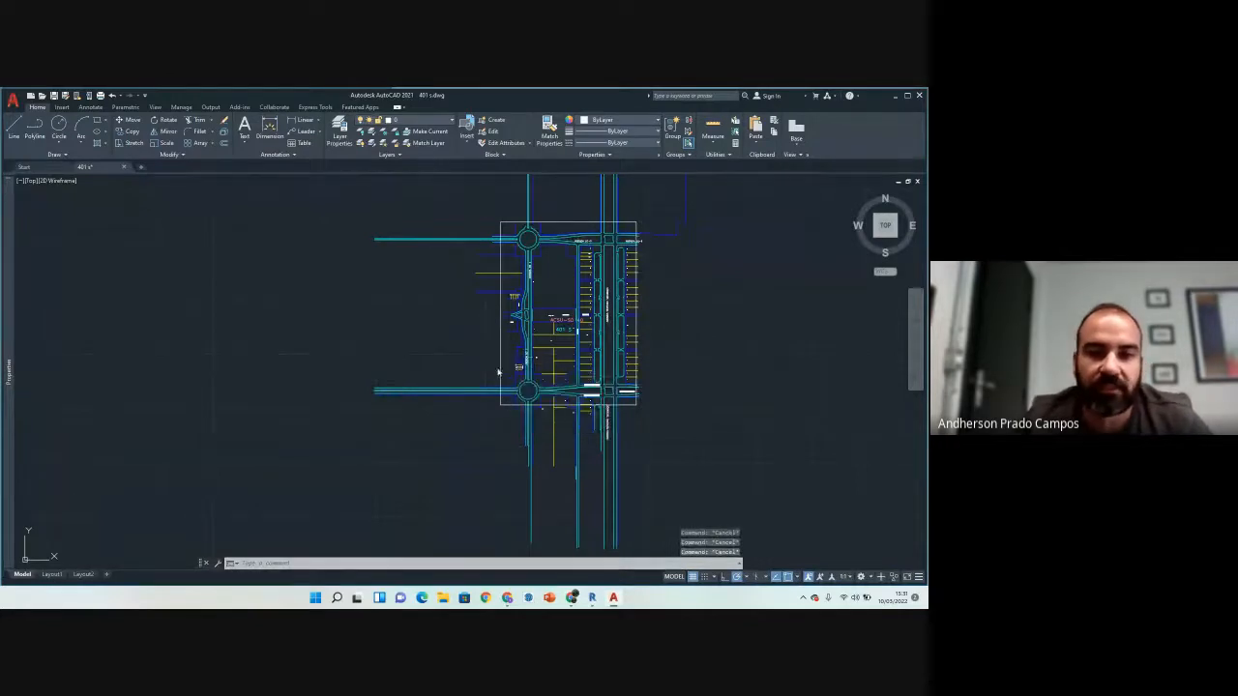
key("Escape")
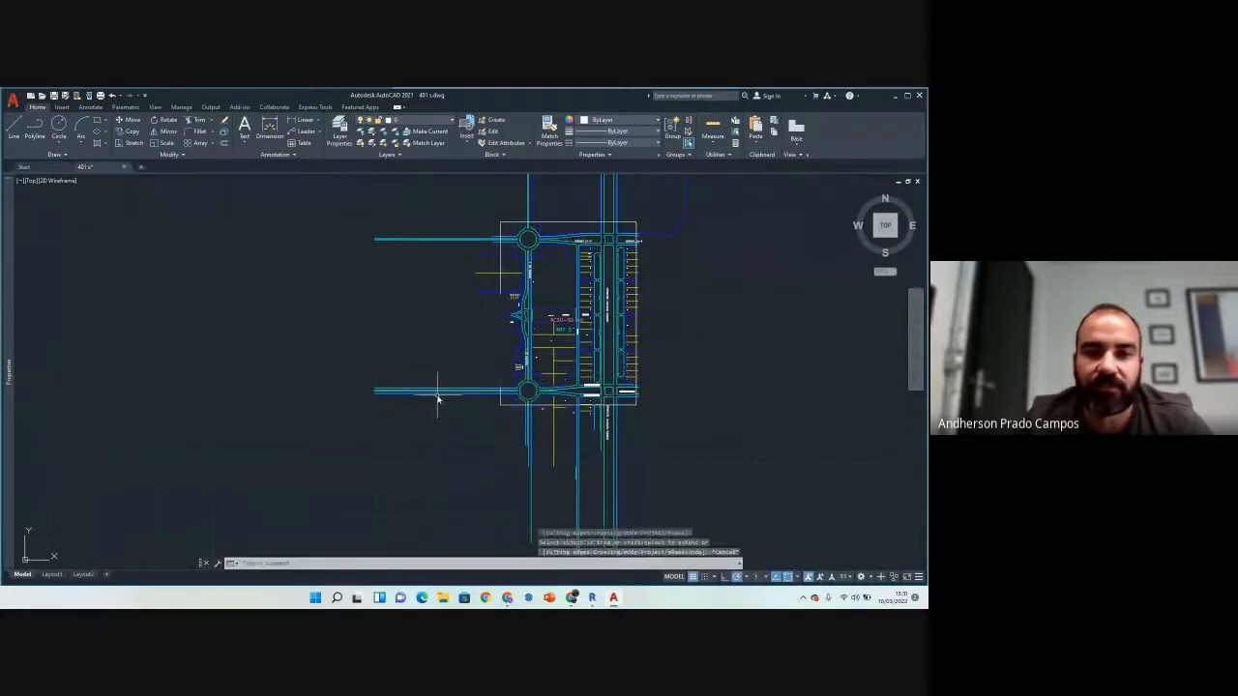
key("Return")
key("Escape")
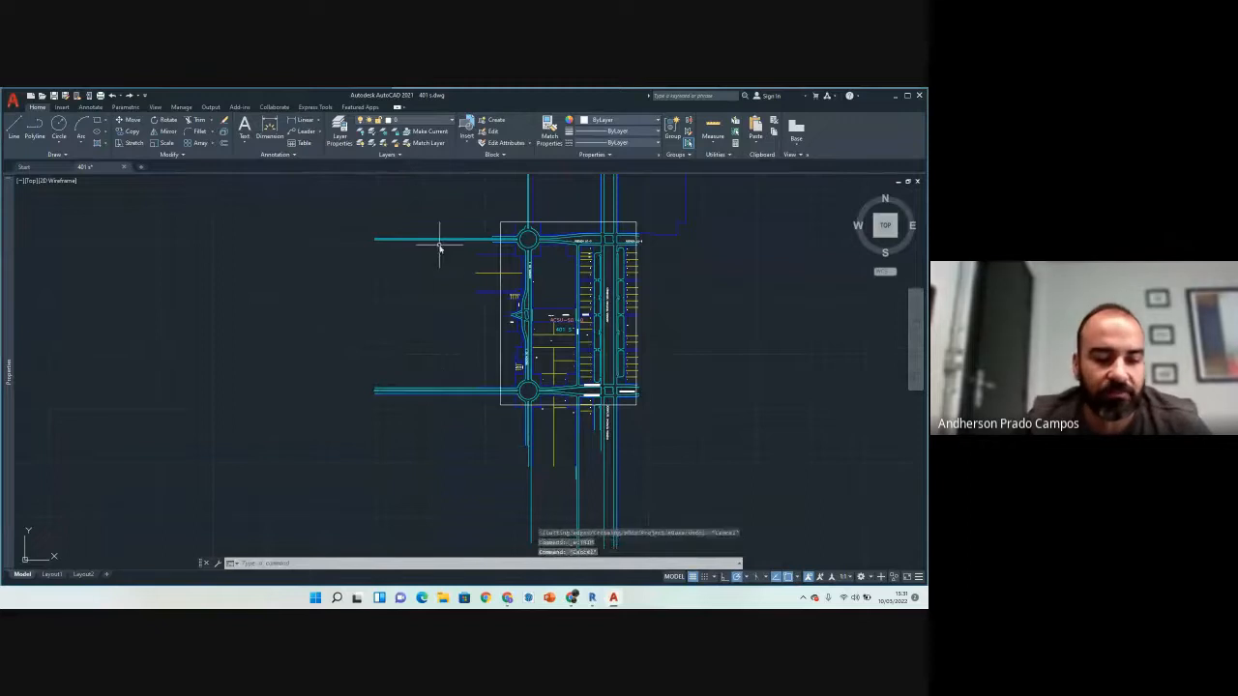
left_click(574, 599)
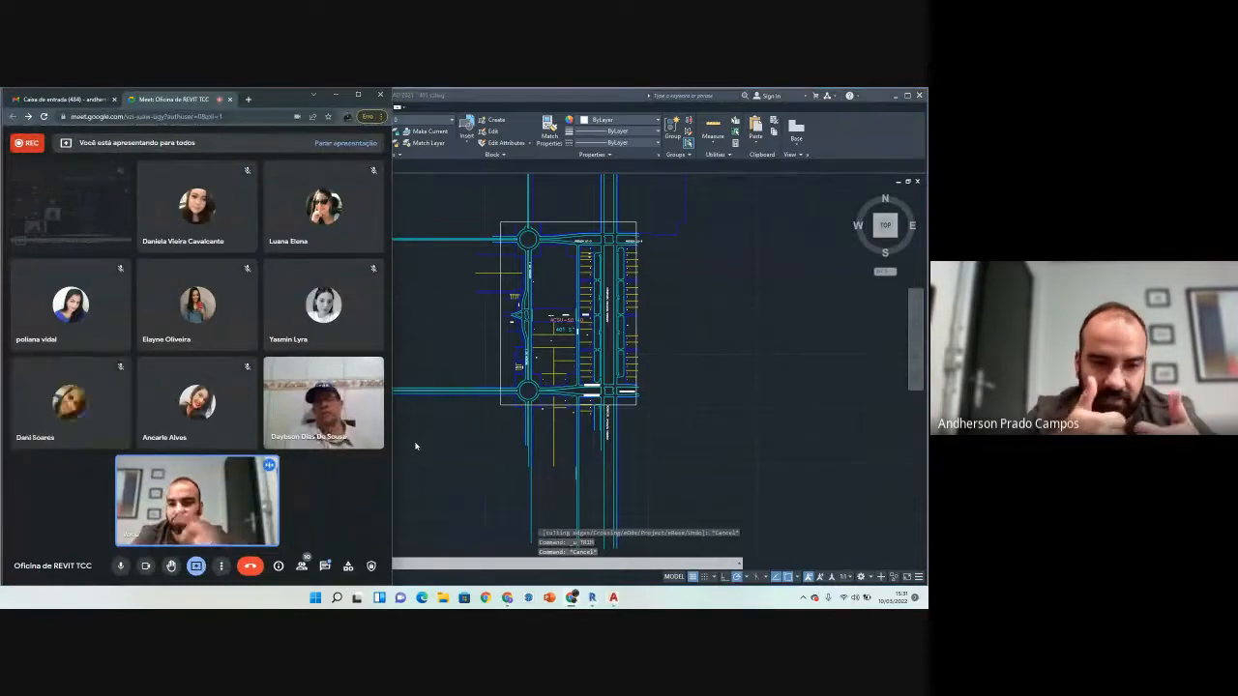
left_click(472, 447)
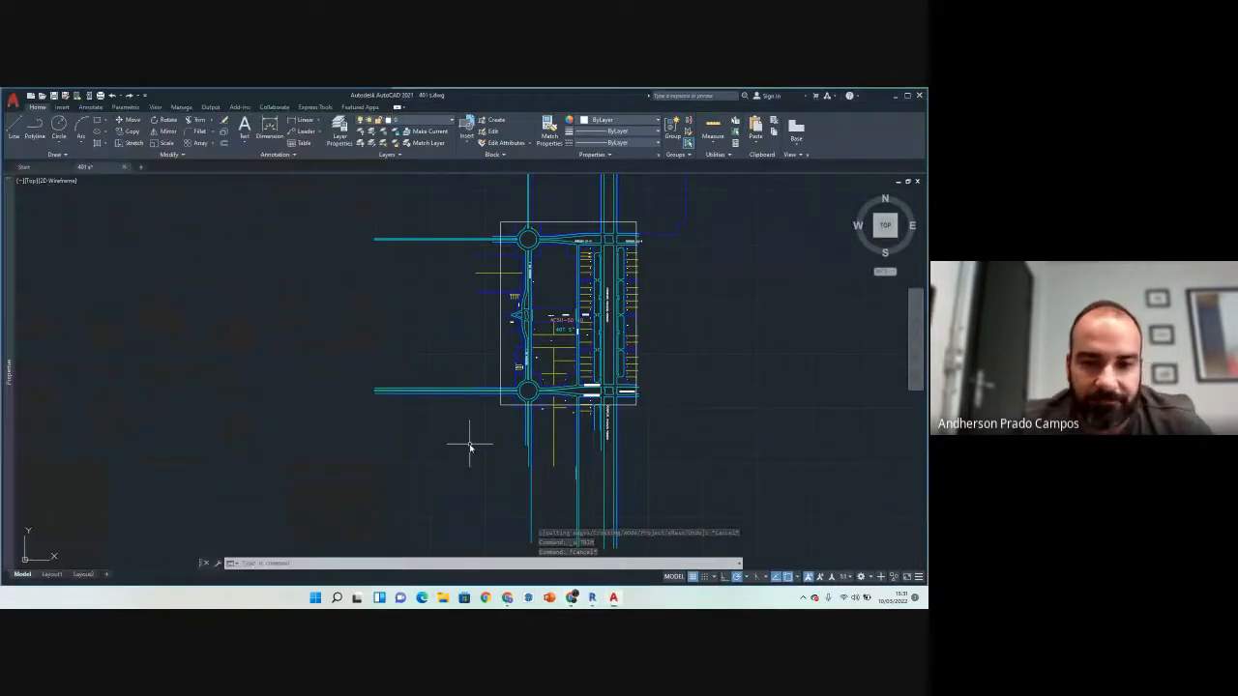
key("Escape")
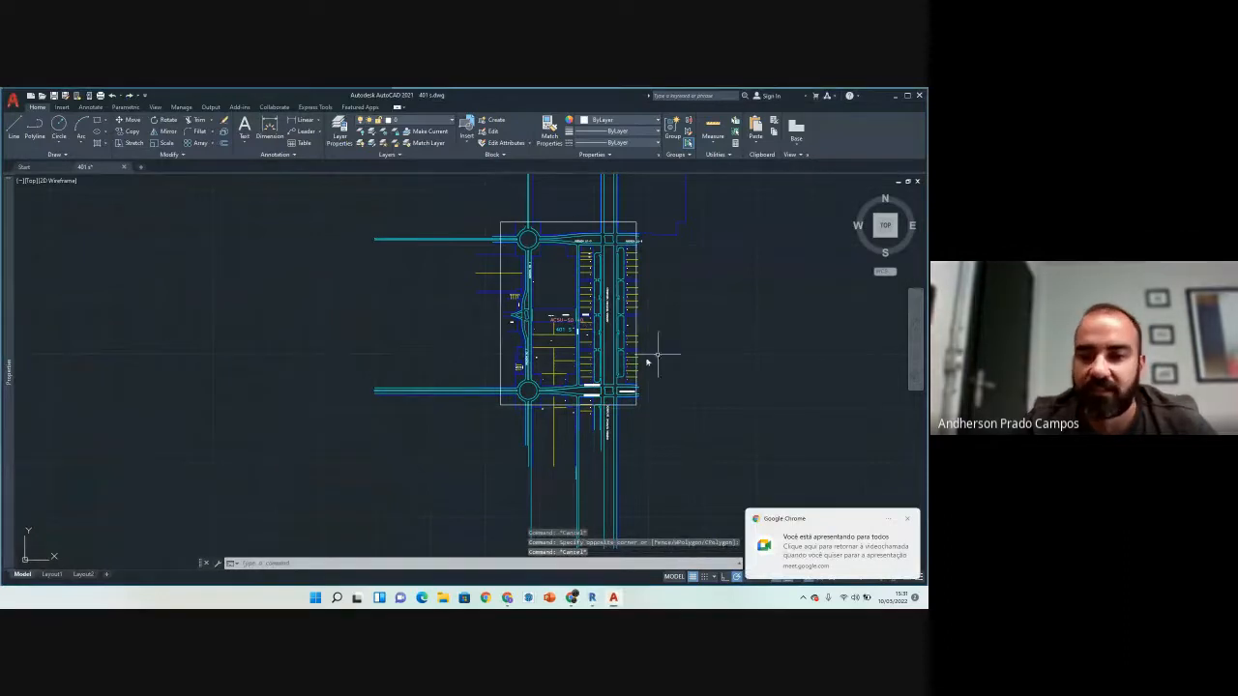
key("Escape")
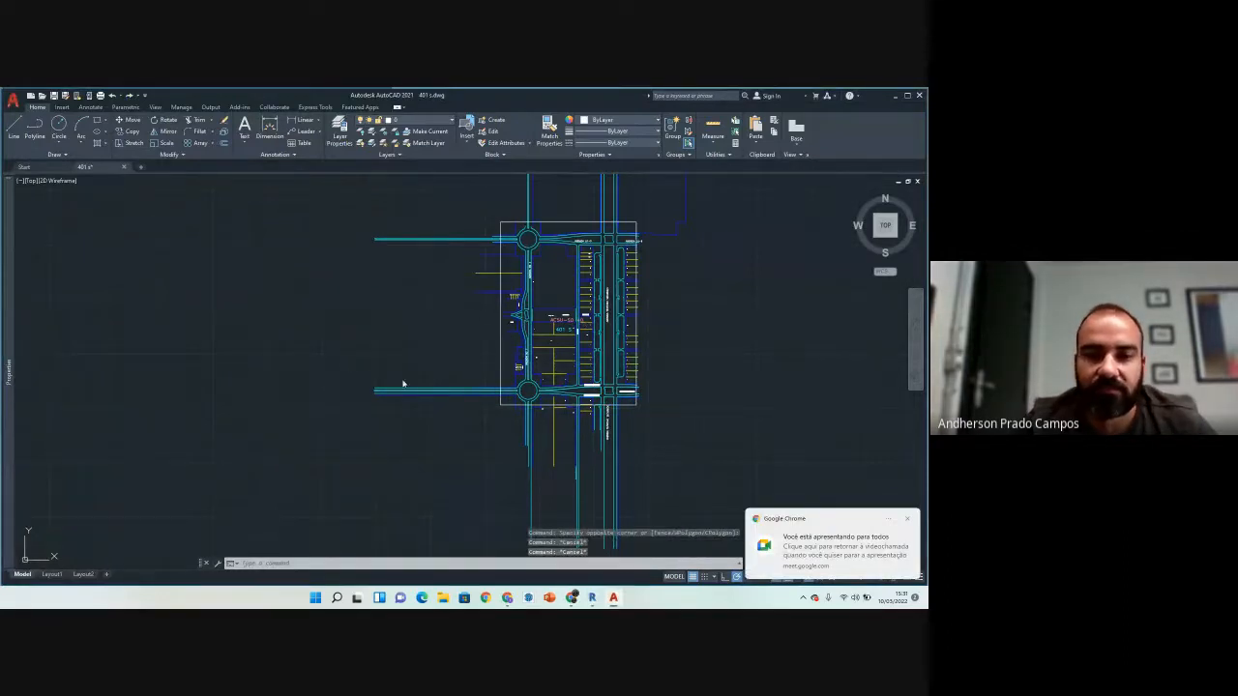
key("Escape")
scroll(581, 363, "down", 6)
scroll(615, 294, "up", 8)
left_click(381, 292)
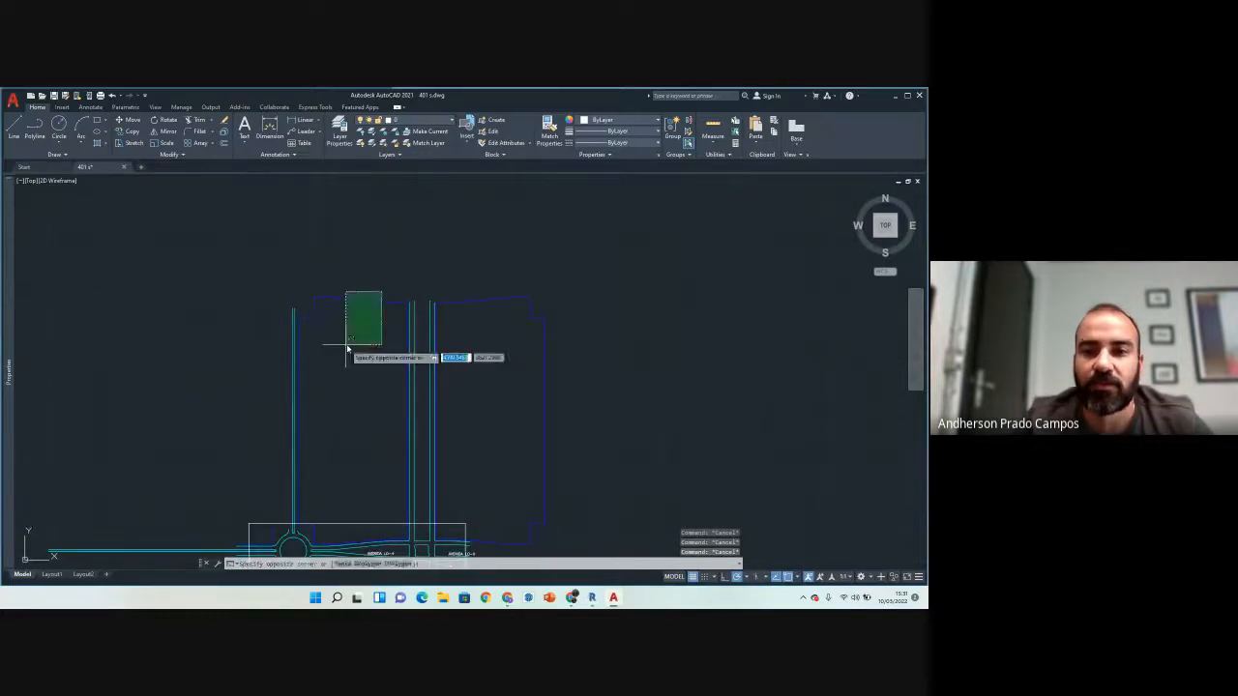
left_click(346, 345)
middle_click_drag(361, 442, 381, 327)
key("Escape")
middle_click_drag(365, 462, 425, 351)
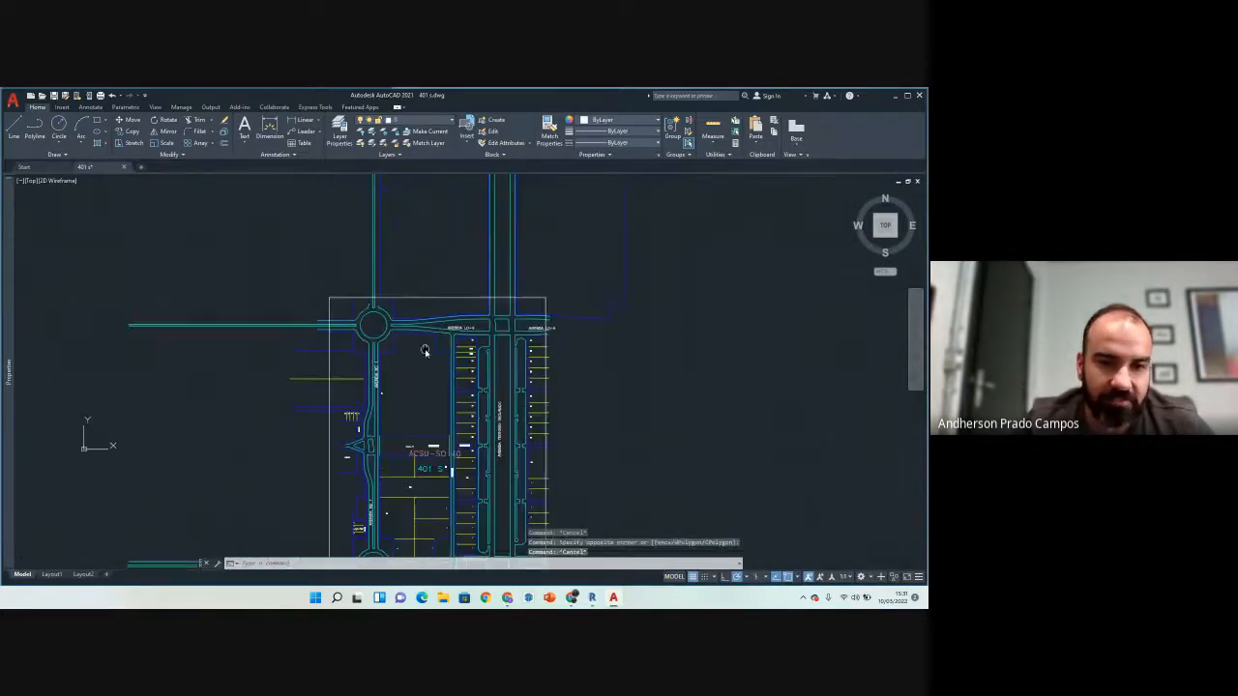
scroll(372, 311, "up", 4)
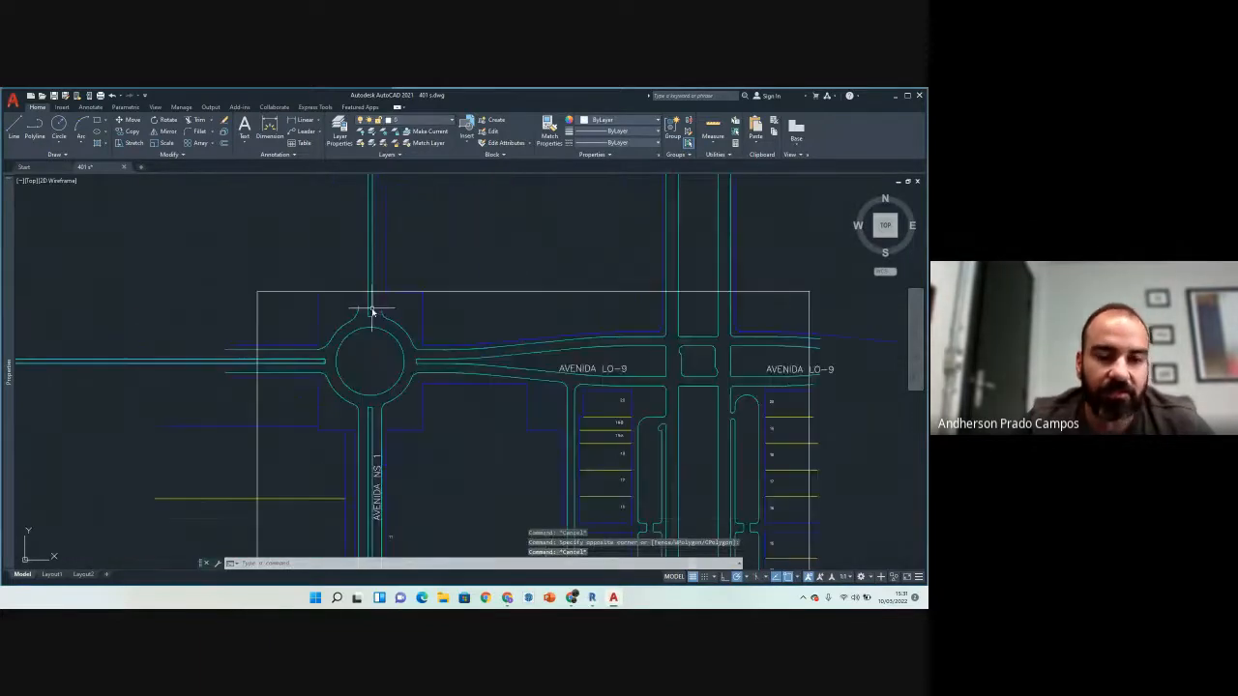
Step: Select and delete the boundary rectangle around block 401 S
scroll(319, 300, "down", 3)
left_click(312, 297)
left_click(288, 269)
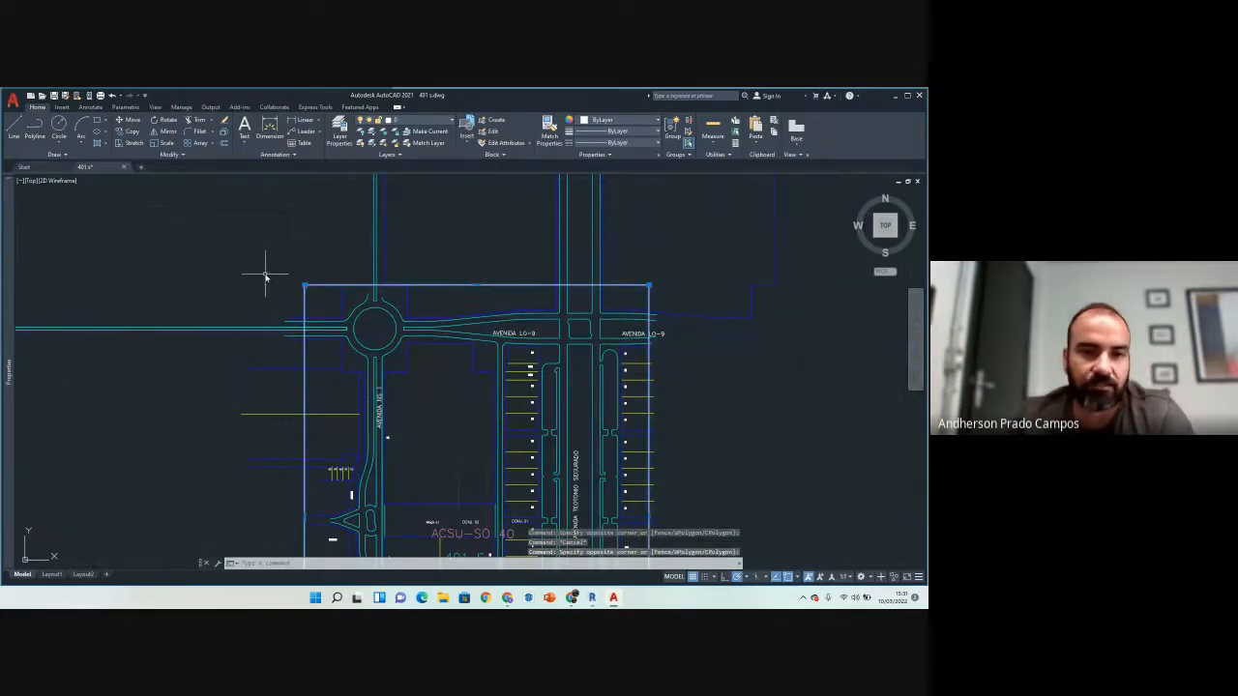
key("Delete")
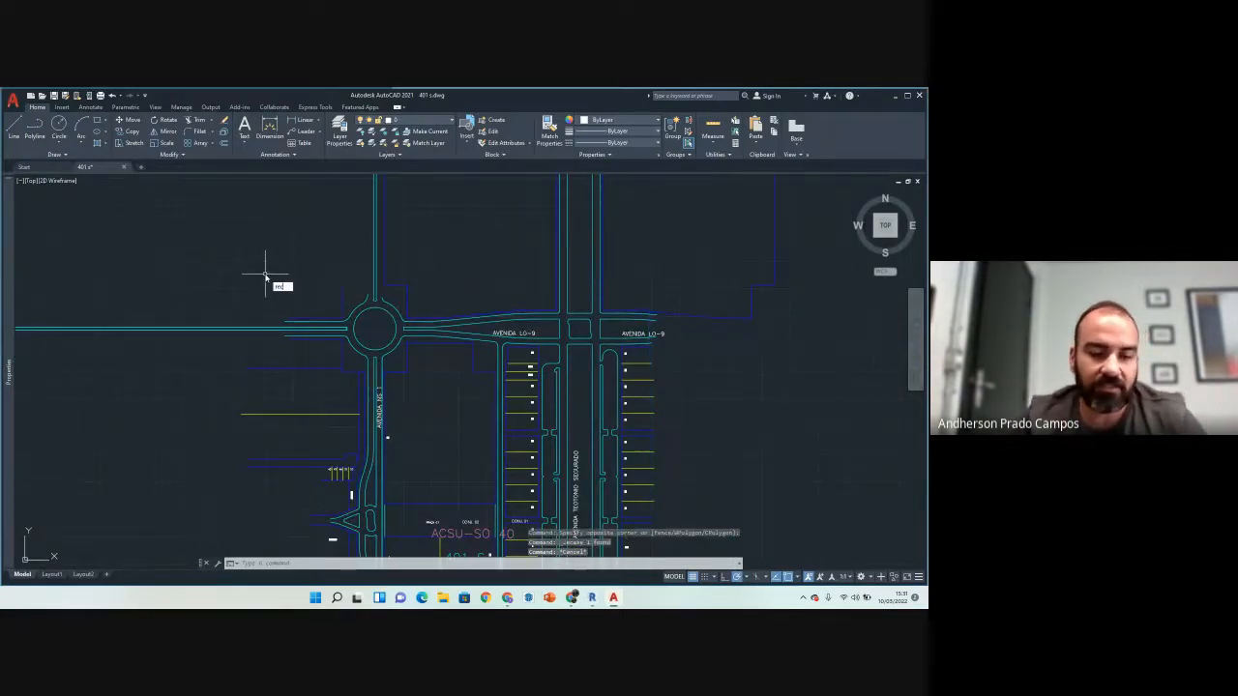
Step: Draw a tighter rectangle from northwest of the northern roundabout to southeast of the Avenida LO-11 and Teotônio Segurado intersection
key("Return")
scroll(313, 285, "down", 2)
scroll(331, 298, "up", 2)
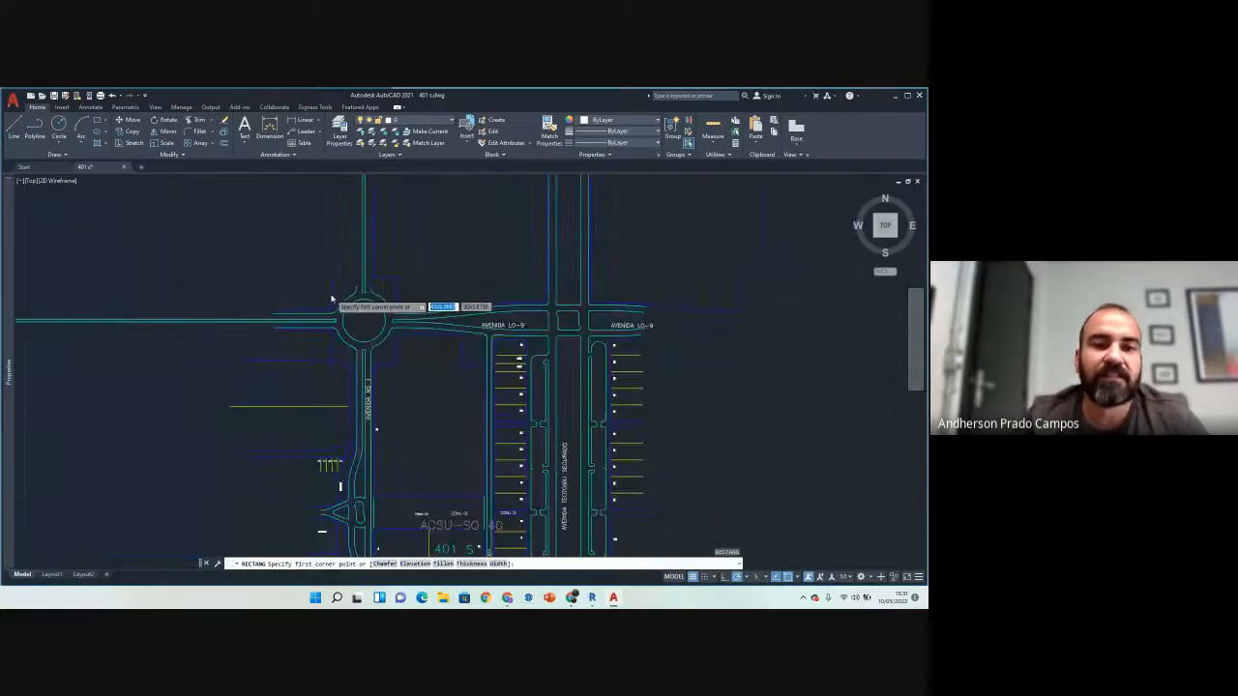
scroll(313, 276, "up", 2)
left_click(323, 279)
scroll(427, 366, "down", 2)
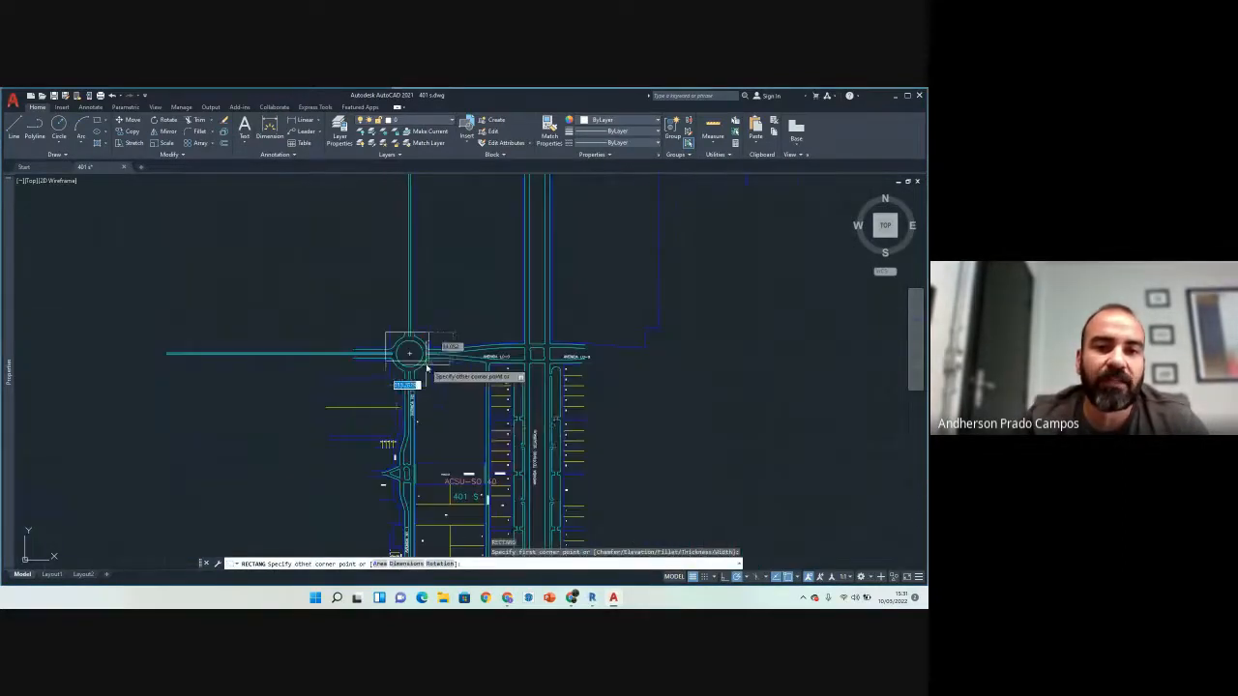
scroll(545, 454, "down", 2)
middle_click_drag(545, 455, 523, 329)
scroll(544, 408, "up", 2)
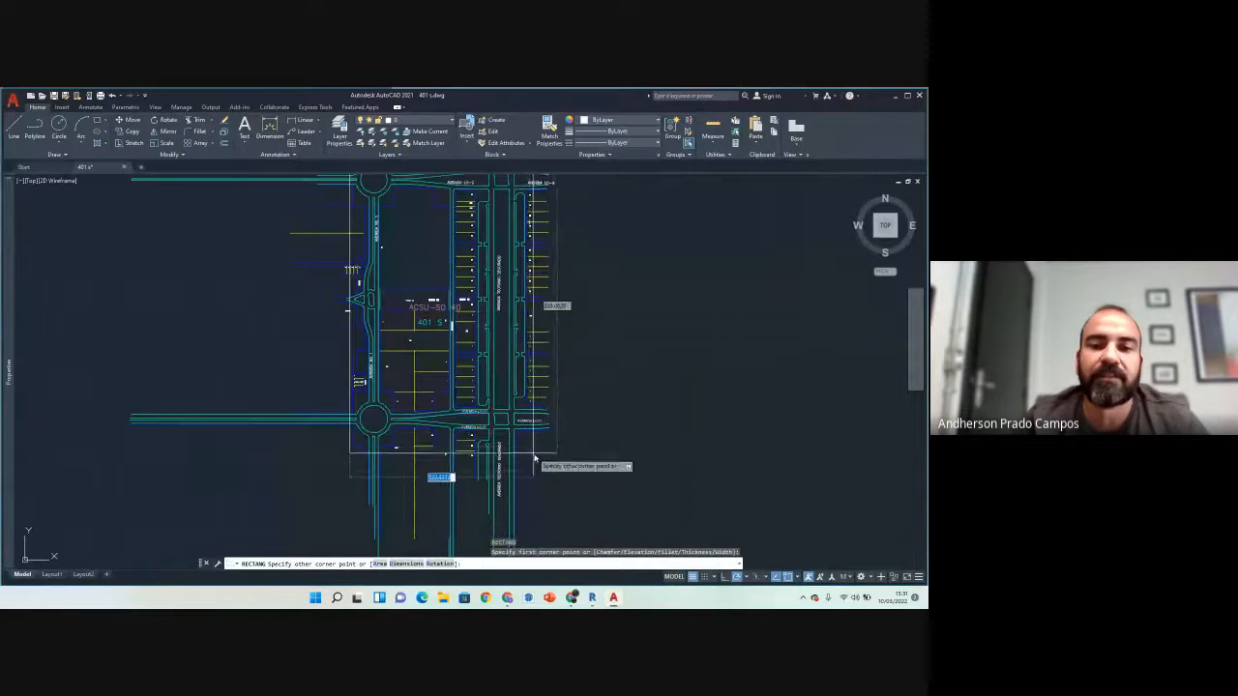
scroll(535, 448, "up", 2)
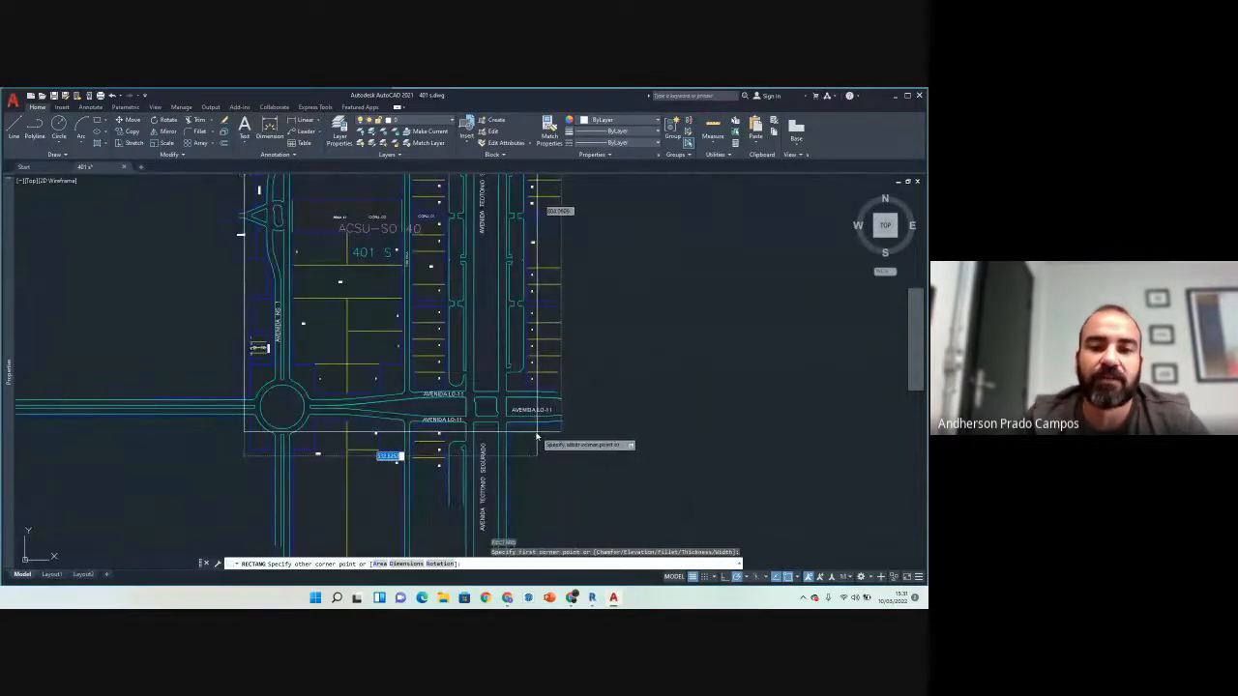
left_click(537, 436)
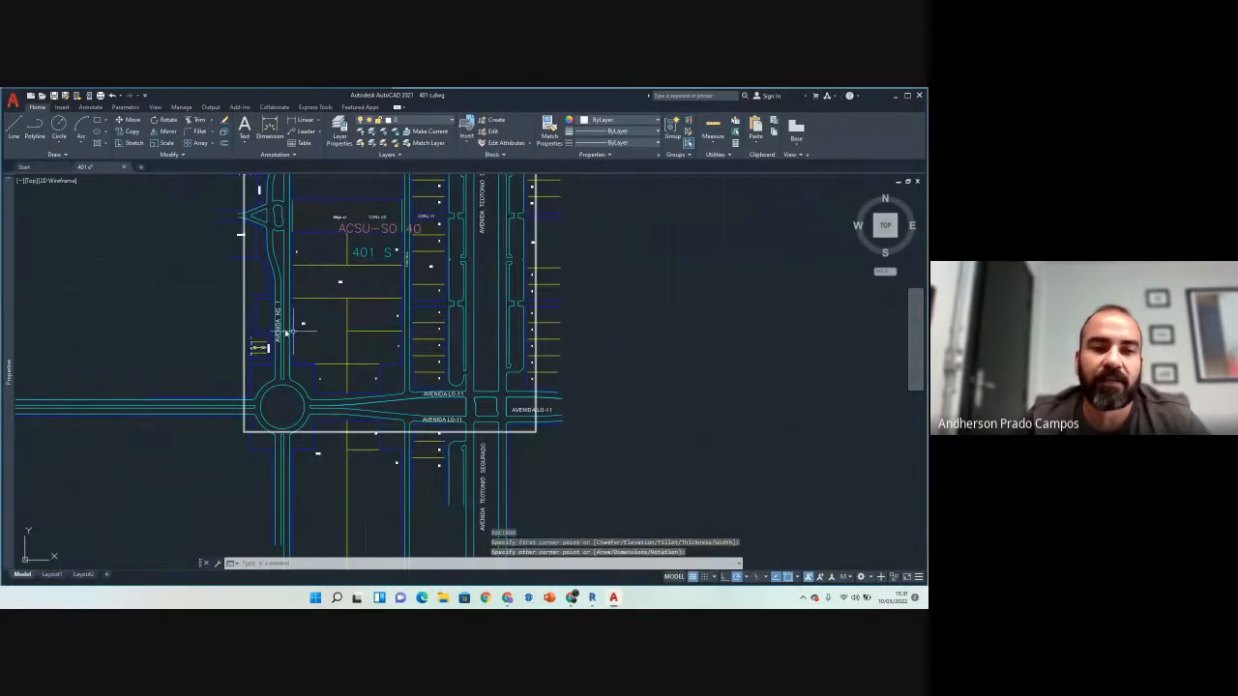
key("Escape")
Step: Delete the QI-30 lot outlines with the QI-30 and AFM-12 labels west of Avenida NS 1
scroll(310, 329, "up", 3)
left_click(334, 298)
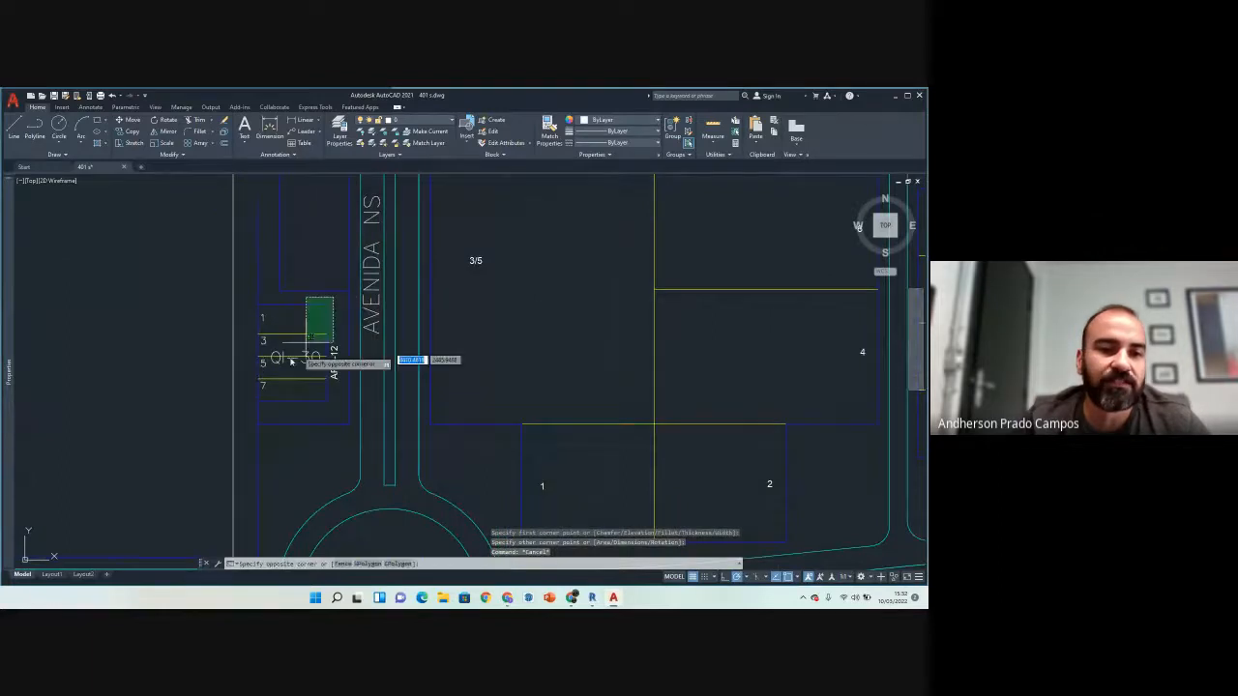
left_click(278, 414)
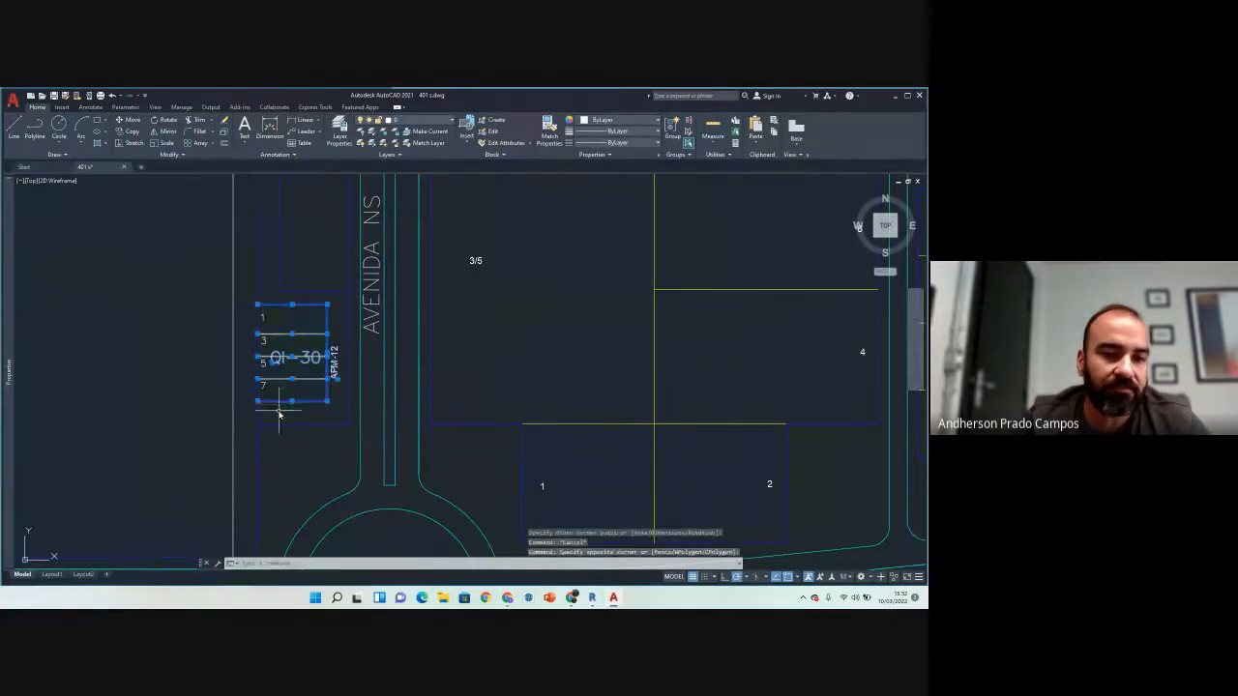
key("Delete")
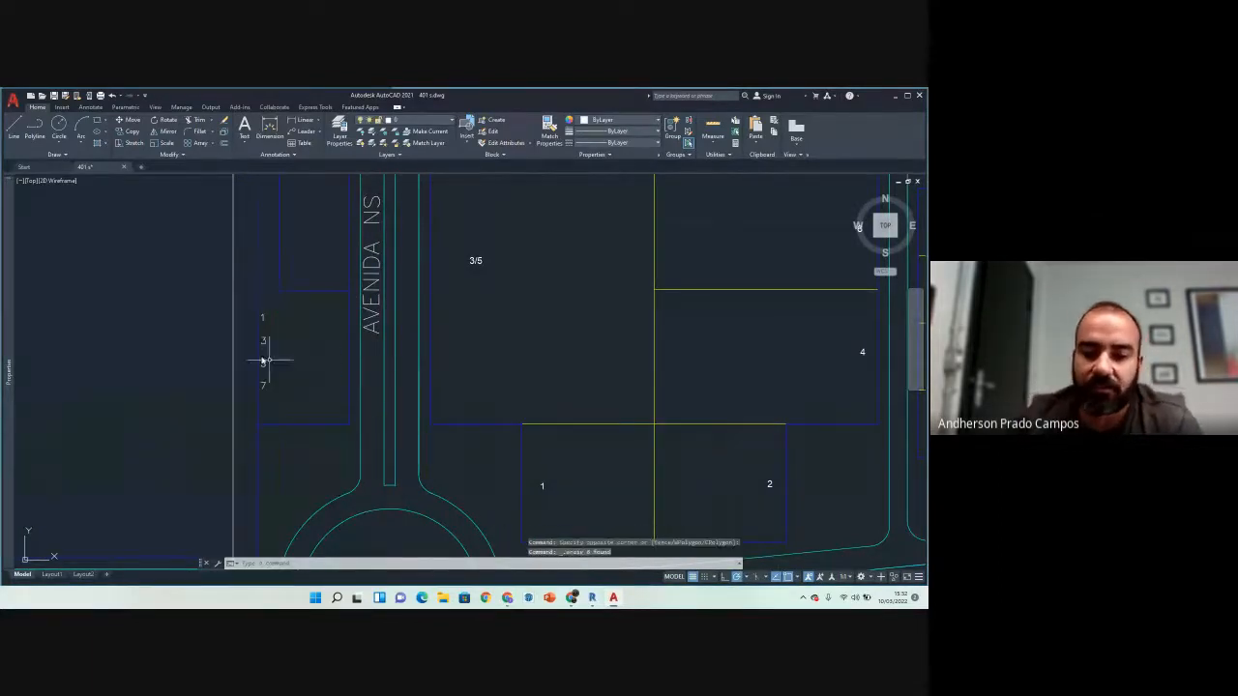
Step: Try to trim the vertical blue block line beside lot numbers 1 to 7
type("tr")
key("Return")
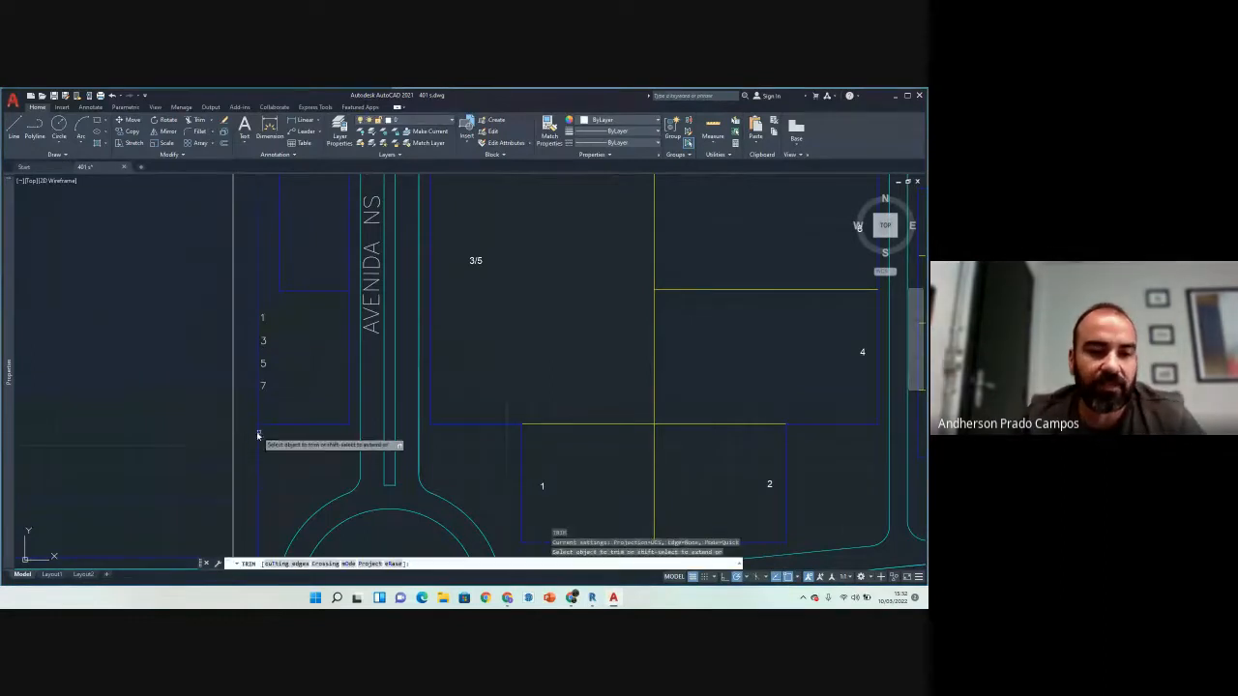
left_click(257, 433)
left_click(269, 425)
key("Escape")
Step: Erase the vertical blue block line together with lot number 7, and undo the erasure
left_click(275, 404)
left_click(243, 368)
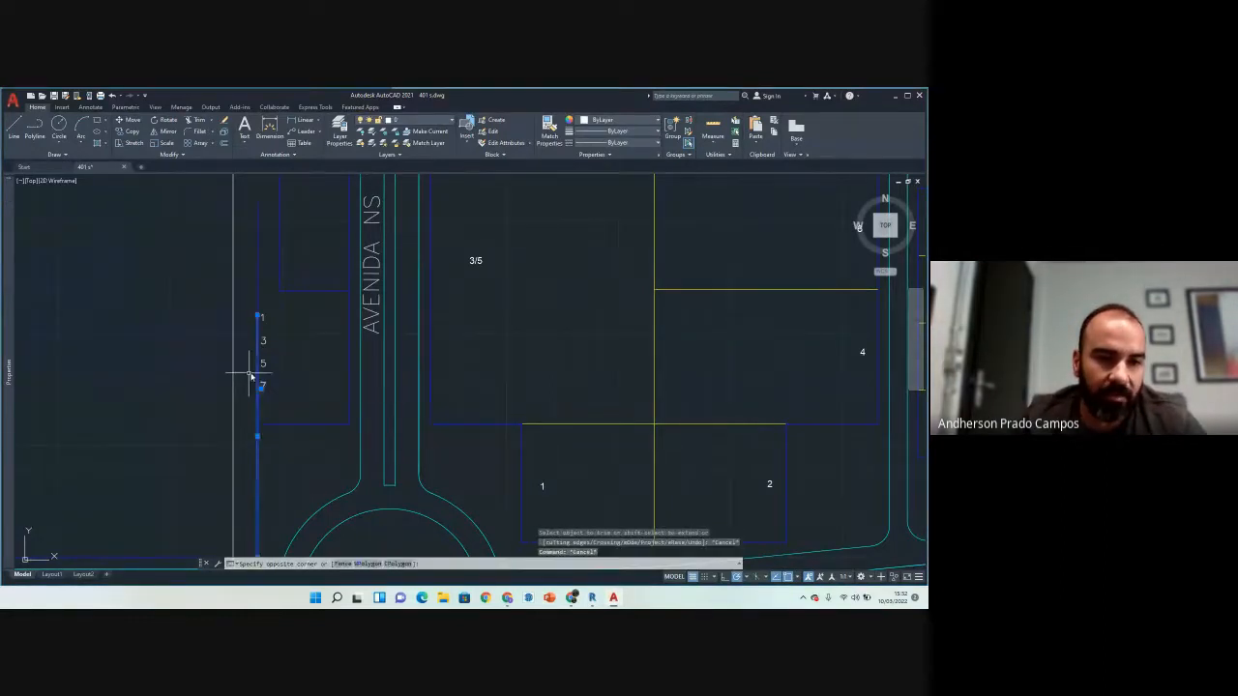
key("Delete")
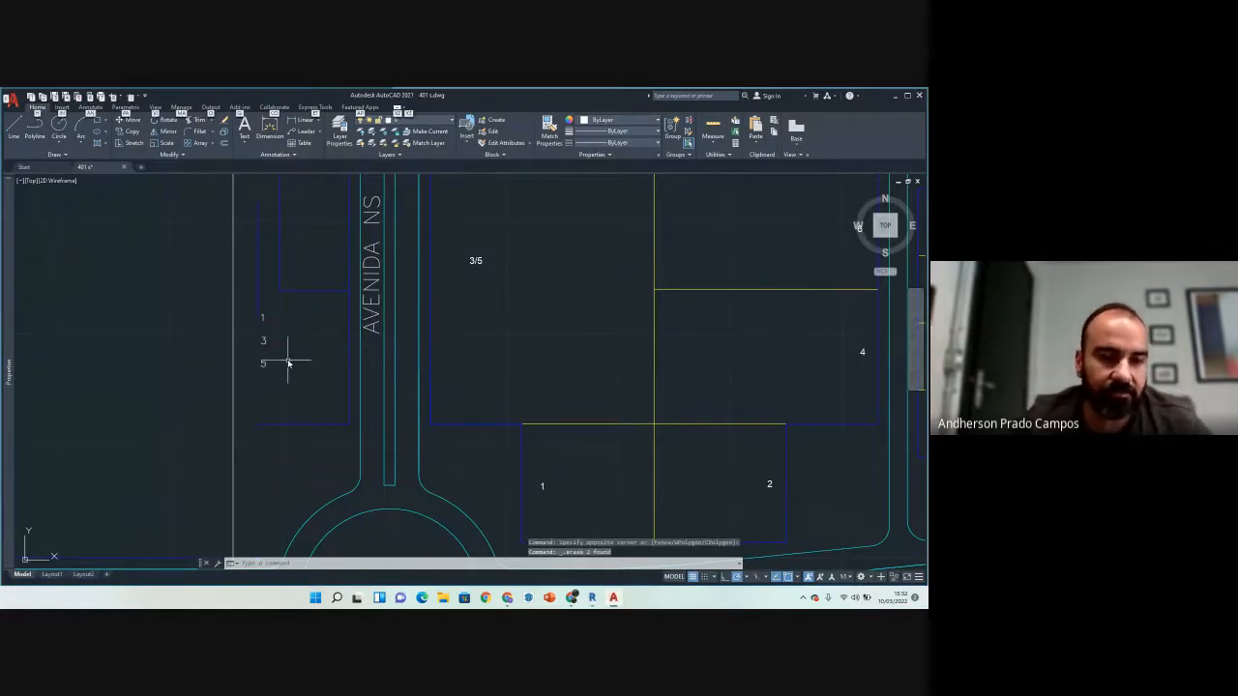
key("ctrl+z")
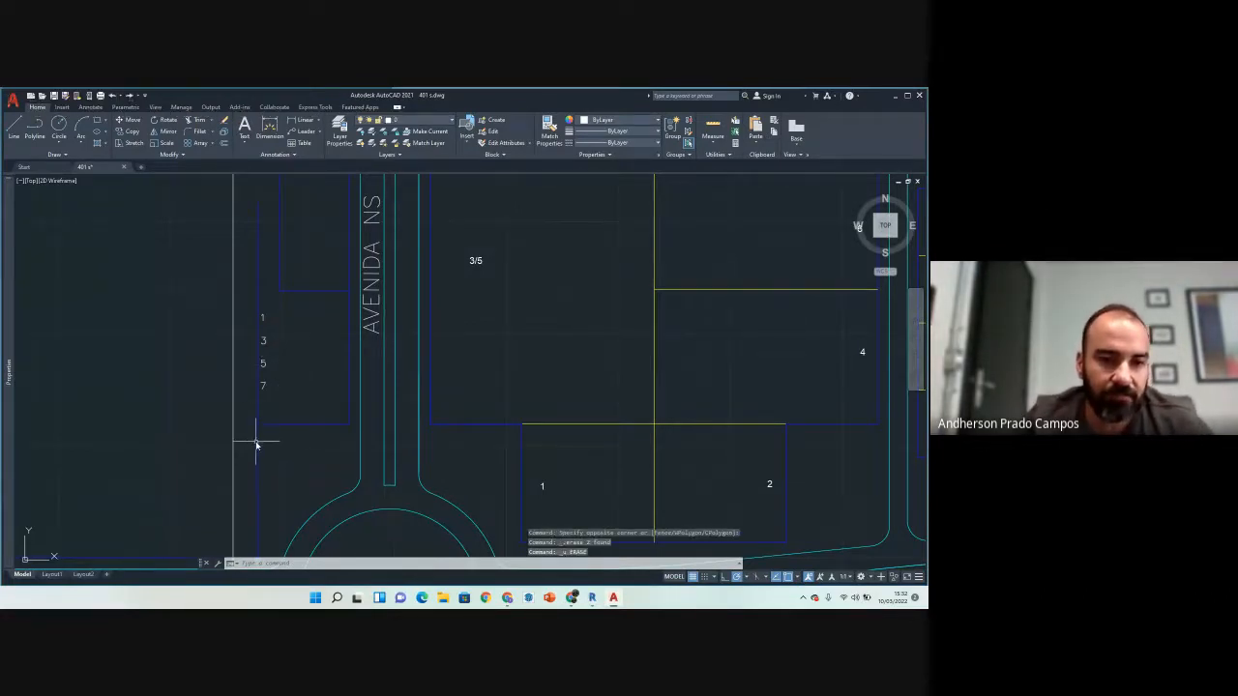
Step: Shorten the vertical blue block line by stretching its upper end down to the corner with the horizontal blue line
left_click(257, 443)
left_click(257, 314)
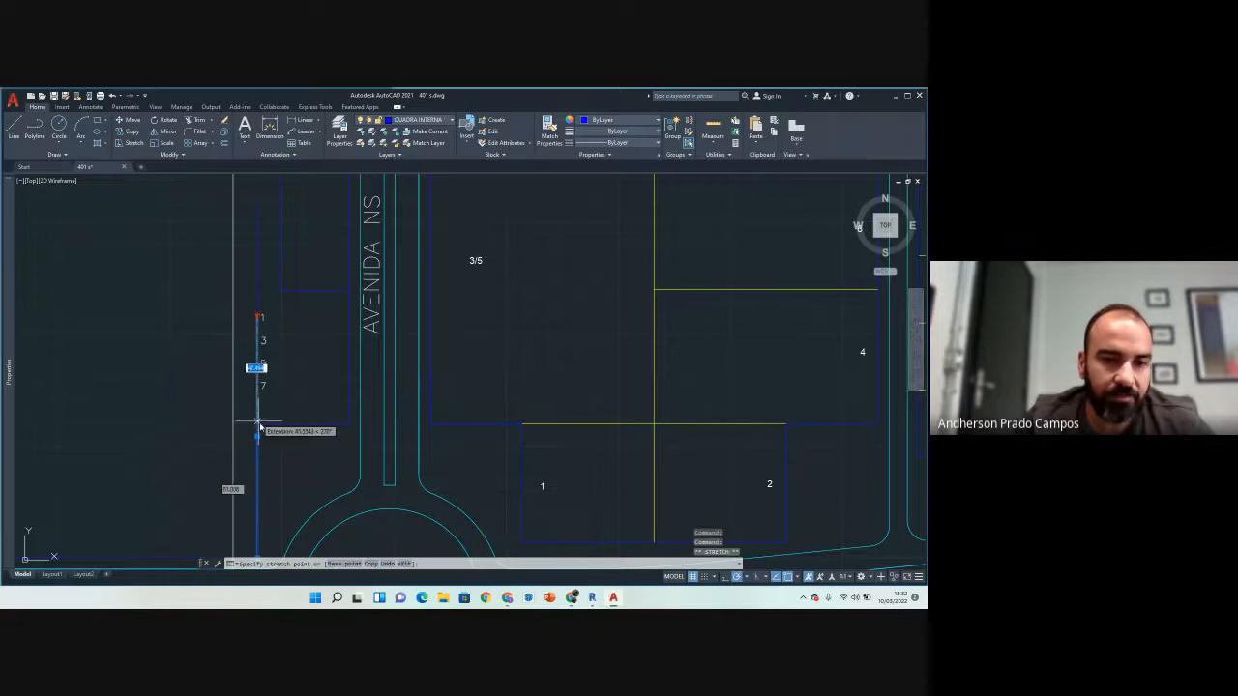
key("Escape")
key("Escape")
Step: Delete lot numbers 1, 3, 5 and 7 and the remaining vertical blue line above them
left_click(277, 387)
left_click(237, 308)
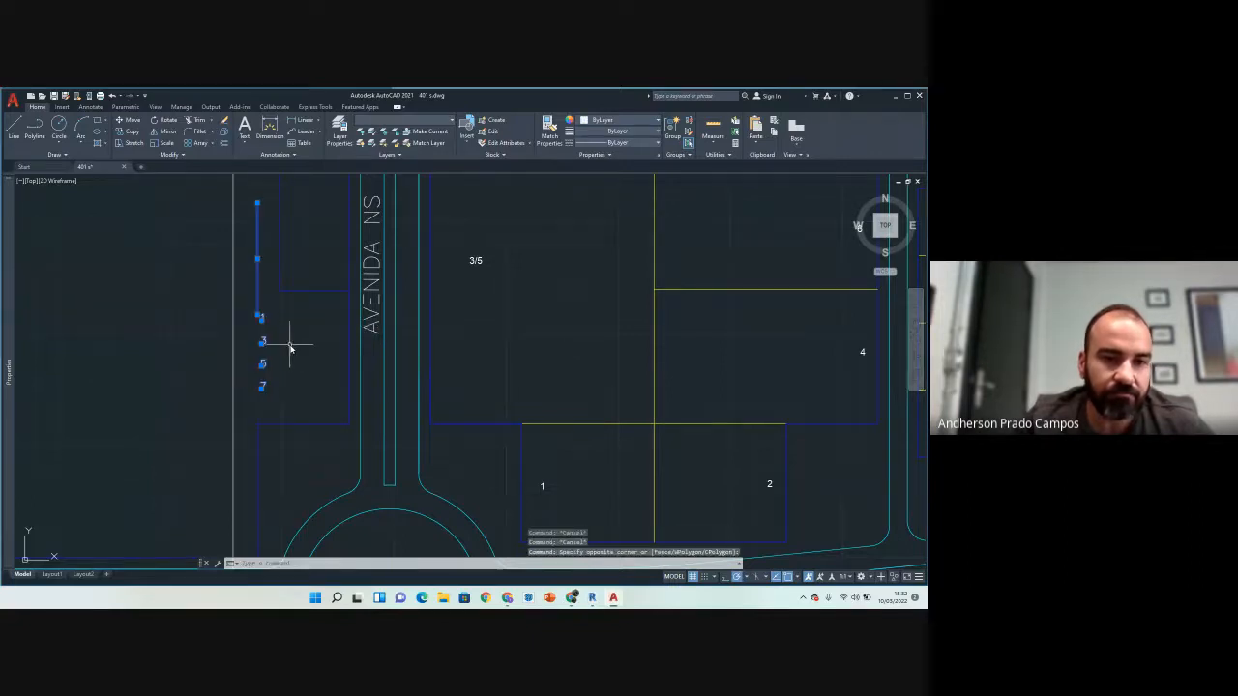
key("Delete")
Step: Delete the blue lot outline north of the former QI-30 lots, between the rectangle's west edge and Avenida NS 1
scroll(295, 333, "down", 5)
scroll(287, 333, "up", 2)
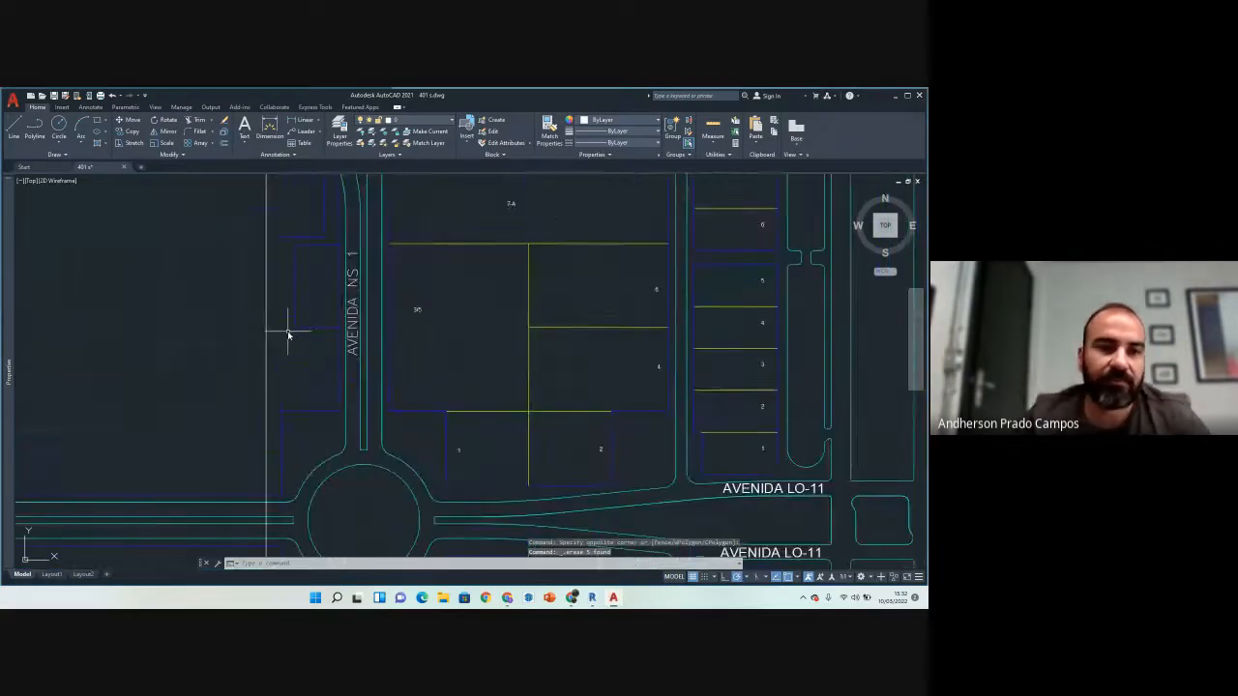
left_click(304, 341)
left_click(290, 240)
mouse_move(304, 281)
middle_mouse_down()
mouse_move(313, 333)
mouse_move(345, 354)
middle_mouse_up()
key("Delete")
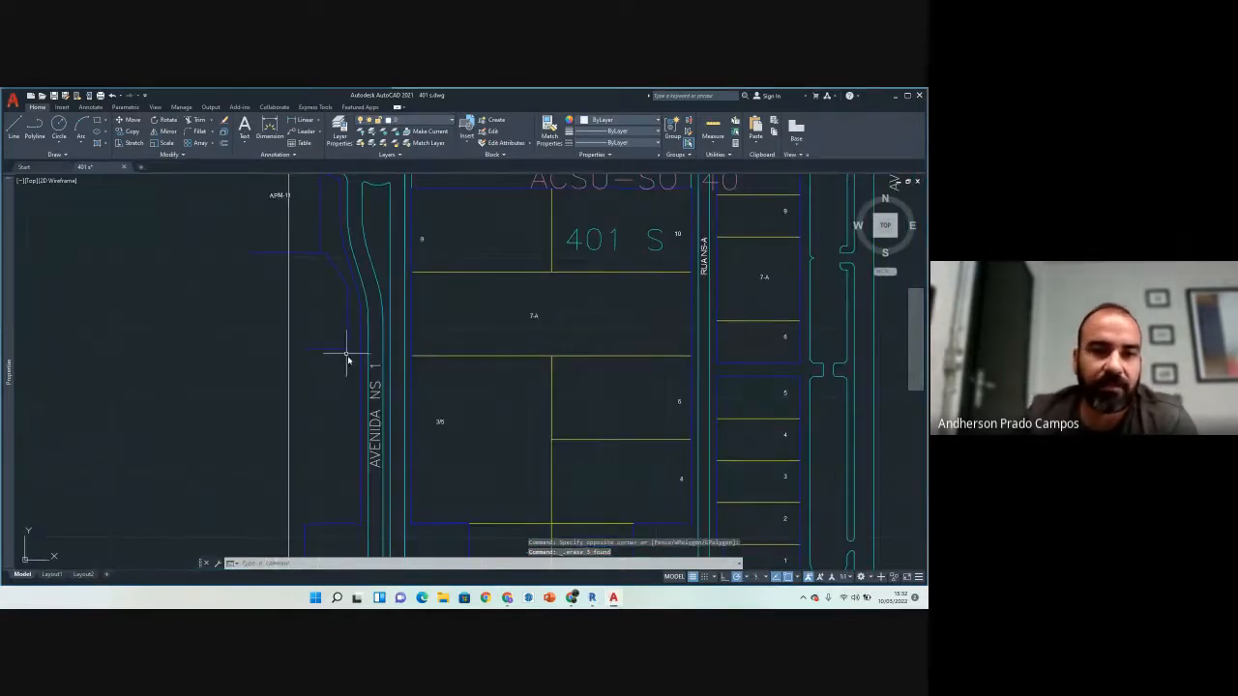
Step: Delete the blue block lines south of the triangular junction and the AFM-11 label on the rectangle's west edge
left_click(329, 246)
left_click(317, 279)
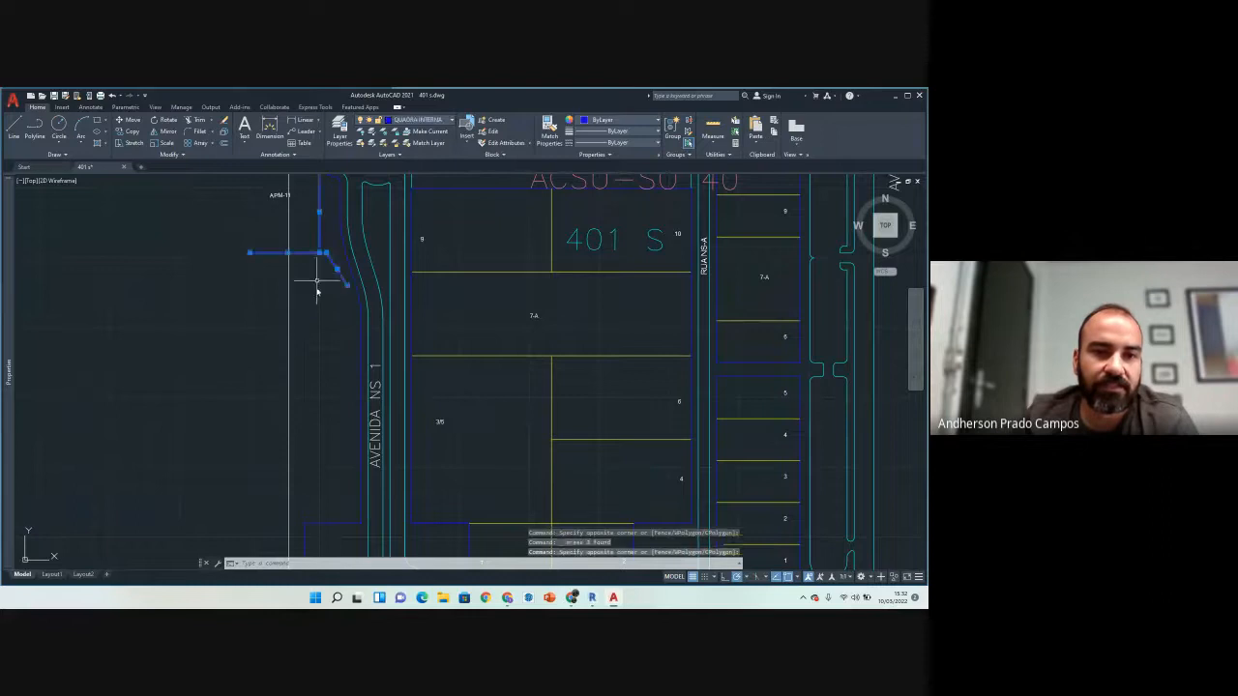
key("Delete")
middle_click_drag(292, 263, 312, 382)
left_click(296, 316)
key("Delete")
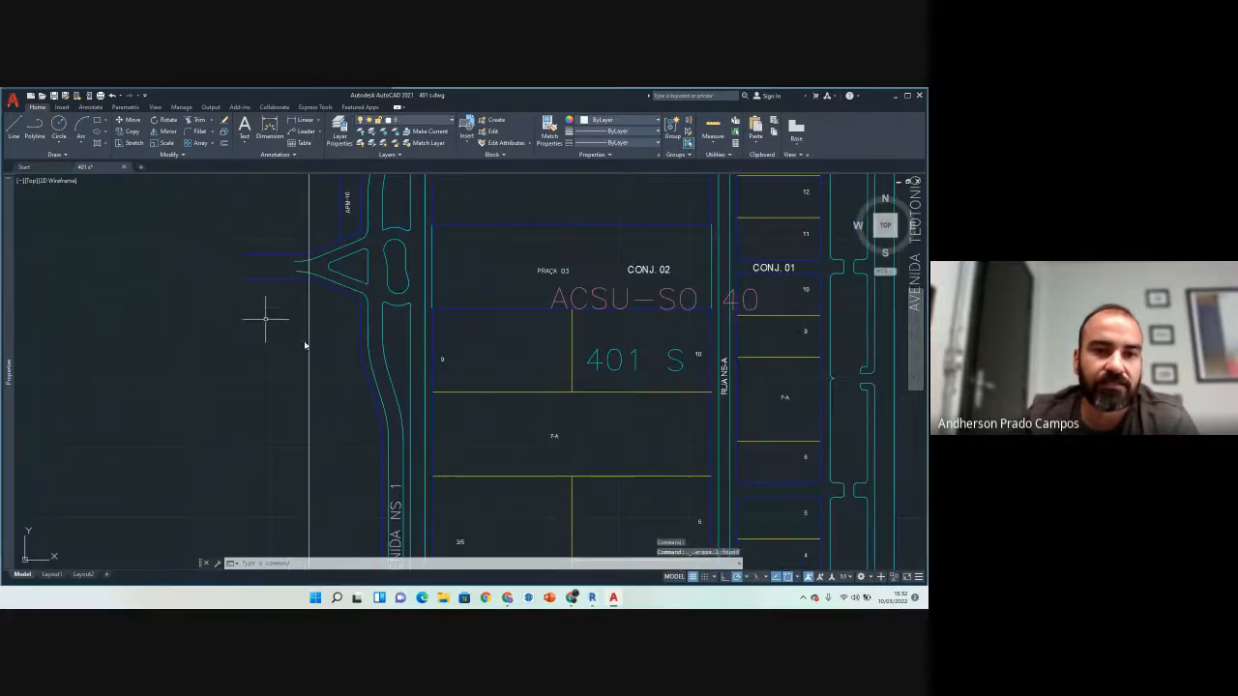
Step: Trim the rectangle's west edge south of the triangular junction with a fence, and undo that trim
middle_click_drag(248, 318, 298, 347)
type("tr")
key("Return")
left_click(376, 326)
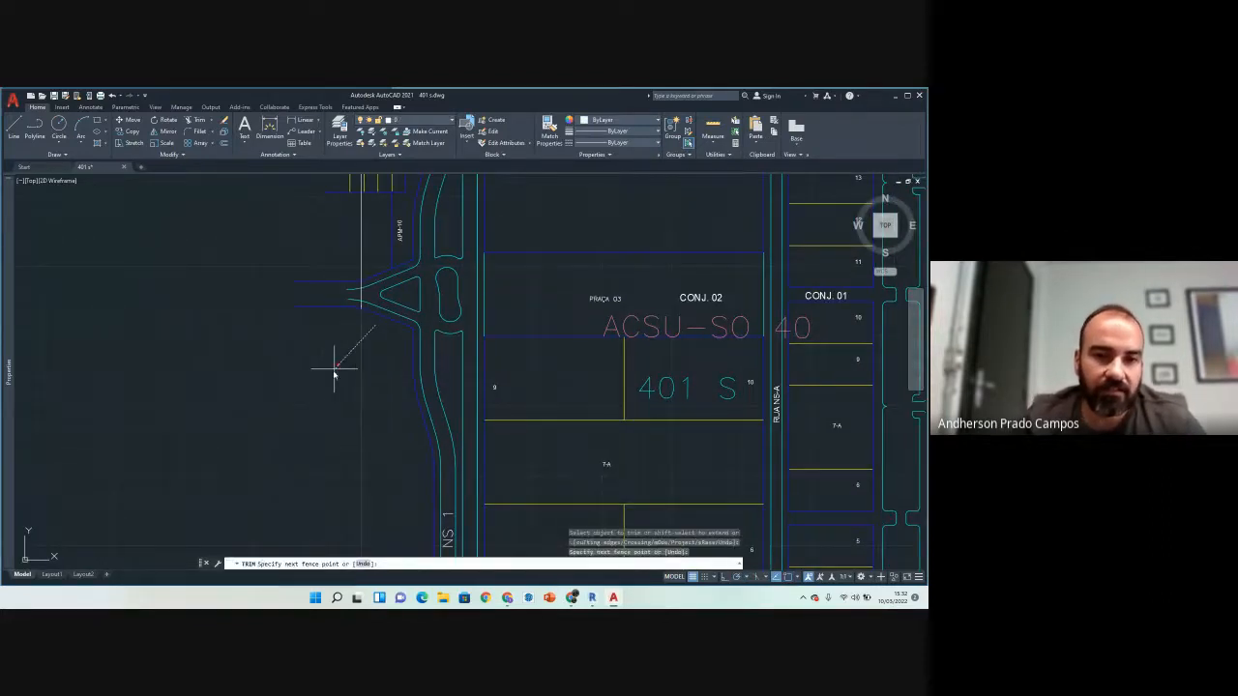
key("Return")
key("Escape")
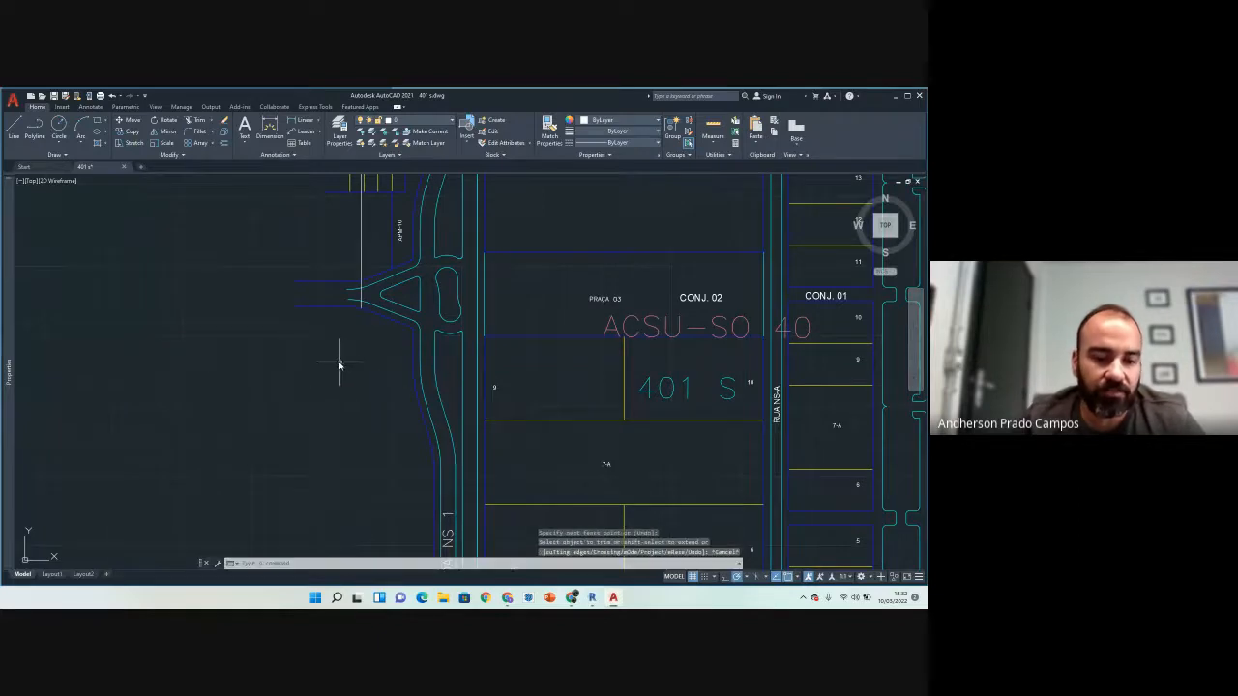
key("ctrl+z")
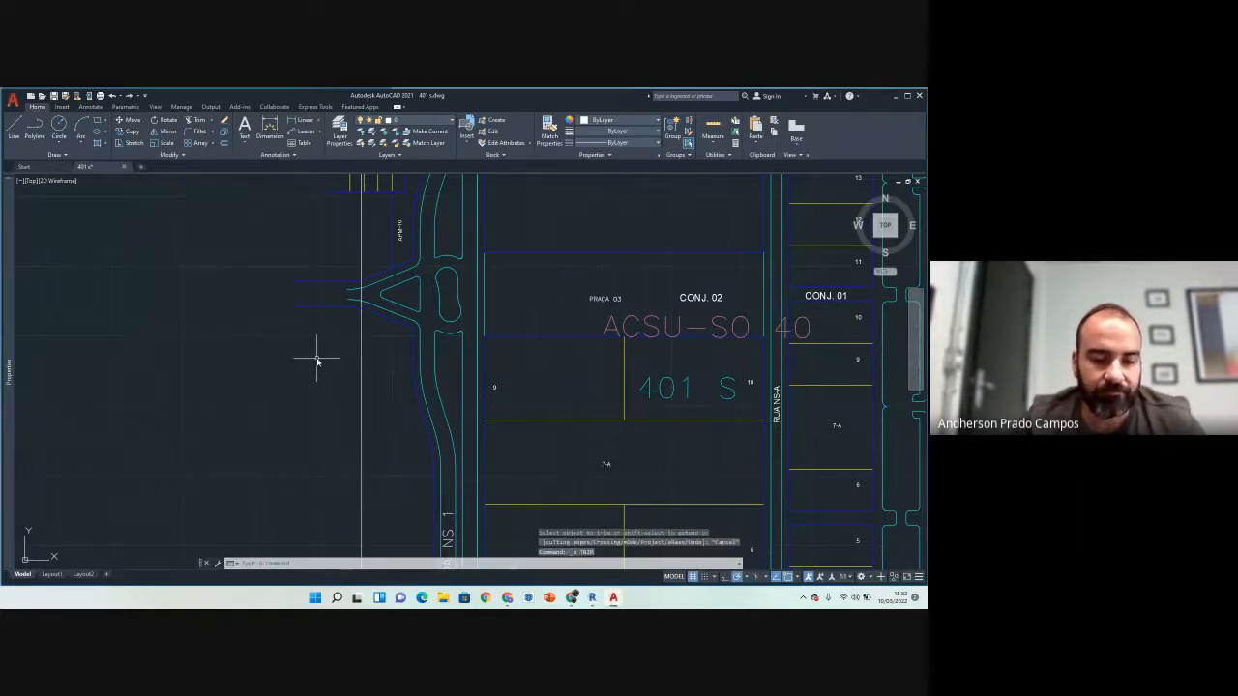
Step: Trim at the rectangle's west edge beside the triangular junction on Avenida NS 1
type("tr")
key("Return")
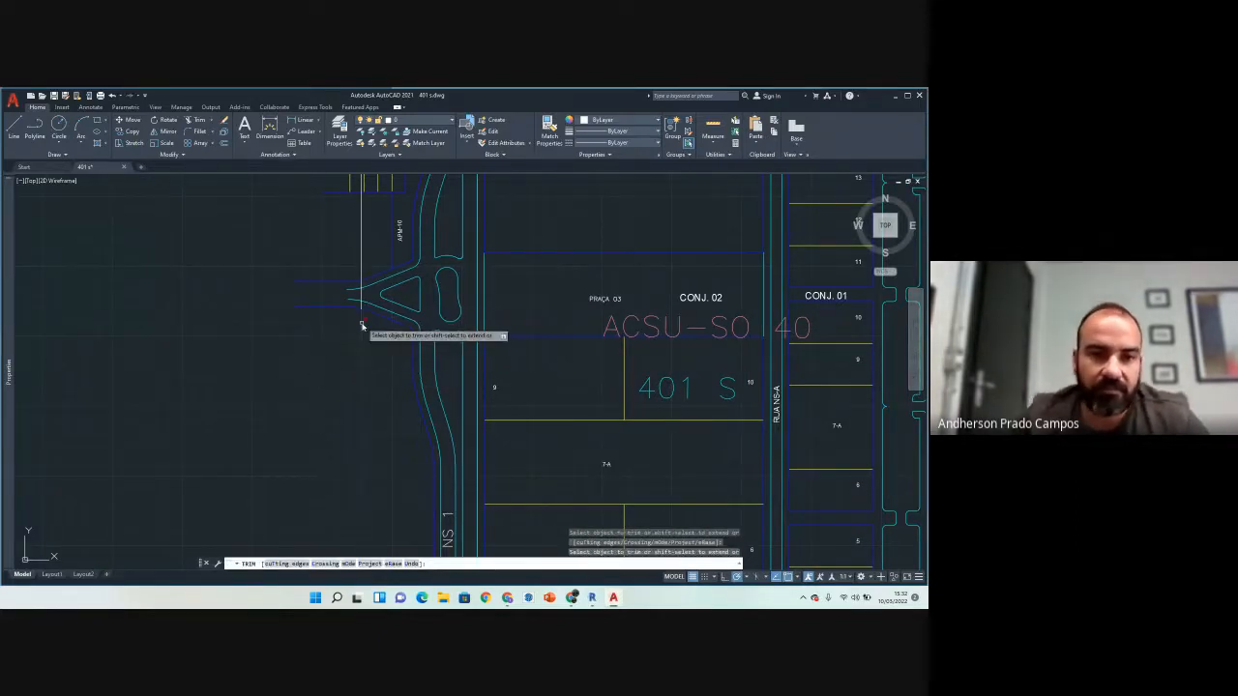
Step: End the trimming and undo the last trim
key("Escape")
key("ctrl+z")
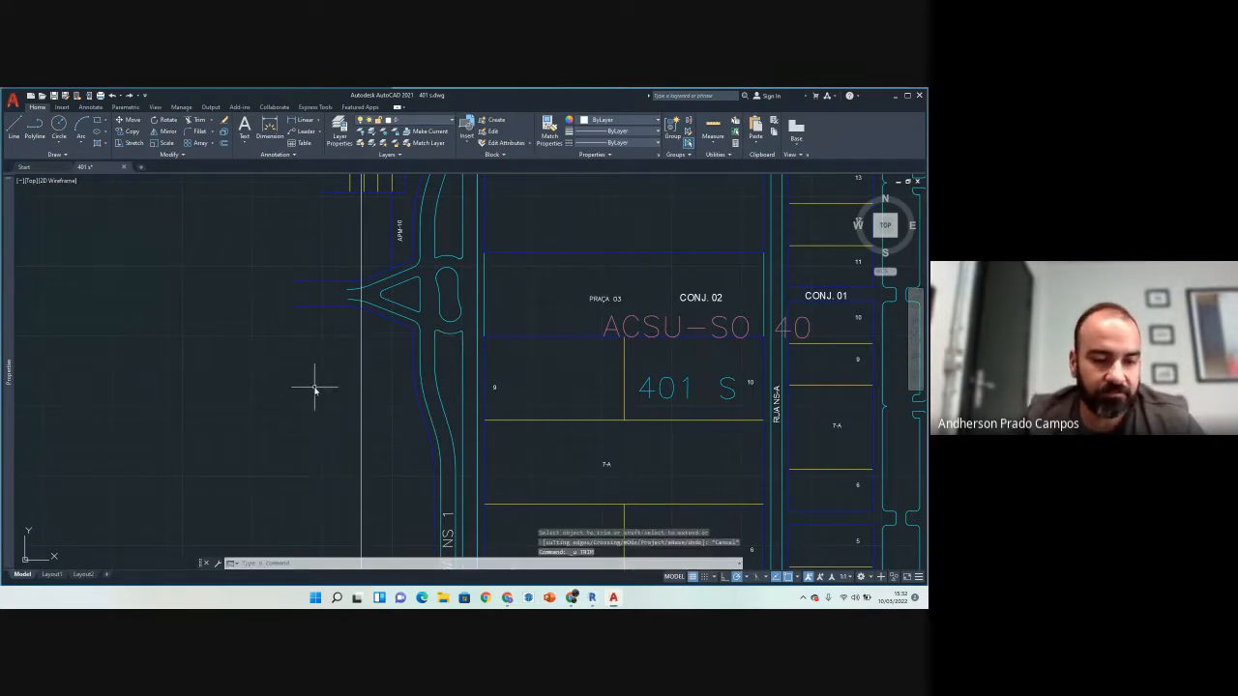
type("tr")
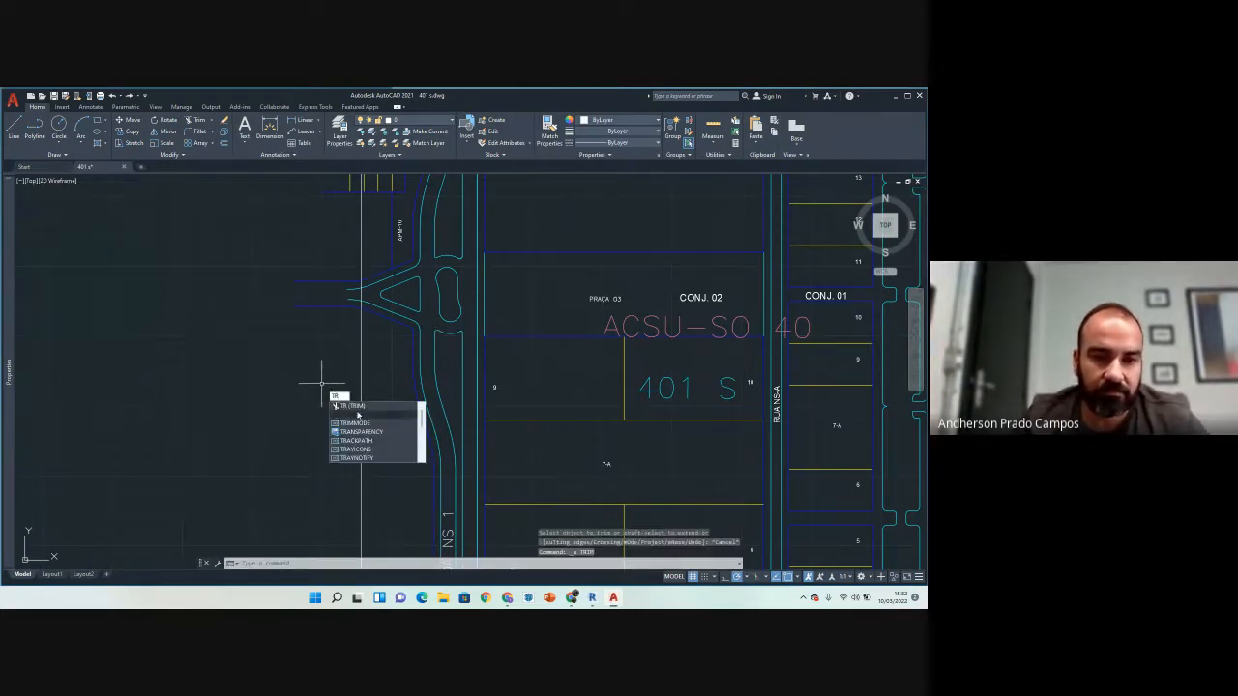
key("Return")
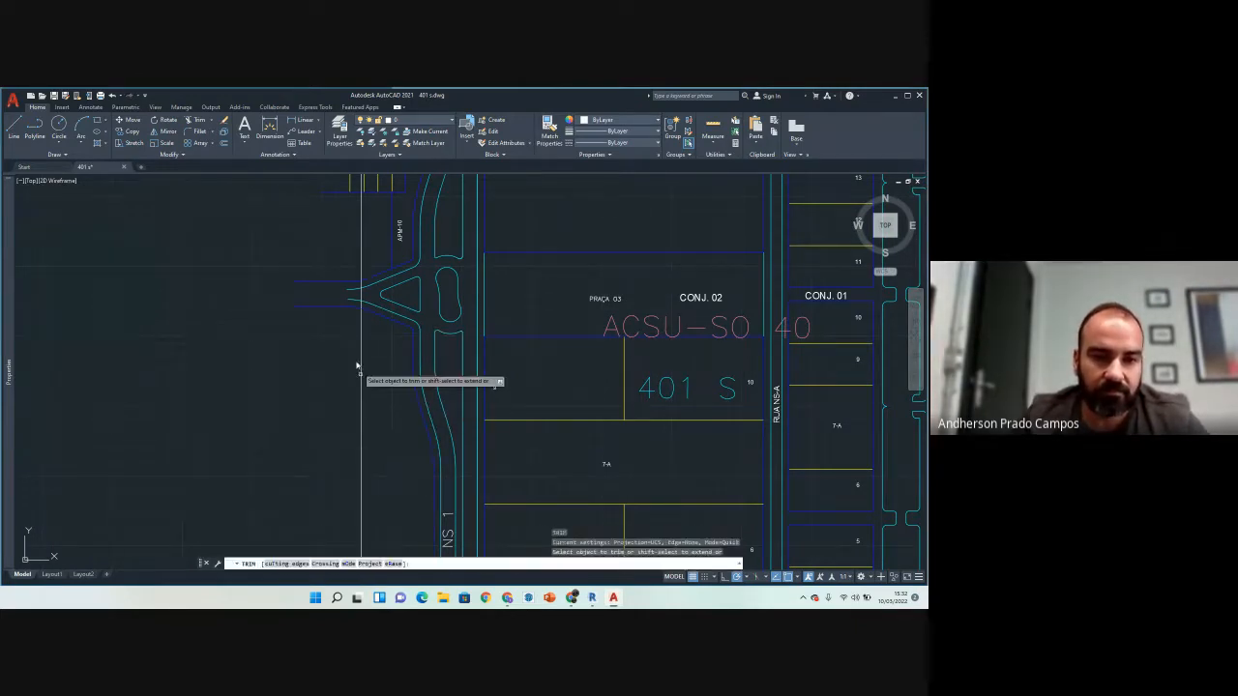
key("Escape")
Step: Using the boundary rectangle as the cutting edge, trim the road lines extending west of it at the triangular junction on Avenida NS 1
left_click(362, 265)
left_click(358, 264)
key("Return")
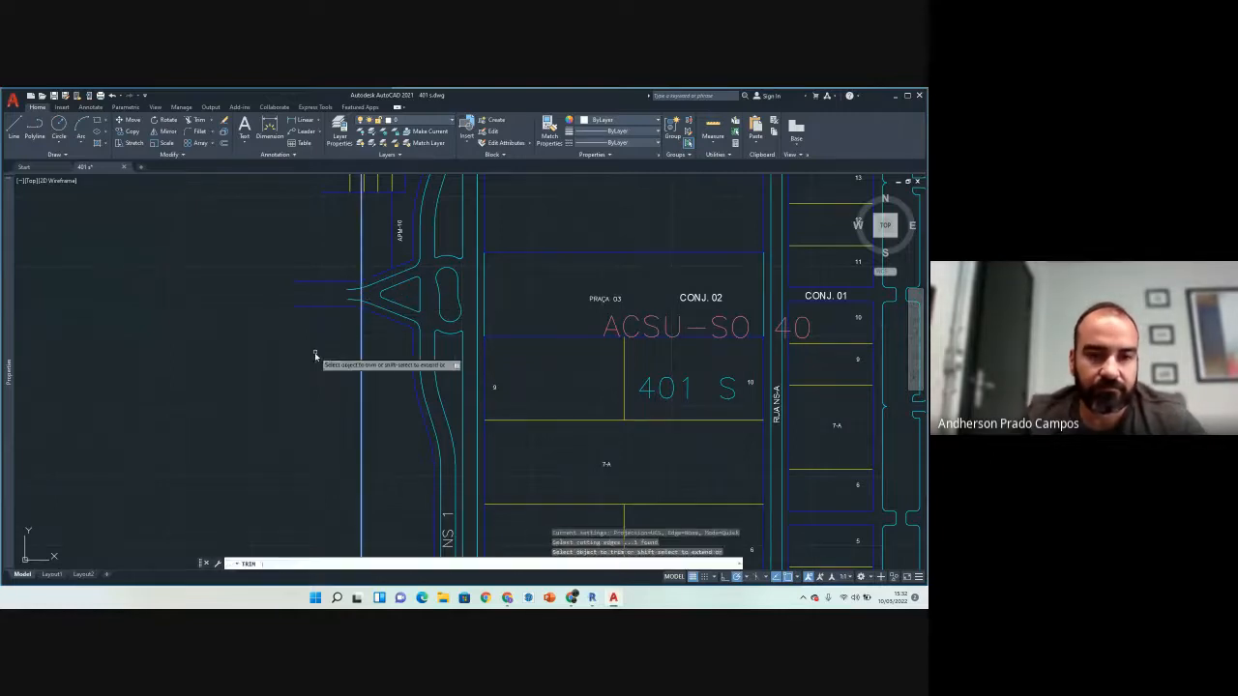
left_click(327, 264)
left_click(317, 321)
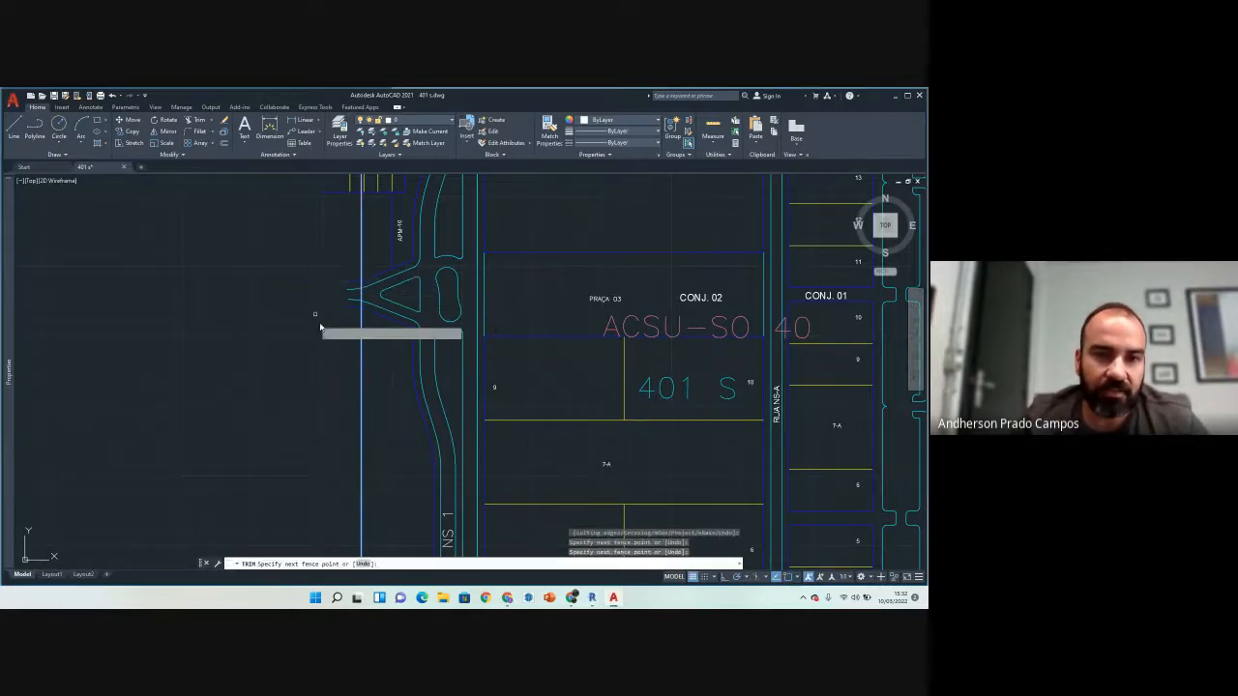
scroll(337, 294, "up", 4)
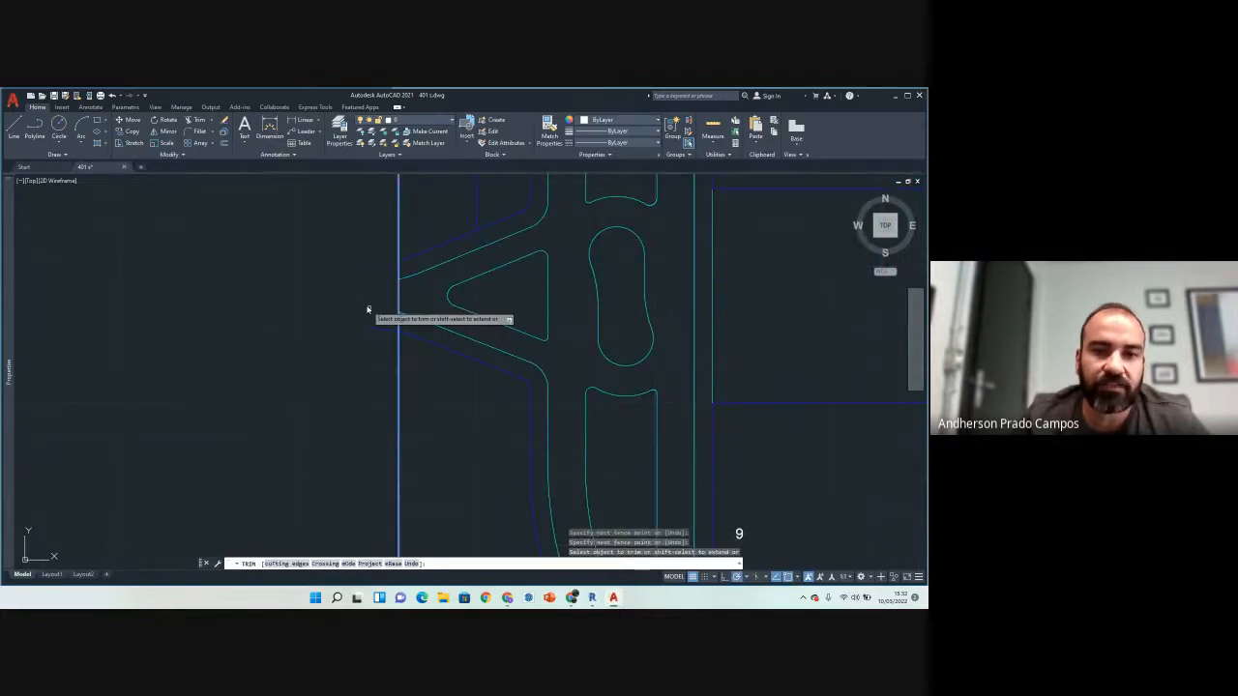
left_click(377, 319)
Step: Trim the lot lines north of the triangular junction and the Avenida LO-9 roundabout lines that extend past the rectangle's west side
scroll(267, 353, "down", 4)
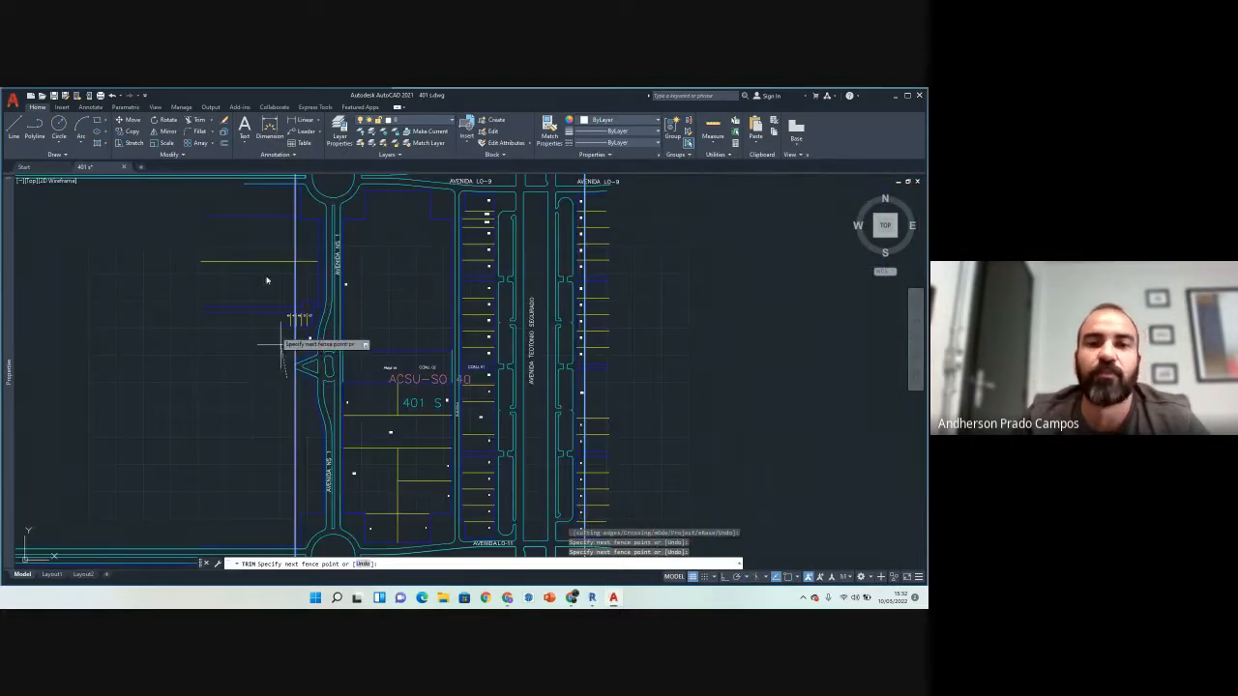
key("Return")
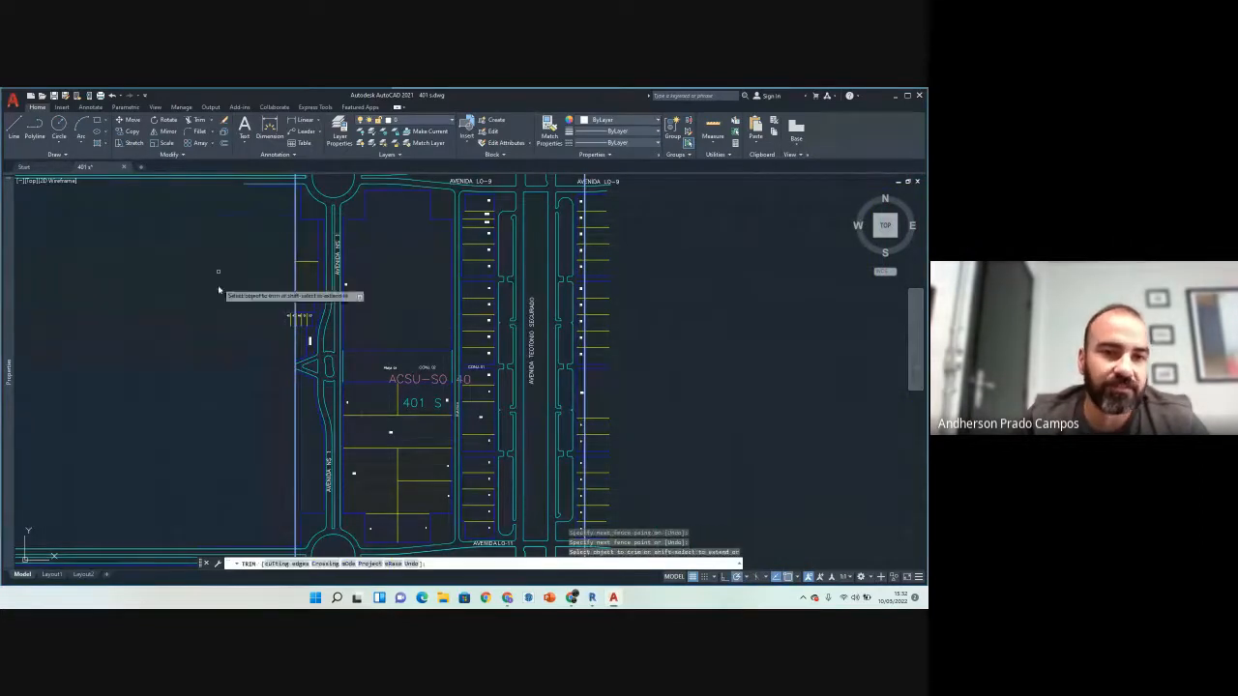
scroll(261, 265, "up", 4)
middle_click_drag(256, 284, 282, 368)
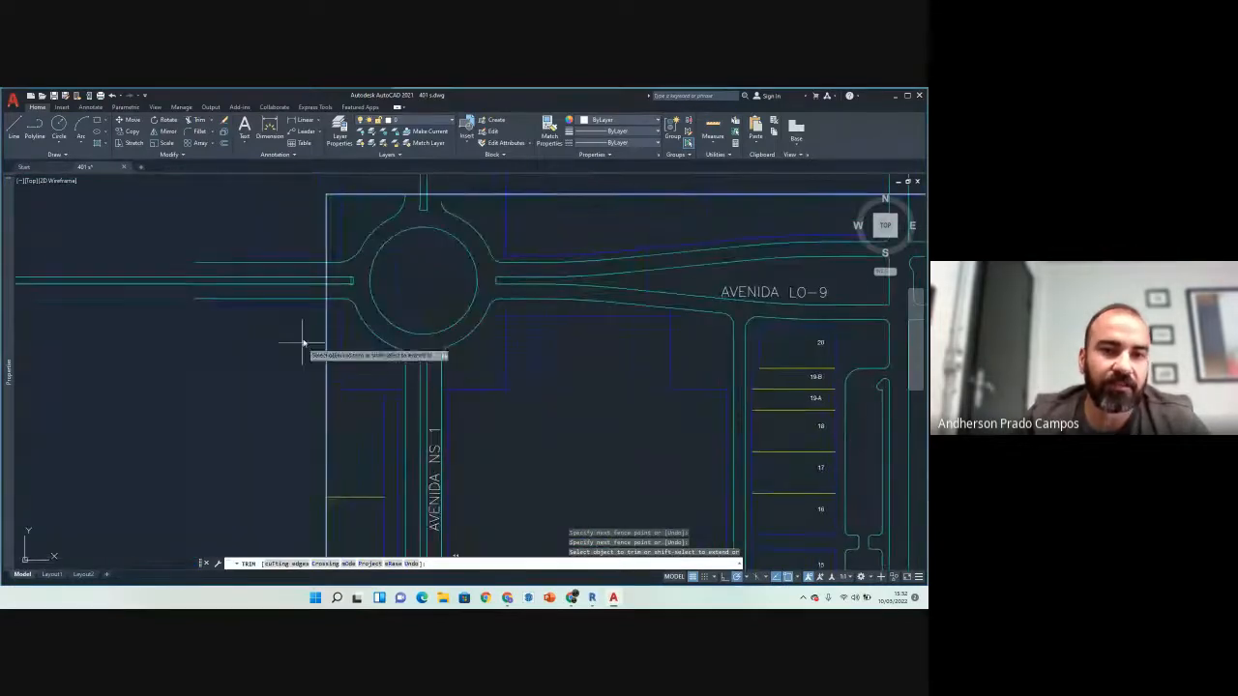
left_click(286, 225)
left_click(246, 326)
scroll(258, 330, "down", 3)
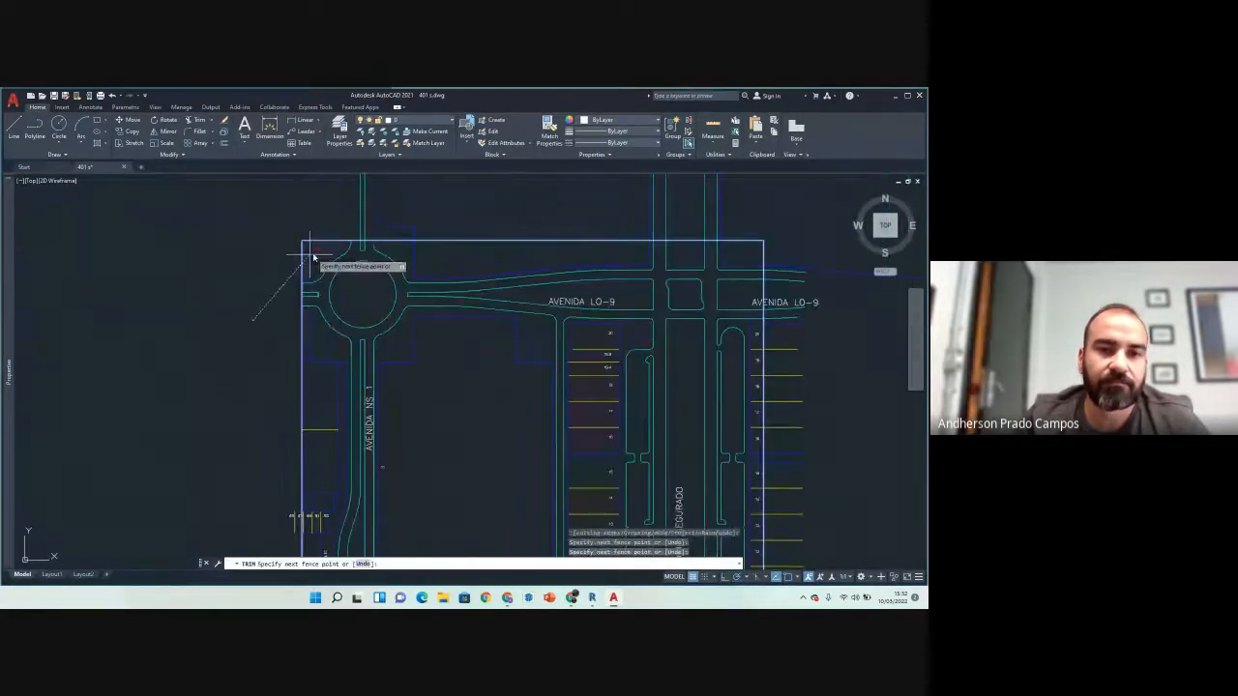
key("Escape")
scroll(247, 309, "down", 4)
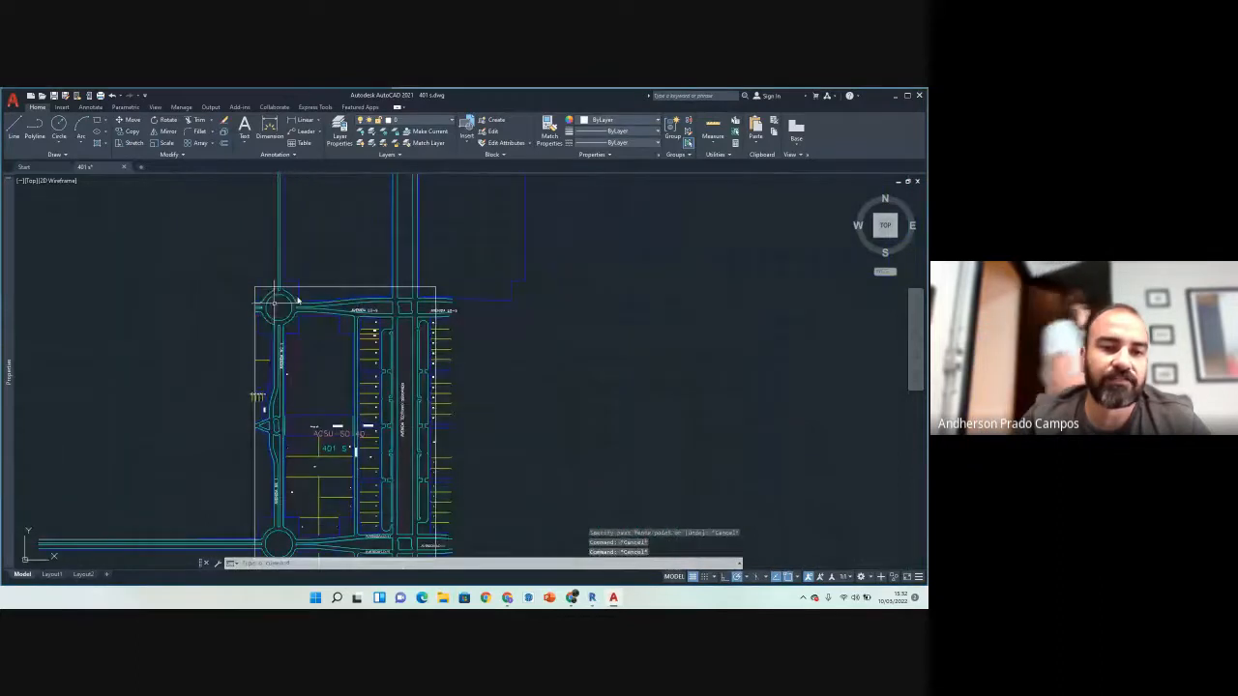
middle_click_drag(311, 316, 340, 283)
type("t")
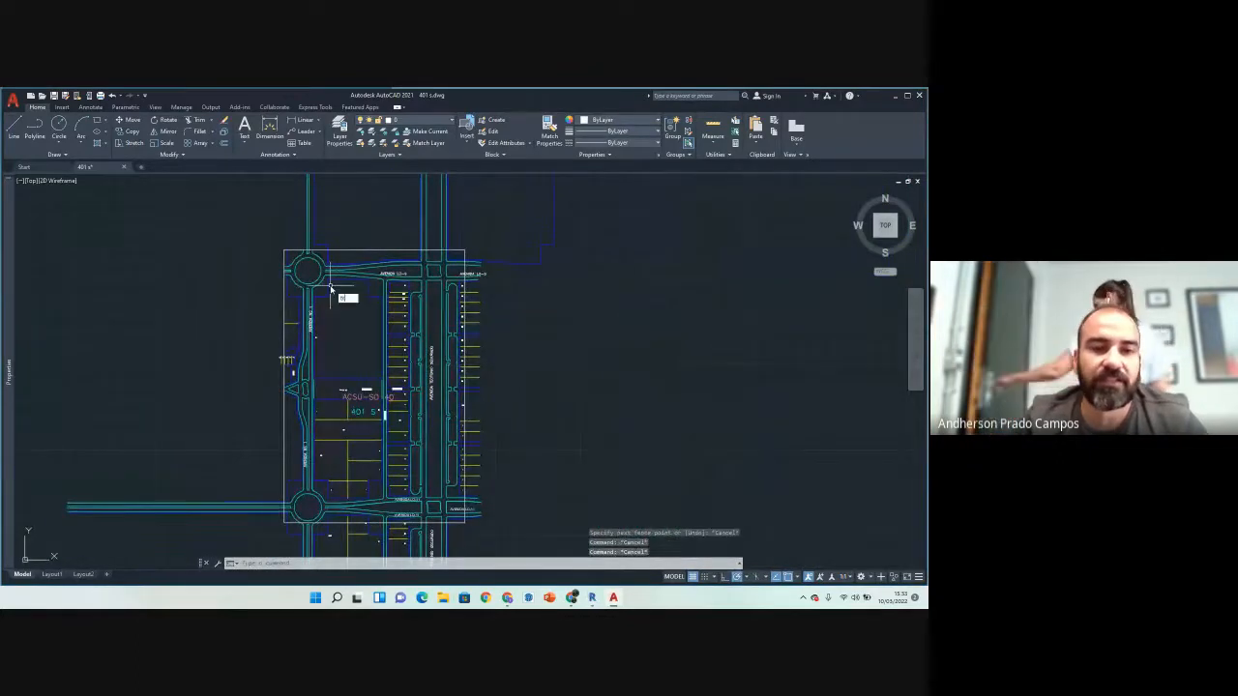
type("r")
key("Return")
left_click(331, 284)
key("Escape")
key("Escape")
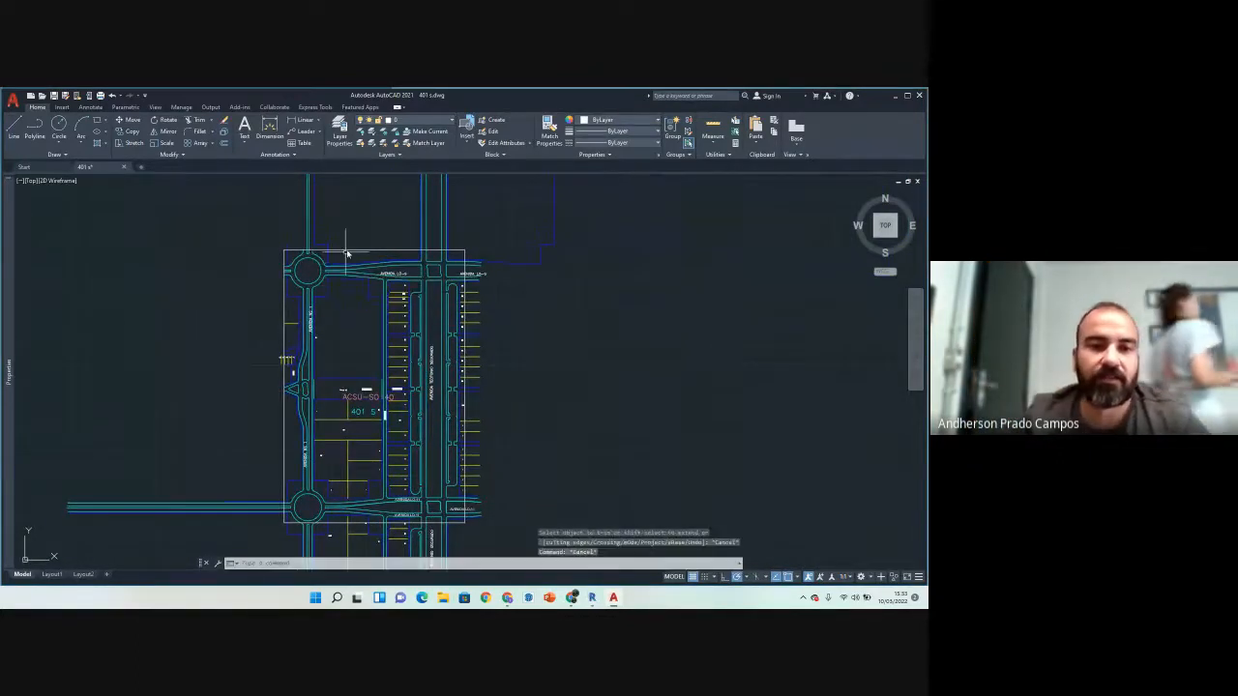
Step: Using the boundary rectangle as the cutting edge, trim the avenue lines that extend beyond its north side
left_click(349, 240)
left_click(344, 254)
type("t")
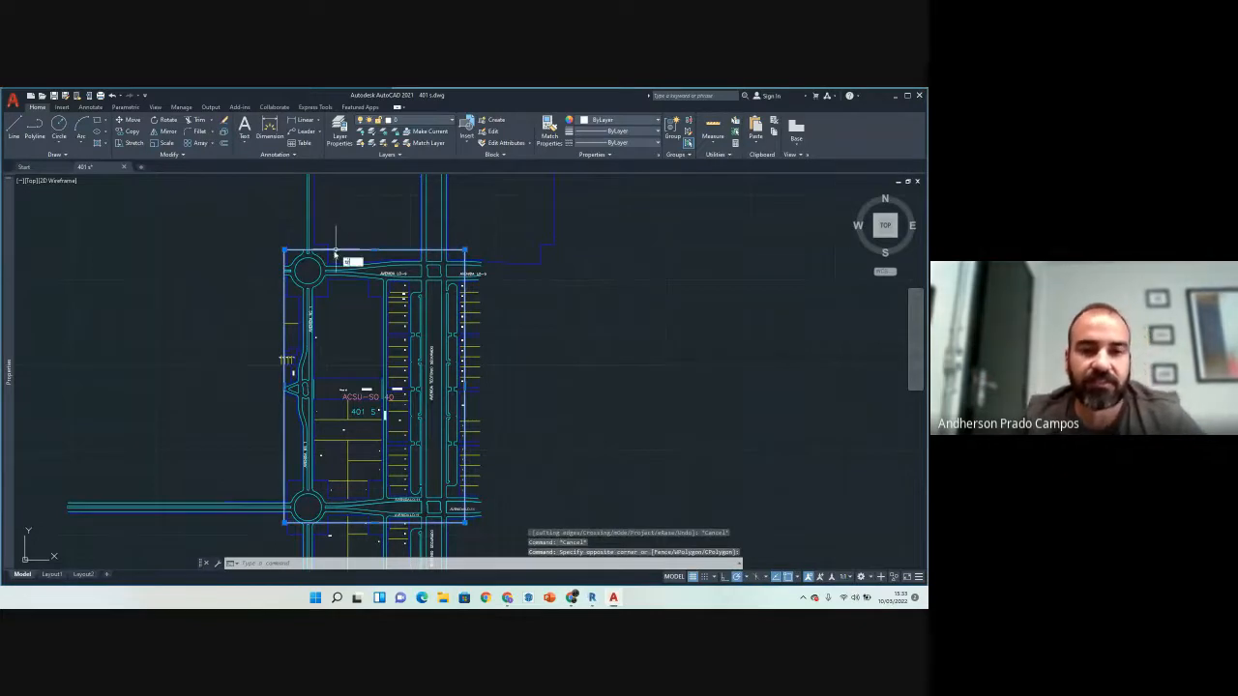
type("r")
key("Return")
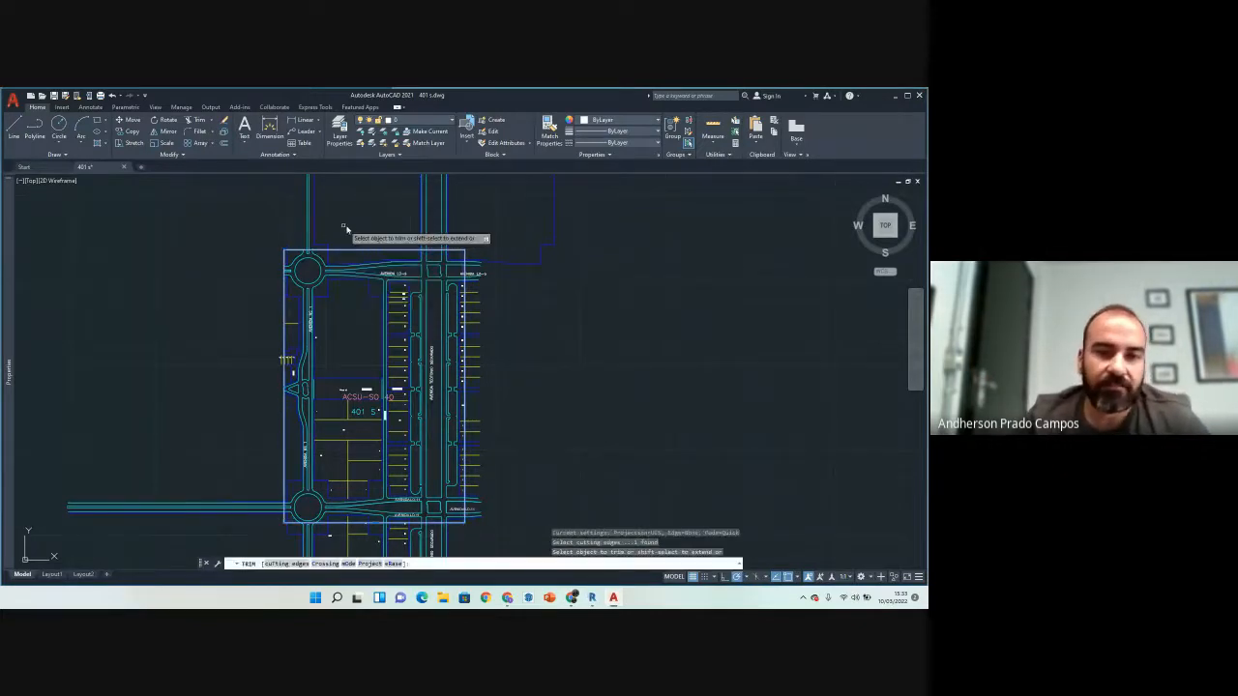
left_click(287, 226)
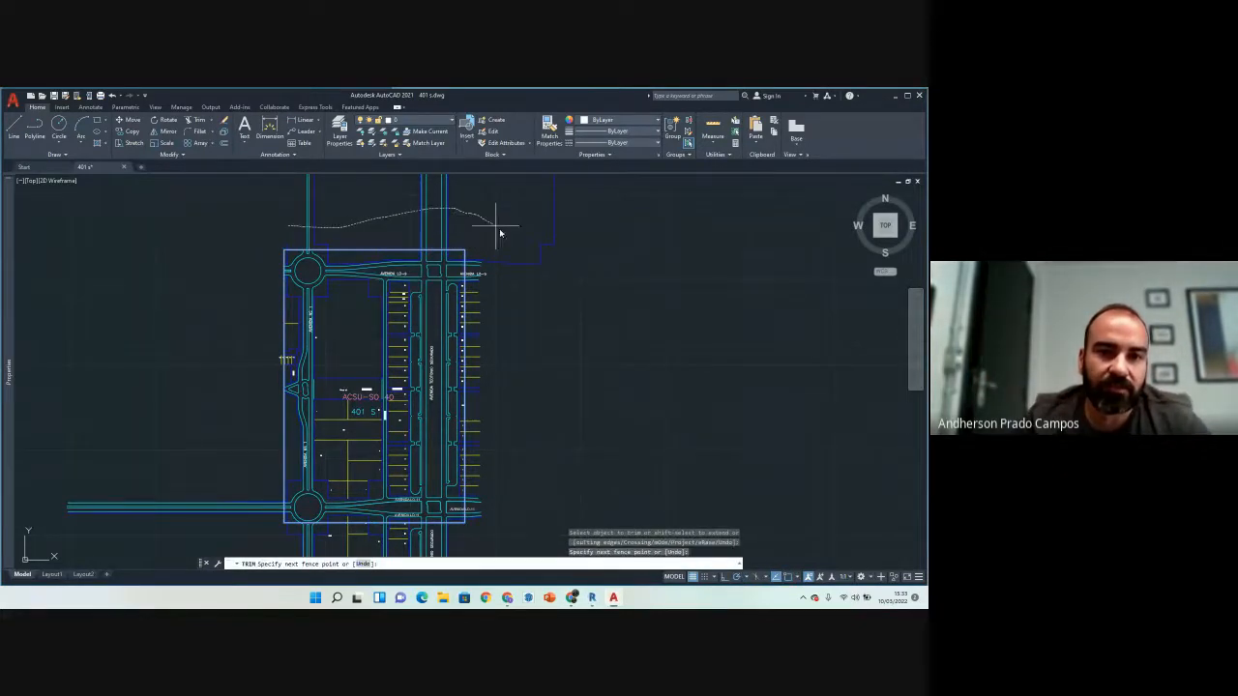
scroll(314, 239, "up", 7)
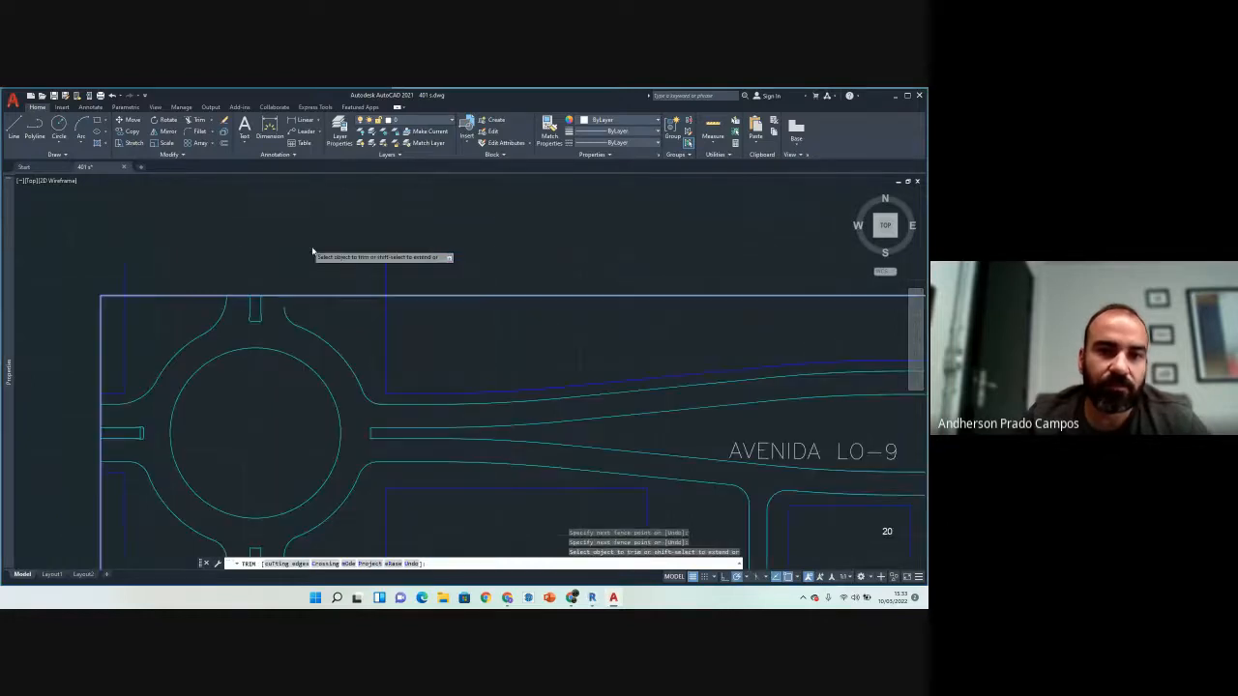
Step: Trim the leftover lot lines that cross the rectangle's north edge beside the Avenida LO-9 roundabout
left_click(342, 275)
left_click(151, 286)
left_click(83, 266)
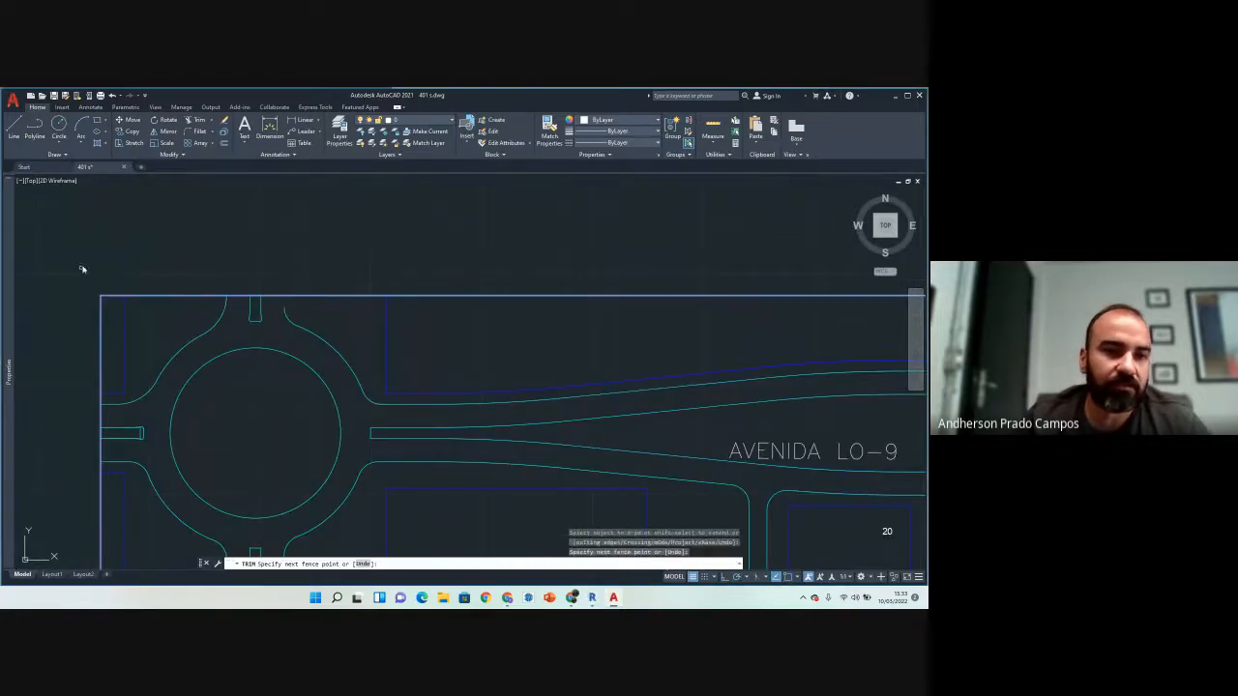
scroll(329, 242, "down", 5)
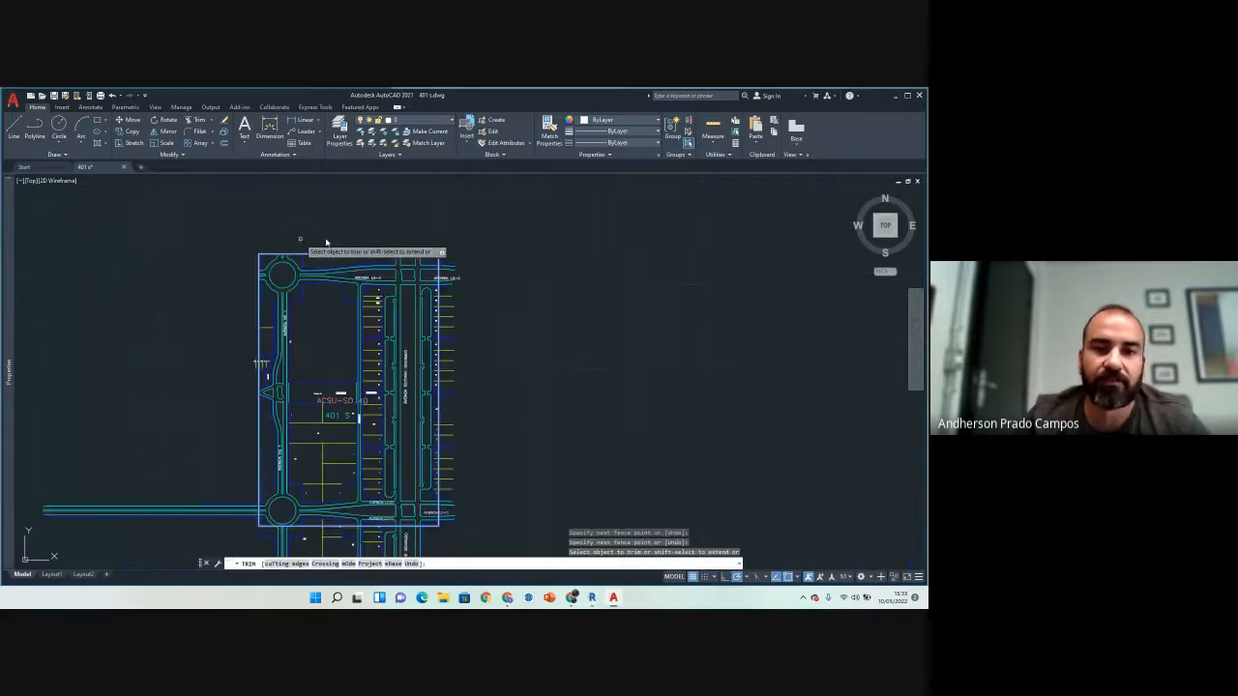
Step: Trim the Avenida LO-9 lines and the nearest lot lines that extend past the rectangle's east side
scroll(499, 264, "up", 2)
left_click(499, 264)
left_click_drag(520, 399, 532, 394)
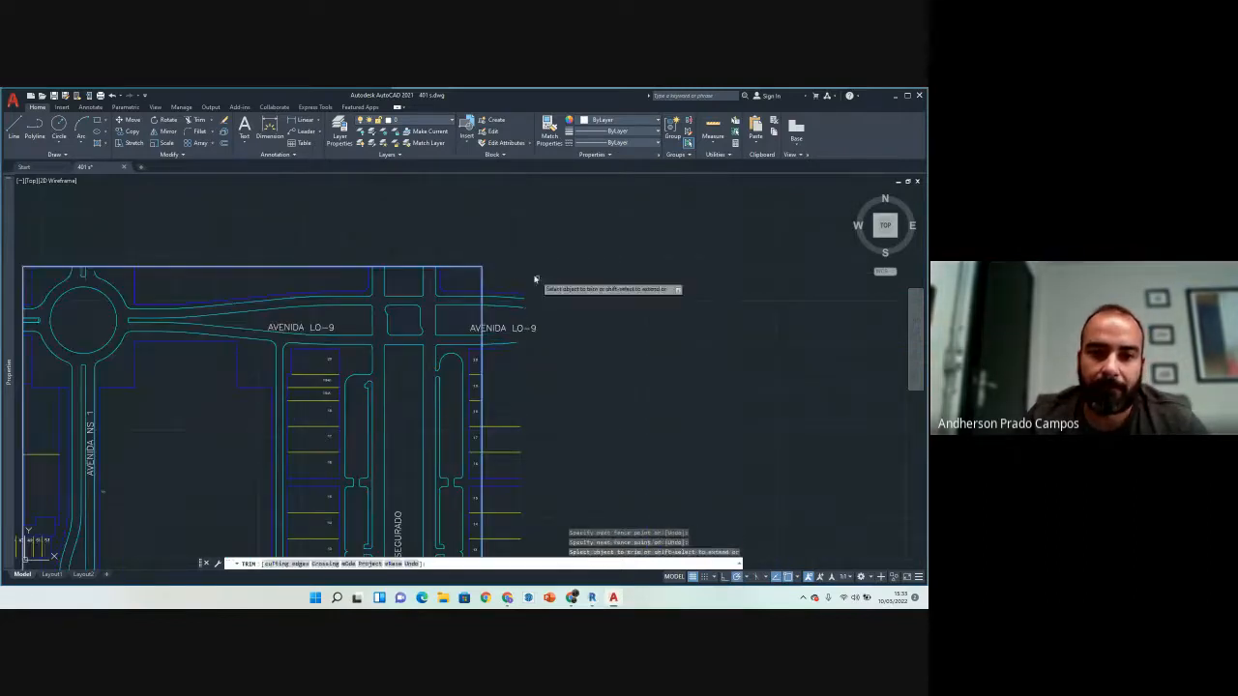
left_click_drag(510, 262, 527, 397)
Step: Trim the remaining lot lines and the Avenida LO-11 lines that extend past the rectangle's east side
scroll(517, 330, "down", 6)
scroll(517, 370, "up", 6)
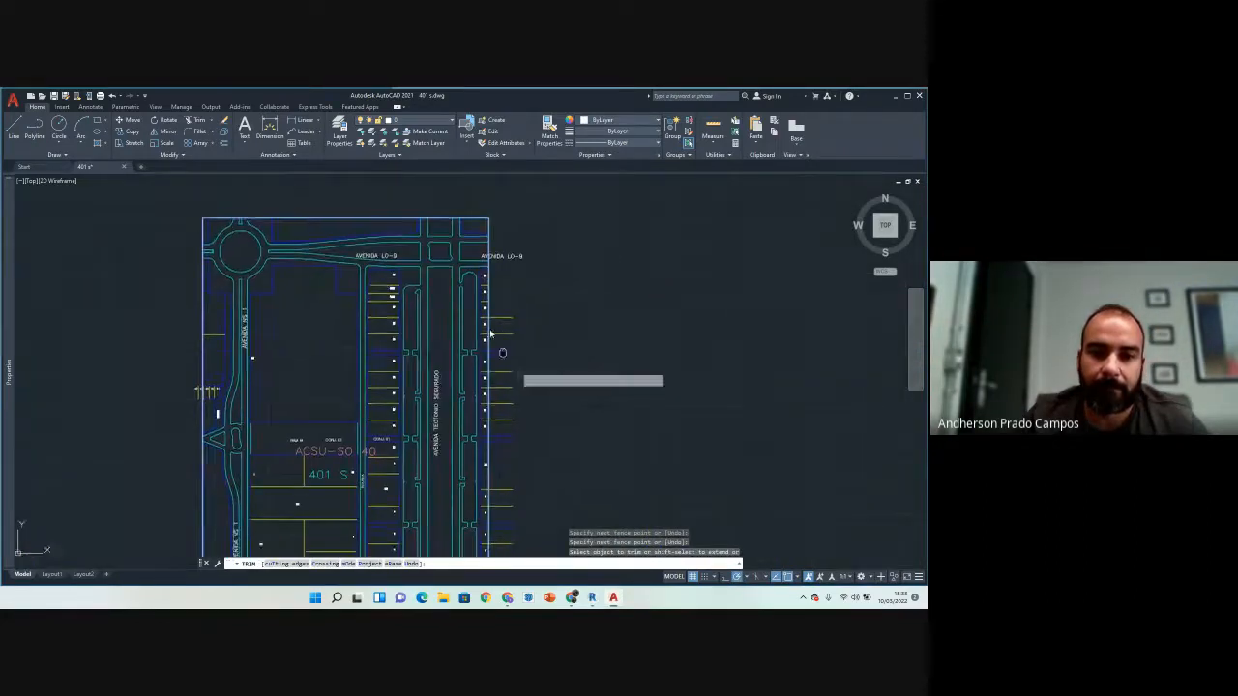
left_click_drag(461, 222, 465, 315)
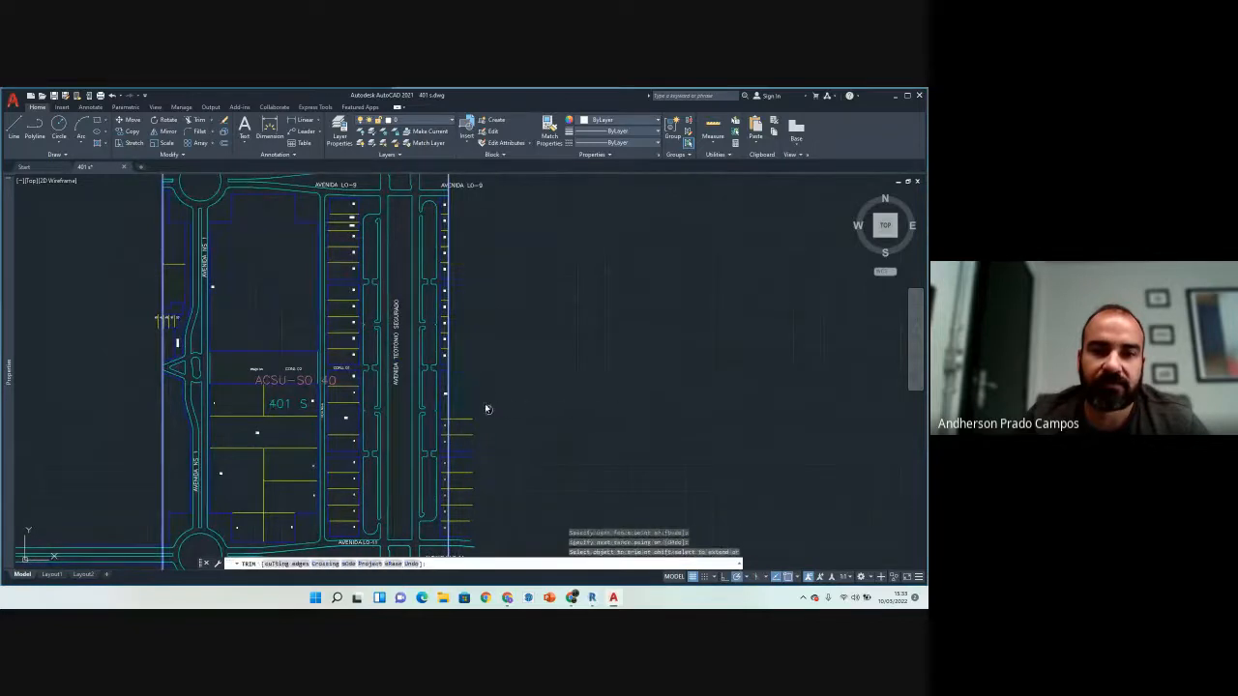
middle_click_drag(486, 409, 456, 327)
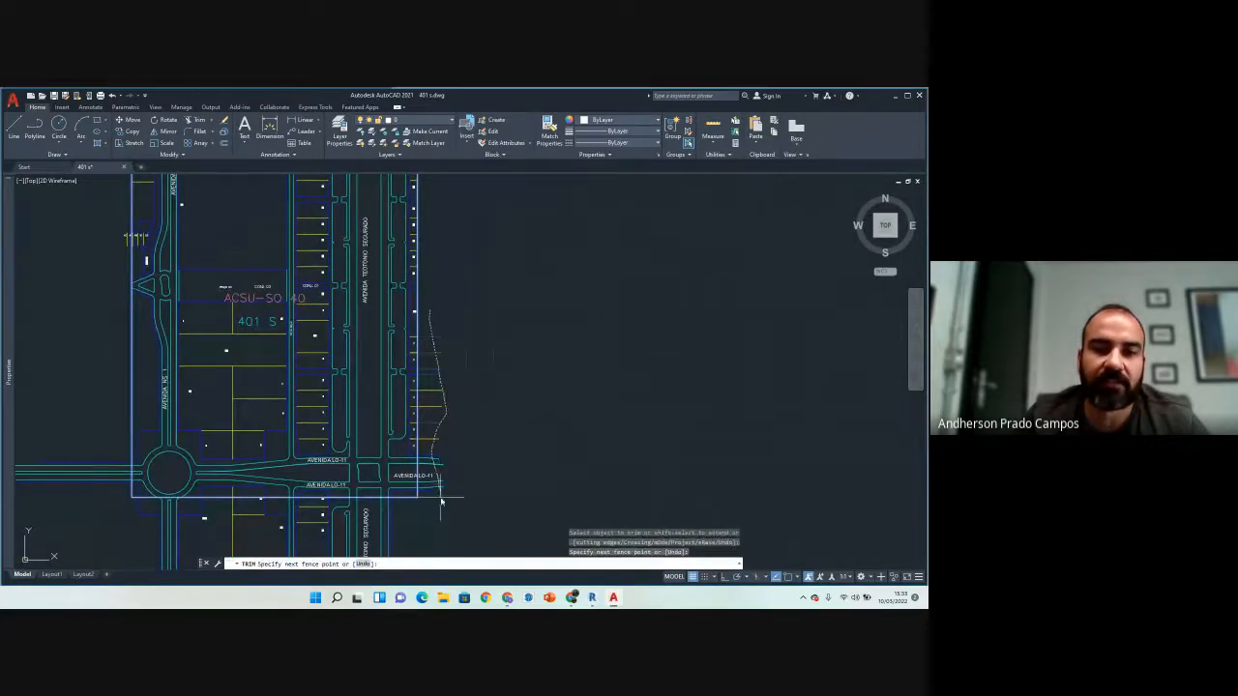
left_click_drag(441, 501, 437, 506)
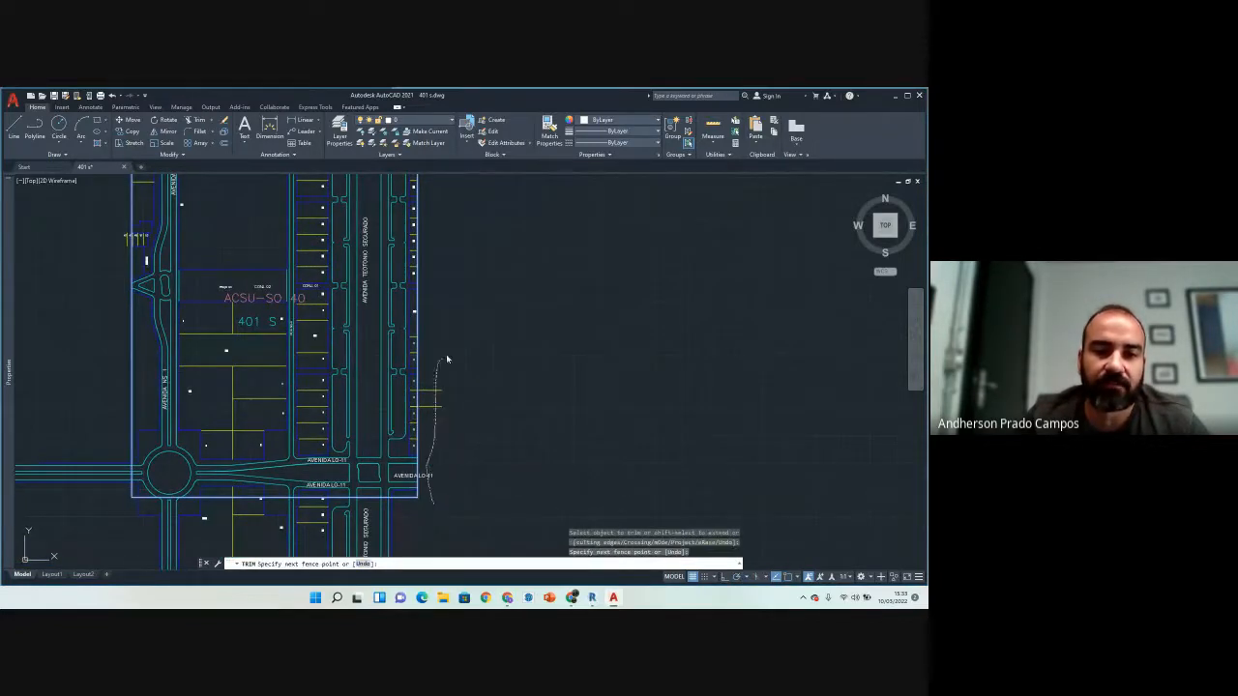
scroll(448, 356, "down", 3)
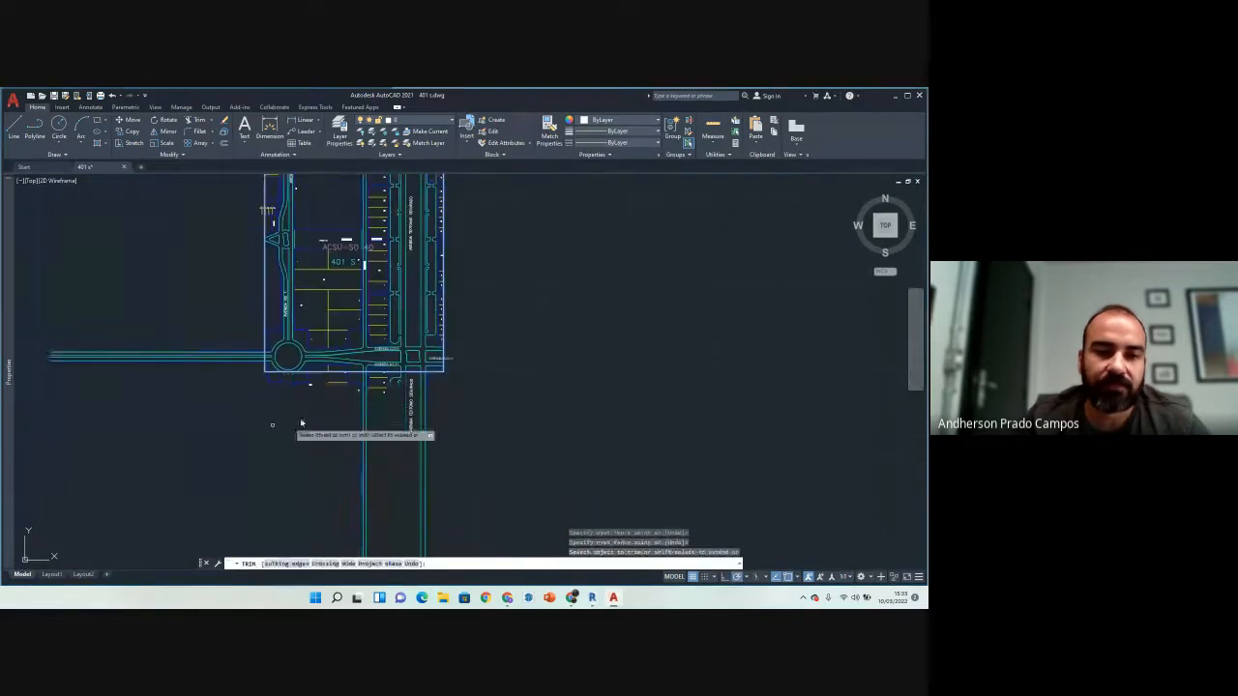
Step: Trim the lot and road lines crossing the rectangle's south edge below Avenida LO-11, from Avenida Teotonio Segurado westward
scroll(415, 410, "up", 5)
left_click_drag(471, 335, 405, 337)
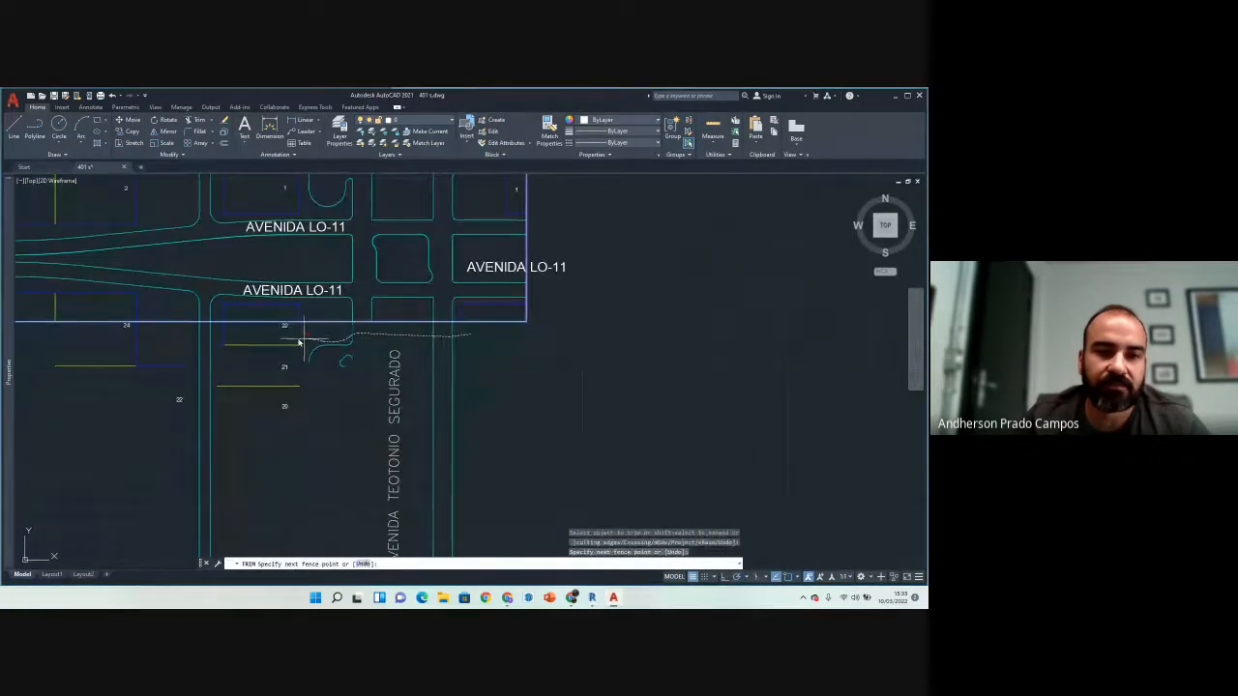
left_click_drag(300, 340, 278, 341)
mouse_move(174, 342)
left_mouse_down()
mouse_move(162, 354)
mouse_move(157, 339)
mouse_move(145, 345)
left_mouse_up()
mouse_move(145, 345)
left_mouse_down()
mouse_move(124, 339)
mouse_move(87, 371)
left_mouse_up()
Step: Trim the lot and avenue lines crossing the rectangle's south edge around the Avenida LO-11 roundabout
middle_click_drag(77, 375, 316, 362)
left_click_drag(235, 327, 135, 345)
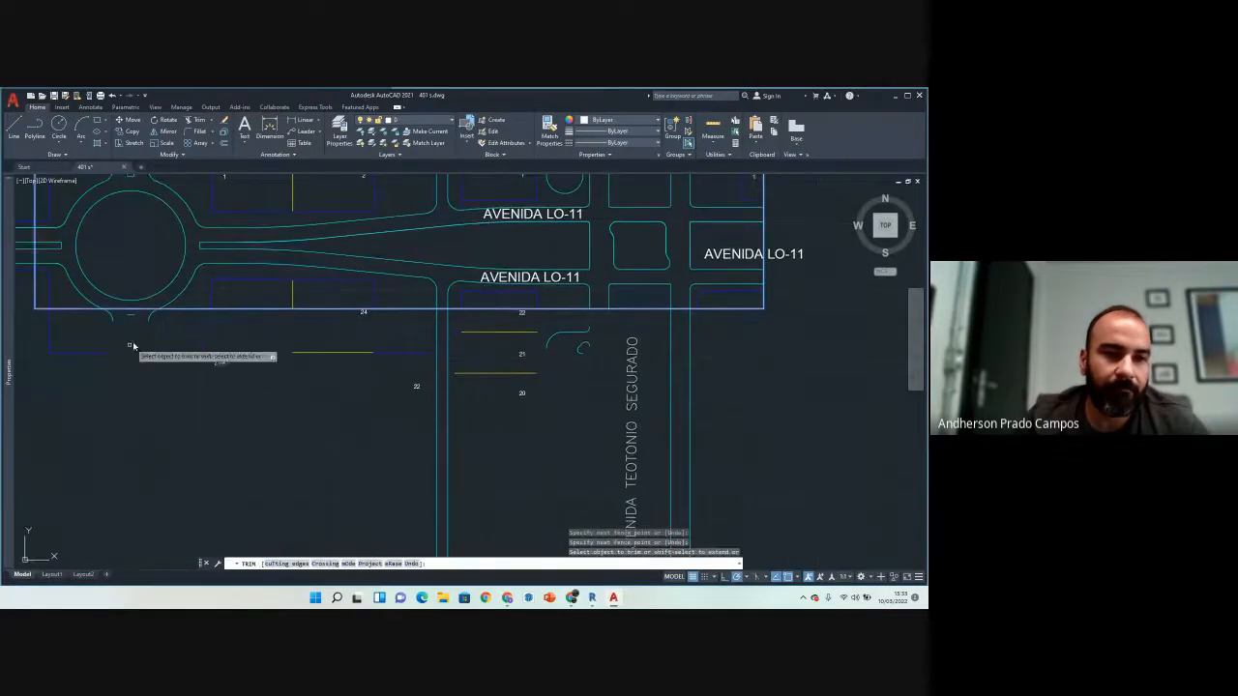
middle_click_drag(139, 313, 262, 299)
mouse_move(198, 324)
left_mouse_down()
mouse_move(143, 327)
mouse_move(126, 353)
left_mouse_up()
Step: Try to trim the double street lines still crossing the rectangle's south edge, and end the Trim command
left_click_drag(579, 308, 527, 322)
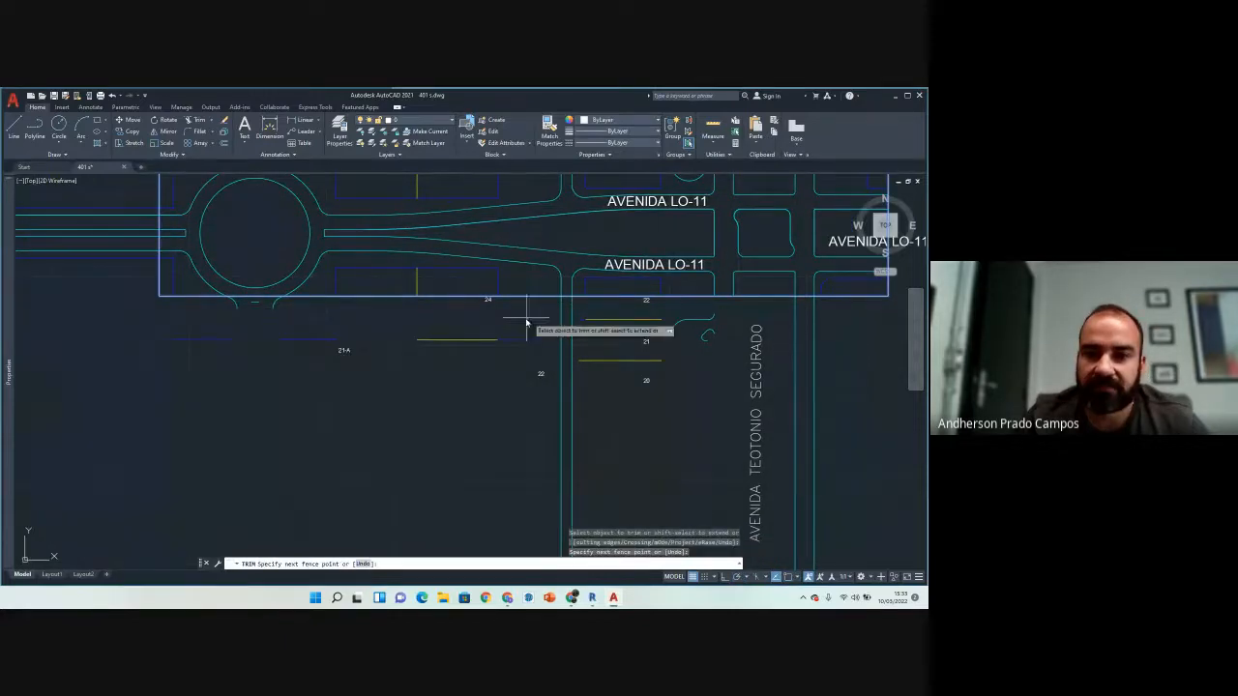
left_click(832, 311)
key("Escape")
key("Escape")
key("Escape")
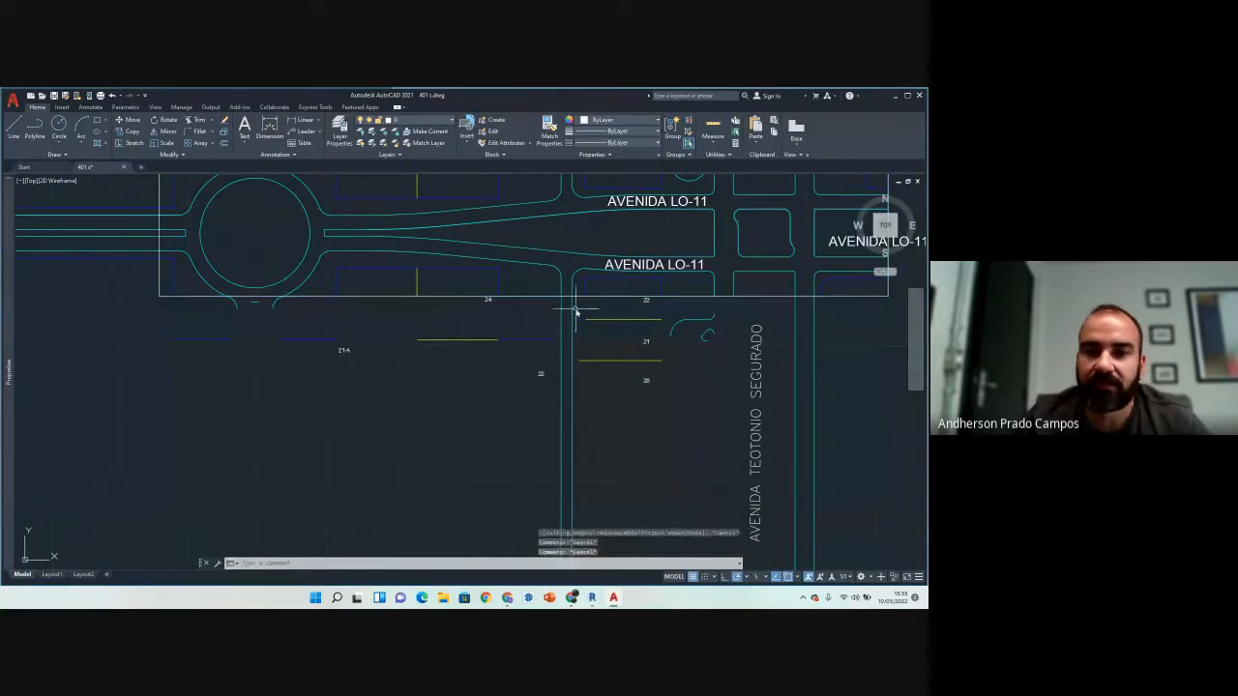
Step: Explode the double street line running south of the rectangle between lots 22 and 21
left_click(571, 309)
key("Escape")
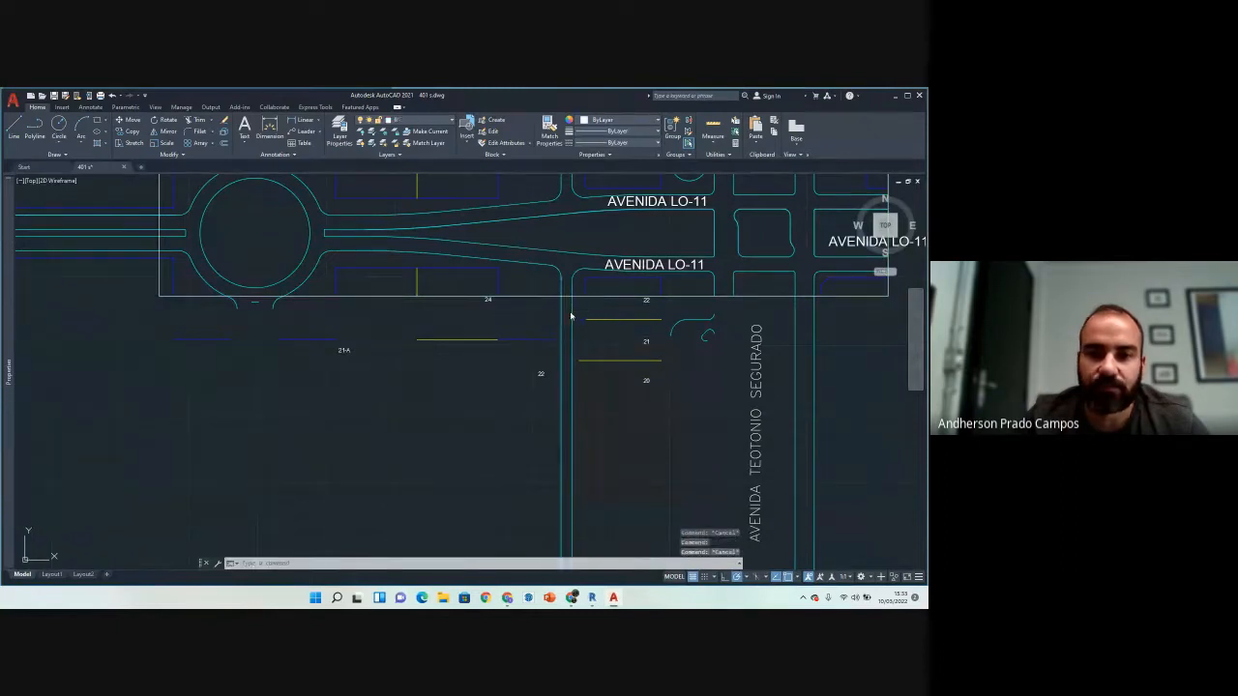
left_click(571, 313)
key("Escape")
left_click(572, 307)
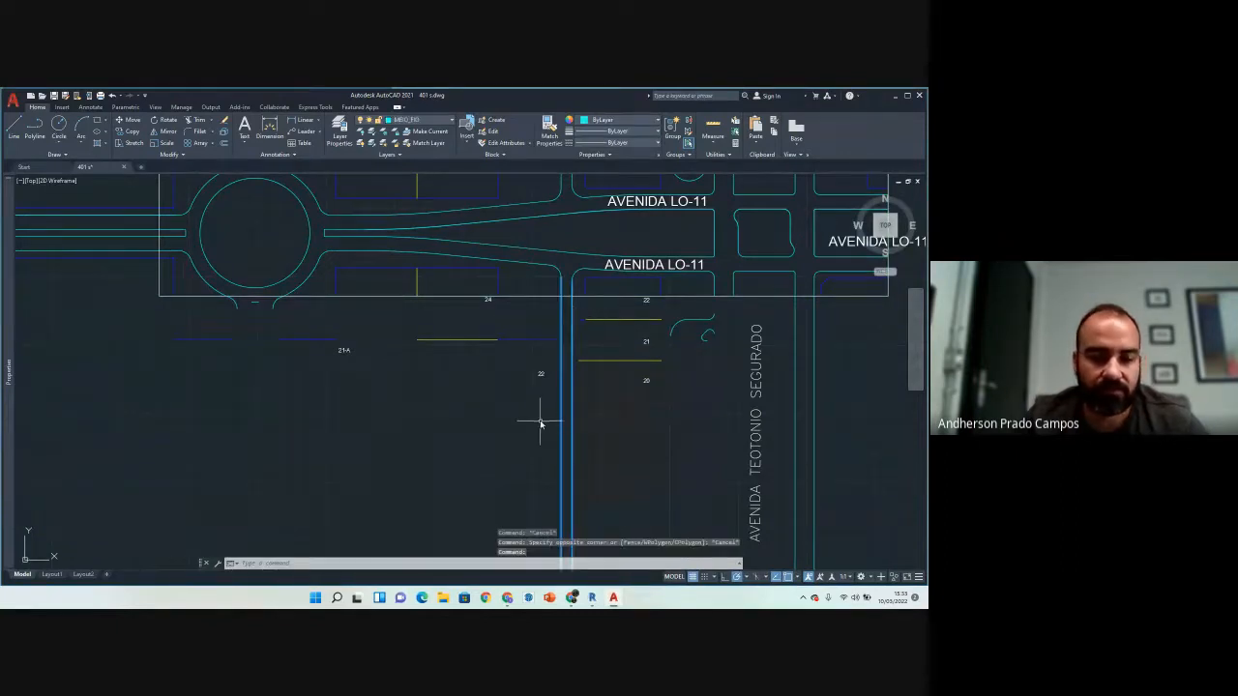
type("x")
key("Return")
left_click(812, 311)
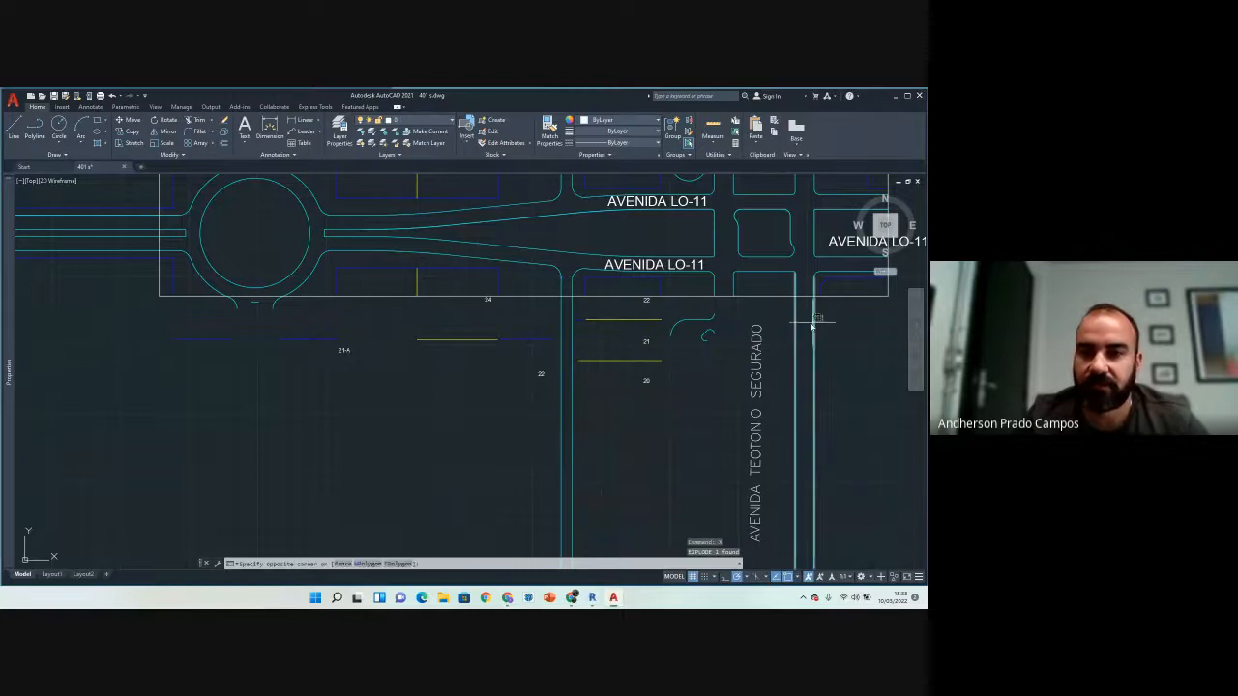
left_click(809, 350)
key("Escape")
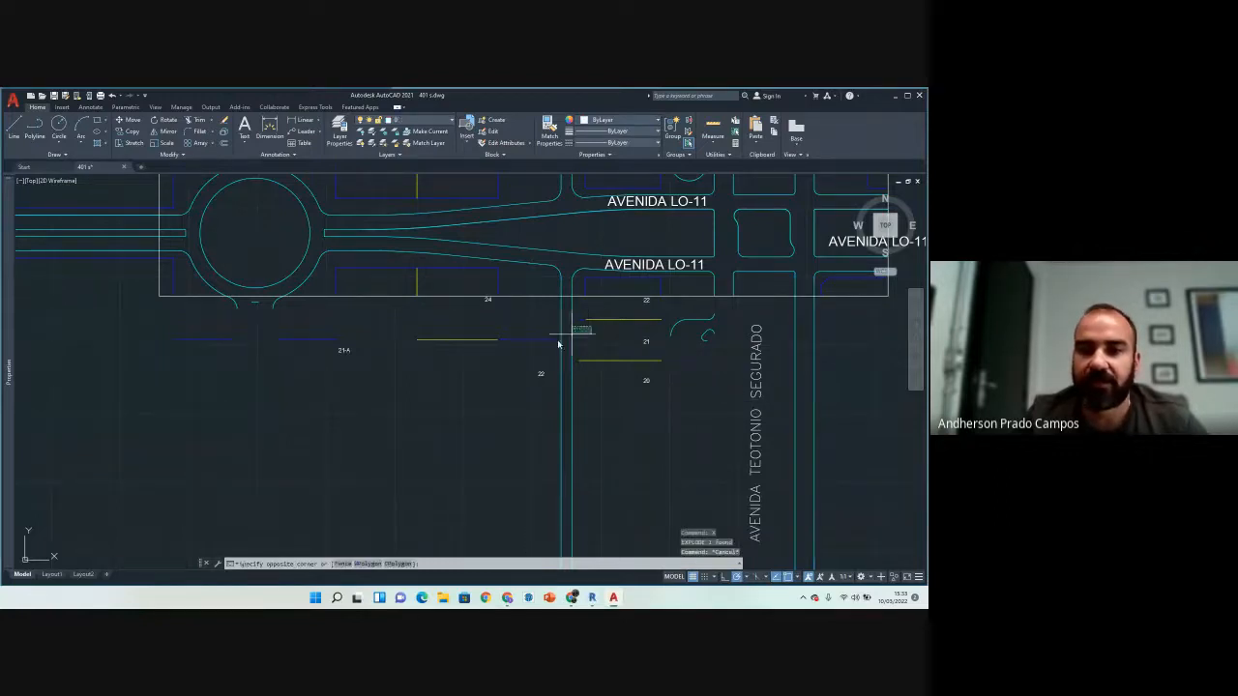
left_click(527, 344)
key("Escape")
key("Escape")
type("tr")
key("Return")
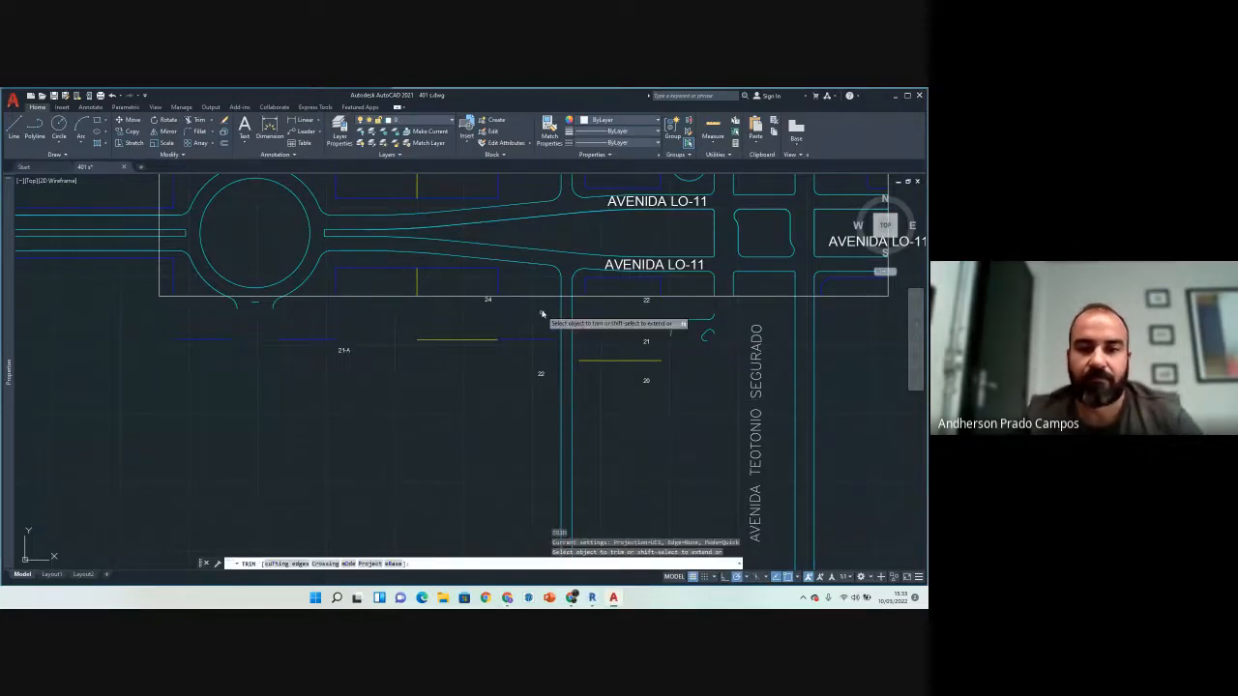
key("Escape")
key("Escape")
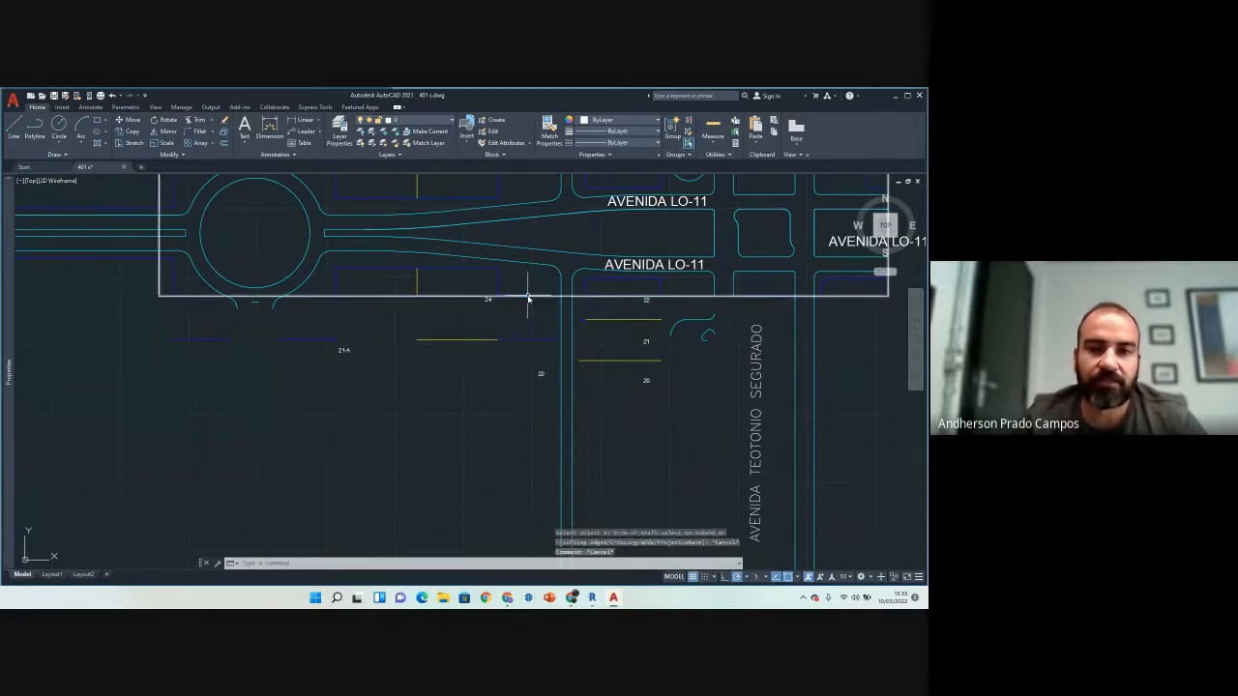
Step: Trim the street lines still crossing the rectangle's south edge and the Avenida LO-11 lines extending past its west edge
left_click(527, 296)
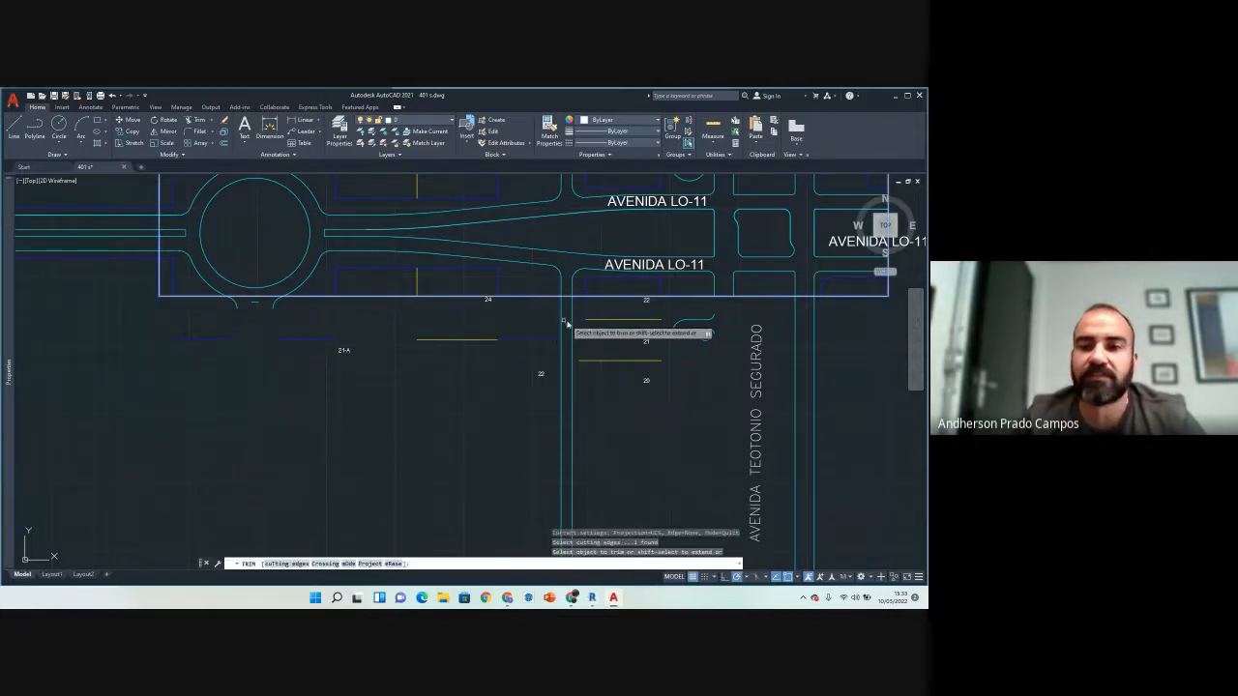
left_click(522, 314)
left_click(607, 300)
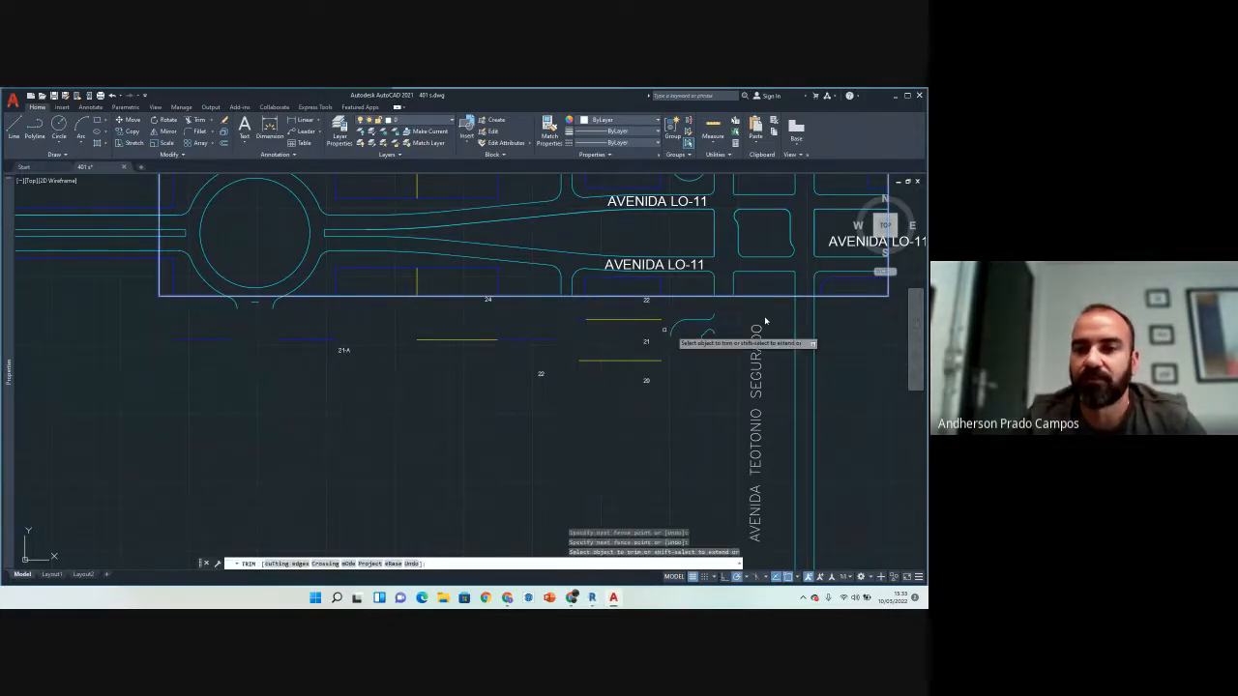
scroll(581, 368, "down", 4)
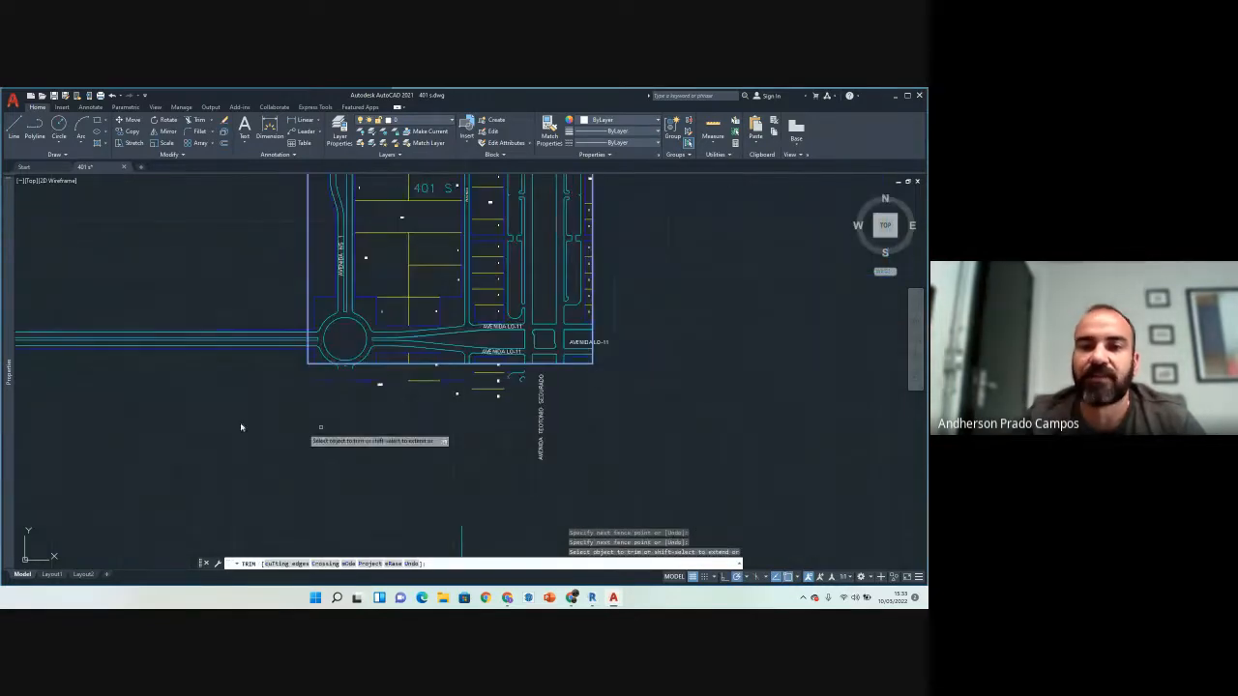
left_click_drag(235, 312, 213, 396)
scroll(295, 404, "up", 2)
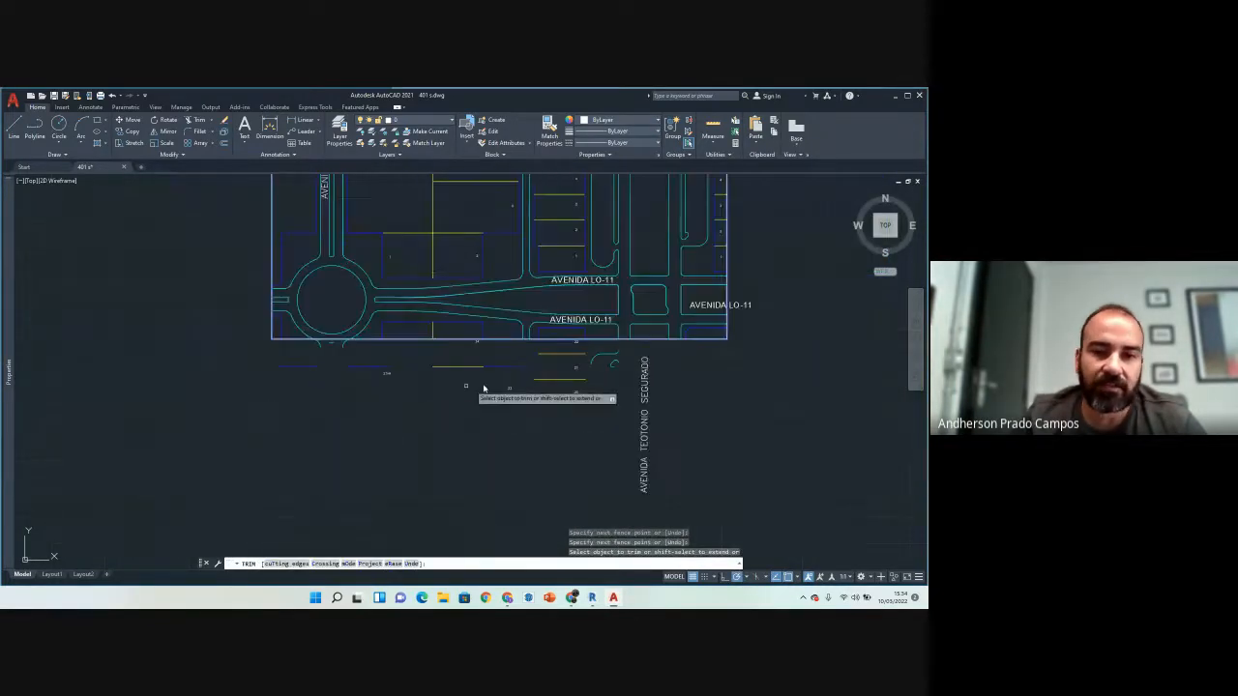
key("Escape")
Step: Erase the Avenida Teotonio Segurado label and the leftover lot lines, curves and lot numbers south of the rectangle
left_click(683, 381)
left_click(569, 443)
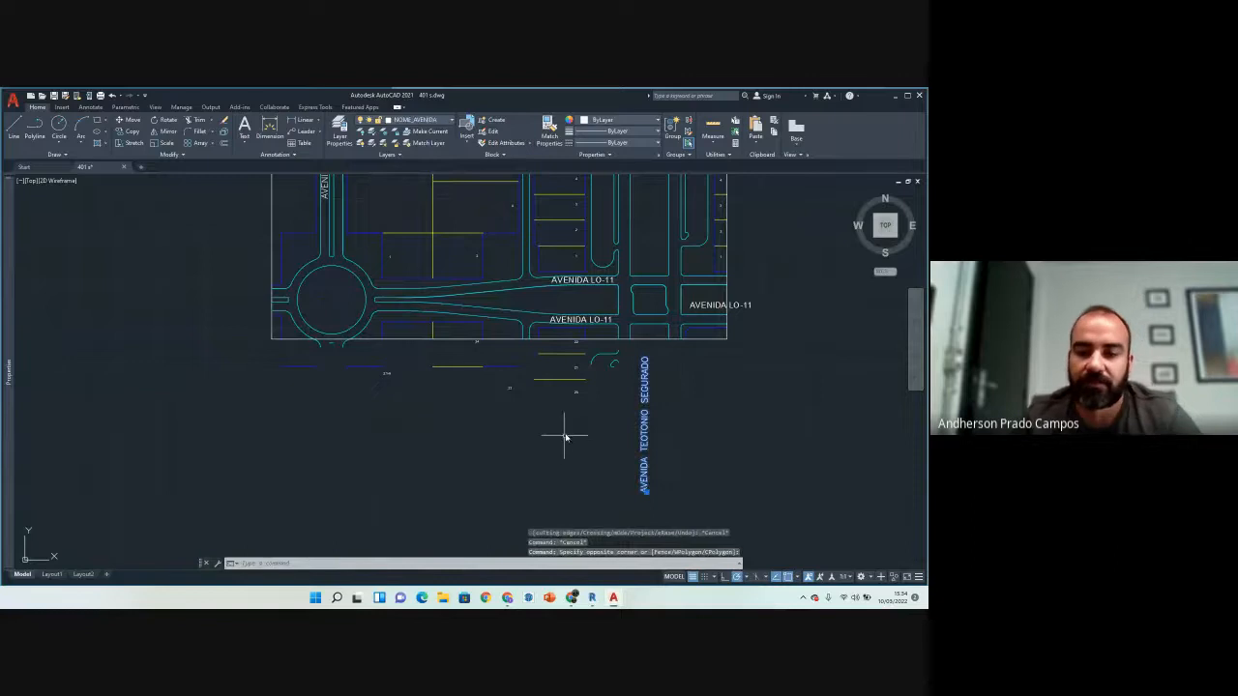
key("Delete")
left_click_drag(678, 388, 280, 358)
key("Delete")
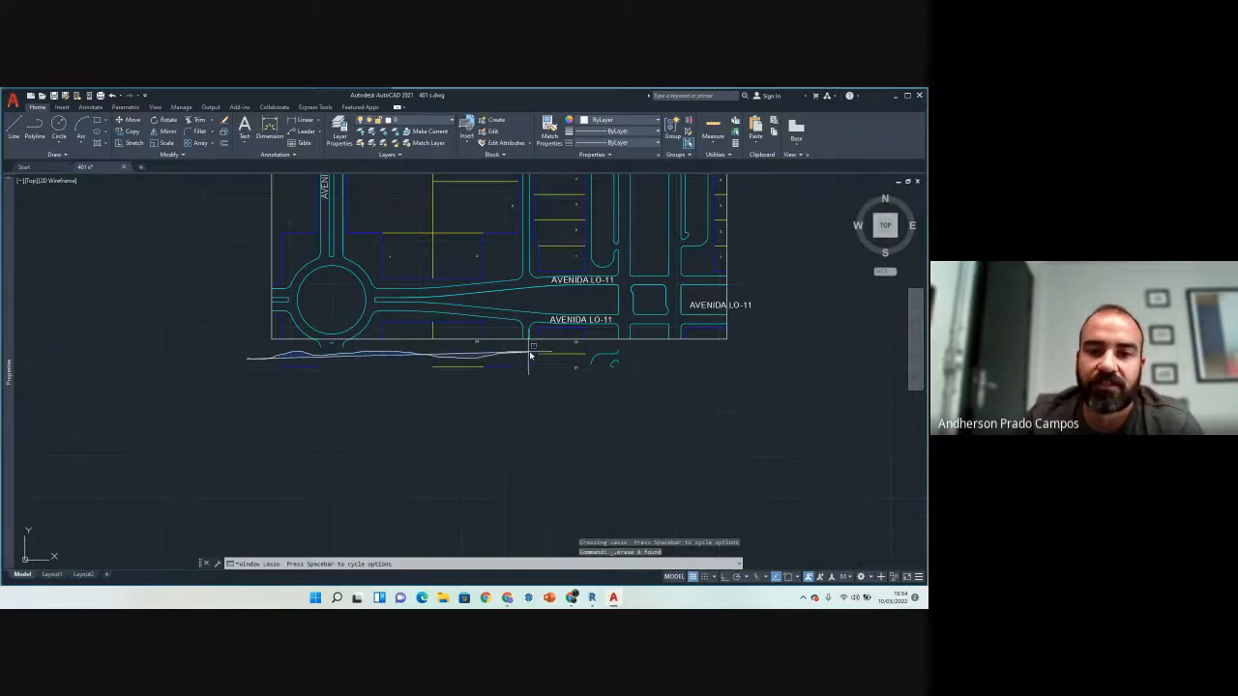
mouse_move(530, 356)
left_mouse_down()
mouse_move(627, 354)
mouse_move(492, 419)
mouse_move(287, 408)
mouse_move(222, 429)
left_mouse_up()
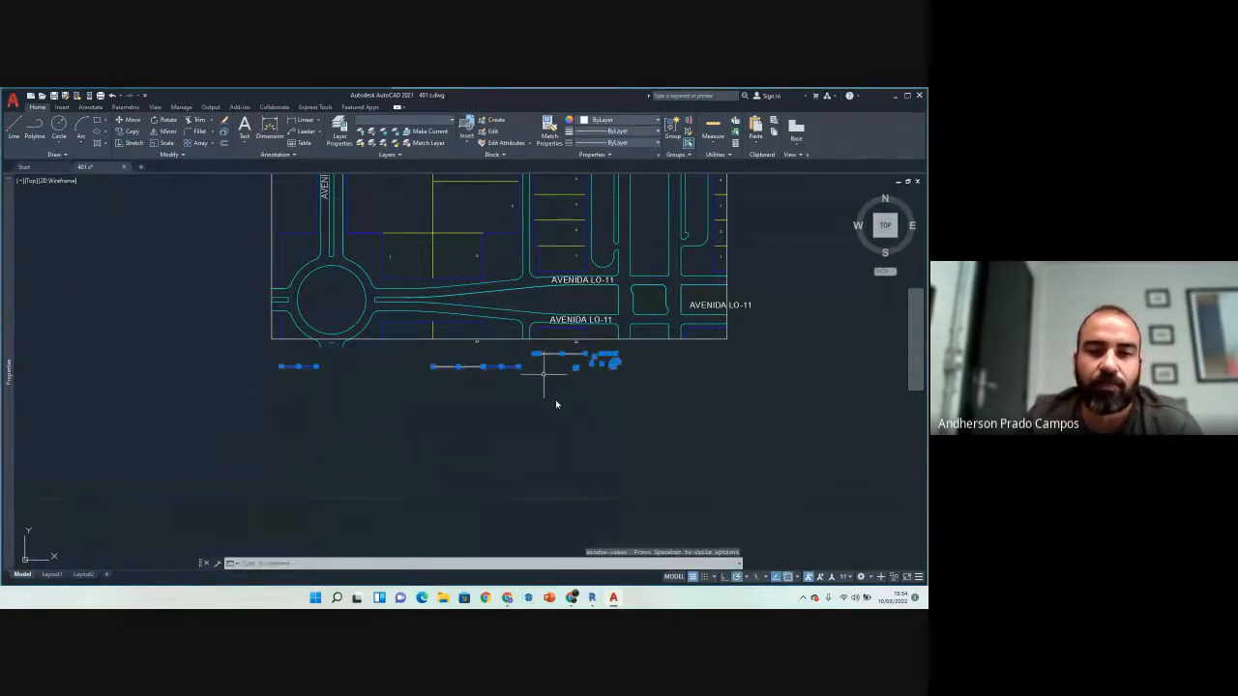
key("Delete")
Step: Erase lot numbers 22 and 24, the small arc and the short median piece left along the rectangle's south edge
scroll(581, 346, "up", 2)
left_click(689, 379)
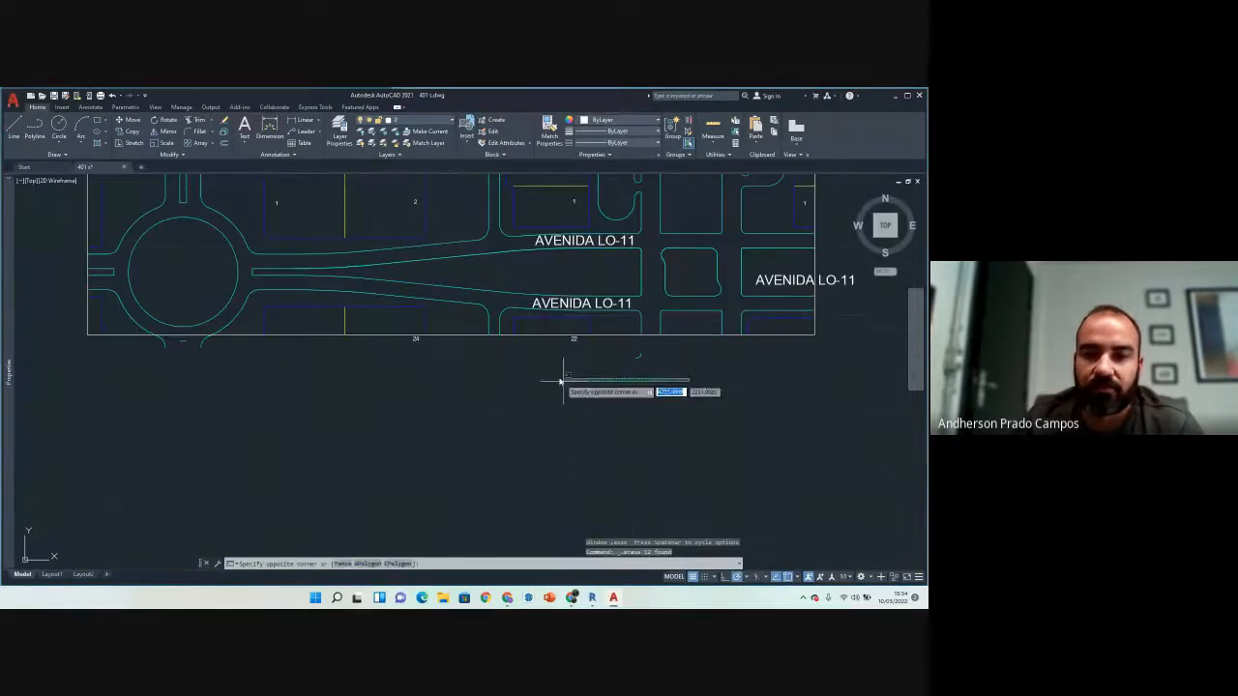
left_click(546, 340)
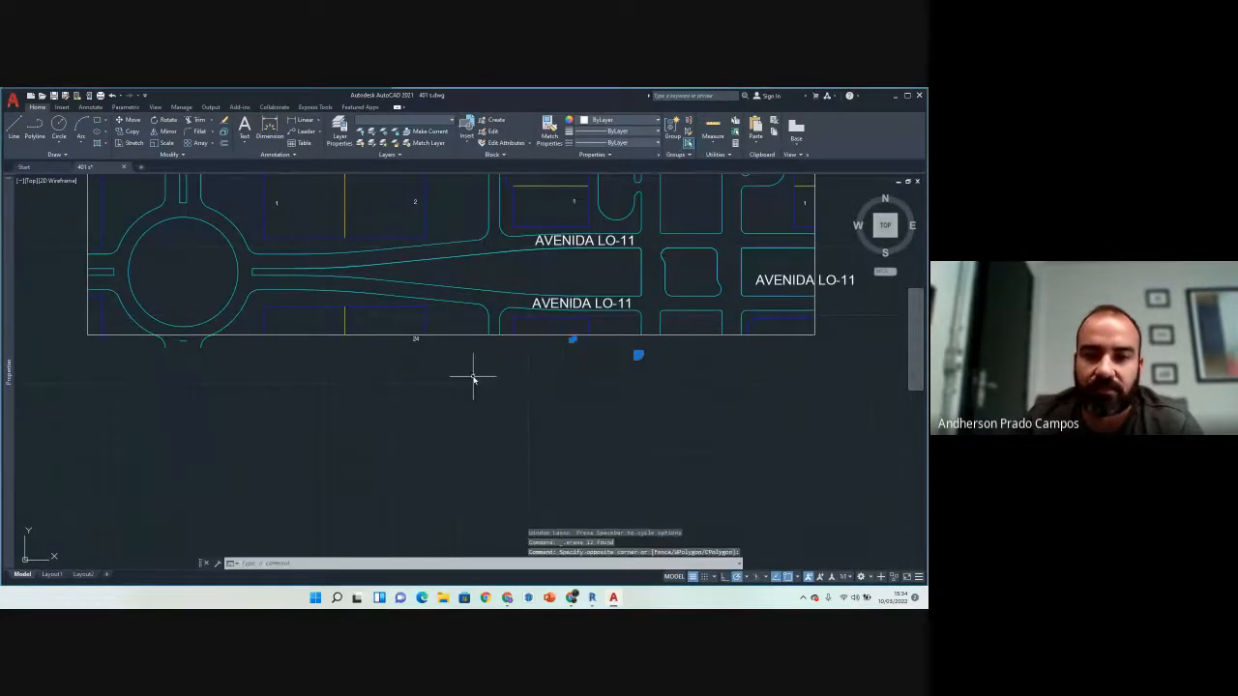
key("Delete")
scroll(415, 338, "up", 3)
middle_click_drag(300, 425, 617, 406)
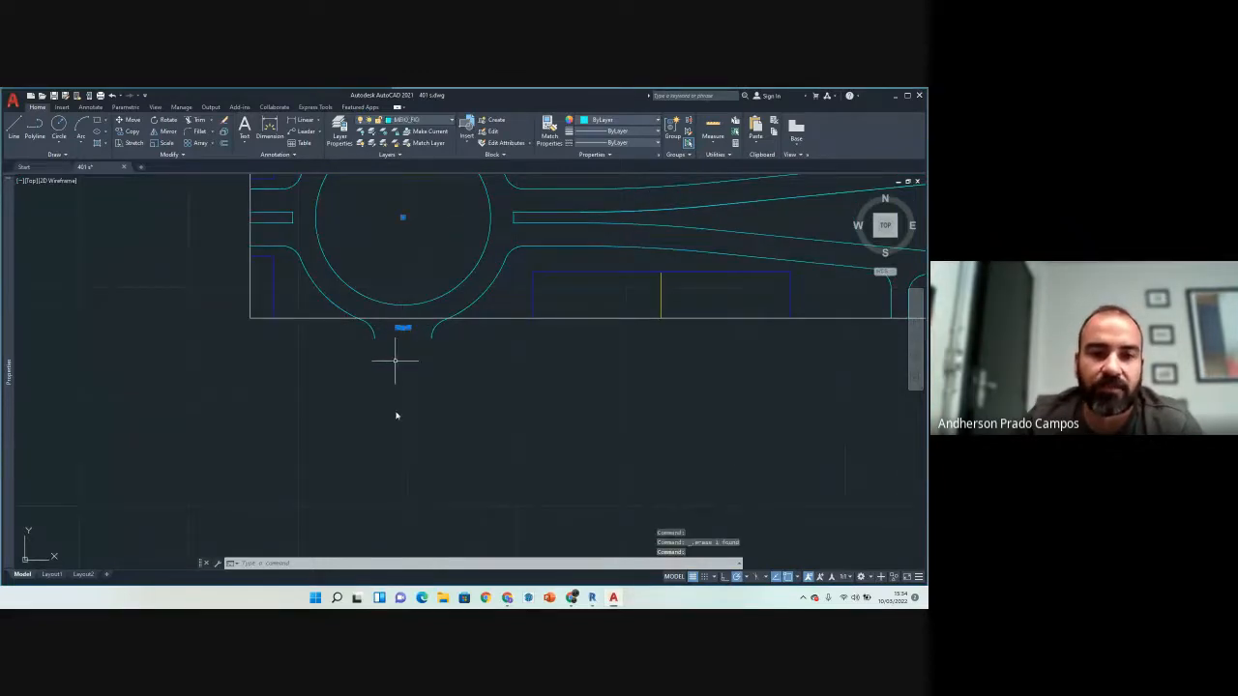
Step: Erase the lot lines and numbers of lots 1 and 2 at the south end of the strip along the rectangle's east edge
scroll(254, 451, "down", 5)
scroll(531, 417, "up", 2)
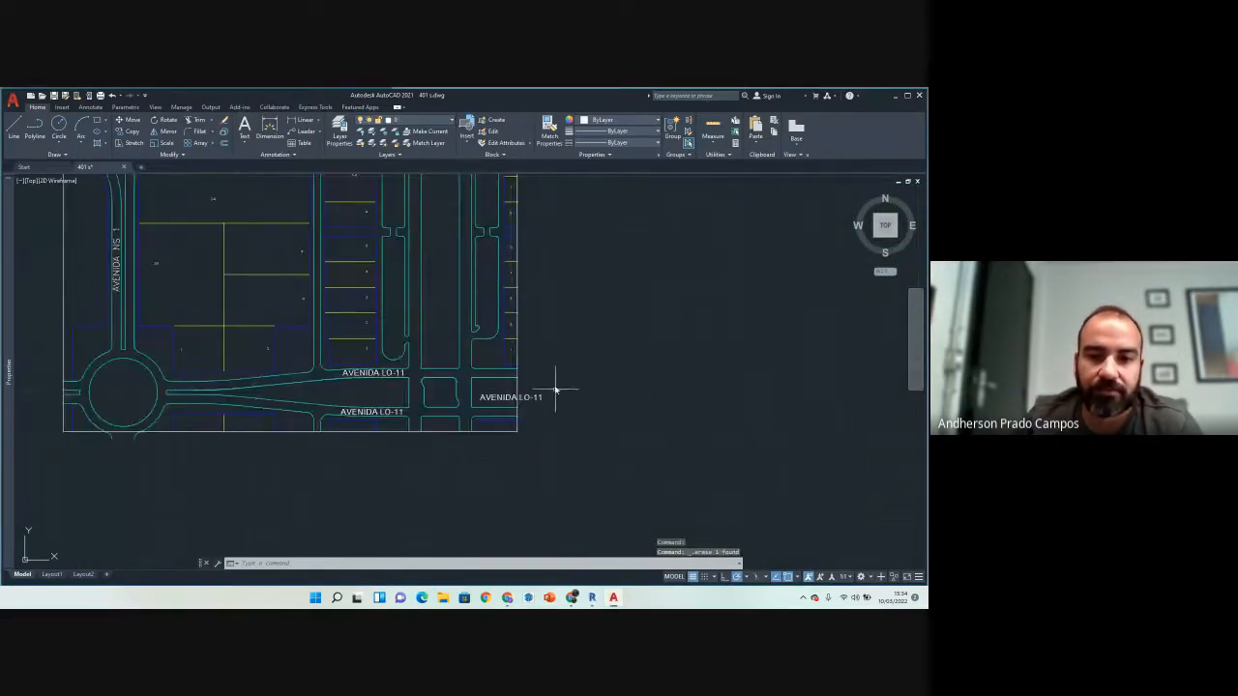
middle_click_drag(564, 323, 517, 394)
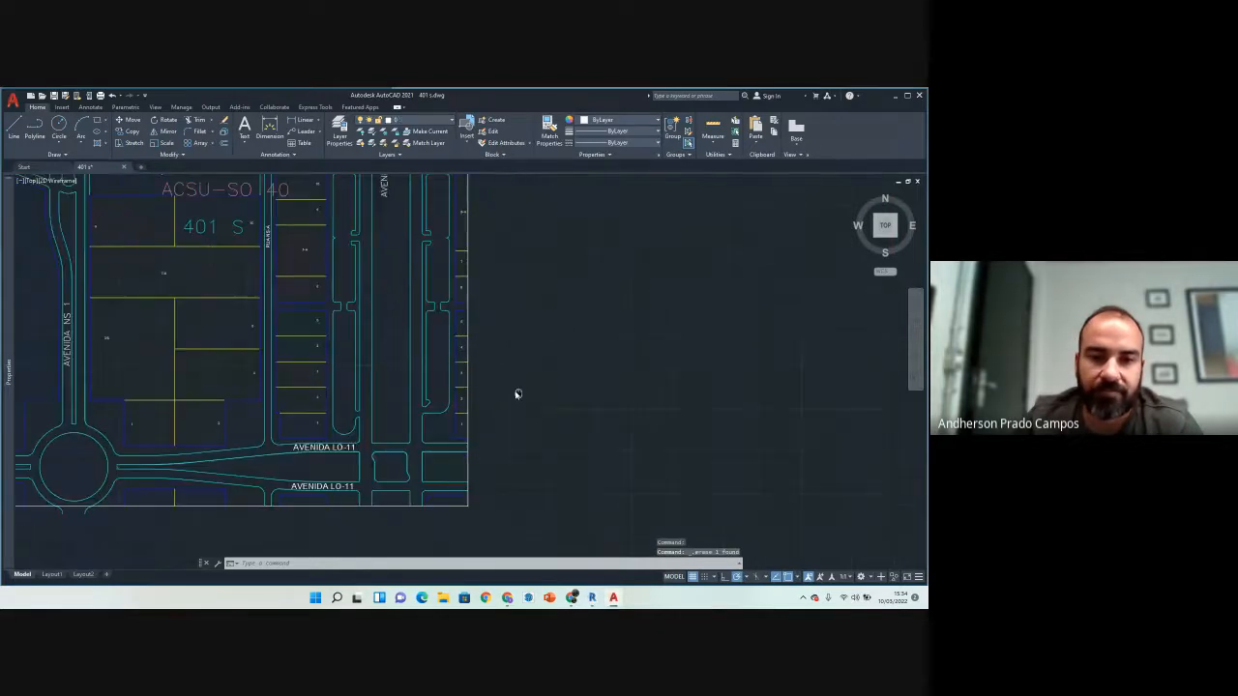
scroll(464, 434, "up", 2)
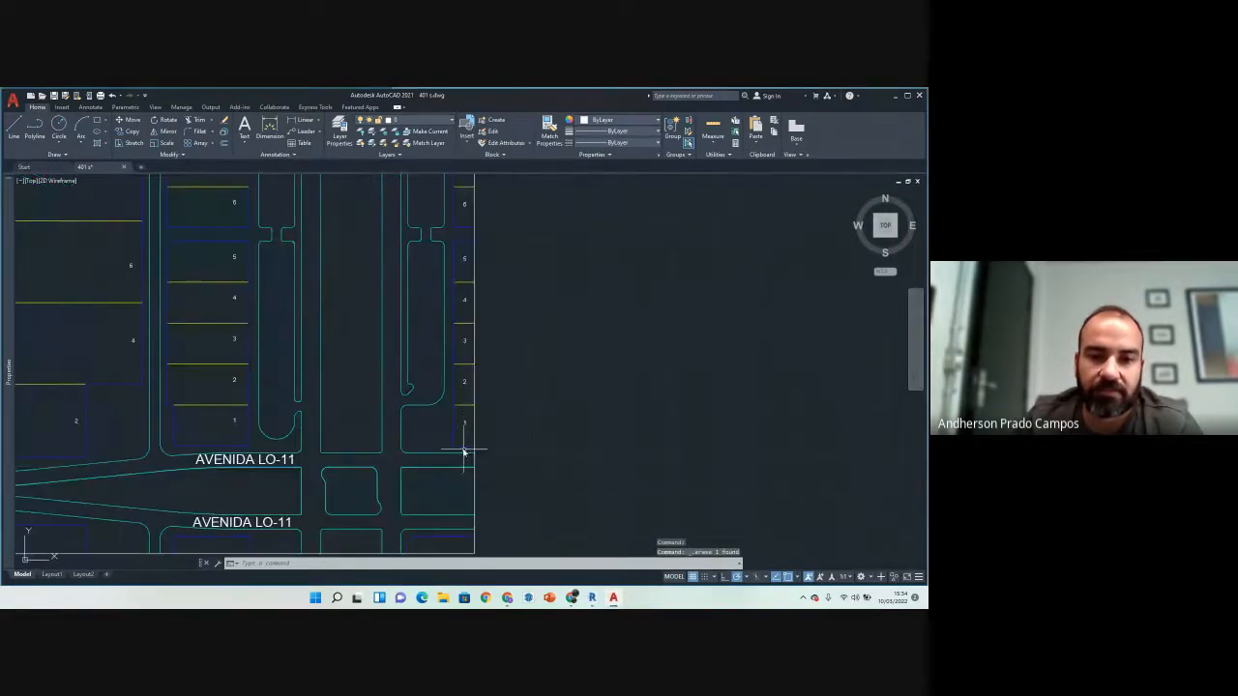
scroll(464, 451, "up", 3)
mouse_move(466, 452)
left_mouse_down()
mouse_move(442, 428)
mouse_move(468, 215)
mouse_move(455, 219)
left_mouse_up()
key("Delete")
left_click_drag(474, 398, 453, 351)
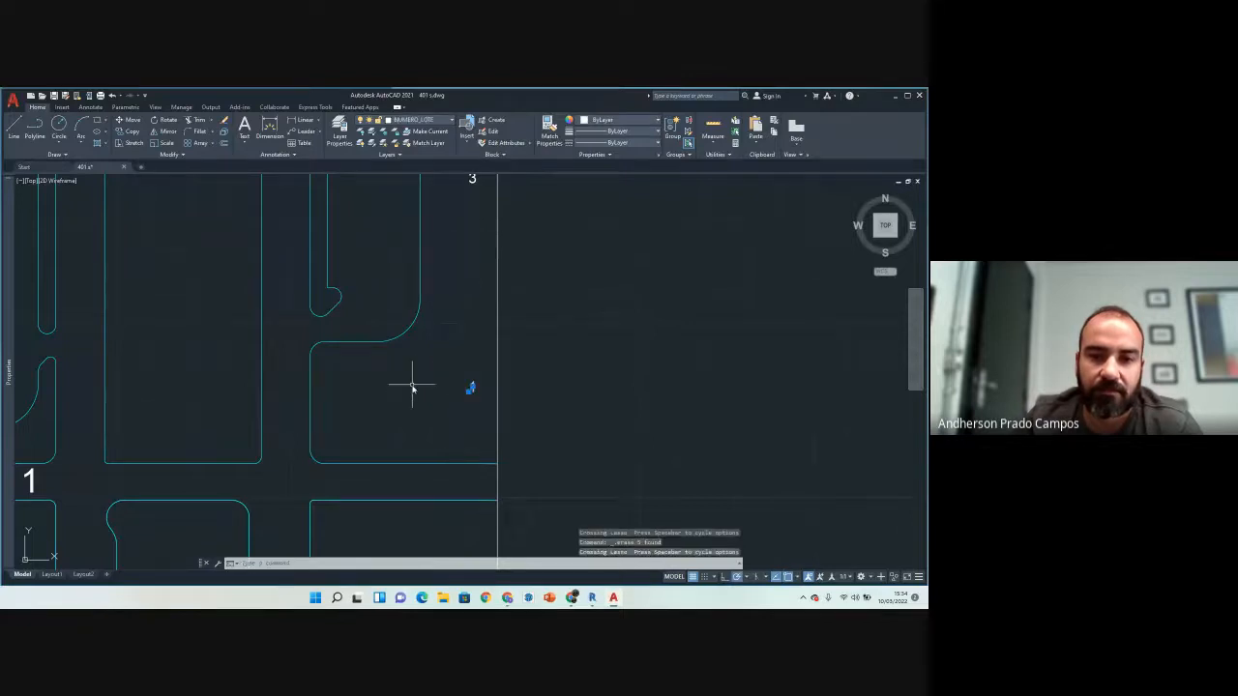
key("Delete")
Step: Erase the lines and numbers of lots 3 to 5 in the strip inside the rectangle's east edge
middle_click_drag(442, 301, 410, 465)
left_click(438, 373)
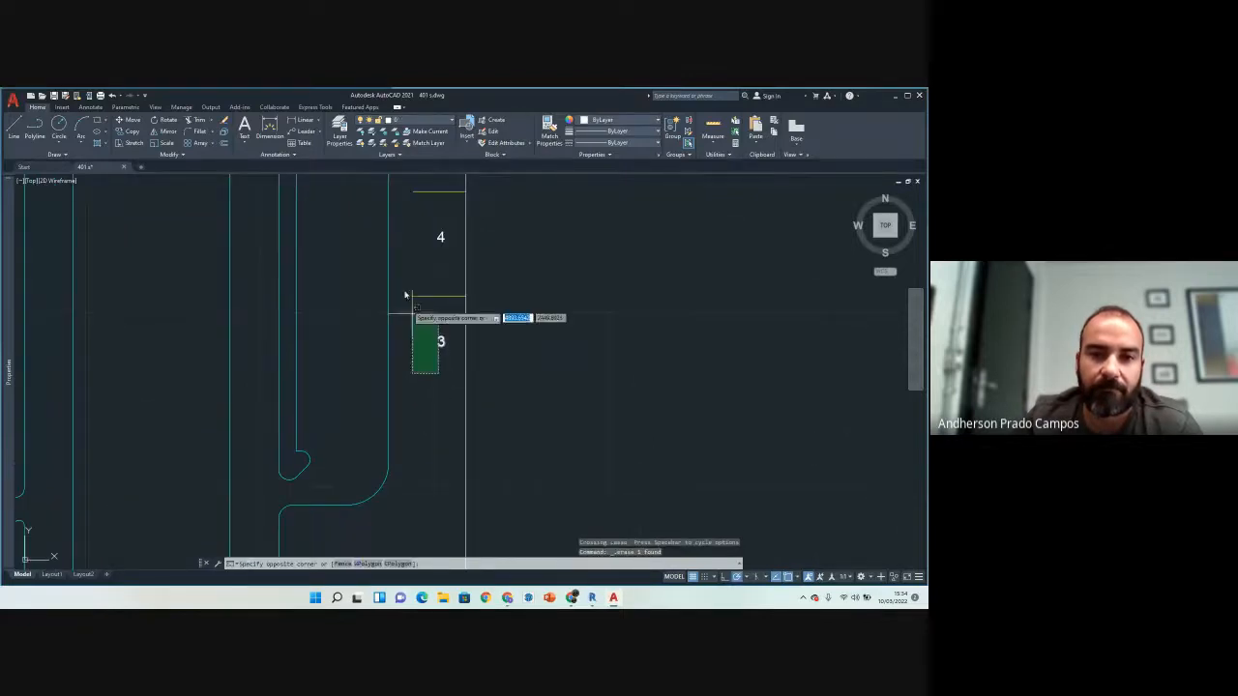
left_click(415, 190)
key("Delete")
middle_click_drag(442, 284, 440, 450)
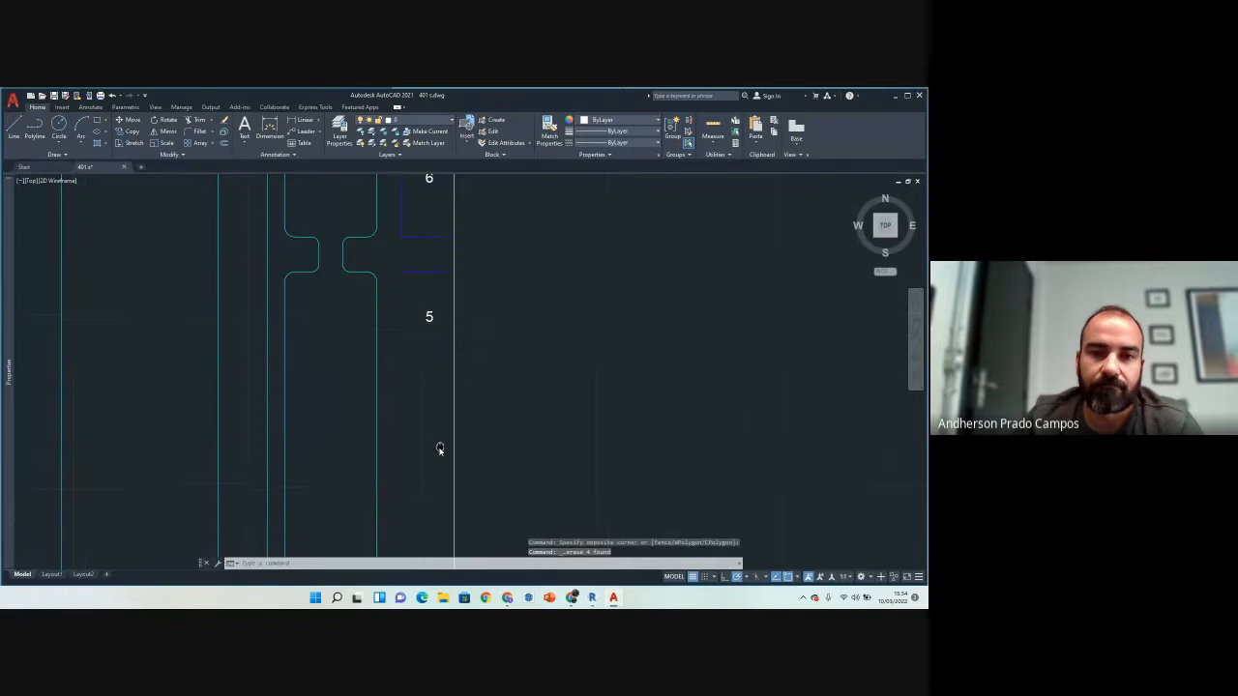
left_click(431, 332)
left_click(411, 209)
key("Delete")
Step: Erase the lines and numbers of lots 6, 7 and 8-A along the rectangle's east edge
middle_click_drag(420, 235, 404, 407)
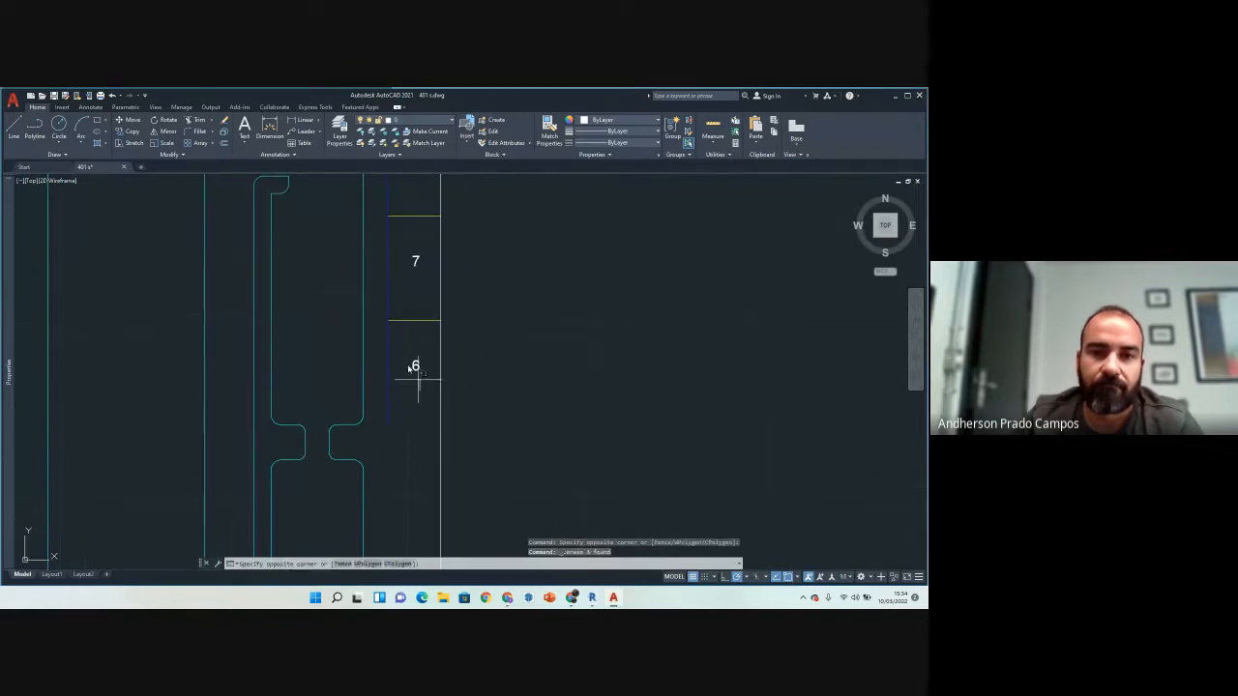
left_click(418, 383)
left_click(381, 200)
key("Delete")
middle_click_drag(414, 249, 433, 432)
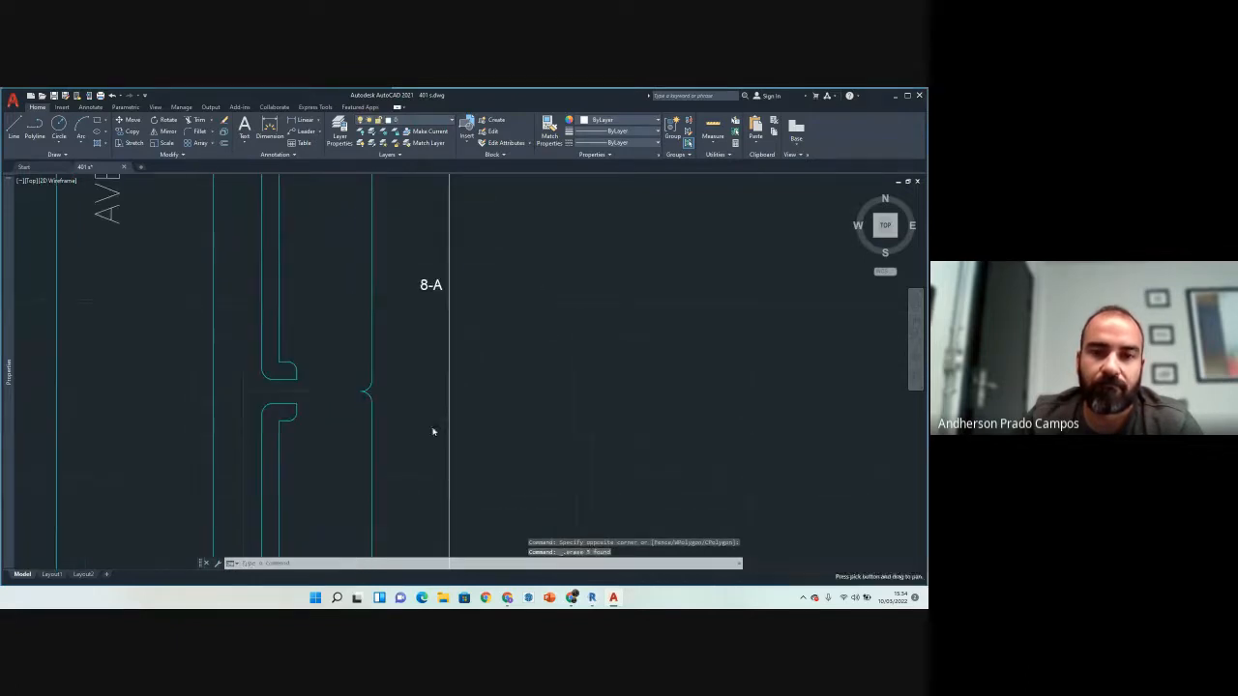
left_click(430, 319)
left_click(415, 267)
key("Delete")
Step: Erase the lot lines and numbers north of lot 8-A, up through lot 12, along the rectangle's east edge
mouse_move(404, 312)
middle_mouse_down()
mouse_move(431, 387)
mouse_move(424, 459)
middle_mouse_up()
left_click(456, 406)
left_click(415, 262)
key("Delete")
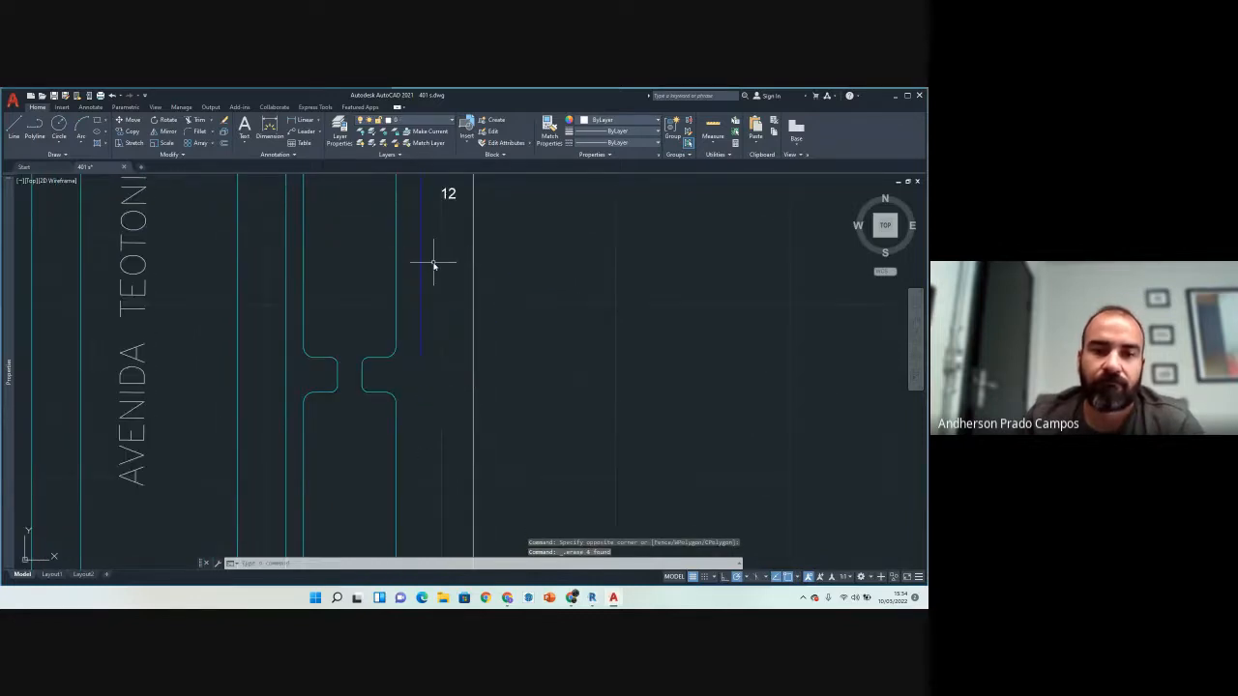
middle_click_drag(434, 263, 445, 381)
left_click(457, 384)
left_click(422, 201)
key("Delete")
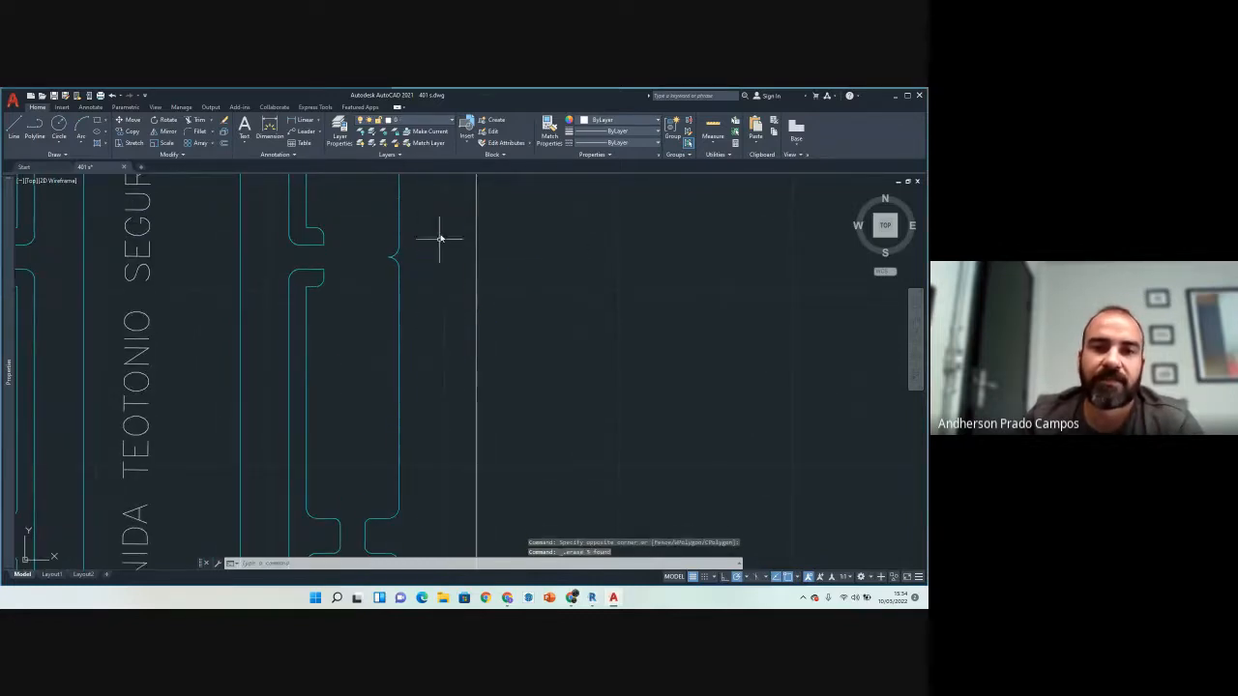
Step: Erase the lines and numbers of lots 14 to 16 along the rectangle's east edge
middle_click_drag(440, 238, 441, 461)
left_click(456, 407)
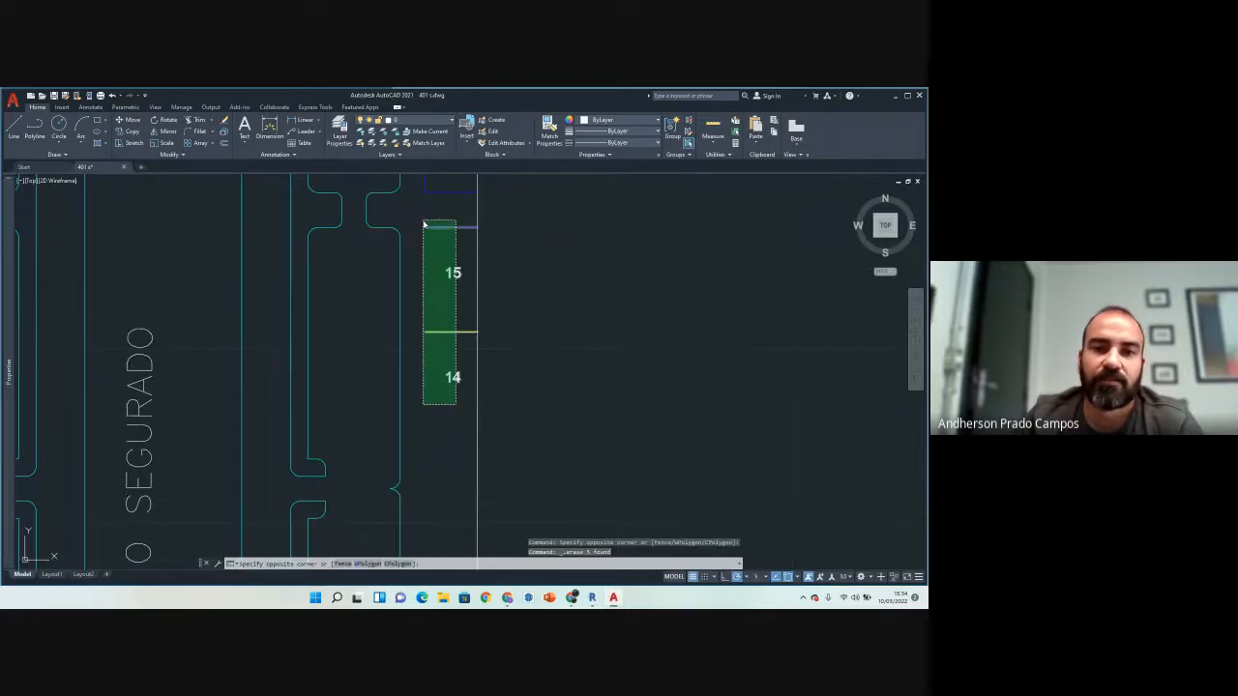
left_click(423, 221)
key("Delete")
middle_click_drag(431, 272, 434, 415)
left_click(446, 413)
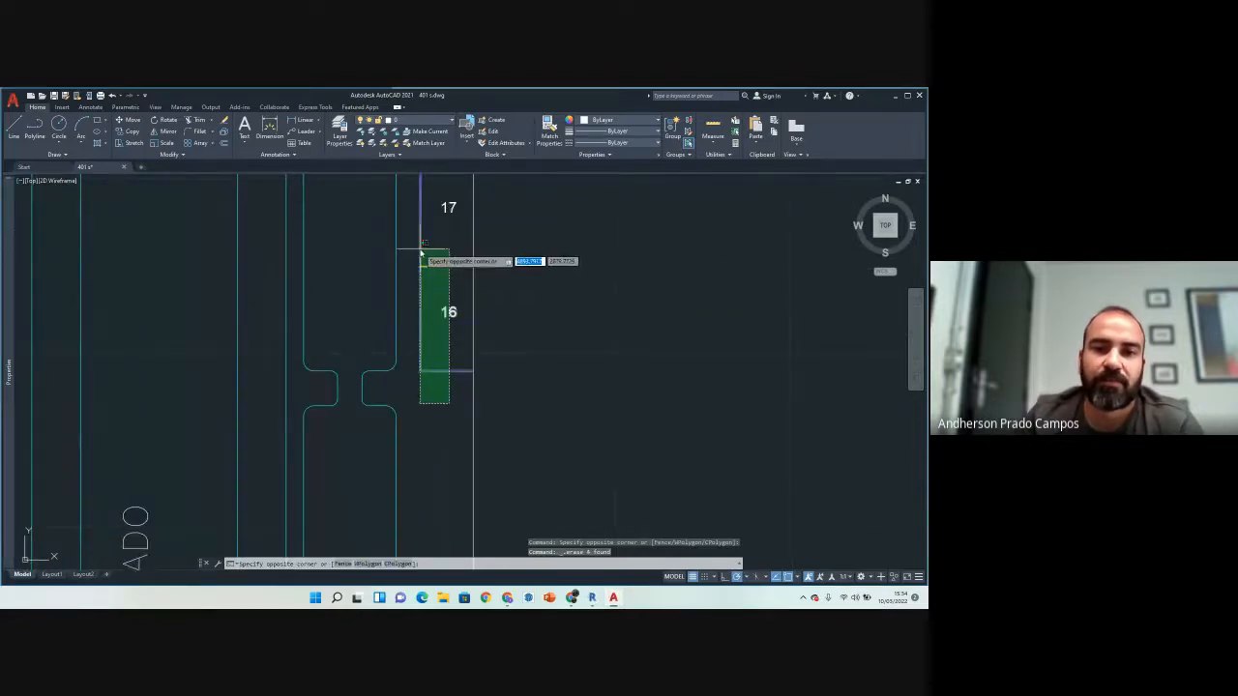
left_click(423, 255)
key("Delete")
Step: Erase the lines and numbers of lots 17 to 20 at the north end of the strip along the rectangle's east edge
middle_click_drag(436, 246, 432, 435)
left_click(452, 430)
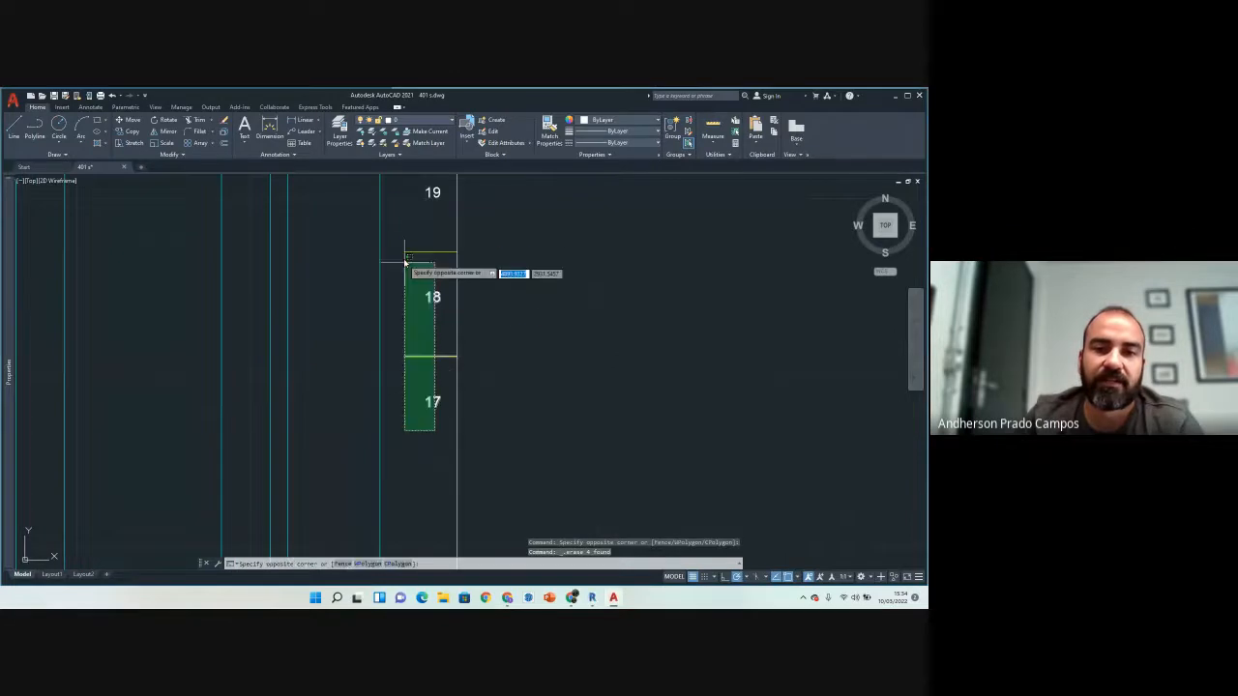
left_click(408, 266)
key("Delete")
middle_click_drag(457, 230, 460, 415)
left_click(461, 412)
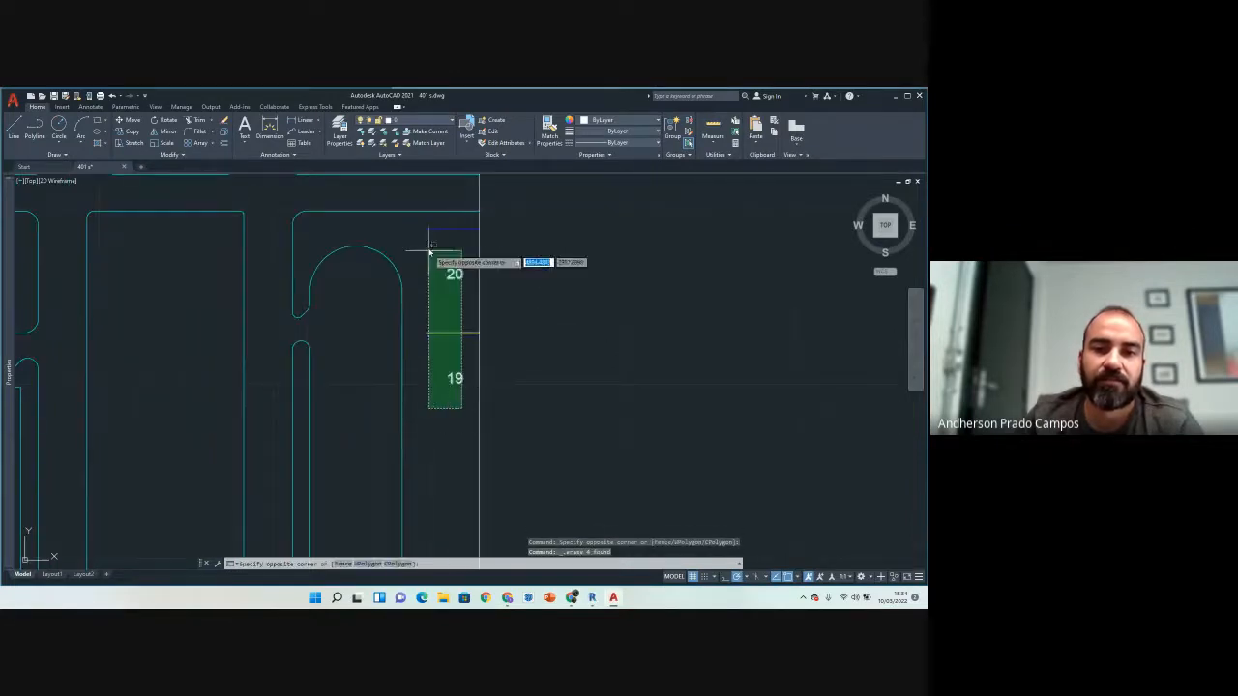
left_click(428, 255)
key("Delete")
Step: Erase the Avenida LO-9 label that overlaps the rectangle's east edge
scroll(473, 336, "down", 5)
scroll(462, 324, "up", 6)
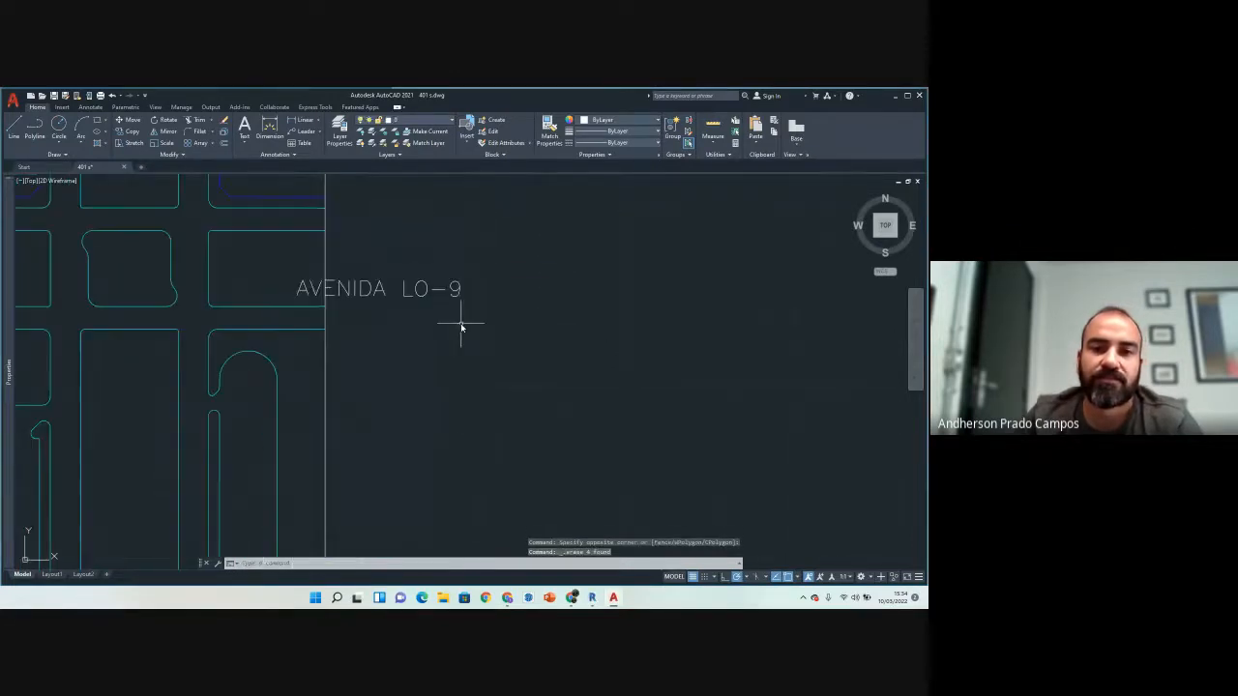
left_click(462, 323)
left_click(416, 286)
key("Delete")
scroll(470, 420, "down", 4)
middle_click_drag(463, 432, 531, 271)
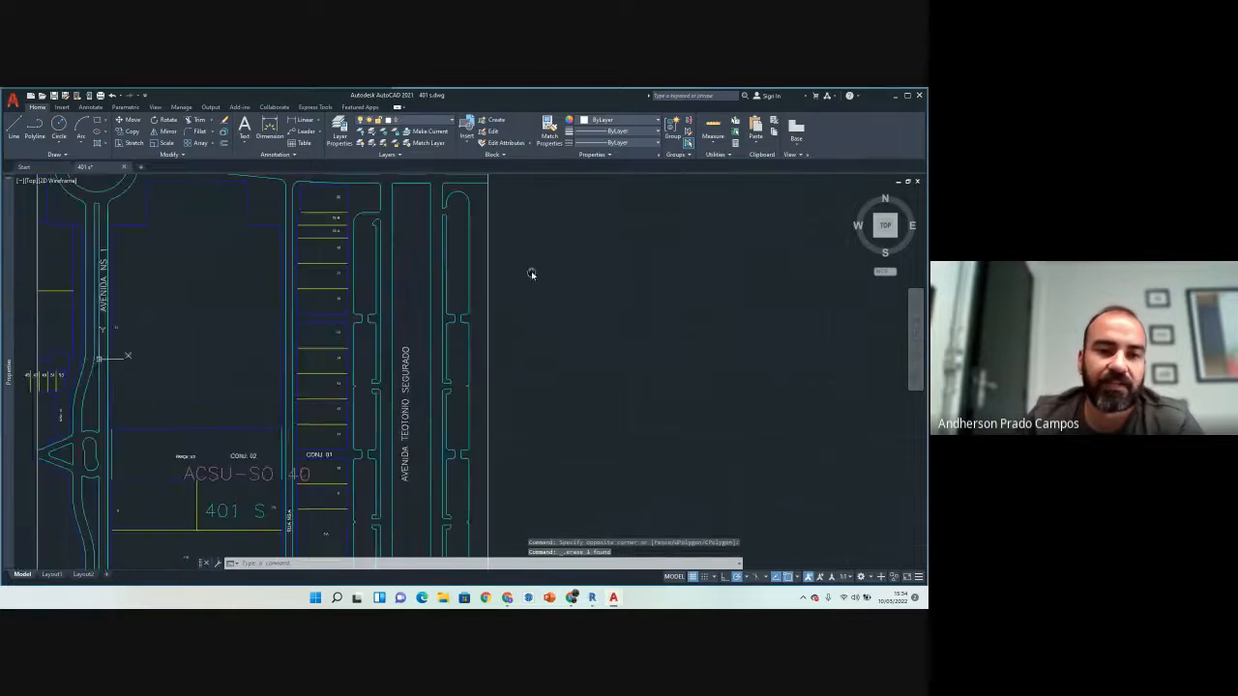
Step: Erase lot numbers 45 to 53 and their dividing lines at the rectangle's west edge, north of APM-10
scroll(522, 296, "down", 4)
scroll(343, 328, "up", 8)
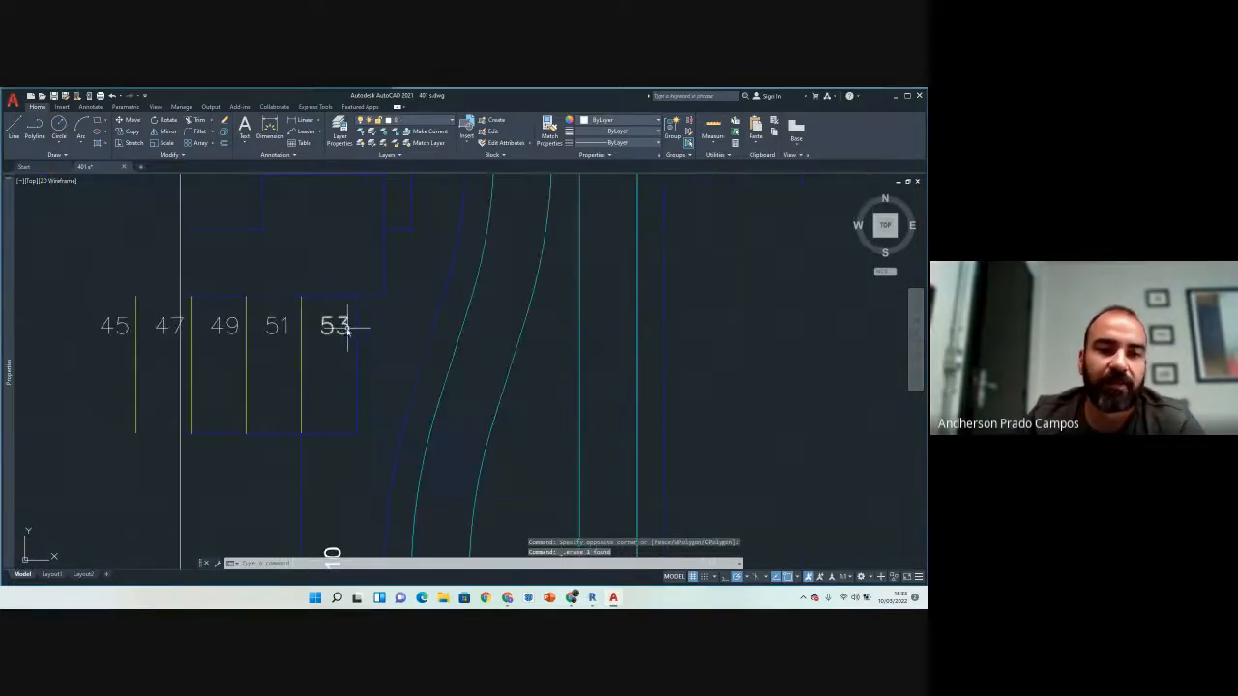
left_click(324, 387)
left_click(194, 357)
key("Delete")
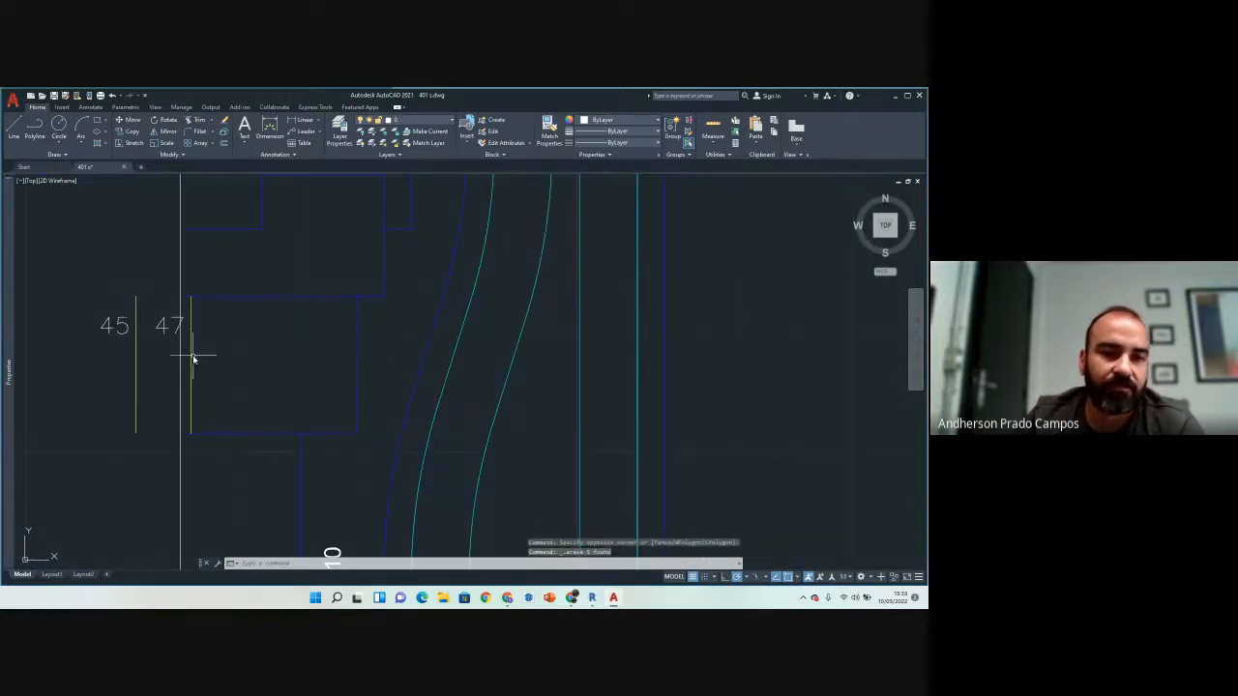
left_click(190, 345)
key("Delete")
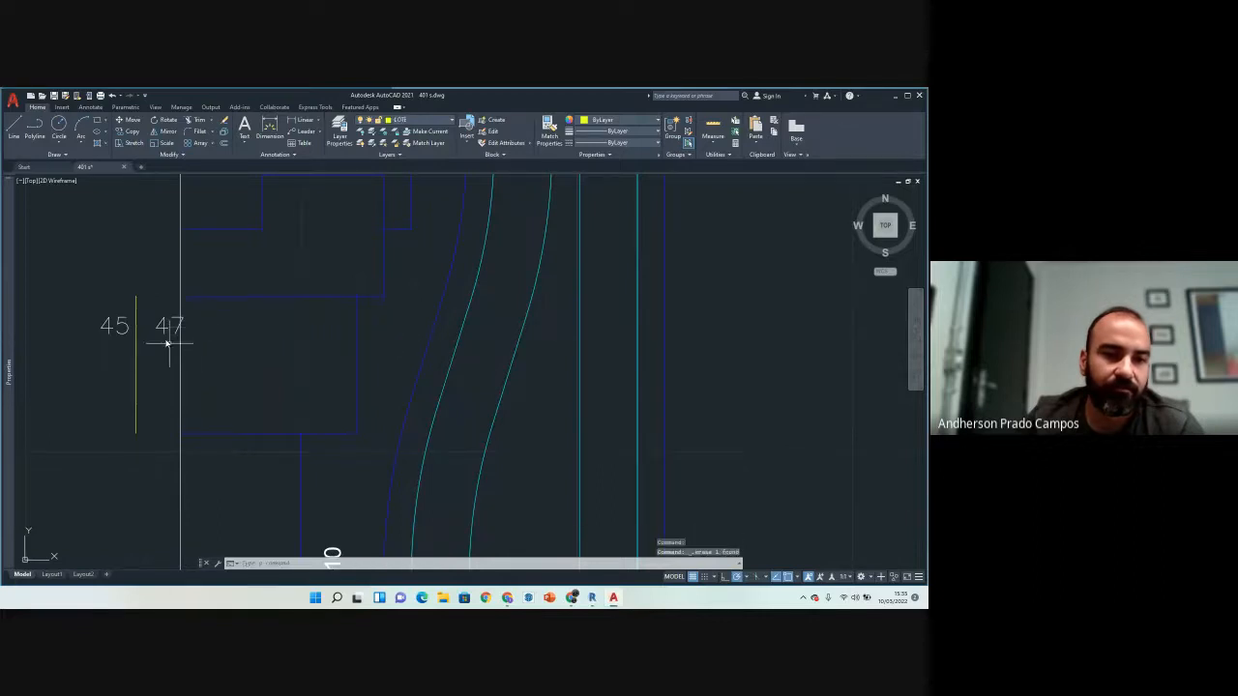
left_click(61, 372)
key("Delete")
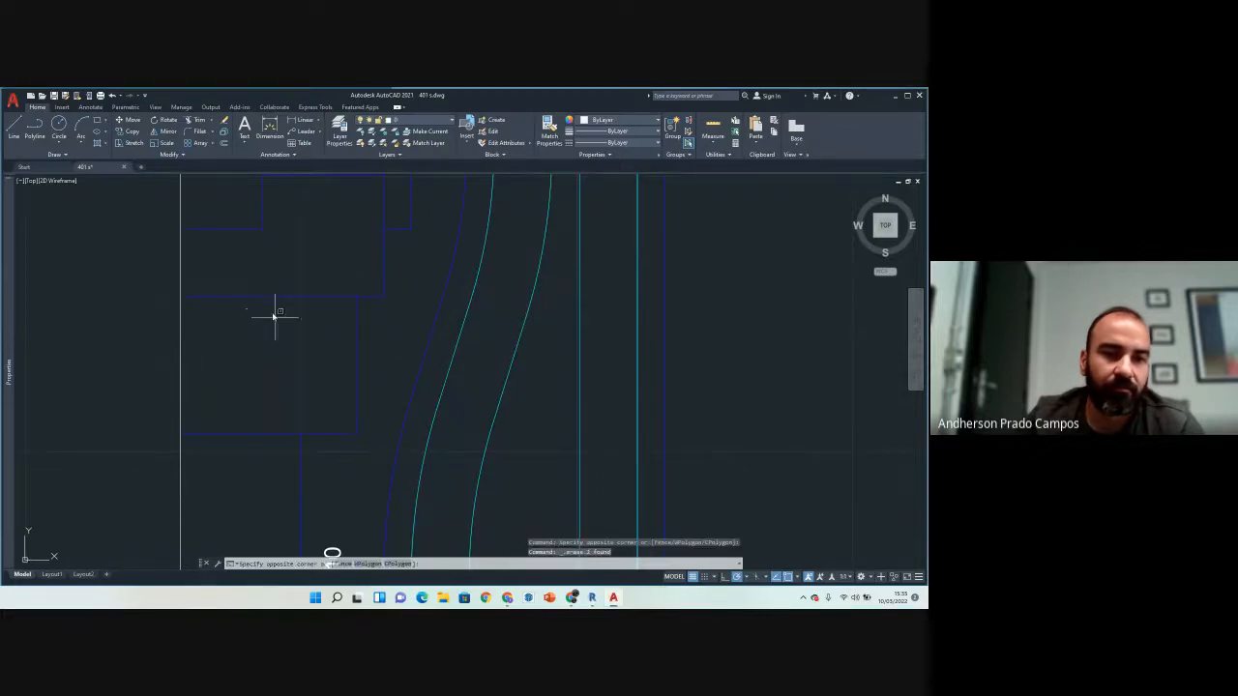
Step: Shorten the horizontal block line north of APM-10 by stretching its west end to the vertical block line
middle_click_drag(248, 290, 326, 359)
scroll(329, 359, "down", 5)
key("Escape")
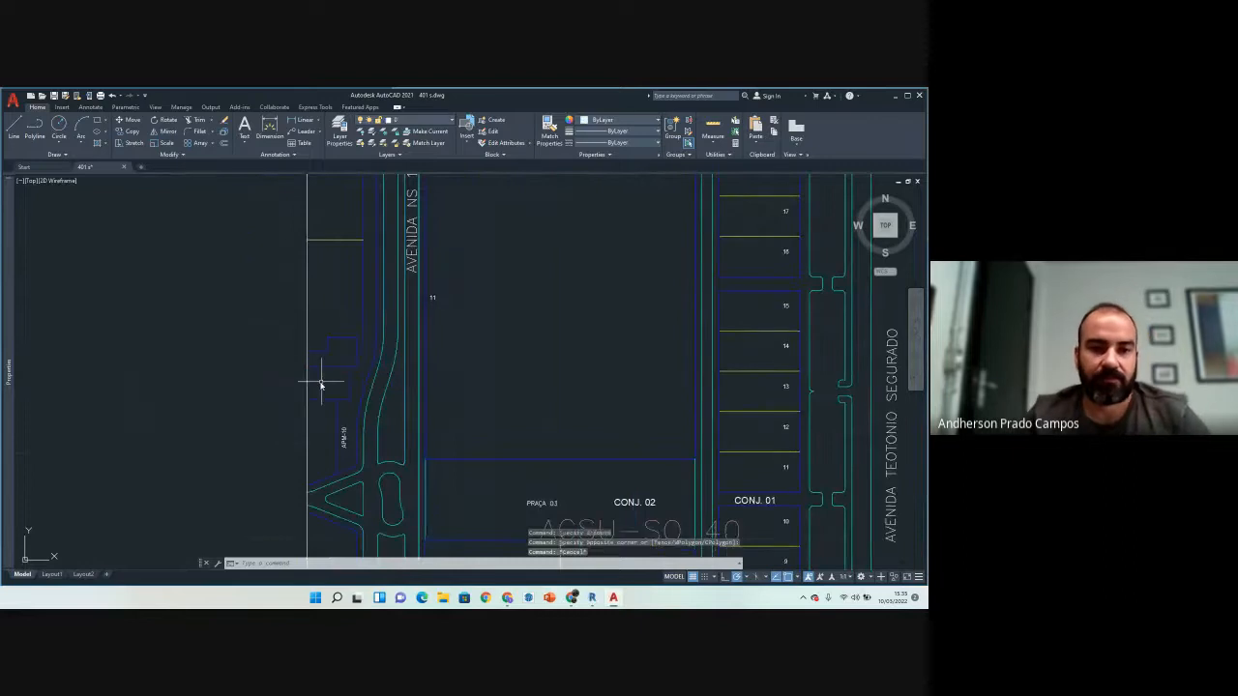
scroll(321, 385, "up", 4)
left_click(293, 342)
left_click(293, 344)
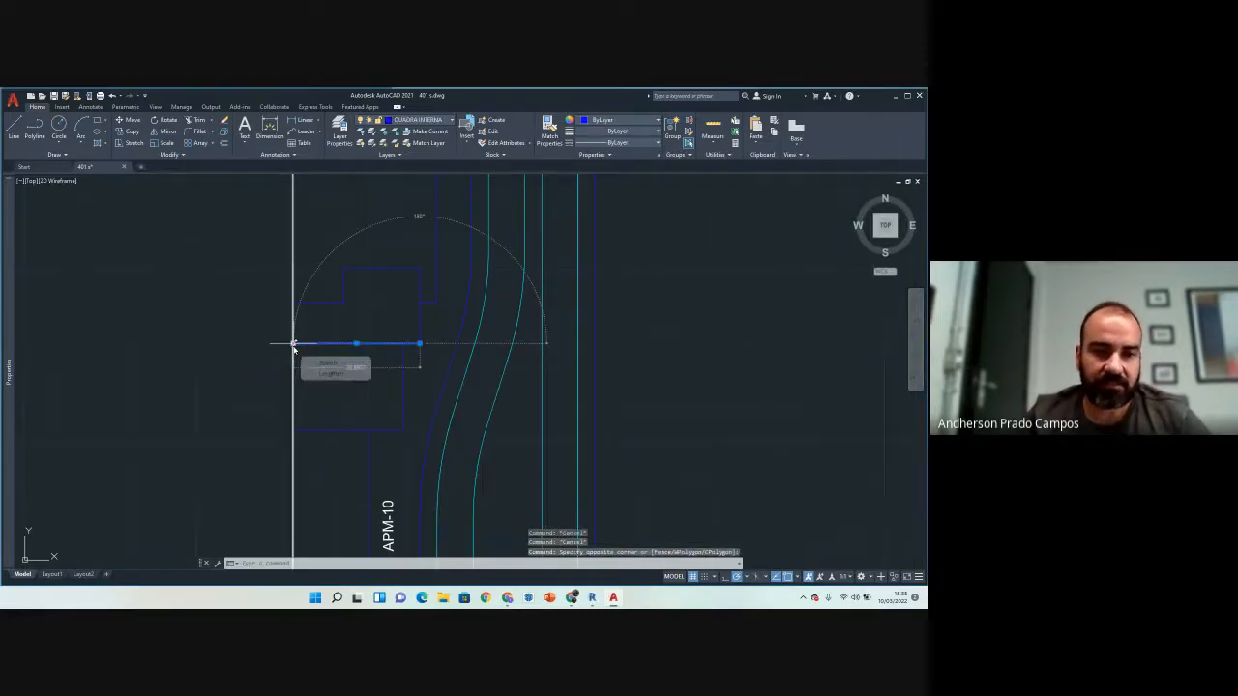
key("Escape")
Step: Shorten the horizontal block line just north of the APM-10 label by stretching its west end to the vertical block line
left_click(350, 410)
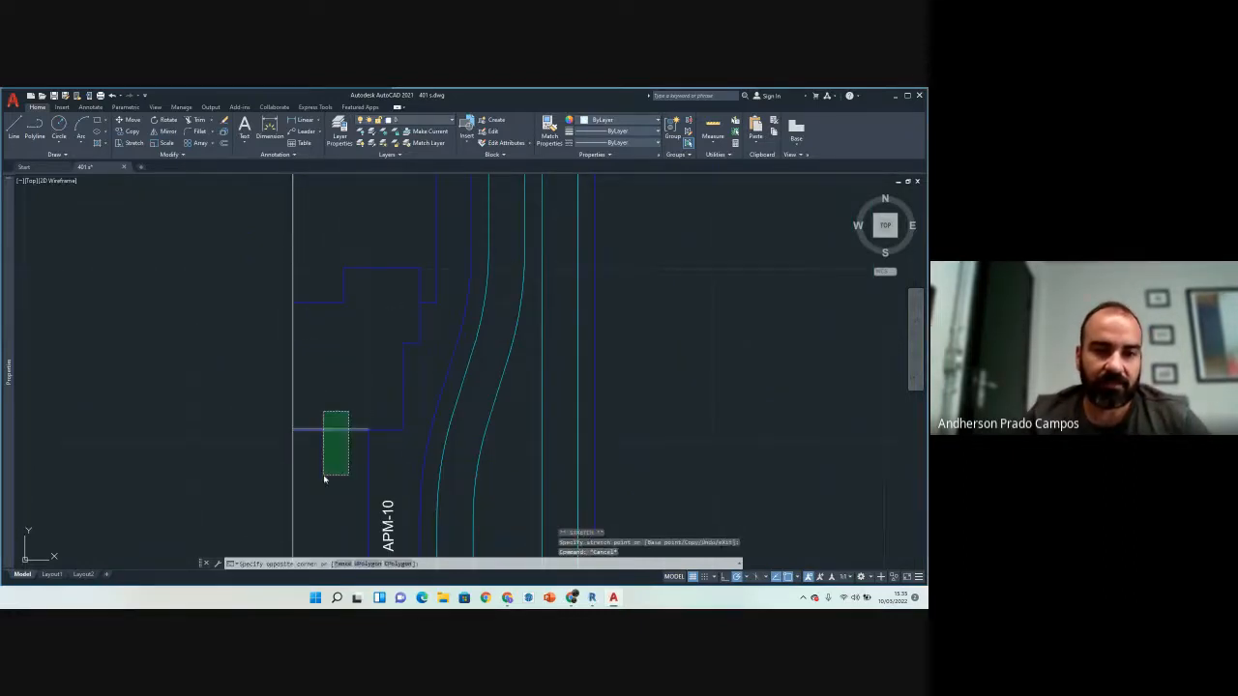
left_click(319, 472)
left_click(293, 428)
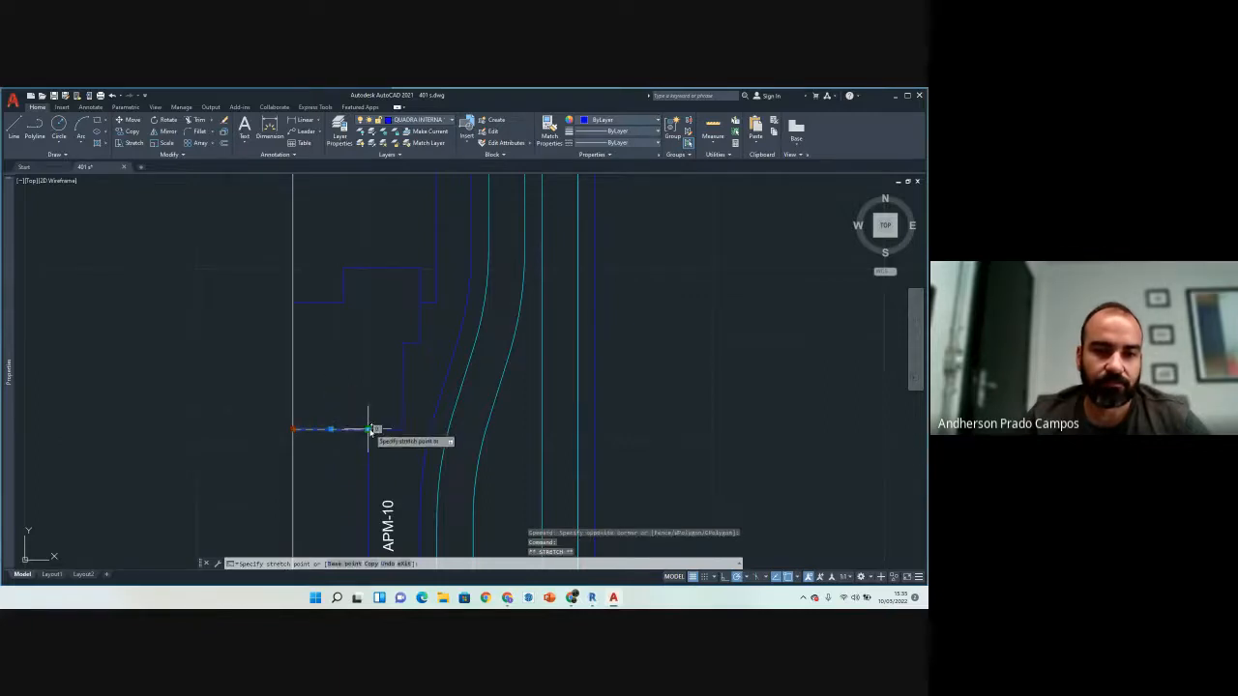
key("Escape")
Step: Stretch the north end of the short vertical block line northeast of APM-10 down to the horizontal line it crosses
left_click(420, 282)
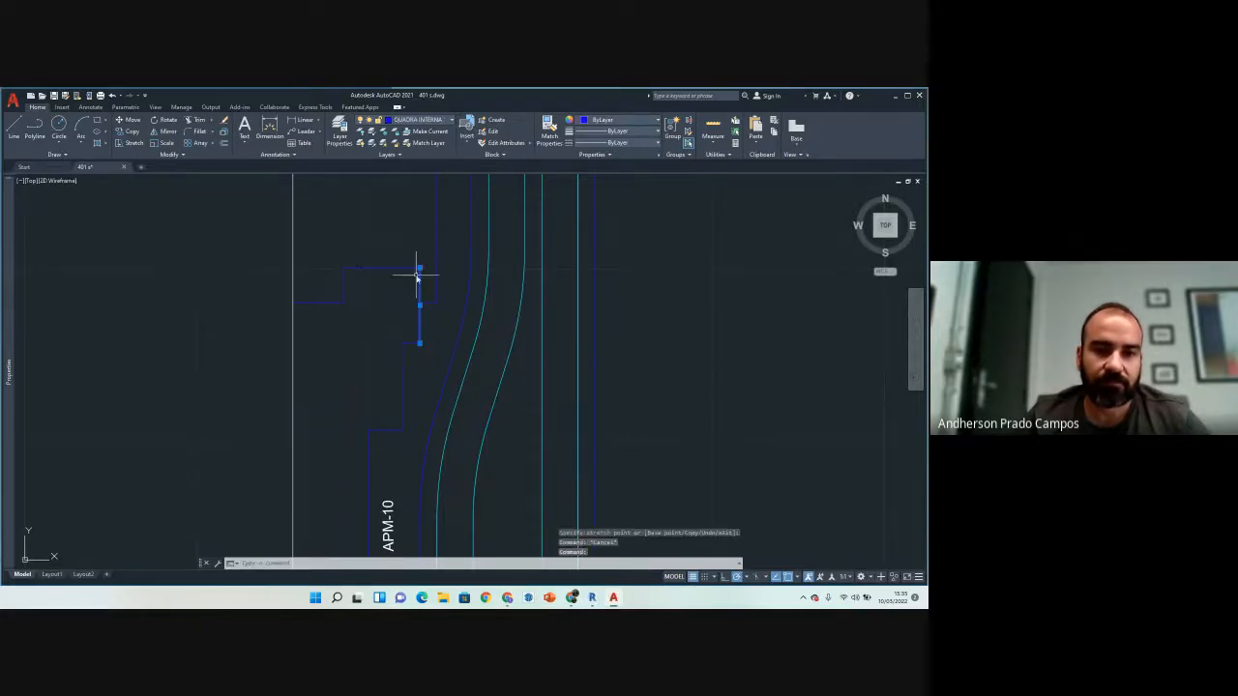
left_click(420, 268)
left_click(420, 304)
key("Escape")
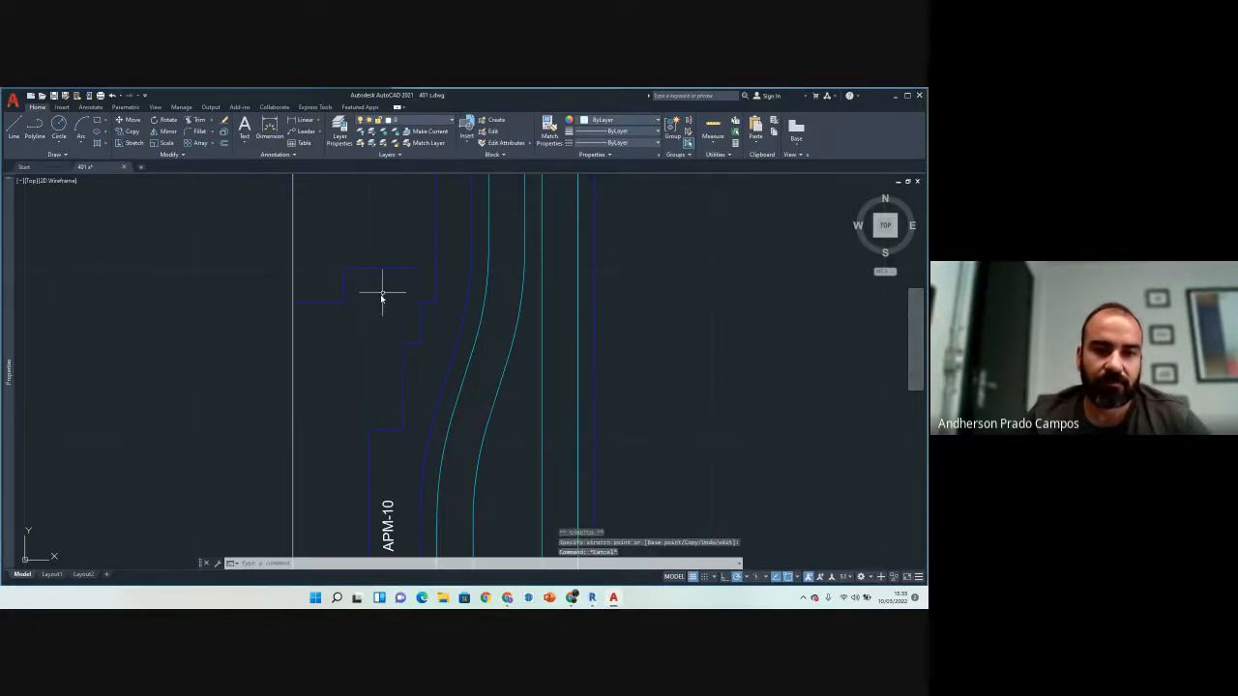
Step: Erase the leftover stepped block lines north of APM-10 along the rectangle's west edge
left_click(382, 293)
left_click(318, 252)
key("Delete")
left_click(342, 337)
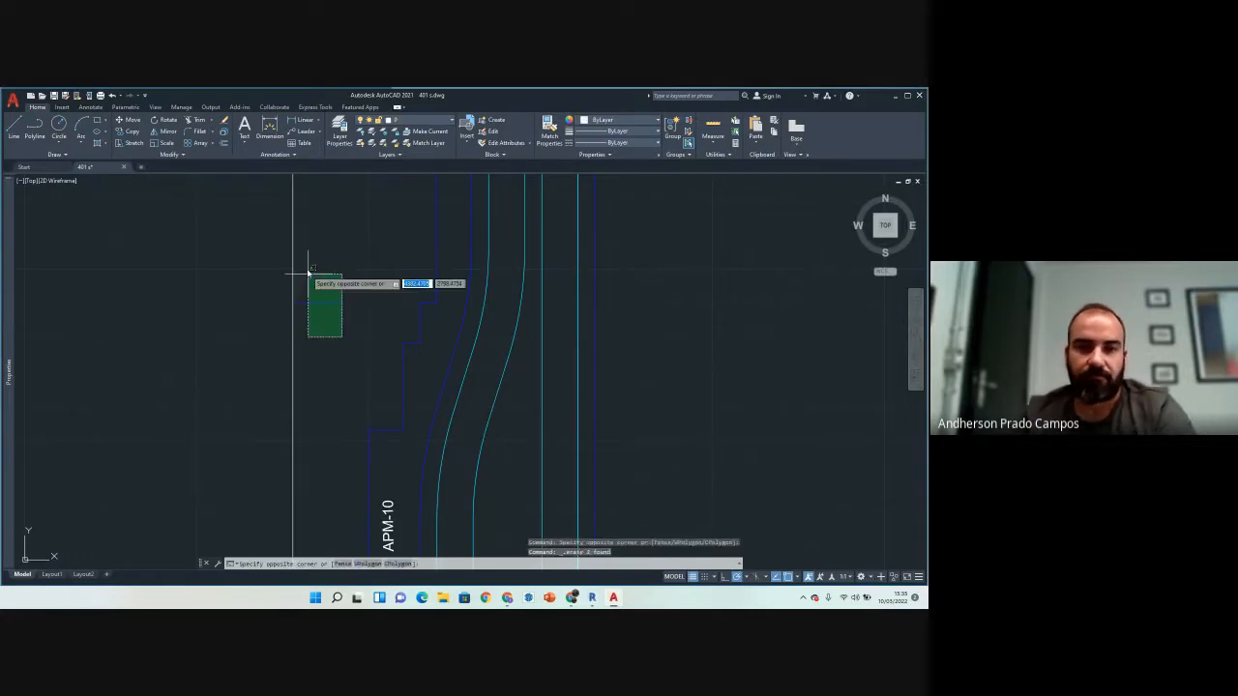
left_click(305, 271)
key("Delete")
middle_click_drag(356, 238, 310, 466)
left_click(302, 359)
left_click(282, 324)
key("Delete")
Step: Inspect the roundabout at the rectangle's northwest corner, including the end of its west median
middle_click_drag(312, 300, 302, 485)
middle_click_drag(291, 350, 279, 467)
left_click(236, 366)
left_click(229, 350)
scroll(244, 472, "down", 5)
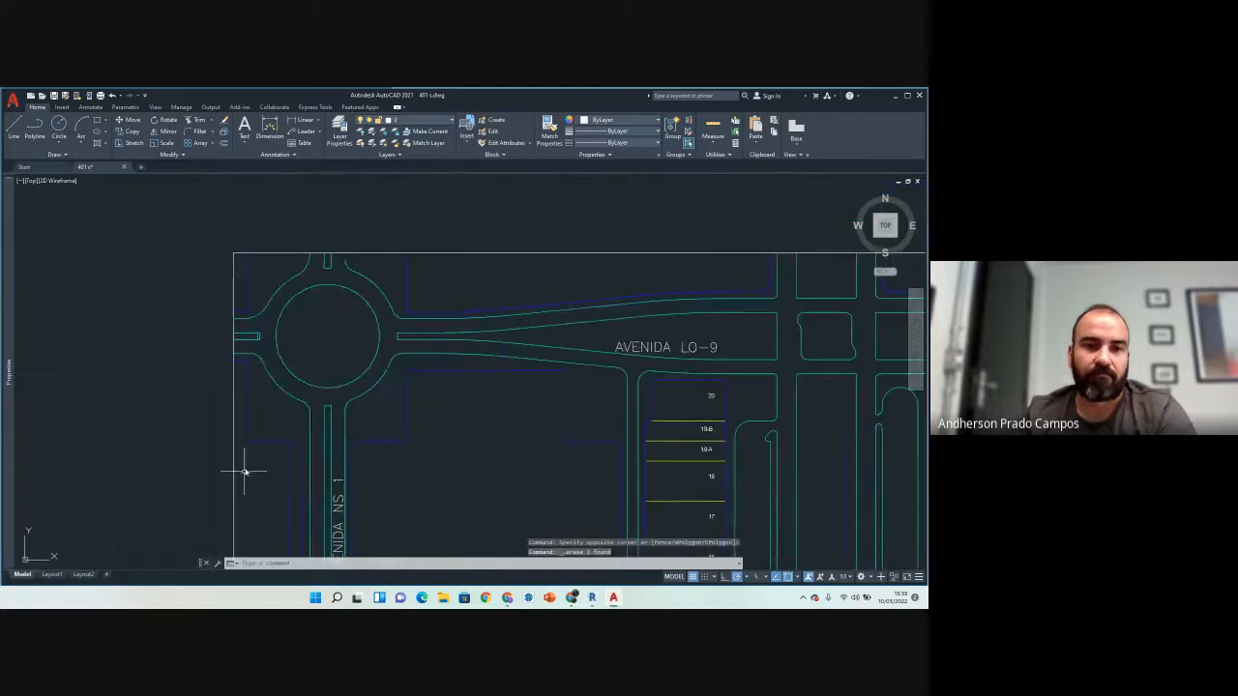
scroll(263, 338, "up", 5)
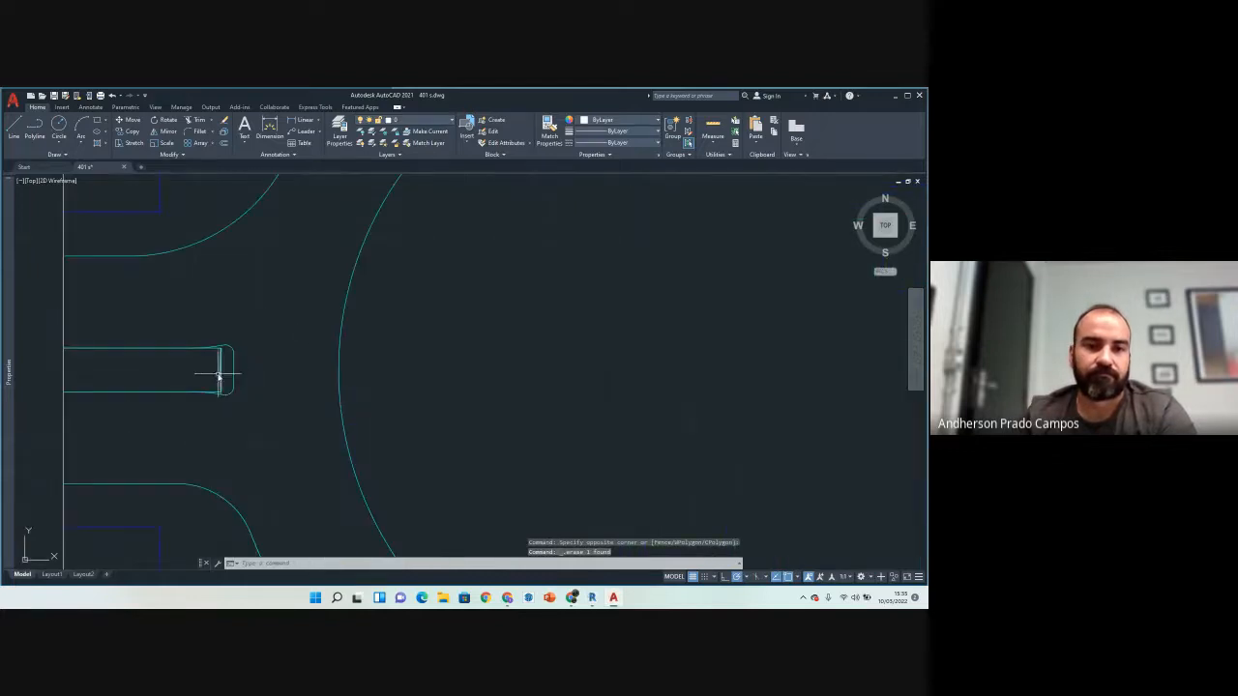
left_click(227, 365)
key("Escape")
scroll(226, 406, "down", 10)
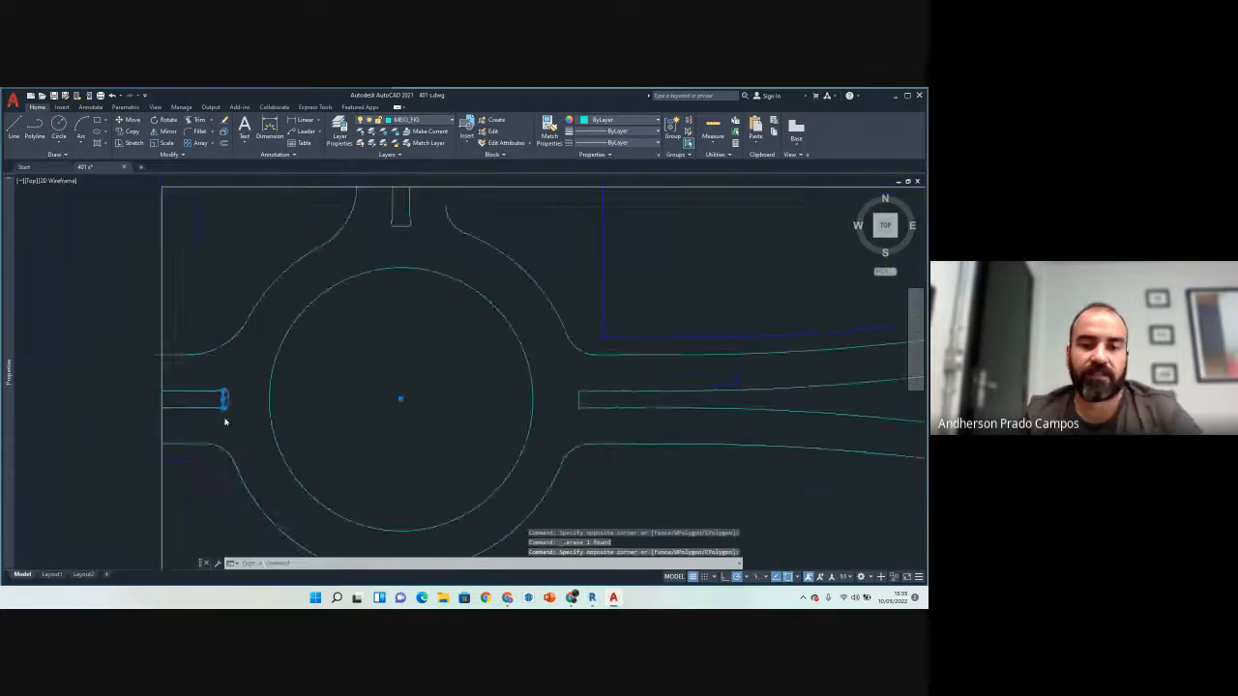
Step: Draw a vertical line from the open end of the roundabout's northeast curb curve up to the rectangle's north edge
scroll(295, 324, "up", 8)
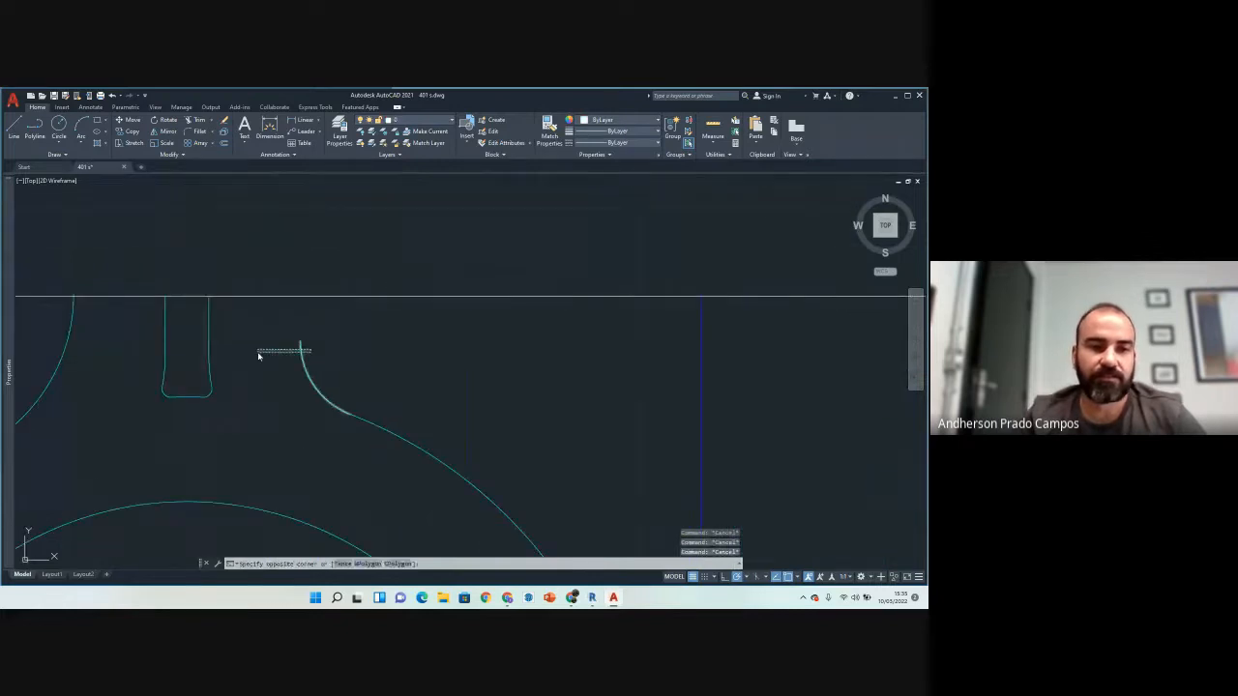
left_click(308, 344)
key("Escape")
type("l")
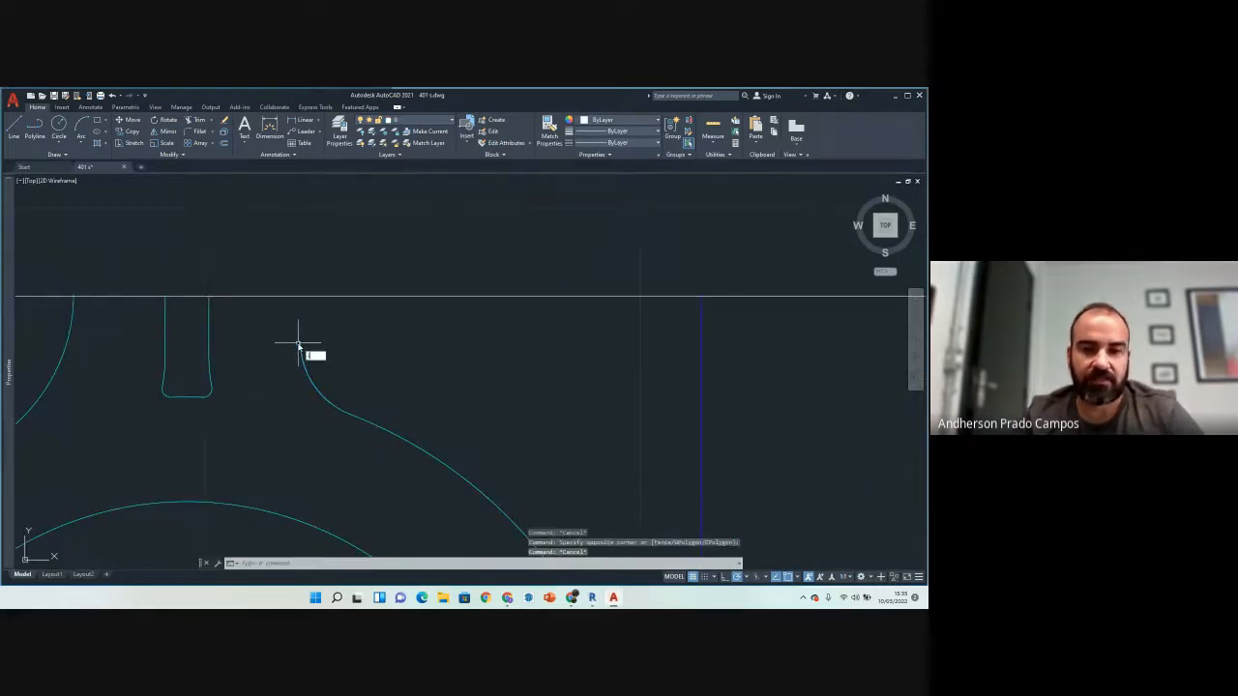
key("Return")
left_click(298, 341)
left_click(298, 295)
key("Escape")
key("Escape")
key("Escape")
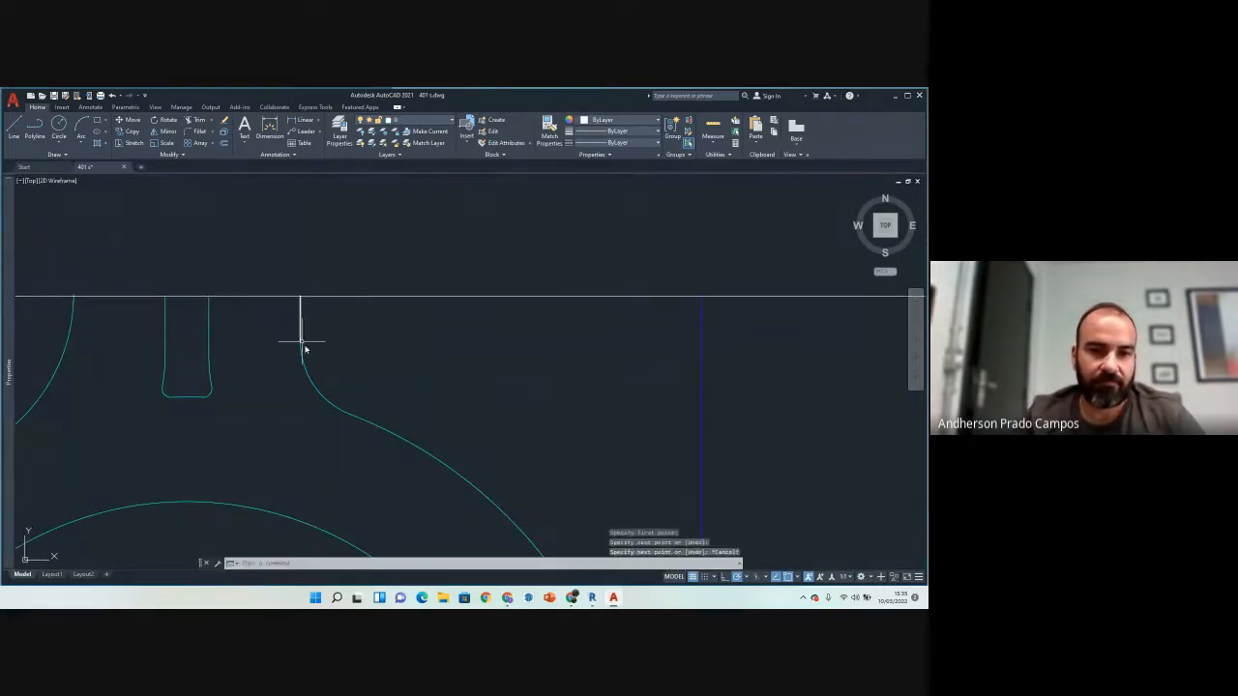
Step: Match the properties of the roundabout's curb curve onto the new vertical line
type("ma")
key("Return")
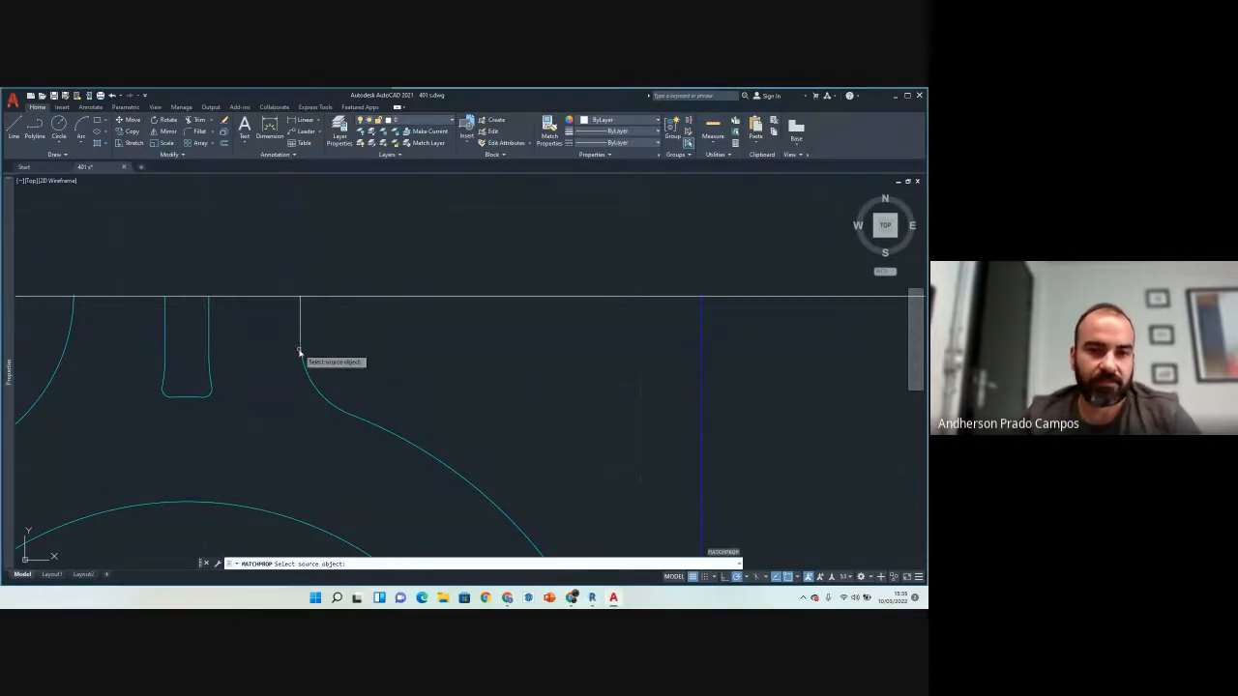
left_click(299, 352)
left_click(300, 350)
key("Escape")
key("Escape")
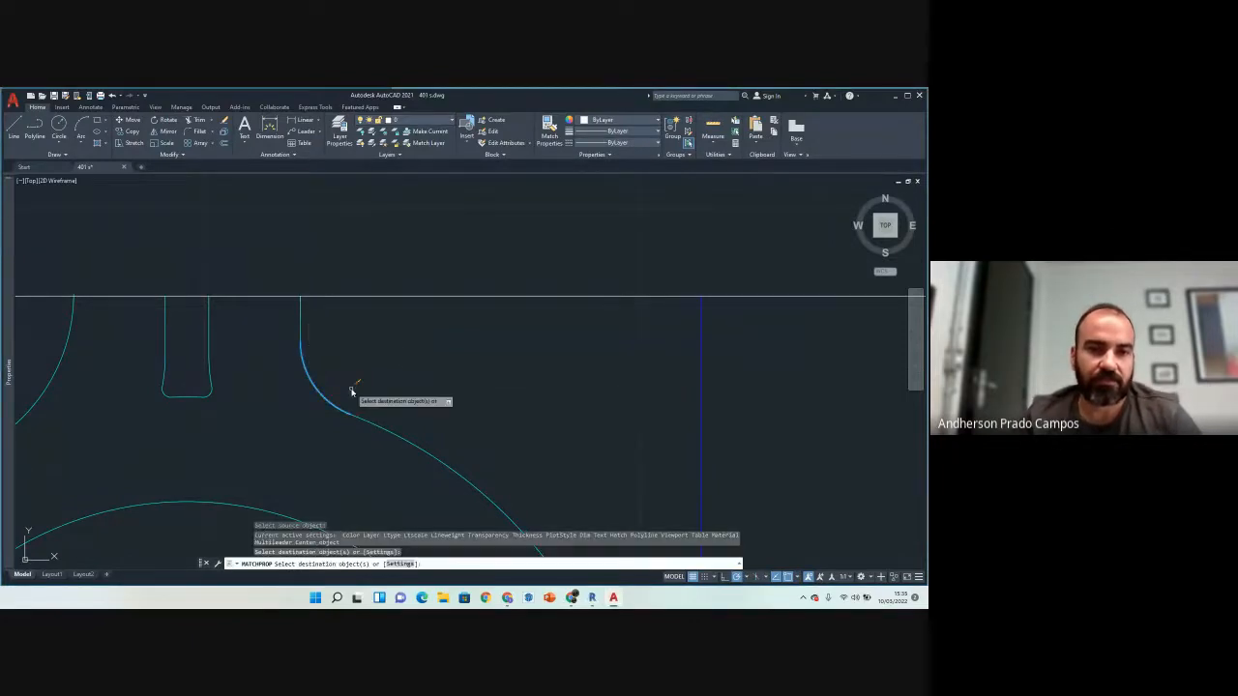
Step: Erase the stray line piece left outside the boundary, south of the rectangle
scroll(309, 354, "down", 8)
scroll(381, 425, "up", 3)
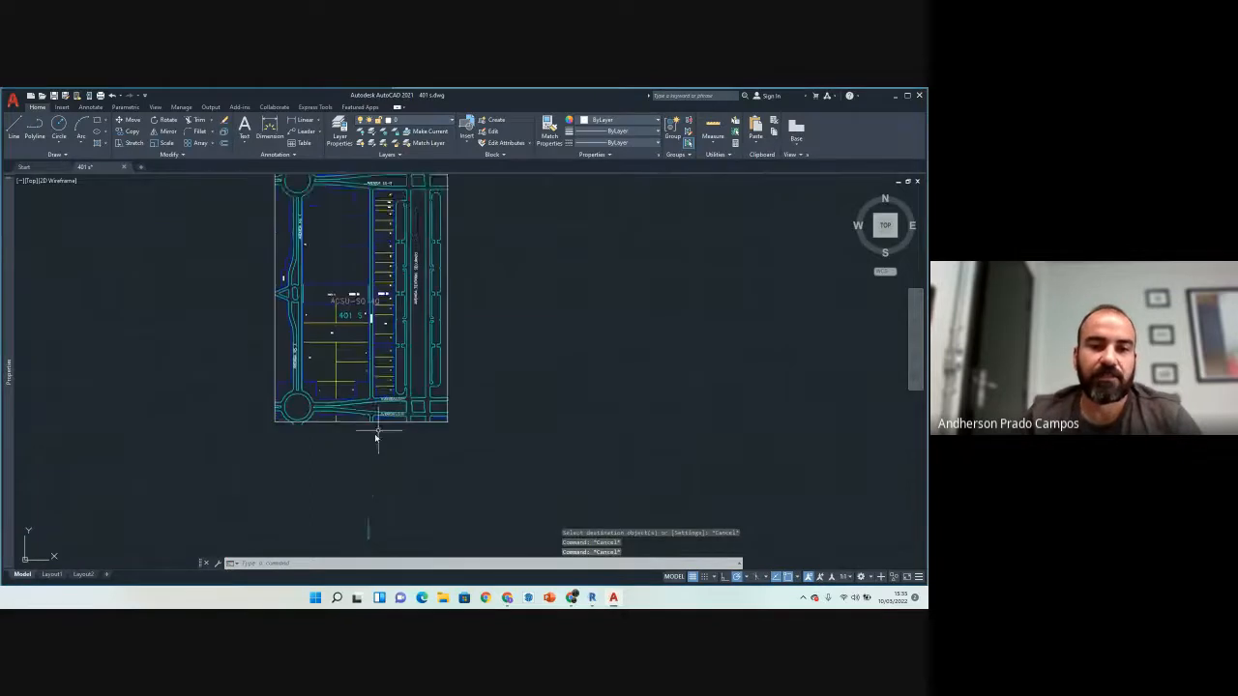
middle_click_drag(384, 486, 388, 392)
left_click(389, 394)
left_click(344, 481)
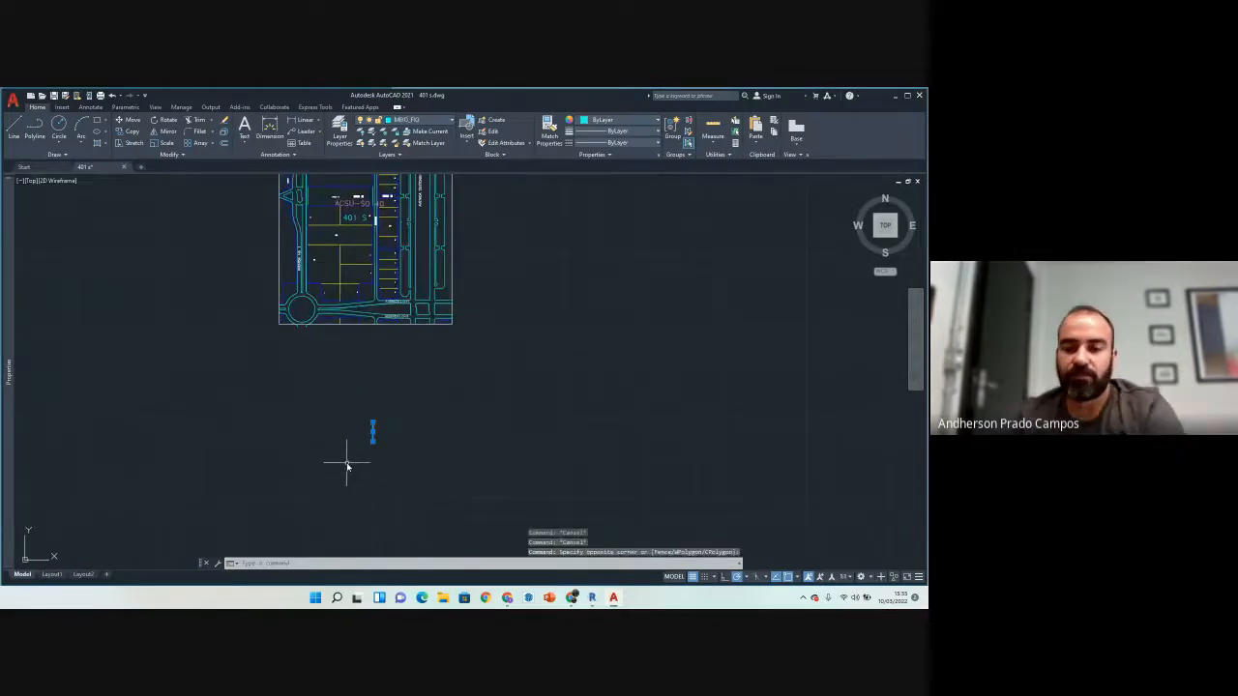
key("Delete")
scroll(356, 435, "down", 3)
key("Escape")
key("Escape")
scroll(364, 343, "up", 4)
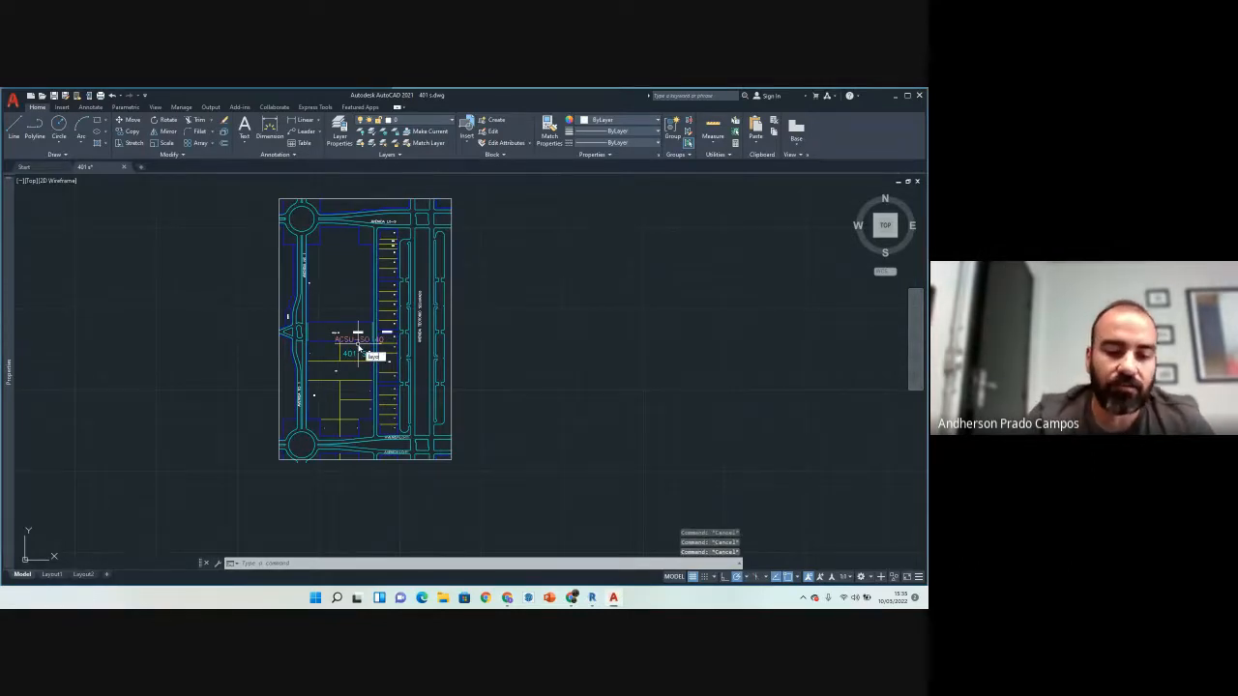
Step: Turn on all layers of the drawing and switch off the EIXO layer
type("layon")
key("Return")
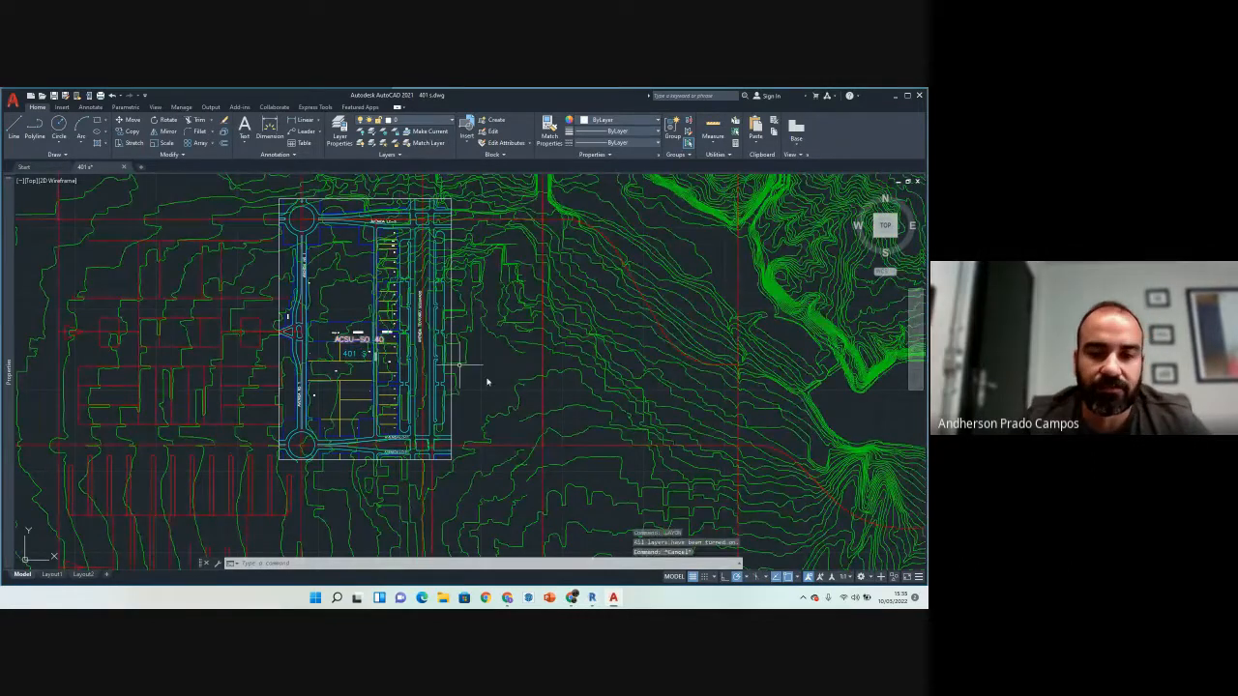
left_click(543, 366)
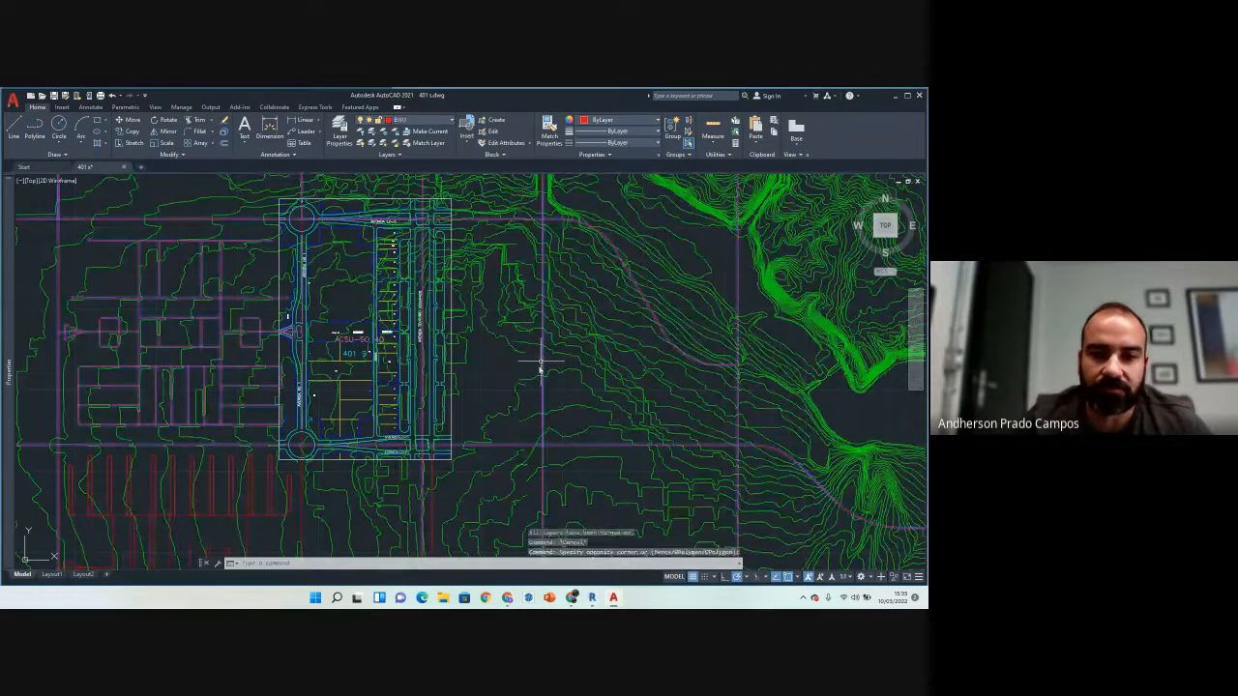
left_click(409, 124)
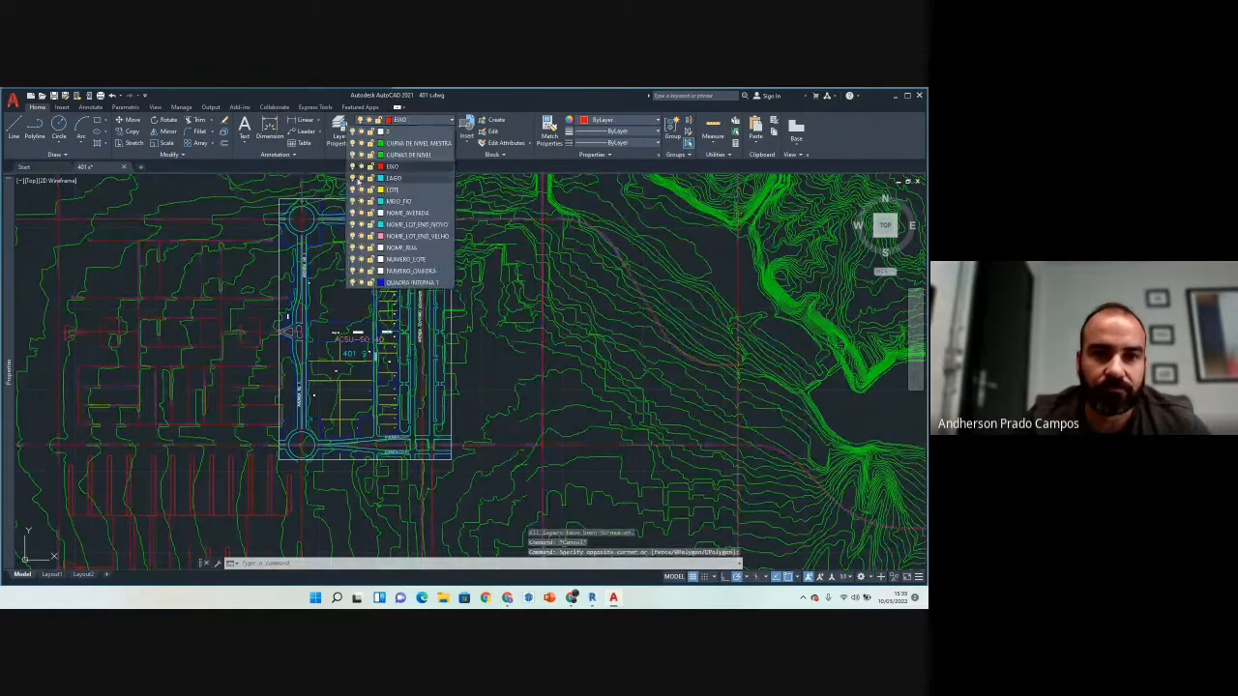
left_click(353, 167)
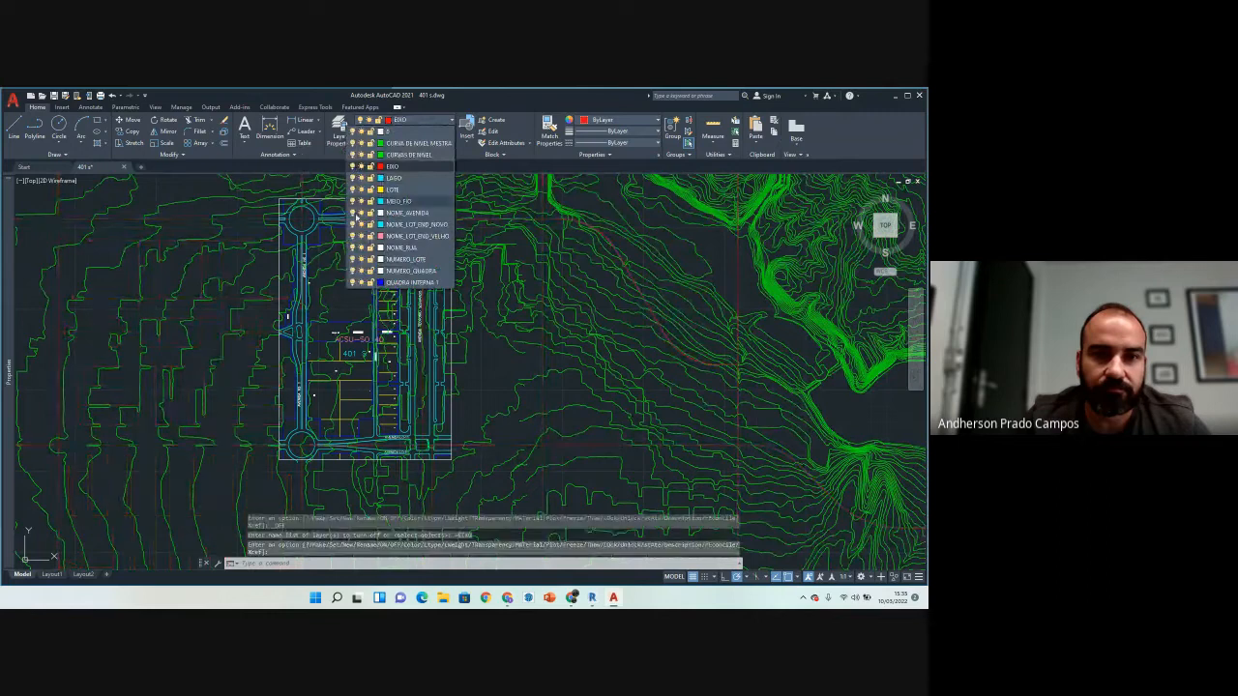
left_click(500, 368)
scroll(482, 377, "down", 2)
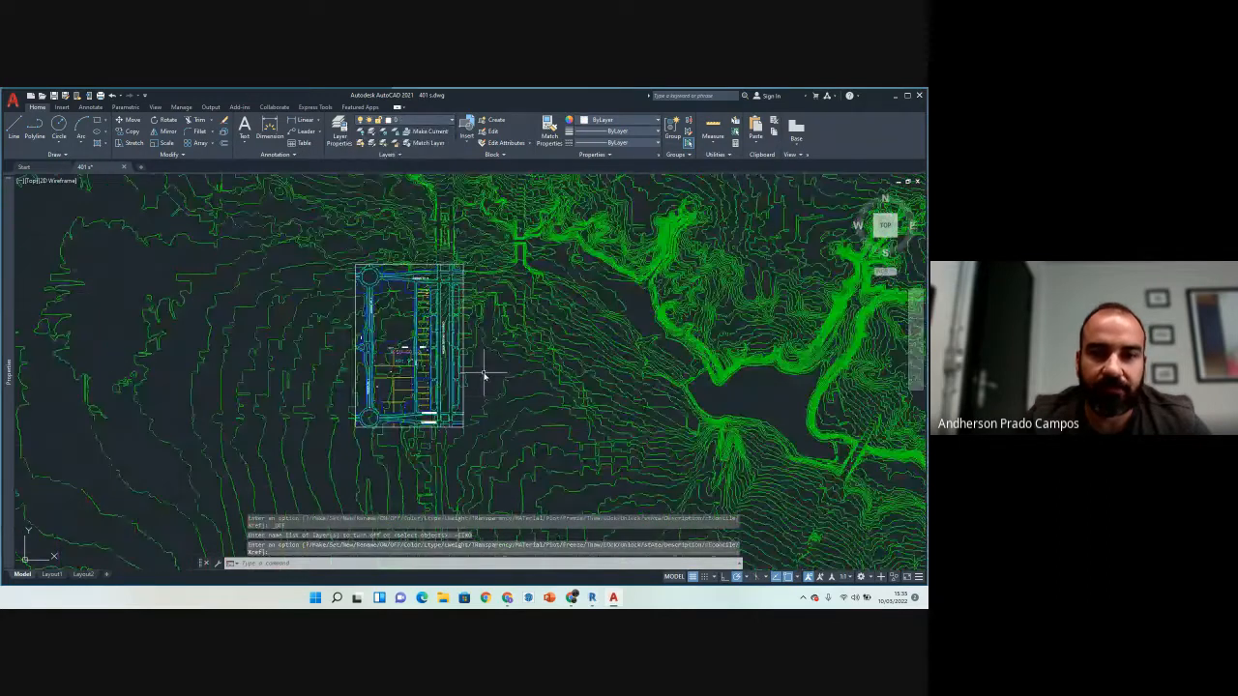
middle_click_drag(484, 374, 493, 371)
left_click(520, 323)
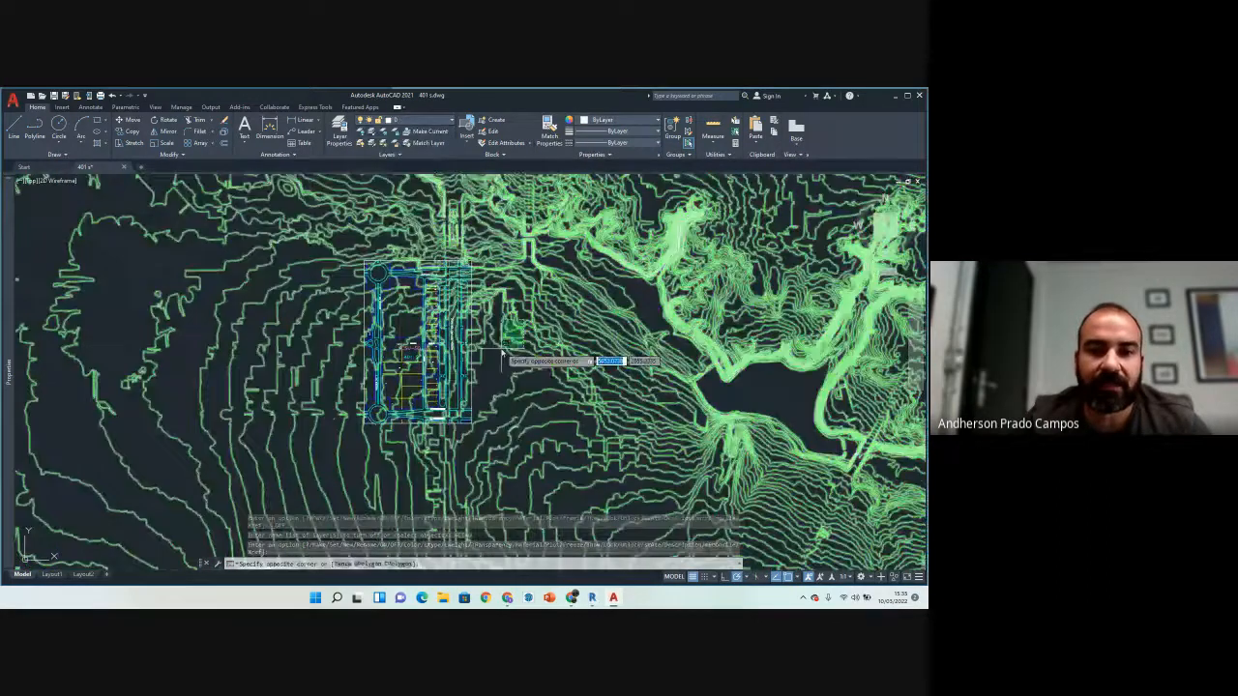
left_click(502, 373)
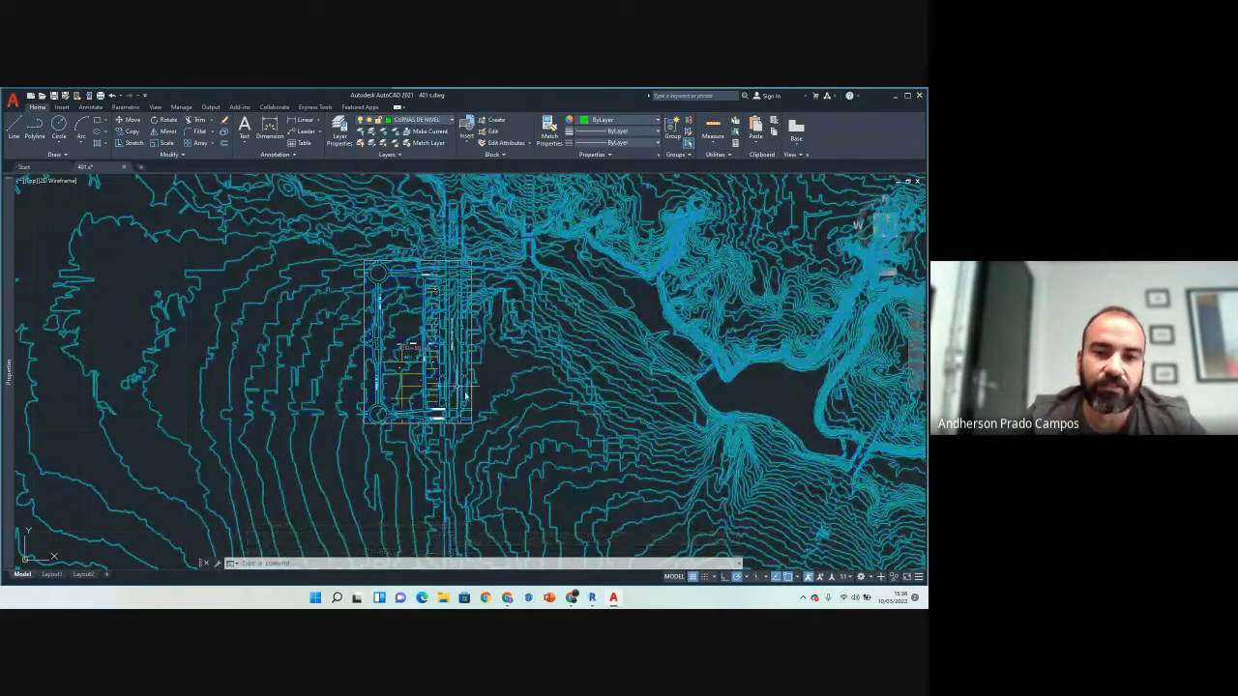
key("Escape")
Step: Switch to the Google Meet call, read the chat messages, and return to the AutoCAD drawing
key("alt+Tab")
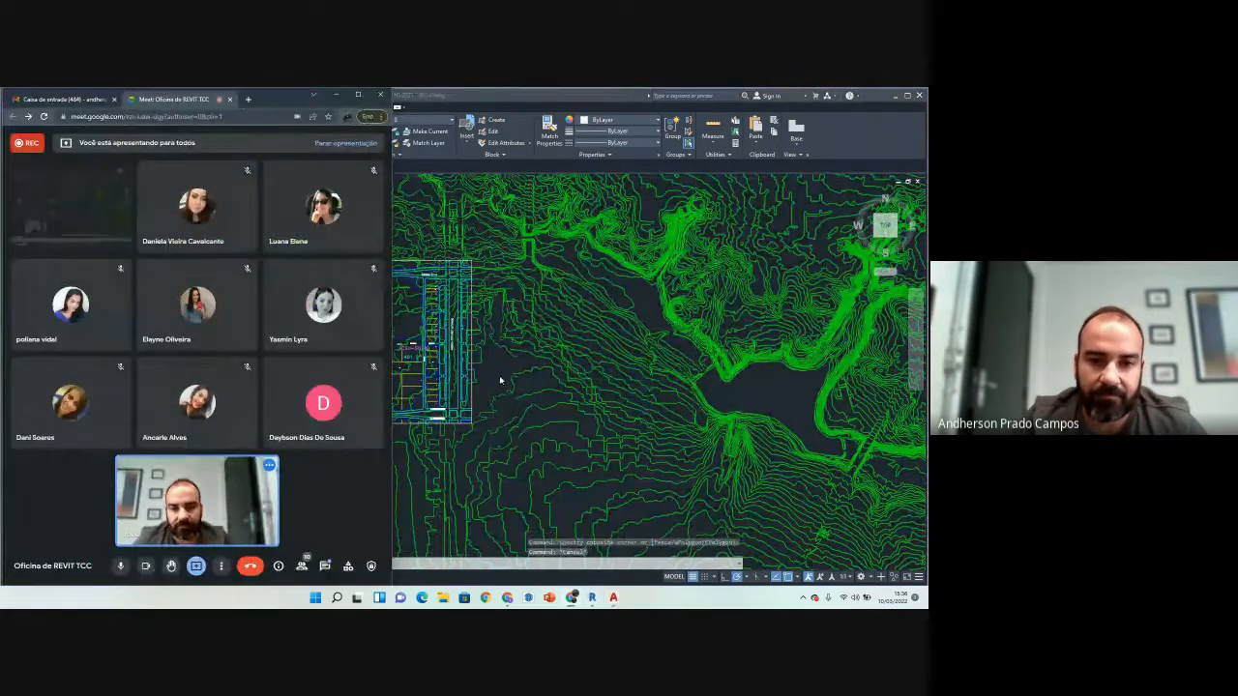
left_click(325, 566)
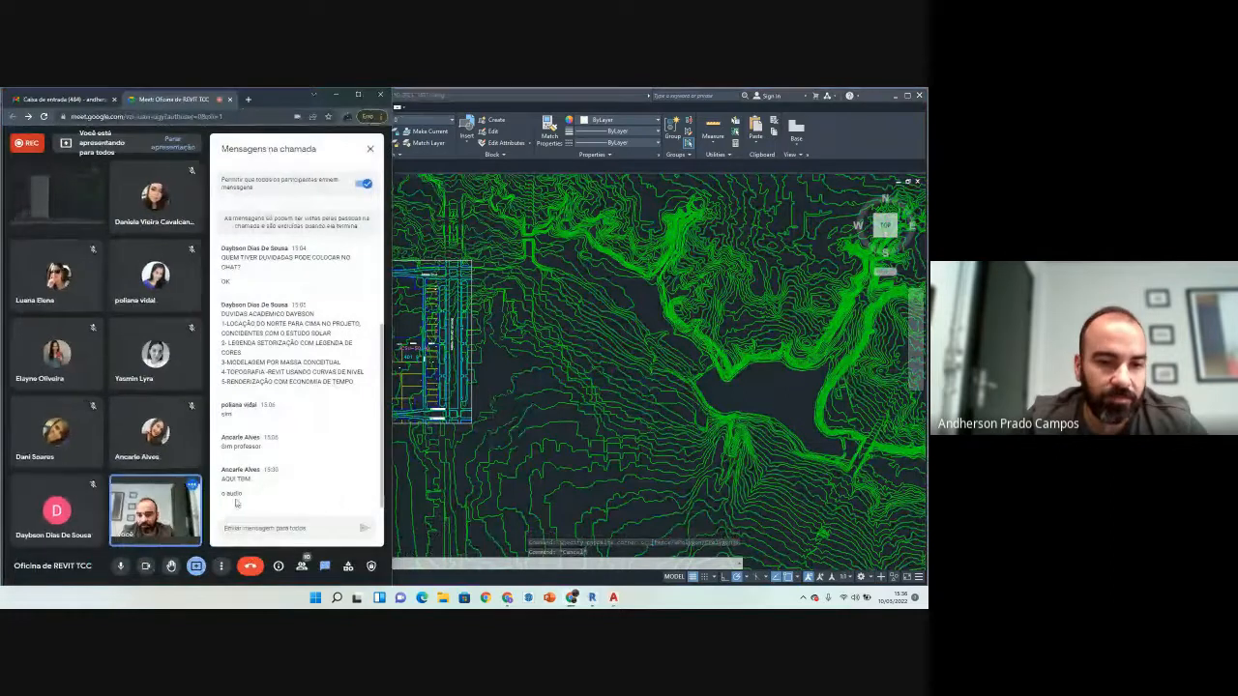
left_click(505, 366)
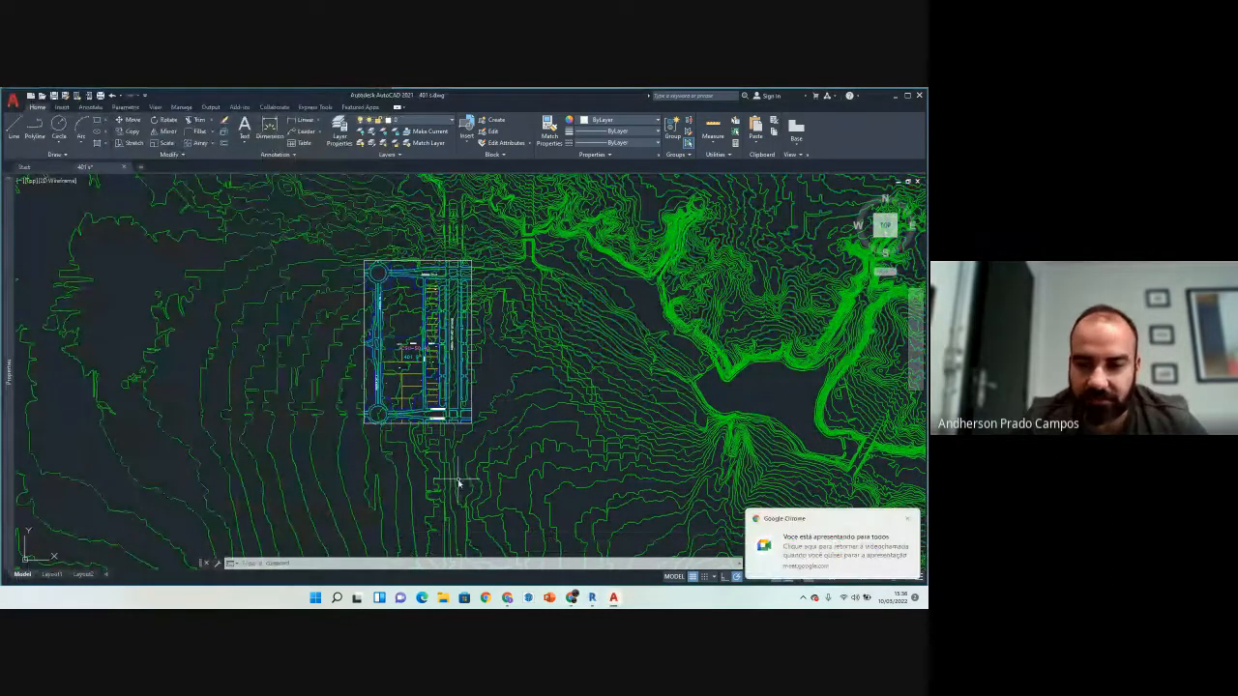
key("Escape")
key("Escape")
Step: Explode the contour-line block on the CURVAS DE NIVEL layer into separate objects
left_click(507, 371)
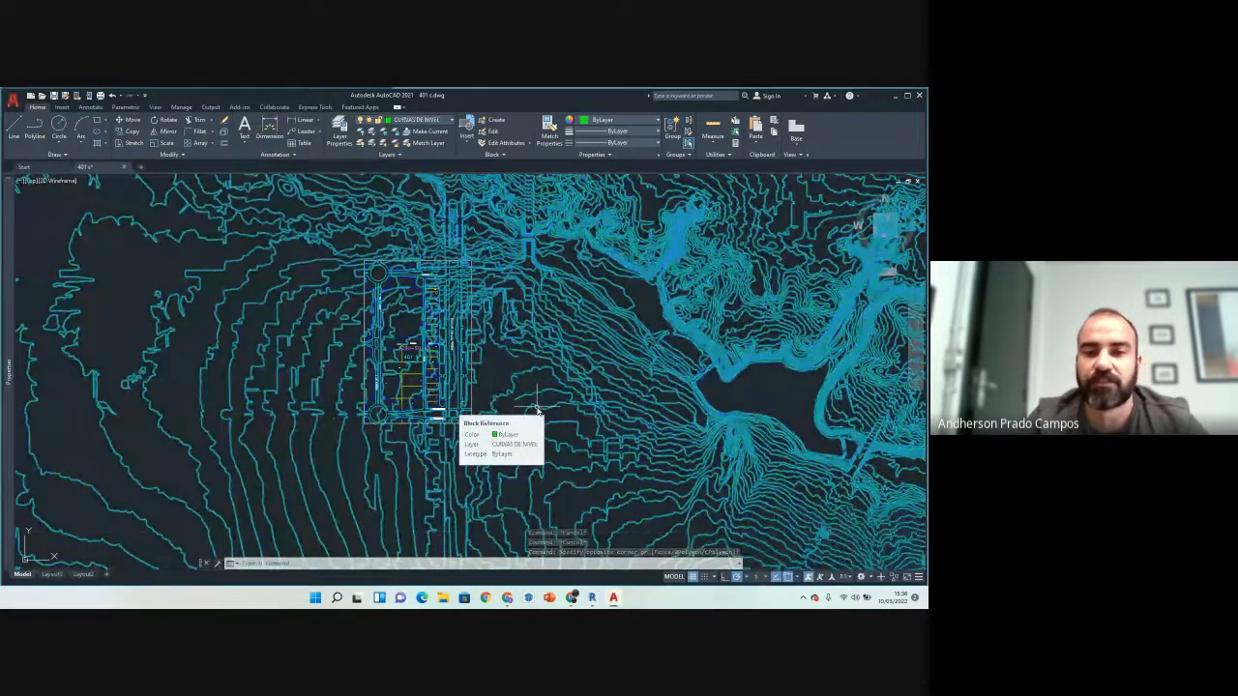
type("x")
key("Return")
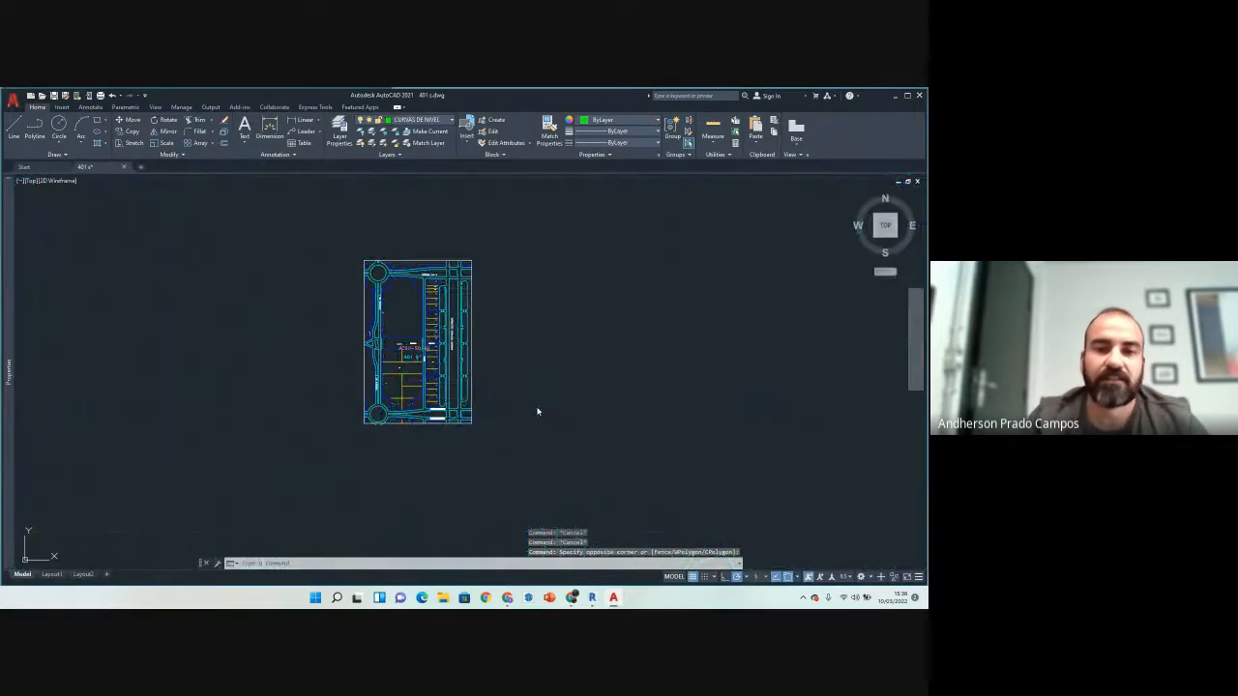
key("Escape")
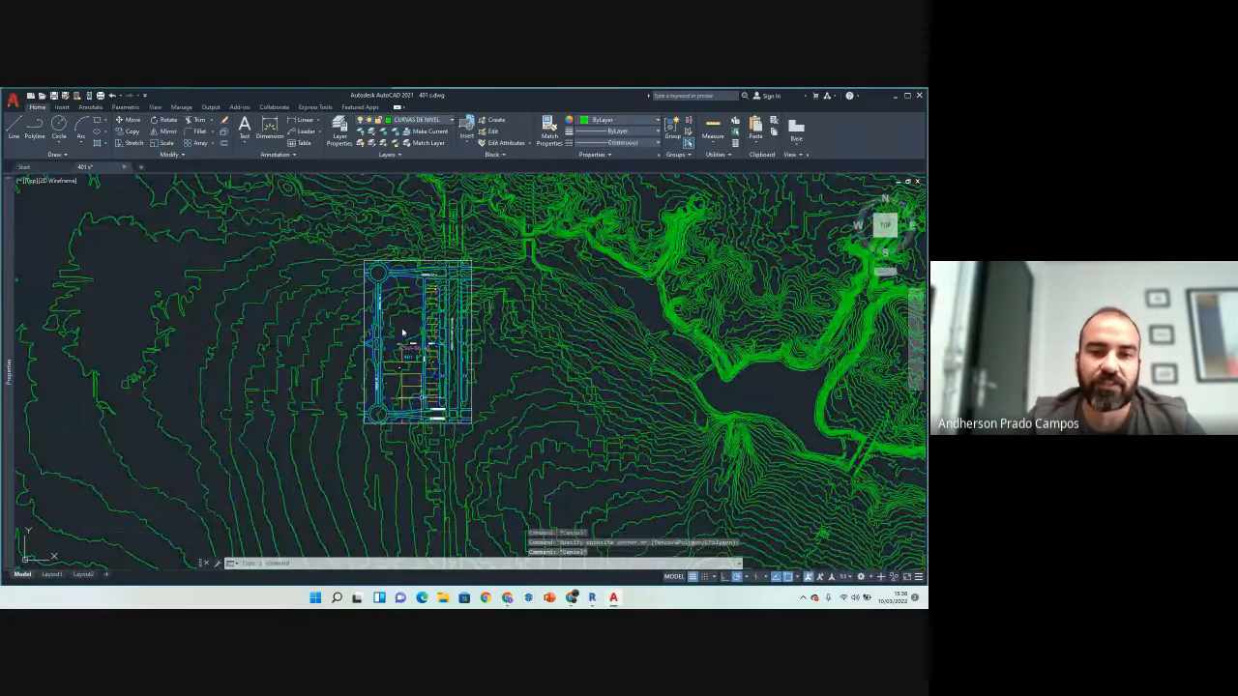
Step: Select a few contour lines southwest of the rectangle to check that they are separate objects, and clear the selection
left_click_drag(369, 454, 329, 488)
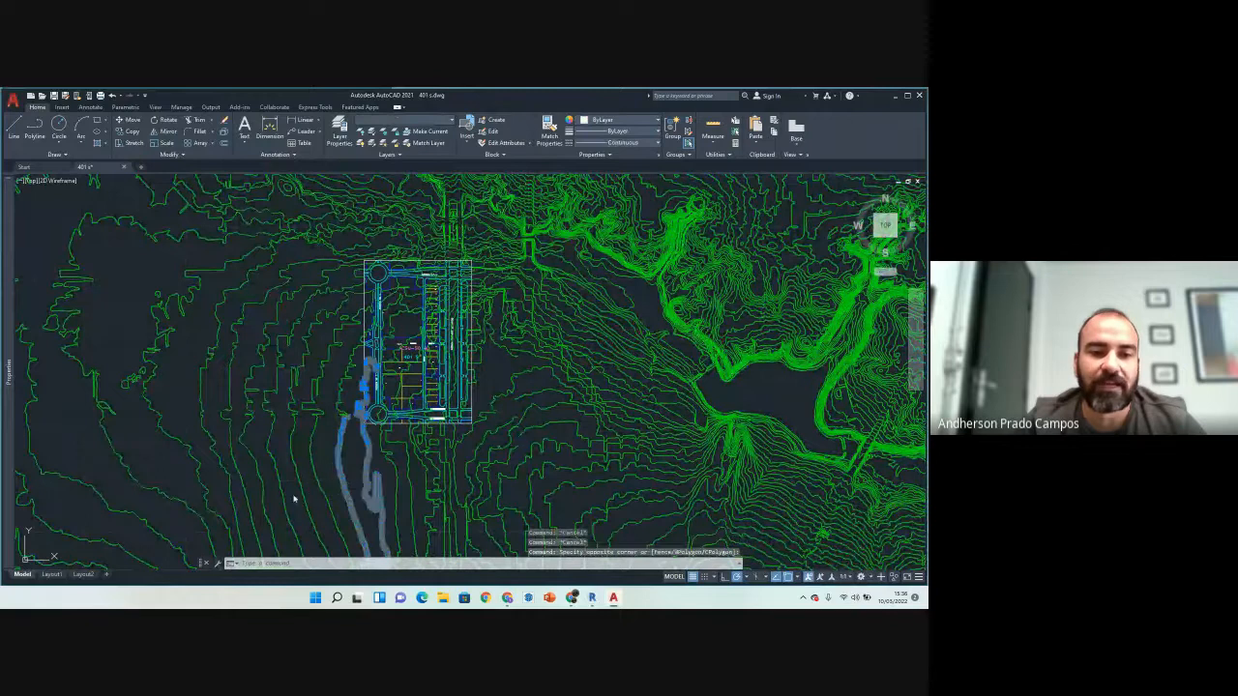
key("Escape")
left_click(338, 429)
left_click(321, 451)
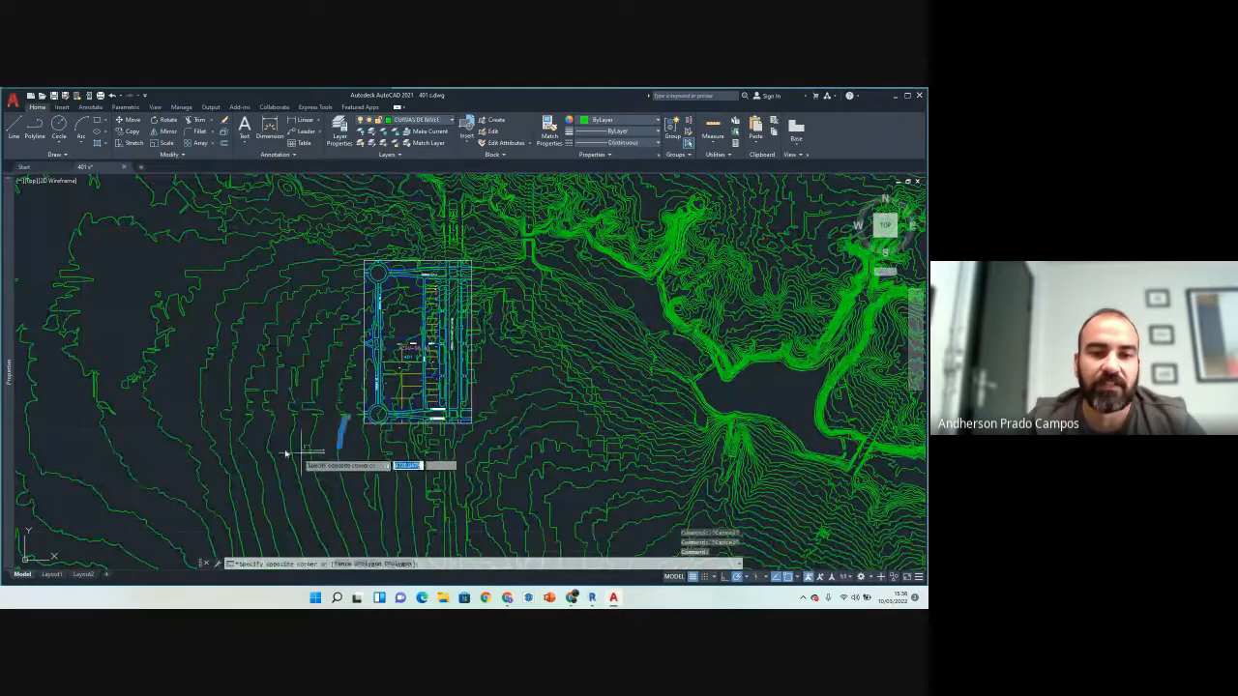
key("Escape")
key("Escape")
key("Escape")
Step: Erase the southern part of the contour map, up to below the contours surrounding the rectangle
scroll(254, 426, "down", 4)
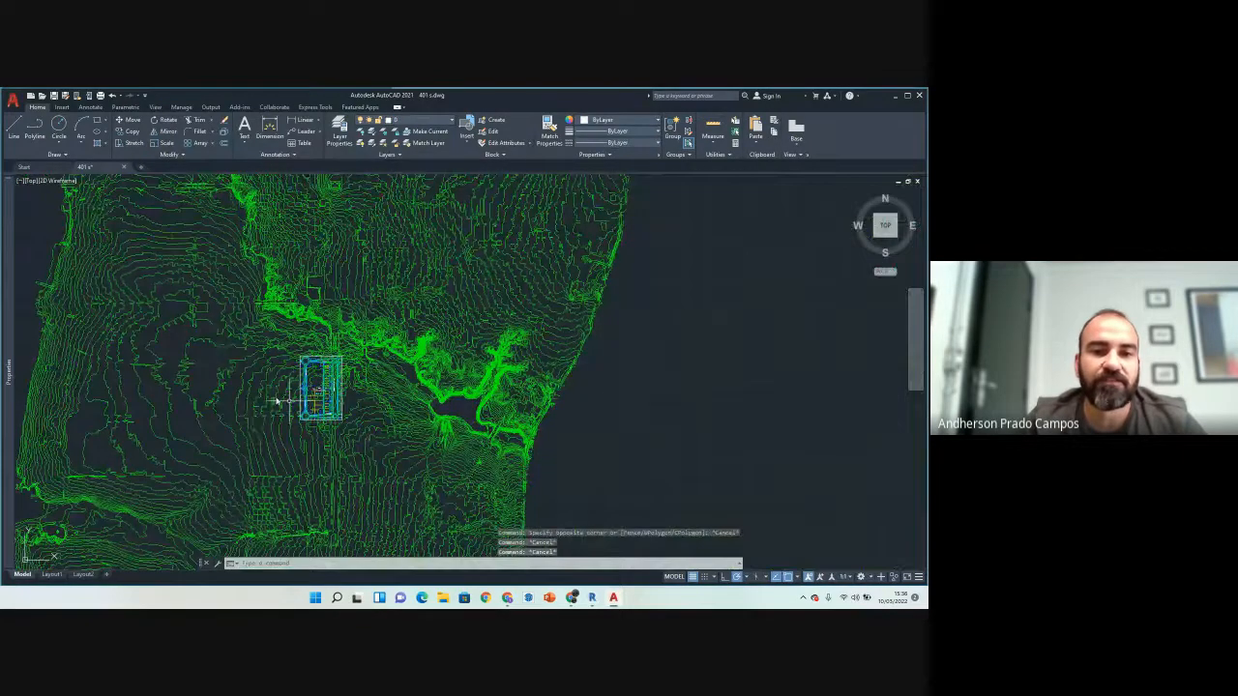
scroll(344, 343, "down", 5)
scroll(371, 389, "down", 1)
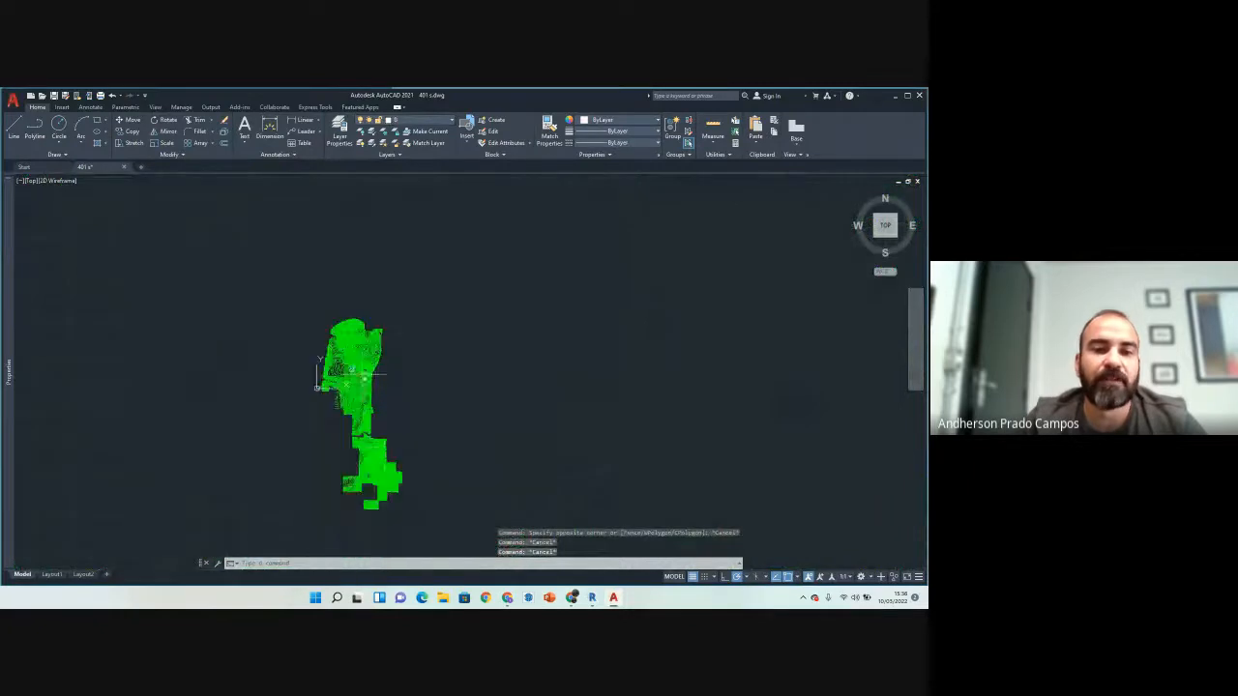
scroll(385, 480, "up", 5)
scroll(327, 365, "down", 4)
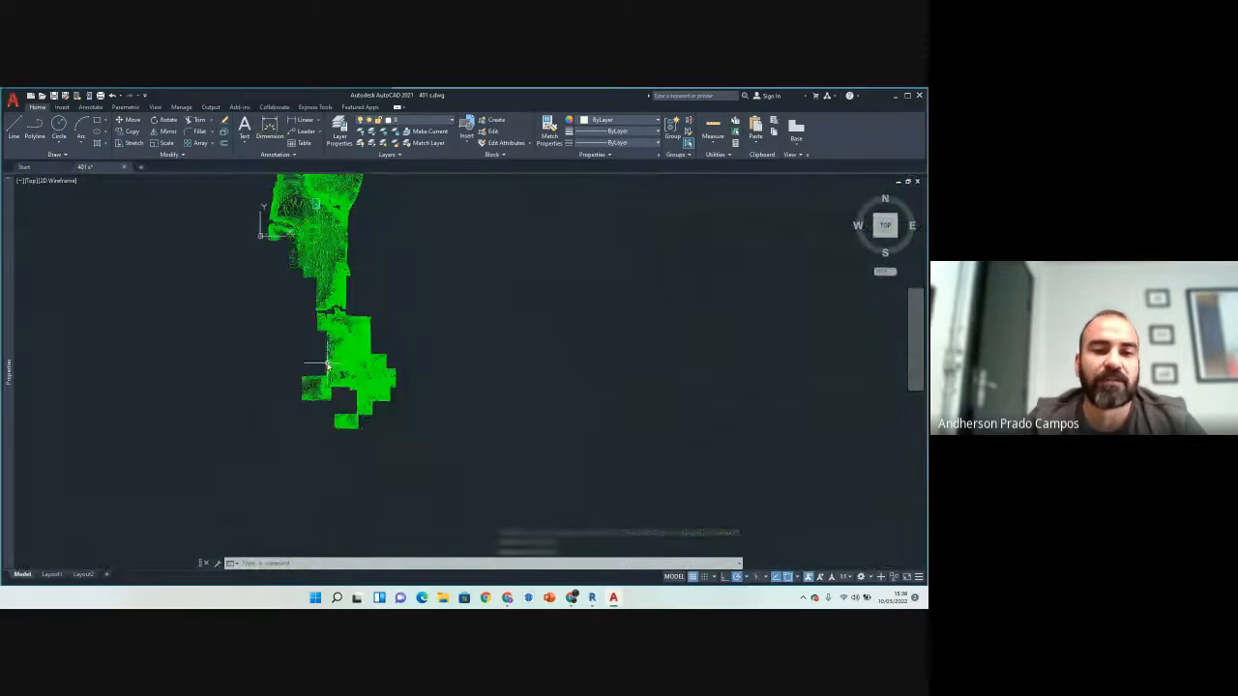
left_click(429, 438)
left_click(232, 256)
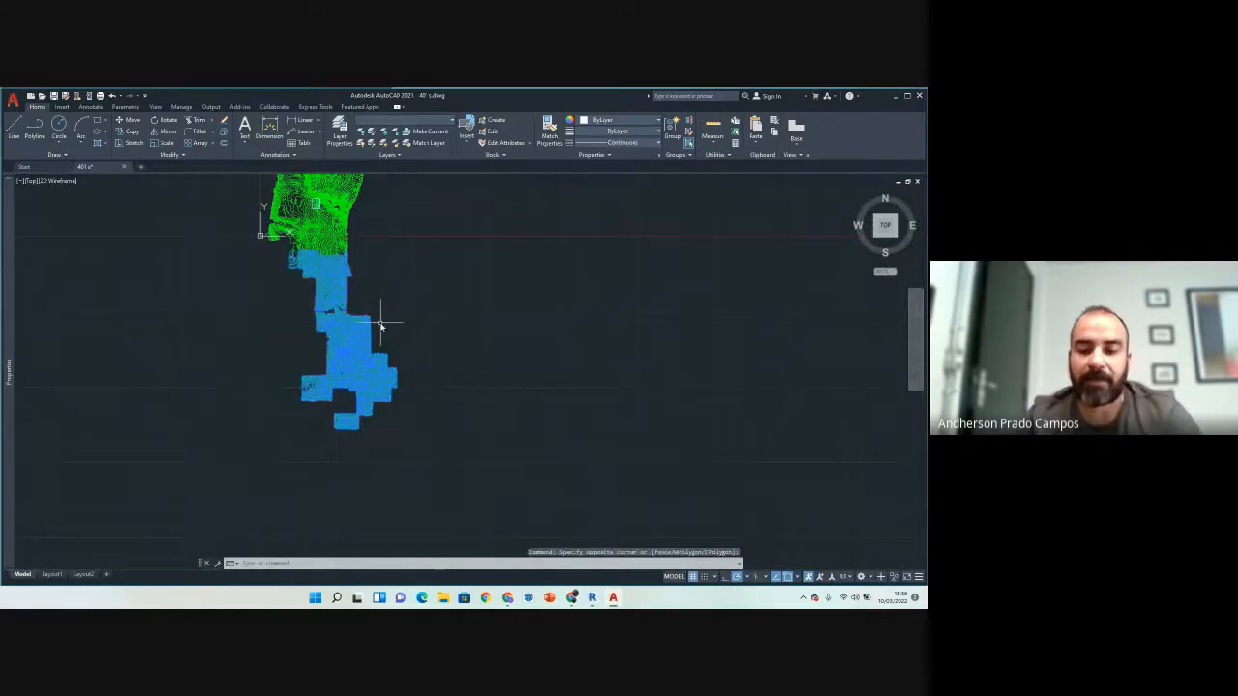
key("Delete")
scroll(362, 378, "down", 3)
left_click(314, 379)
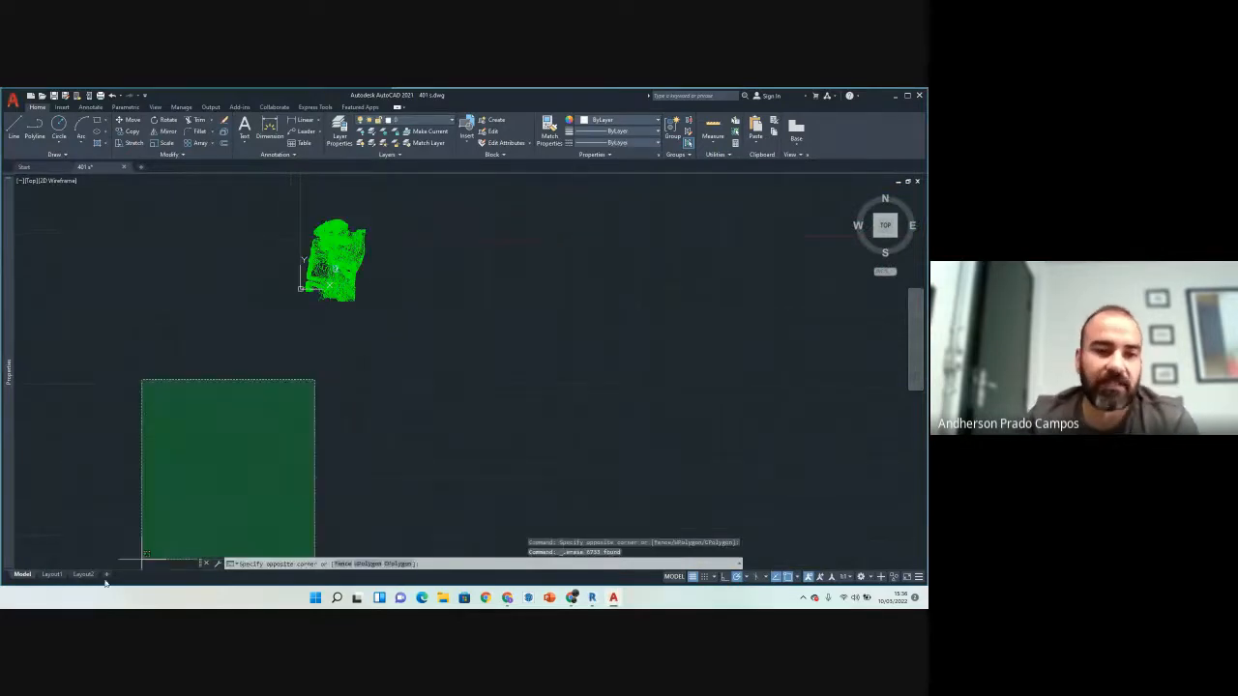
left_click(212, 466)
Step: Erase the northernmost area of contour lines at the far end of the map
scroll(351, 312, "up", 6)
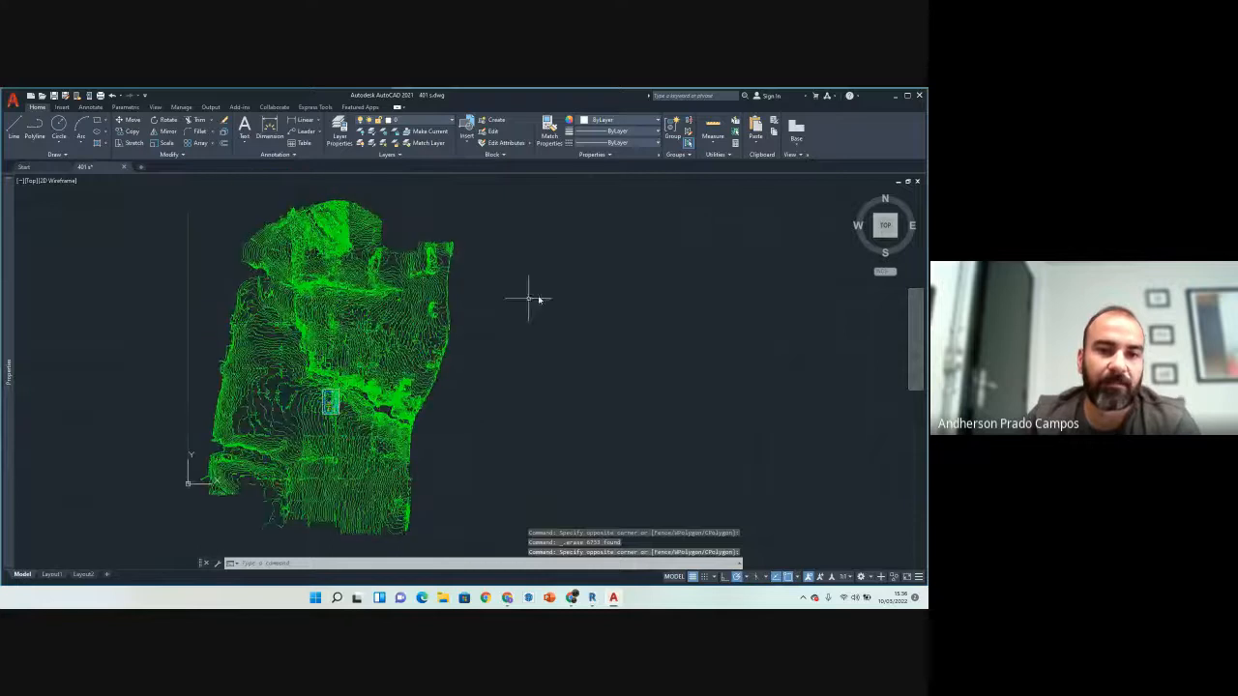
left_click(565, 280)
left_click(200, 194)
key("Delete")
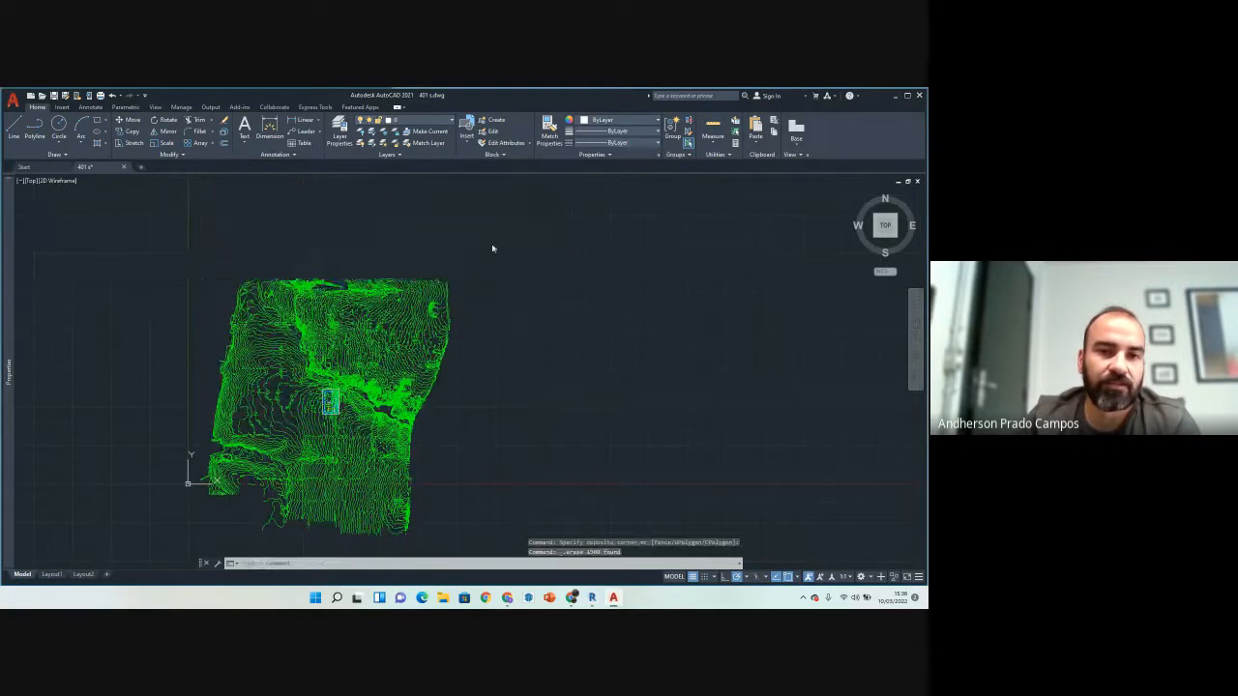
Step: Erase the next wide band of contour lines, reaching down to a short distance north of the rectangle
left_click(501, 219)
left_click(185, 368)
scroll(337, 406, "up", 2)
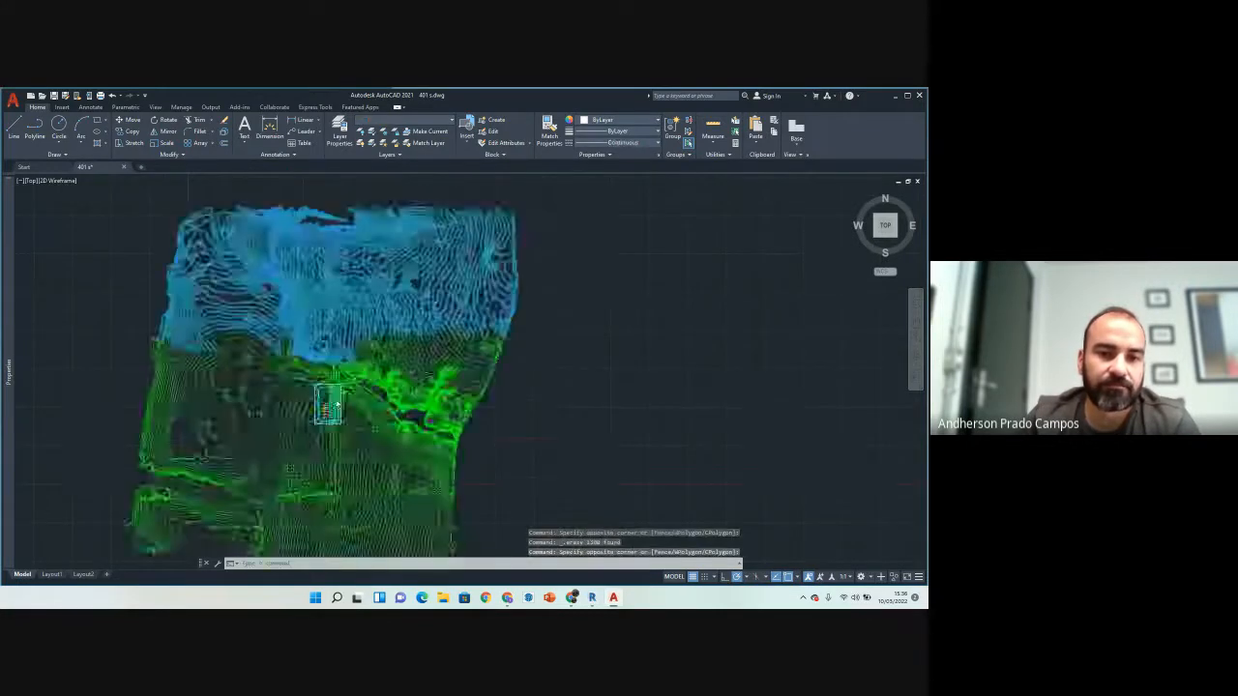
scroll(337, 405, "up", 3)
scroll(347, 330, "down", 6)
key("Delete")
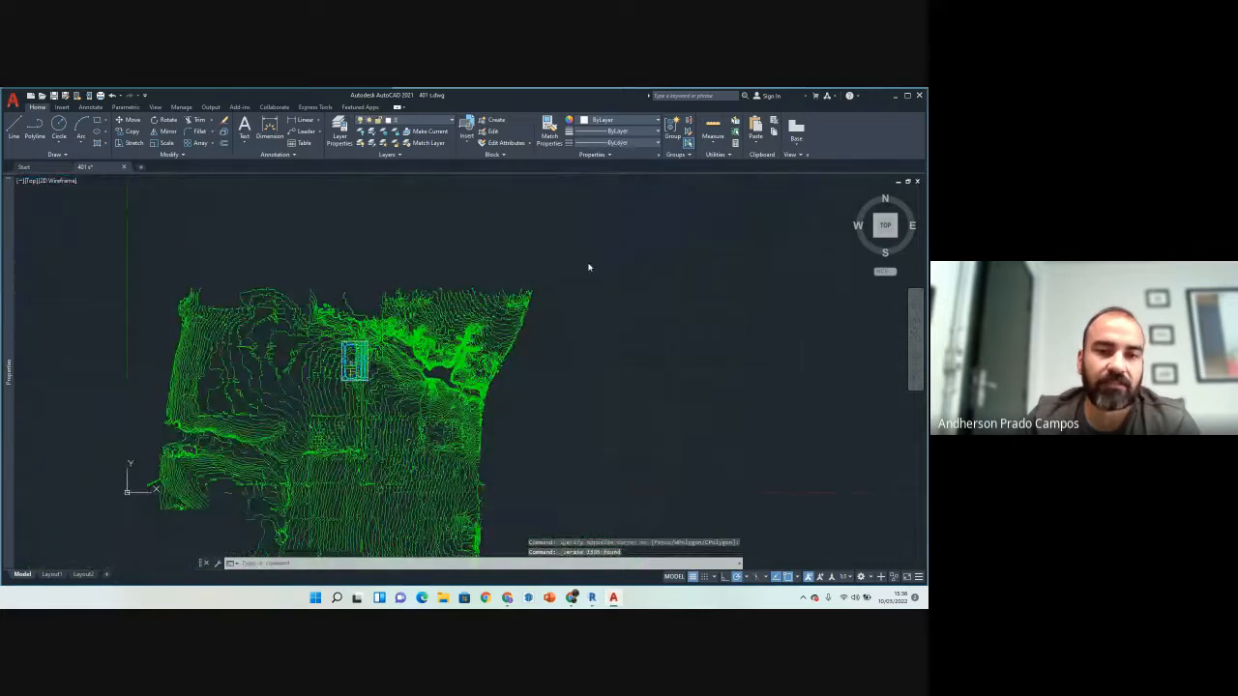
Step: Erase the block of contour lines east of the rectangle, around the lake-shaped gap
left_click(588, 262)
left_click(419, 431)
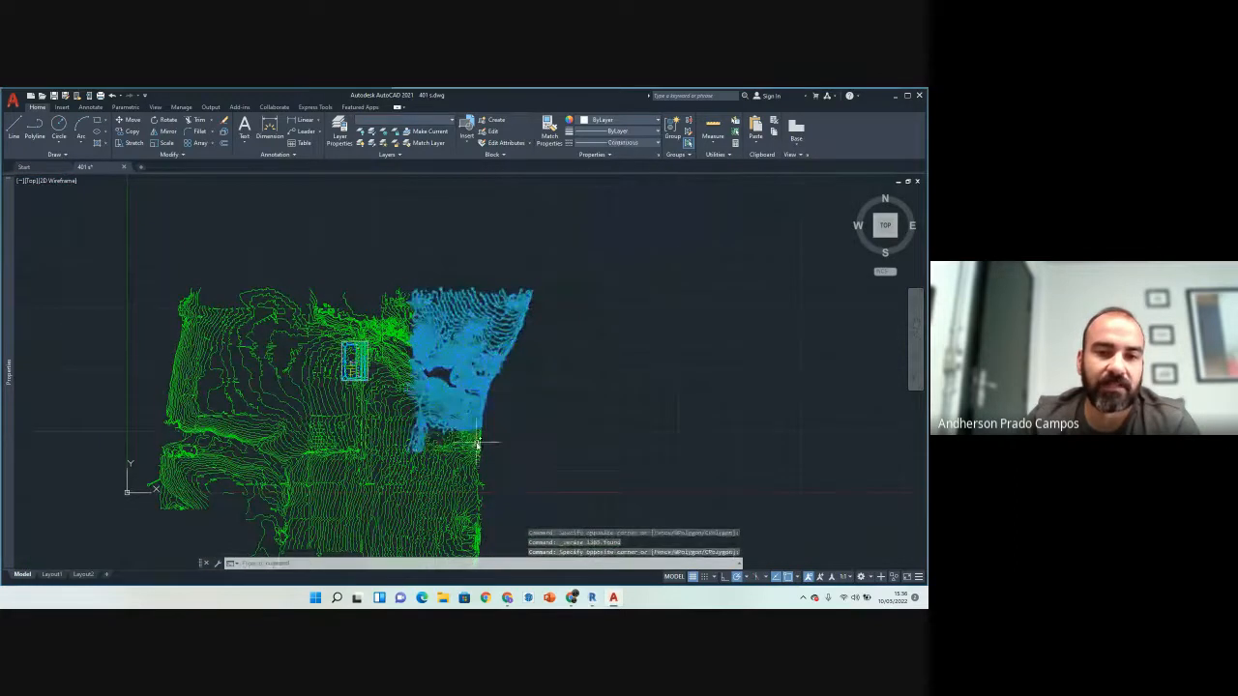
scroll(436, 387, "up", 5)
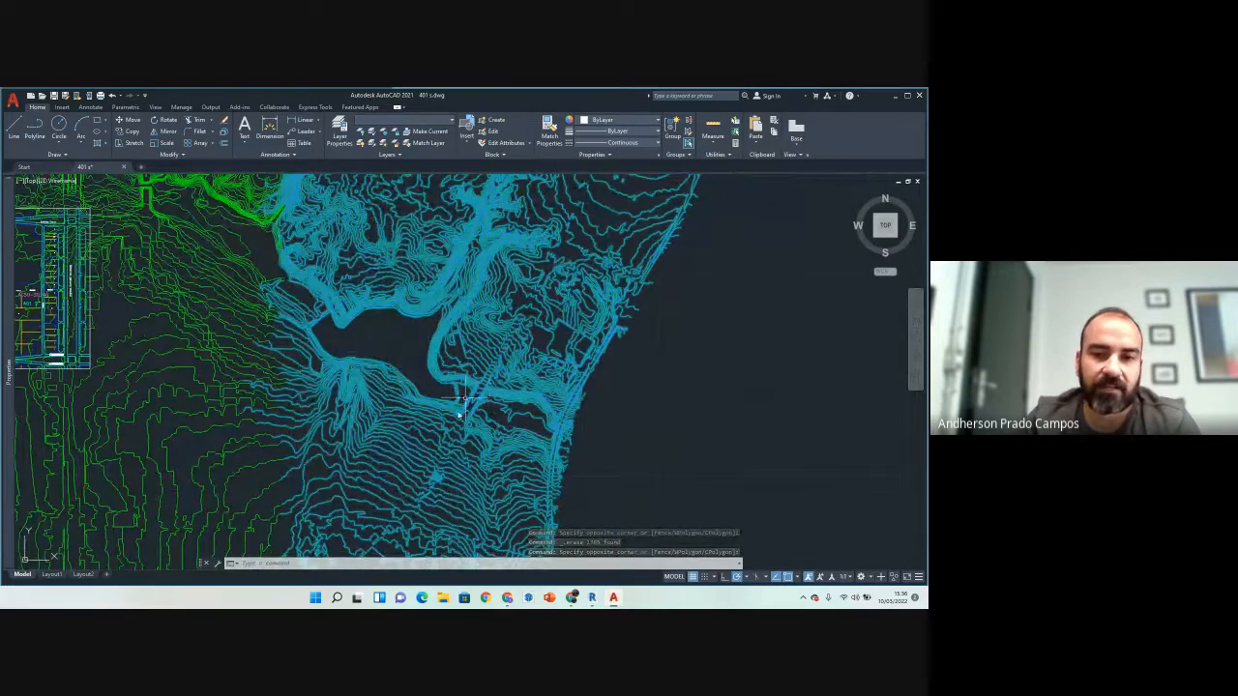
scroll(499, 363, "down", 5)
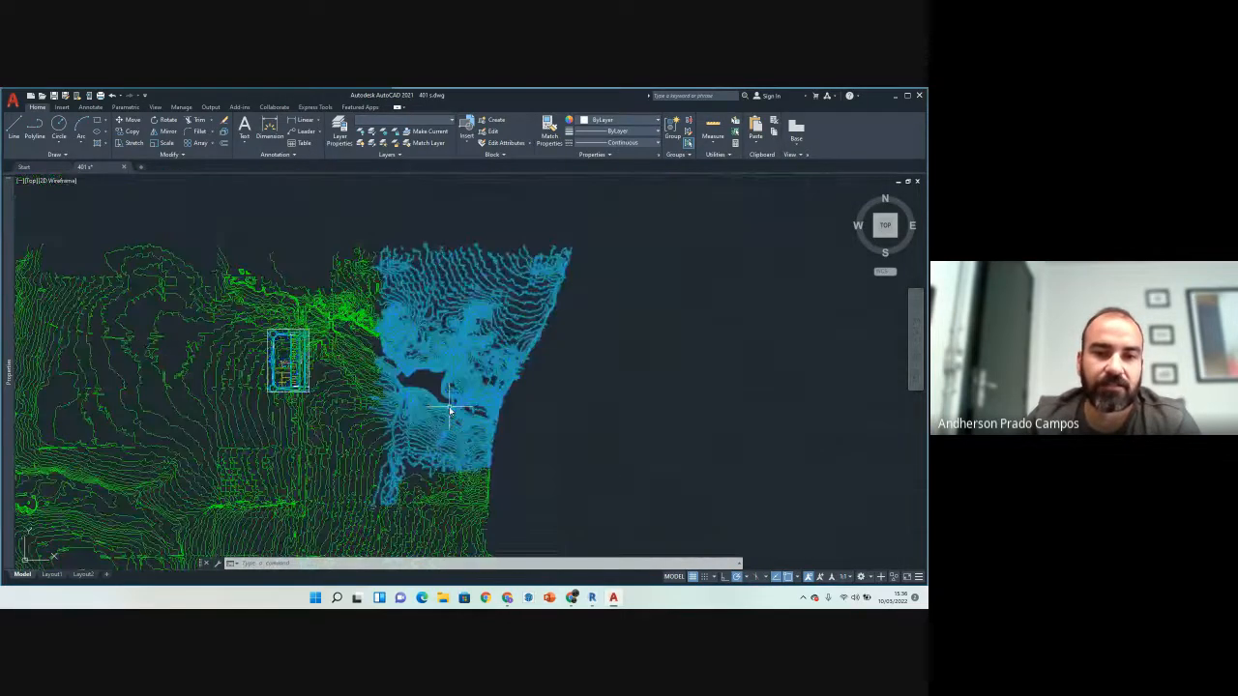
key("Delete")
Step: Erase the strip of contour ends left along the northern edge, and run Save As on the drawing
left_click(412, 281)
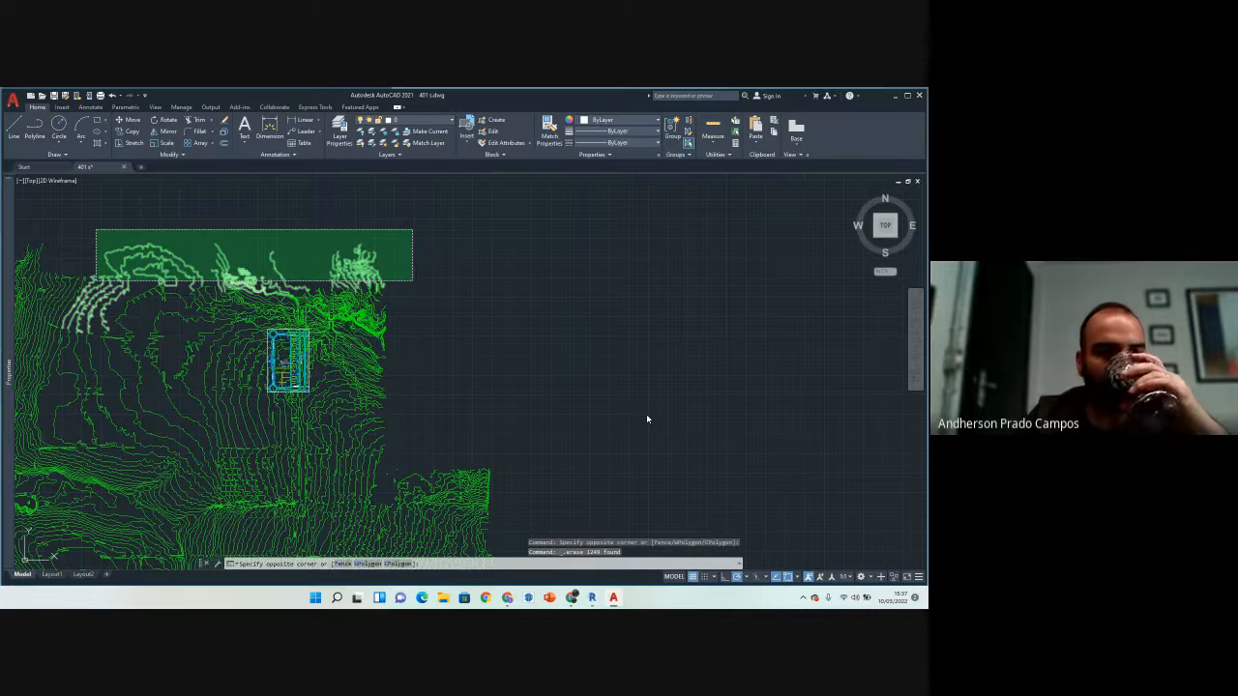
key("Delete")
scroll(533, 370, "down", 4)
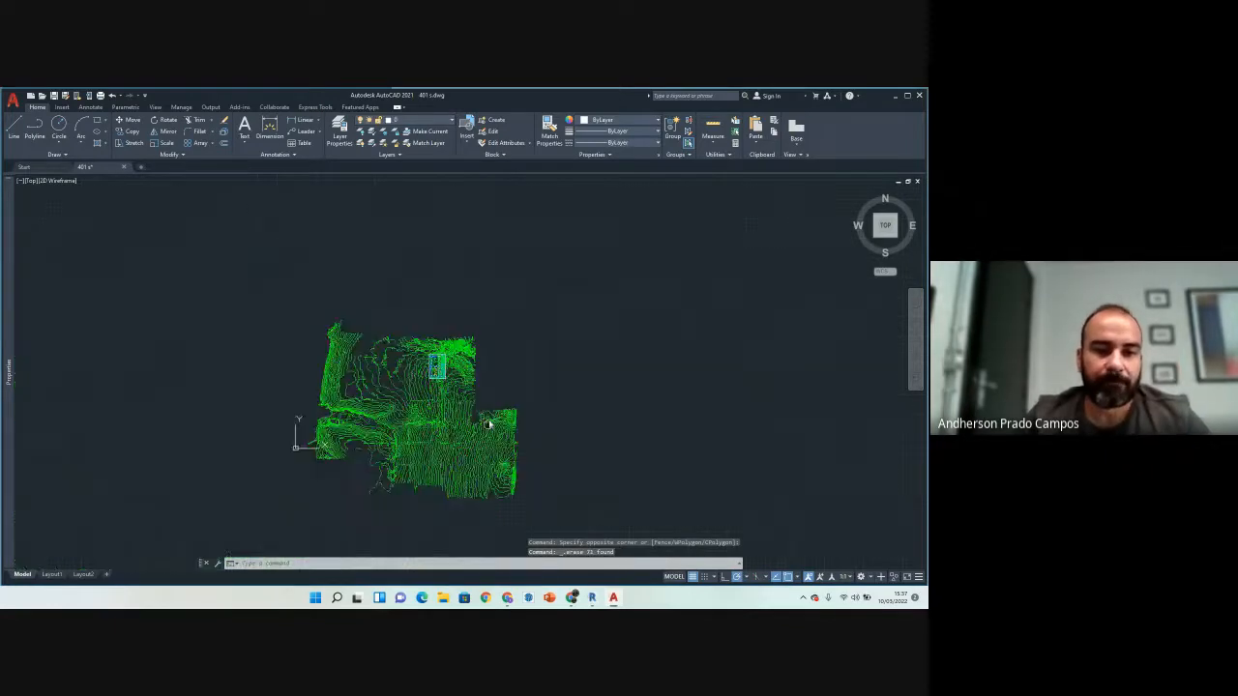
middle_click_drag(489, 423, 509, 370)
left_click(65, 96)
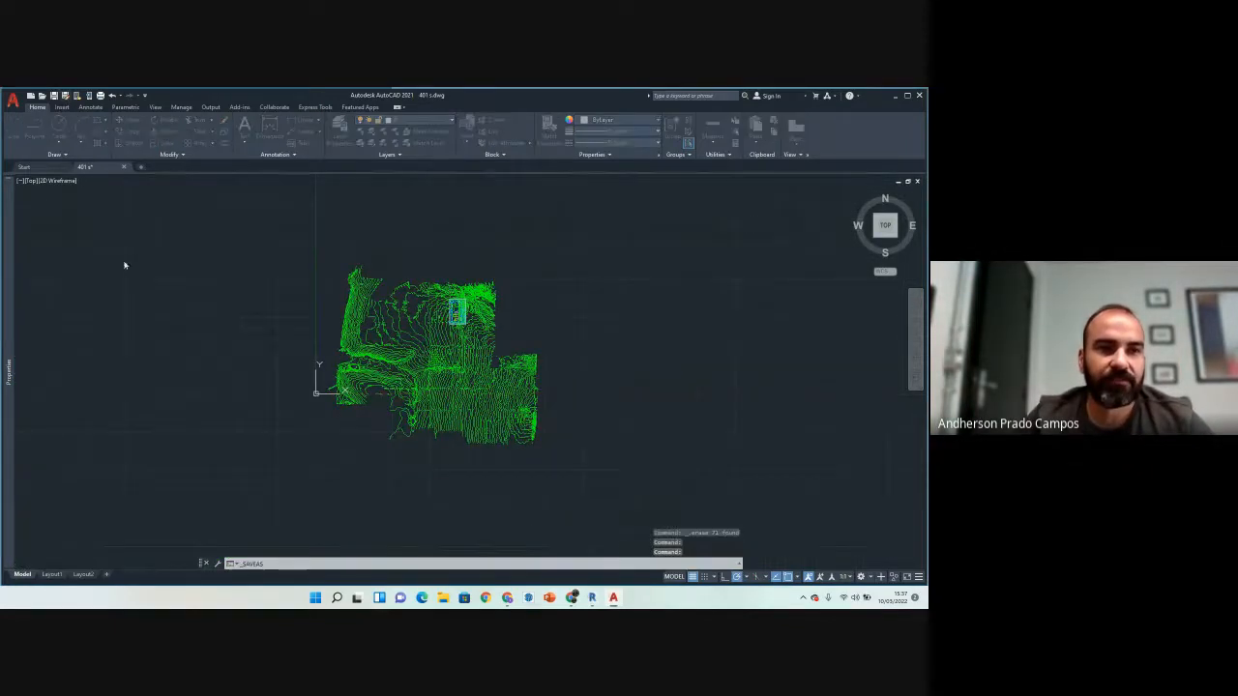
key("Return")
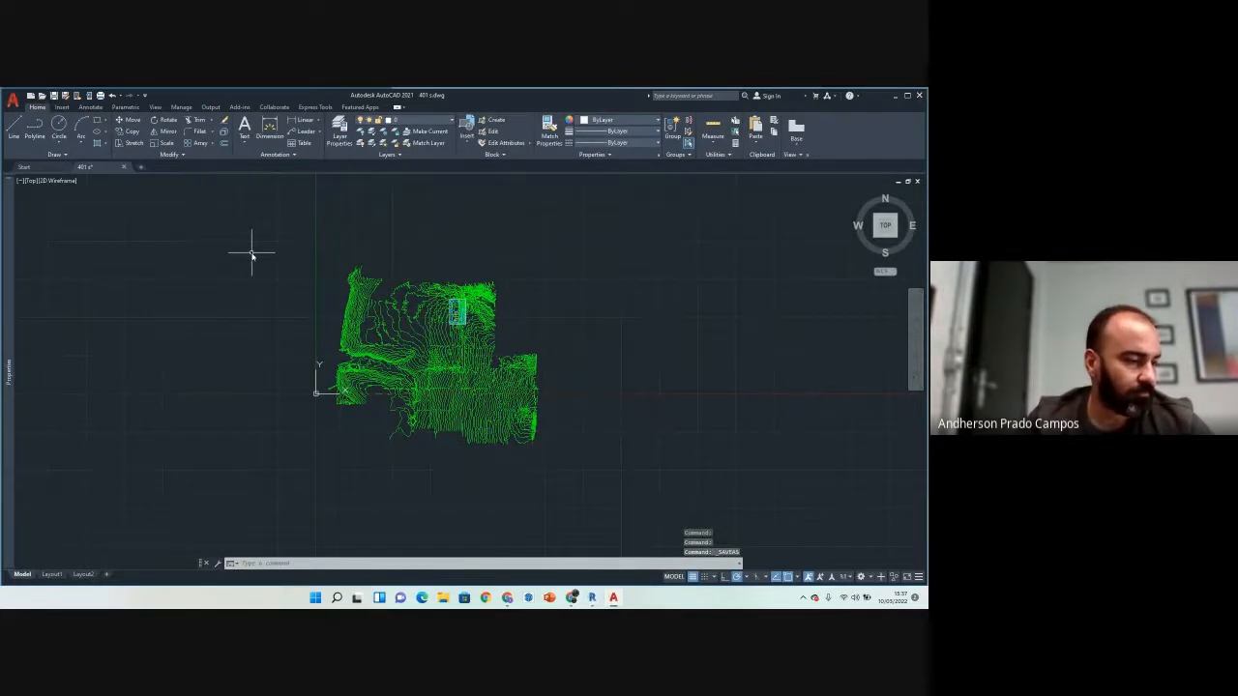
scroll(414, 289, "up", 2)
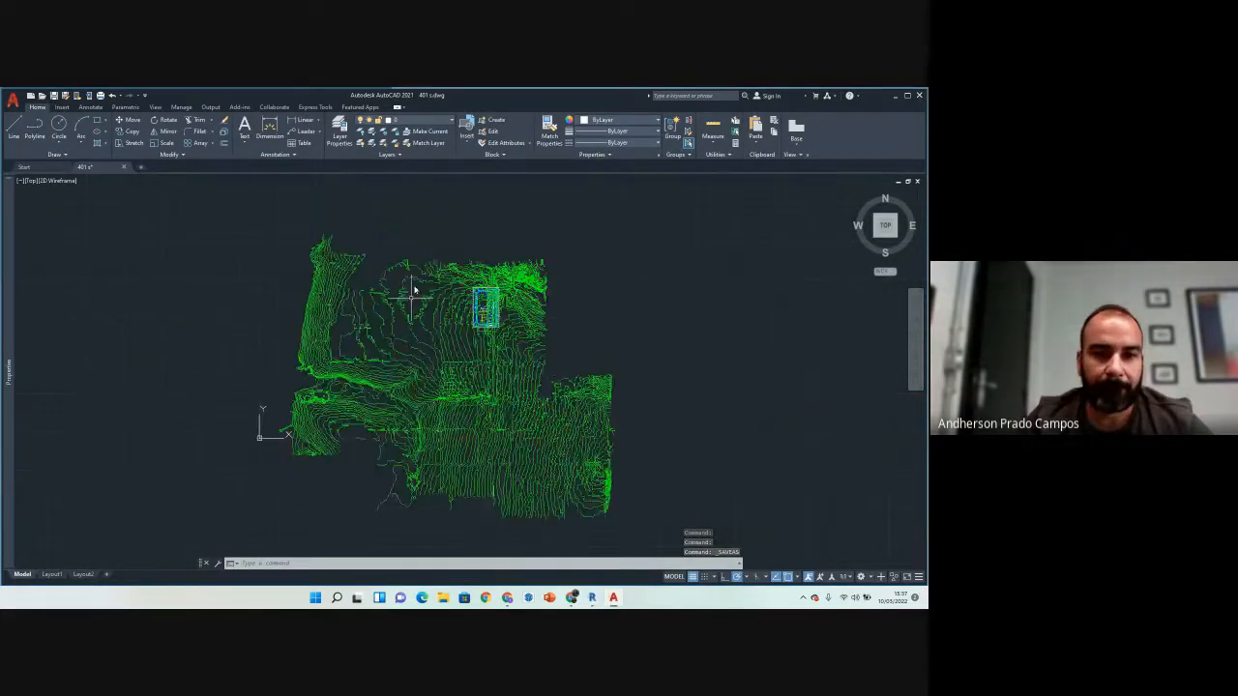
left_click(447, 221)
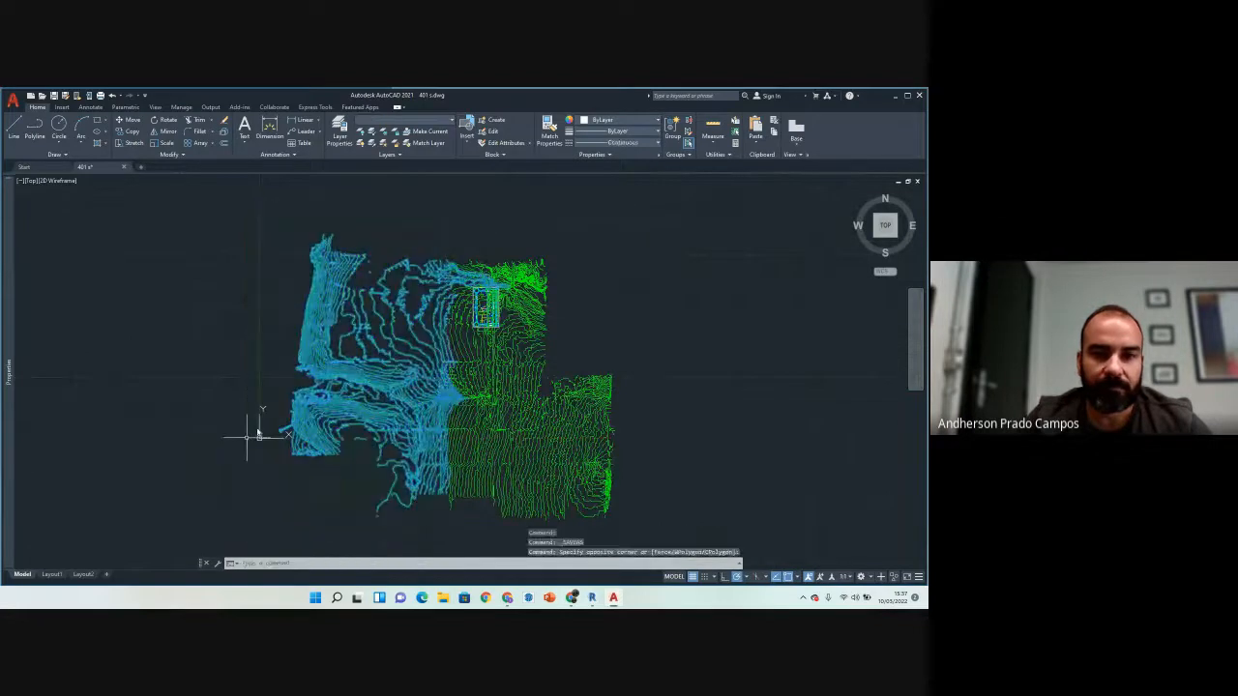
scroll(483, 306, "up", 10)
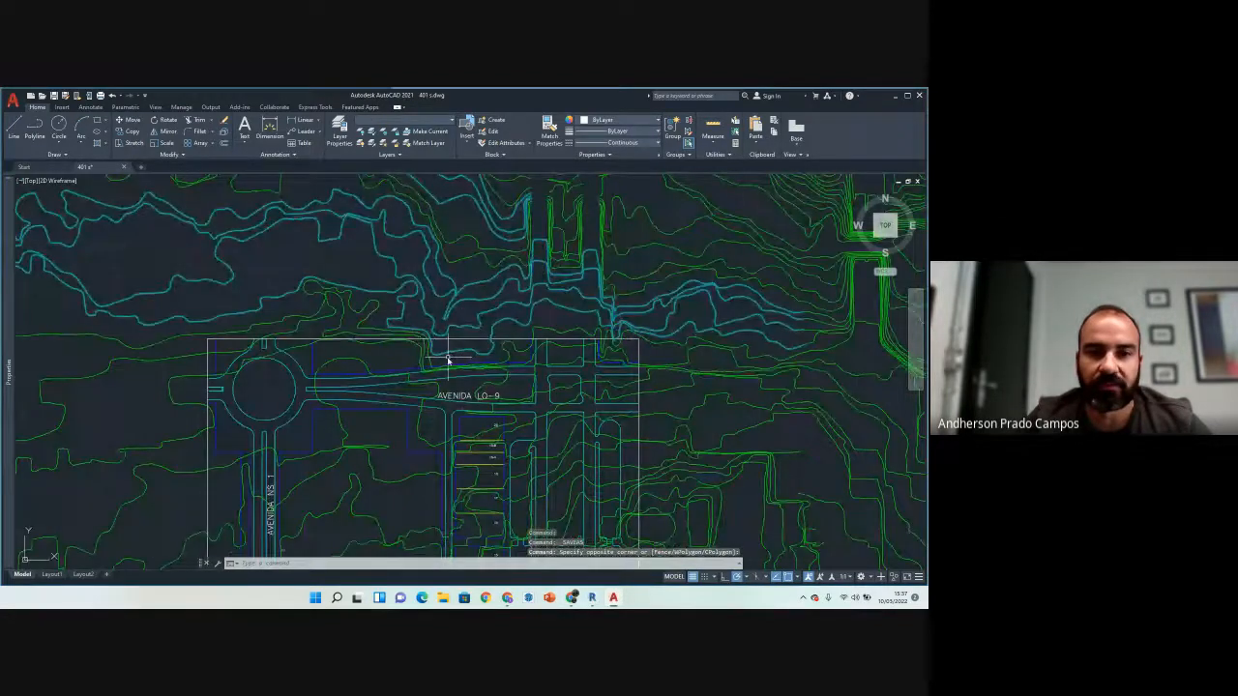
scroll(447, 360, "down", 8)
key("Escape")
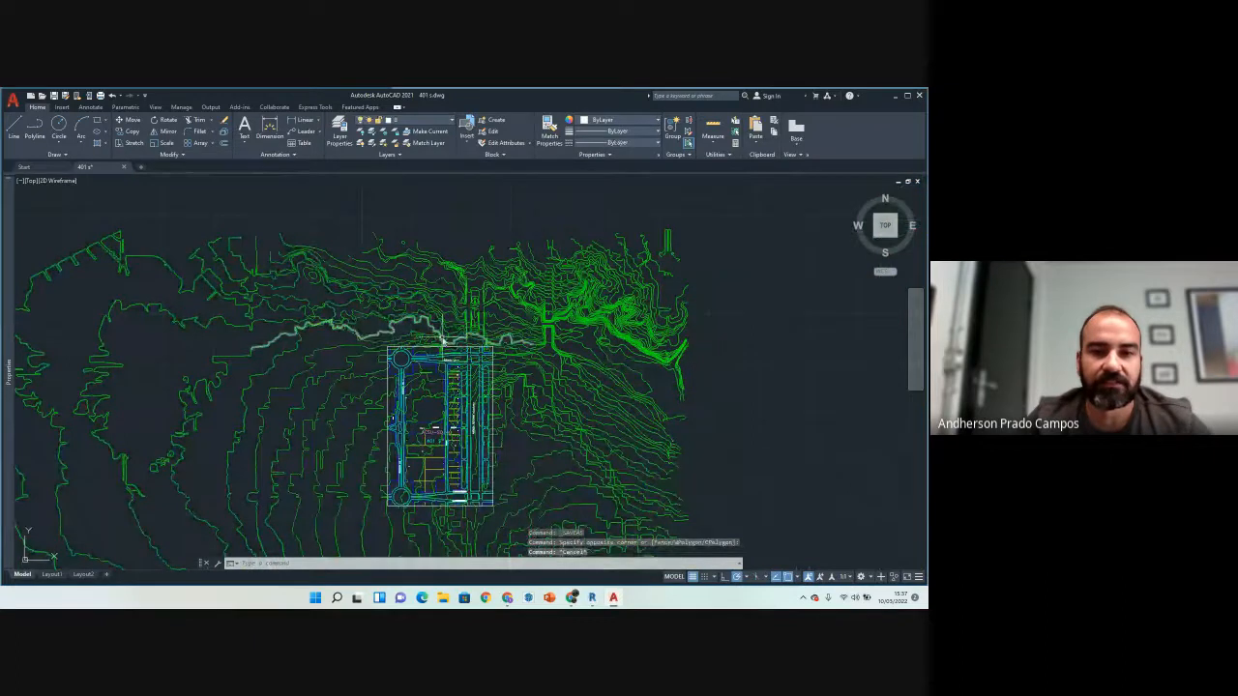
Step: Explode the long contour line that crosses the rectangle's north edge into separate segments
scroll(443, 341, "up", 4)
left_click(422, 354)
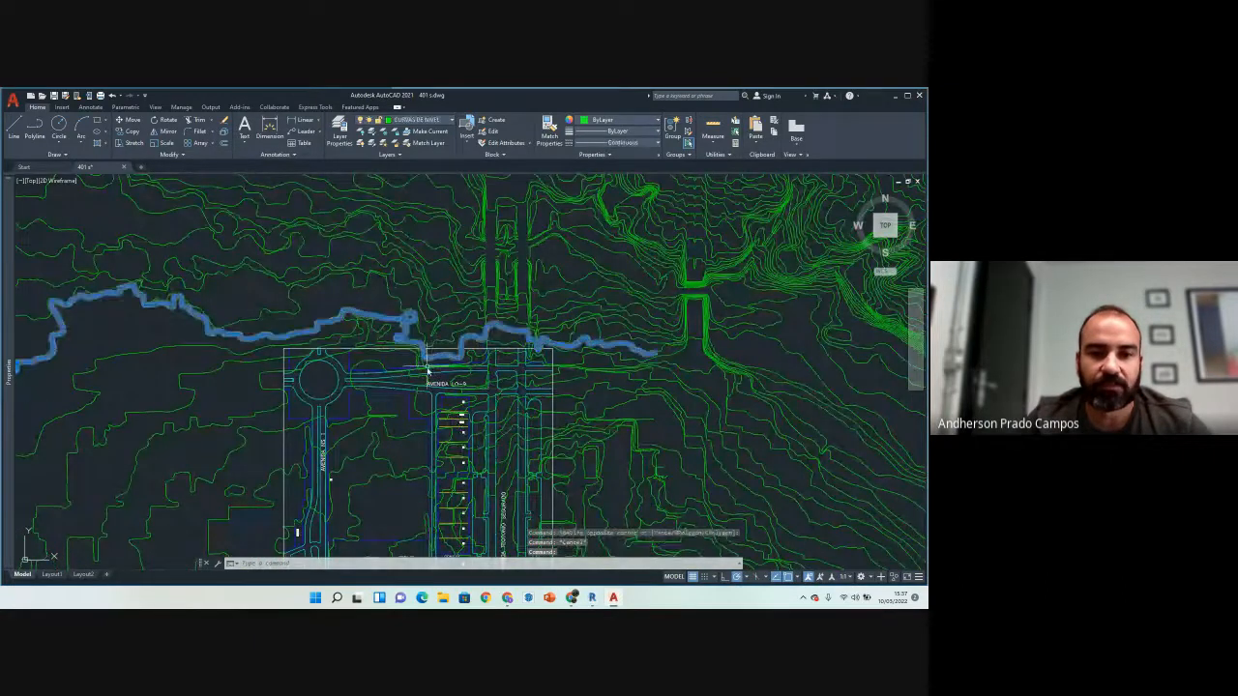
key("Delete")
scroll(416, 338, "up", 3)
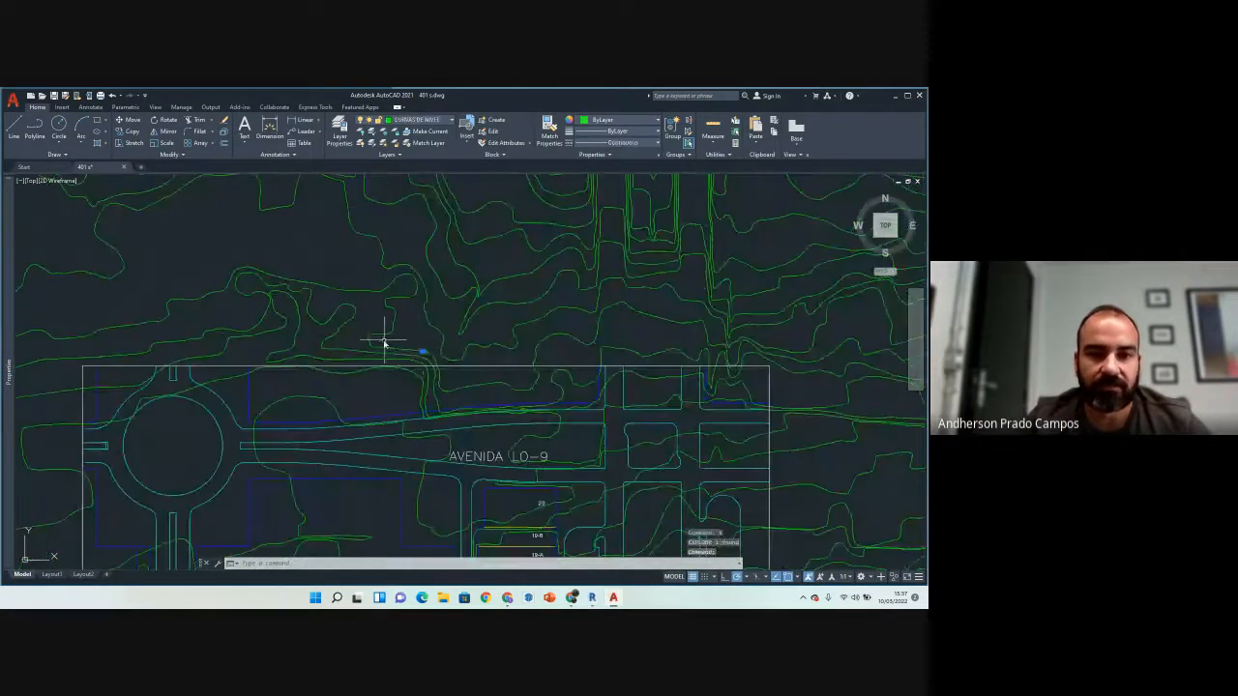
Step: Erase small groups of loose segments from the exploded contour just north of the rectangle, near AVENIDA LO-9
left_click(384, 343)
key("Escape")
left_click(388, 336)
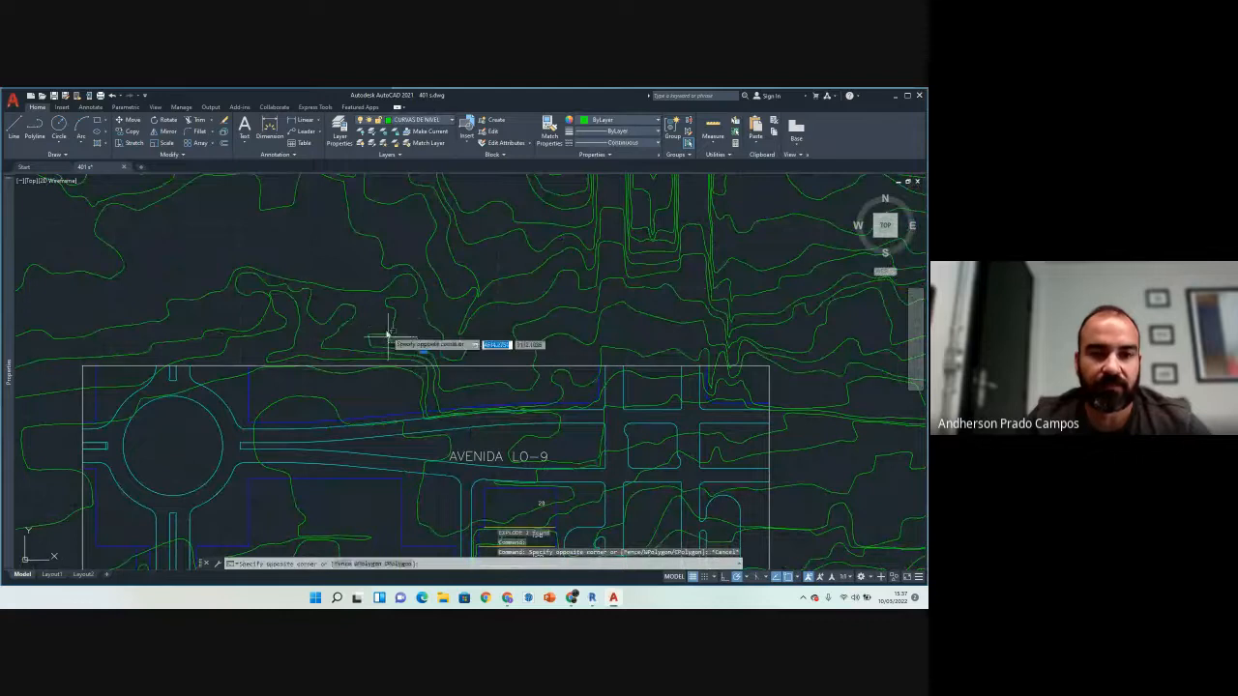
left_click(388, 335)
key("Delete")
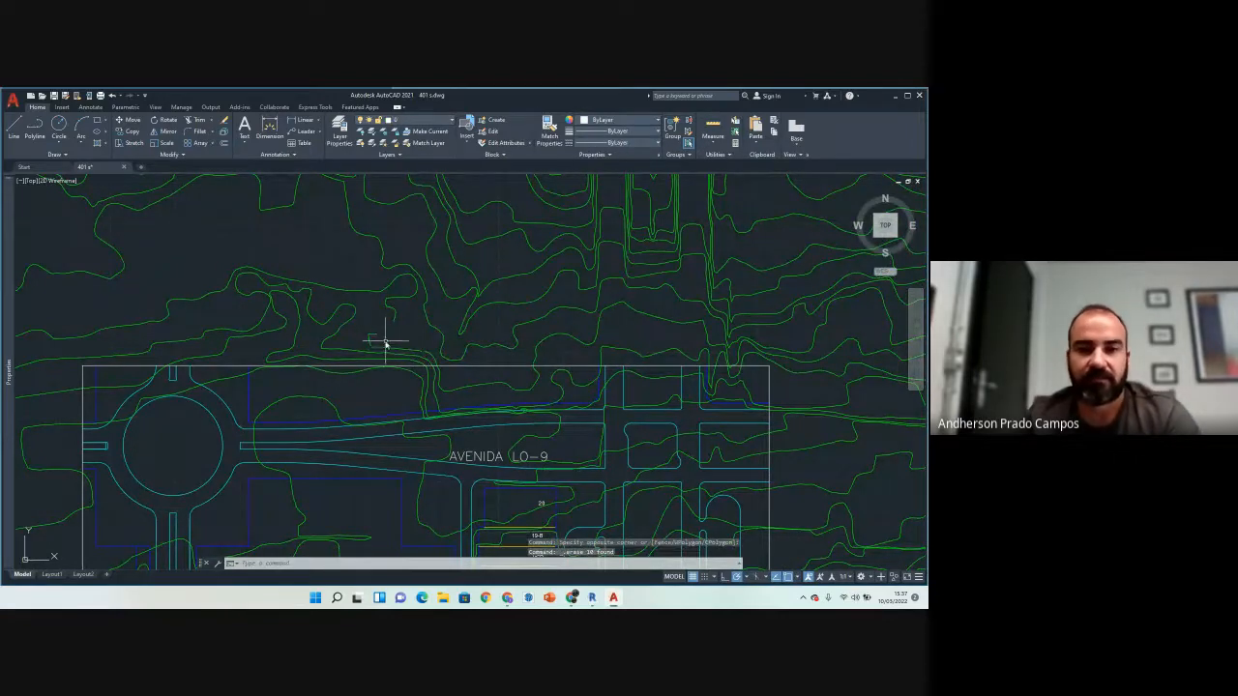
left_click(366, 330)
left_click(394, 347)
scroll(409, 313, "down", 5)
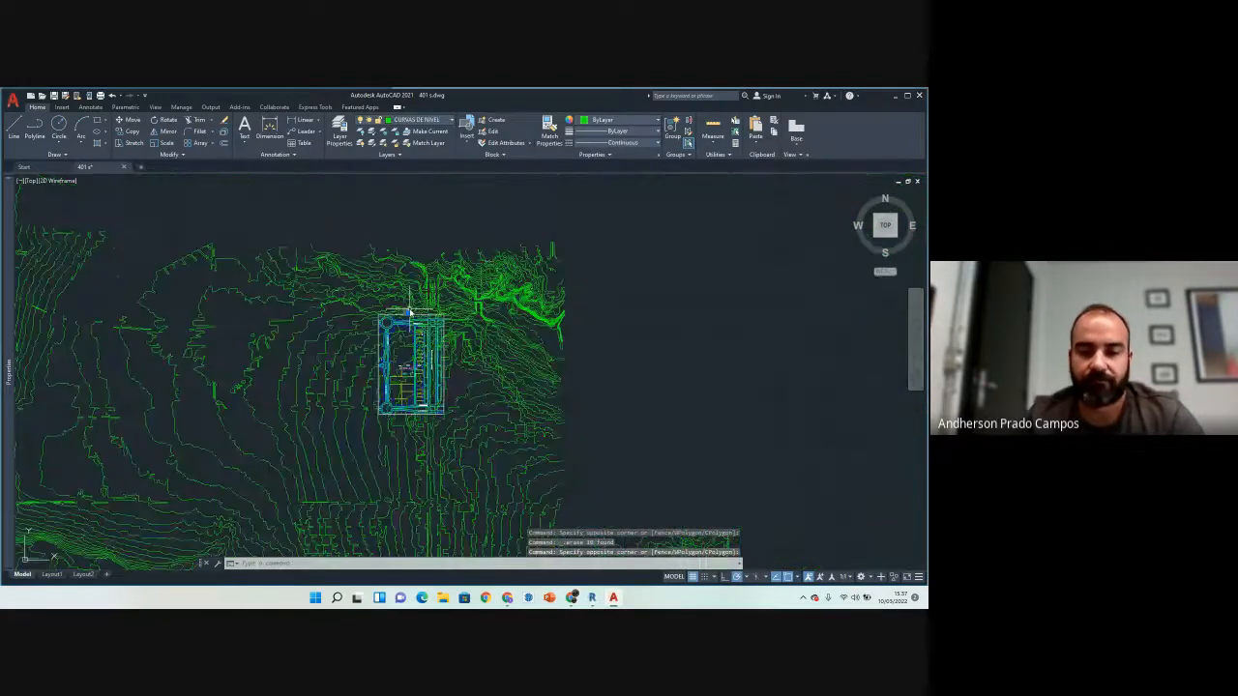
key("Delete")
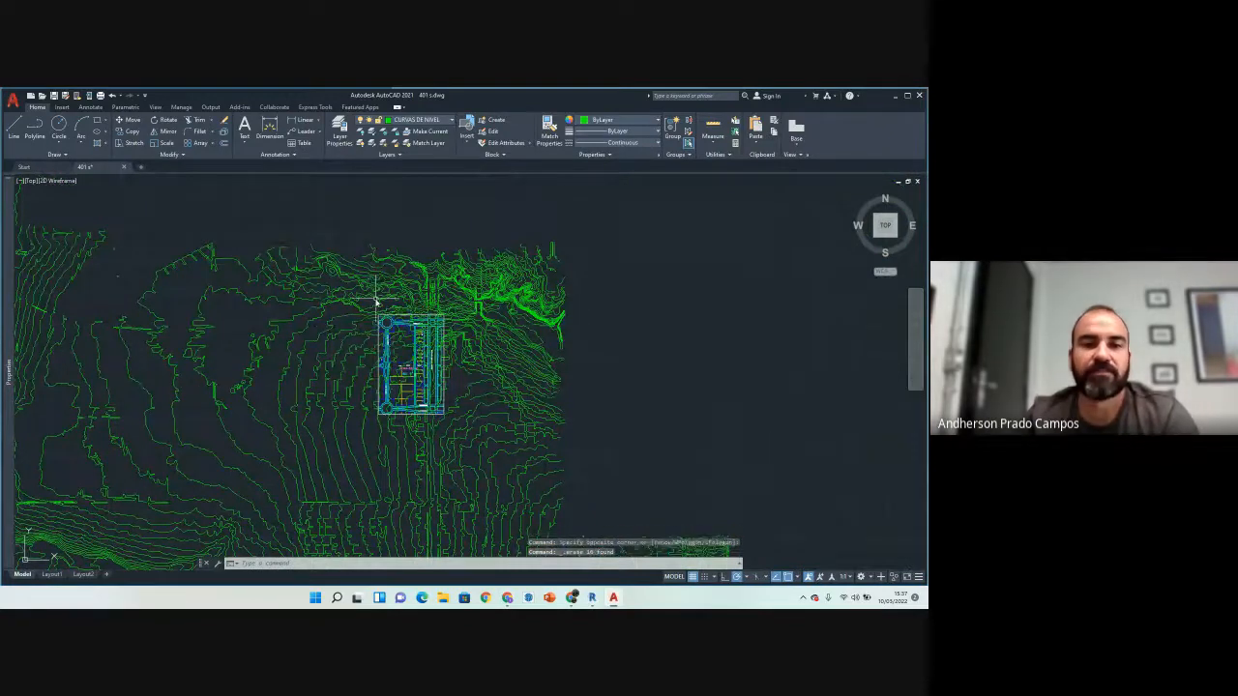
Step: Erase the large area of contour lines on the far west side of the map
scroll(380, 297, "down", 4)
left_click(312, 222)
left_click(165, 513)
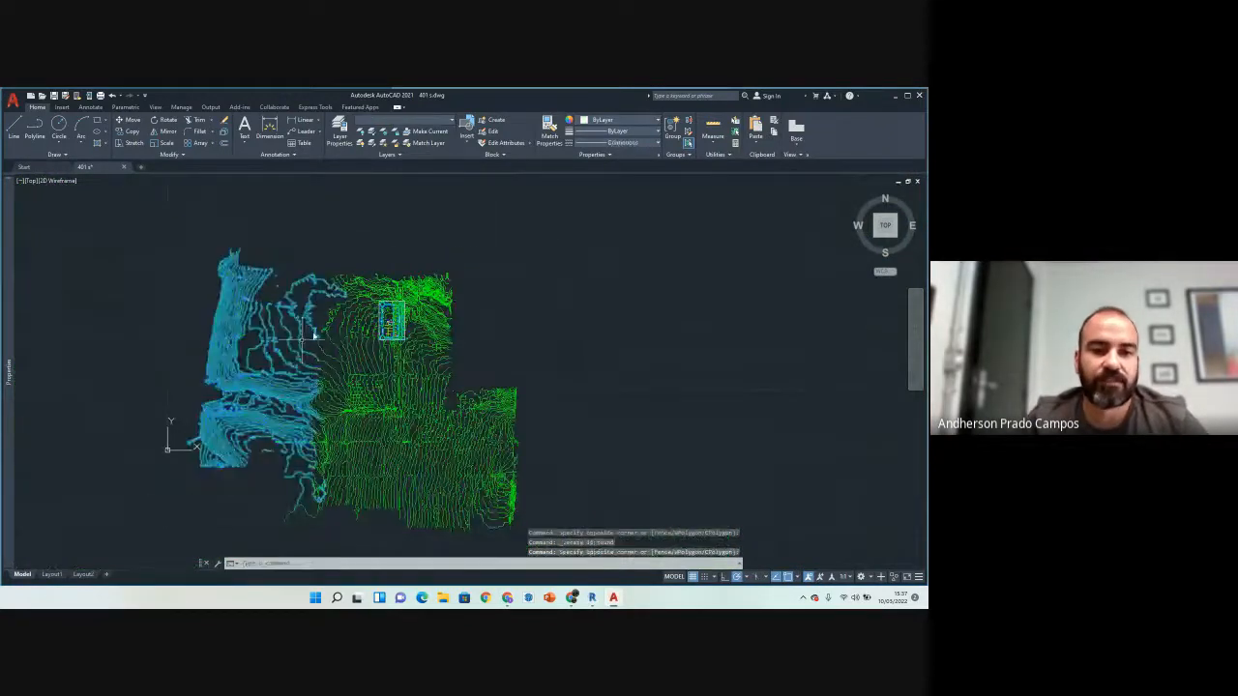
key("Delete")
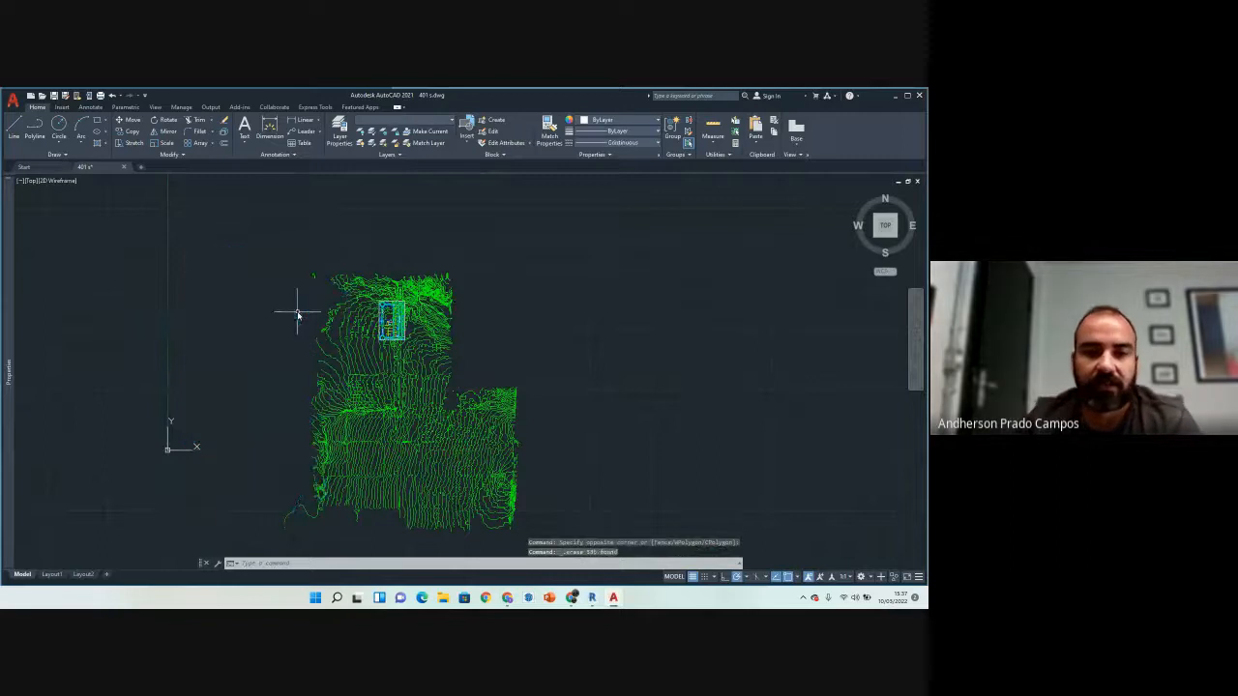
Step: Erase the next north-south band of contours, closer to the rectangle's west side
left_click(354, 237)
left_click(267, 518)
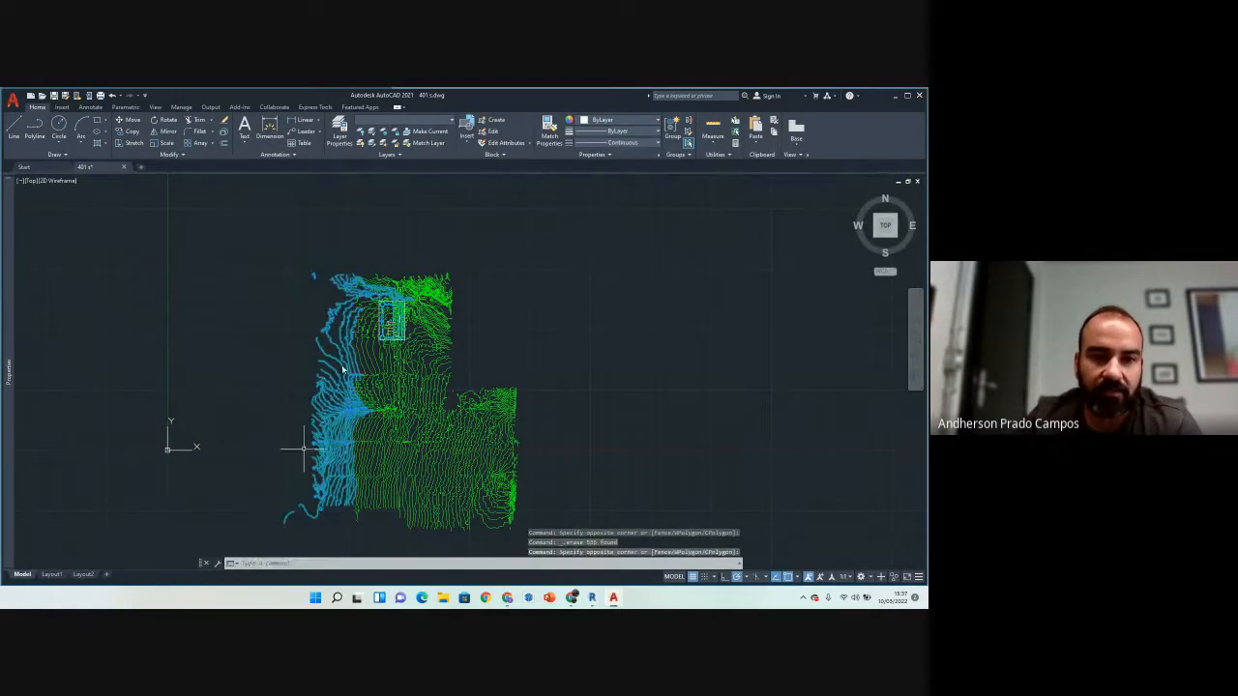
scroll(408, 290, "up", 3)
scroll(408, 290, "up", 4)
scroll(345, 284, "up", 1)
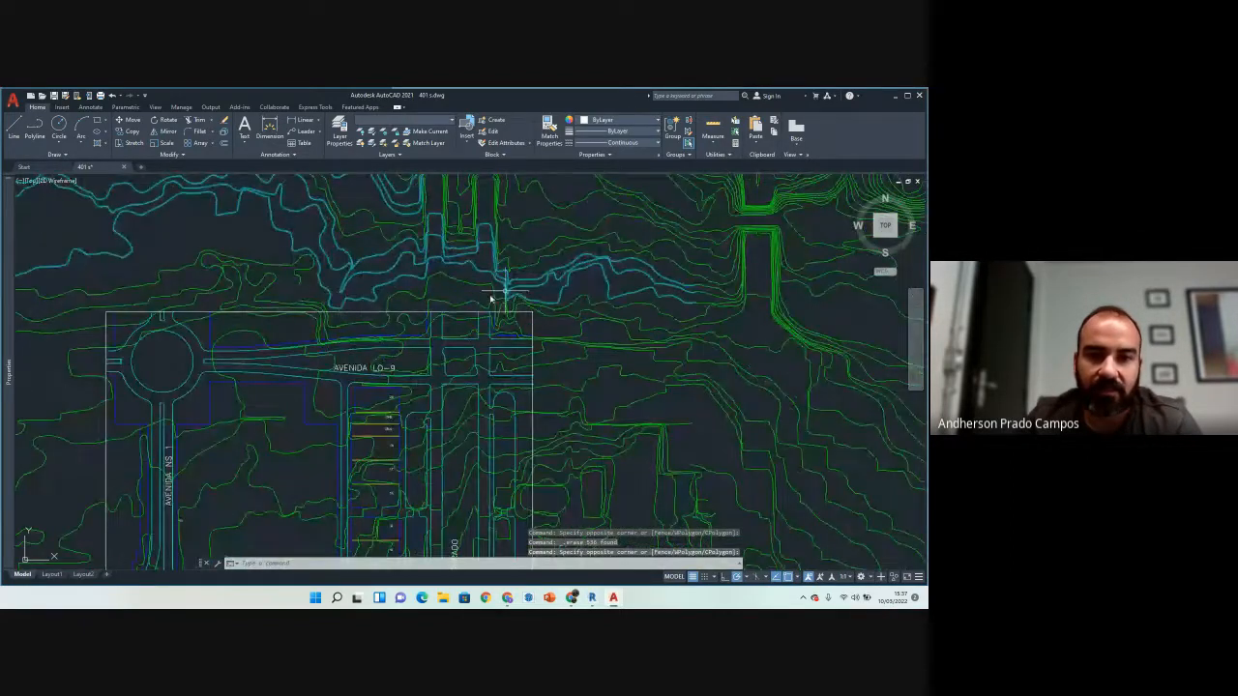
scroll(401, 288, "down", 5)
key("Delete")
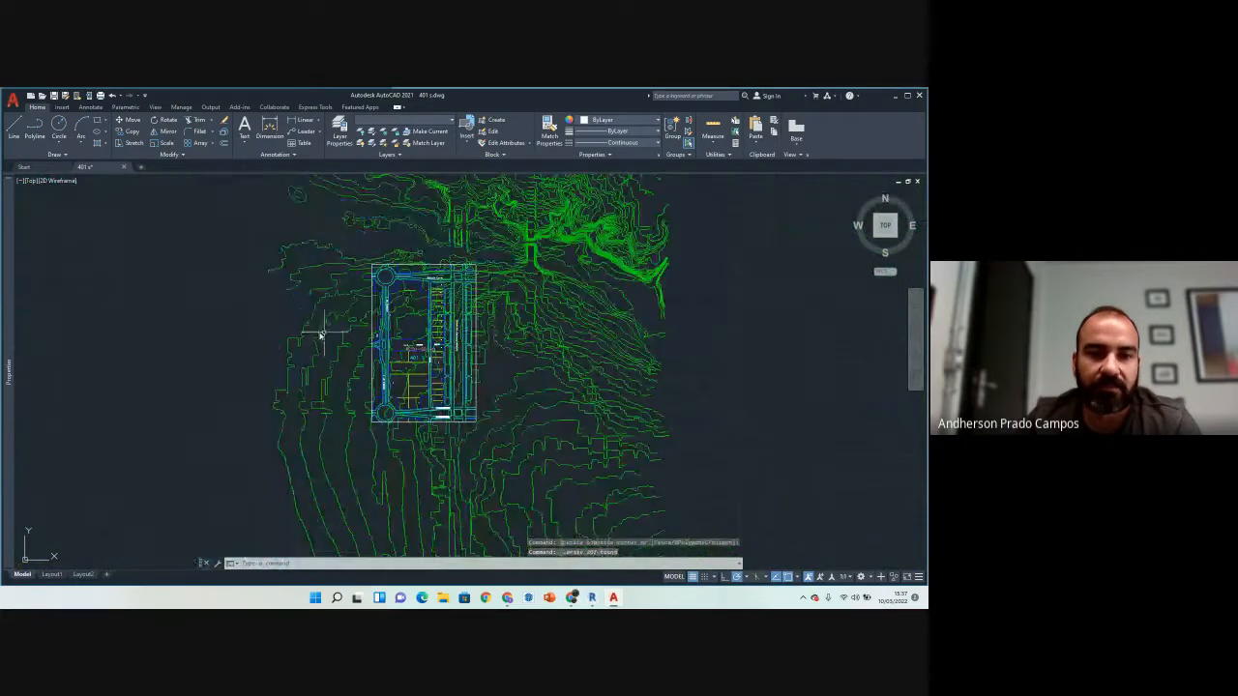
Step: Erase the dense cluster of contour lines northeast of the rectangle
scroll(326, 326, "down", 4)
scroll(455, 268, "up", 5)
left_click(470, 249)
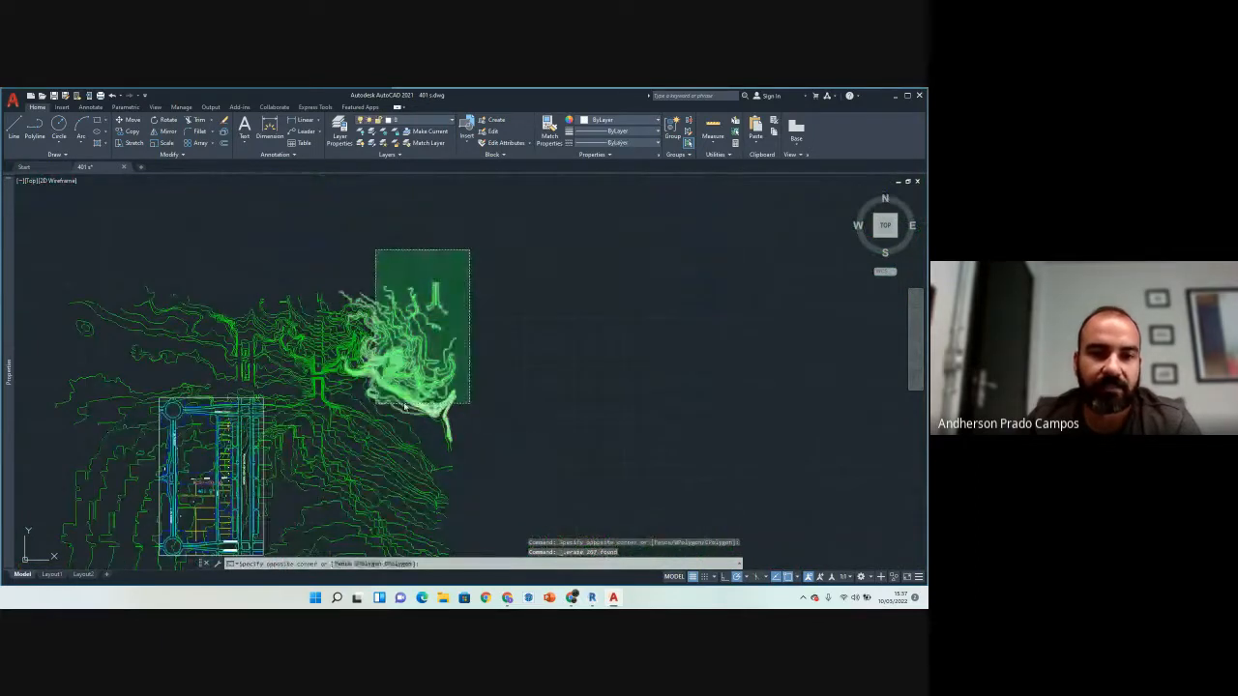
left_click(451, 303)
key("Delete")
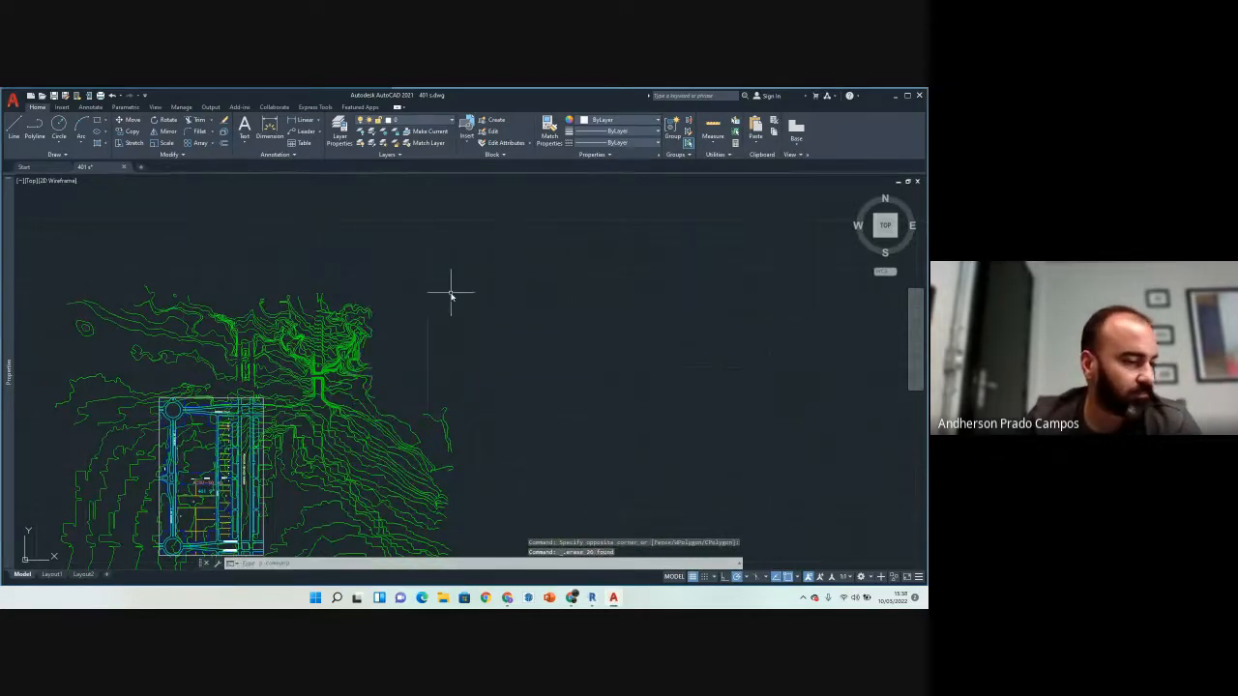
Step: Erase the wide band of contour lines north of the boundary rectangle
left_click(398, 354)
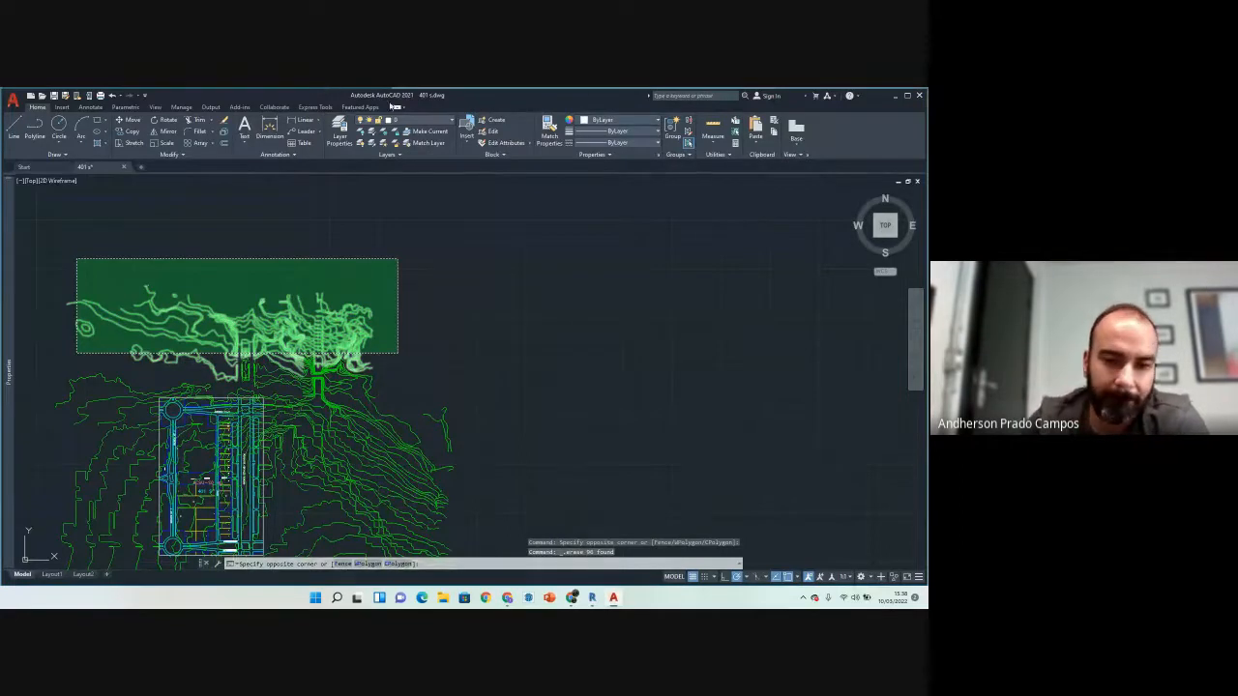
left_click(76, 259)
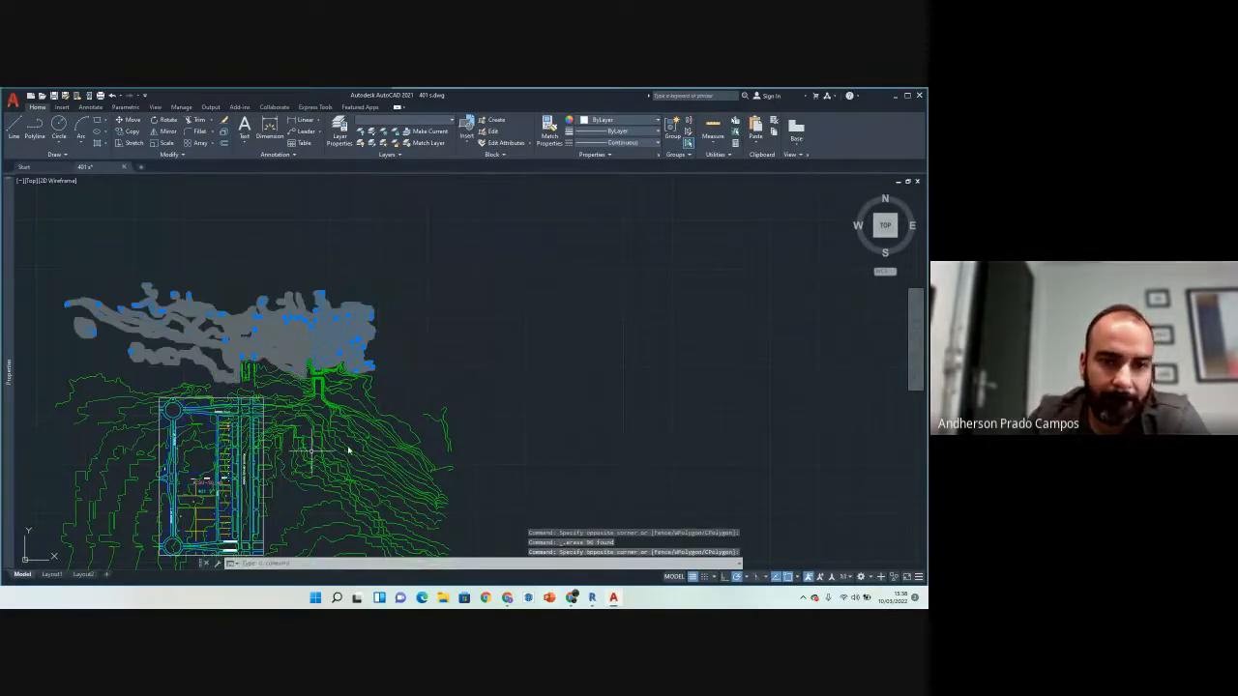
key("Delete")
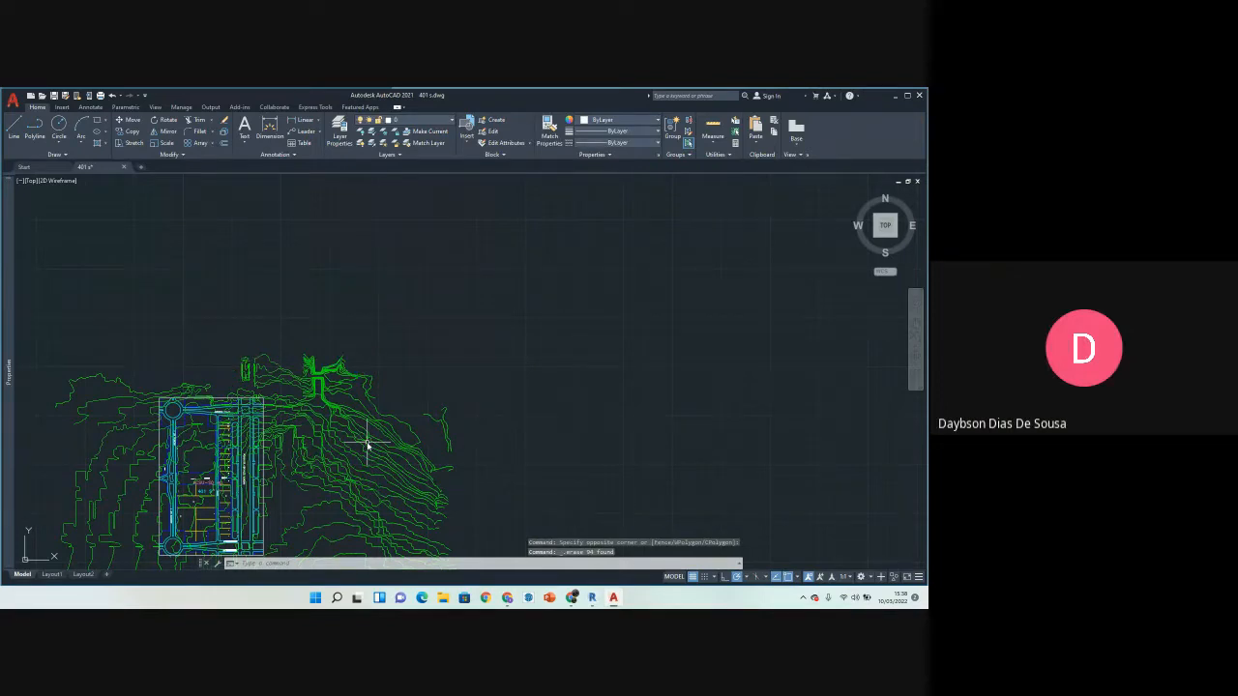
Step: Raise the computer's volume to maximum and turn off the camera in the Google Meet call
left_click(856, 599)
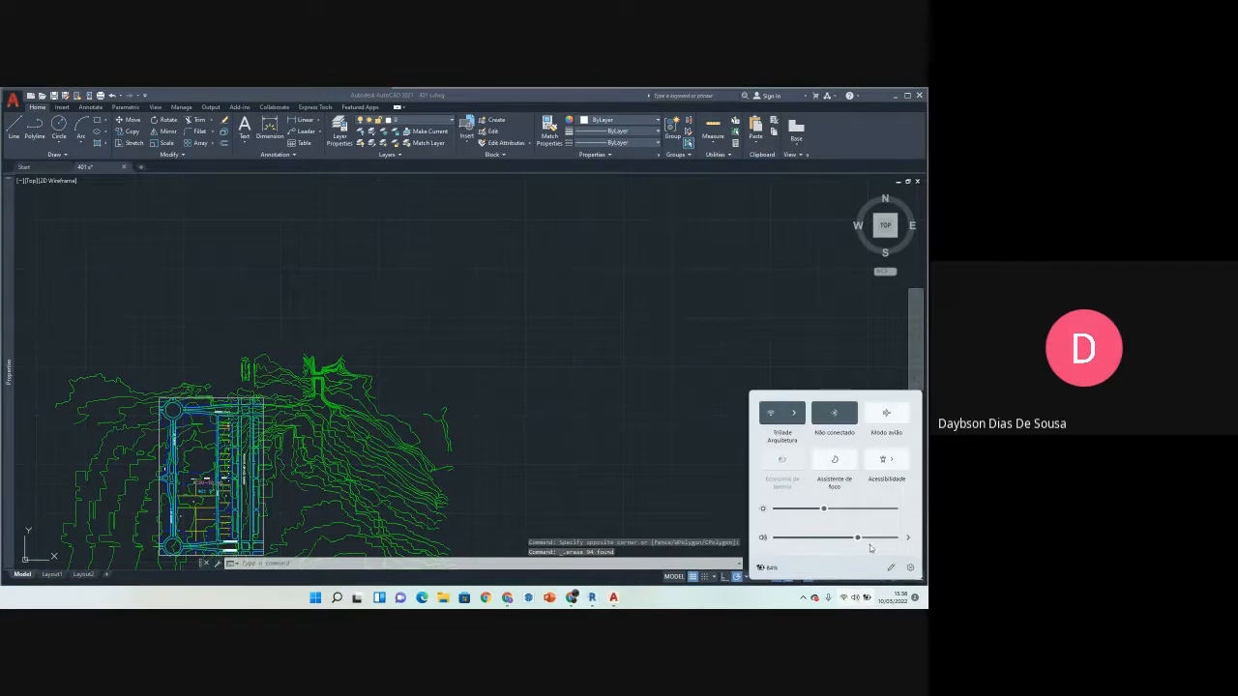
left_click_drag(869, 540, 899, 539)
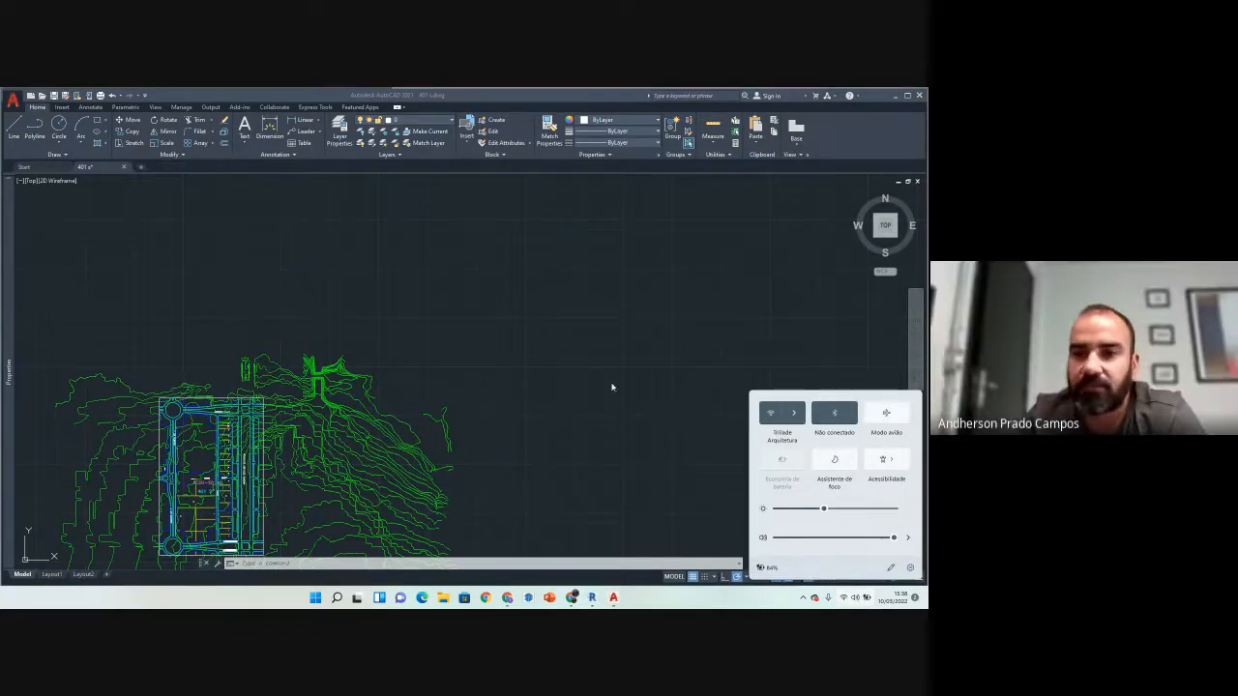
left_click(572, 598)
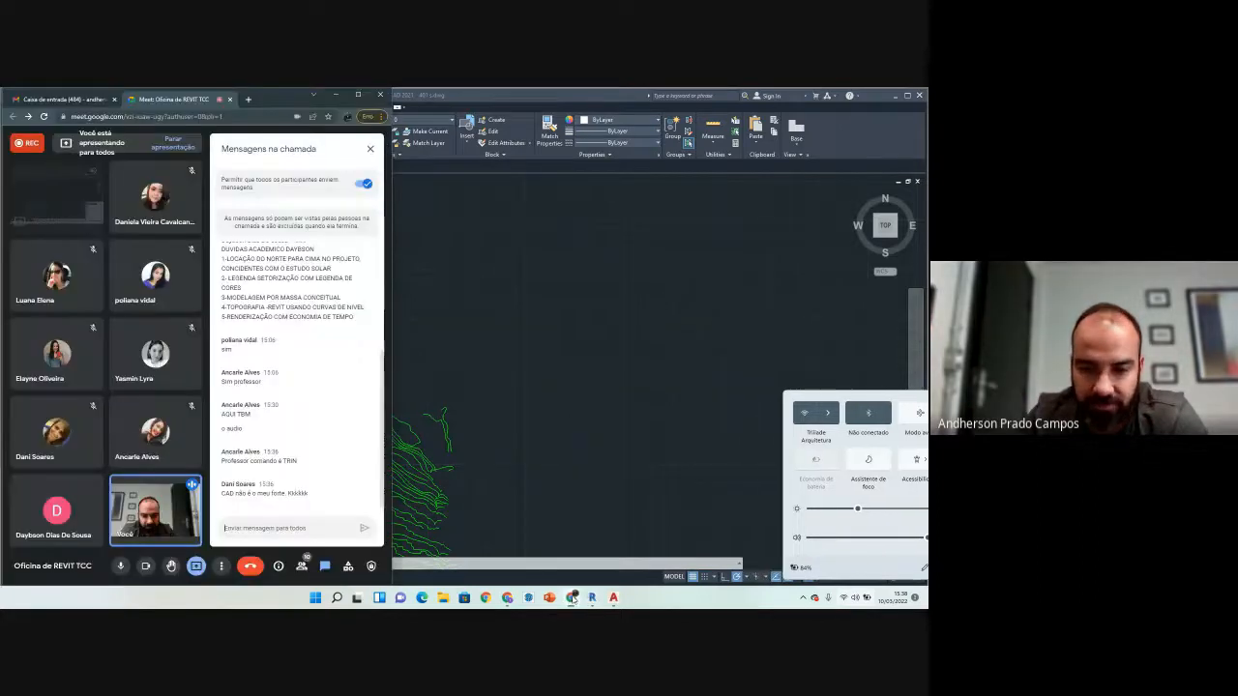
left_click(146, 566)
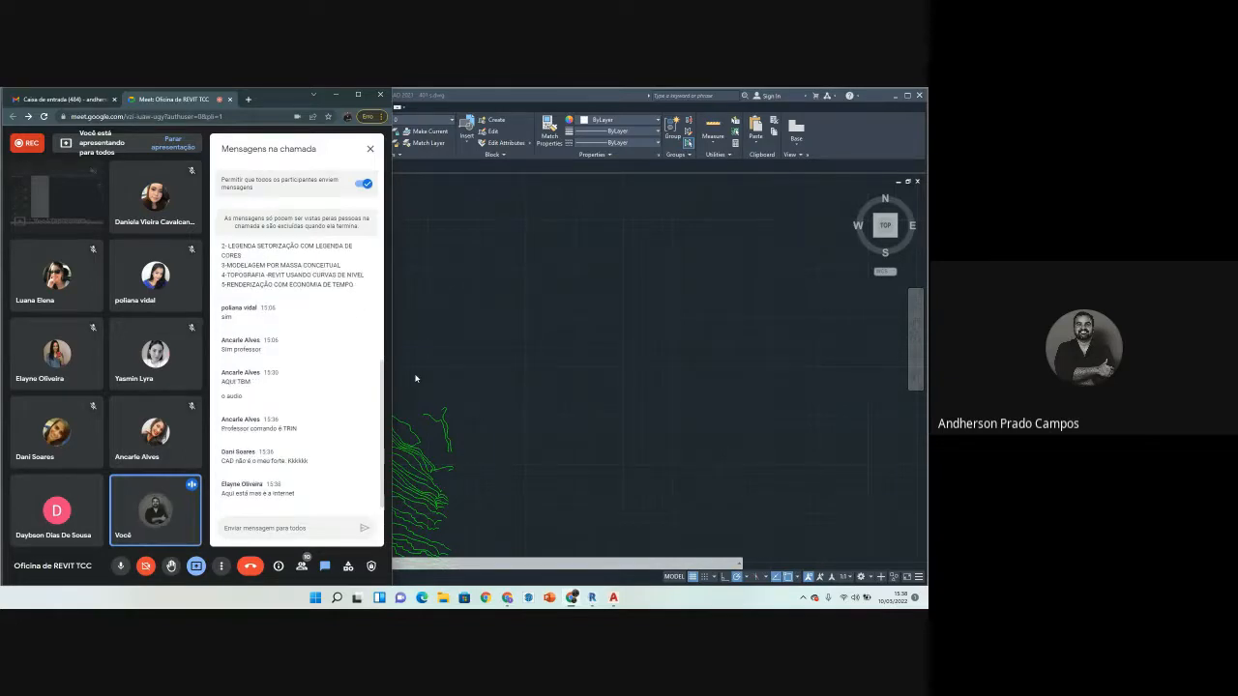
Step: Return to AutoCAD and erase the large block of contour lines at the far south of the map
left_click(464, 361)
scroll(431, 385, "down", 4)
middle_click_drag(448, 465, 448, 309)
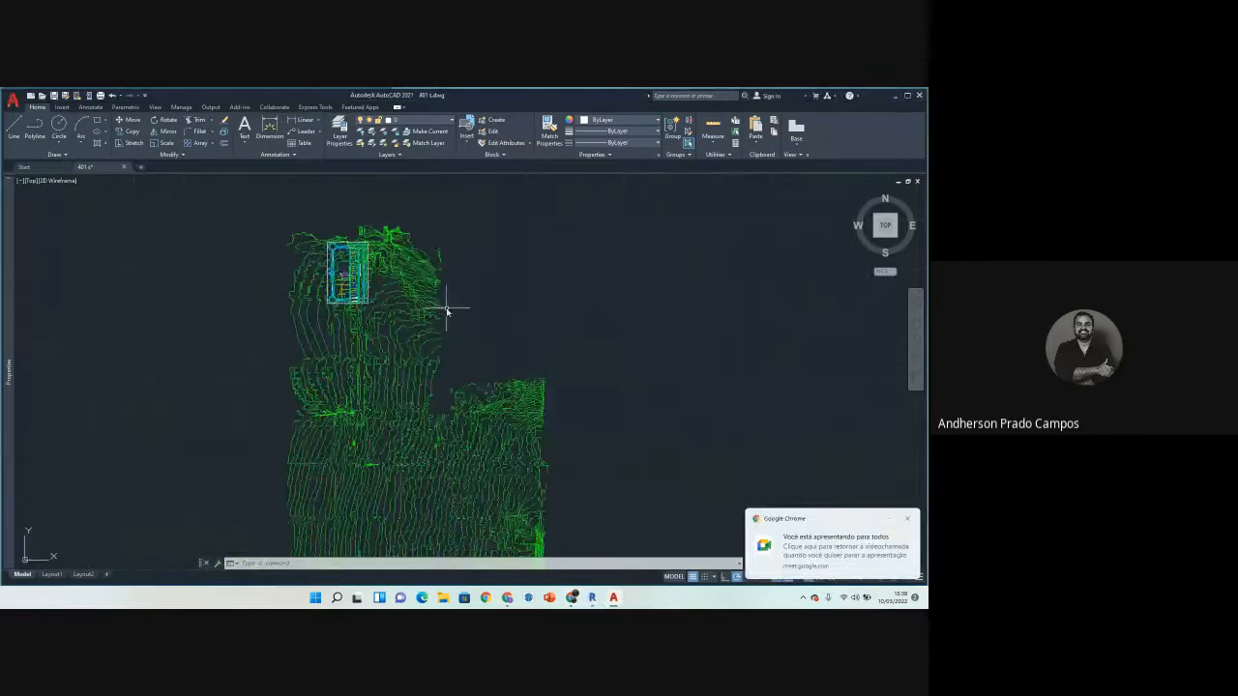
scroll(439, 300, "down", 4)
scroll(468, 428, "up", 2)
scroll(533, 438, "up", 2)
left_click(535, 440)
middle_click_drag(211, 380, 437, 440)
scroll(354, 426, "down", 2)
scroll(315, 340, "up", 2)
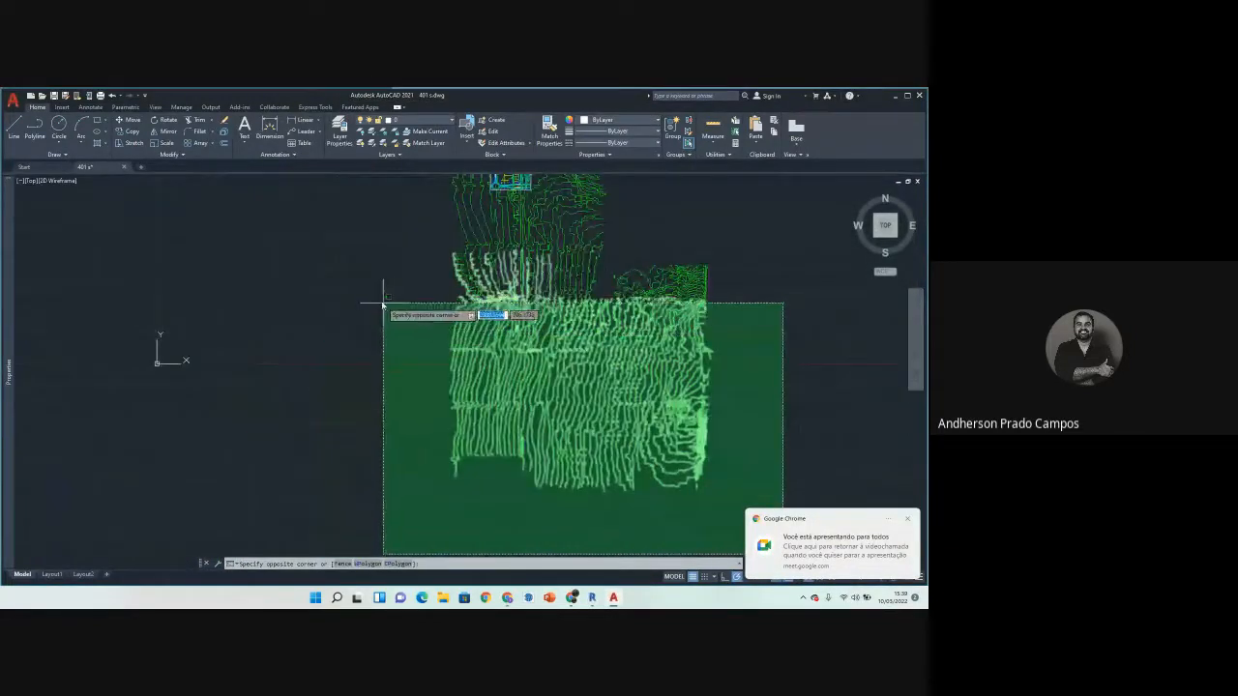
left_click(326, 310)
middle_click_drag(386, 338, 328, 362)
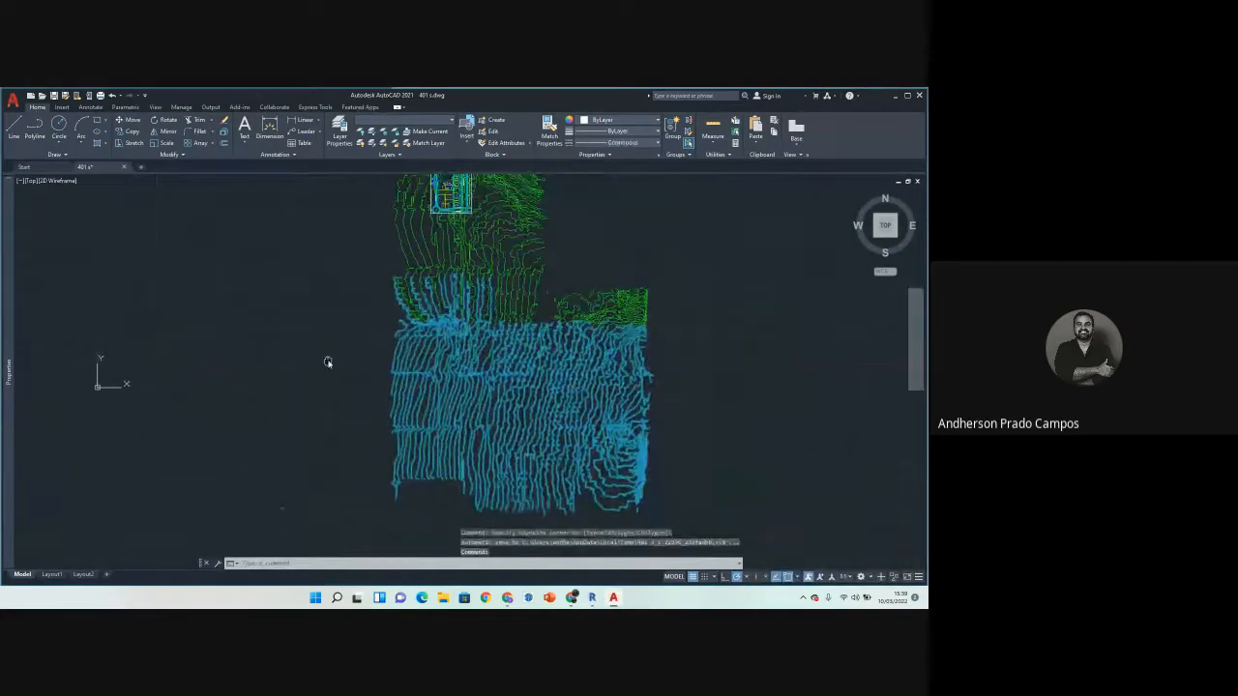
key("Delete")
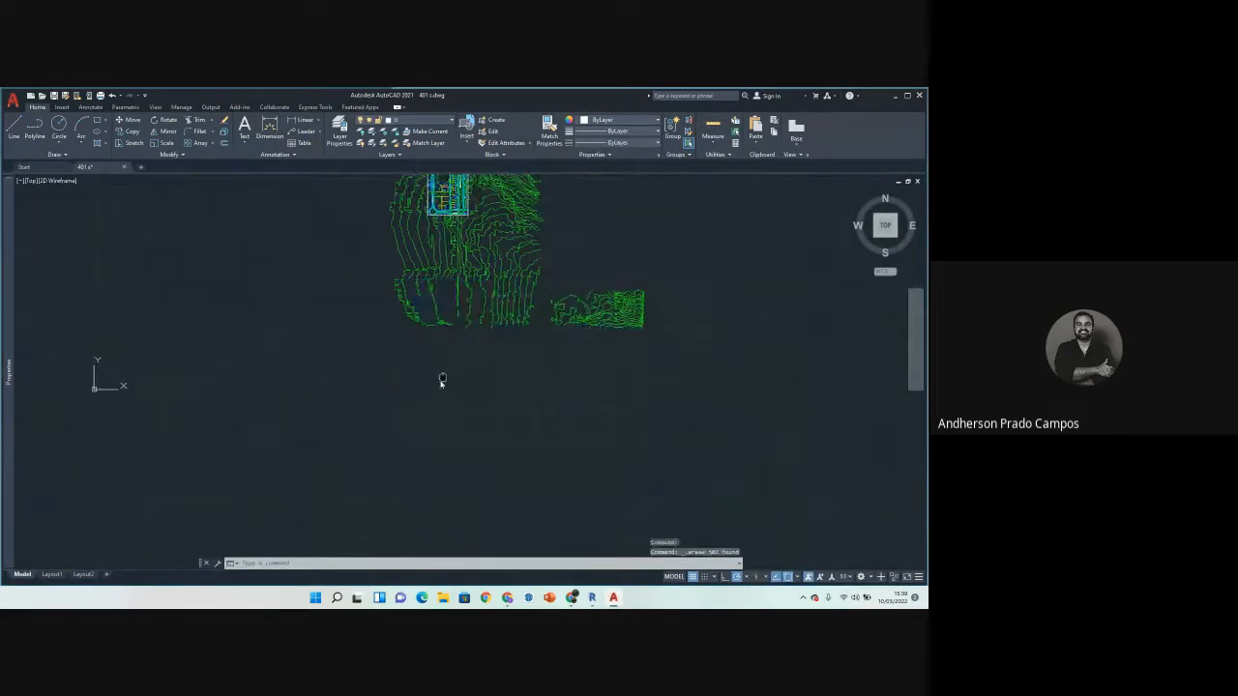
Step: Erase the next contour band south of the rectangle together with the detached cluster to the southeast
middle_click_drag(603, 347, 539, 393)
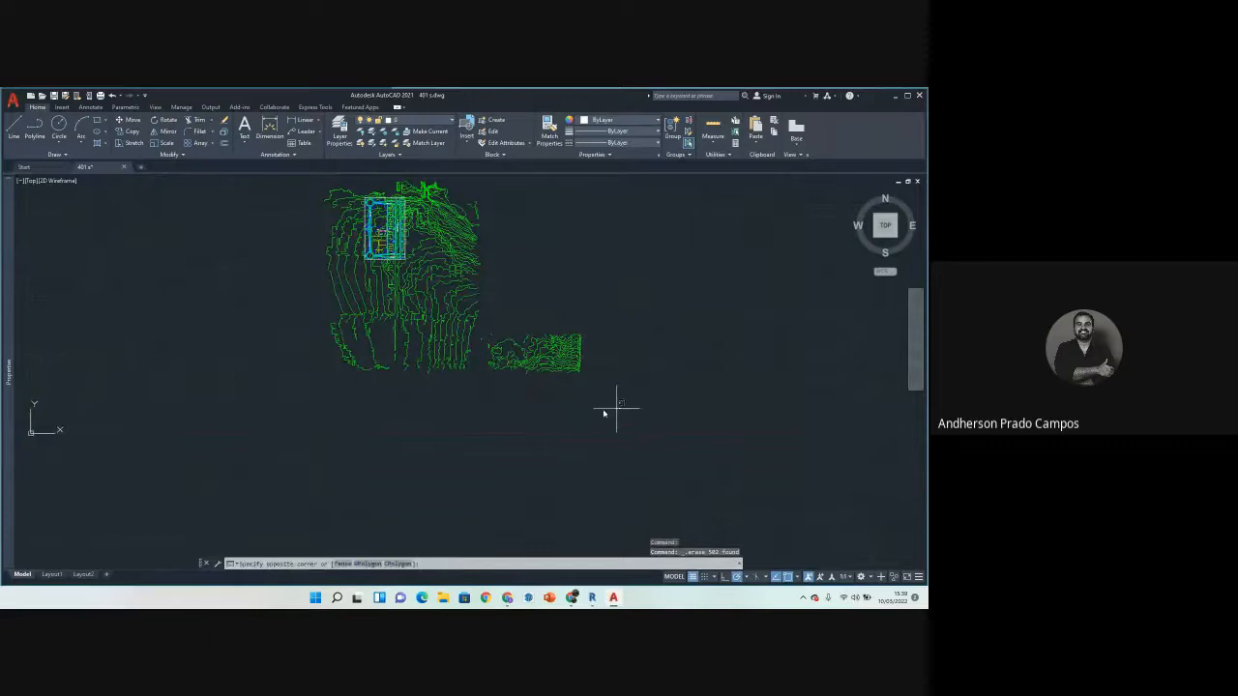
left_click(622, 408)
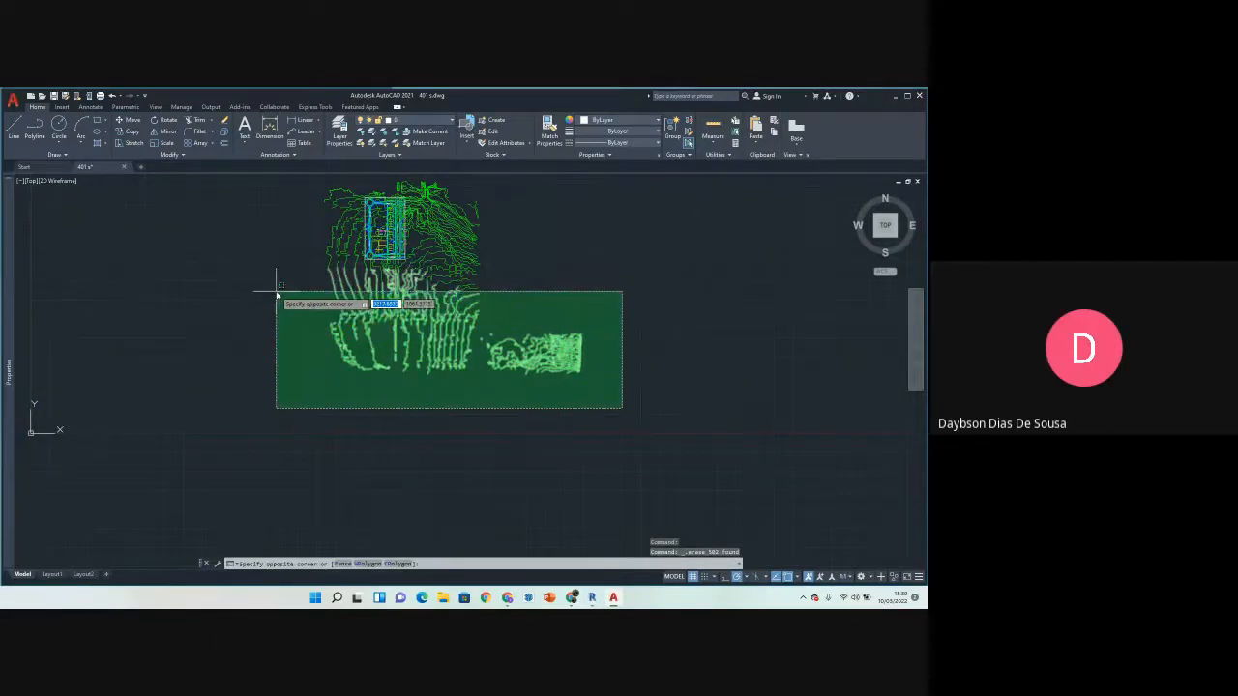
left_click(259, 268)
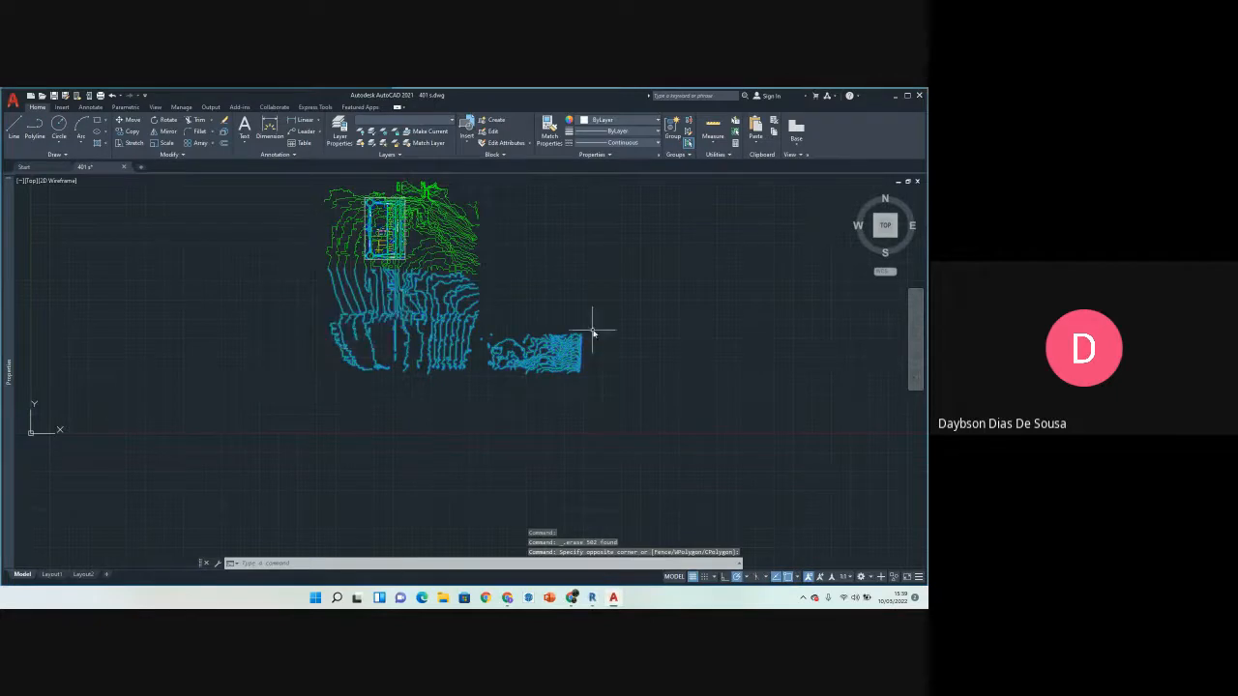
middle_click_drag(524, 272, 505, 315)
key("Delete")
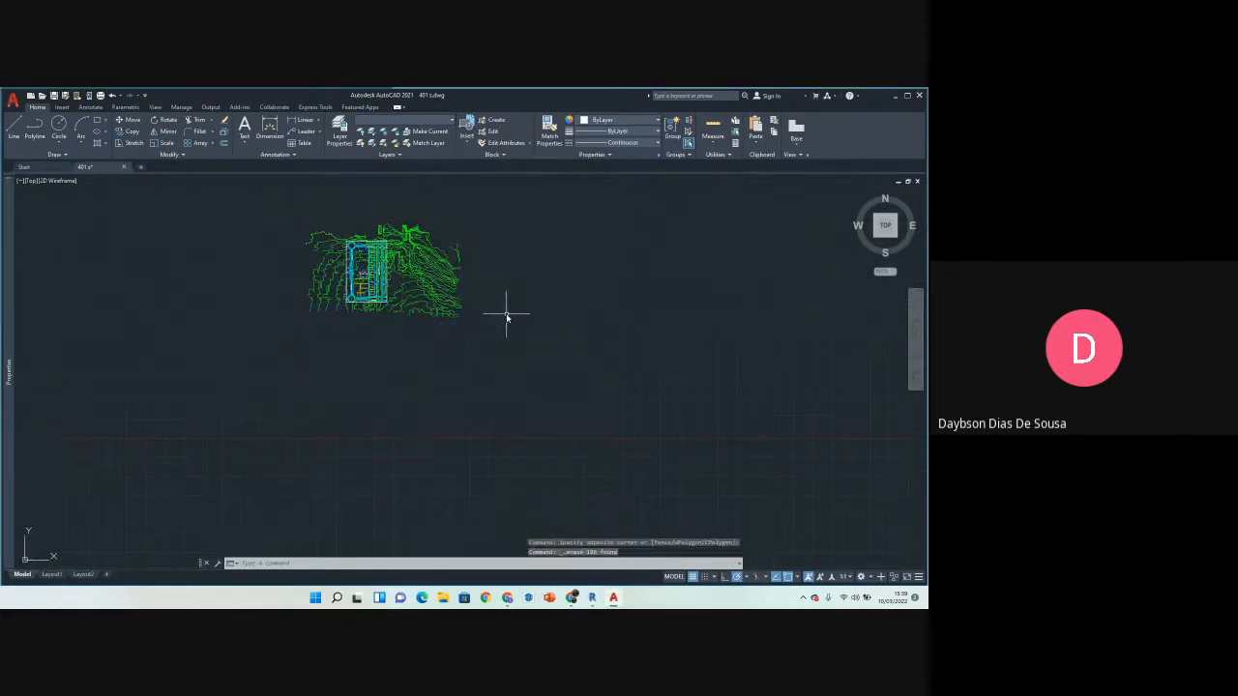
Step: Erase the outermost north-south strip of contours on the map's east side
scroll(451, 235, "up", 2)
left_click(506, 222)
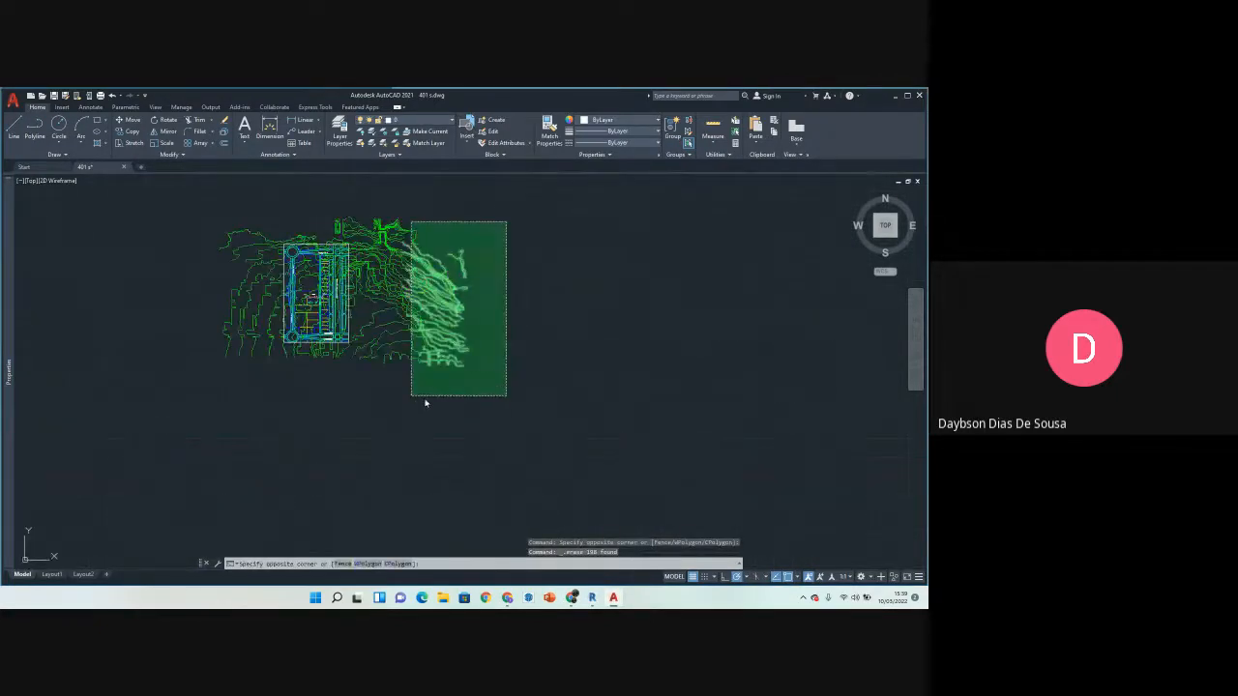
left_click(505, 408)
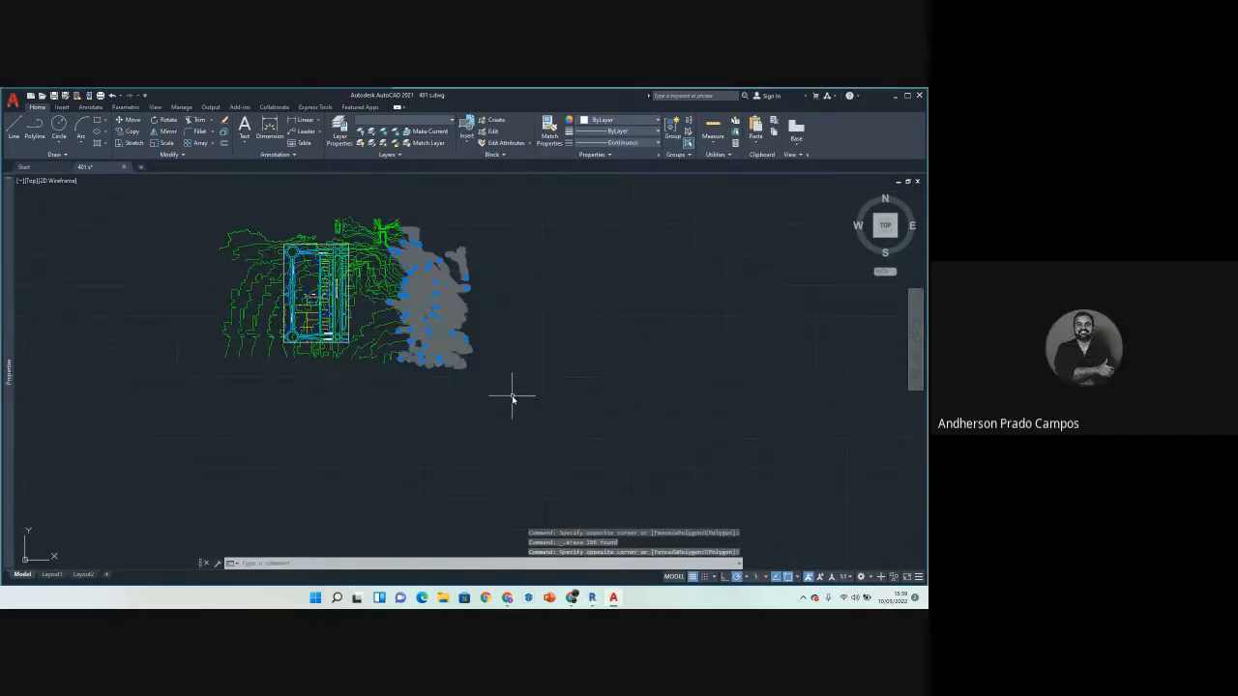
key("Delete")
Step: Erase the small detached cluster of contours just north of the rectangle's northeast part
scroll(305, 224, "up", 4)
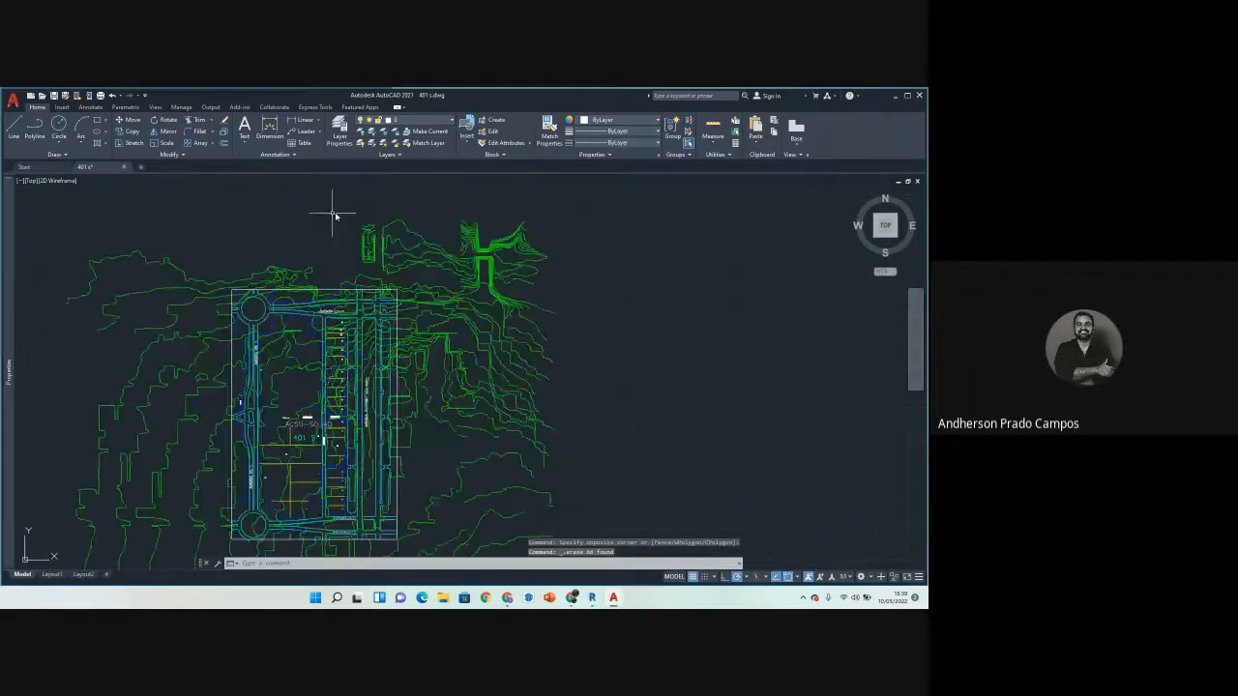
left_click(399, 210)
left_click(335, 331)
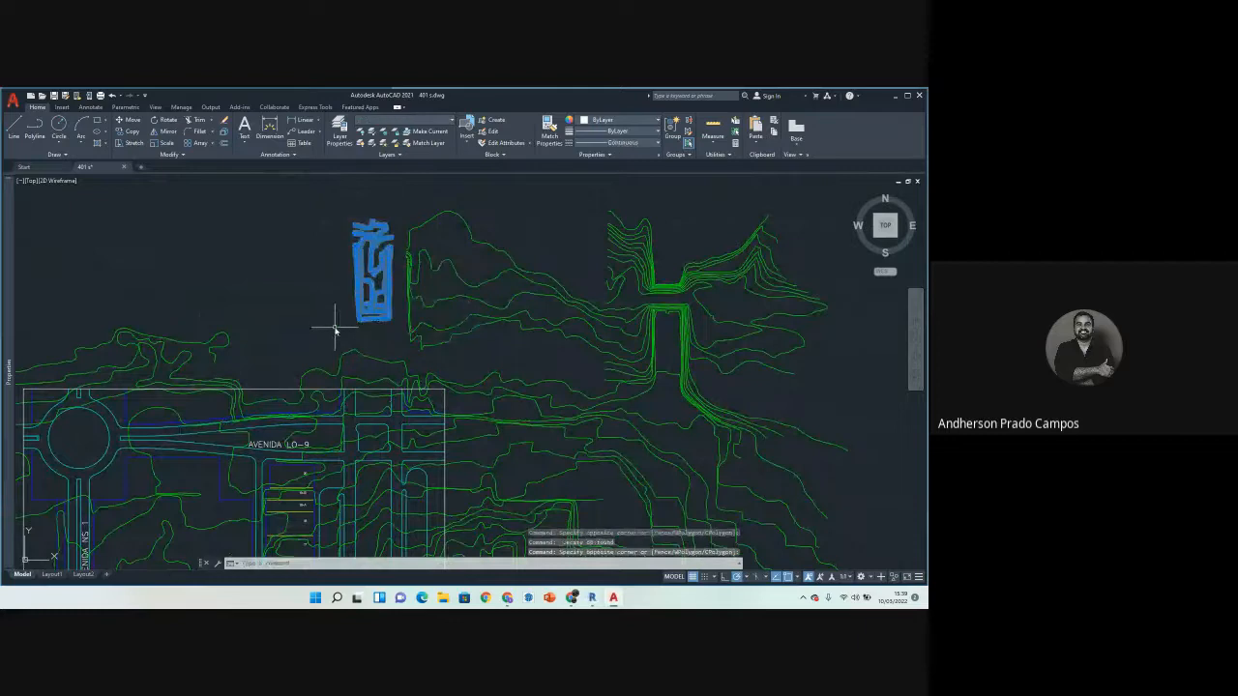
key("Delete")
Step: Erase the outer contour lines southeast of the boundary rectangle
middle_click_drag(749, 285, 621, 291)
scroll(403, 283, "down", 8)
scroll(324, 295, "up", 4)
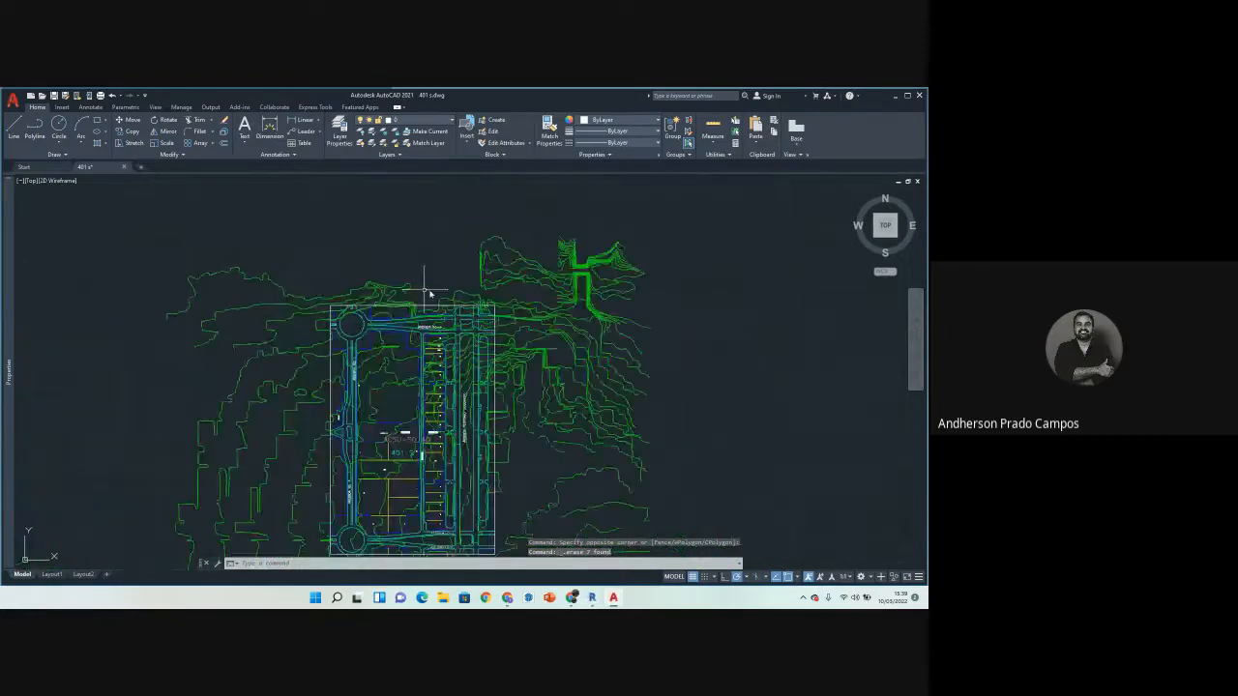
scroll(526, 286, "up", 2)
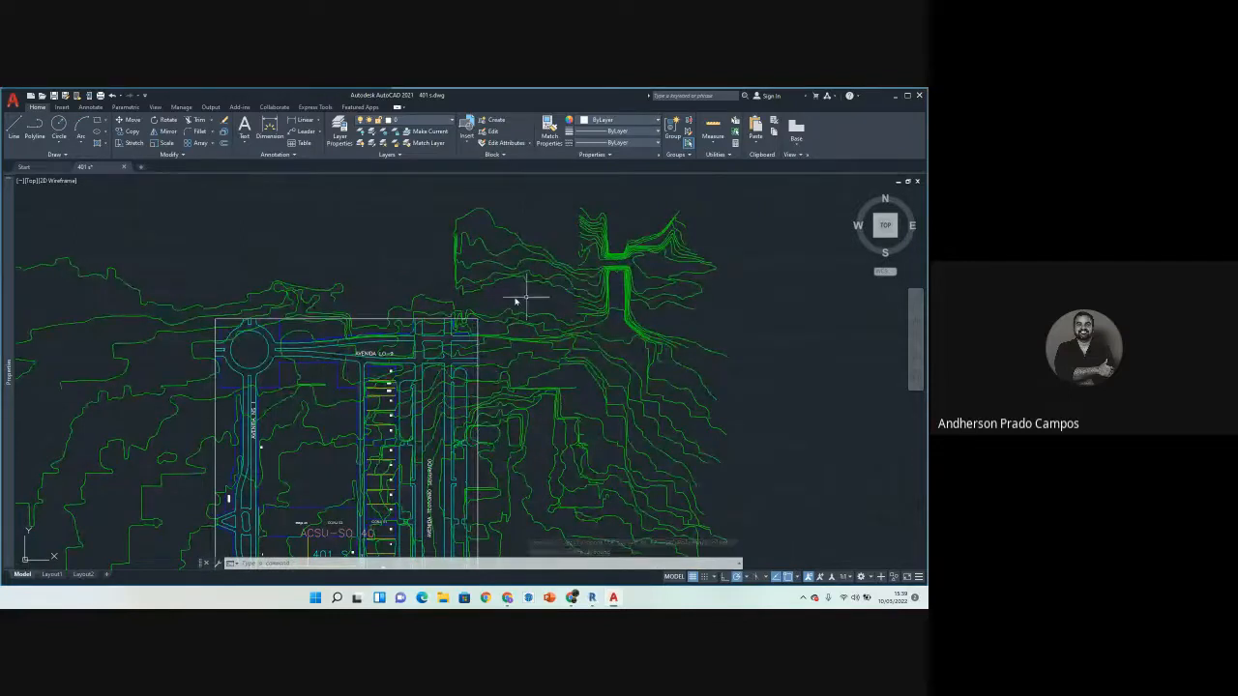
scroll(300, 290, "down", 4)
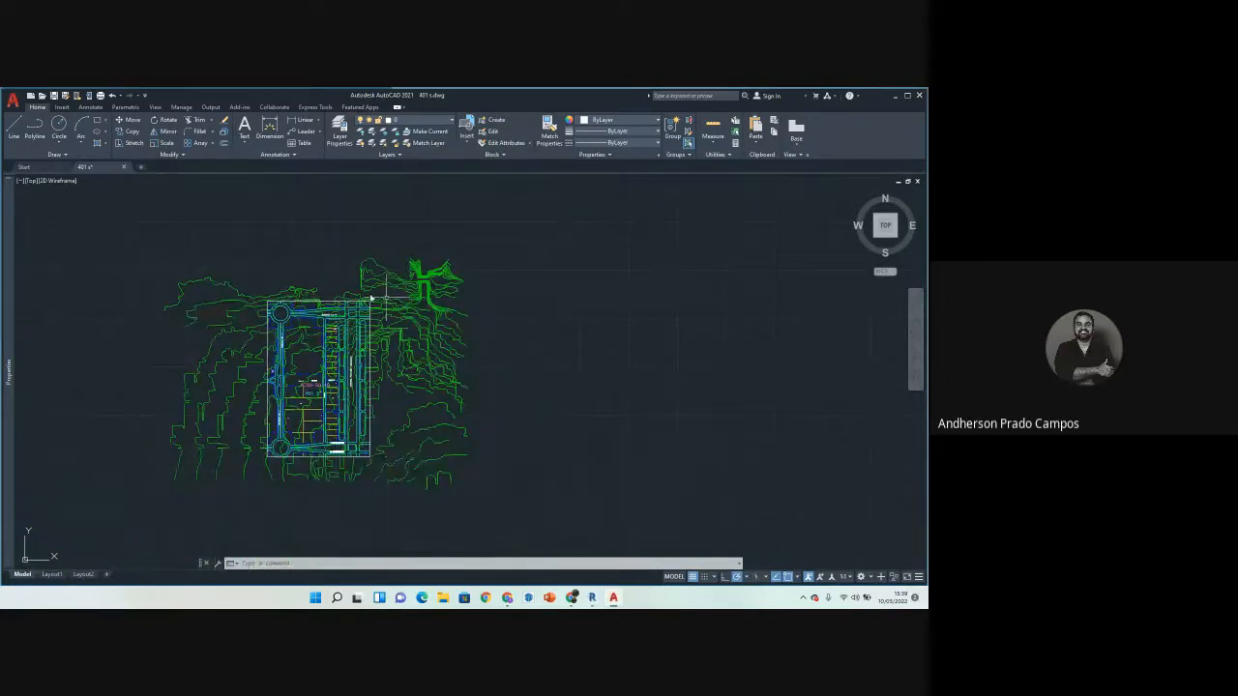
scroll(303, 442, "up", 4)
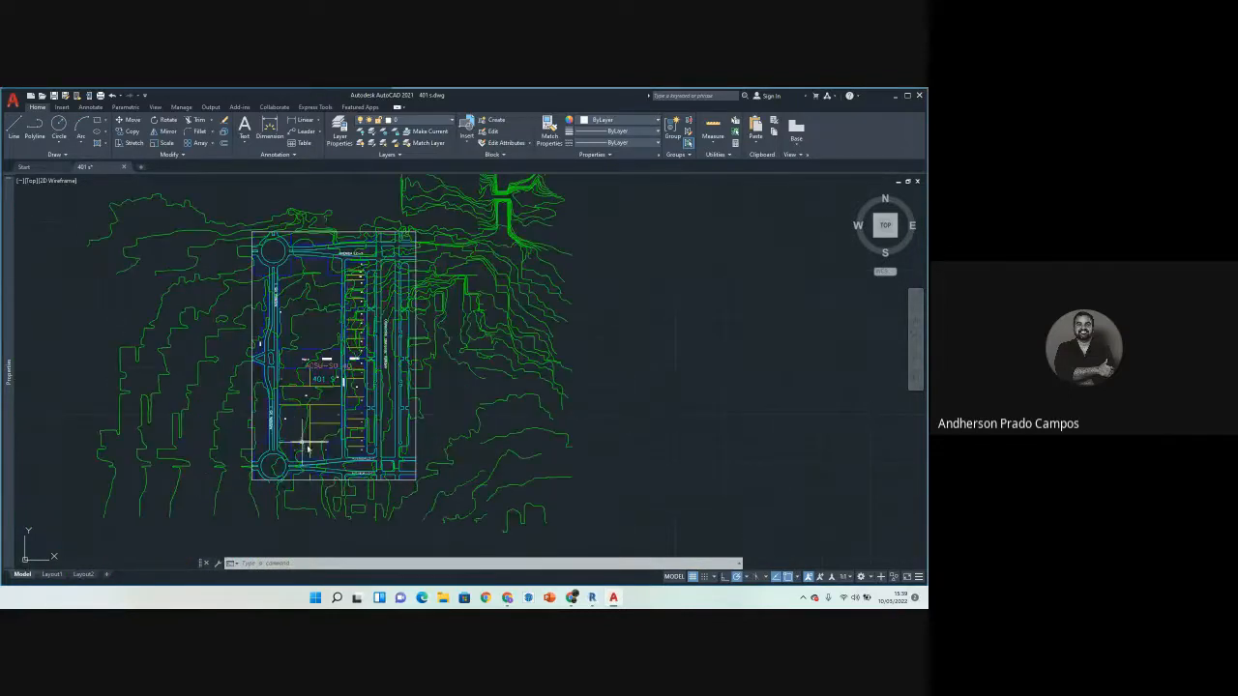
scroll(173, 345, "down", 2)
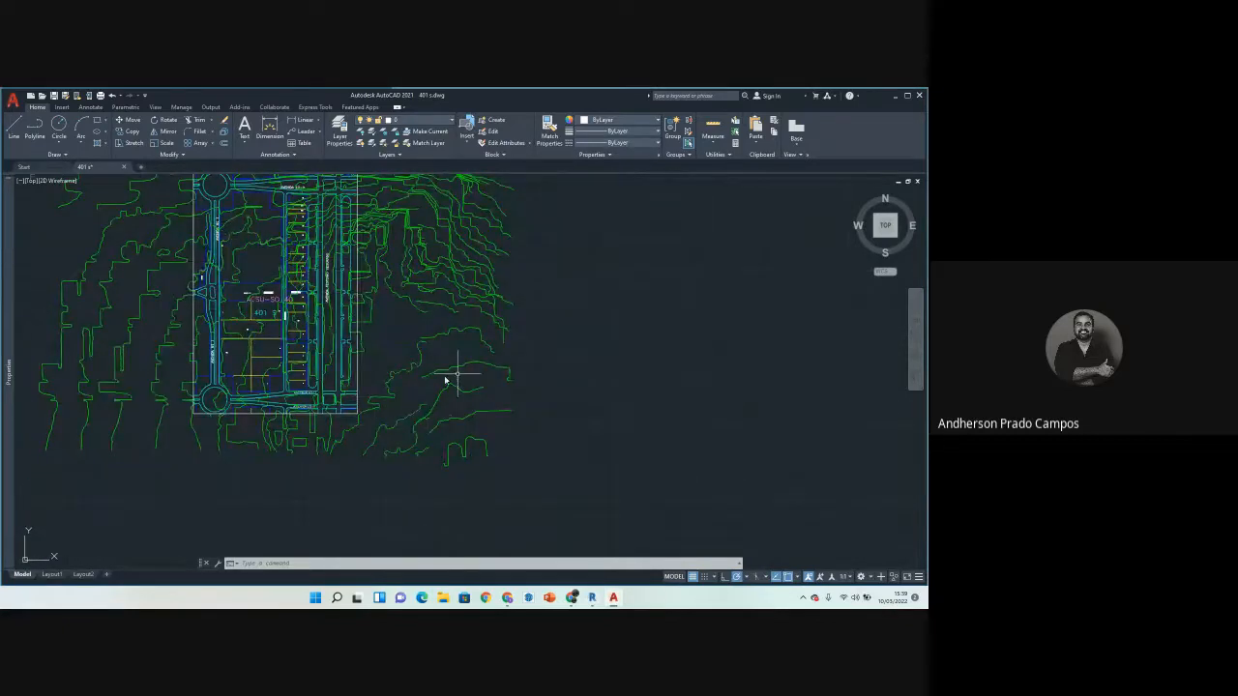
scroll(448, 375, "up", 2)
mouse_move(530, 525)
left_mouse_down()
mouse_move(458, 339)
mouse_move(436, 319)
mouse_move(486, 375)
left_mouse_up()
key("Delete")
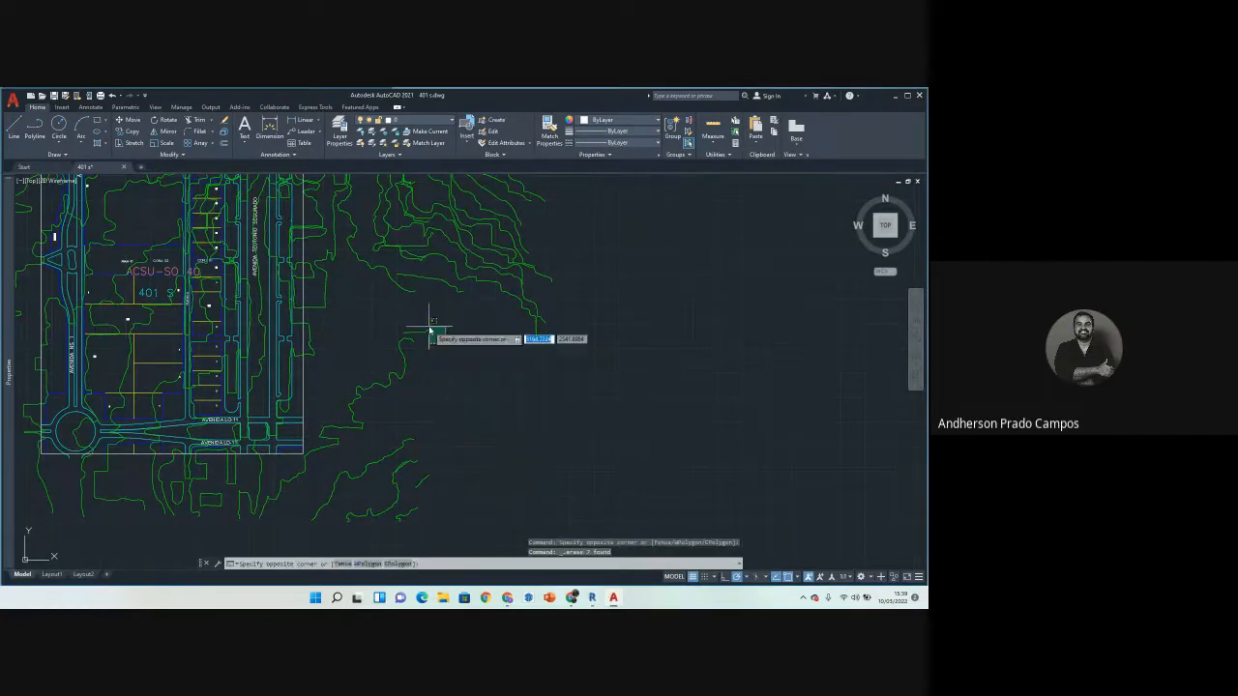
Step: Erase single loose contour segments east of the rectangle's southeast corner, near AVENIDA LO-11
scroll(416, 468, "up", 3)
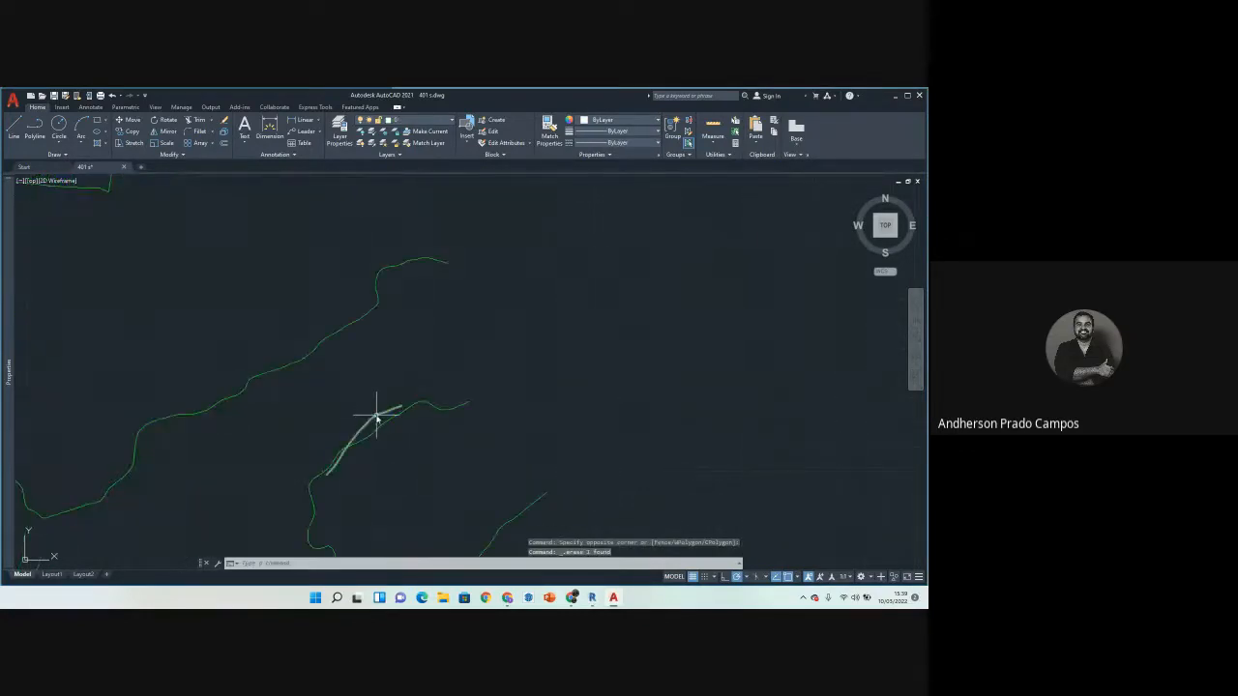
left_click(363, 420)
key("Delete")
scroll(365, 460, "down", 1)
left_click(385, 428)
left_click(345, 466)
key("Delete")
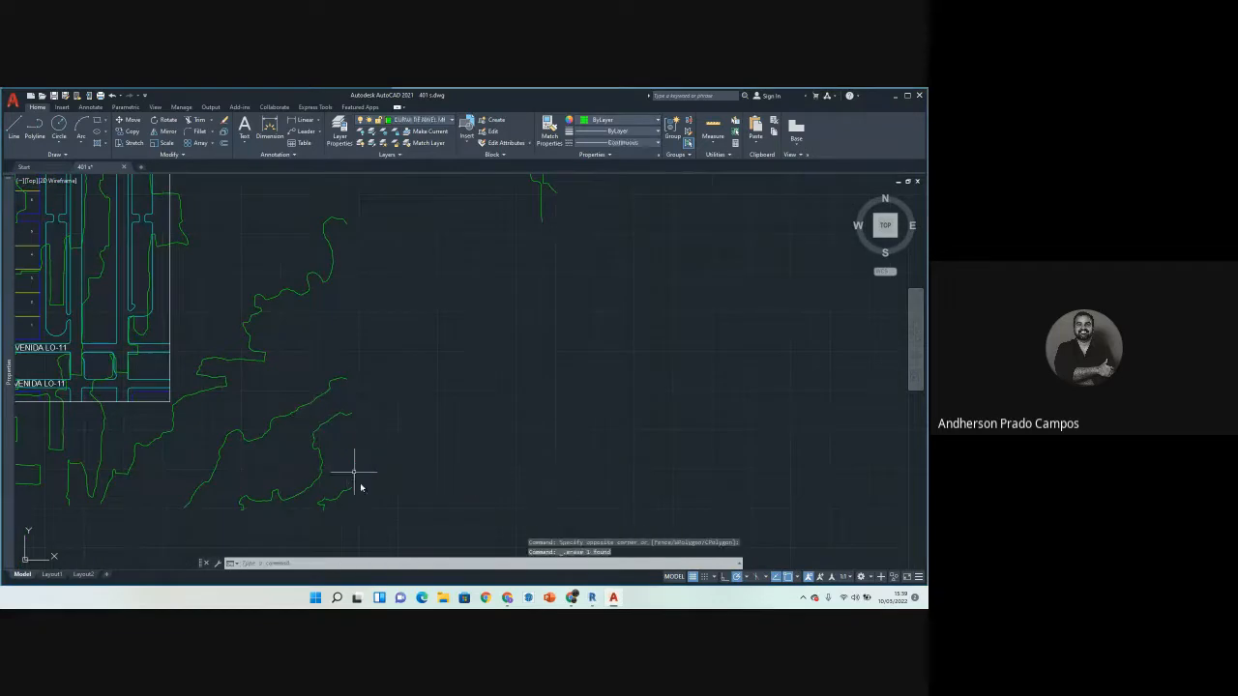
left_click(365, 476)
left_click(389, 459)
mouse_move(401, 279)
middle_mouse_down()
mouse_move(359, 441)
mouse_move(349, 428)
middle_mouse_up()
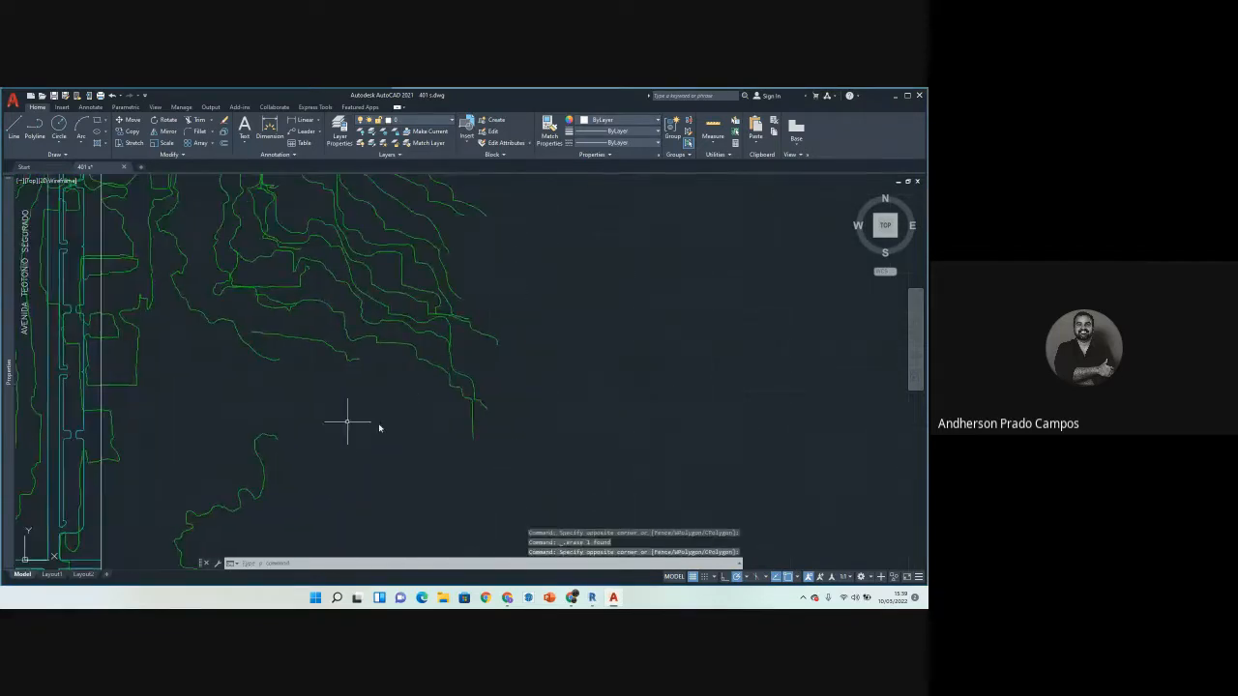
Step: Erase the southern contours of the dense group east of AVENIDA TEOTONIO SEGURADO, including a leftover end segment
left_click(538, 471)
left_click(348, 249)
key("Delete")
middle_click_drag(368, 338, 371, 368)
left_click(370, 382)
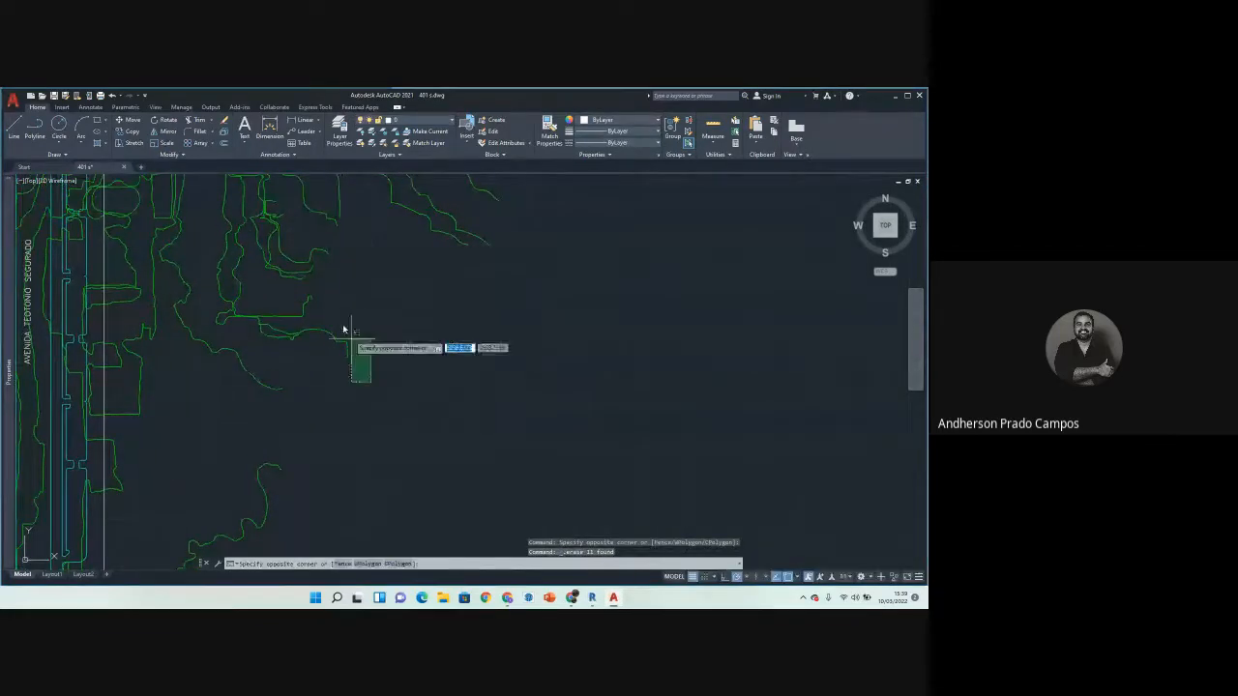
left_click(341, 314)
key("Delete")
Step: Erase the diagonal contours farther north in the group east of the rectangle, plus the nearby leftover segments
middle_click_drag(361, 293, 354, 376)
left_click(492, 388)
left_click(336, 199)
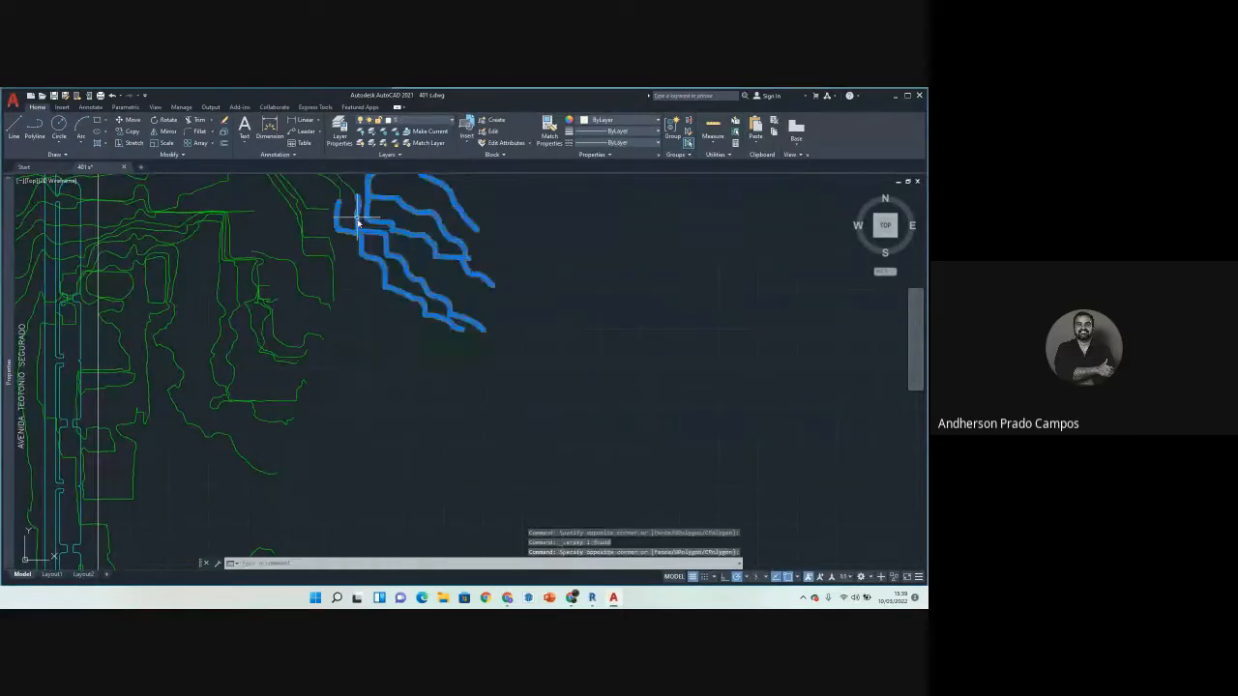
key("Delete")
middle_click_drag(351, 315, 380, 367)
left_click(387, 363)
left_click(329, 237)
key("Delete")
Step: Erase the remaining outer contours east of the rectangle's northern part
middle_click_drag(356, 302, 402, 383)
left_click(606, 334)
left_click(372, 212)
key("Delete")
Step: Erase the detached contour group northeast of the rectangle, north of AVENIDA LO-9
middle_click_drag(365, 278, 396, 384)
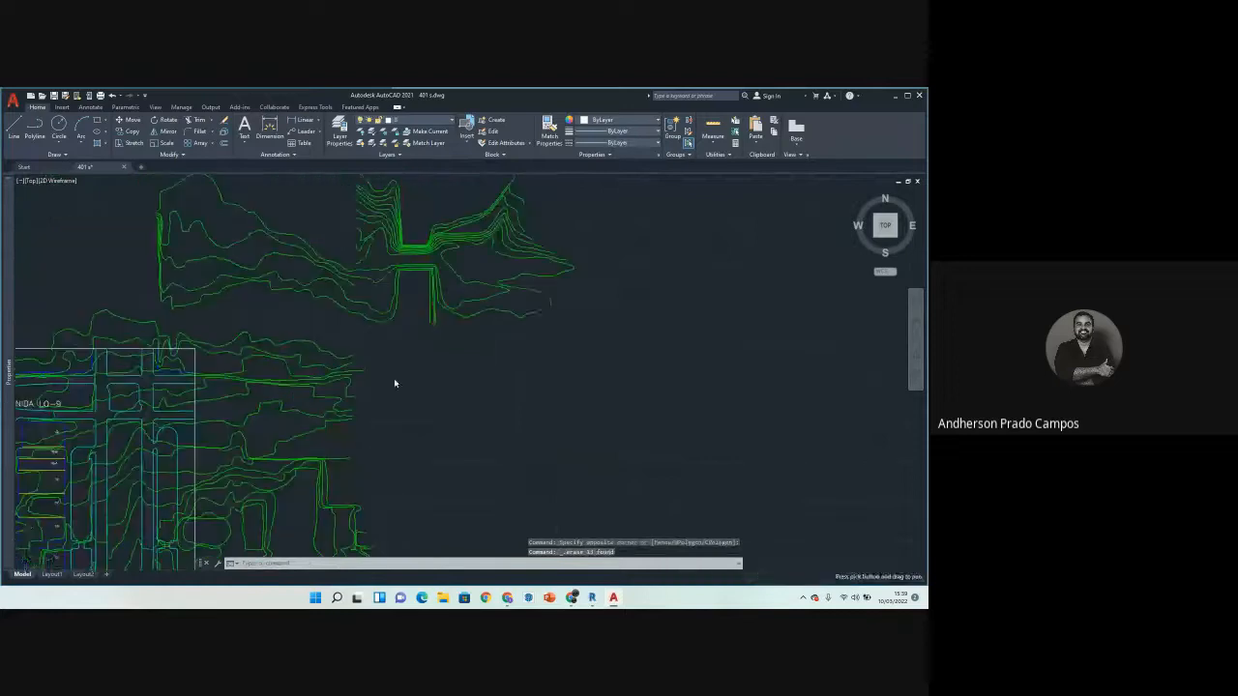
left_click(572, 324)
left_click(345, 191)
key("Delete")
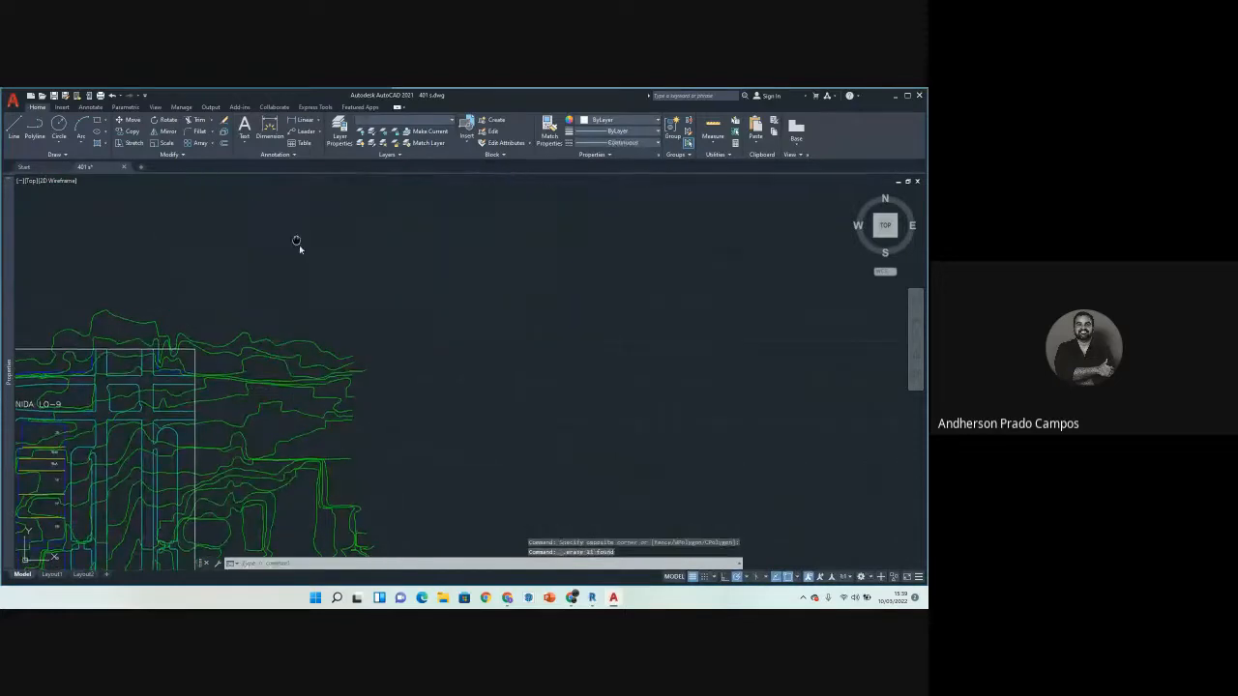
Step: Erase the small wavy contour segment northwest of the rectangle and the short contour end north of AVENIDA LO-9
middle_click_drag(298, 242, 359, 280)
scroll(356, 277, "down", 4)
scroll(221, 308, "up", 2)
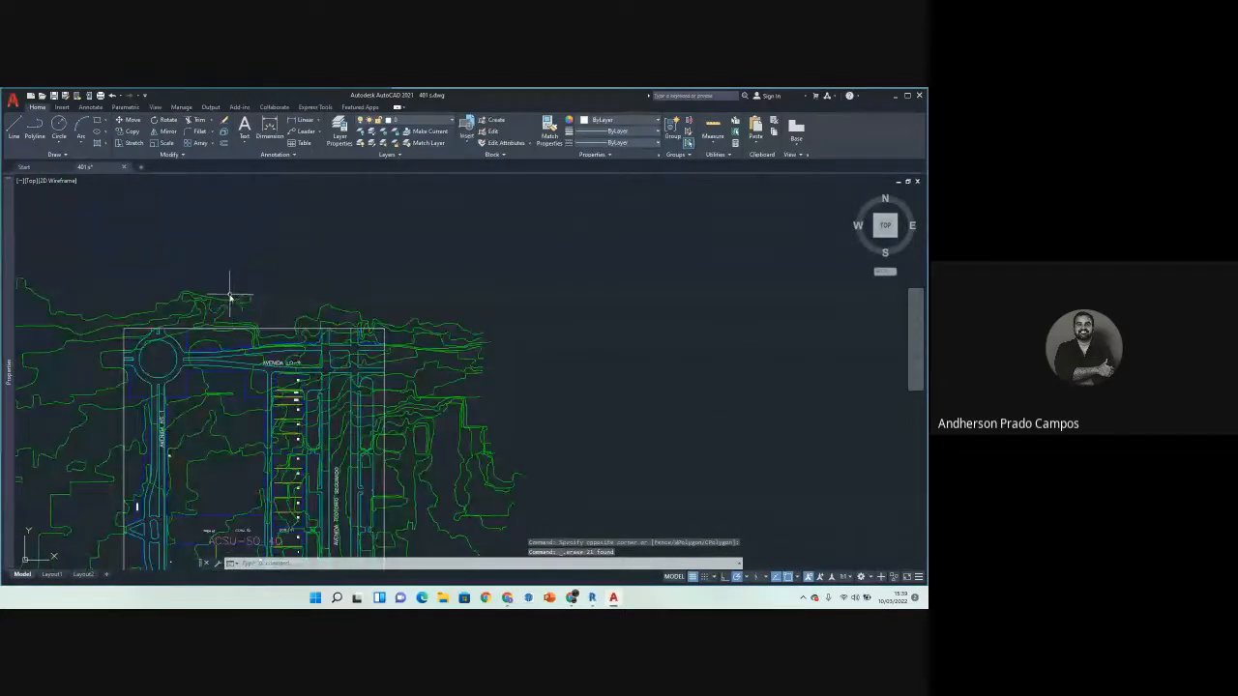
scroll(235, 294, "down", 4)
scroll(174, 295, "up", 4)
left_click(191, 277)
left_click(171, 249)
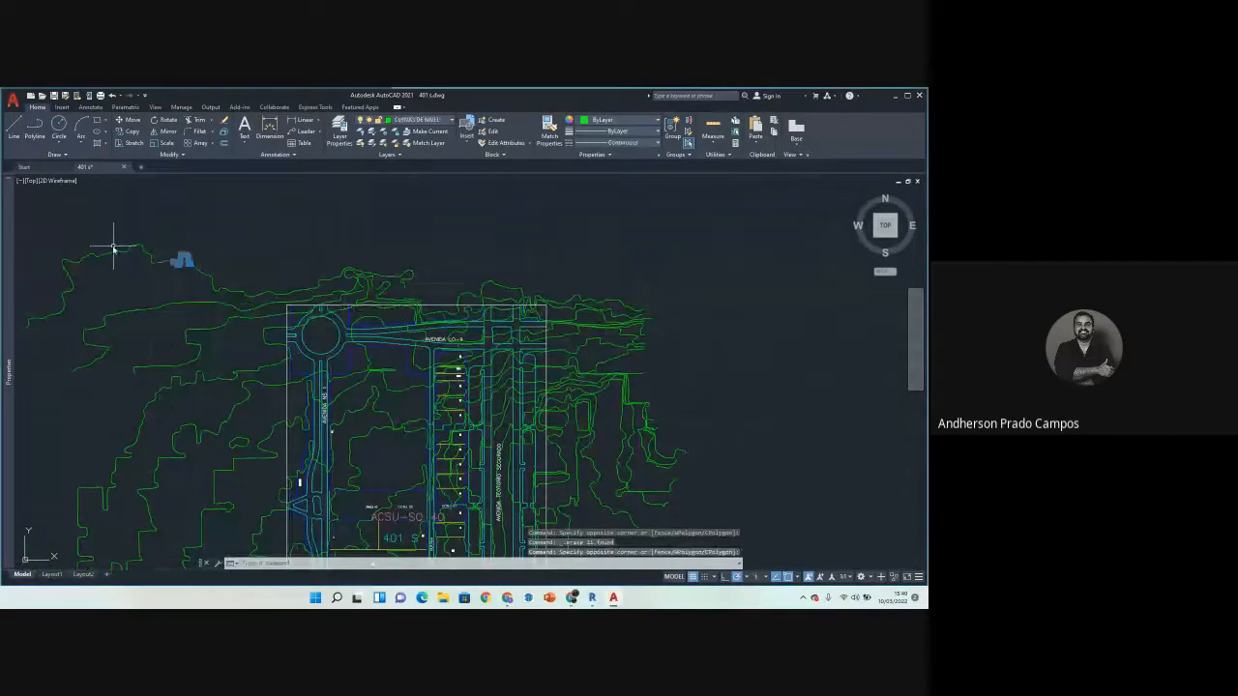
scroll(415, 289, "up", 2)
left_click(423, 293)
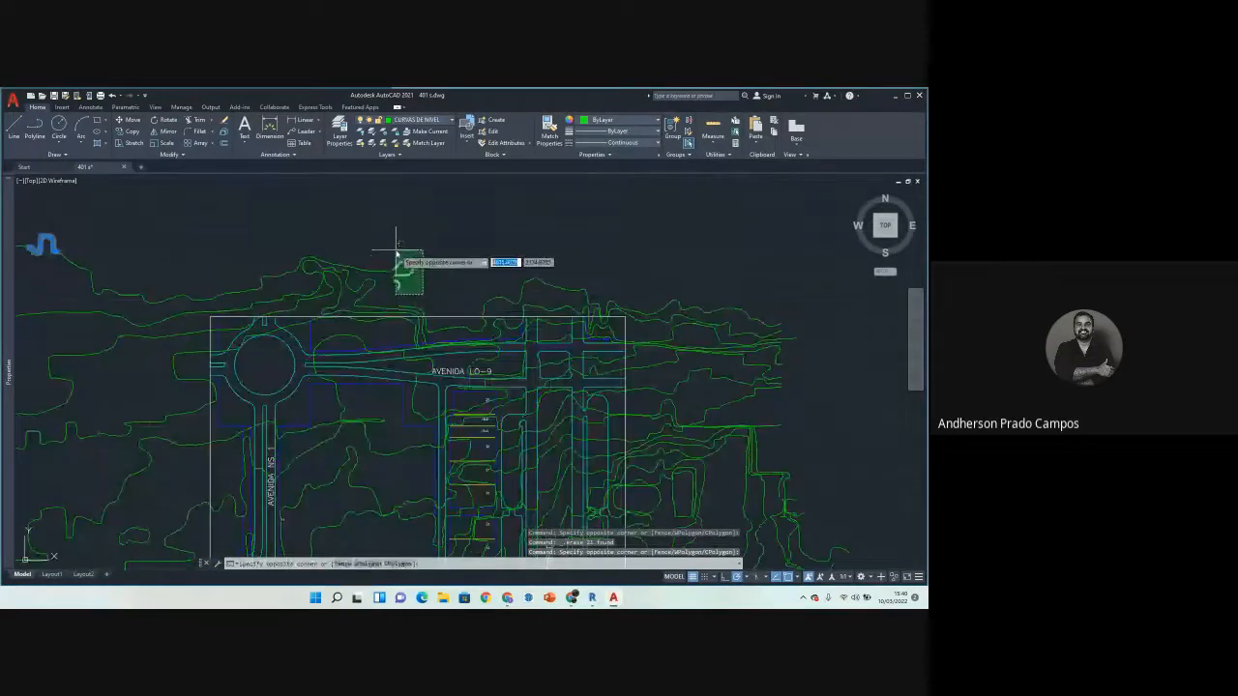
left_click(396, 252)
key("Delete")
Step: Erase the leftover contour end just above the rectangle's northern edge and the outermost contour stretch northeast of the roundabout
scroll(408, 310, "up", 6)
left_click(431, 326)
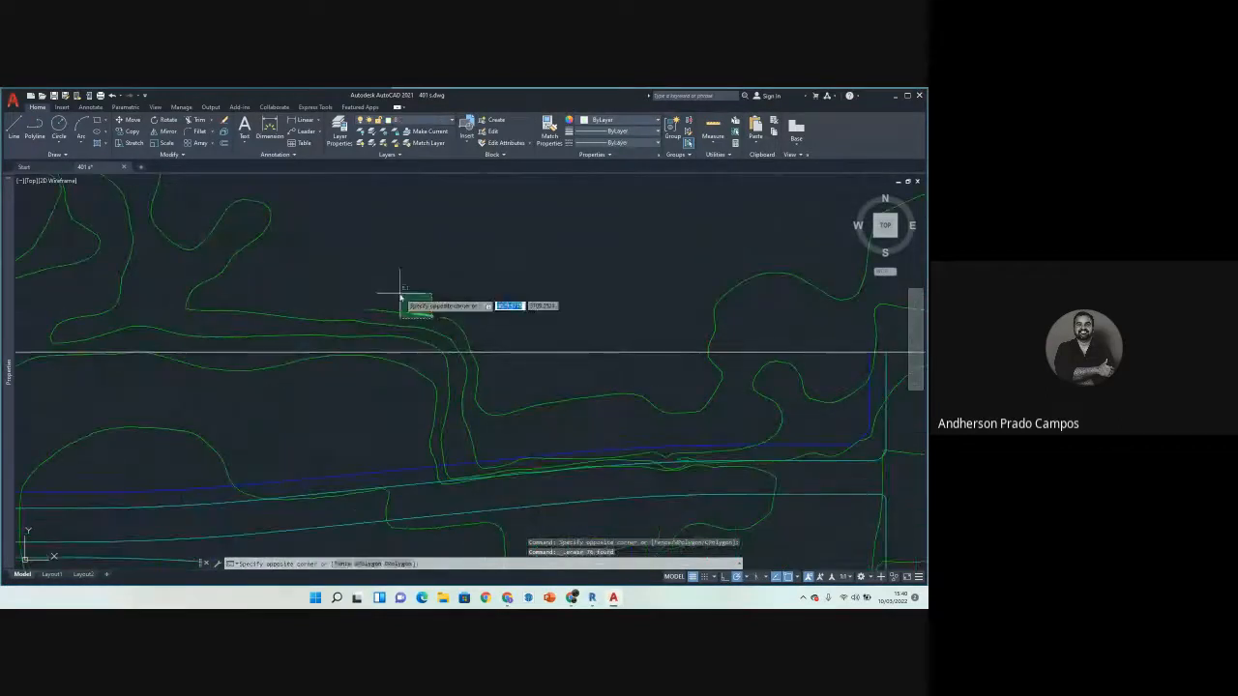
left_click(383, 280)
key("Delete")
scroll(294, 252, "down", 5)
scroll(294, 253, "up", 2)
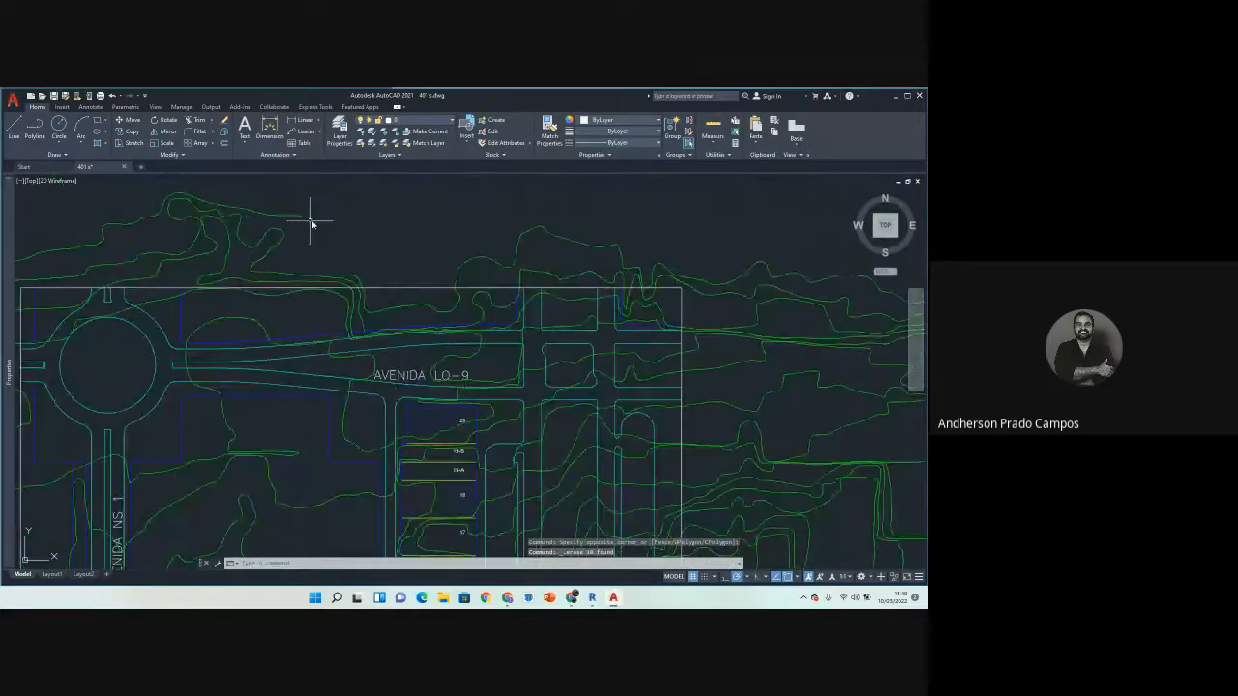
left_click(125, 184)
left_click(321, 233)
key("Delete")
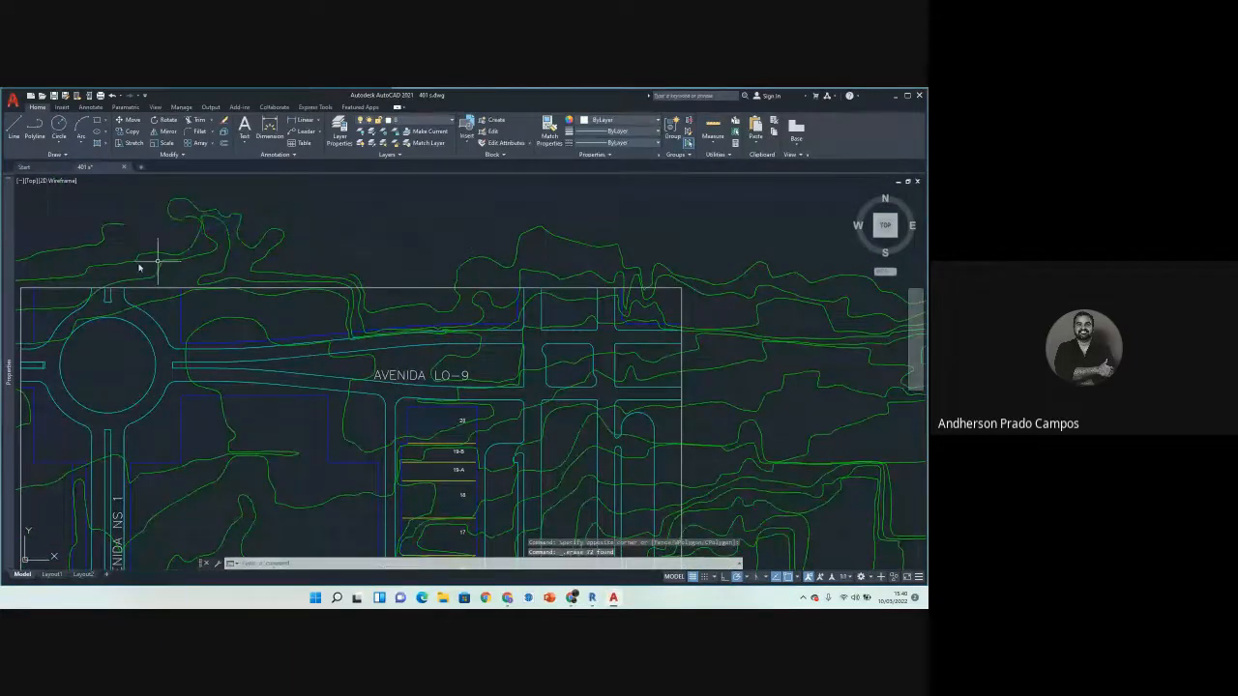
Step: Erase the outer contour stretch above the northwest roundabout and its continuation farther northwest
middle_click_drag(158, 263, 433, 252)
scroll(262, 247, "down", 2)
left_click(180, 216)
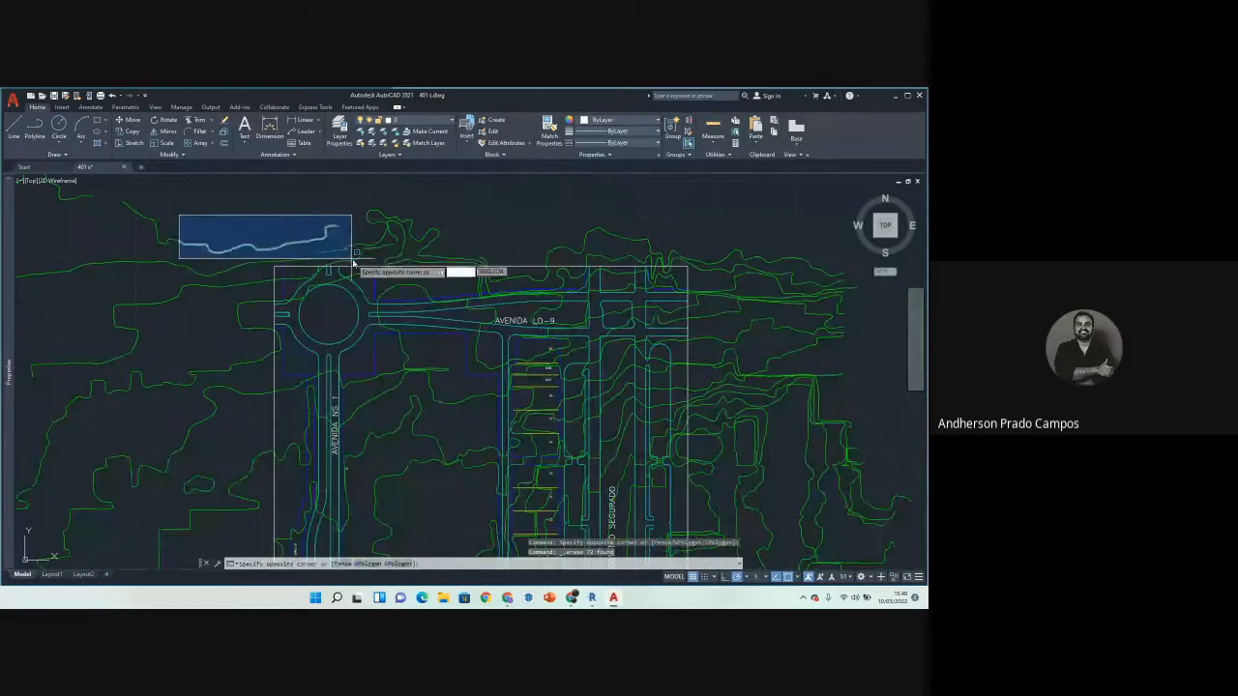
left_click(354, 262)
key("Delete")
middle_click_drag(126, 180, 274, 287)
left_click(257, 290)
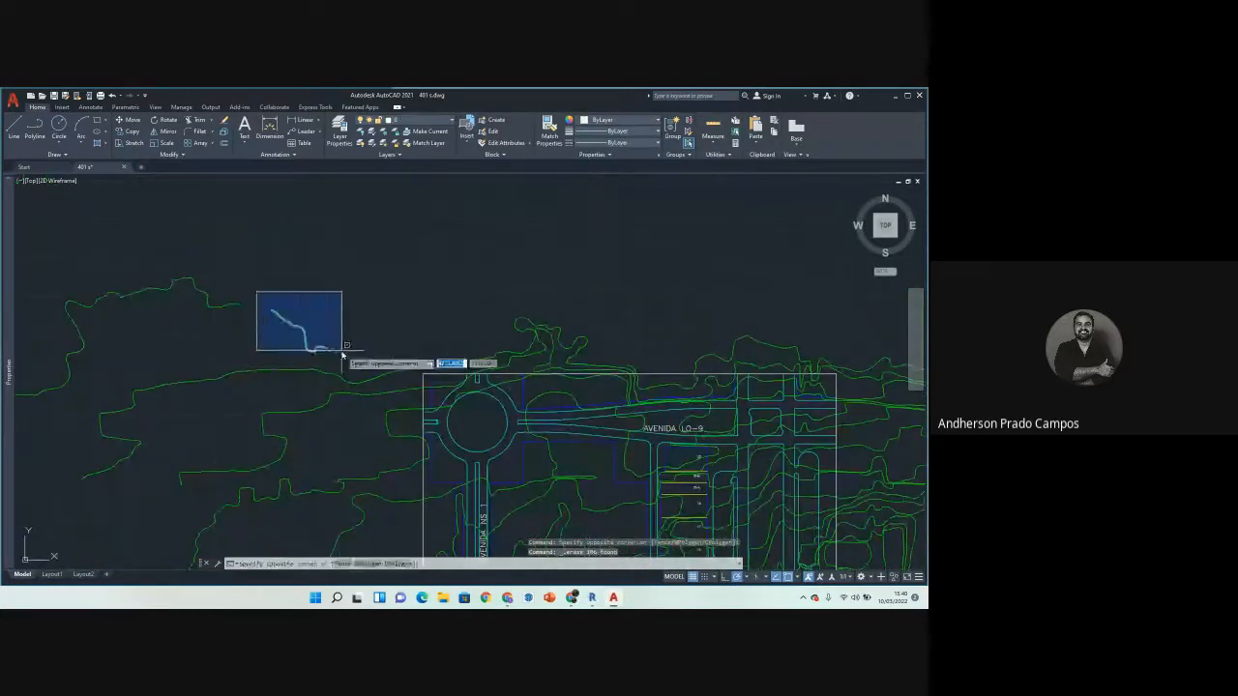
left_click(339, 358)
key("Delete")
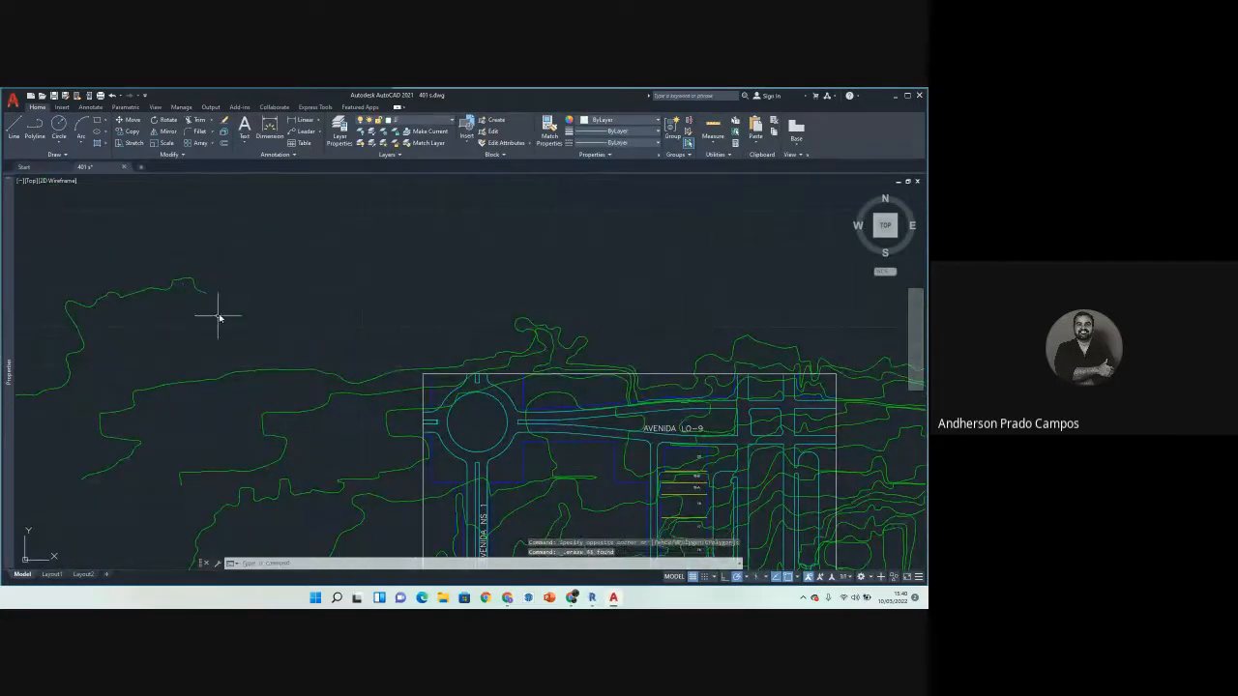
Step: Erase the remaining pieces of the outermost contour at the far northwest of the rectangle
left_click(216, 312)
left_click(84, 240)
key("Delete")
middle_click_drag(126, 332, 222, 254)
left_click(193, 199)
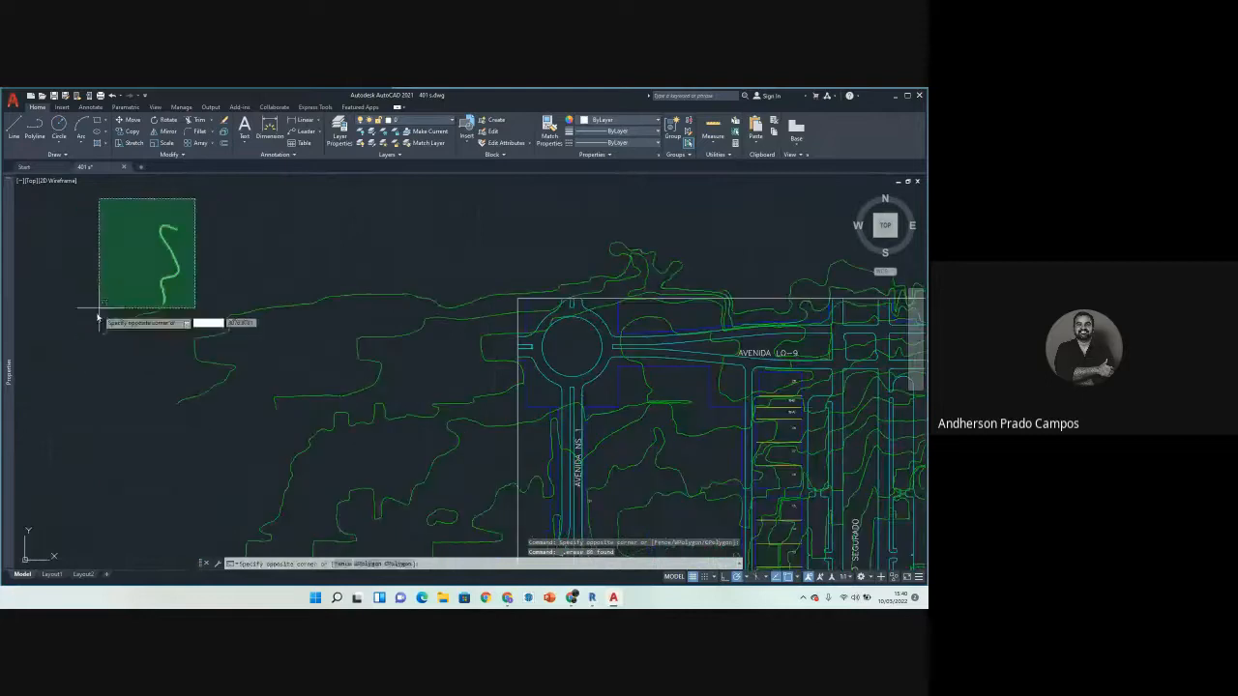
left_click(101, 307)
key("Delete")
left_click(169, 297)
left_click(75, 351)
key("Delete")
scroll(76, 350, "down", 2)
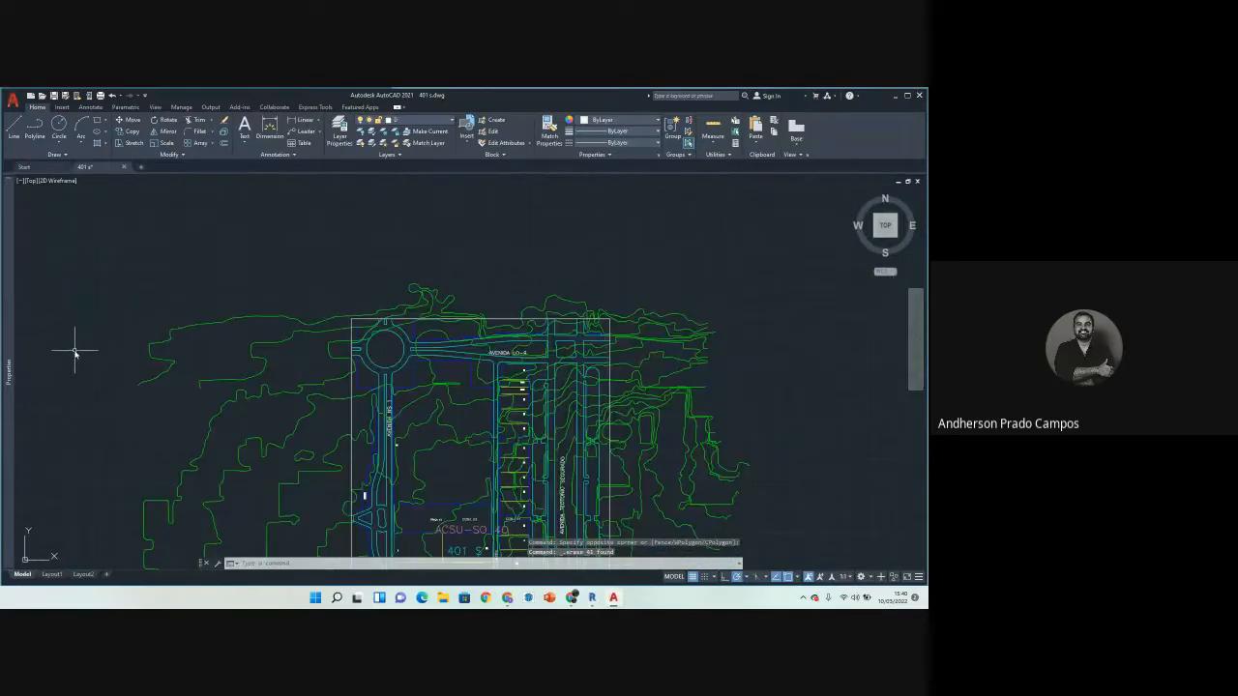
Step: Review the trimmed drawing as a whole and save it
middle_click_drag(641, 283, 426, 310)
middle_click_drag(503, 428, 491, 256)
scroll(465, 321, "down", 2)
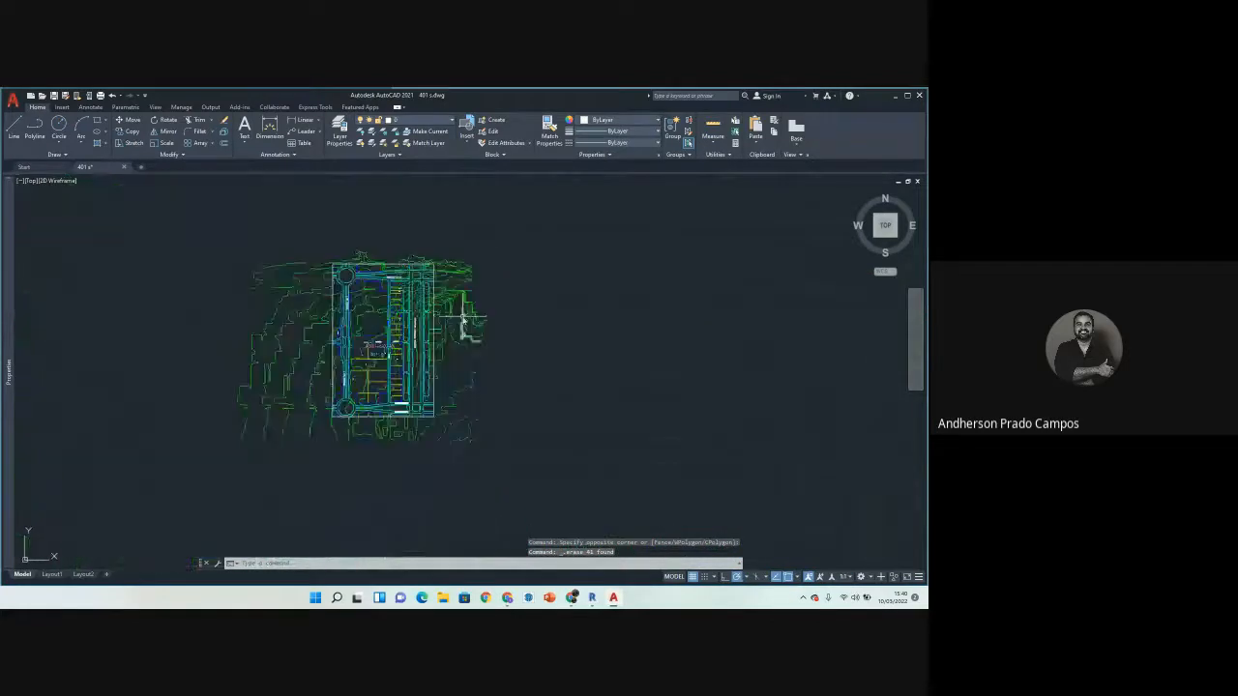
scroll(537, 392, "up", 1)
middle_click_drag(500, 390, 470, 354)
scroll(465, 364, "down", 1)
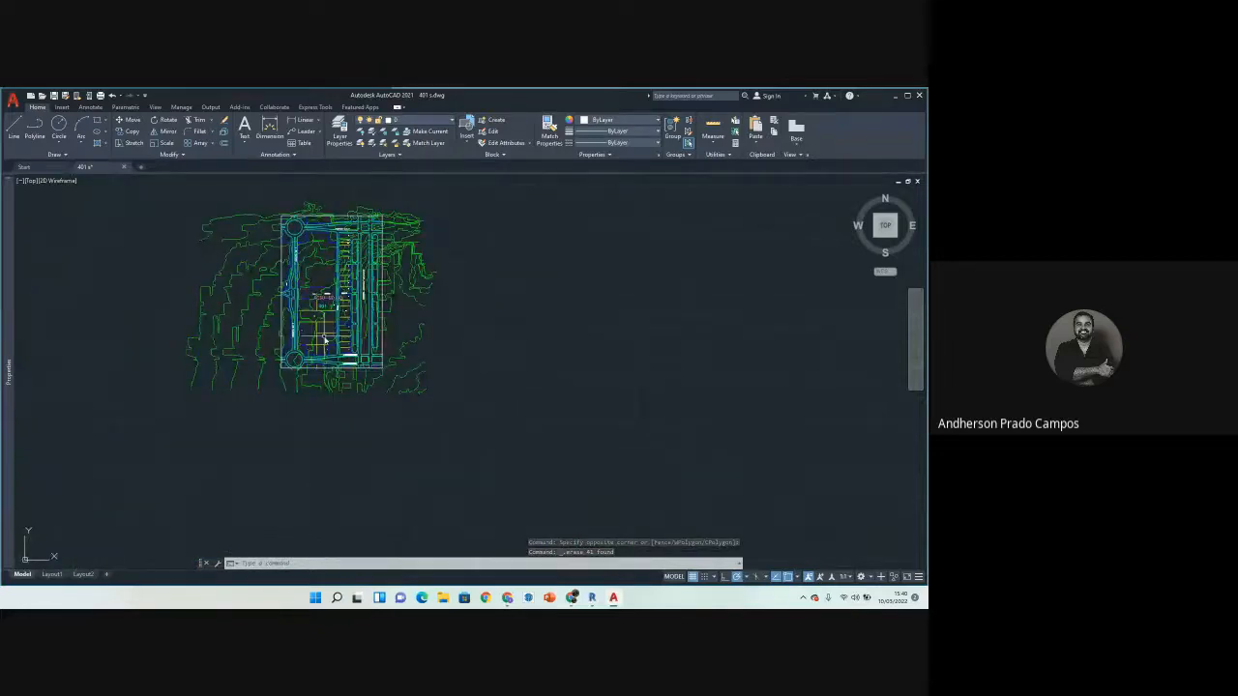
left_click(53, 96)
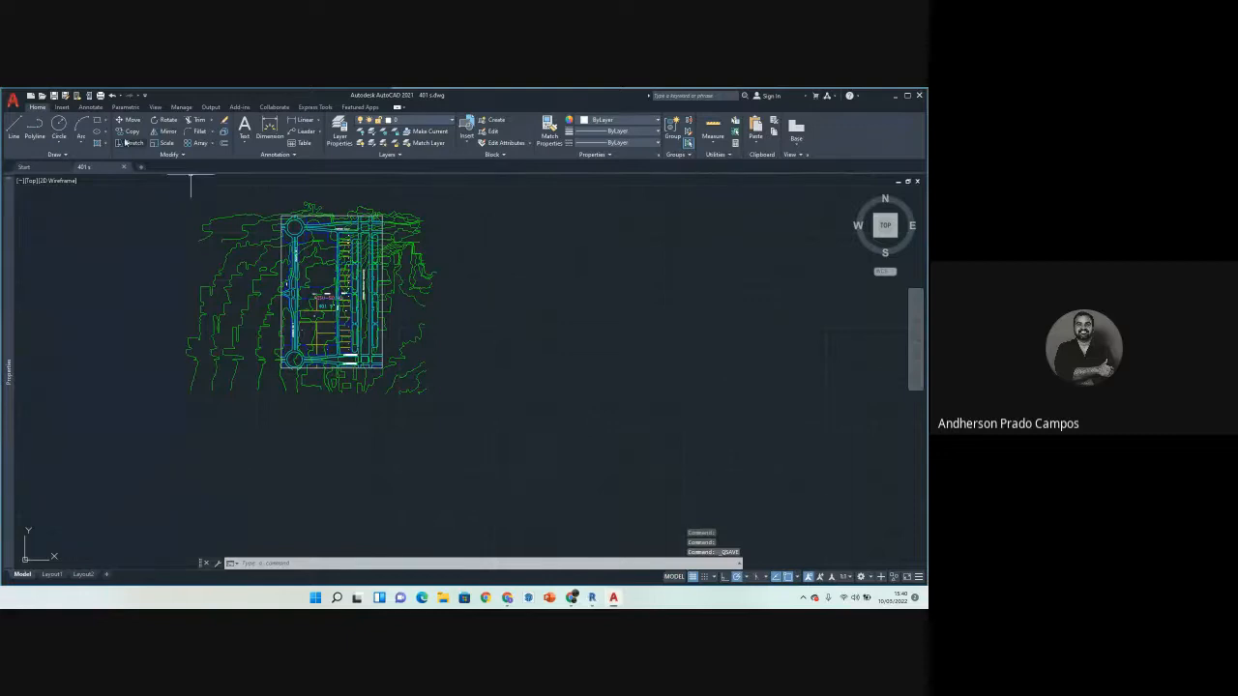
key("Escape")
key("Escape")
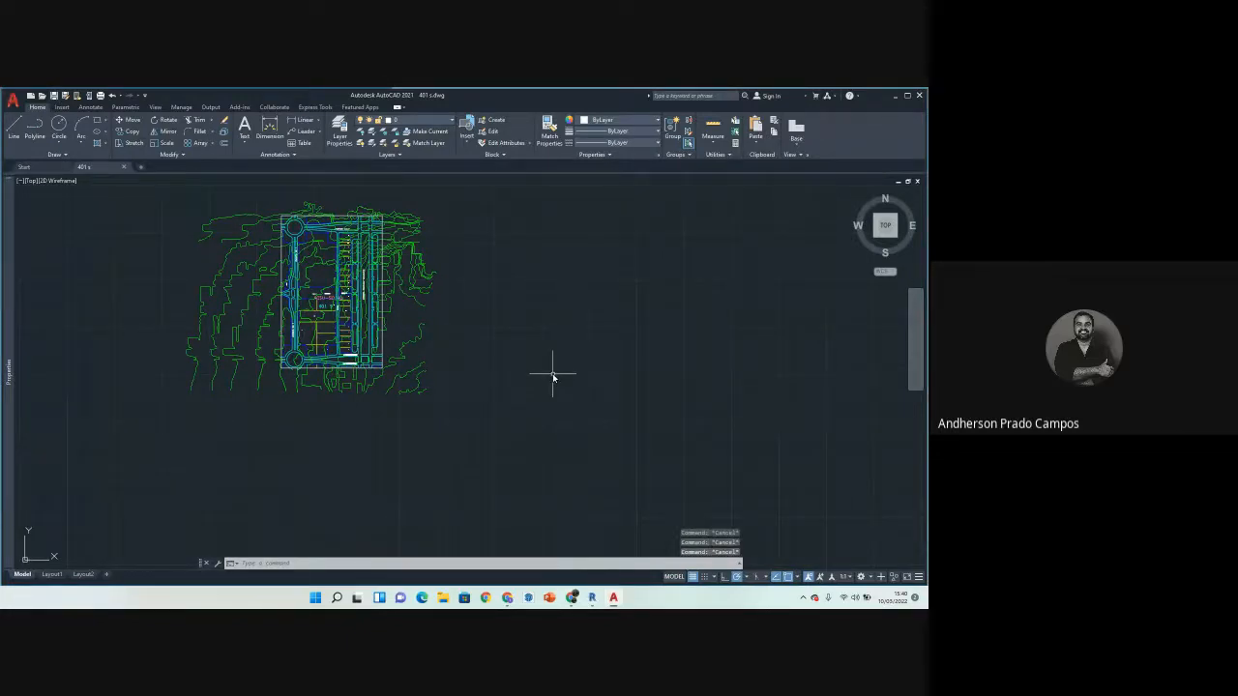
Step: Purge all unused named items from the drawing, approving every checked item at once
type("pu")
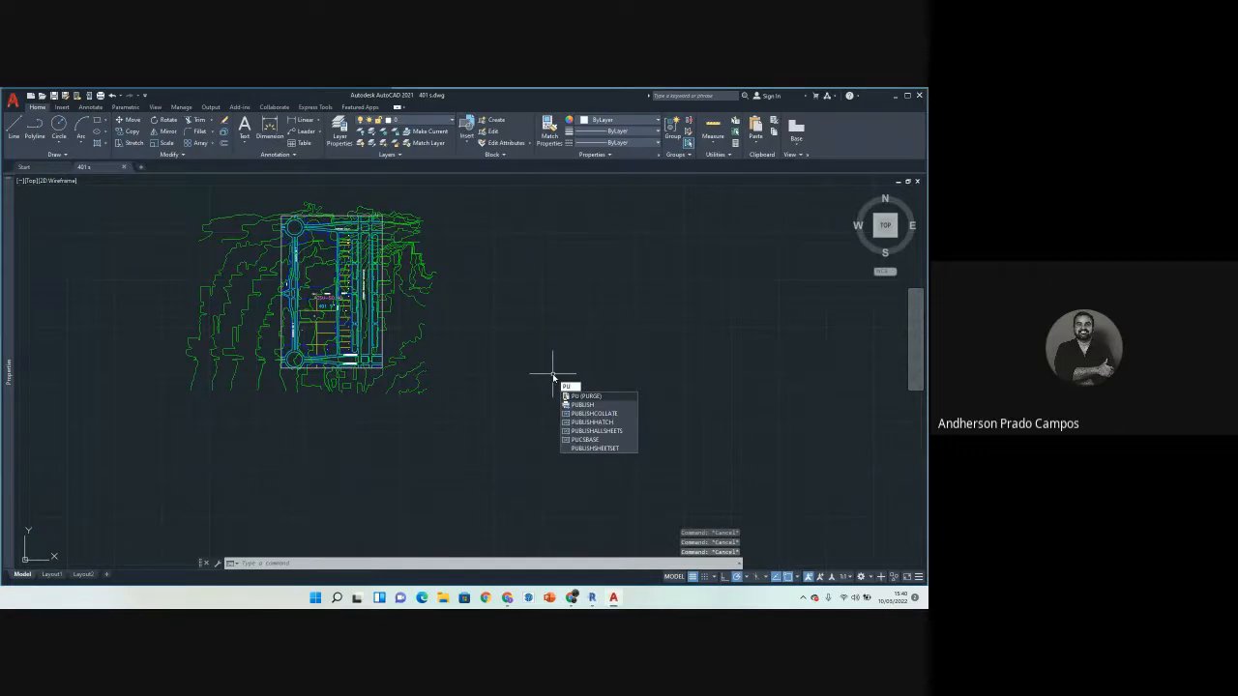
key("Return")
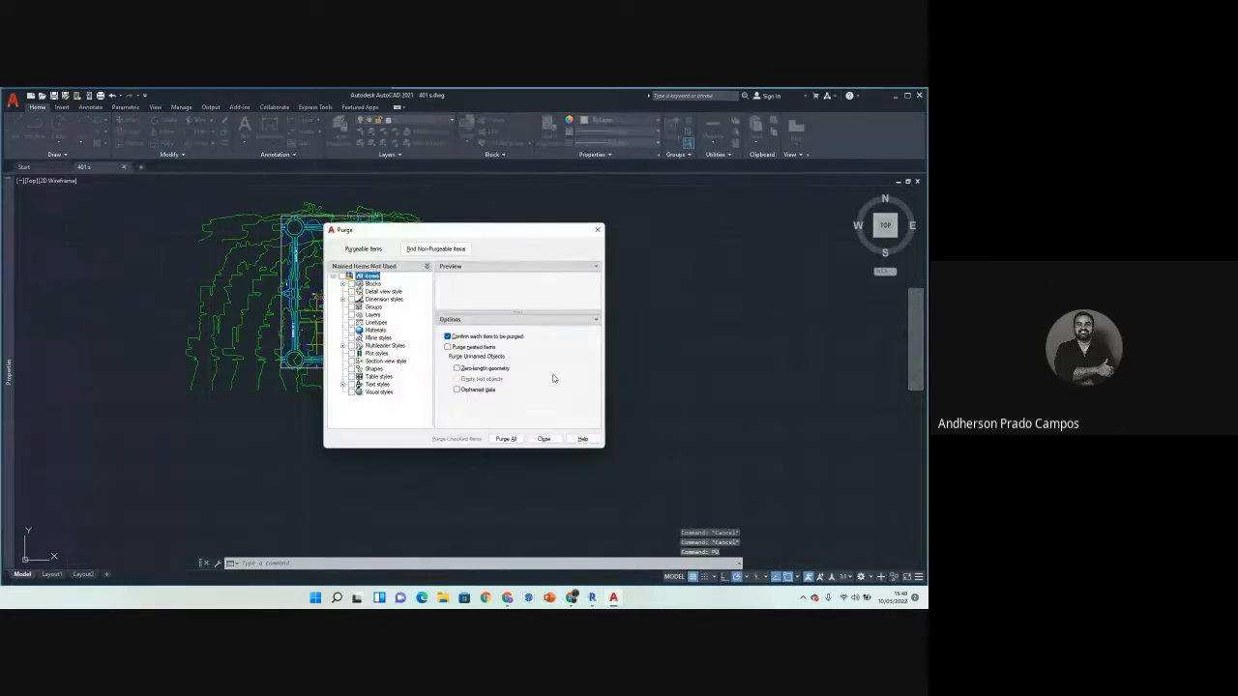
left_click(506, 440)
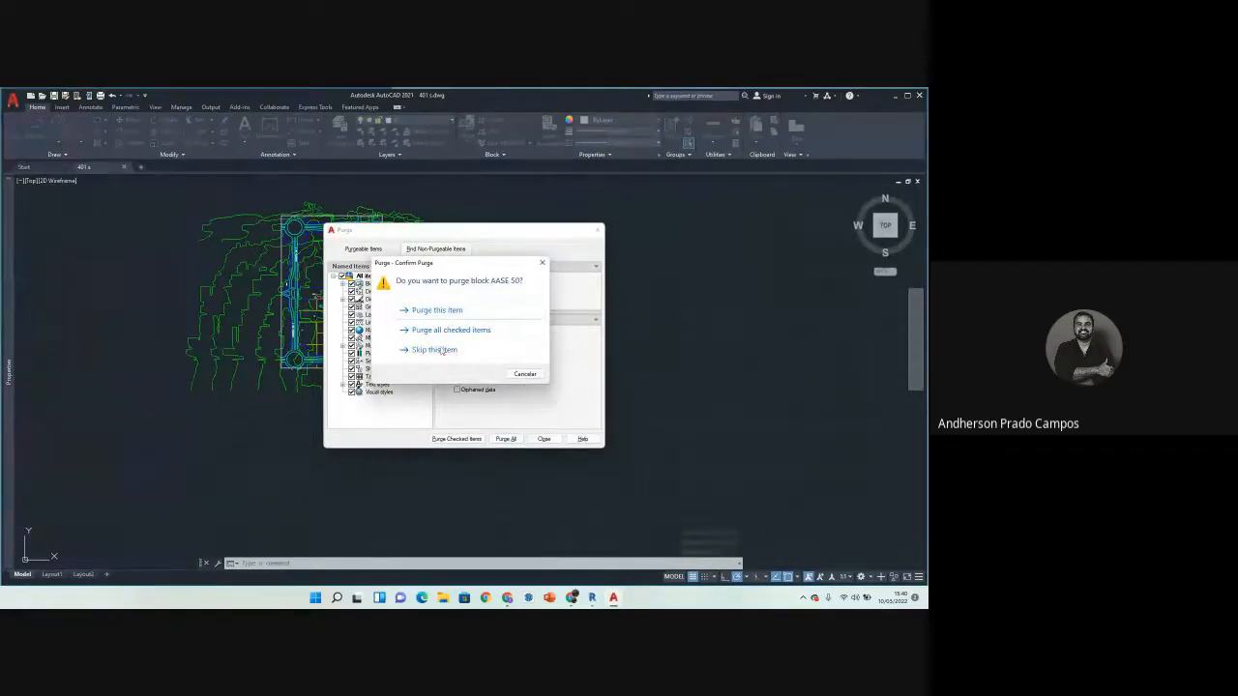
left_click(436, 311)
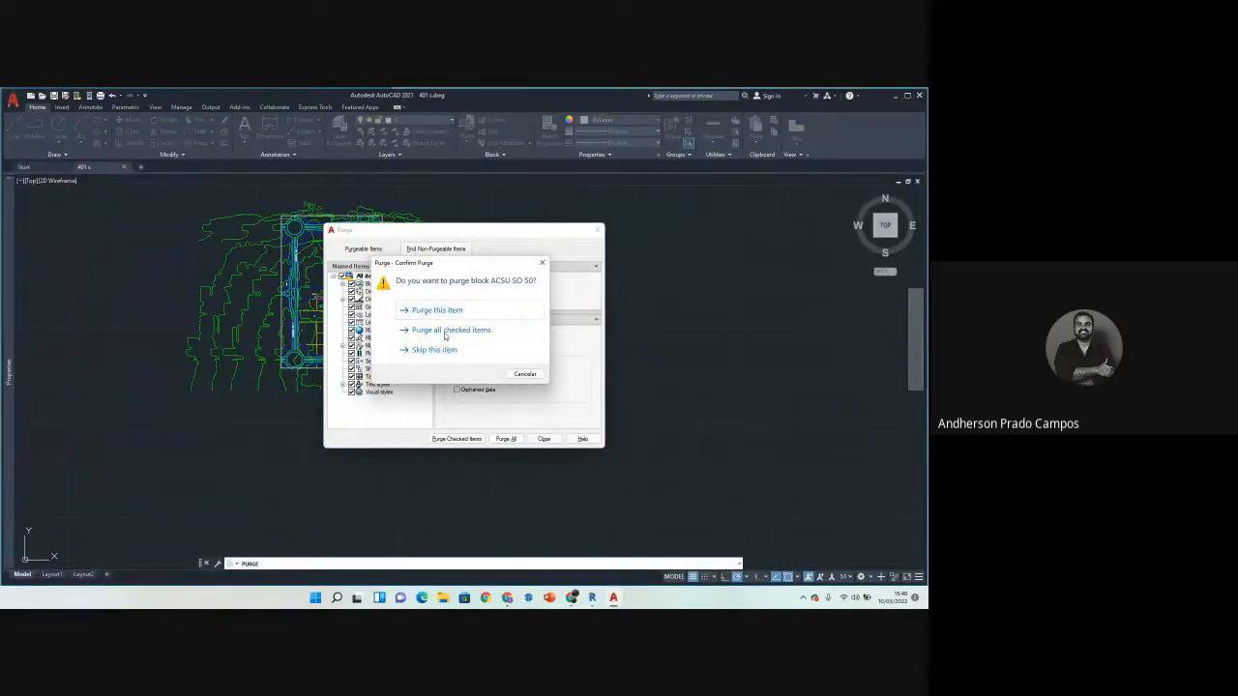
left_click(436, 331)
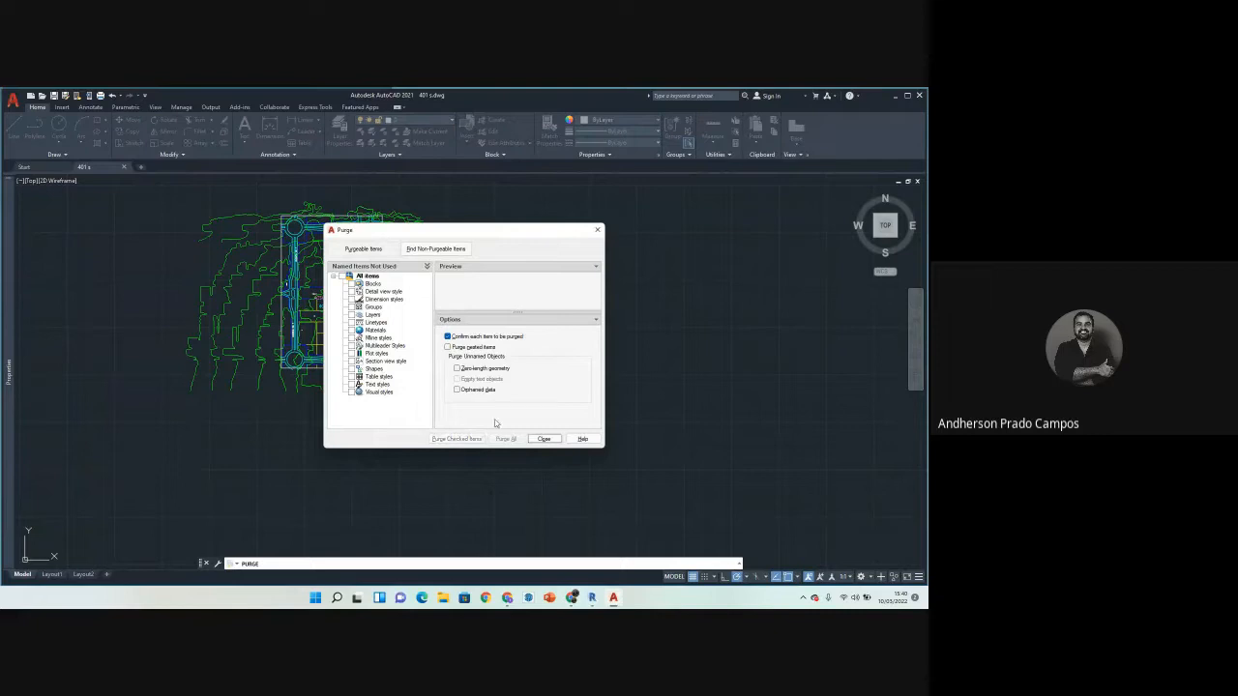
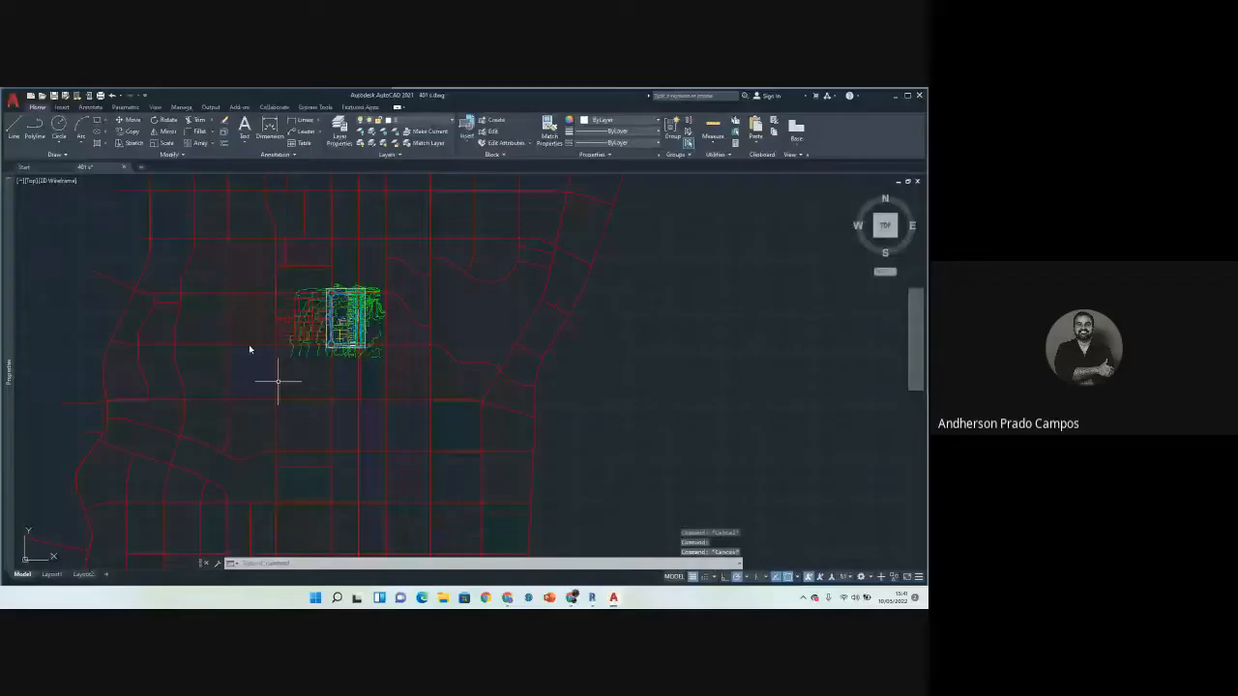
Step: Open the red road-grid block west of the rectangle, including its nested block, in the Block Editor
scroll(294, 348, "up", 2)
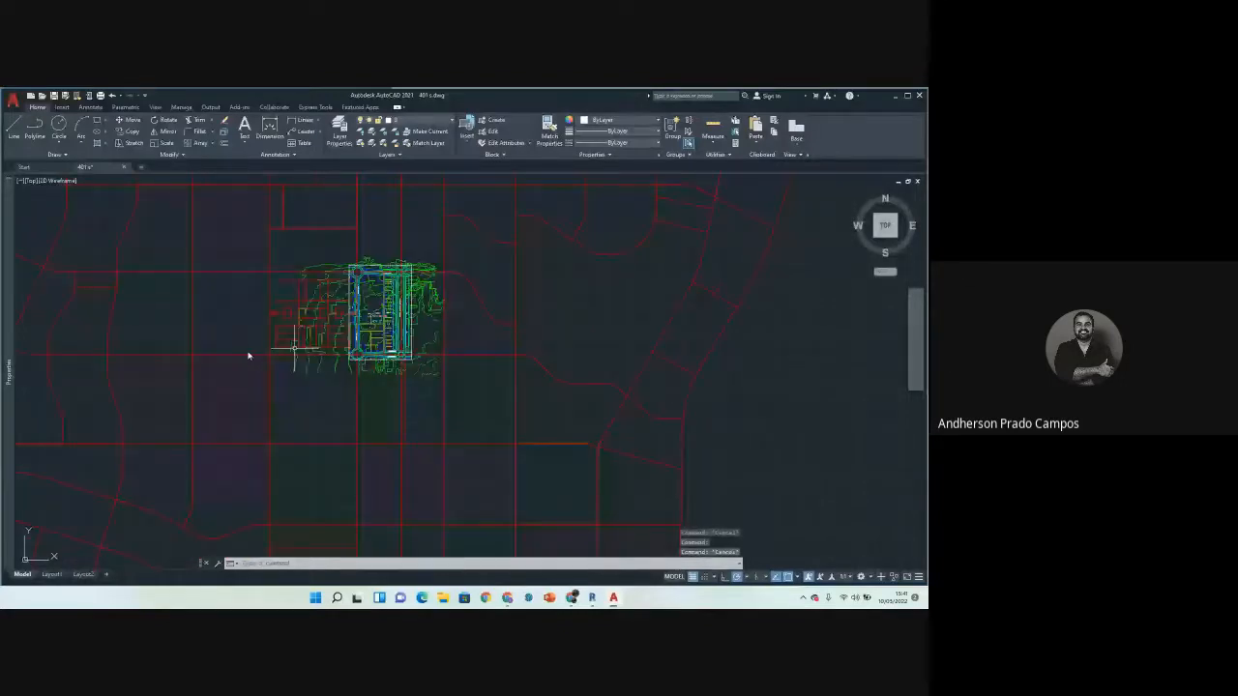
scroll(296, 300, "up", 5)
double_click(256, 306)
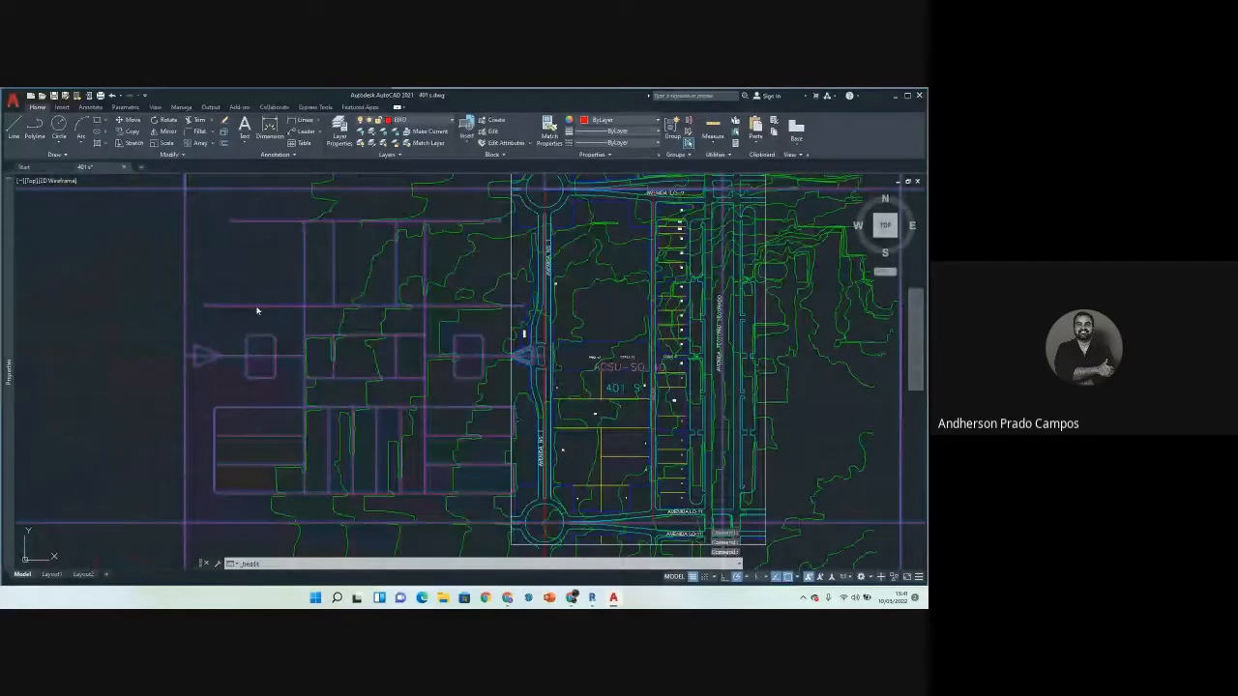
scroll(508, 357, "up", 2)
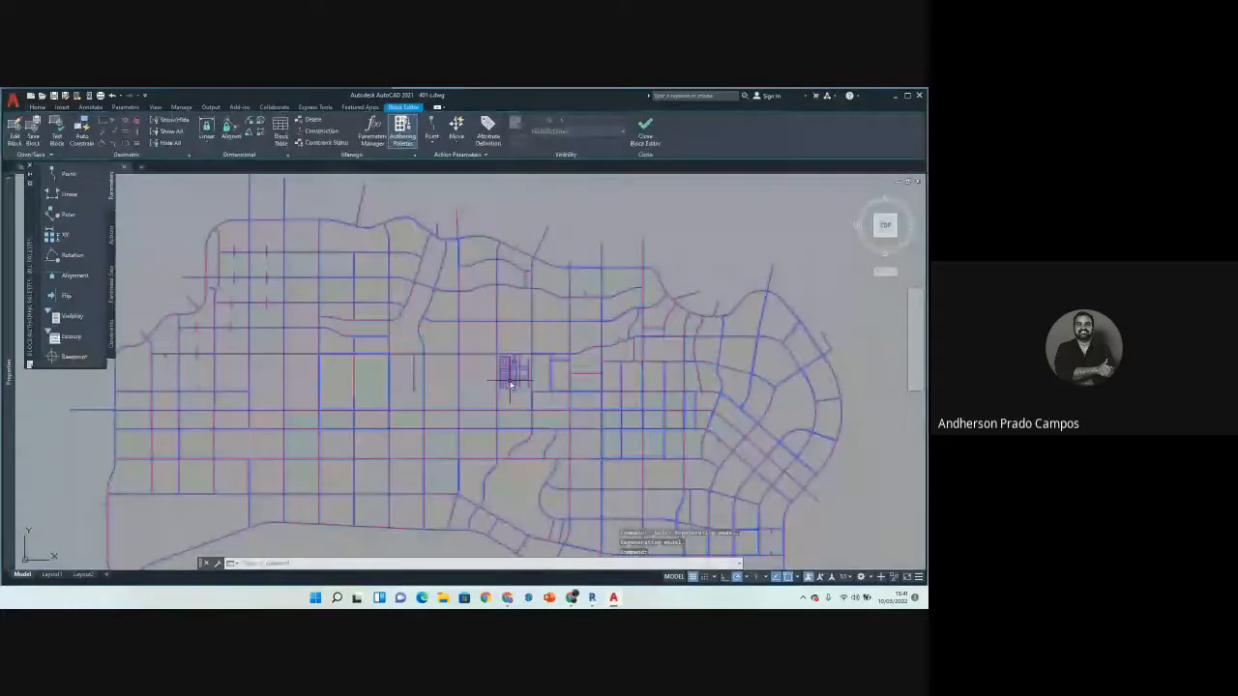
double_click(457, 327)
left_click(457, 322)
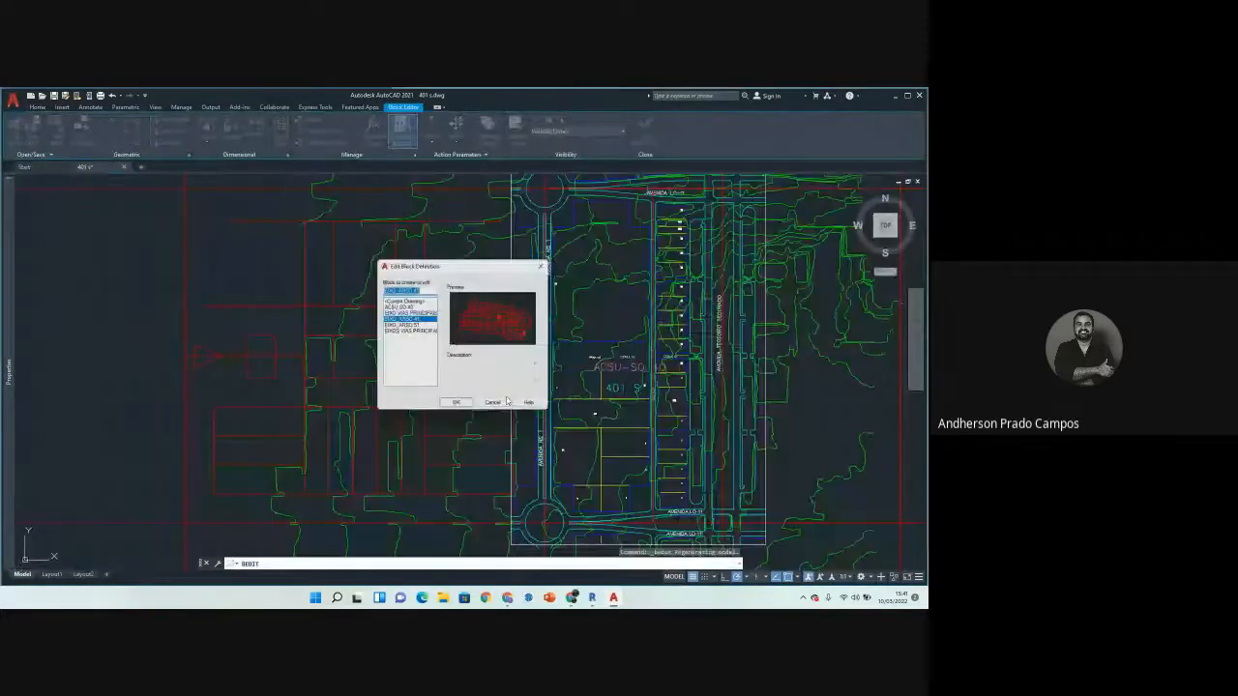
left_click(455, 401)
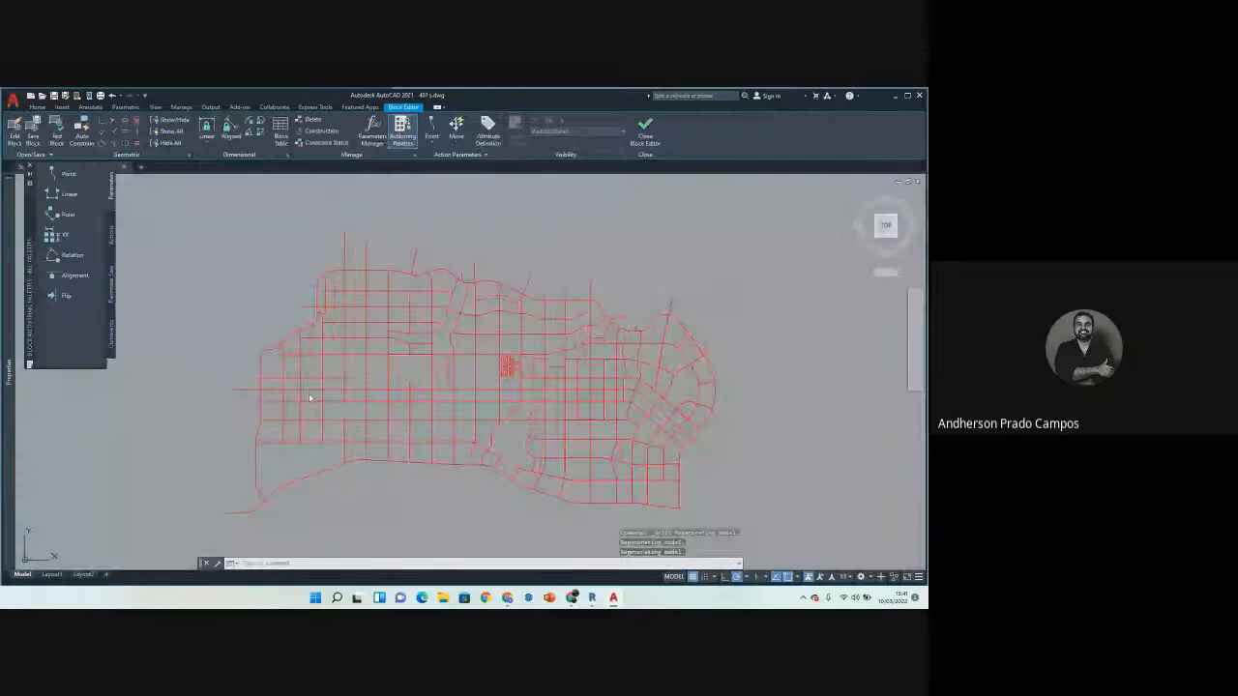
Step: Erase the detailed internal street layout from the red road-grid block and close the editor, saving the block changes
scroll(505, 366, "up", 8)
left_click(433, 251)
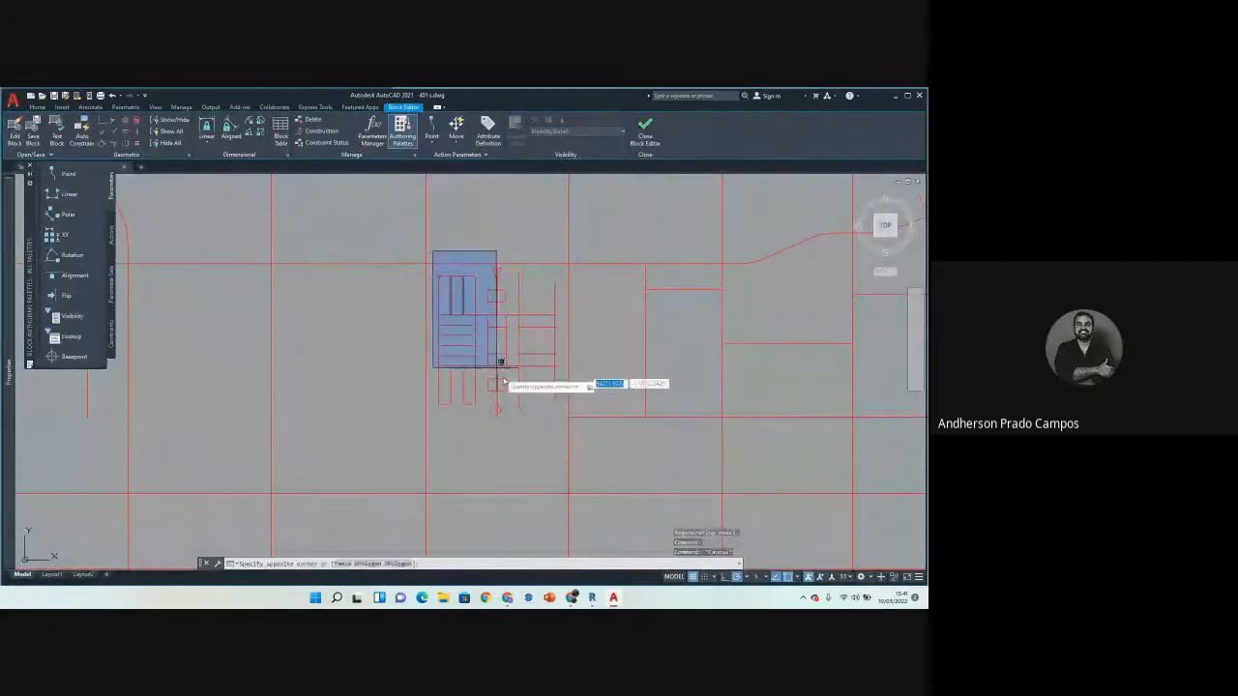
left_click(571, 431)
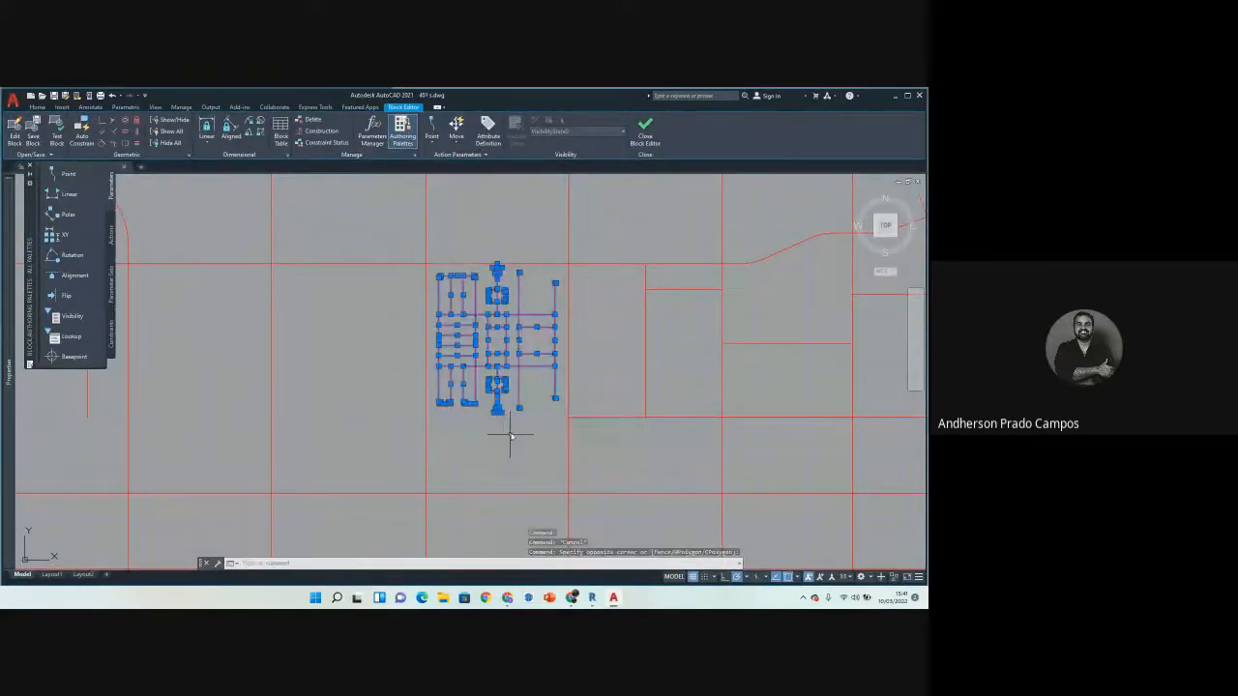
key("Delete")
scroll(455, 387, "down", 5)
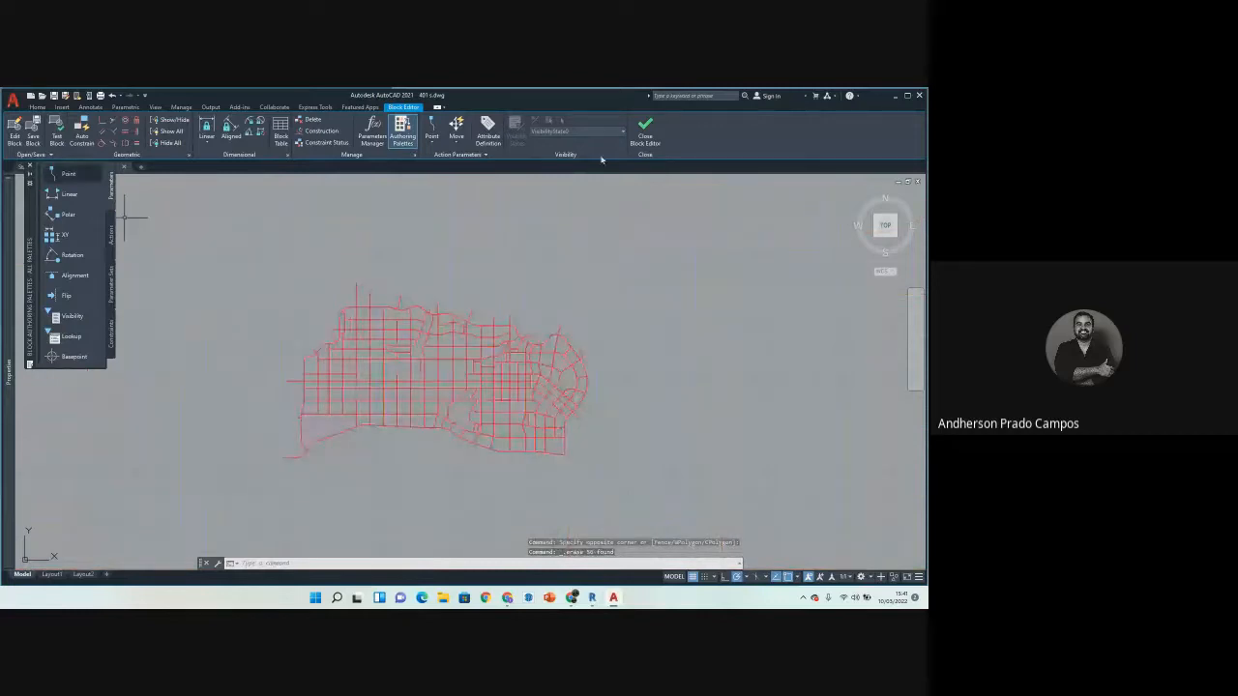
left_click(645, 131)
left_click(433, 323)
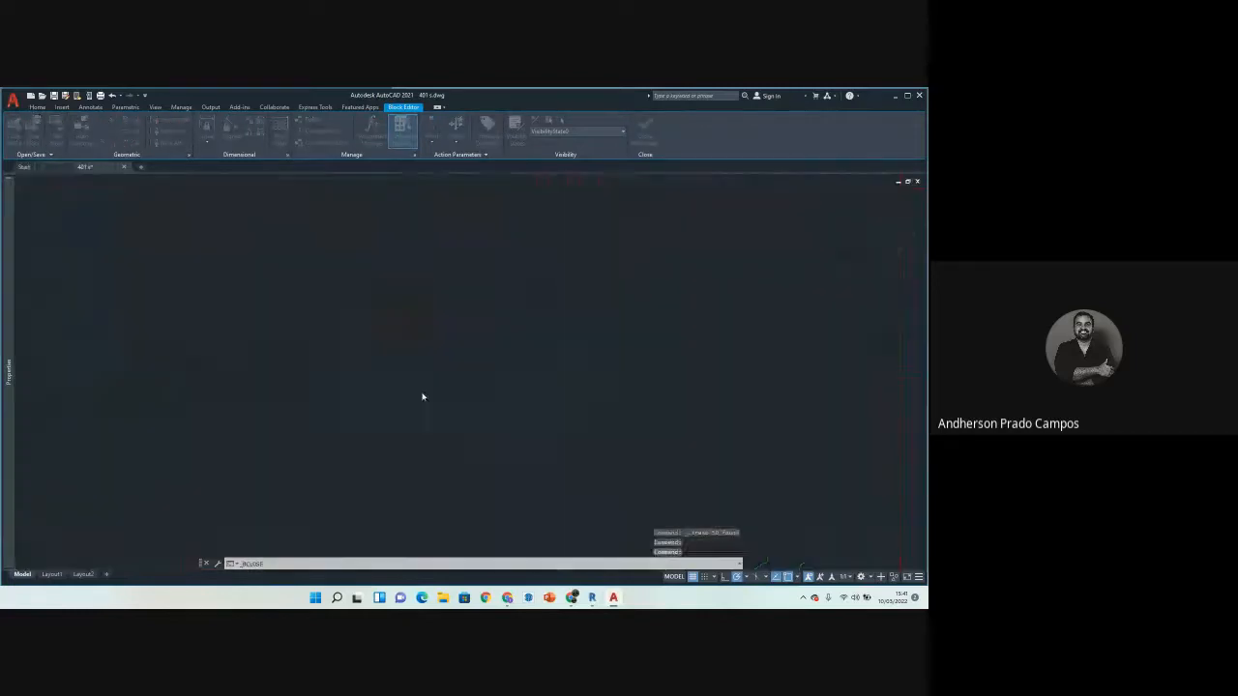
Step: Turn off the layer of the red main-road lines with LAYOFF and save the drawing
scroll(248, 312, "down", 3)
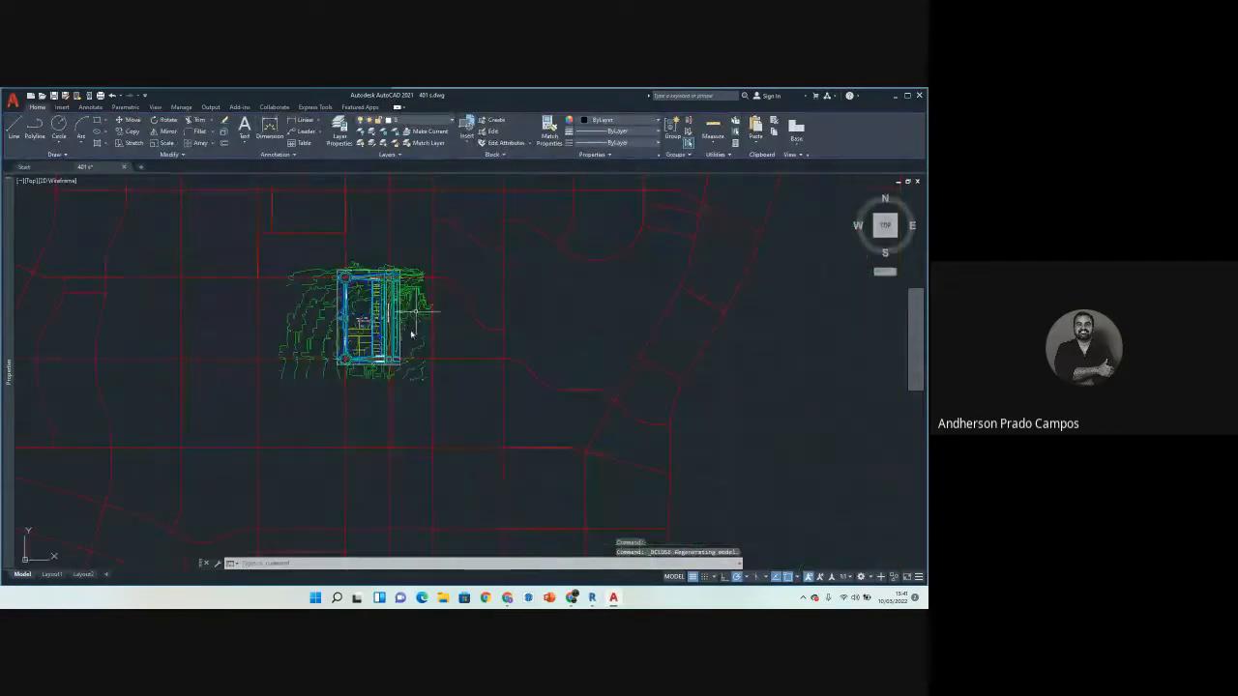
scroll(455, 306, "down", 3)
scroll(462, 308, "up", 4)
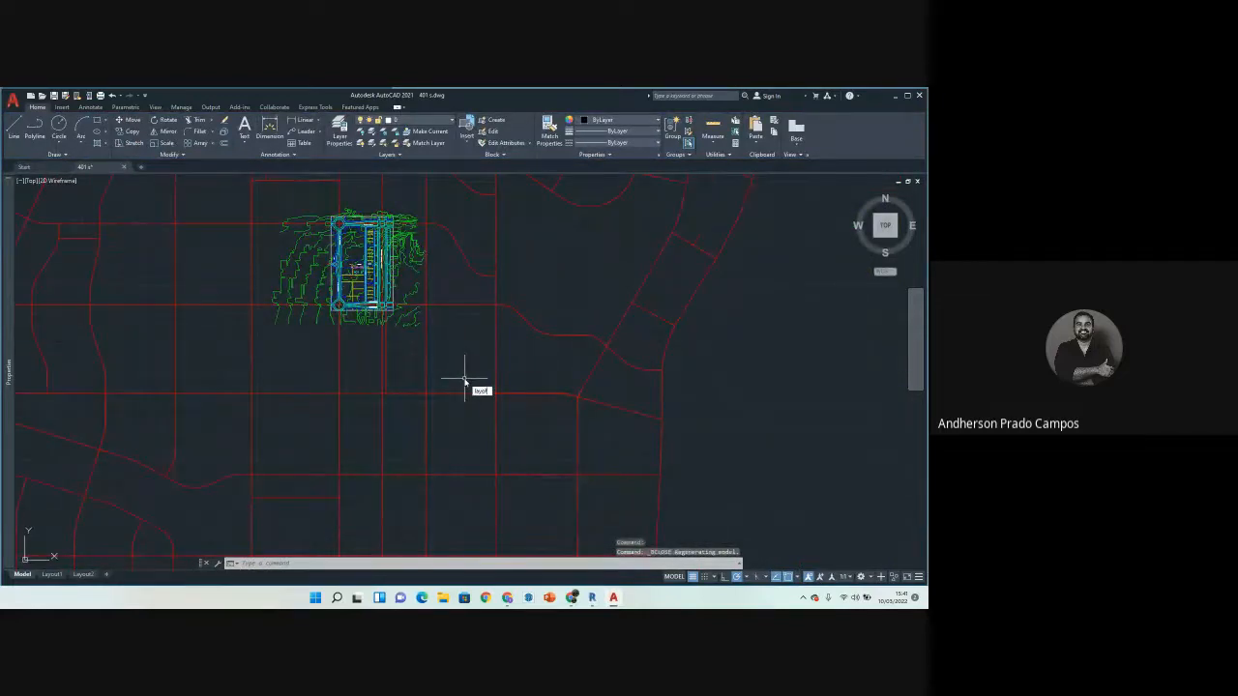
type("layoff")
key("Return")
left_click(431, 399)
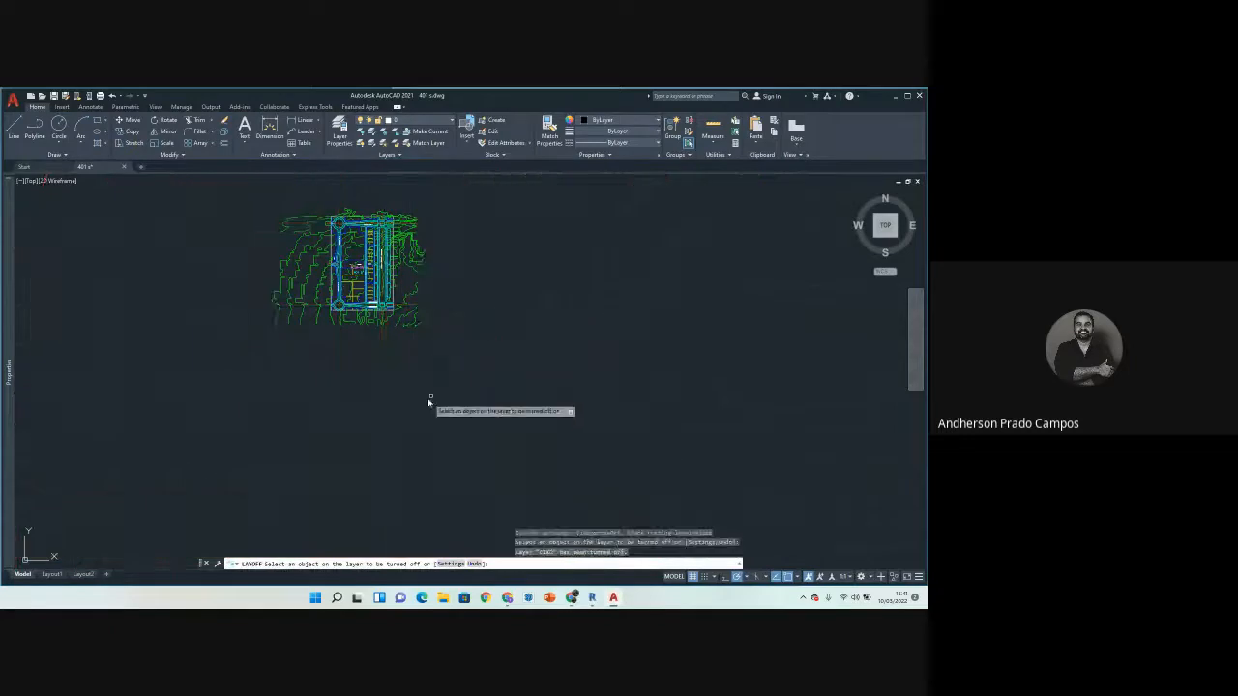
key("Escape")
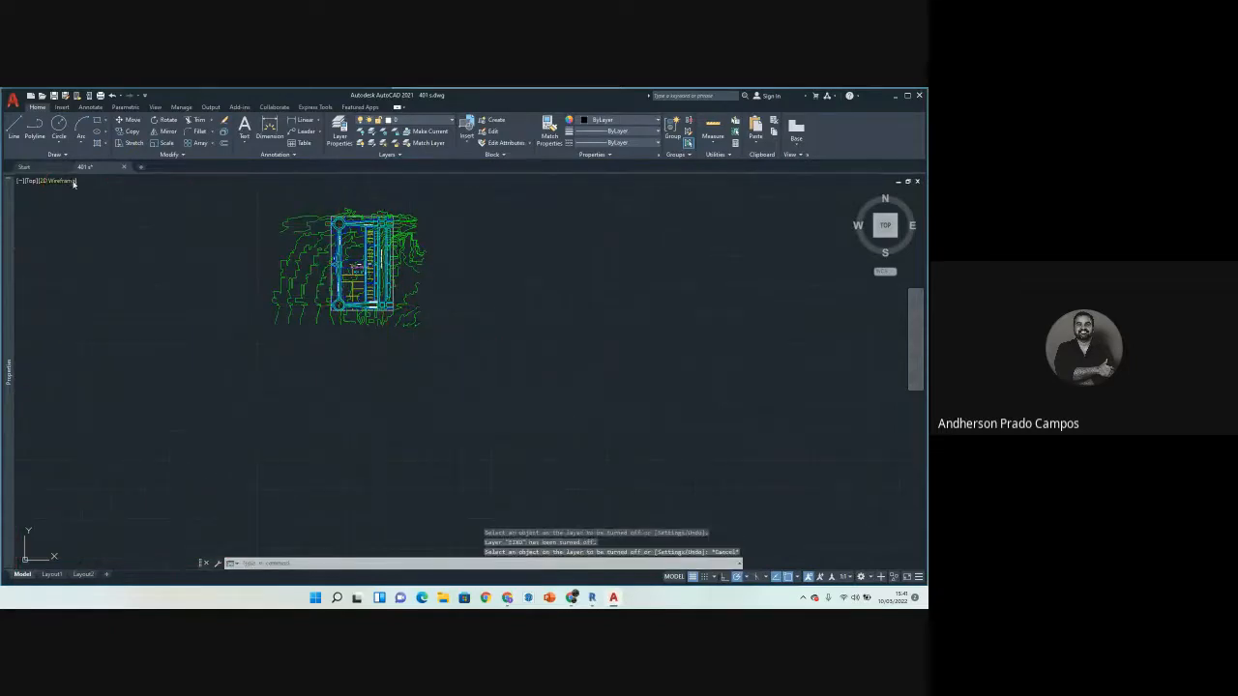
key("ctrl+s")
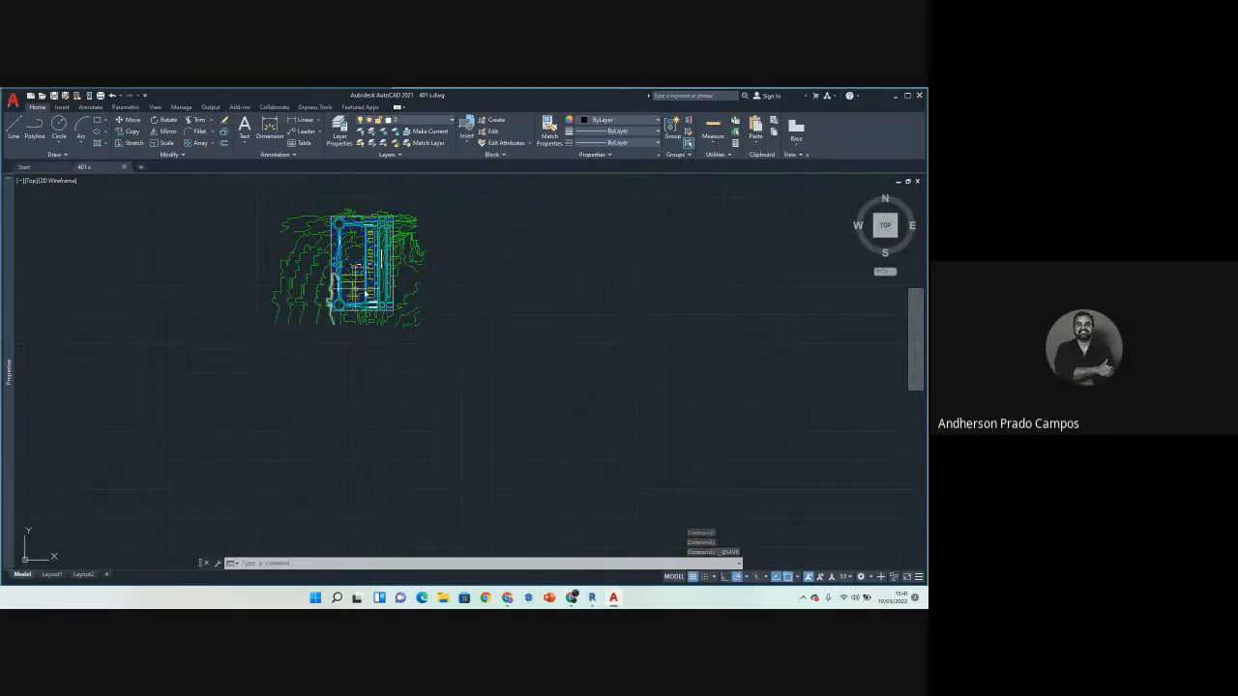
Step: Check the chat messages in the Google Meet call, close the chat and switch back to AutoCAD
left_click(572, 597)
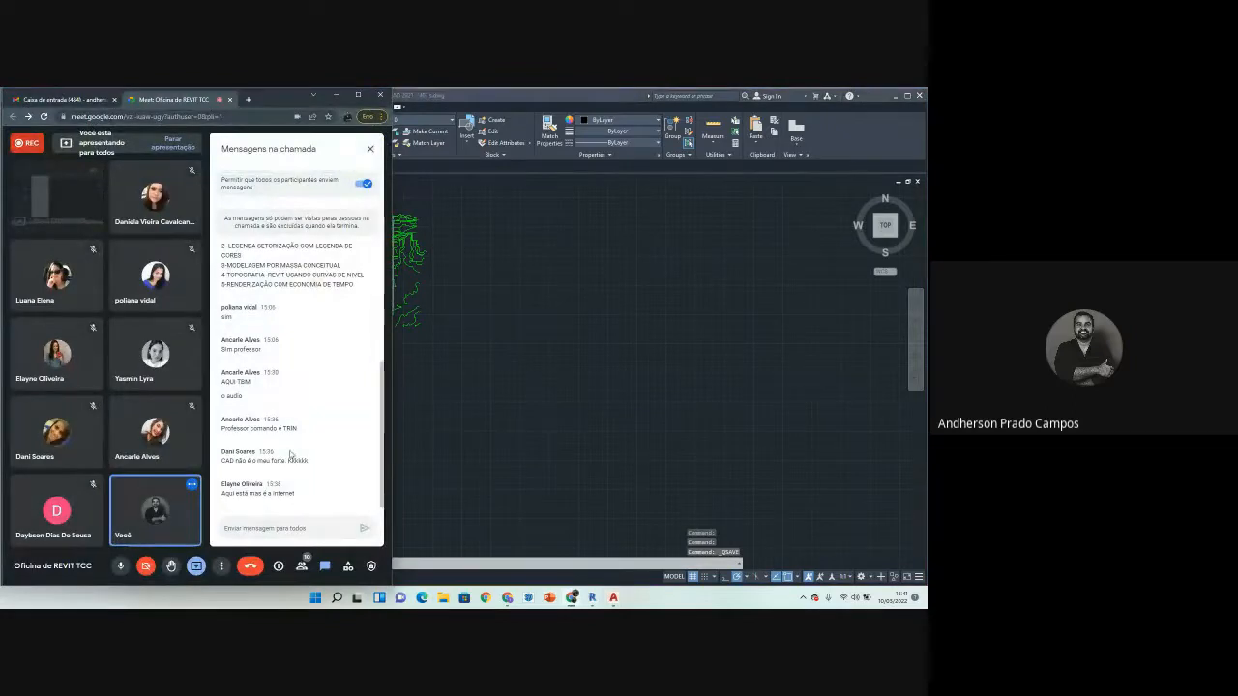
left_click(371, 150)
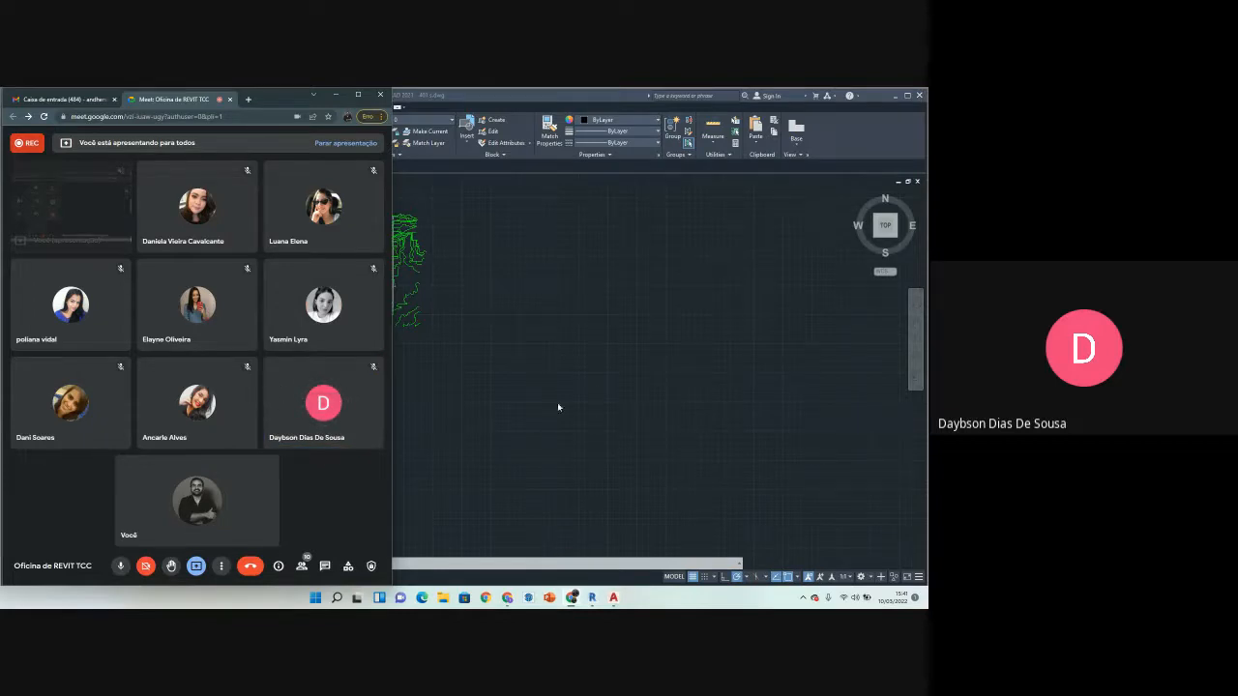
left_click(454, 346)
Step: Examine the contour lines around the rectangle in plan, selecting a western contour to check its layer and clearing the selection
scroll(382, 308, "up", 3)
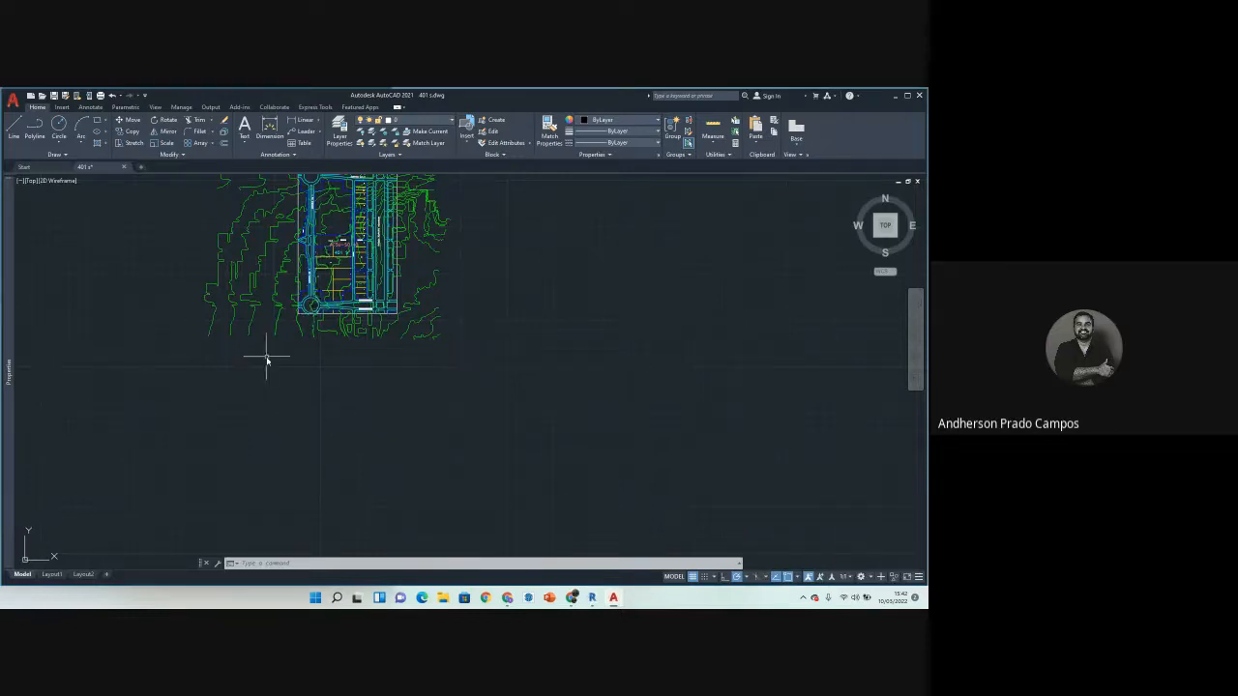
middle_click_drag(267, 357, 266, 422)
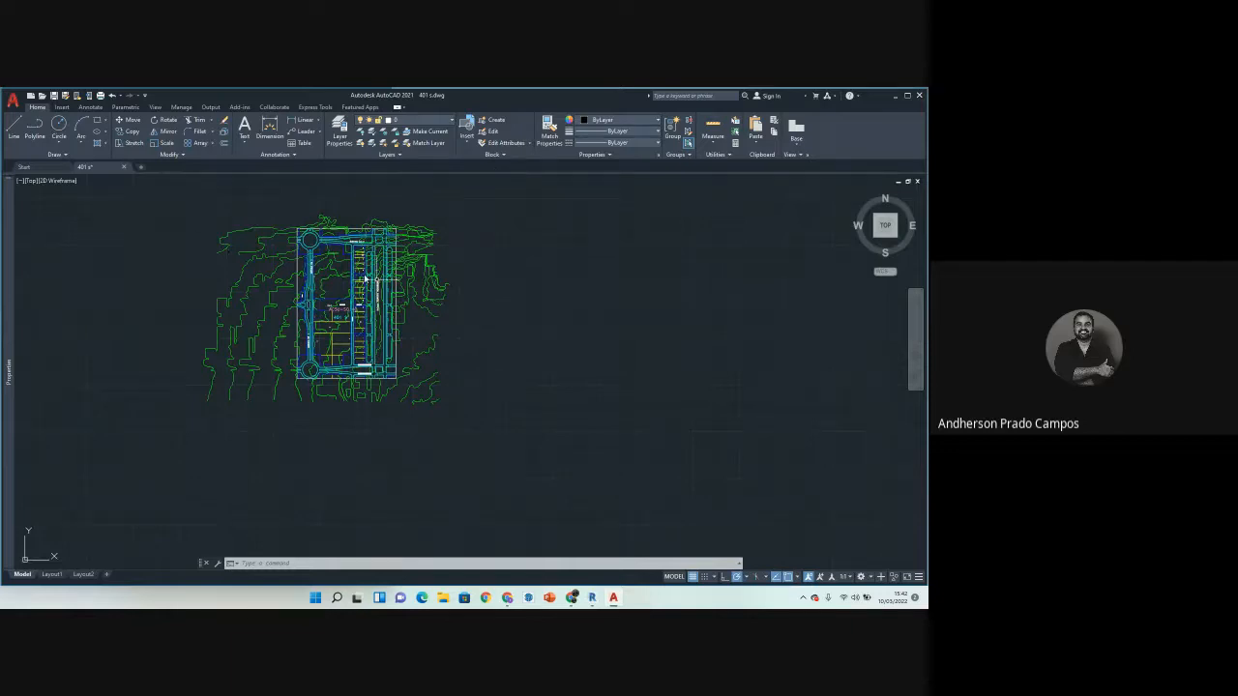
scroll(218, 346, "up", 2)
left_click(237, 318)
left_click(202, 318)
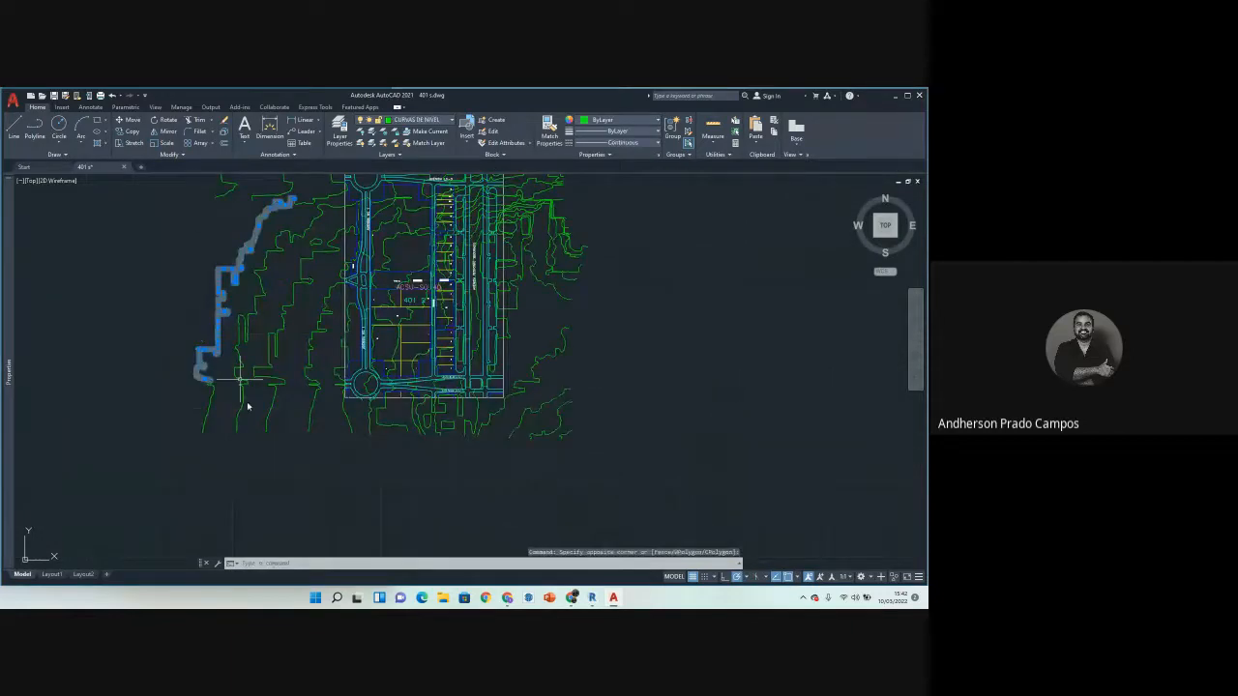
key("Escape")
key("Escape")
middle_click_drag(249, 299, 190, 457)
scroll(436, 345, "up", 3)
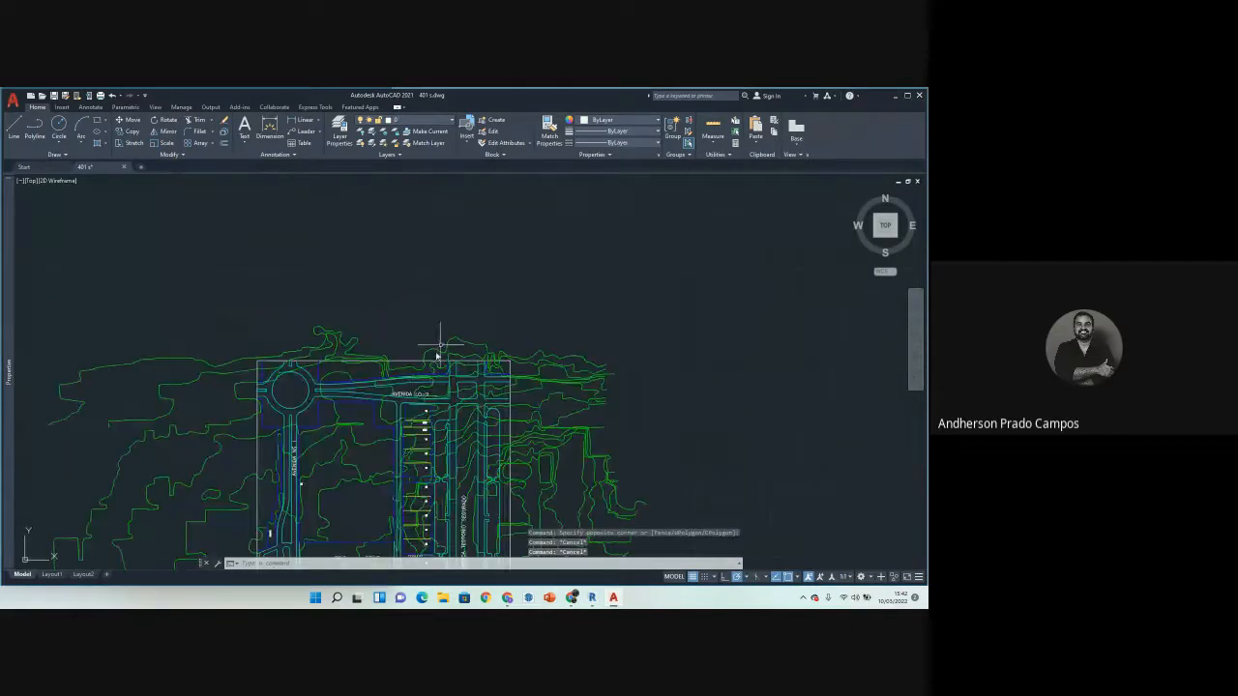
scroll(319, 359, "down", 6)
scroll(325, 390, "up", 3)
middle_click_drag(325, 390, 423, 283)
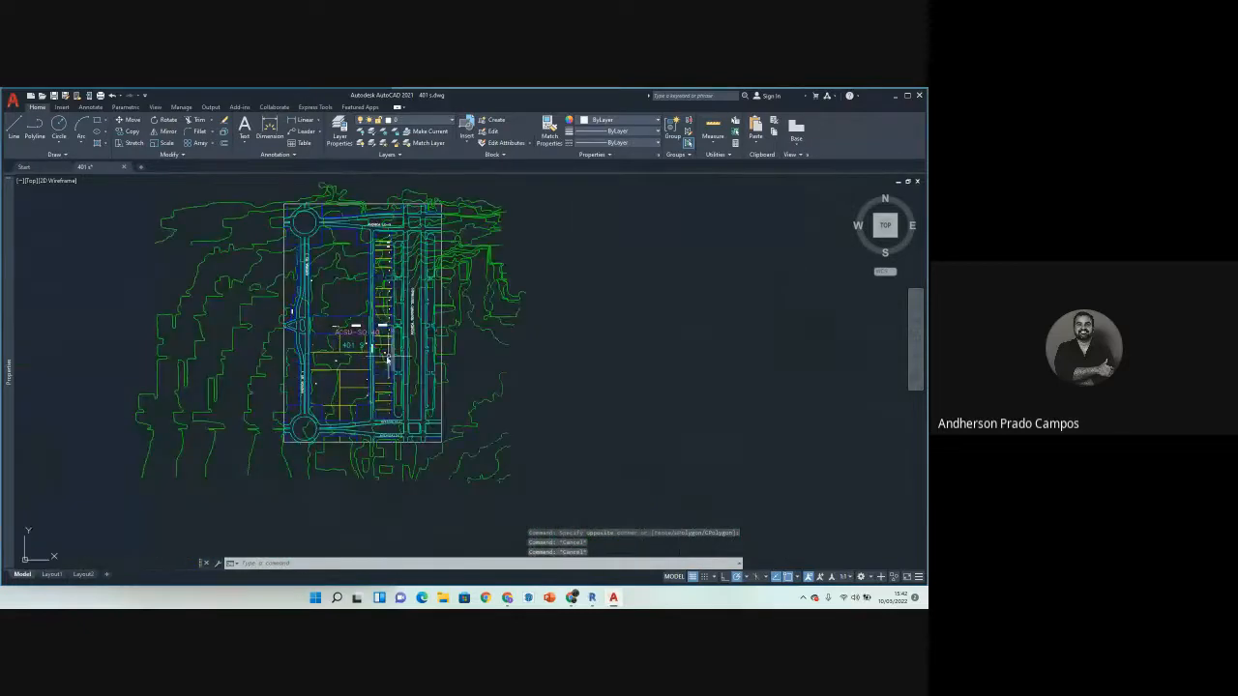
key("Escape")
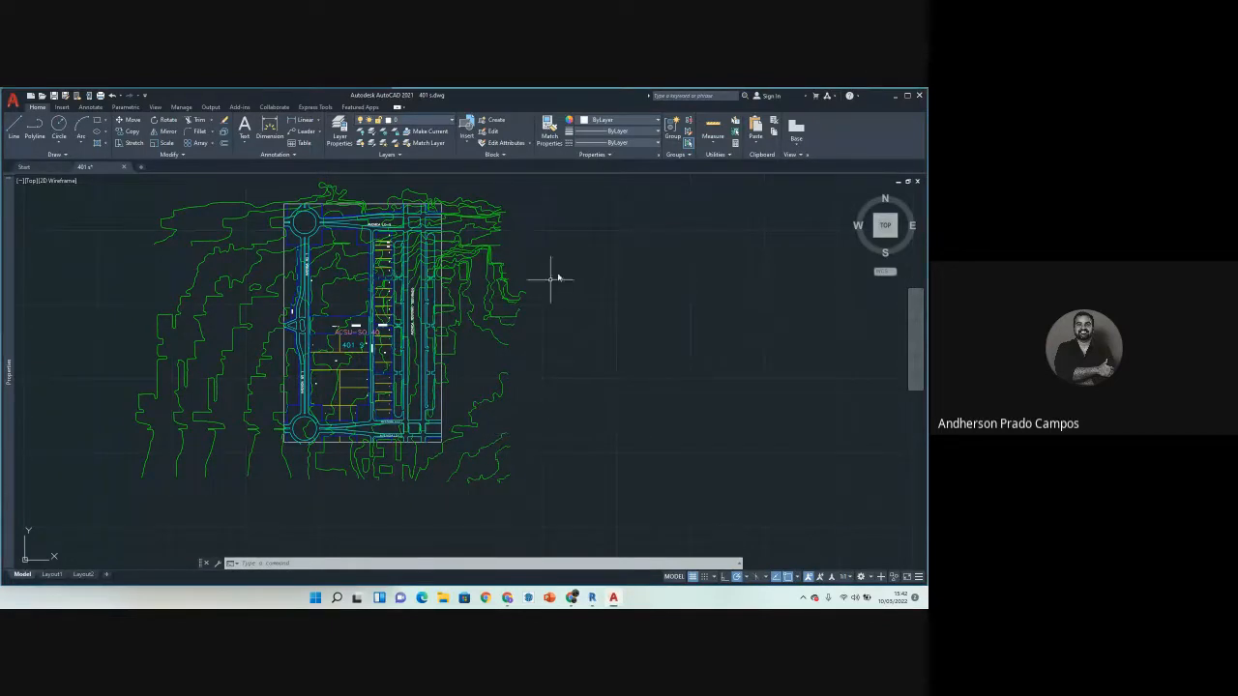
Step: Orbit the drawing to the front view and examine the elevations of the stacked contour lines from the side
scroll(466, 392, "down", 6)
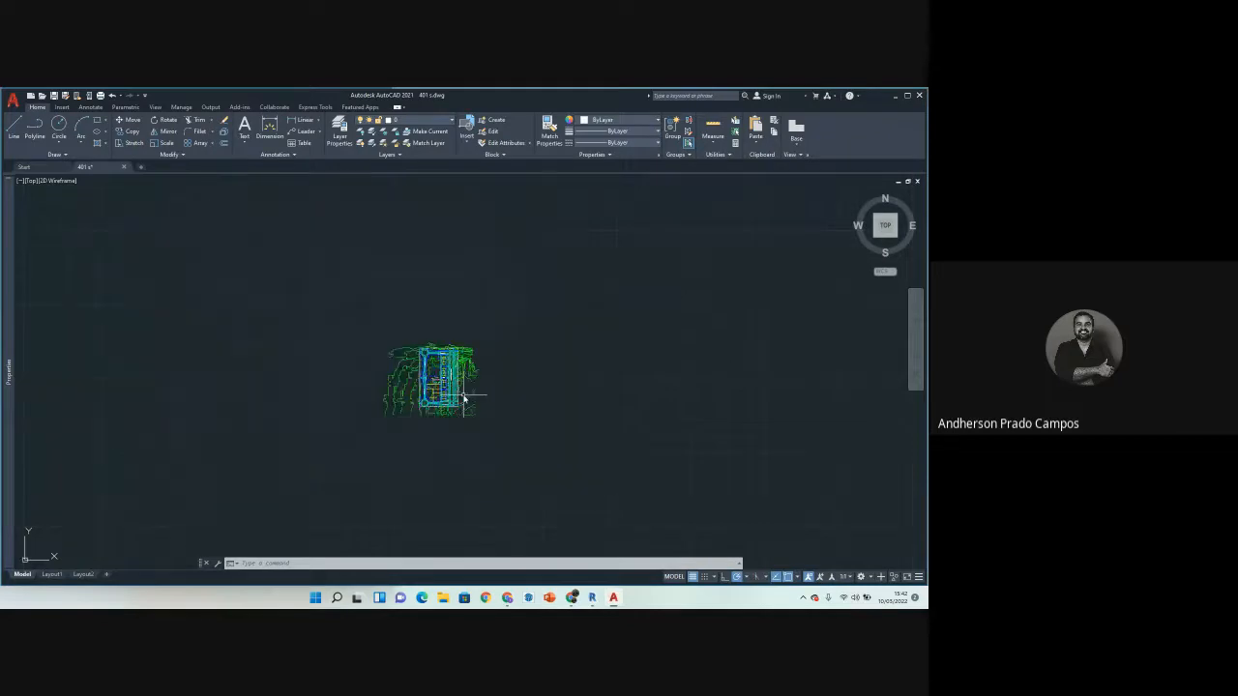
scroll(462, 407, "up", 4)
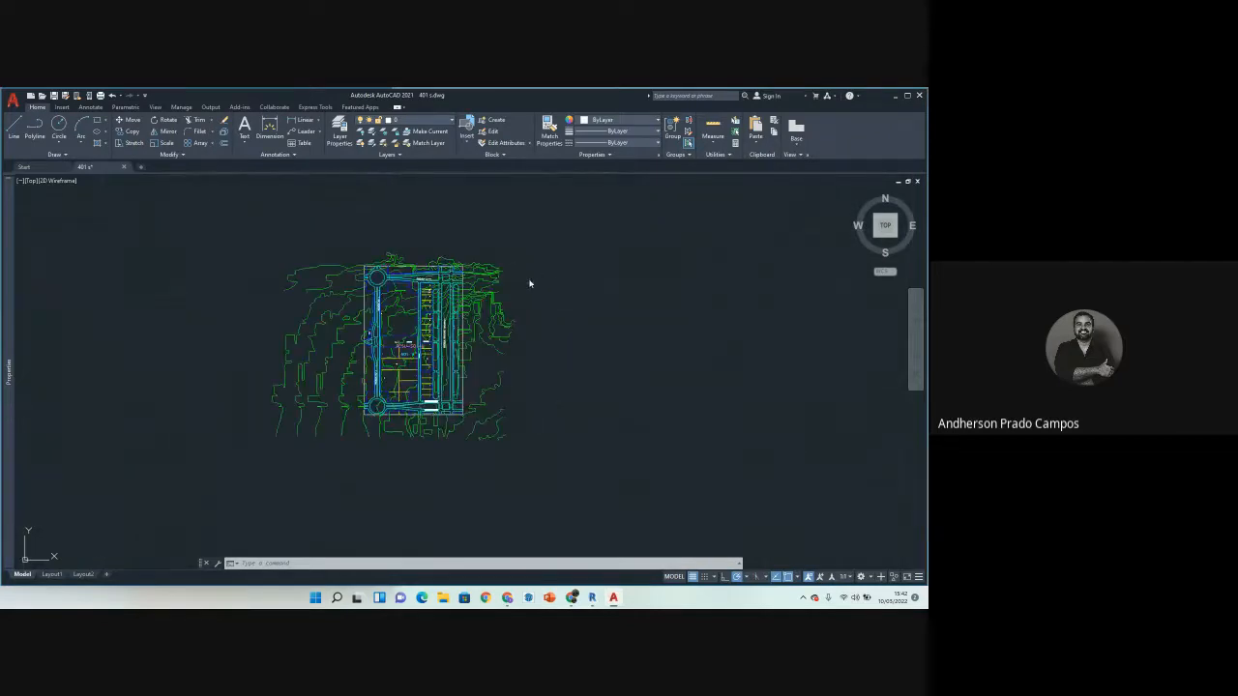
middle_click_drag(528, 280, 523, 307, "shift")
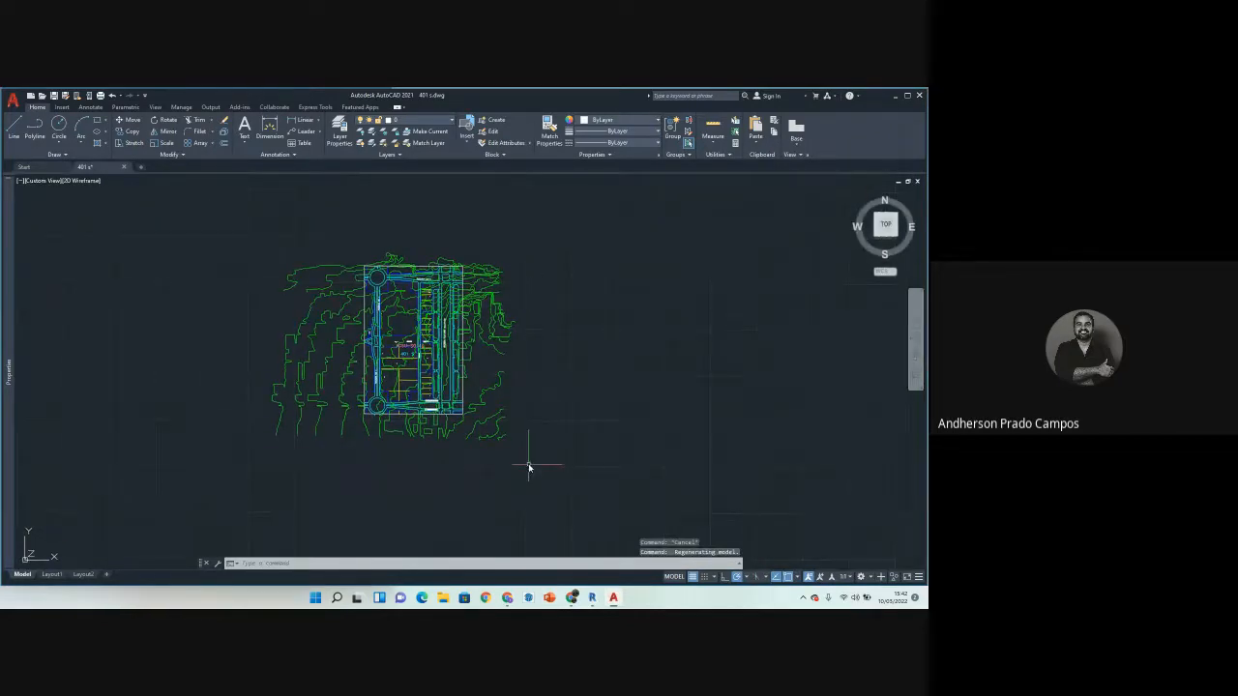
mouse_move(528, 464)
middle_mouse_down("shift")
mouse_move(525, 420)
mouse_move(525, 477)
mouse_move(501, 437)
mouse_move(497, 345)
mouse_move(489, 376)
mouse_move(484, 368)
middle_mouse_up("shift")
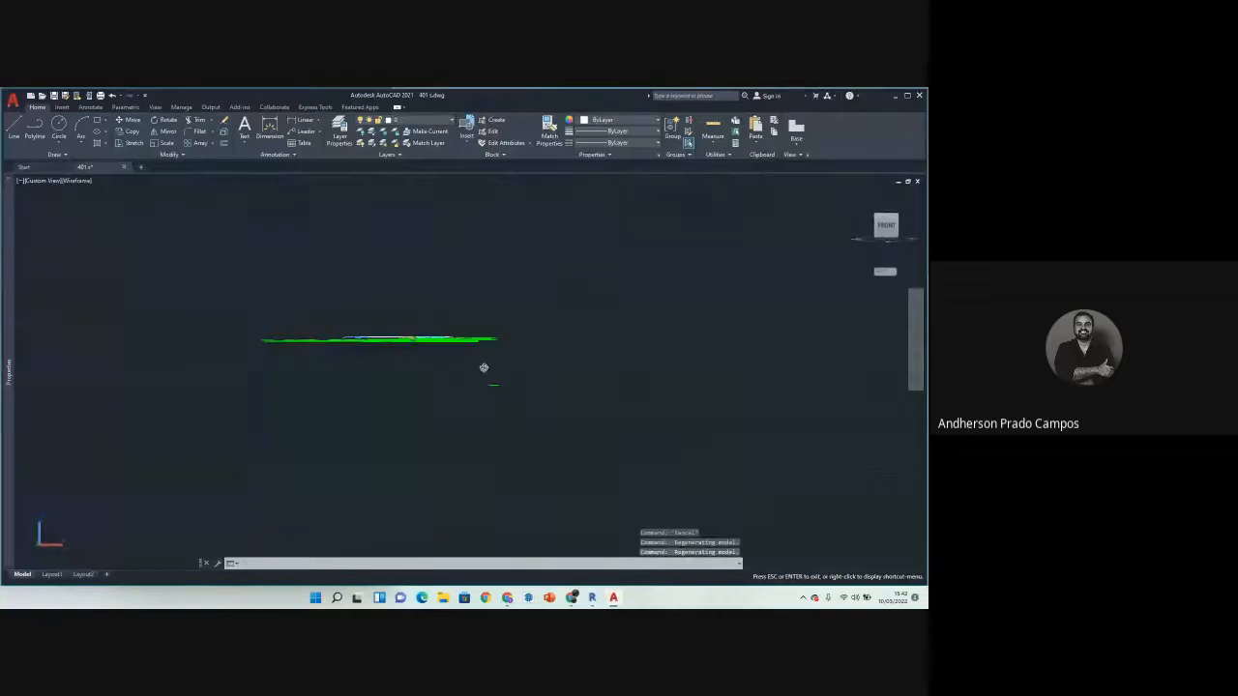
left_click(886, 225)
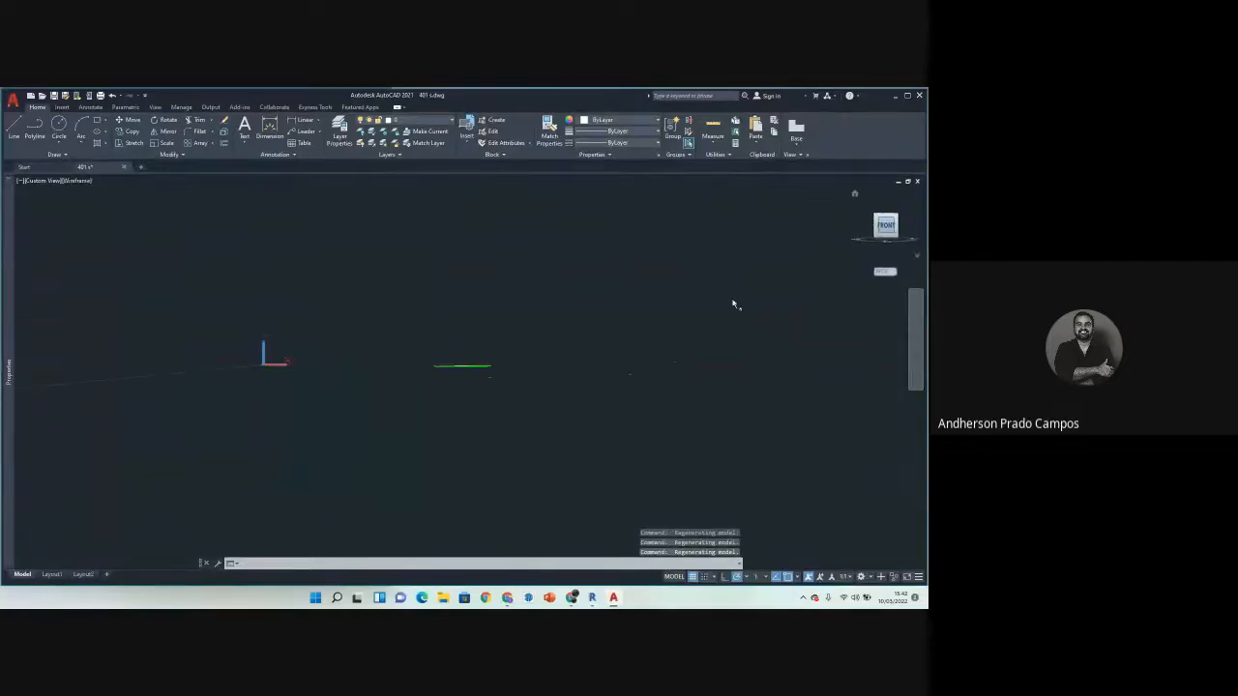
left_click(633, 340)
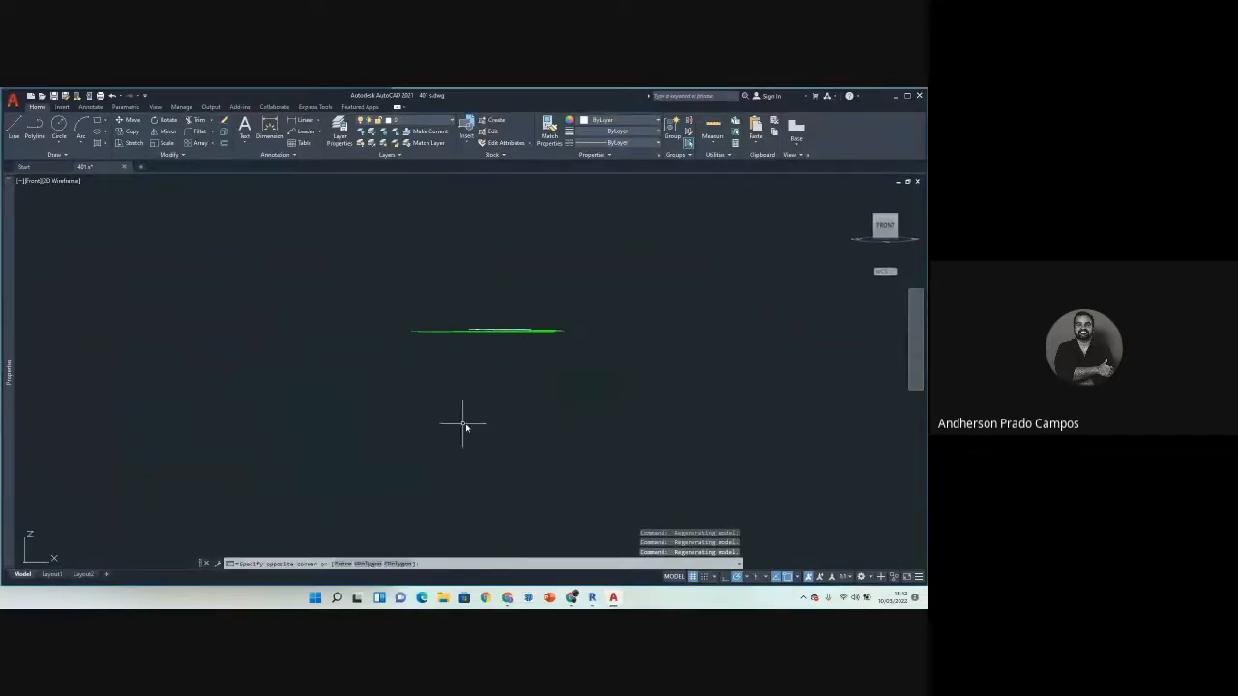
left_click(464, 425)
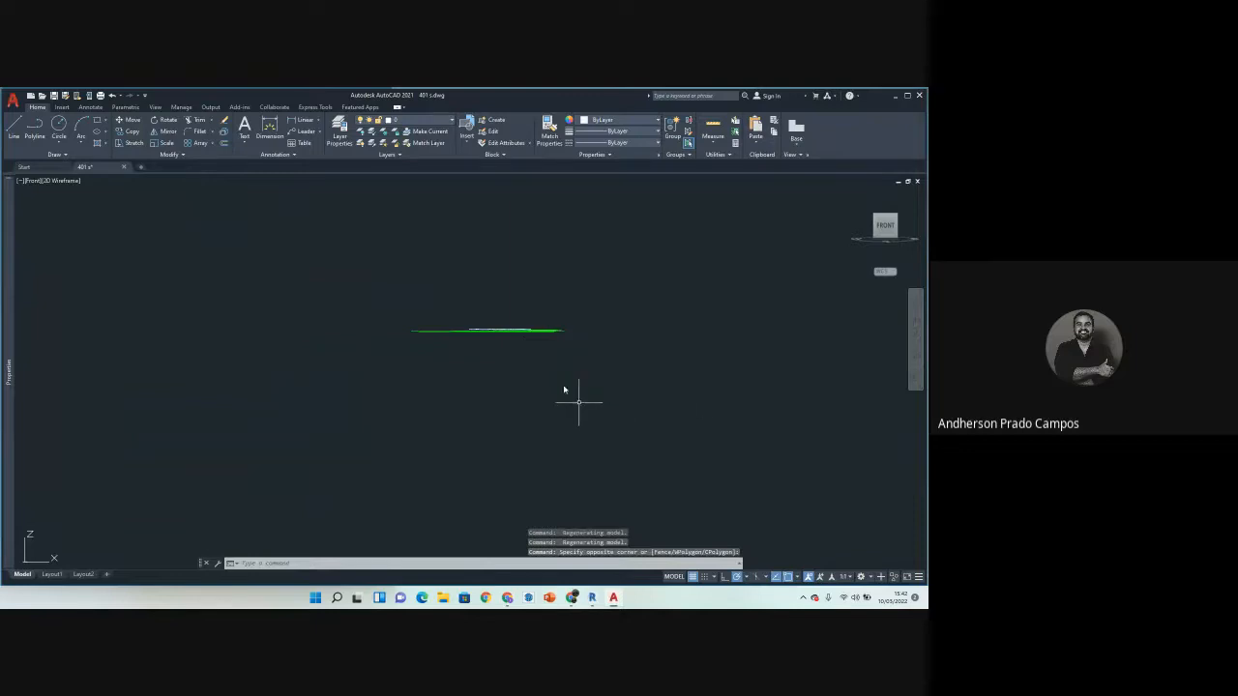
scroll(484, 349, "up", 3)
scroll(736, 348, "up", 3)
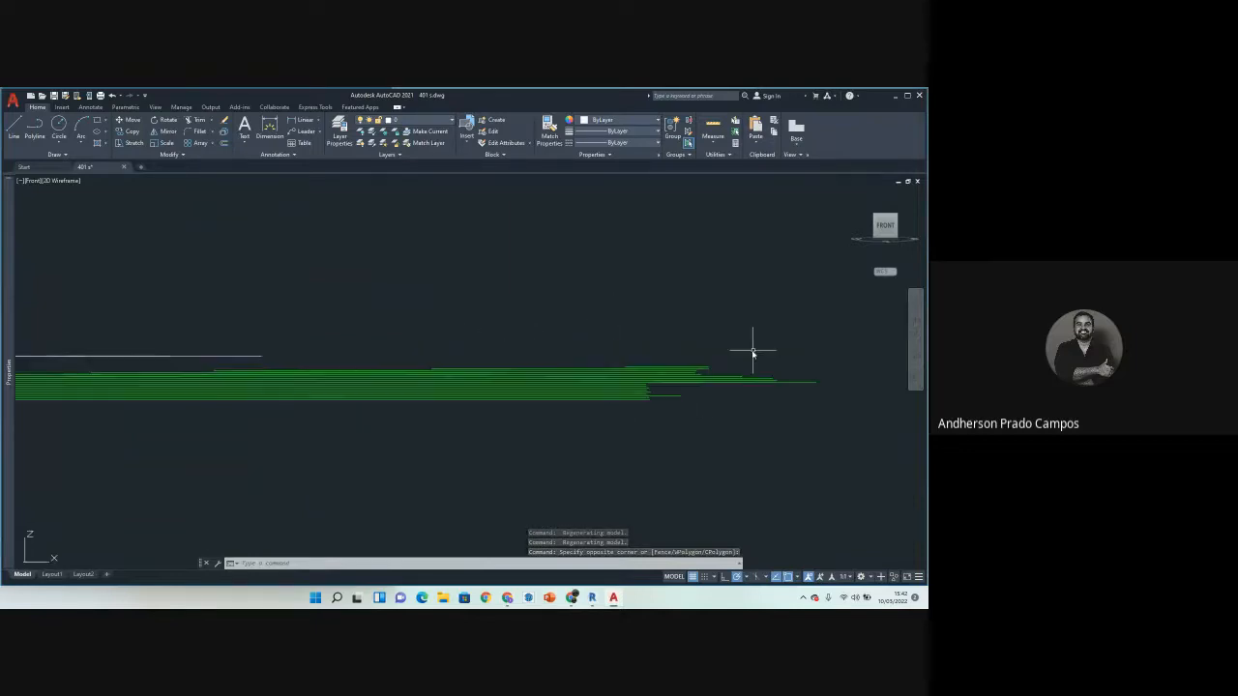
scroll(664, 391, "up", 3)
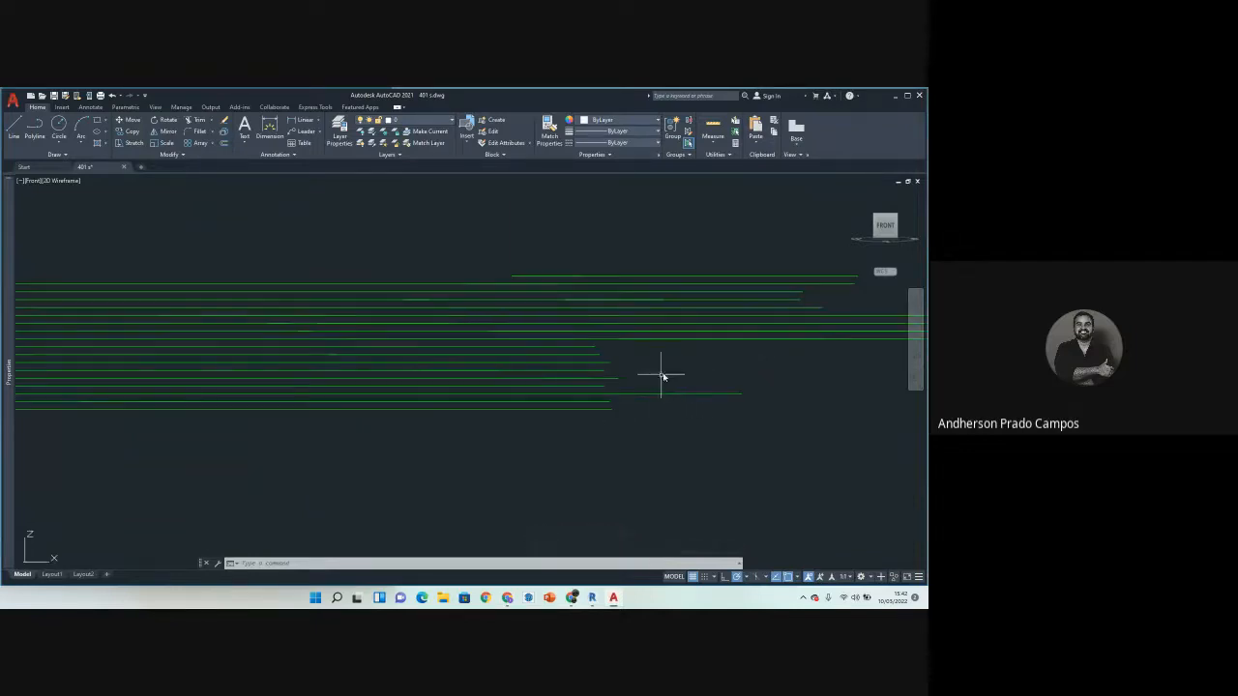
left_click(661, 374)
left_click(629, 438)
scroll(558, 490, "down", 5)
key("Escape")
key("Escape")
scroll(513, 372, "down", 5)
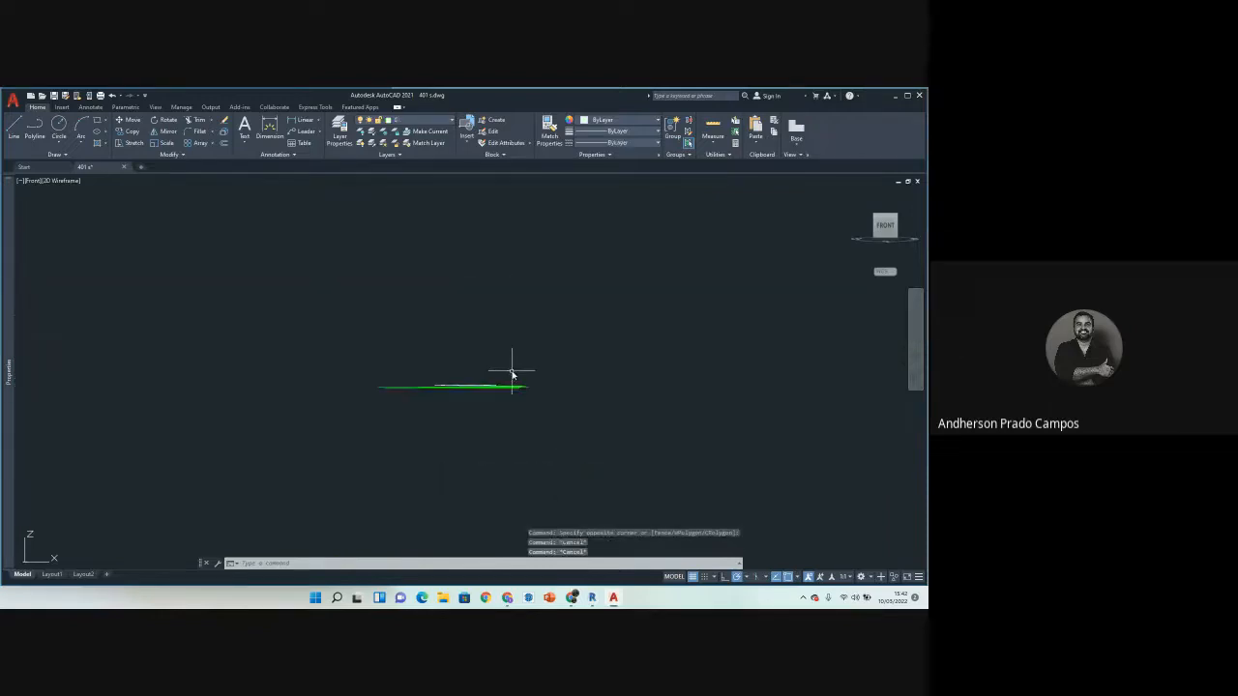
Step: Orbit to an oblique view and examine the contours with the road plan, clearing any pending selection
middle_click_drag(528, 326, 533, 425, "shift")
left_click(529, 386)
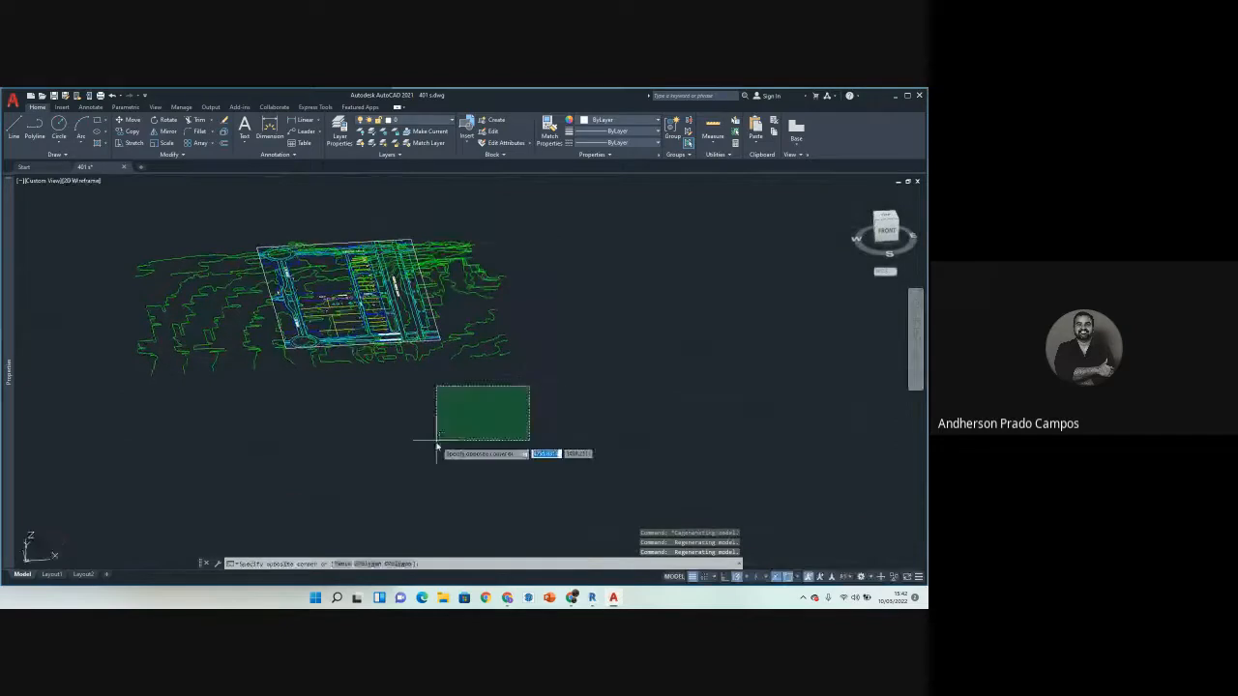
left_click(436, 442)
left_click(545, 358)
left_click(503, 410)
scroll(526, 388, "down", 6)
left_click(700, 364)
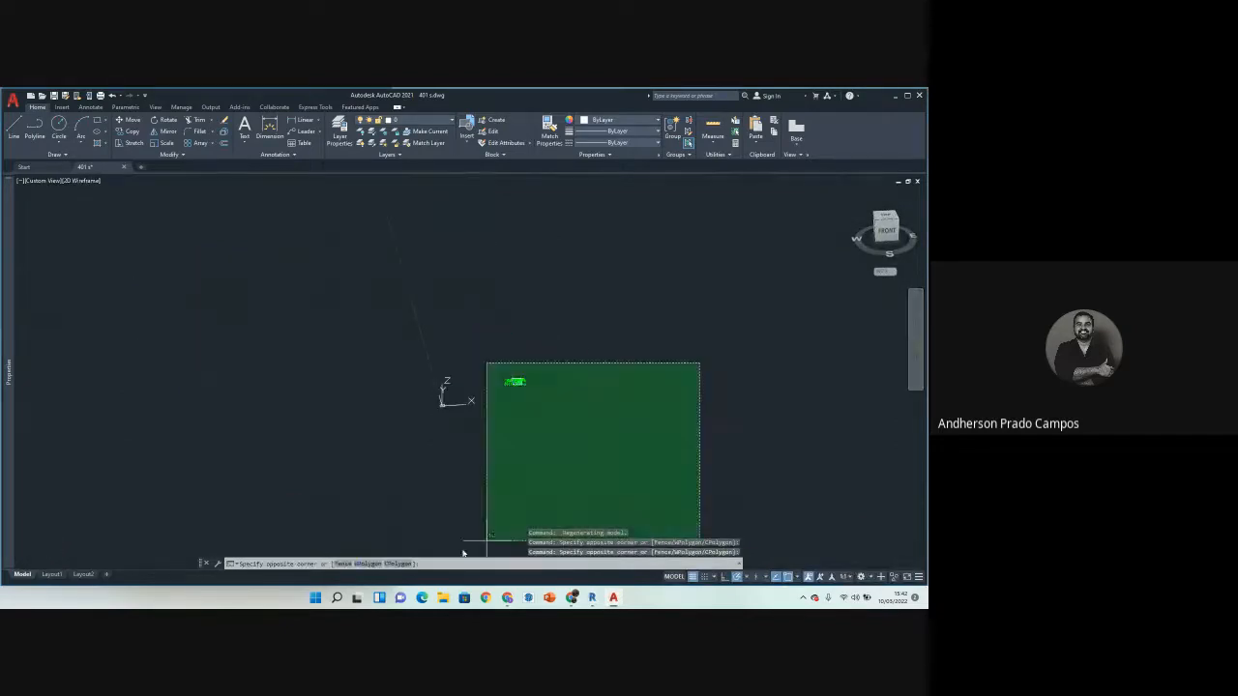
left_click(463, 553)
left_click(638, 393)
key("Escape")
key("Escape")
key("Escape")
key("Escape")
scroll(518, 393, "up", 8)
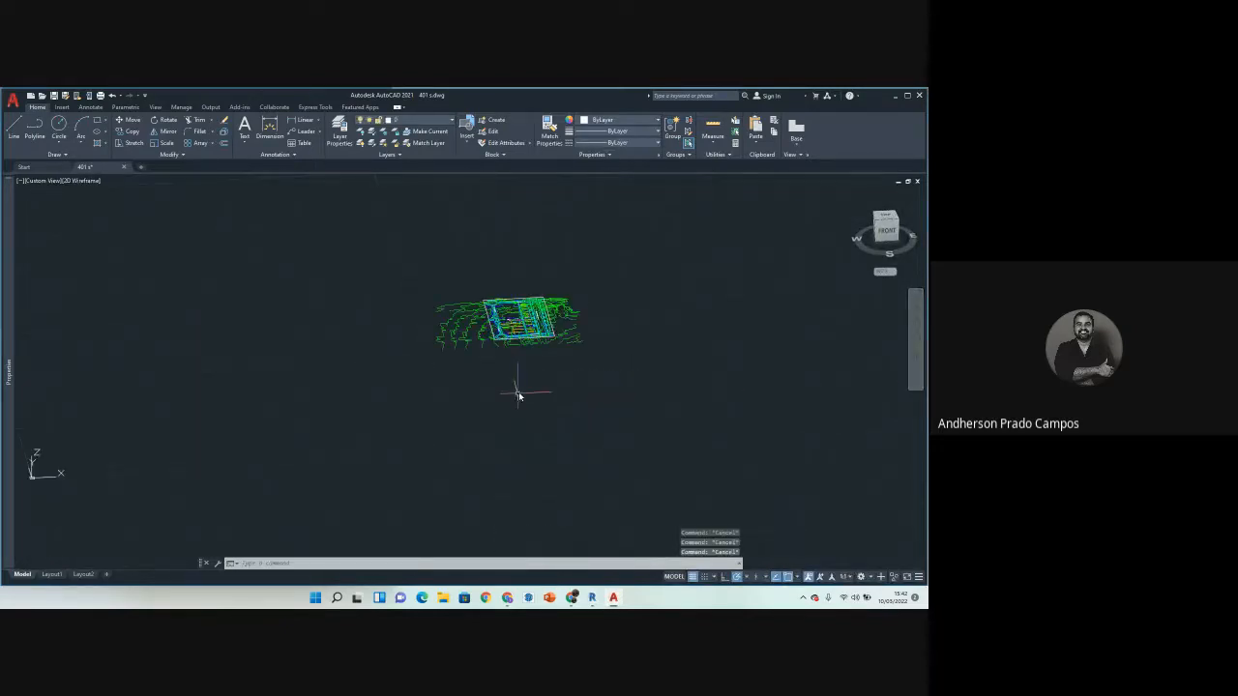
Step: Return to the top view with the rectangle and its surrounding contours framed
left_click(885, 216)
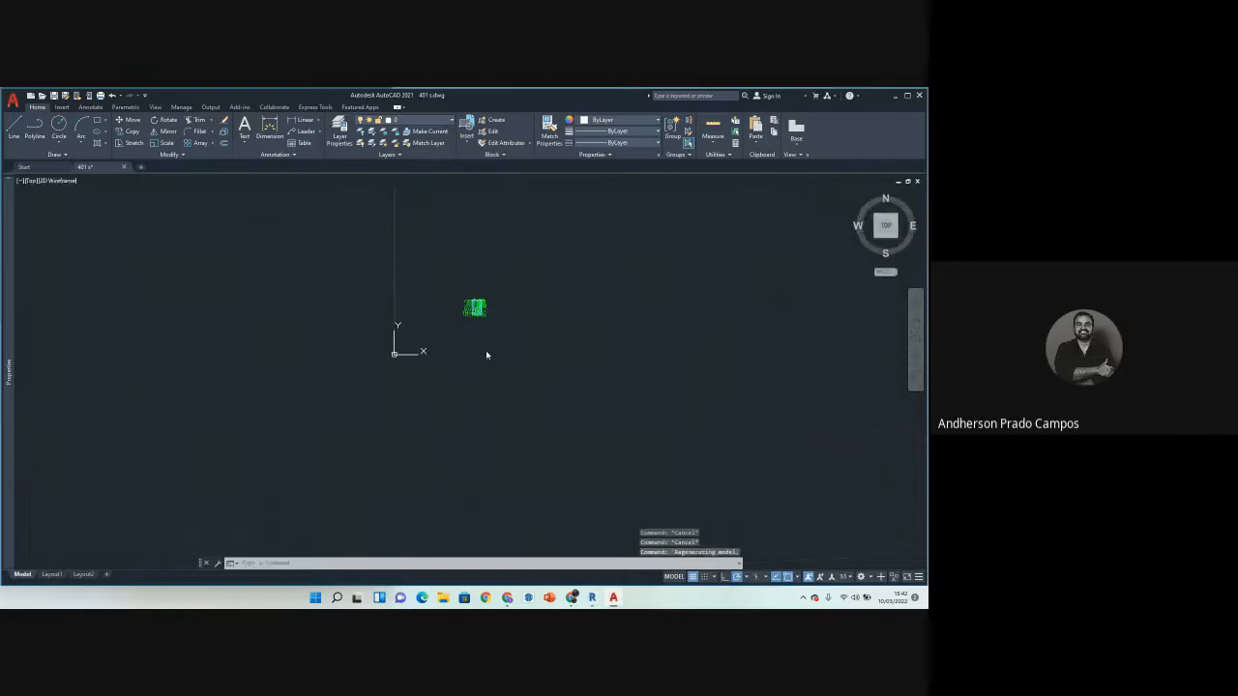
scroll(465, 324, "up", 7)
middle_click_drag(534, 411, 480, 461)
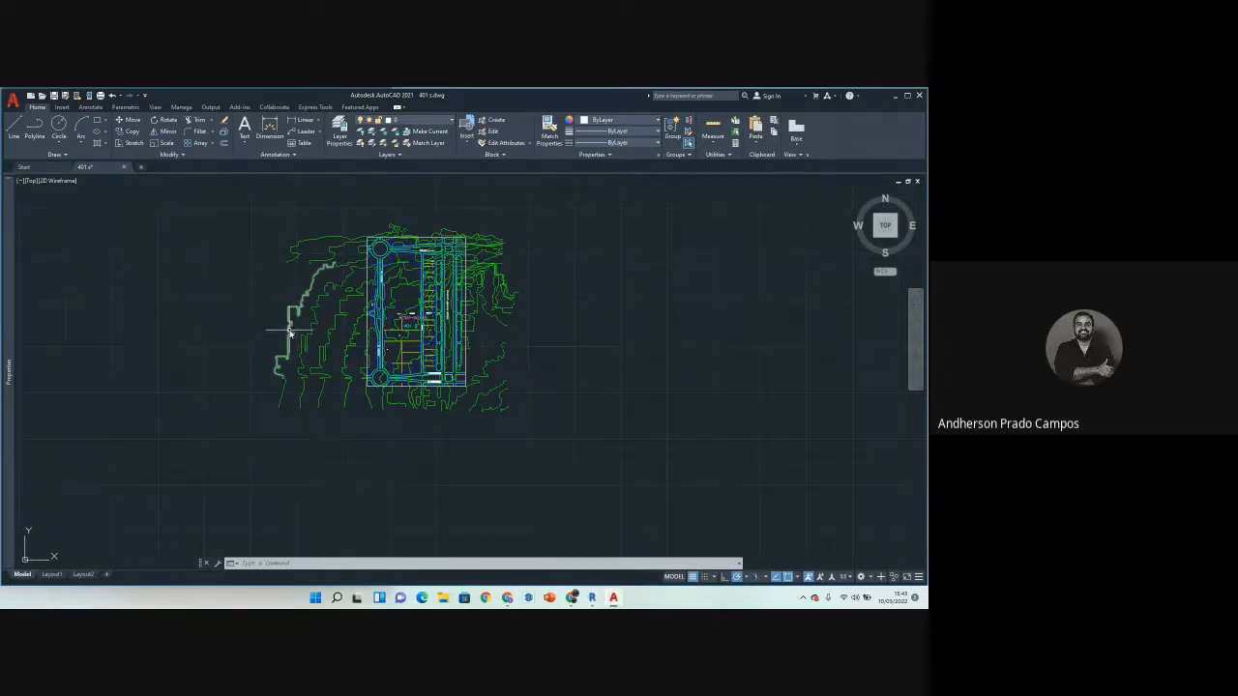
key("Escape")
key("Escape")
key("Escape")
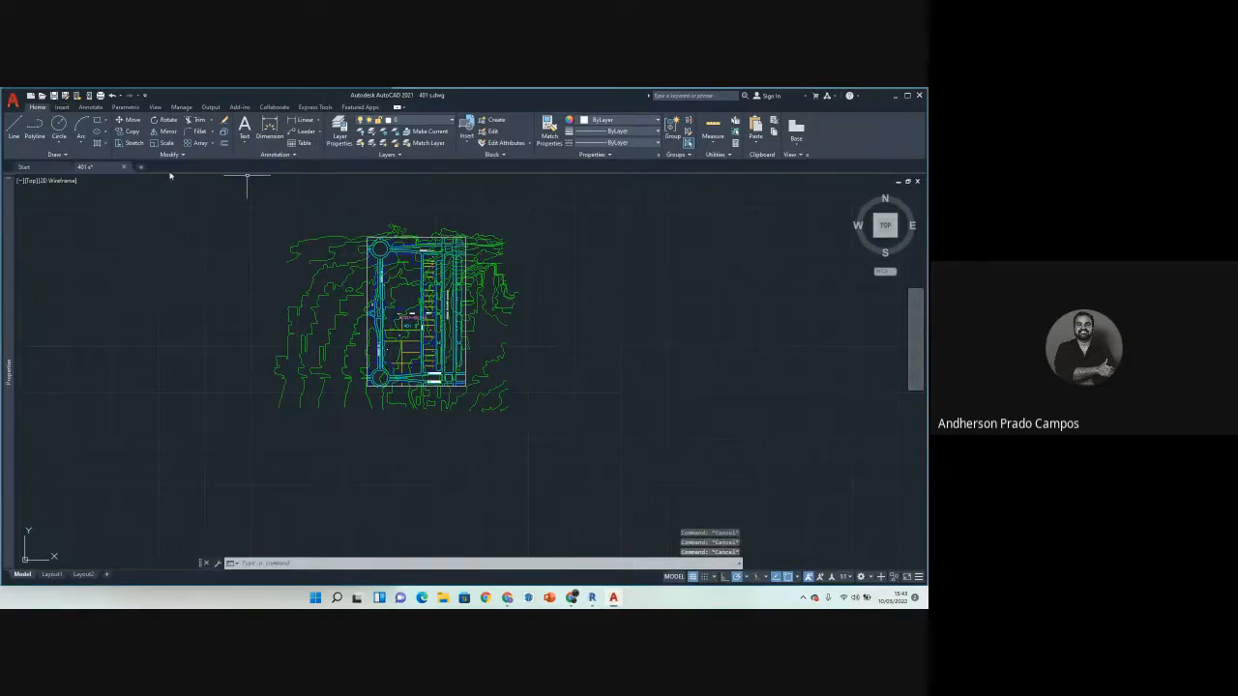
Step: Close AutoCAD without saving the latest changes to 401 s.dwg and switch to Revit
left_click(920, 95)
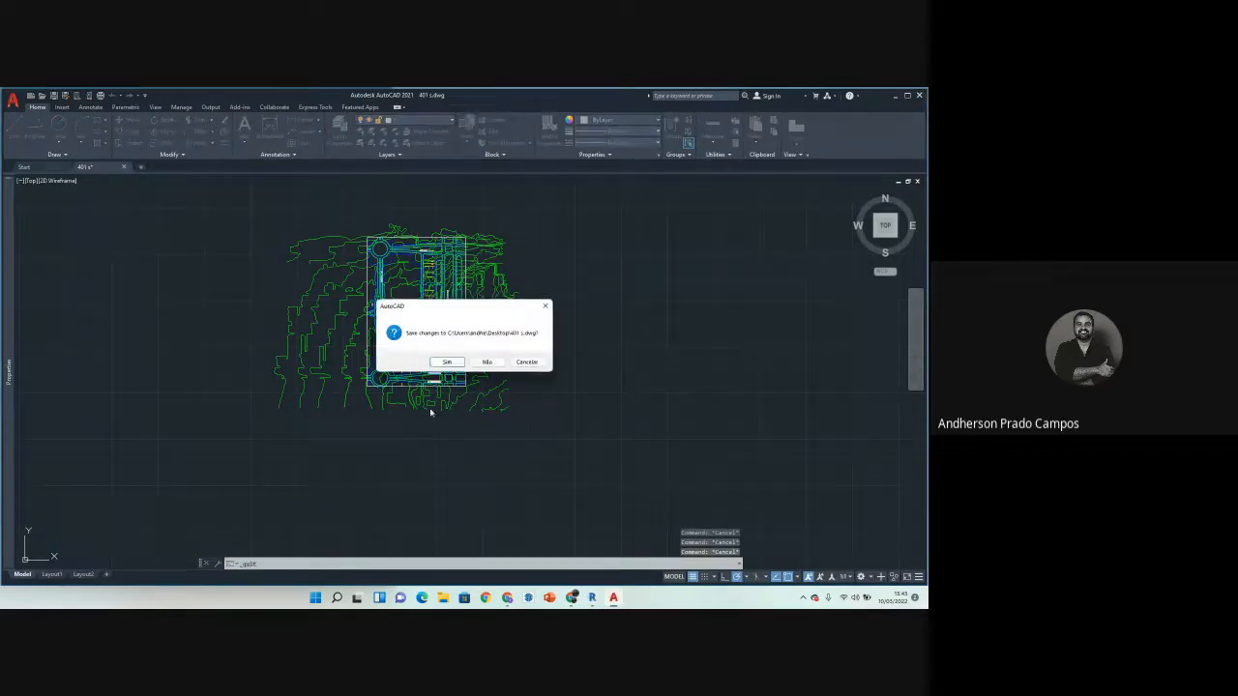
left_click(487, 362)
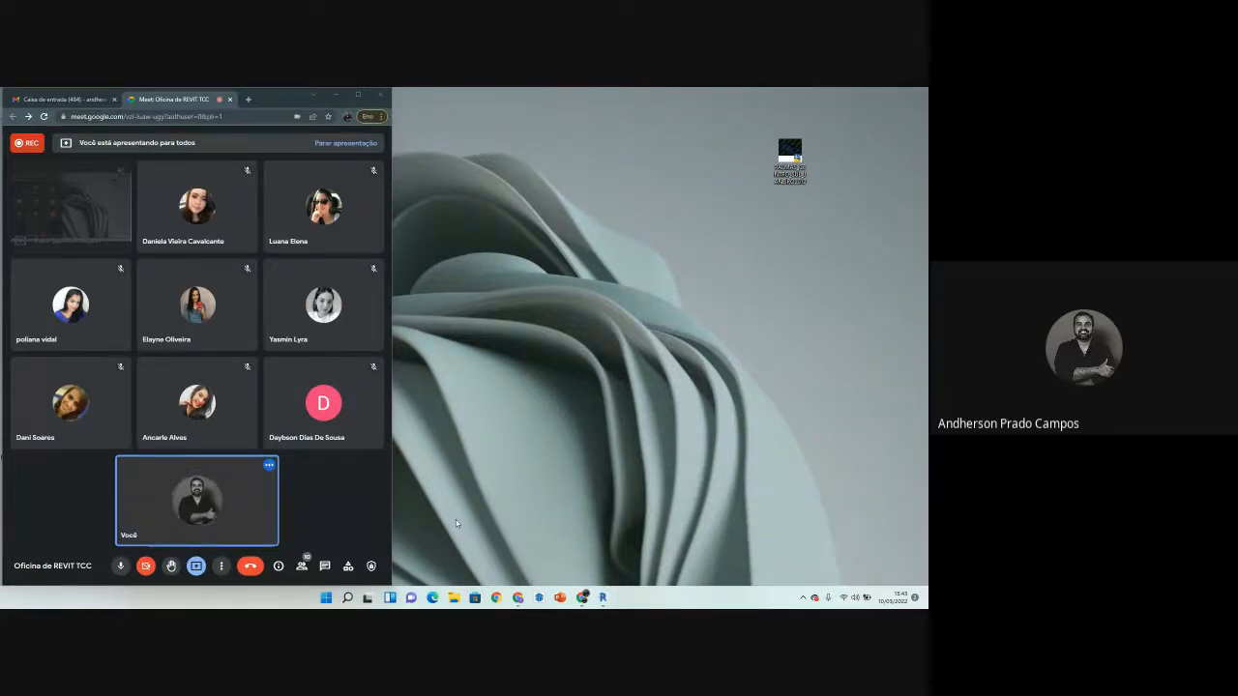
left_click(602, 596)
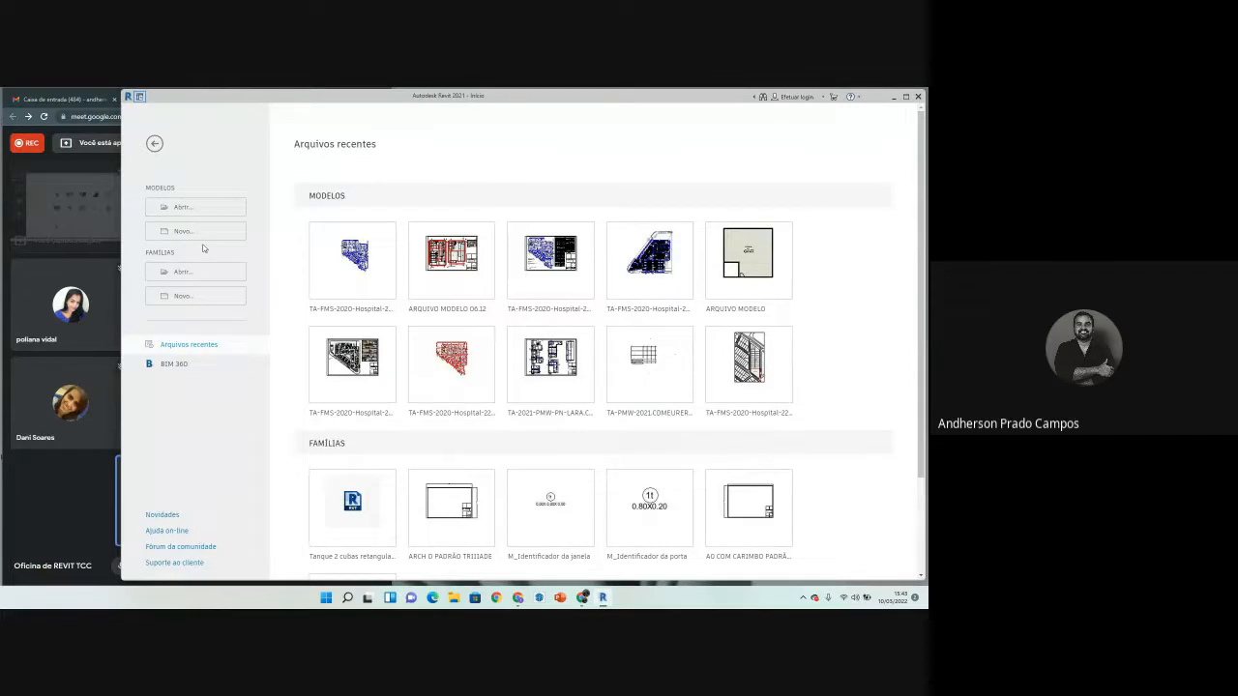
Step: Create a new project in Revit, choosing a template file from the list of available templates
left_click(205, 233)
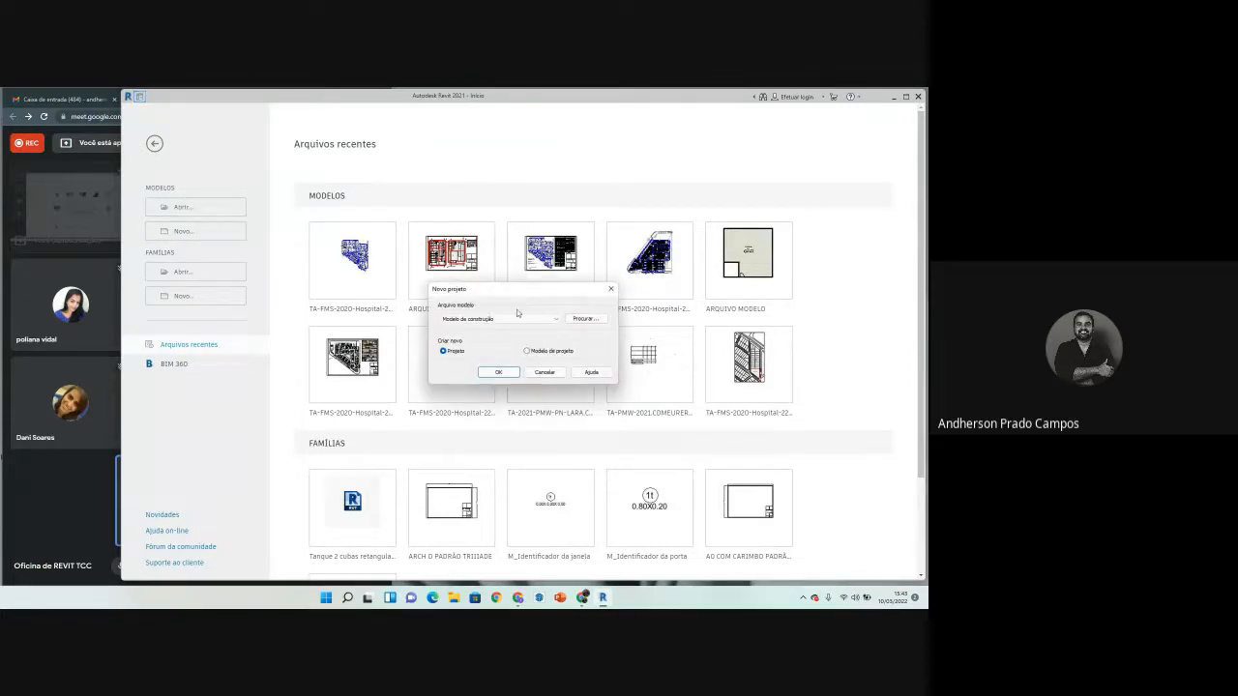
left_click(517, 317)
left_click(465, 341)
left_click(501, 372)
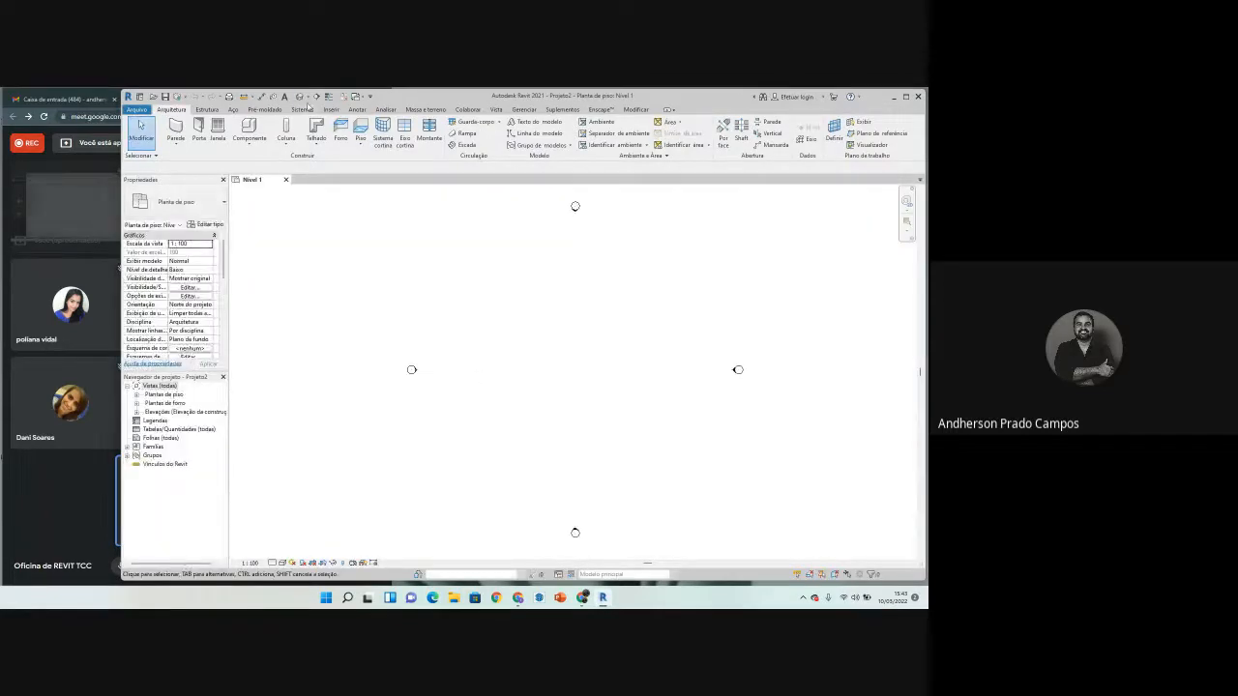
Step: Open the default 3D view of the new project and widen the Revit window to fill the screen
left_click(302, 97)
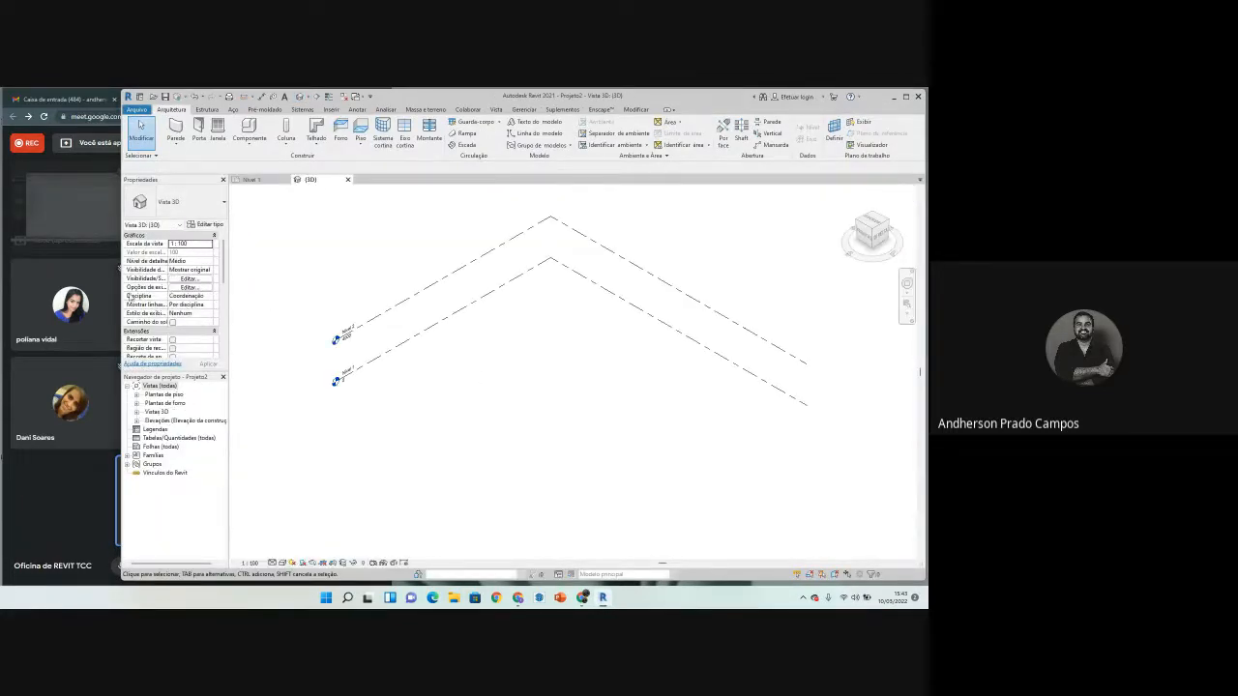
left_click_drag(120, 294, 1, 314)
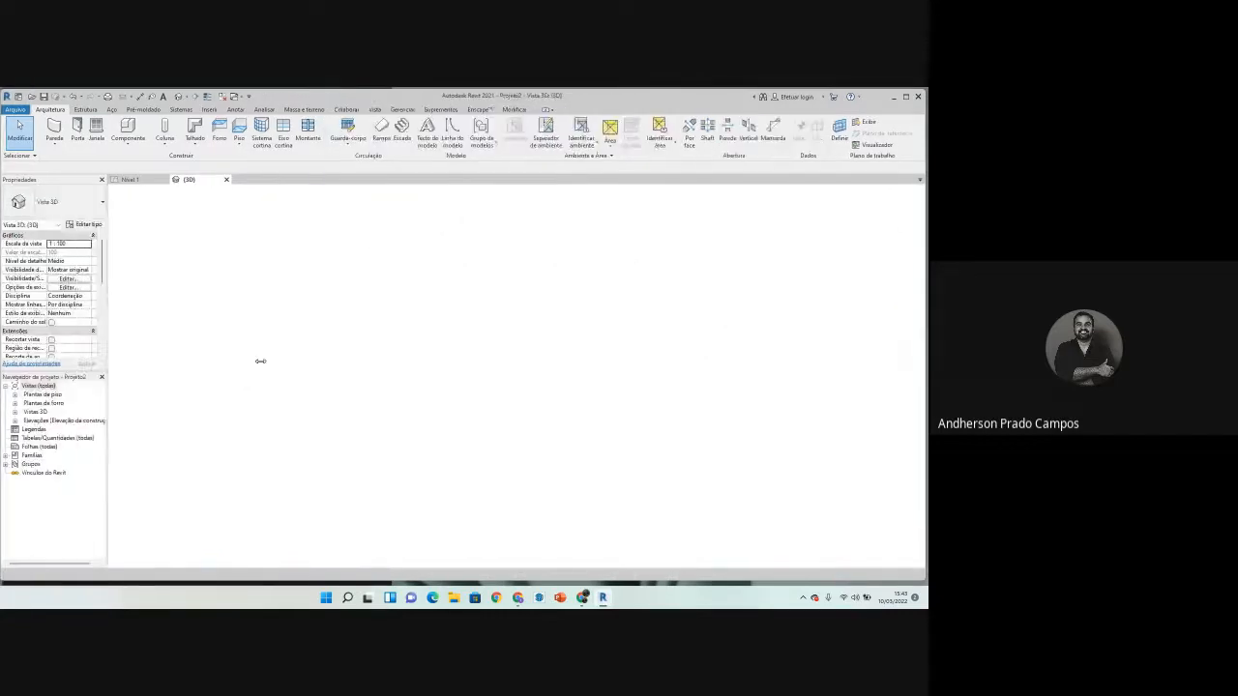
scroll(232, 319, "up", 4)
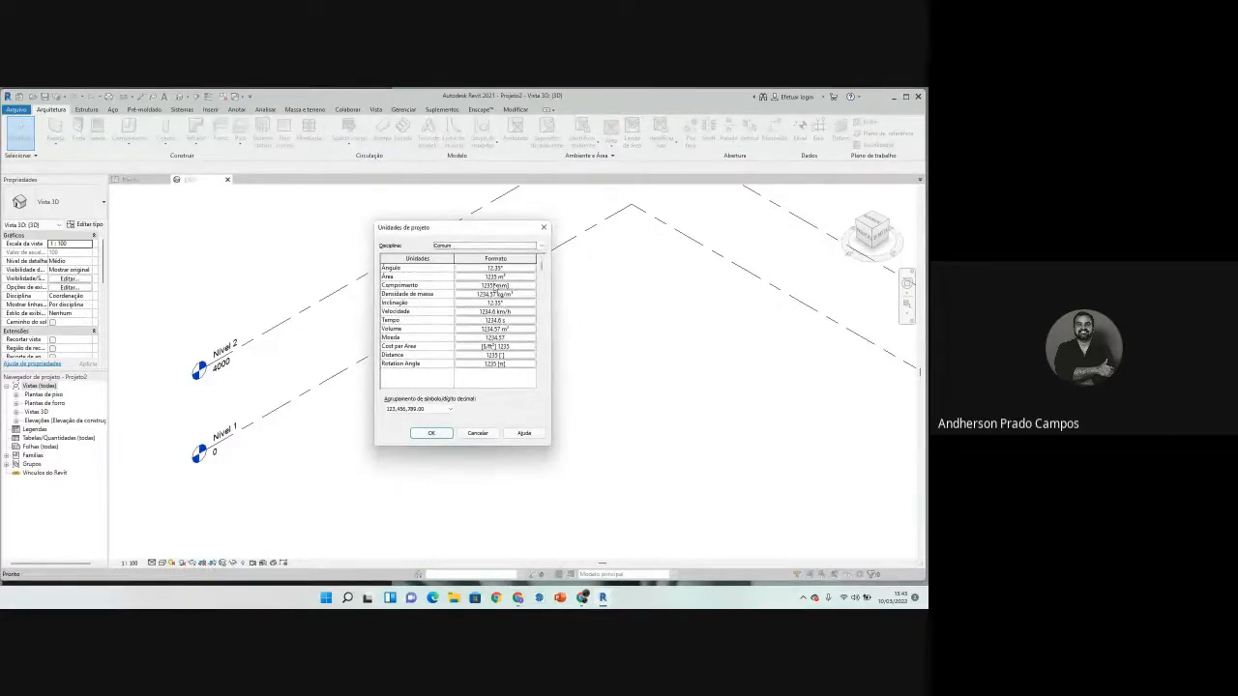
Step: Set the project's length unit to metres with 2 decimal places
left_click(494, 287)
left_click(617, 303)
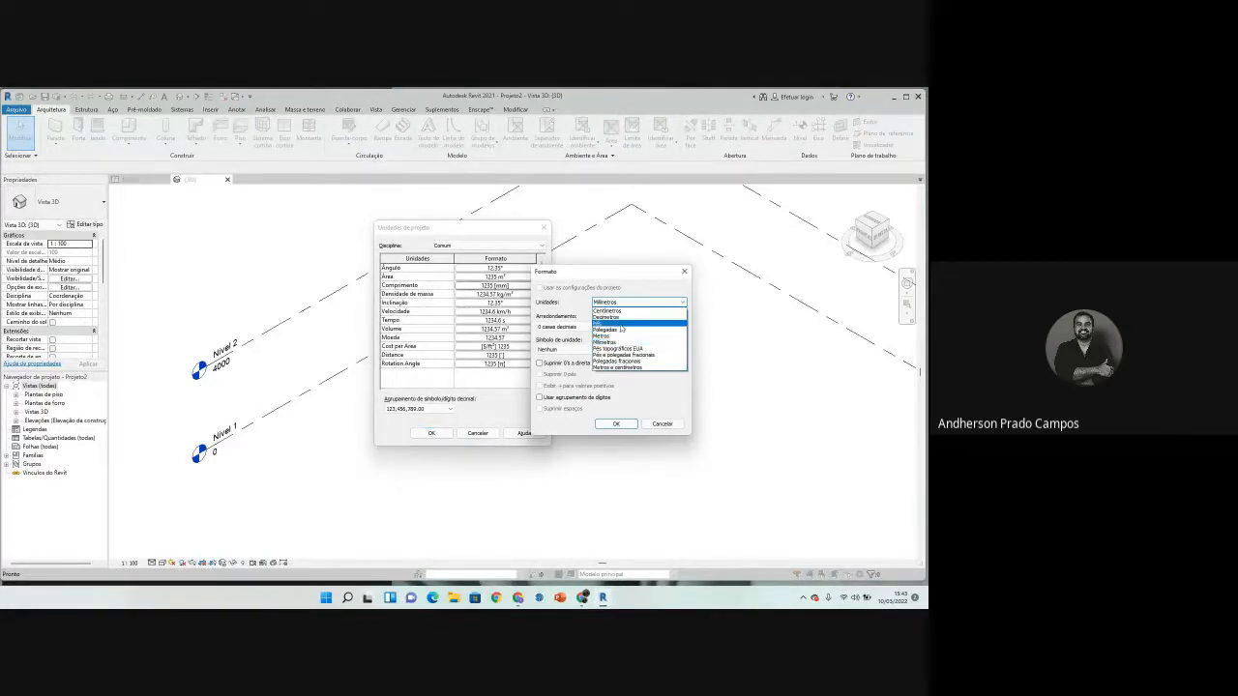
left_click(621, 340)
left_click(569, 327)
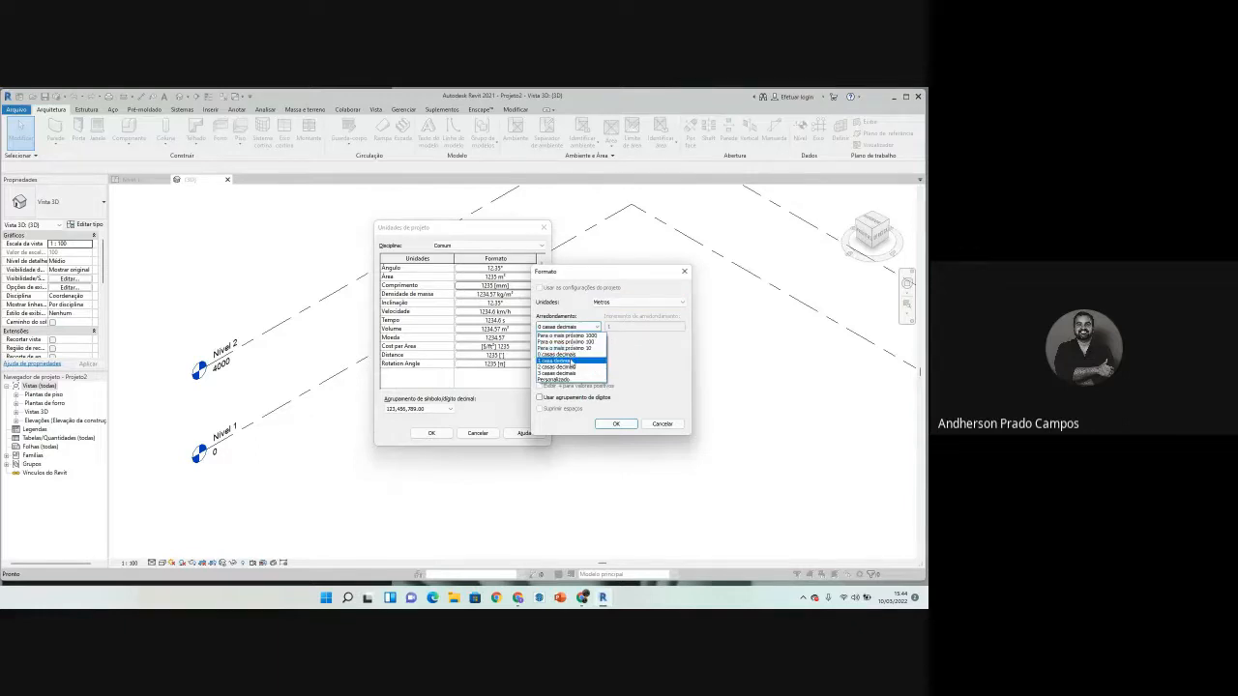
left_click(565, 353)
left_click(609, 425)
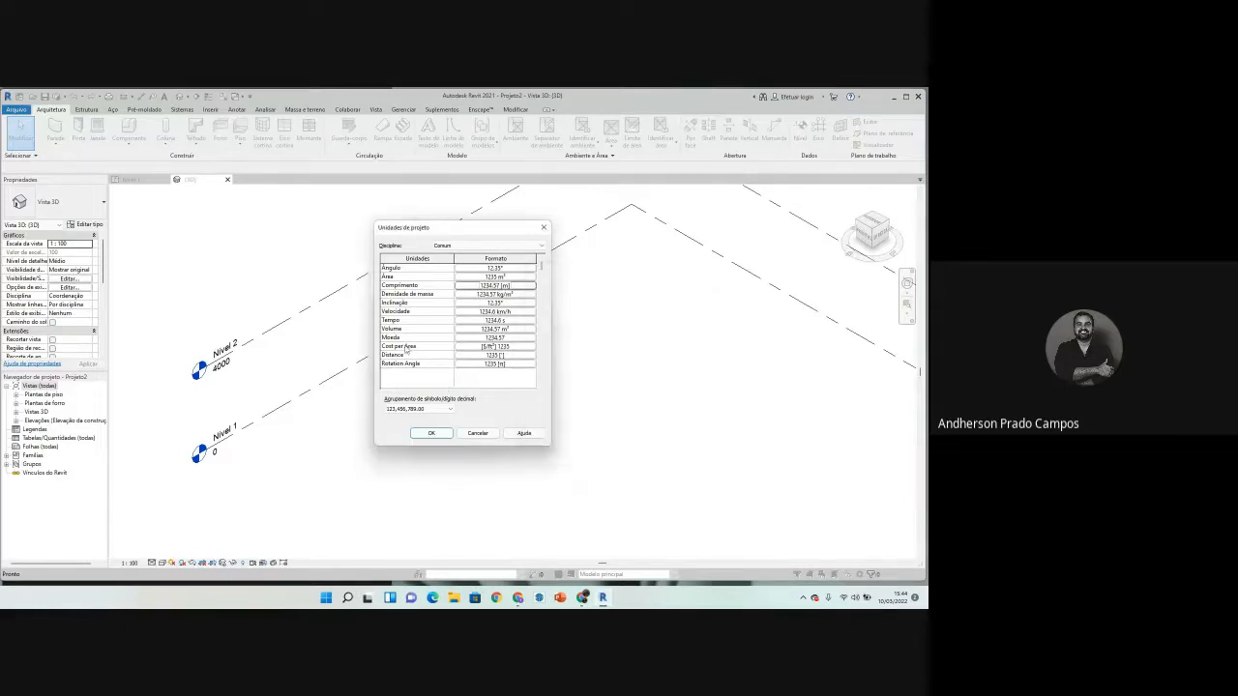
Step: Keep area in square metres, choose its decimal rounding, and apply the project unit settings
left_click(478, 304)
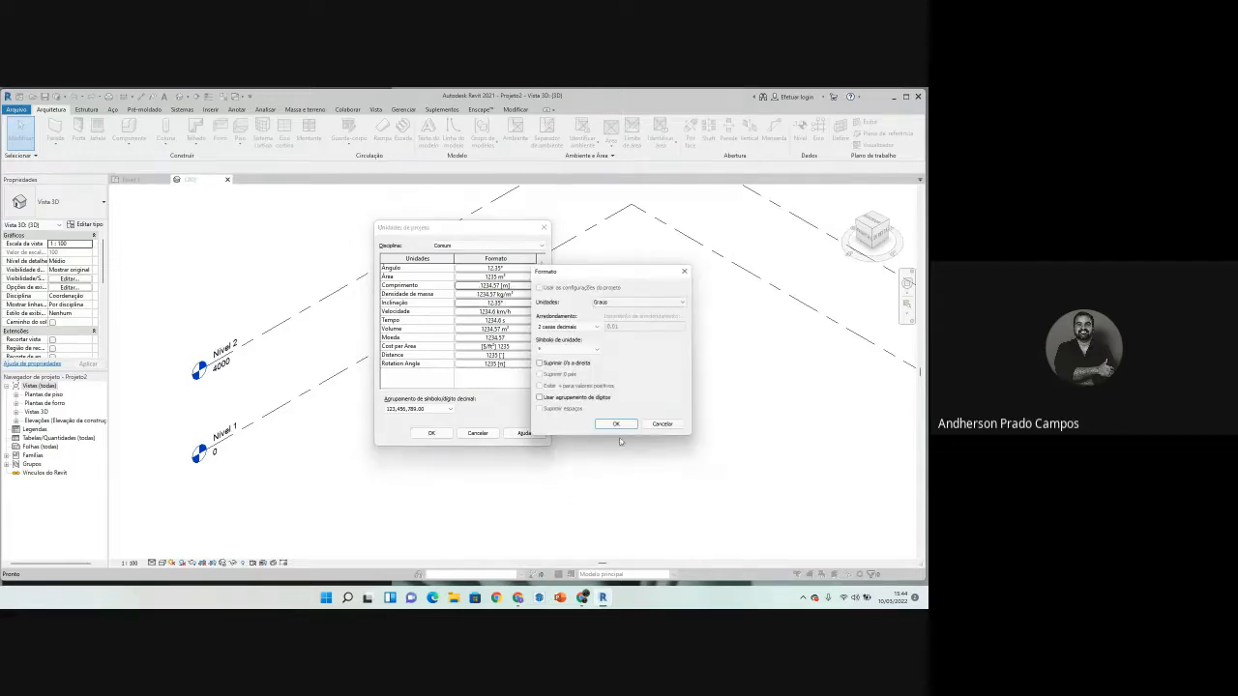
left_click(653, 422)
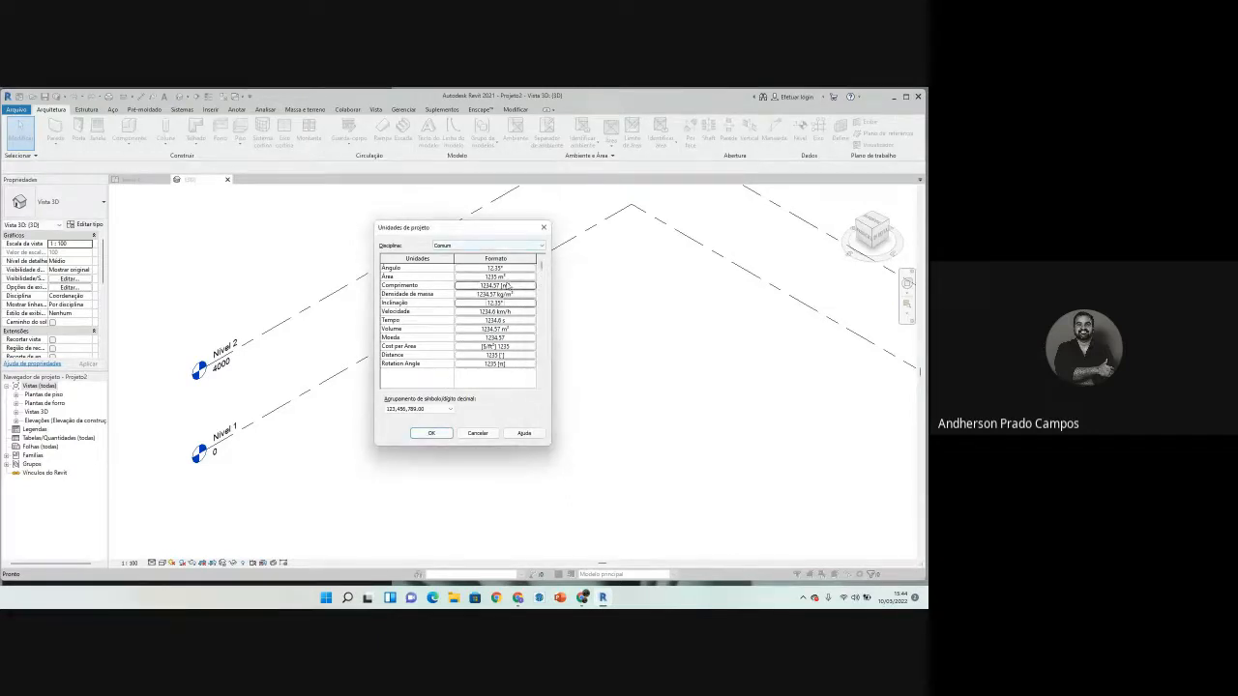
left_click(505, 277)
left_click(630, 303)
left_click(631, 302)
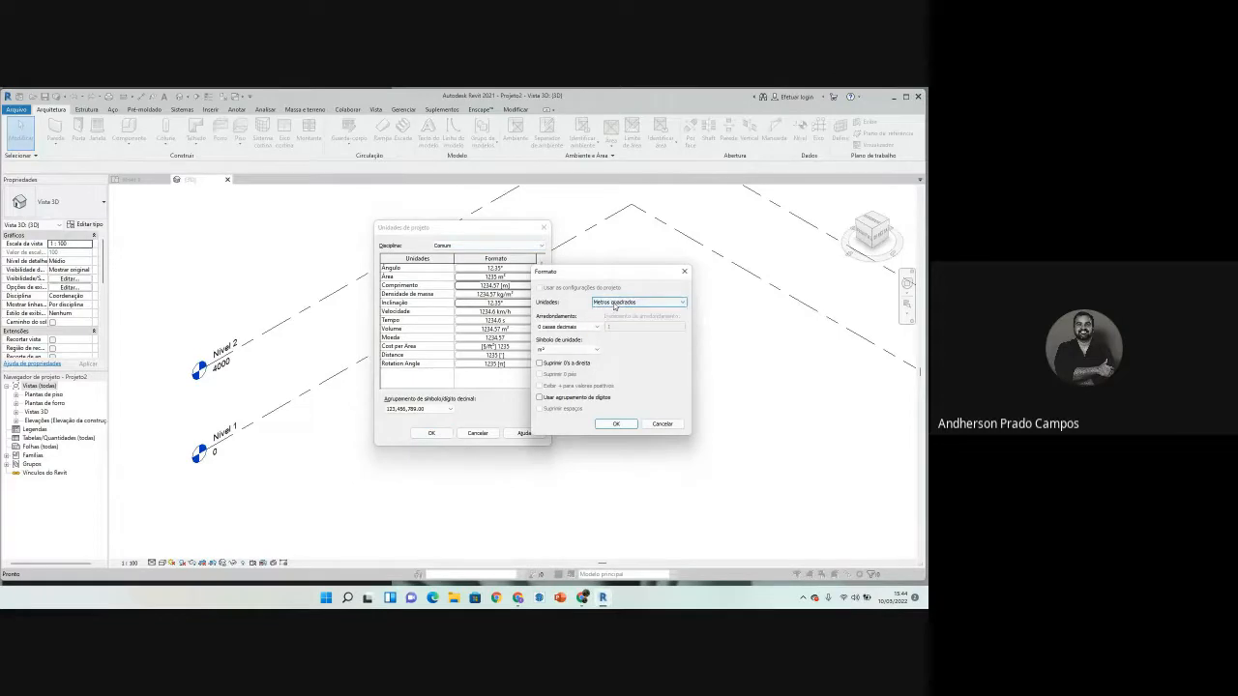
left_click(574, 327)
left_click(571, 346)
left_click(611, 423)
left_click(431, 433)
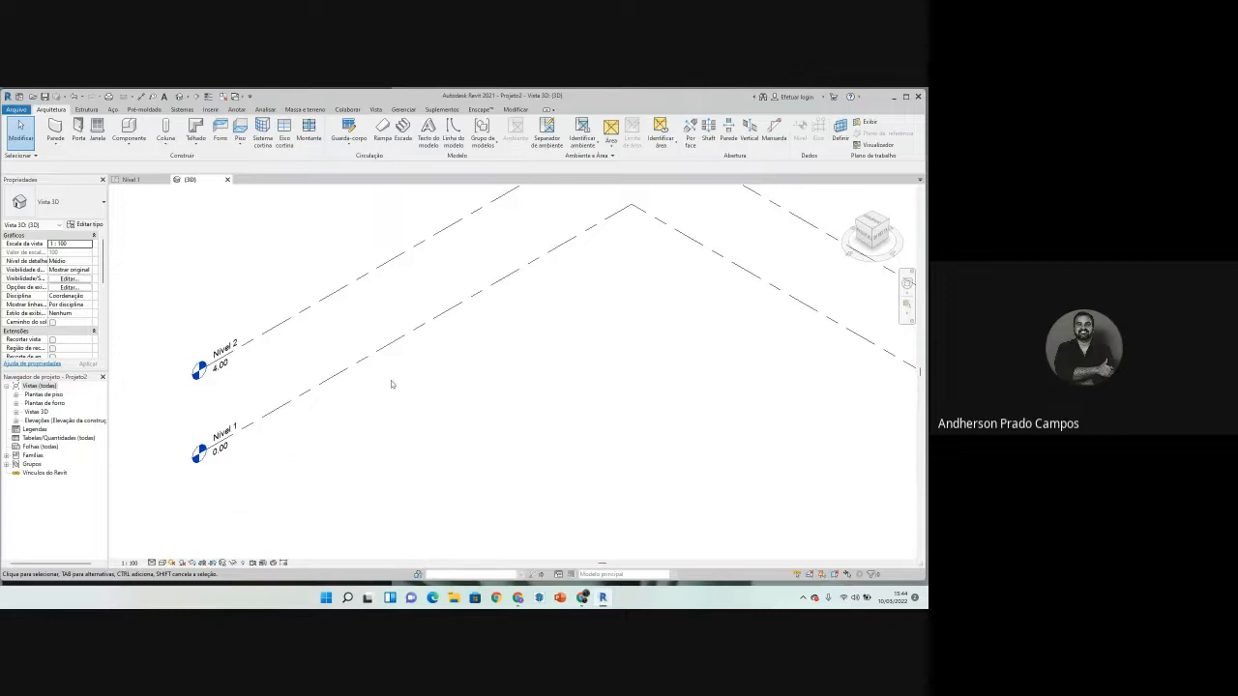
Step: Open the Terreno floor plan and select the overlapping project base point and survey point at its centre
scroll(392, 384, "down", 4)
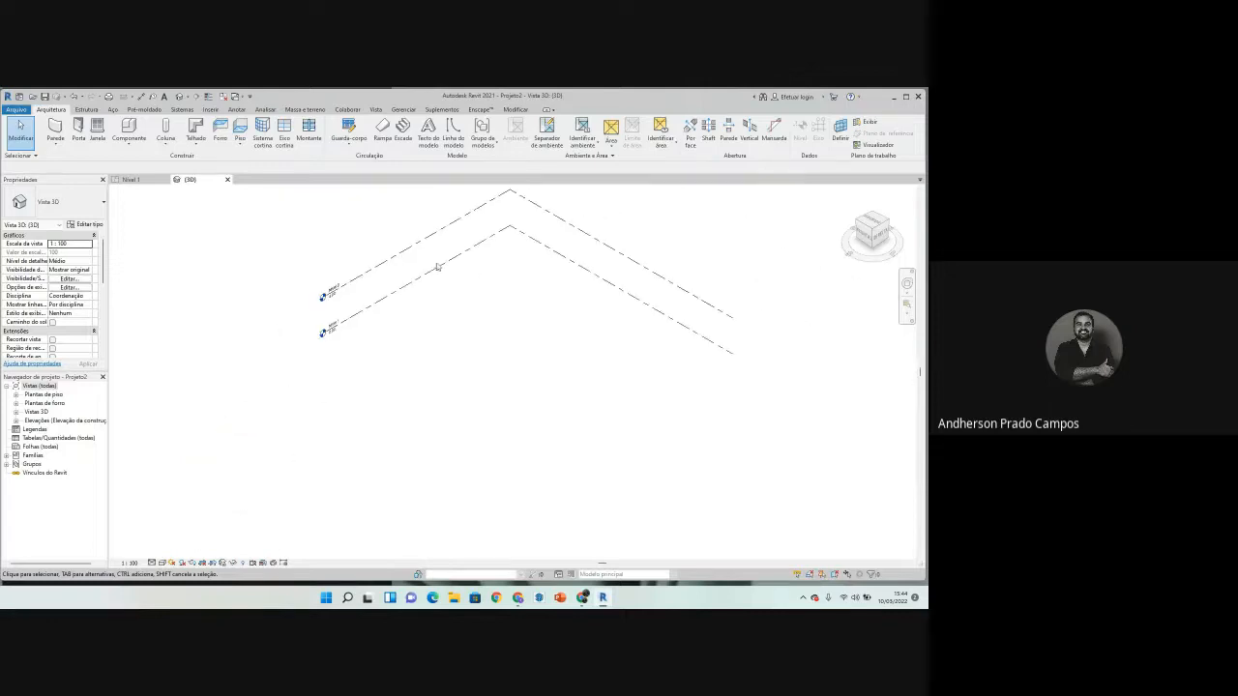
double_click(38, 398)
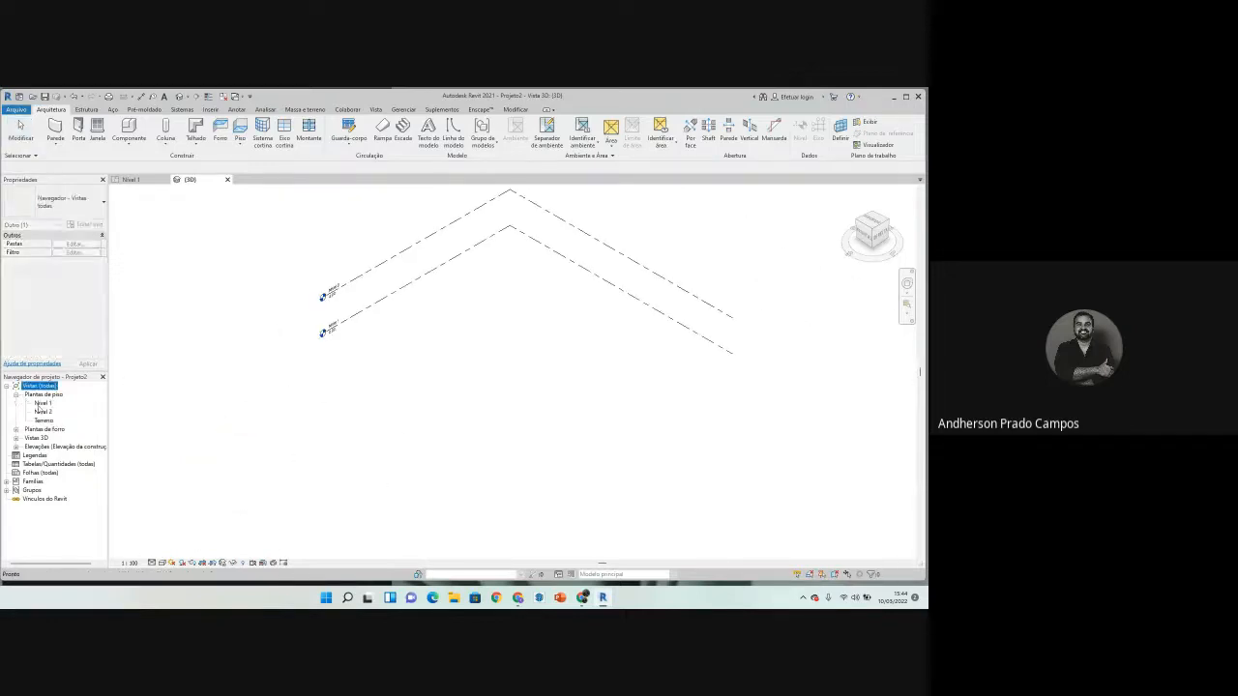
double_click(43, 403)
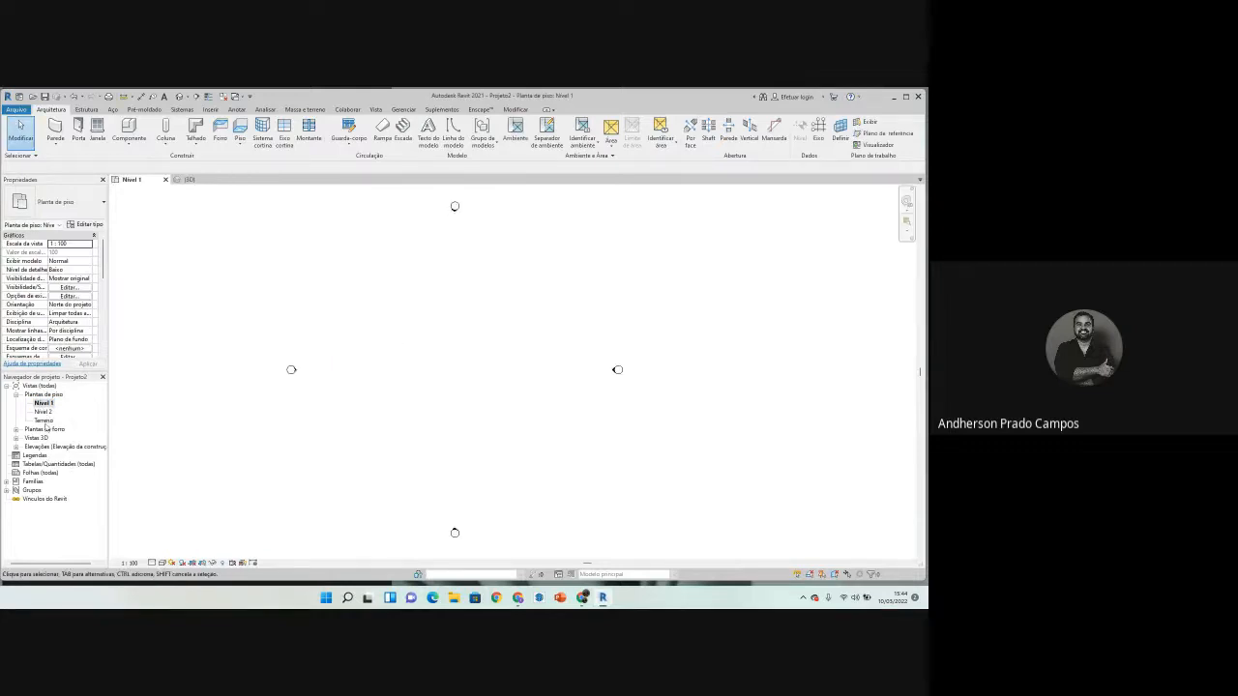
left_click(44, 421)
double_click(45, 422)
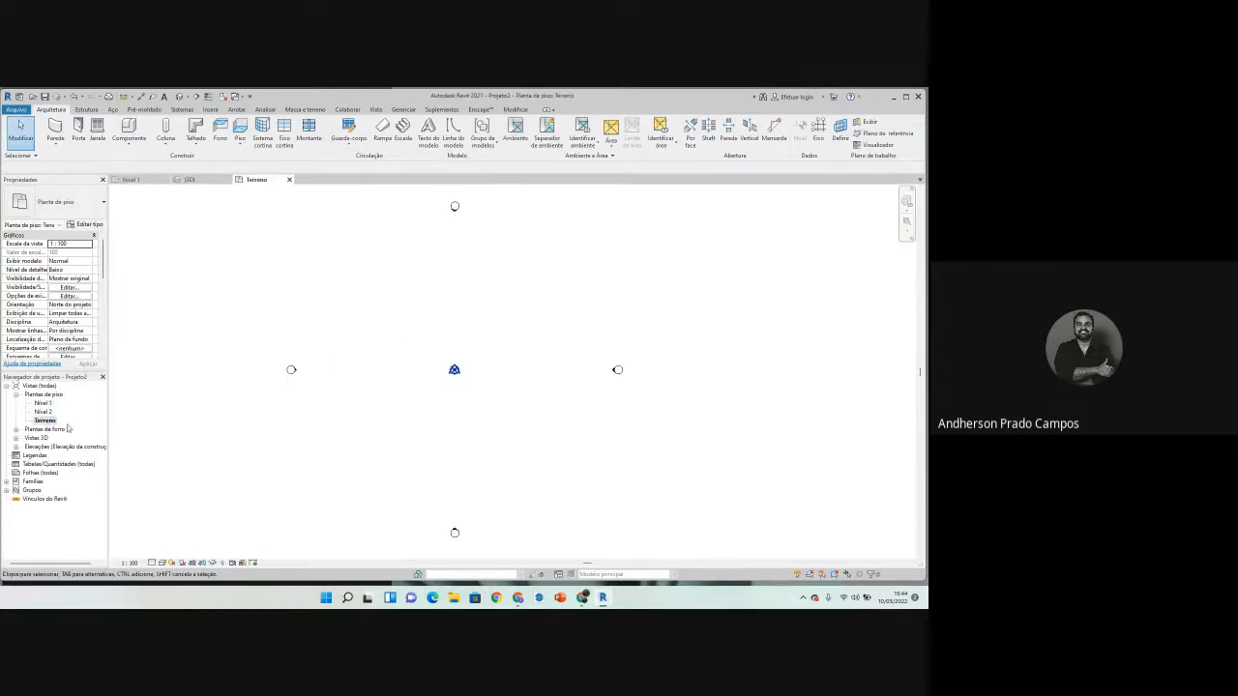
left_click_drag(477, 327, 397, 421)
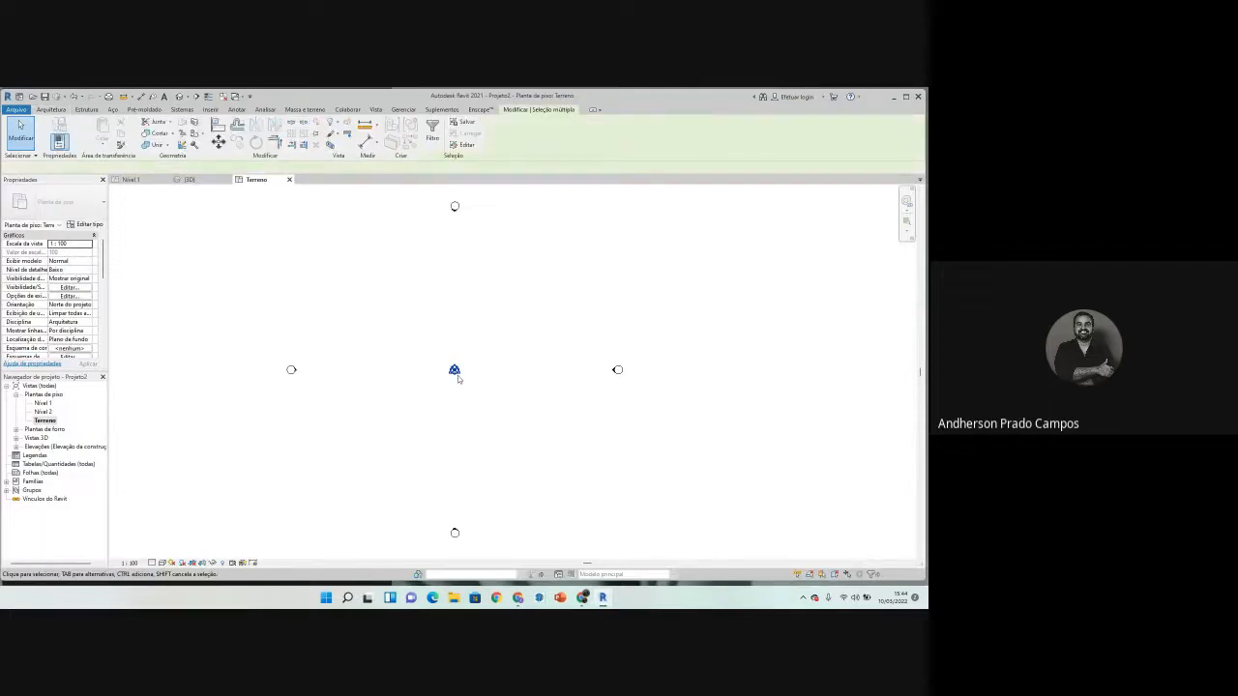
scroll(448, 377, "up", 3)
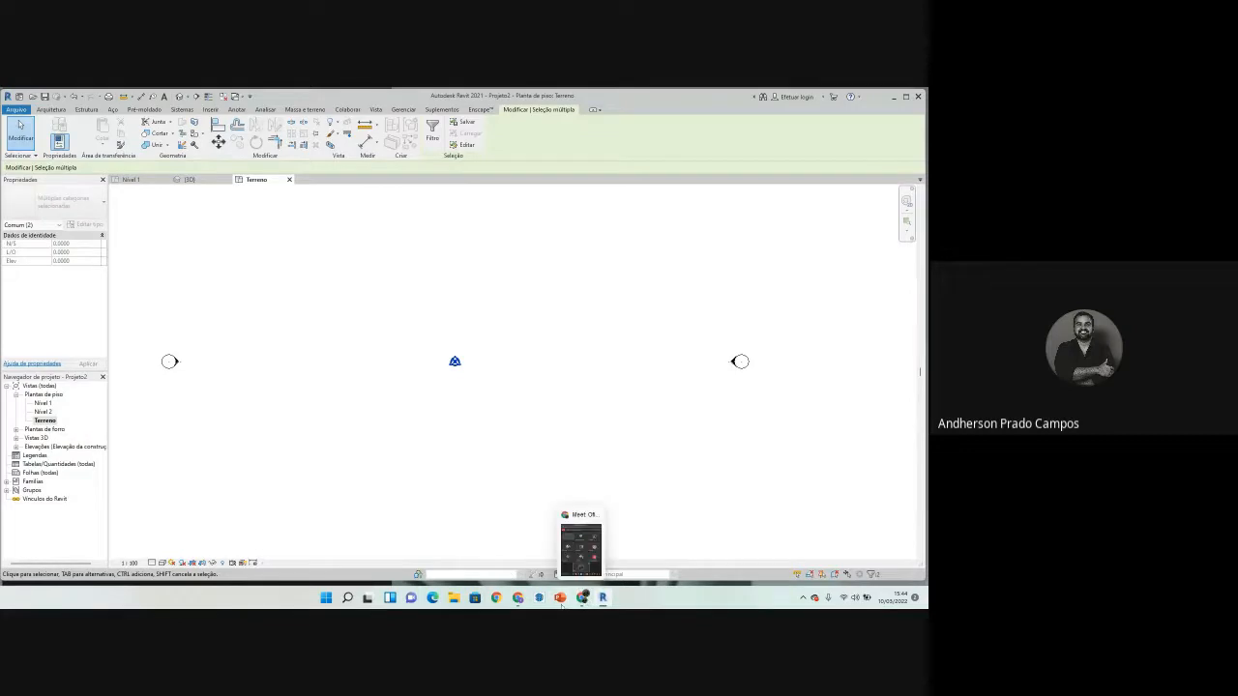
Step: Minimize Revit, move the meeting window aside and select the 401 s drawing file on the desktop
left_click(895, 96)
left_click(671, 323)
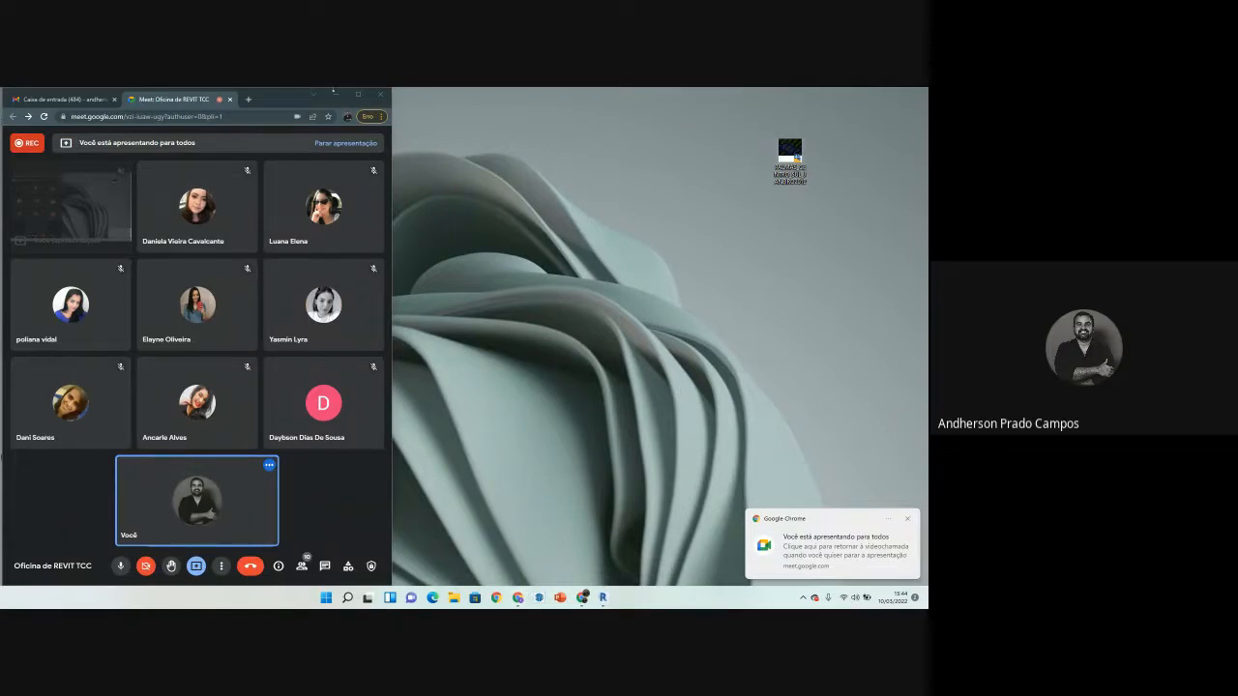
left_click_drag(287, 103, 705, 102)
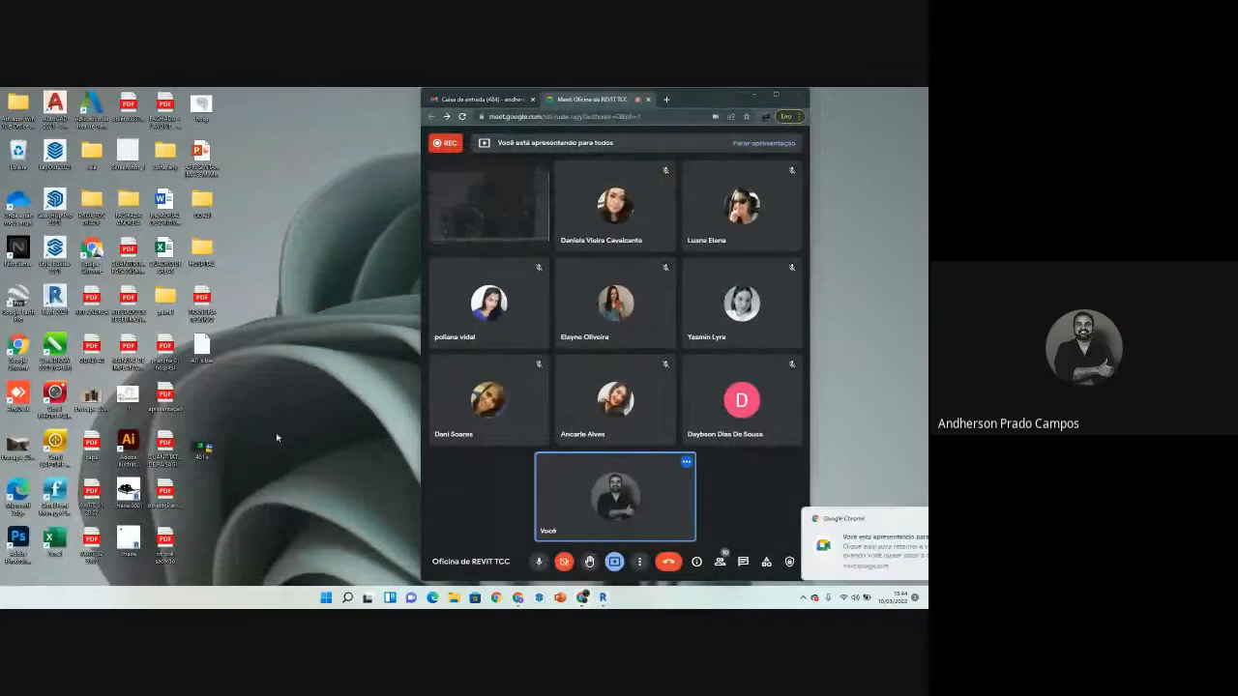
left_click(202, 447)
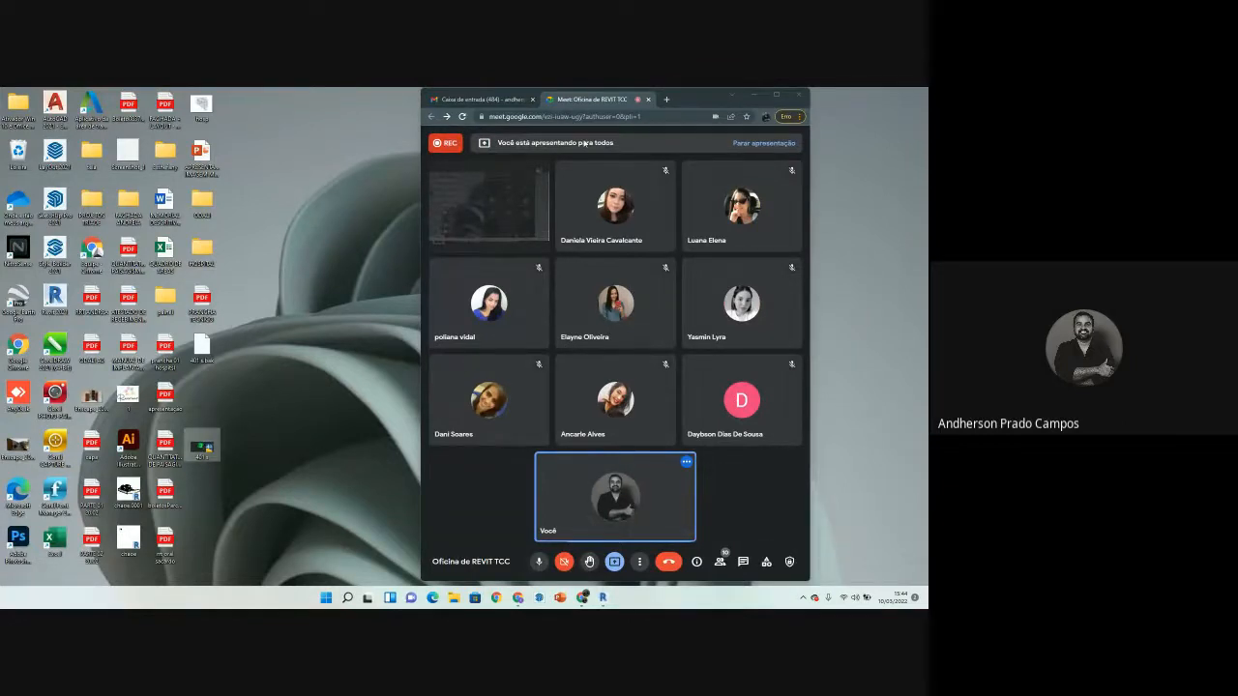
left_click_drag(692, 98, 588, 149)
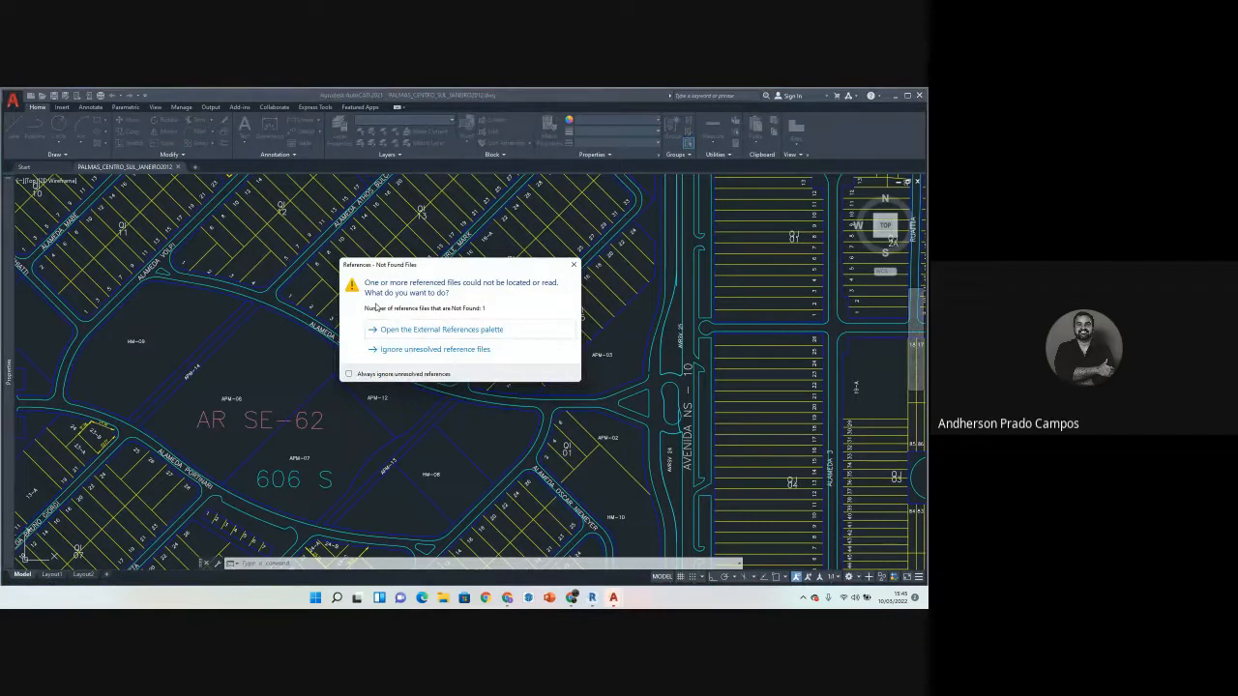
Step: Ignore the unresolved references in AutoCAD and open a read-only copy of 401 s, closing it again
left_click(434, 350)
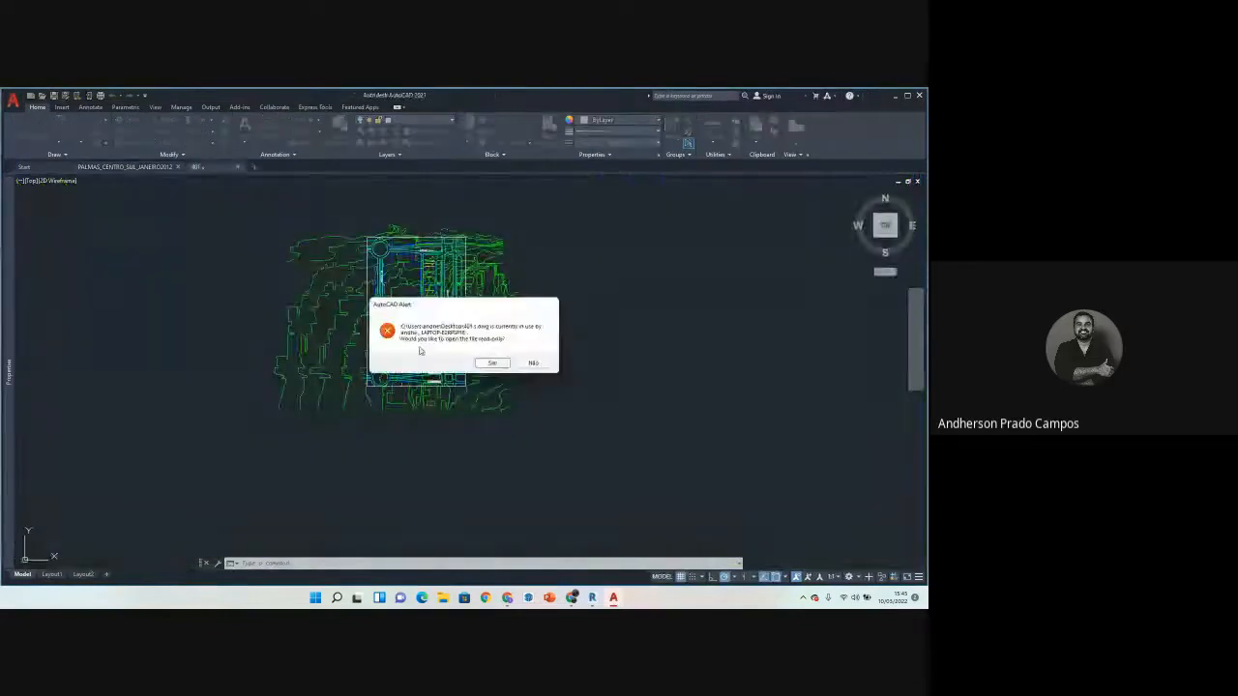
left_click(491, 360)
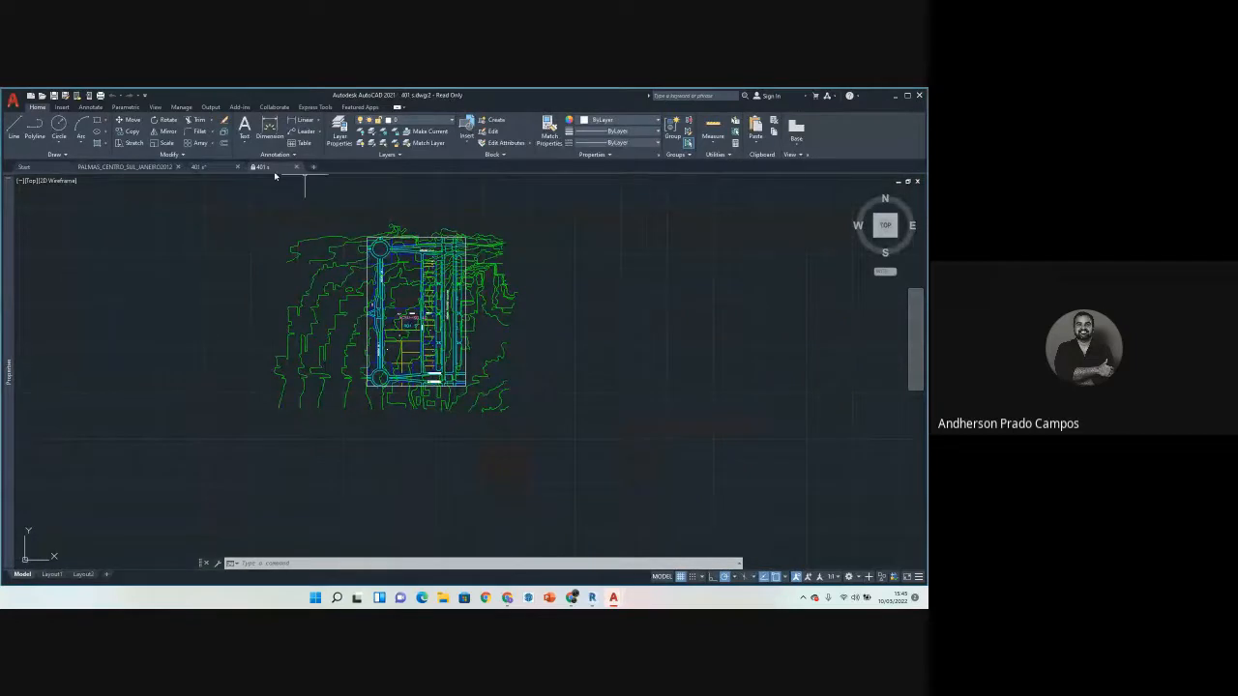
left_click(298, 168)
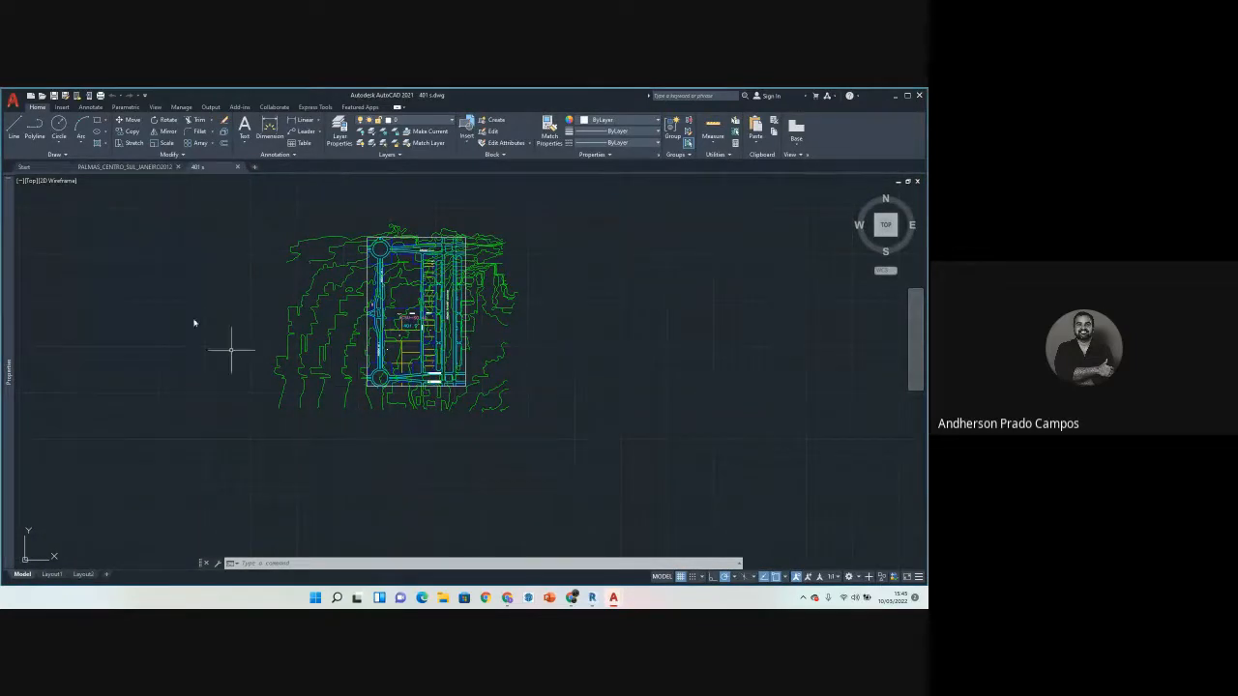
Step: Close the remaining AutoCAD drawings and switch to Revit's Terreno plan, clearing the selected points
left_click(175, 168)
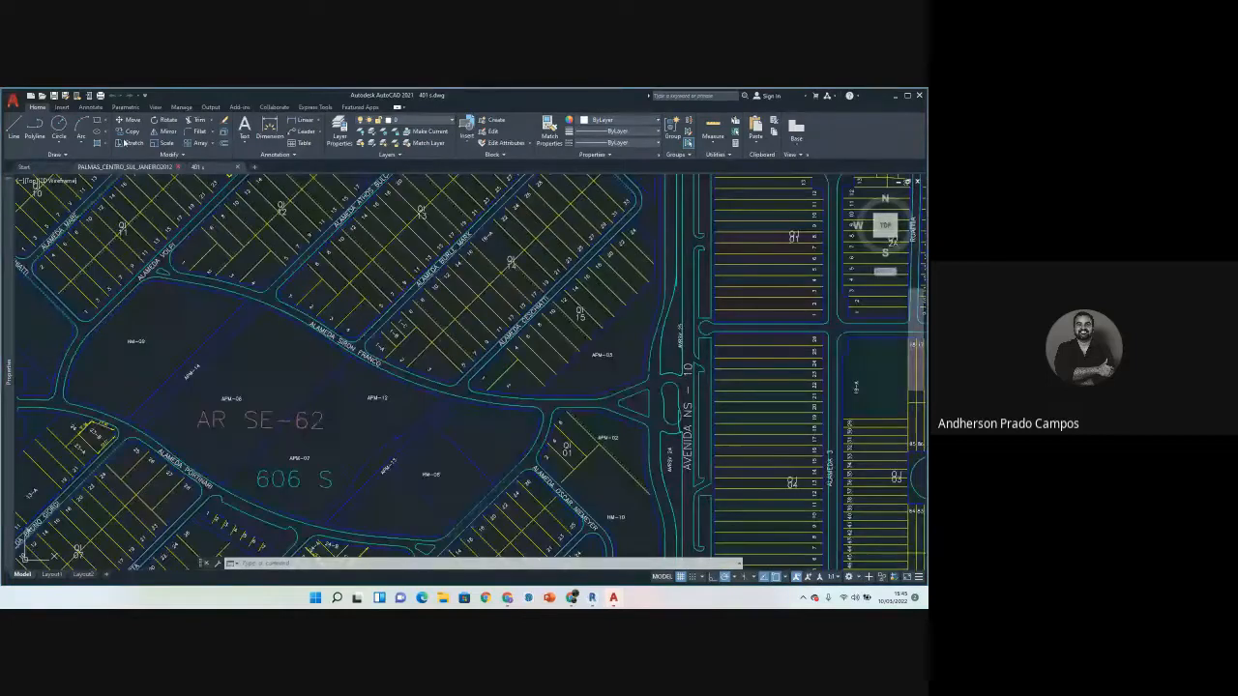
scroll(332, 324, "down", 8)
scroll(263, 371, "up", 4)
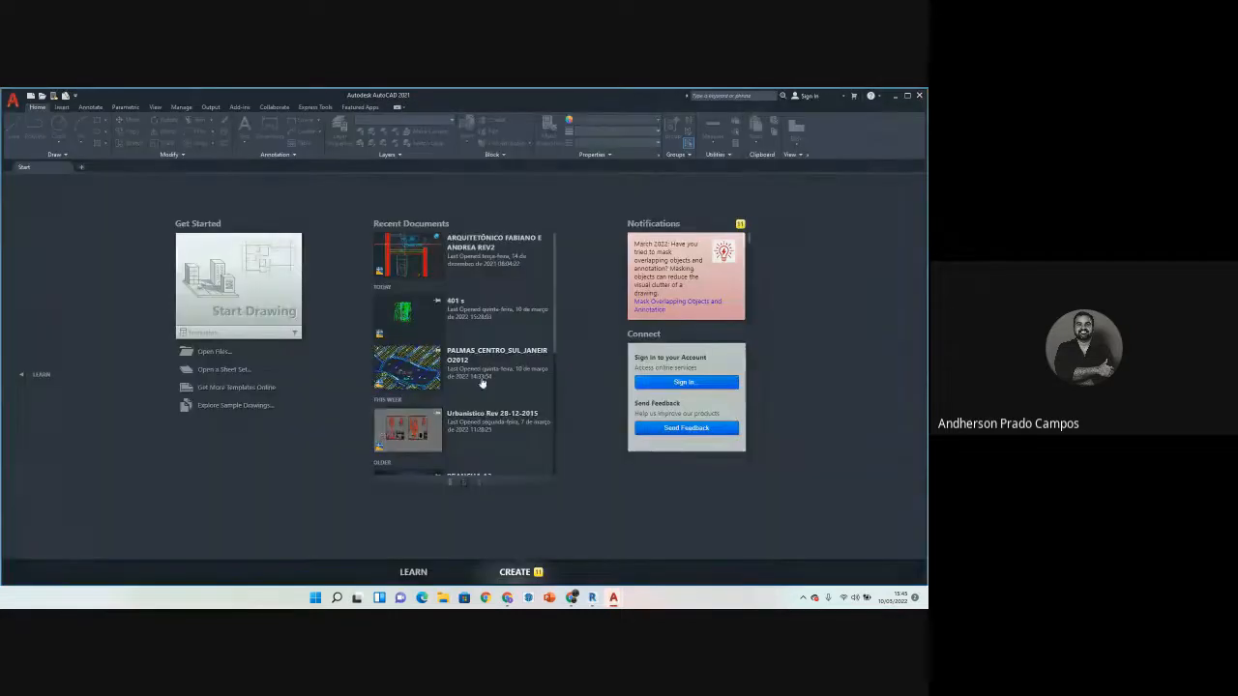
left_click(592, 598)
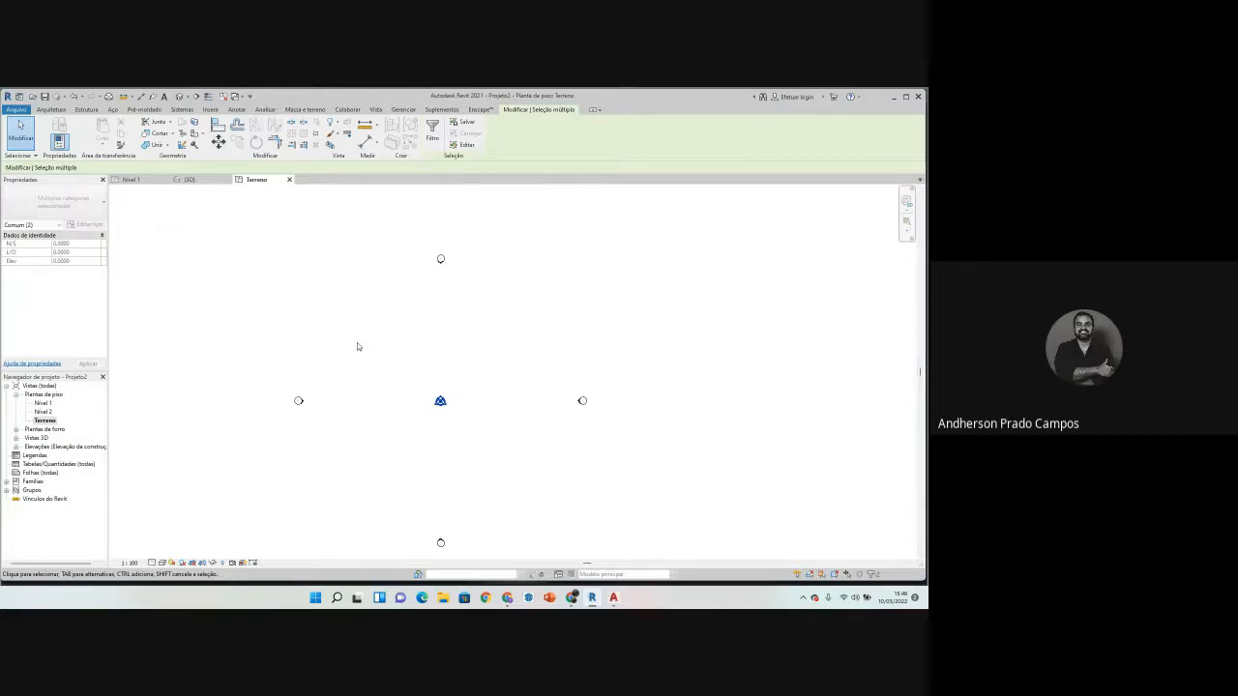
left_click(420, 354)
scroll(453, 369, "down", 2)
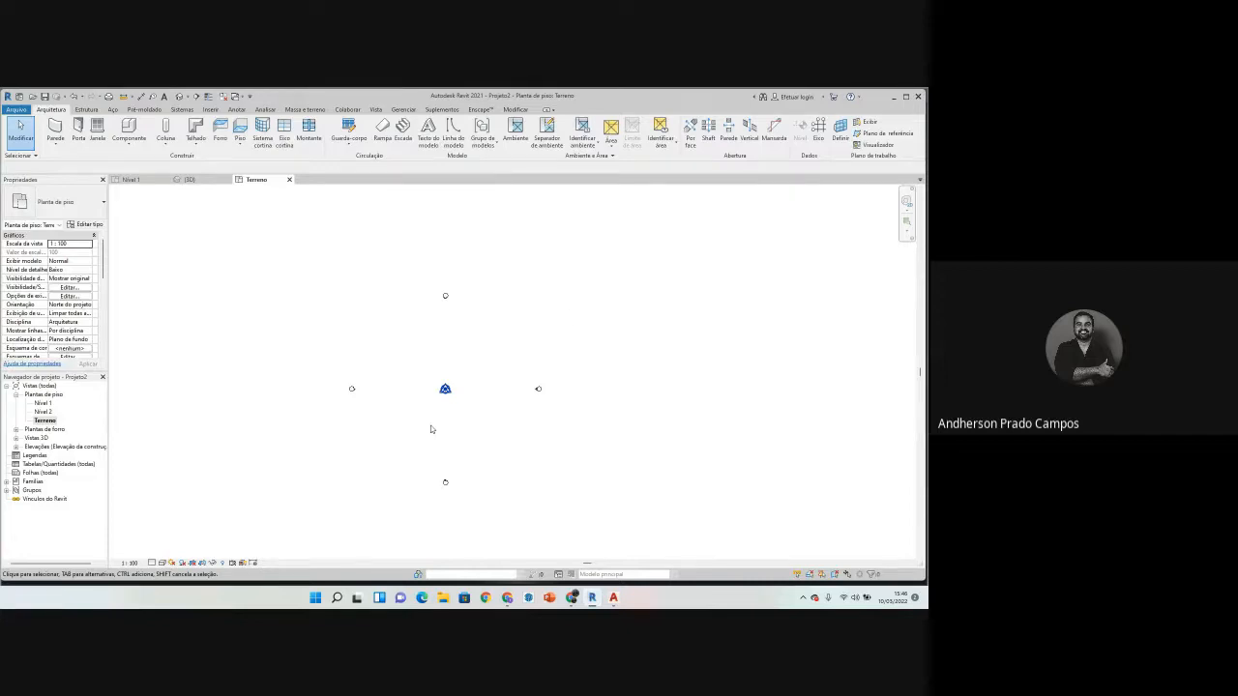
left_click(305, 110)
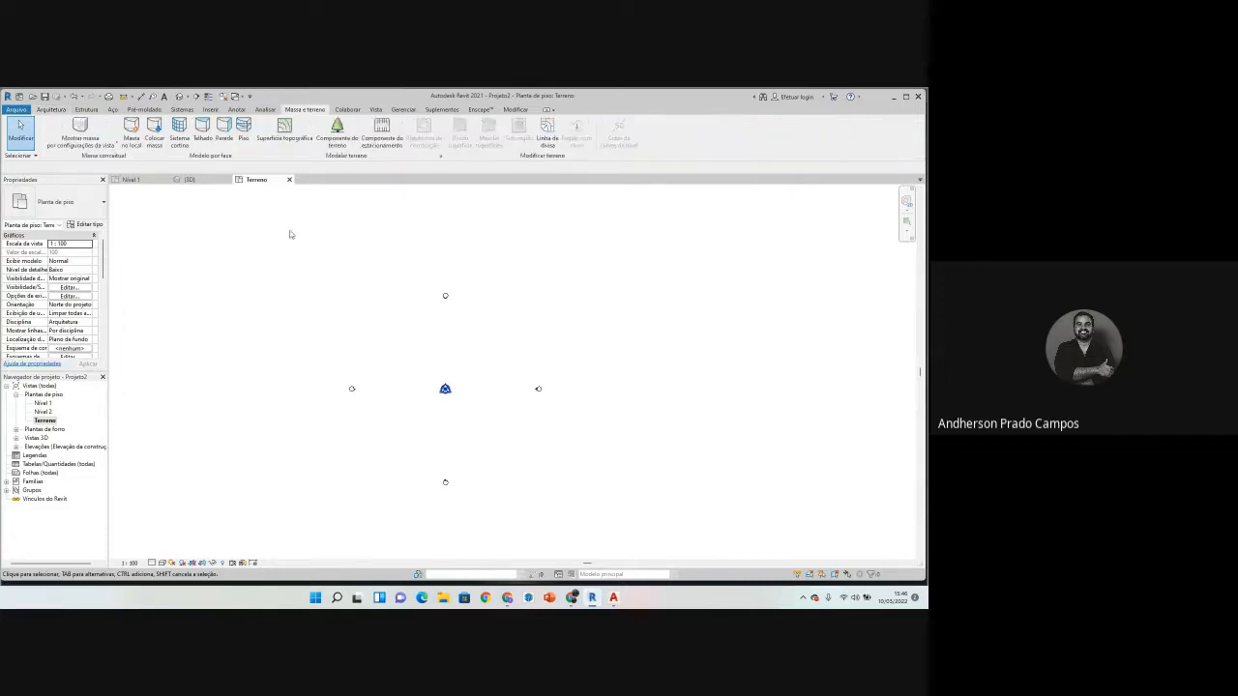
left_click(283, 129)
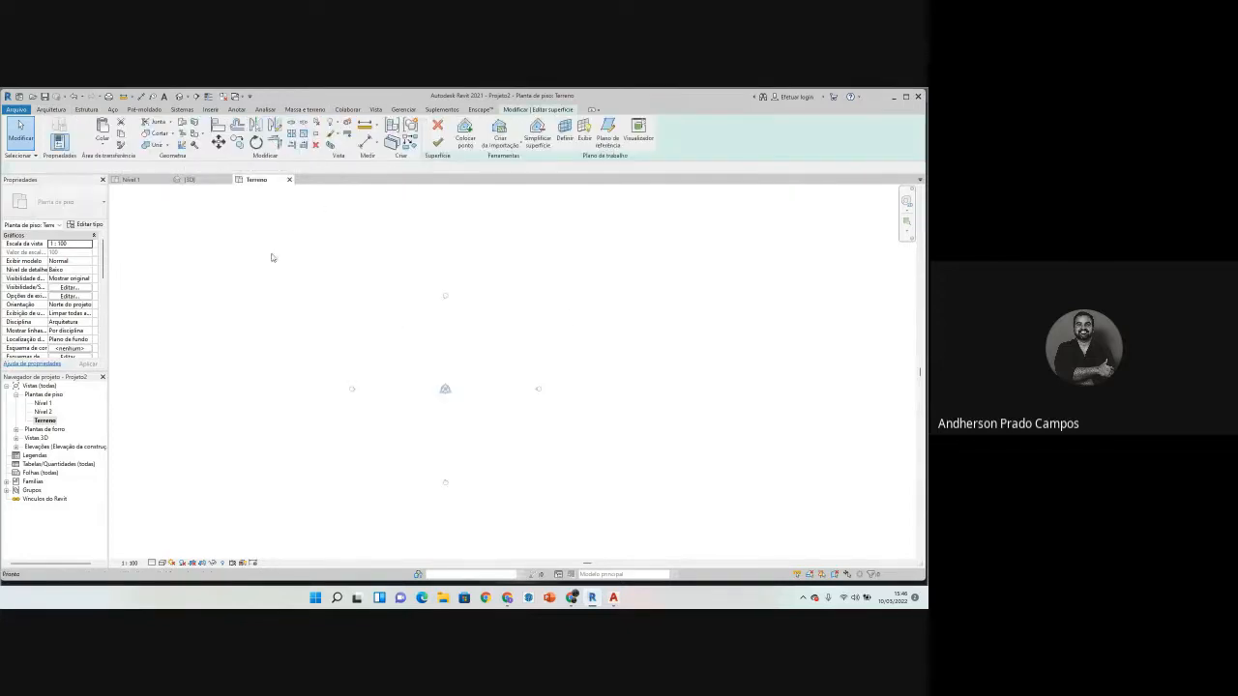
left_click(496, 143)
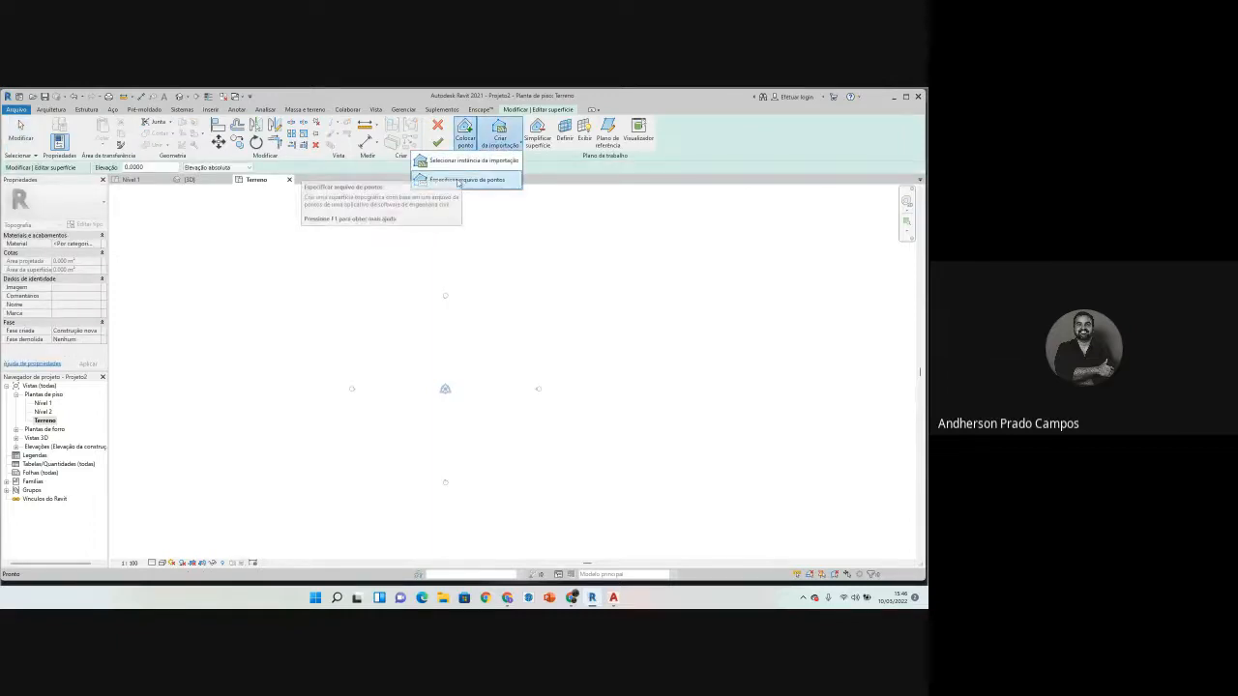
left_click(513, 143)
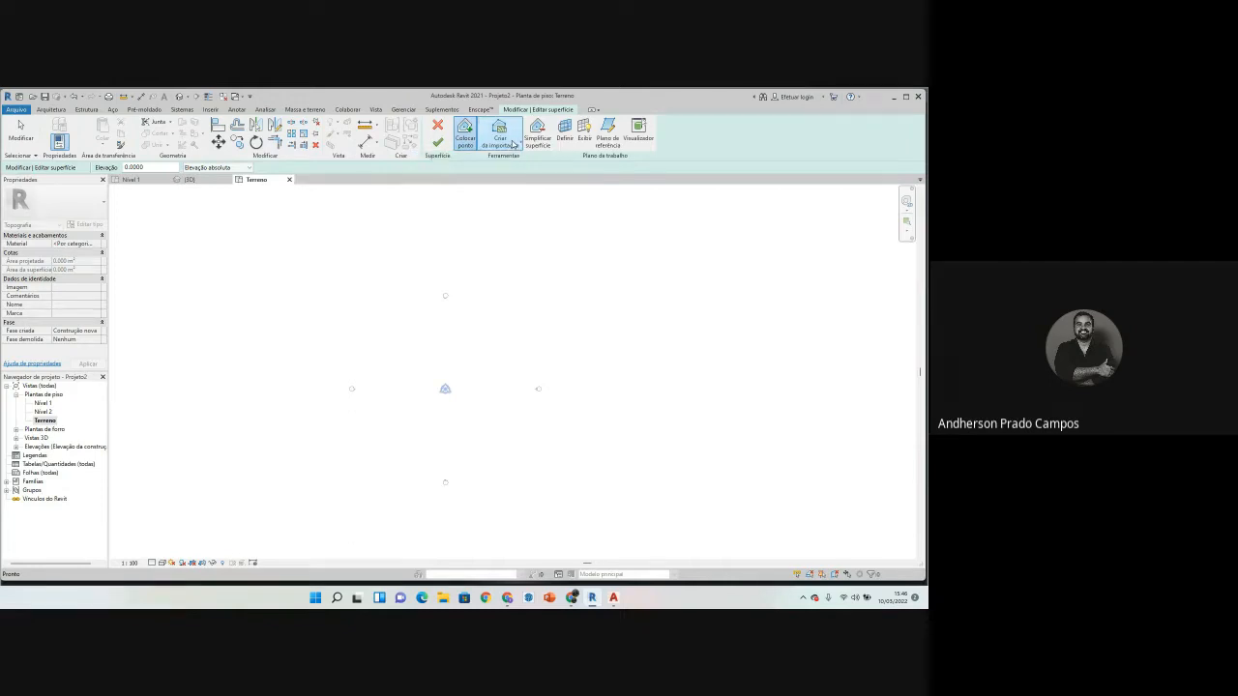
left_click(513, 144)
left_click(492, 157)
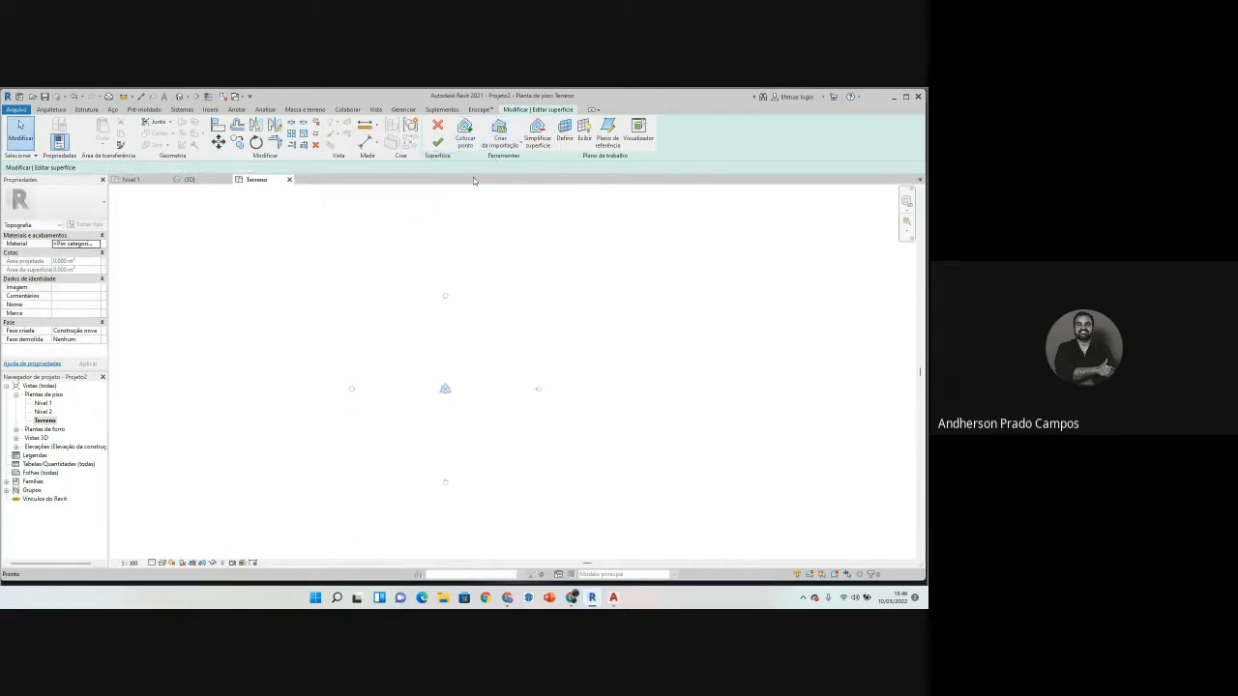
left_click(438, 126)
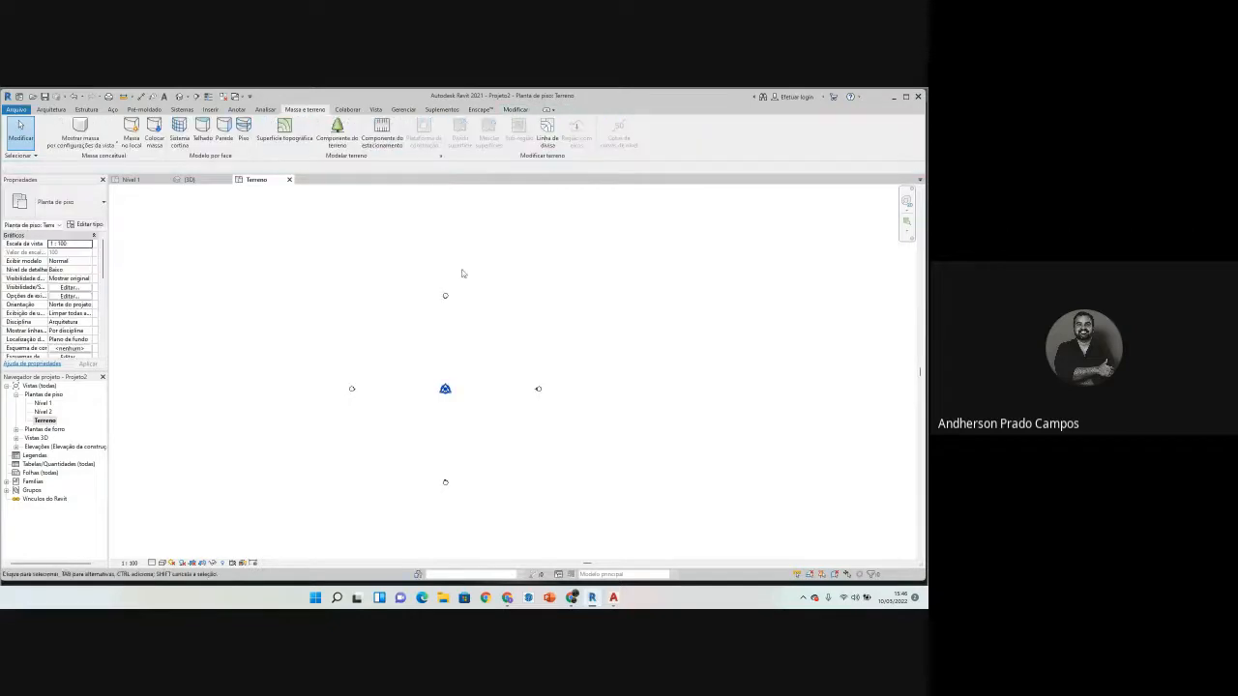
Step: Start a CAD import and choose the 401 s drawing from the desktop as the file to import
left_click(211, 109)
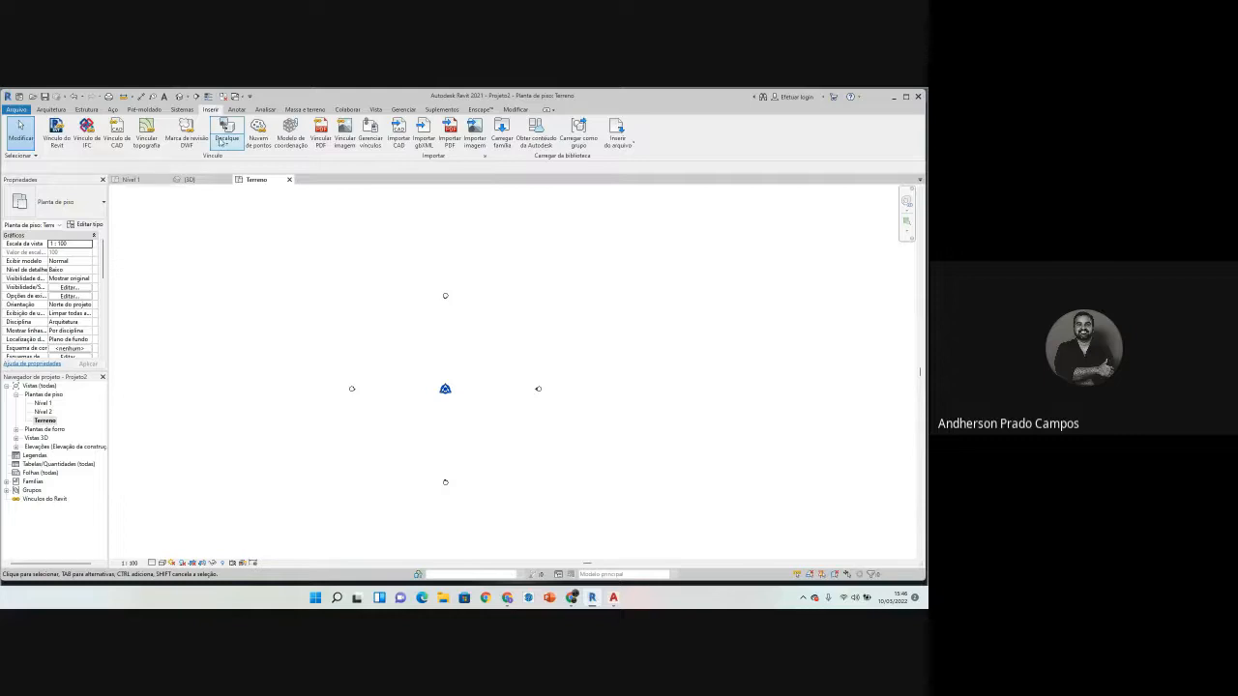
left_click(402, 146)
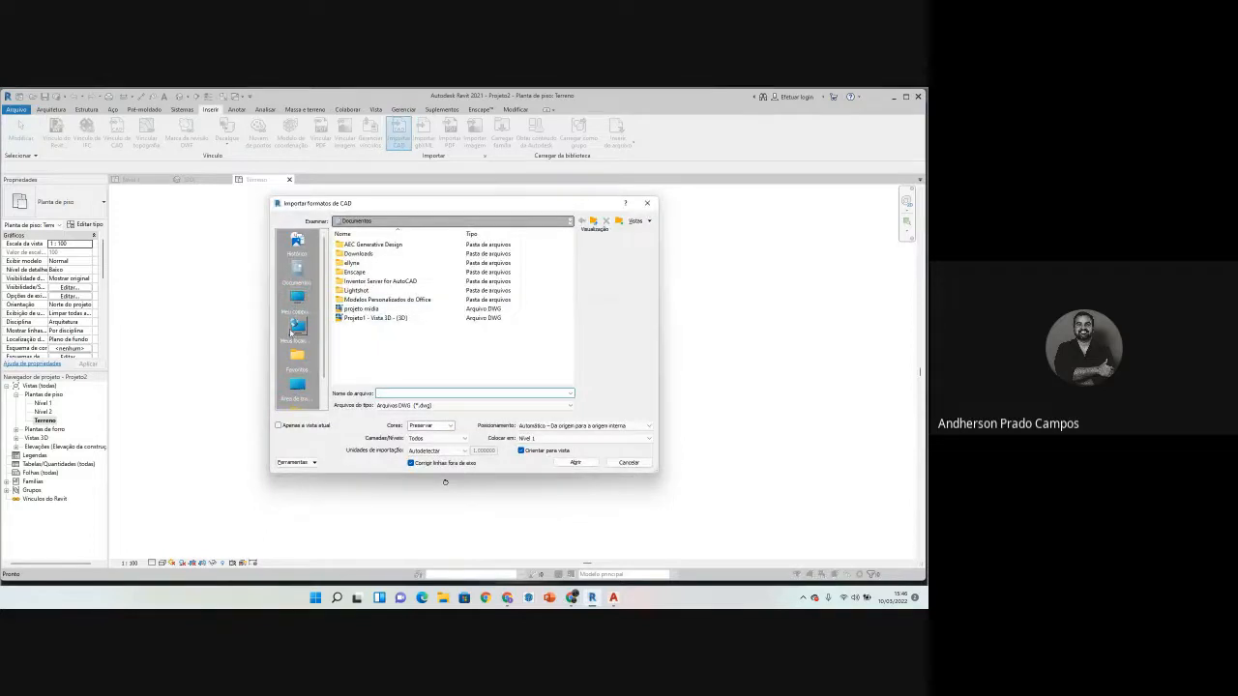
left_click(297, 385)
left_click(382, 365)
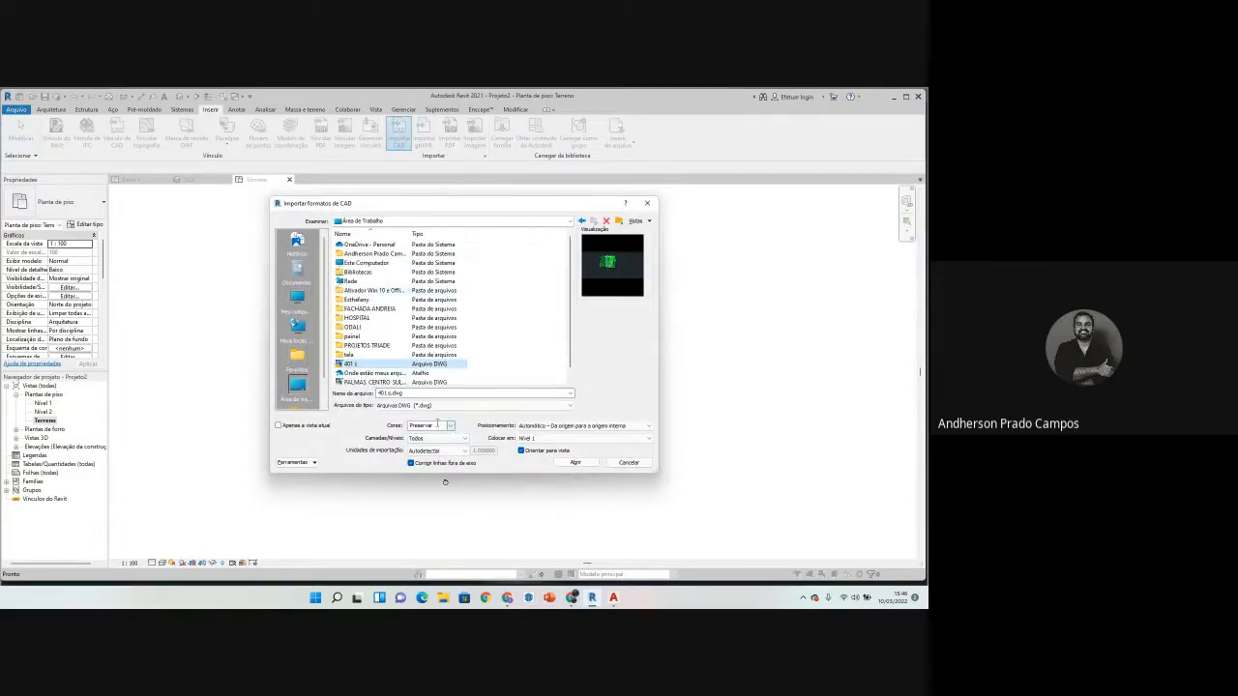
left_click_drag(450, 205, 436, 139)
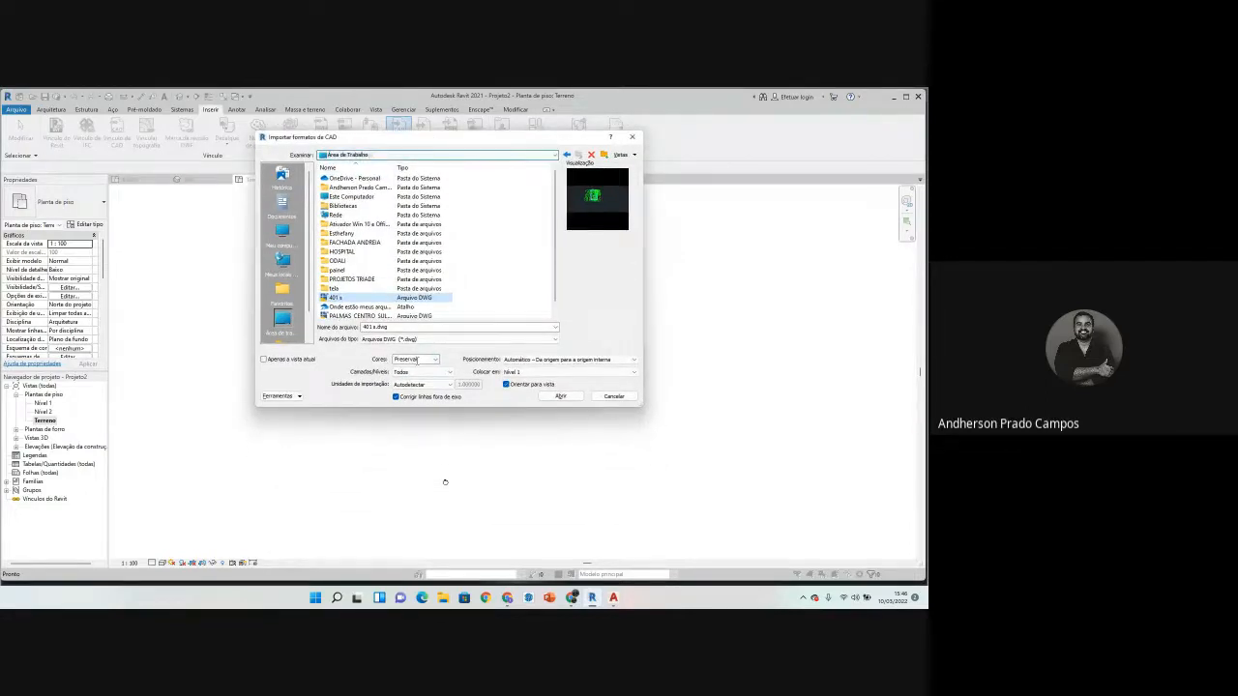
Step: Import the drawing with colours Preto e Branco, layers Visível, units metro and correction of slightly off-axis lines turned off
left_click(435, 361)
left_click(414, 384)
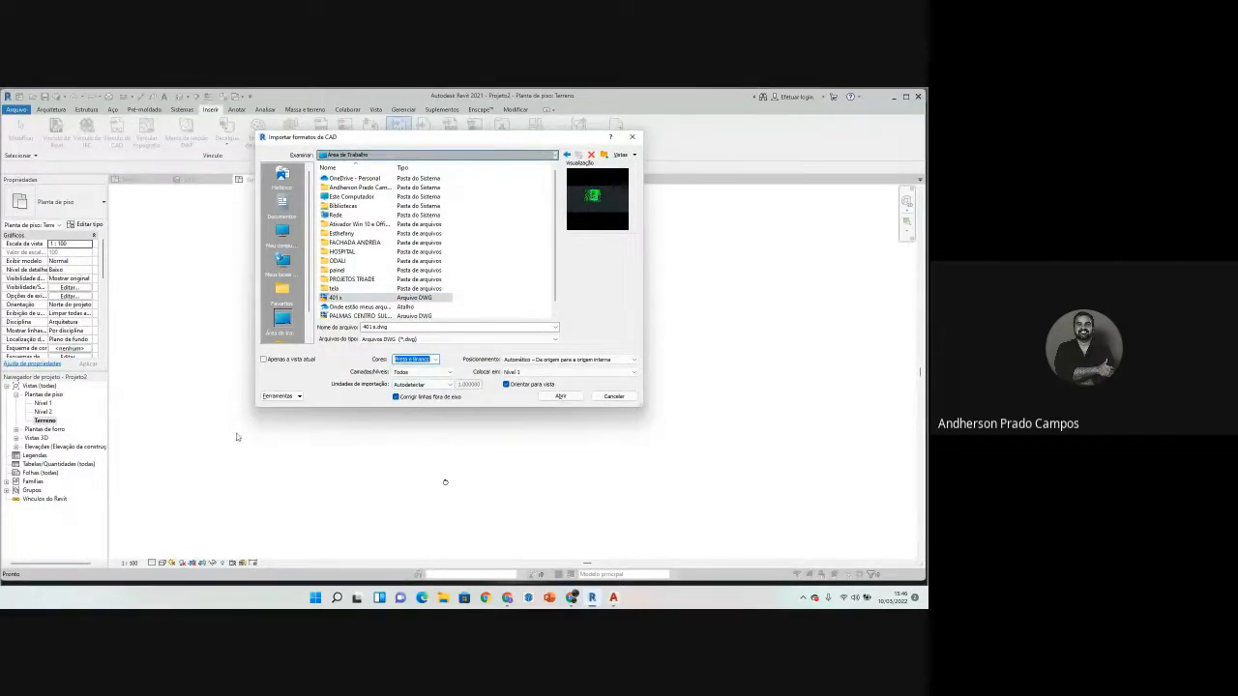
left_click(421, 371)
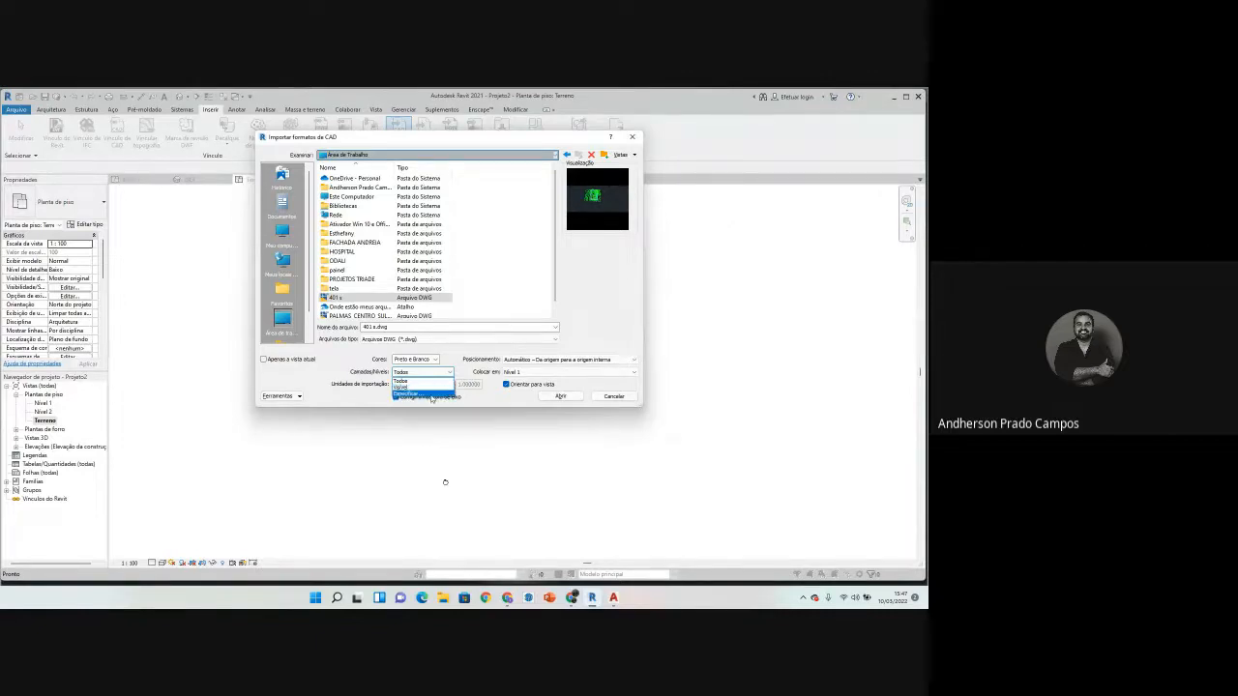
left_click(424, 388)
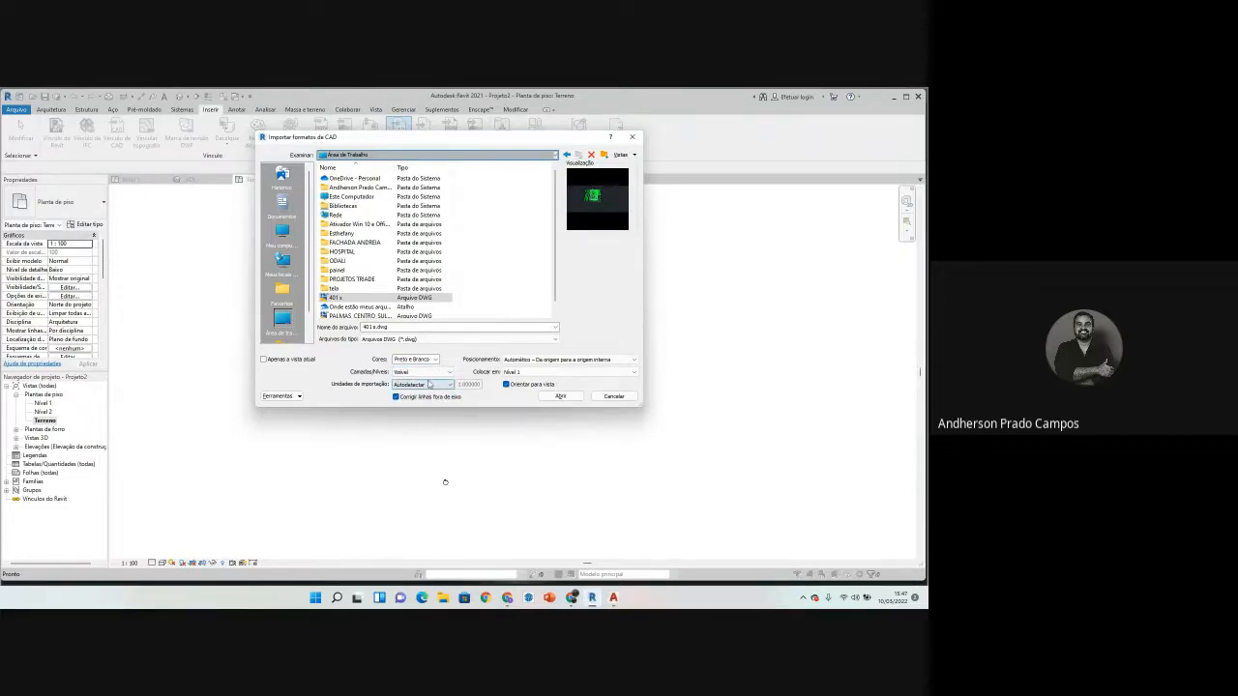
left_click(431, 385)
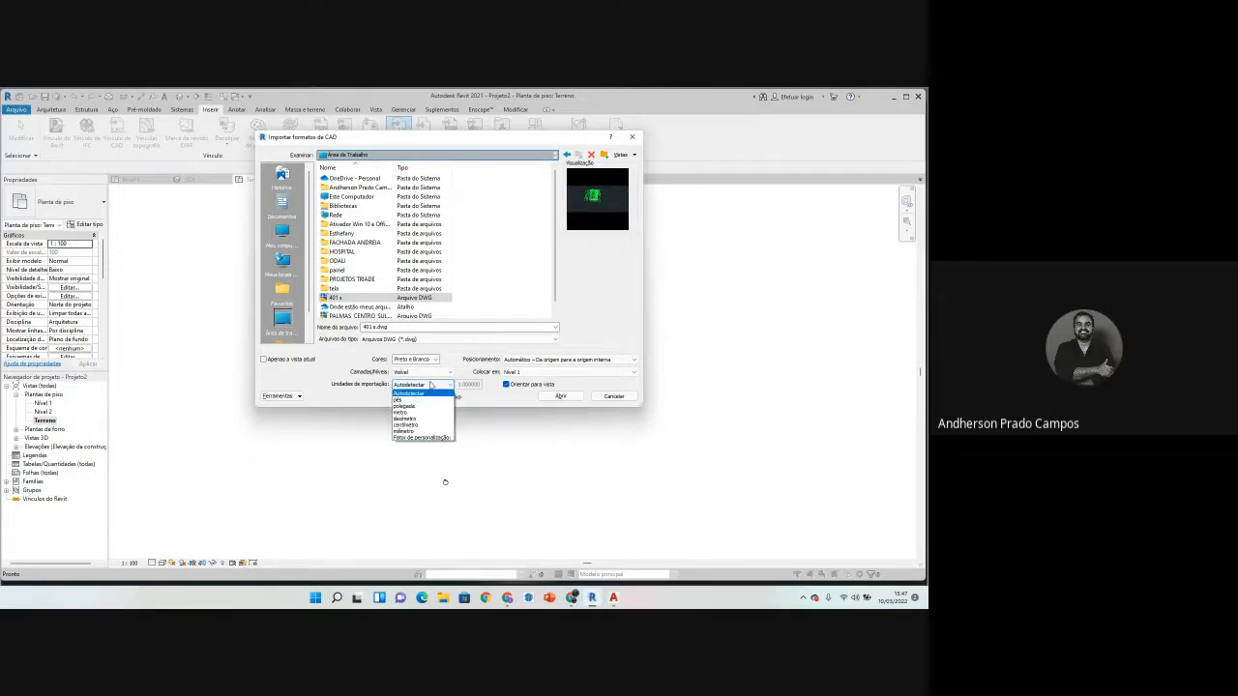
left_click(423, 410)
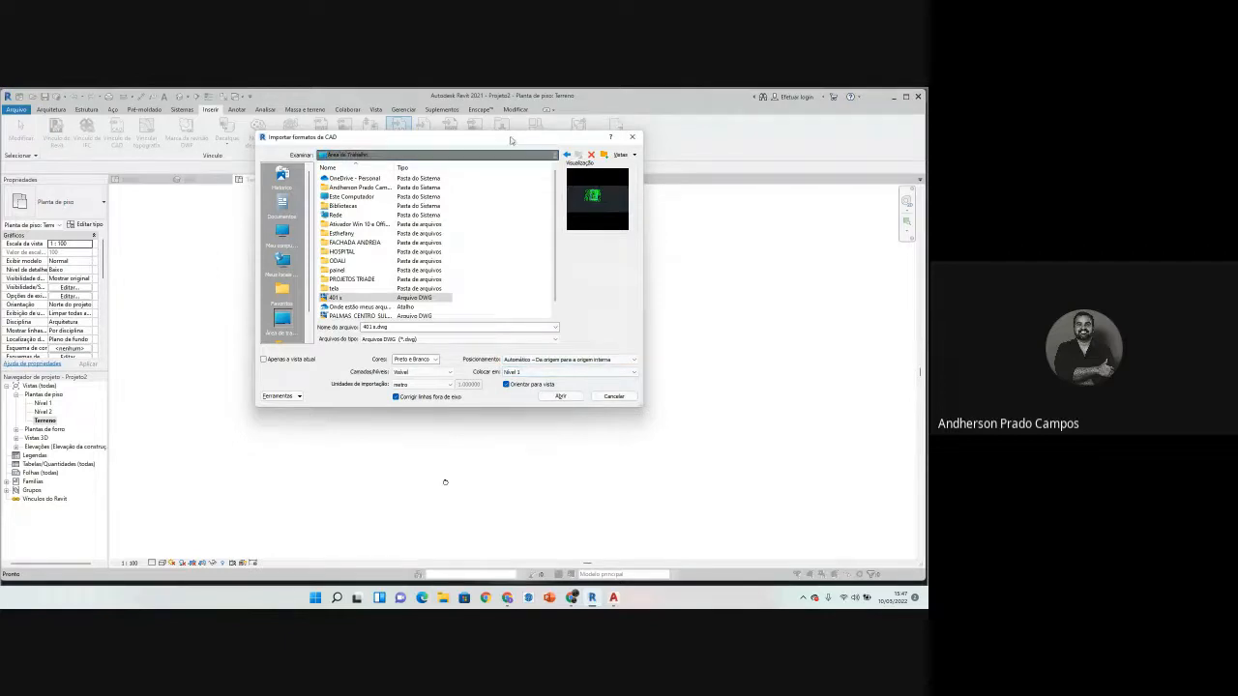
left_click_drag(511, 140, 669, 132)
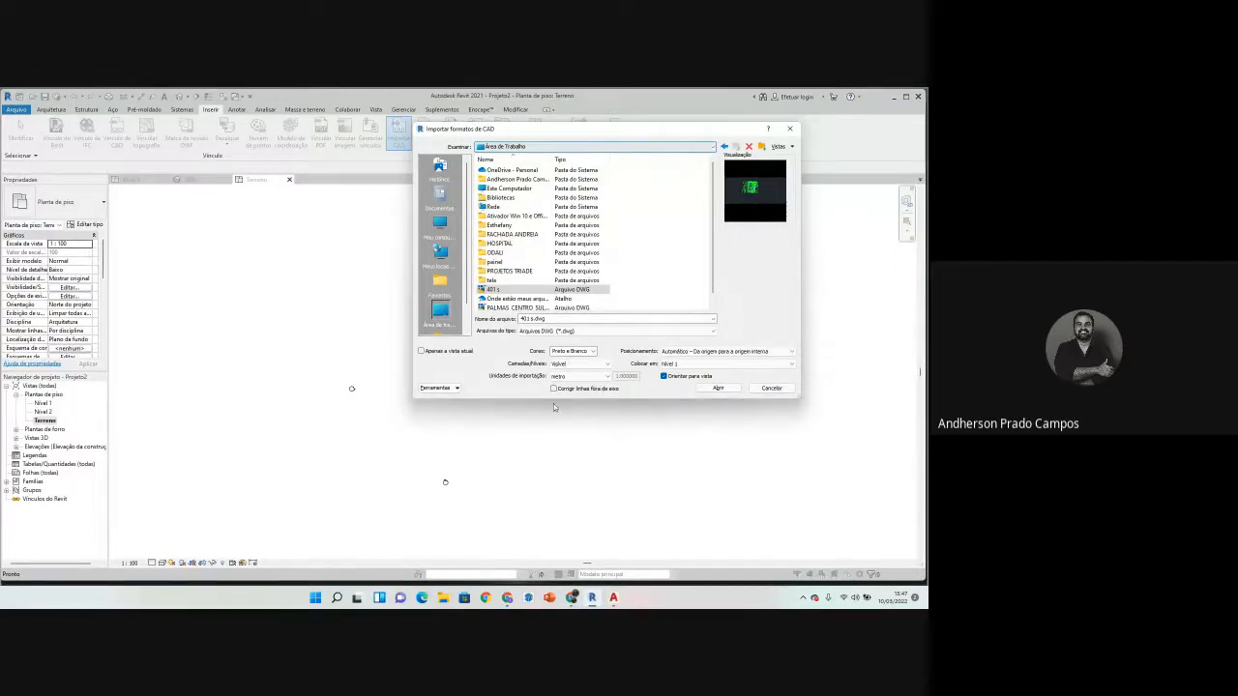
left_click(719, 389)
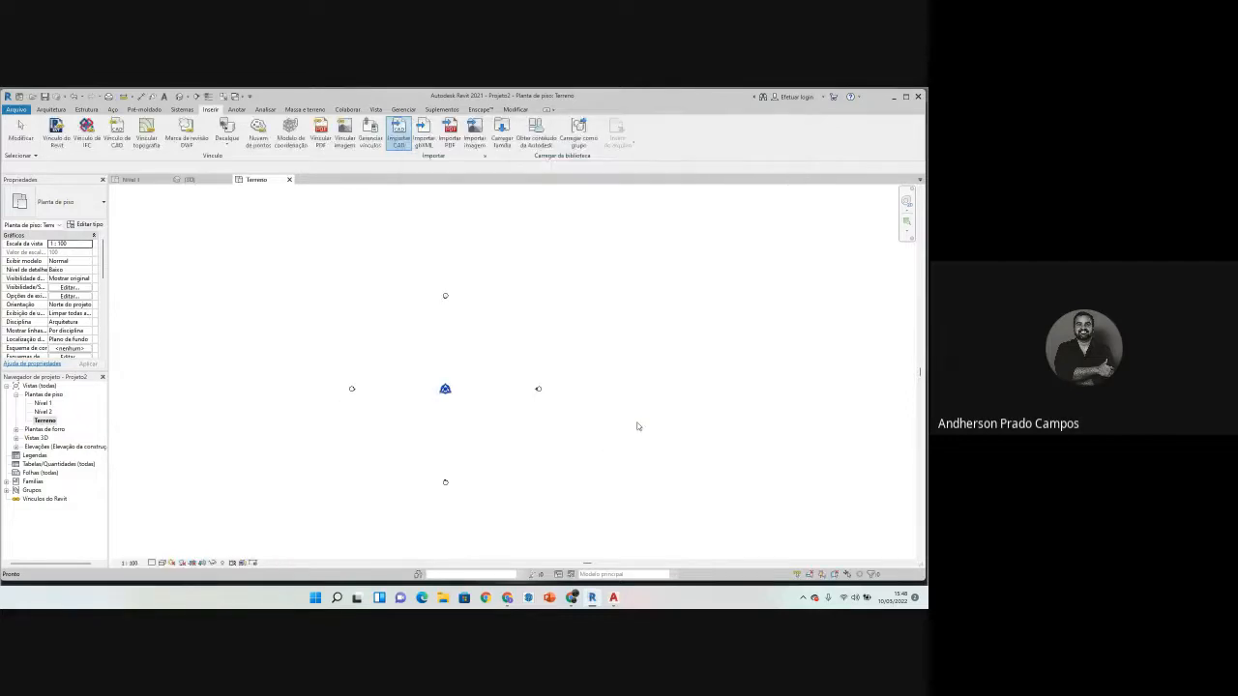
Step: Open the default 3D view, select the imported 401 s drawing and locate it relative to the project levels
scroll(566, 429, "down", 5)
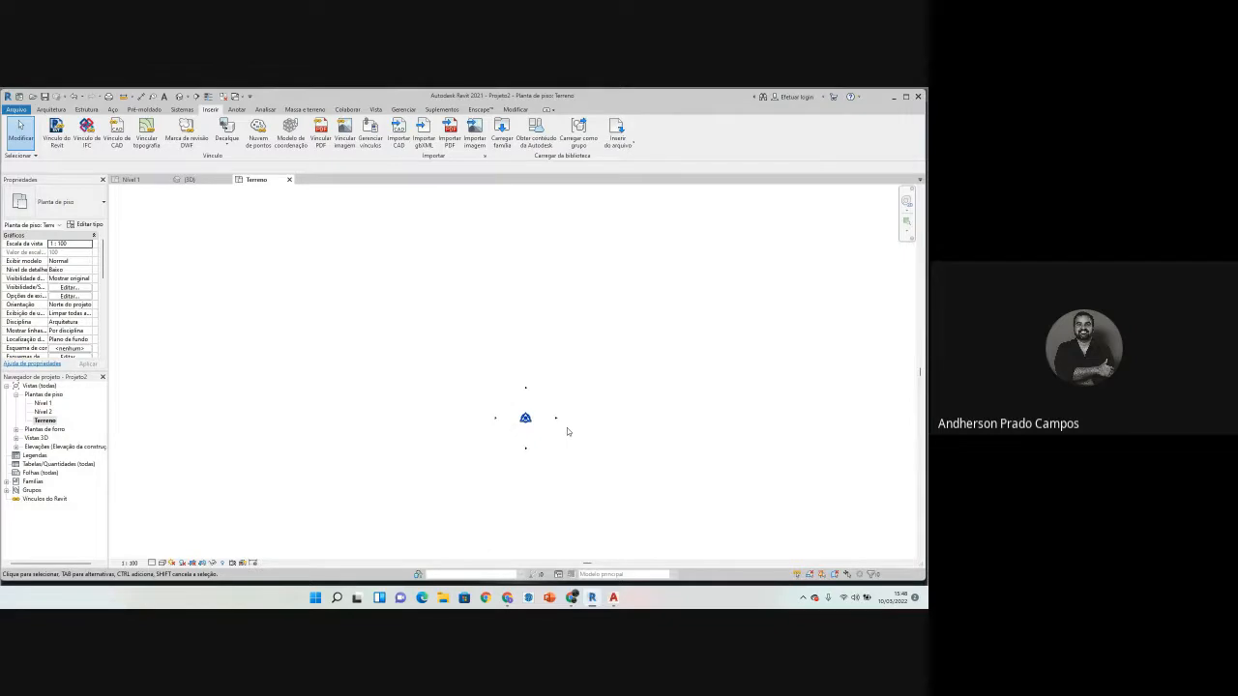
left_click(109, 97)
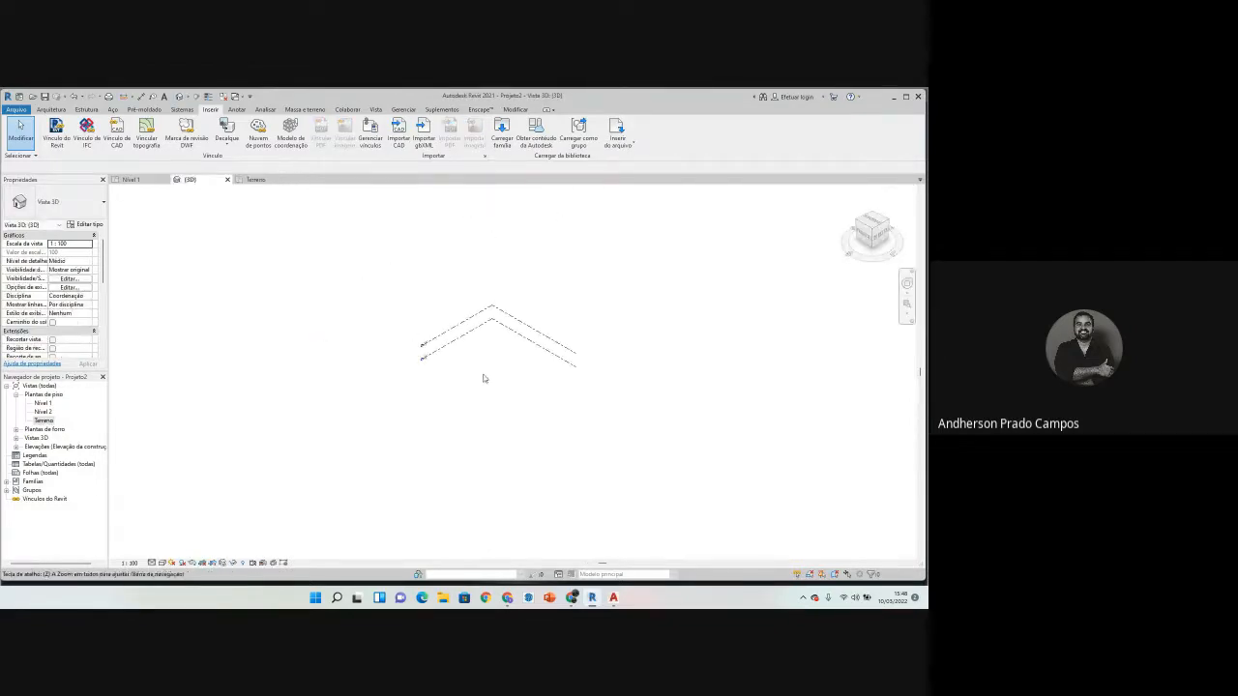
left_click(536, 296)
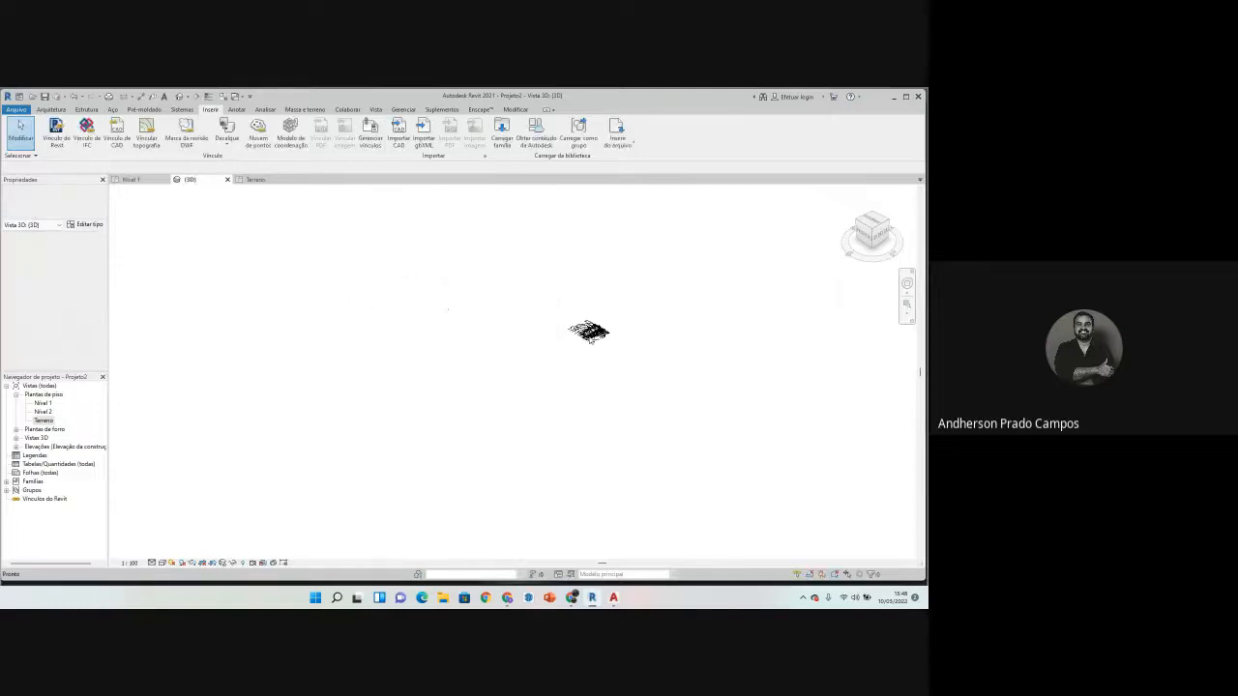
scroll(445, 357, "down", 9)
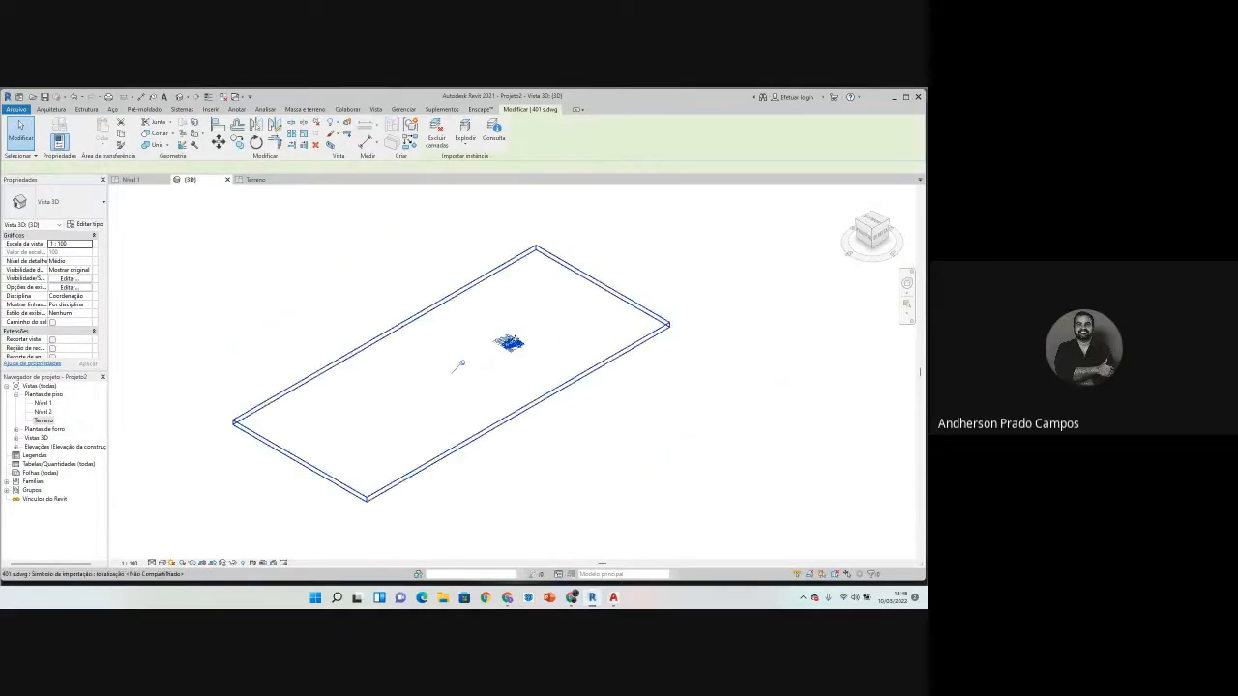
scroll(508, 350, "up", 9)
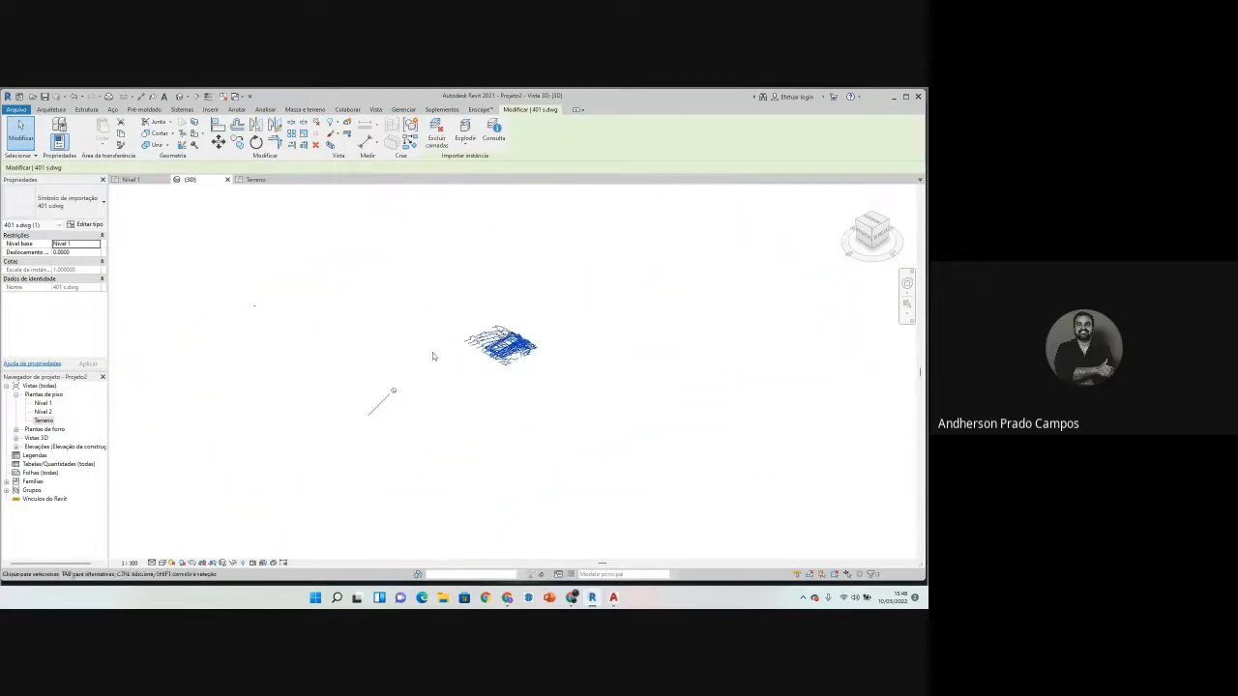
middle_click_drag(473, 322, 442, 415, "shift")
scroll(259, 242, "up", 5)
scroll(277, 246, "up", 6)
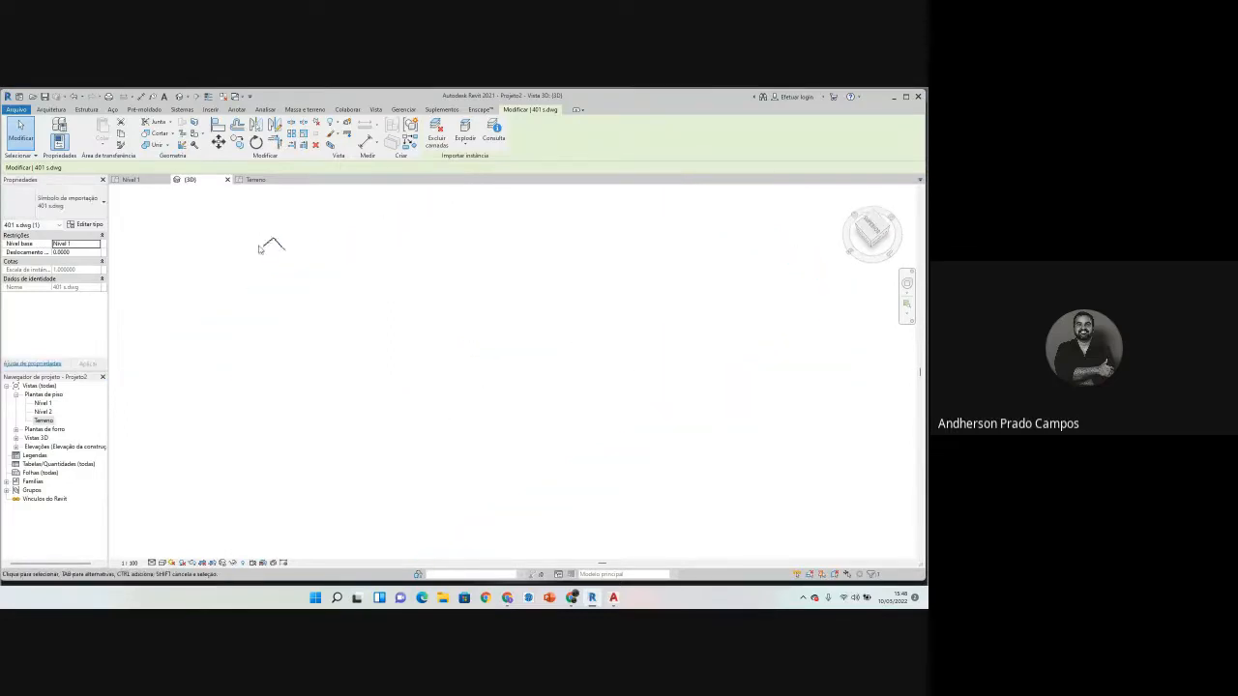
scroll(282, 232, "down", 8)
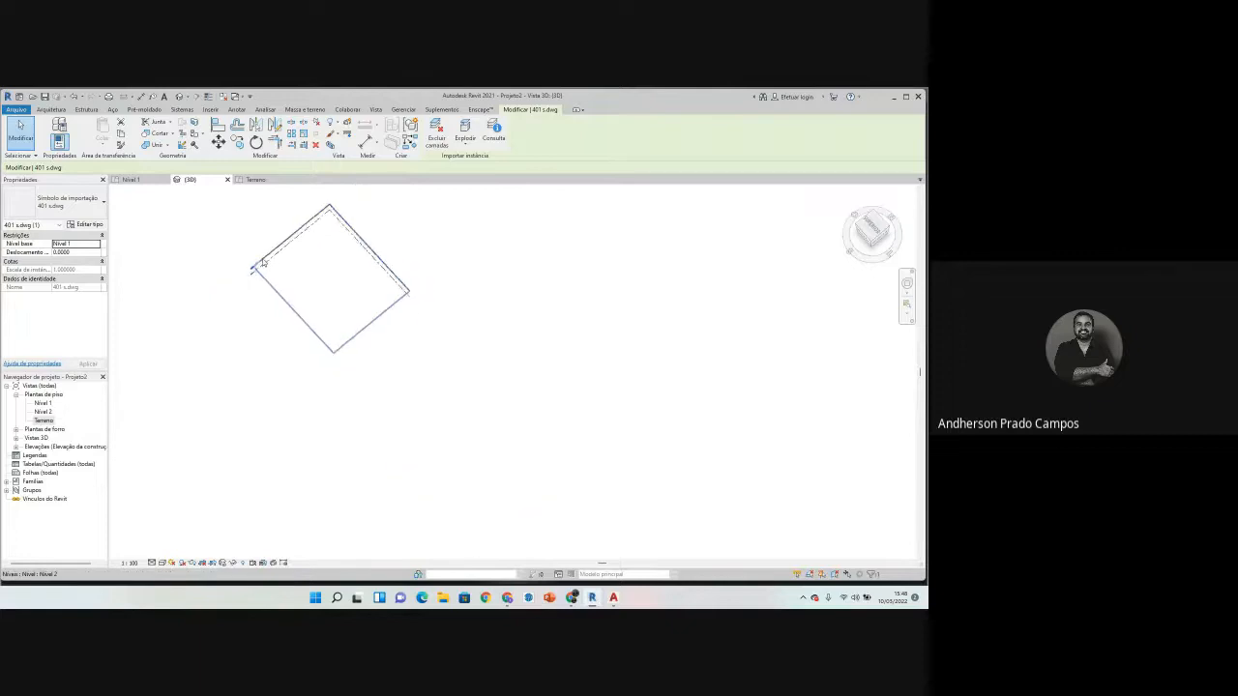
scroll(455, 299, "up", 1)
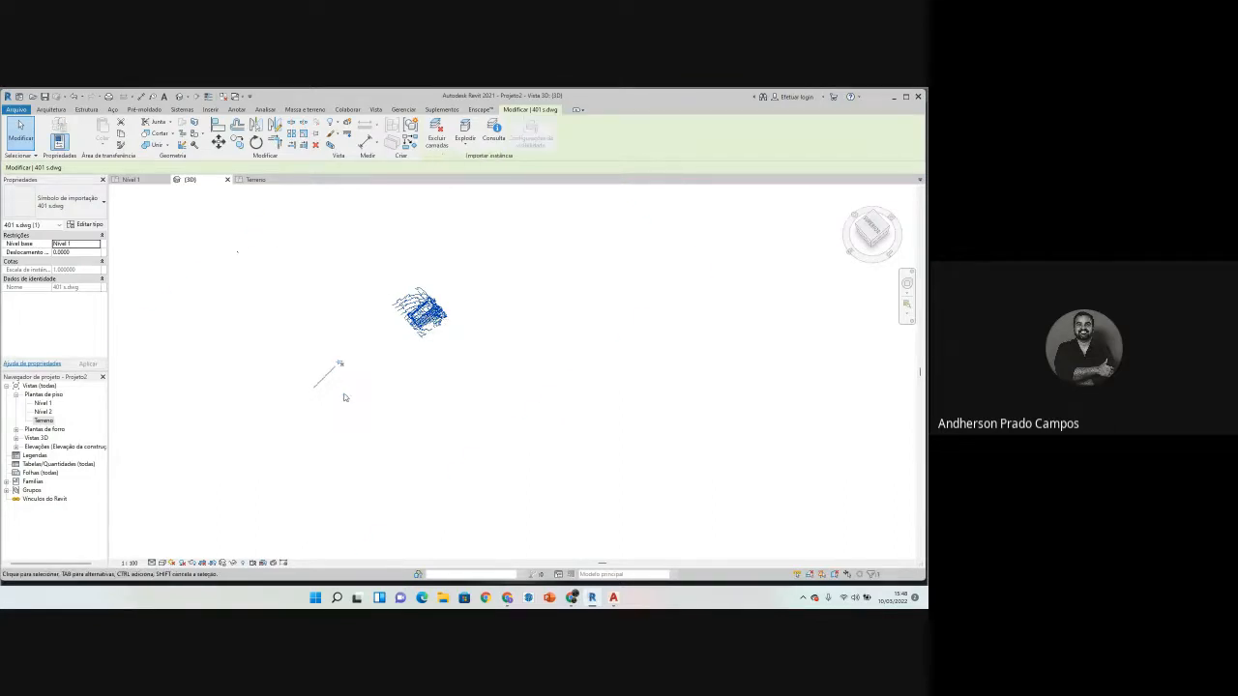
Step: Move the imported drawing over to the project levels so they lie within its central lots
mouse_move(418, 324)
left_mouse_down()
mouse_move(329, 309)
mouse_move(234, 266)
mouse_move(240, 257)
left_mouse_up()
scroll(242, 252, "up", 5)
scroll(242, 249, "up", 4)
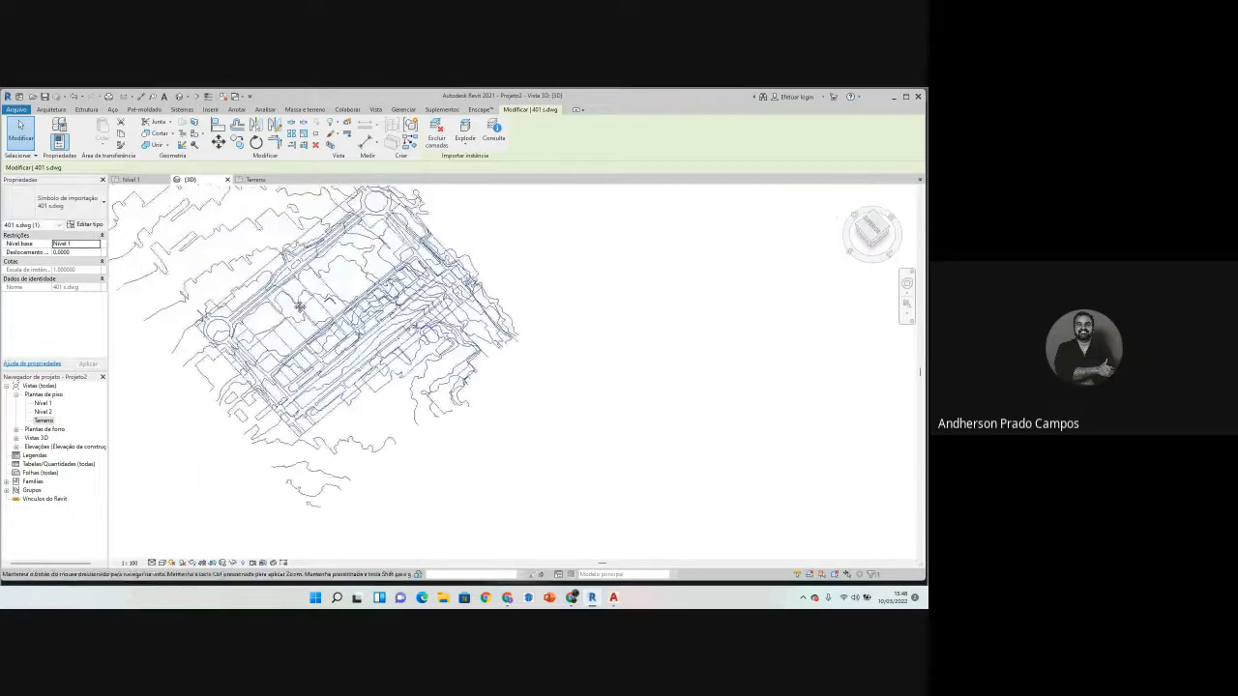
left_click_drag(327, 343, 381, 308)
scroll(378, 301, "up", 5)
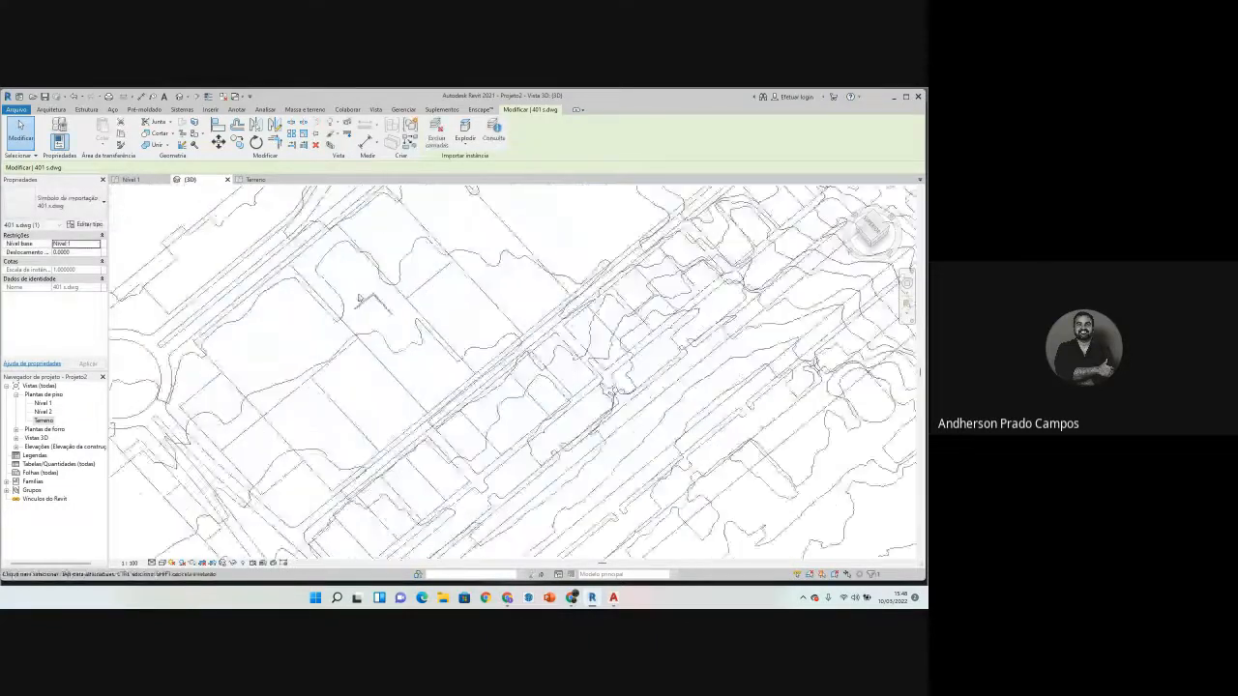
Step: Examine the imported drawing in top and tilted 3D views, checking its lots, streets and contours around the levels
left_click(874, 228)
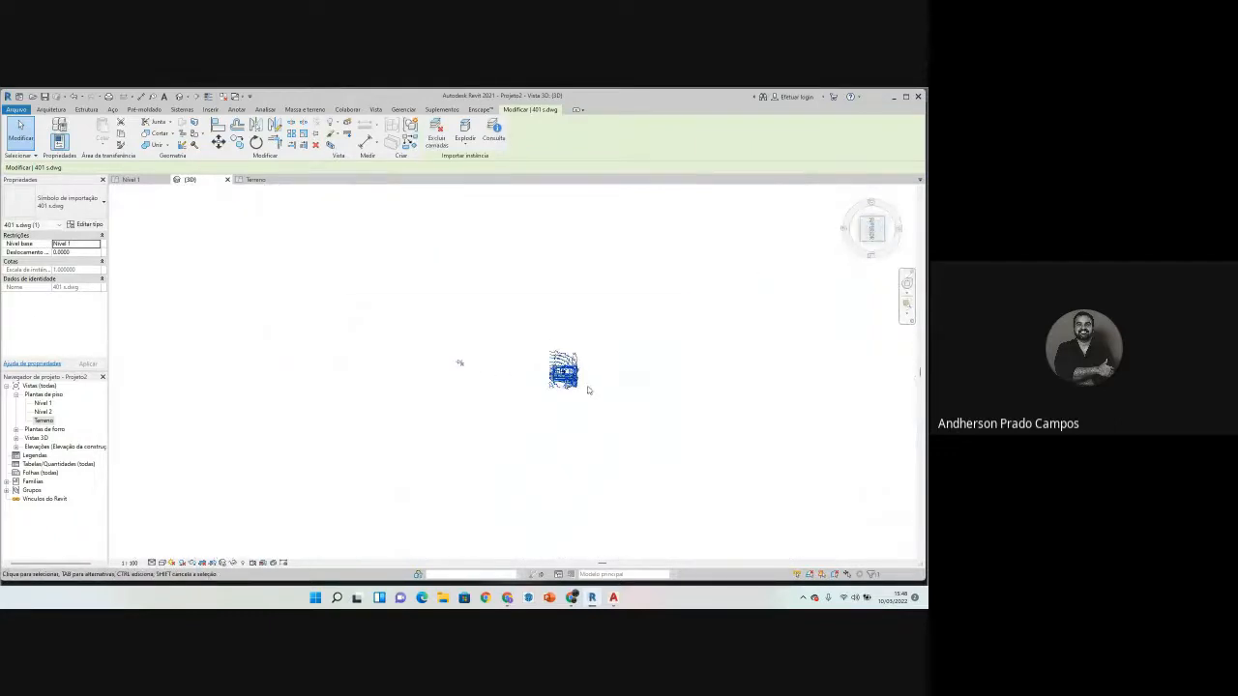
scroll(542, 358, "up", 10)
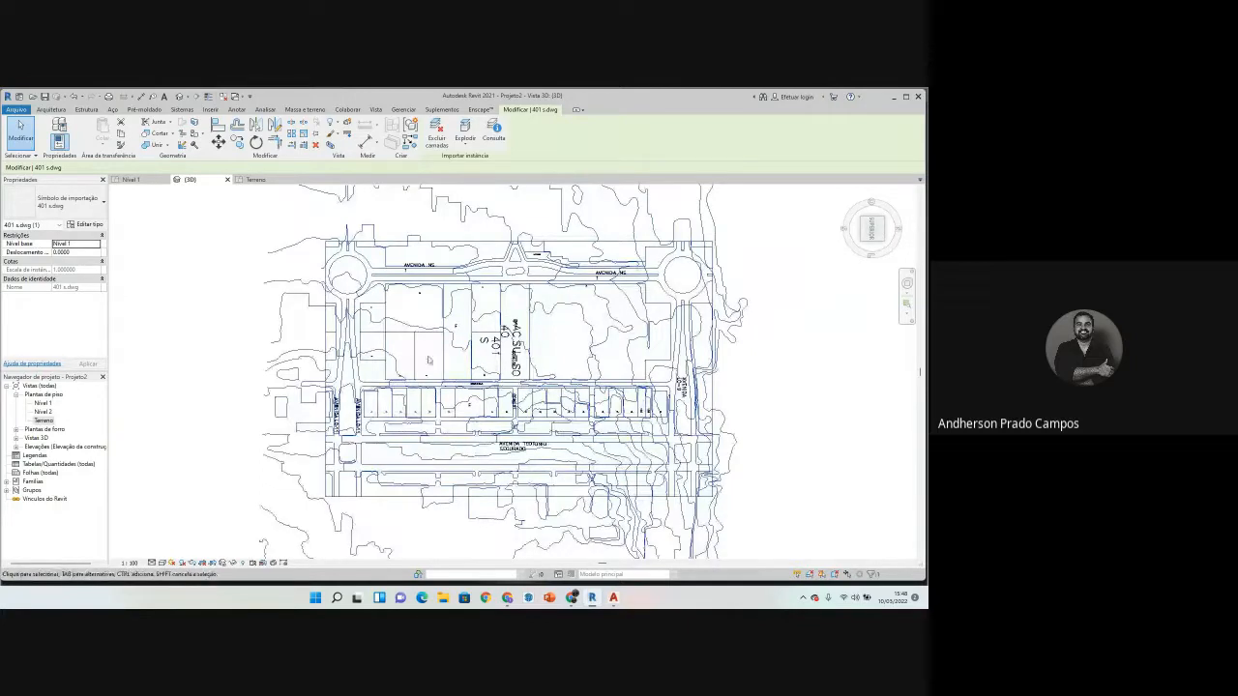
scroll(503, 358, "up", 5)
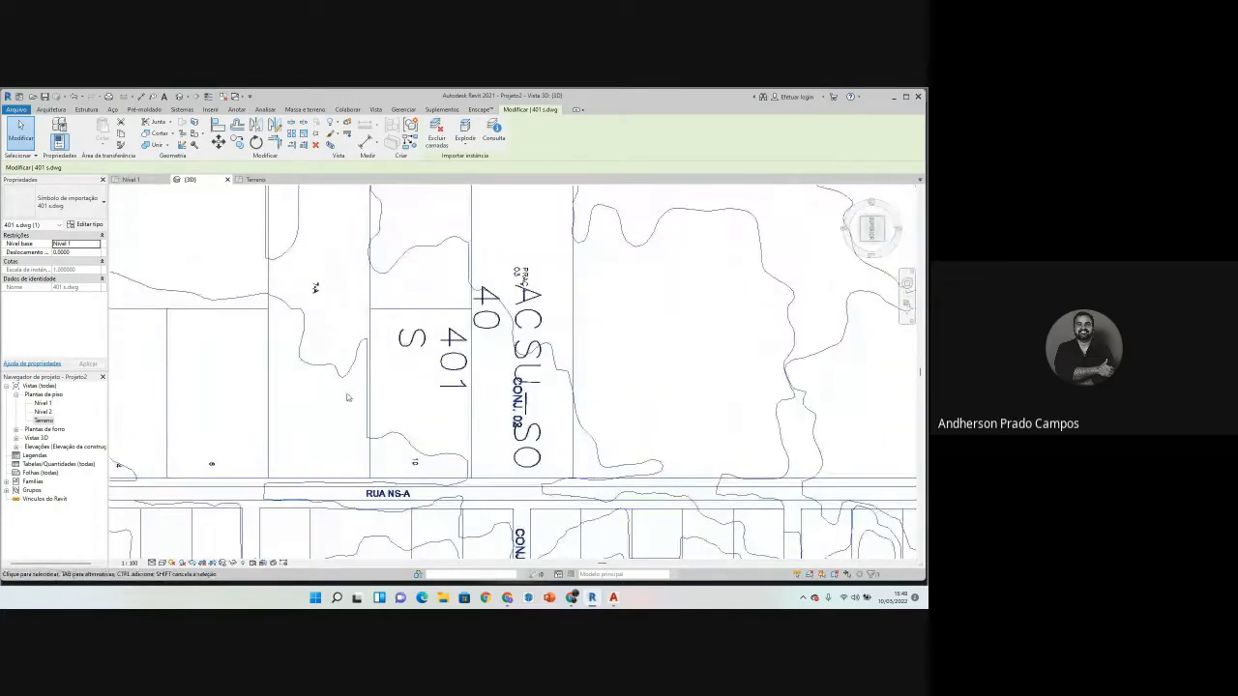
scroll(348, 397, "down", 10)
scroll(358, 362, "up", 12)
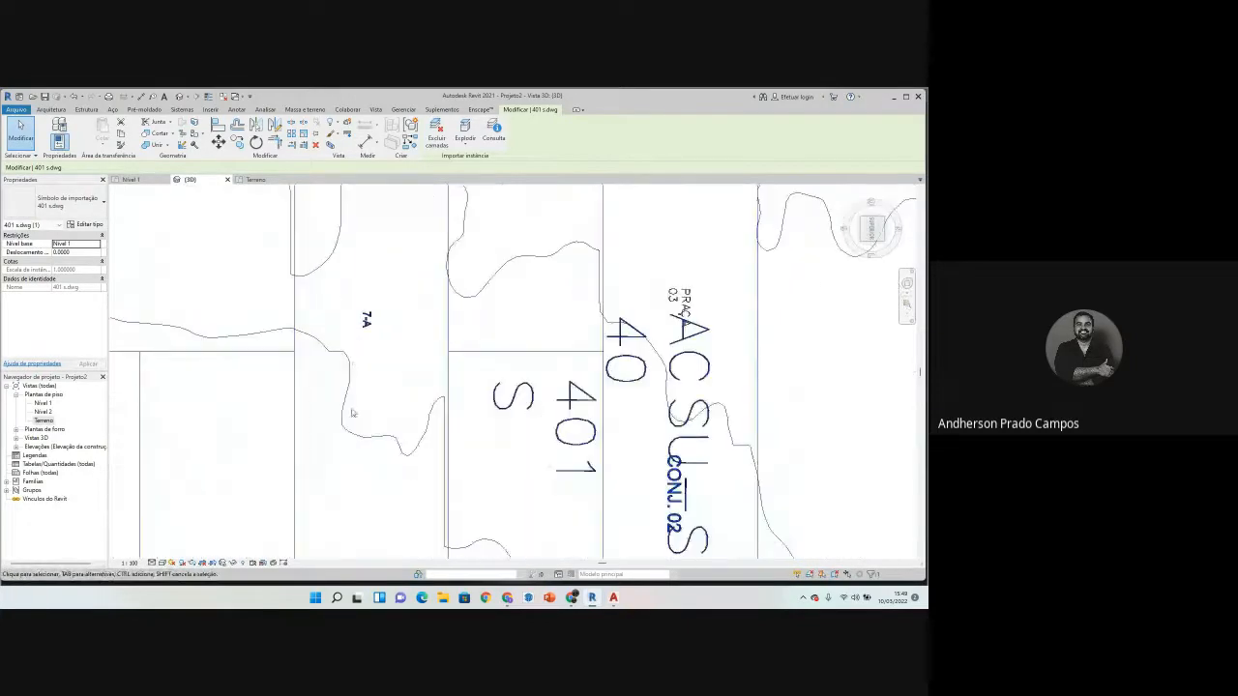
scroll(531, 342, "down", 4)
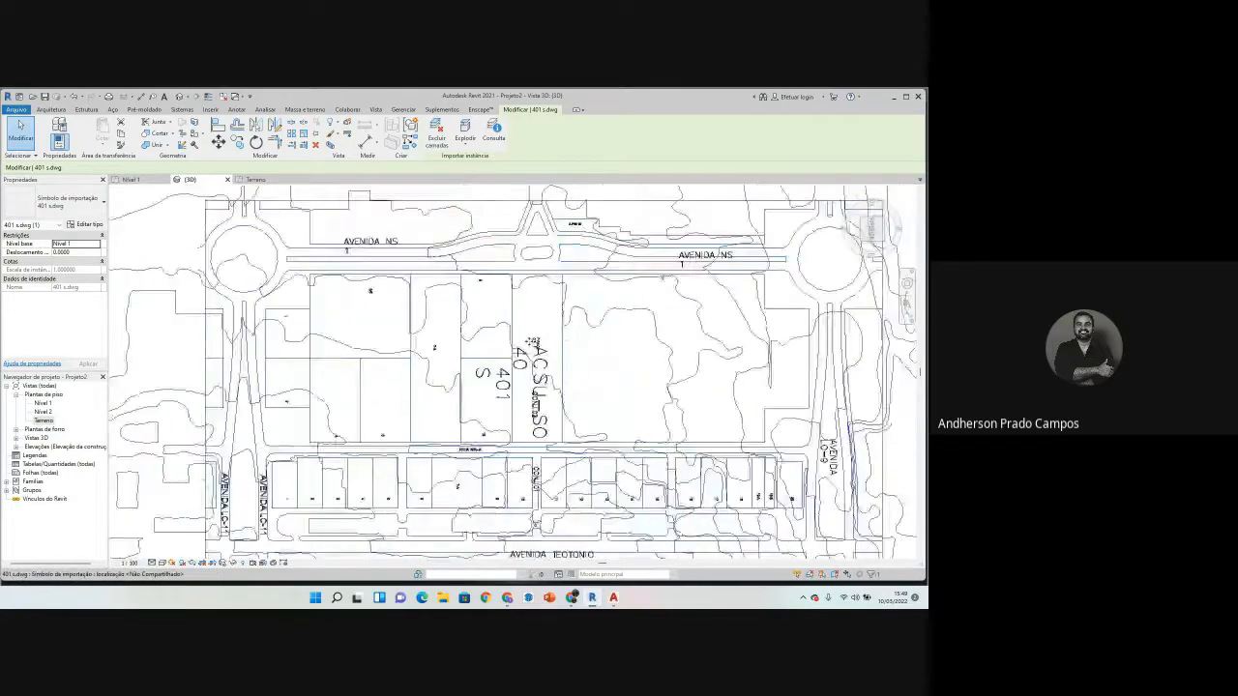
scroll(531, 343, "down", 3)
mouse_move(486, 400)
middle_mouse_down("shift")
mouse_move(497, 409)
mouse_move(472, 392)
middle_mouse_up("shift")
scroll(475, 193, "up", 4)
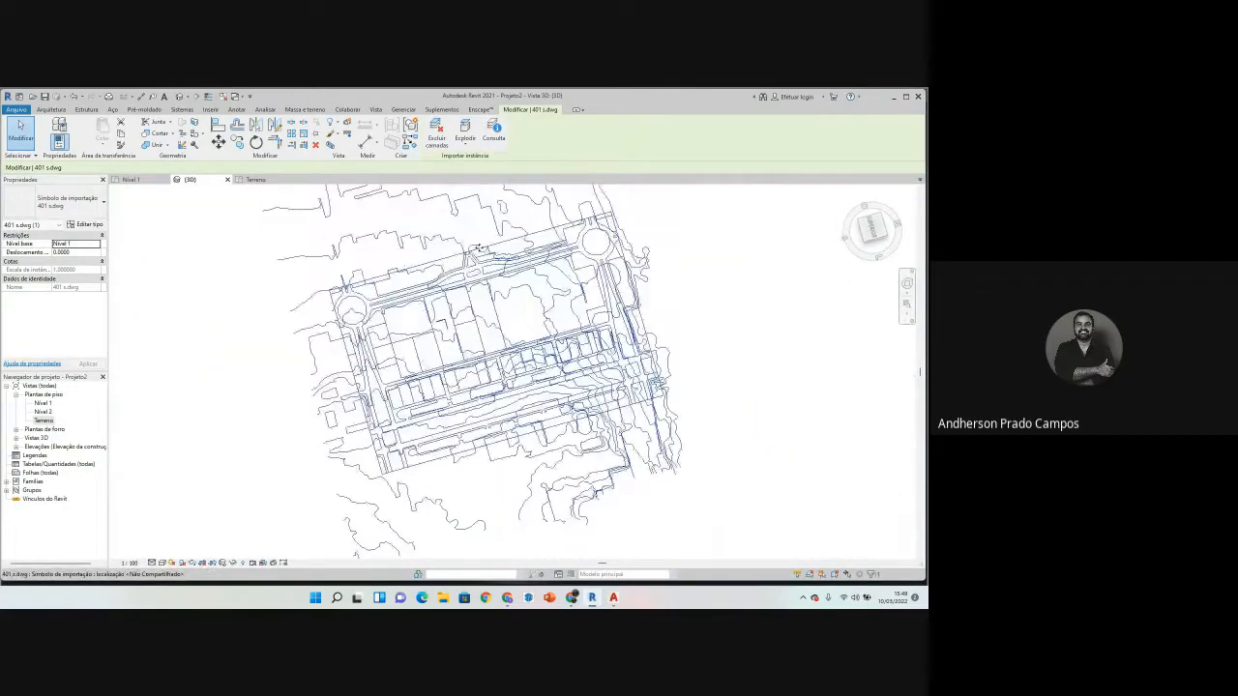
scroll(435, 342, "up", 5)
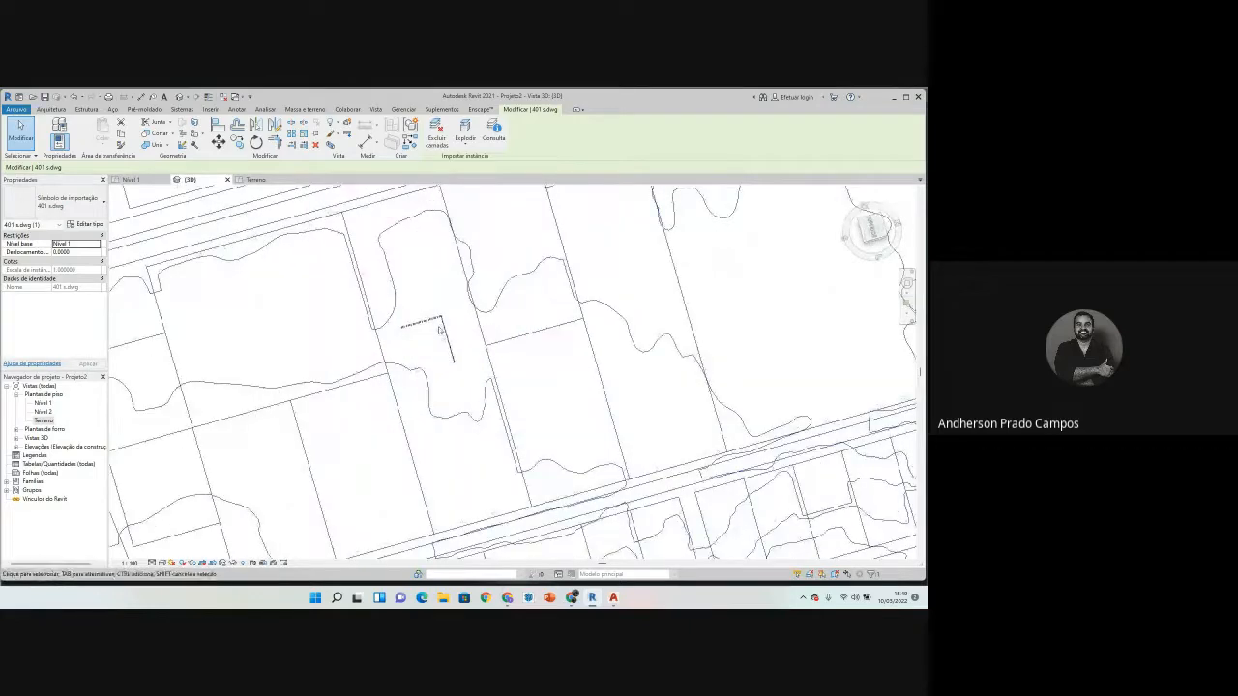
Step: Stretch the extents of Nível 2 in the 3D view to cover the long lot 7-A around it
left_click(433, 343)
scroll(433, 342, "up", 3)
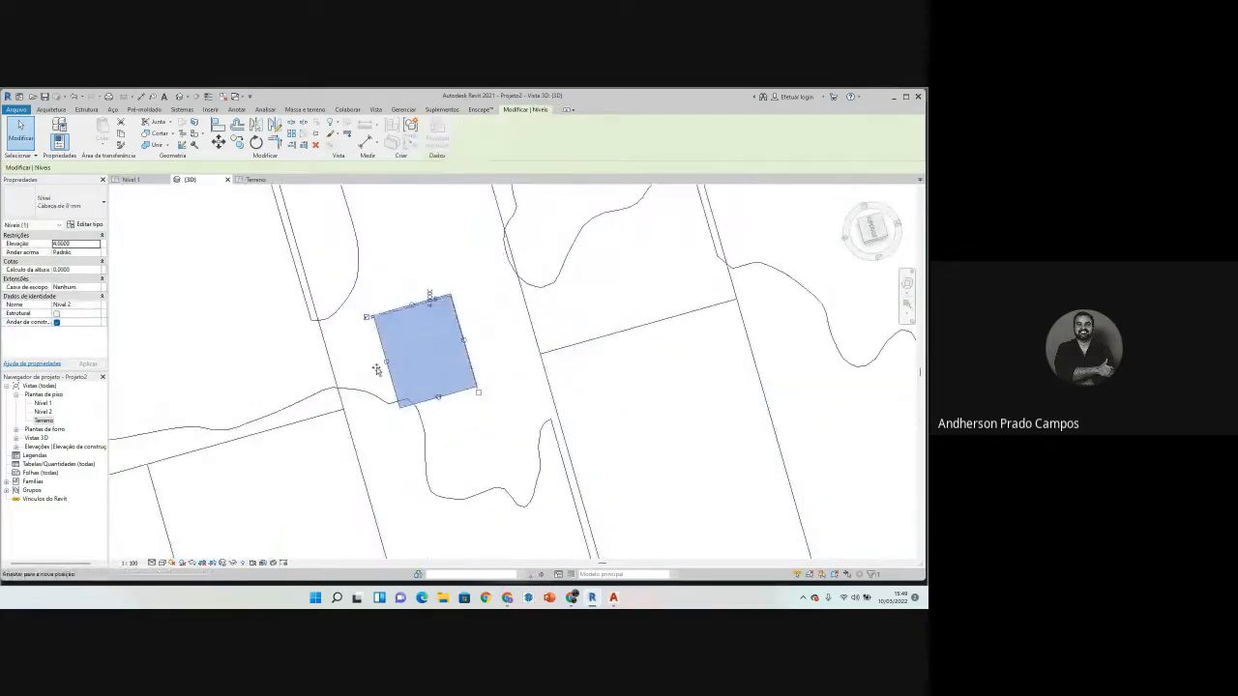
left_click_drag(298, 400, 297, 400)
left_click_drag(465, 344, 554, 319)
left_click_drag(436, 396, 487, 522)
scroll(438, 404, "down", 5)
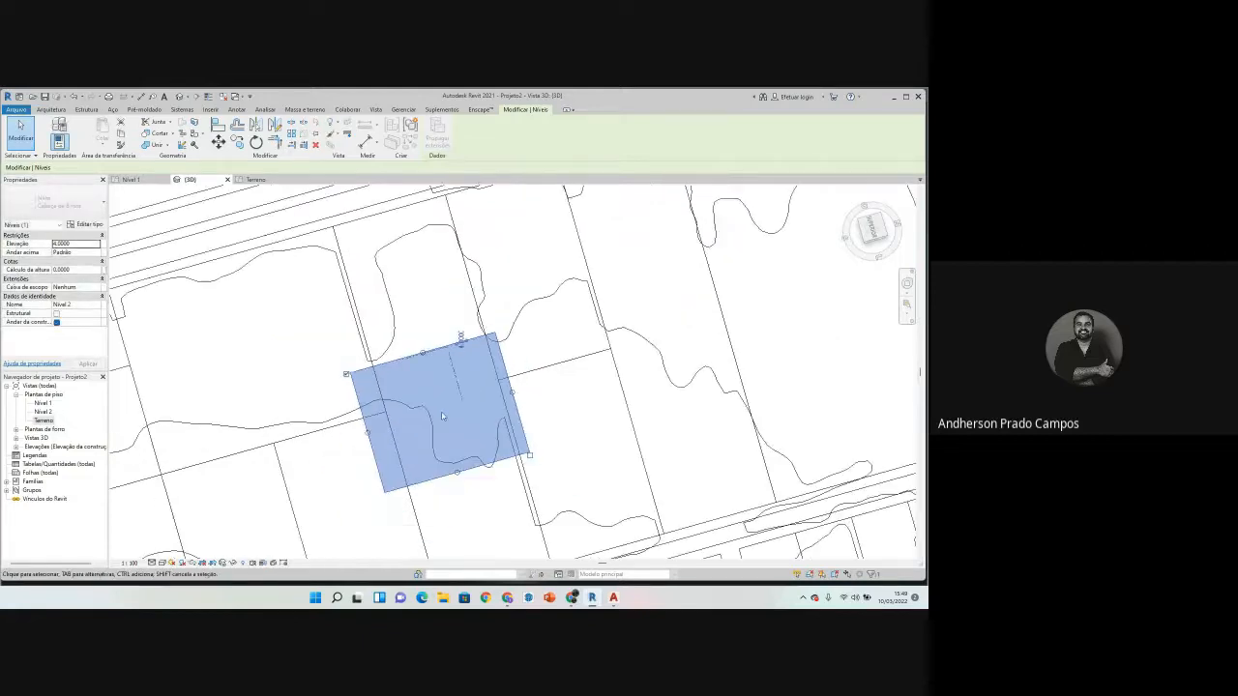
left_click_drag(438, 404, 443, 489)
left_click_drag(389, 270, 381, 216)
Step: Stretch the extents of Nível 1 on all sides to cover the same lot as Nível 2
left_click(433, 332)
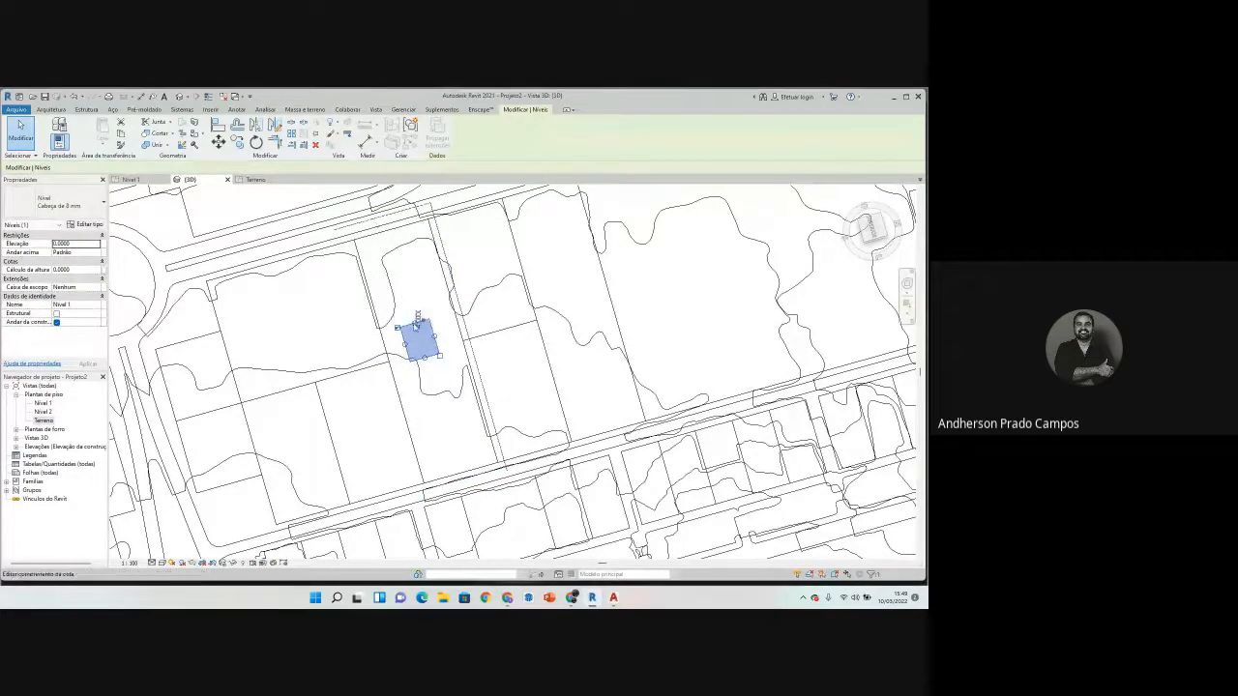
left_click_drag(404, 347, 385, 359)
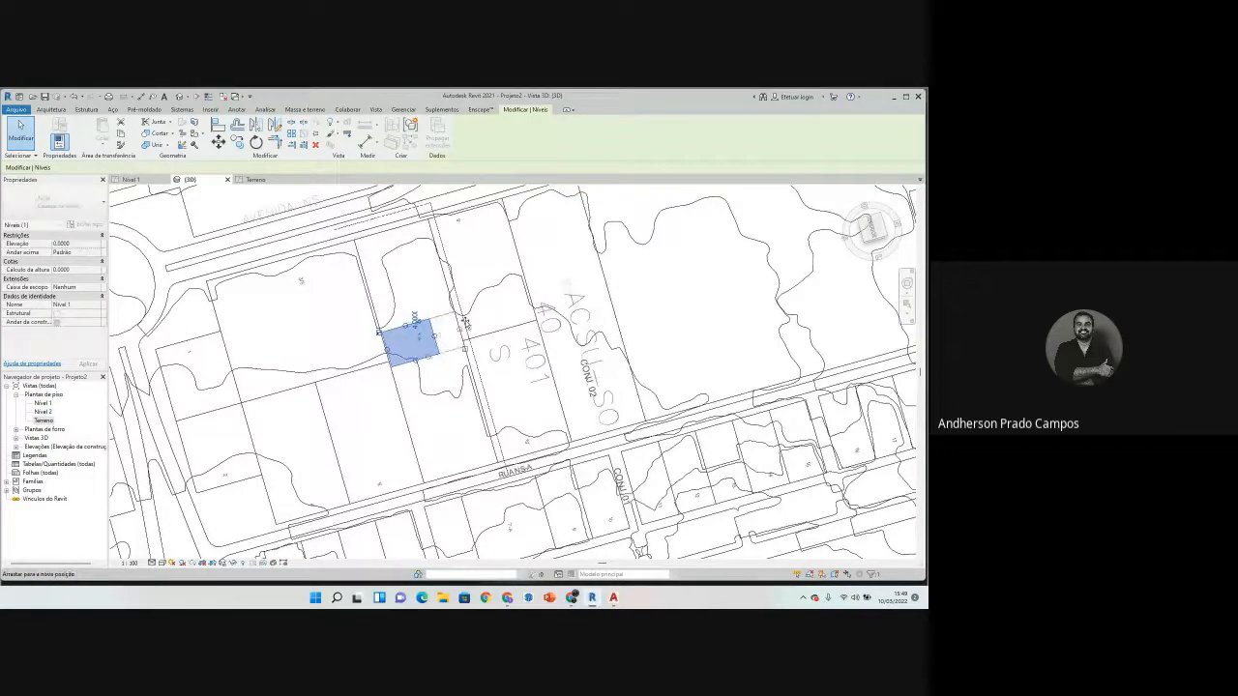
left_click_drag(466, 324, 467, 487)
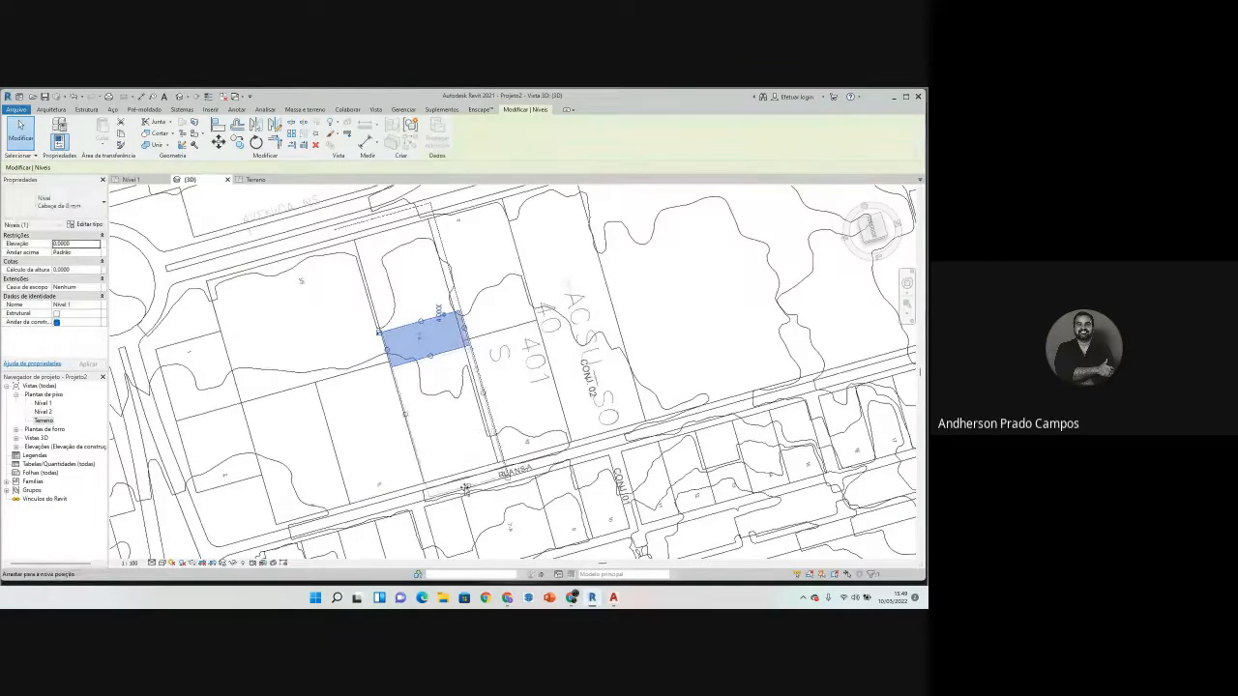
left_click_drag(397, 361, 378, 368)
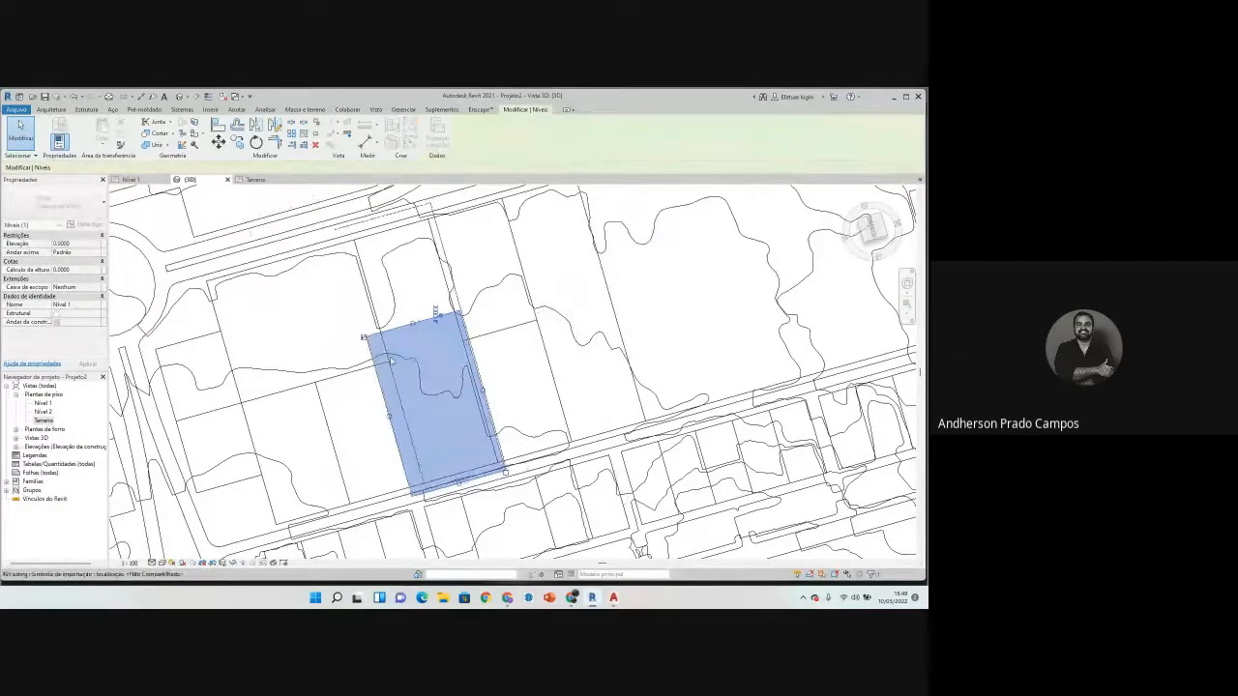
left_click_drag(412, 329, 359, 255)
left_click(345, 367)
scroll(345, 367, "down", 2)
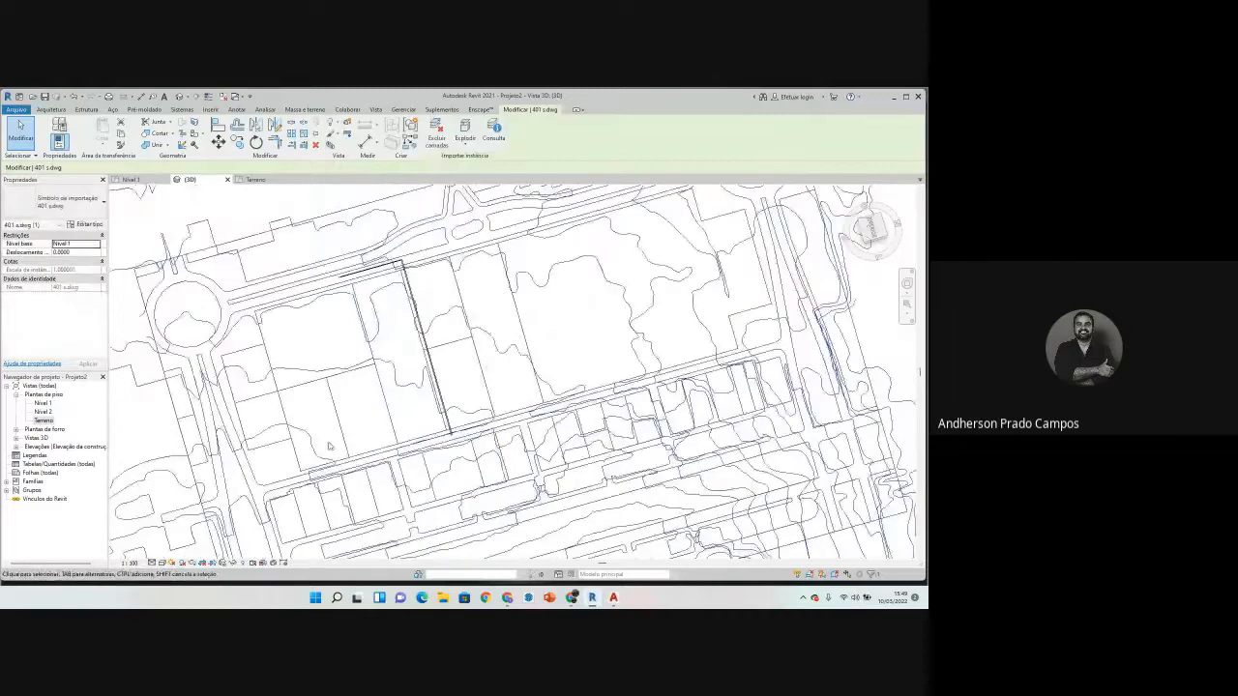
Step: Deselect the imported drawing and start a new topographic surface in the tilted 3D view
mouse_move(331, 447)
middle_mouse_down("shift")
mouse_move(373, 416)
mouse_move(381, 435)
mouse_move(351, 419)
mouse_move(274, 306)
mouse_move(304, 351)
mouse_move(280, 307)
mouse_move(296, 312)
middle_mouse_up("shift")
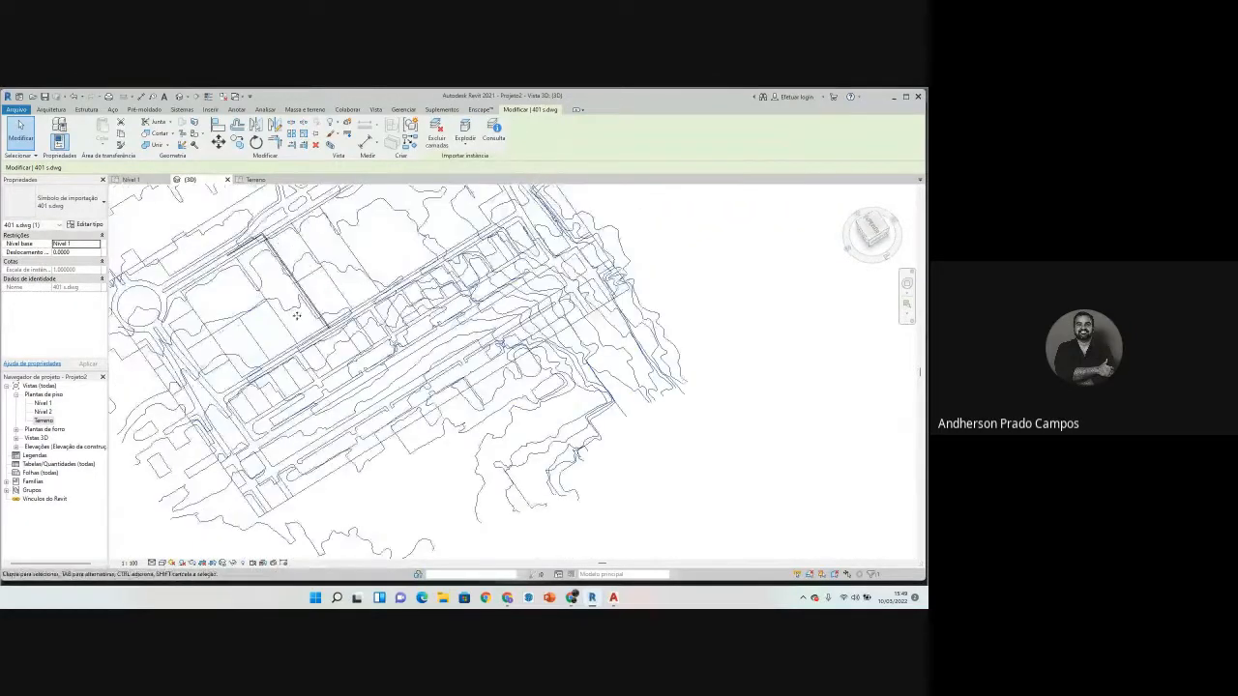
scroll(554, 373, "down", 3)
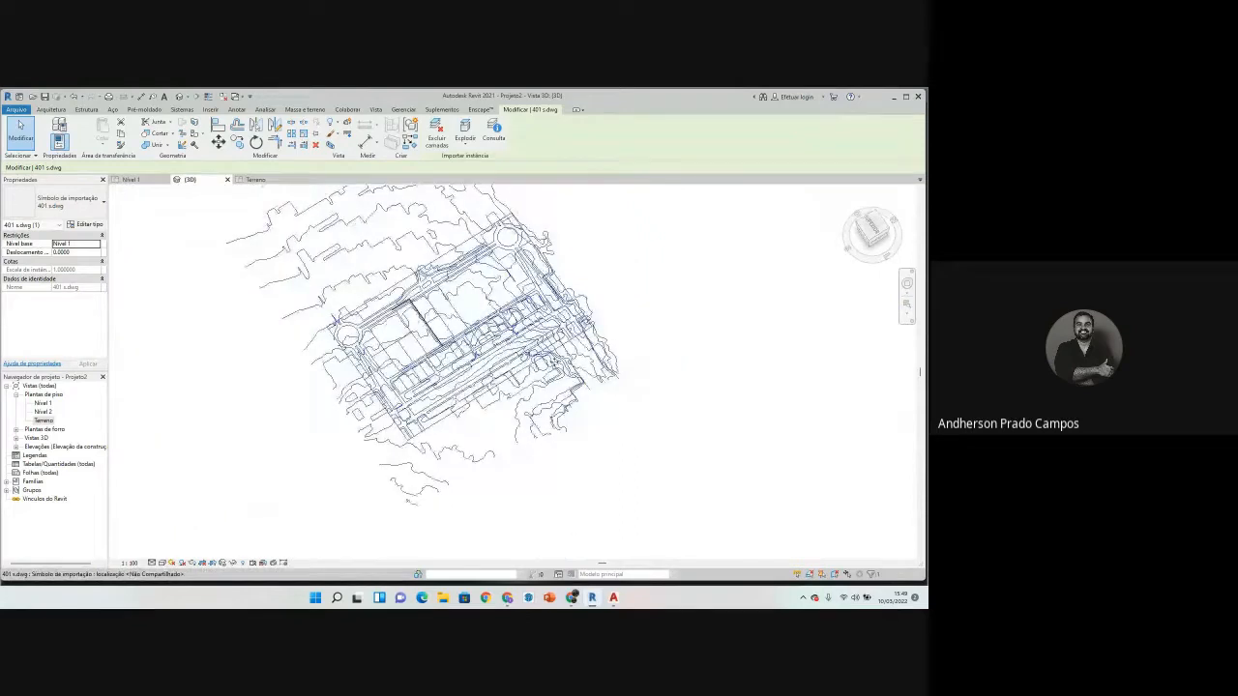
left_click(289, 463)
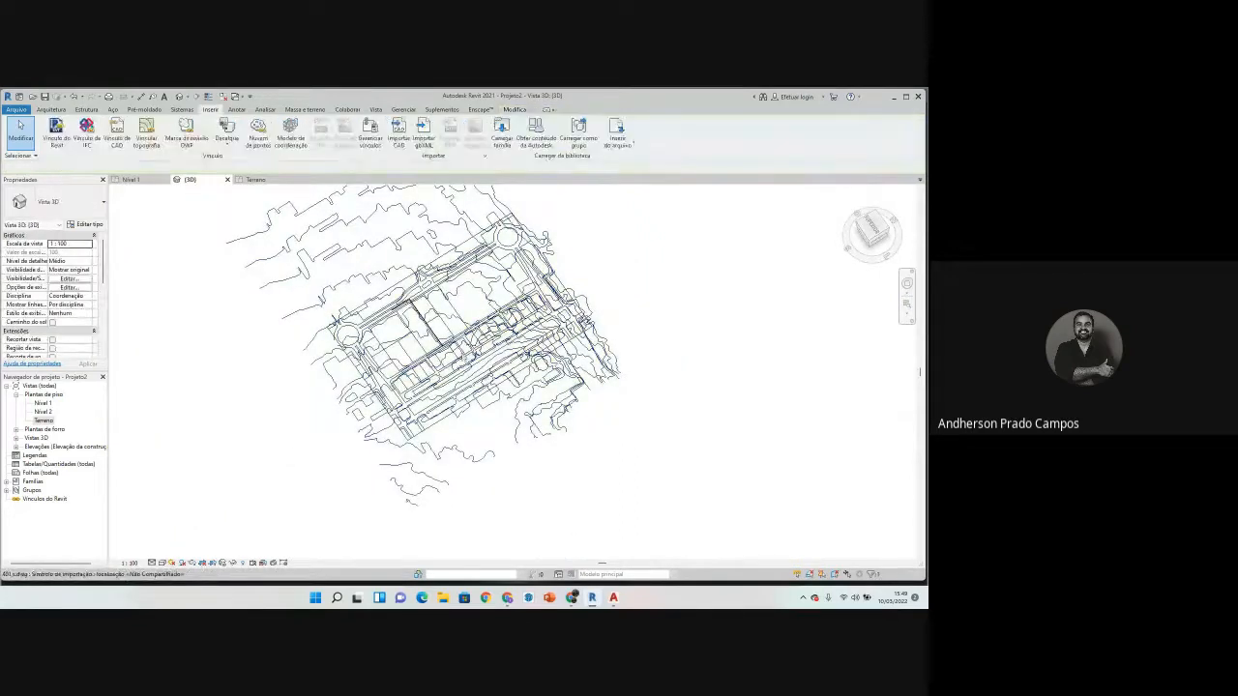
middle_click_drag(406, 459, 419, 331, "shift")
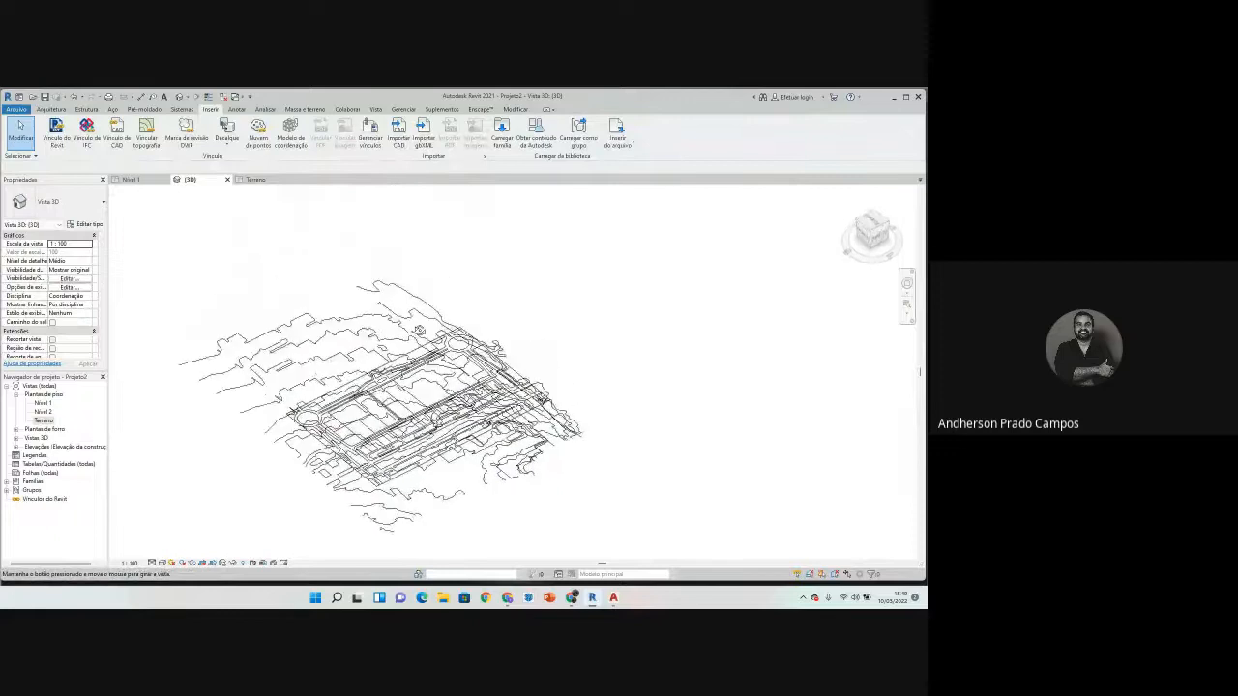
scroll(368, 406, "up", 4)
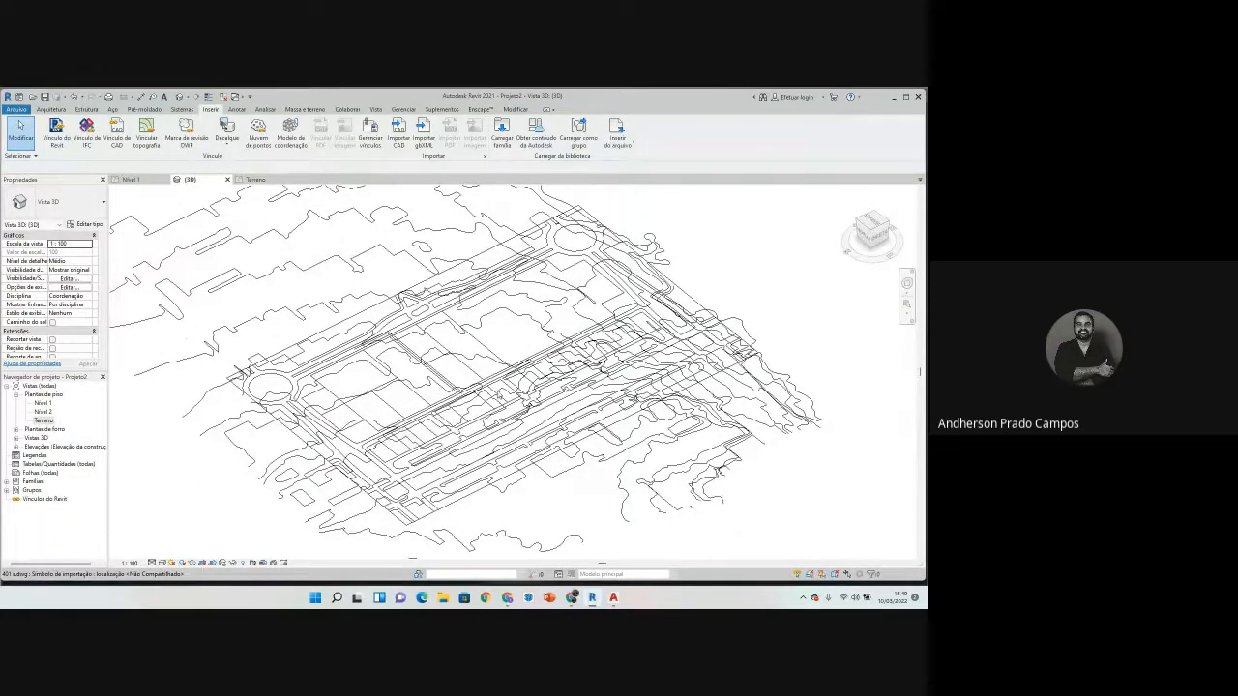
scroll(370, 435, "down", 2)
middle_click_drag(442, 435, 447, 416)
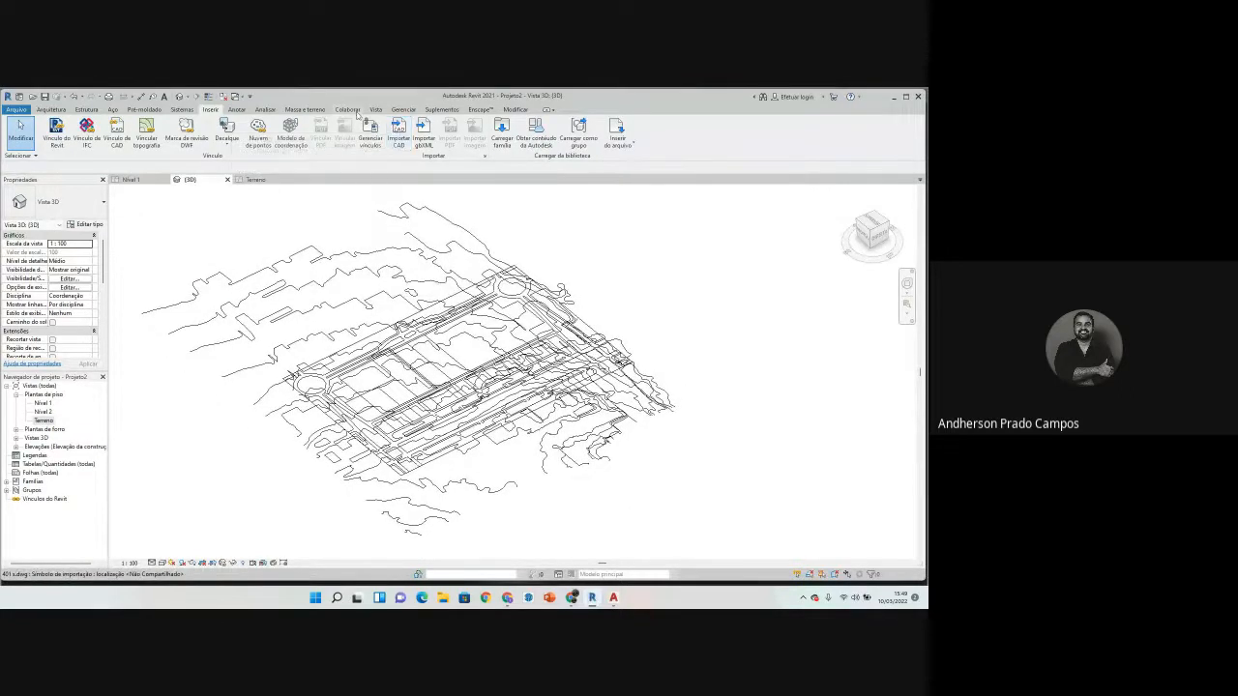
left_click(300, 110)
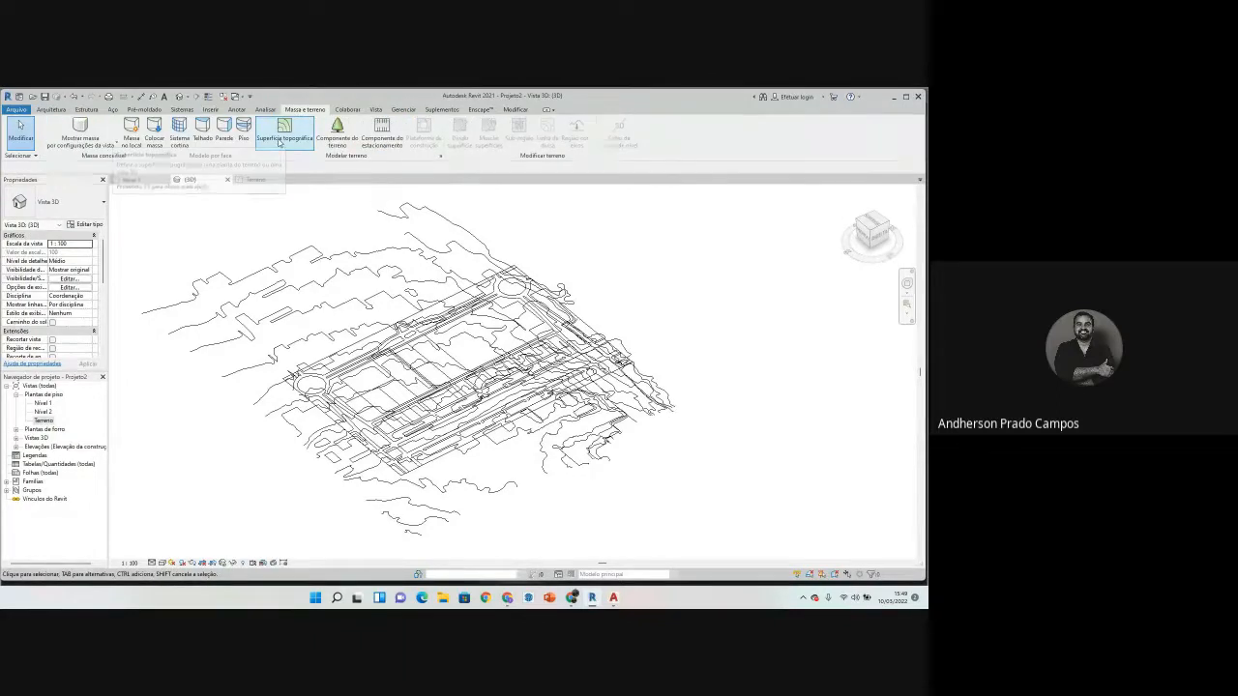
left_click(284, 126)
left_click(499, 134)
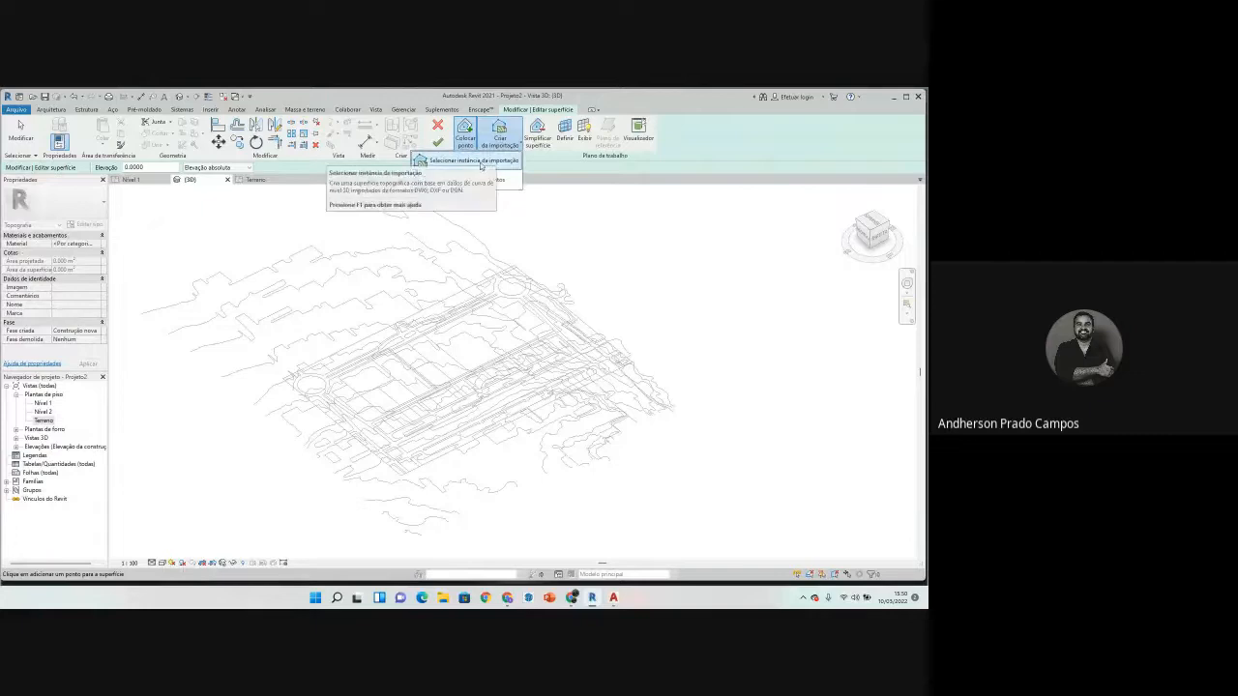
left_click(472, 162)
left_click(463, 233)
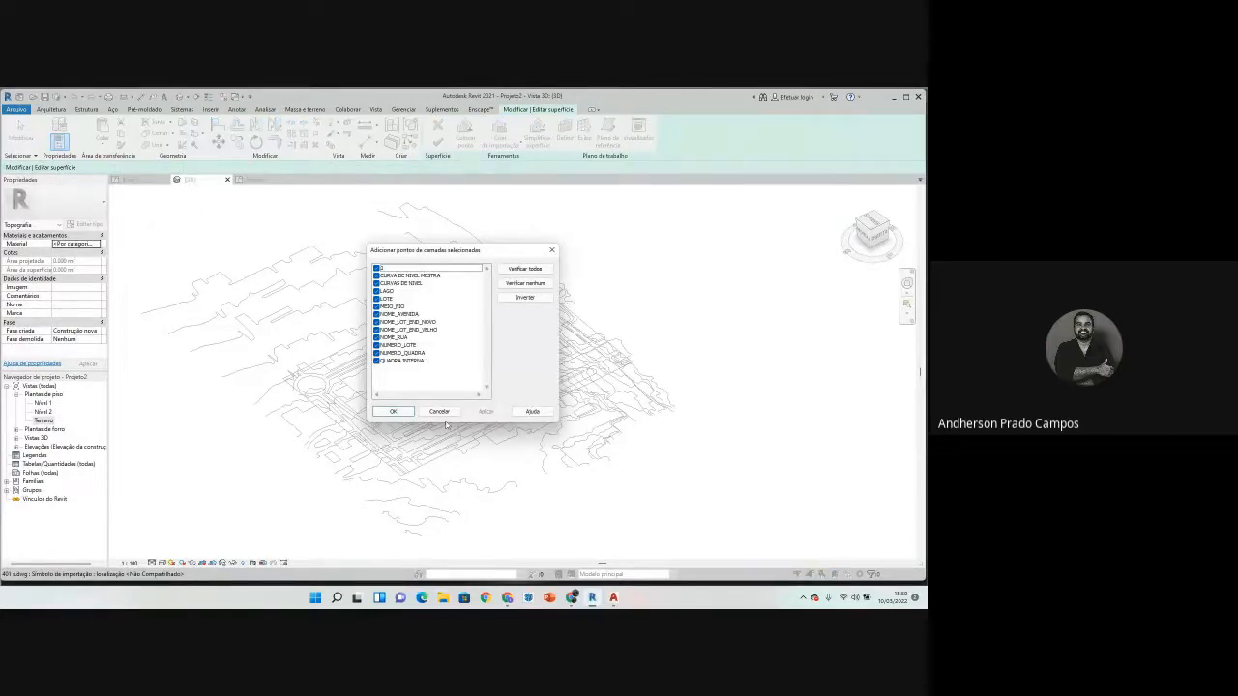
left_click(393, 411)
Step: Create the topographic surface from the imported 401 s drawing, using only the CURVA DE NIVEL MESTRA and CURVAS DE NIVEL layers, and finish it
left_click(499, 136)
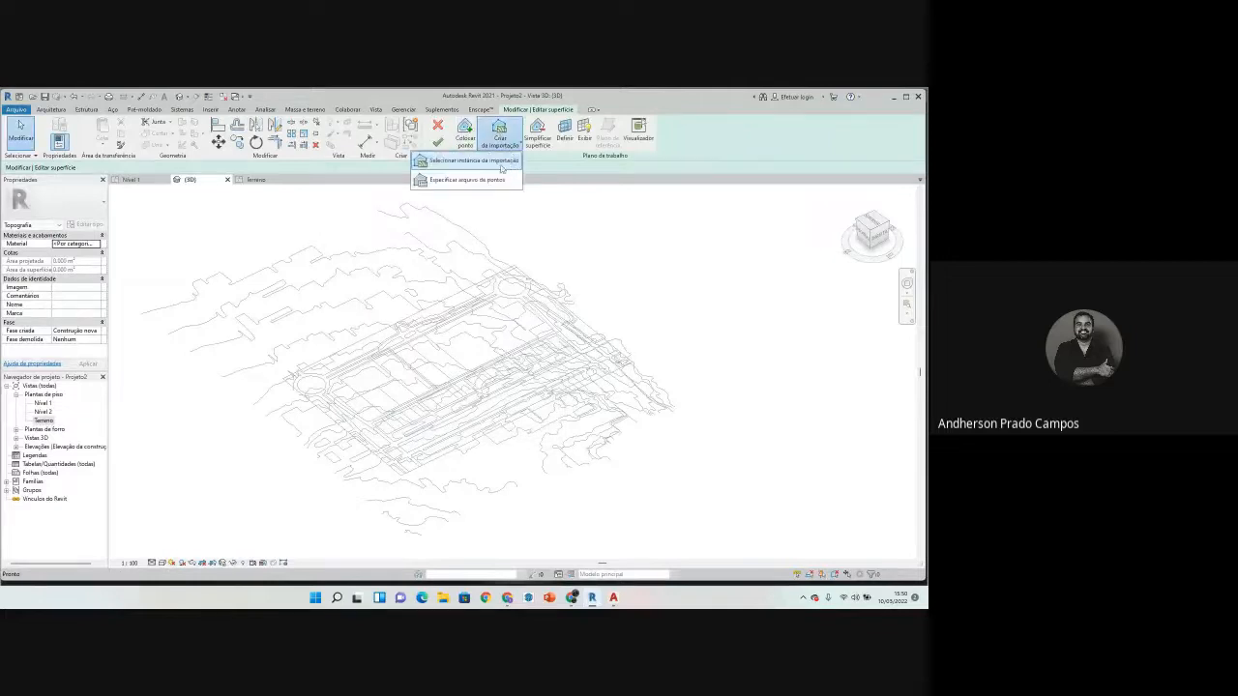
left_click(502, 162)
left_click(522, 287)
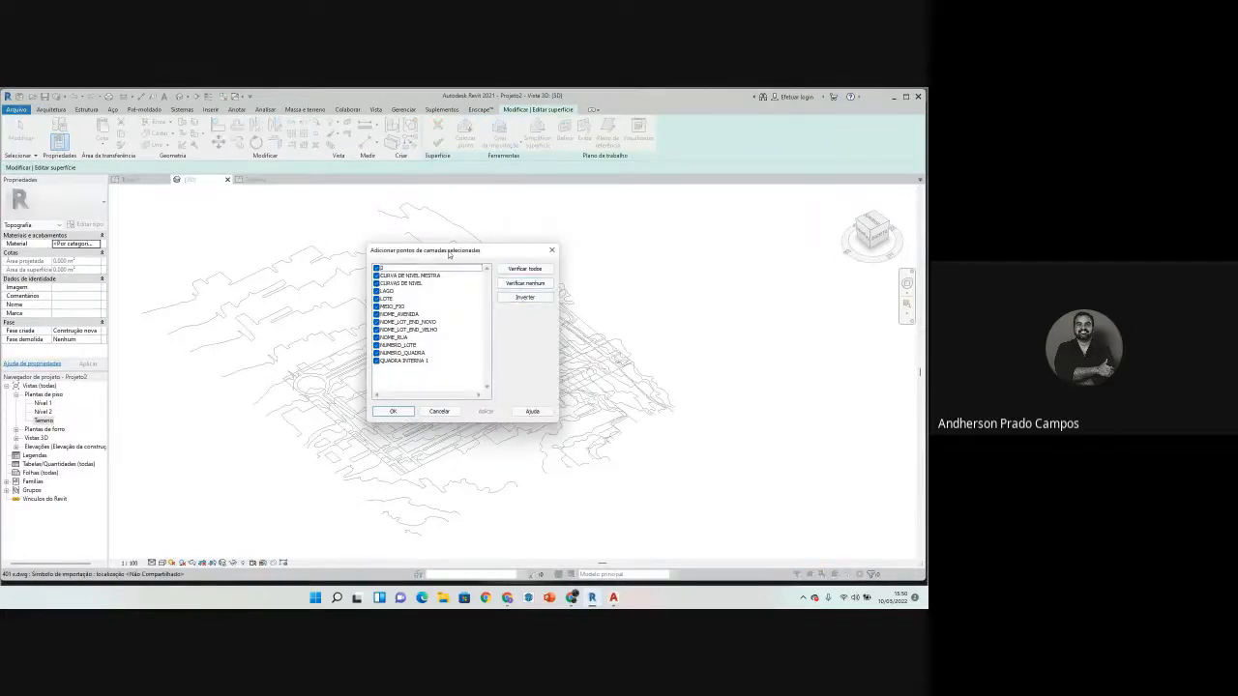
left_click_drag(449, 255, 641, 190)
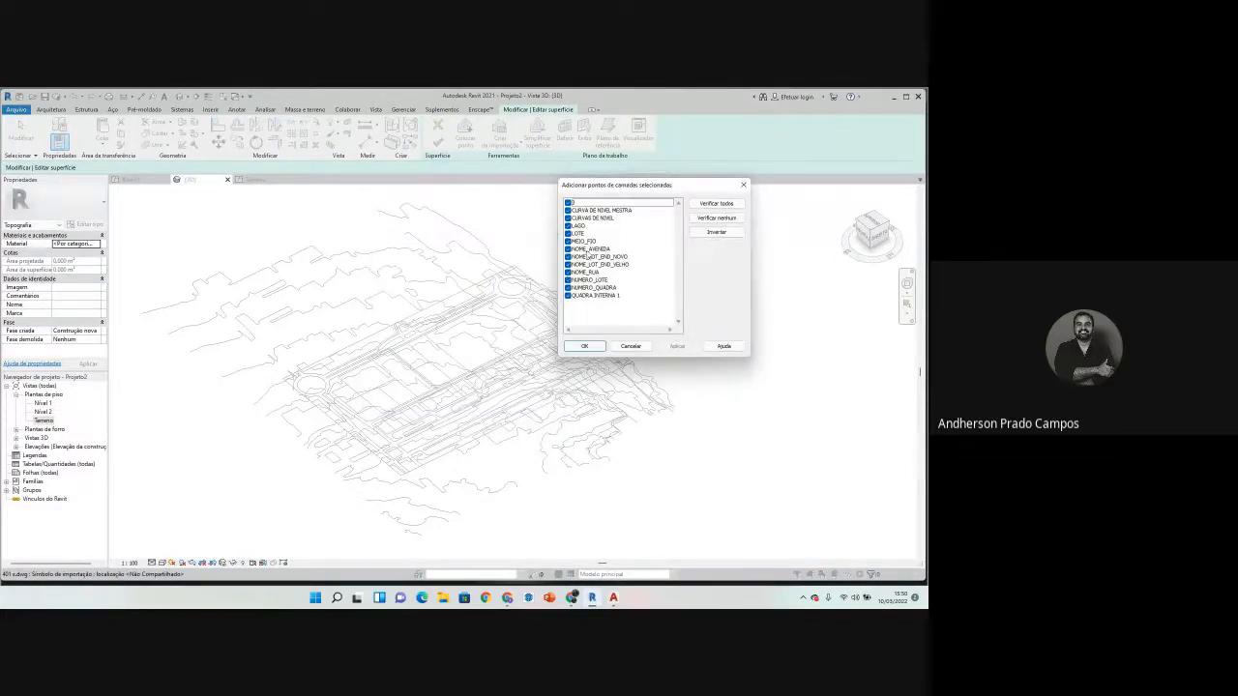
left_click(716, 217)
left_click(569, 219)
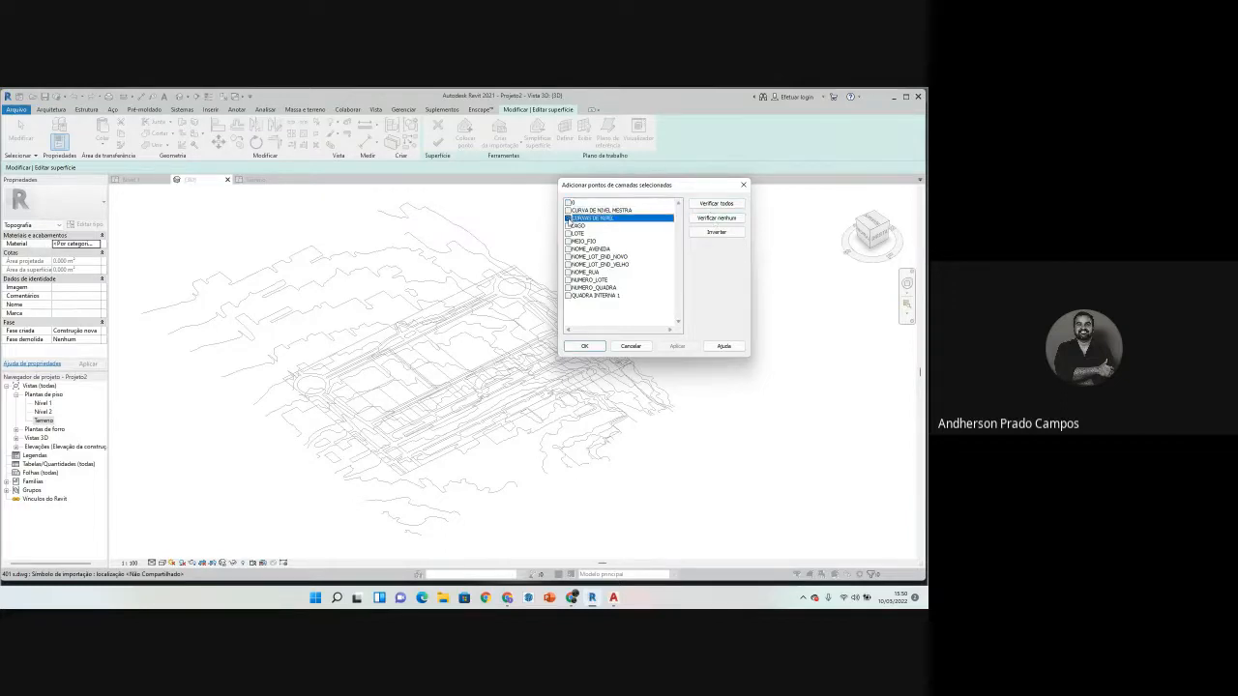
left_click(569, 210)
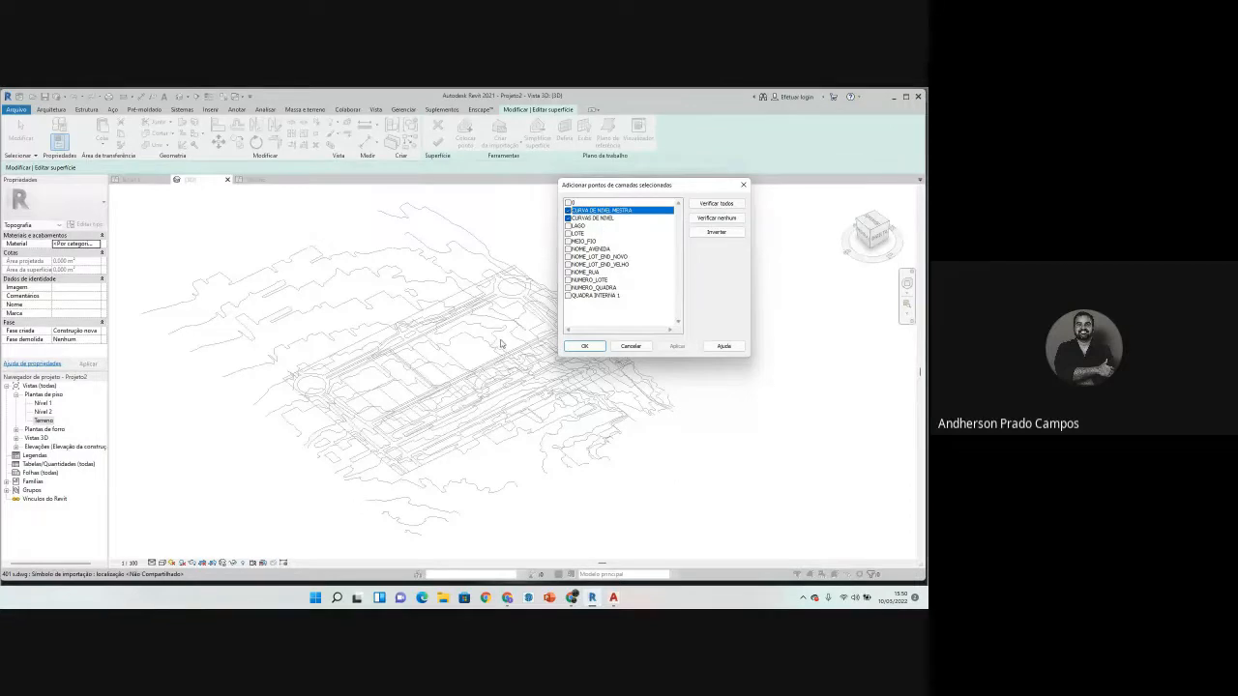
left_click(573, 345)
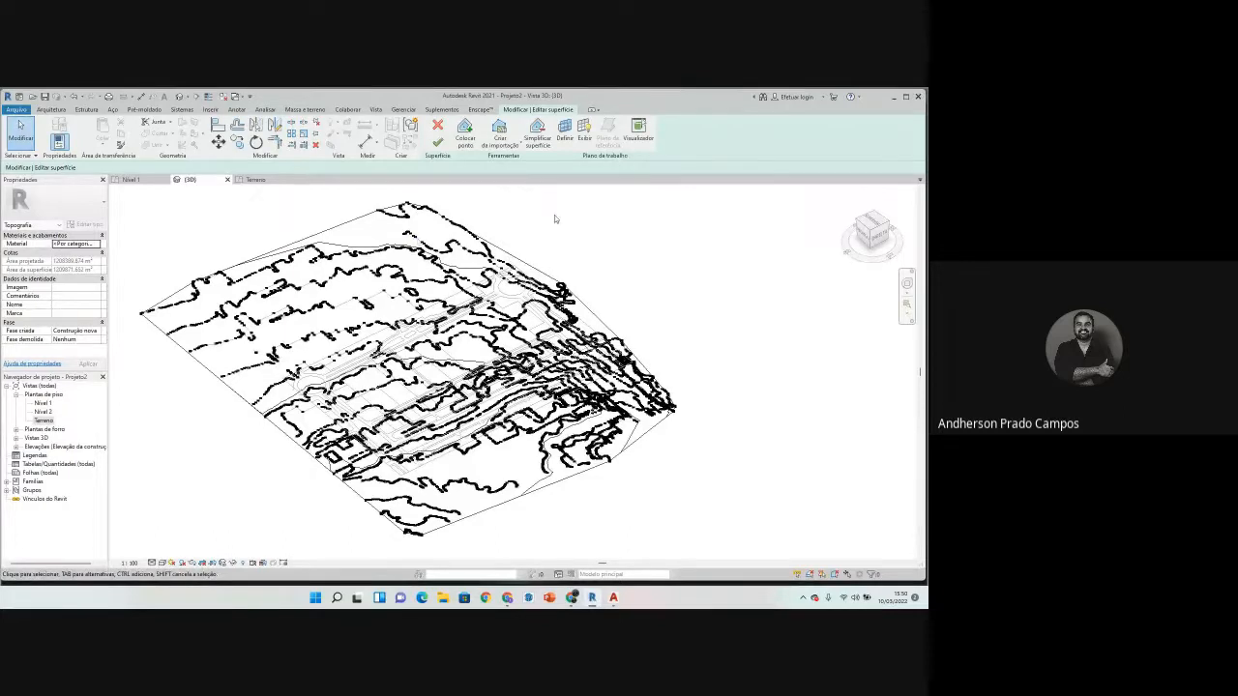
left_click(438, 143)
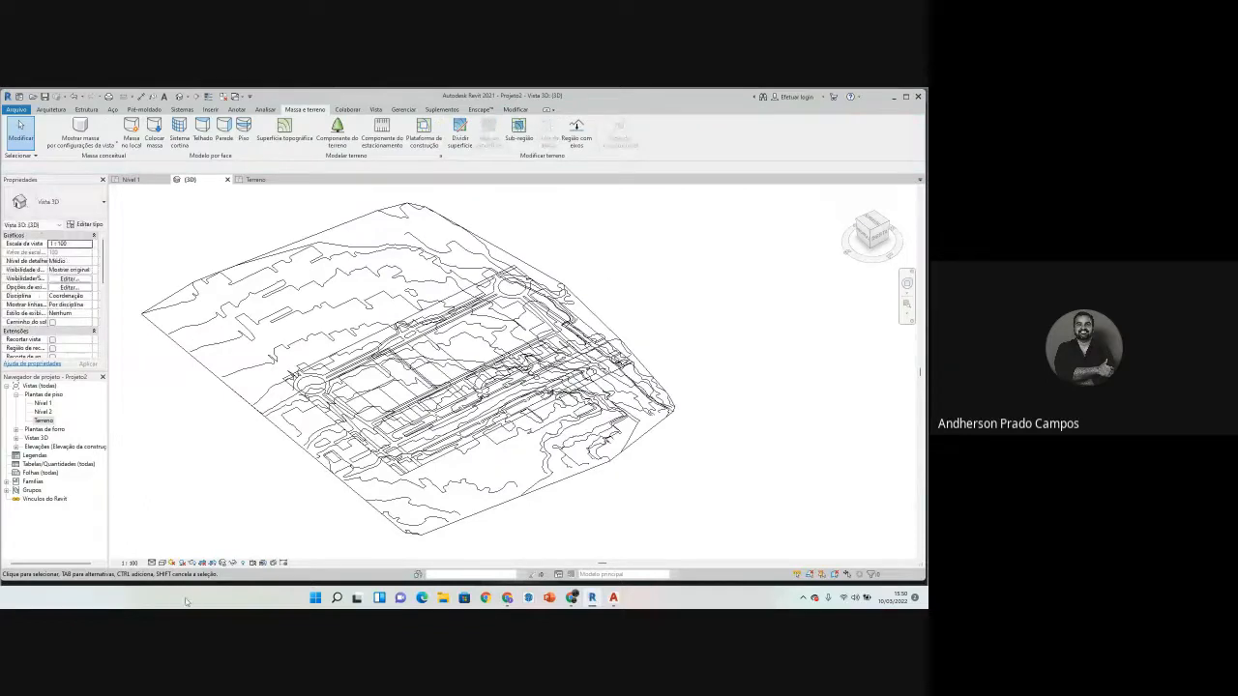
Step: Set the 3D view to a shaded visual style so the terrain surface displays as a solid ground
left_click(161, 563)
left_click(208, 537)
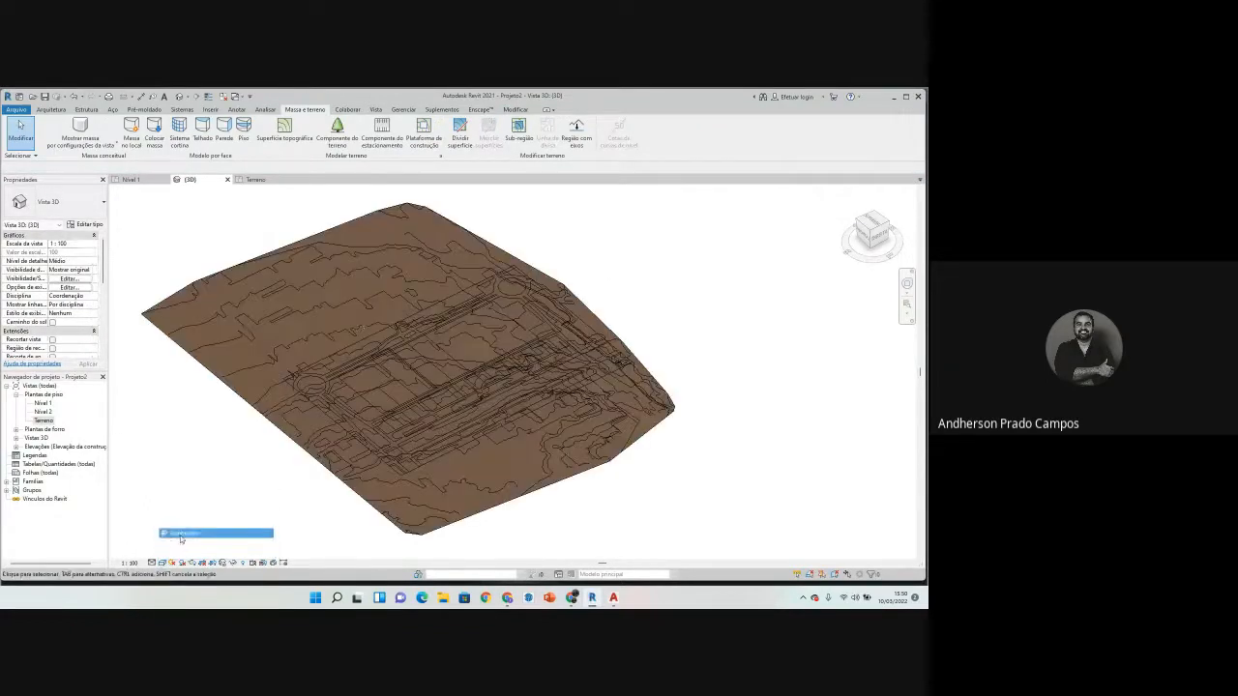
middle_click_drag(381, 391, 286, 376, "shift")
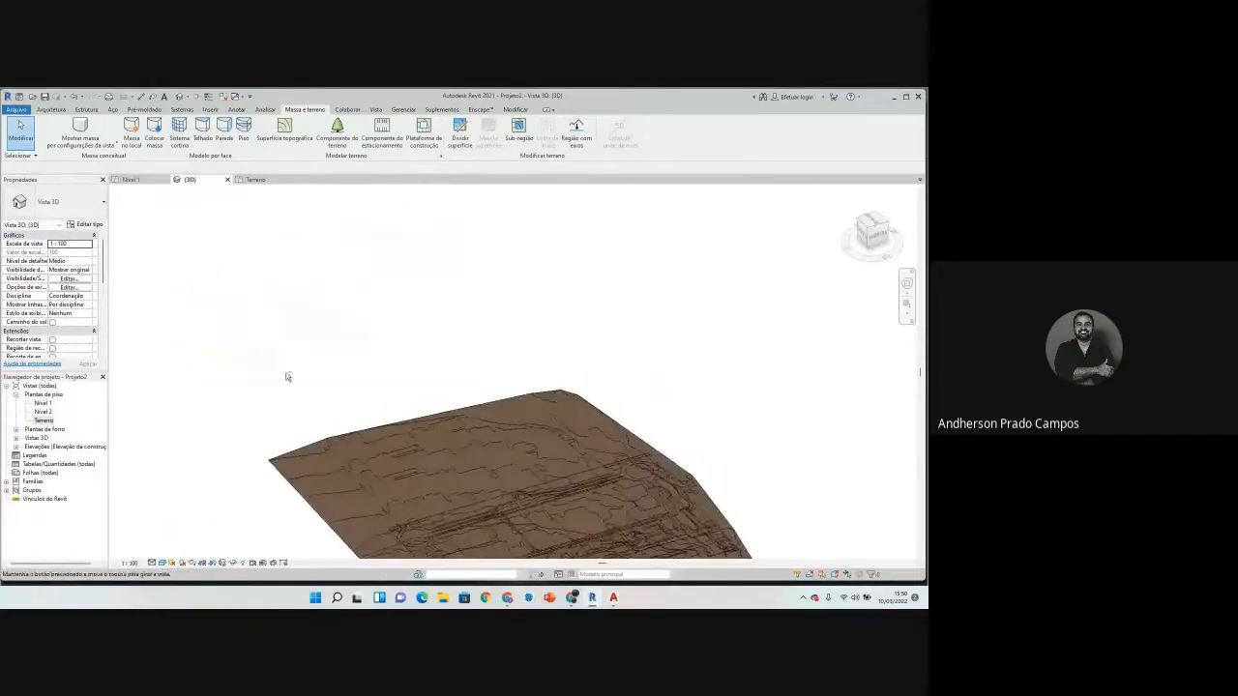
scroll(331, 328, "down", 2)
middle_click_drag(513, 452, 516, 401, "shift")
middle_click_drag(520, 507, 467, 334)
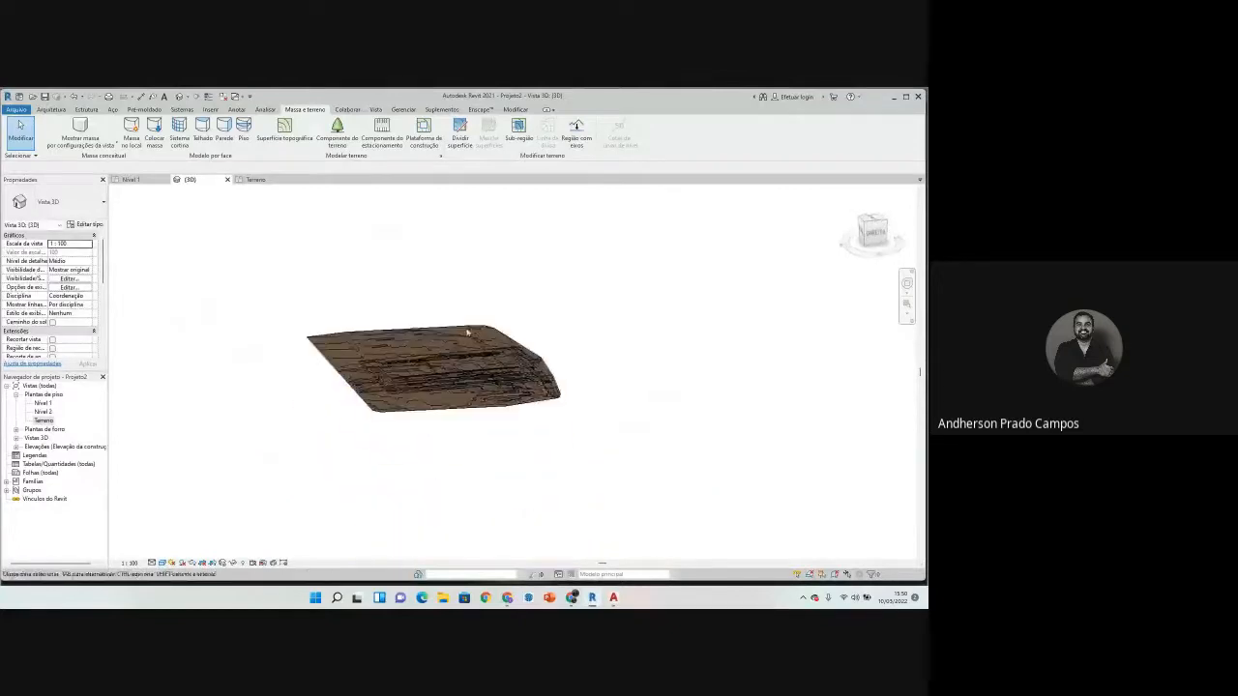
Step: Examine from the side how the imported drawing and the terrain surface sit relative to the project levels
scroll(480, 400, "up", 3)
middle_click_drag(481, 401, 606, 423, "shift")
left_click(584, 388)
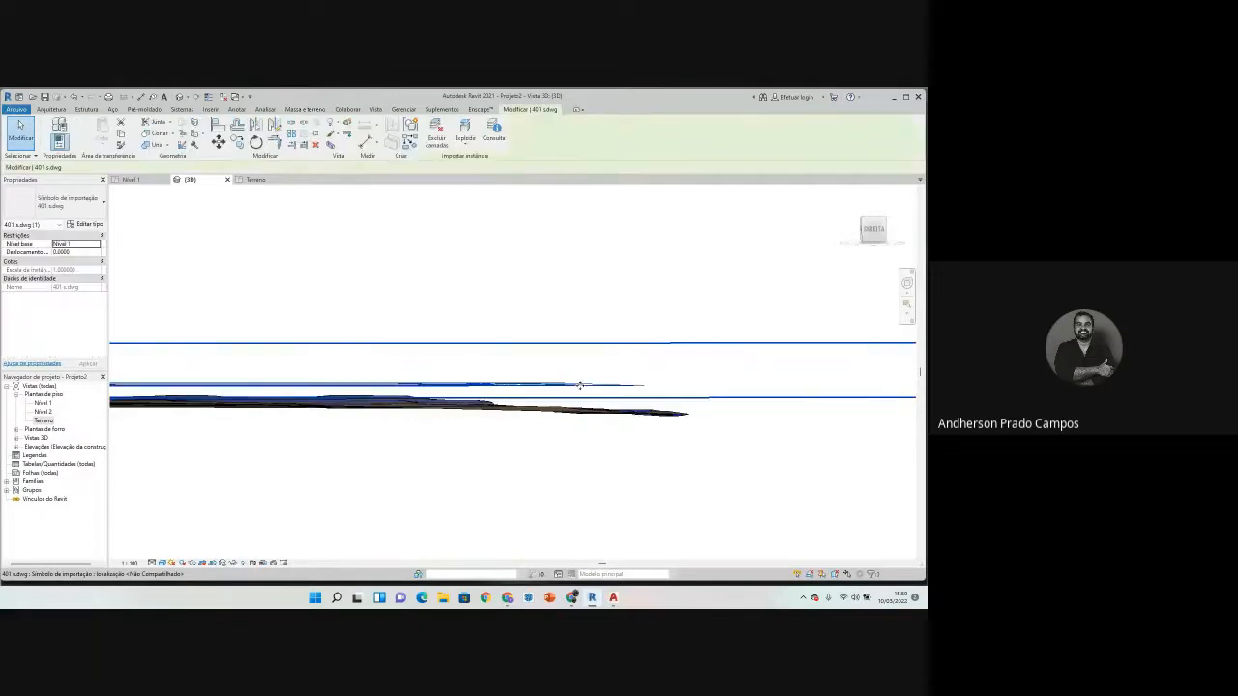
middle_click_drag(467, 449, 447, 434, "shift")
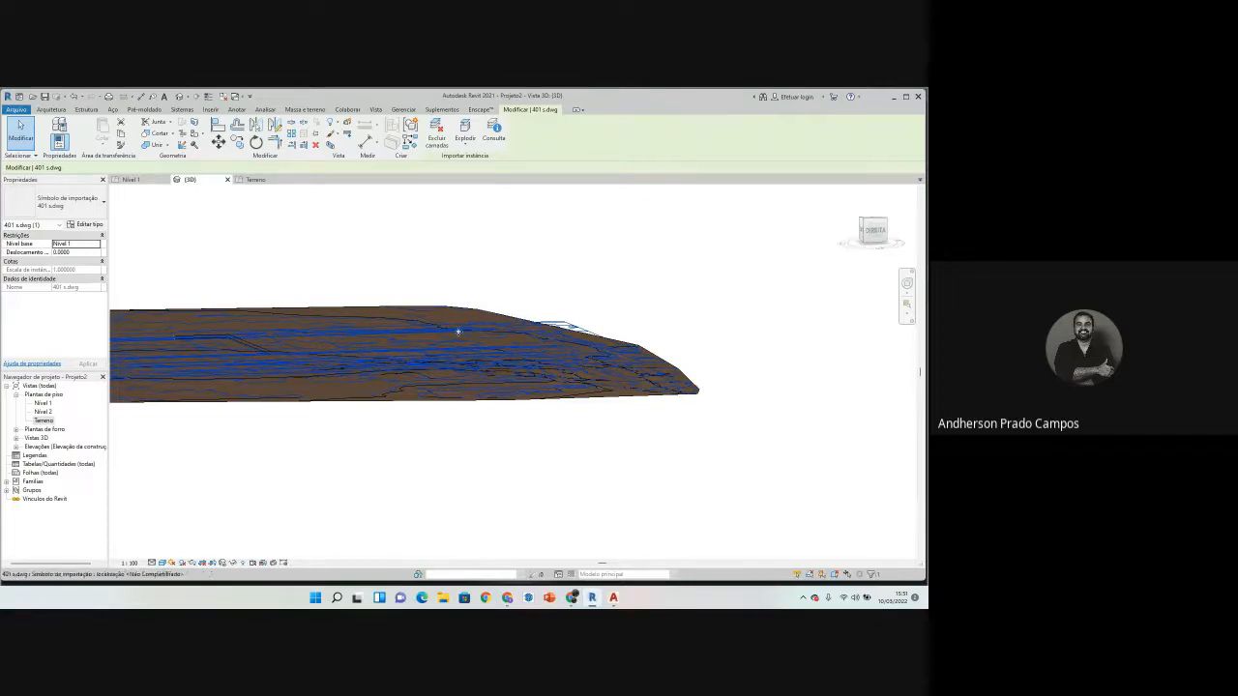
left_click(401, 445)
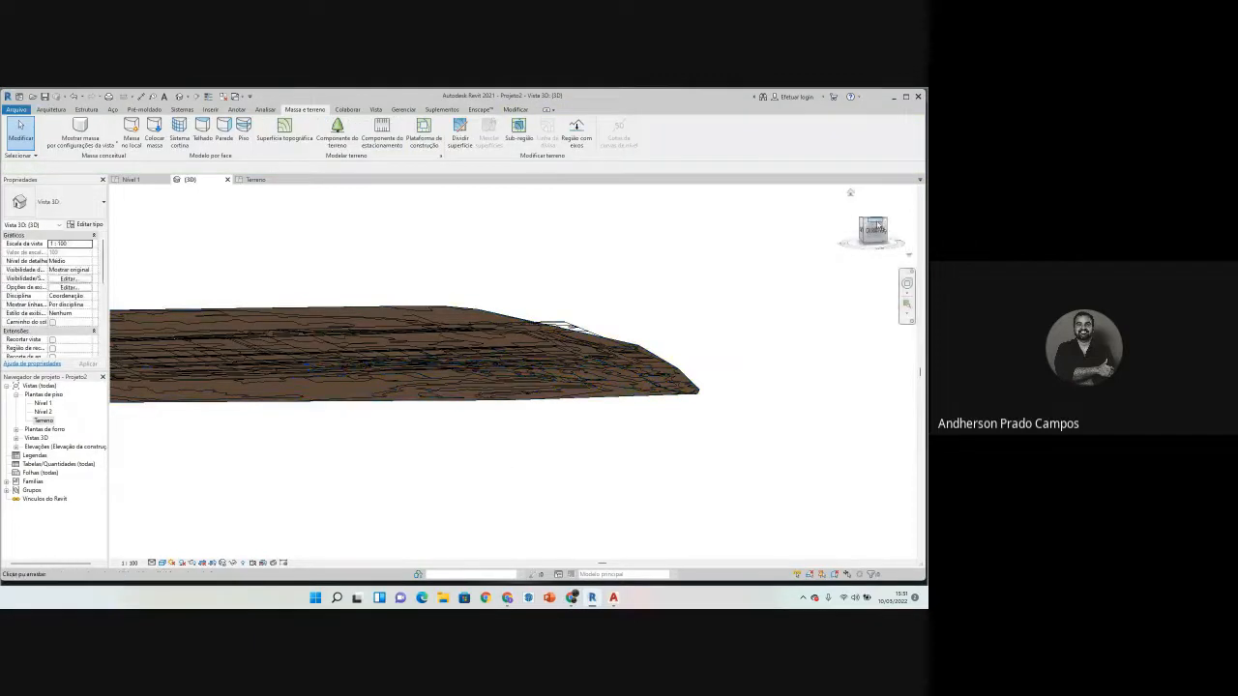
scroll(440, 380, "down", 2)
middle_click_drag(364, 381, 366, 463, "shift")
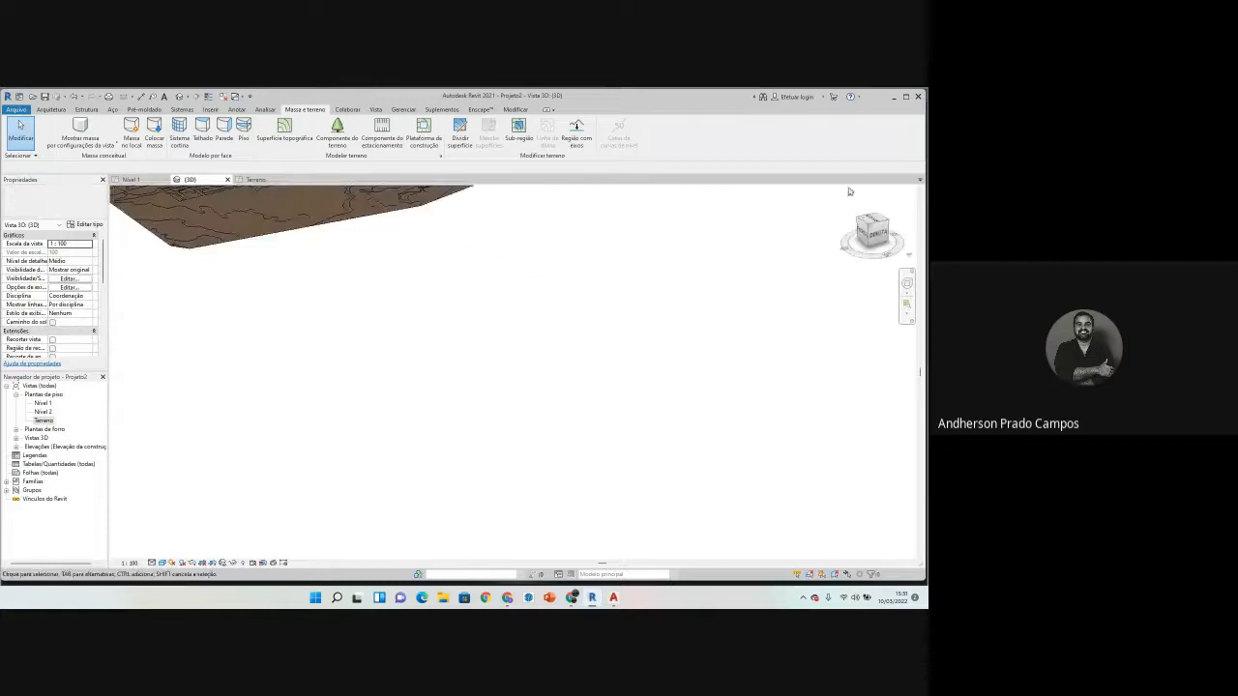
Step: Examine the terrain surface from the top, checking the lots and avenues of block 401 S on it
left_click(873, 225)
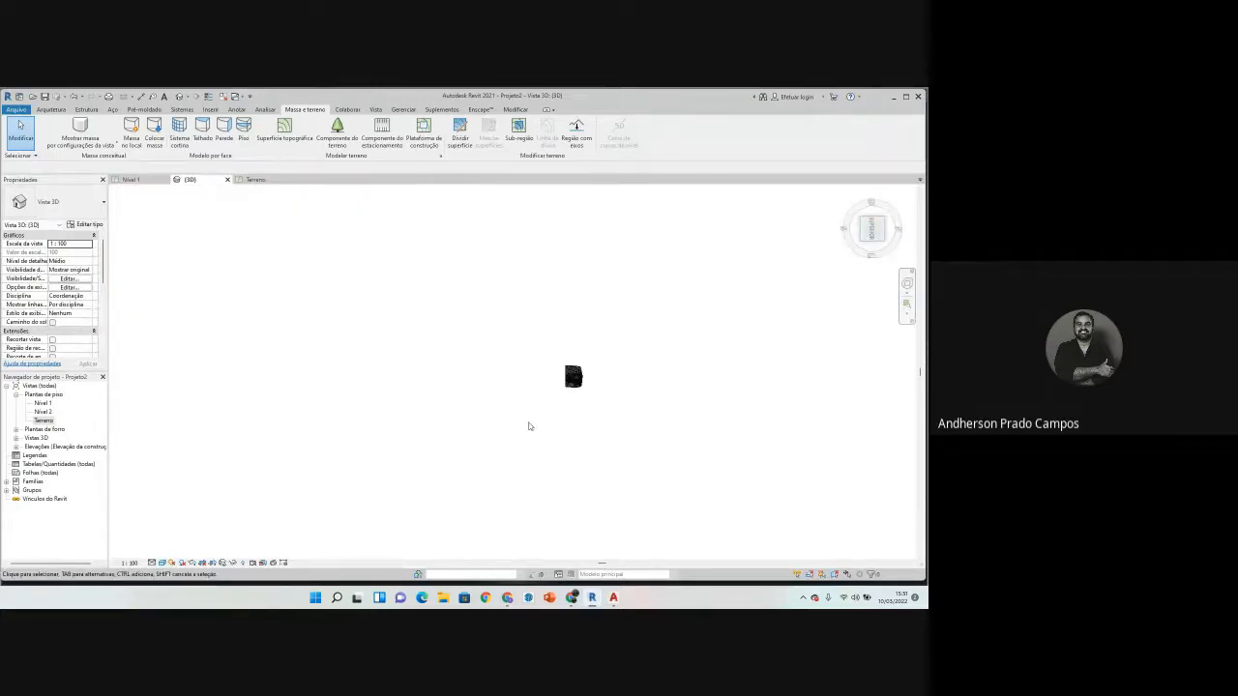
scroll(577, 381, "up", 9)
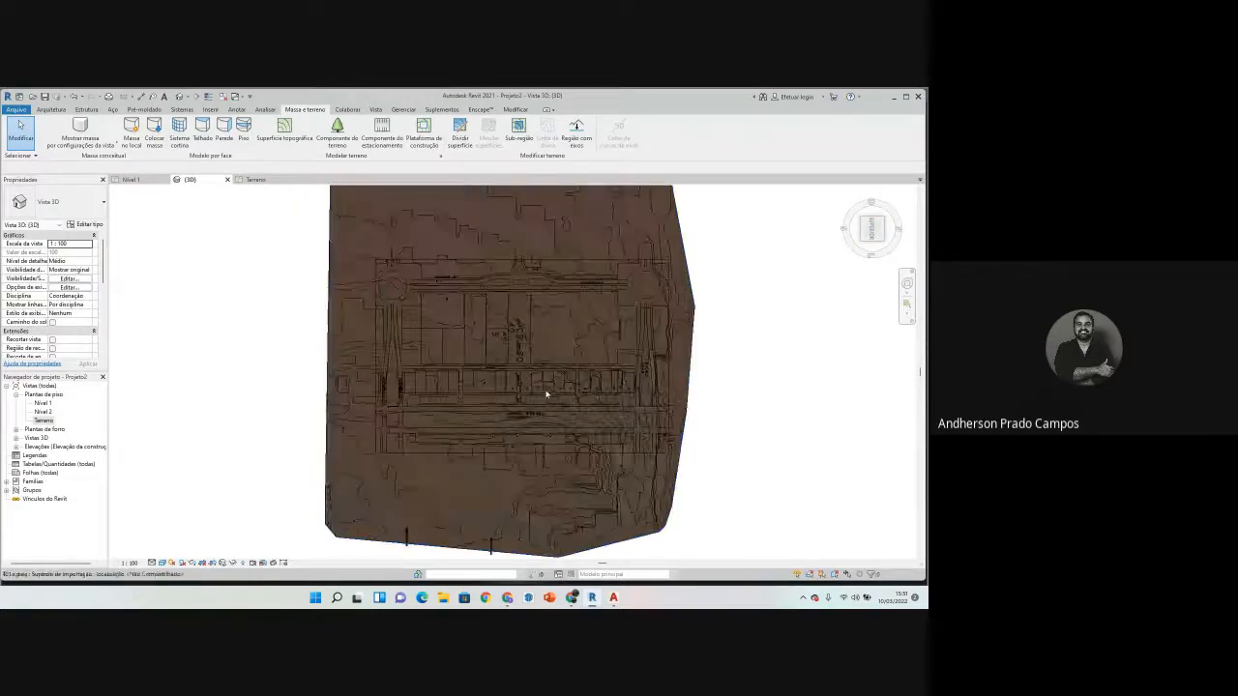
scroll(571, 356, "up", 3)
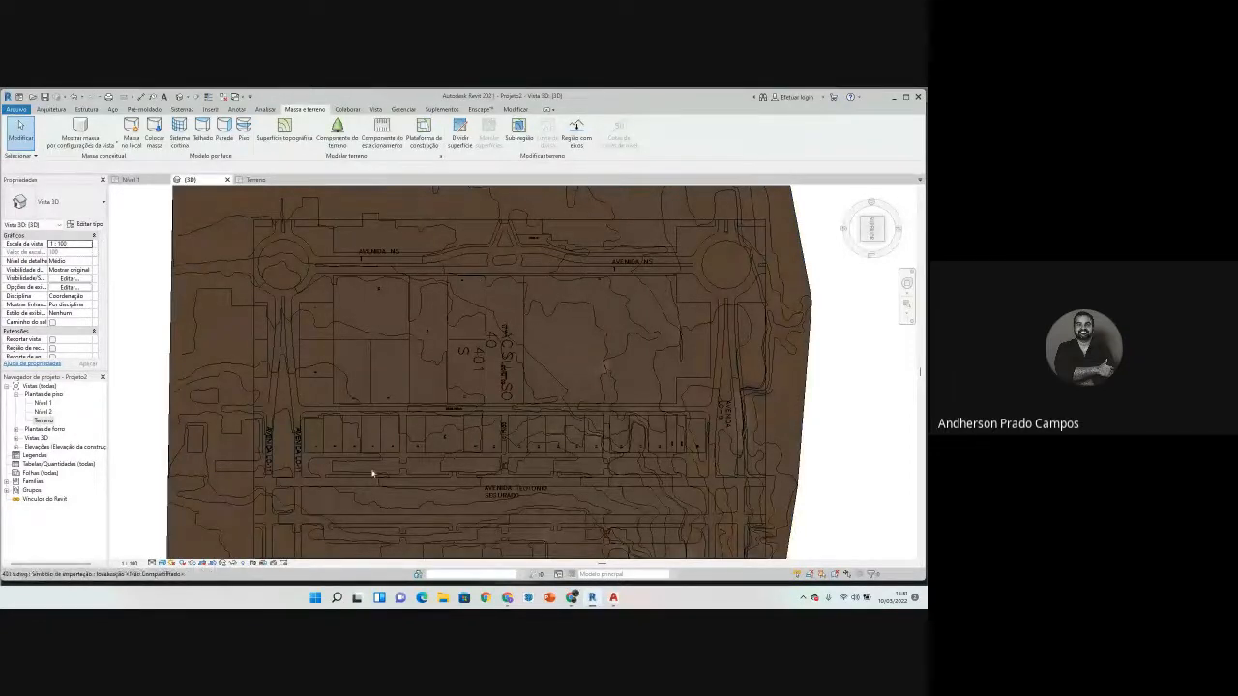
scroll(513, 415, "down", 4)
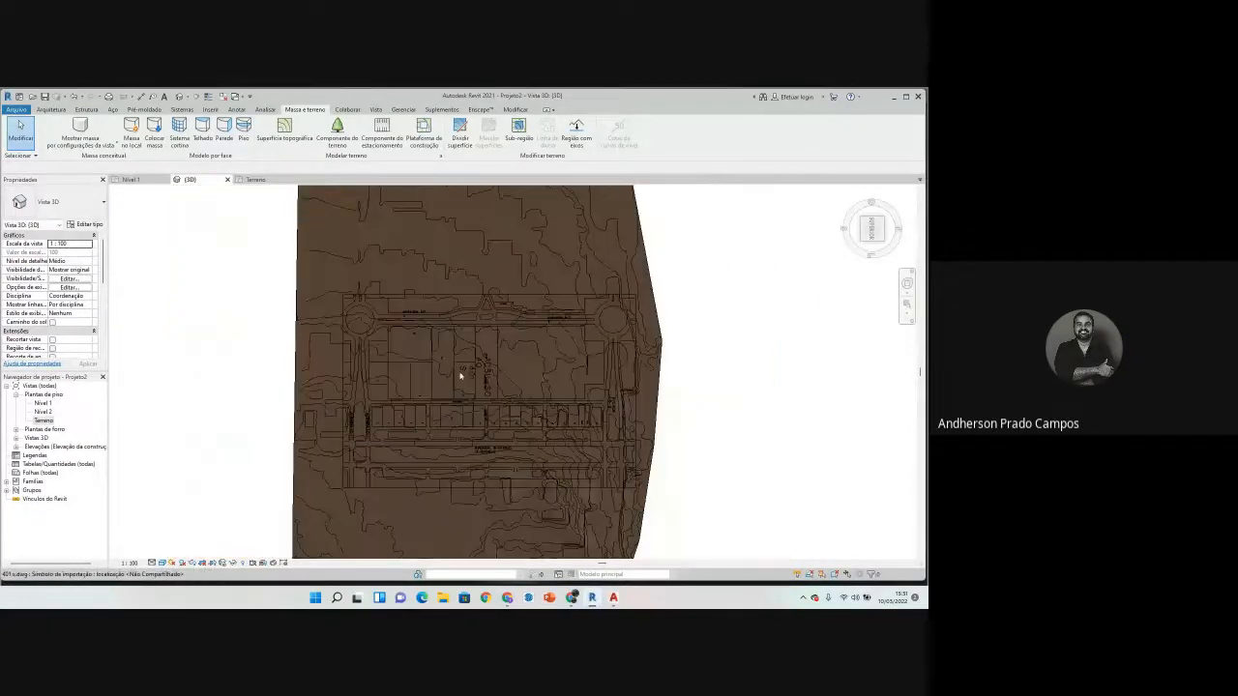
scroll(436, 334, "up", 2)
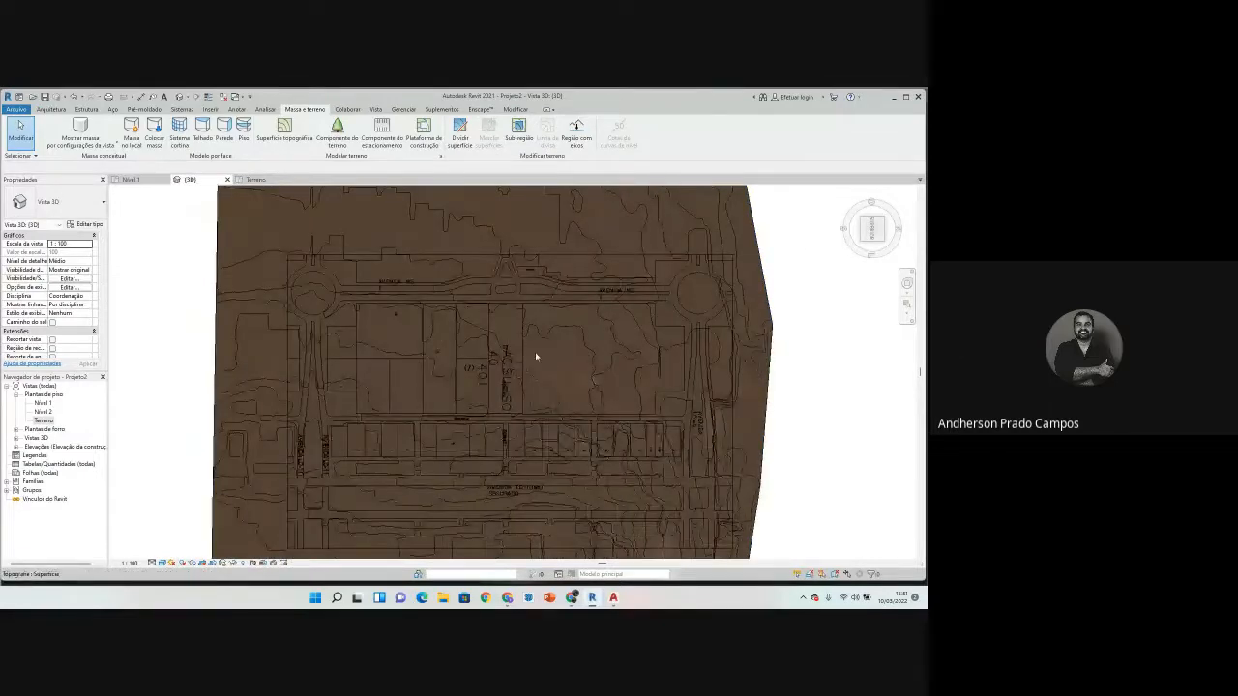
scroll(529, 359, "up", 1)
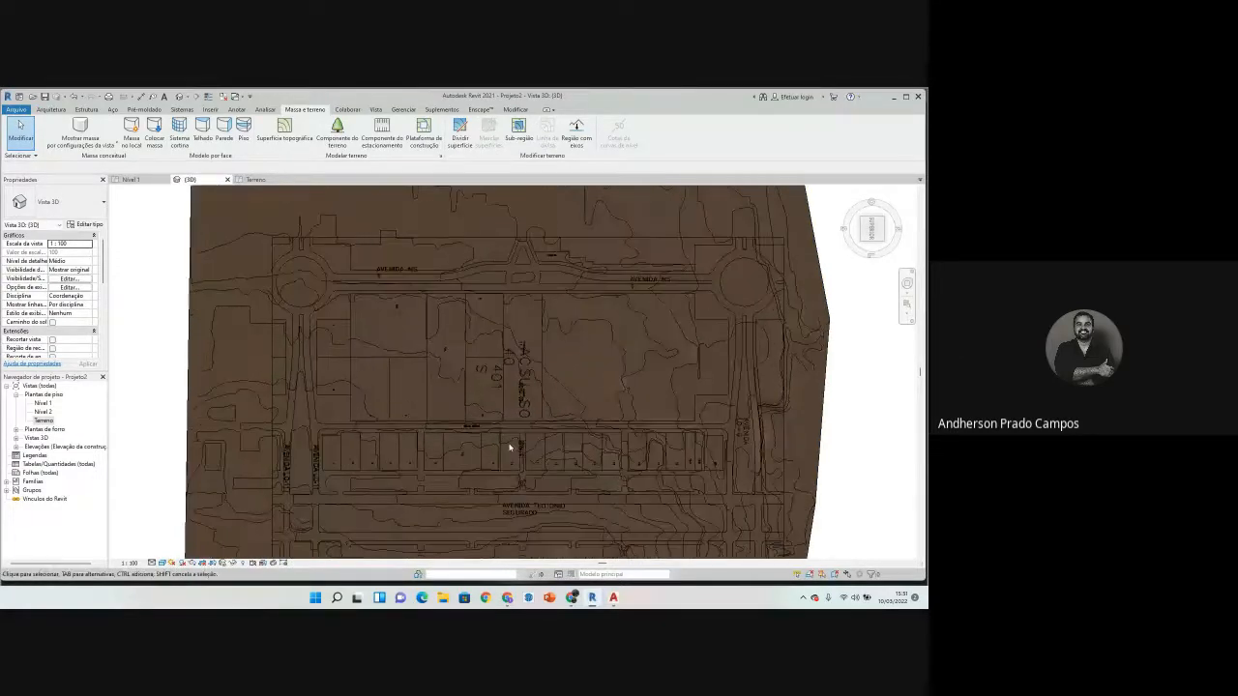
scroll(461, 391, "up", 2)
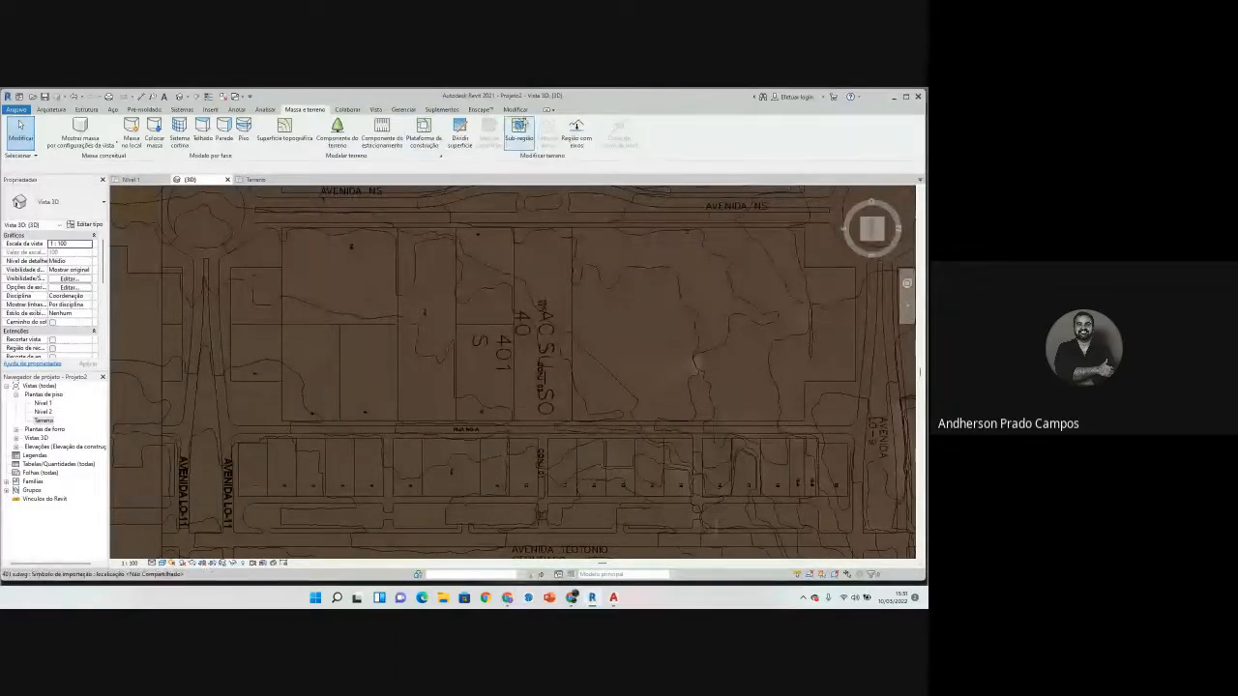
Step: Start a subregion on the terrain surface and create a new material named lote for it
left_click(515, 135)
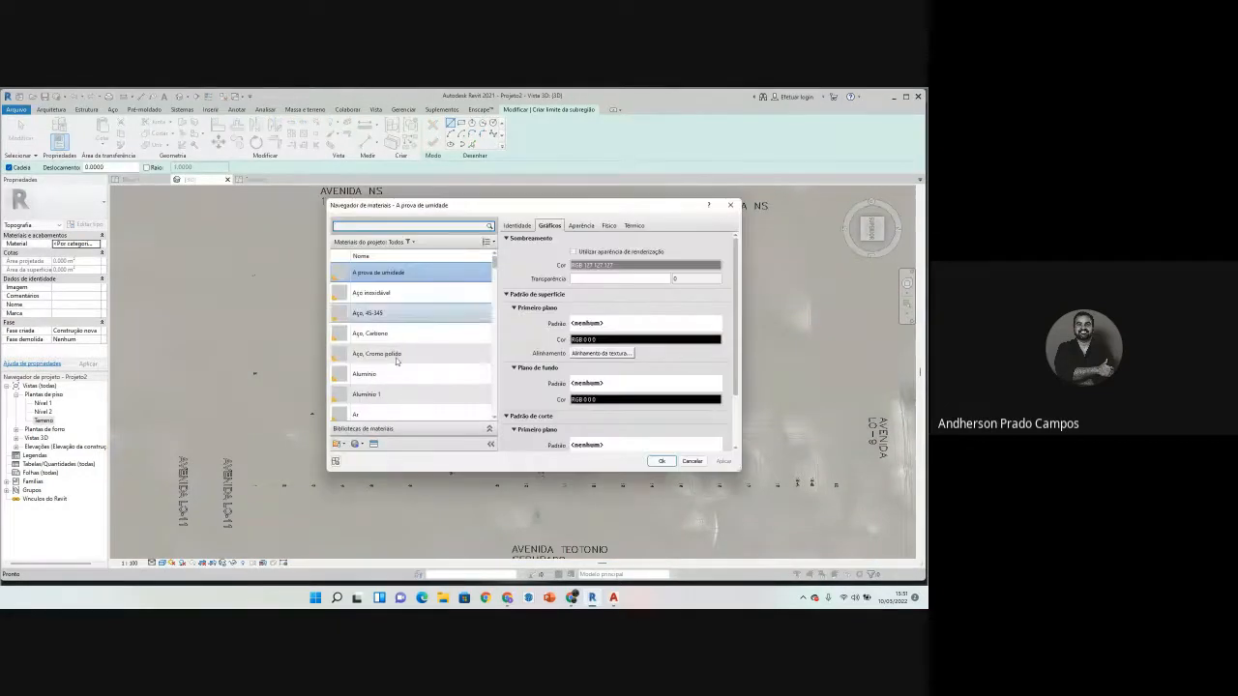
left_click(360, 444)
left_click(370, 455)
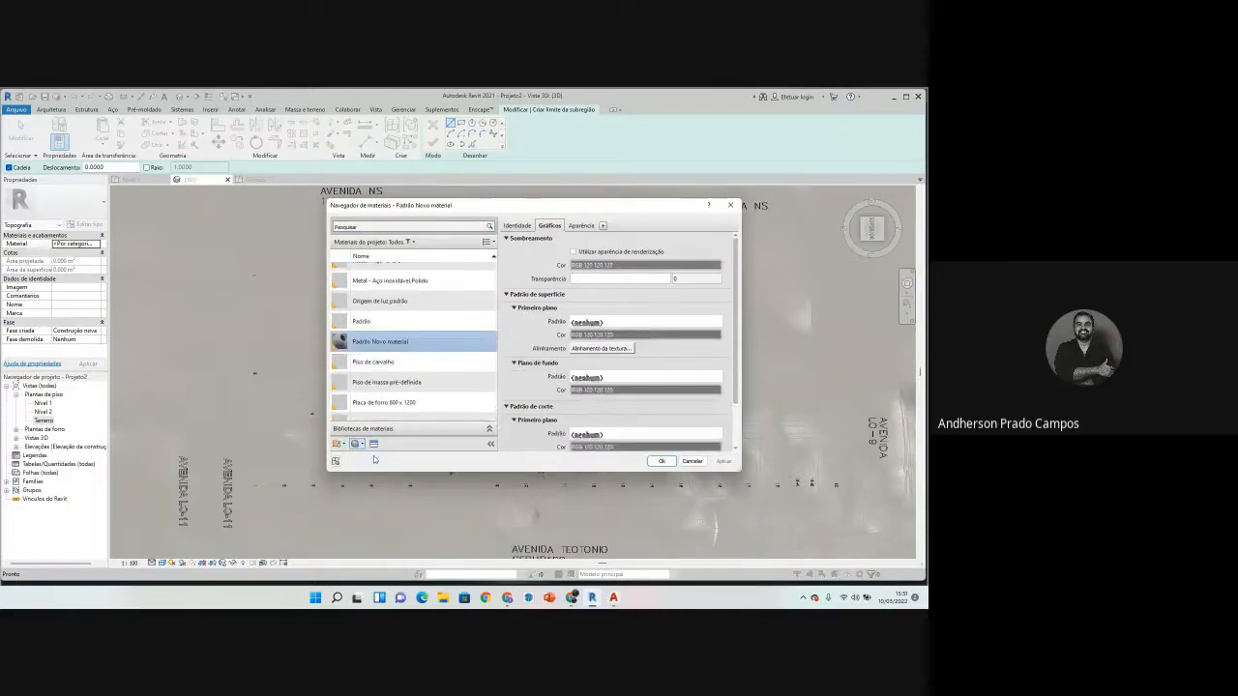
left_click(526, 228)
triple_click(630, 242)
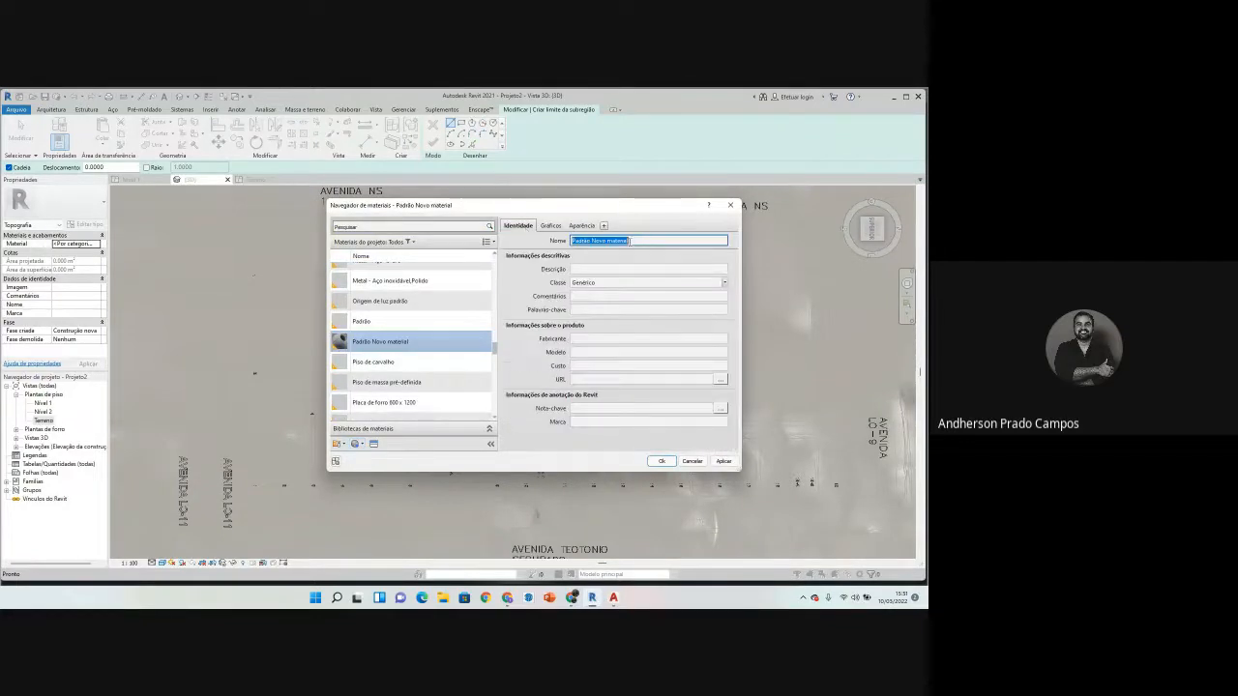
Step: Set the lote material's shading colour to olive green and assign the material to the subregion
left_click(549, 228)
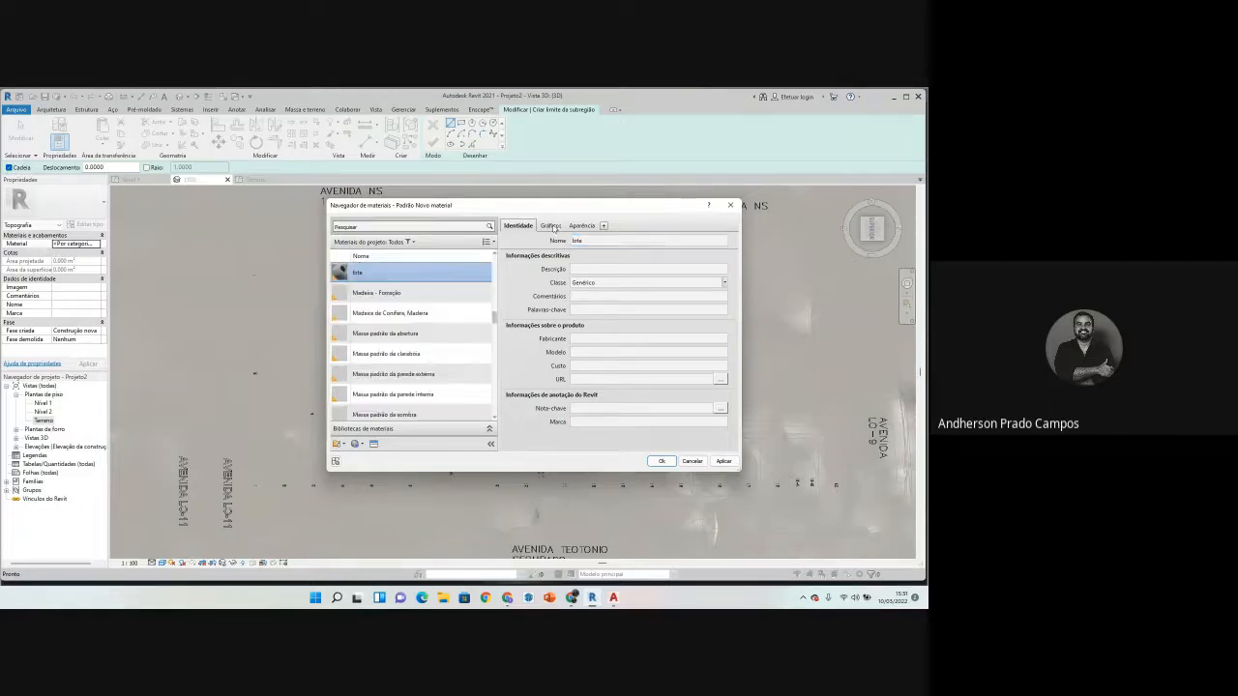
left_click(616, 264)
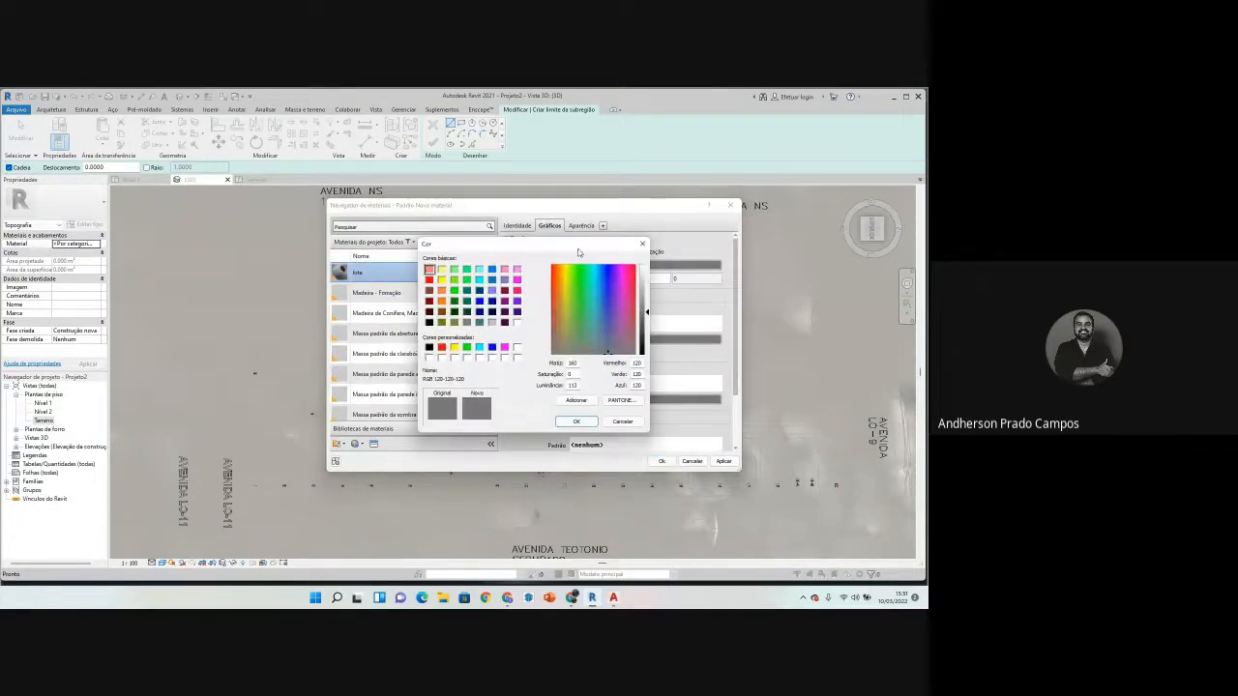
left_click(580, 325)
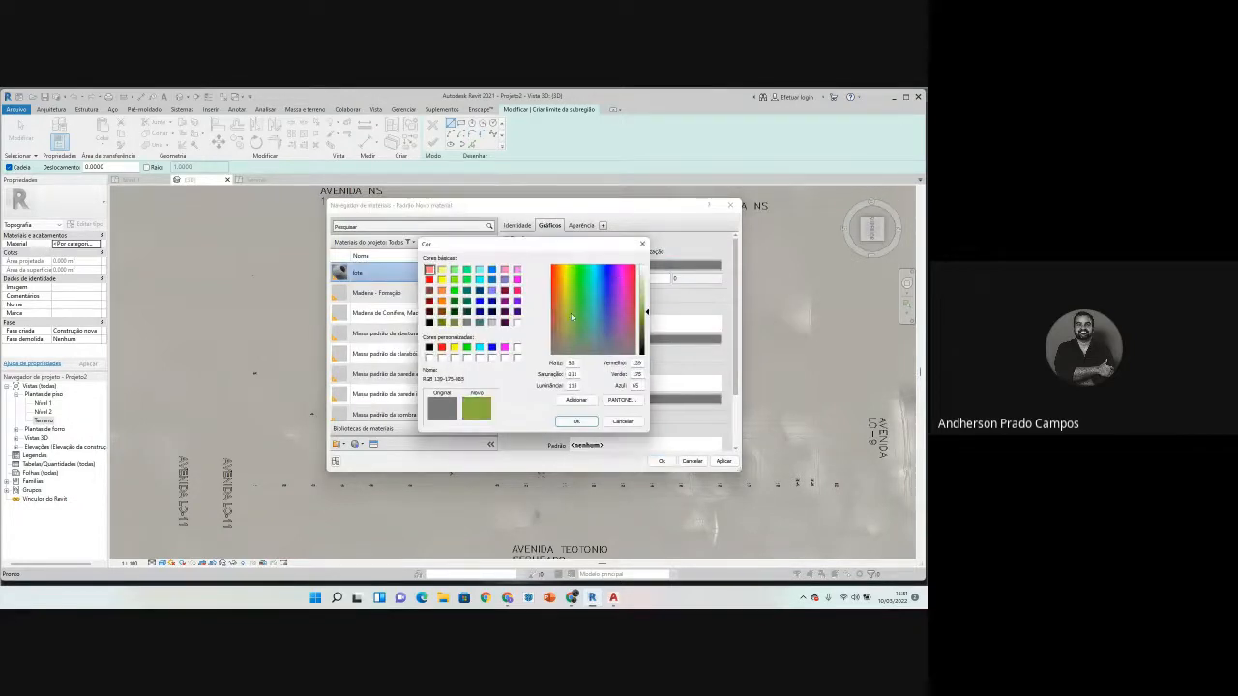
left_click(575, 422)
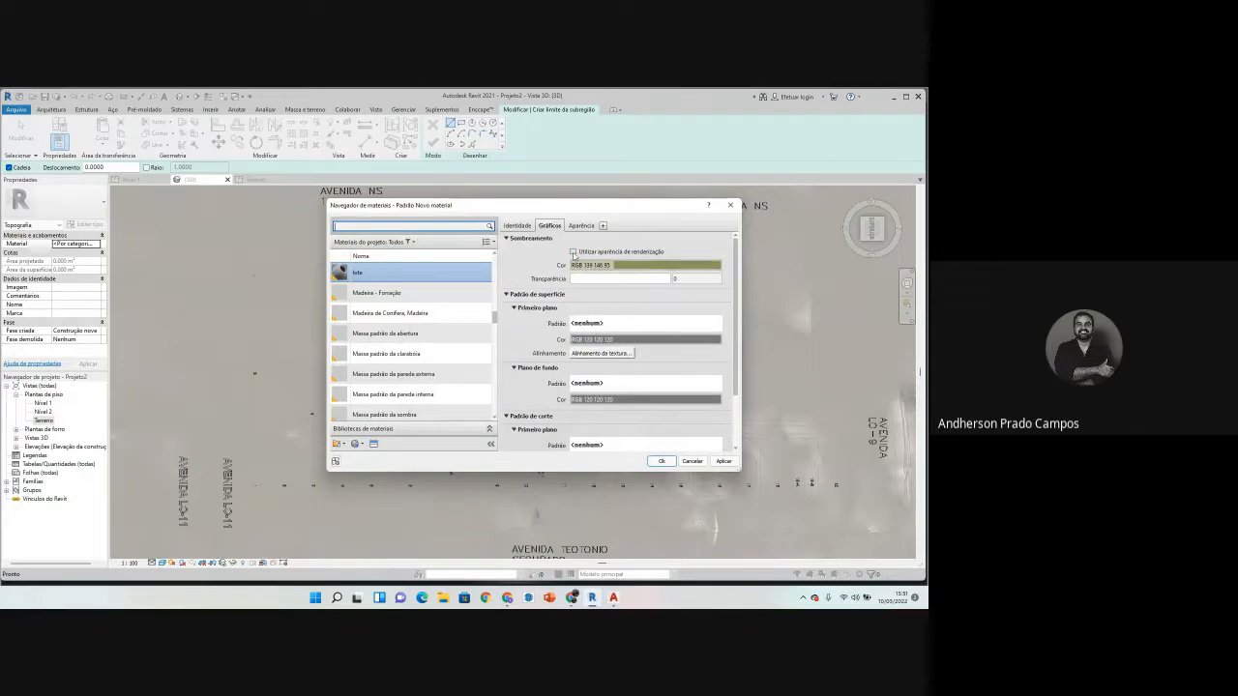
left_click(662, 461)
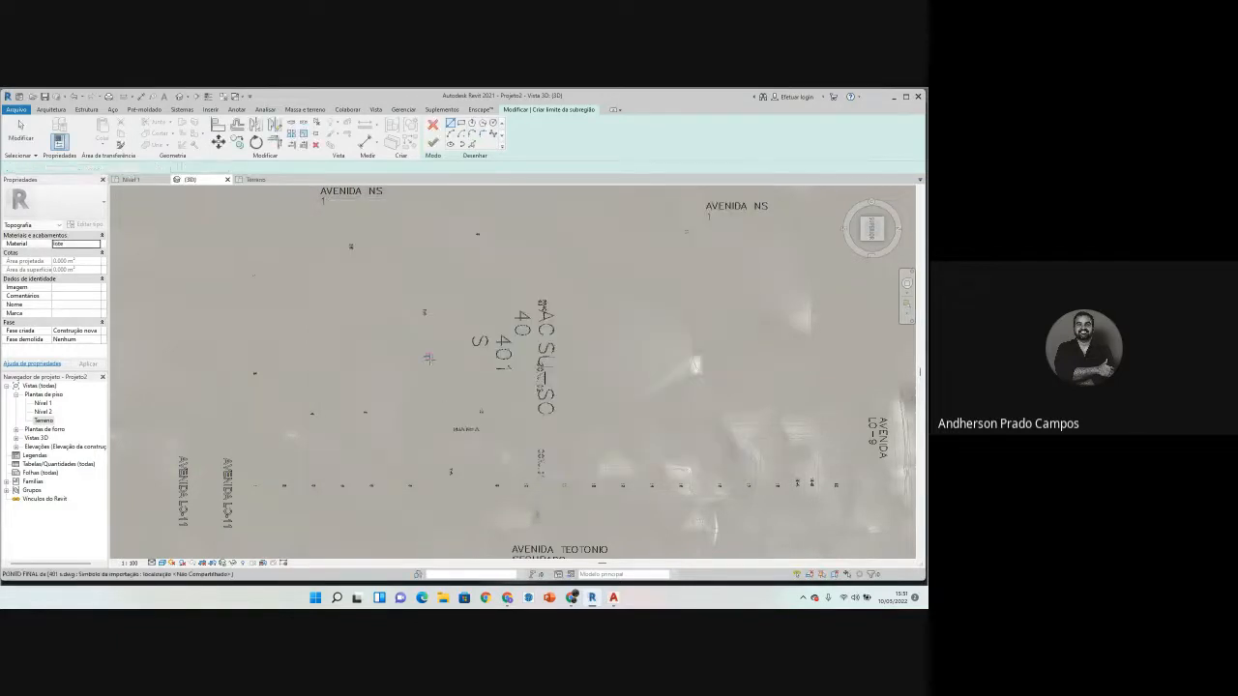
Step: Try to pick the lot's boundary lines from the imported drawing while the terrain is displayed shaded
scroll(425, 385, "down", 3)
scroll(426, 385, "up", 1)
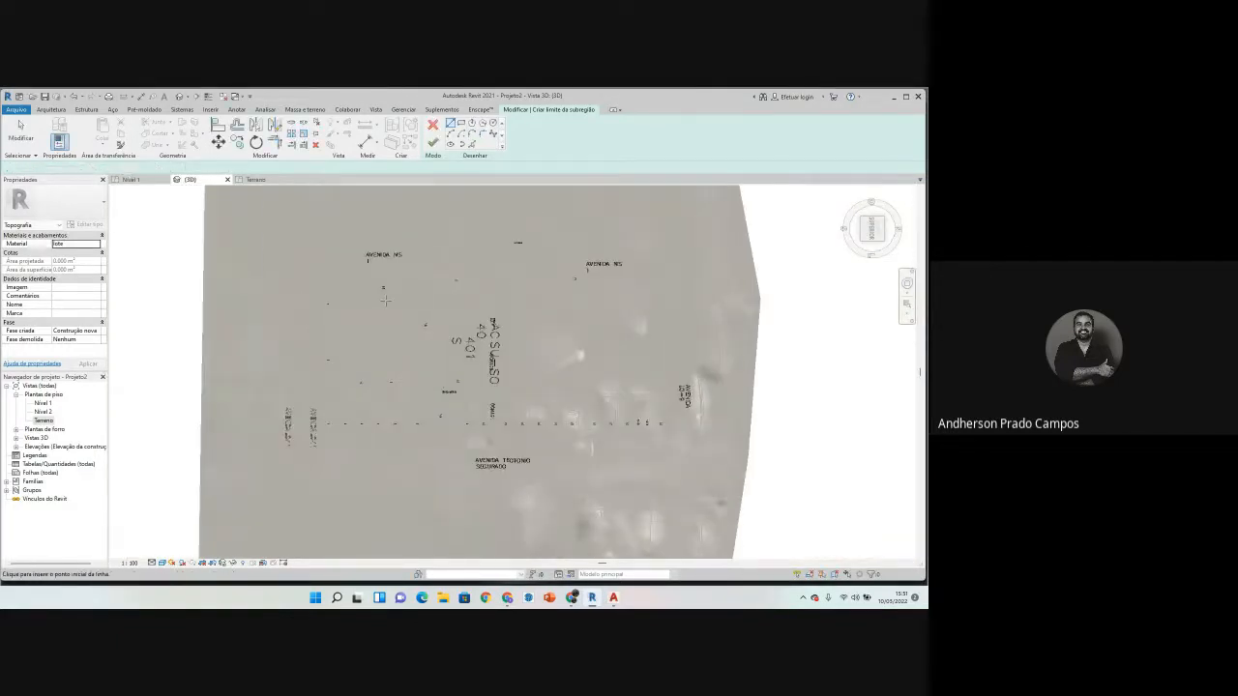
scroll(385, 300, "up", 2)
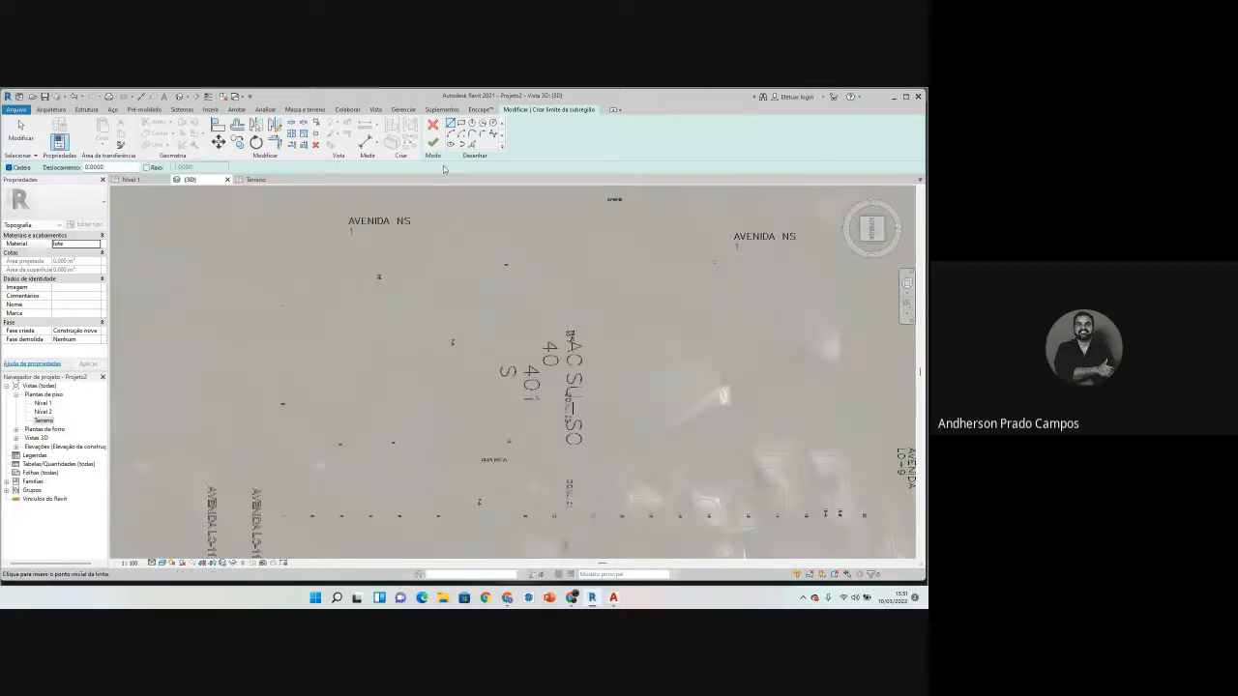
left_click(469, 144)
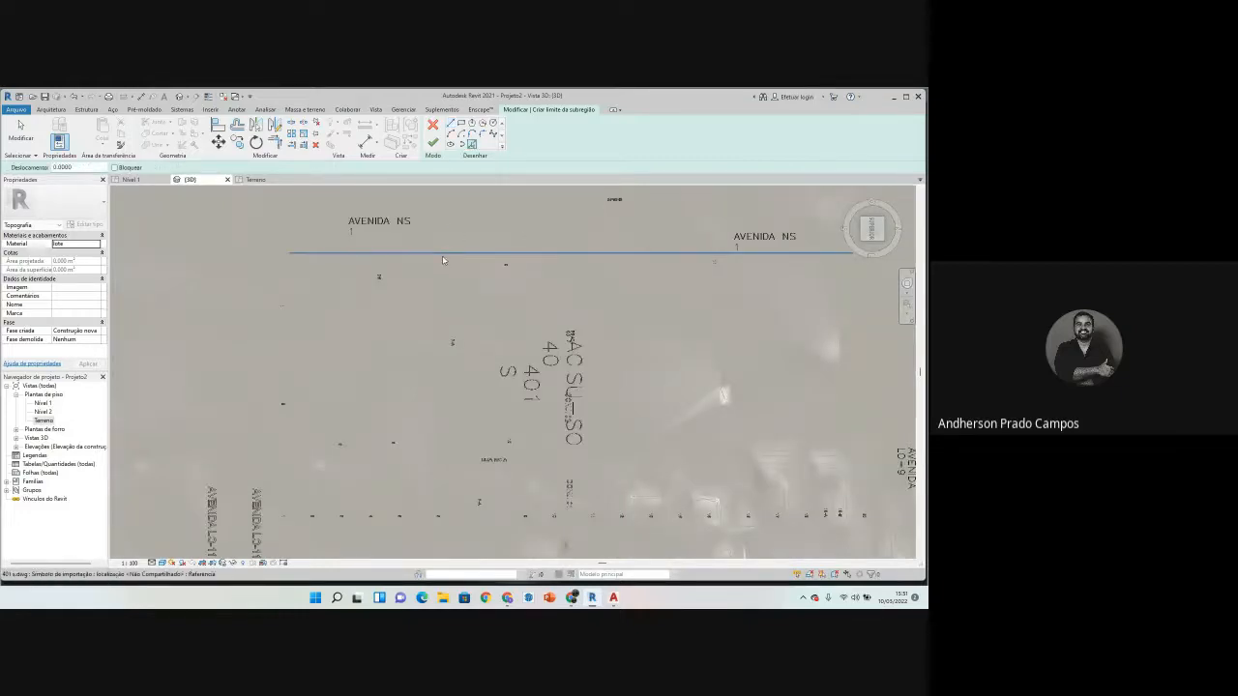
left_click(442, 255)
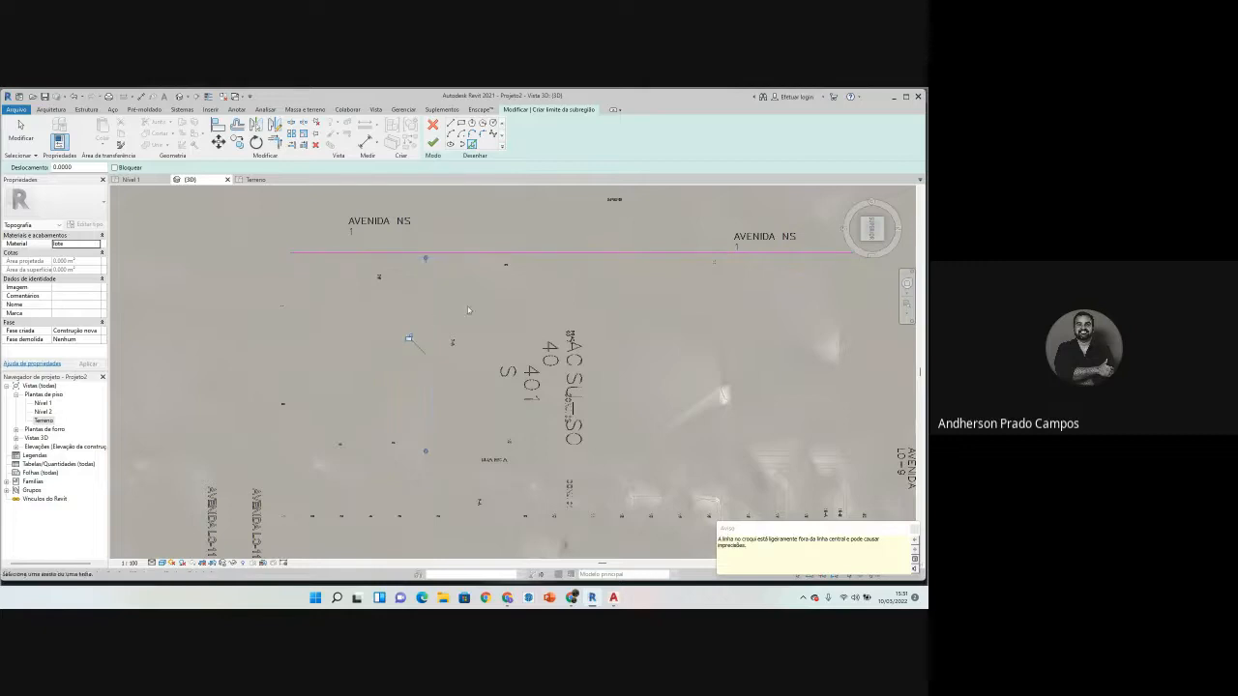
left_click(427, 310)
scroll(443, 257, "up", 3)
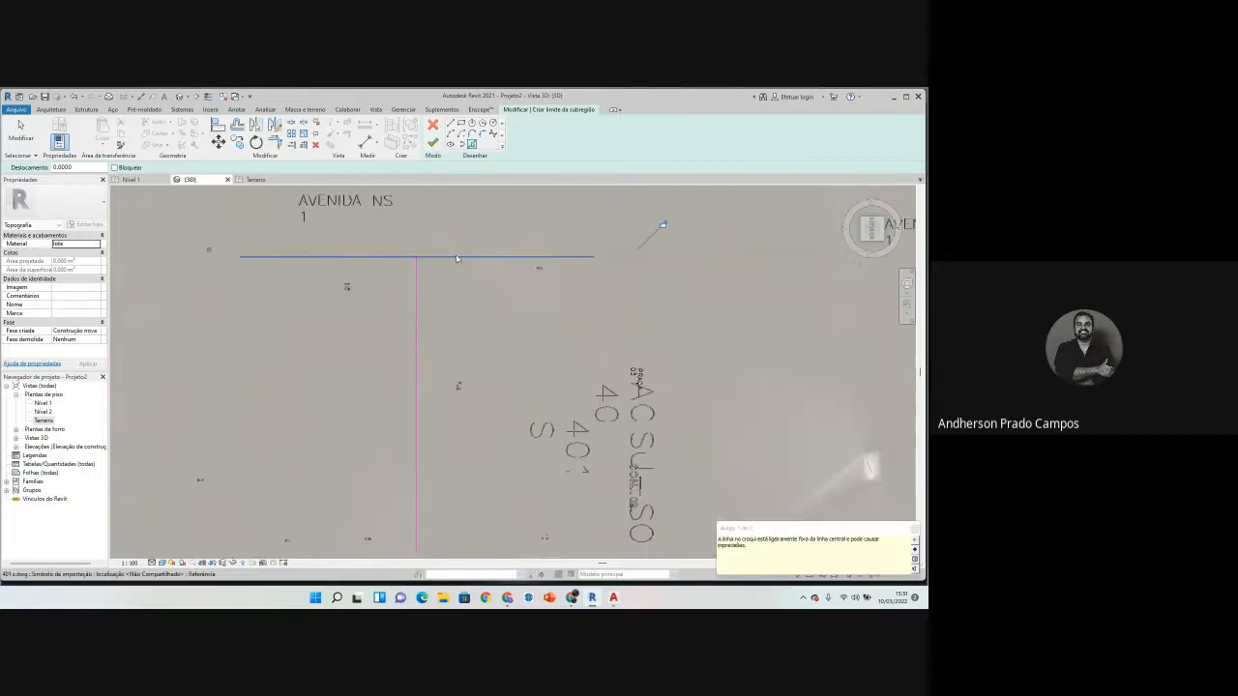
left_click(457, 259)
scroll(455, 263, "down", 2)
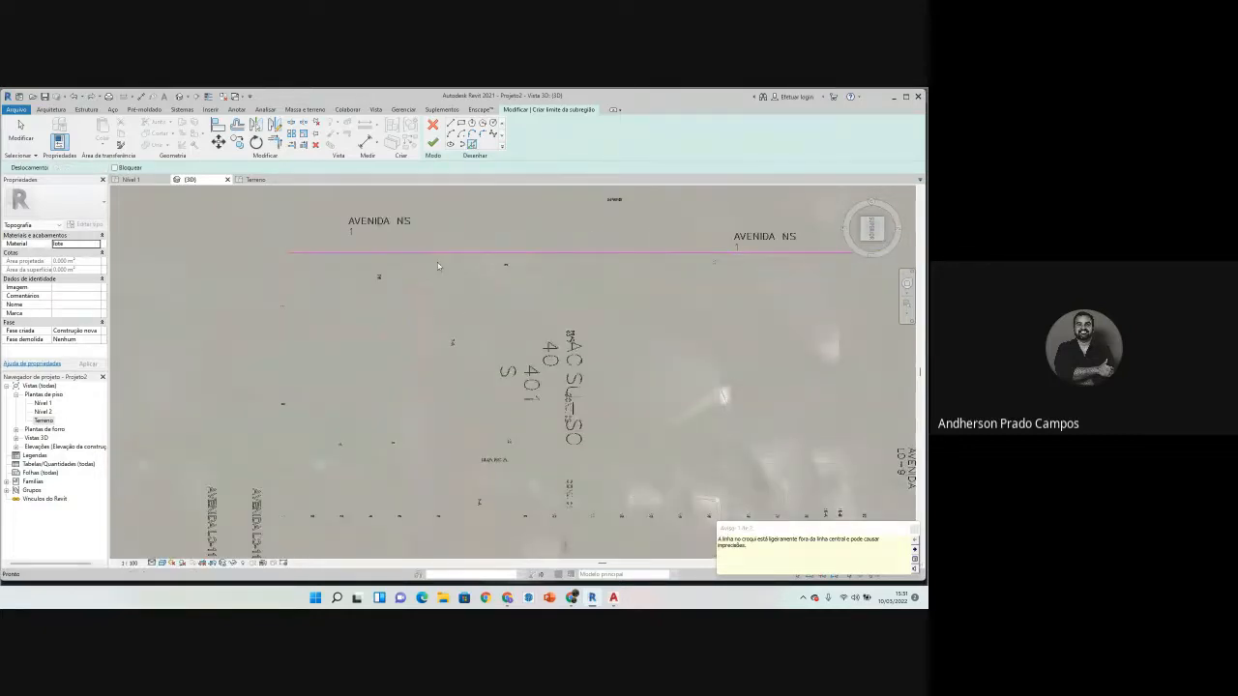
scroll(382, 271, "down", 3)
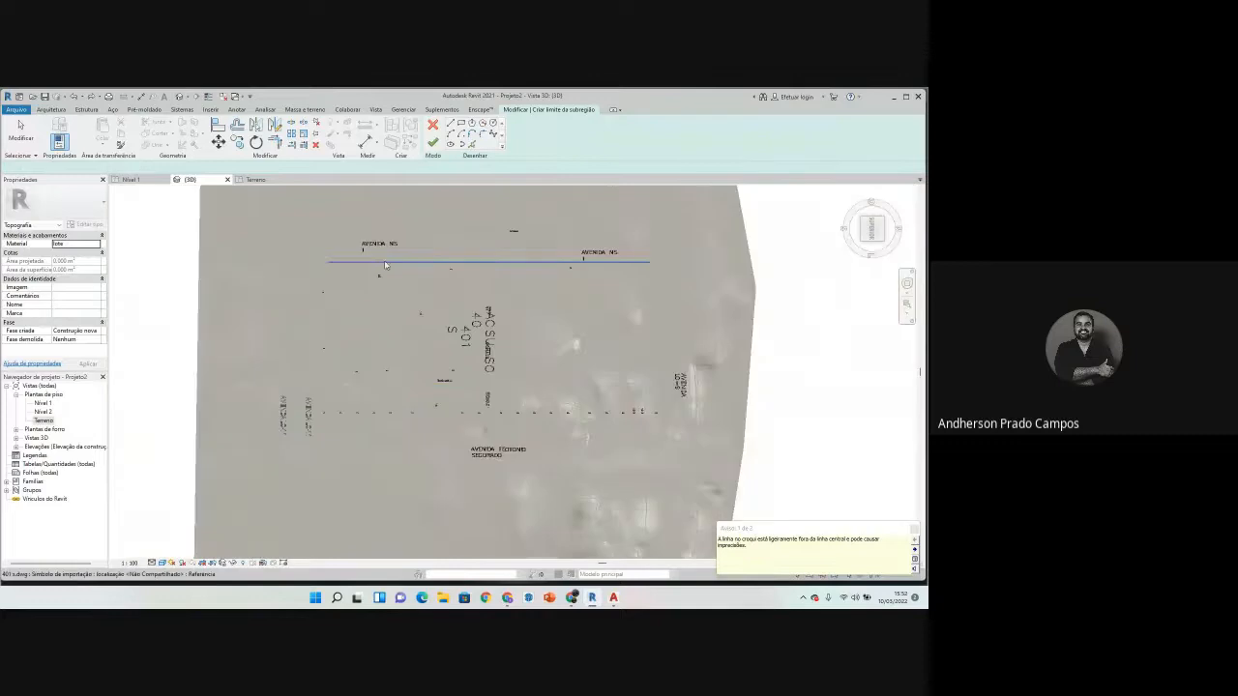
Step: Display the 3D view in wireframe and pick the four drawing lines around the narrow lot below Avenida NS 1 as the subregion boundary
left_click(162, 562)
left_click(184, 525)
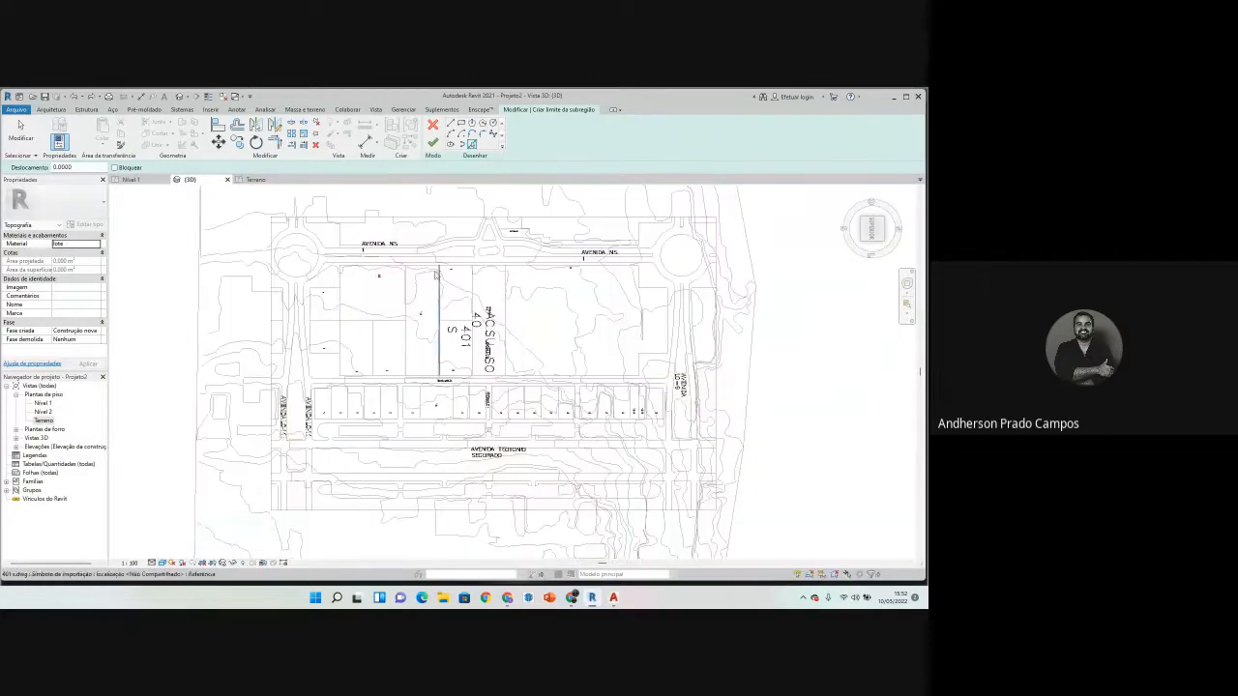
left_click(438, 292)
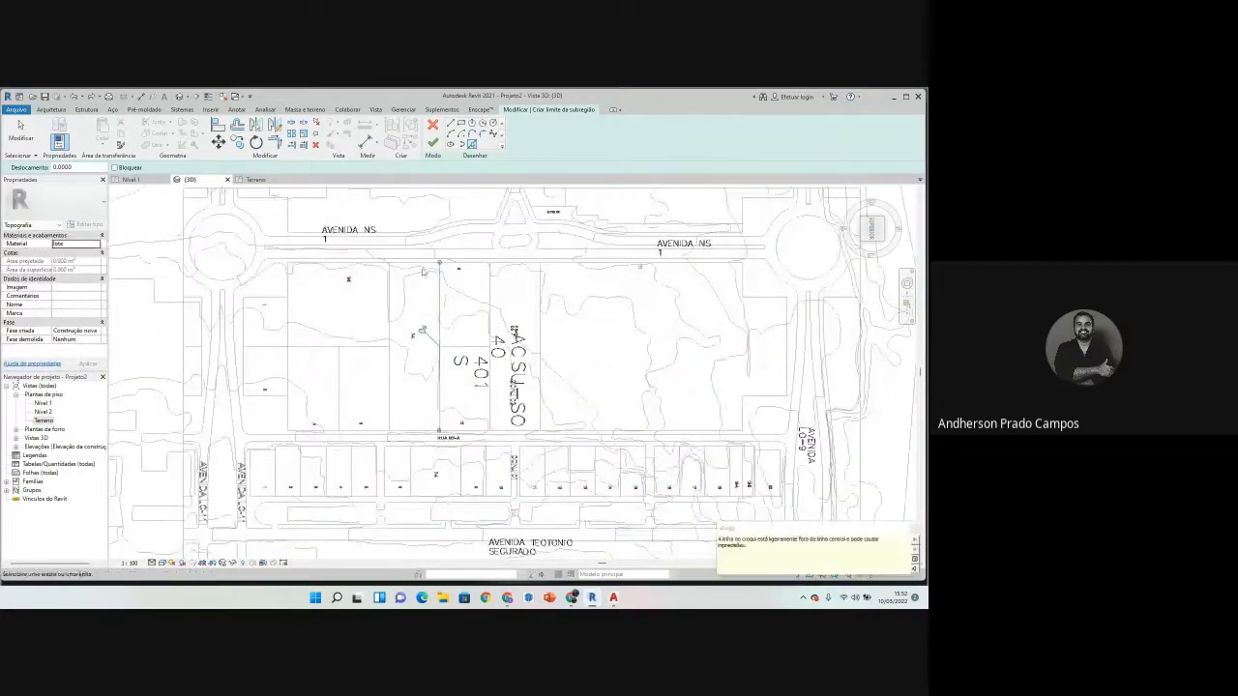
left_click(417, 264)
left_click(389, 289)
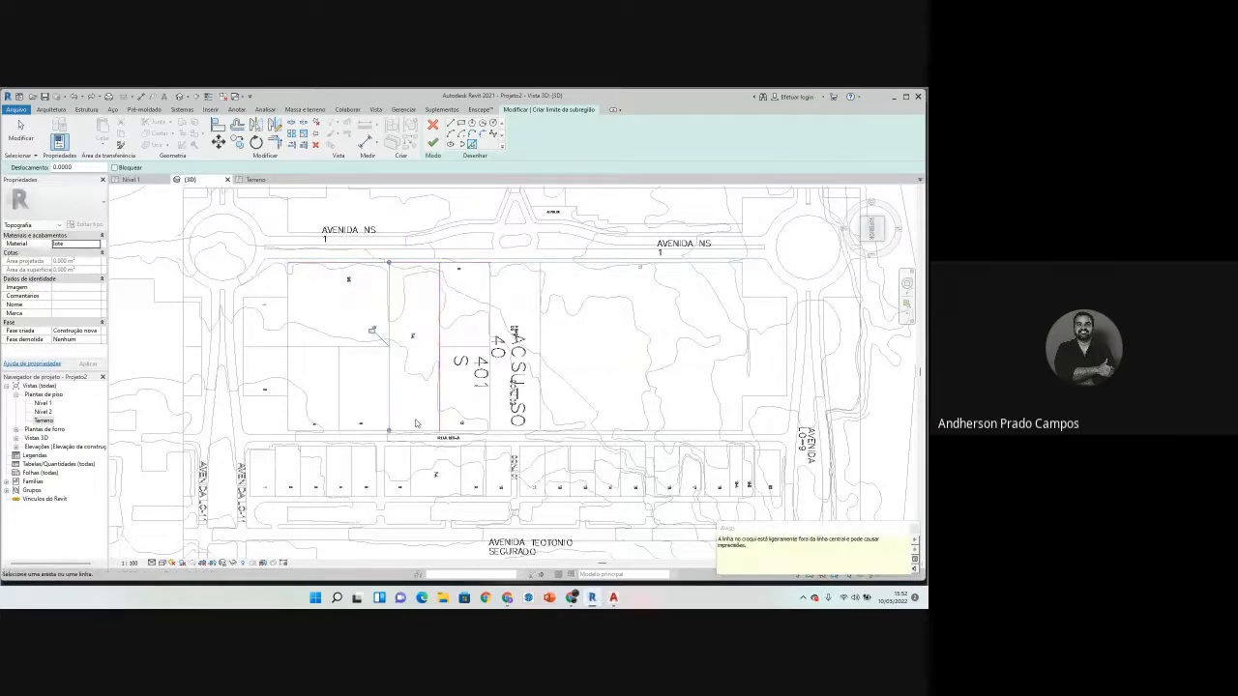
left_click(409, 433)
key("Escape")
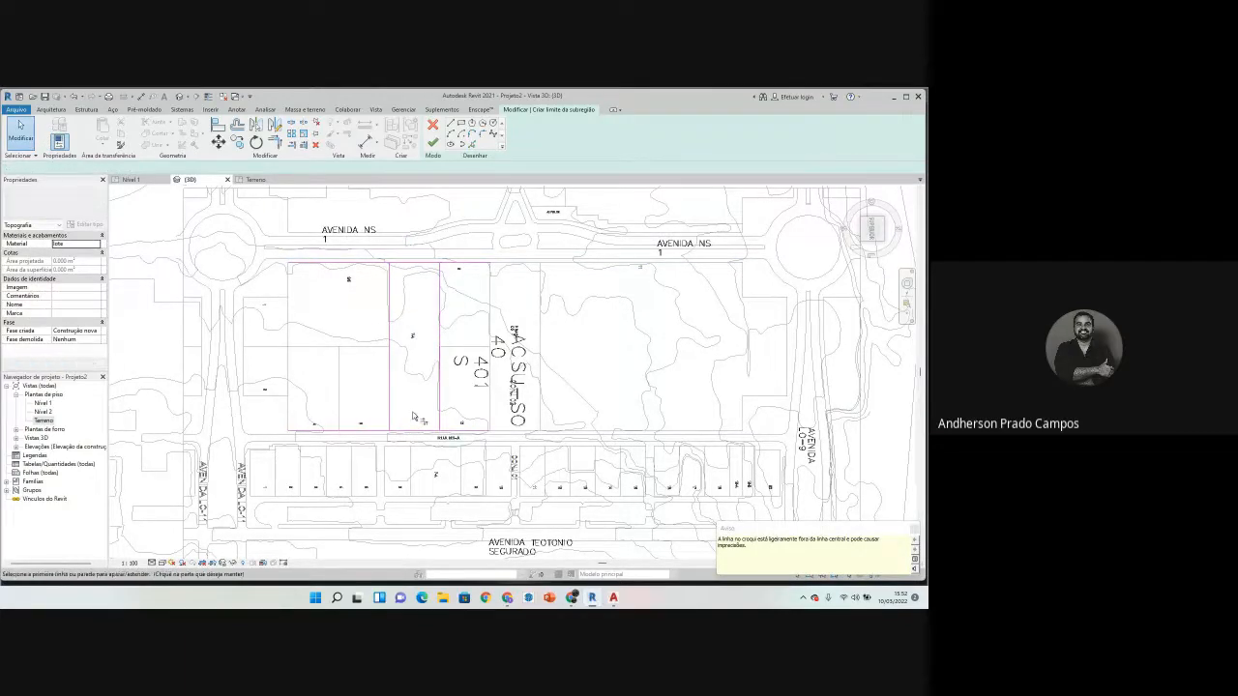
Step: Trim the sketch lines into a closed rectangle around lot 7-A and finish the subregion
left_click(398, 430)
left_click(389, 274)
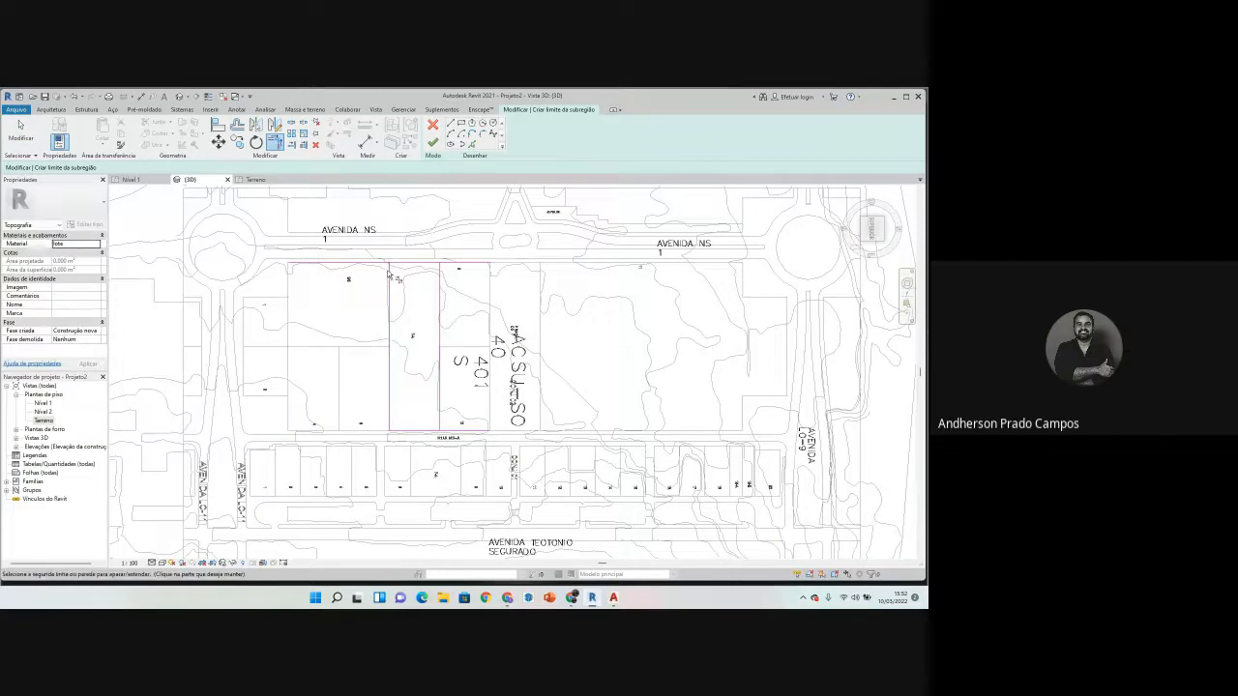
left_click(397, 264)
left_click(430, 267)
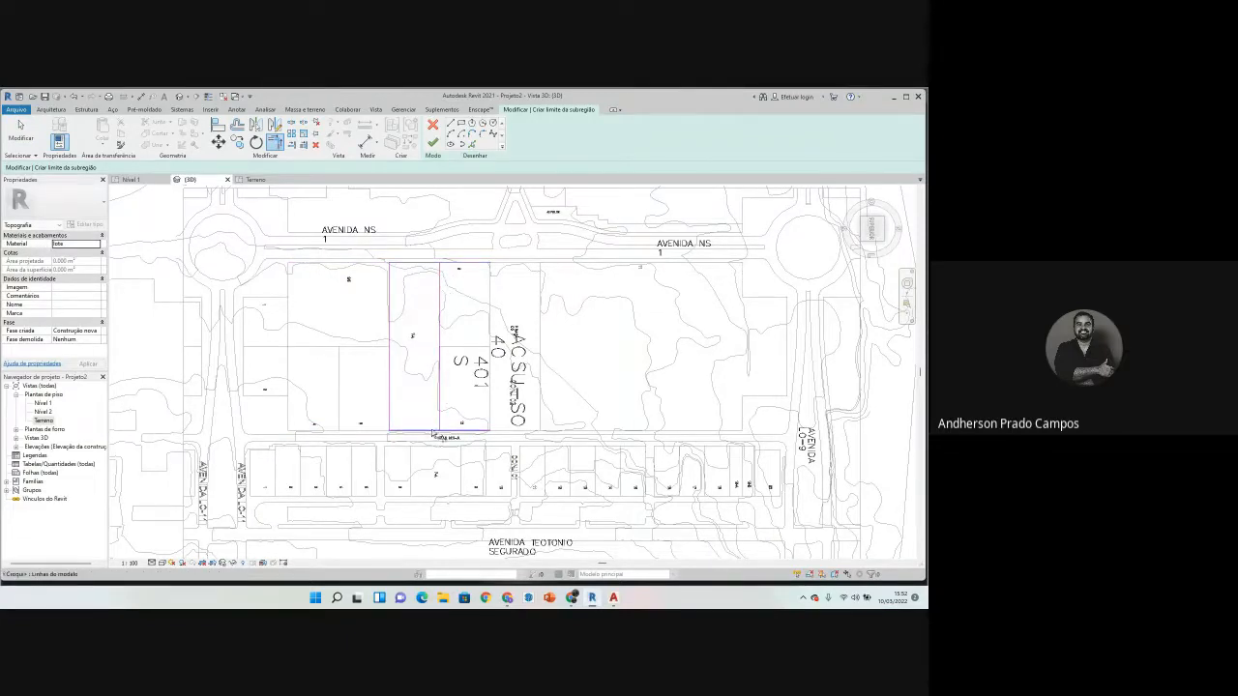
left_click(427, 433)
key("Escape")
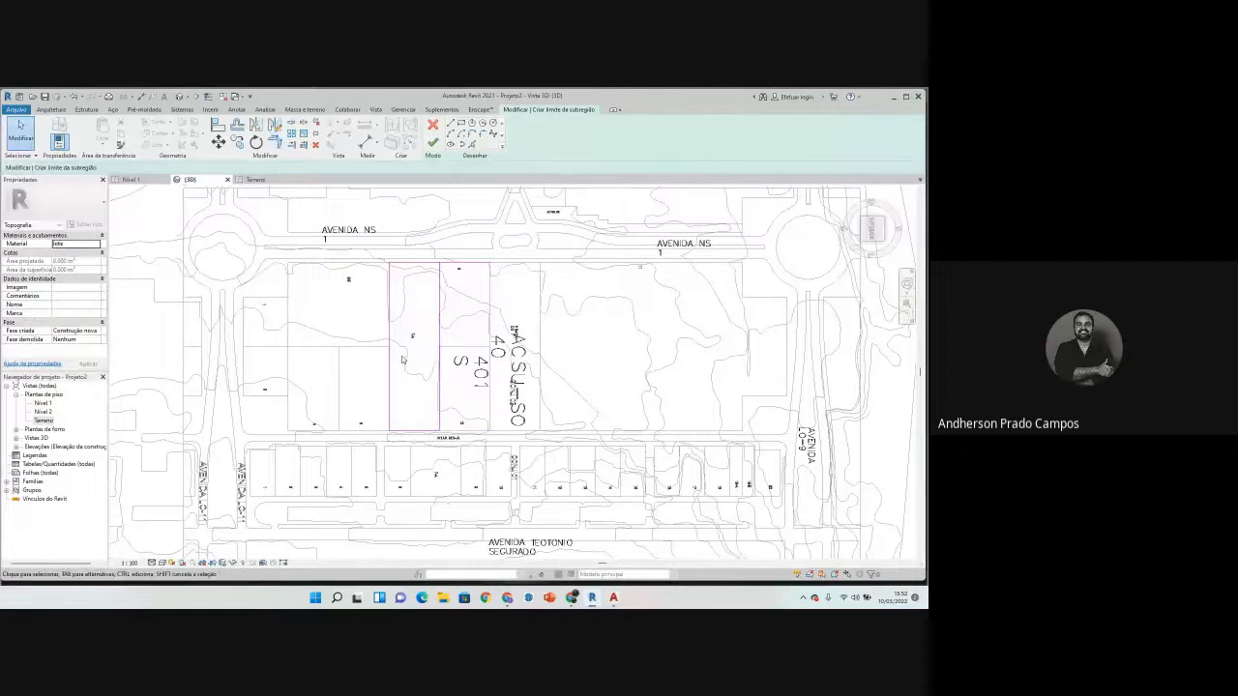
key("t")
key("r")
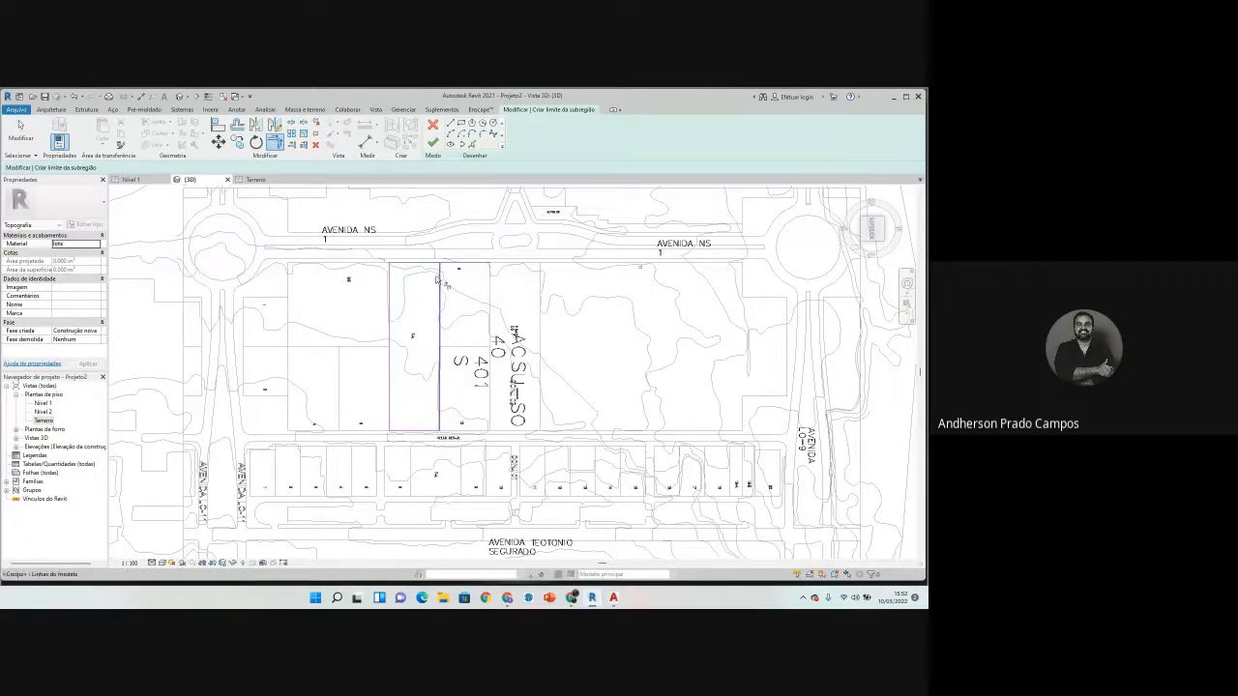
left_click(433, 143)
key("Escape")
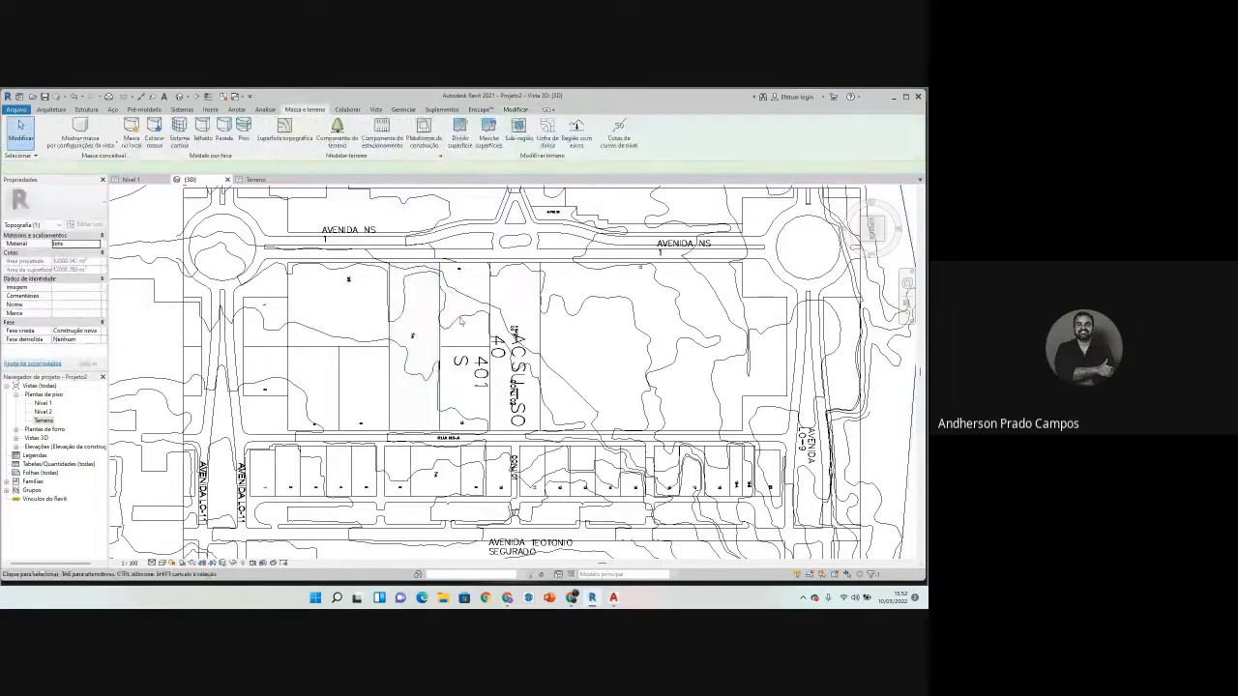
Step: Display the 3D view in a shaded style that shows the terrain and lot material colours
left_click(161, 563)
left_click(184, 544)
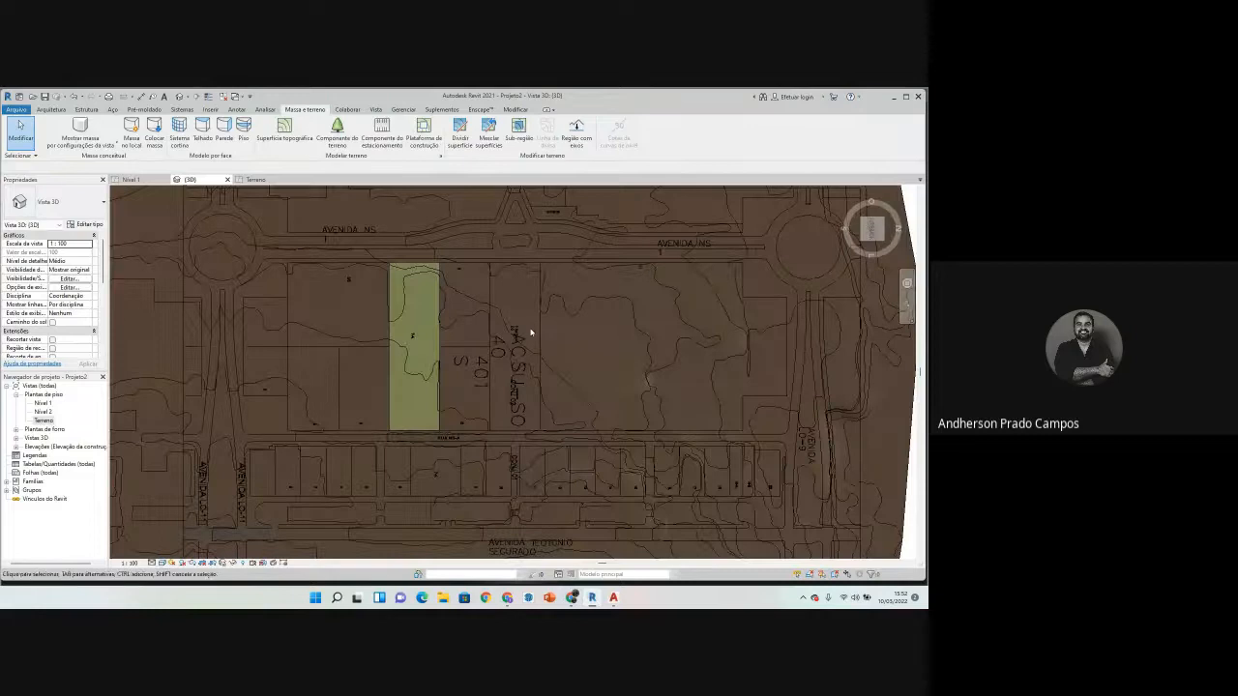
scroll(530, 333, "down", 2)
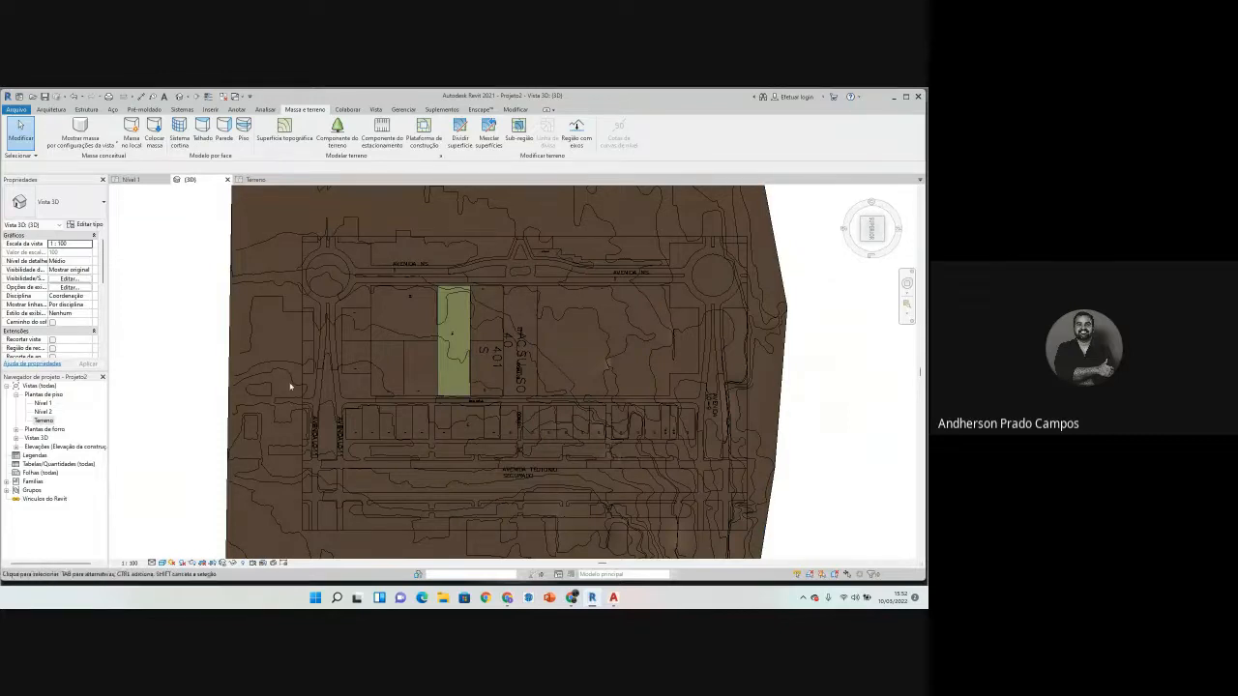
scroll(463, 343, "up", 2)
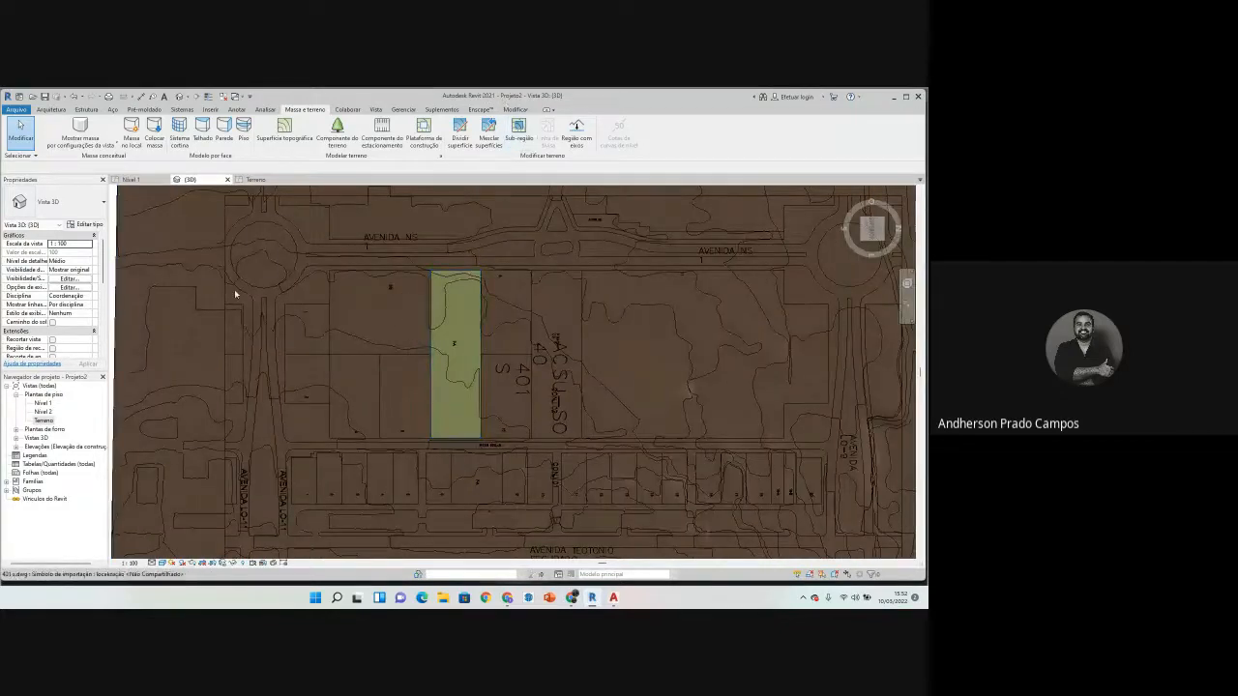
scroll(300, 244, "down", 1)
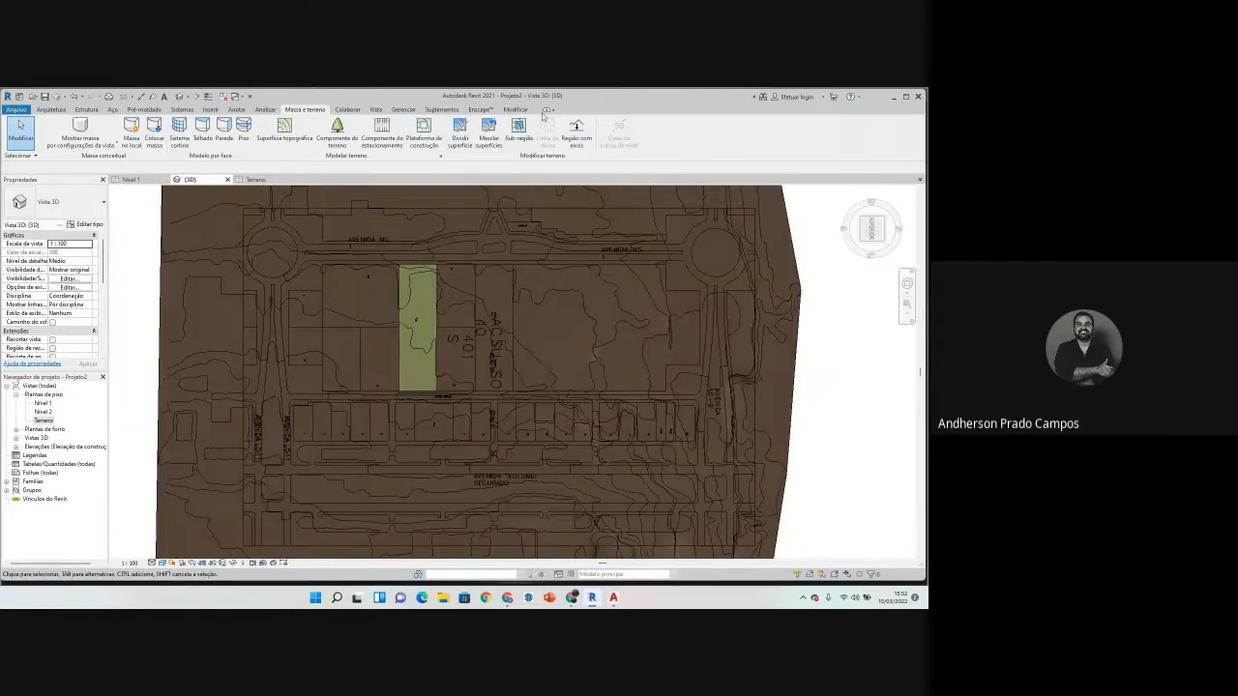
Step: Start a new subregion and create a new material named "quadra" for it
left_click(519, 132)
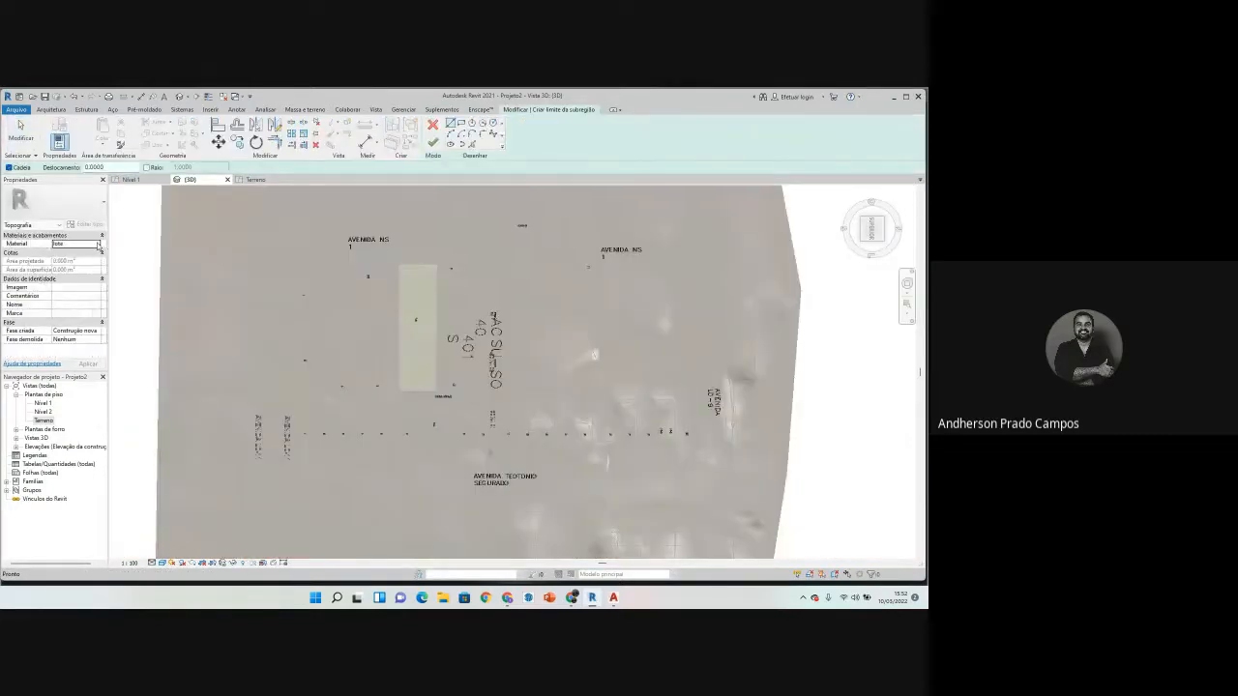
left_click(98, 244)
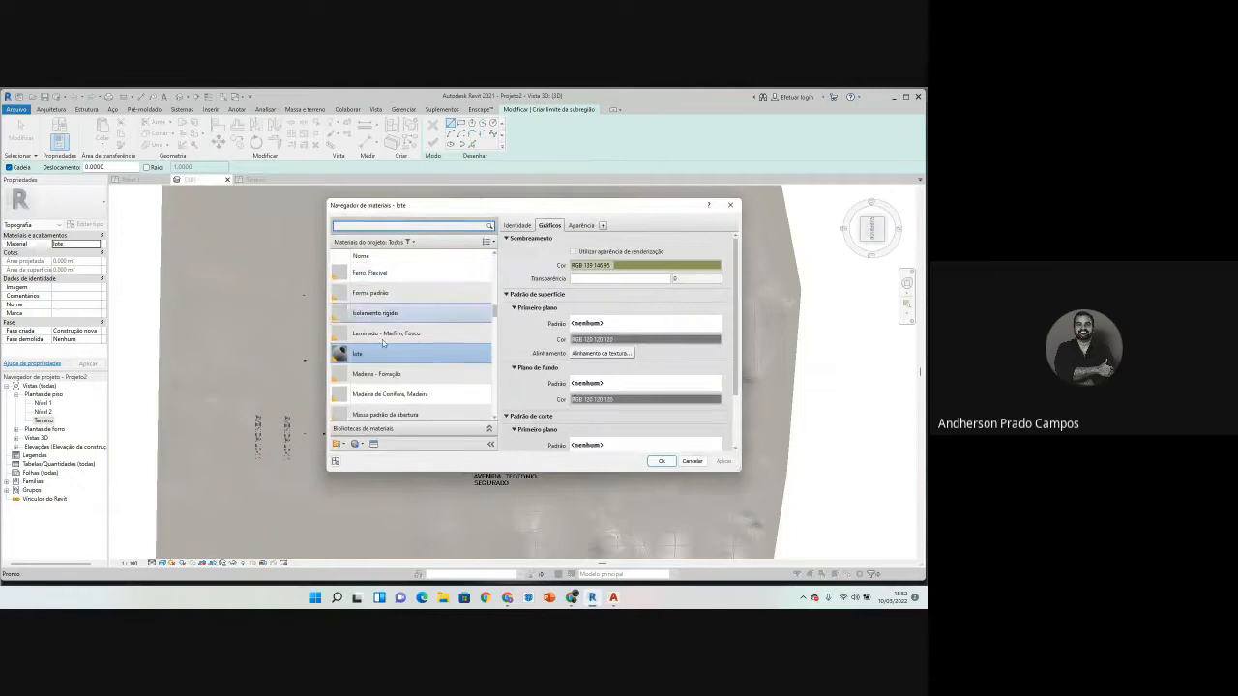
left_click(359, 444)
left_click(379, 456)
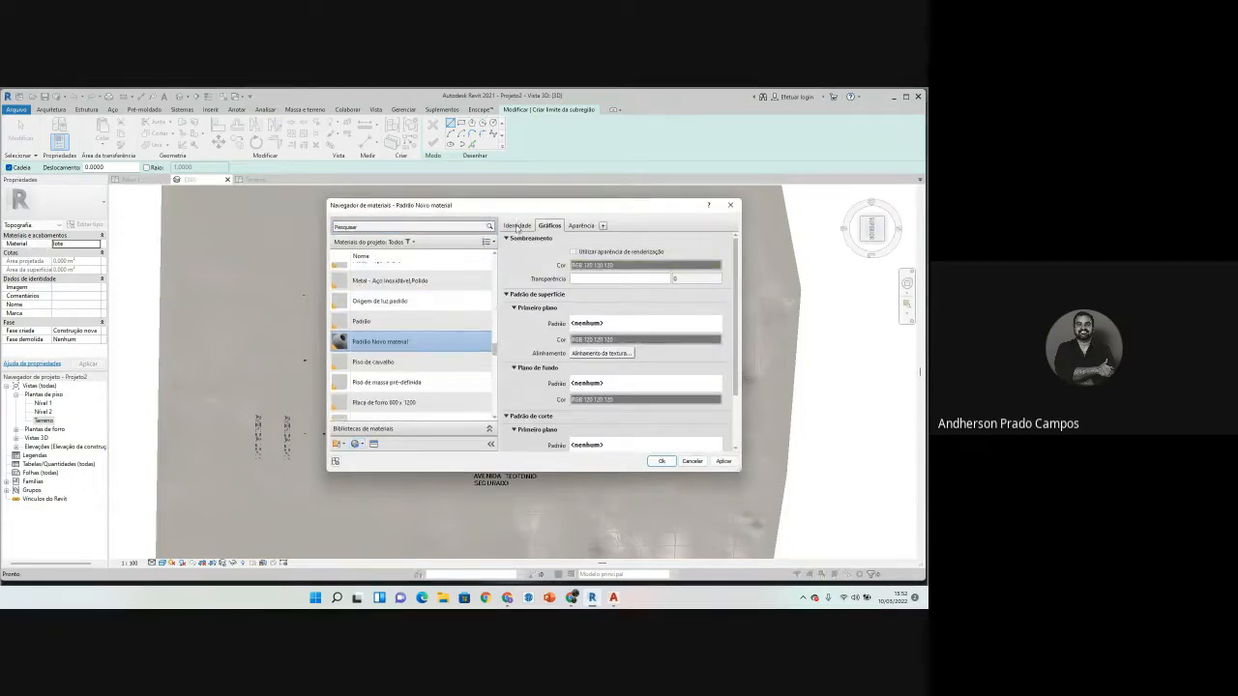
left_click(518, 226)
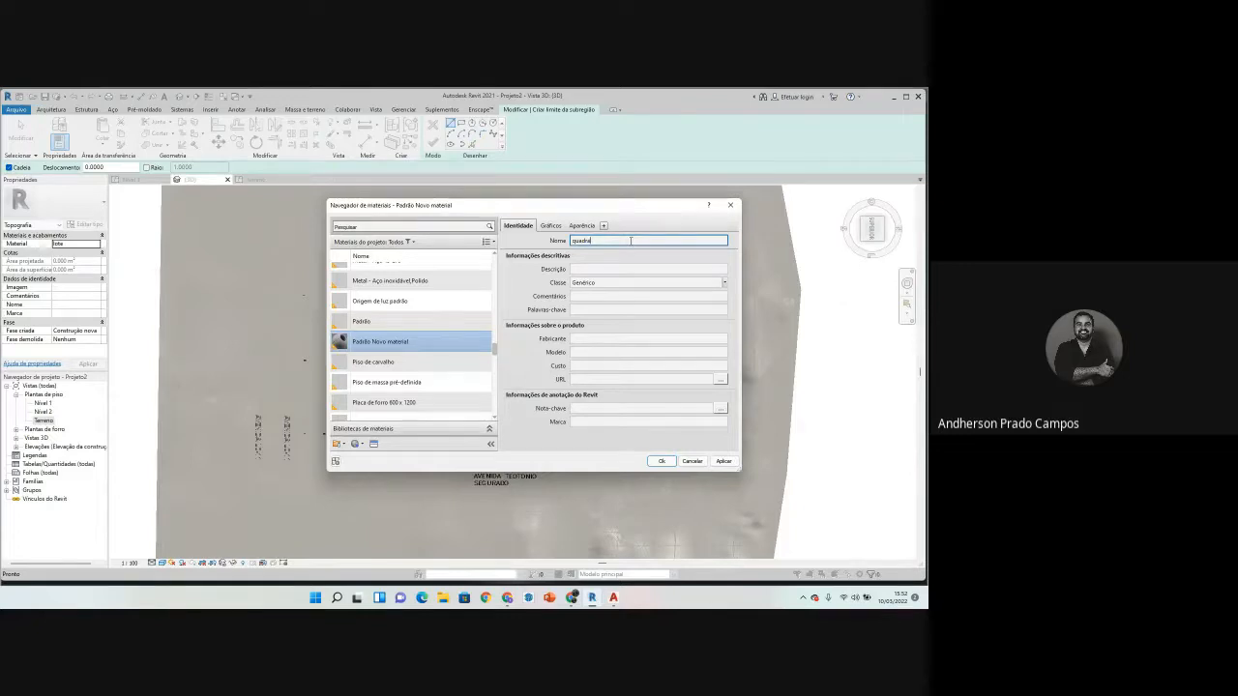
type("quadra")
Step: Give the quadra material a light green shading colour and apply the material to the new subregion
left_click(550, 226)
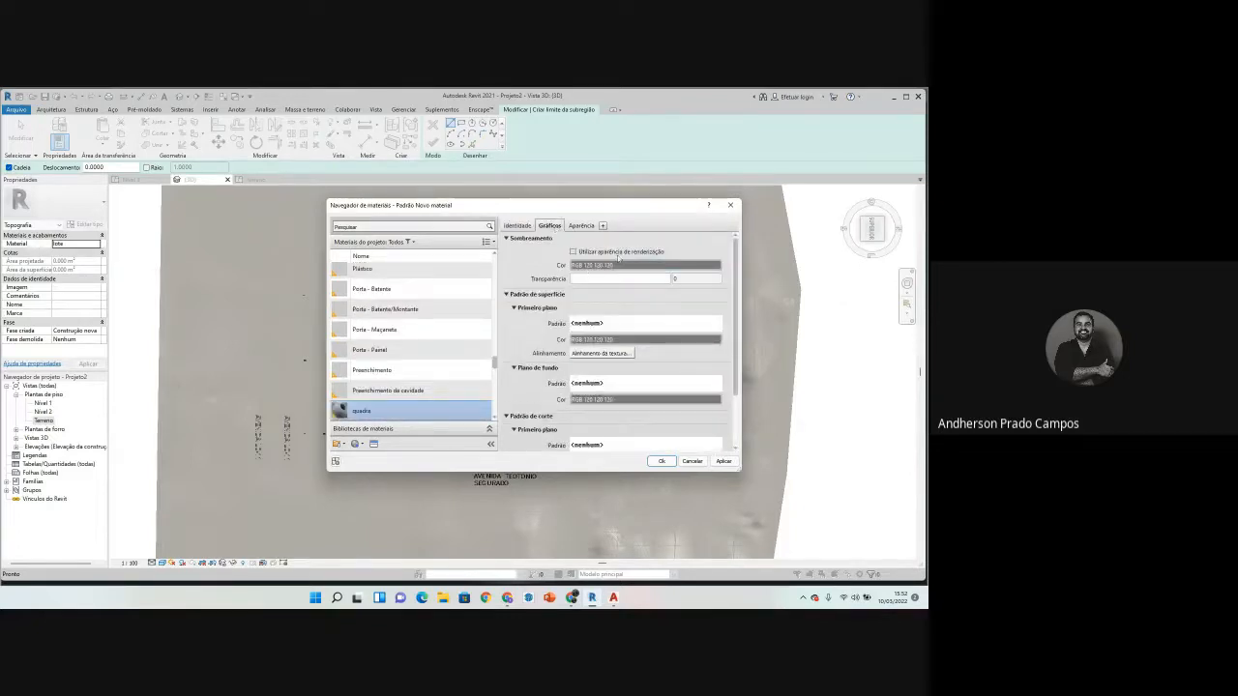
left_click(599, 253)
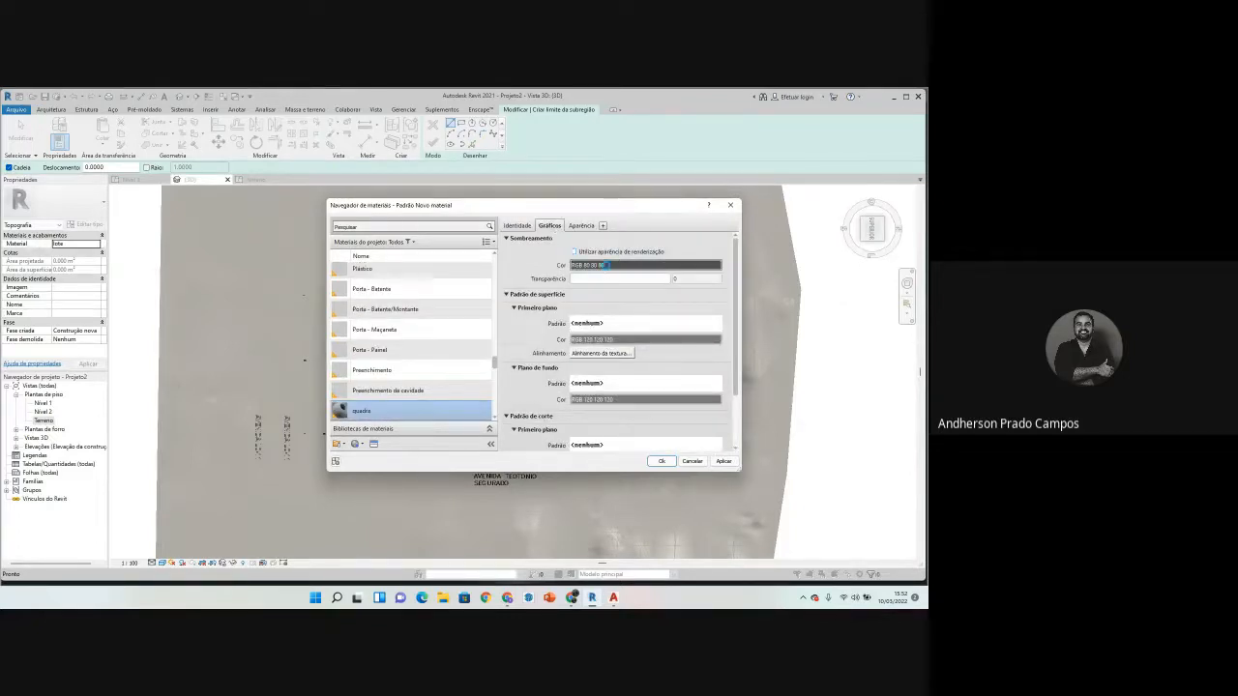
left_click(605, 265)
left_click(573, 311)
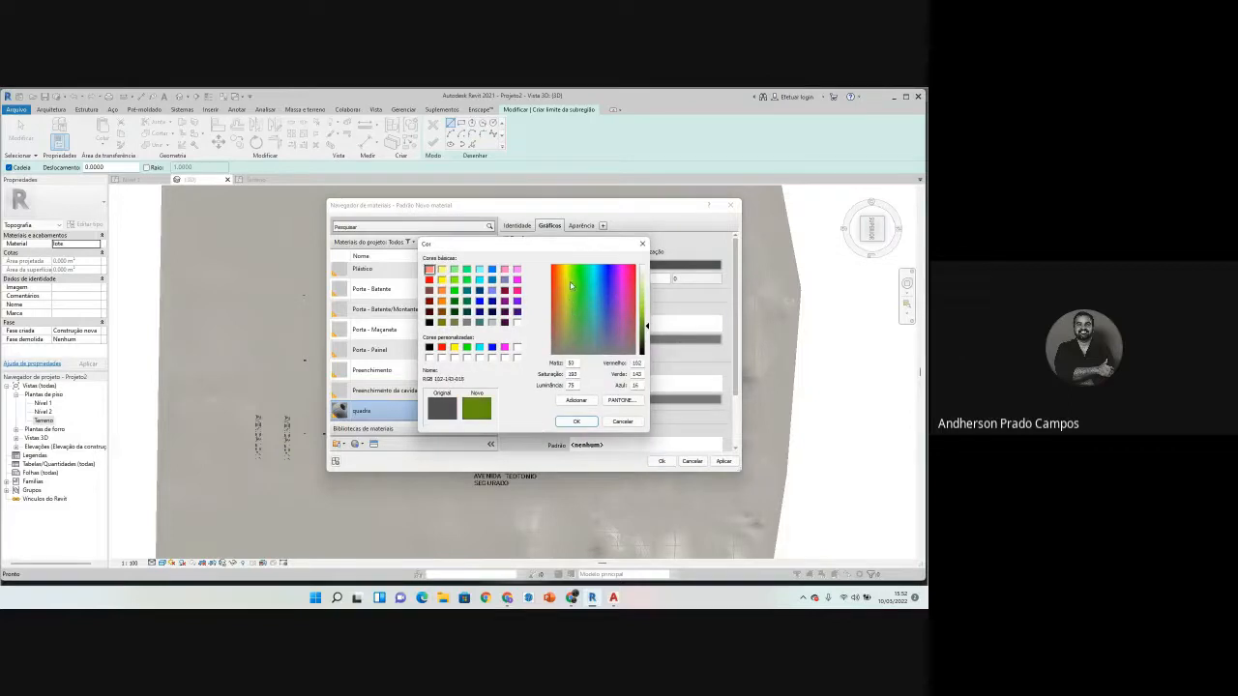
mouse_move(574, 280)
left_mouse_down()
mouse_move(591, 290)
mouse_move(571, 275)
left_mouse_up()
left_click(575, 421)
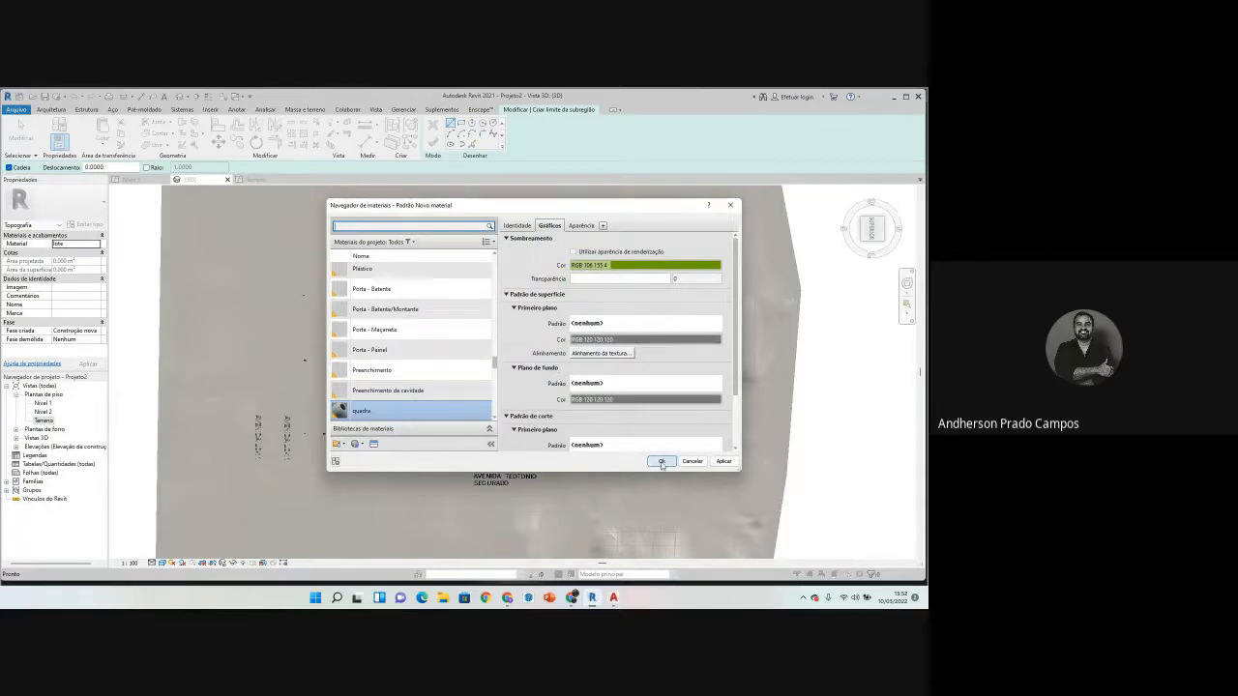
left_click(645, 265)
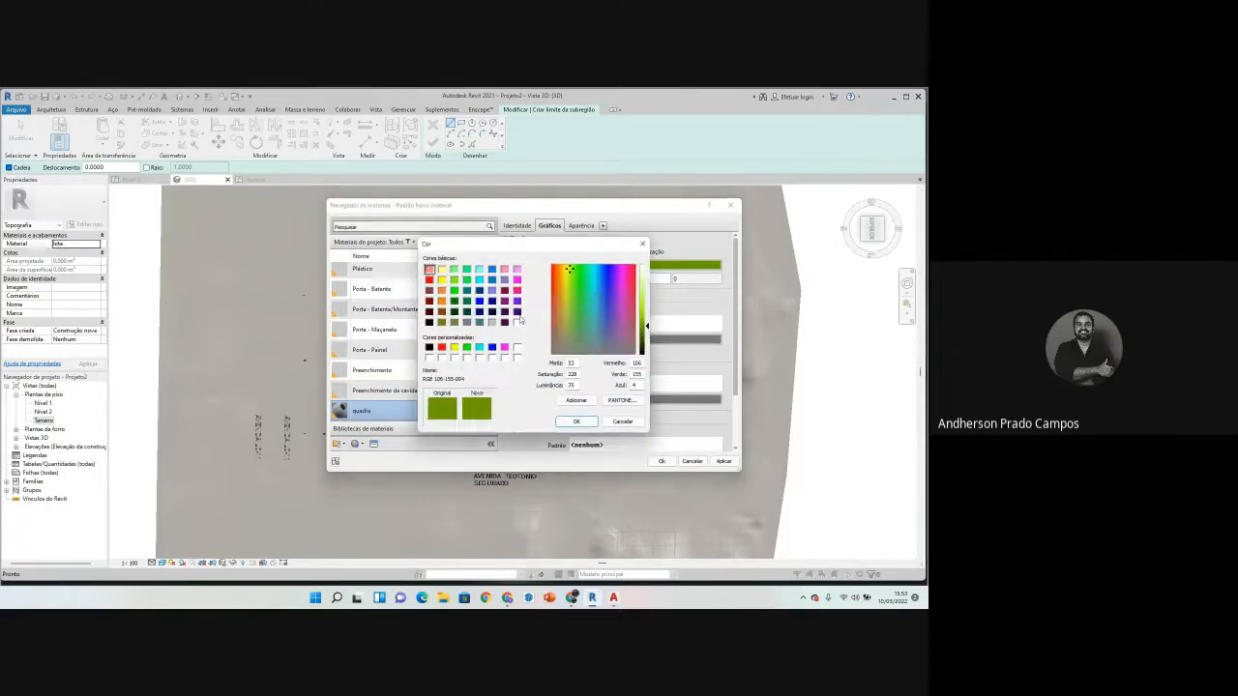
left_click(575, 307)
left_click(645, 295)
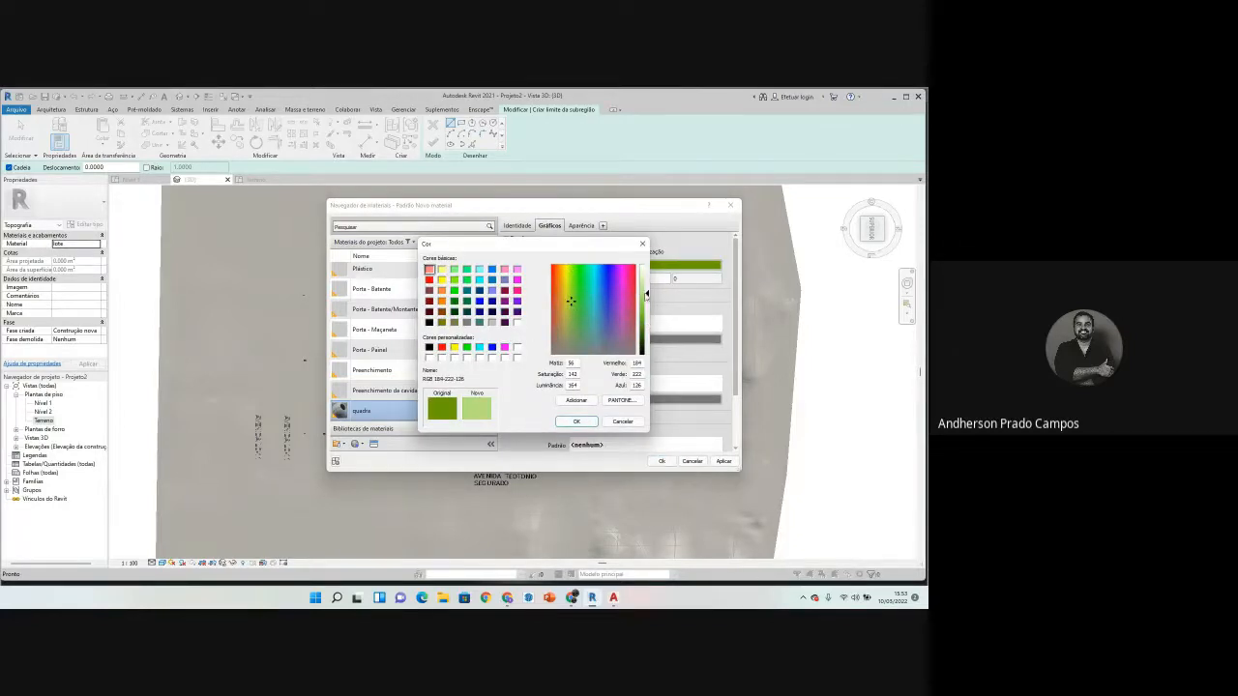
left_click(575, 310)
left_click(576, 422)
left_click(661, 462)
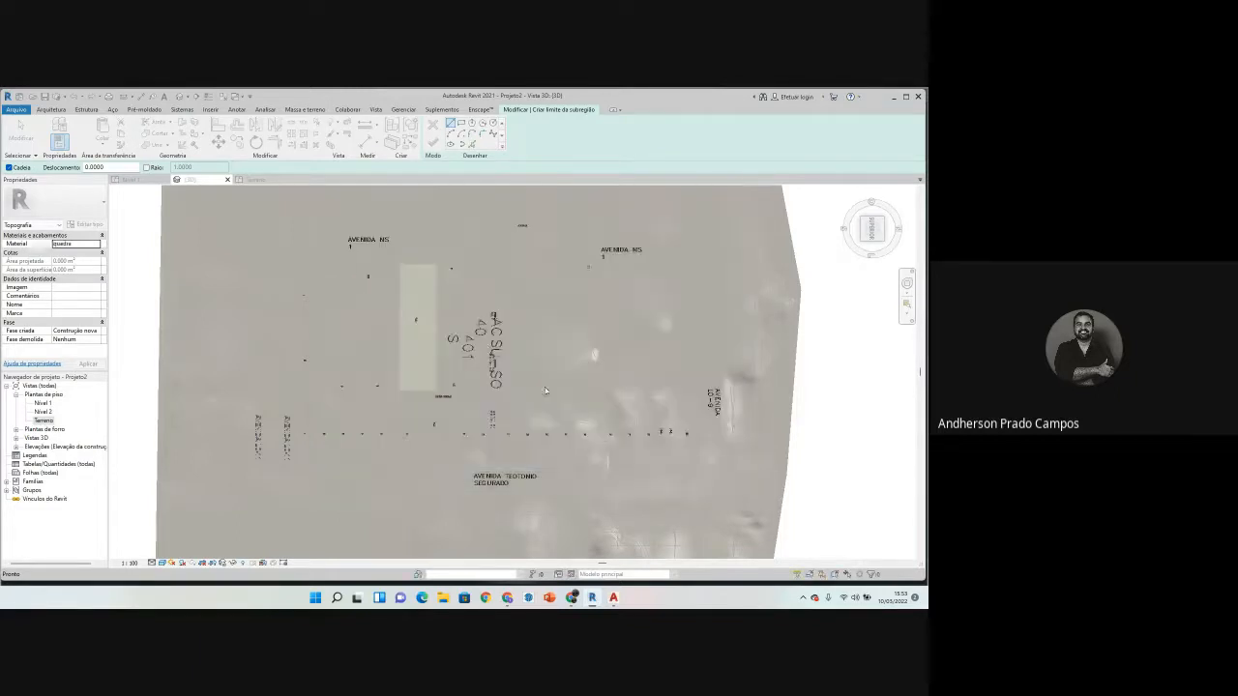
Step: Set the 3D view to the wireframe visual style to expose the imported site linework
scroll(450, 354, "down", 2)
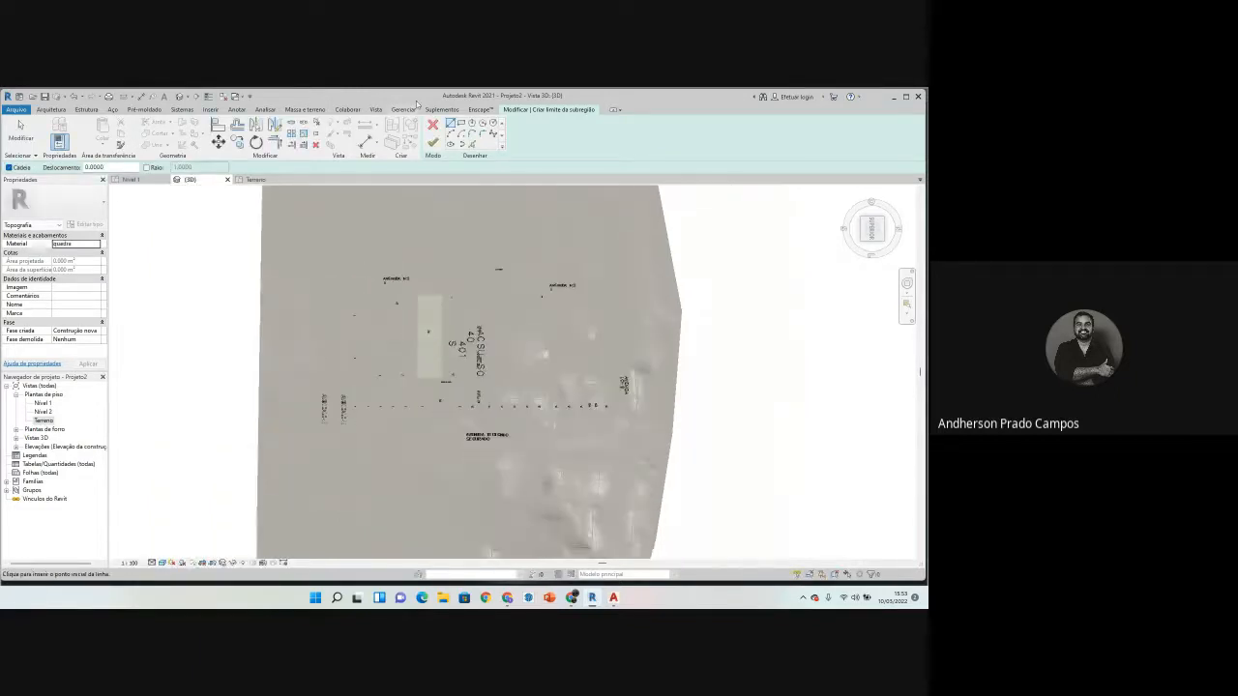
left_click(163, 564)
left_click(193, 511)
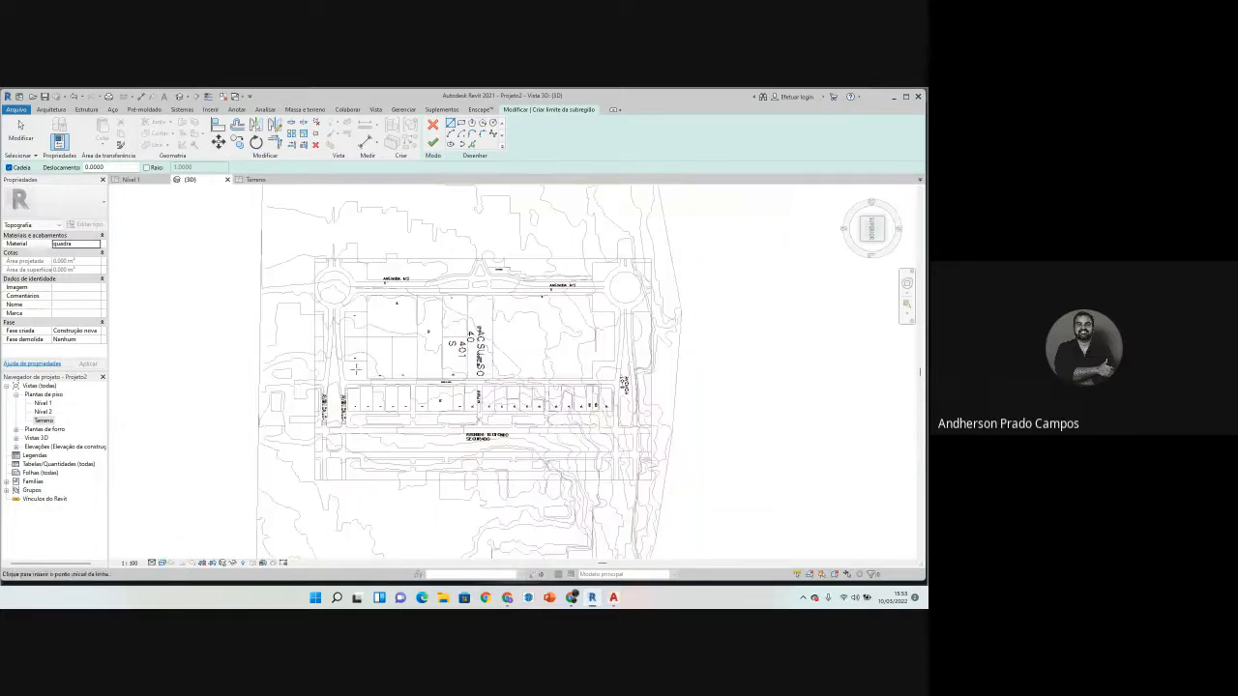
Step: Use Pick Lines to trace the block's edge along Avenida NS 1, including the curved corners at both roundabouts
scroll(360, 271, "up", 5)
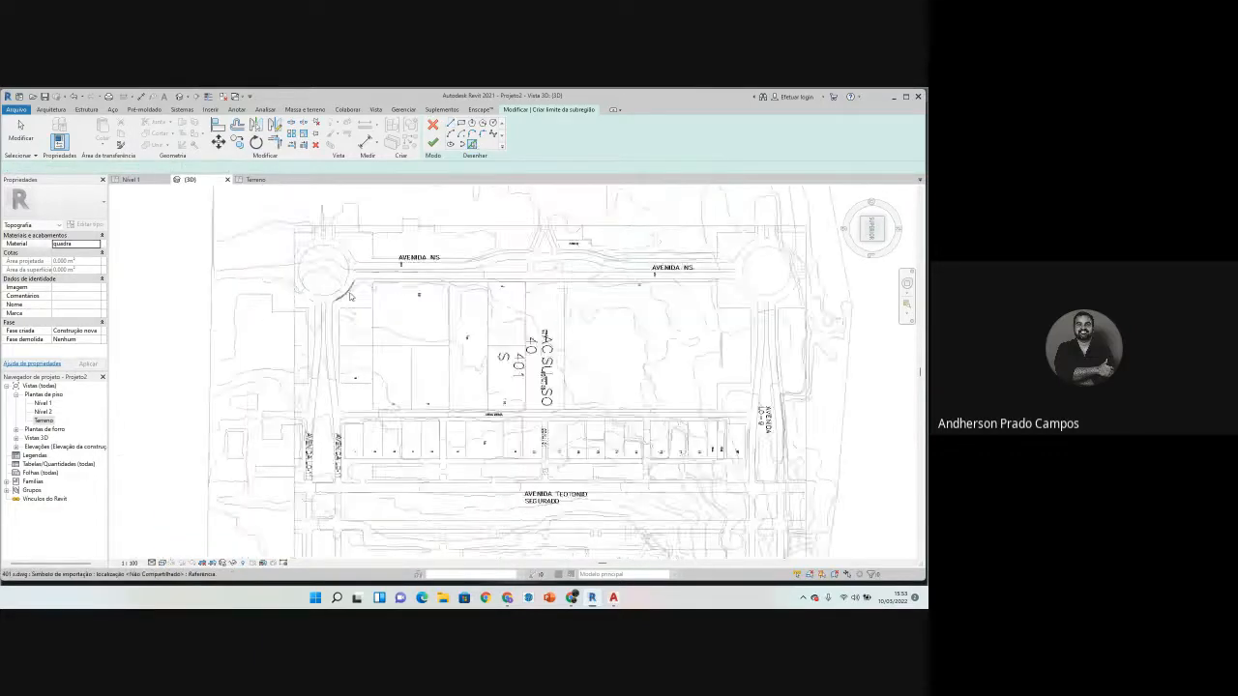
scroll(363, 268, "up", 1)
left_click(362, 270)
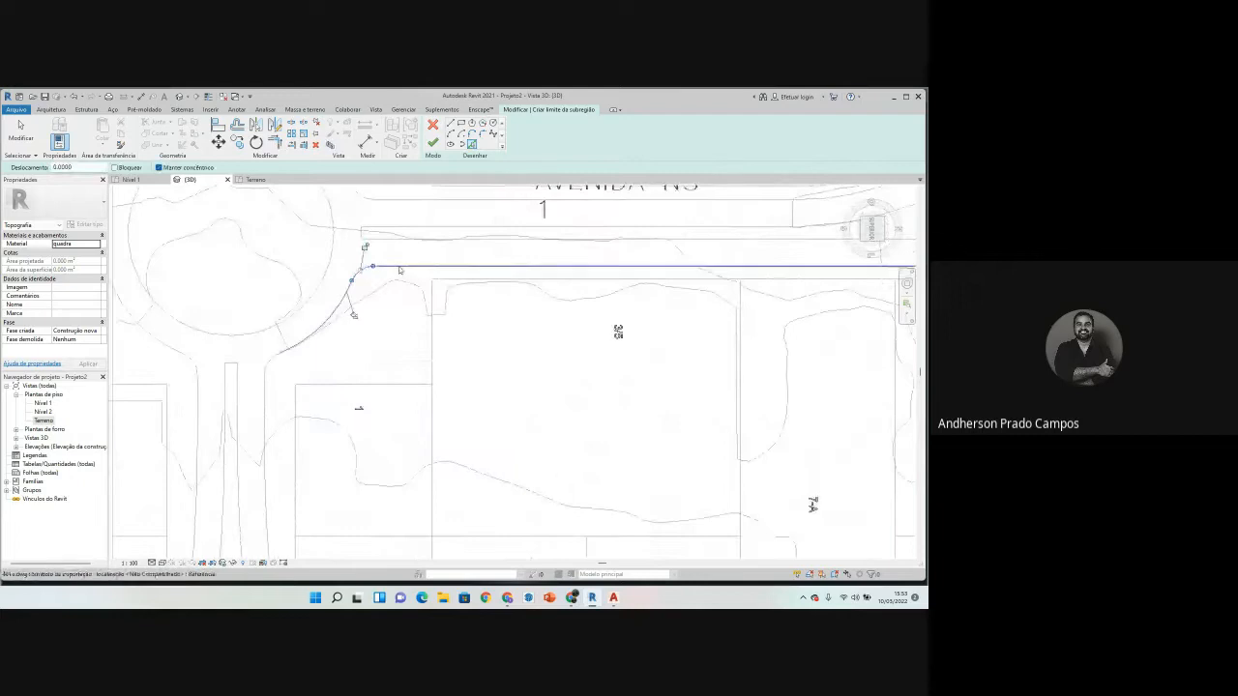
left_click(399, 269)
scroll(338, 308, "down", 3)
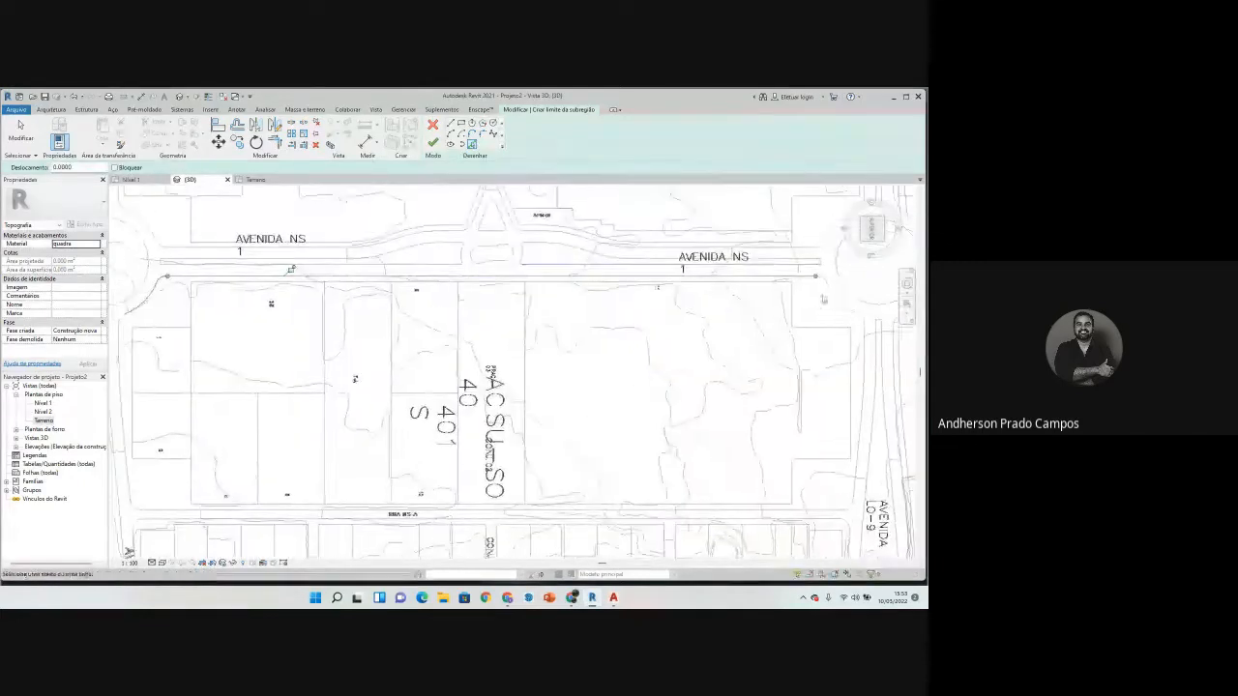
scroll(654, 263, "up", 4)
left_click(654, 263)
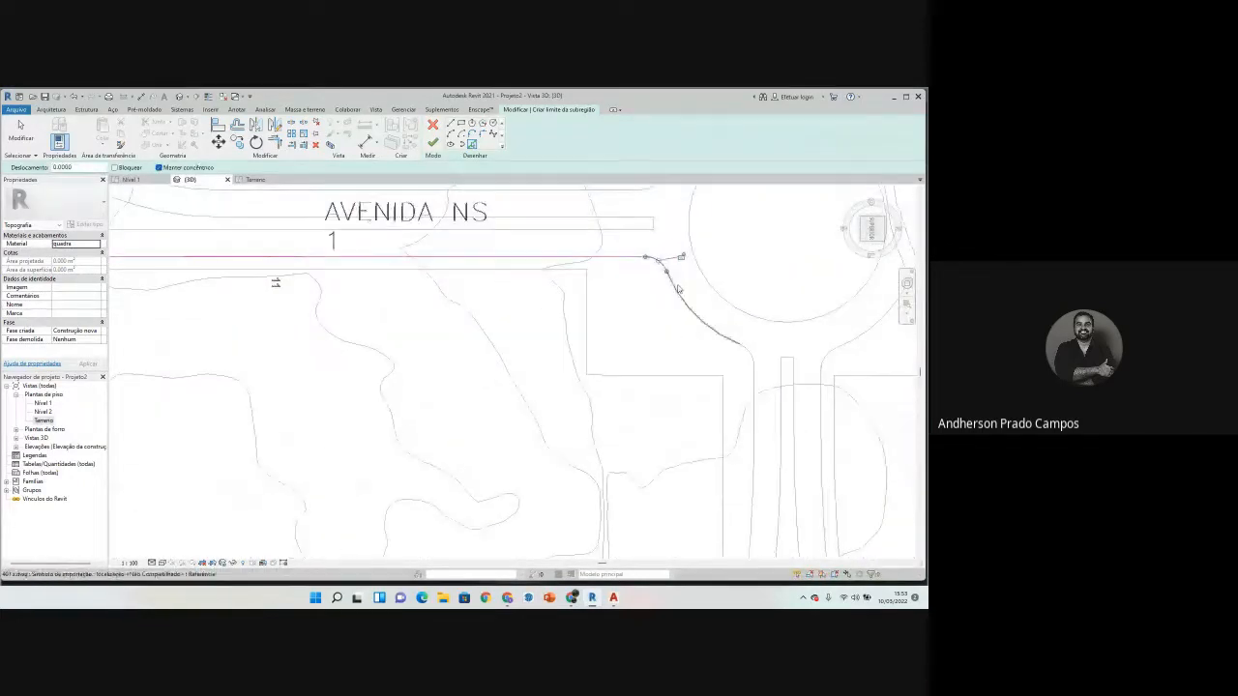
Step: Stretch the end of the straight Avenida NS 1 boundary line toward the corner arc near Avenida LO-9
scroll(656, 268, "up", 2)
scroll(655, 268, "up", 2)
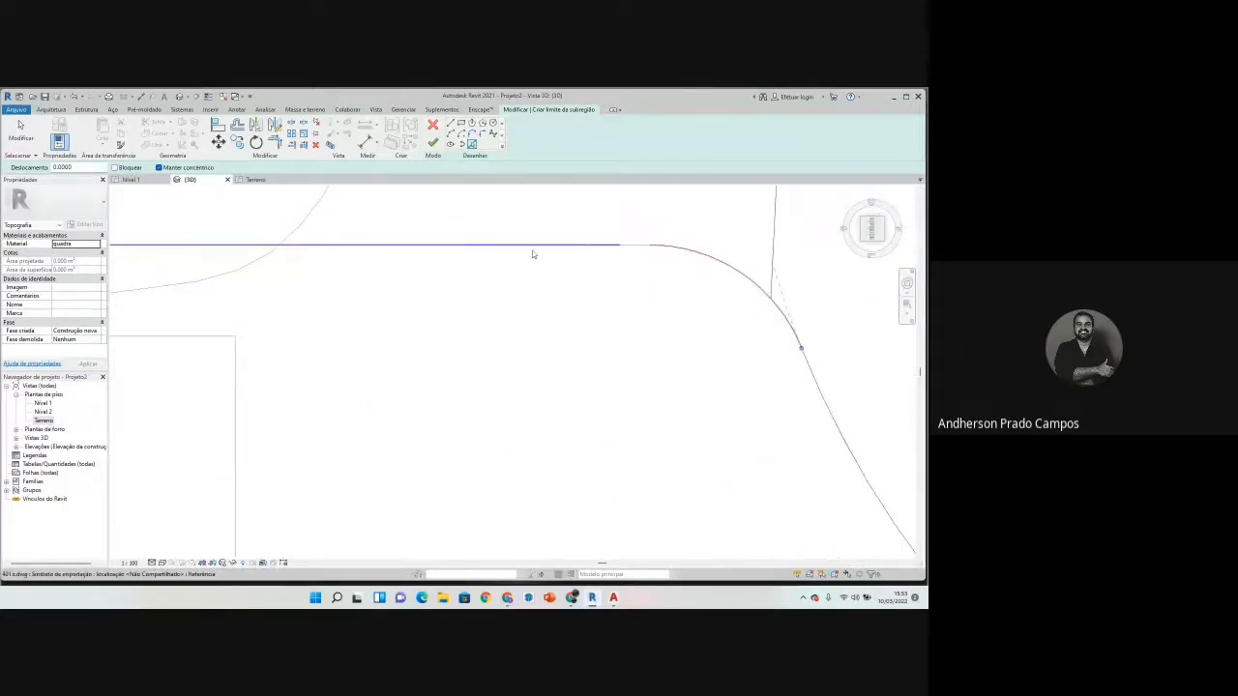
key("Escape")
left_click(607, 248)
scroll(619, 246, "up", 2)
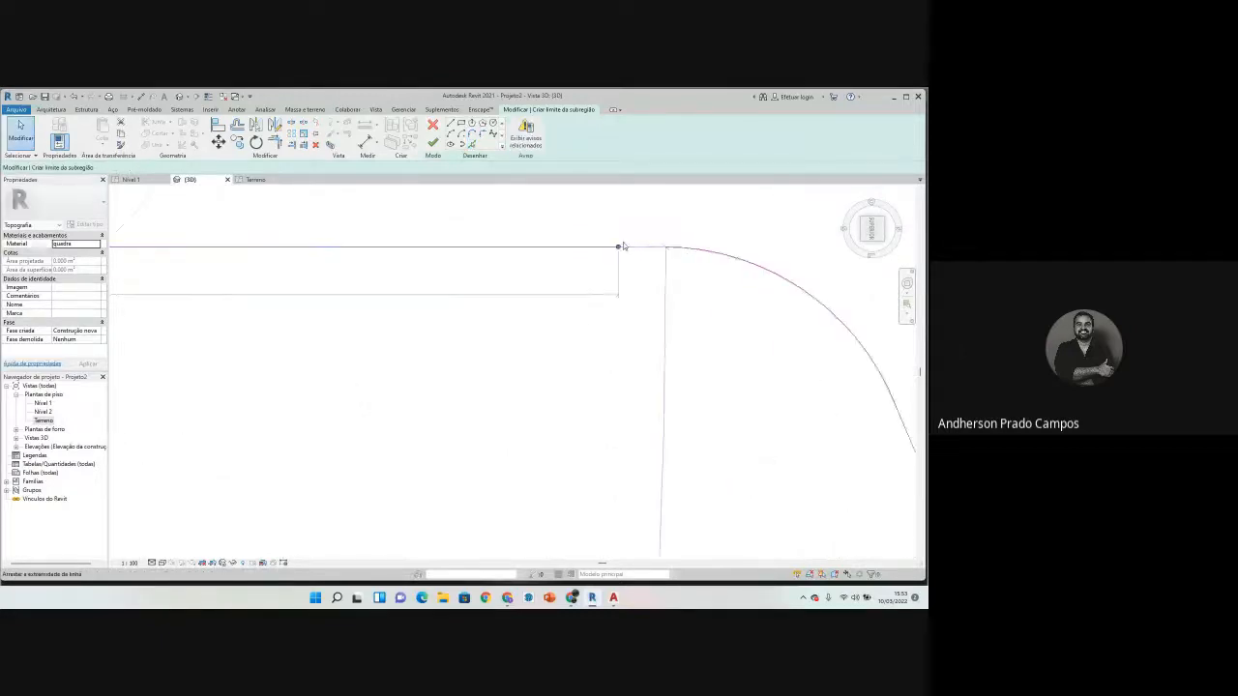
mouse_move(617, 248)
left_mouse_down()
mouse_move(679, 249)
mouse_move(660, 249)
mouse_move(662, 279)
left_mouse_up()
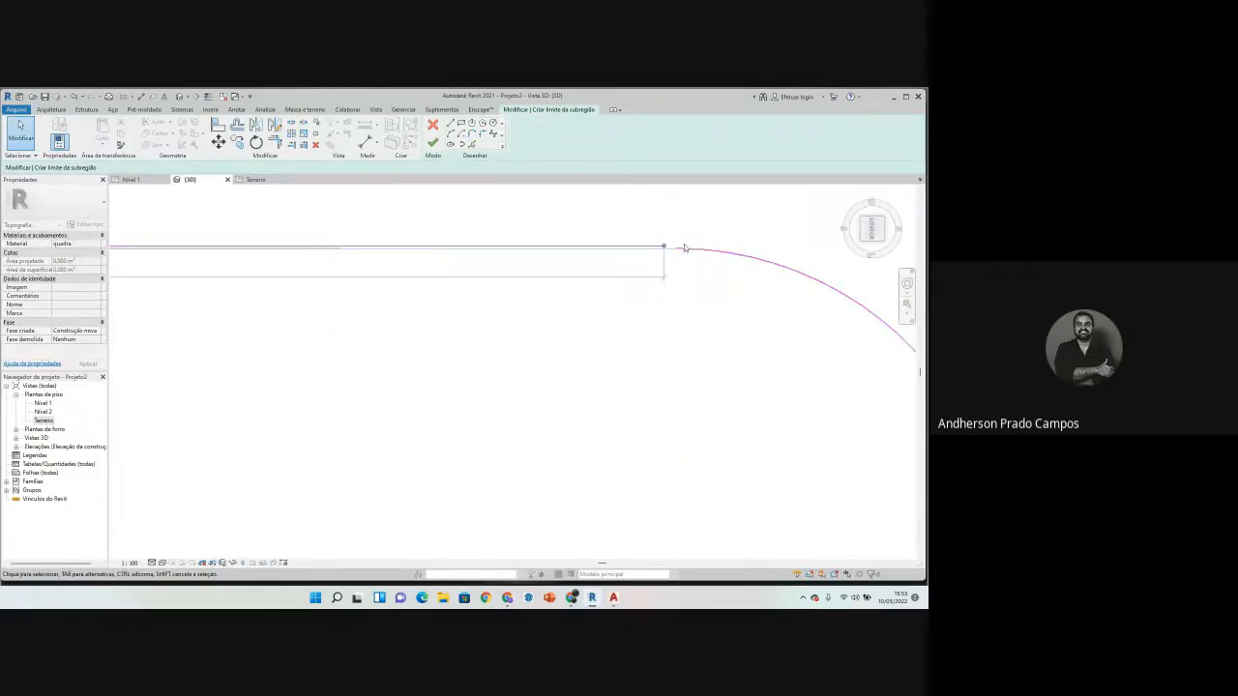
left_click(684, 249)
left_click(660, 263)
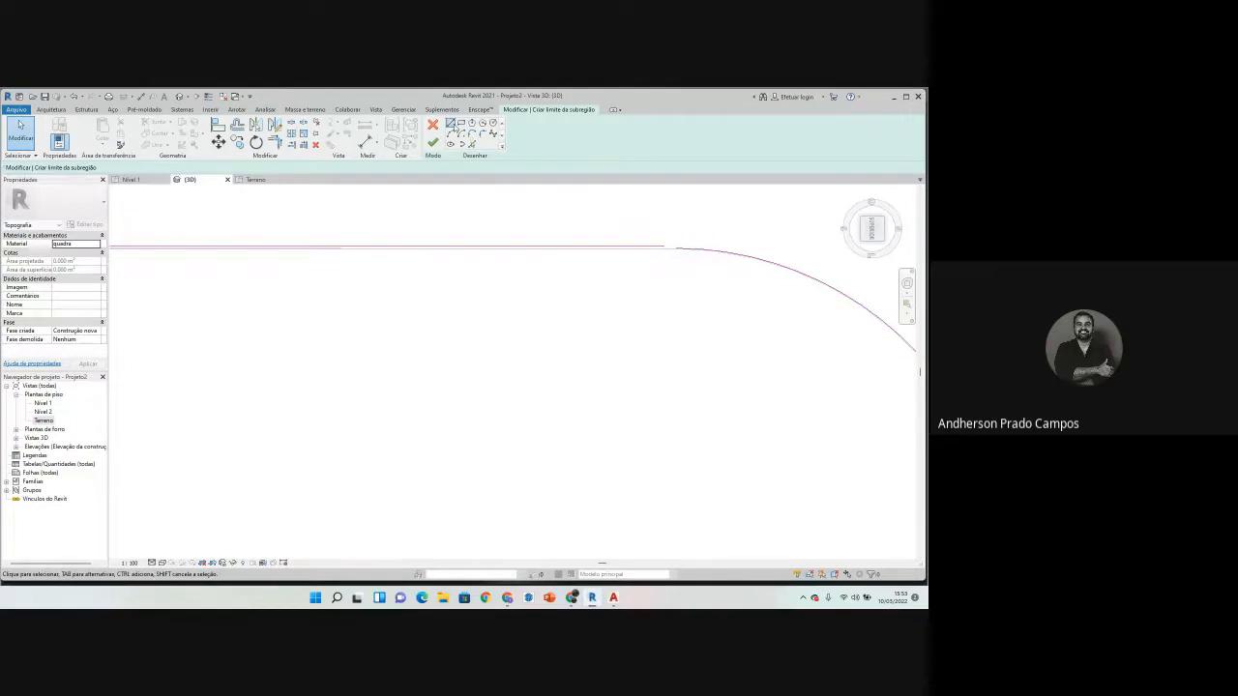
Step: Draw a short line closing the gap between the Avenida NS 1 boundary line and the corner arc
scroll(693, 257, "up", 3)
left_click(451, 124)
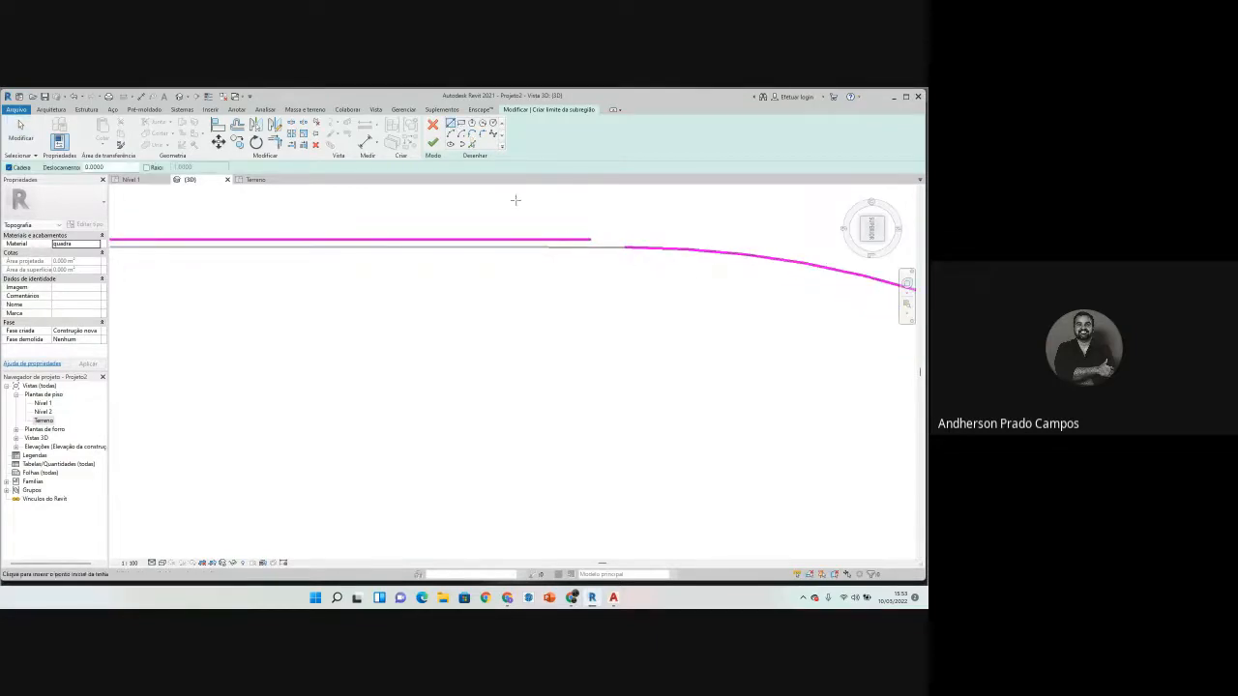
left_click(590, 239)
left_click(625, 248)
scroll(499, 304, "down", 5)
scroll(624, 347, "down", 2)
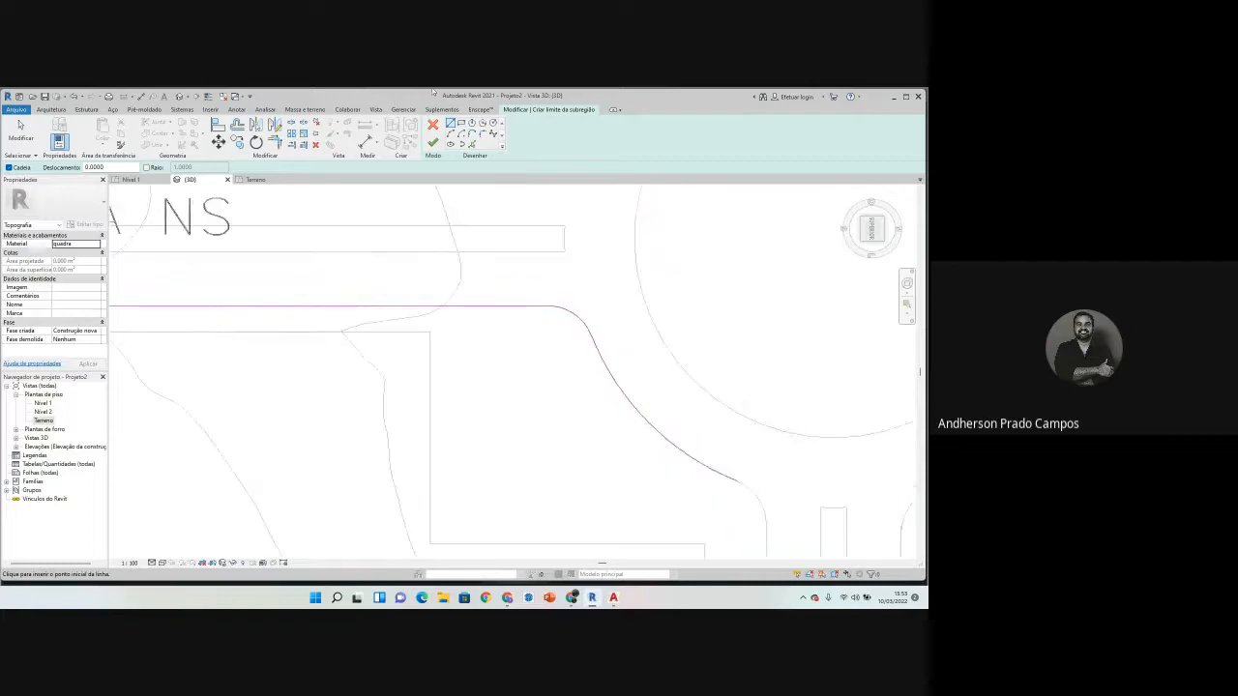
Step: Use Pick Lines to trace the block's edge along Avenida LO-9, starting with the small arc leaving the roundabout
left_click(472, 143)
middle_click_drag(668, 390, 505, 230)
scroll(534, 264, "up", 2)
left_click(603, 318)
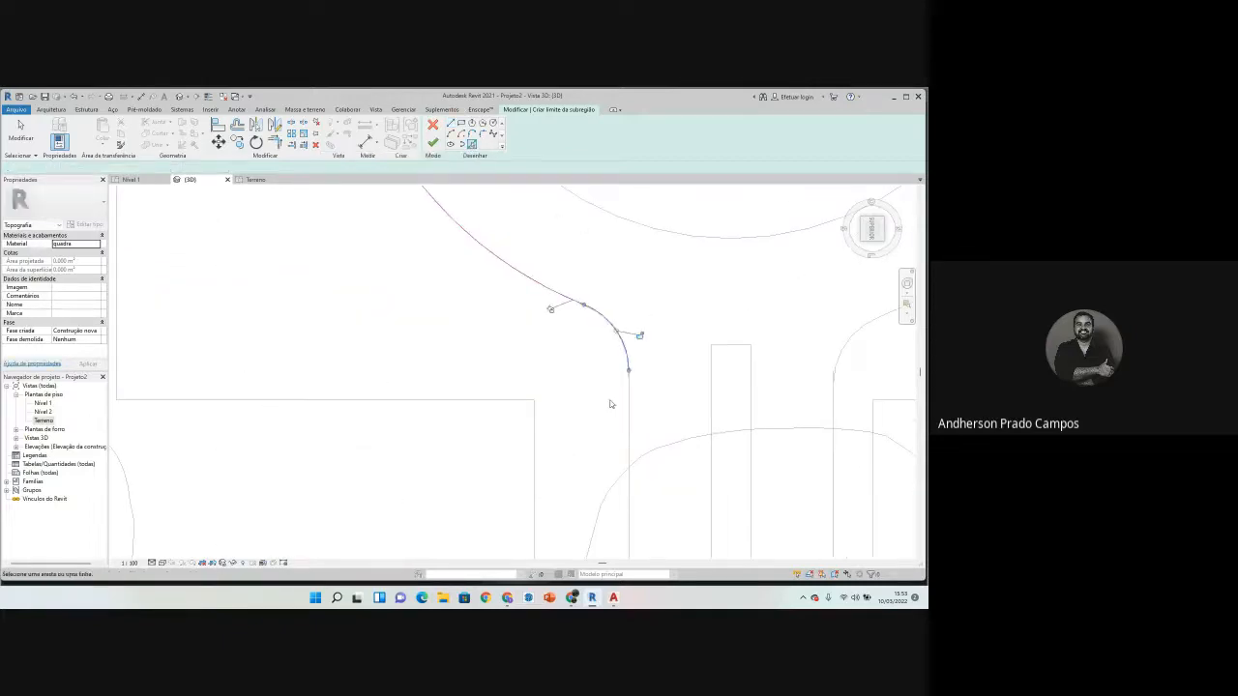
middle_click_drag(615, 408, 559, 281)
left_click(571, 282)
scroll(569, 310, "down", 2)
middle_click_drag(574, 439, 558, 331)
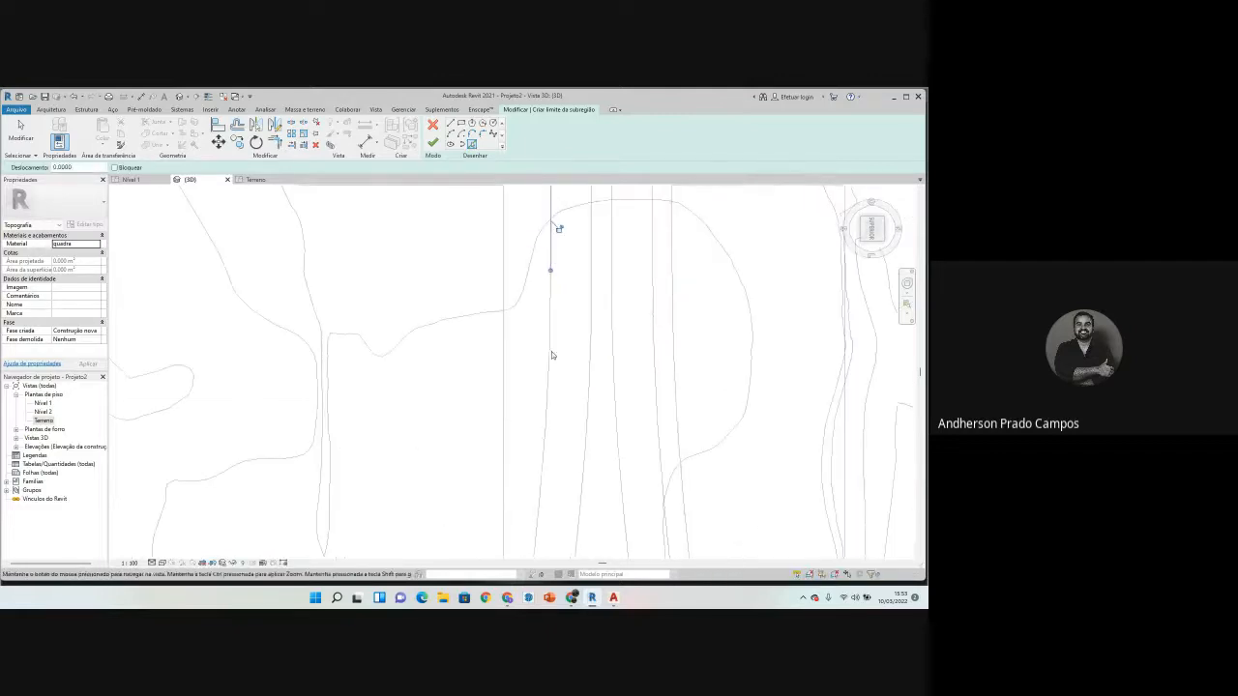
left_click(547, 325)
mouse_move(541, 436)
middle_mouse_down()
mouse_move(530, 412)
mouse_move(560, 231)
middle_mouse_up()
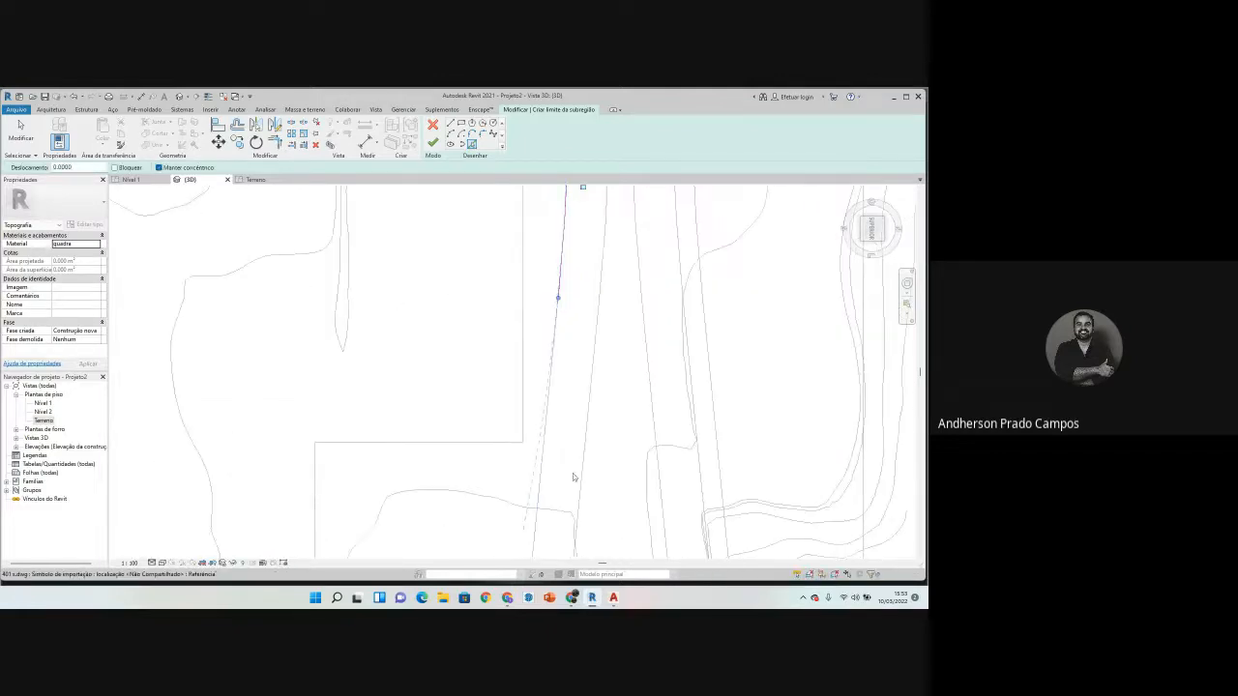
left_click(547, 433)
Step: Pick the corner arc at Avenida LO-9 and the straight block edge along Rua NS A as boundary lines
scroll(567, 447, "down", 3)
middle_click_drag(534, 505, 559, 381)
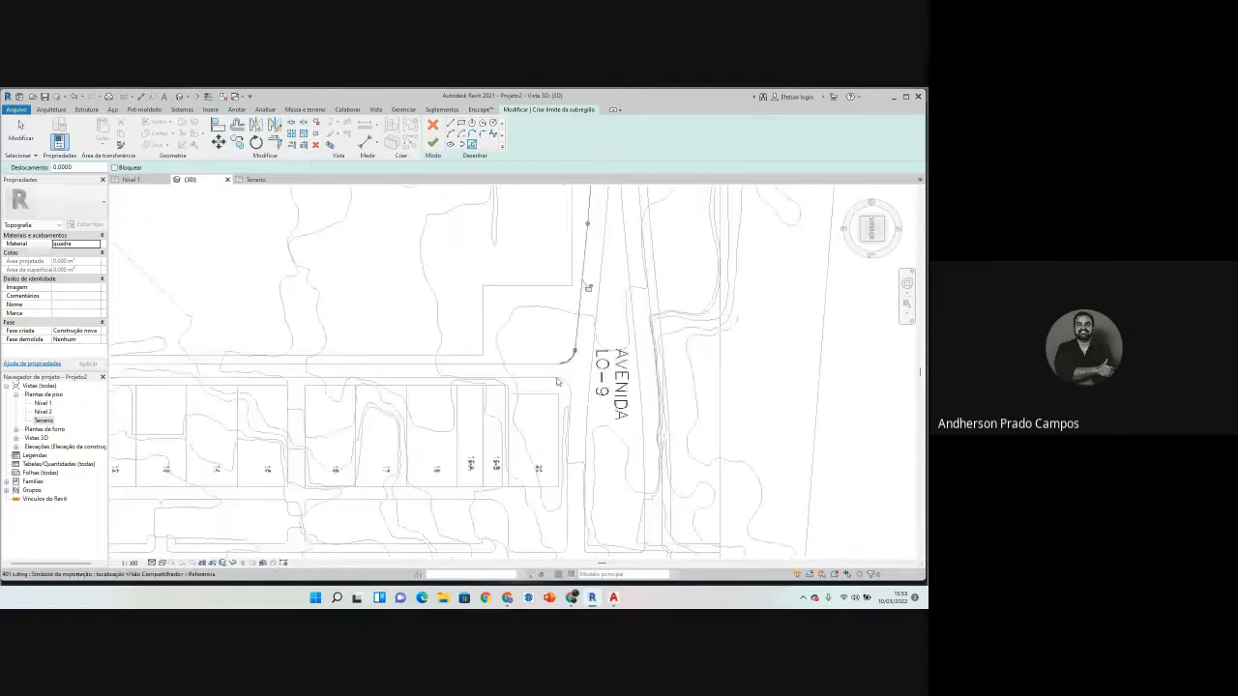
scroll(558, 384, "up", 3)
left_click(584, 338)
left_click(547, 346)
scroll(539, 378, "down", 3)
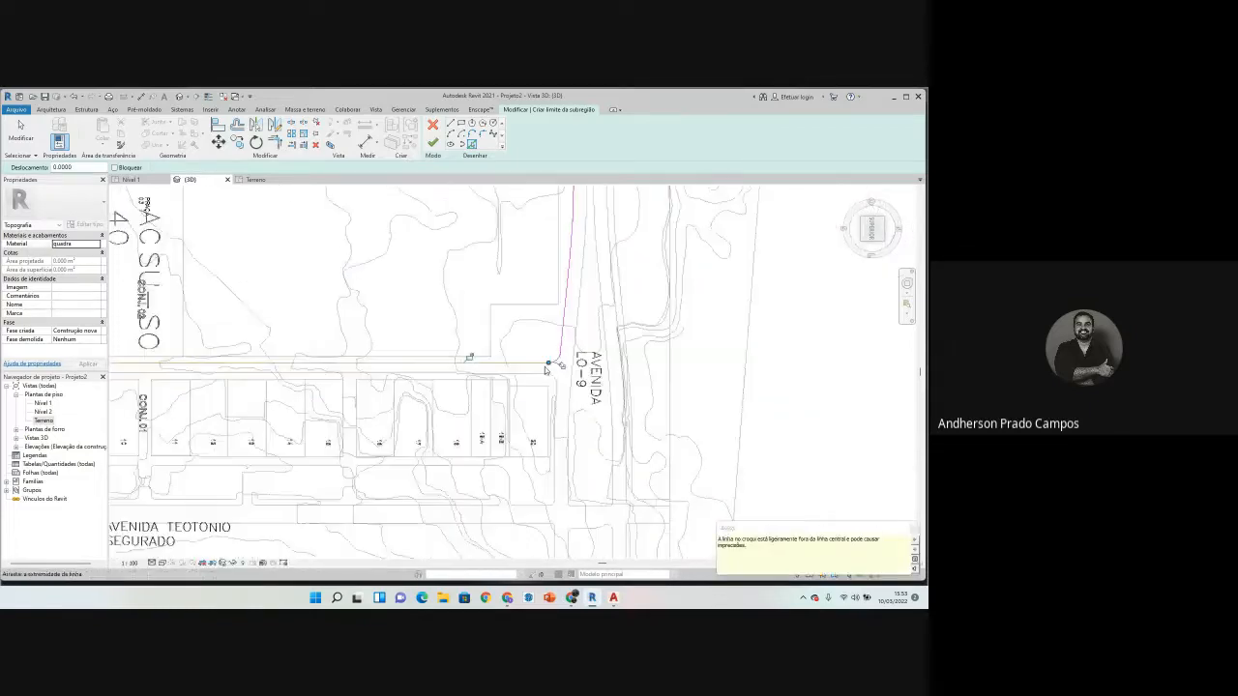
Step: Pick the corner arc at Rua NS A and the block edge along Avenida LO-11 up to the roundabout curve
middle_click_drag(420, 450, 735, 419)
middle_click_drag(181, 376, 406, 414)
scroll(272, 340, "up", 3)
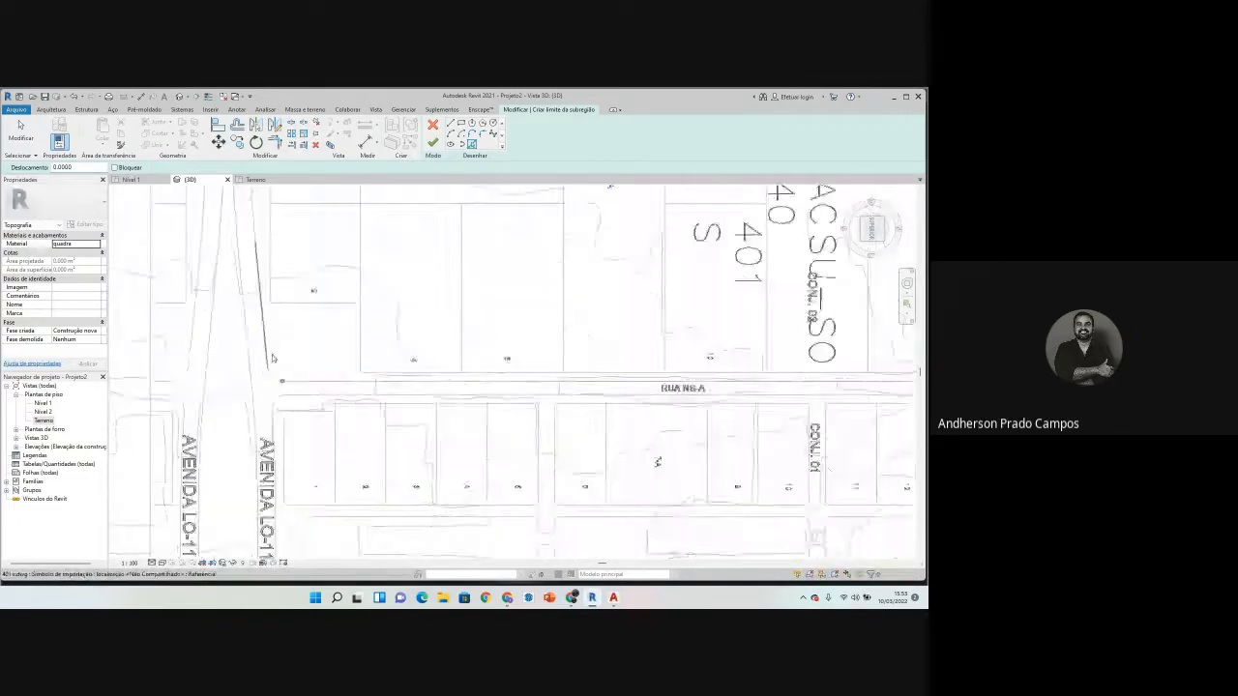
left_click(273, 393)
left_click(263, 323)
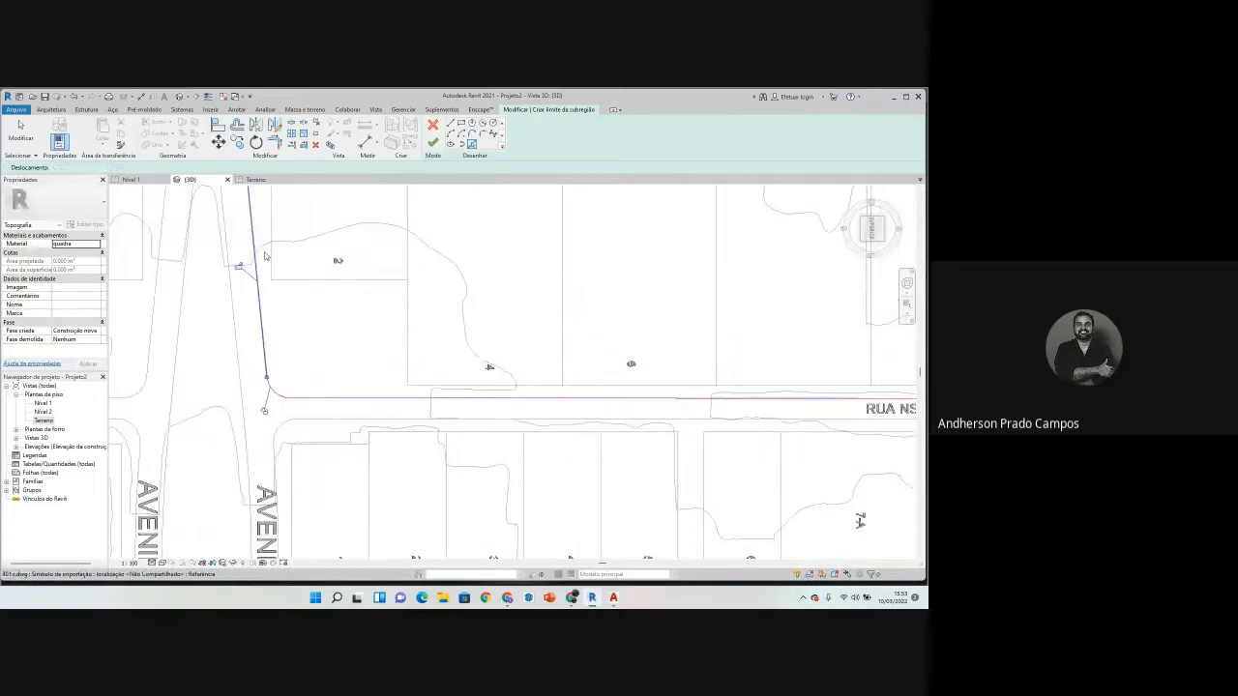
middle_click_drag(302, 271, 414, 548)
left_click(356, 392)
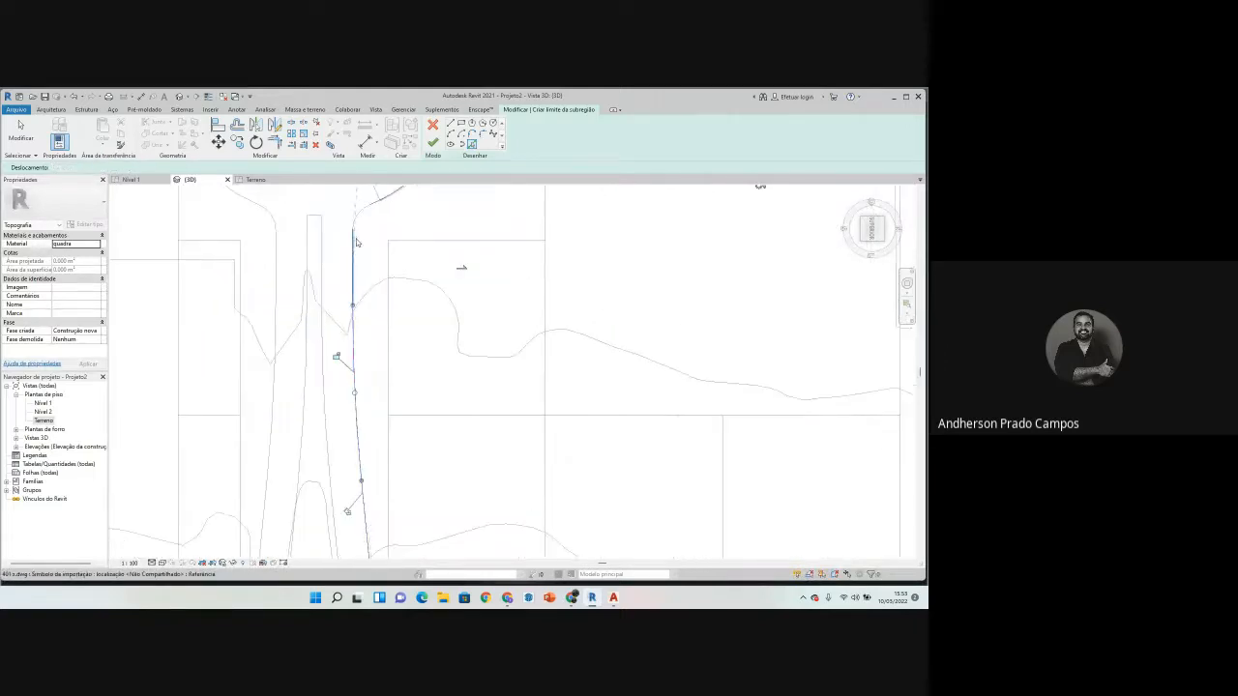
scroll(360, 208, "up", 2)
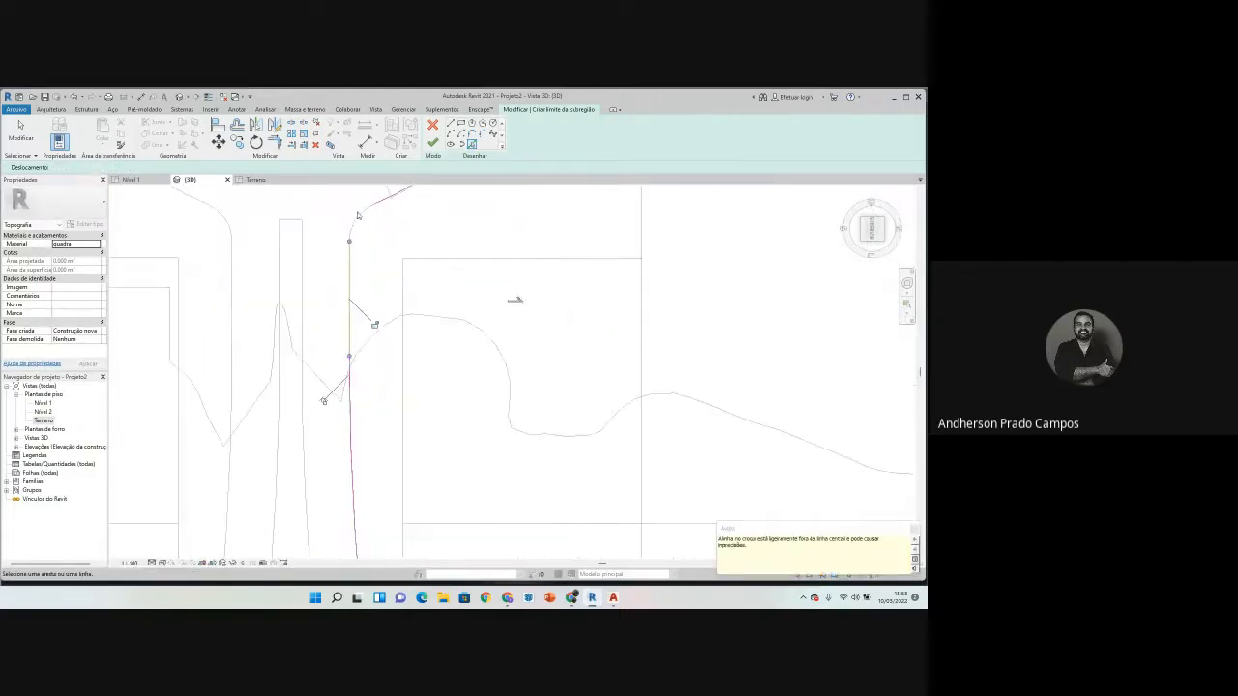
Step: Try to finish the subregion boundary and examine its open ends at the corner arc near Avenida LO-11
left_click(433, 143)
scroll(307, 295, "down", 5)
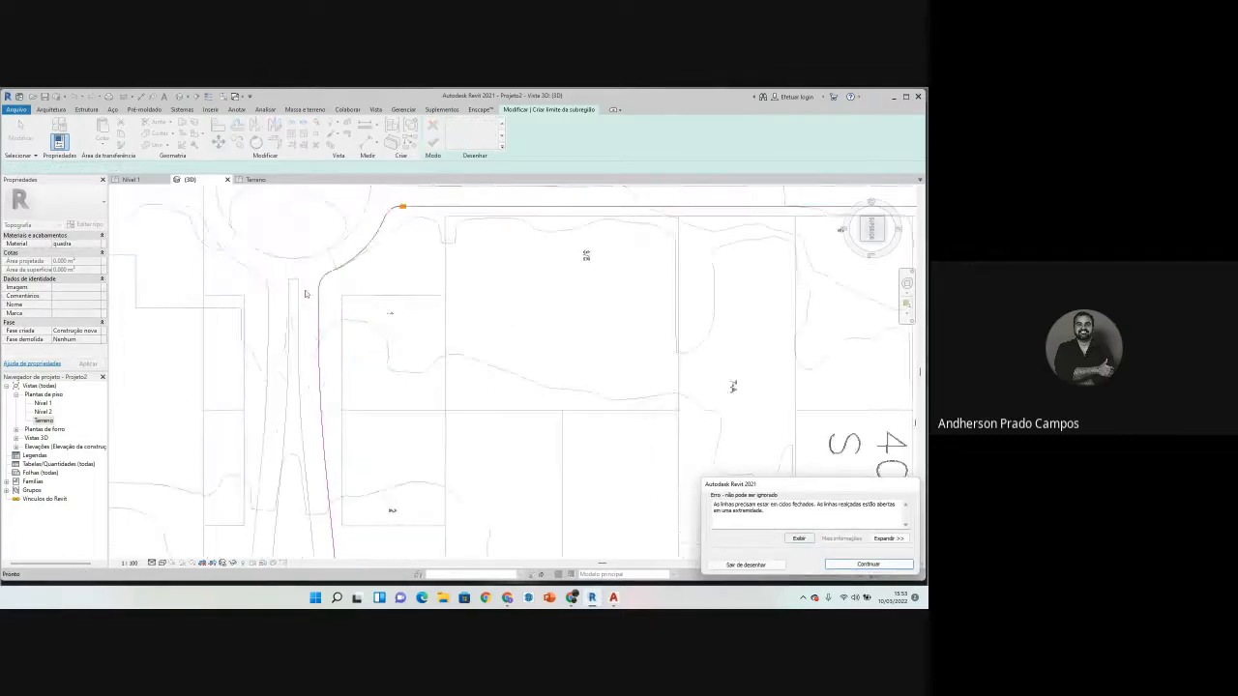
scroll(404, 230, "up", 7)
scroll(369, 260, "up", 2)
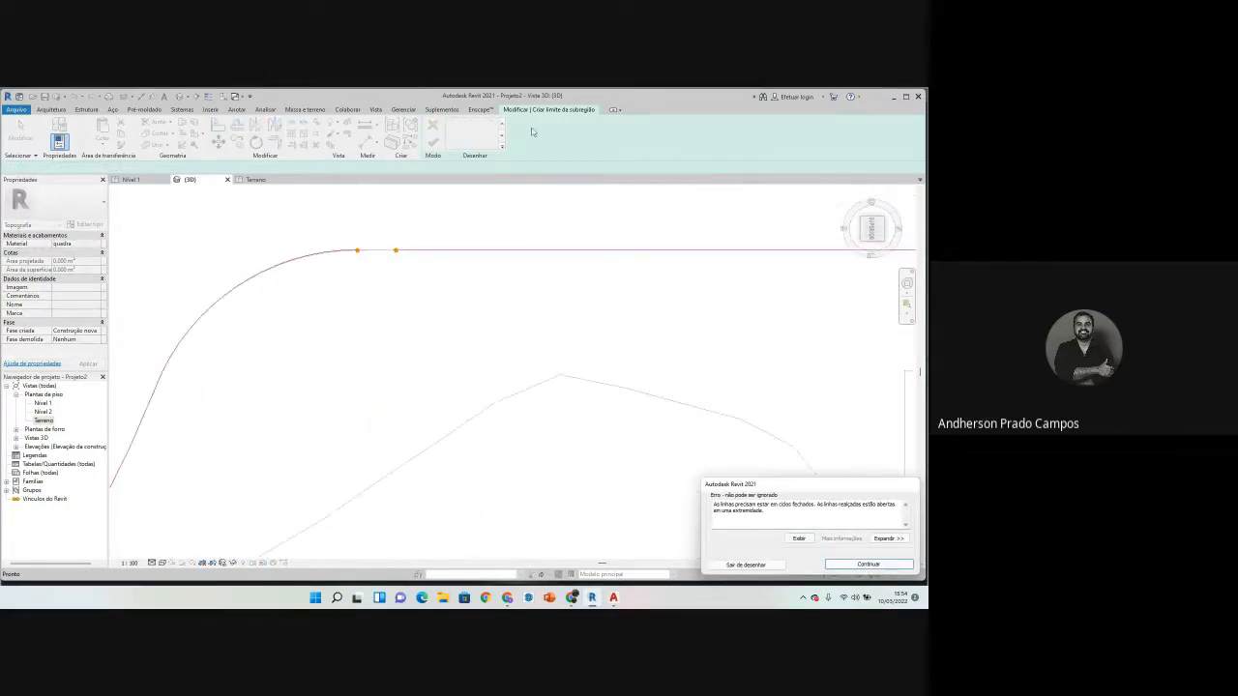
key("Return")
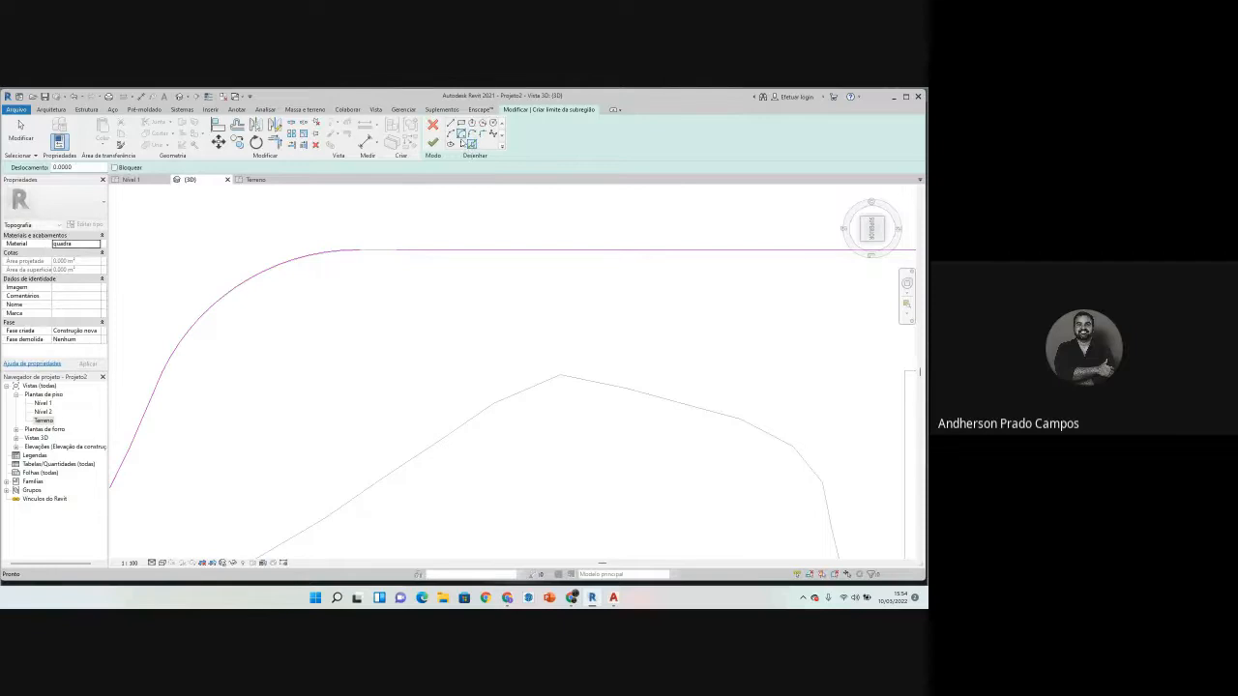
left_click(450, 124)
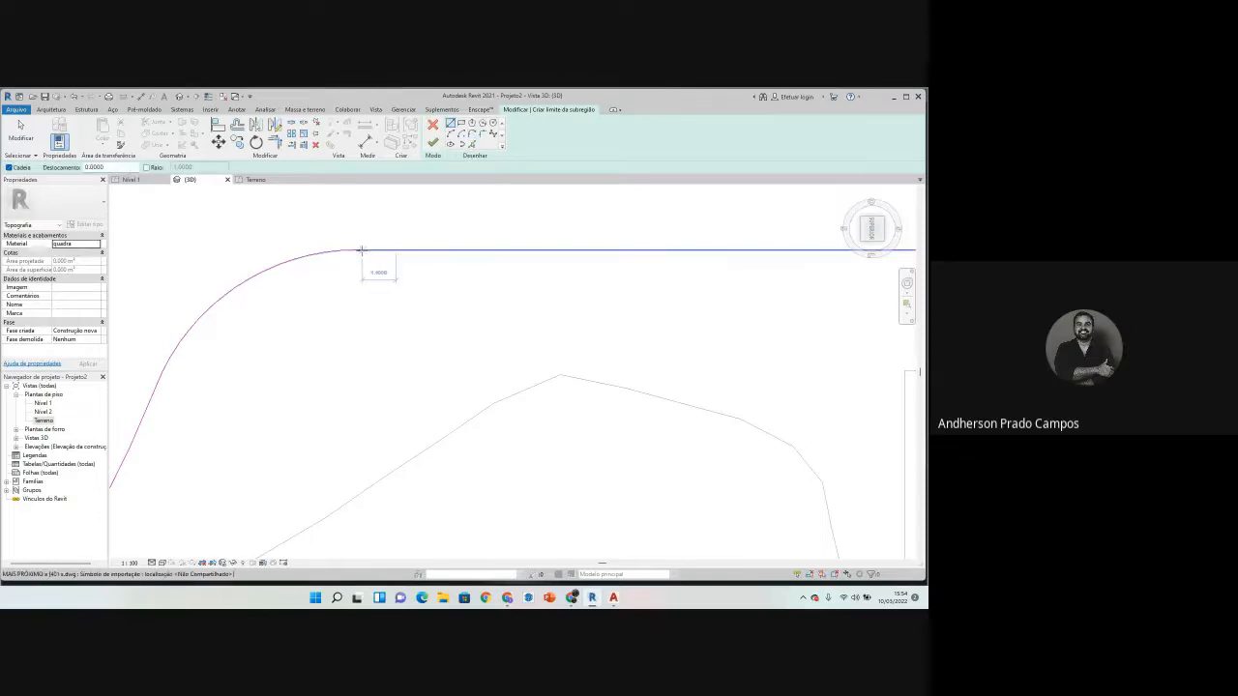
scroll(355, 251, "up", 1)
scroll(354, 248, "up", 1)
left_click(371, 244)
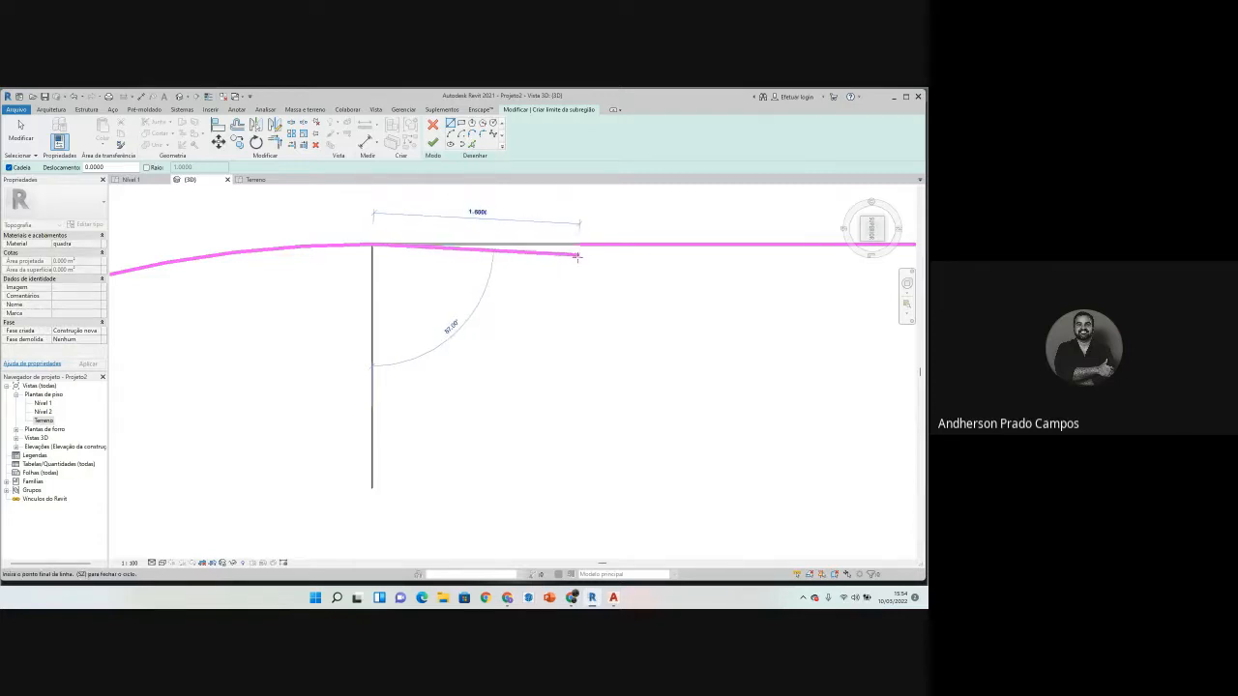
key("Escape")
key("Escape")
Step: Stretch the Avenida NS 1 boundary line to the corner arc near Avenida LO-11 and try to finish the sketch
left_click(606, 246)
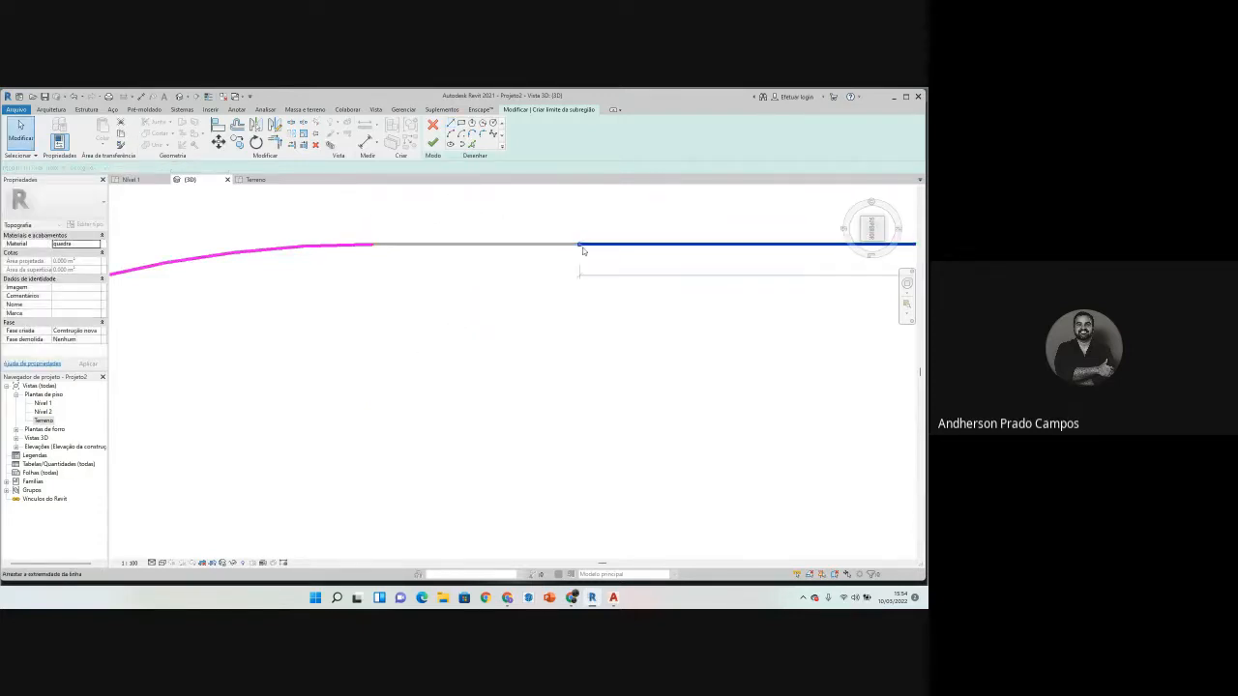
left_click_drag(390, 254, 374, 245)
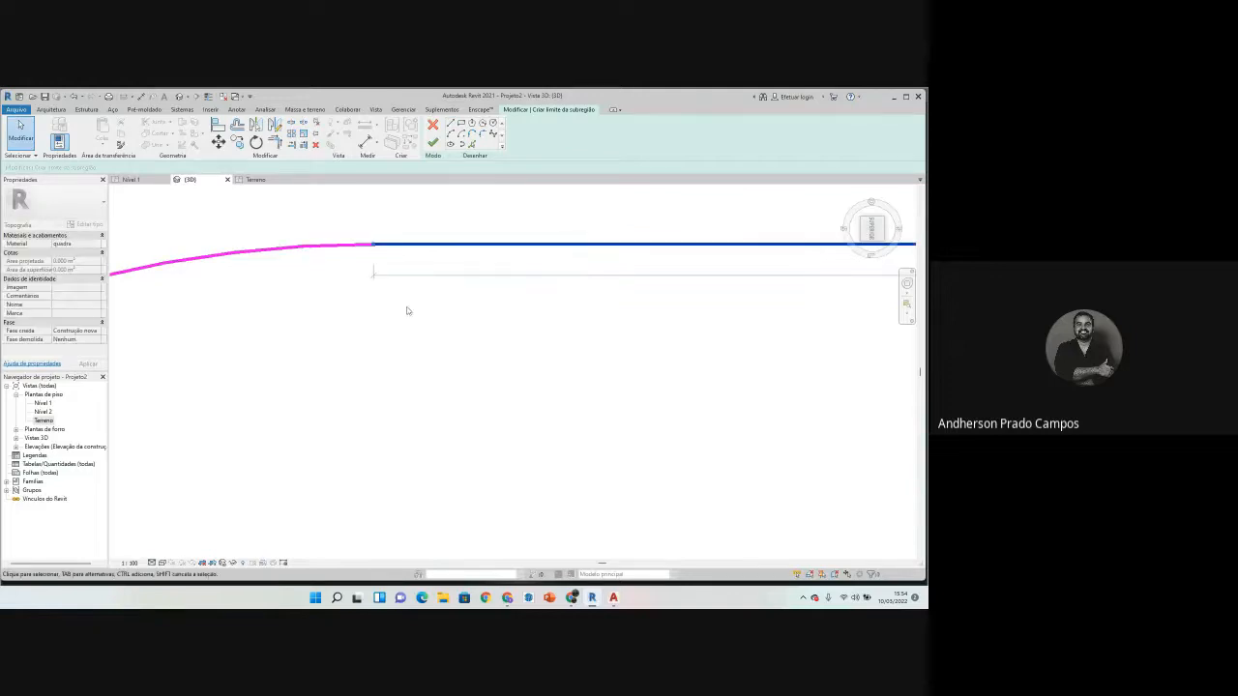
left_click(432, 143)
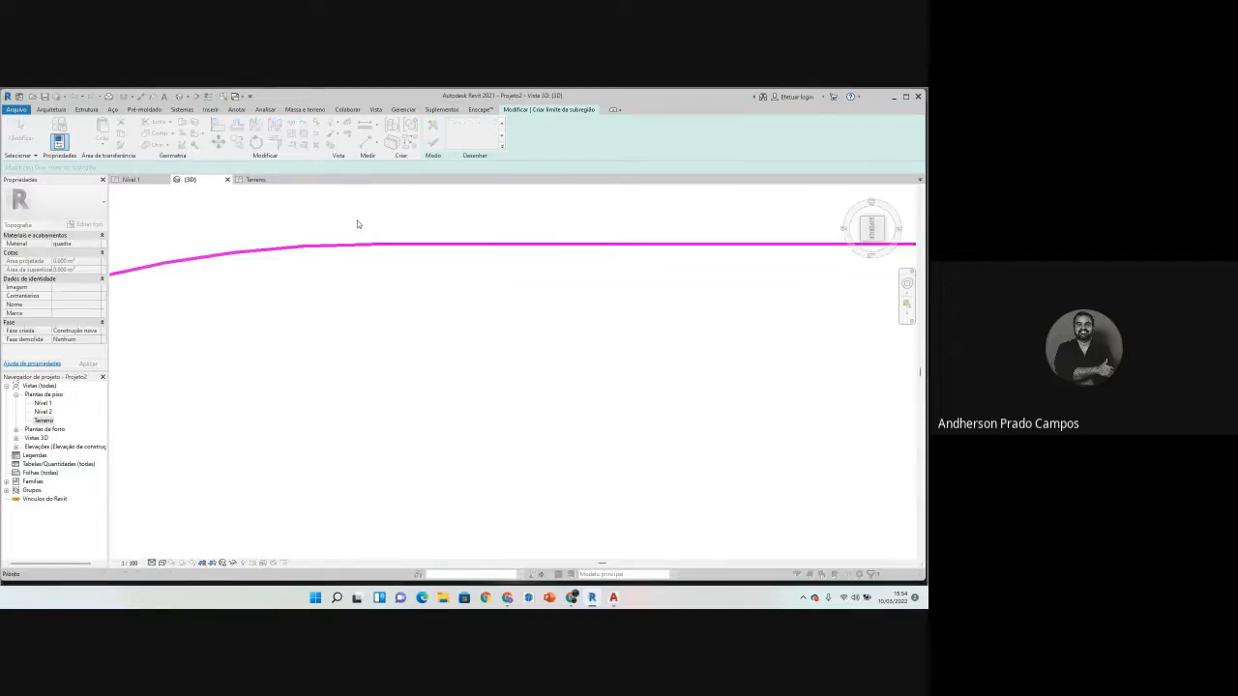
Step: Turn on thin line display and try to trim the Avenida NS 1 line and the corner arc together
left_click(208, 96)
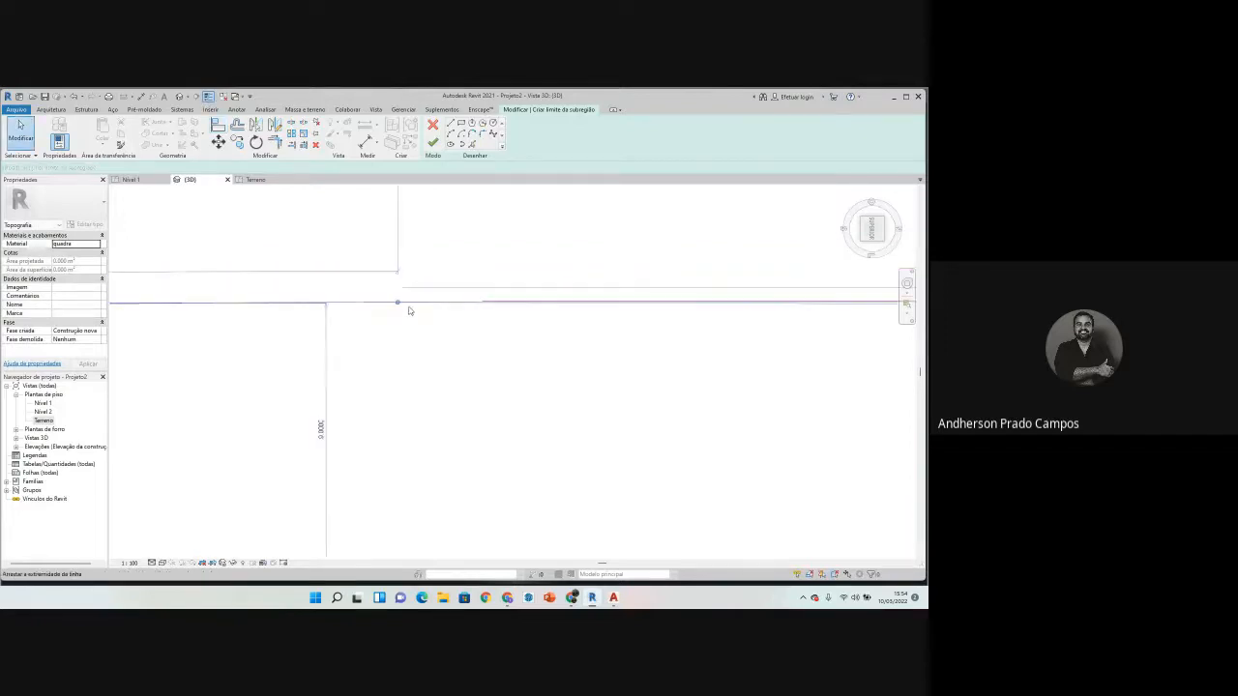
key("t")
key("r")
left_click(398, 305)
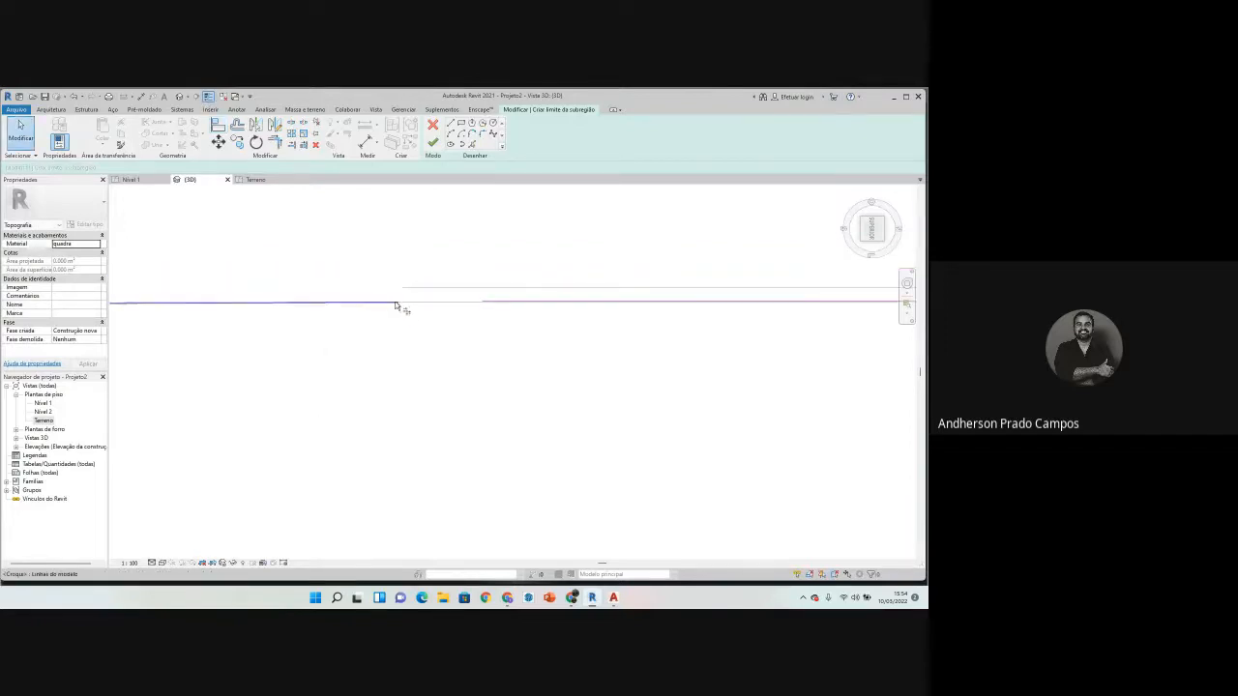
left_click(487, 301)
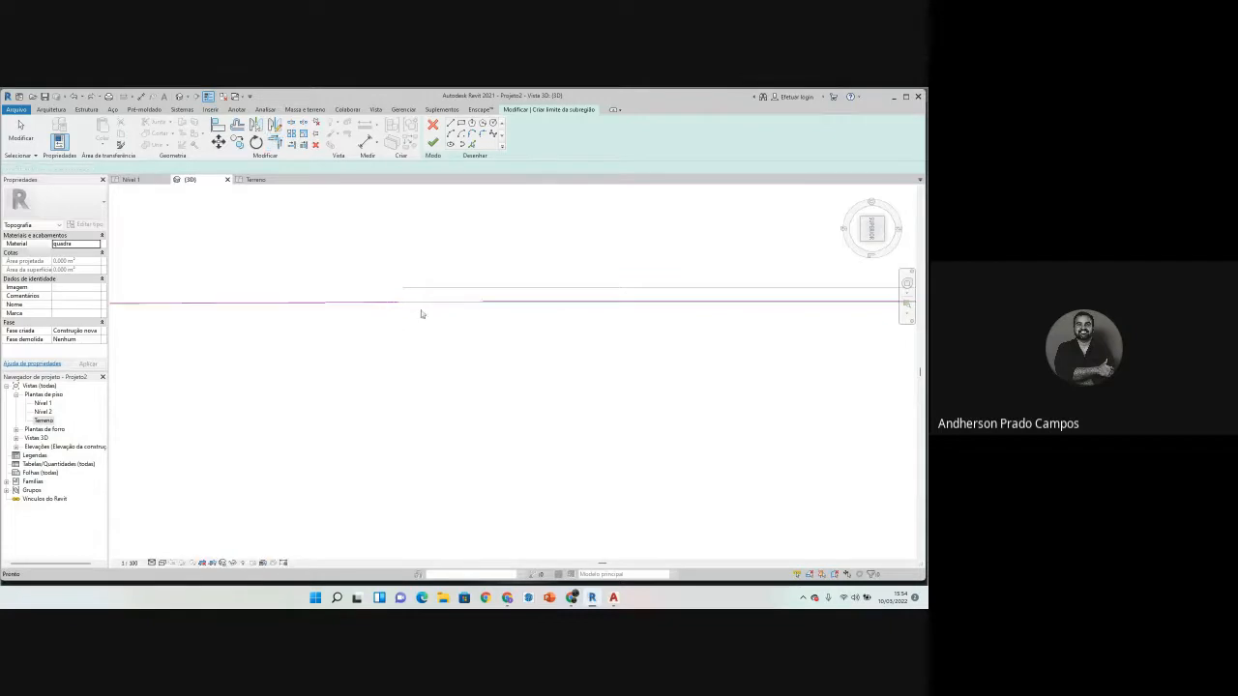
key("Escape")
key("l")
key("i")
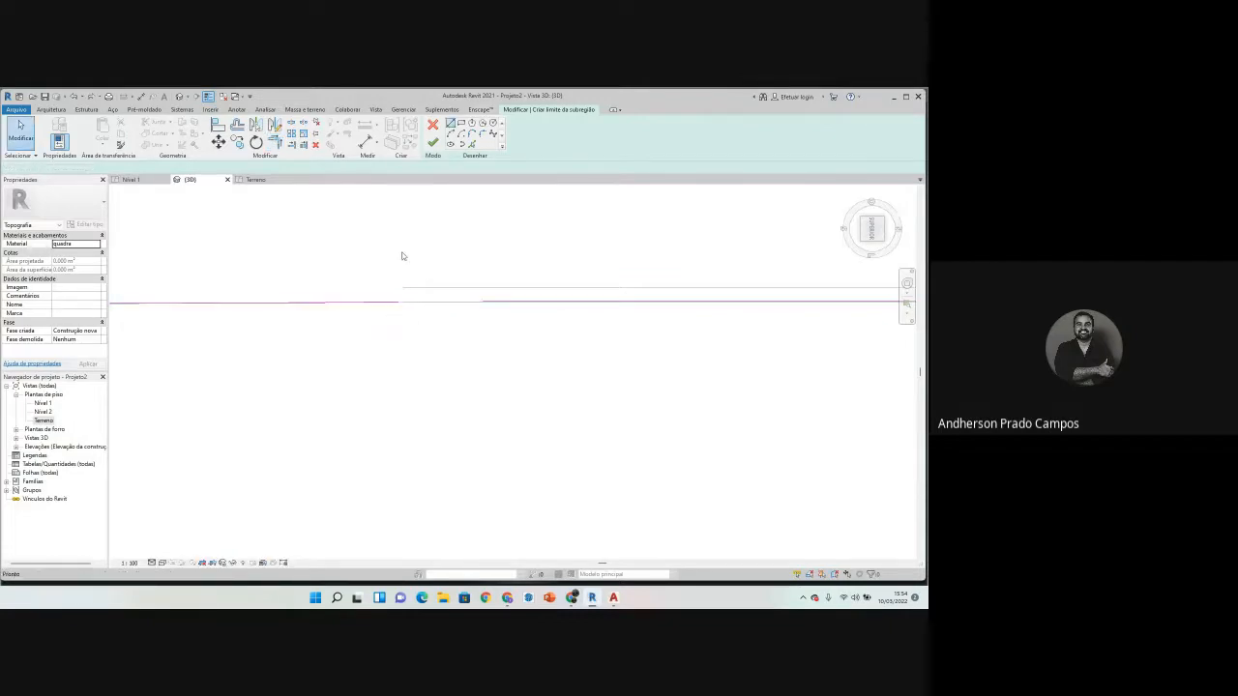
left_click(396, 303)
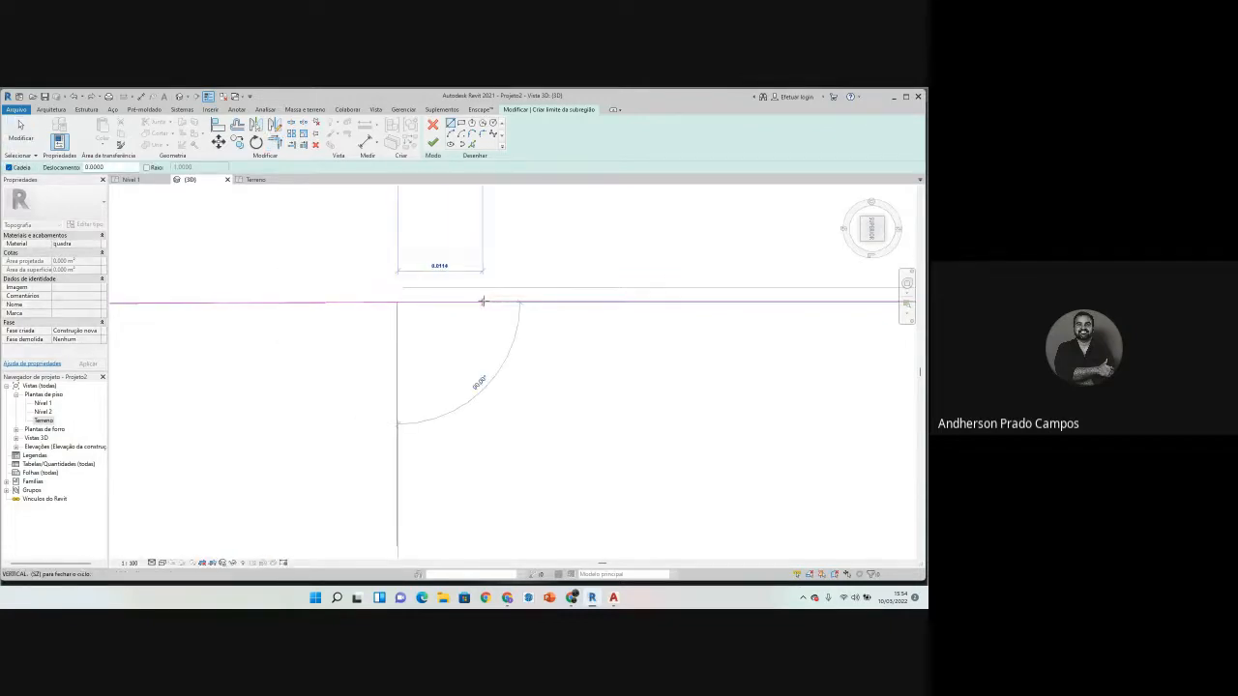
scroll(488, 296, "up", 4)
scroll(488, 296, "up", 1)
middle_click_drag(487, 296, 504, 369)
scroll(498, 339, "up", 2)
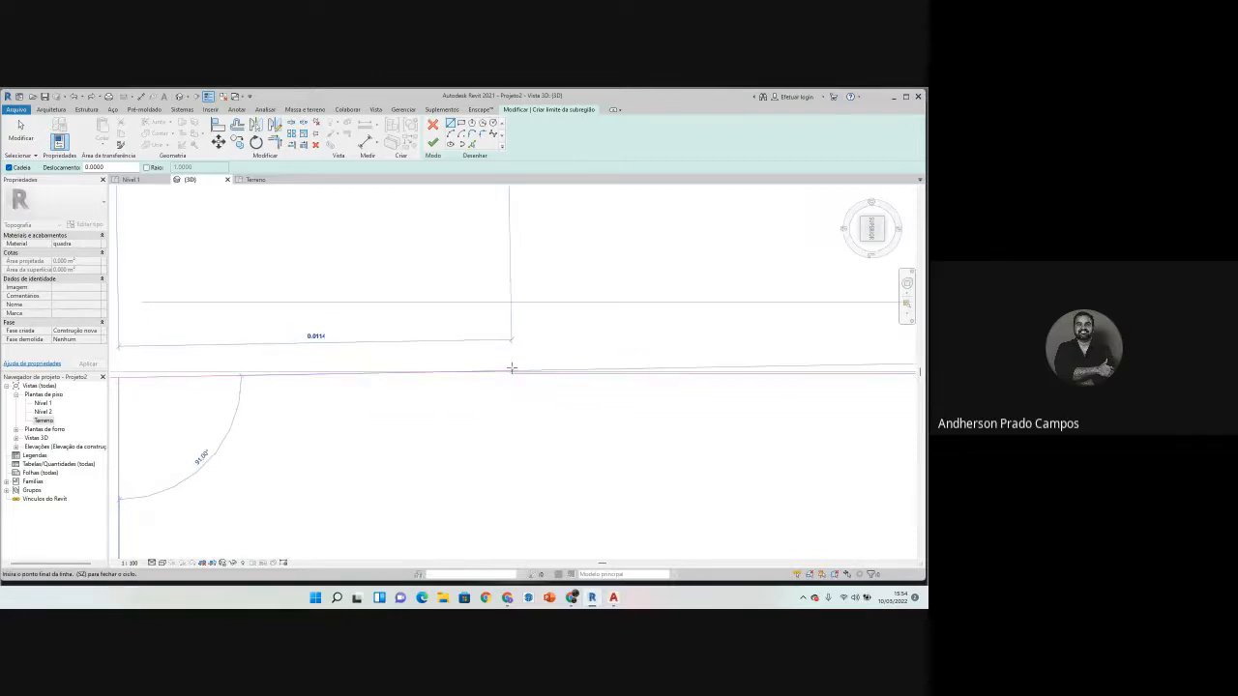
scroll(432, 331, "down", 3)
scroll(447, 306, "down", 2)
key("Escape")
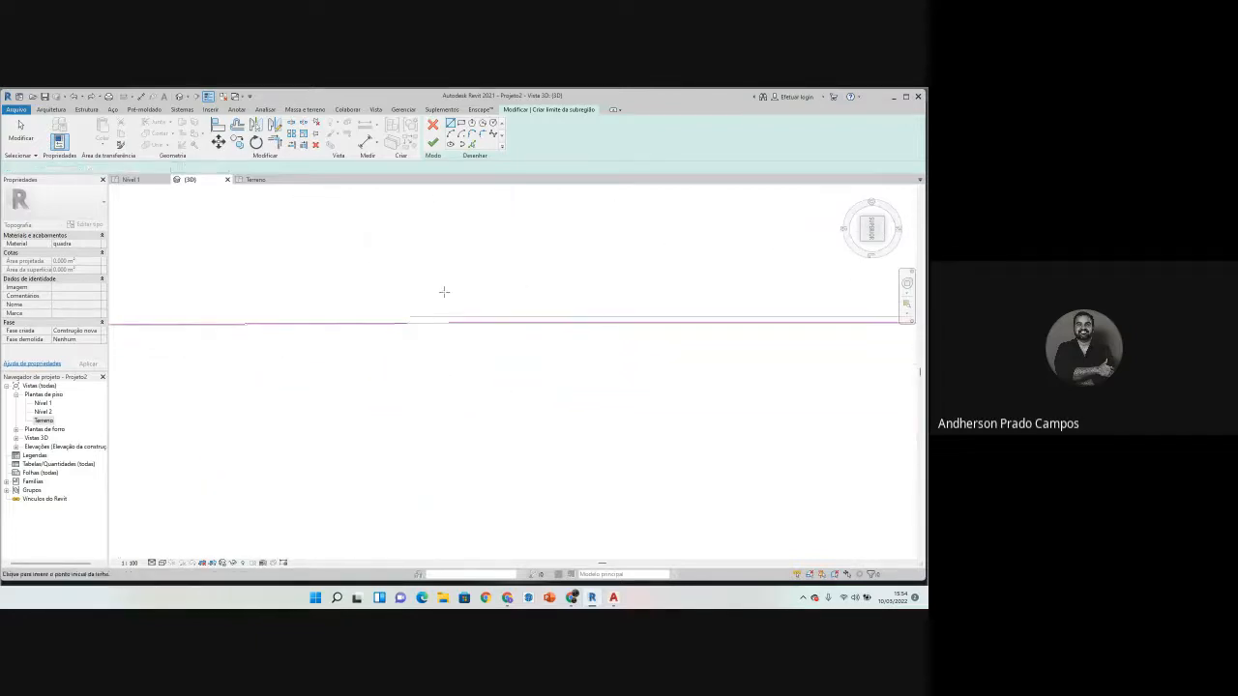
key("Escape")
Step: Delete the long straight boundary line along Avenida NS 1
left_click(450, 326)
scroll(368, 315, "down", 2)
scroll(424, 301, "down", 2)
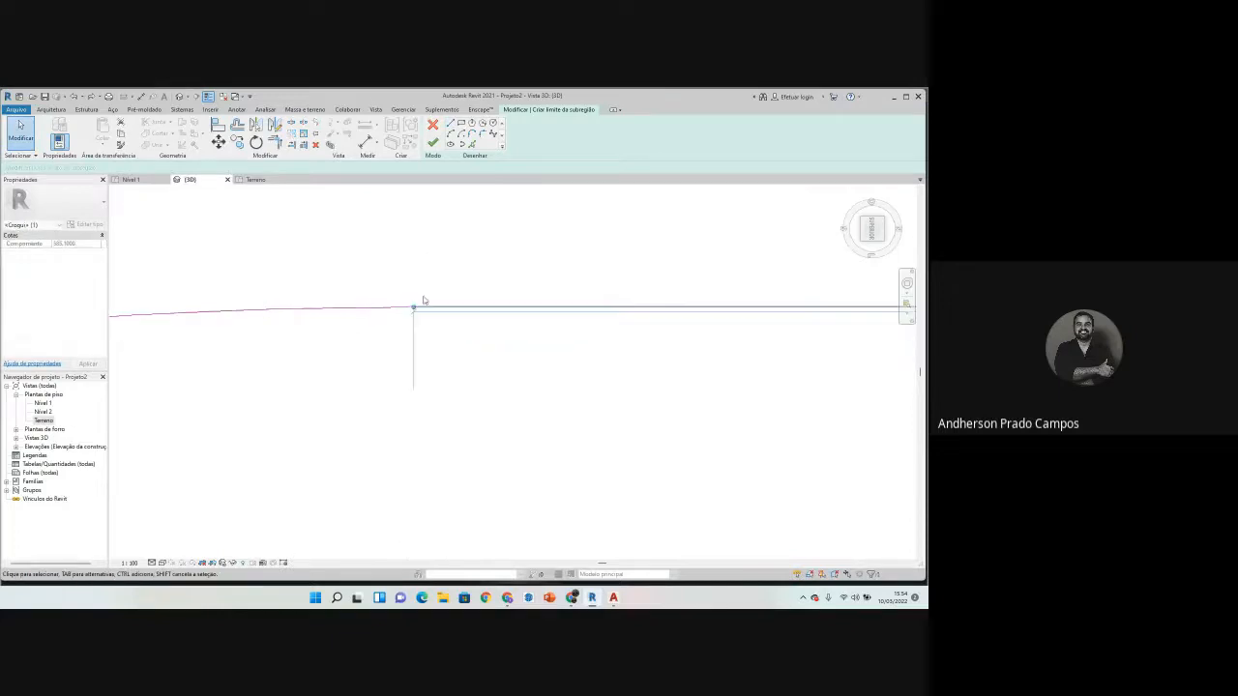
scroll(359, 313, "up", 5)
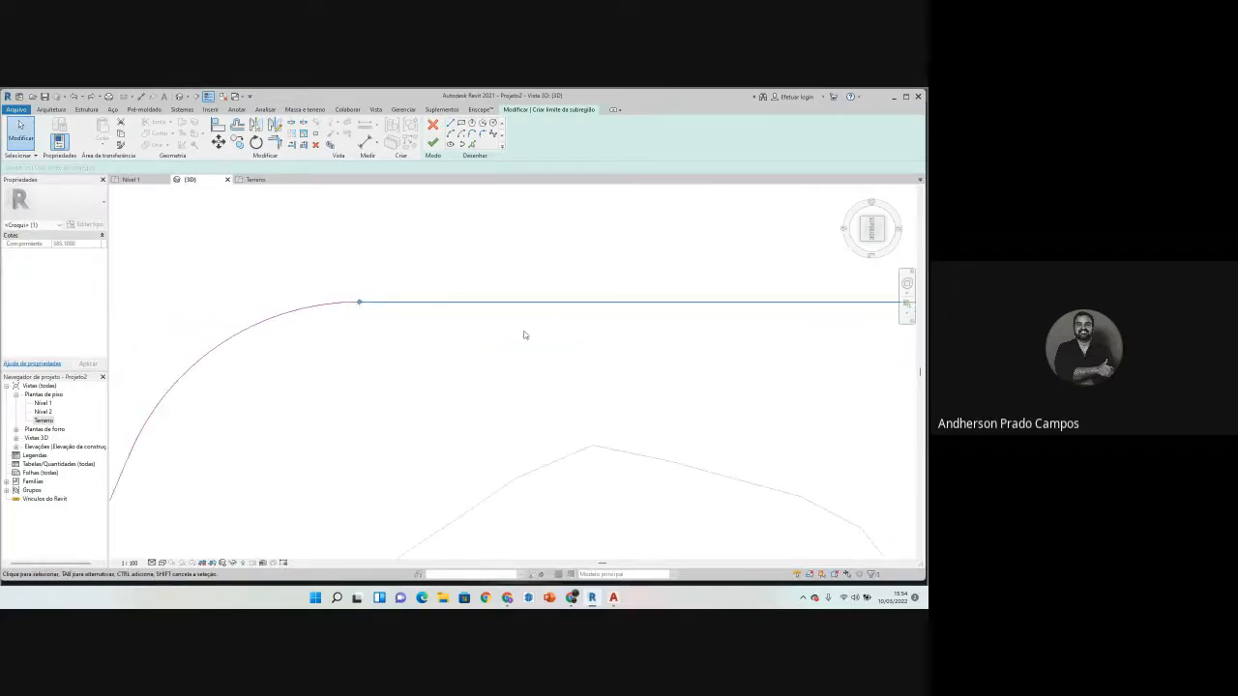
scroll(677, 334, "down", 1)
middle_click_drag(702, 334, 371, 335)
scroll(375, 331, "down", 3)
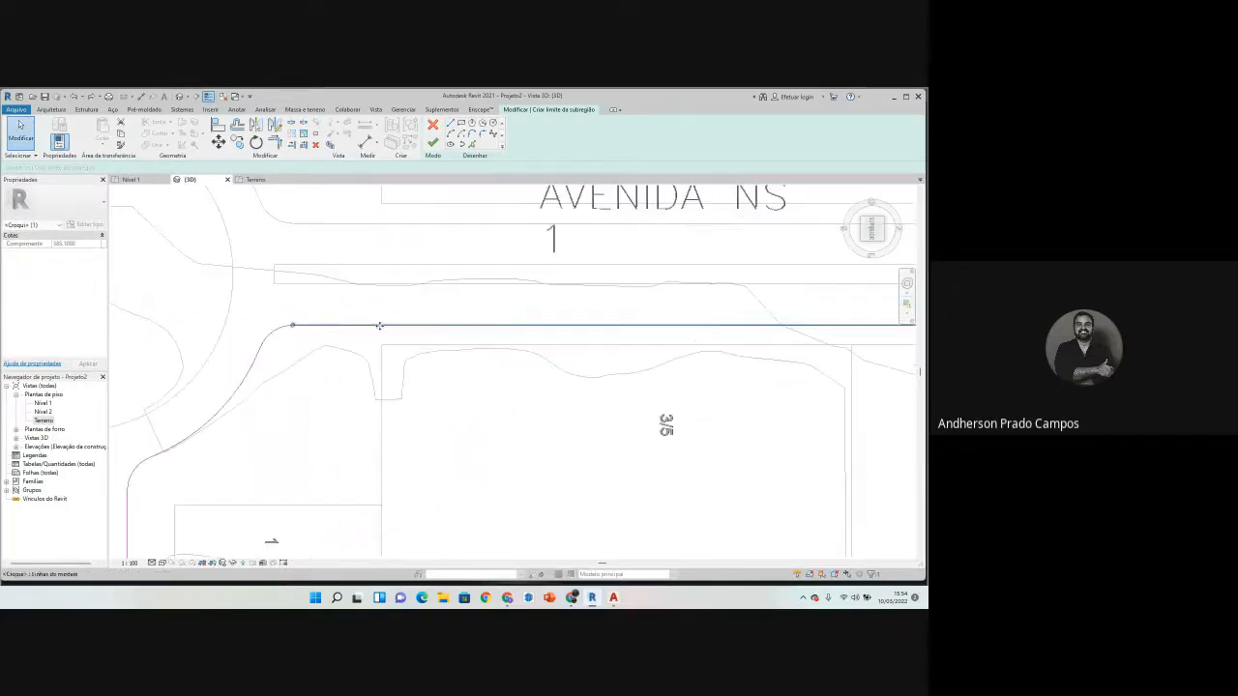
middle_click_drag(709, 326, 410, 349)
scroll(442, 313, "down", 4)
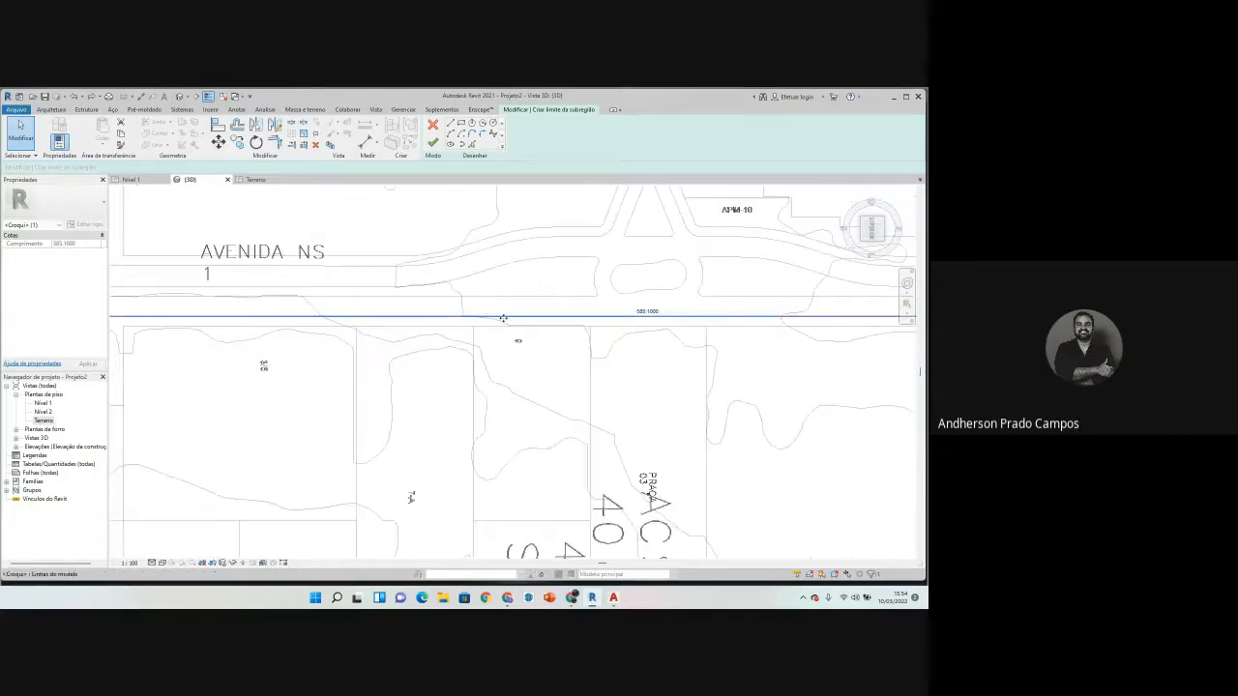
scroll(509, 316, "down", 3)
scroll(610, 324, "up", 2)
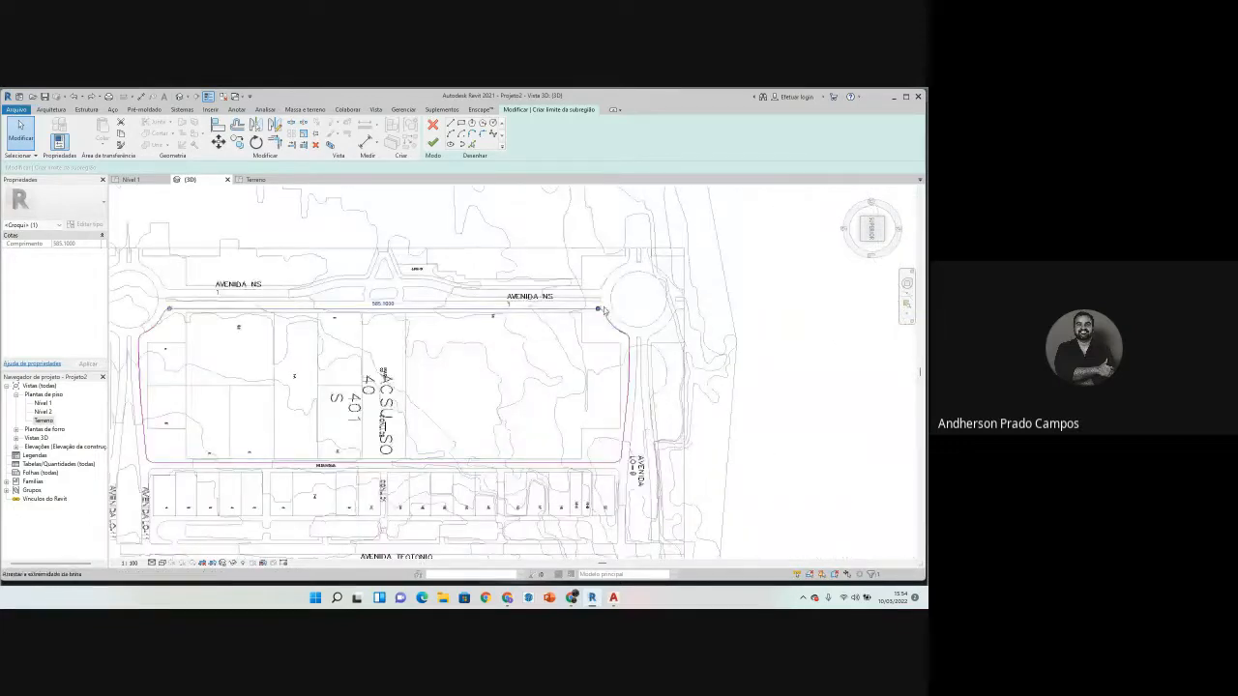
key("Escape")
Step: Delete the short gap-closing line at the corner arc near Avenida LO-9
scroll(602, 310, "up", 5)
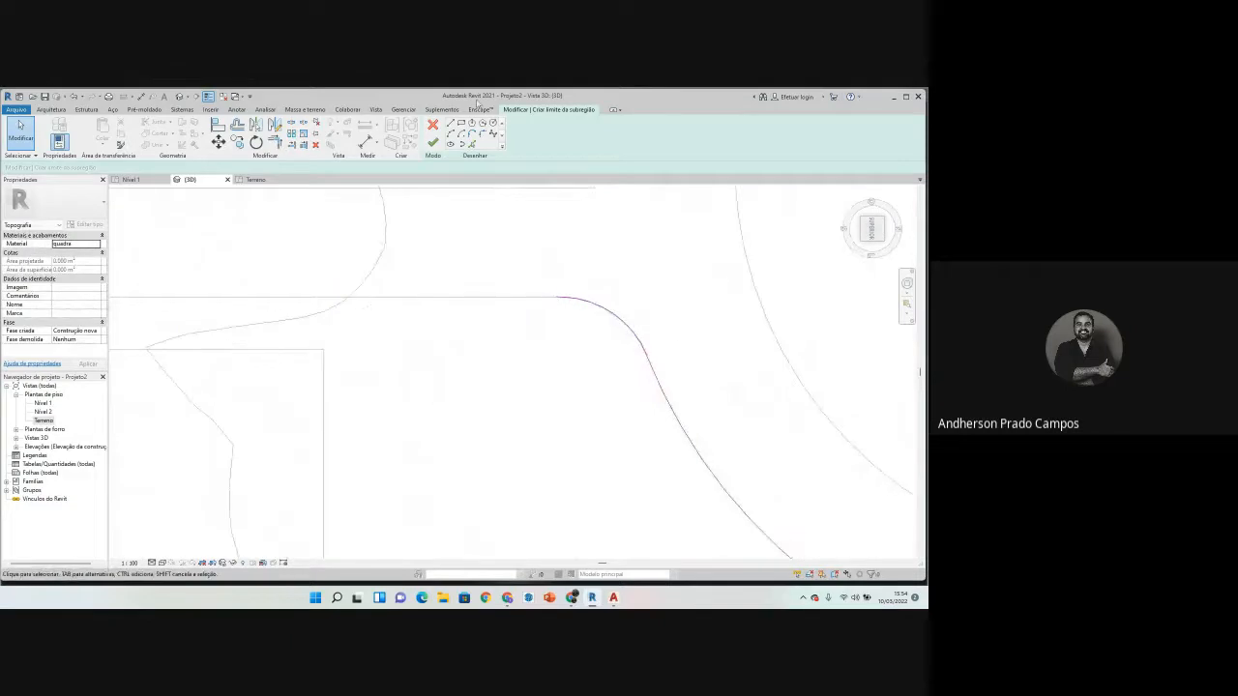
left_click(450, 123)
scroll(555, 307, "up", 2)
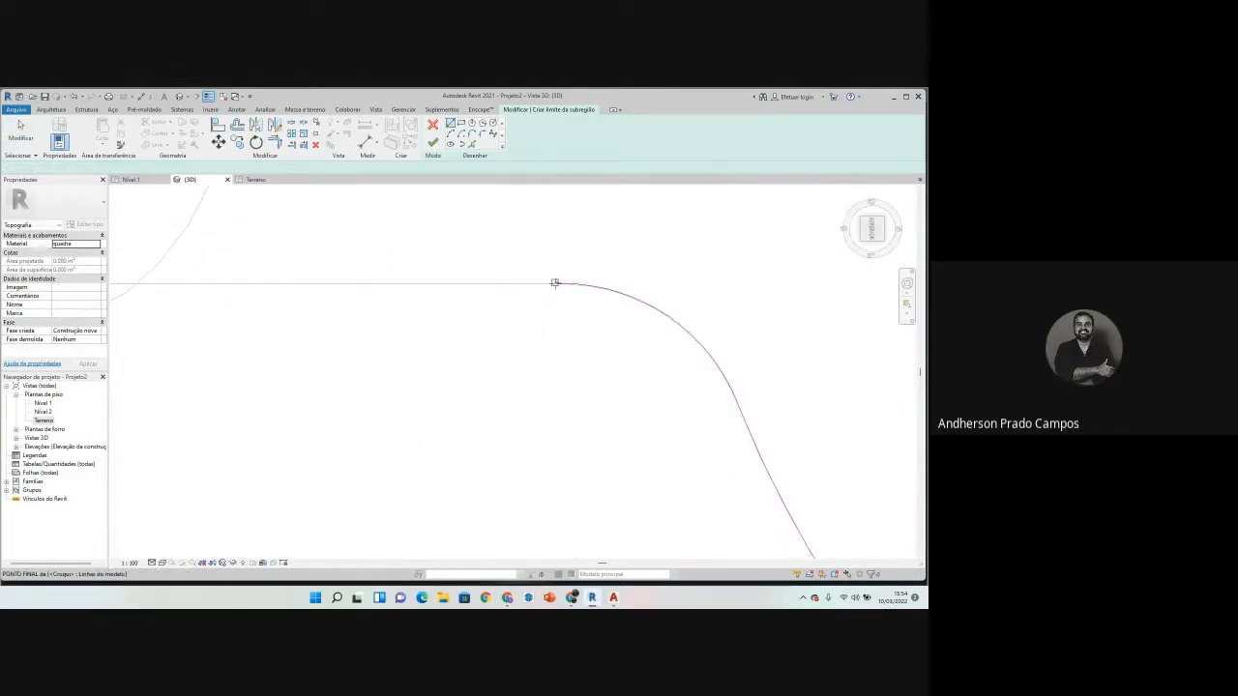
key("Escape")
scroll(555, 286, "up", 2)
left_click(563, 284)
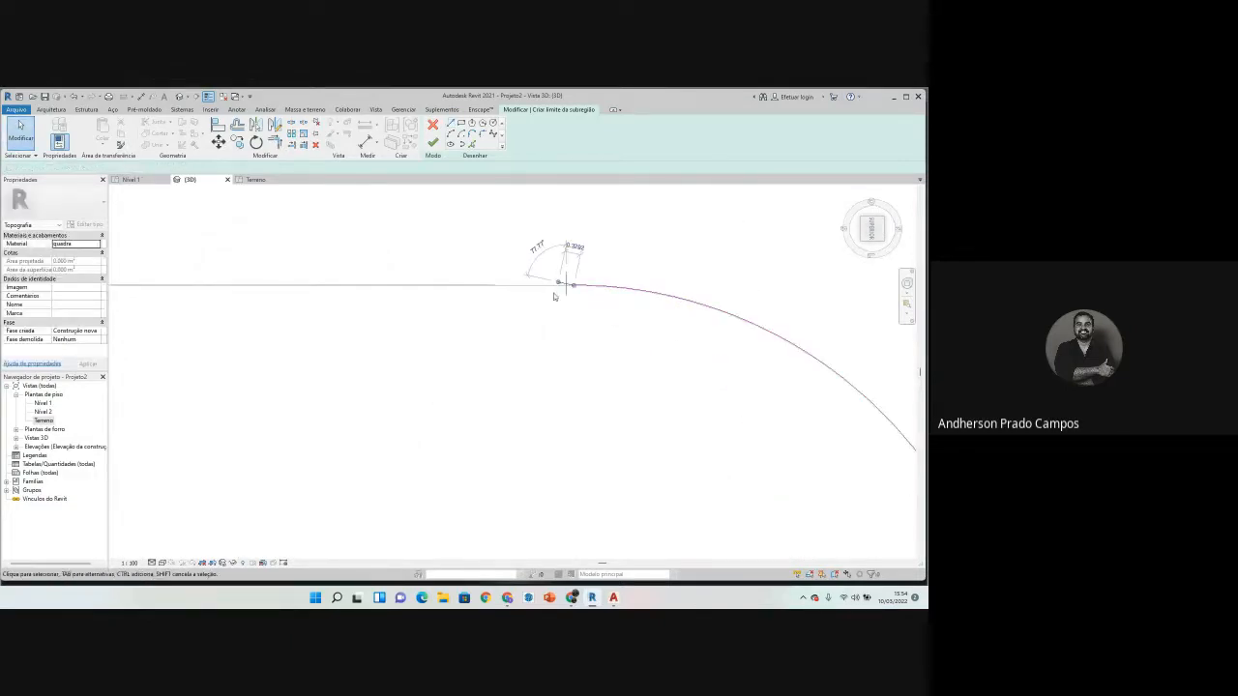
key("Delete")
Step: Draw a straight boundary line along Avenida NS 1 from the corner arc near Avenida LO-9 towards the arc near Avenida LO-11
left_click(450, 124)
left_click(575, 285)
scroll(537, 366, "down", 4)
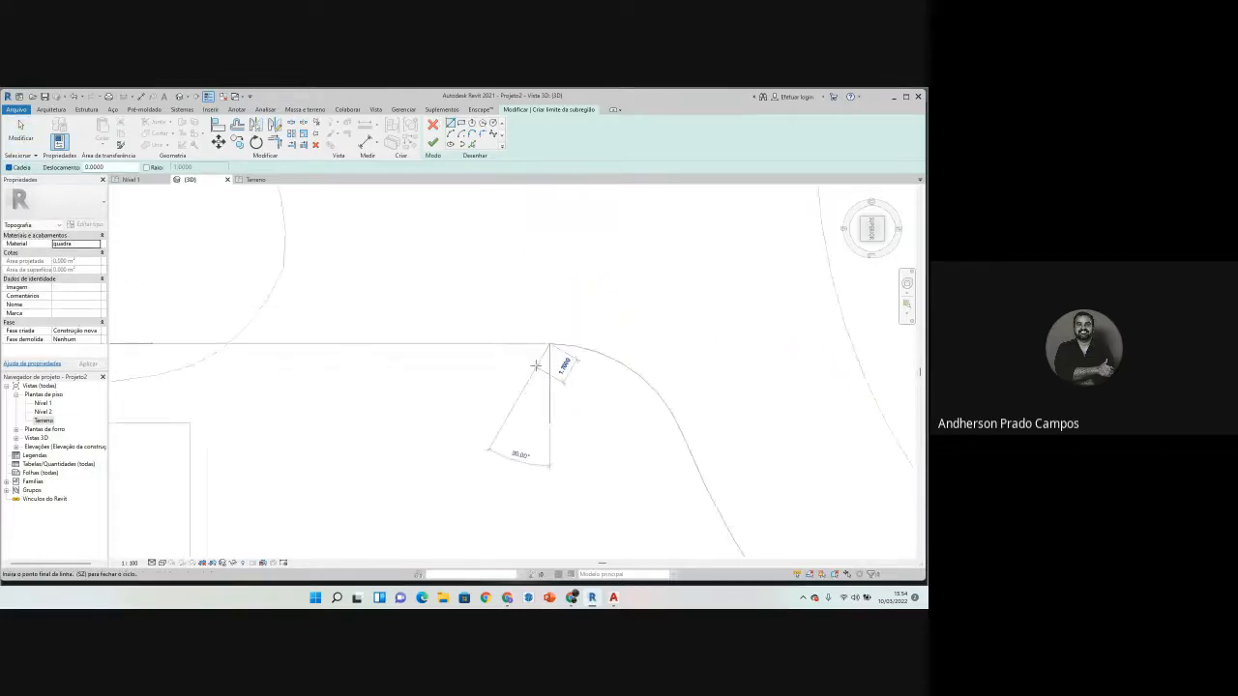
scroll(536, 367, "down", 6)
middle_click_drag(263, 387, 623, 356)
middle_click_drag(362, 350, 570, 387)
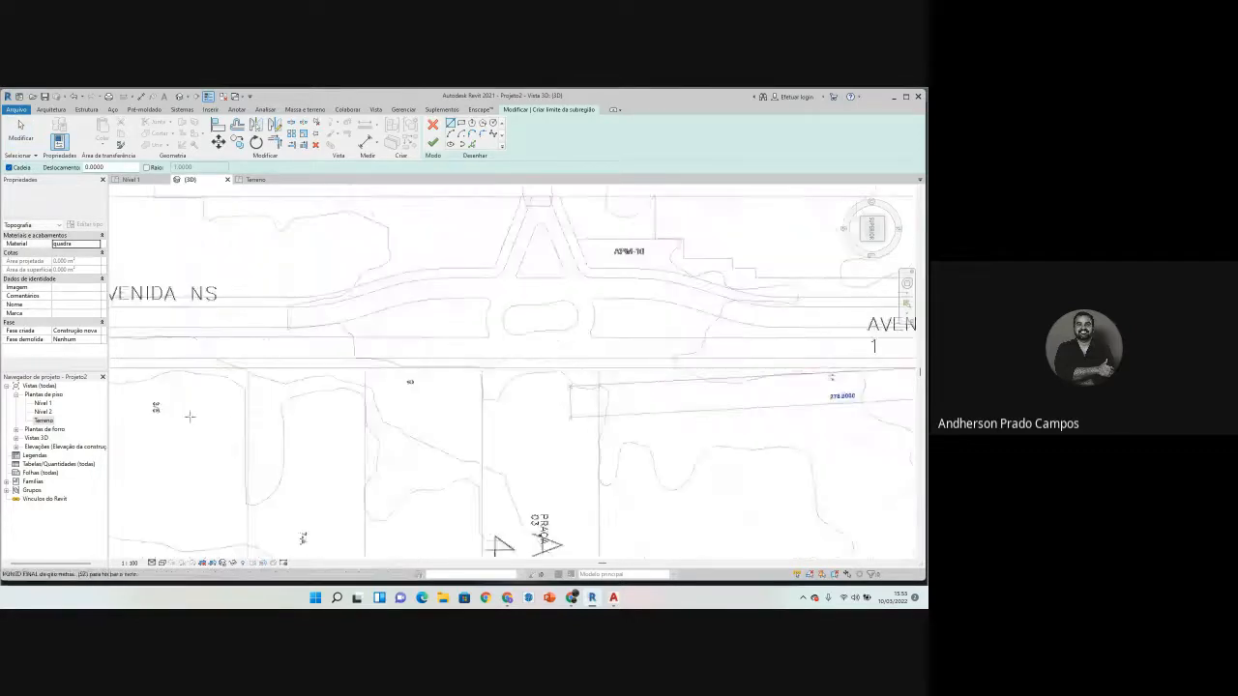
middle_click_drag(177, 429, 447, 406)
scroll(290, 352, "up", 4)
middle_click_drag(273, 347, 434, 366)
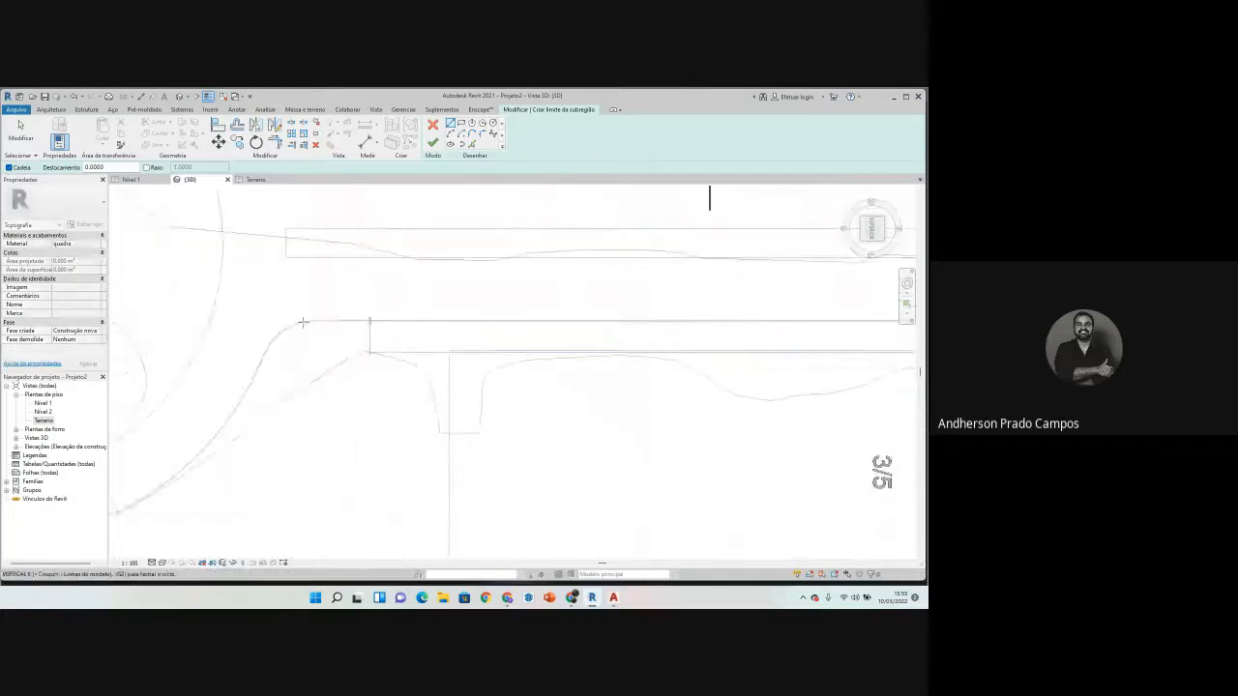
scroll(303, 322, "up", 4)
middle_click_drag(291, 332, 298, 458)
scroll(314, 456, "up", 3)
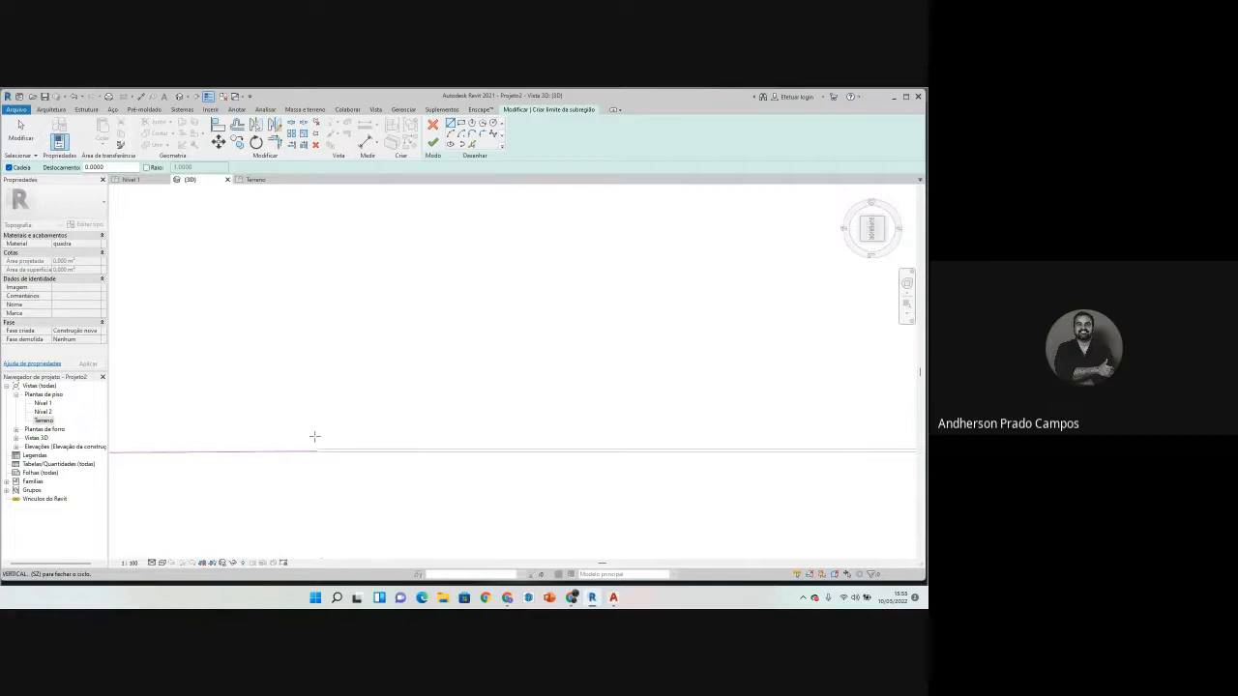
scroll(307, 439, "down", 4)
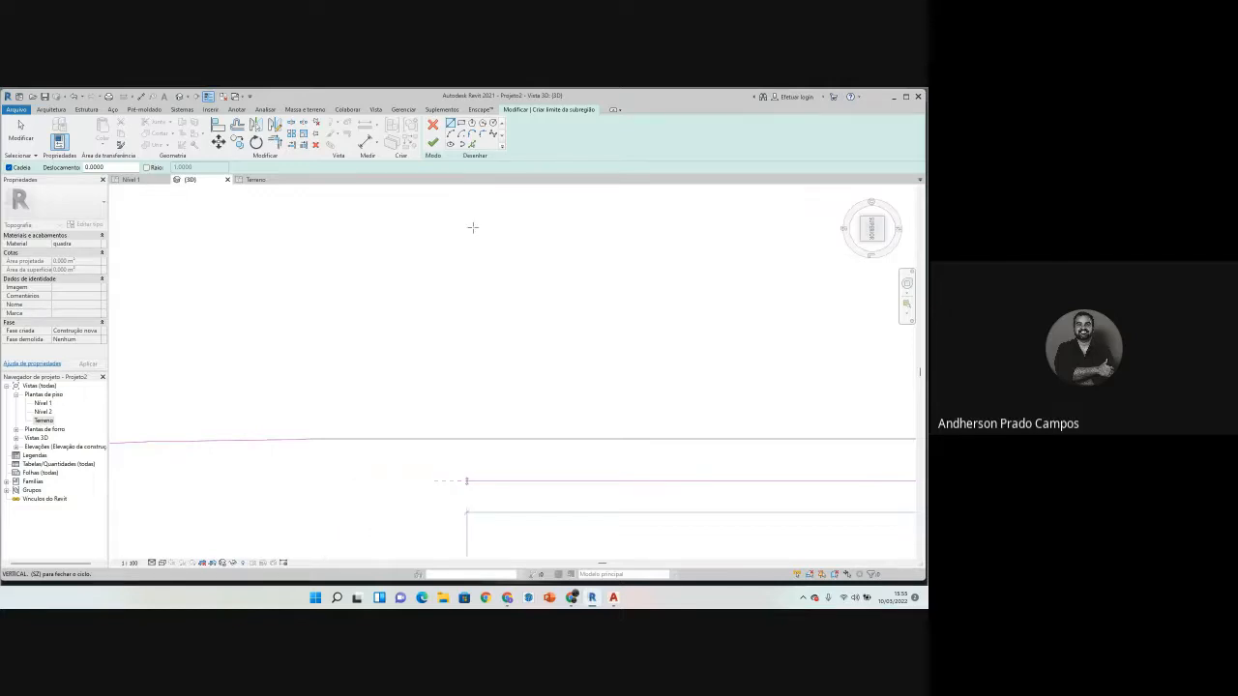
scroll(374, 335, "down", 6)
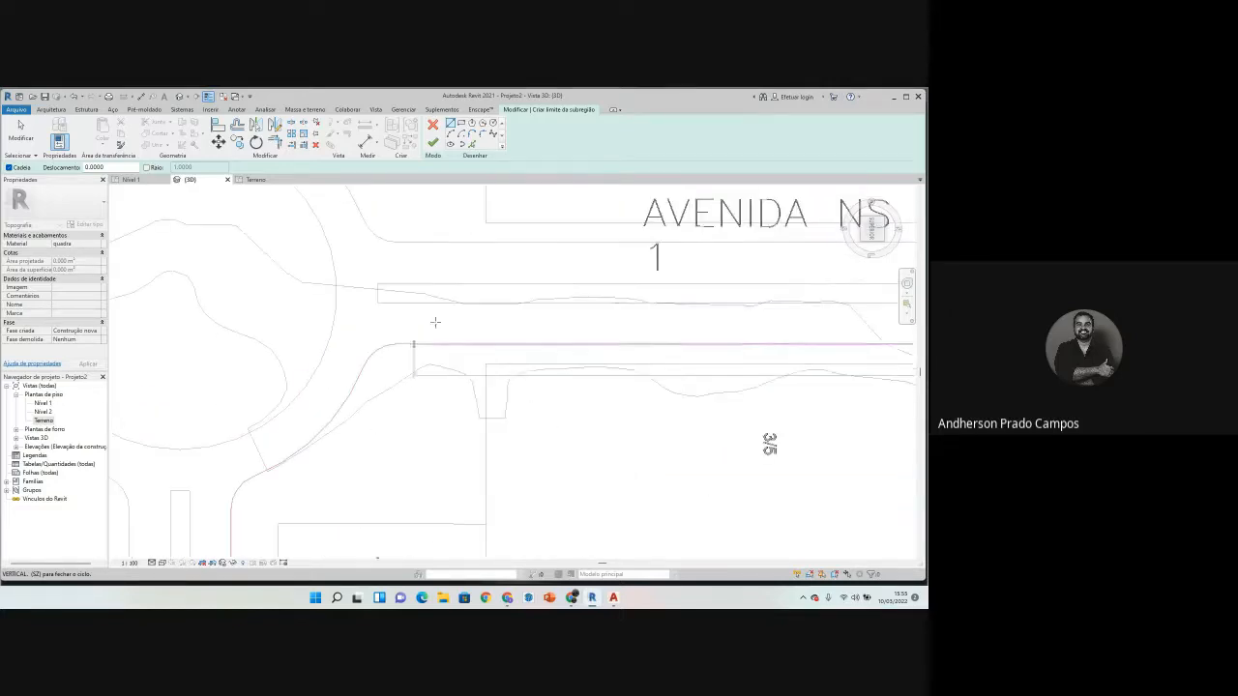
scroll(417, 323, "up", 3)
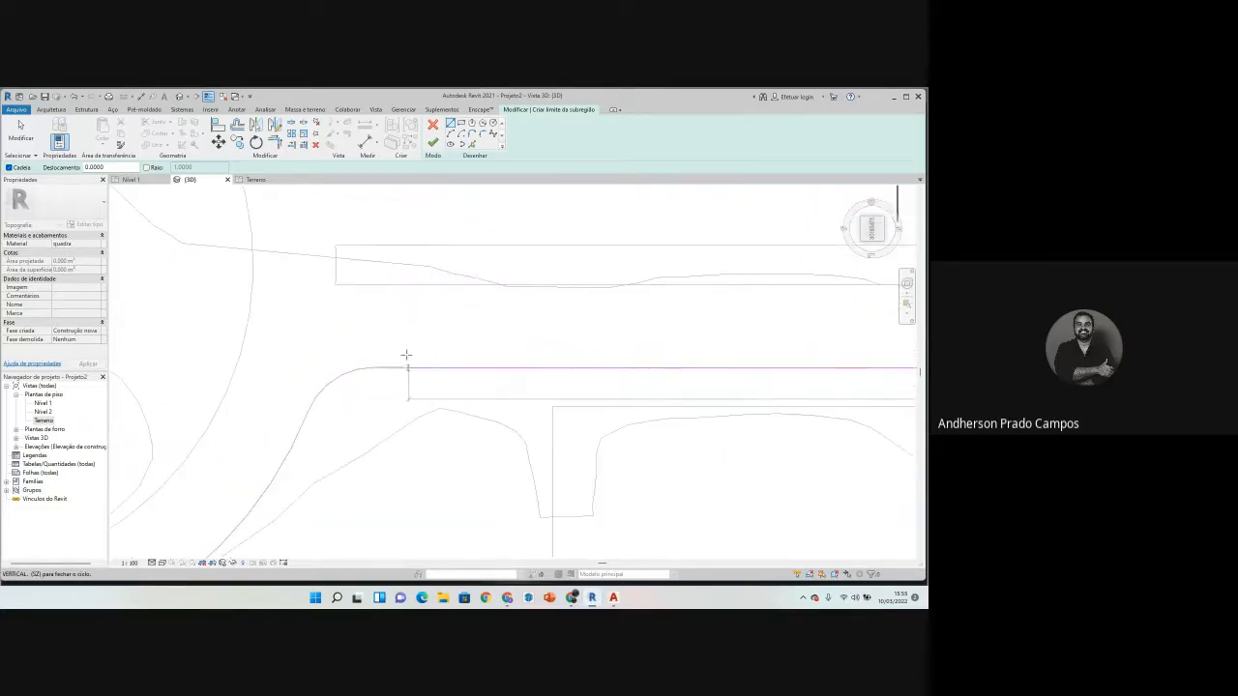
scroll(405, 356, "up", 5)
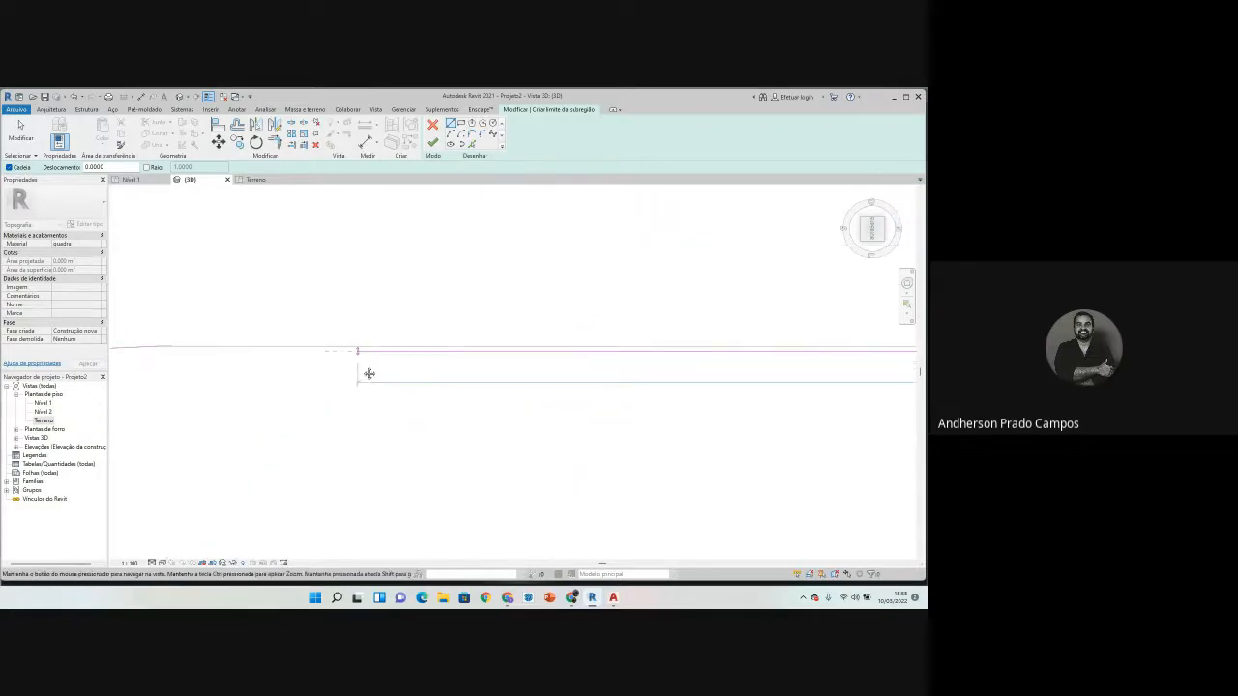
scroll(328, 375, "up", 3)
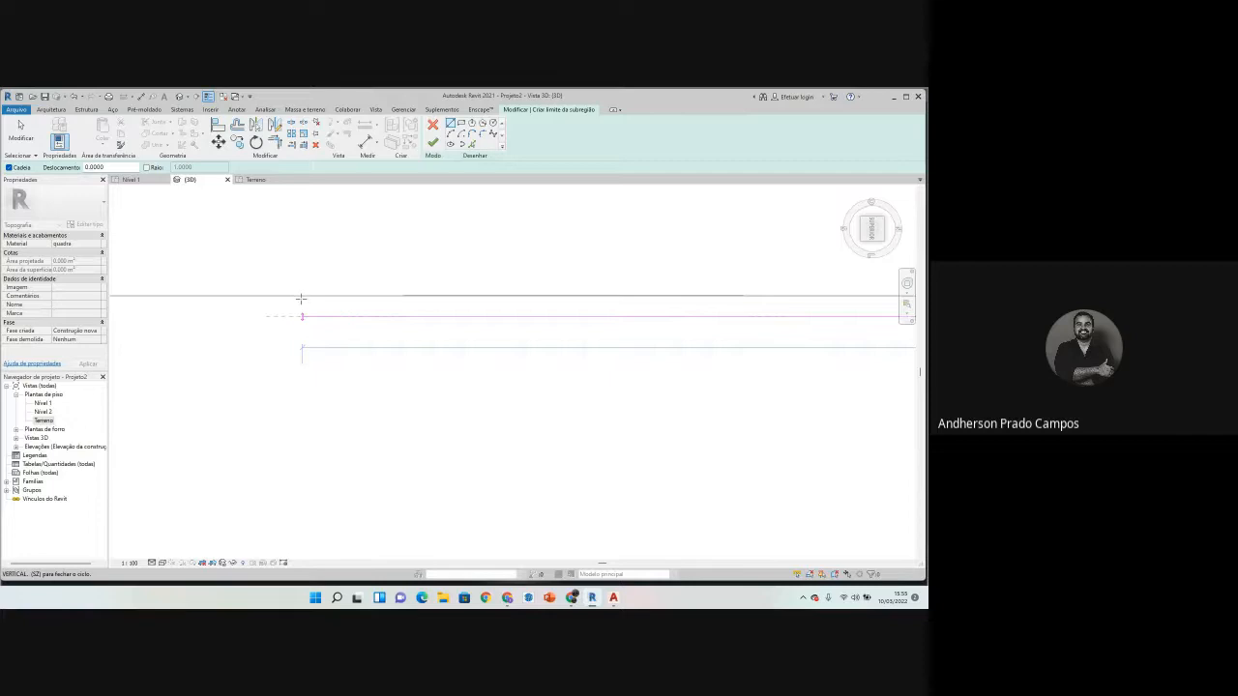
key("alt")
scroll(353, 348, "down", 4)
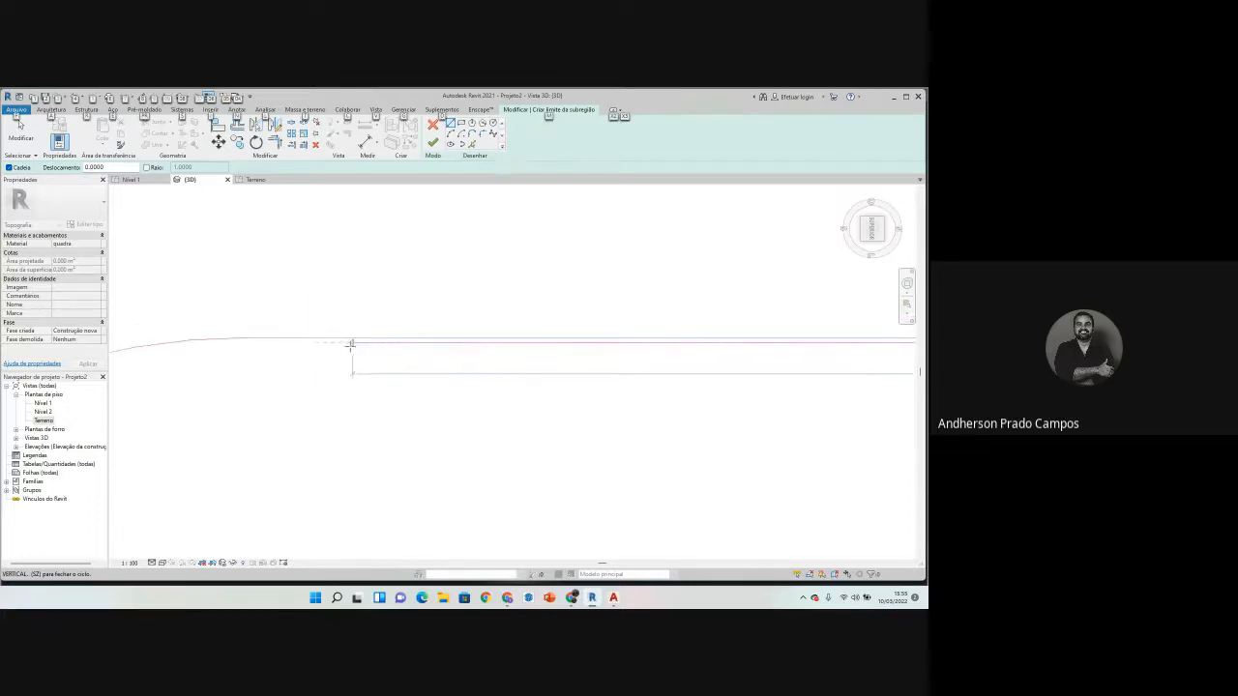
left_click(477, 341)
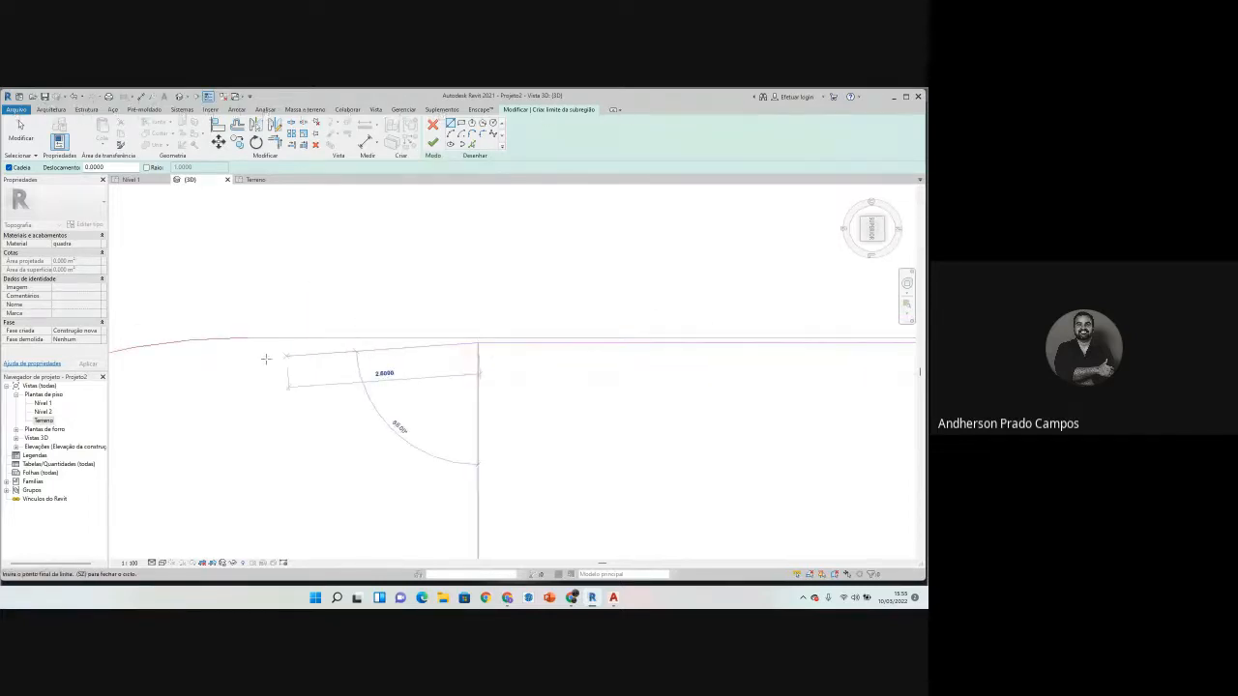
Step: Close the boundary loop with a short line to the endpoint of the corner arc near Avenida LO-11
scroll(252, 354, "up", 3)
left_click(239, 316)
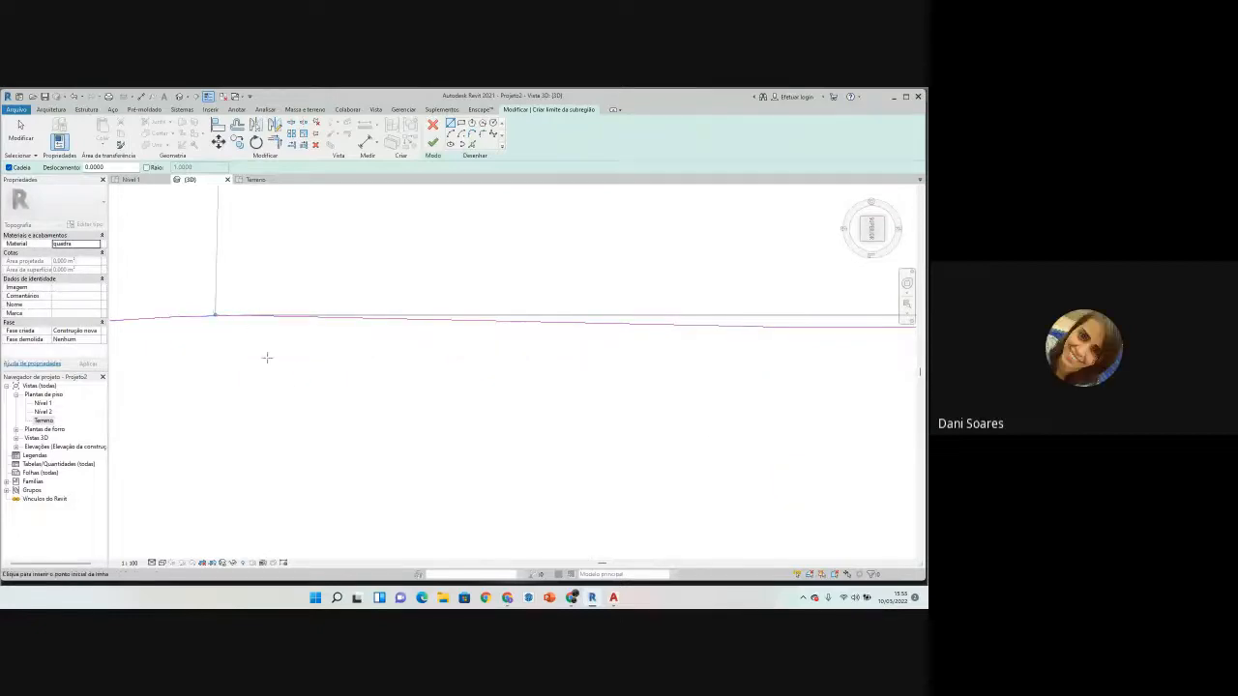
scroll(299, 389, "down", 5)
scroll(311, 389, "down", 3)
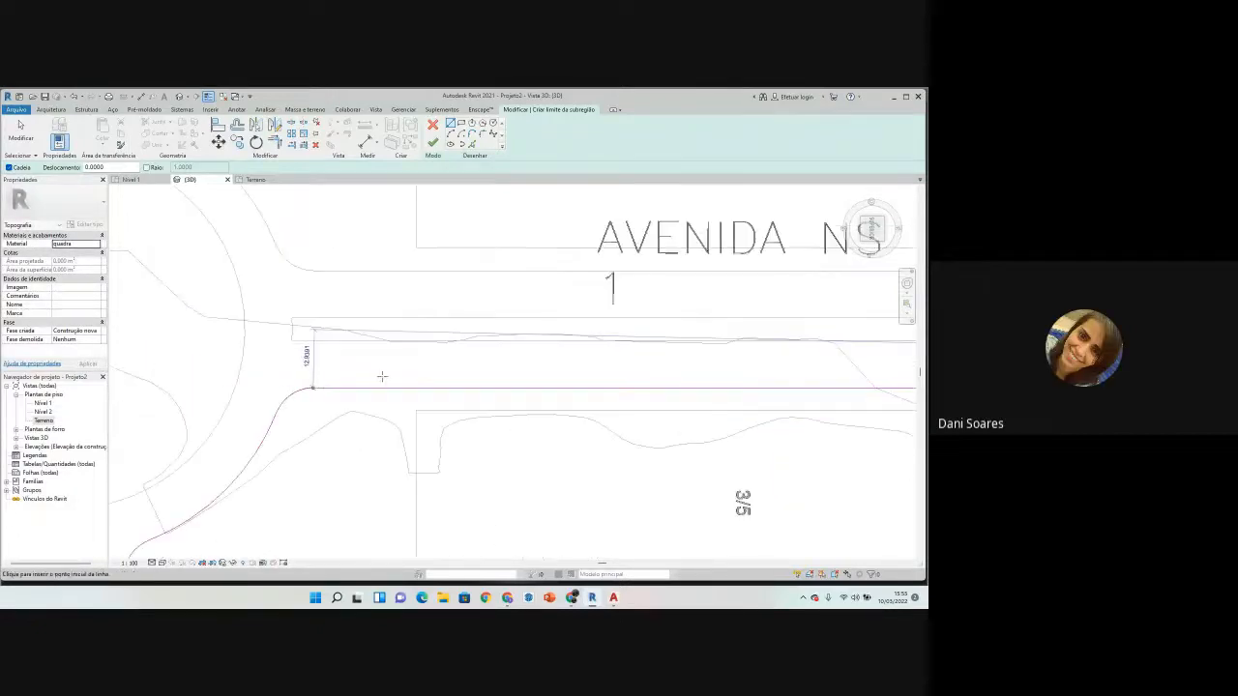
scroll(457, 358, "down", 3)
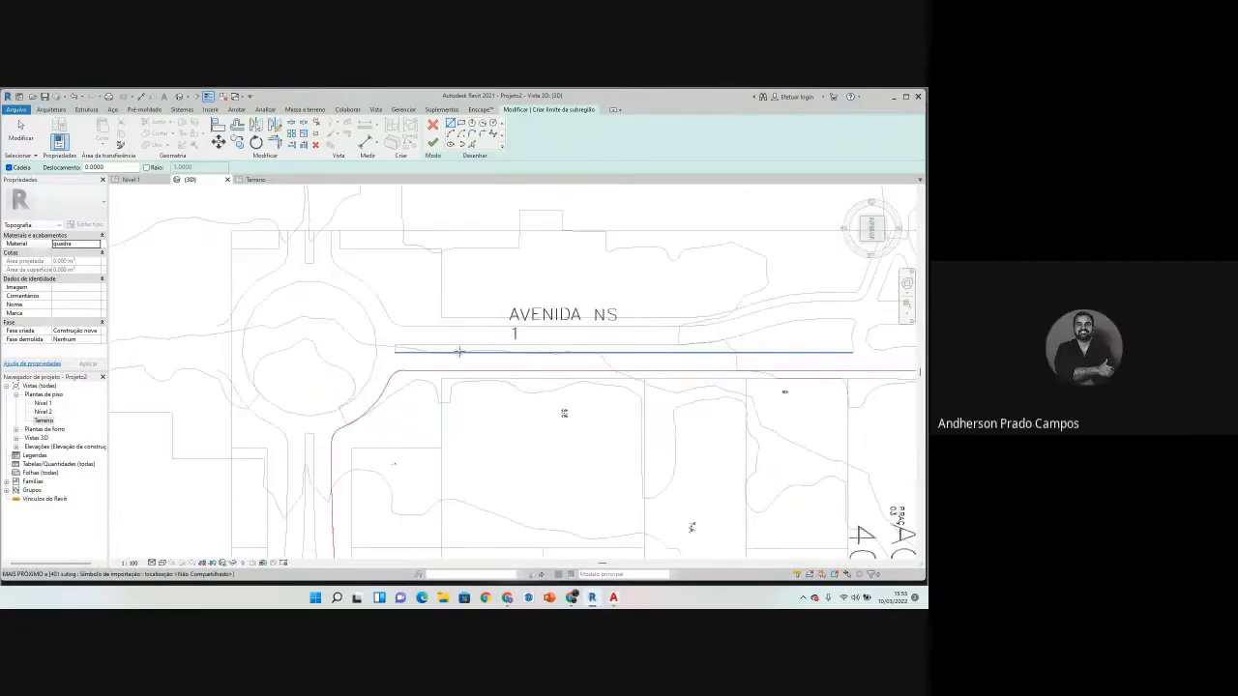
key("Escape")
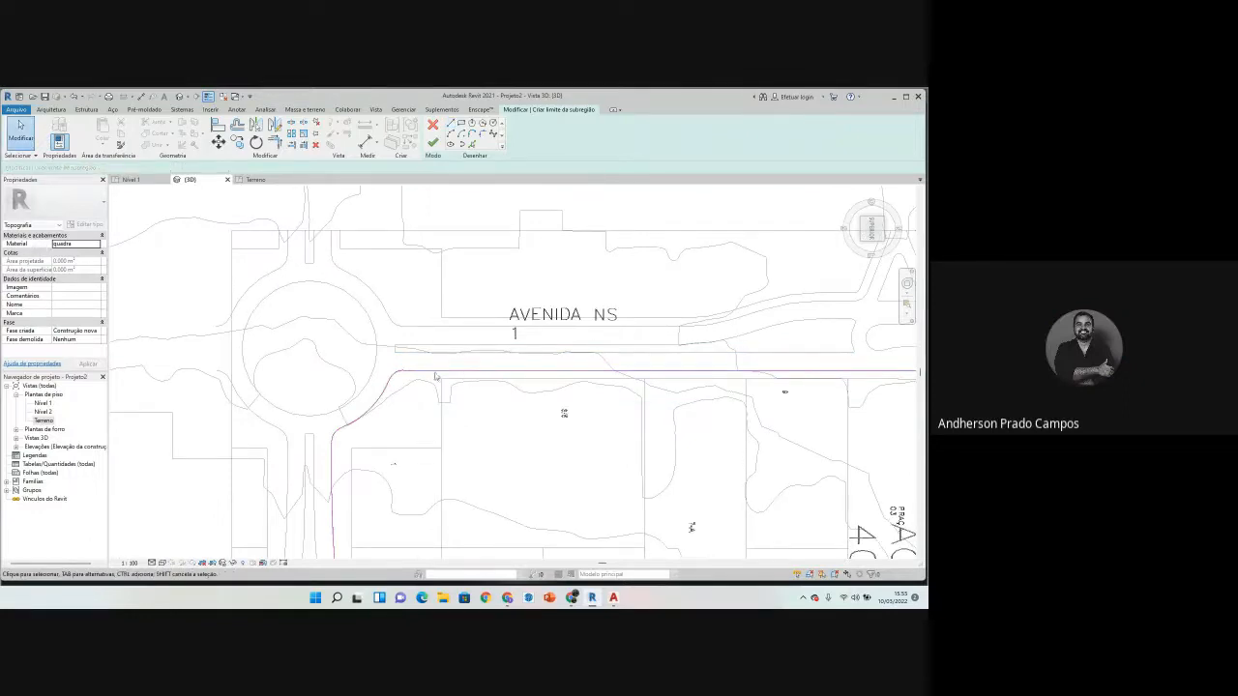
Step: Finish the city block's subregion boundary sketch
scroll(451, 358, "down", 3)
scroll(451, 352, "down", 3)
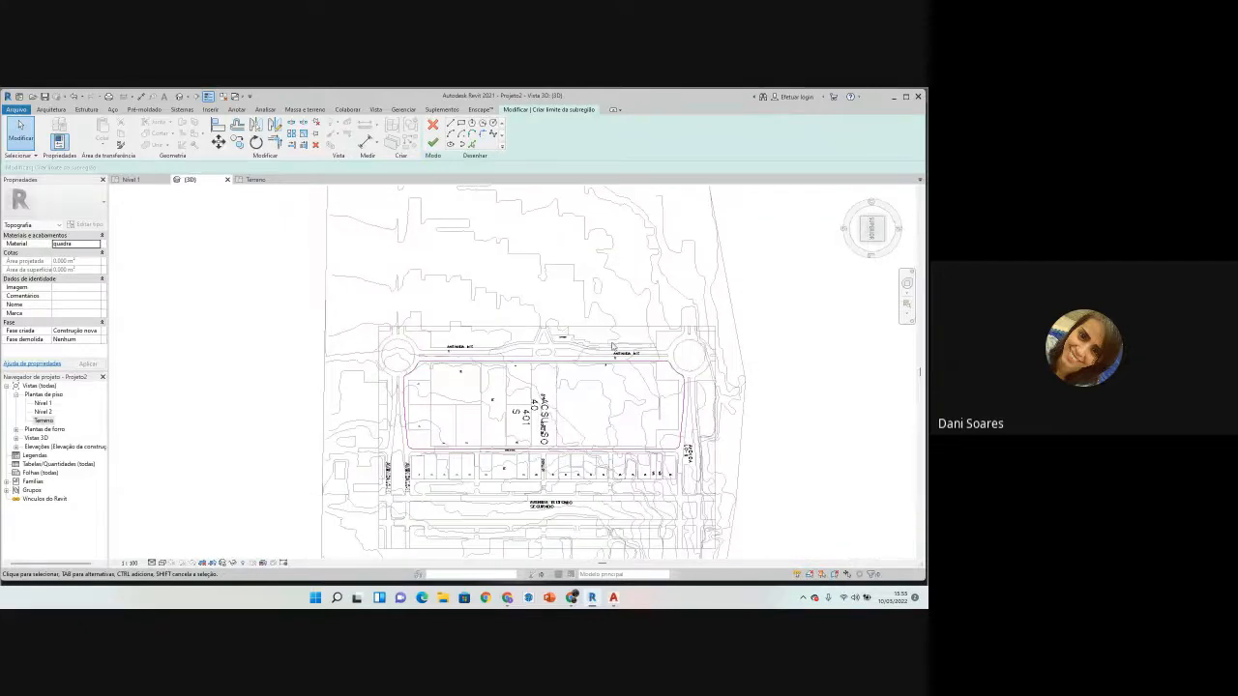
scroll(544, 373, "up", 3)
middle_click_drag(586, 394, 541, 320)
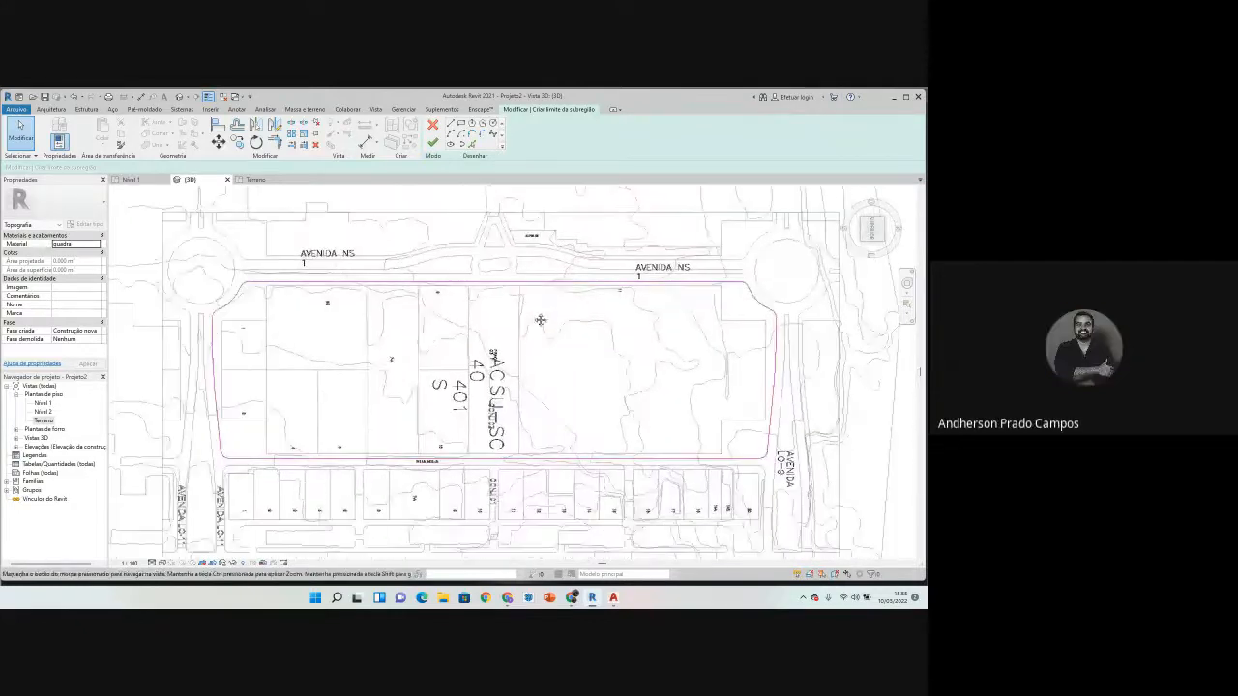
left_click(434, 141)
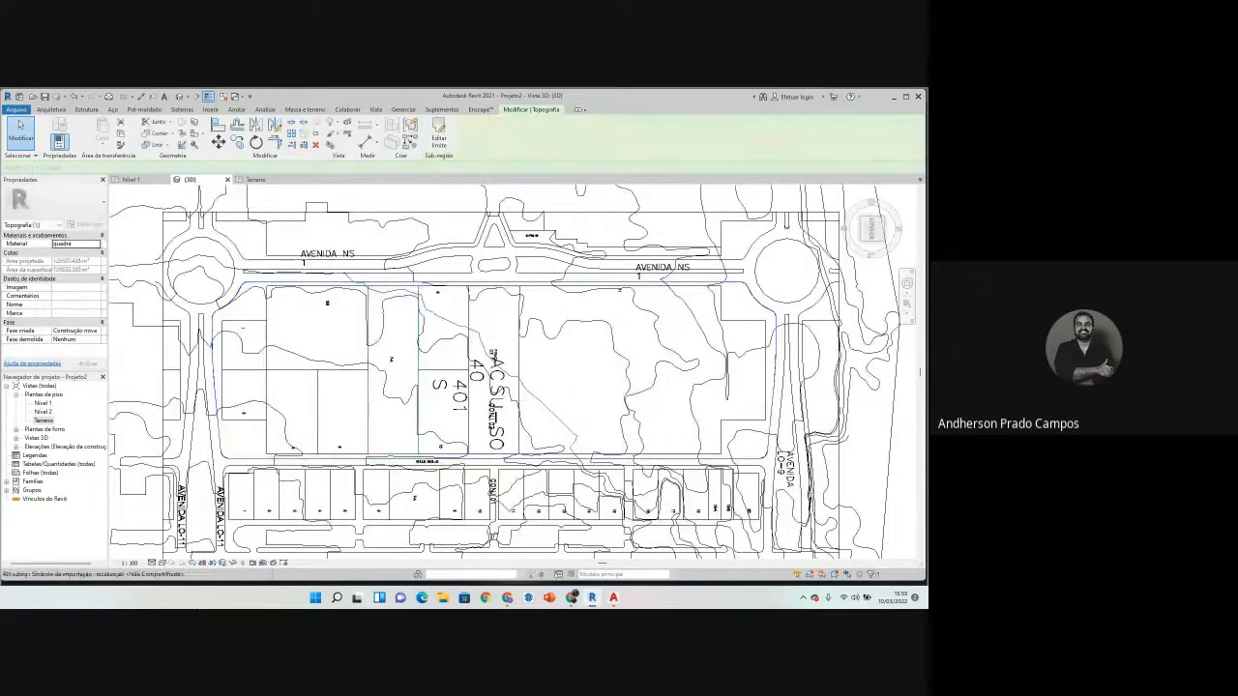
Step: Set the 3D view's visual style to Shaded (Sombreado) and clear the selection
left_click(163, 563)
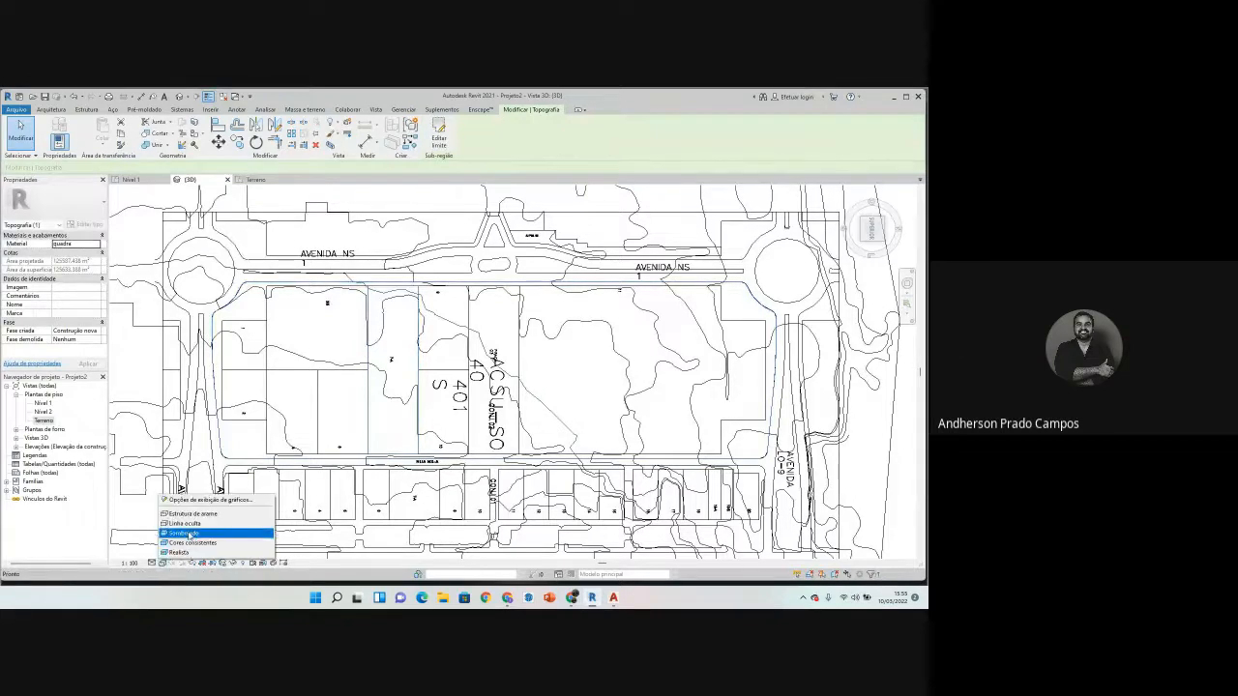
left_click(190, 534)
key("Escape")
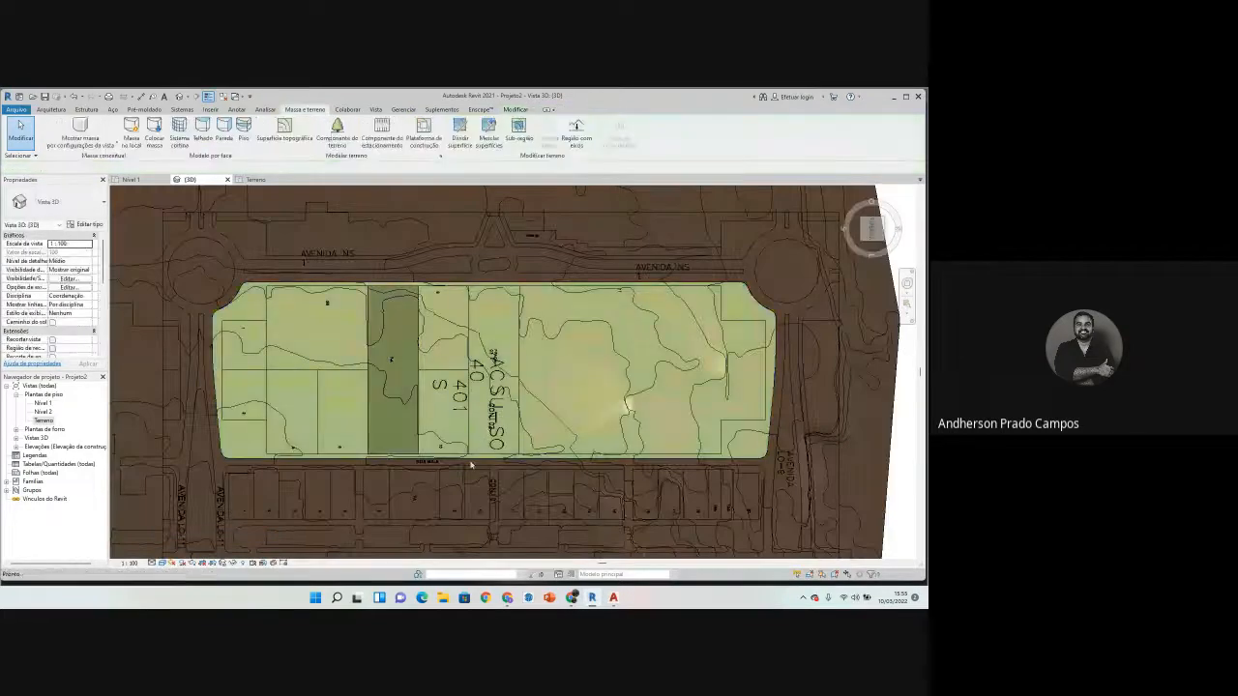
Step: Examine the shaded block and lot subregions on the topography from different angles and distances
scroll(474, 471, "down", 2)
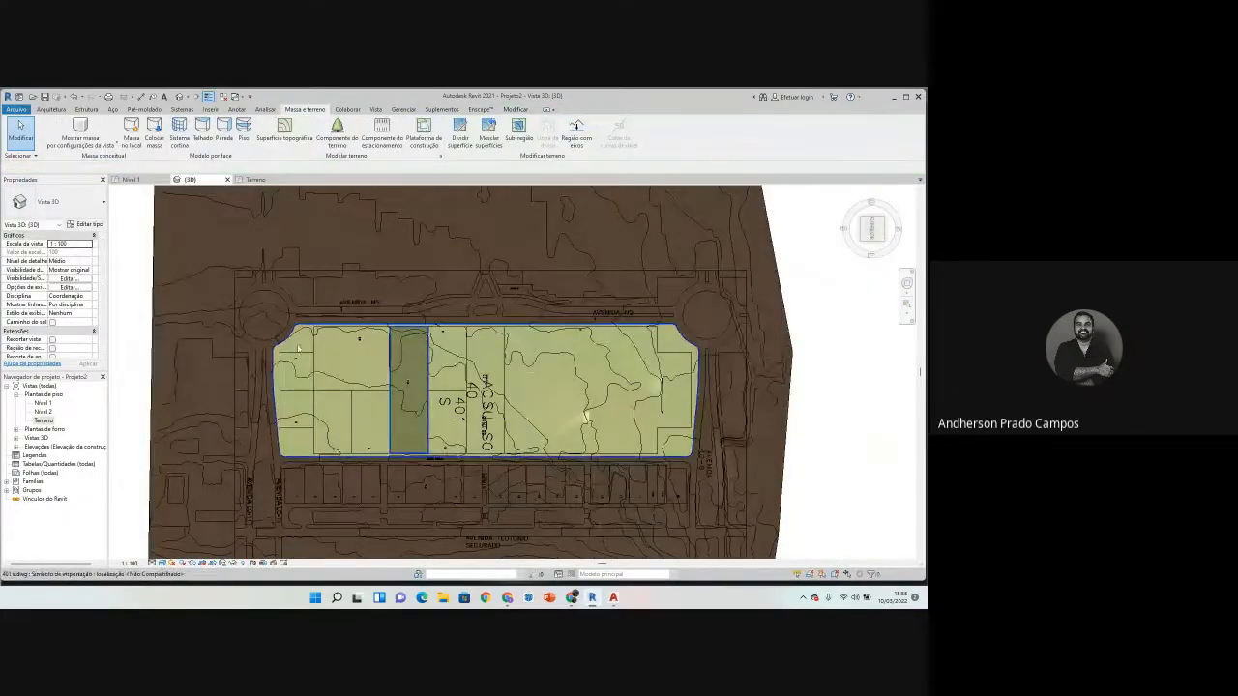
mouse_move(420, 466)
middle_mouse_down("shift")
mouse_move(434, 462)
mouse_move(417, 273)
mouse_move(404, 423)
mouse_move(371, 484)
mouse_move(407, 378)
mouse_move(442, 469)
mouse_move(437, 451)
middle_mouse_up("shift")
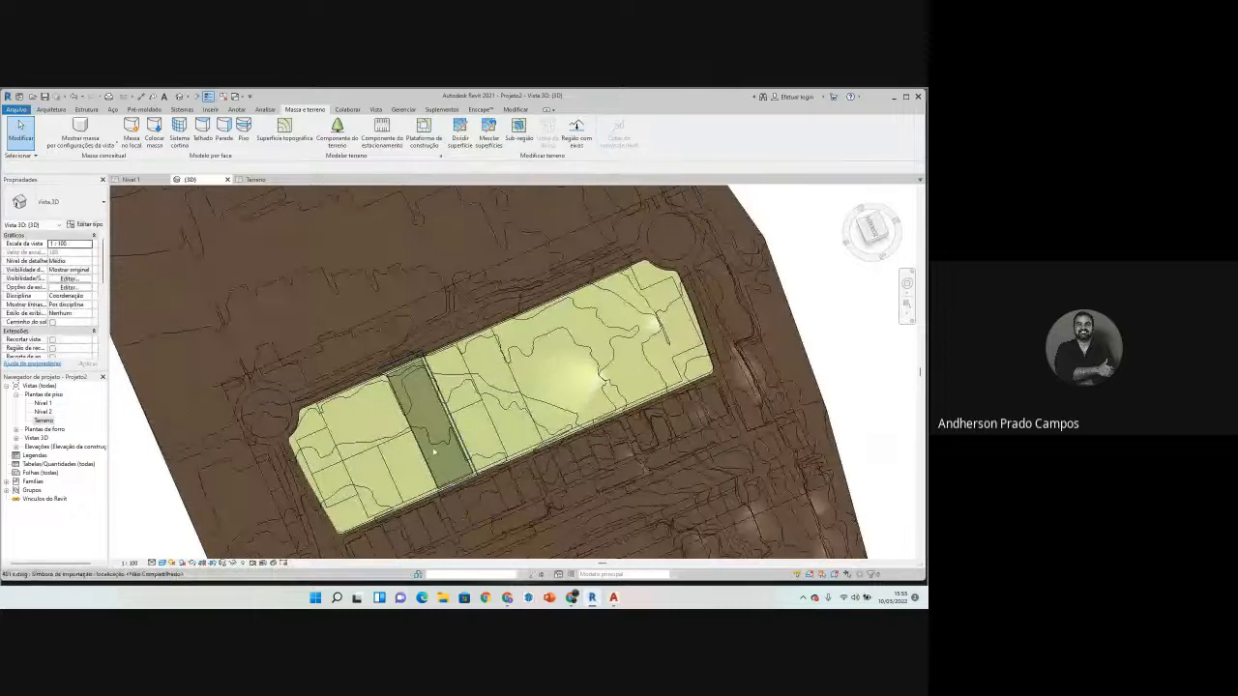
scroll(282, 430, "up", 2)
scroll(335, 438, "down", 3)
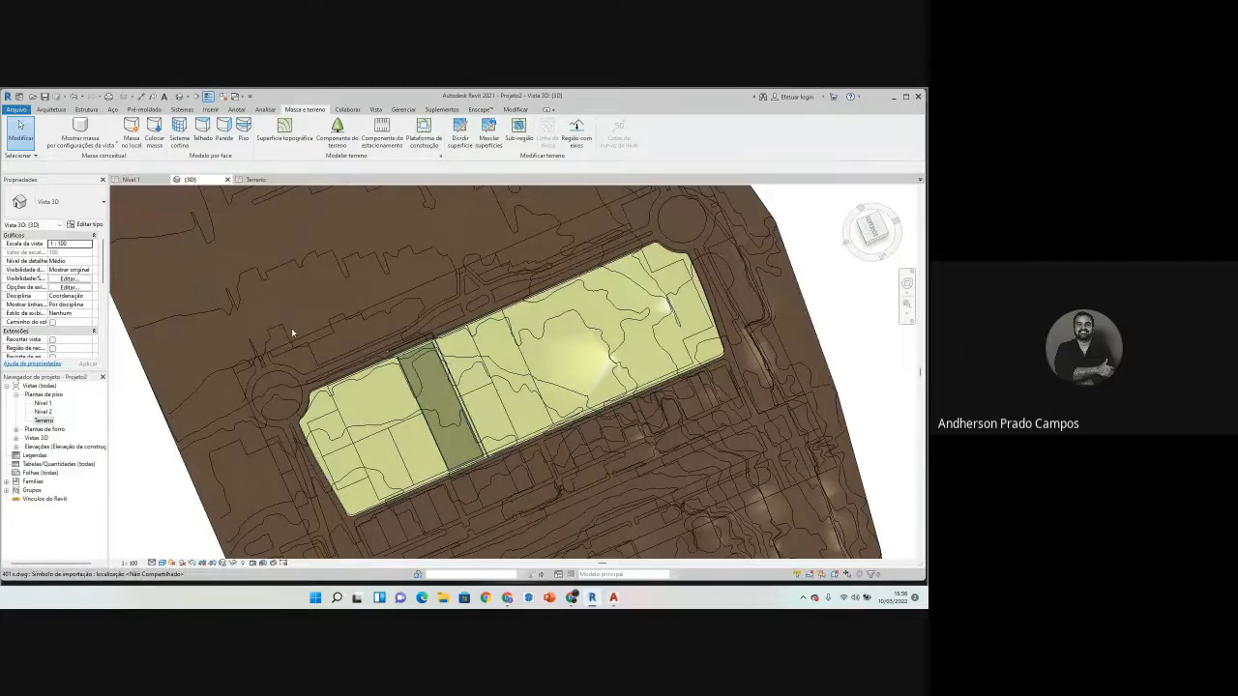
scroll(373, 329, "down", 2)
scroll(414, 382, "up", 2)
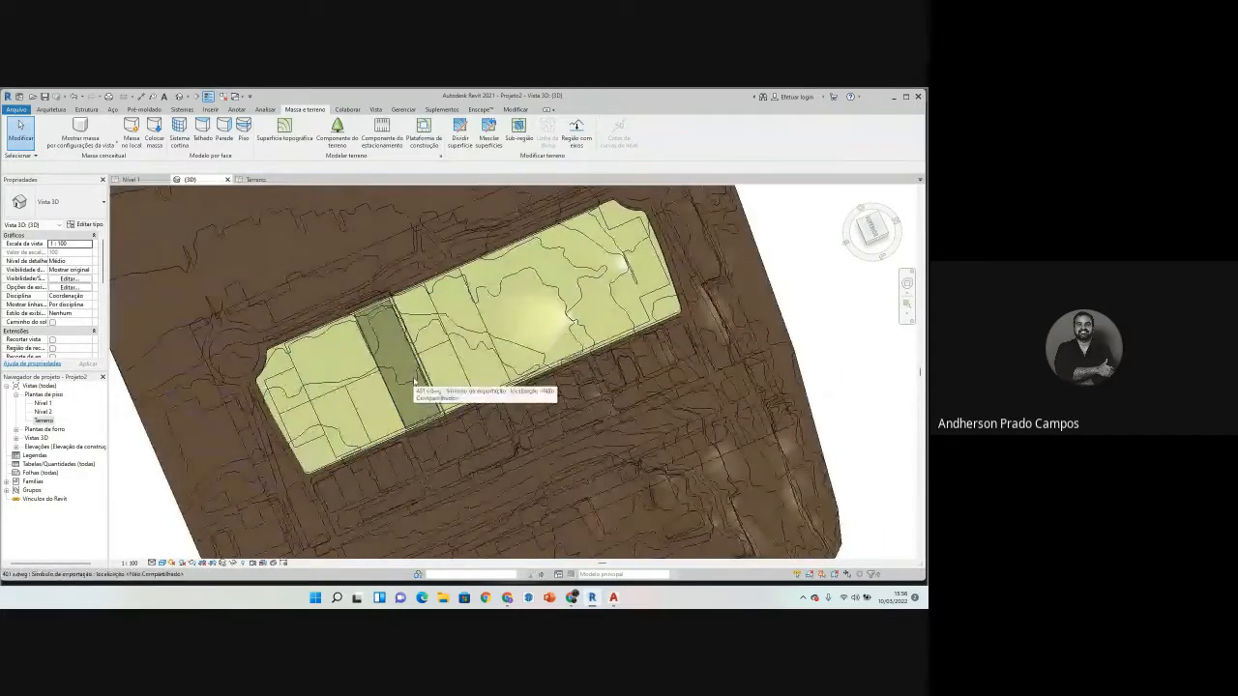
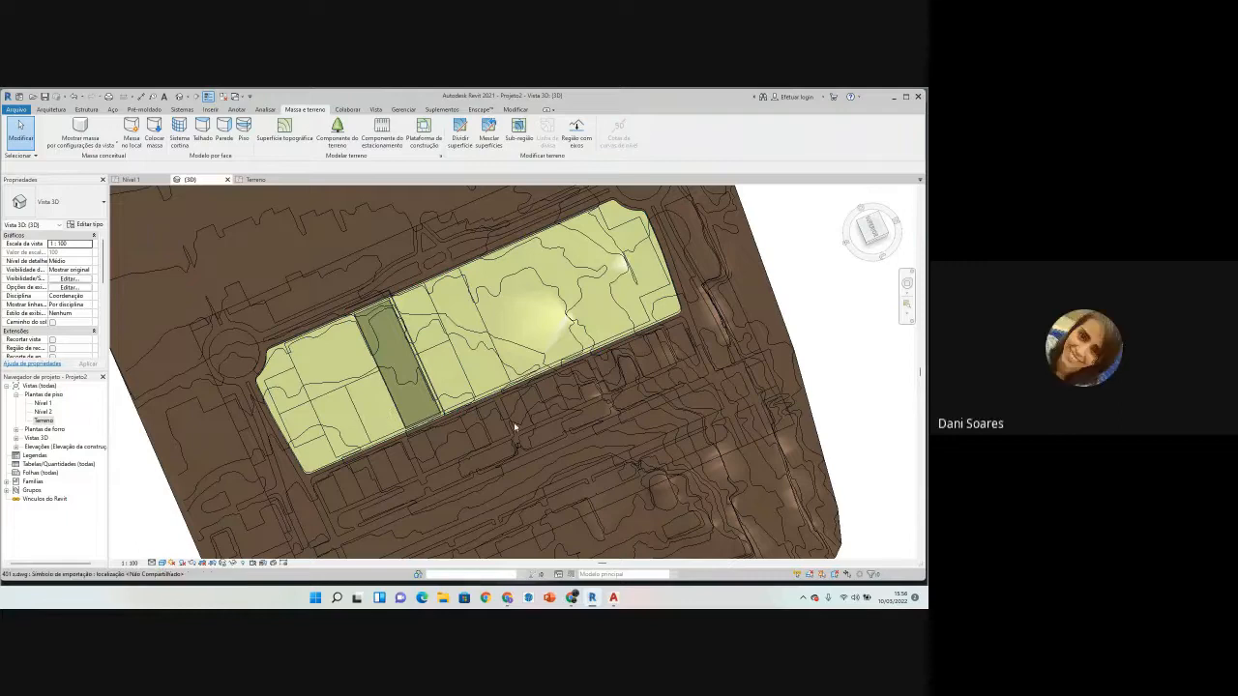
scroll(522, 445, "down", 5)
scroll(647, 396, "up", 3)
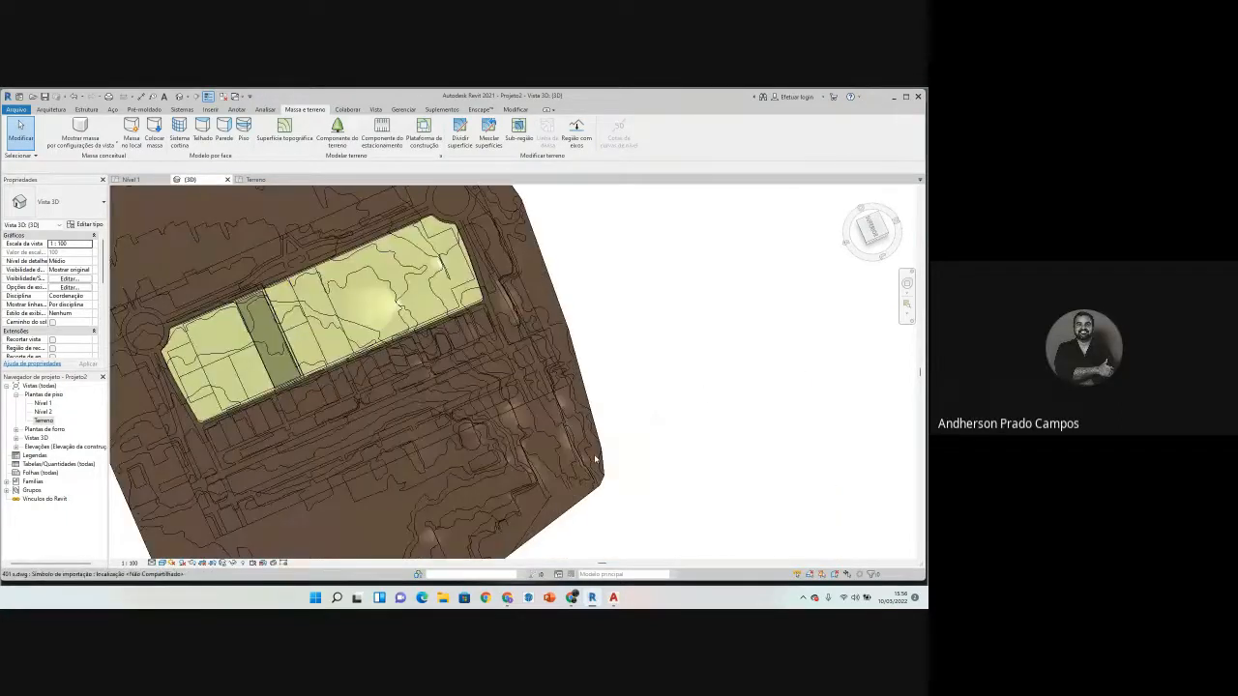
Step: Orient the 3D view to the top (Superior) and rotate it a quarter turn so its label reads upright
left_click(869, 226)
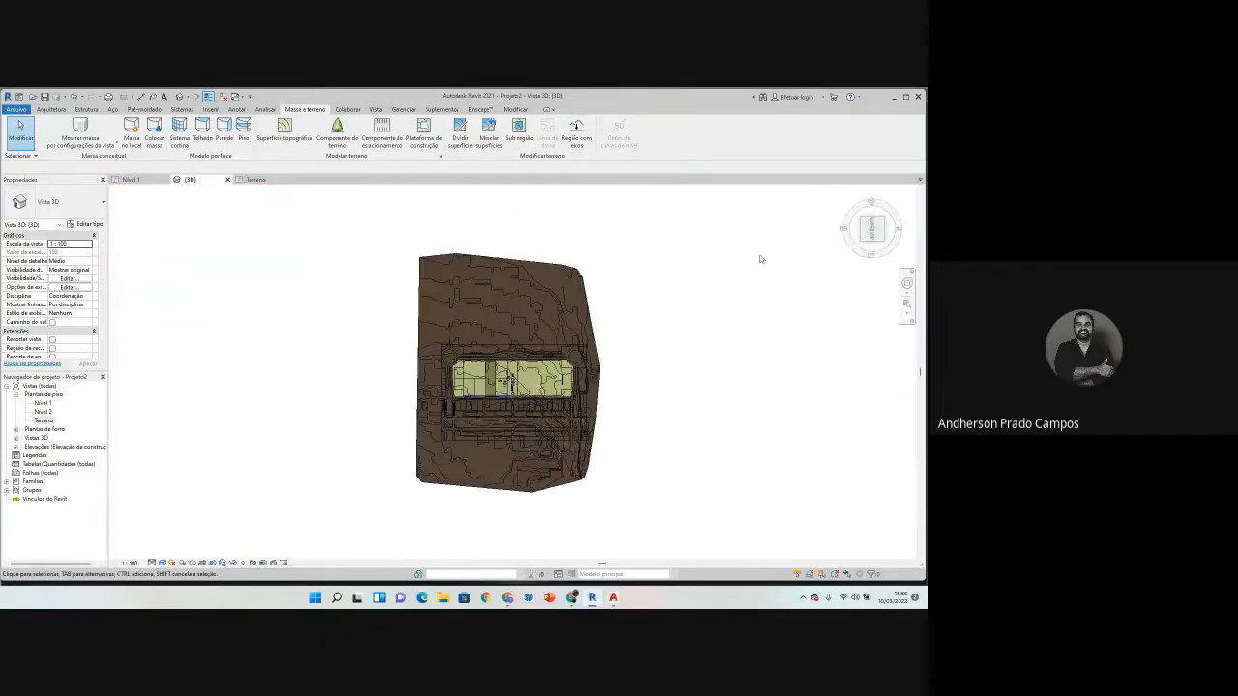
scroll(650, 367, "up", 2)
left_click(892, 230)
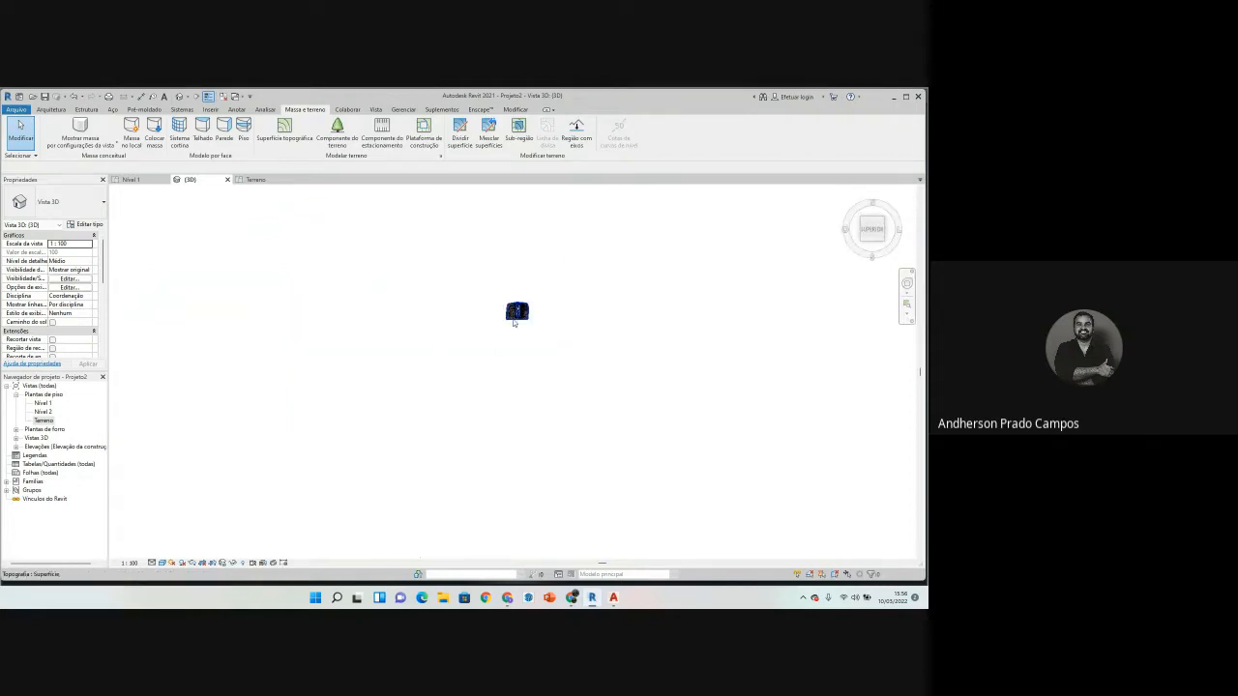
Step: Save the project on the desktop (Área de Trabalho) as oficina
key("ctrl+s")
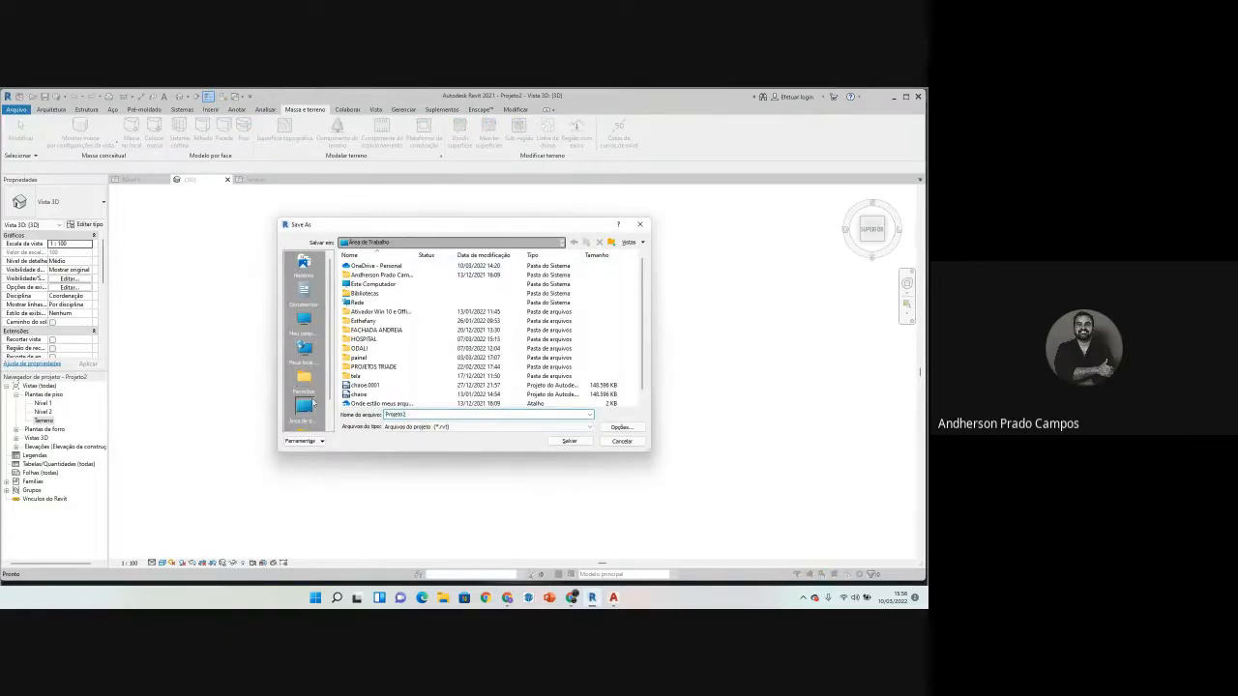
left_click(476, 416)
type("oficina")
key("Return")
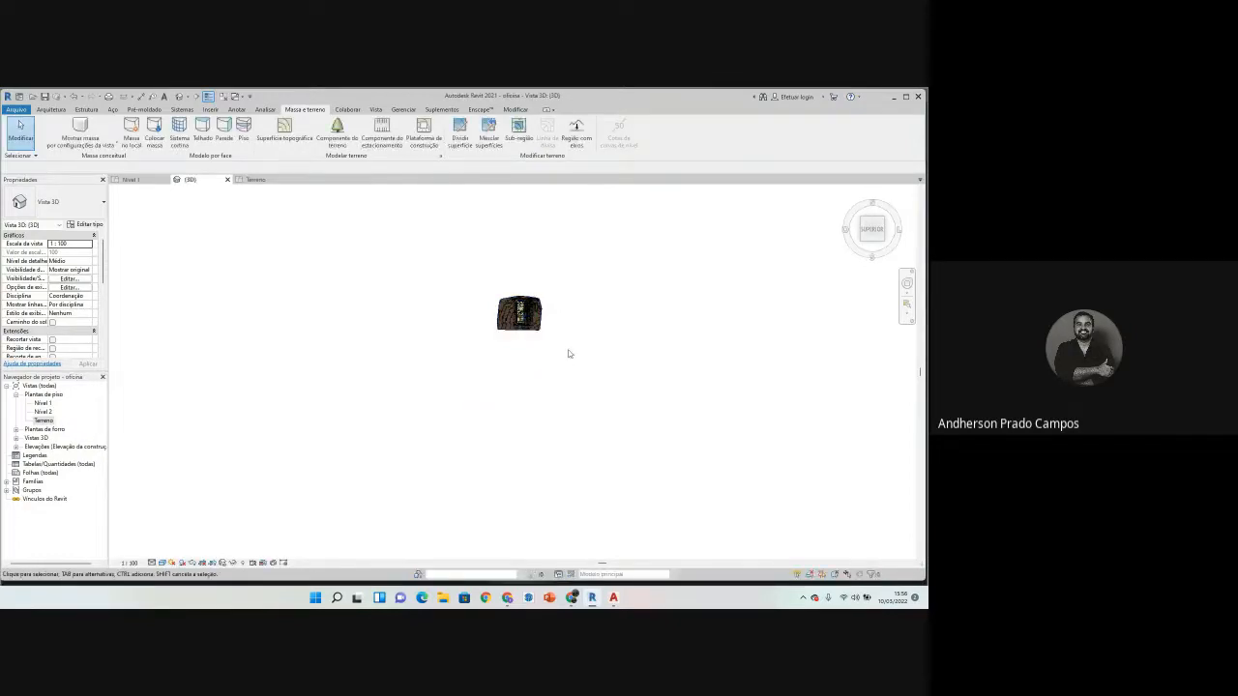
scroll(533, 354, "up", 2)
scroll(515, 329, "up", 3)
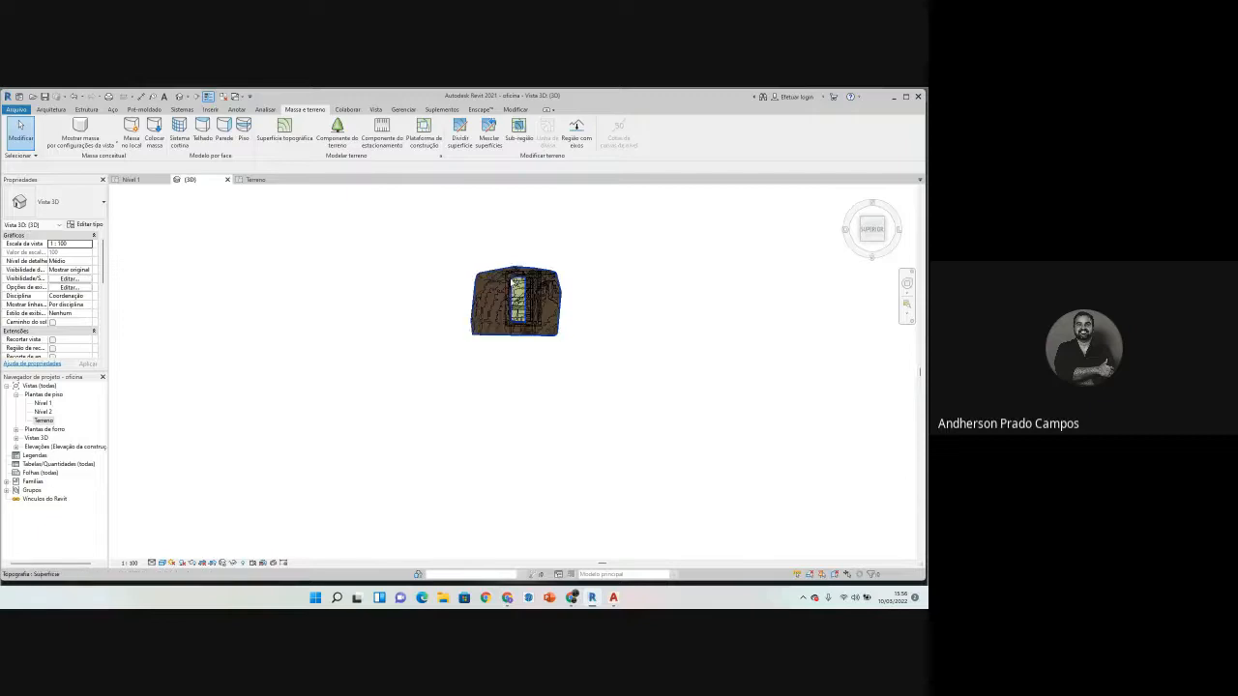
left_click(40, 421)
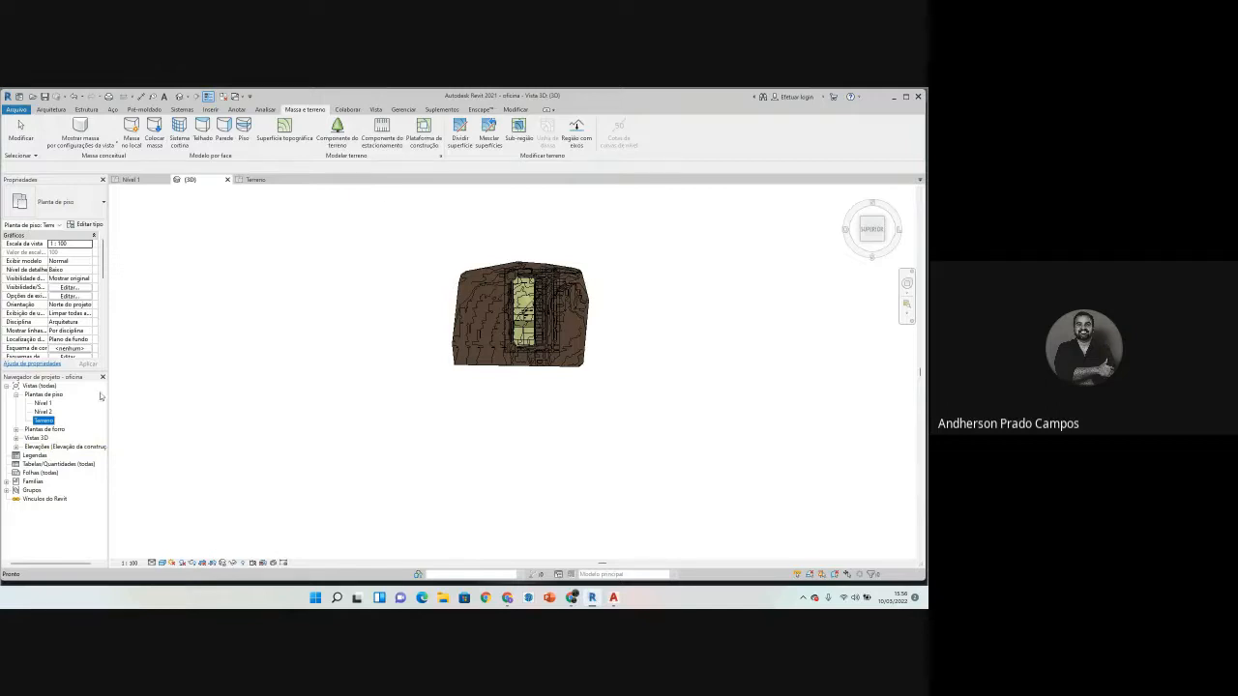
left_click(375, 109)
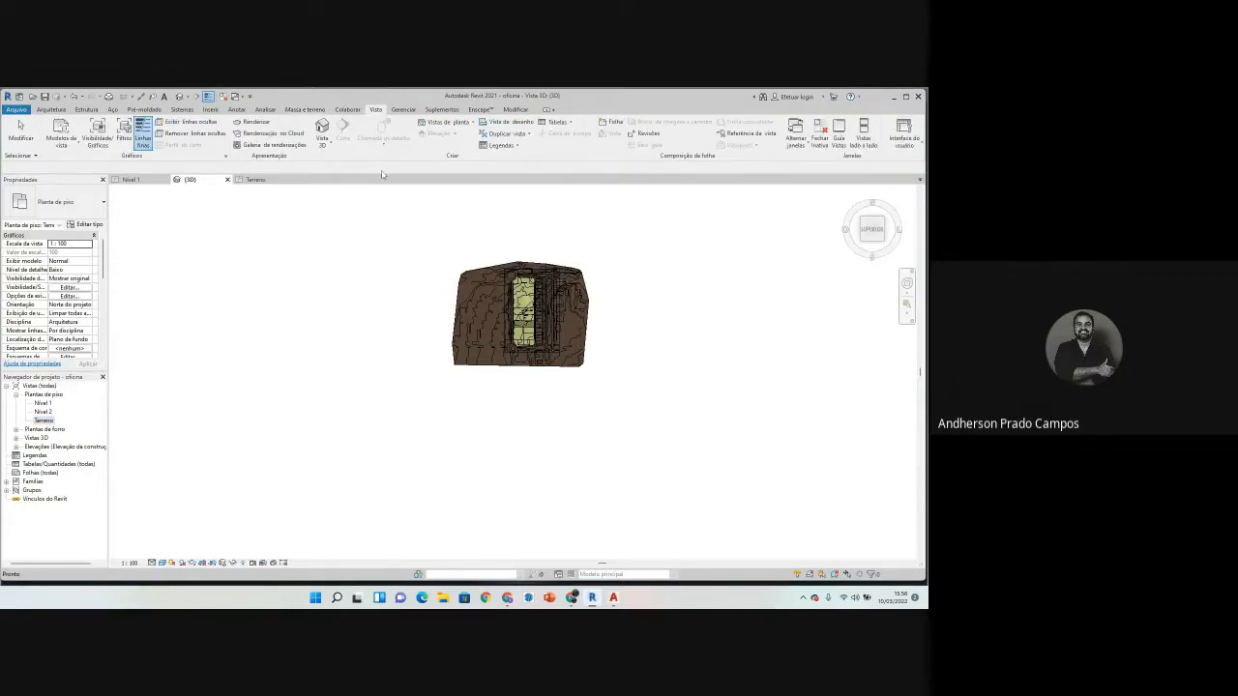
left_click(512, 122)
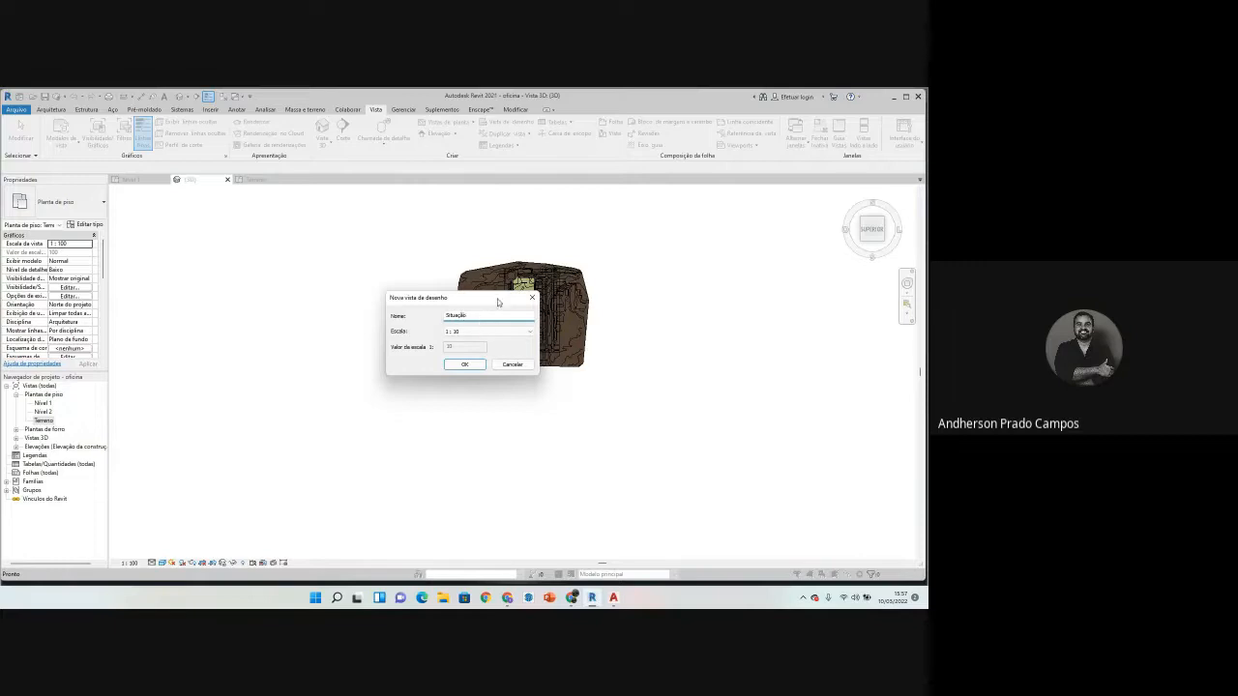
left_click(504, 332)
key("Escape")
key("Escape")
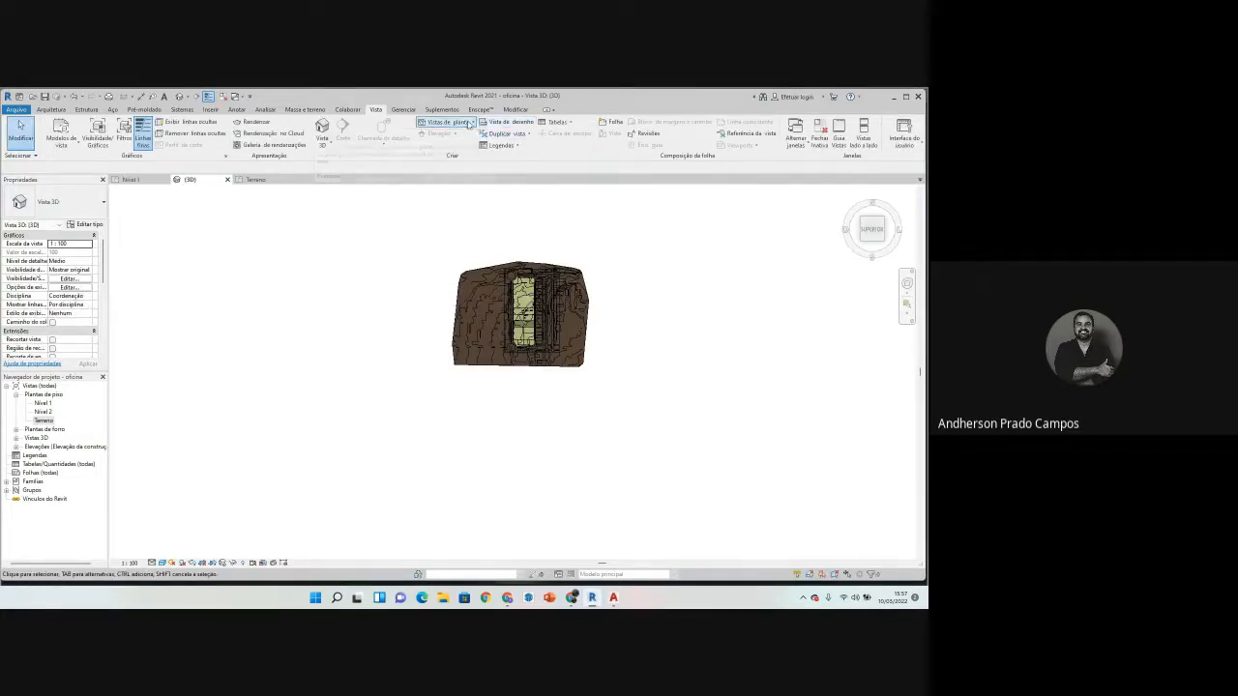
Step: Create a drafting view named Localização at 1:2000 scale and expand its category in the project browser
left_click(511, 124)
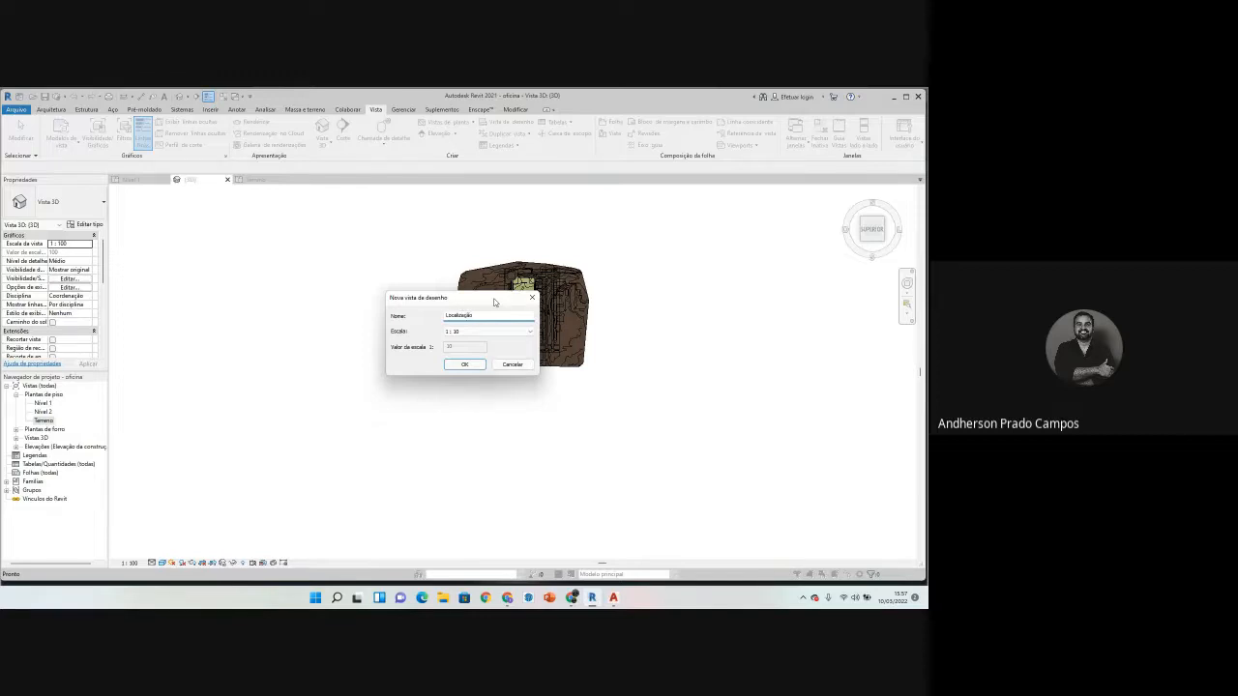
left_click(489, 331)
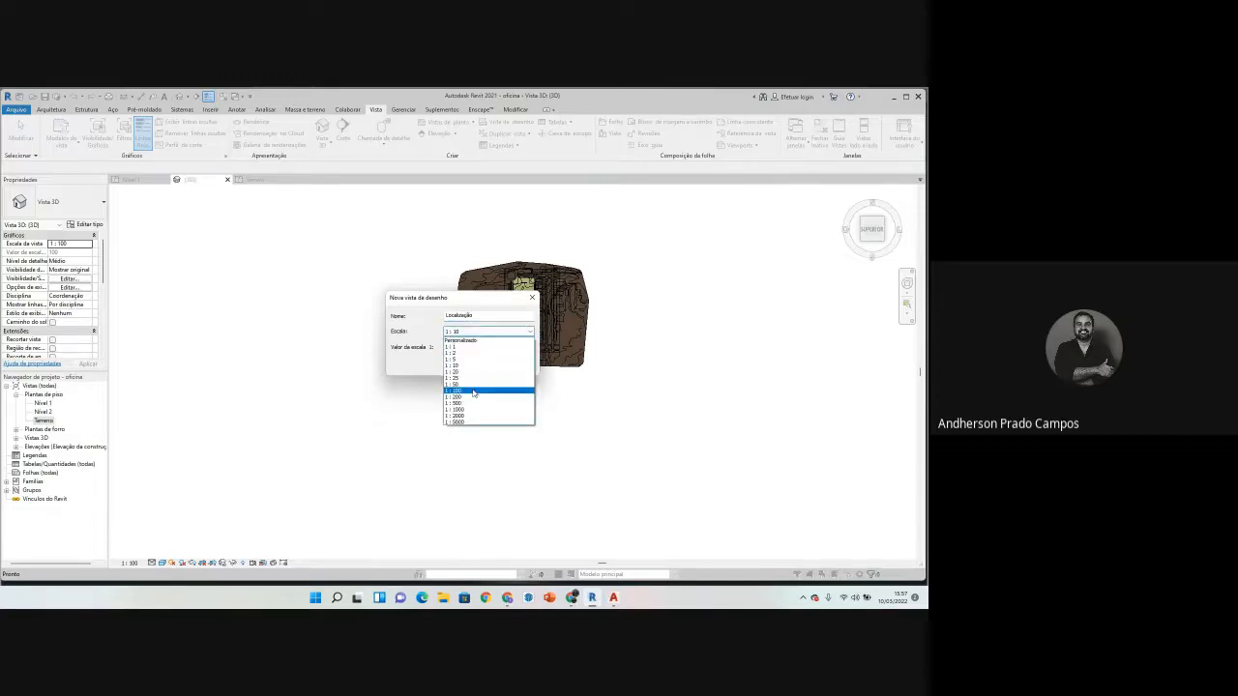
left_click(468, 410)
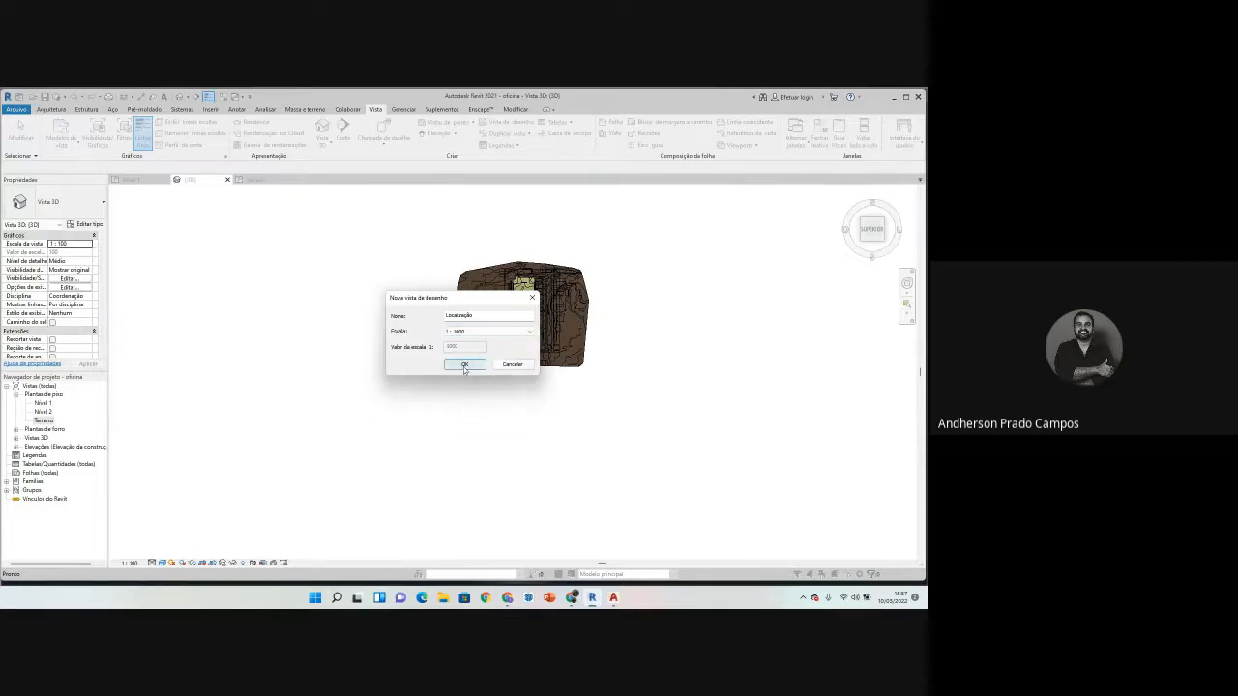
left_click(478, 333)
left_click(468, 419)
left_click(465, 365)
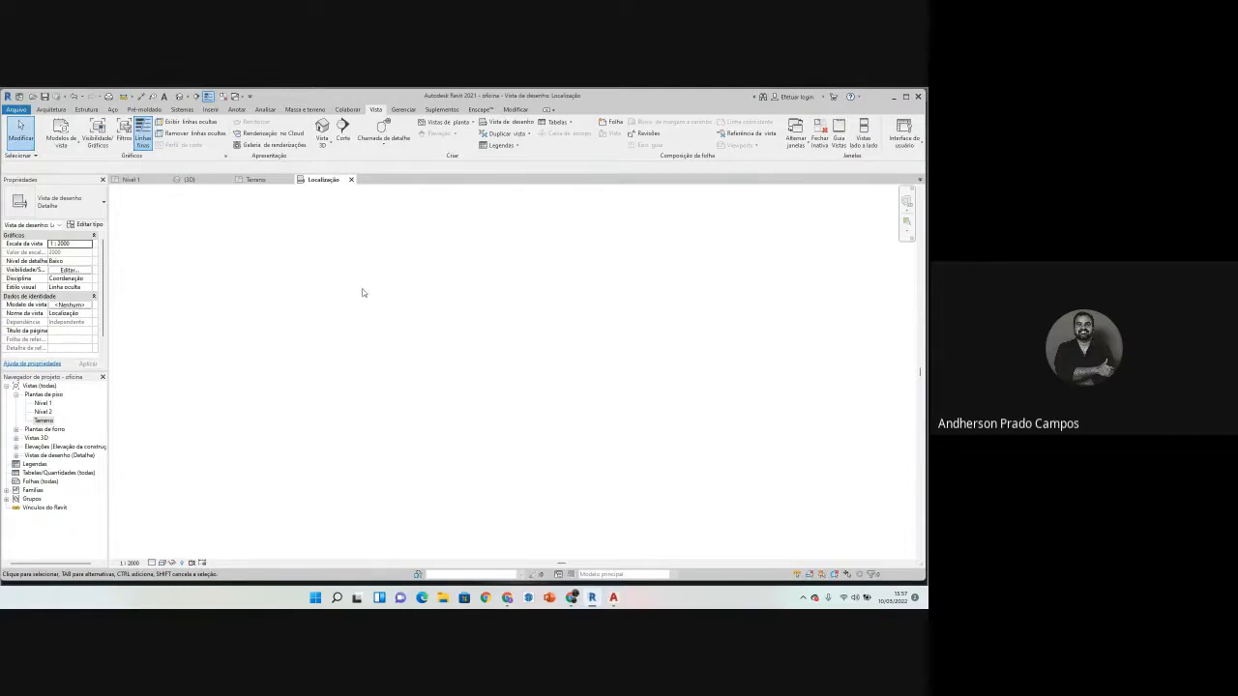
left_click(15, 455)
left_click(334, 331)
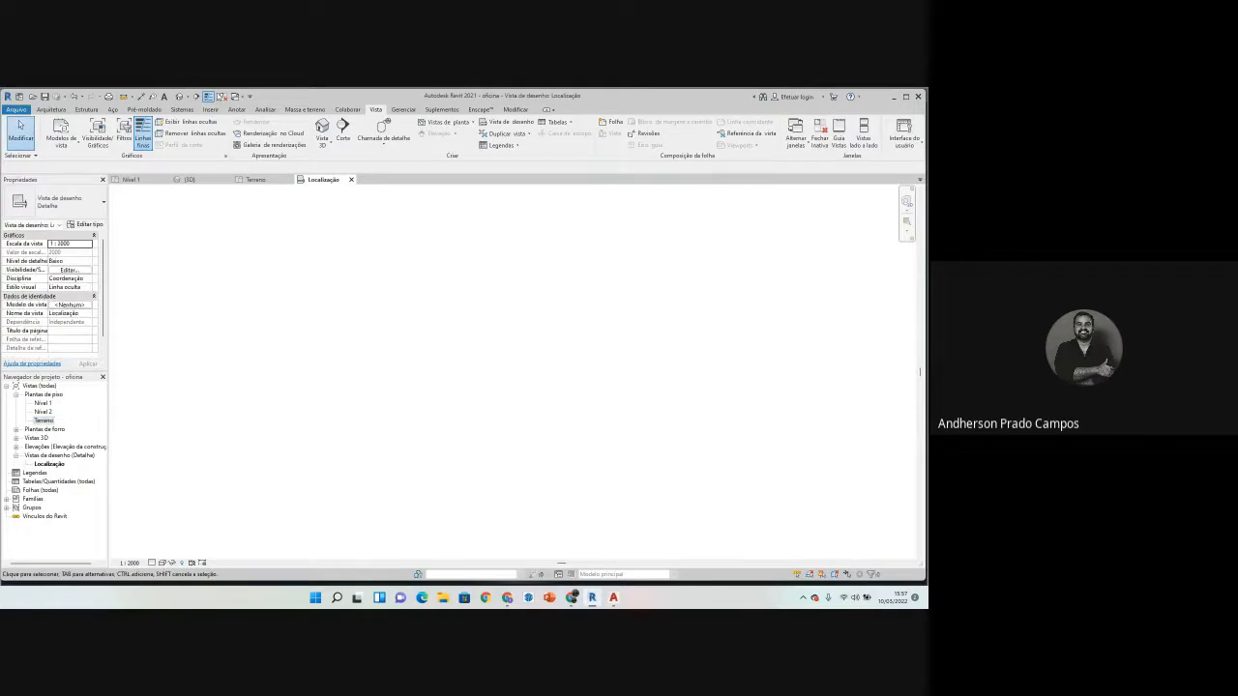
Step: Try importing only the EIXO layer of 401 s.dwg in metres, origin to origin, and undo back past the Localização view
left_click(211, 109)
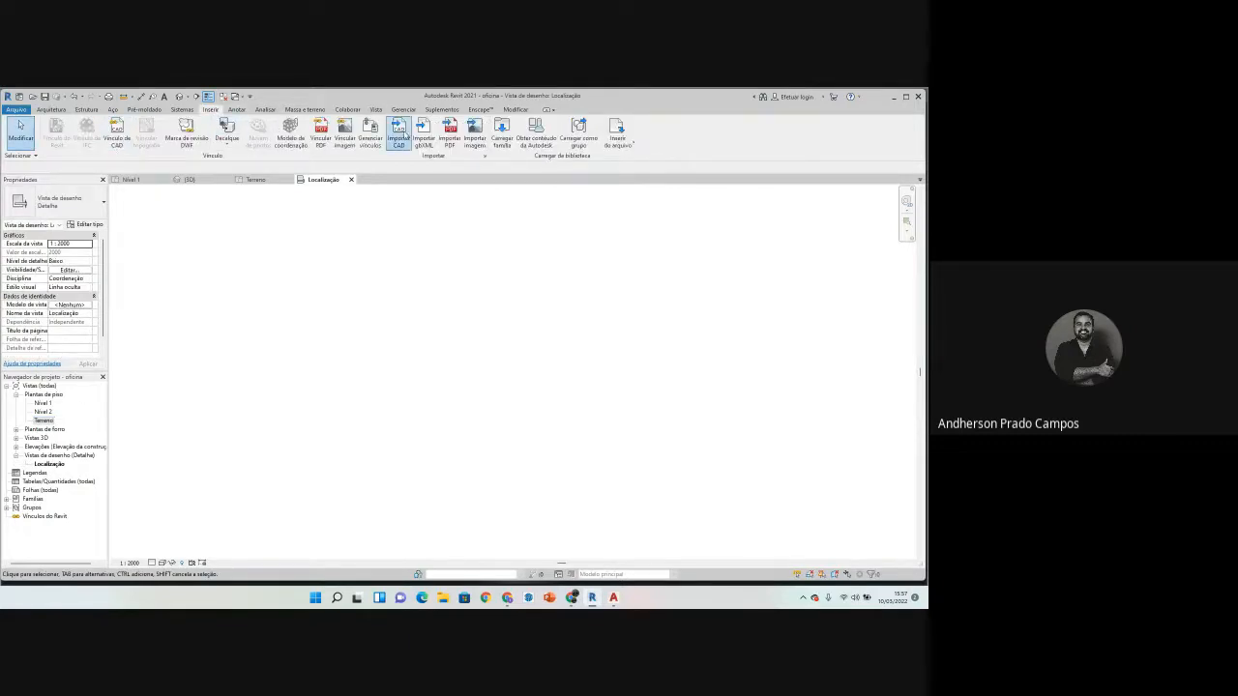
left_click(402, 136)
left_click(537, 289)
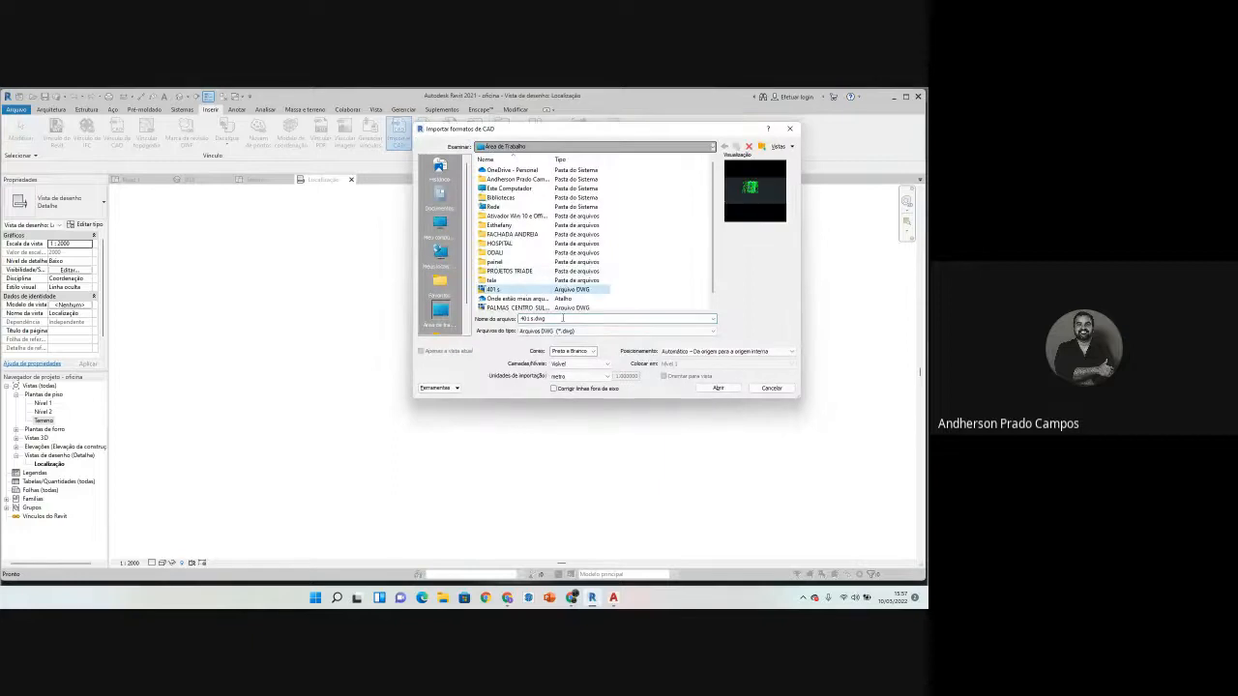
left_click(596, 365)
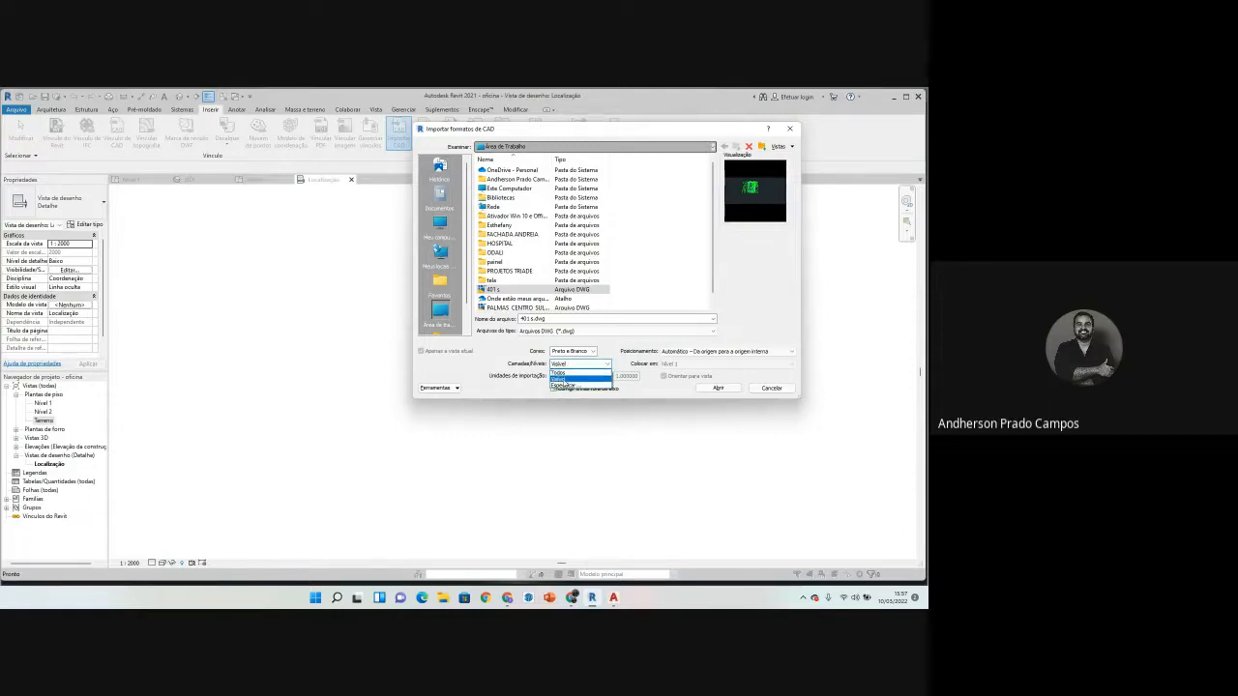
left_click(562, 386)
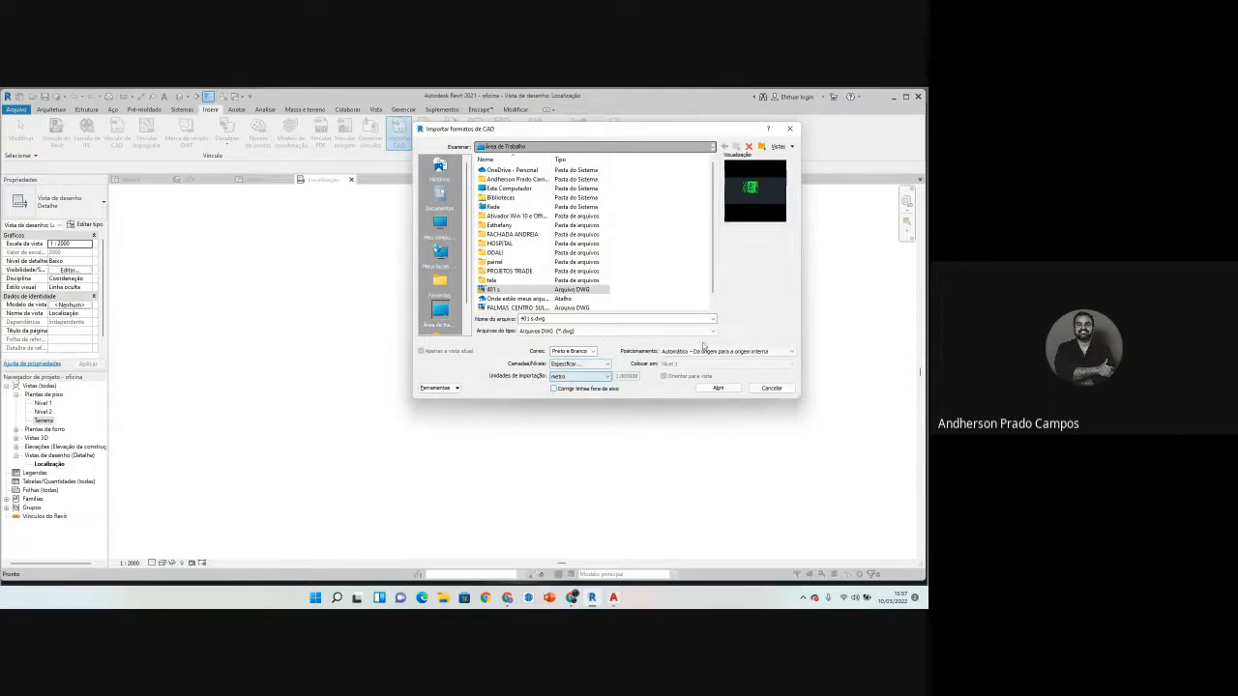
left_click(719, 388)
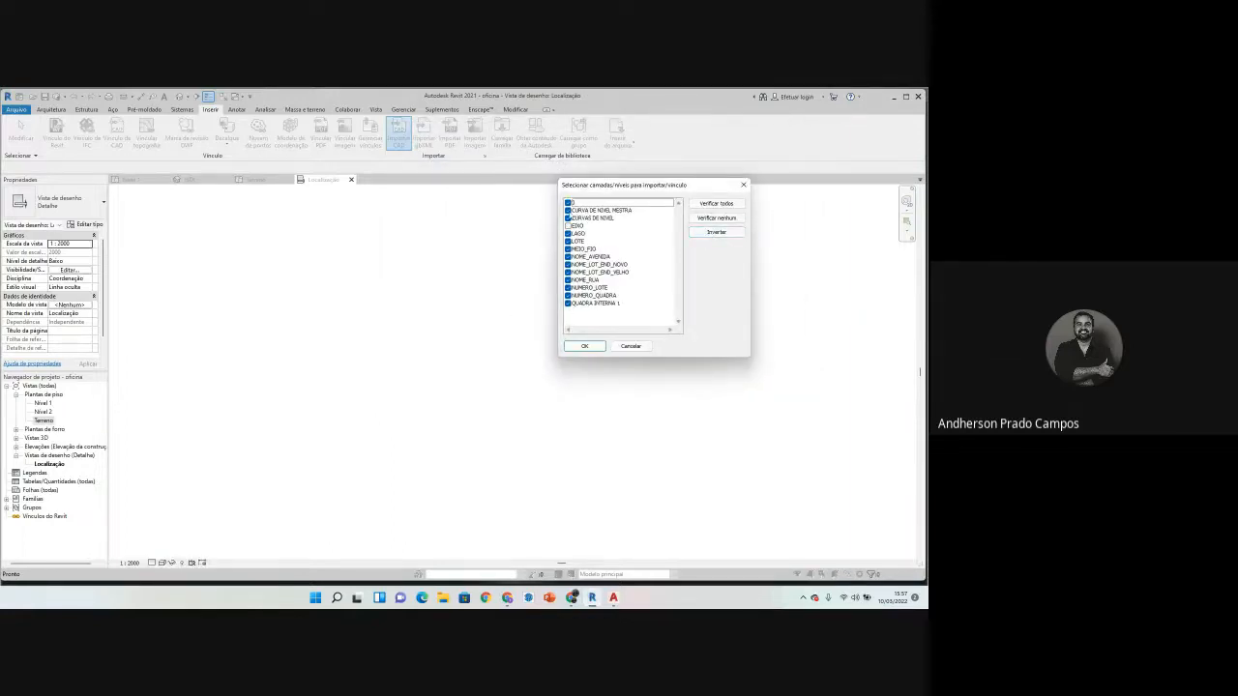
left_click(716, 233)
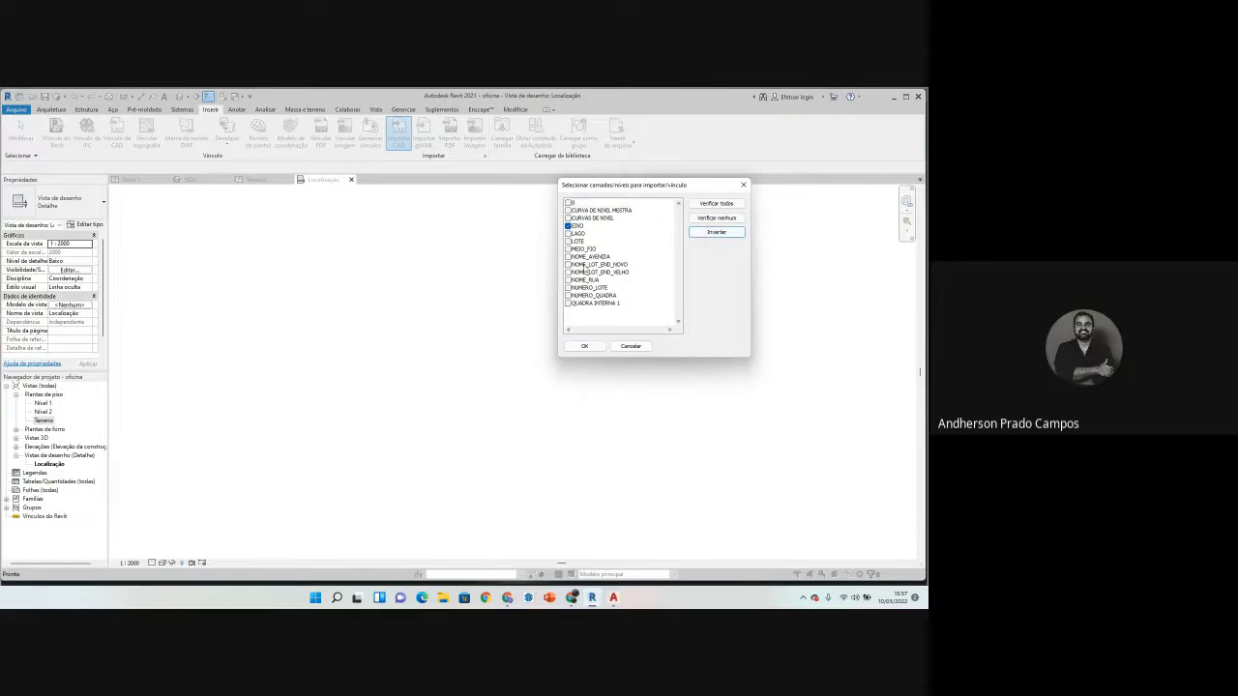
left_click(585, 346)
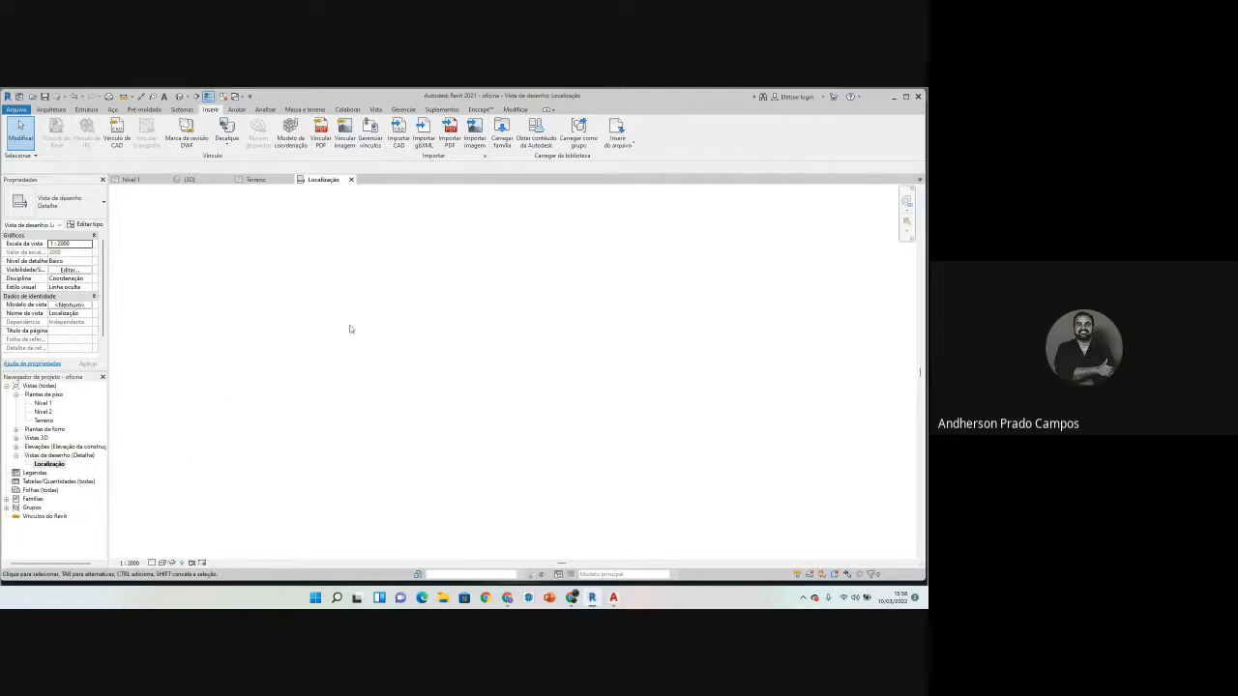
key("ctrl+z")
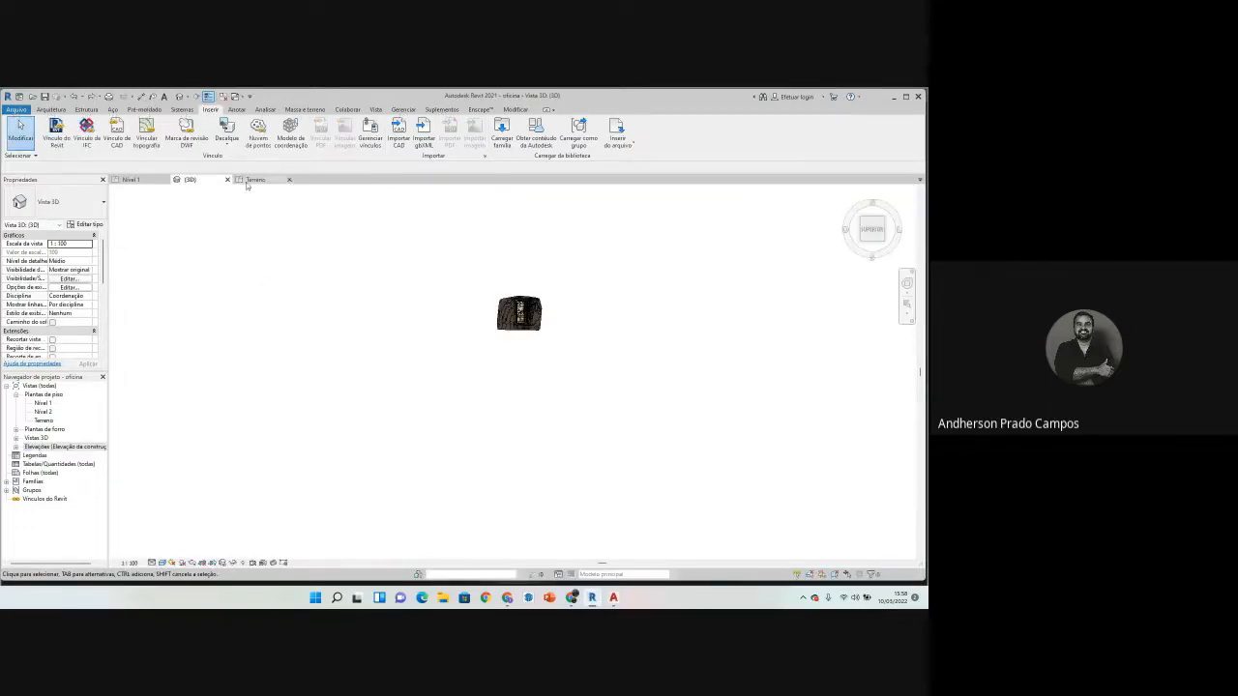
Step: Switch to the 401 s drawing in AutoCAD and turn on all of its layers
left_click(616, 604)
left_click(666, 552)
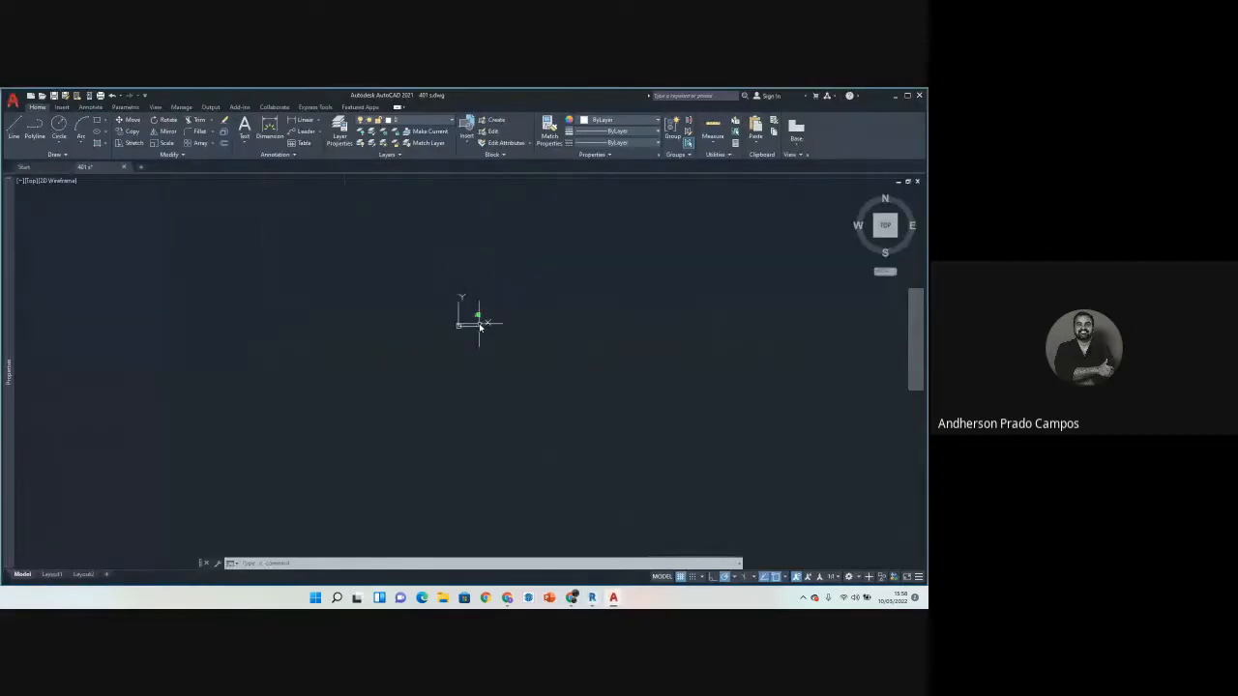
key("Escape")
key("Escape")
left_click(657, 239)
left_click(384, 434)
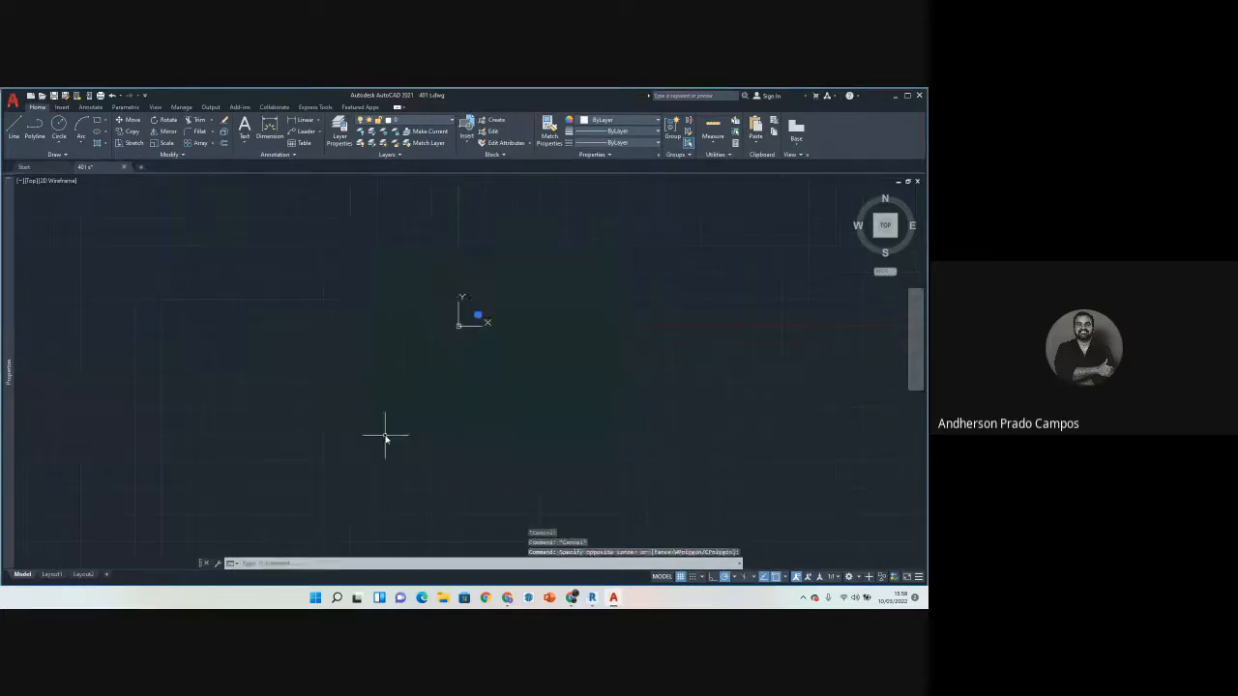
key("Escape")
key("Escape")
key("Escape")
left_click(610, 214)
left_click(247, 493)
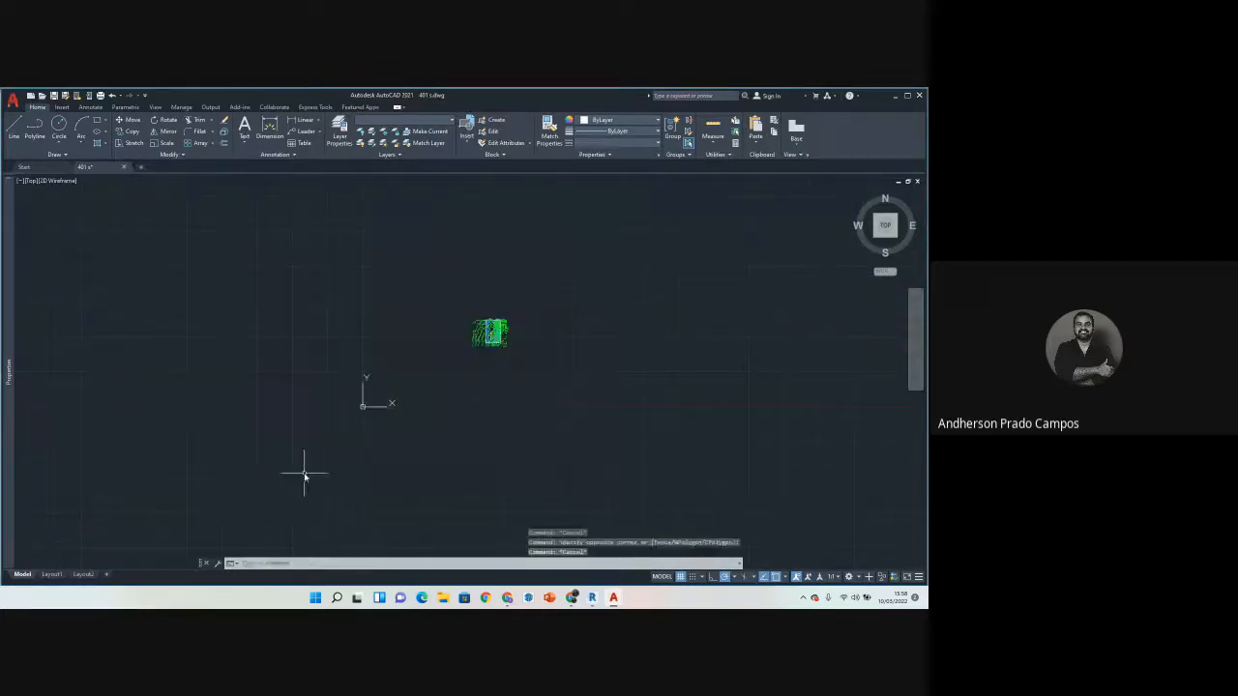
left_click(402, 447)
key("Escape")
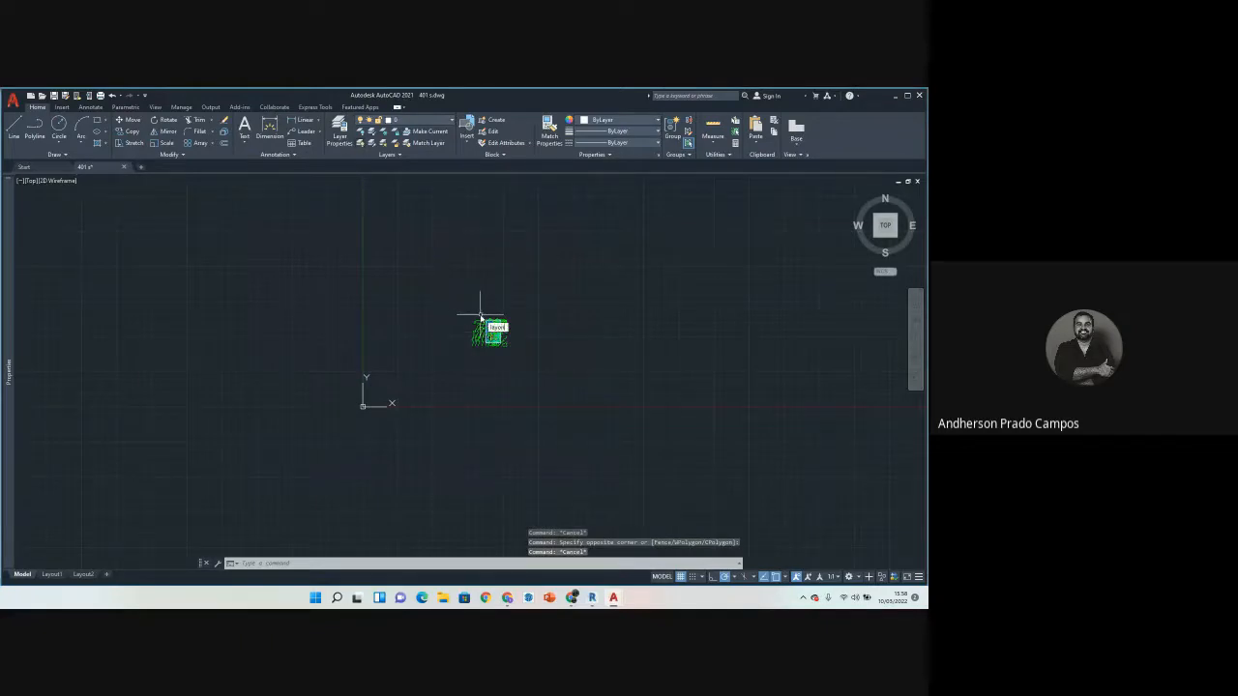
scroll(481, 317, "down", 5)
scroll(387, 338, "up", 5)
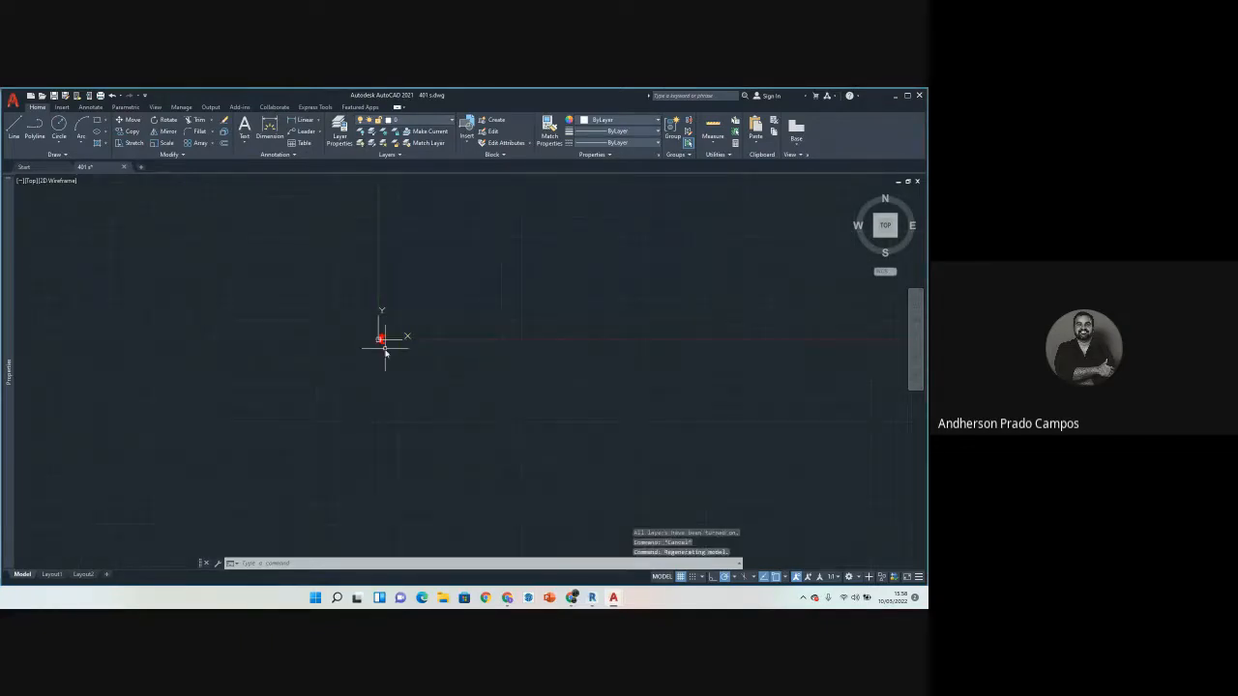
Step: Examine the red EIXO street-axis block near the origin and the grip point lying far away from it
scroll(372, 299, "down", 4)
left_click(371, 297)
left_click(313, 287)
scroll(352, 381, "down", 10)
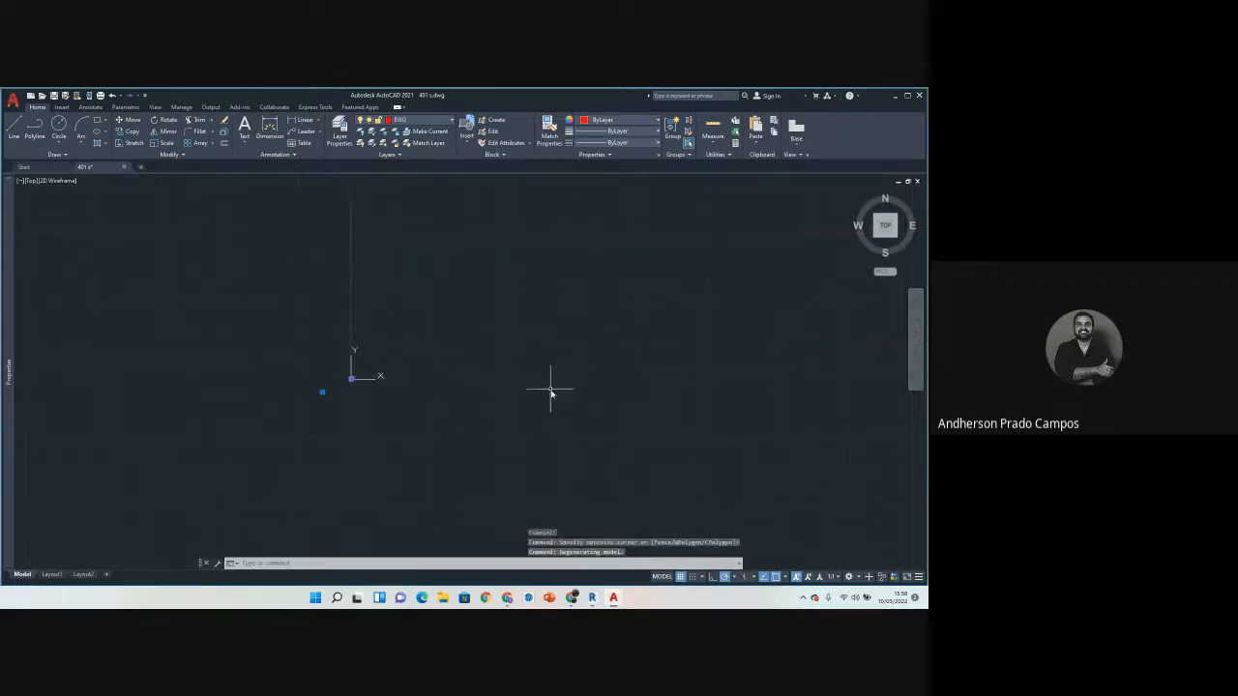
scroll(314, 387, "up", 6)
middle_click_drag(456, 432, 407, 332)
left_click(414, 367)
left_click(280, 498)
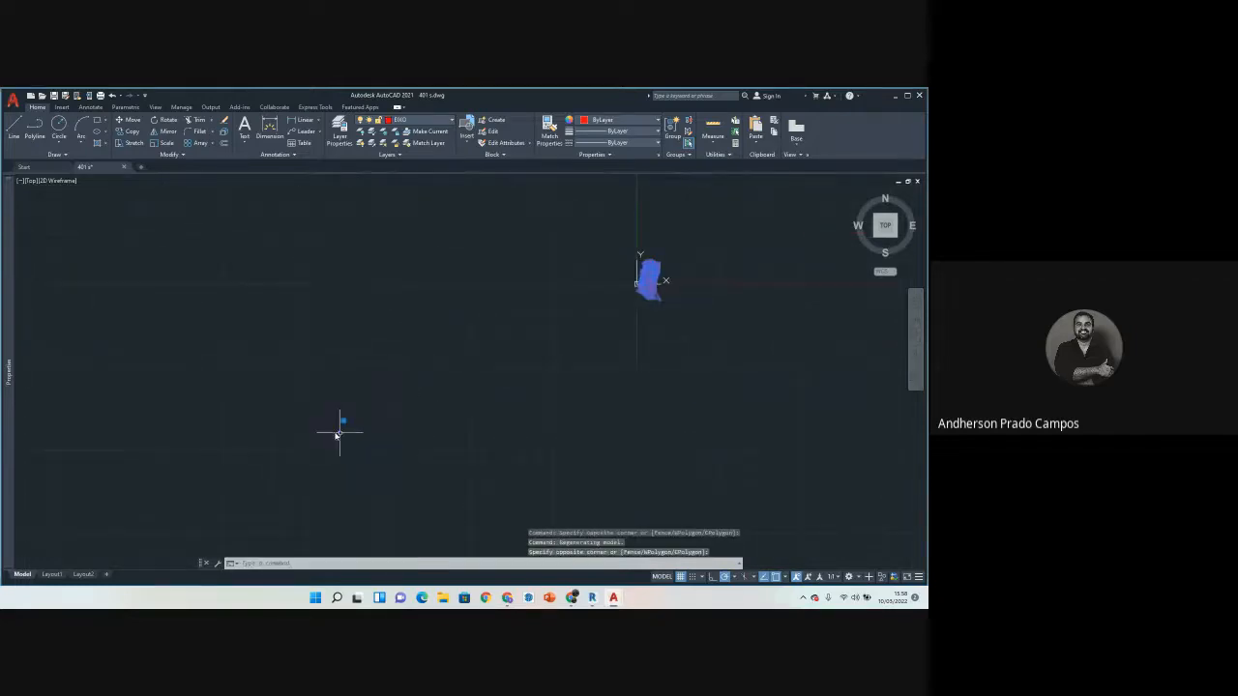
scroll(343, 430, "up", 5)
scroll(344, 425, "up", 6)
middle_click_drag(381, 199, 274, 393)
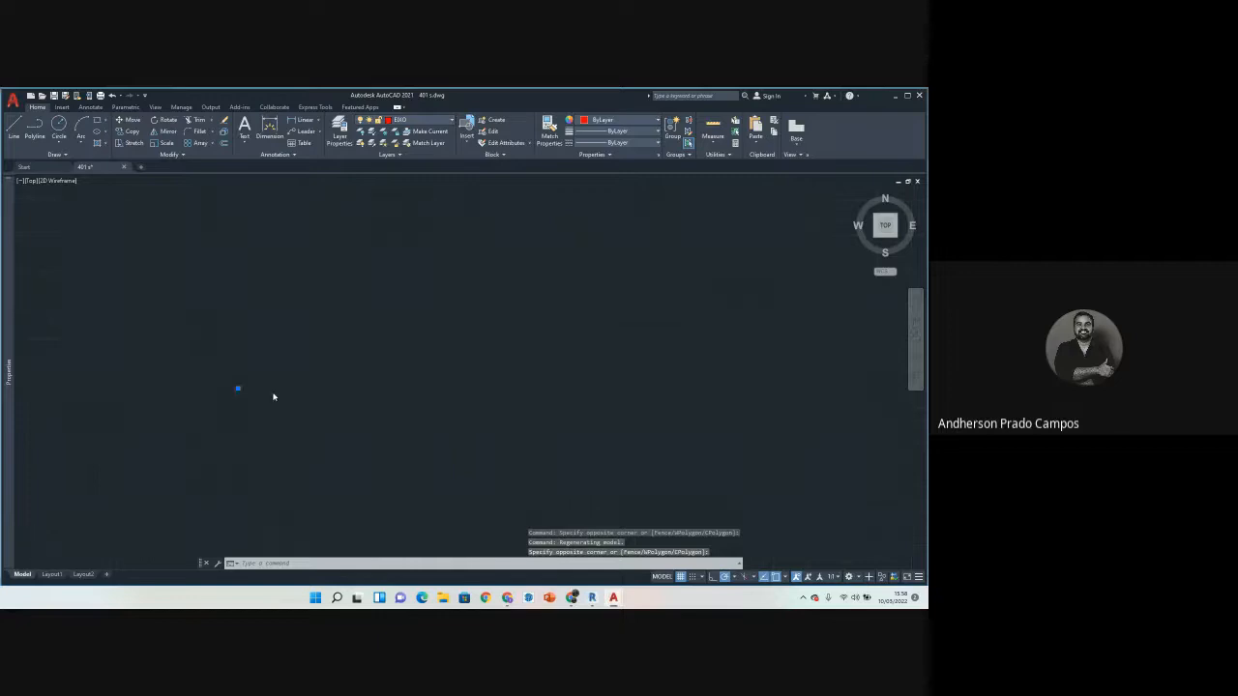
scroll(274, 392, "down", 8)
key("Escape")
key("Escape")
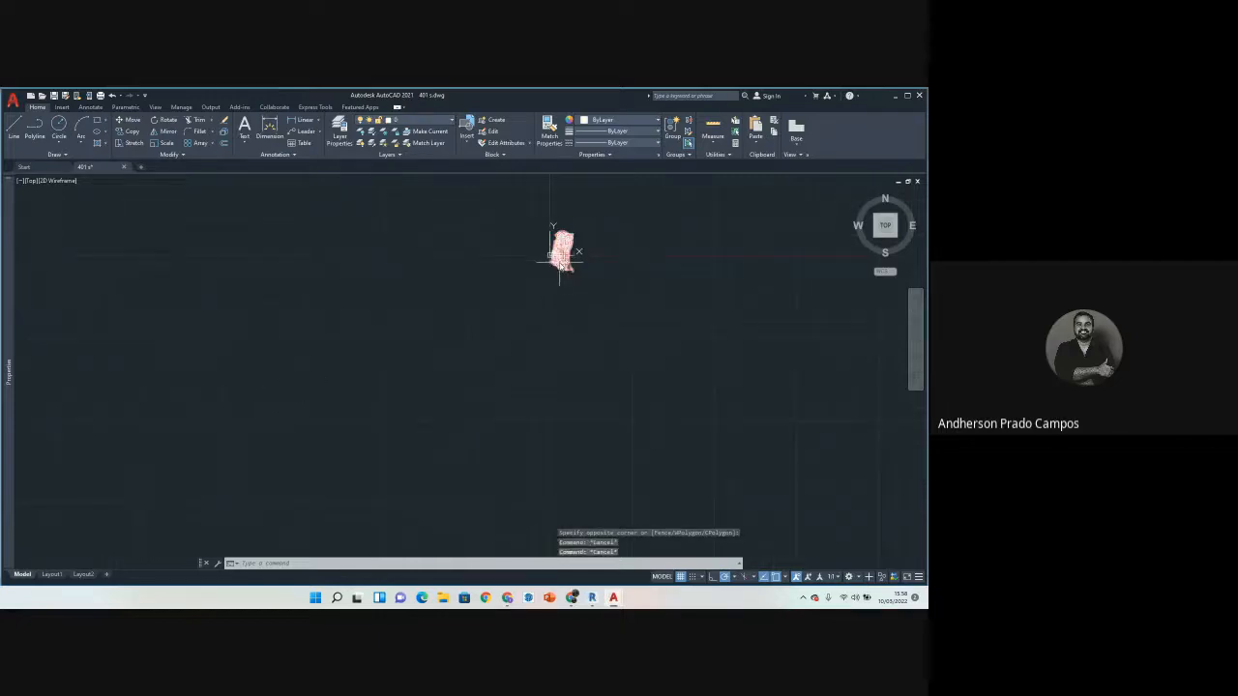
key("Escape")
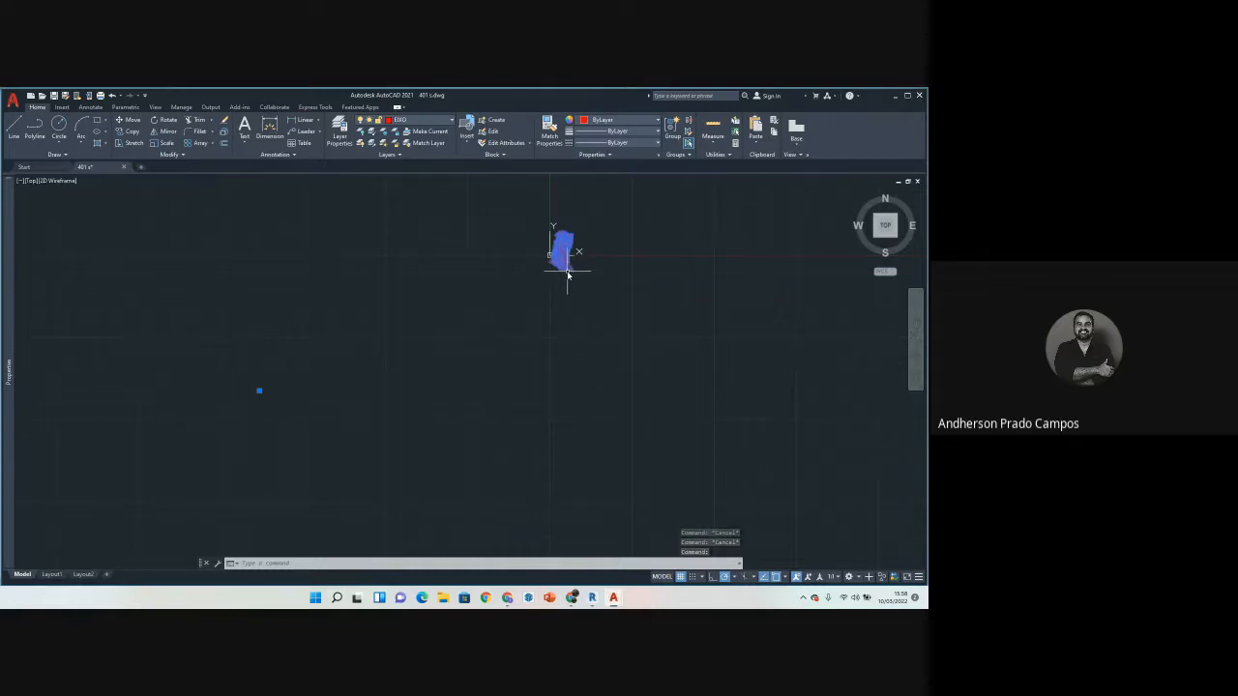
Step: Explode the red EIXO street-axis block repeatedly until it is broken into individual objects
type("x")
key("Return")
key("Escape")
left_click(567, 276)
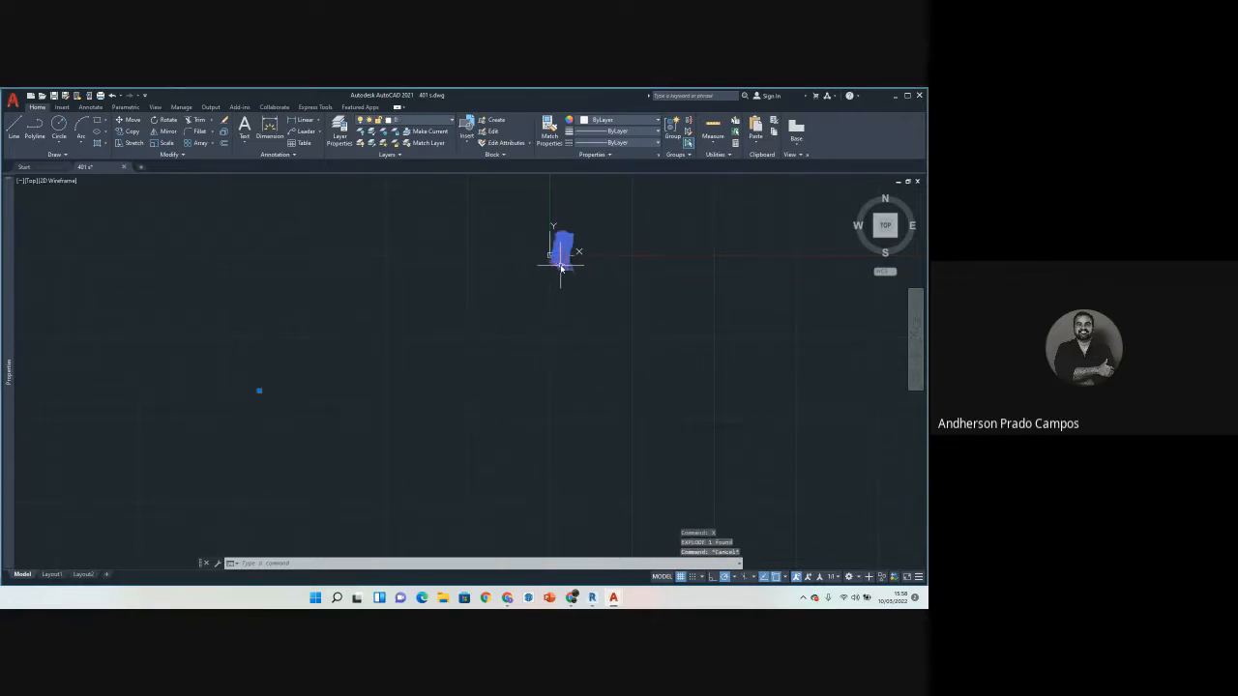
key("Escape")
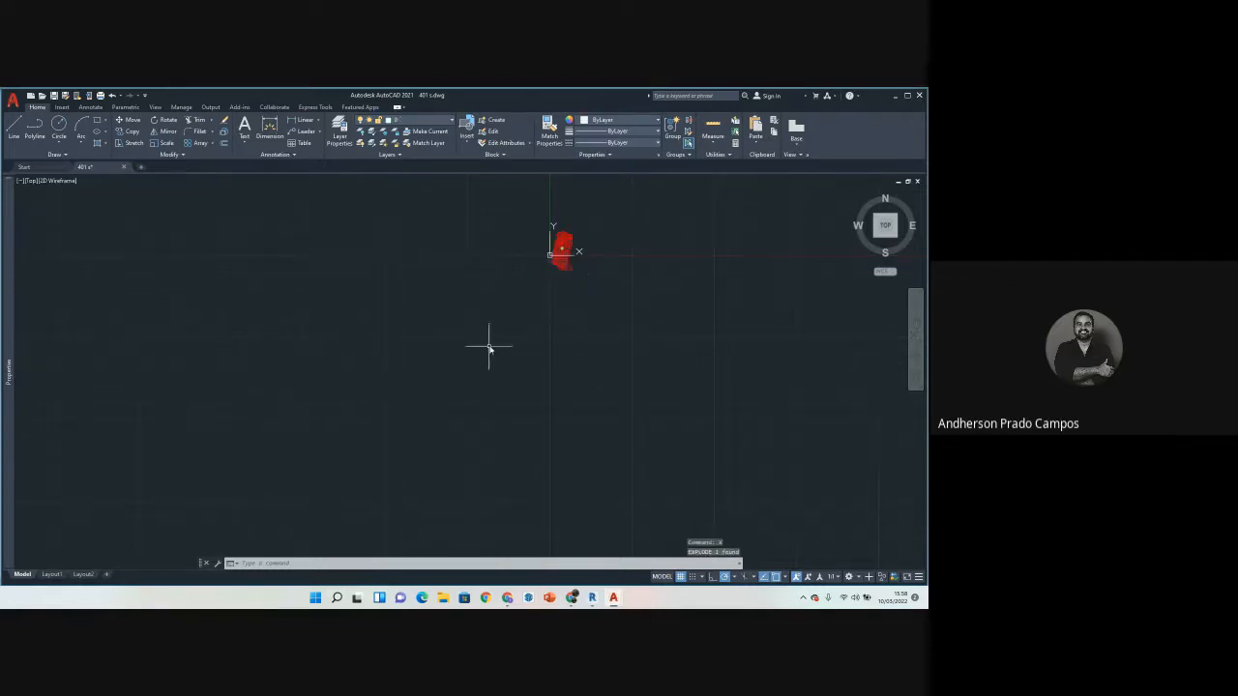
left_click(548, 272)
left_click(387, 378)
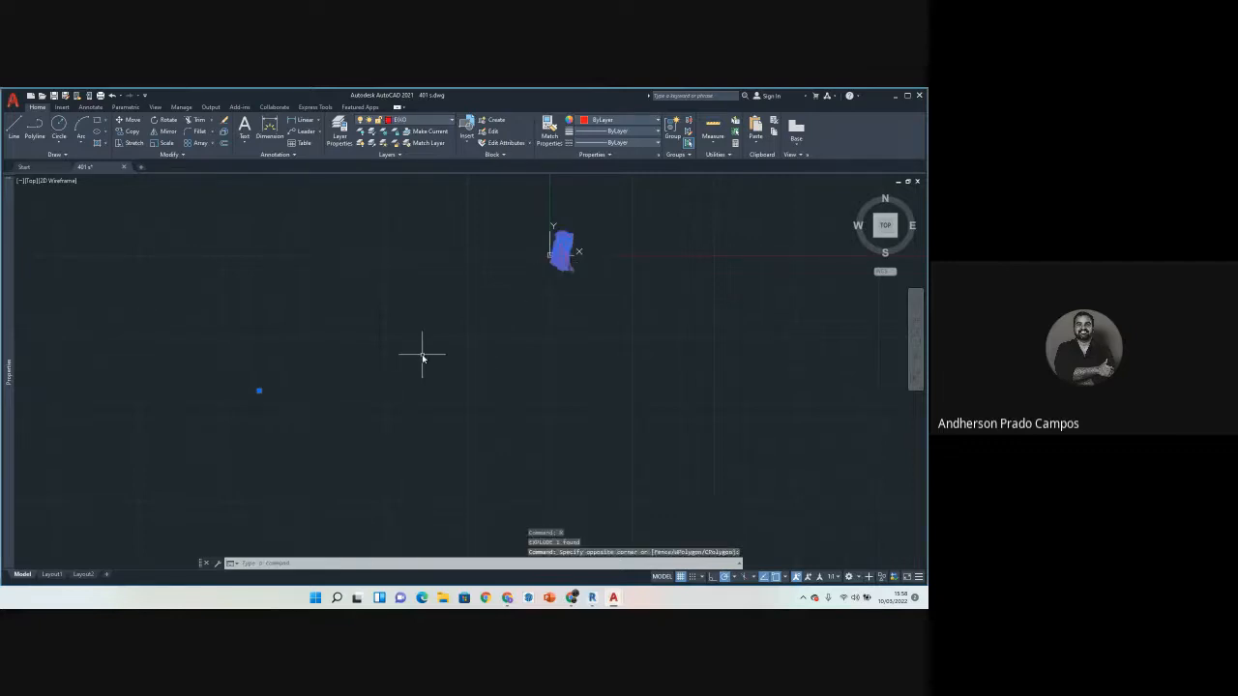
key("Escape")
key("Escape")
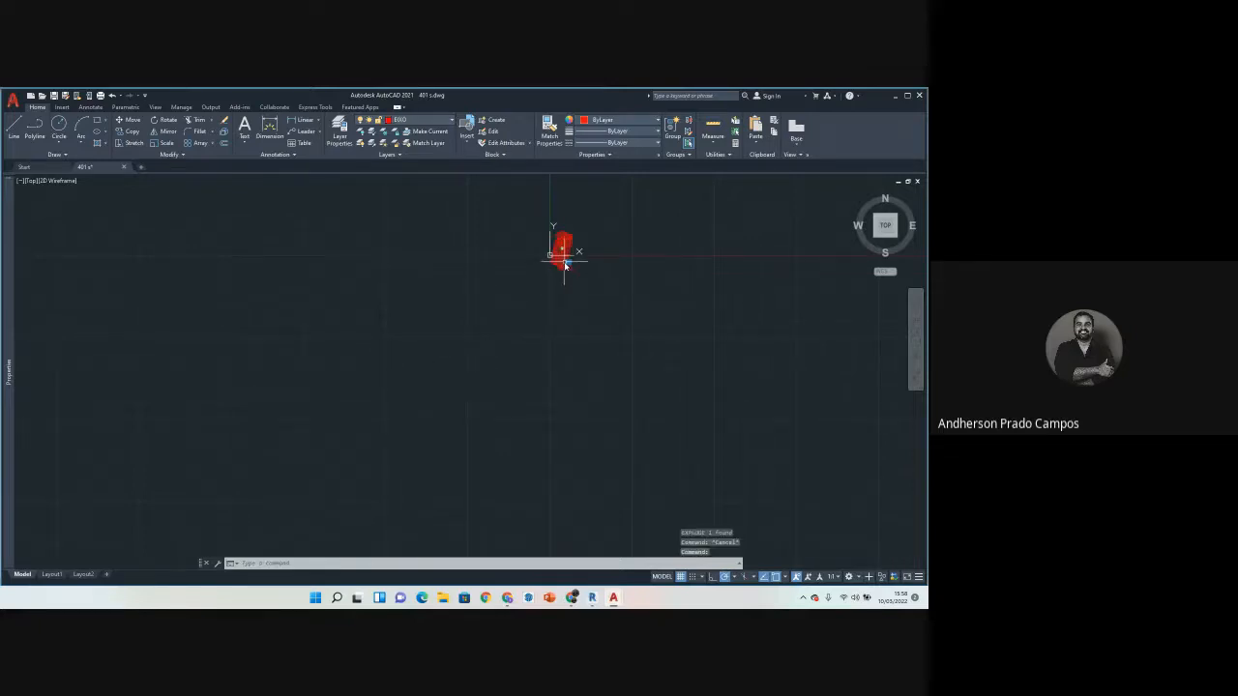
Step: Check the area around the distant grip point for stray objects using selection windows
left_click(343, 316)
left_click(232, 460)
key("Escape")
left_click(296, 474)
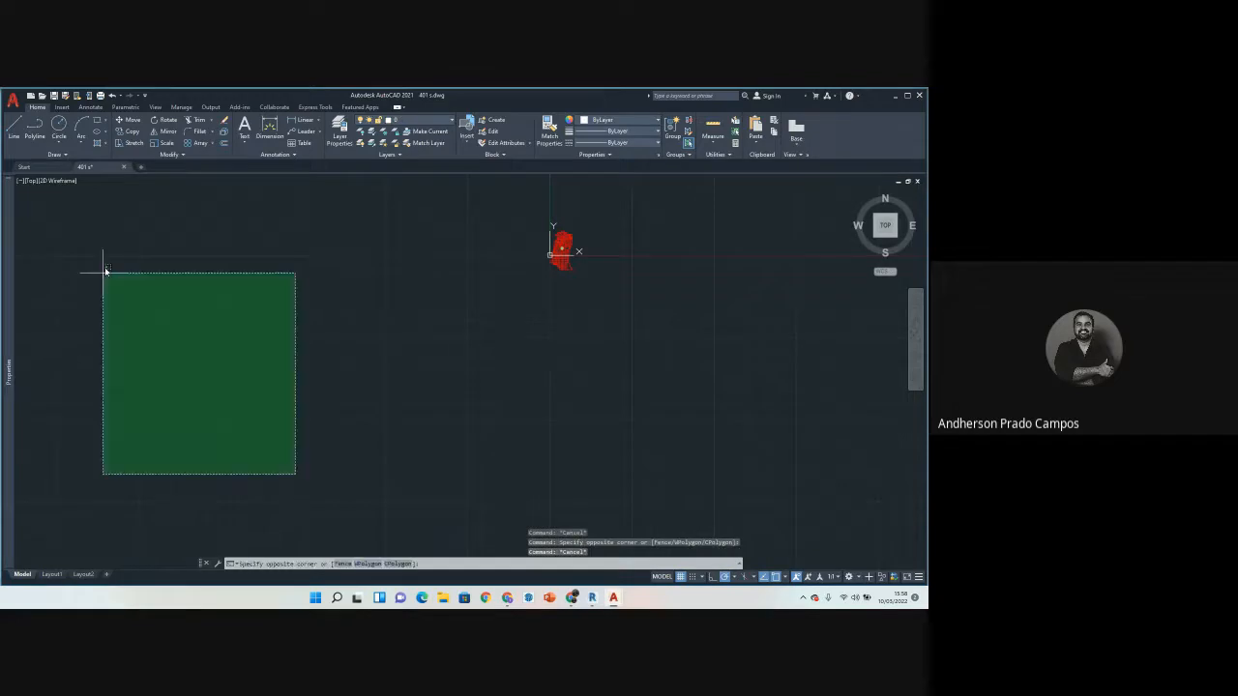
left_click(105, 269)
left_click(106, 267)
key("Escape")
left_click_drag(87, 292, 314, 493)
left_click(327, 498)
scroll(203, 432, "up", 5)
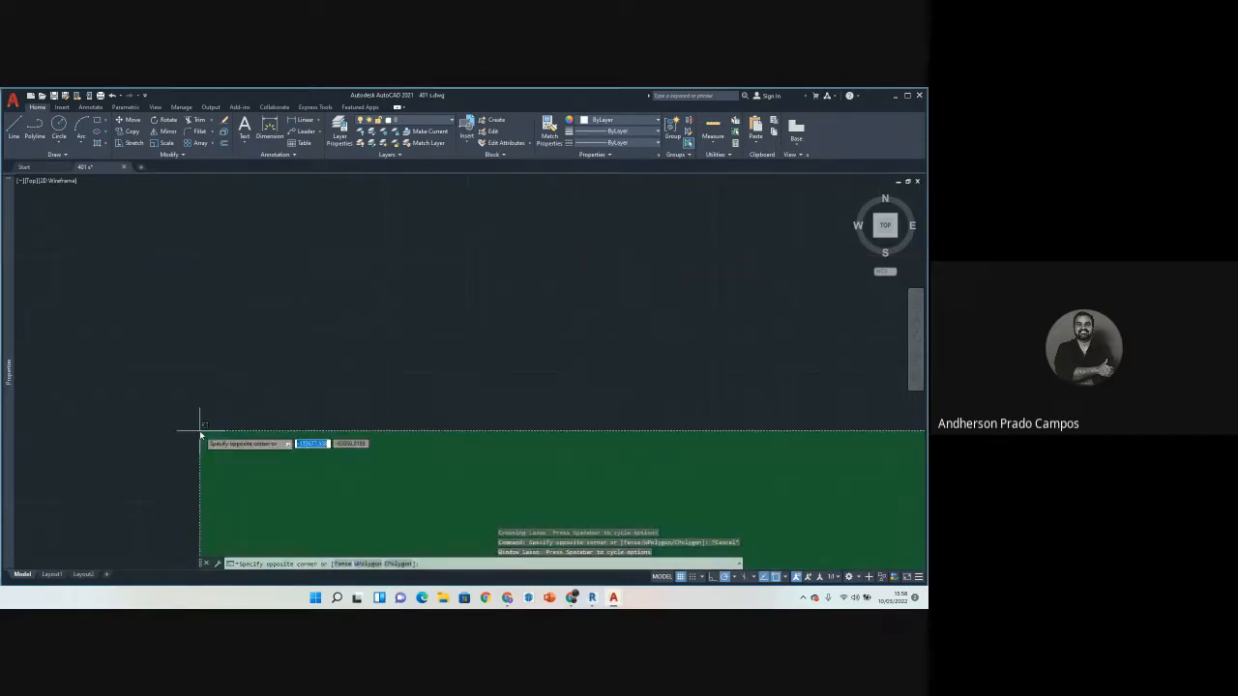
key("Escape")
key("Escape")
left_click(208, 466)
left_click(167, 354)
key("Escape")
scroll(210, 458, "down", 10)
scroll(365, 381, "up", 5)
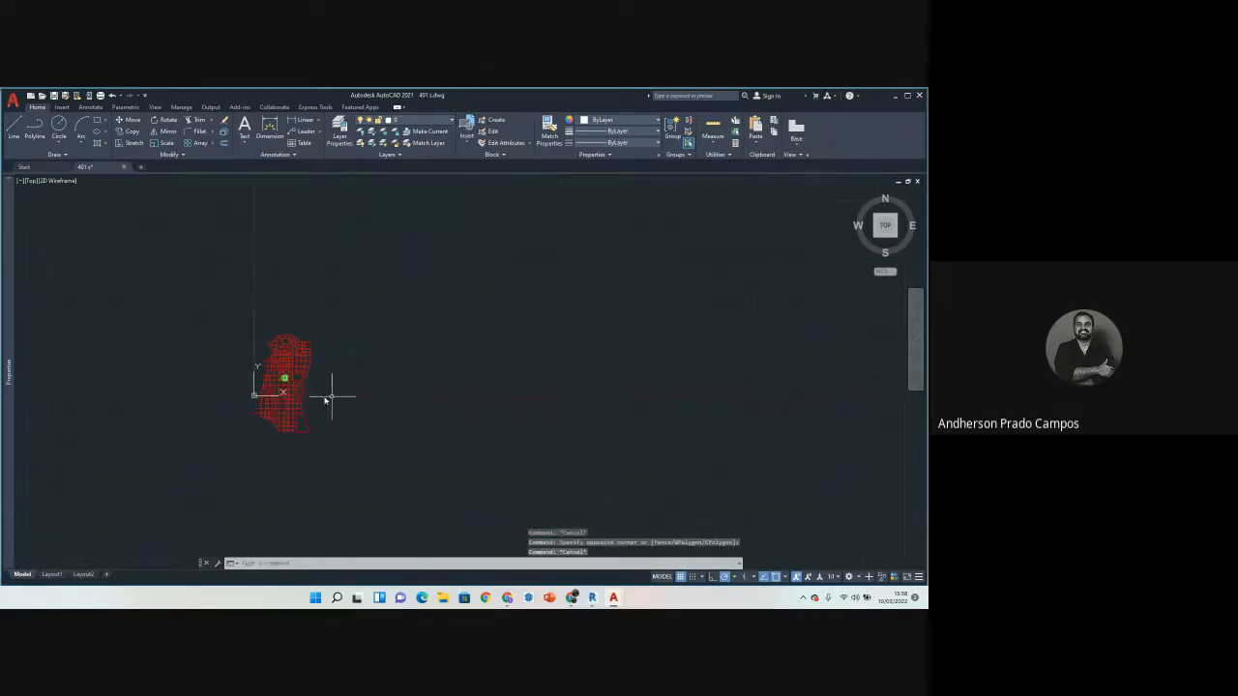
Step: Check that the exploded street-axis lines can be selected separately in several parts of the street map
left_click(292, 415)
key("Escape")
key("Escape")
left_click(274, 353)
left_click(275, 340)
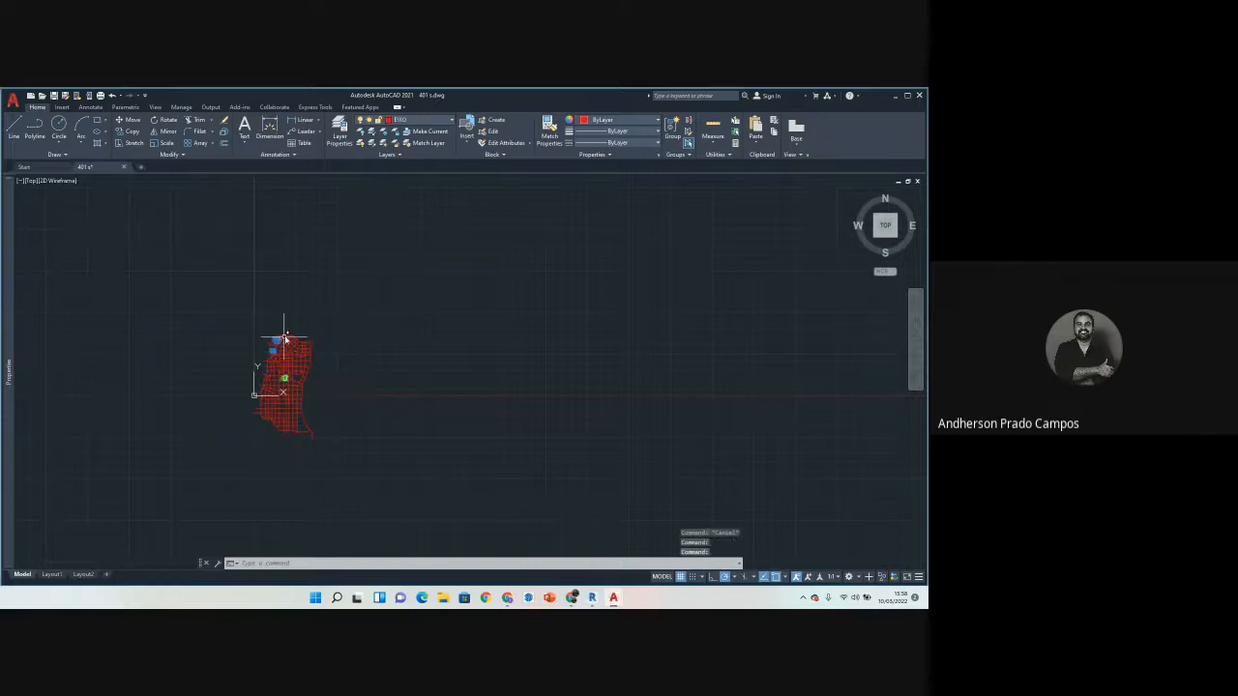
left_click(285, 334)
left_click(311, 342)
key("Escape")
left_click(344, 334)
left_click(243, 373)
key("Escape")
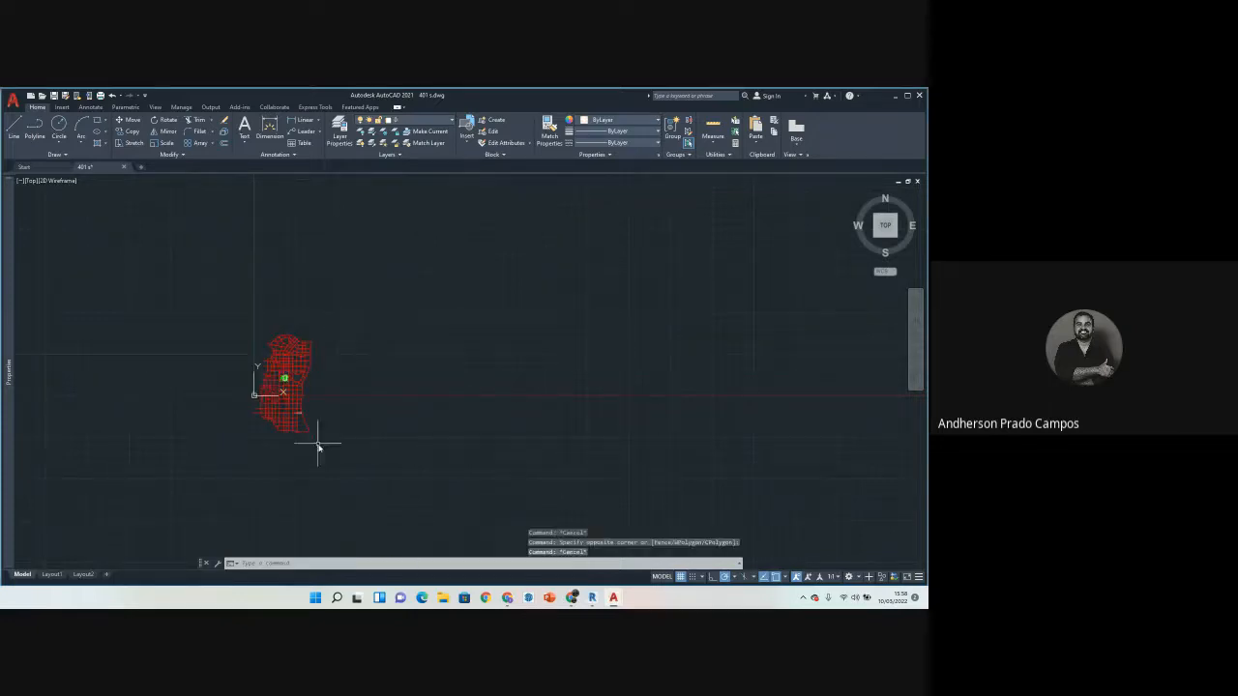
left_click(340, 461)
left_click(239, 403)
key("Escape")
Step: Search the empty space far from the street map for leftover objects using large selection windows
scroll(251, 448, "down", 10)
middle_click_drag(166, 491, 326, 319)
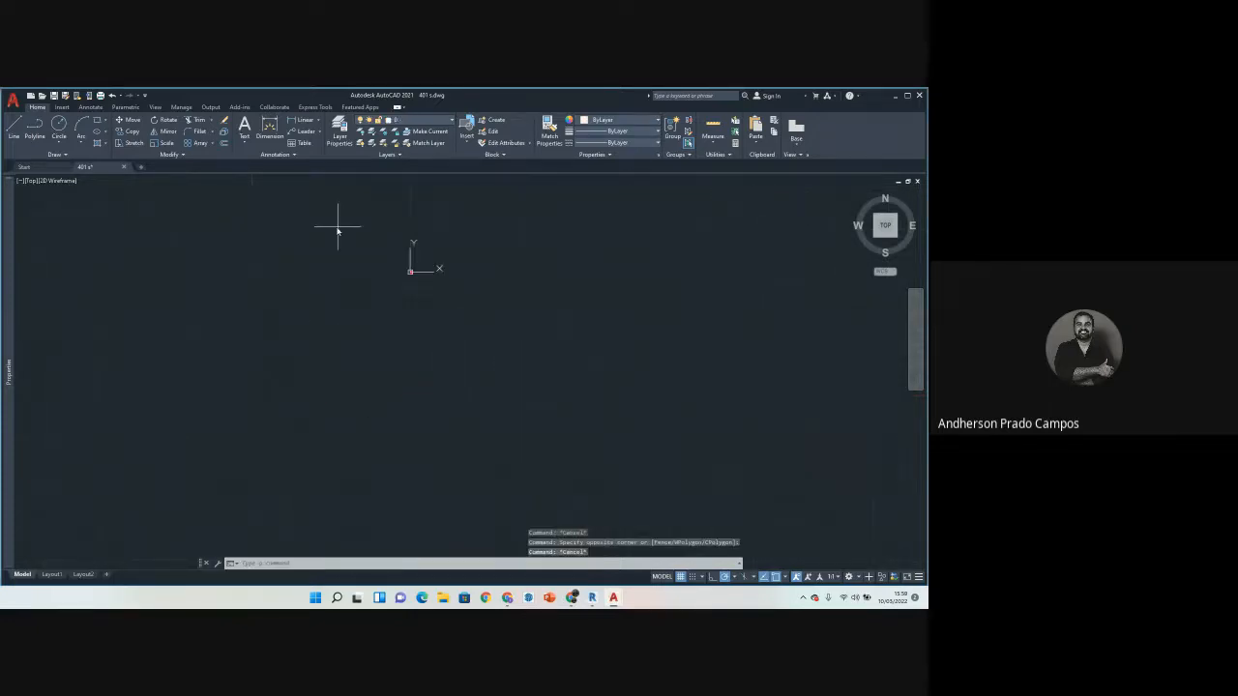
left_click(338, 227)
left_click(110, 474)
left_click(279, 236)
left_click(46, 512)
scroll(195, 427, "down", 6)
scroll(194, 427, "up", 2)
left_click(241, 328)
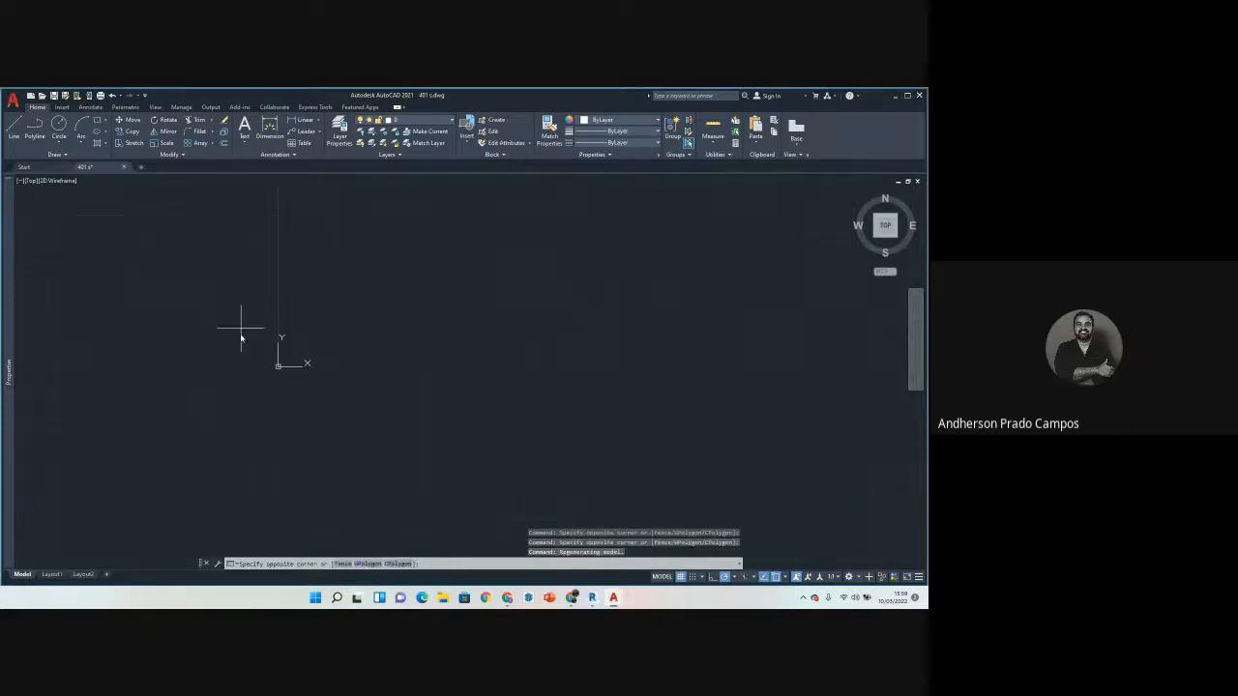
left_click(91, 514)
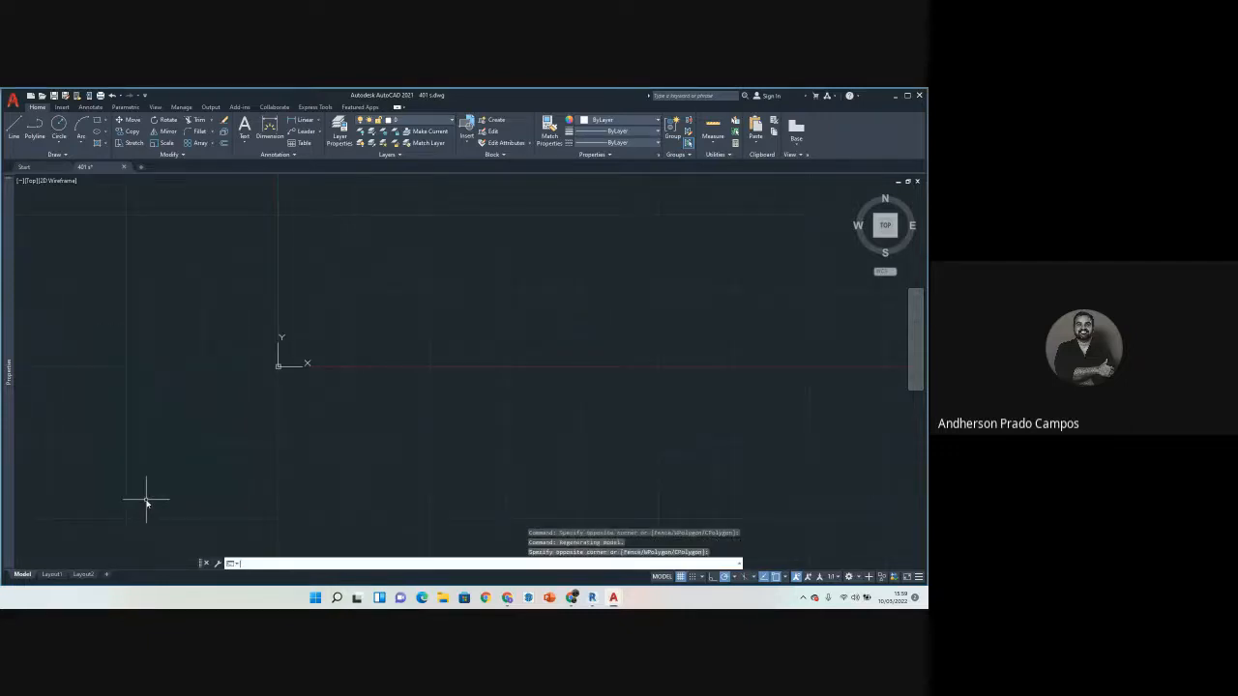
Step: Check the empty area around the drawing origin for stray objects using selection windows
key("Escape")
key("Escape")
left_click(226, 336)
left_click_drag(226, 335, 78, 518)
left_click(74, 525)
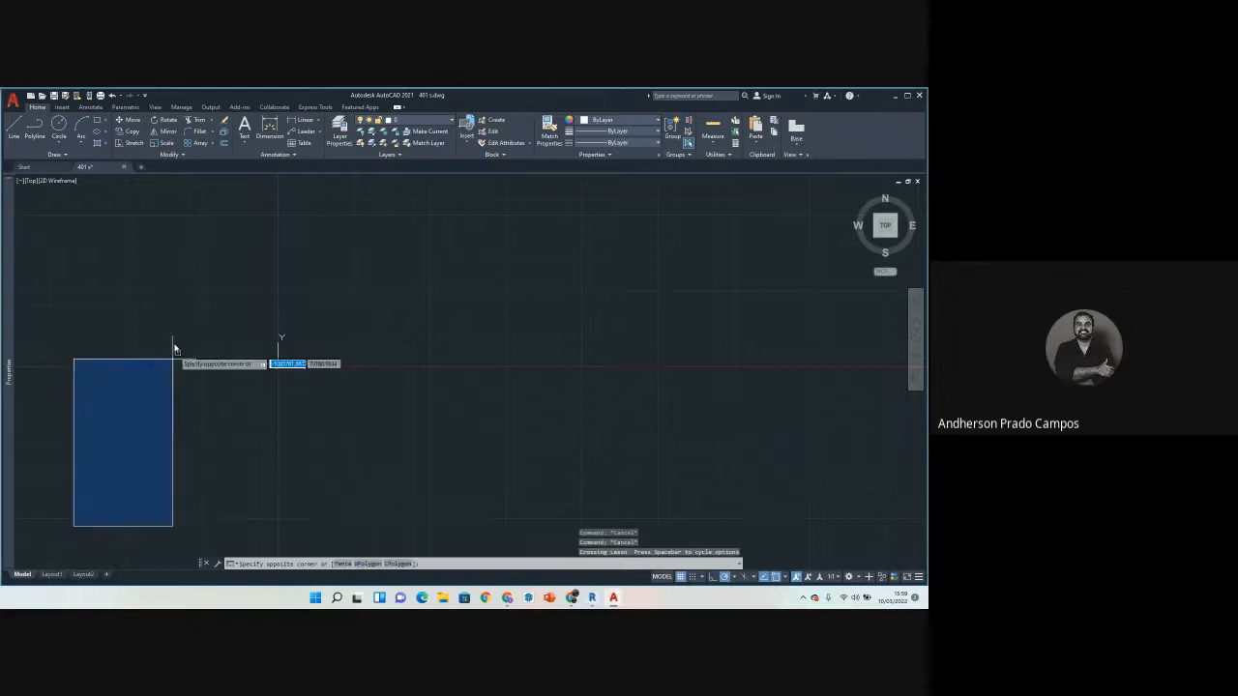
left_click(168, 333)
scroll(252, 363, "up", 5)
left_click(333, 256)
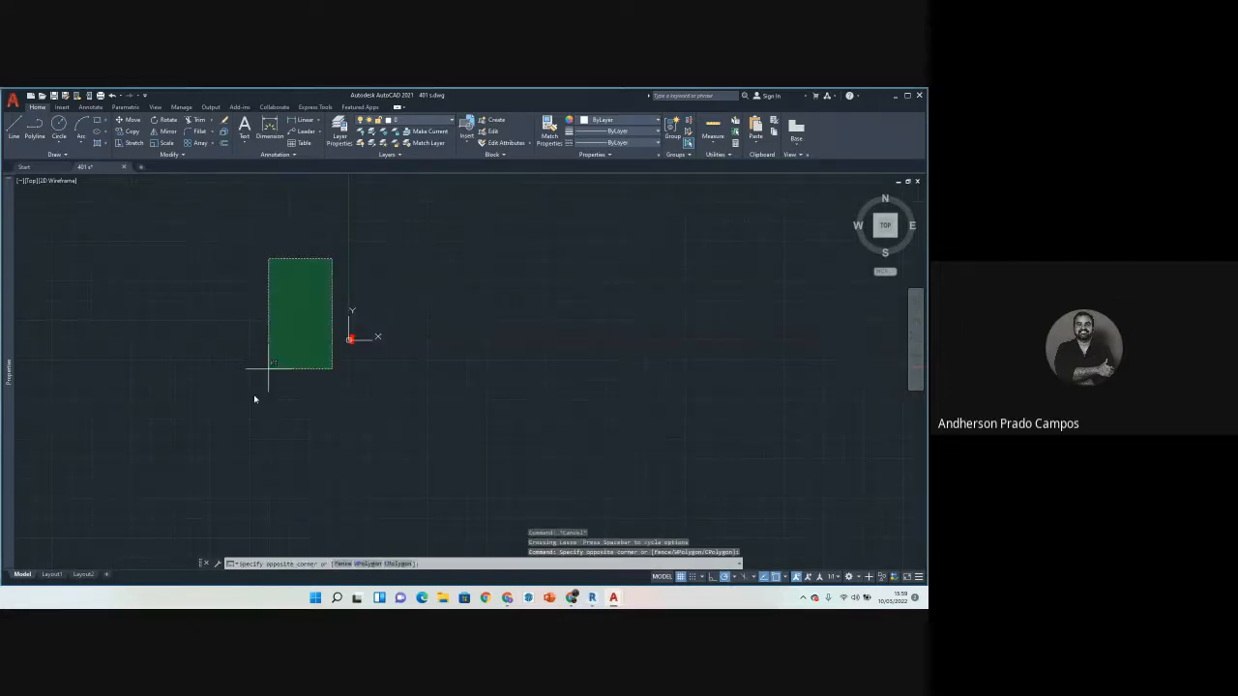
left_click(60, 555)
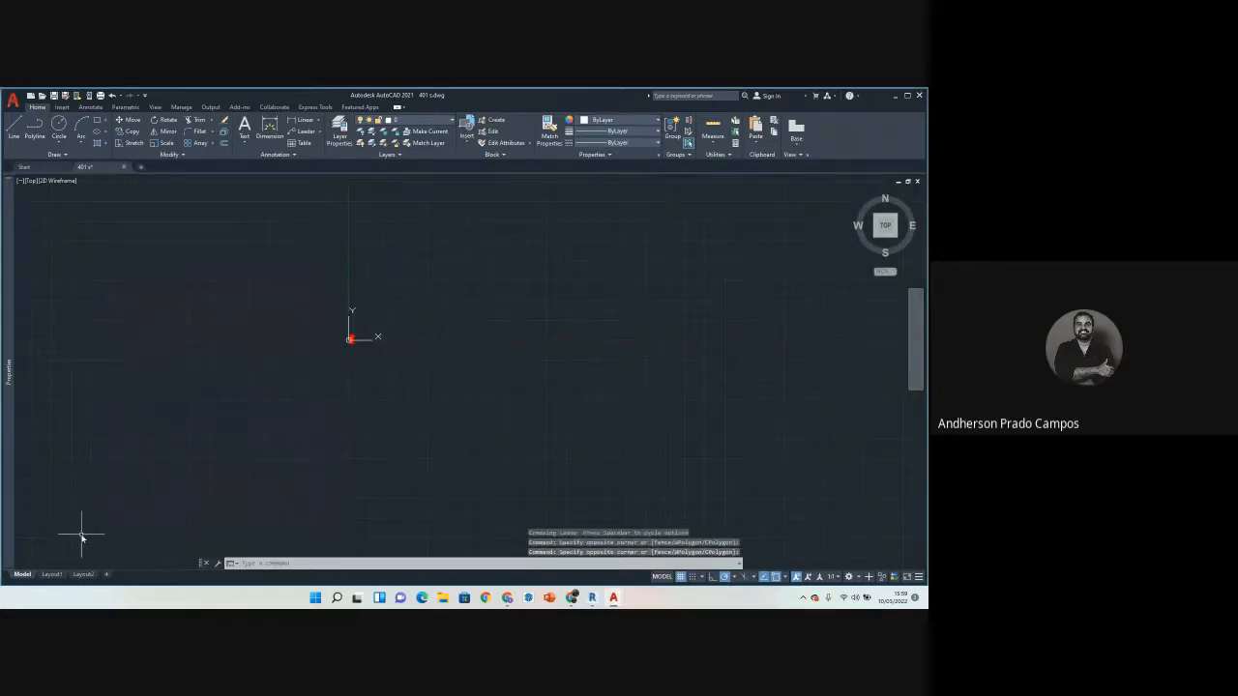
key("Escape")
Step: Save and close the 401 s drawing, and return to the oficina project in Revit
left_click(55, 96)
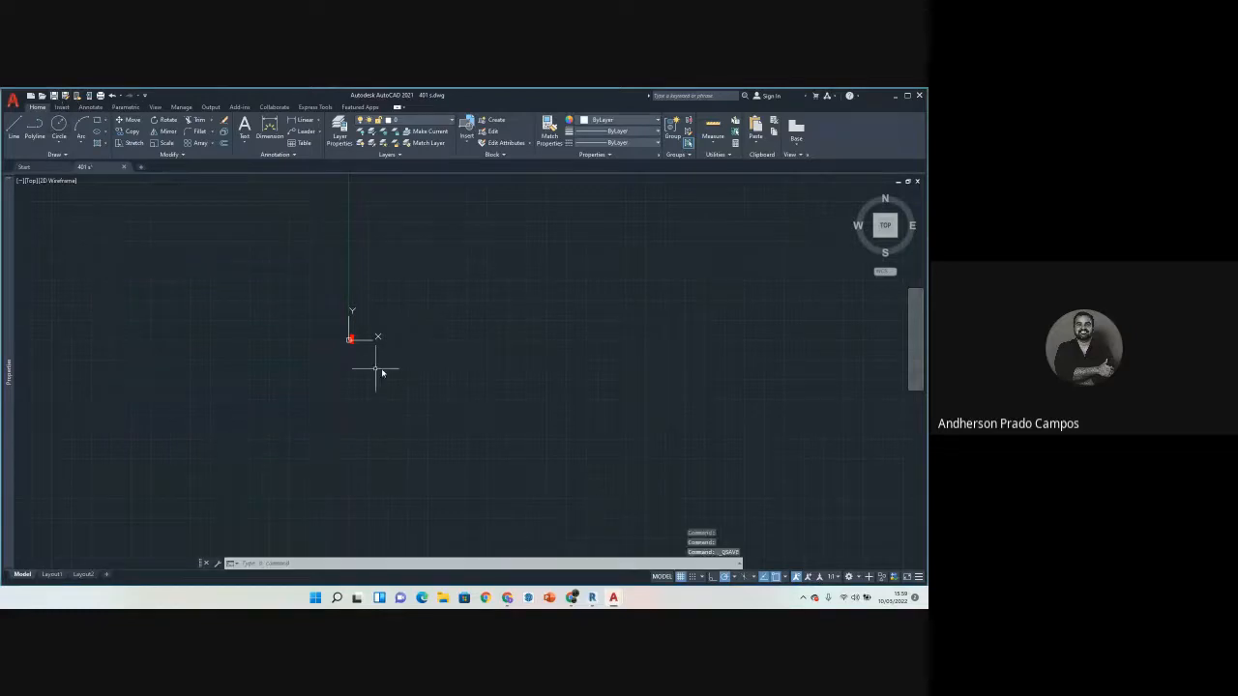
scroll(354, 326, "up", 3)
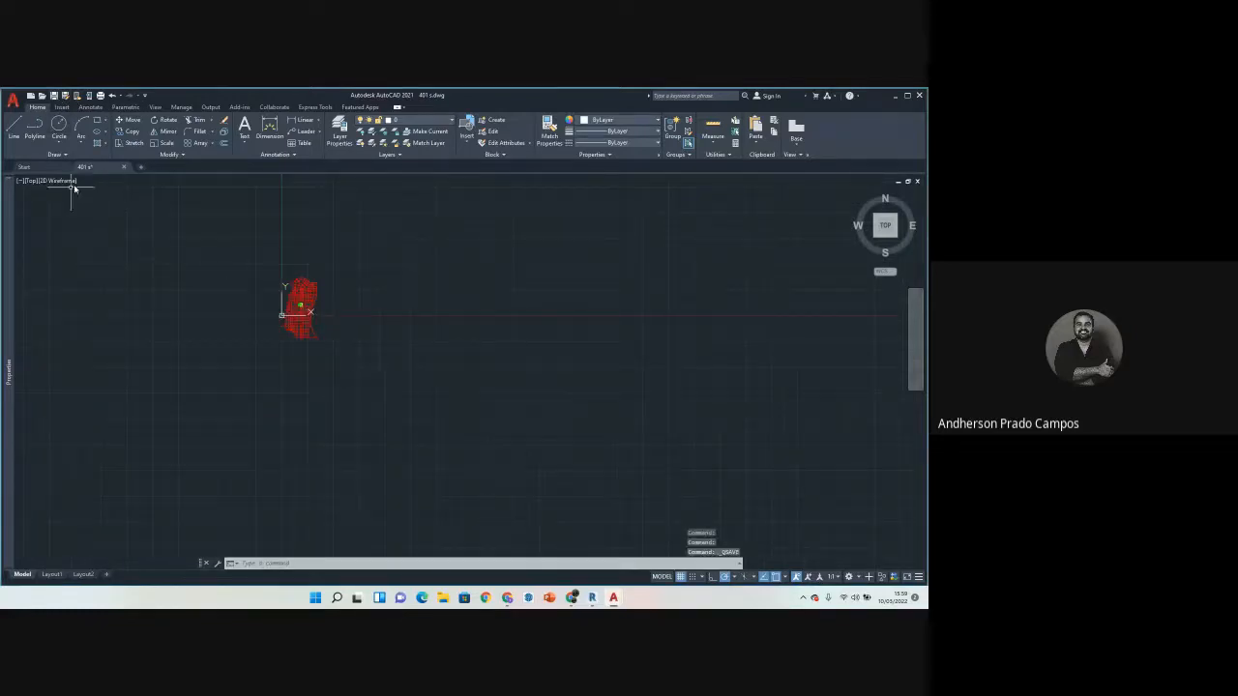
left_click(124, 167)
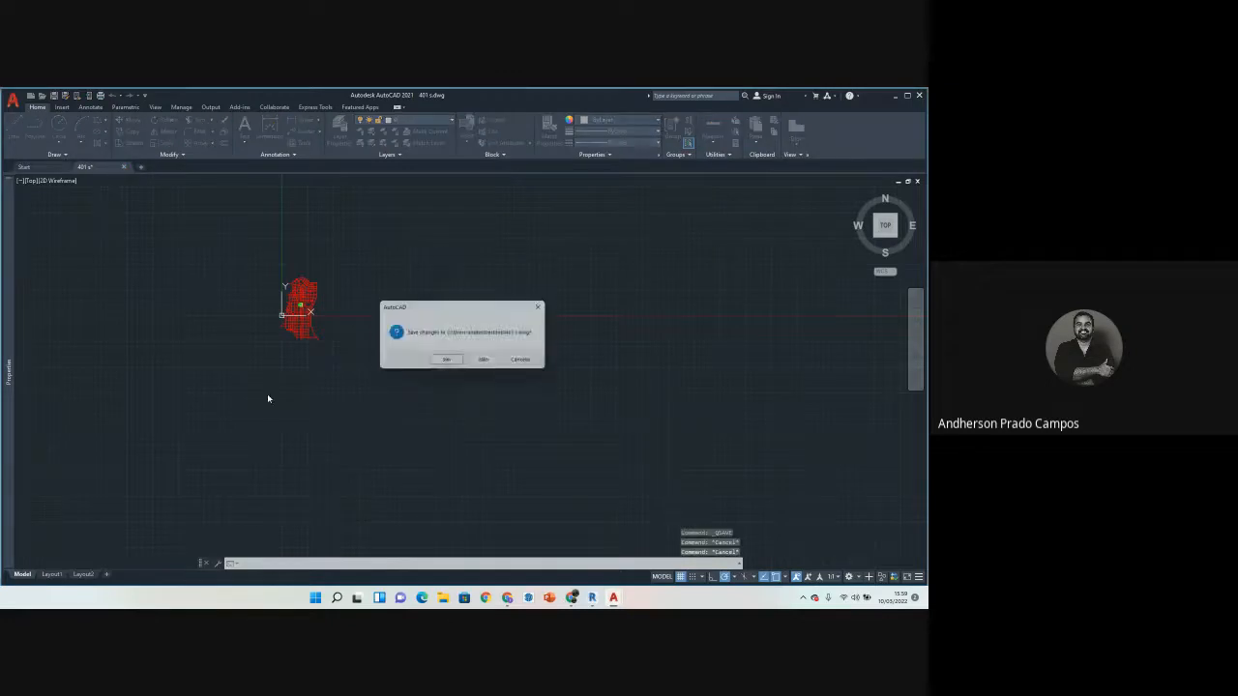
left_click(450, 363)
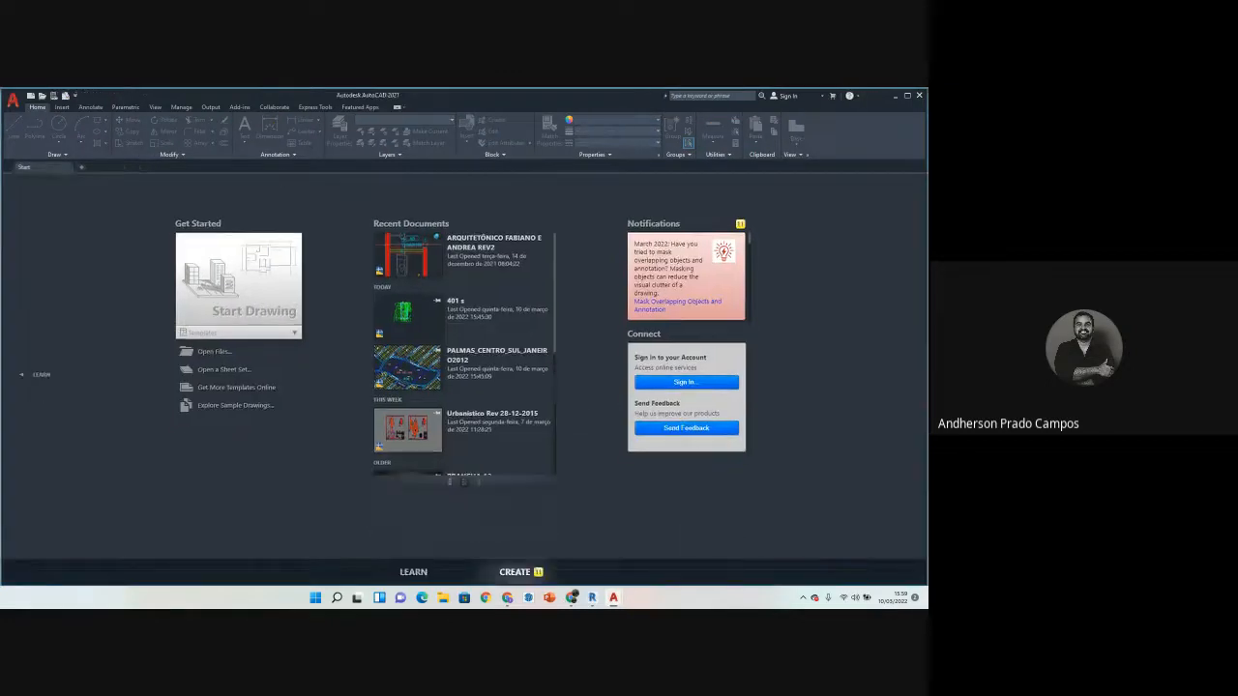
left_click(896, 98)
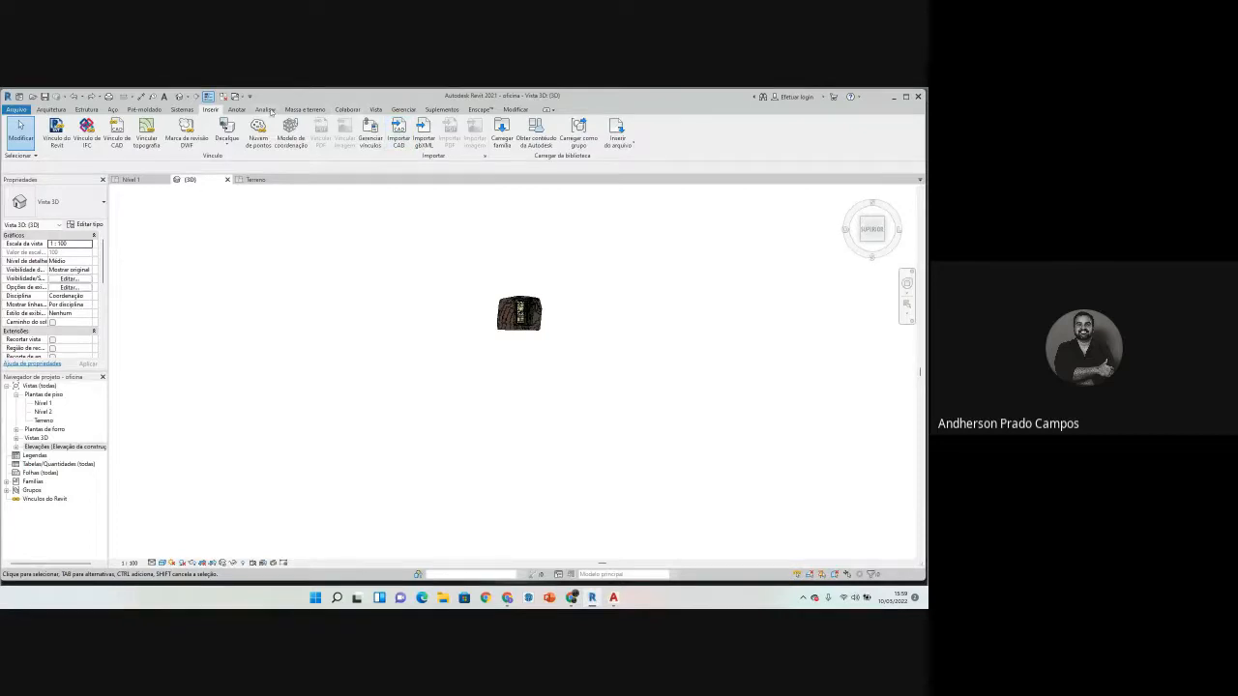
Step: Create a drafting view named localização at a scale of 1:1000
left_click(230, 127)
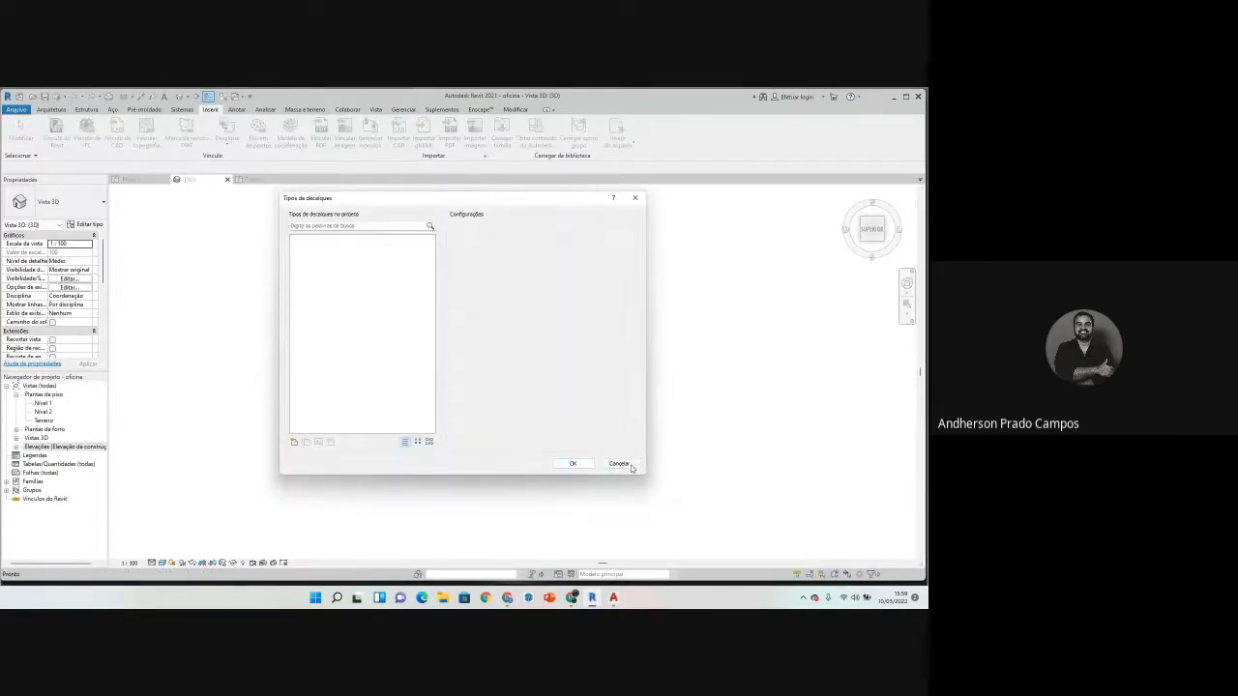
left_click(619, 463)
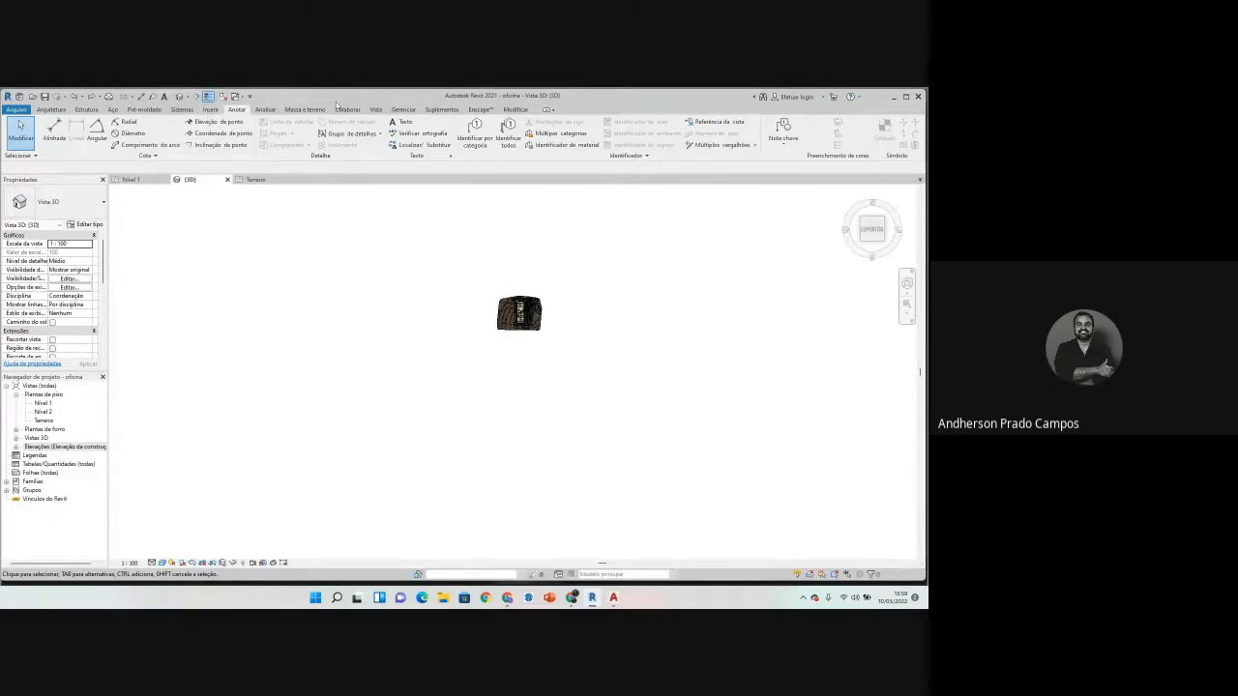
left_click(375, 109)
left_click(508, 121)
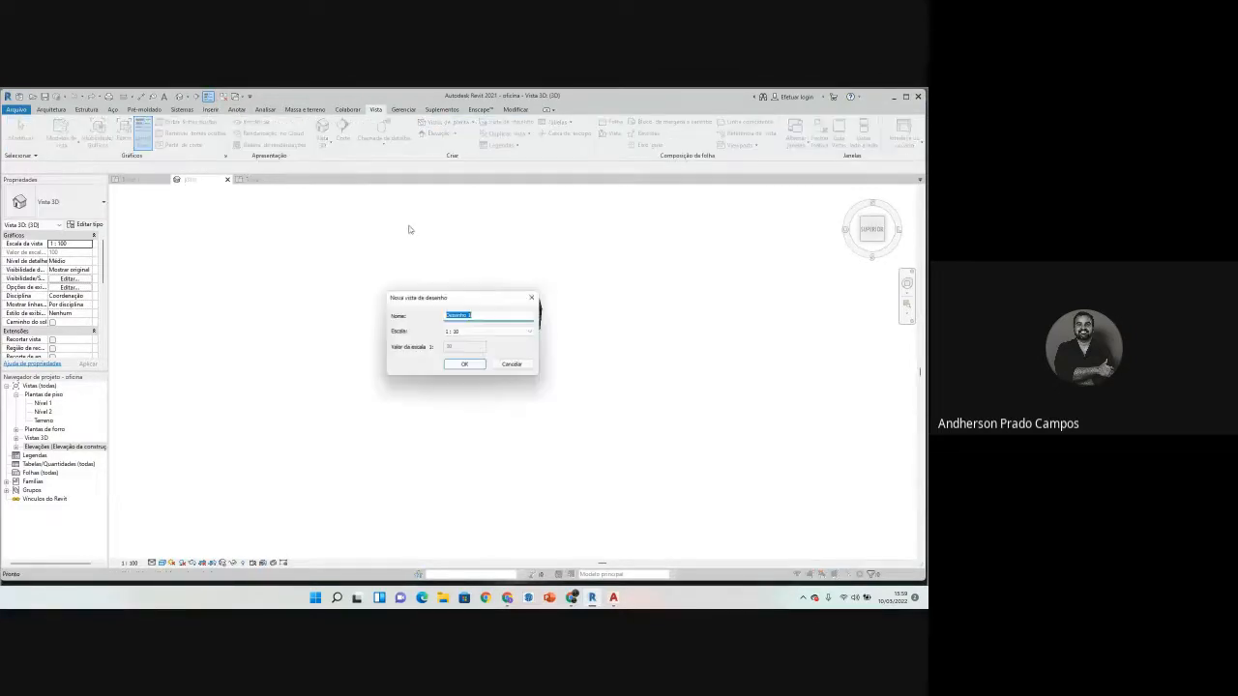
left_click(503, 330)
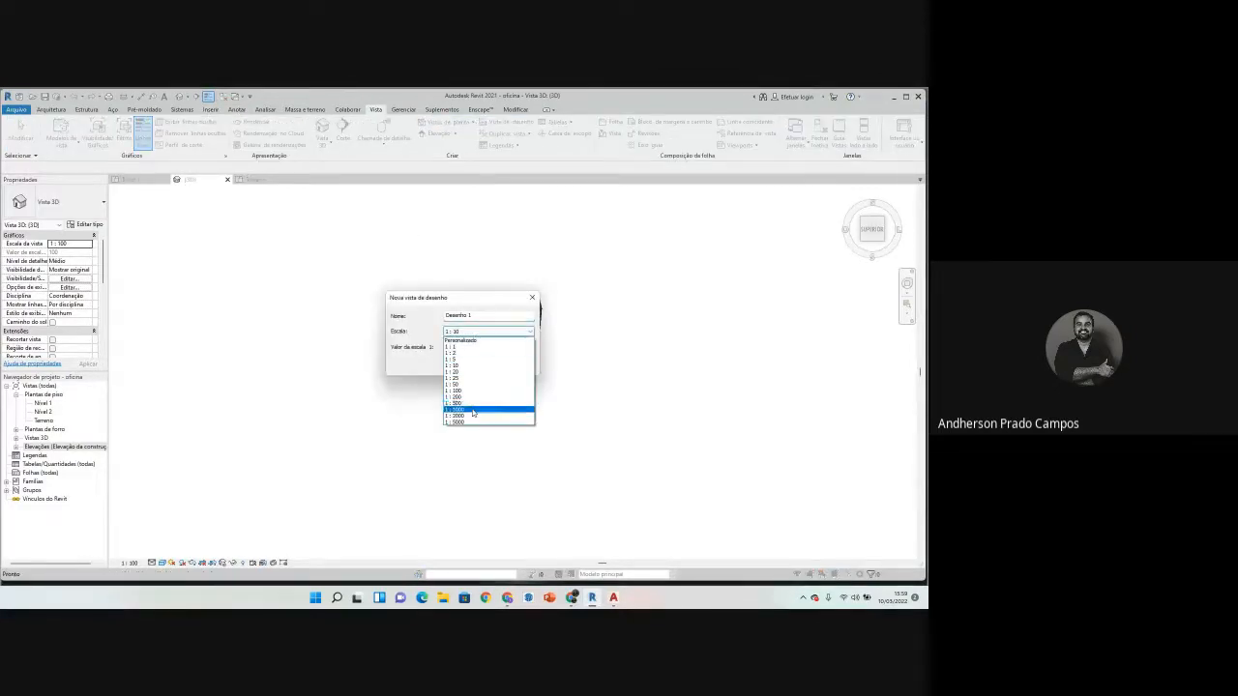
left_click(472, 412)
left_click(483, 316)
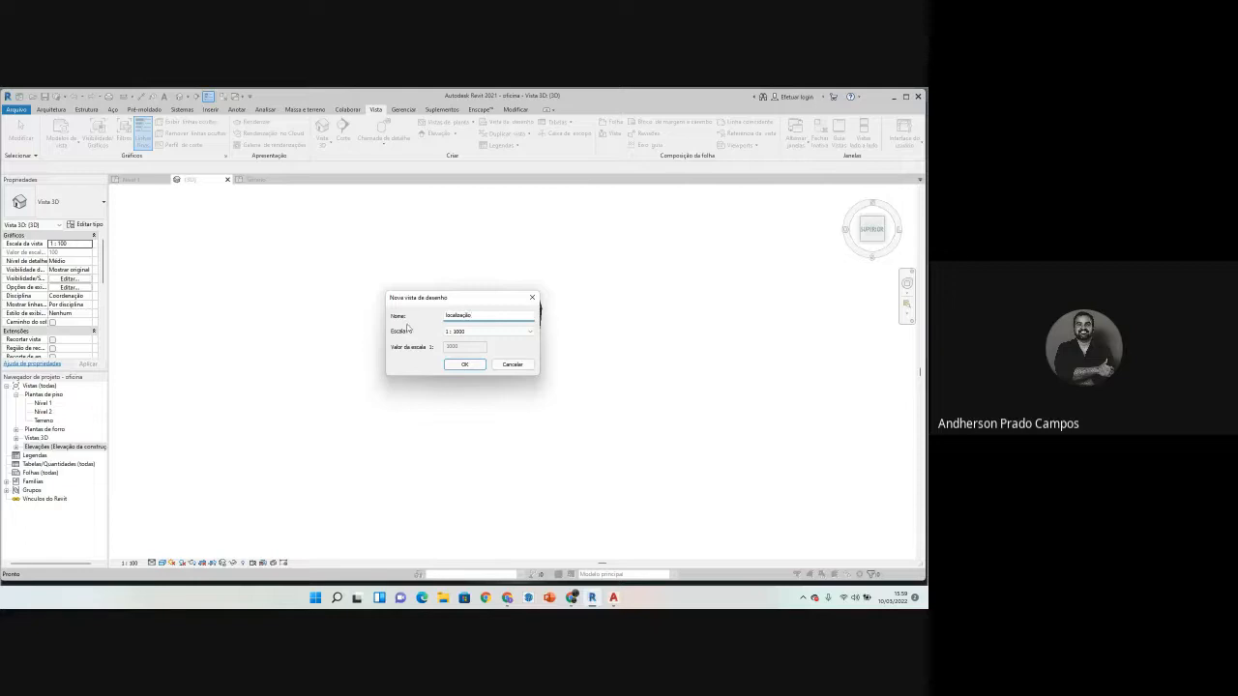
left_click(464, 365)
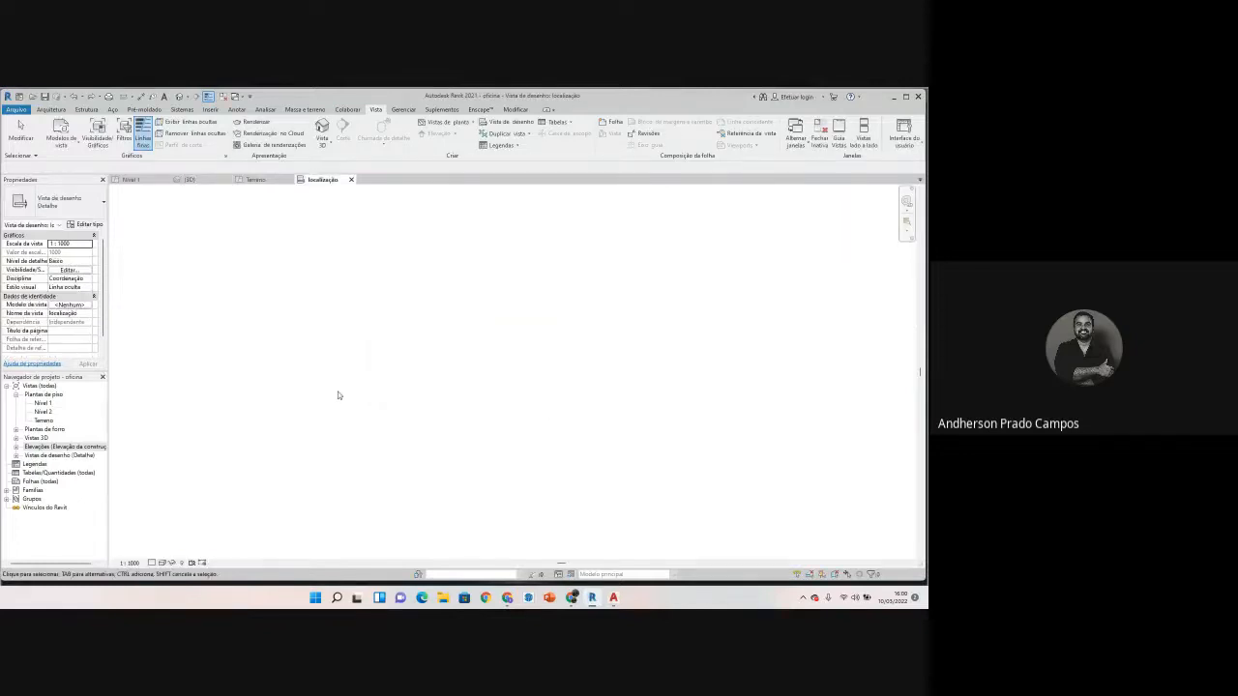
Step: Import the 401 s DWG into the localização drafting view with only the EIXO layer included
left_click(210, 109)
left_click(399, 133)
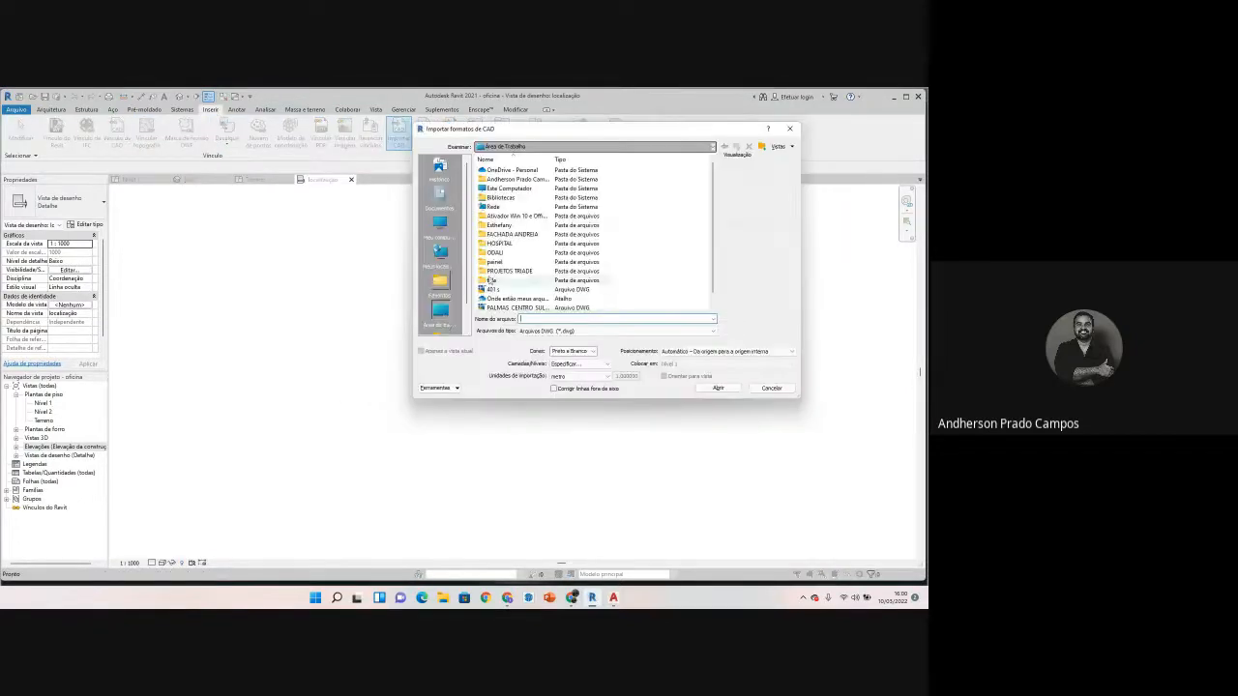
scroll(491, 280, "down", 1)
left_click(491, 280)
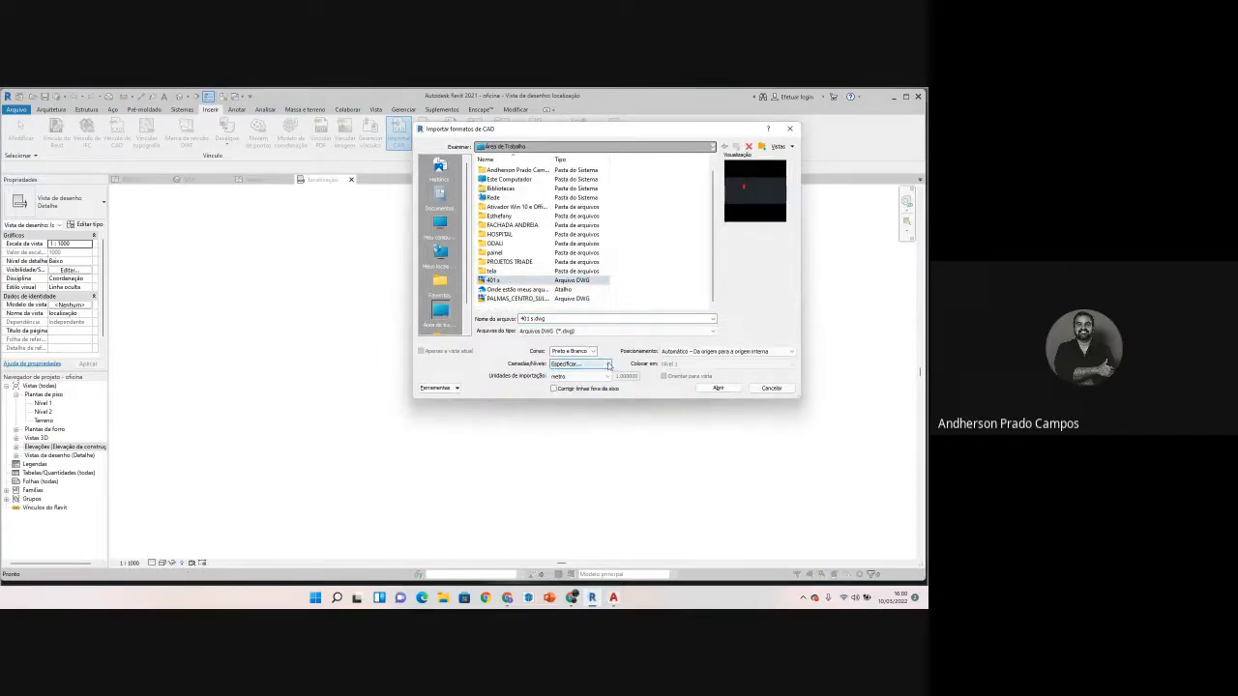
left_click(706, 389)
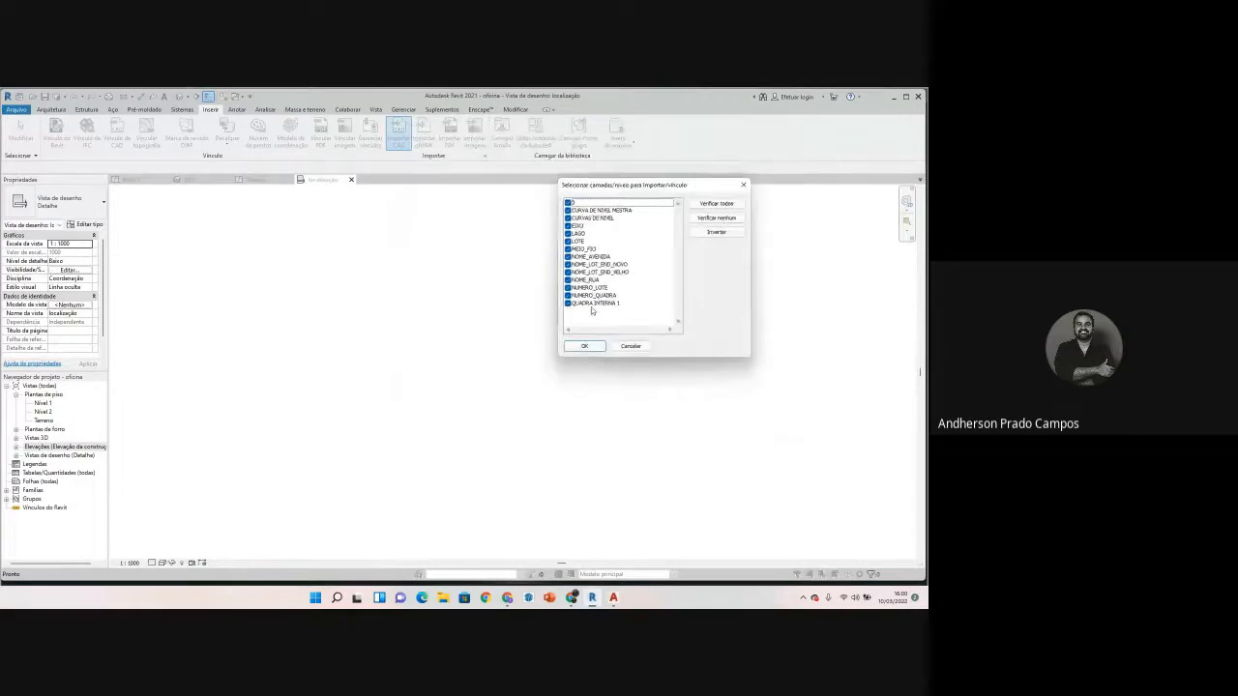
left_click(717, 218)
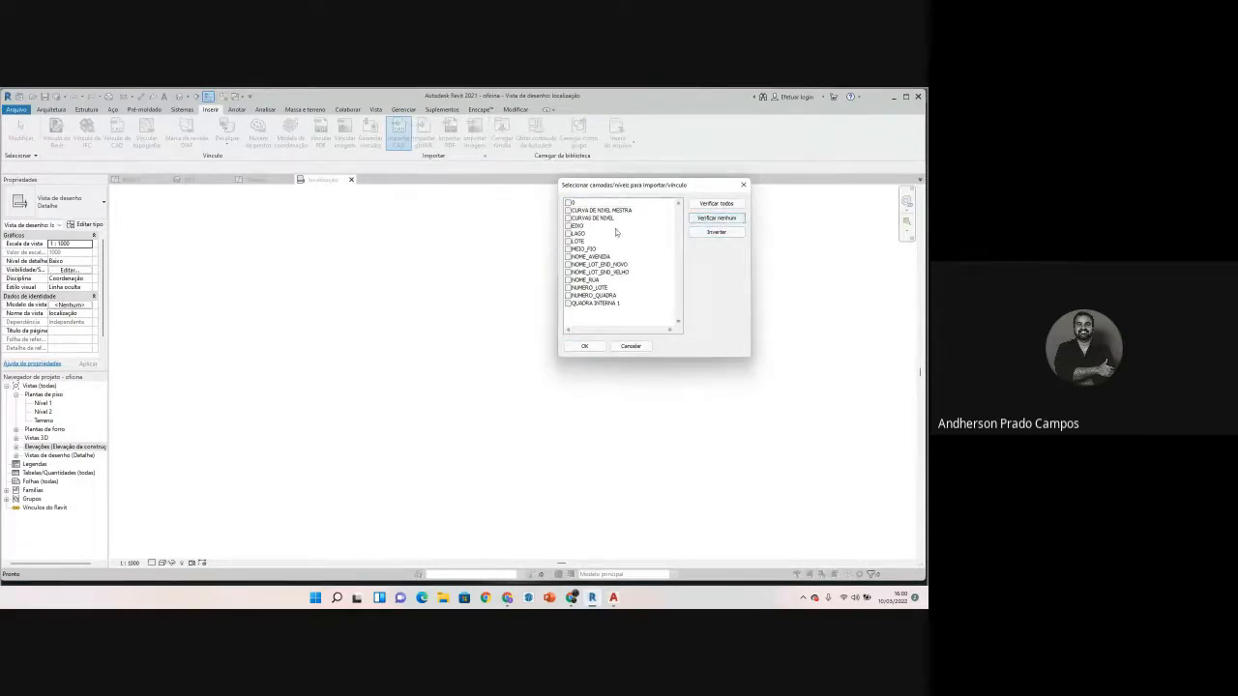
left_click(568, 226)
left_click(597, 347)
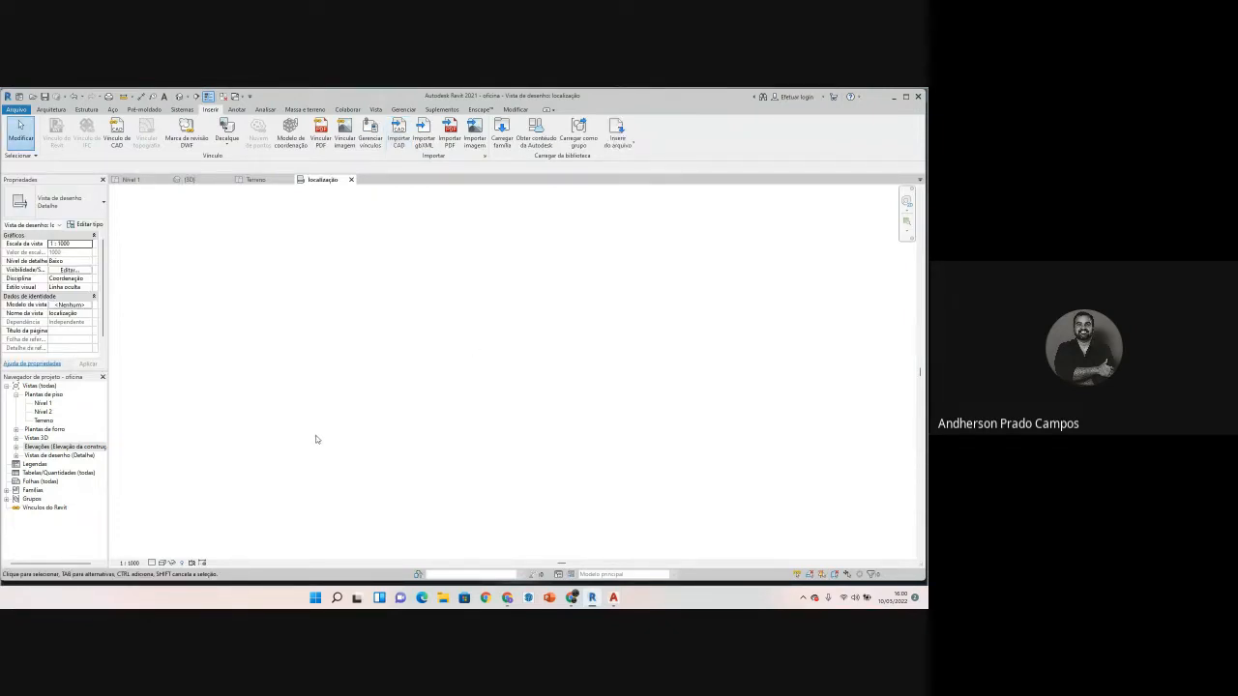
Step: Set the scale of the localização view to 1:5000
left_click(128, 562)
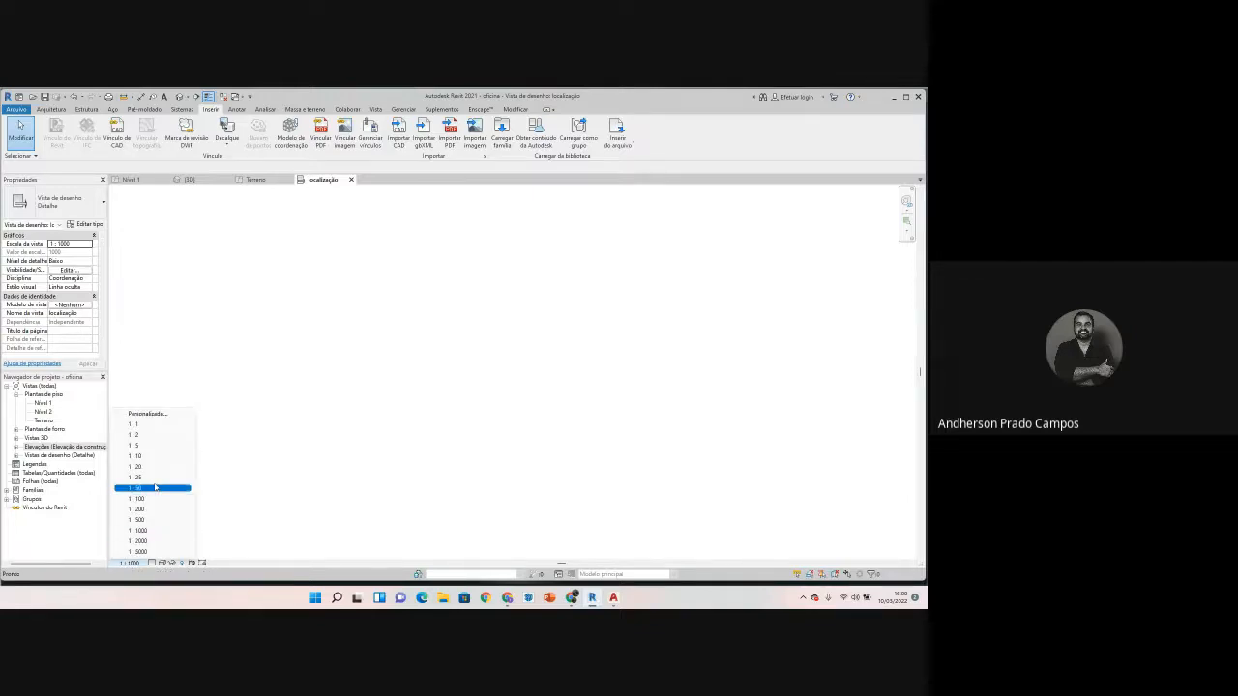
left_click(155, 489)
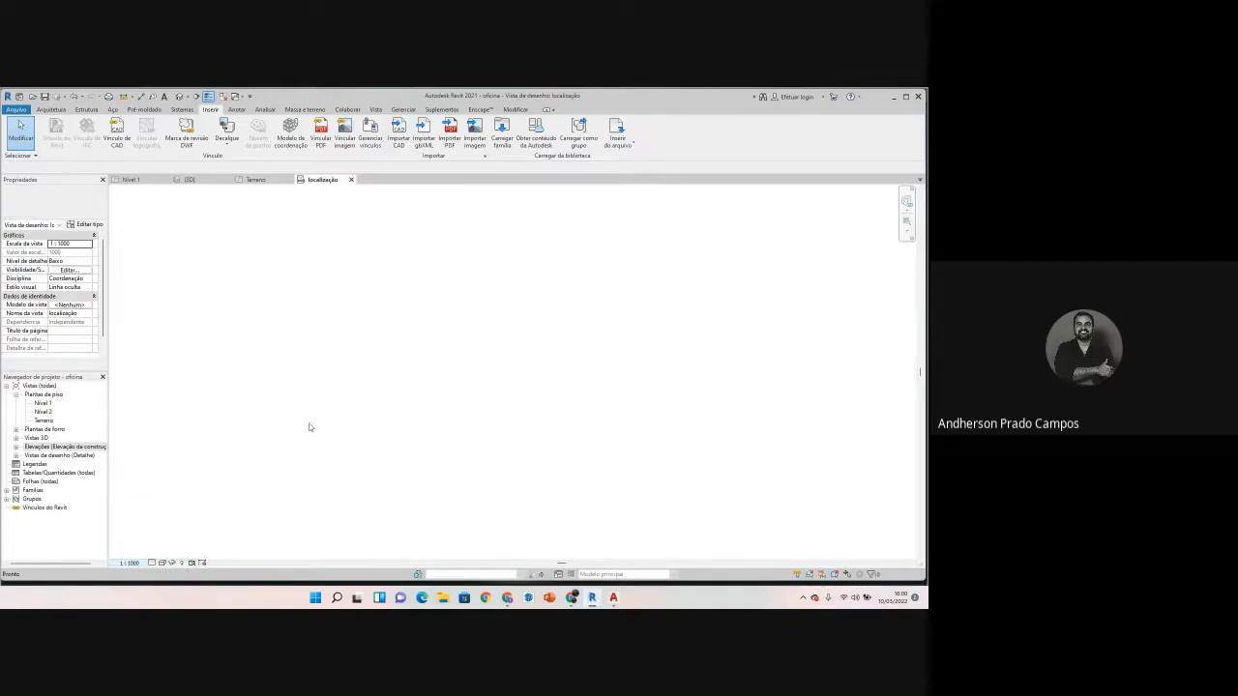
left_click(129, 562)
left_click(145, 549)
scroll(328, 402, "down", 5)
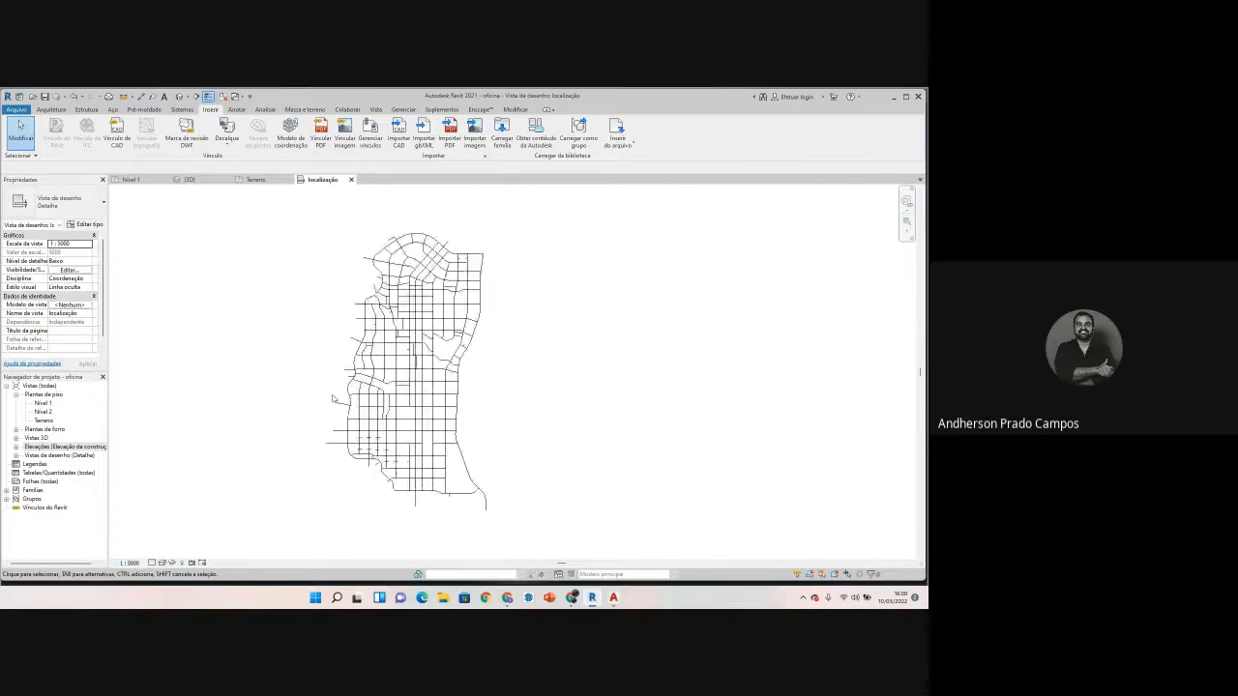
Step: Examine the imported street map and its overall extents by selecting it in the localização view
left_click(425, 416)
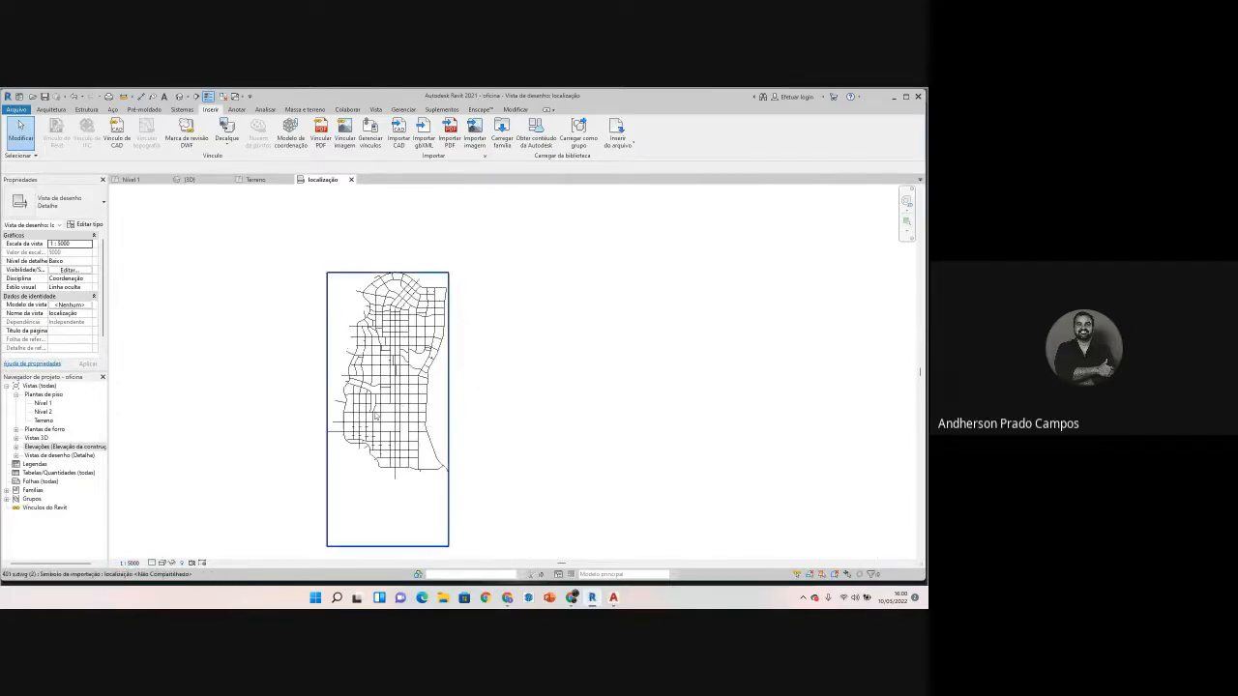
scroll(423, 415, "up", 4)
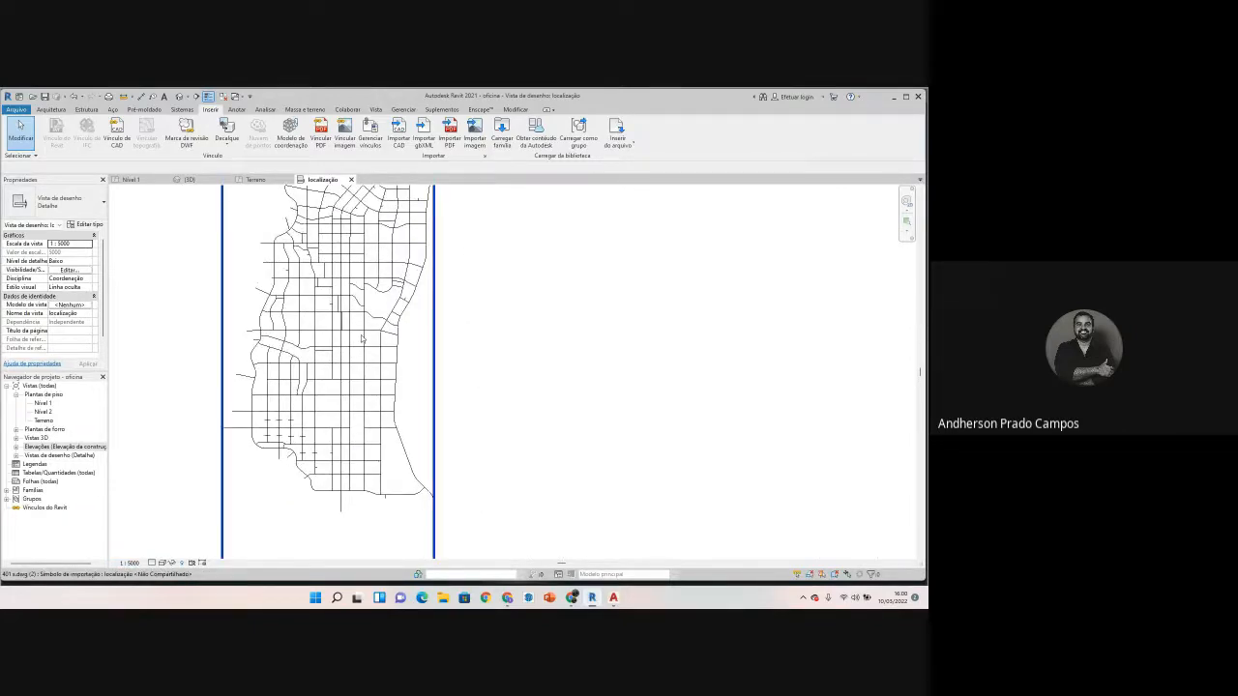
scroll(362, 337, "down", 3)
key("Escape")
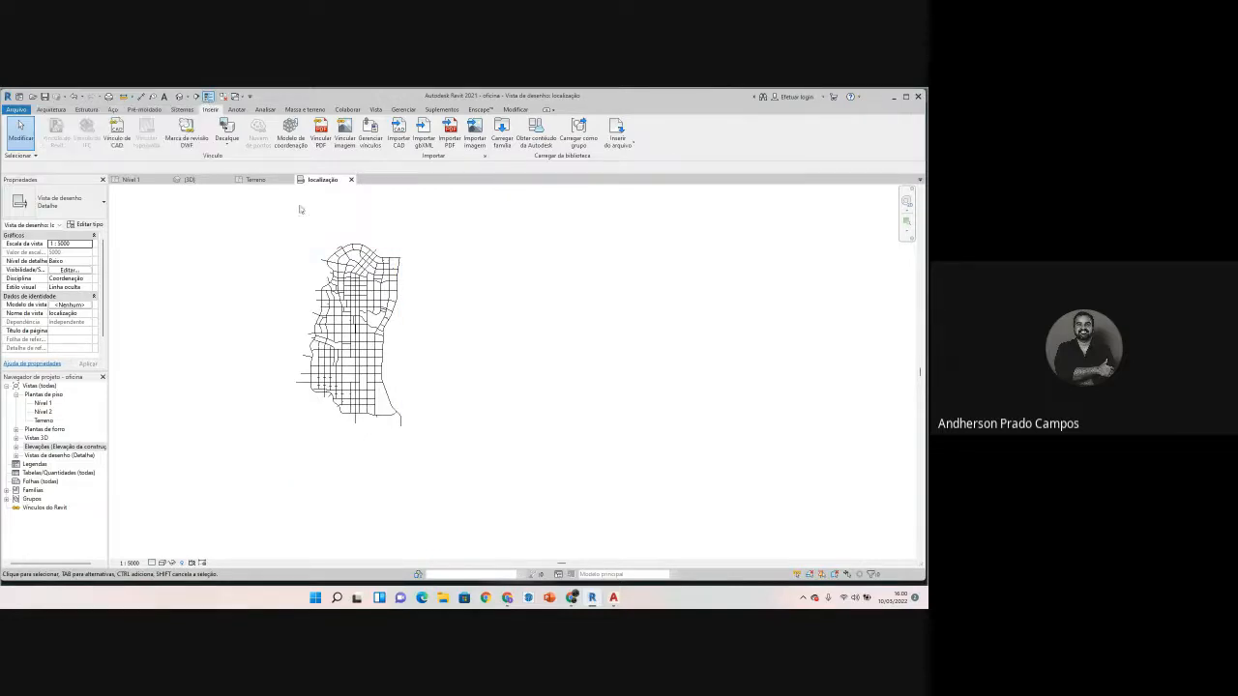
left_click(344, 400)
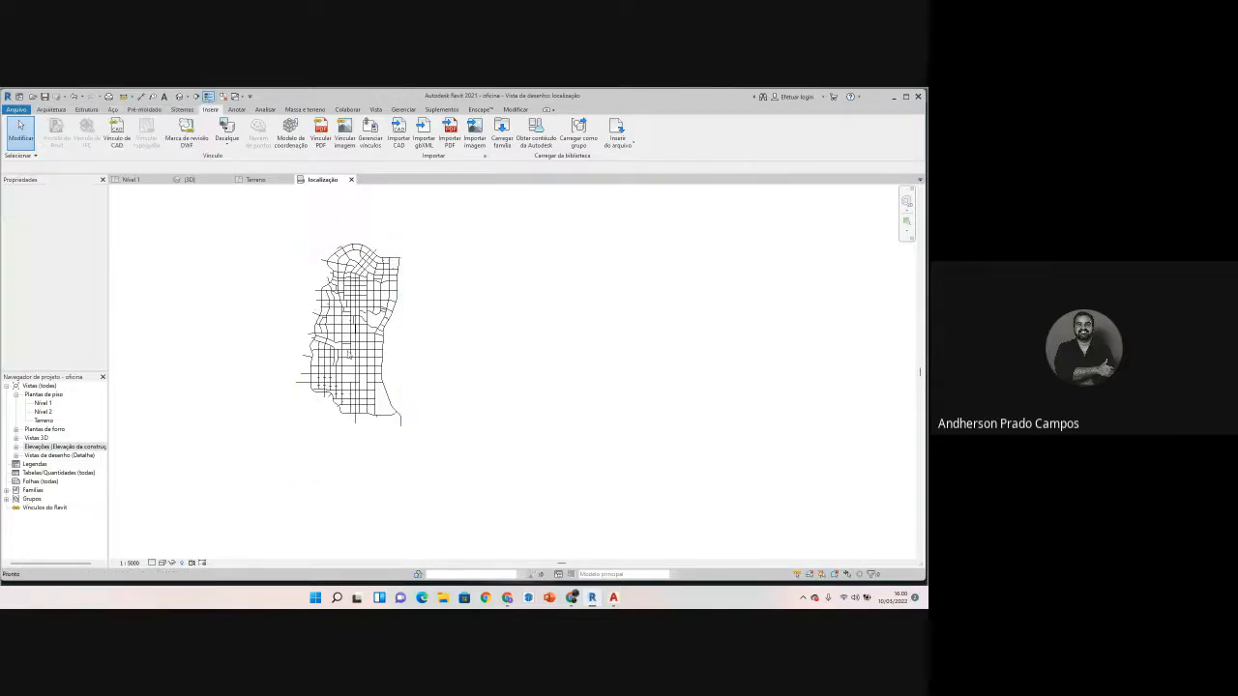
left_click(344, 374)
left_click(349, 383)
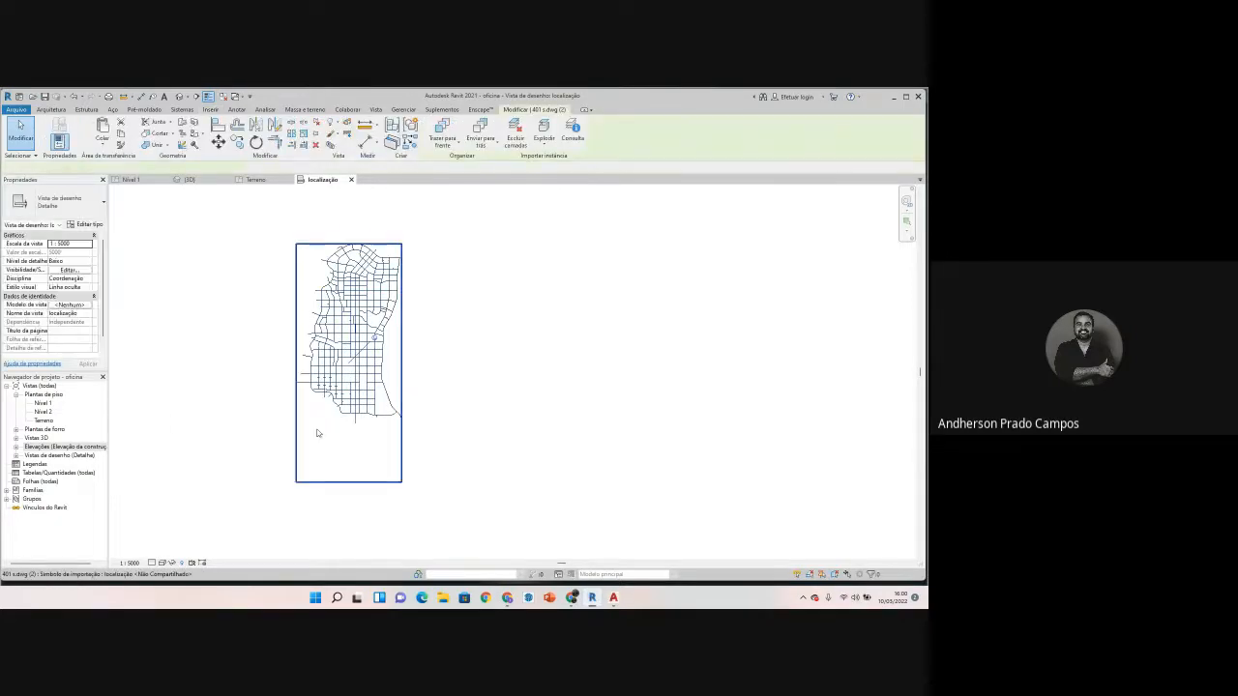
Step: Locate the localização view among the project's drafting views
left_click(17, 455)
left_click(40, 465)
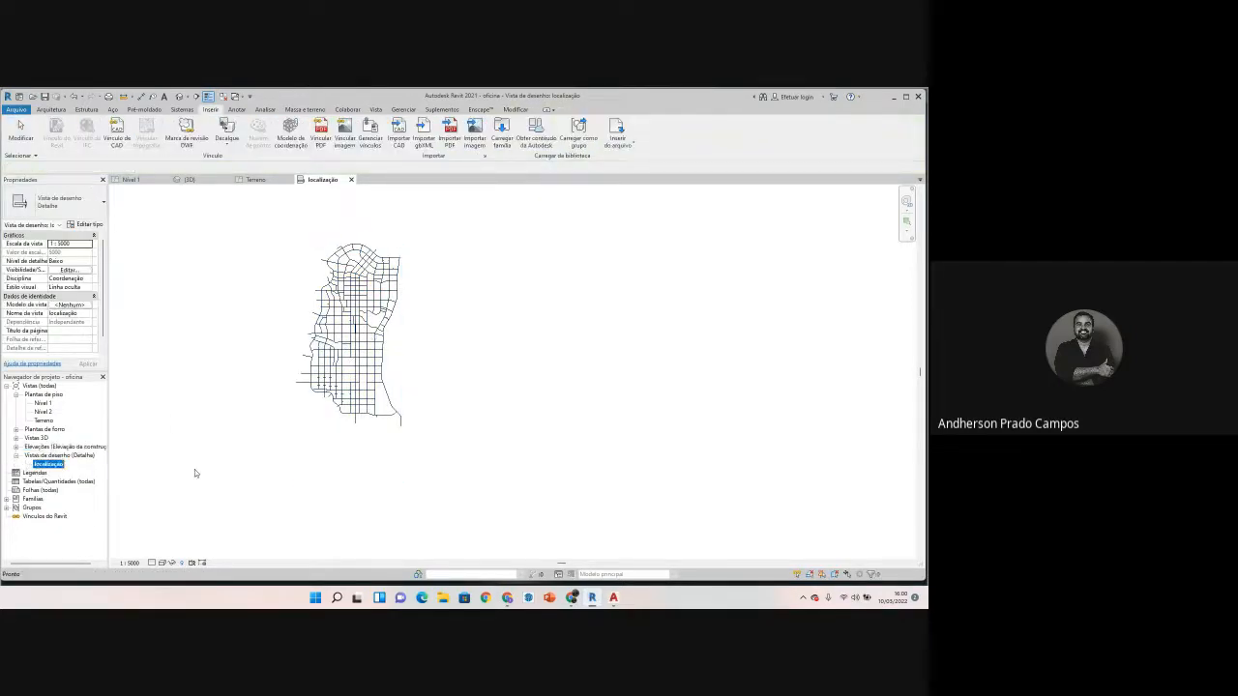
left_click(268, 465)
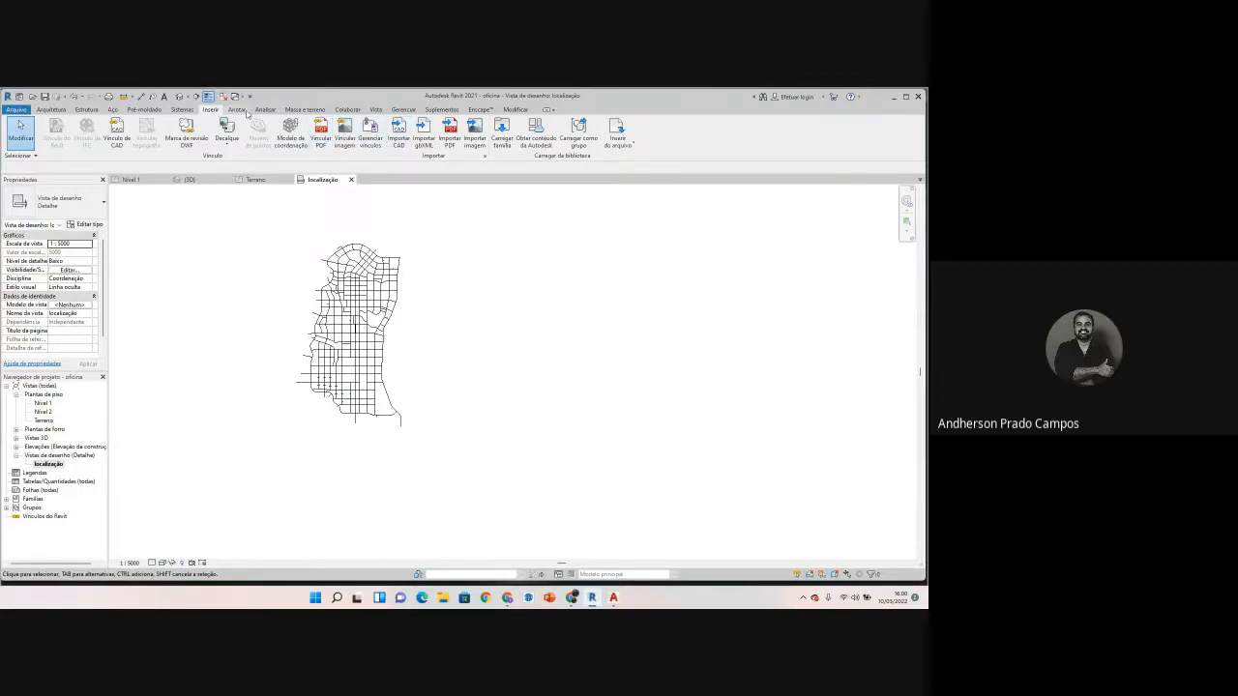
Step: Create a second drafting view named Situação at a scale of 1:1000
left_click(375, 108)
left_click(505, 121)
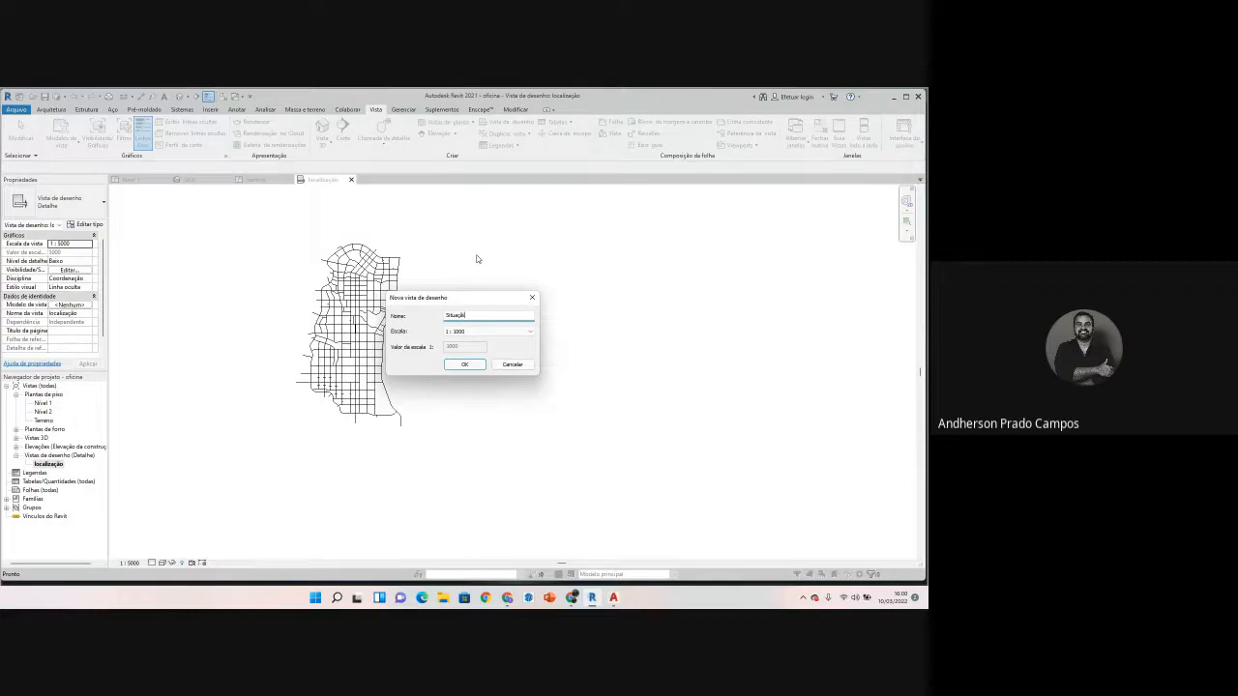
left_click(489, 332)
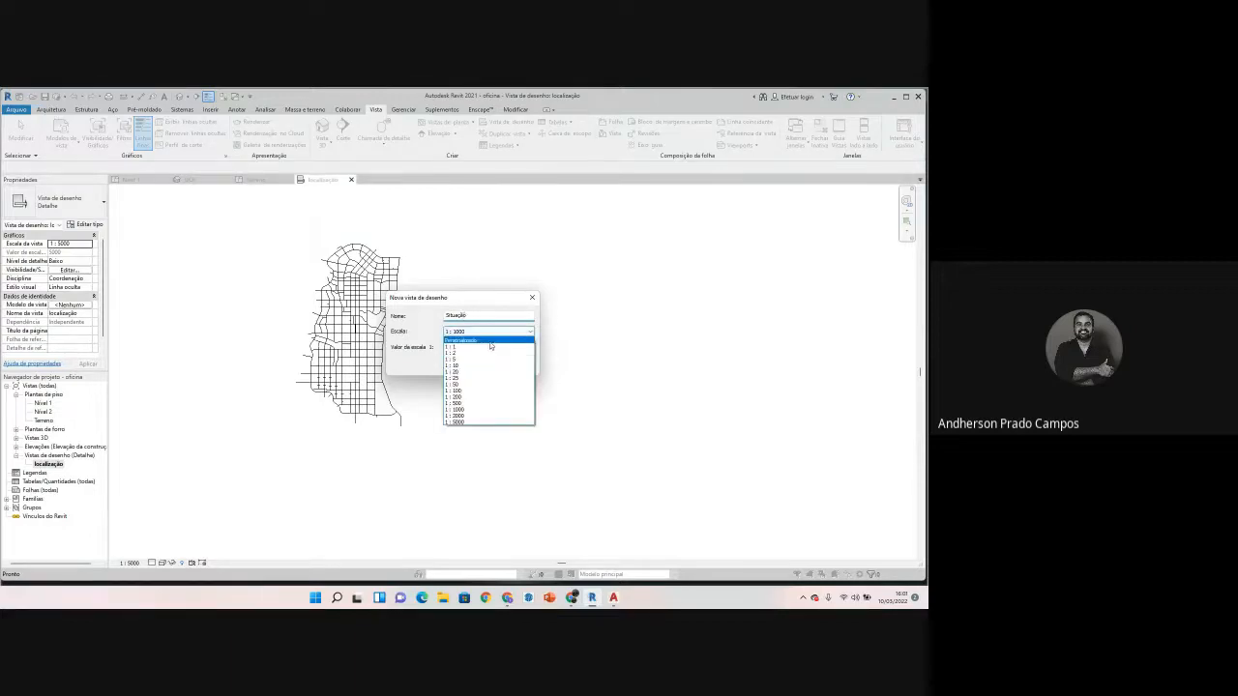
left_click(476, 411)
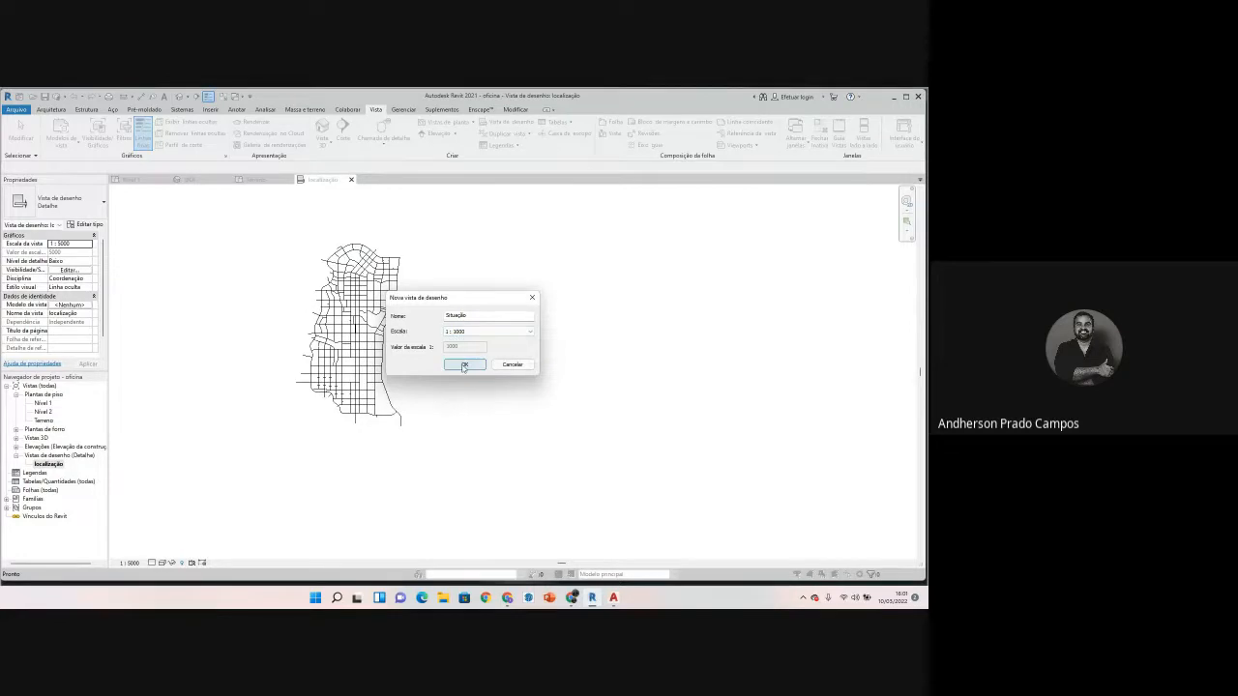
left_click(464, 365)
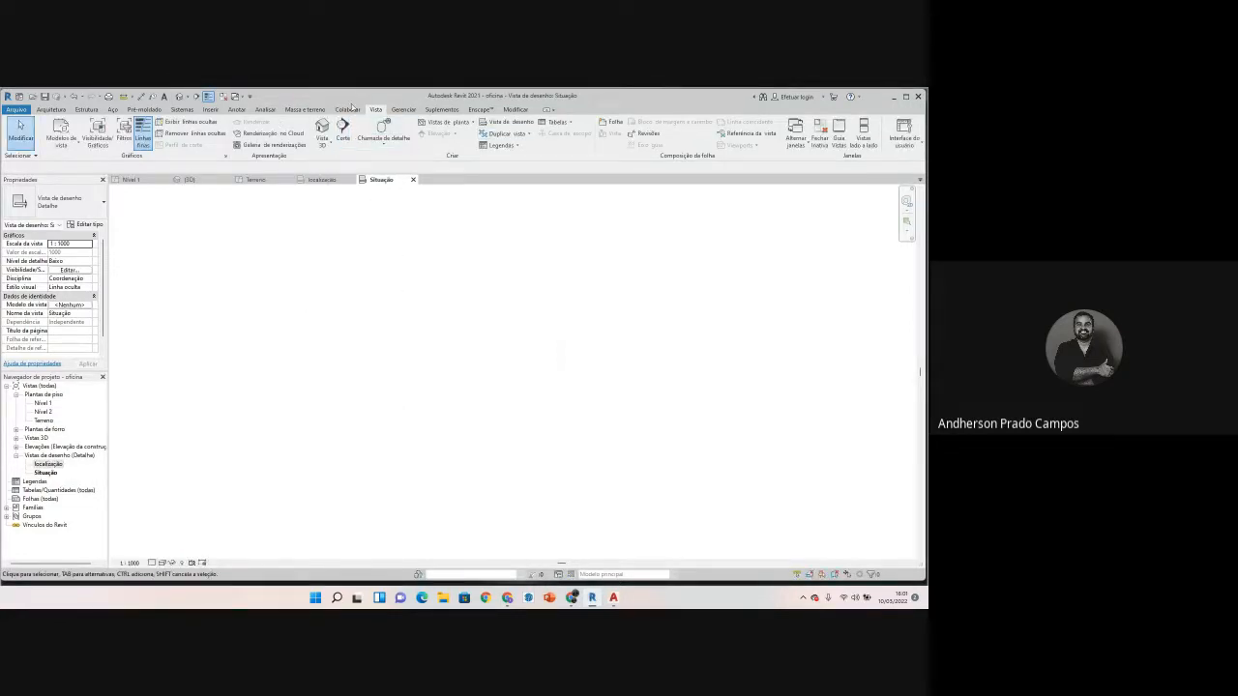
Step: Start a CAD import of the 401 s DWG into the Situação view, up to the choice of layers
left_click(209, 109)
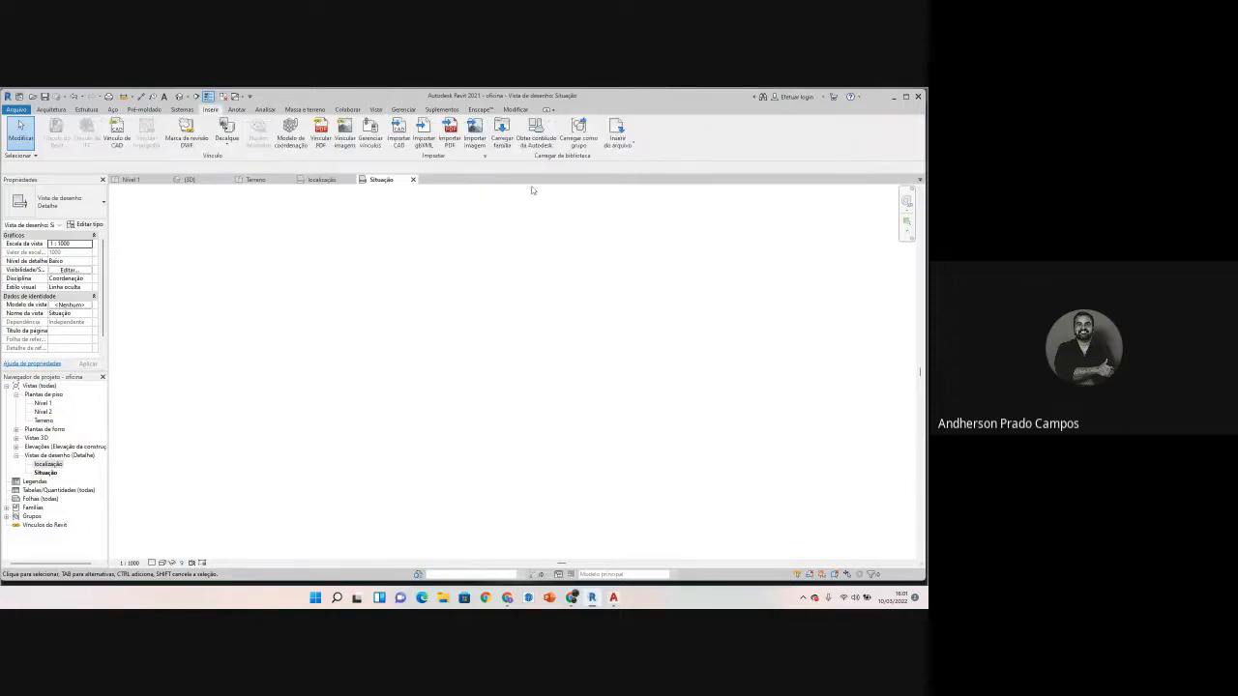
left_click(398, 141)
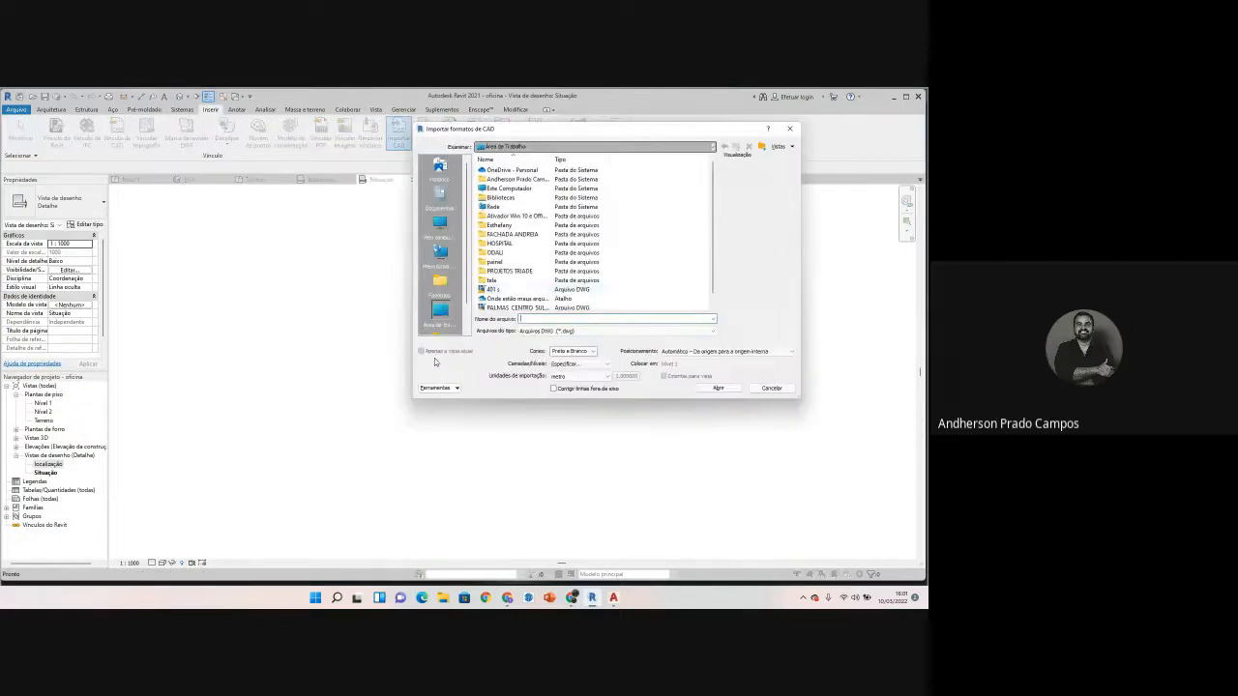
left_click(513, 280)
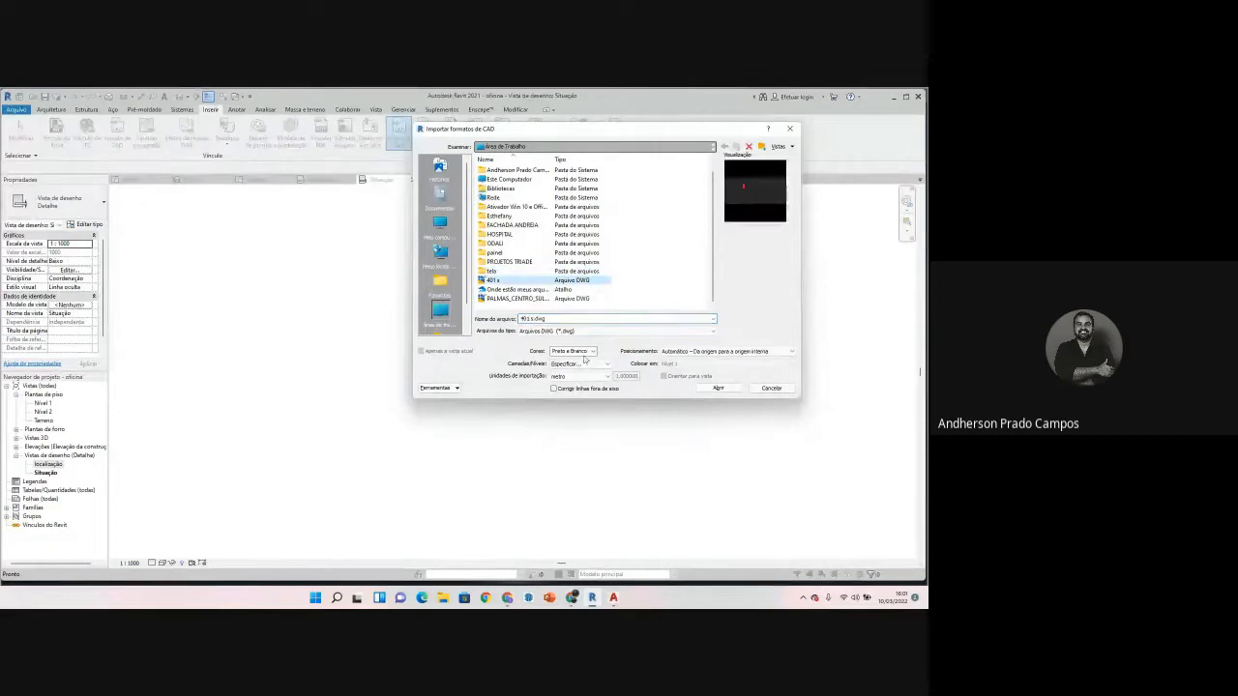
left_click(718, 388)
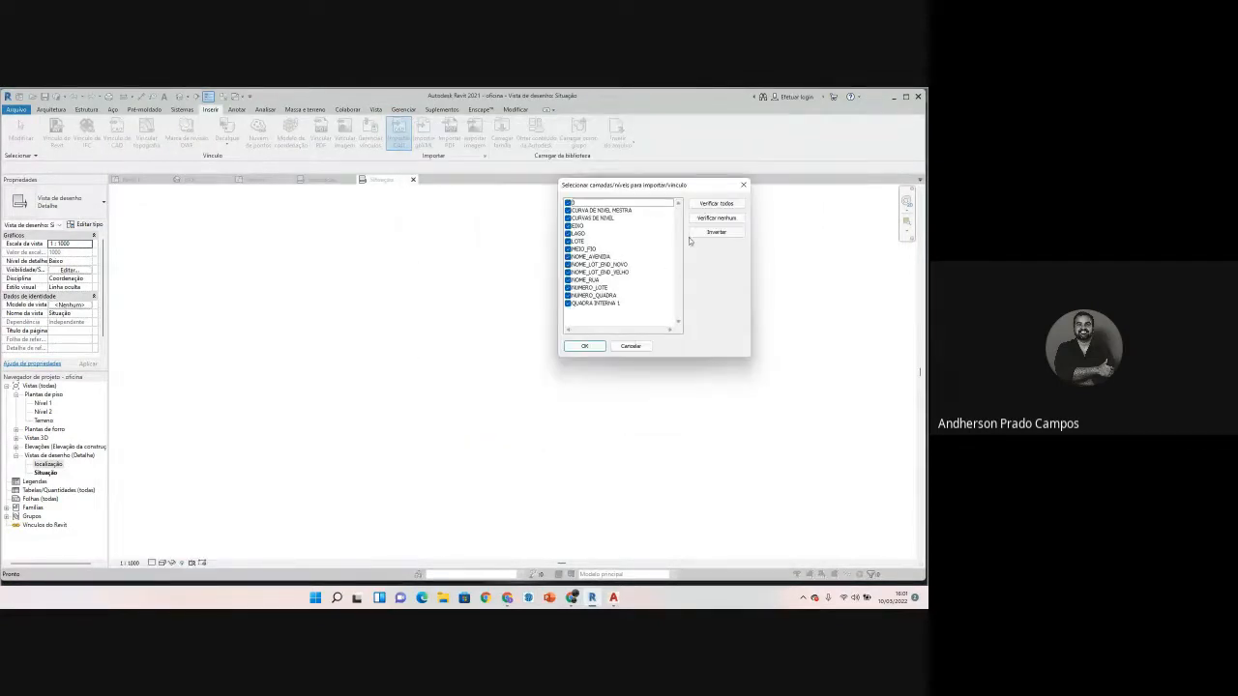
left_click(716, 217)
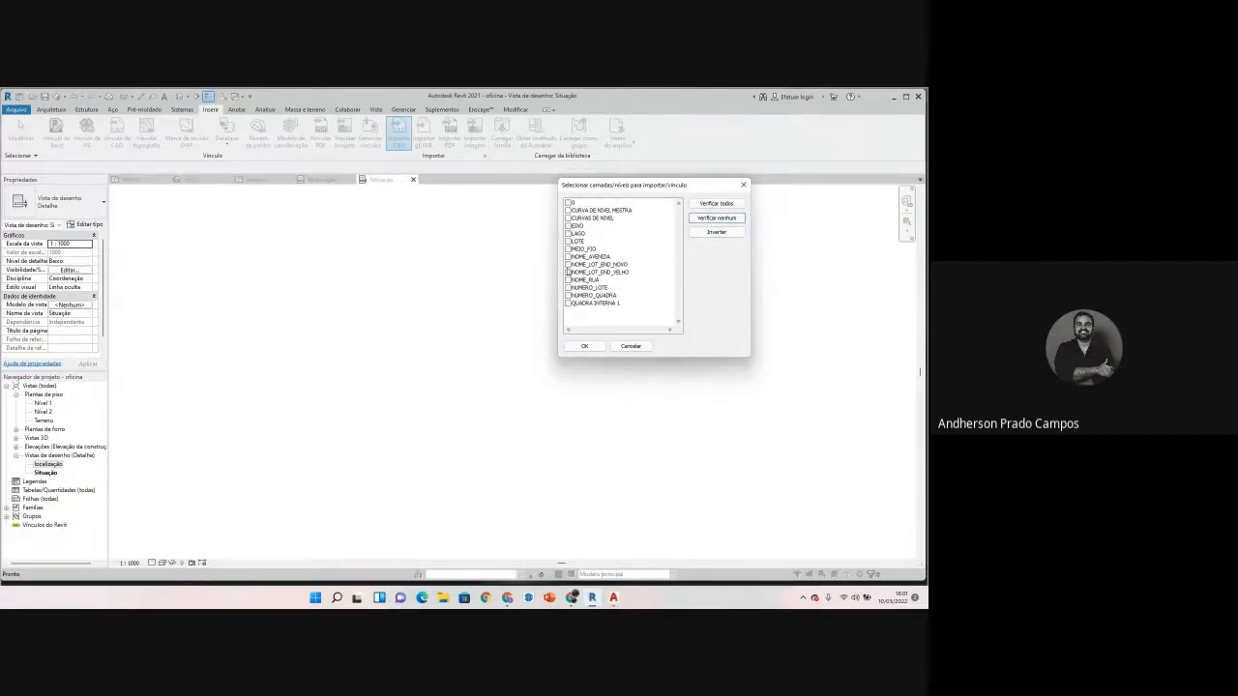
left_click(568, 258)
left_click(568, 250)
left_click_drag(569, 260, 569, 266)
left_click(569, 273)
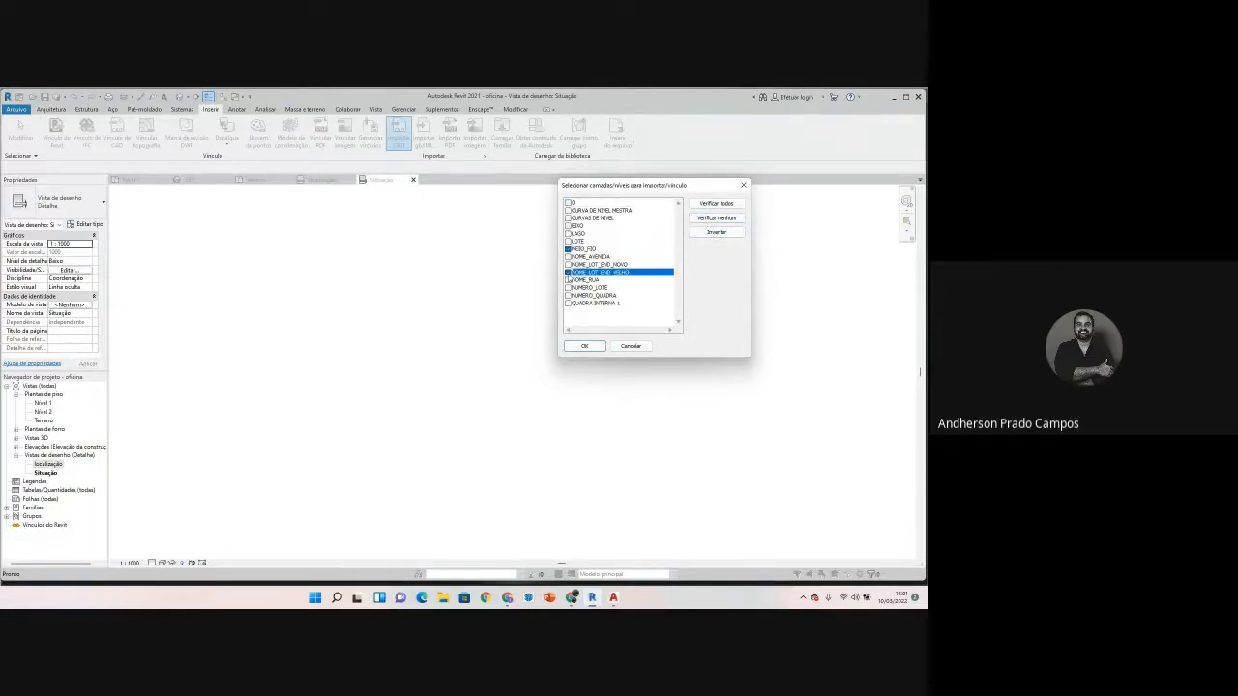
left_click(568, 264)
left_click(569, 256)
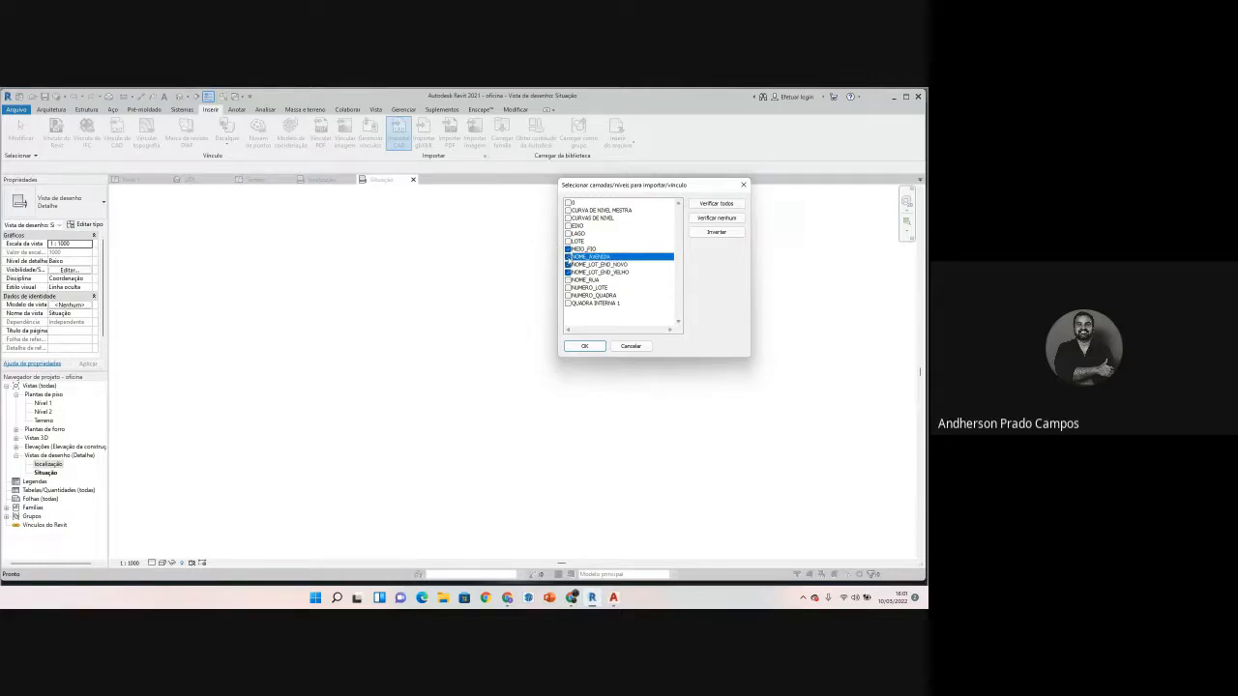
Step: Import the 401 s map with every layer except EIXO, CURVAS DE NIVEL and CURVA DE NIVEL MESTRA
left_click(714, 203)
left_click(567, 226)
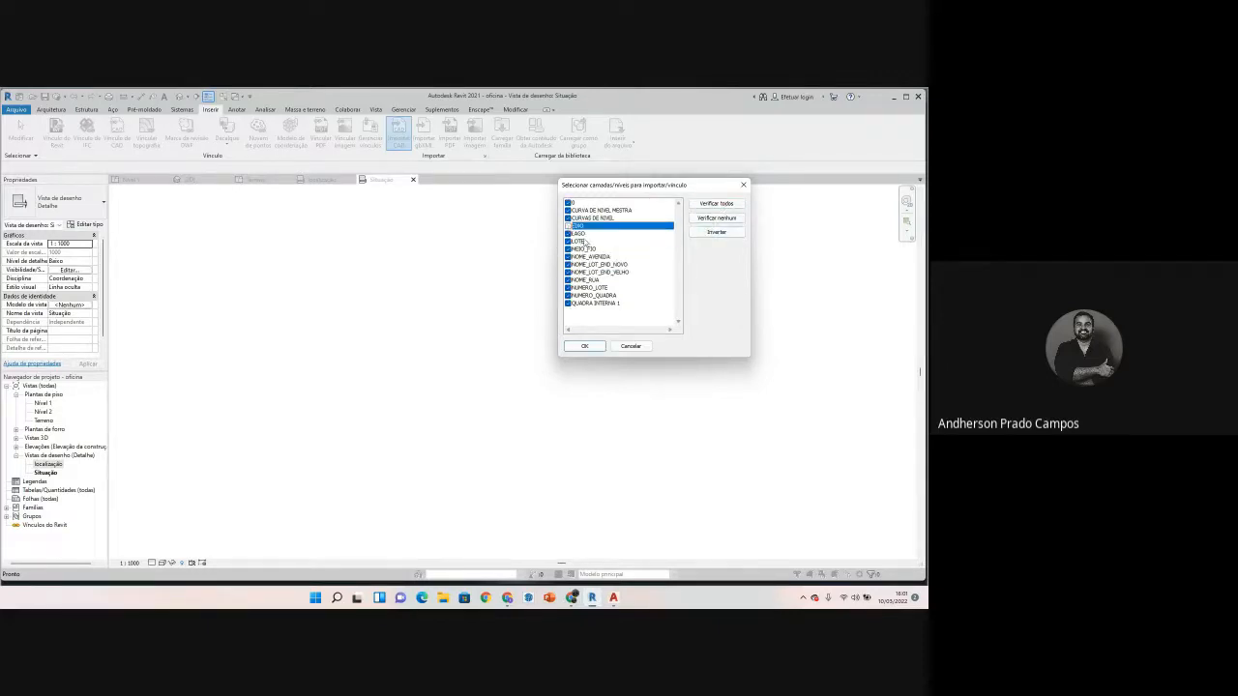
left_click(568, 217)
left_click(568, 210)
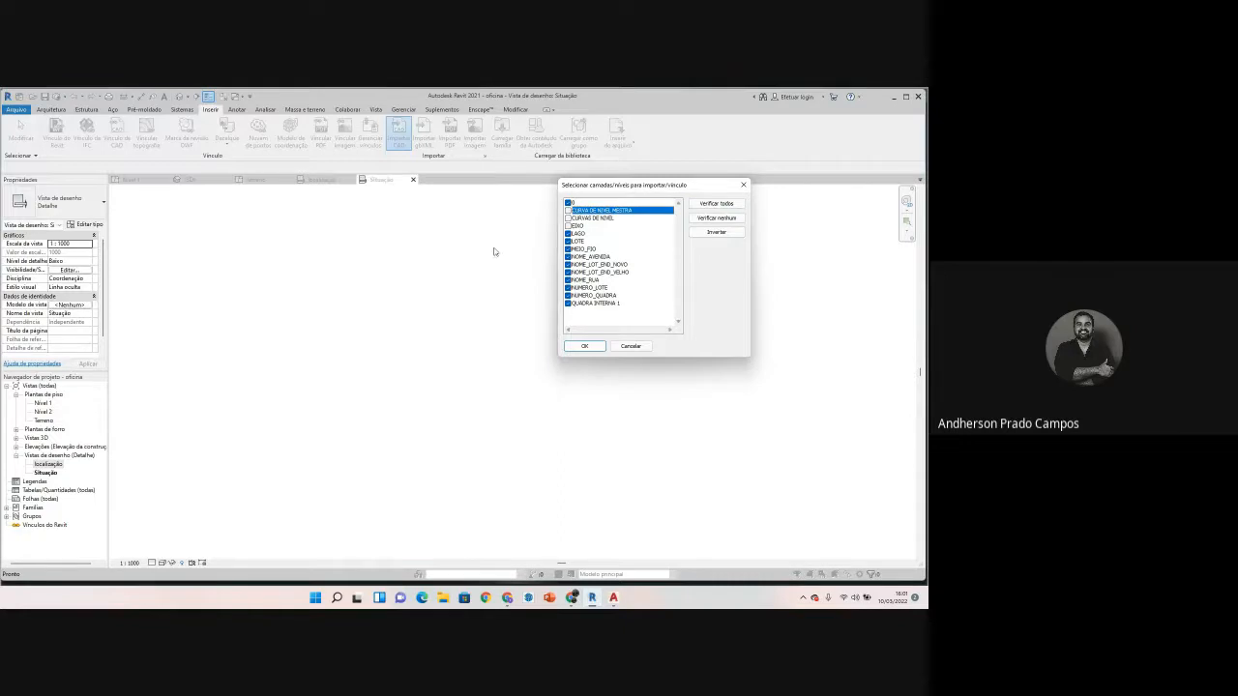
left_click(585, 346)
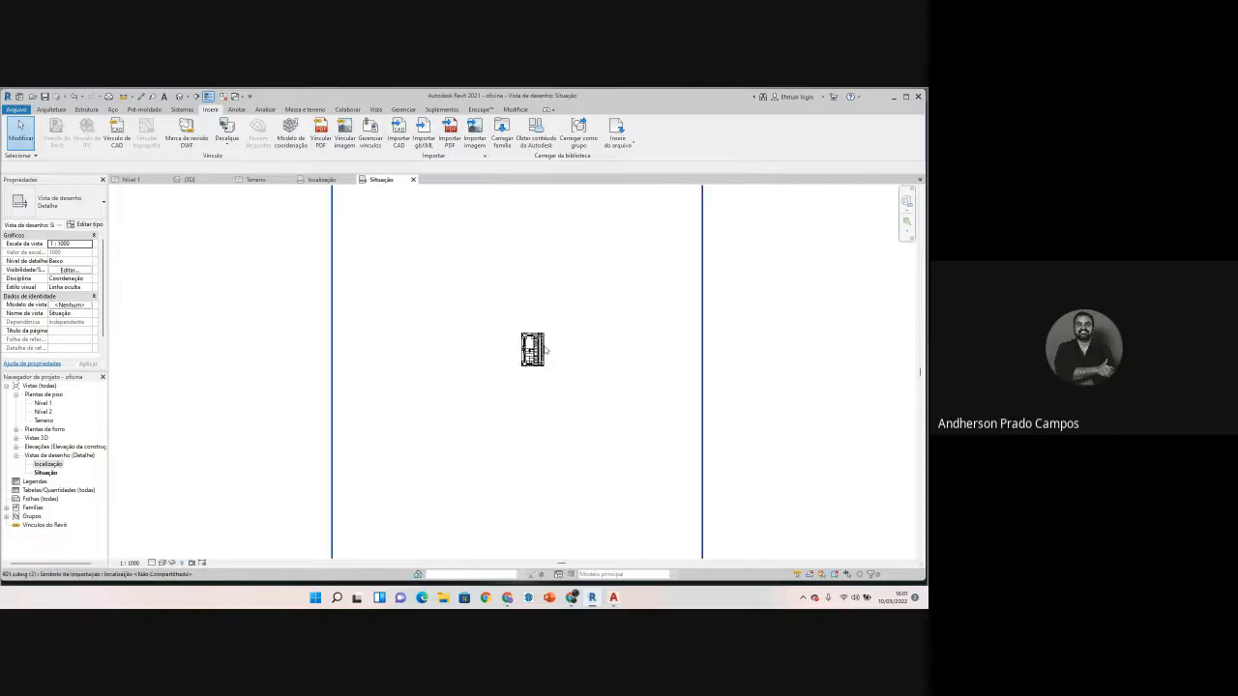
scroll(528, 414, "up", 10)
scroll(475, 305, "up", 4)
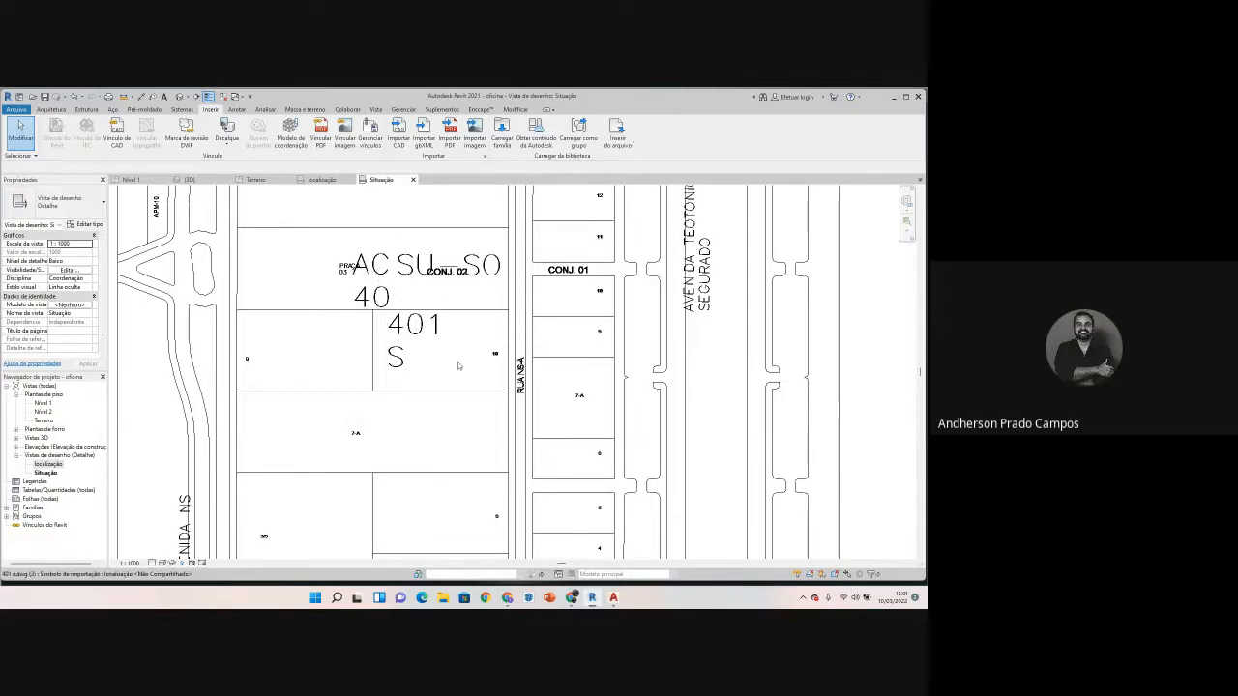
left_click(389, 294)
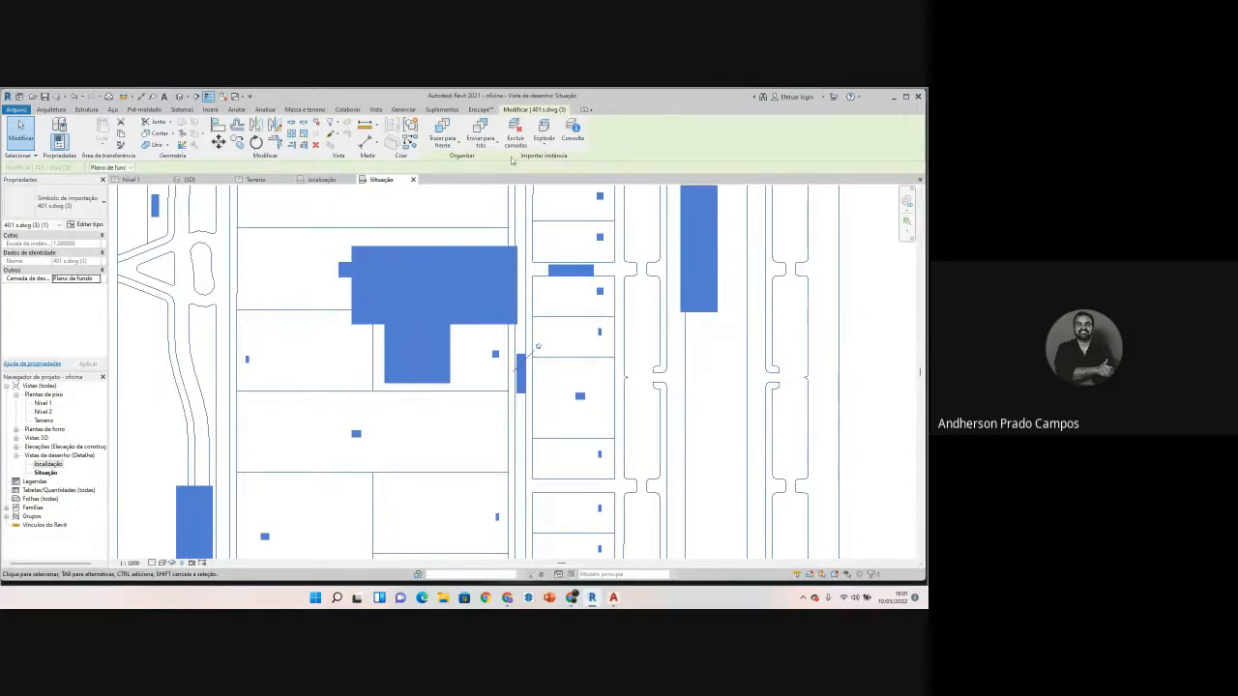
key("Escape")
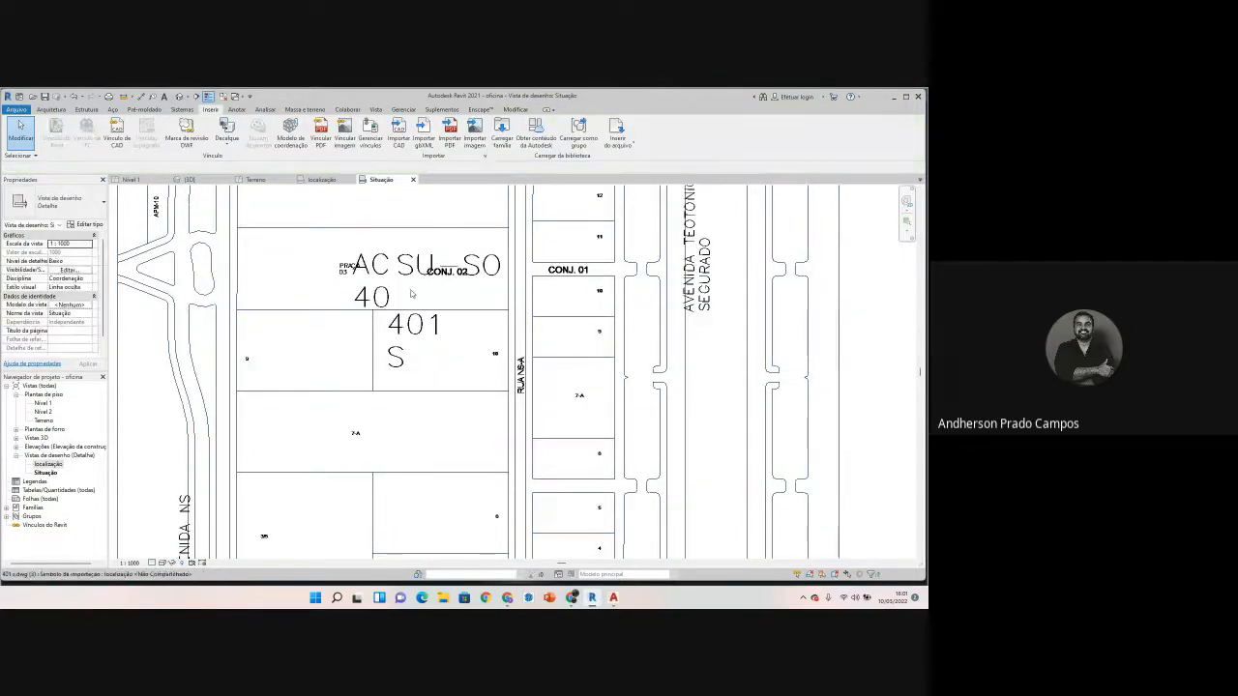
left_click(400, 272)
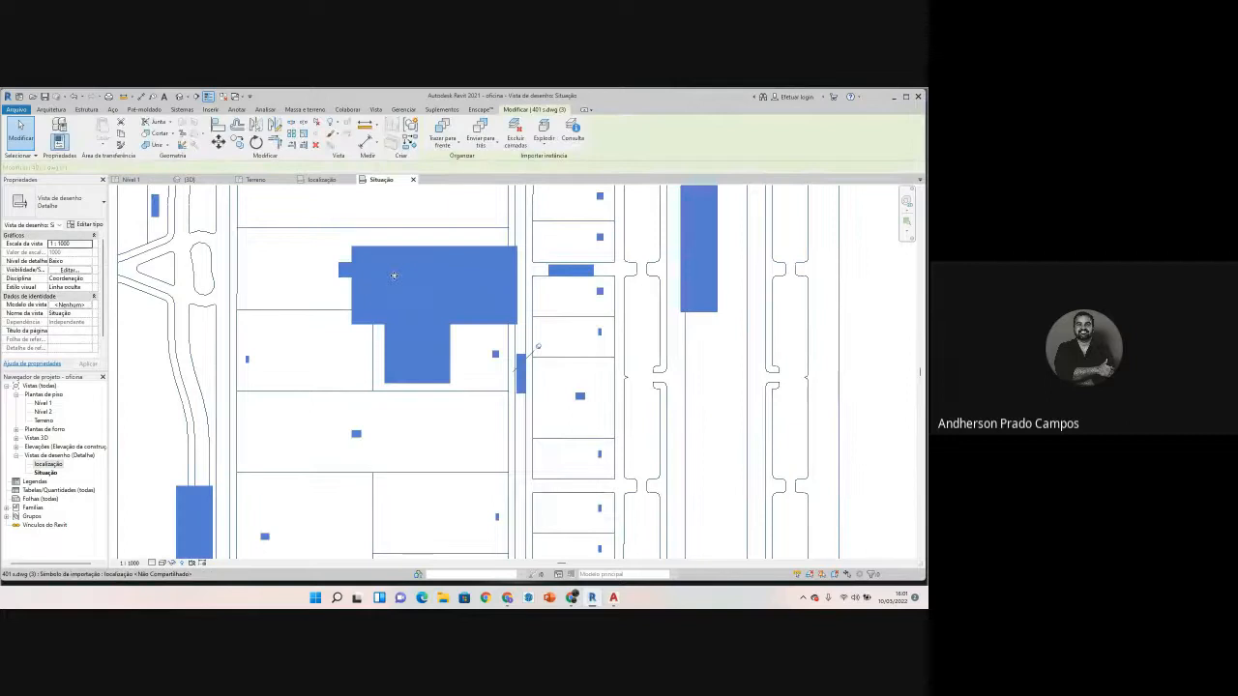
left_click(515, 135)
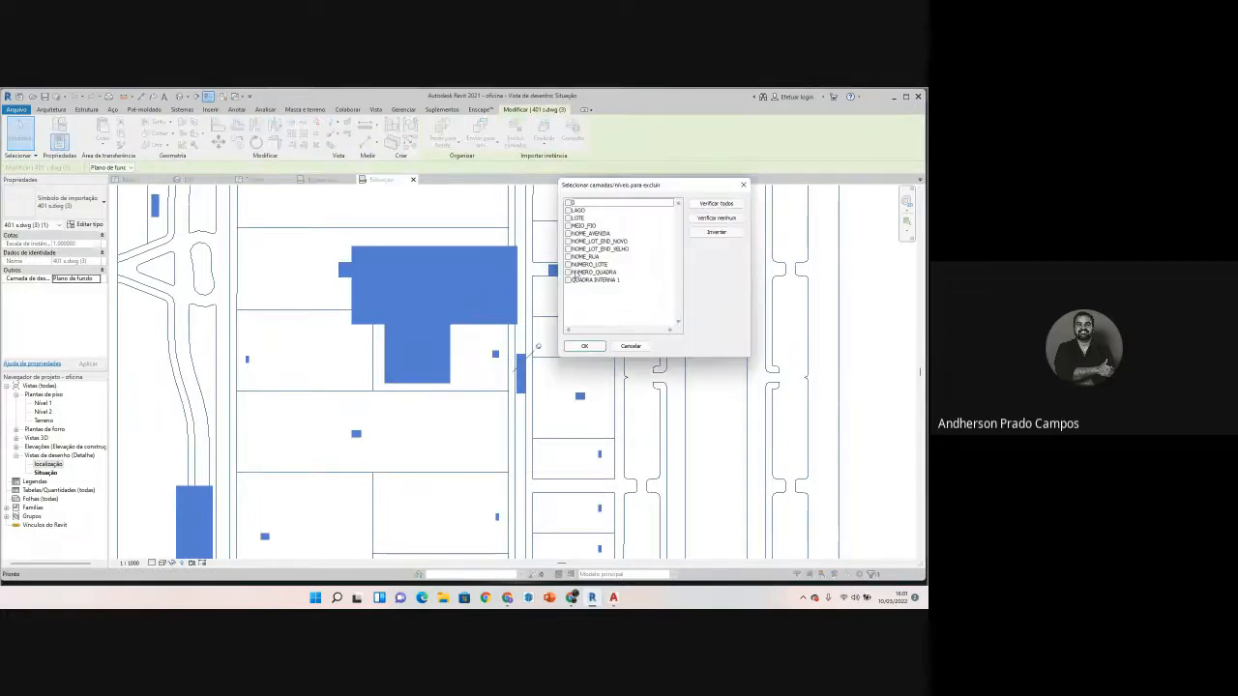
left_click(570, 273)
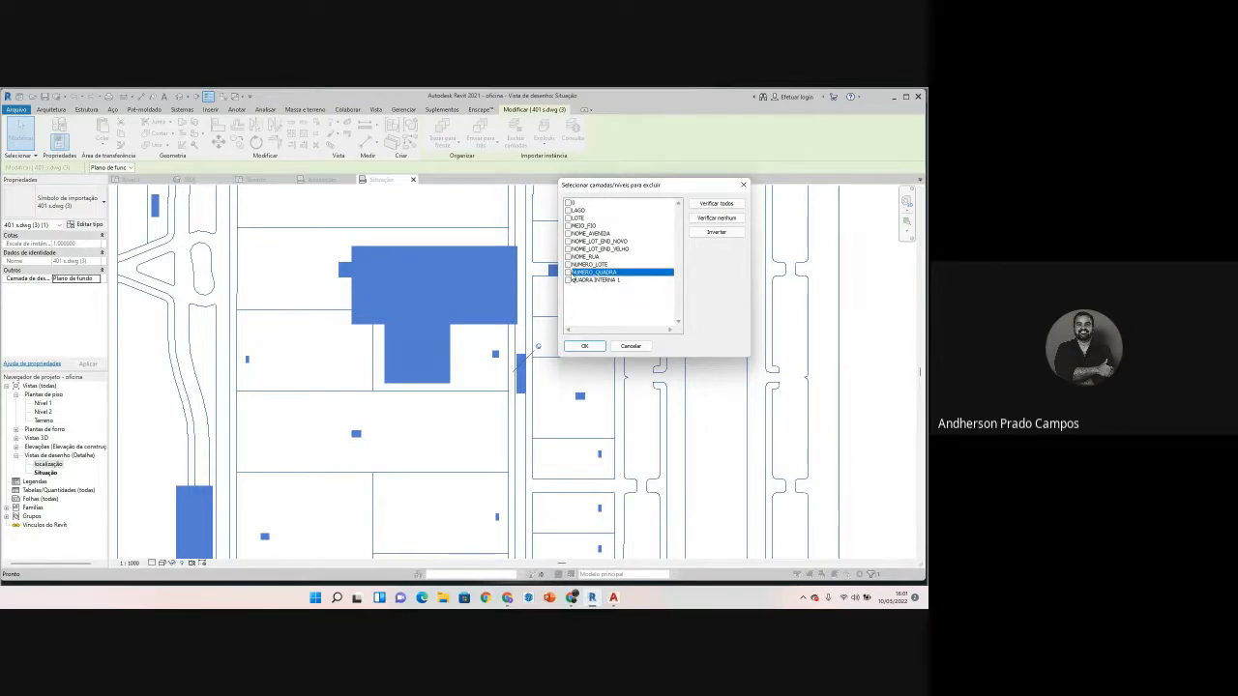
left_click(632, 347)
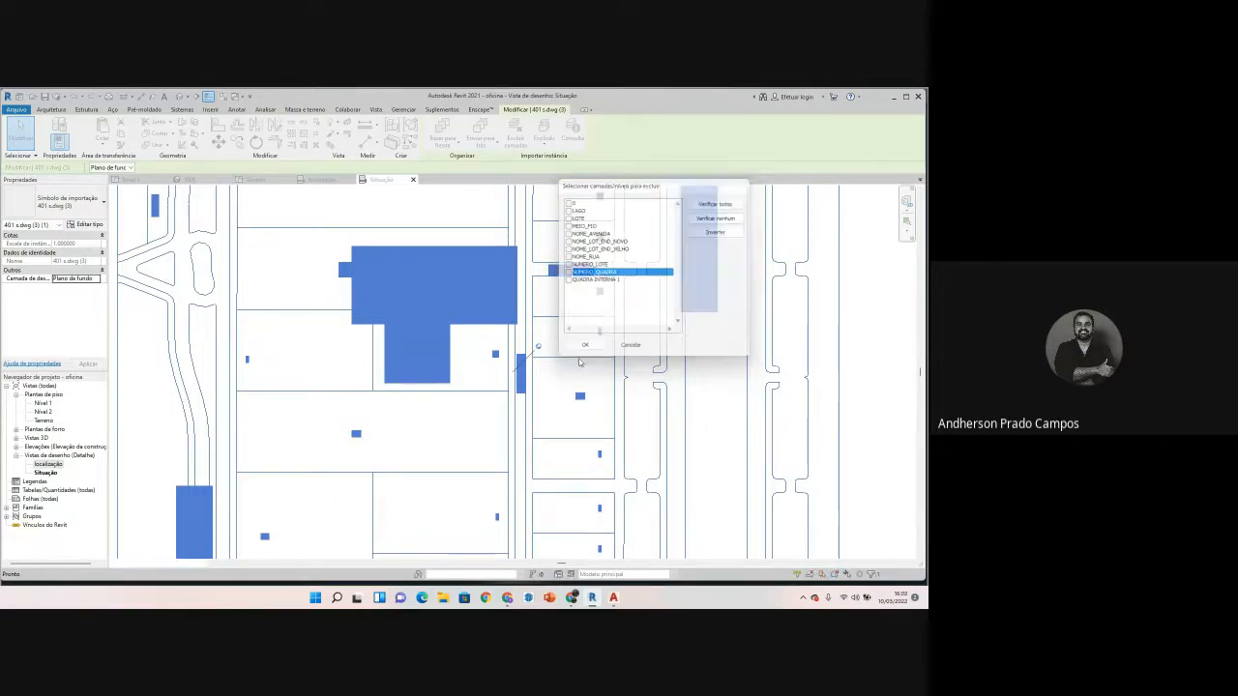
Step: Examine the overlapping block labels and the lots around AC SU-SO 40 and lot 7-A in the imported map
scroll(475, 299, "down", 5)
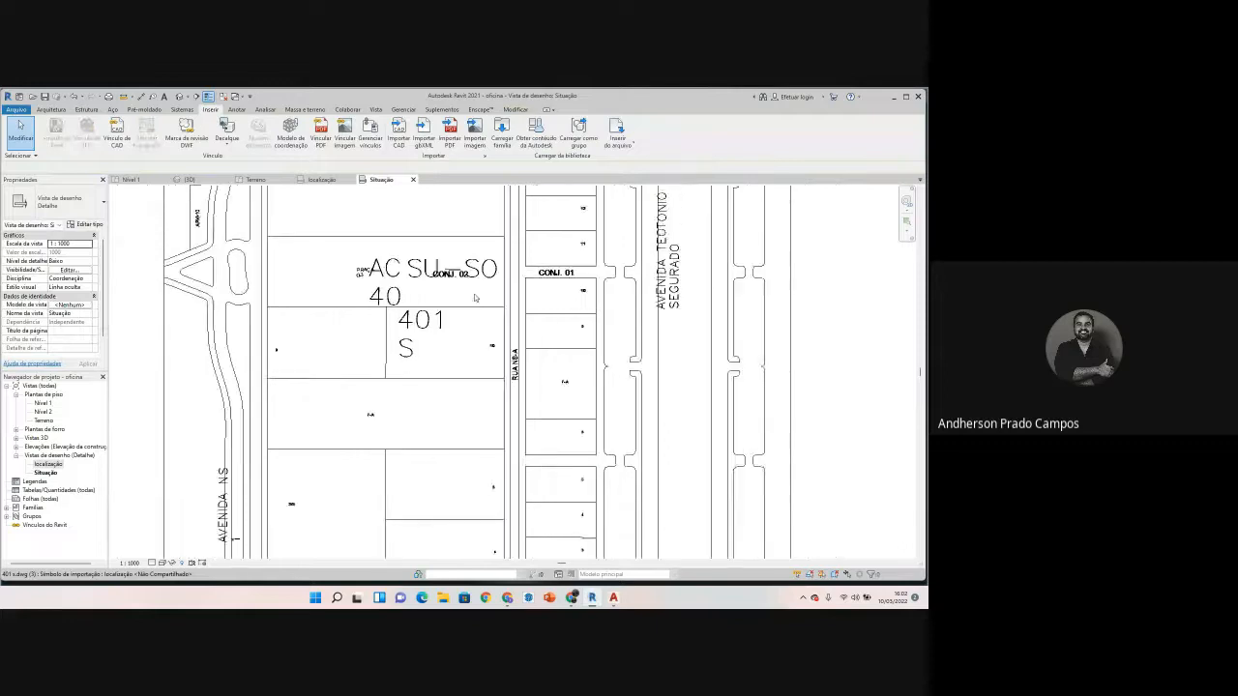
scroll(442, 290, "up", 4)
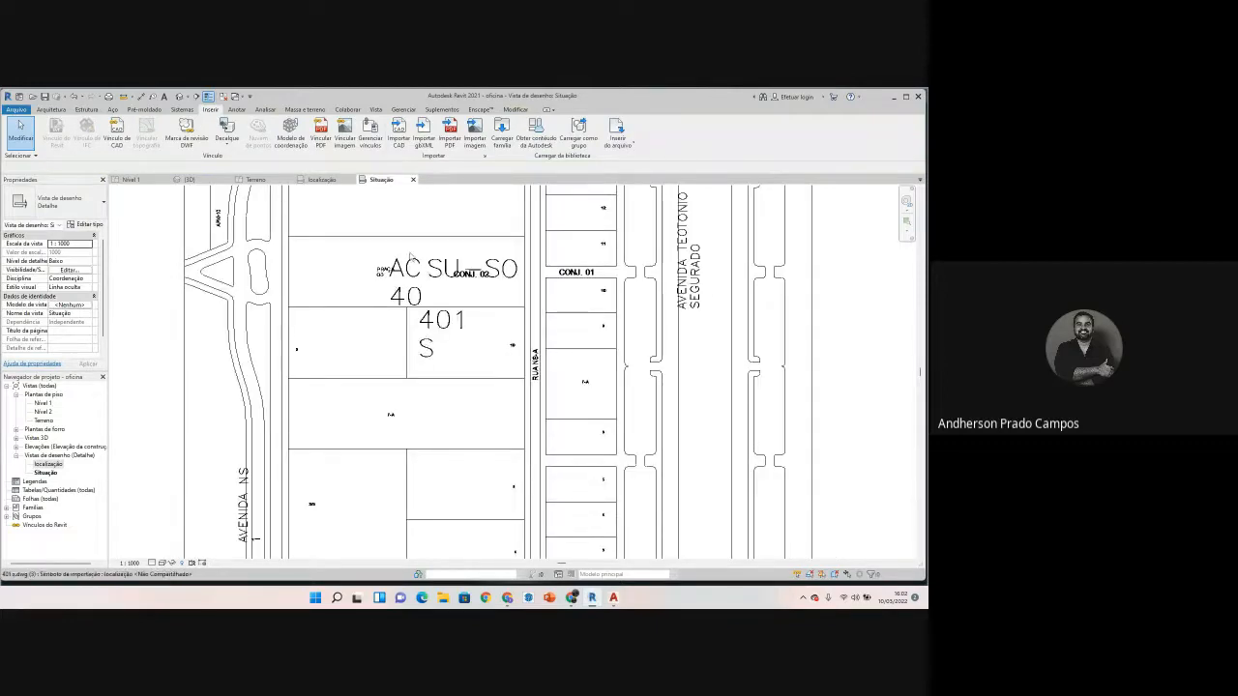
scroll(434, 295, "down", 3)
scroll(441, 296, "up", 2)
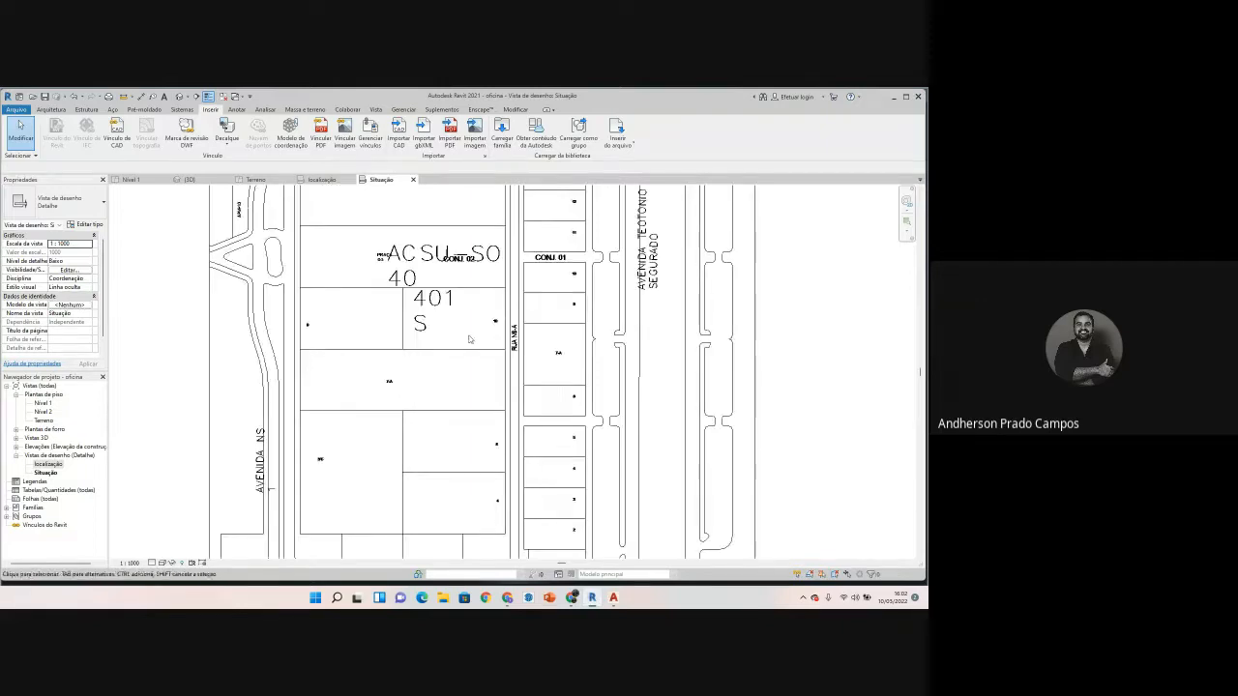
scroll(390, 274, "up", 5)
scroll(373, 259, "down", 5)
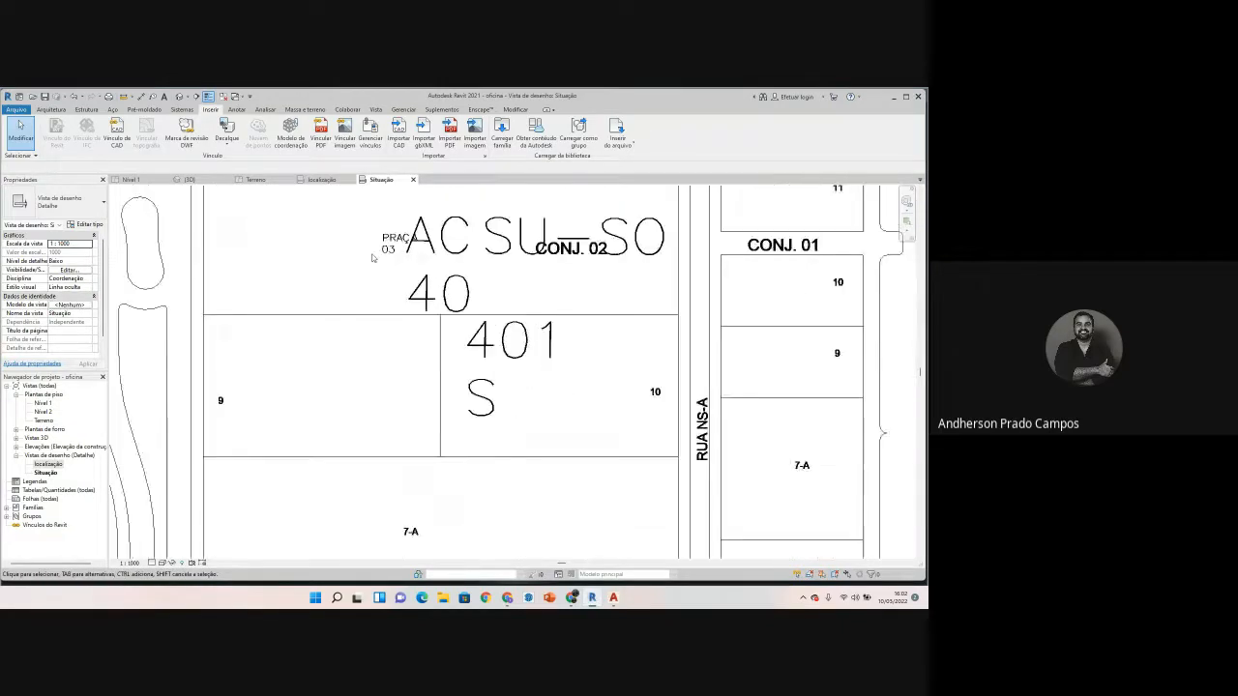
scroll(445, 366, "up", 3)
mouse_move(416, 397)
middle_mouse_down()
mouse_move(385, 433)
mouse_move(410, 389)
middle_mouse_up()
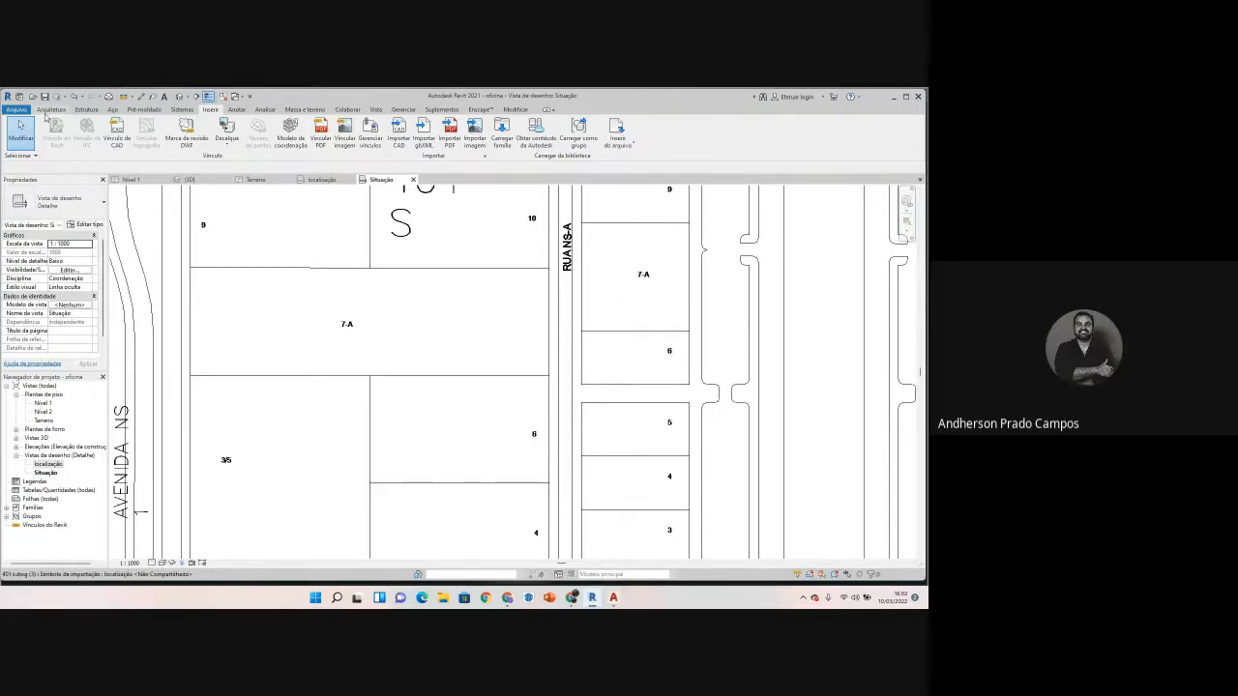
Step: Create a rectangular filled region covering the wide lot 7-A between Avenida NS 1 and Rua NS-A
left_click(236, 109)
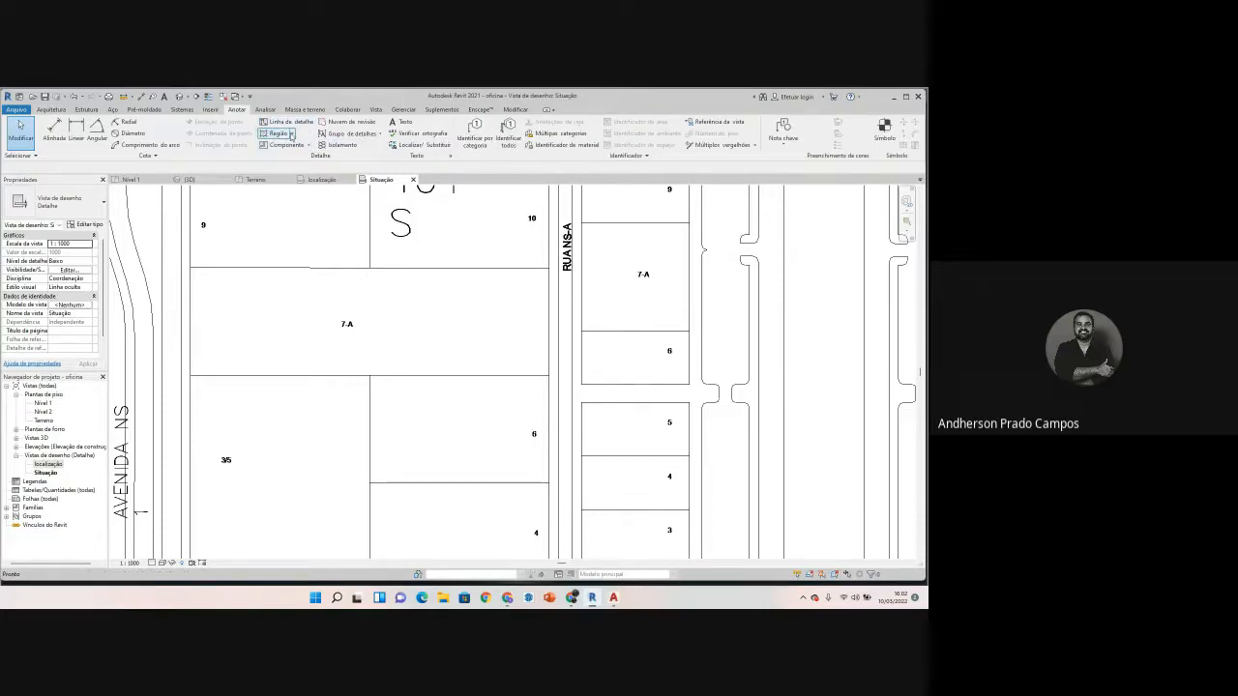
left_click(280, 134)
left_click(266, 149)
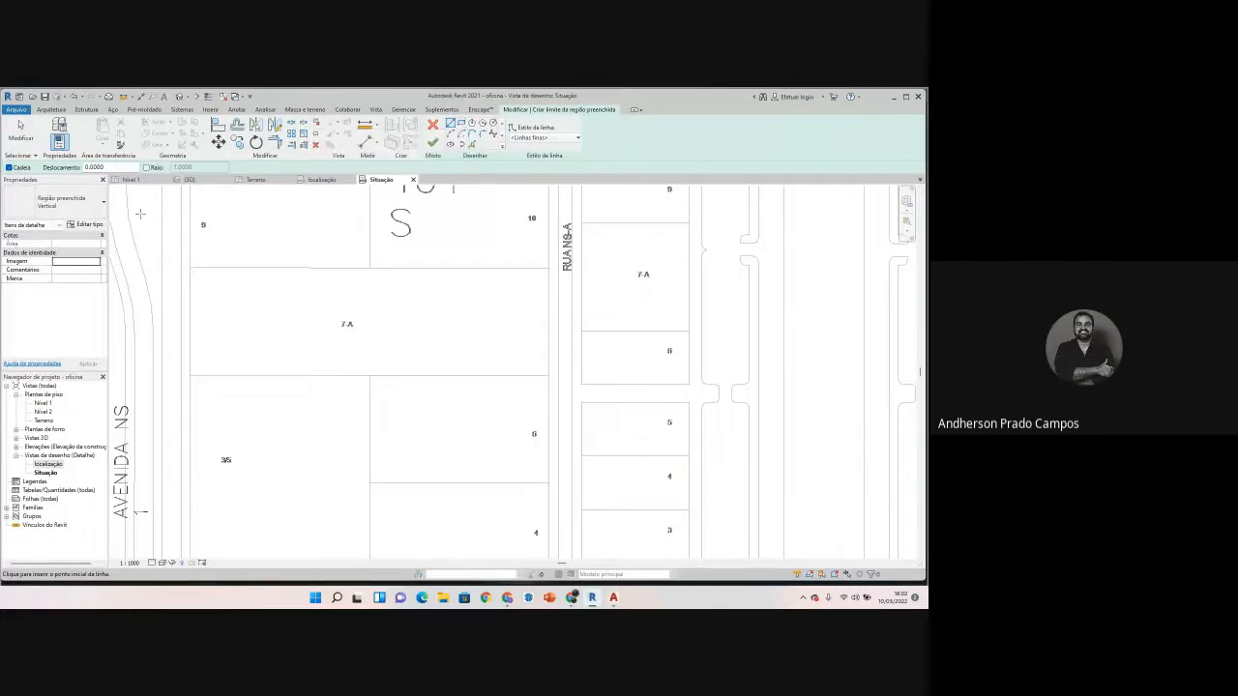
left_click(191, 269)
left_click(549, 376)
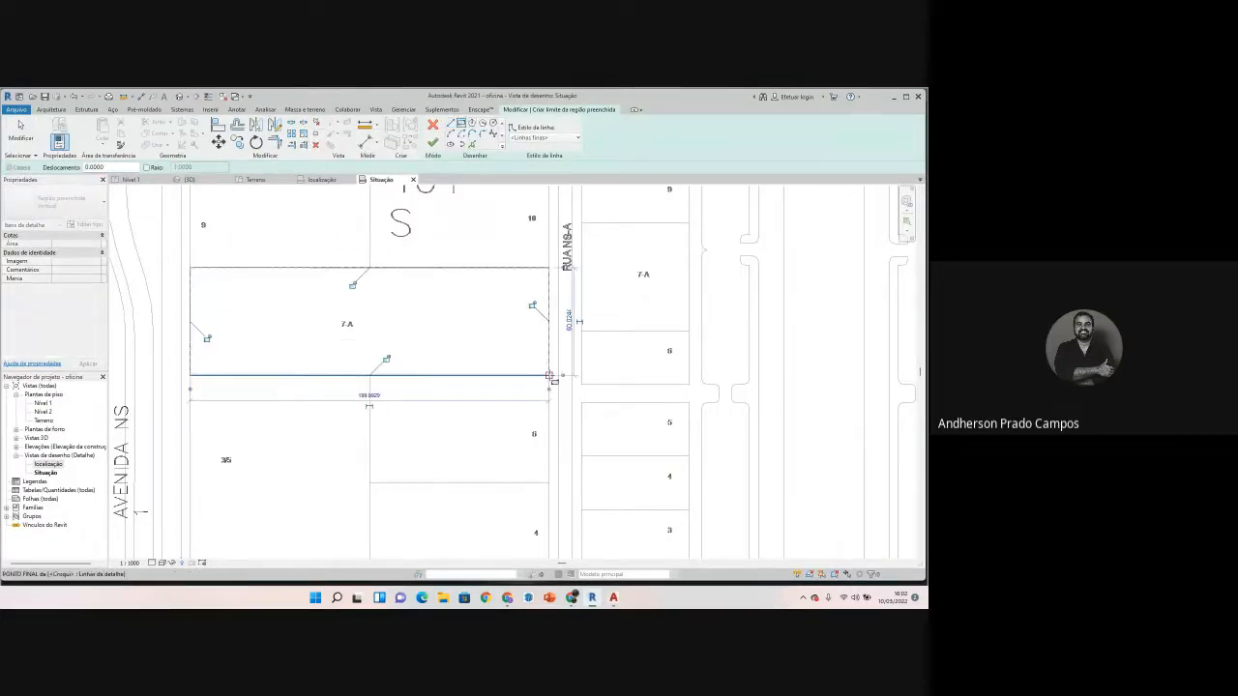
left_click(432, 142)
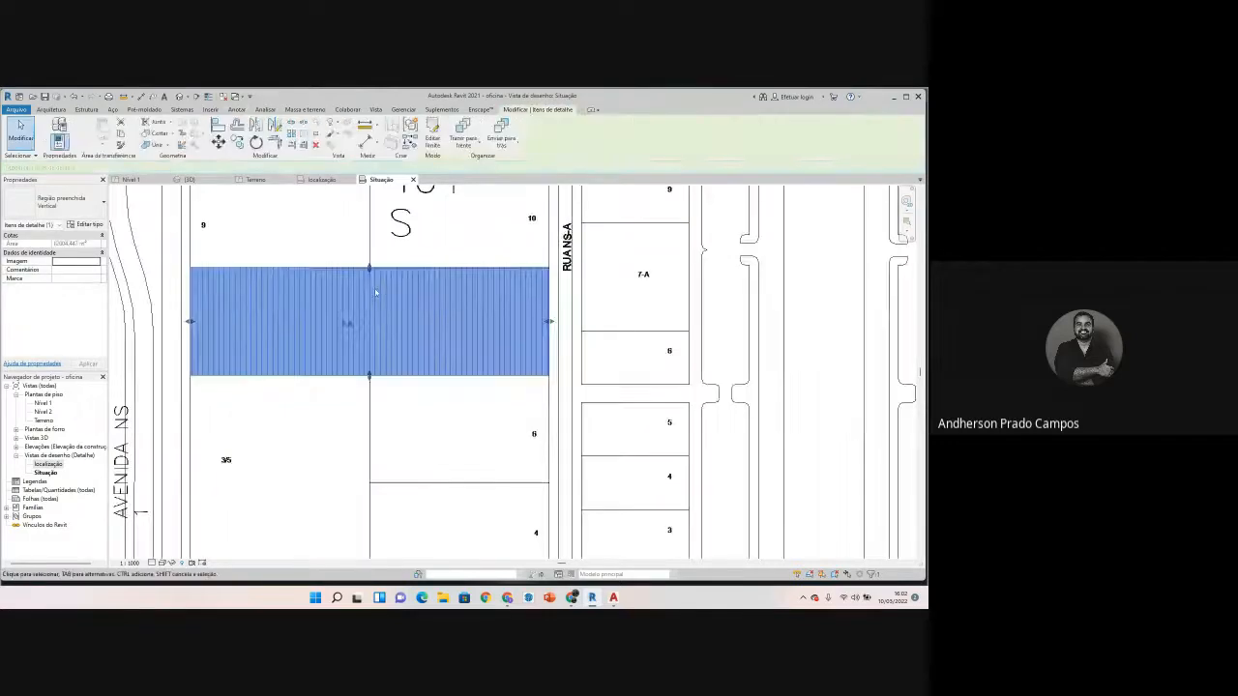
Step: Switch the lot 7-A filled region to the Preto sólido type and set that type's foreground pattern colour to red (Vermelho)
left_click(261, 306)
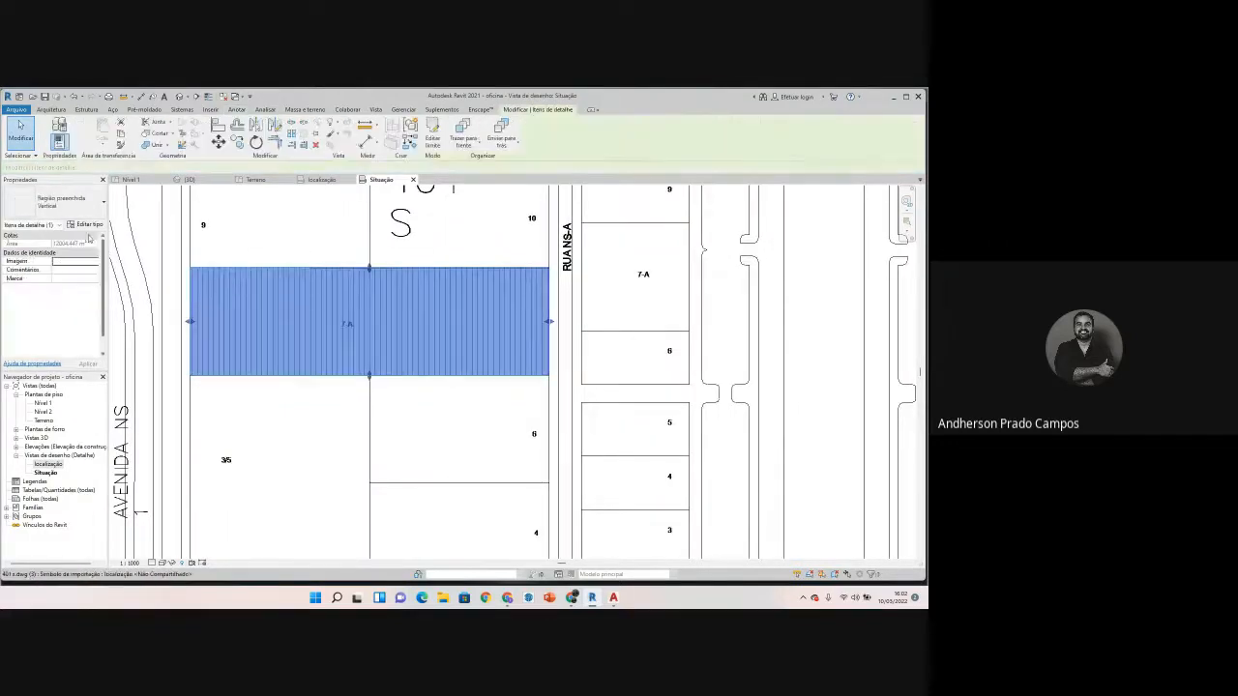
left_click(87, 226)
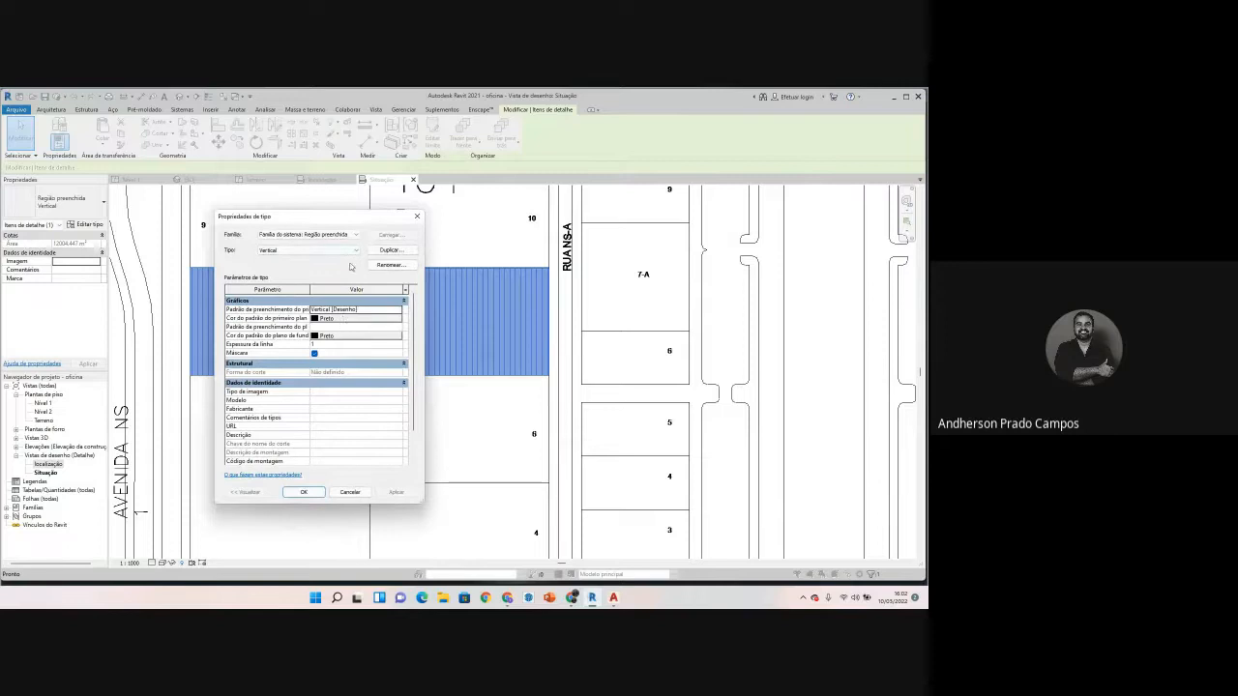
left_click(319, 250)
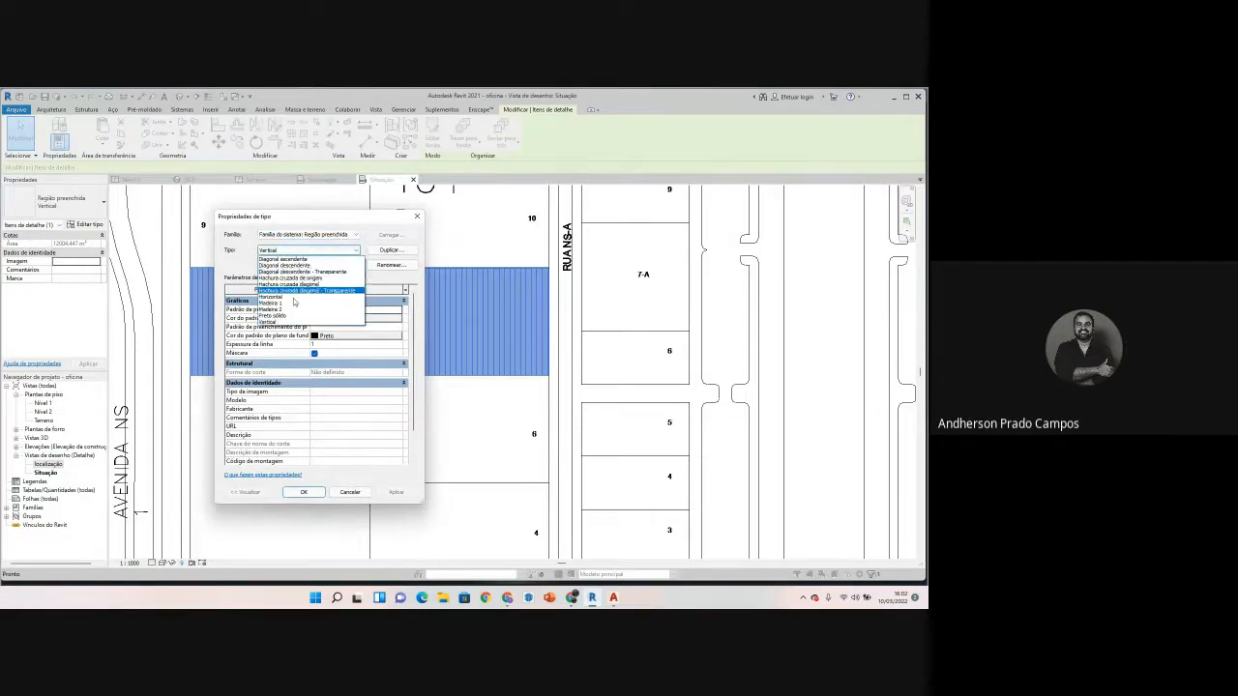
left_click(295, 316)
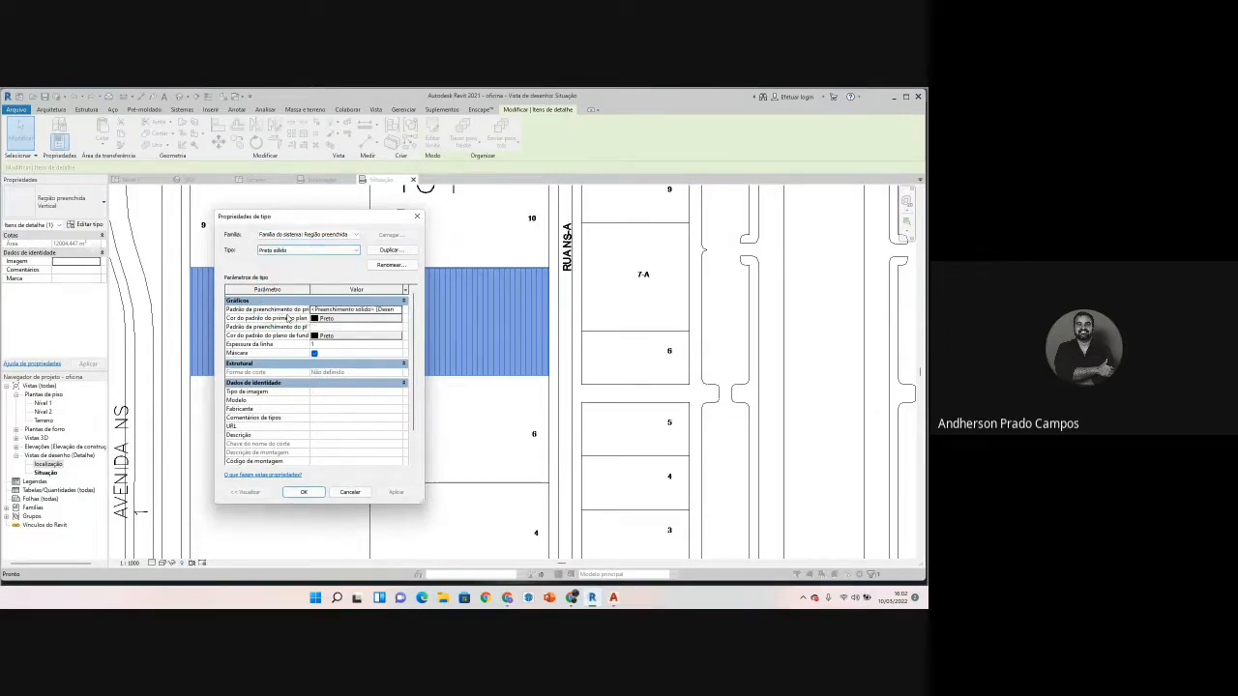
left_click(332, 319)
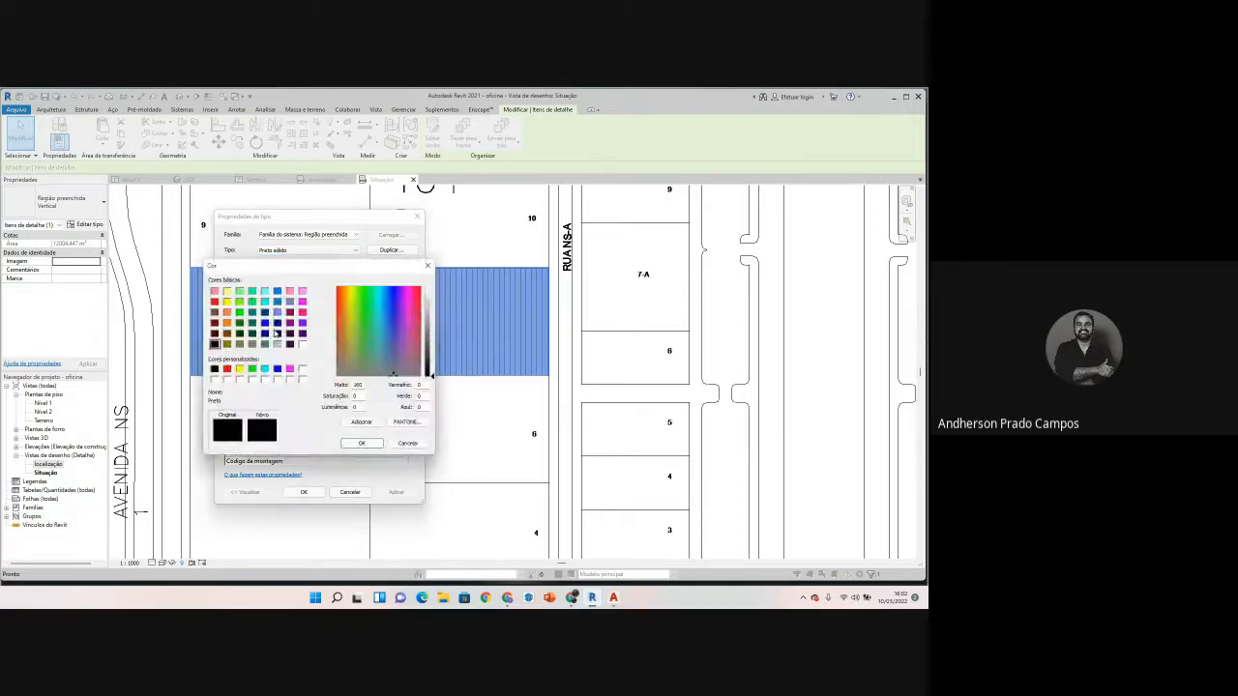
left_click(213, 303)
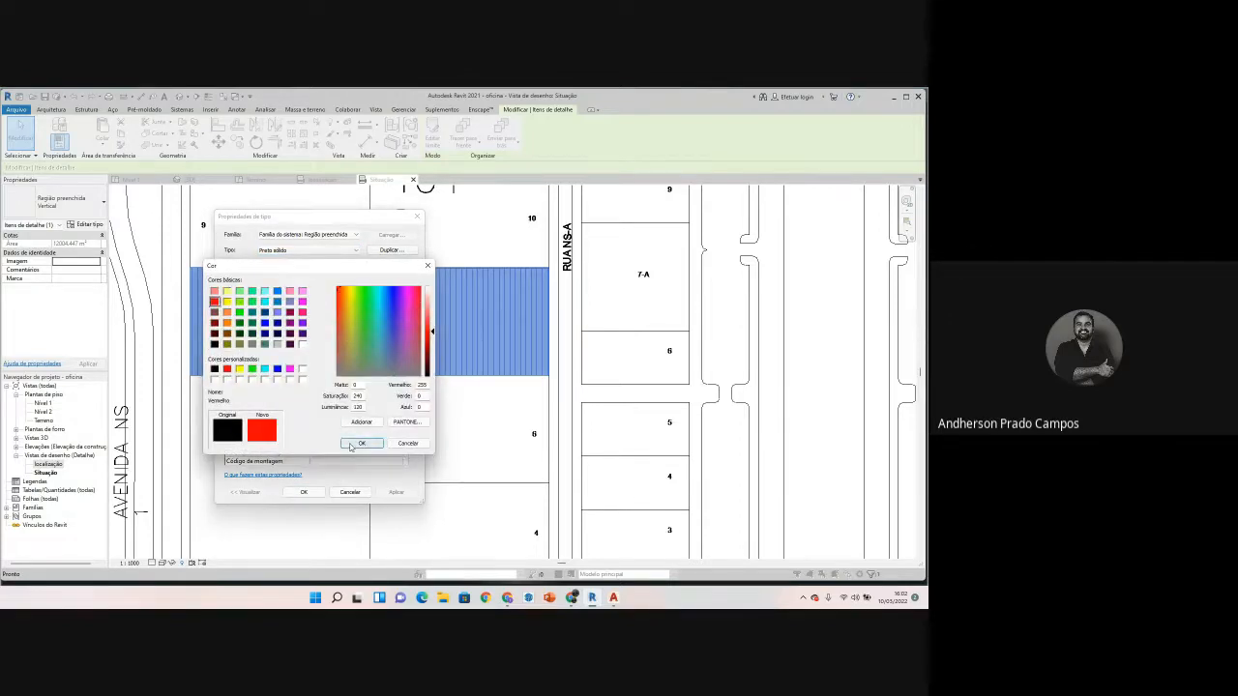
left_click(361, 443)
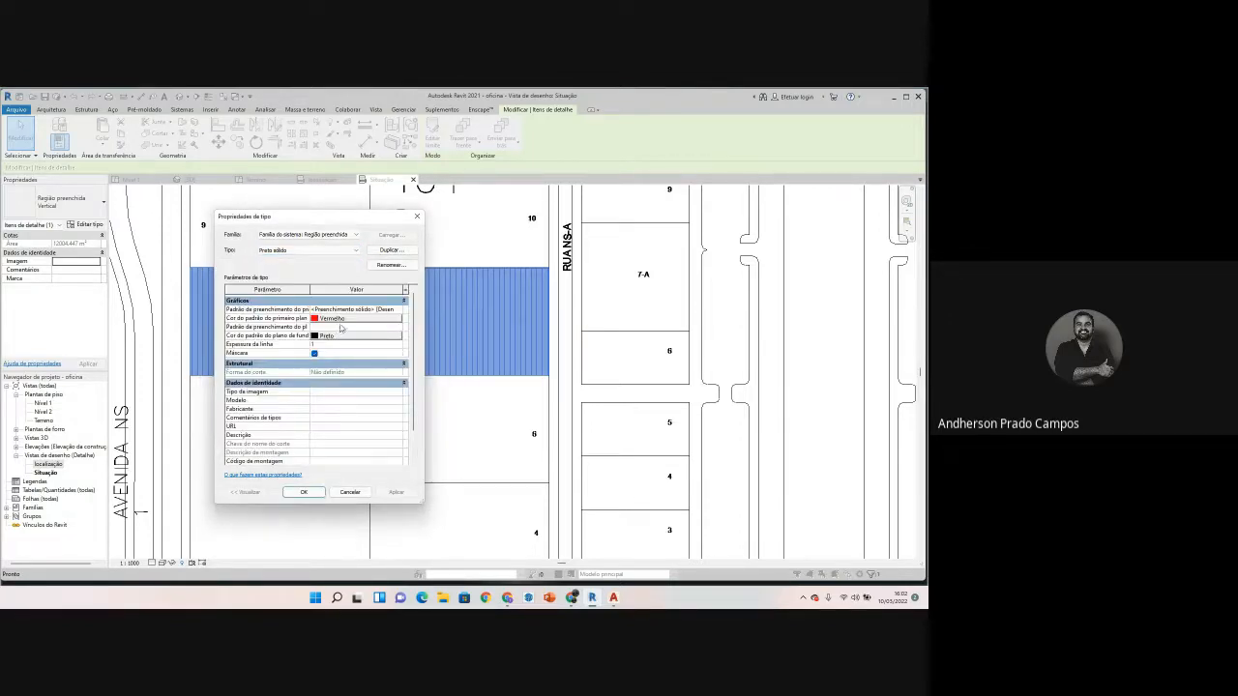
left_click(303, 491)
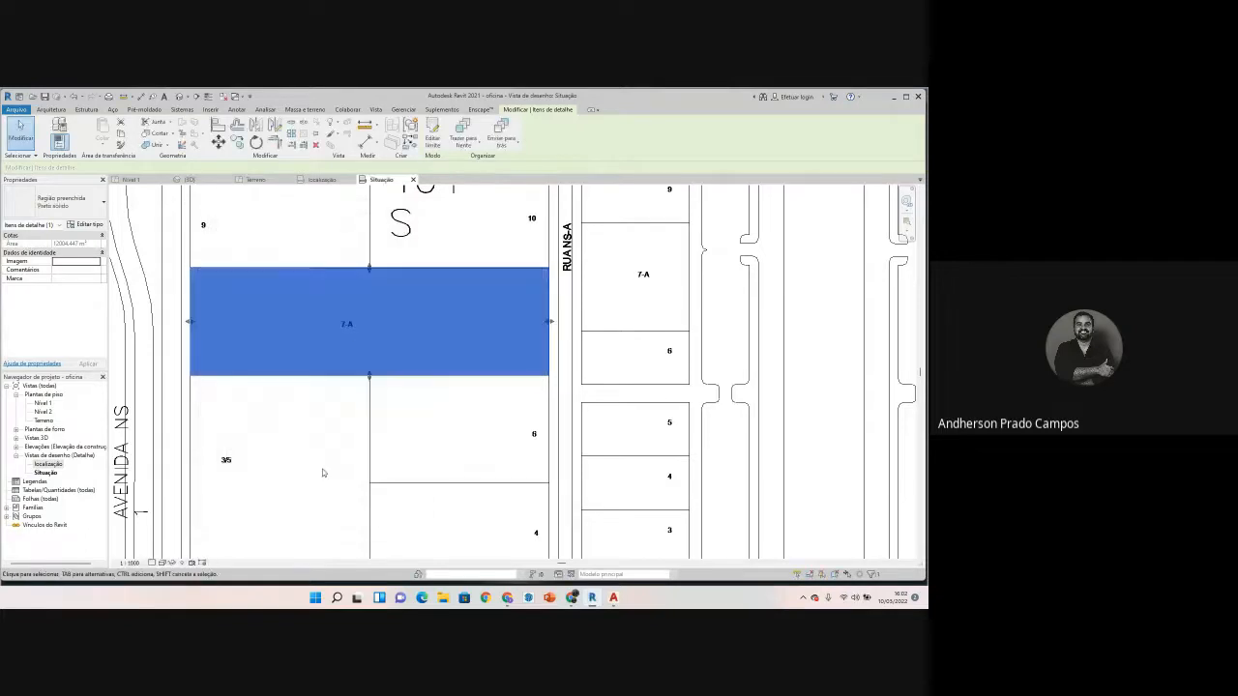
left_click(309, 411)
left_click(310, 376)
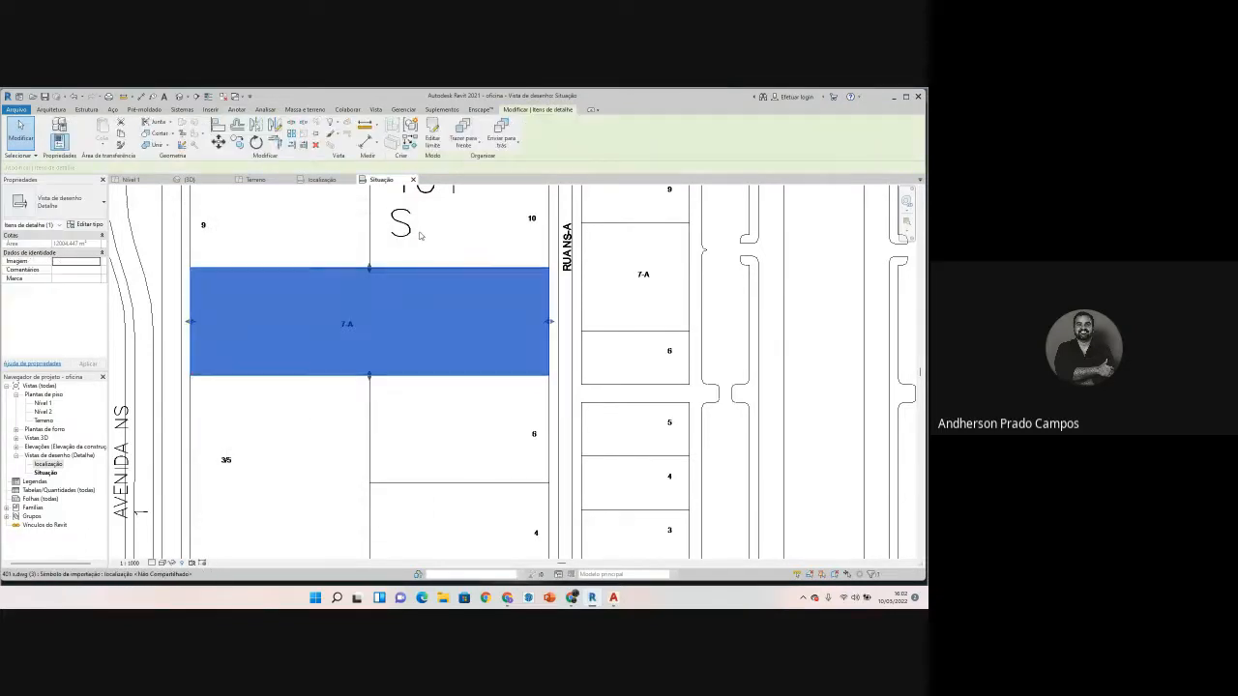
Step: Examine the red filled region over lot 7-A against the imported block map
left_click(384, 334)
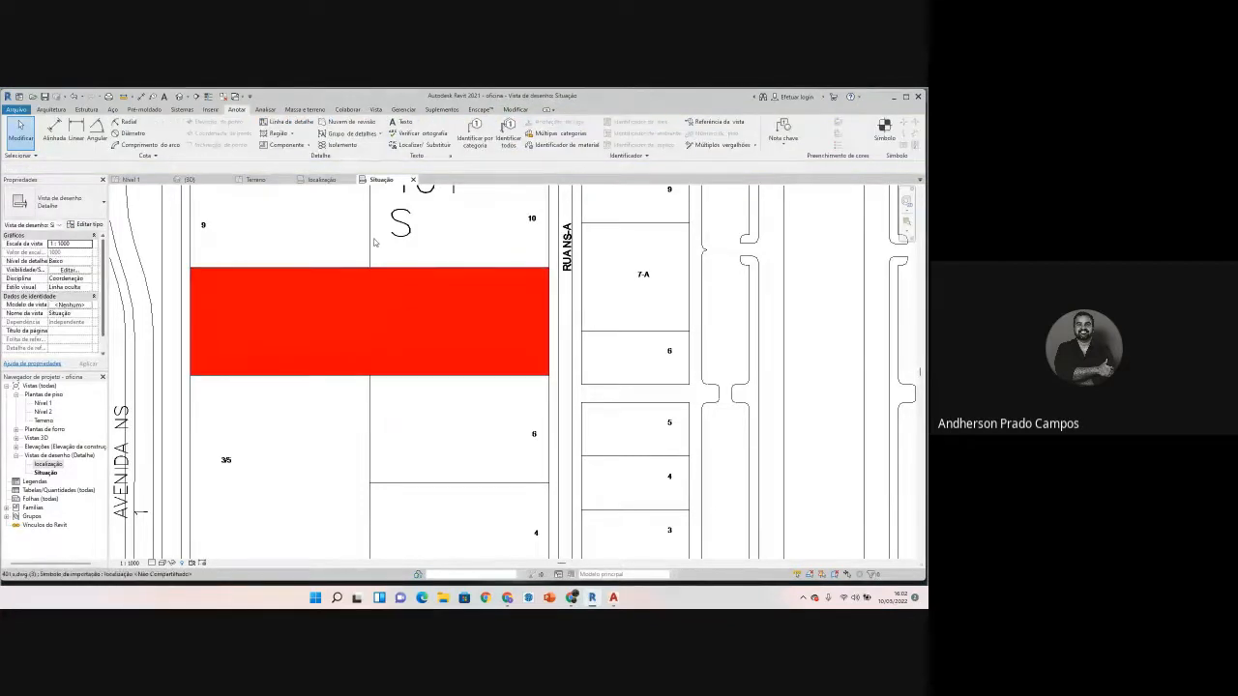
left_click(369, 237)
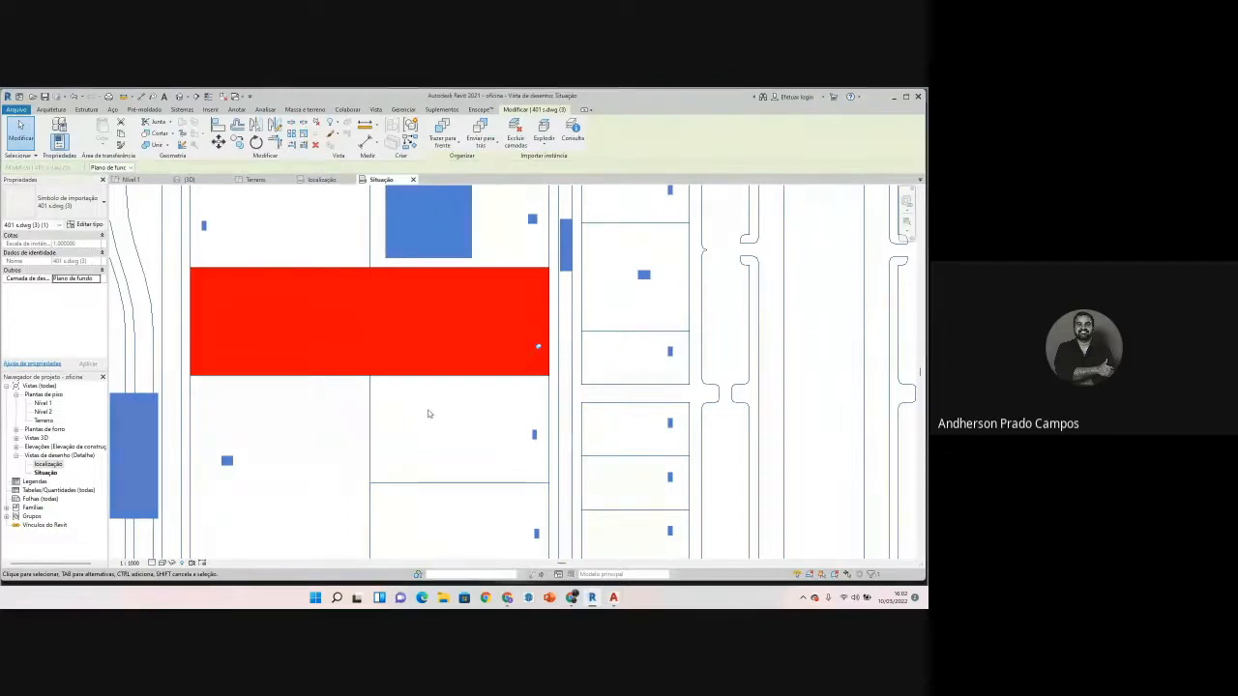
scroll(430, 406, "down", 5)
key("Escape")
left_click(406, 363)
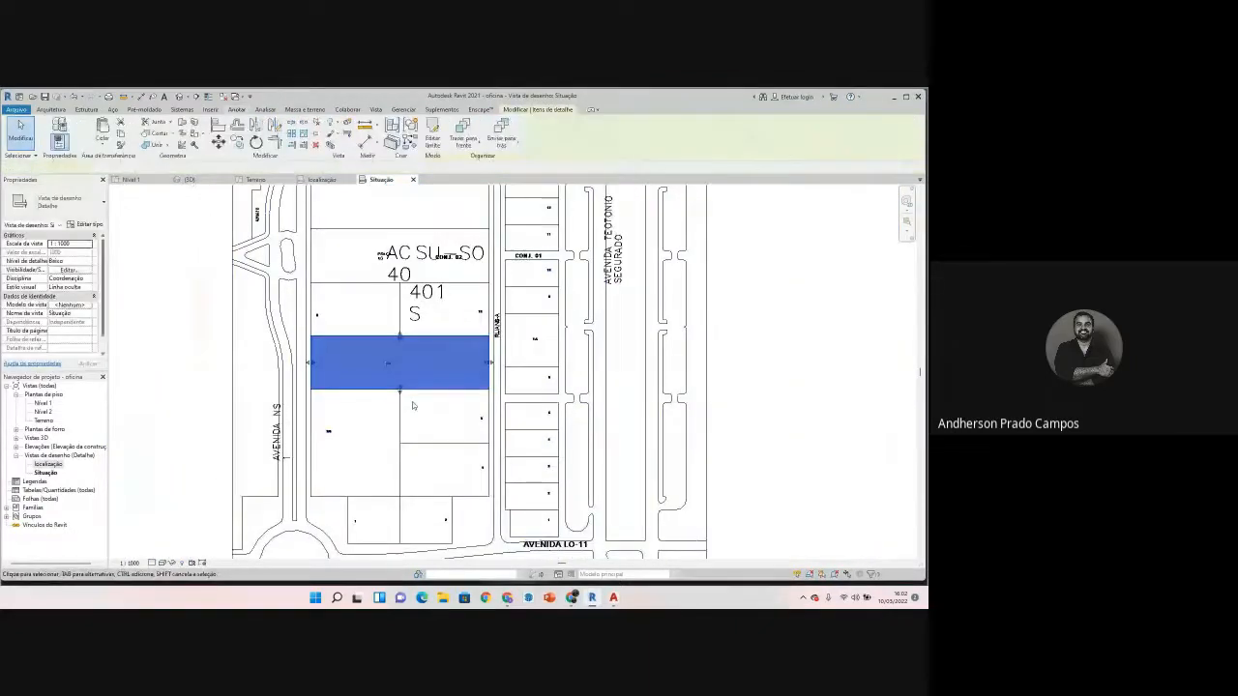
scroll(387, 370, "up", 3)
key("Escape")
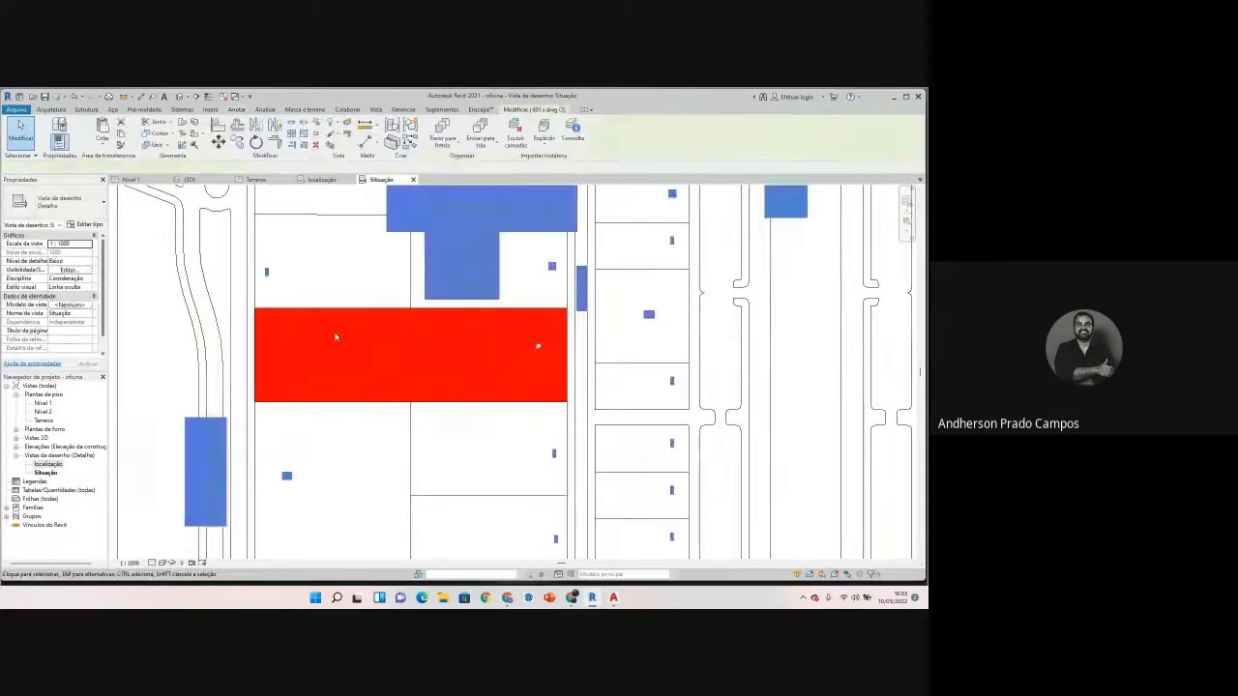
left_click(375, 309)
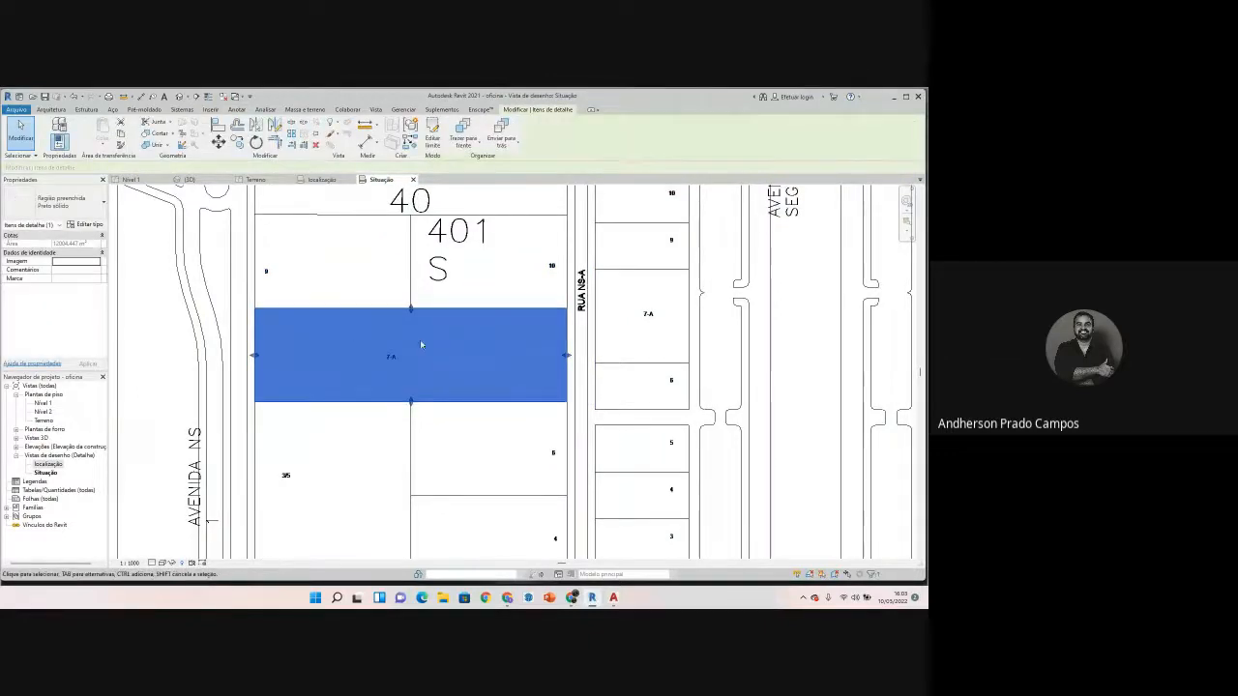
left_click(470, 418)
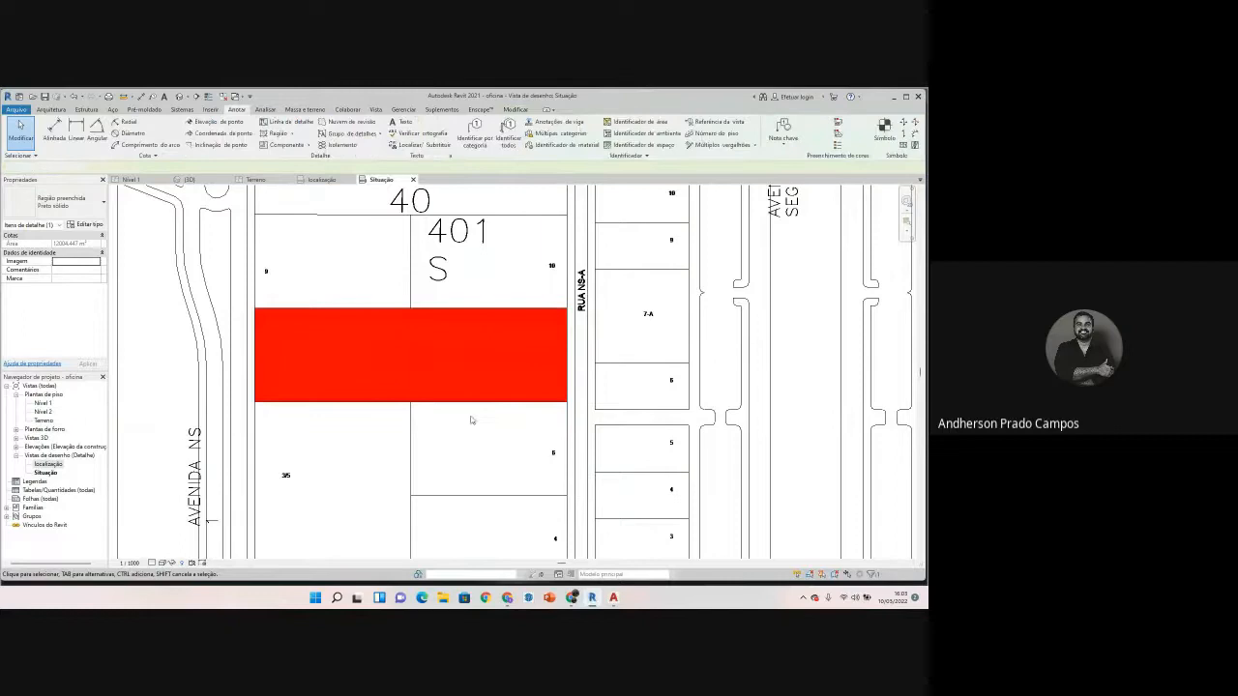
Step: Increase the line weight (Espessura da linha) of the lot region's Preto sólido type
left_click(358, 310)
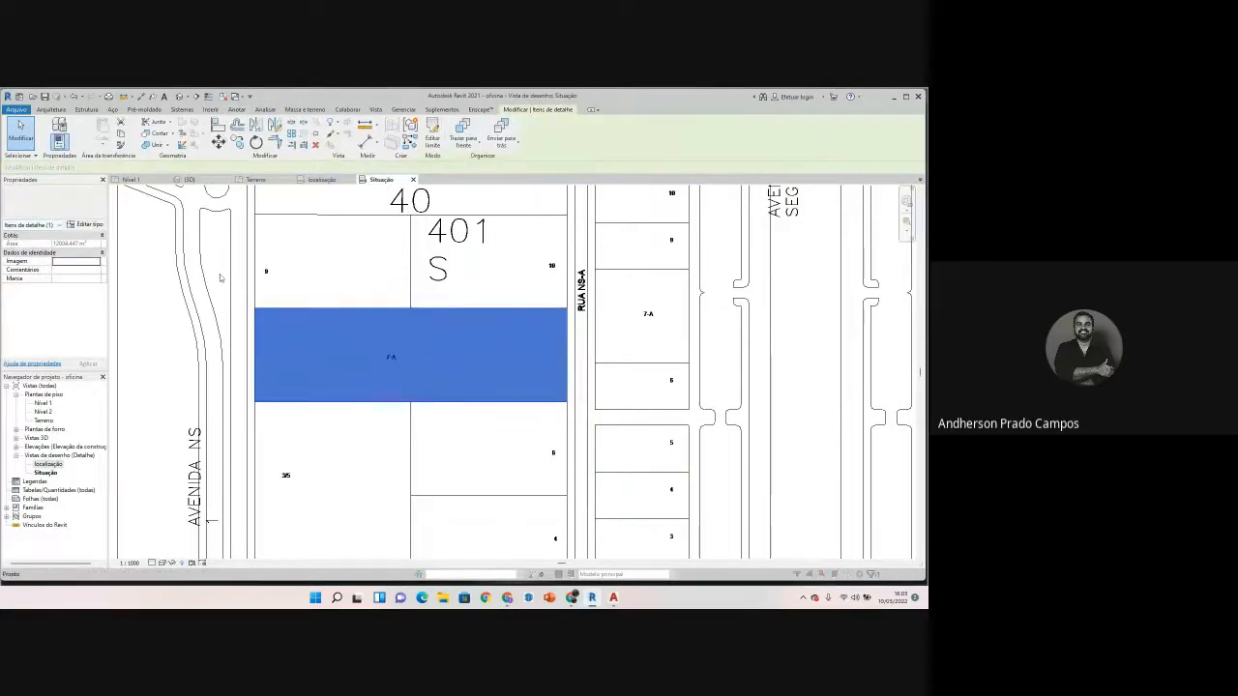
left_click(85, 224)
left_click(397, 346)
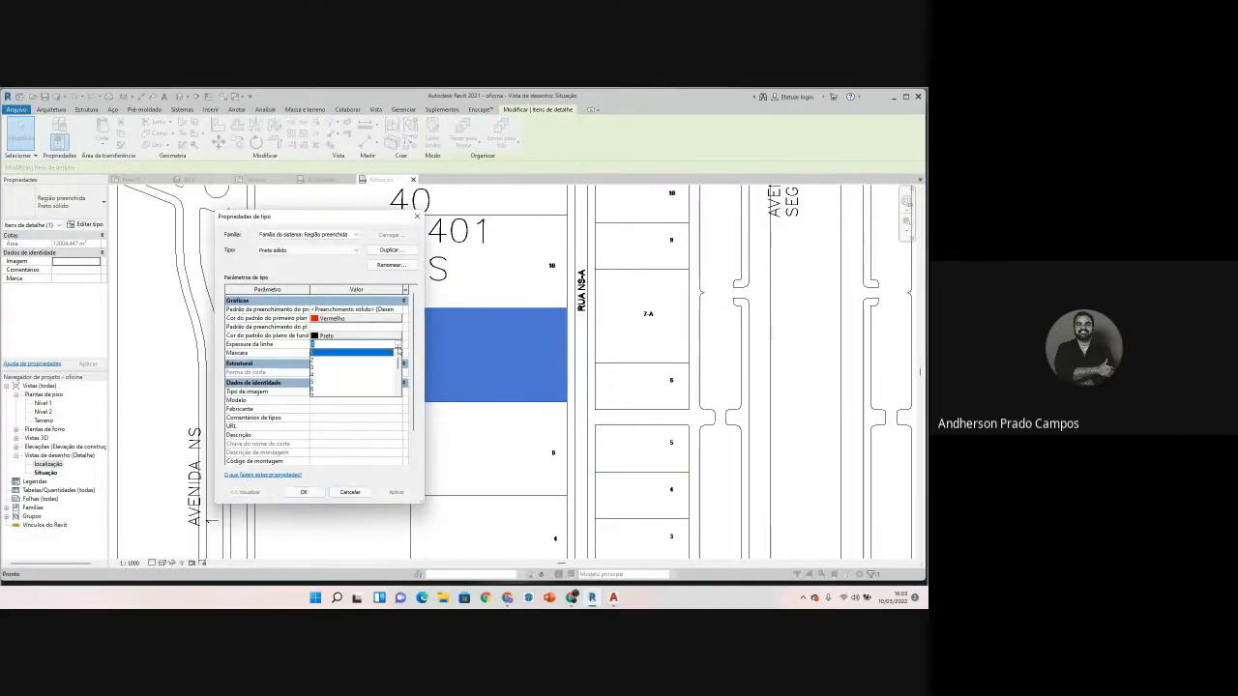
left_click(333, 375)
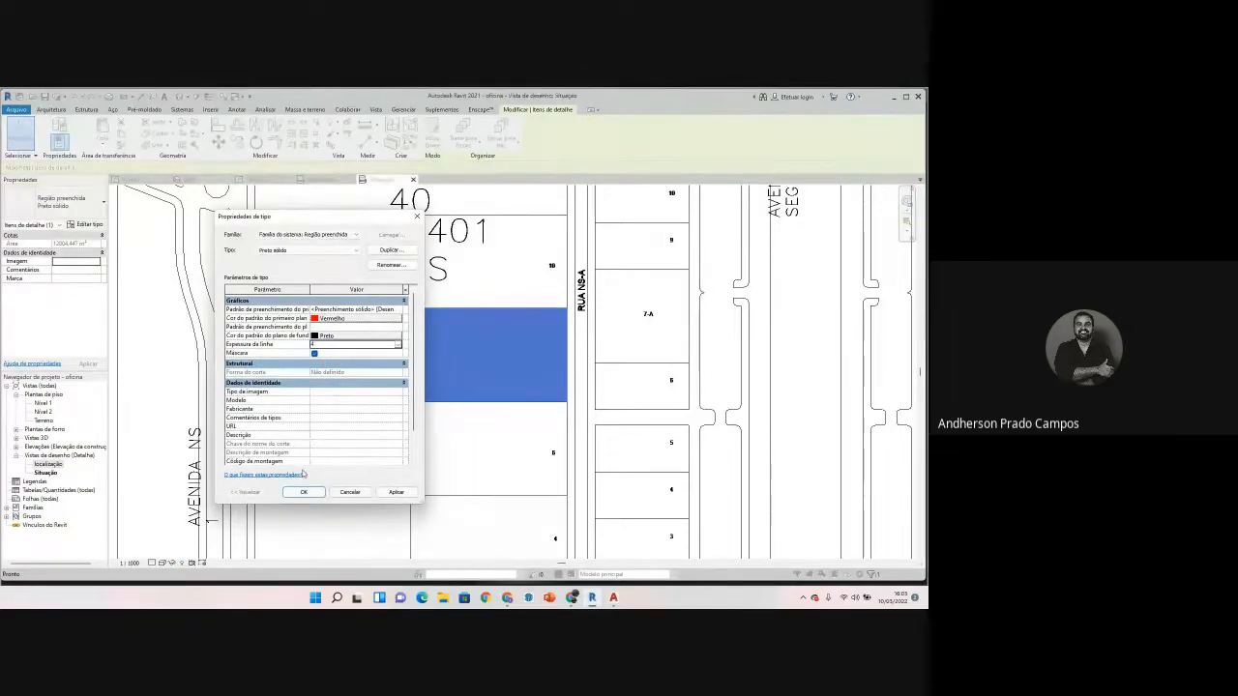
left_click(397, 346)
left_click(342, 384)
left_click(397, 492)
left_click(303, 493)
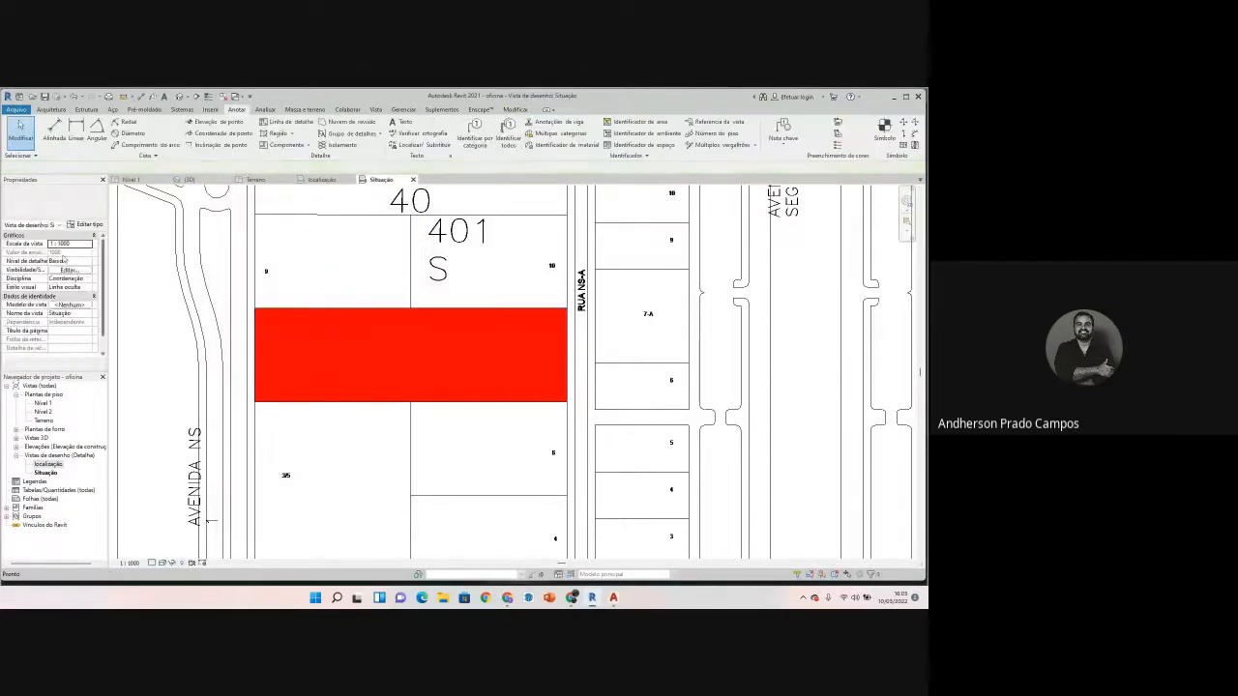
Step: Place a text note reading 7A inside the red lot region
left_click(399, 122)
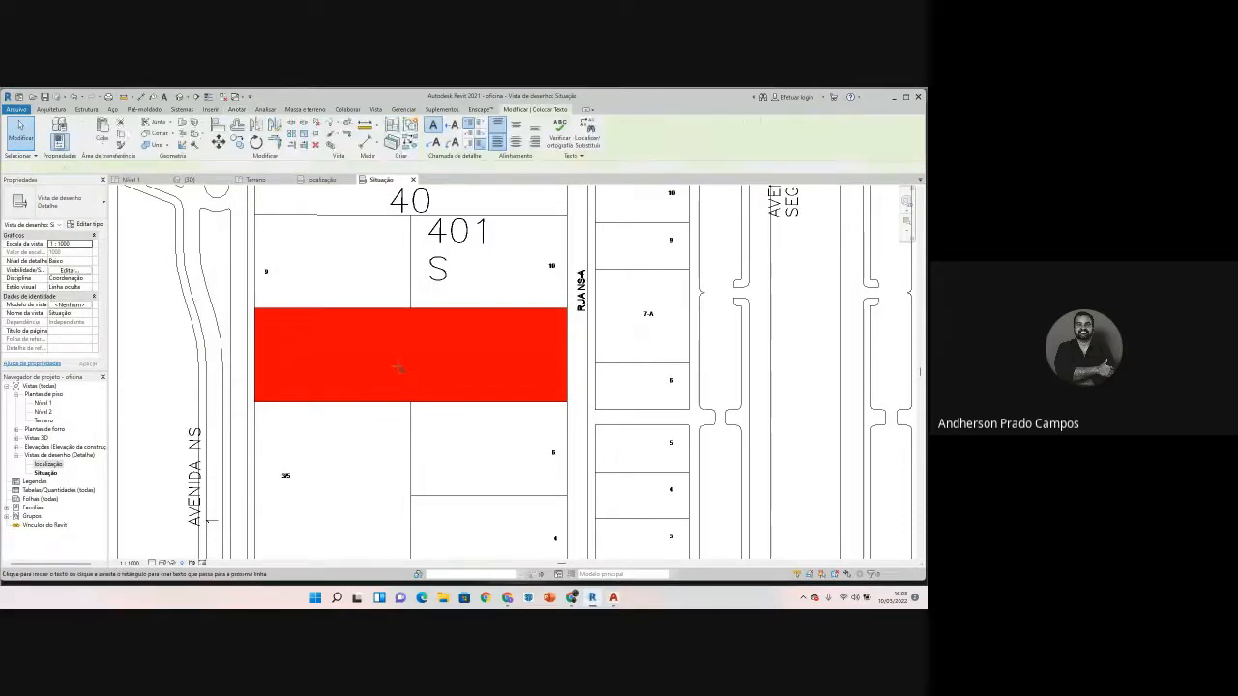
left_click(397, 366)
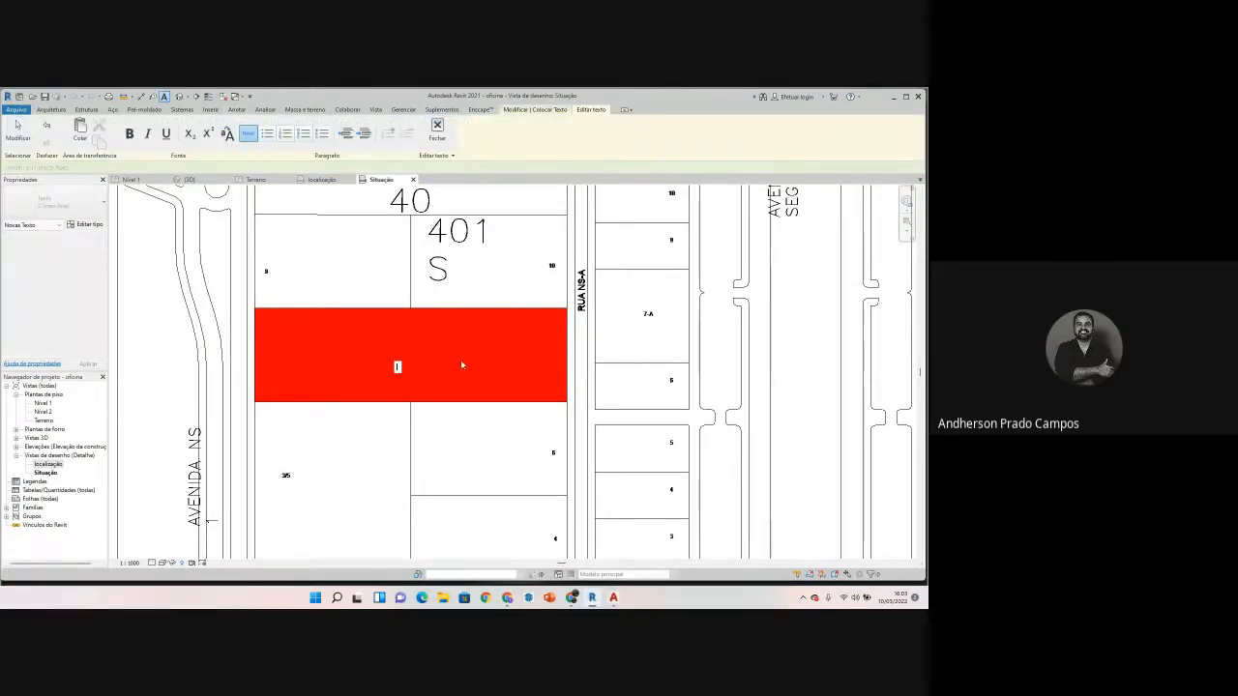
type("1A")
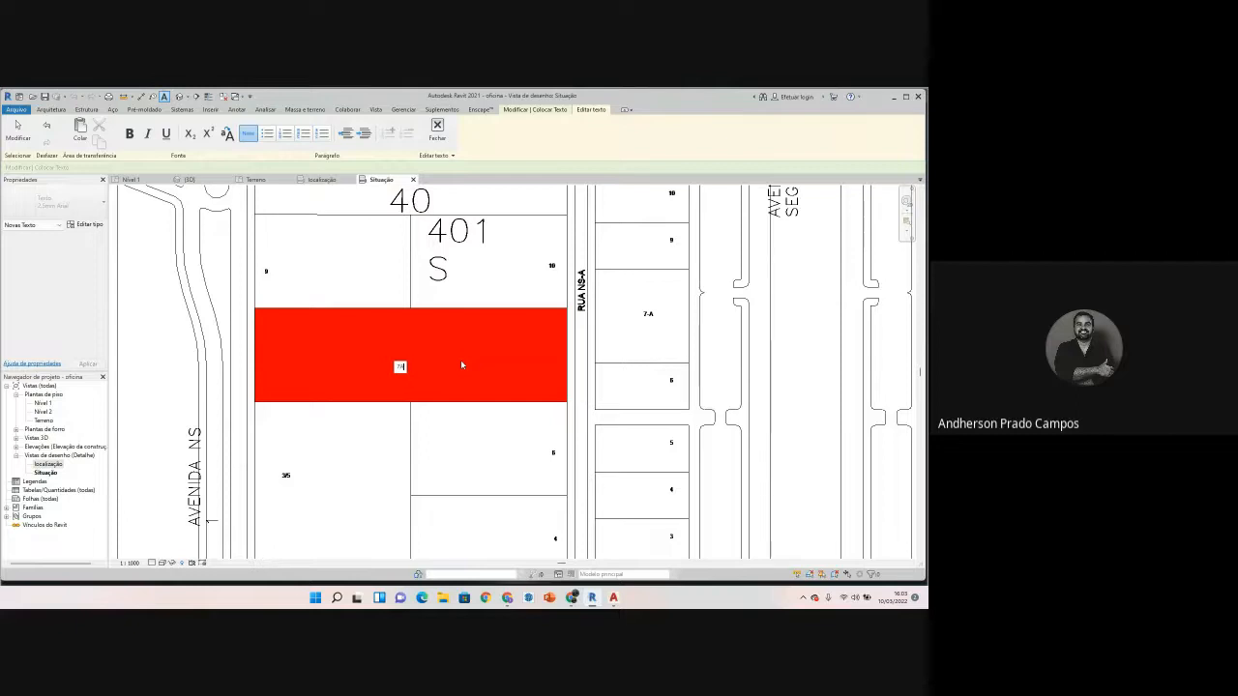
left_click(463, 472)
scroll(420, 372, "up", 1)
scroll(419, 374, "up", 2)
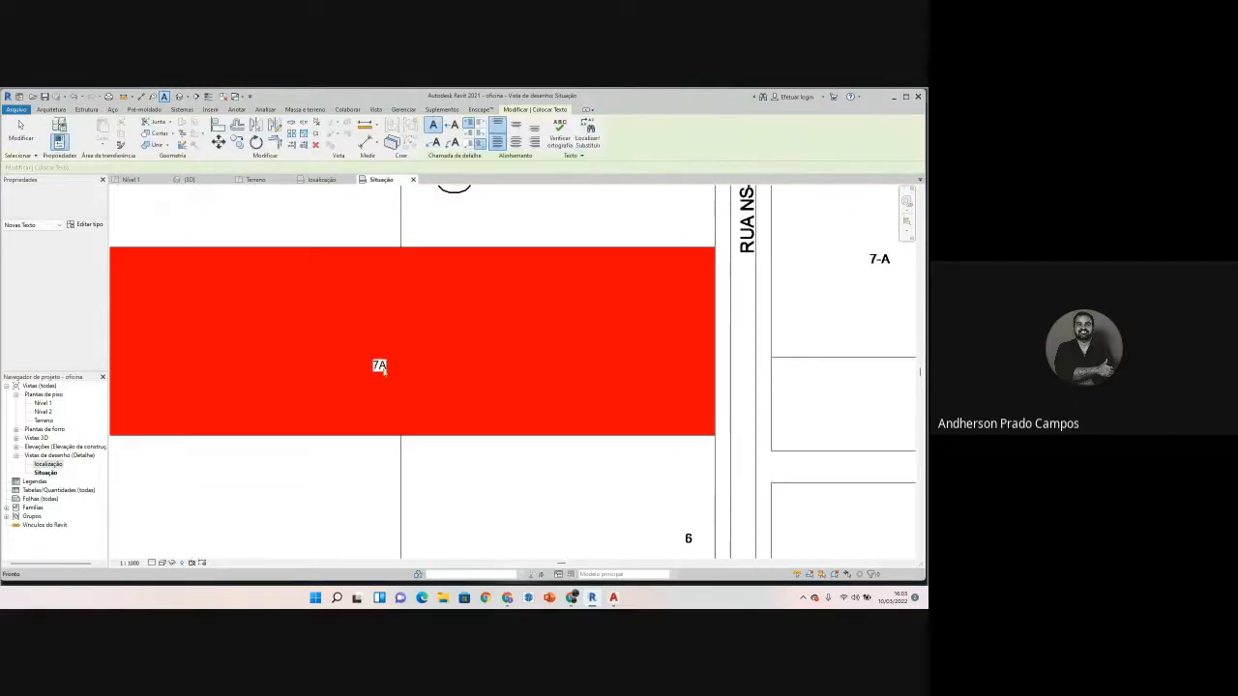
key("Escape")
Step: Change the 7A text note to the 5mm Arial type
left_click(380, 367)
left_click(55, 216)
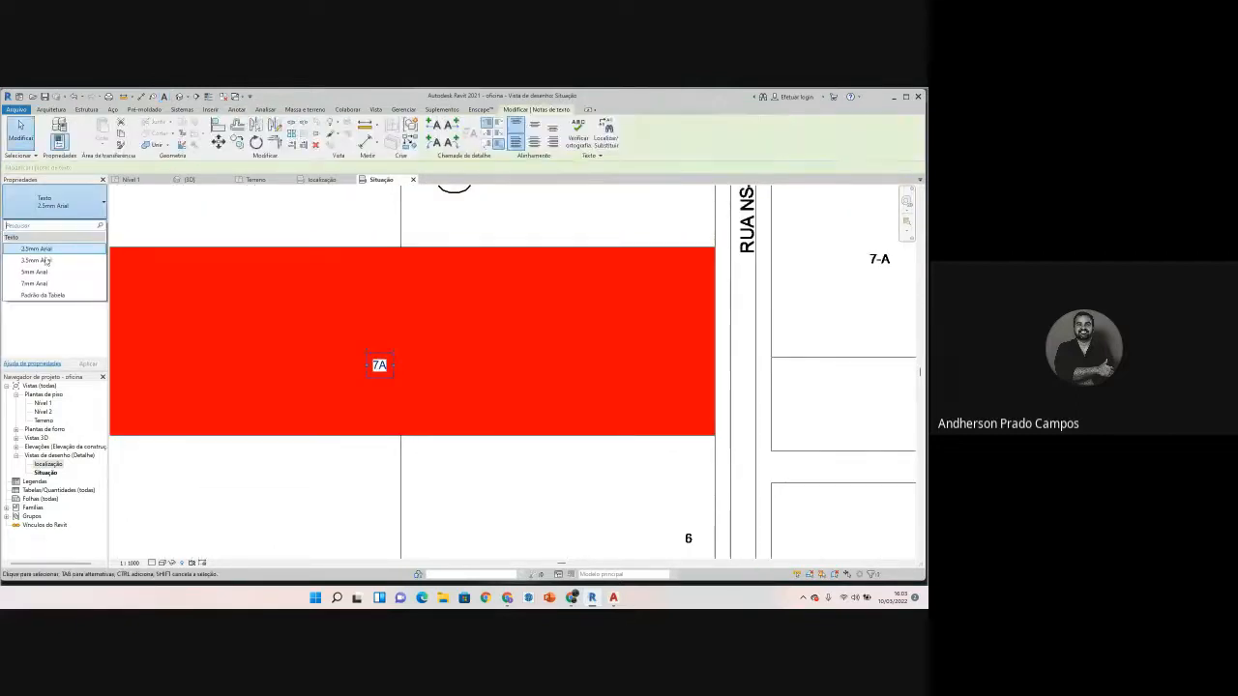
left_click(29, 268)
key("Escape")
Step: Move the 7A label slightly up and to the left, to about mid-height of the red lot
left_click(374, 363)
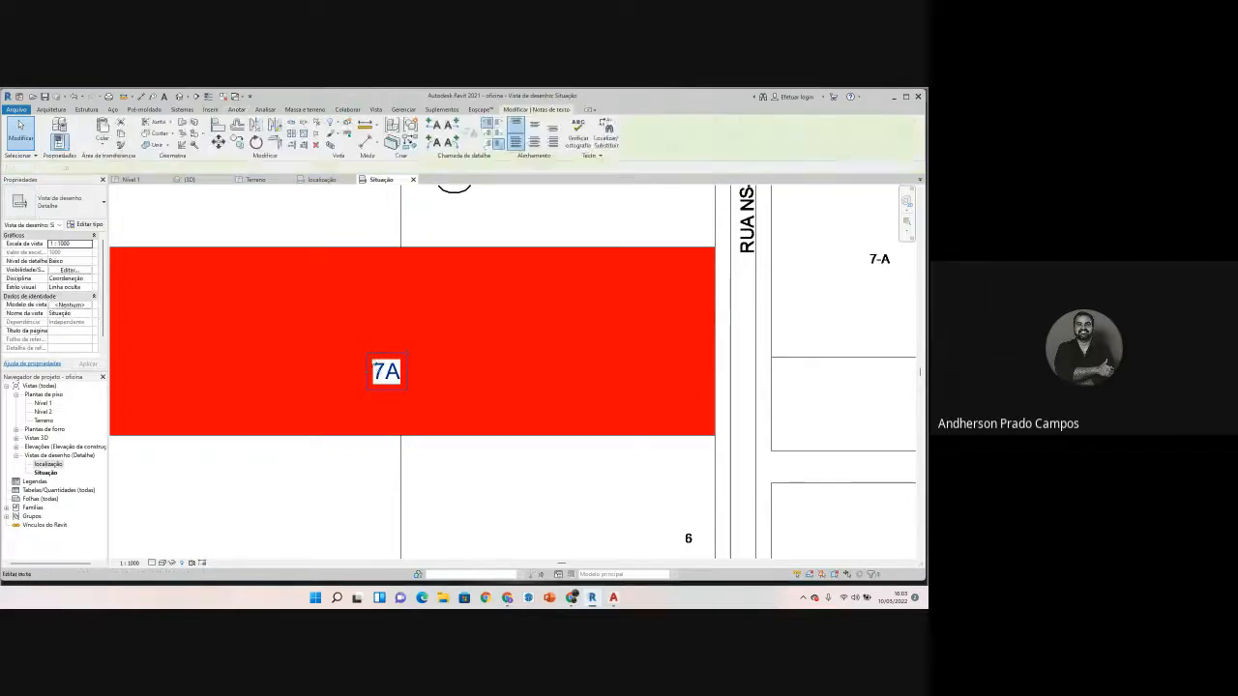
left_click_drag(367, 352, 343, 317)
left_click(327, 359)
scroll(327, 360, "down", 2)
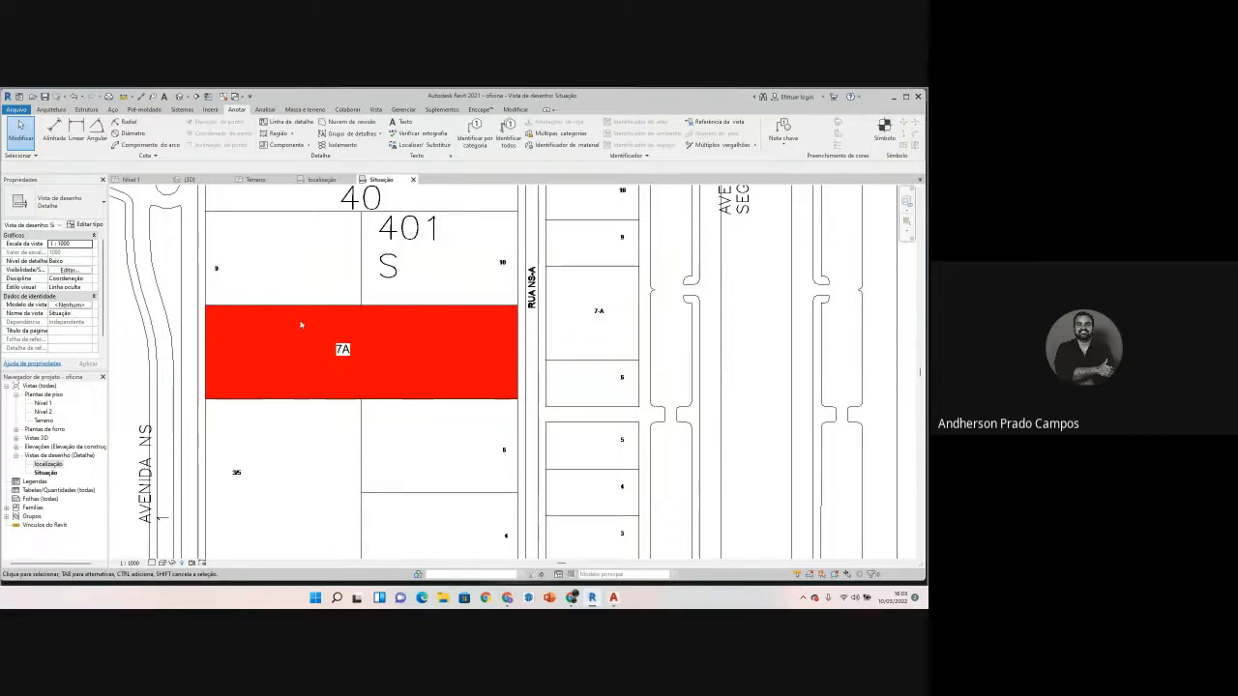
Step: Close the localização and Situação drafting views to return to the 3D view
scroll(430, 358, "down", 5)
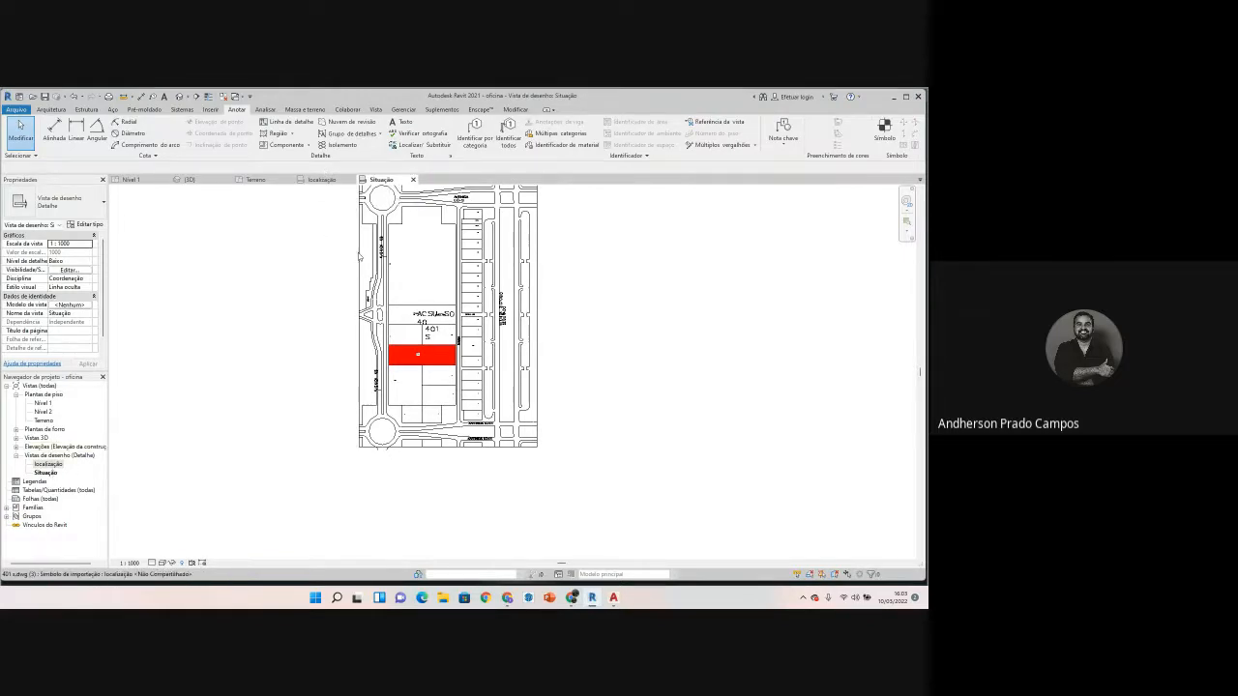
left_click(344, 181)
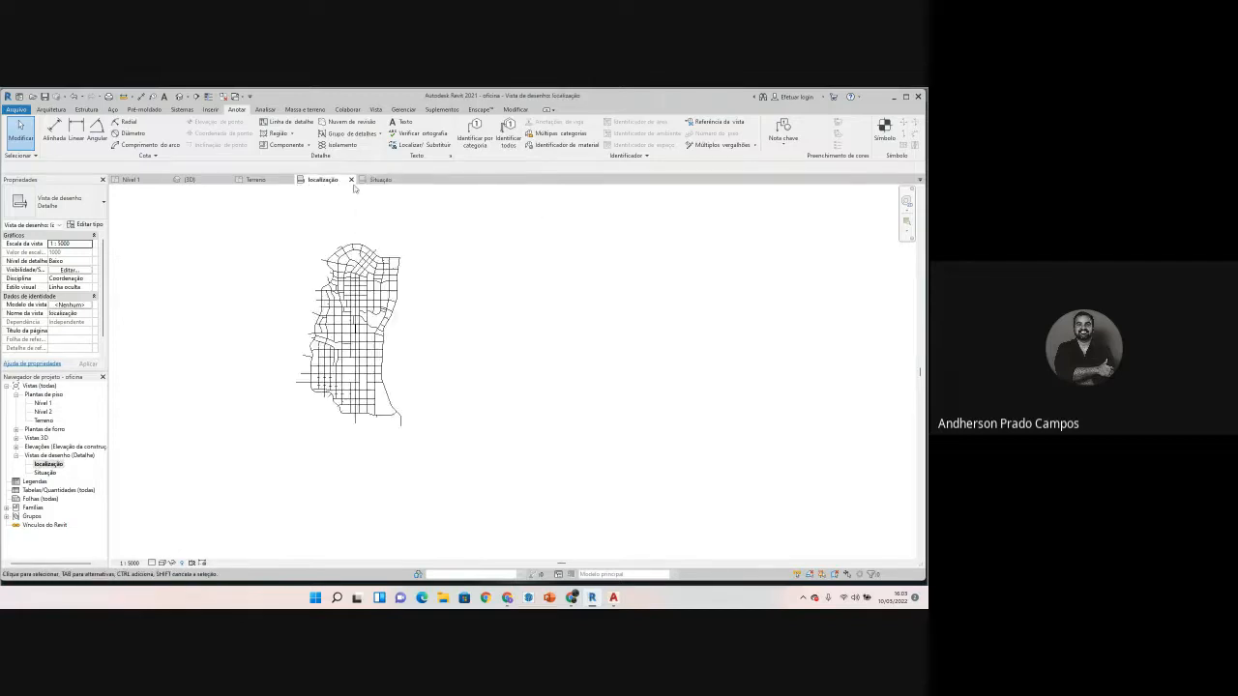
left_click(352, 181)
left_click(354, 180)
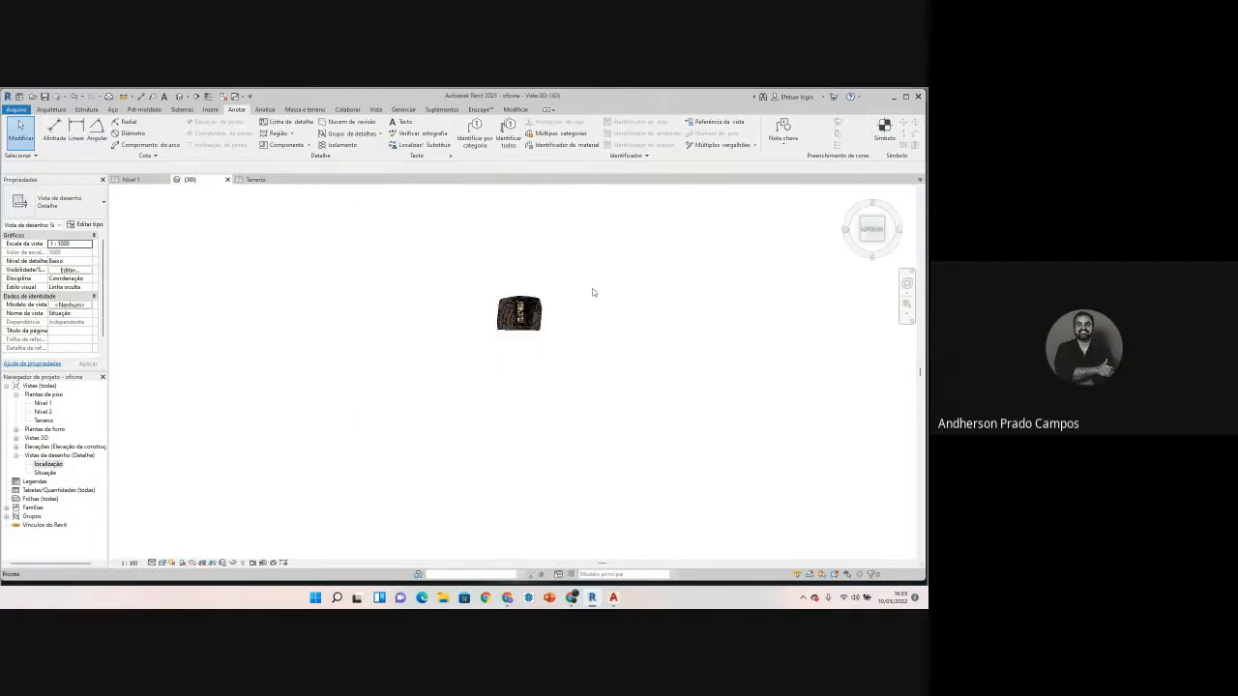
Step: Examine the 401 s map overlaid on the terrain around the highlighted block in the 3D view
scroll(463, 330, "up", 5)
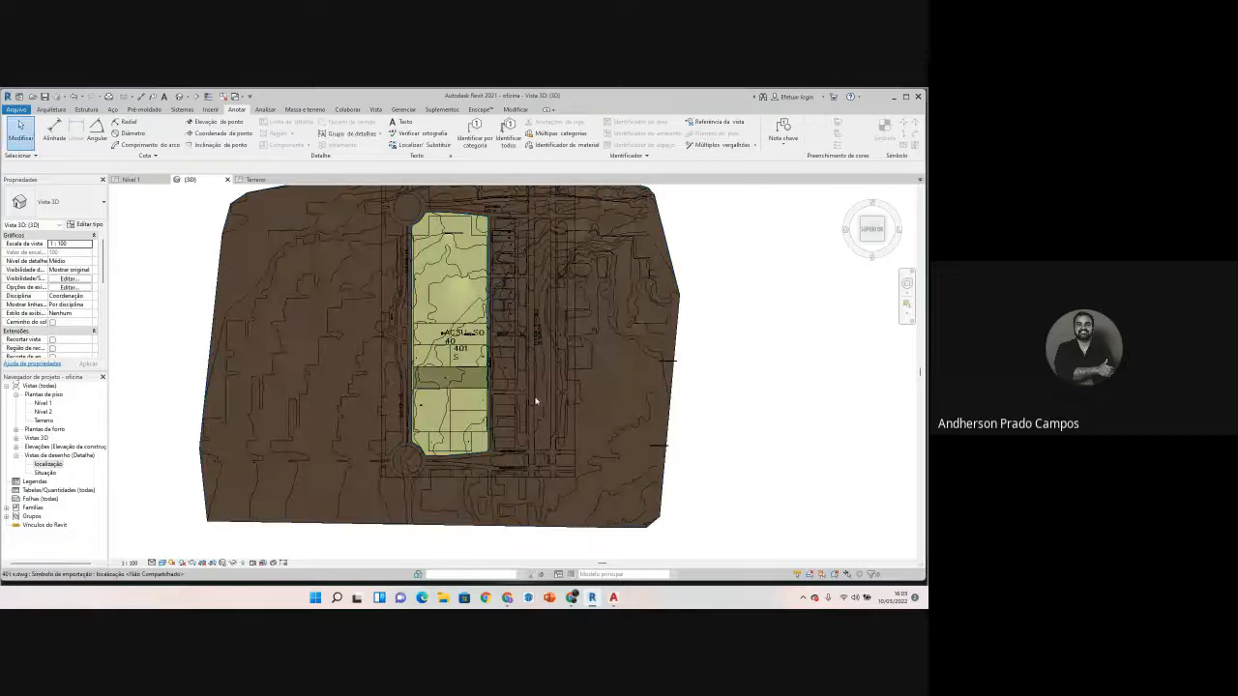
scroll(459, 370, "up", 4)
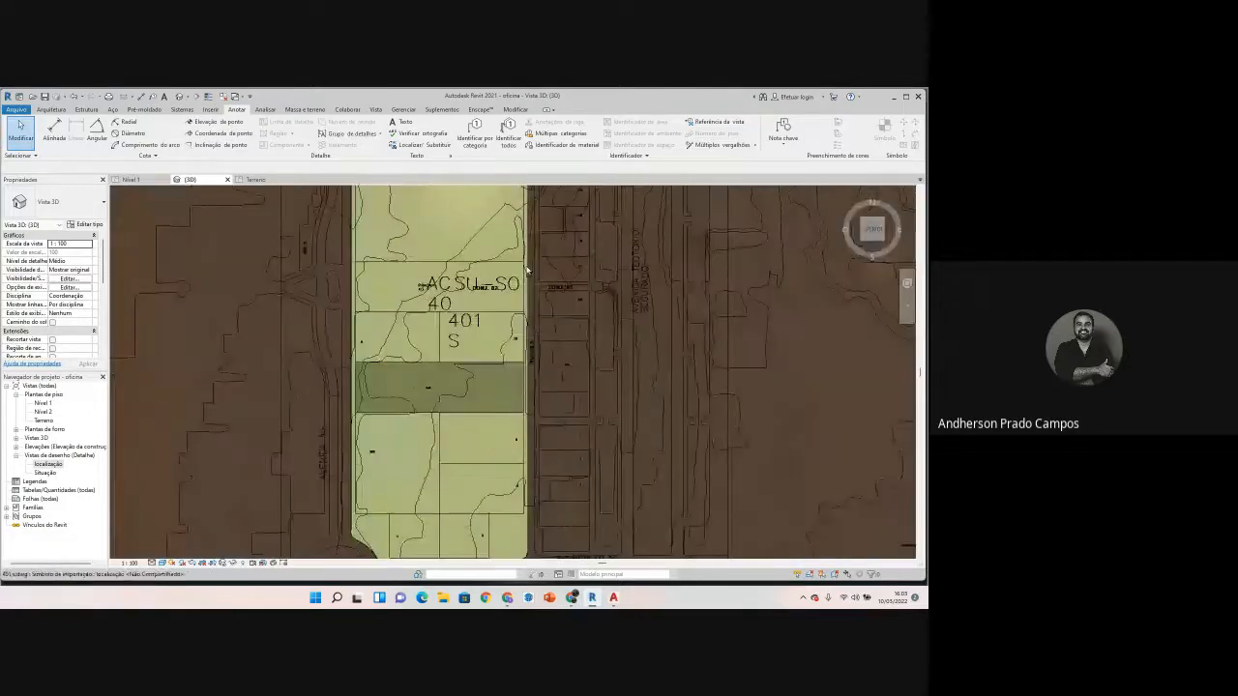
scroll(527, 270, "down", 4)
middle_click_drag(533, 321, 458, 379)
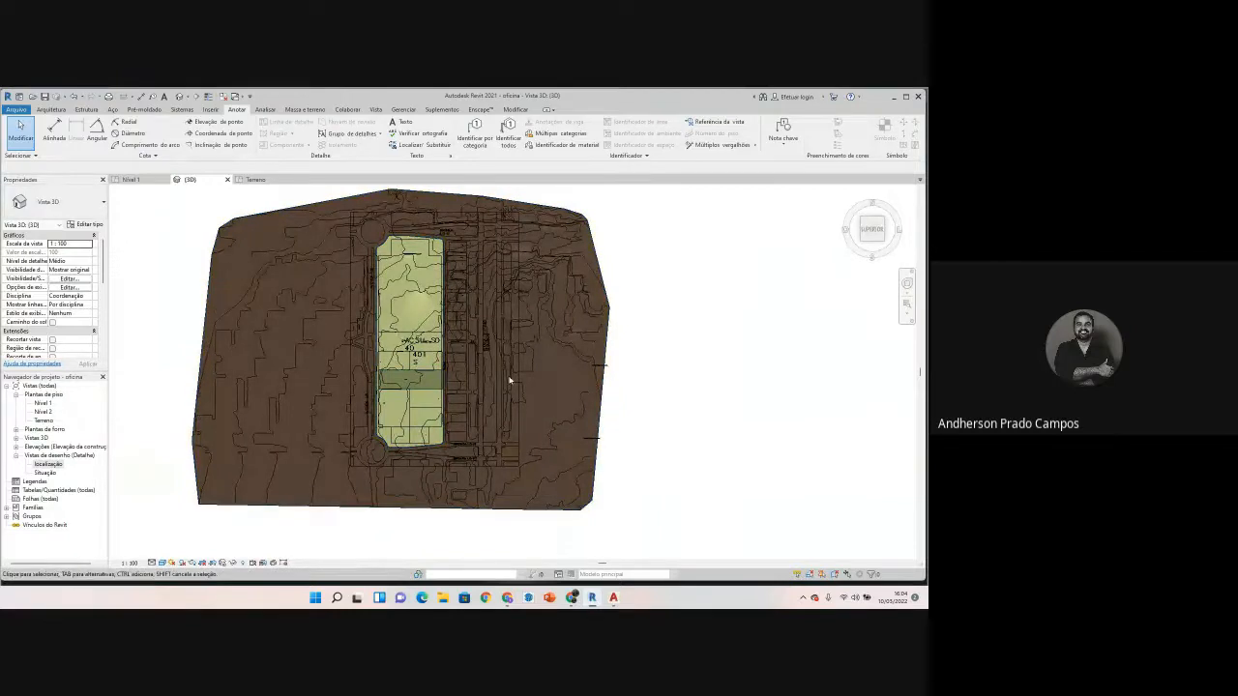
scroll(423, 365, "up", 4)
scroll(407, 338, "down", 5)
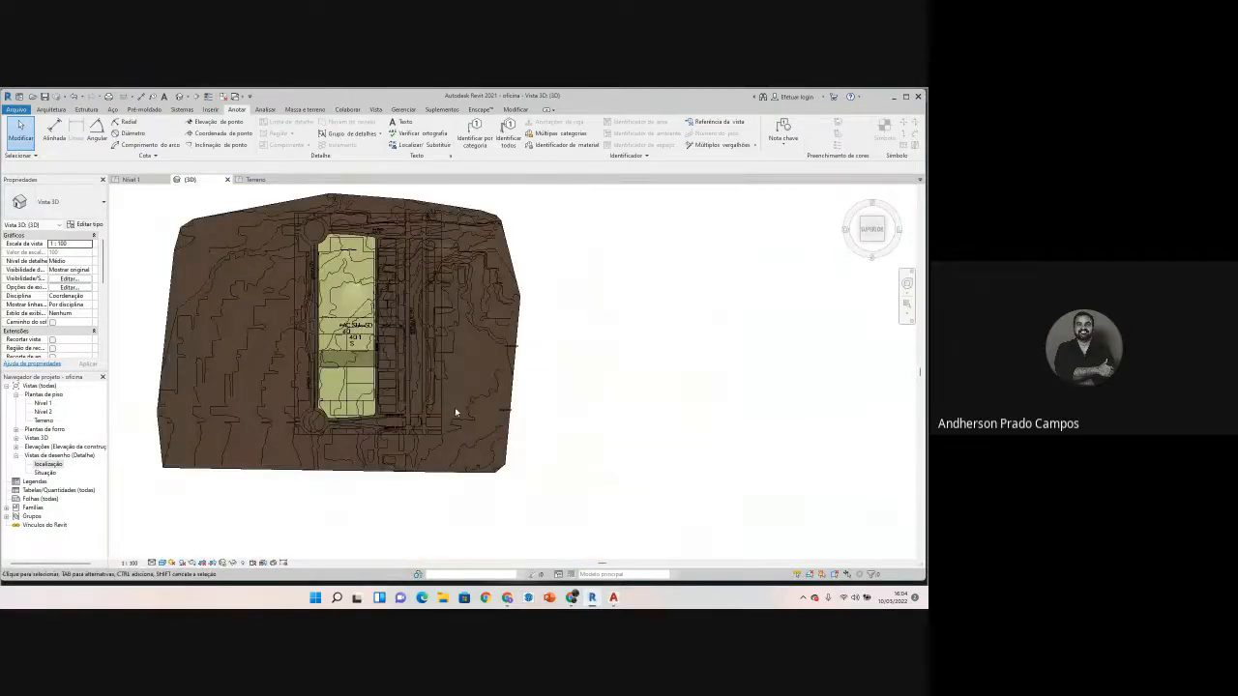
scroll(408, 429, "down", 4)
middle_click_drag(401, 420, 441, 379, "shift")
scroll(441, 379, "up", 5)
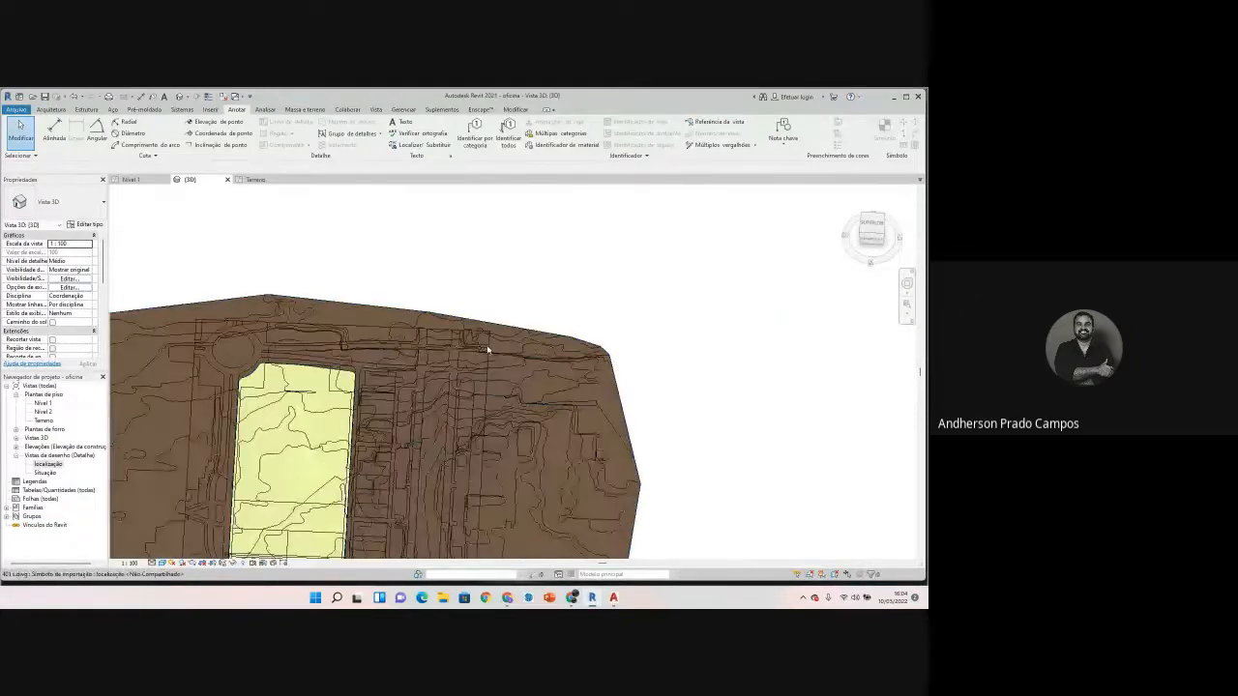
left_click(489, 350)
key("Escape")
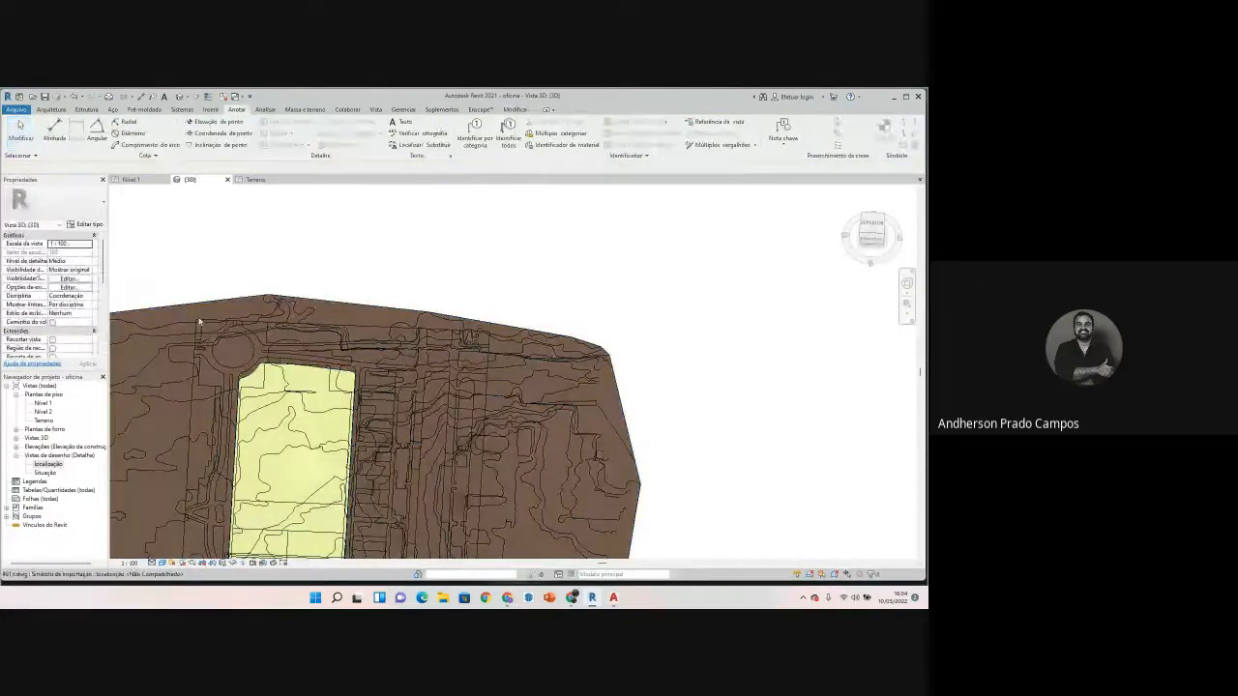
Step: Delete the imported 401 s.dwg map from the terrain model in the 3D view
scroll(206, 324, "down", 6)
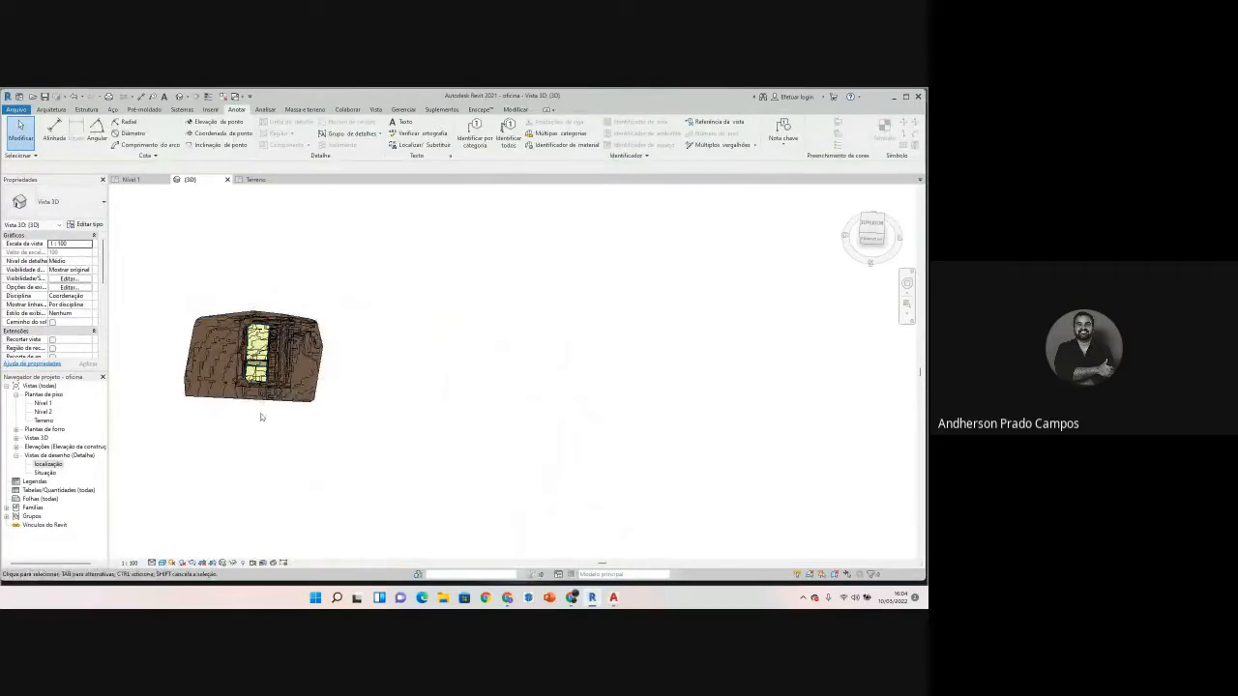
left_click(343, 394)
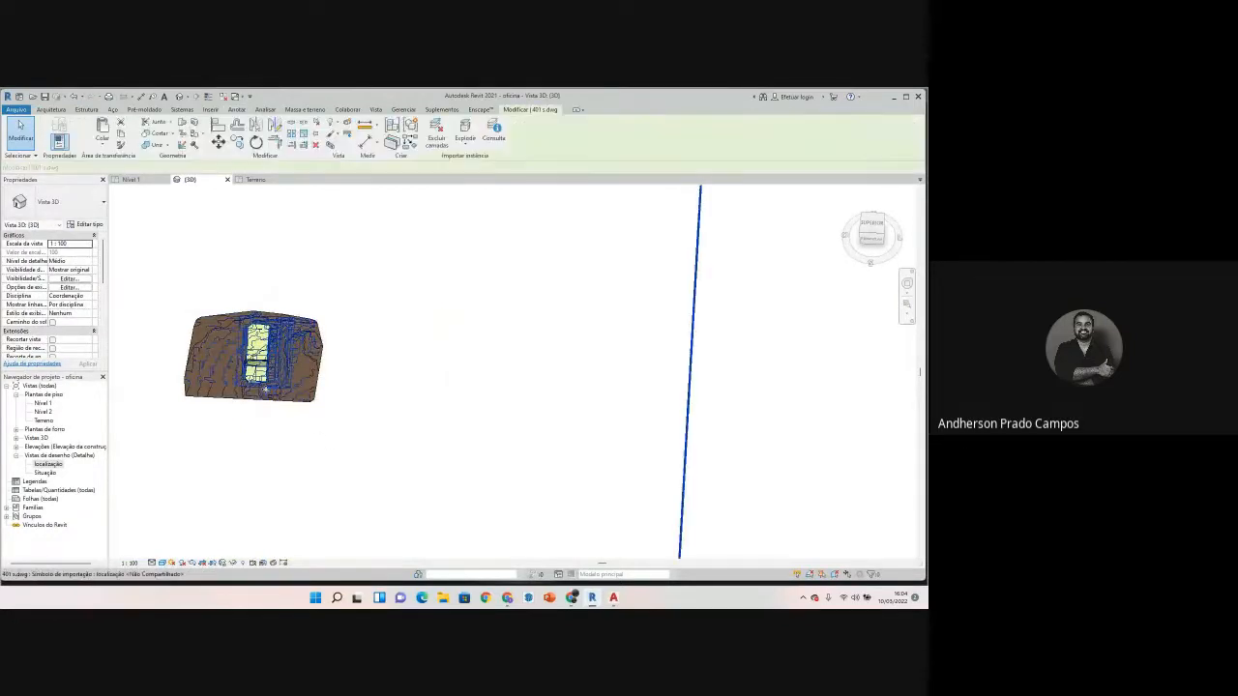
scroll(271, 406, "up", 10)
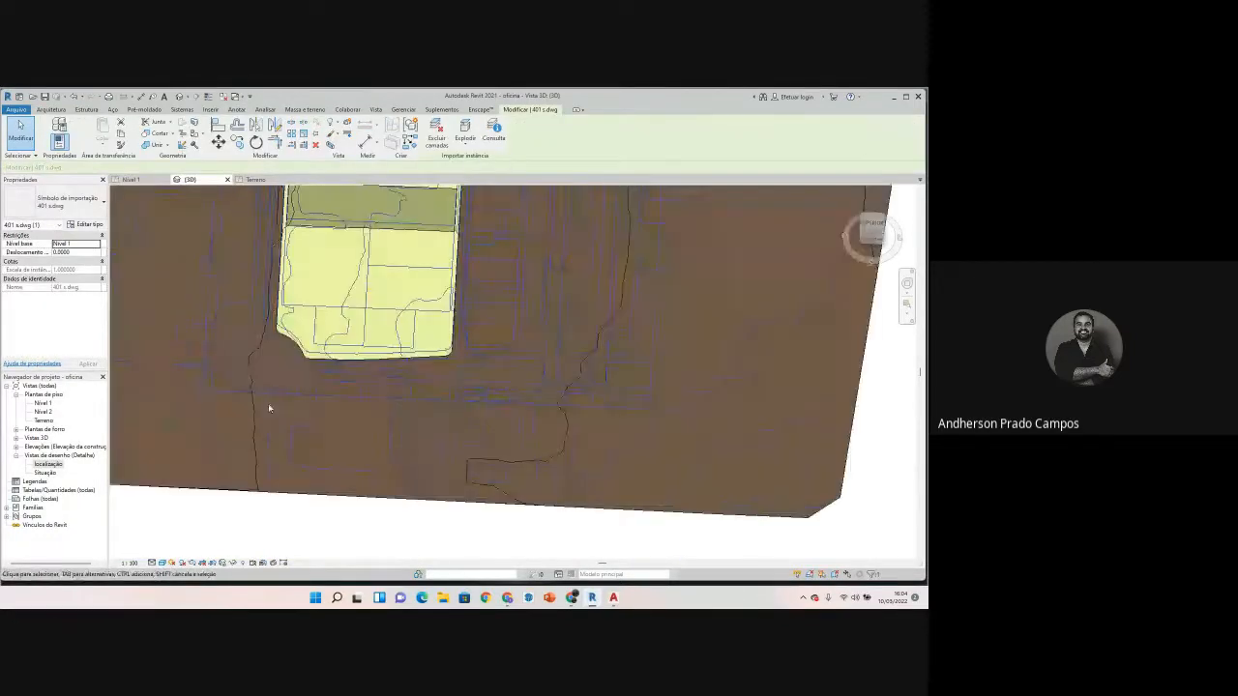
key("Delete")
scroll(448, 442, "down", 4)
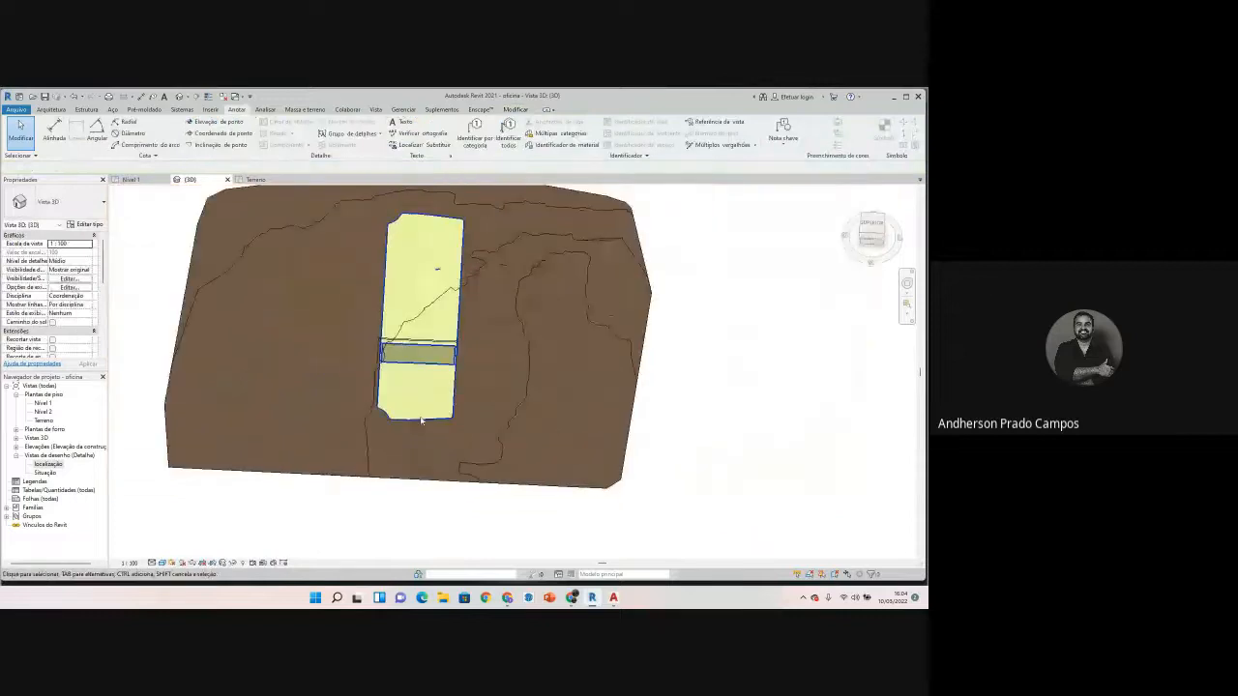
Step: Examine the terrain, block subregion and project lot from an angled view and from the top view
scroll(394, 285, "up", 2)
scroll(447, 321, "up", 3)
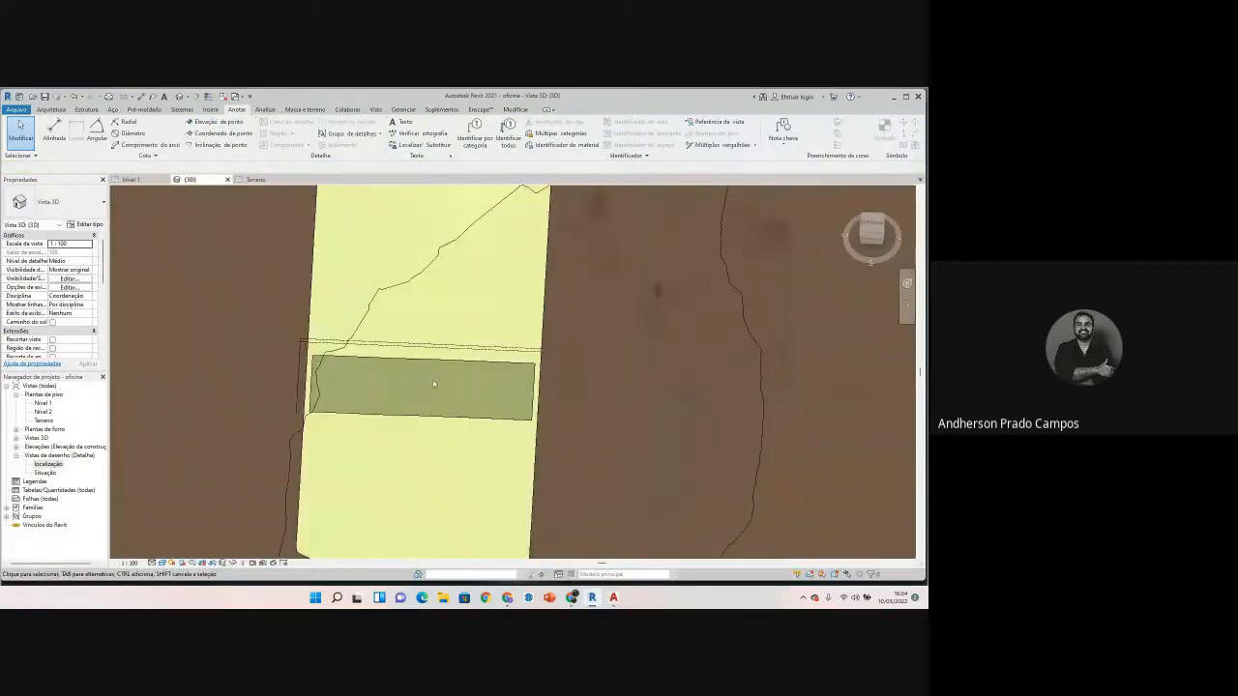
scroll(434, 384, "down", 3)
middle_click_drag(496, 394, 477, 387, "shift")
scroll(490, 370, "down", 4)
middle_click_drag(669, 452, 594, 424)
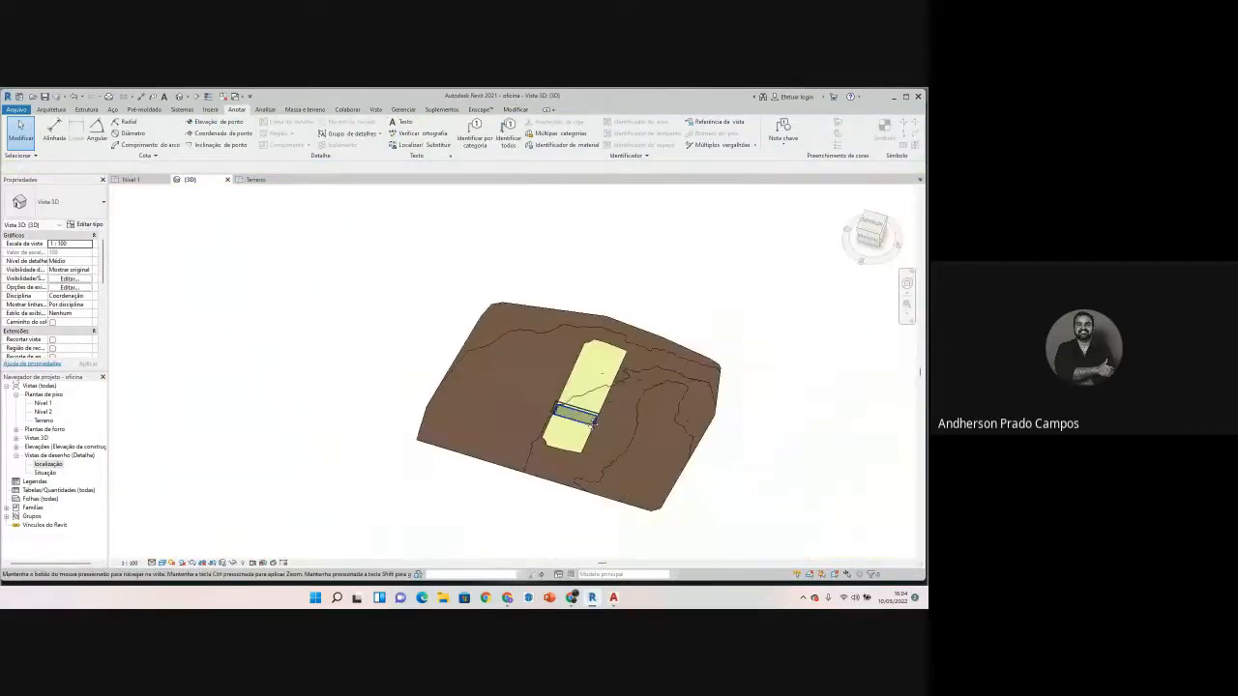
scroll(594, 423, "up", 3)
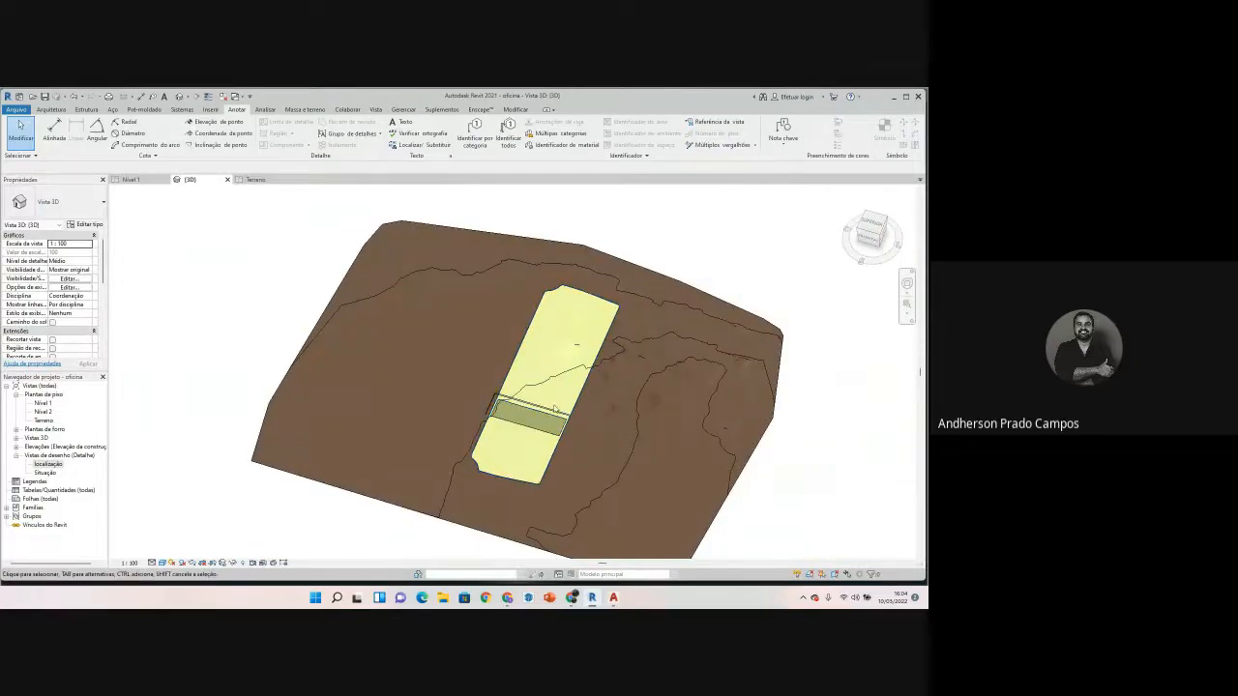
left_click(882, 225)
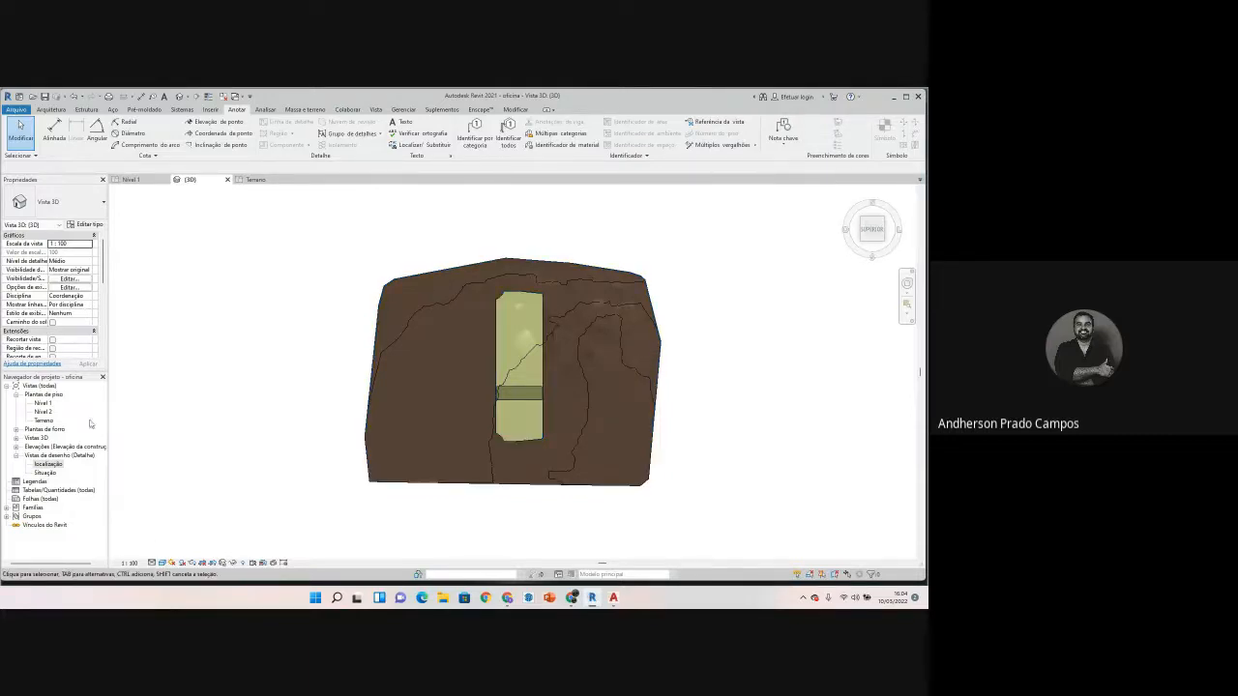
scroll(572, 394, "up", 3)
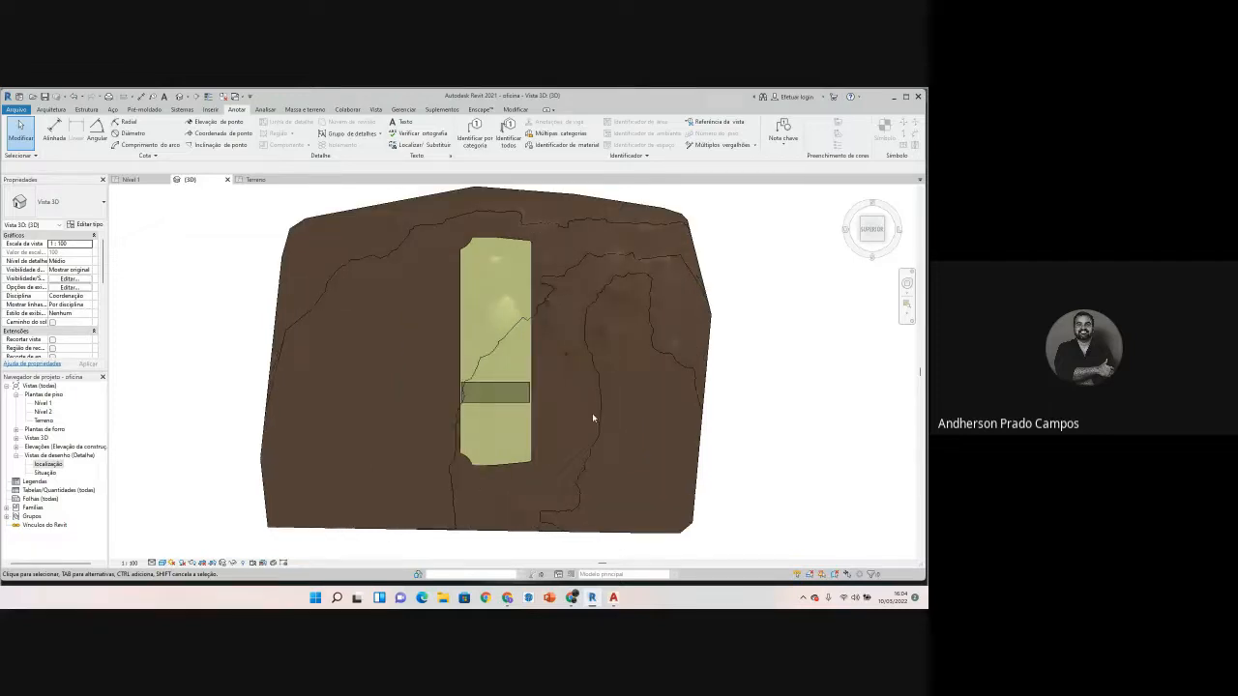
Step: Turn on the sun path in the 3D view using the project's specified location, date and time
middle_click_drag(407, 340, 368, 334)
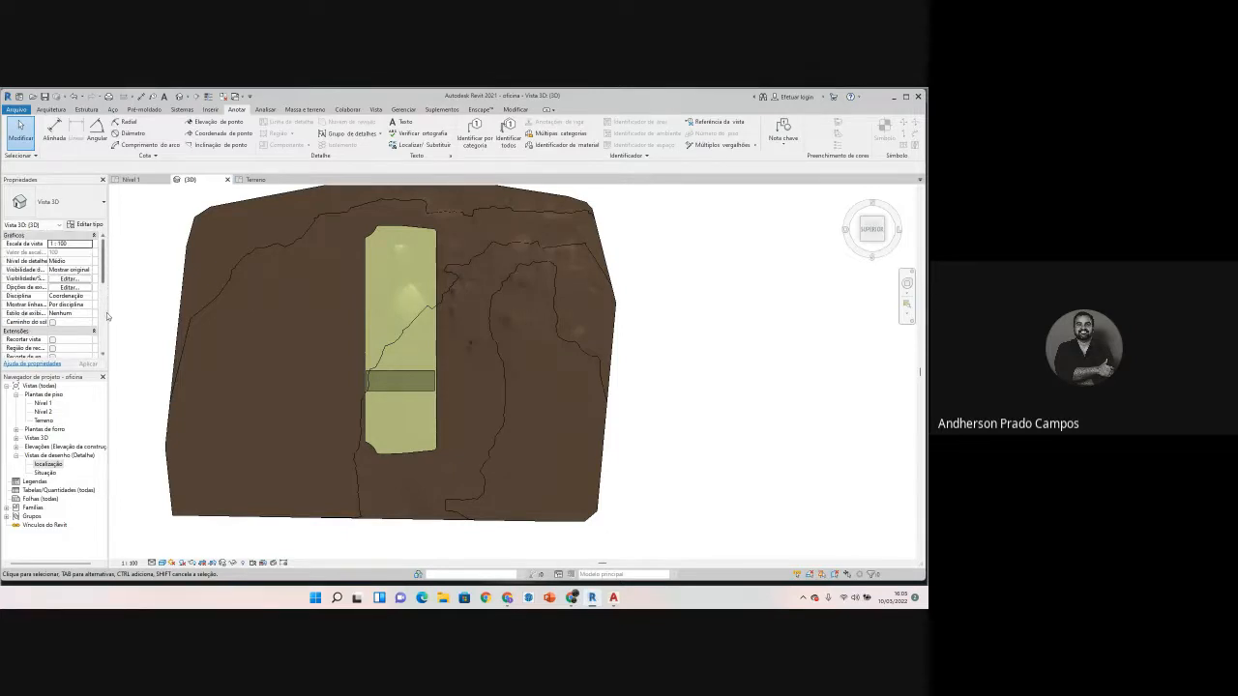
left_click(172, 562)
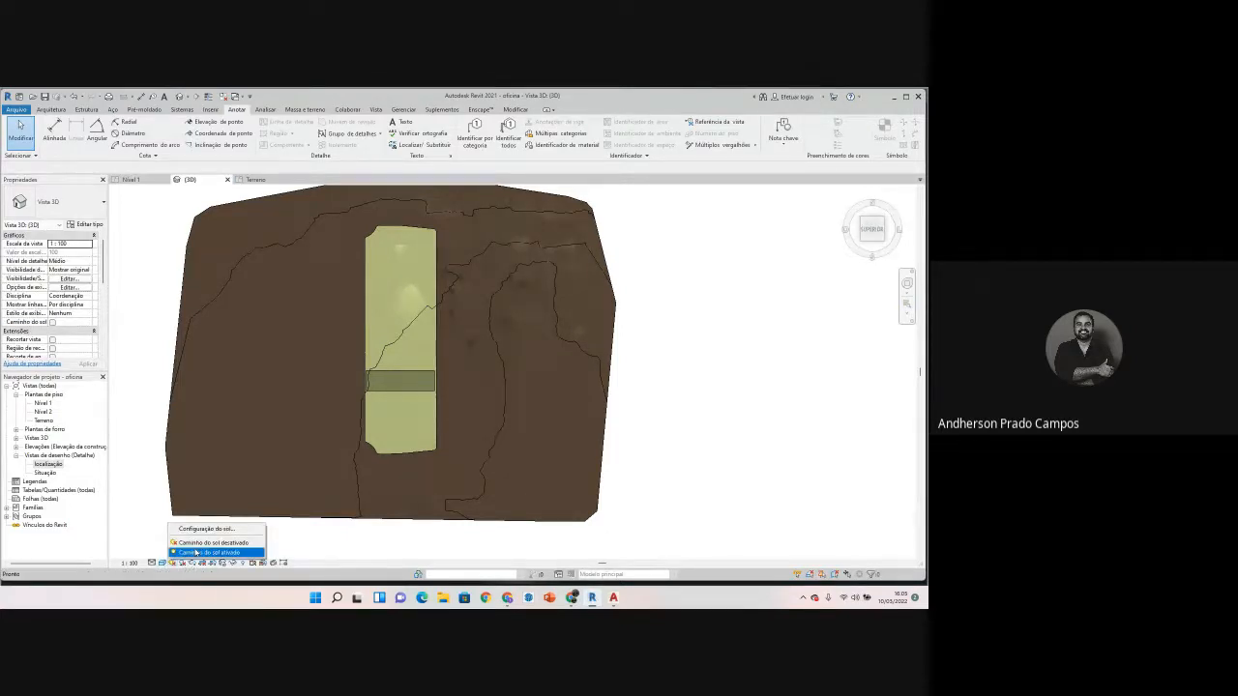
left_click(206, 554)
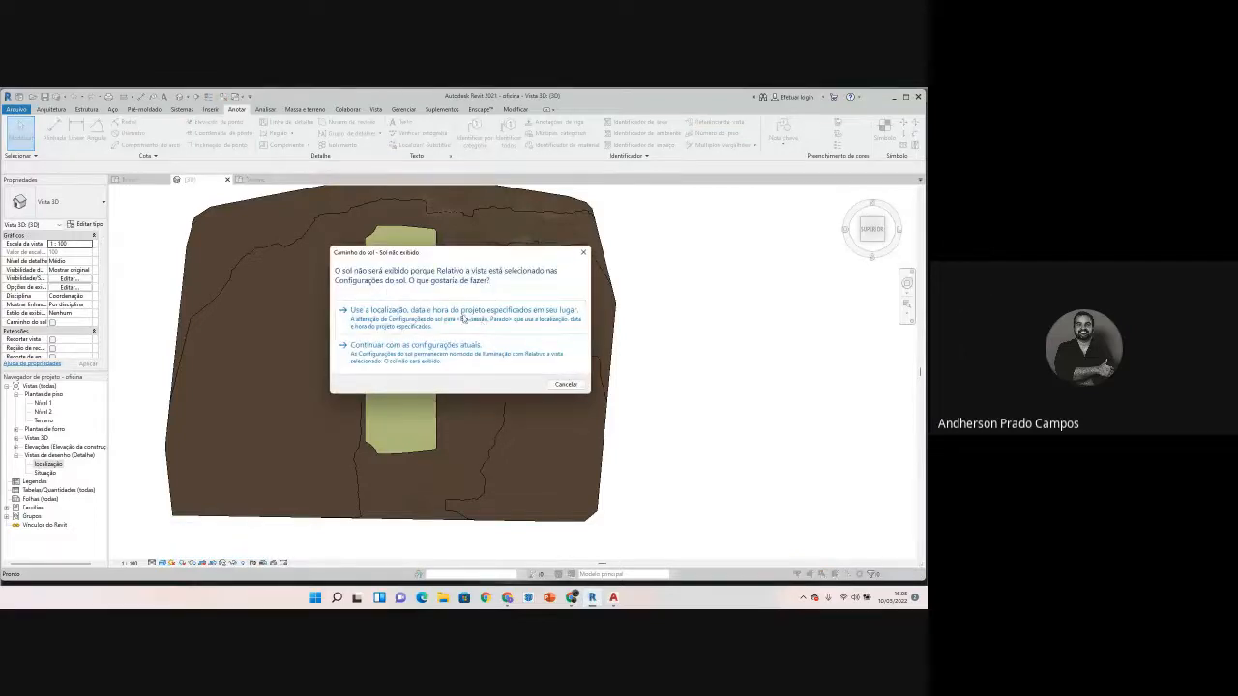
left_click(416, 319)
scroll(446, 392, "down", 5)
scroll(434, 387, "up", 15)
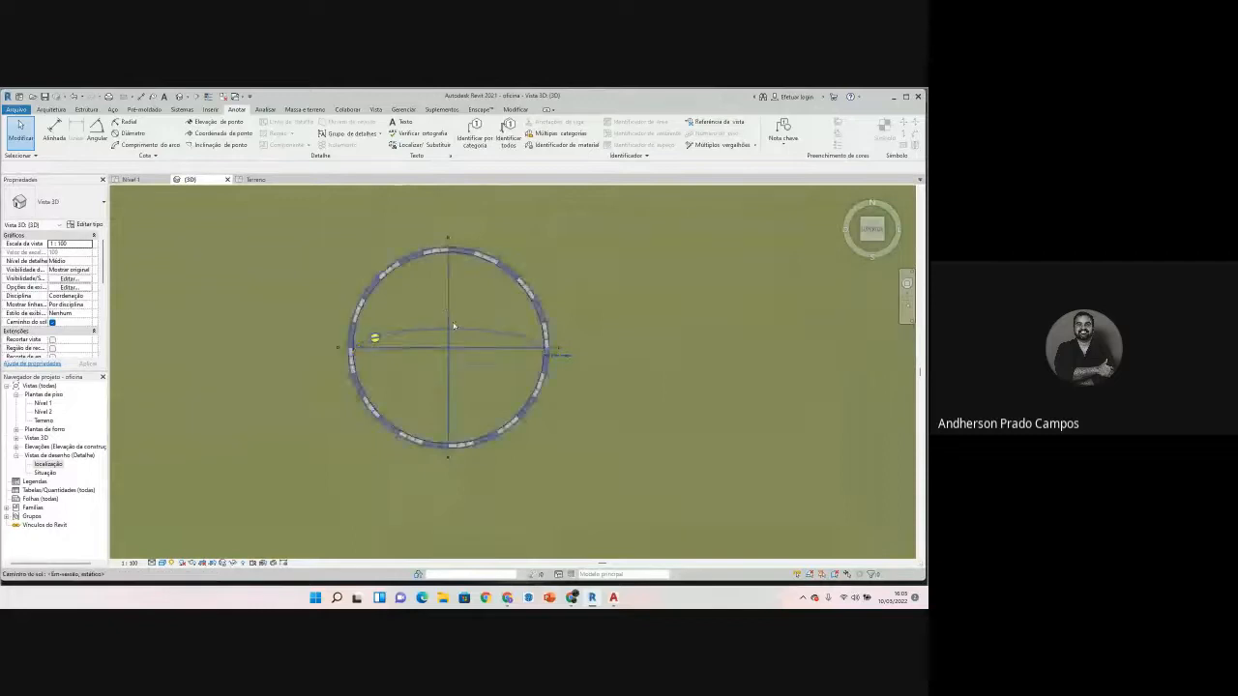
scroll(450, 326, "up", 3)
scroll(428, 336, "down", 3)
middle_click_drag(429, 337, 386, 350)
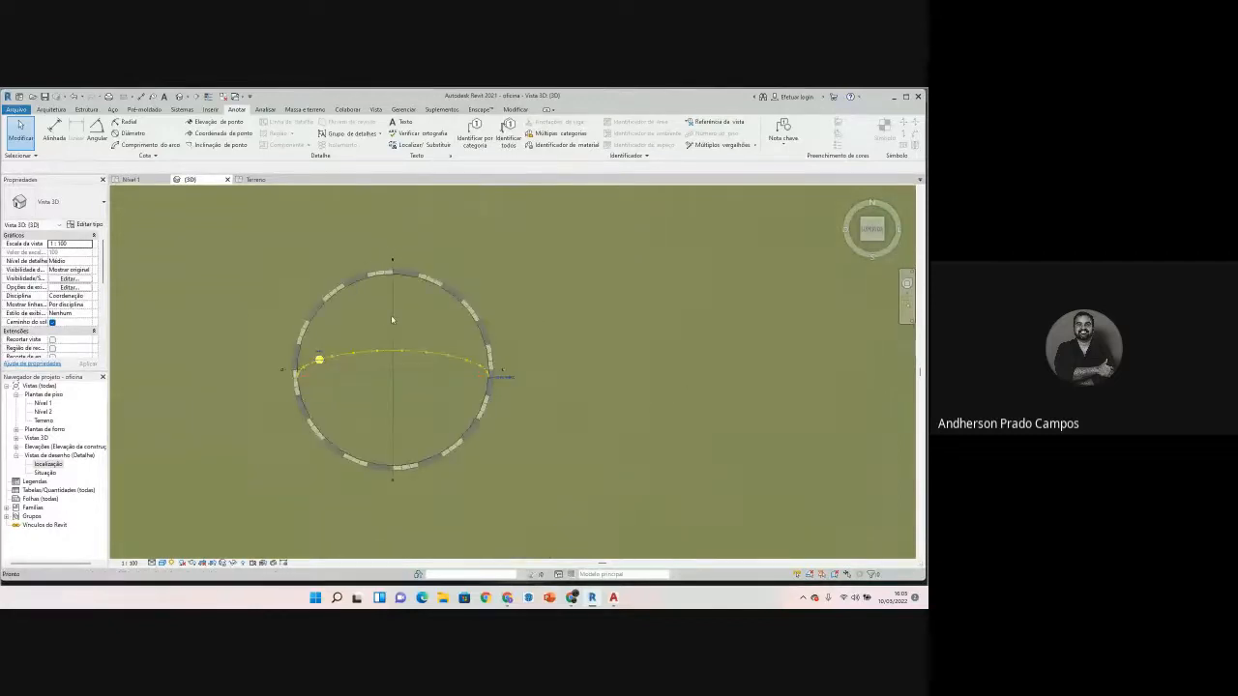
left_click(393, 321)
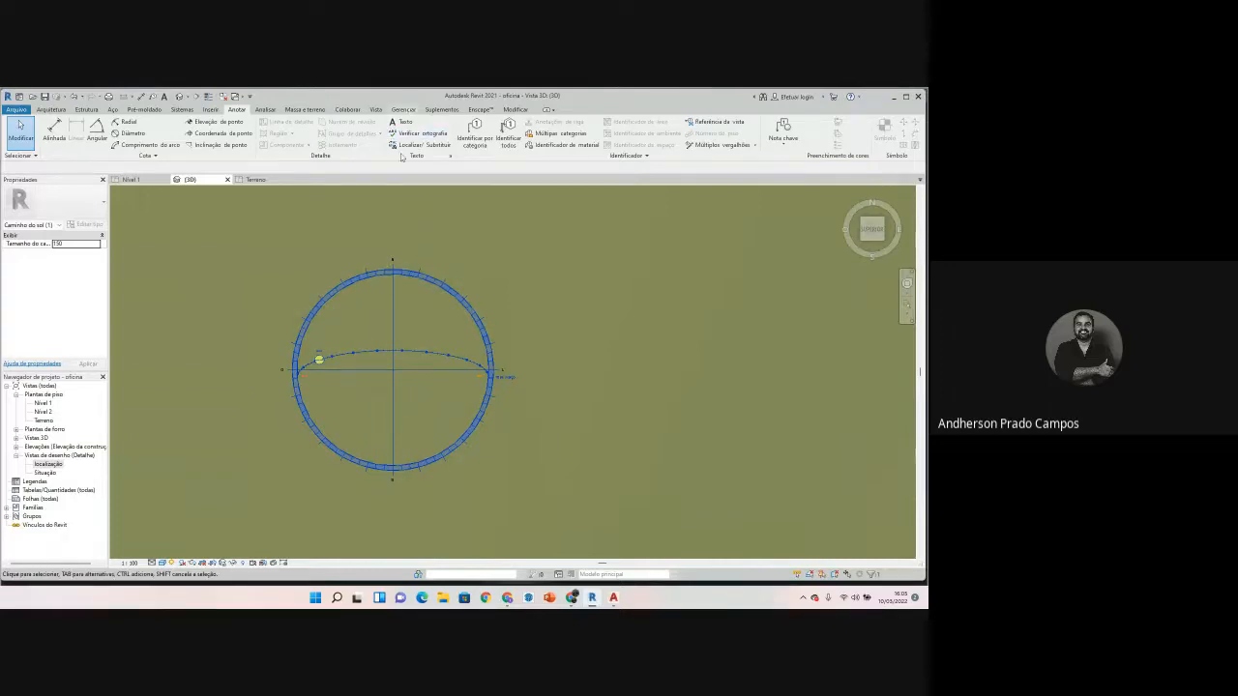
left_click(404, 109)
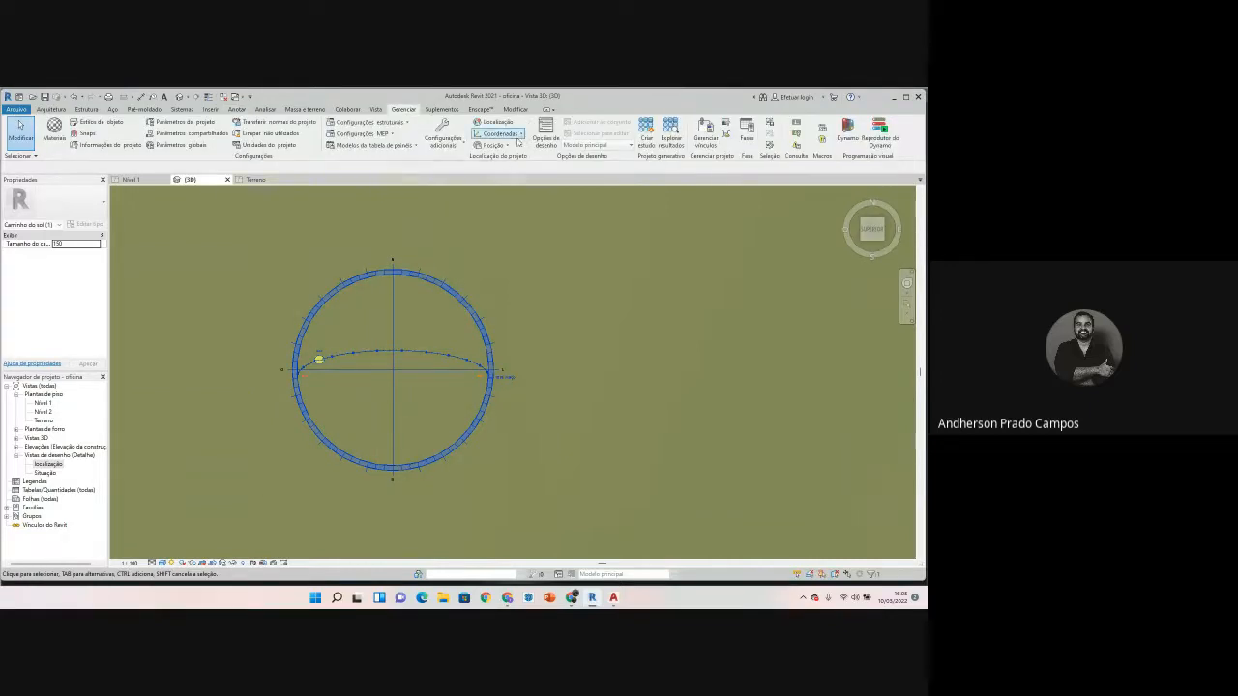
left_click(493, 145)
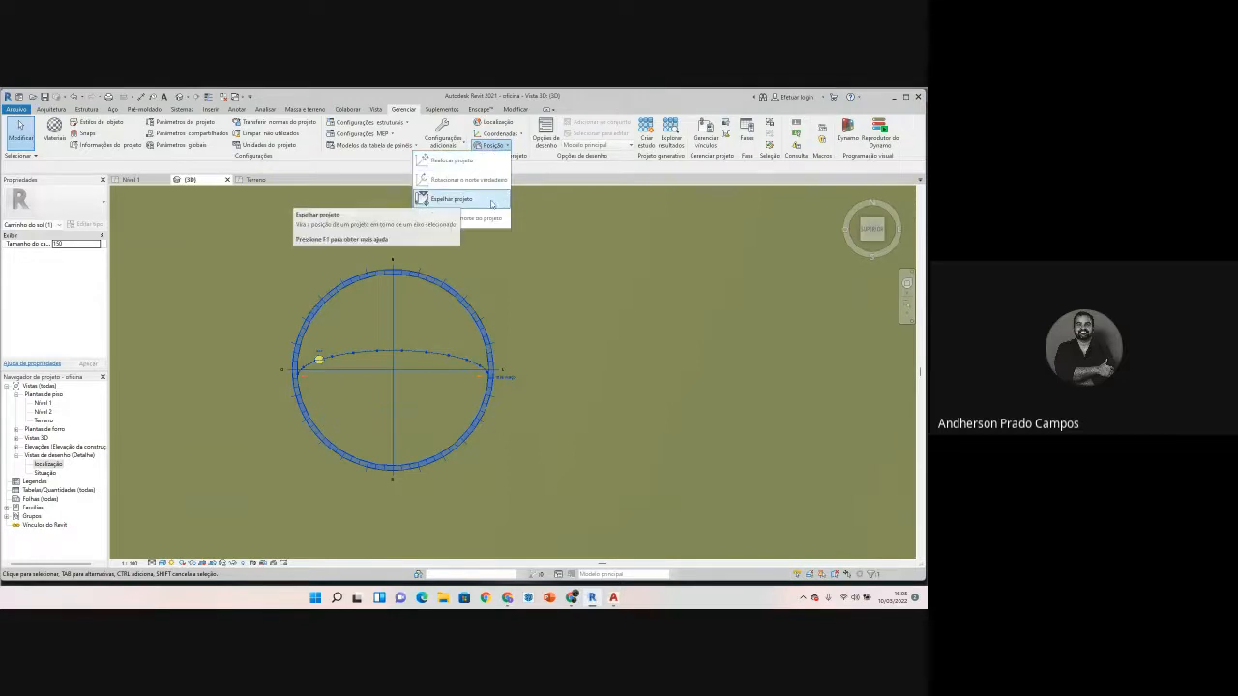
left_click(539, 229)
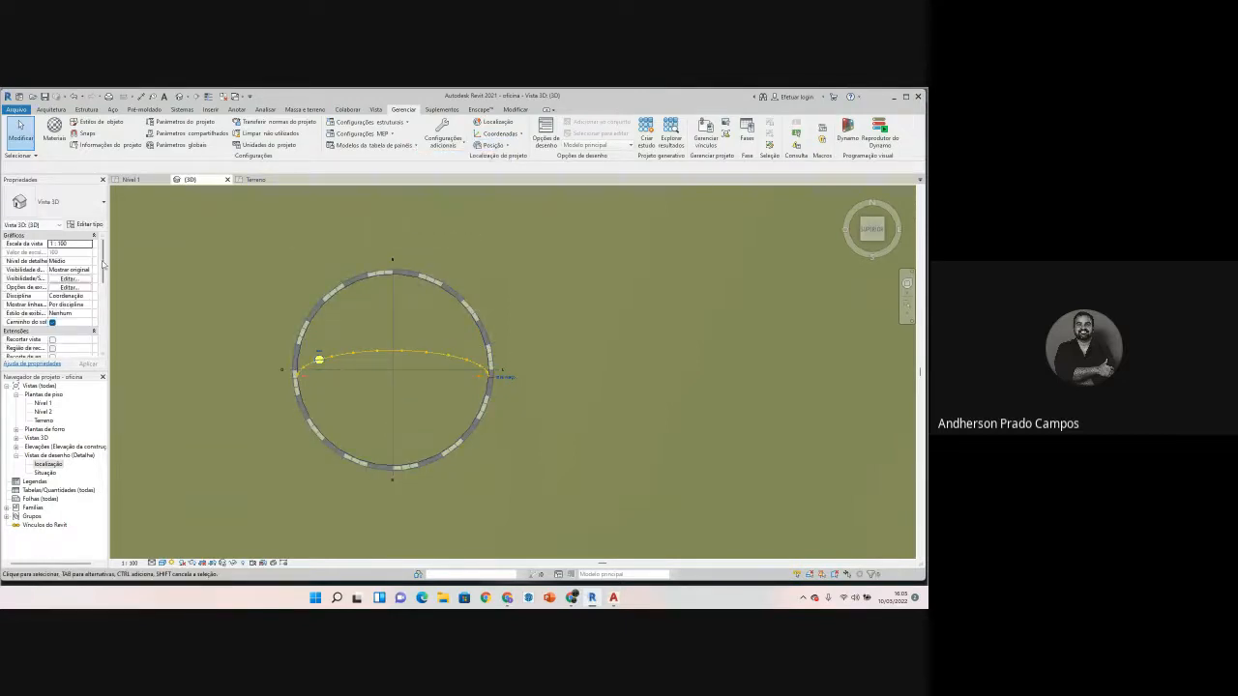
Step: Open the Nível 1 floor plan and set its orientation to Norte verdadeiro
left_click_drag(100, 257, 97, 333)
left_click_drag(109, 282, 181, 281)
scroll(121, 304, "up", 3)
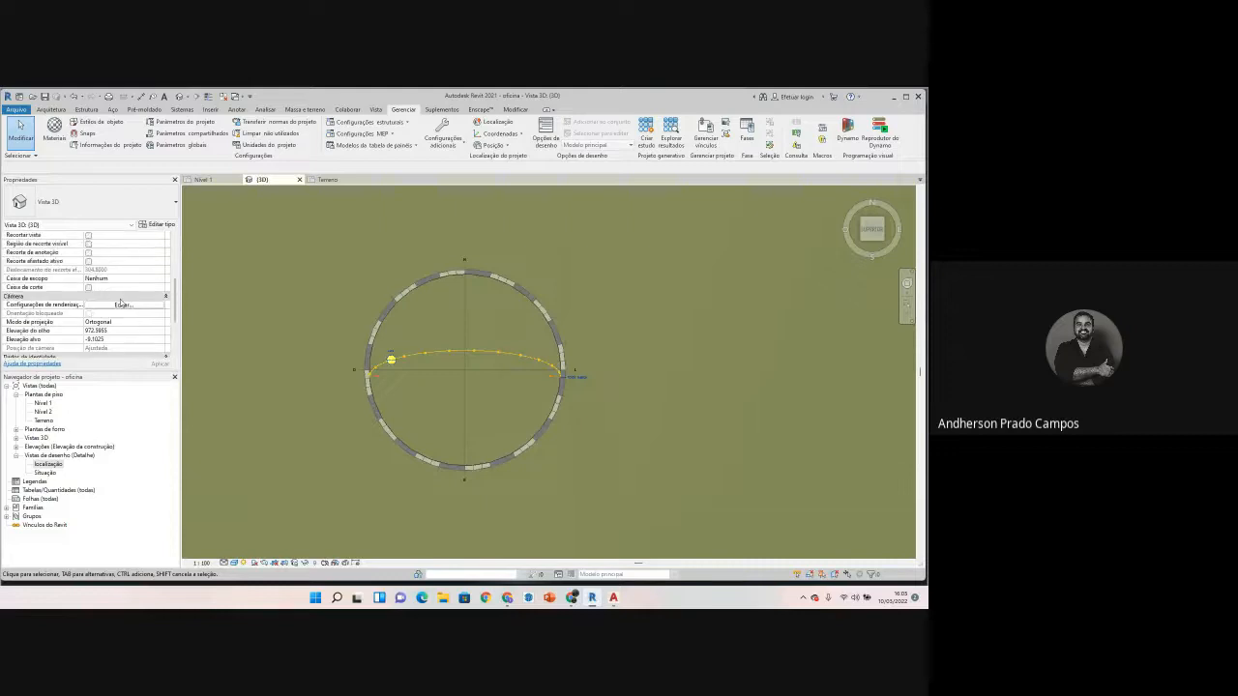
scroll(120, 304, "up", 3)
double_click(43, 403)
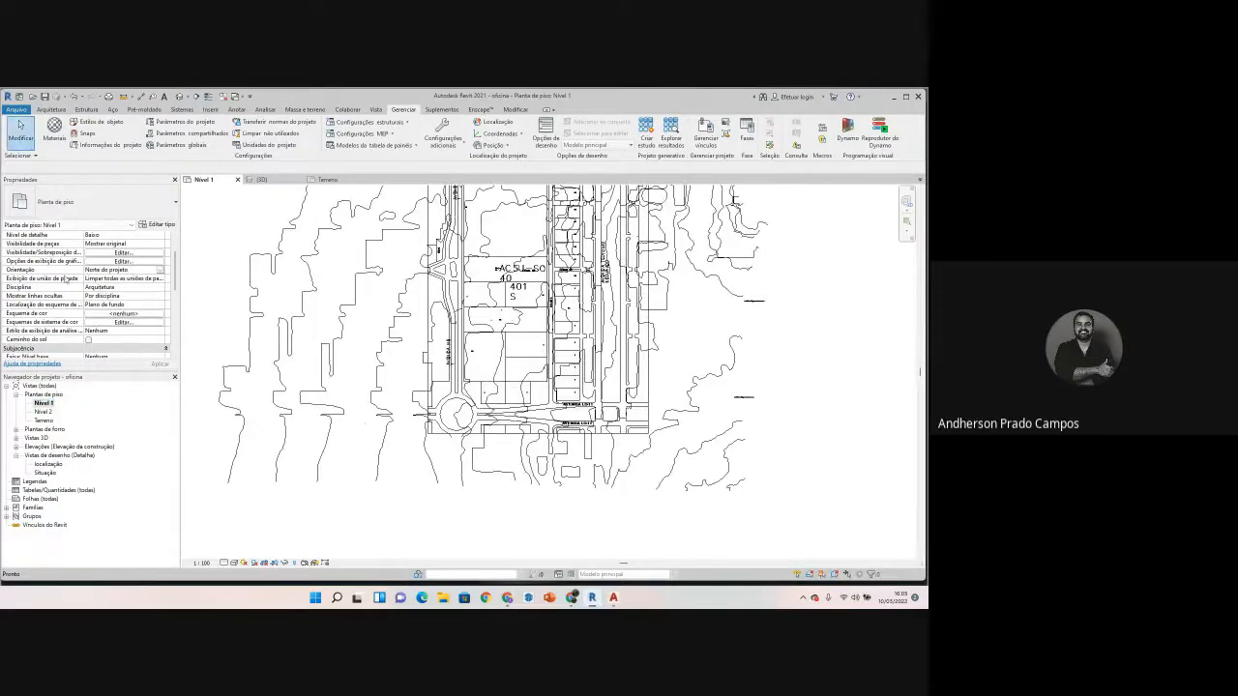
left_click(160, 269)
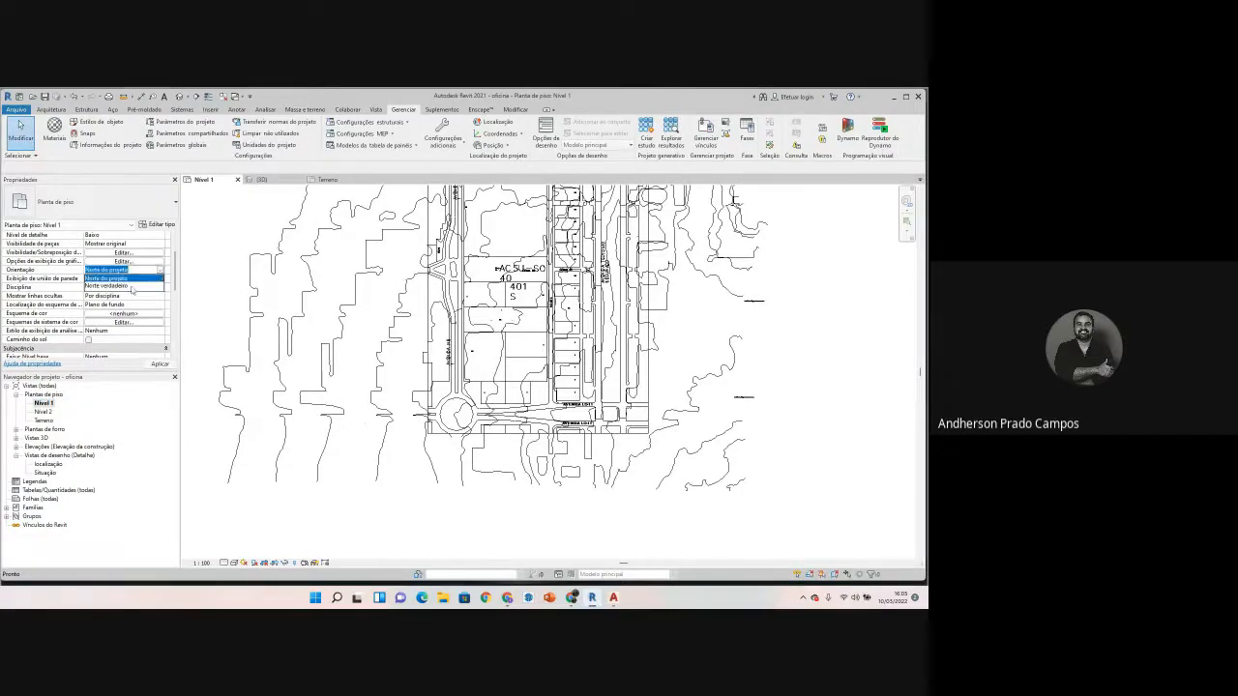
left_click(116, 289)
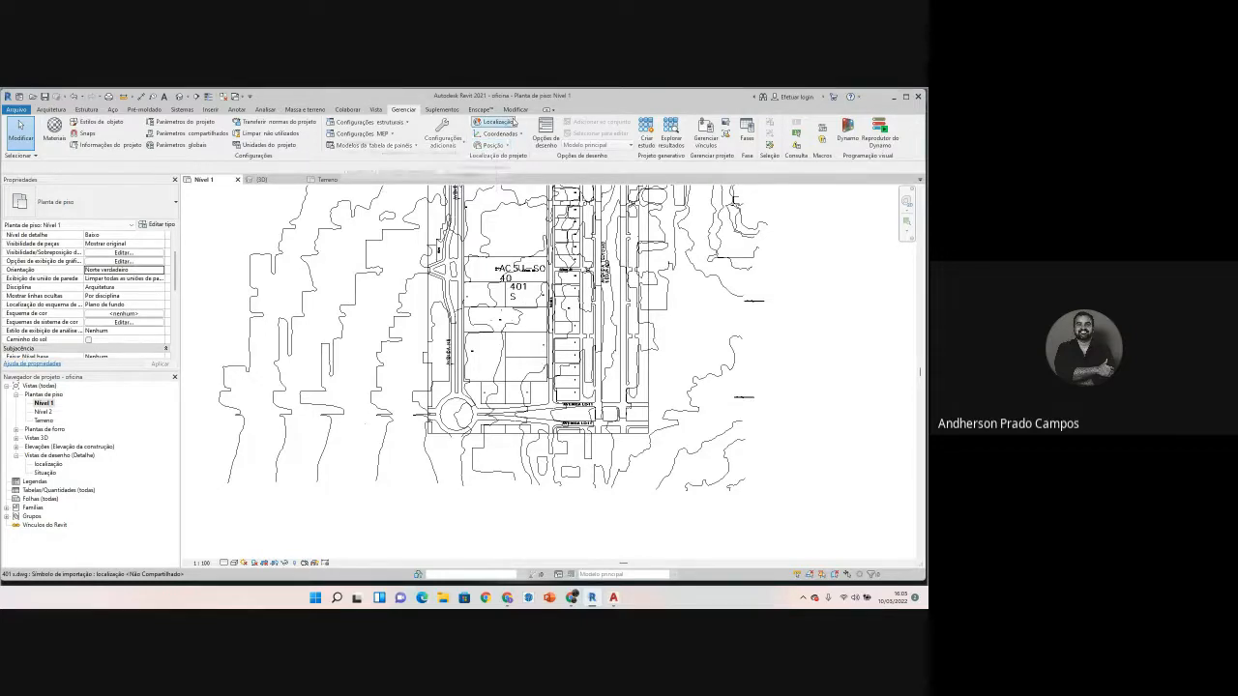
Step: Try to rotate true north in Nível 1 by about 70° around lot 7-A, starting from a ray near its west edge
left_click(494, 145)
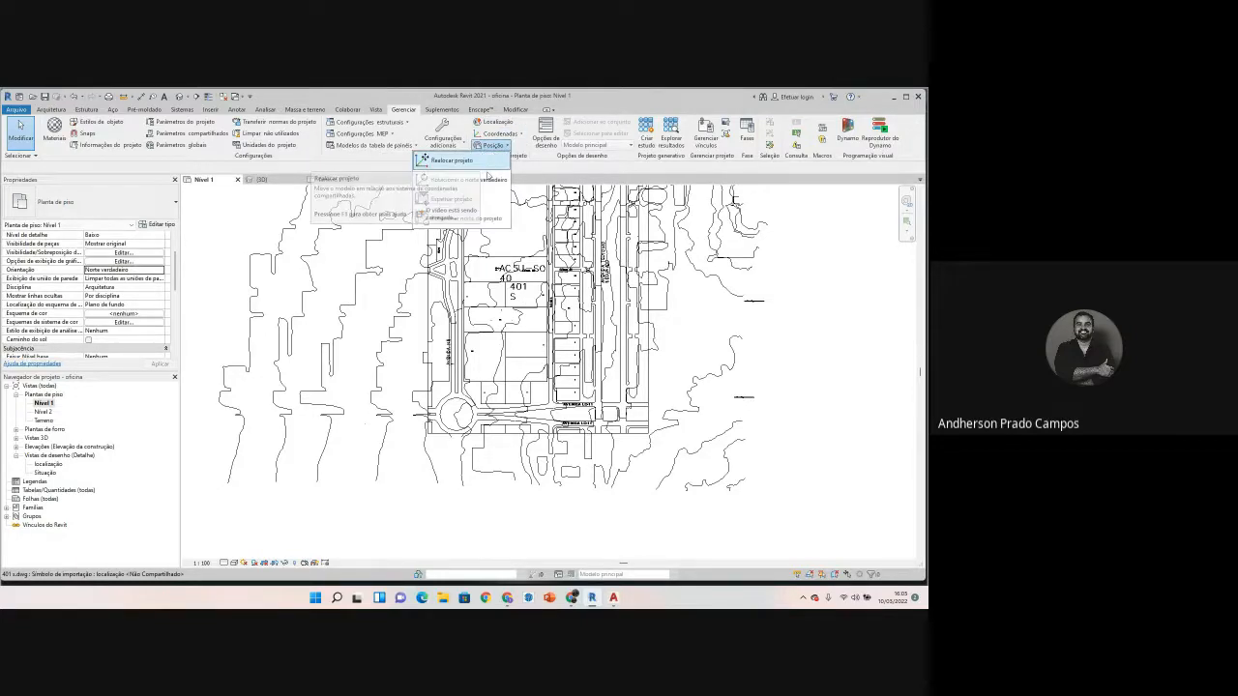
left_click(469, 160)
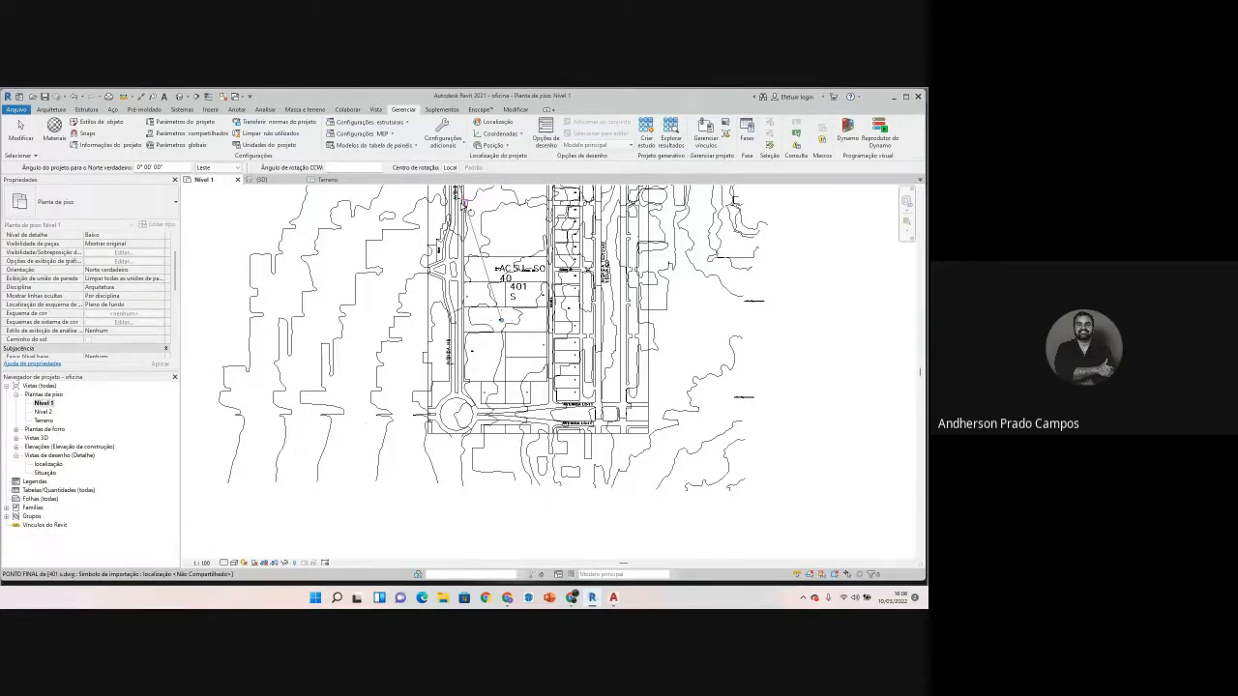
scroll(495, 339, "up", 6)
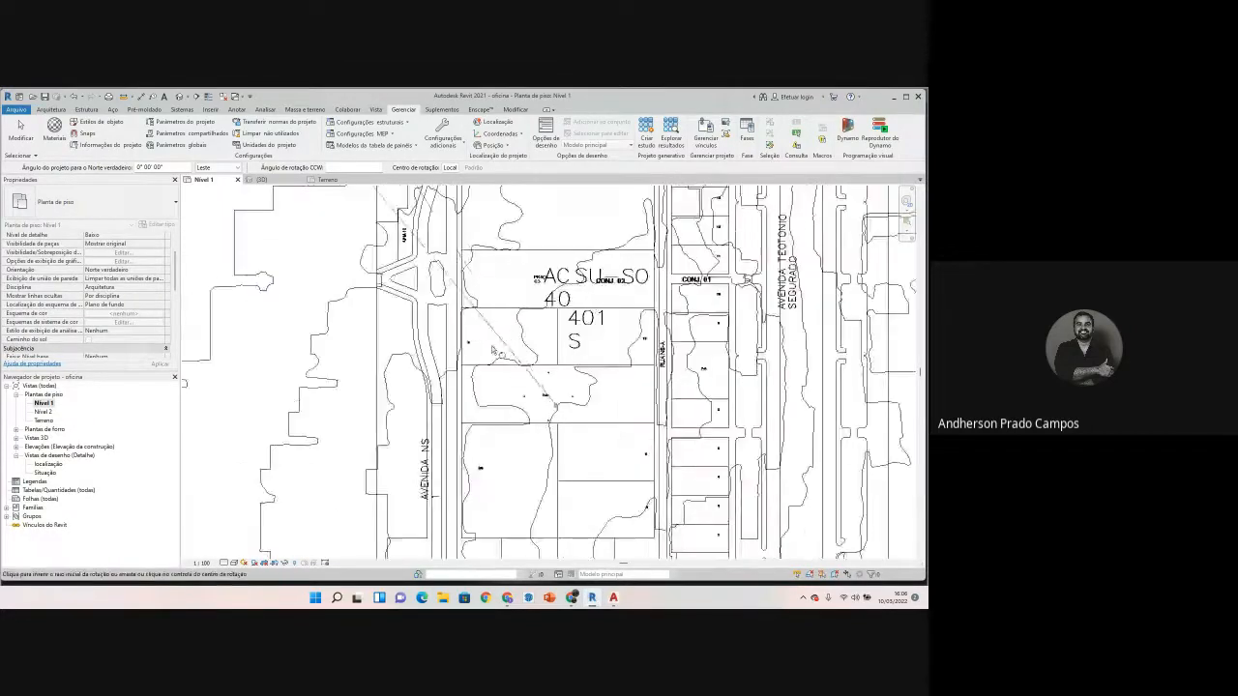
left_click(440, 363)
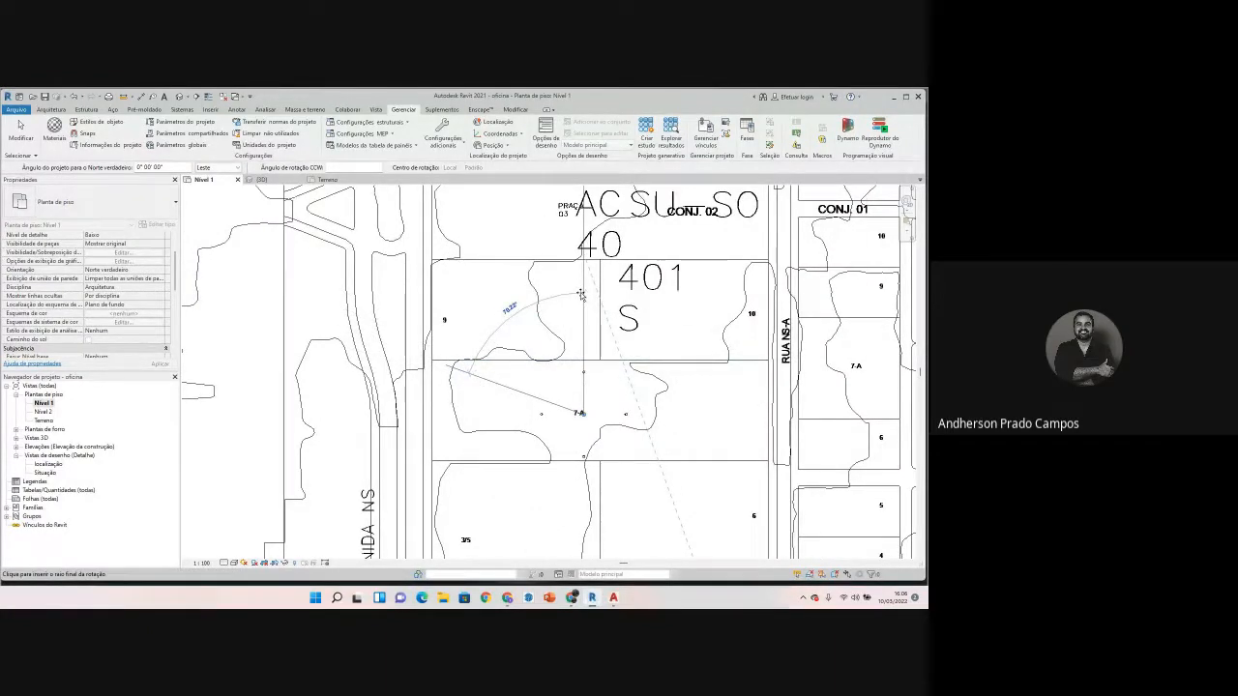
left_click(581, 295)
scroll(582, 296, "down", 2)
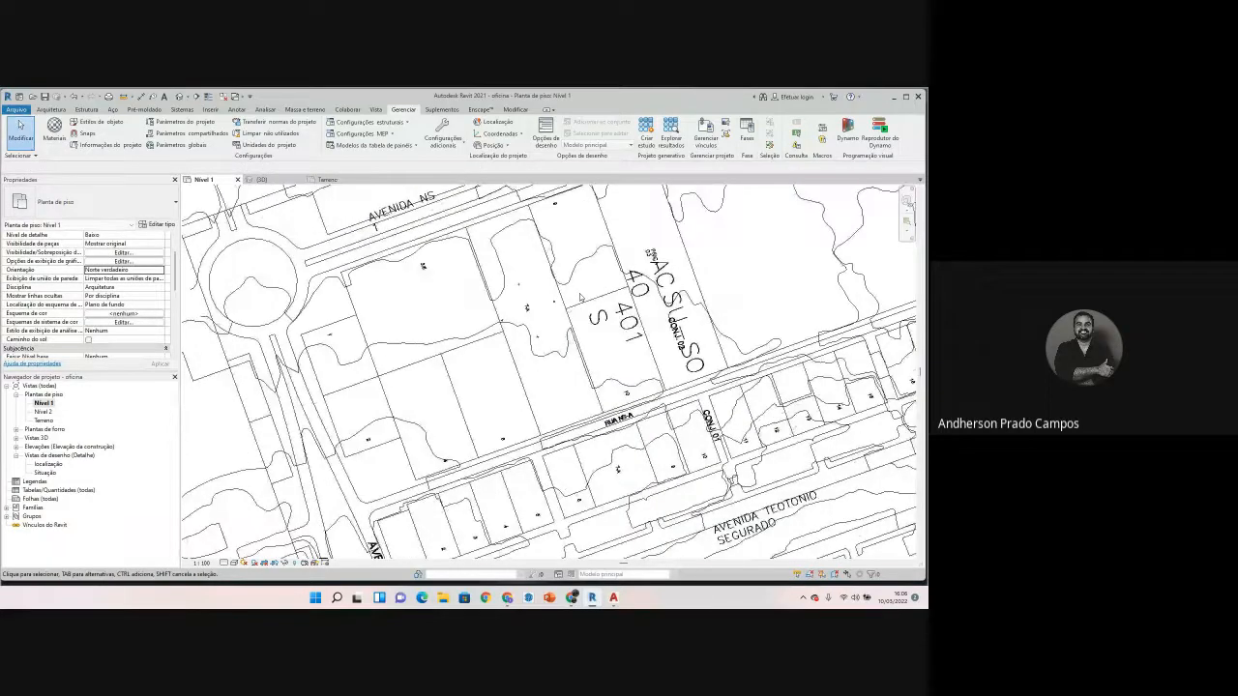
scroll(581, 296, "down", 3)
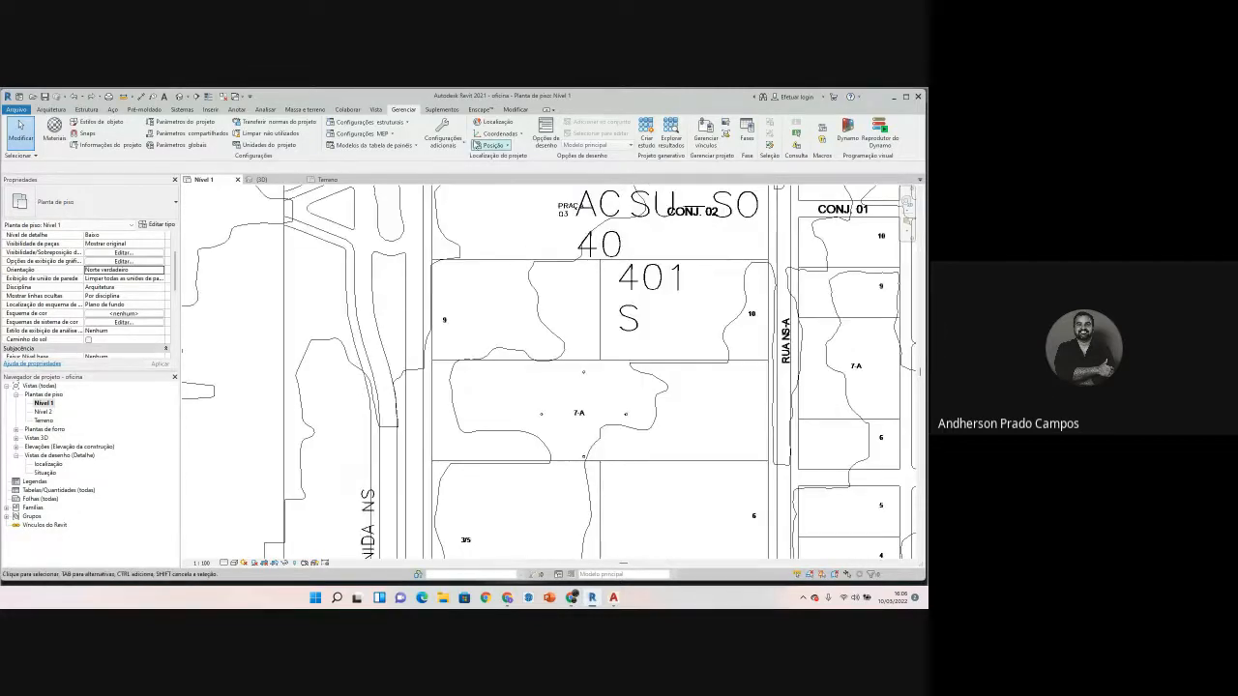
Step: Rotate true north around lot 7-A from a vertical start ray so the plan turns about 45° clockwise
left_click(495, 145)
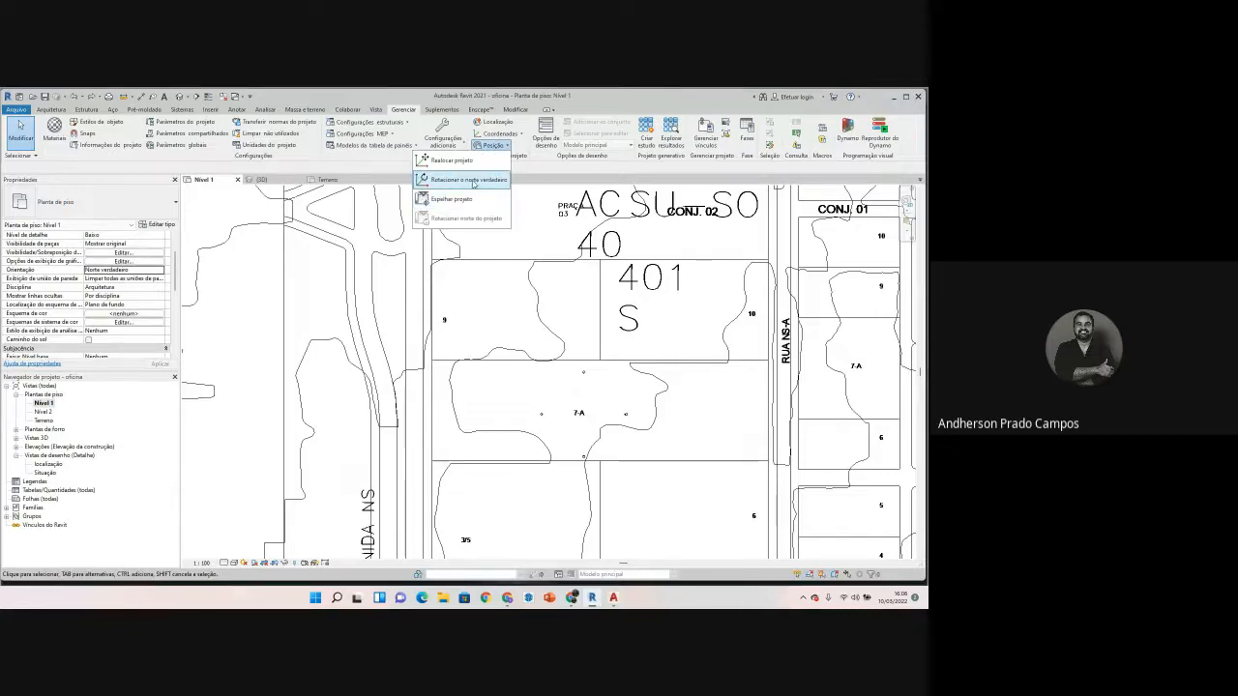
left_click(454, 177)
left_click(584, 309)
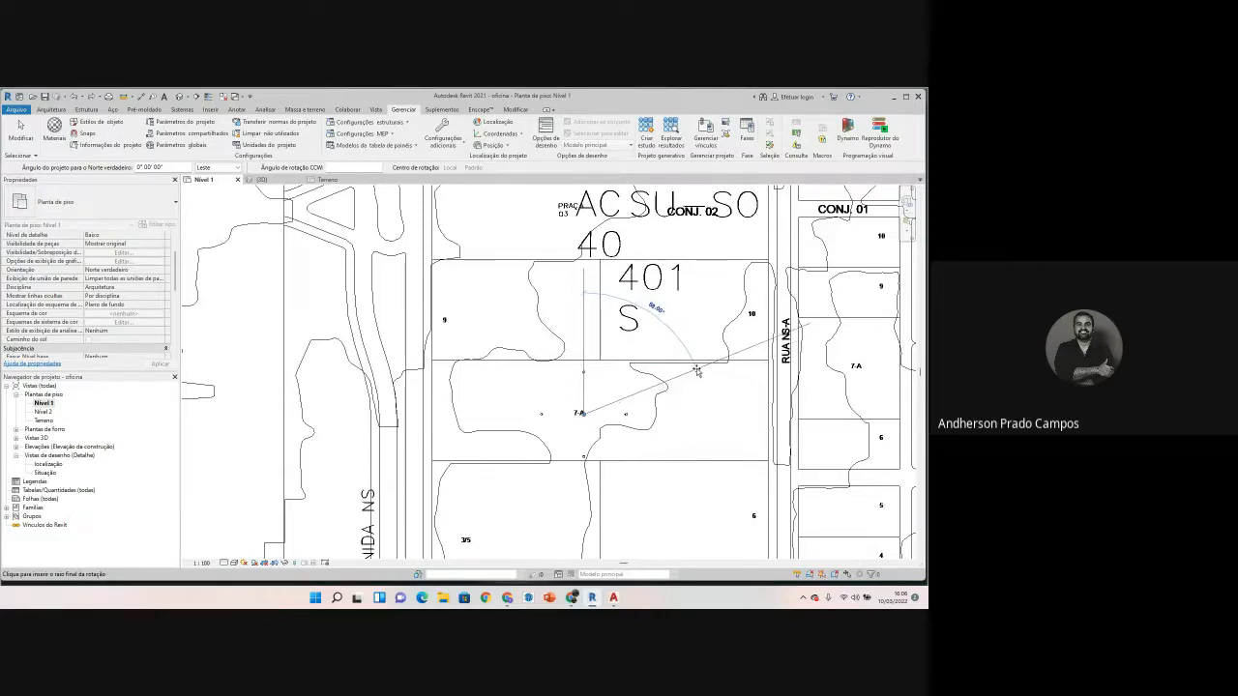
left_click(690, 311)
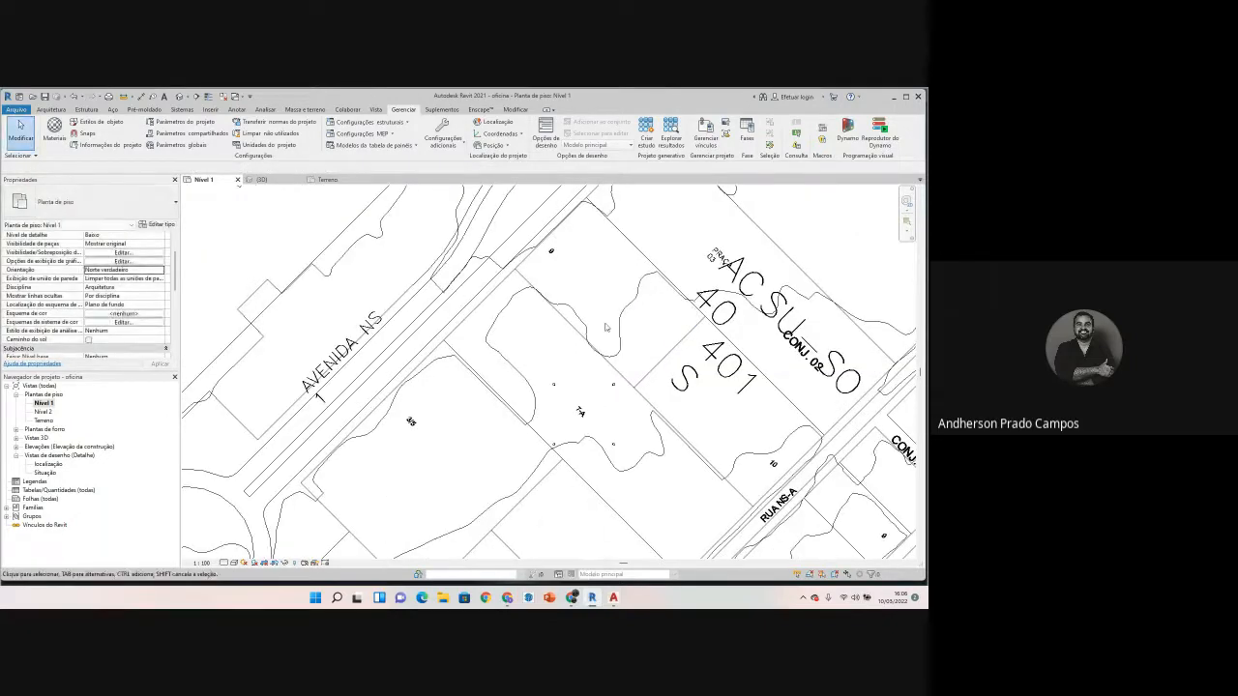
scroll(608, 321, "down", 5)
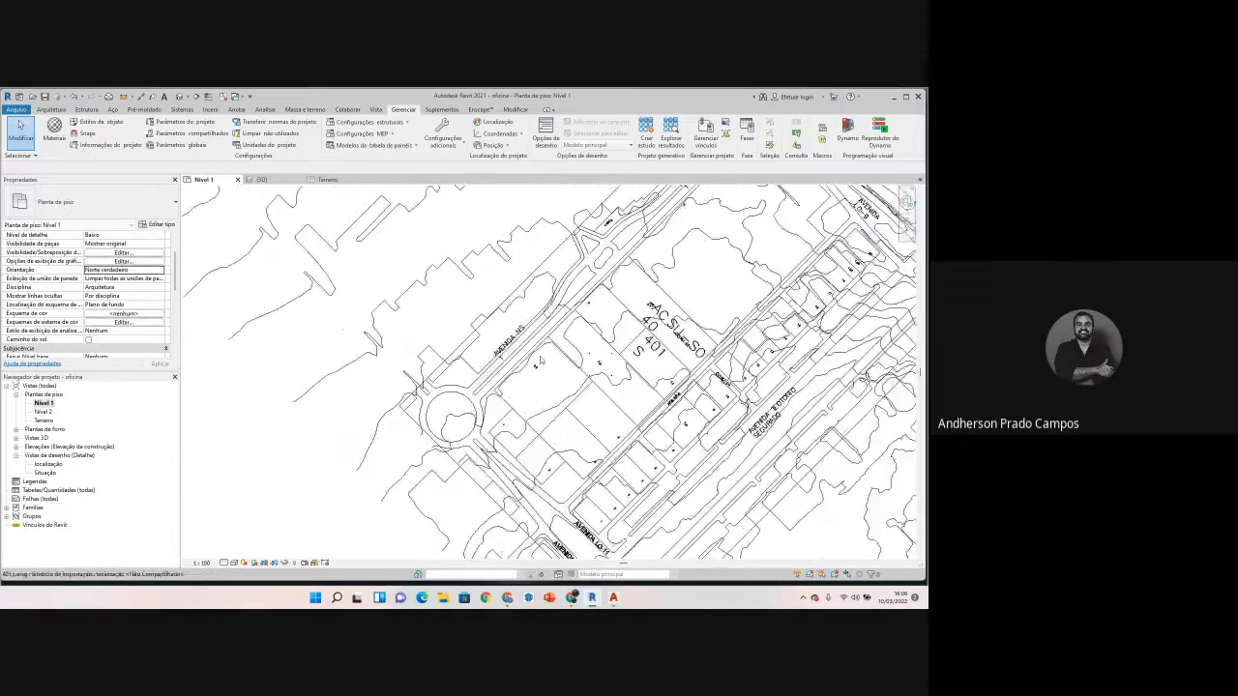
scroll(385, 192, "down", 3)
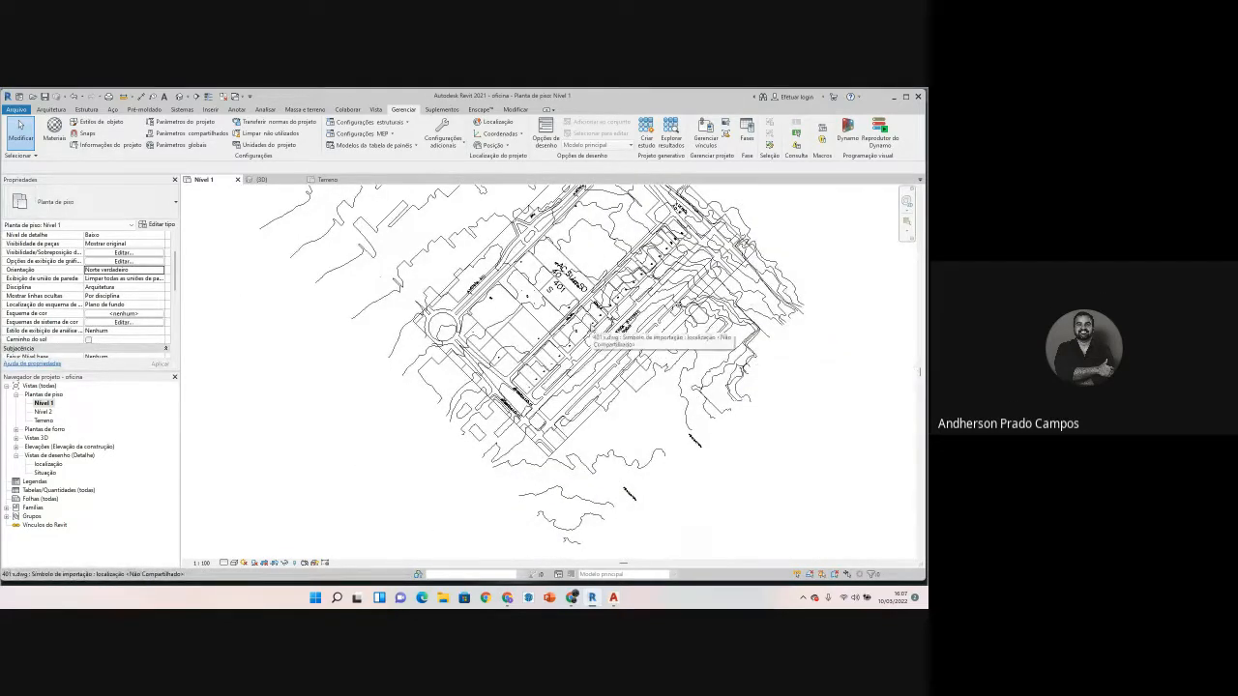
scroll(464, 366, "down", 1)
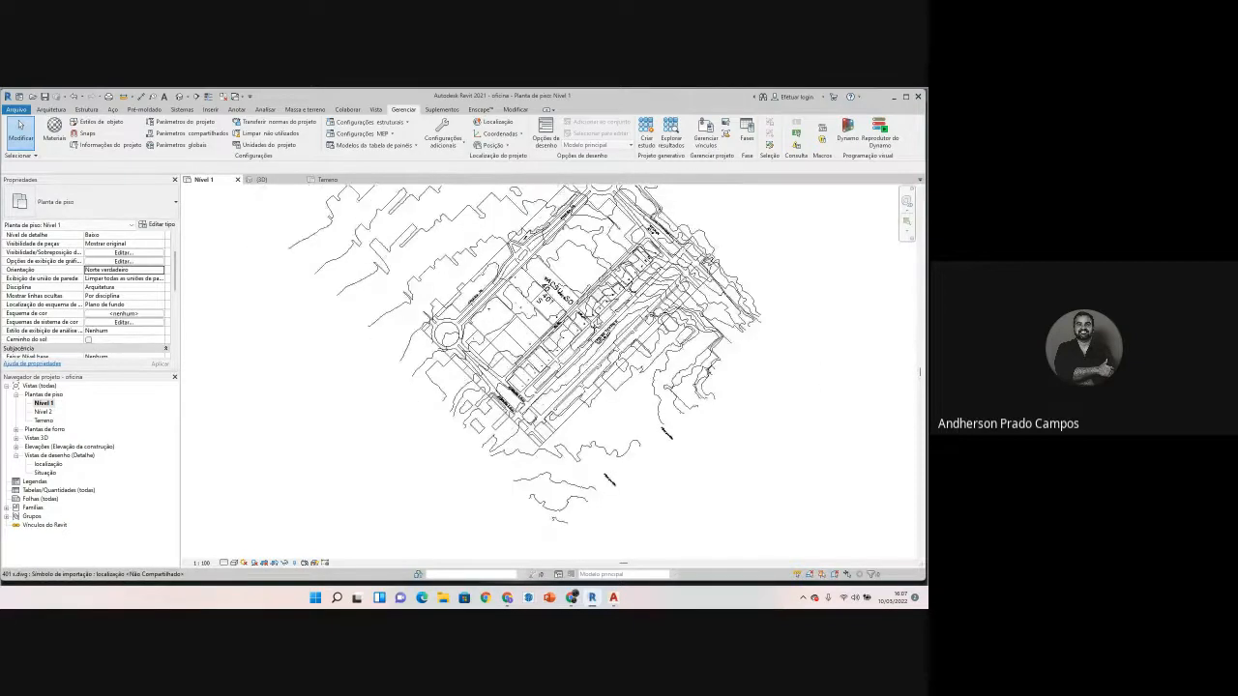
Step: Set the Nível 1 plan's orientation back to Norte do projeto and apply it
middle_click_drag(455, 368, 380, 398)
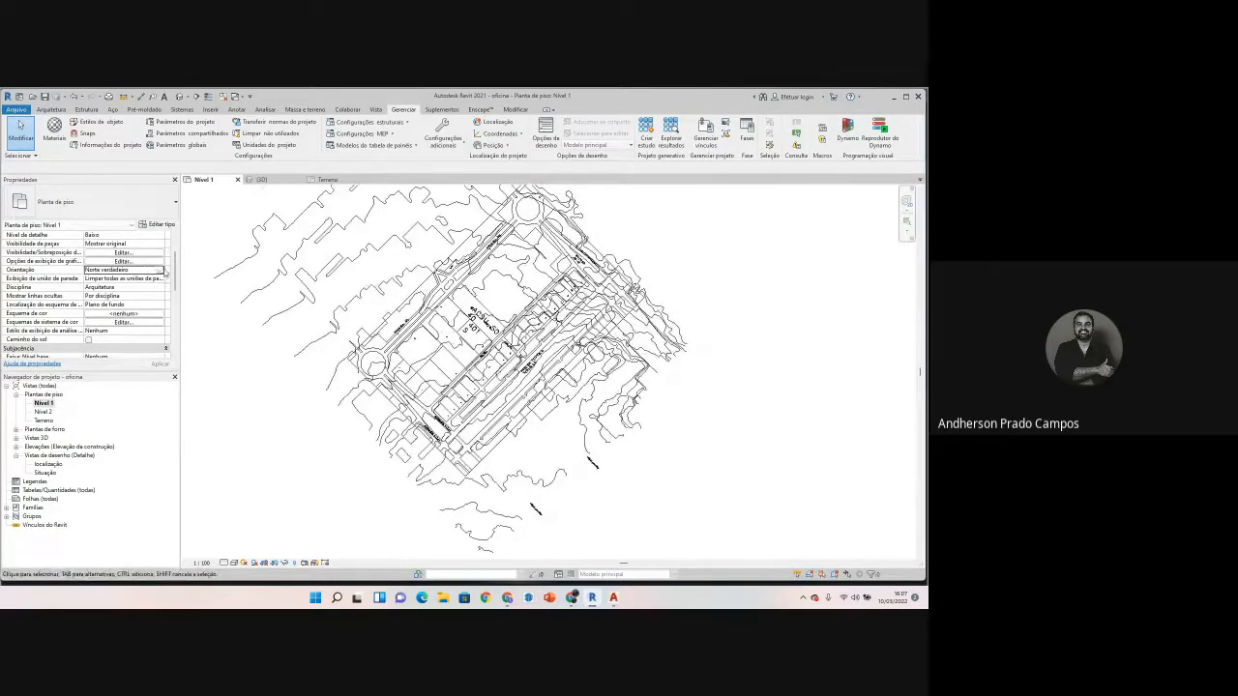
left_click(162, 271)
left_click(161, 271)
left_click(153, 283)
left_click(158, 363)
scroll(478, 310, "up", 5)
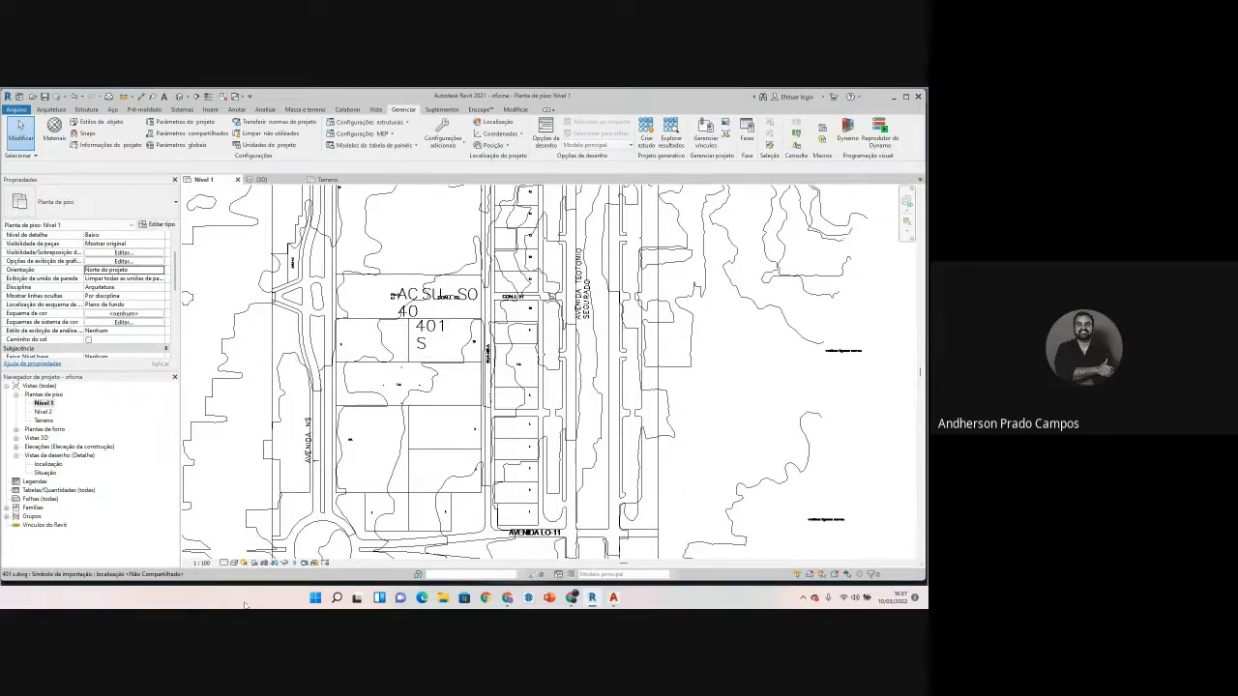
Step: Turn on the sun path in Nível 1 using the project's location, date and time, and inspect it around the map
left_click(252, 563)
left_click(275, 551)
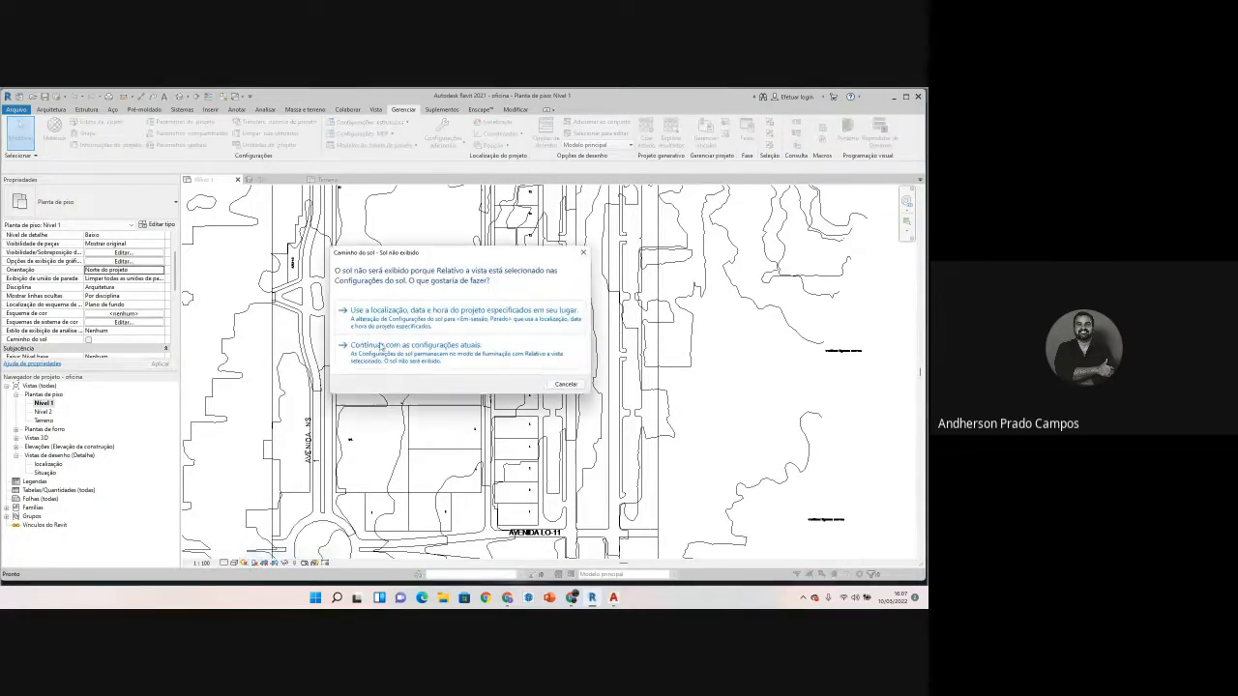
left_click(406, 311)
scroll(392, 392, "up", 7)
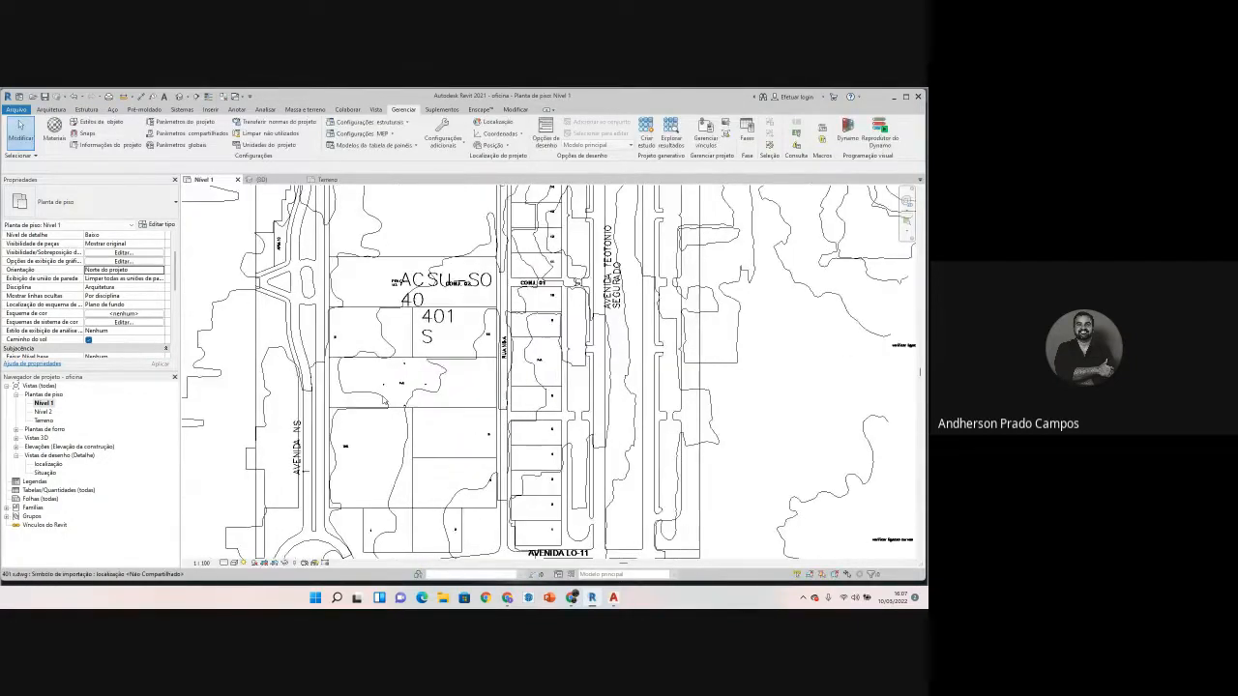
scroll(425, 367, "down", 14)
scroll(442, 346, "down", 12)
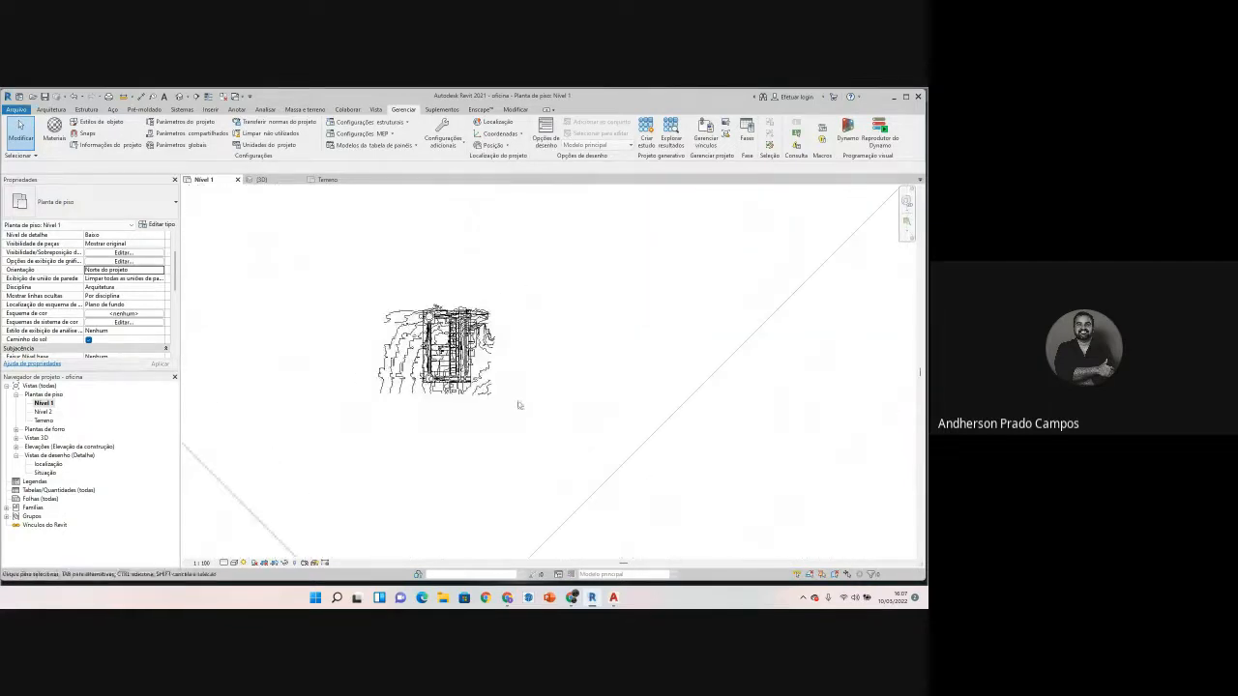
scroll(402, 324, "up", 3)
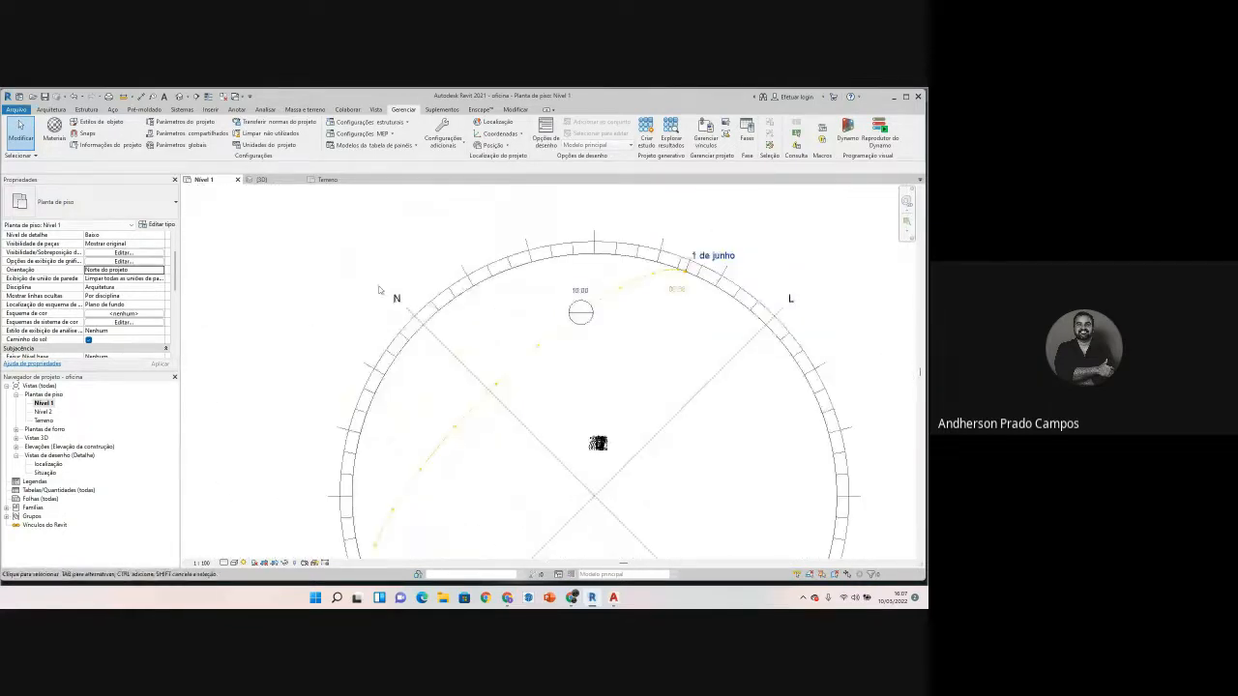
middle_click_drag(601, 465, 474, 397)
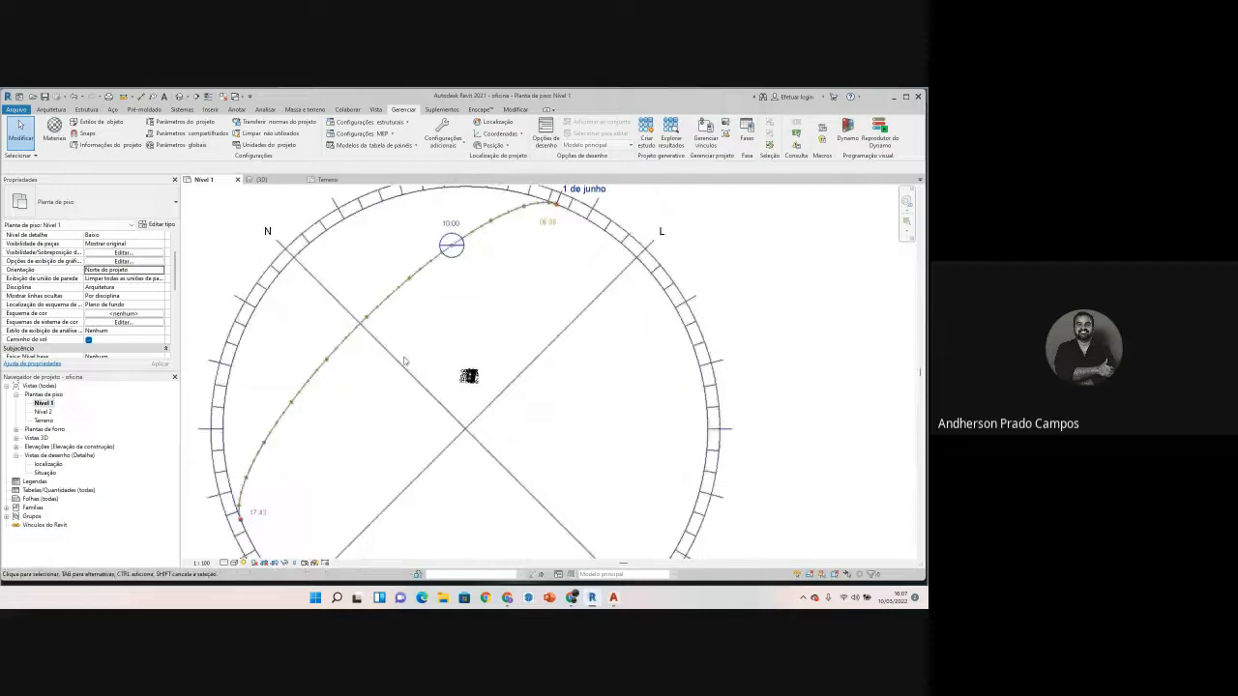
scroll(489, 399, "up", 3)
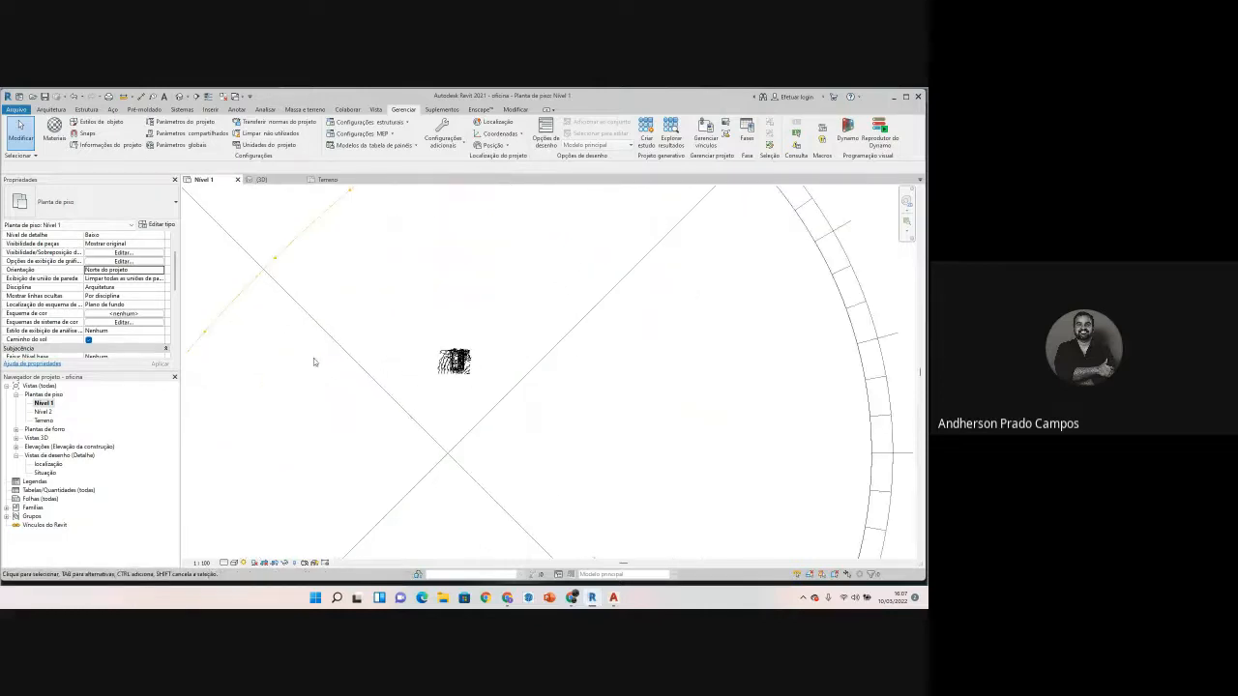
scroll(313, 359, "down", 5)
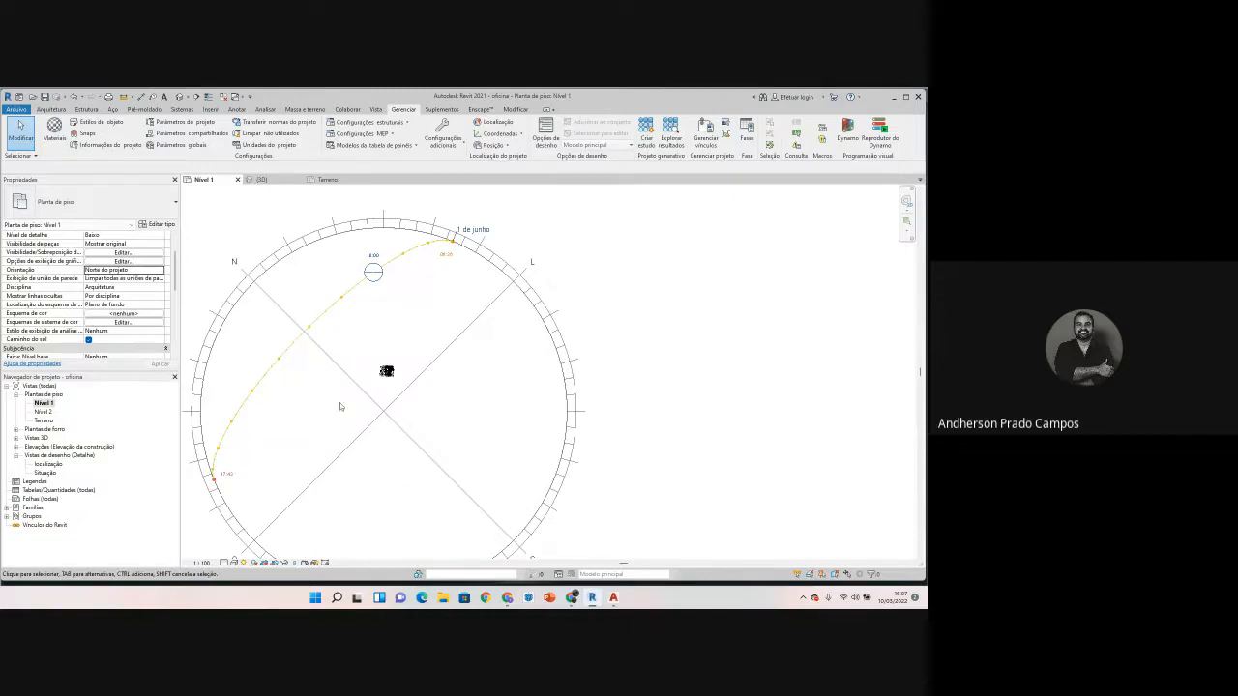
scroll(379, 397, "up", 5)
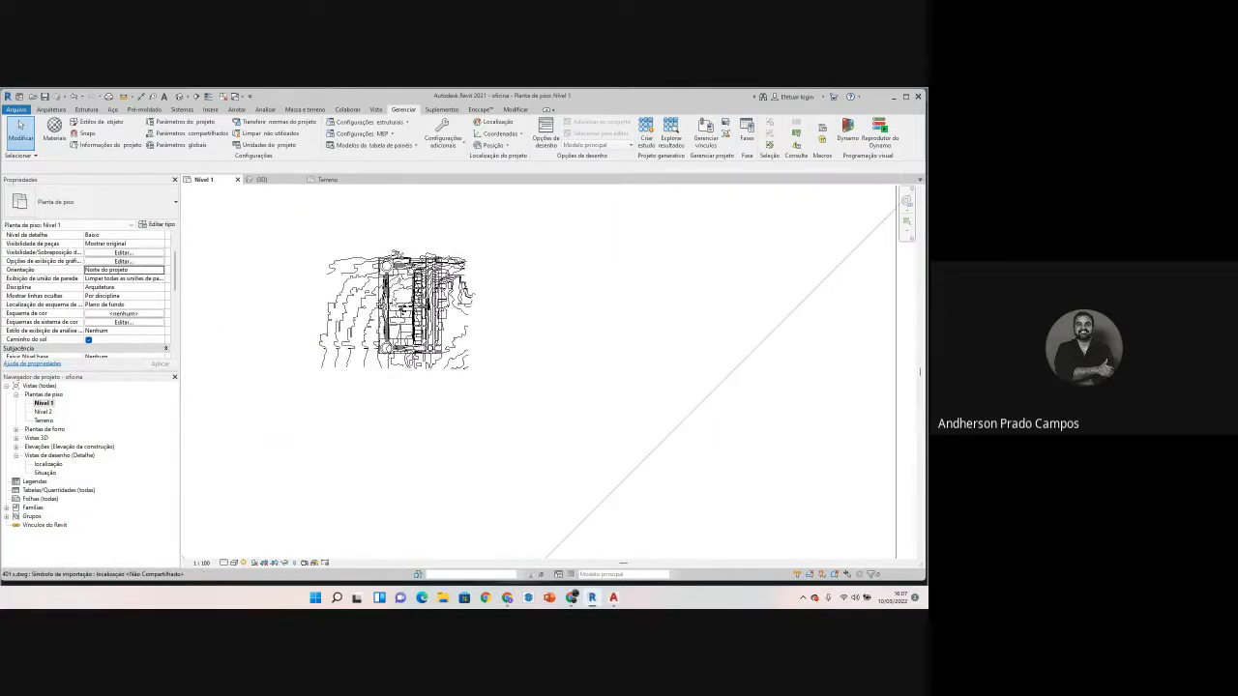
Step: Set the Nível 1 plan's orientation to Norte verdadeiro and compare the site map with the sun path
scroll(411, 330, "up", 2)
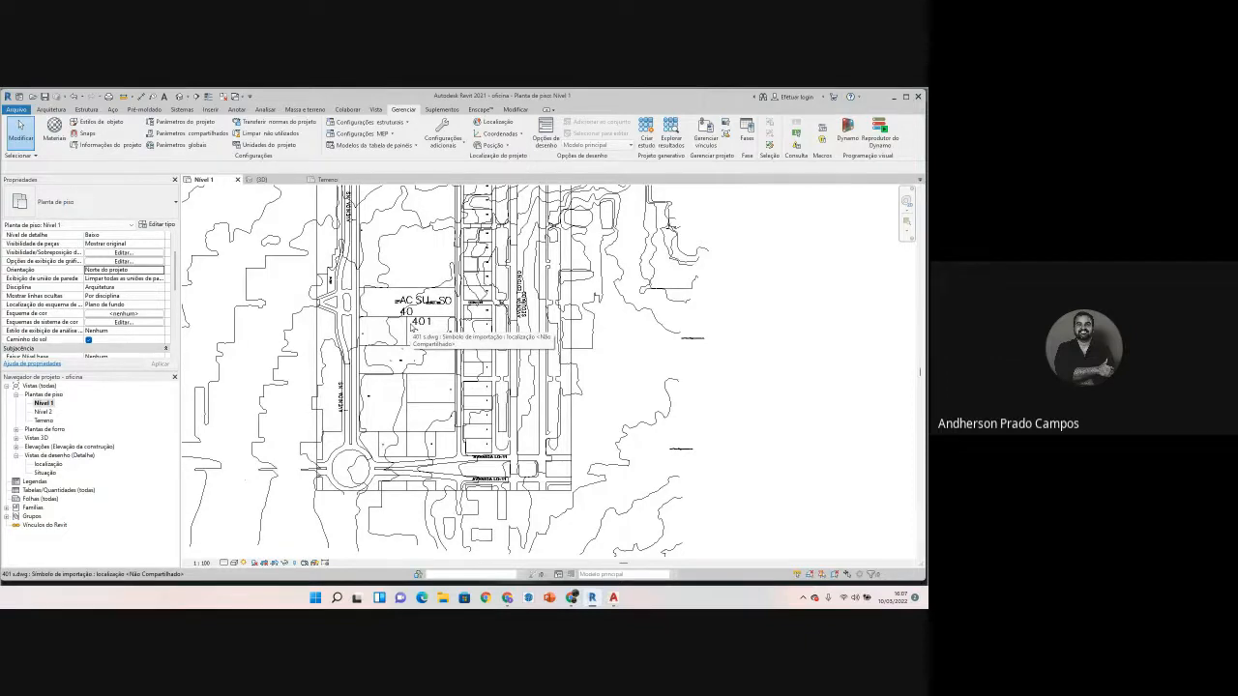
scroll(411, 330, "down", 6)
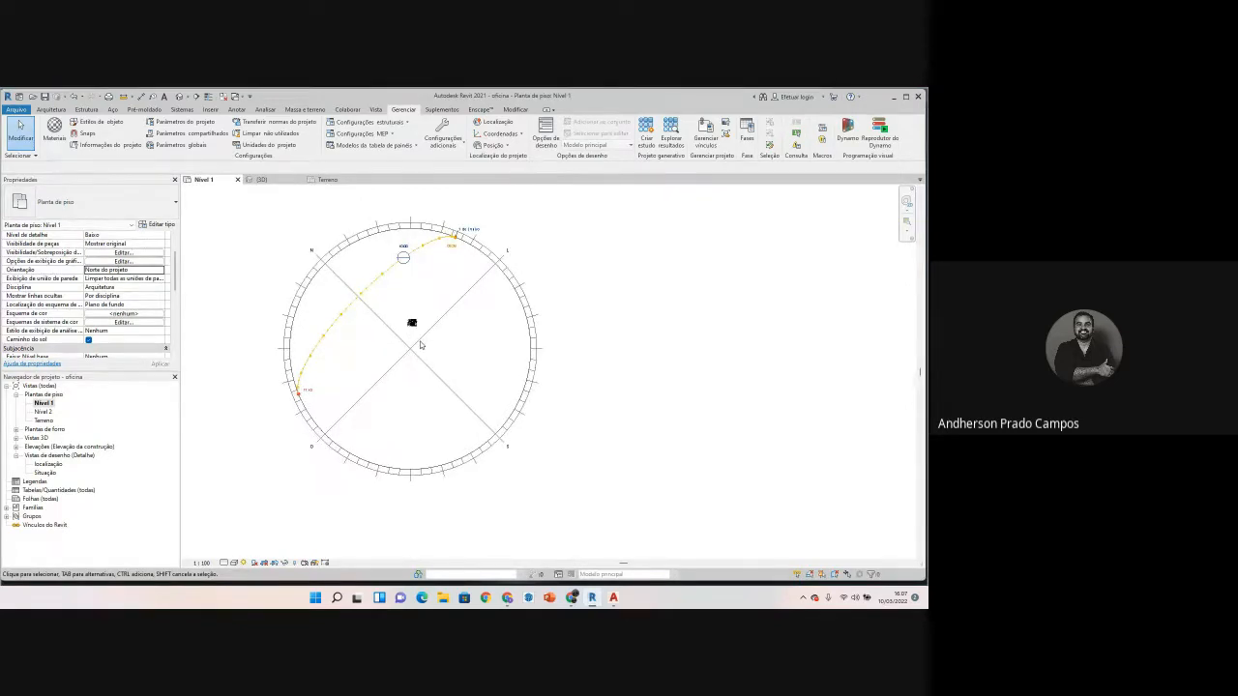
scroll(416, 338, "up", 5)
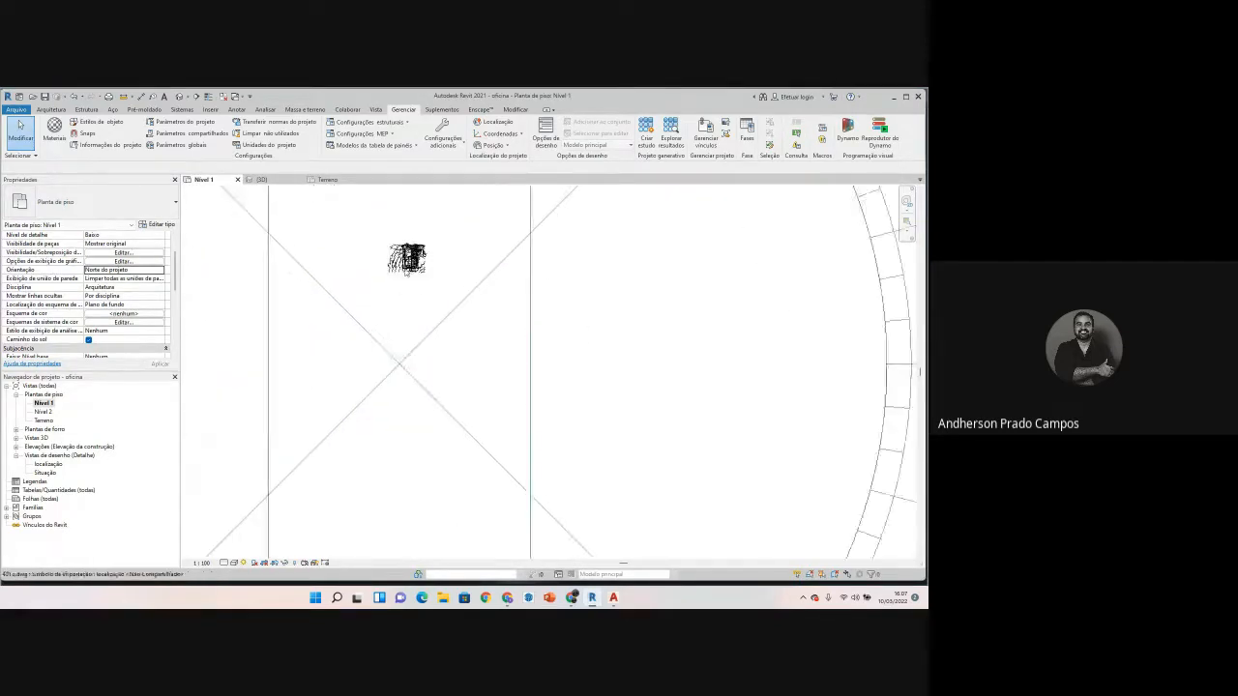
scroll(383, 312, "up", 5)
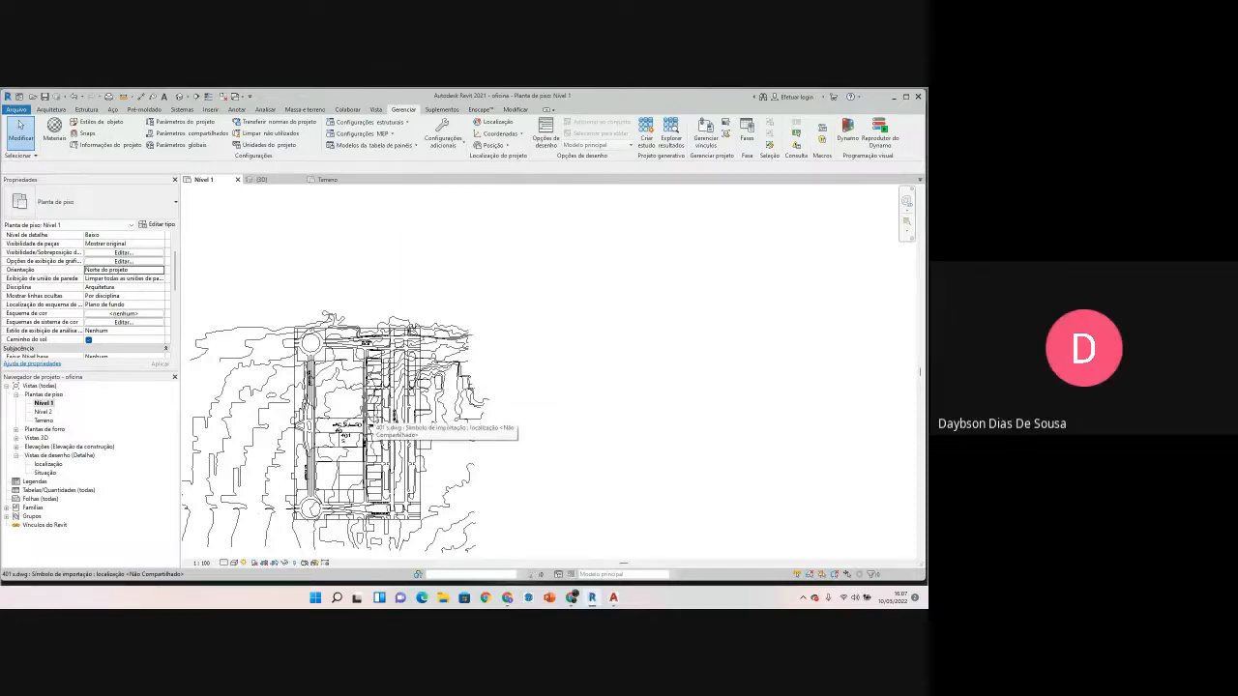
scroll(379, 412, "down", 1)
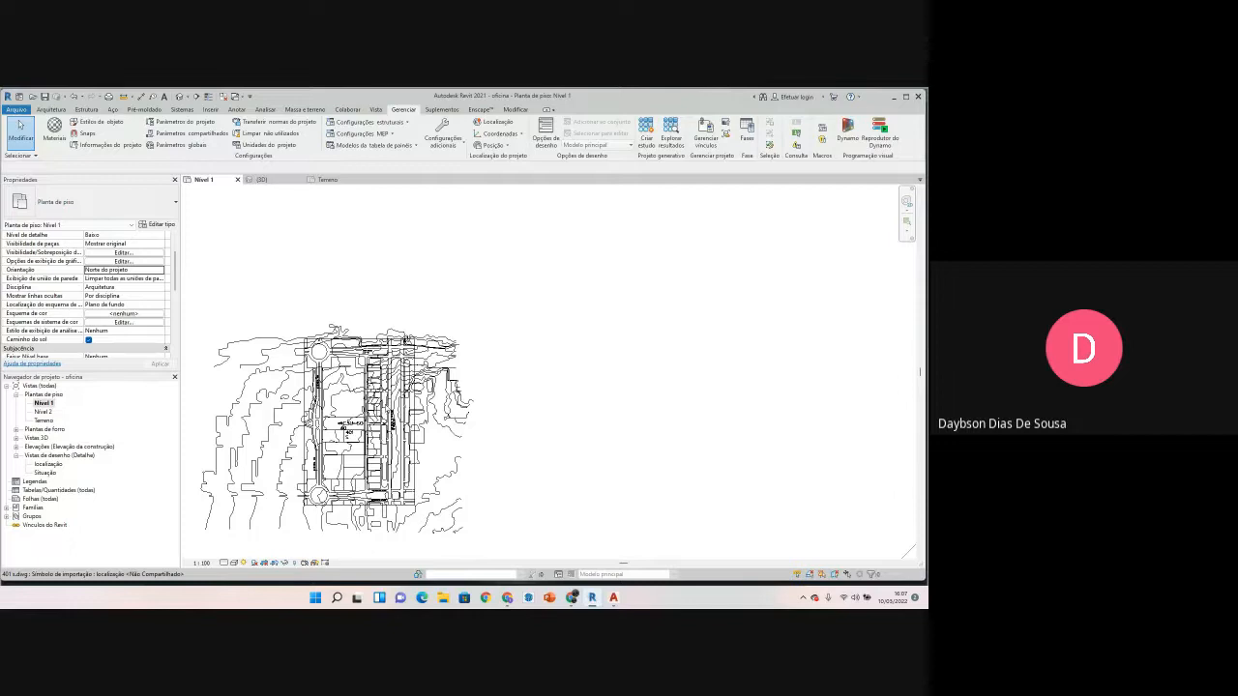
scroll(339, 277, "down", 4)
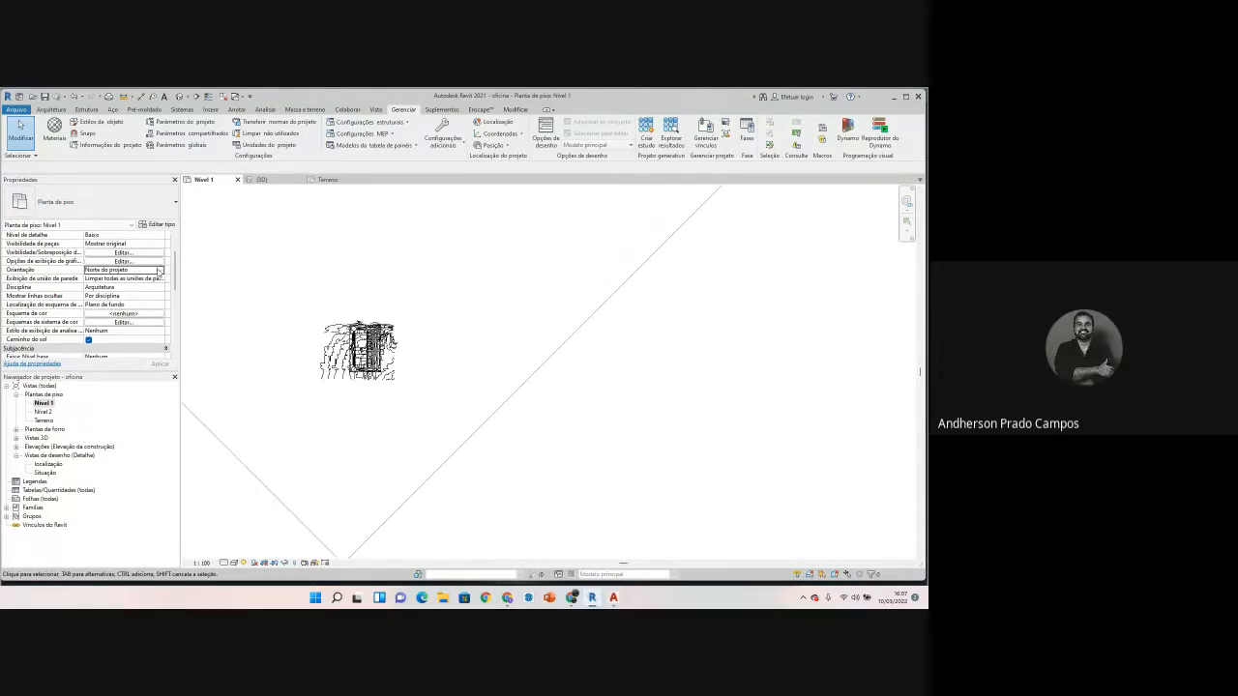
left_click(159, 271)
left_click(135, 285)
scroll(451, 312, "down", 4)
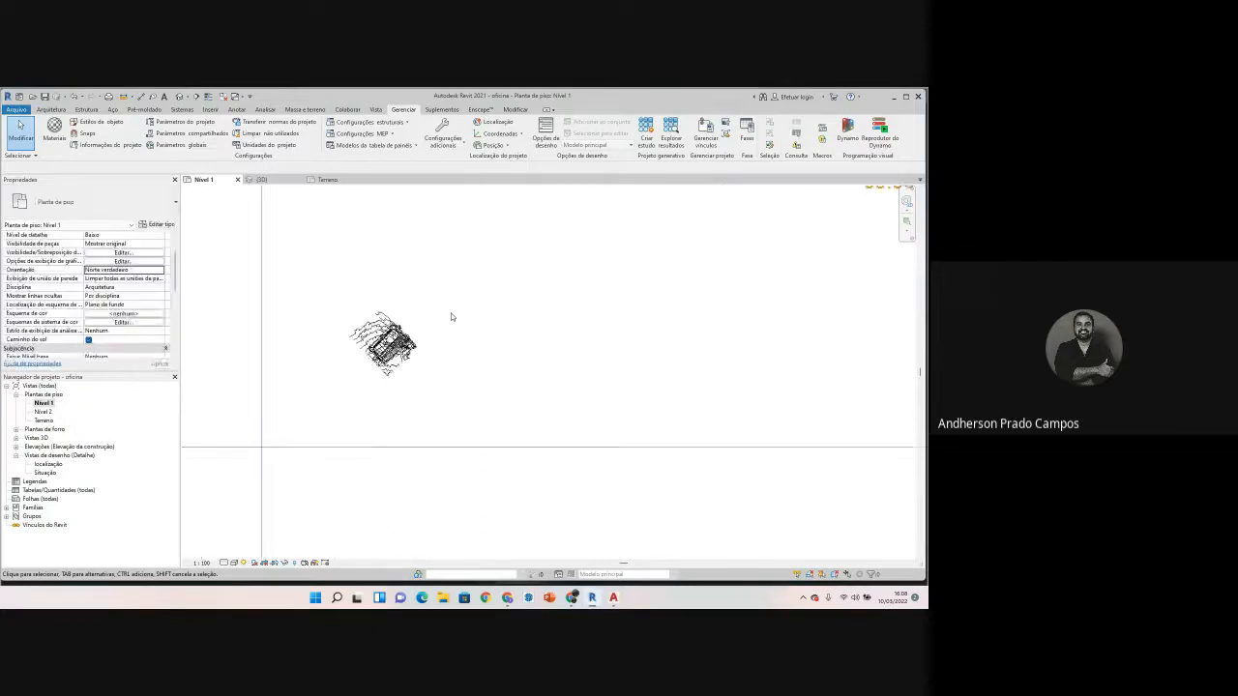
scroll(430, 322, "down", 2)
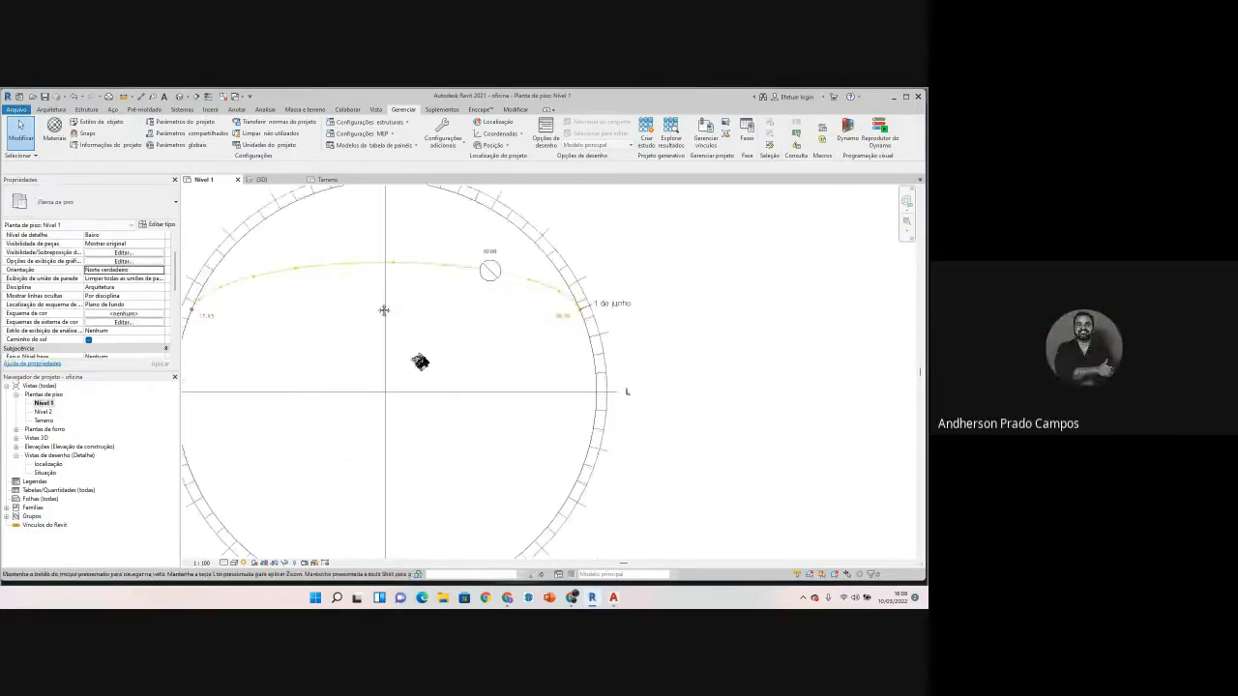
scroll(426, 358, "up", 6)
scroll(439, 342, "up", 2)
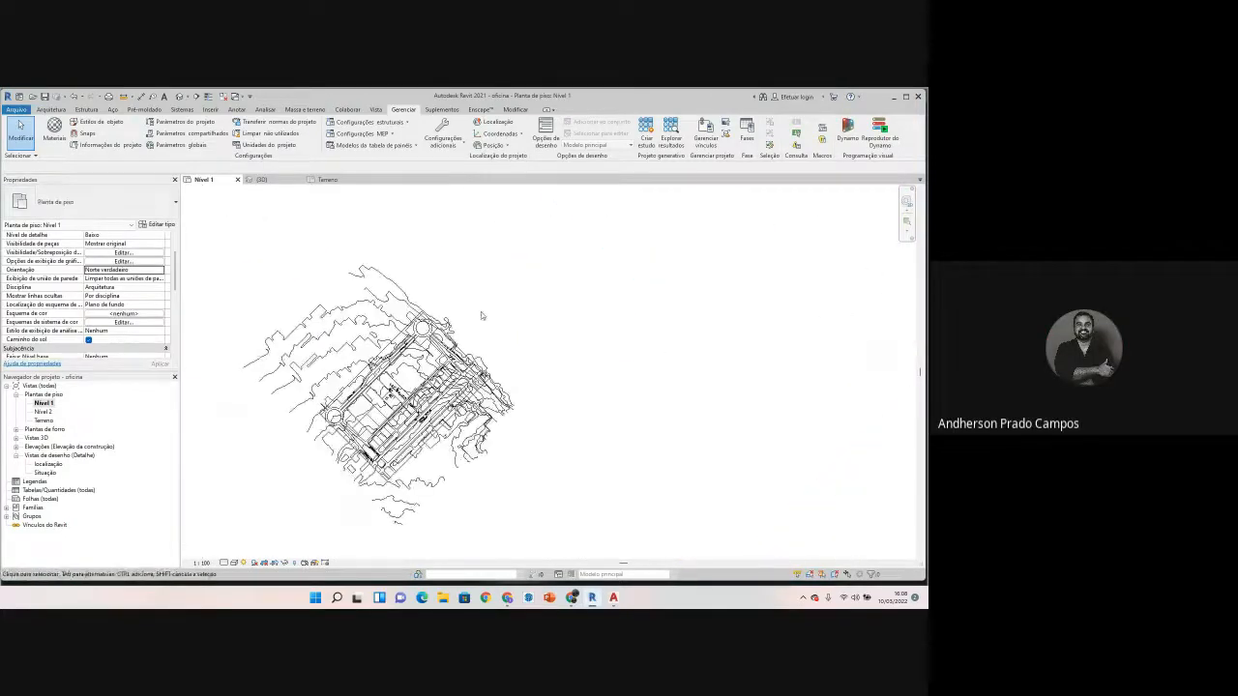
scroll(406, 380, "down", 6)
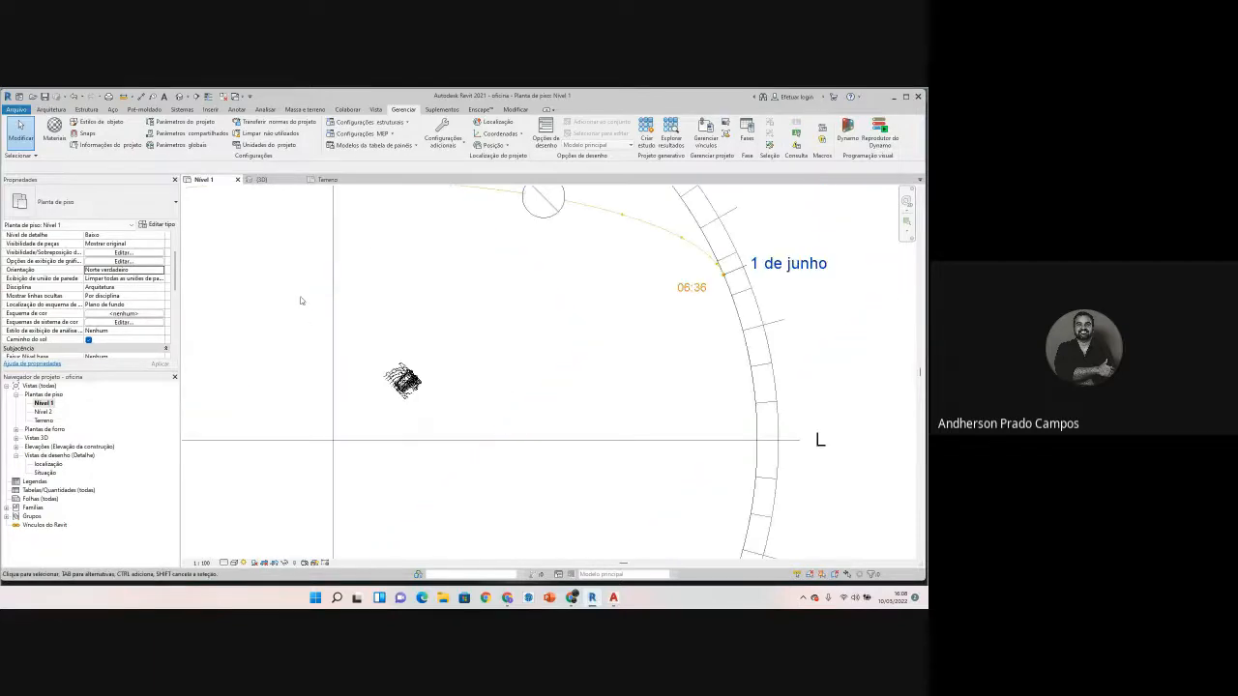
Step: Rotate true north about 45° counterclockwise from a vertical start ray above the site map
left_click(493, 145)
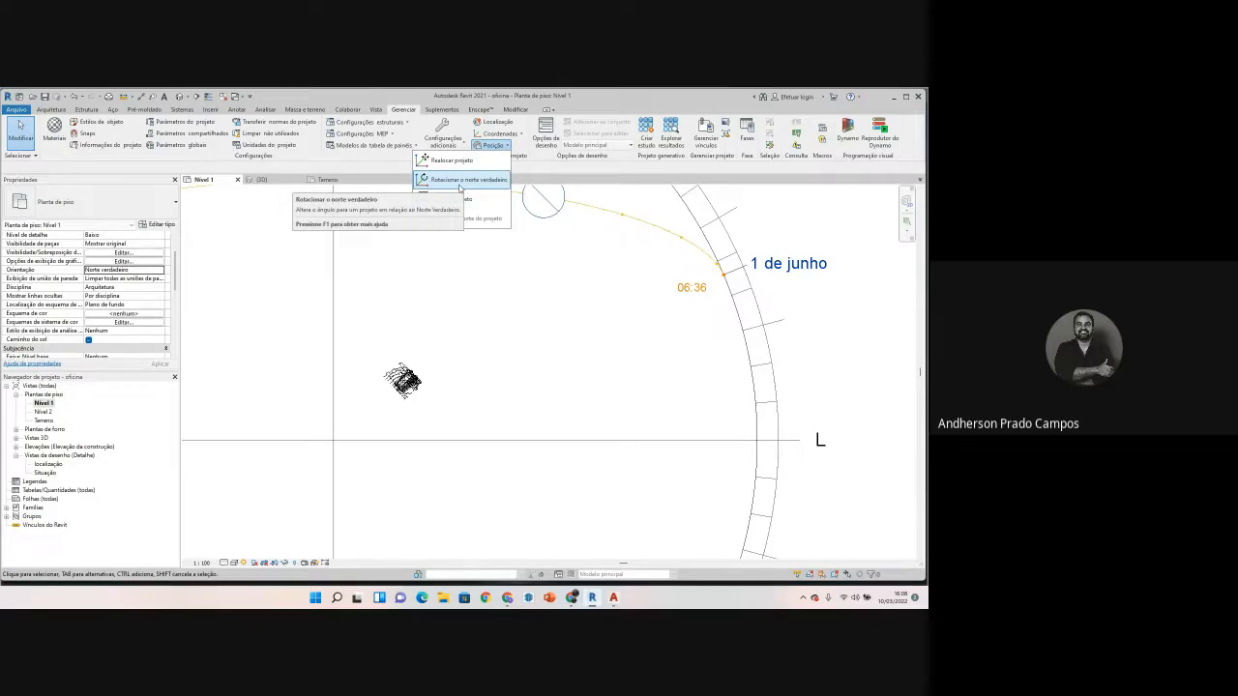
left_click(462, 181)
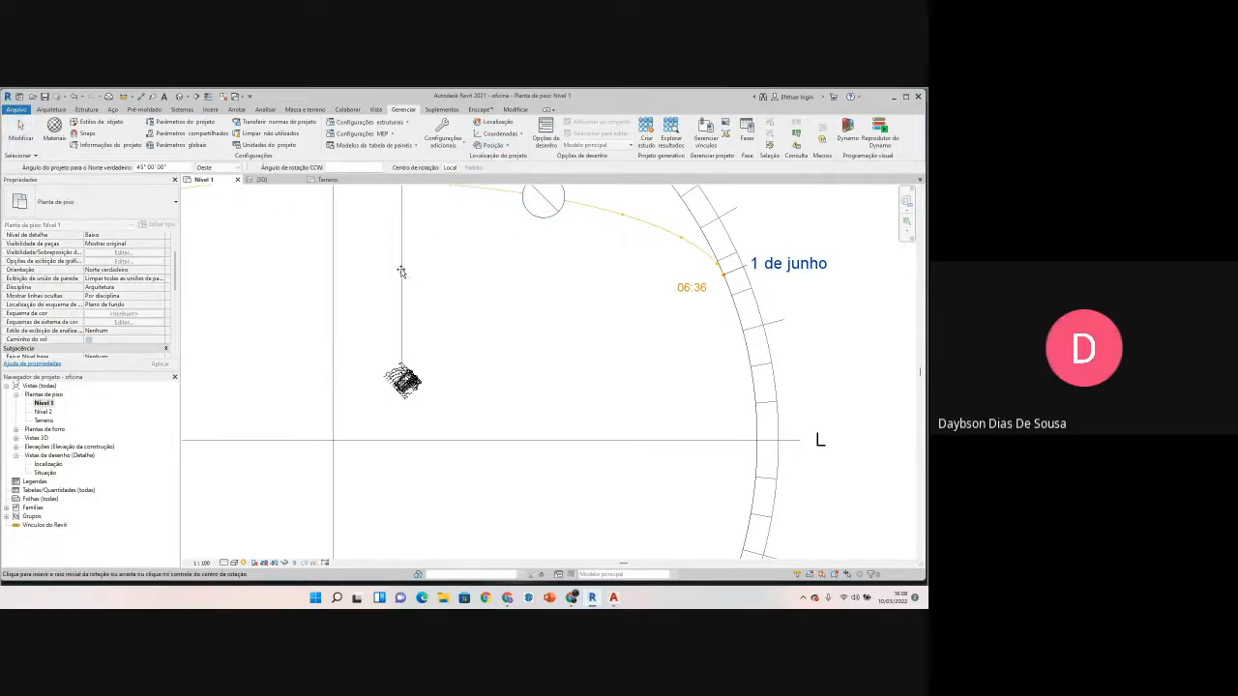
left_click(403, 273)
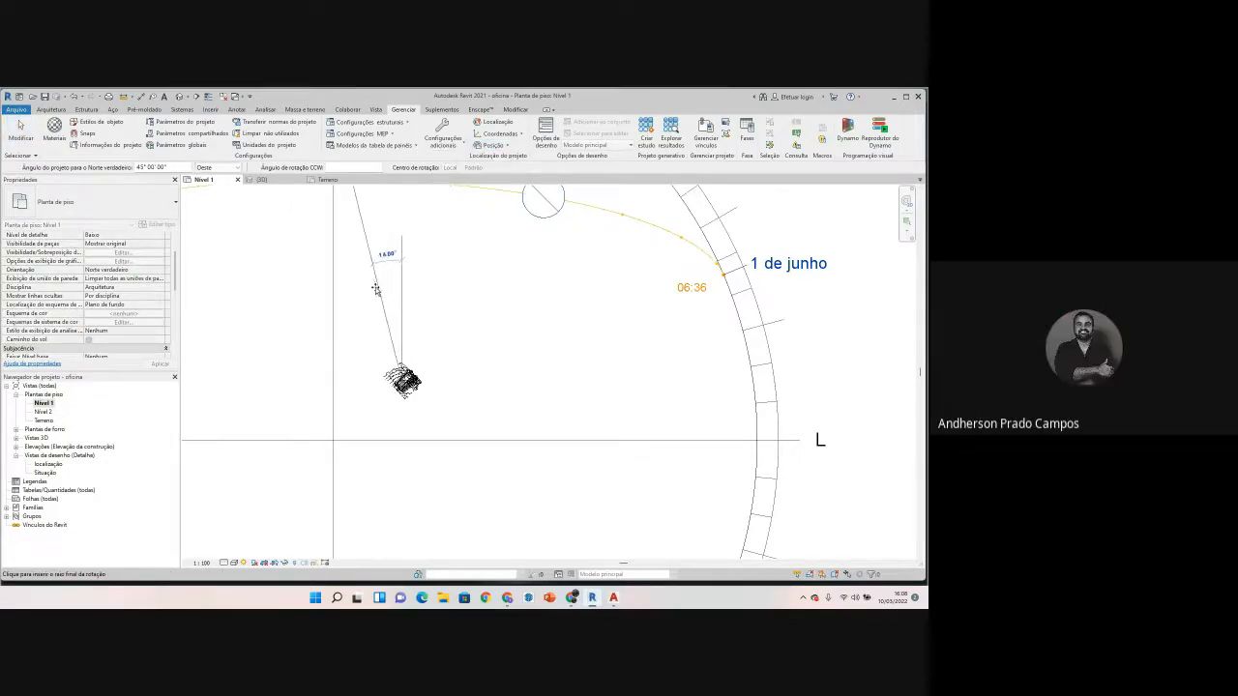
left_click(300, 278)
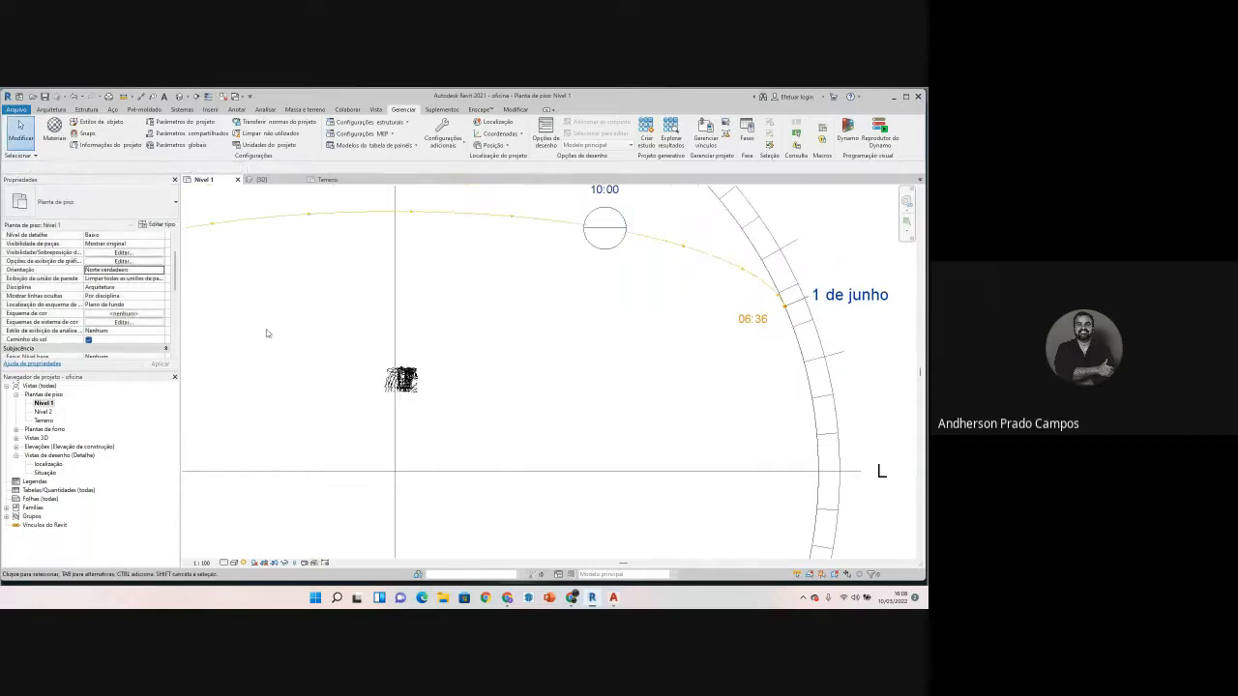
scroll(357, 351, "up", 8)
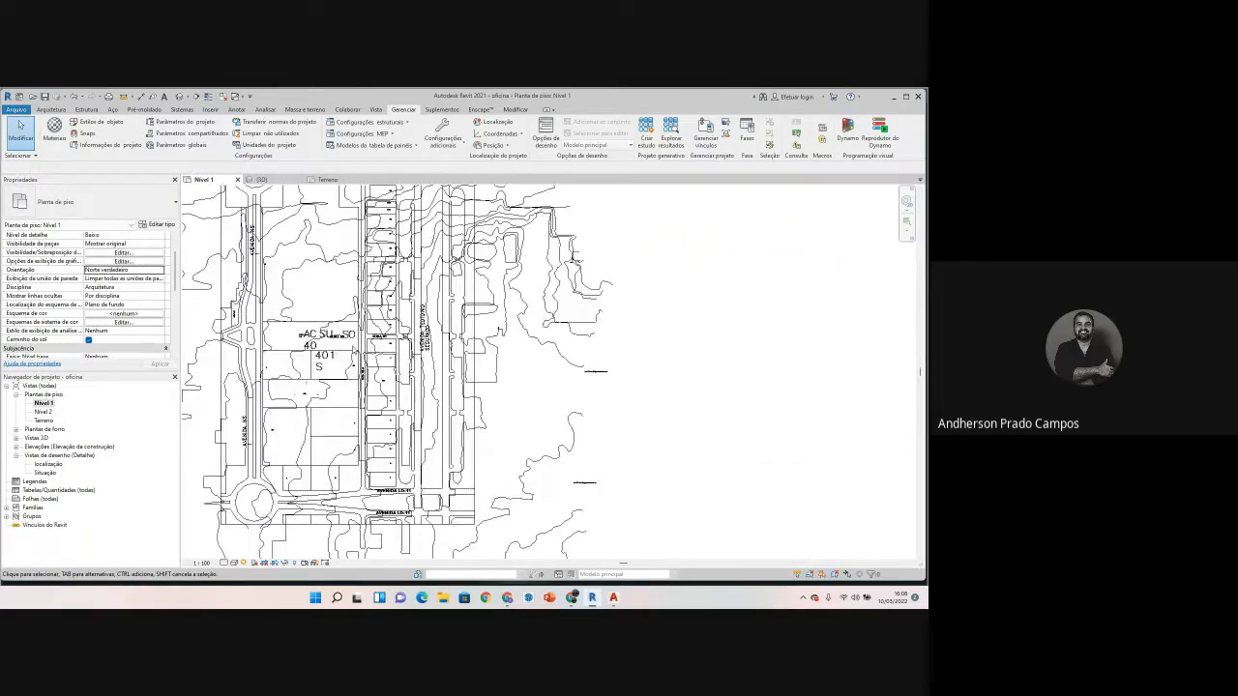
Step: Set the Nível 1 plan's orientation to Norte do projeto and check the map against the sun path axes
left_click(161, 270)
left_click(138, 279)
scroll(350, 302, "down", 12)
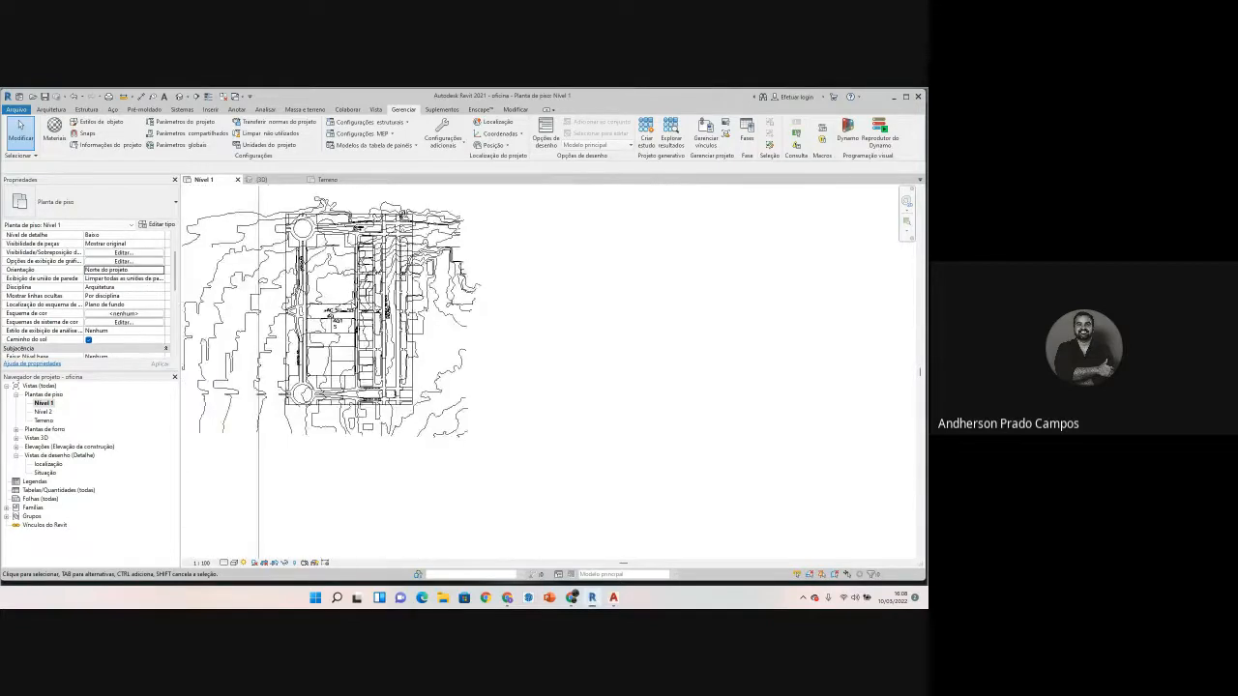
scroll(360, 306, "down", 4)
scroll(368, 288, "up", 4)
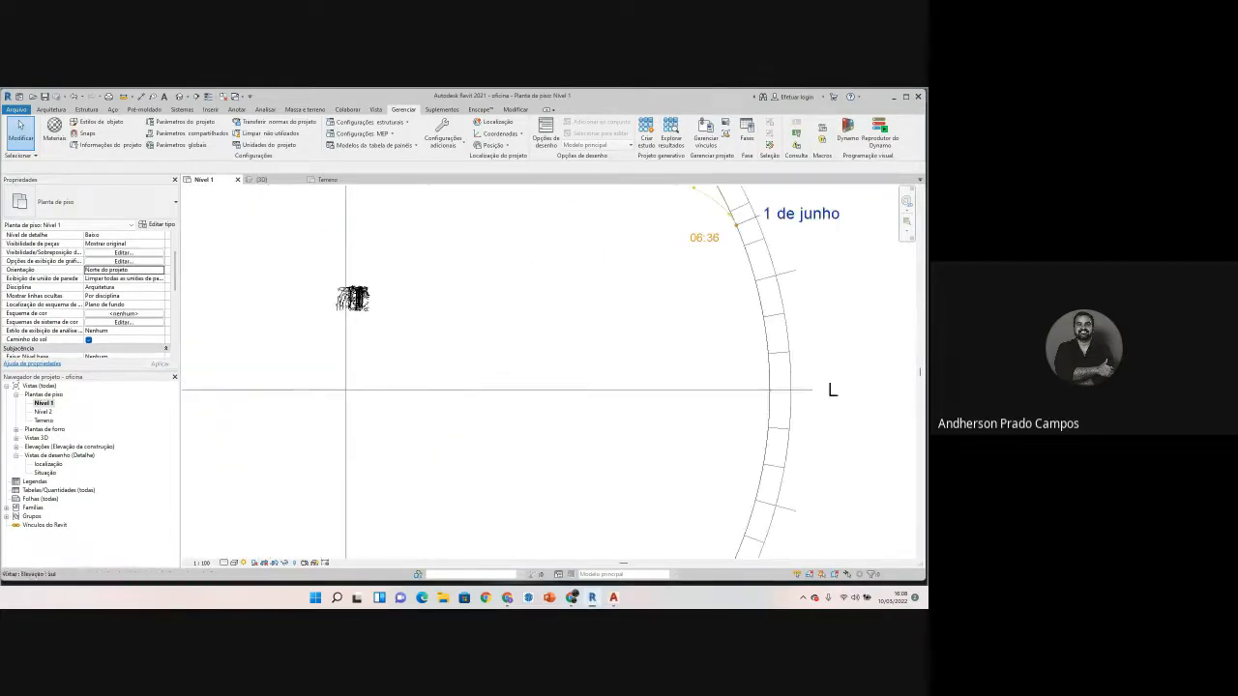
middle_click_drag(385, 313, 401, 436)
scroll(394, 401, "down", 3)
scroll(423, 397, "up", 8)
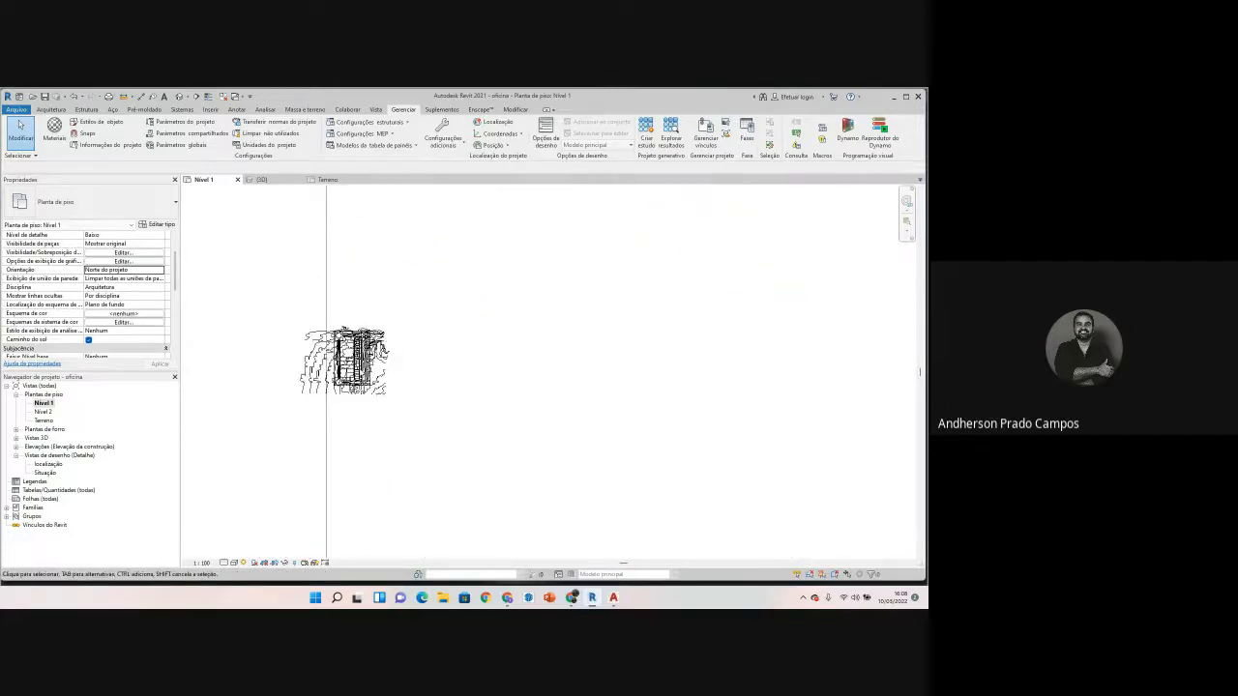
scroll(360, 374, "down", 3)
scroll(355, 377, "up", 3)
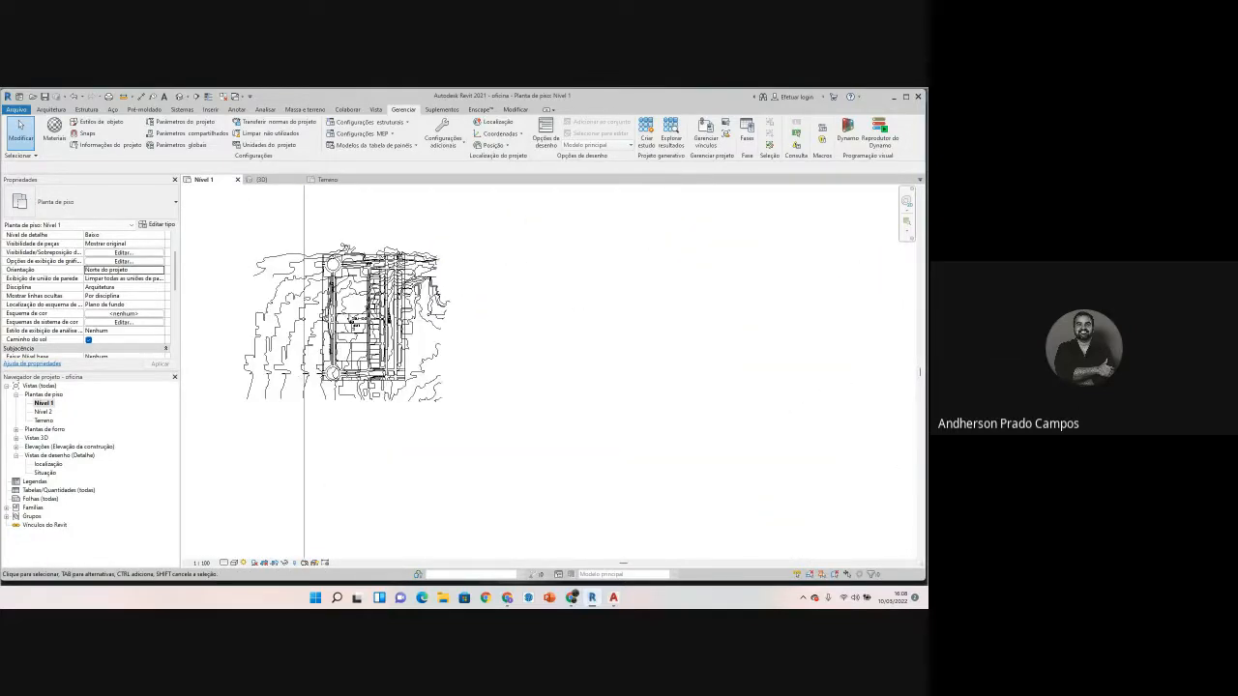
scroll(352, 303, "up", 5)
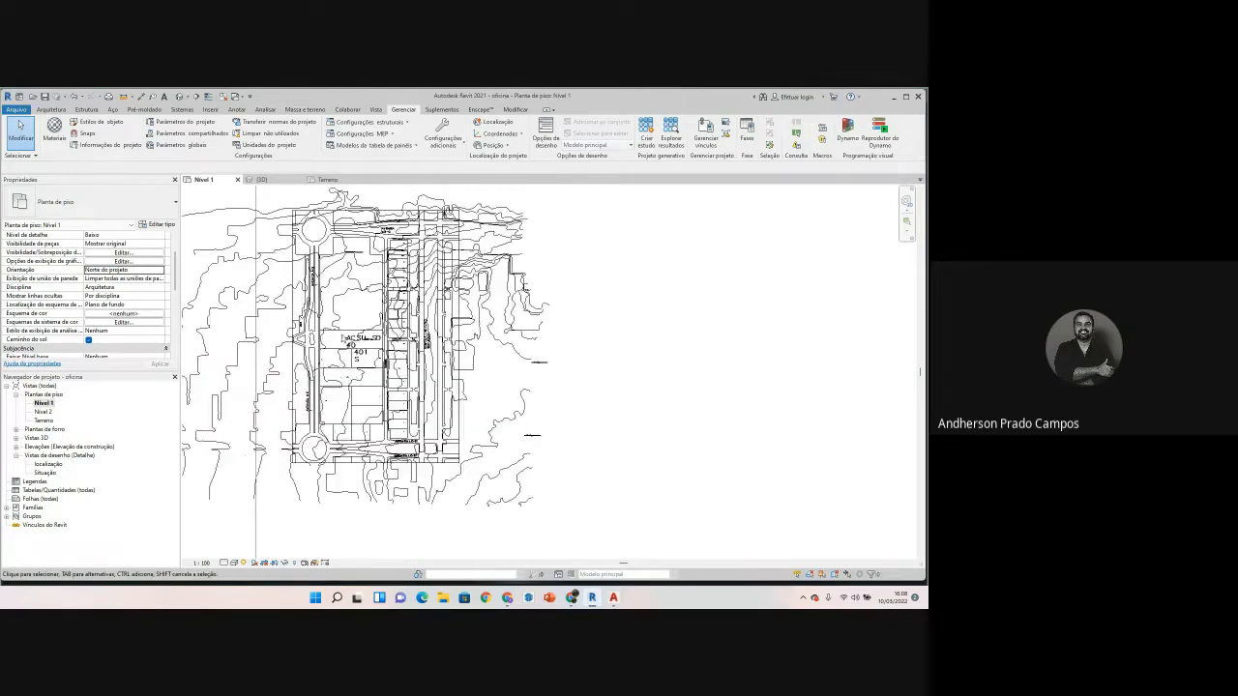
scroll(467, 338, "down", 6)
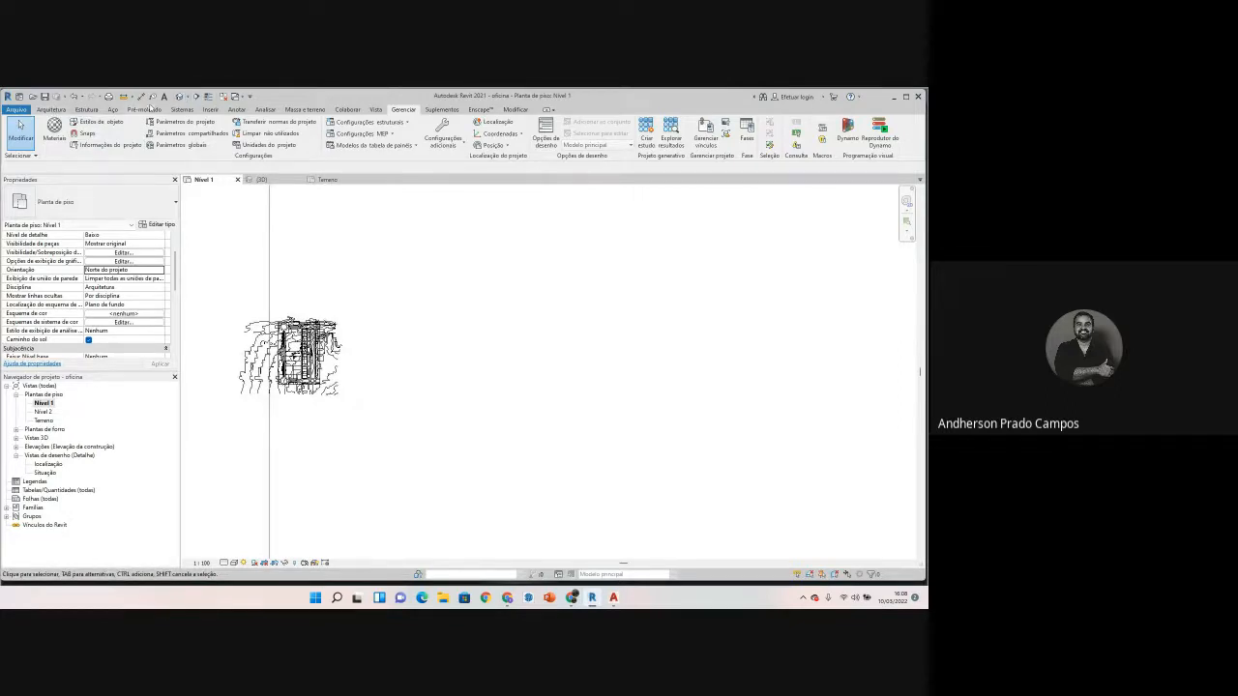
Step: Draw a closed rectangle of detail lines in Linhas finas style, tilted about 39°, just east of the site map
key("d")
key("l")
scroll(396, 340, "up", 2)
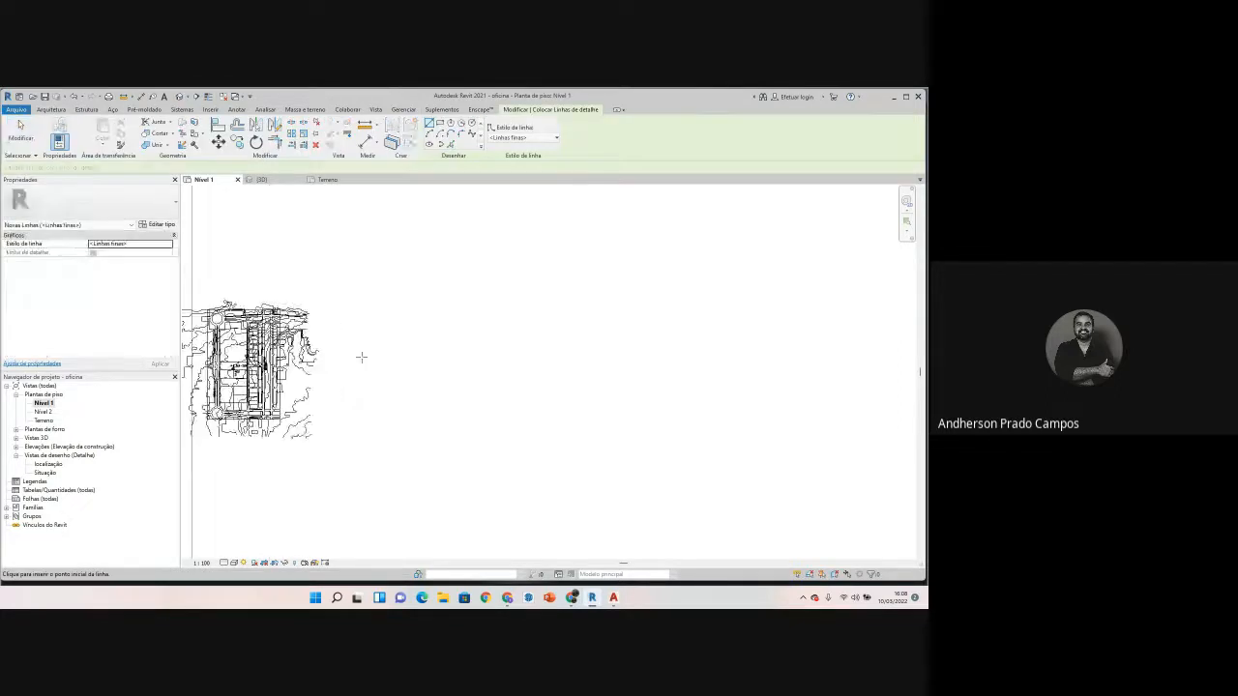
left_click(354, 363)
left_click(437, 297)
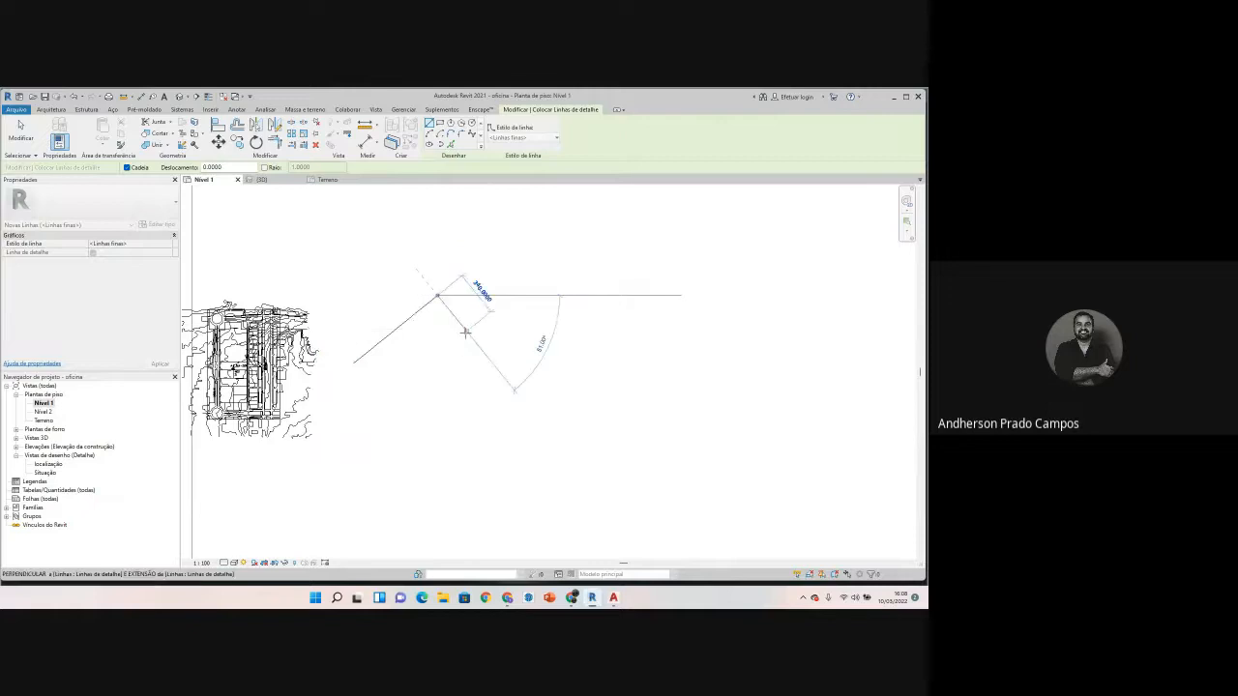
left_click(467, 330)
left_click(384, 400)
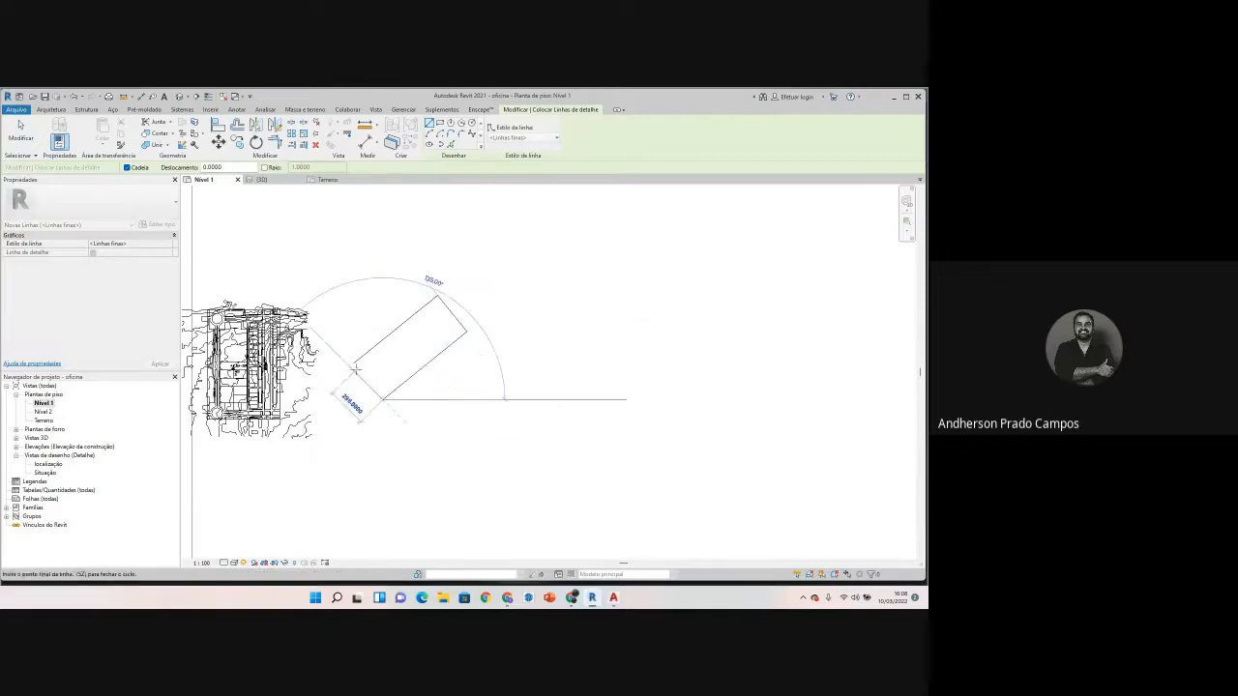
left_click(354, 363)
key("Escape")
key("Escape")
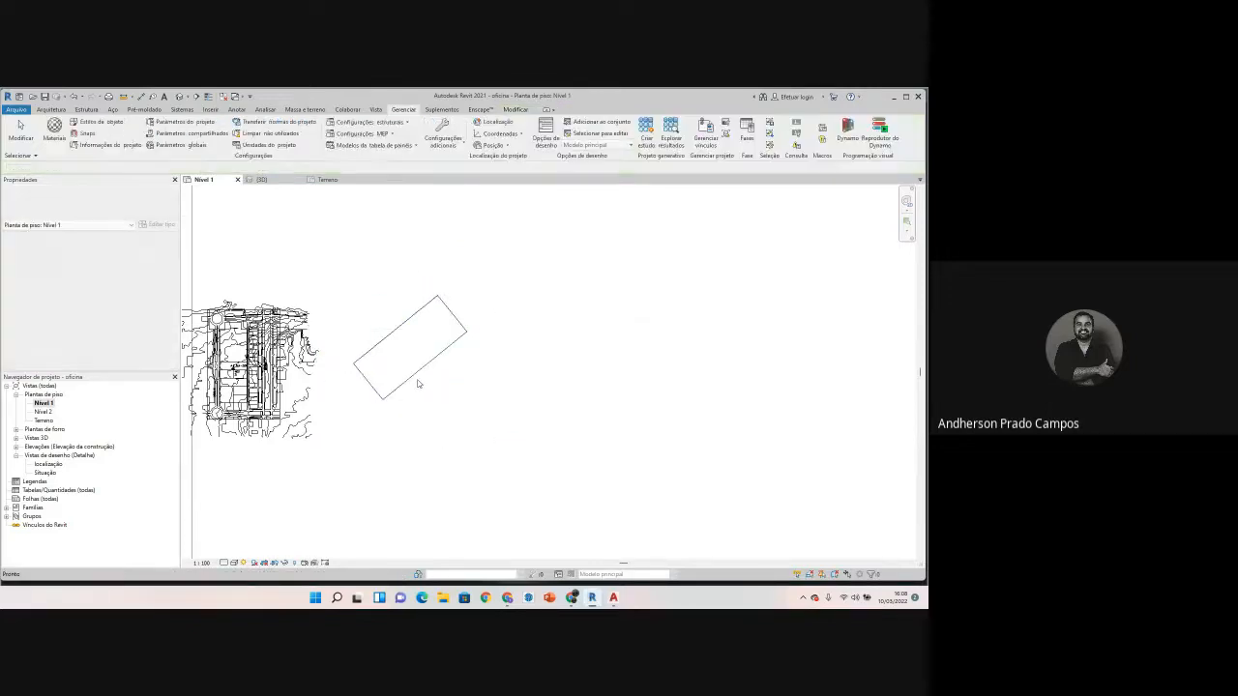
Step: Rotate project north using Alinhar a linha ou plano selecionada, aligned to the tilted rectangle's short northeast edge
scroll(403, 340, "up", 2)
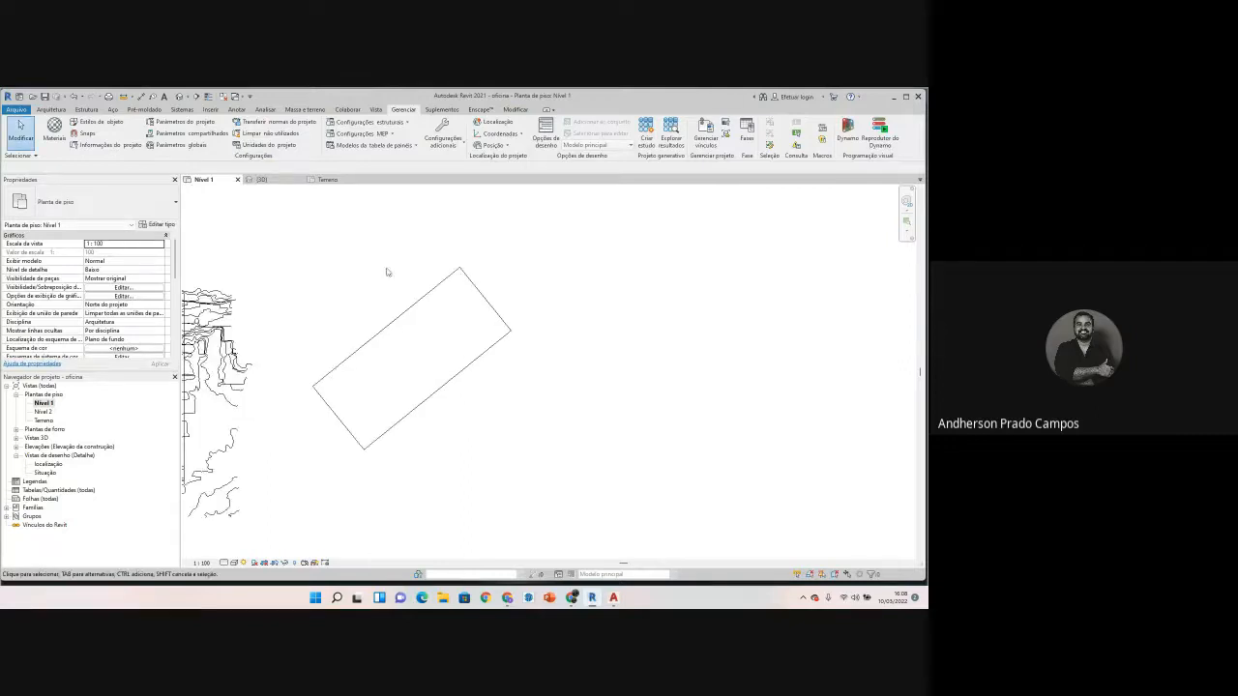
left_click(492, 145)
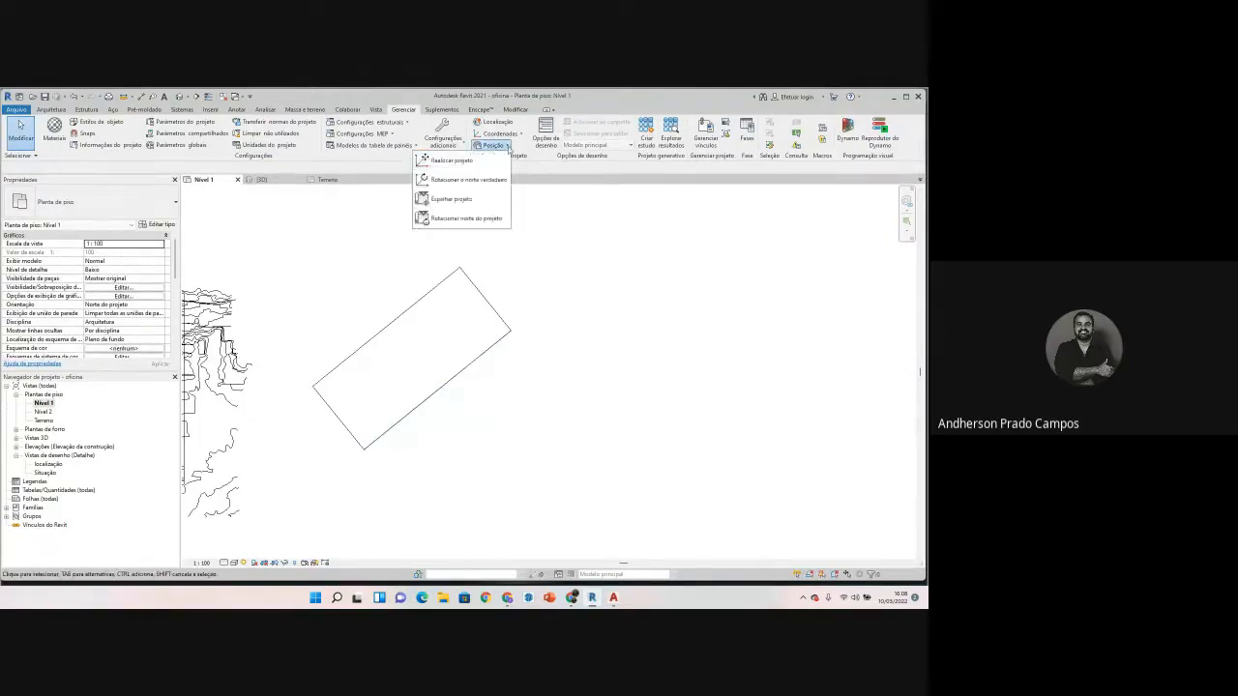
left_click(478, 221)
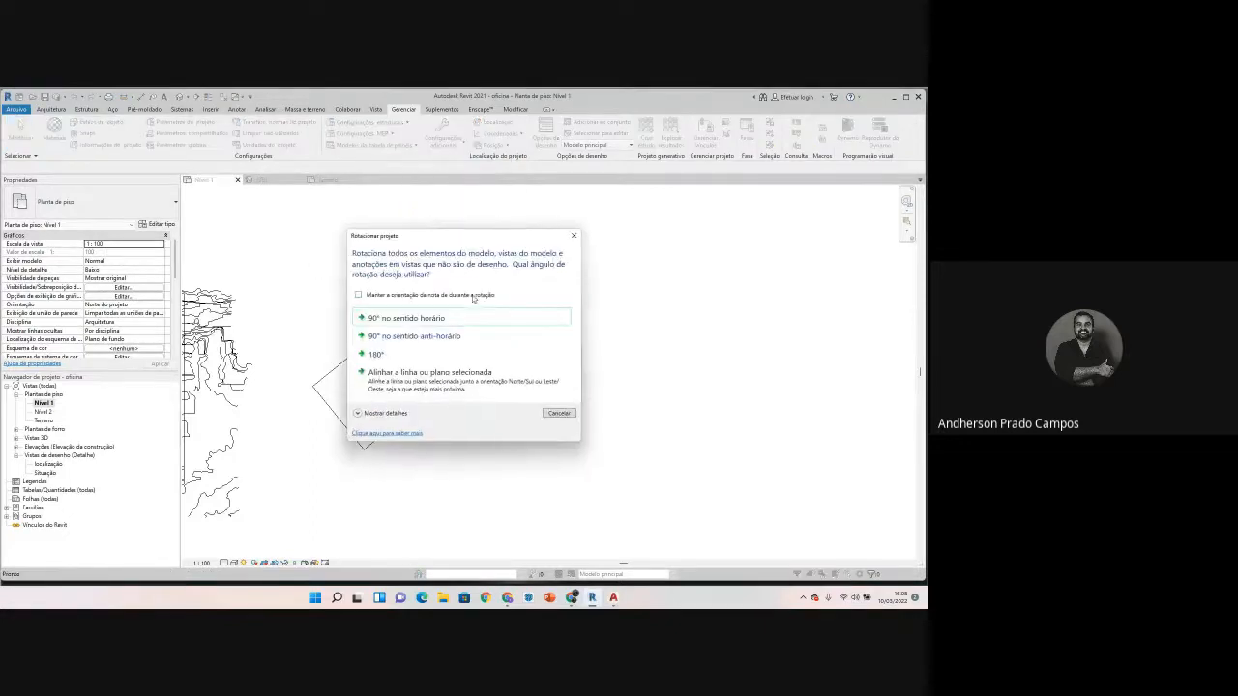
left_click(426, 381)
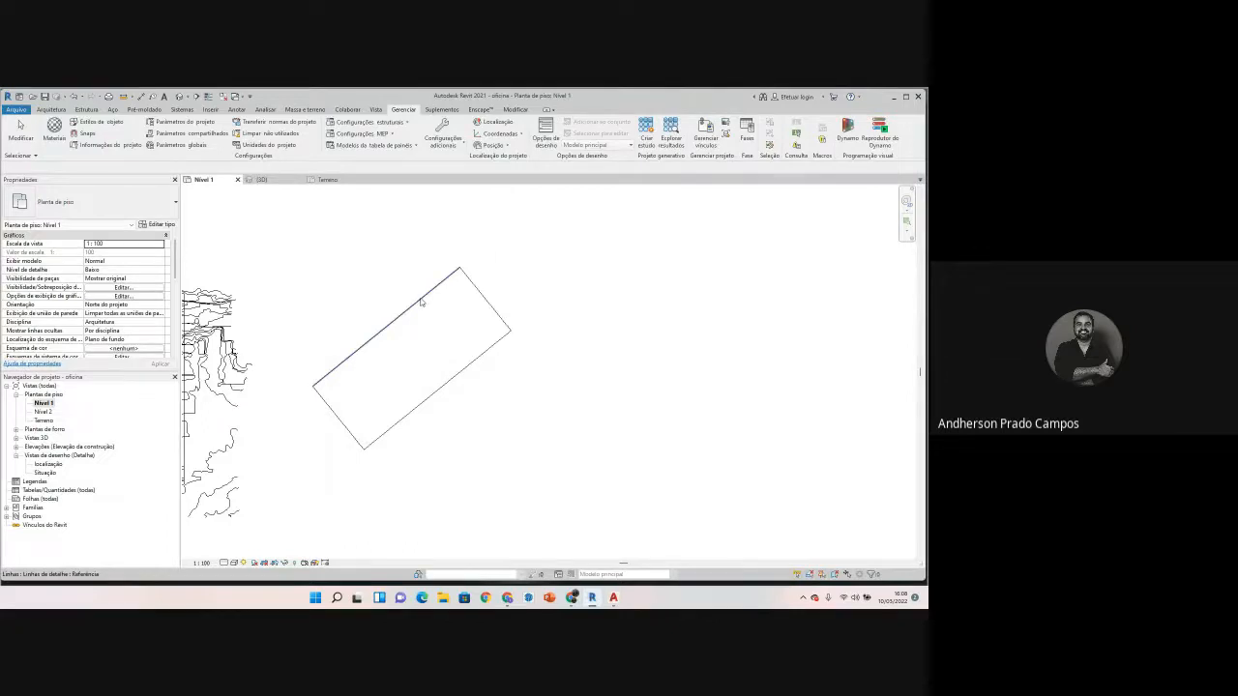
left_click(483, 295)
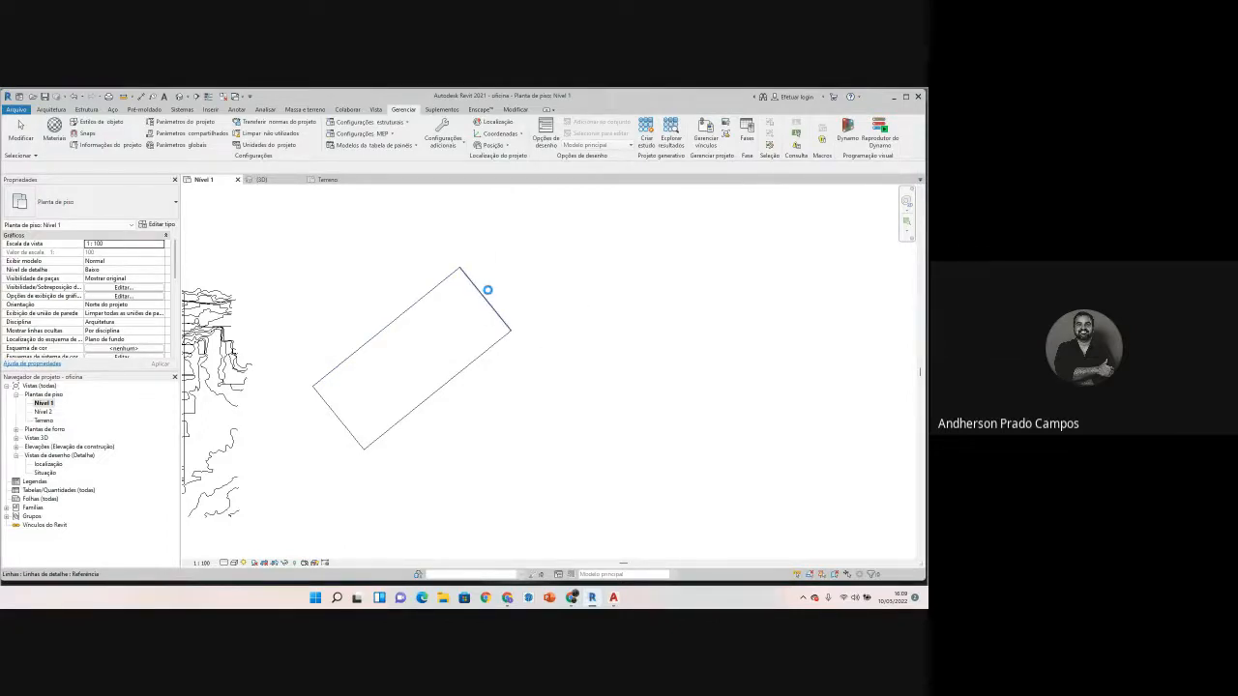
scroll(443, 339, "down", 4)
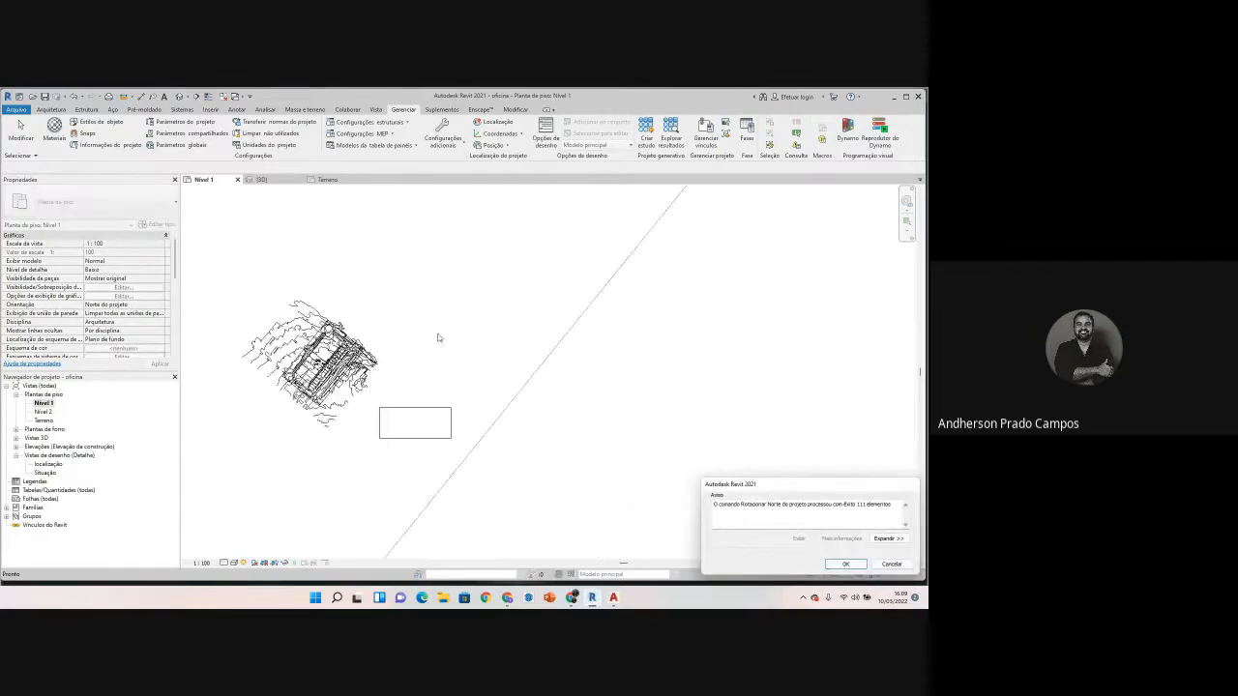
left_click(845, 564)
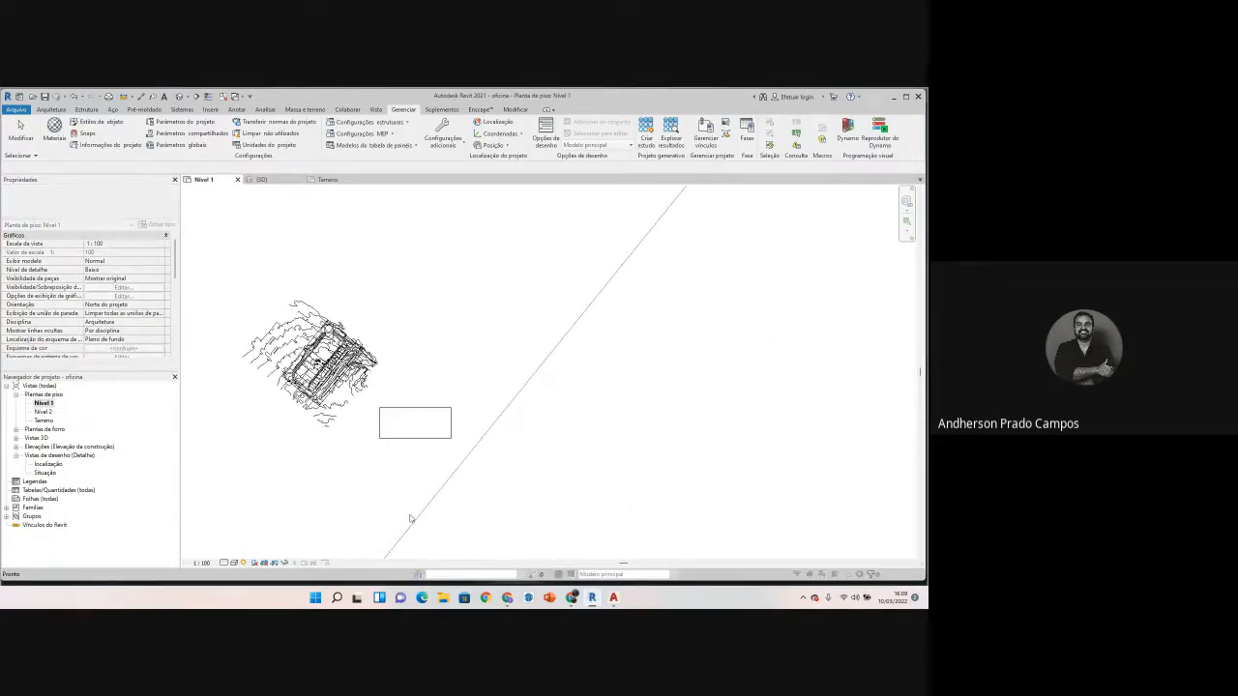
Step: Examine how the rectangle, the site map and the sun path are oriented in Nível 1
scroll(420, 424, "down", 2)
scroll(420, 424, "down", 1)
middle_click_drag(425, 459, 419, 416)
scroll(407, 386, "up", 3)
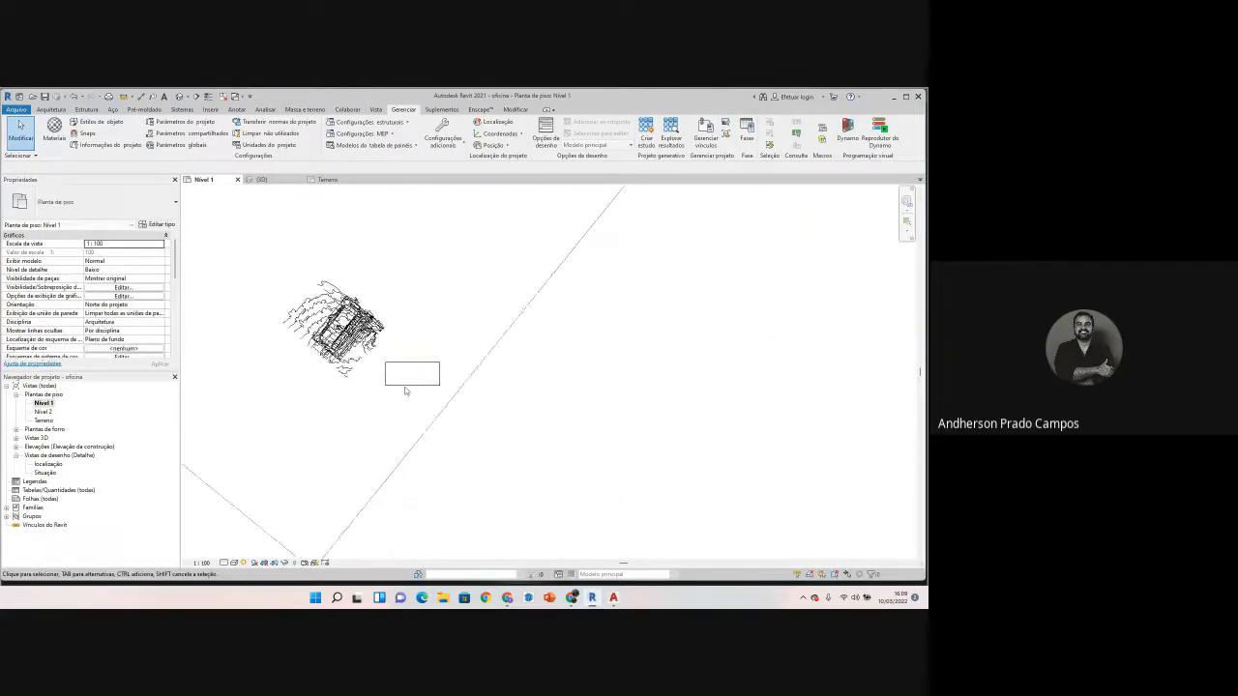
scroll(440, 368, "up", 3)
scroll(478, 372, "down", 4)
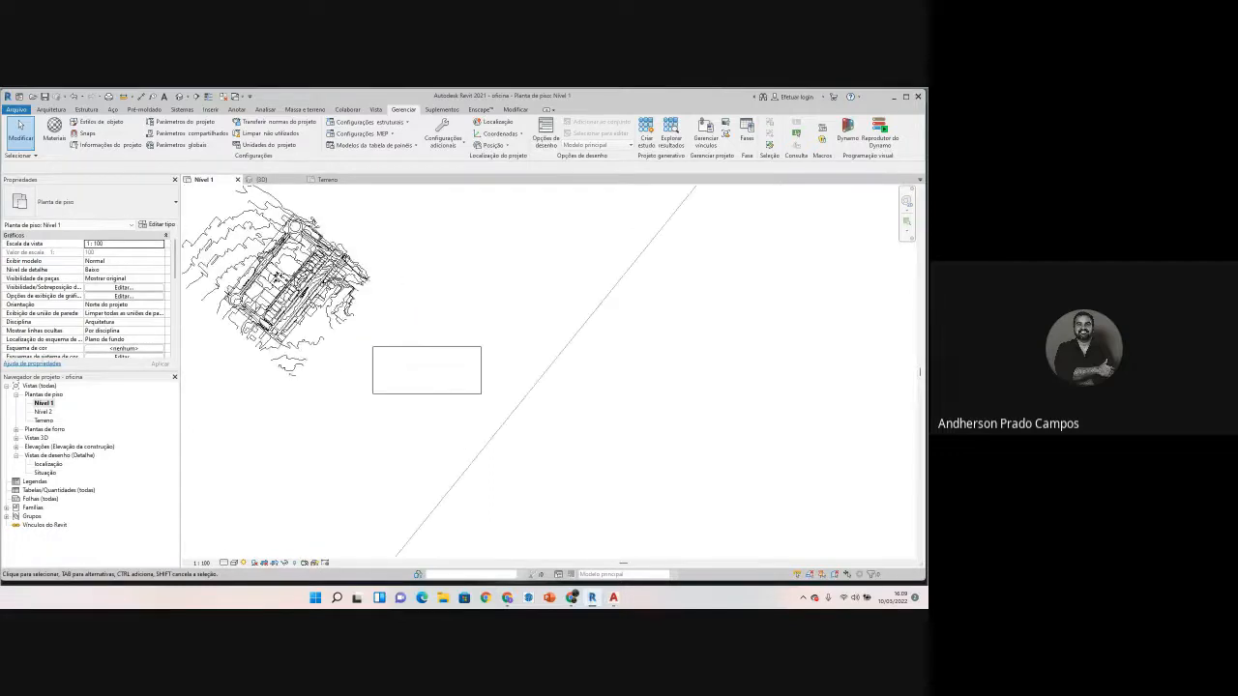
scroll(287, 290, "up", 3)
scroll(333, 360, "down", 6)
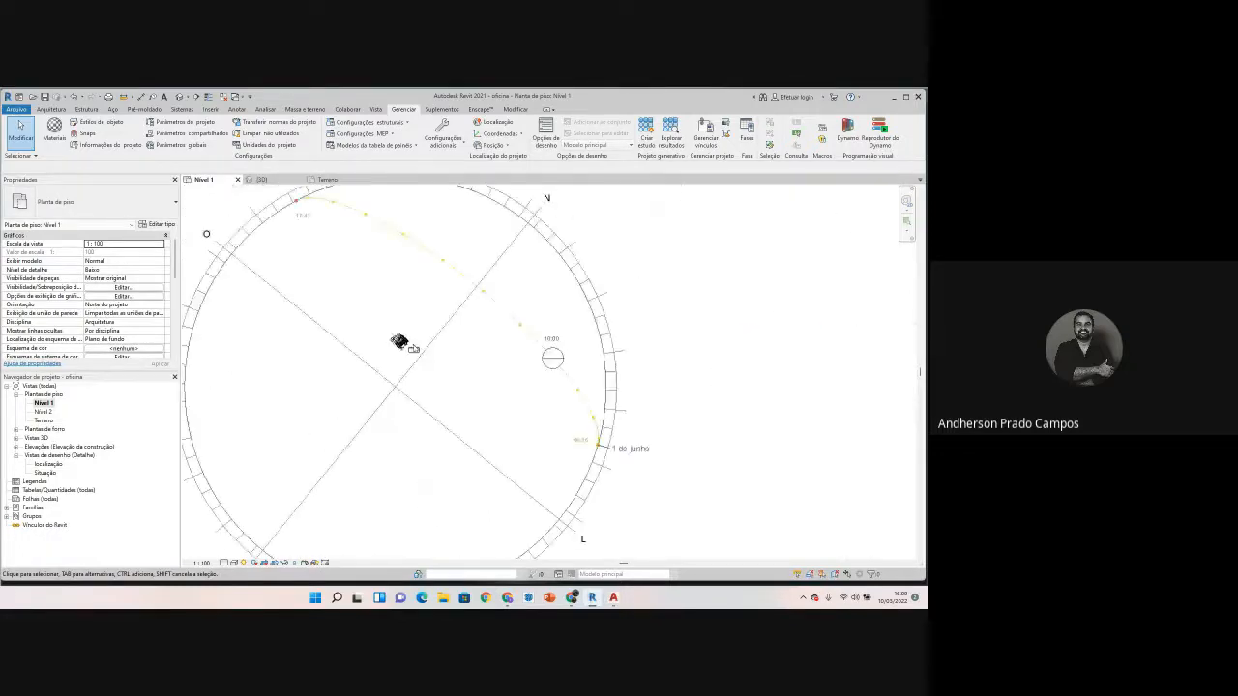
scroll(434, 377, "up", 8)
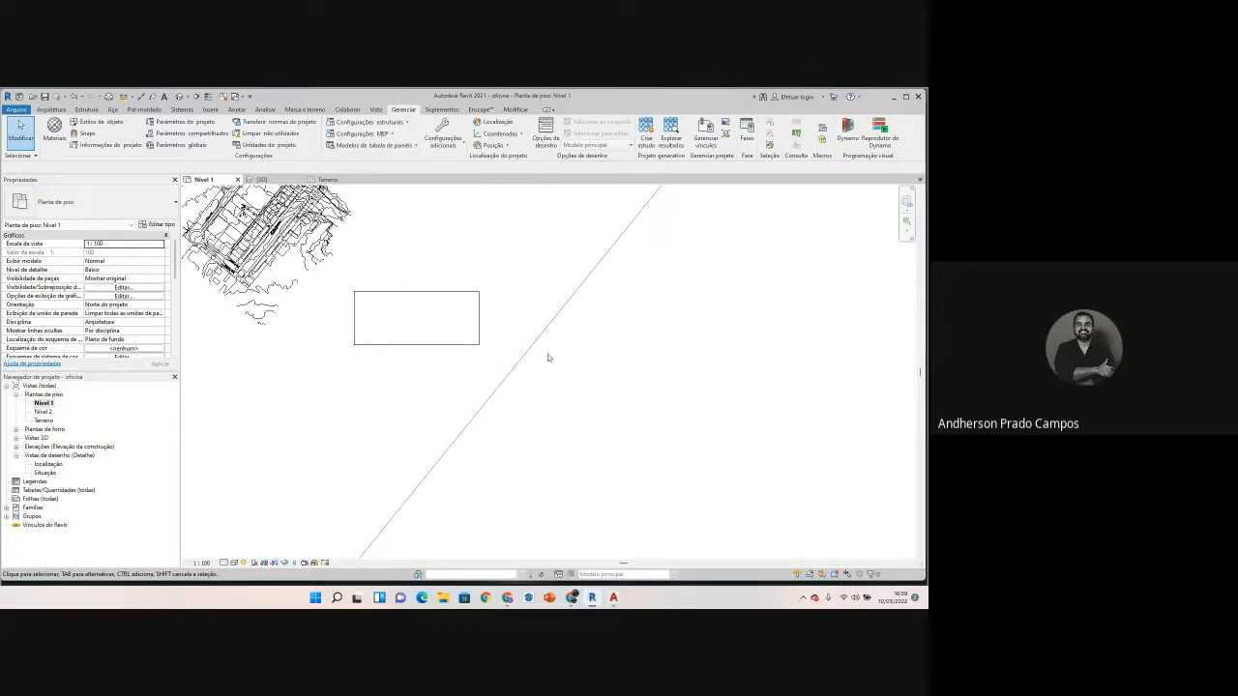
scroll(538, 372, "down", 6)
scroll(522, 384, "up", 3)
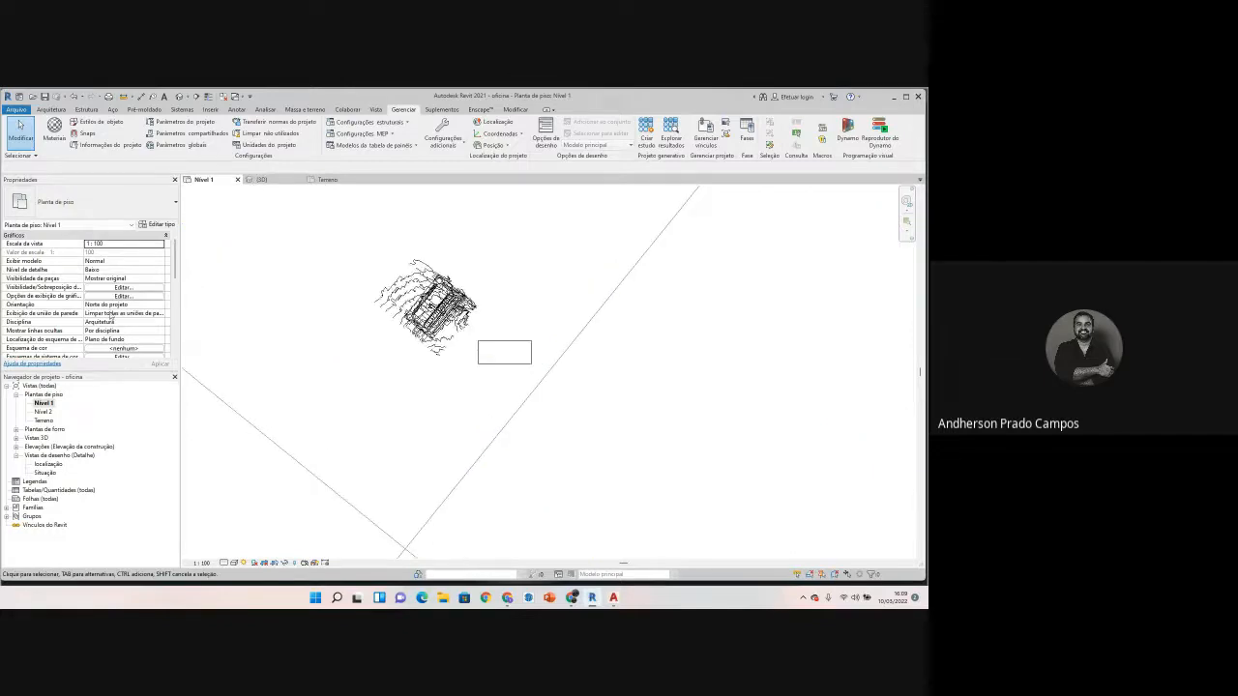
scroll(518, 310, "down", 3)
scroll(474, 290, "up", 6)
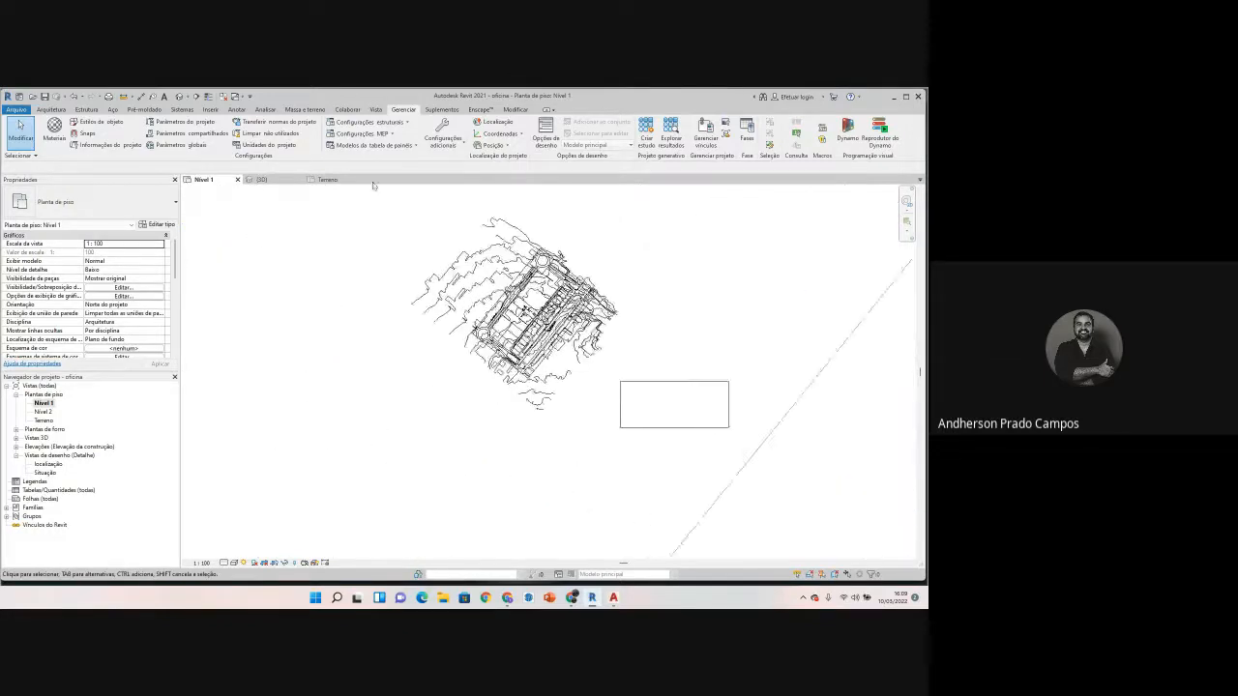
scroll(373, 186, "up", 1)
left_click(490, 145)
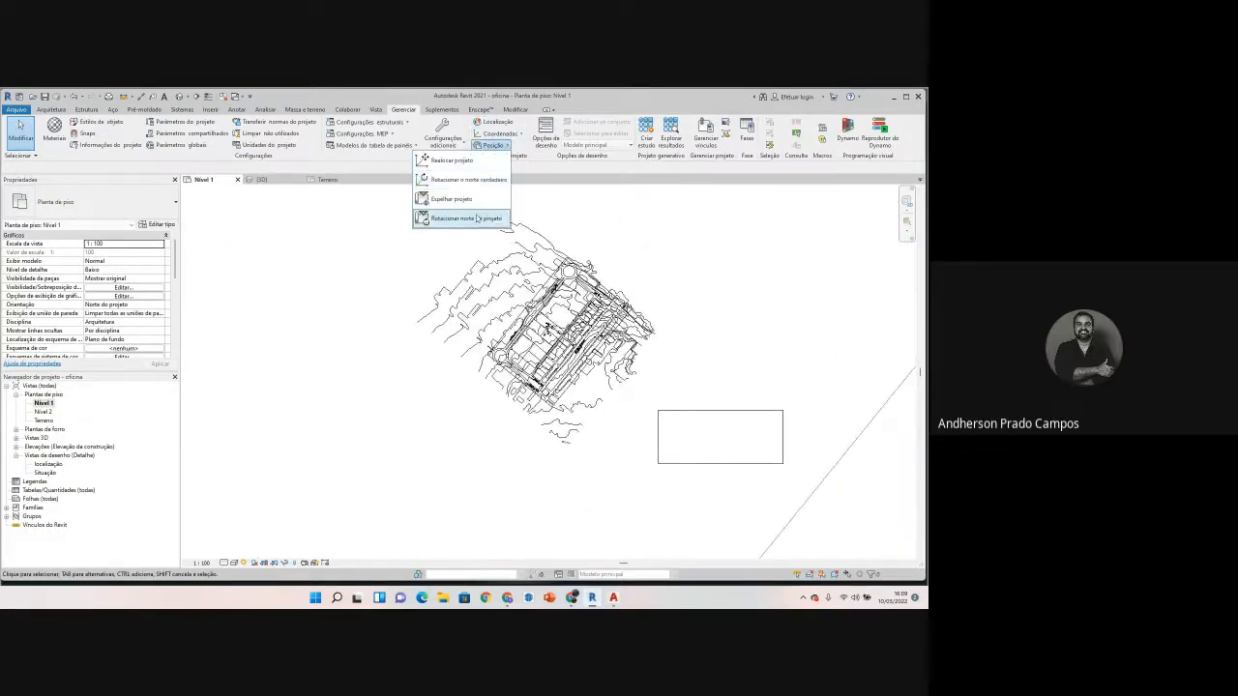
left_click(475, 218)
left_click(455, 368)
scroll(541, 367, "up", 4)
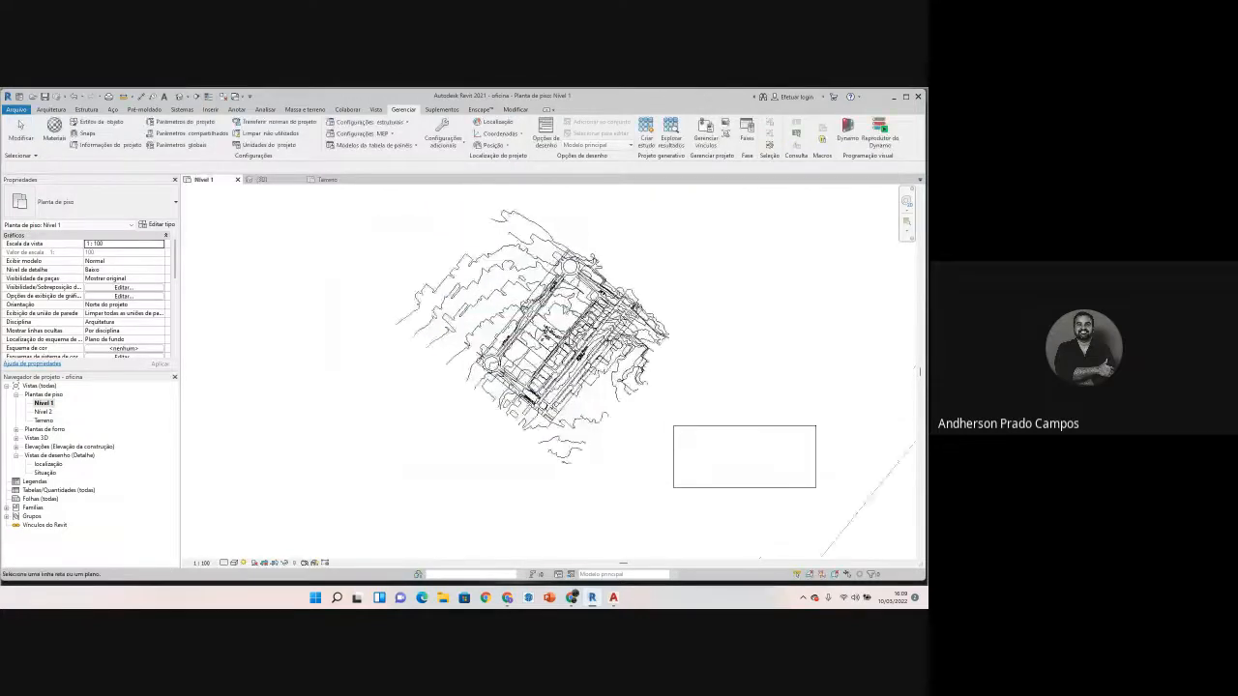
scroll(611, 361, "up", 3)
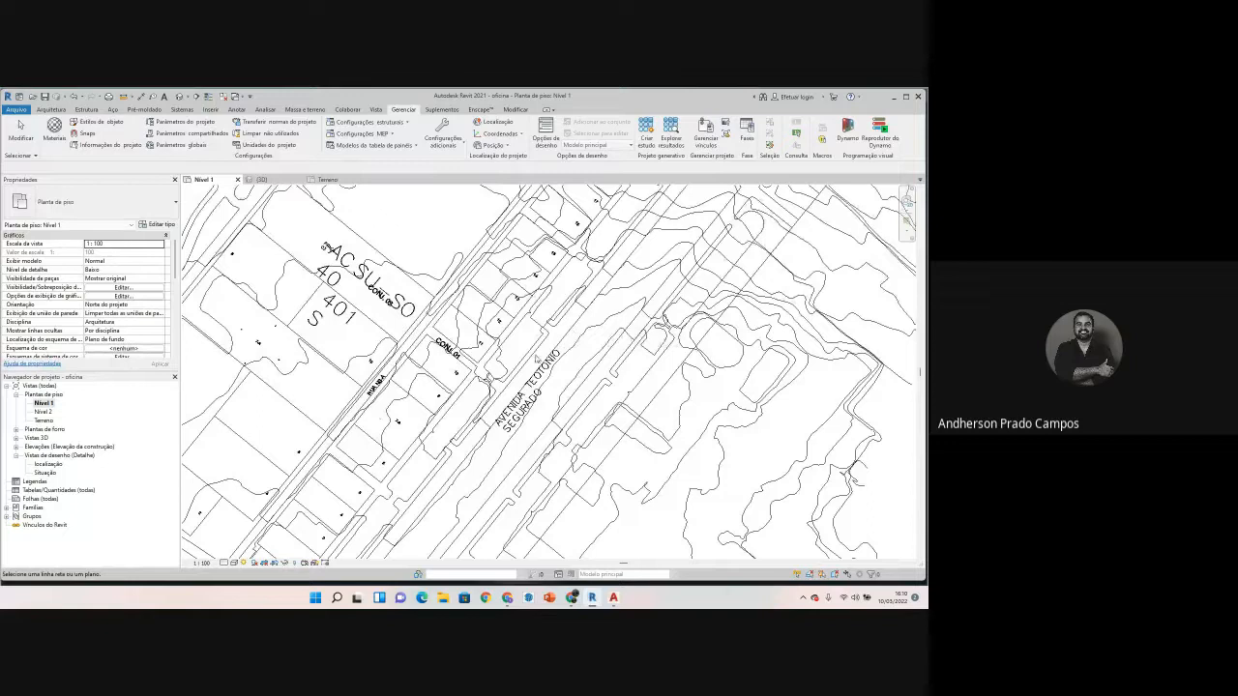
scroll(538, 359, "down", 5)
scroll(677, 406, "down", 5)
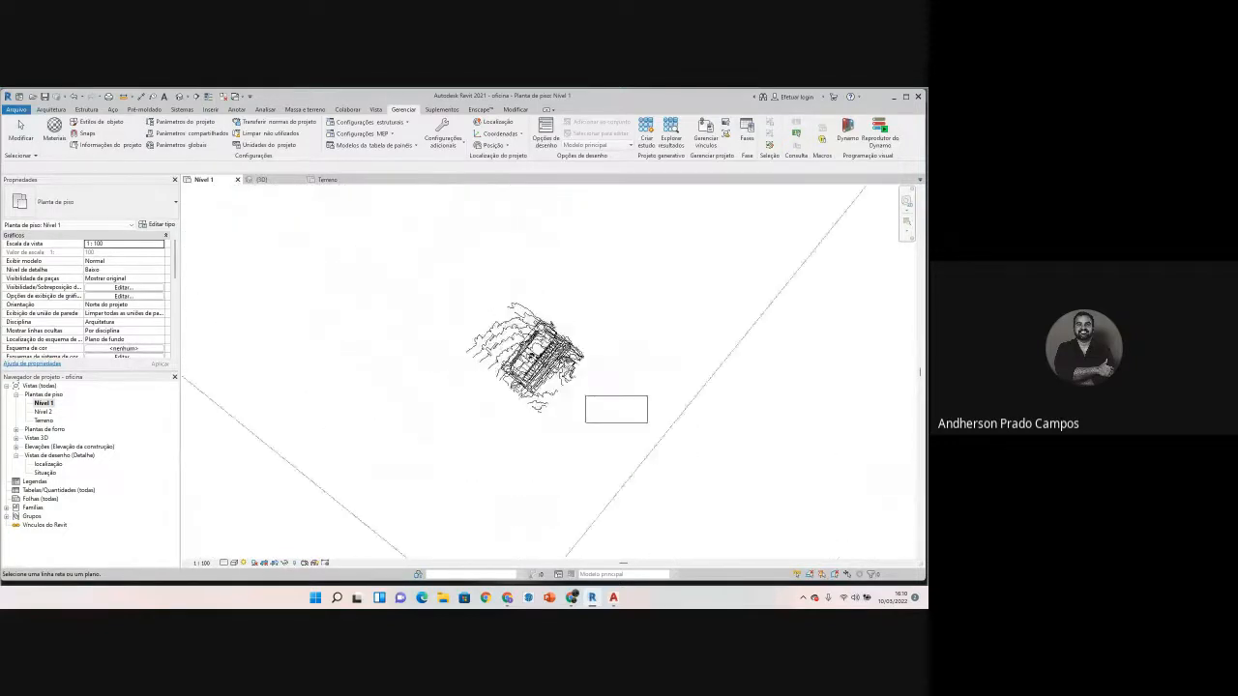
scroll(599, 368, "up", 7)
key("Escape")
scroll(538, 301, "down", 7)
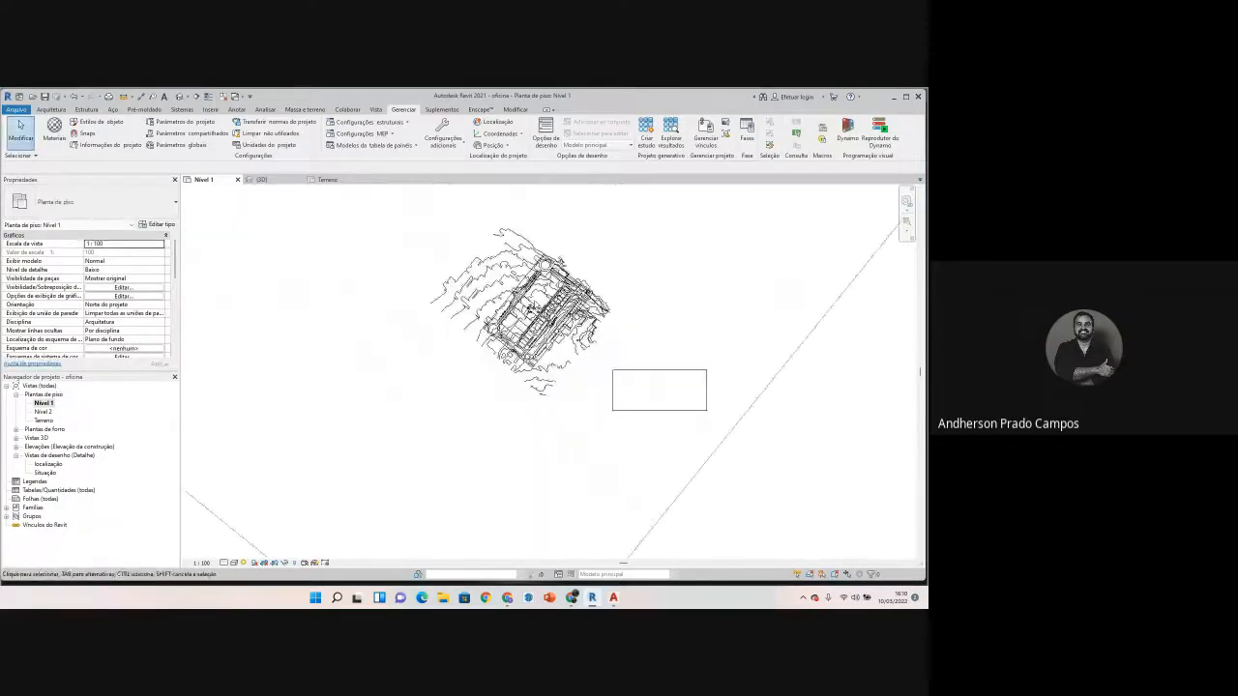
Step: Undo the project north rotation and the detail line rectangle in Nível 1, and check the map against the sun path
key("ctrl+z")
key("ctrl+z")
key("ctrl+z")
key("ctrl+z")
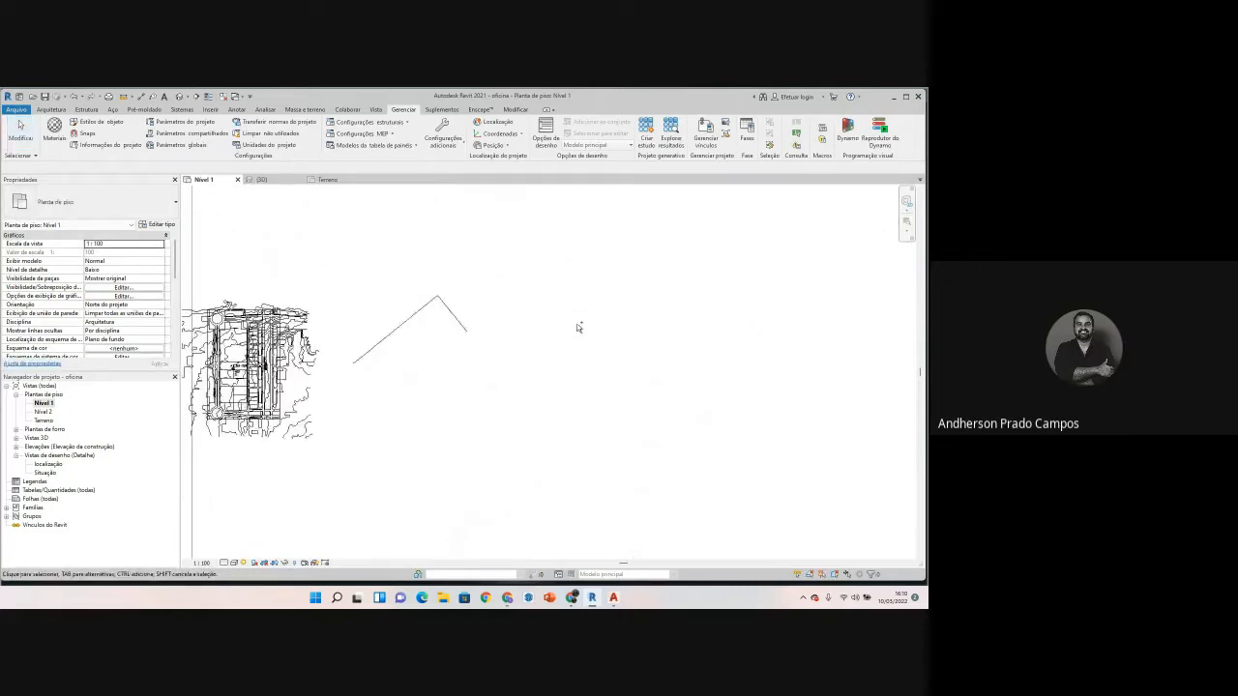
scroll(451, 332, "down", 4)
middle_click_drag(342, 414, 498, 366)
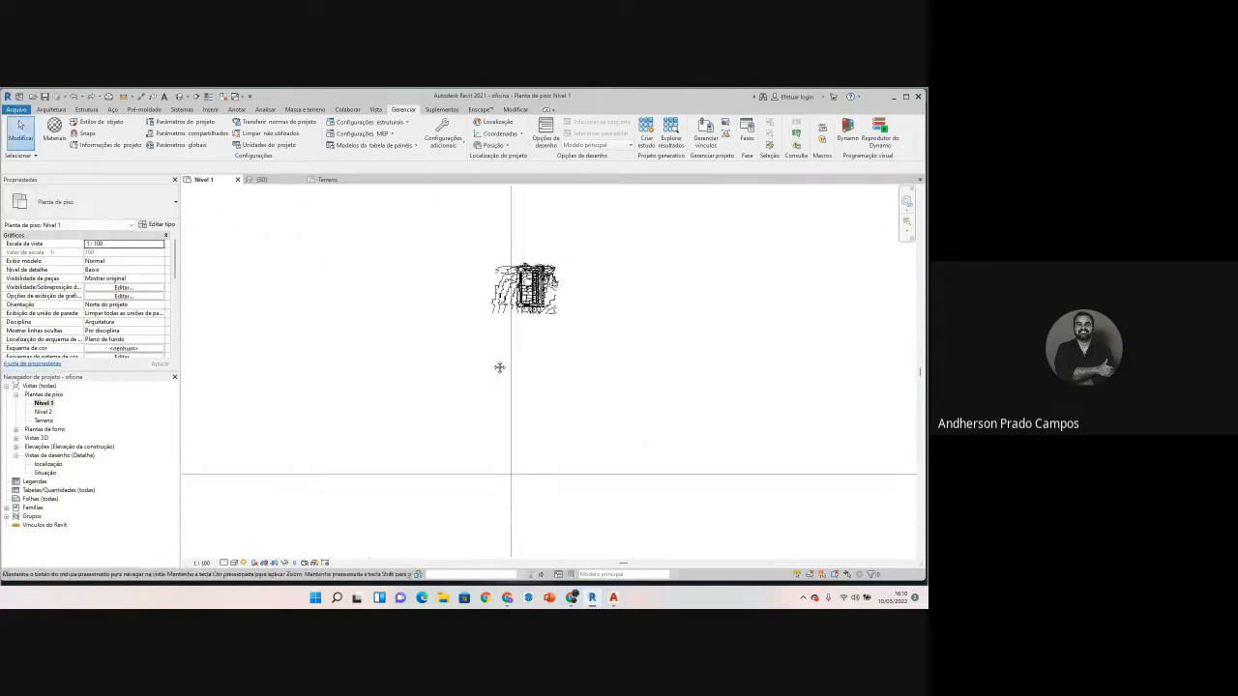
scroll(460, 363, "down", 6)
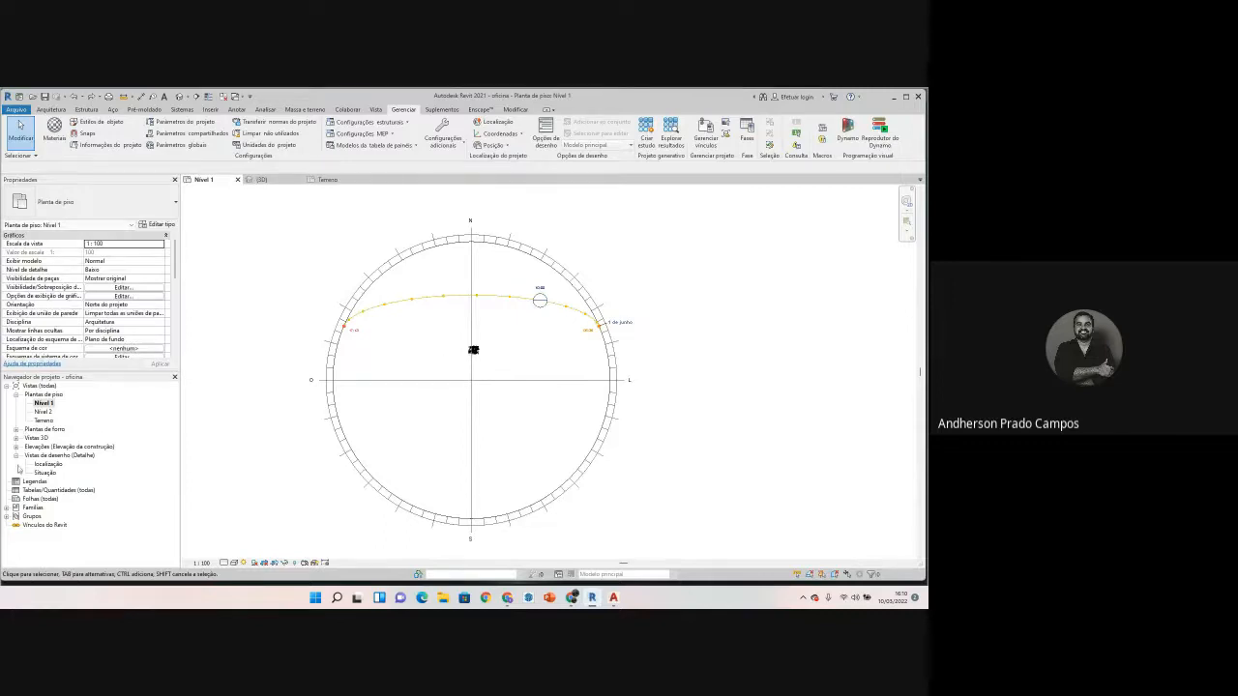
Step: Open the {3D} view and bring the sun path above the dark rectangular lot into close view
left_click(17, 438)
double_click(40, 447)
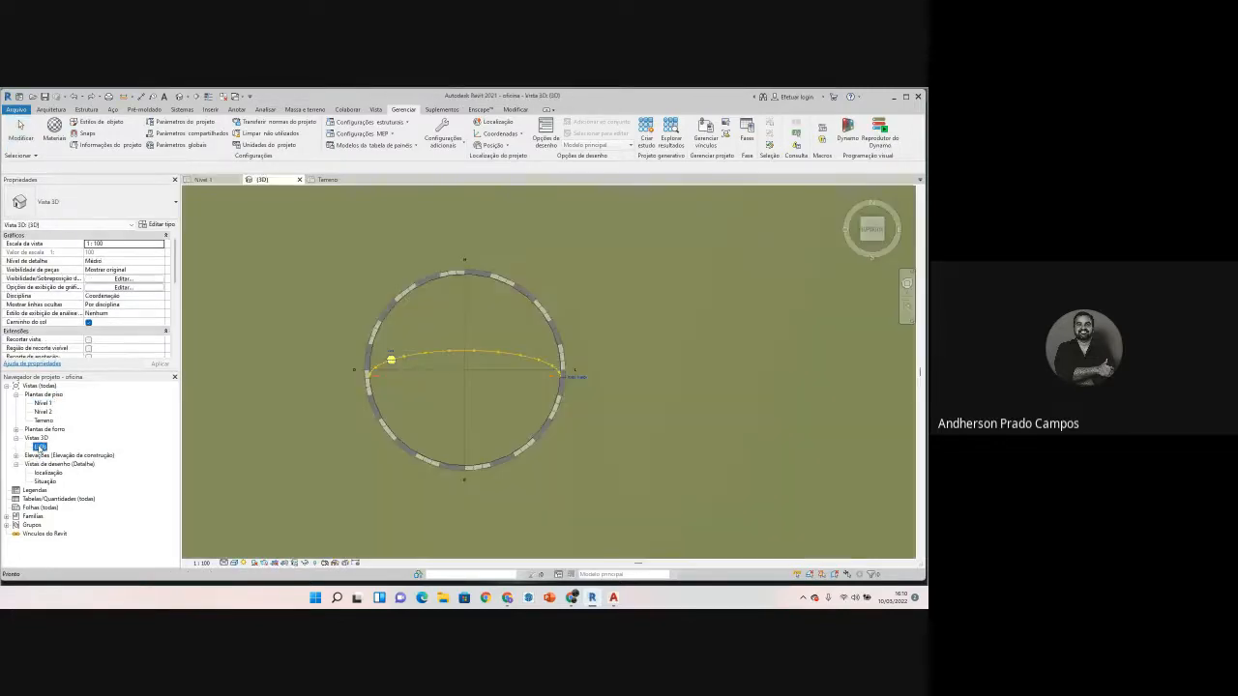
scroll(522, 371, "up", 10)
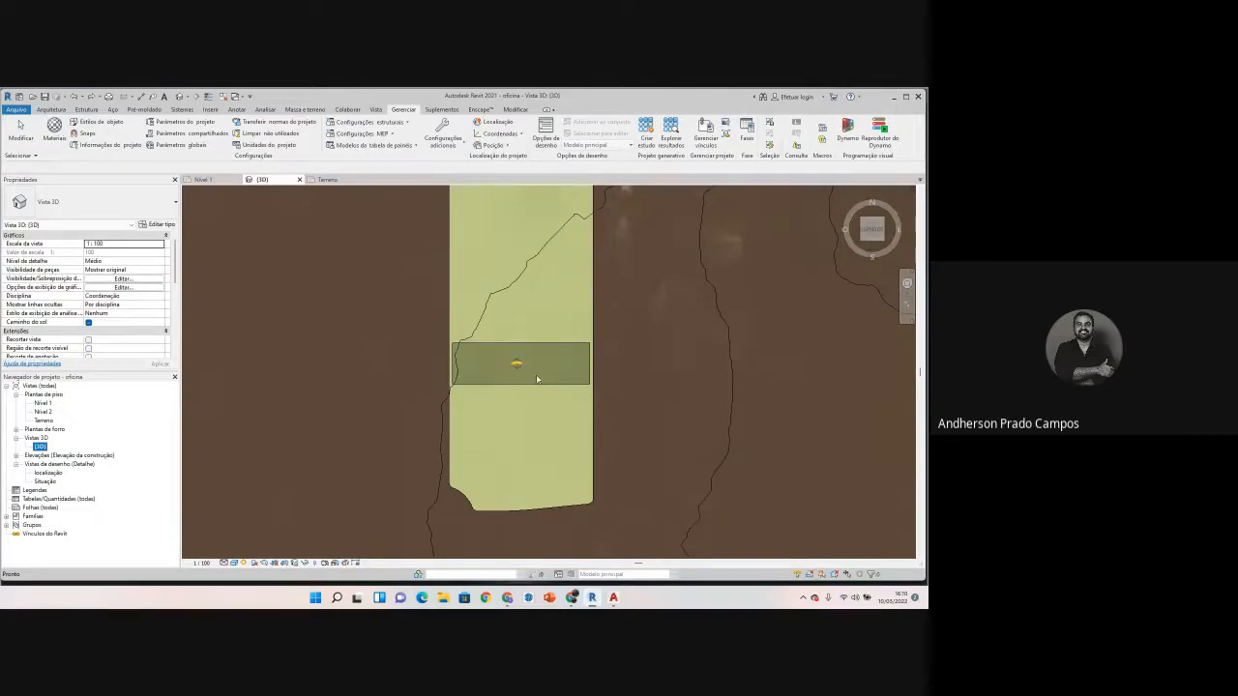
middle_click_drag(512, 423, 465, 373, "shift")
scroll(465, 370, "up", 6)
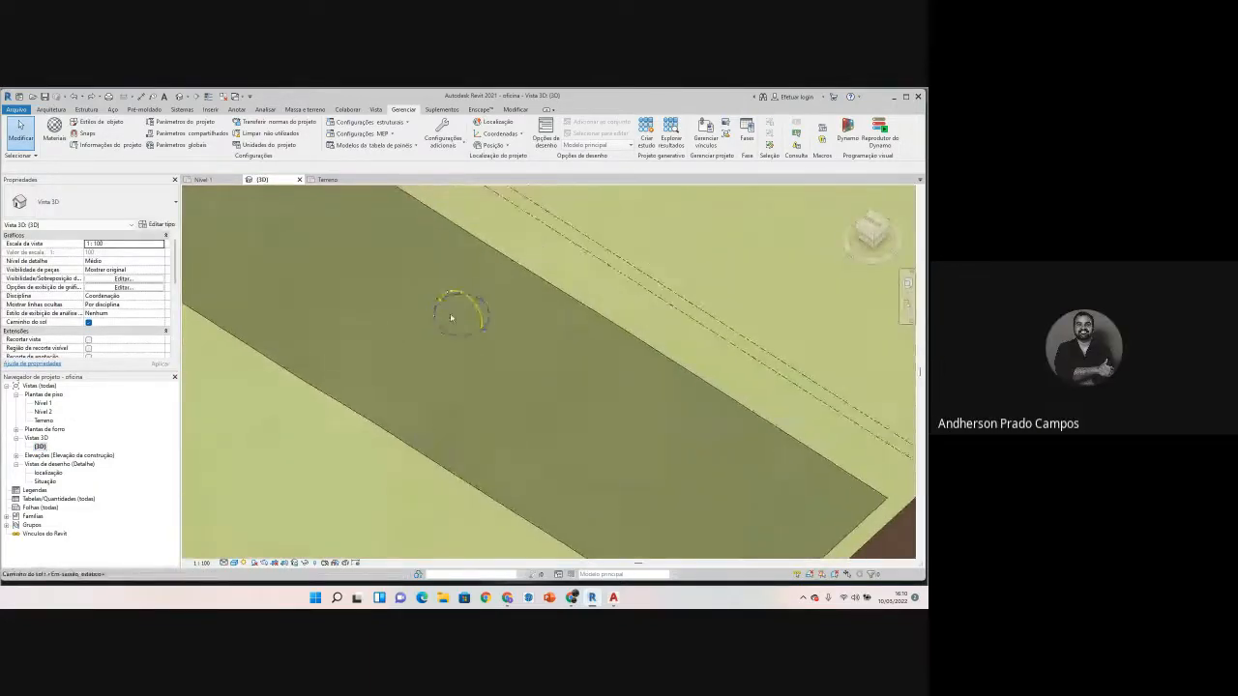
Step: Set the sun path size of the 3D view to 300
left_click(455, 316)
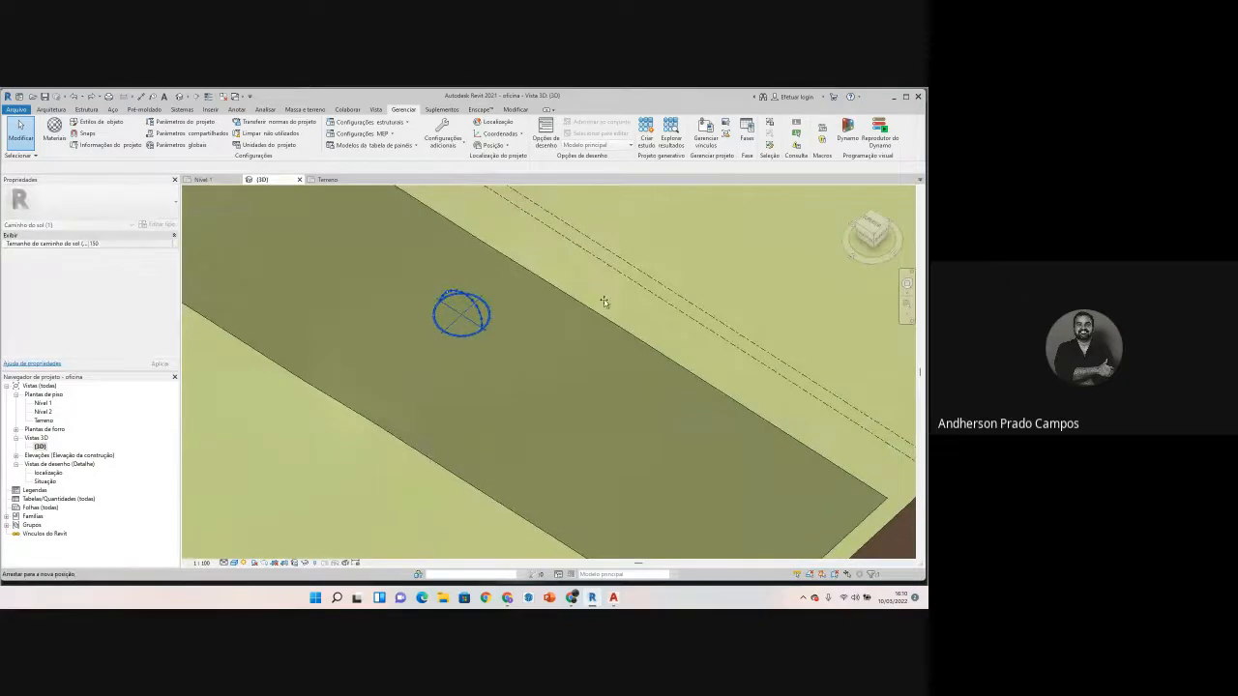
left_click(451, 329)
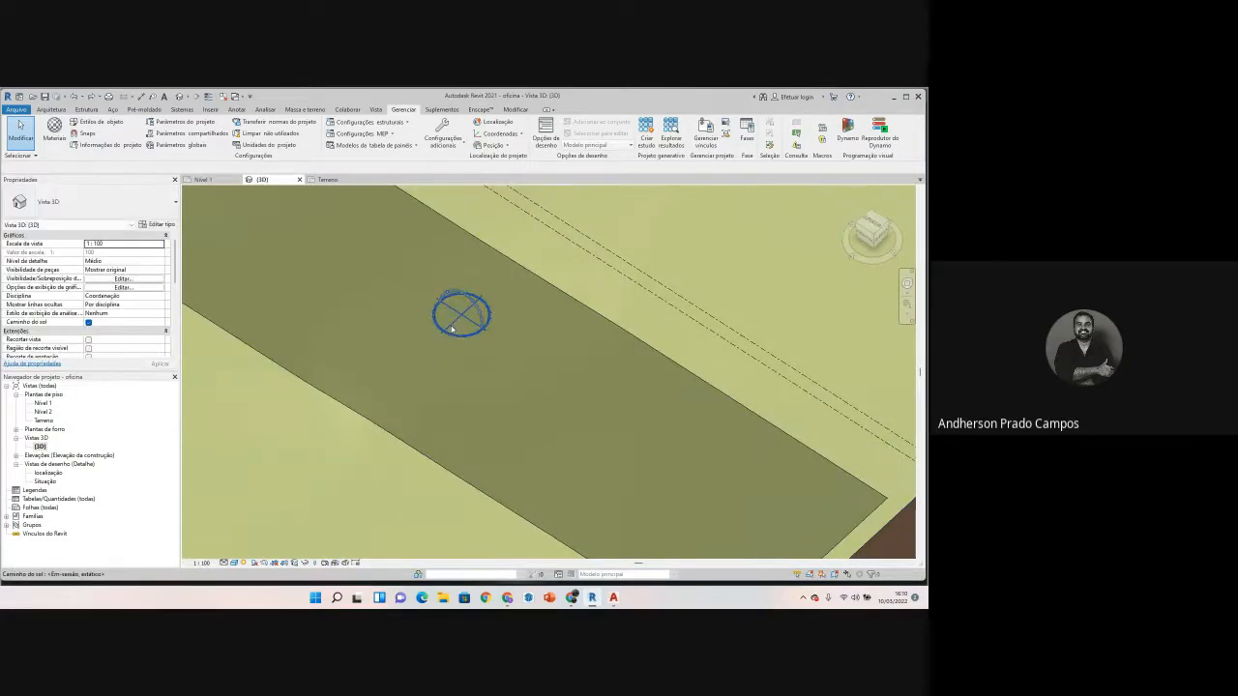
left_click(450, 325)
left_click(164, 246)
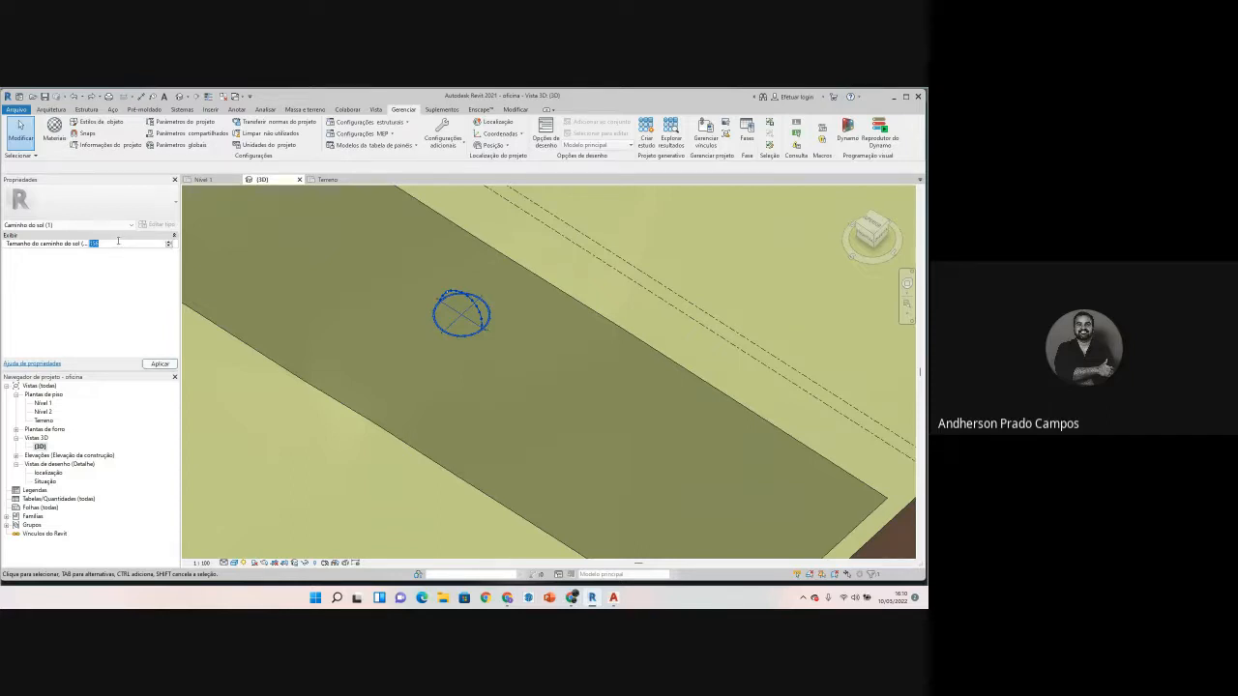
type("300")
left_click(158, 363)
Step: Try to set the sun path size to 1000
double_click(118, 245)
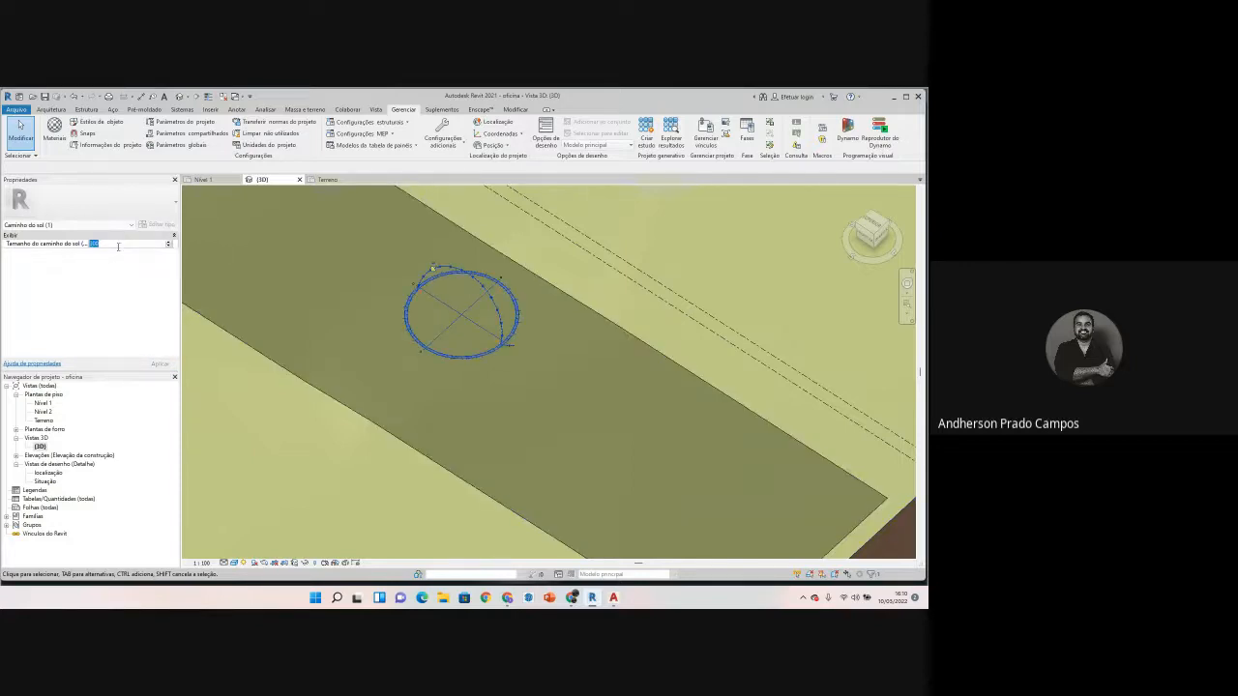
type("100")
left_click(166, 364)
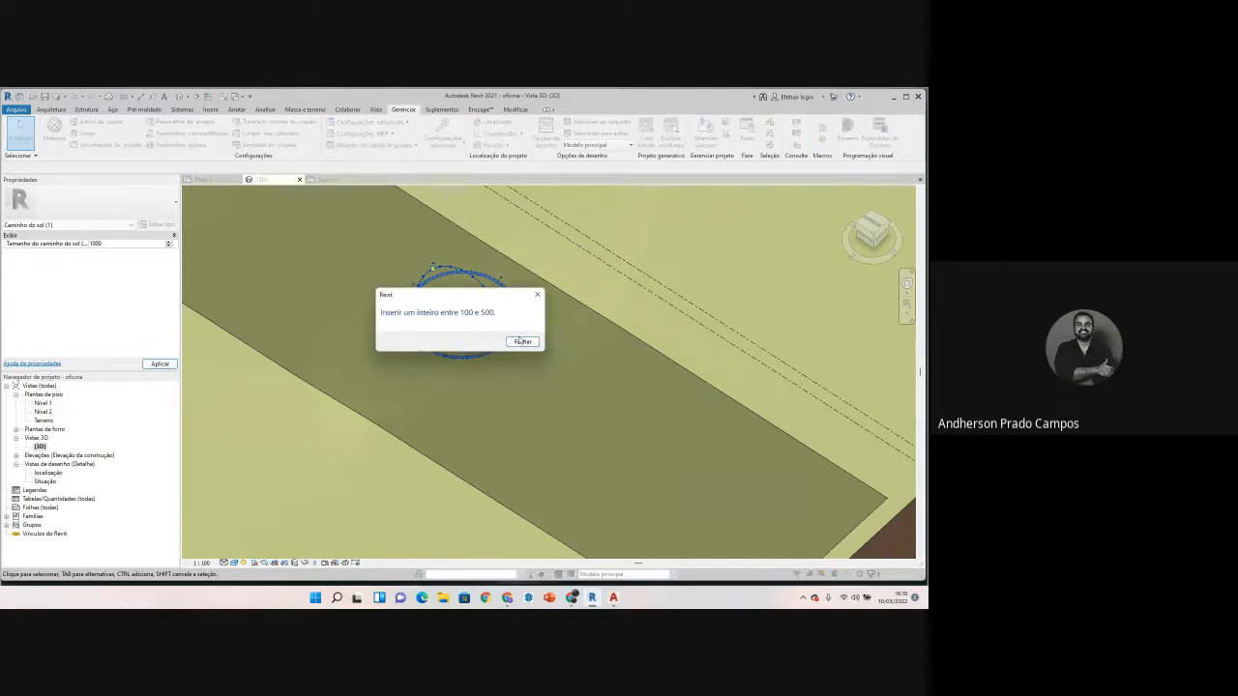
key("Return")
Step: Set the sun path size to 500 and deselect the sun path
double_click(122, 244)
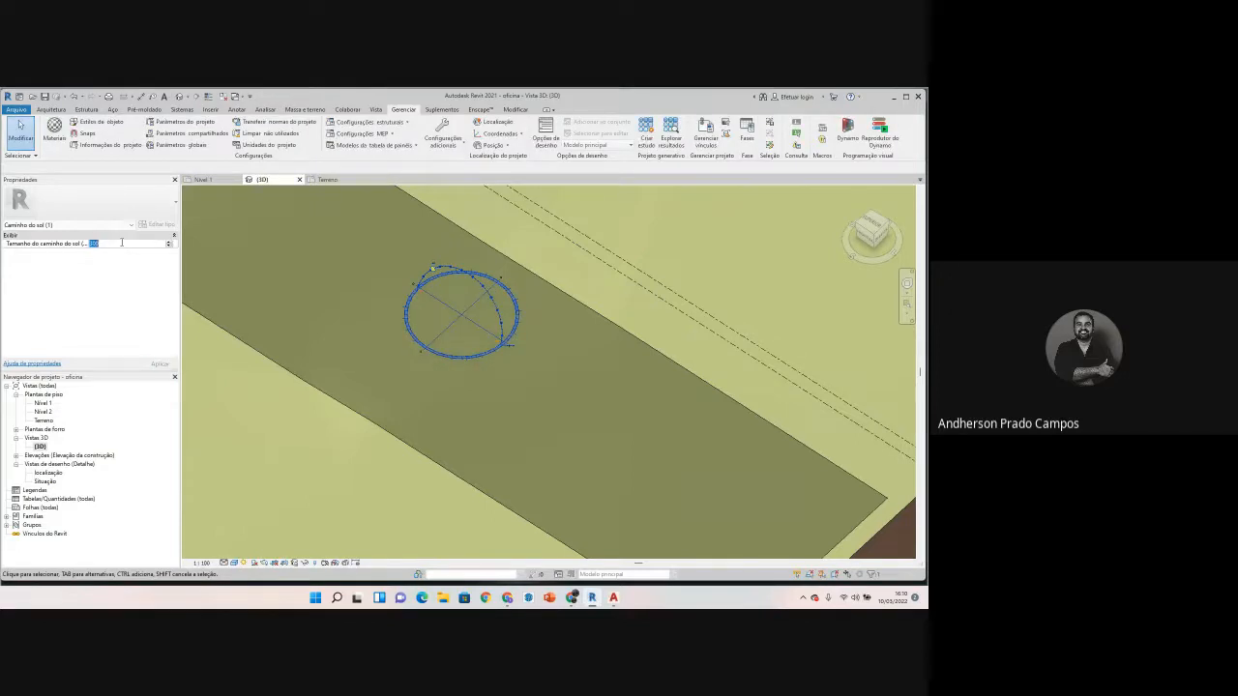
type("500")
left_click(160, 363)
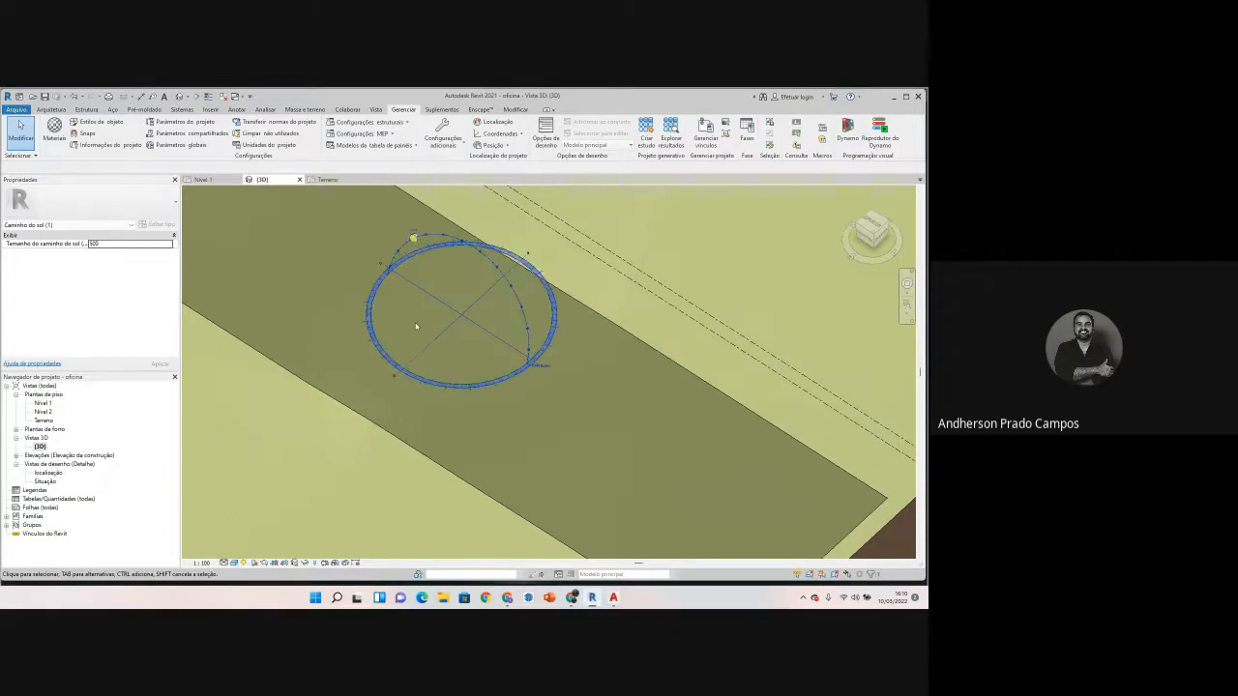
scroll(422, 319, "down", 4)
key("Escape")
Step: Examine the enlarged sun path over the lot and the surrounding terrain relief from several angles in 3D
scroll(421, 321, "up", 5)
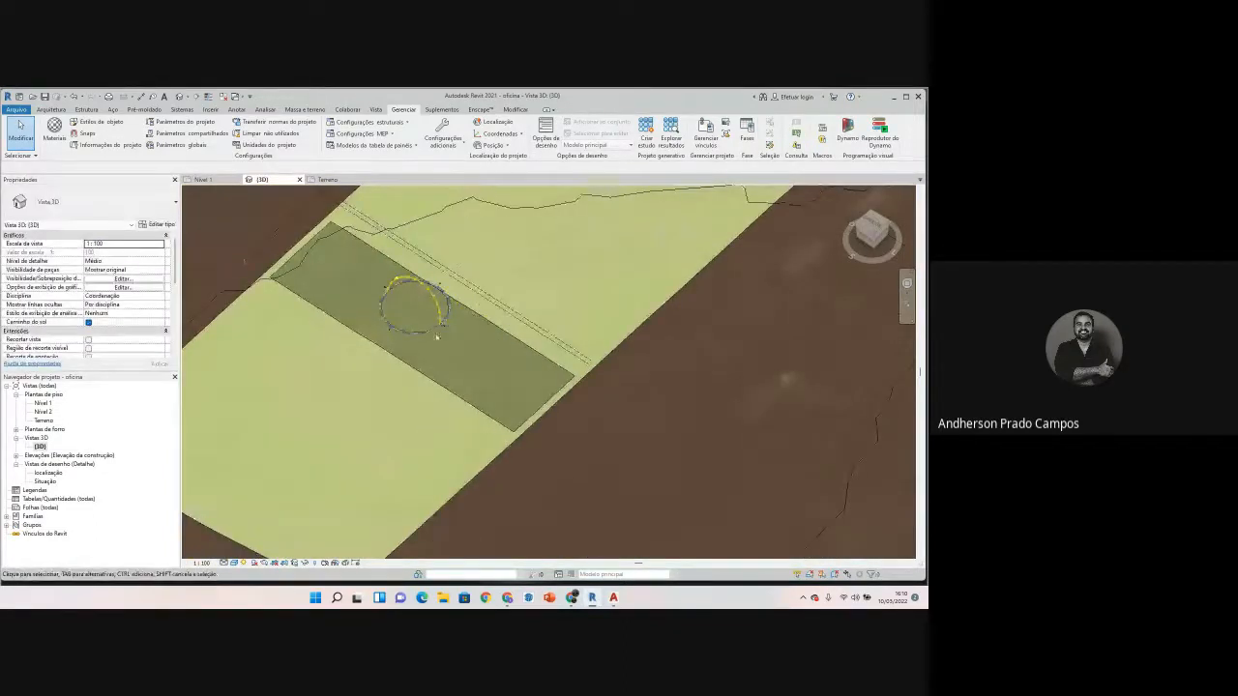
scroll(391, 261, "down", 4)
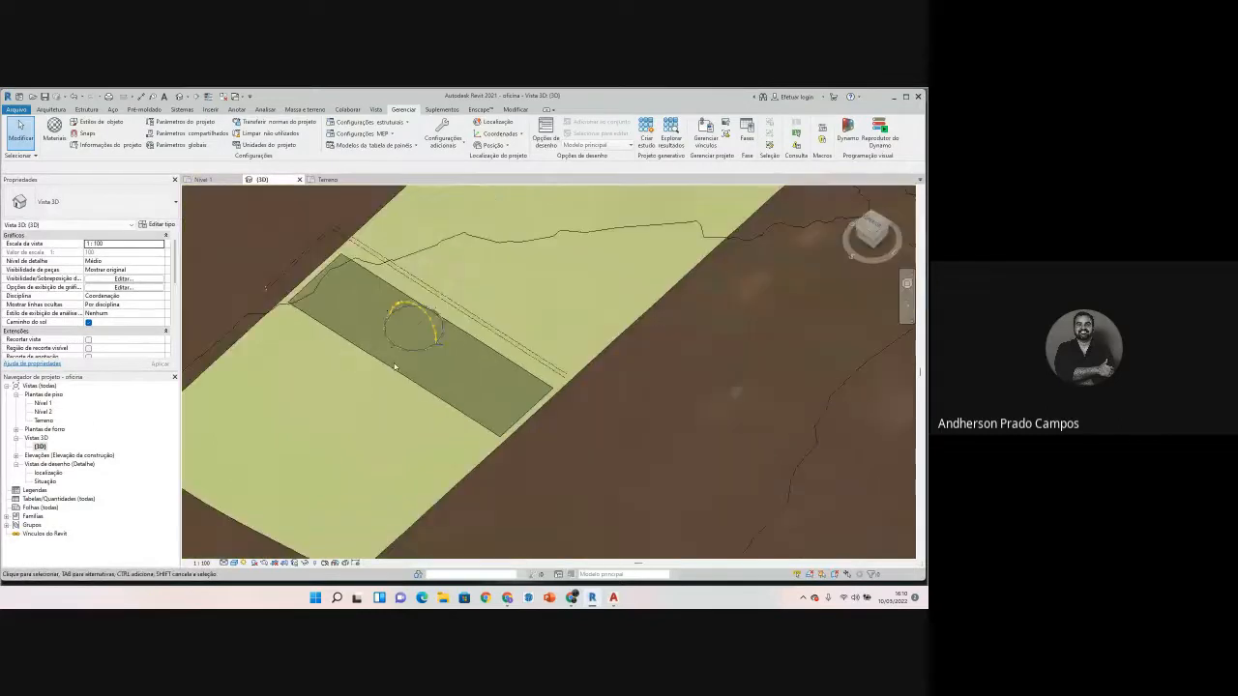
scroll(454, 354, "down", 3)
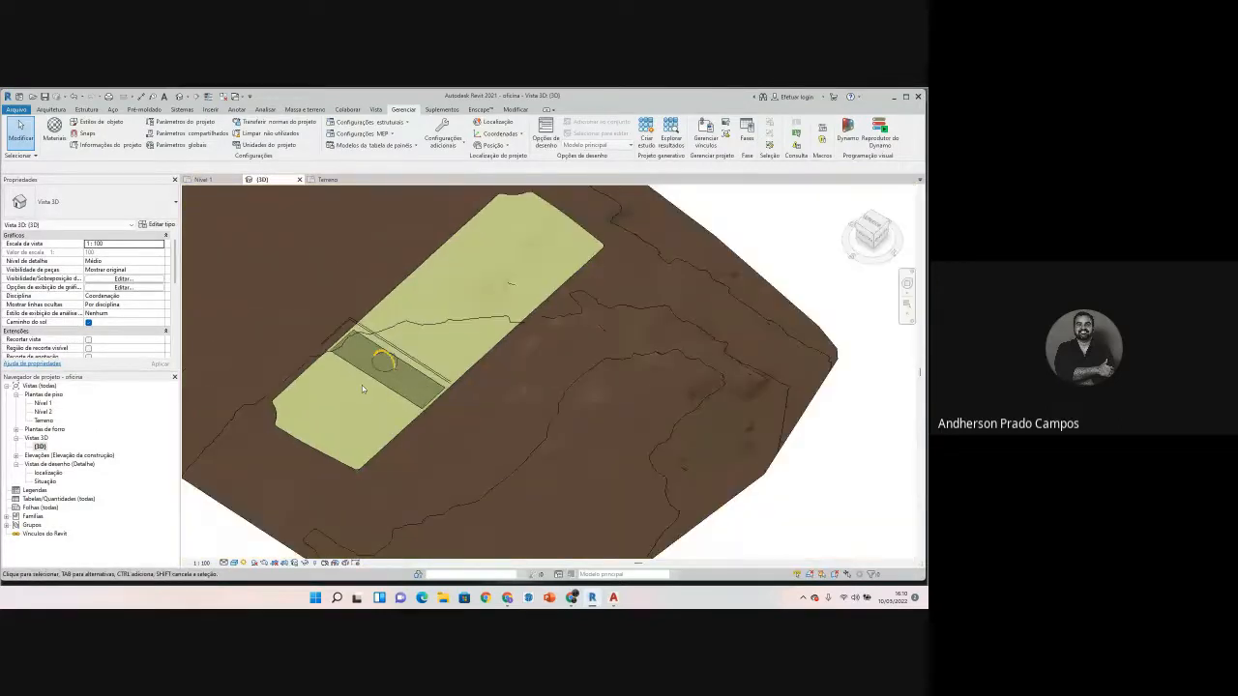
middle_click_drag(463, 334, 462, 316, "shift")
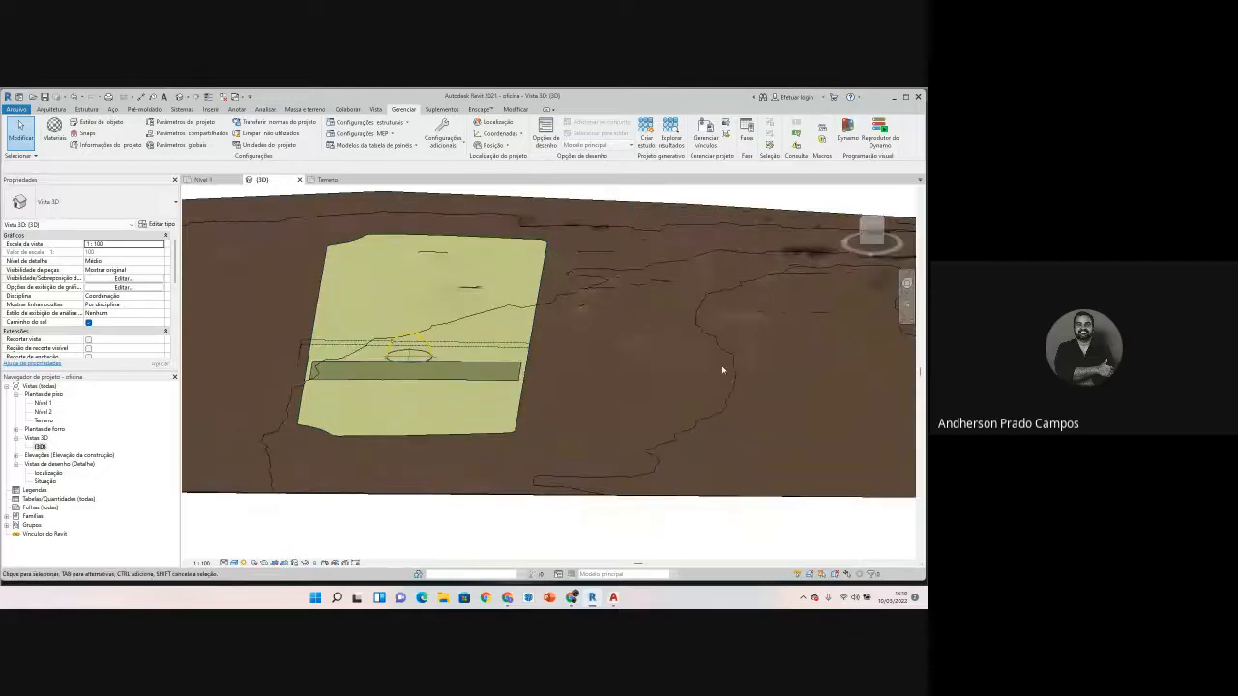
scroll(657, 275, "up", 3)
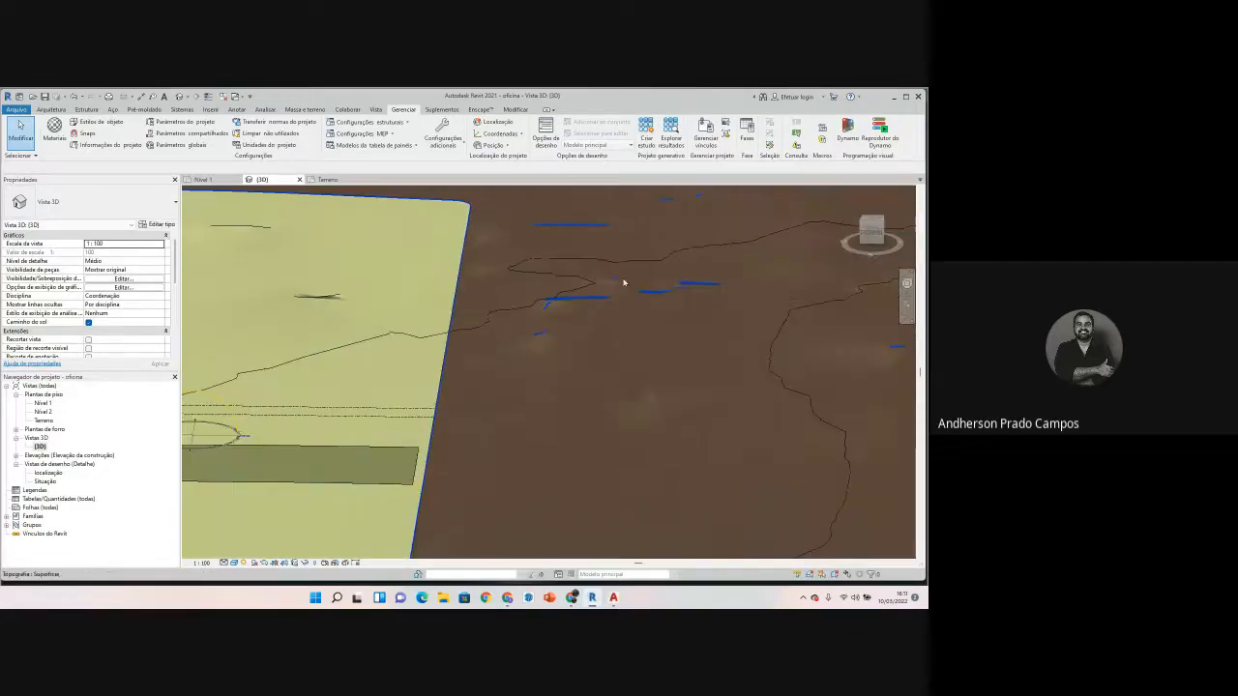
scroll(728, 394, "down", 5)
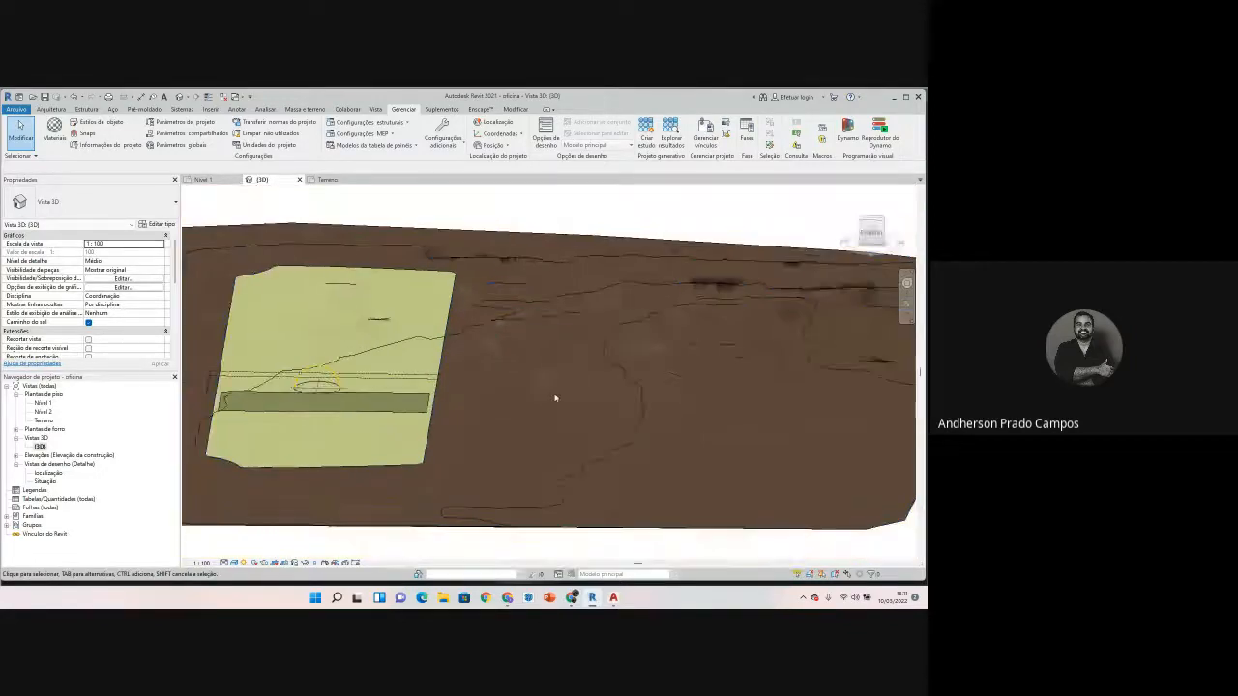
scroll(510, 349, "up", 3)
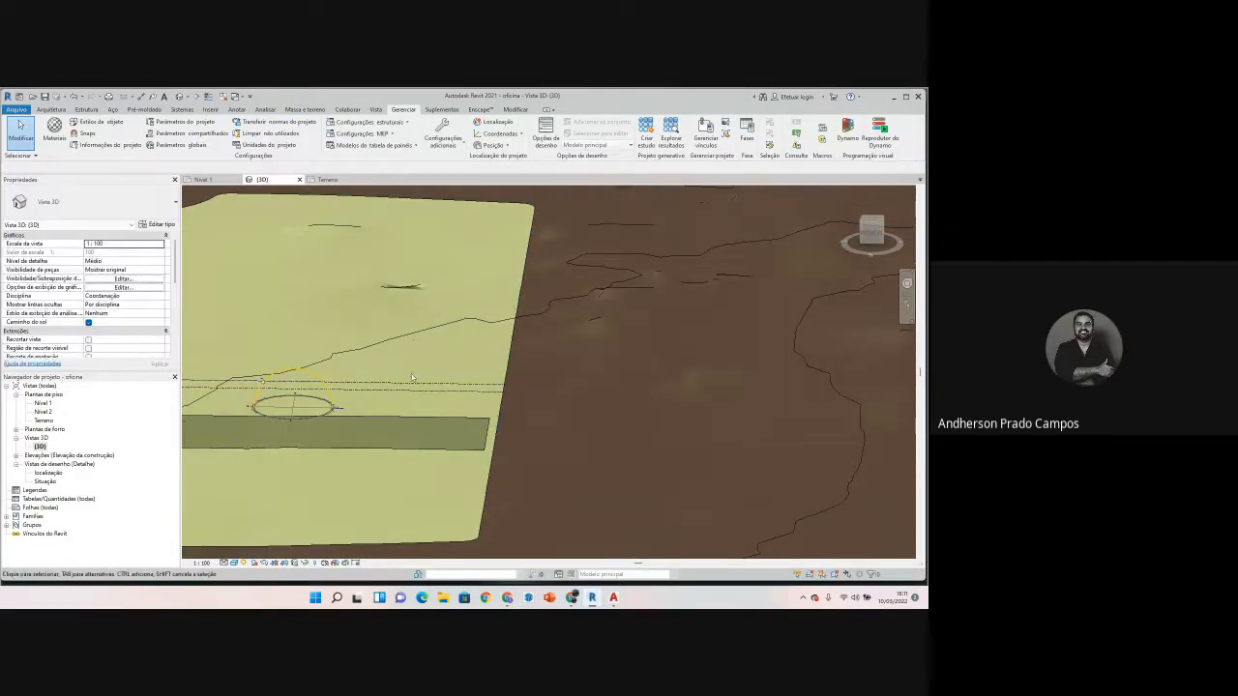
middle_click_drag(416, 372, 456, 386, "shift")
middle_click_drag(310, 362, 410, 361)
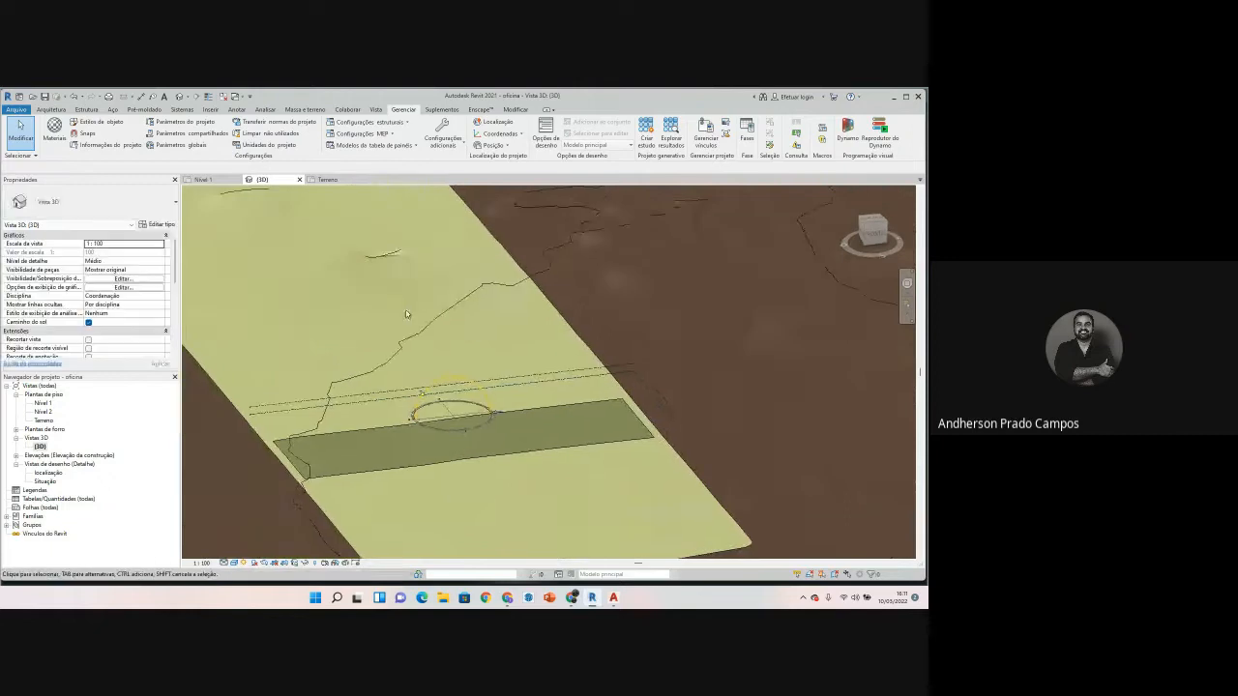
scroll(412, 321, "down", 3)
middle_click_drag(520, 319, 745, 319, "shift")
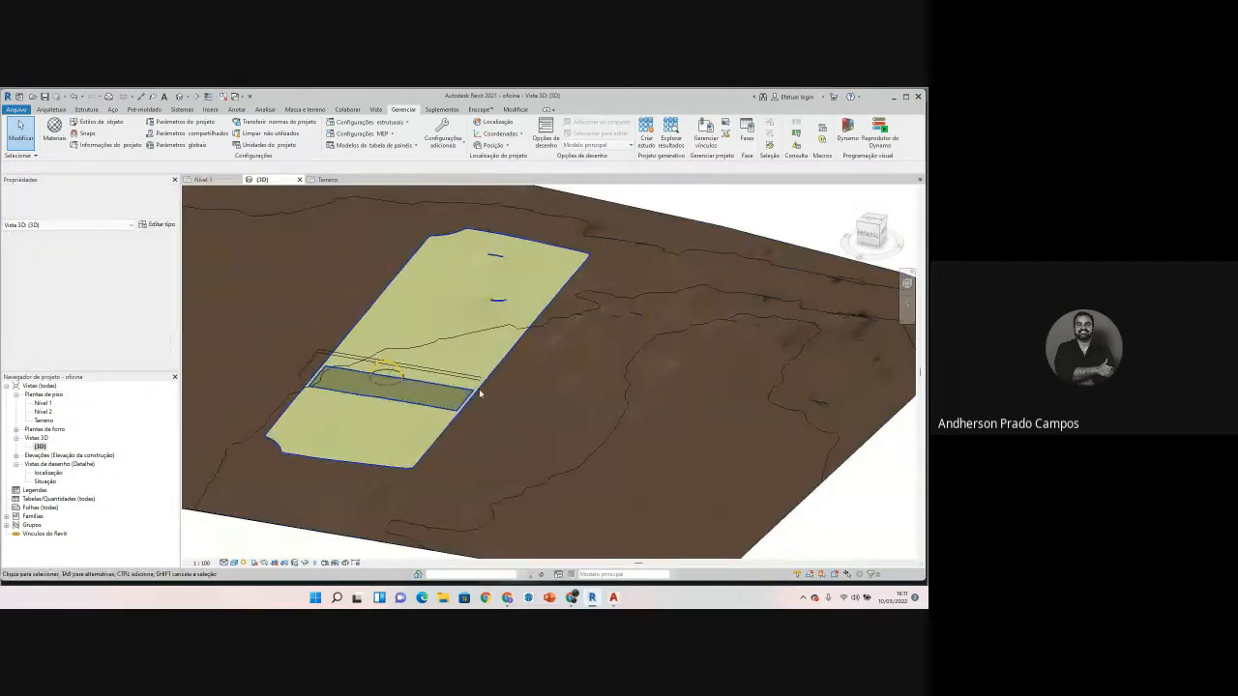
middle_click_drag(475, 396, 517, 424, "shift")
scroll(476, 385, "up", 1)
middle_click_drag(567, 346, 490, 361, "shift")
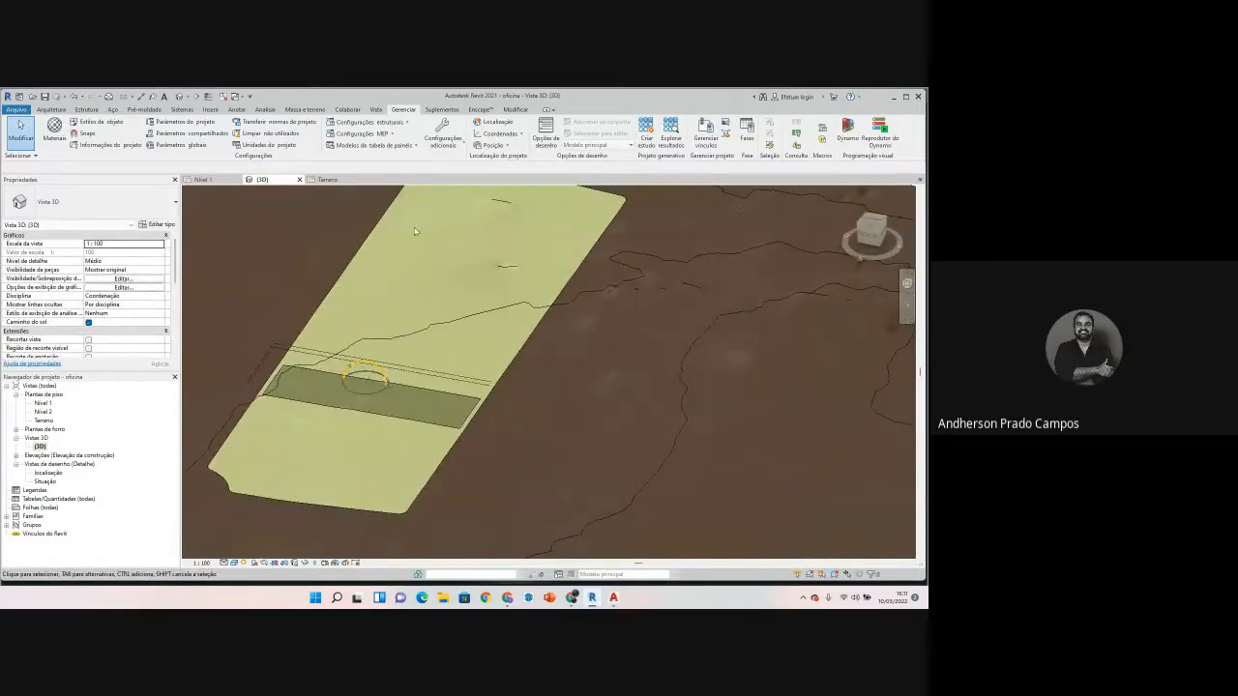
Step: In the terrain settings, shorten the contour interval and set the Nível da base do material to -10
left_click(303, 109)
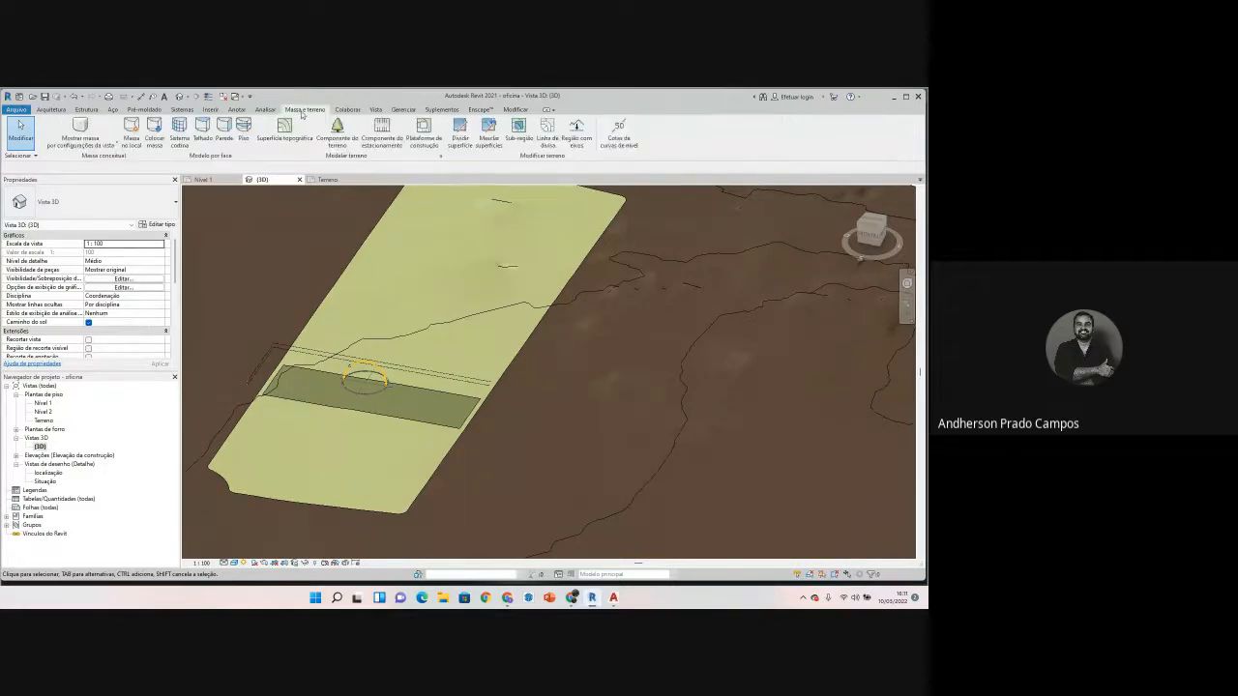
left_click(440, 156)
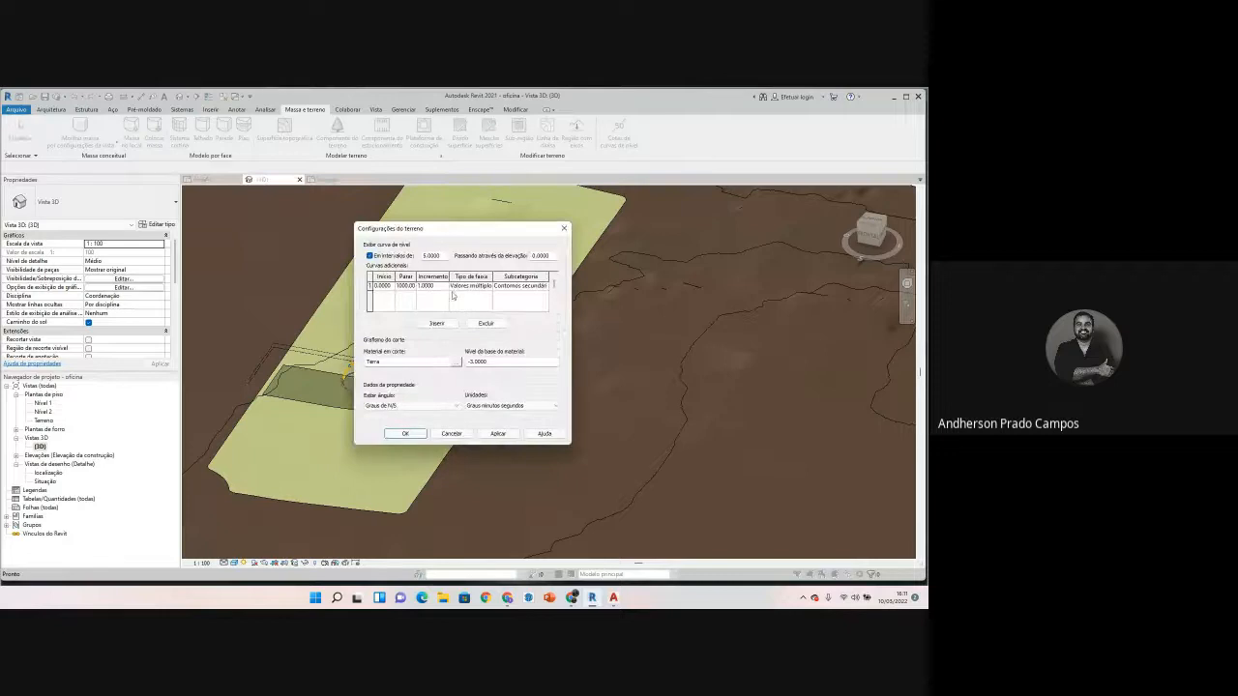
left_click(505, 360)
double_click(432, 255)
double_click(502, 361)
type("-10")
key("Return")
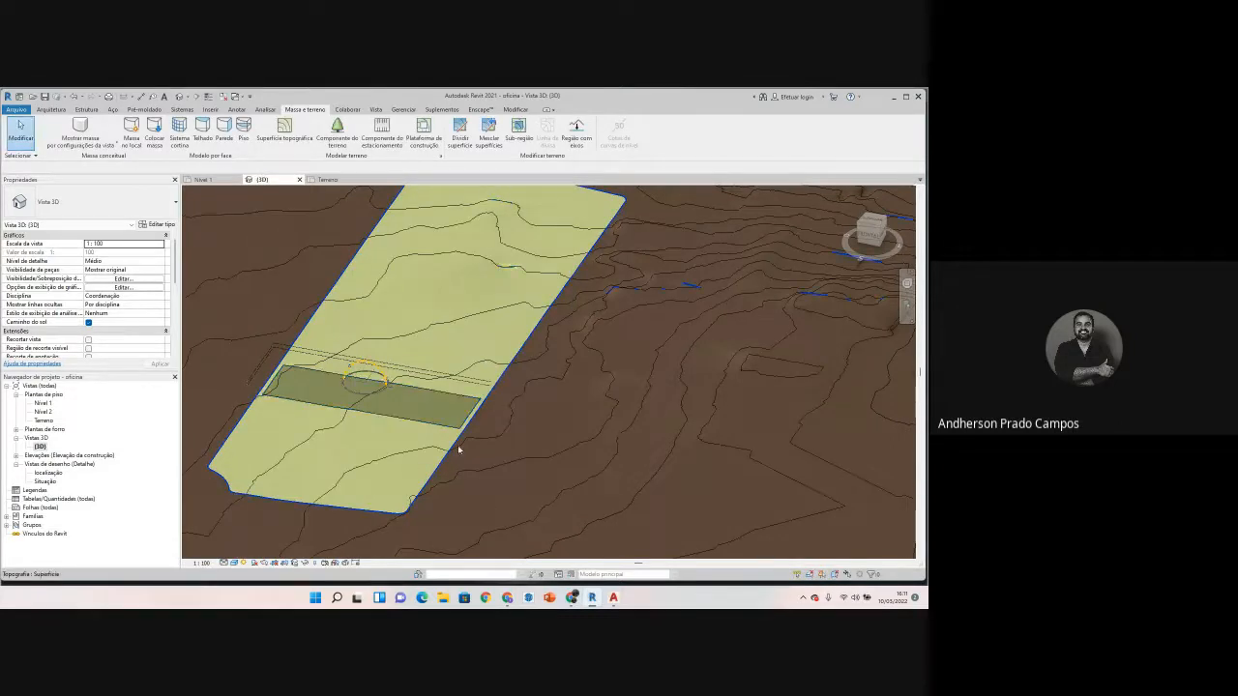
Step: Enable the section box (Caixa de corte) for the 3D view of the terrain
scroll(458, 448, "down", 5)
scroll(440, 440, "up", 3)
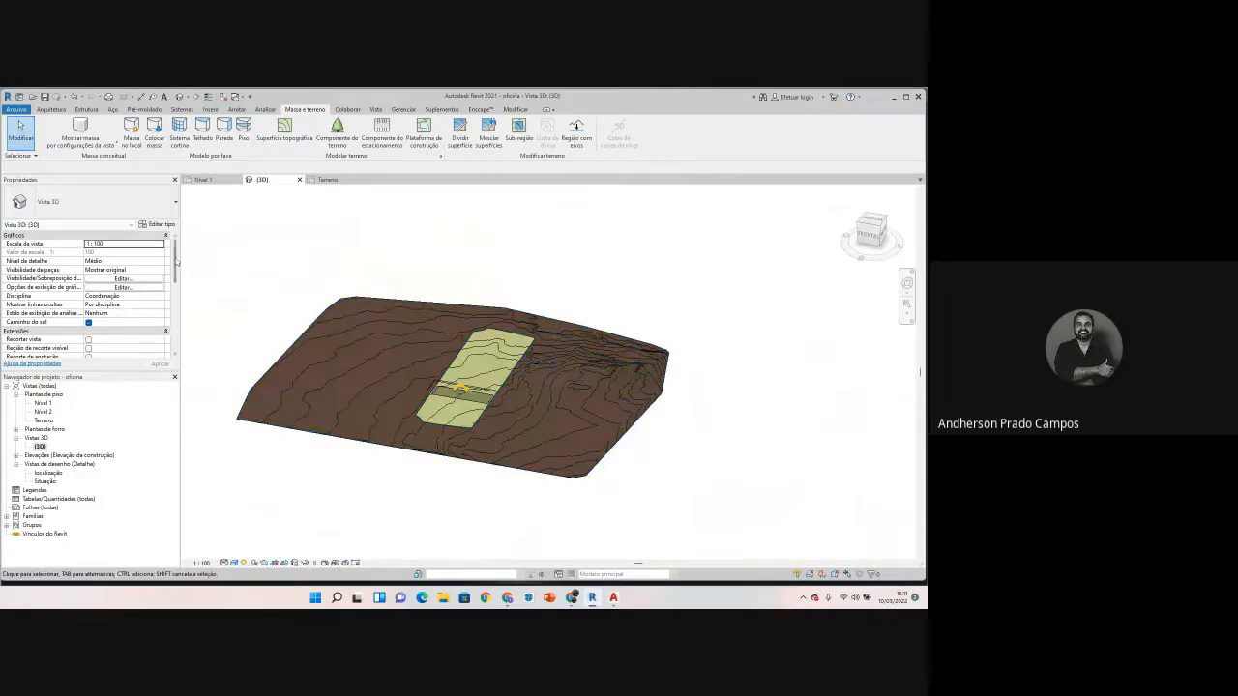
scroll(179, 274, "down", 1)
scroll(145, 290, "down", 2)
left_click(88, 331)
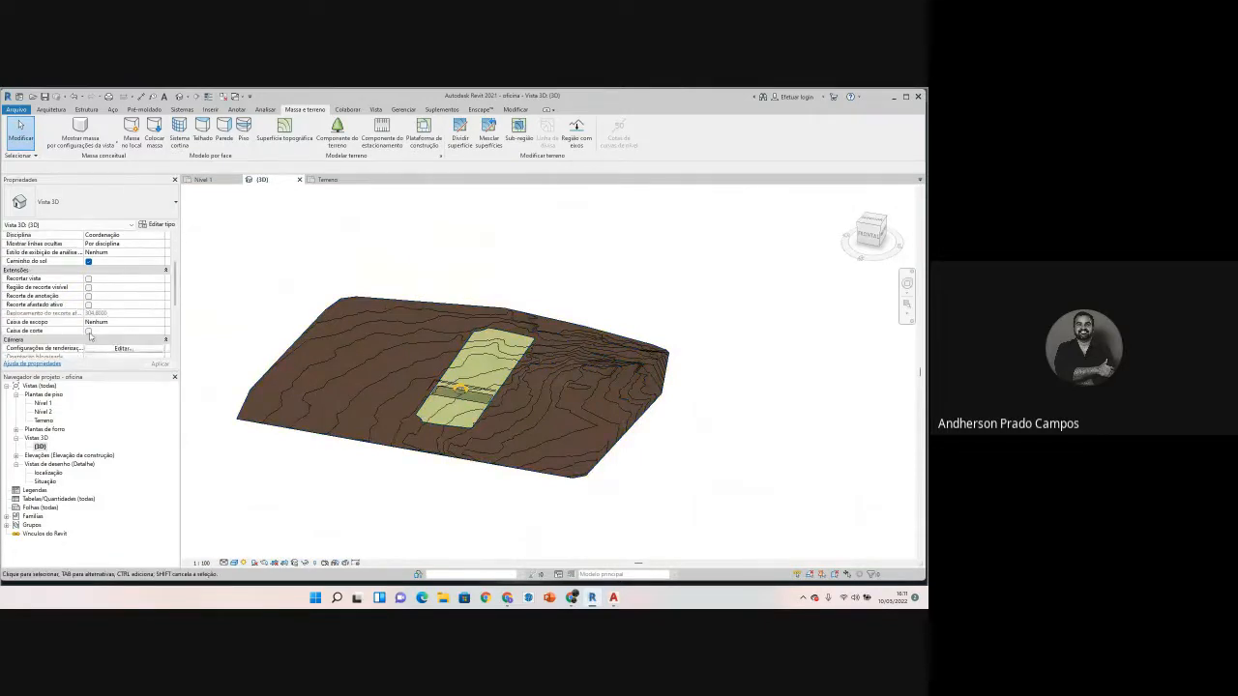
Step: Cut the terrain with a section box face pulled back through the darker sub-region and examine the cut
left_click(373, 455)
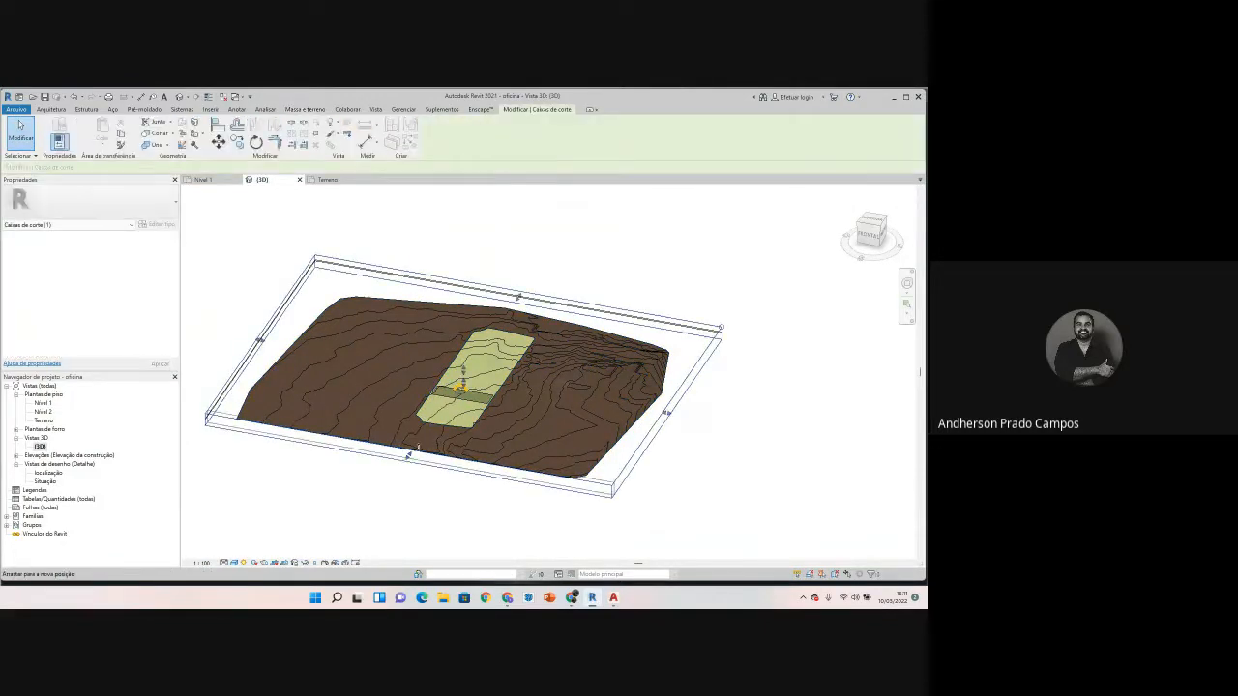
scroll(437, 440, "up", 5)
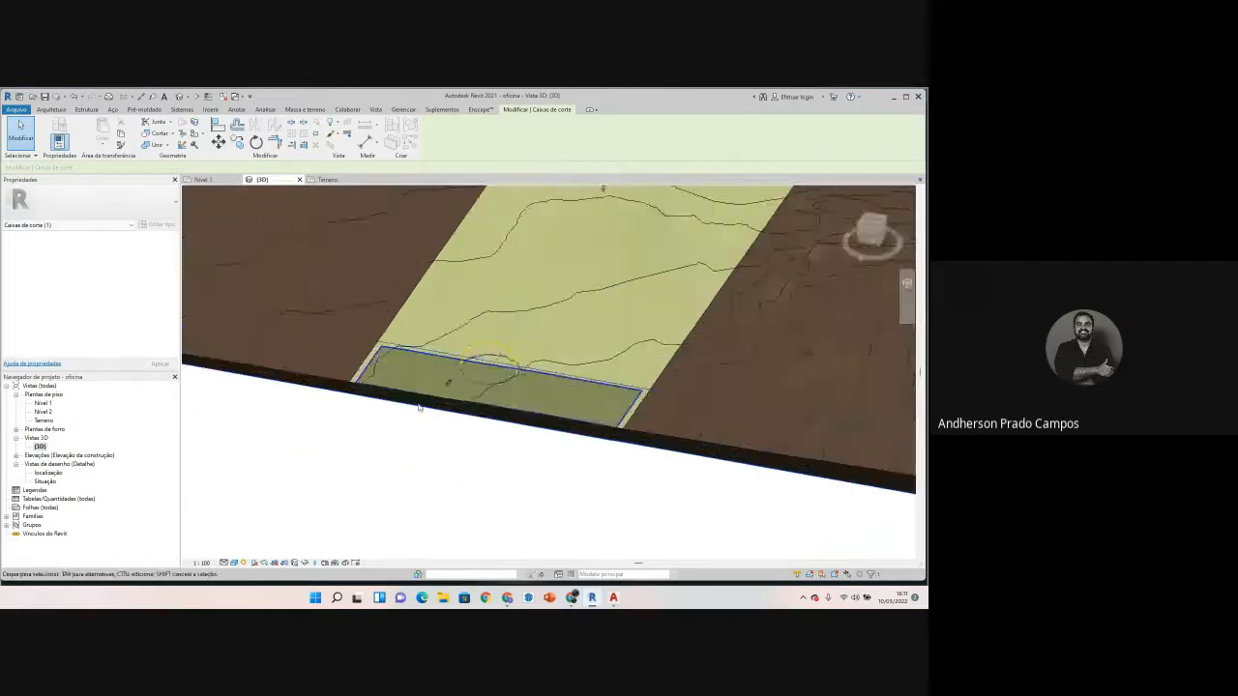
scroll(437, 440, "down", 5)
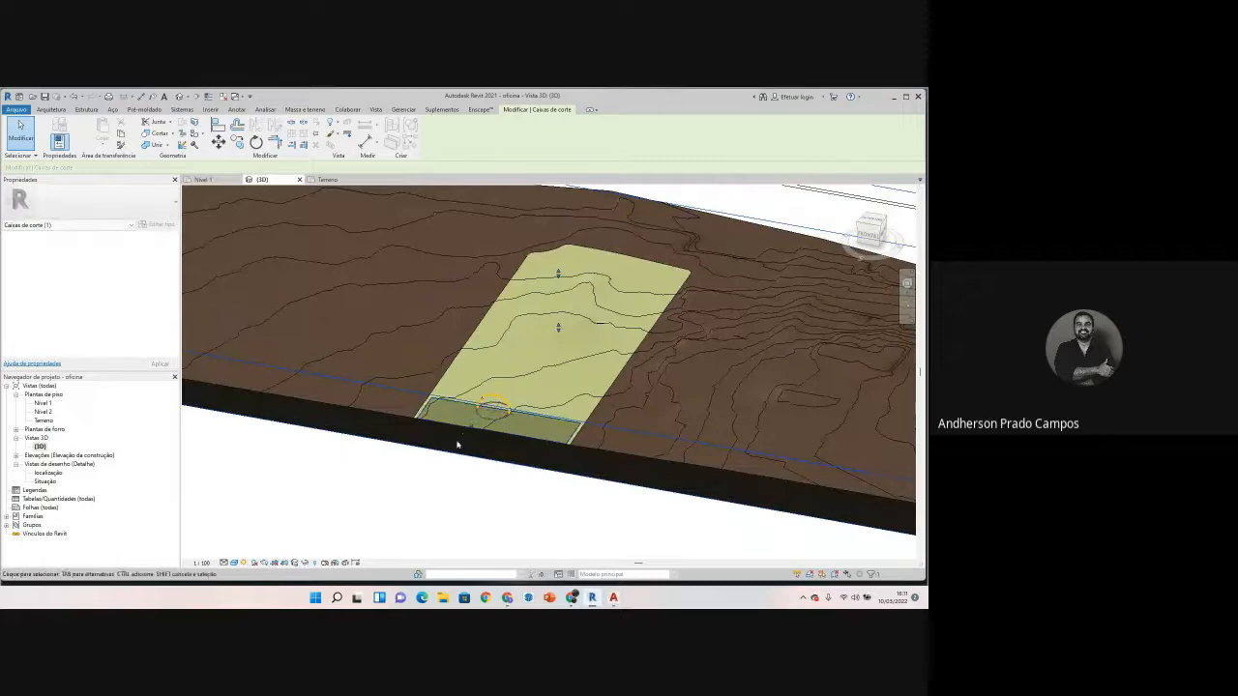
scroll(455, 445, "up", 3)
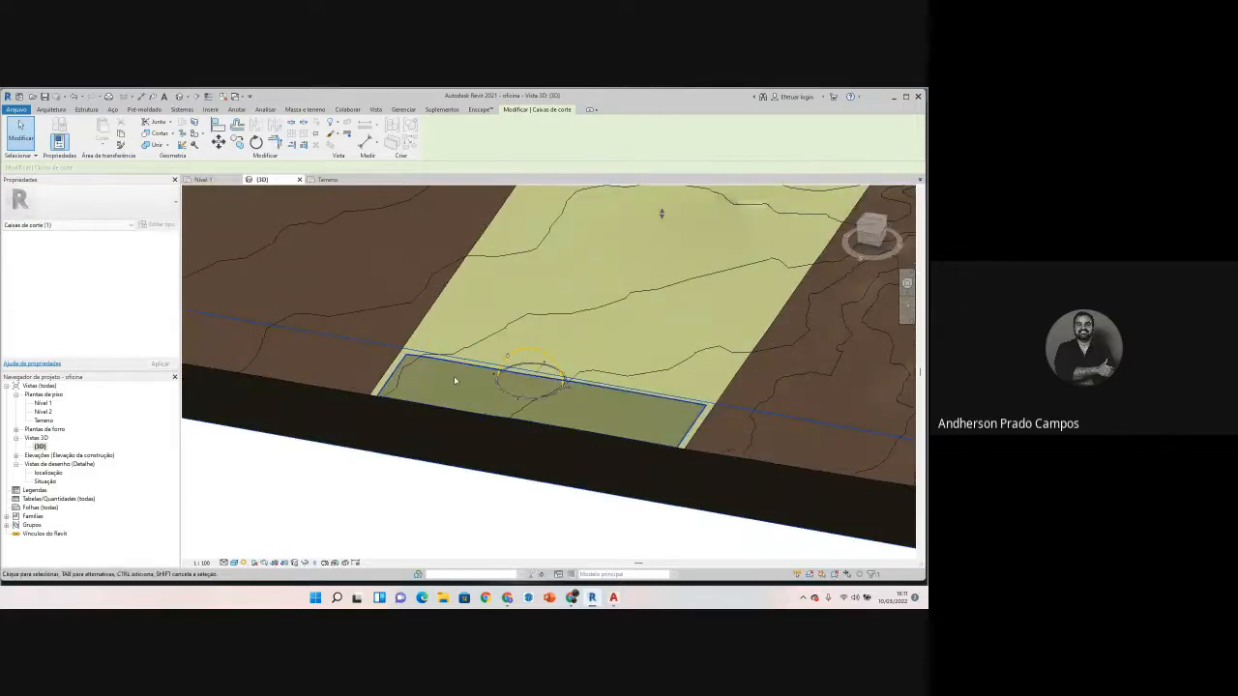
scroll(455, 405, "down", 3)
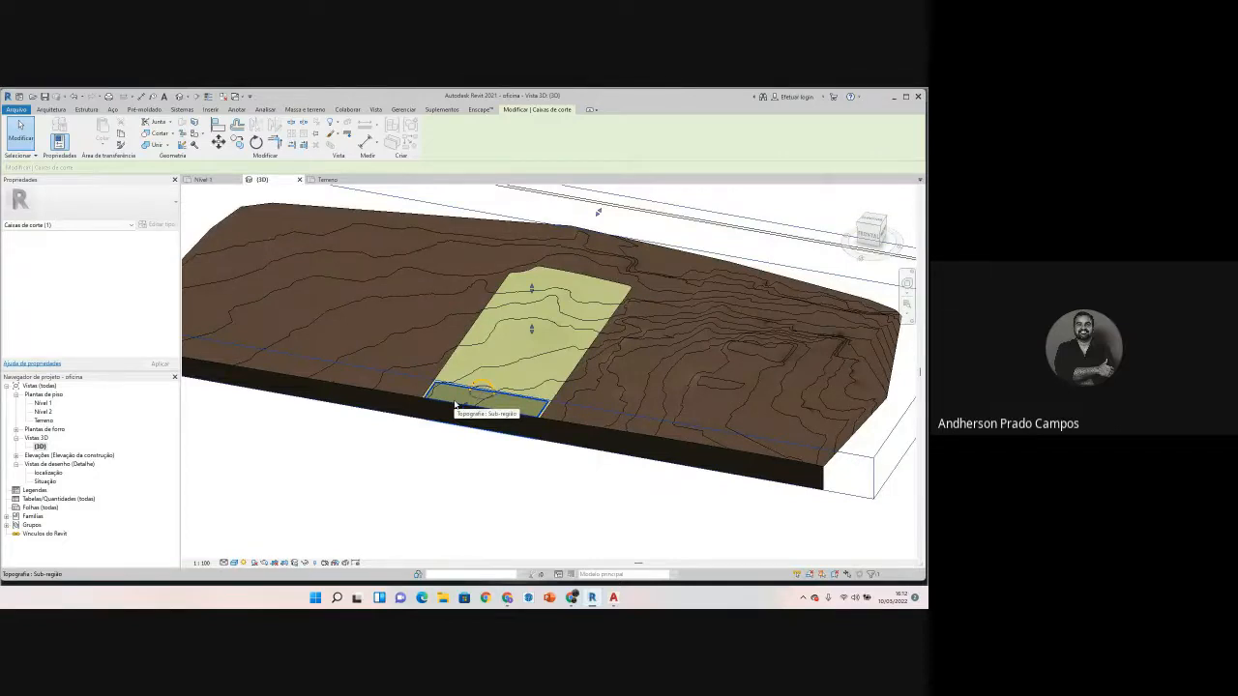
middle_click_drag(454, 404, 434, 502, "shift")
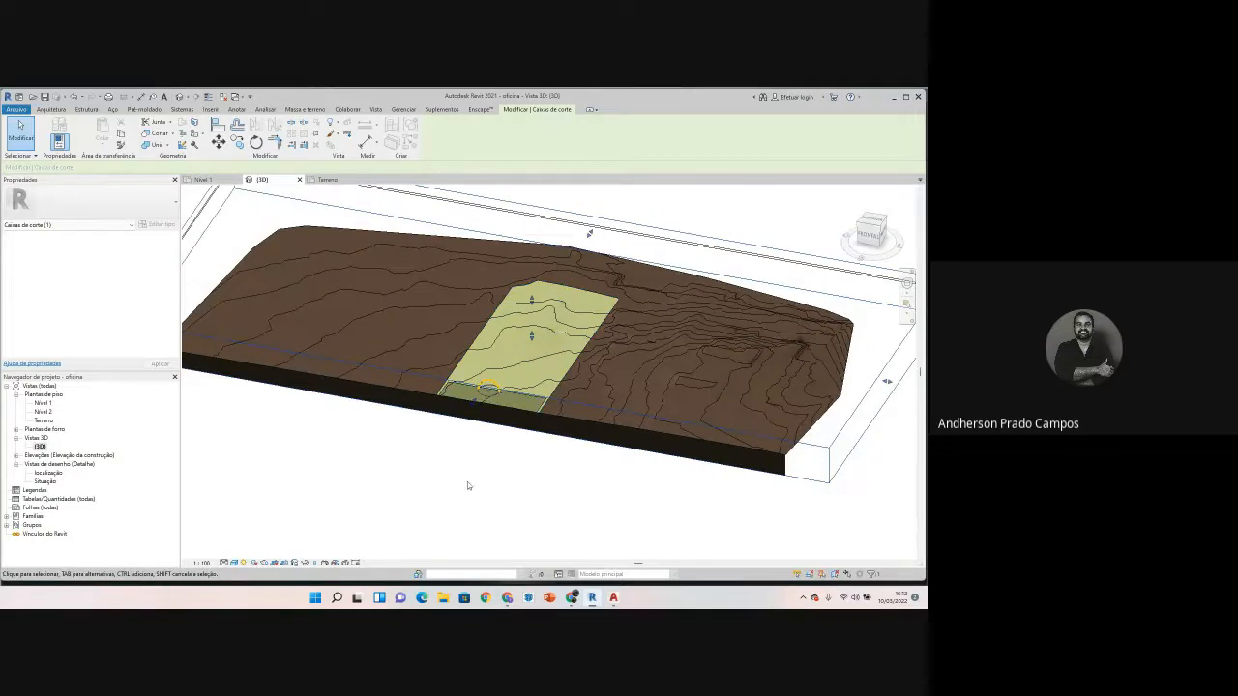
scroll(479, 408, "up", 4)
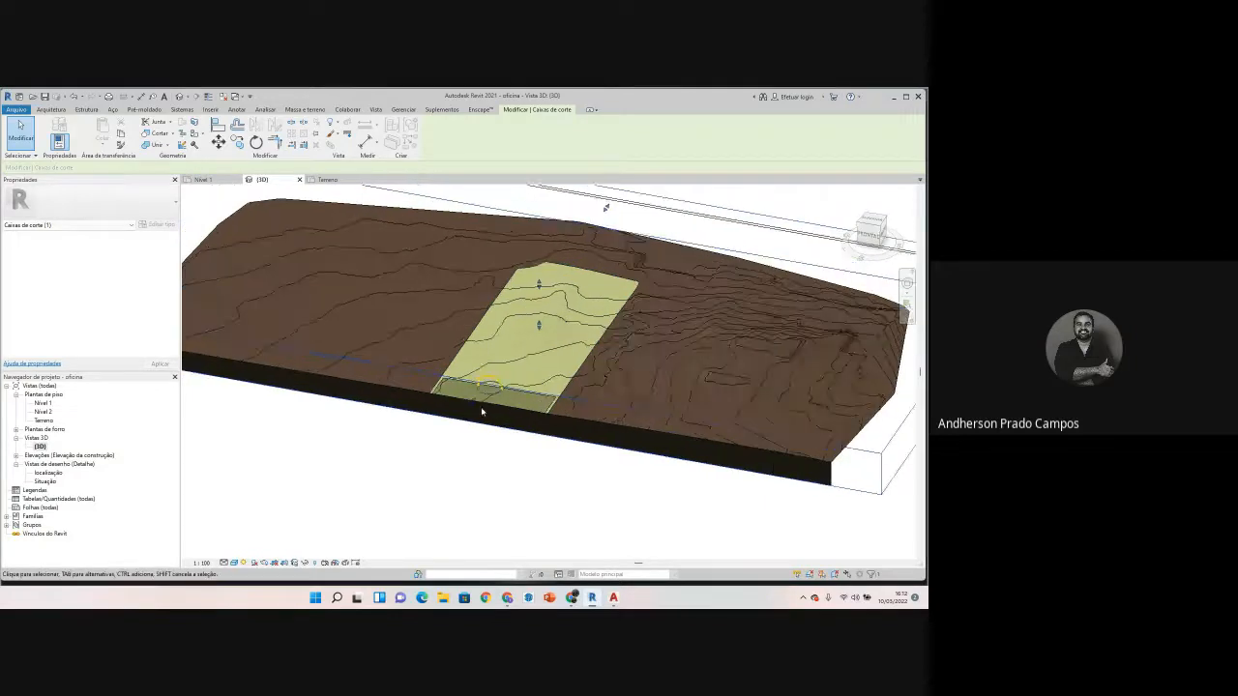
Step: Turn off the section box of the 3D view
left_click(211, 461)
scroll(82, 341, "down", 5)
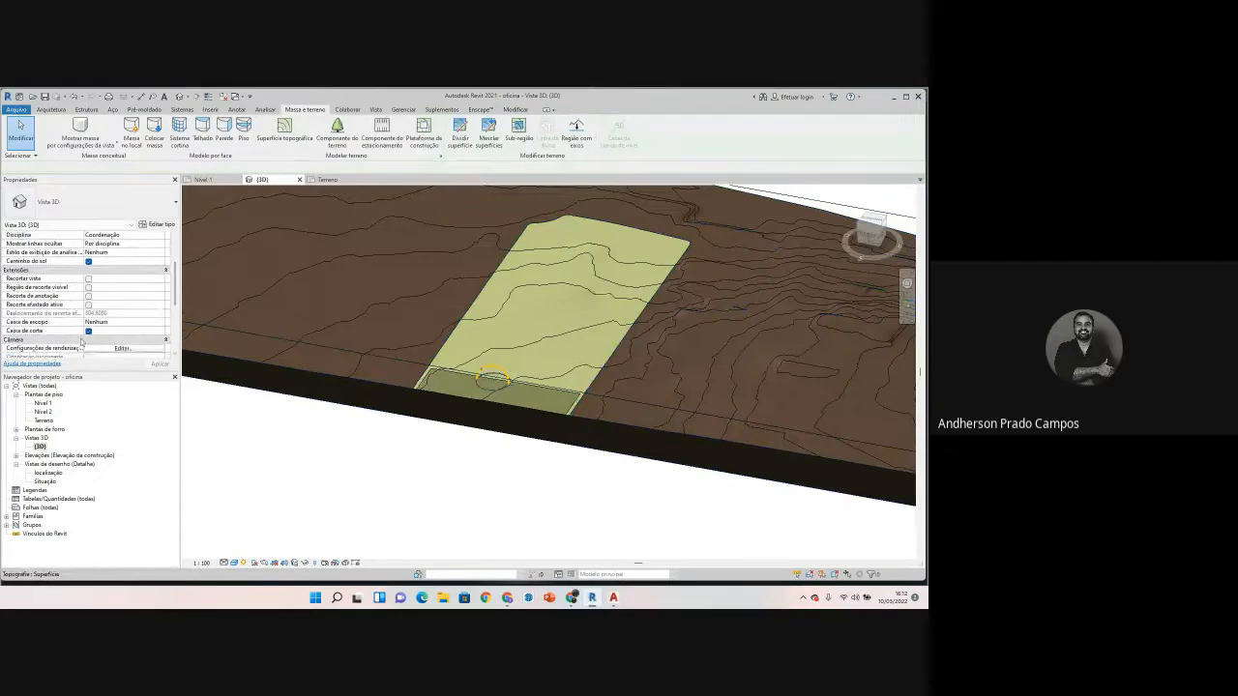
left_click(88, 330)
scroll(436, 332, "down", 6)
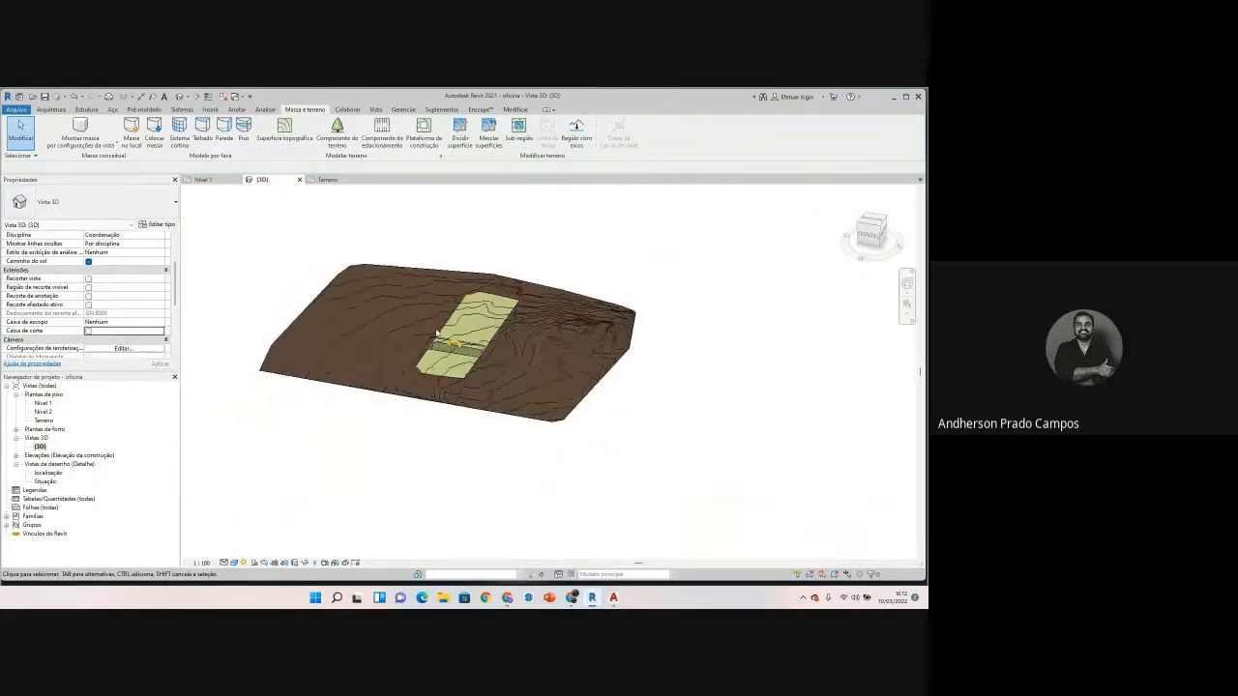
Step: Place a spot elevation with leader and shoulder on the darker sub-region's corner, beside the dashed lines near the lot's long edge
scroll(329, 442, "up", 5)
scroll(329, 442, "down", 1)
middle_click_drag(329, 442, 527, 447, "shift")
scroll(422, 338, "up", 3)
middle_click_drag(410, 406, 410, 470, "shift")
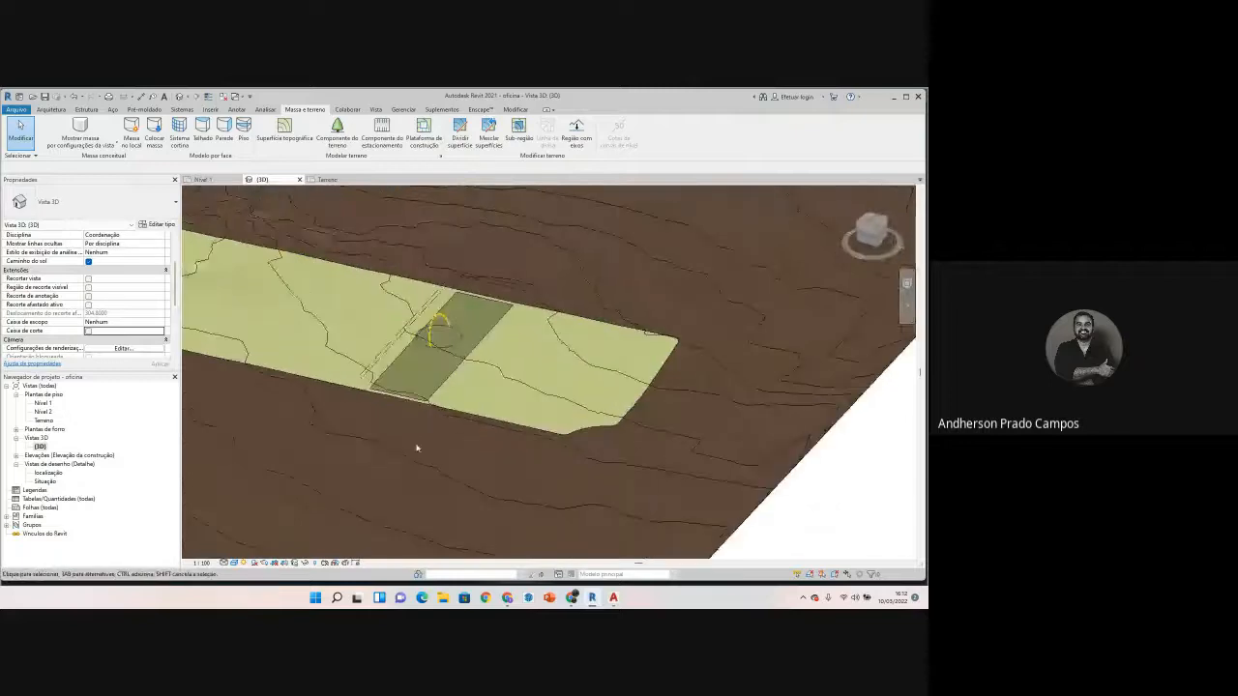
scroll(372, 398, "up", 2)
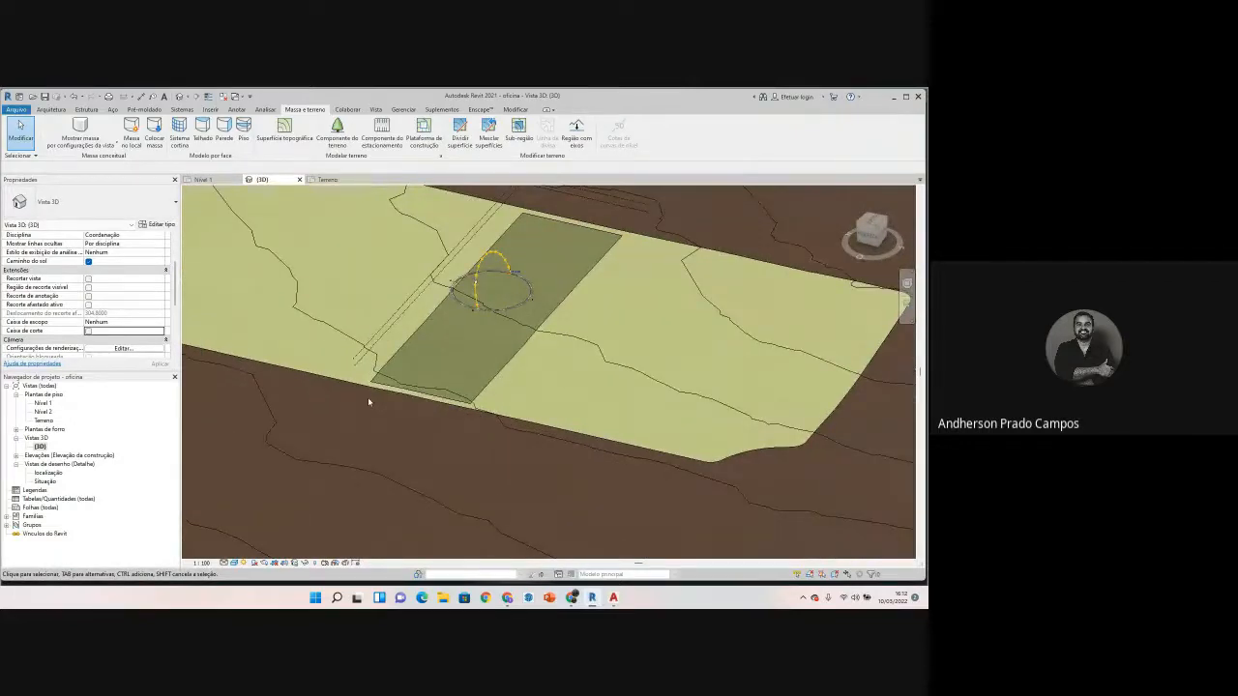
scroll(368, 402, "down", 6)
scroll(399, 386, "up", 4)
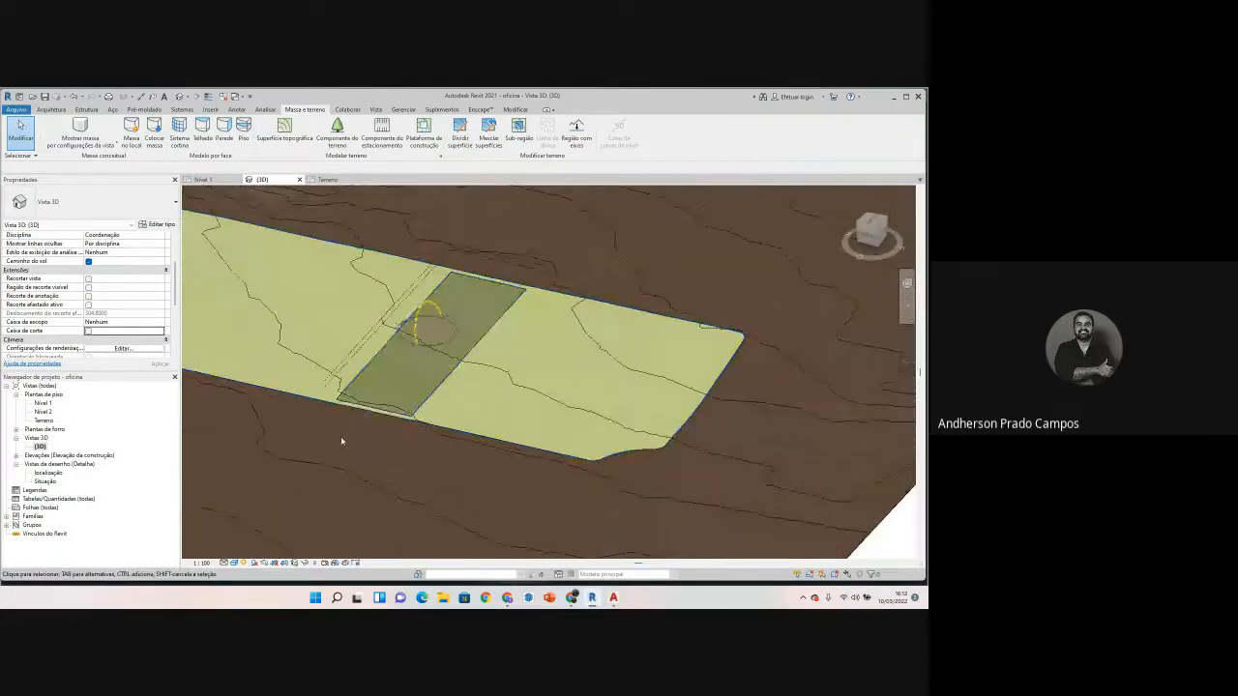
scroll(336, 406, "up", 5)
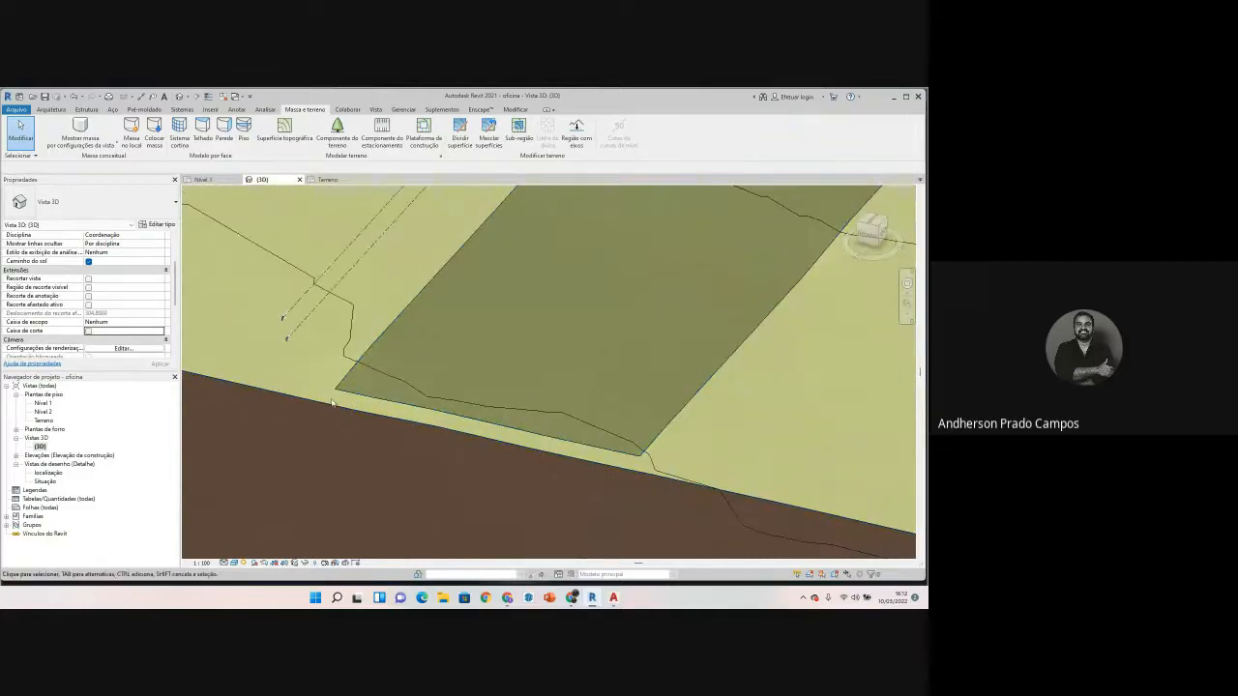
left_click(49, 110)
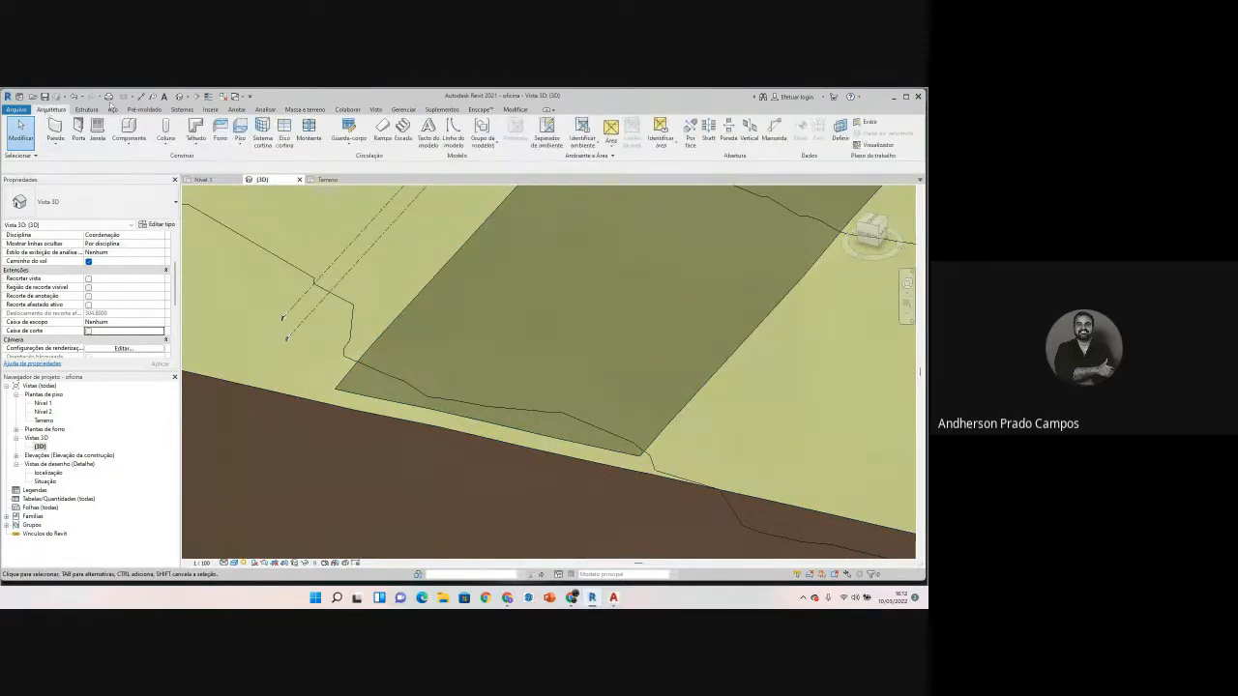
left_click(234, 110)
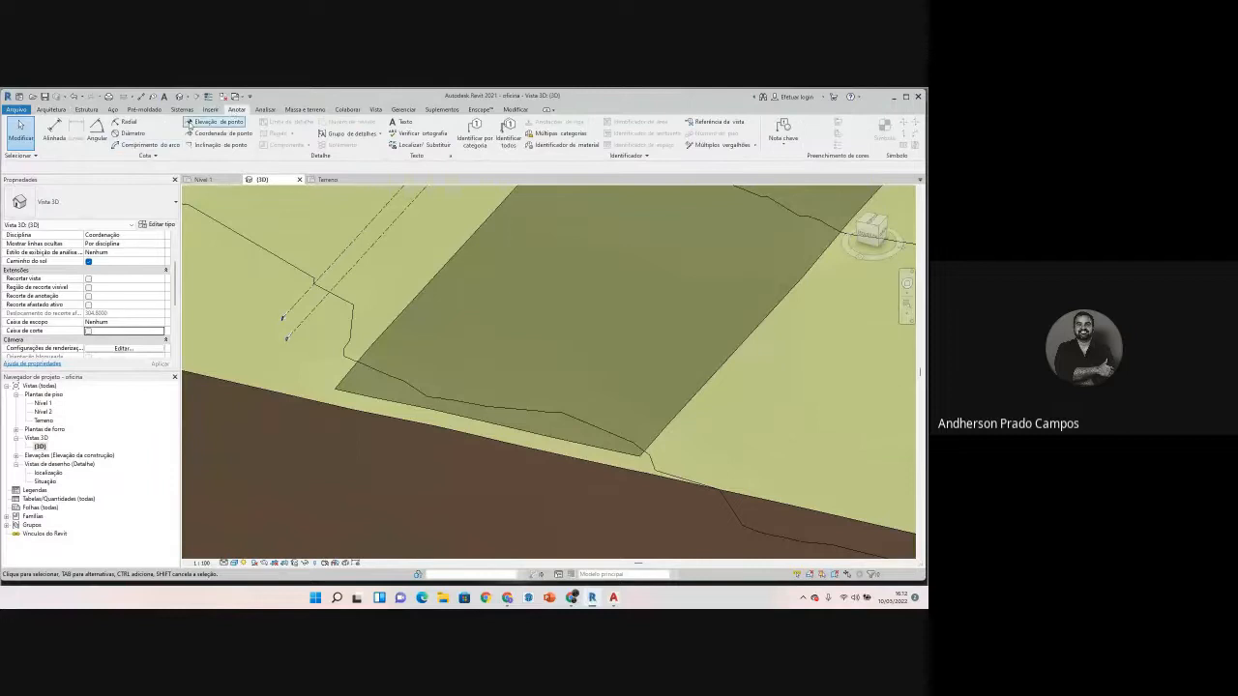
left_click(215, 122)
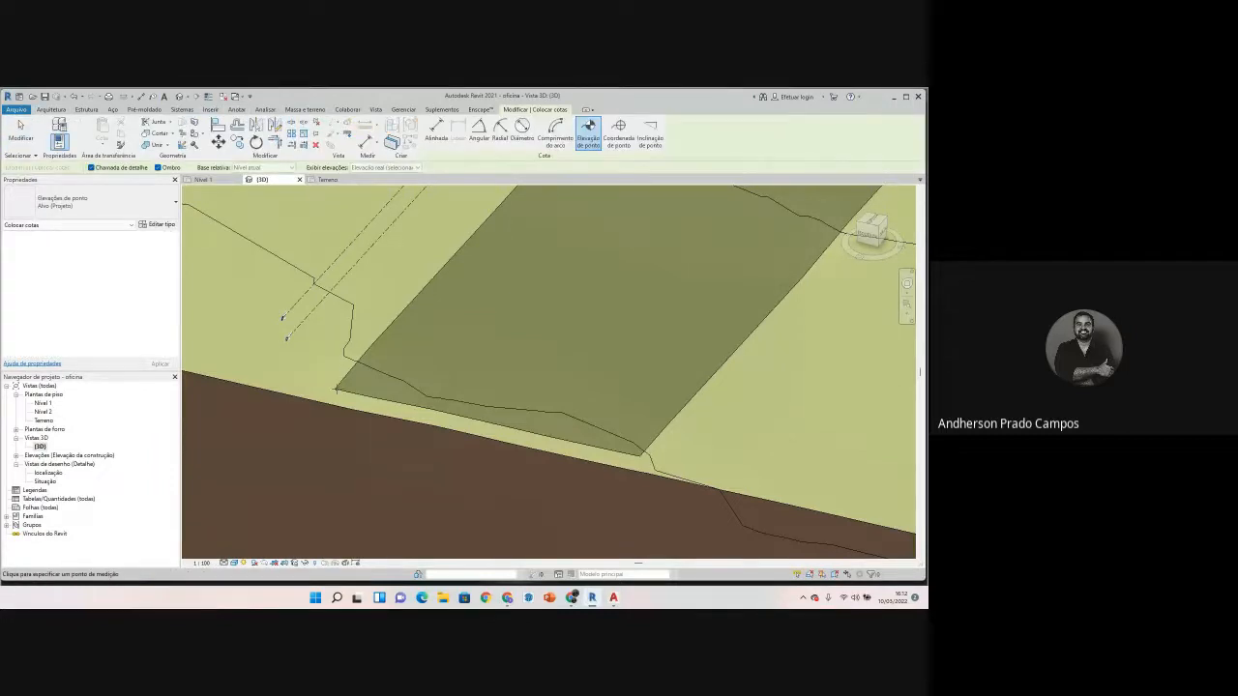
scroll(335, 389, "up", 5)
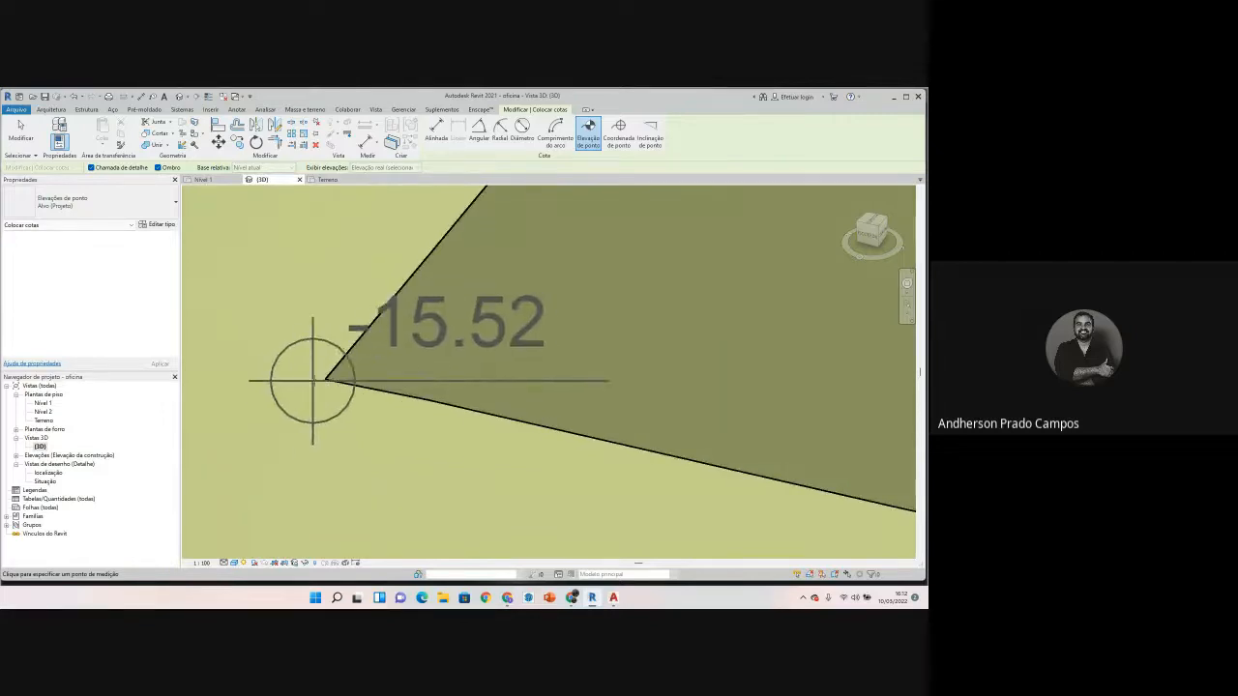
left_click(326, 379)
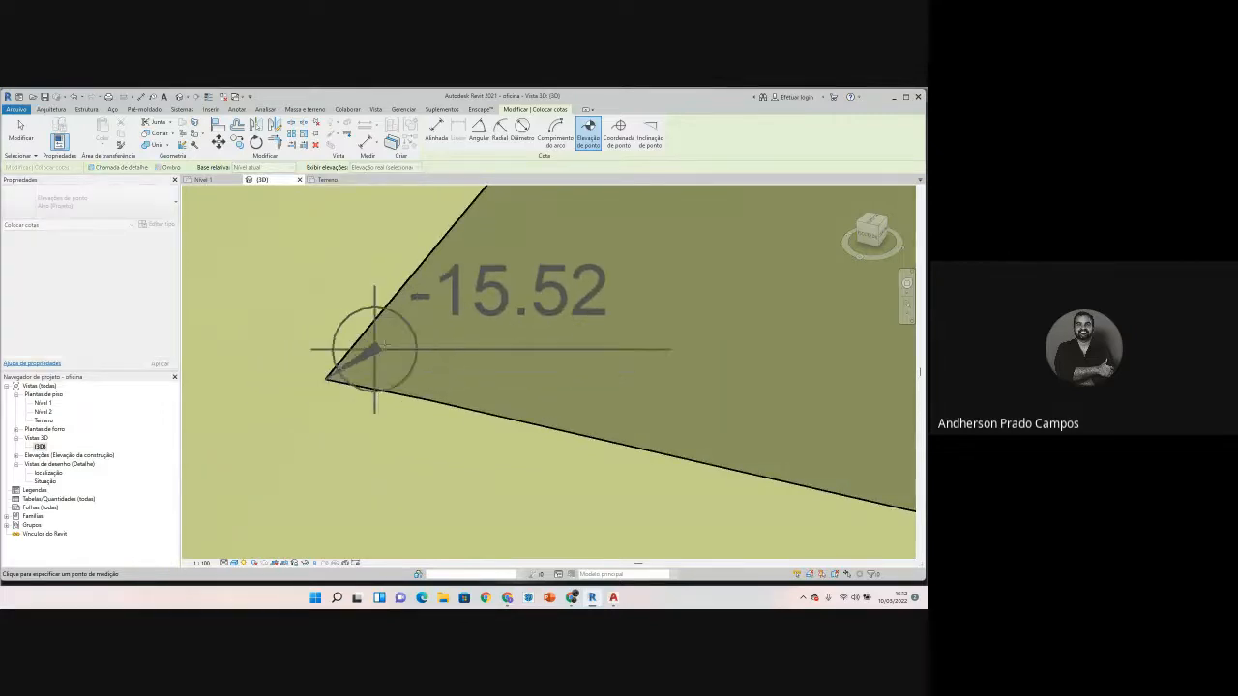
scroll(383, 352, "down", 6)
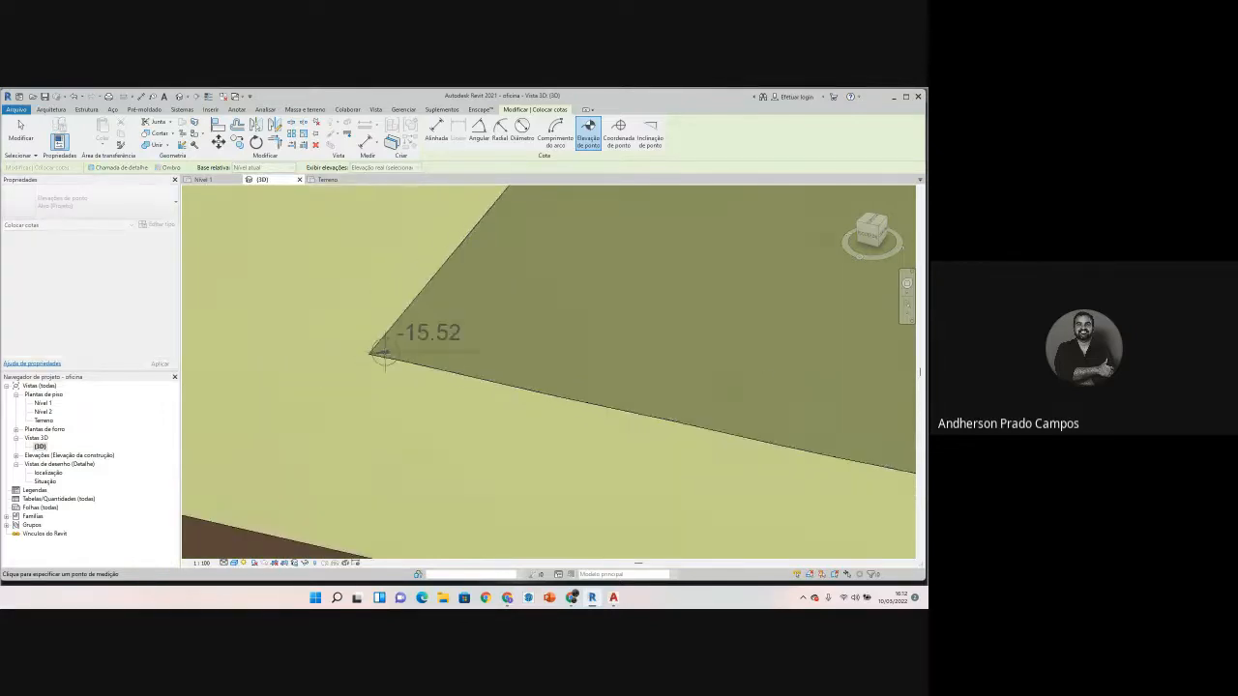
left_click(477, 332)
key("Escape")
scroll(464, 337, "up", 3)
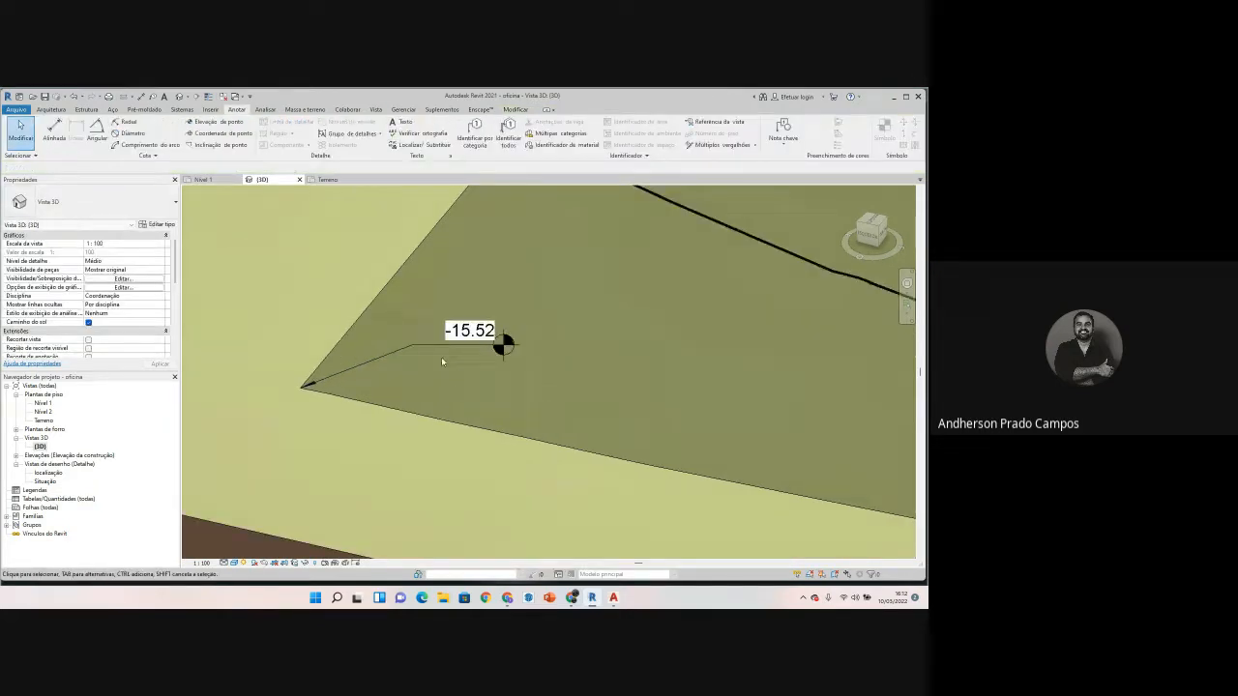
Step: Check the exact elevation value in the properties of the spot elevation at the sub-region's corner
left_click(498, 339)
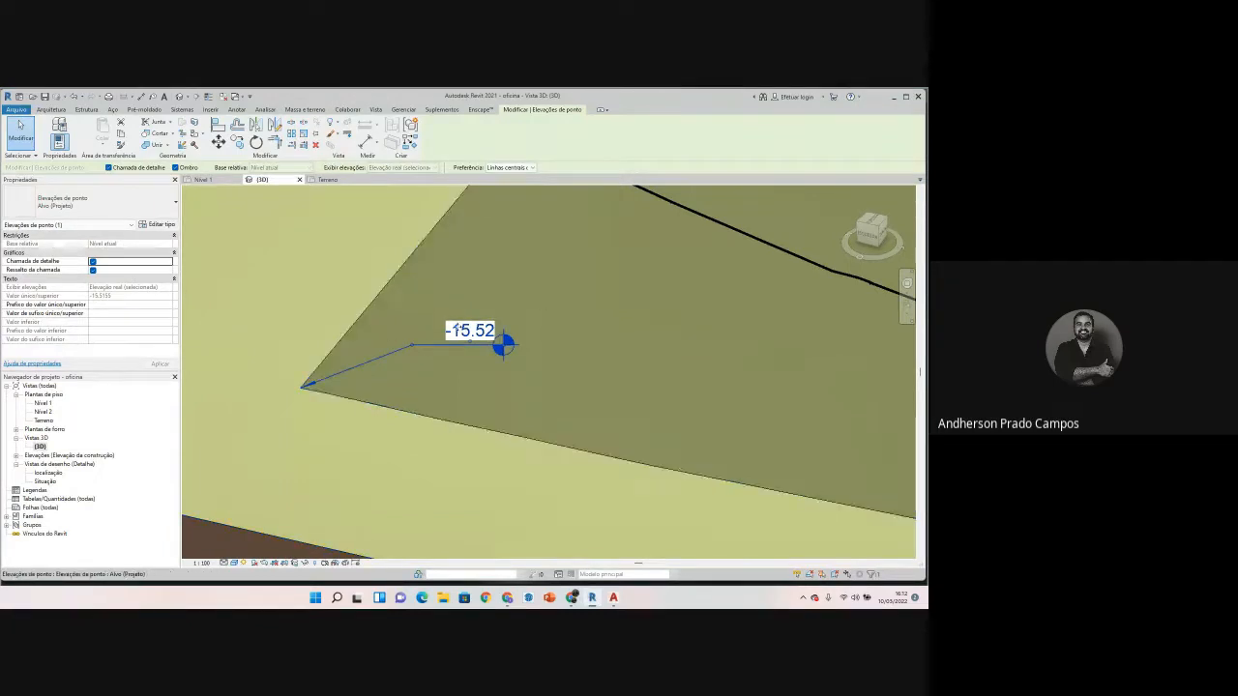
scroll(474, 340, "down", 4)
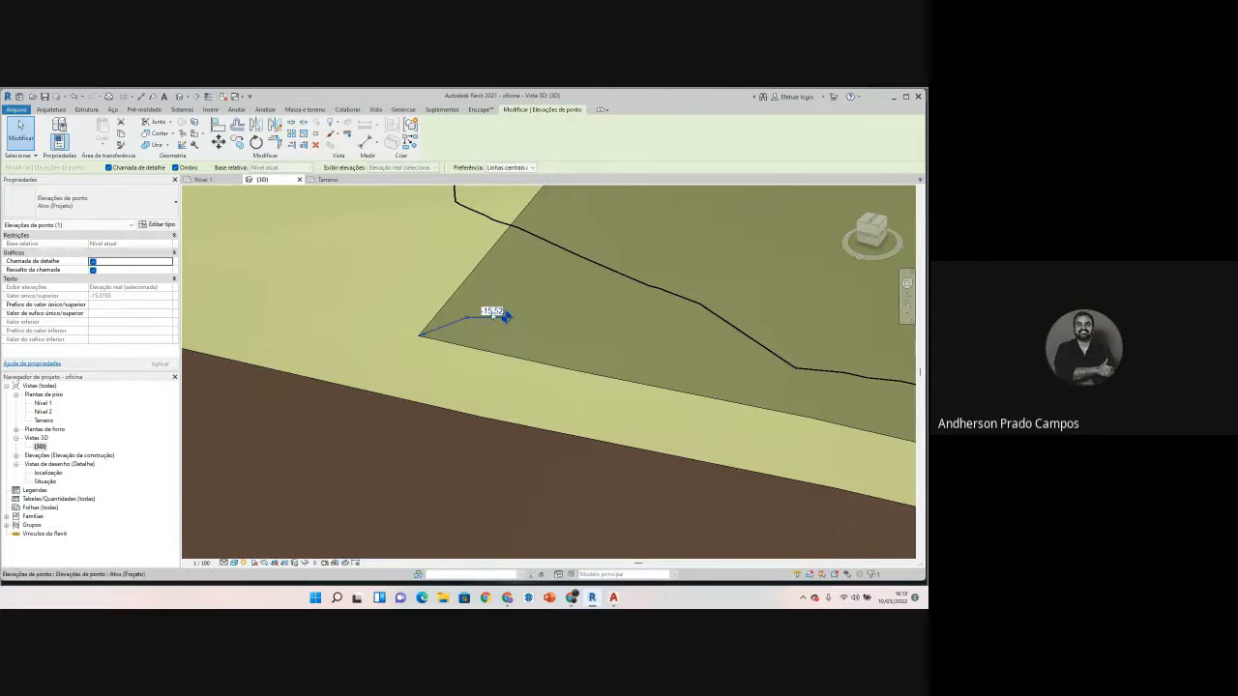
scroll(523, 317, "down", 4)
scroll(507, 331, "down", 5)
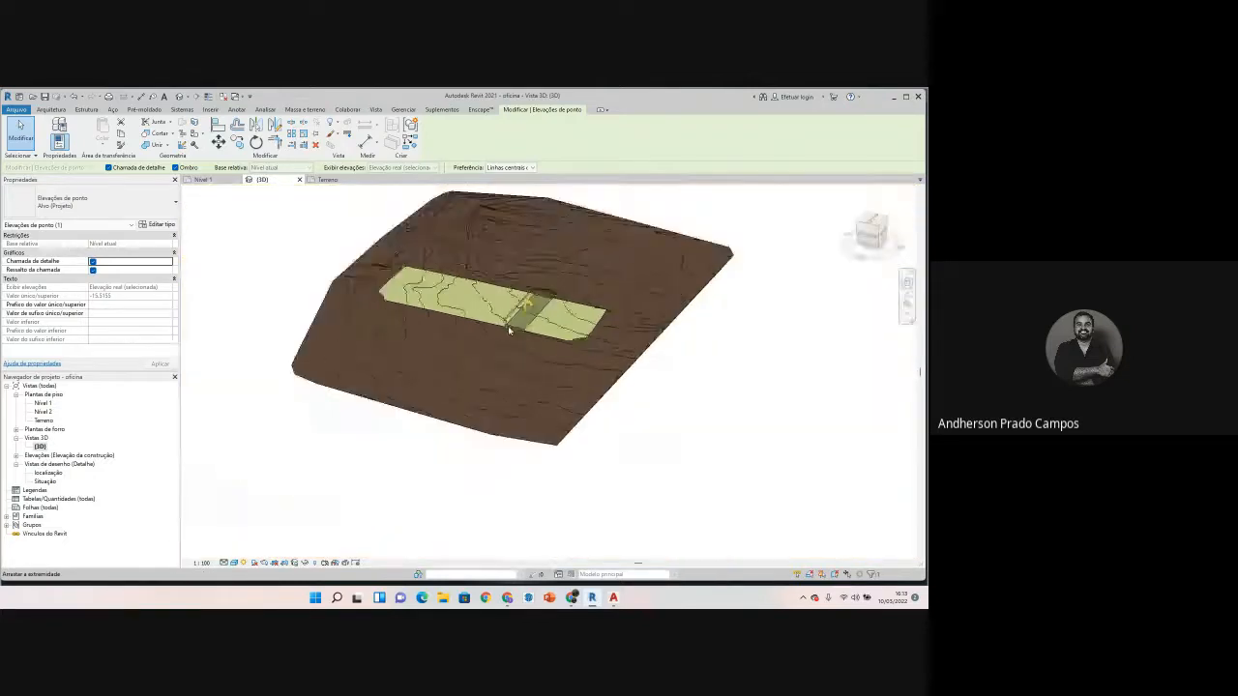
left_click(674, 345)
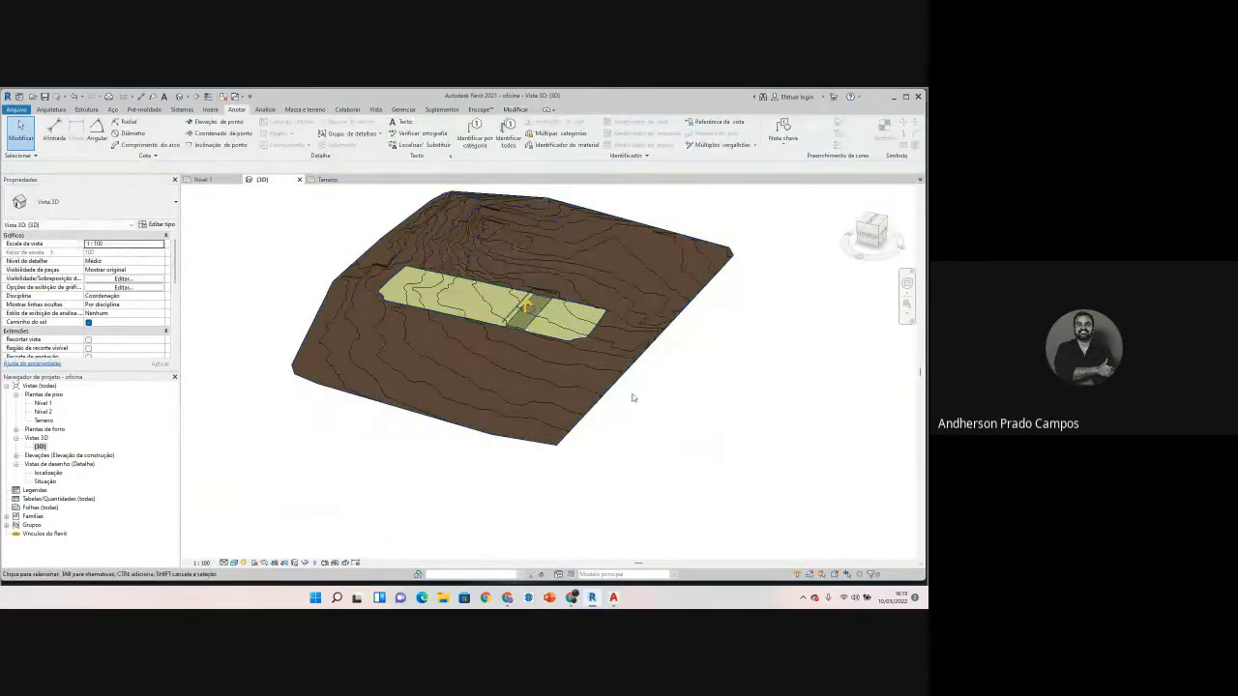
Step: Orient the 3D view to the front and select the whole terrain with its sub-regions using a crossing window
middle_click_drag(622, 423, 479, 361, "shift")
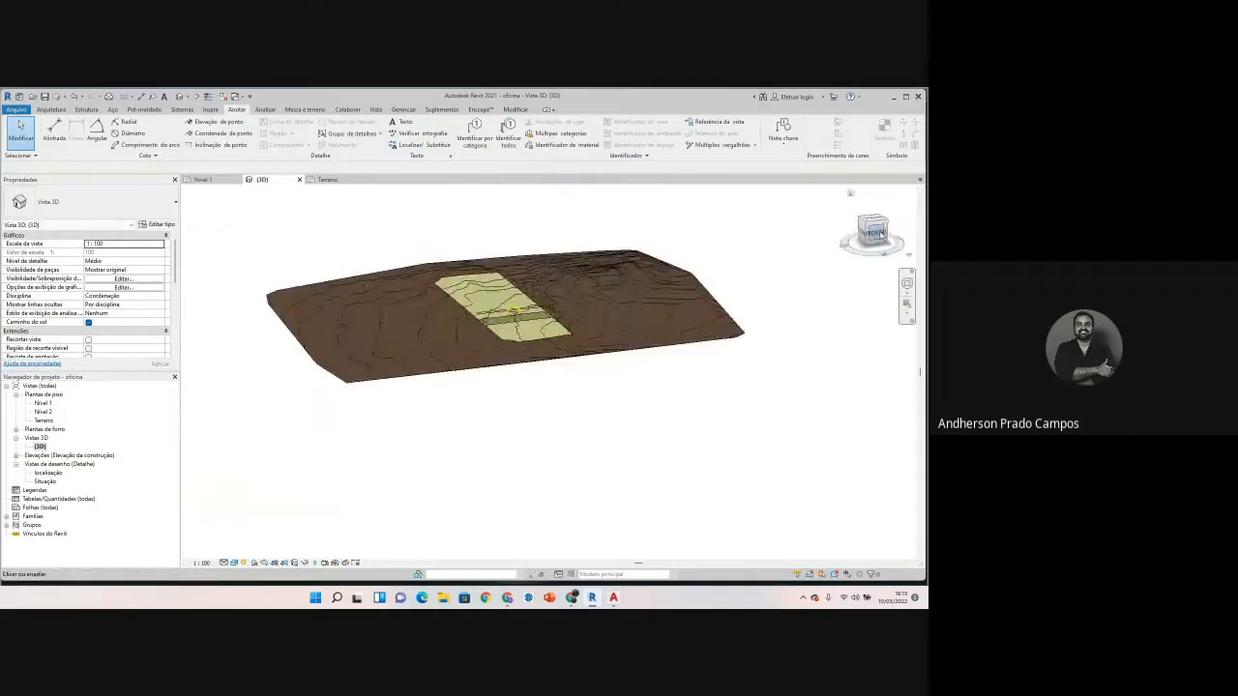
left_click(878, 232)
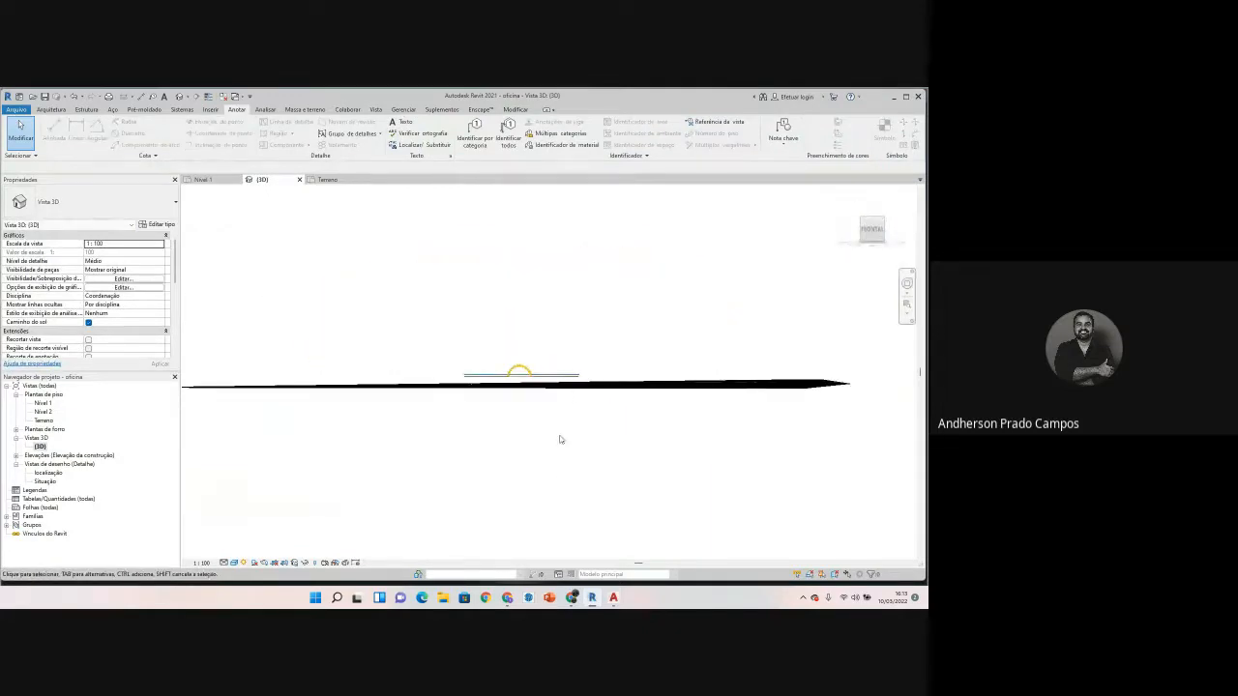
scroll(564, 417, "up", 1)
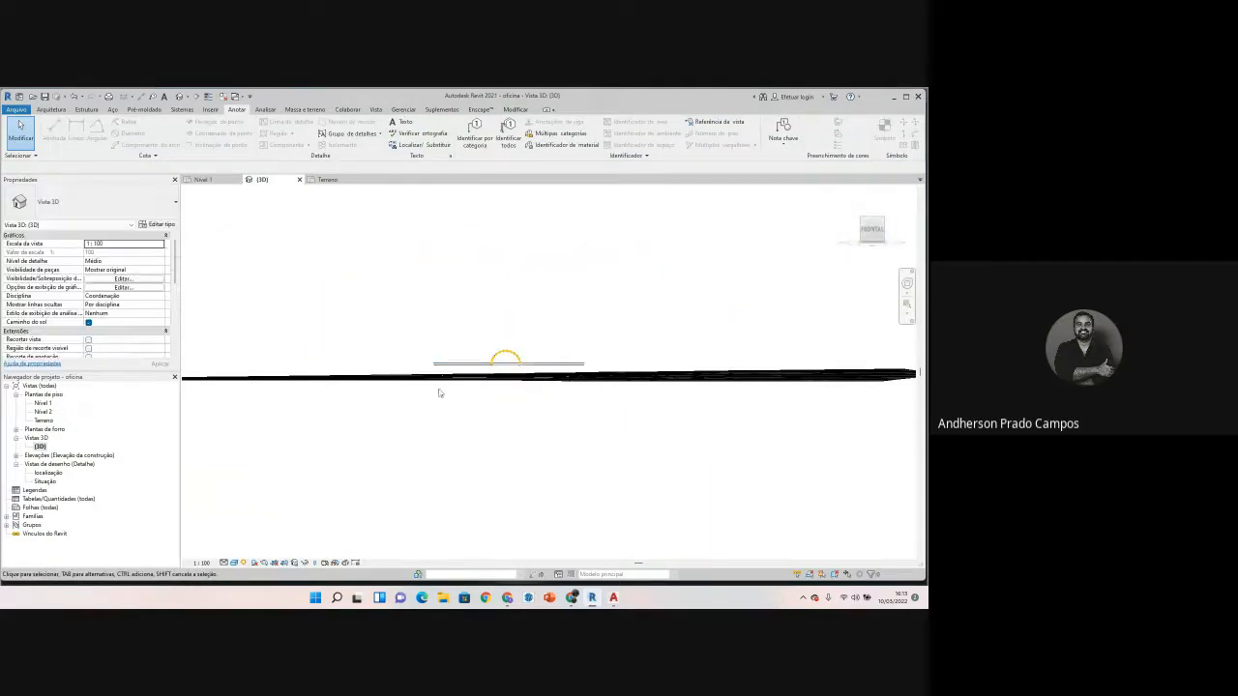
left_click_drag(603, 403, 380, 384)
scroll(543, 389, "up", 3)
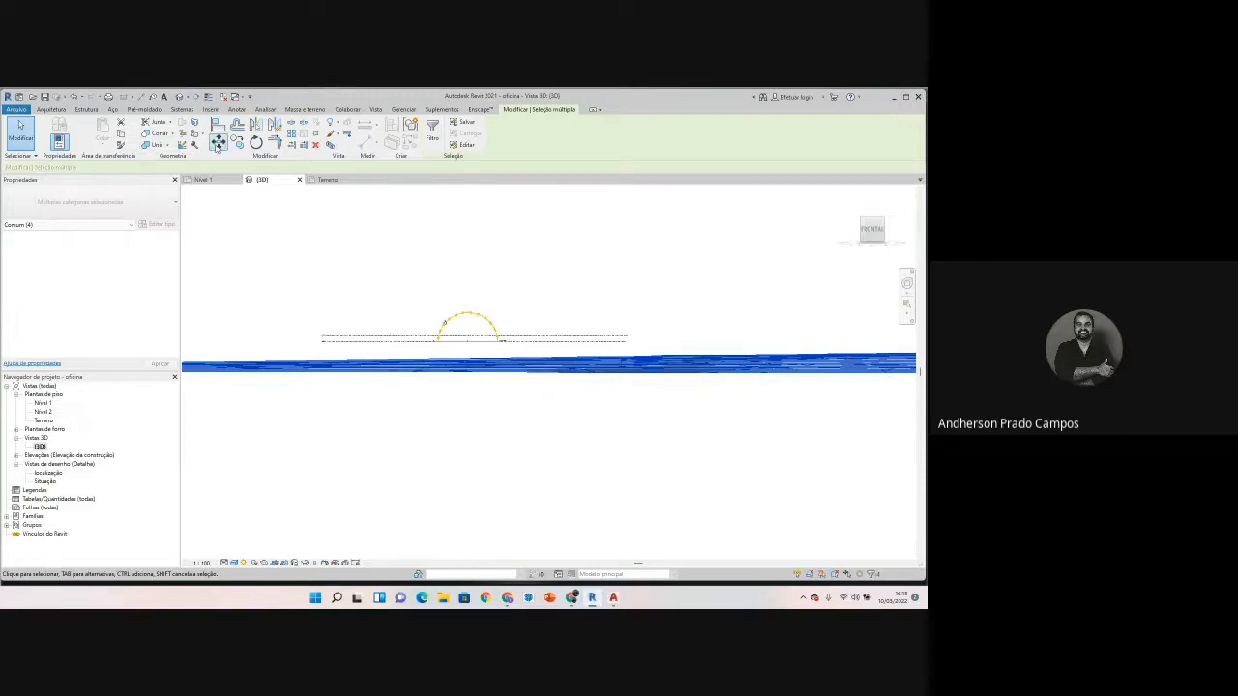
Step: Switch to the Google Meet window, move it aside, and turn on the camera
left_click(572, 597)
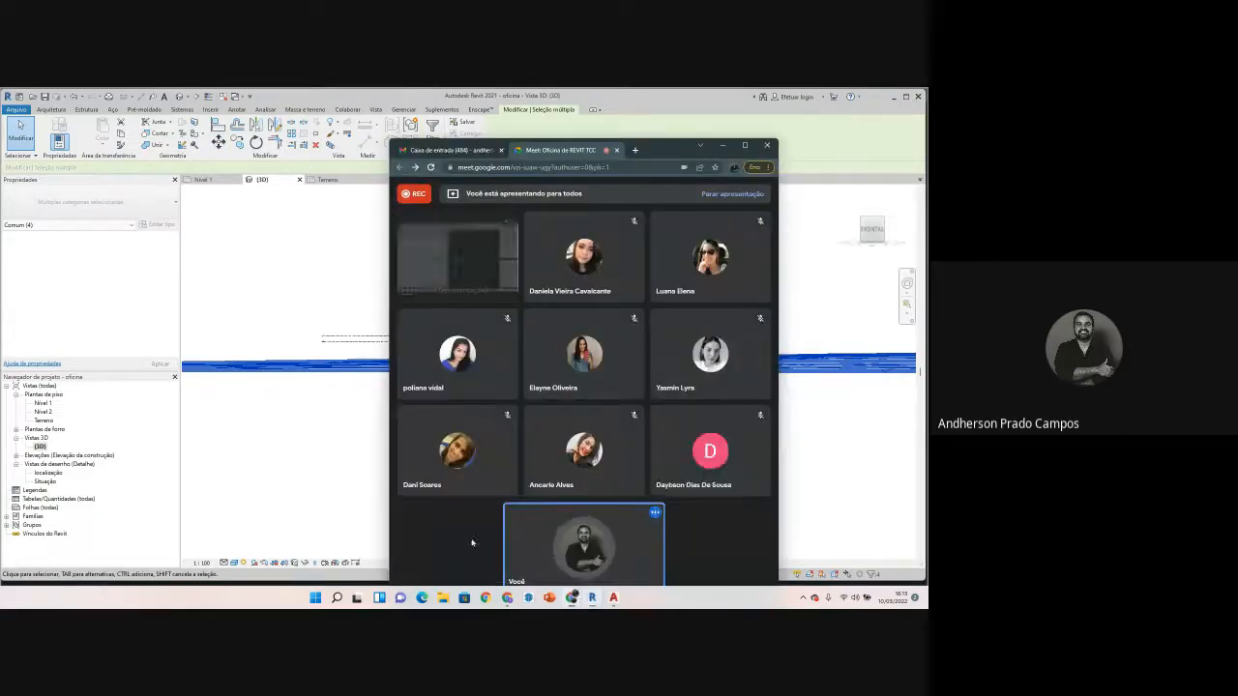
left_click_drag(666, 140, 783, 106)
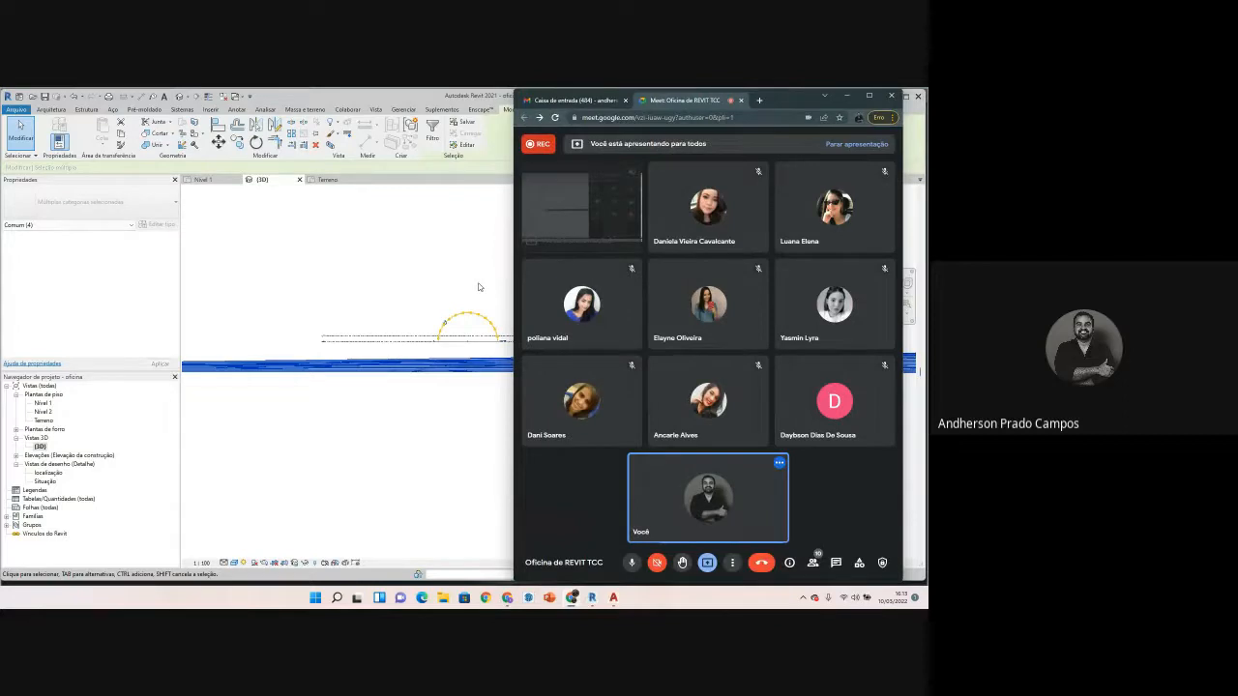
left_click(656, 564)
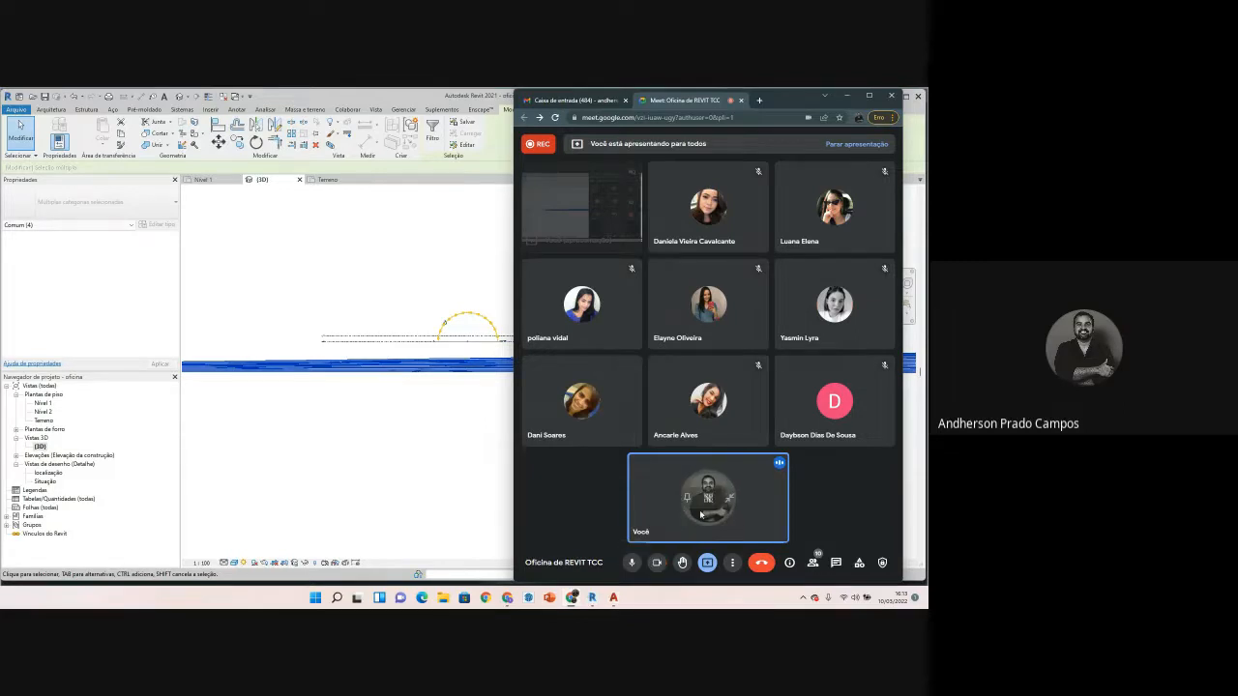
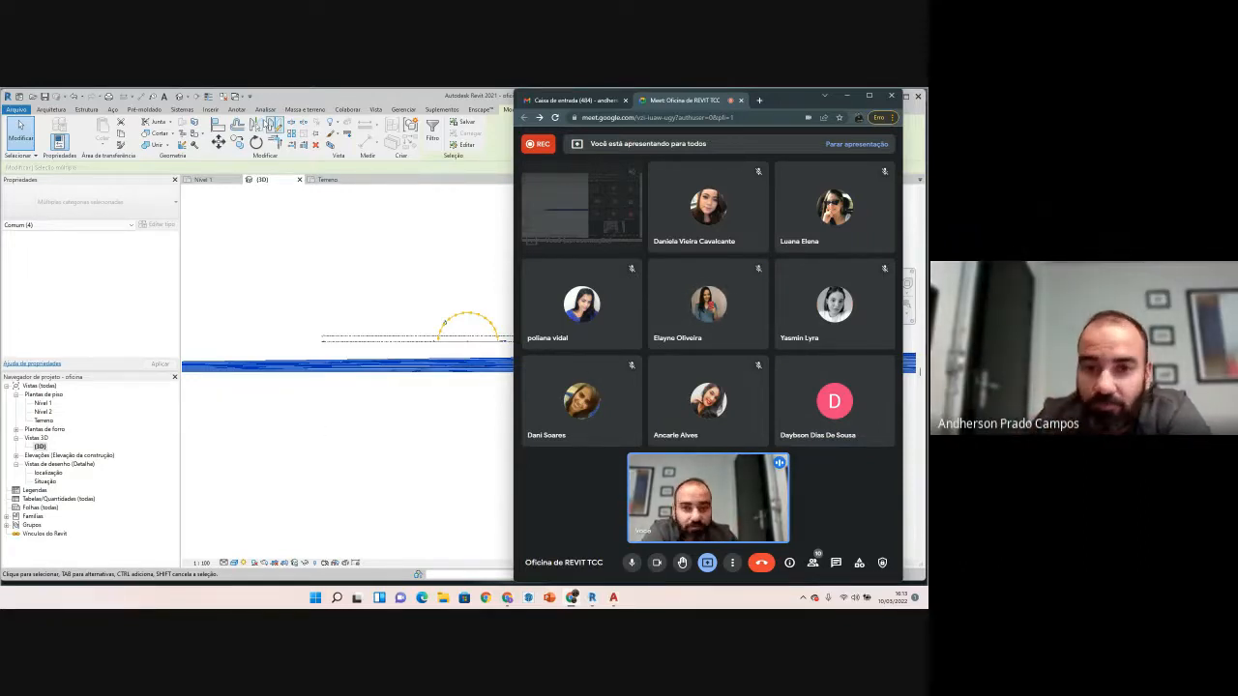
Step: Move the selected terrain and its sub-regions straight up by 15,5155
left_click(218, 143)
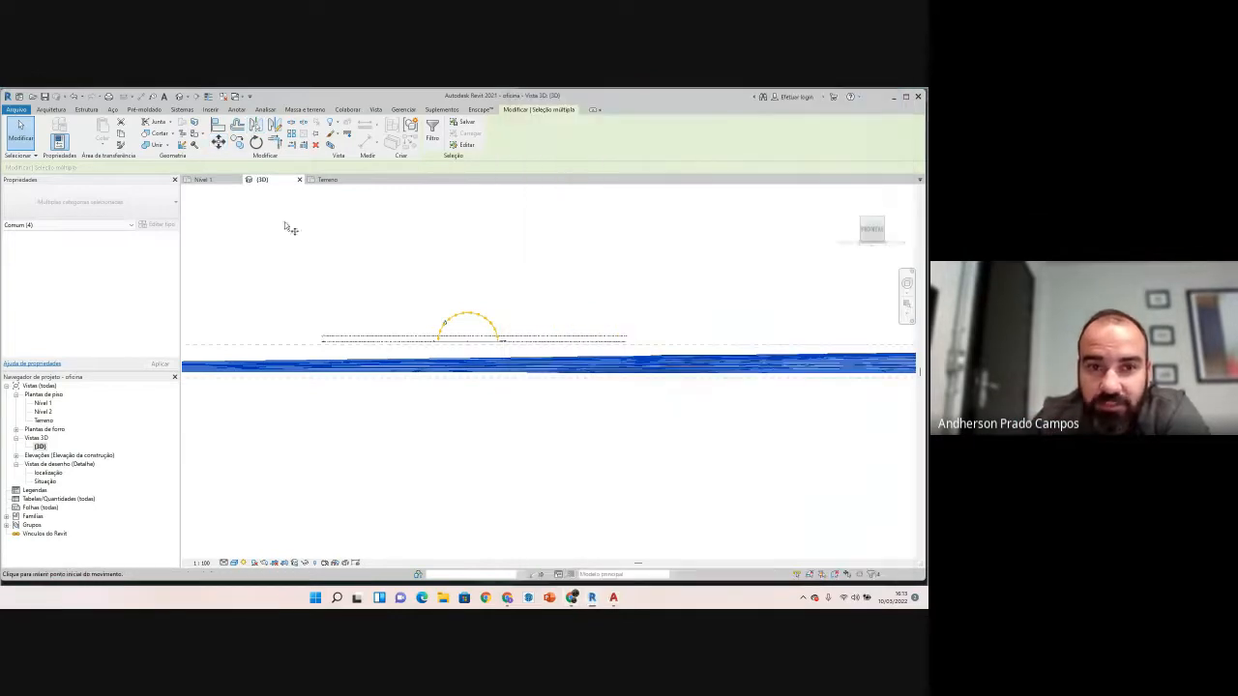
left_click(539, 270)
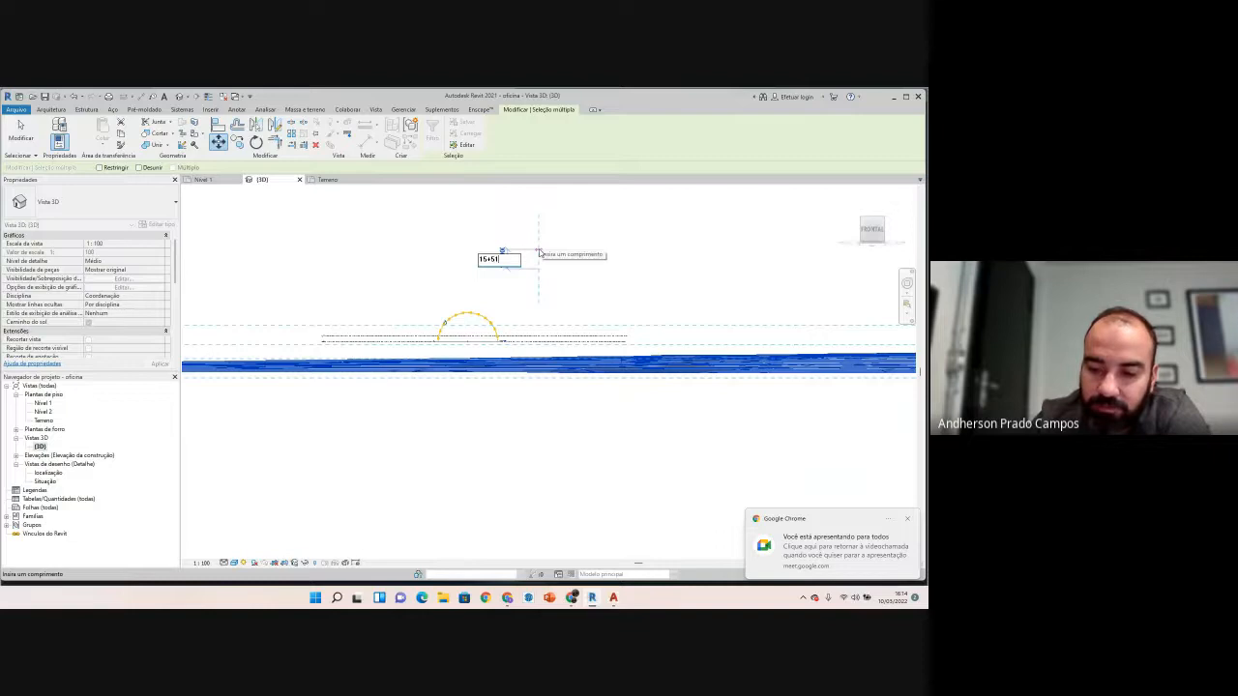
key("BackSpace")
key("BackSpace")
key("BackSpace")
key("BackSpace")
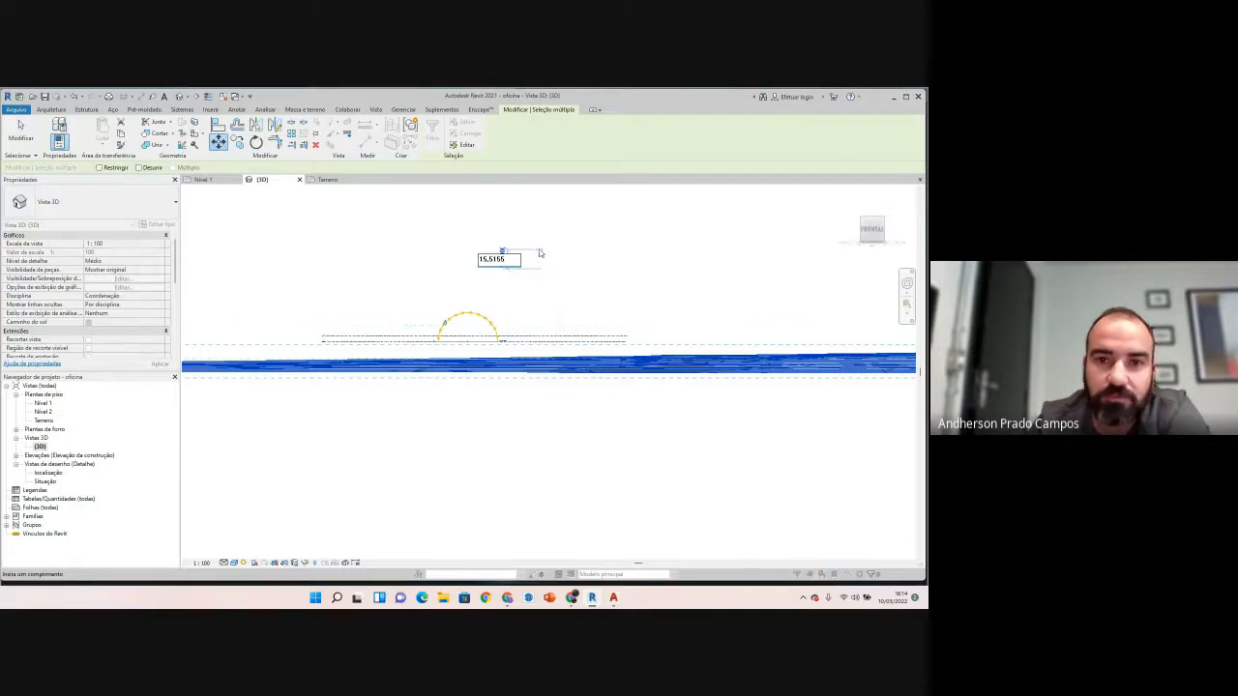
key("Return")
left_click(522, 347)
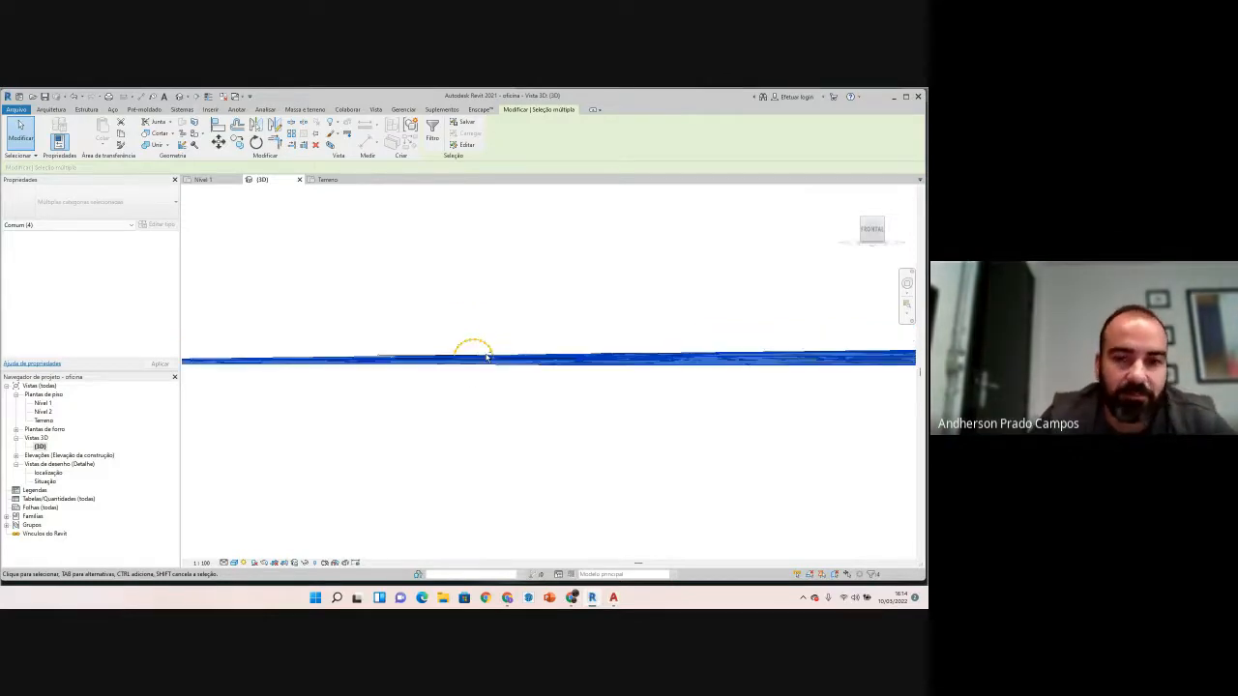
Step: Check the existing spot elevation at the darker sub-region's corner in an angled 3D view
middle_click_drag(474, 379, 470, 418, "shift")
scroll(469, 417, "up", 2)
key("Escape")
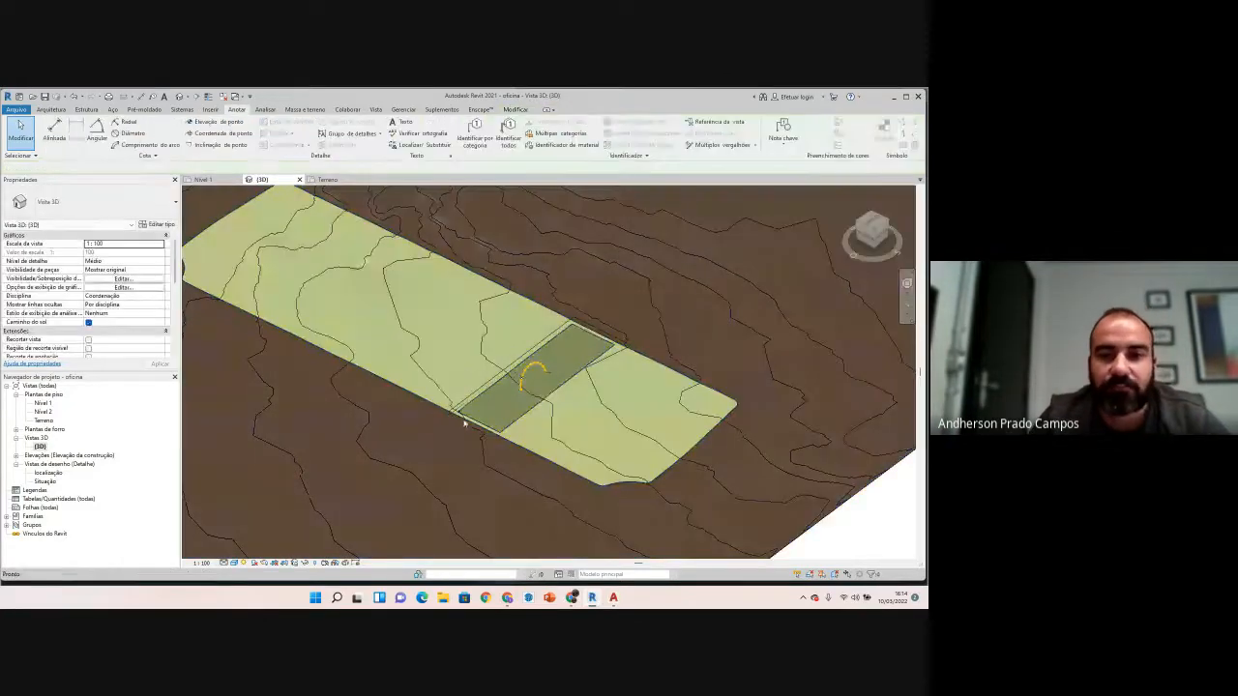
scroll(474, 401, "up", 5)
scroll(477, 395, "up", 4)
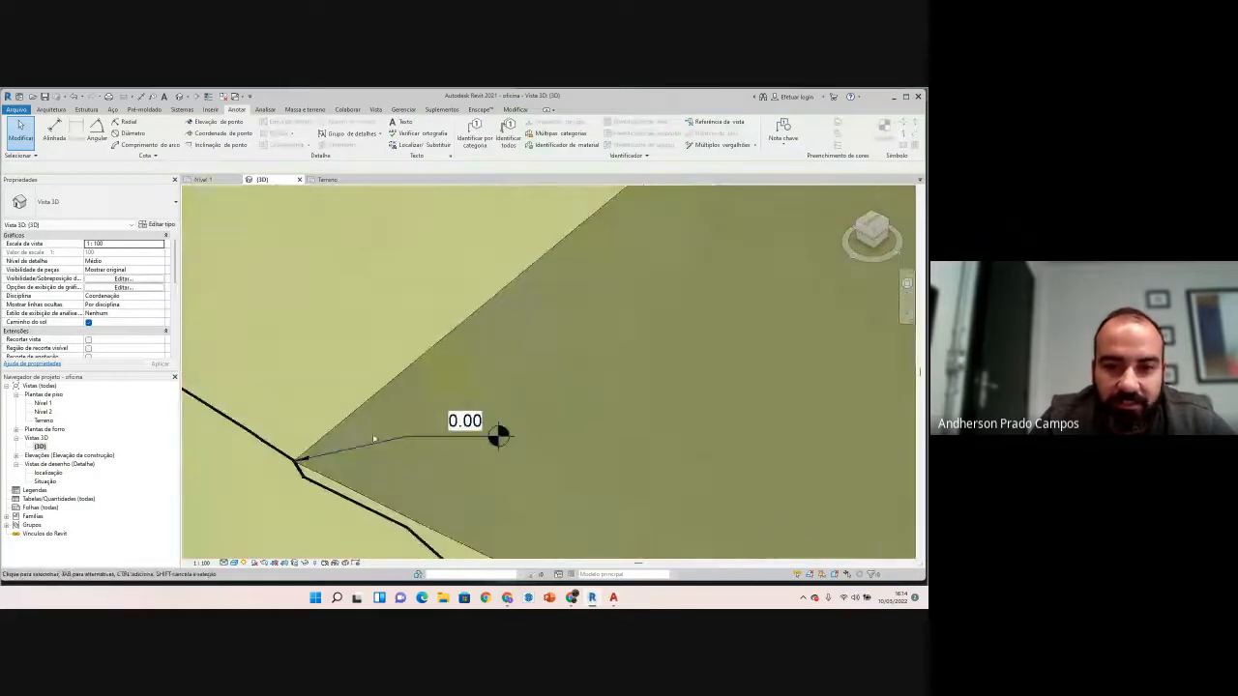
scroll(404, 435, "down", 5)
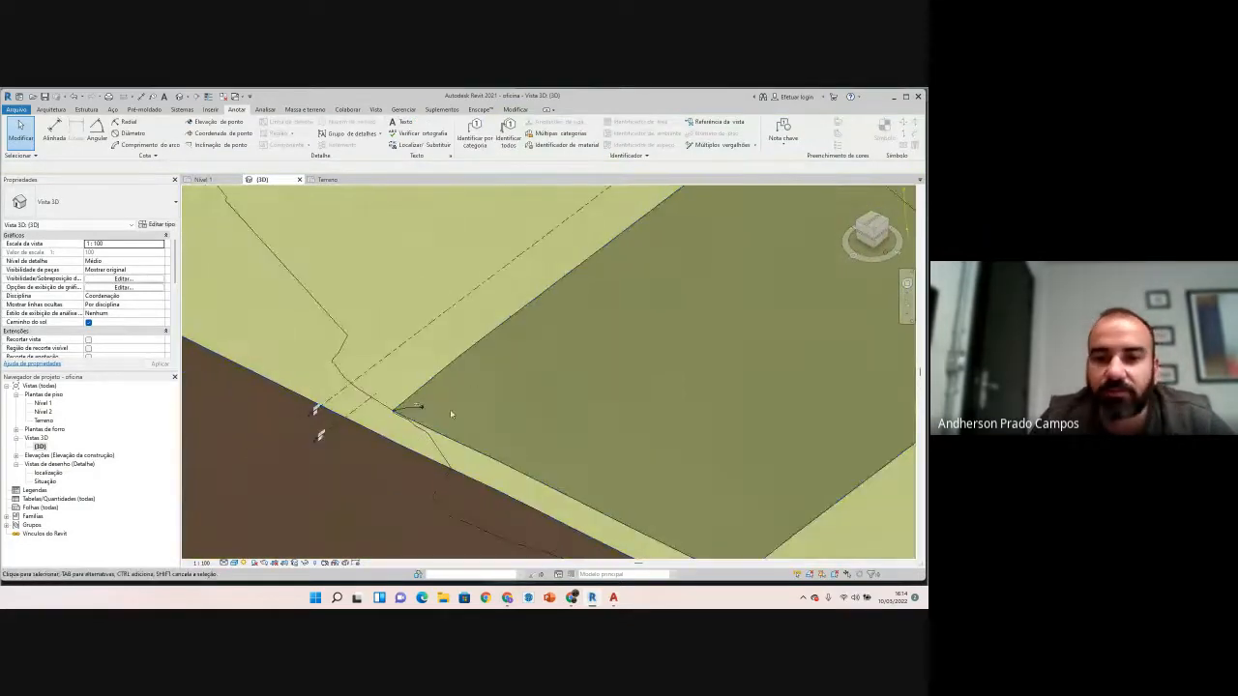
Step: Probe ground elevations near the middle of the darker sub-region with the Spot Elevation tool
middle_click_drag(429, 435, 522, 436, "shift")
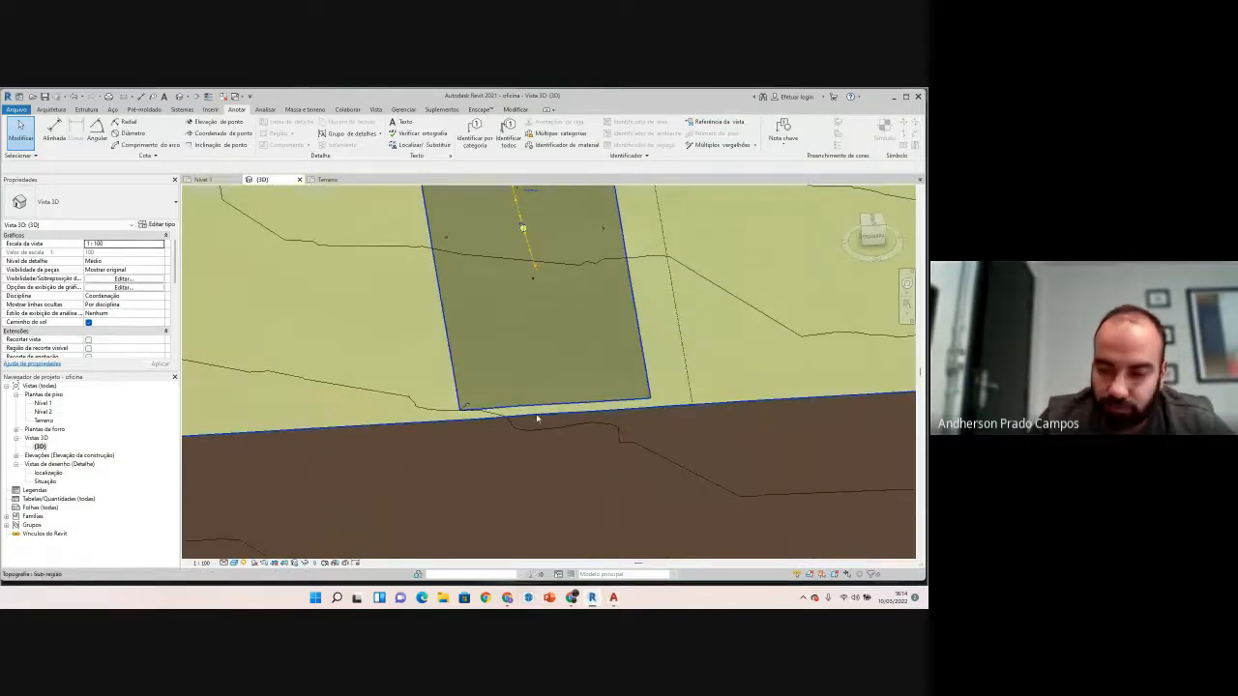
middle_click_drag(482, 316, 414, 378)
scroll(412, 379, "down", 2)
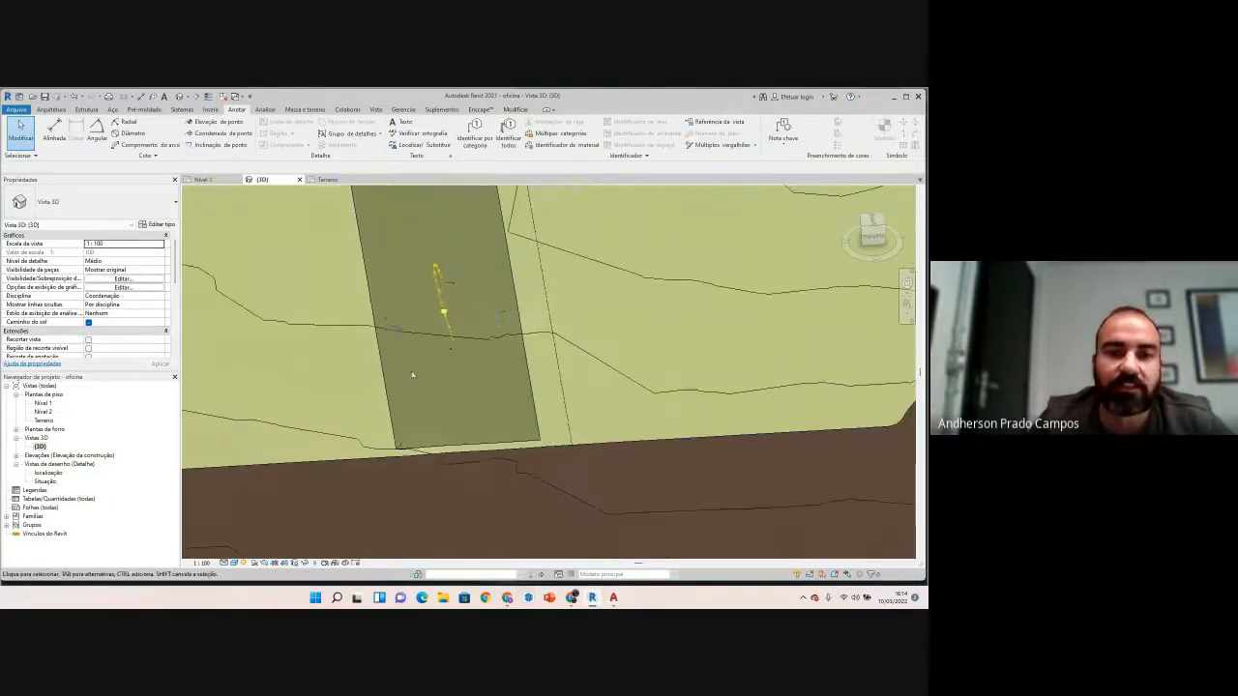
left_click(217, 122)
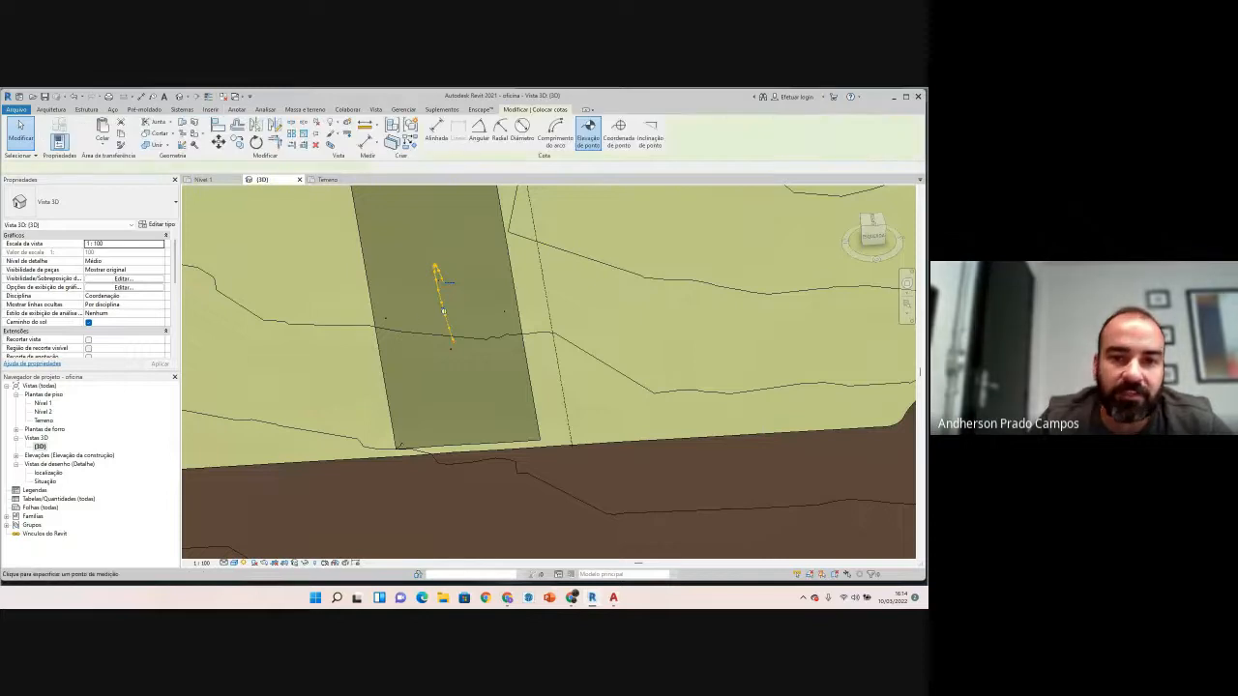
scroll(429, 363, "up", 3)
scroll(429, 360, "up", 7)
middle_click_drag(445, 200, 372, 411)
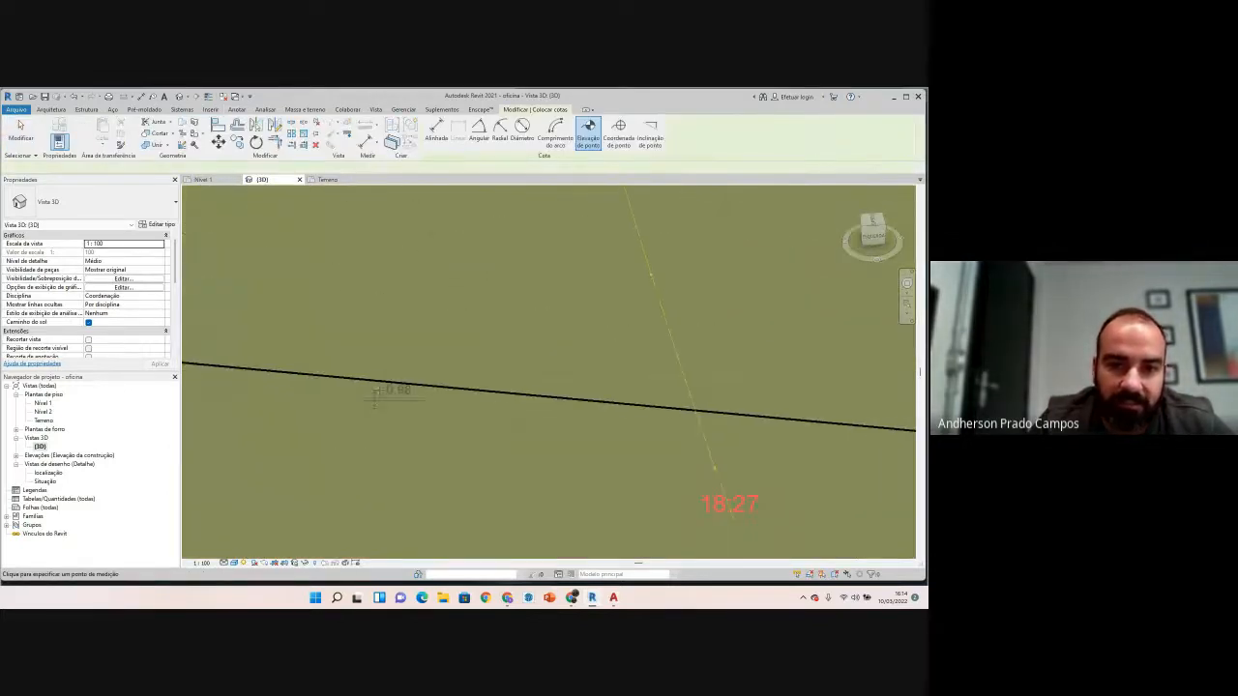
scroll(356, 473, "down", 8)
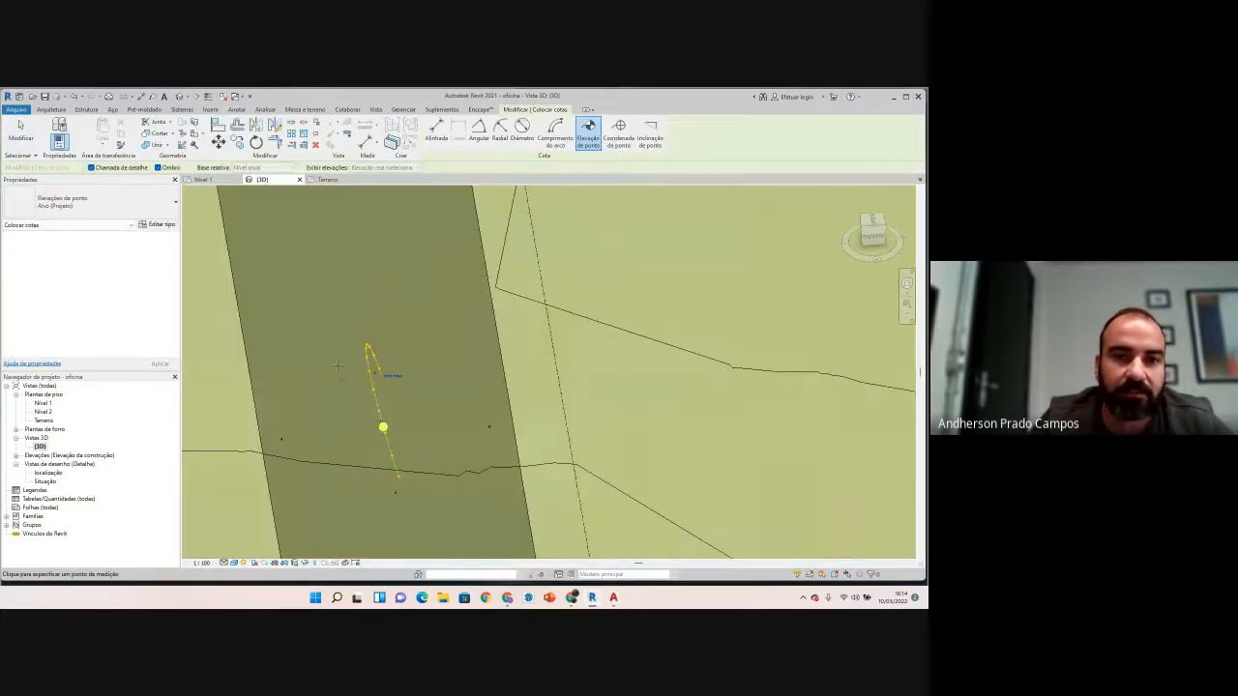
Step: Place a spot elevation with leader and shoulder on the darker sub-region's far corner, nearest the dashed lines' corner
middle_click_drag(421, 237, 438, 382)
scroll(450, 303, "up", 2)
scroll(455, 302, "up", 3)
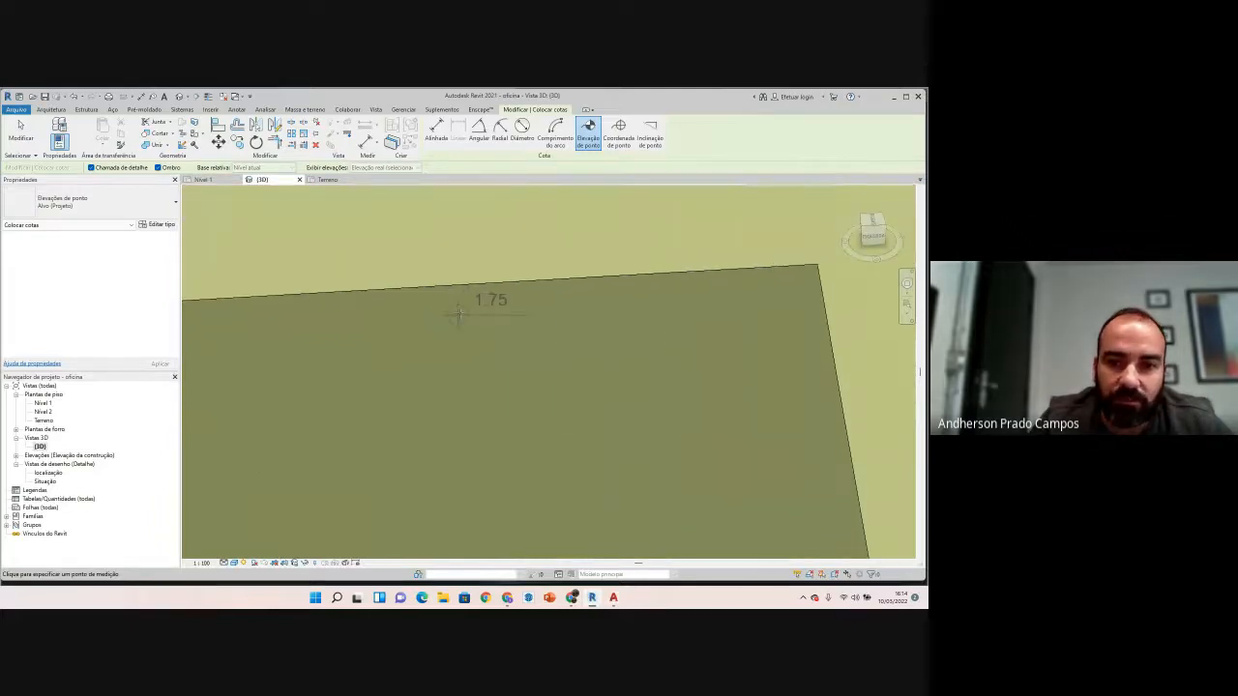
scroll(460, 322, "down", 6)
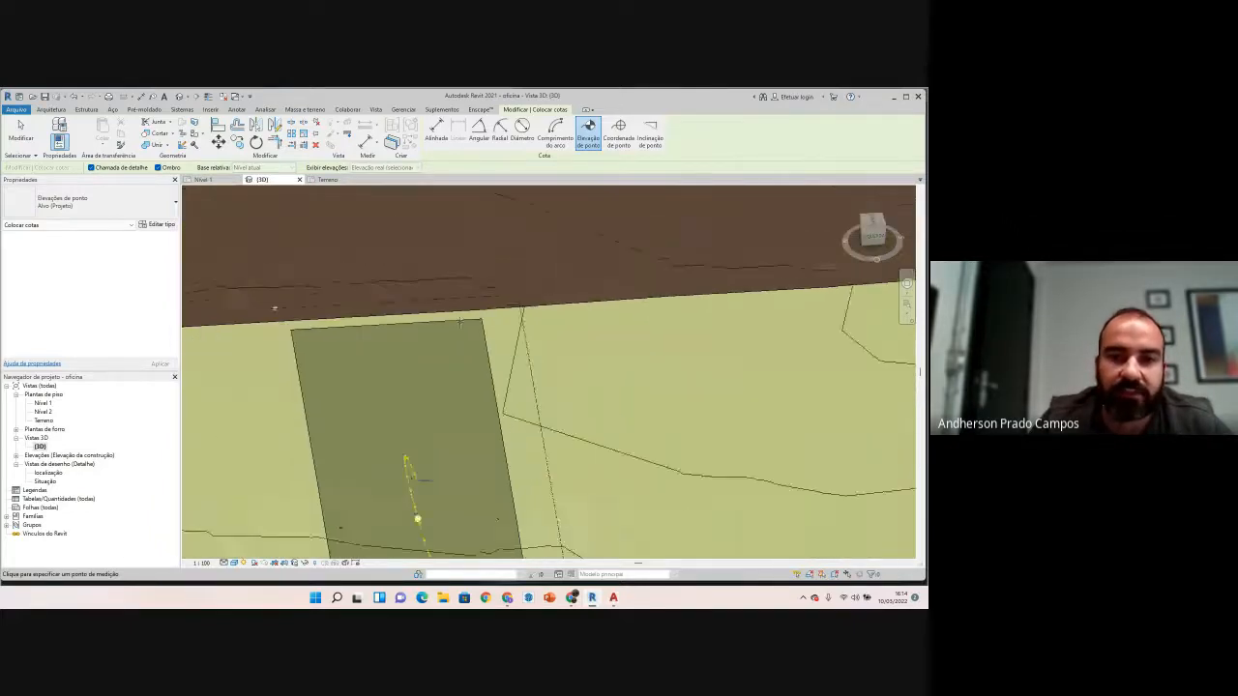
scroll(289, 307, "up", 3)
scroll(471, 304, "up", 3)
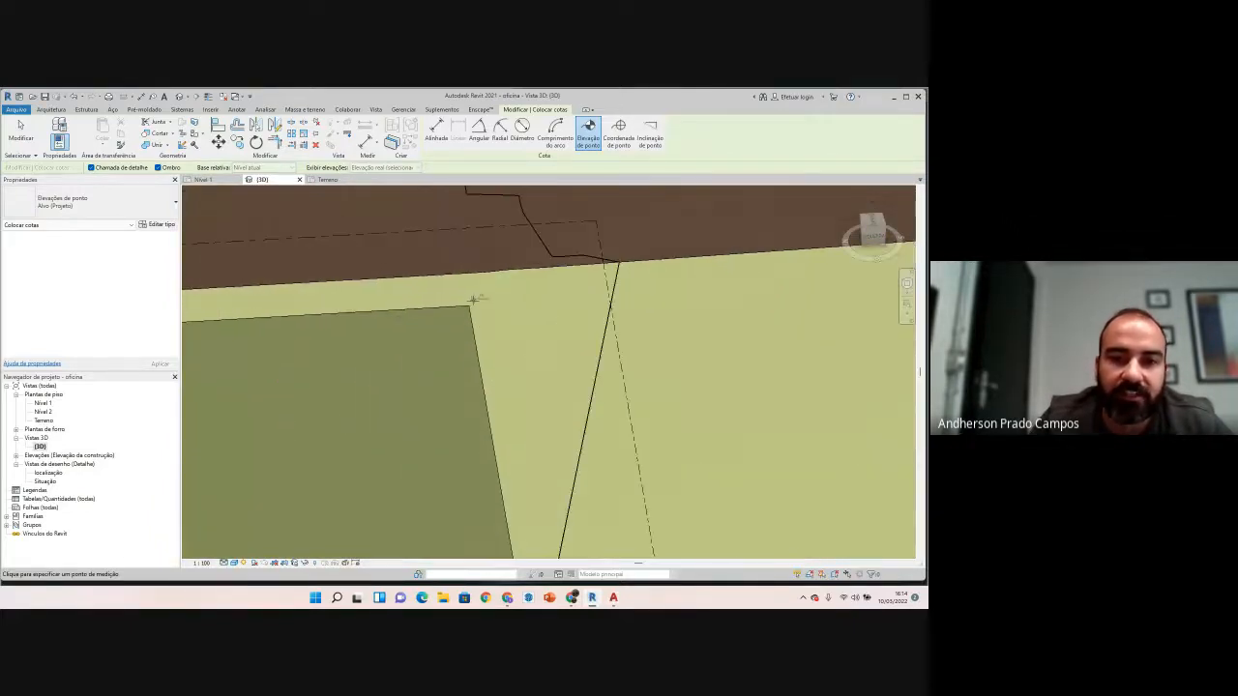
scroll(468, 304, "up", 3)
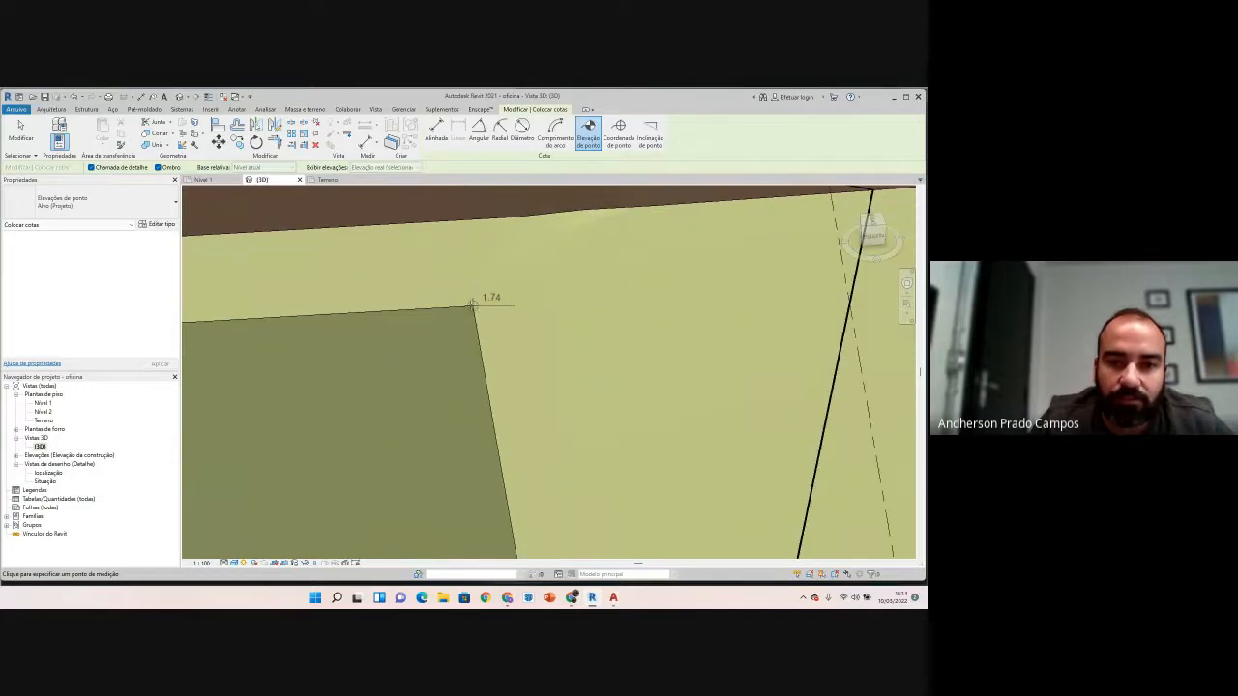
left_click(477, 301)
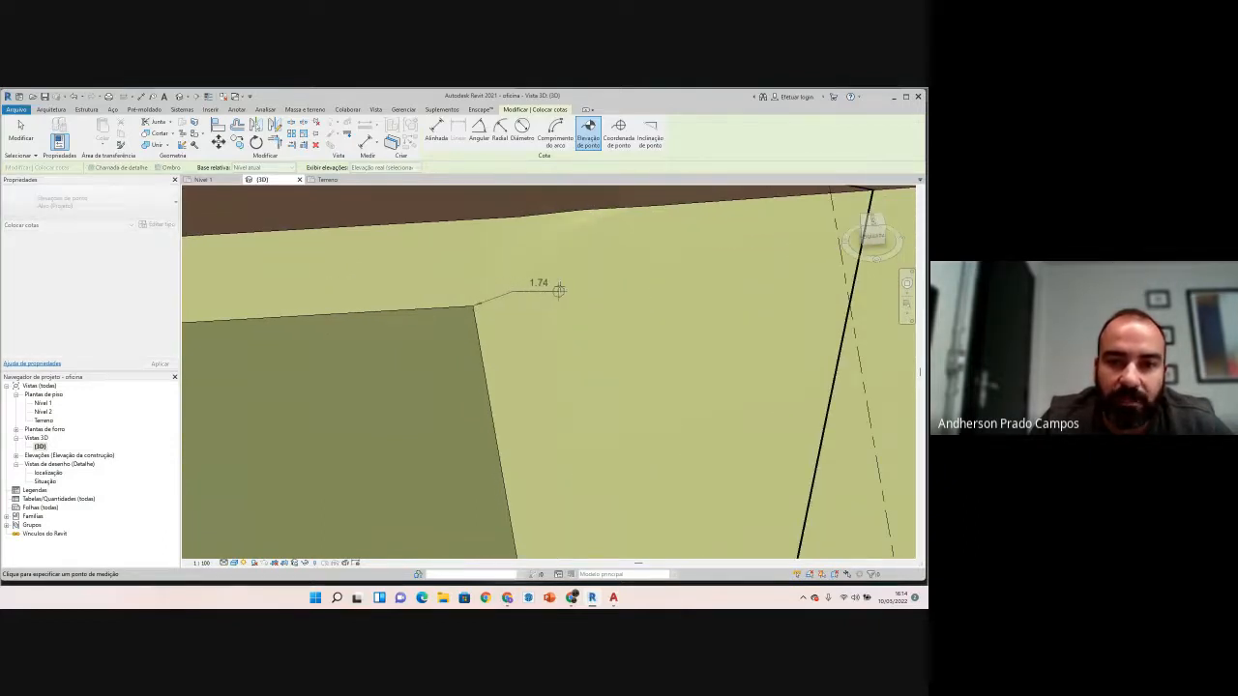
left_click(559, 291)
Step: Probe the elevations at the darker sub-region's two remaining corners with the Spot Elevation tool, and end the command
scroll(542, 325, "down", 5)
middle_click_drag(321, 375, 437, 360)
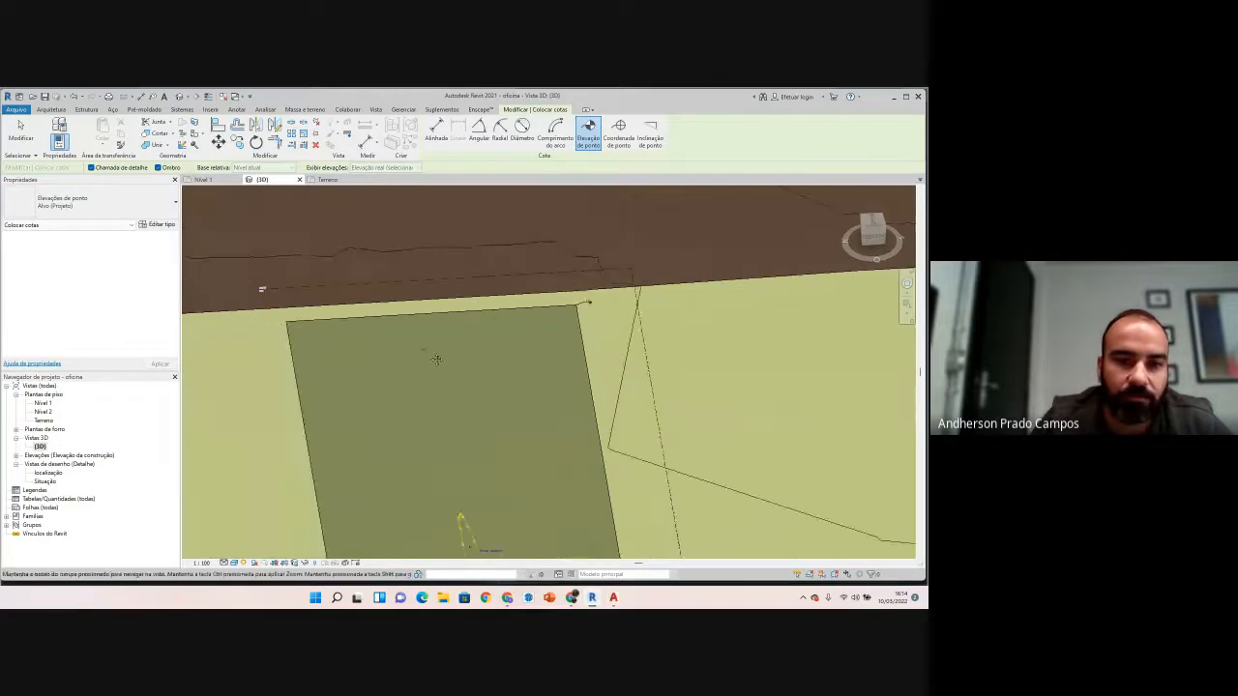
scroll(282, 327, "up", 4)
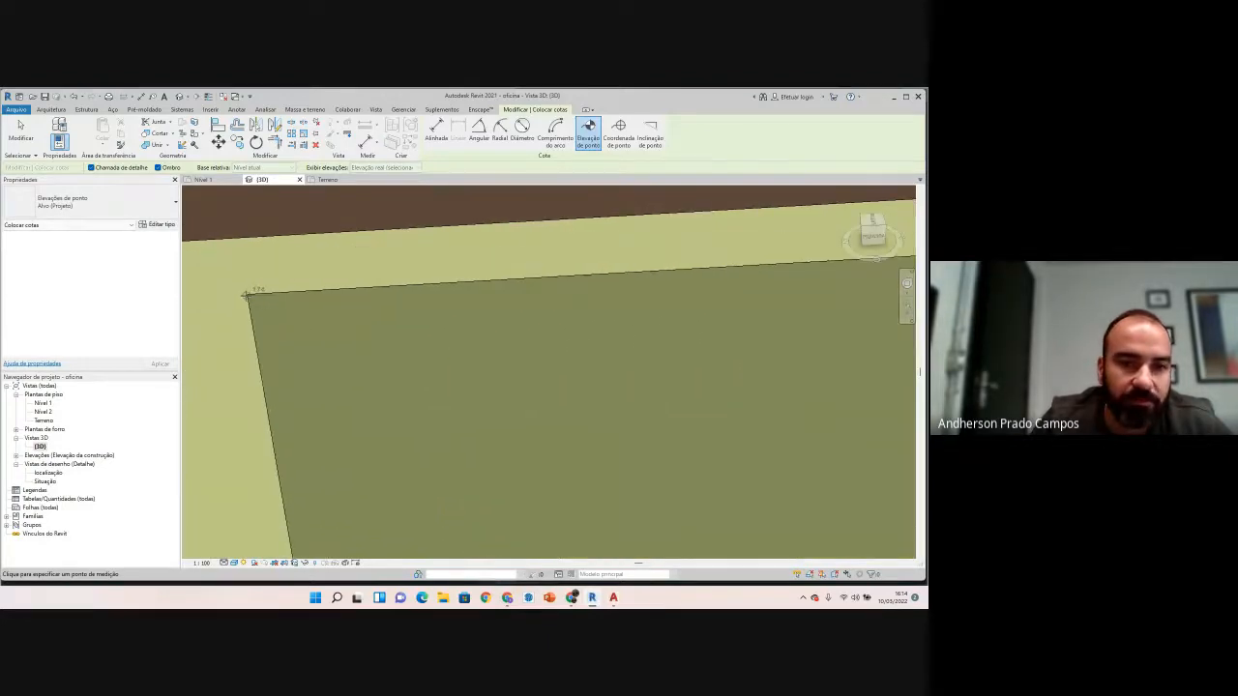
scroll(247, 295, "down", 6)
scroll(345, 368, "up", 5)
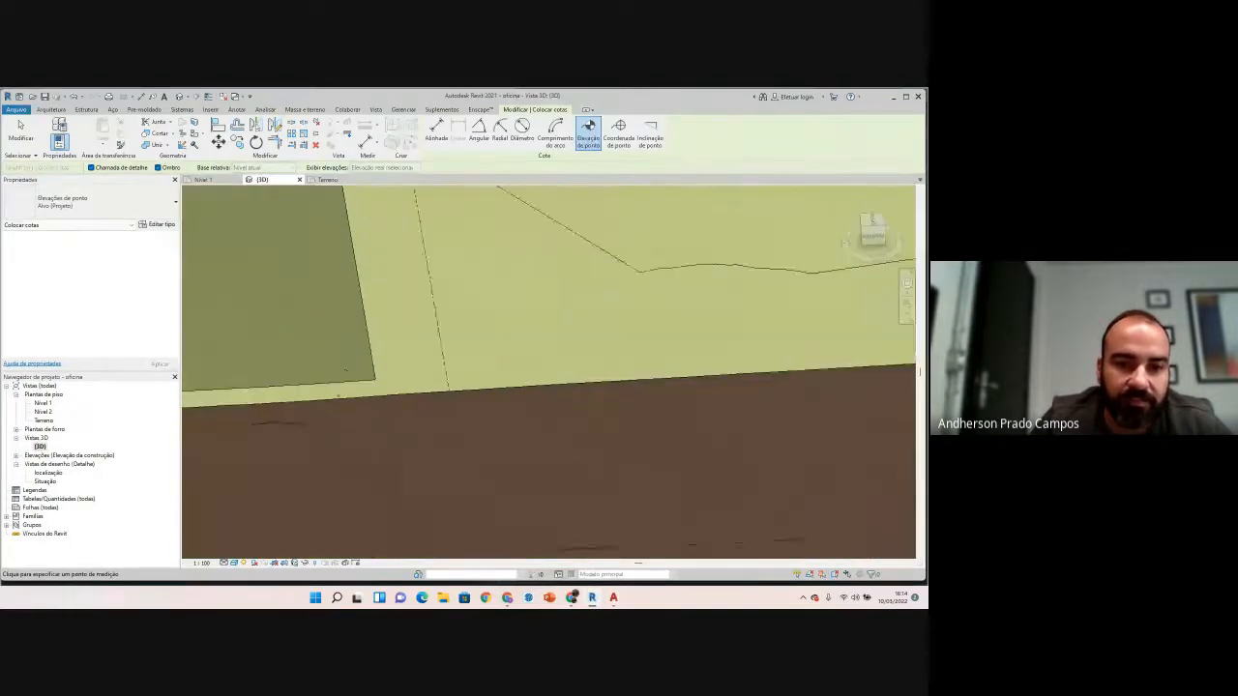
scroll(345, 369, "up", 3)
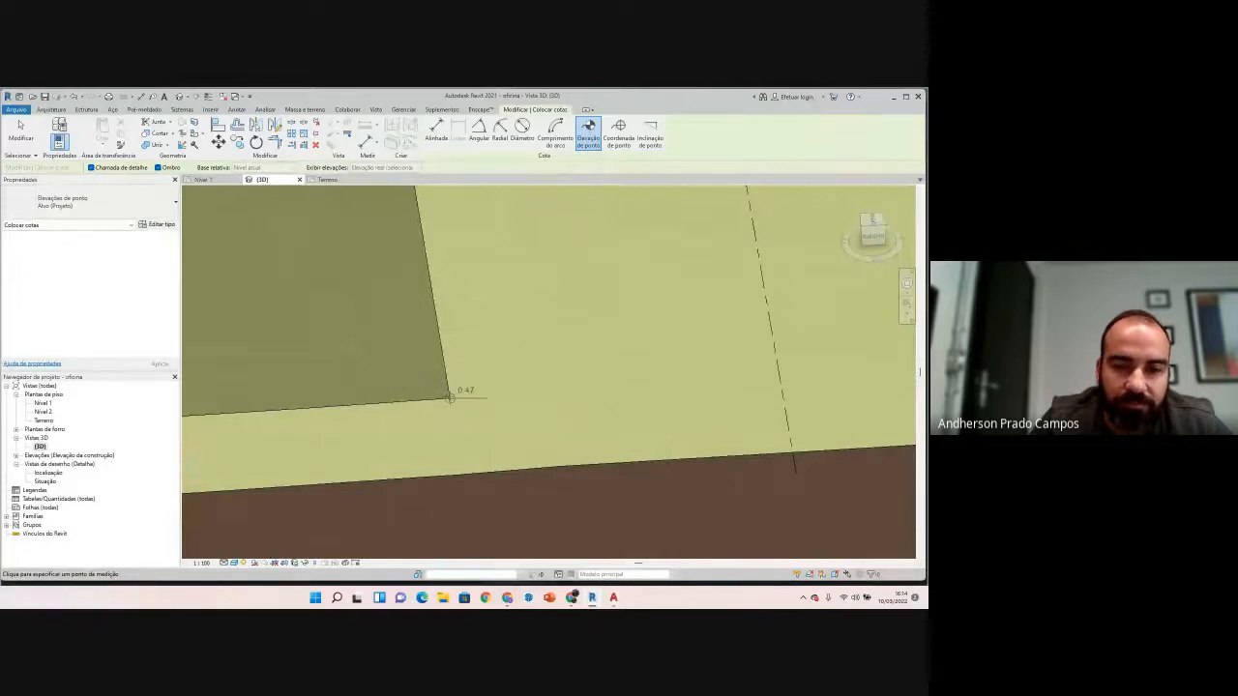
left_click(450, 396)
scroll(450, 397, "down", 5)
key("Escape")
key("Escape")
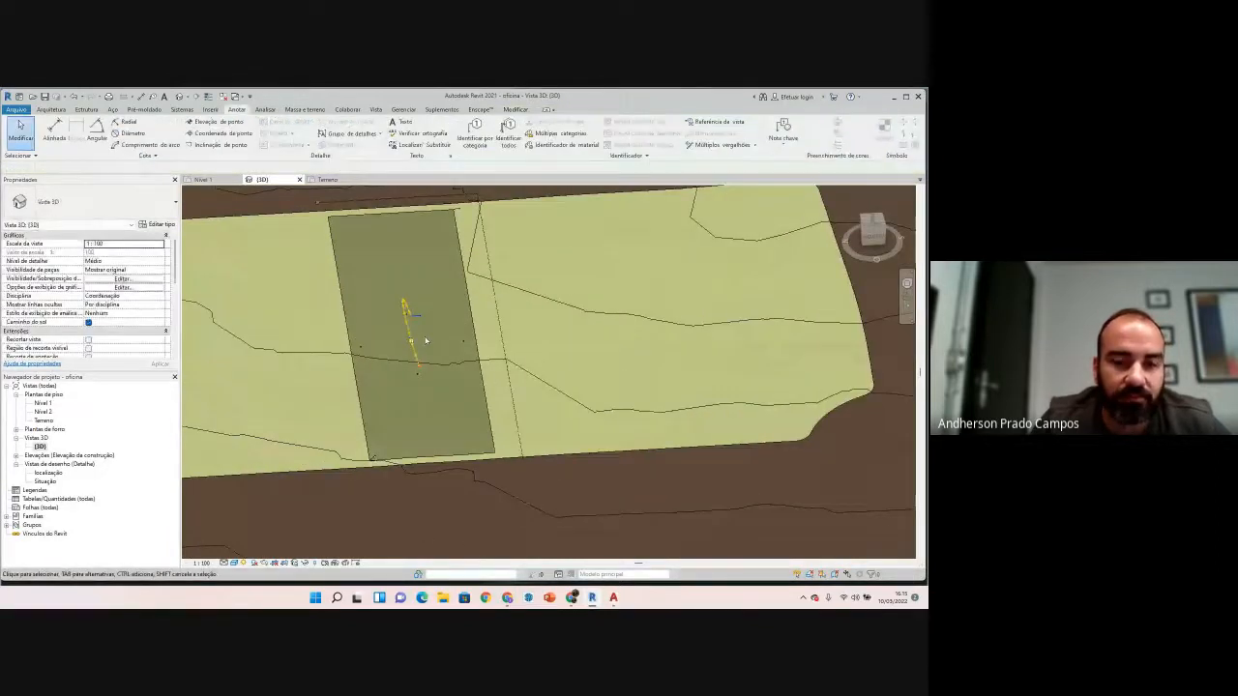
middle_click_drag(486, 457, 430, 411, "shift")
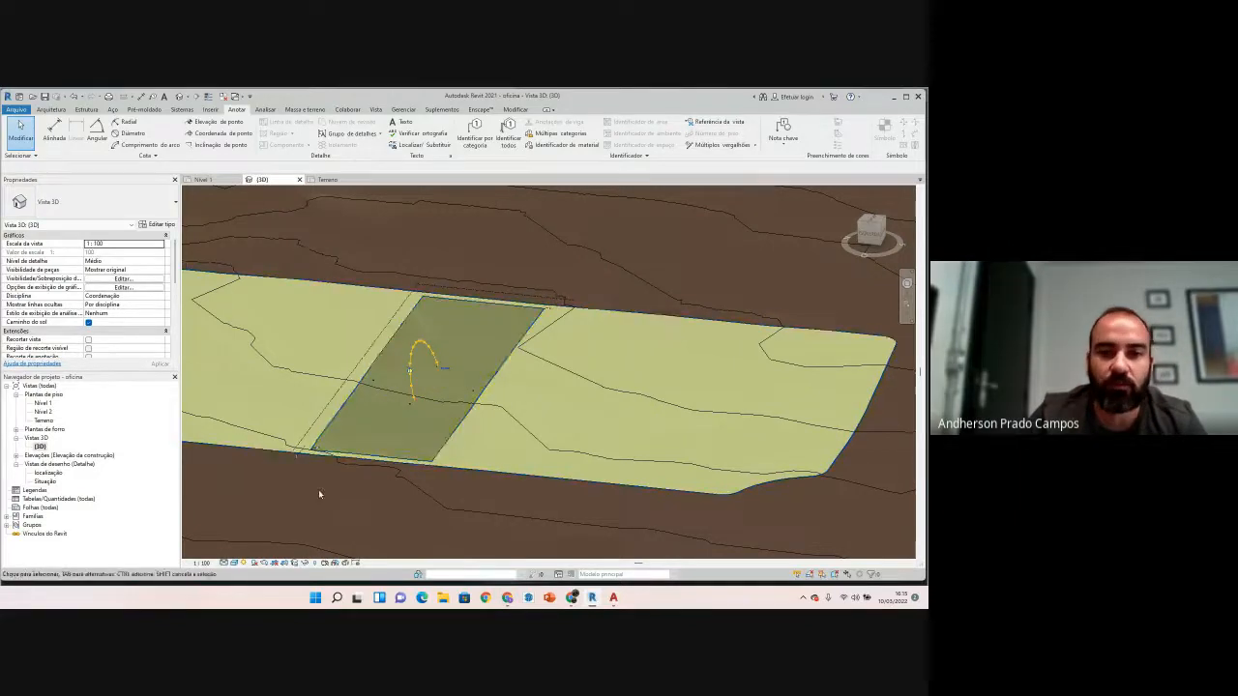
left_click(416, 351)
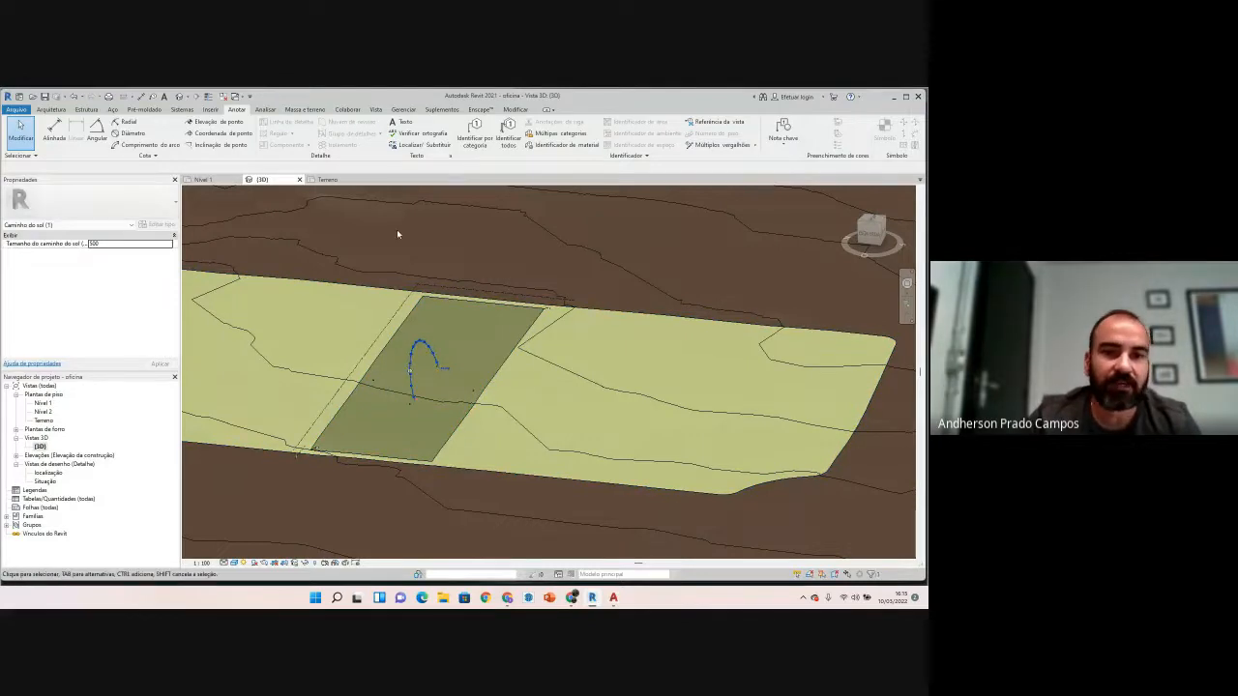
key("Escape")
scroll(438, 310, "down", 3)
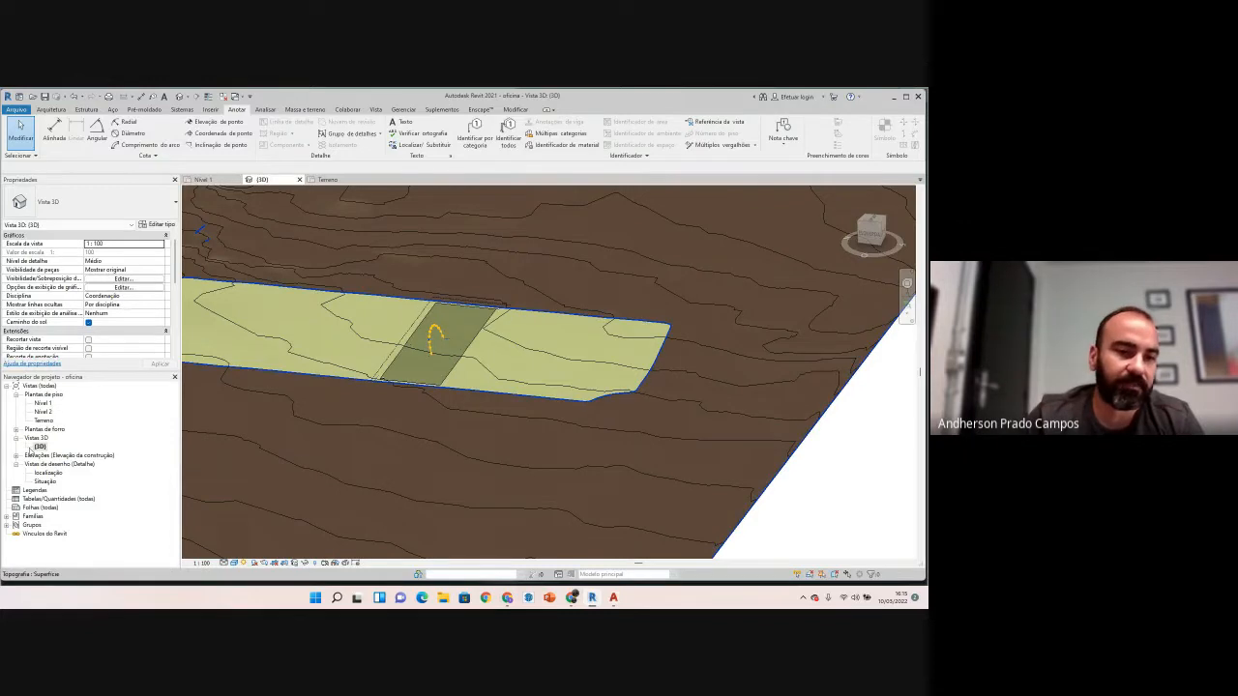
Step: Open the Terreno floor plan and frame the rectangular lot beside Avenida NS
double_click(43, 421)
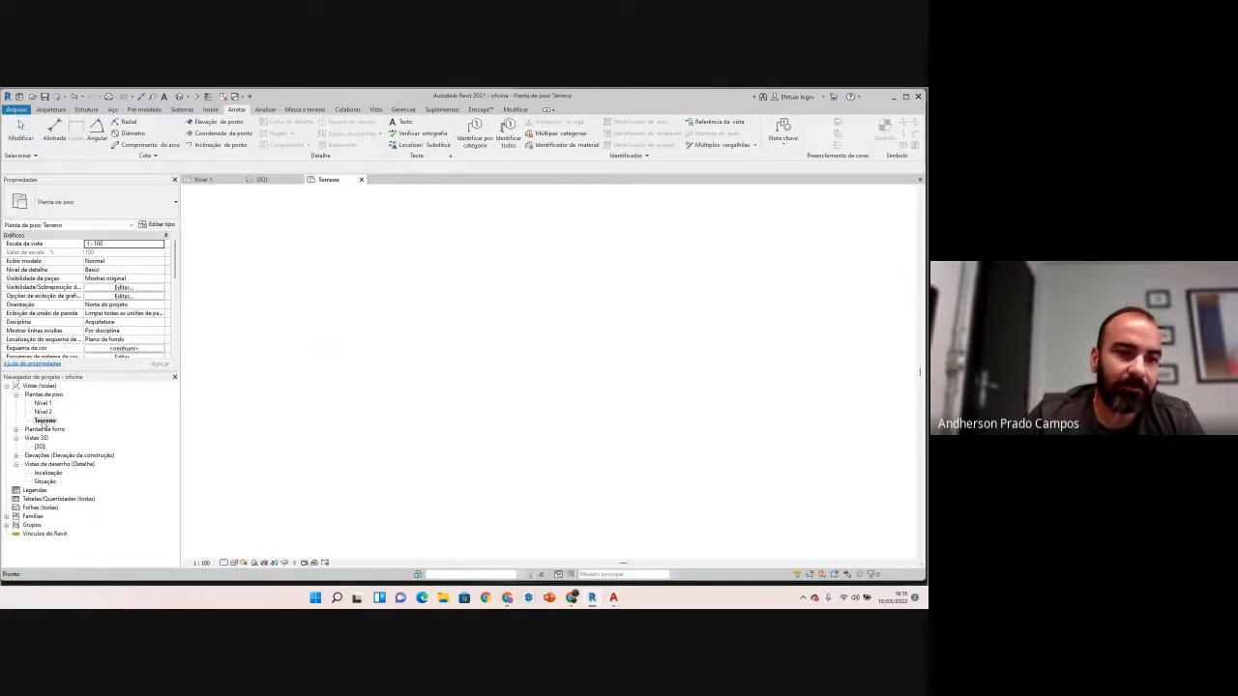
scroll(607, 308, "up", 8)
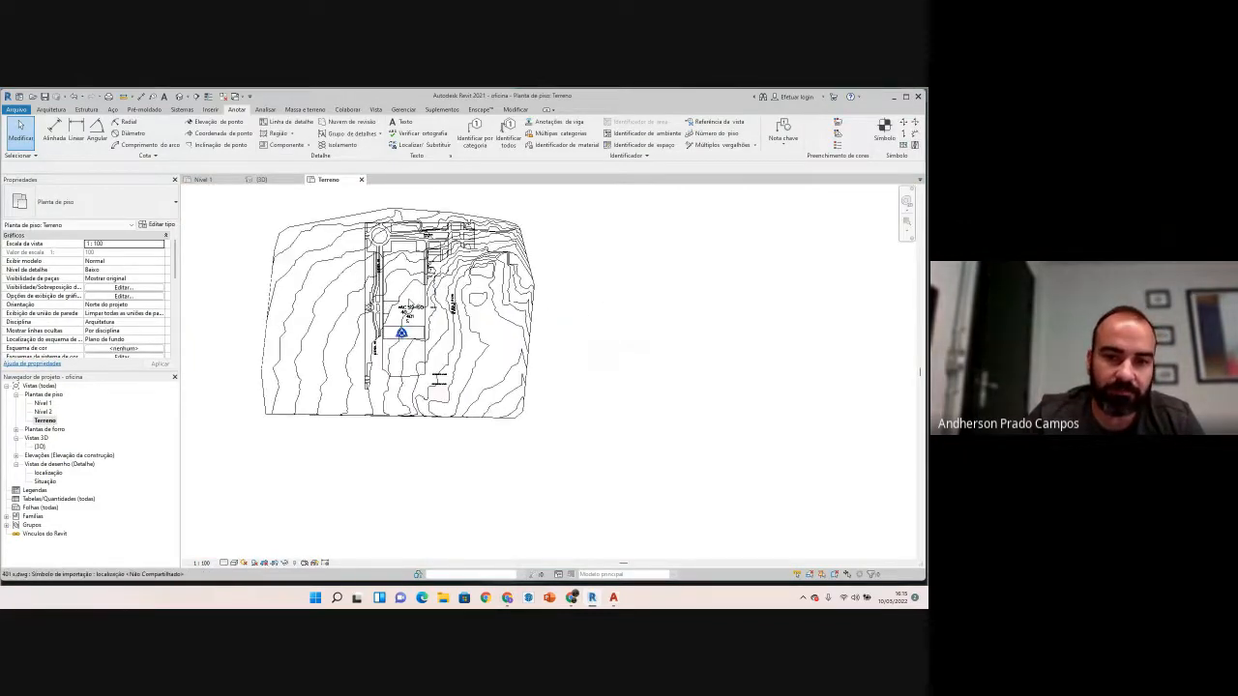
scroll(412, 354, "up", 4)
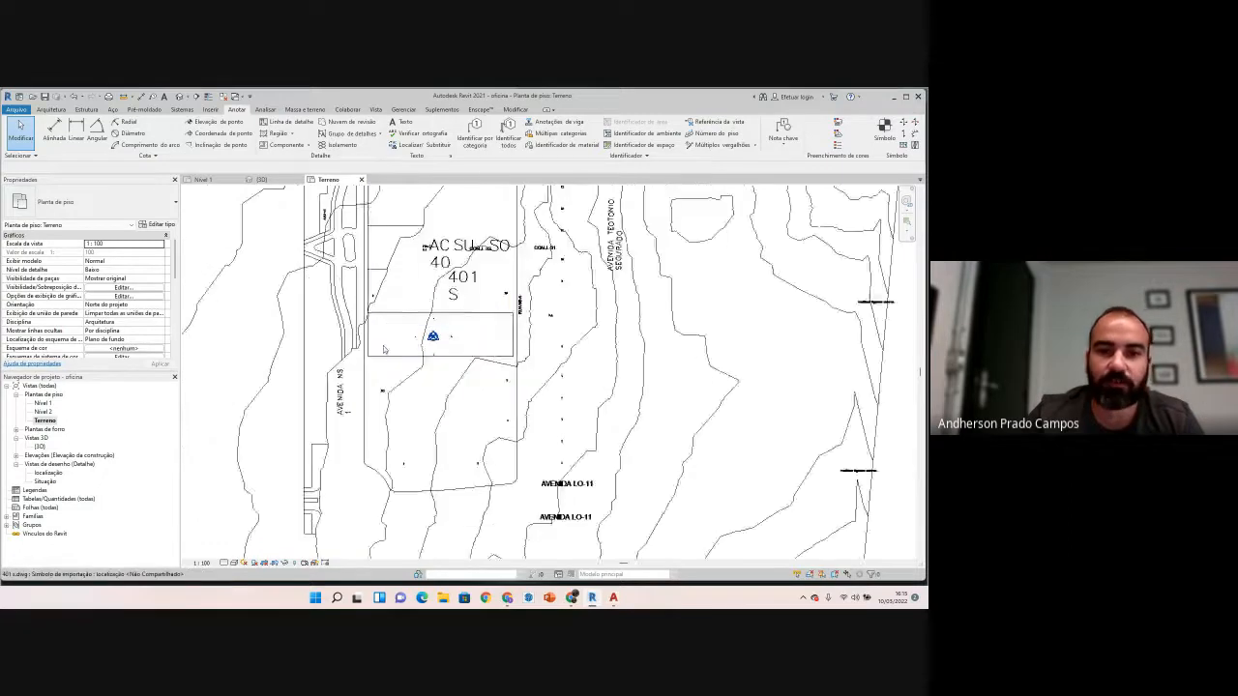
left_click(405, 331)
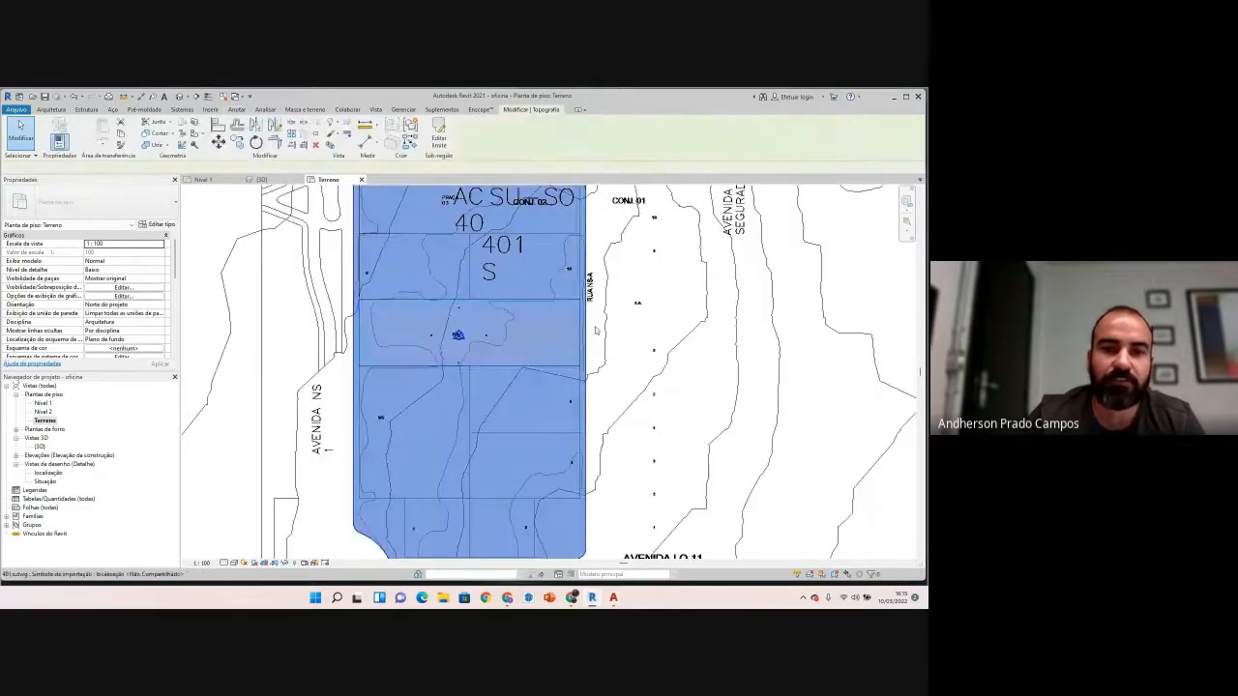
key("Escape")
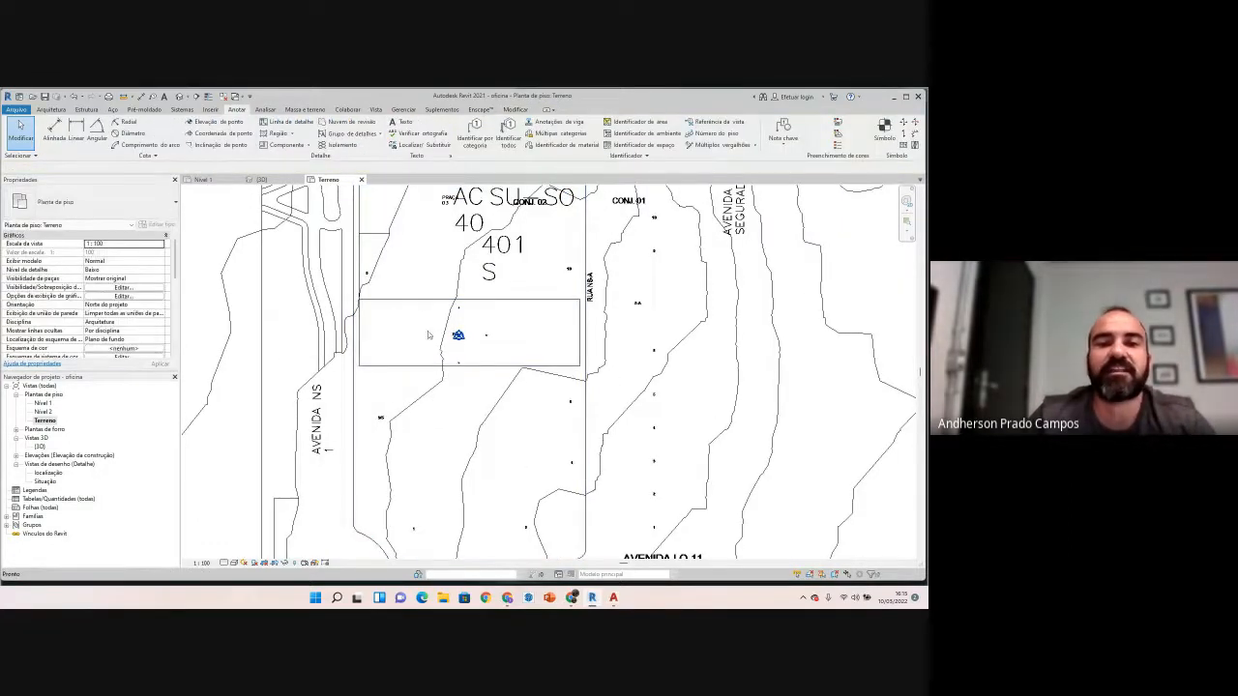
left_click(390, 365)
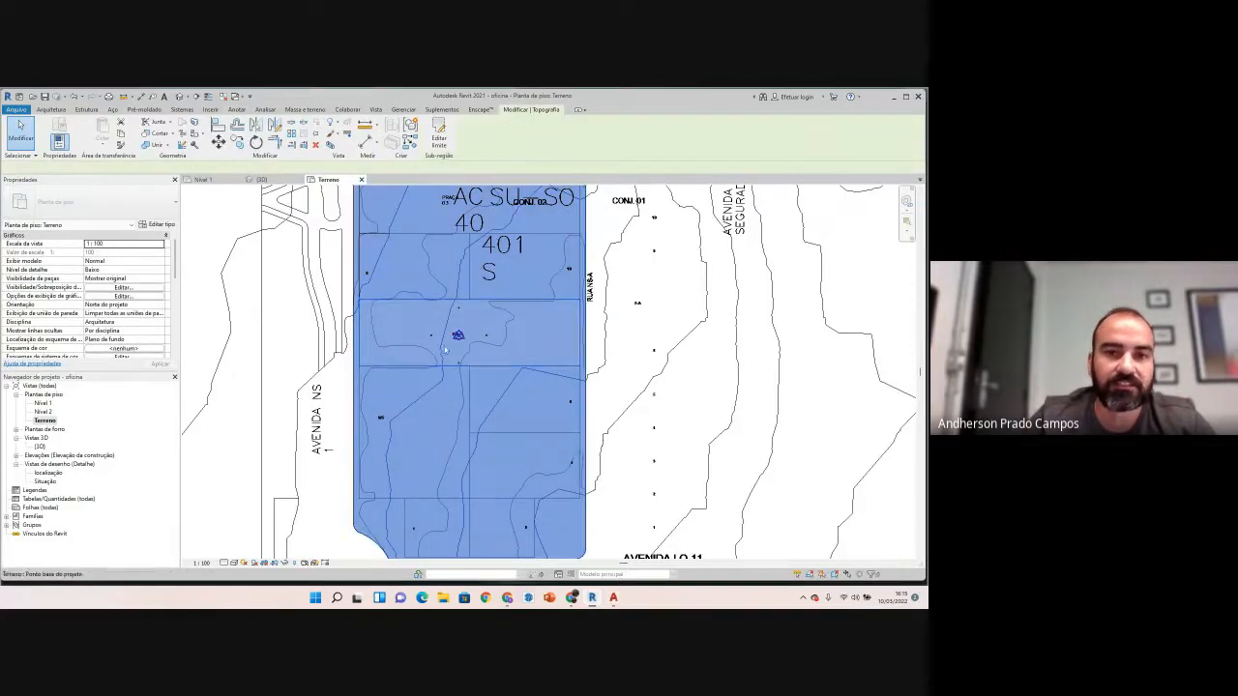
left_click(429, 334)
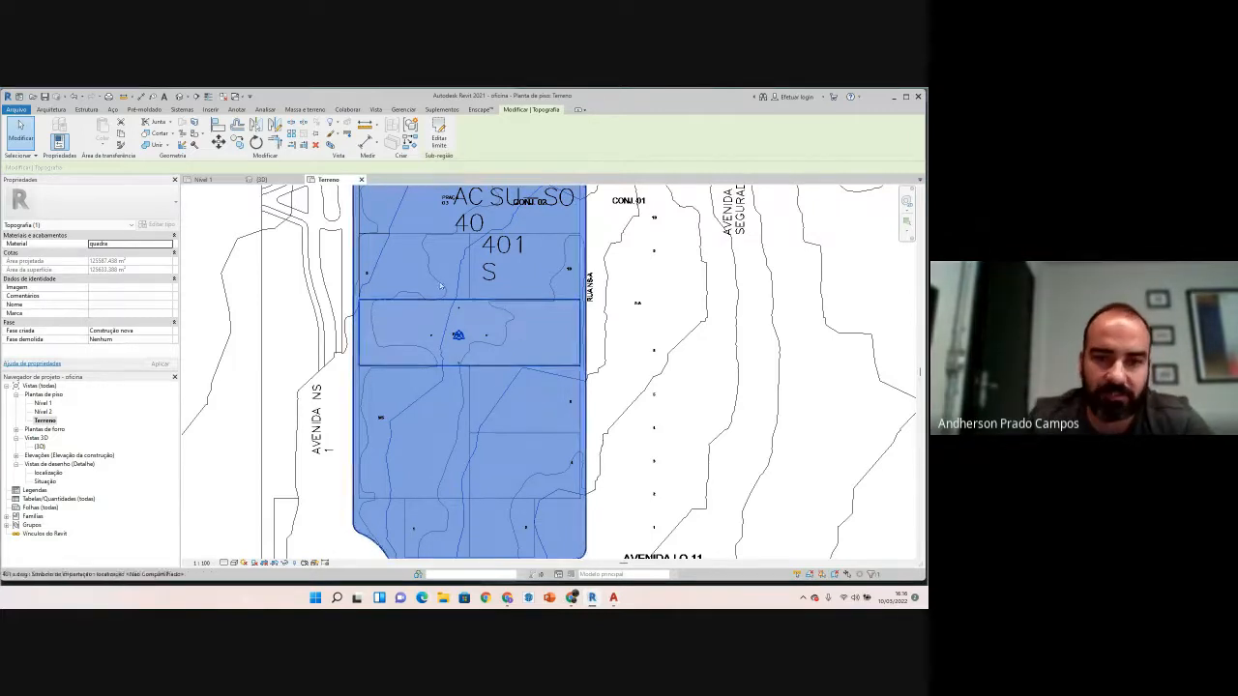
key("Escape")
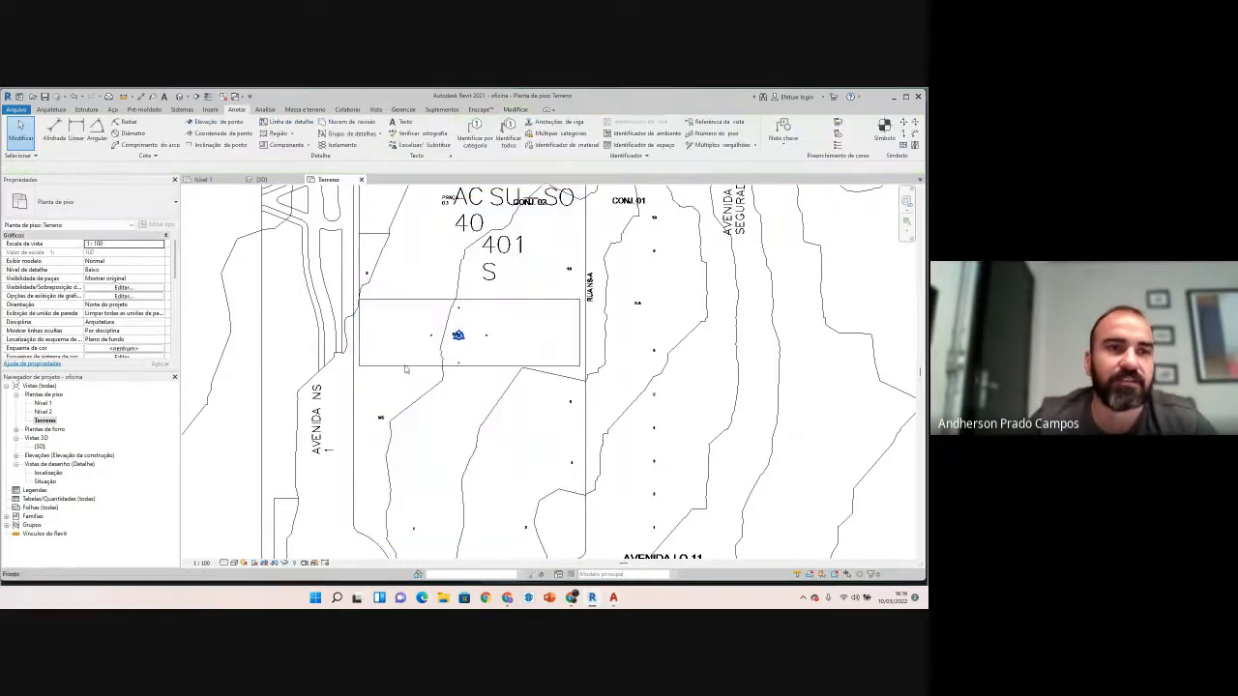
Step: Create a building pad on Nível 1 from a rectangular boundary about 100 m by 35 m inside the lot
left_click(305, 109)
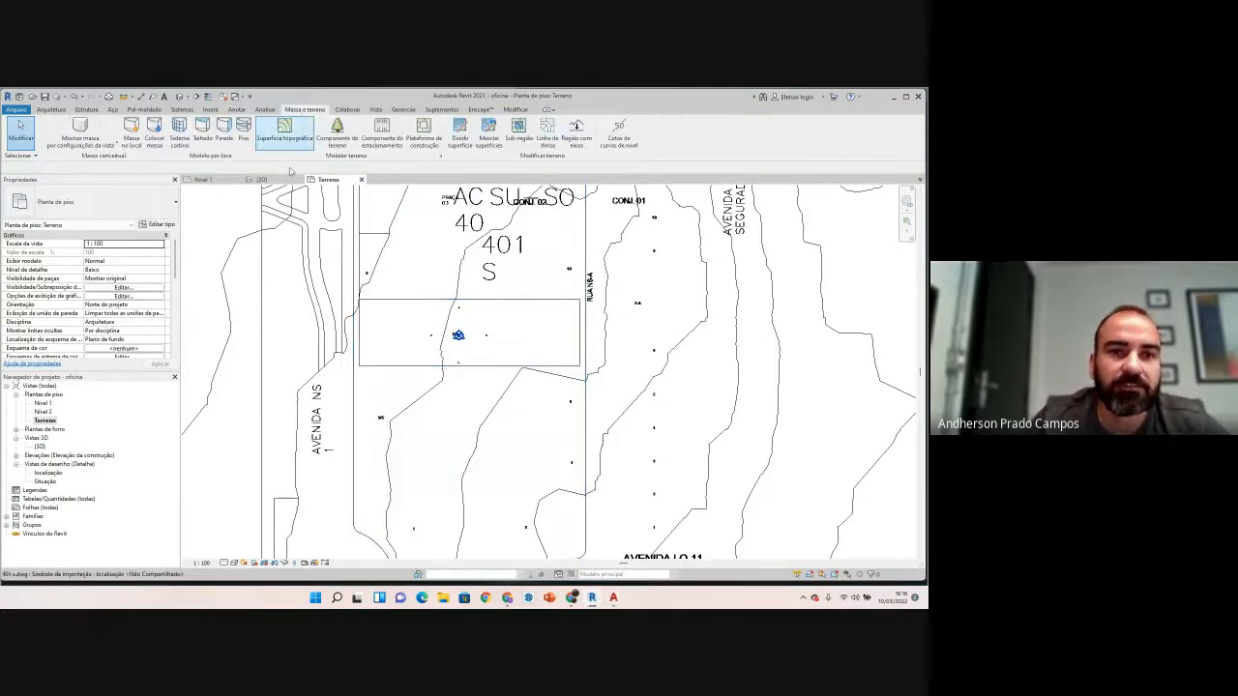
left_click(426, 131)
scroll(463, 366, "up", 6)
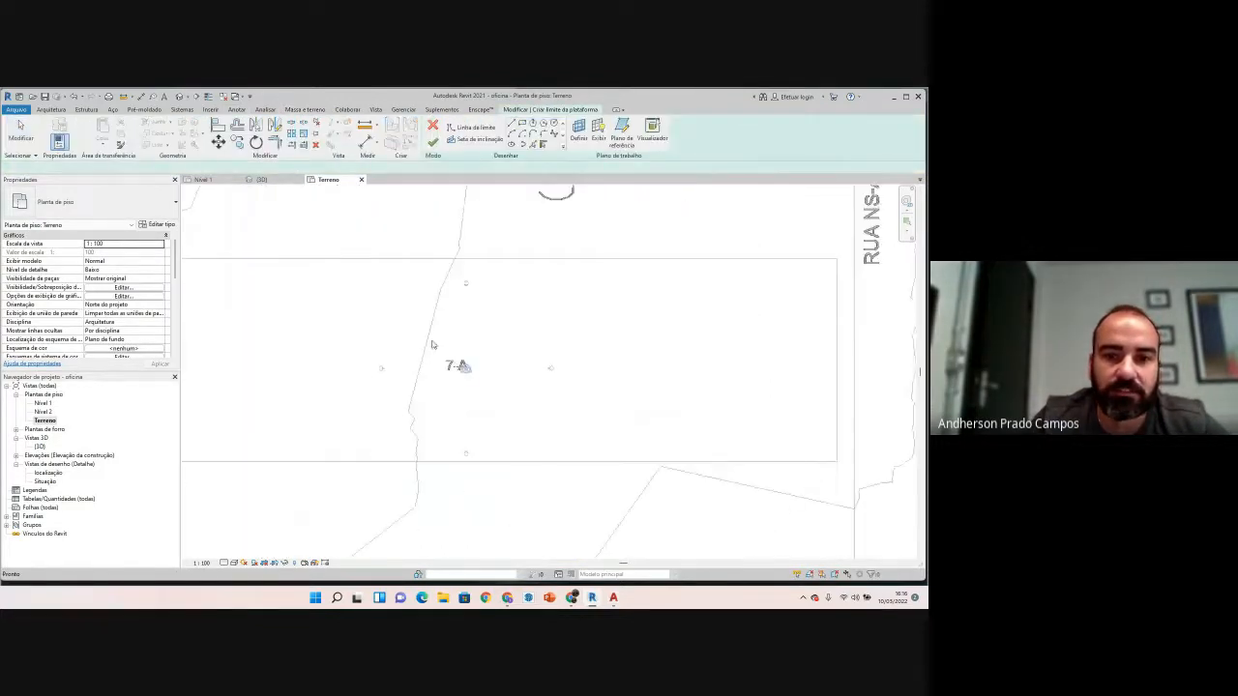
left_click(522, 125)
scroll(401, 332, "down", 2)
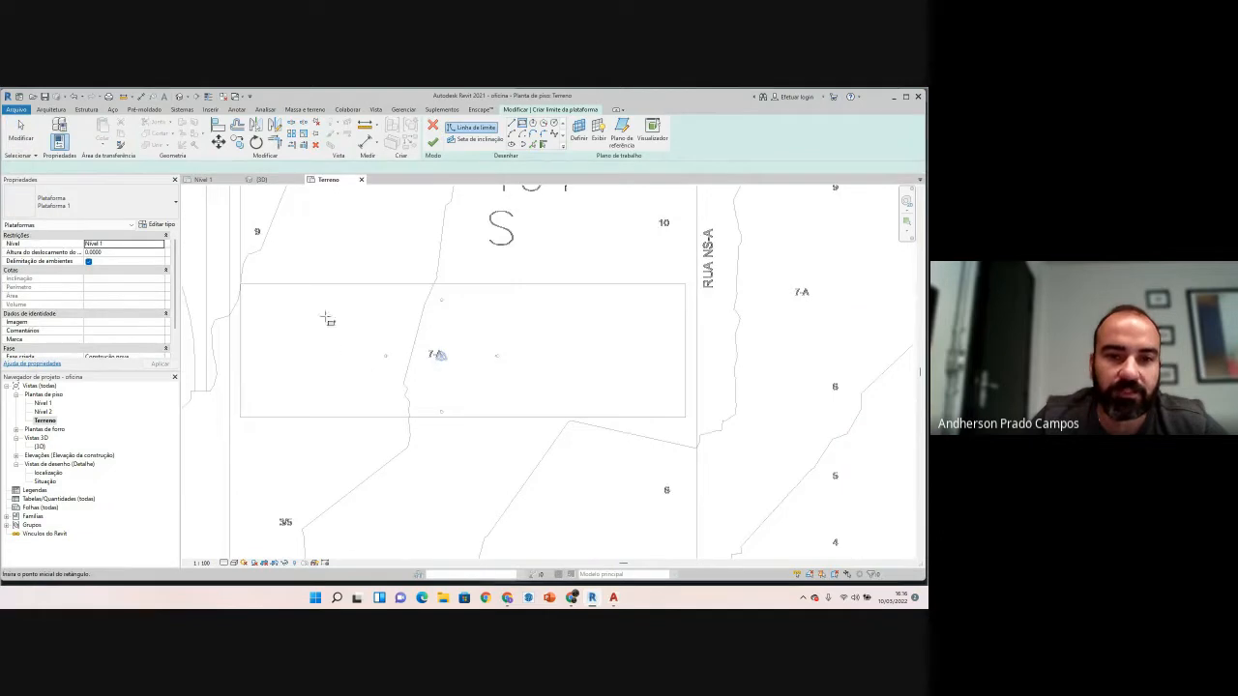
left_click(326, 315)
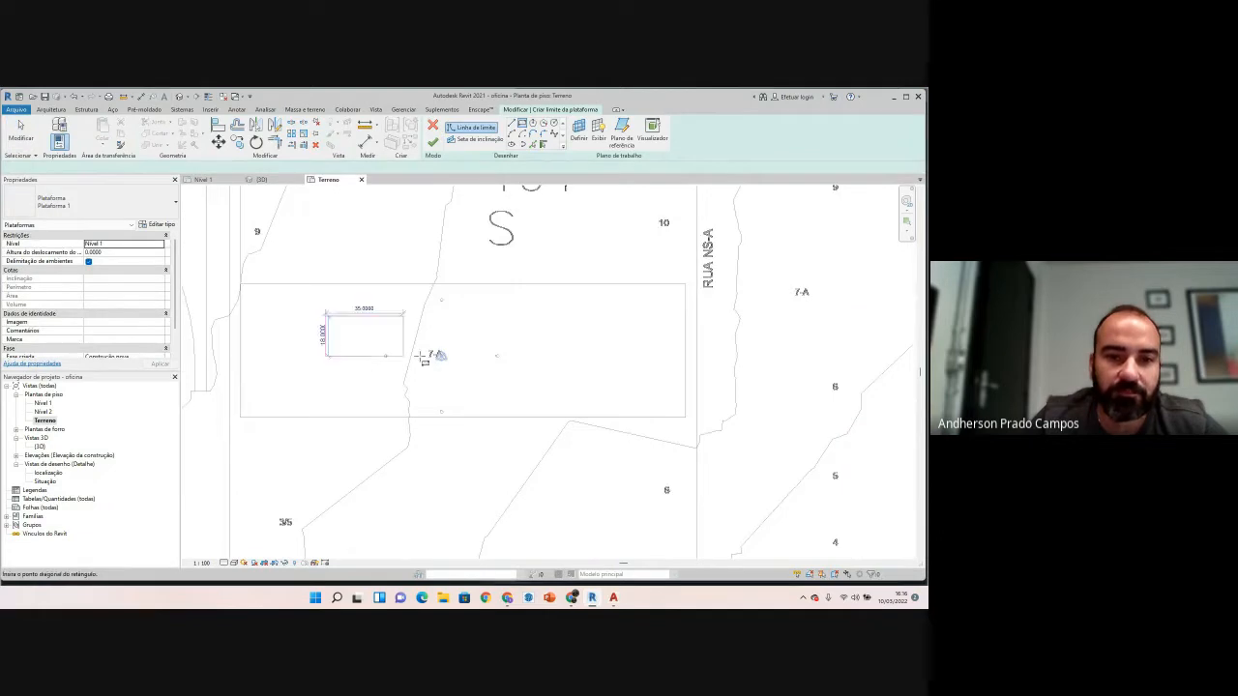
left_click(548, 394)
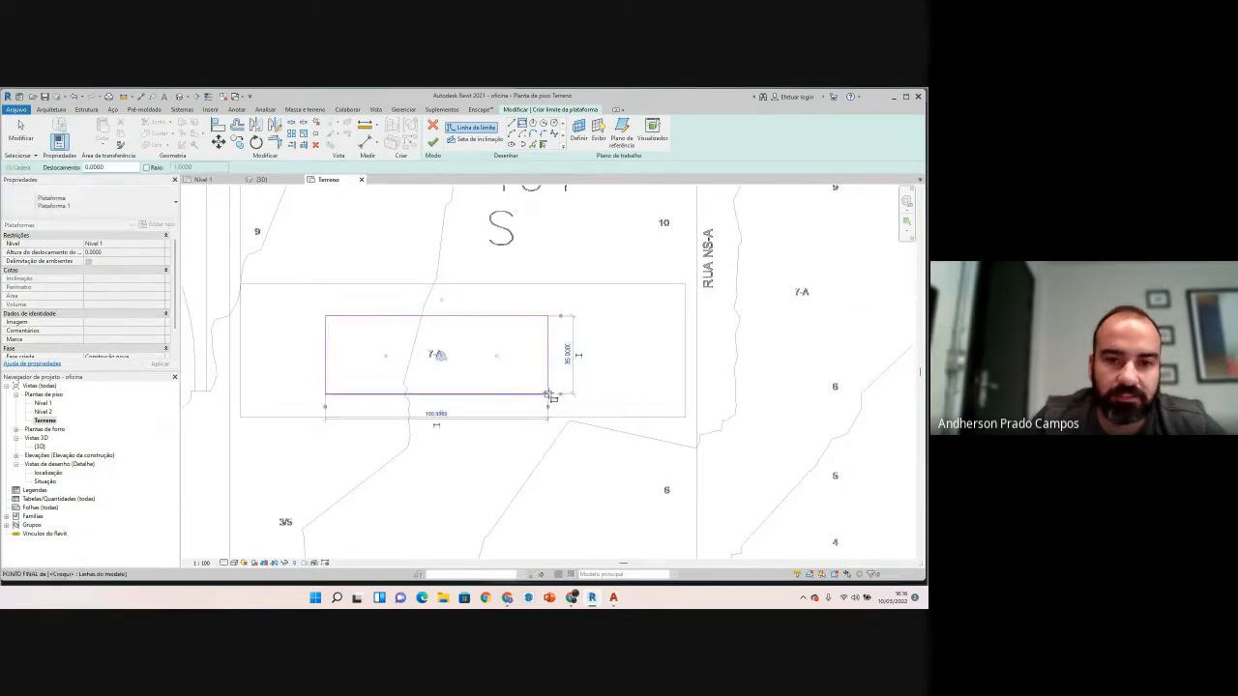
key("Escape")
key("Escape")
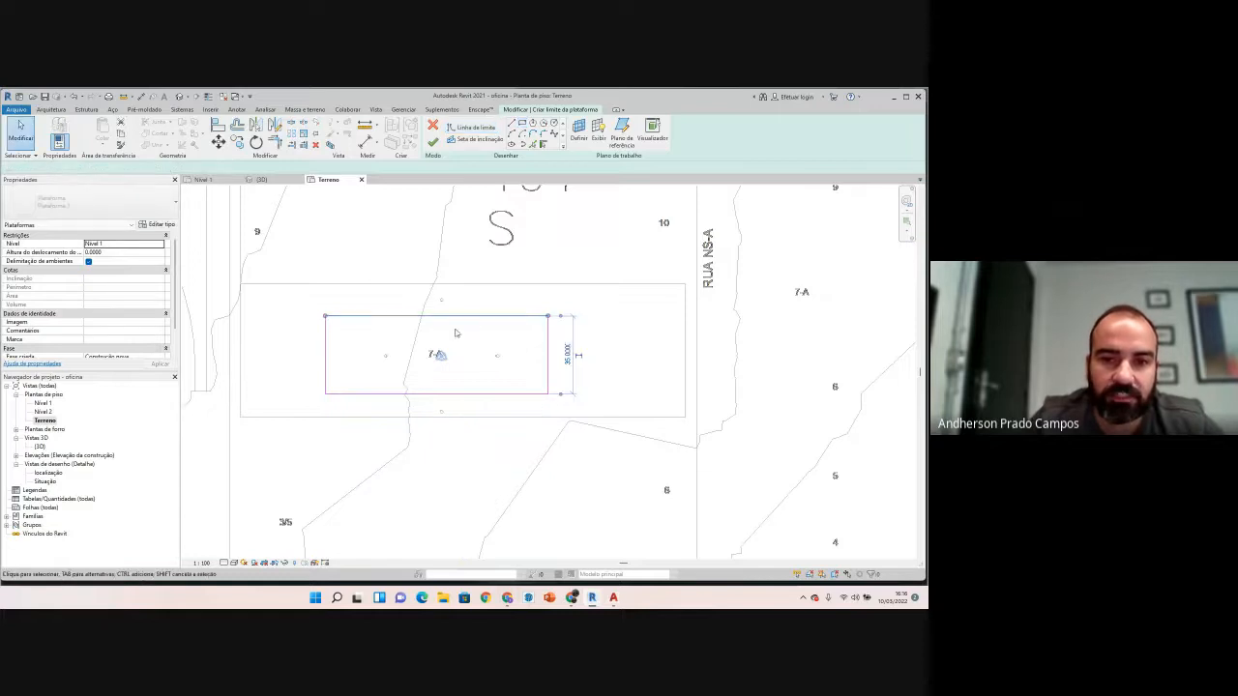
left_click(431, 143)
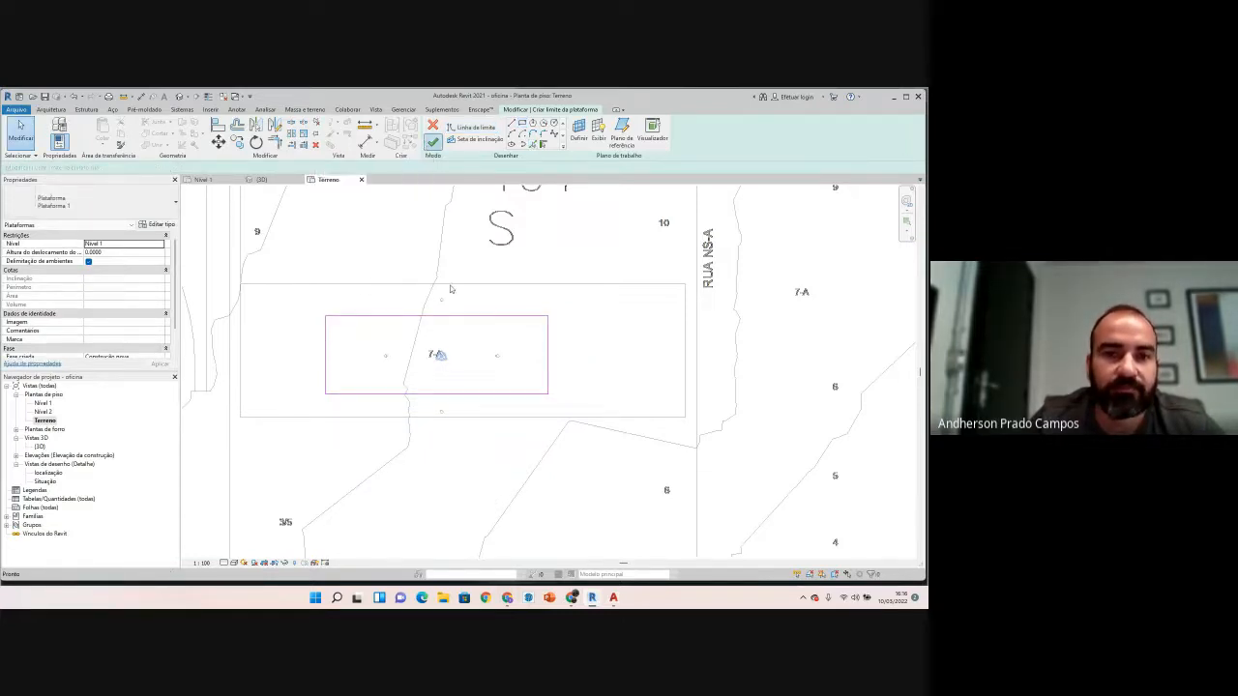
left_click(397, 307)
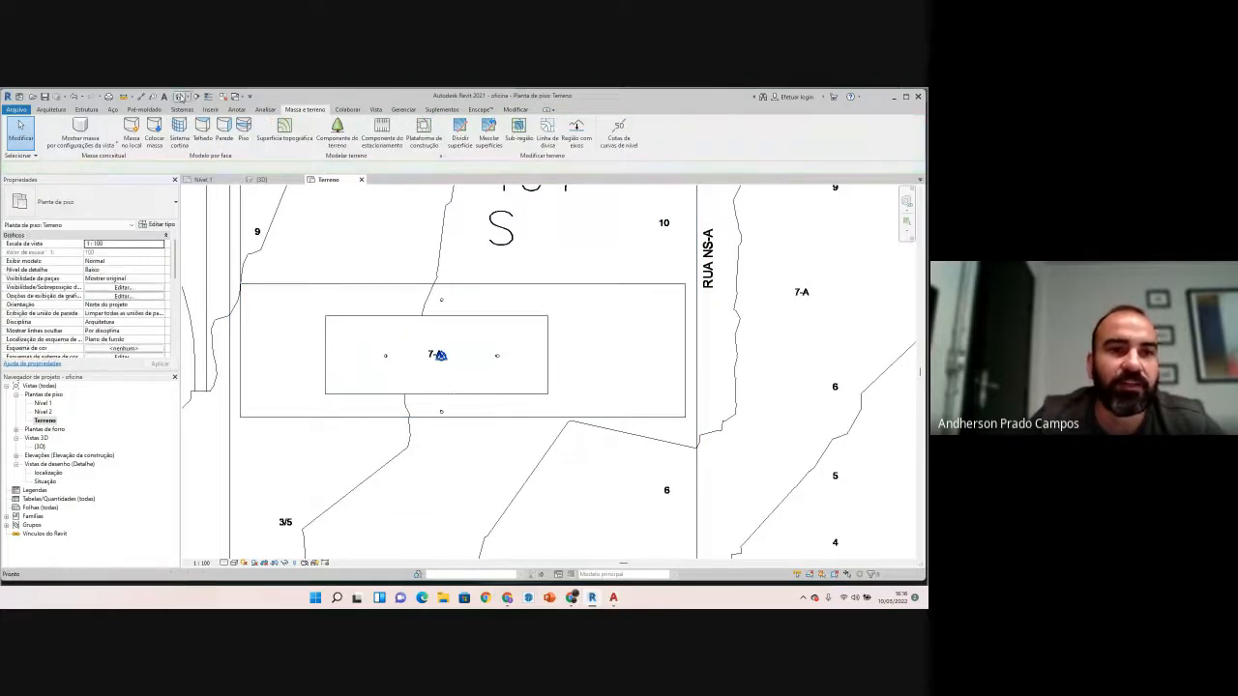
Step: Open the default 3D view, frame the building pad within the sub-region, and turn off the sun path display
left_click(180, 96)
scroll(455, 356, "up", 5)
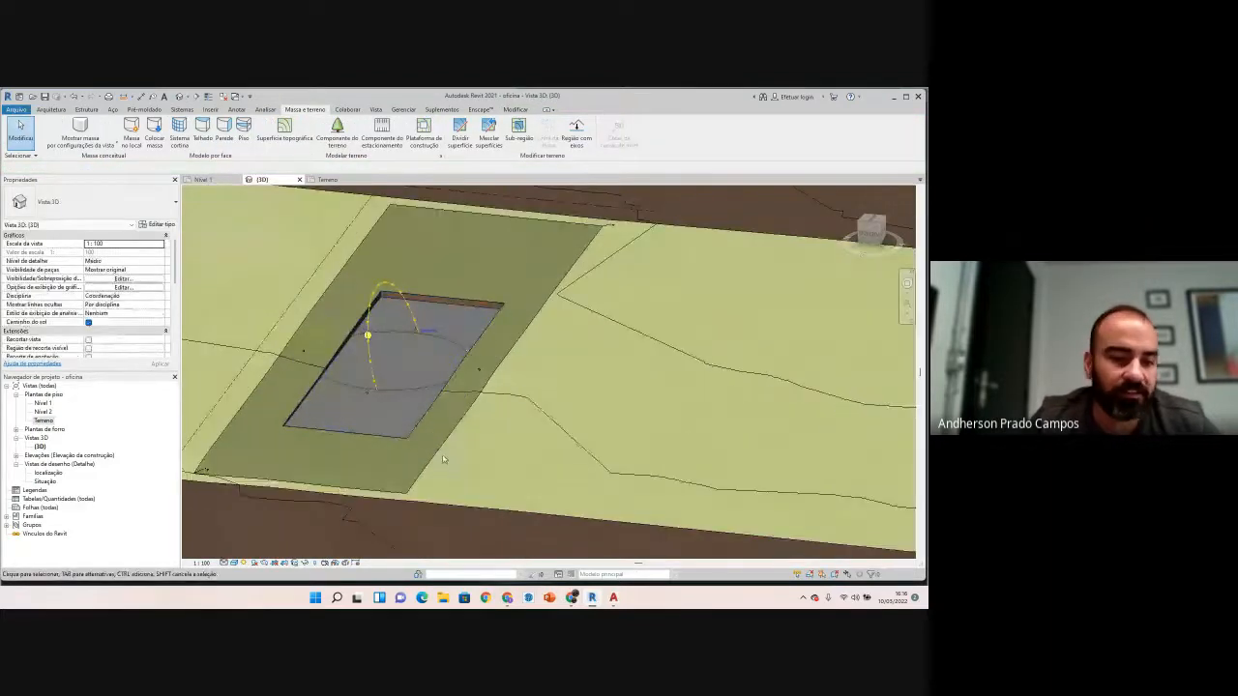
middle_click_drag(430, 462, 354, 305, "shift")
scroll(354, 304, "up", 3)
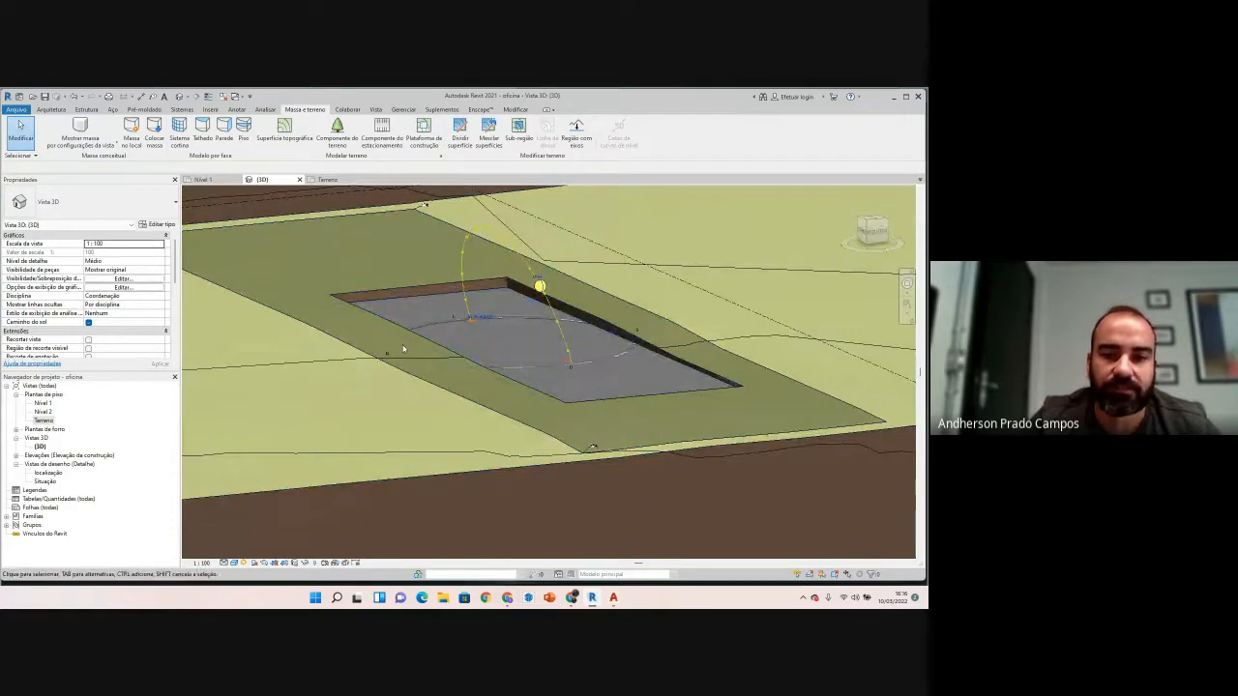
middle_click_drag(405, 349, 503, 407, "shift")
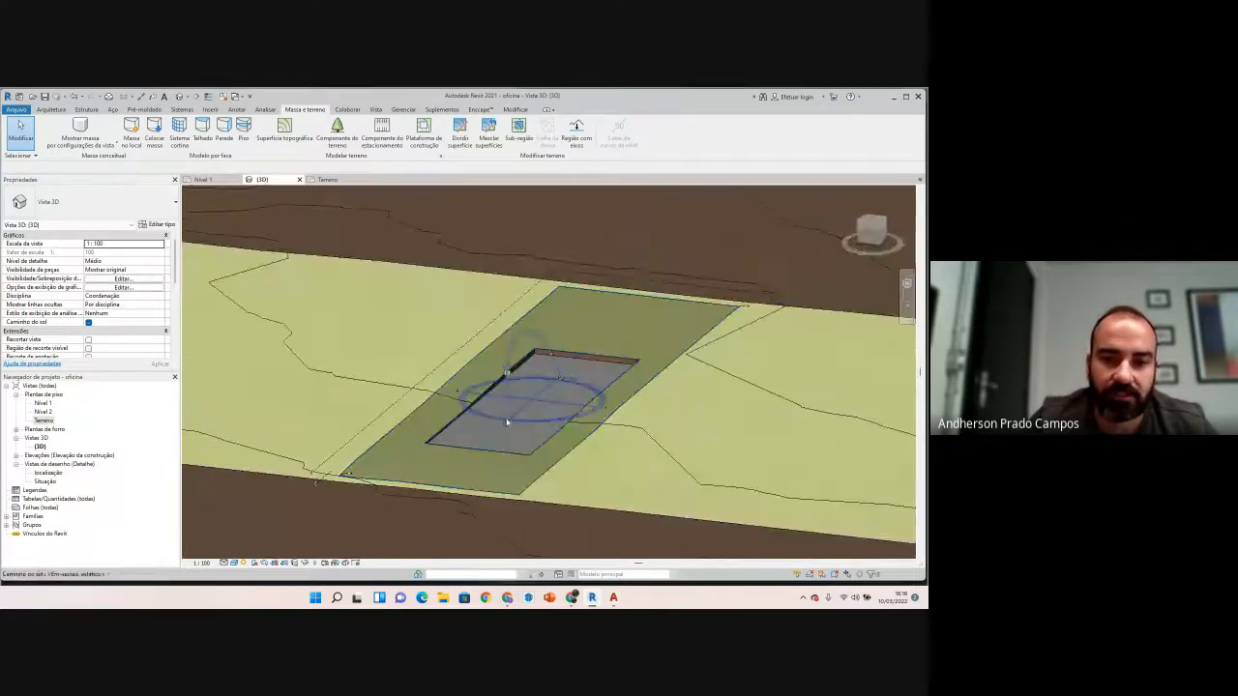
left_click(507, 421)
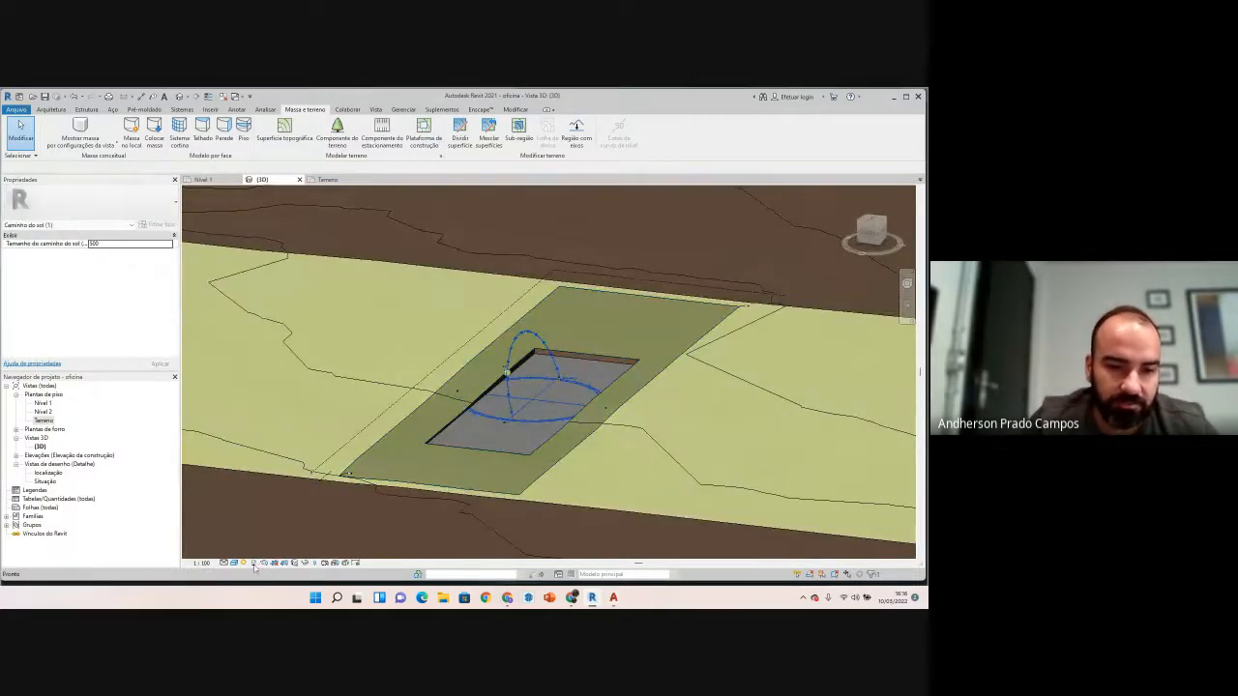
left_click(242, 566)
left_click(272, 545)
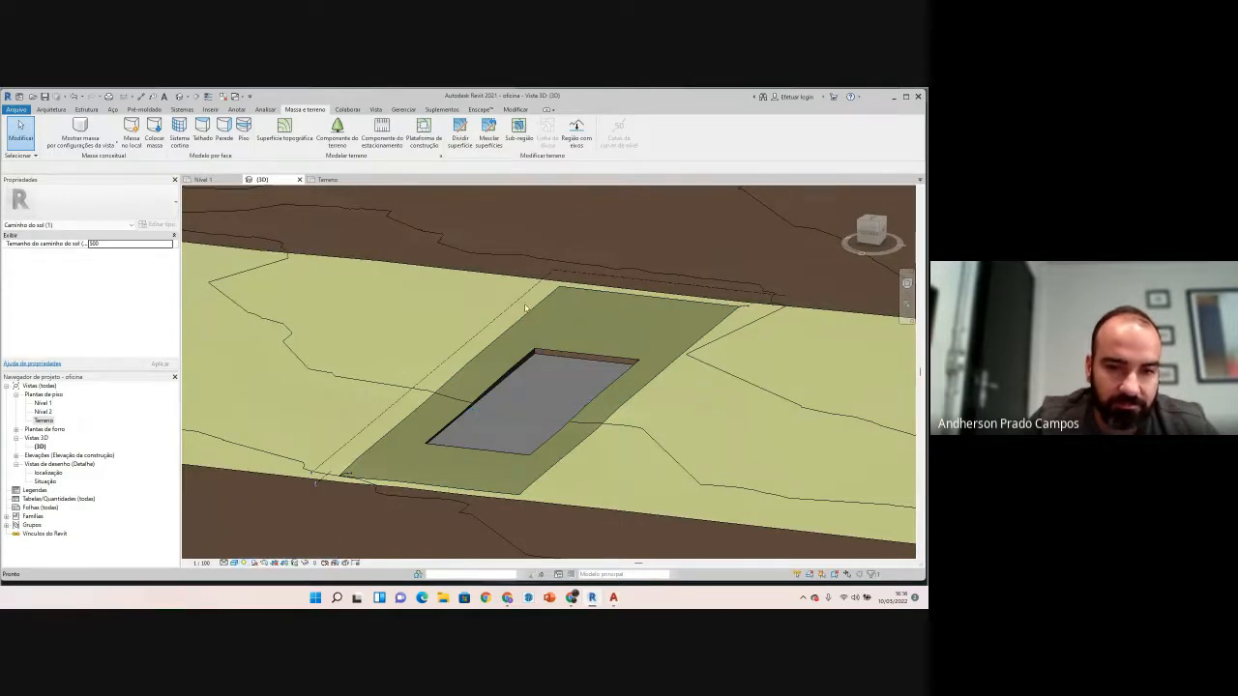
Step: Probe the ground elevation at a corner of the pad's cut with the Spot Elevation tool, without placing an annotation
middle_click_drag(461, 407, 516, 431, "shift")
scroll(522, 311, "up", 2)
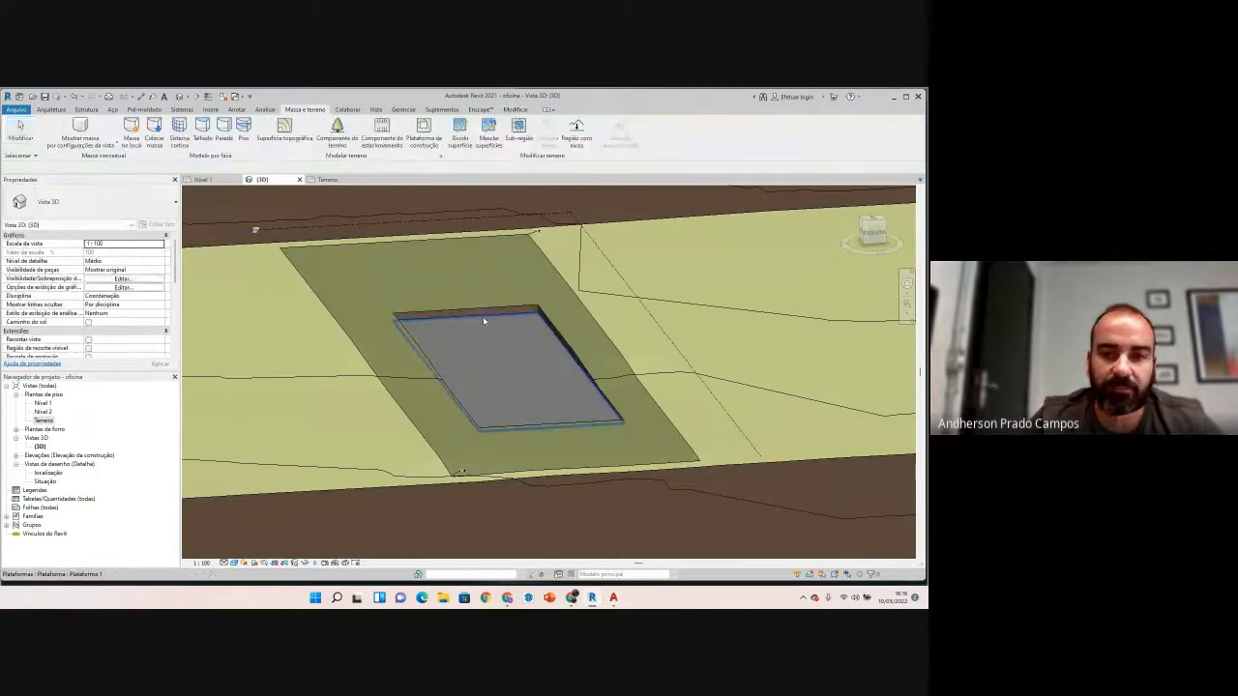
left_click(509, 339)
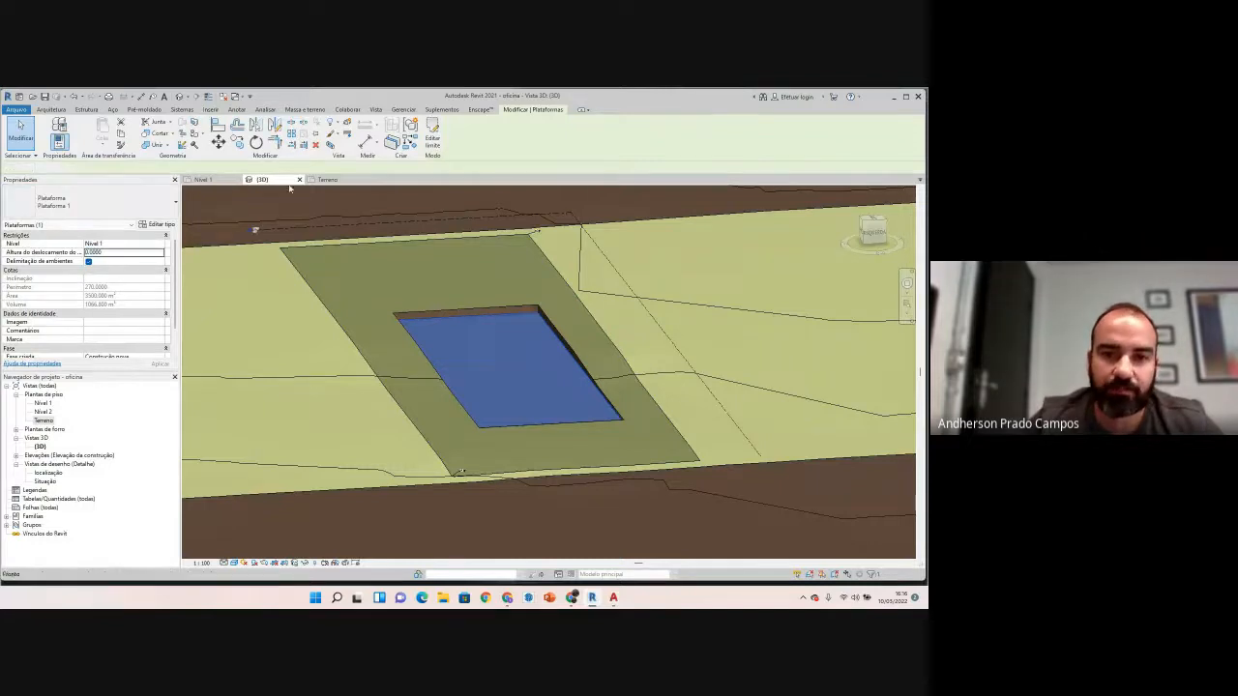
key("Escape")
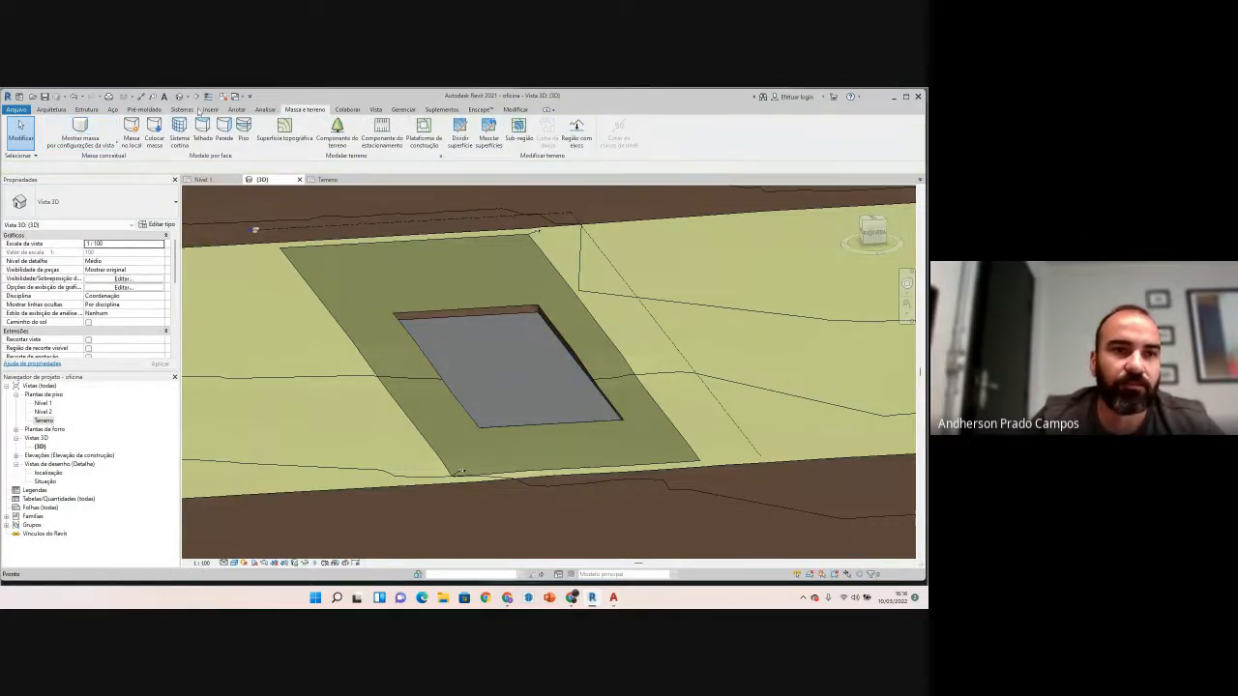
left_click(232, 110)
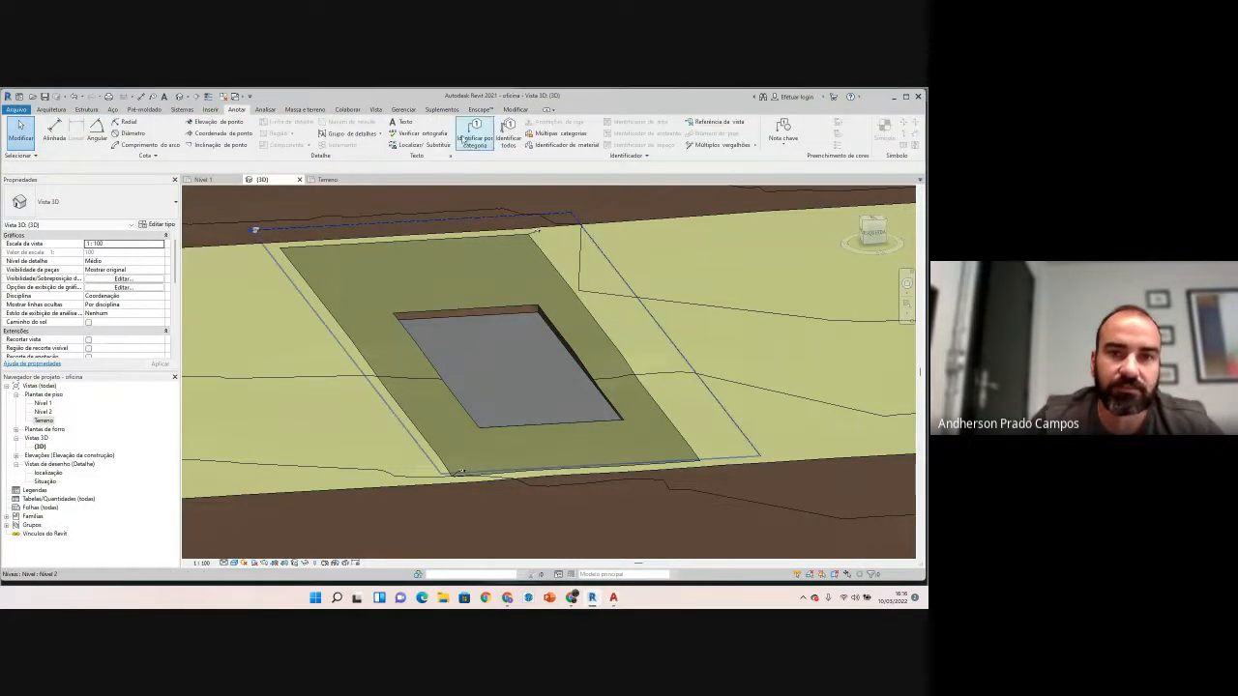
left_click(217, 122)
scroll(368, 331, "up", 4)
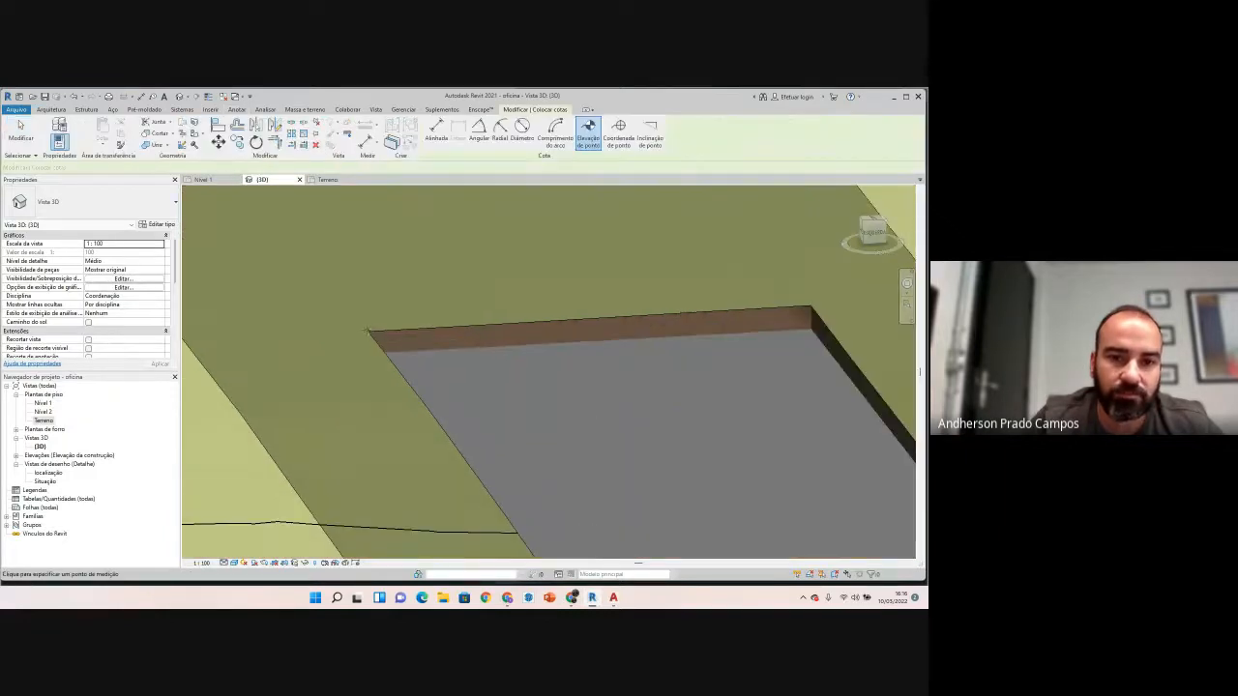
scroll(379, 324, "up", 4)
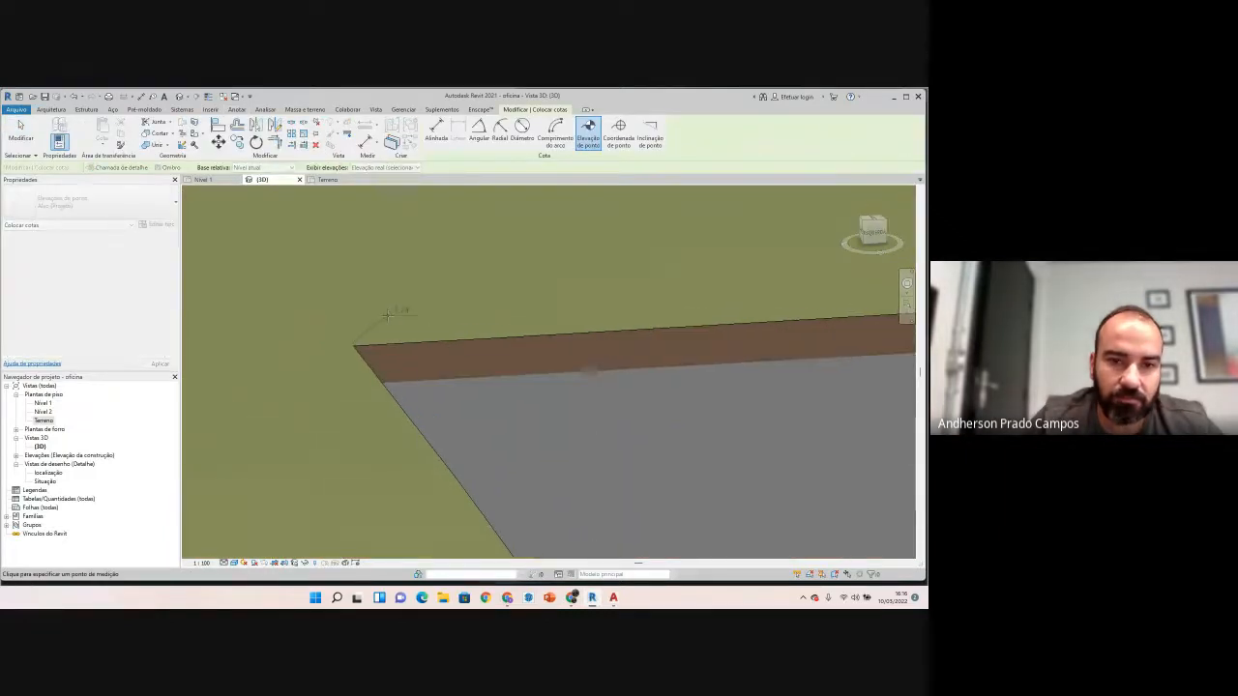
scroll(379, 327, "down", 3)
key("Escape")
scroll(612, 329, "down", 5)
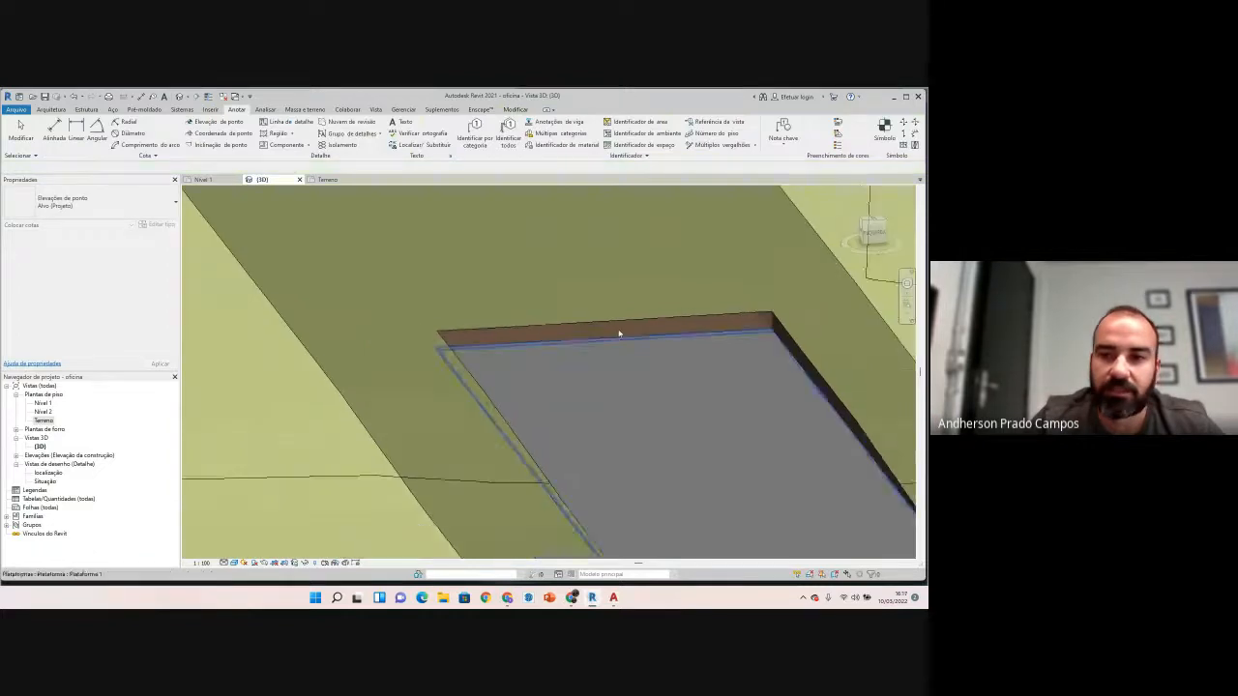
Step: Set the building pad's height offset from Nível 1 to 1.75 m
left_click(609, 336)
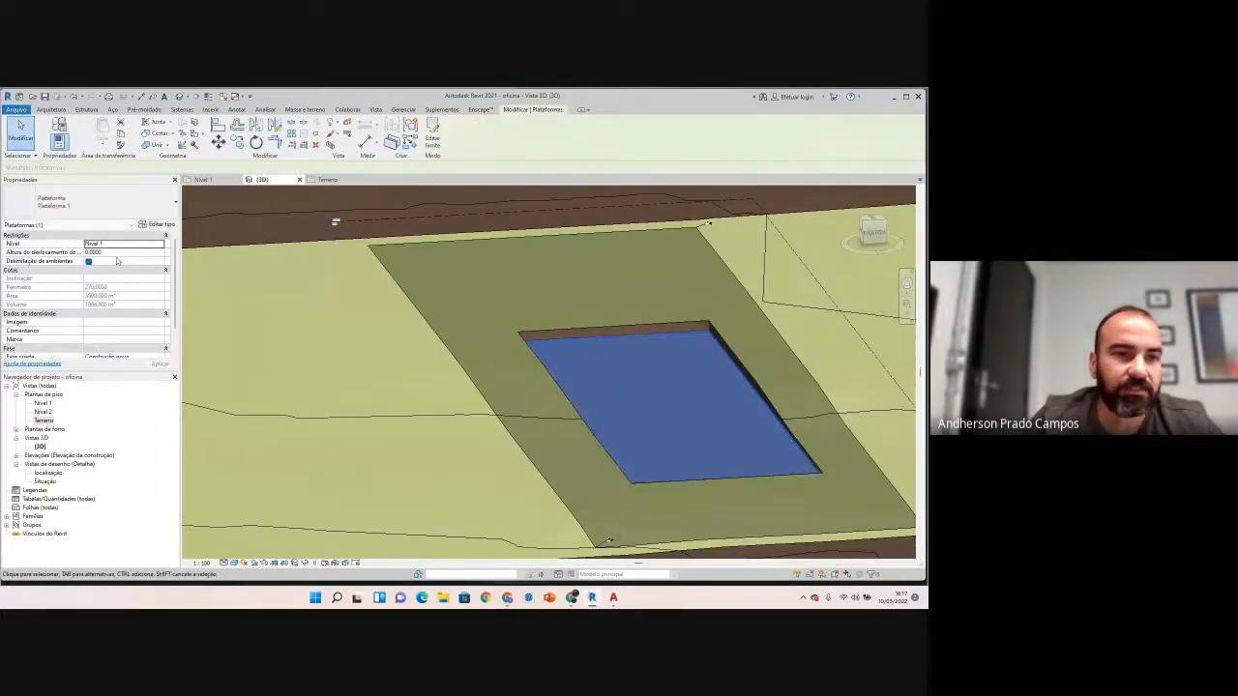
left_click(117, 253)
type("1+7")
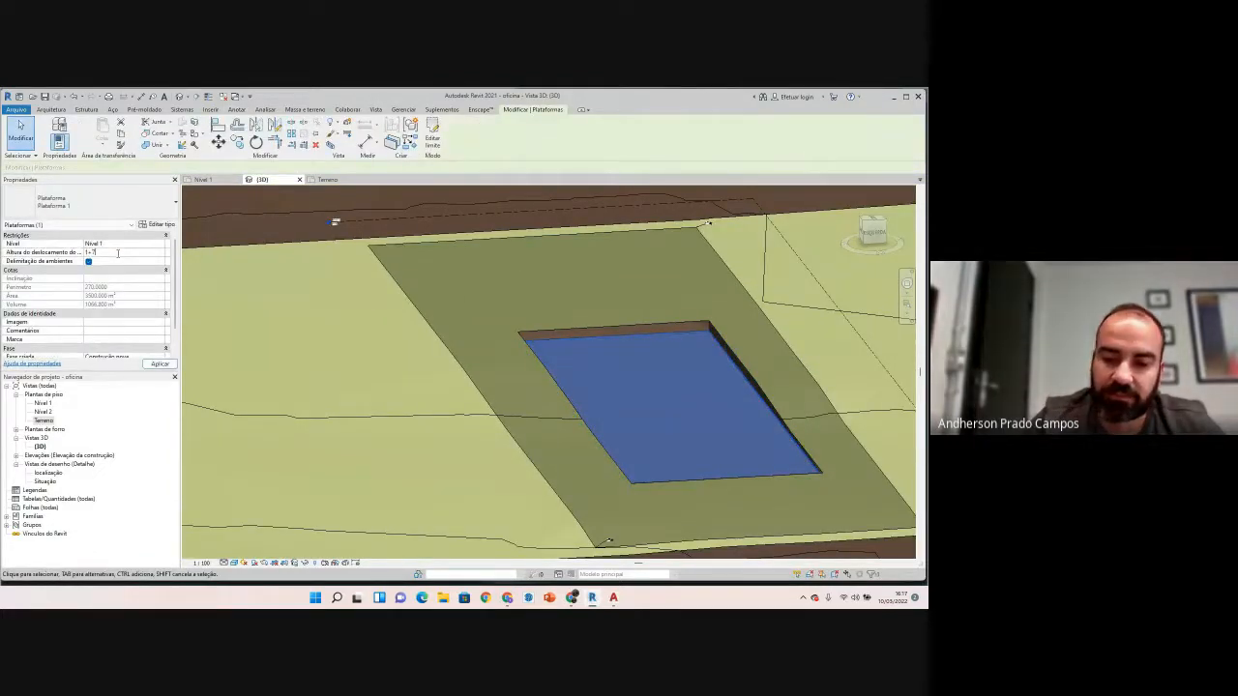
type("5")
key("Return")
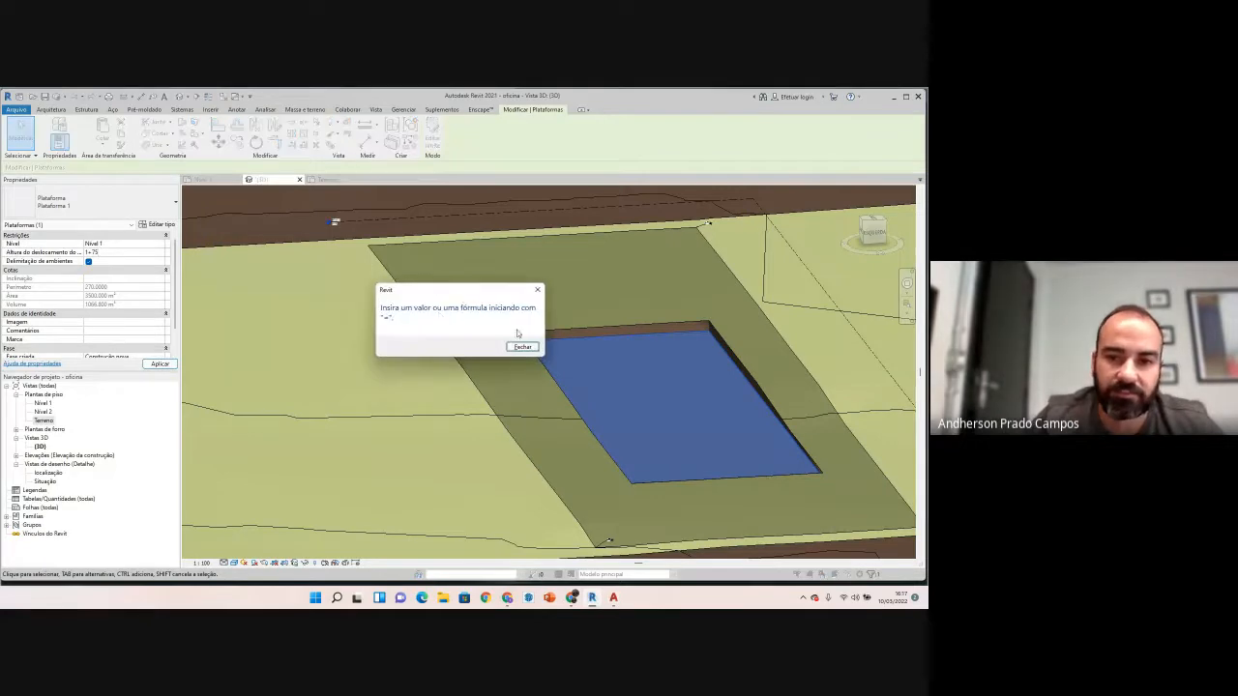
left_click(522, 346)
left_click(130, 255)
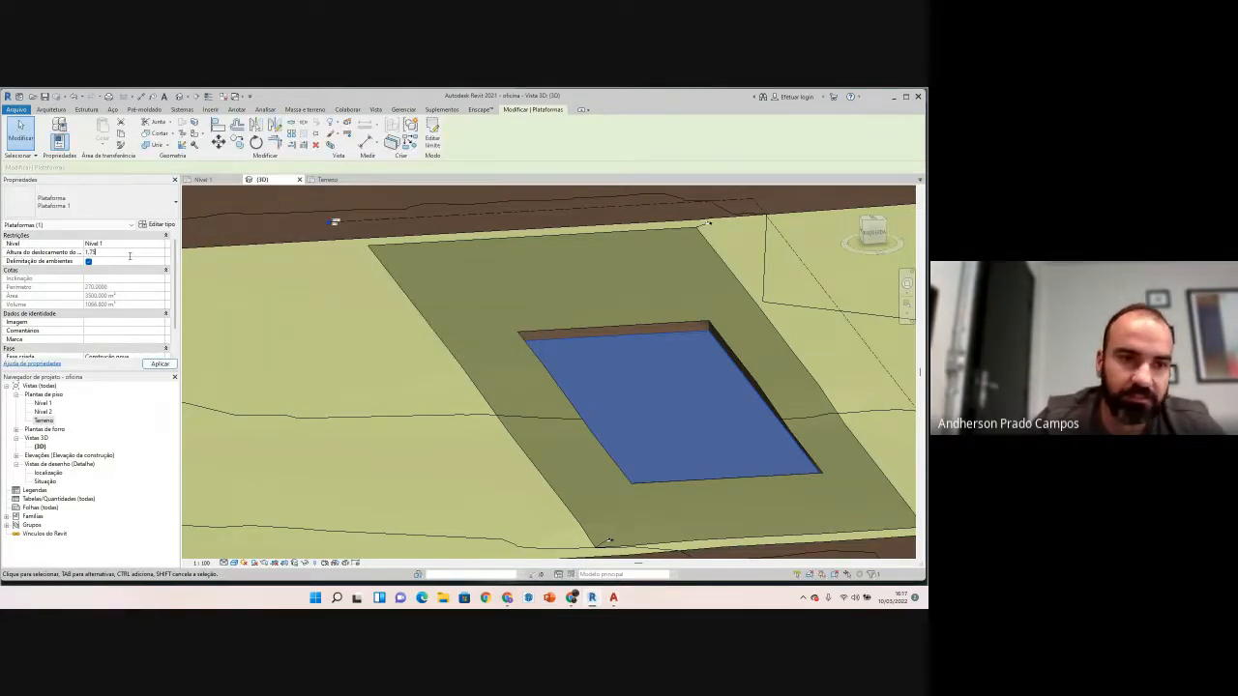
left_click(550, 374)
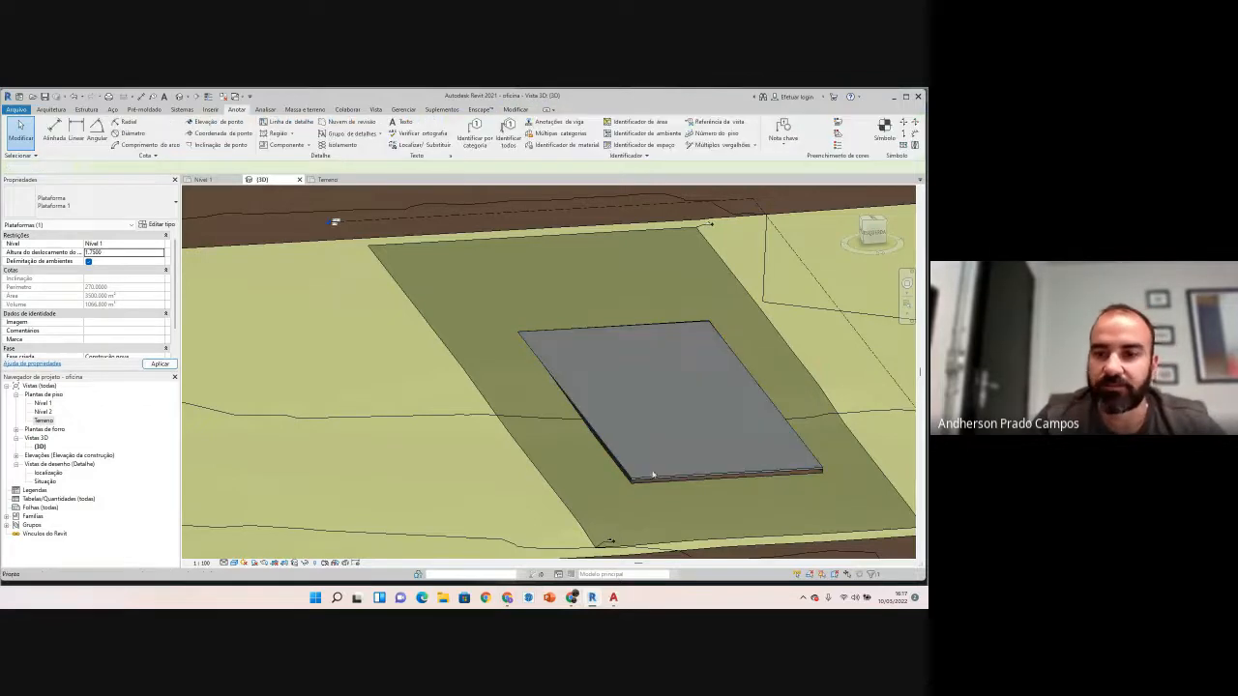
Step: Check the pad's edges against the terrain and set its height offset from Nível 1 to 1 m
scroll(572, 422, "down", 3)
scroll(632, 442, "up", 6)
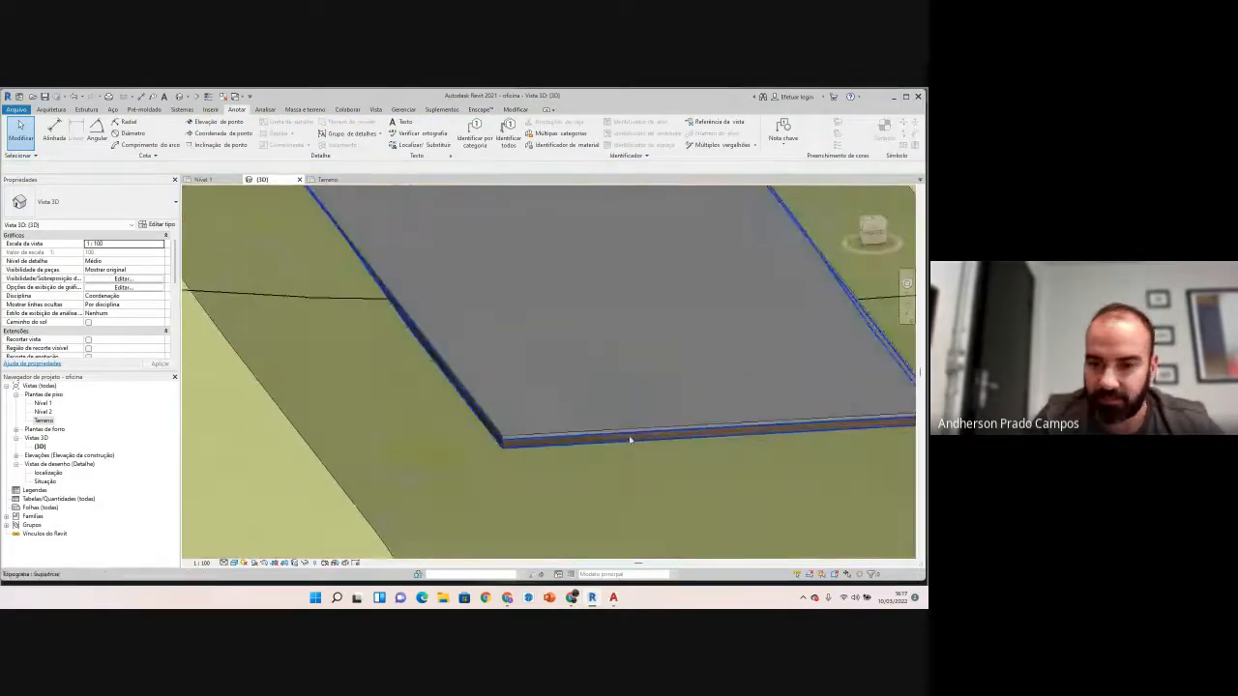
scroll(630, 440, "down", 4)
middle_click_drag(536, 460, 460, 454, "shift")
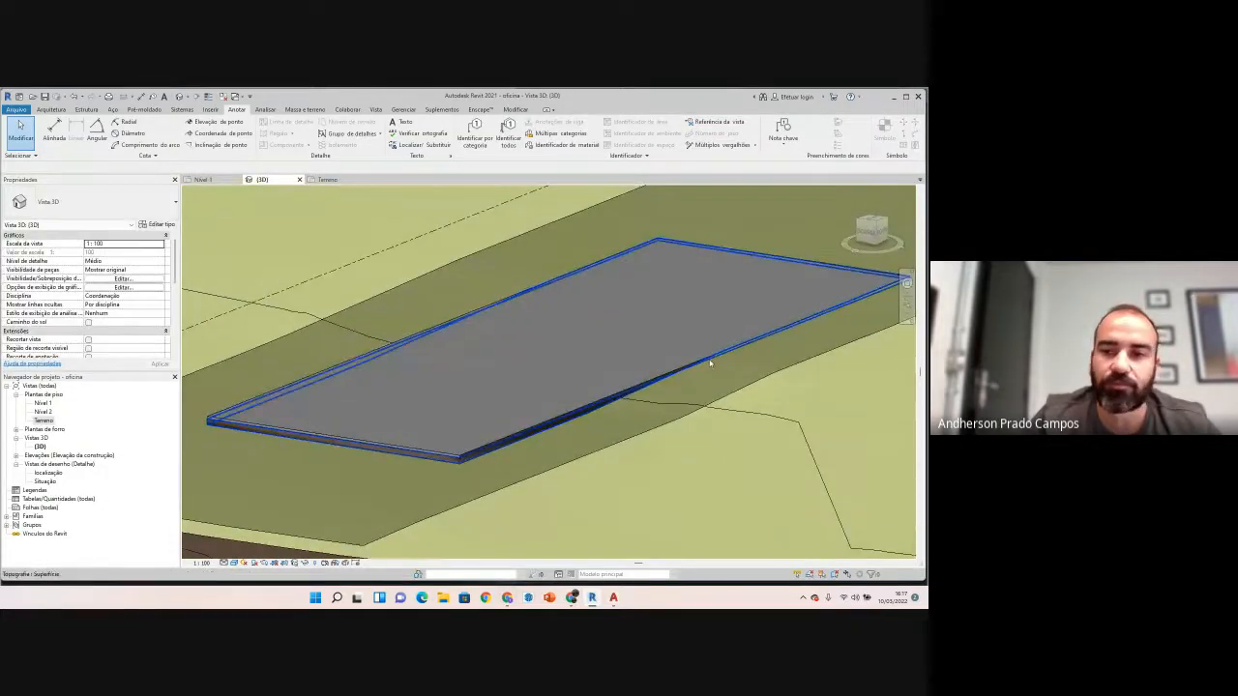
left_click(476, 451)
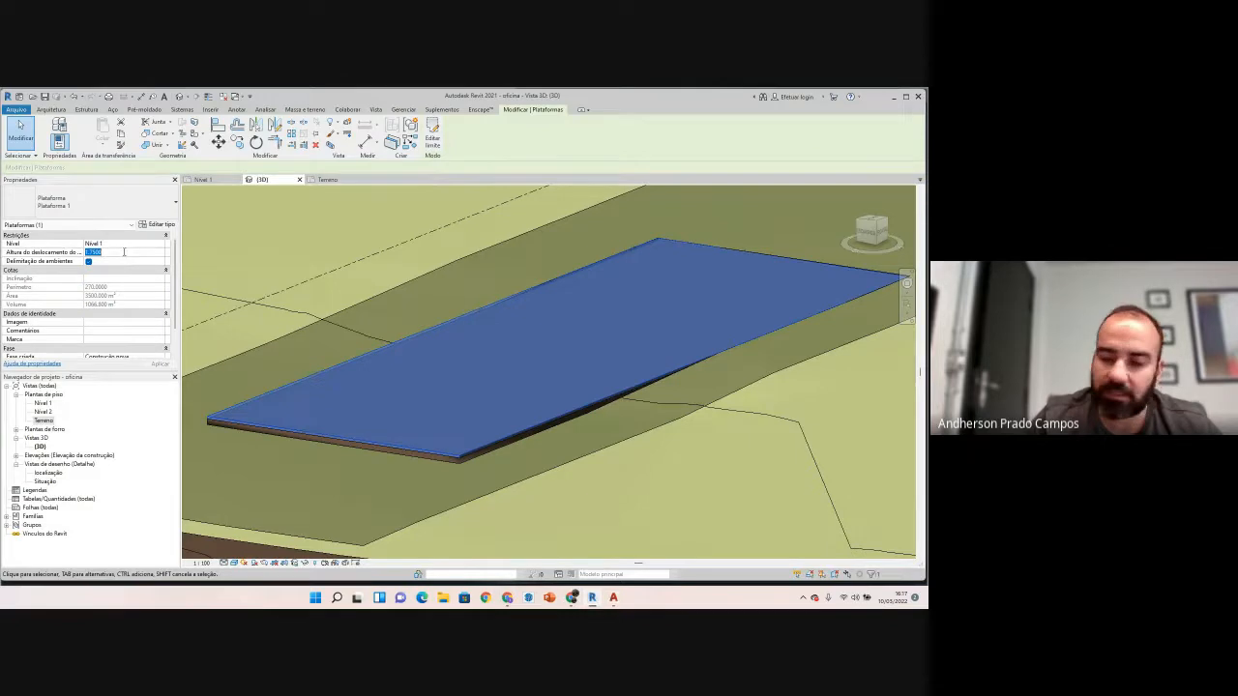
type("1")
left_click(160, 365)
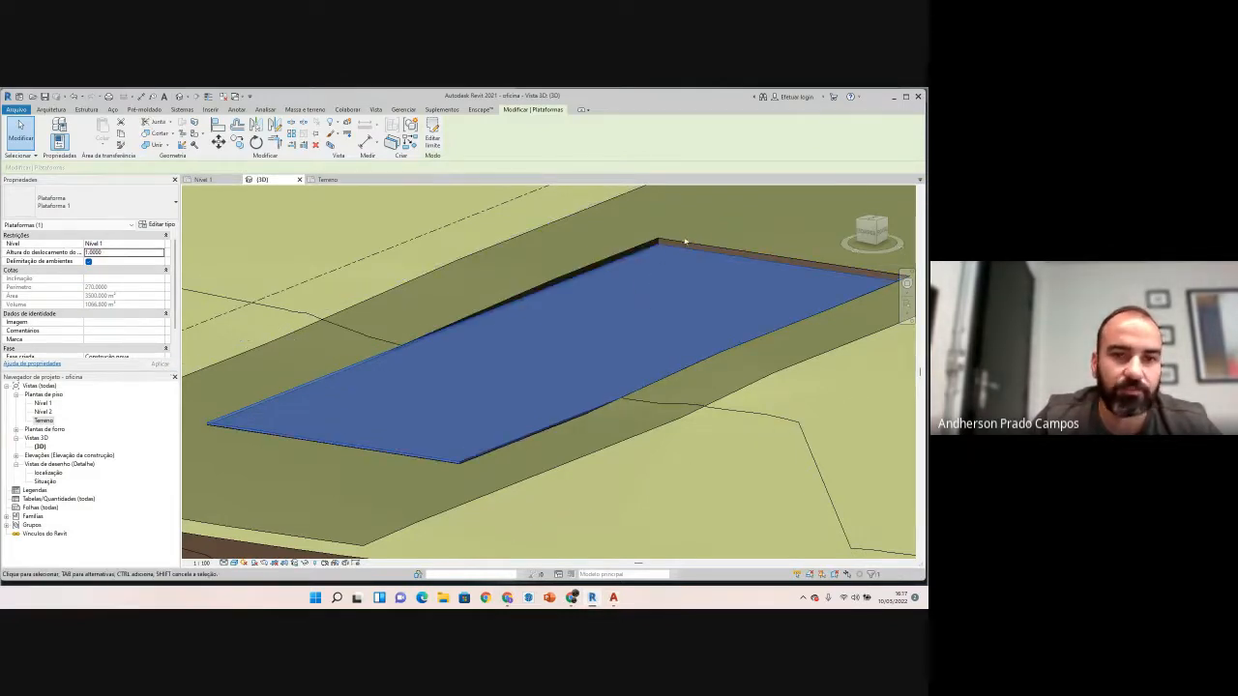
Step: Examine from several angles how the building pad cuts into and fills the surrounding terrain, ending with the pad selected
scroll(465, 440, "down", 3)
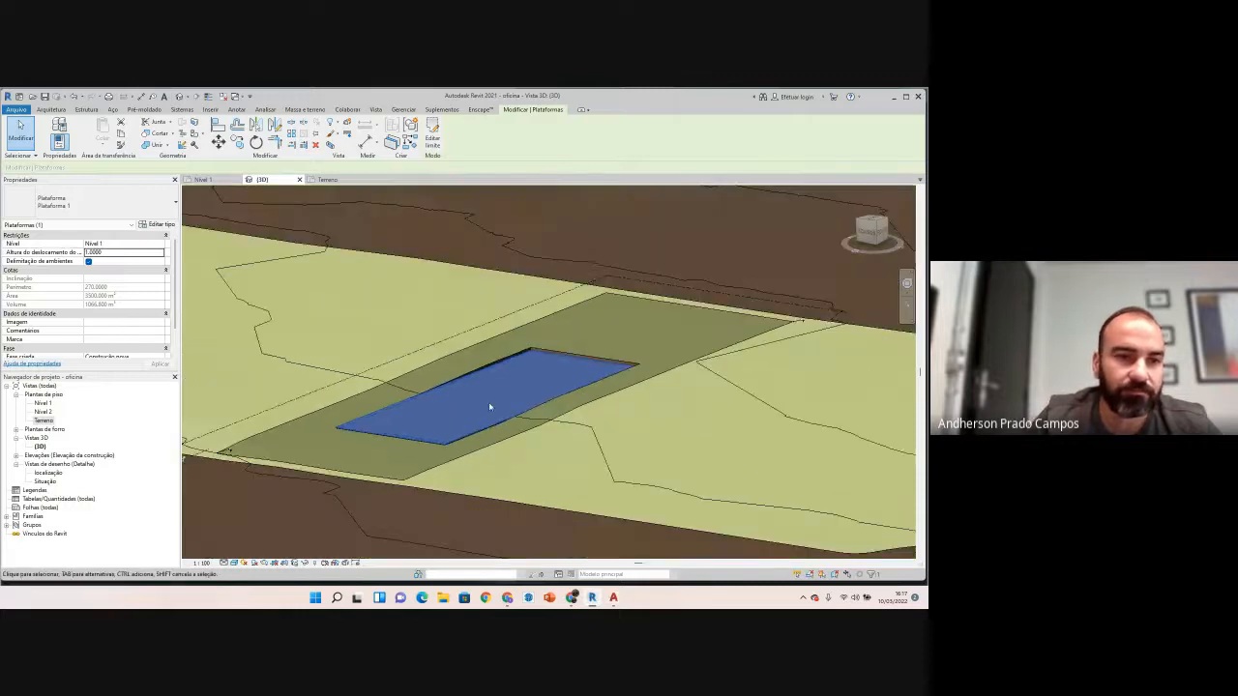
middle_click_drag(452, 334, 491, 353, "shift")
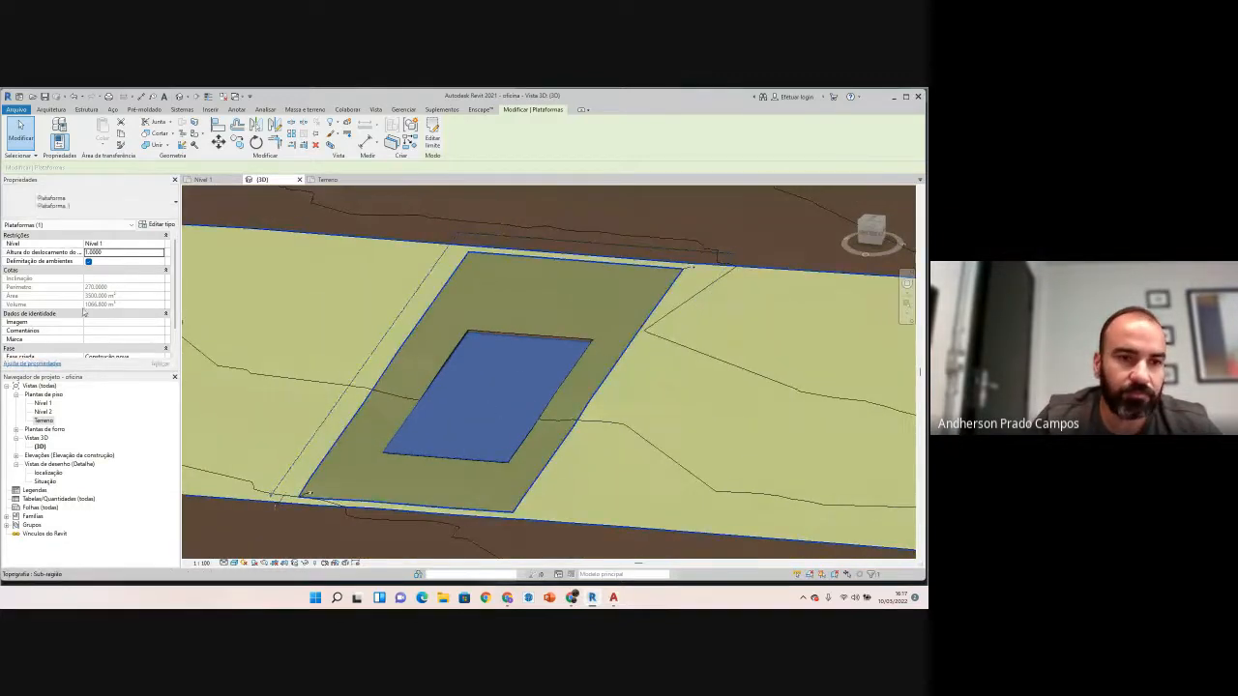
middle_click_drag(395, 356, 489, 242, "shift")
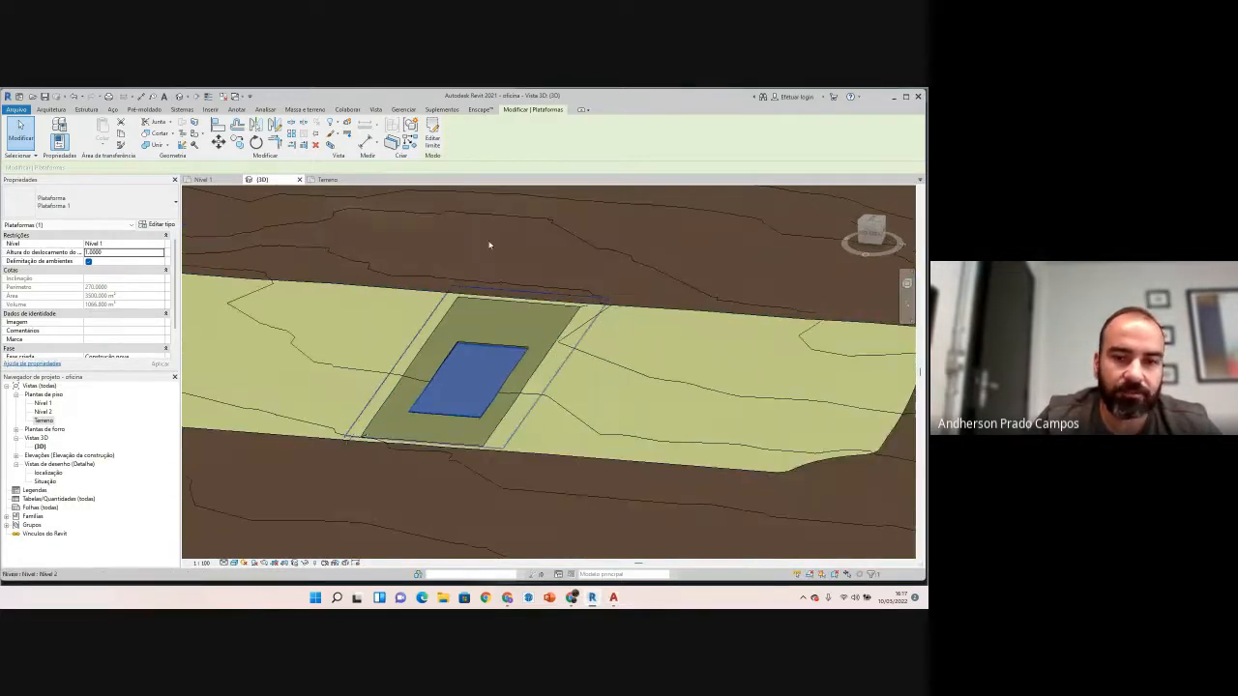
key("Escape")
scroll(487, 379, "up", 3)
middle_click_drag(428, 416, 387, 414, "shift")
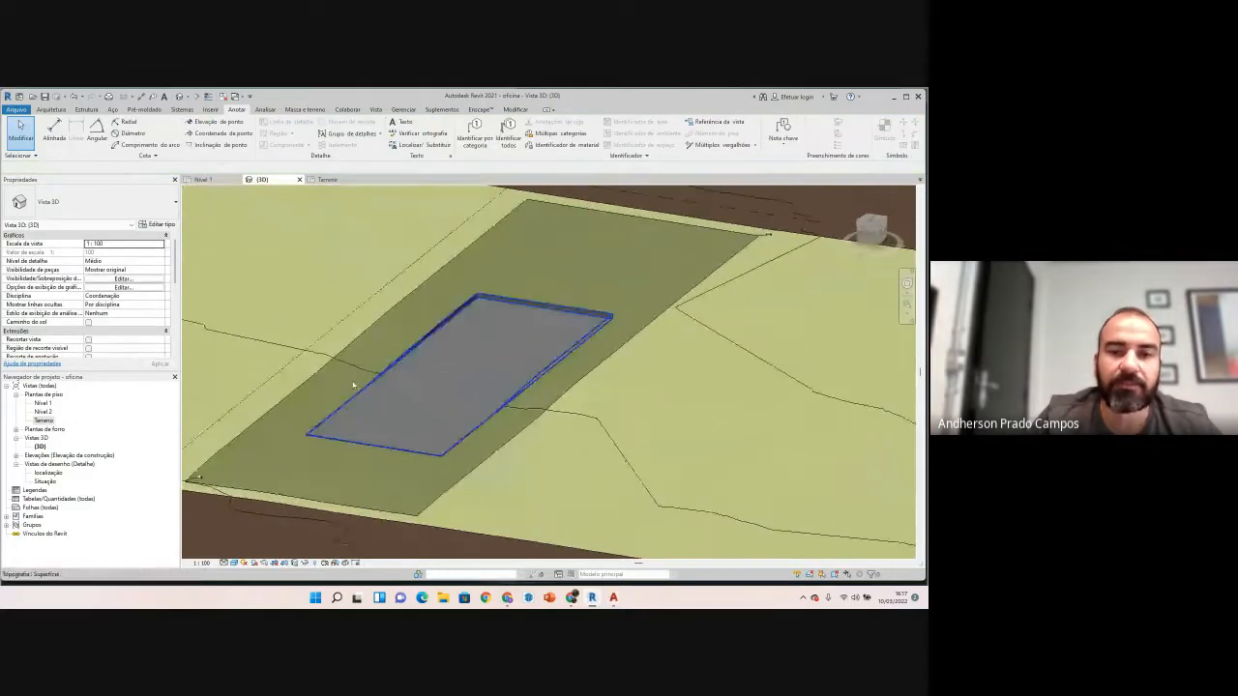
left_click(454, 322)
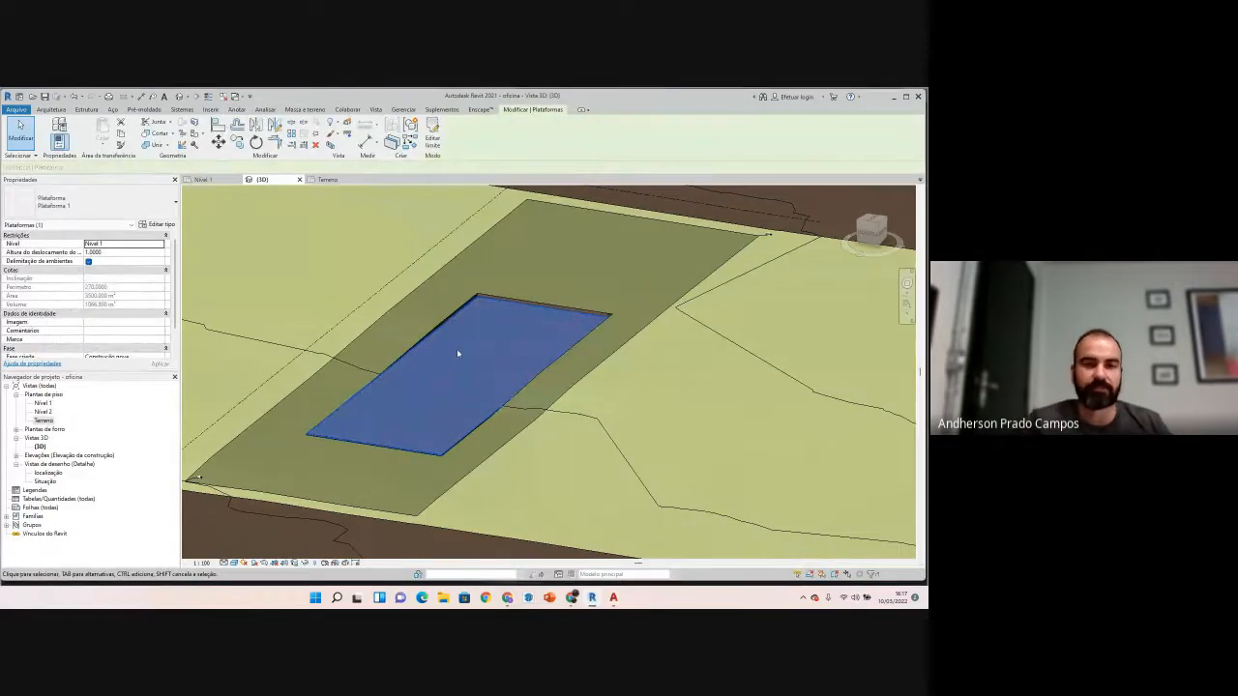
scroll(372, 393, "up", 4)
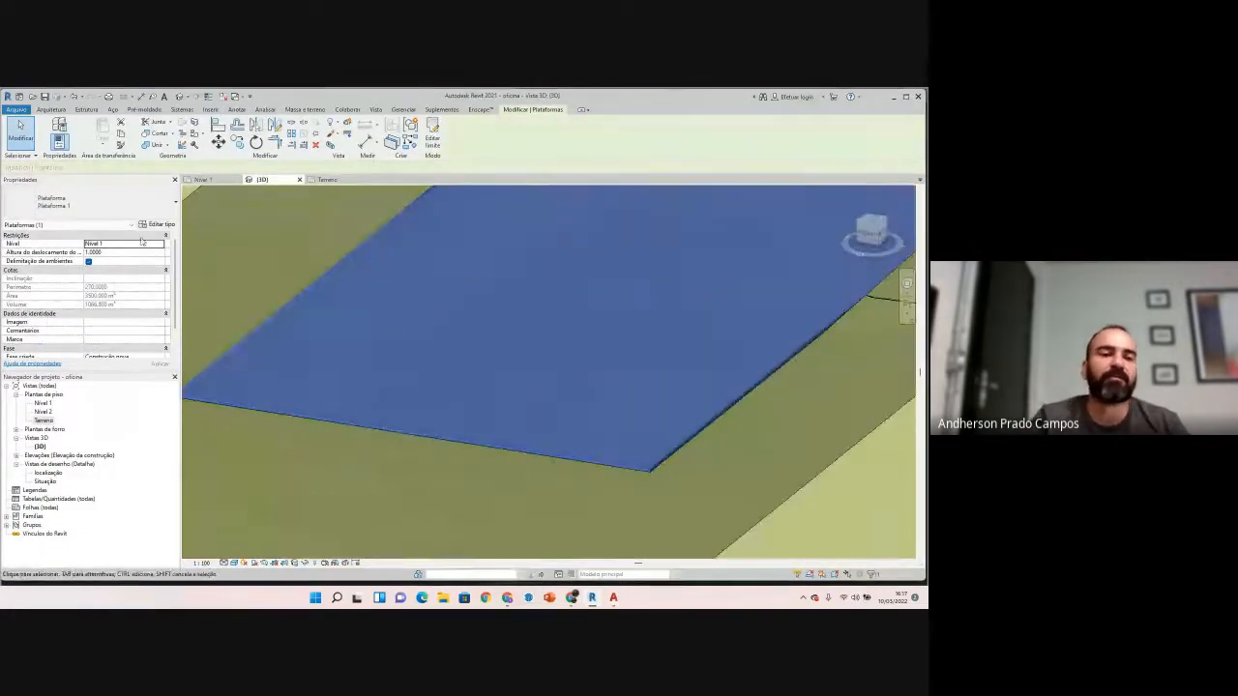
Step: Open the building pad type's layer structure and browse the project materials for its structure layer
left_click(157, 224)
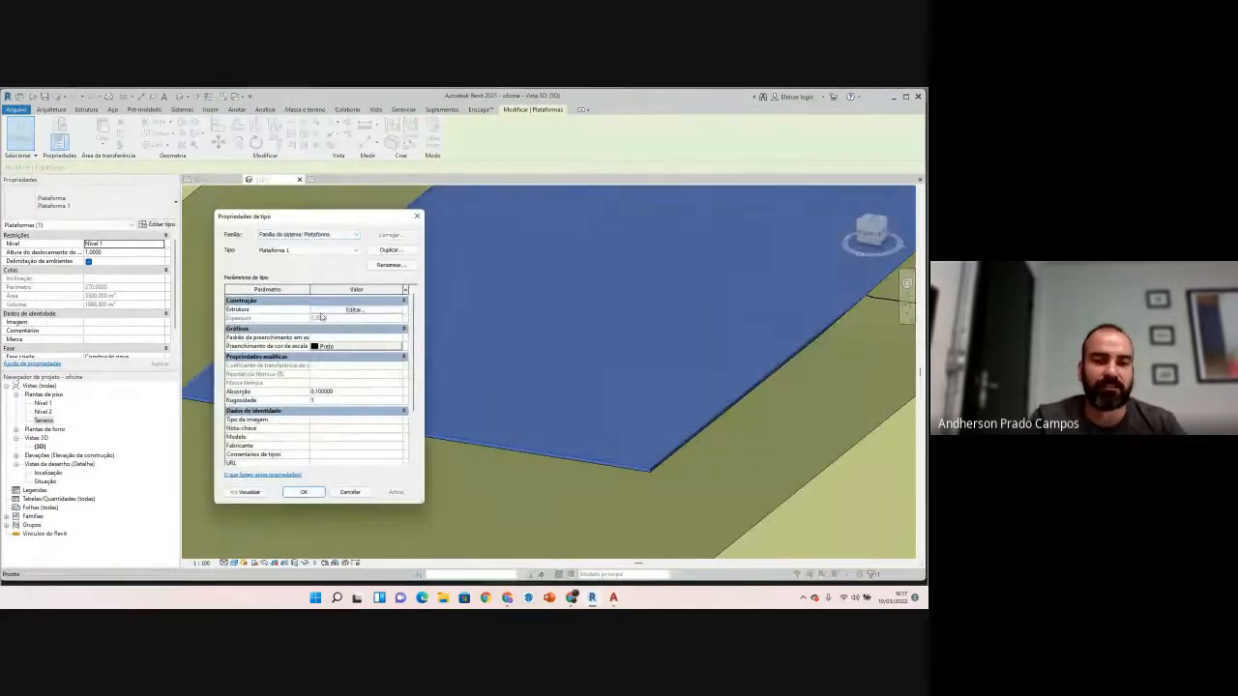
left_click(355, 309)
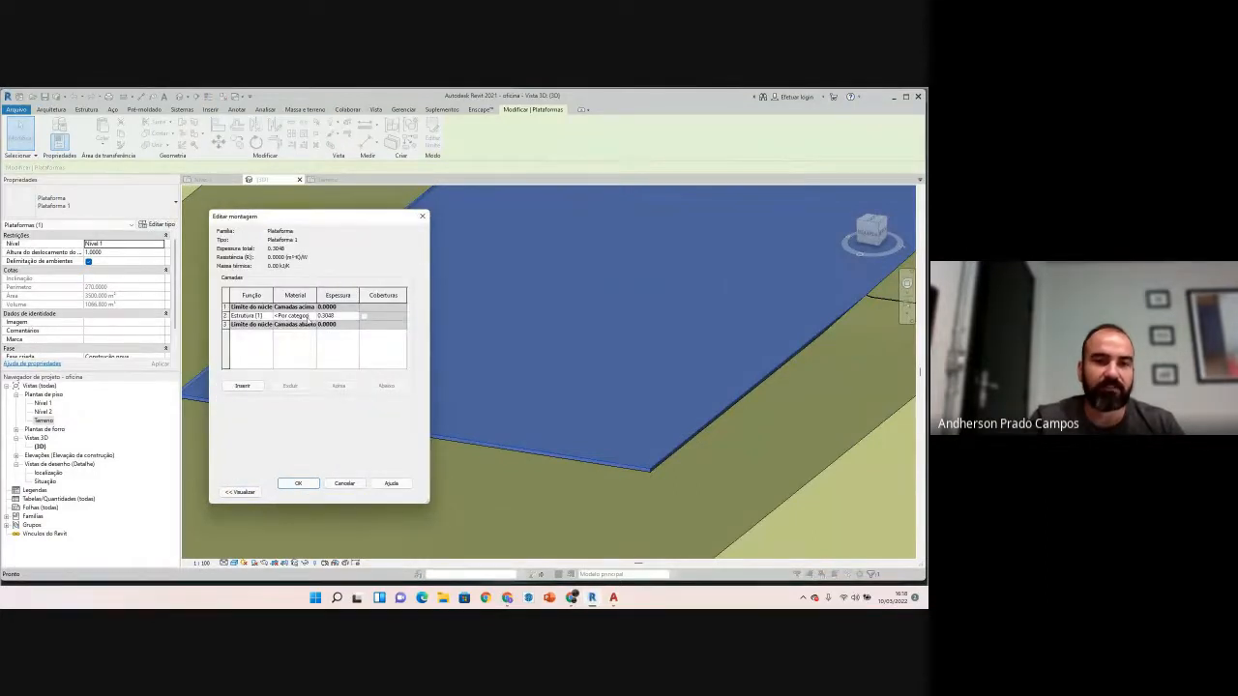
left_click(311, 315)
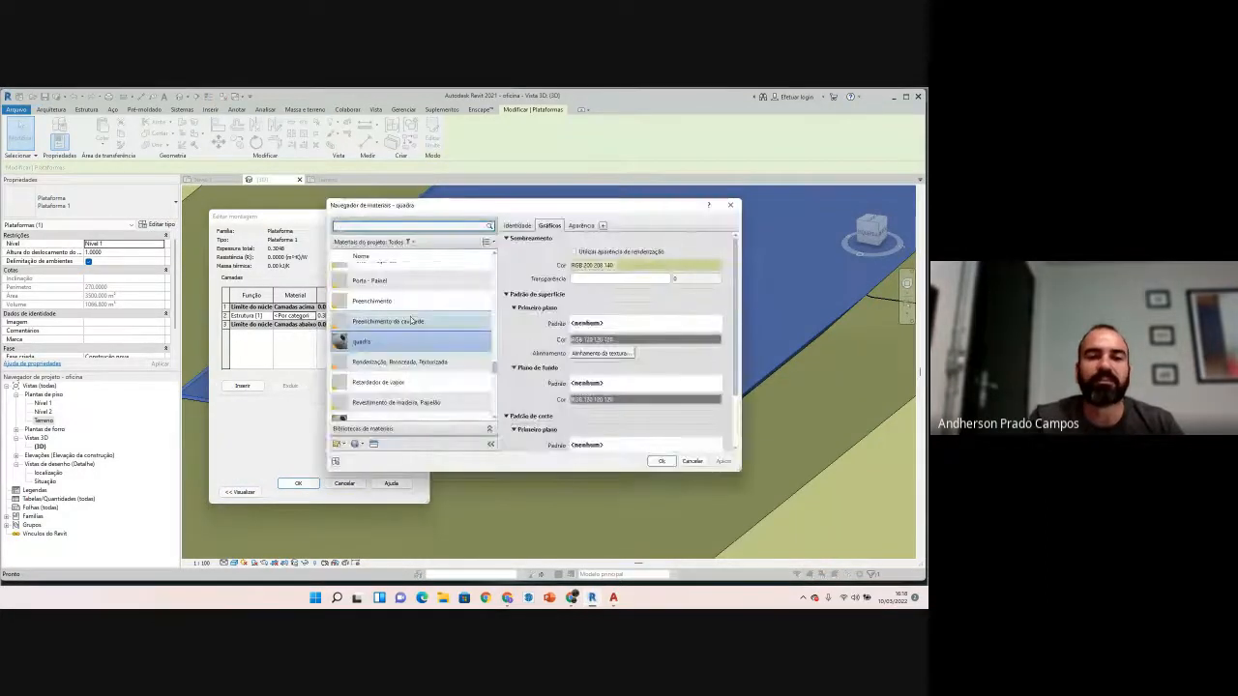
scroll(396, 377, "down", 5)
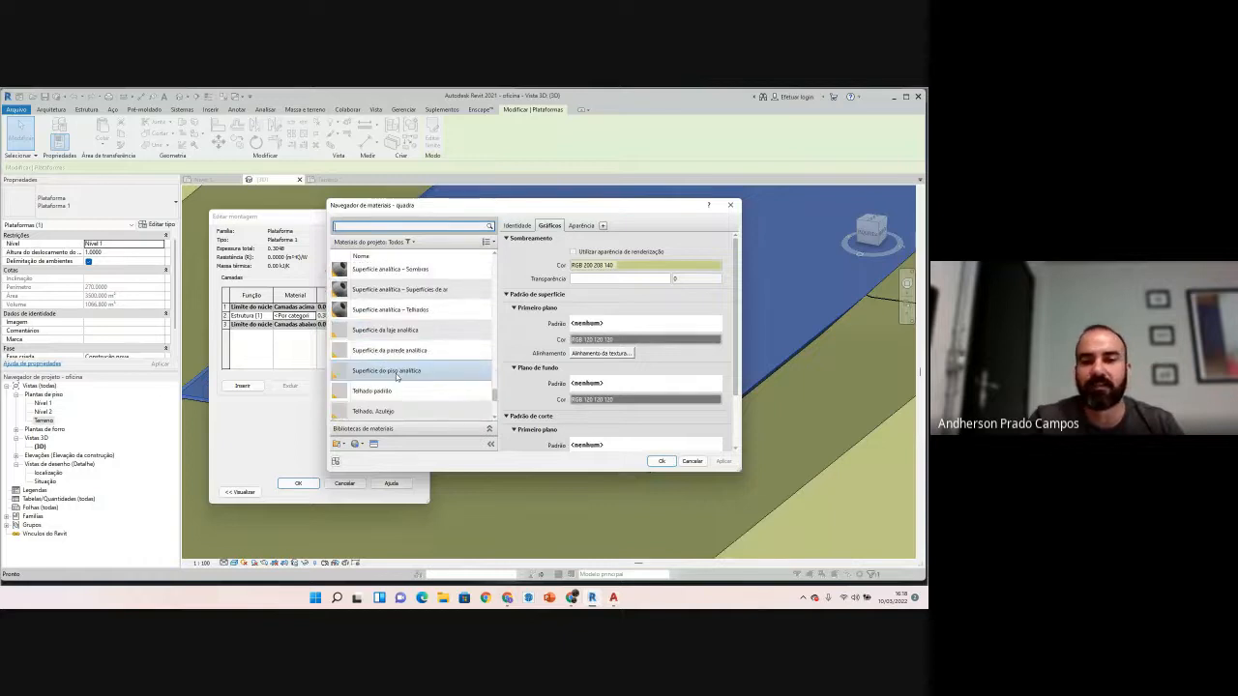
scroll(395, 377, "up", 5)
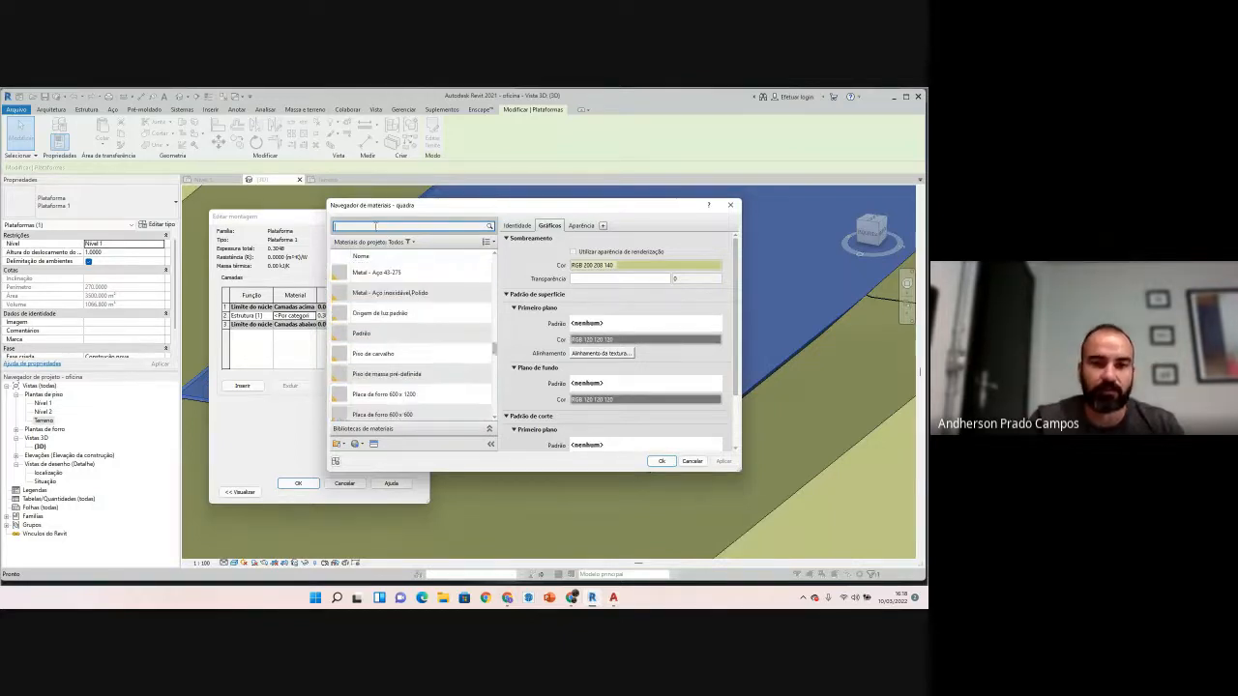
Step: Create a new material for the pad's structure layer and name it "cascalho de aterro"
left_click(374, 229)
left_click(357, 444)
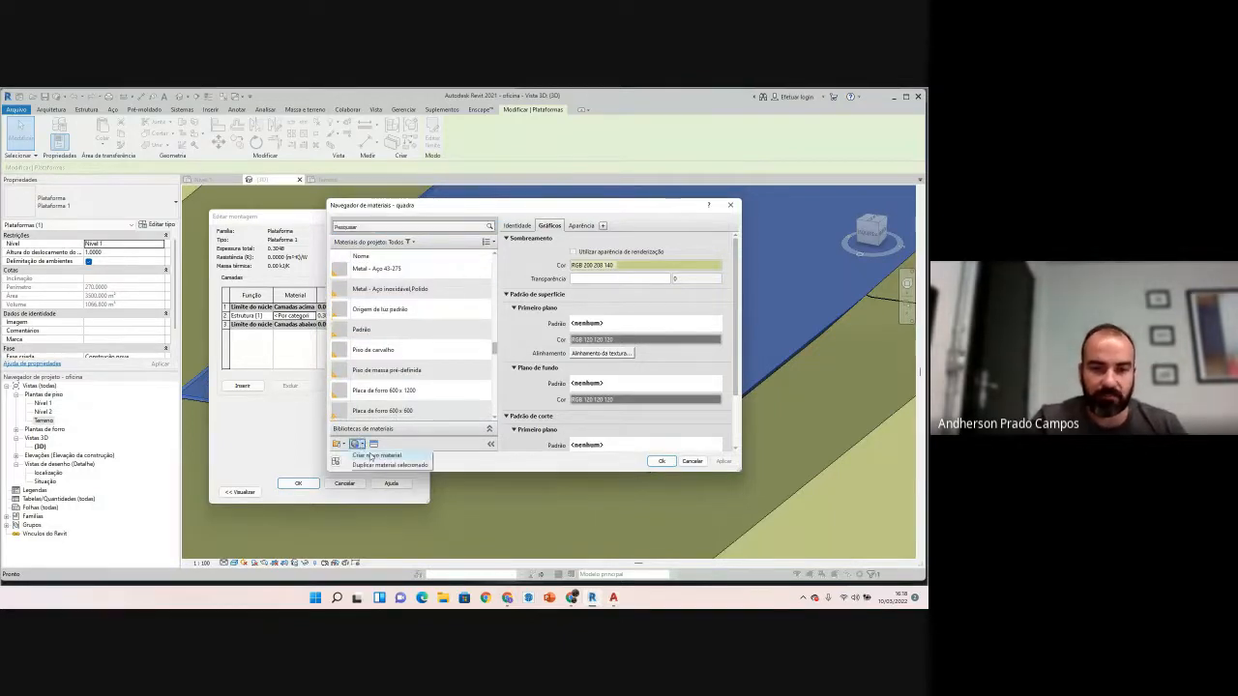
left_click(382, 454)
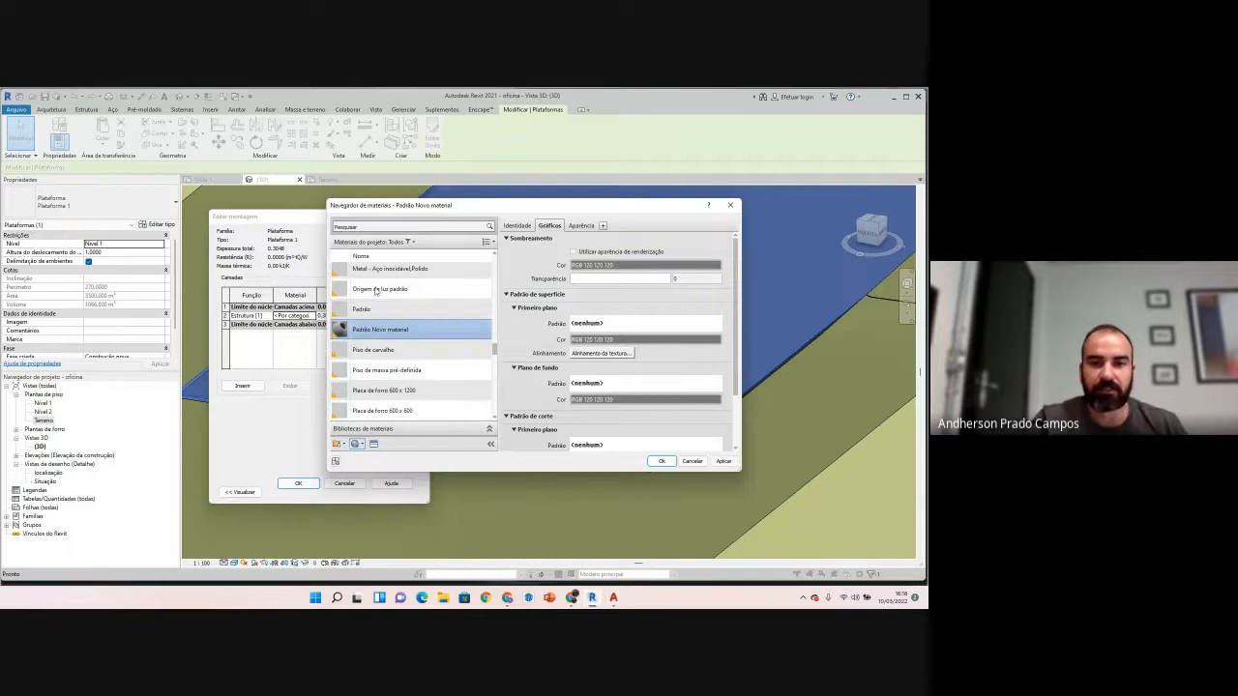
left_click(518, 225)
left_click(647, 240)
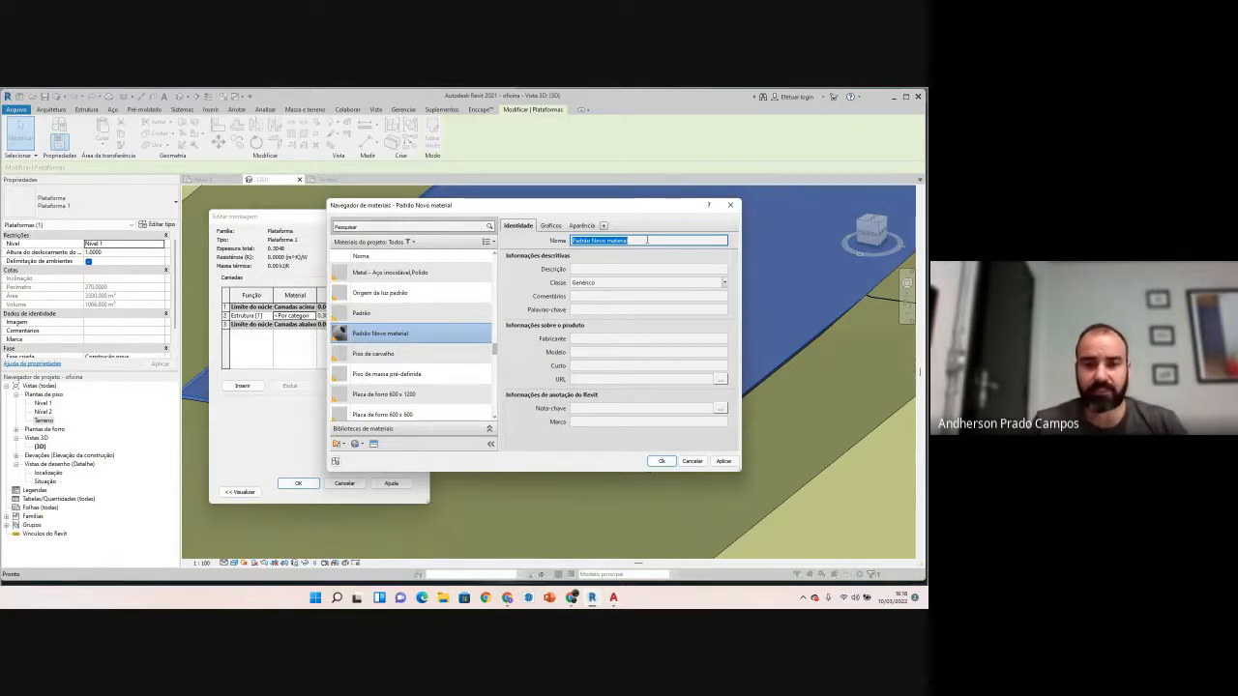
type("sa")
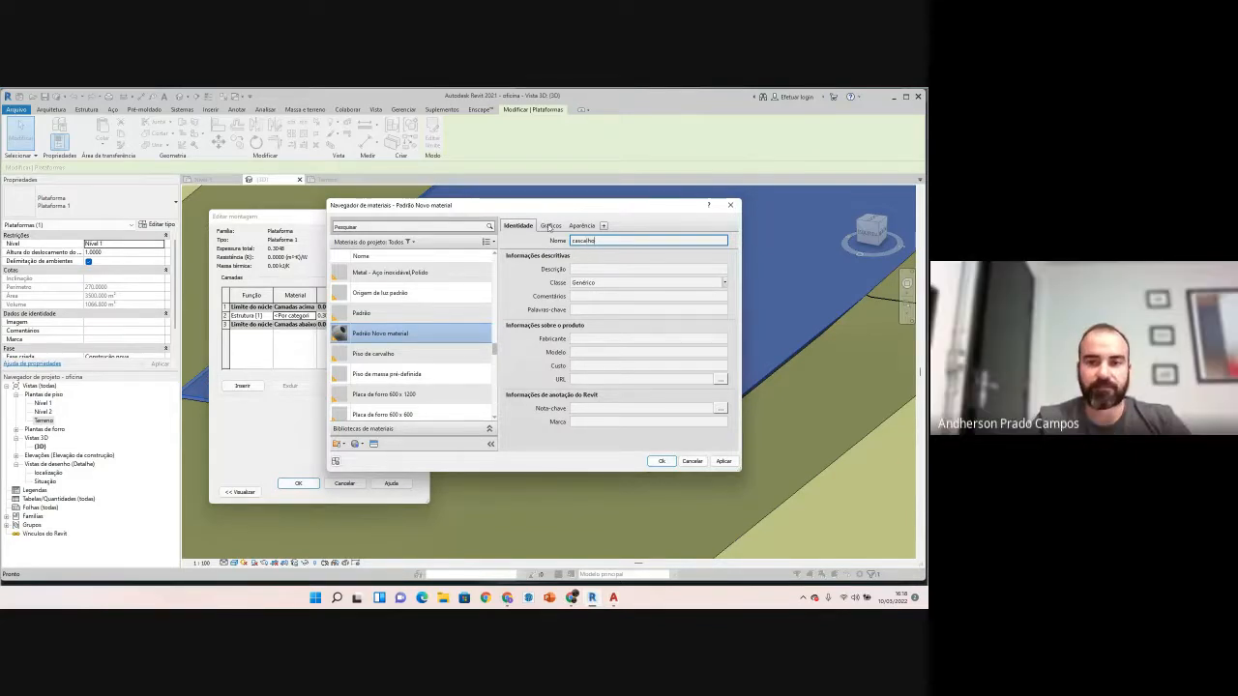
type("cascalho")
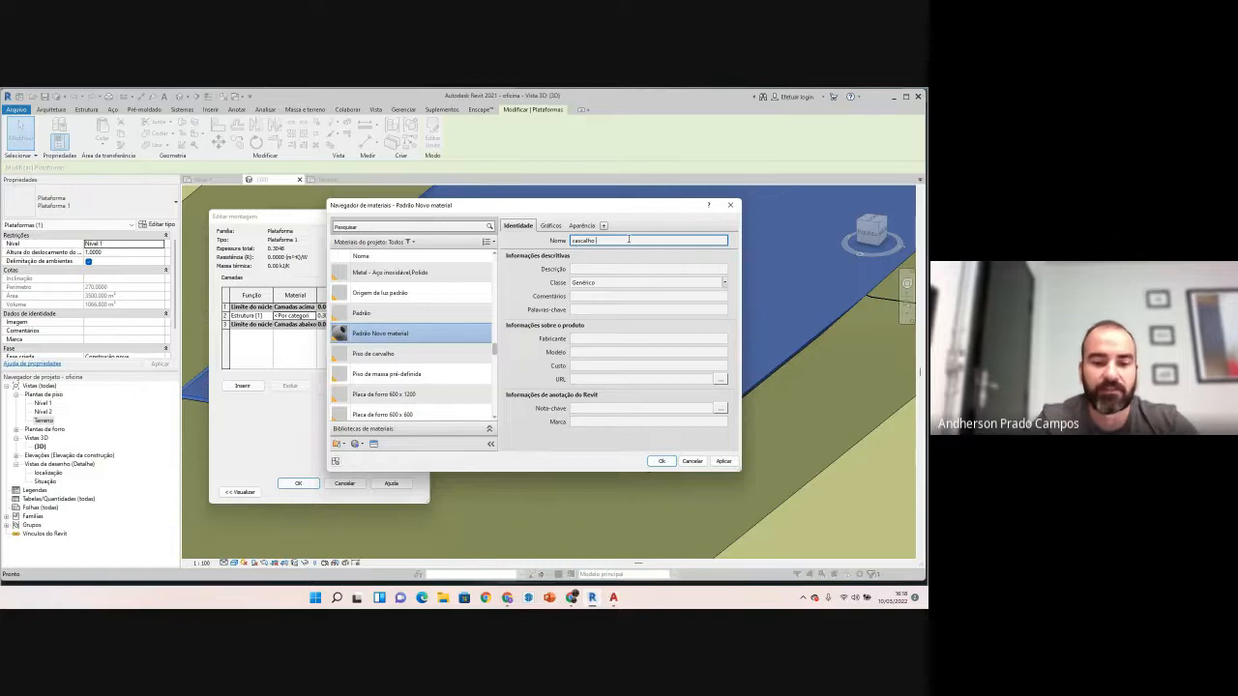
type("de e")
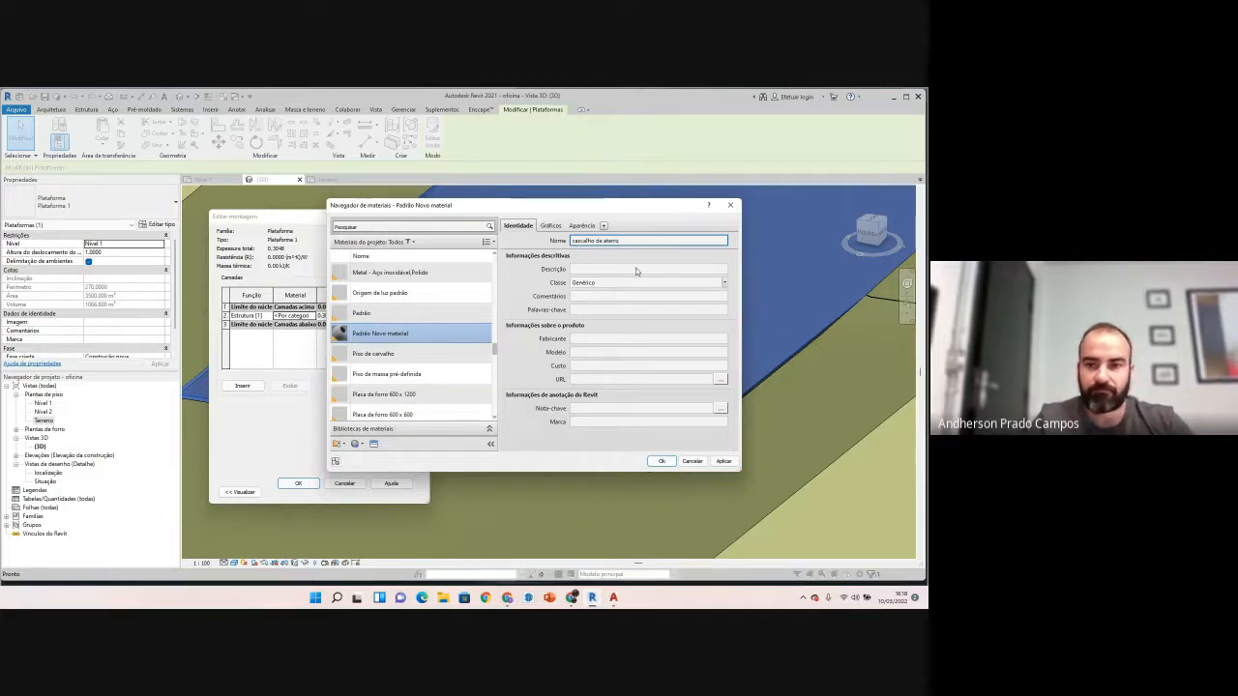
Step: Set the cut pattern foreground of the cascalho de aterro material to the Triângulos drafting pattern
left_click(549, 226)
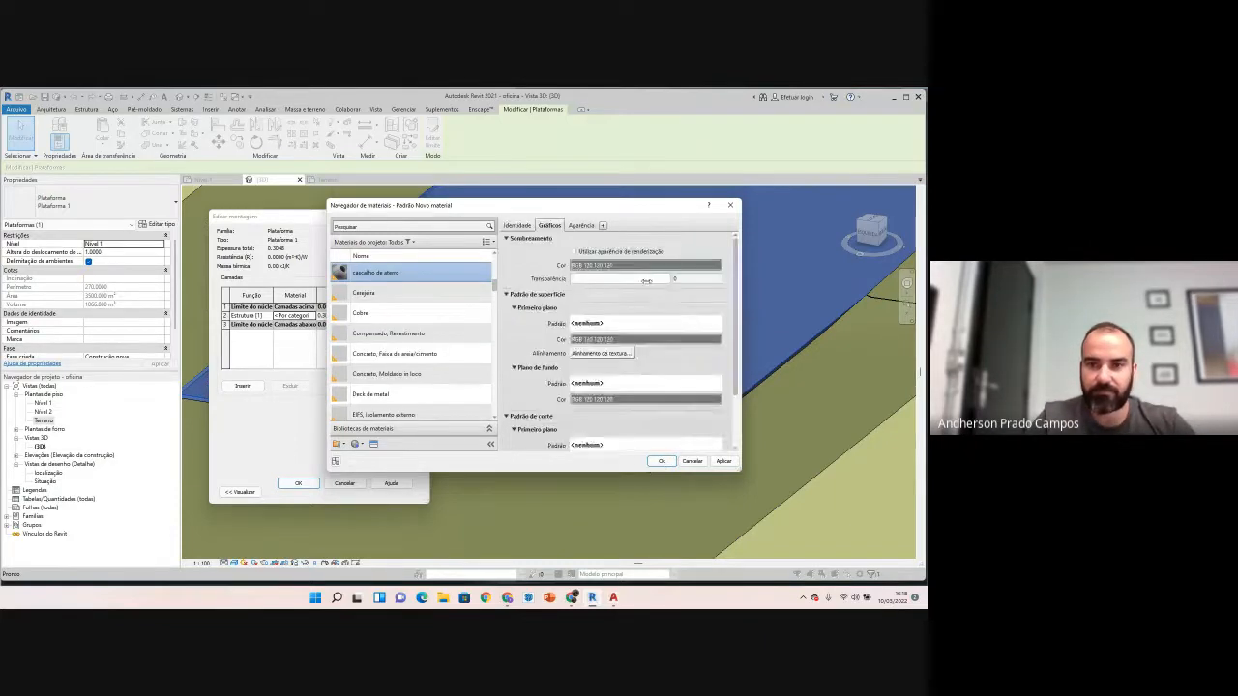
left_click_drag(736, 322, 725, 365)
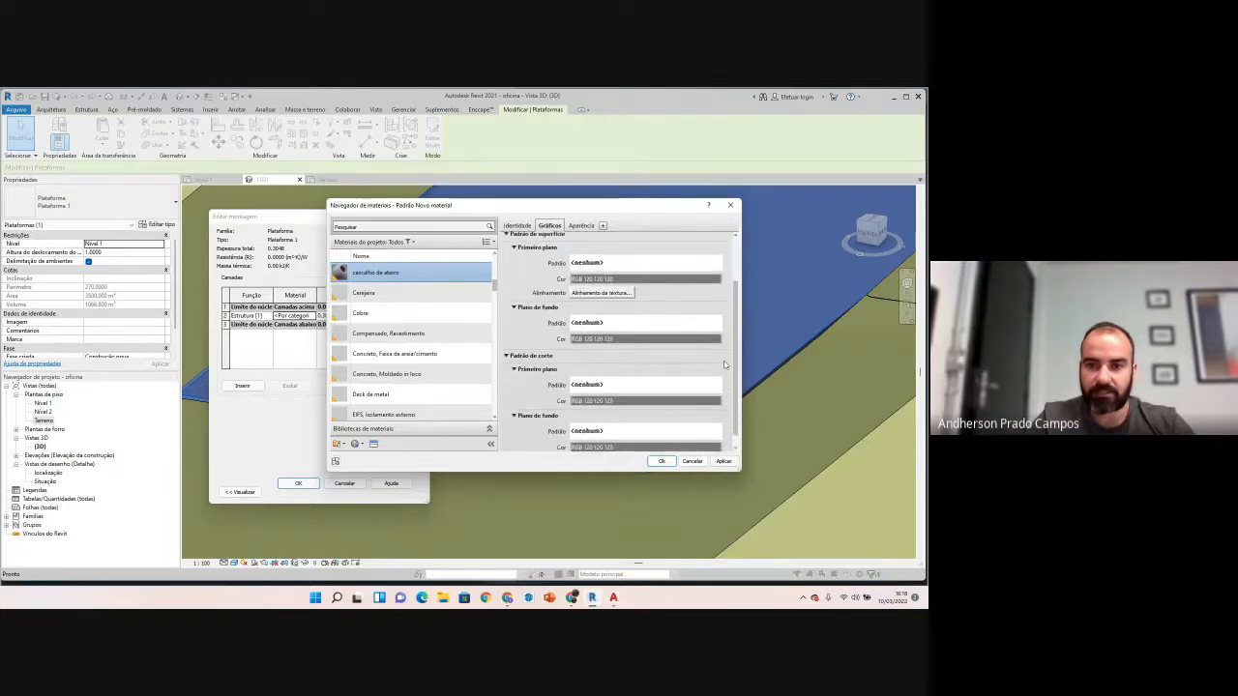
left_click(644, 388)
scroll(538, 373, "down", 10)
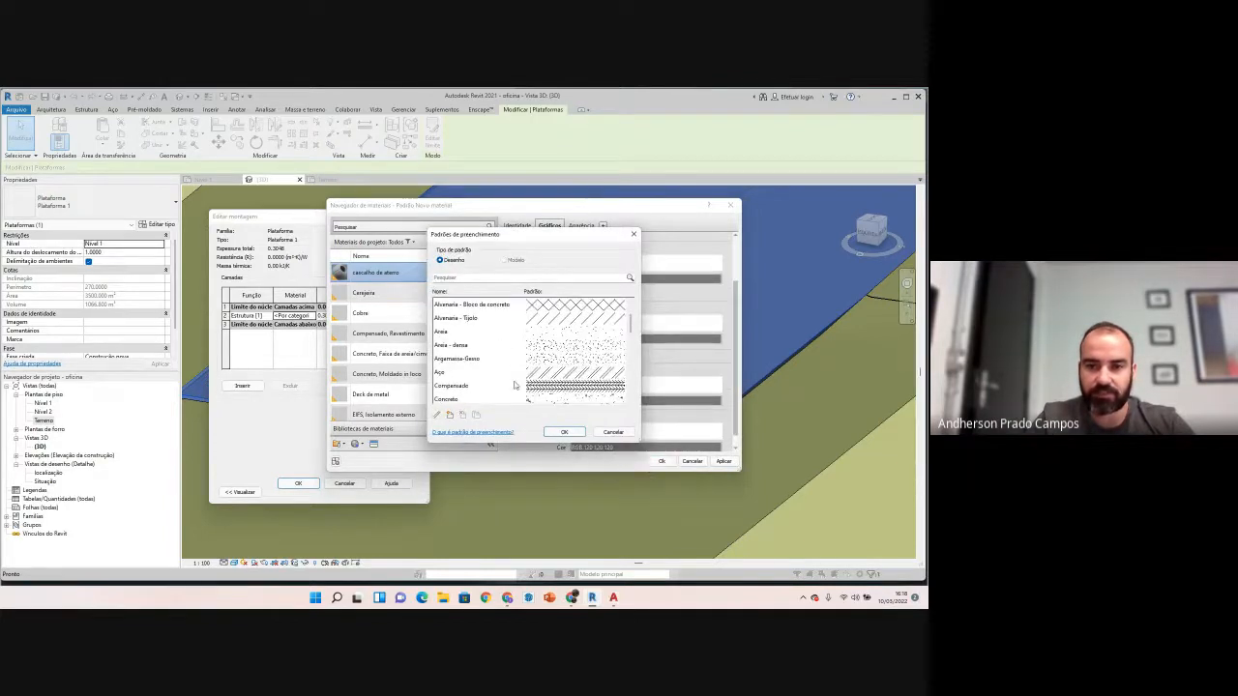
scroll(504, 355, "up", 1)
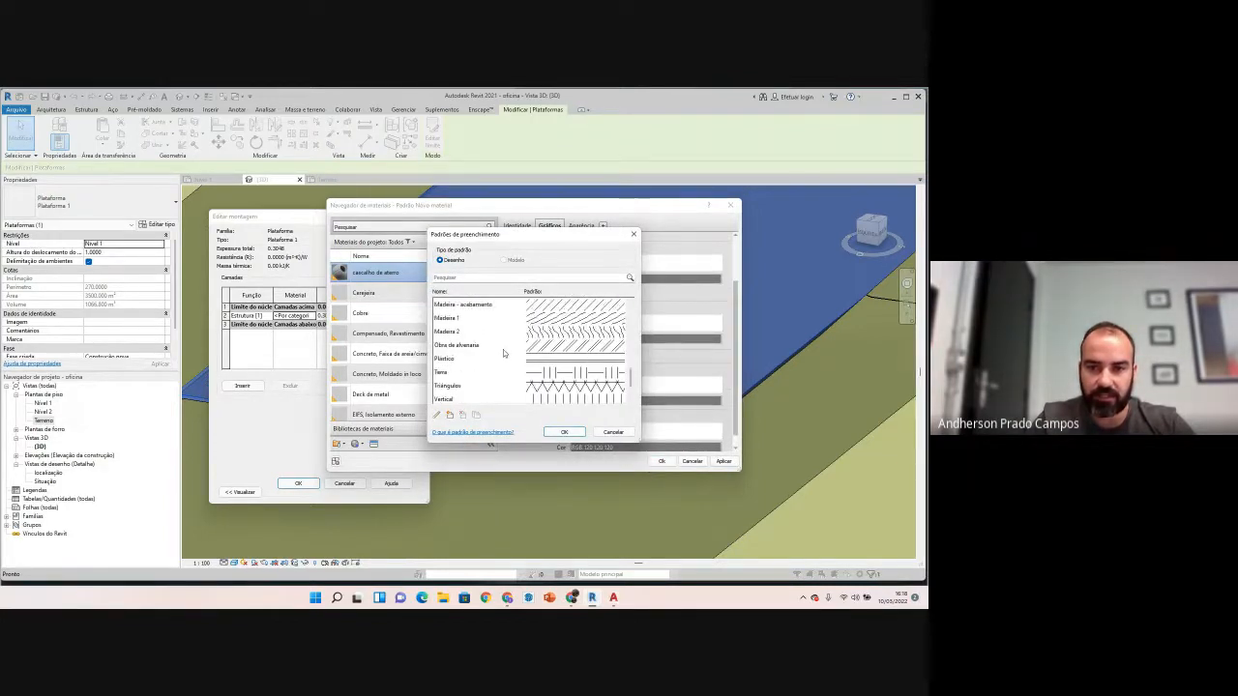
scroll(514, 365, "up", 1)
scroll(500, 359, "down", 1)
left_click(489, 387)
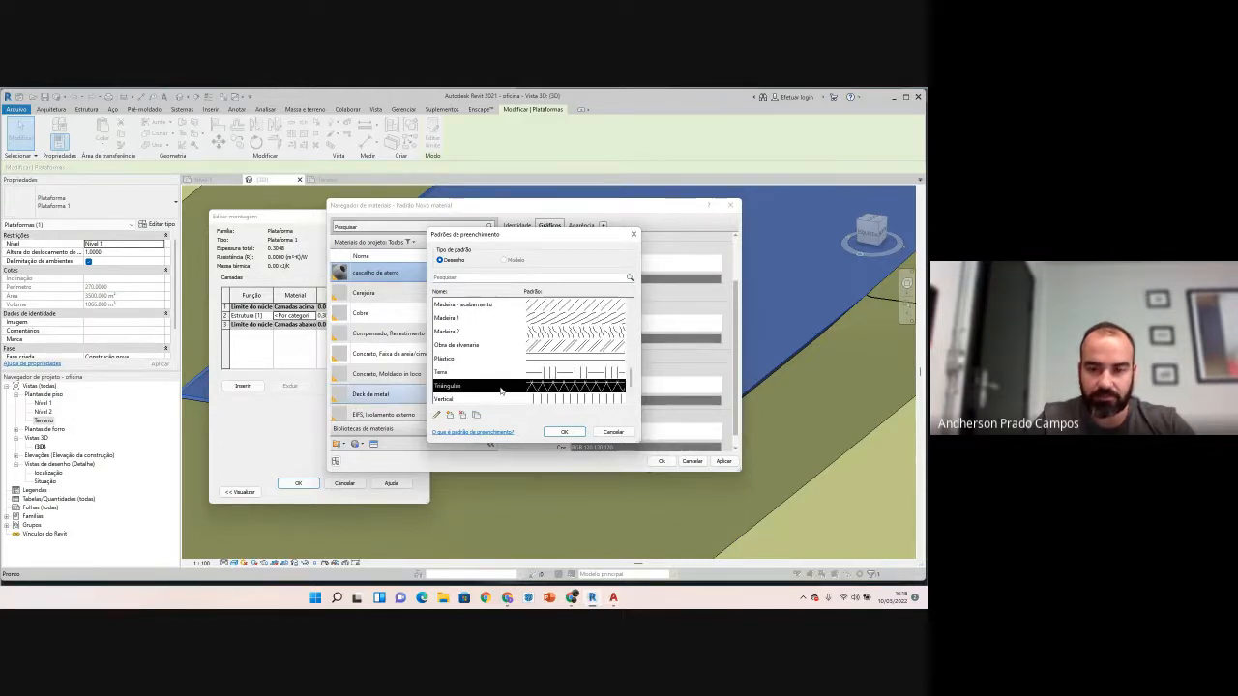
scroll(488, 379, "down", 1)
scroll(496, 358, "up", 4)
left_click(562, 433)
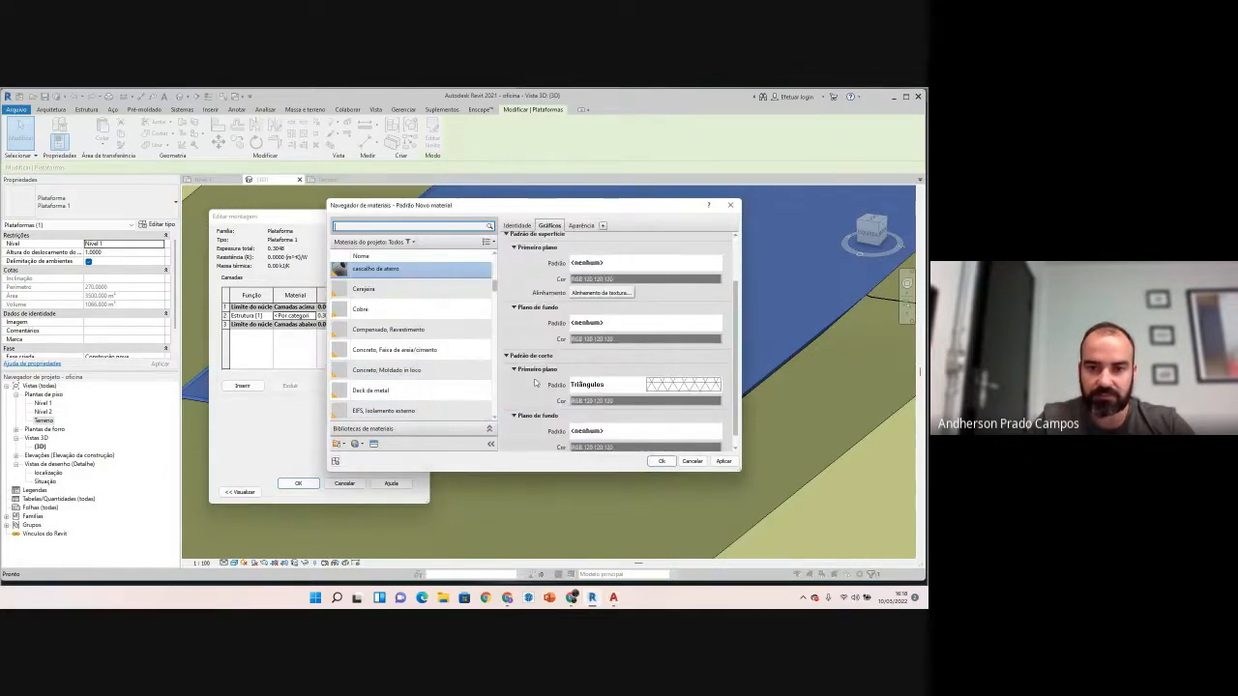
Step: Assign the cascalho de aterro material to the pad's structure layer and accept the type changes
left_click(660, 462)
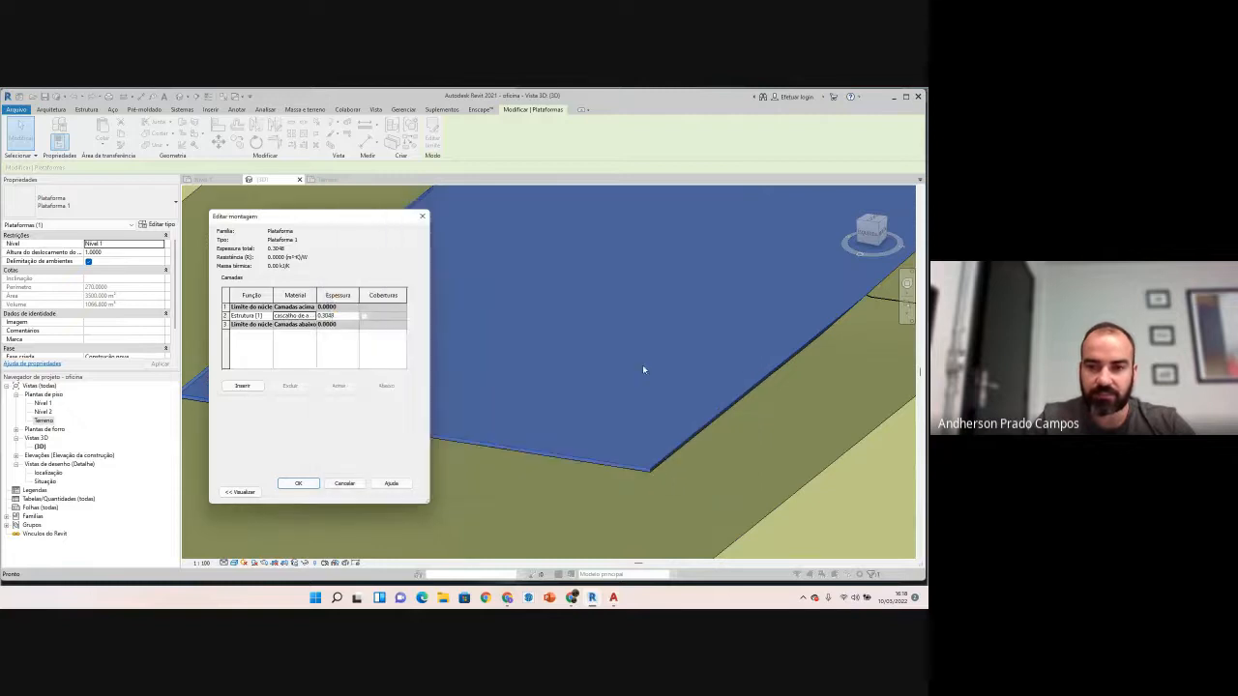
left_click(295, 484)
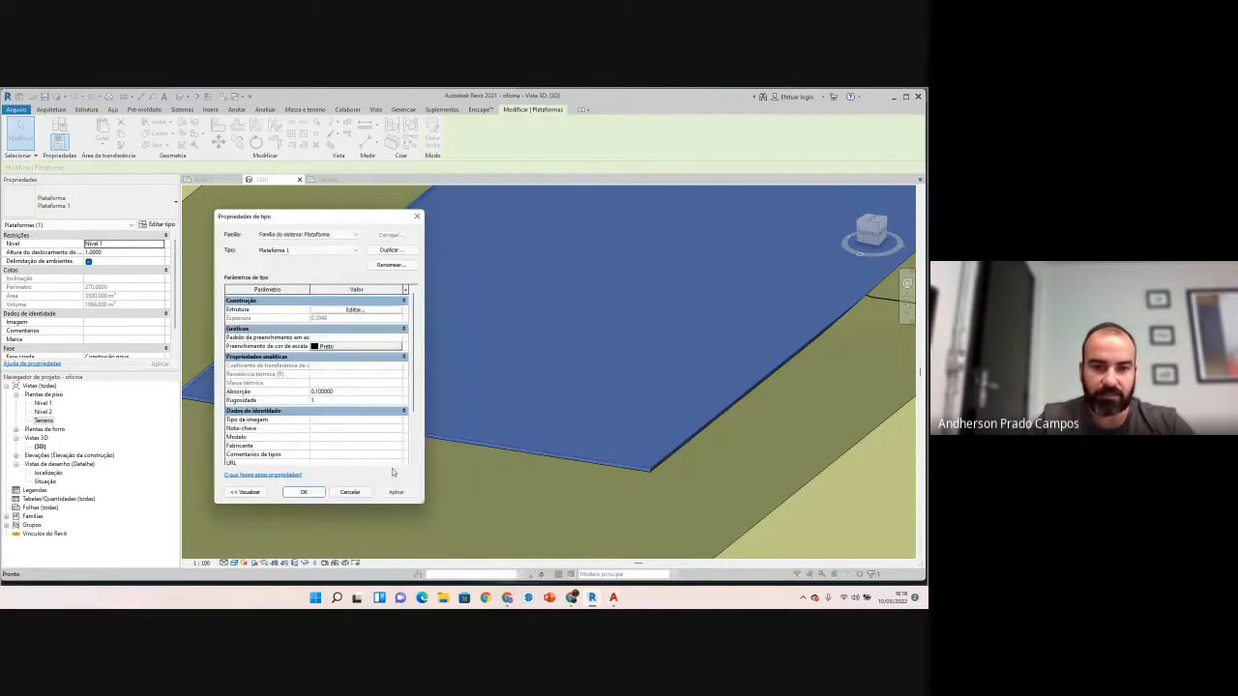
left_click(304, 492)
key("Escape")
scroll(512, 348, "down", 3)
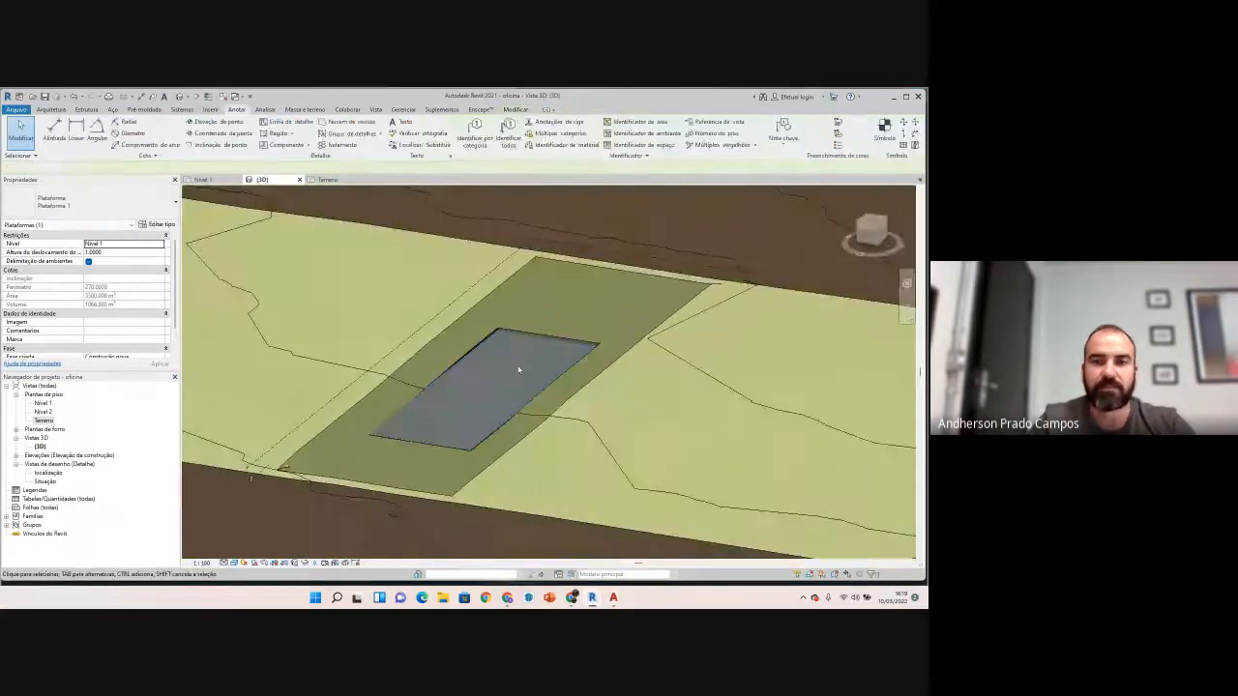
scroll(439, 396, "up", 3)
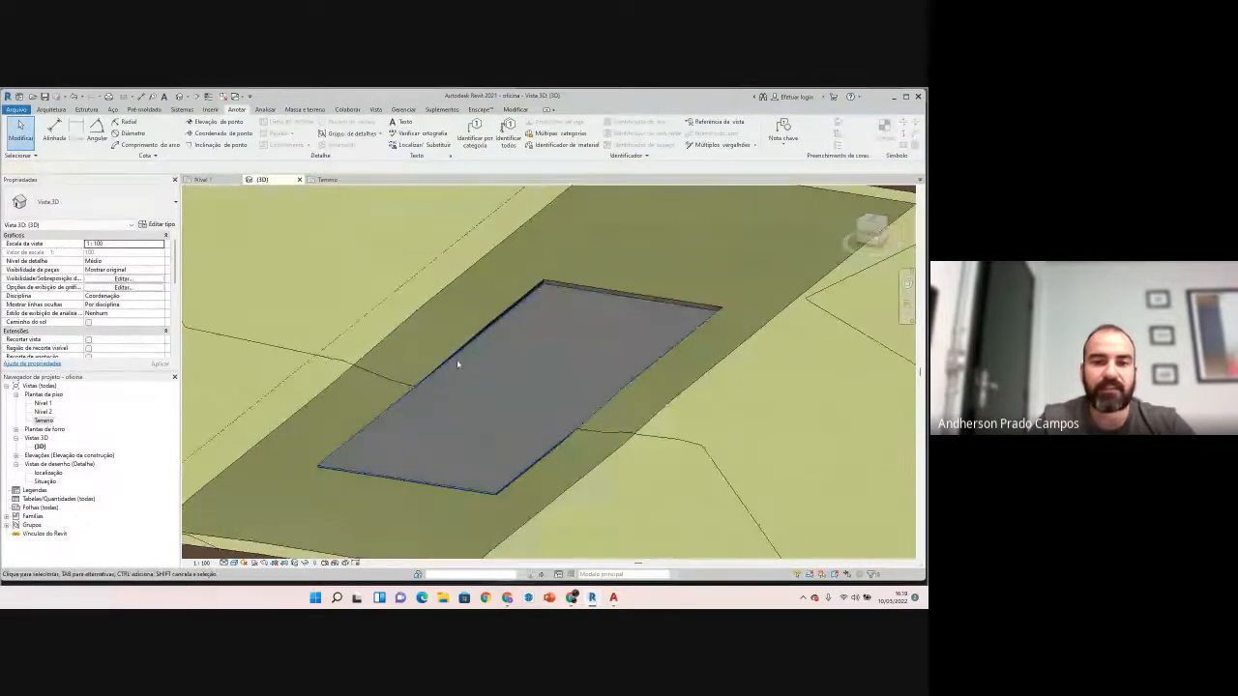
Step: Set the thickness of the building pad's structure layer to 0.3 m
left_click(456, 363)
key("Escape")
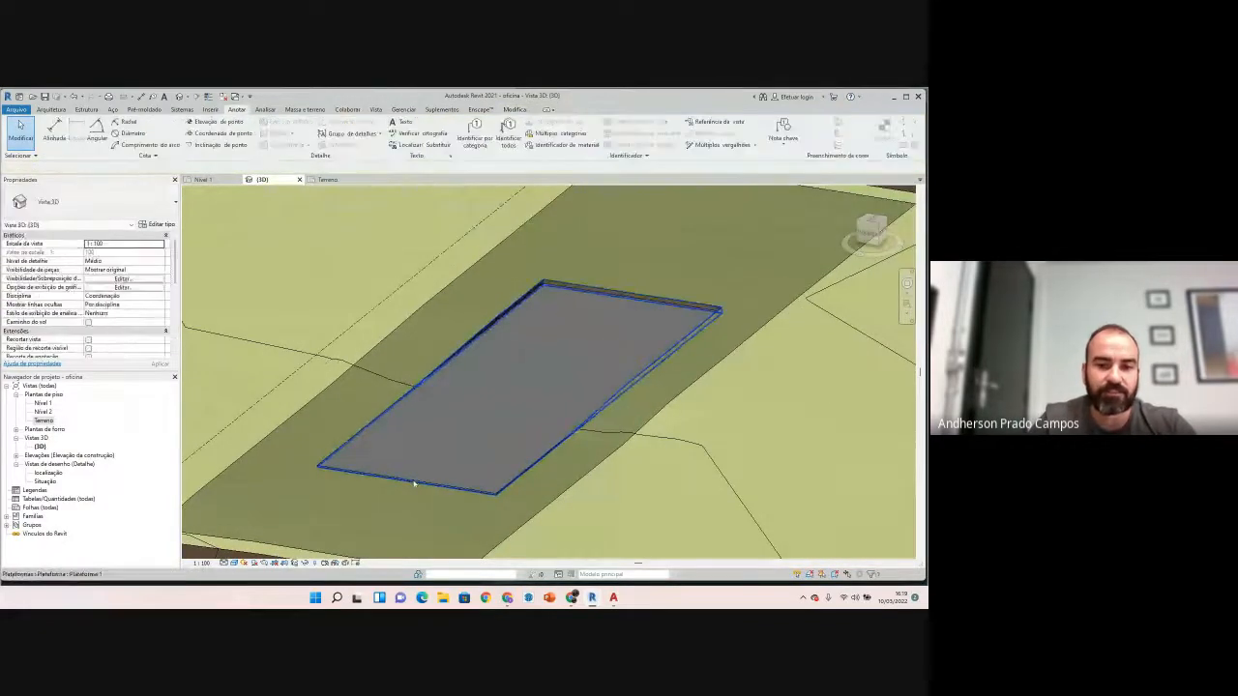
left_click(310, 404)
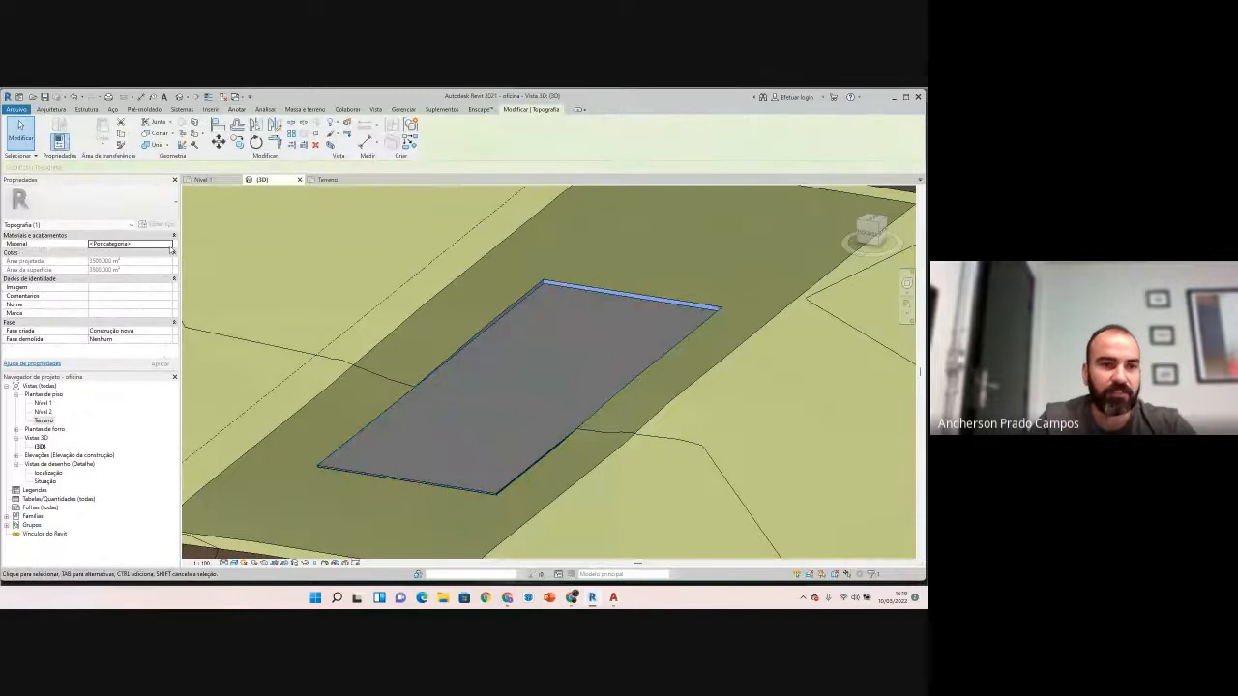
left_click(434, 455)
scroll(318, 461, "up", 5)
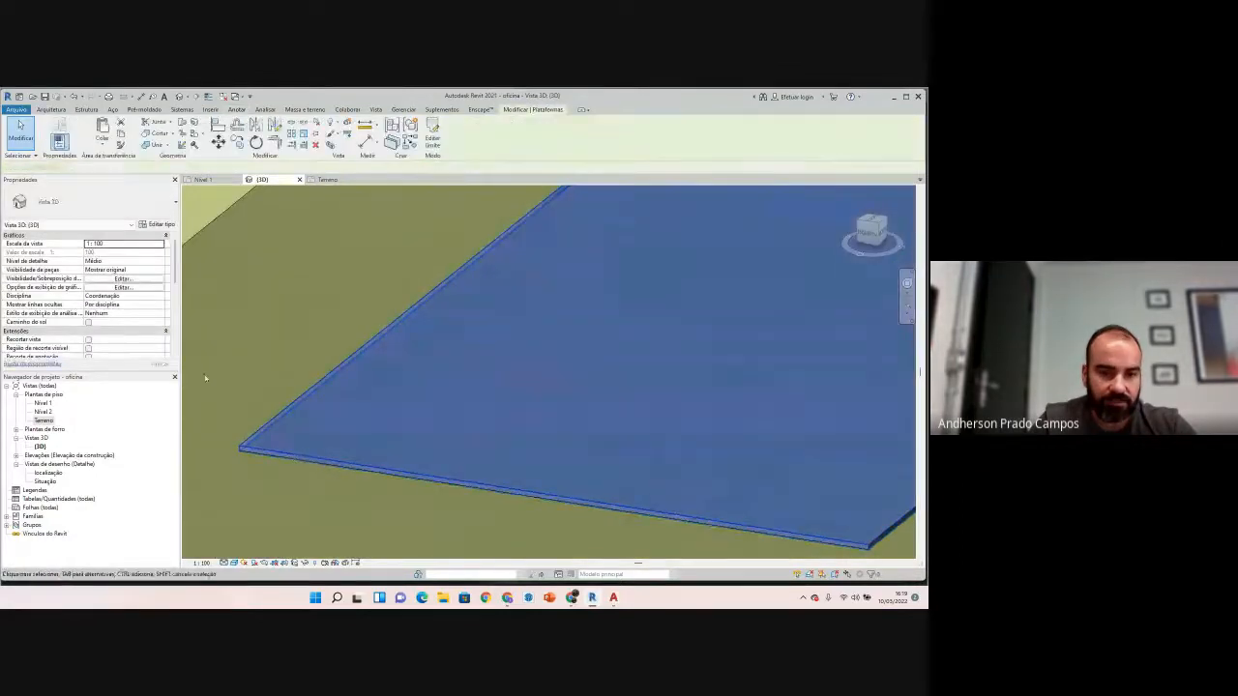
left_click(164, 226)
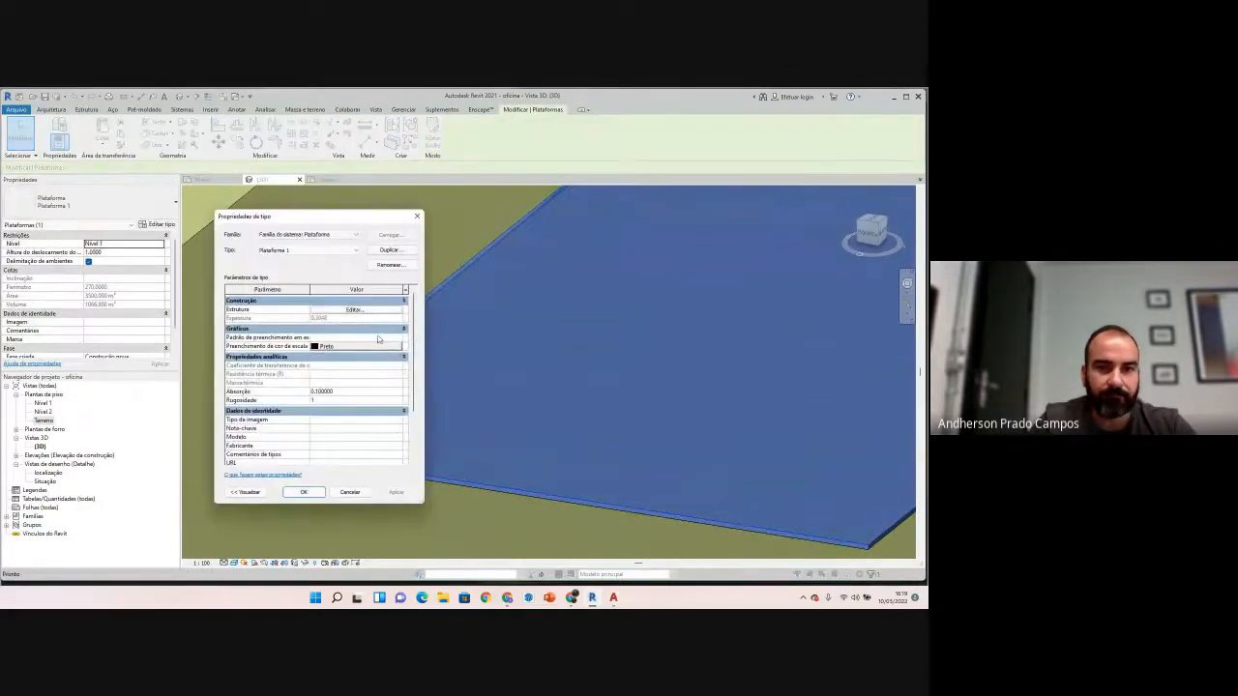
left_click(373, 310)
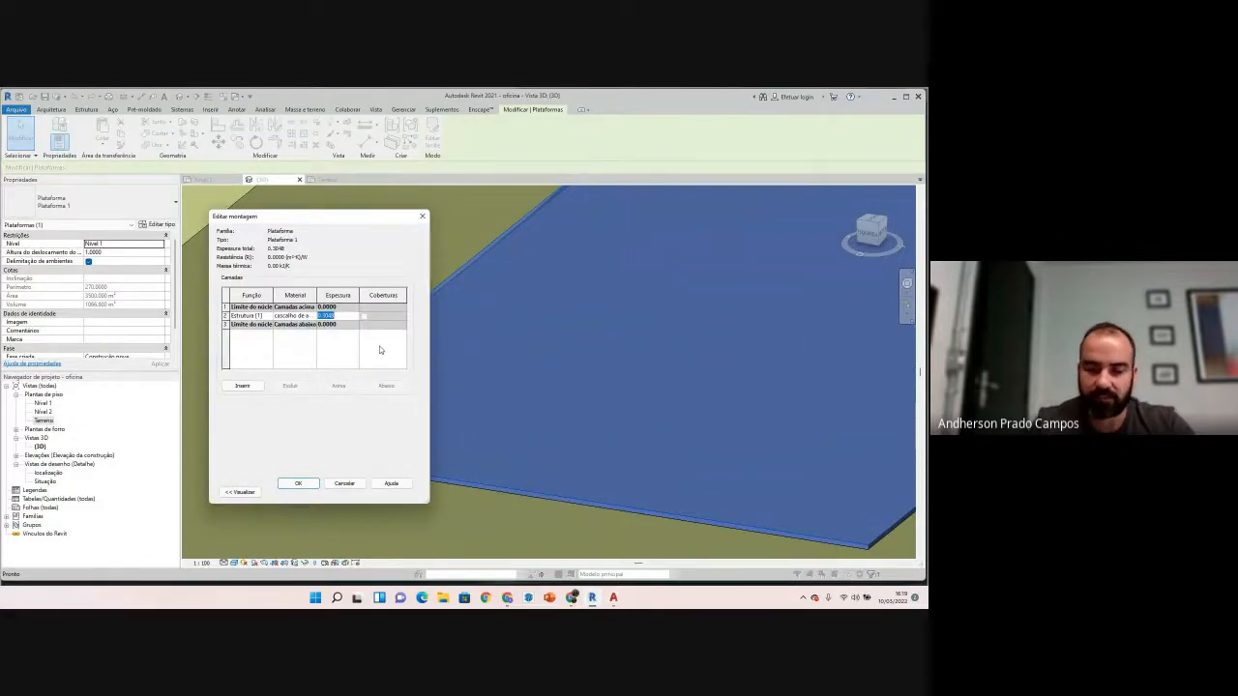
type(".3")
key("Return")
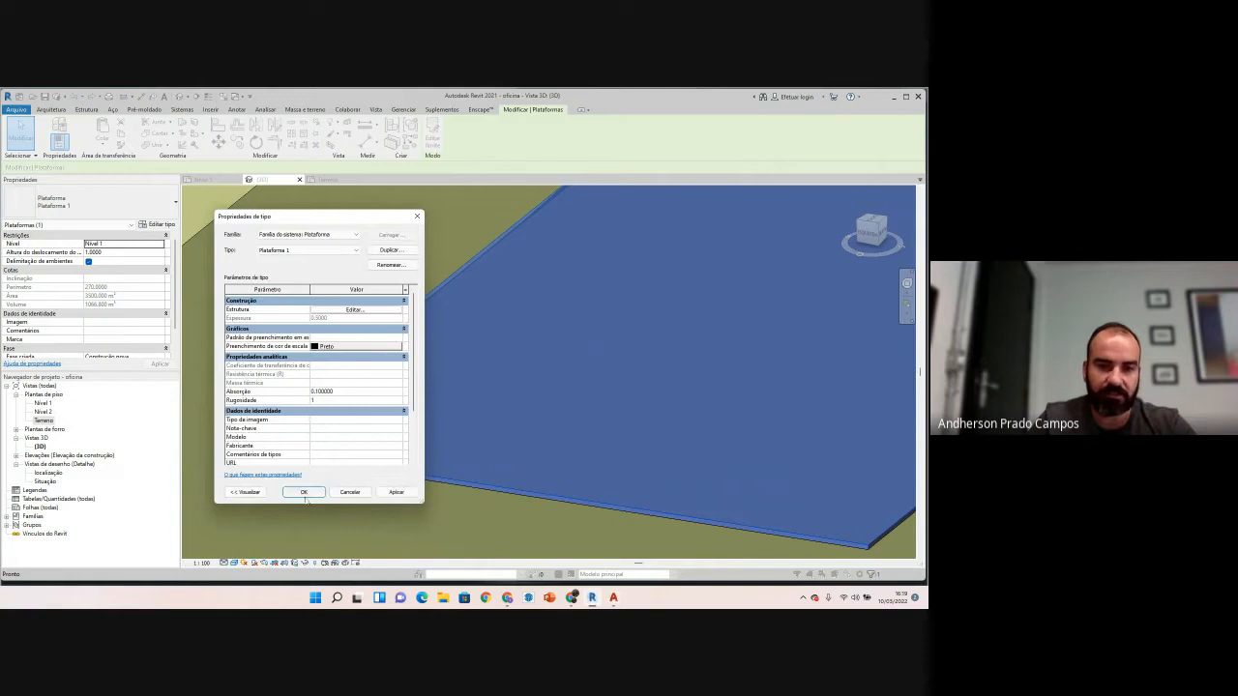
left_click(302, 492)
key("Escape")
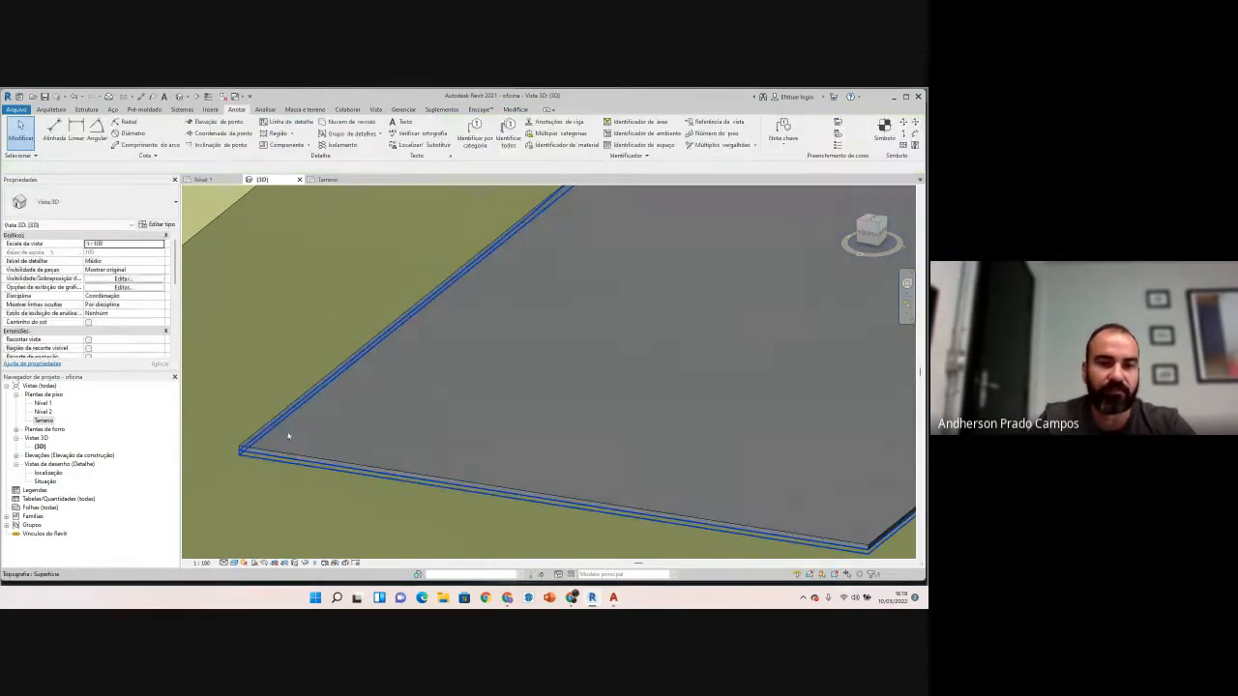
Step: Examine the pad's position on the terrain and the Nível 1 and Nível 2 level markers beside it
scroll(312, 442, "down", 3)
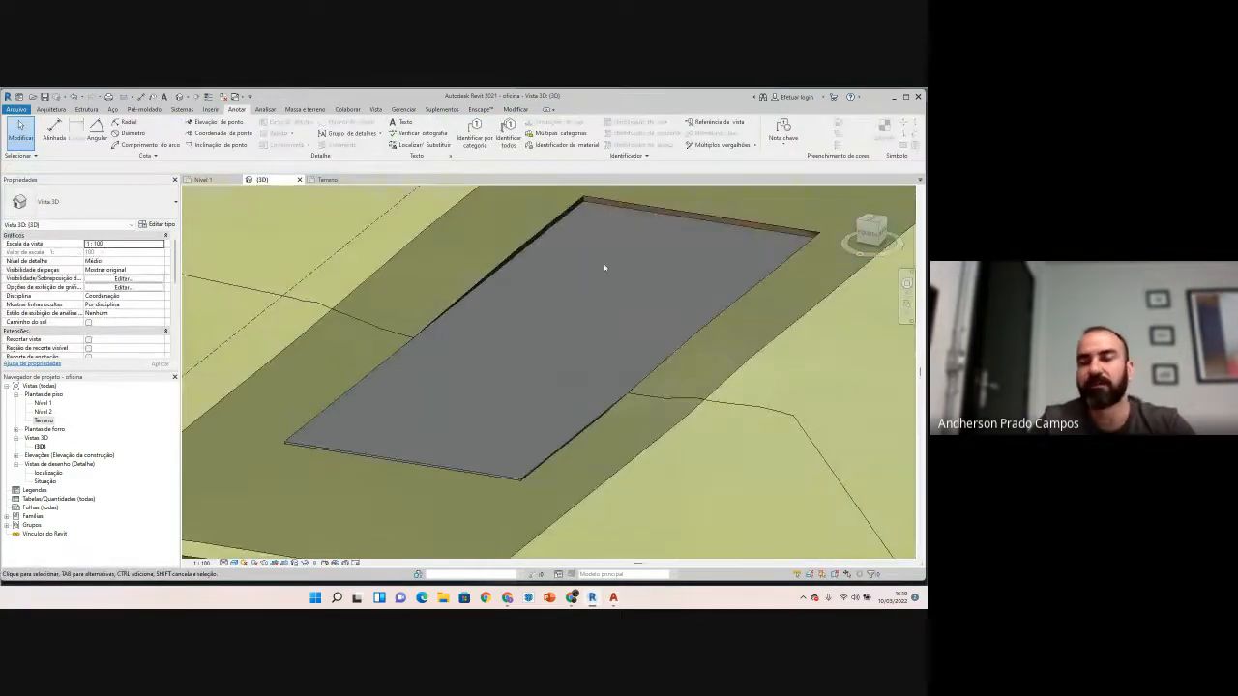
scroll(604, 267, "down", 5)
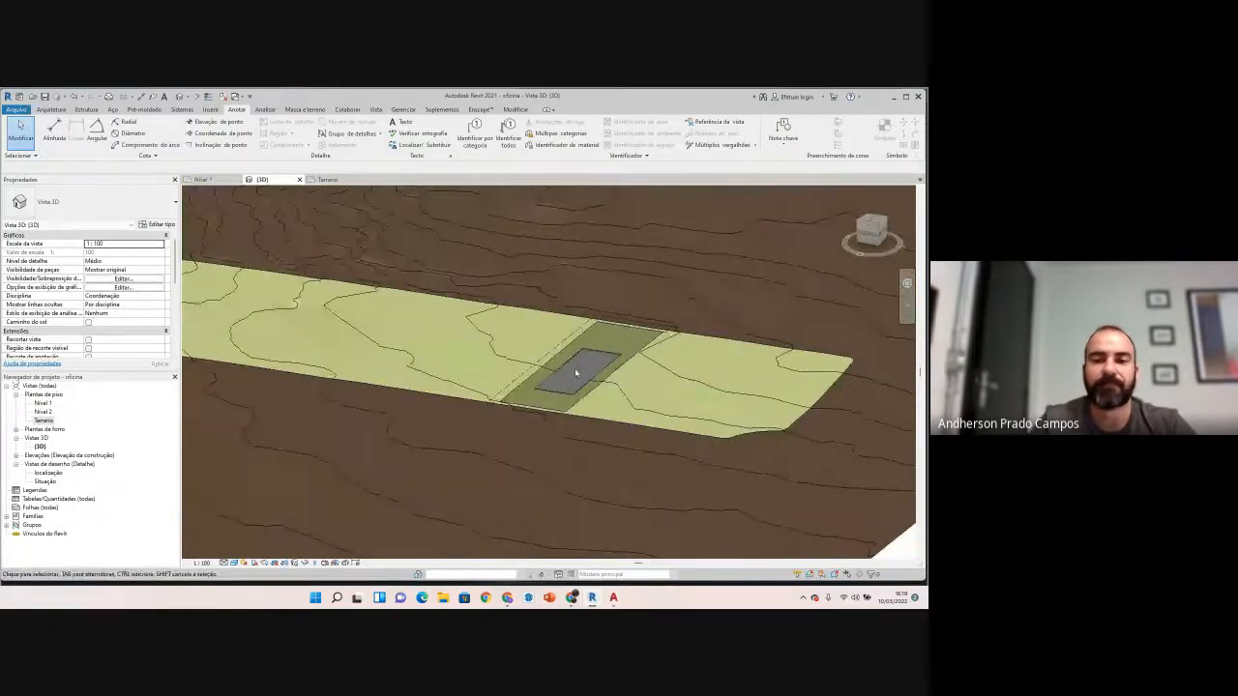
scroll(374, 440, "up", 8)
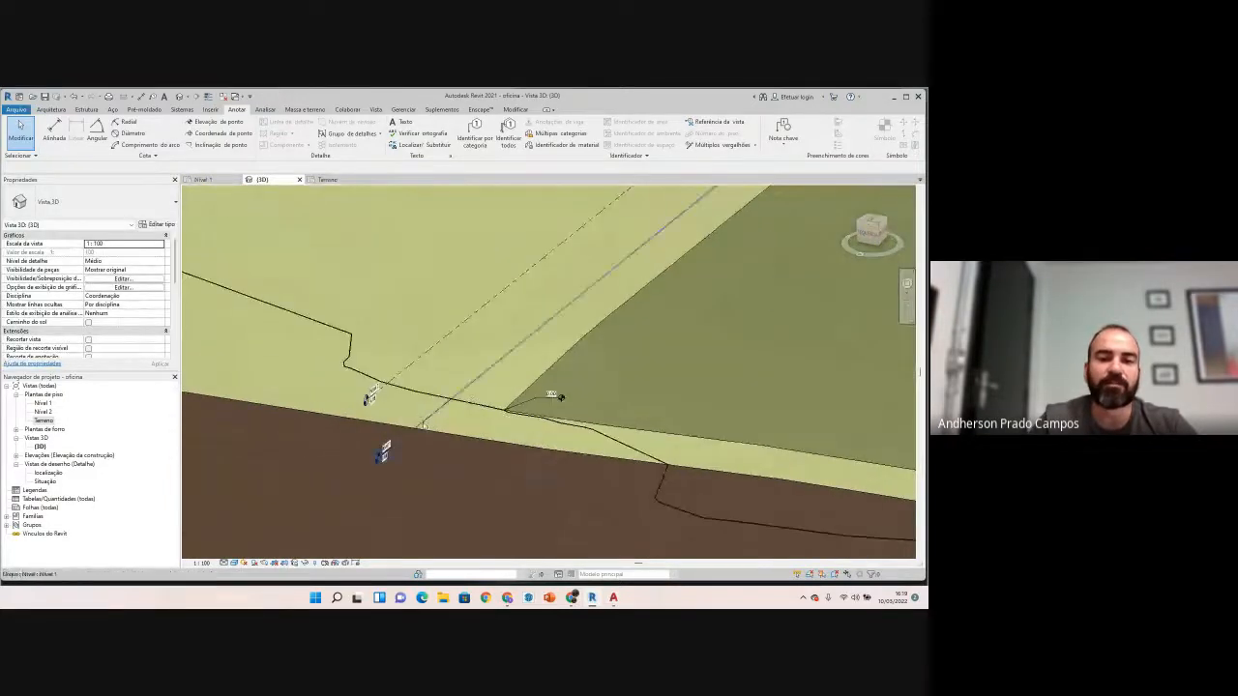
left_click(423, 426)
left_click(383, 390)
scroll(348, 407, "down", 3)
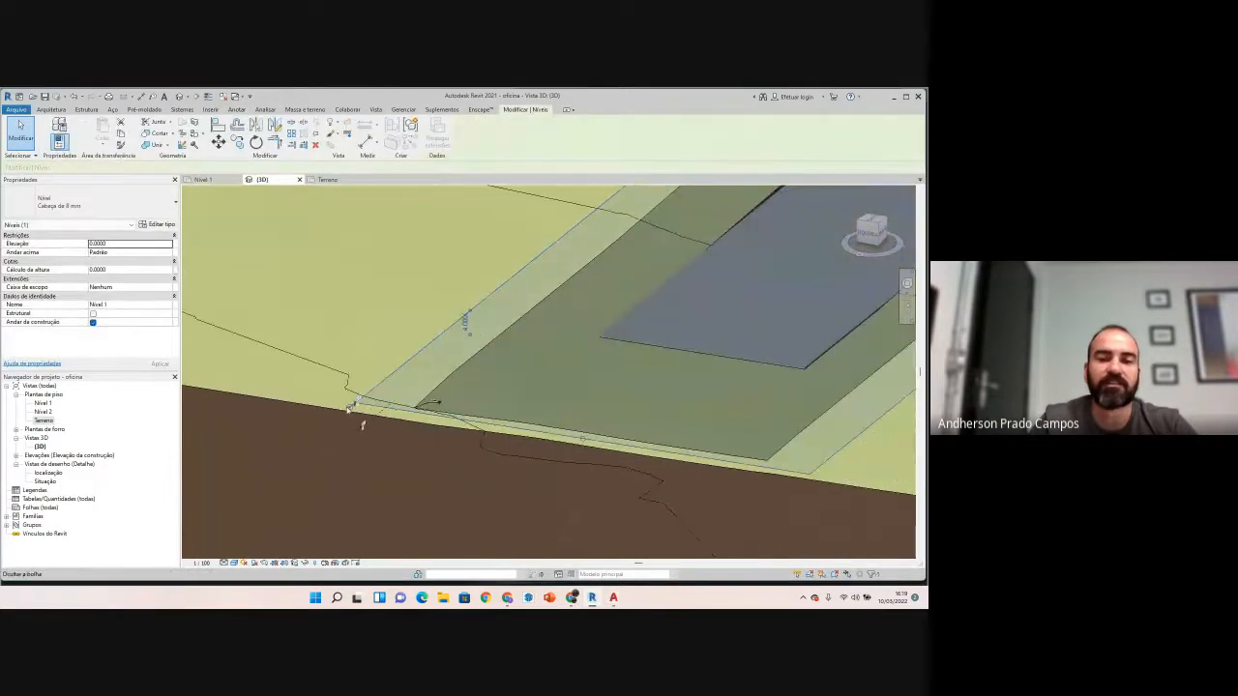
scroll(350, 406, "up", 8)
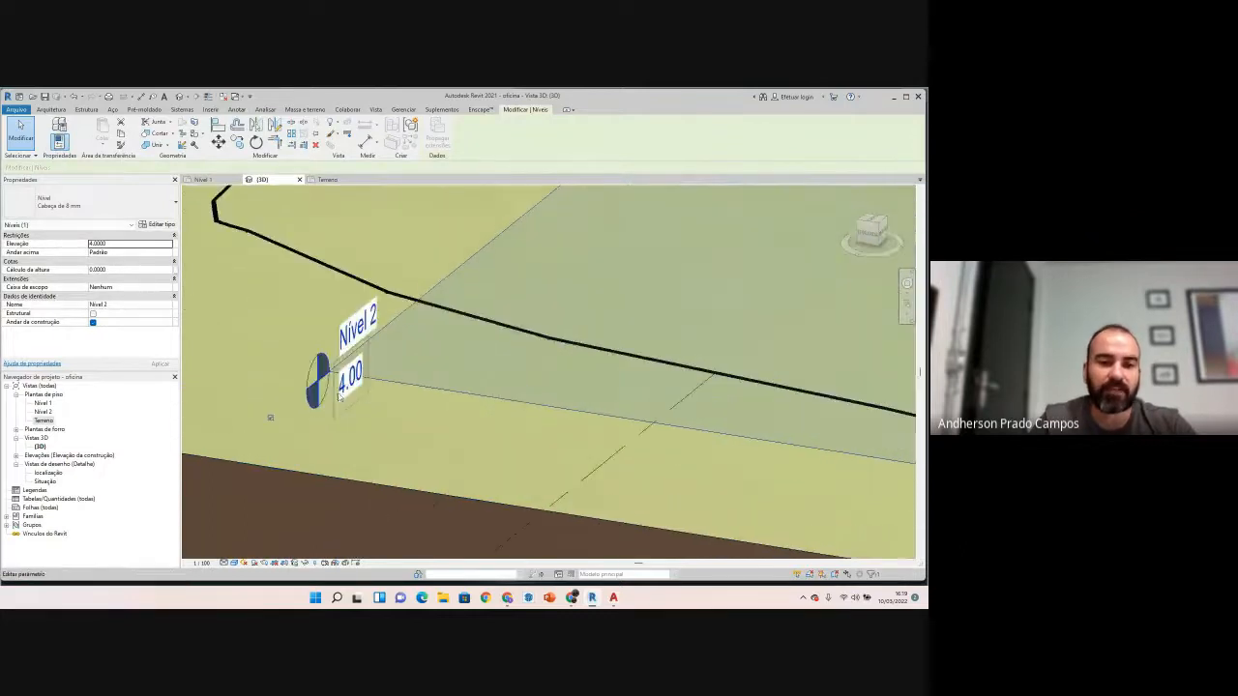
scroll(341, 397, "down", 3)
middle_click_drag(387, 417, 416, 391, "shift")
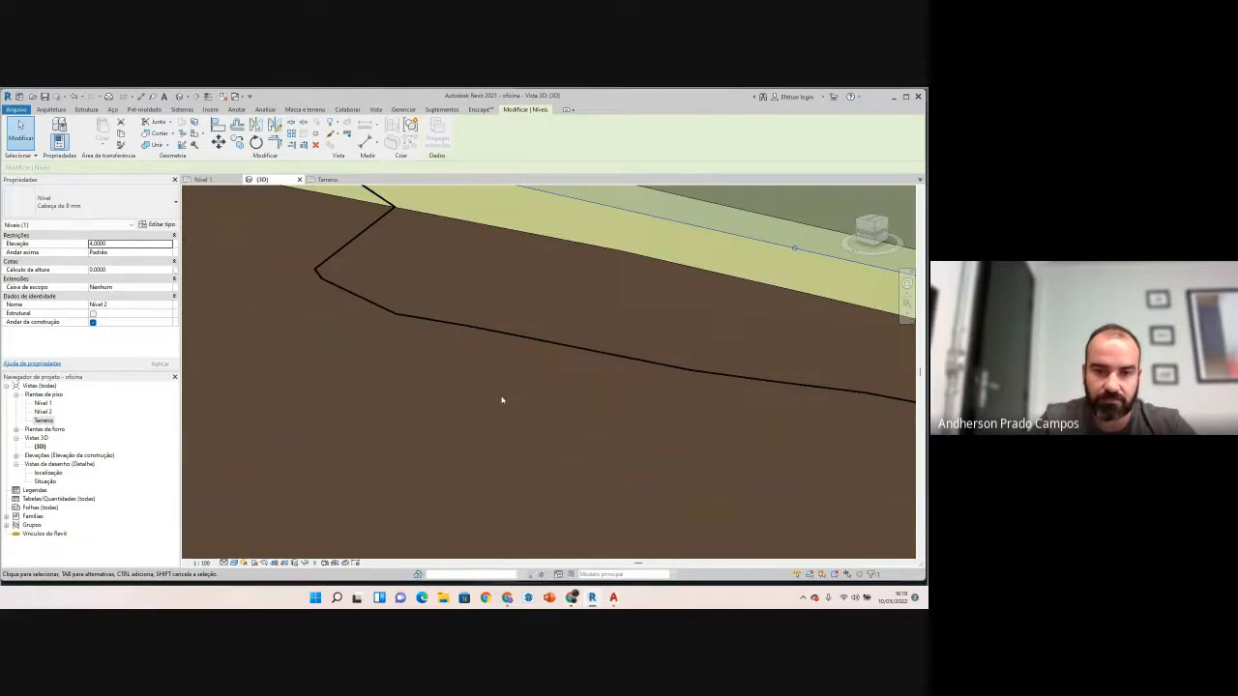
Step: Switch to the Google Meet call, admit the waiting participant, and return to the Revit model
left_click(572, 598)
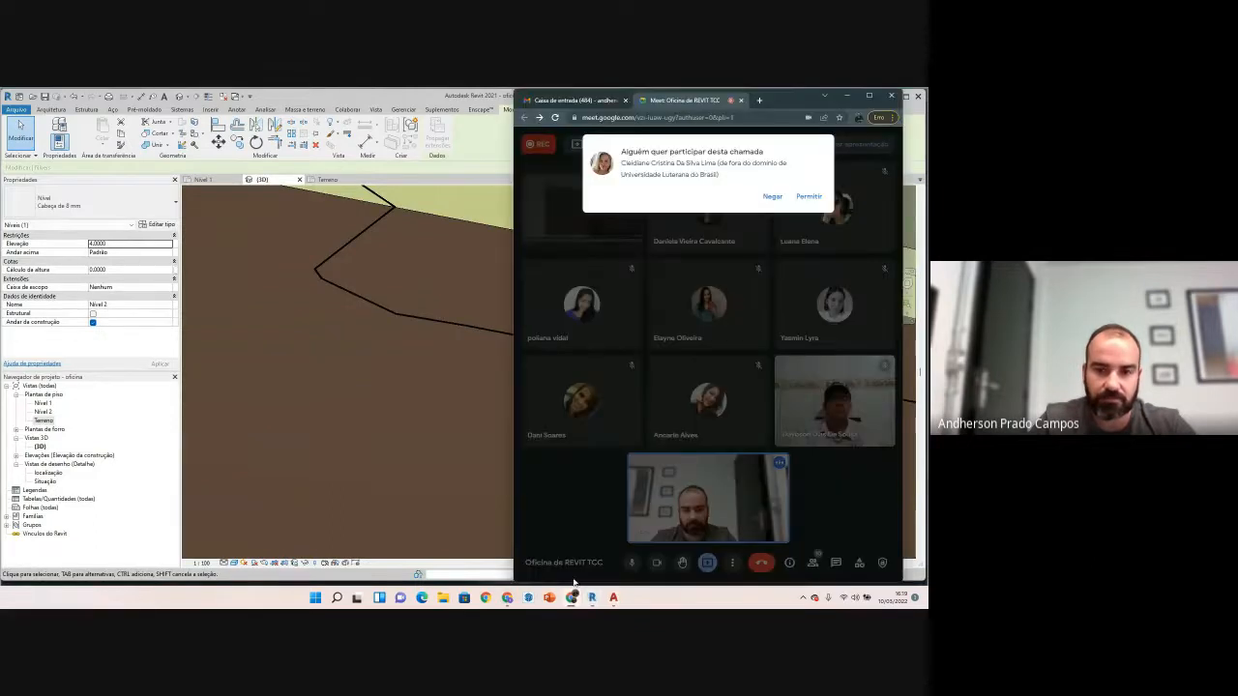
left_click(808, 196)
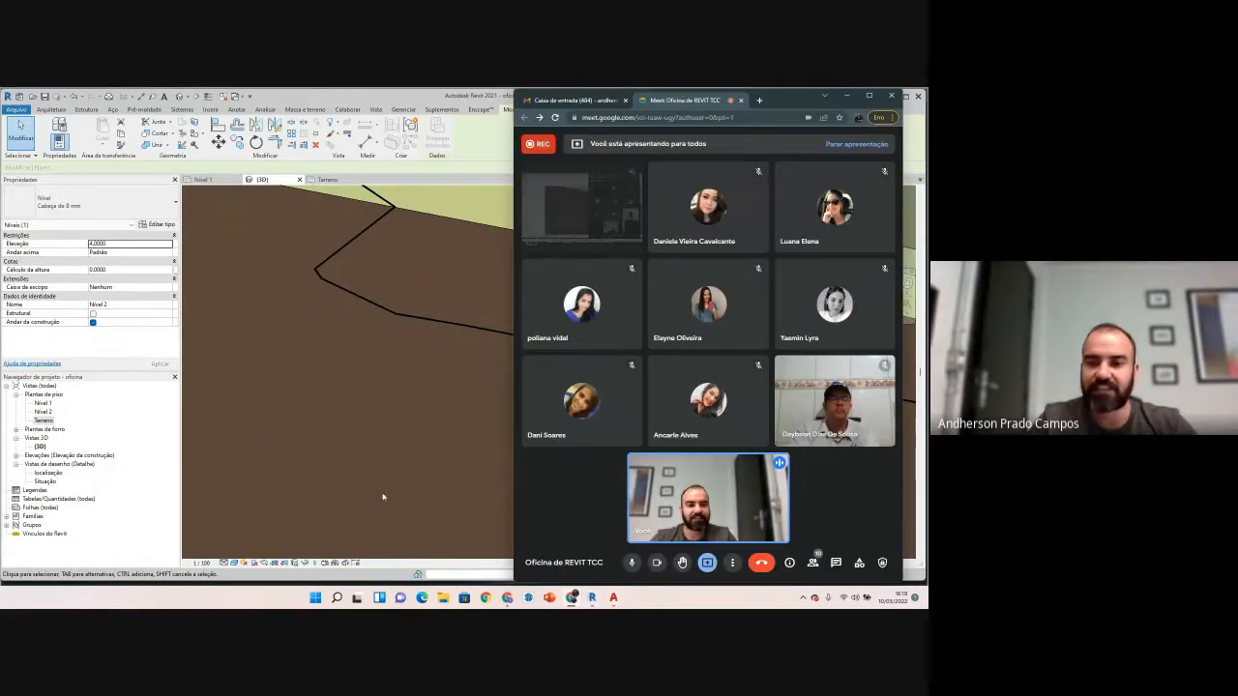
left_click(407, 407)
Step: Set the elevation of the Nível 2 level to 3.00 at its level marker
scroll(407, 413, "down", 5)
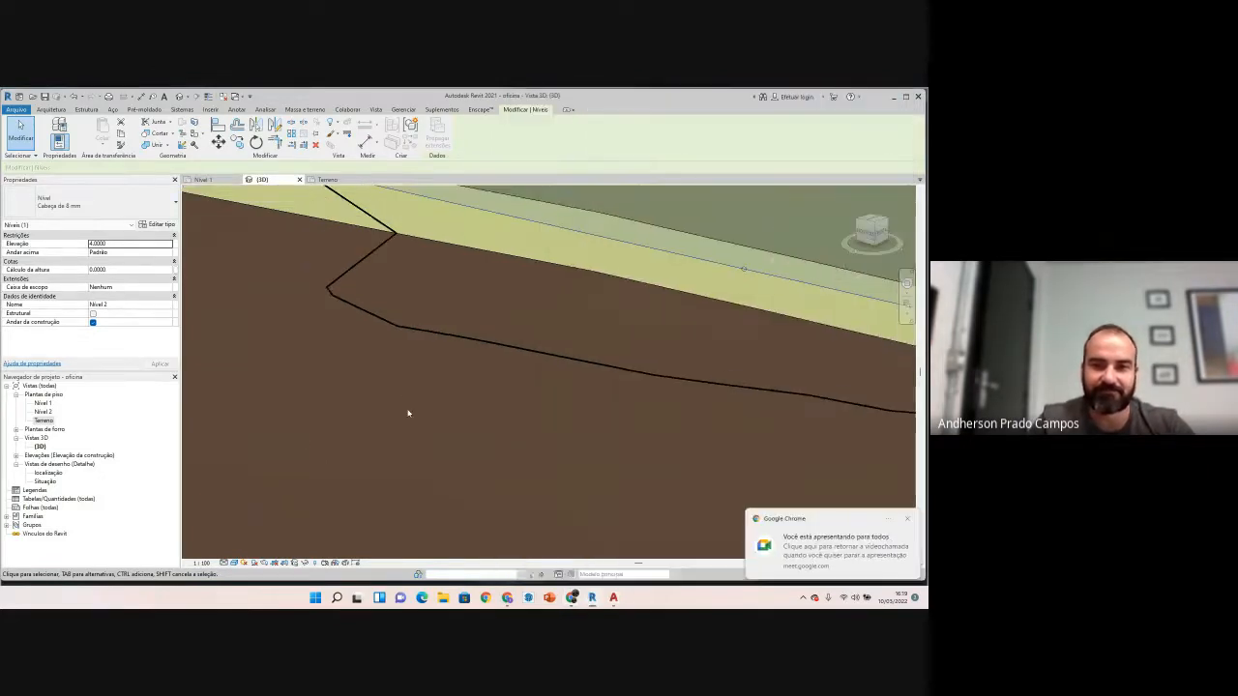
scroll(409, 414, "down", 3)
middle_click_drag(296, 416, 354, 461)
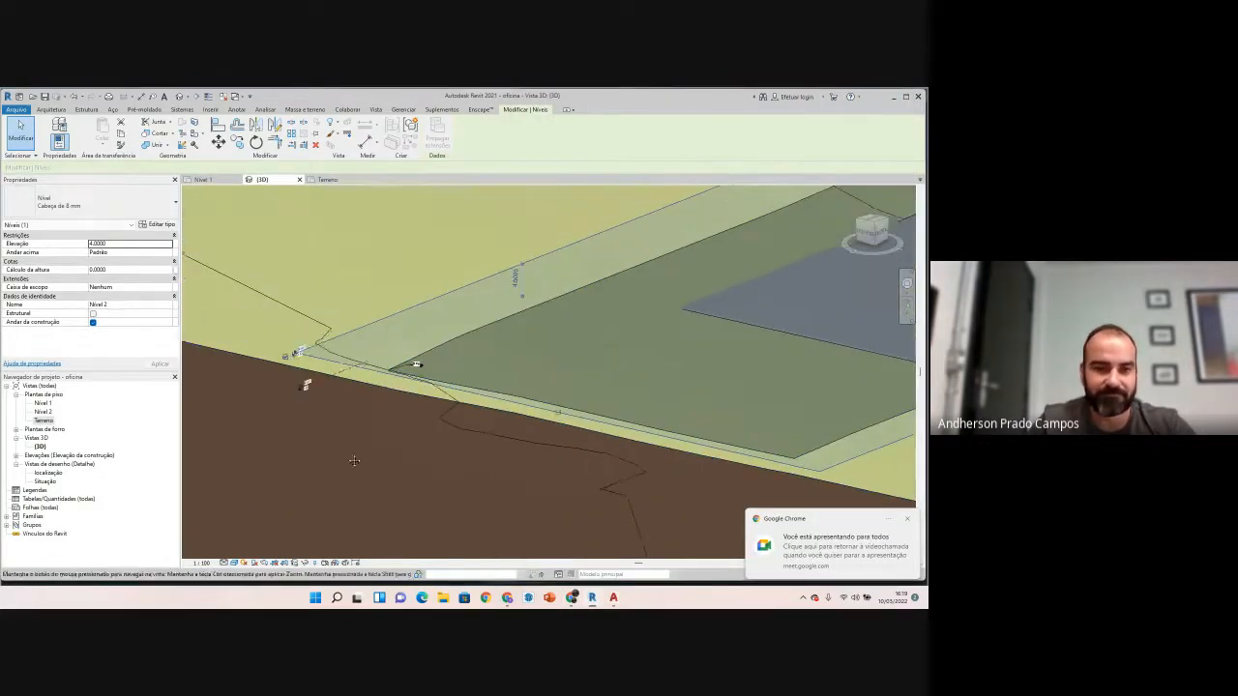
scroll(310, 375, "up", 5)
left_click(333, 321)
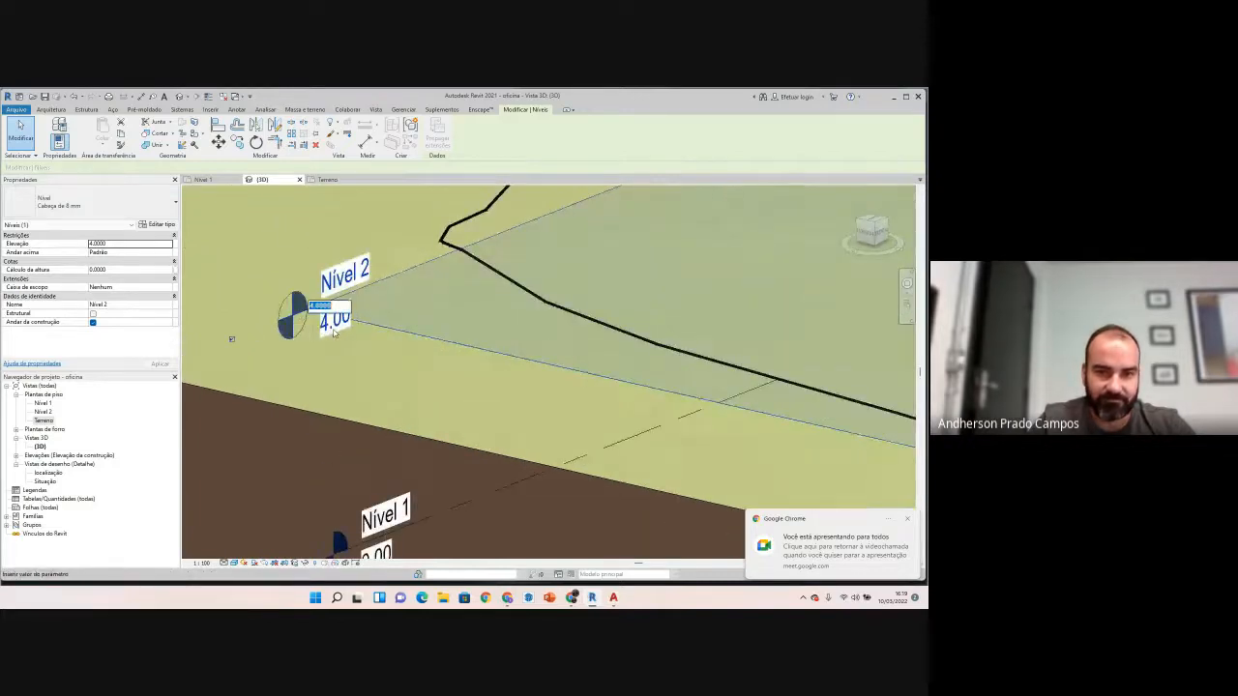
type("3")
key("Return")
key("Escape")
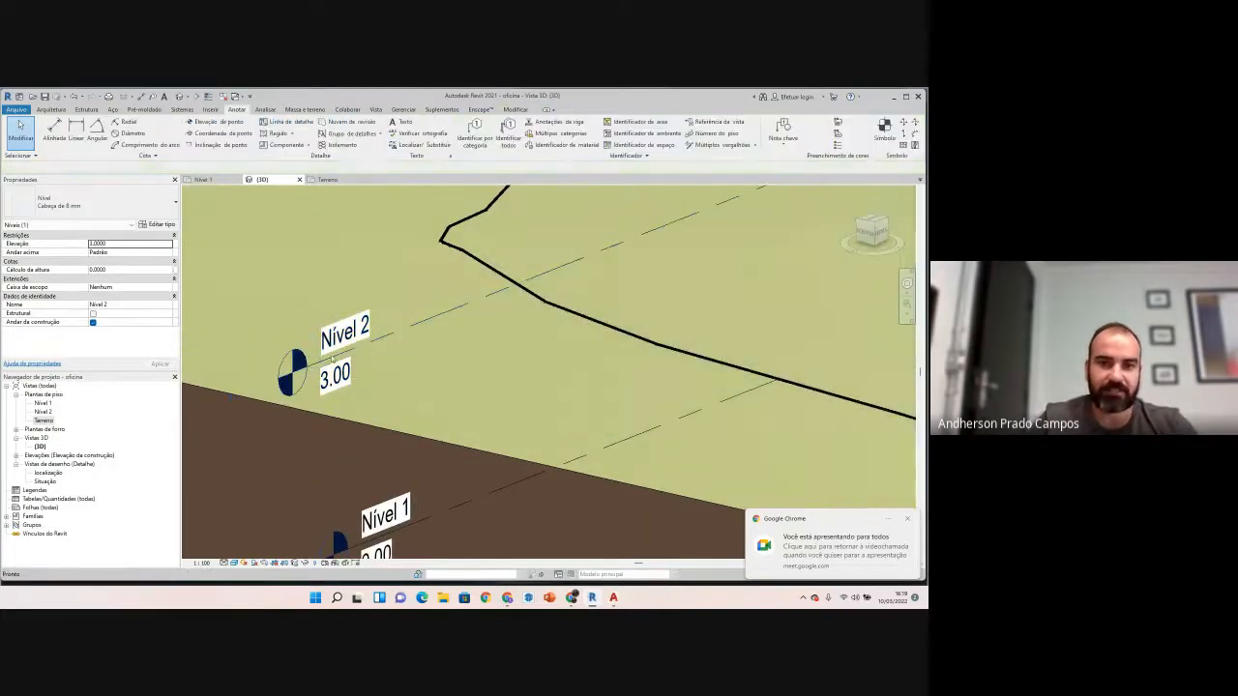
Step: Copy the Nível 2 level upward, constrained to the vertical and with multiple copies enabled, to create a third level
left_click(336, 361)
left_click(237, 142)
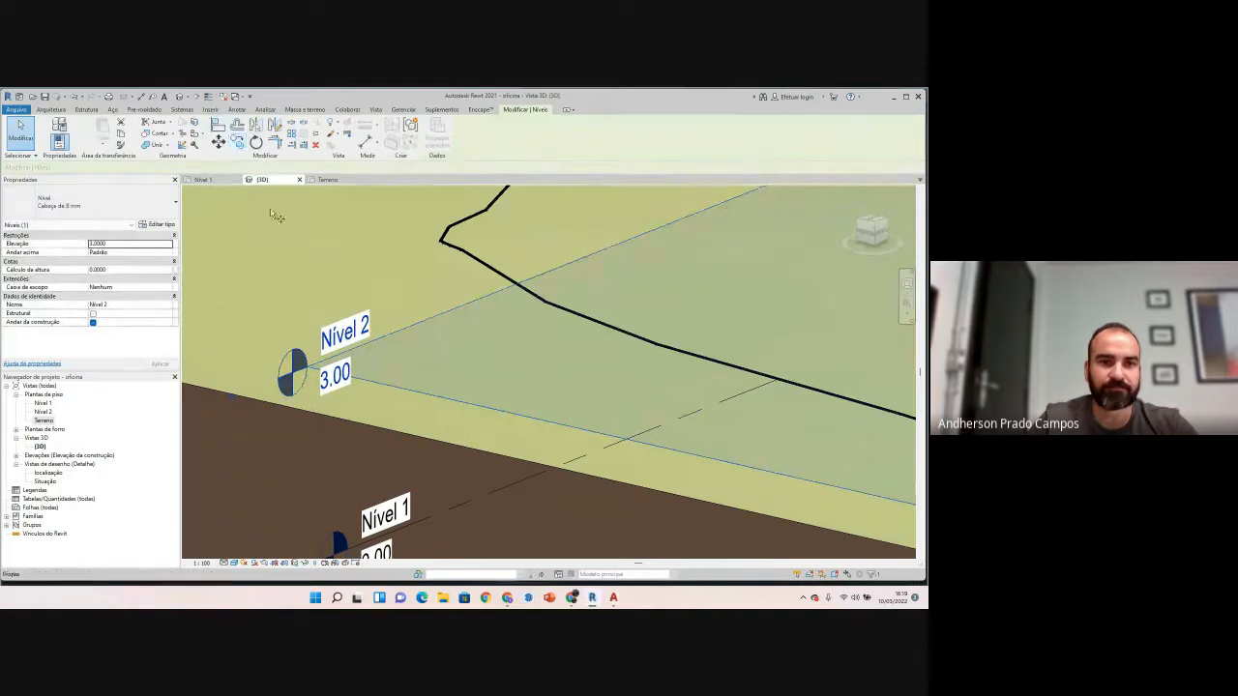
scroll(277, 220, "down", 2)
scroll(282, 329, "up", 1)
left_click(270, 358)
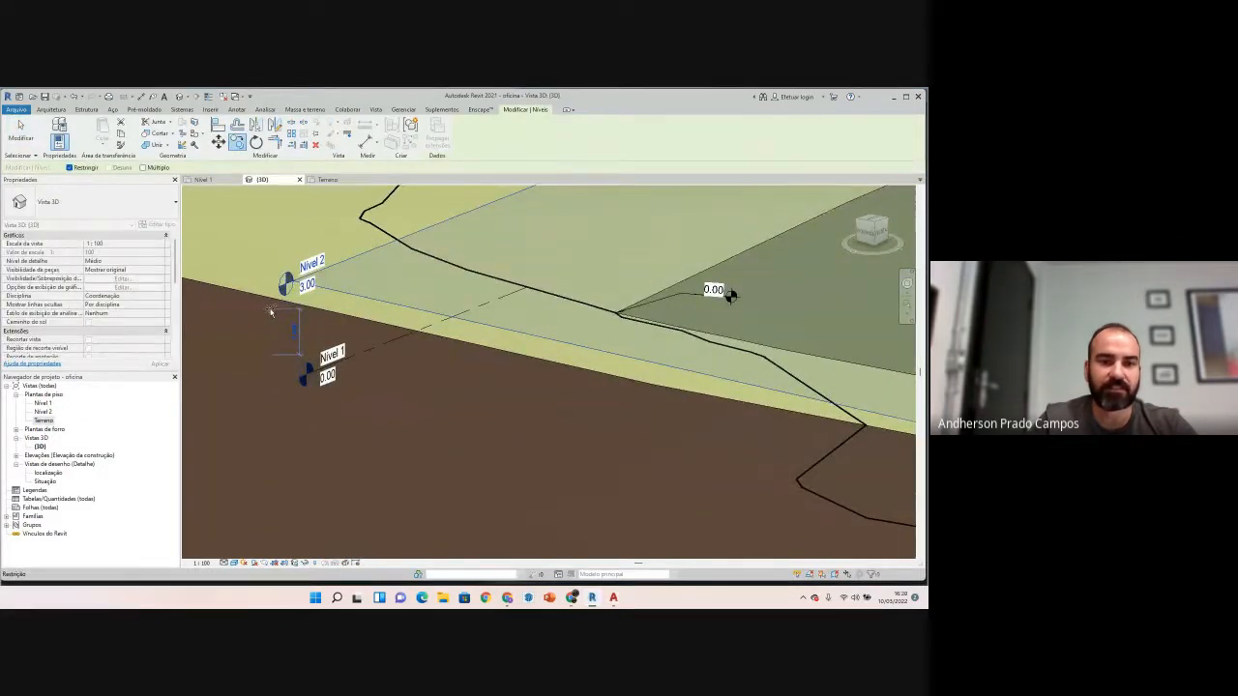
left_click(144, 167)
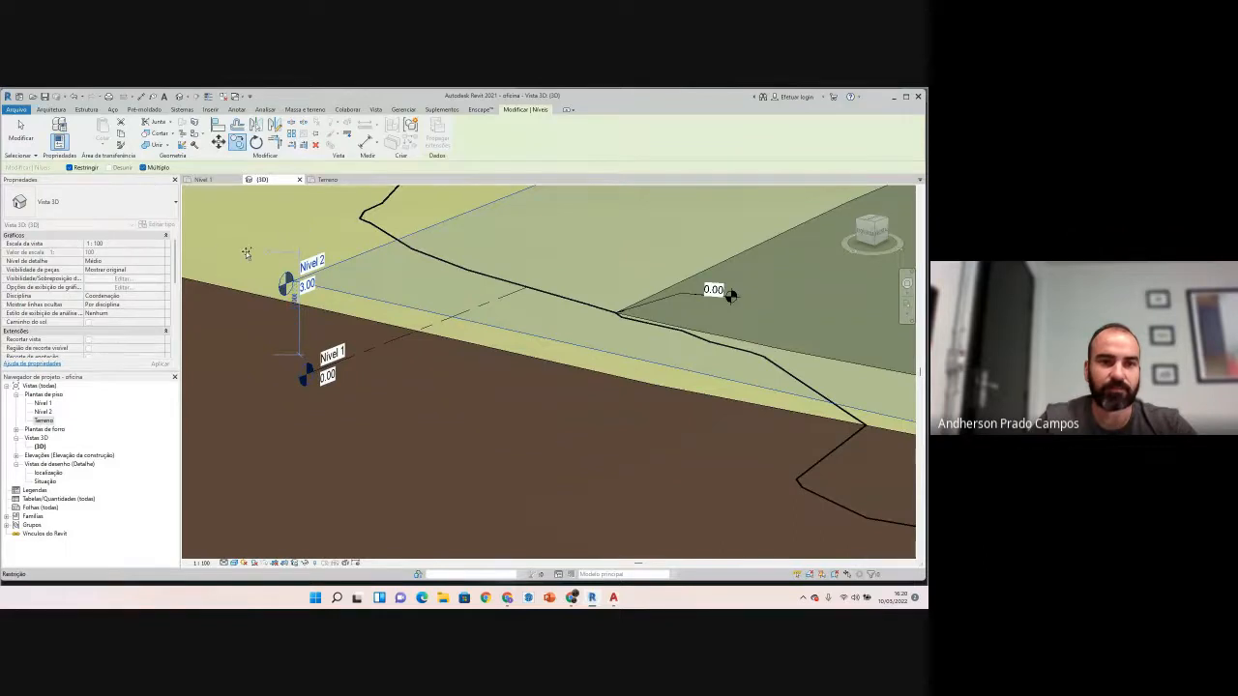
scroll(264, 264, "up", 2)
scroll(265, 269, "up", 2)
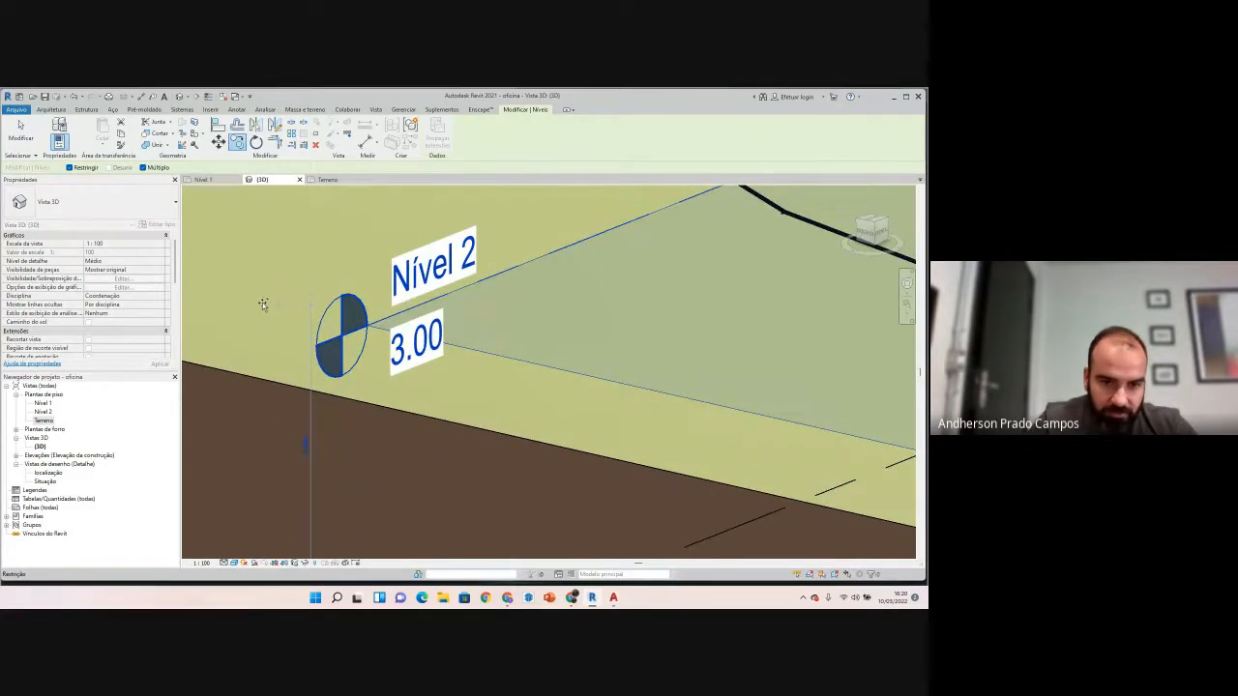
left_click(262, 299)
scroll(276, 319, "down", 5)
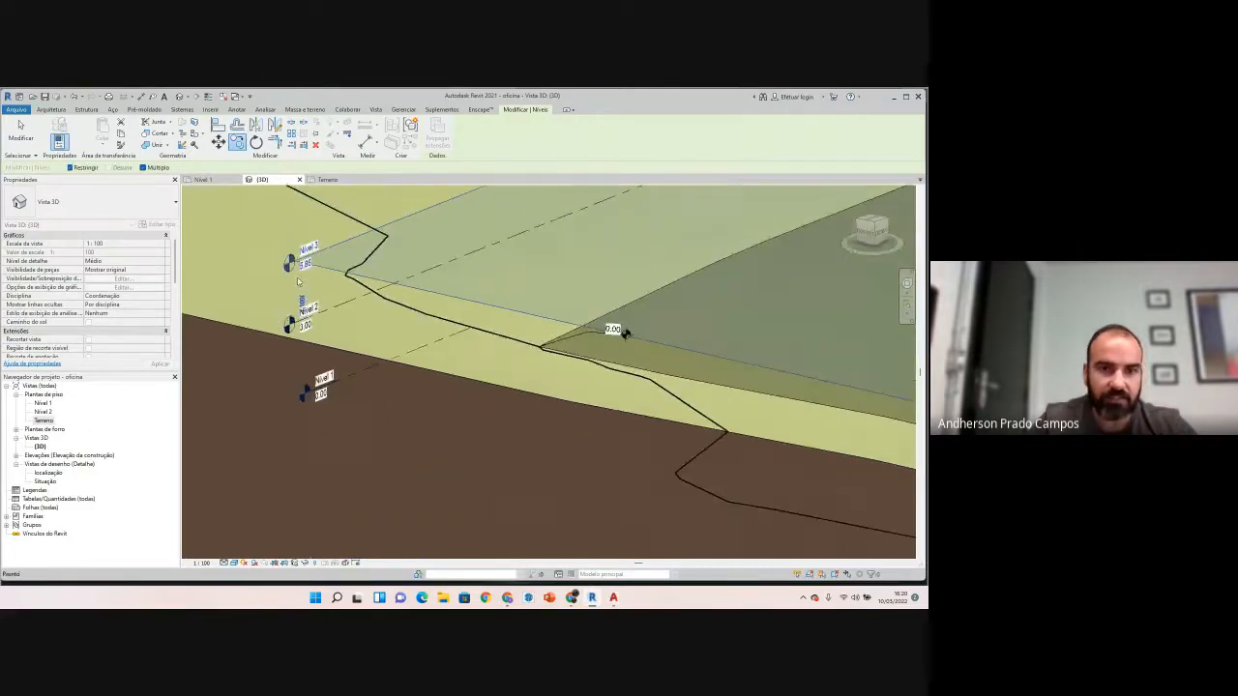
key("Escape")
Step: Set the elevation of the Nível 3 level to 6.00
scroll(308, 248, "up", 2)
left_click(302, 273)
left_click(309, 267)
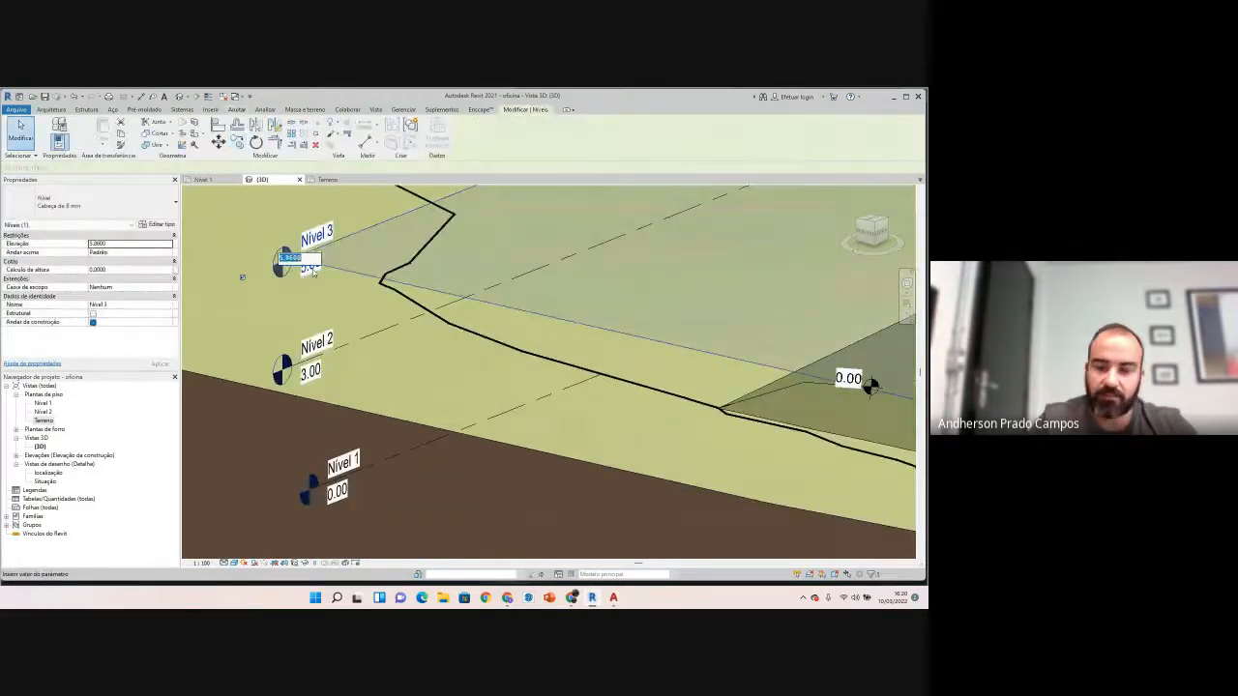
type("3")
key("Return")
left_click(312, 374)
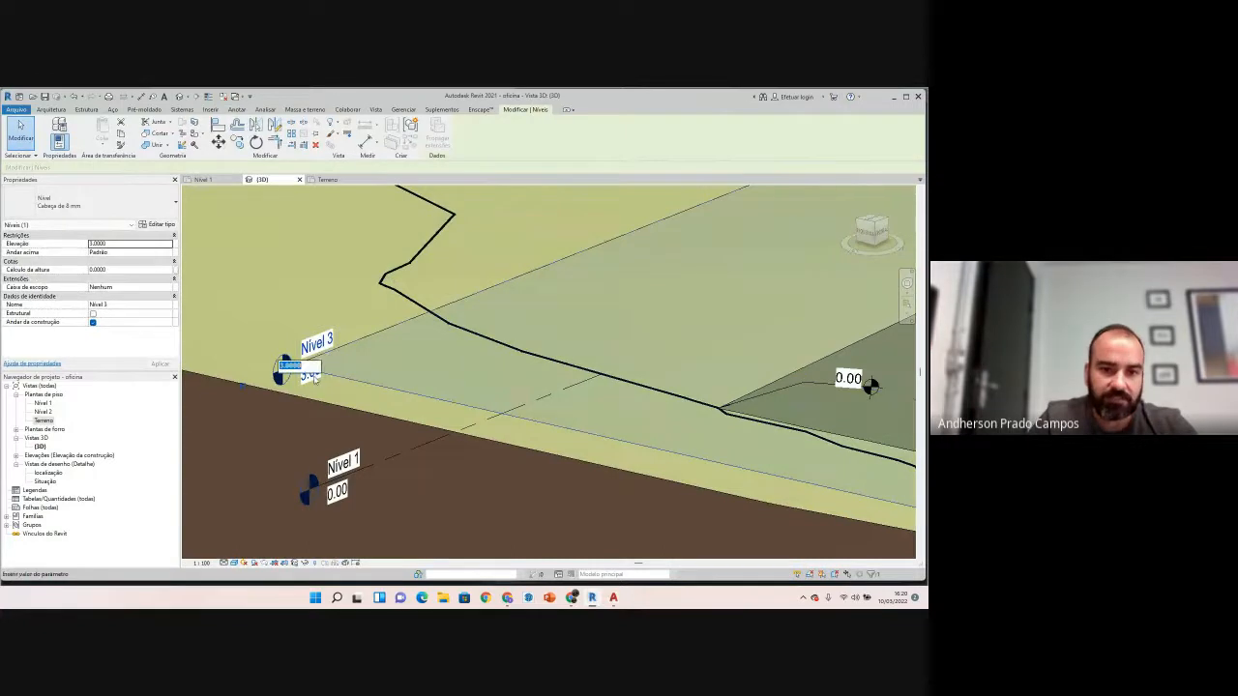
type("6")
key("Return")
left_click(265, 260)
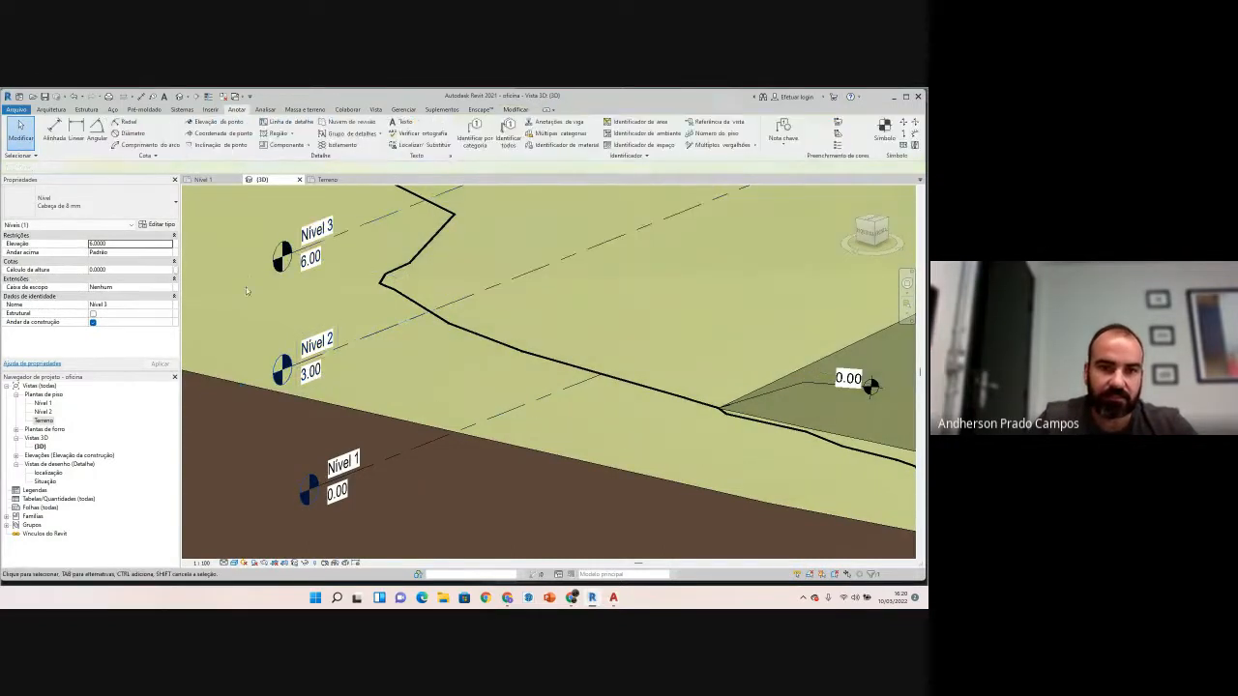
Step: Copy the Nível 3 level upward once to create a fourth level
middle_click_drag(265, 261, 266, 323)
left_click(266, 323)
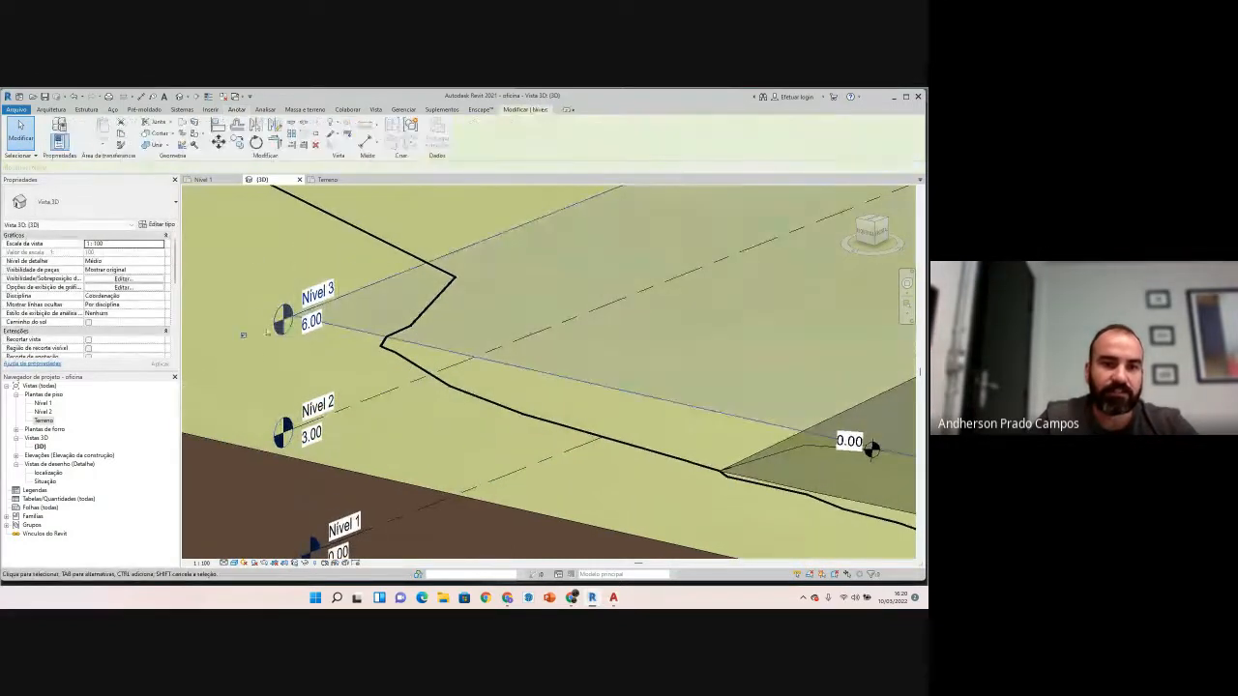
scroll(259, 354, "down", 2)
left_click(251, 351)
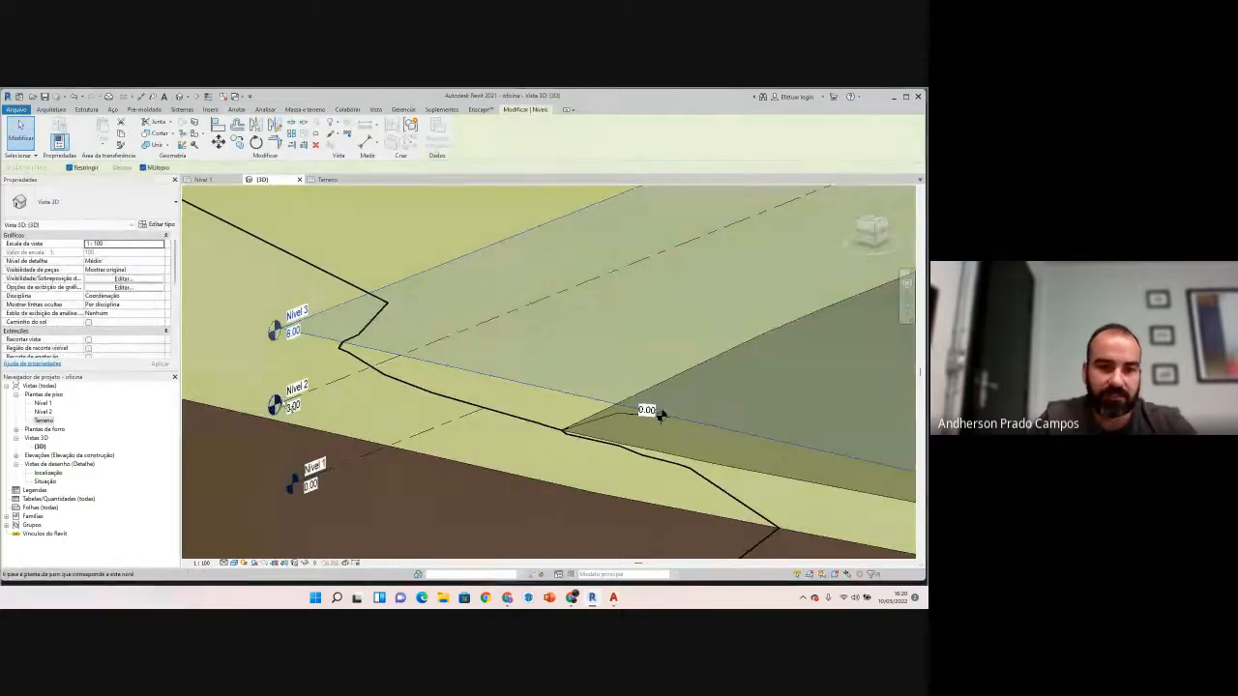
left_click(266, 358)
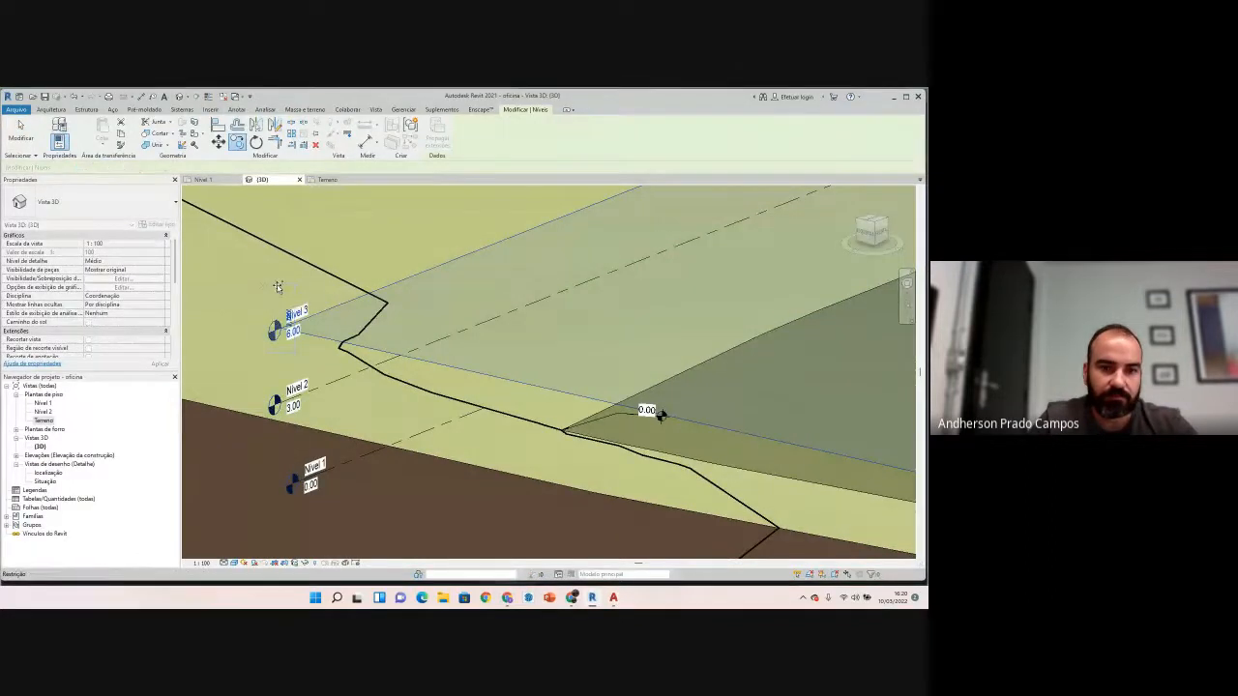
left_click(277, 288)
key("Escape")
key("Escape")
left_click(294, 274)
key("Escape")
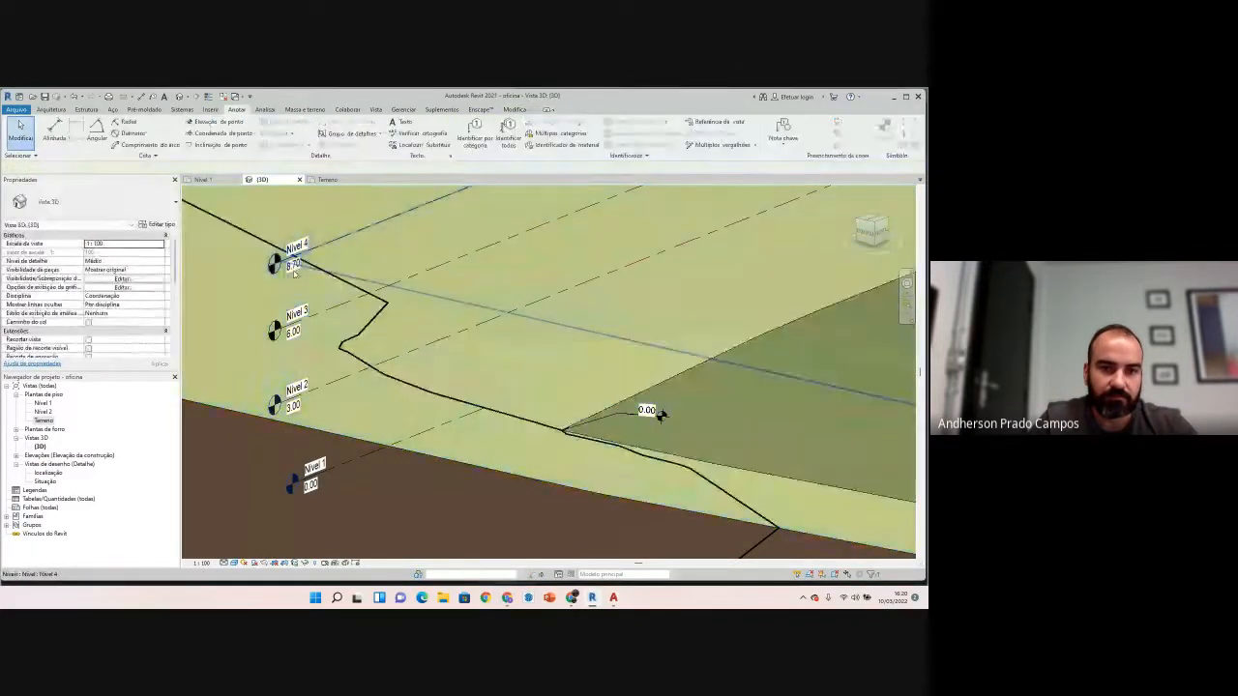
Step: Set the elevation of the Nível 4 level to 9.00
left_click(294, 271)
left_click(294, 268)
type("3")
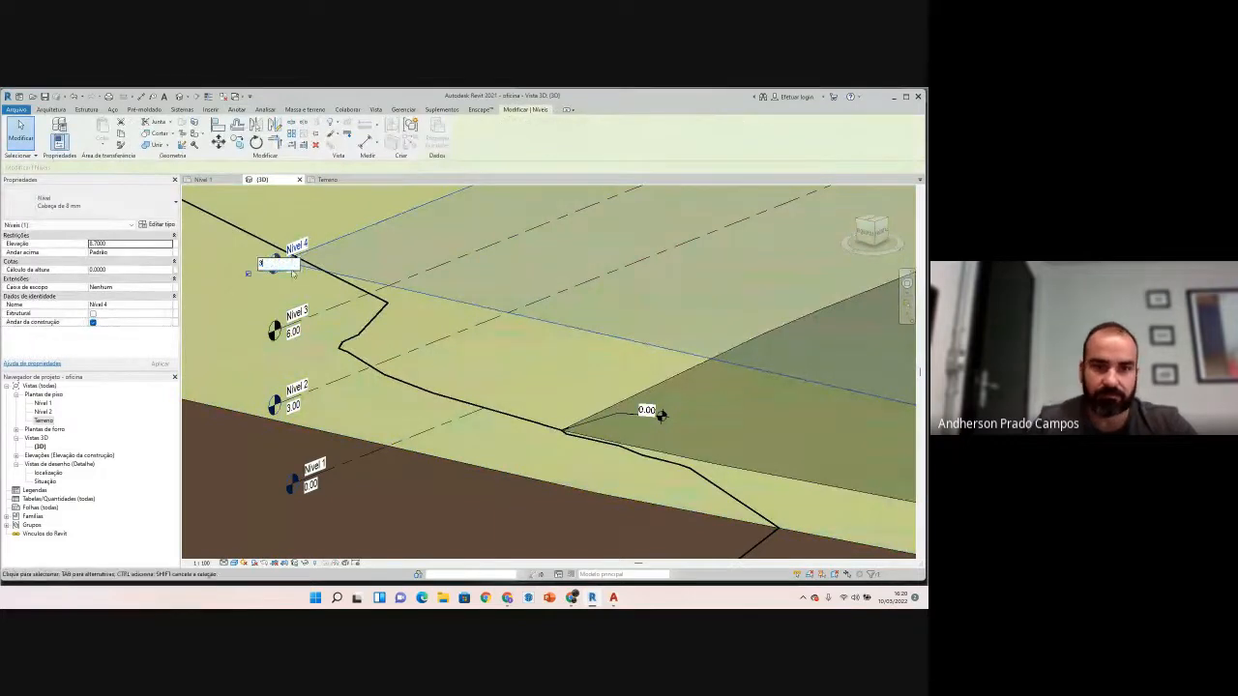
key("Return")
left_click(295, 409)
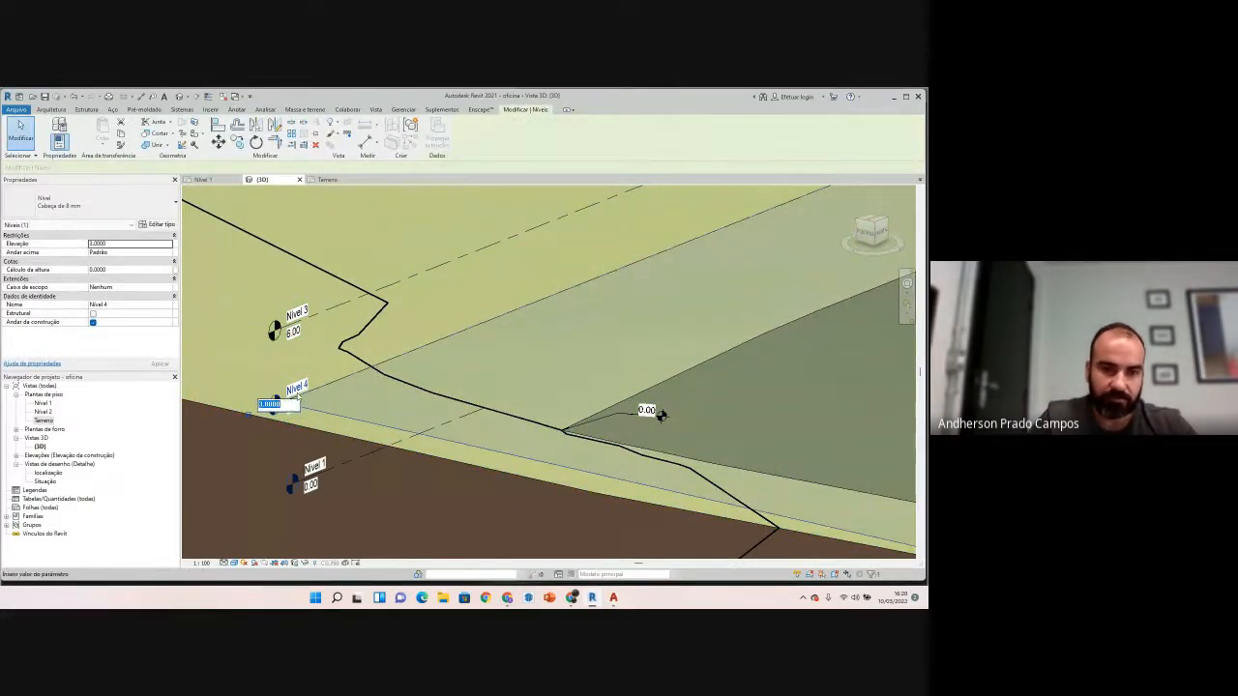
type("9")
key("Return")
left_click(225, 426)
scroll(248, 414, "down", 6)
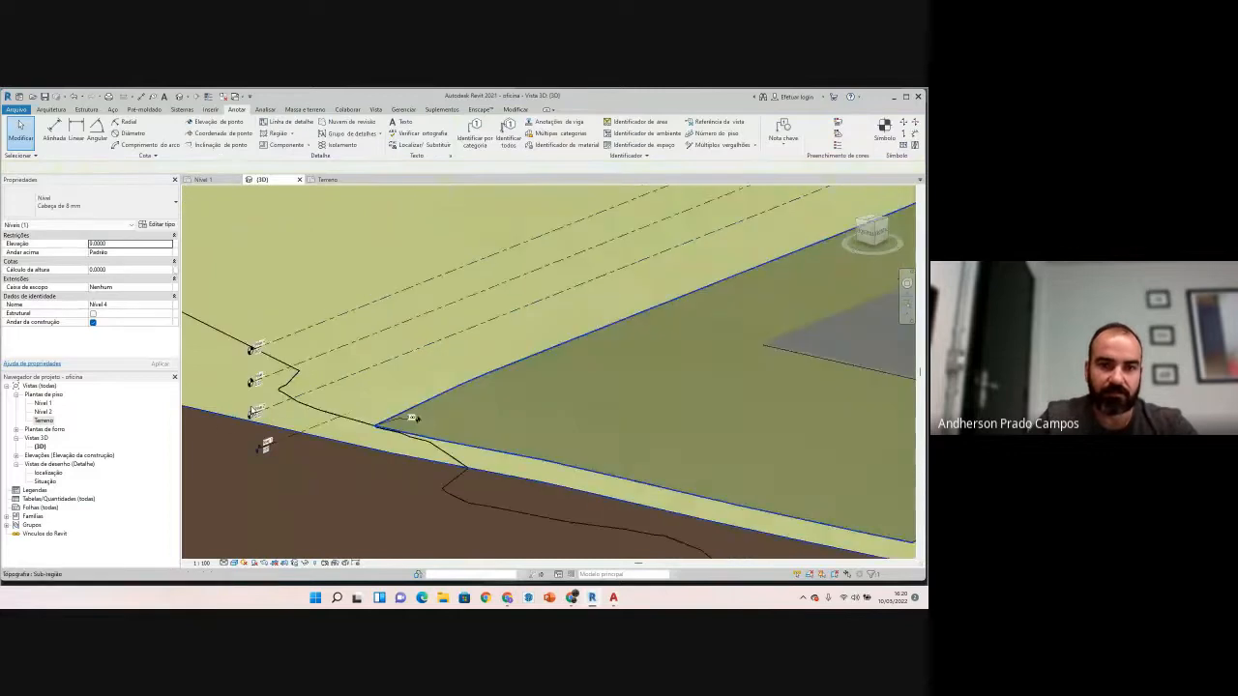
Step: Go to the Google Meet call, let the new participant in, and switch back to Revit
left_click(573, 598)
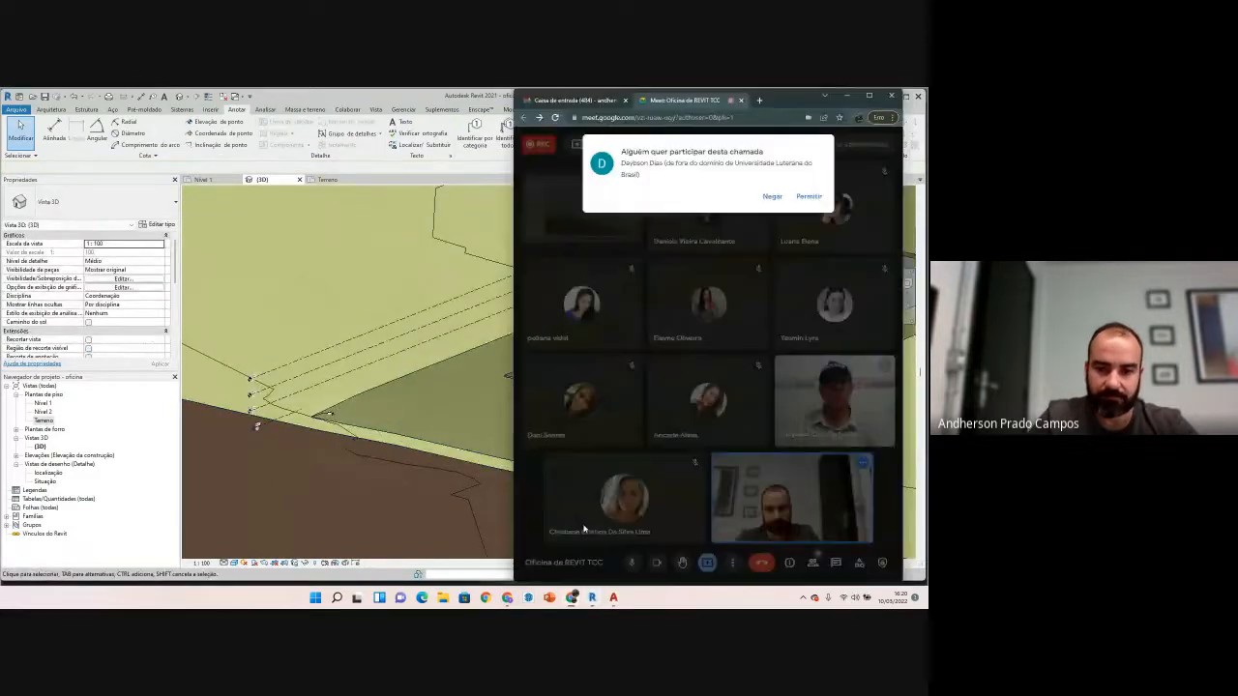
left_click(808, 197)
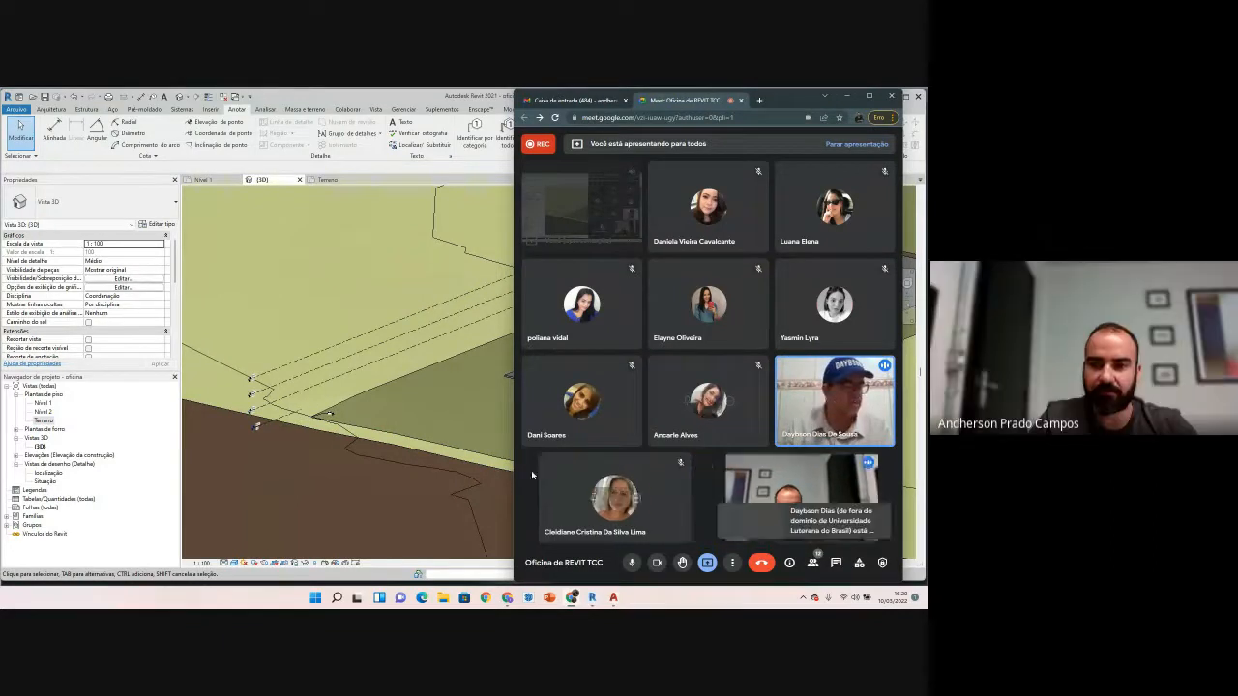
left_click(331, 495)
Step: Start an in-place mass named "volume" in the 3D view
scroll(580, 436, "down", 3)
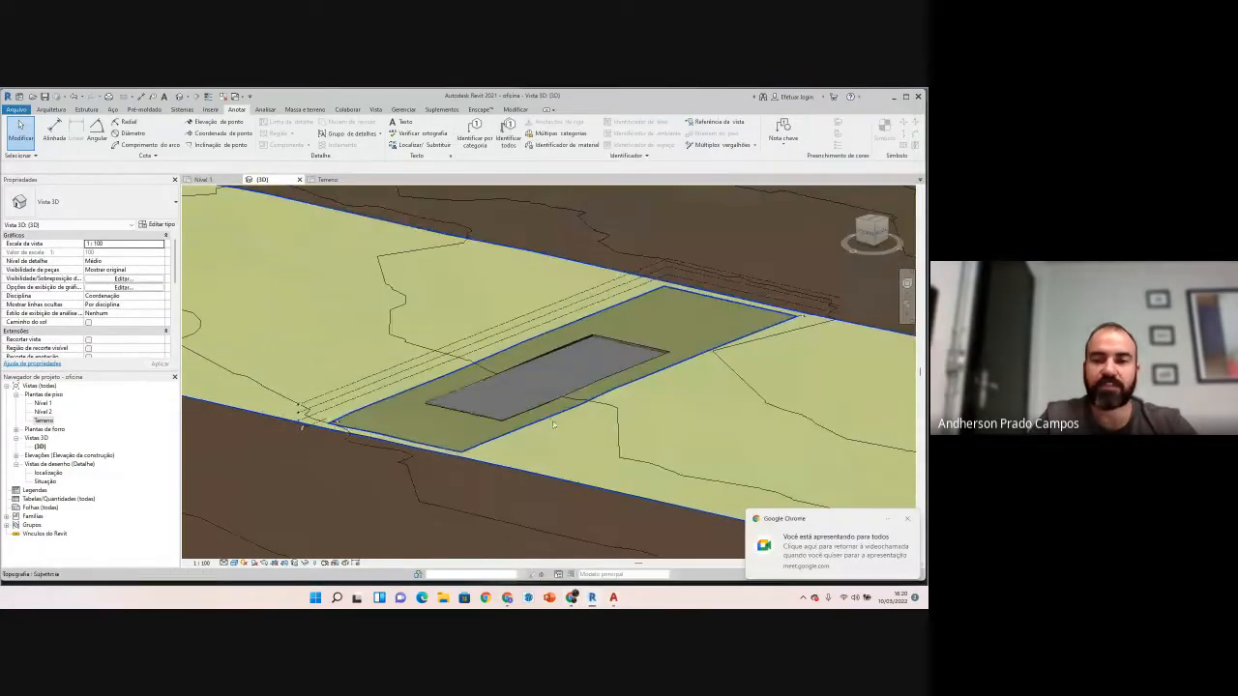
middle_click_drag(640, 428, 610, 412)
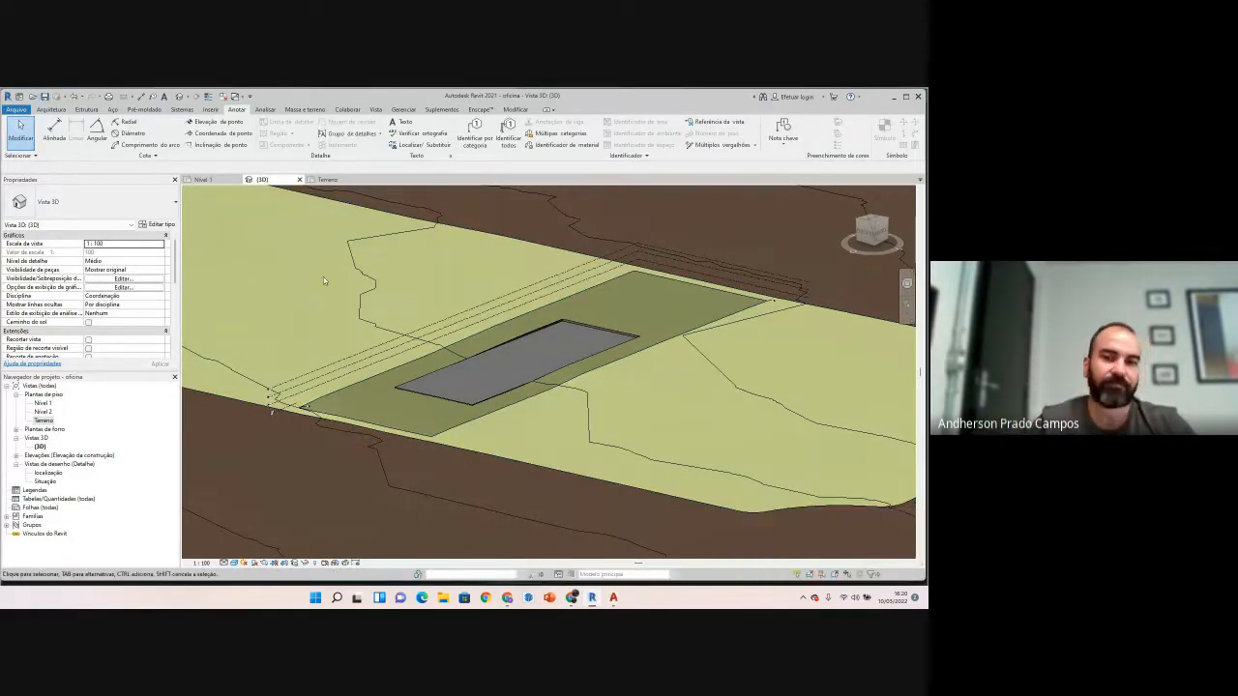
mouse_move(478, 444)
middle_mouse_down("shift")
mouse_move(428, 475)
mouse_move(447, 394)
mouse_move(502, 287)
mouse_move(478, 410)
mouse_move(490, 448)
mouse_move(482, 437)
middle_mouse_up("shift")
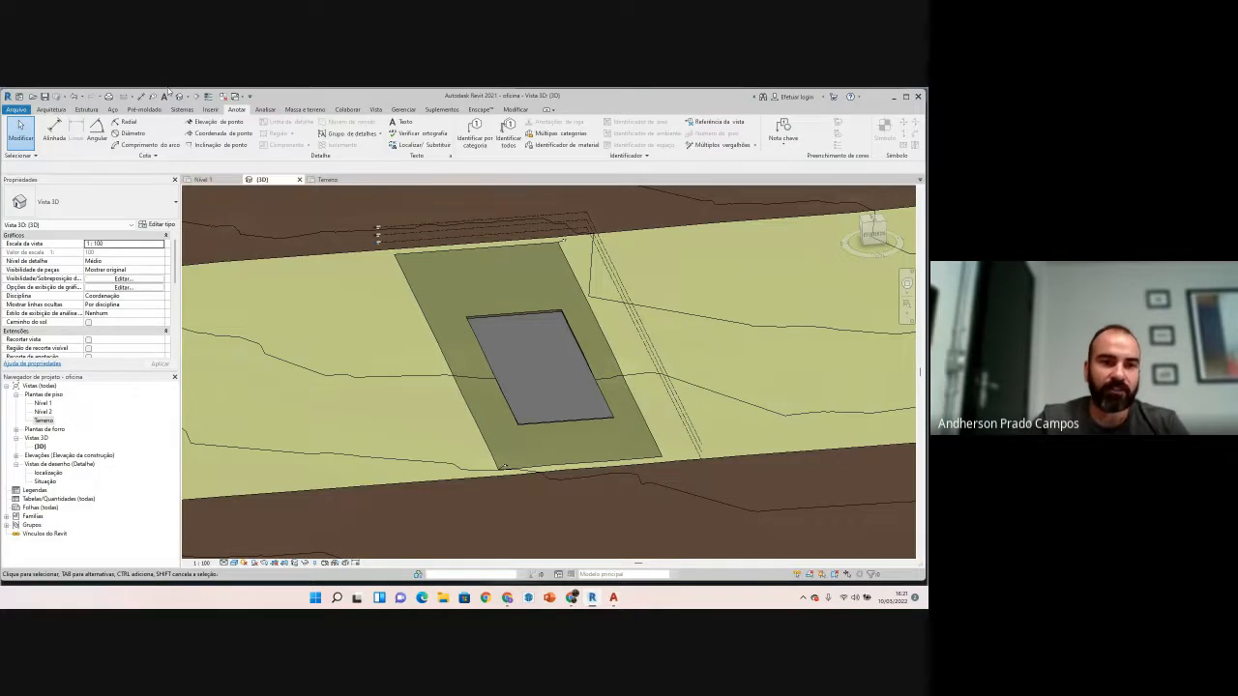
left_click(299, 109)
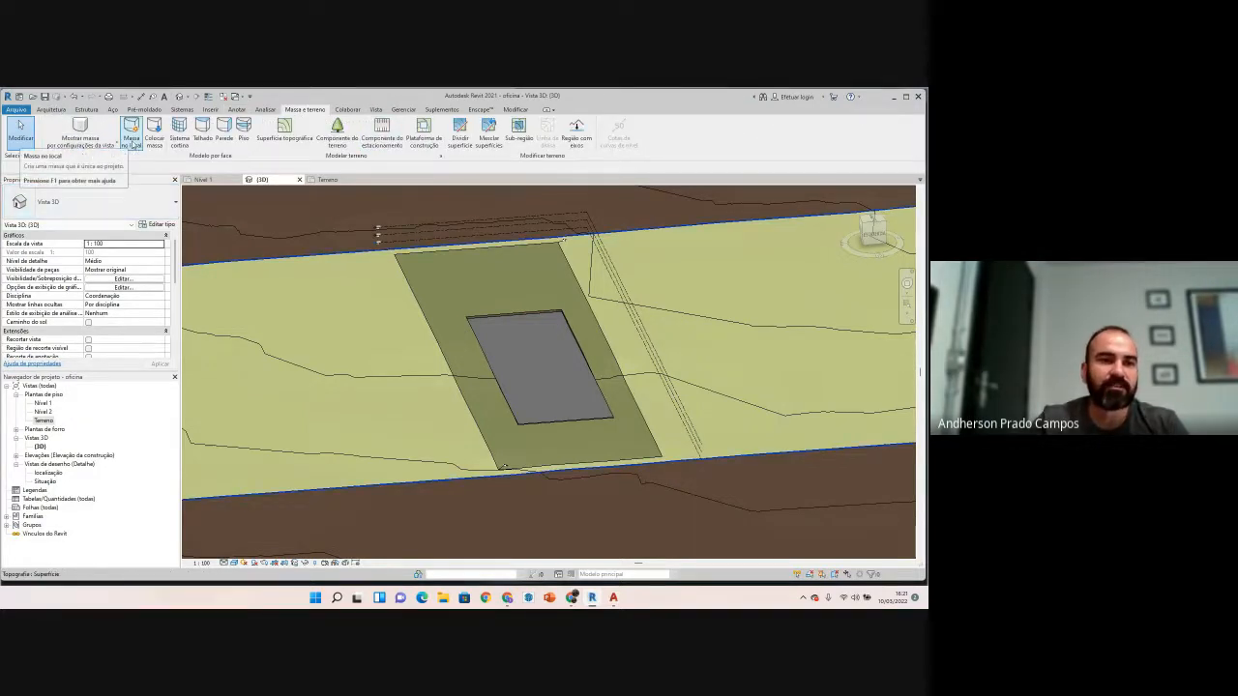
left_click(133, 141)
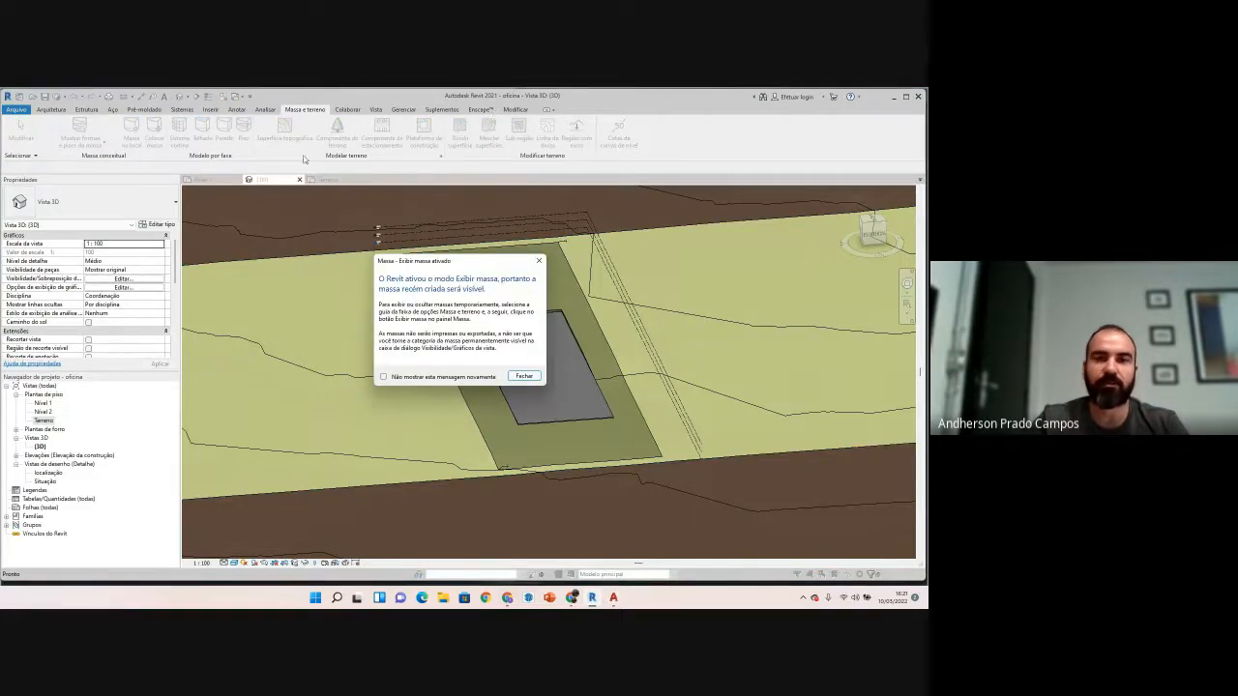
left_click(523, 376)
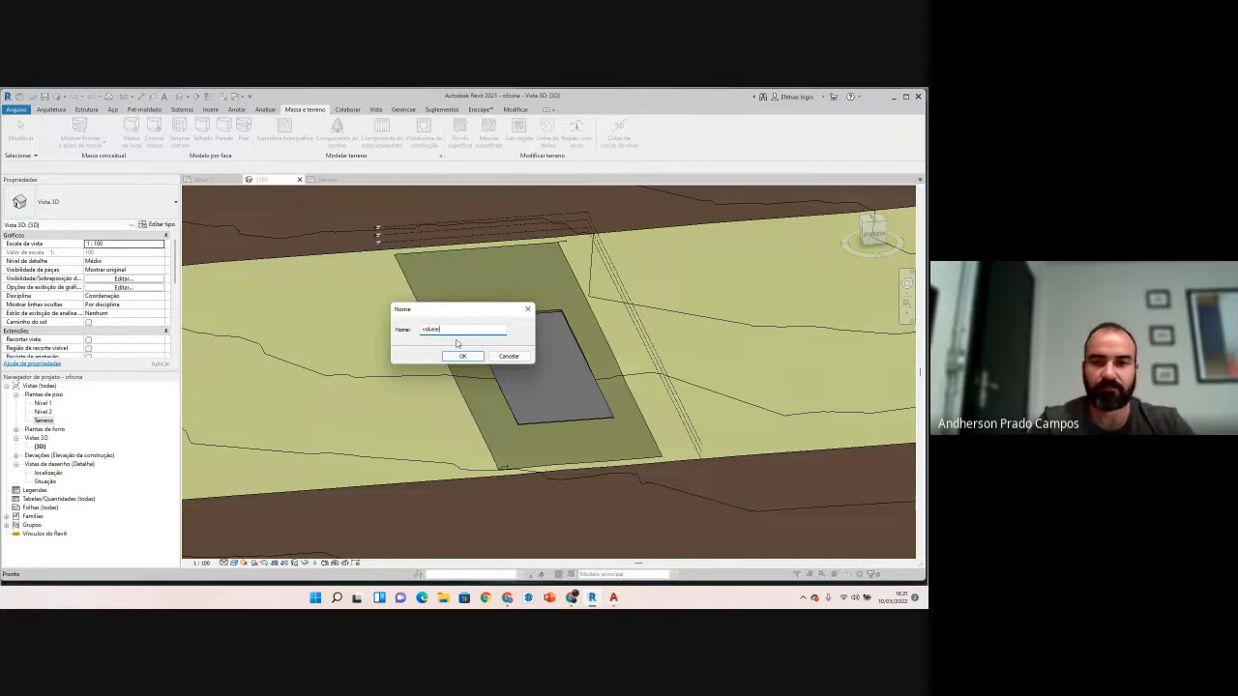
type("volume")
key("Return")
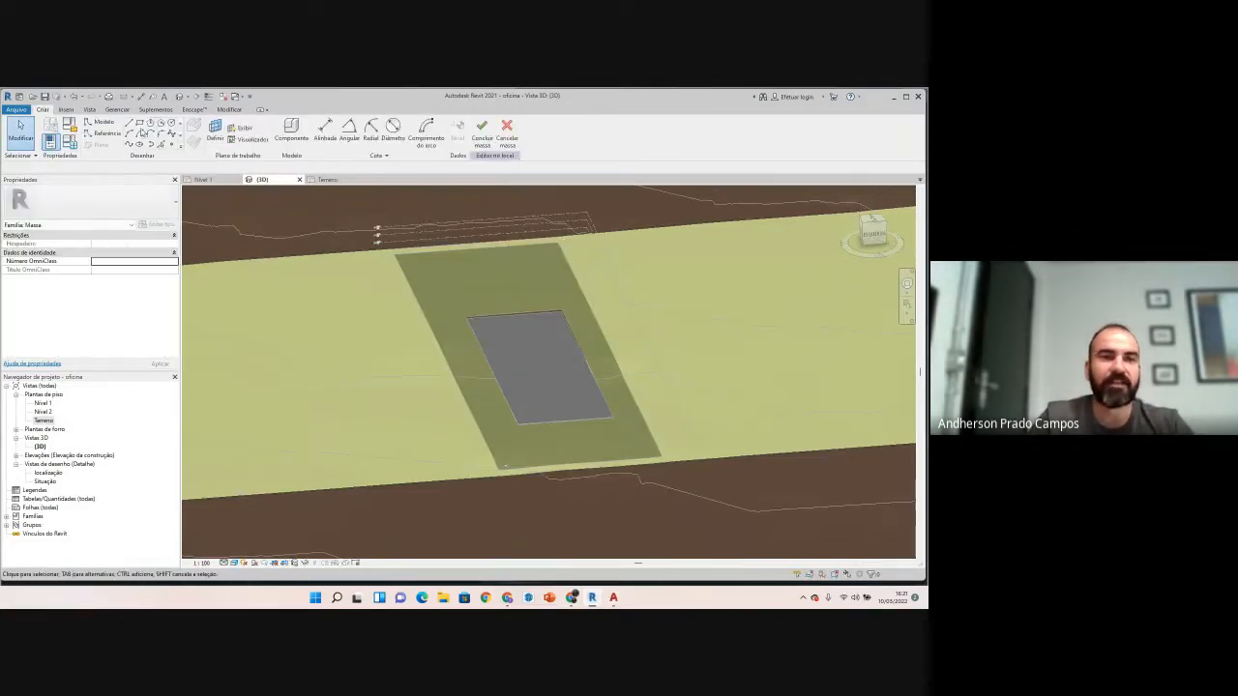
Step: Sketch a rectangular model-line outline for the mass inside the grey building pad, on the Nível 1 work plane
key("l")
key("i")
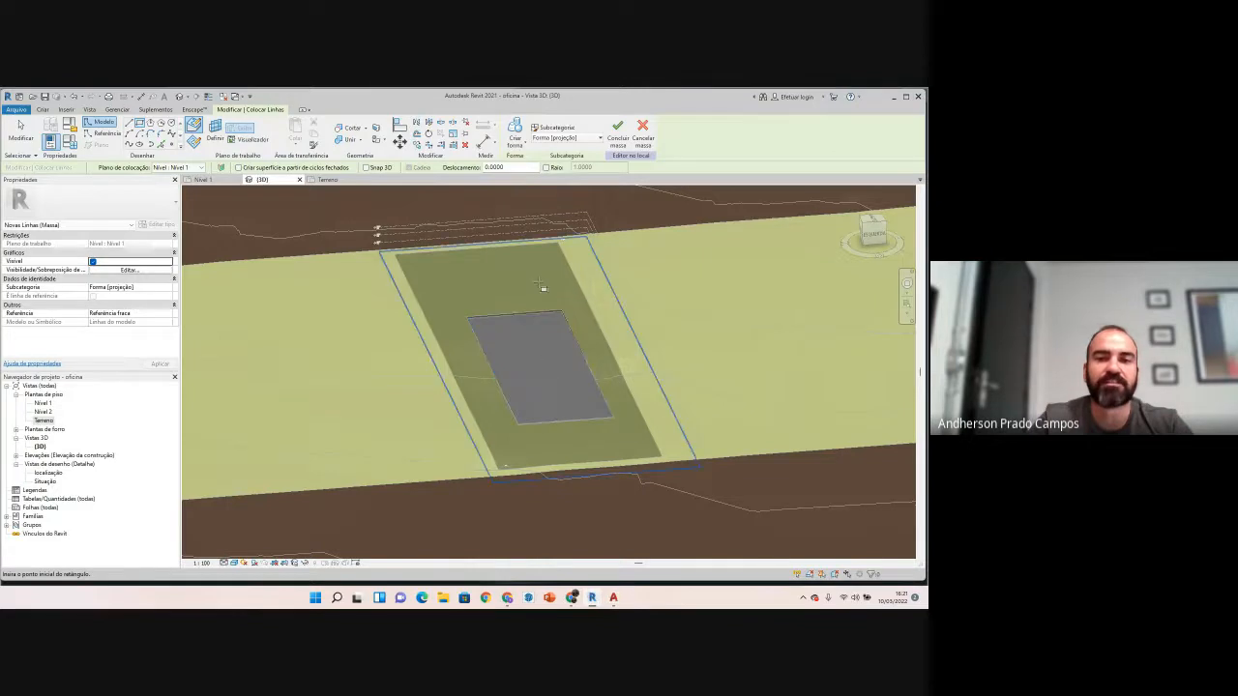
scroll(543, 362, "up", 5)
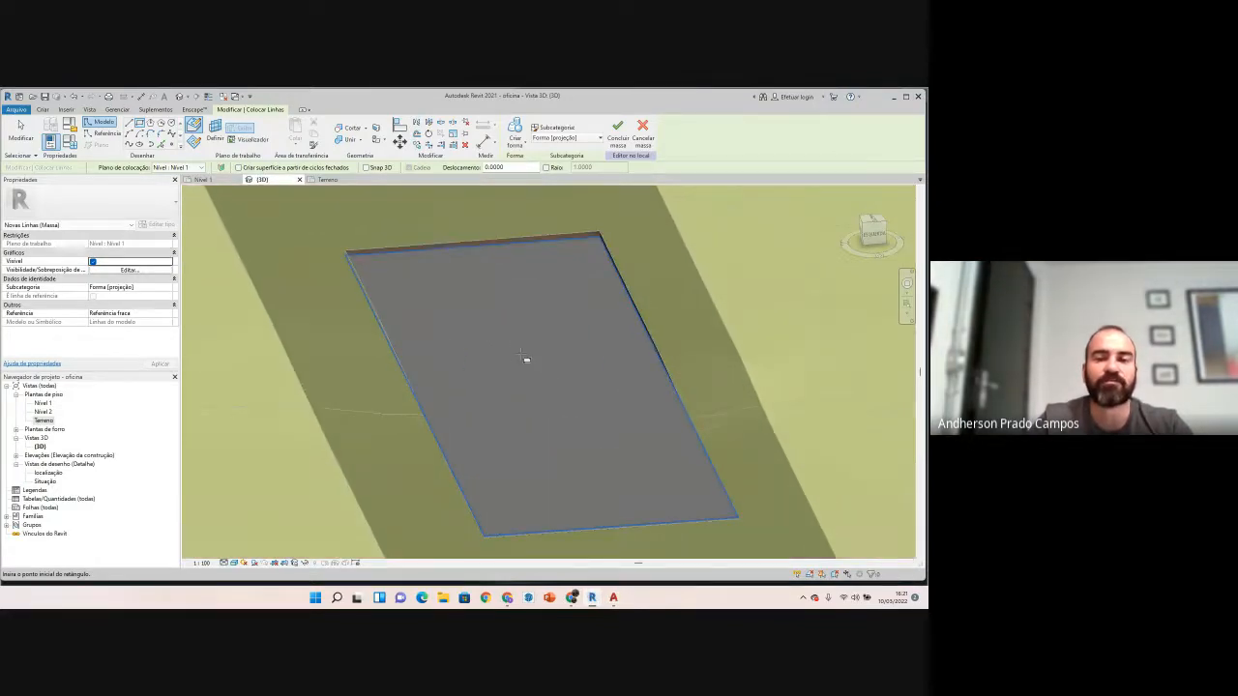
left_click(554, 315)
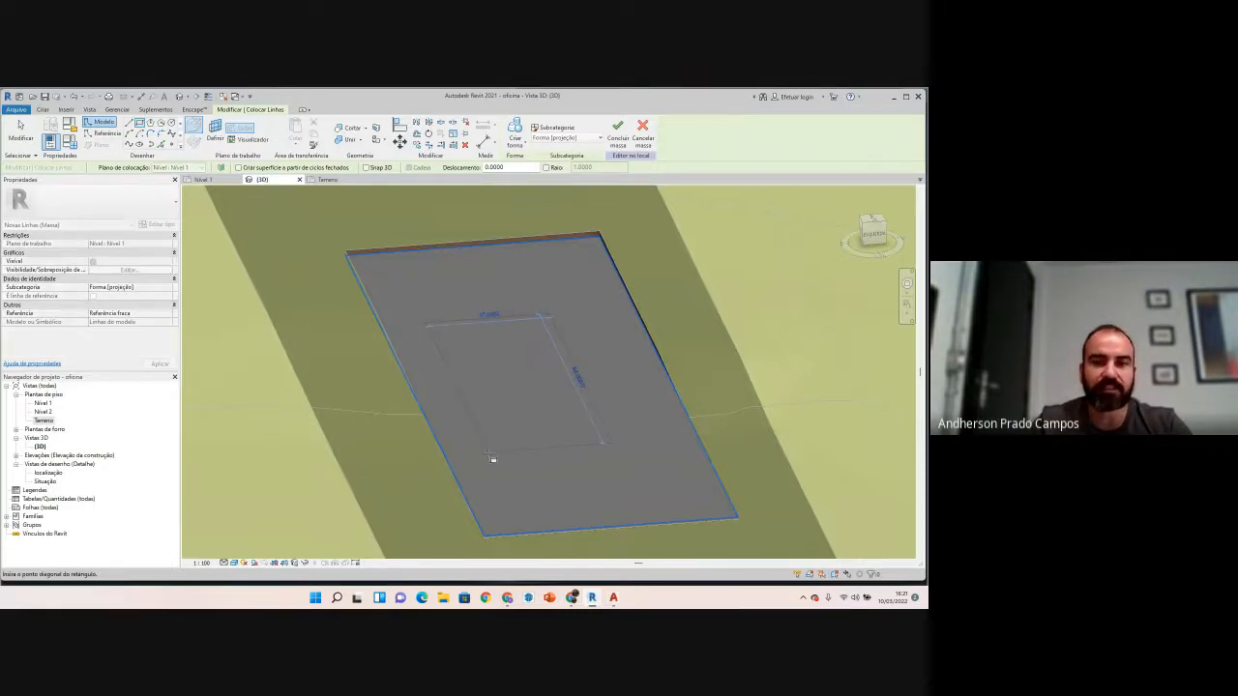
left_click(490, 455)
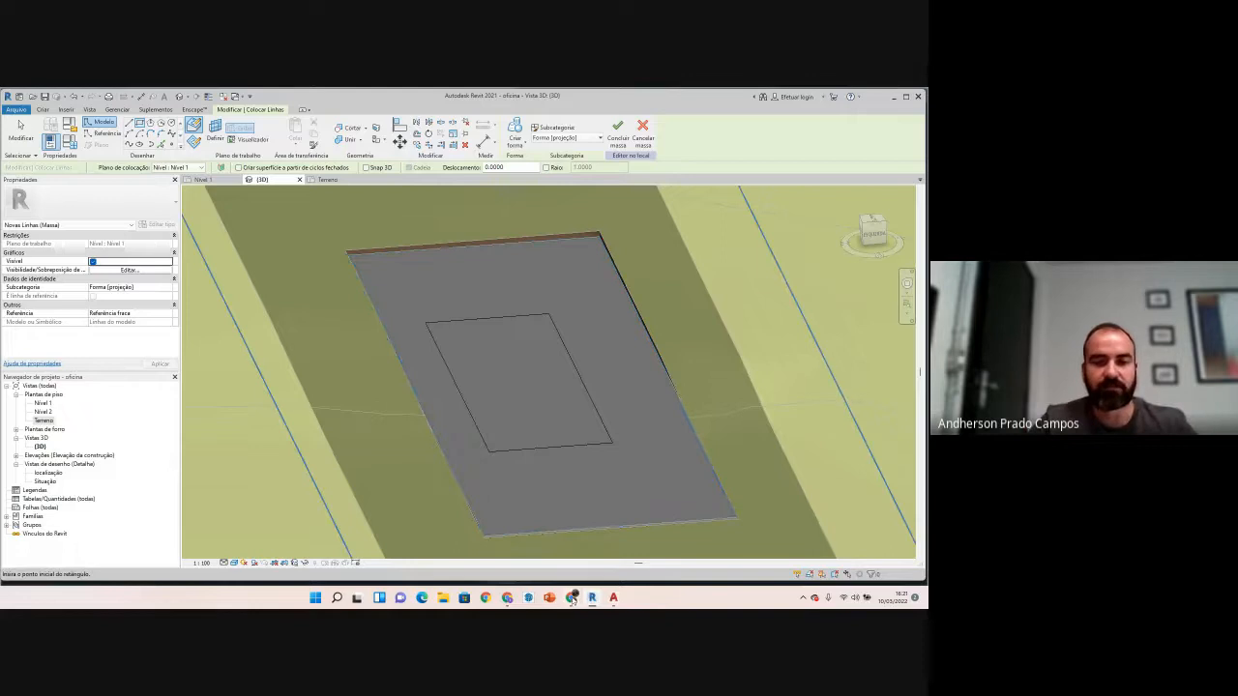
mouse_move(571, 599)
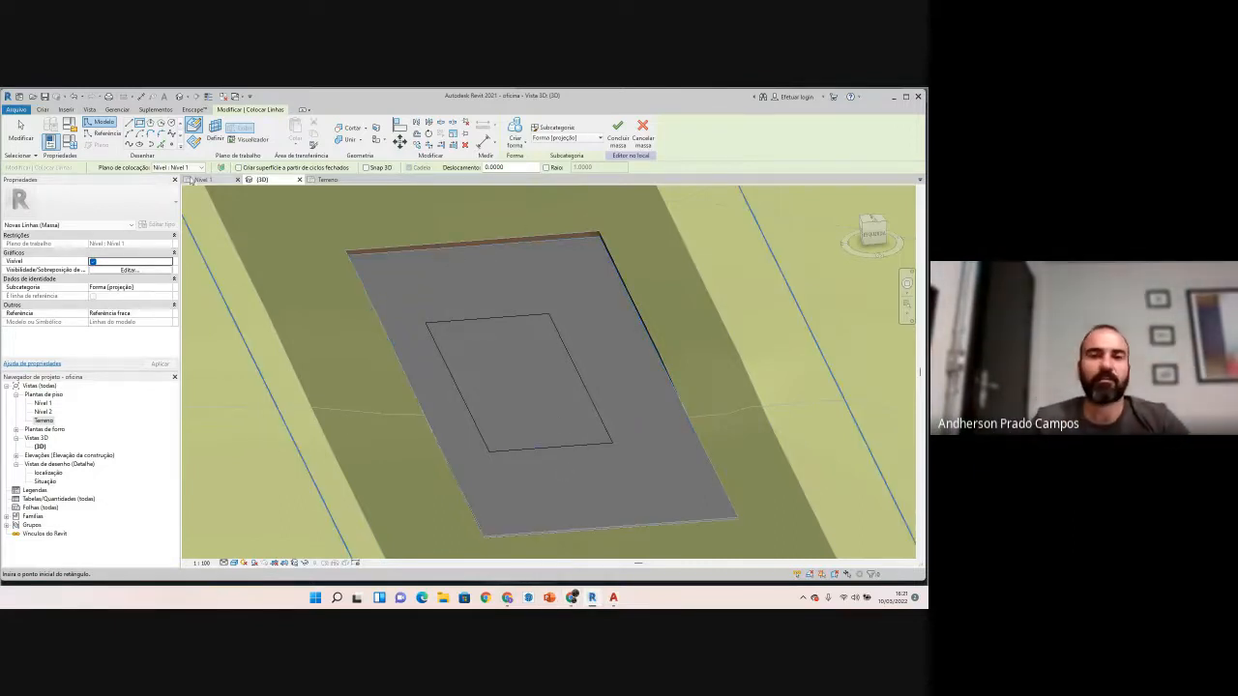
Step: Delete the rectangular mass outline drawn on the grey building pad
key("Escape")
left_click(495, 315)
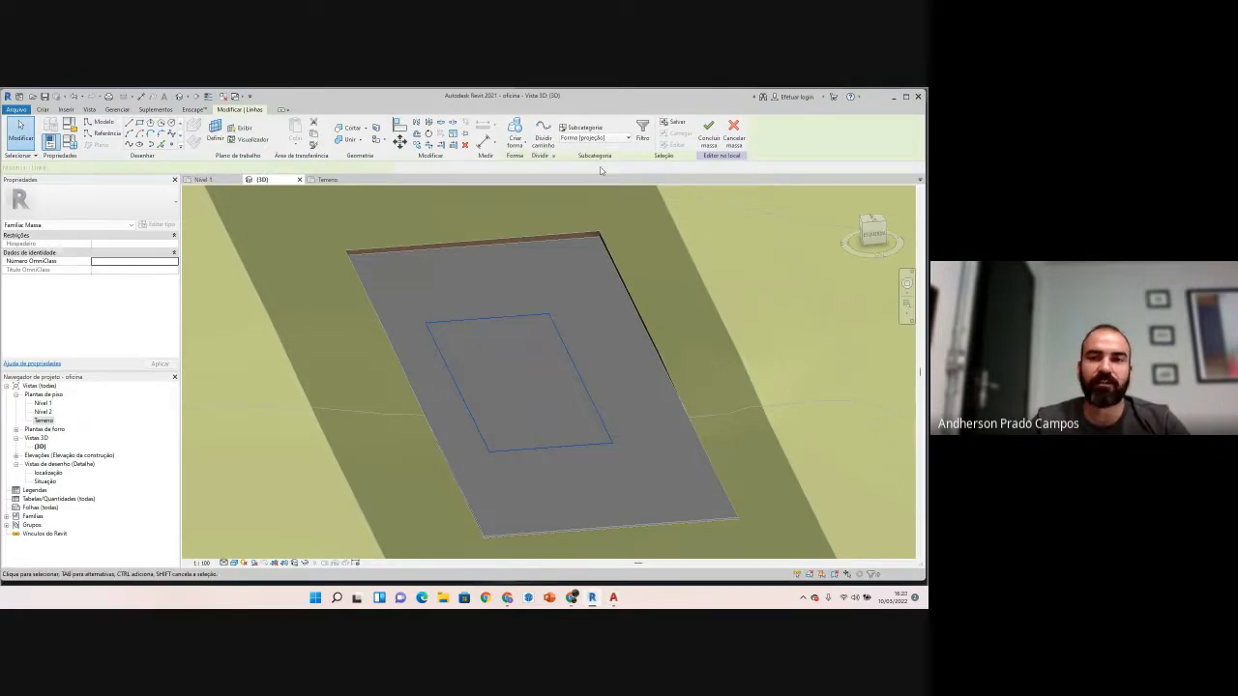
key("Escape")
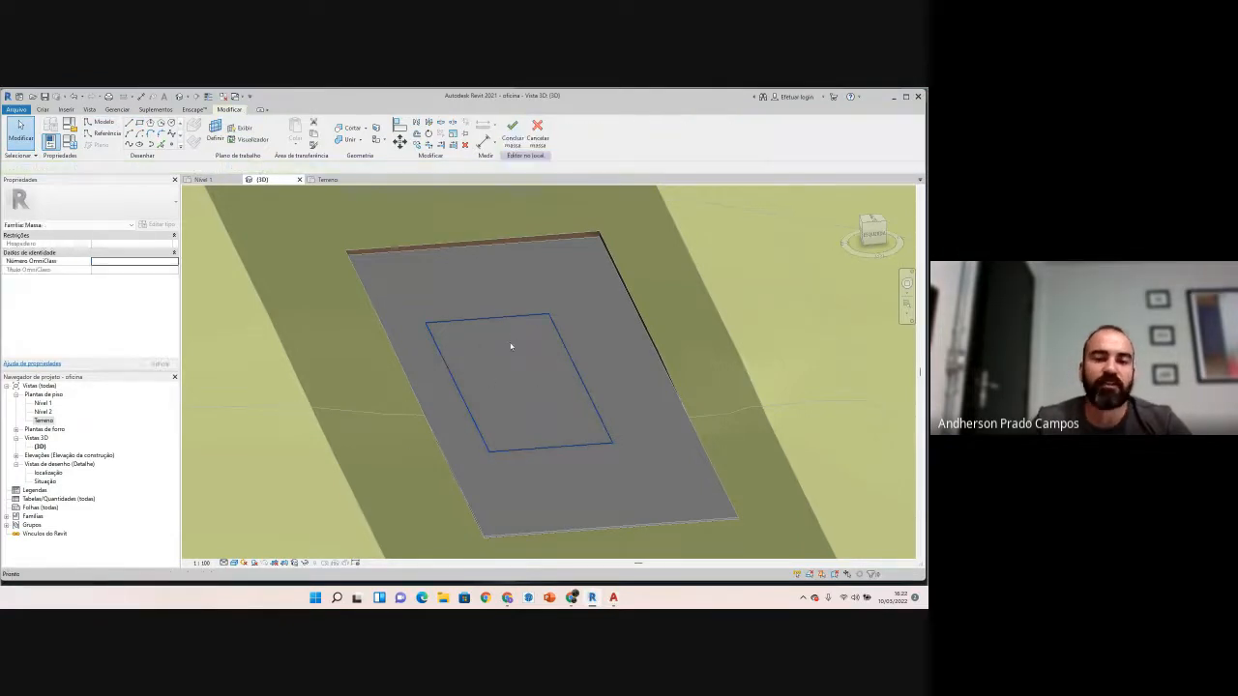
left_click(464, 316)
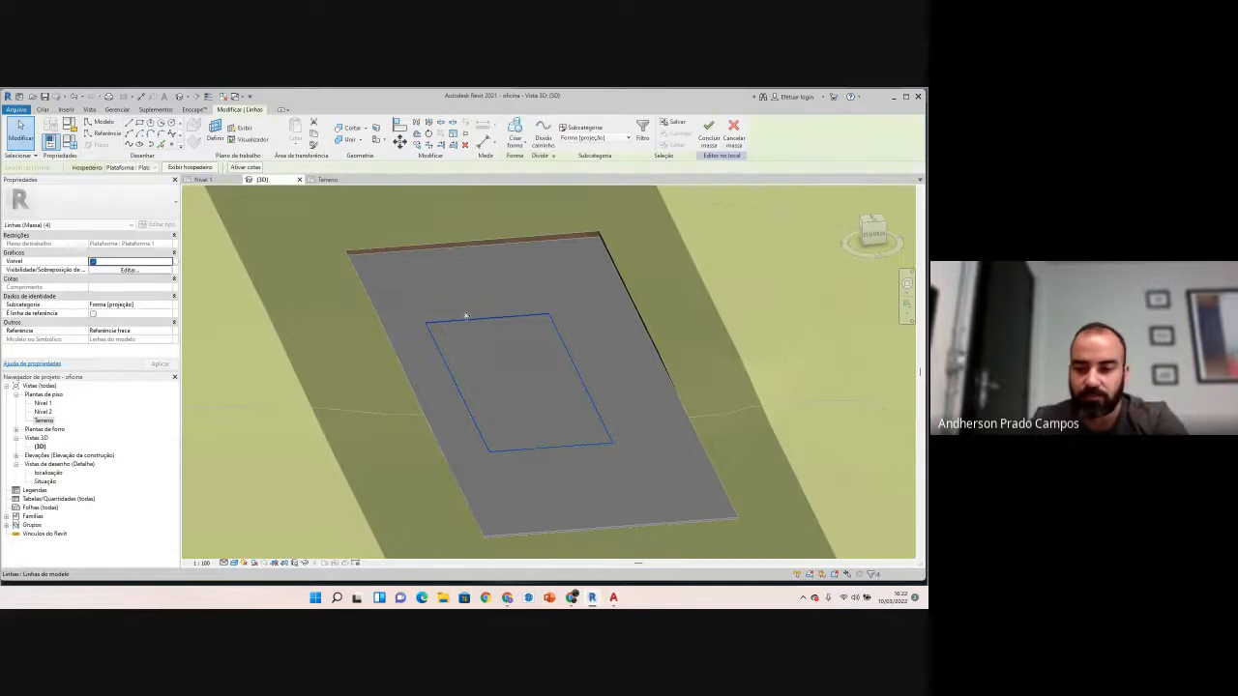
key("Delete")
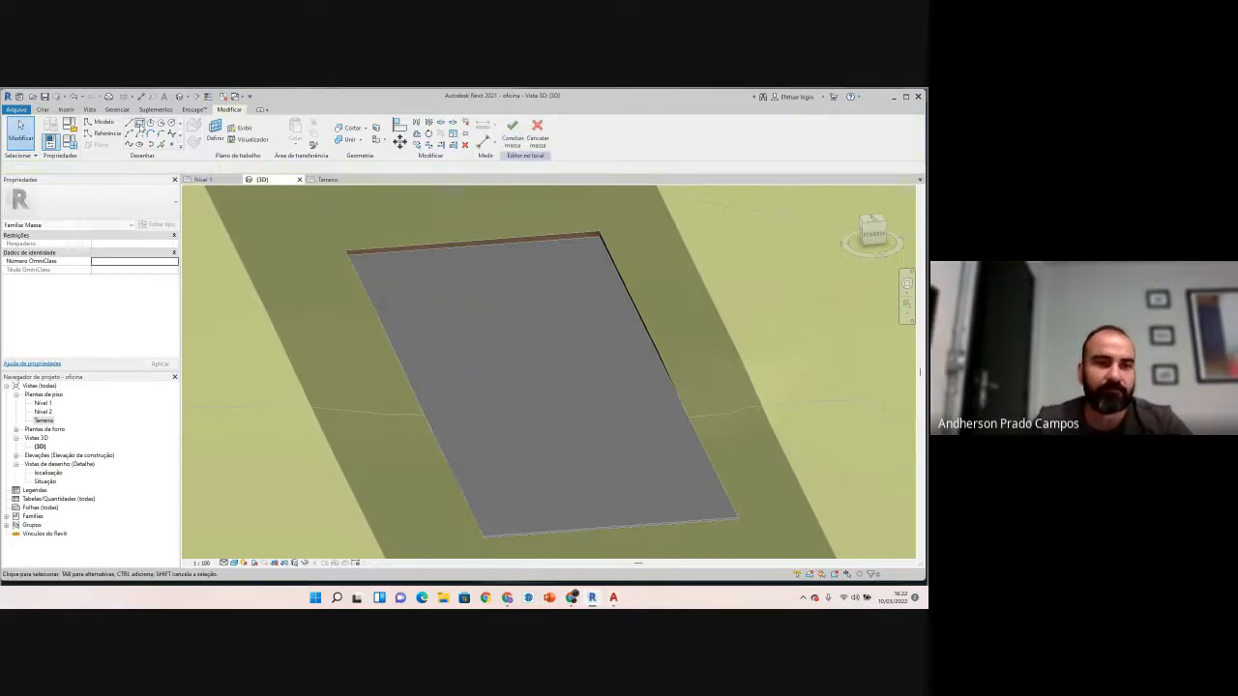
Step: Sketch a smaller rectangular outline about 27 m long on the building pad
left_click(140, 127)
left_click(477, 320)
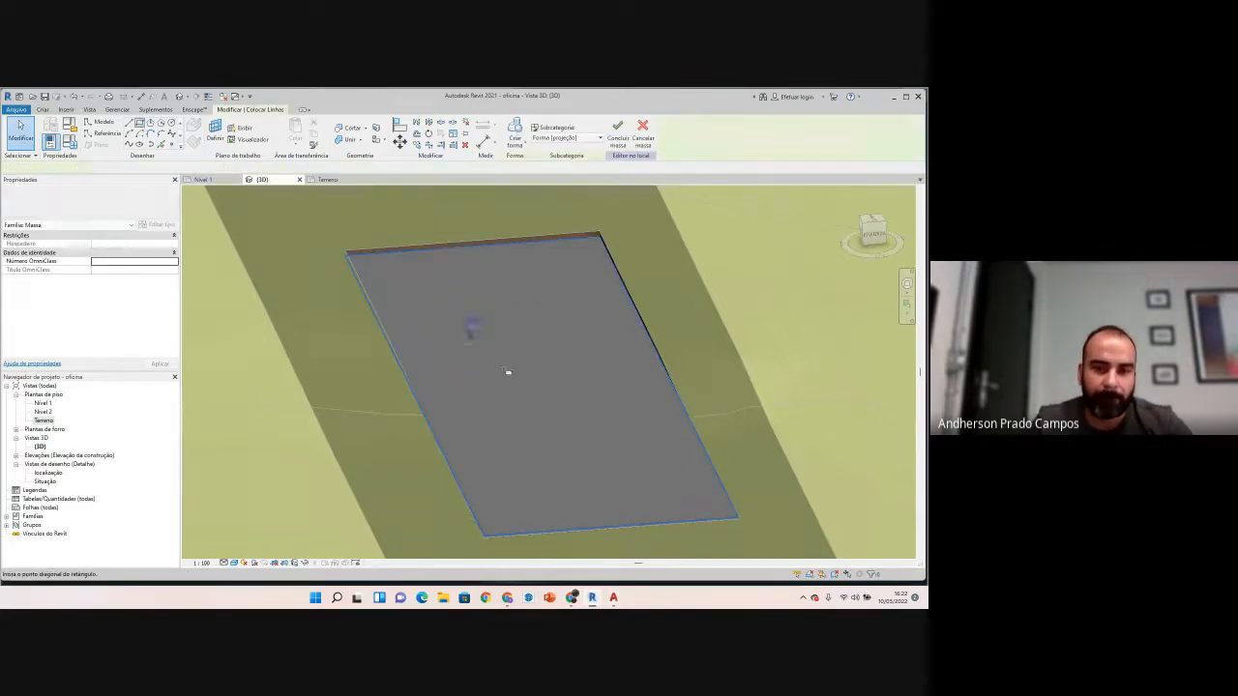
left_click(598, 392)
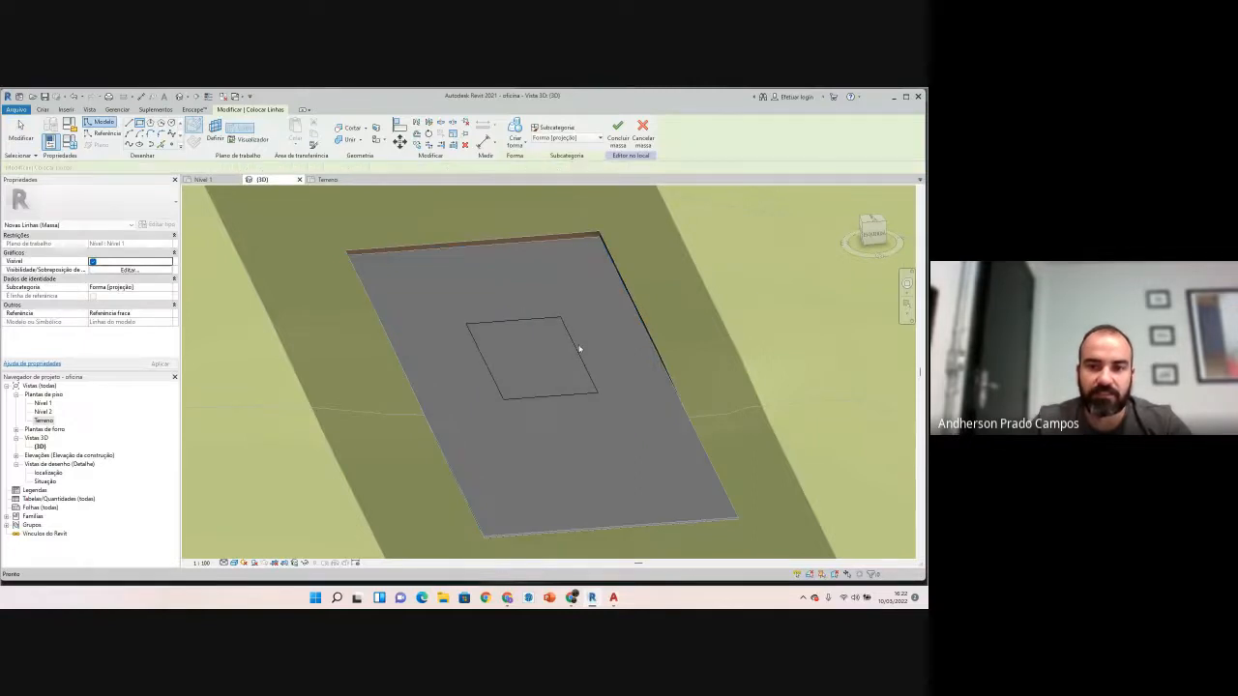
Step: Set the new rectangle's width to 10 m and its length to 30 m
key("Escape")
left_click(573, 342)
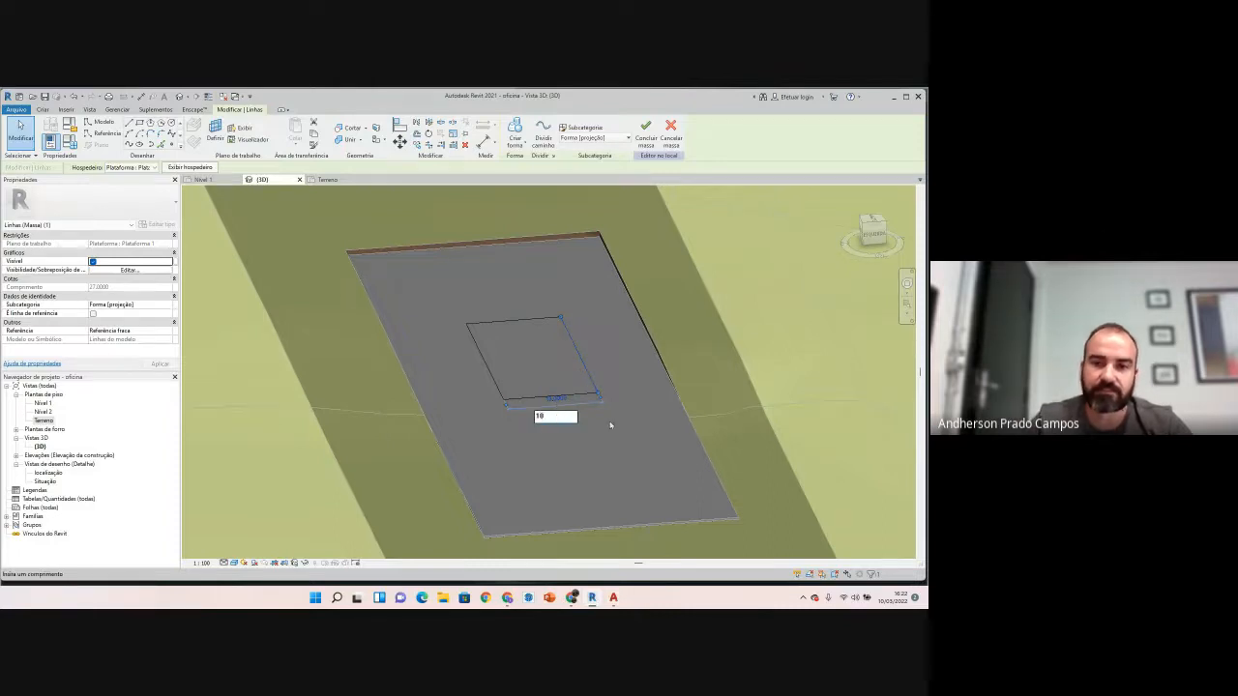
key("Return")
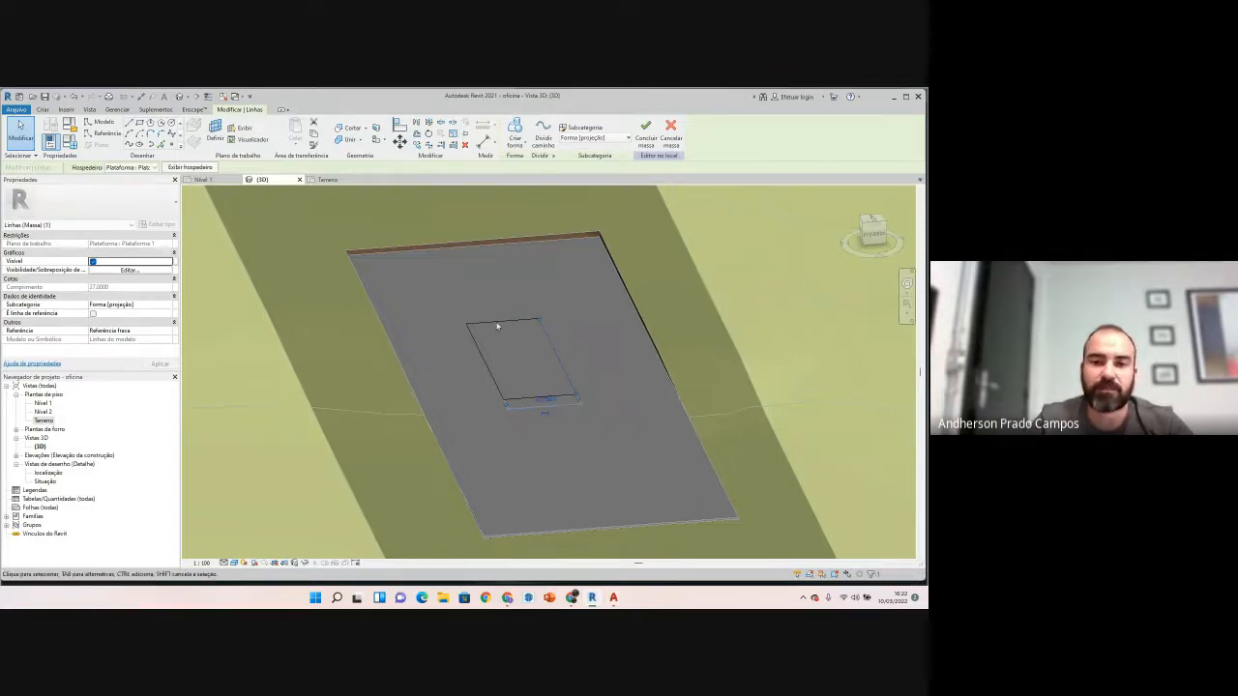
left_click(497, 324)
left_click(586, 352)
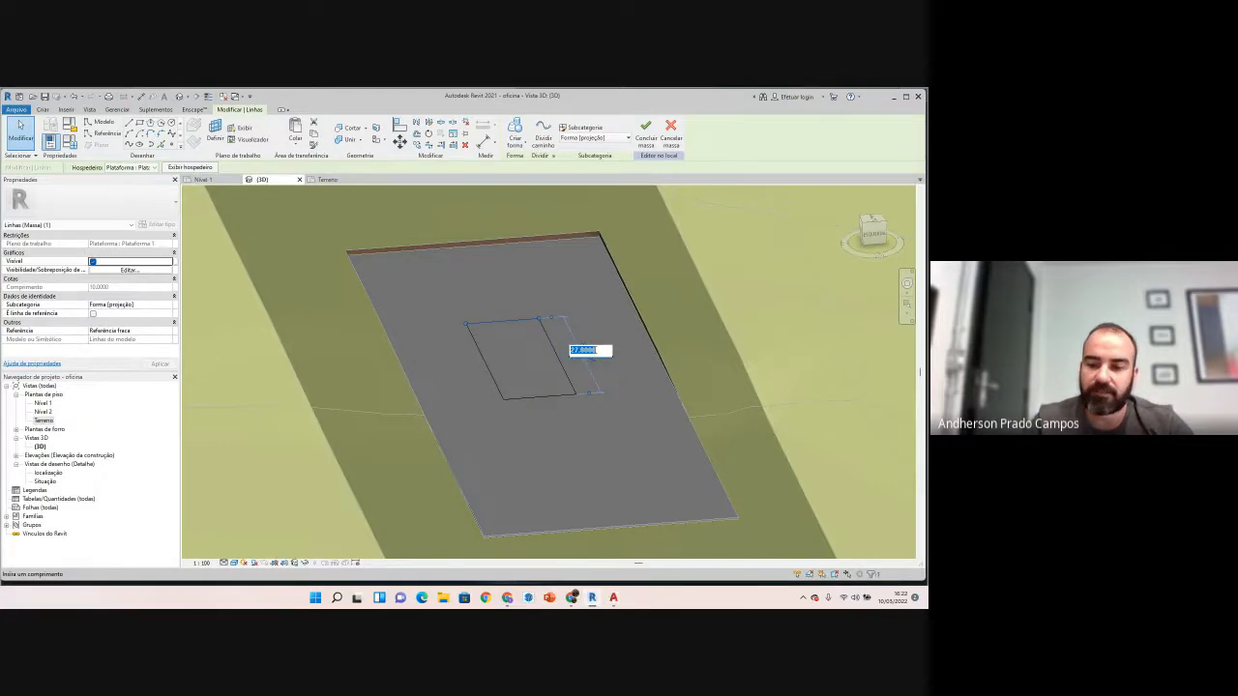
type("30")
key("Return")
key("Escape")
Step: Select the rectangle's whole chain of lines and create a solid form from it
key("Tab")
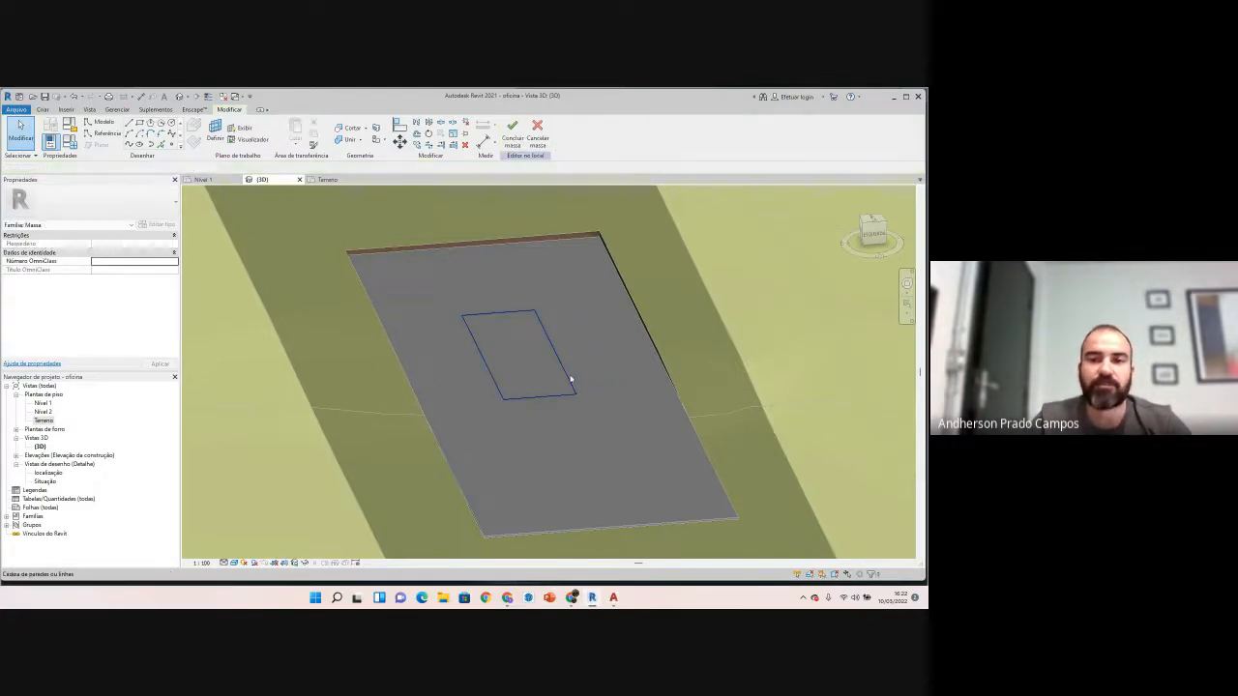
left_click(571, 377)
left_click(515, 145)
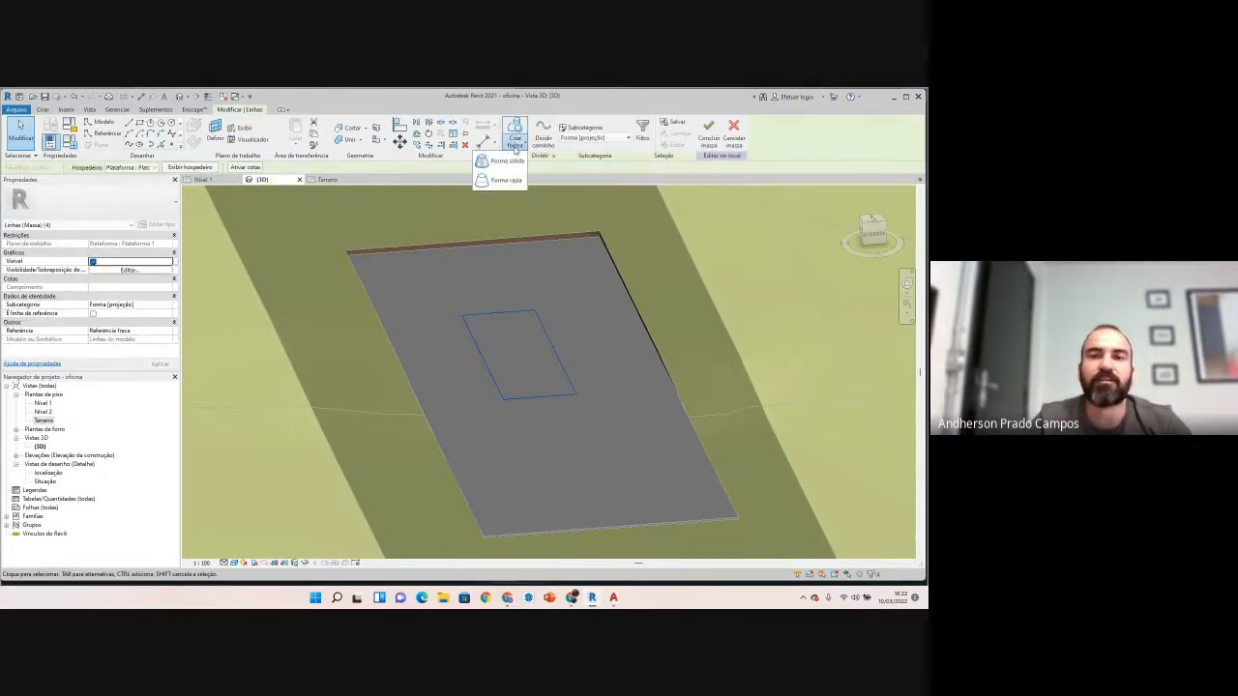
left_click(501, 163)
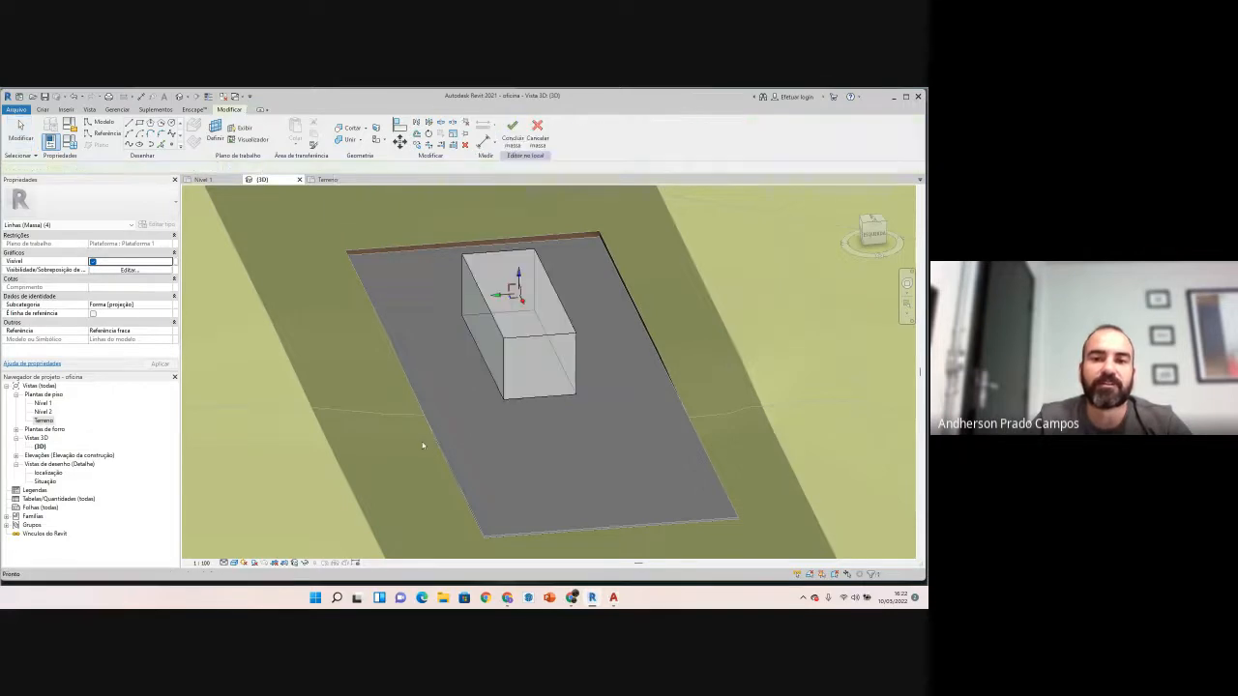
Step: Raise the top face of the solid form and set the form's height to 10 m
scroll(421, 451, "down", 5)
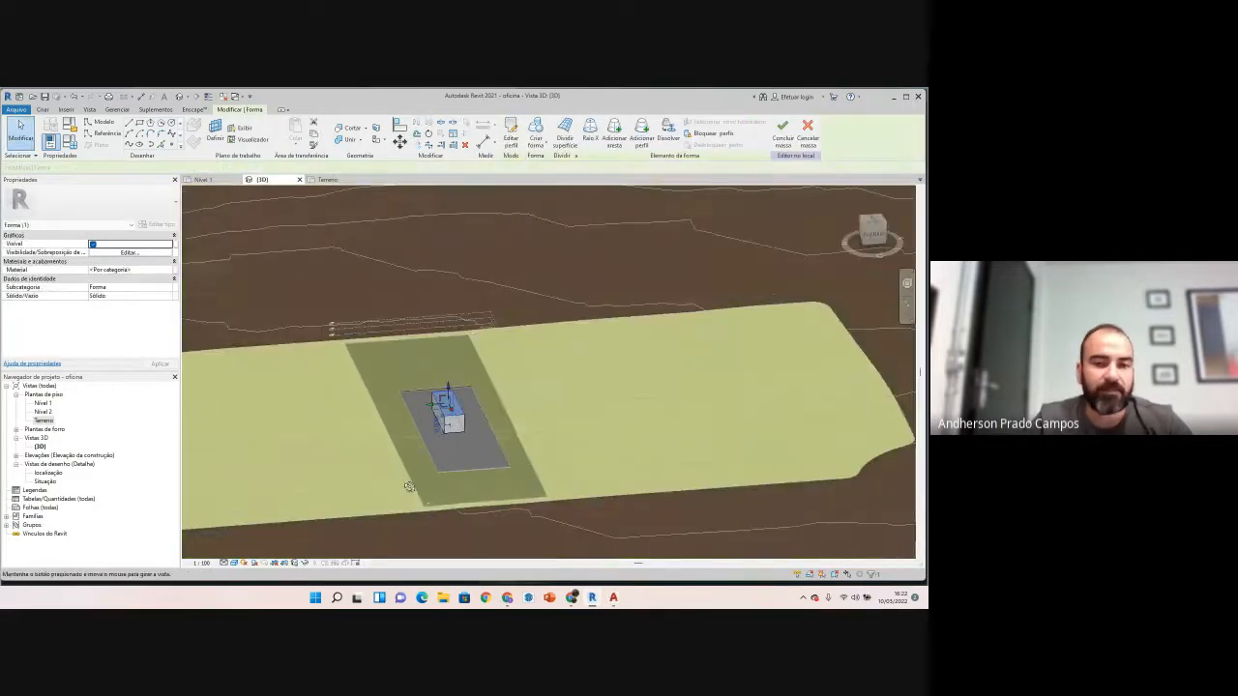
middle_click_drag(416, 476, 434, 512, "shift")
scroll(447, 403, "up", 3)
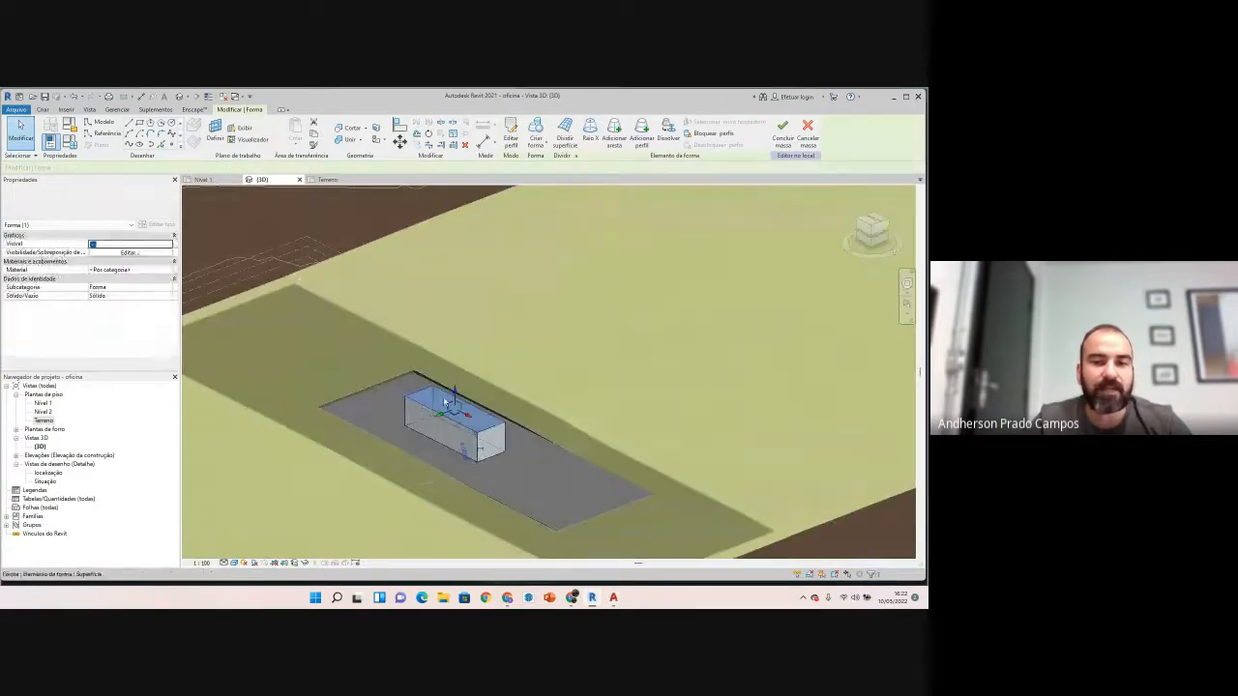
left_click_drag(457, 398, 455, 326)
scroll(353, 355, "down", 3)
middle_click_drag(355, 359, 364, 415, "shift")
scroll(364, 414, "up", 4)
left_click(382, 402)
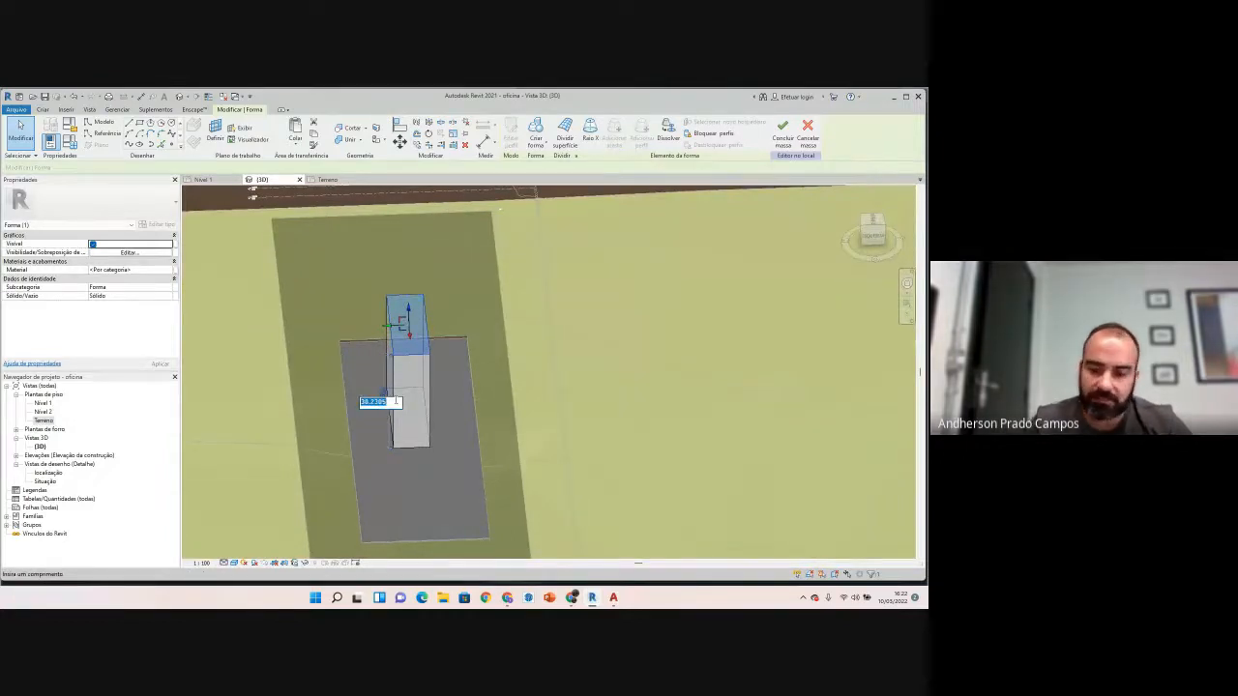
type("10")
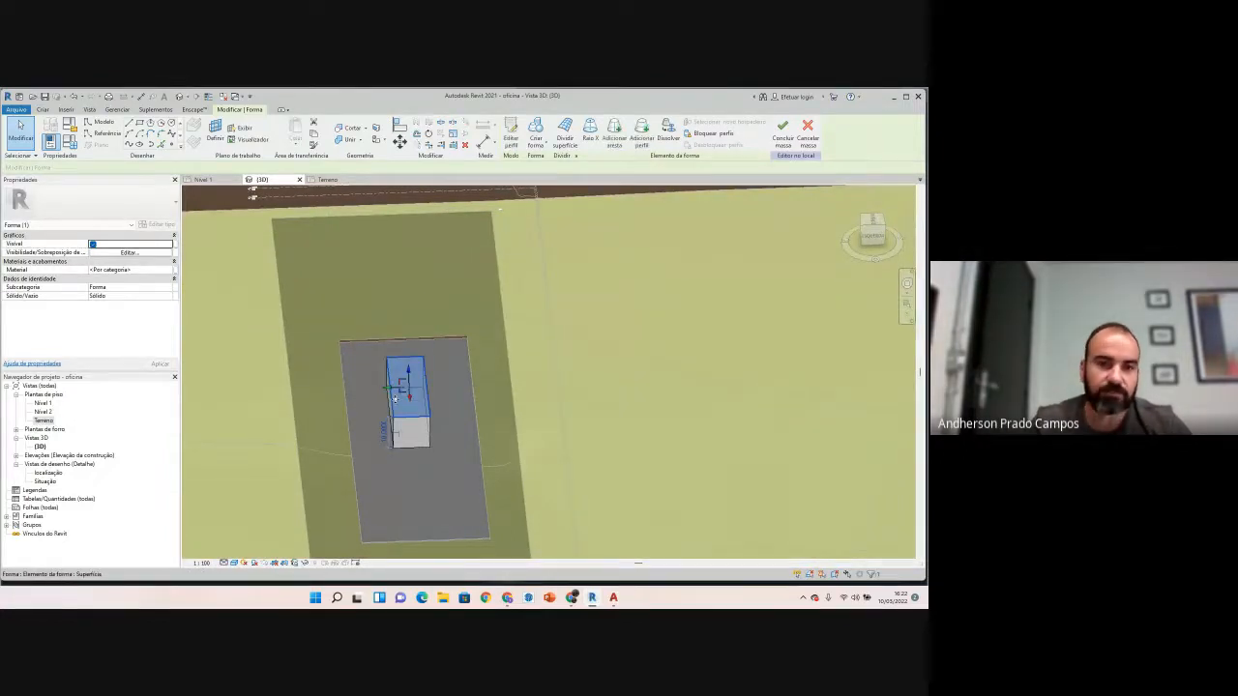
key("Return")
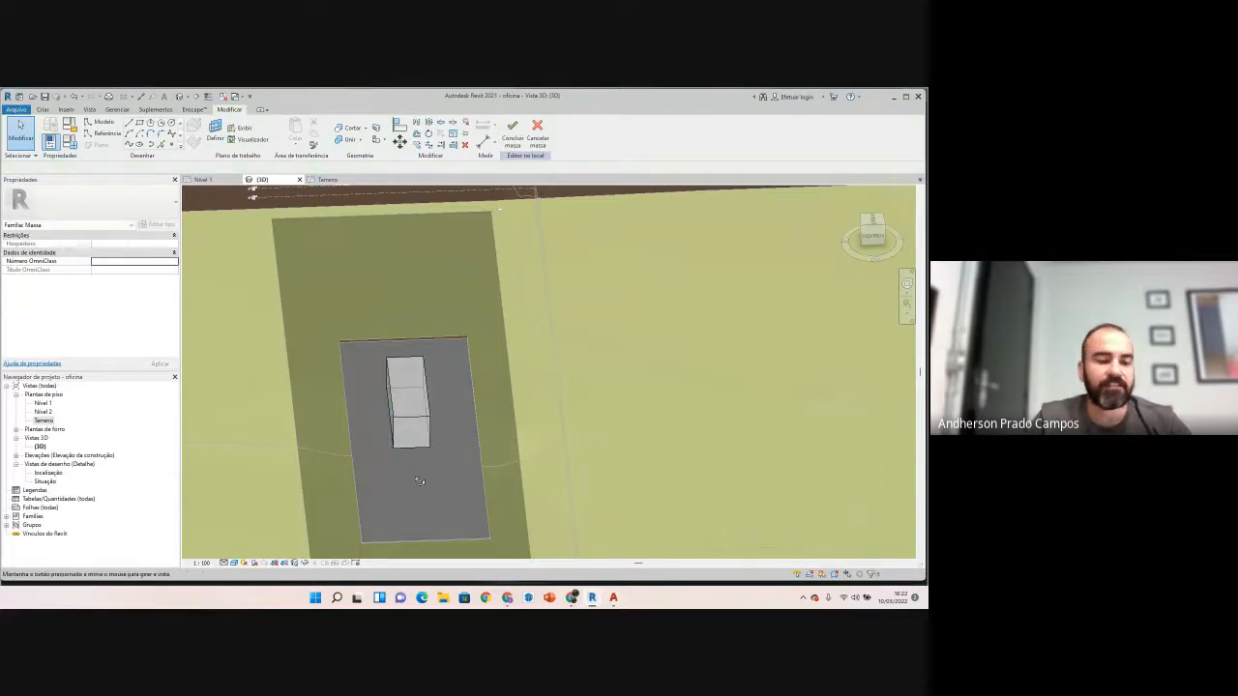
Step: Sketch a rectangle on the long side face of the mass, reaching from its top edge to its base
middle_click_drag(419, 480, 406, 410, "shift")
scroll(404, 361, "up", 3)
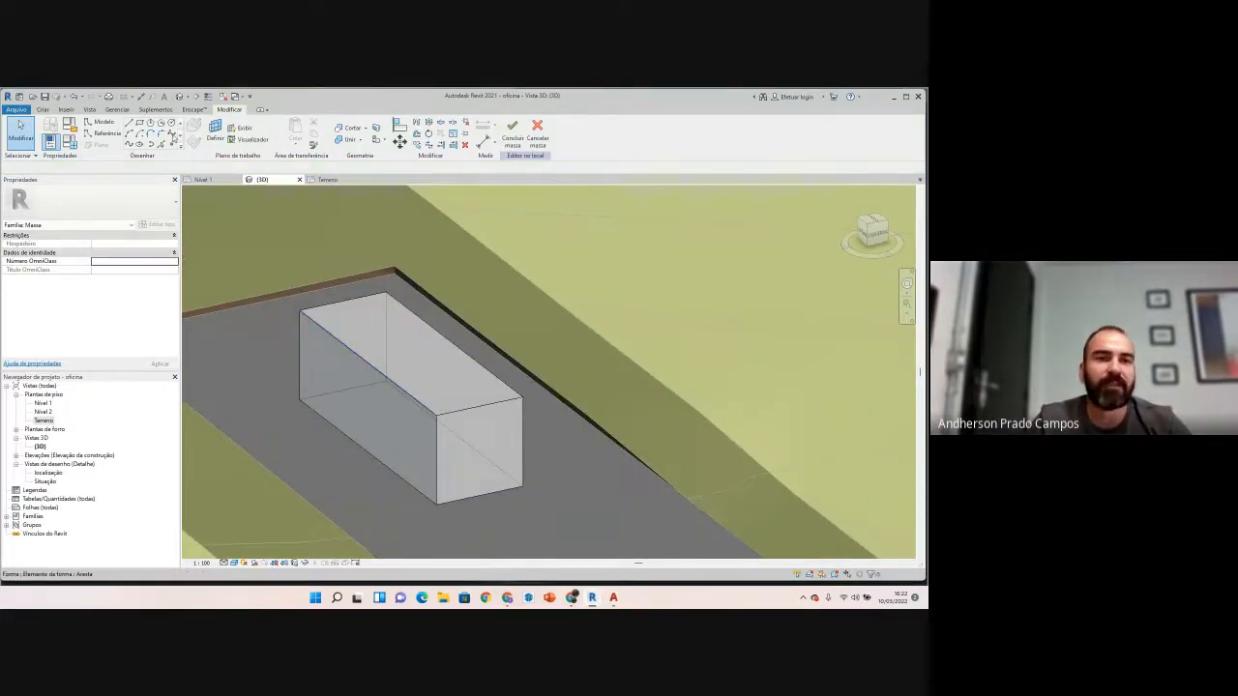
key("l")
key("i")
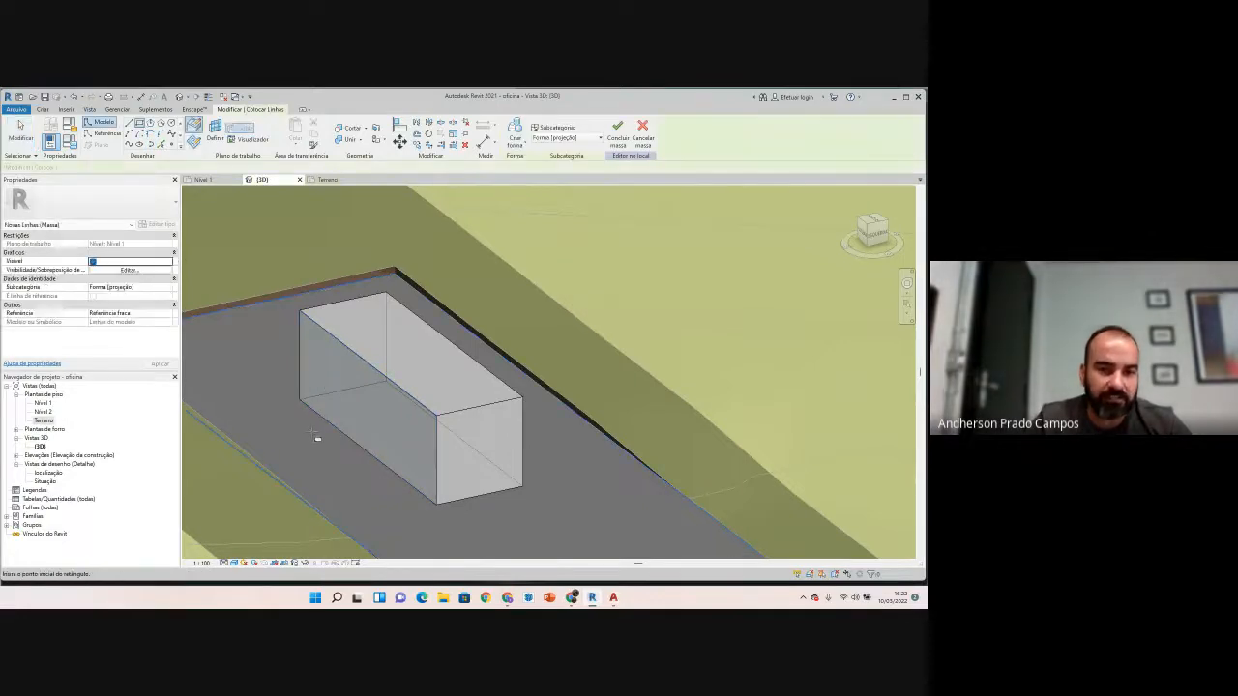
left_click(349, 400)
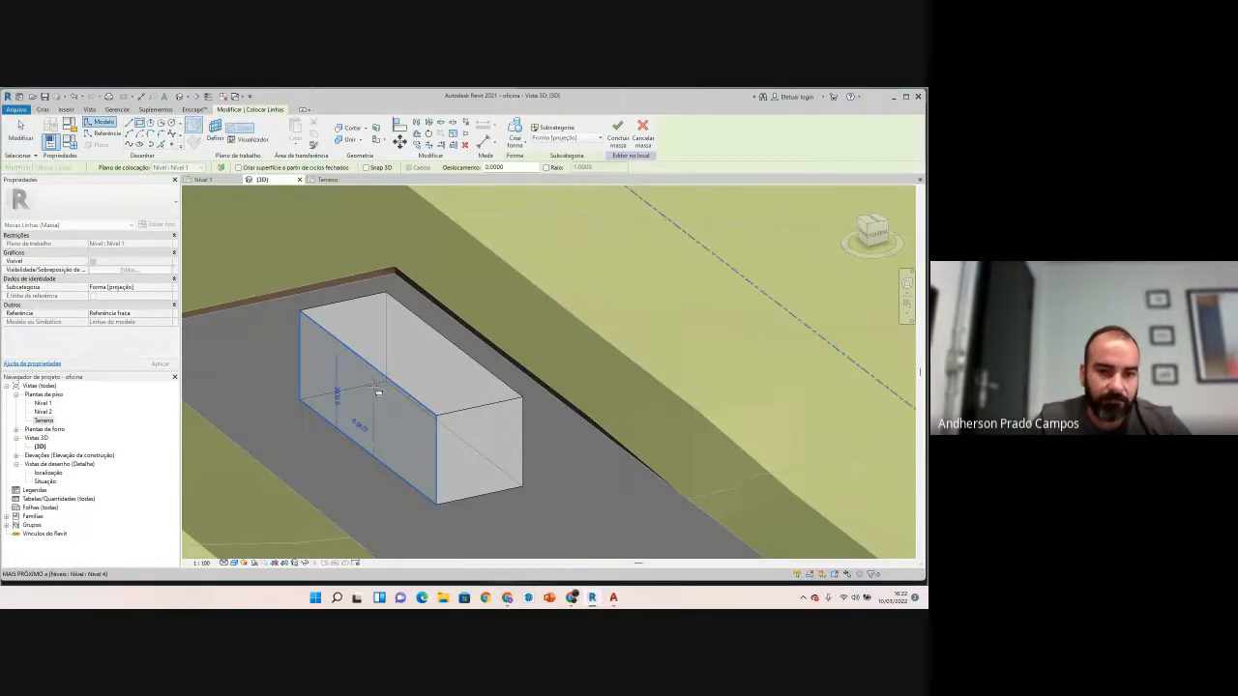
left_click(375, 386)
key("Escape")
key("Escape")
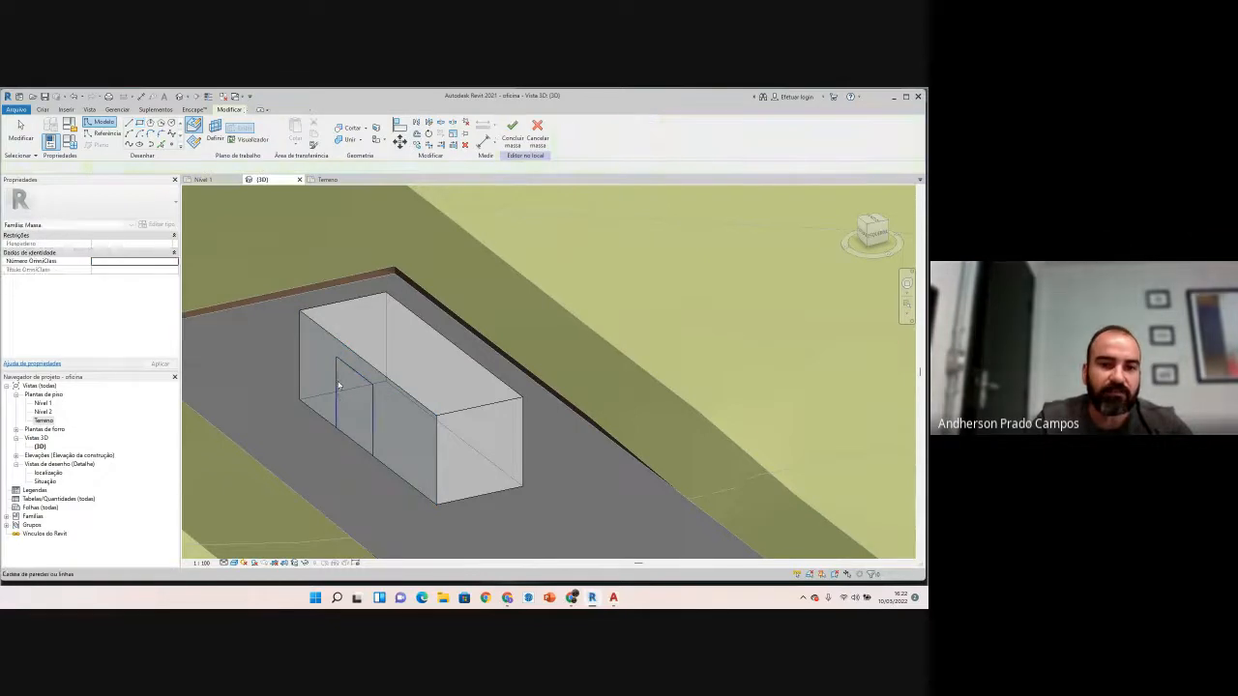
Step: Create a void form from the side-face rectangle and extend it through the mass to cut it
left_click(337, 381)
left_click(514, 137)
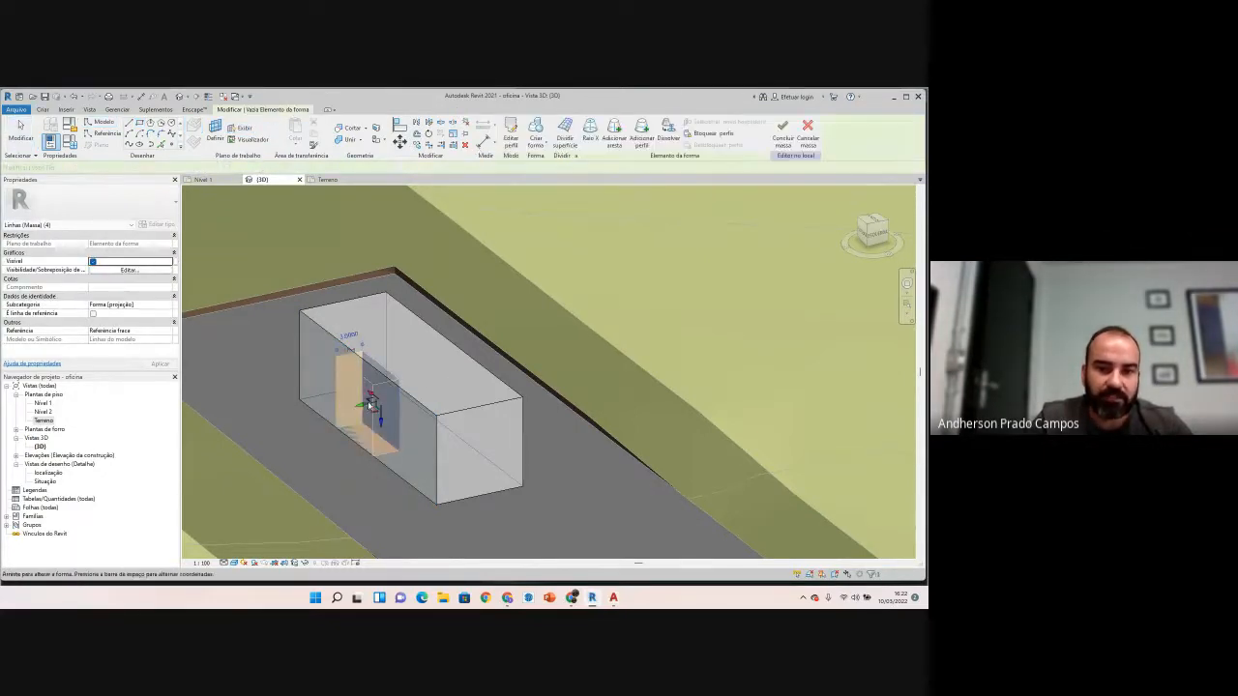
left_click_drag(371, 406, 443, 385)
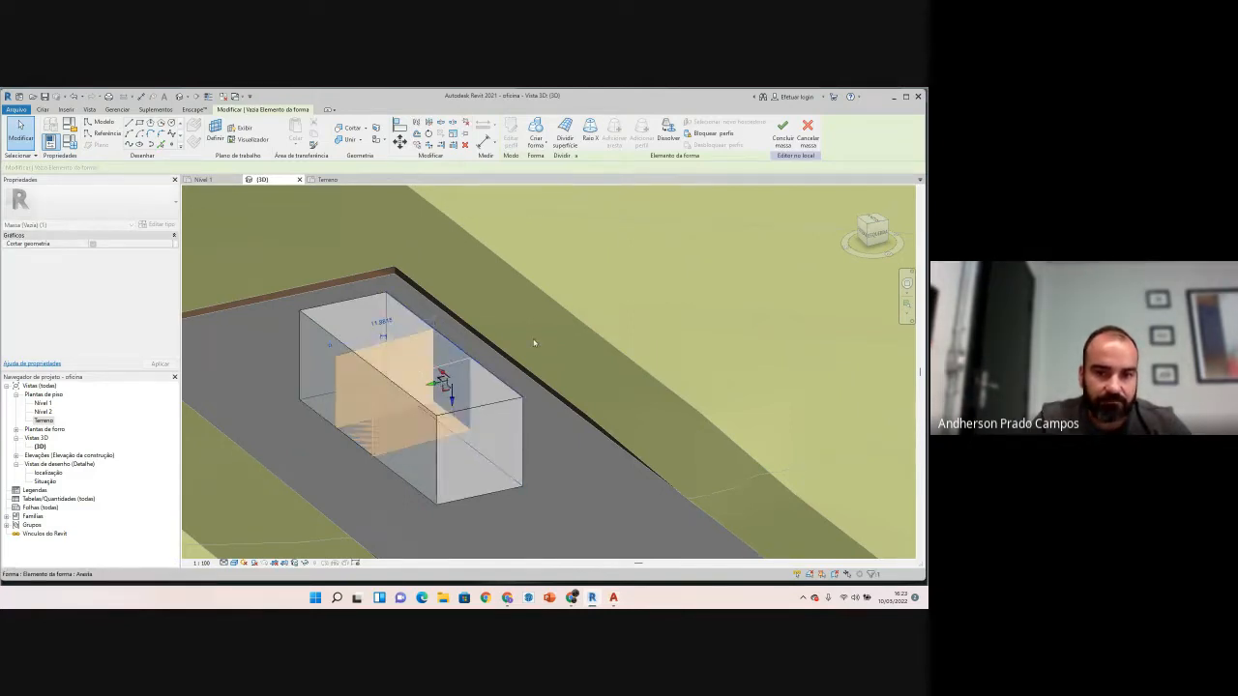
left_click(502, 253)
mouse_move(378, 442)
middle_mouse_down("shift")
mouse_move(387, 402)
mouse_move(389, 454)
middle_mouse_up("shift")
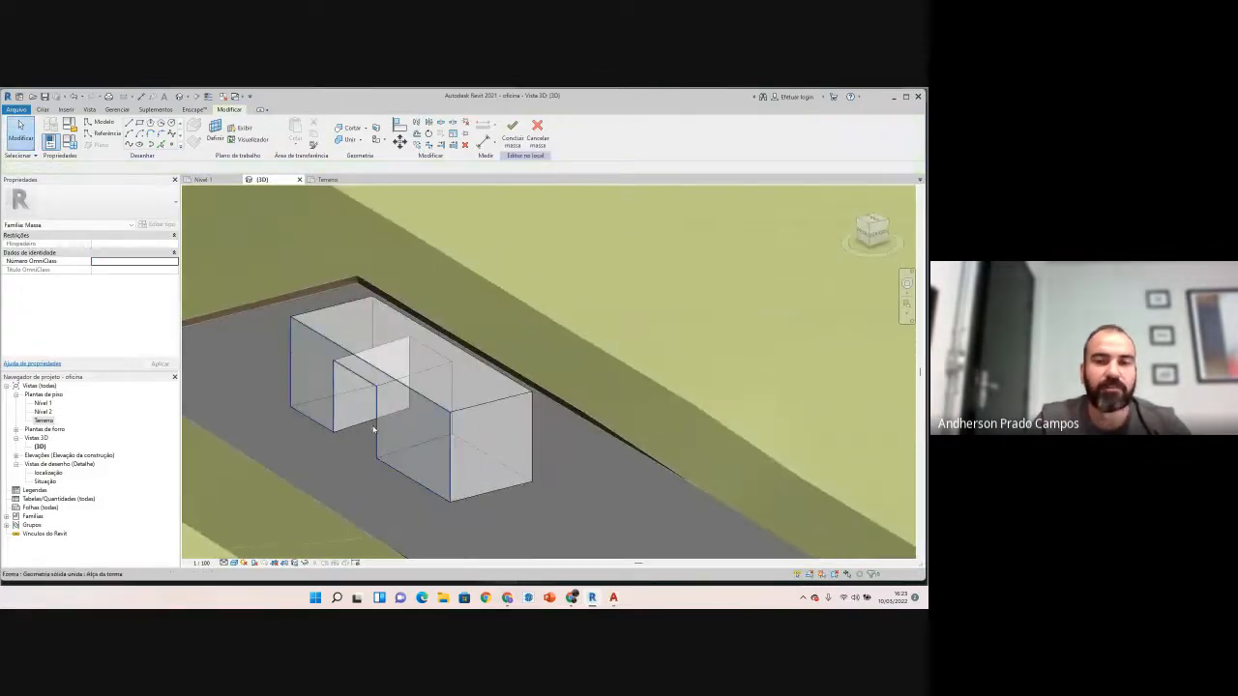
Step: Try to move the top front corner vertex of the cut mass inward across its width
left_click(452, 413)
scroll(442, 406, "up", 4)
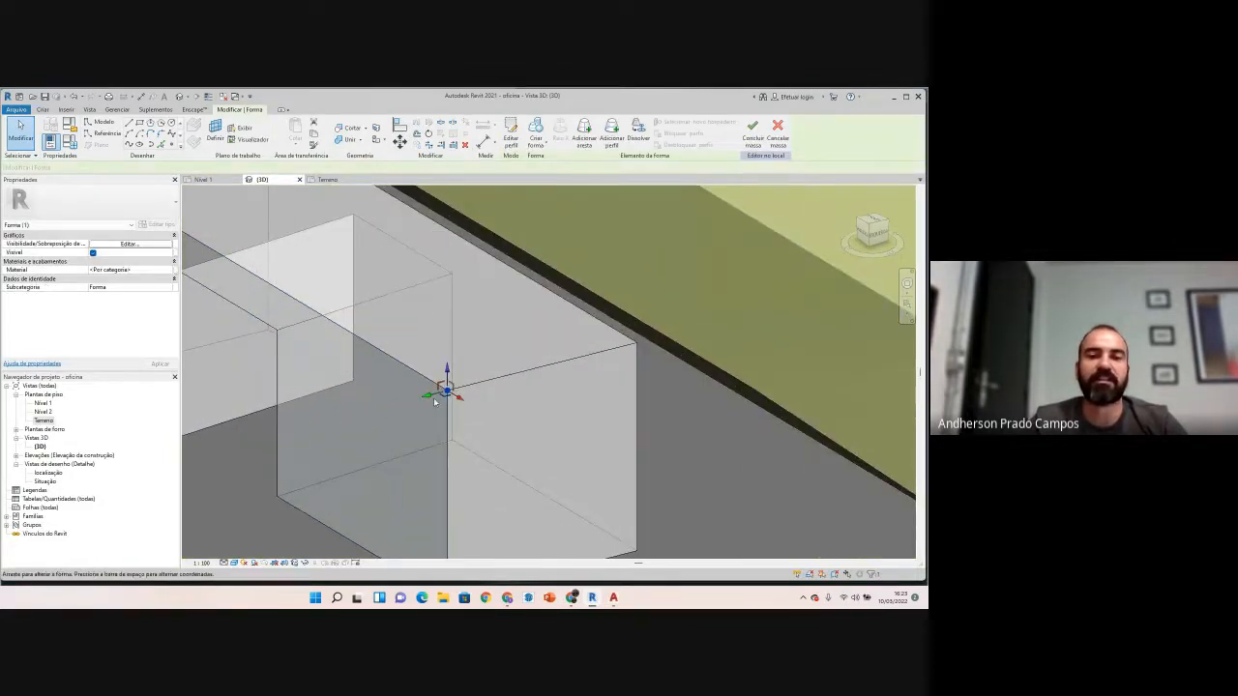
scroll(435, 399, "down", 3)
middle_click_drag(436, 395, 359, 415, "shift")
scroll(358, 416, "up", 3)
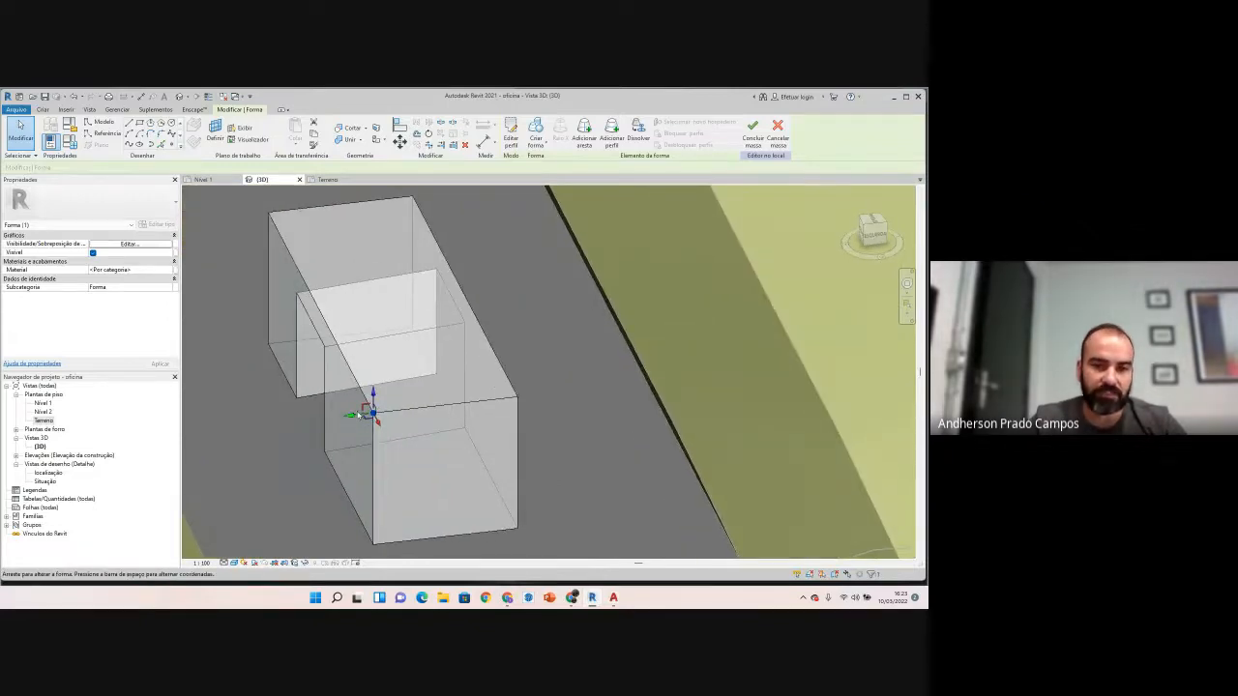
left_click_drag(359, 416, 433, 389)
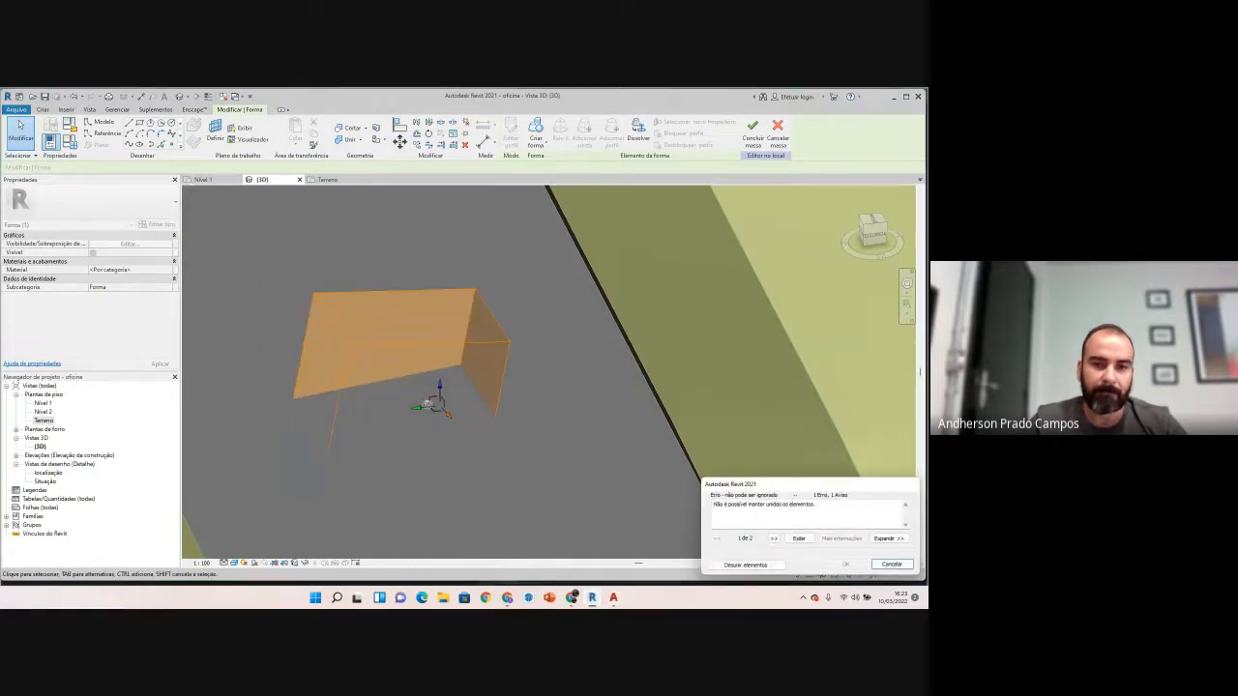
key("Escape")
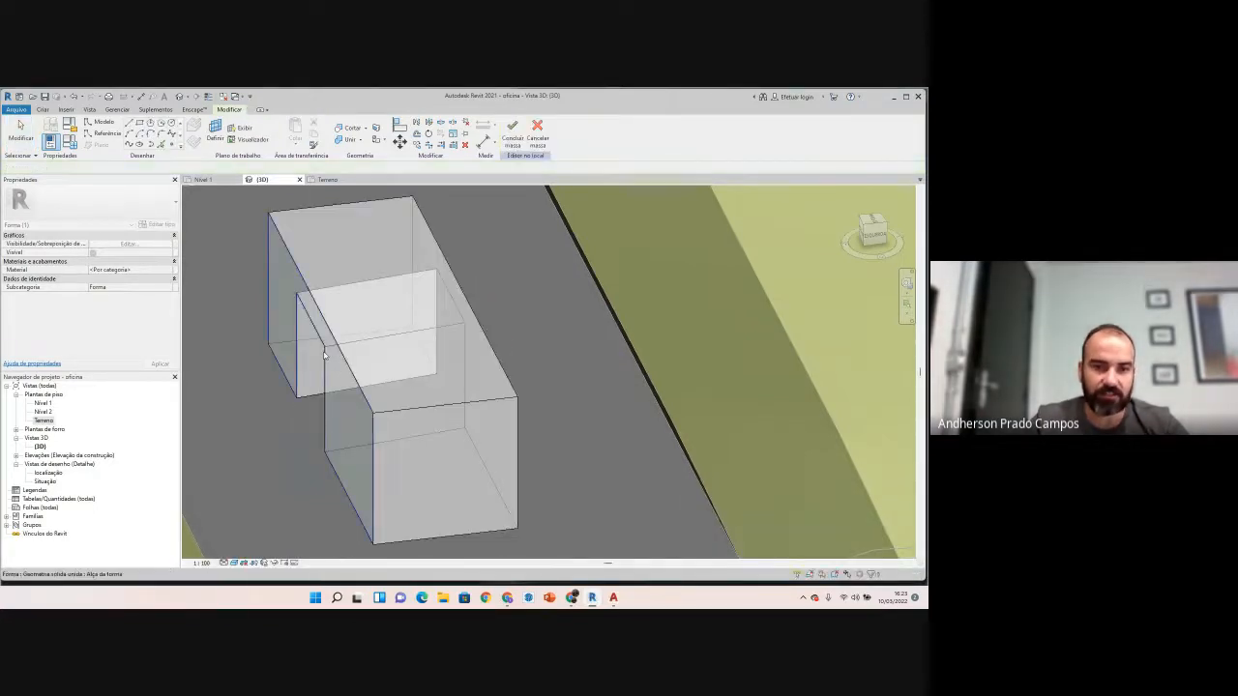
Step: Undo the void cut and the rectangle sketched on the side face
key("Escape")
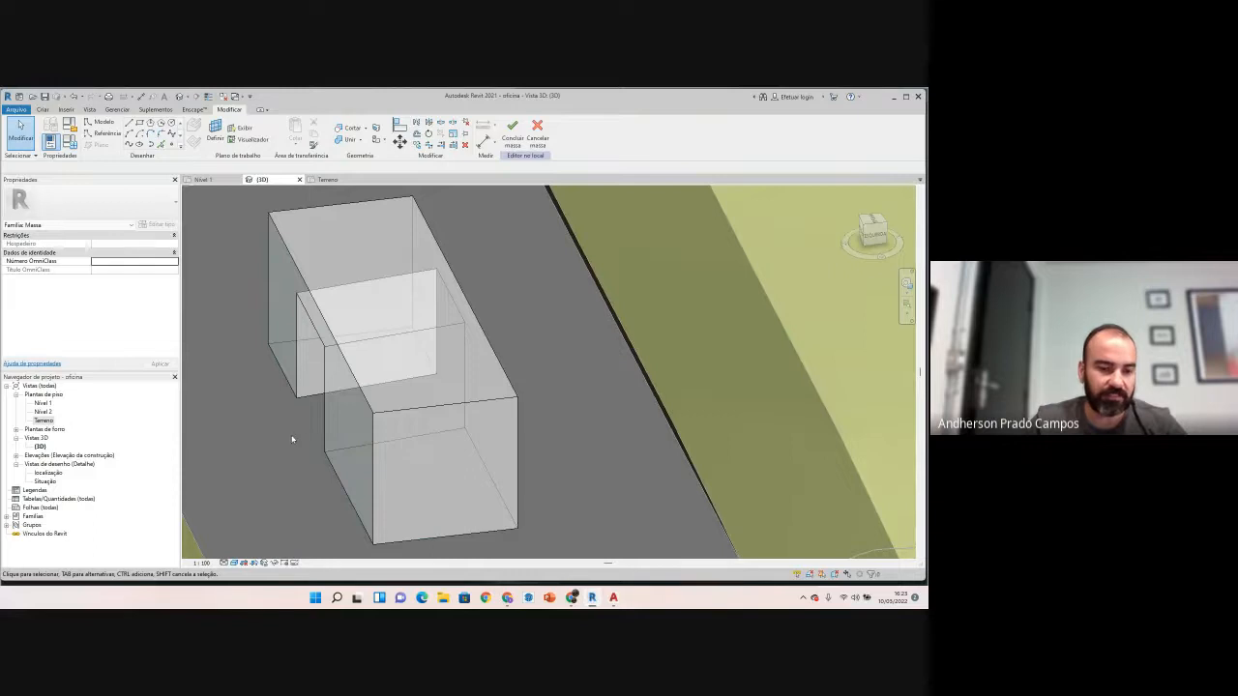
scroll(290, 433, "down", 2)
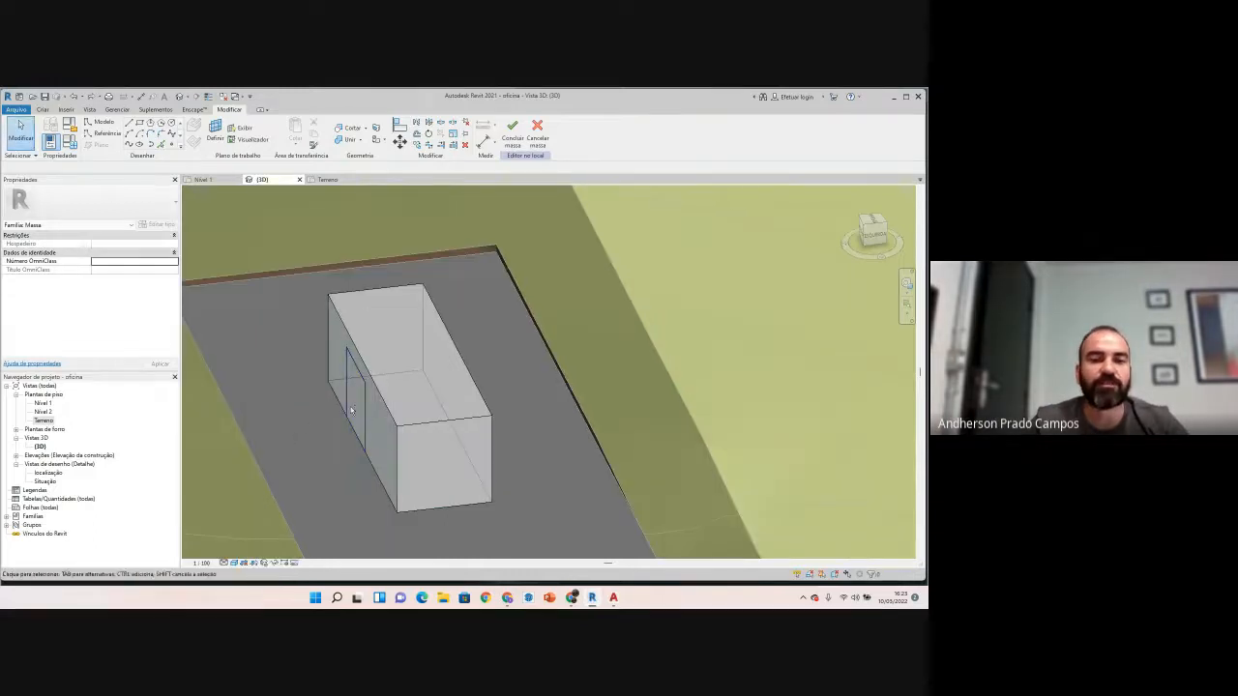
scroll(374, 426, "up", 2)
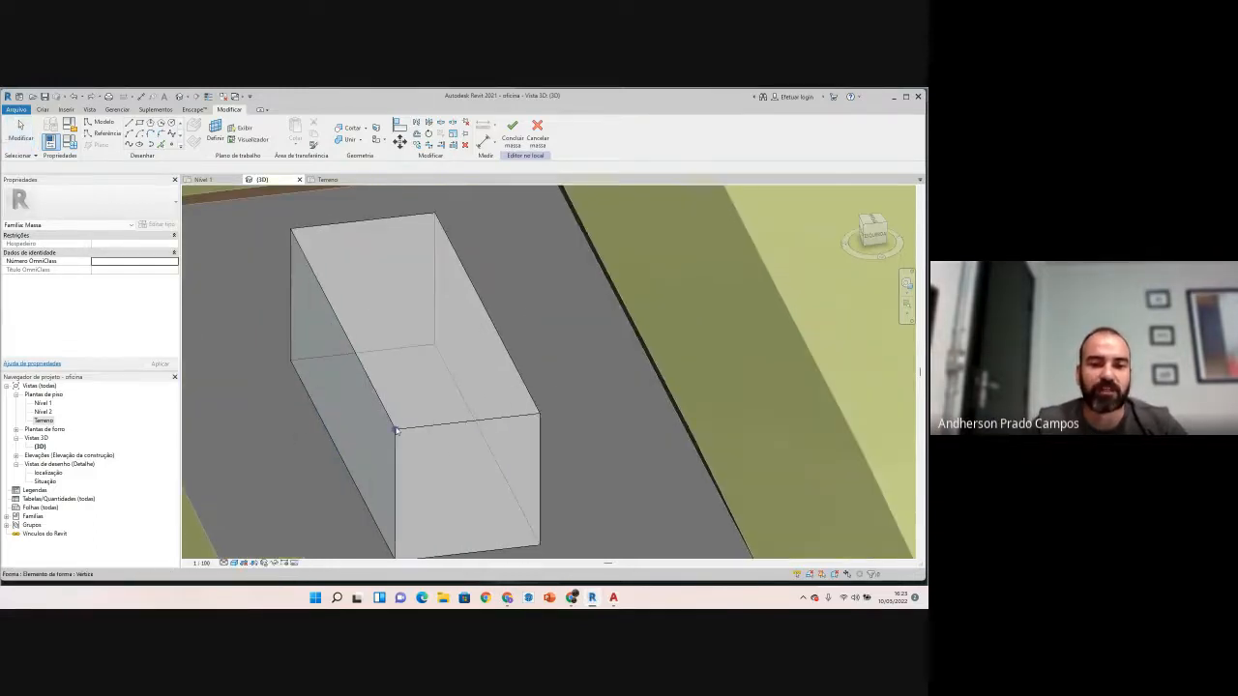
Step: Shift both front corner vertices of the mass's top face sideways in the same direction to slant that end
left_click(364, 447)
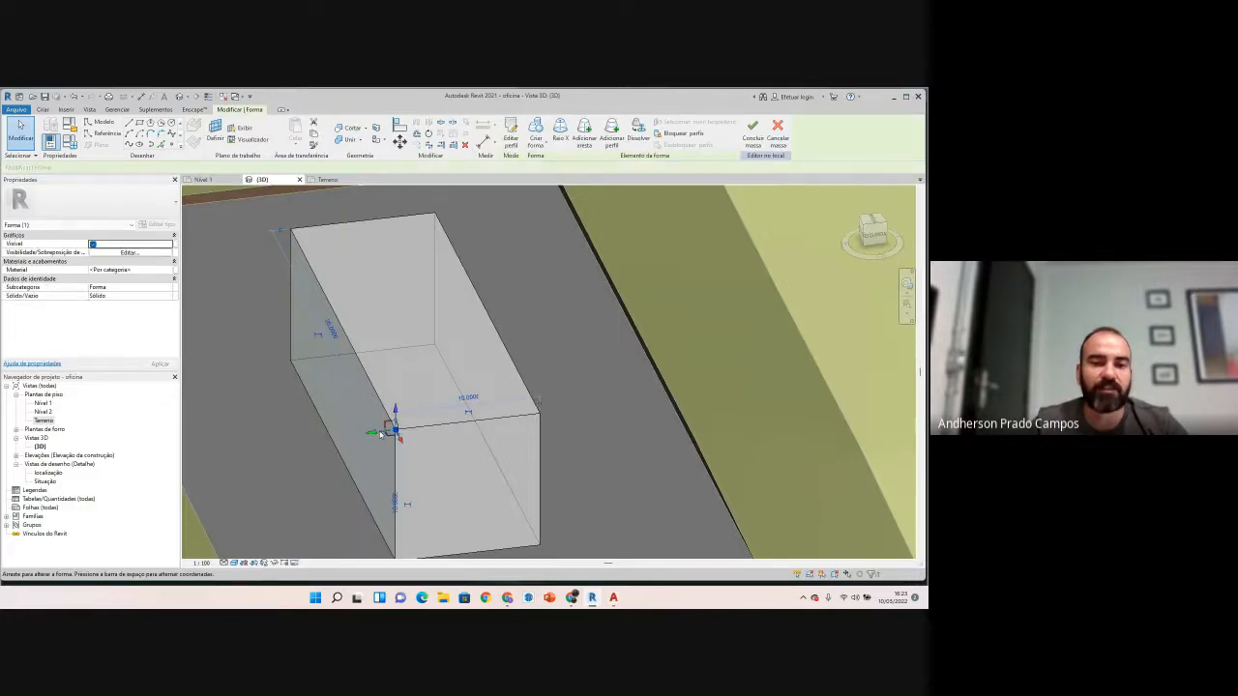
left_click_drag(380, 435, 447, 427)
left_click(542, 417)
left_click_drag(542, 416, 607, 414)
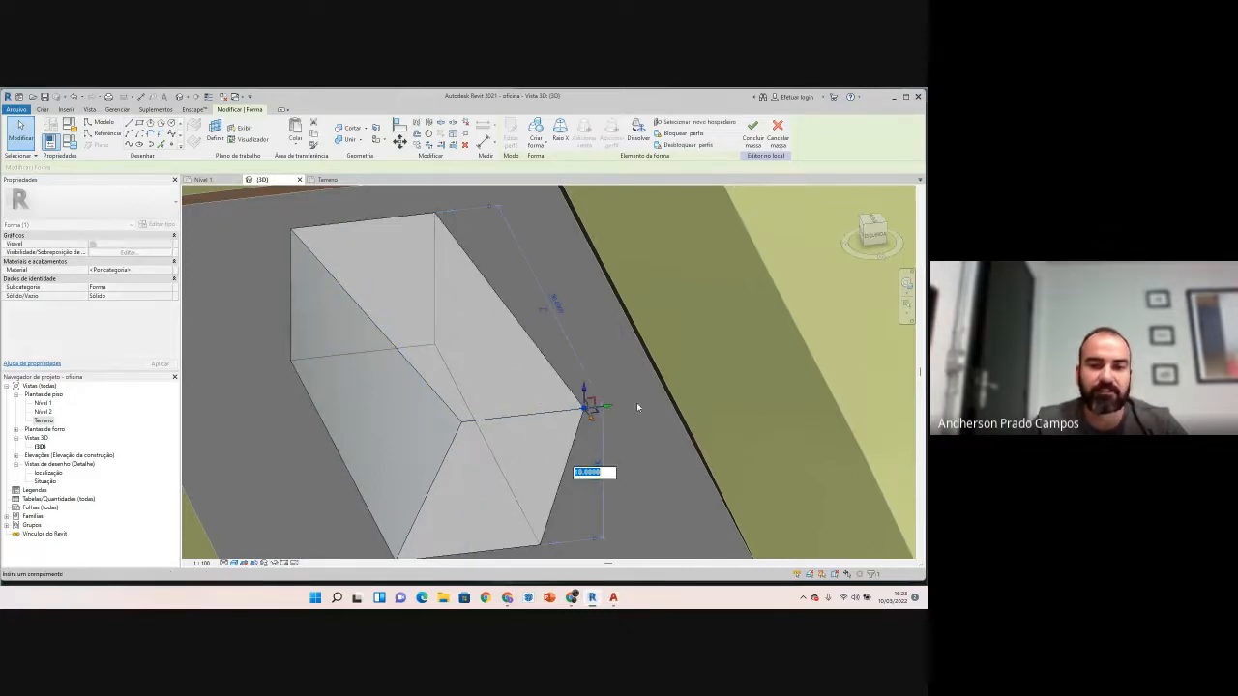
left_click(648, 339)
scroll(591, 361, "down", 5)
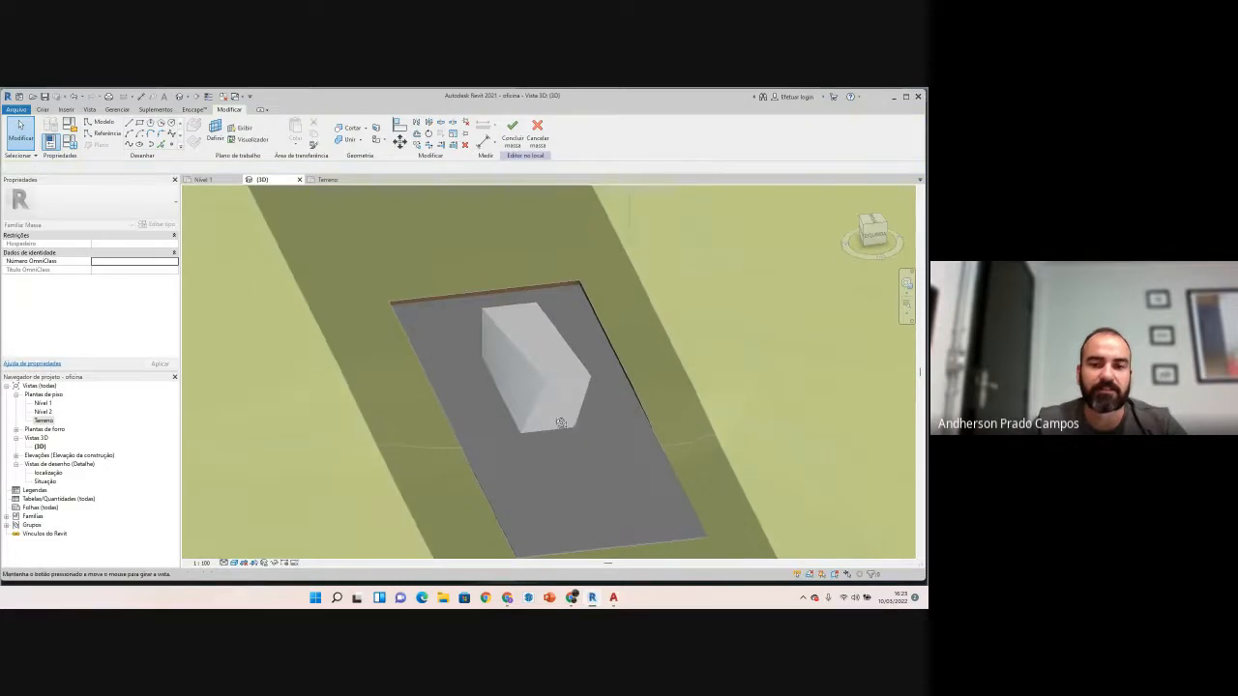
middle_click_drag(591, 361, 491, 385, "shift")
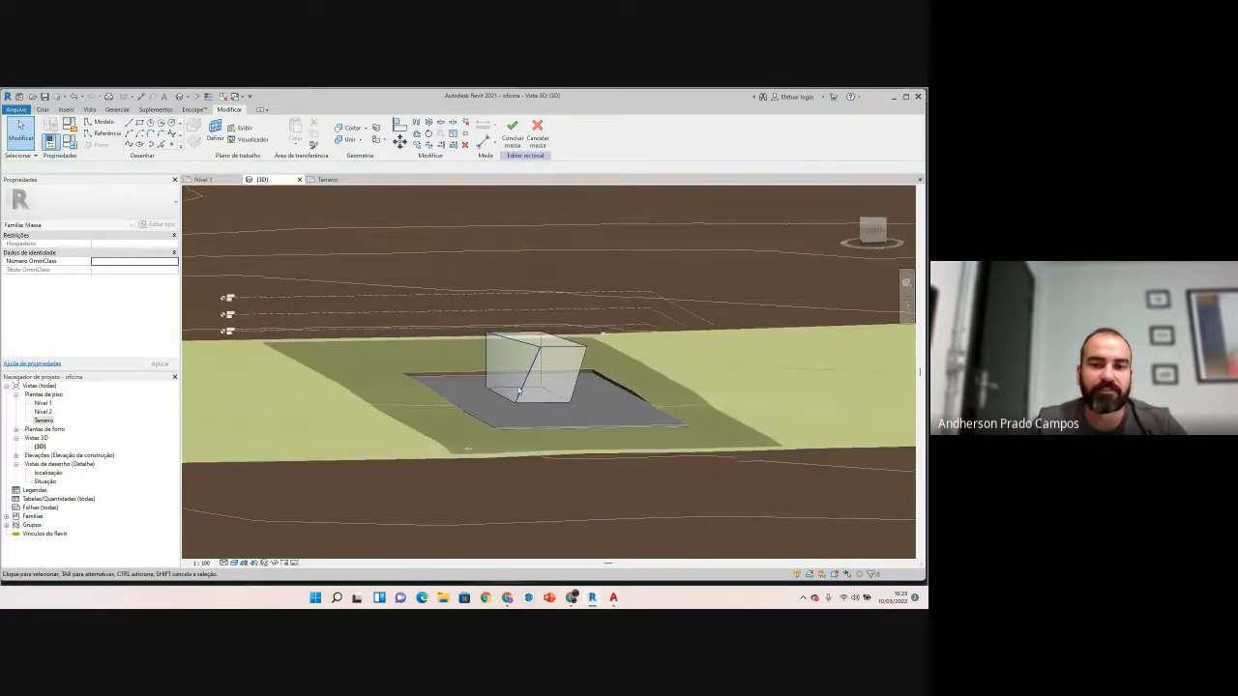
Step: Move the top edge of the mass's front end back along its length so that end face slopes inward
middle_click_drag(578, 416, 624, 386, "shift")
scroll(624, 387, "up", 5)
left_click(619, 344)
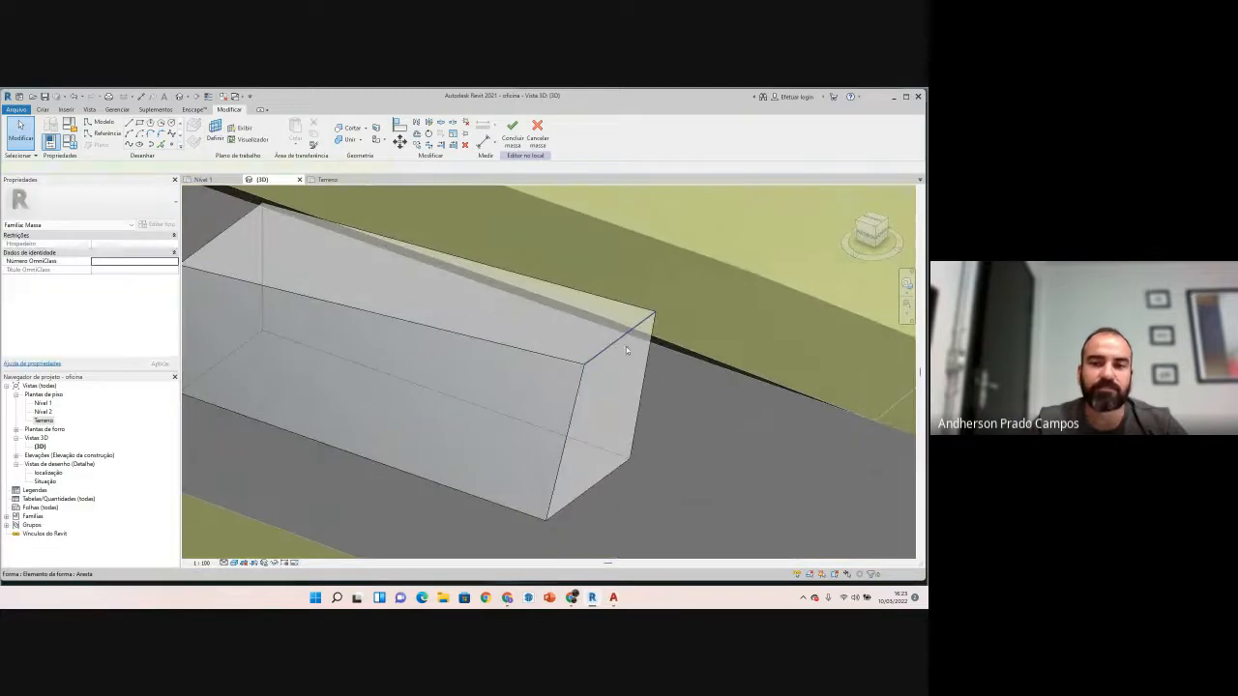
left_click_drag(627, 338, 548, 327)
scroll(539, 420, "down", 3)
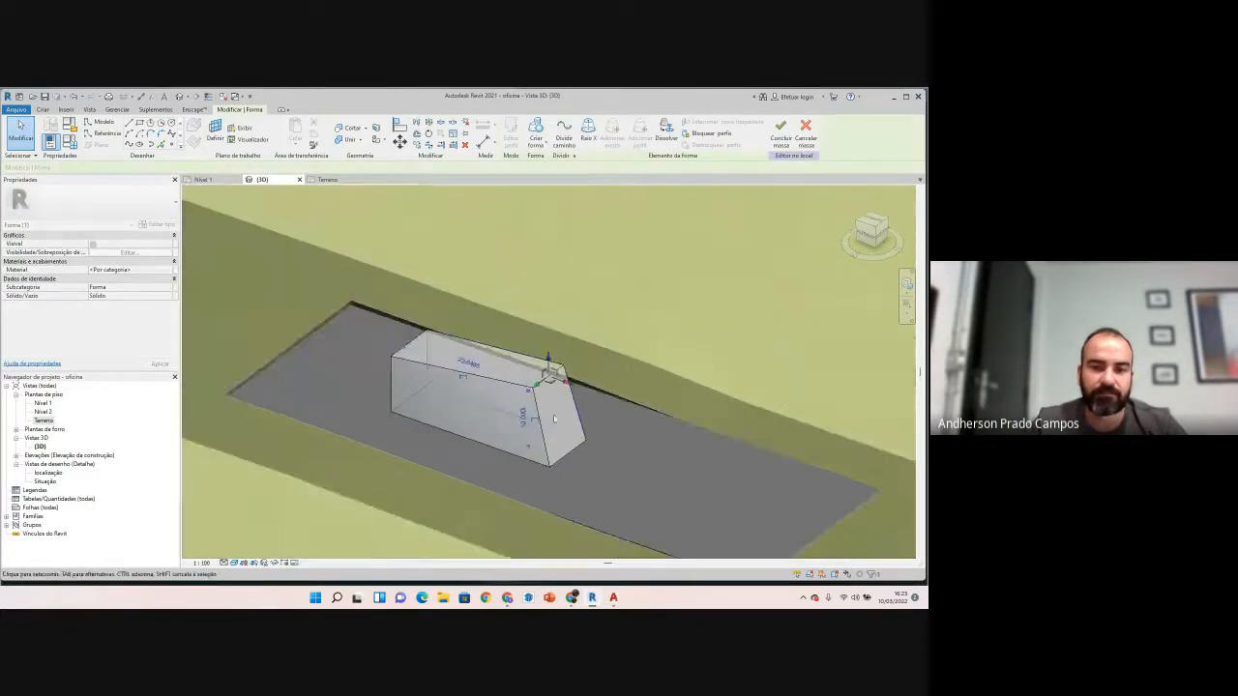
middle_click_drag(598, 464, 442, 501, "shift")
left_click(567, 354)
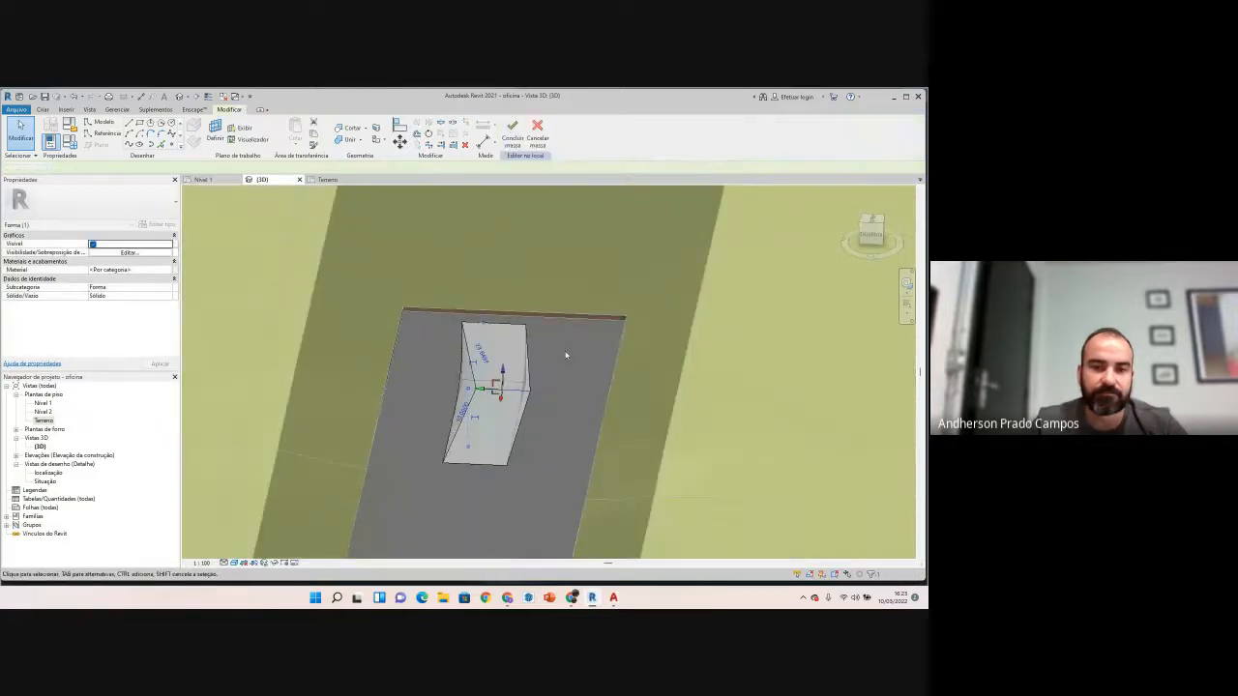
Step: Raise one top corner vertex at the mass's sloped end to about 13.17 m high and adjust its position horizontally
middle_click_drag(497, 418, 411, 369, "shift")
scroll(450, 363, "up", 3)
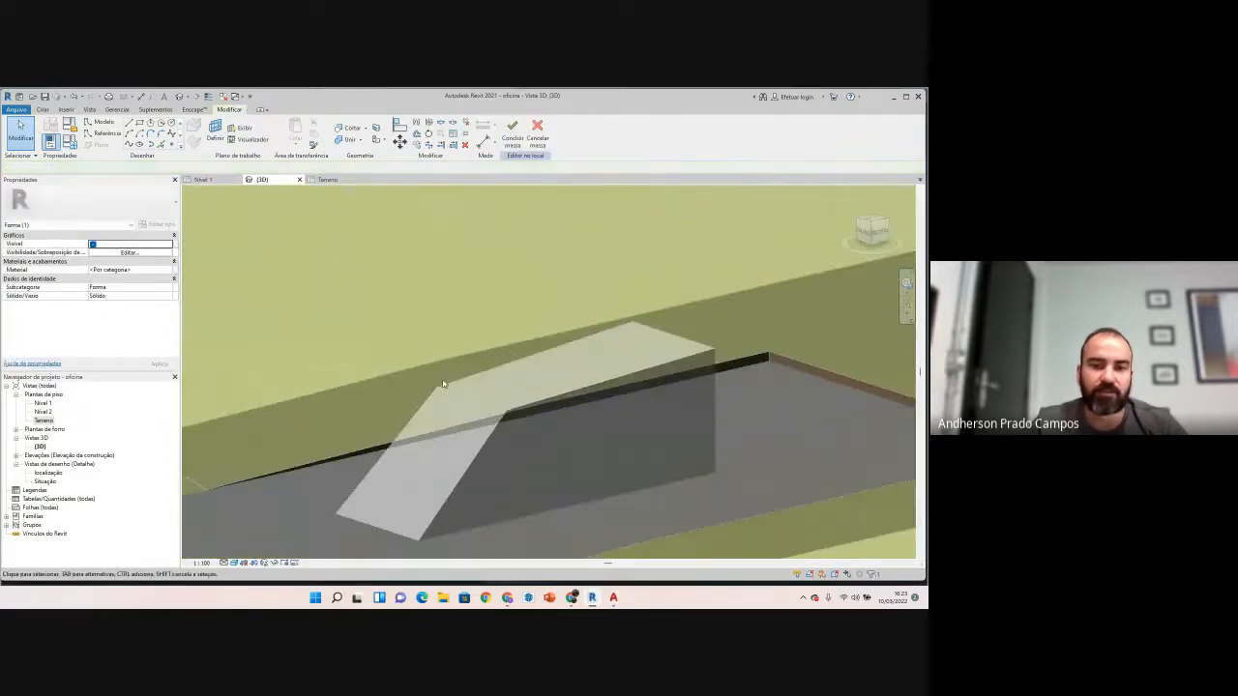
left_click(436, 380)
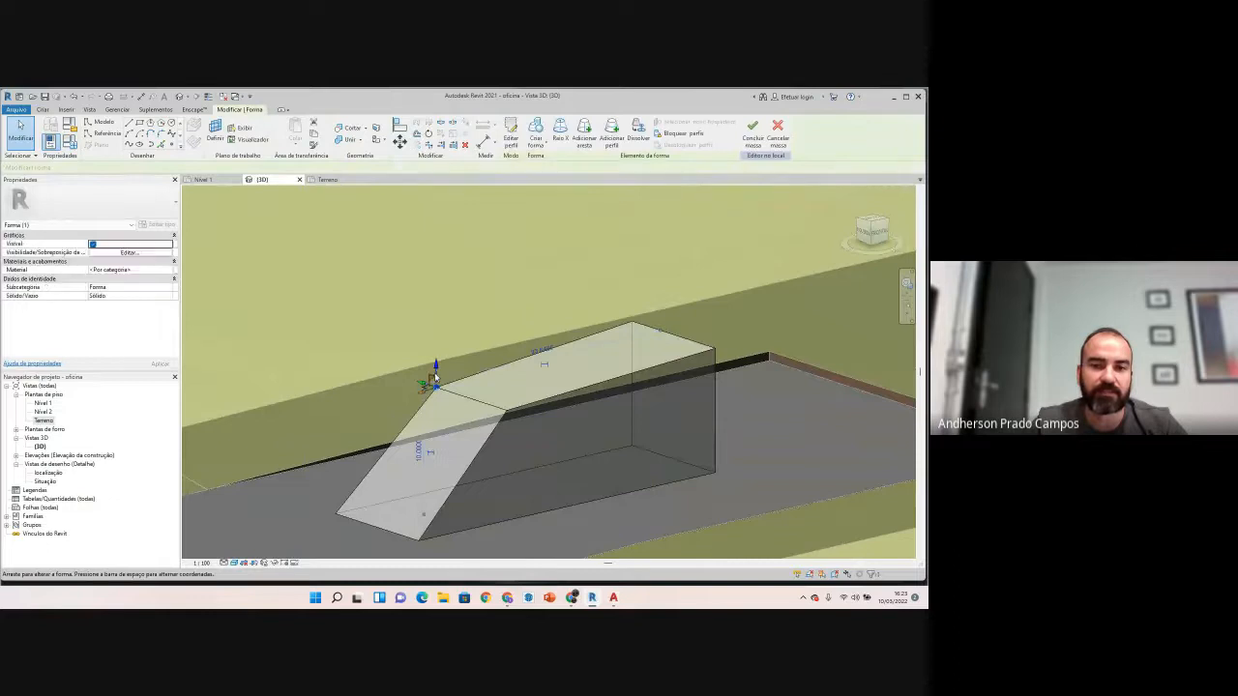
middle_click_drag(426, 387, 477, 406, "shift")
scroll(476, 406, "up", 5)
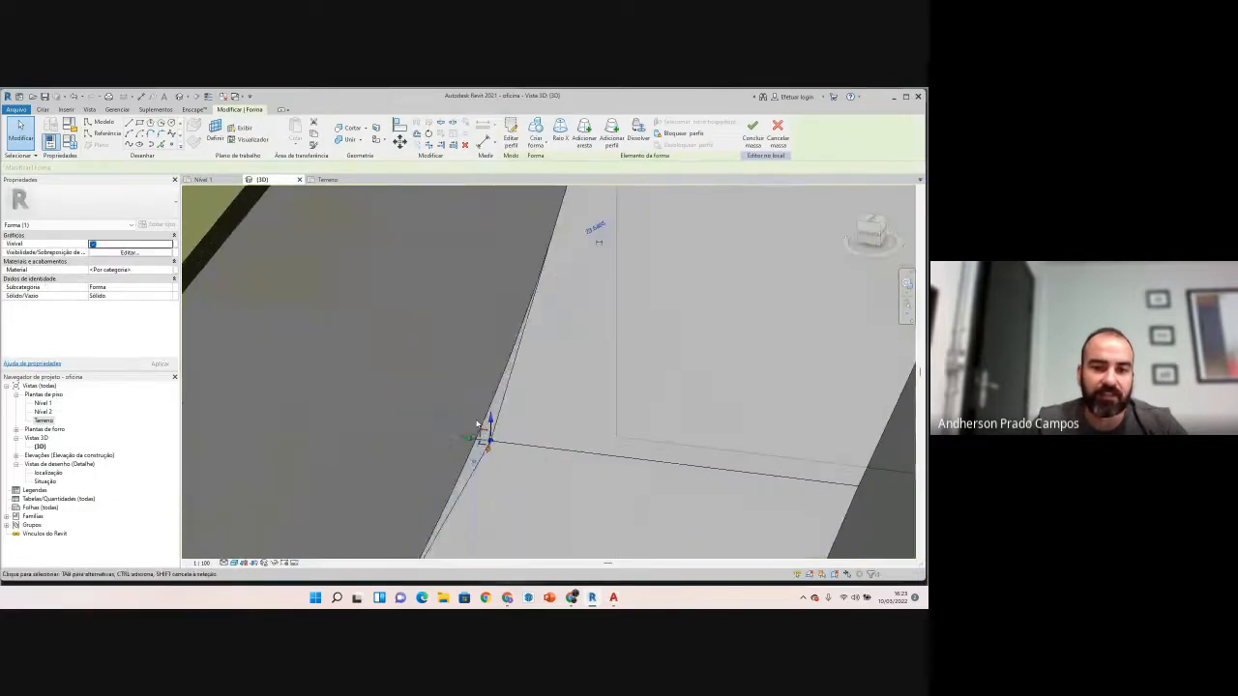
left_click_drag(487, 435, 445, 315)
scroll(451, 420, "down", 1)
scroll(416, 411, "down", 4)
scroll(411, 375, "up", 3)
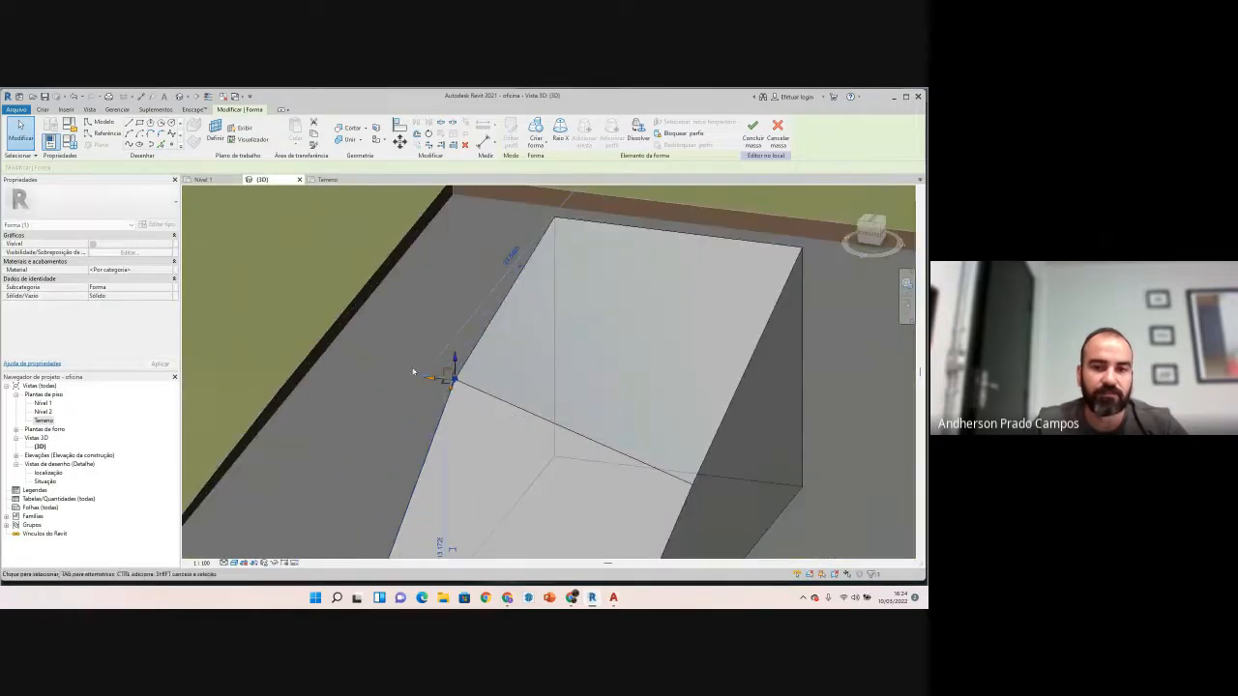
left_click_drag(451, 385, 431, 417)
scroll(387, 385, "down", 3)
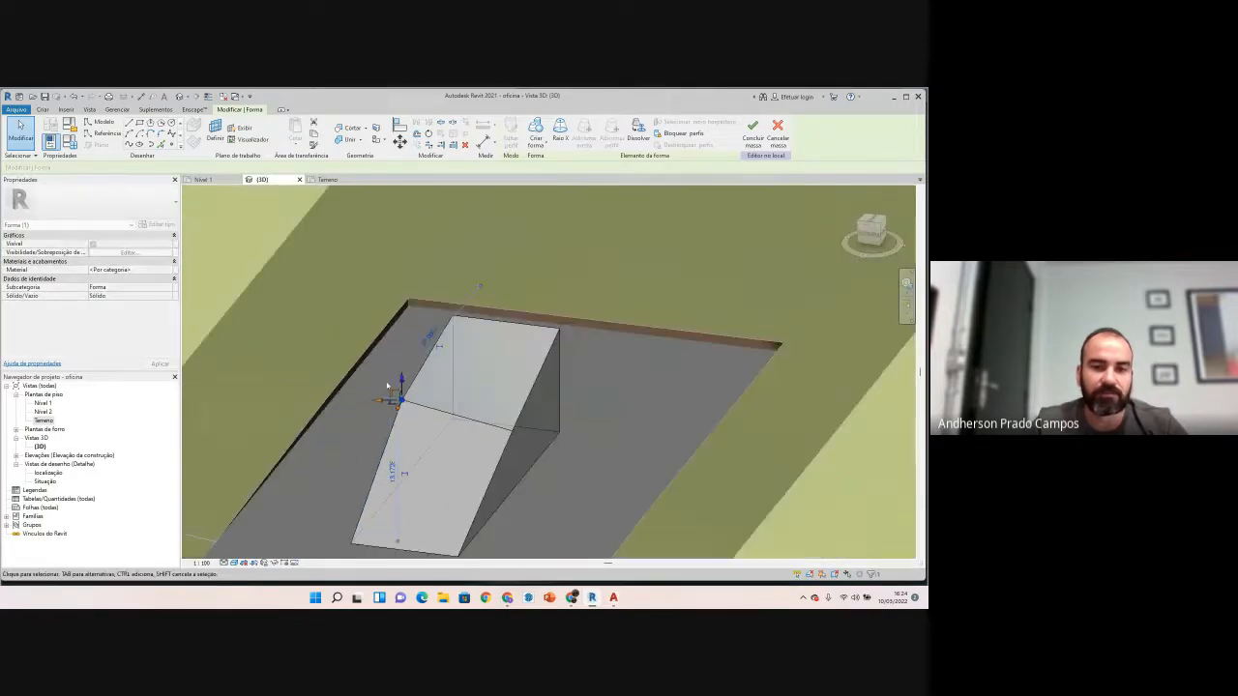
key("Escape")
Step: Finish the in-place mass and return to the project
middle_click_drag(570, 423, 461, 412, "shift")
scroll(462, 412, "down", 3)
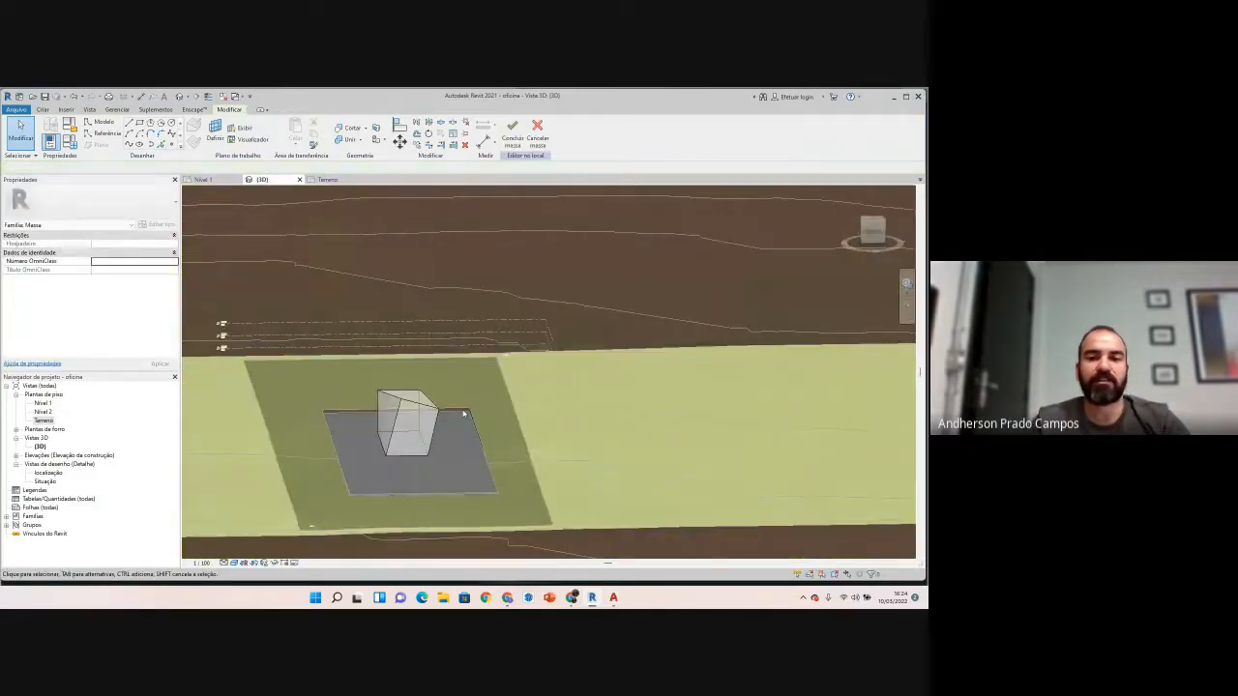
middle_click_drag(431, 467, 387, 470, "shift")
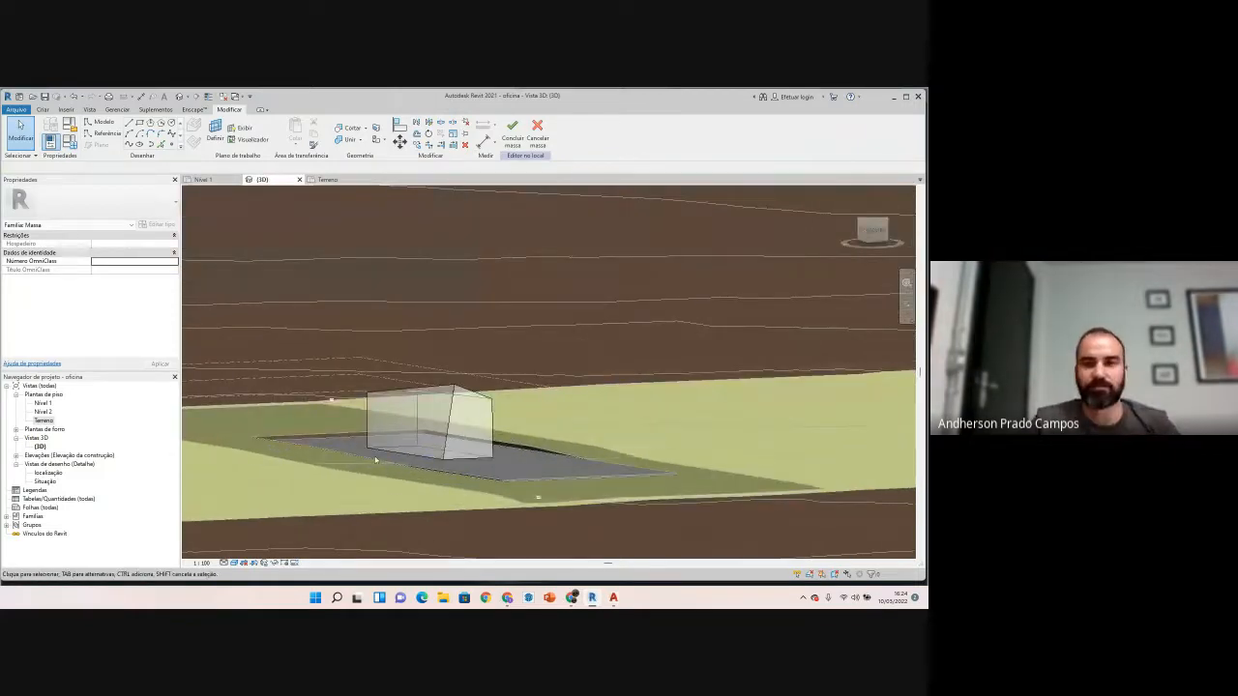
left_click(512, 133)
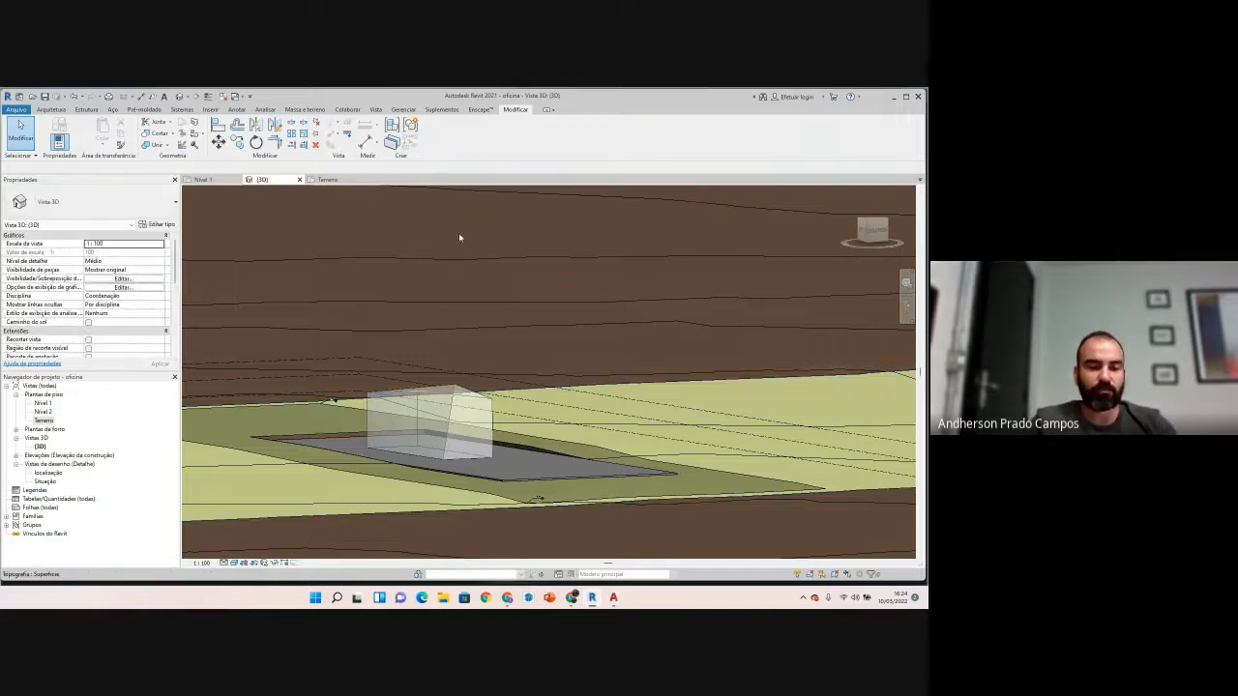
Step: Turn on the sun path in the 3D view of the terrain and mass
middle_click_drag(461, 238, 420, 375, "shift")
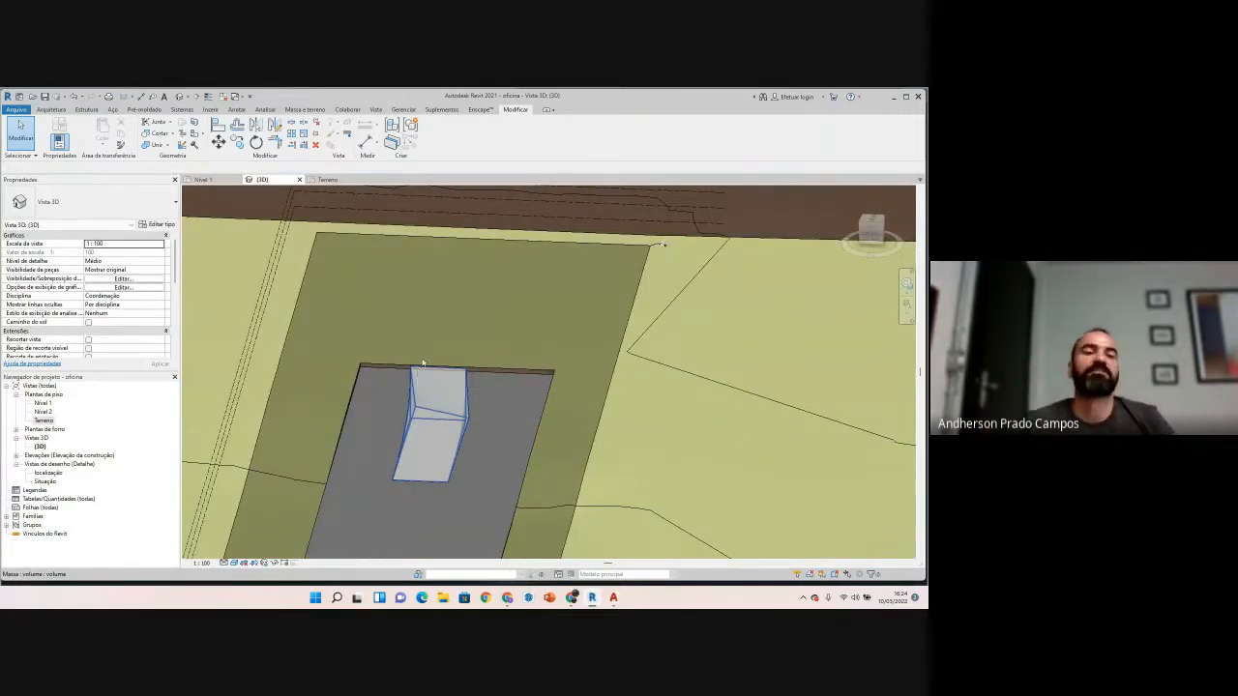
middle_click_drag(400, 521, 502, 377, "shift")
scroll(502, 377, "up", 3)
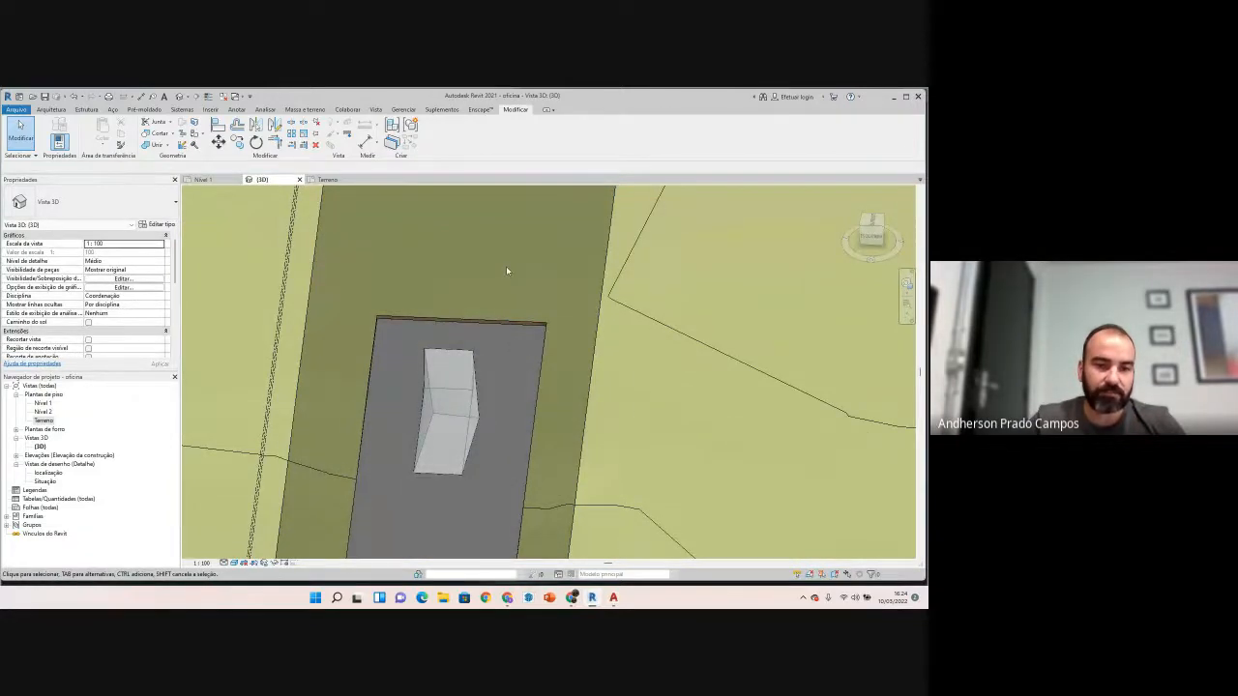
scroll(249, 373, "down", 2)
middle_click_drag(327, 372, 255, 464, "shift")
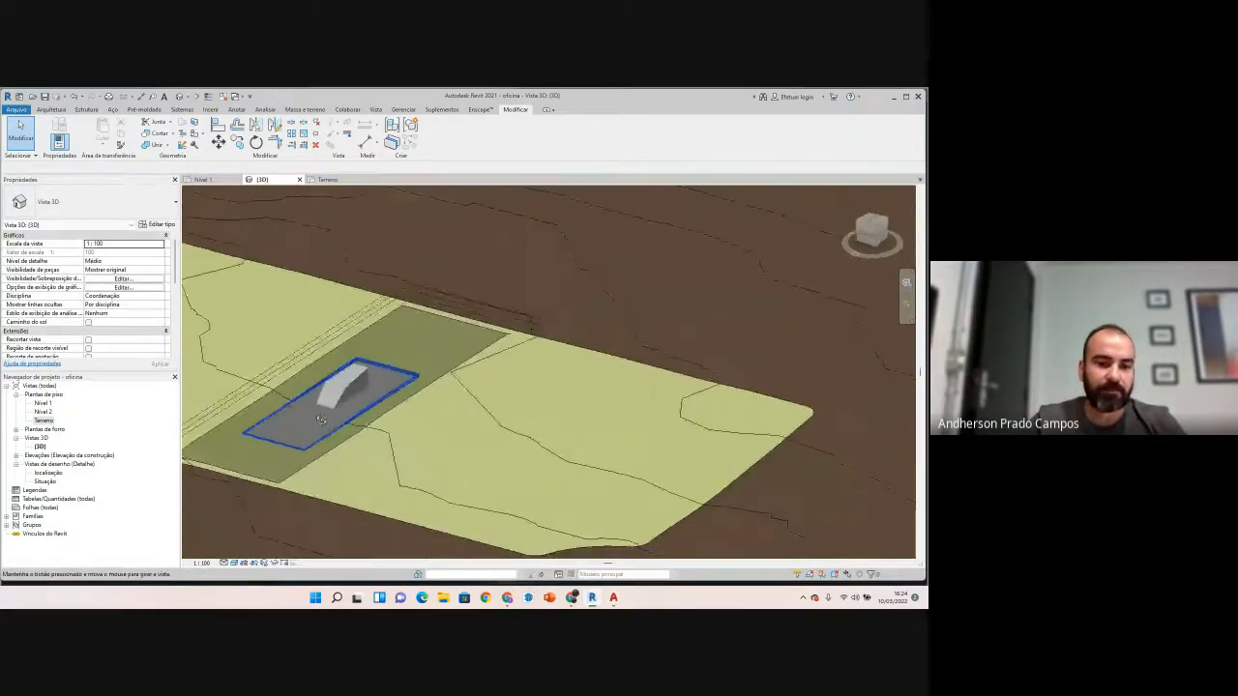
scroll(251, 524, "up", 1)
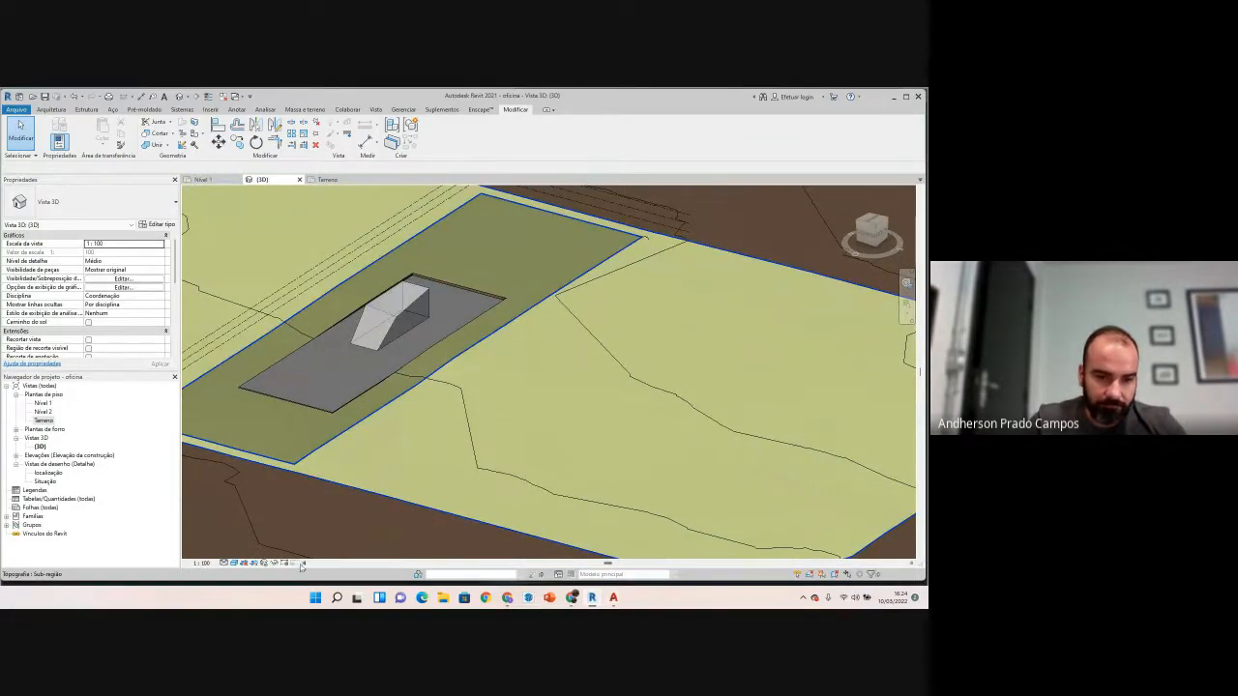
left_click(234, 564)
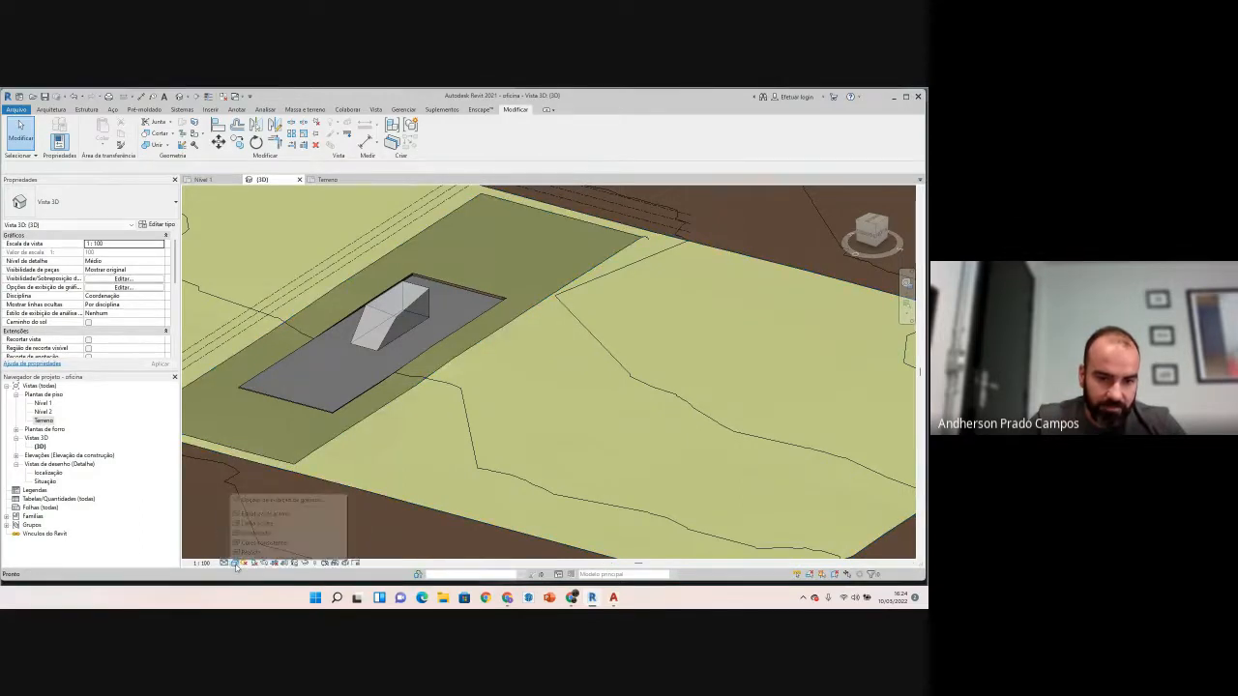
left_click(252, 563)
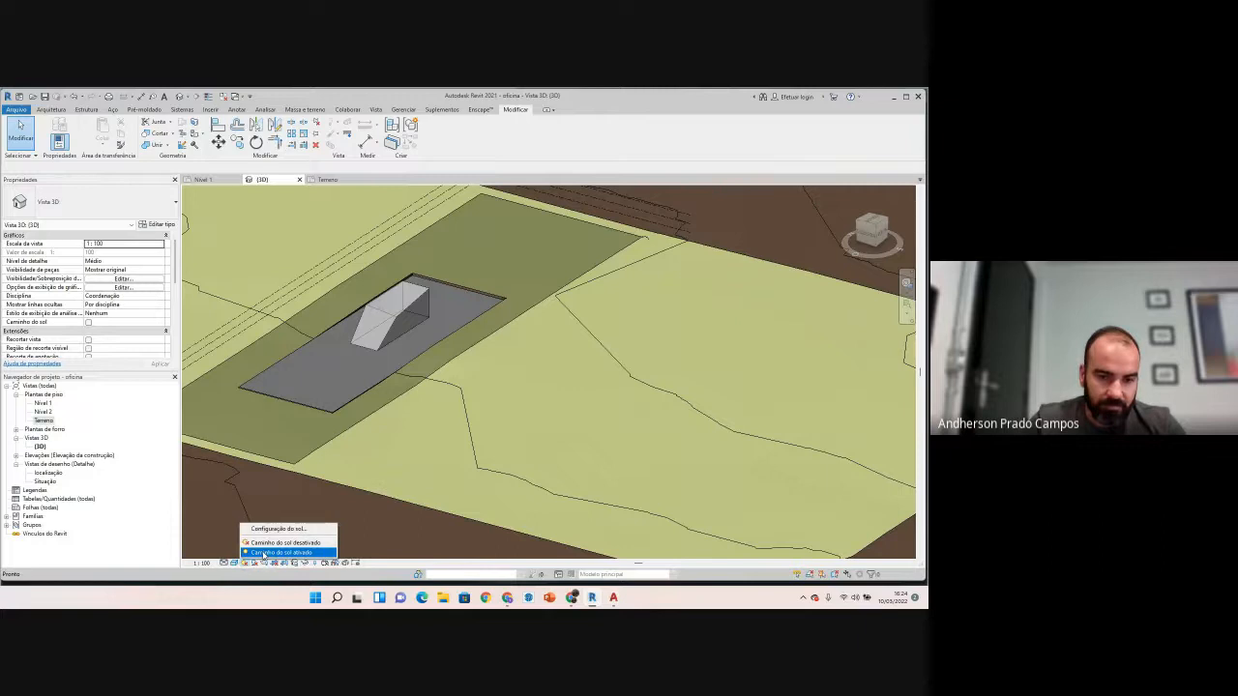
left_click(263, 553)
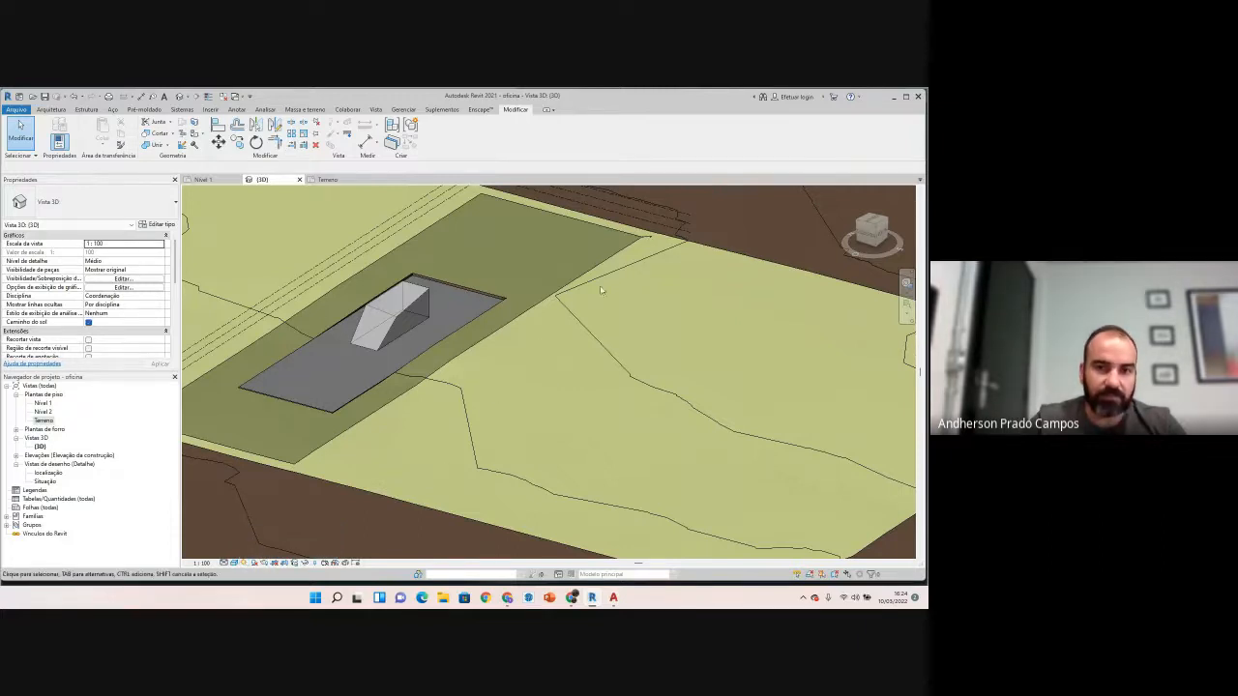
scroll(590, 293, "down", 5)
middle_click_drag(504, 366, 527, 421)
scroll(527, 420, "up", 2)
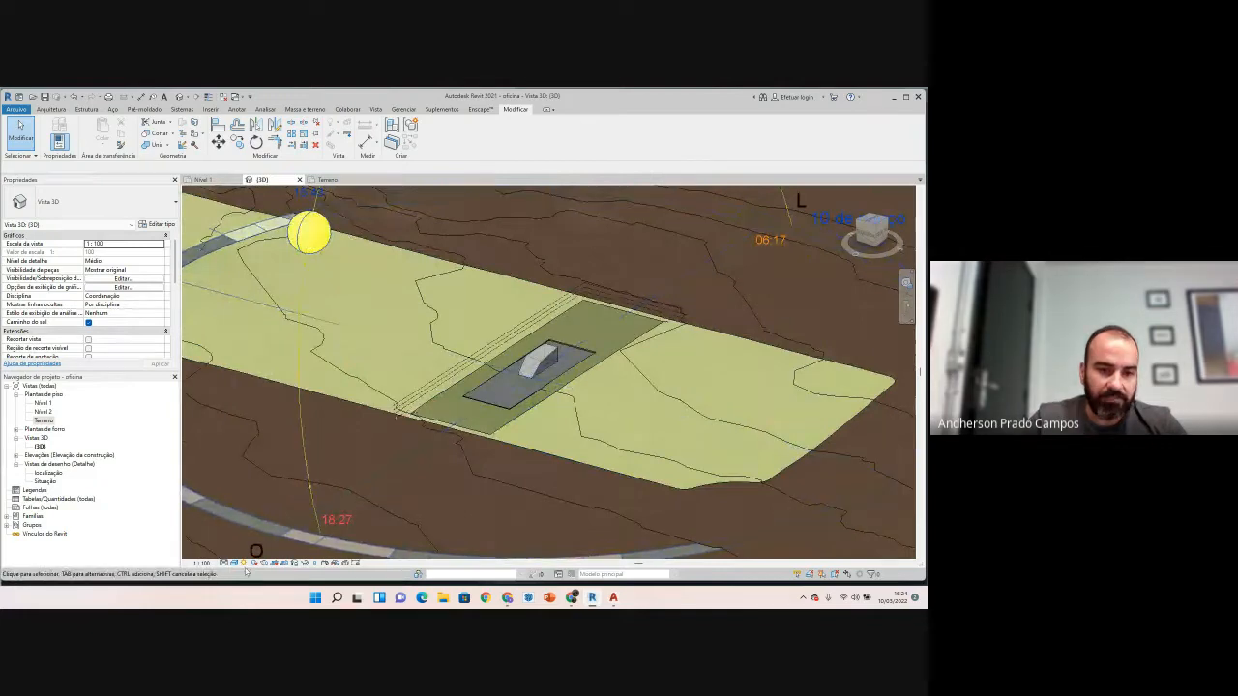
Step: In the sun settings, move the project location marker on the map from Brasília to Palmas and apply the new location
left_click(254, 563)
left_click(264, 530)
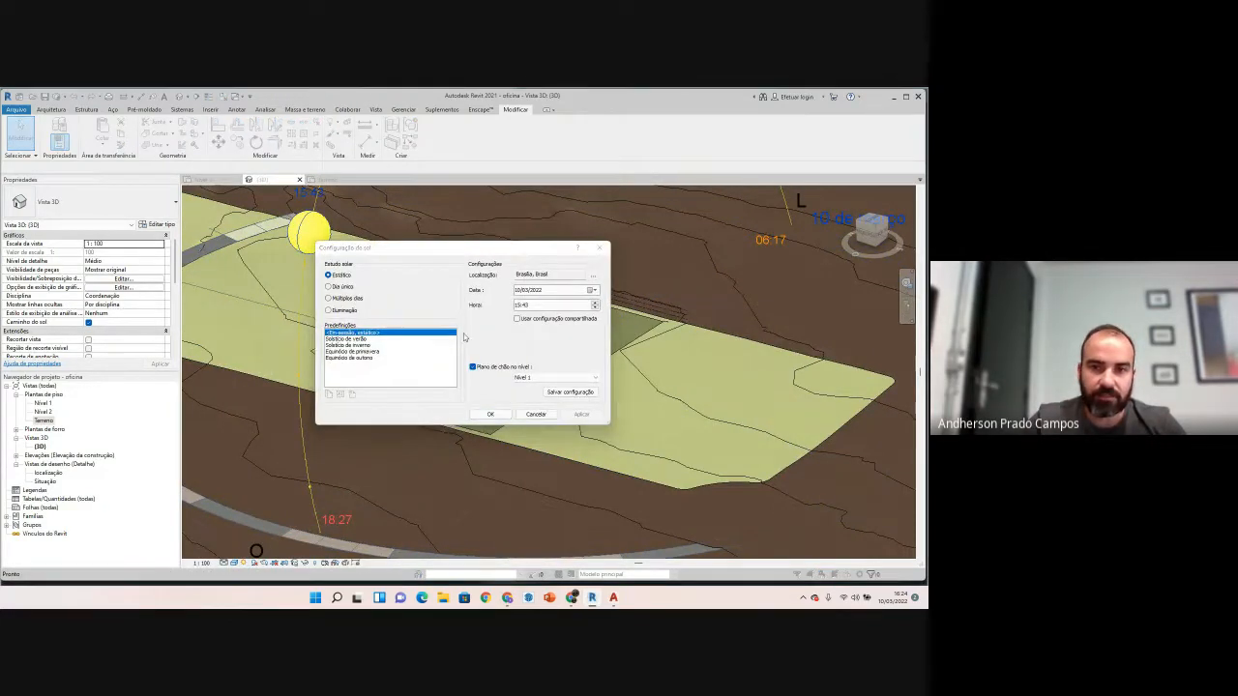
left_click(592, 275)
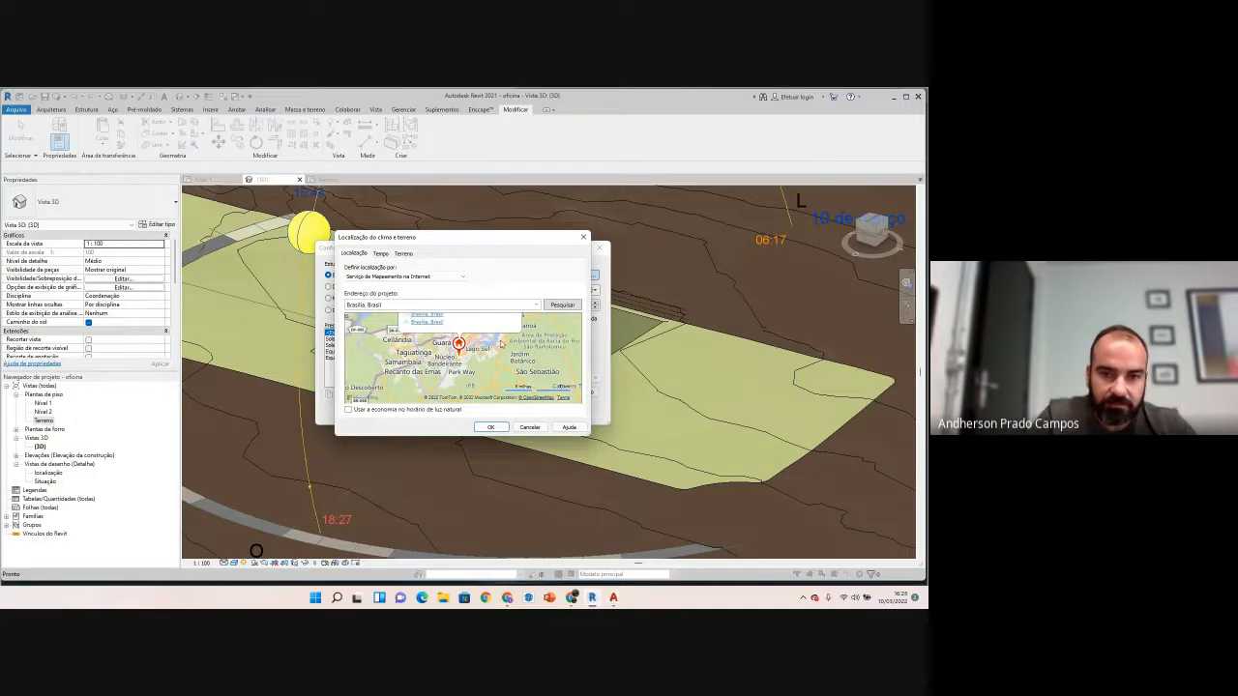
scroll(417, 391, "down", 4)
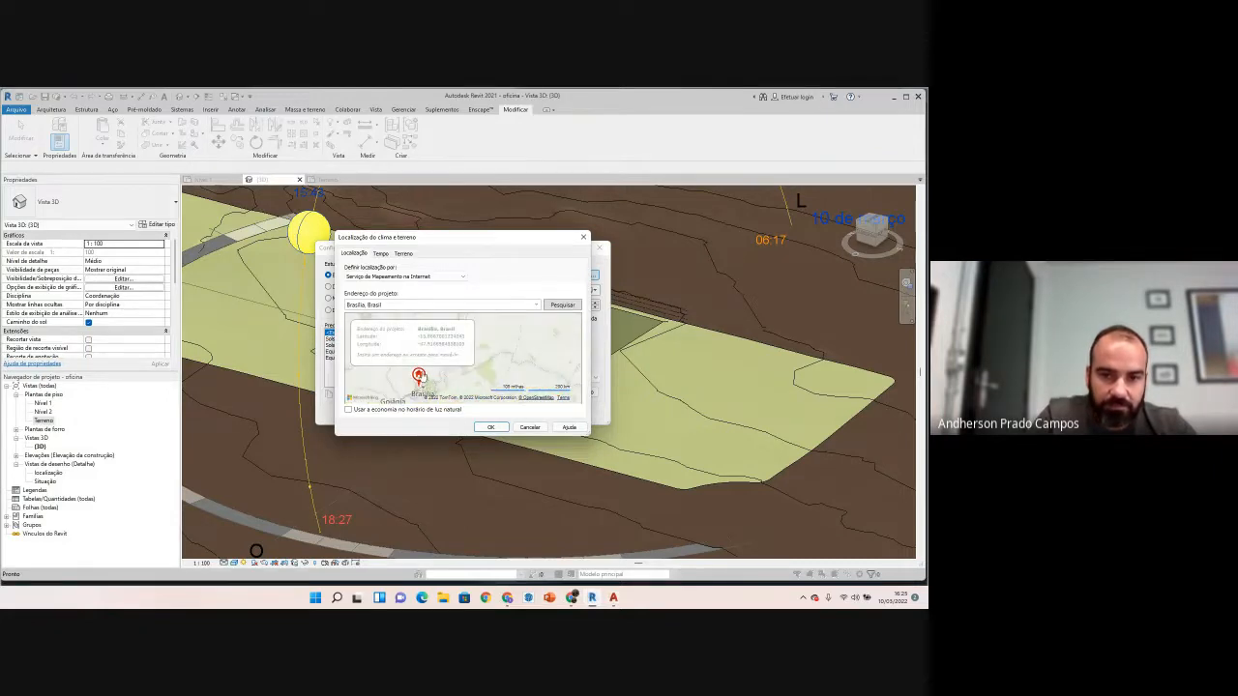
left_click_drag(421, 378, 440, 350)
scroll(442, 371, "down", 2)
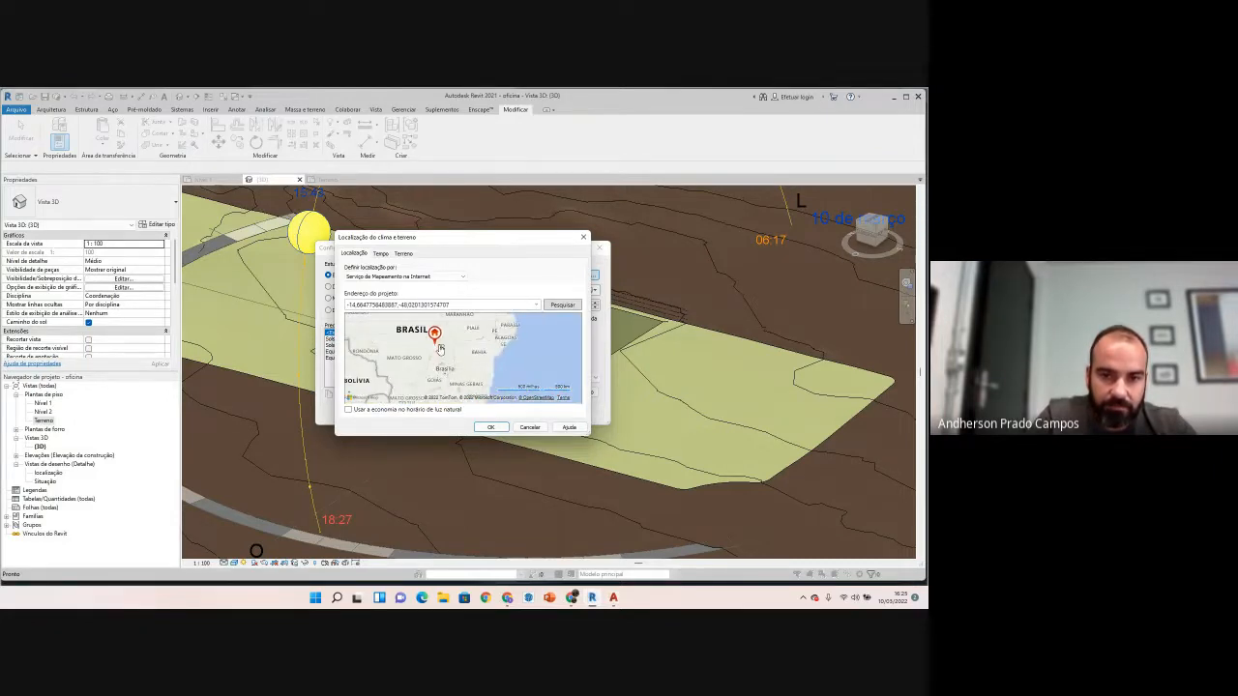
scroll(453, 353, "up", 2)
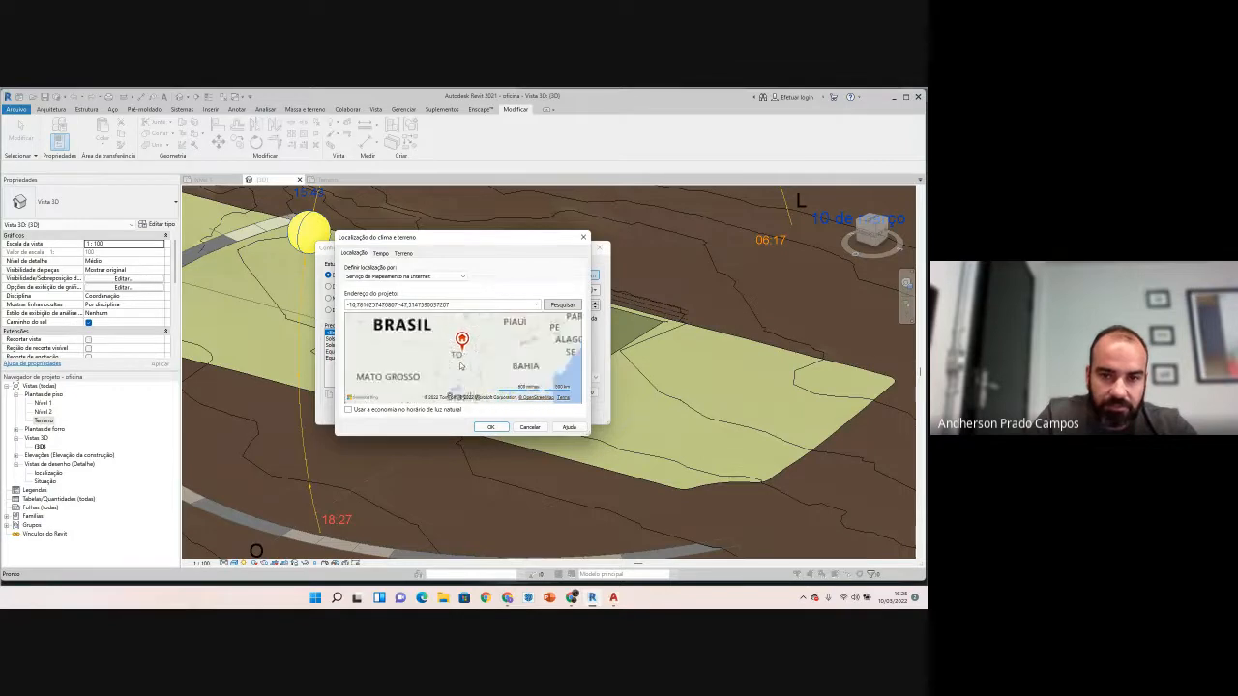
mouse_move(466, 342)
left_mouse_down()
mouse_move(452, 330)
mouse_move(475, 324)
left_mouse_up()
scroll(452, 333, "up", 3)
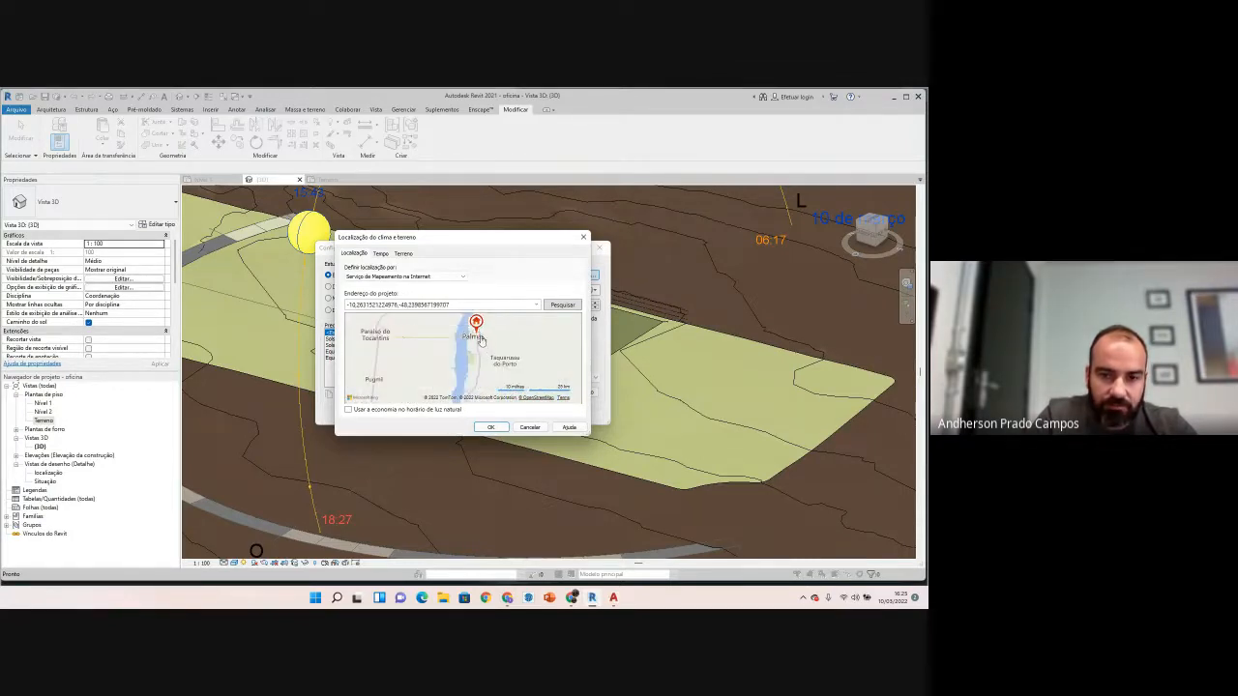
left_click(489, 428)
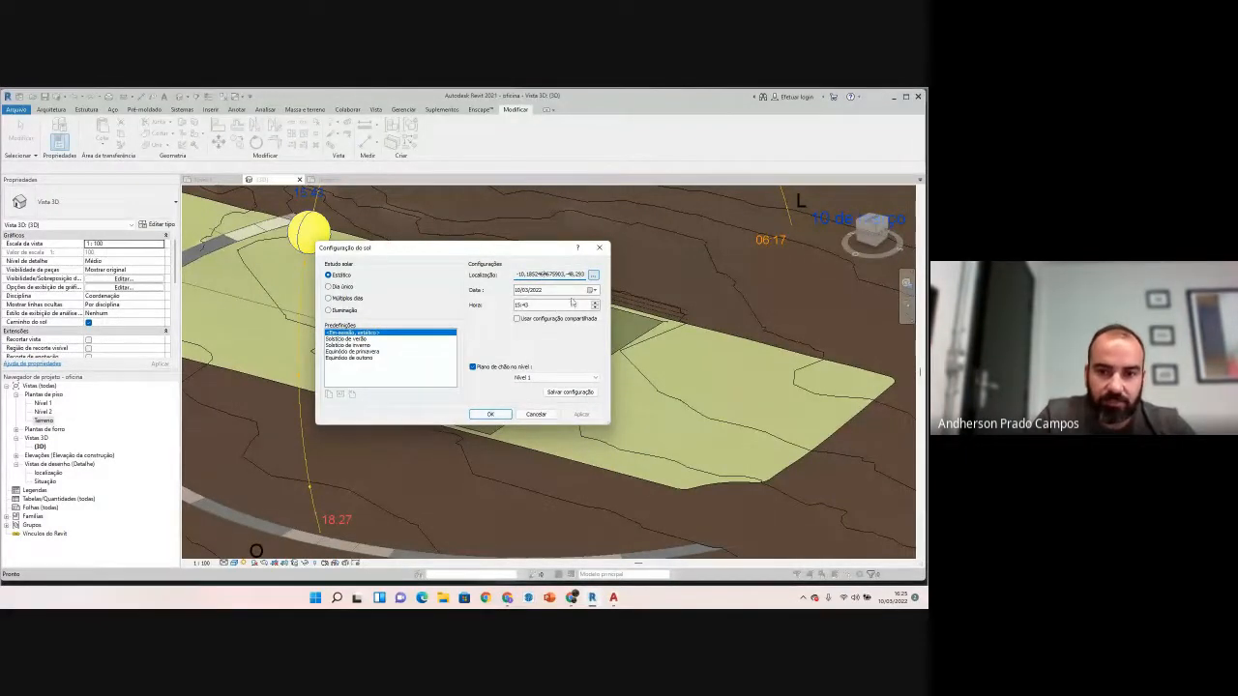
left_click(491, 415)
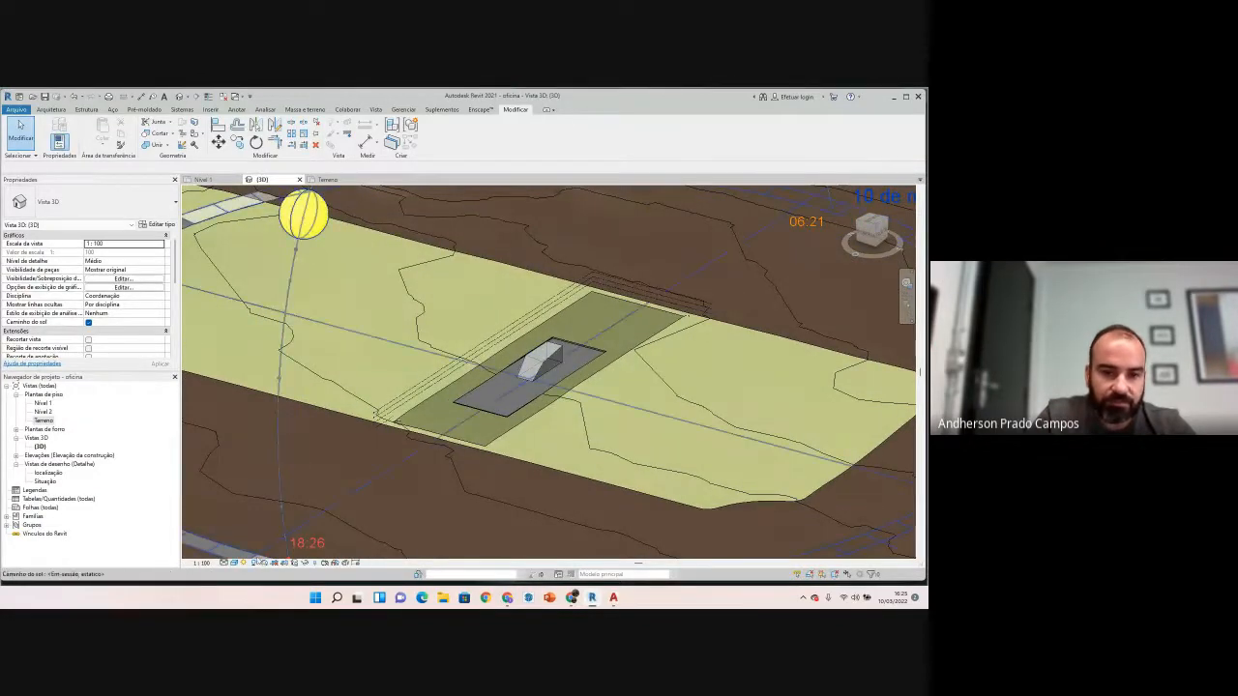
Step: Try the Realistic visual style on the 3D view and return it to a shaded display
scroll(589, 442, "up", 5)
middle_click_drag(589, 442, 513, 520, "shift")
left_click(234, 564)
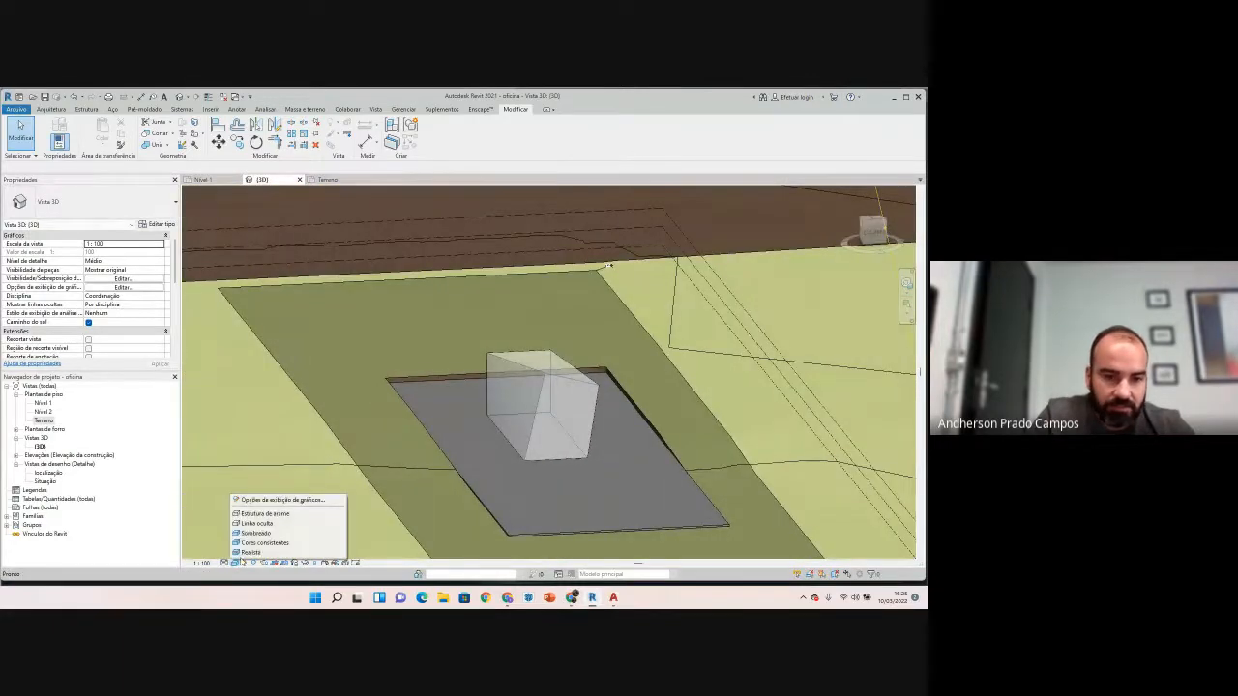
left_click(254, 553)
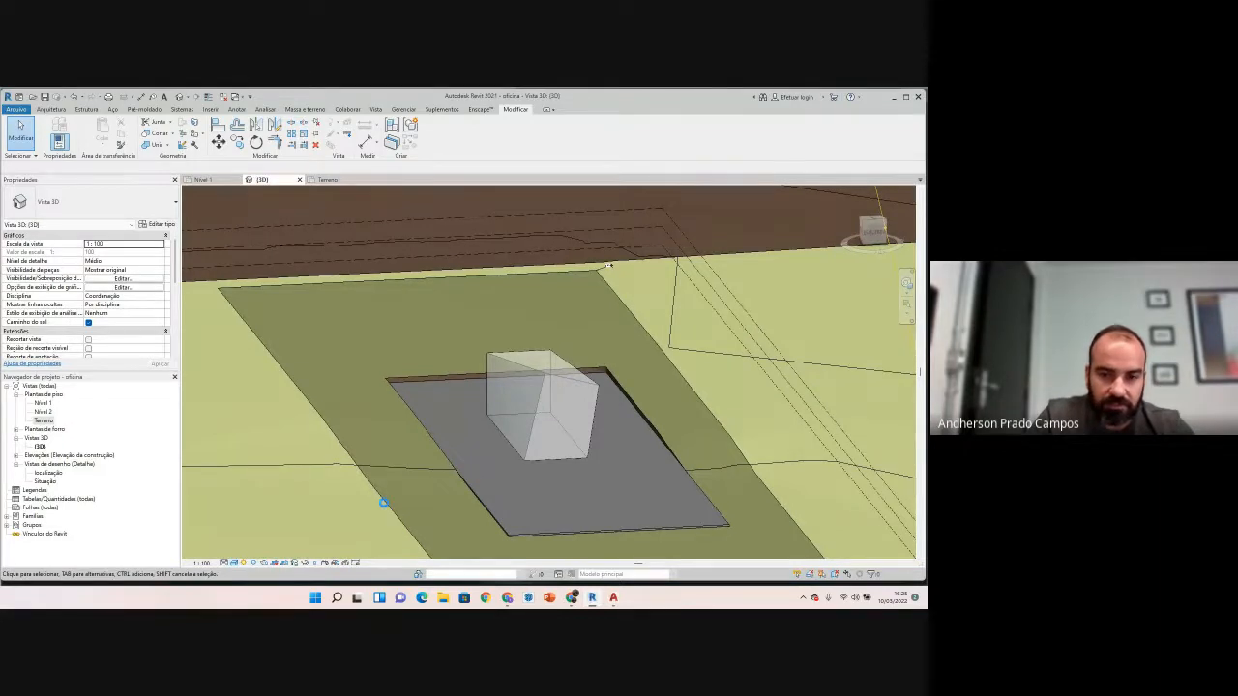
left_click(234, 563)
left_click(257, 539)
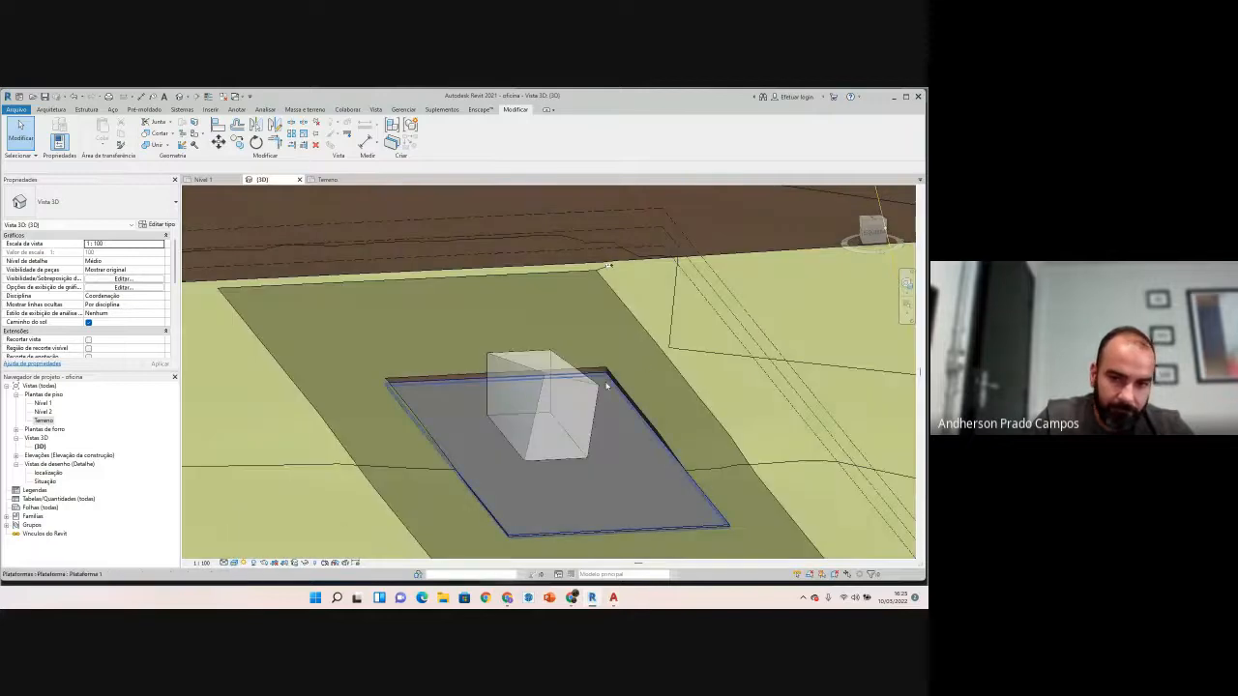
Step: Try showing the mass by view settings in the 3D view and return to showing mass forms and floors
left_click(596, 392)
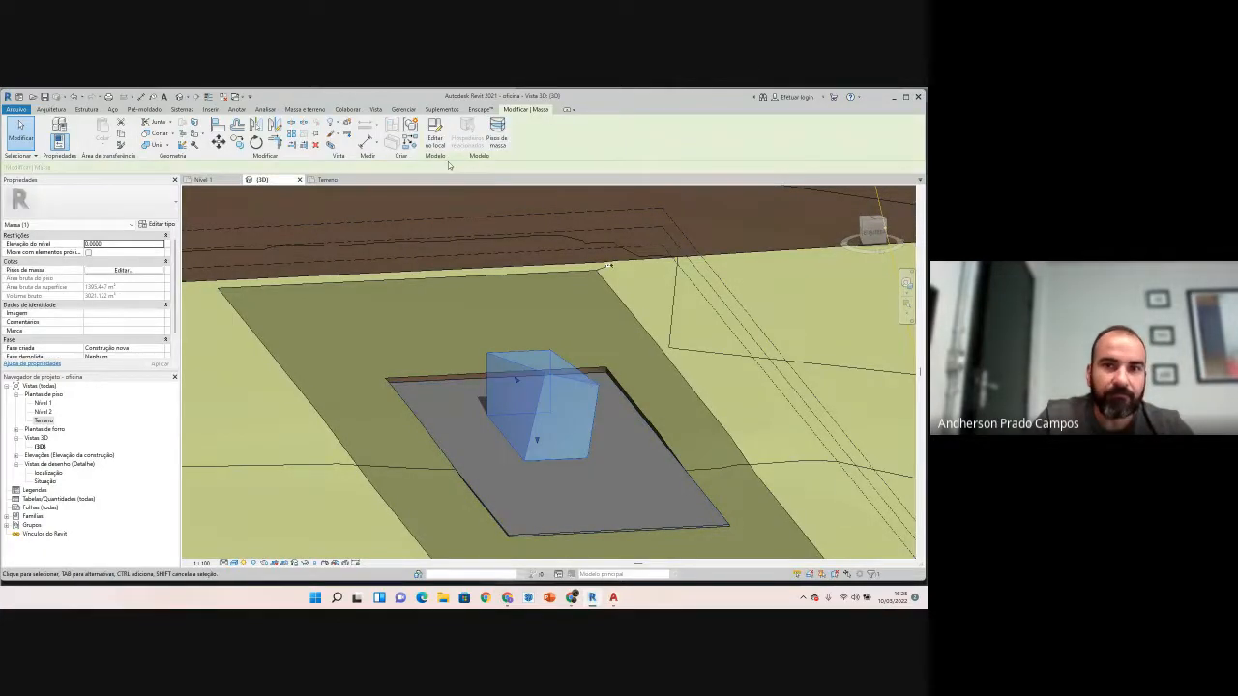
left_click(300, 109)
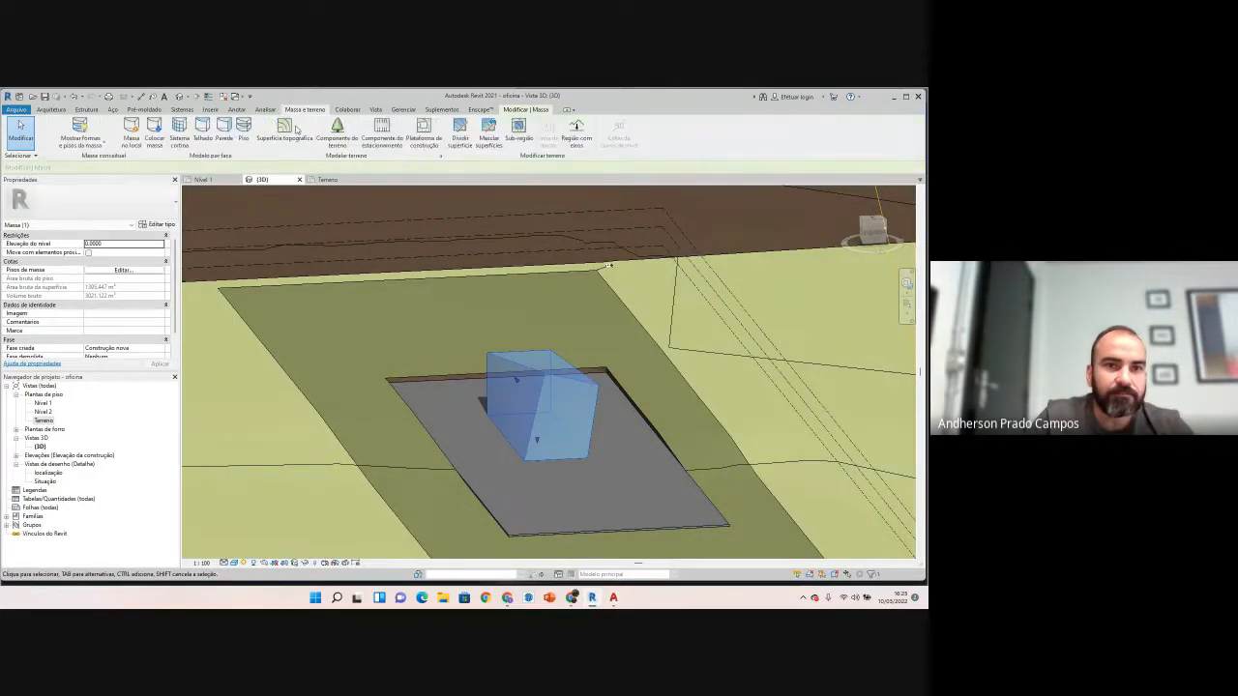
left_click(96, 142)
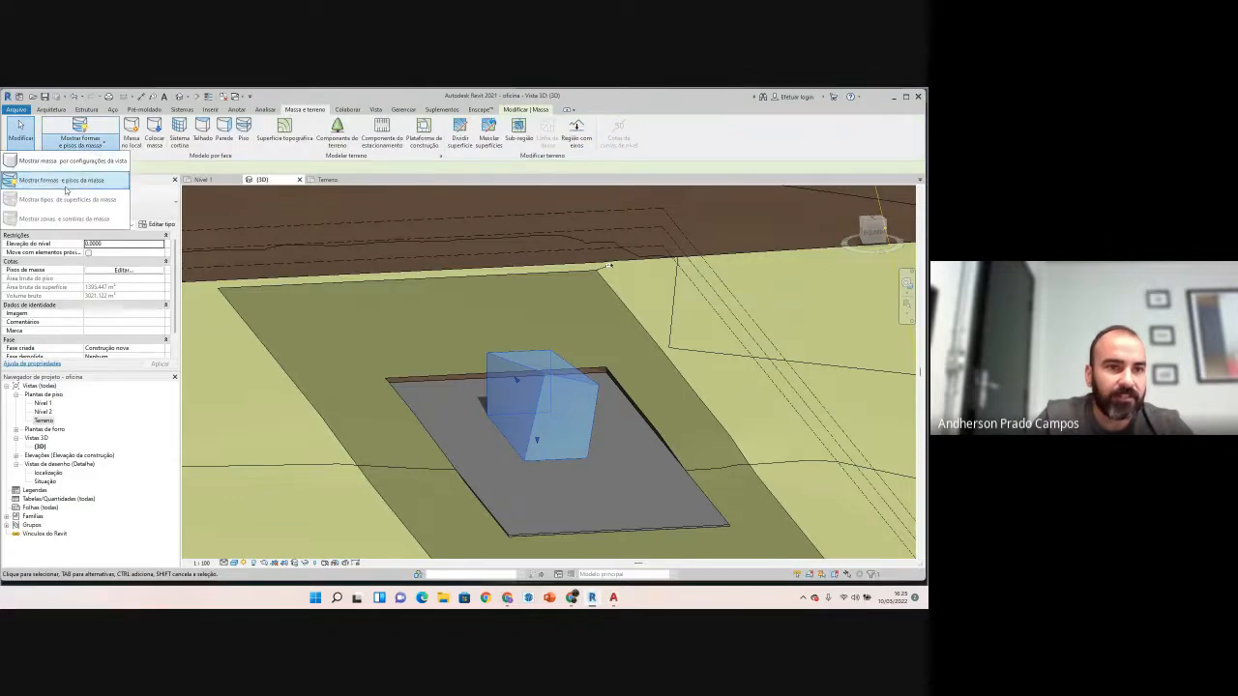
left_click(73, 161)
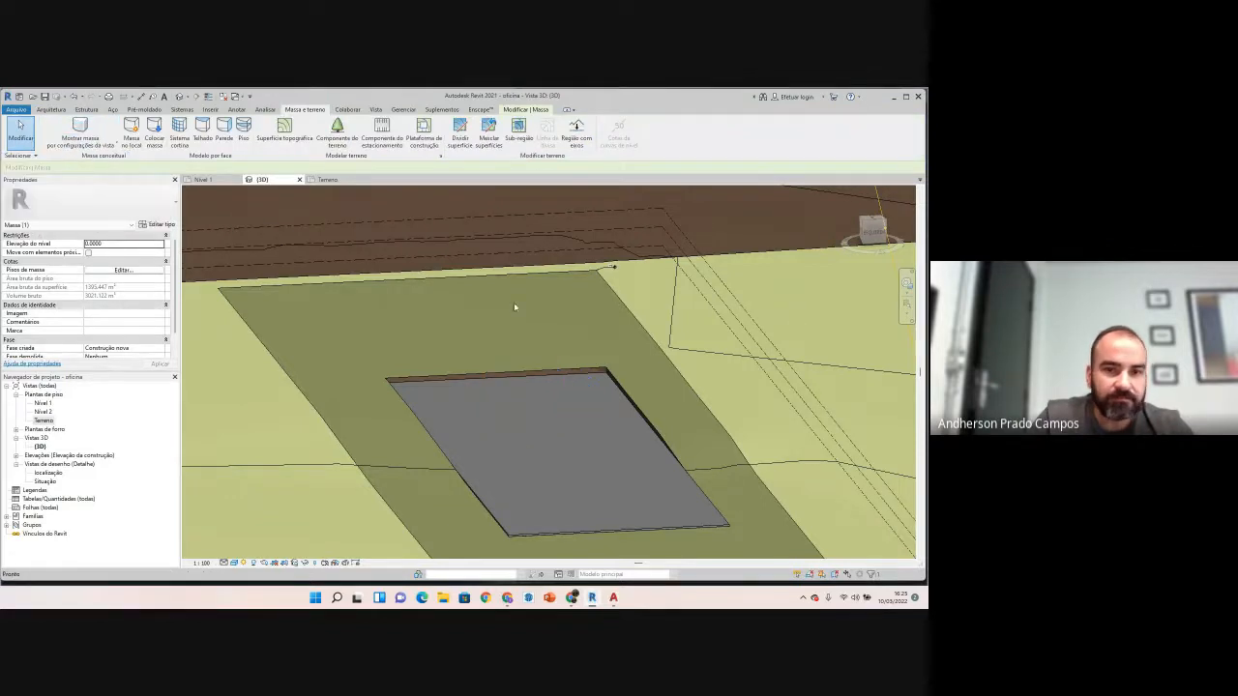
key("Escape")
left_click(97, 142)
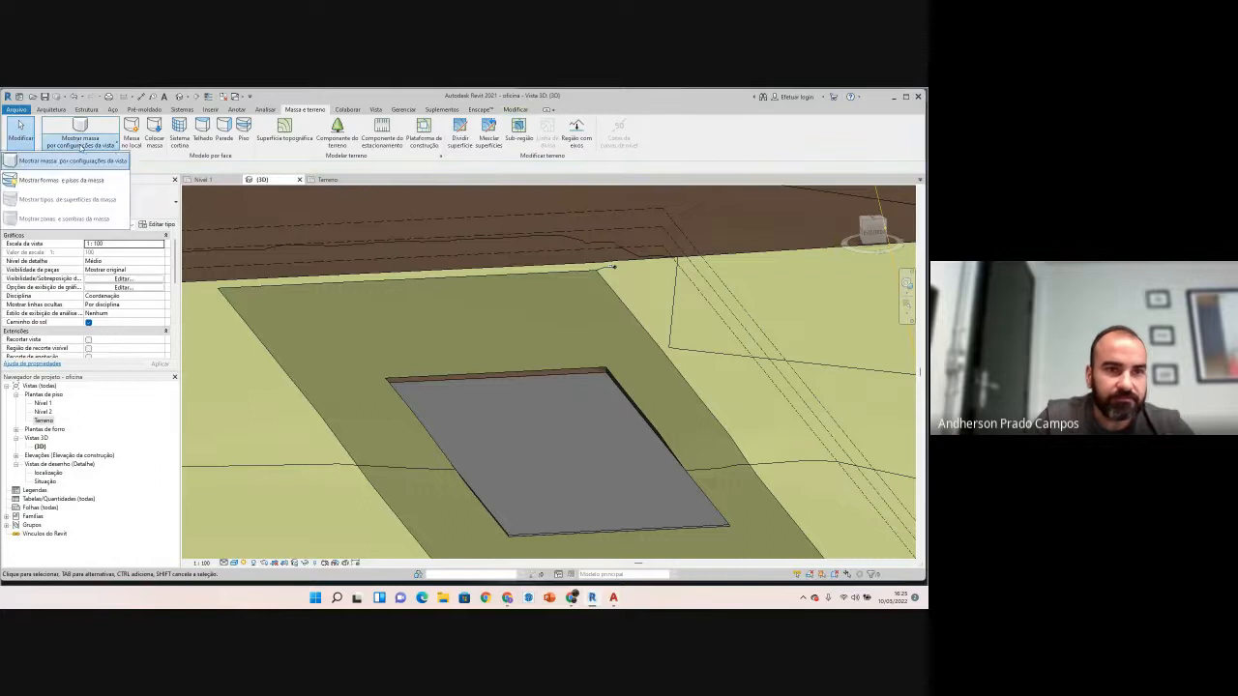
left_click(60, 184)
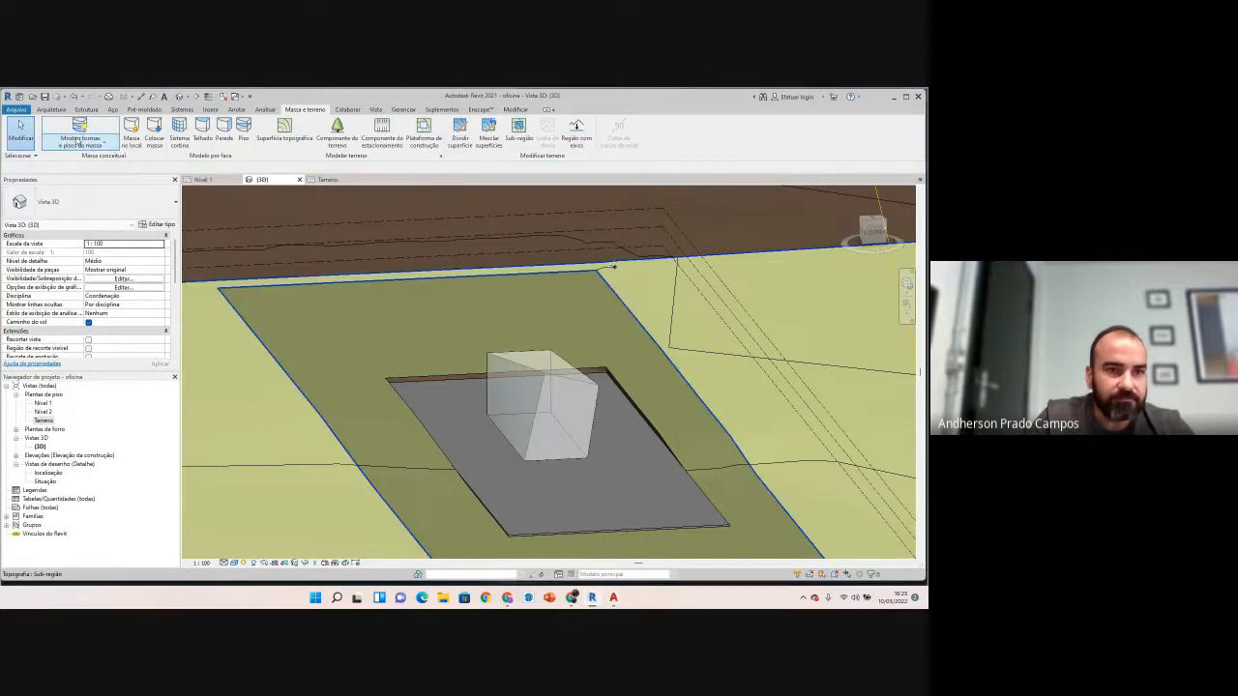
left_click(97, 143)
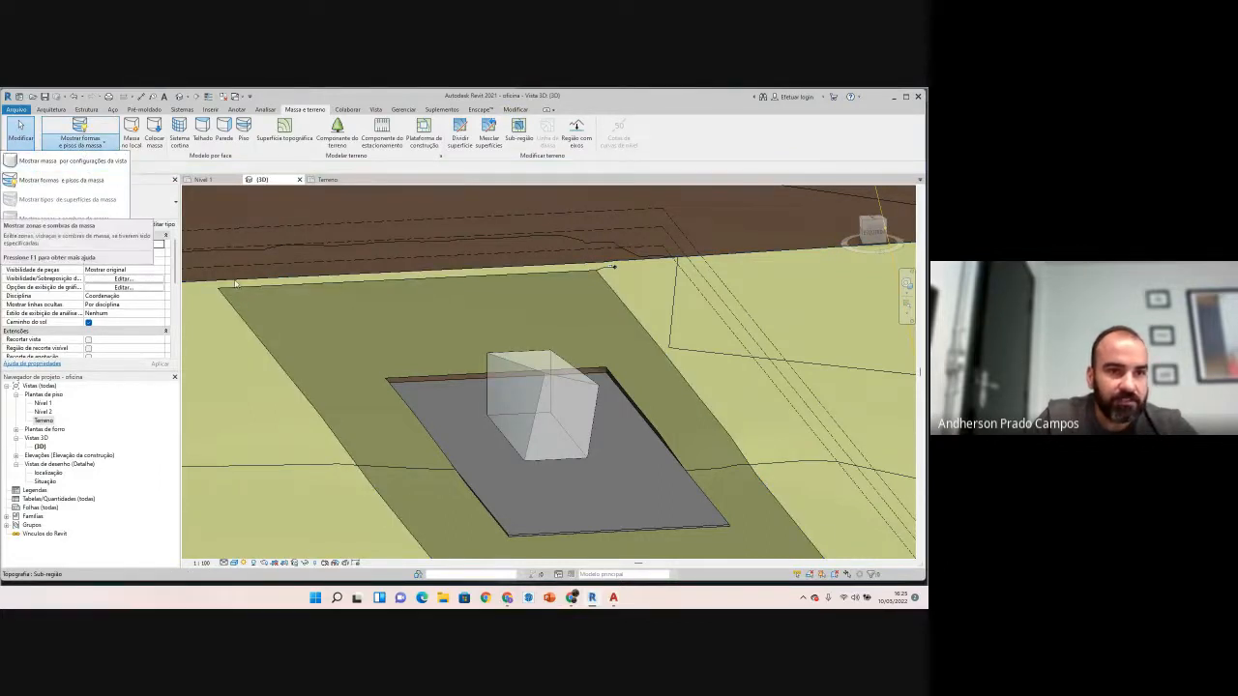
left_click(462, 203)
left_click(526, 374)
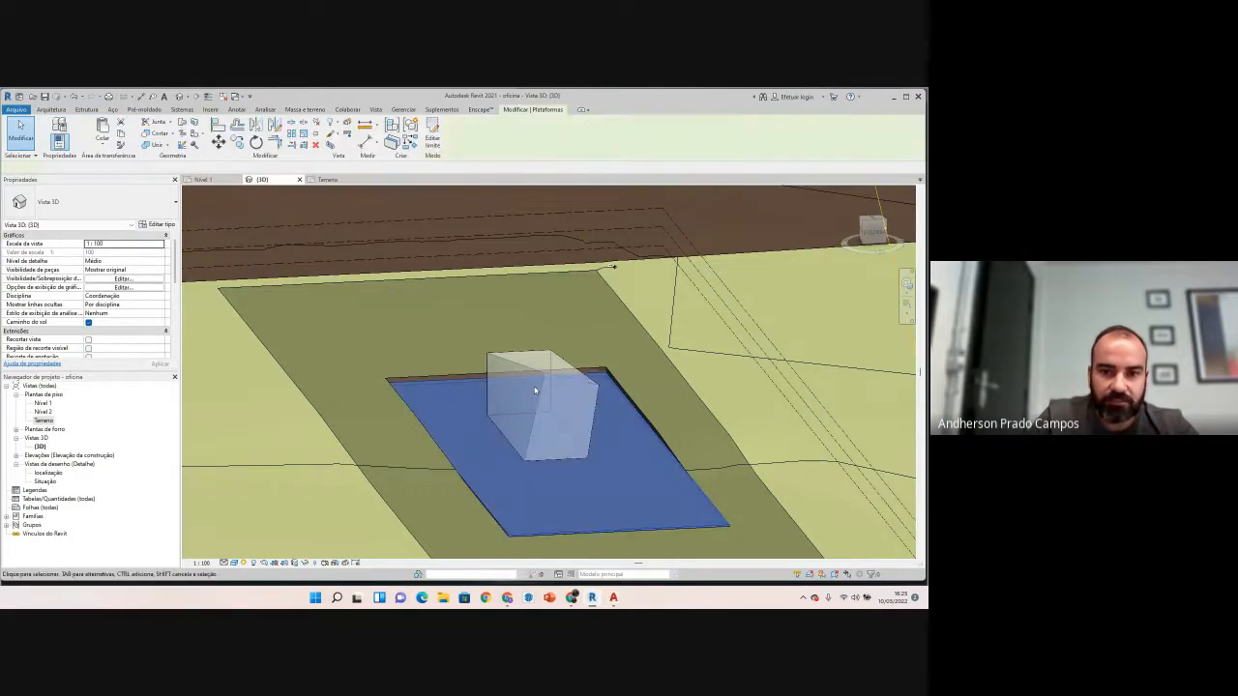
key("Escape")
left_click(509, 361)
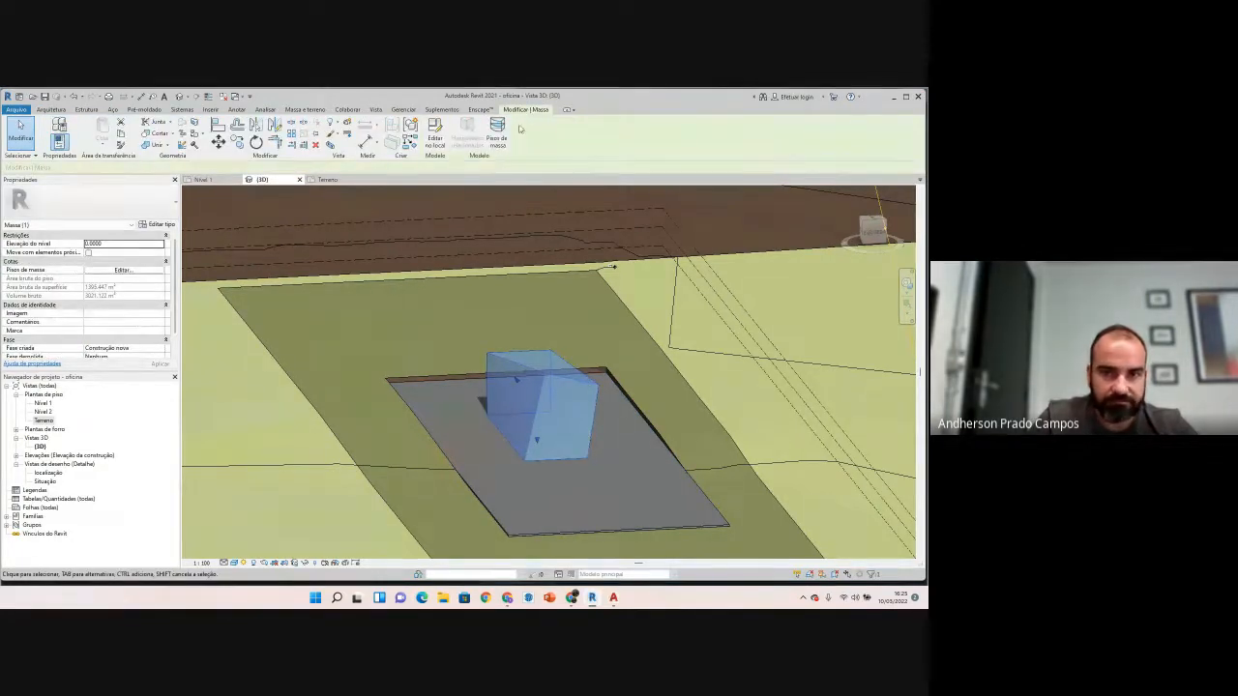
key("Escape")
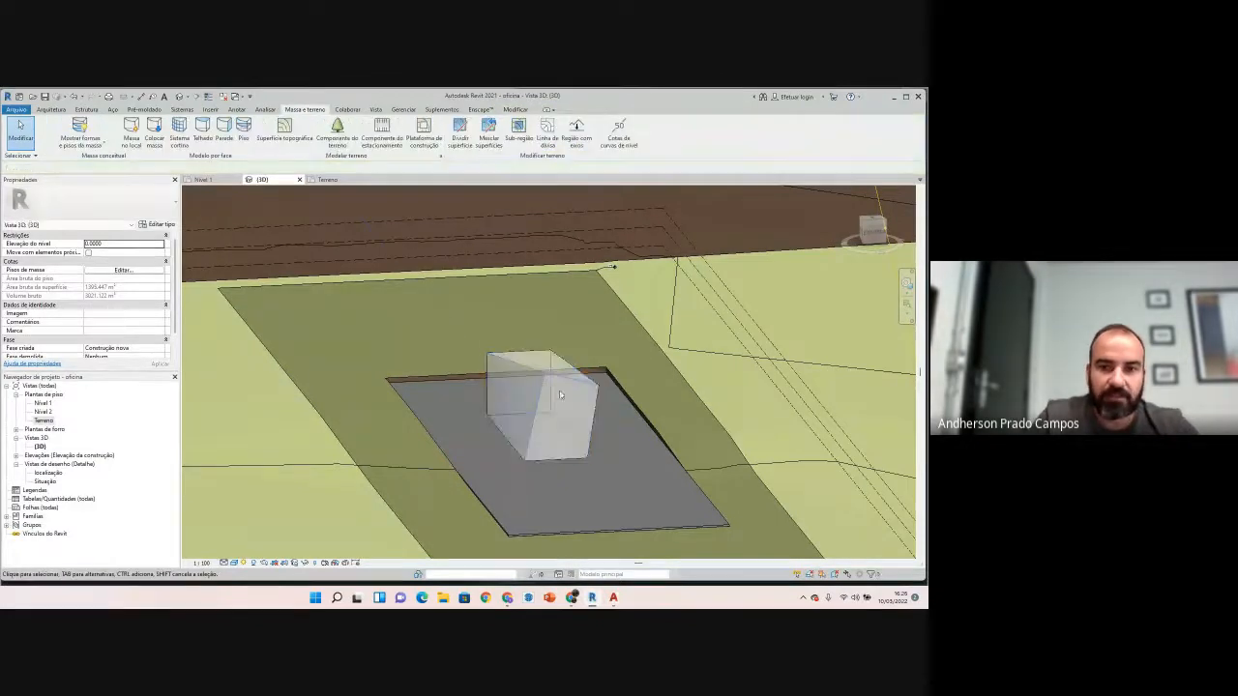
Step: Try the Realistic and line-only visual styles on the terrain and mass, and return the 3D view to Shaded
middle_click_drag(566, 412, 577, 462, "shift")
scroll(577, 461, "up", 4)
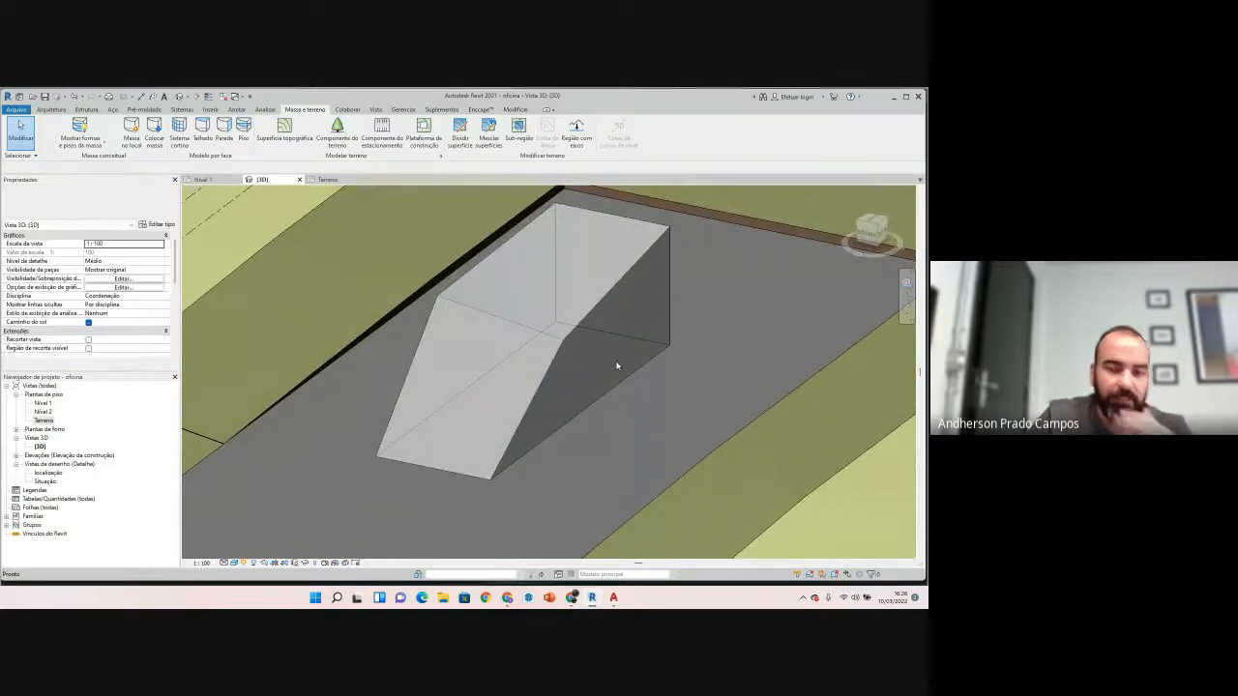
scroll(489, 402, "down", 3)
middle_click_drag(489, 403, 475, 433, "shift")
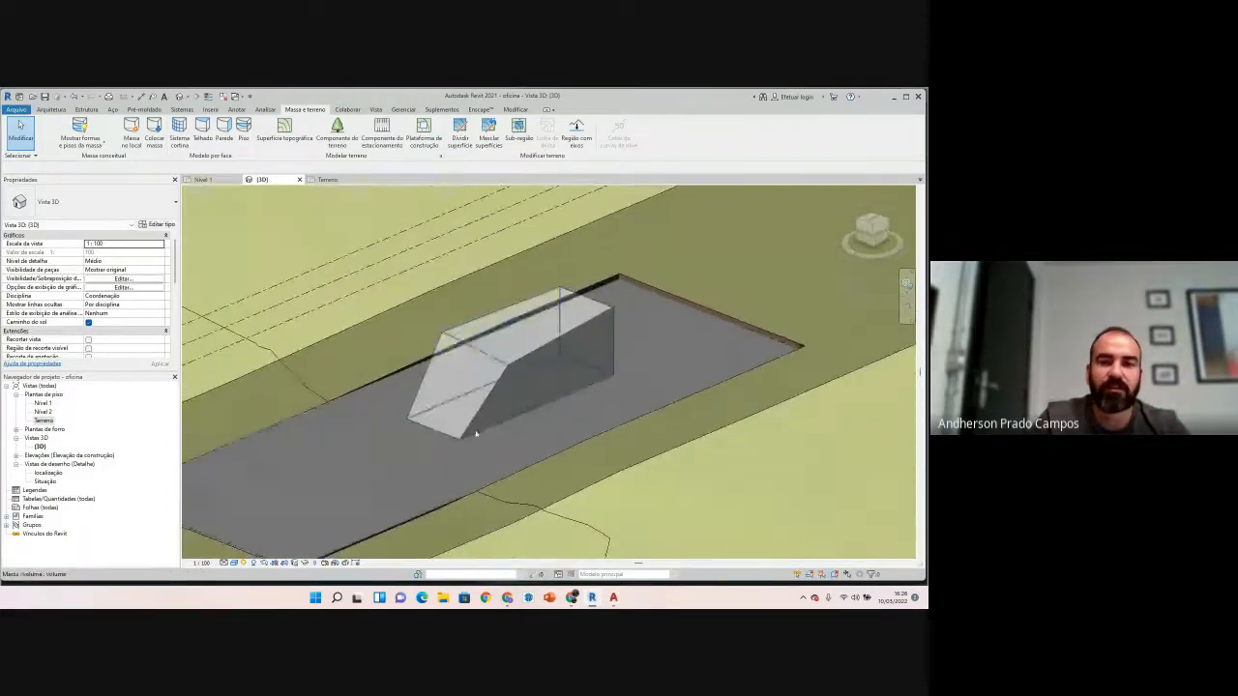
left_click(233, 563)
left_click(261, 505)
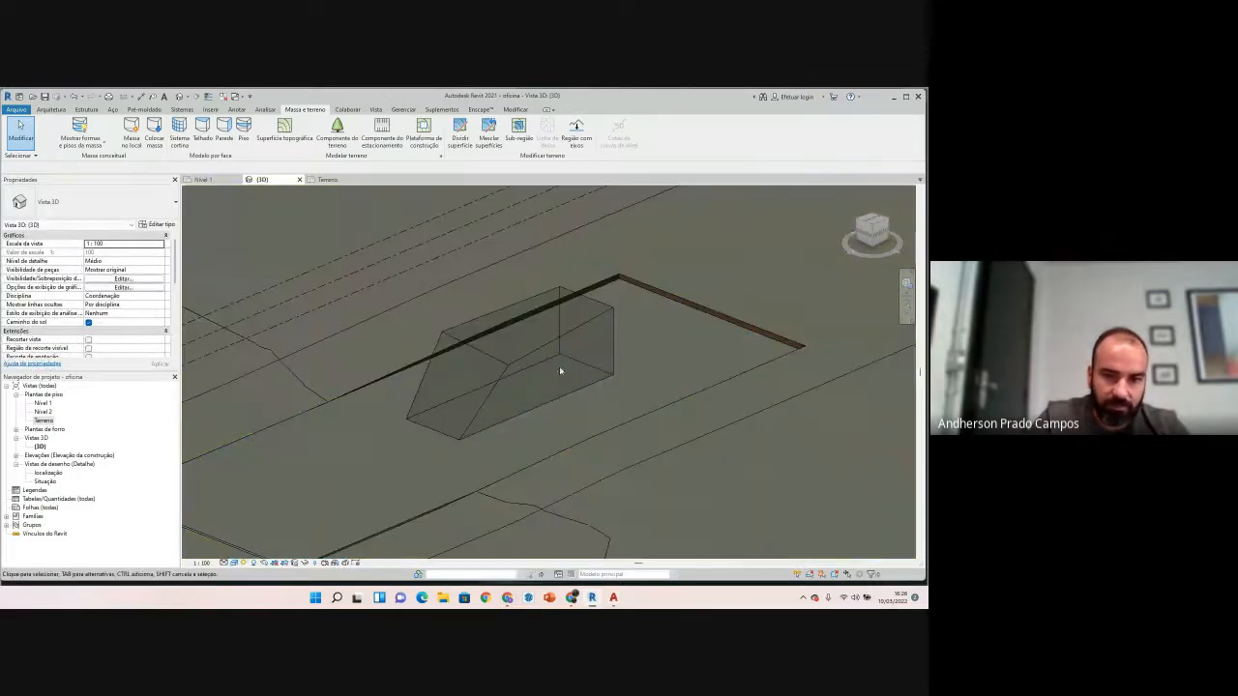
left_click(233, 563)
left_click(261, 514)
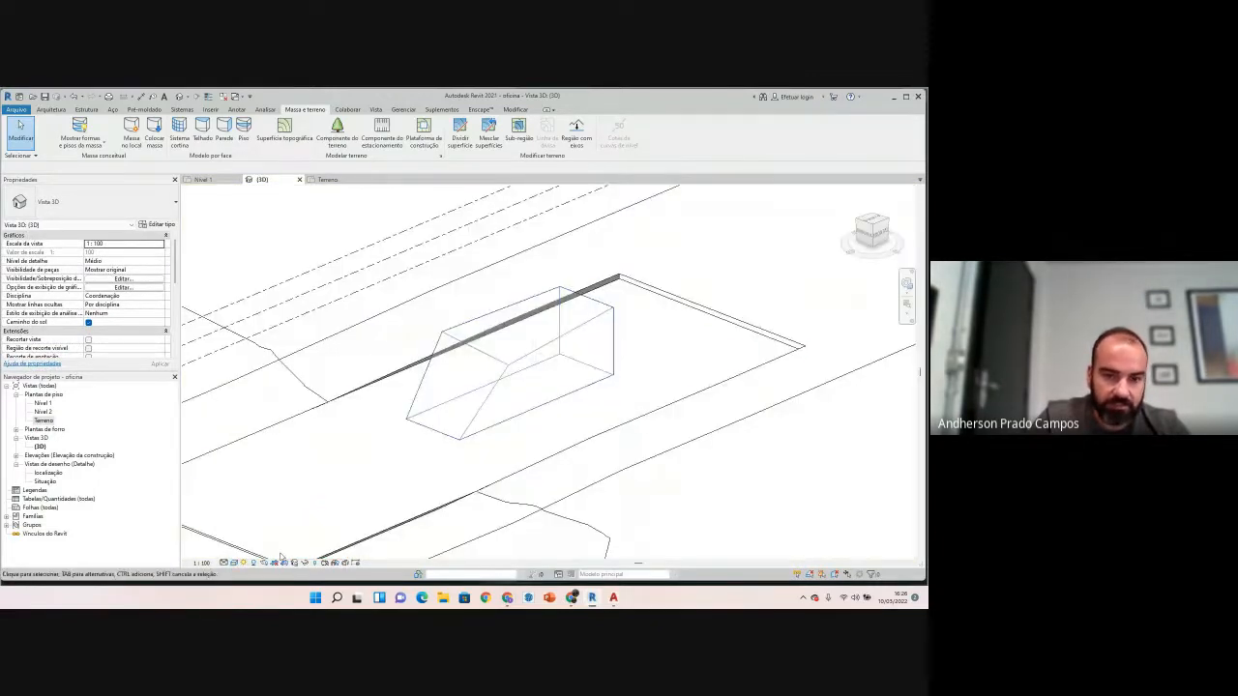
left_click(233, 563)
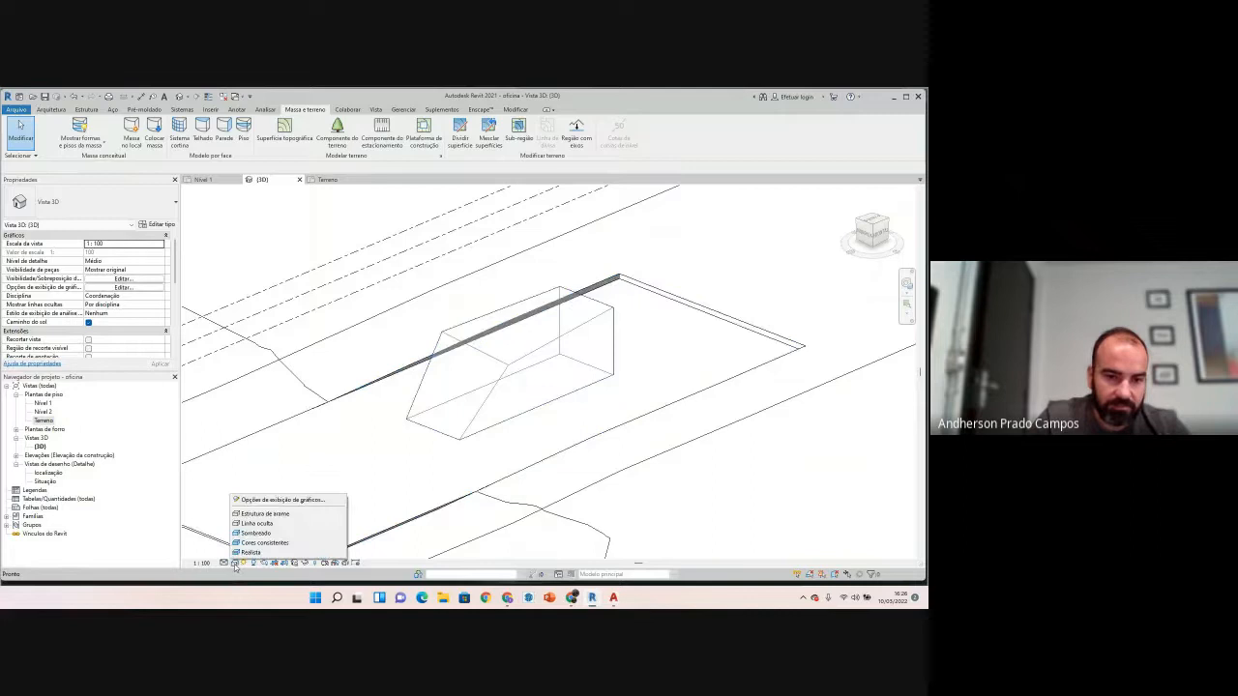
left_click(280, 534)
left_click(233, 563)
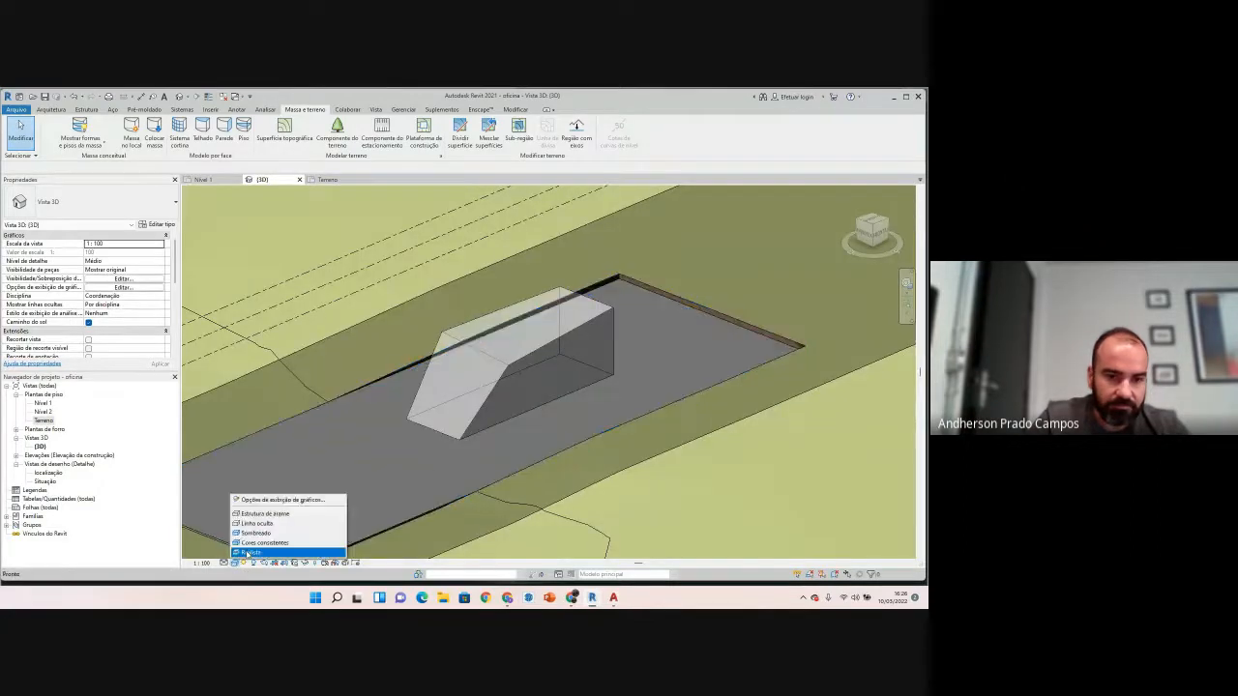
left_click(248, 553)
left_click(233, 563)
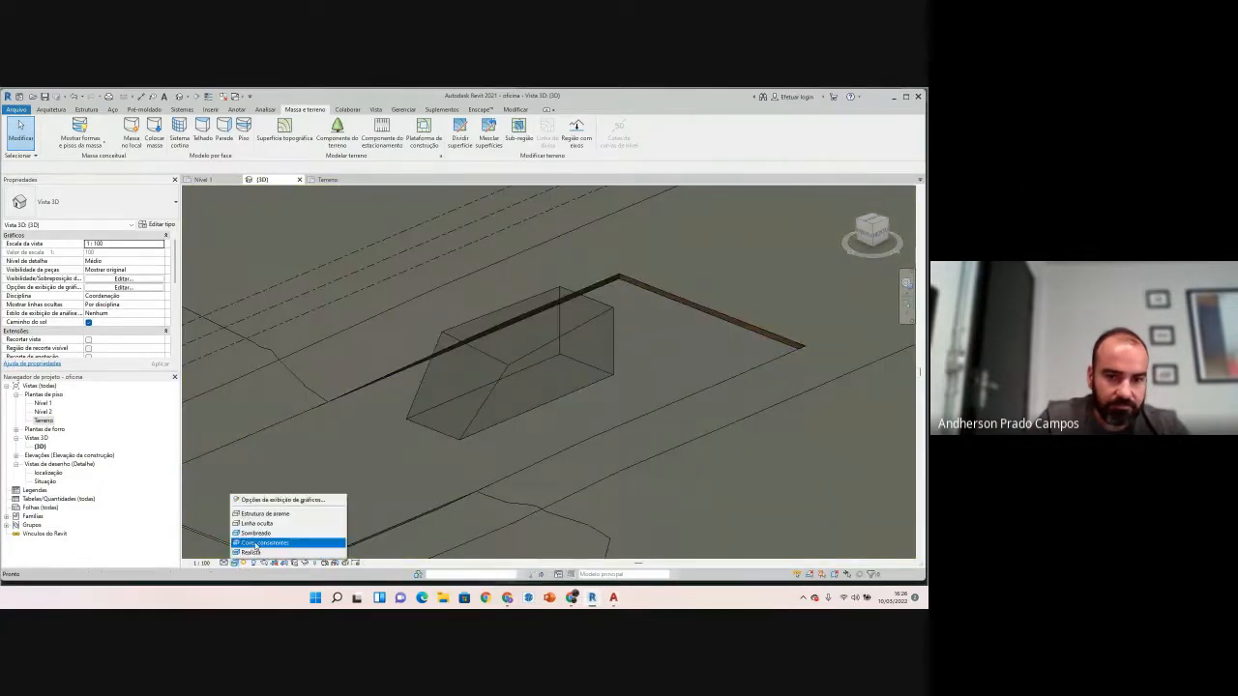
left_click(275, 512)
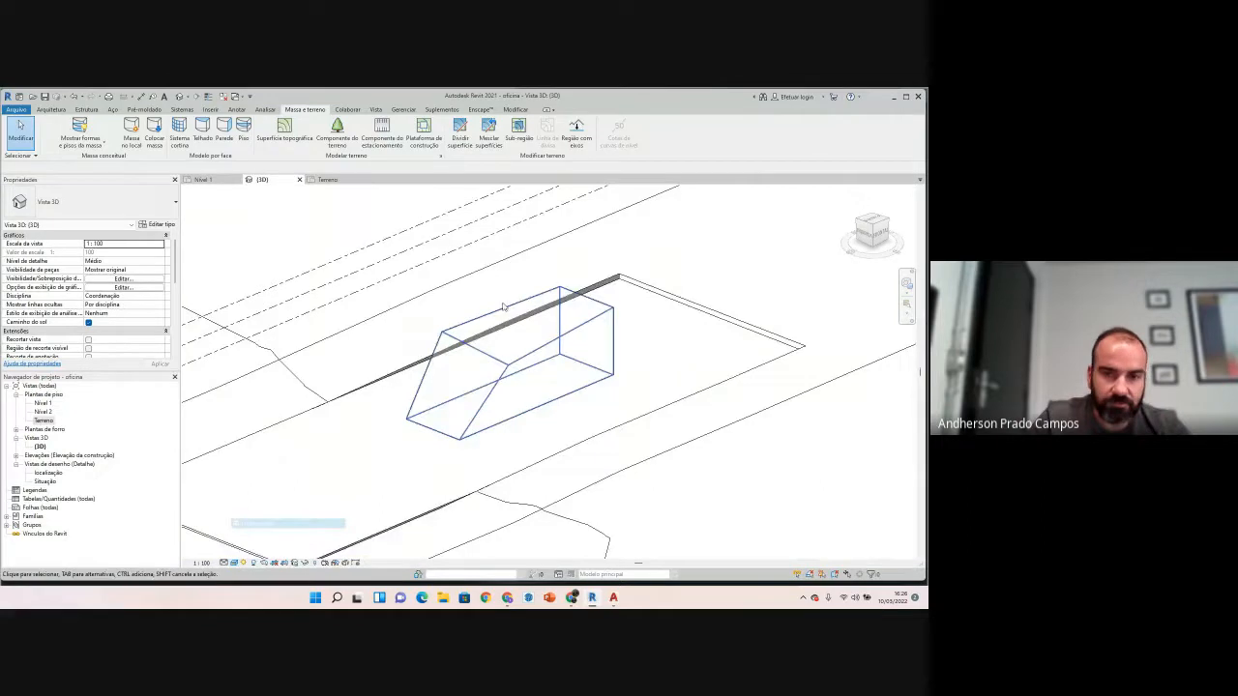
left_click(233, 563)
left_click(276, 533)
Step: Create Generic 200 mm basic walls by face on the mass's side, top and sloped end faces, and finish wall placement
middle_click_drag(392, 443, 501, 427, "shift")
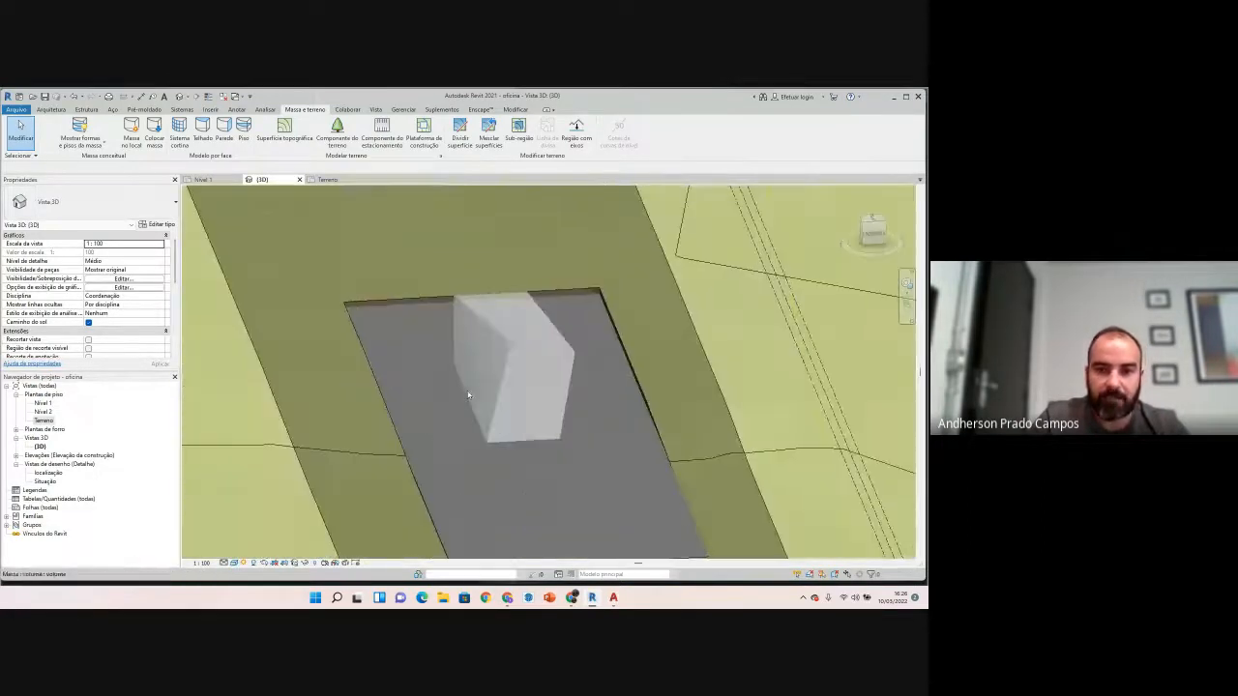
scroll(482, 357, "down", 3)
scroll(485, 398, "up", 2)
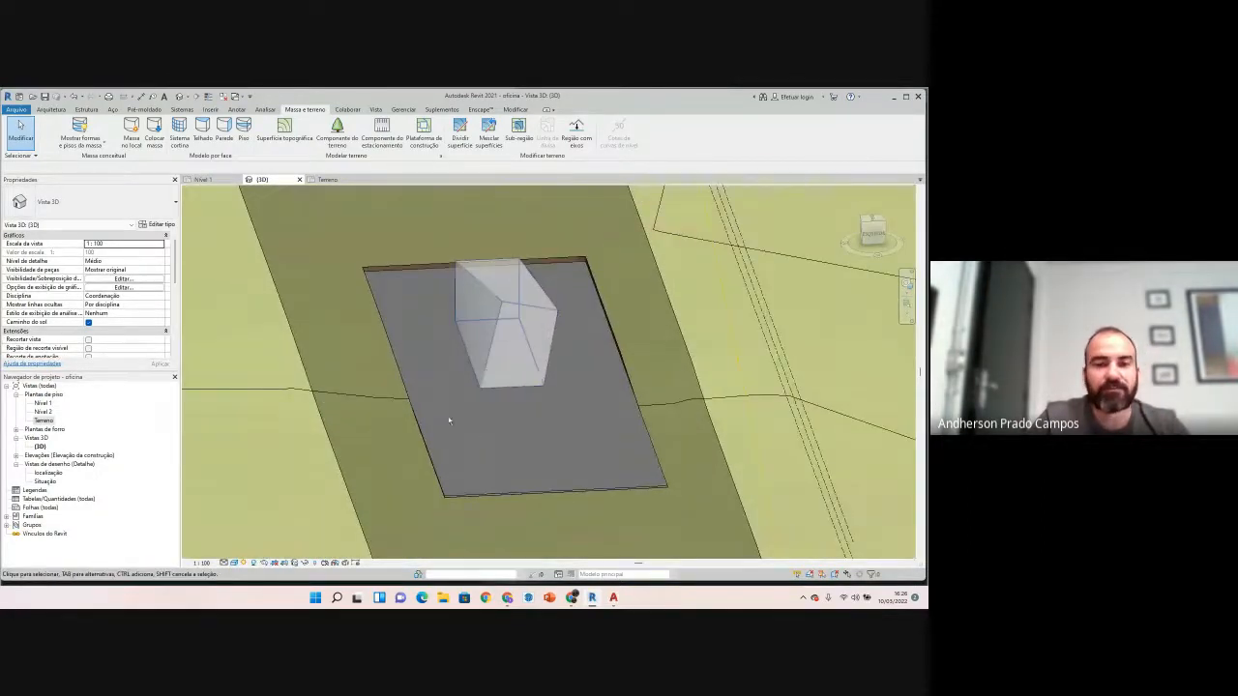
middle_click_drag(559, 335, 531, 394, "shift")
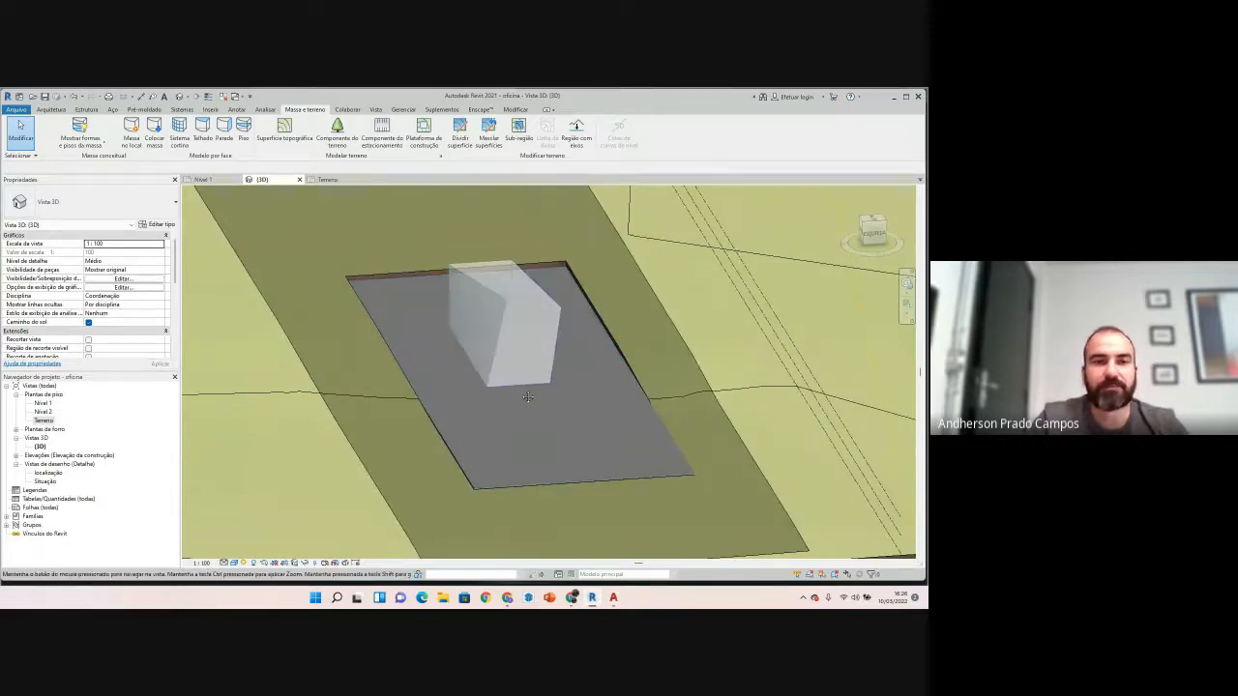
scroll(519, 394, "up", 5)
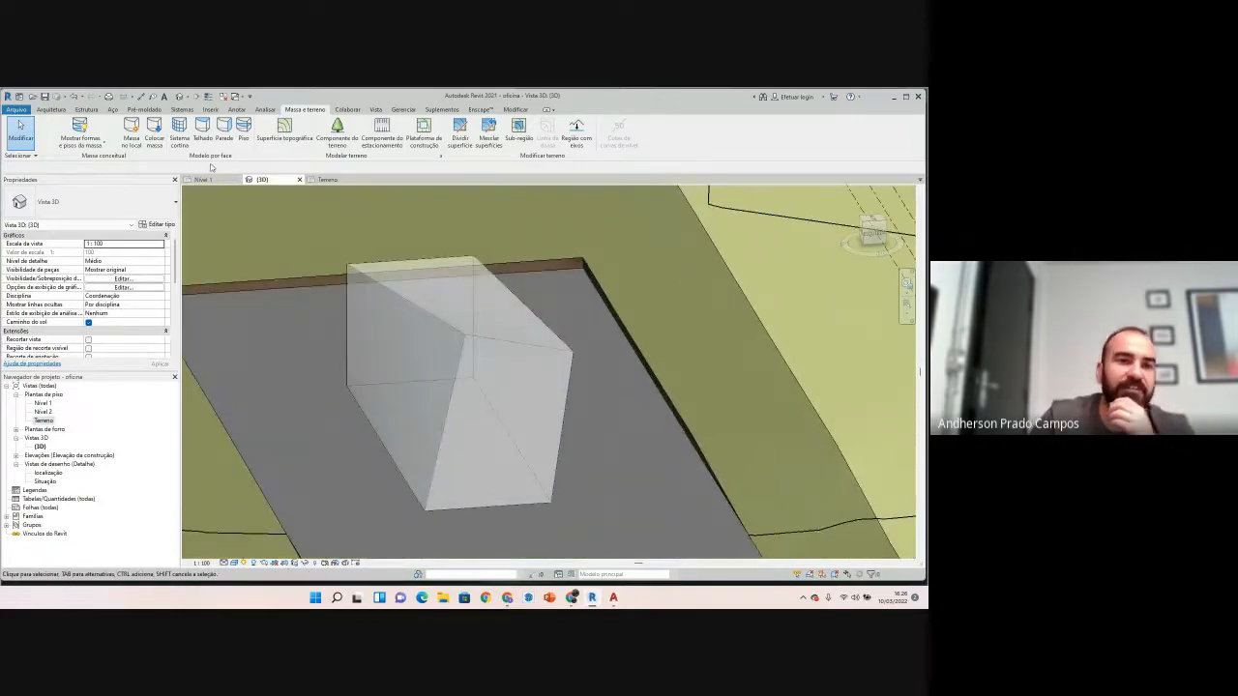
left_click(223, 130)
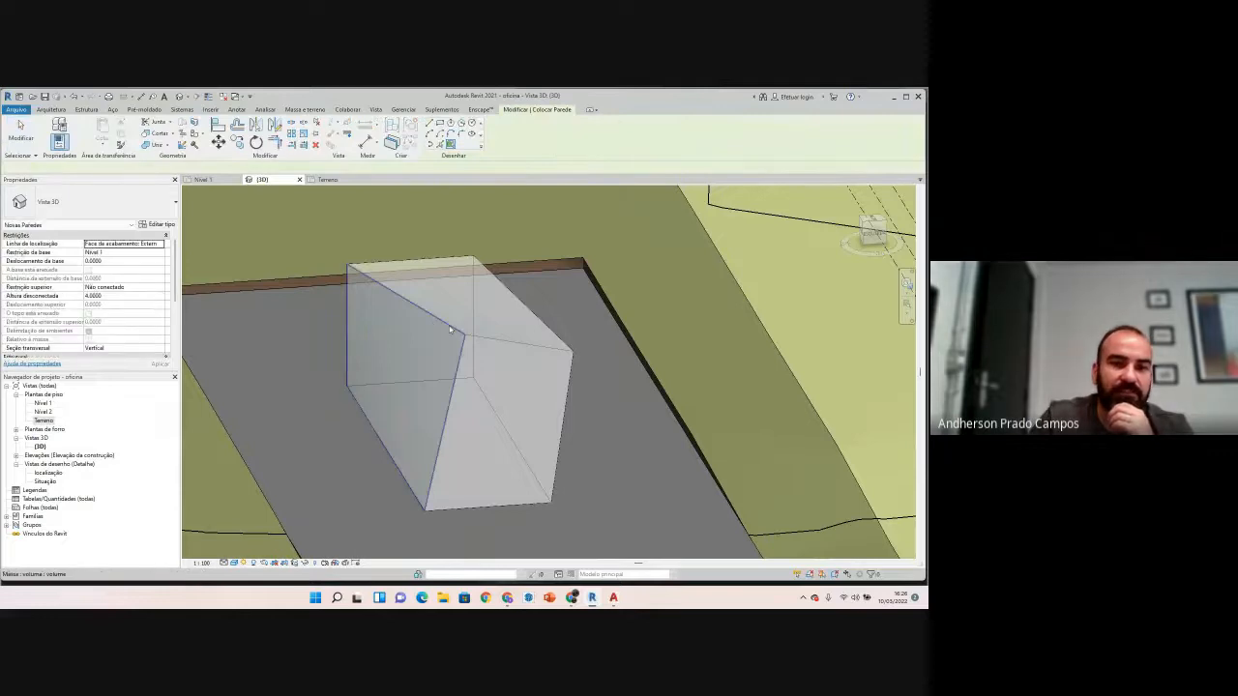
left_click(95, 211)
left_click(232, 207)
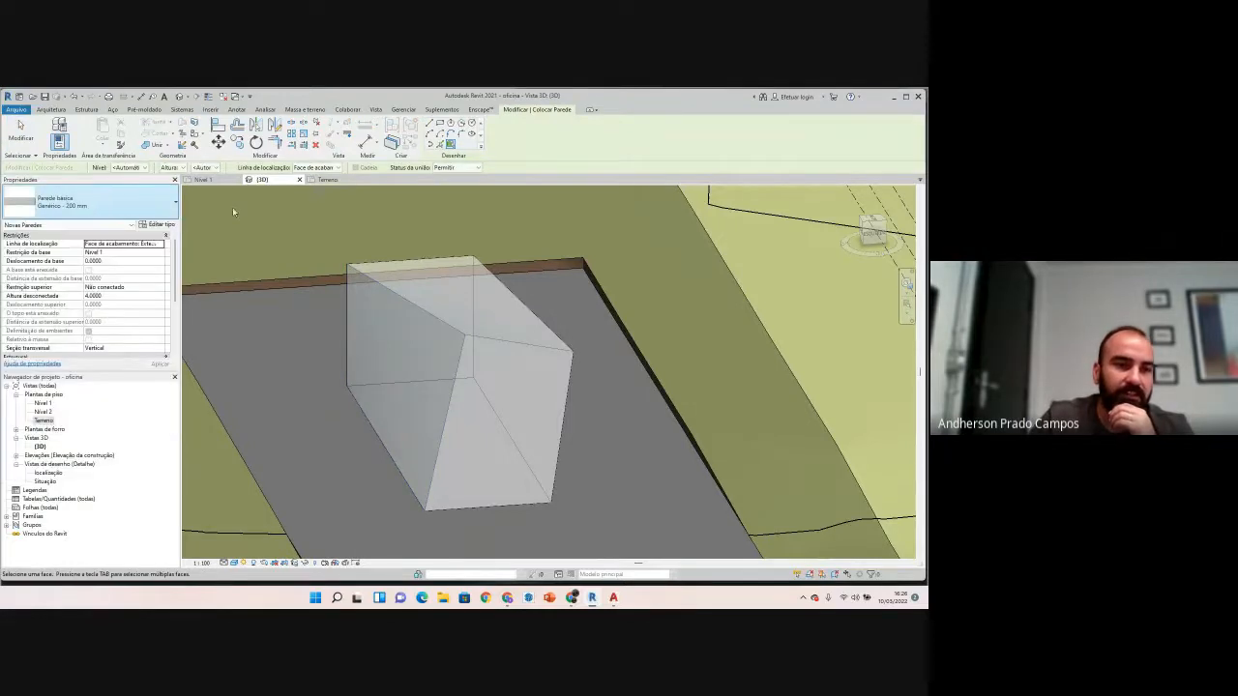
left_click(393, 296)
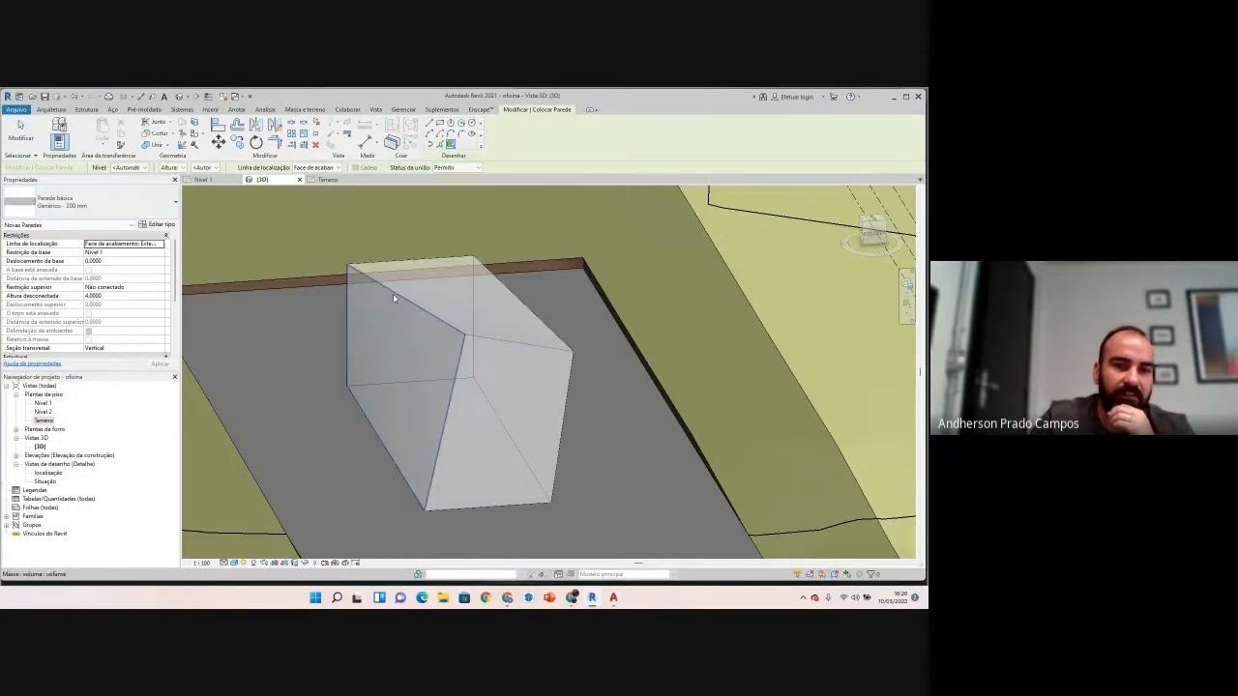
left_click(528, 284)
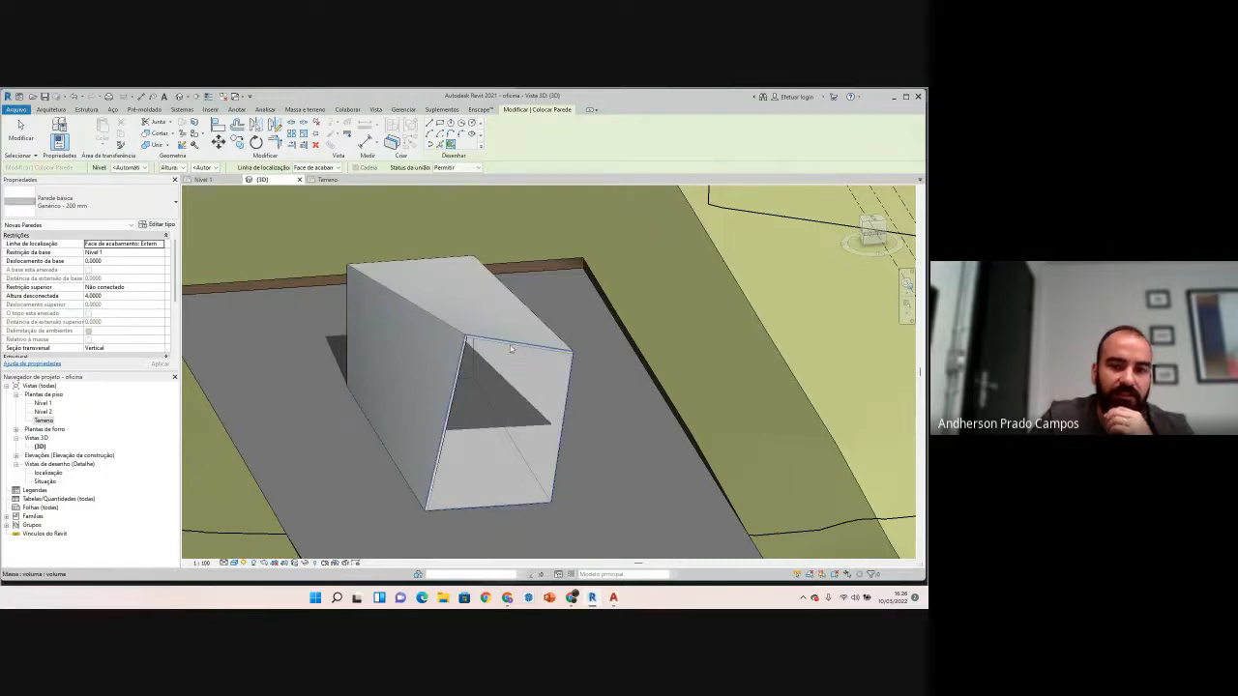
left_click(509, 356)
scroll(618, 395, "down", 2)
middle_click_drag(618, 396, 514, 429, "shift")
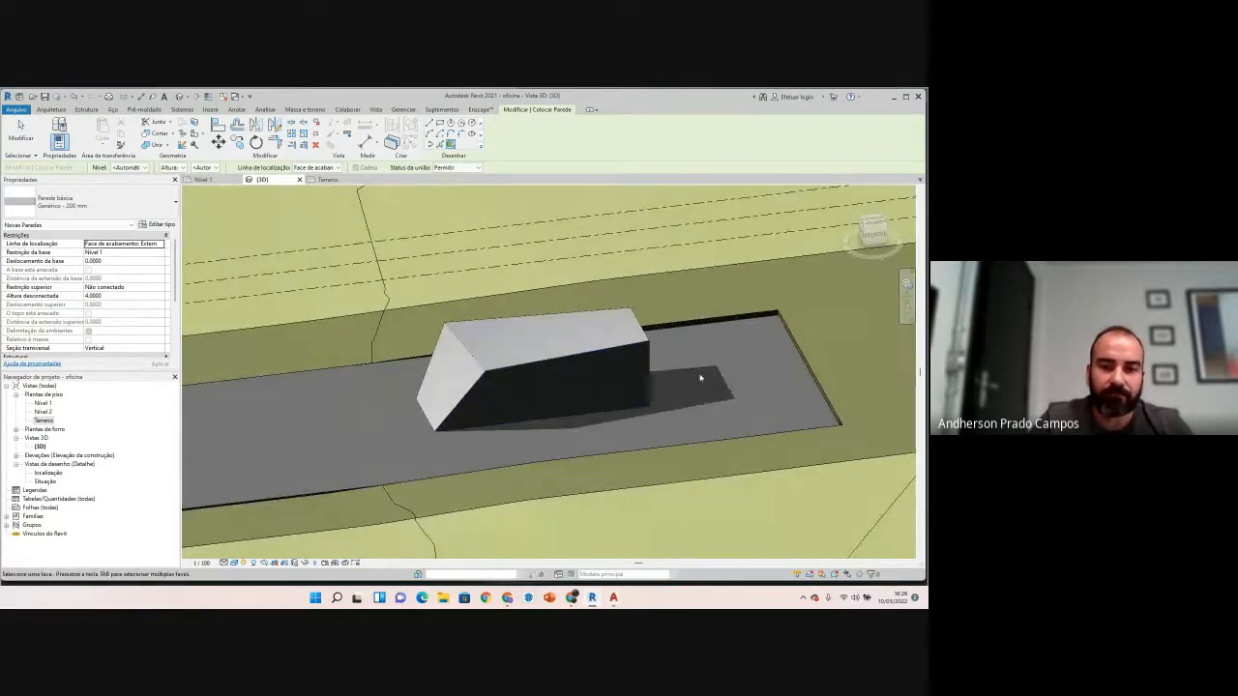
middle_click_drag(713, 378, 600, 466, "shift")
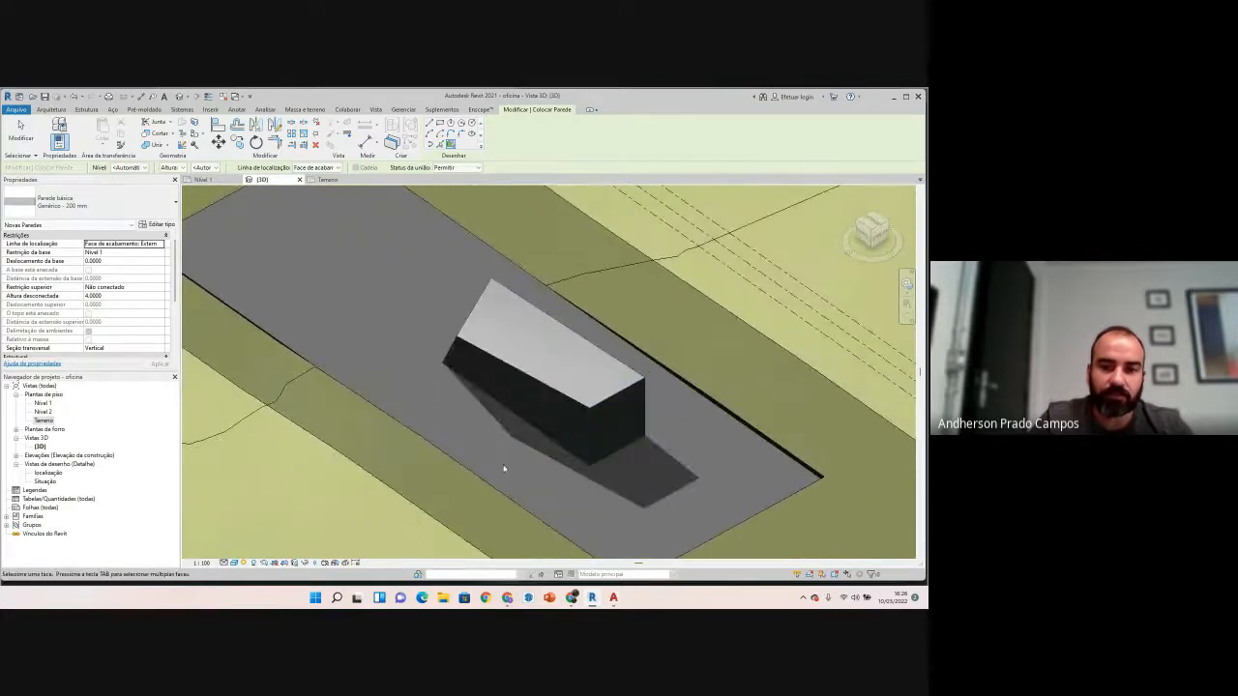
key("Escape")
Step: Set the sun's time on the sun path to 16:43
scroll(462, 398, "down", 4)
middle_click_drag(463, 397, 537, 417, "shift")
scroll(536, 418, "up", 2)
middle_click_drag(464, 293, 463, 362)
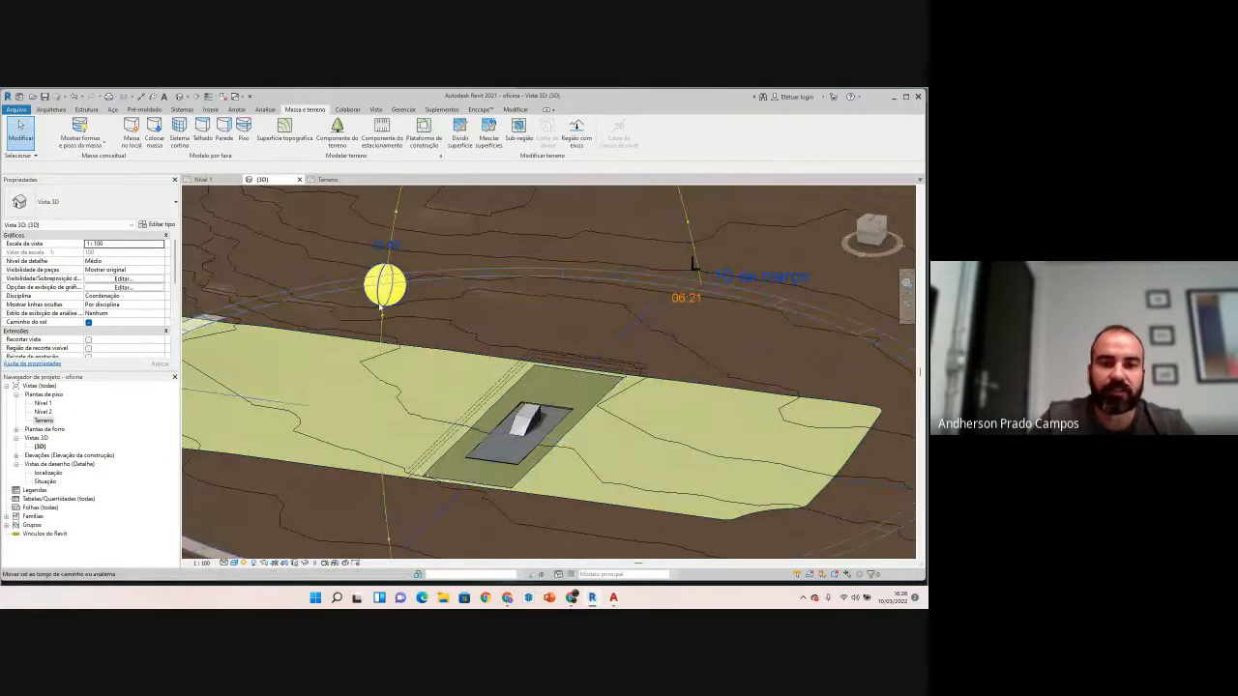
left_click(383, 248)
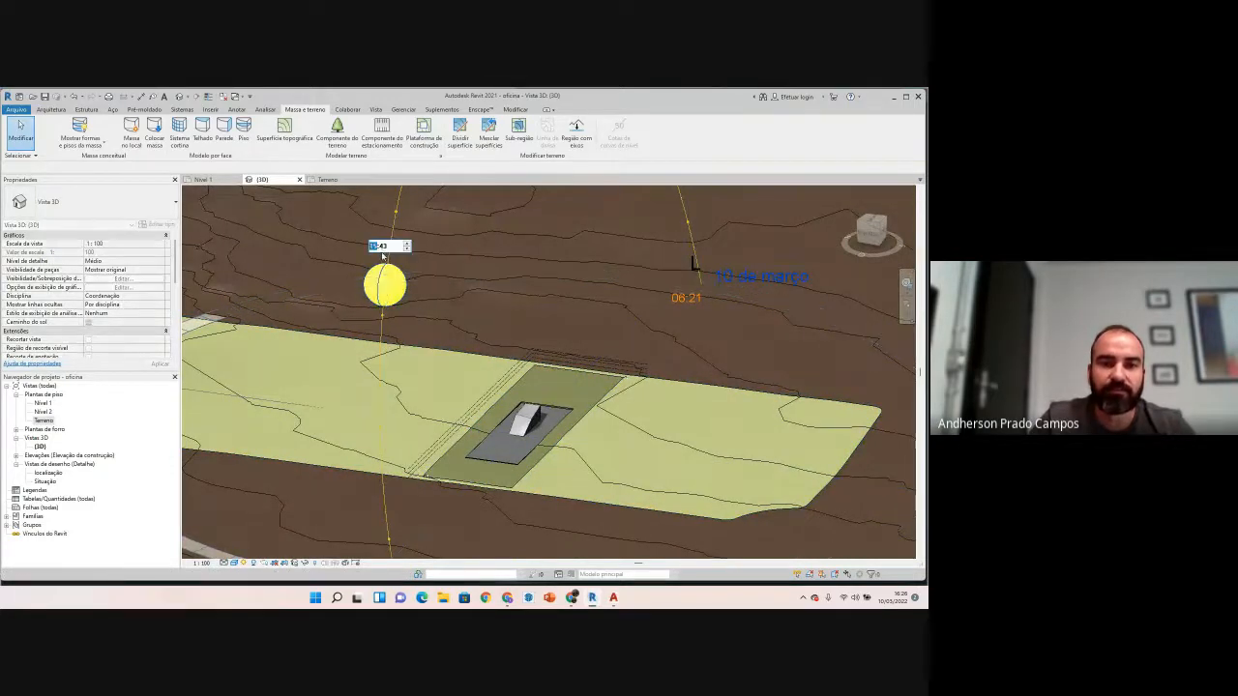
type("18")
left_click(383, 255)
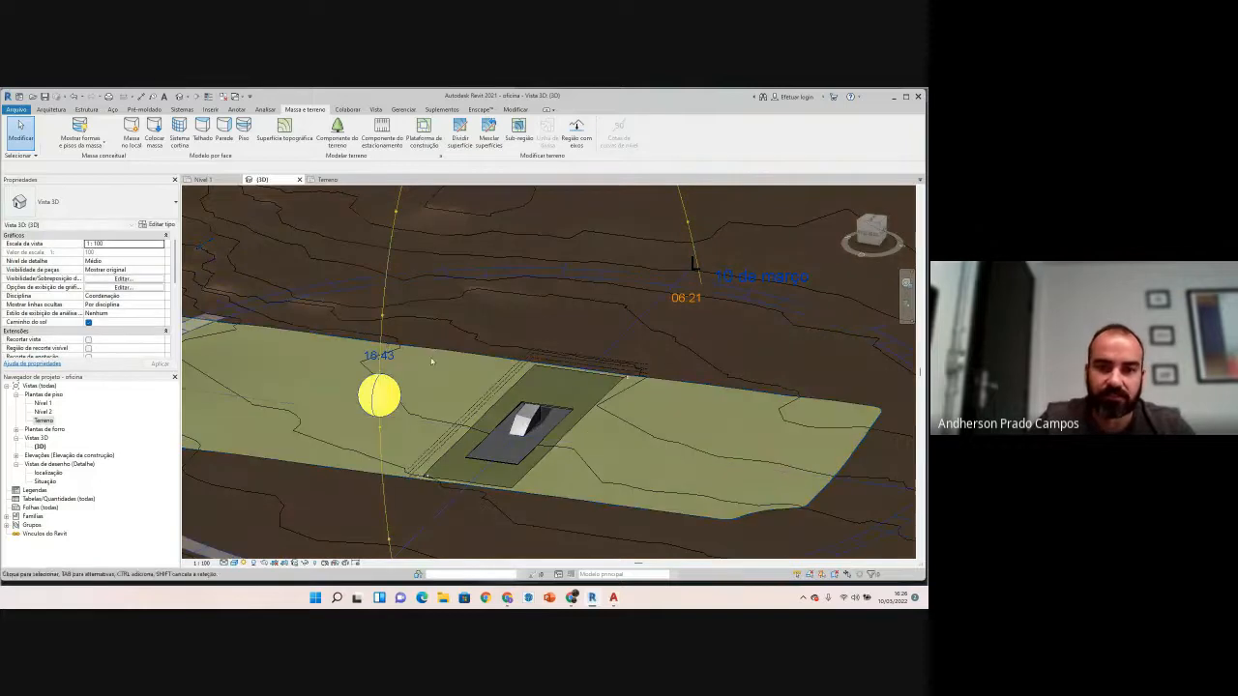
Step: Change the minutes of the sun's time on the sun path to a slightly earlier value
left_click(754, 277)
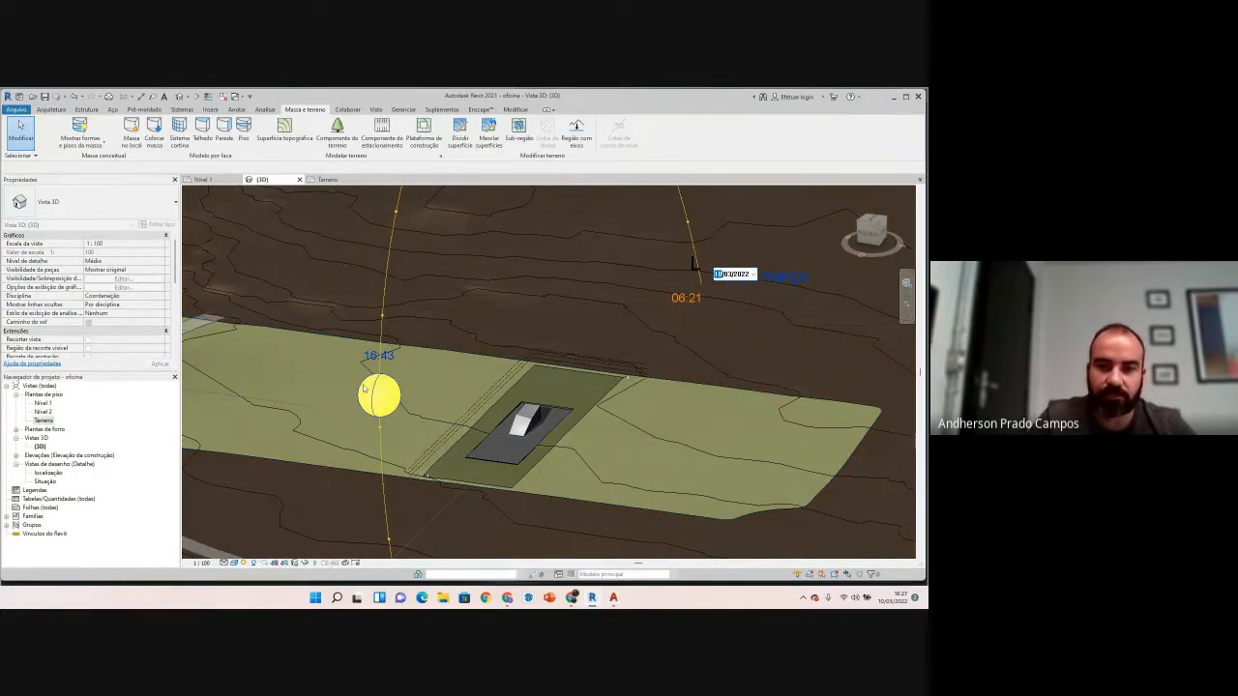
left_click(391, 363)
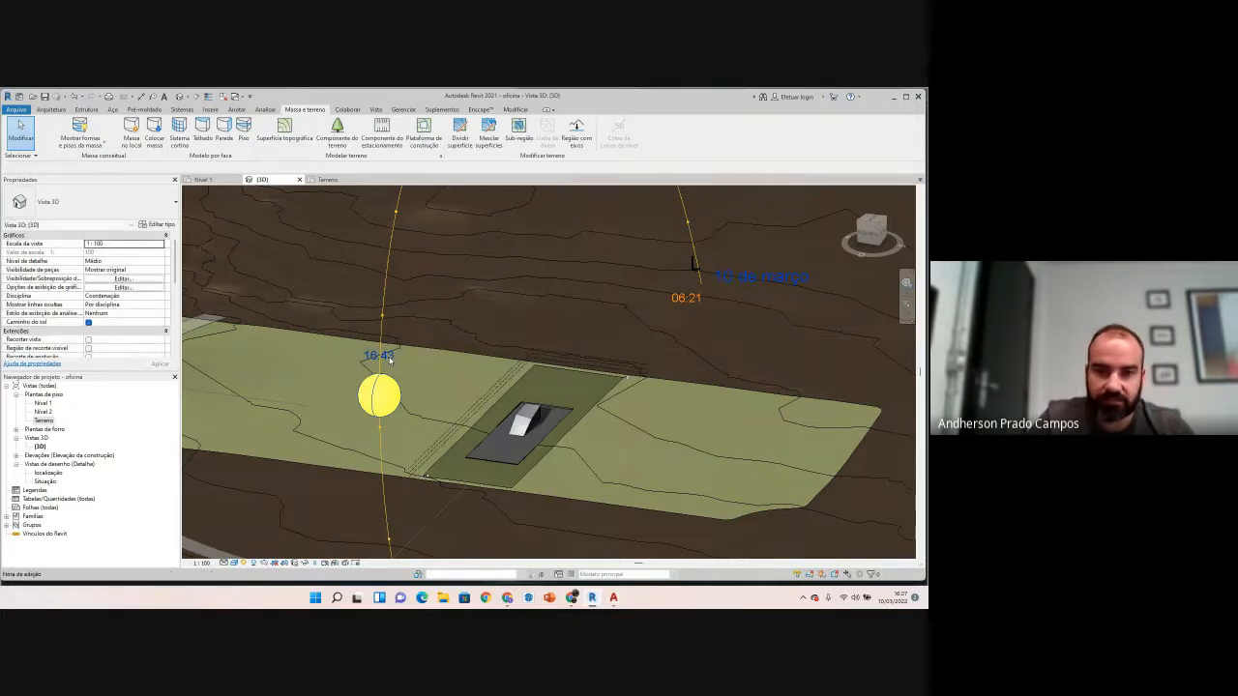
left_click(387, 356)
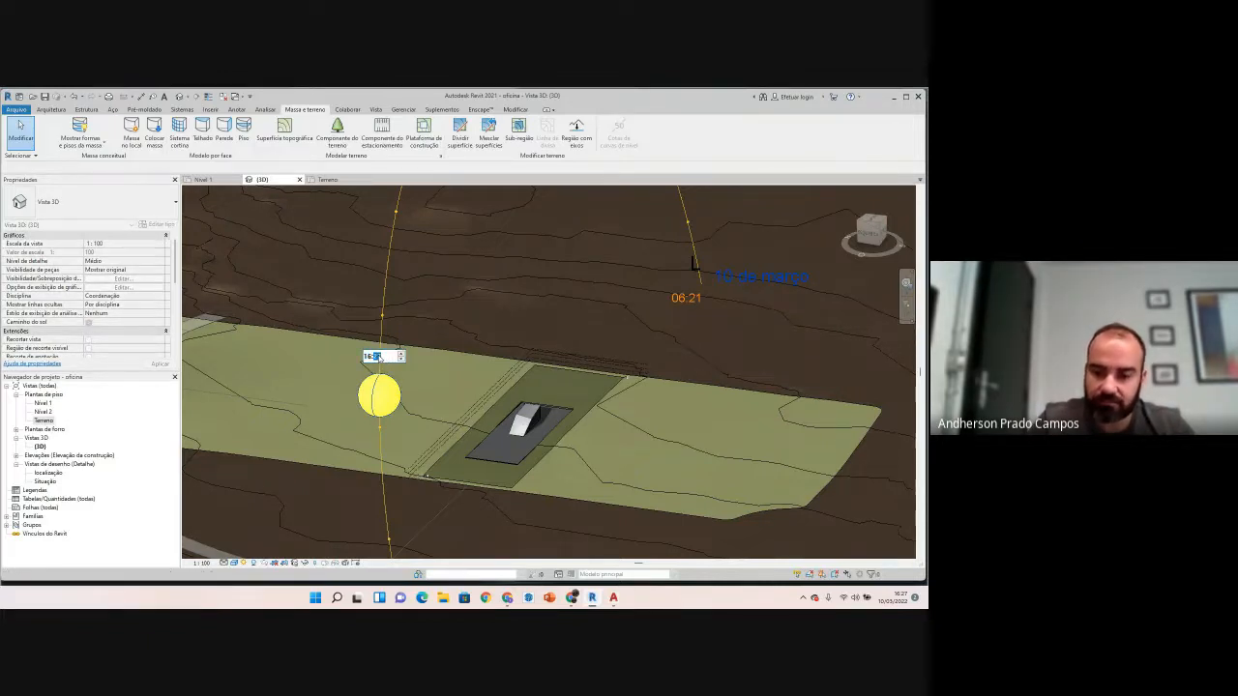
key("Return")
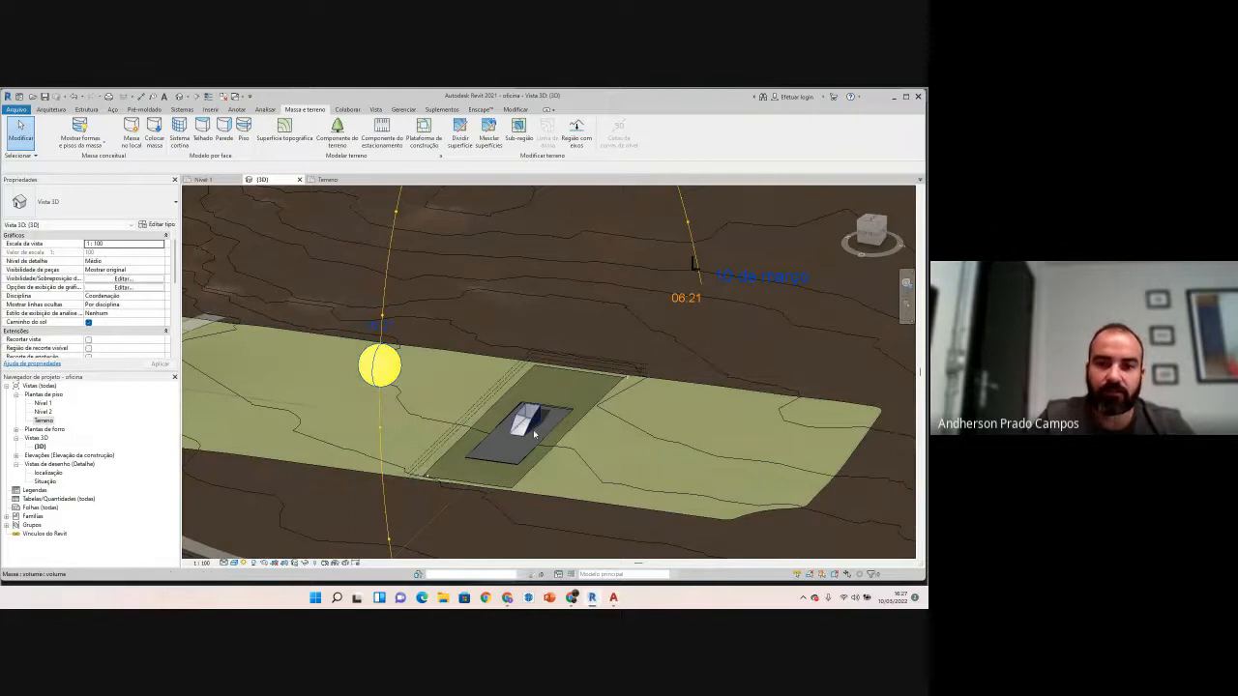
Step: Set the sun path's date to 10 July
scroll(539, 432, "up", 5)
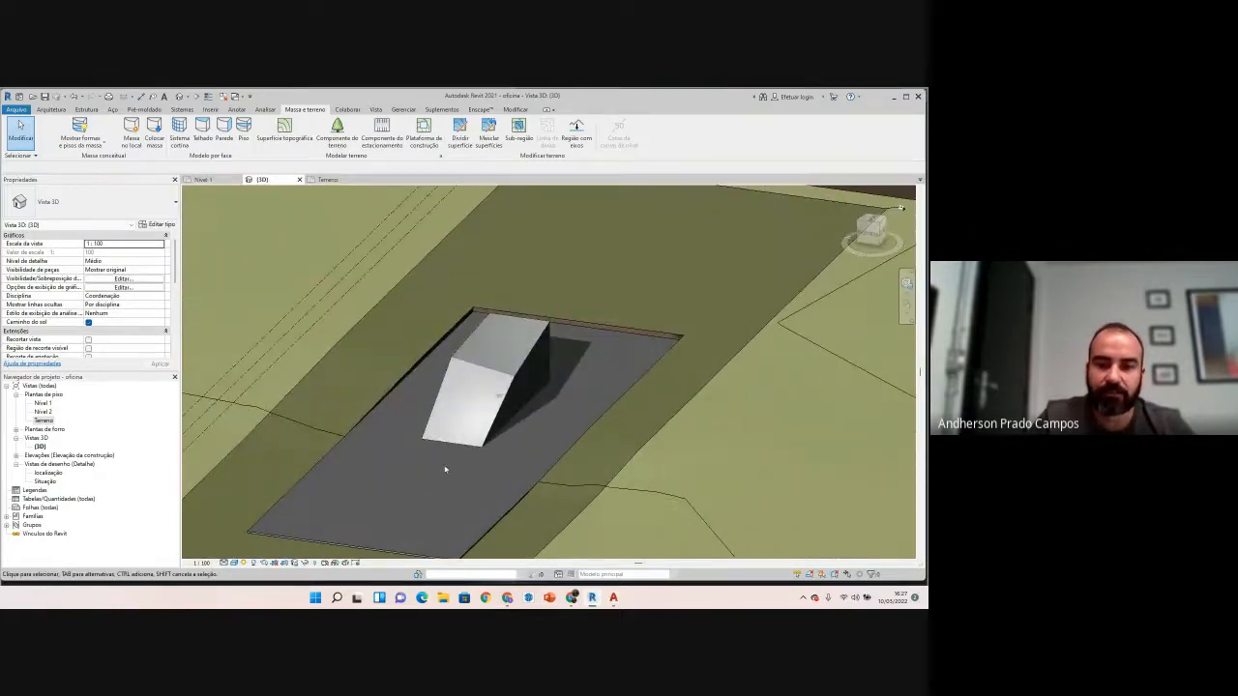
scroll(445, 470, "down", 5)
left_click(766, 223)
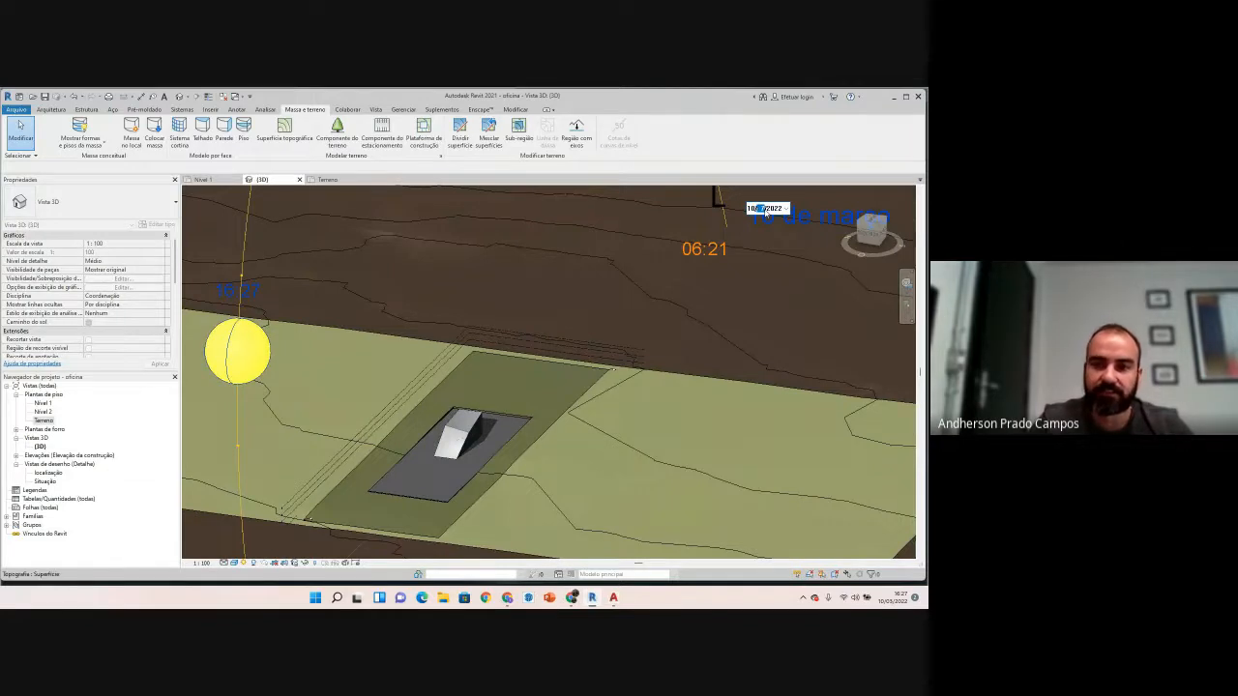
left_click(563, 390)
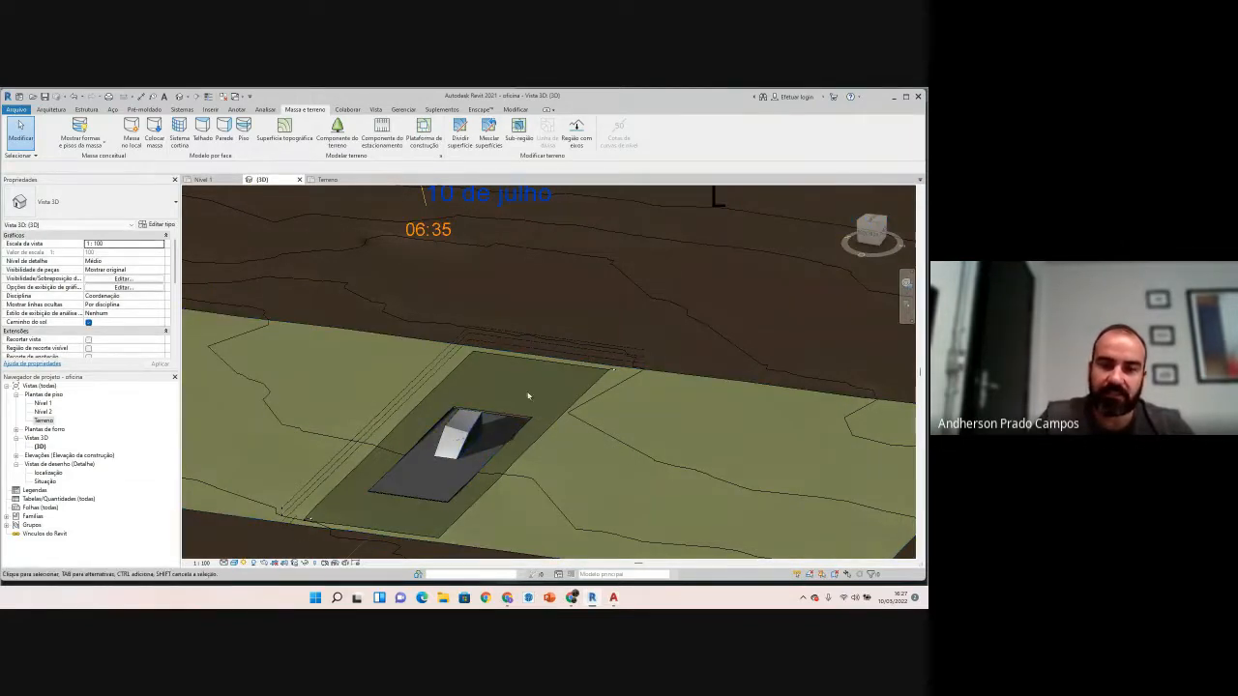
Step: Set the sun path's date to 10 January and examine the mass's shadow on the building pad
scroll(439, 467, "down", 3)
left_click(450, 348)
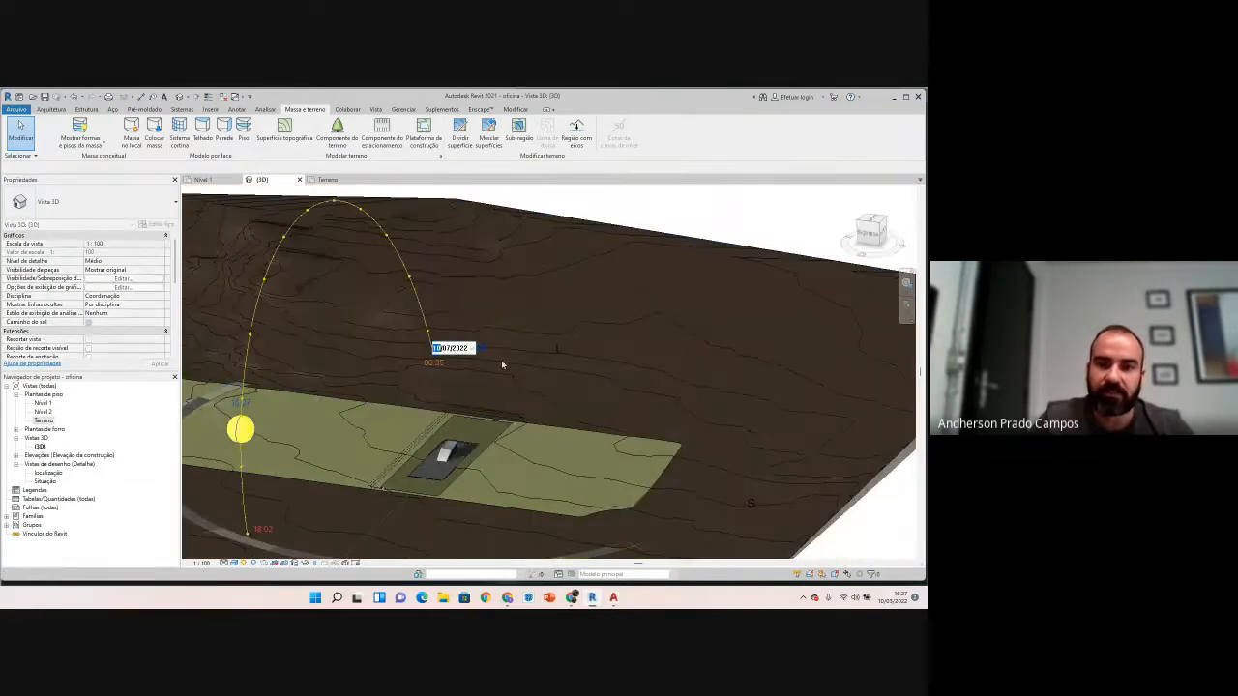
key("Return")
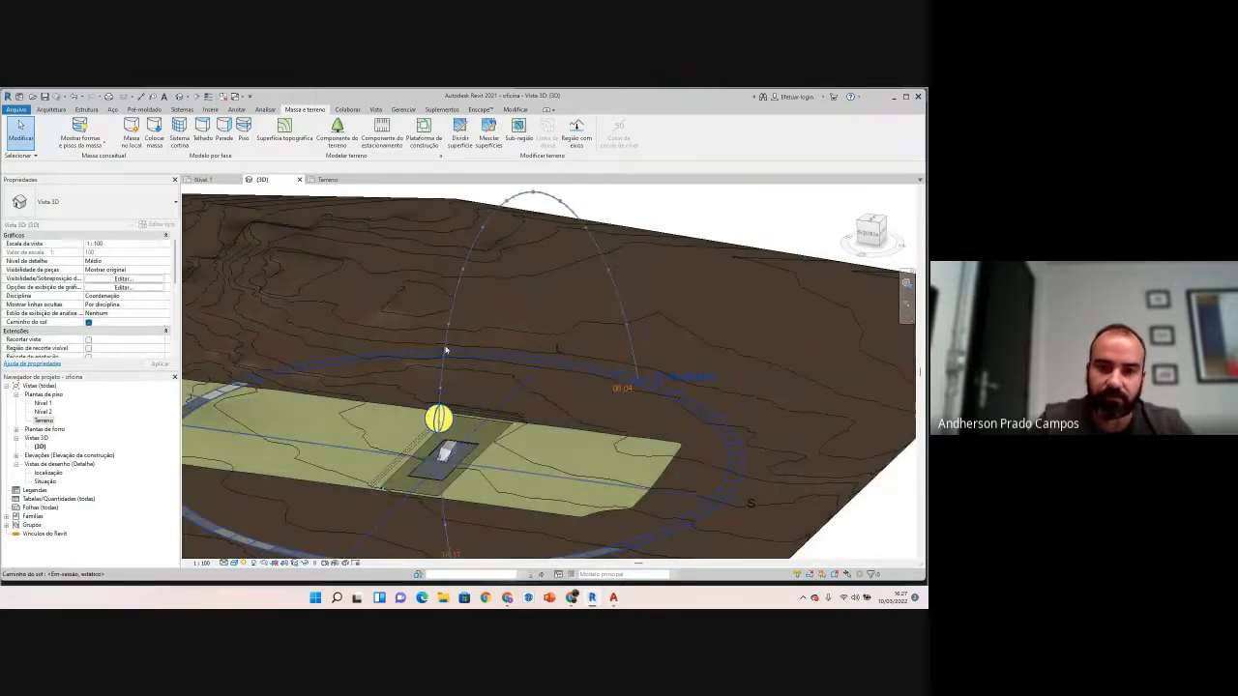
scroll(417, 503, "up", 3)
scroll(498, 406, "up", 2)
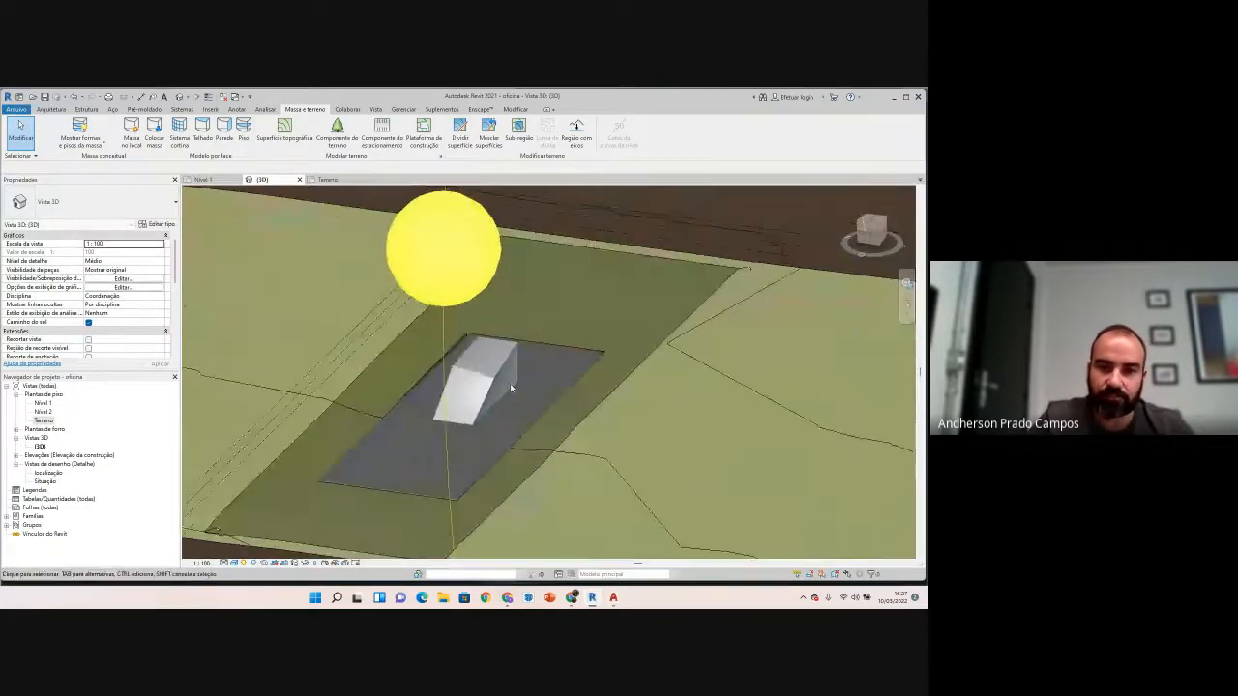
scroll(478, 435, "up", 2)
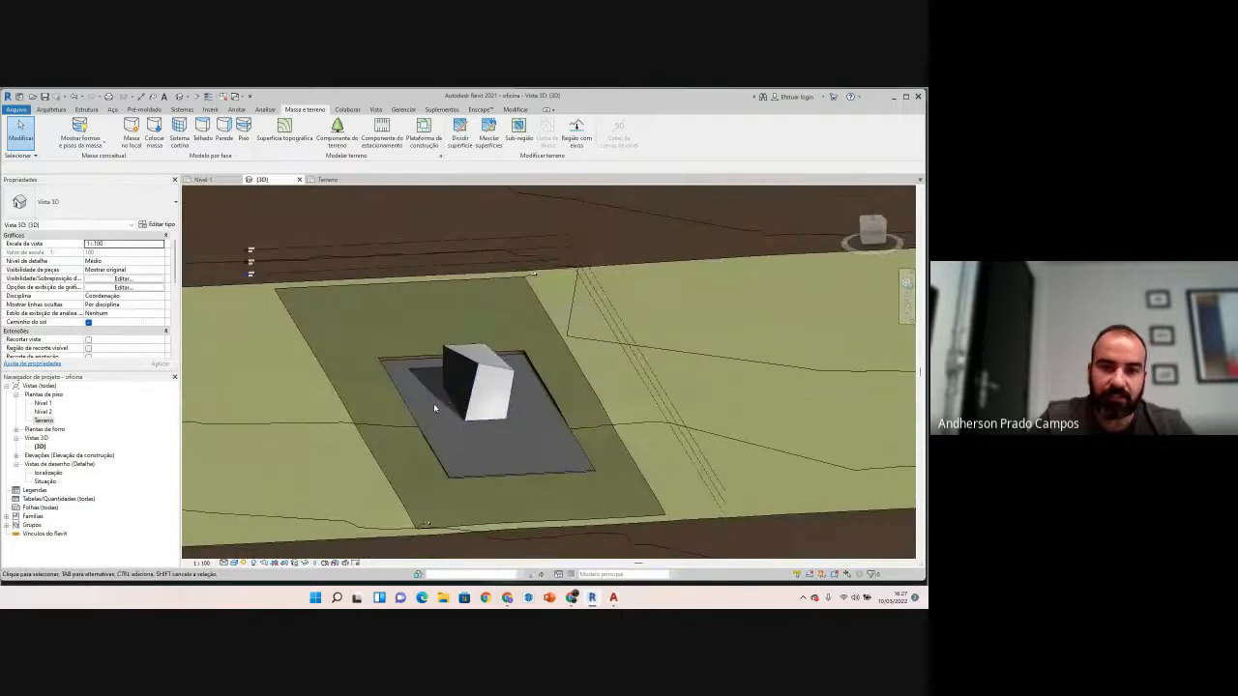
scroll(420, 392, "down", 5)
middle_click_drag(421, 432, 397, 442, "shift")
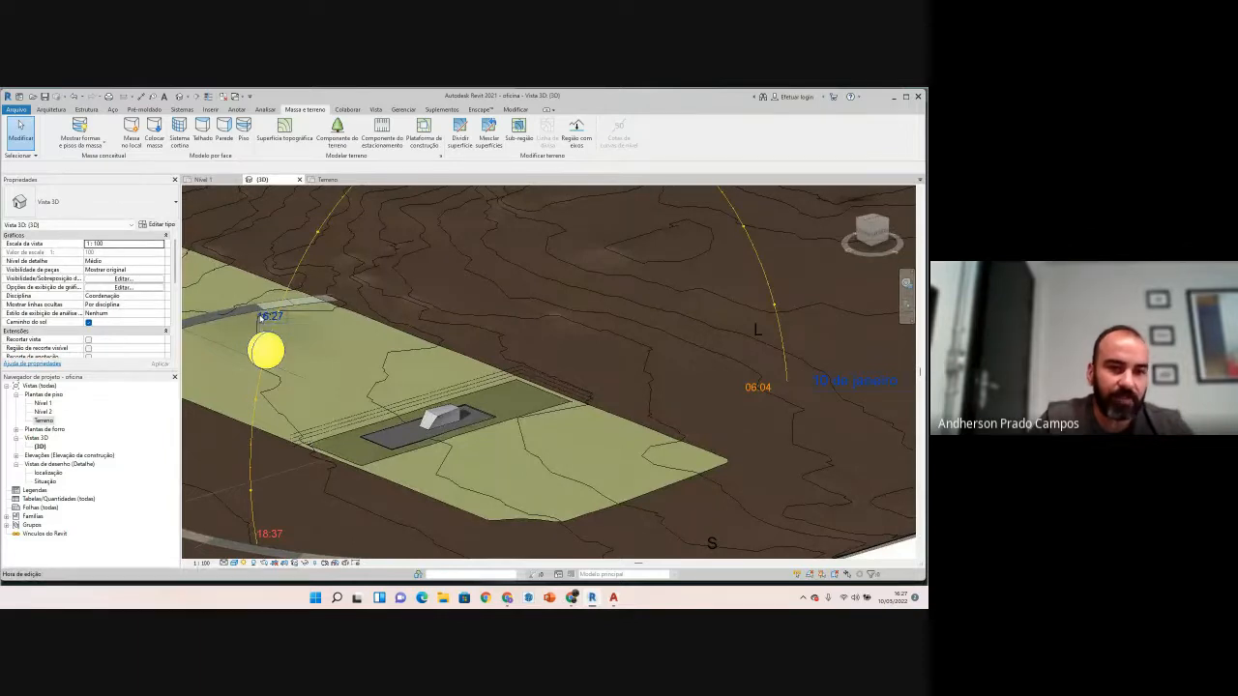
Step: Change the hour of the sun's time on the sun path to a morning value and examine the mass's shadow from several sides
left_click(260, 316)
key("Return")
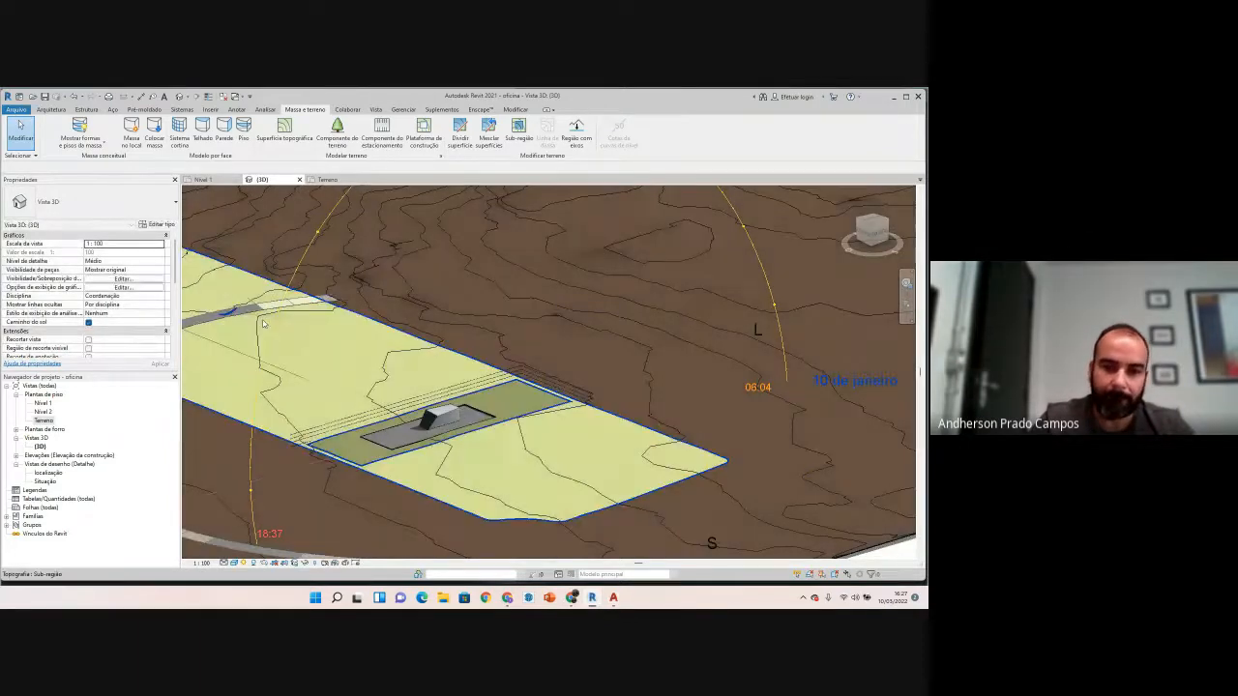
left_click(539, 405)
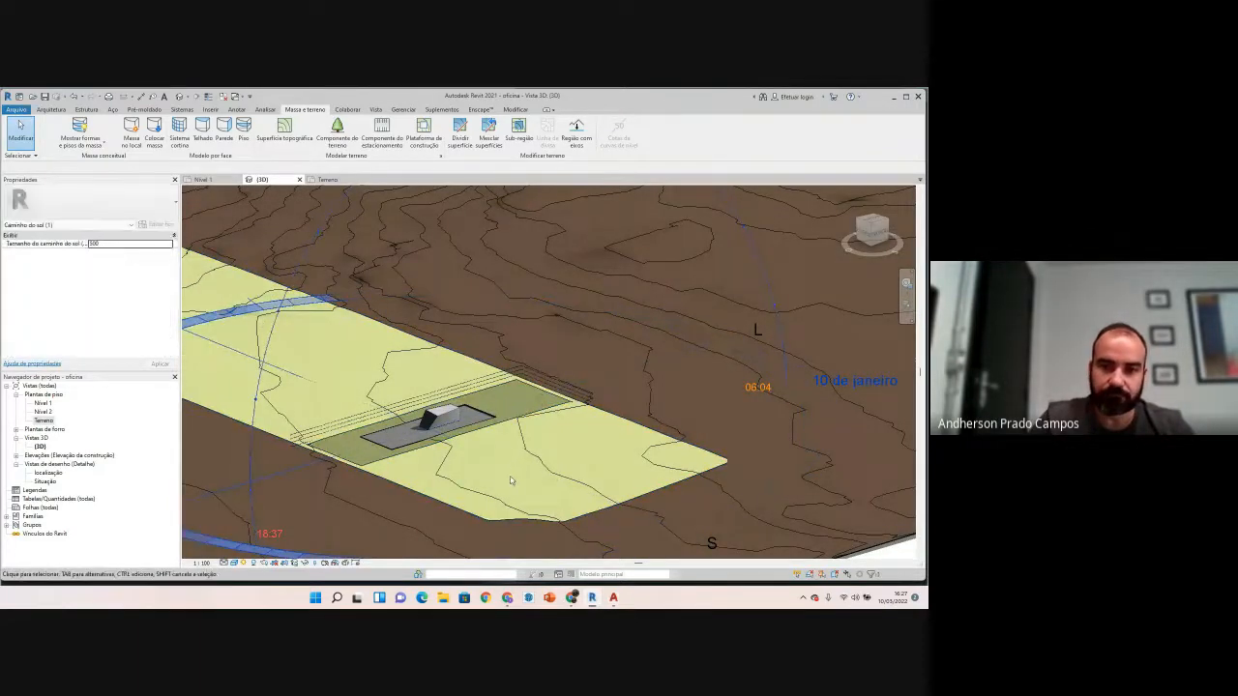
scroll(513, 480, "down", 3)
left_click(344, 297)
middle_click_drag(363, 425, 505, 488, "shift")
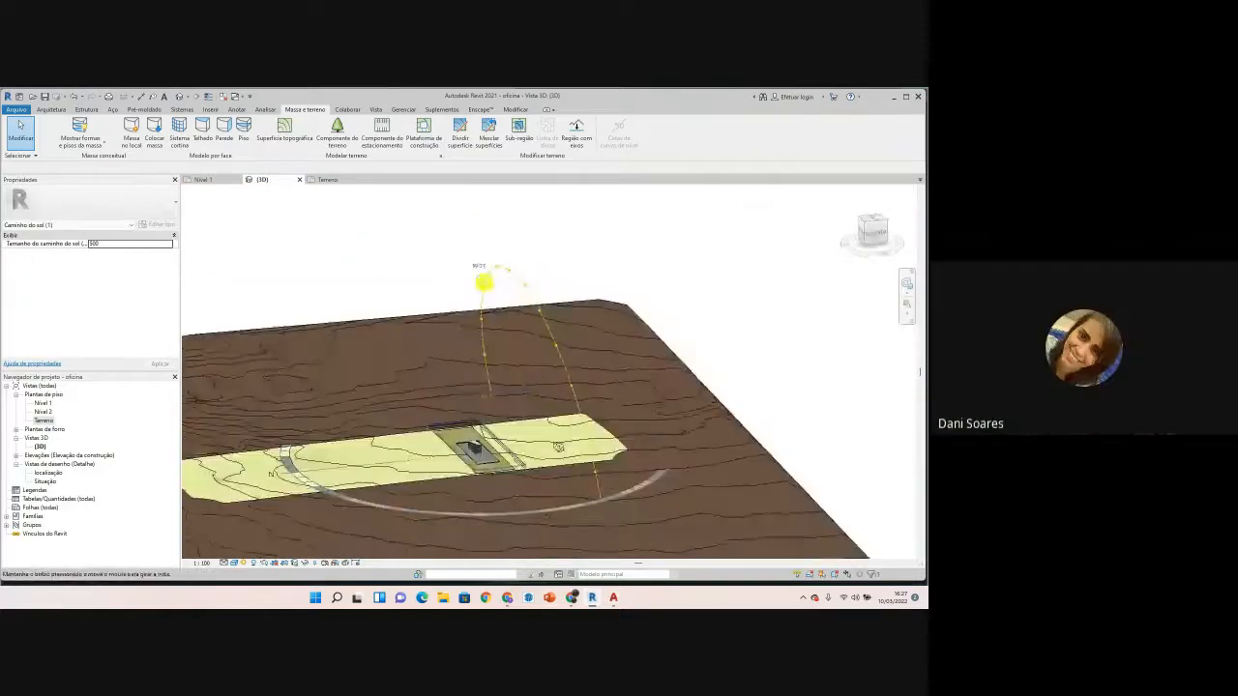
scroll(481, 441, "up", 3)
scroll(482, 439, "up", 2)
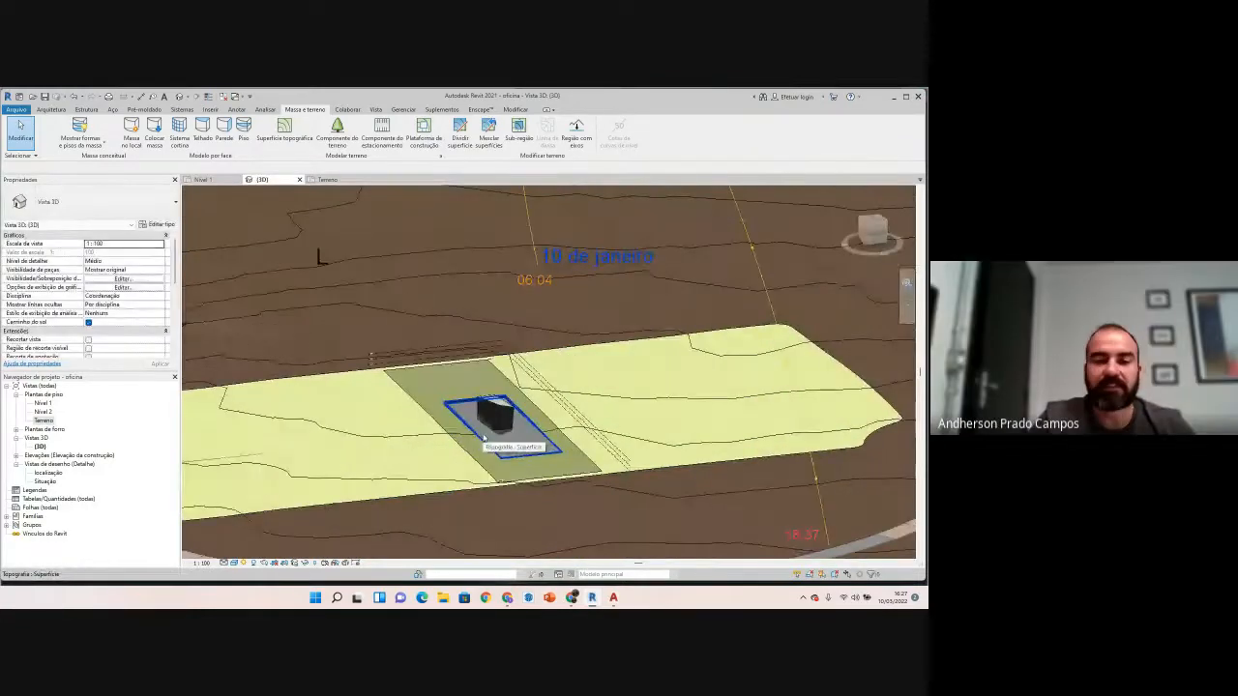
middle_click_drag(486, 440, 447, 479, "shift")
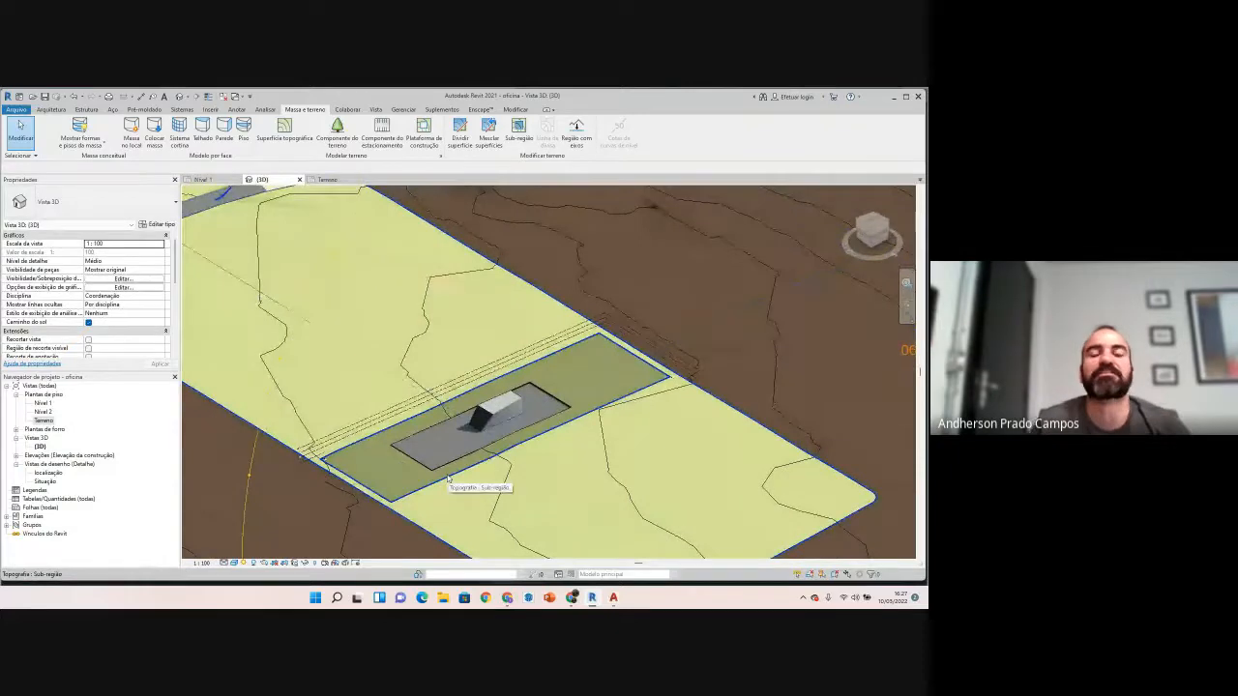
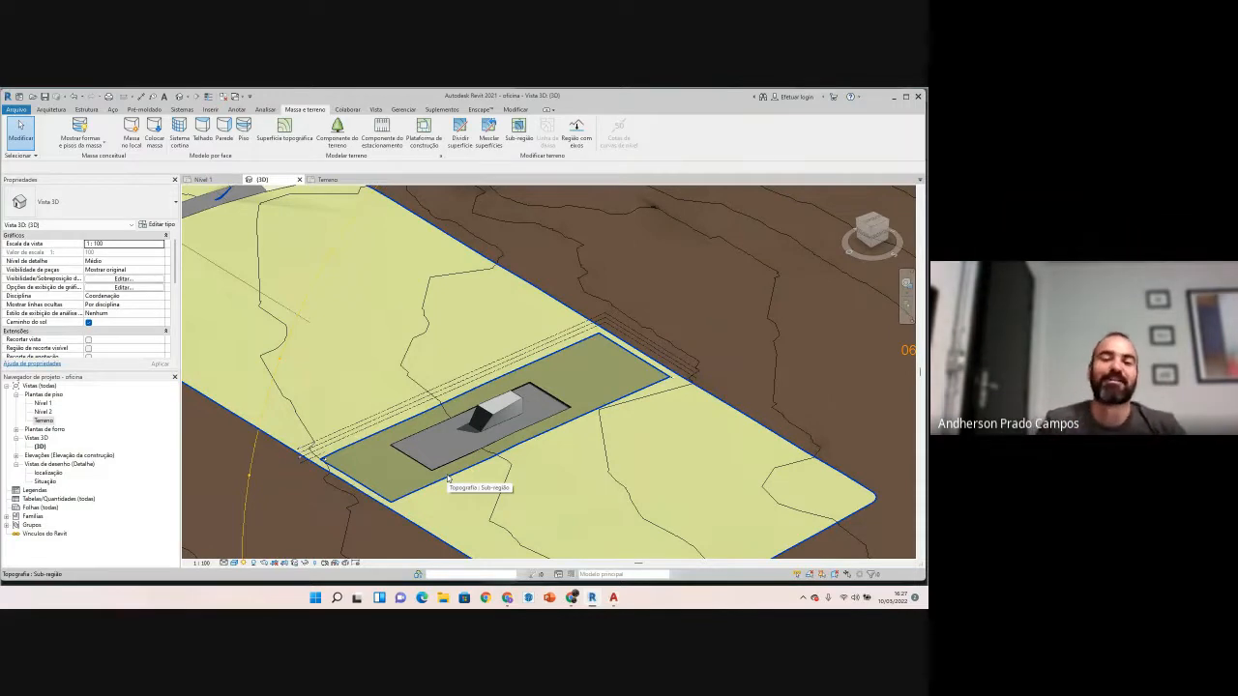
Step: Turn off the sun path and shadows in the 3D view
left_click(246, 564)
key("Escape")
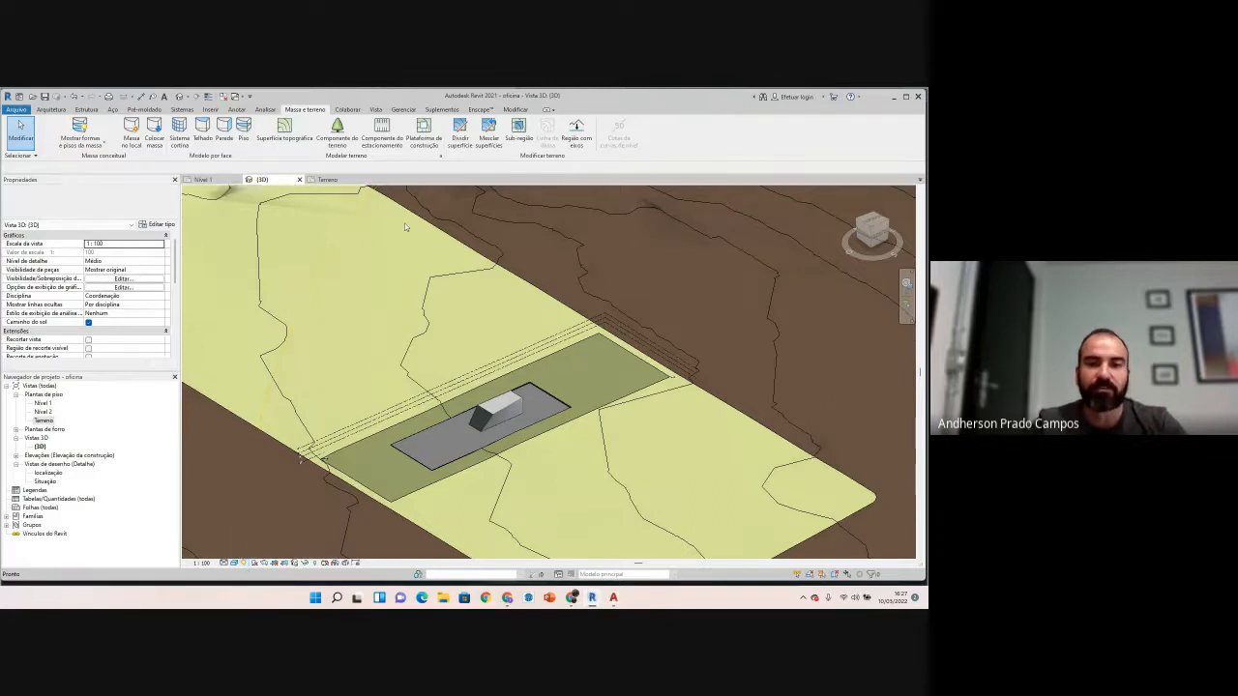
Step: Delete the walls created by face on the mass's top and adjoining faces
scroll(492, 413, "up", 3)
left_click(493, 413)
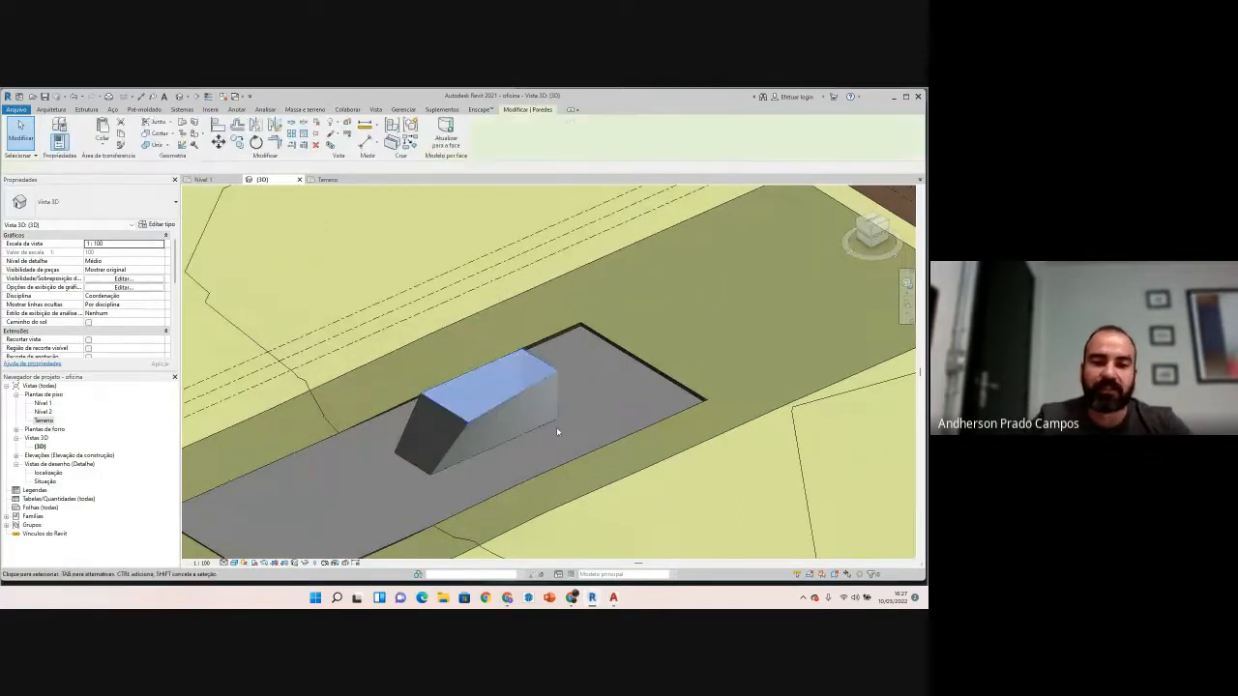
key("Escape")
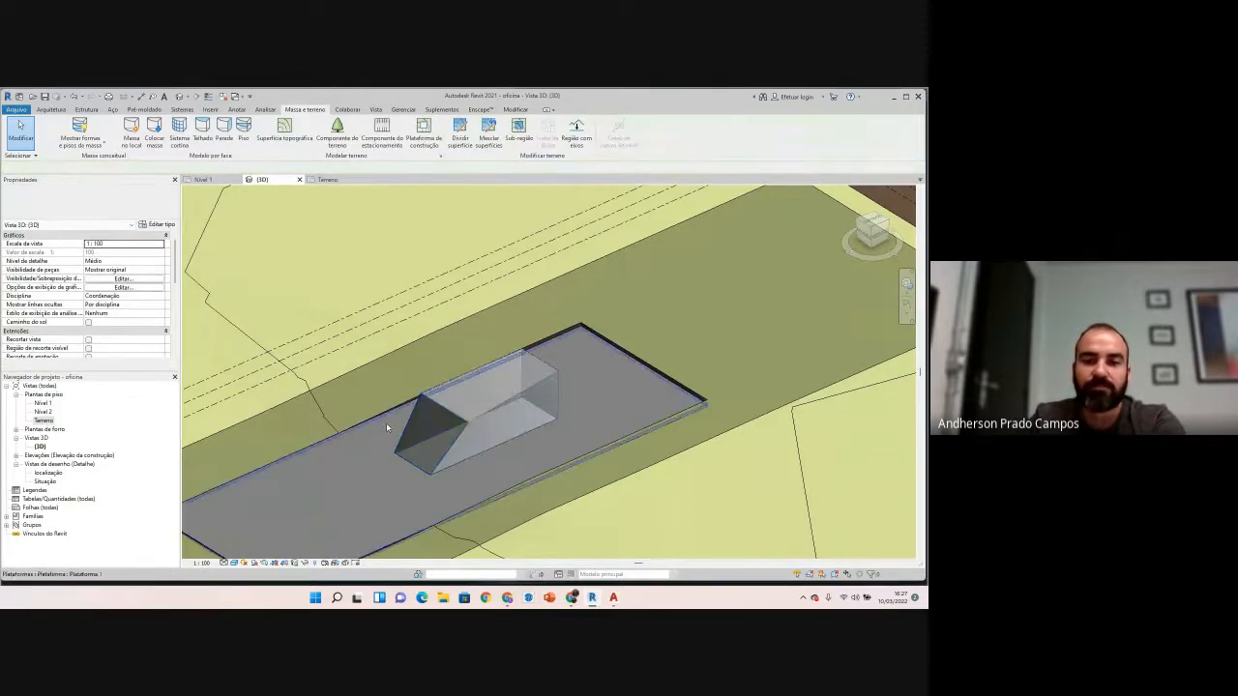
scroll(387, 426, "up", 5)
scroll(427, 430, "down", 3)
middle_click_drag(409, 436, 499, 410, "shift")
scroll(499, 407, "up", 3)
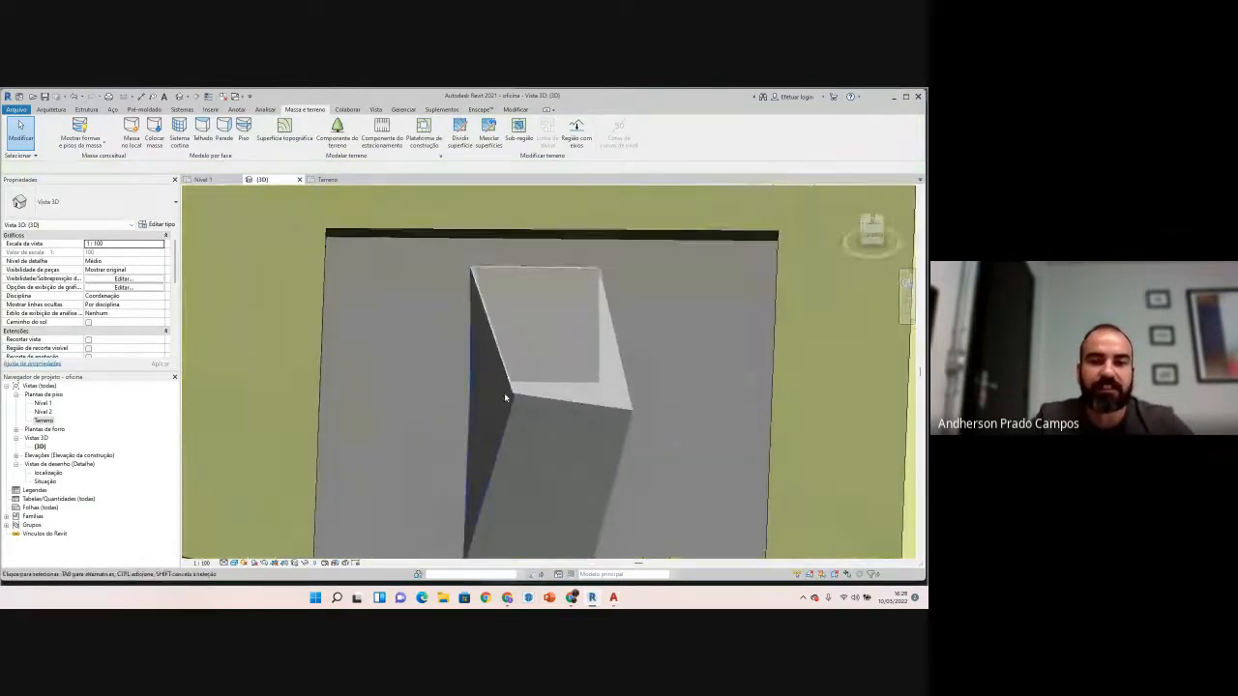
left_click(505, 390)
key("Escape")
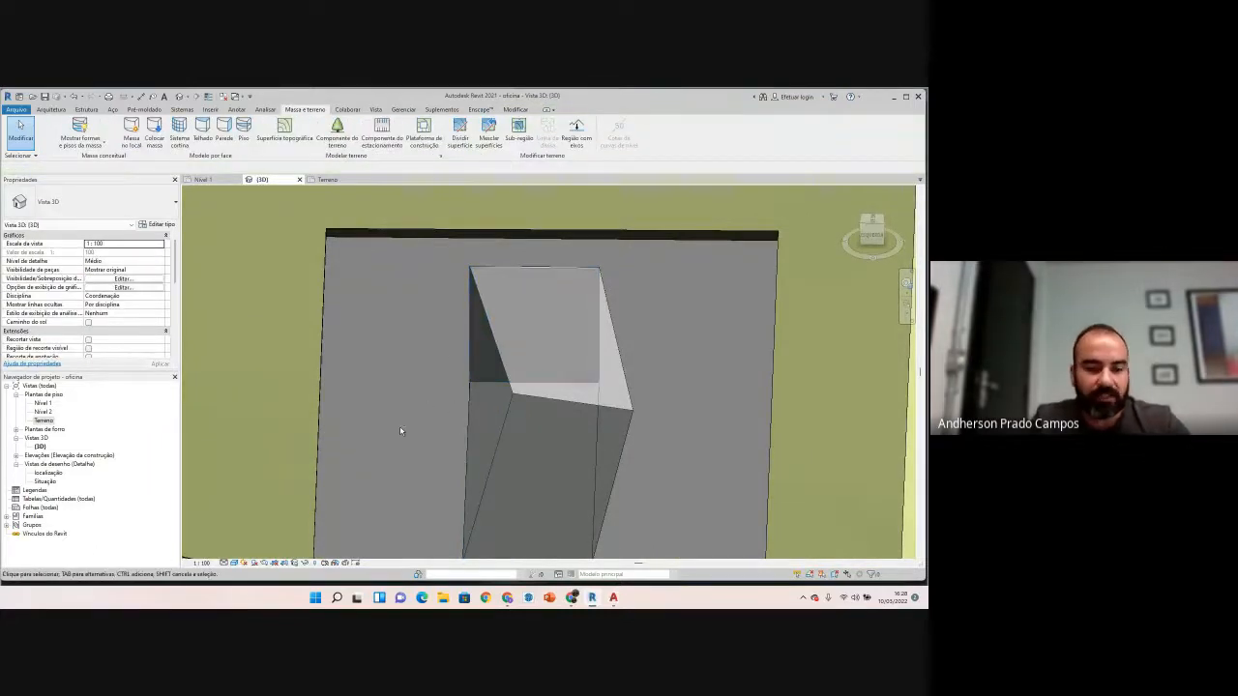
Step: Delete the remaining Generic 200 mm wall from the mass's side
middle_click_drag(401, 428, 519, 435, "shift")
scroll(351, 339, "up", 4)
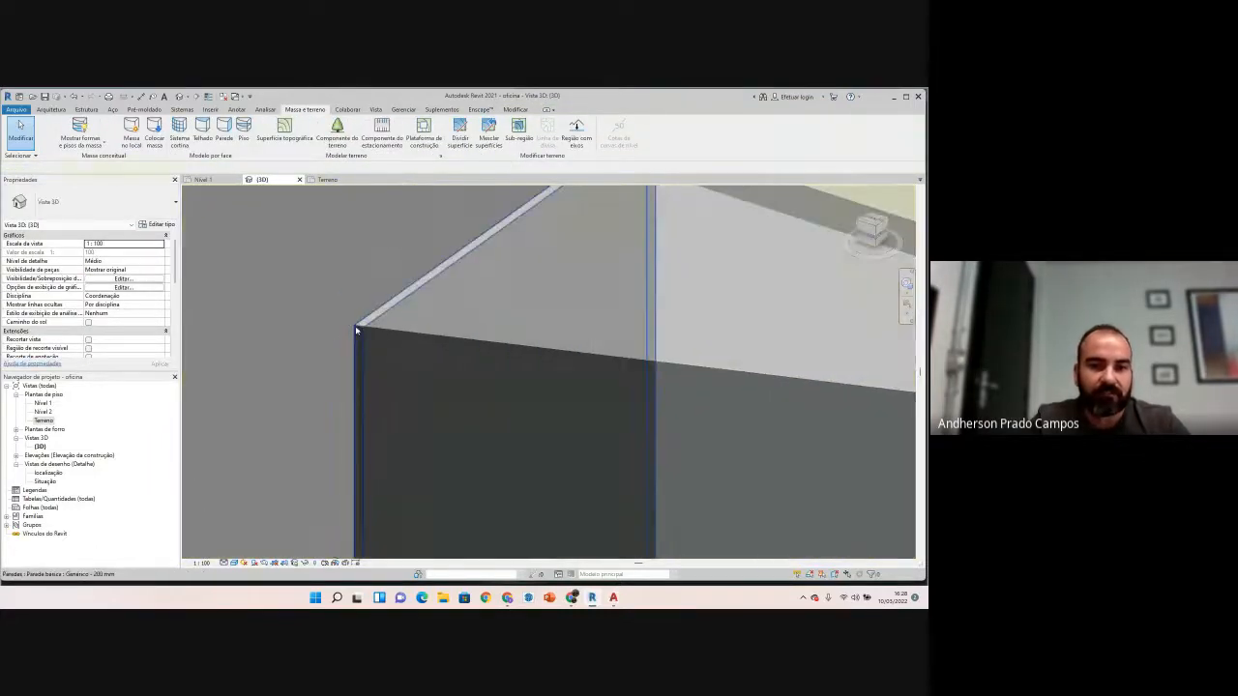
left_click(356, 330)
left_click(276, 400)
scroll(276, 399, "down", 6)
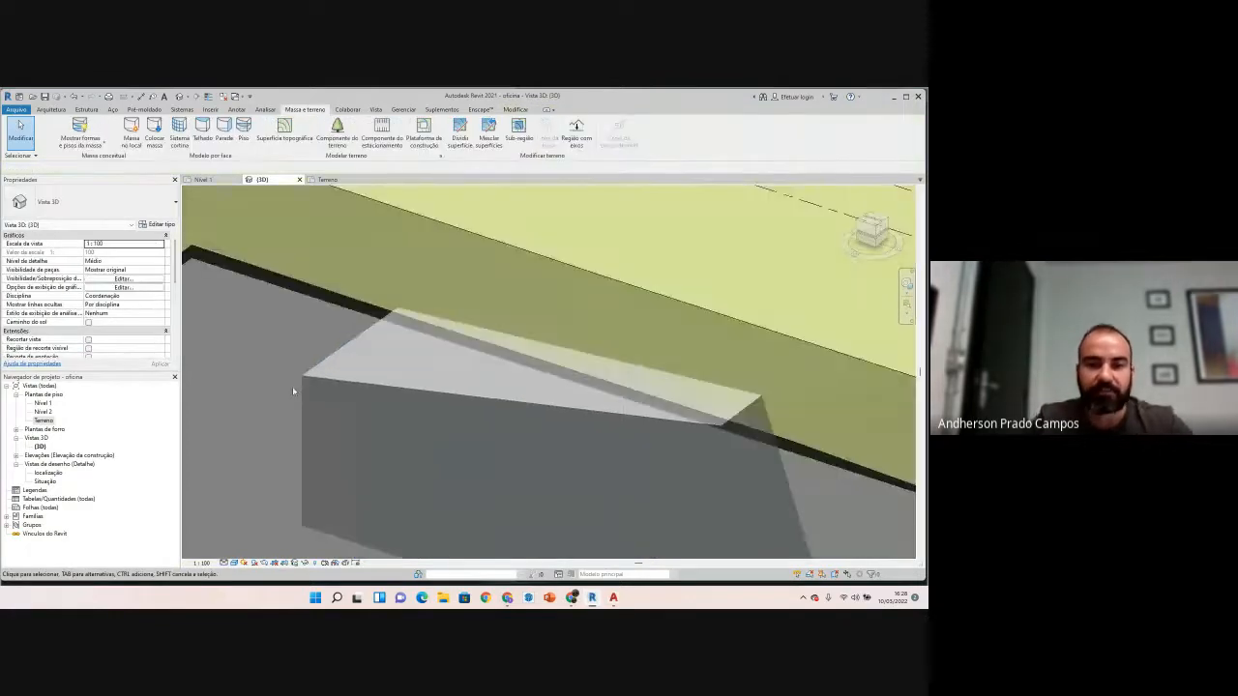
left_click(465, 278)
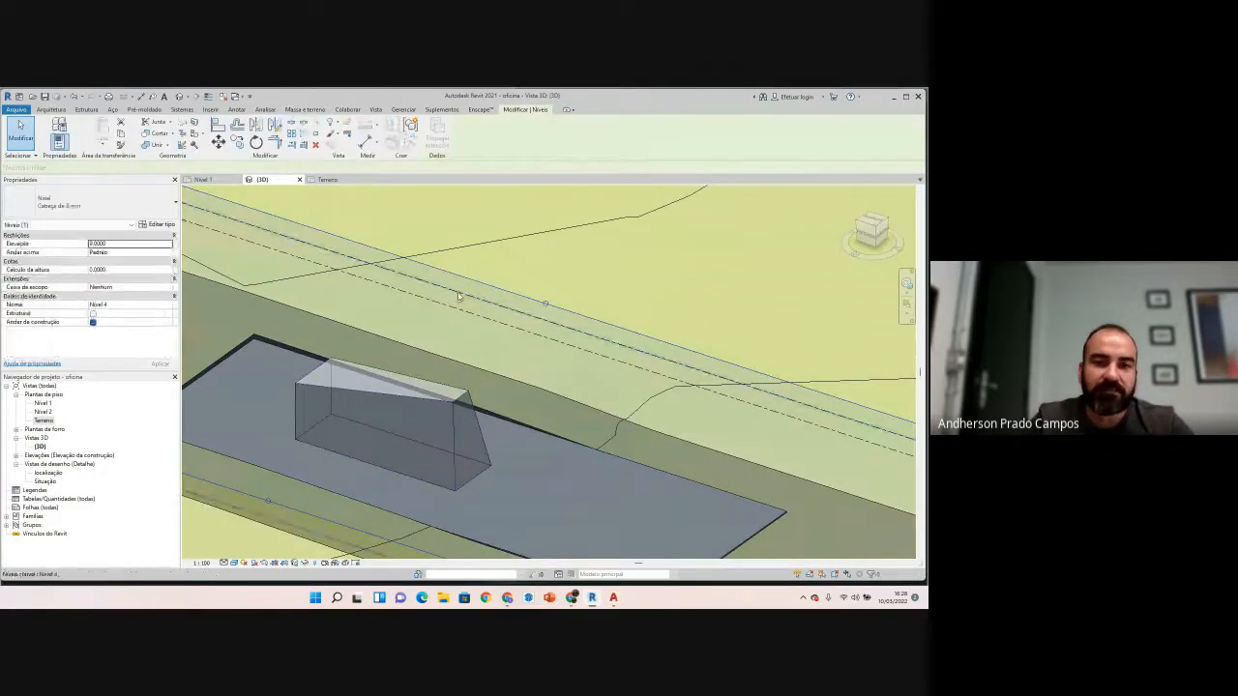
left_click(244, 131)
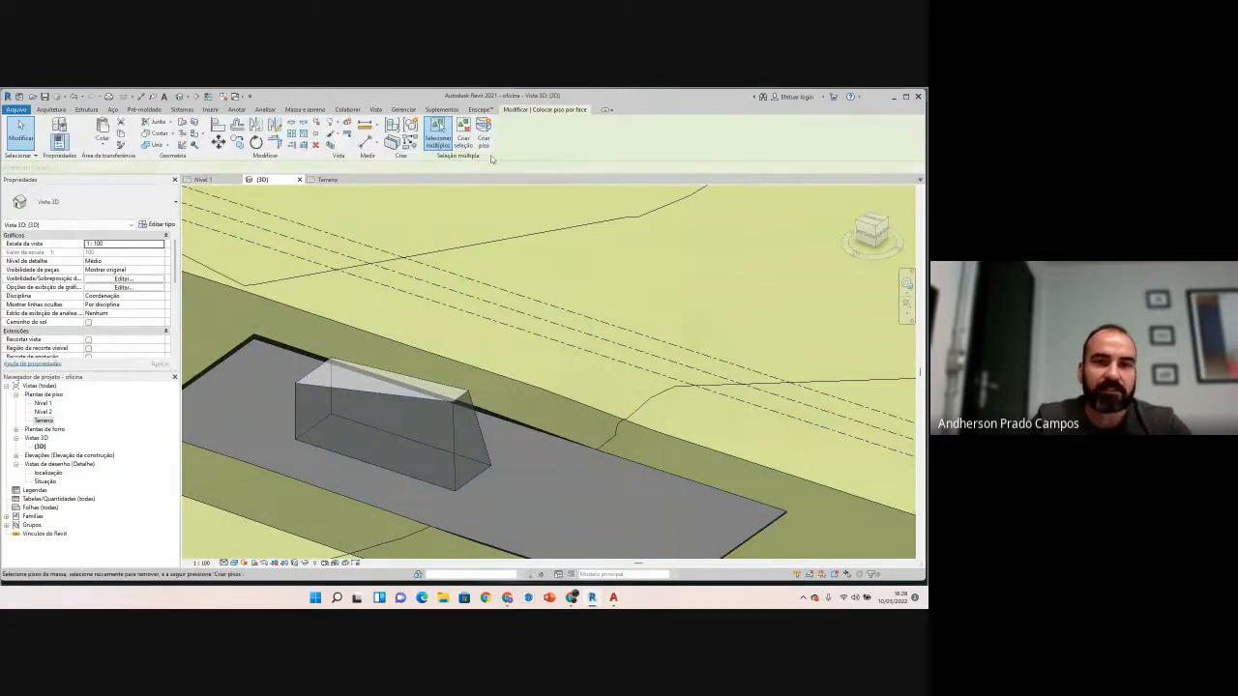
left_click(484, 141)
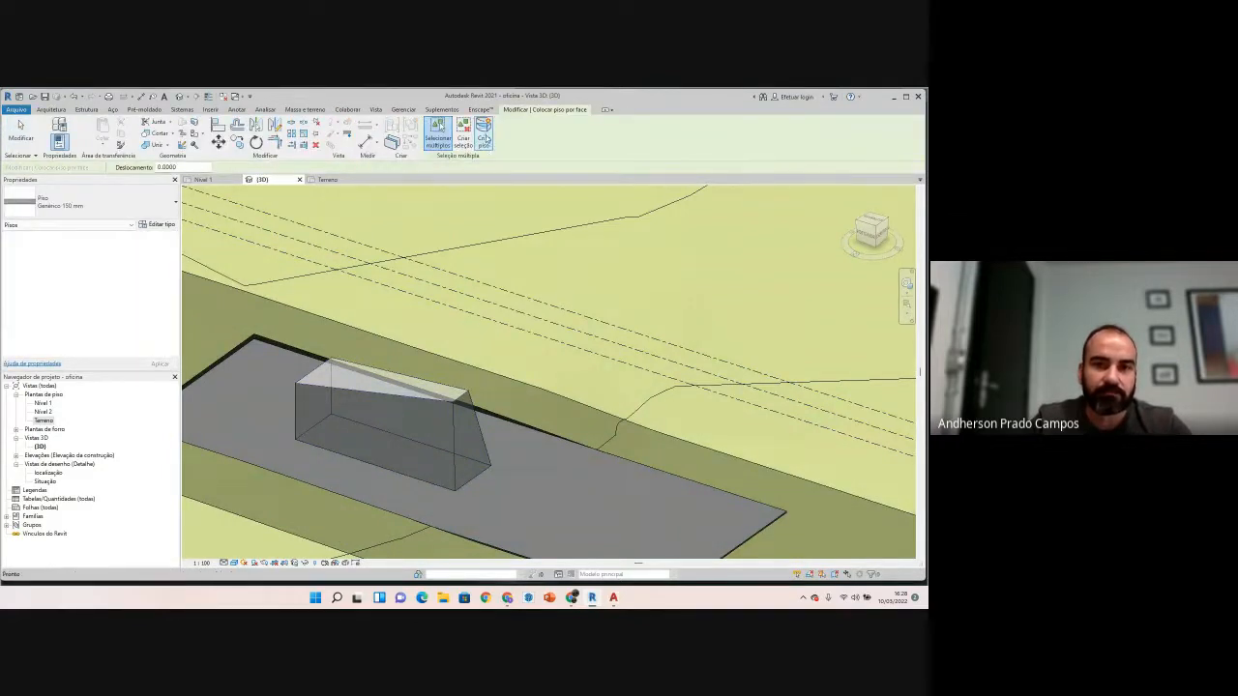
left_click(435, 138)
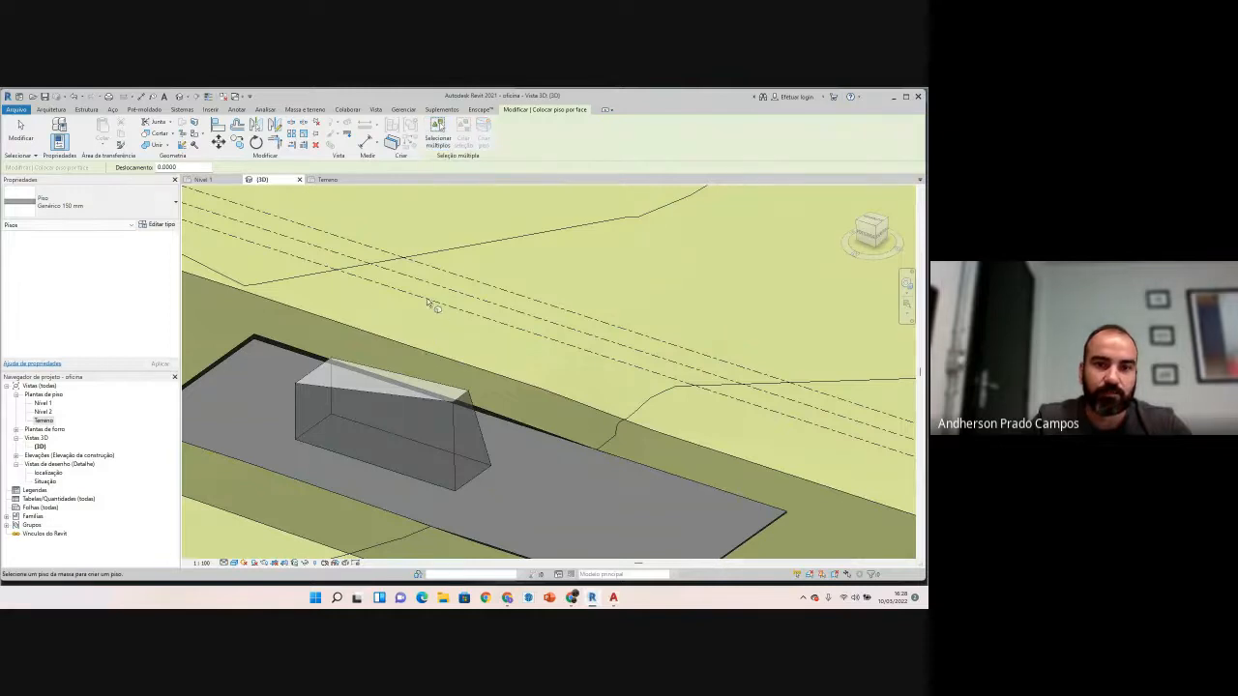
key("Escape")
Step: Try to add mass floors to the mass at the project levels
left_click(420, 381)
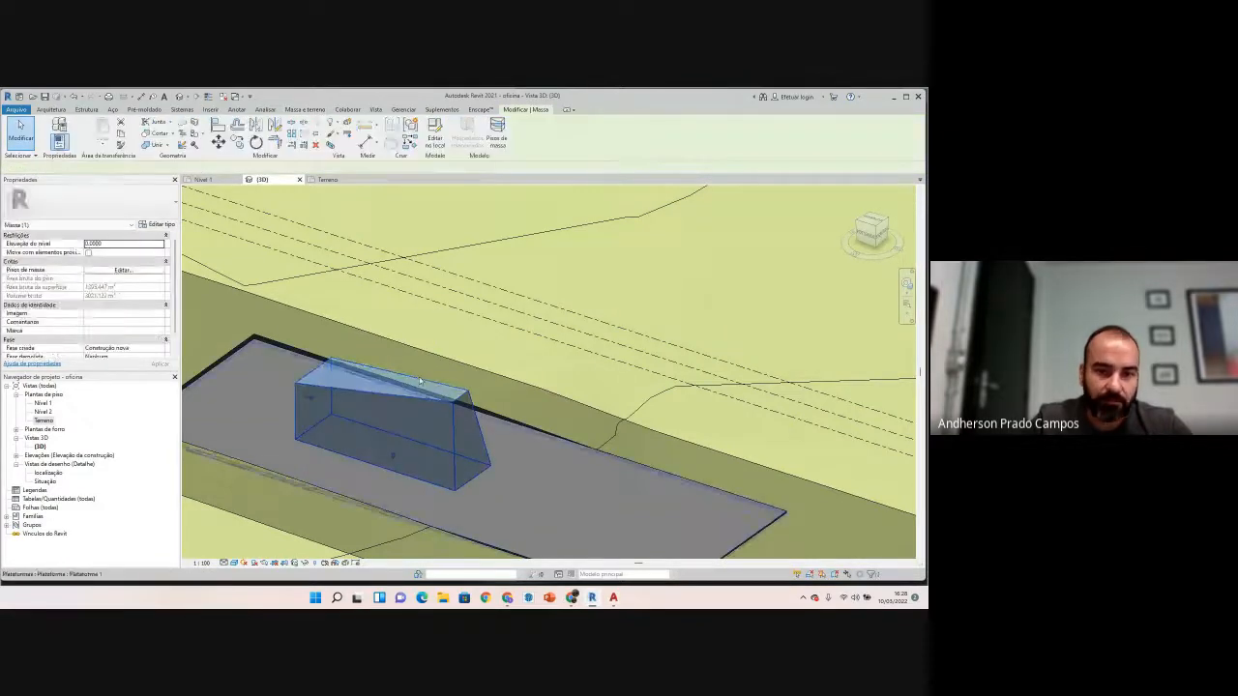
left_click(496, 133)
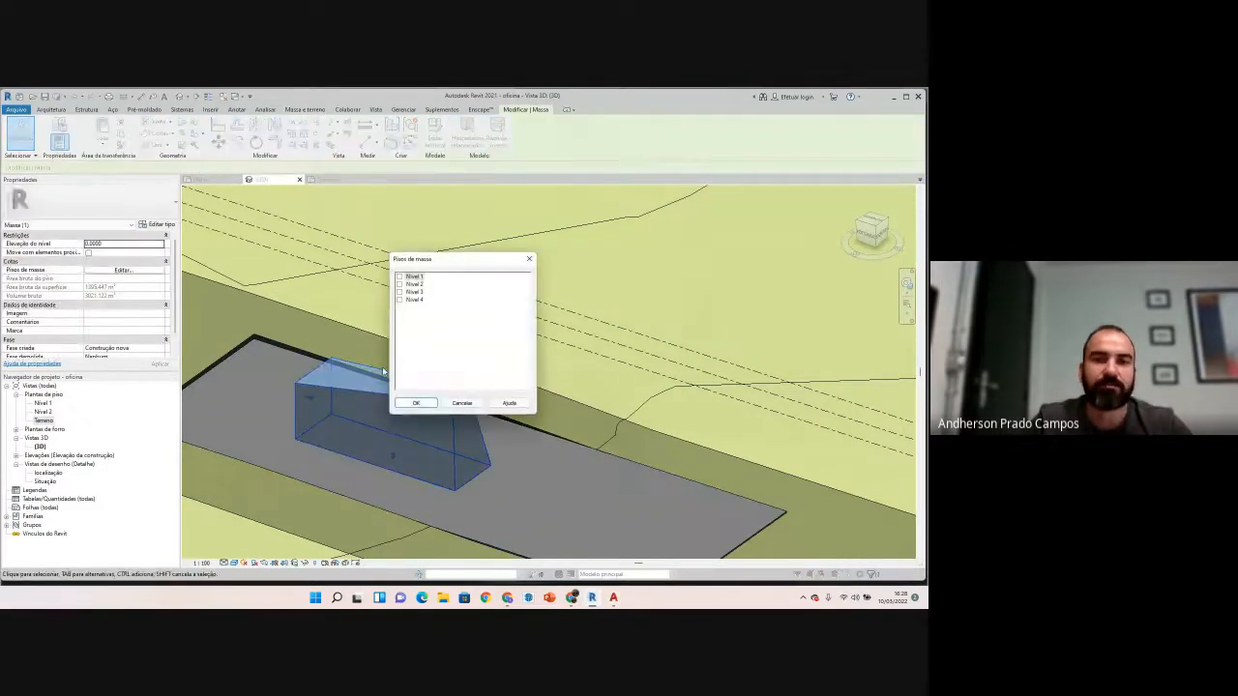
left_click(398, 285)
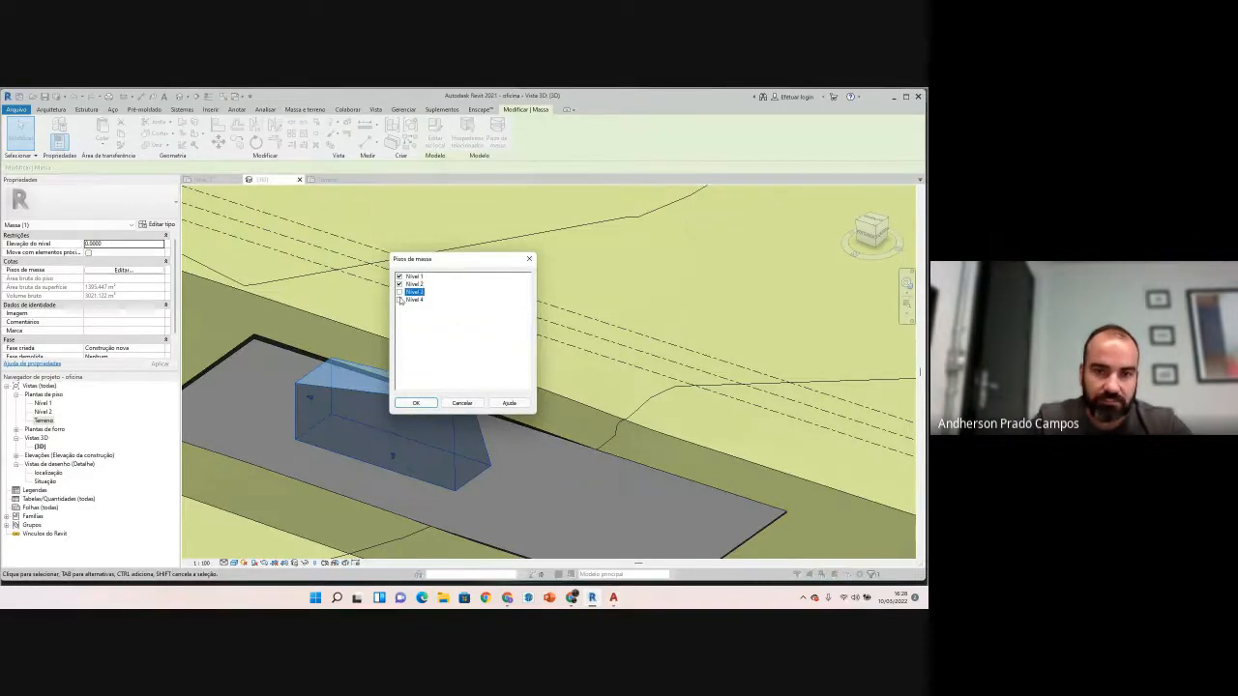
left_click(415, 402)
key("Escape")
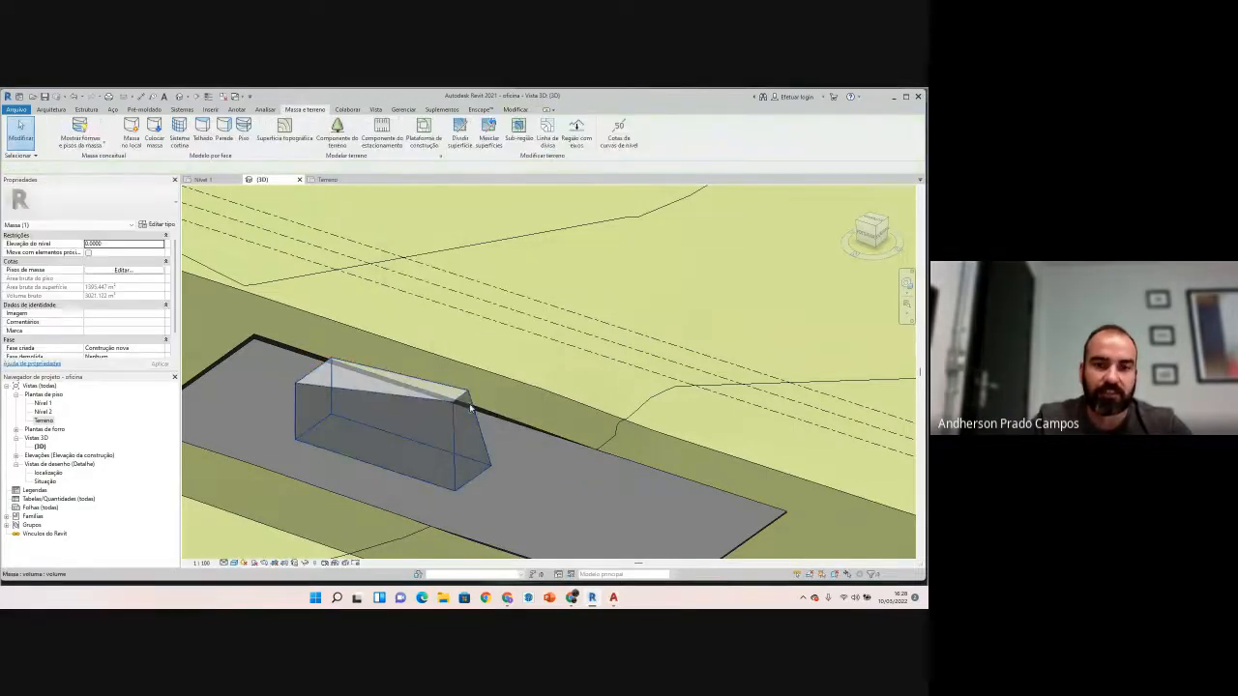
Step: Add mass floors to the mass at Nível 1, Nível 2, Nível 3 and Nível 4
left_click(455, 408)
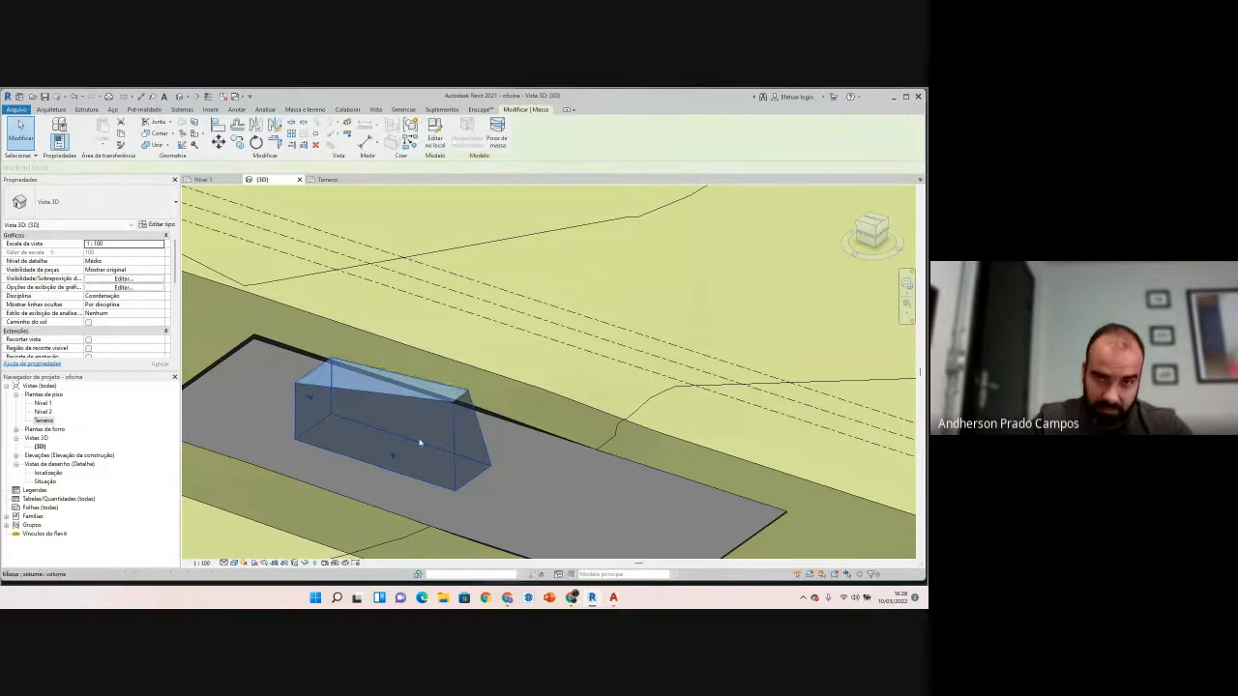
left_click(453, 435)
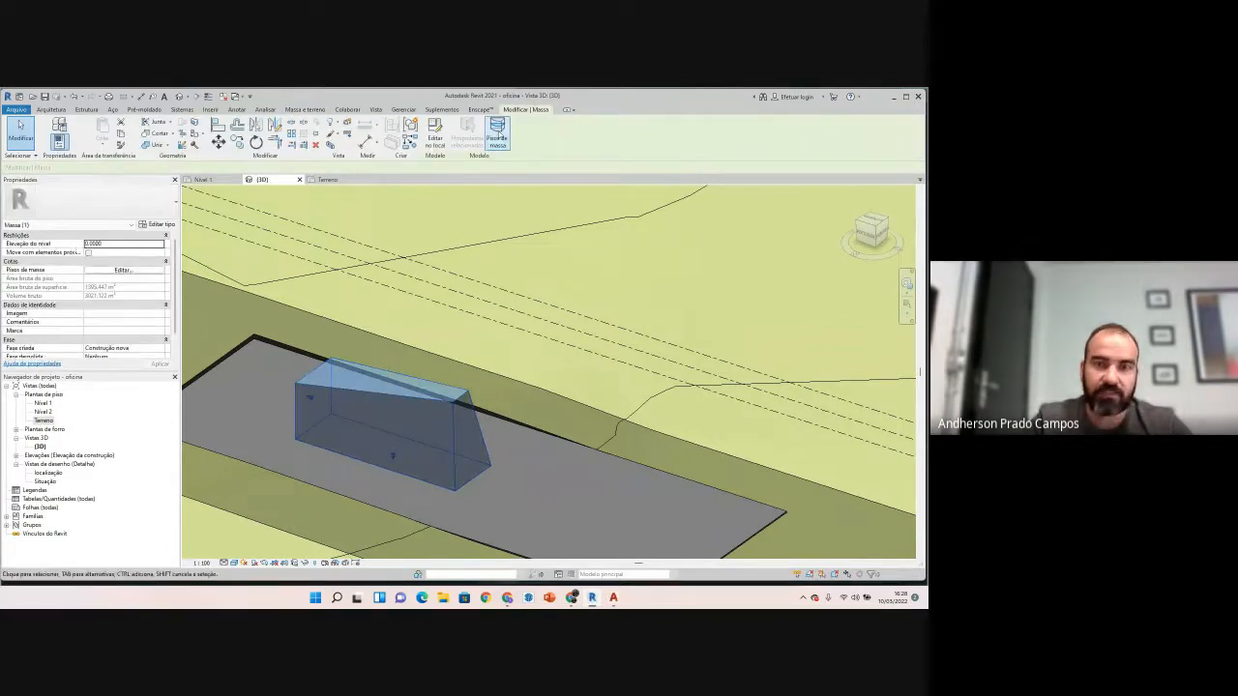
left_click(496, 136)
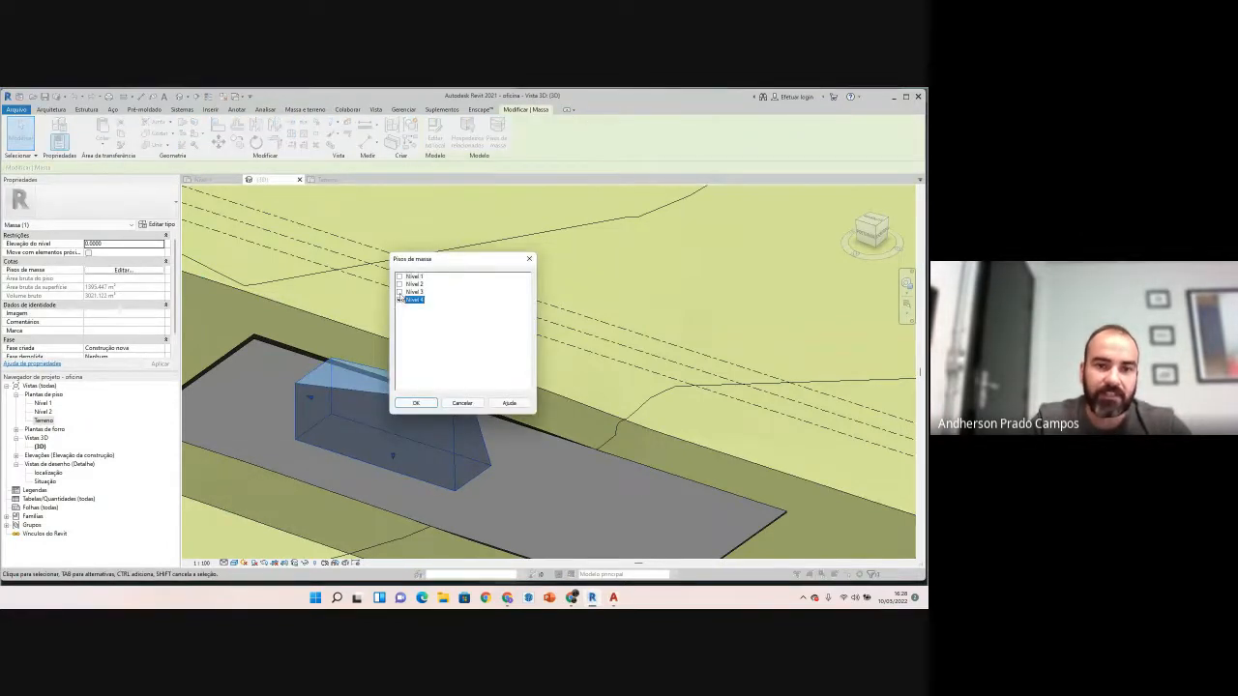
left_click(428, 408)
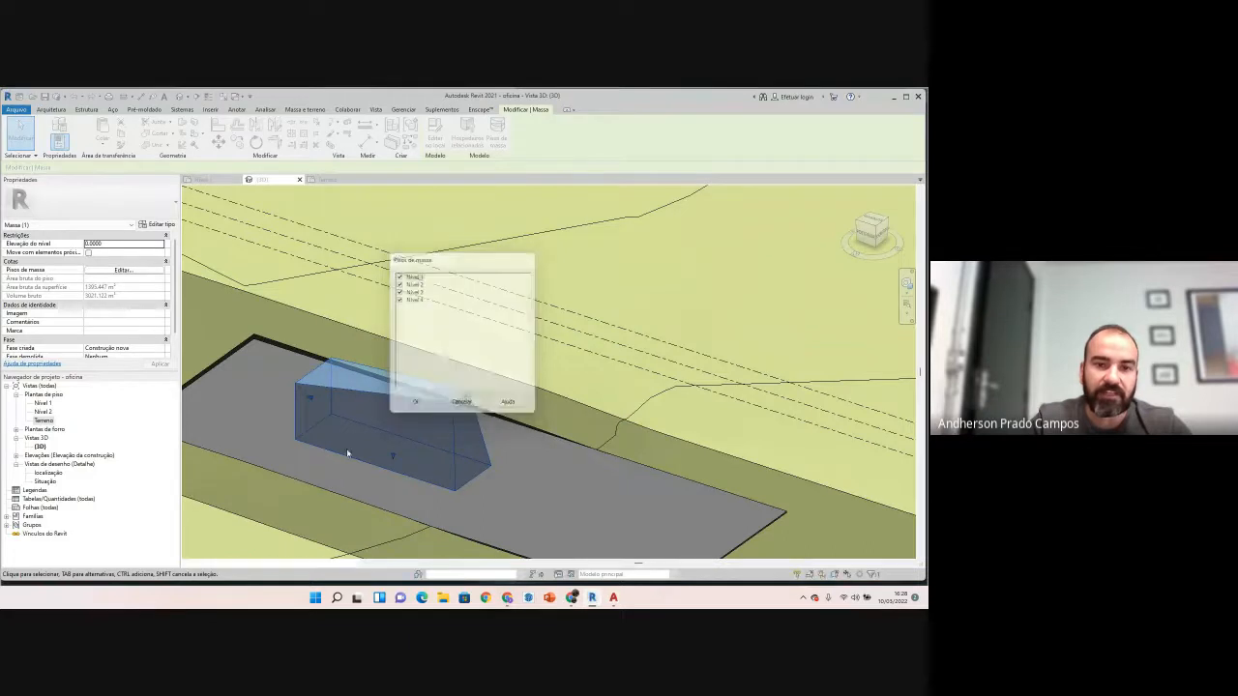
key("Escape")
middle_click_drag(517, 460, 420, 434, "shift")
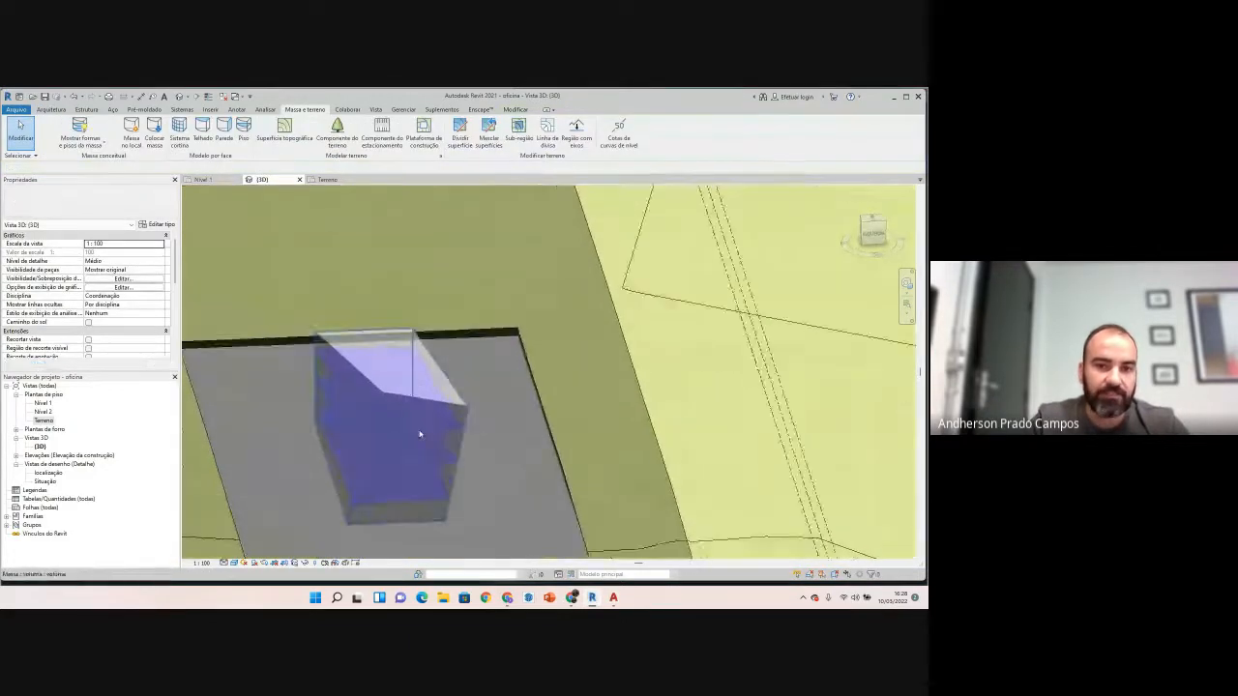
left_click(753, 342)
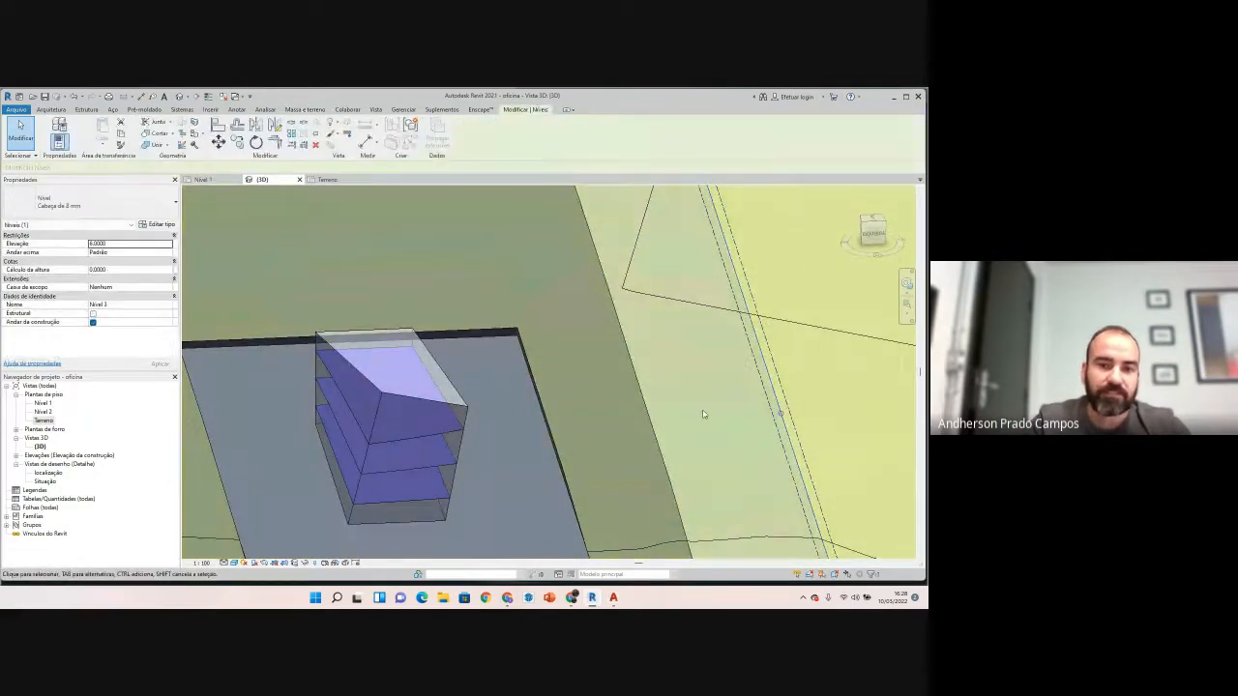
Step: Create floors by face from the mass's three mass floors
key("Escape")
scroll(363, 464, "up", 2)
middle_click_drag(378, 456, 388, 447, "shift")
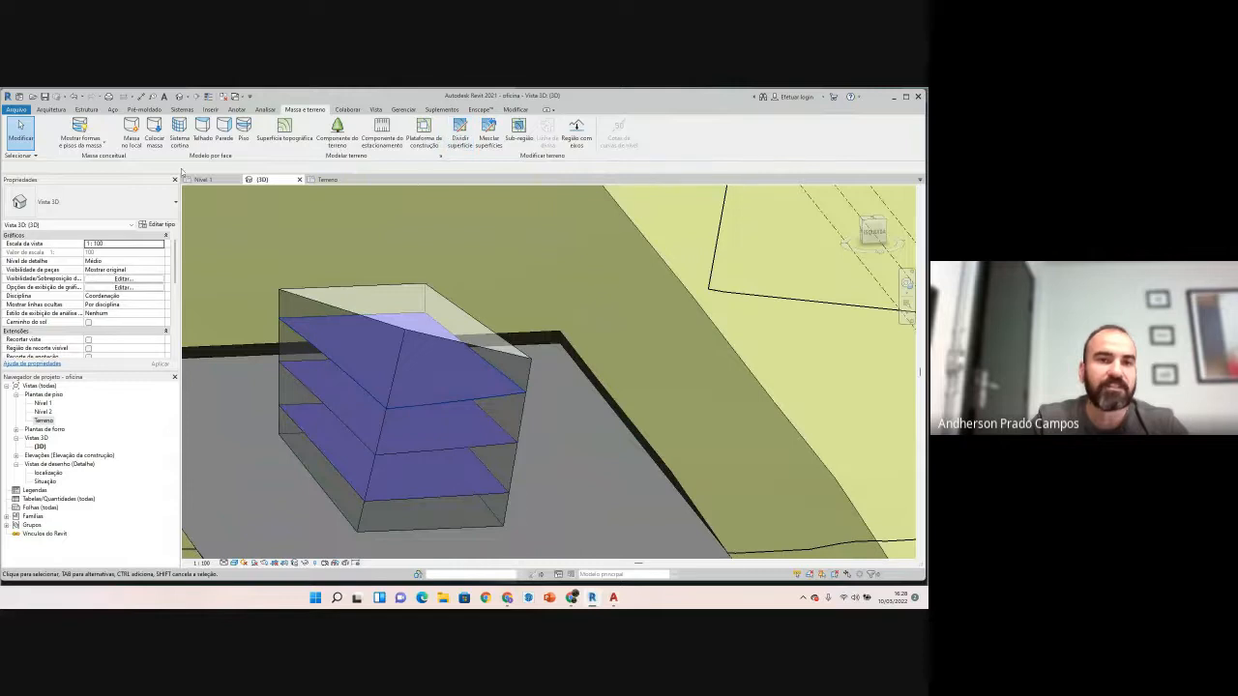
left_click(243, 131)
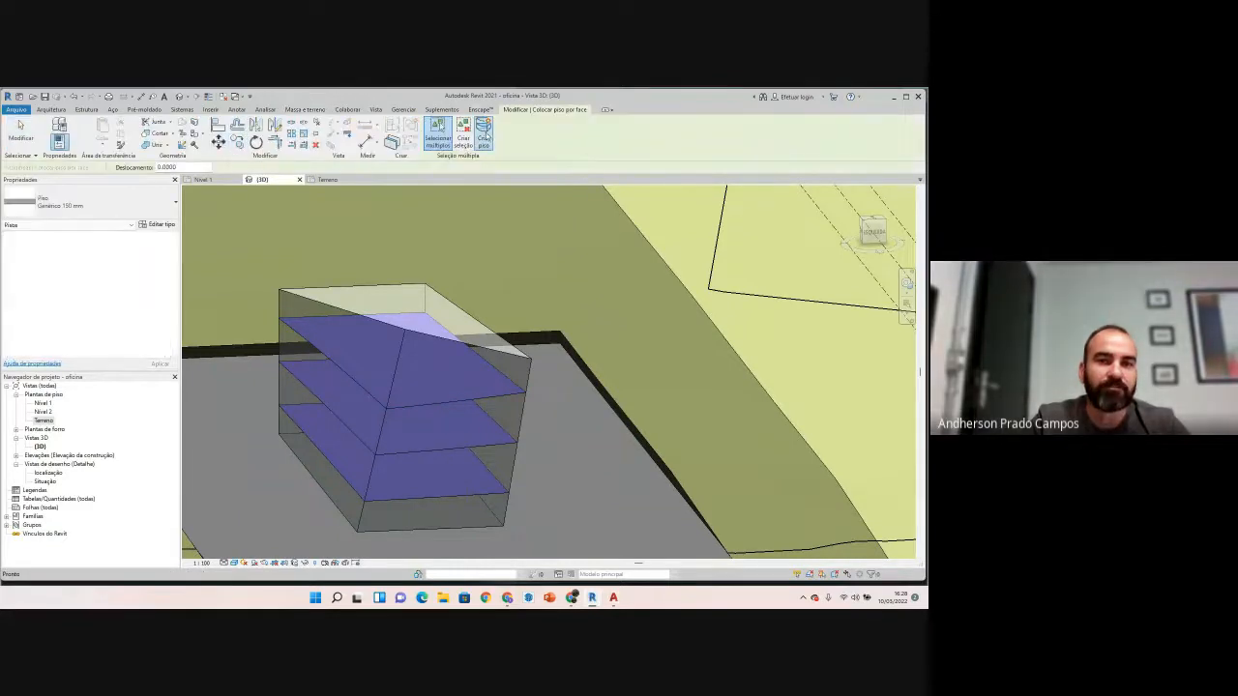
left_click(423, 404)
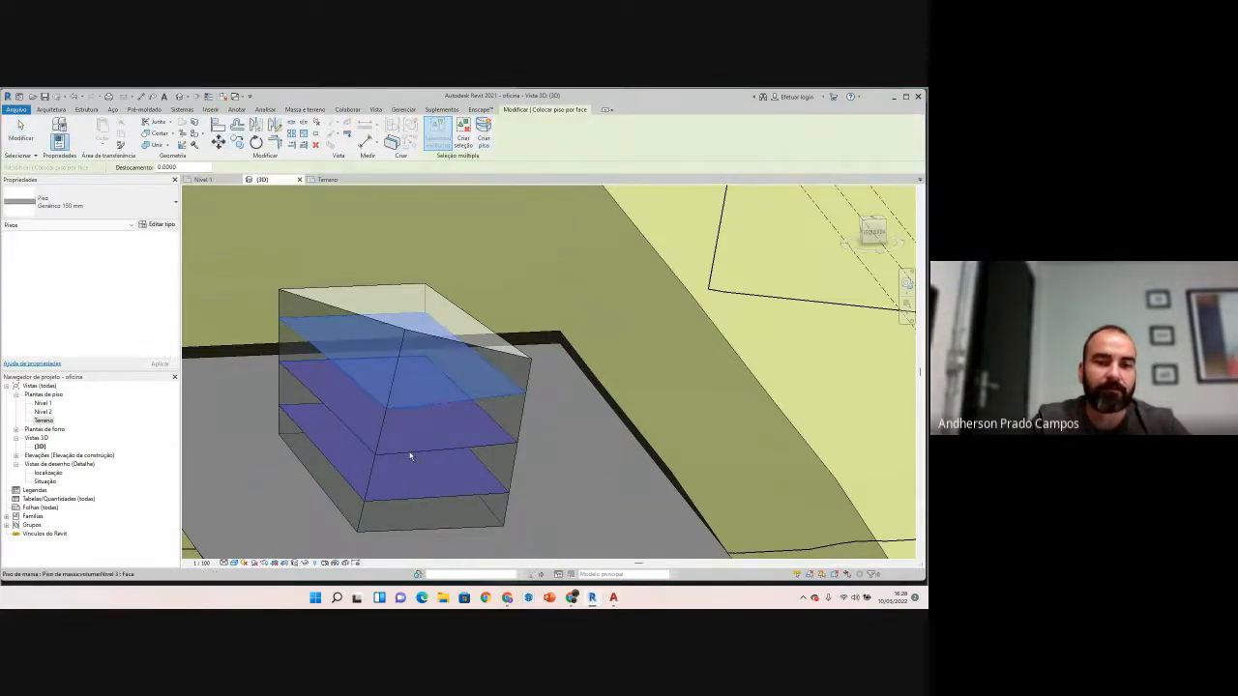
left_click(410, 456)
left_click(400, 499)
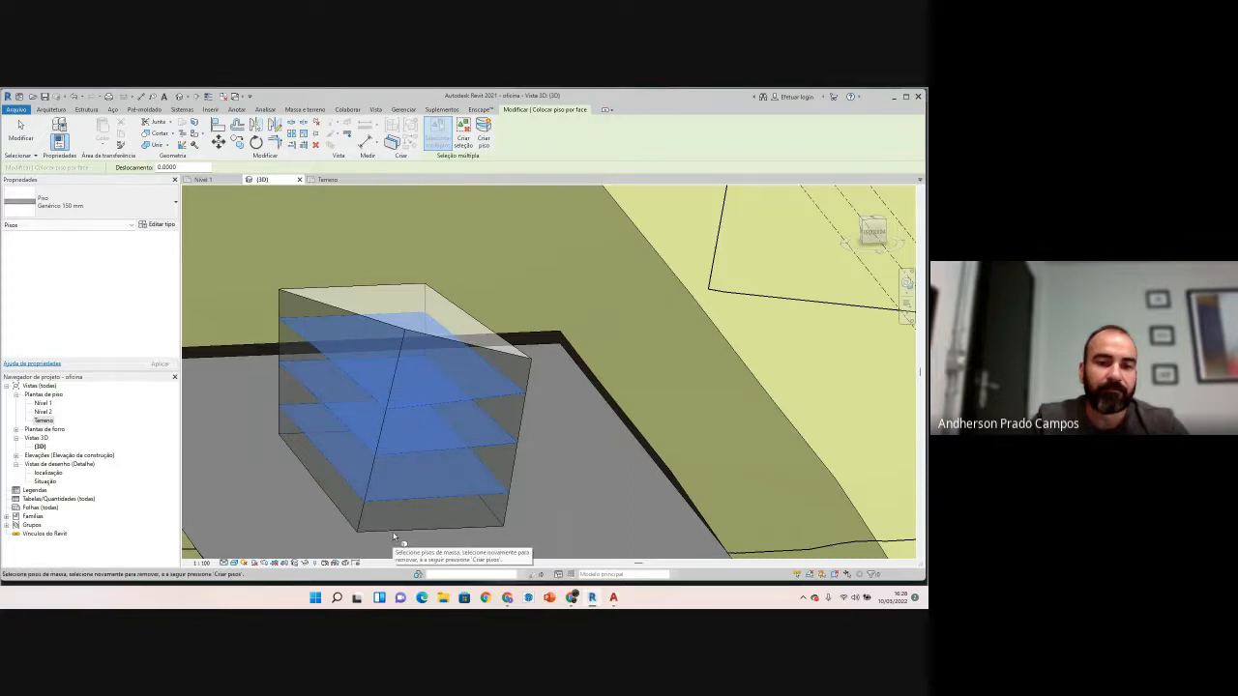
left_click(483, 136)
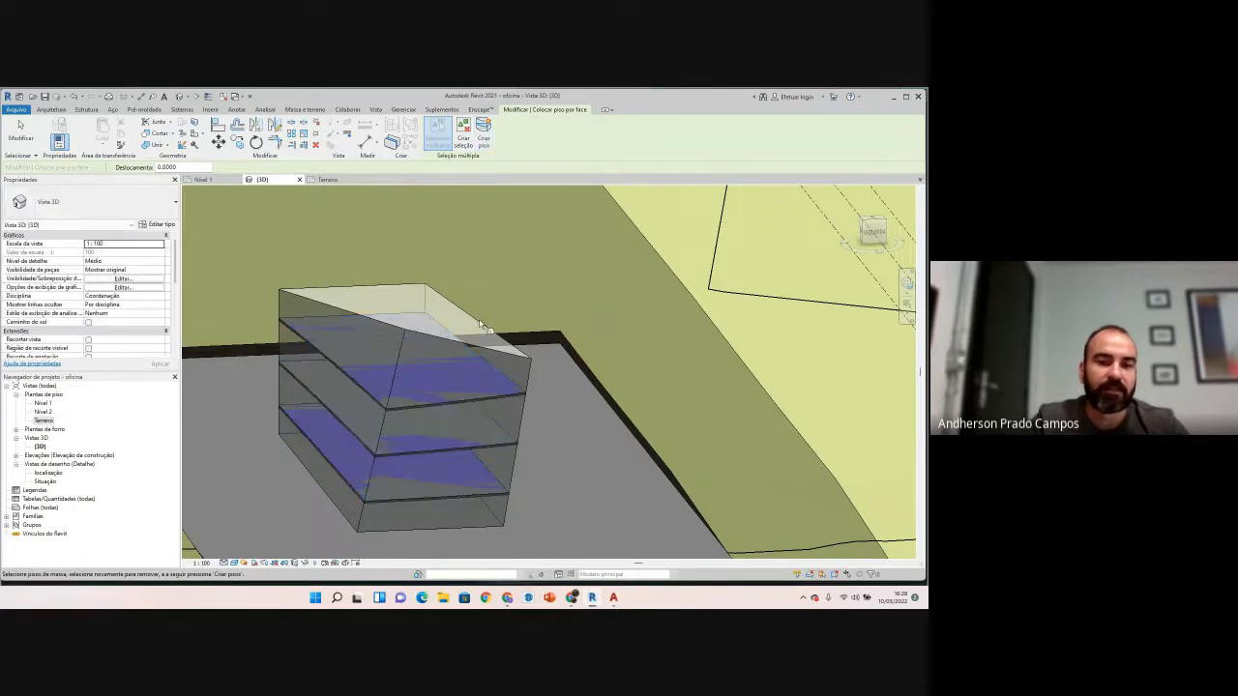
key("Escape")
Step: Temporarily hide the mass to inspect the floors created inside it, and undo the hiding
middle_click_drag(409, 406, 390, 370, "shift")
left_click(393, 367)
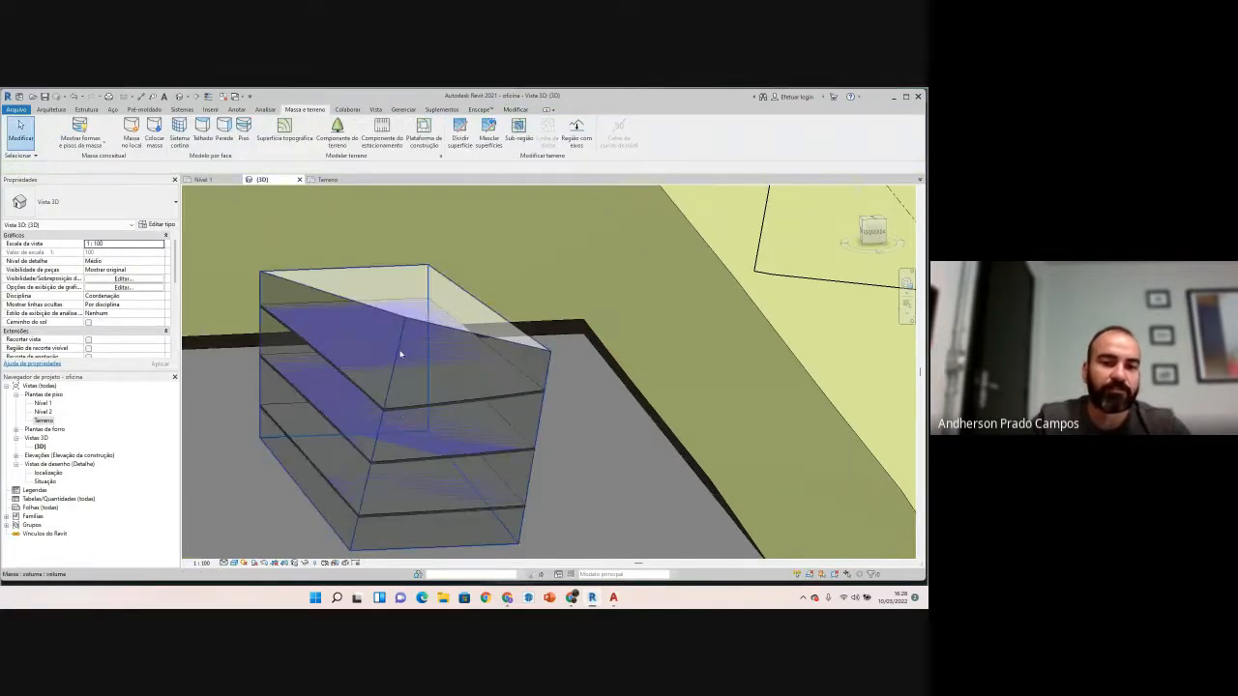
key("h")
key("h")
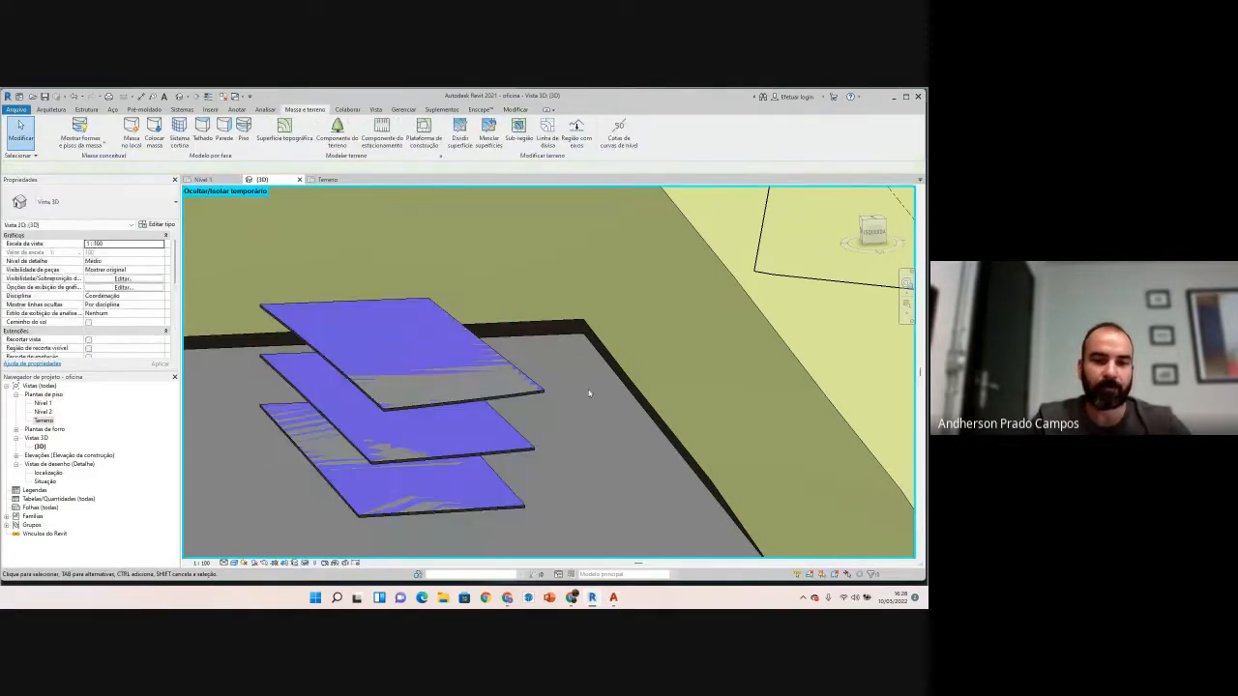
scroll(497, 409, "down", 5)
middle_click_drag(520, 378, 476, 334, "shift")
scroll(470, 391, "up", 6)
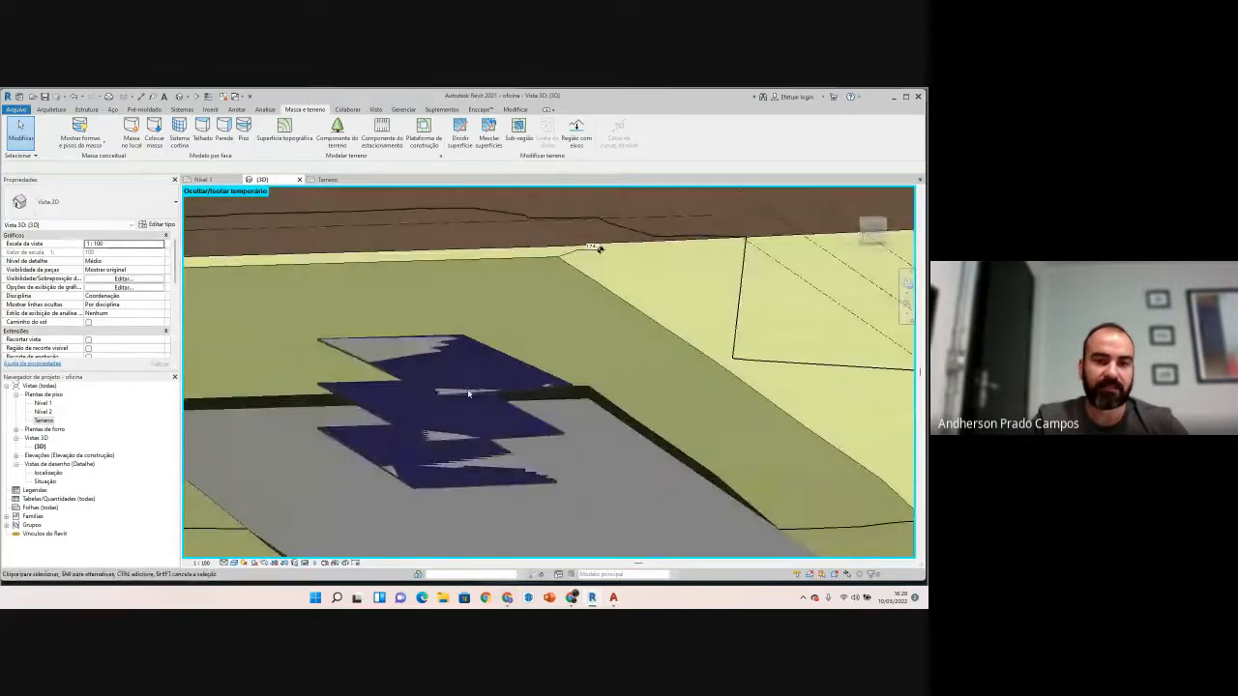
middle_click_drag(471, 391, 497, 372, "shift")
scroll(552, 353, "down", 4)
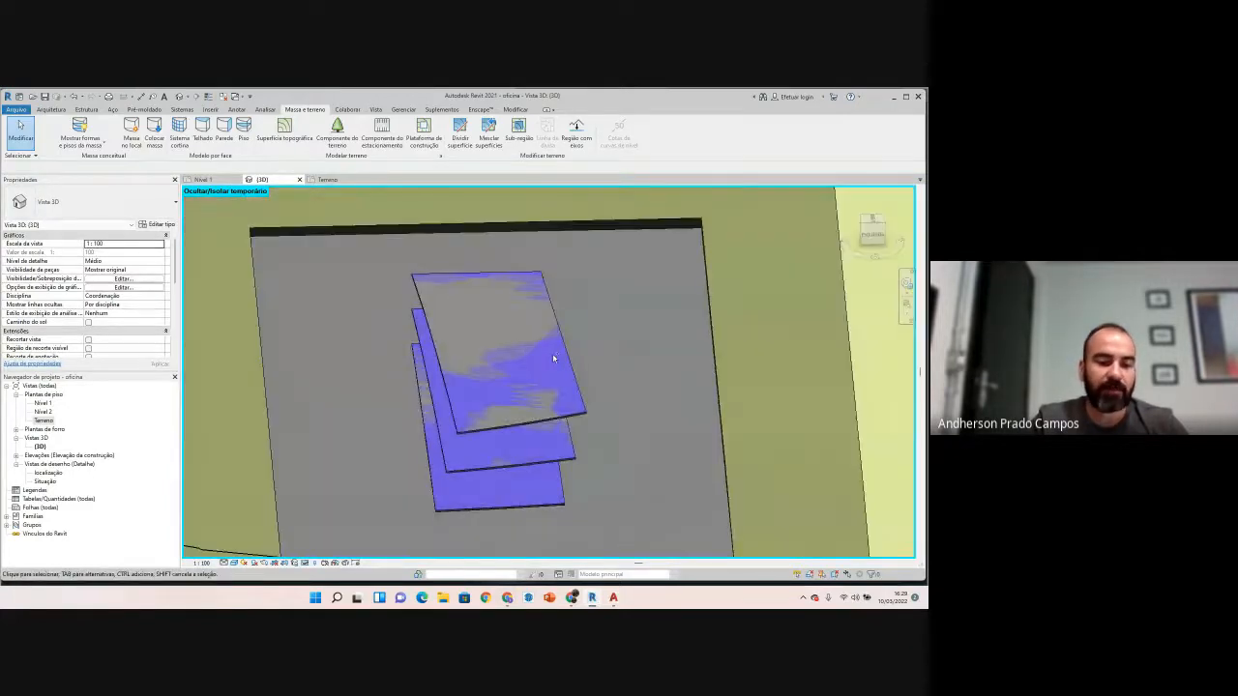
key("ctrl+z")
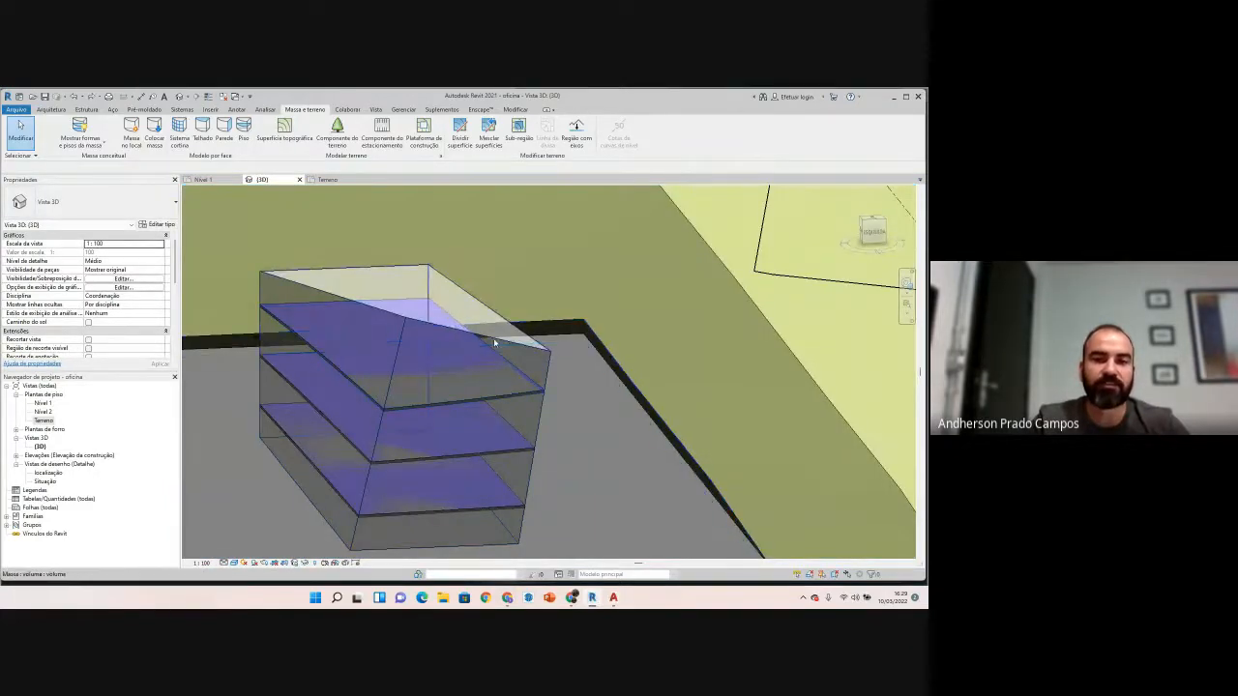
Step: Filter a selection of the building to Massa and Piso de massa, and temporarily hide those elements in the 3D view
scroll(462, 291, "down", 3)
left_click(402, 432)
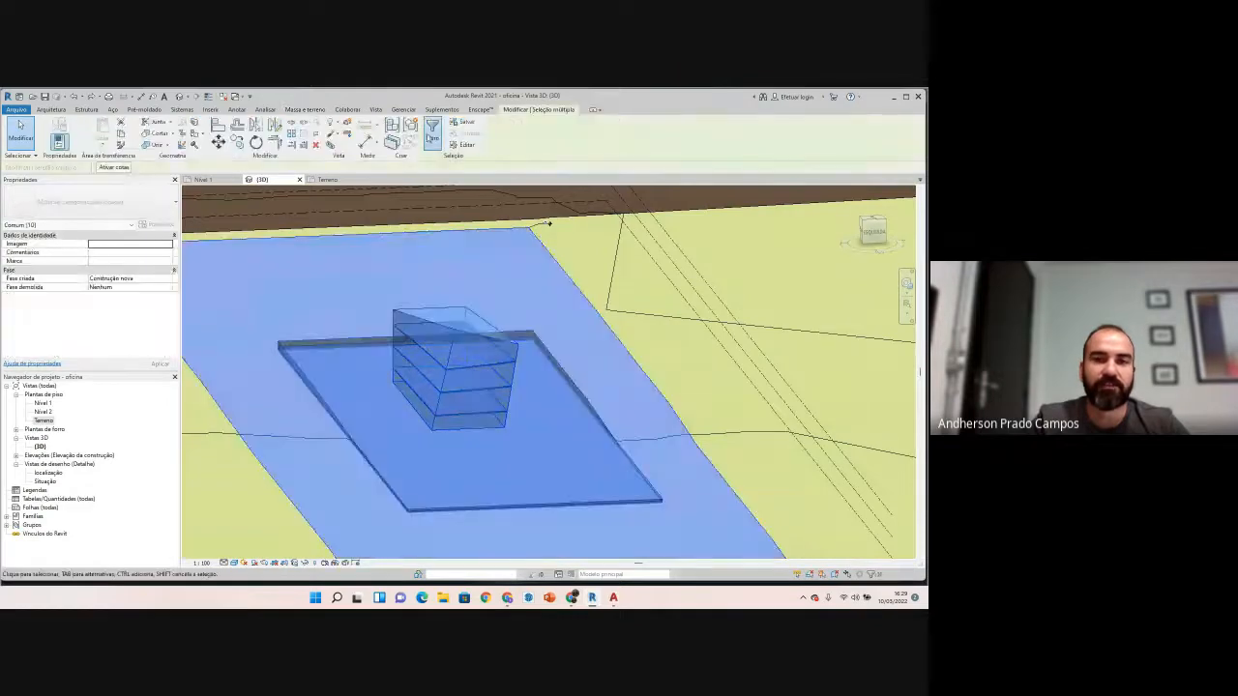
left_click(432, 134)
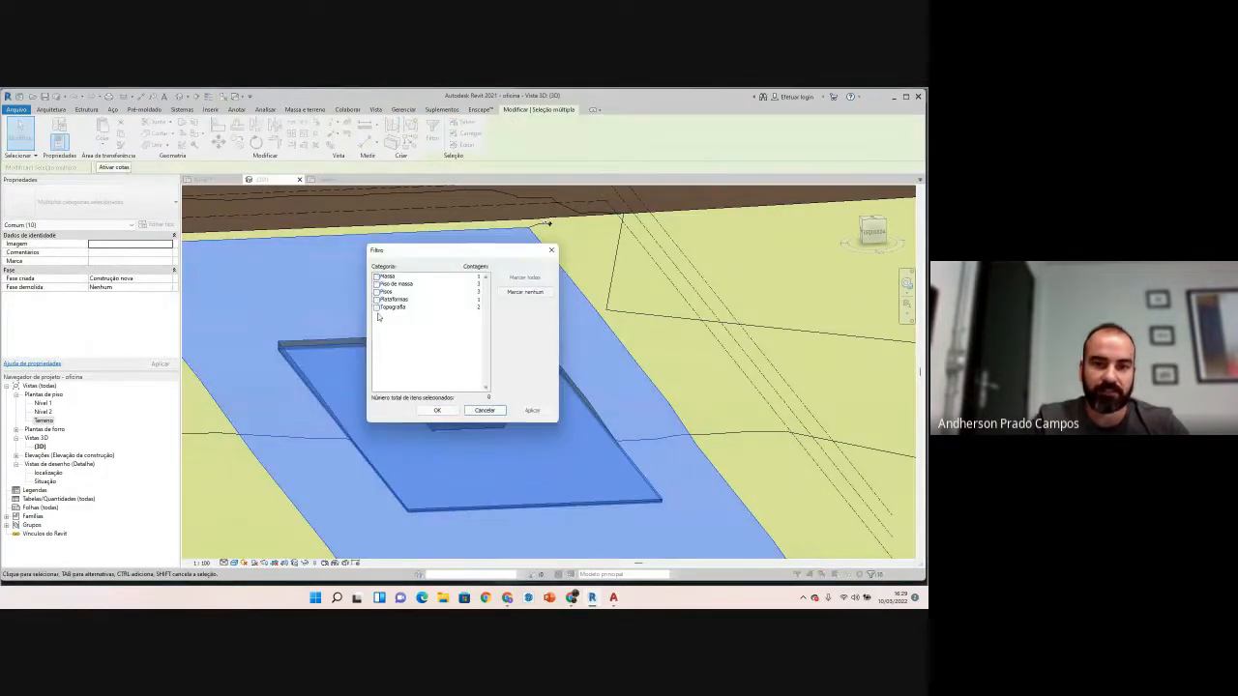
left_click(376, 285)
left_click(377, 276)
left_click(438, 410)
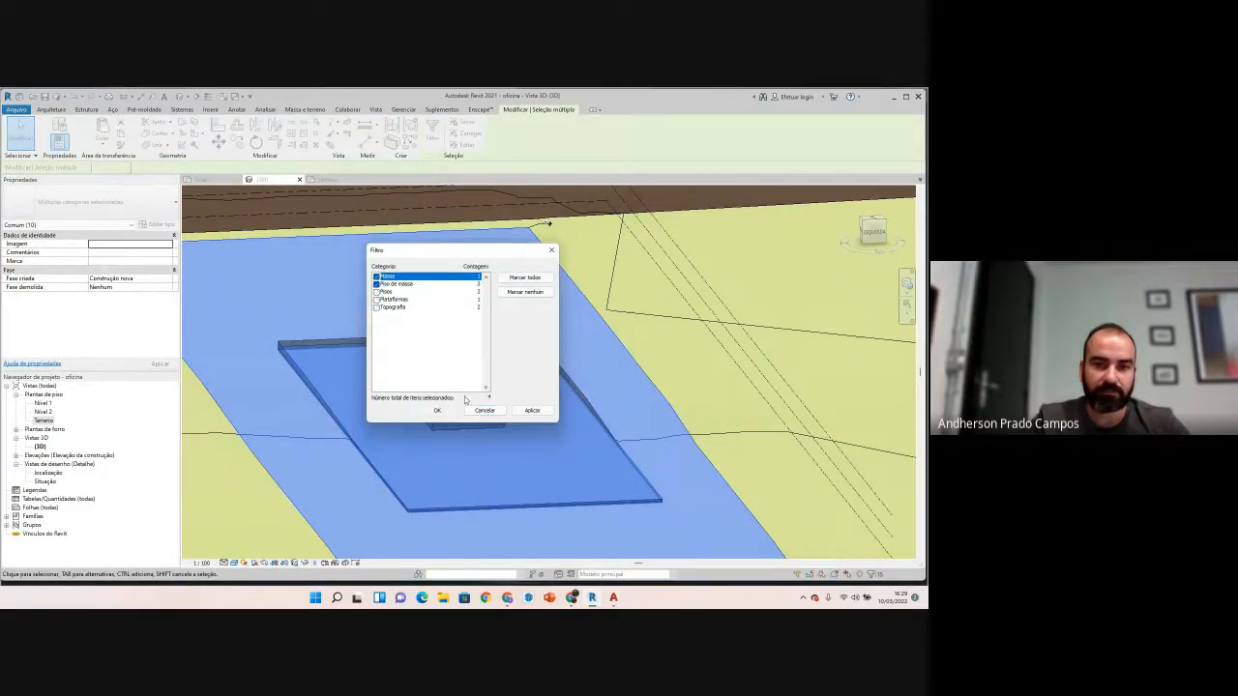
key("h")
key("h")
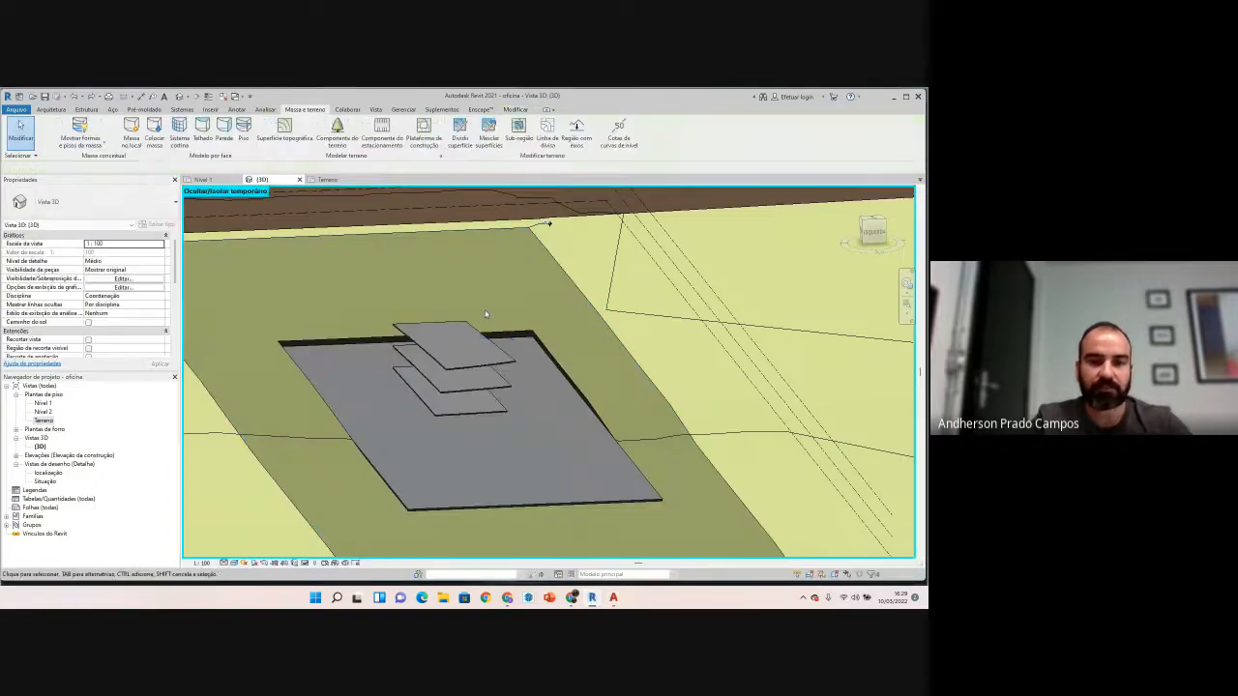
Step: Inspect the exposed floors from other angles and restore the temporarily hidden mass and mass floors
middle_click_drag(462, 405, 401, 465, "shift")
middle_click_drag(542, 384, 360, 304, "shift")
key("h")
key("r")
middle_click_drag(522, 335, 478, 403, "shift")
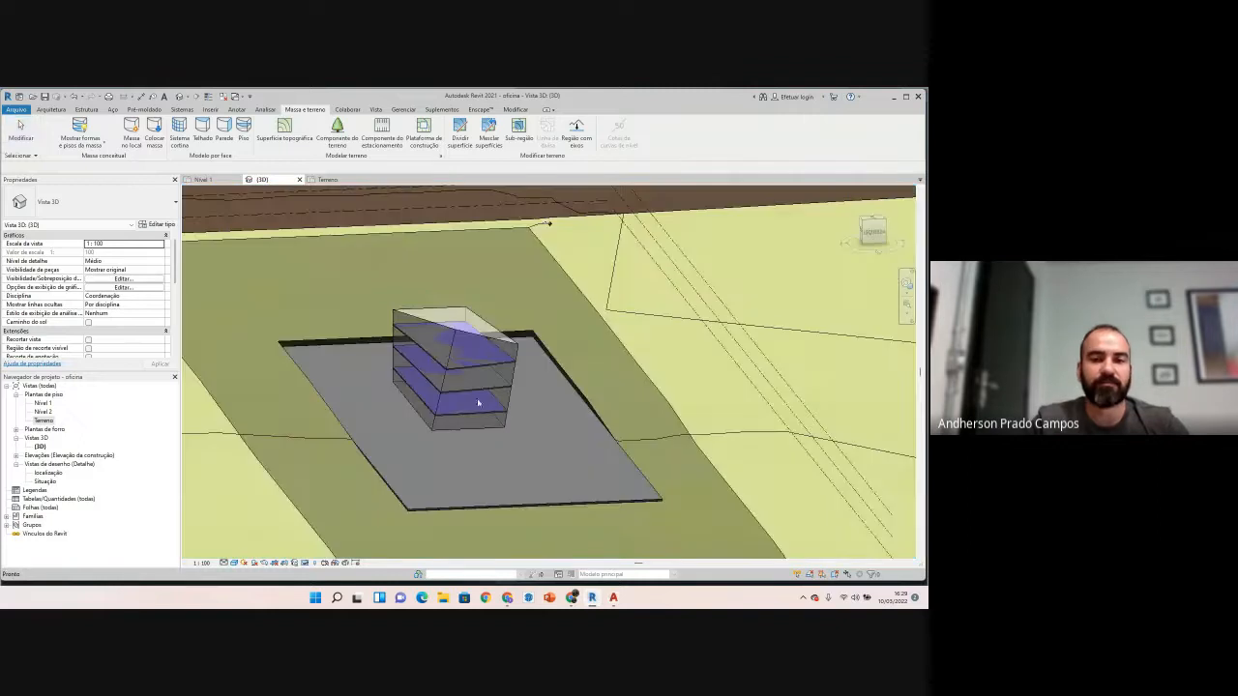
Step: Create a Genérico 200 mm wall on the mass's long side face and a 1500 x 3000mm curtain system on its slanted end face
scroll(476, 419, "up", 2)
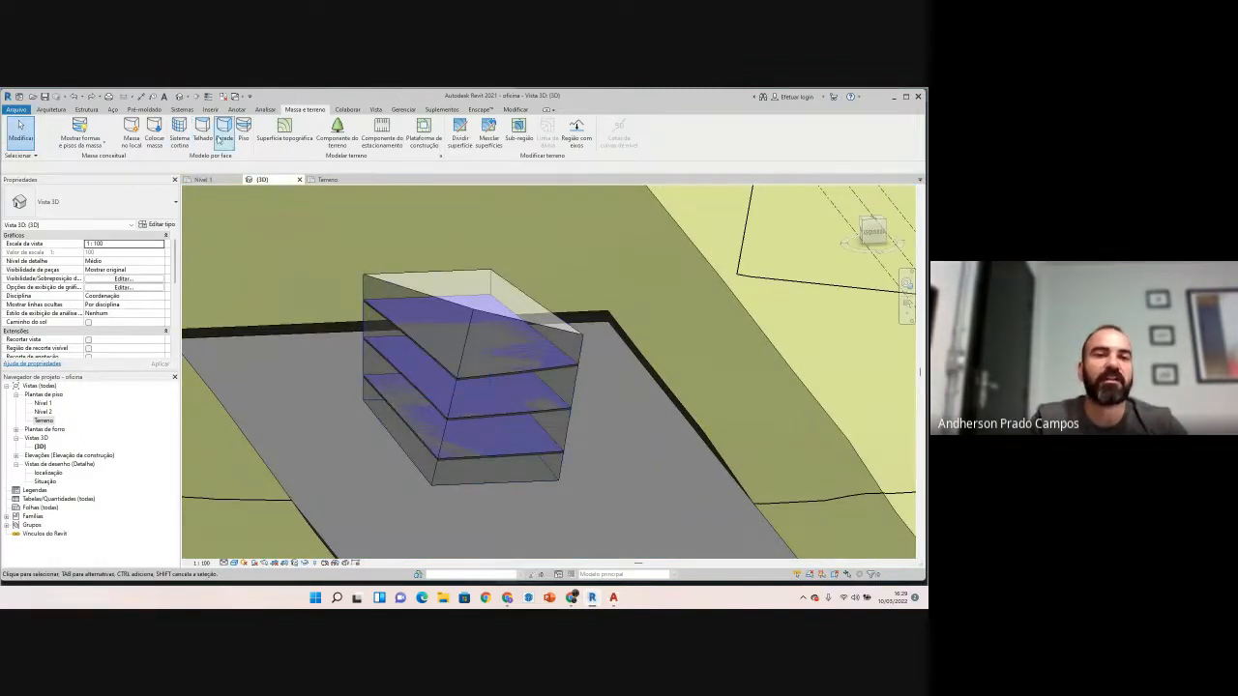
left_click(389, 290)
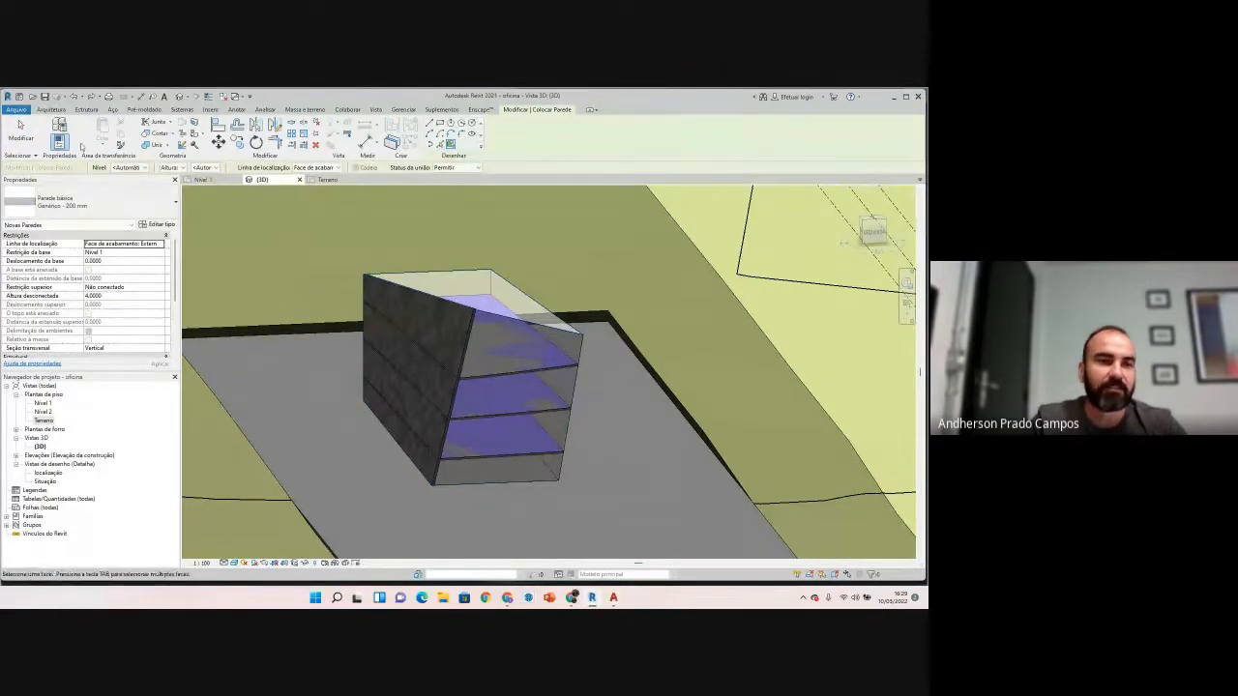
left_click(48, 110)
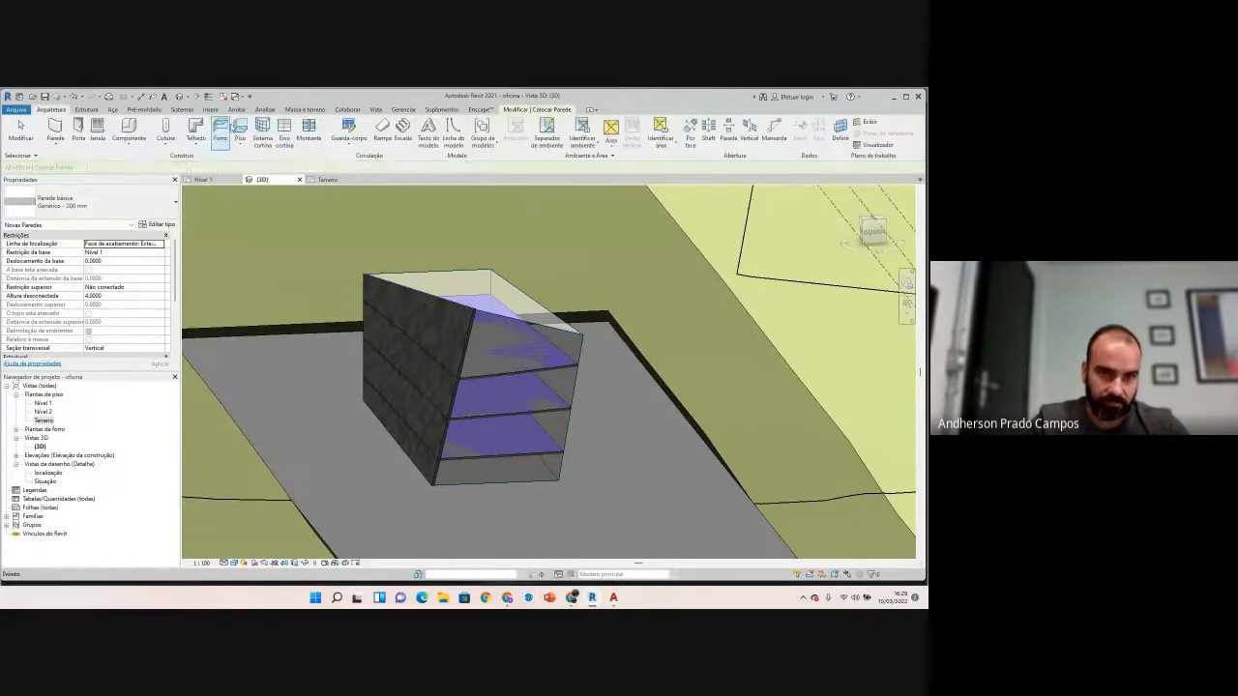
left_click(263, 141)
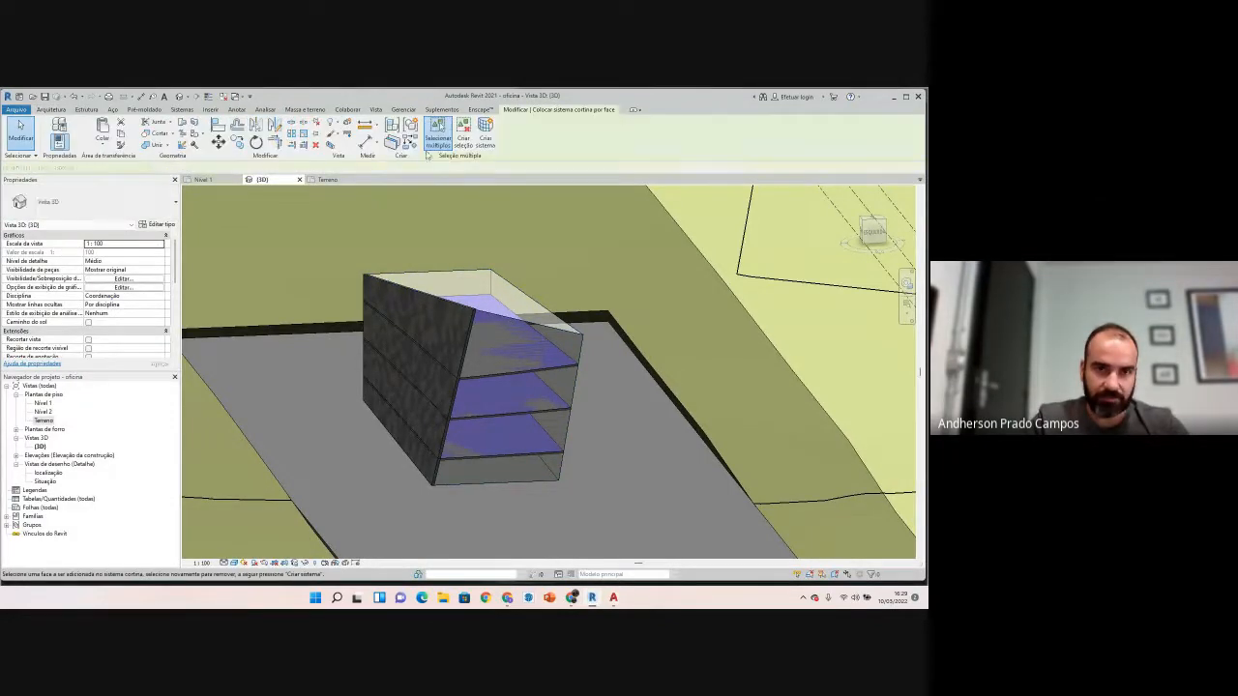
left_click(499, 324)
left_click(485, 141)
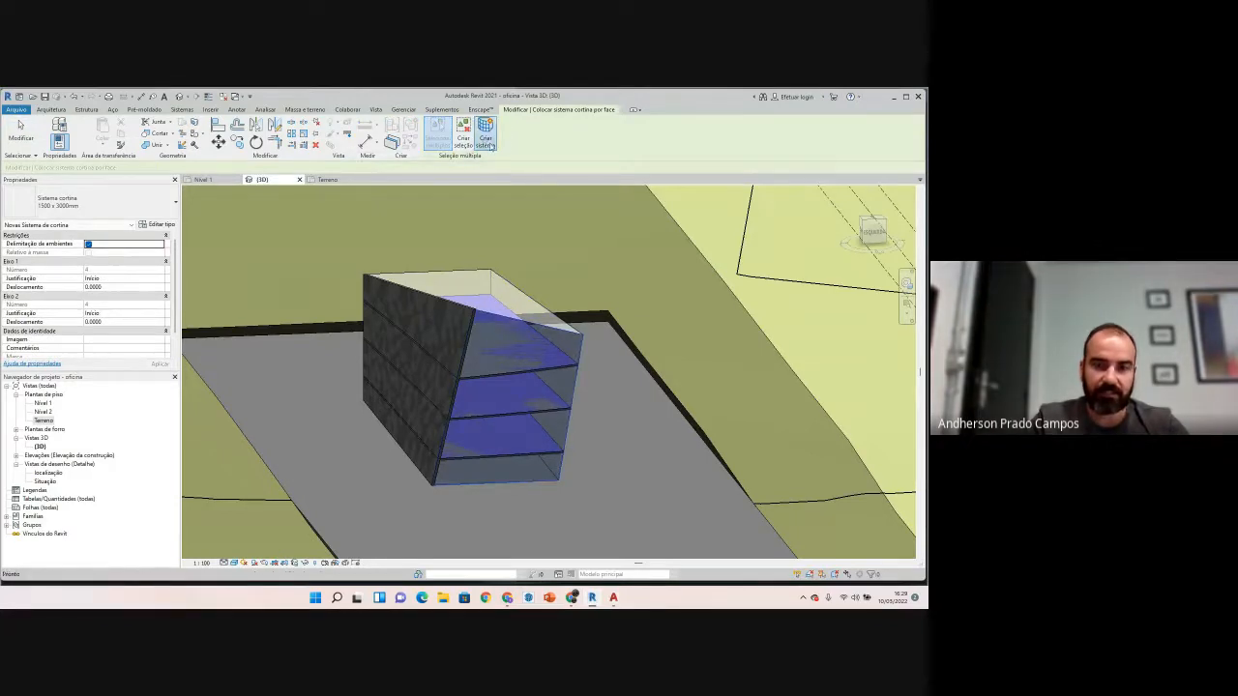
middle_click_drag(503, 462, 516, 466, "shift")
scroll(436, 382, "up", 2)
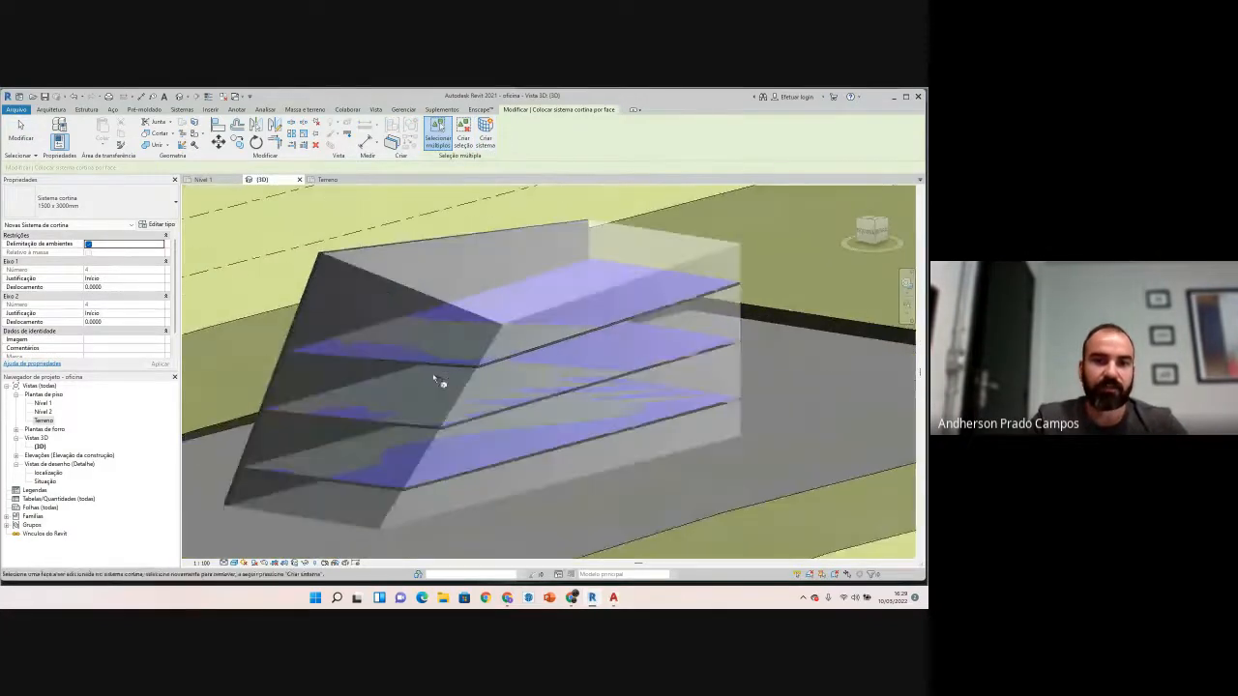
key("Escape")
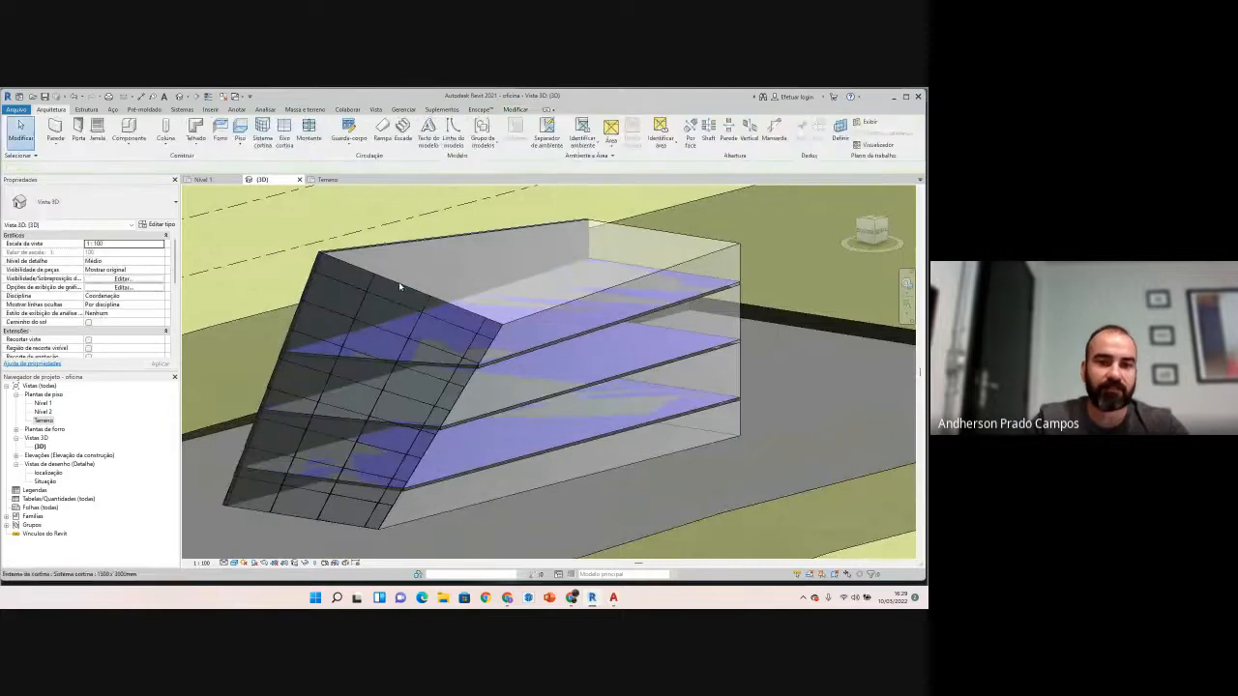
Step: Set the curtain system type's fixed-distance spacing to 1.0000 for both Eixo 1 and Eixo 2
left_click(398, 282)
left_click(159, 224)
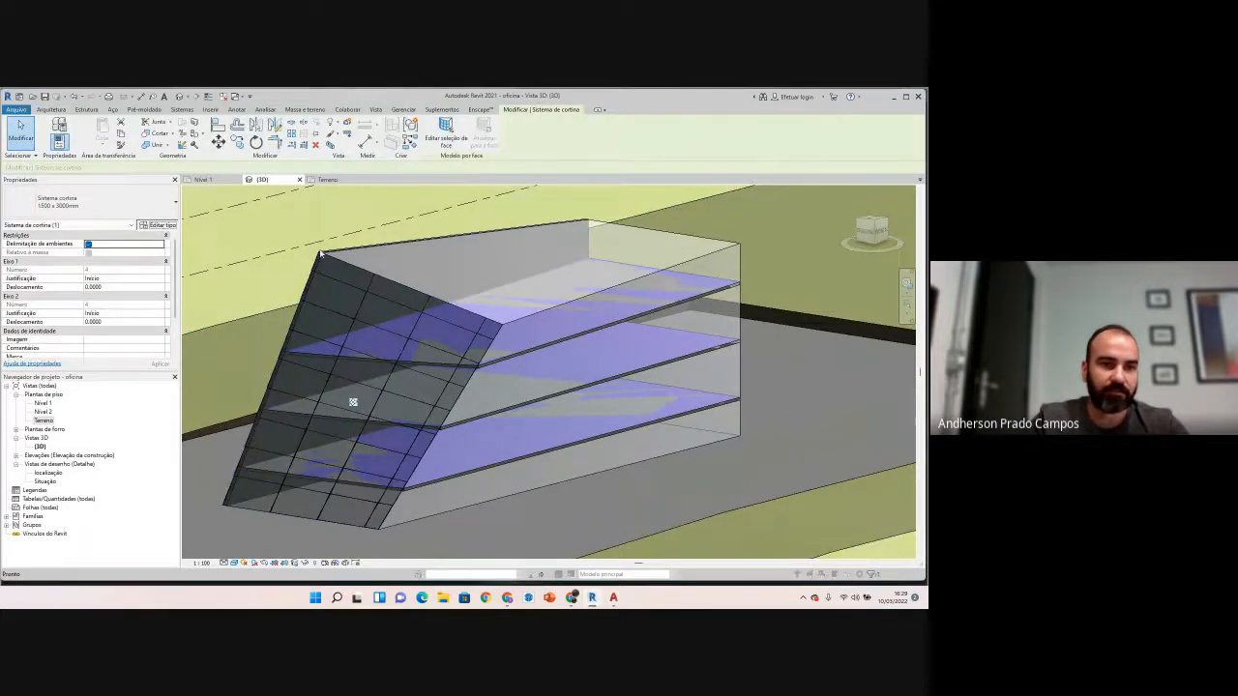
left_click(397, 375)
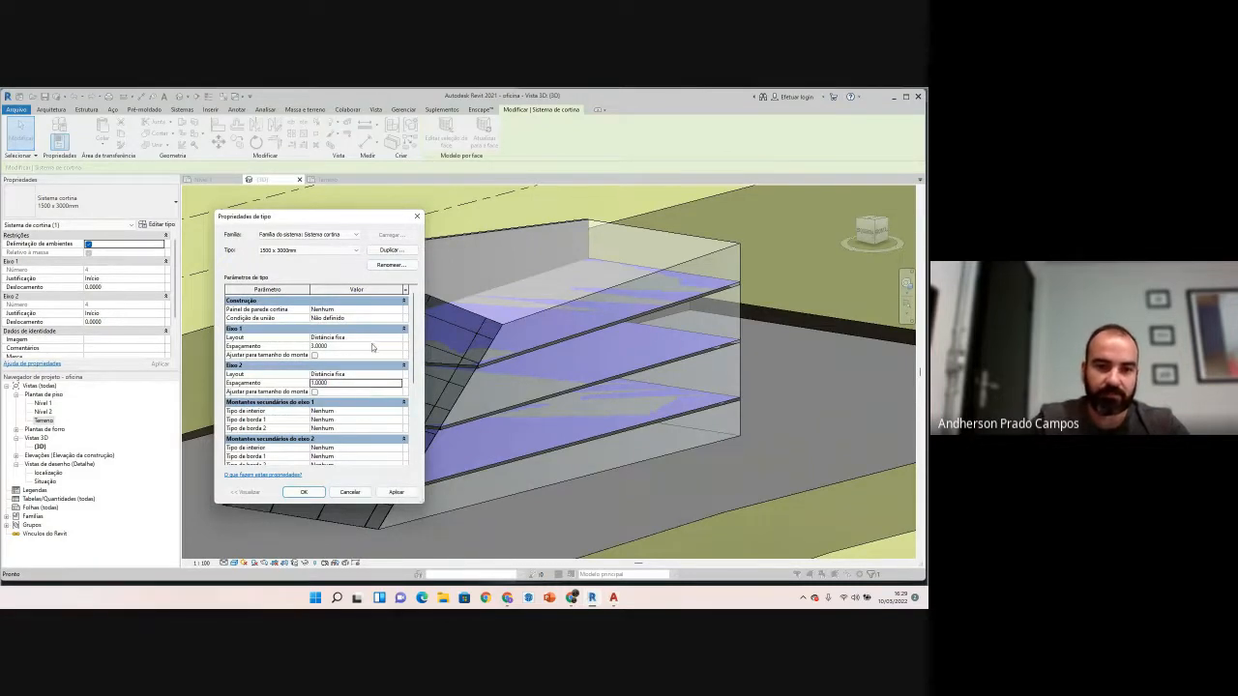
Step: Assign Montante retangular : 30mm Quadrado to the interior, border 1 and border 2 mullions of Eixo 1
left_click(391, 412)
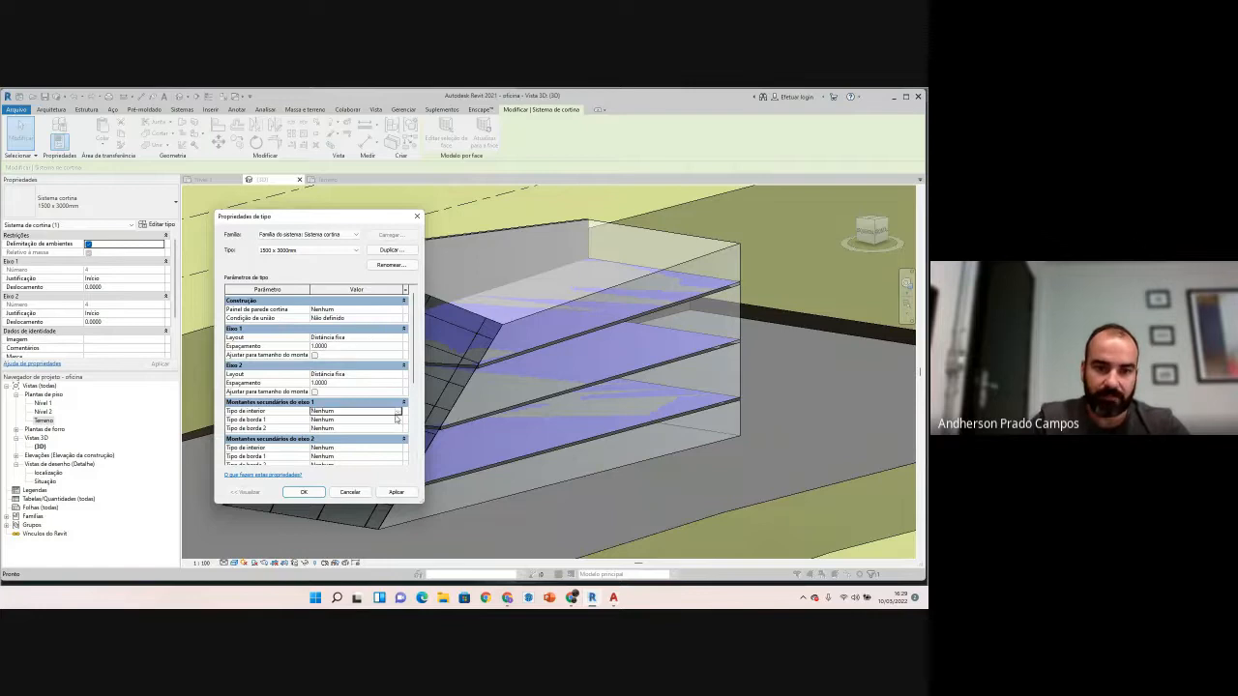
left_click(397, 413)
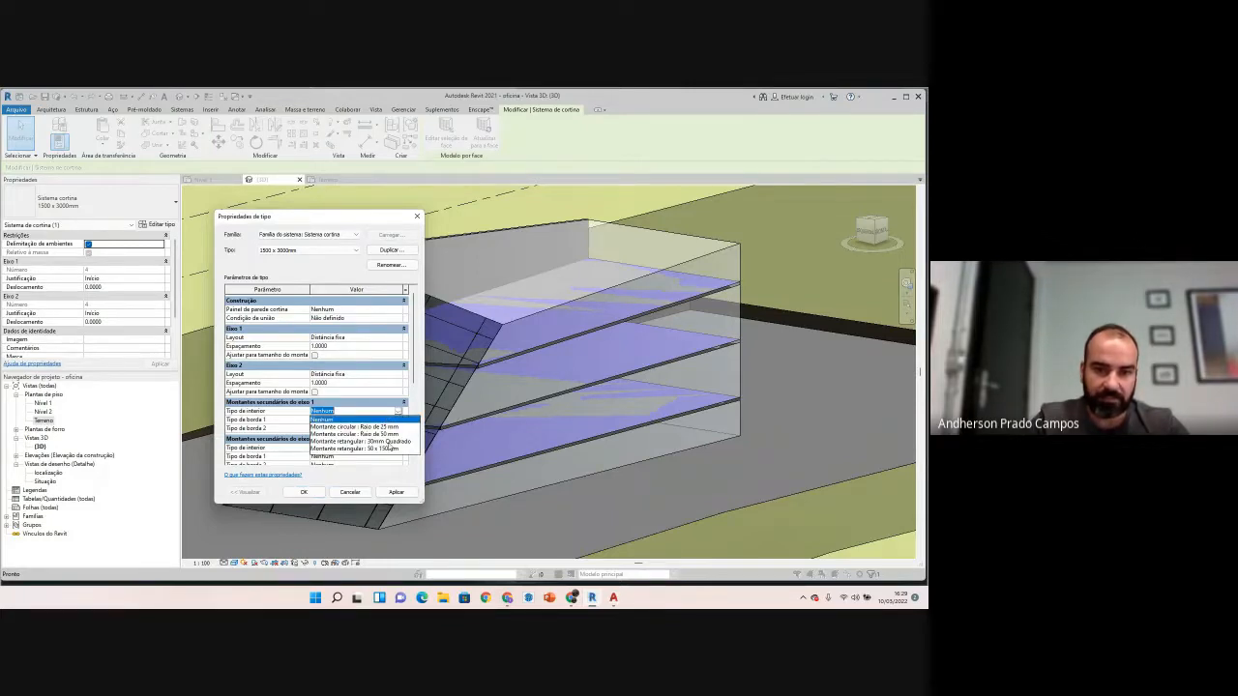
left_click(387, 442)
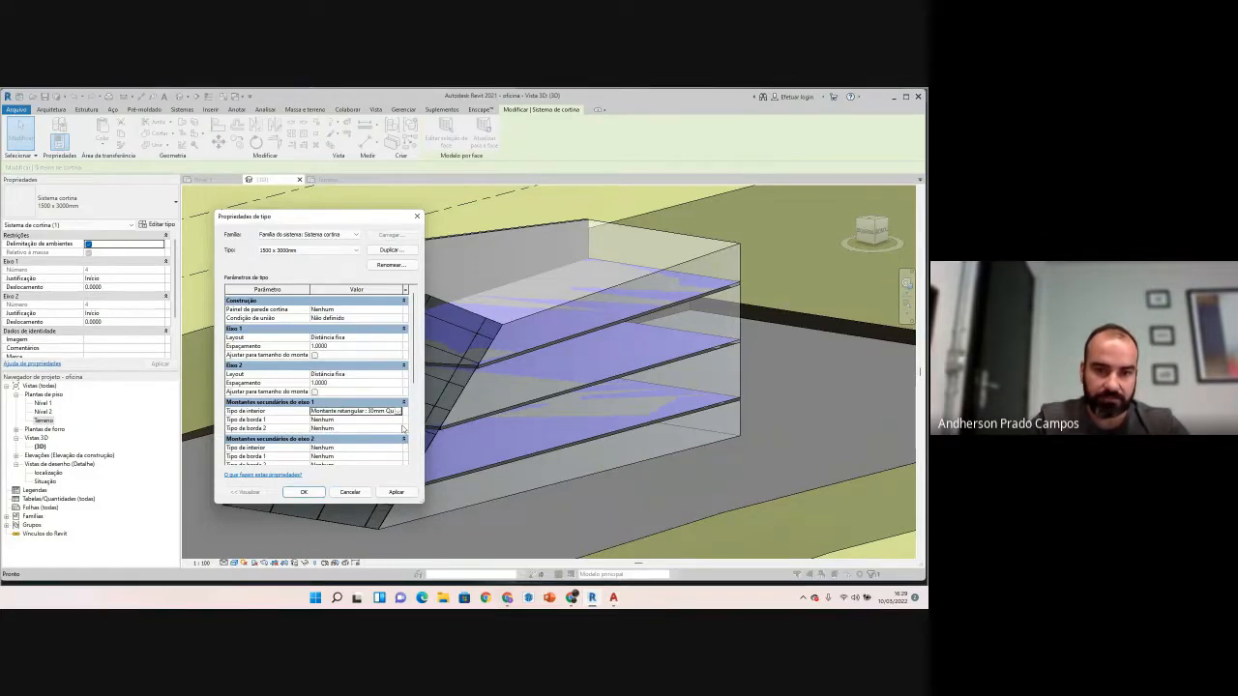
left_click(392, 420)
left_click(397, 420)
scroll(395, 450, "down", 1)
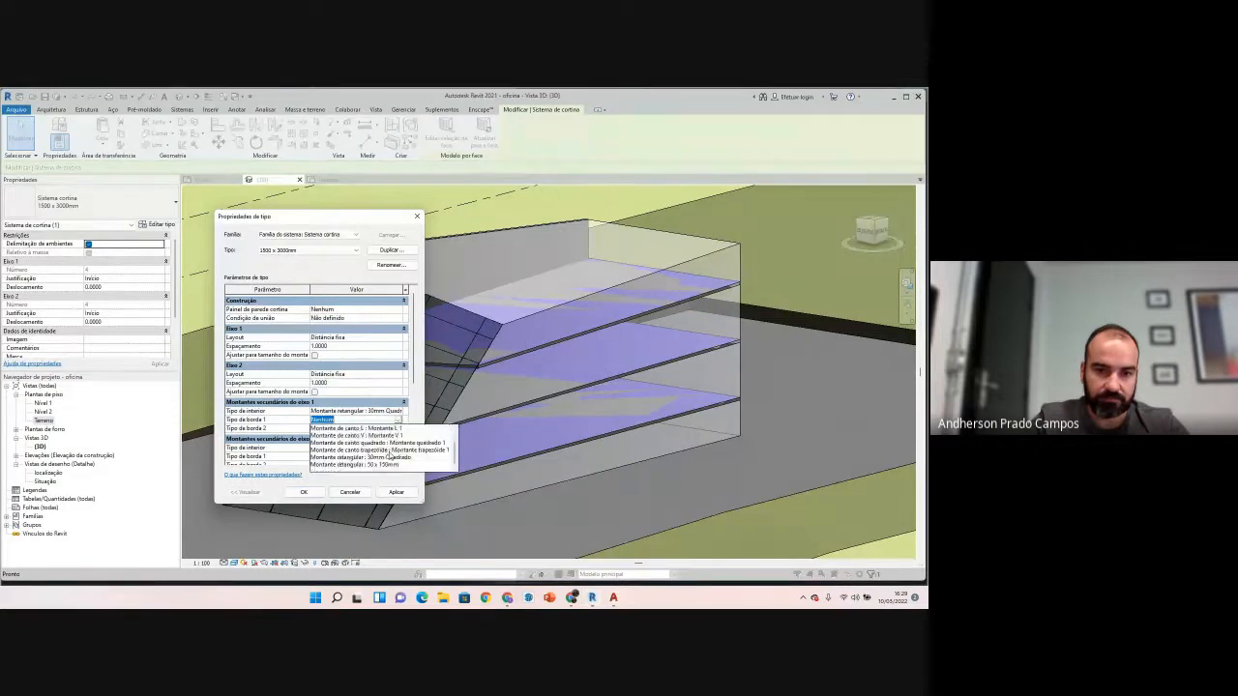
left_click(388, 457)
left_click(392, 429)
left_click(398, 429)
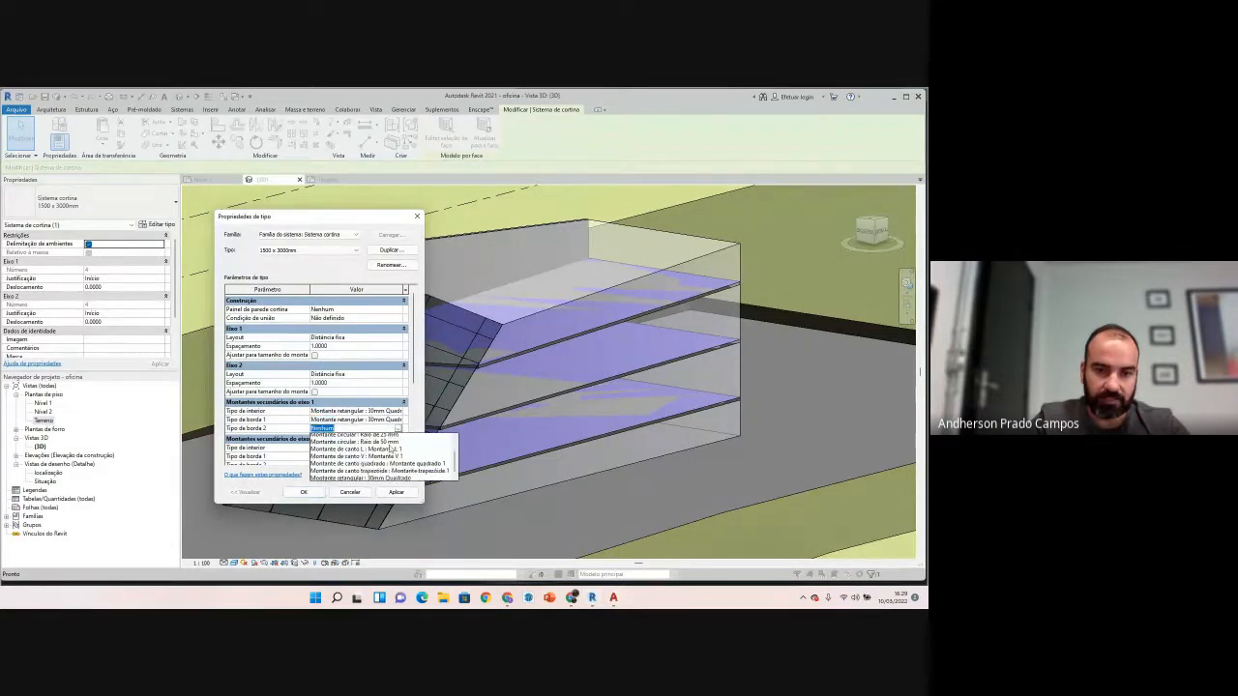
left_click(385, 467)
Step: Assign Montante retangular : 30mm Quadrado to Eixo 2's interior and both border mullions, and apply the type changes to the curtain system
left_click(392, 448)
left_click(397, 448)
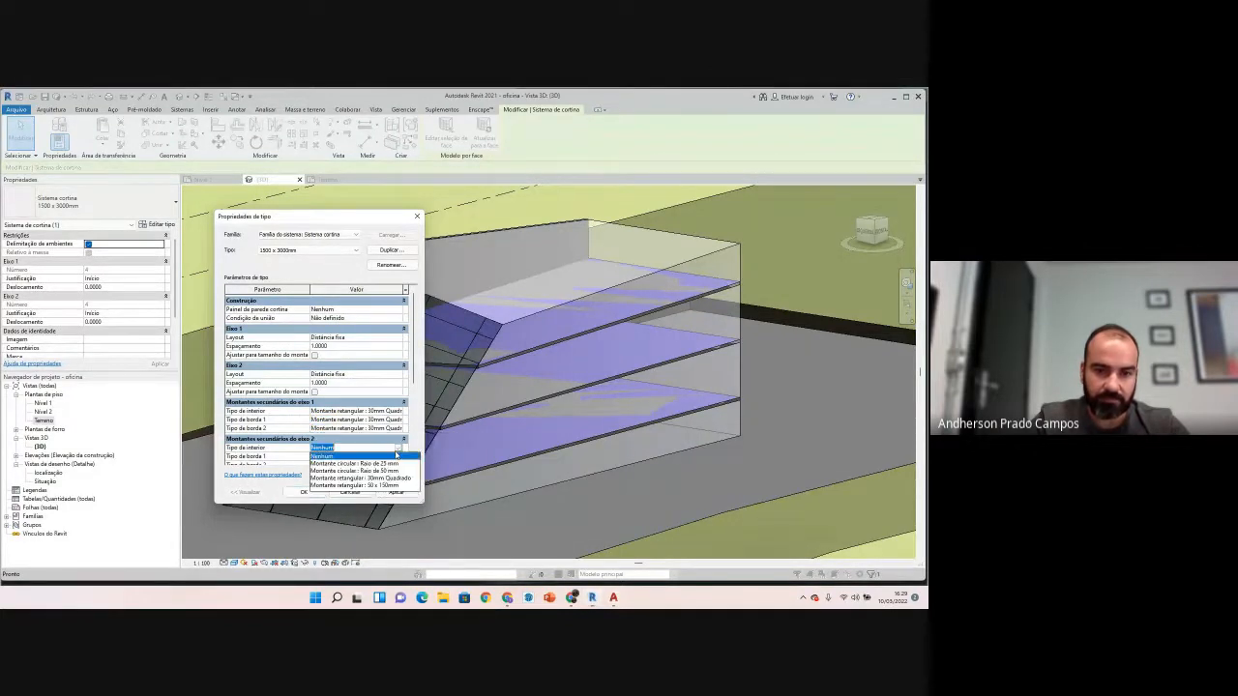
left_click(385, 478)
left_click(391, 456)
left_click(397, 456)
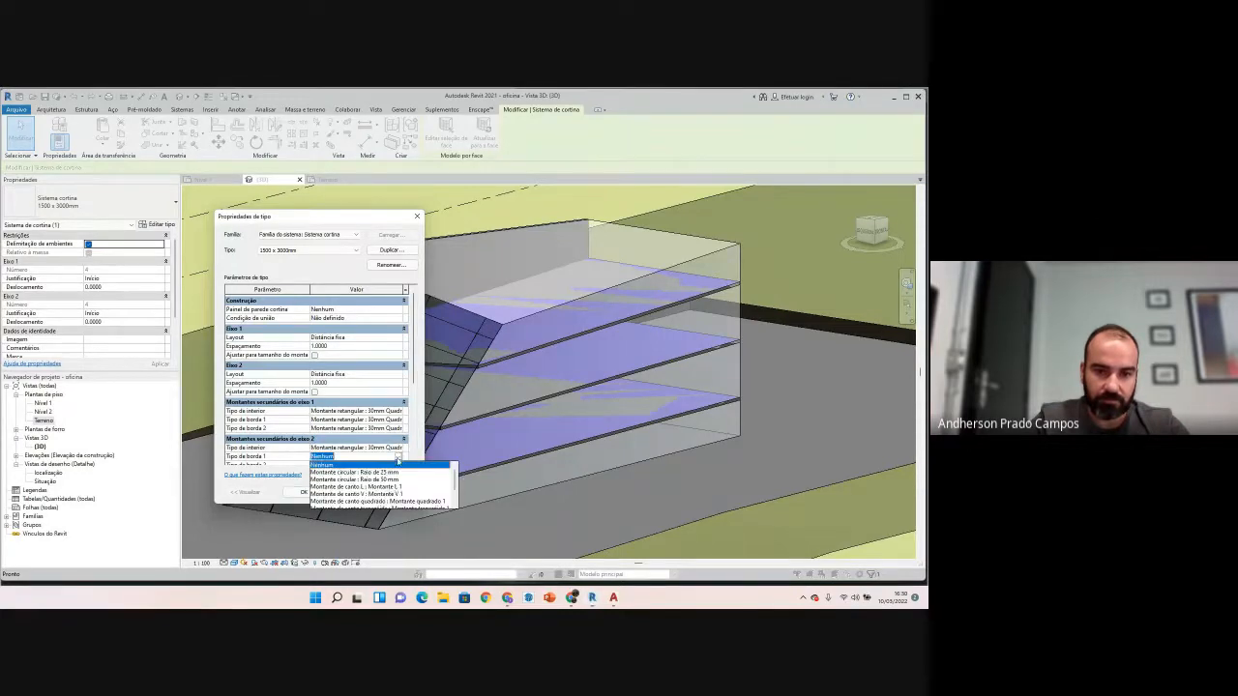
scroll(394, 489, "down", 1)
left_click(394, 494)
scroll(396, 446, "down", 1)
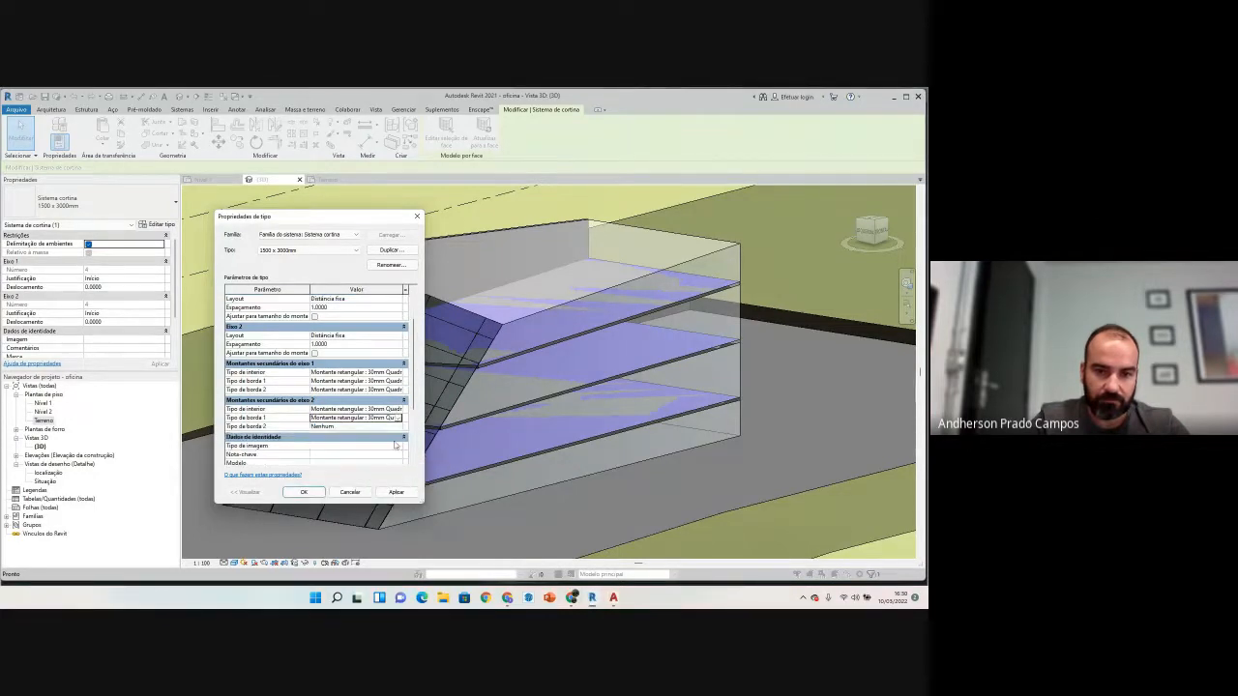
left_click(397, 428)
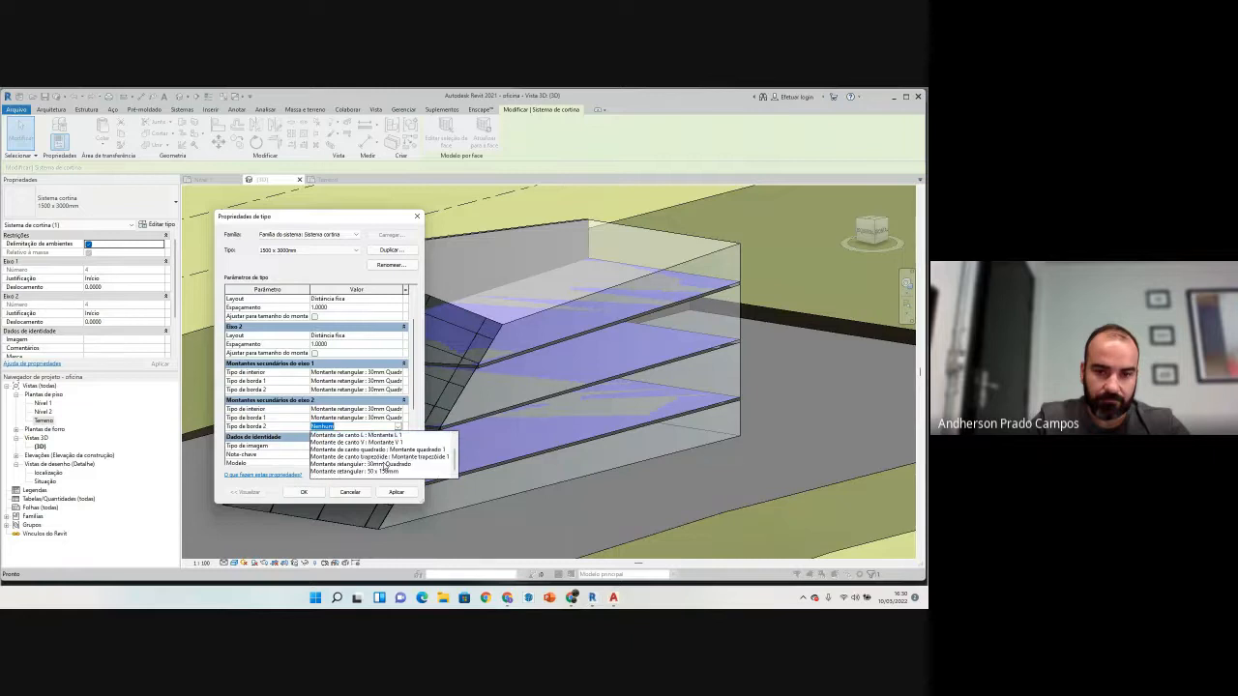
left_click(387, 464)
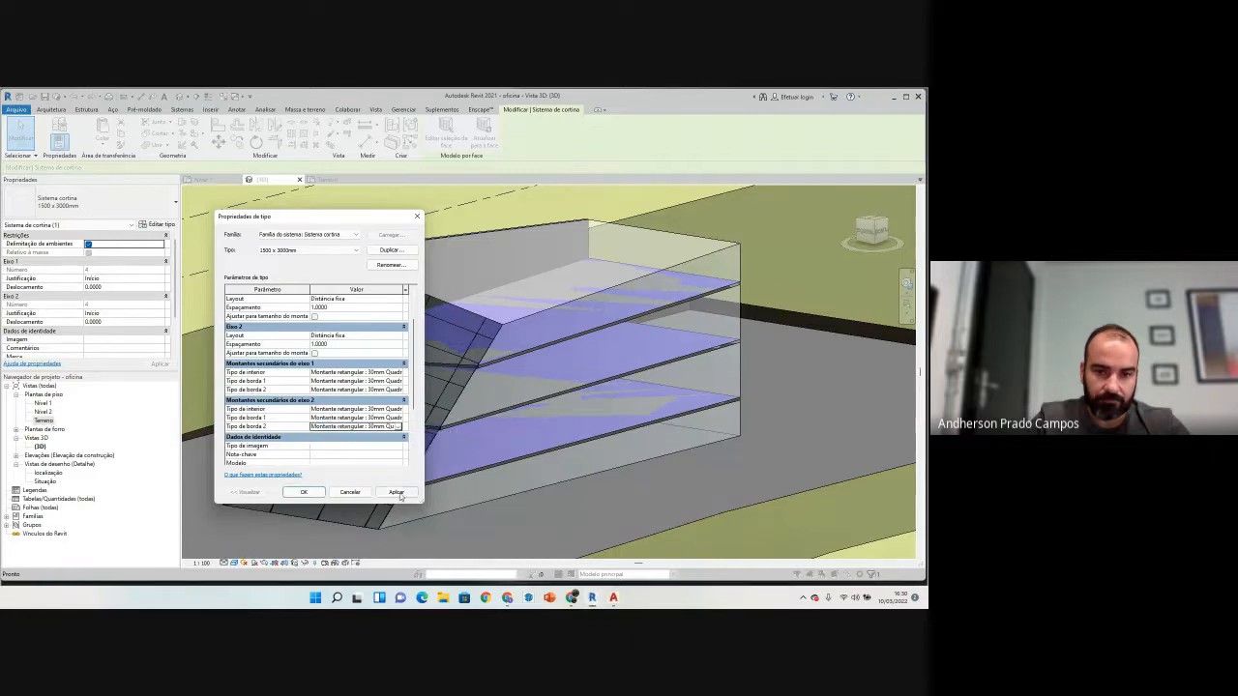
left_click(304, 492)
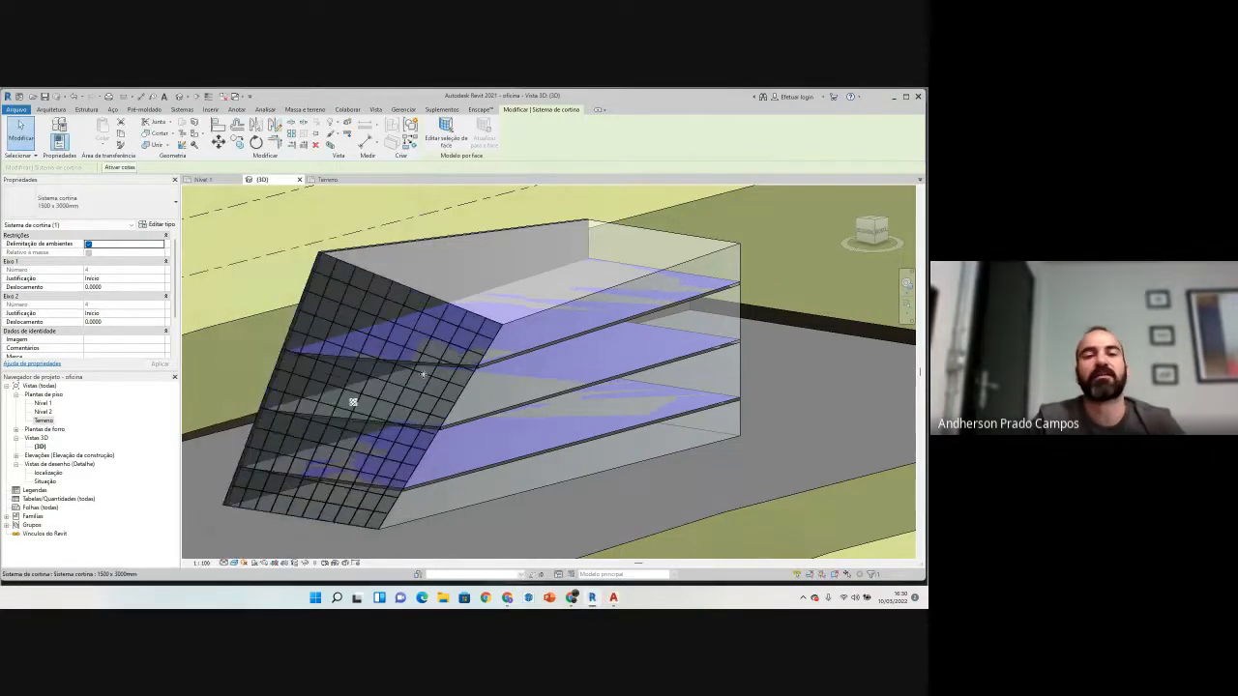
scroll(434, 296, "up", 3)
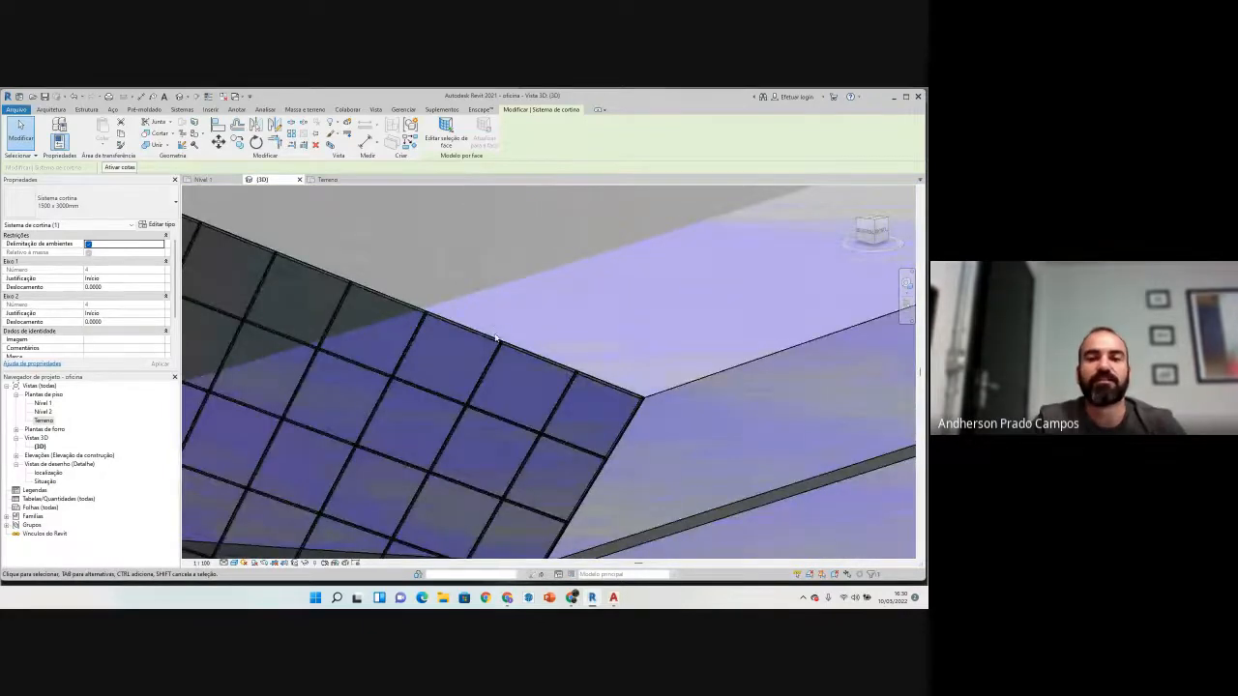
scroll(496, 315, "down", 4)
key("Escape")
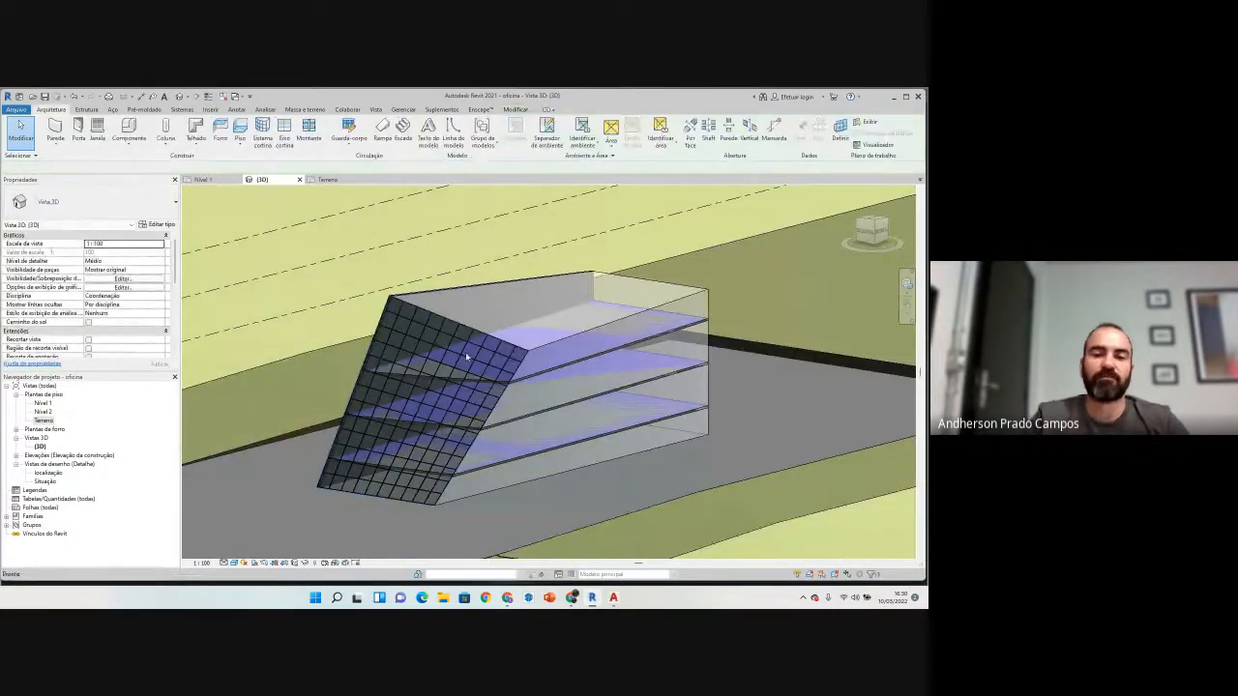
Step: Select the elements around the mass's far end and clear all categories in the selection filter
left_click(572, 339)
key("Escape")
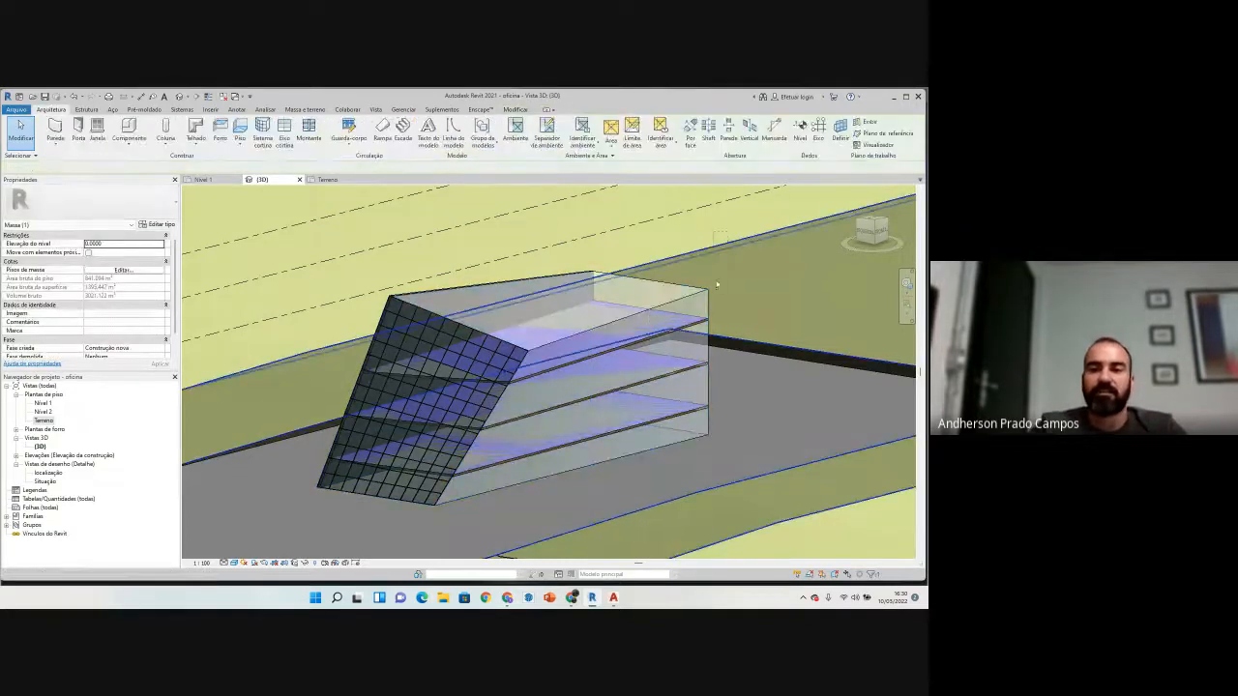
left_click_drag(728, 232, 662, 454)
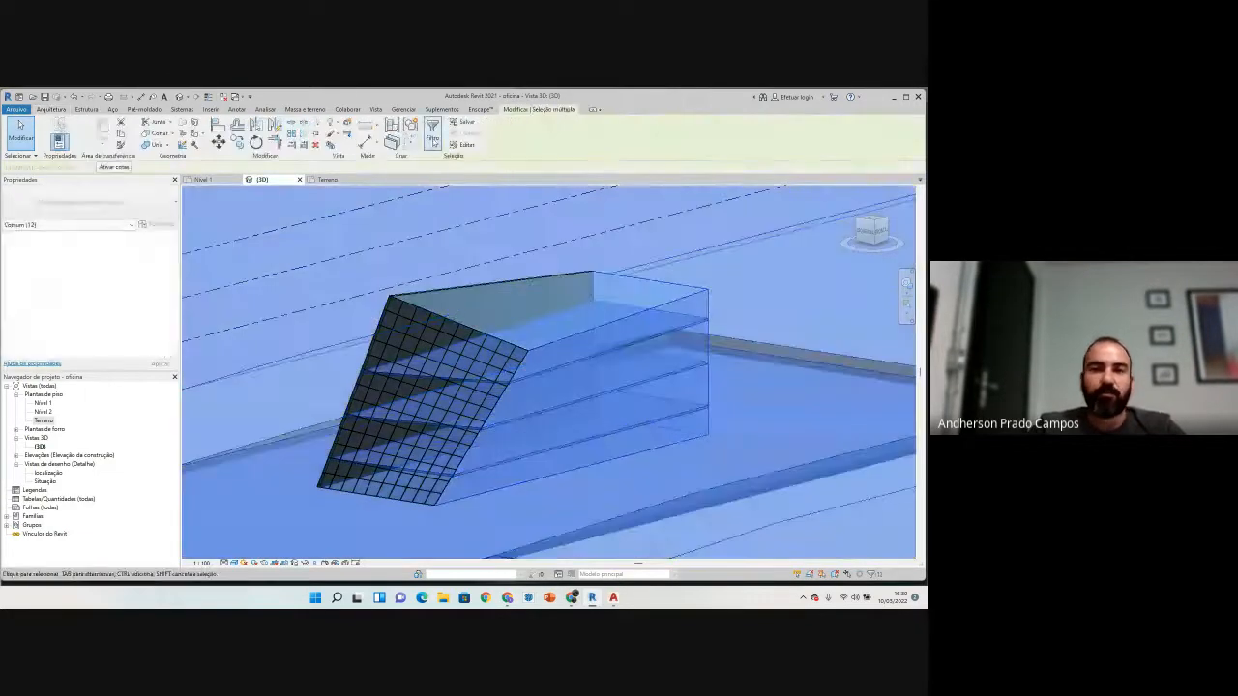
left_click(432, 133)
left_click(526, 291)
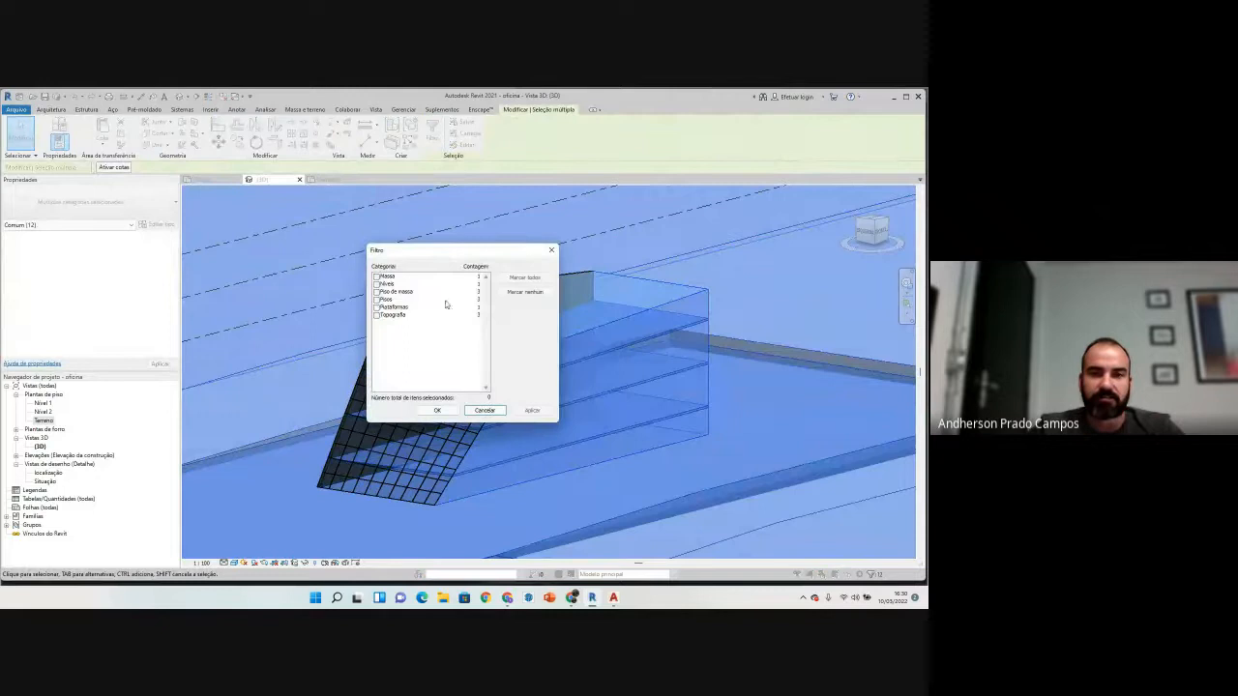
left_click(376, 291)
left_click(376, 276)
left_click(434, 411)
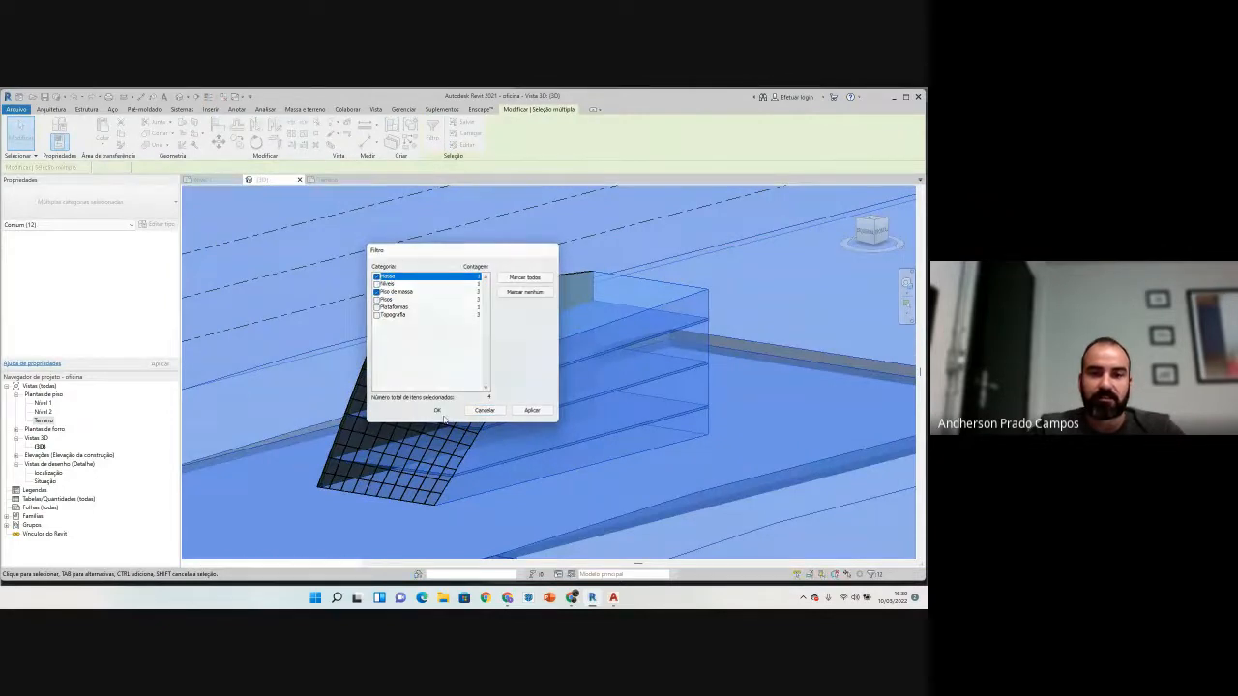
key("Escape")
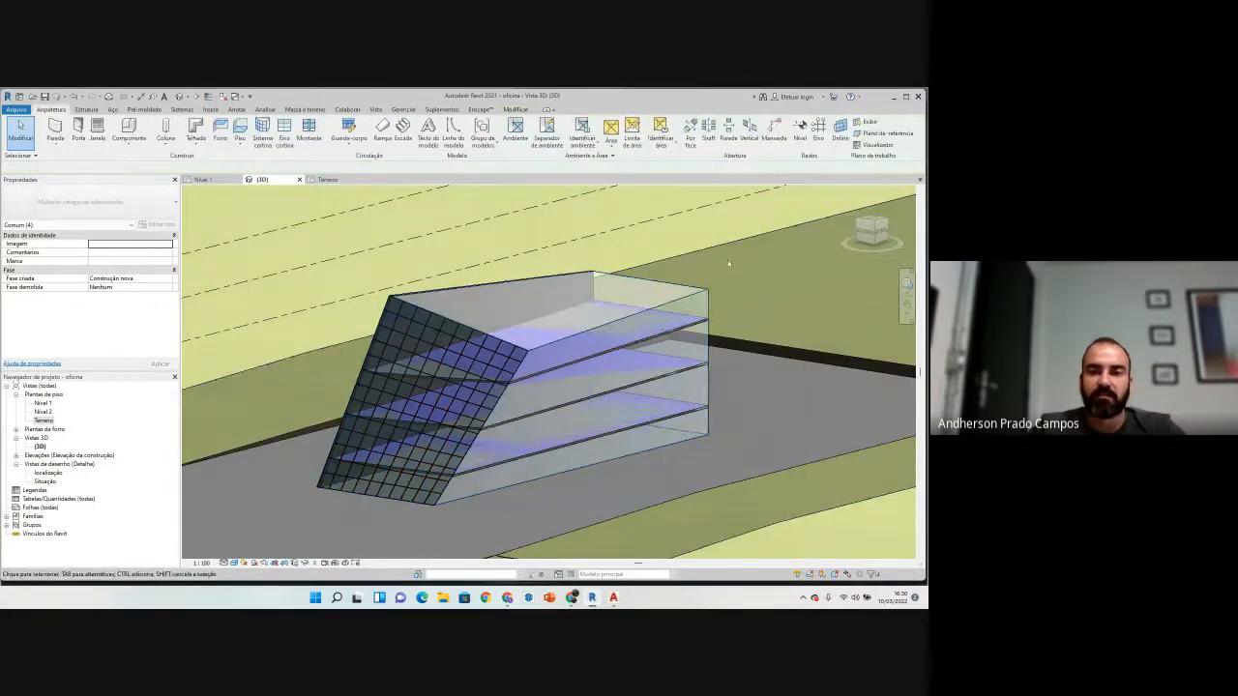
Step: Select everything in the 3D view, filter the selection to Massa and Piso de massa, and temporarily hide those elements
left_click_drag(724, 266, 624, 439)
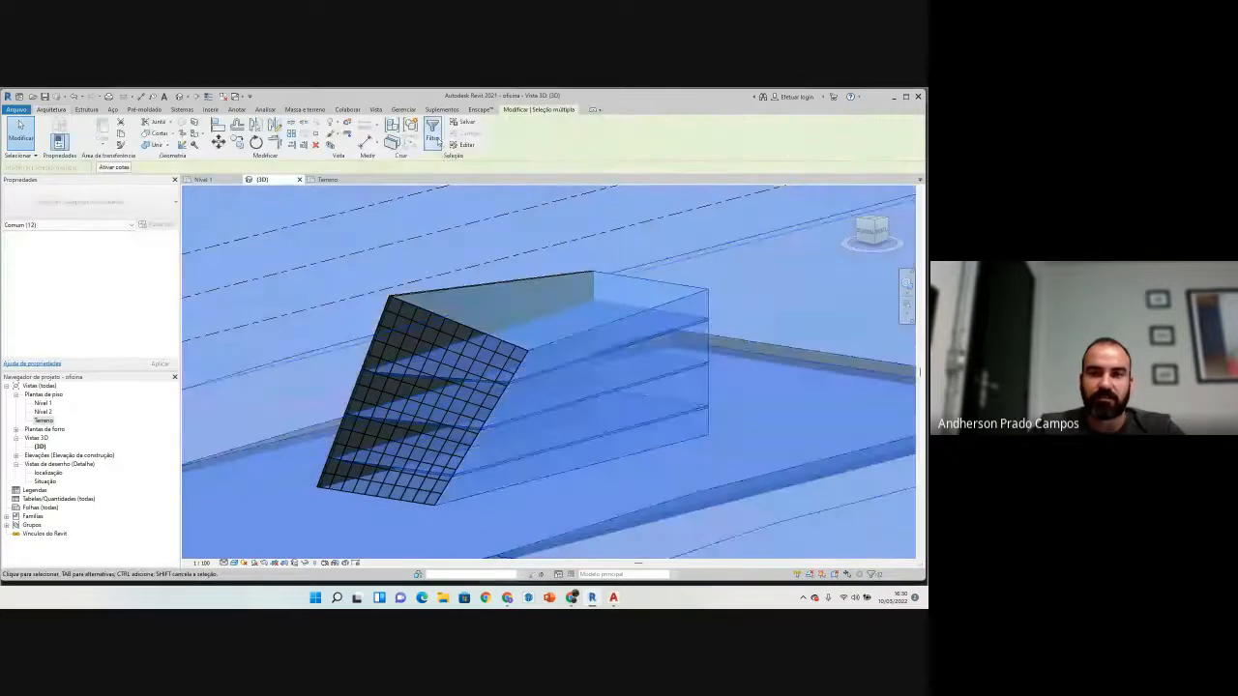
left_click(435, 137)
left_click(526, 291)
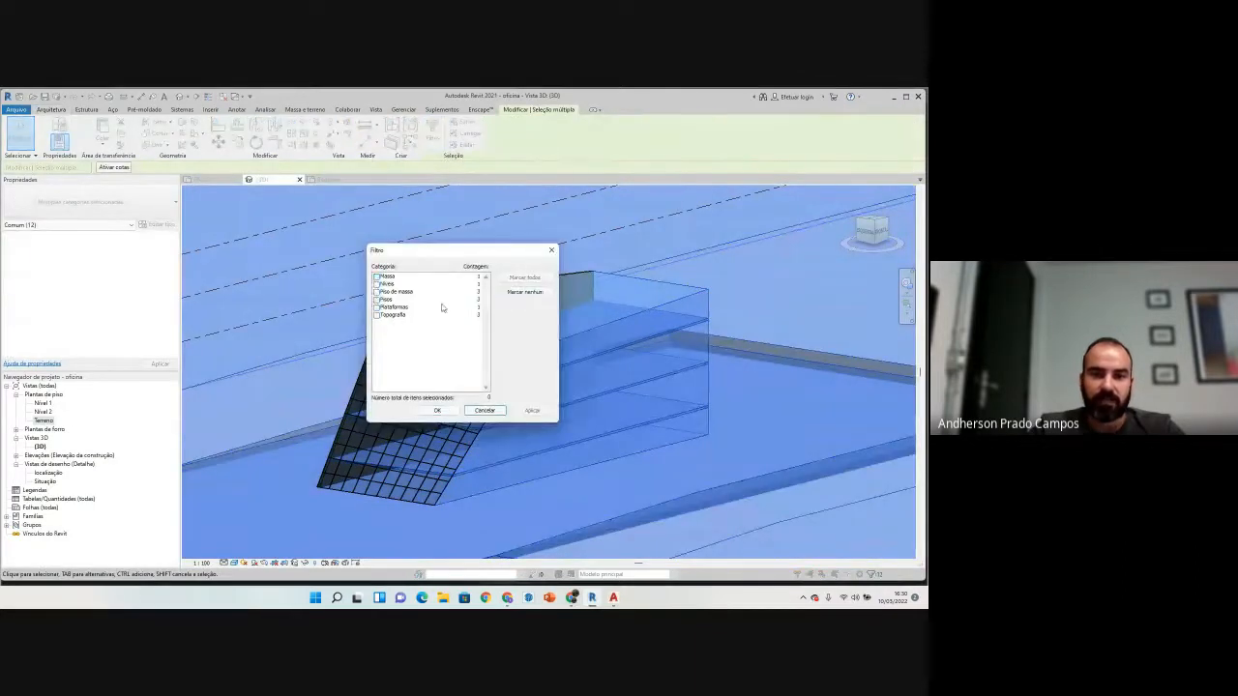
left_click(378, 284)
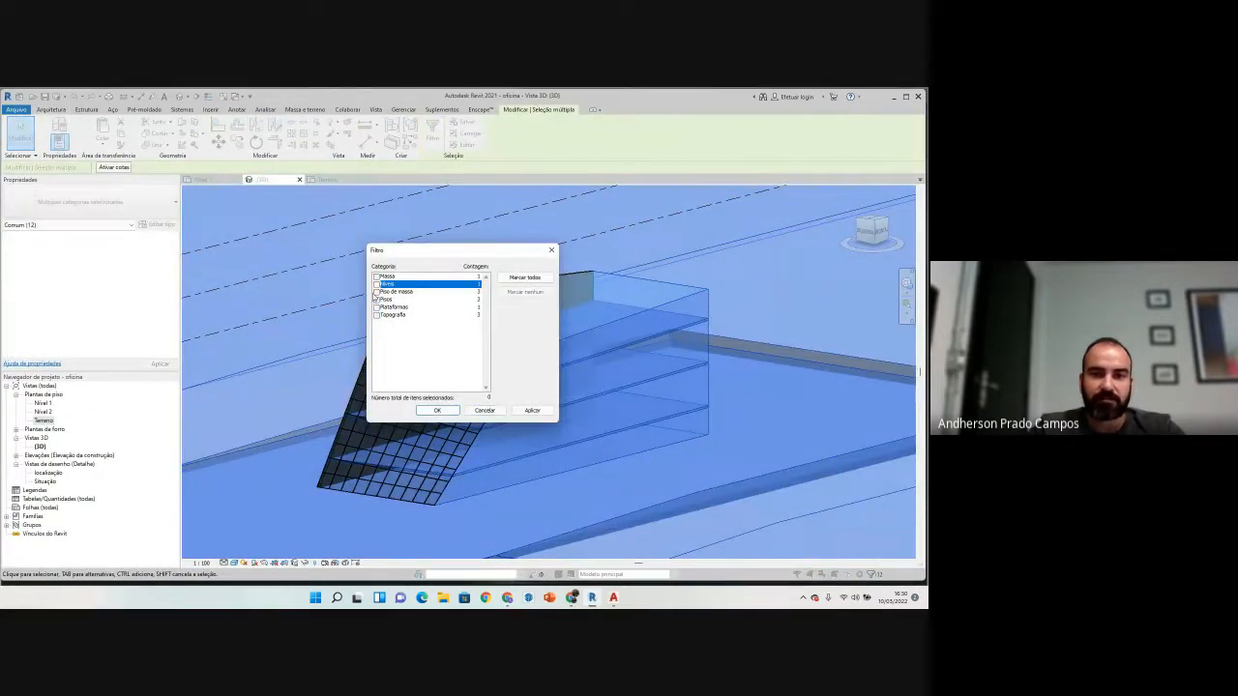
left_click(376, 292)
left_click(377, 276)
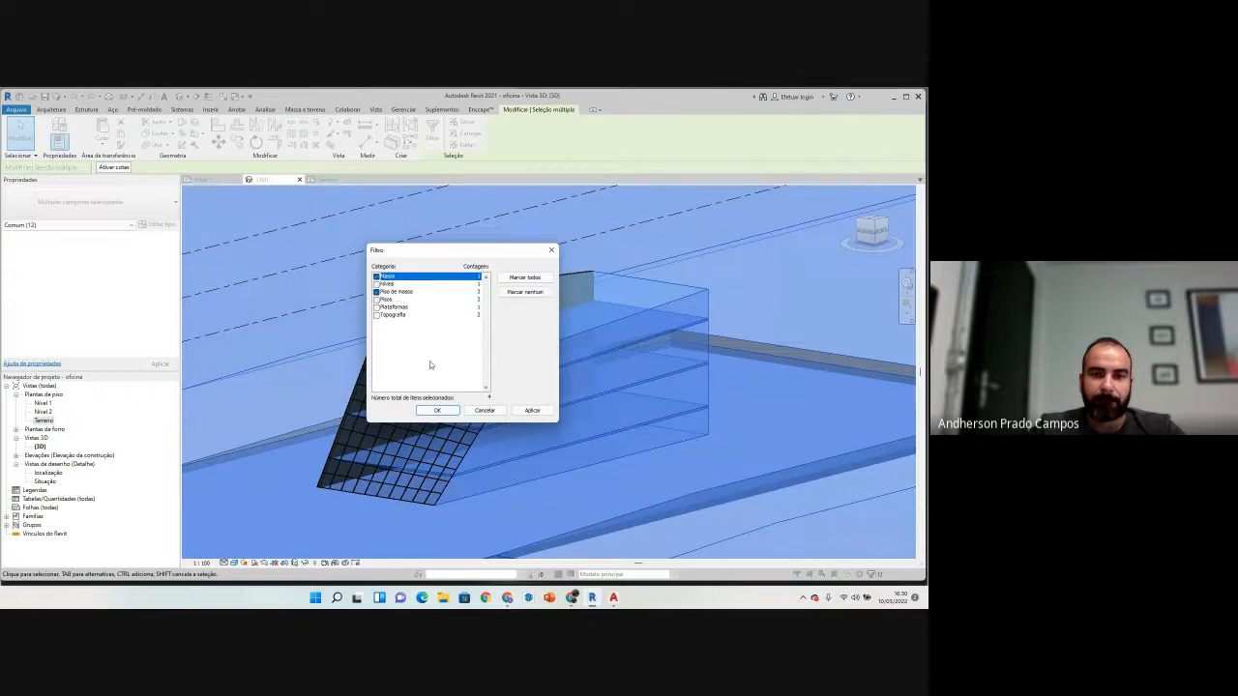
left_click(437, 410)
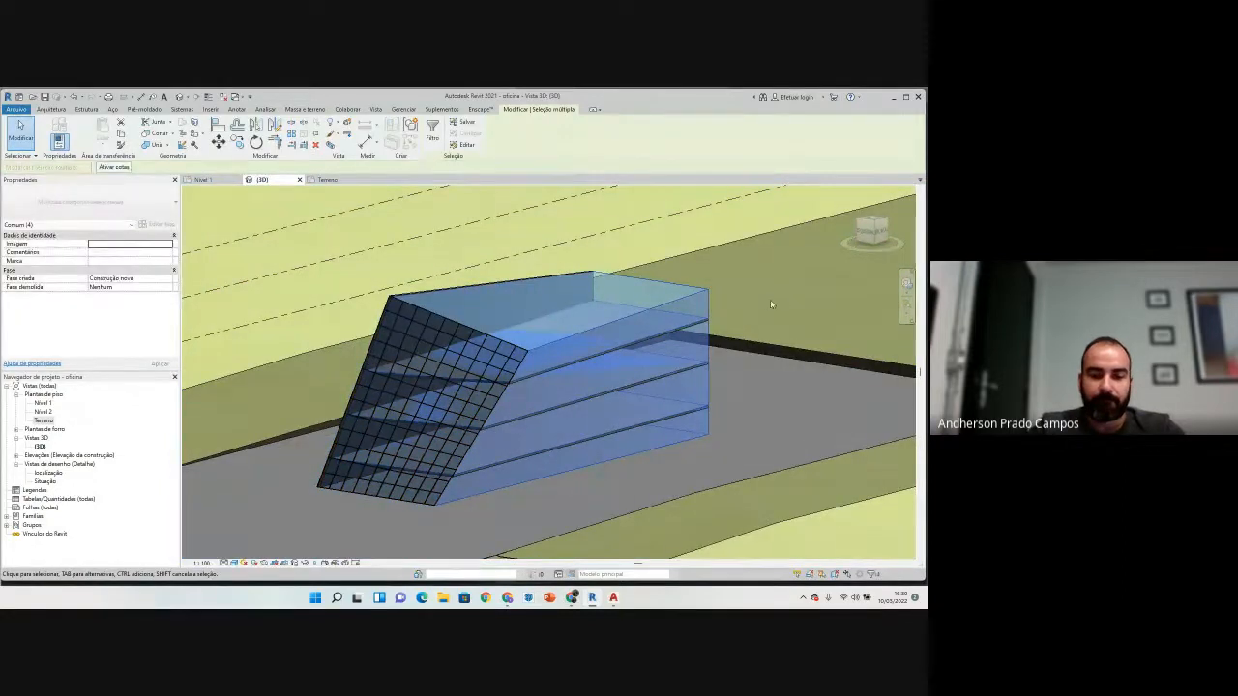
key("h")
key("h")
scroll(633, 417, "down", 3)
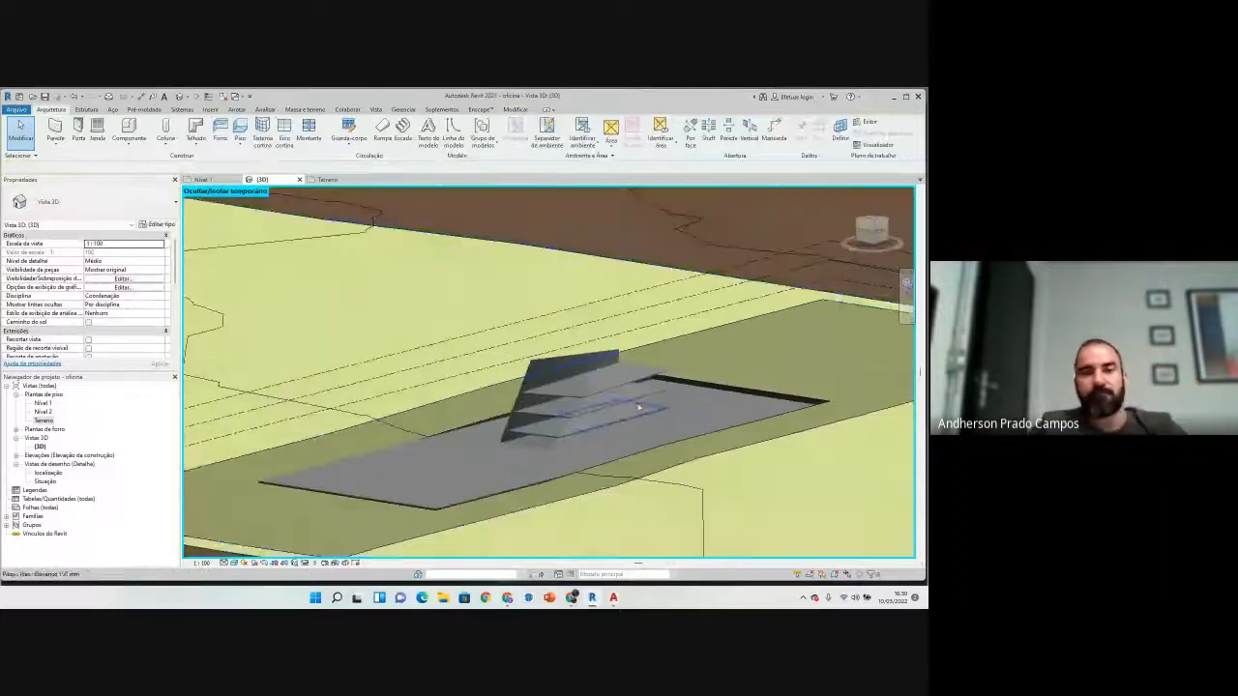
middle_click_drag(551, 418, 566, 480, "shift")
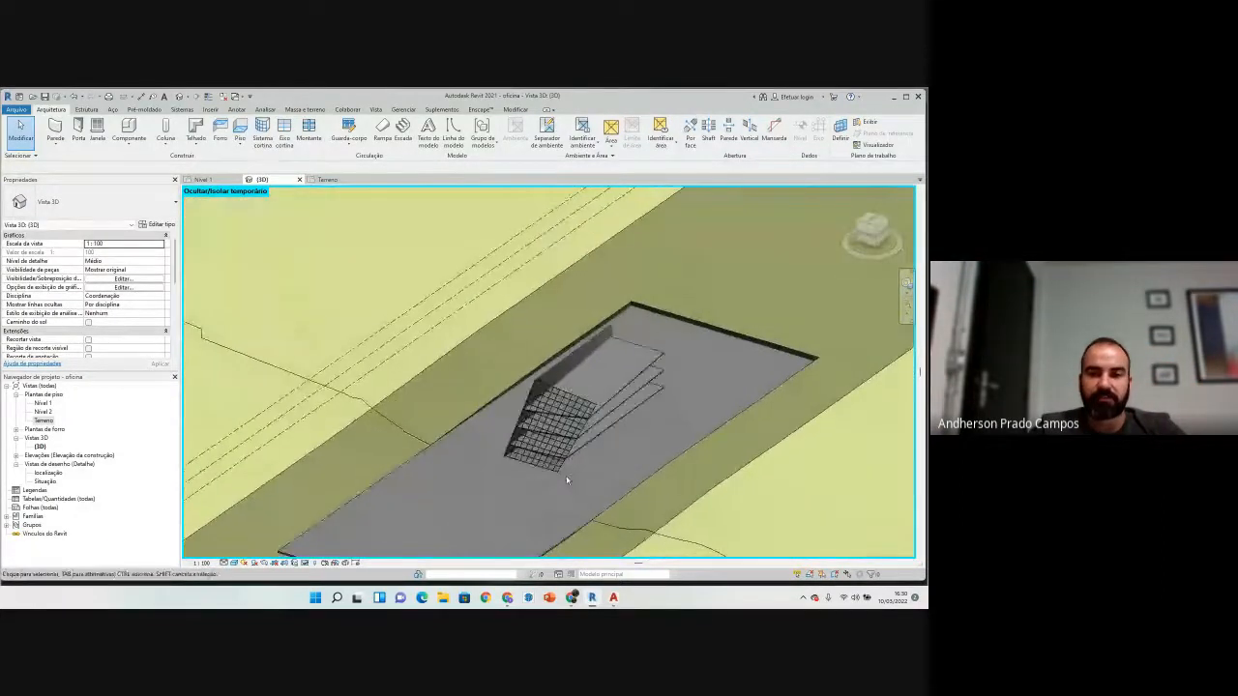
Step: Undo the temporary hiding of the mass and its mass floors in the 3D view
left_click(571, 598)
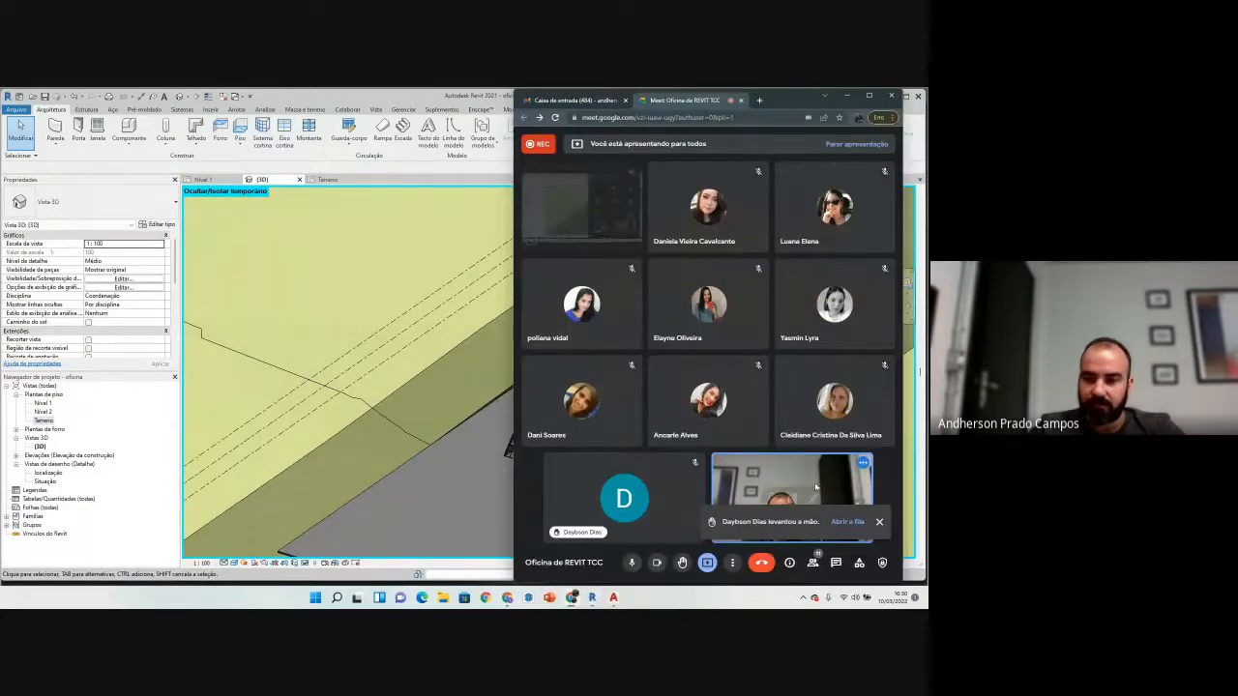
left_click(428, 387)
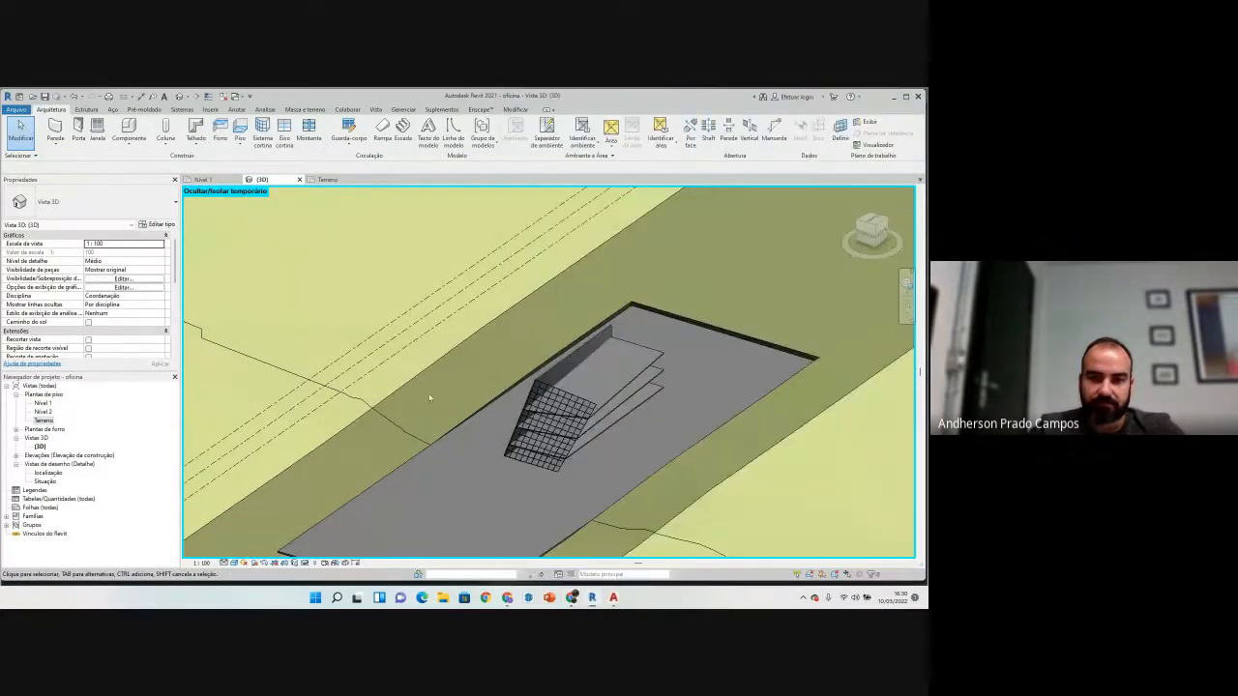
middle_click_drag(460, 469, 661, 445, "shift")
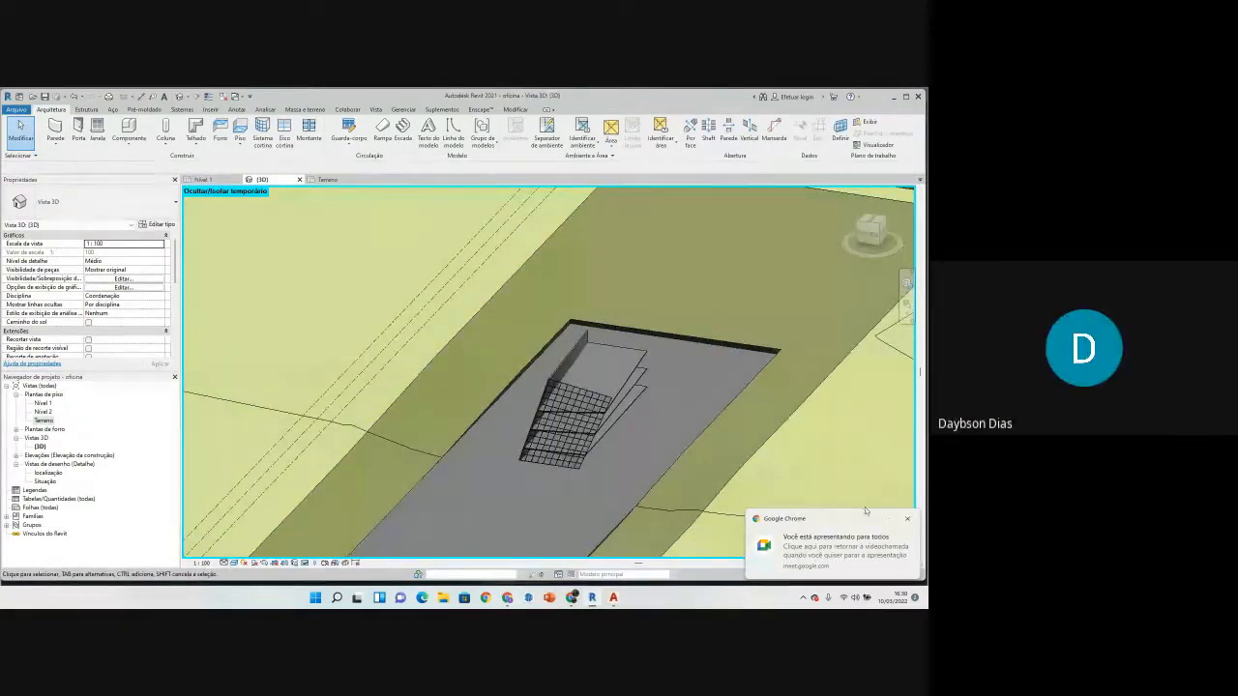
scroll(707, 409, "up", 2)
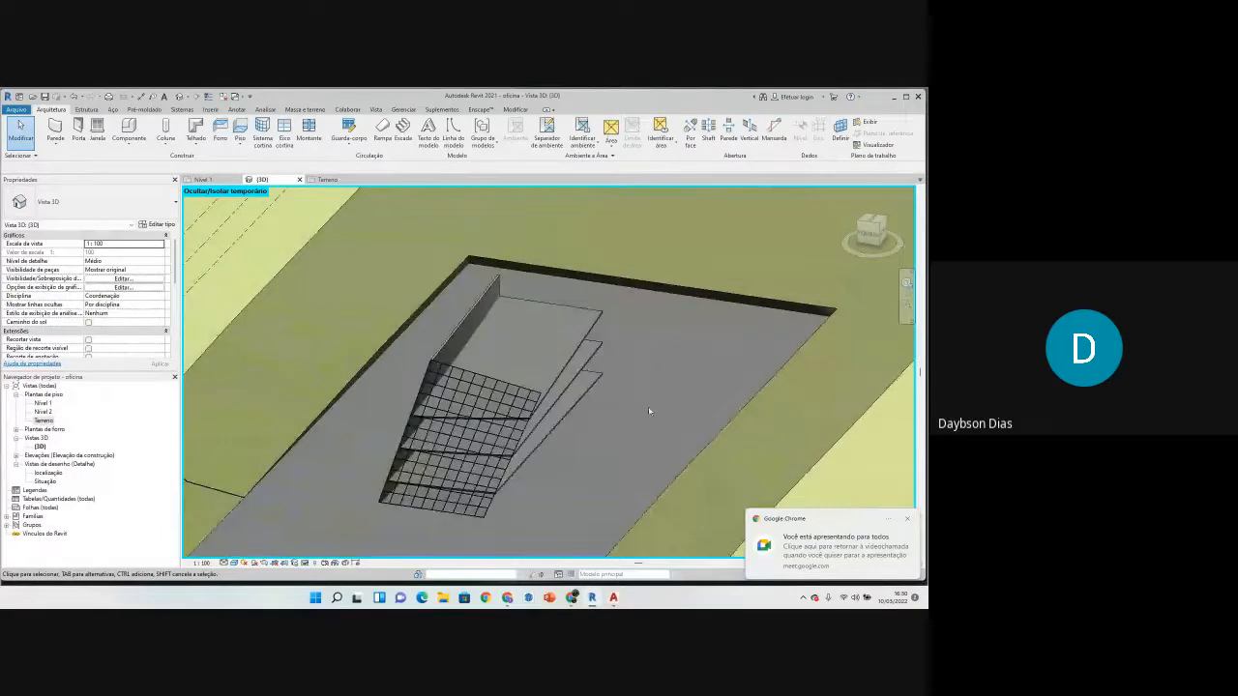
key("ctrl+z")
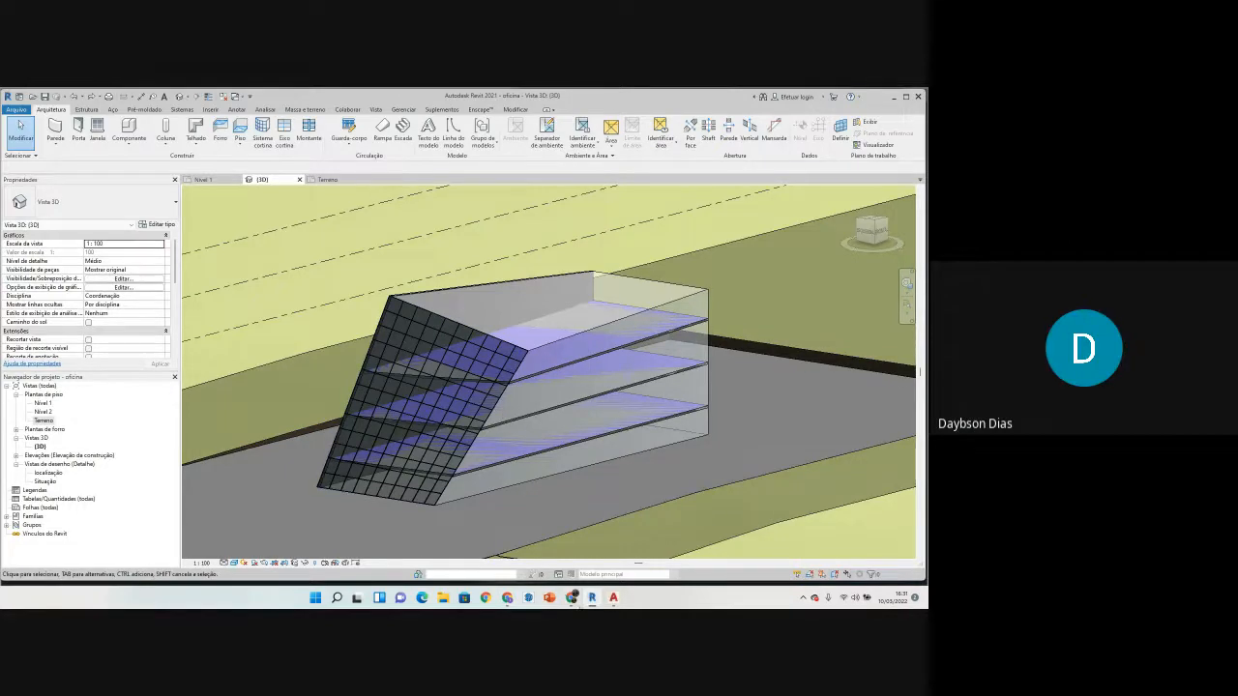
Step: Switch to the Google Meet call window and dismiss the raised-hand notification
left_click(572, 598)
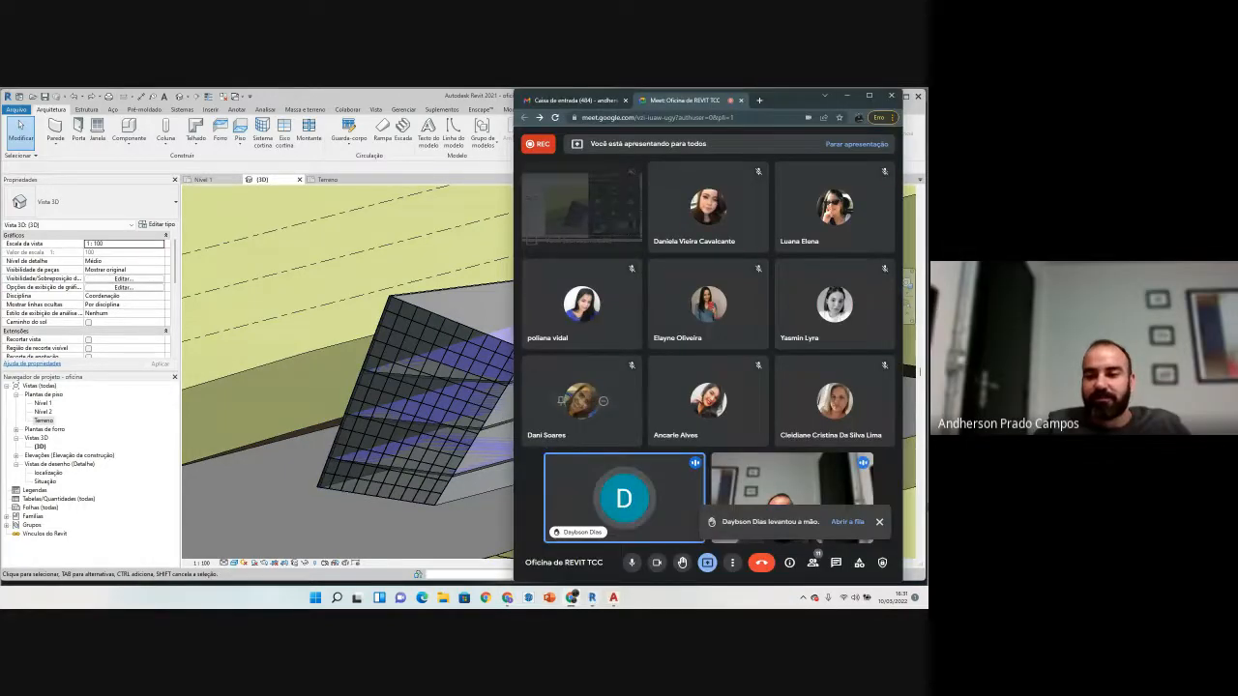
left_click(879, 523)
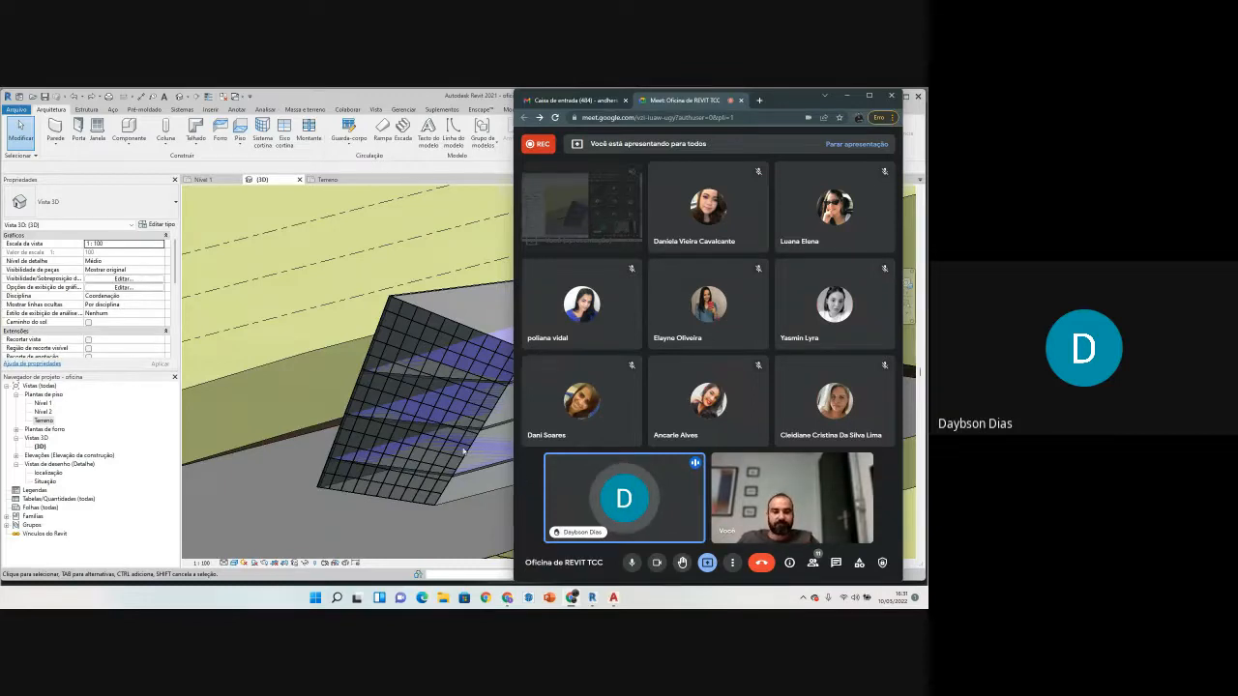
middle_click_drag(265, 471, 348, 467, "shift")
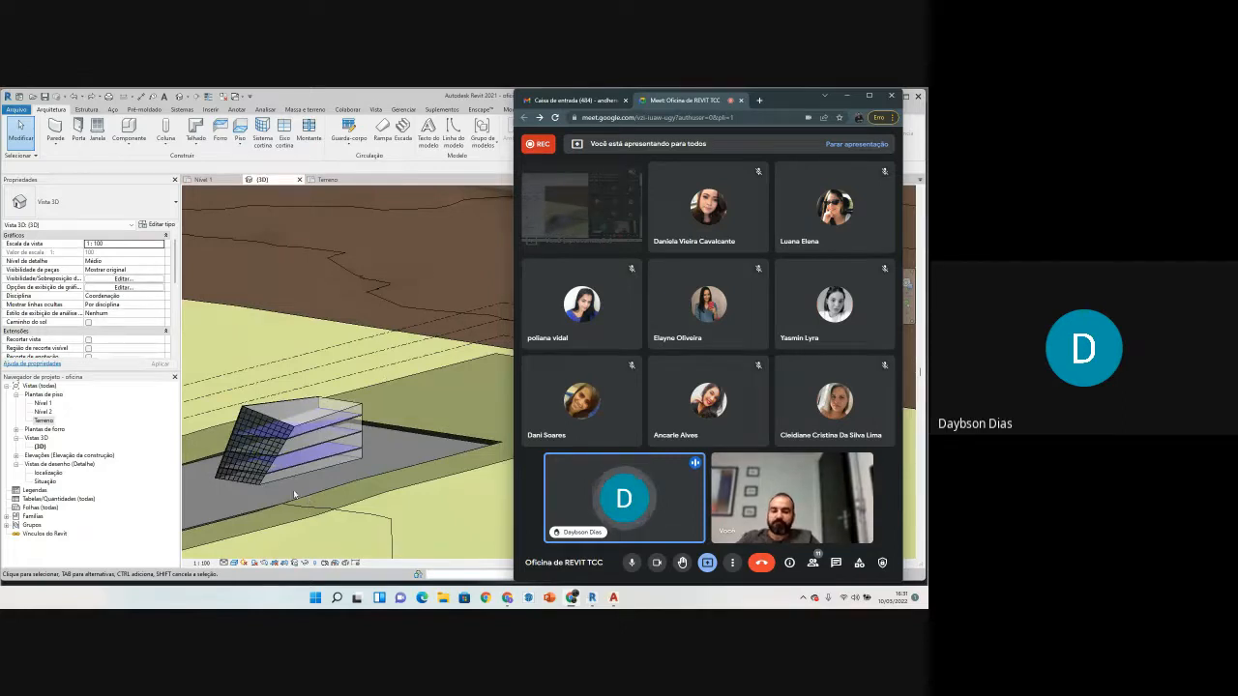
left_click(315, 494)
middle_click_drag(301, 512, 546, 574, "shift")
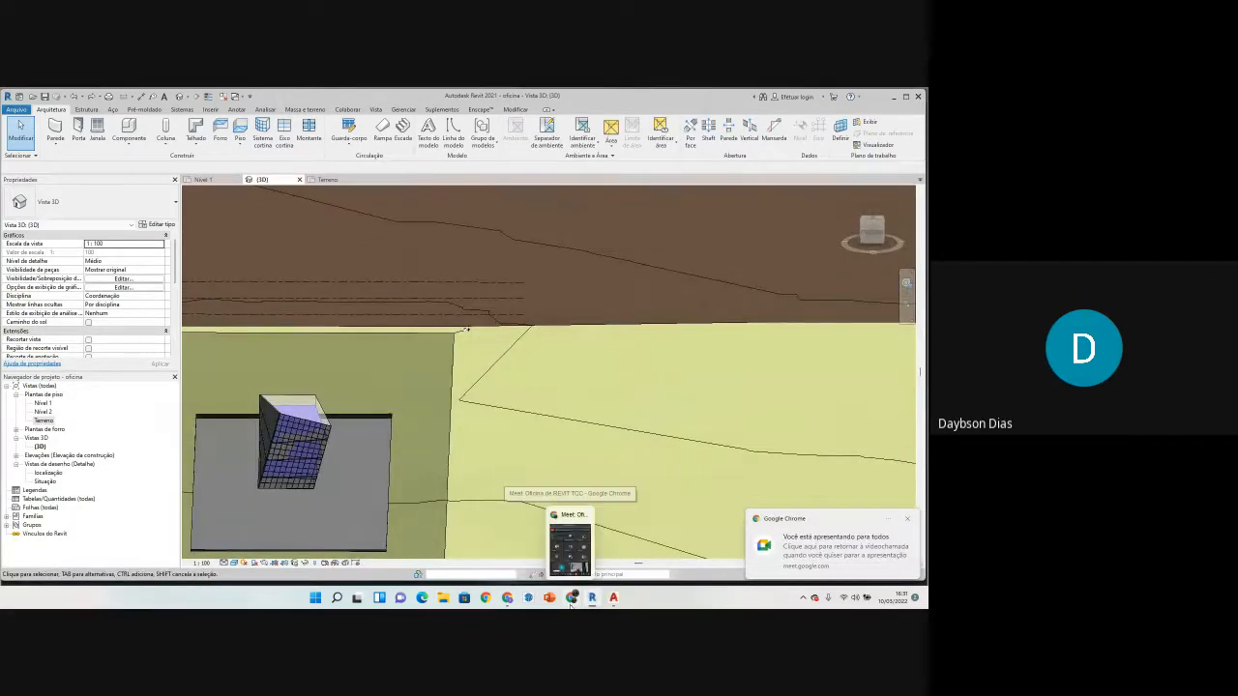
left_click(578, 546)
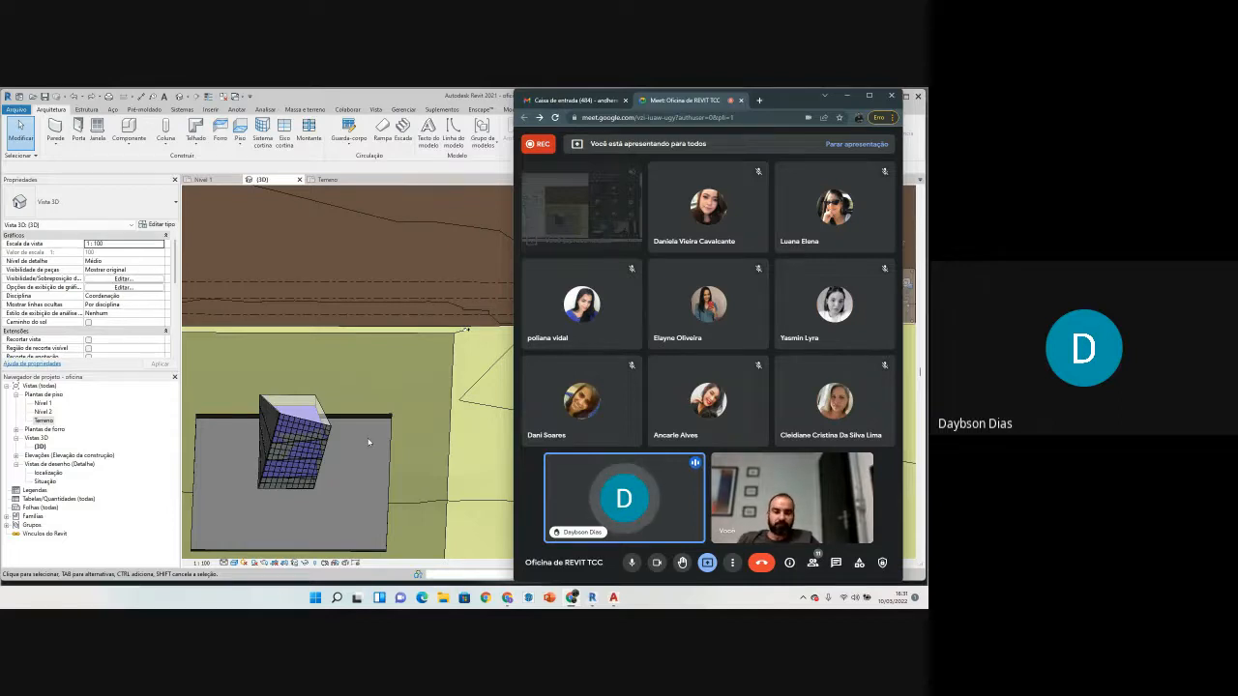
Step: Inspect the type properties and layer structure of the solid Genérico - 200 mm wall beside the gridded facade
scroll(244, 390, "up", 5)
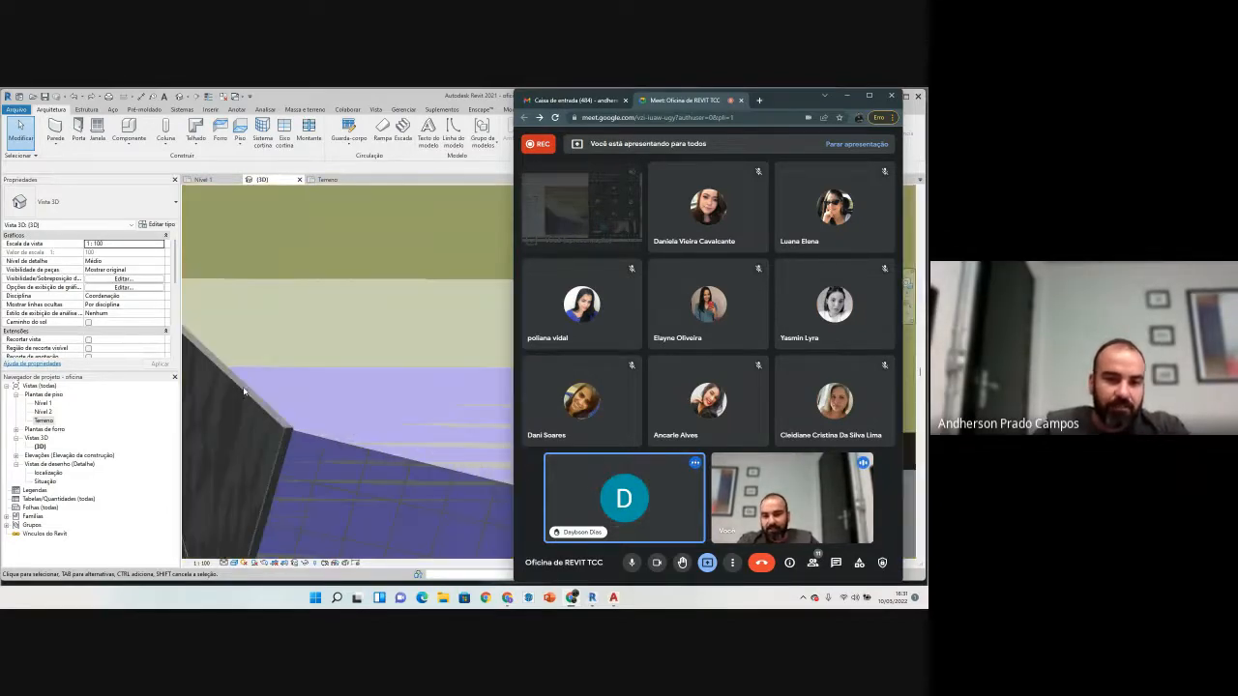
left_click(244, 391)
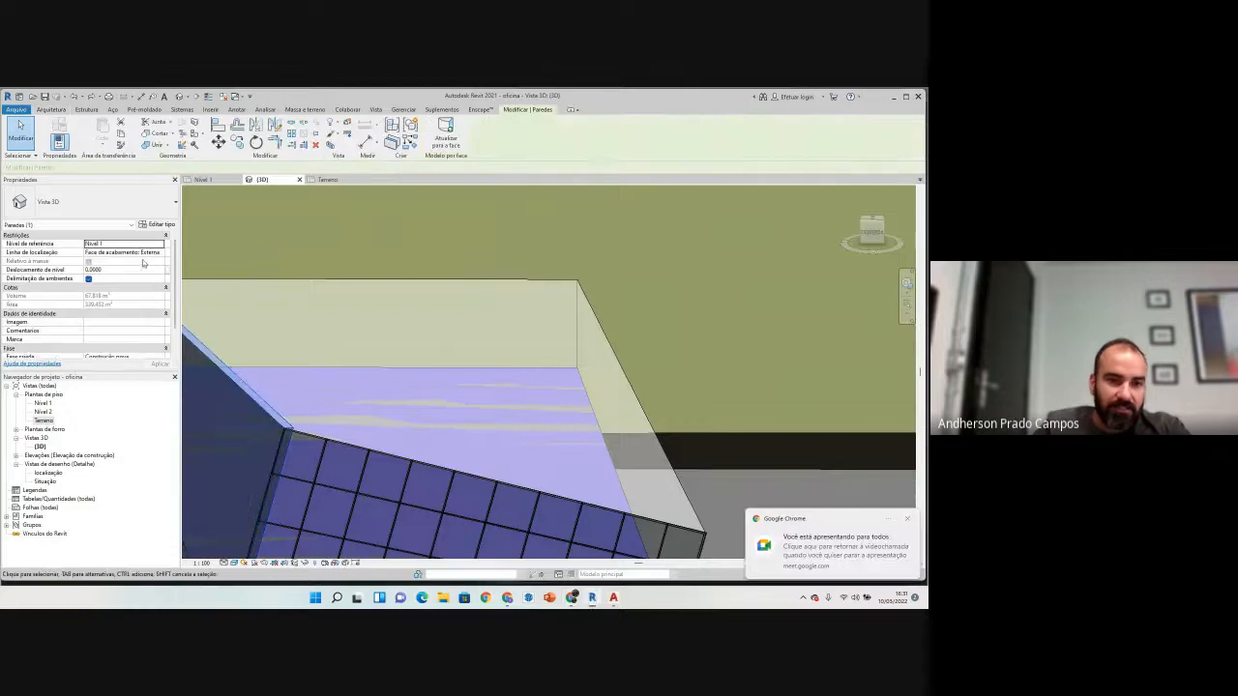
left_click(158, 226)
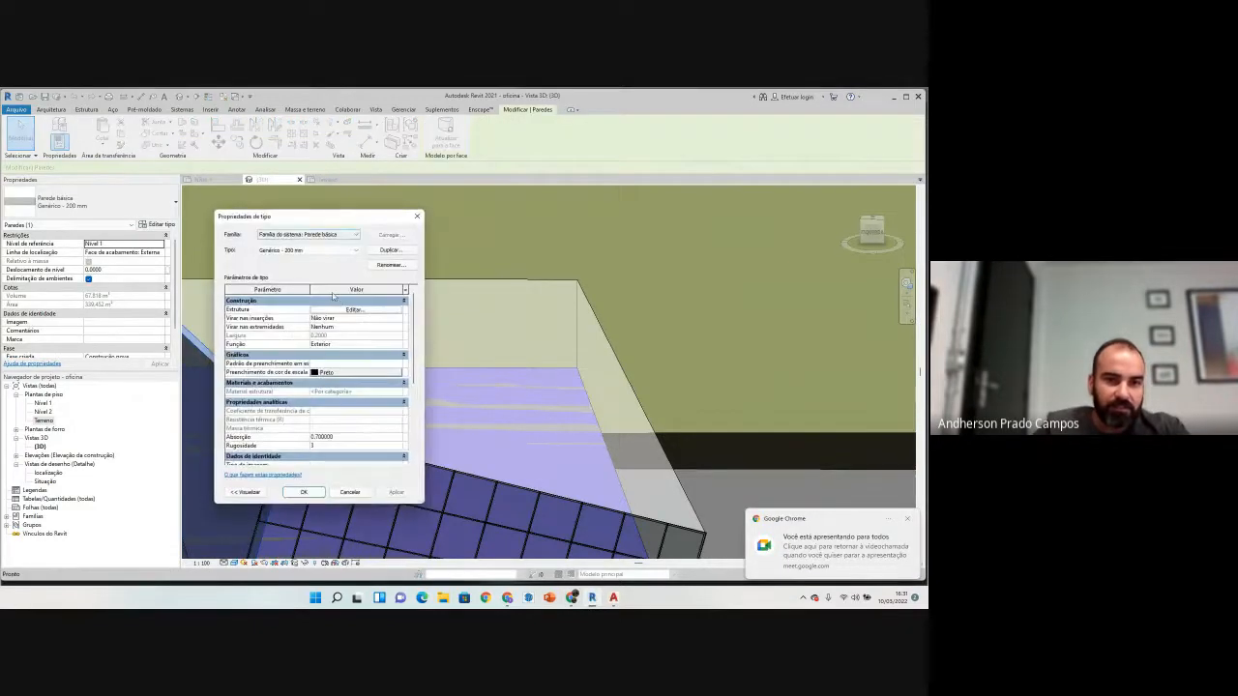
left_click(357, 310)
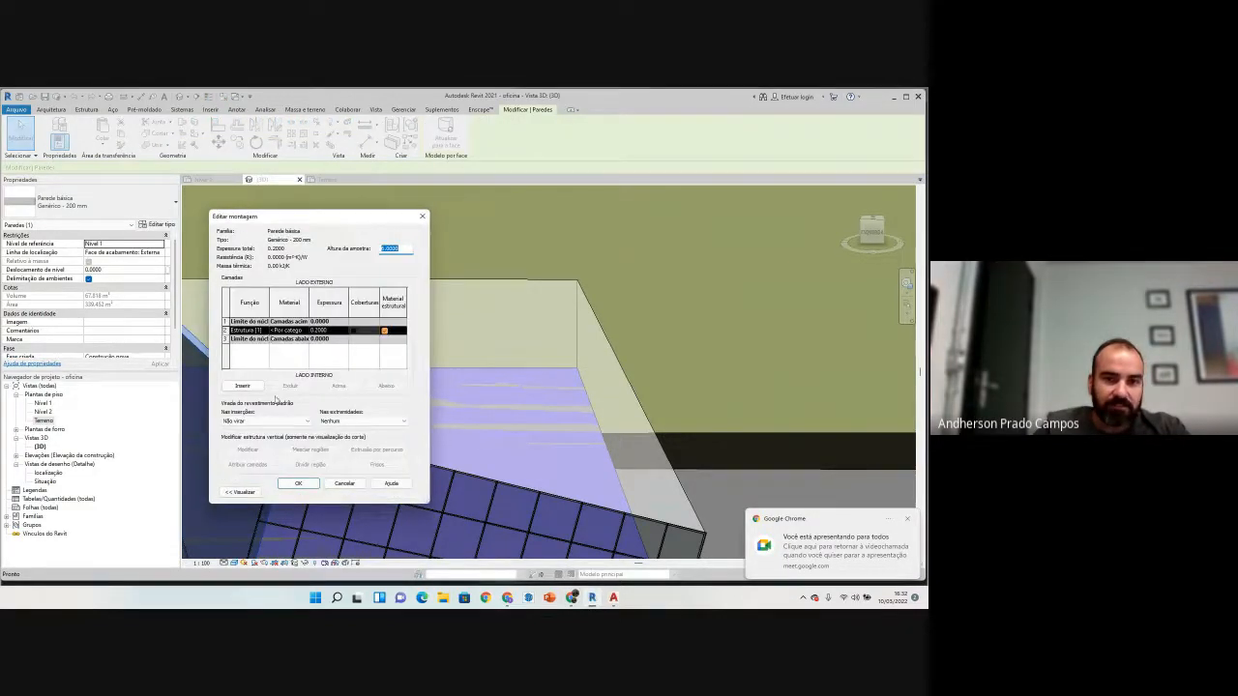
key("Escape")
key("Escape")
key("Escape")
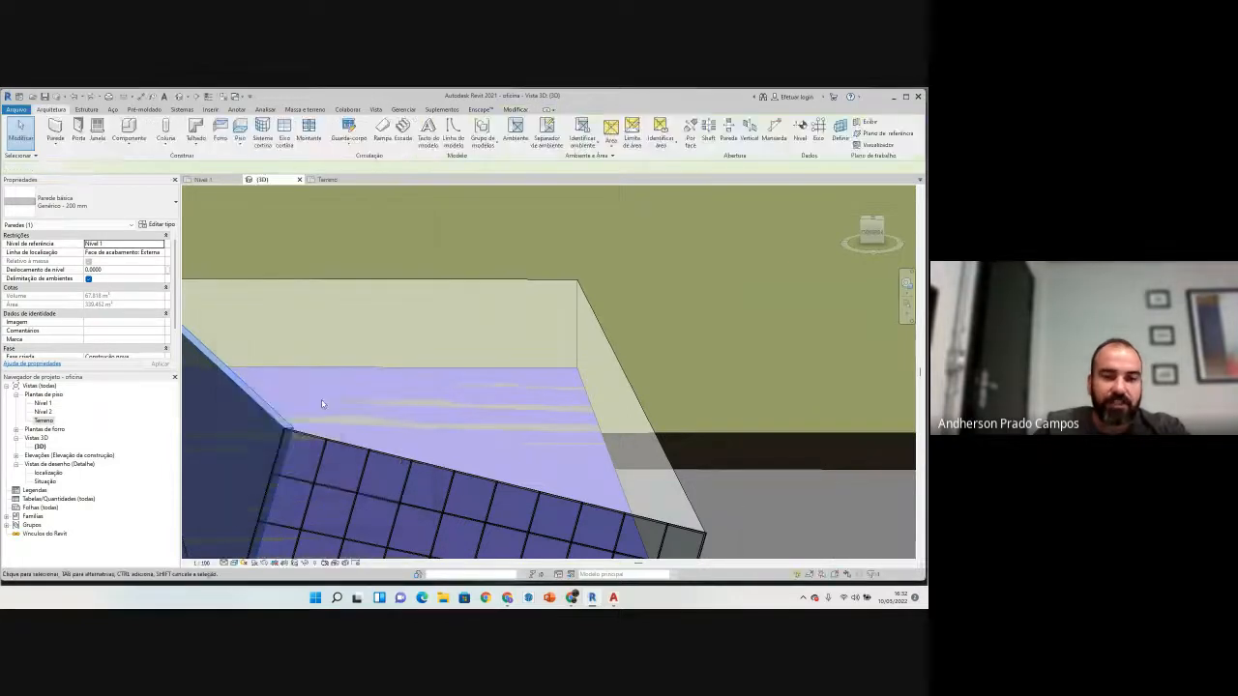
Step: Open the Nível 1 floor plan and delete the imported 401 s.dwg site drawing
scroll(322, 398, "down", 5)
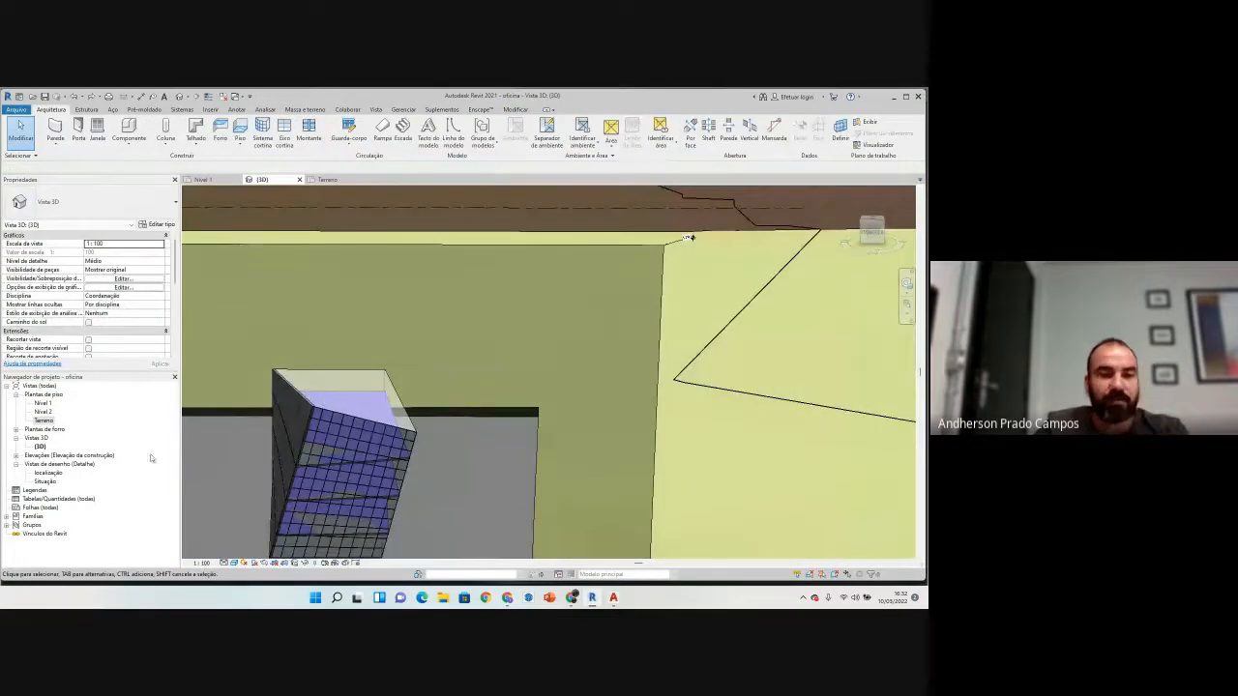
double_click(43, 402)
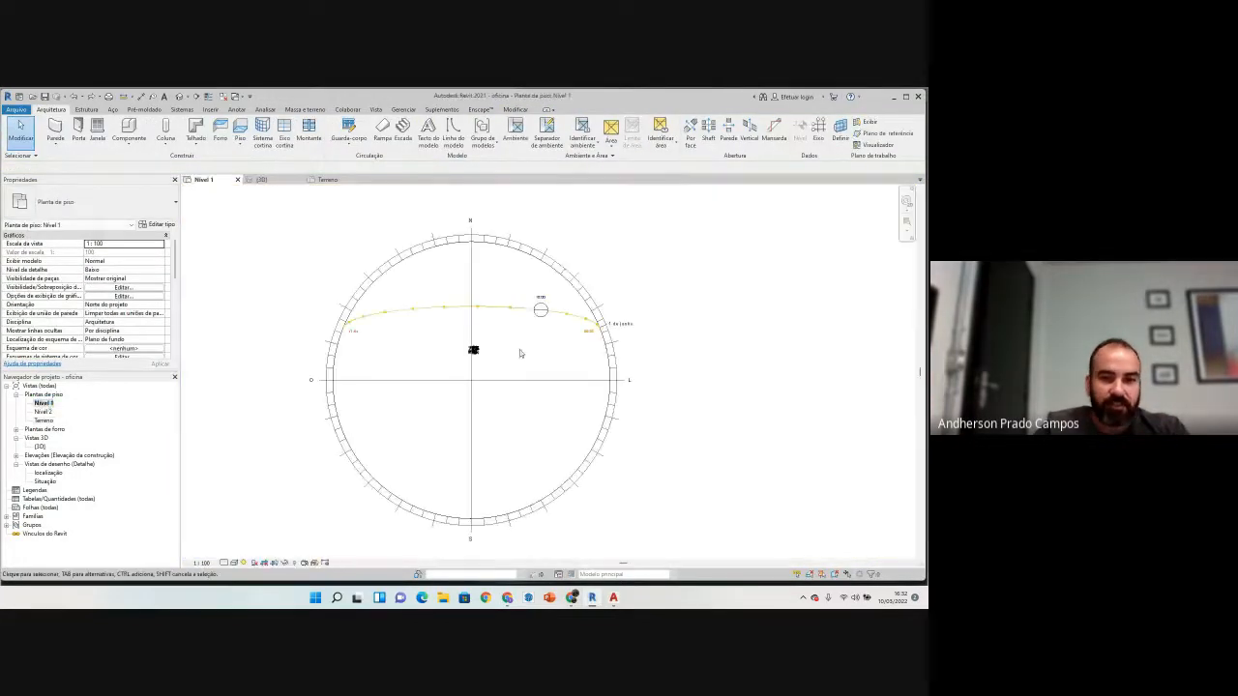
scroll(519, 354, "up", 6)
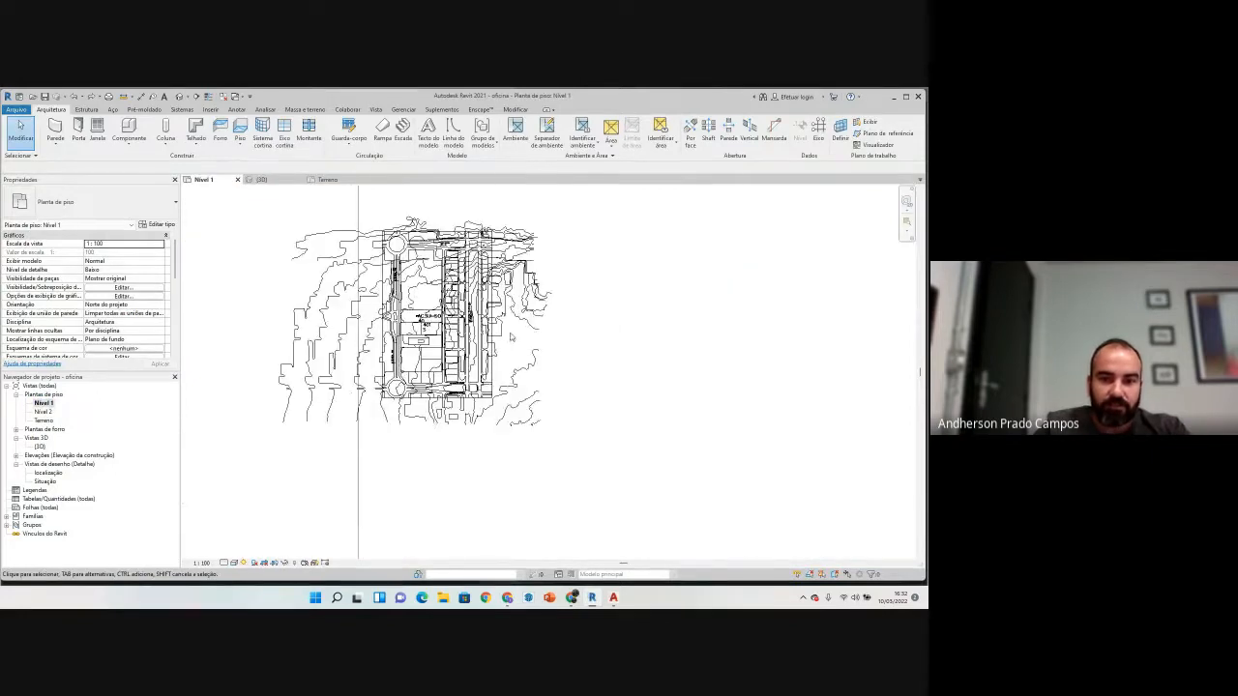
left_click(511, 336)
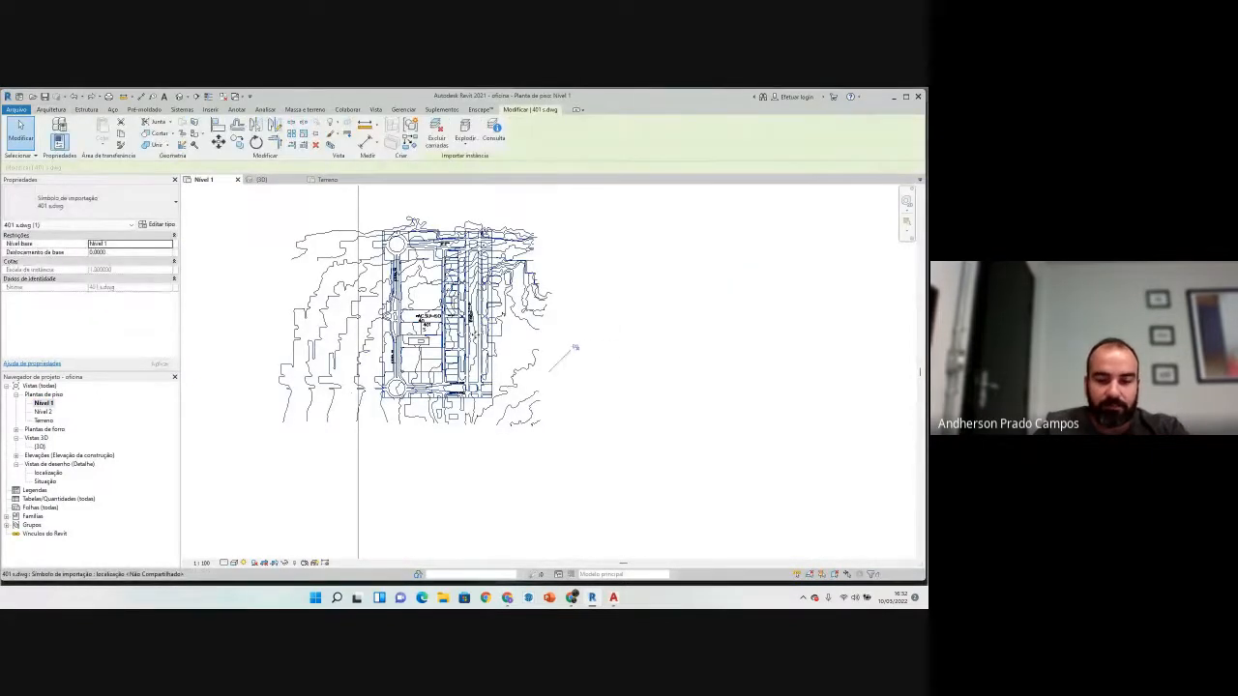
key("Delete")
Step: Examine the building outline in the Nível 1 plan, focusing on the corners where the wall meets the curtain system
scroll(435, 338, "up", 5)
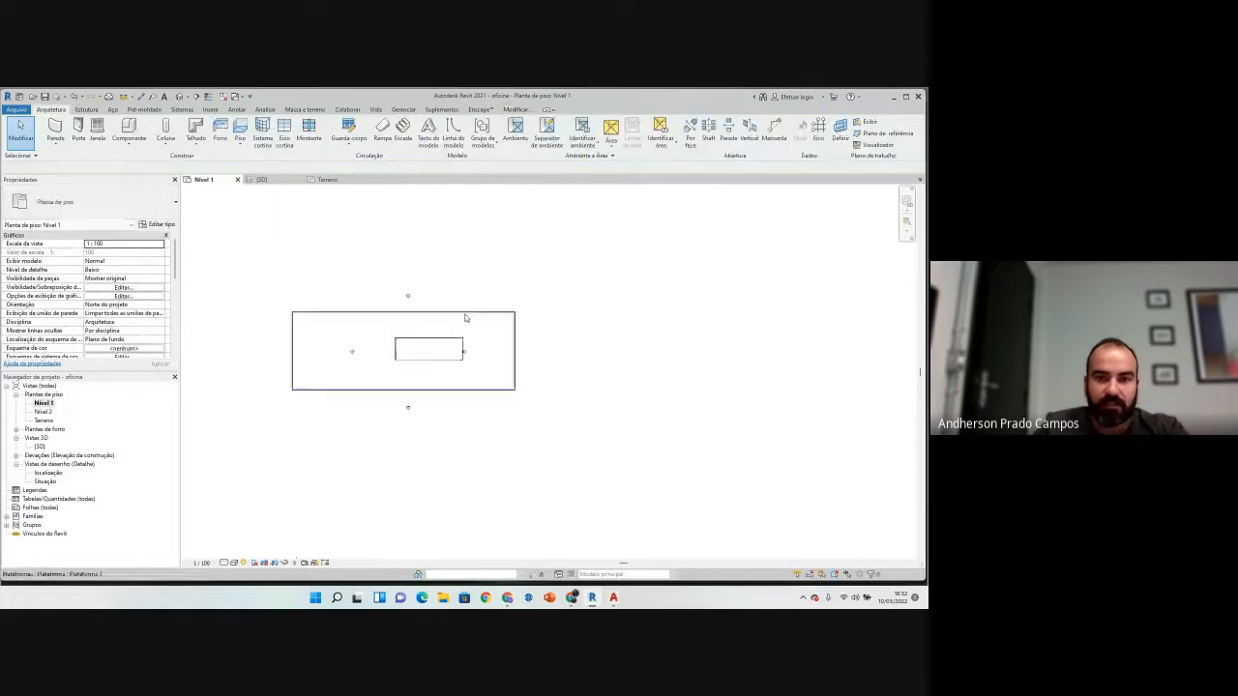
scroll(438, 377, "up", 2)
scroll(351, 394, "up", 5)
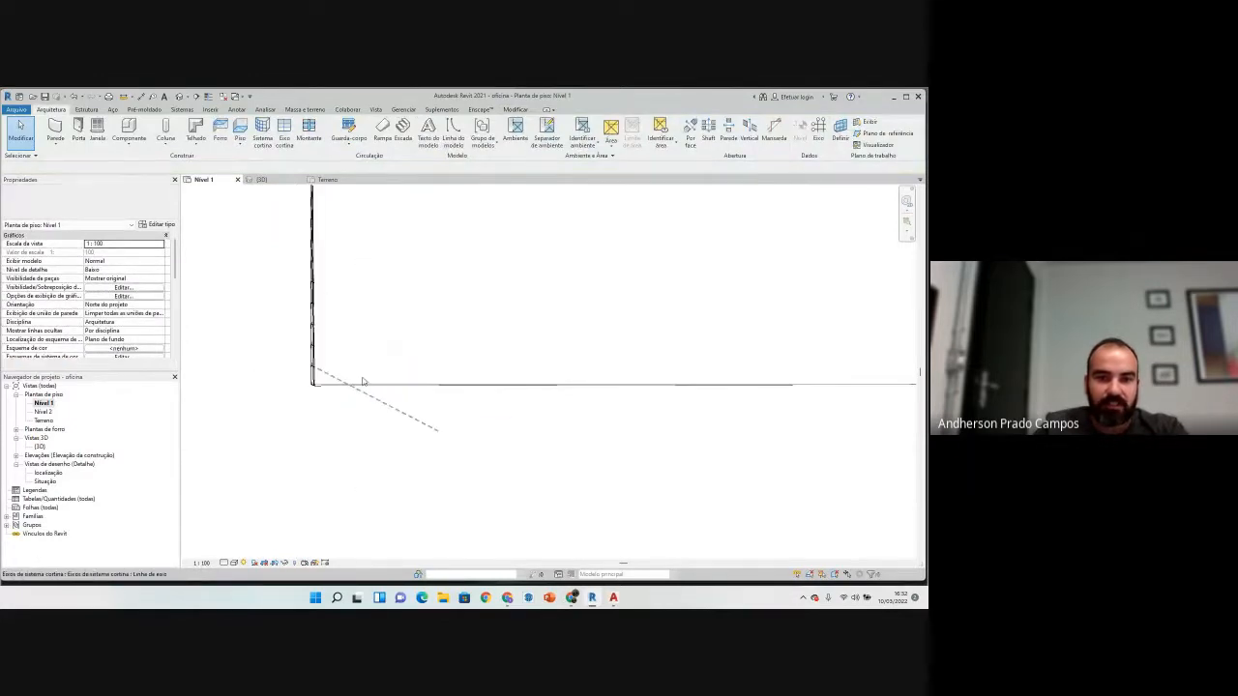
left_click(373, 396)
scroll(372, 397, "down", 5)
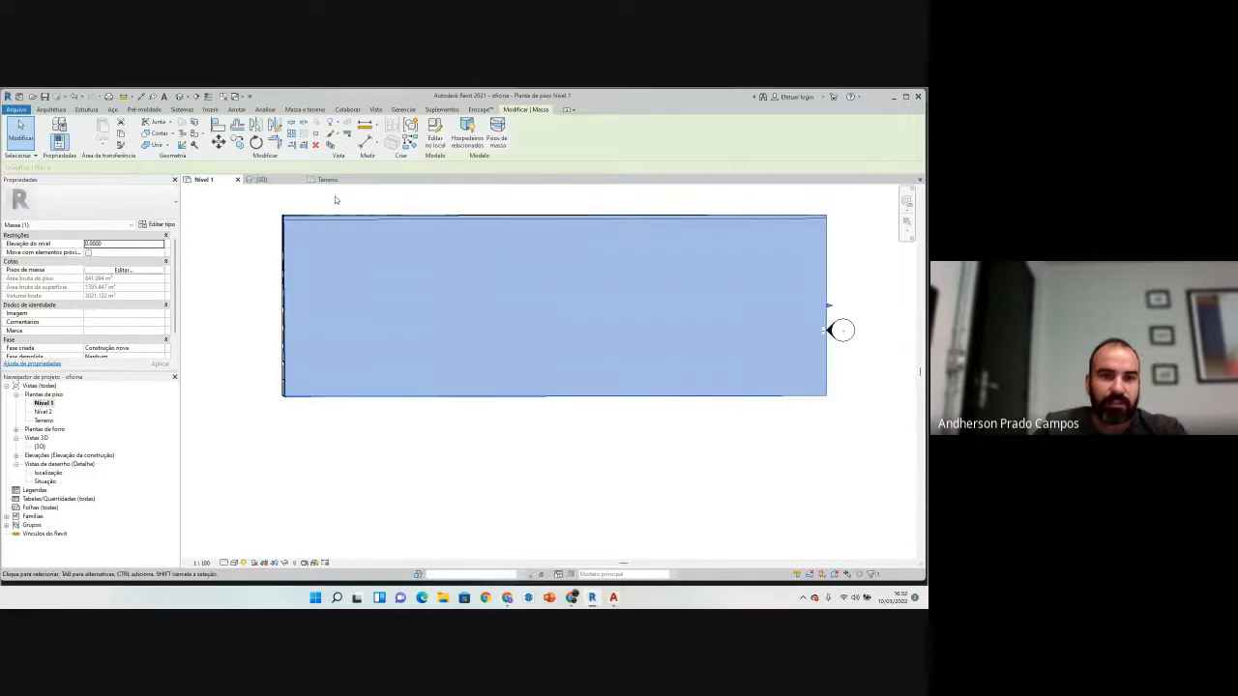
scroll(290, 230, "up", 4)
key("Escape")
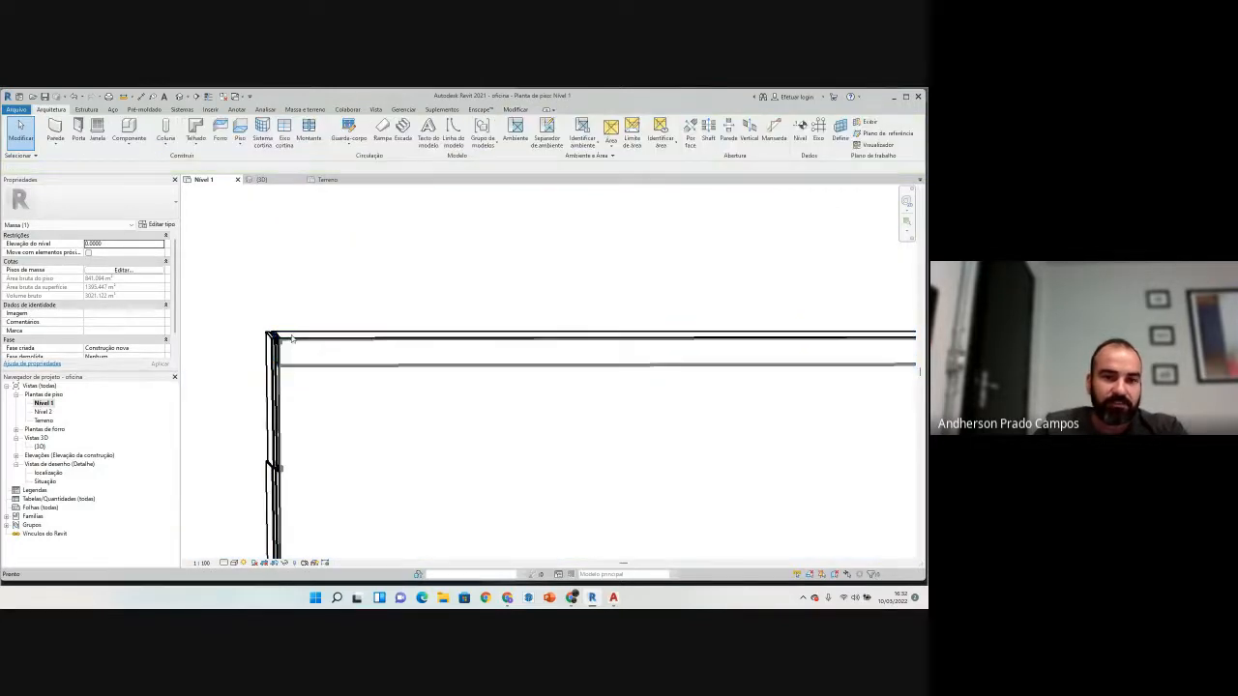
scroll(299, 387, "up", 2)
scroll(310, 407, "down", 5)
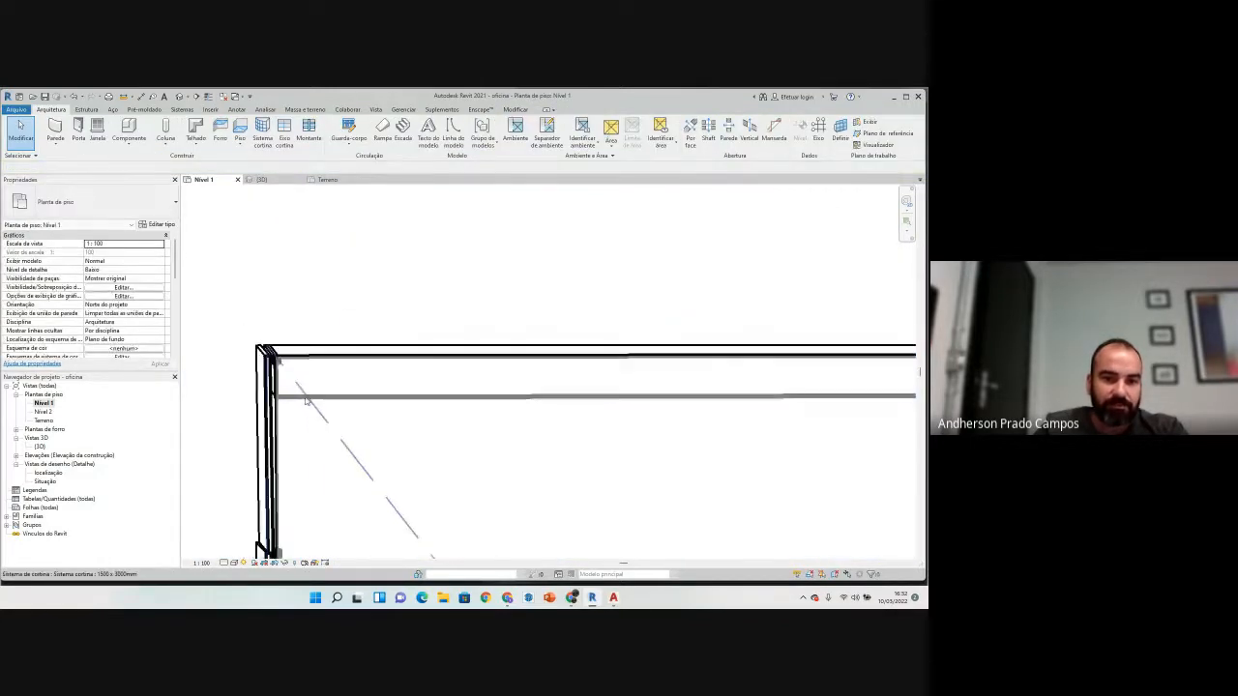
scroll(534, 327, "up", 2)
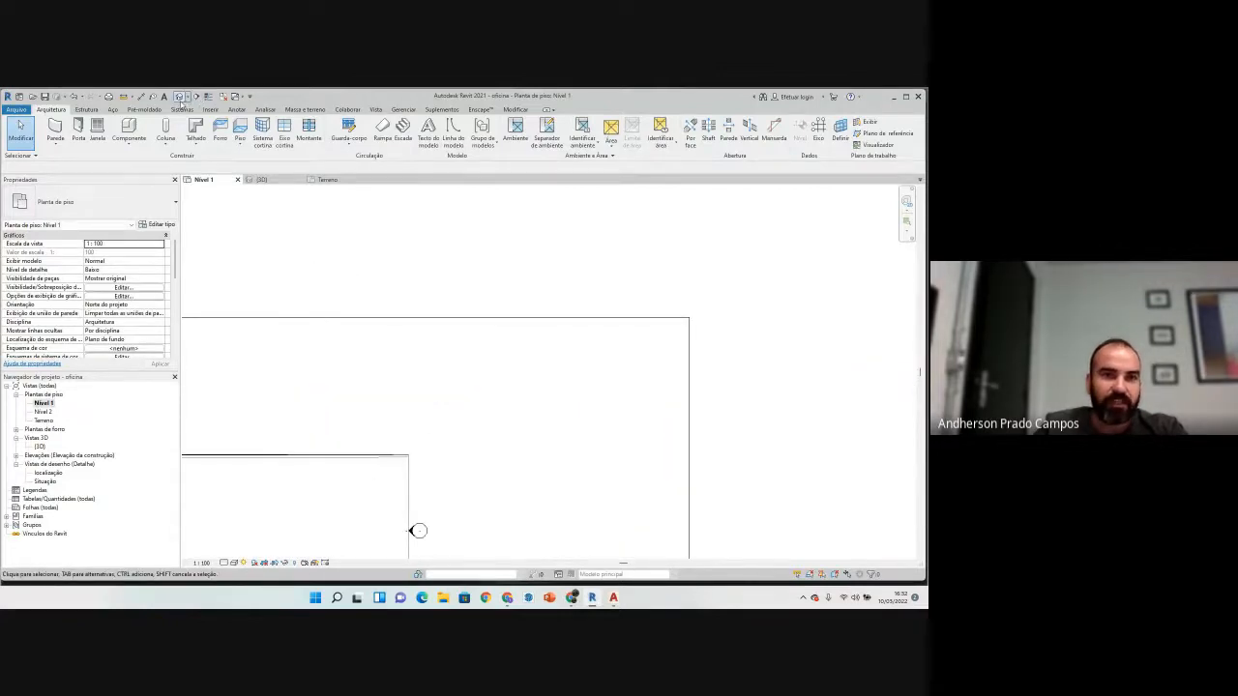
middle_click_drag(354, 461, 510, 336)
scroll(197, 334, "up", 6)
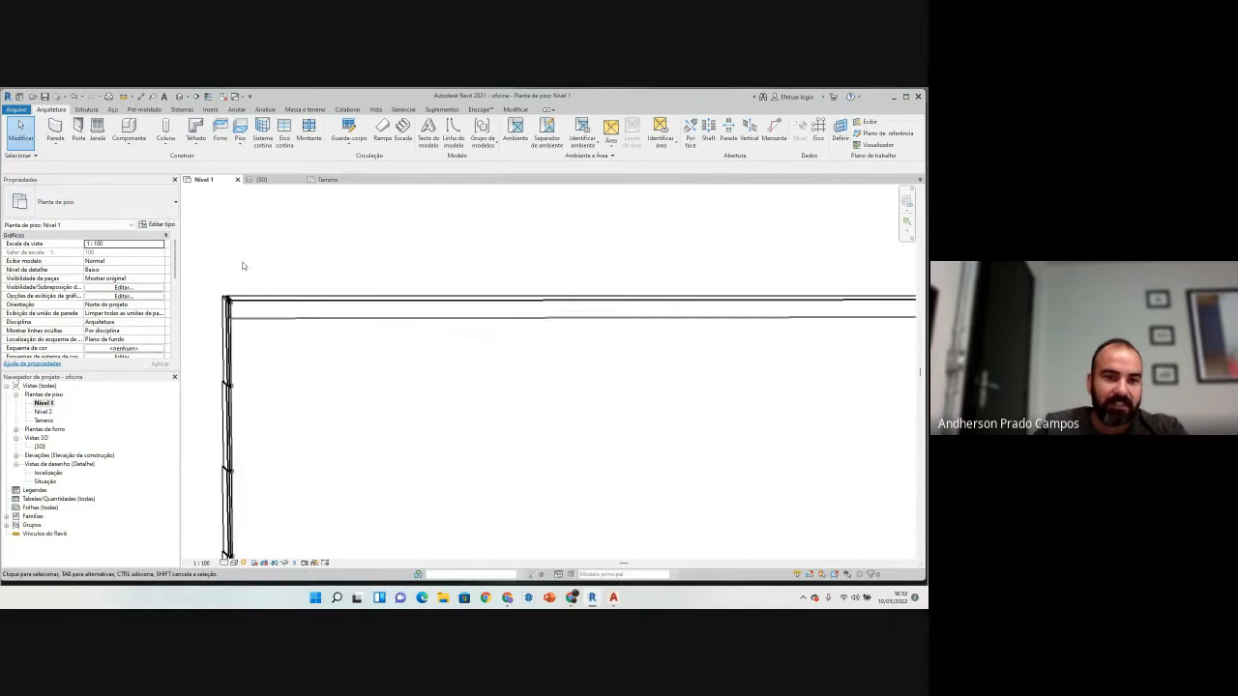
Step: Inspect the Genérico - 200 mm wall along the building's upper edge where it meets the curtain system corner
scroll(243, 266, "up", 3)
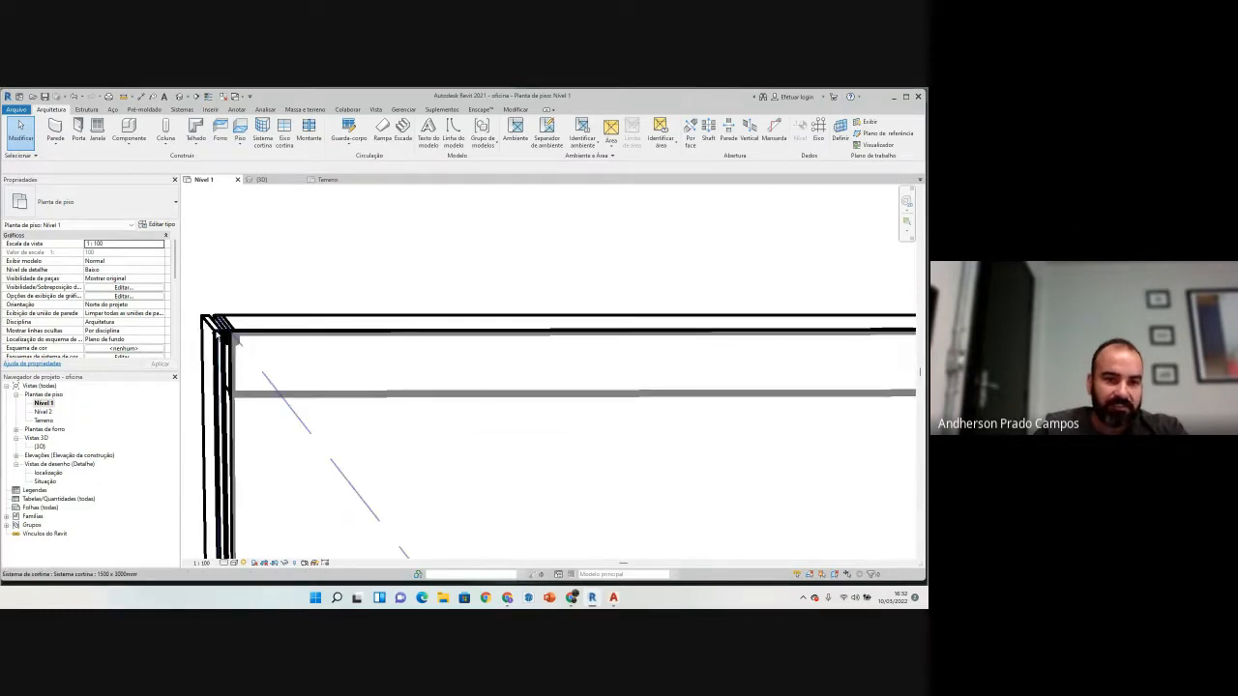
left_click(290, 399)
scroll(464, 377, "down", 5)
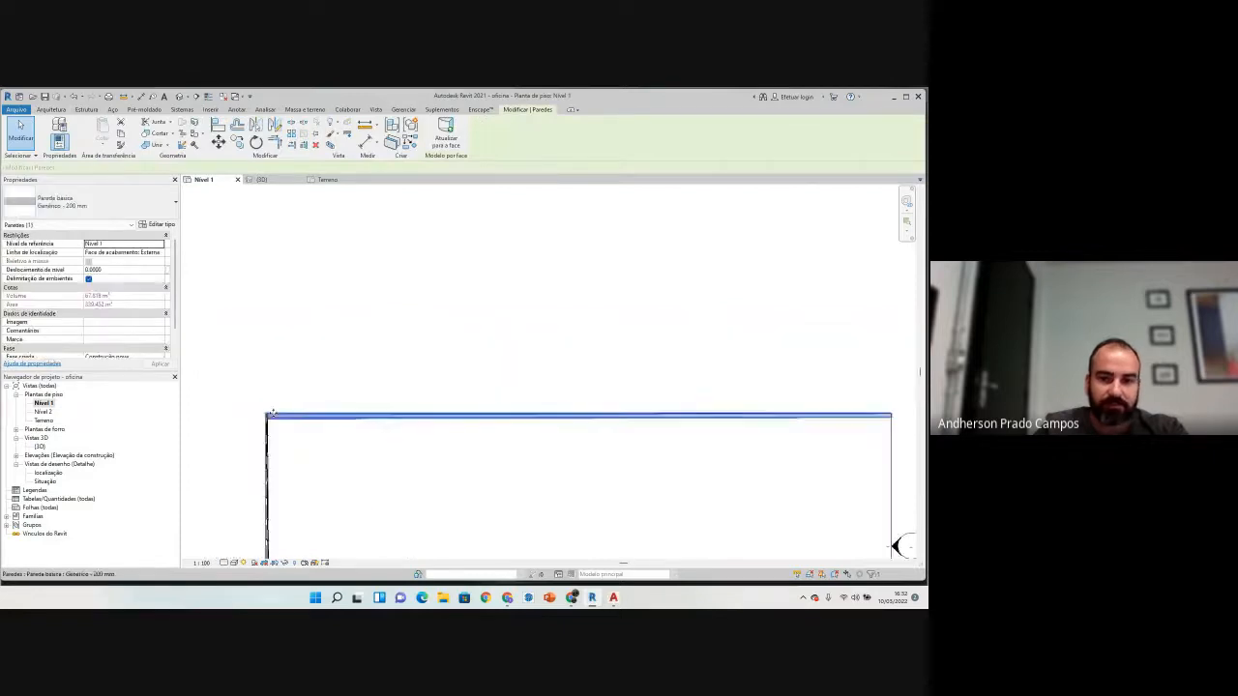
left_click(462, 379)
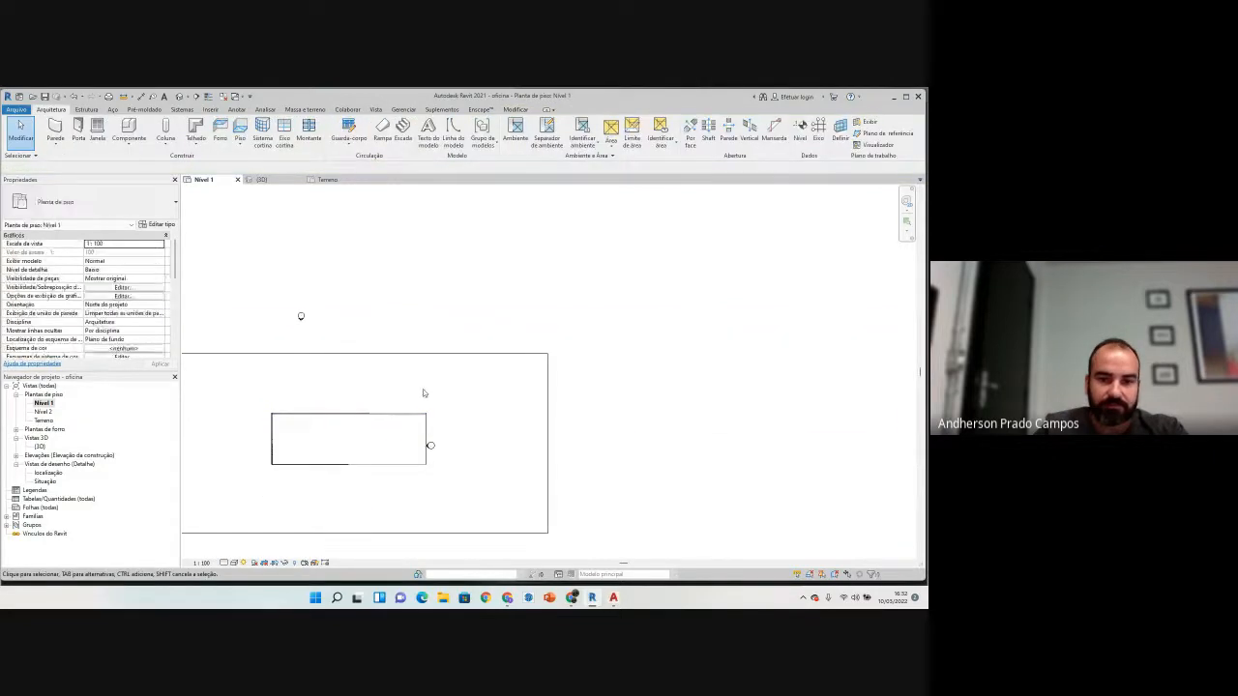
Step: Open the 3D view and examine the whole building on its platform from a low angle
left_click(192, 98)
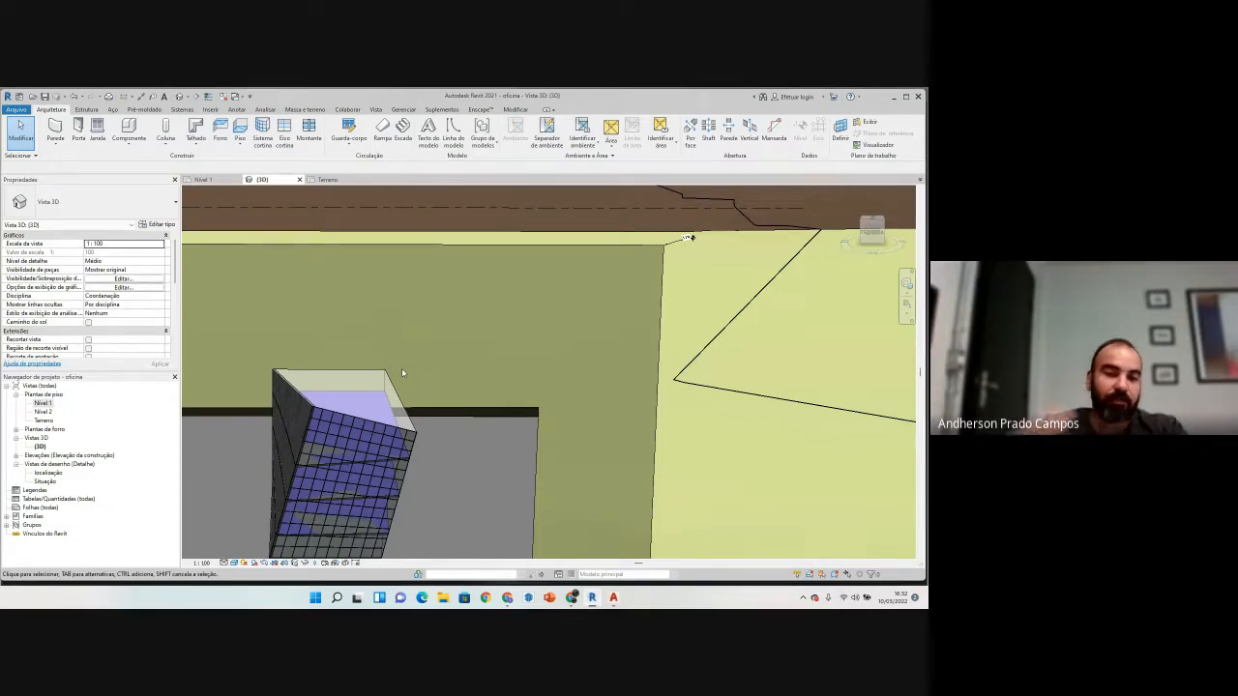
scroll(423, 344, "down", 4)
middle_click_drag(429, 428, 356, 448, "shift")
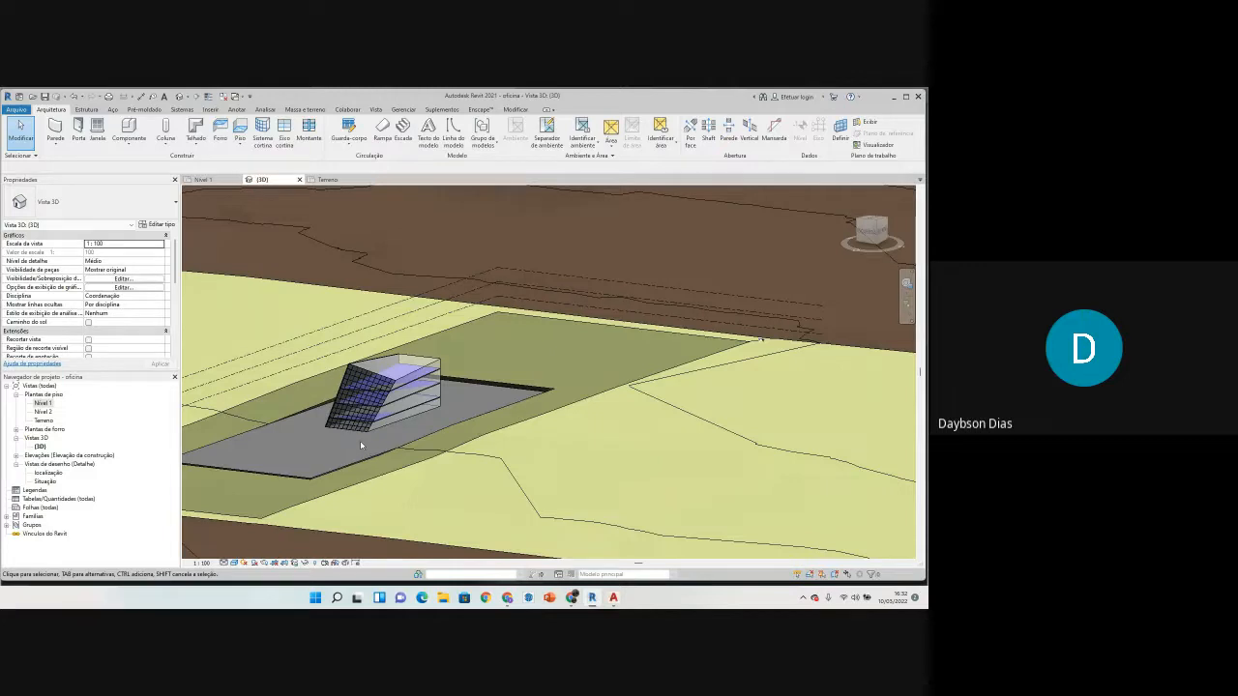
left_click(240, 144)
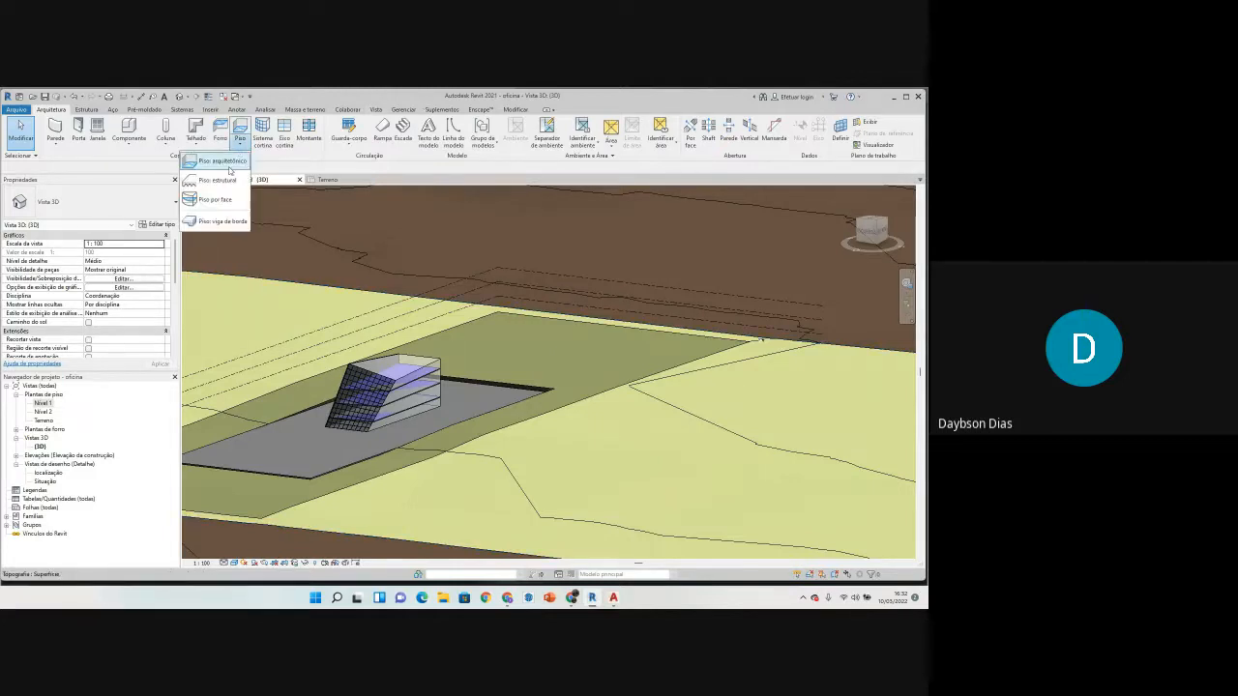
left_click(219, 203)
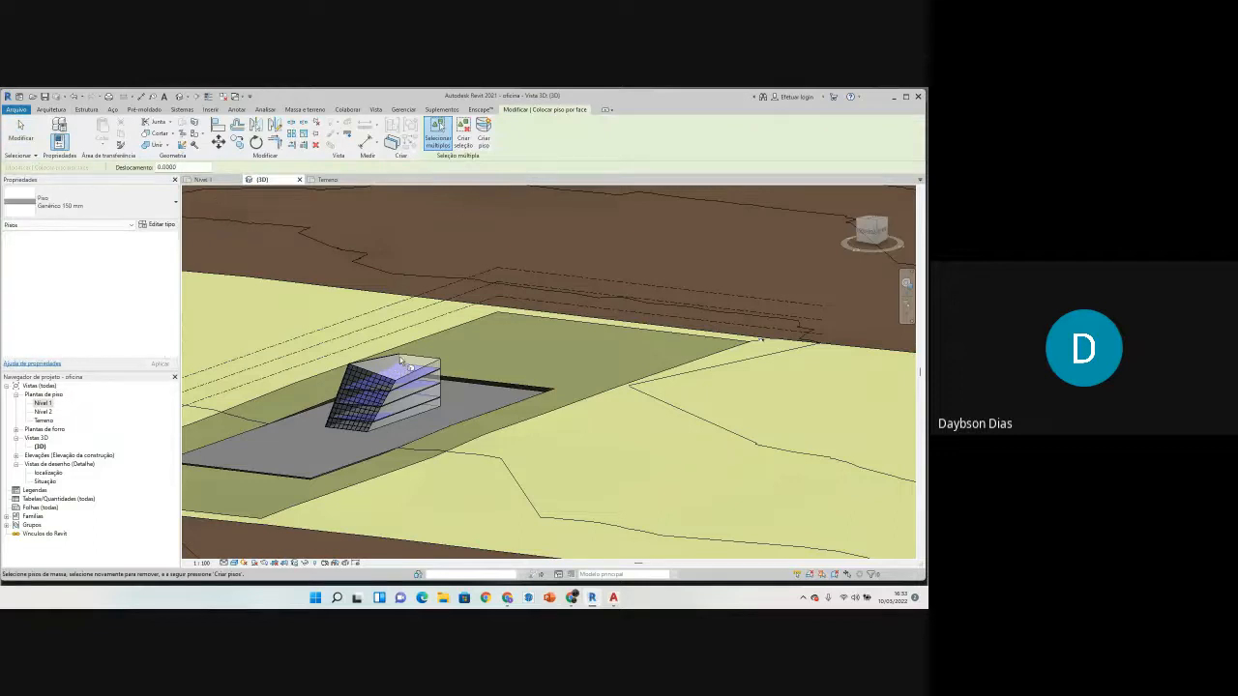
scroll(408, 371, "up", 3)
scroll(436, 393, "up", 3)
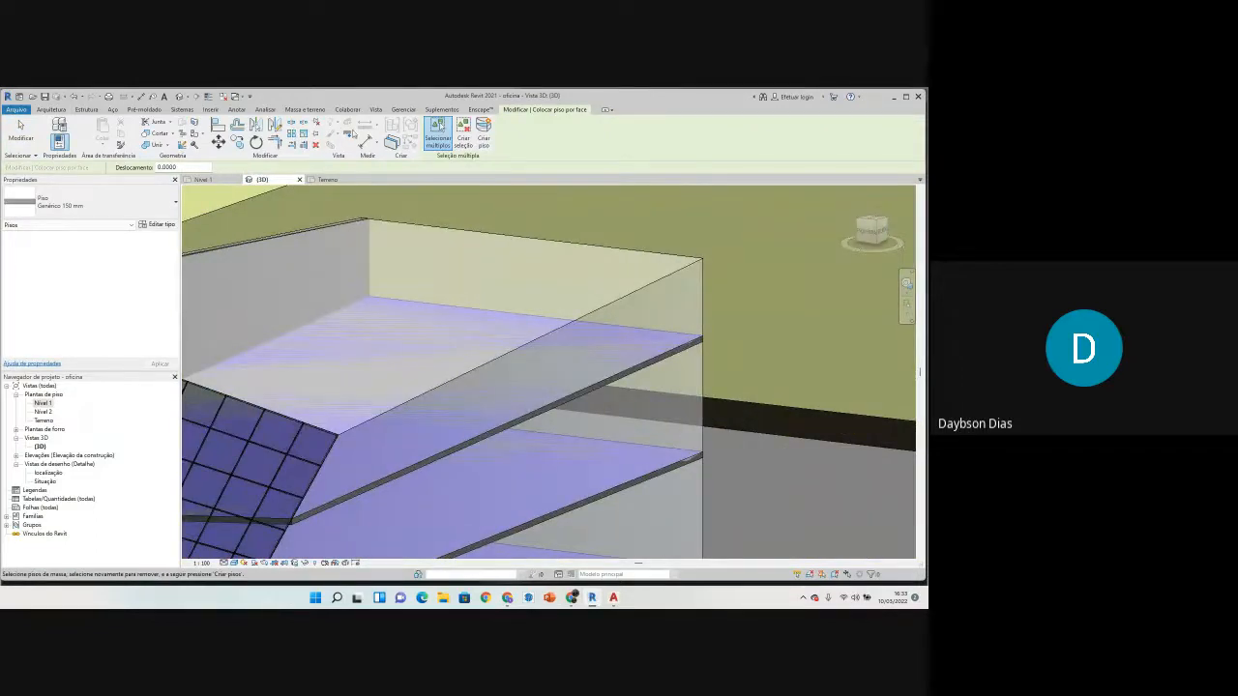
key("Escape")
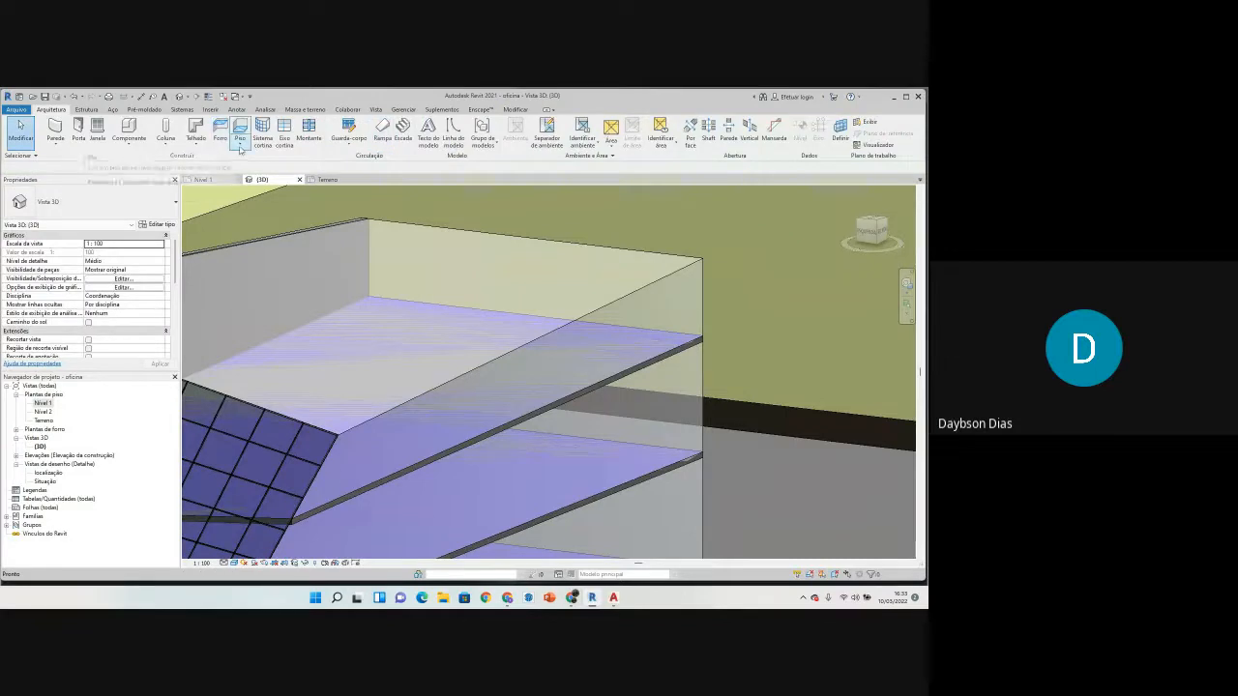
left_click(196, 147)
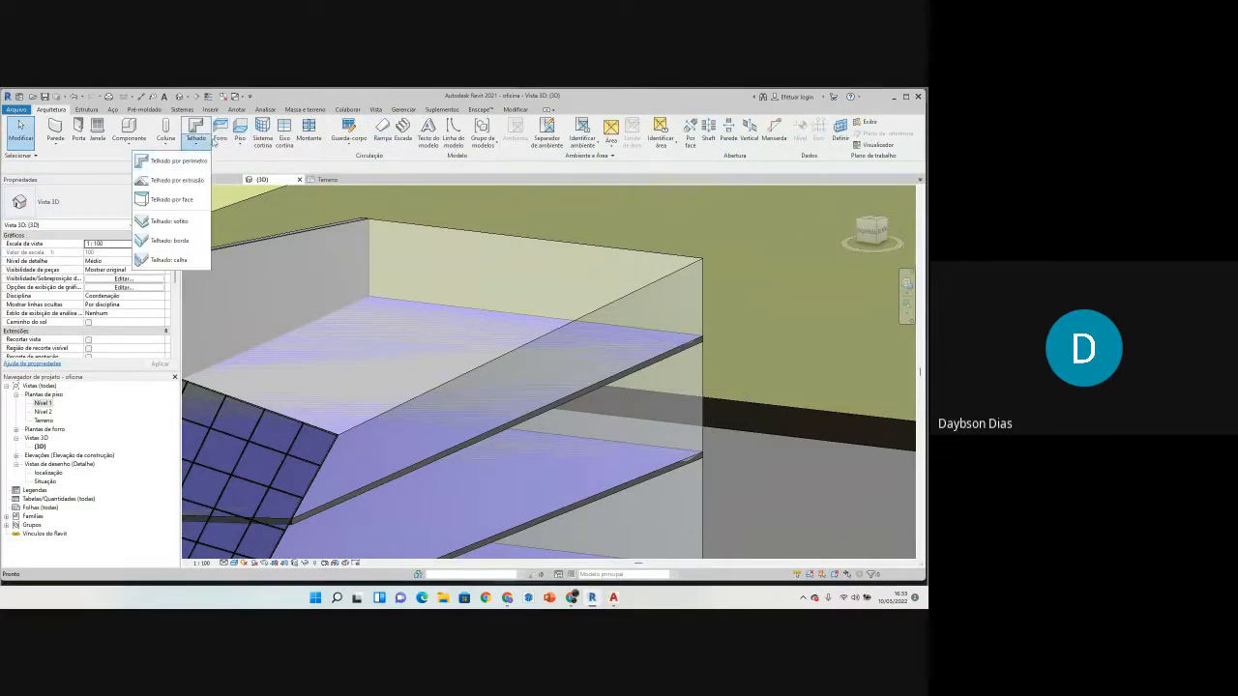
scroll(523, 329, "down", 5)
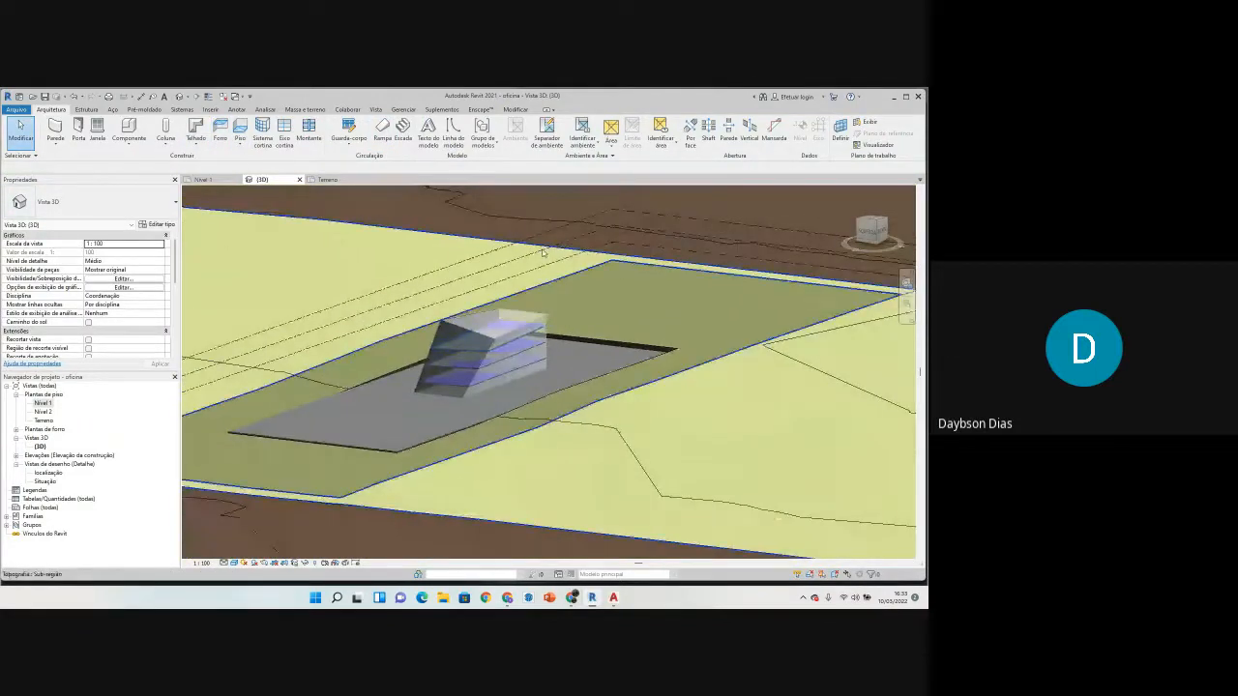
scroll(572, 362, "down", 3)
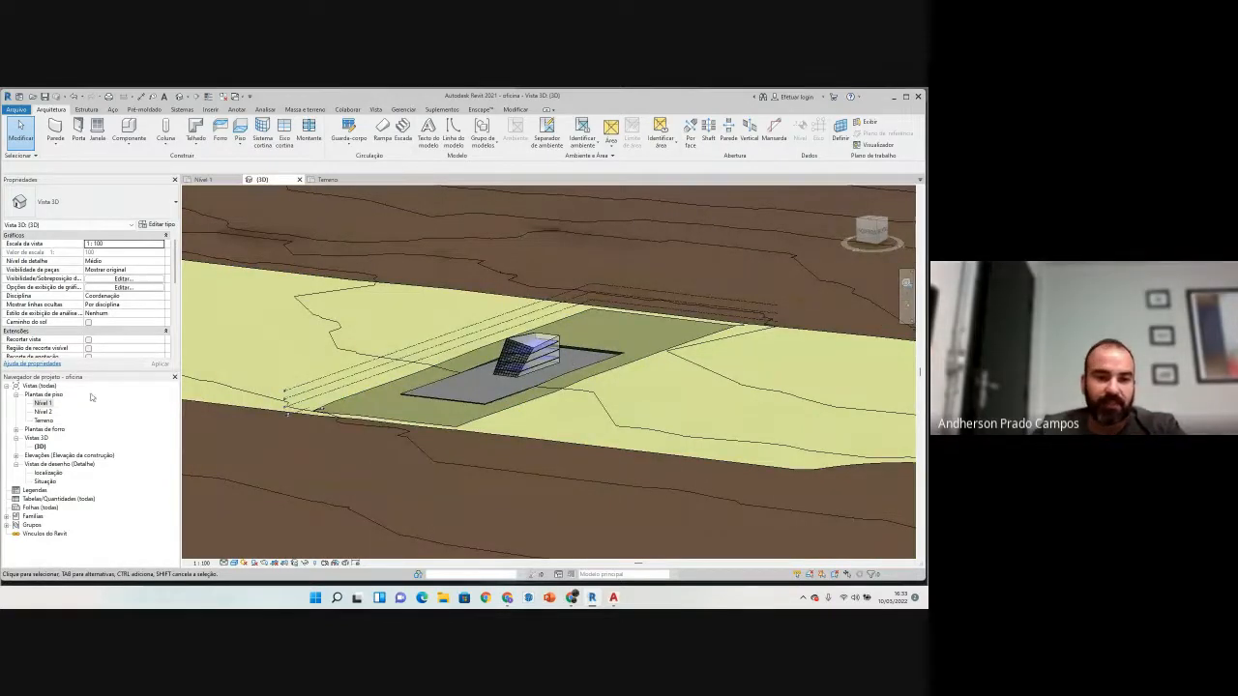
Step: Open the Nível 2 floor plan, return to Nível 1, and look over the platform and building outlines
double_click(42, 412)
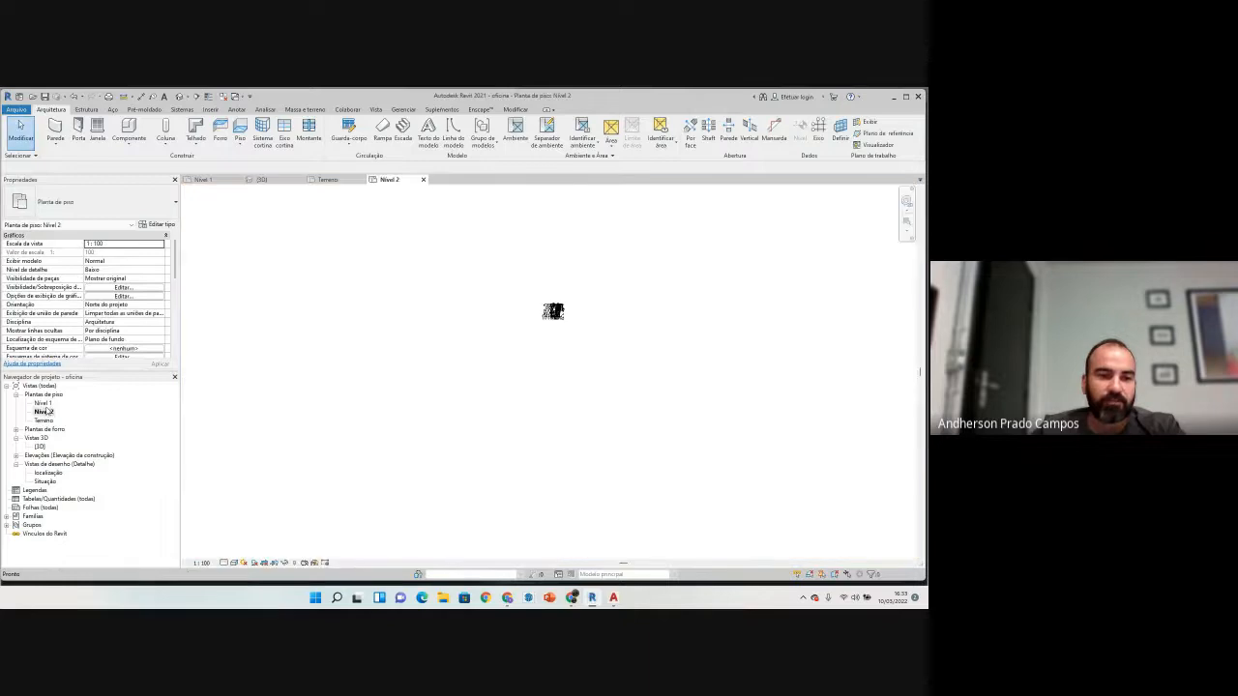
left_click(43, 403)
scroll(373, 387, "down", 4)
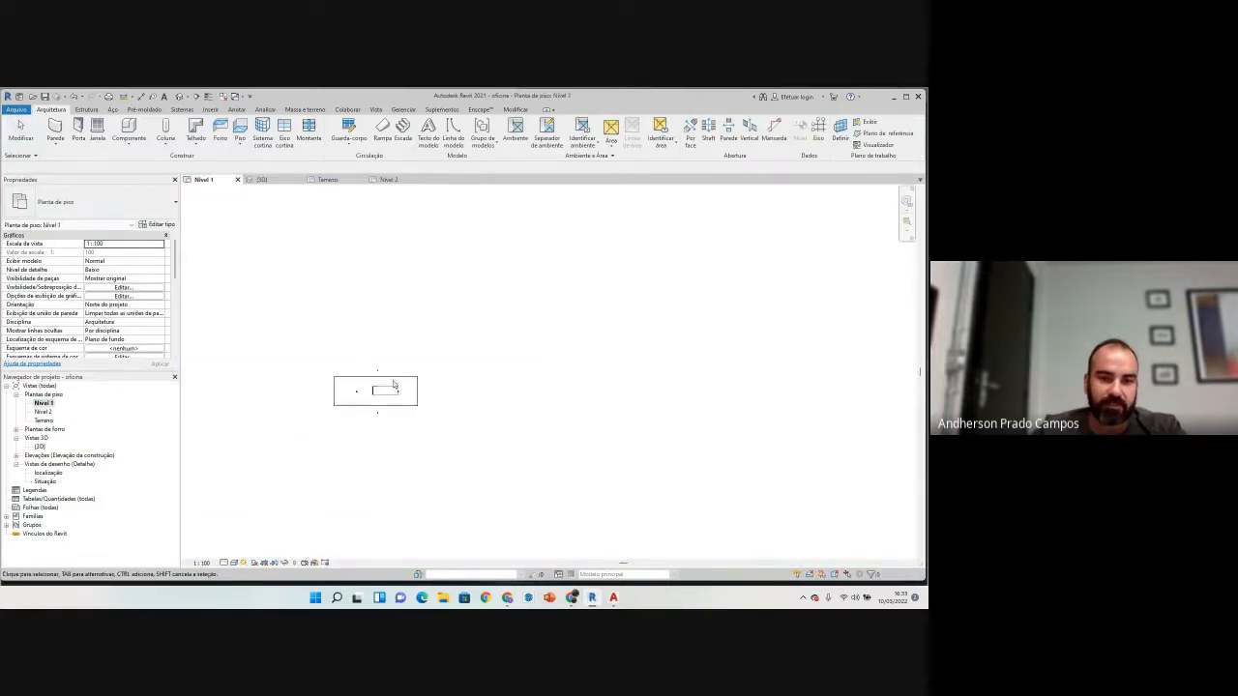
scroll(376, 392, "up", 3)
left_click(354, 350)
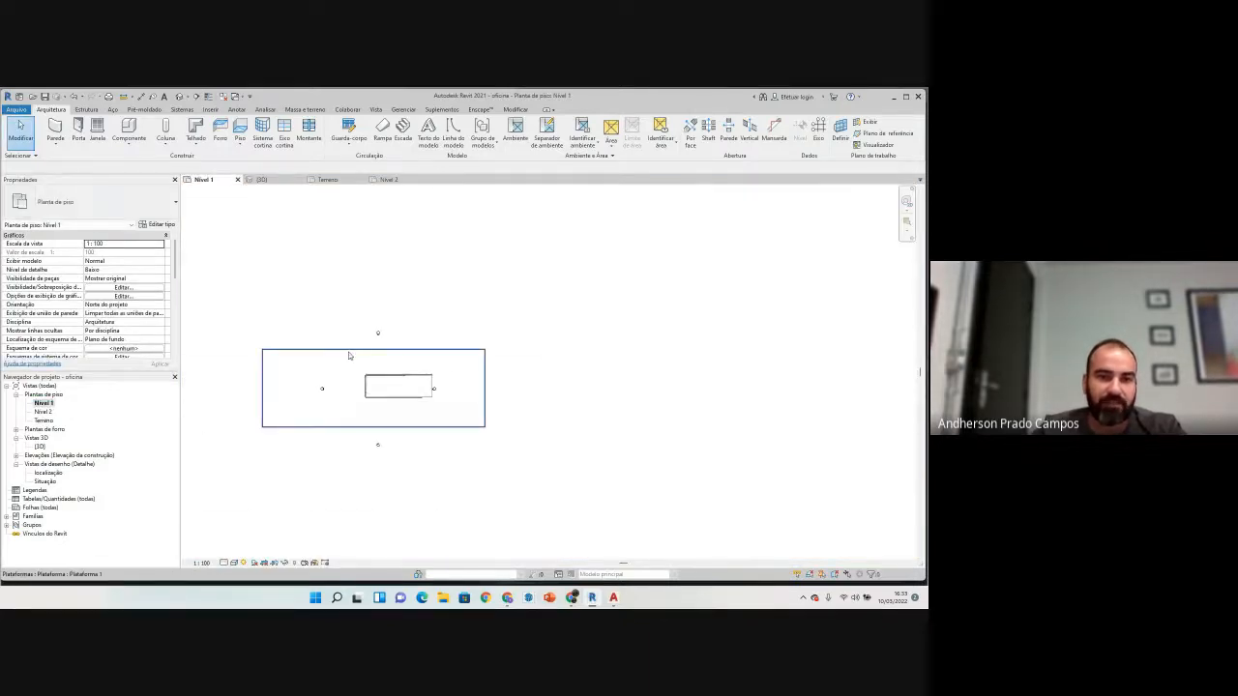
left_click(280, 315)
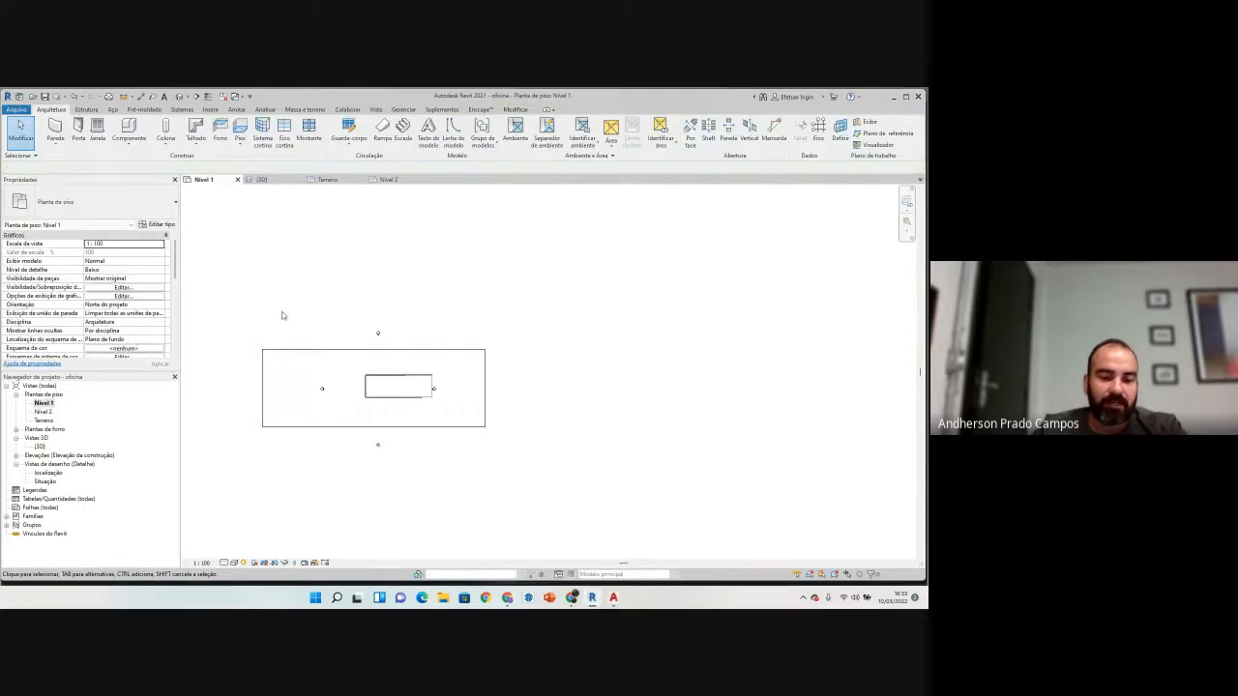
Step: Make the Topografia category visible in the Nível 1 plan and view the terrain lines around the platform
key("v")
key("g")
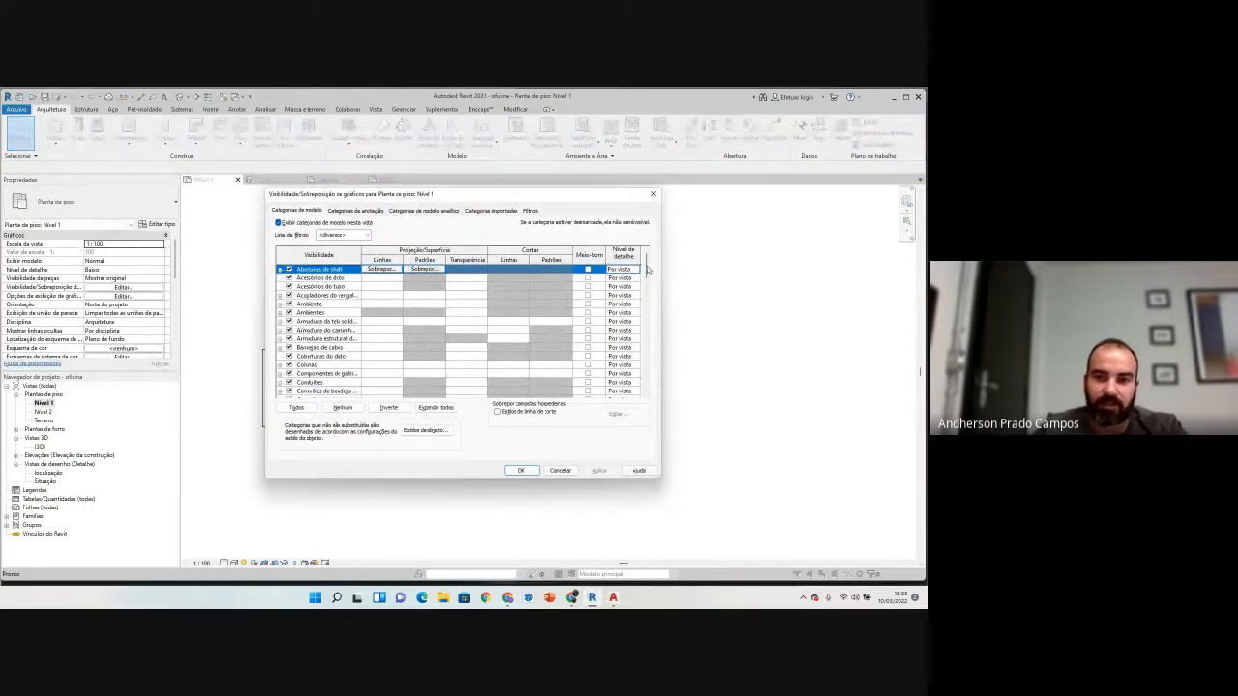
left_click_drag(646, 264, 616, 383)
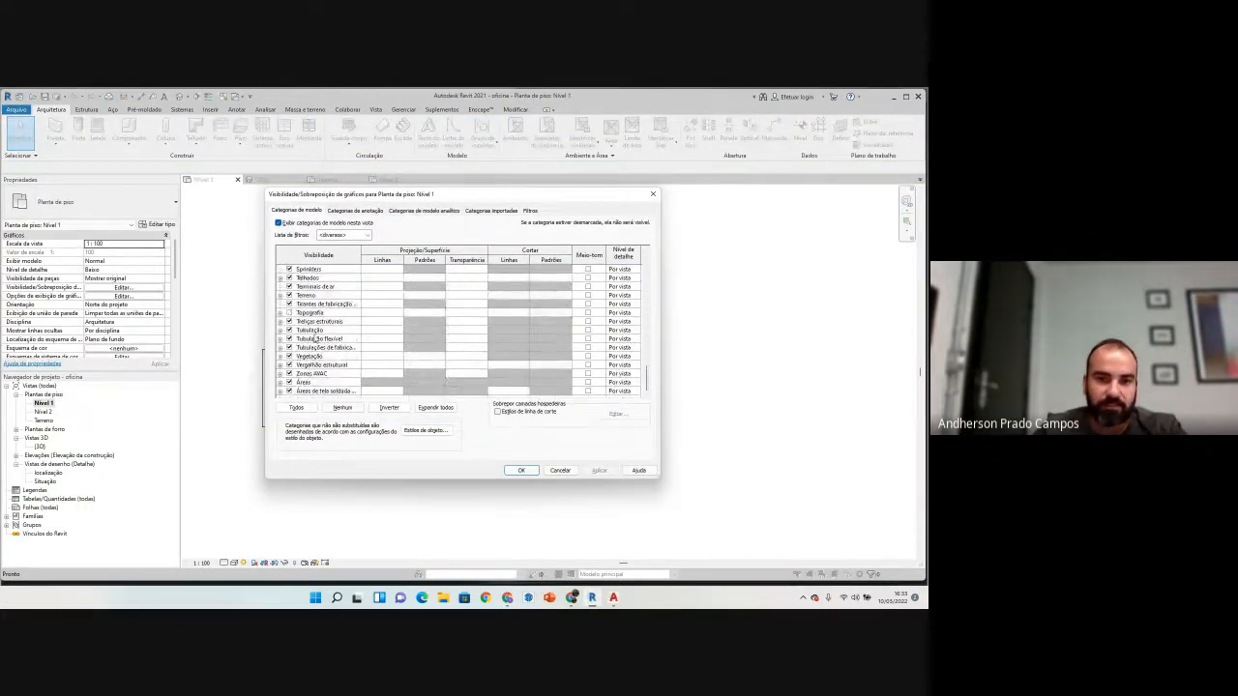
left_click(292, 313)
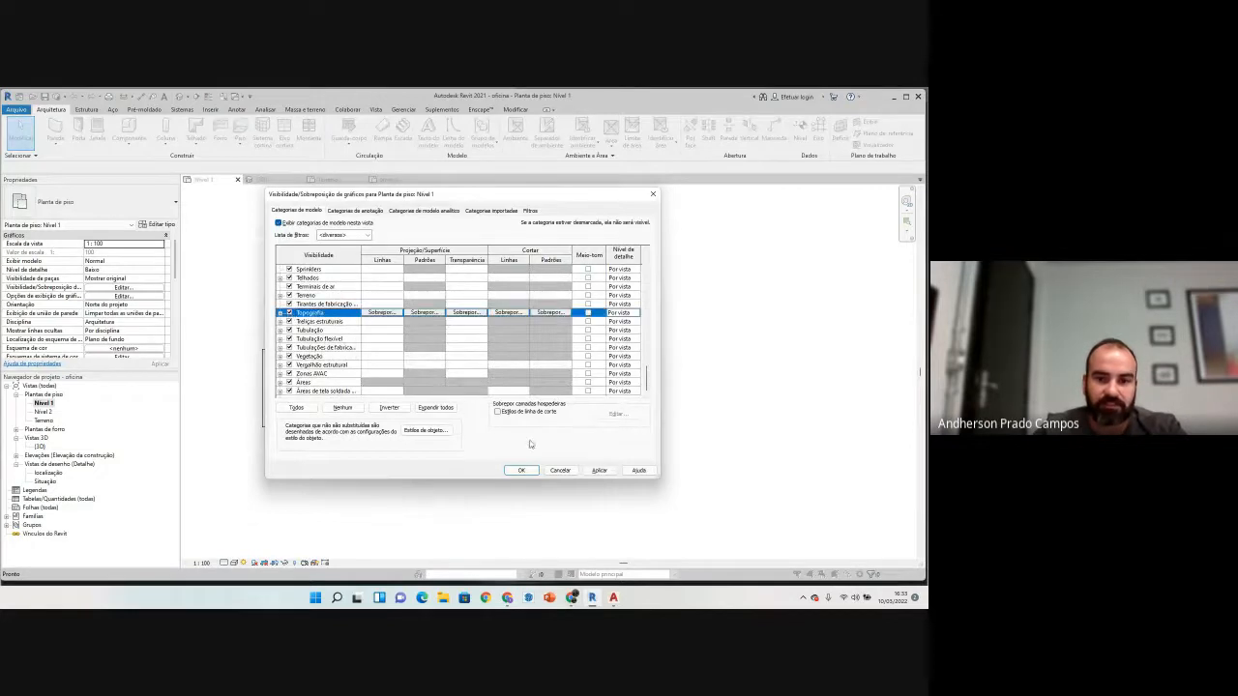
left_click(599, 470)
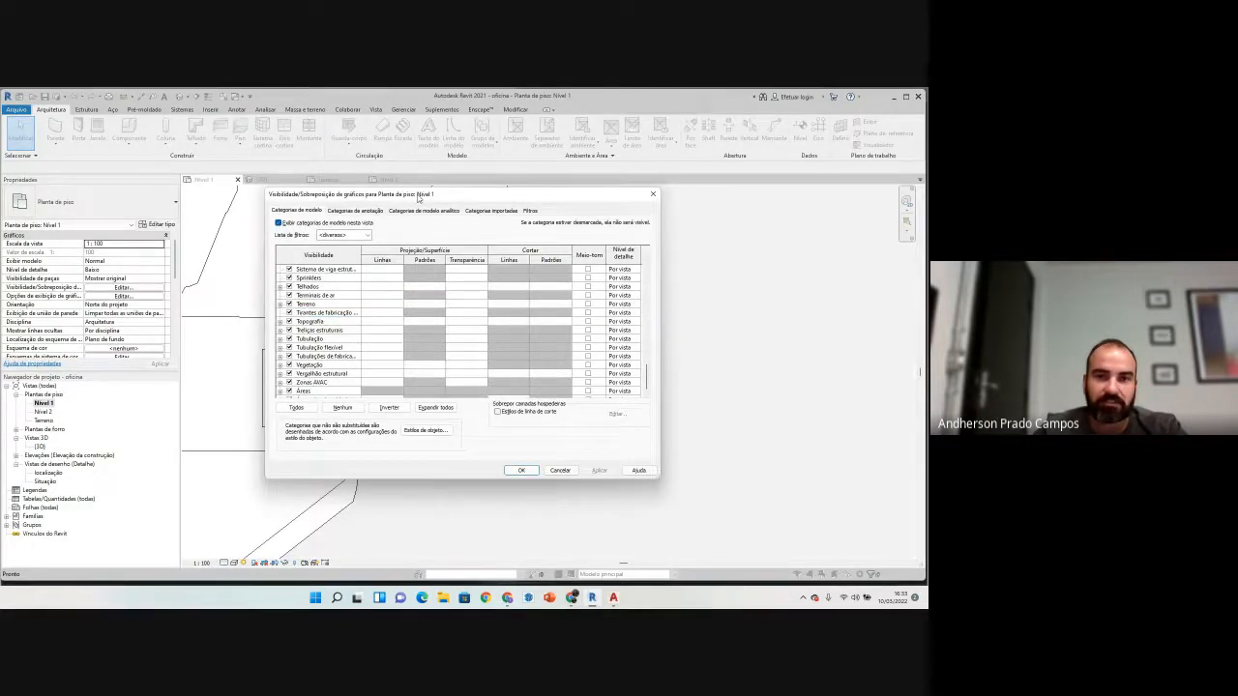
left_click_drag(418, 198, 708, 419)
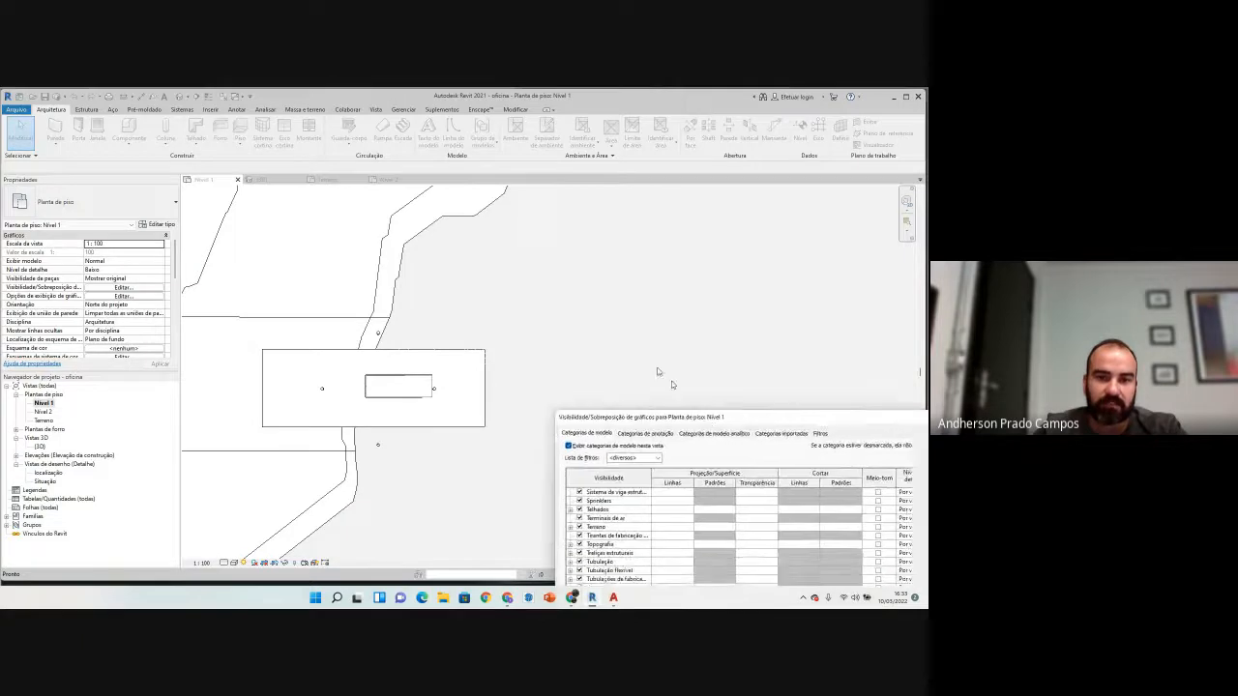
left_click_drag(659, 372, 476, 223)
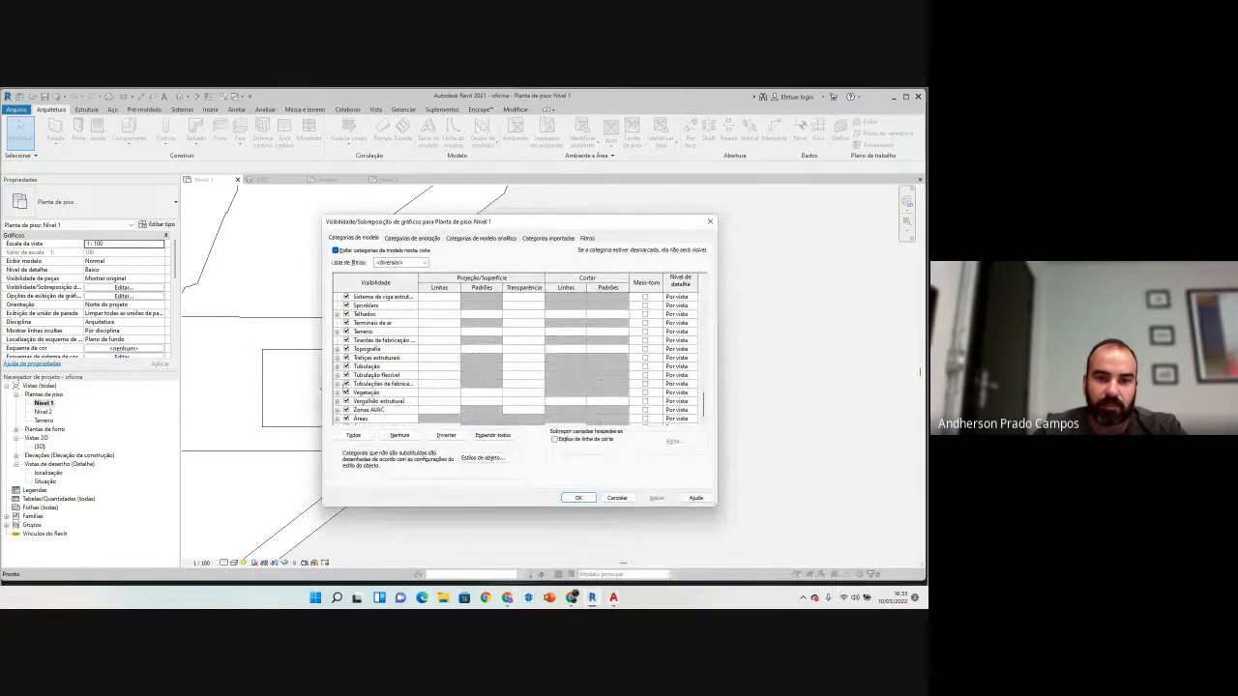
Step: Hide the Topografia category in the Nível 1 plan's visibility settings
left_click(347, 349)
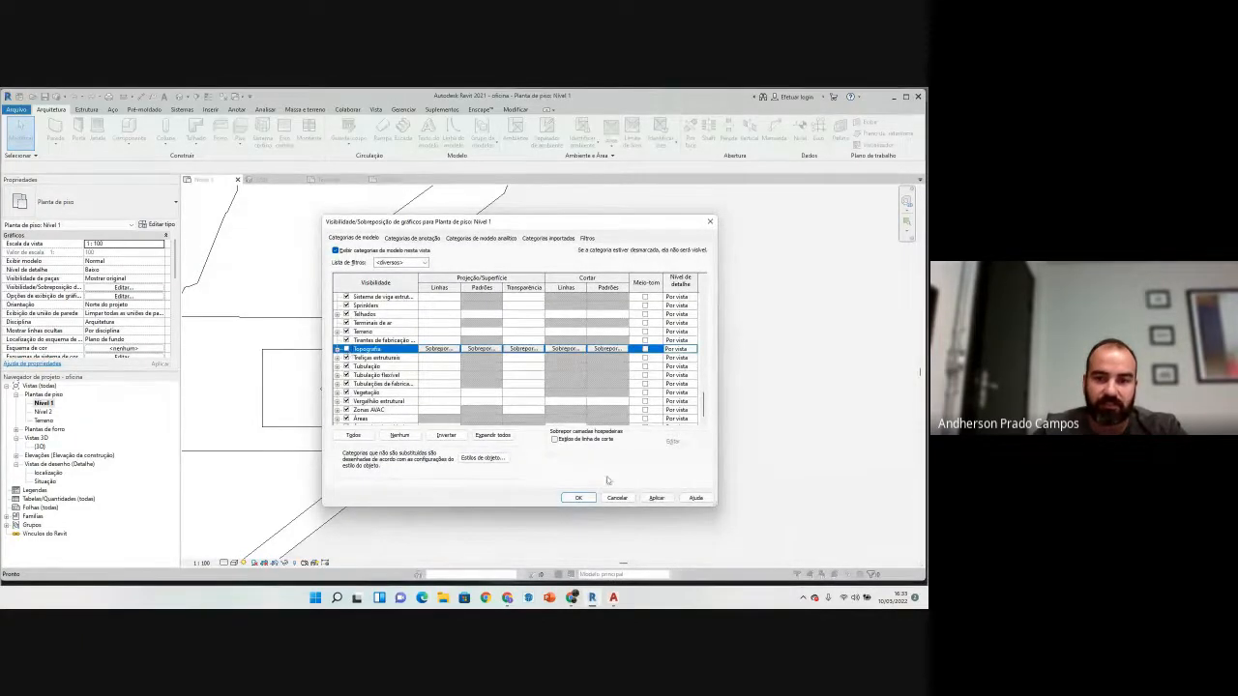
left_click(655, 497)
left_click(578, 498)
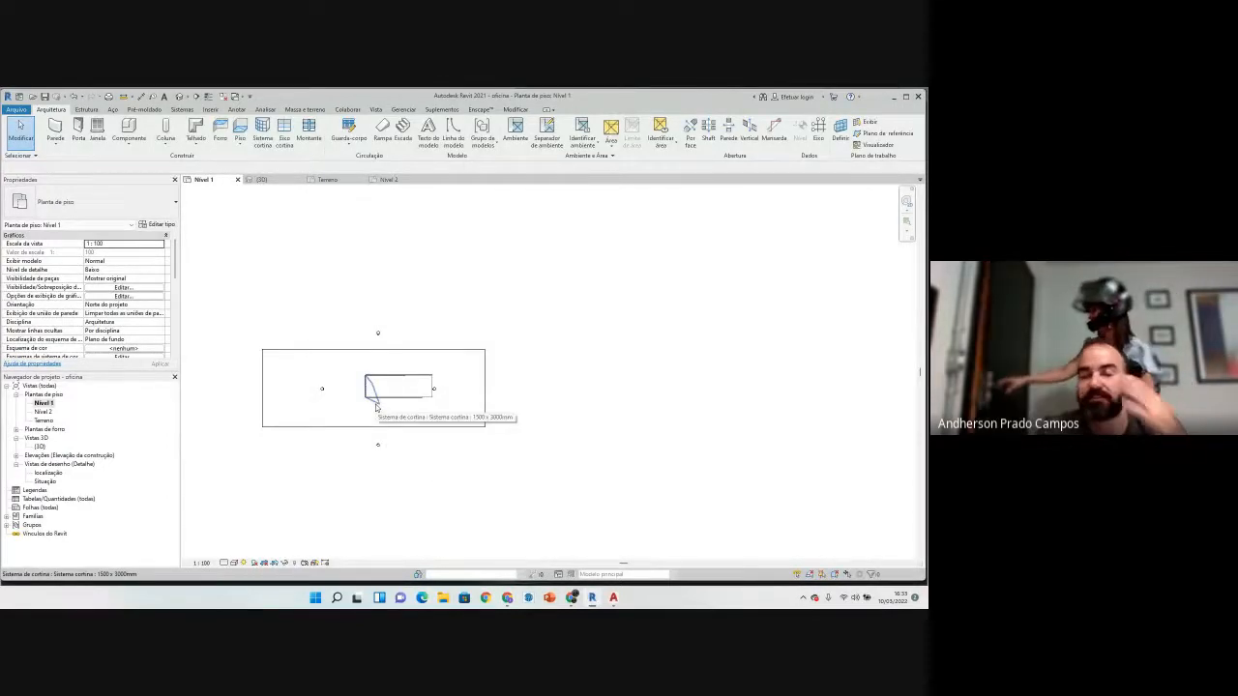
Step: Inspect the properties of the Plataforma 1 building pad in the Nível 1 plan
left_click(350, 351)
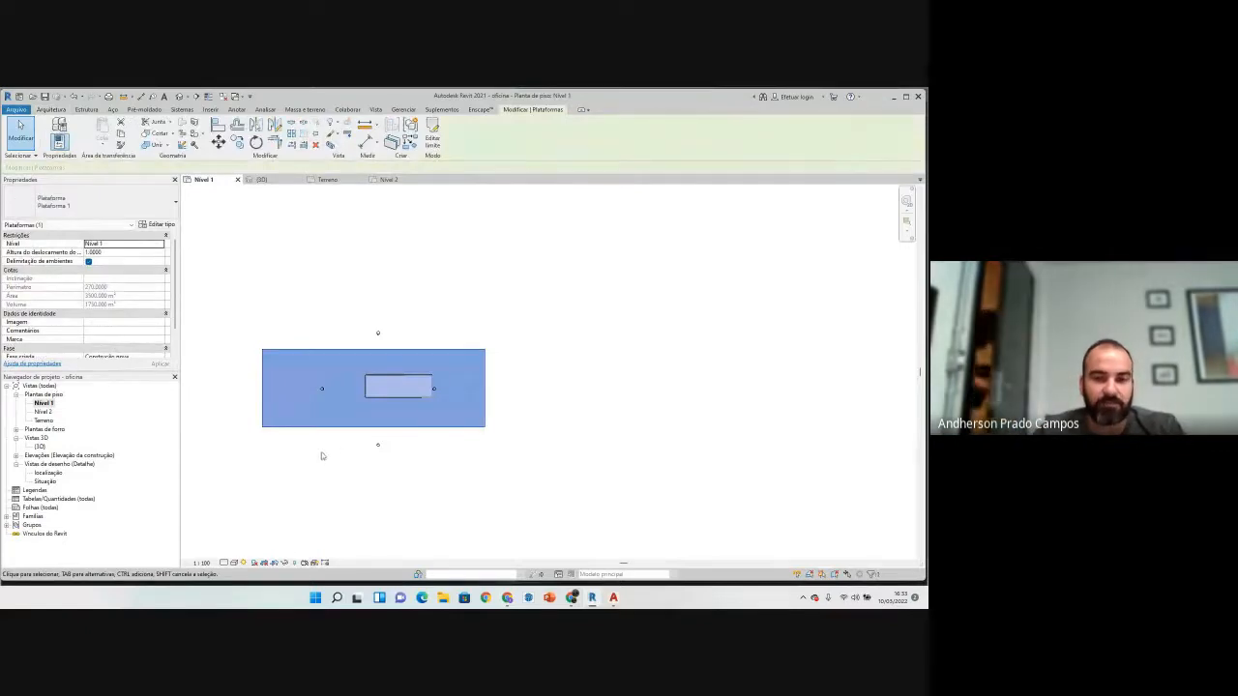
scroll(325, 453, "down", 5)
scroll(356, 419, "up", 6)
key("Escape")
scroll(383, 417, "up", 2)
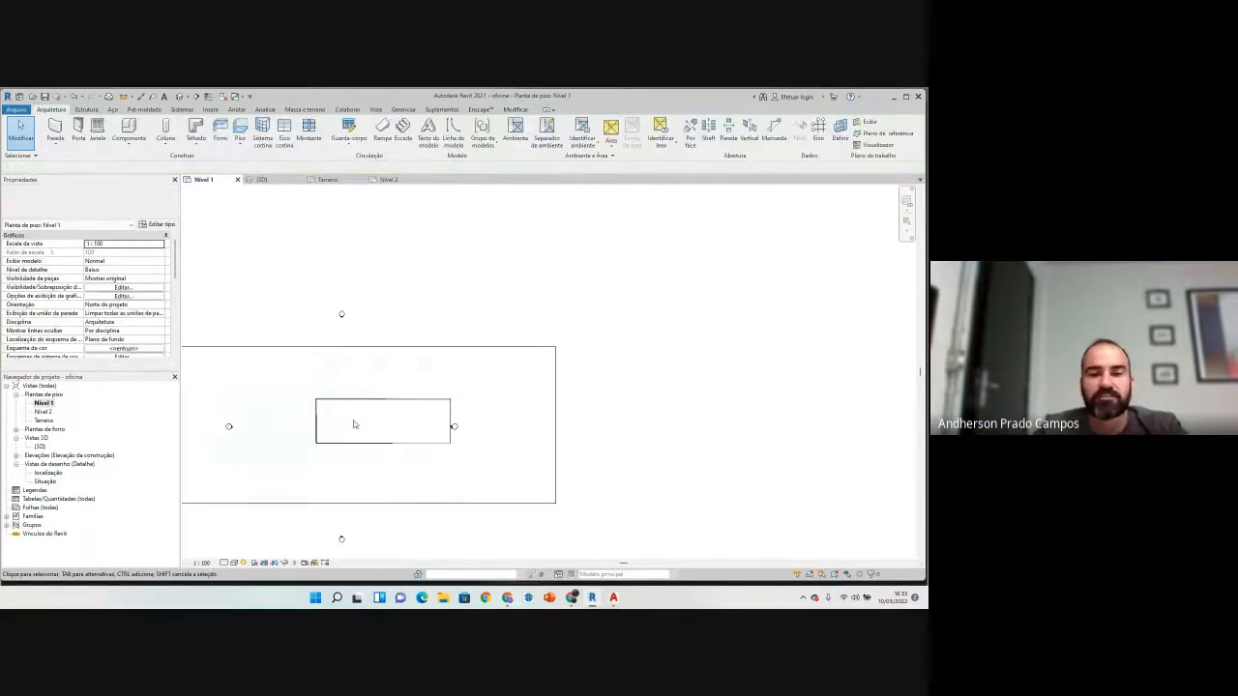
Step: Move the Leste elevation marker away from the building, into the open area of the platform
left_click(451, 426)
scroll(459, 411, "up", 3)
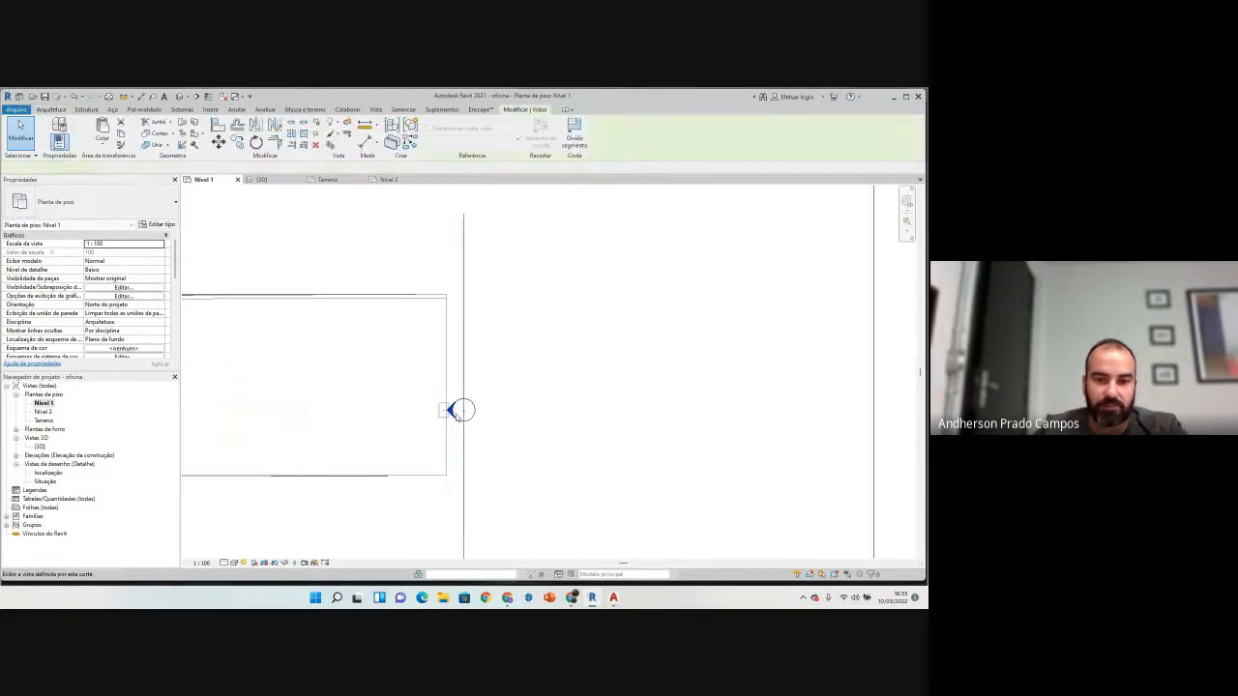
left_click(453, 412)
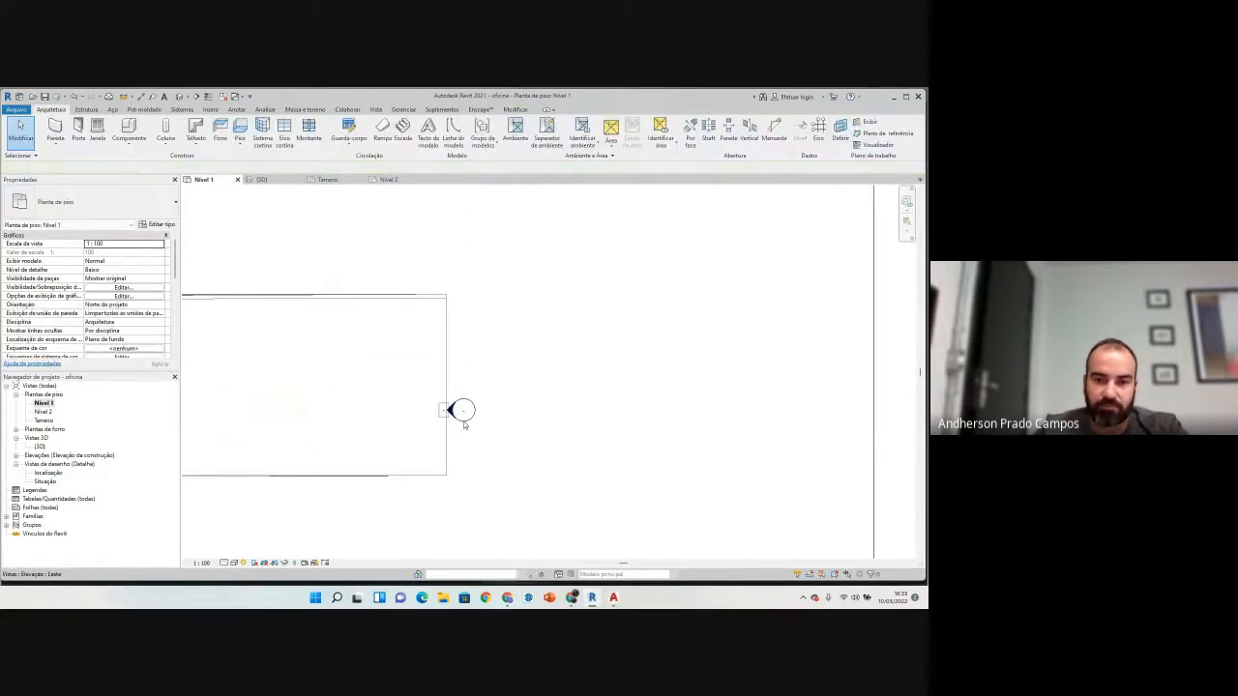
left_click(474, 418)
left_click_drag(474, 418, 619, 391)
left_click(580, 390)
left_click(595, 390)
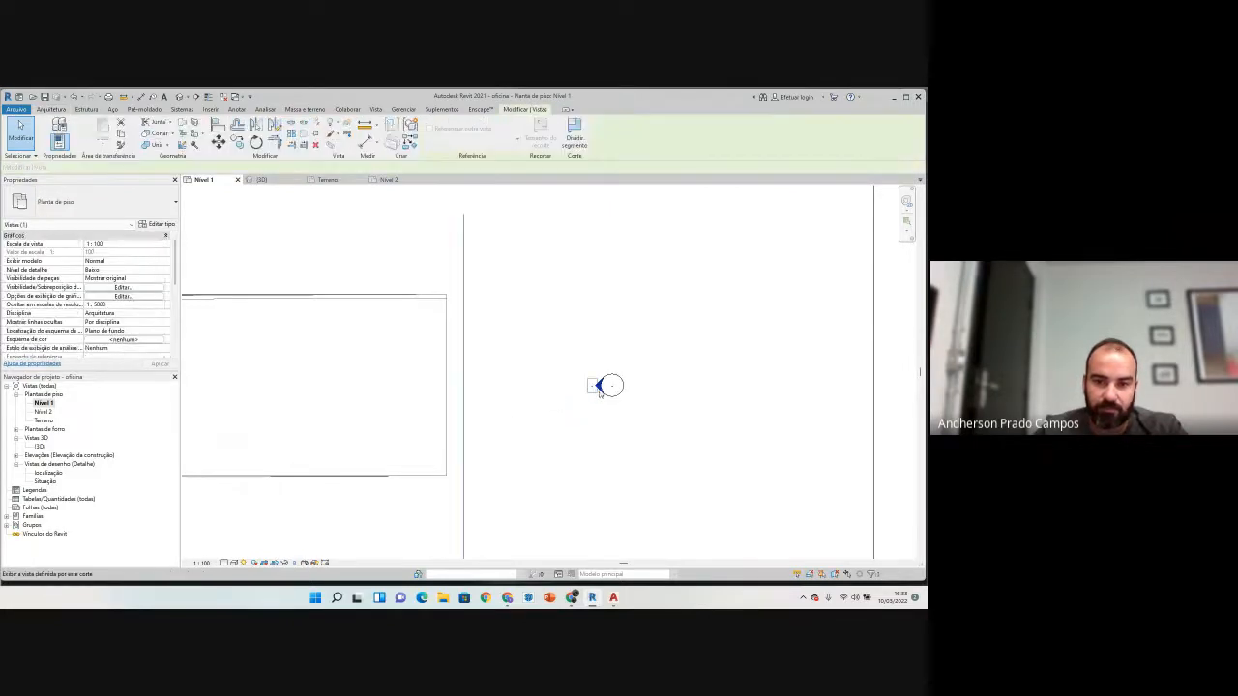
Step: Move the Leste elevation's view line away from the building to line up near its marker
left_click(528, 418)
left_click(598, 386)
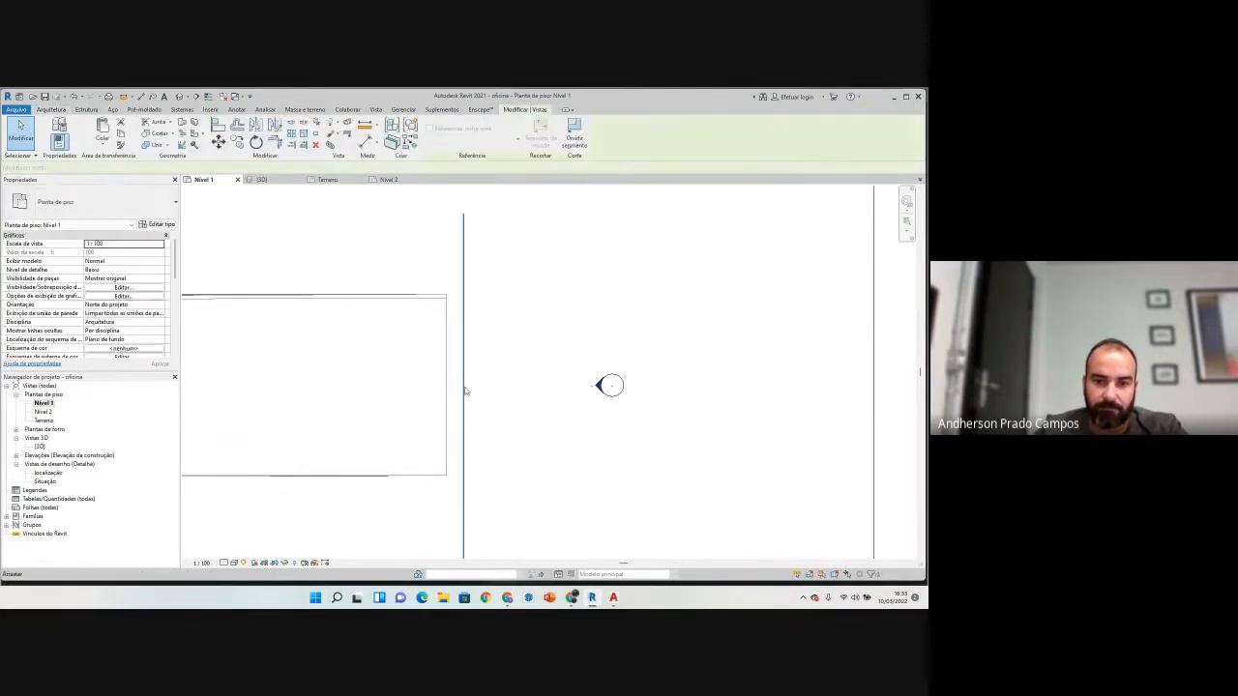
left_click_drag(464, 390, 586, 369)
left_click(565, 381)
scroll(565, 383, "down", 3)
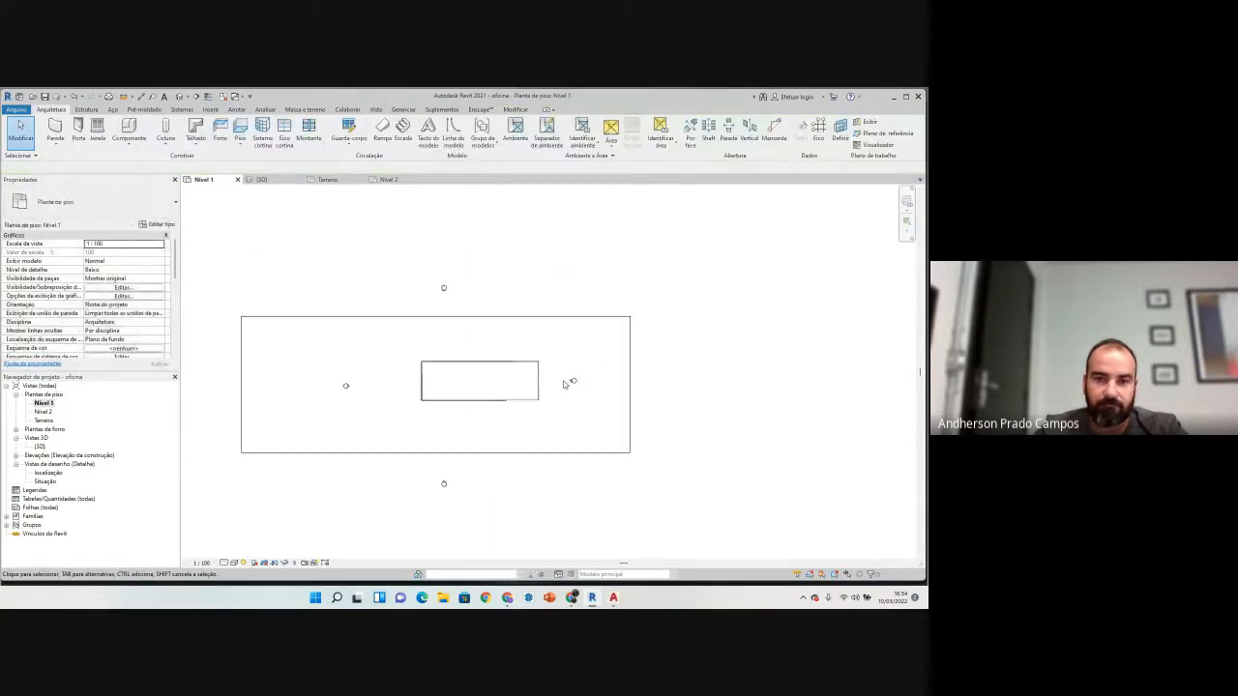
Step: Move the view line of the elevation below the platform closer to the platform's lower edge
scroll(462, 489, "up", 3)
left_click(464, 491)
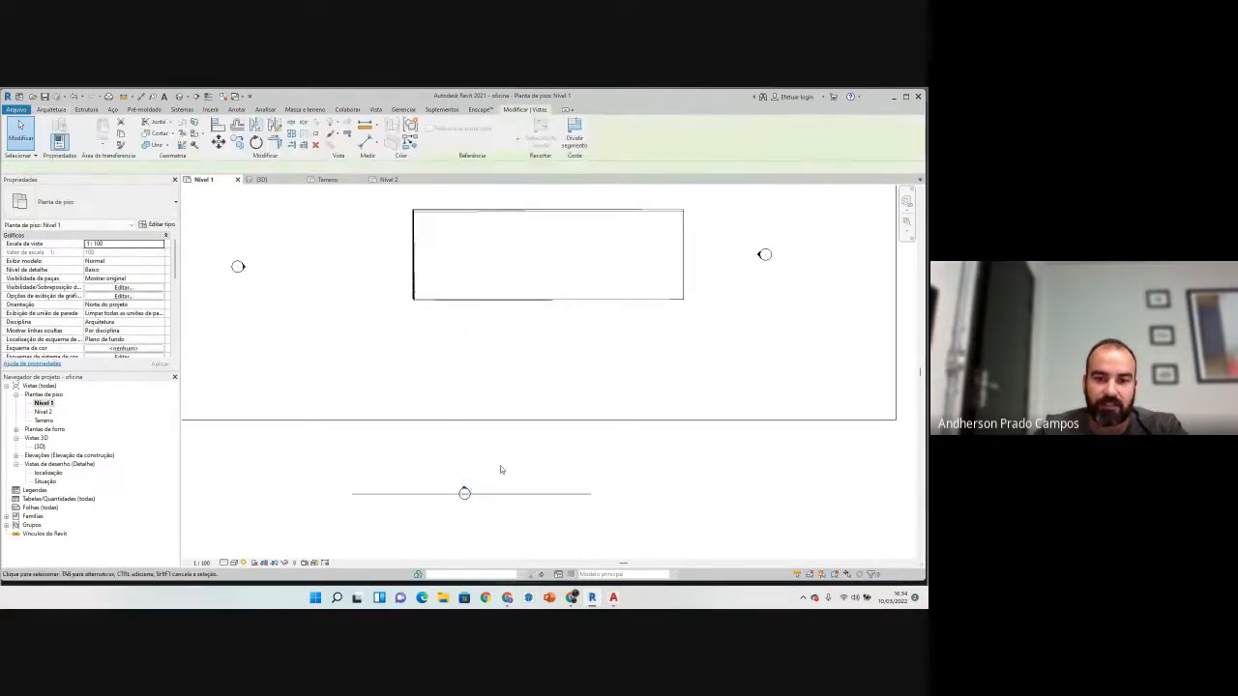
mouse_move(497, 495)
left_mouse_down()
mouse_move(577, 389)
mouse_move(539, 452)
left_mouse_up()
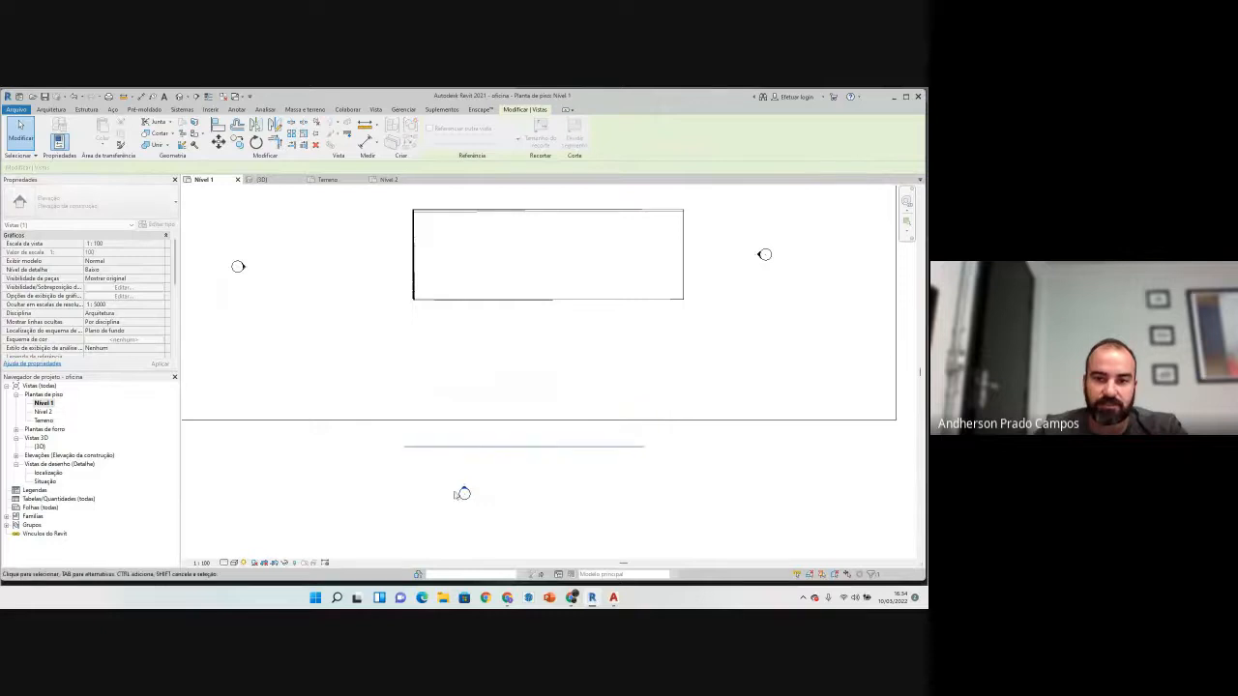
left_click(390, 426)
scroll(390, 427, "down", 3)
scroll(377, 447, "down", 2)
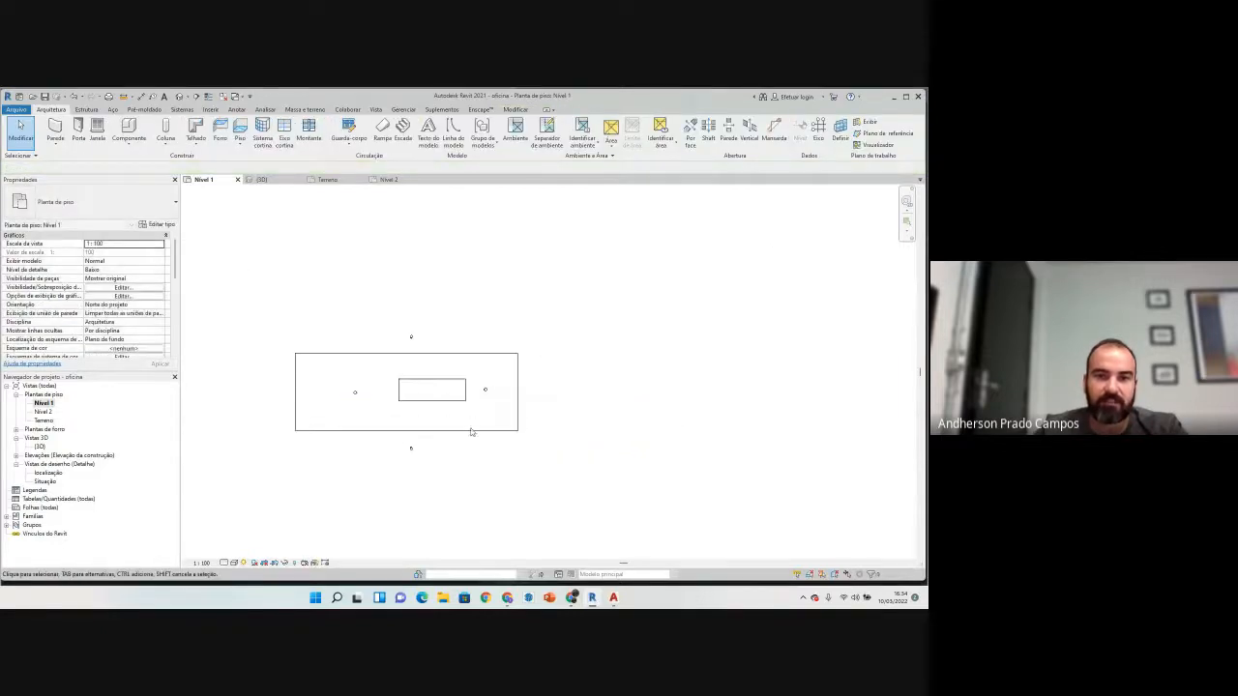
Step: Open the 3D view and create a Genérico - 400 mm roof by face on the top face of the building mass
left_click(180, 96)
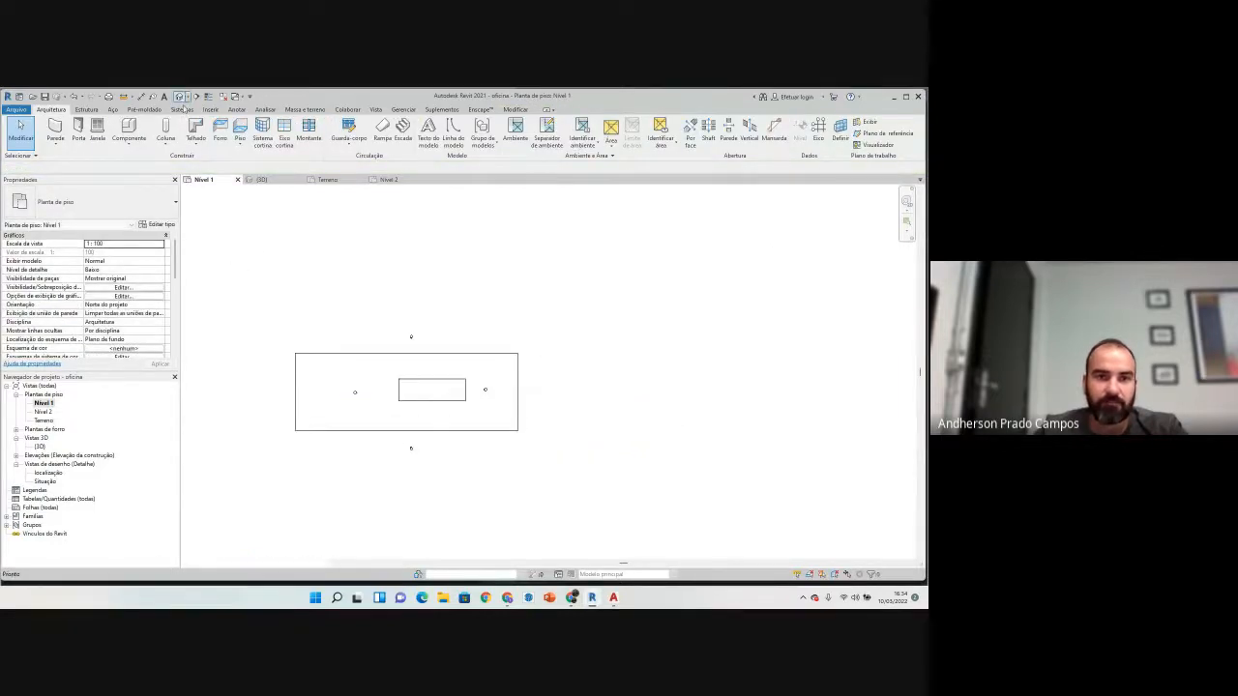
middle_click_drag(433, 457, 423, 407, "shift")
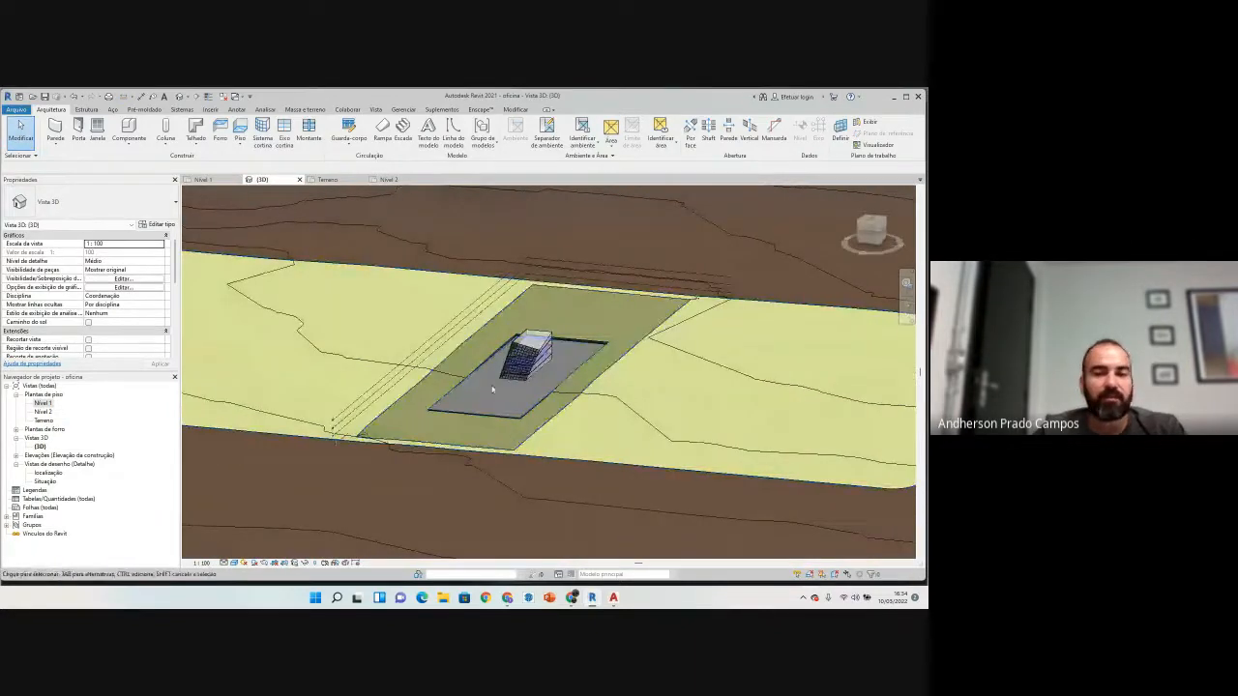
scroll(515, 384, "up", 3)
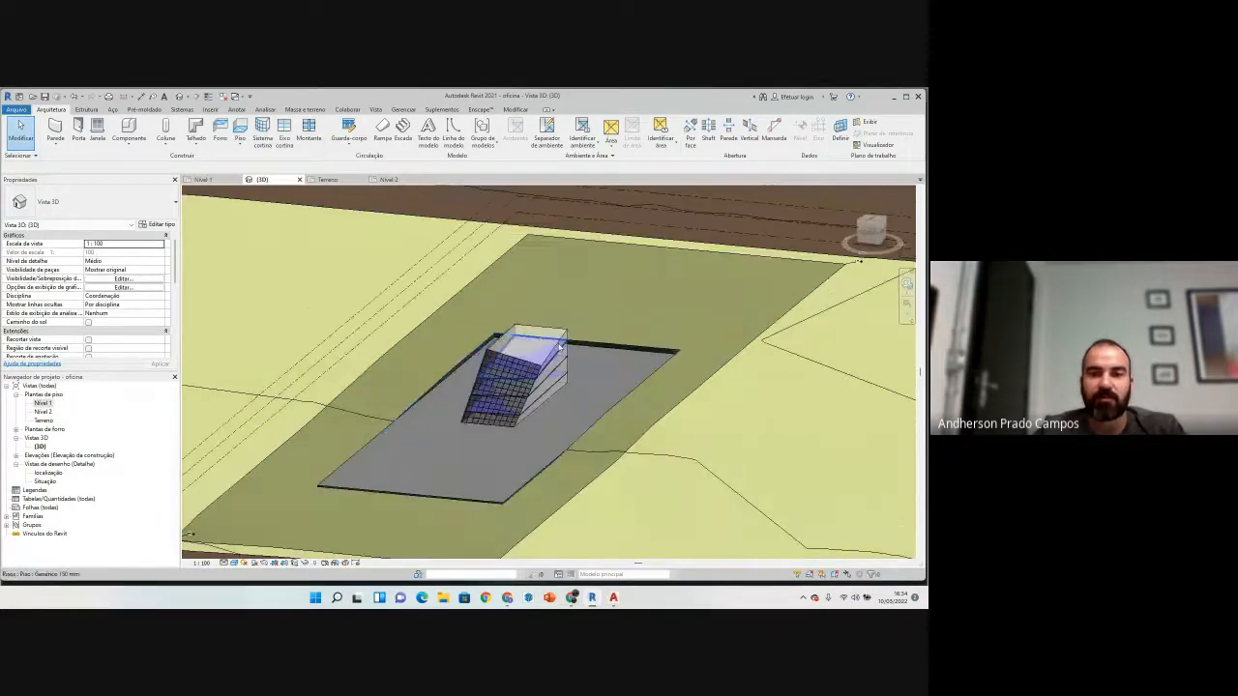
middle_click_drag(596, 444, 503, 363, "shift")
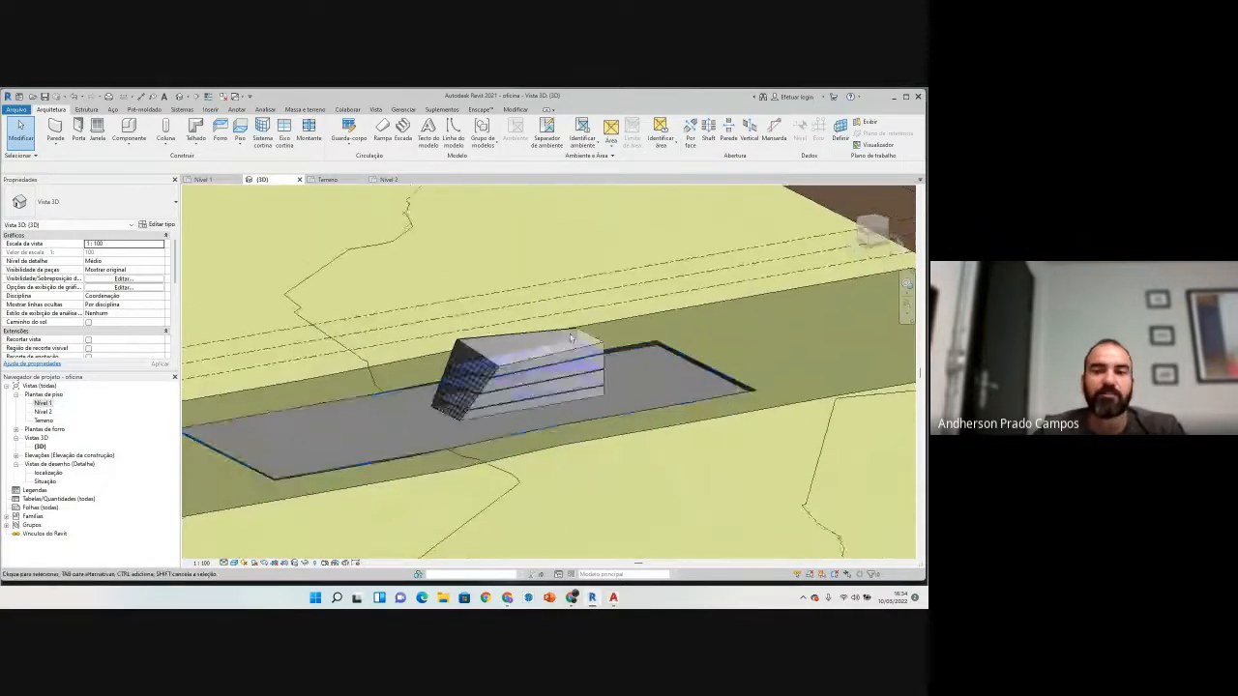
scroll(582, 338, "up", 3)
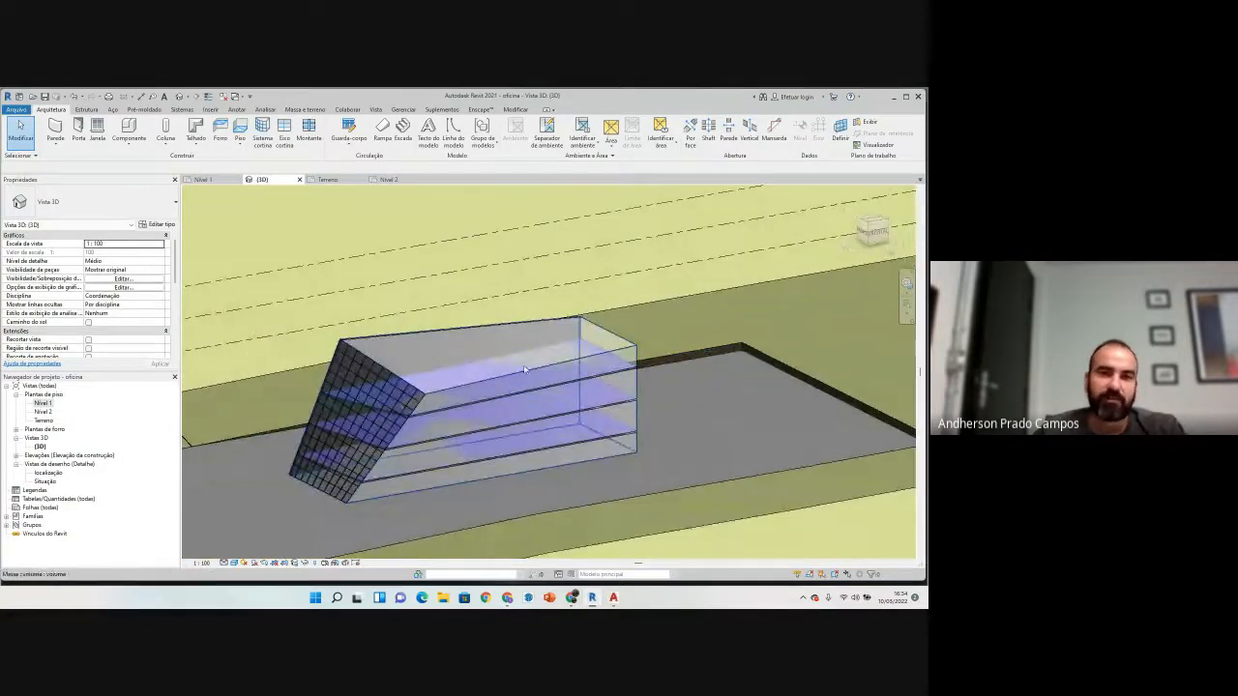
left_click(197, 146)
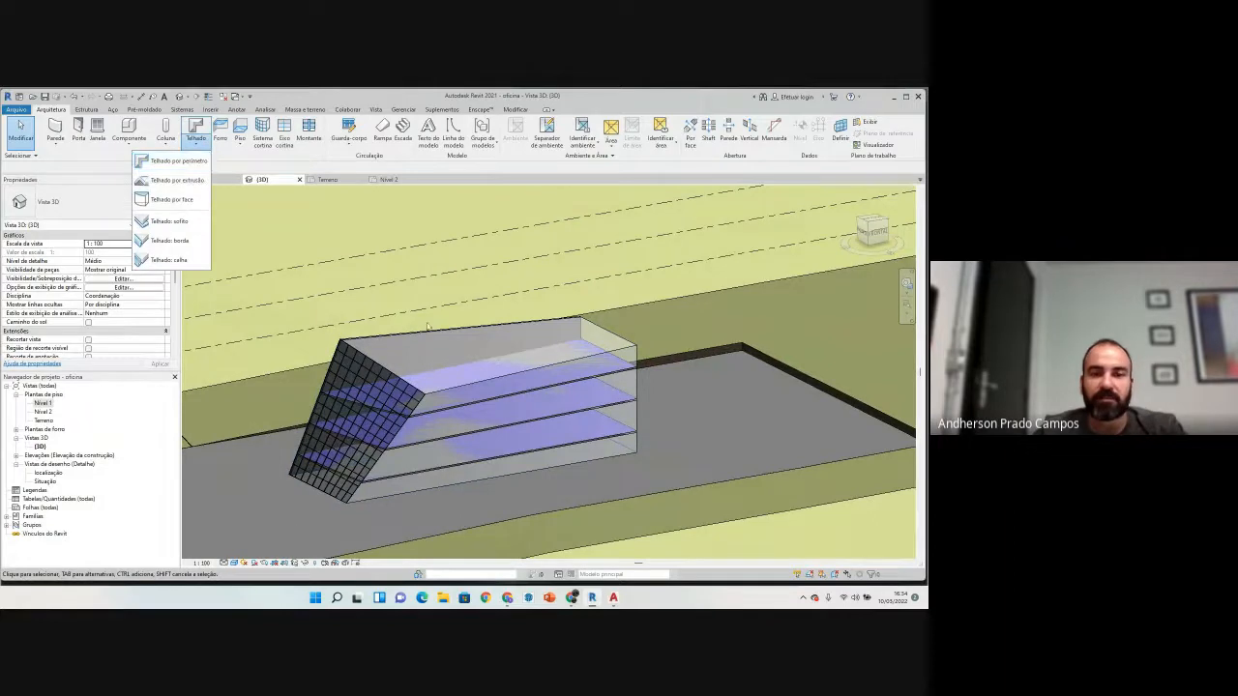
left_click(172, 199)
left_click(194, 141)
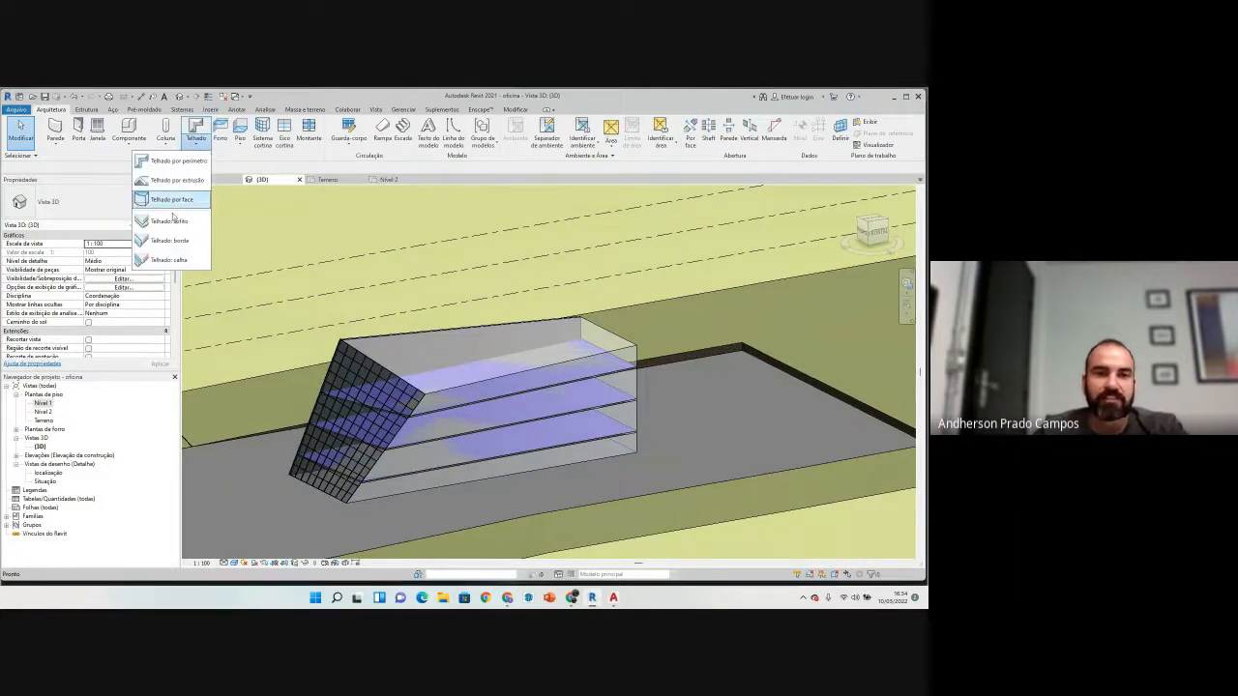
left_click(172, 199)
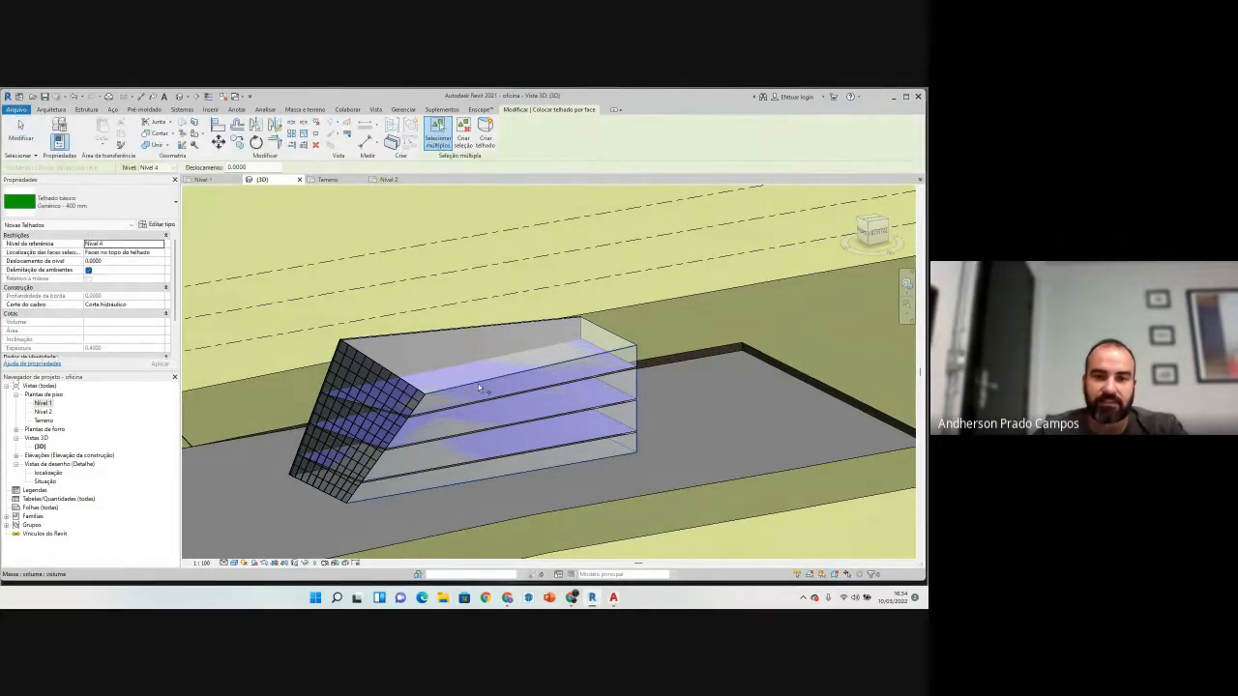
left_click(487, 380)
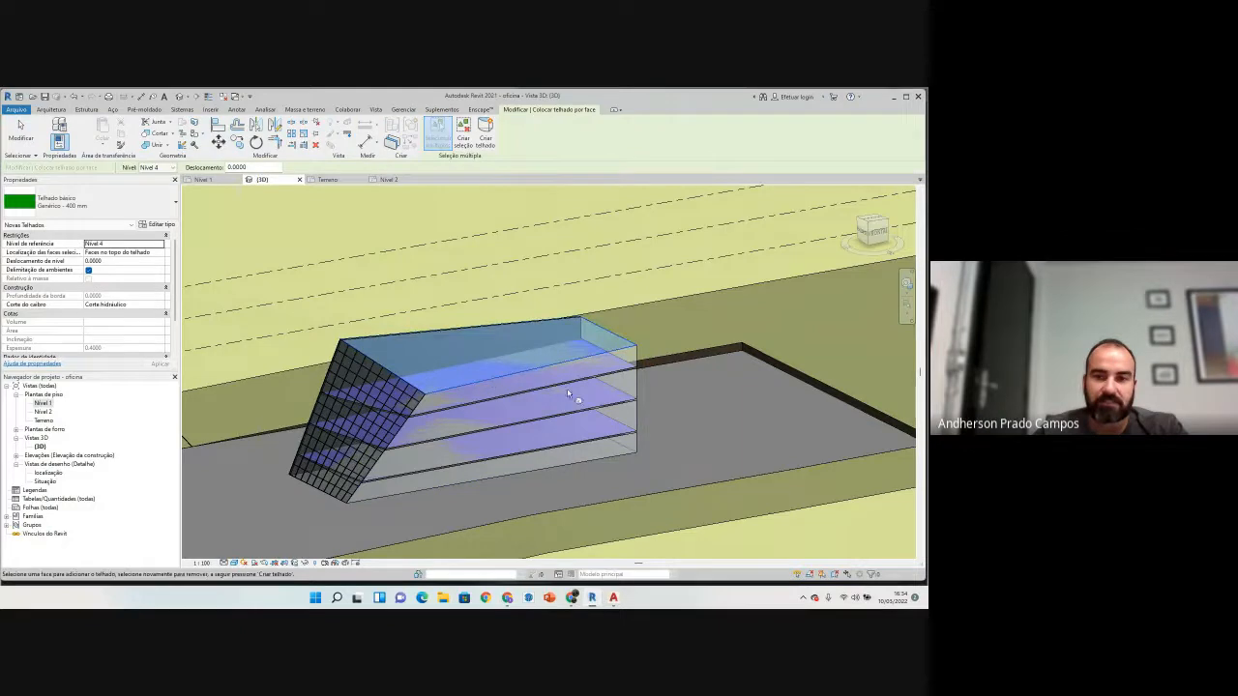
left_click(486, 133)
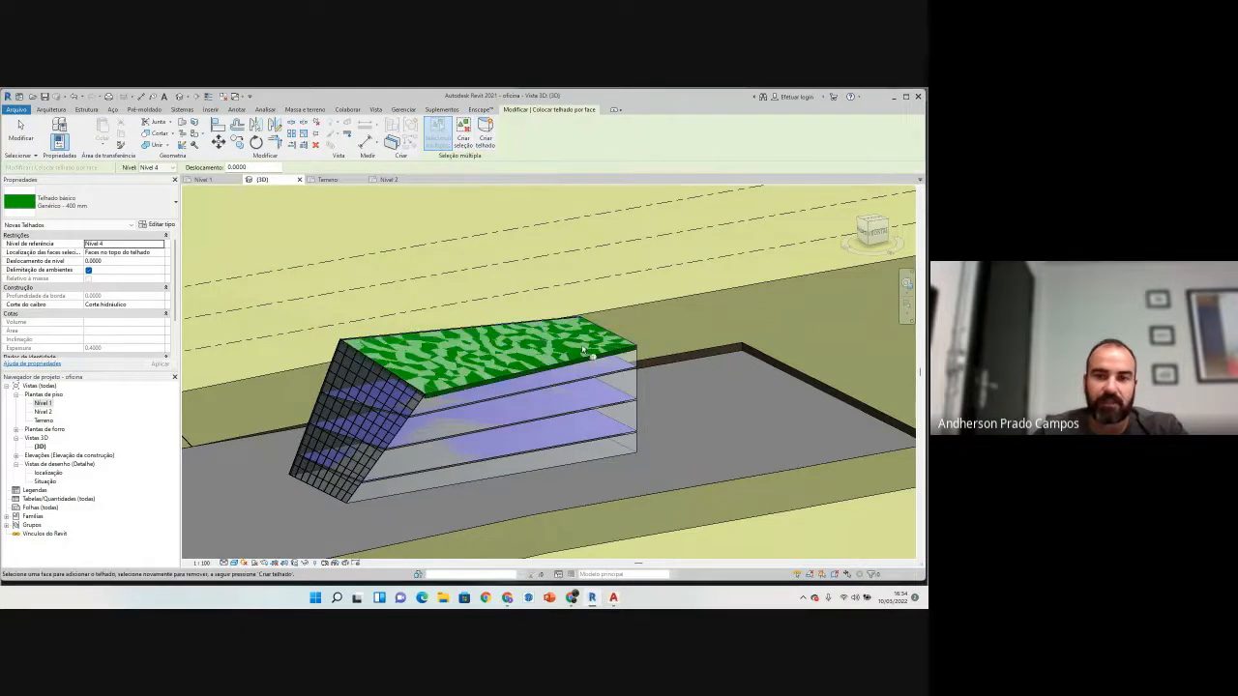
Step: Change the type of the roof on the mass to Genérico - 125 mm
left_click(480, 385)
left_click(110, 207)
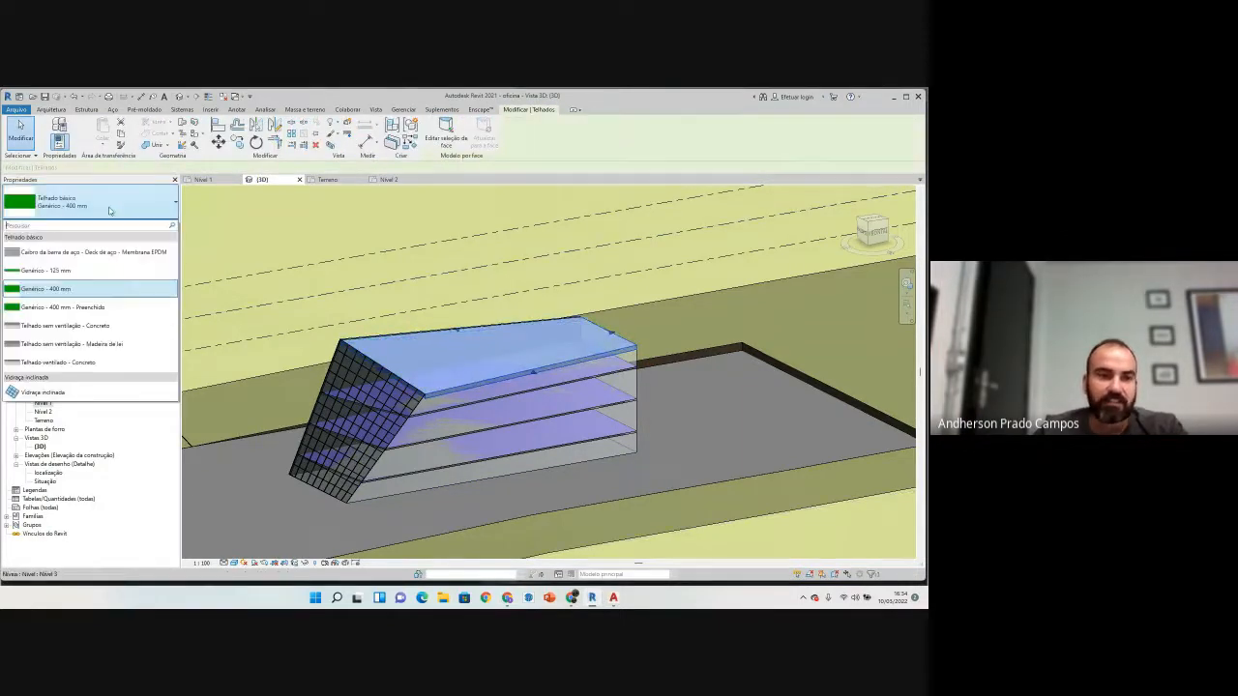
left_click(79, 275)
left_click(495, 317)
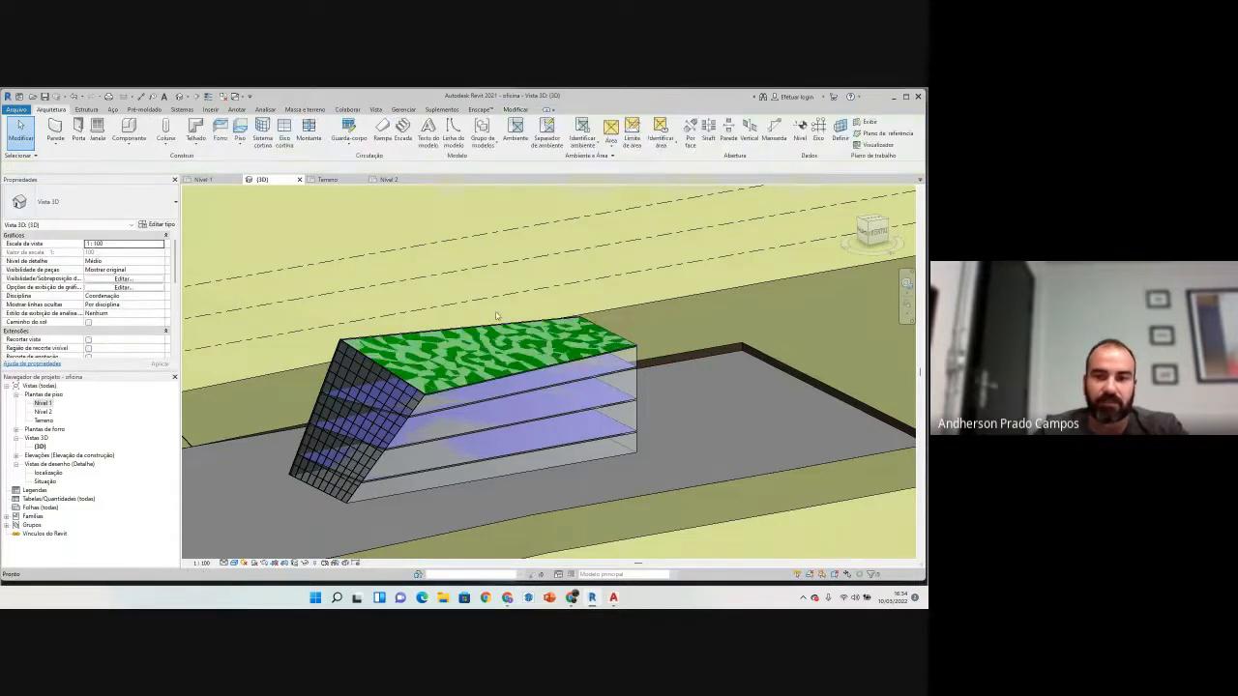
scroll(642, 383, "up", 3)
scroll(634, 334, "down", 4)
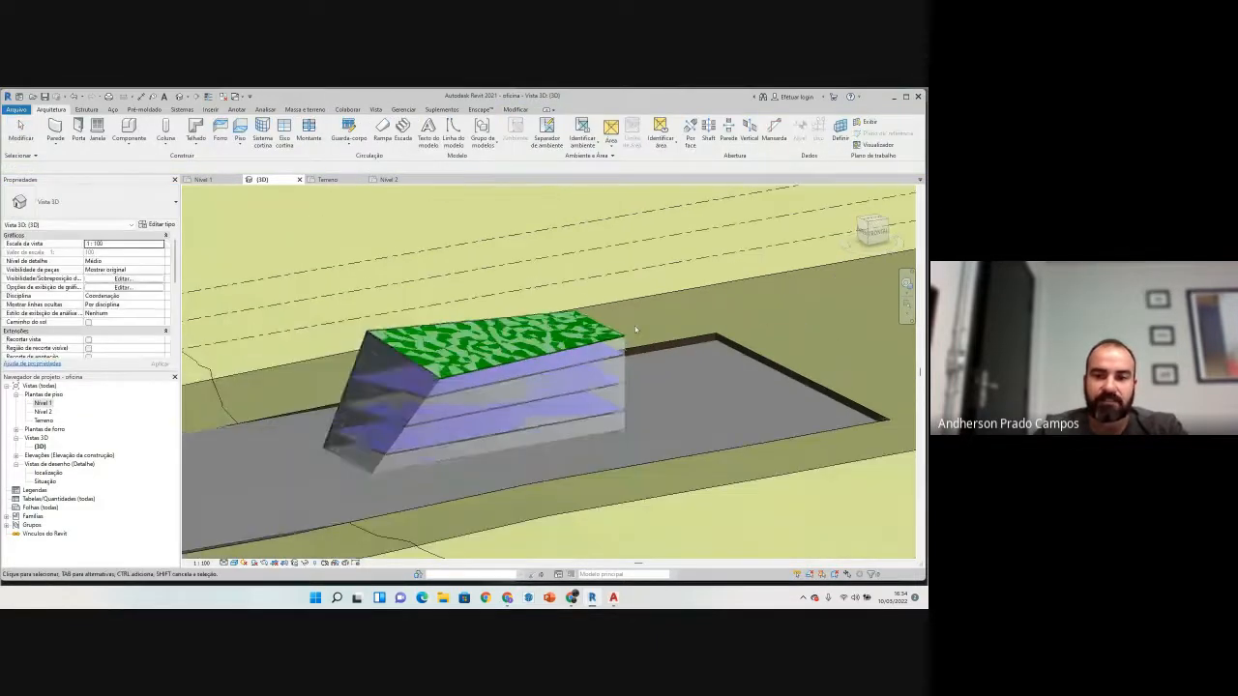
scroll(608, 397, "up", 4)
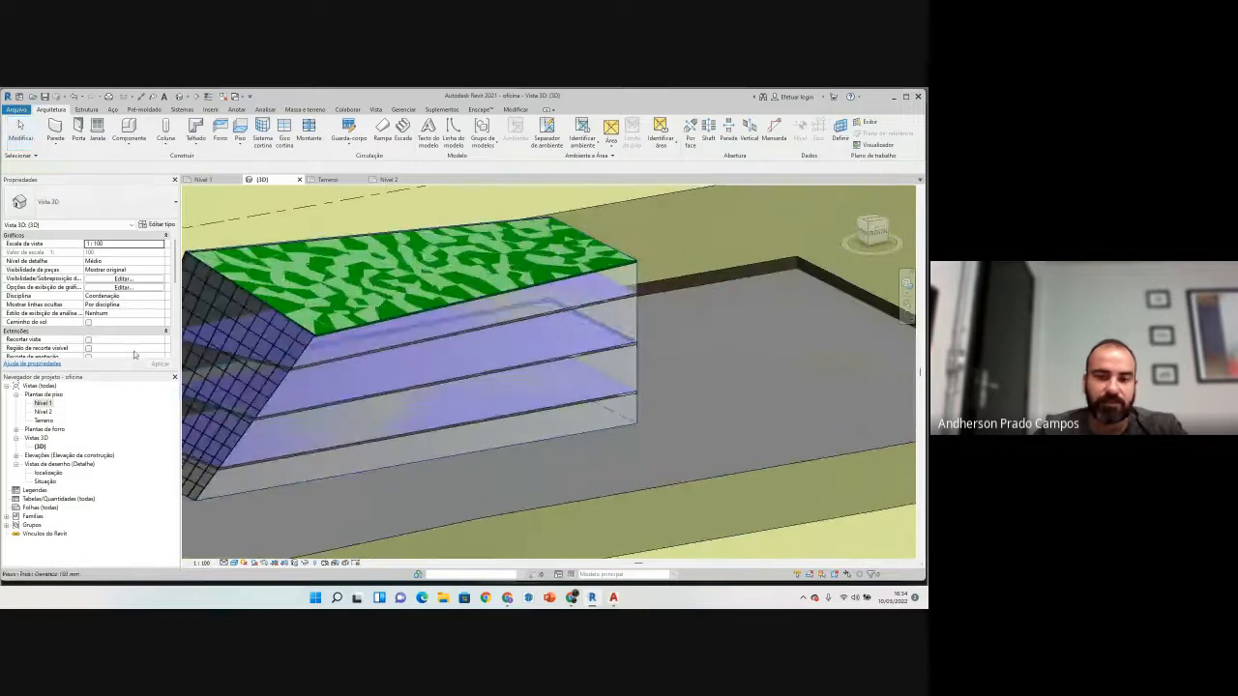
left_click(240, 143)
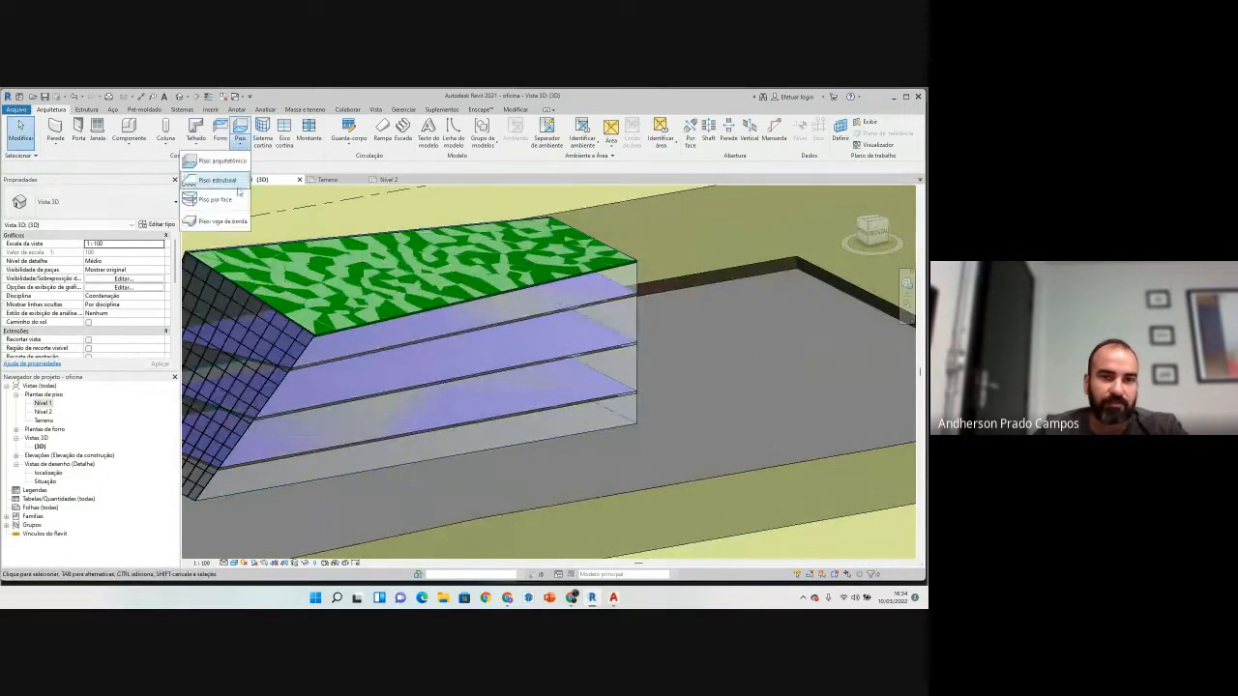
left_click(224, 210)
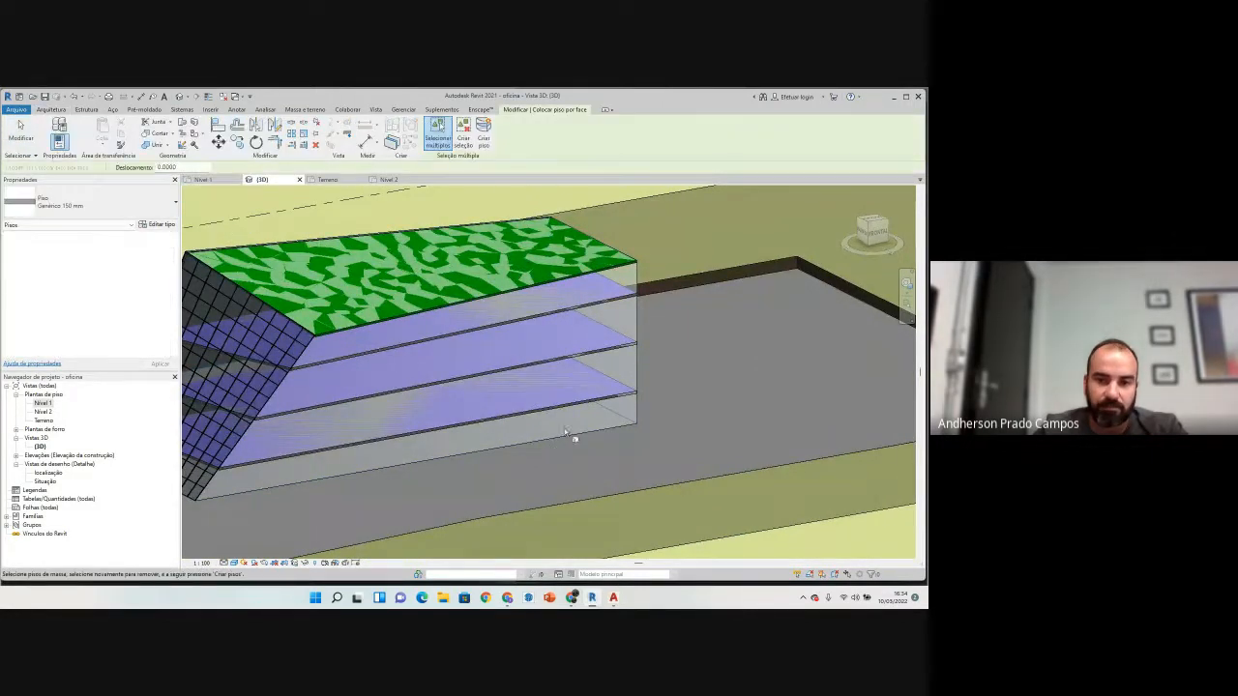
scroll(635, 397, "up", 2)
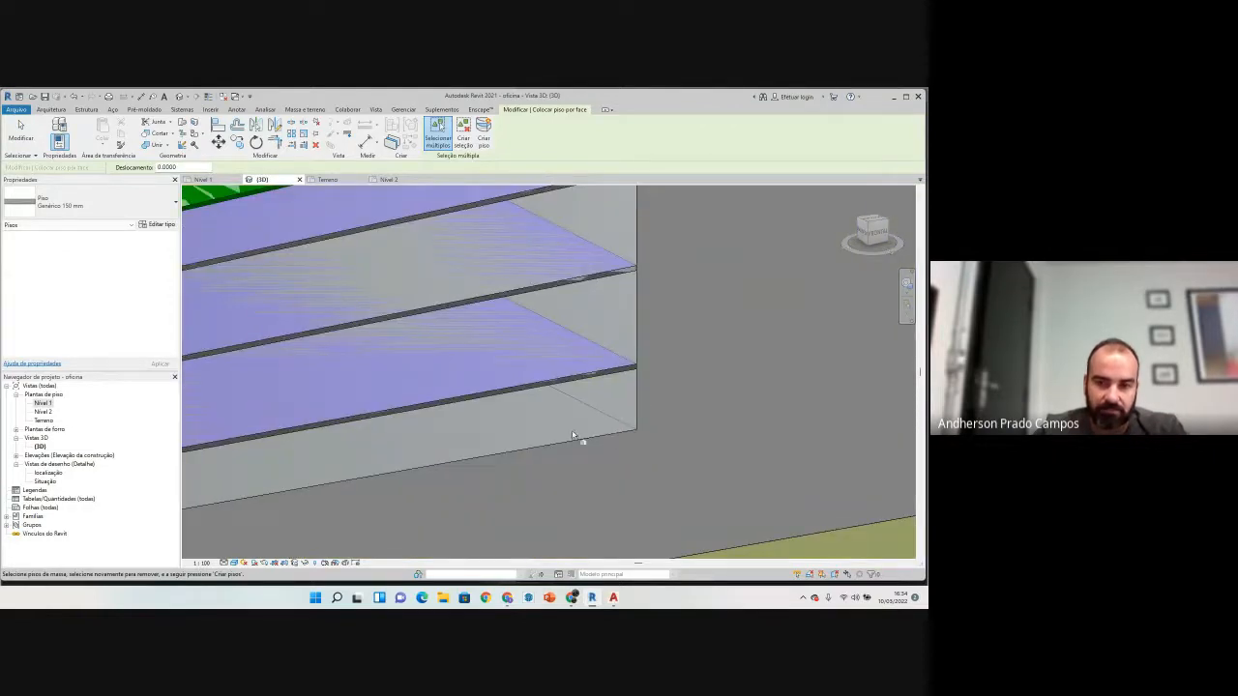
scroll(572, 435, "down", 6)
scroll(311, 452, "down", 2)
middle_click_drag(338, 468, 512, 448)
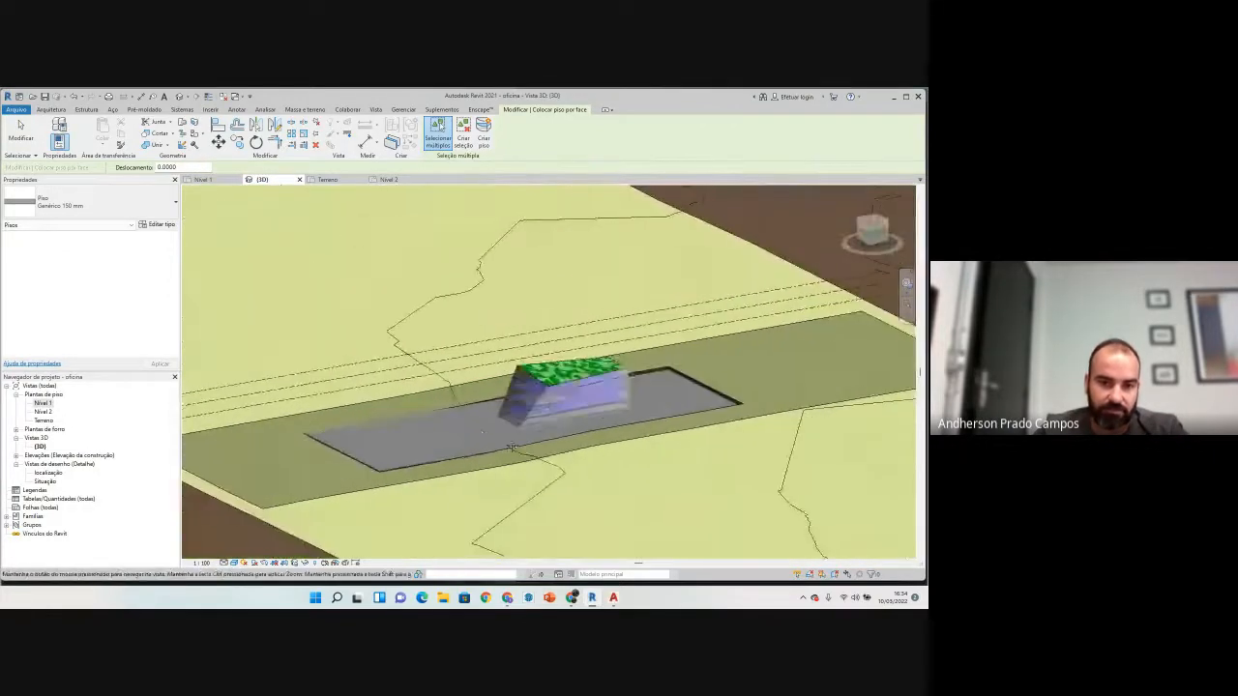
key("Escape")
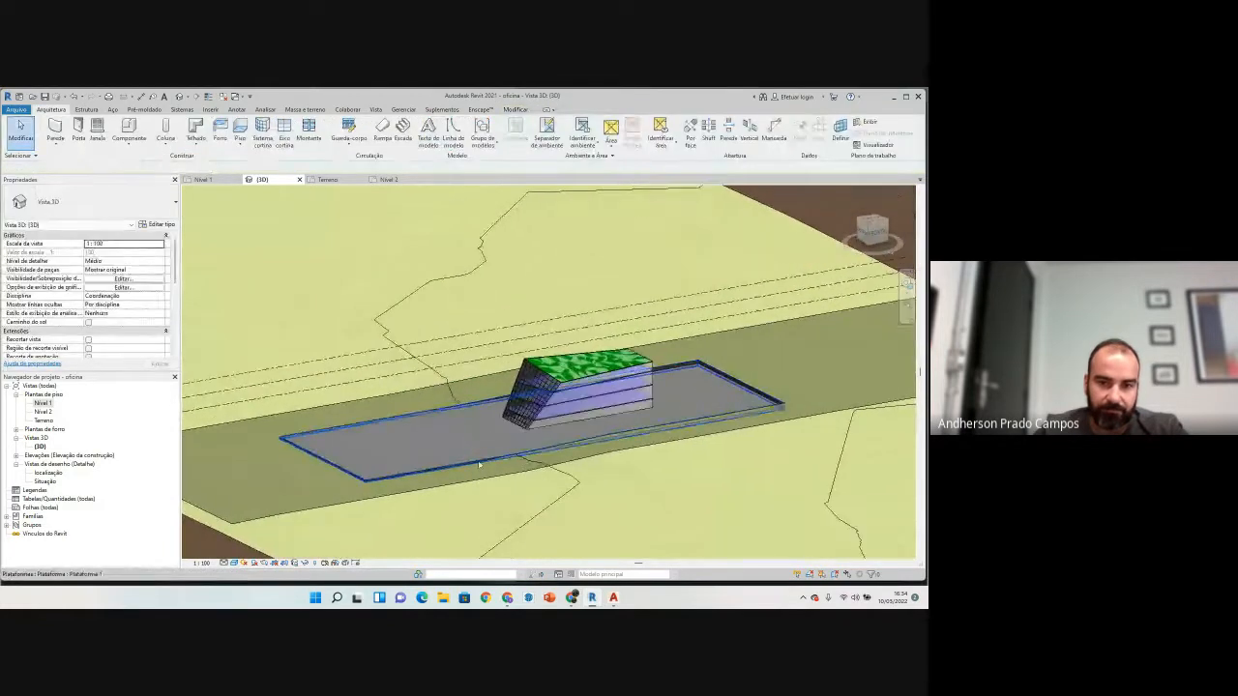
Step: Examine the building pad's level and offset properties and compare them with the Nível 1 level line in 3D
left_click(479, 465)
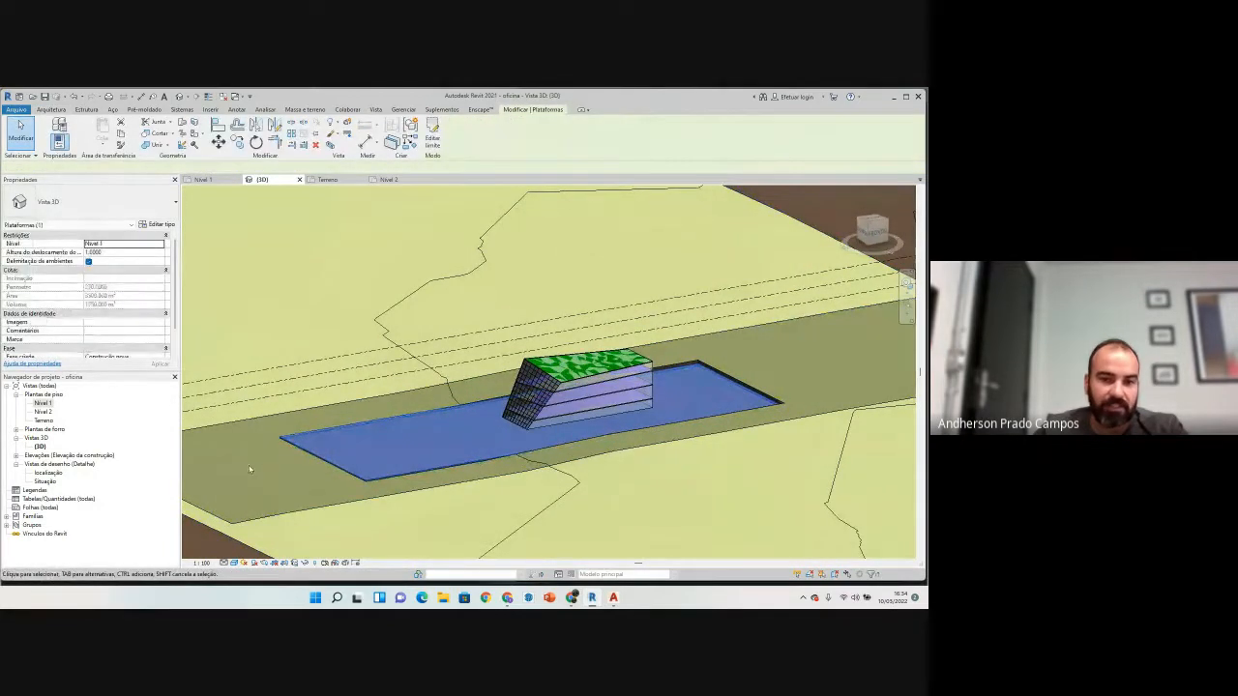
key("Escape")
middle_click_drag(368, 423, 672, 350)
scroll(340, 388, "up", 6)
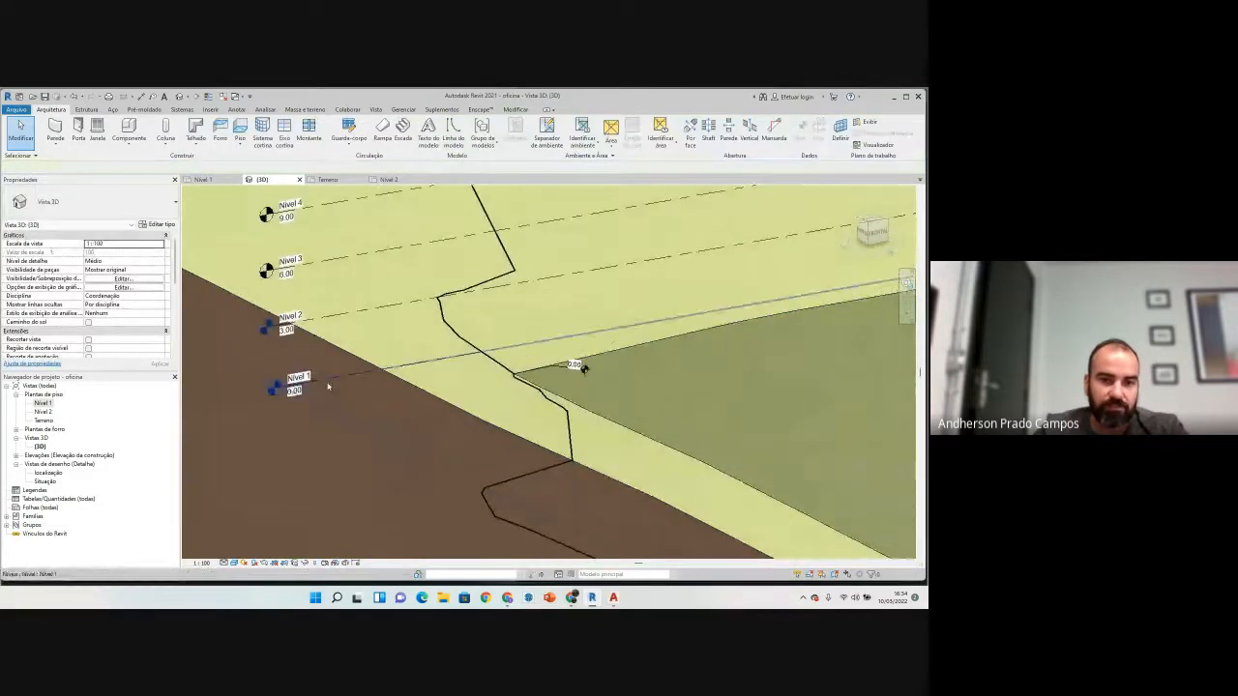
left_click(330, 387)
scroll(331, 388, "down", 4)
scroll(335, 389, "down", 1)
key("Escape")
left_click(678, 378)
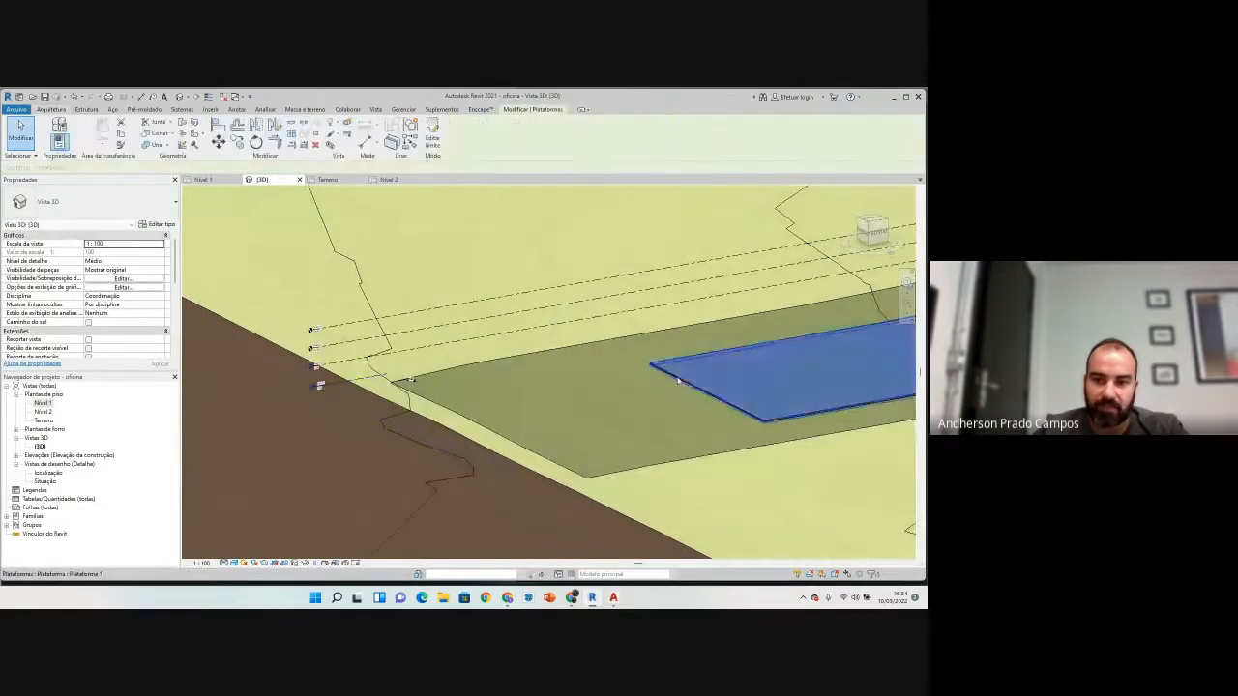
key("Escape")
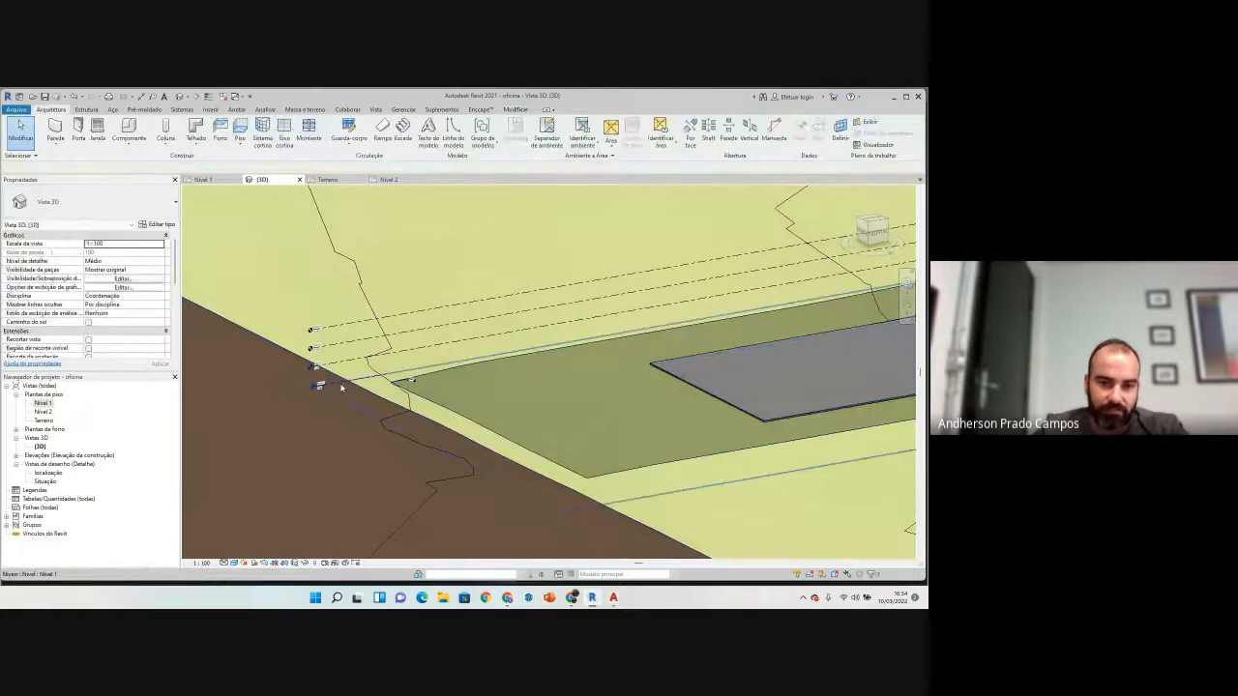
Step: Move the levels Nível 1, Nível 2, Nível 3 and Nível 4 together 1 m upward in the 3D view
left_click(340, 379)
left_click(338, 362)
left_click(339, 344, "ctrl")
left_click(338, 326, "ctrl")
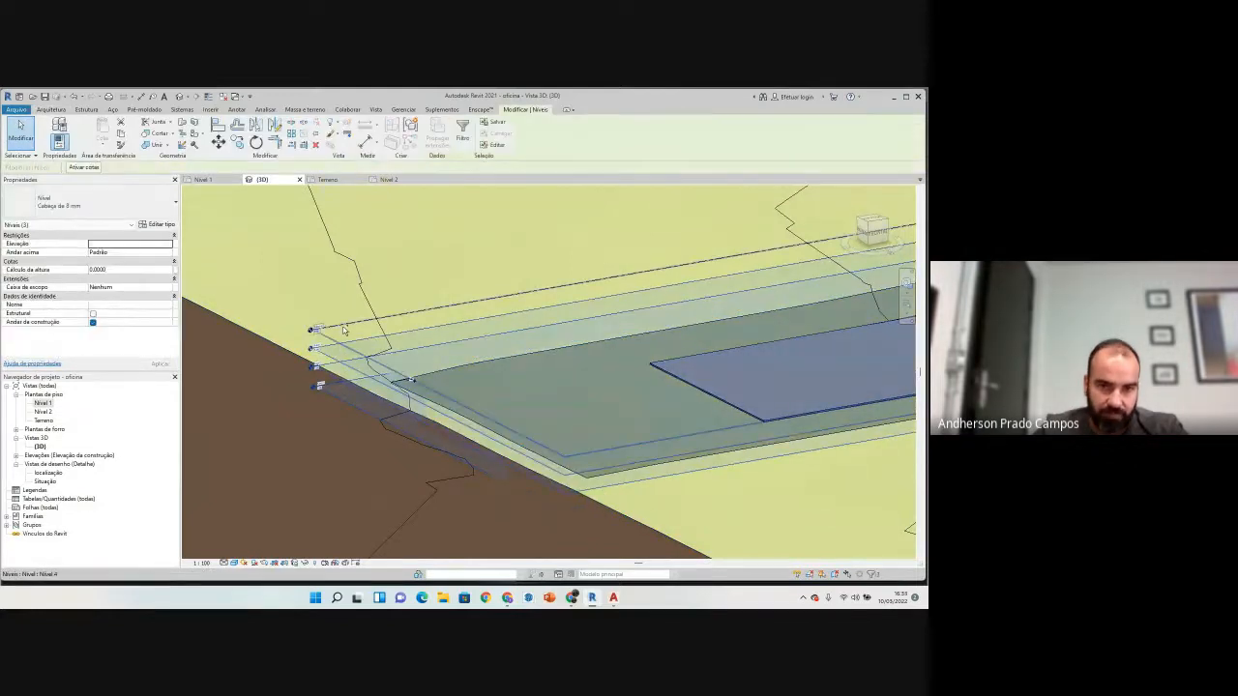
scroll(315, 369, "up", 1)
scroll(319, 385, "up", 2)
scroll(322, 295, "up", 2)
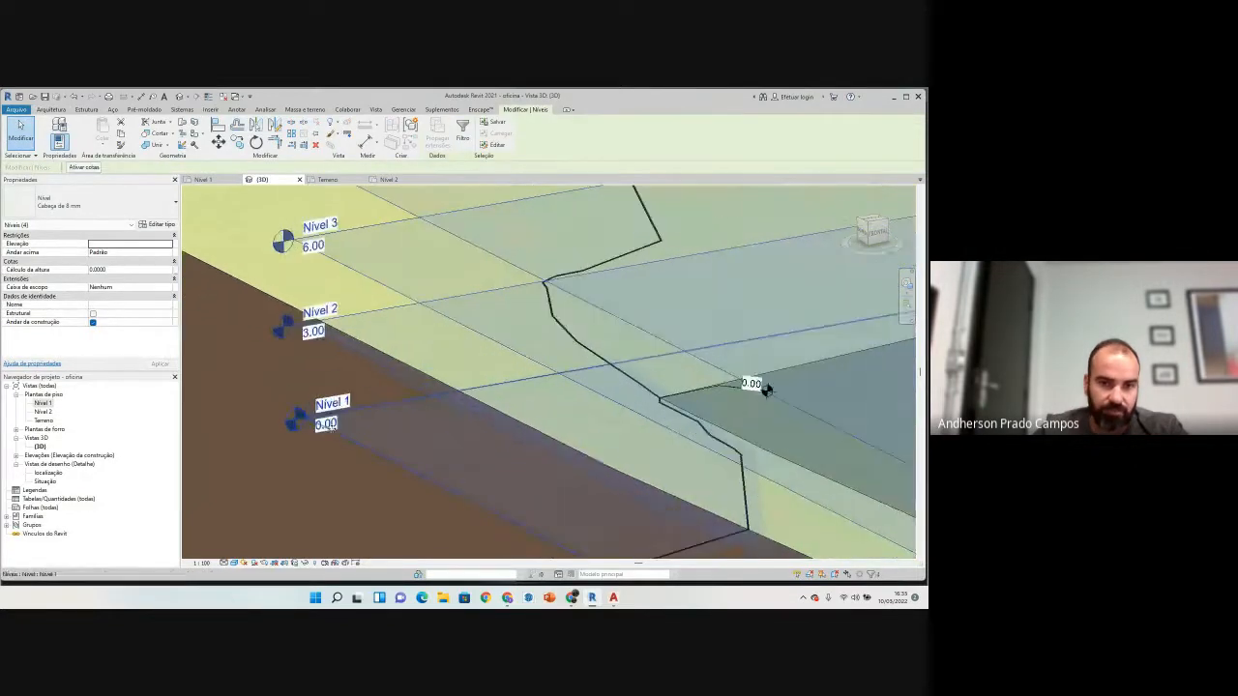
left_click(219, 142)
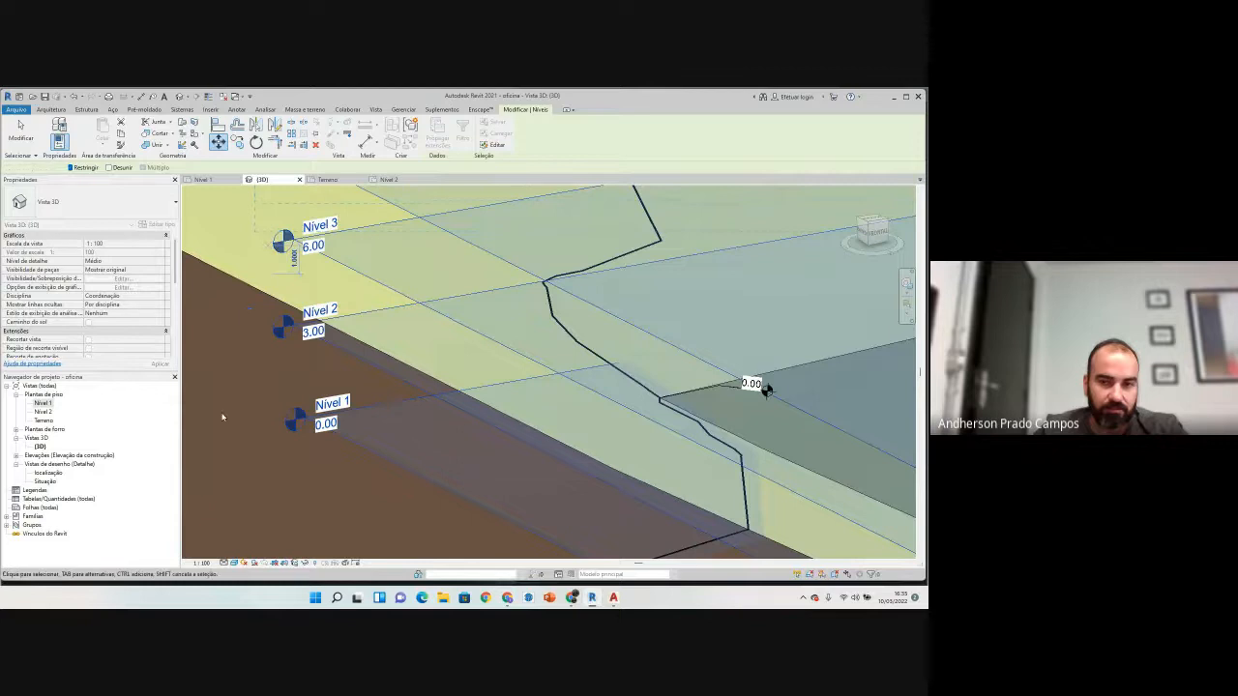
scroll(224, 416, "down", 5)
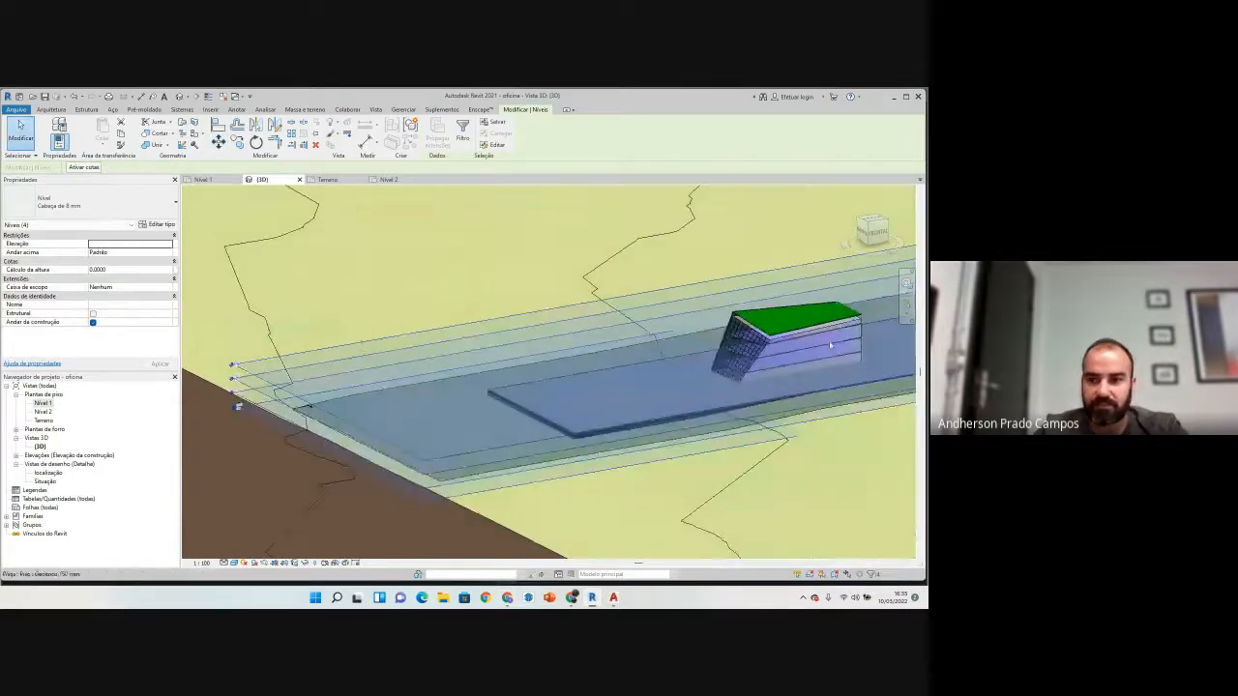
scroll(599, 410, "up", 5)
key("Escape")
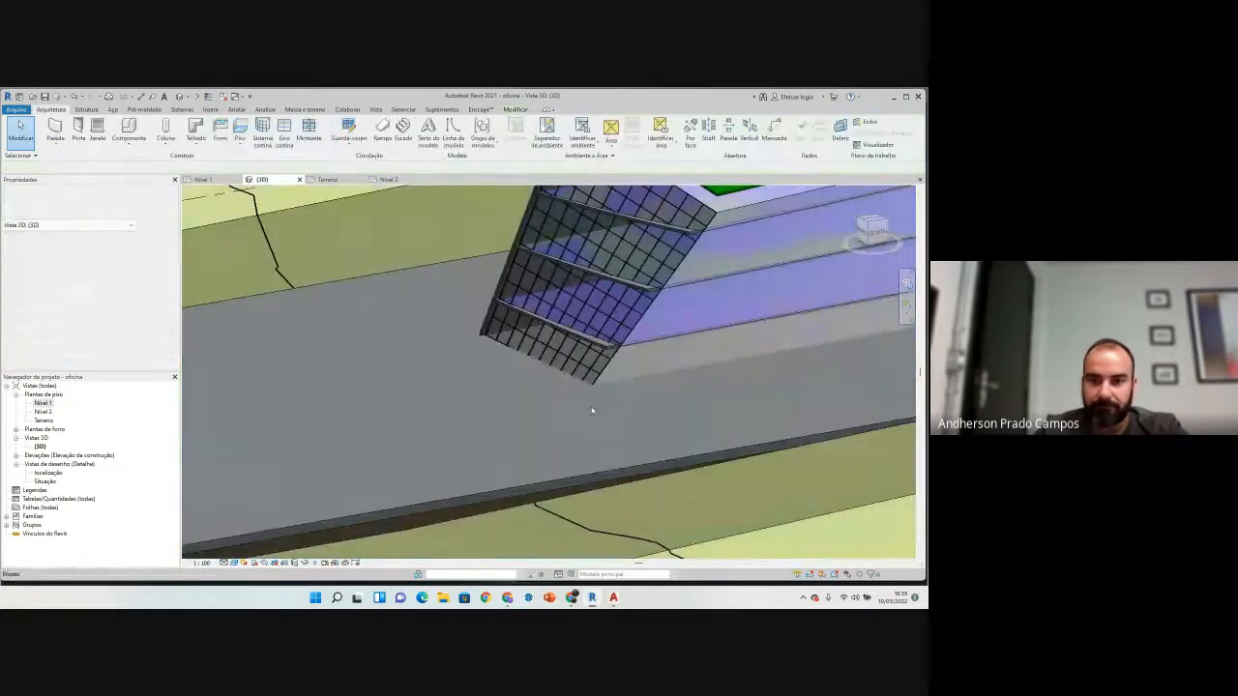
Step: Examine how the building sits on the raised platform, checking the lowest floor slab's properties and the curtain system on the sloped face
scroll(533, 420, "down", 5)
middle_click_drag(481, 504, 524, 438, "shift")
scroll(565, 424, "down", 7)
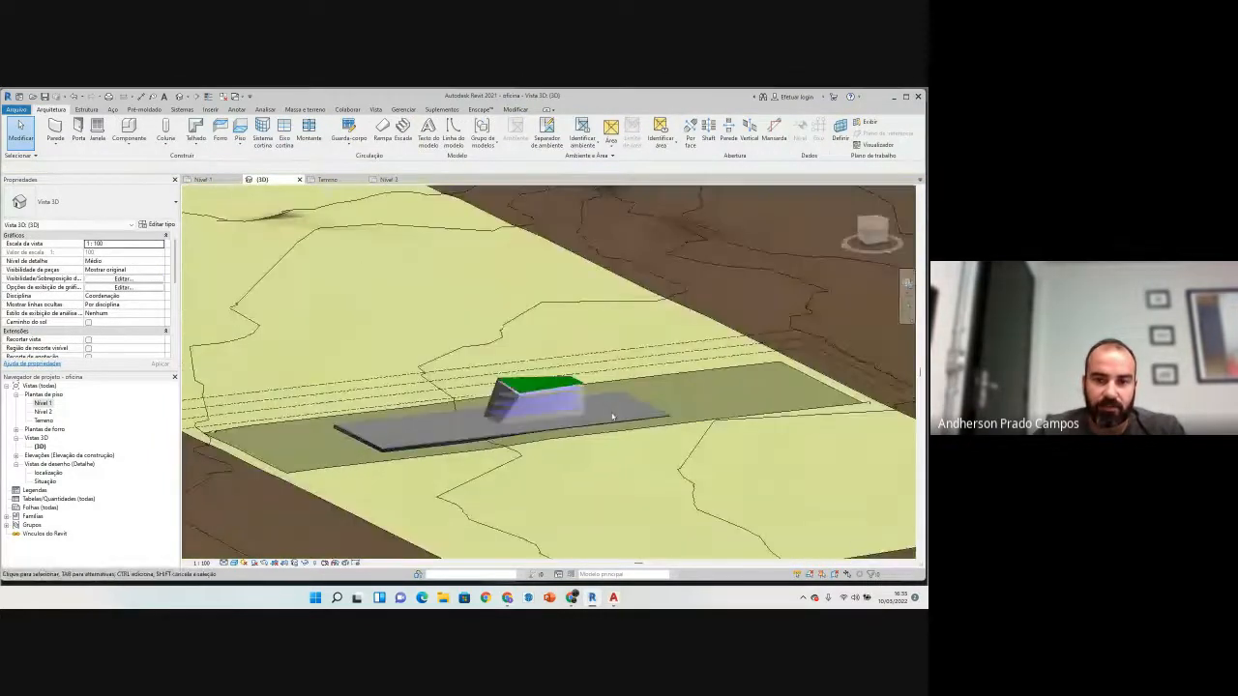
scroll(557, 420, "up", 3)
scroll(578, 389, "up", 5)
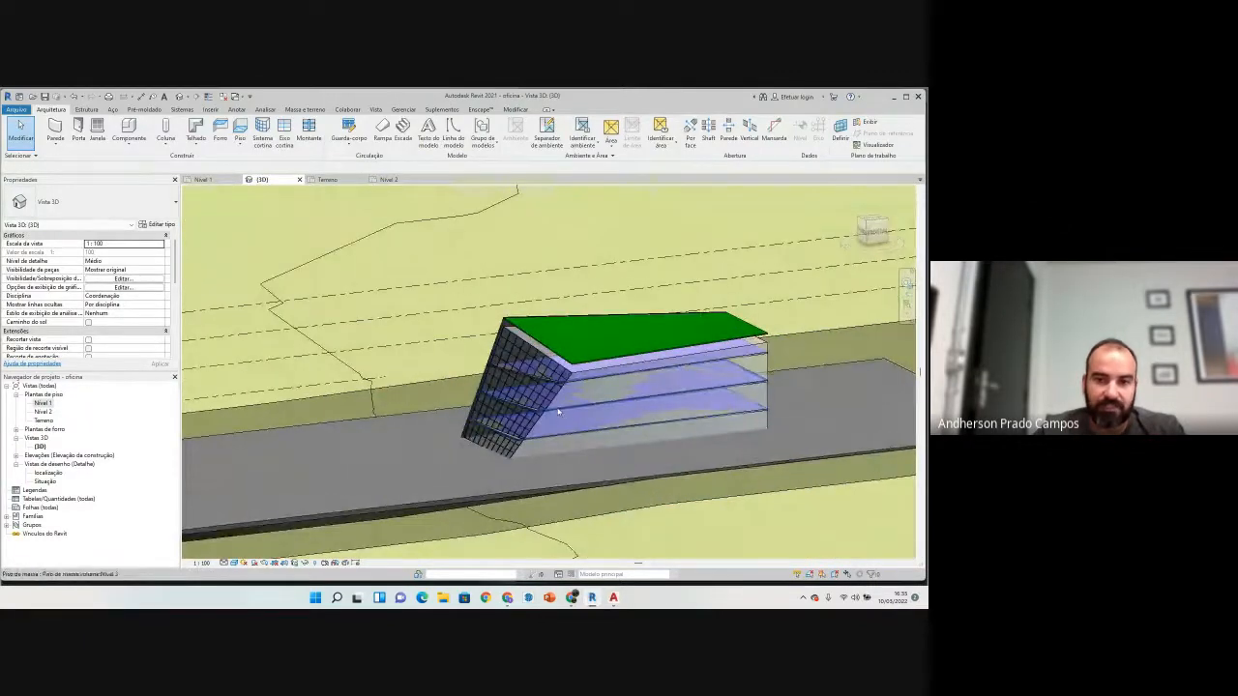
scroll(542, 417, "up", 6)
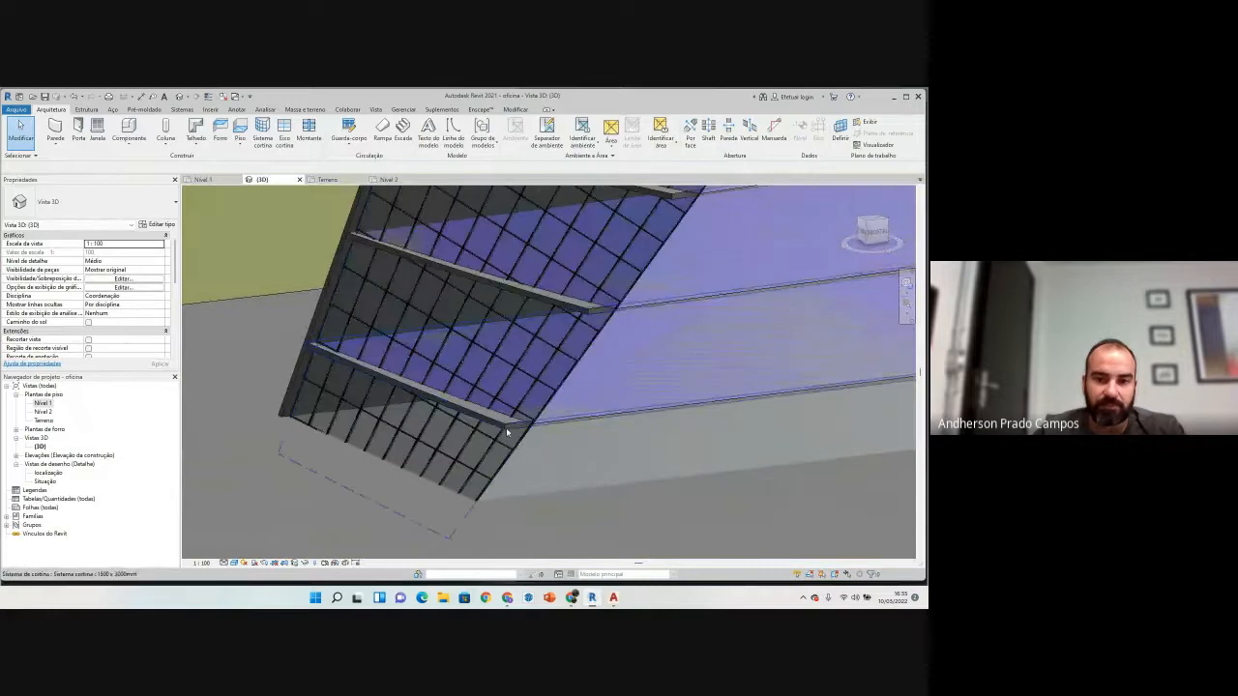
left_click(504, 423)
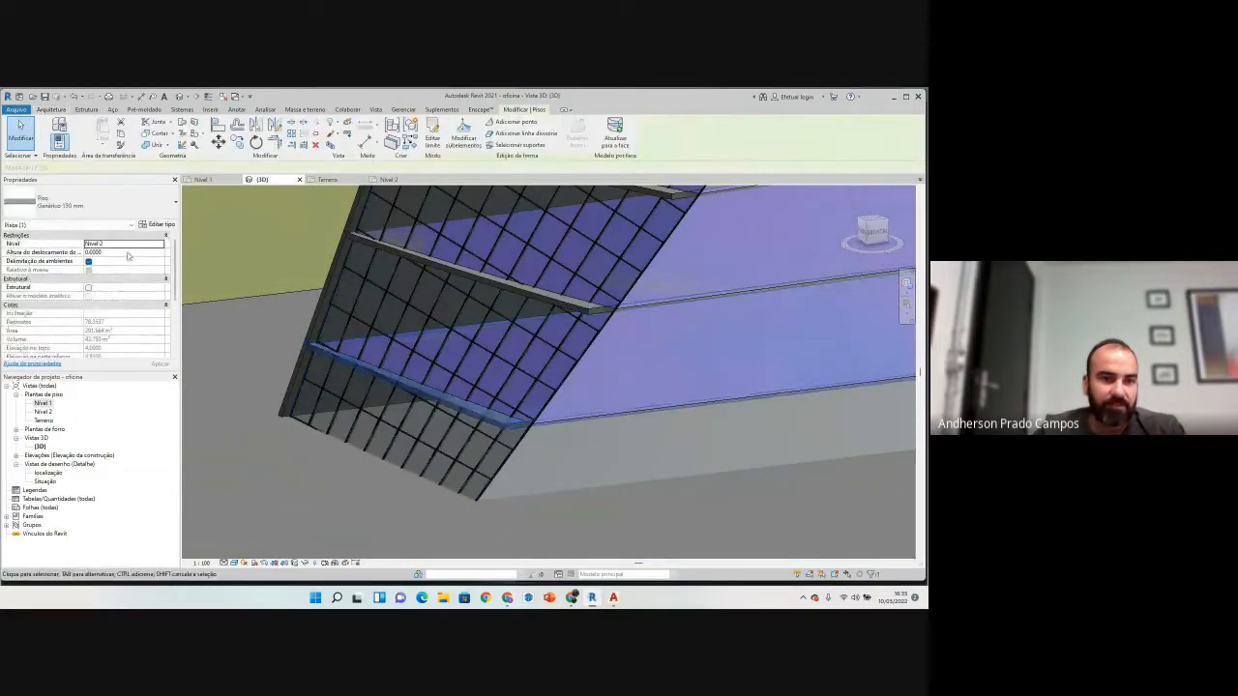
key("Escape")
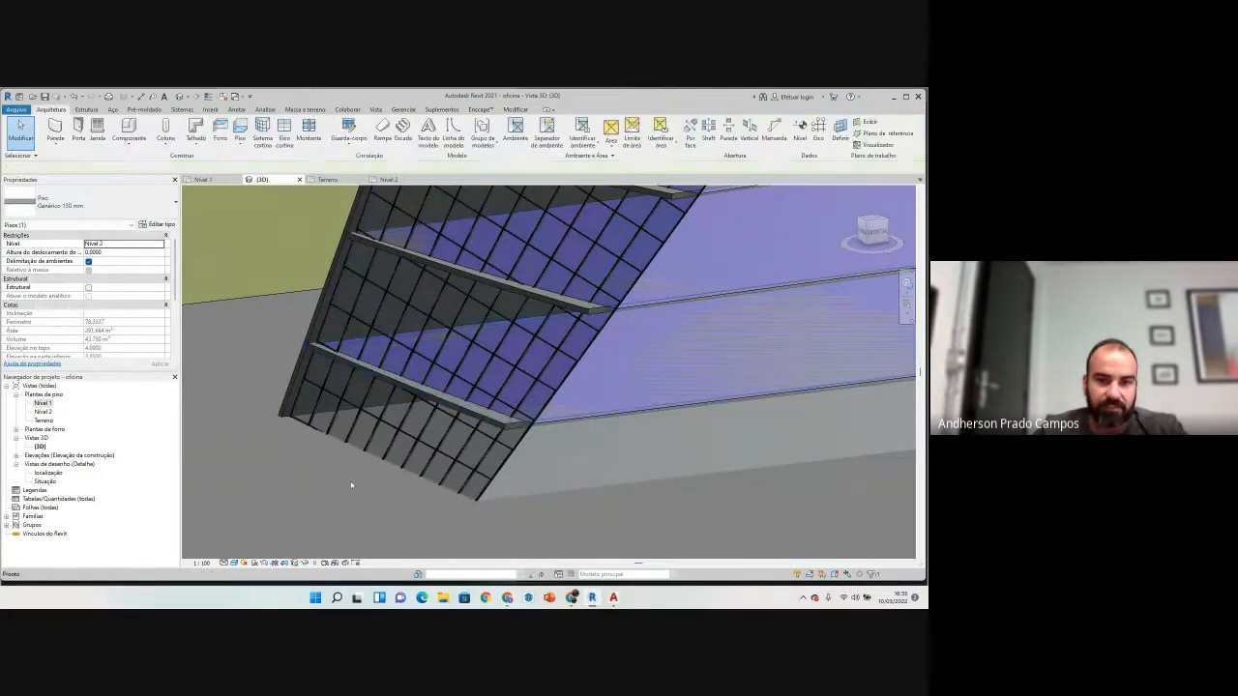
left_click(480, 505)
scroll(441, 390, "down", 5)
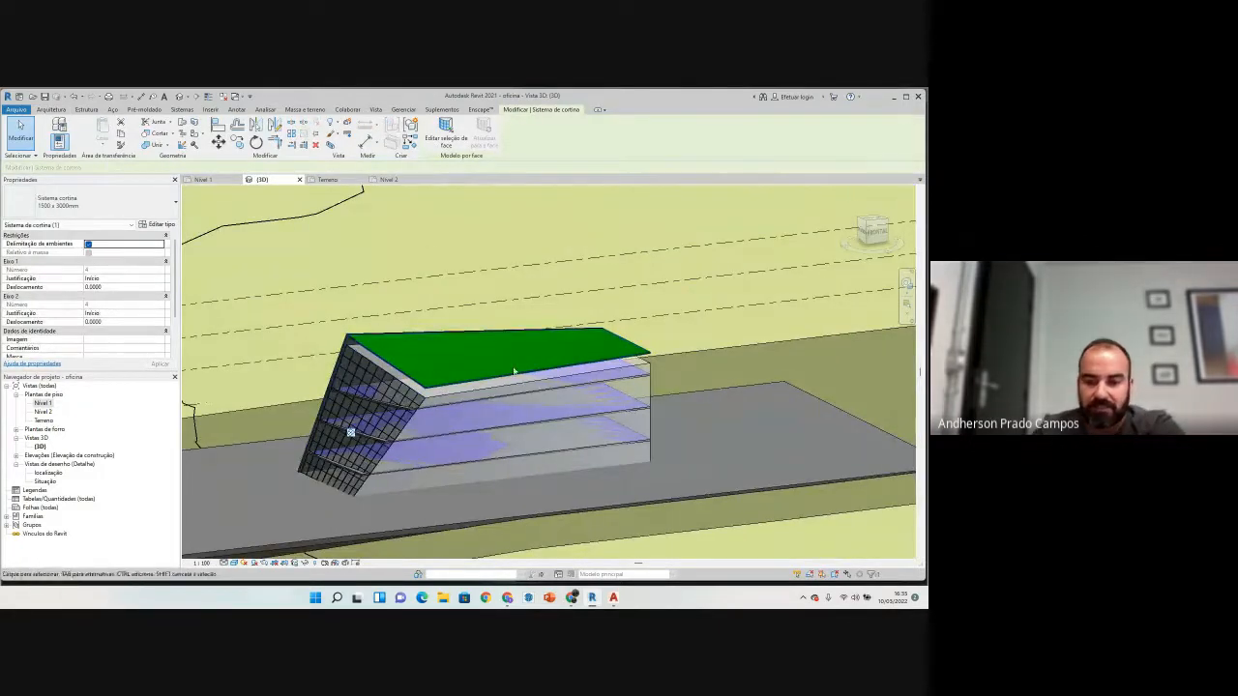
key("Escape")
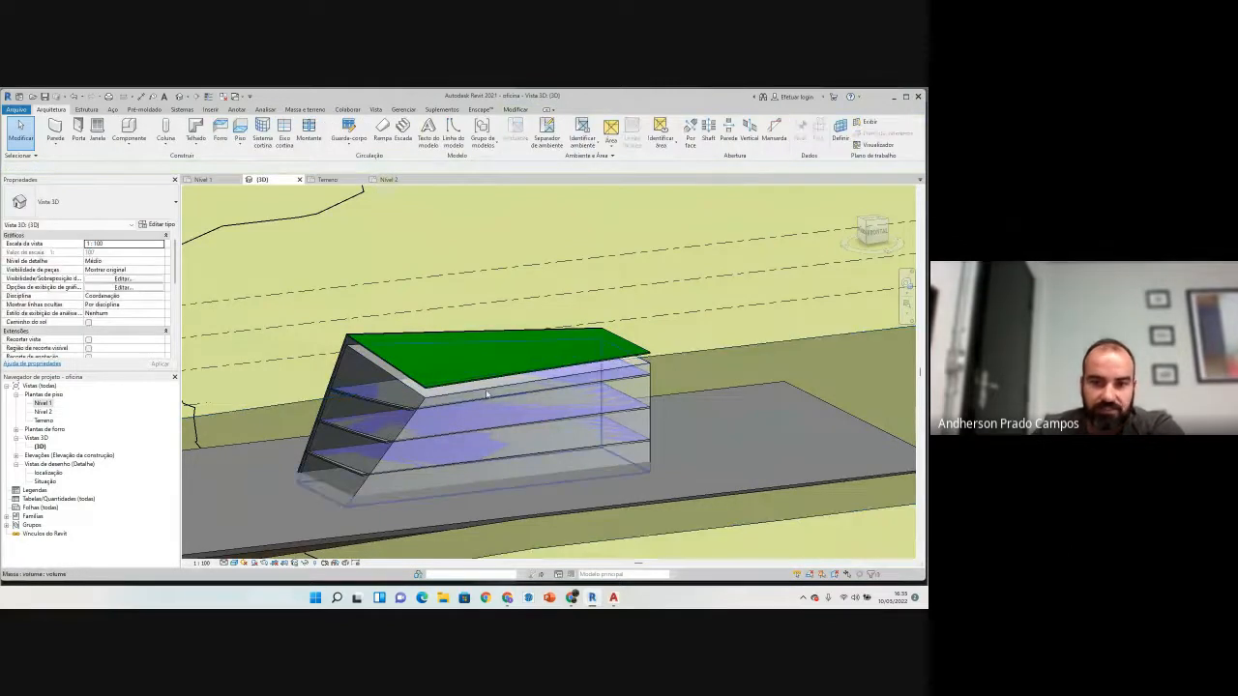
left_click(490, 387)
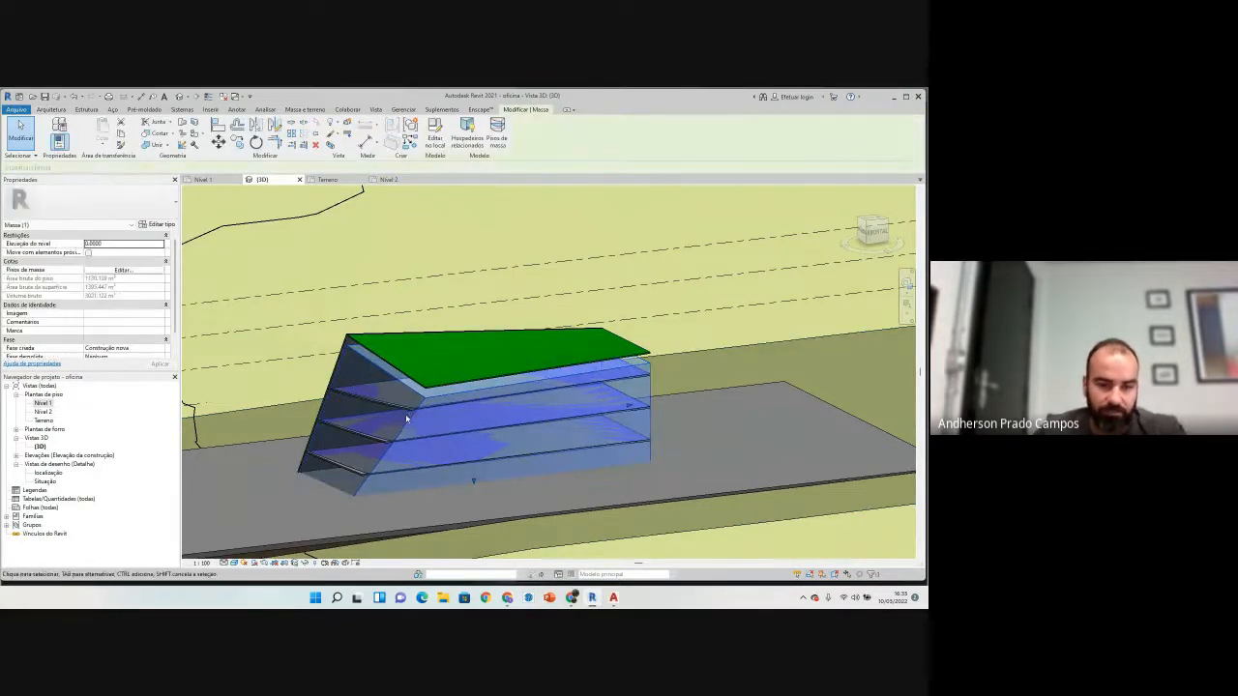
key("Escape")
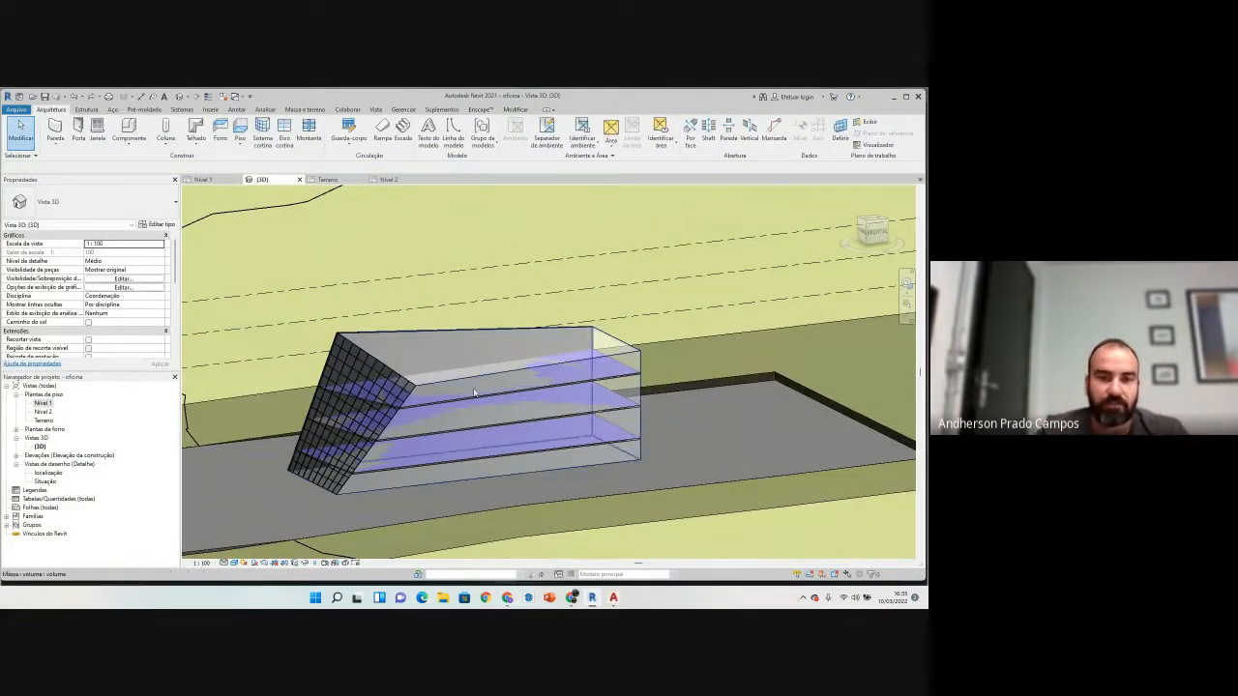
scroll(457, 409, "down", 4)
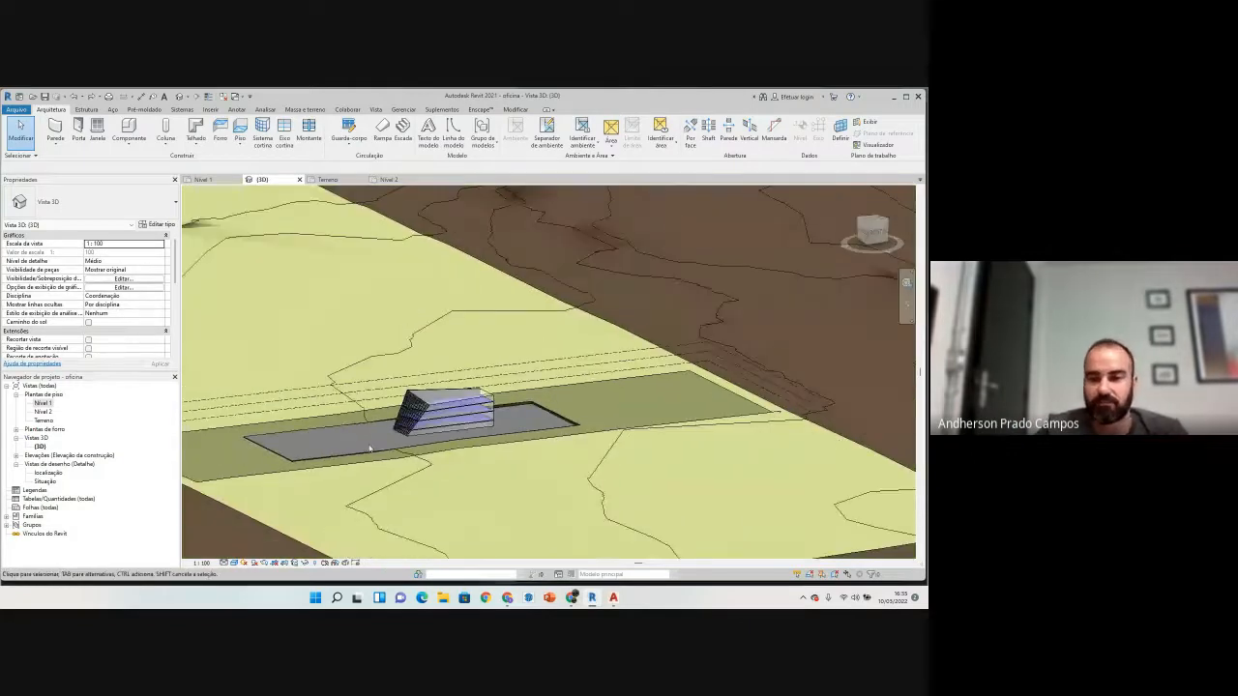
scroll(413, 432, "up", 3)
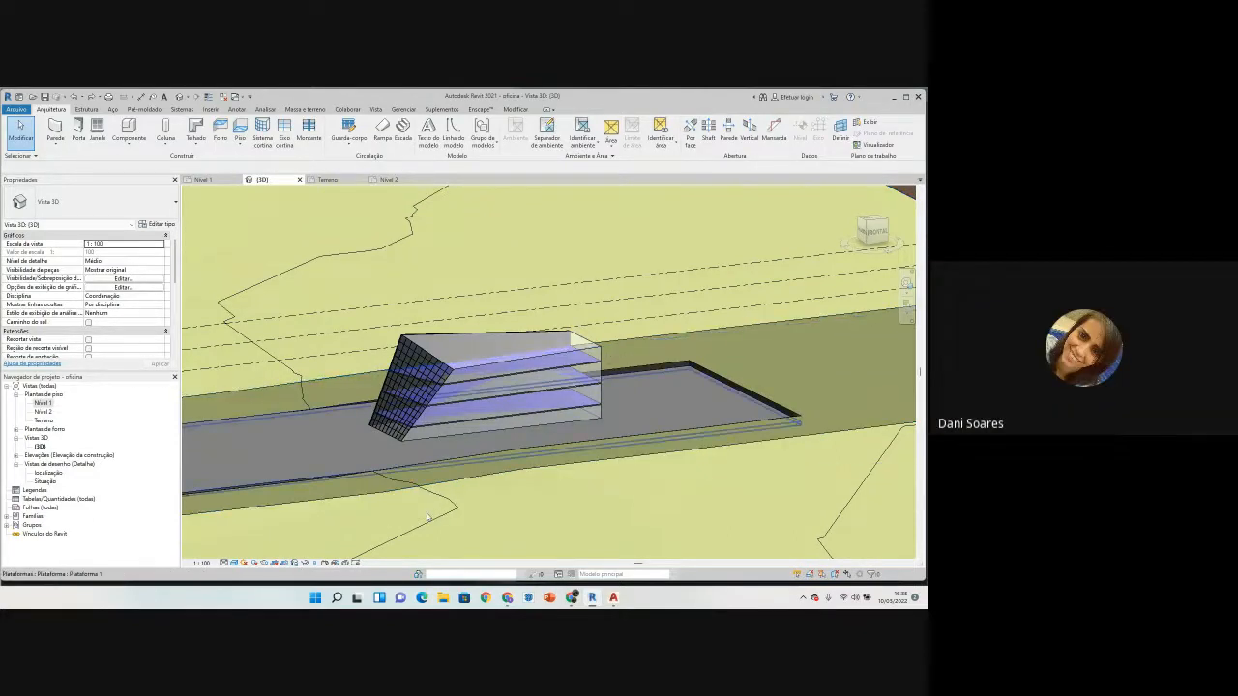
mouse_move(573, 601)
left_click(571, 548)
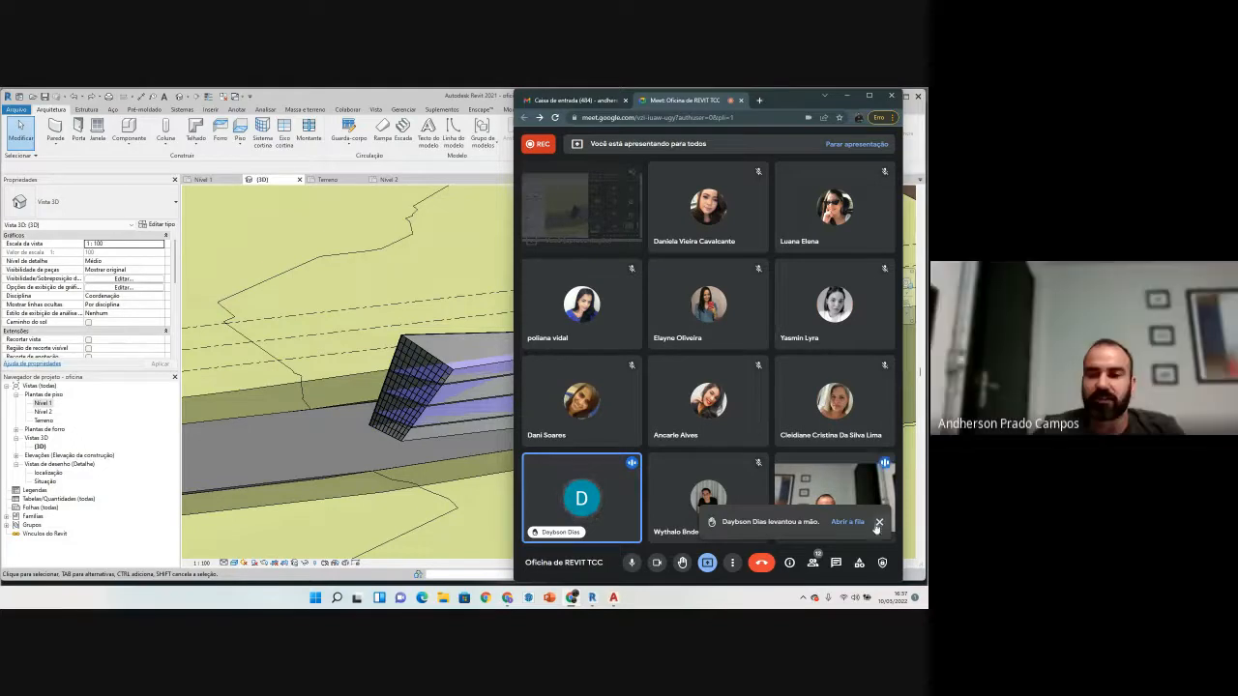
left_click(341, 433)
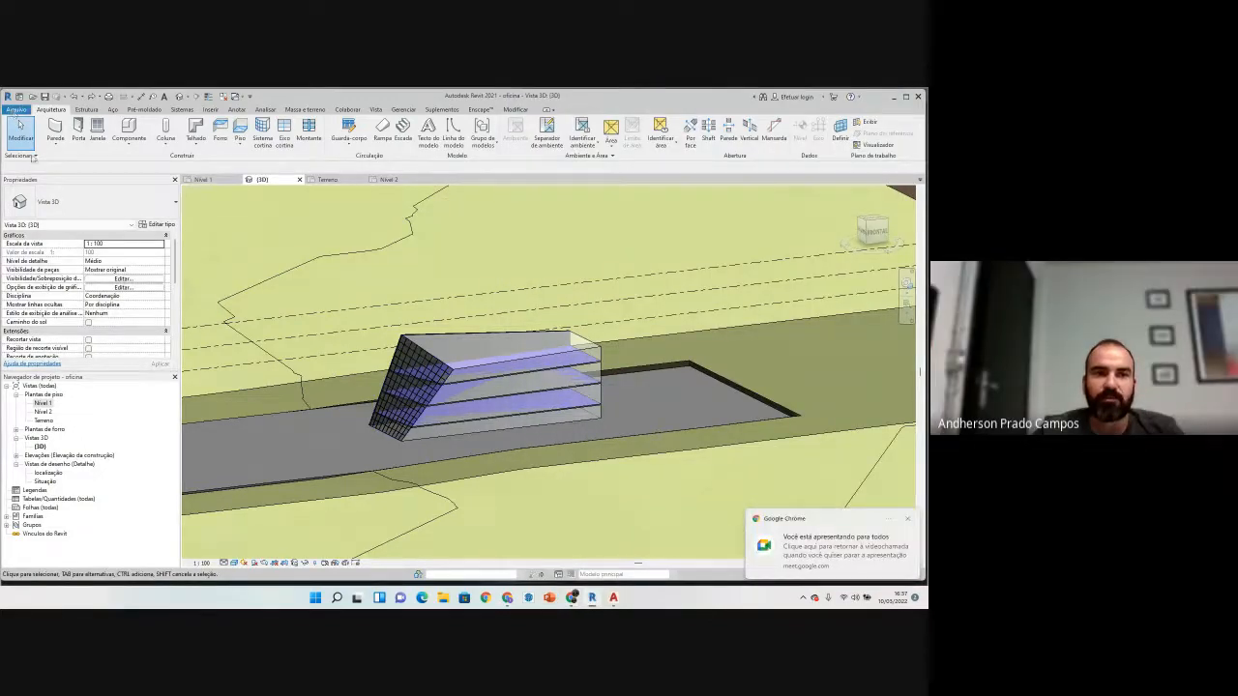
Step: Review the model's export options and the CAD formats offered there
left_click(16, 109)
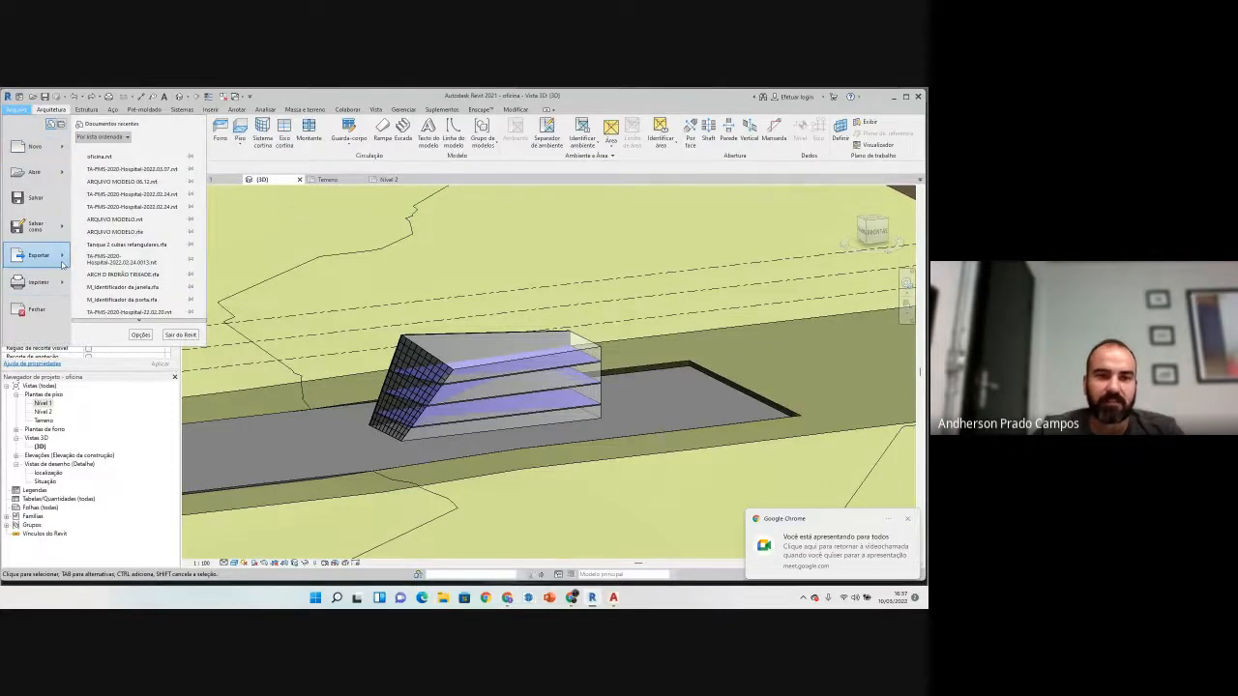
mouse_move(62, 263)
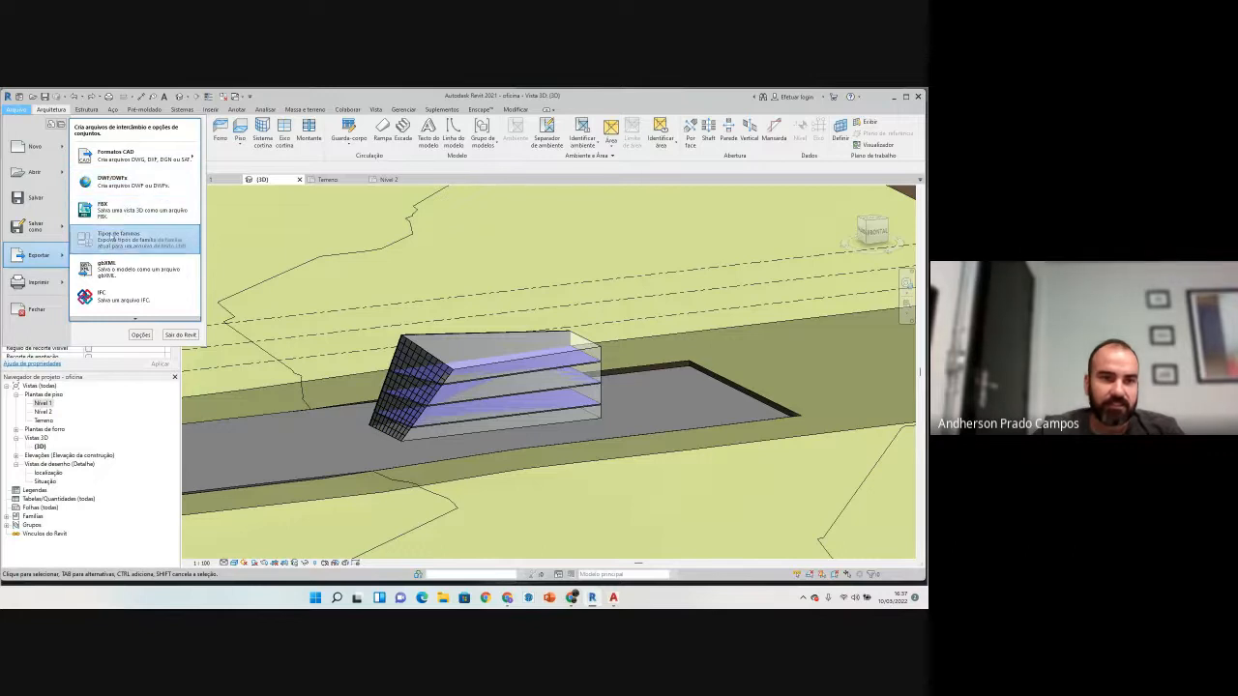
mouse_move(150, 159)
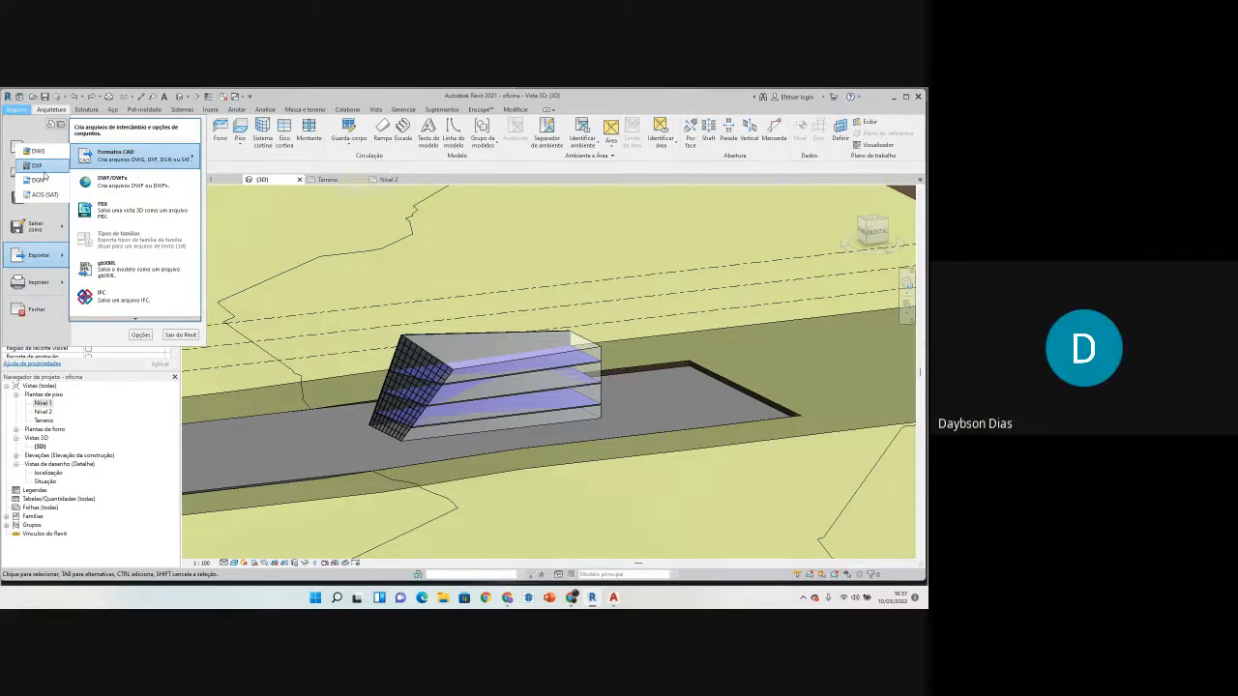
left_click(443, 263)
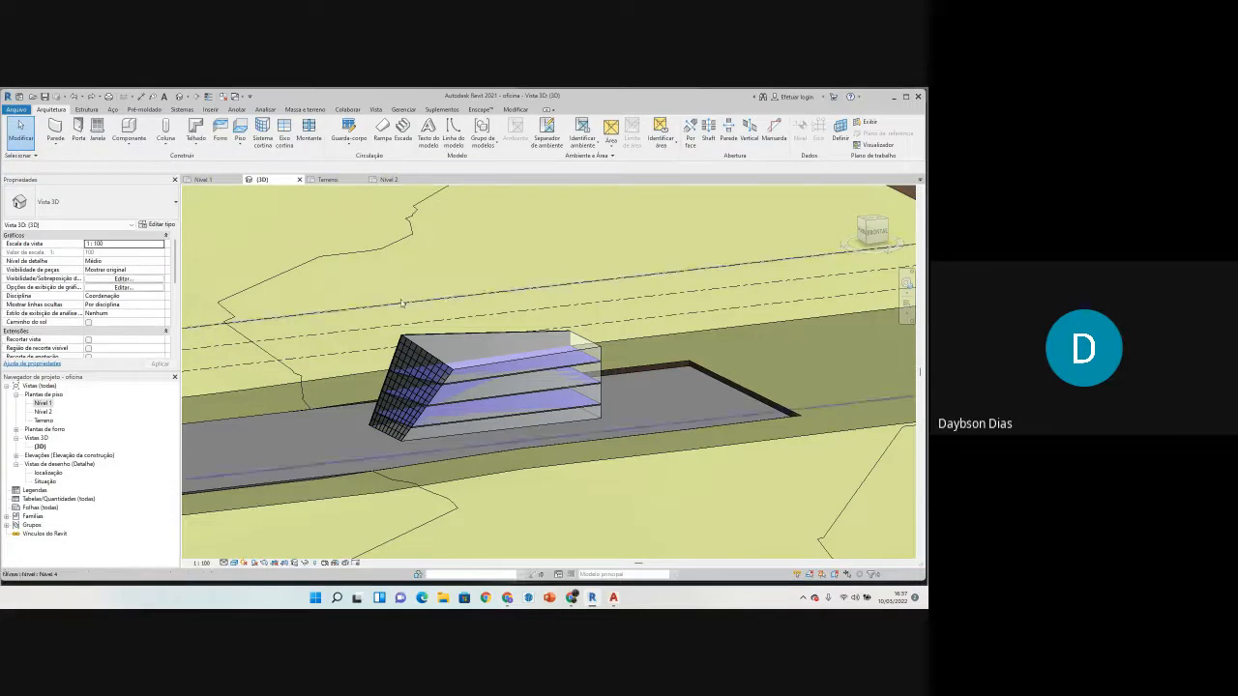
scroll(402, 303, "down", 3)
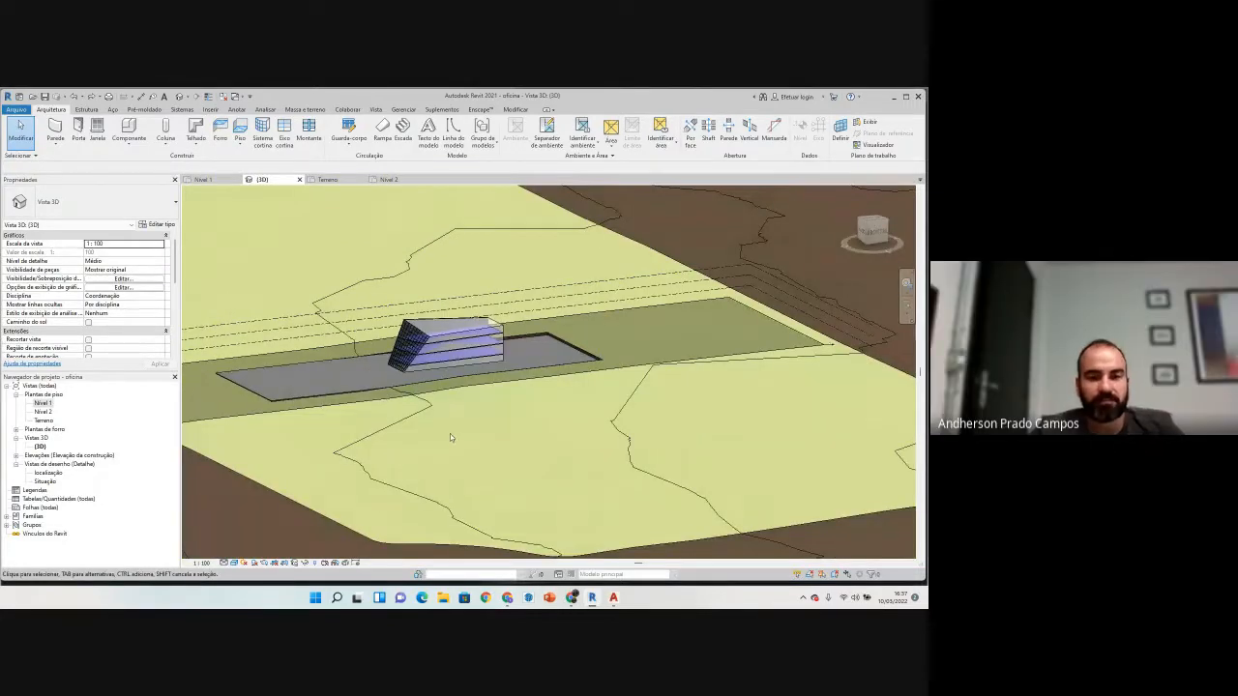
middle_click_drag(450, 439, 455, 419, "shift")
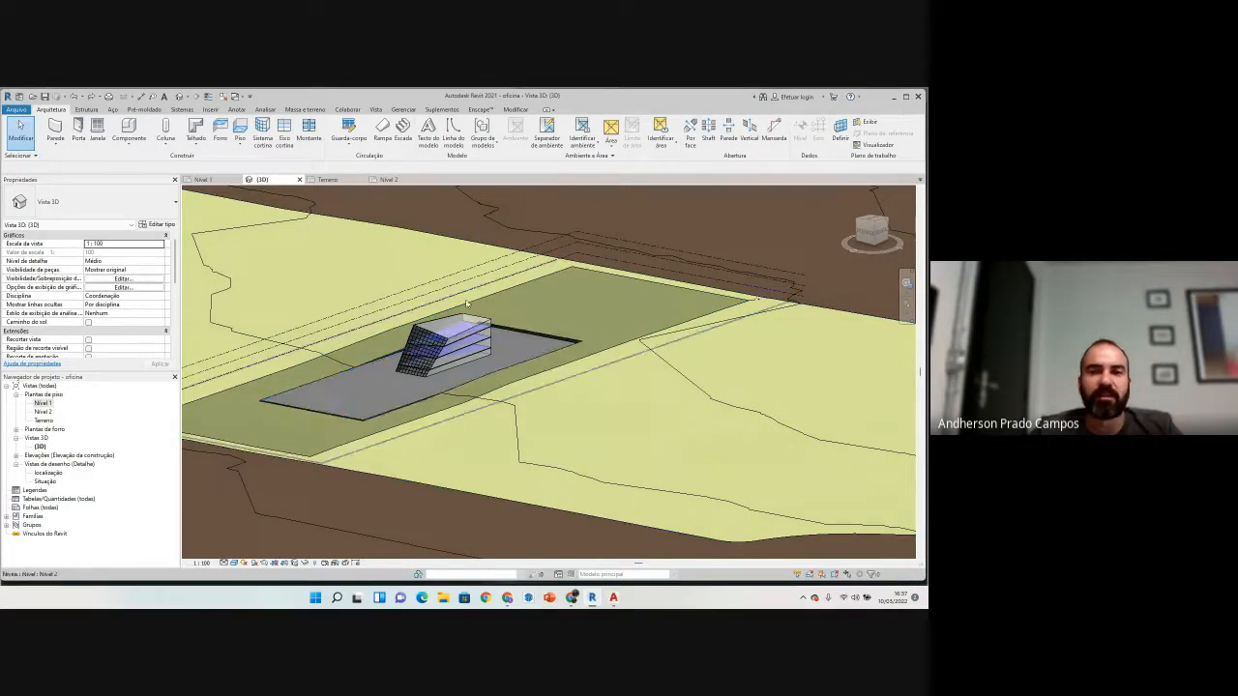
scroll(482, 350, "up", 3)
scroll(478, 349, "up", 1)
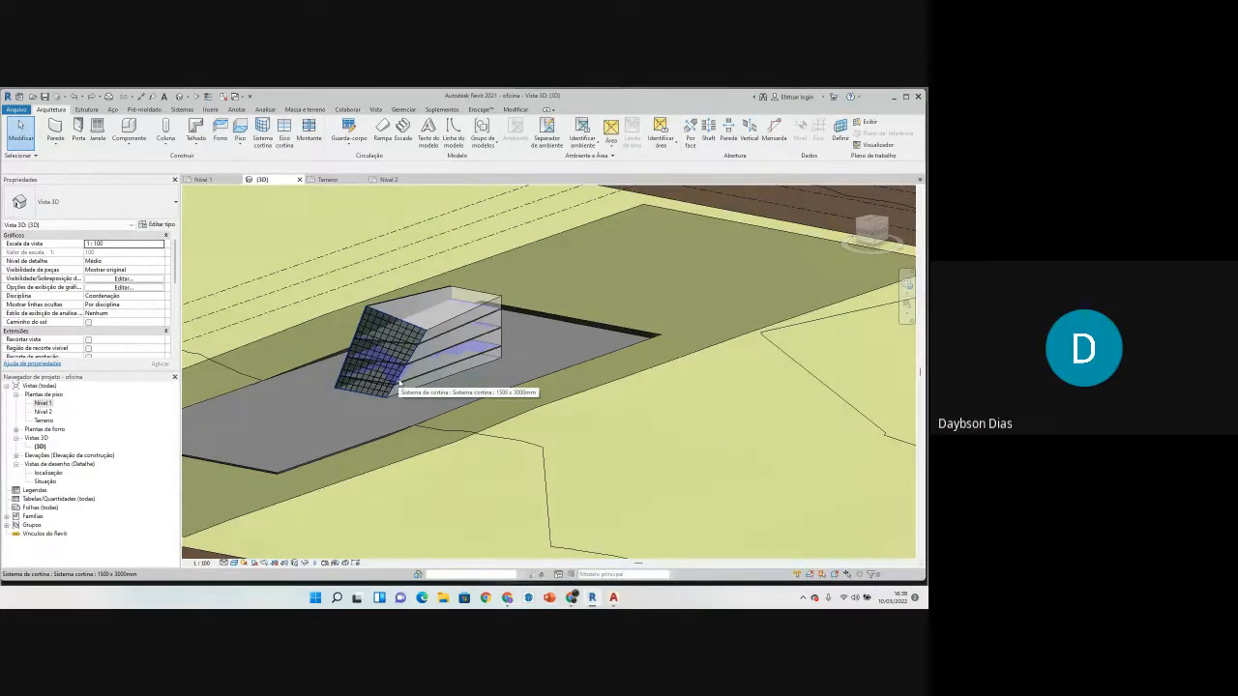
left_click(572, 596)
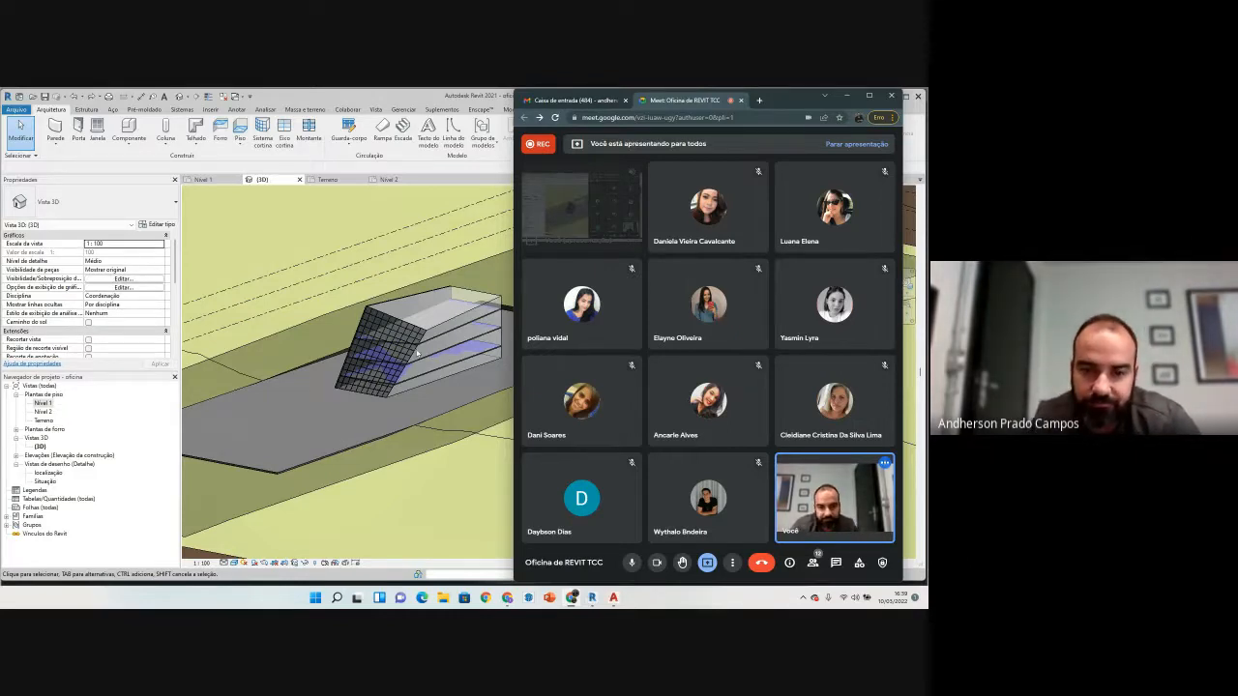
left_click(323, 443)
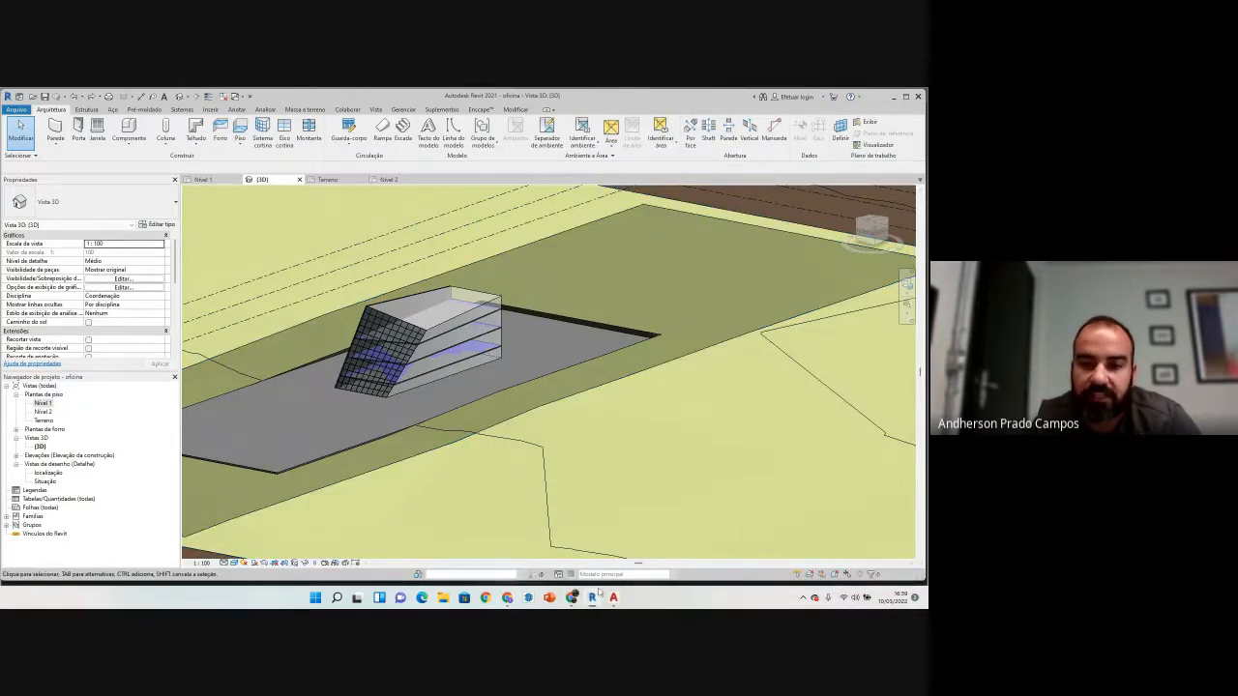
mouse_move(613, 597)
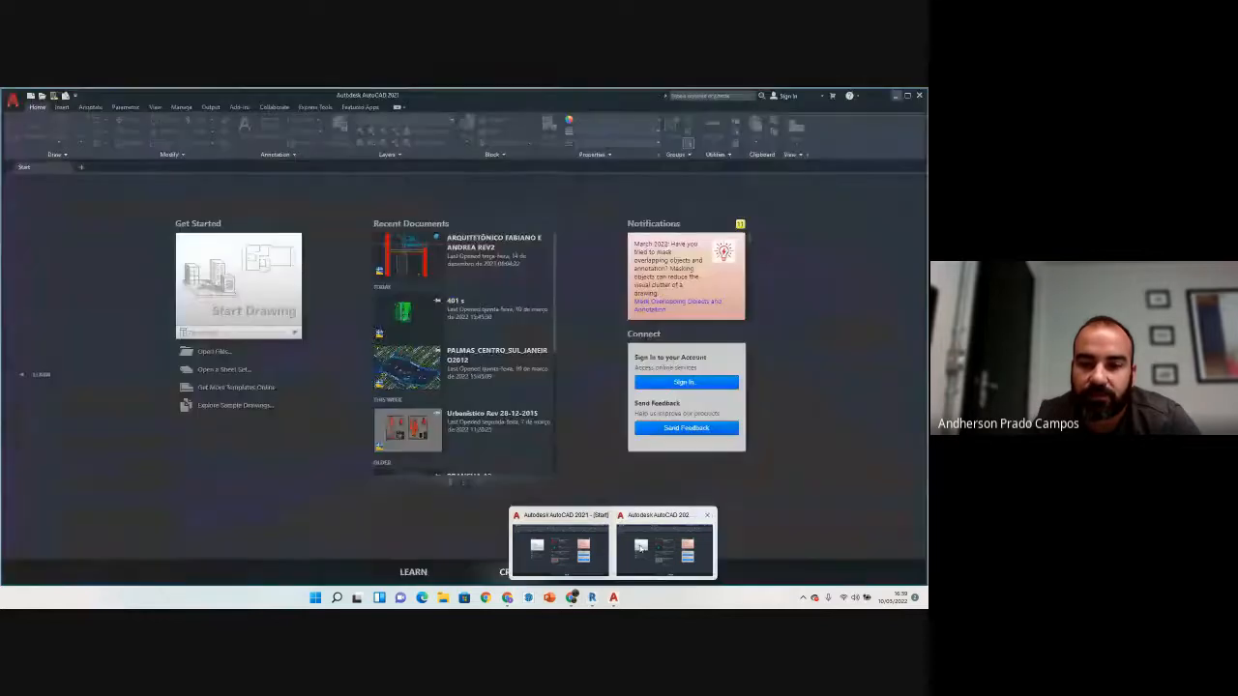
left_click(572, 598)
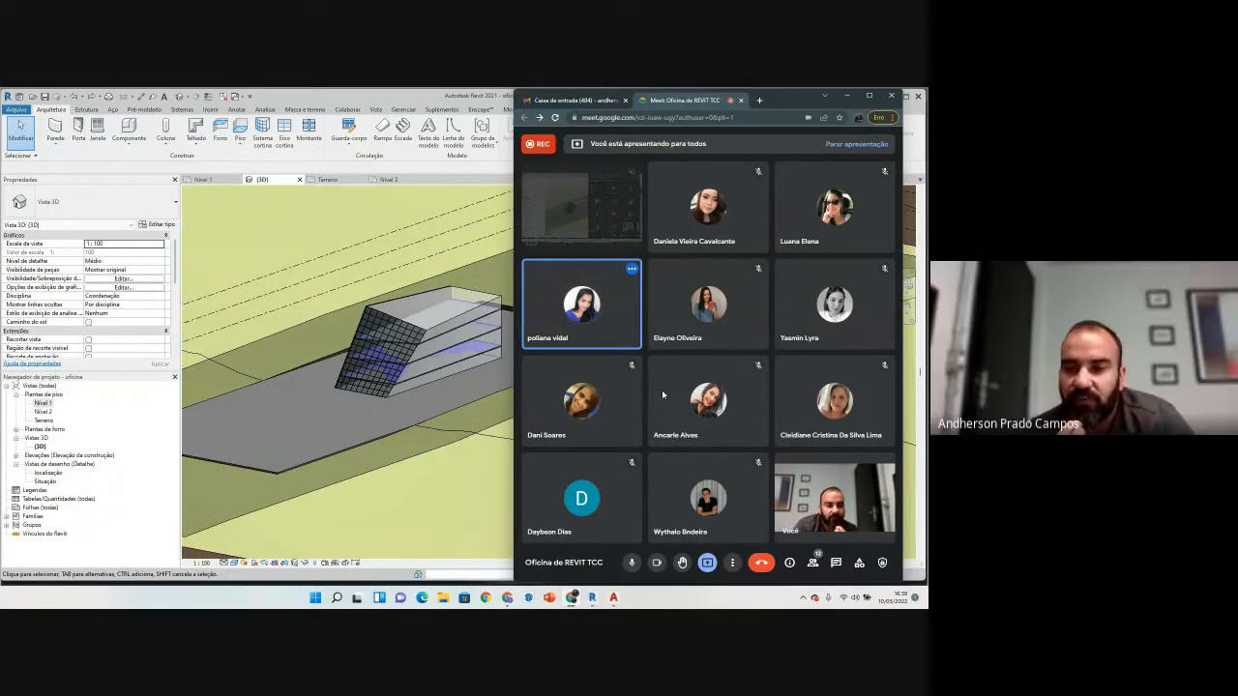
left_click(329, 281)
scroll(375, 363, "down", 4)
scroll(416, 371, "down", 3)
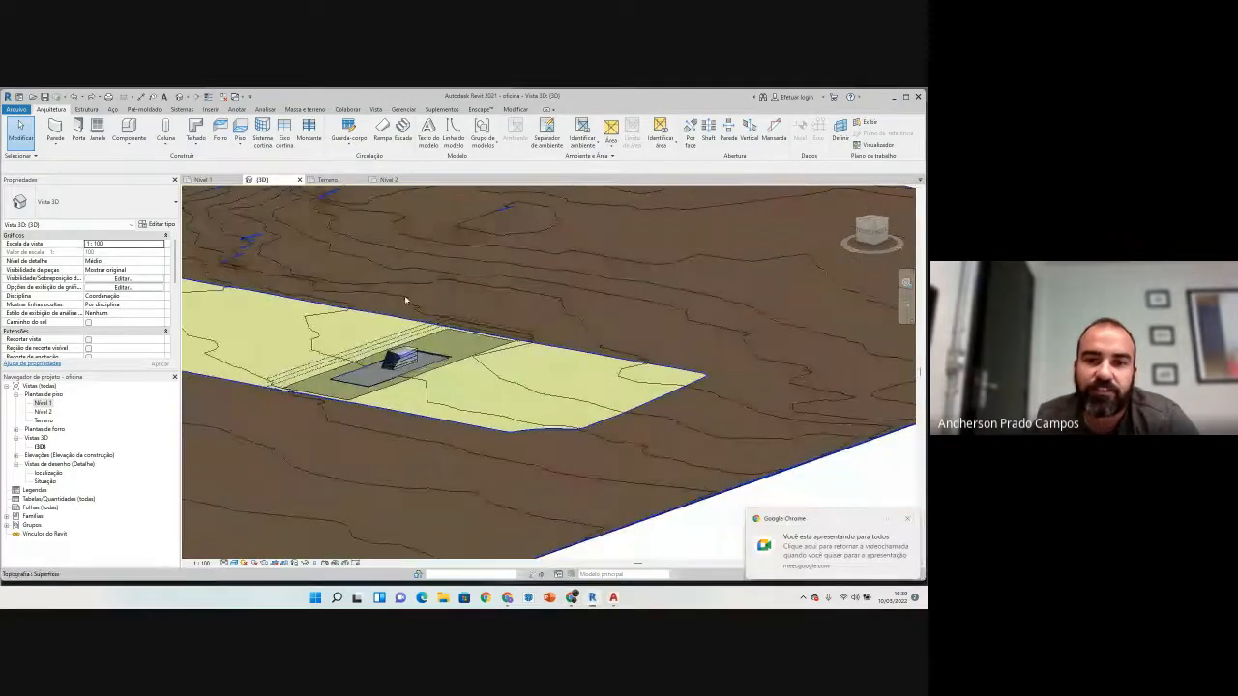
scroll(387, 367, "up", 4)
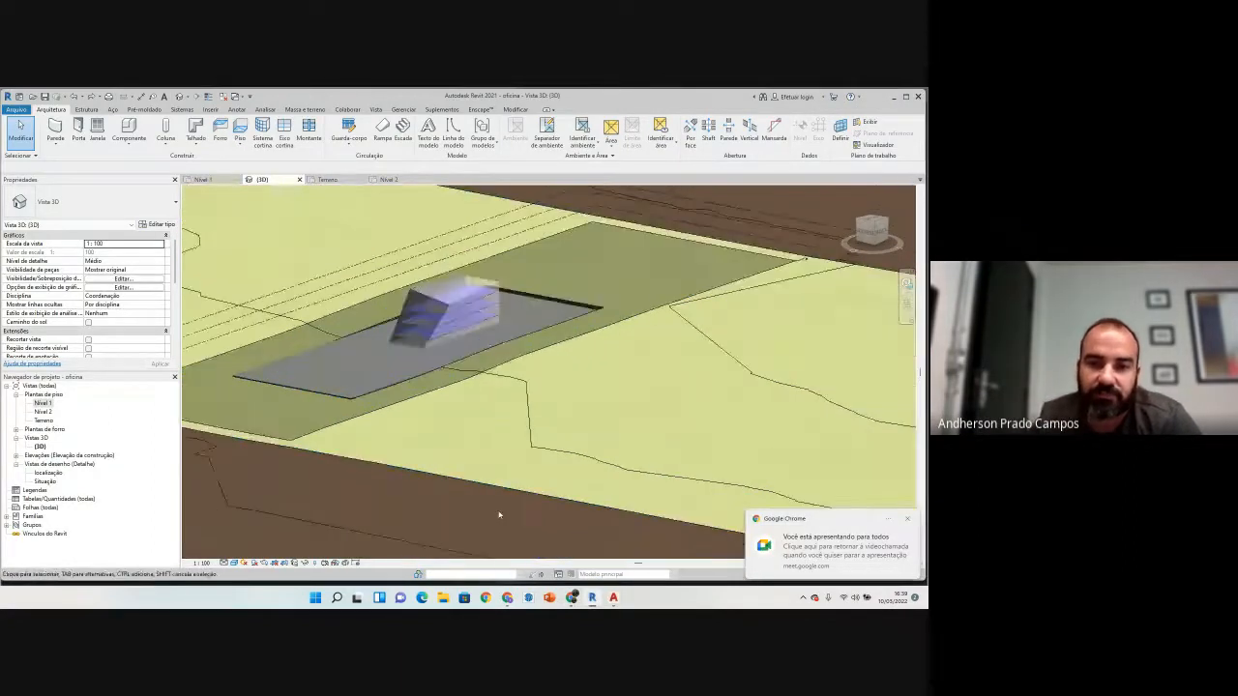
mouse_move(506, 601)
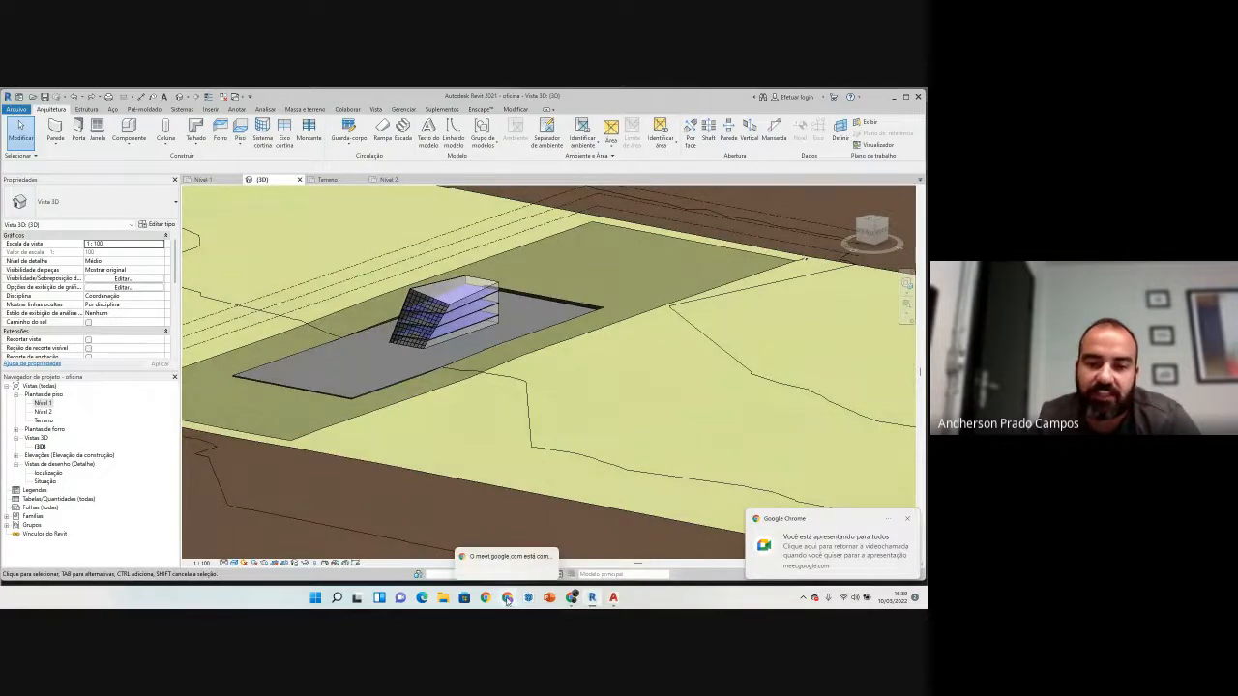
left_click(569, 600)
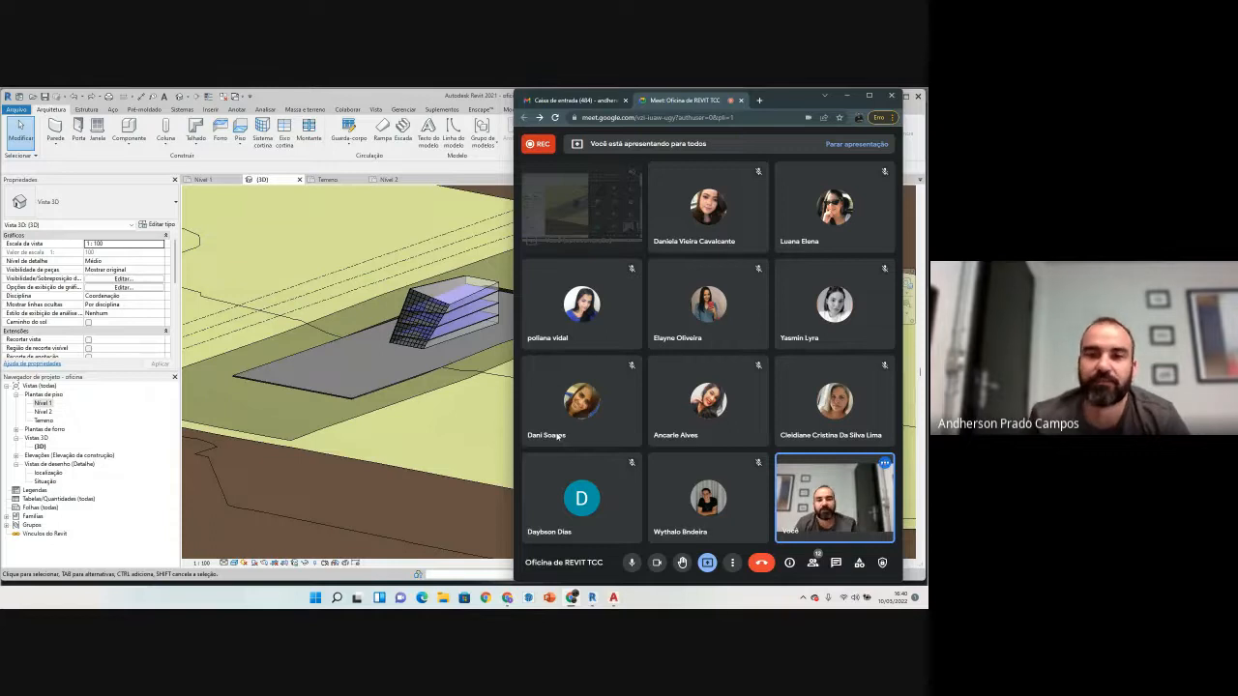
left_click(392, 378)
scroll(414, 334, "up", 2)
scroll(413, 333, "up", 5)
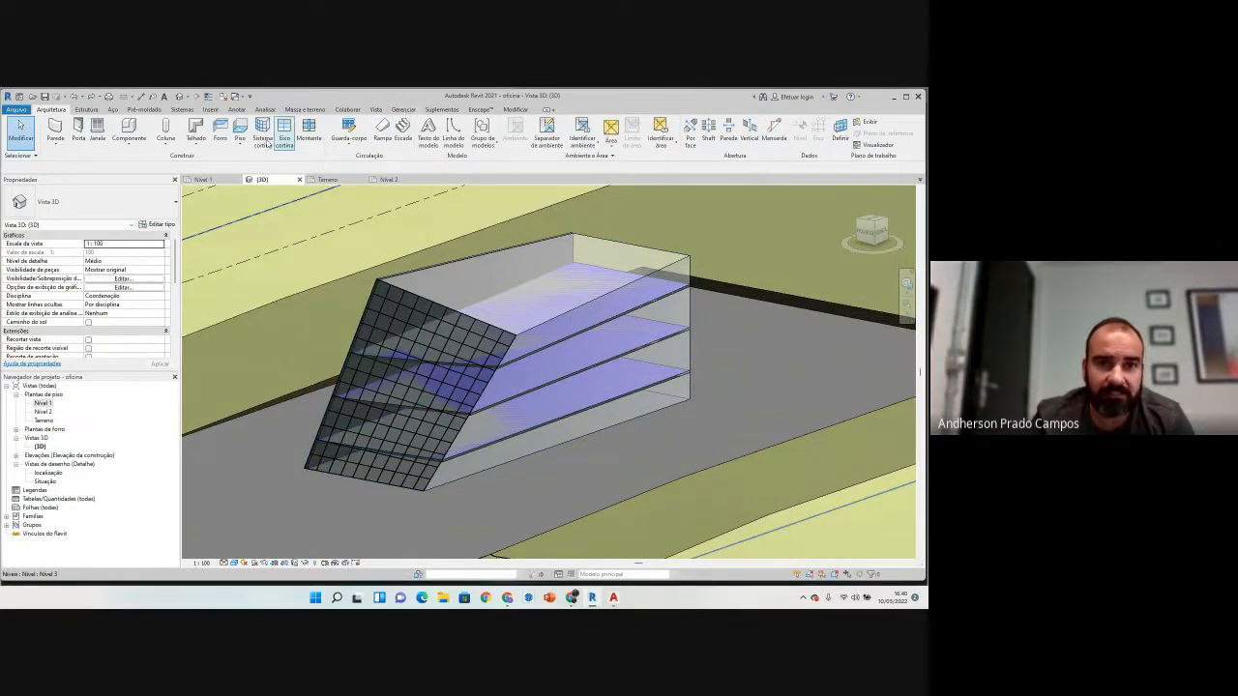
left_click(379, 110)
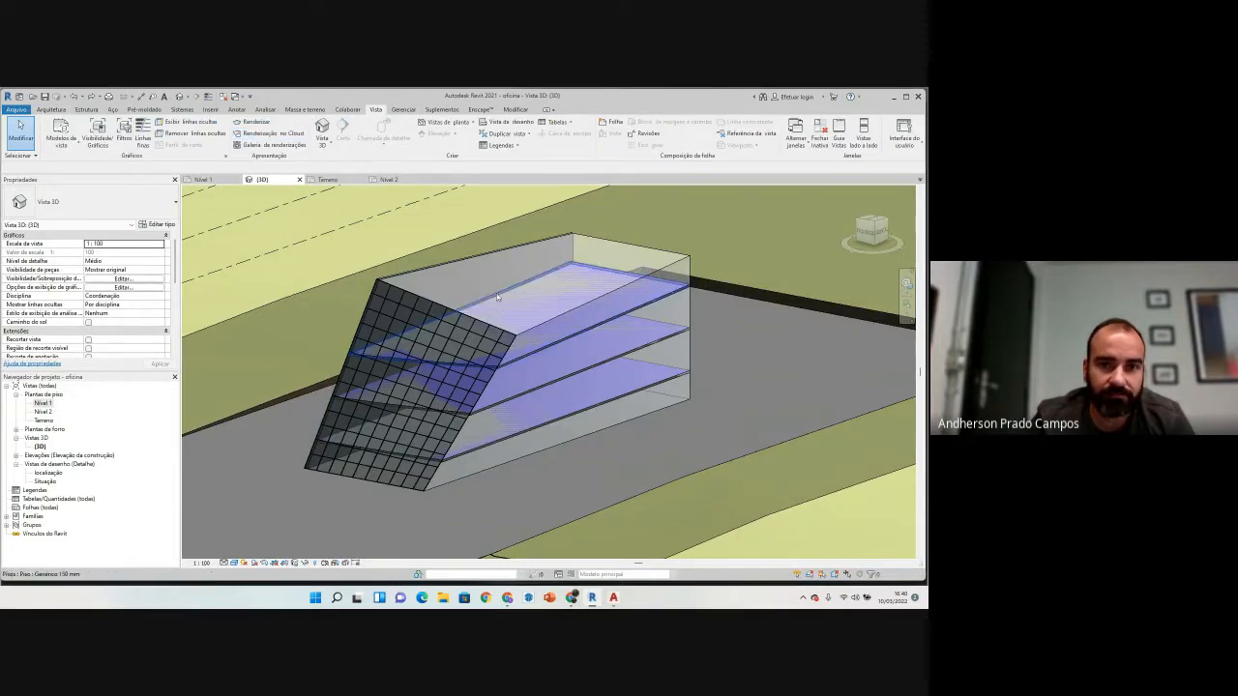
left_click(267, 152)
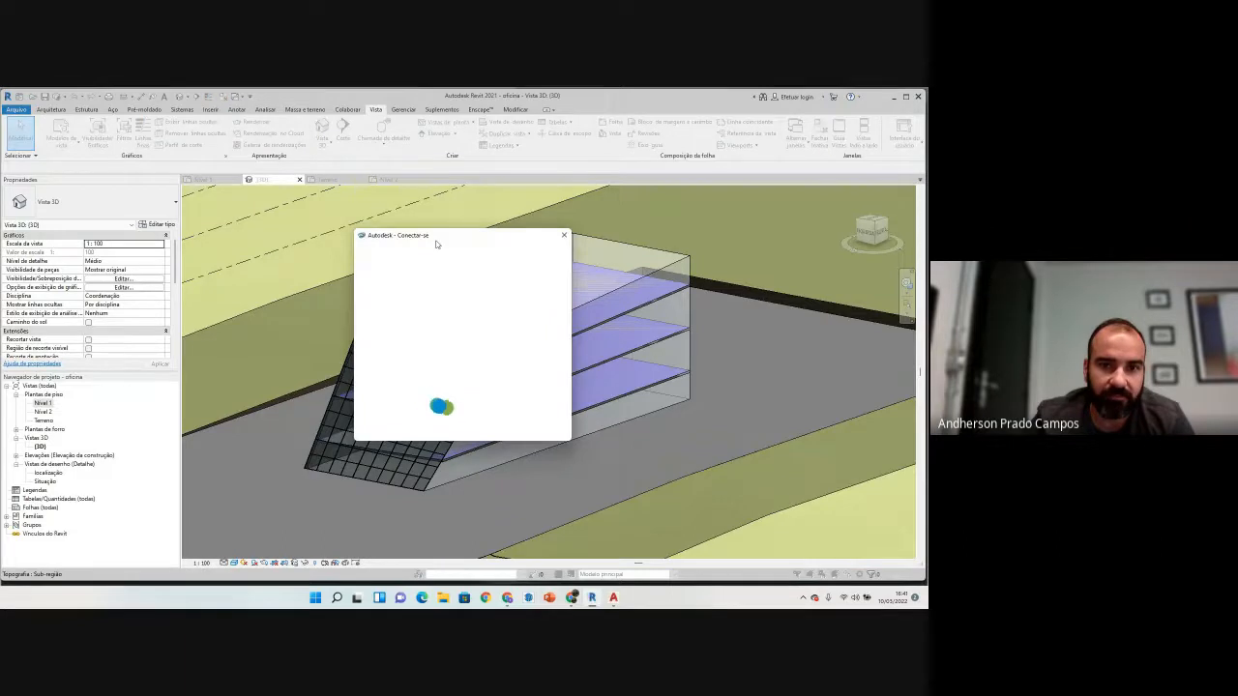
left_click_drag(445, 242, 771, 146)
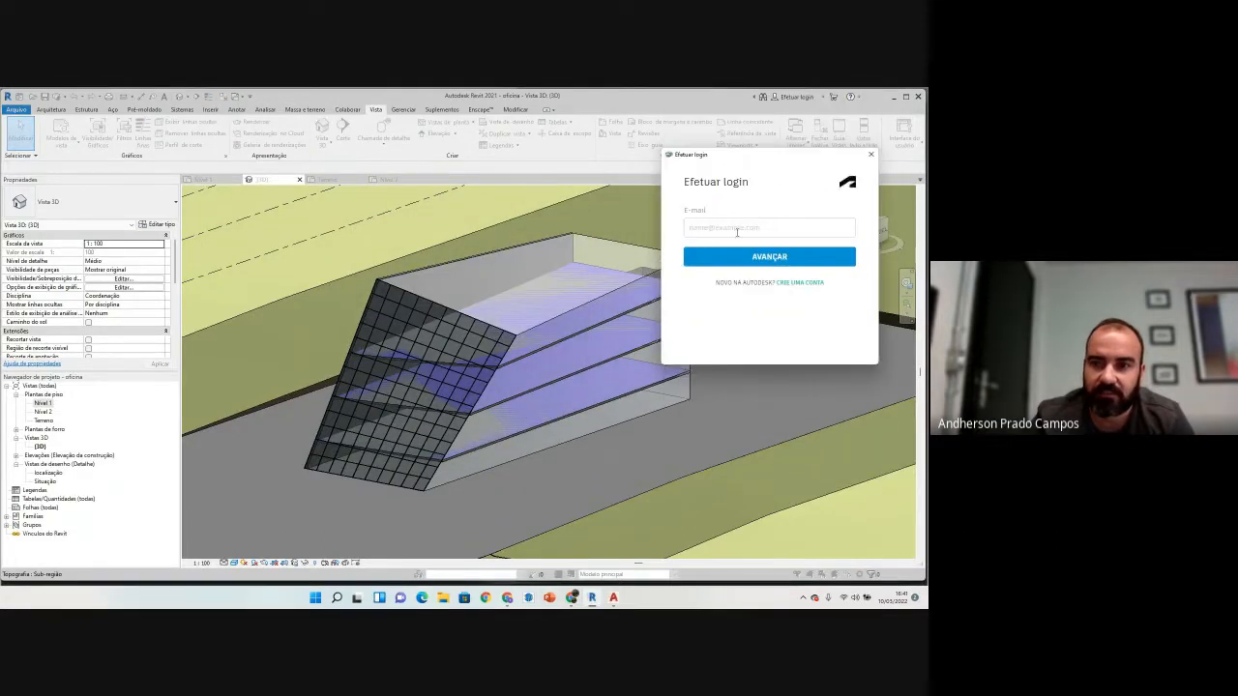
left_click(735, 230)
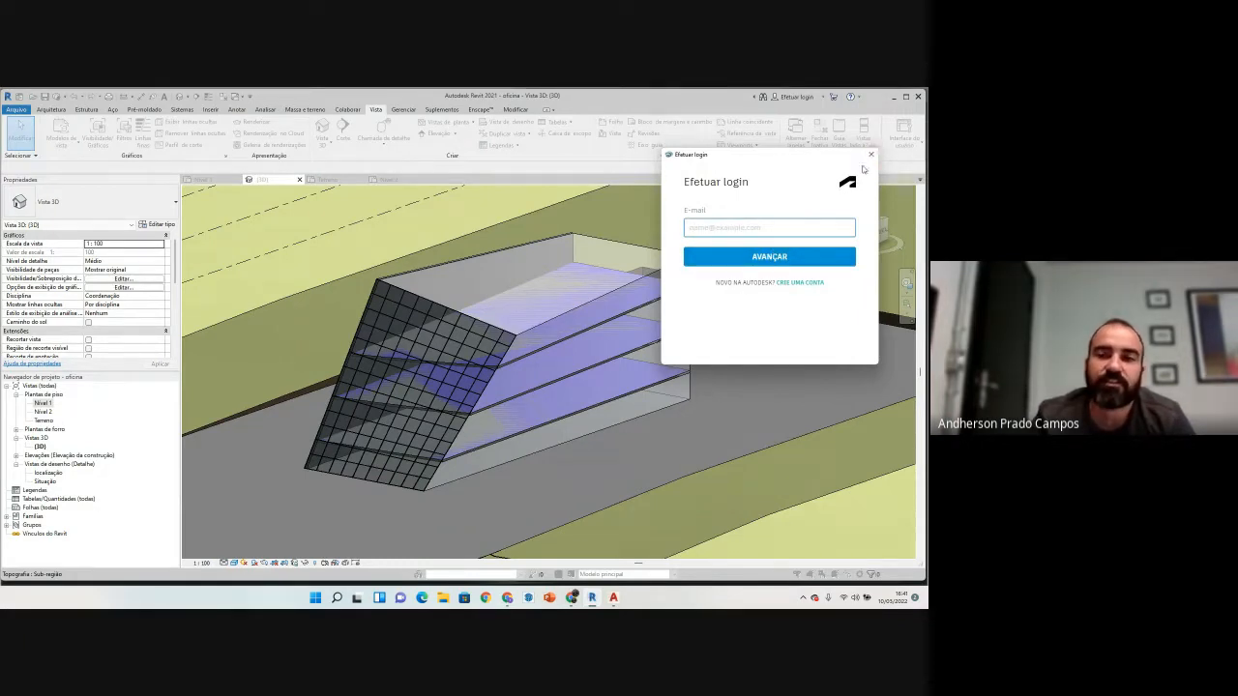
left_click(869, 155)
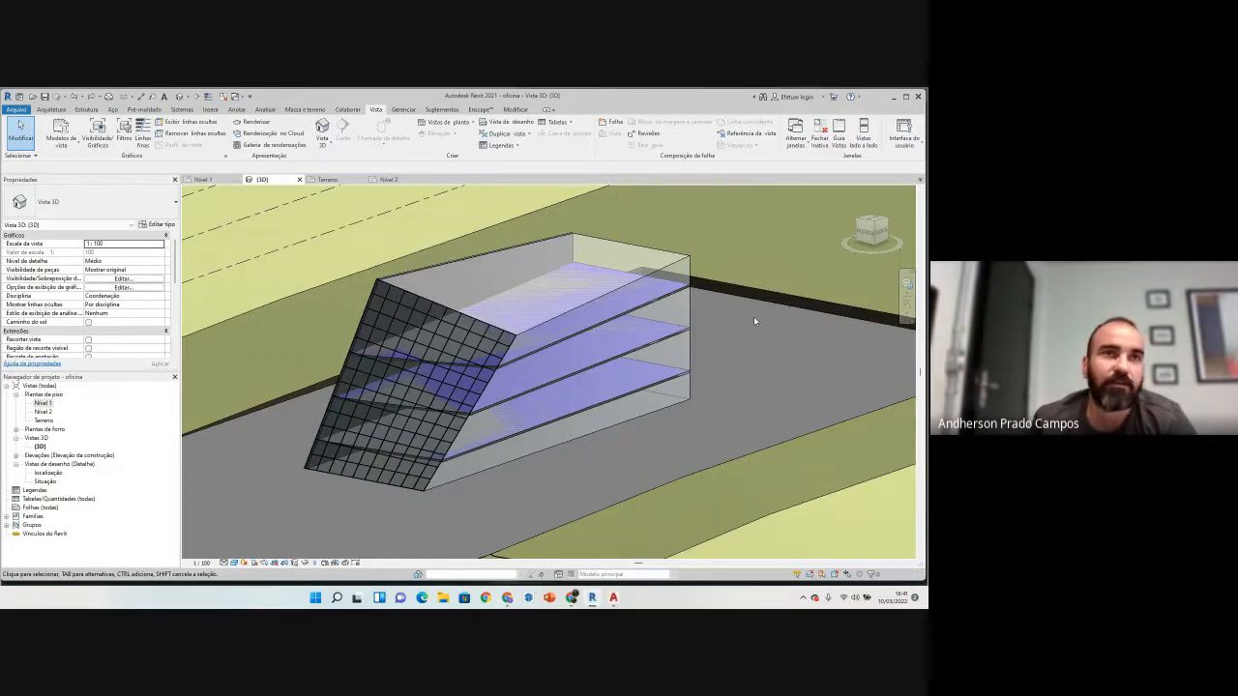
Step: Look over the project's material list in the Enscape material editor and close the editor
left_click(516, 109)
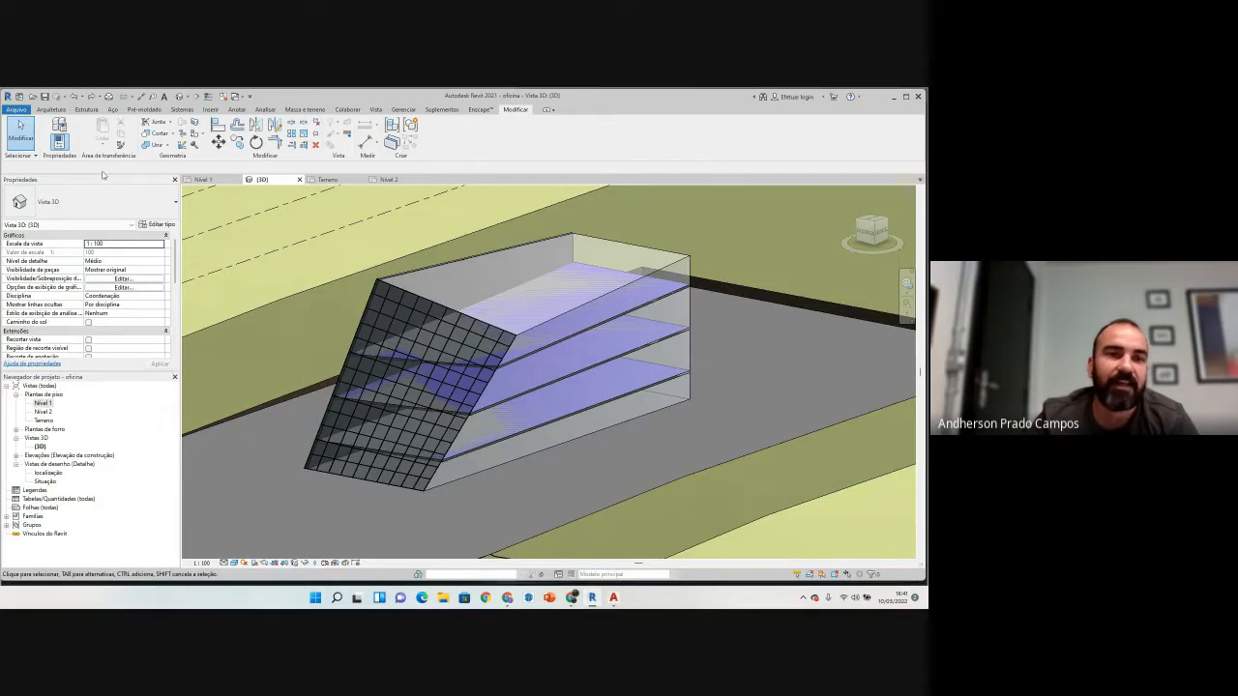
left_click(480, 109)
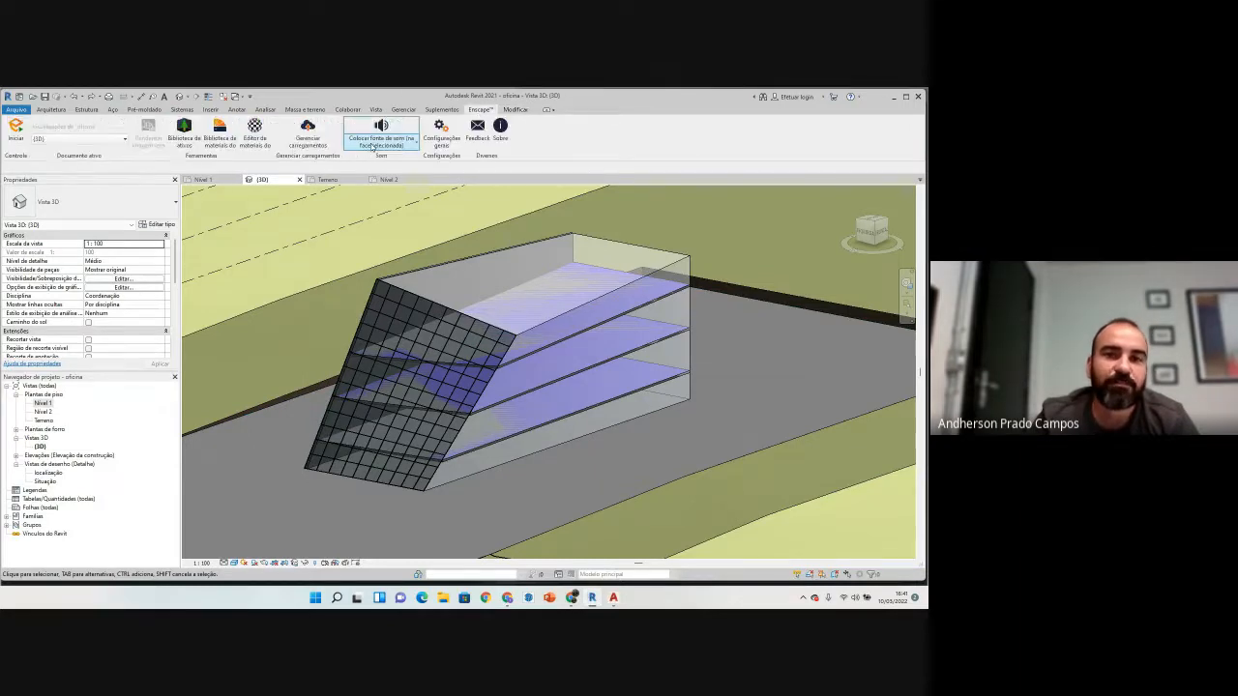
left_click(254, 141)
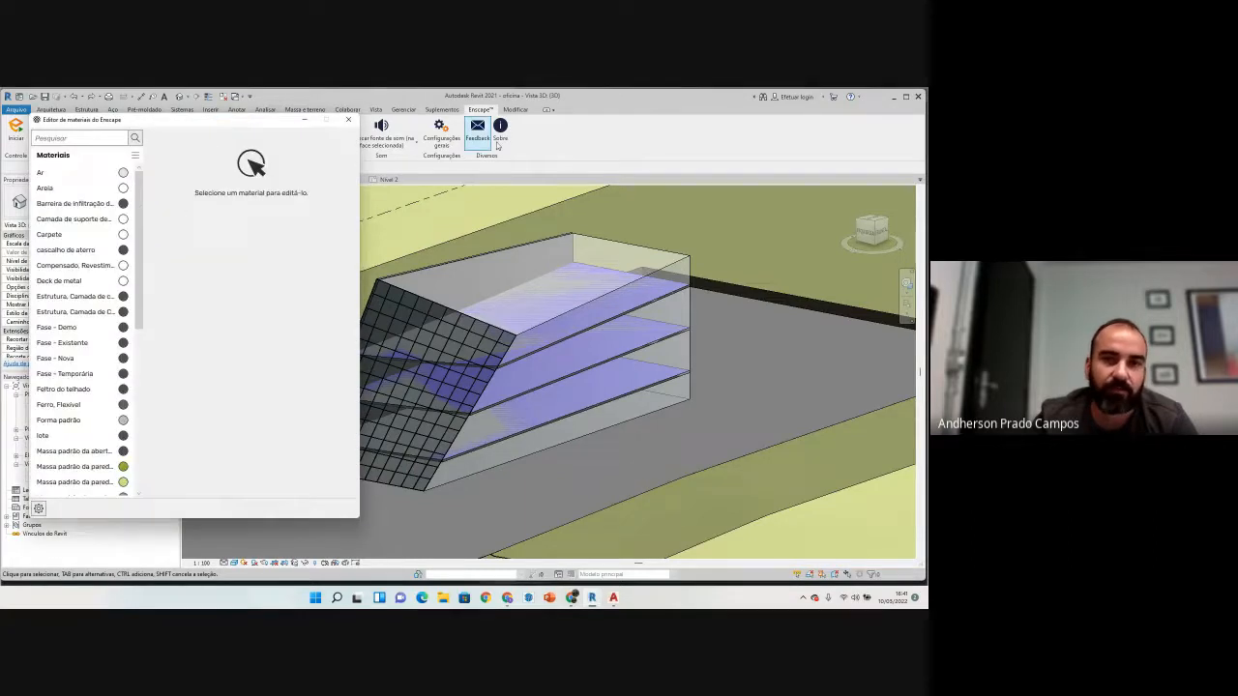
left_click_drag(114, 124, 272, 118)
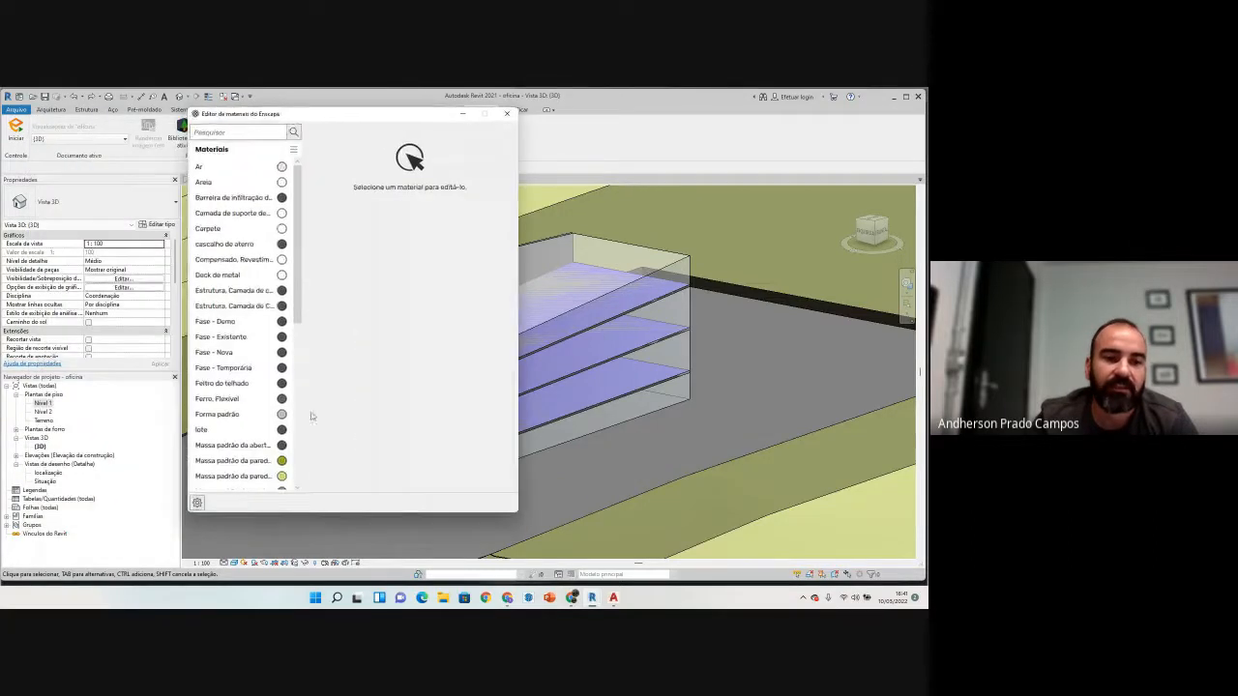
left_click(505, 114)
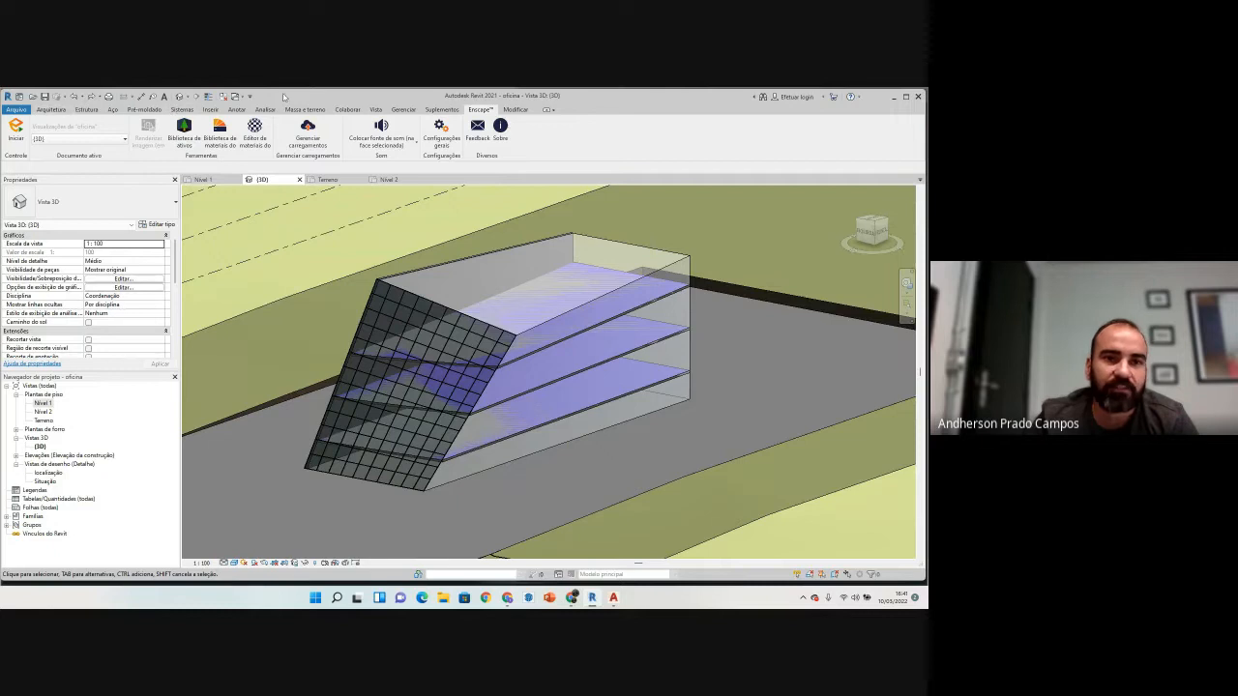
Step: Look through the project's full material list in the material browser, then close the browser
left_click(402, 110)
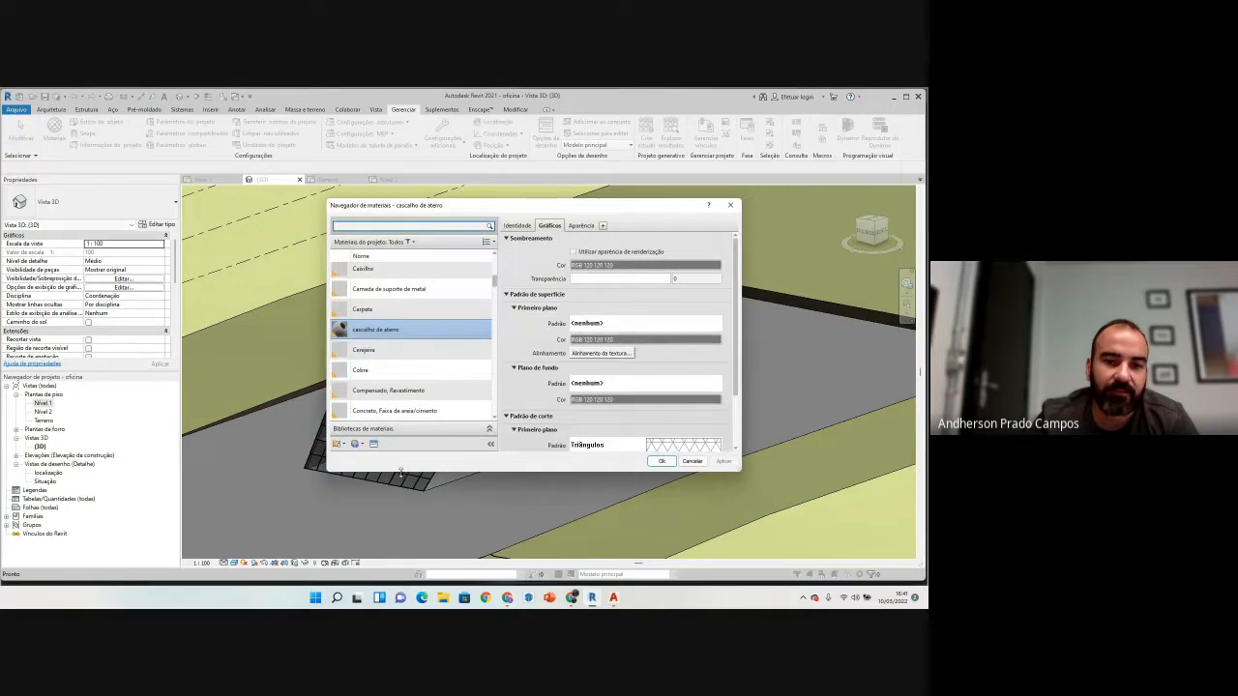
left_click_drag(401, 472, 401, 578)
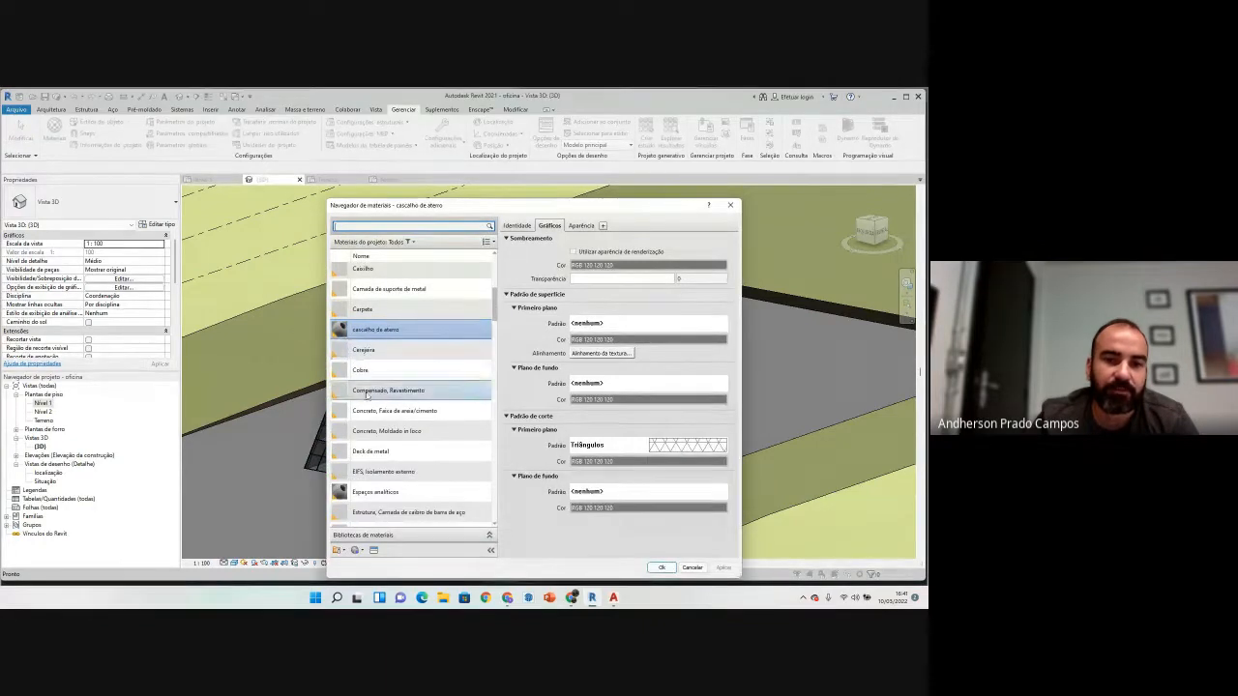
scroll(338, 465, "down", 6)
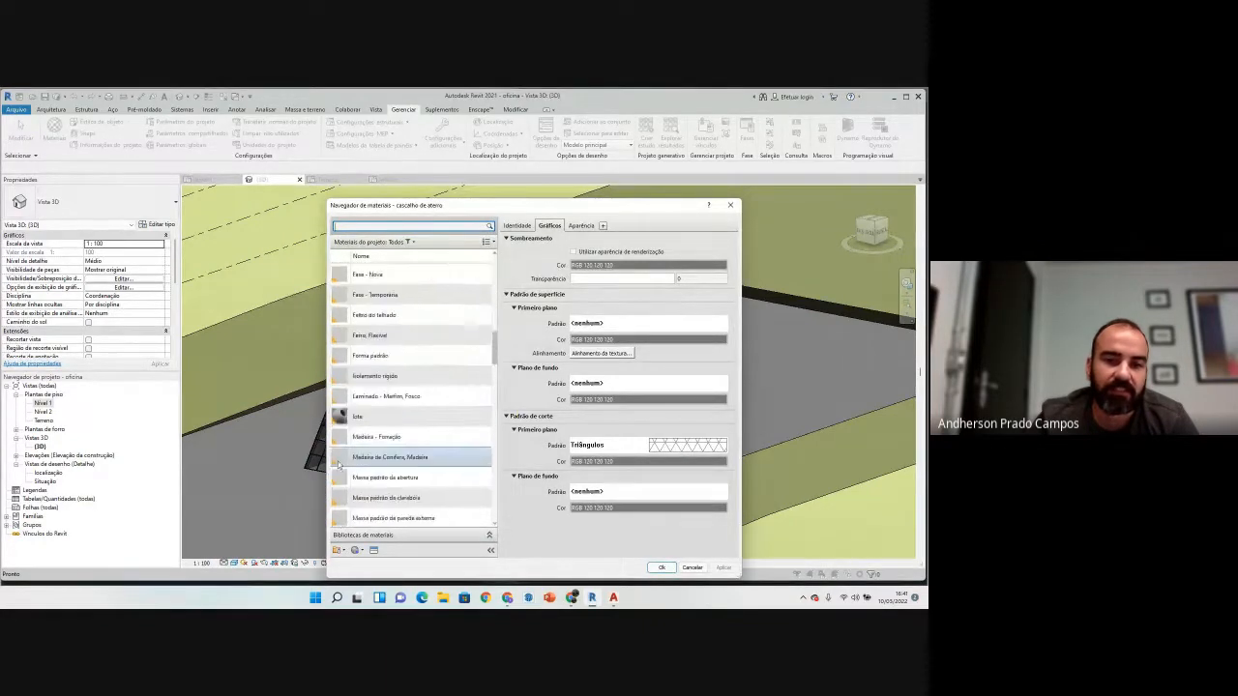
scroll(338, 466, "down", 10)
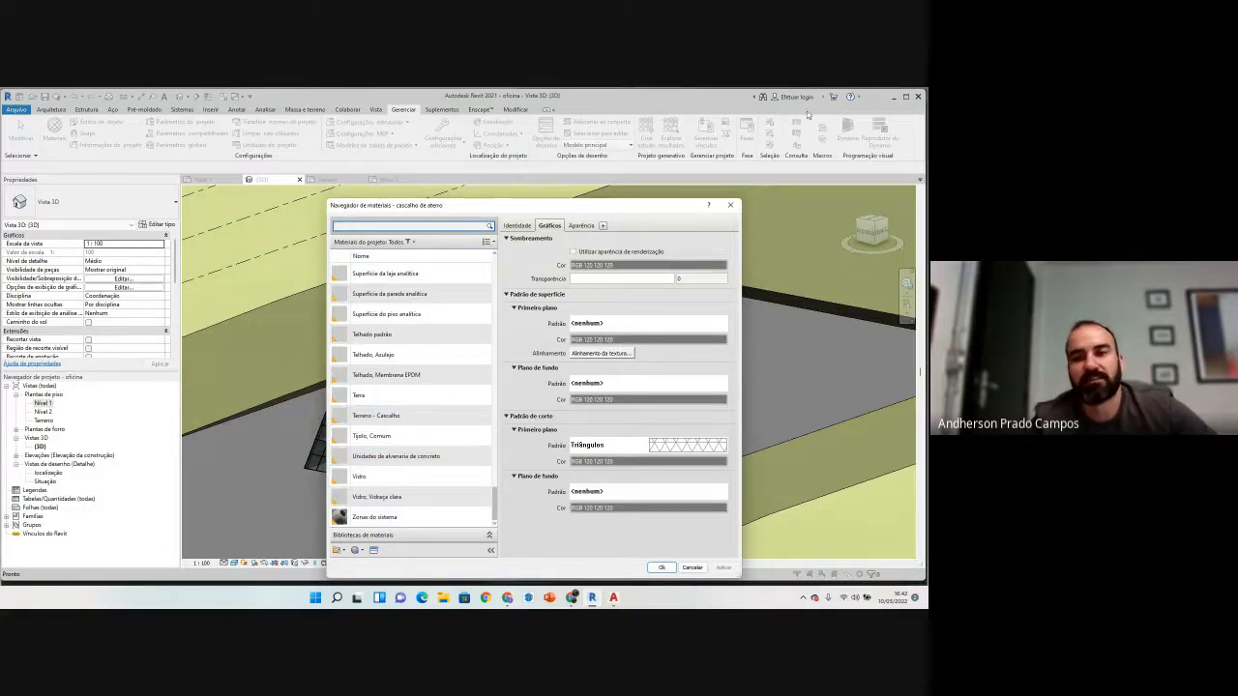
left_click(730, 205)
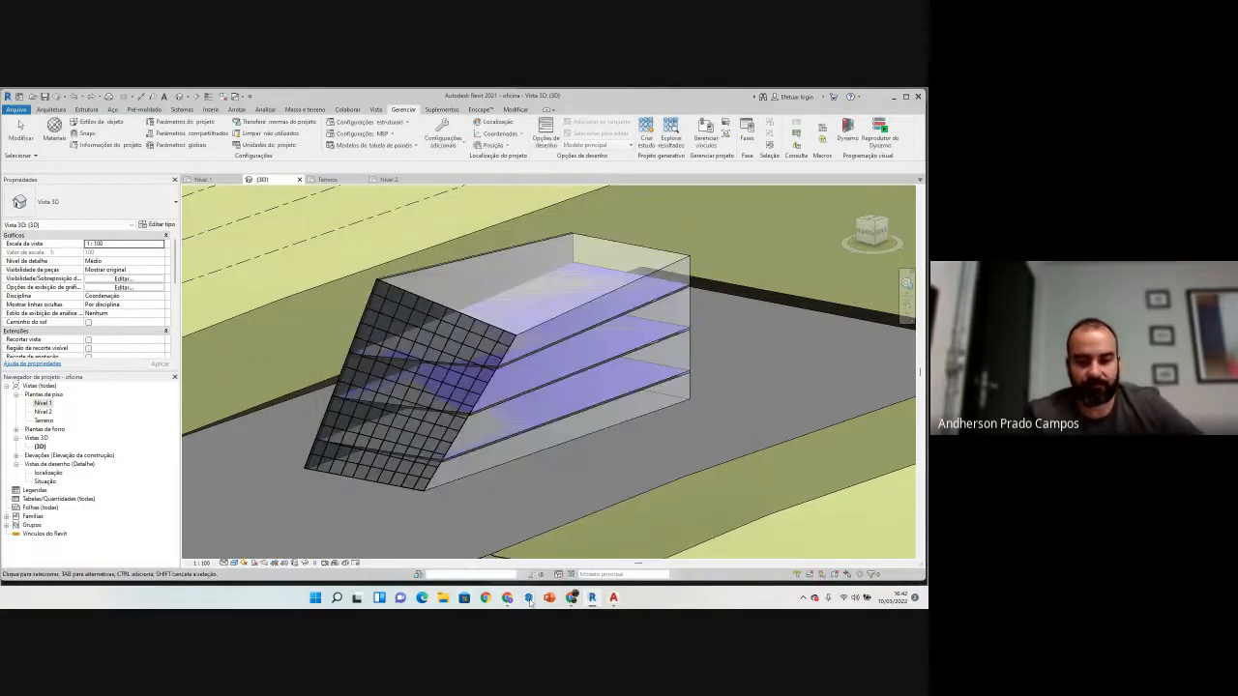
Step: Check the Google Meet call, dismiss its raised-hand notification and return to Revit
left_click(572, 598)
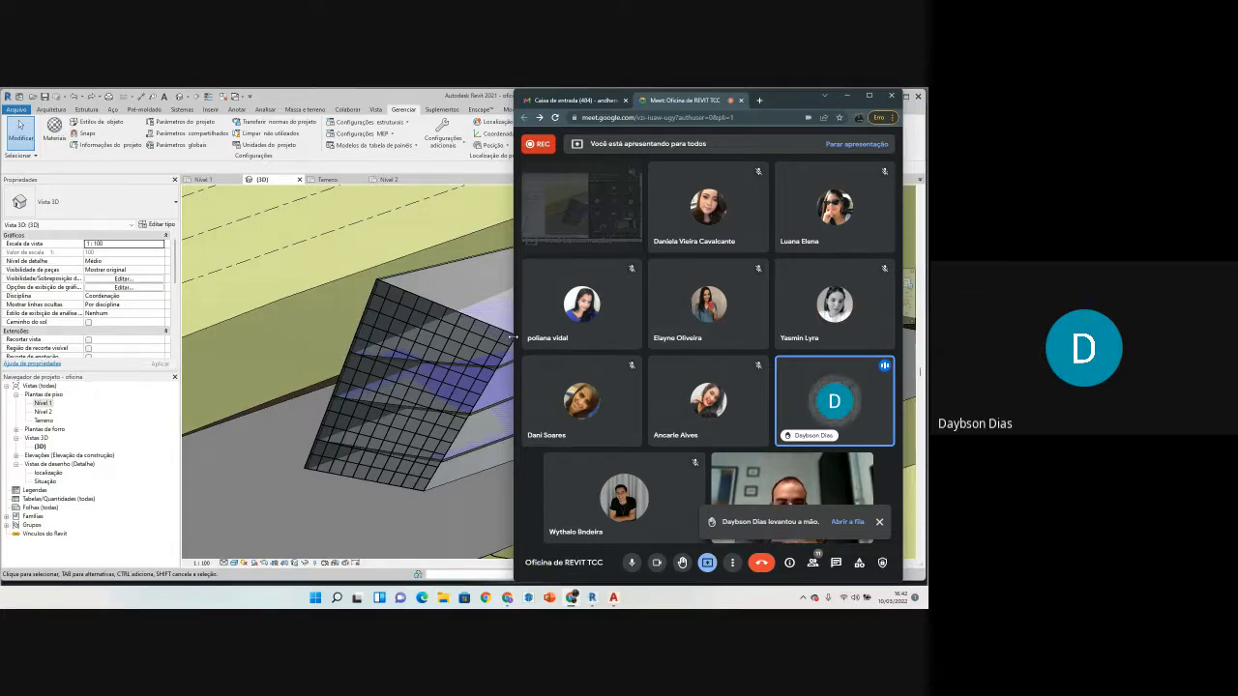
left_click(878, 523)
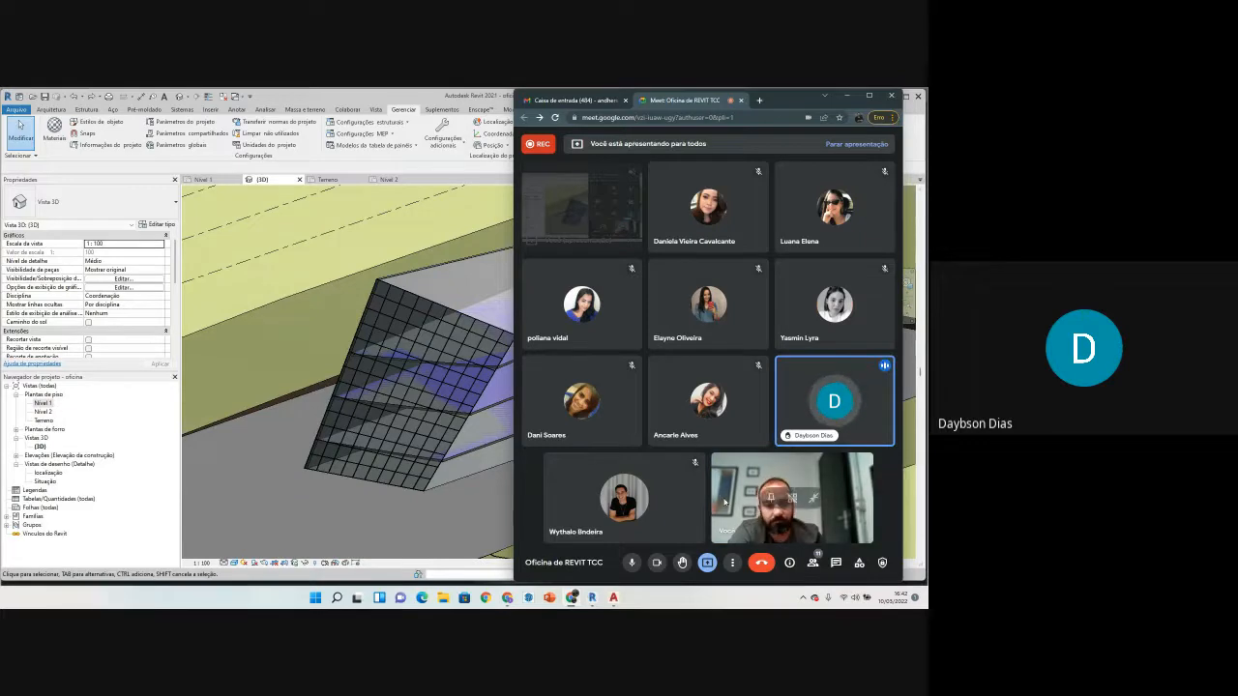
left_click(479, 515)
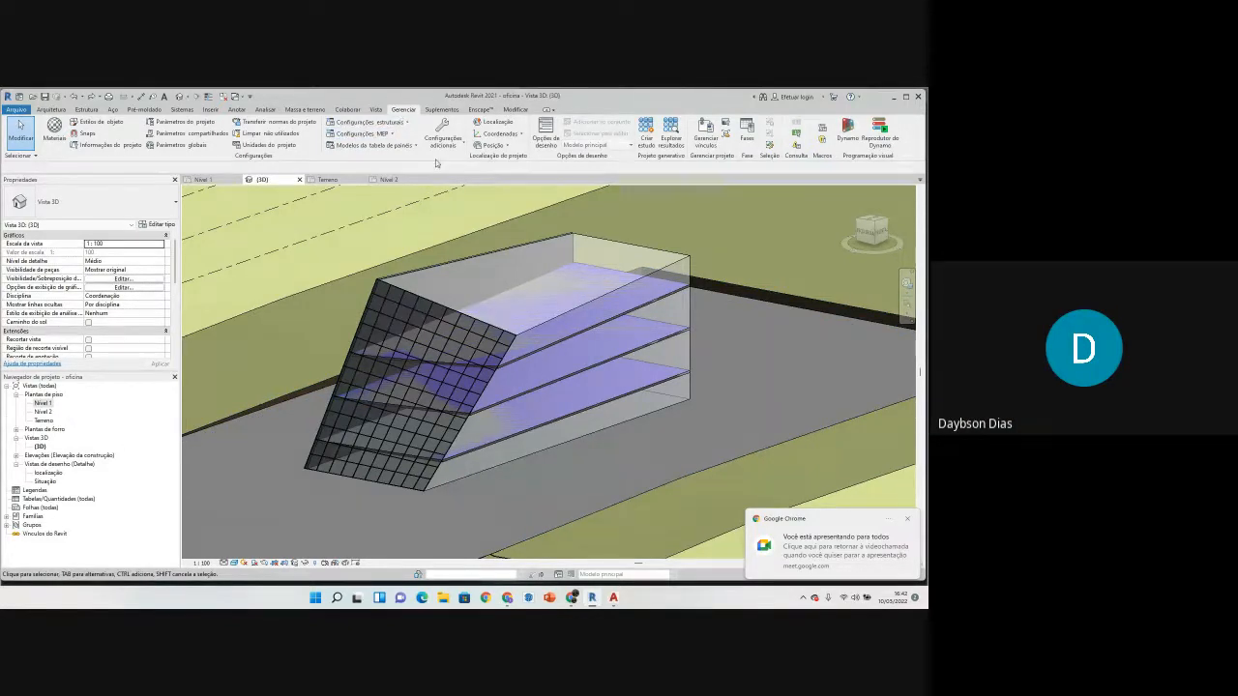
Step: Place a camera in the Nível 1 floor plan, standing outside the site's upper edge and aimed past the building toward the lower right
double_click(44, 404)
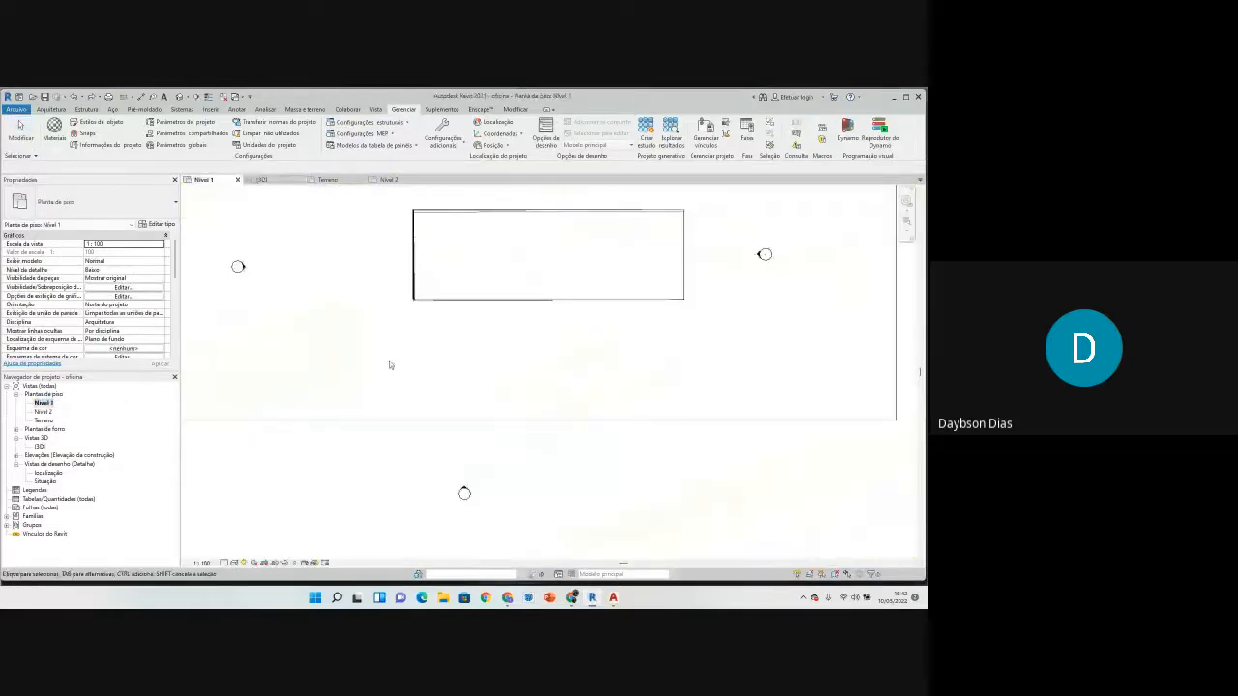
scroll(389, 361, "down", 5)
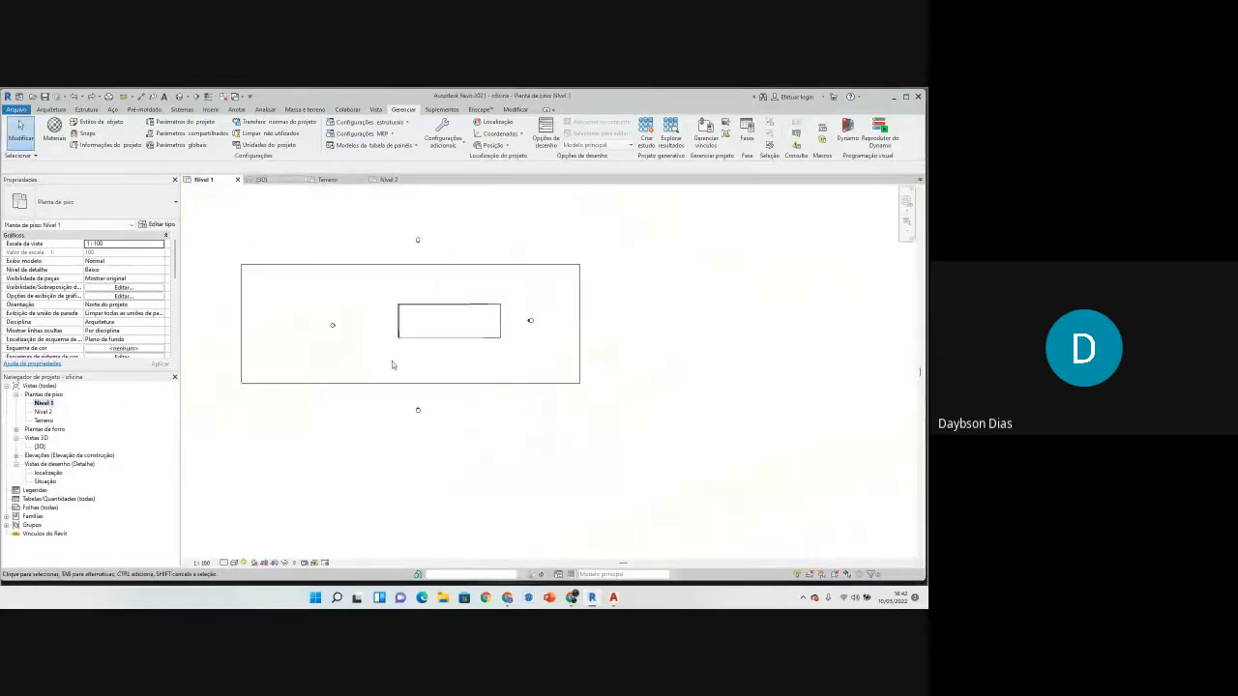
left_click(187, 98)
left_click(162, 121)
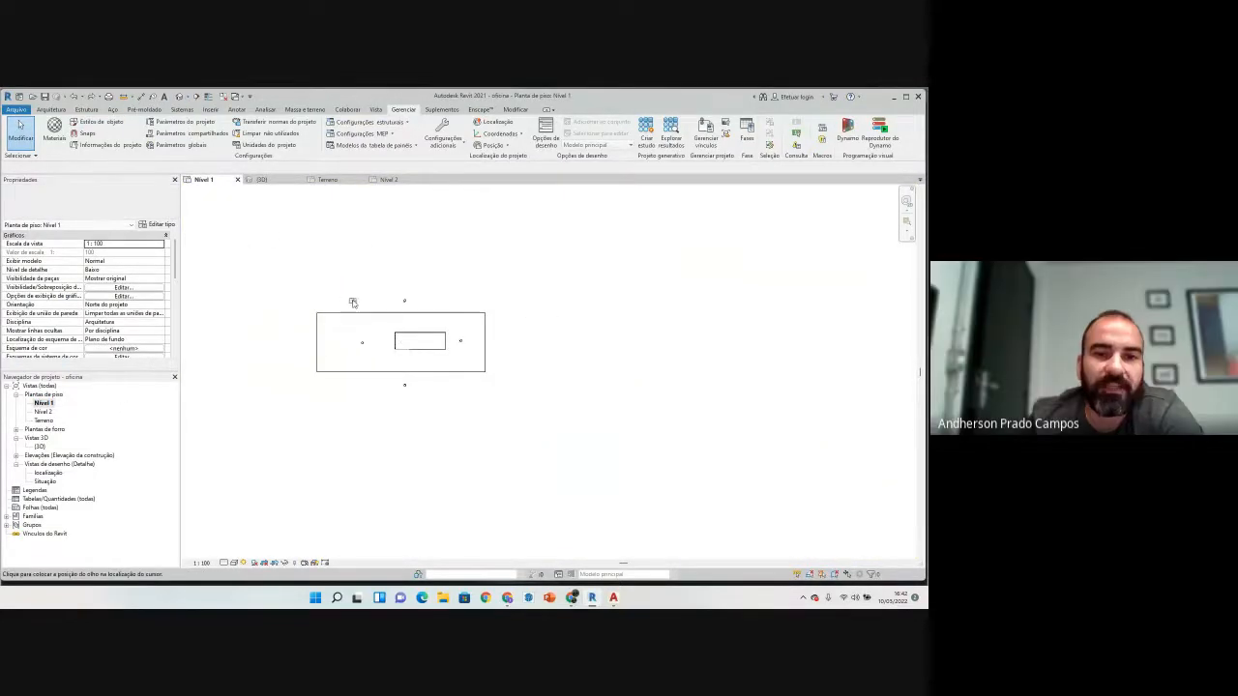
left_click(353, 303)
left_click(487, 356)
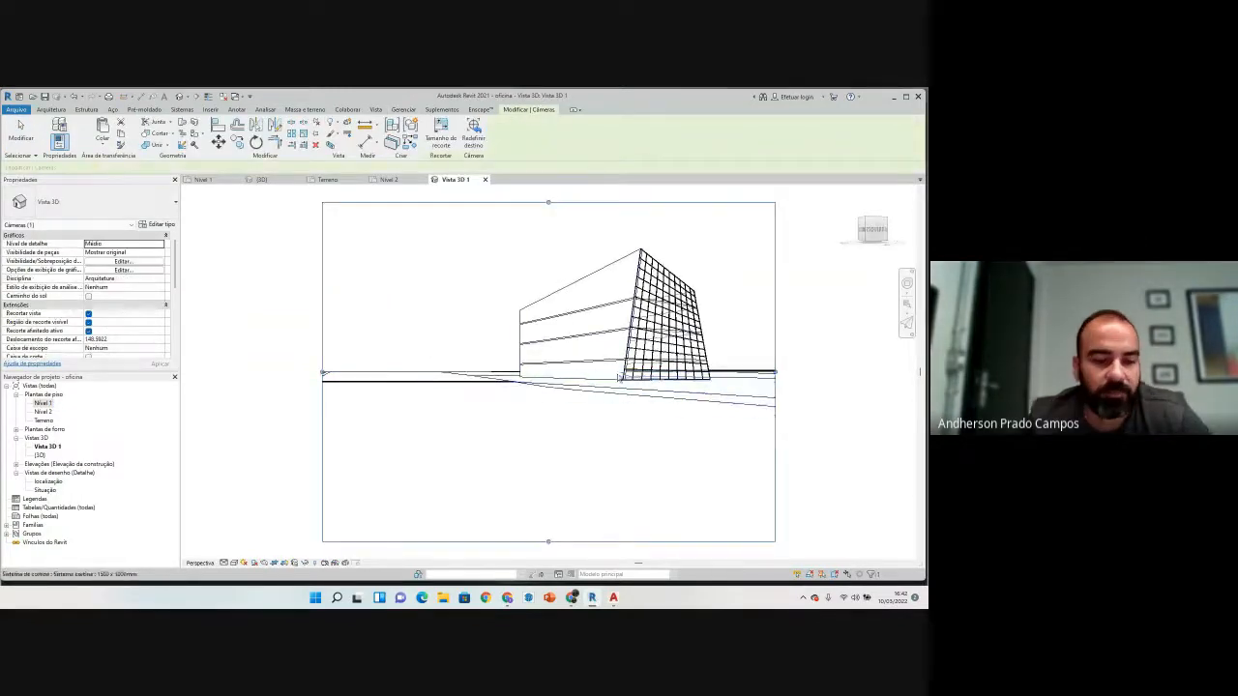
Step: Orbit the camera to a higher viewpoint over the platform and set its far clip offset to 300
middle_click_drag(619, 377, 540, 437, "shift")
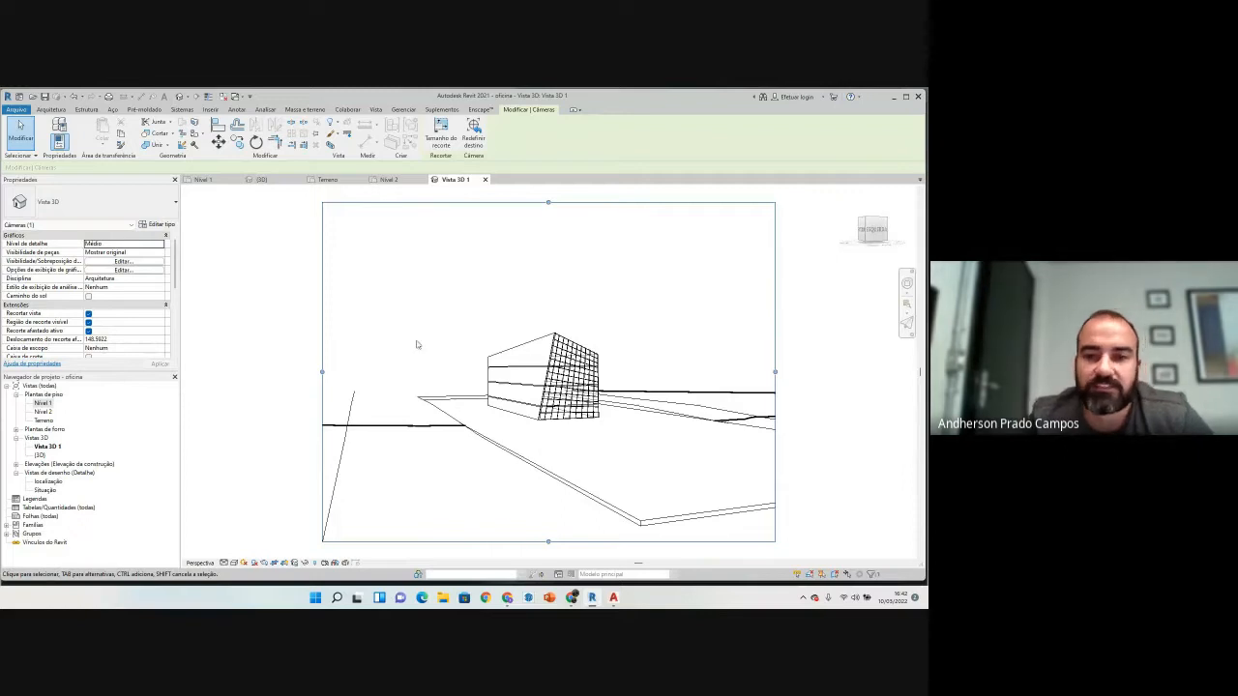
left_click(129, 339)
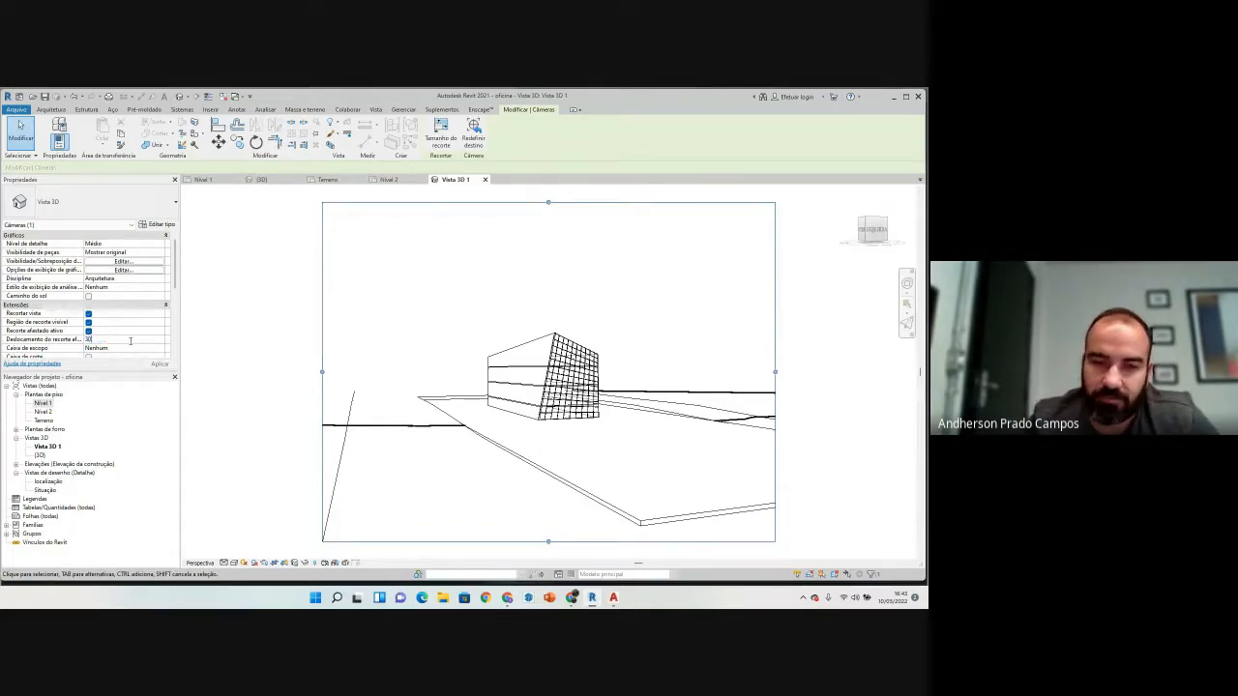
left_click(448, 359)
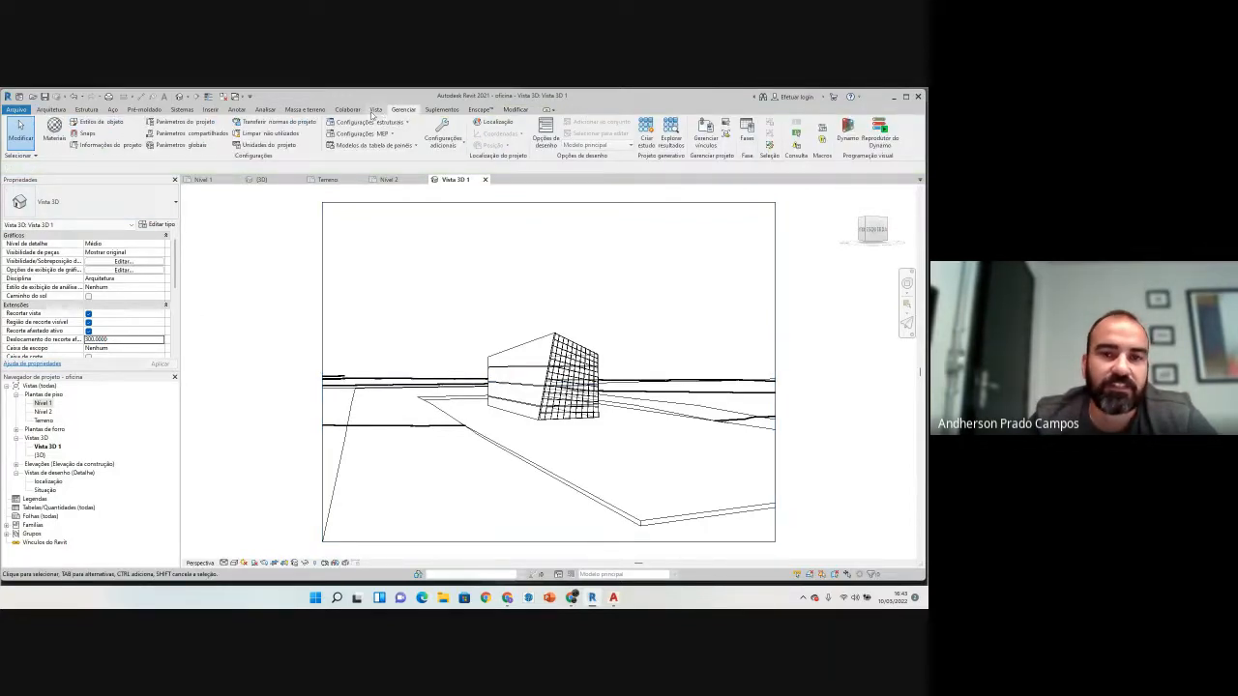
Step: Place two M_RPC deciduous trees of type Carvalho-americano - 12,5 metros on the platform beside the building's curtain face
left_click(56, 110)
left_click(308, 110)
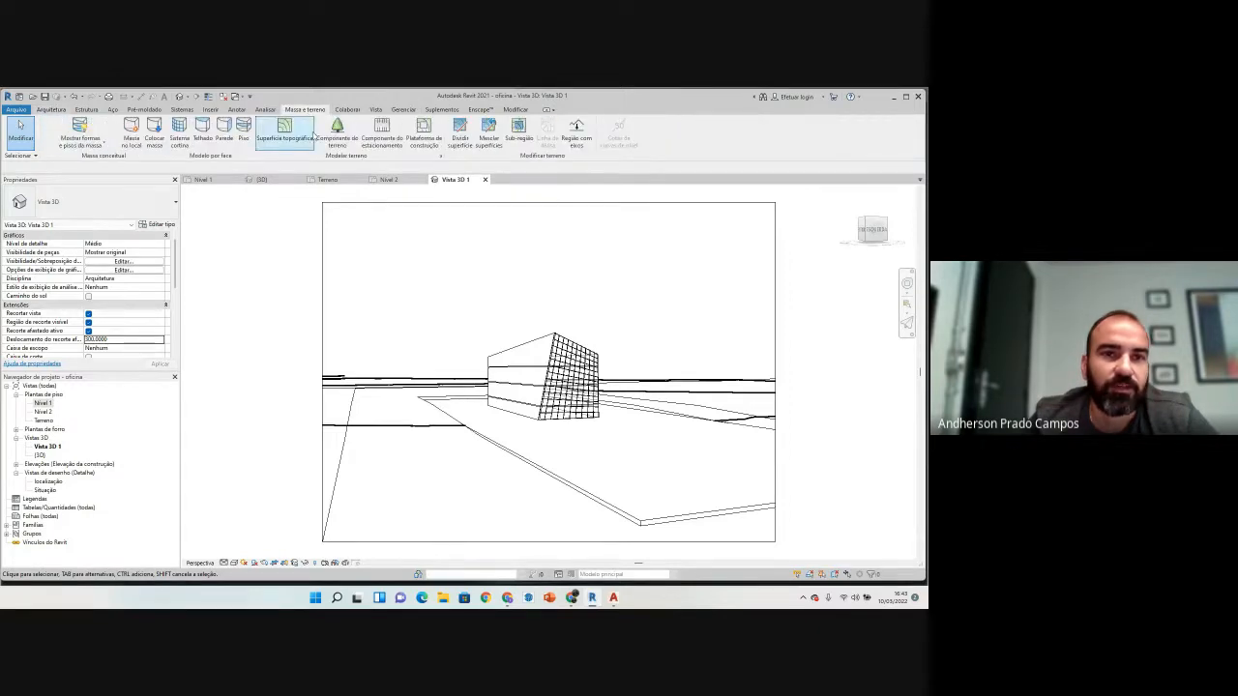
left_click(338, 130)
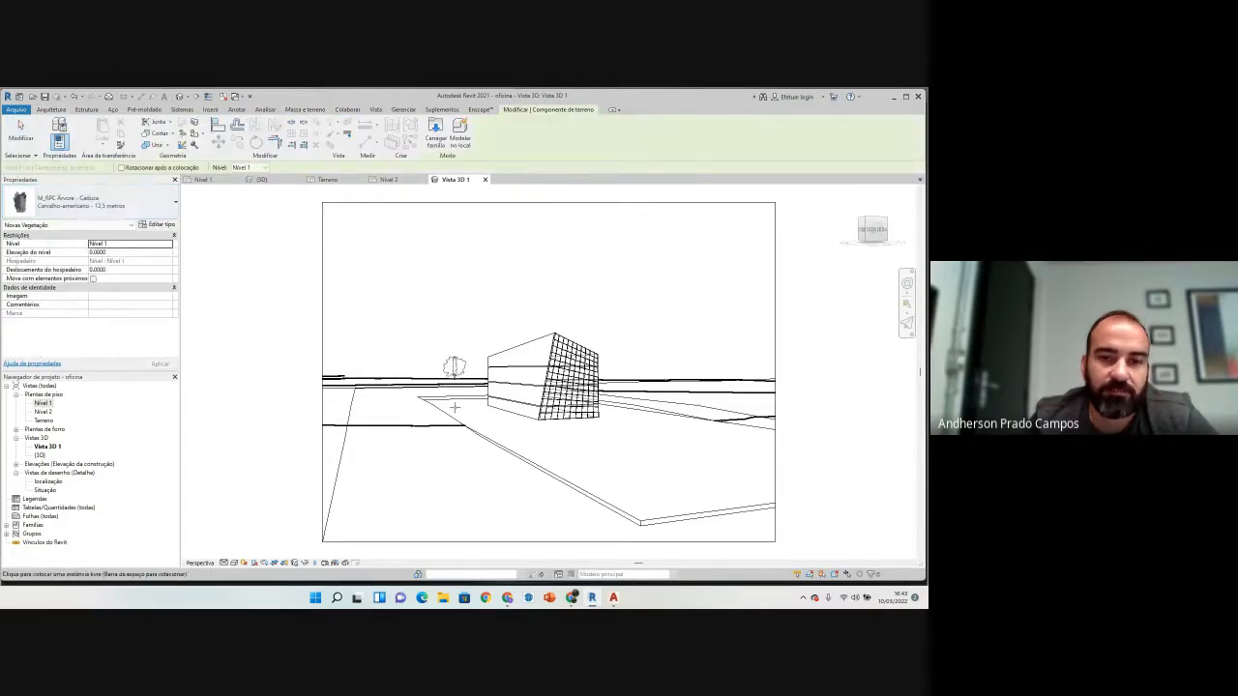
scroll(459, 404, "up", 2)
left_click(735, 447)
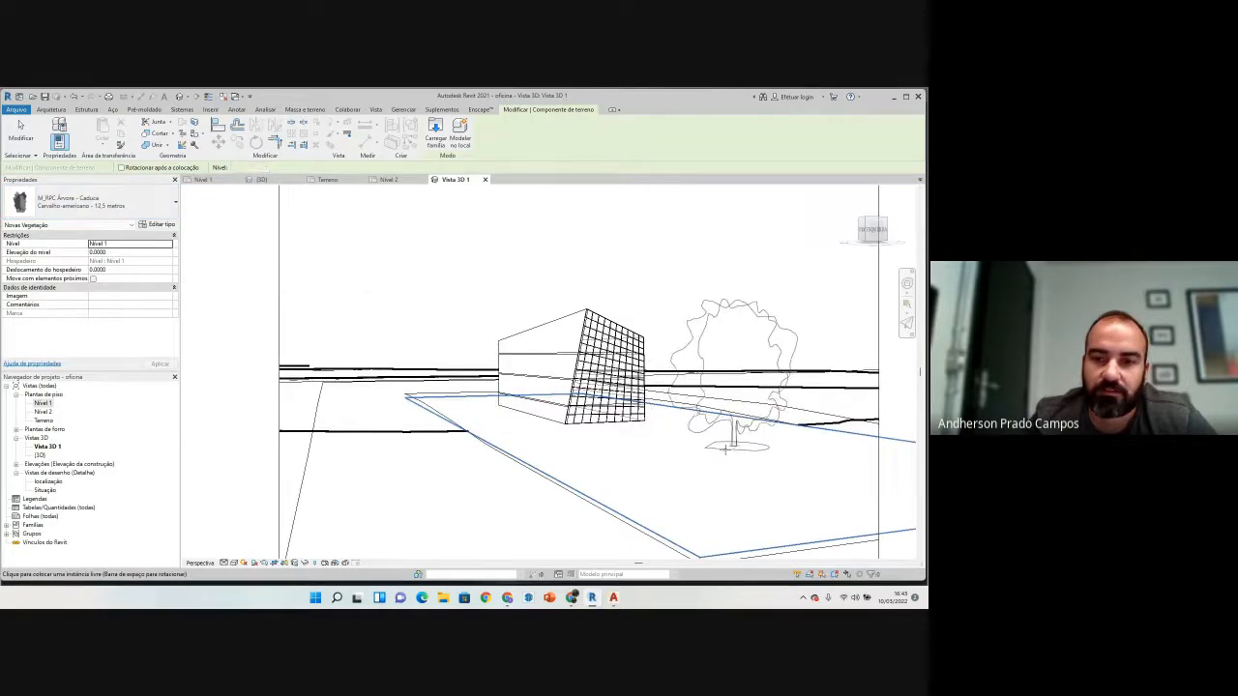
left_click(788, 477)
key("Escape")
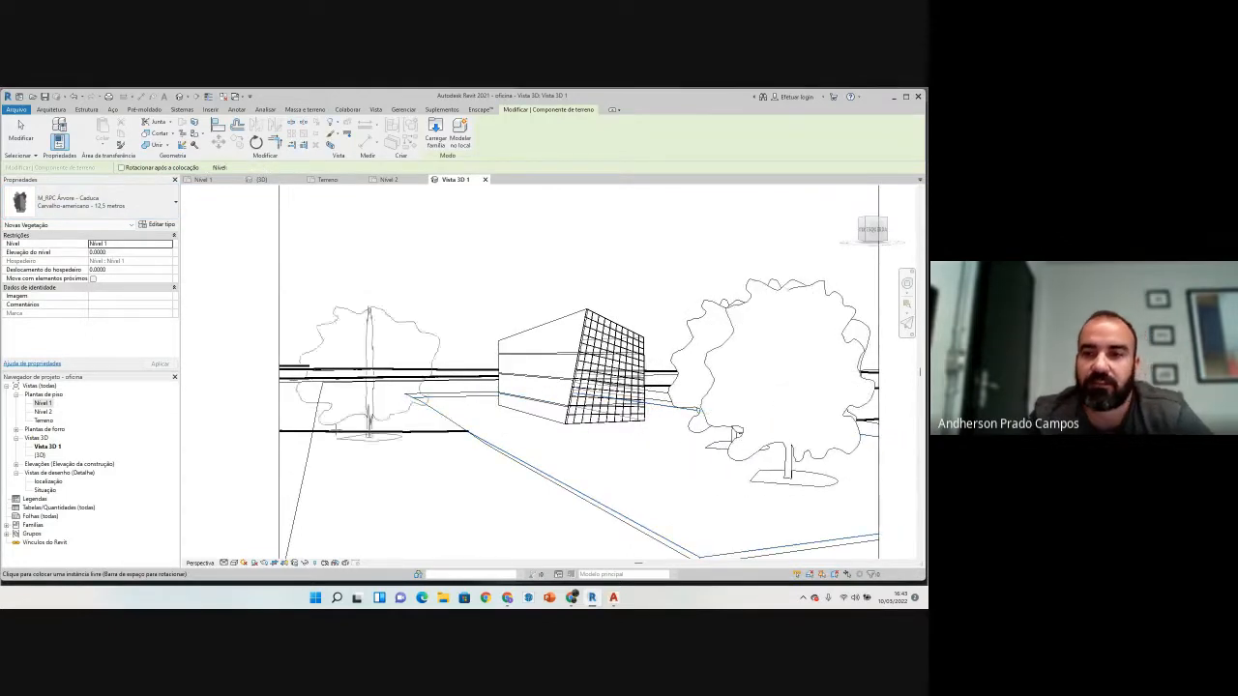
key("Escape")
scroll(398, 392, "down", 3)
scroll(534, 393, "up", 2)
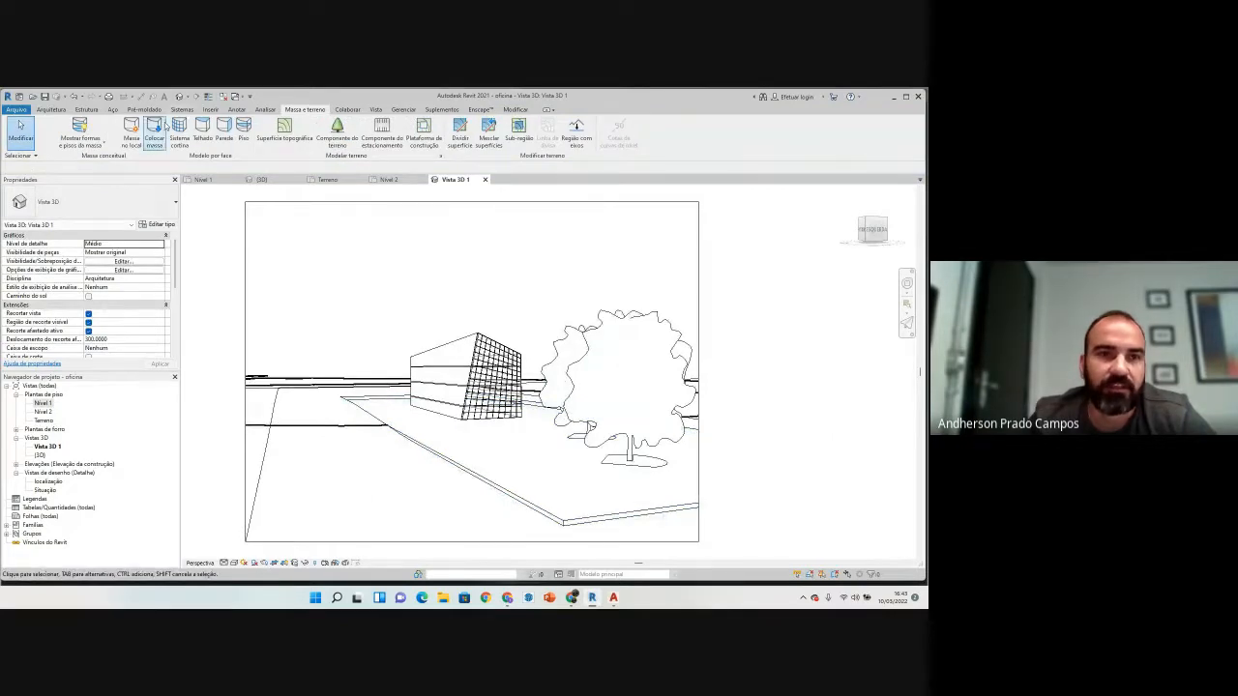
Step: Set up the perspective's rendering with the Céu: Poucas nuvens background and the Exterior: Sol apenas lighting scheme
left_click(375, 109)
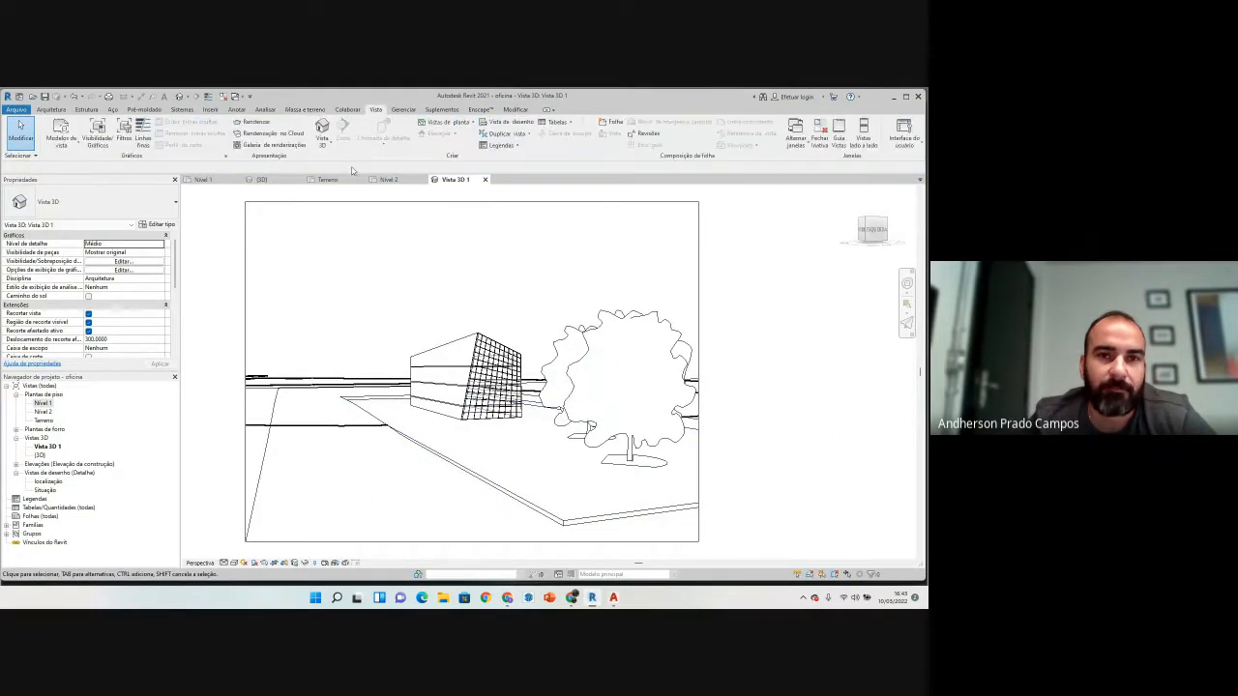
left_click(257, 122)
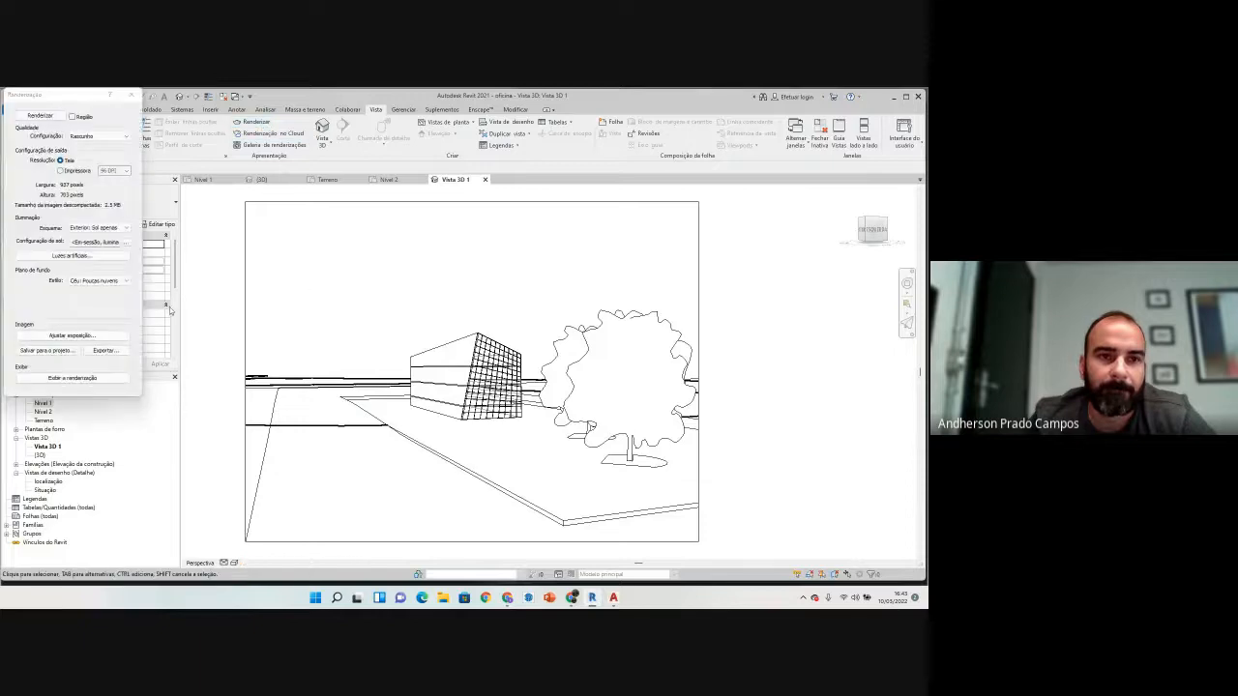
left_click(97, 280)
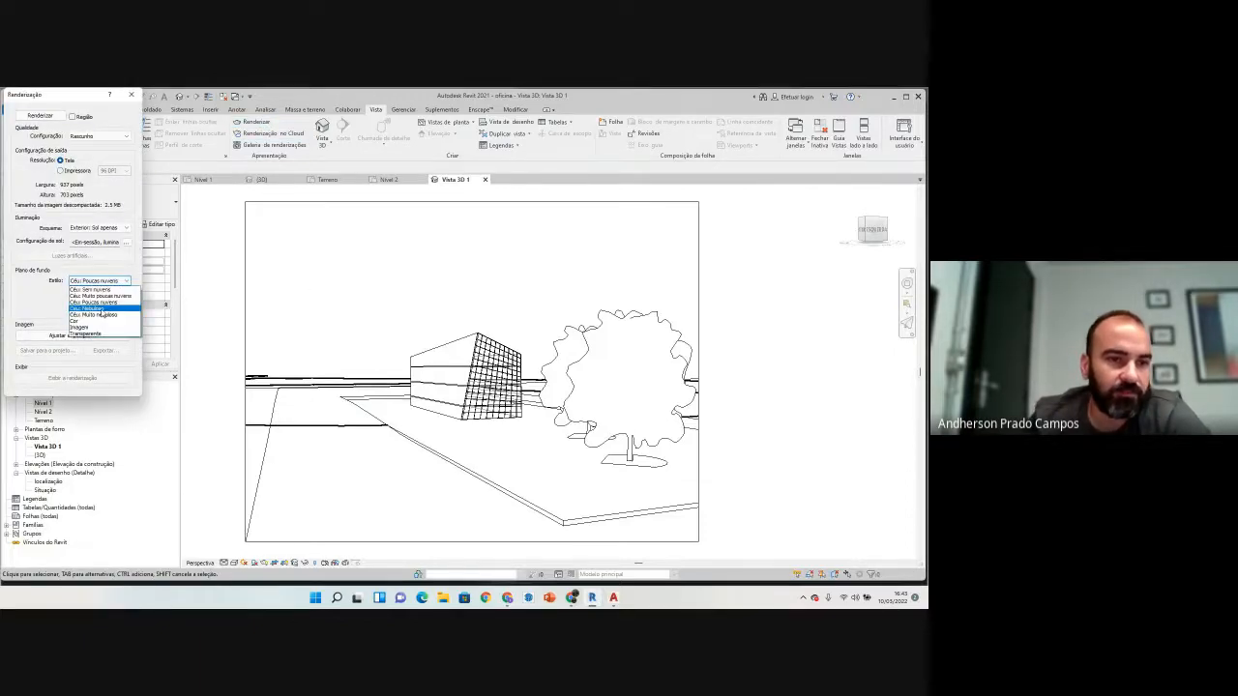
left_click(104, 302)
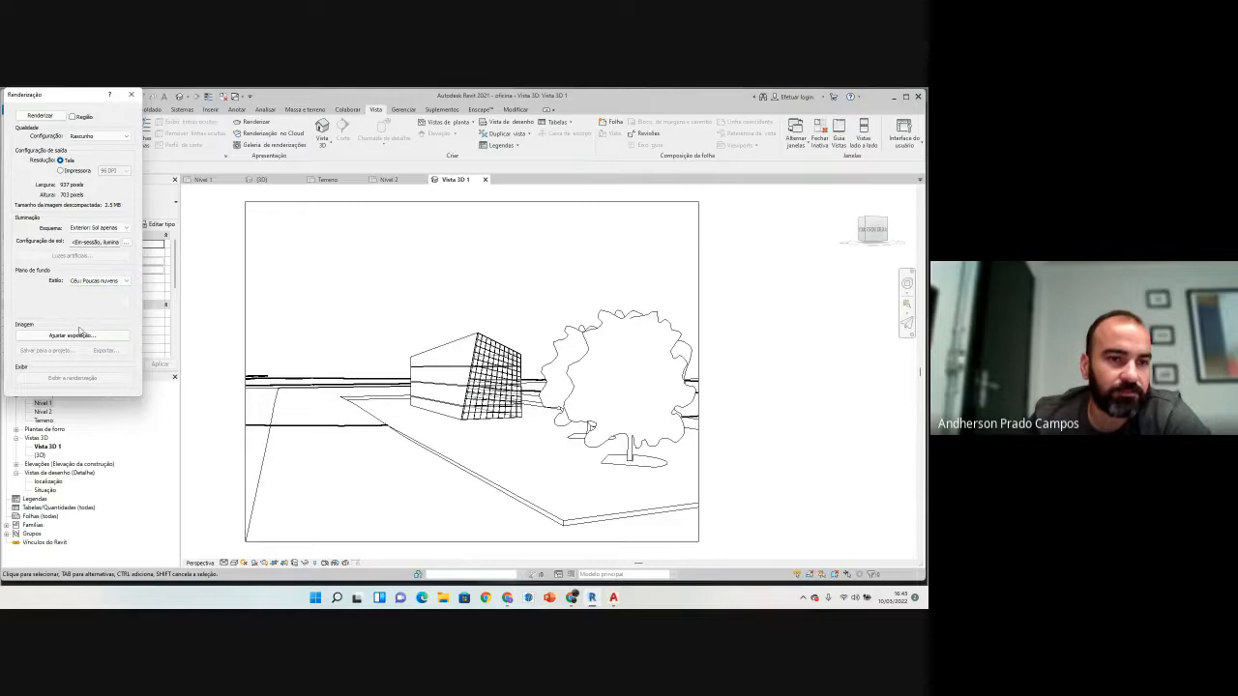
left_click(104, 228)
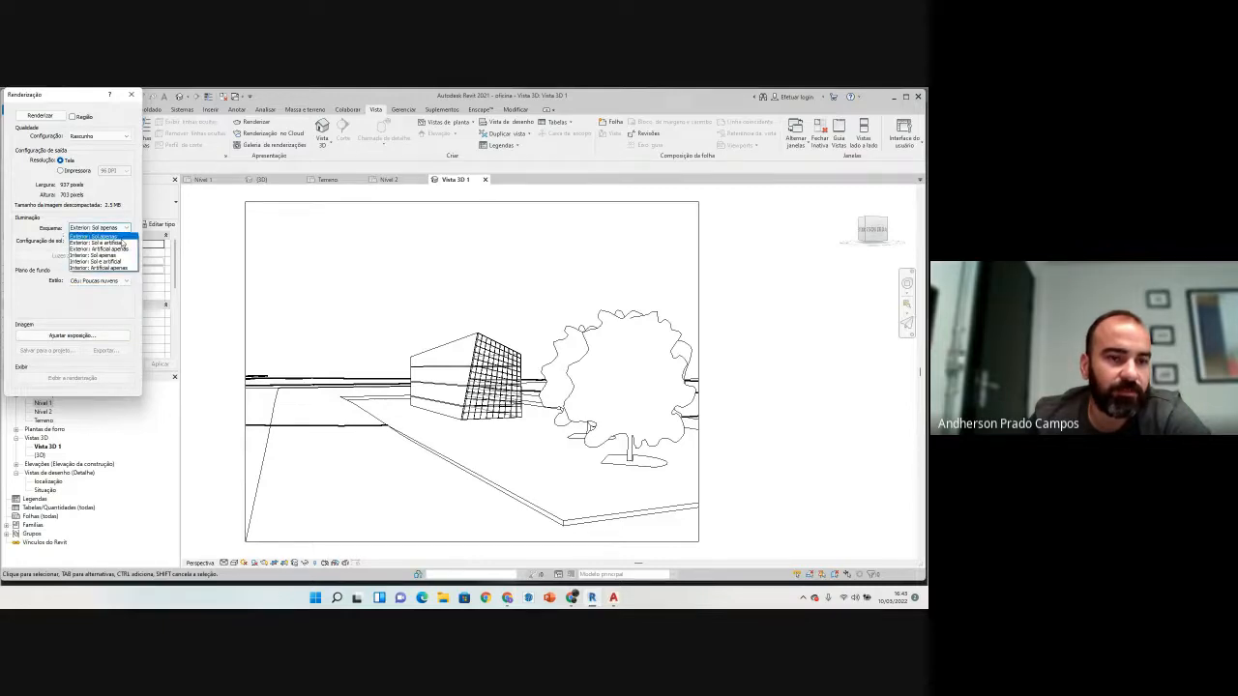
left_click(96, 236)
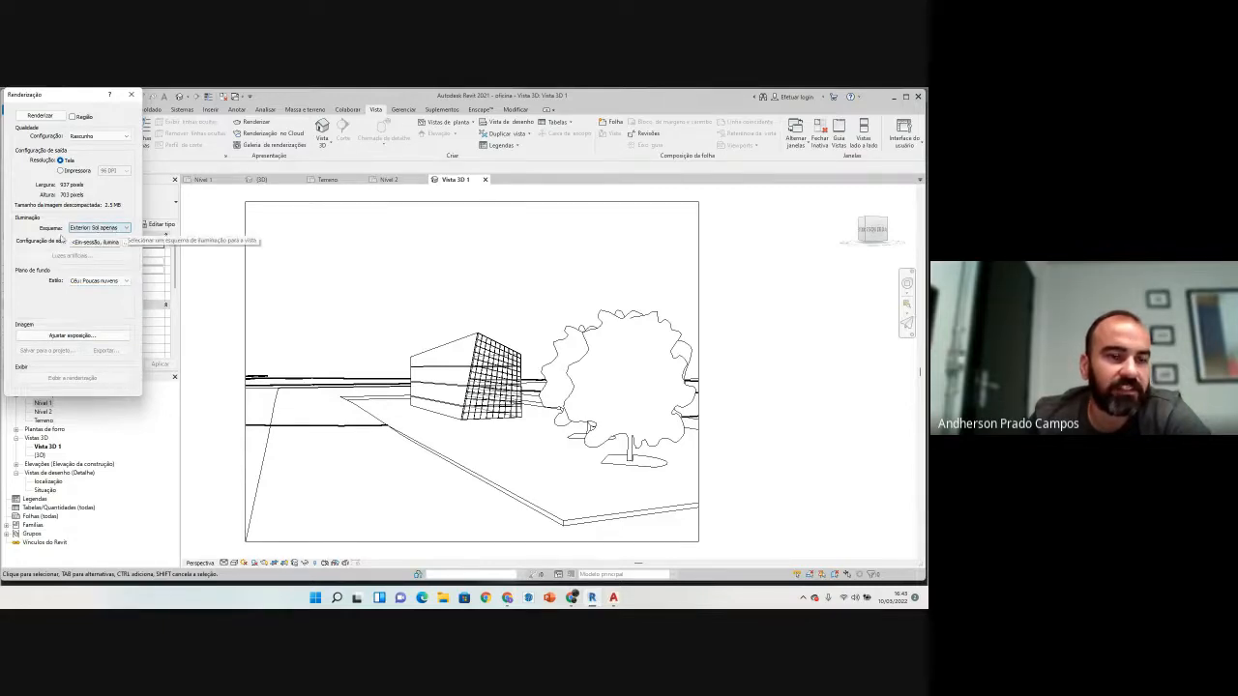
Step: Render the perspective view at Tela resolution in Rascunho quality, then close the rendering settings
left_click(61, 171)
left_click(60, 160)
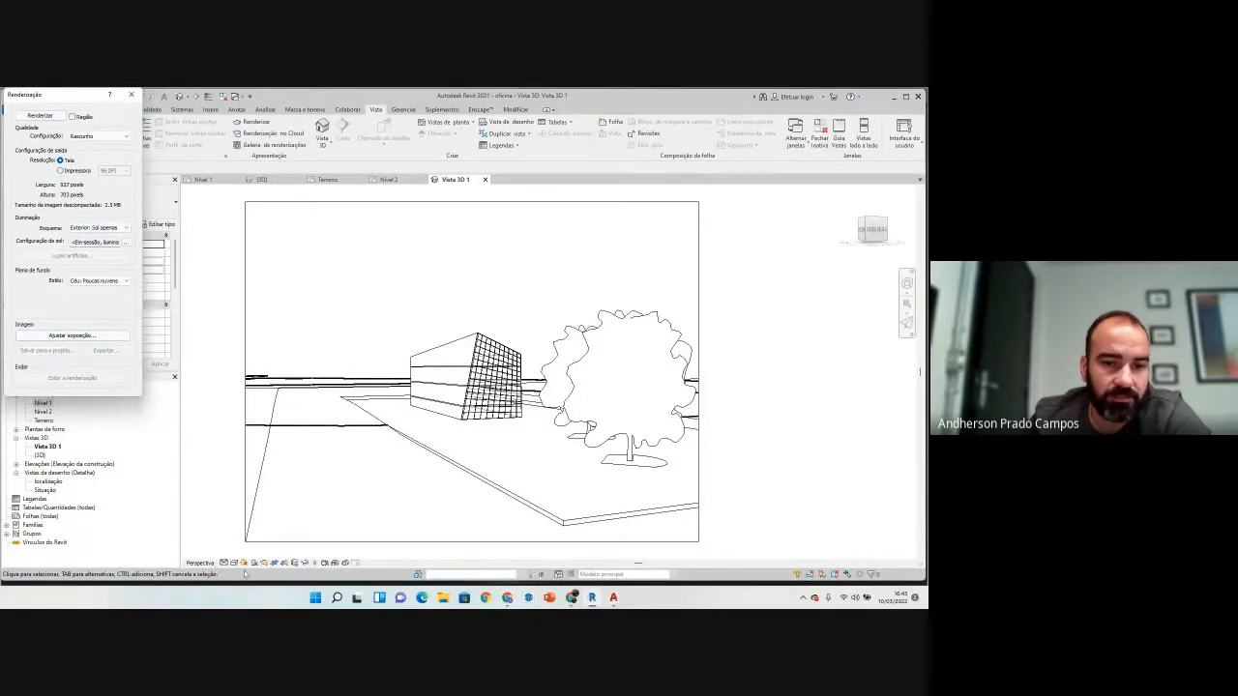
left_click(43, 116)
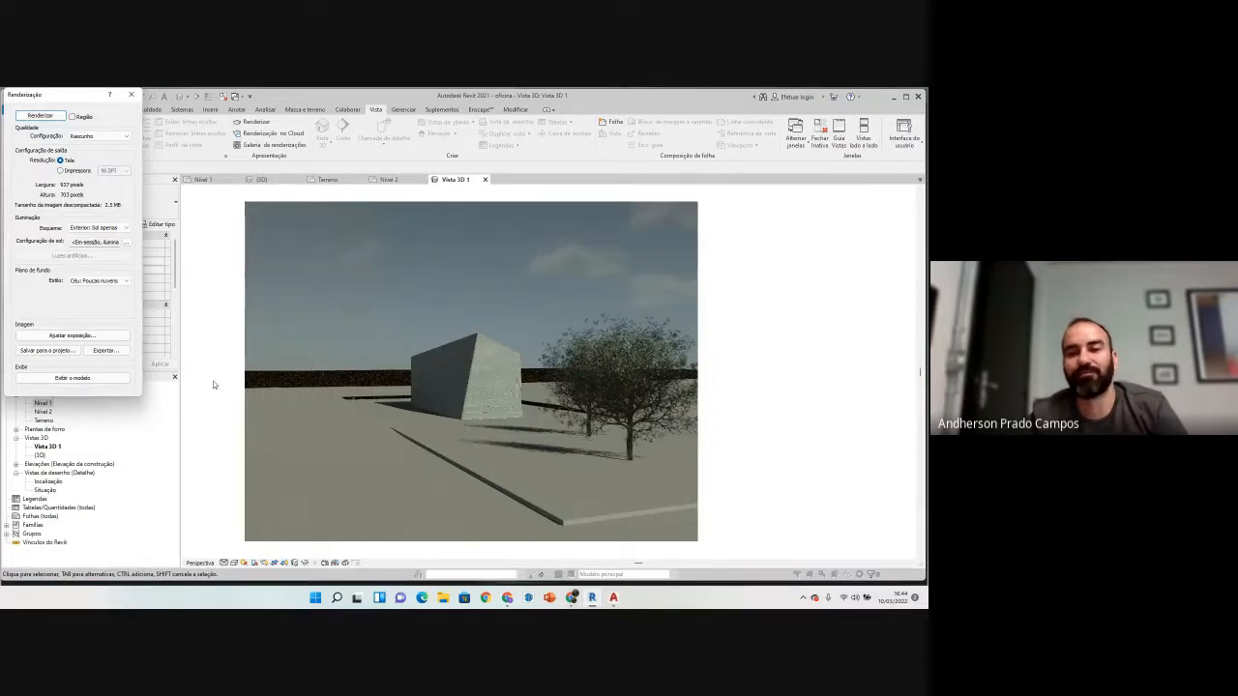
left_click(133, 94)
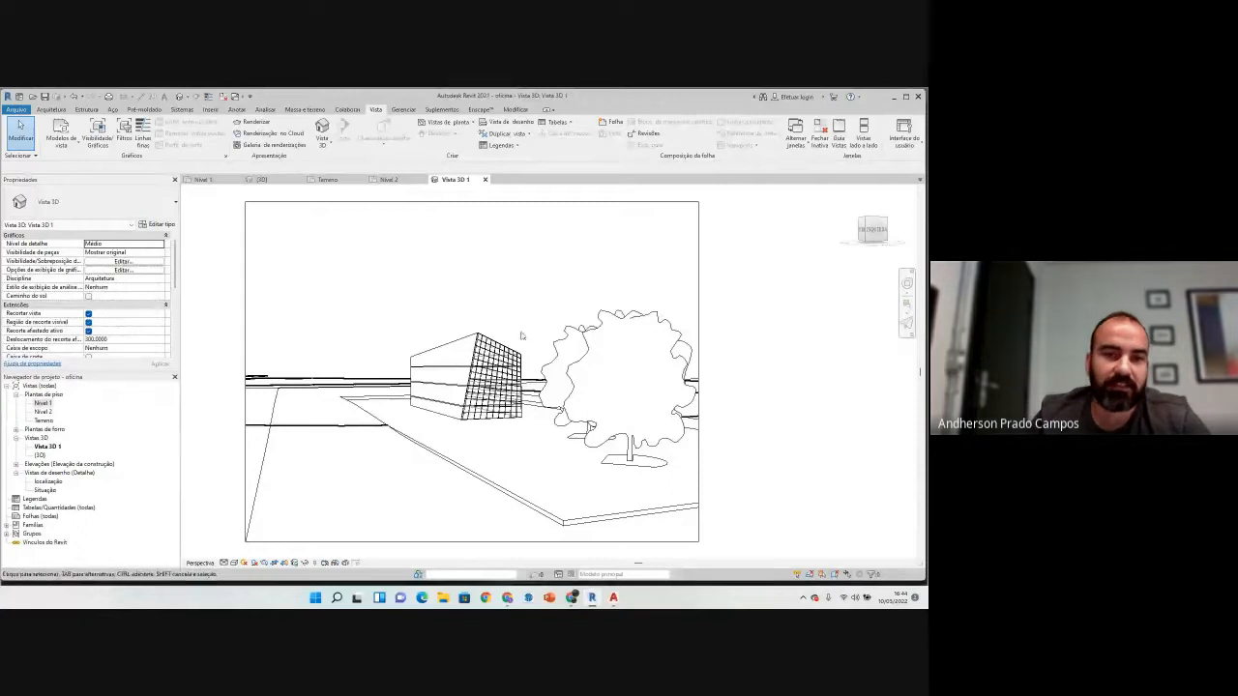
Step: Temporarily hide the curtain system on the building's sloped face in the perspective view
left_click(498, 382)
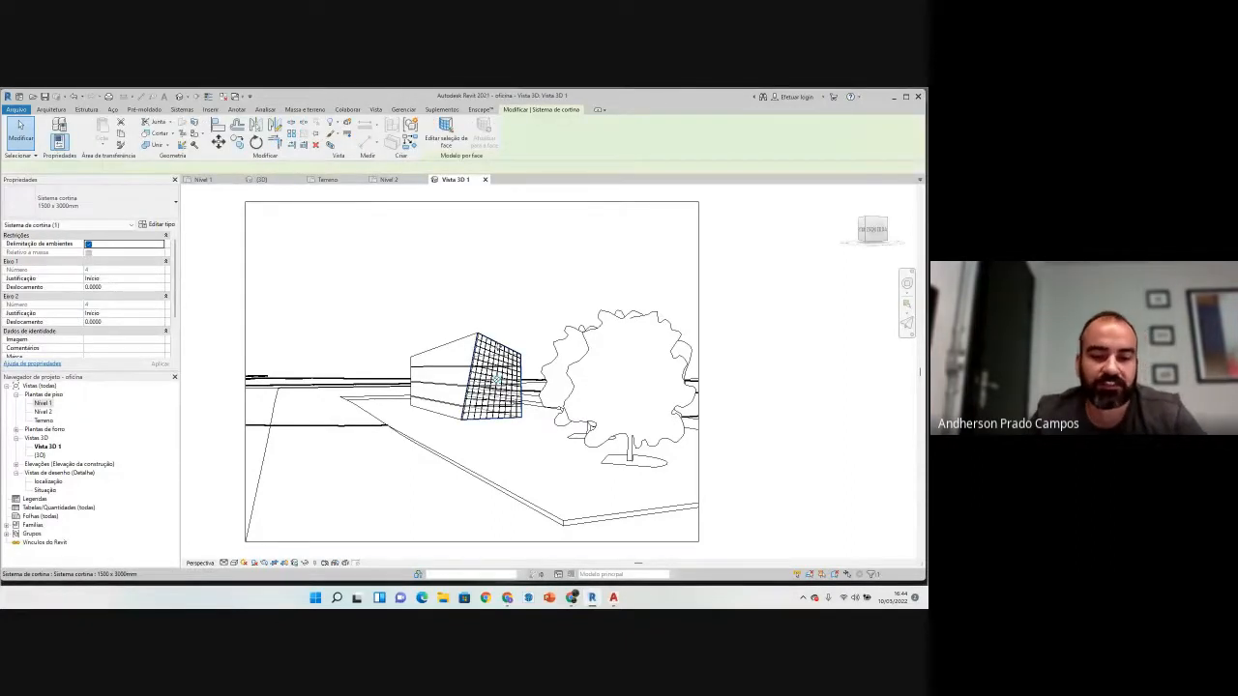
key("h")
key("h")
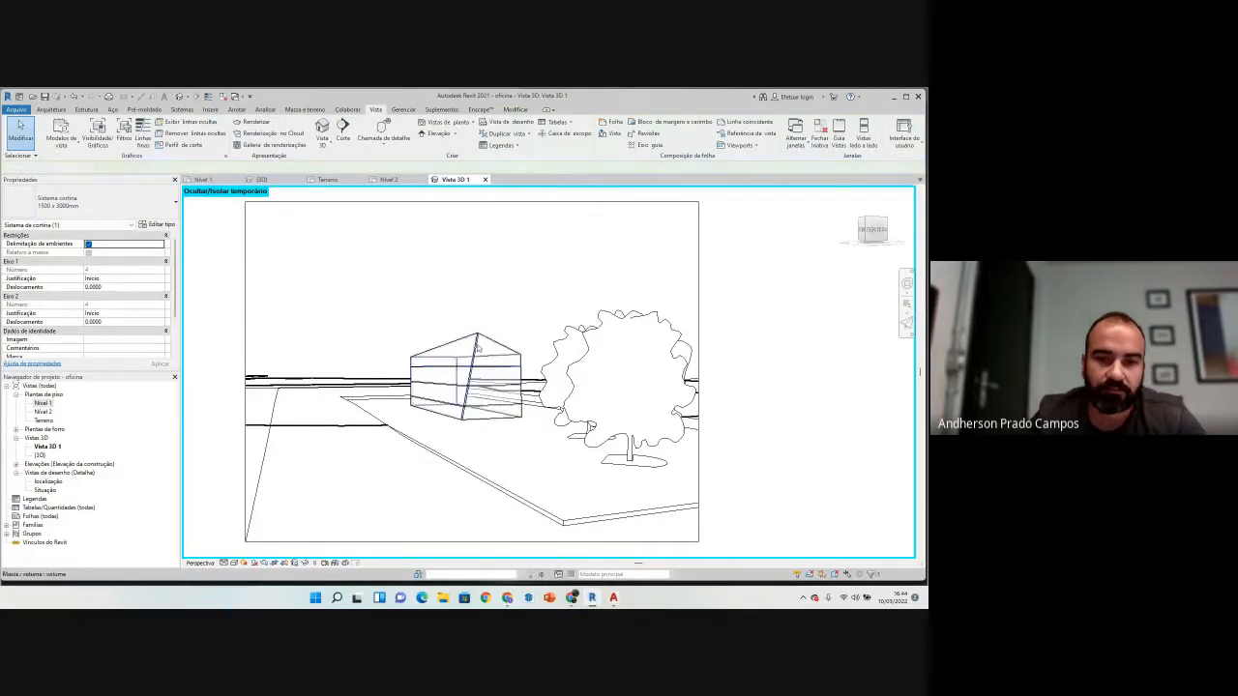
left_click(474, 353)
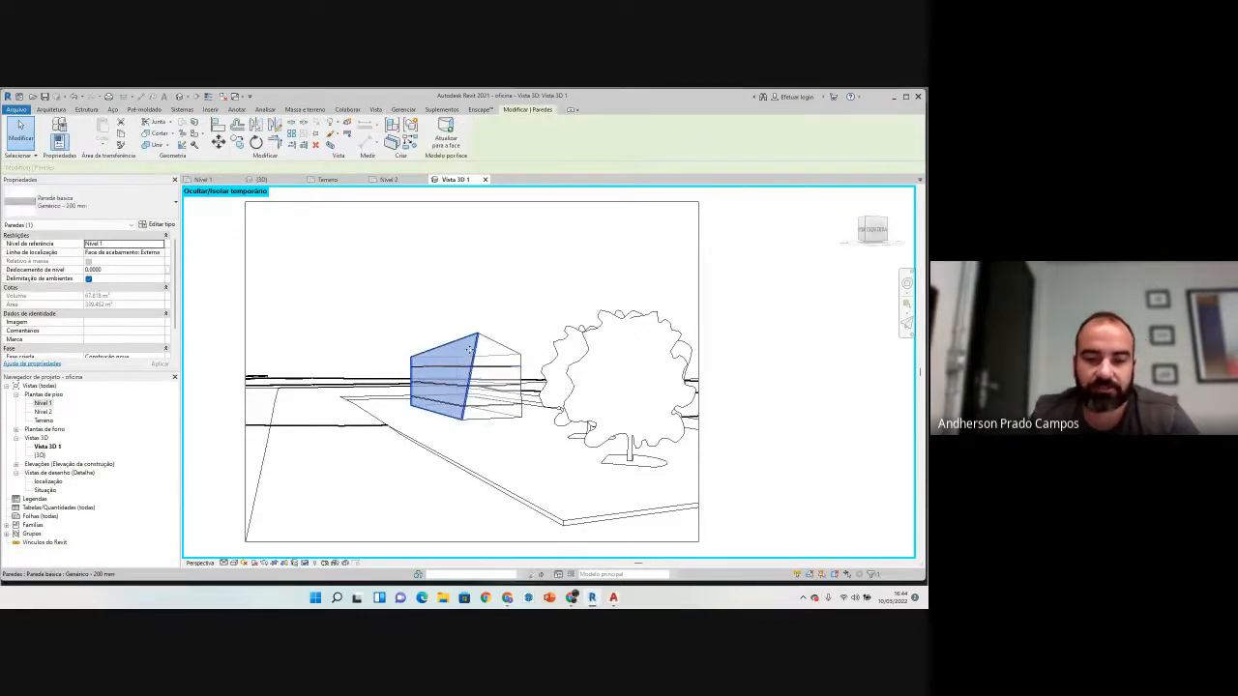
key("Escape")
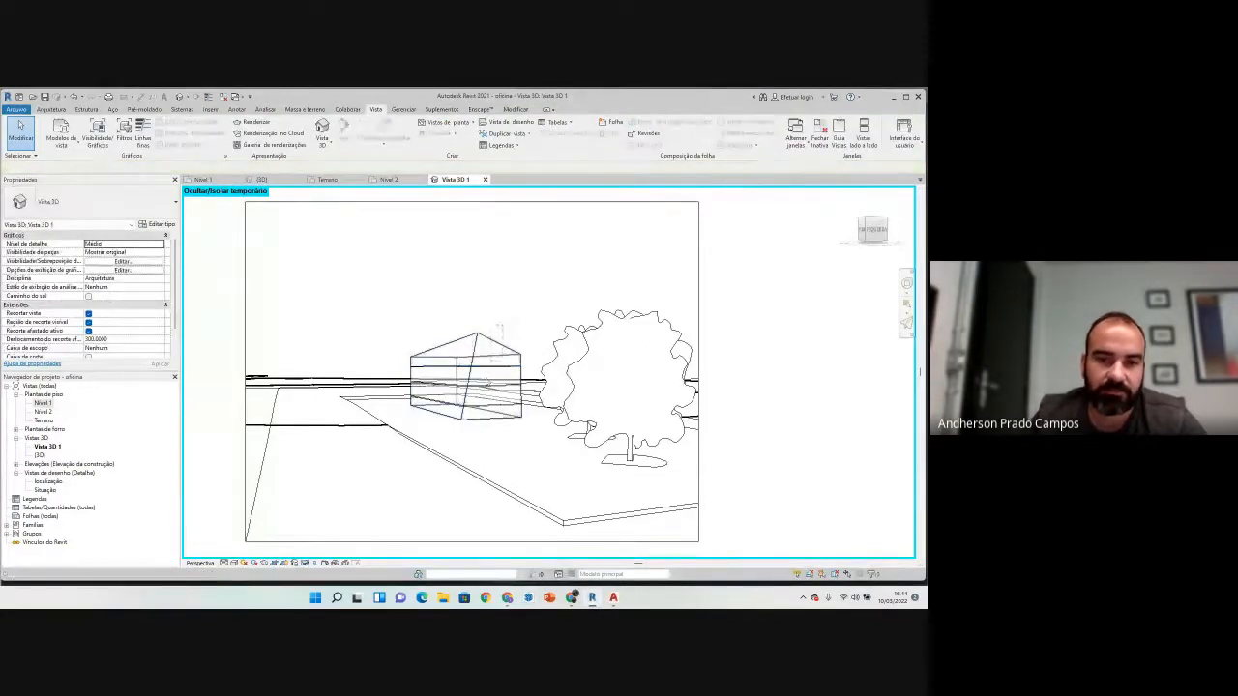
Step: Select everything crossing the building in the perspective view and filter the selection to the Piso de massa category
left_click_drag(486, 383, 466, 418)
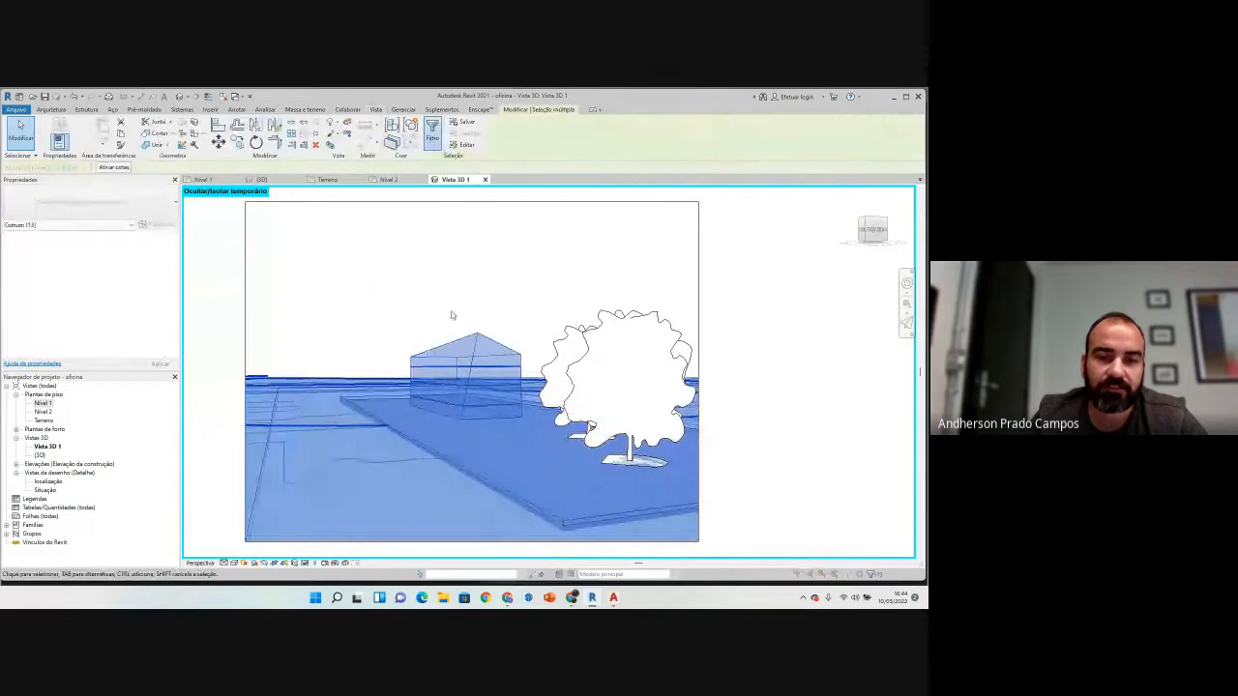
left_click(525, 292)
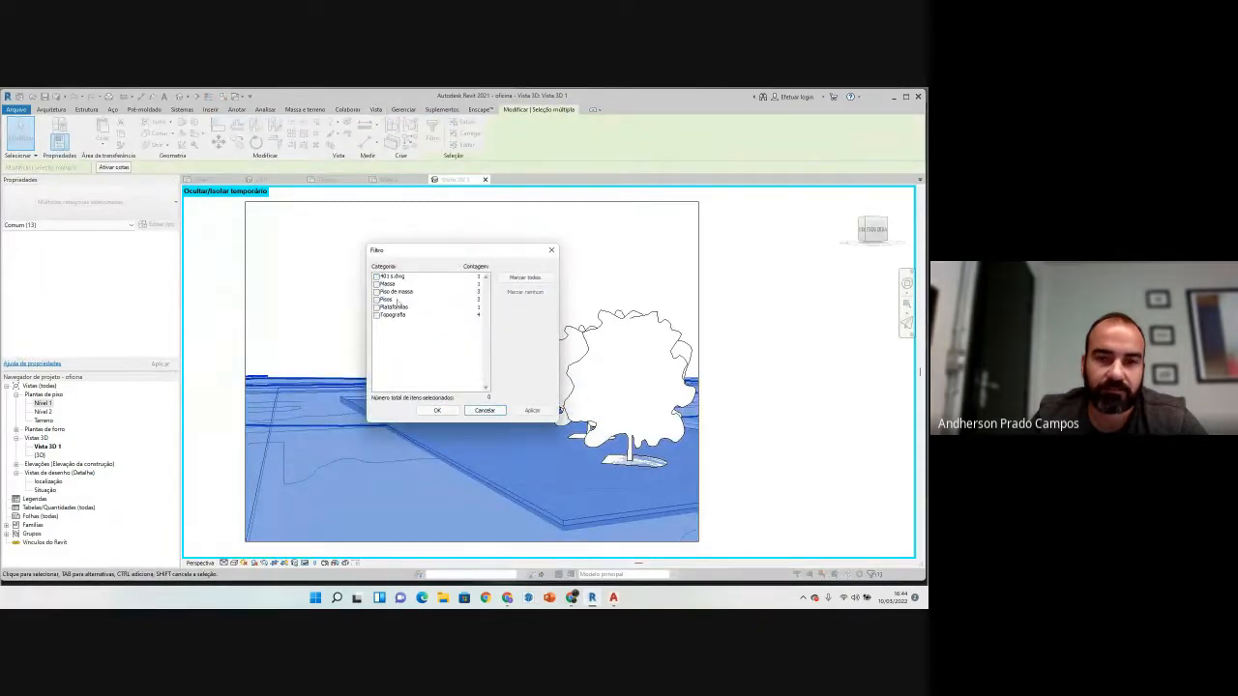
left_click(376, 291)
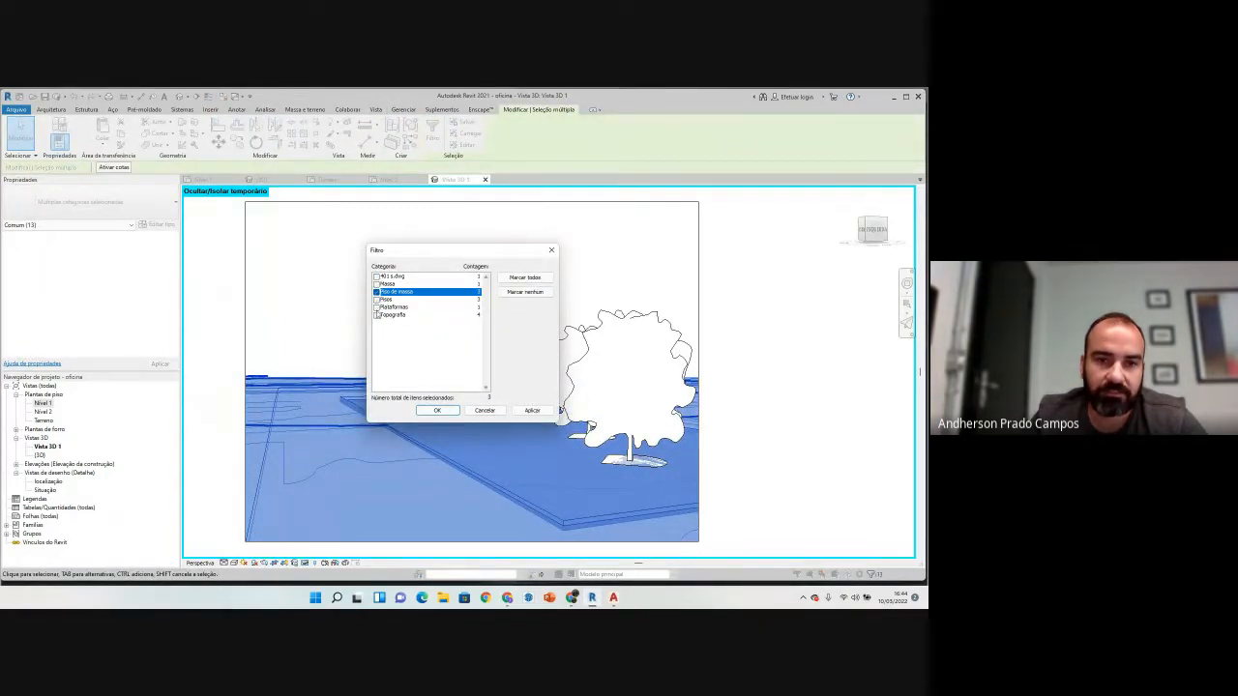
left_click(436, 412)
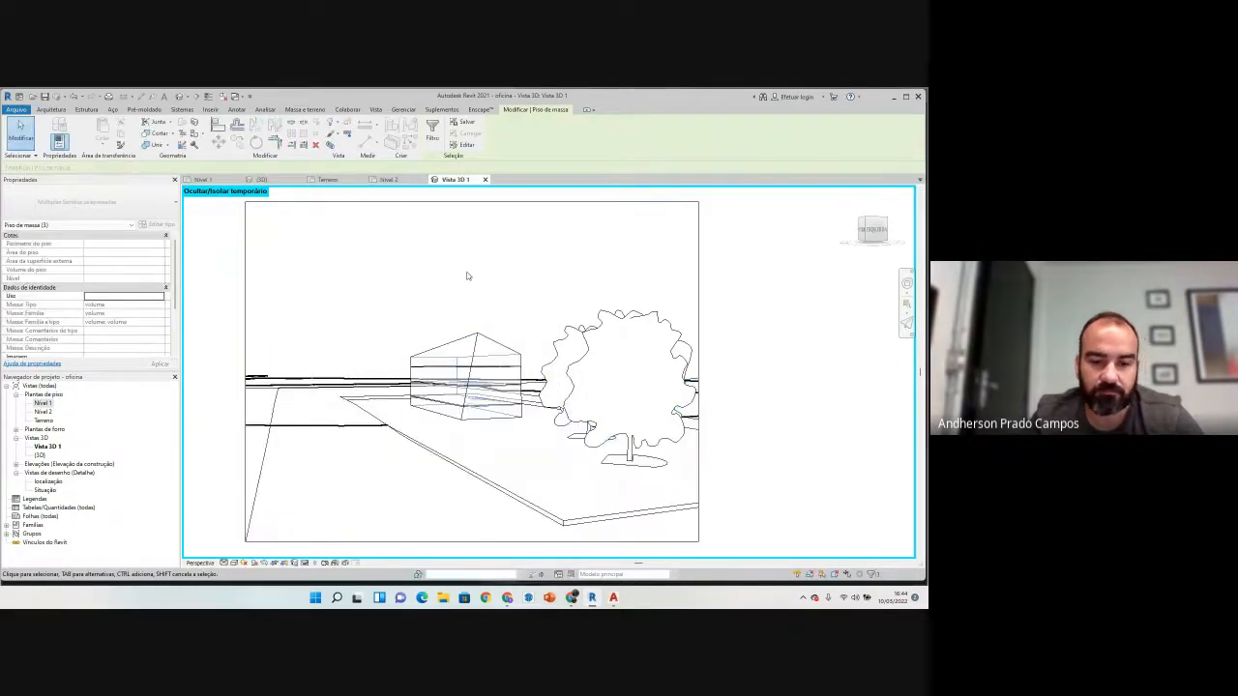
Step: Filter a selection across the building to the Pisos category and temporarily hide those floors in the perspective view
left_click_drag(499, 323, 477, 412)
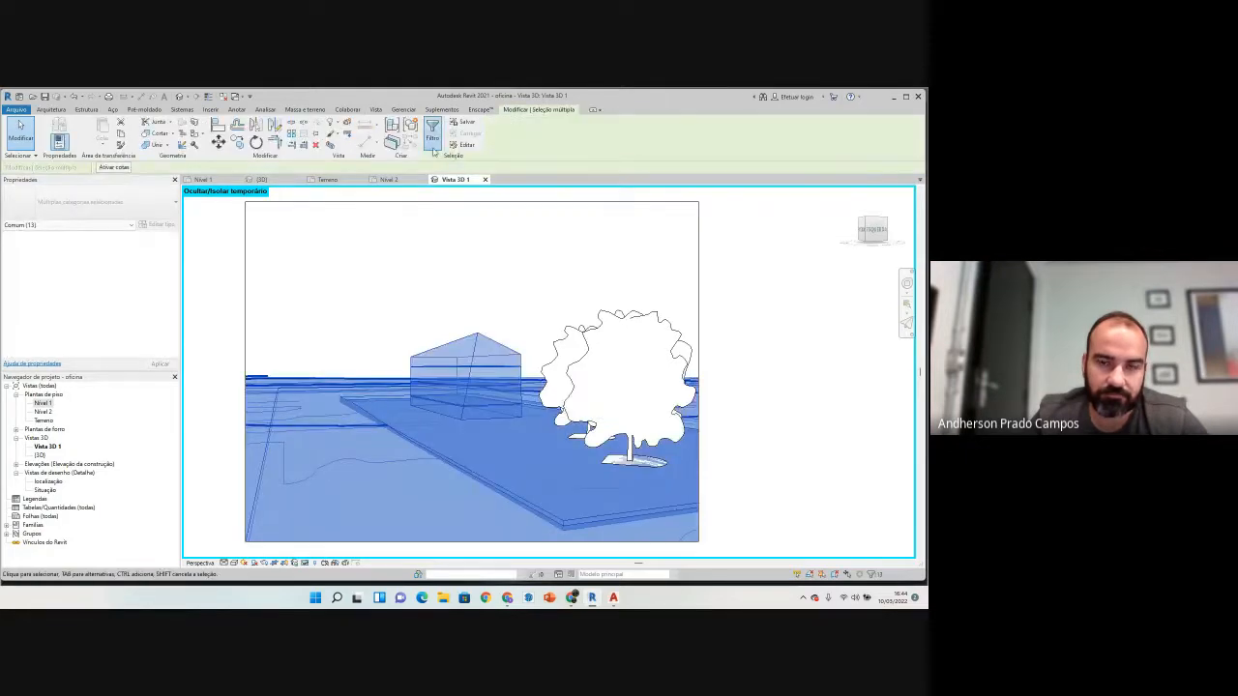
left_click(434, 151)
left_click(525, 291)
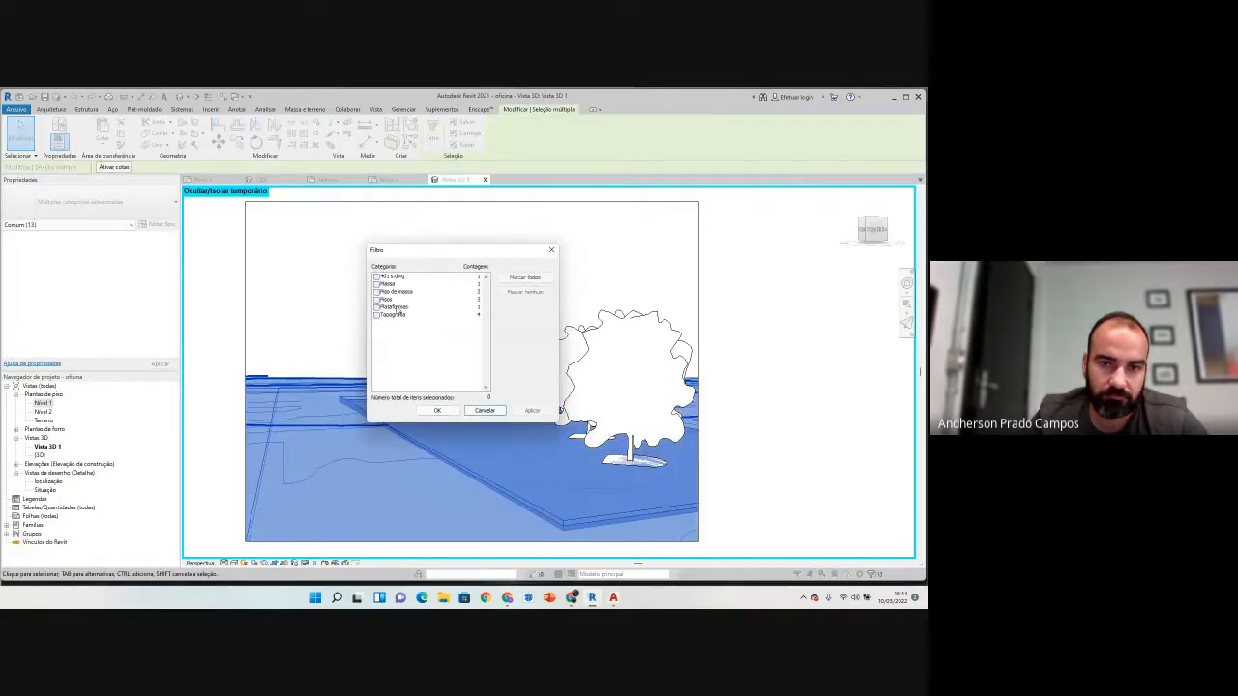
left_click(397, 307)
left_click(437, 410)
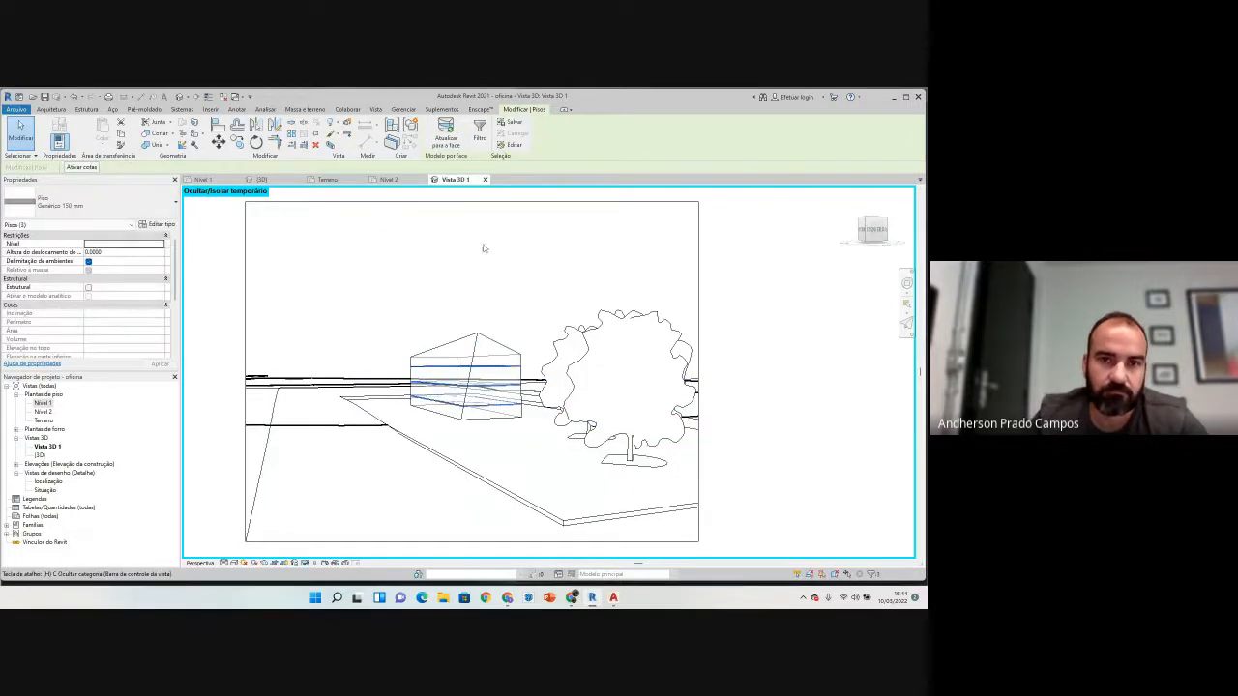
left_click(454, 304)
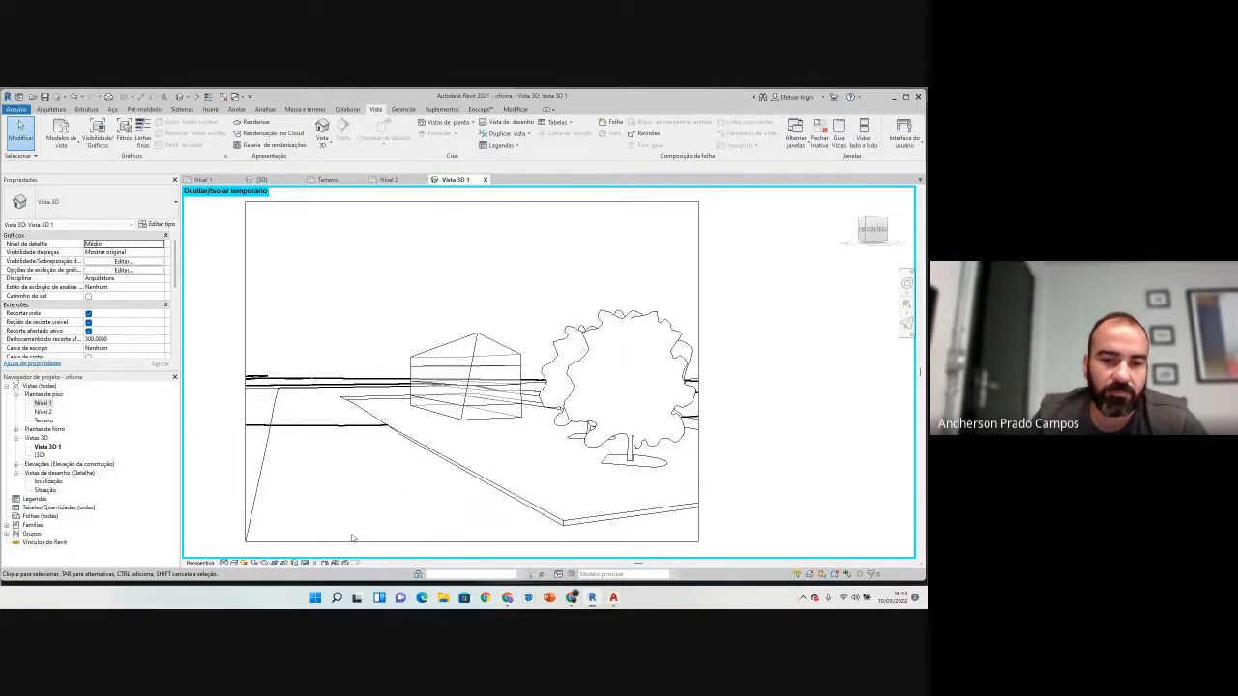
Step: Render the perspective again with the existing Rascunho settings, then close the rendering settings
key("r")
key("r")
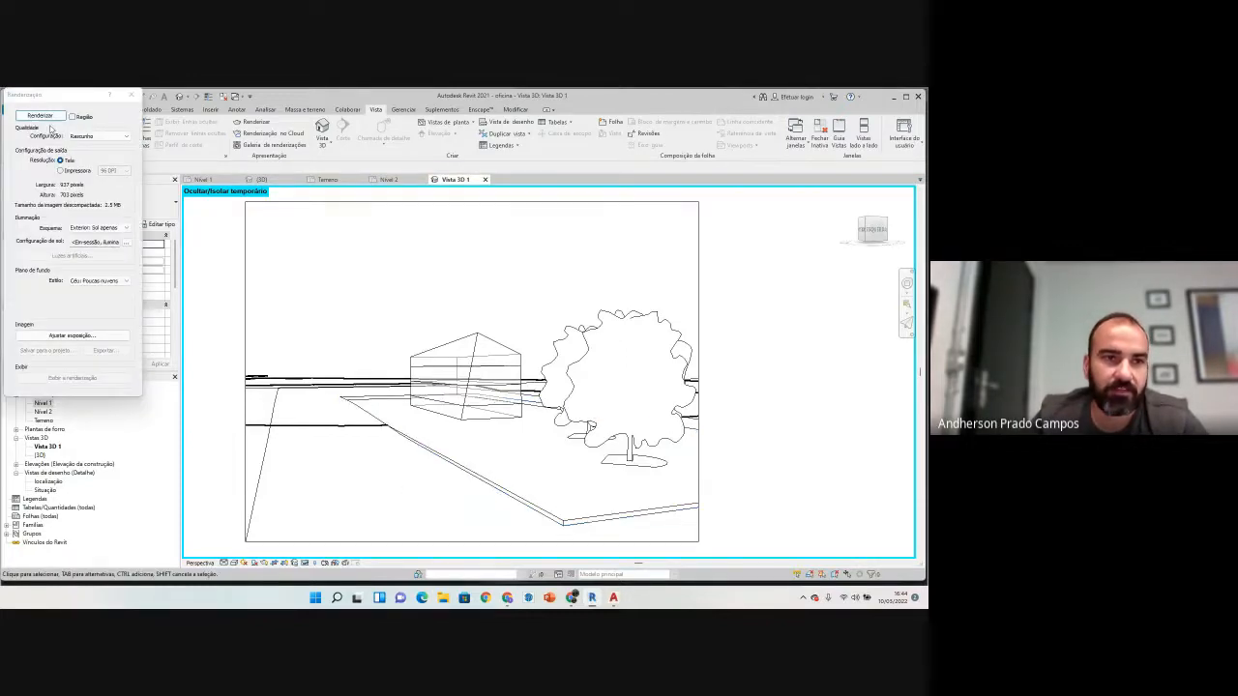
left_click(41, 116)
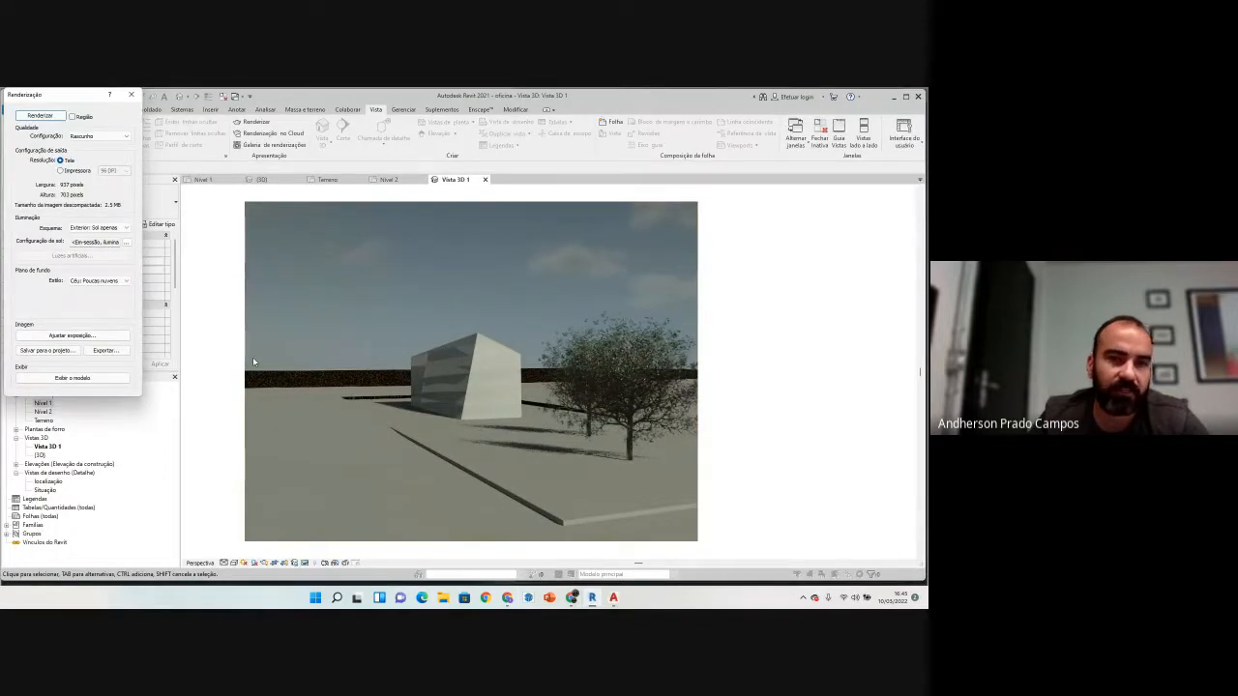
left_click(130, 99)
Step: Examine the trees and building on the platform in the {3D} view, then return to Vista 3D 1
scroll(592, 416, "down", 3)
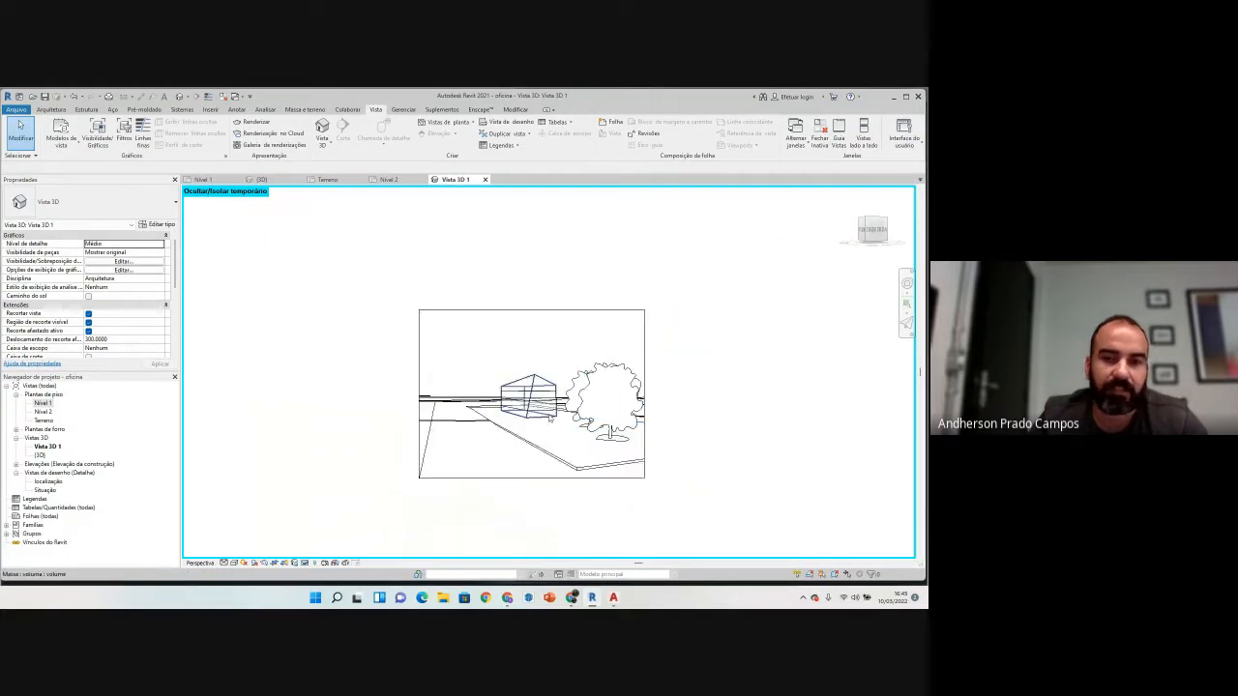
scroll(541, 409, "up", 3)
scroll(418, 406, "down", 3)
scroll(417, 407, "down", 1)
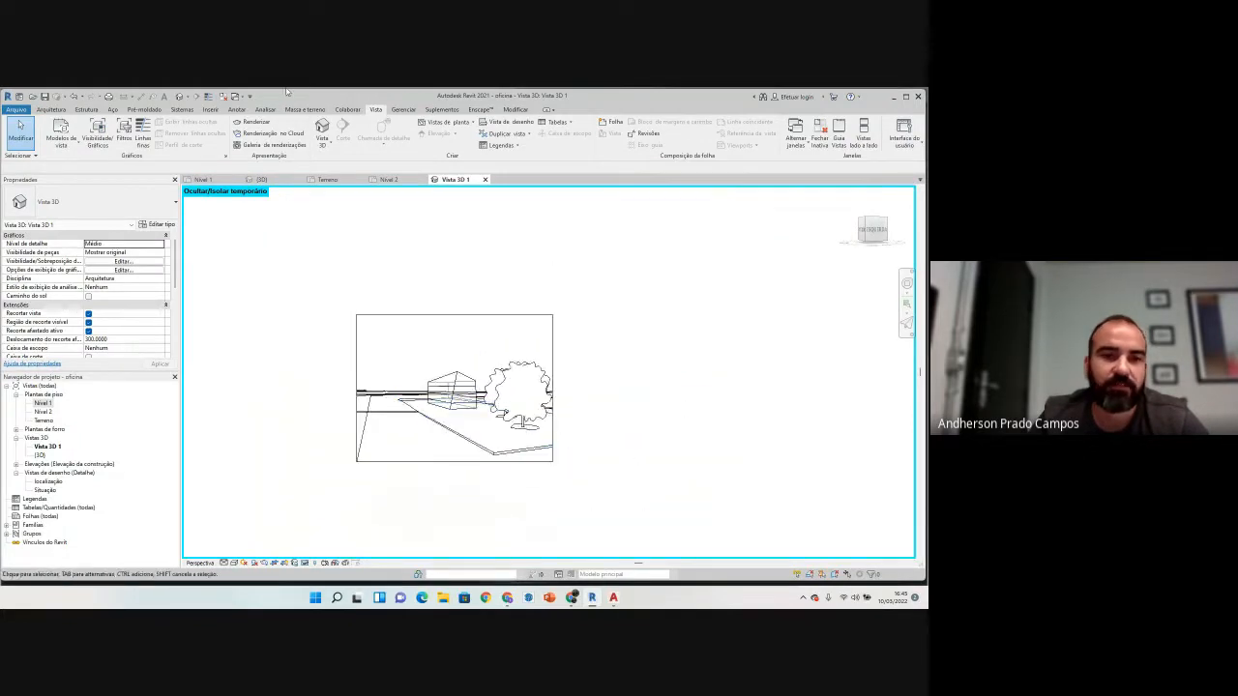
left_click(261, 179)
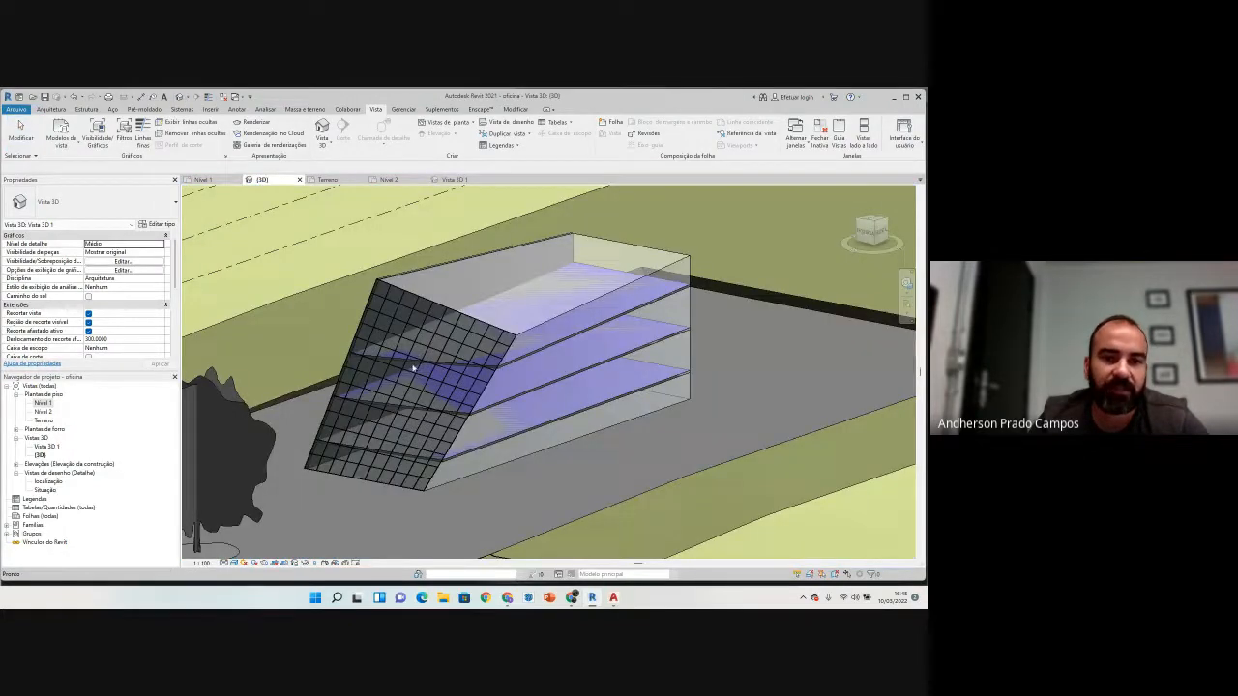
scroll(438, 356, "down", 5)
scroll(436, 360, "down", 2)
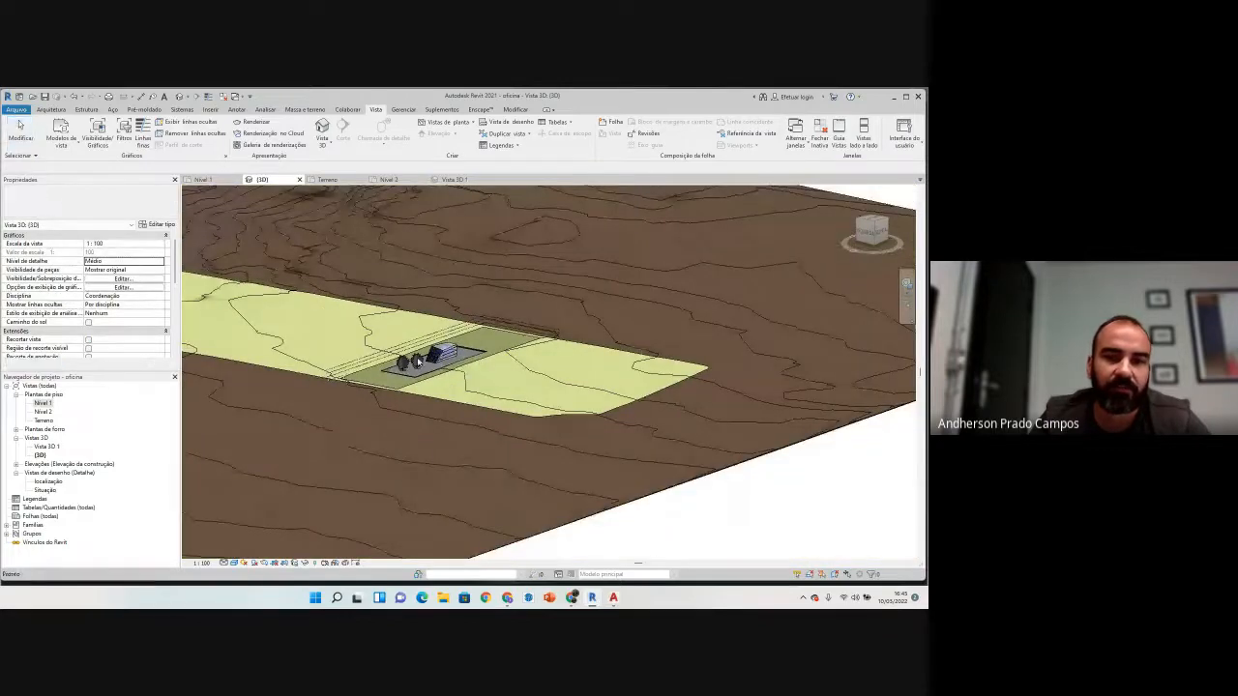
scroll(420, 365, "up", 3)
scroll(290, 380, "up", 3)
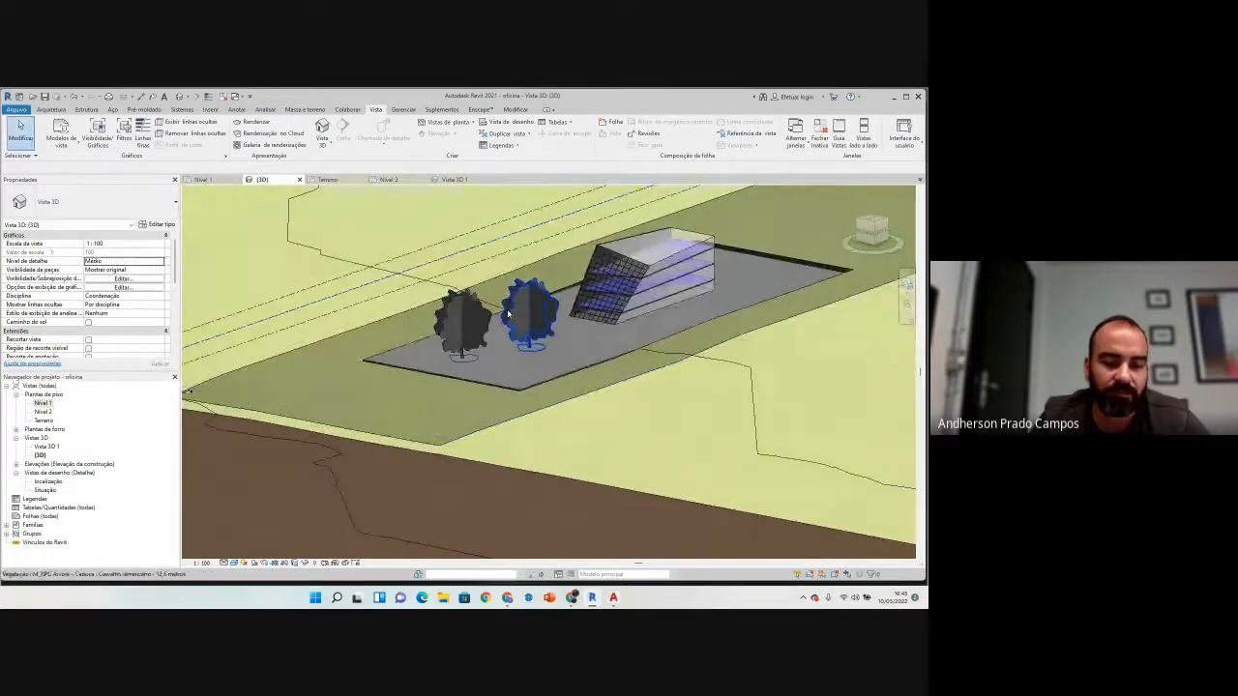
double_click(45, 446)
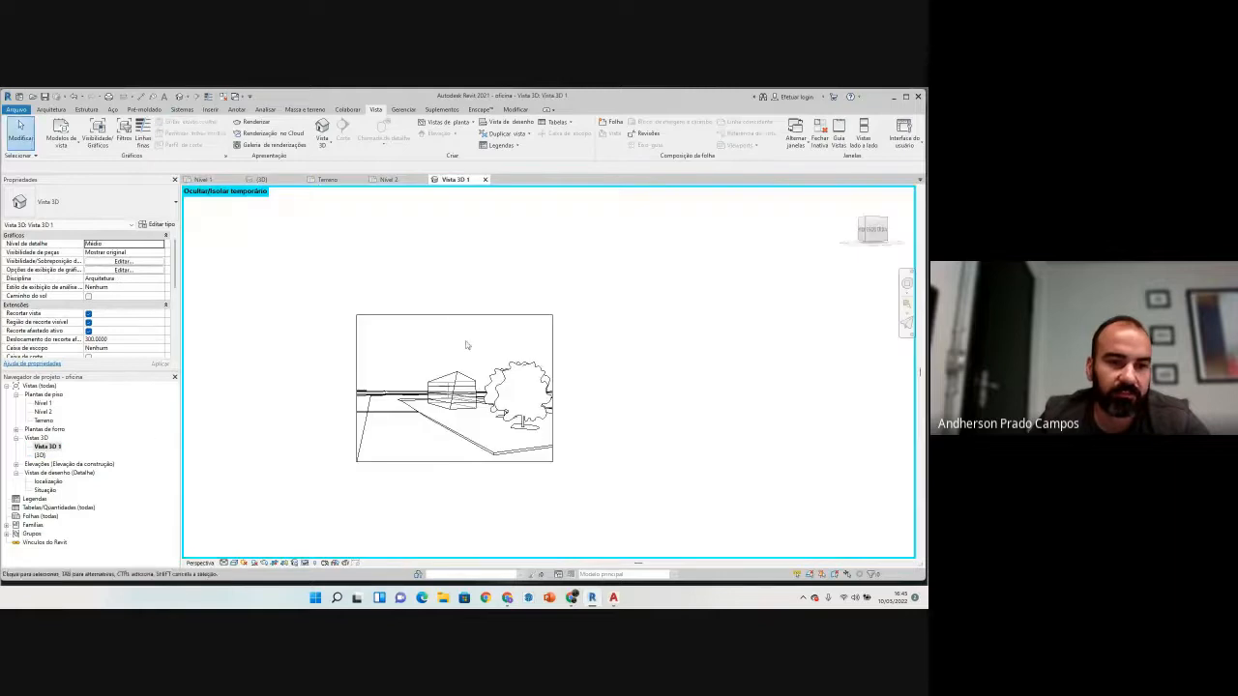
Step: Set the rendering's exposure value to 18.20 and shadows to 1.76, then render the perspective view
scroll(455, 367, "up", 5)
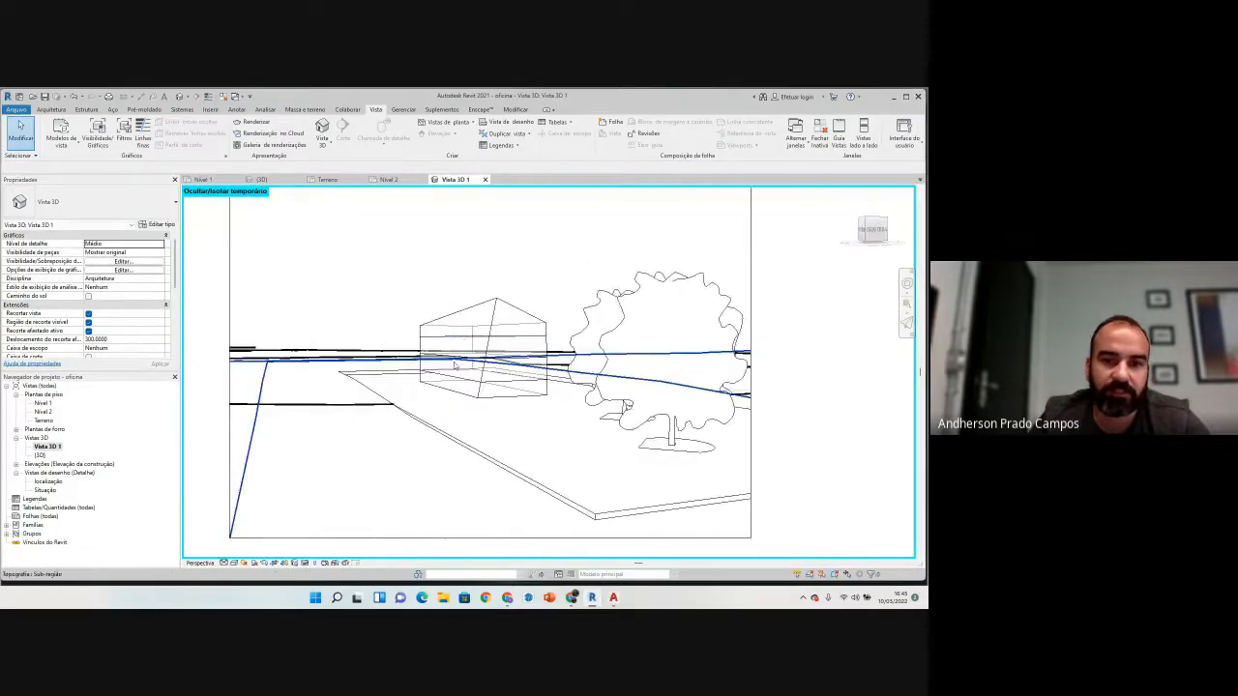
key("r")
key("r")
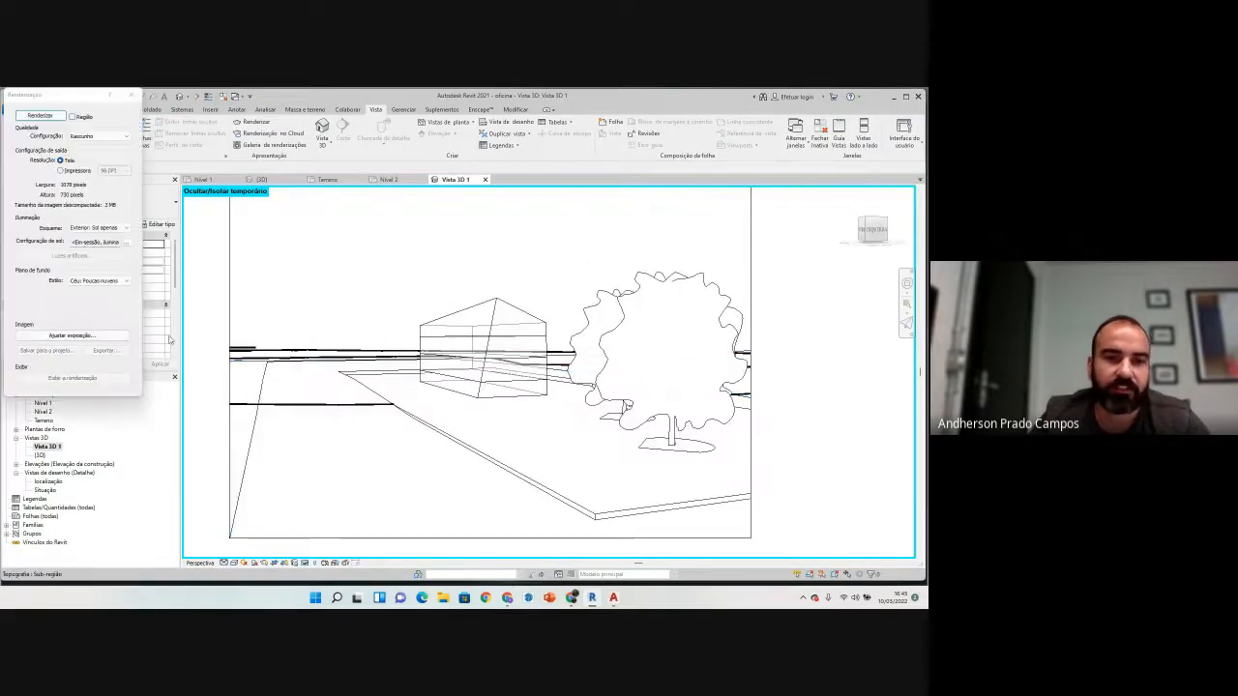
left_click(70, 337)
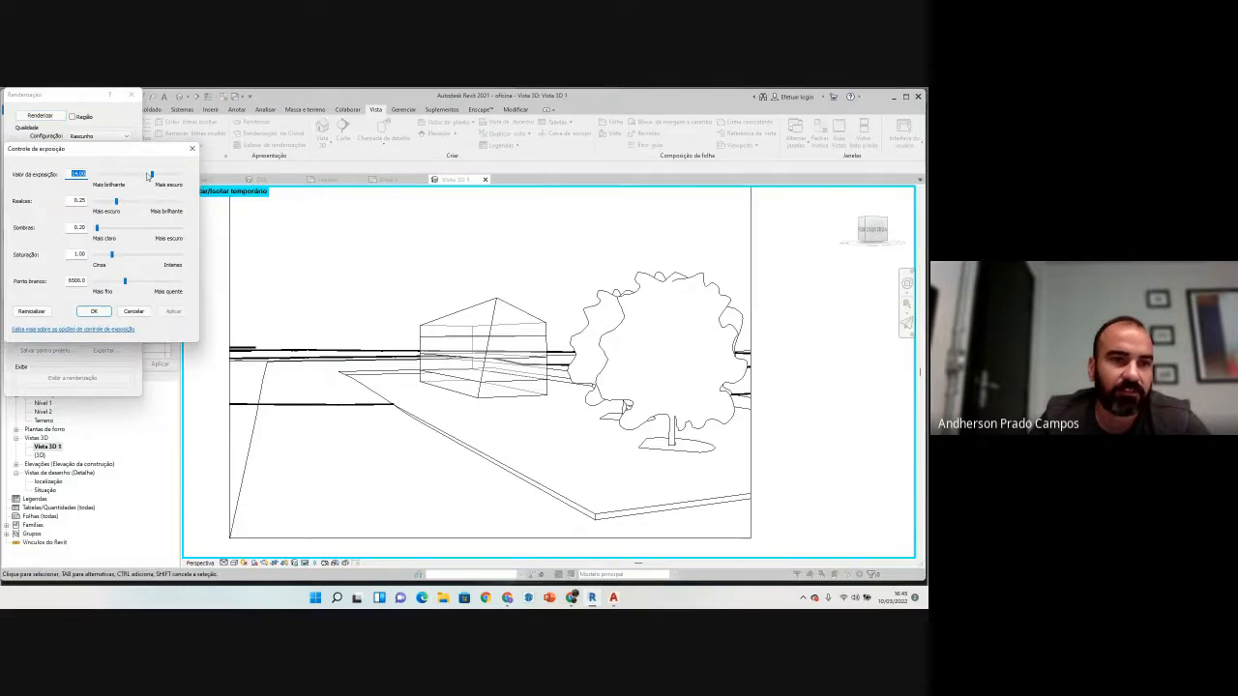
left_click(148, 175)
left_click_drag(138, 177, 157, 176)
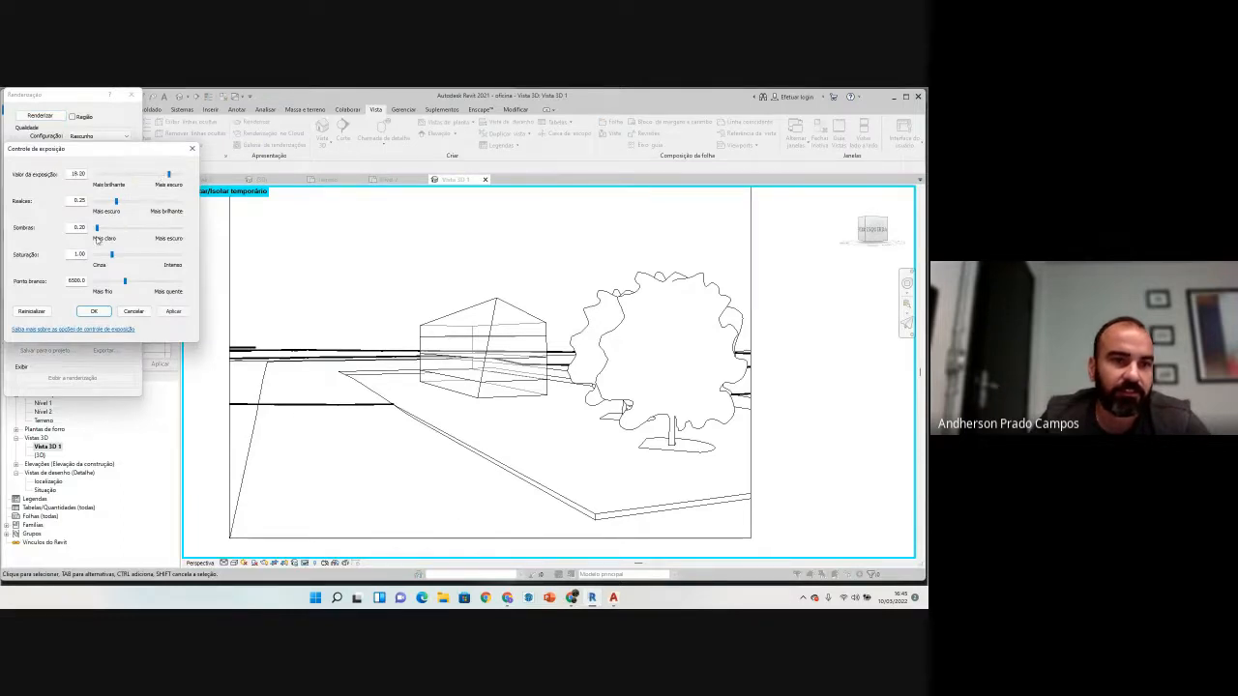
left_click_drag(100, 230, 122, 231)
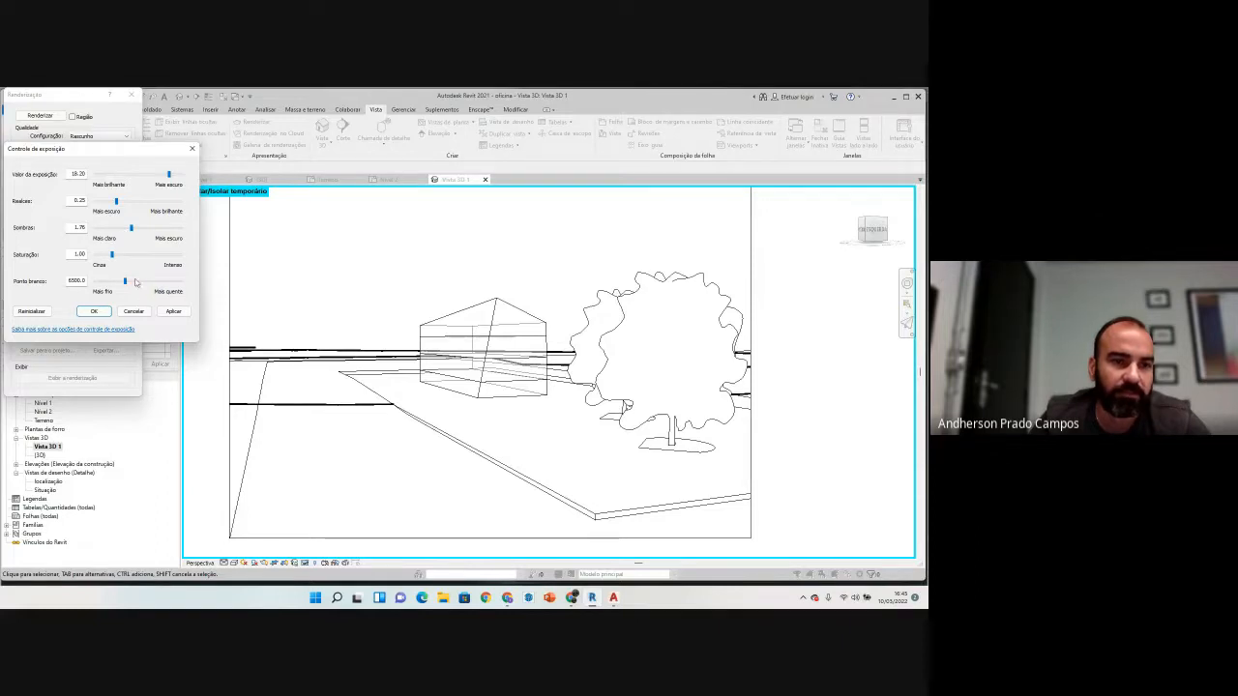
left_click(94, 311)
left_click(52, 118)
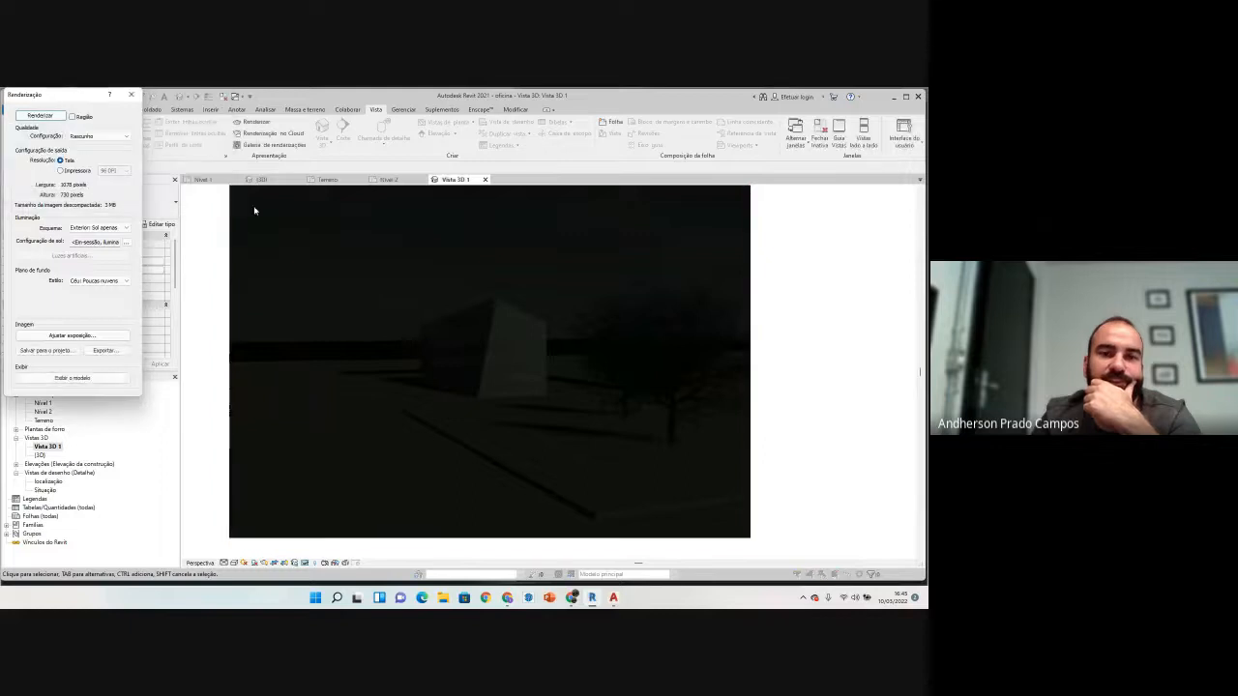
Step: Adjust the rendered image to exposure value 0.00, highlights 0.65 and shadows 0.16
left_click(81, 336)
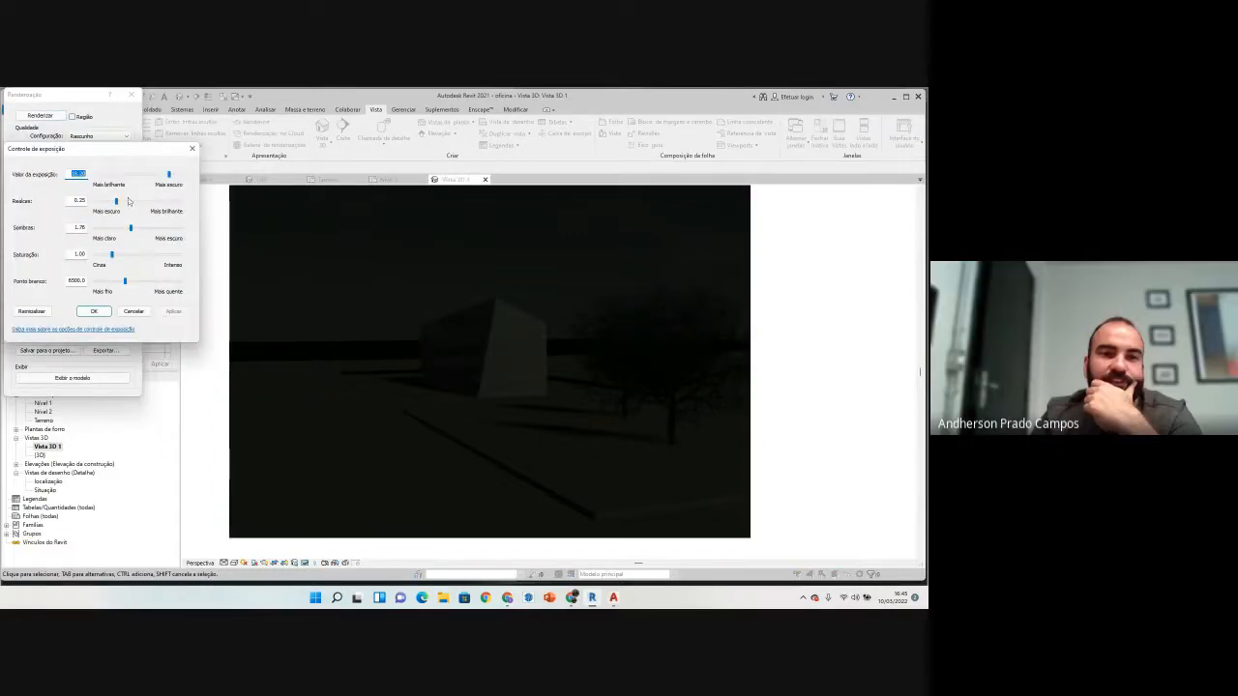
left_click_drag(166, 174, 134, 175)
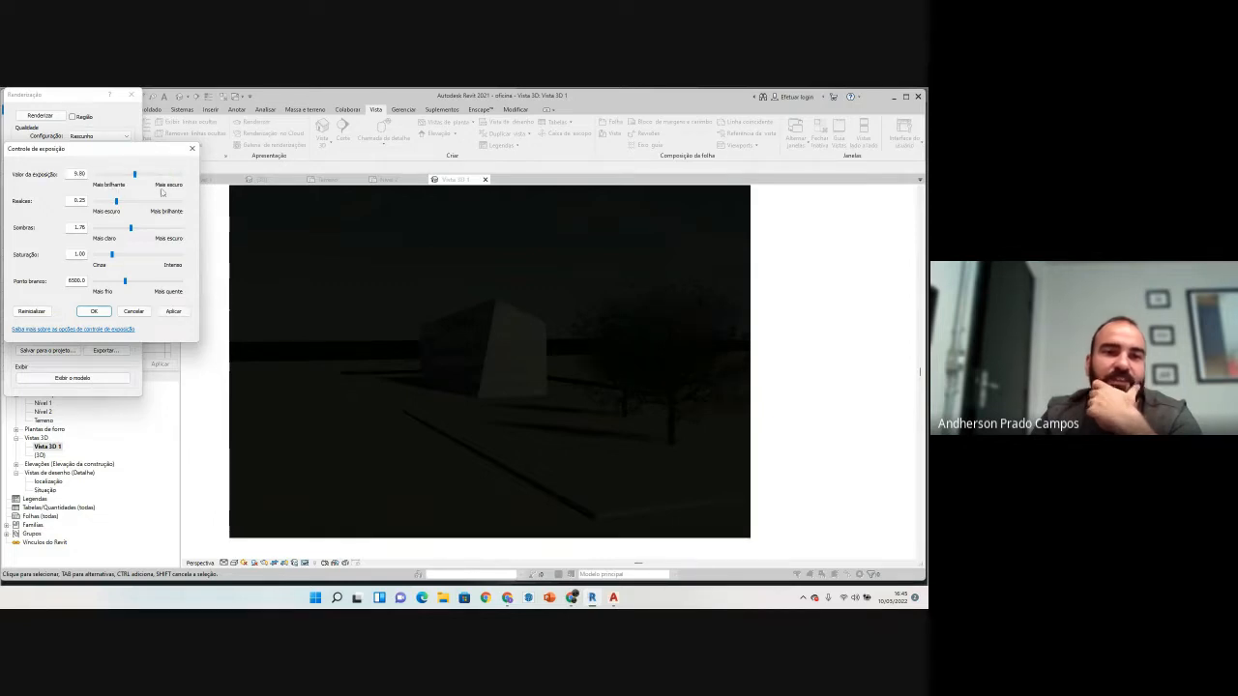
left_click(123, 175)
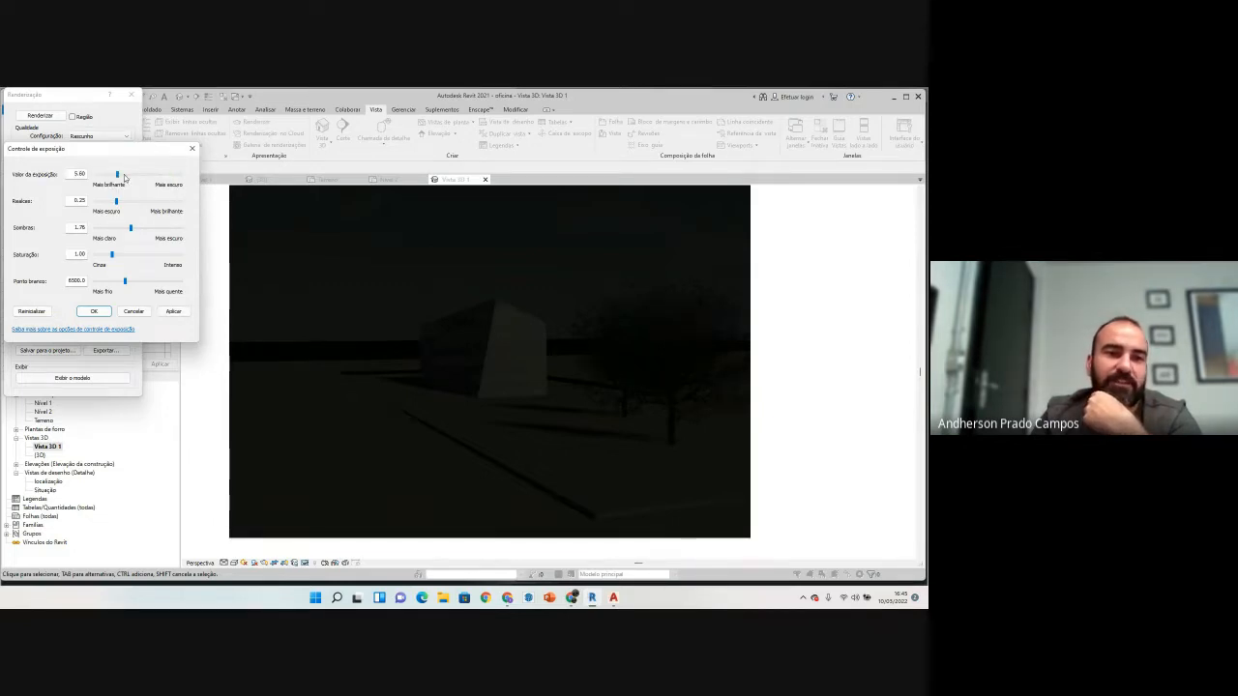
left_click(97, 175)
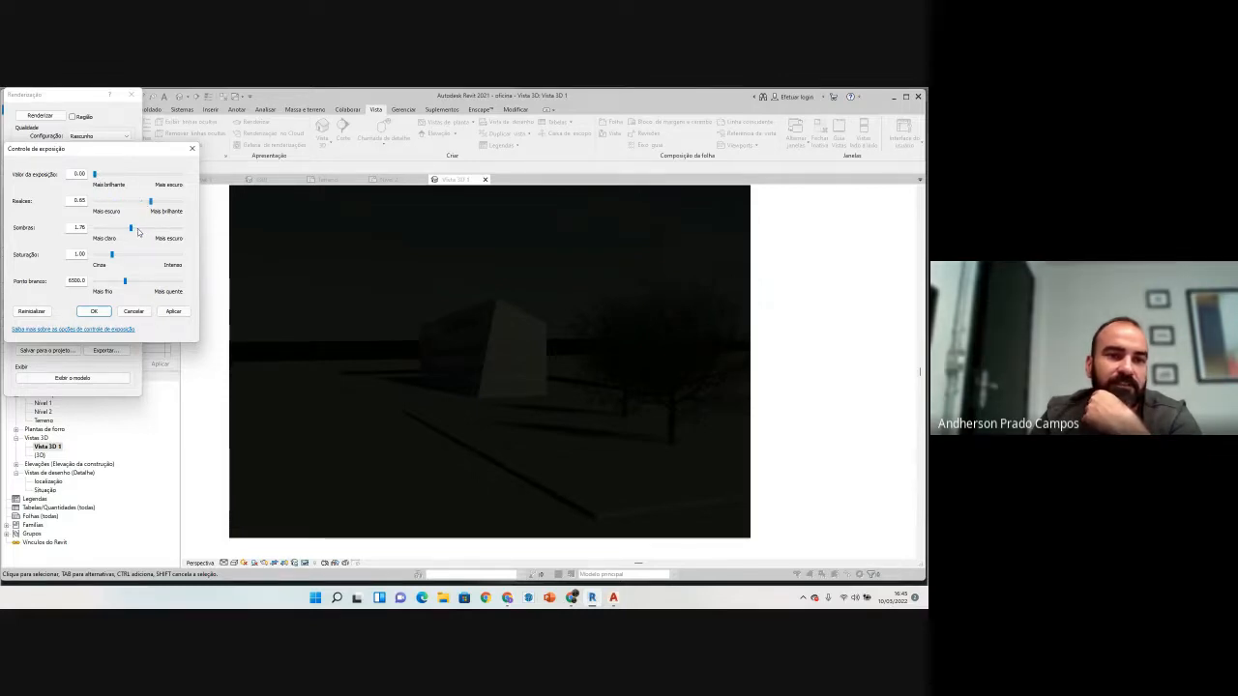
left_click(119, 229)
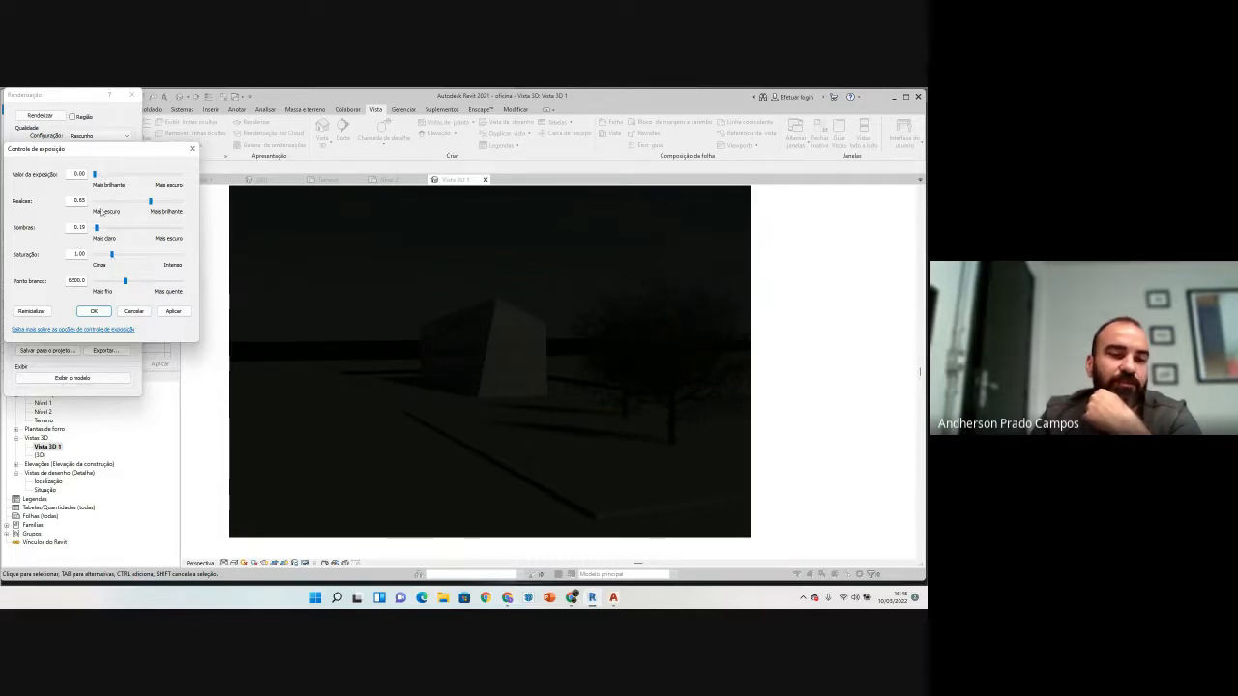
left_click(171, 312)
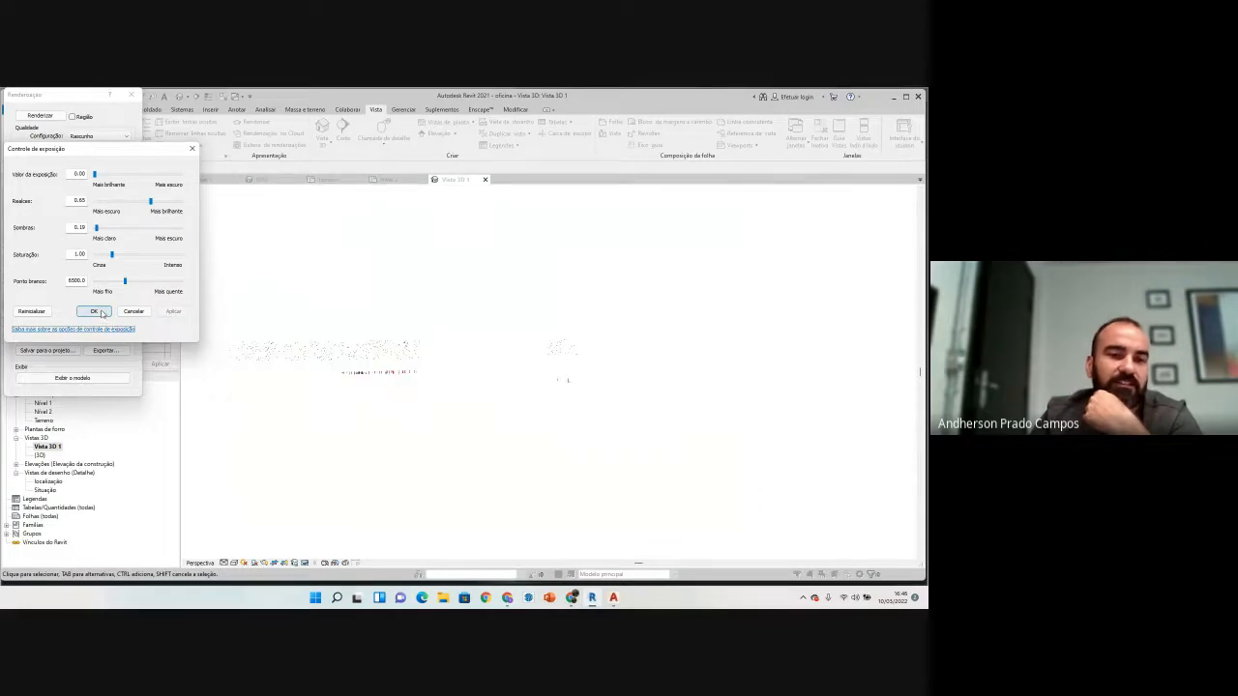
left_click(94, 312)
Step: Readjust the rendered image to exposure value 4.20, highlights 0.24 and shadows 0.96
left_click(81, 335)
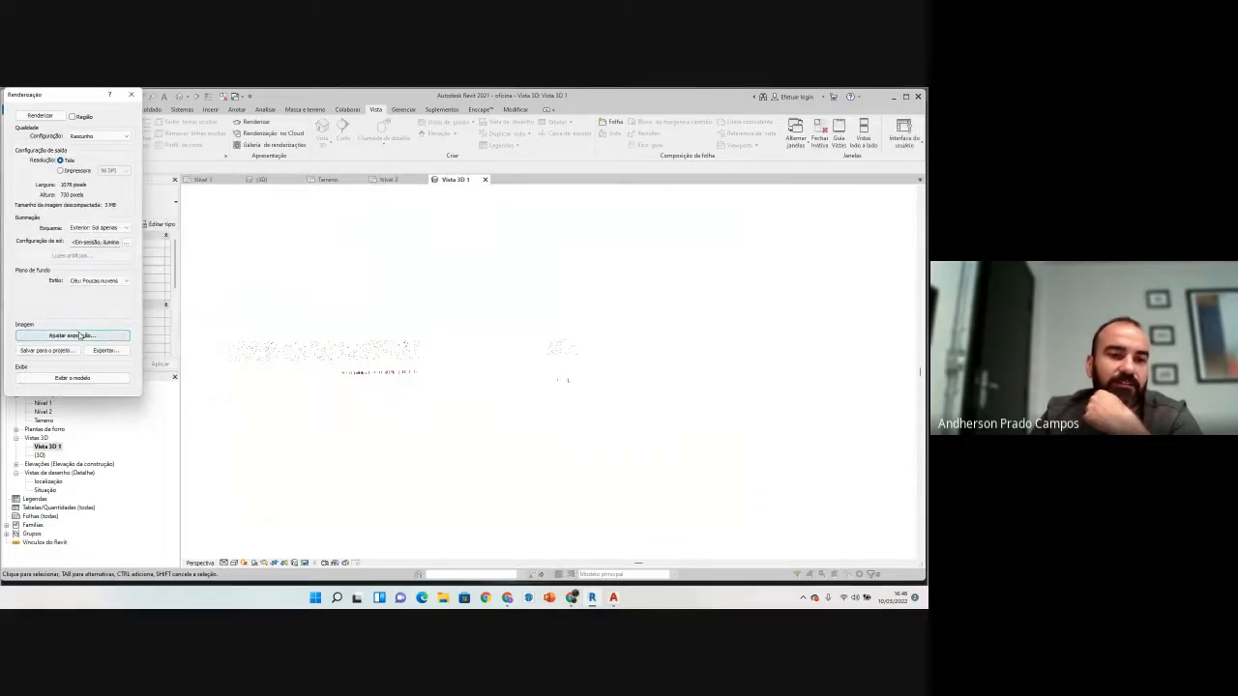
type("4.2")
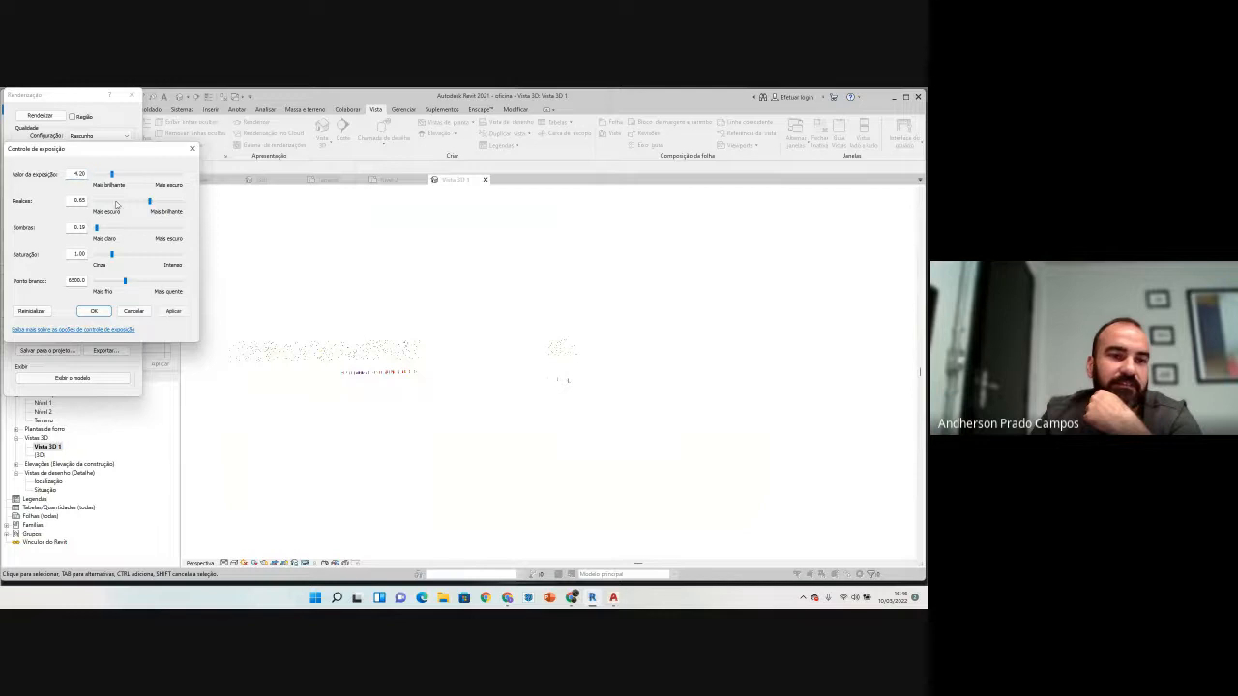
left_click(173, 312)
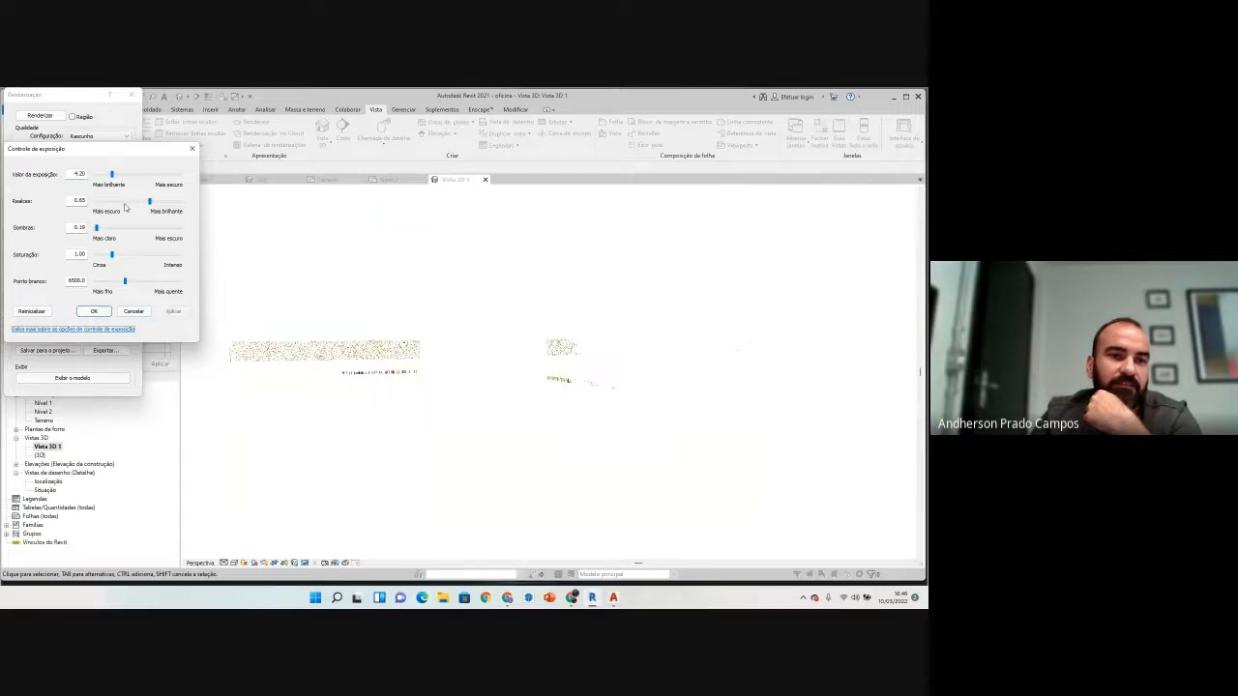
double_click(125, 204)
left_click(172, 312)
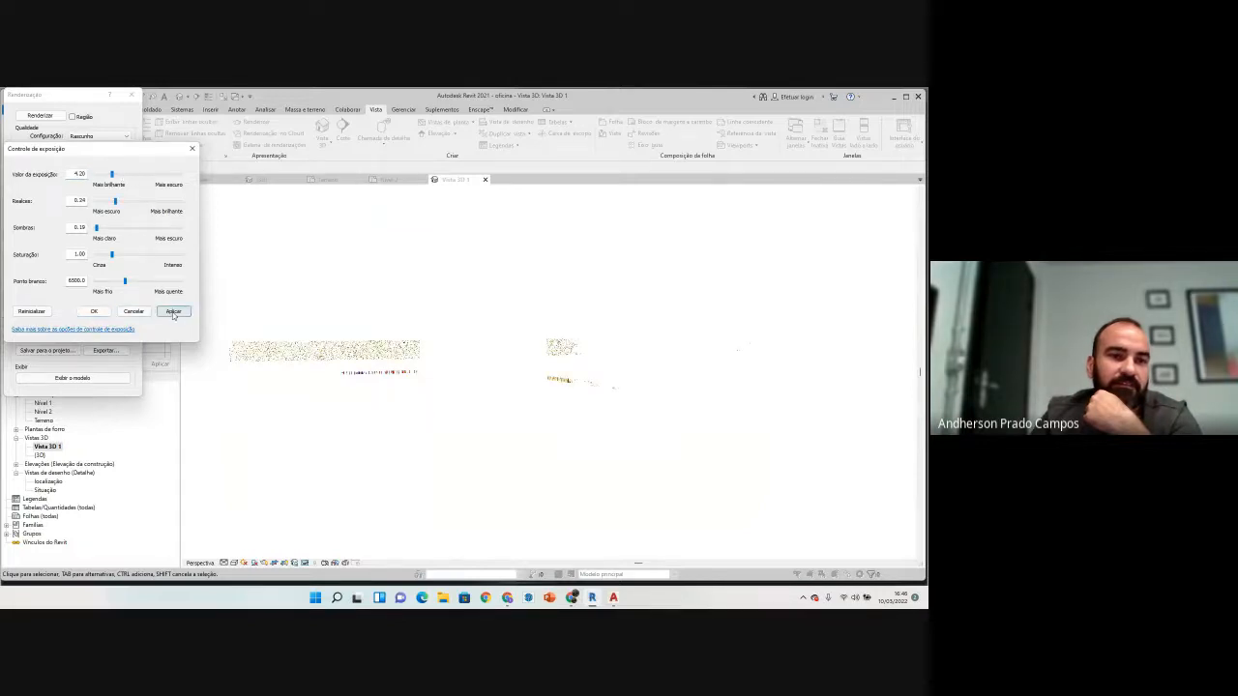
left_click(110, 229)
left_click(172, 311)
left_click(95, 311)
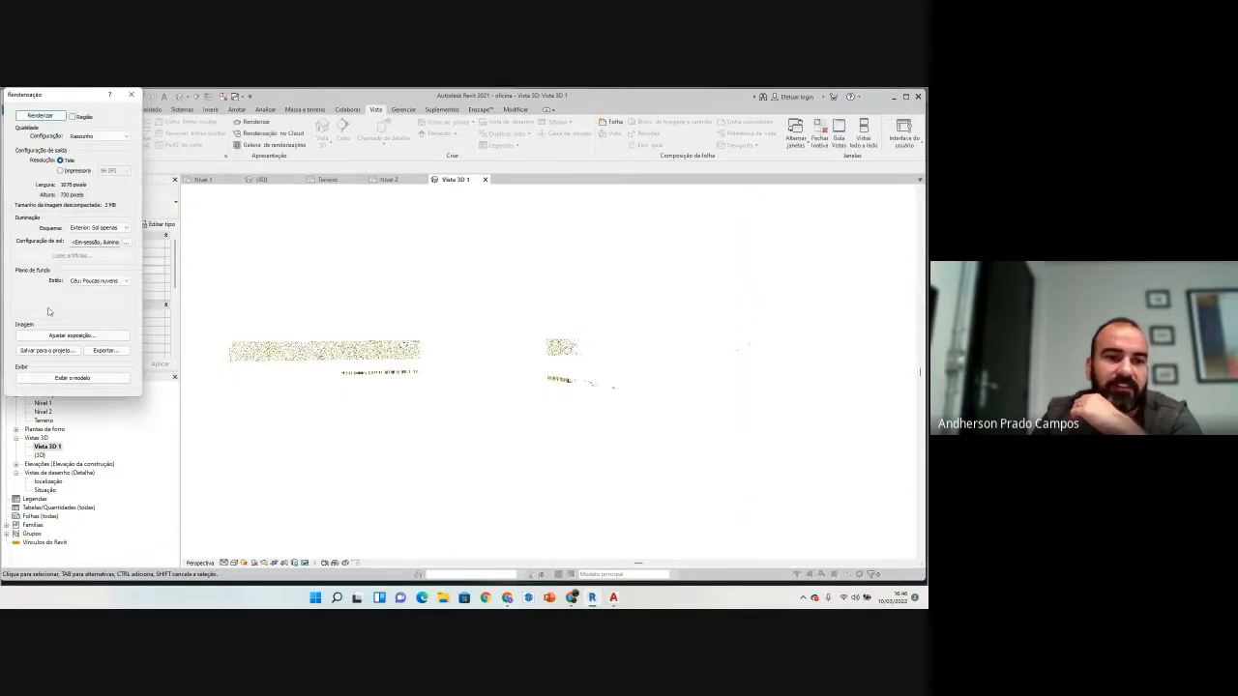
Step: Raise the rendered image's exposure value to 12.60, then fine-tune it to 11.33 and apply it
left_click(71, 334)
left_click(143, 176)
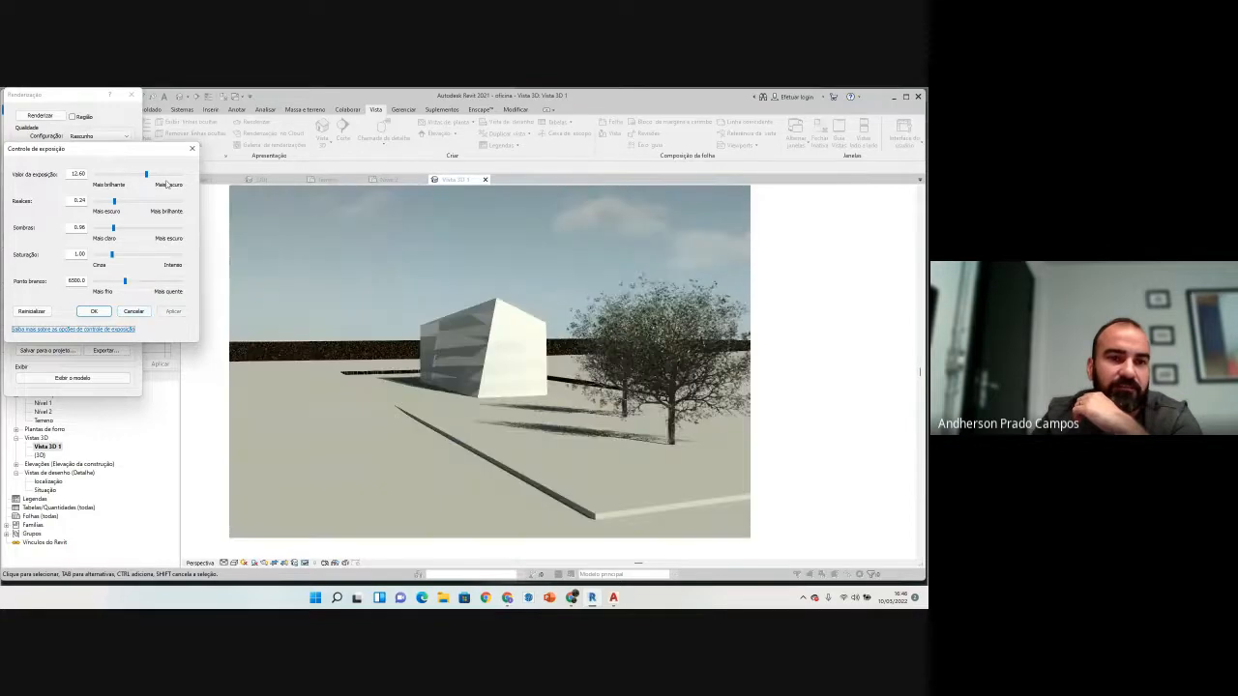
left_click(142, 175)
left_click(173, 312)
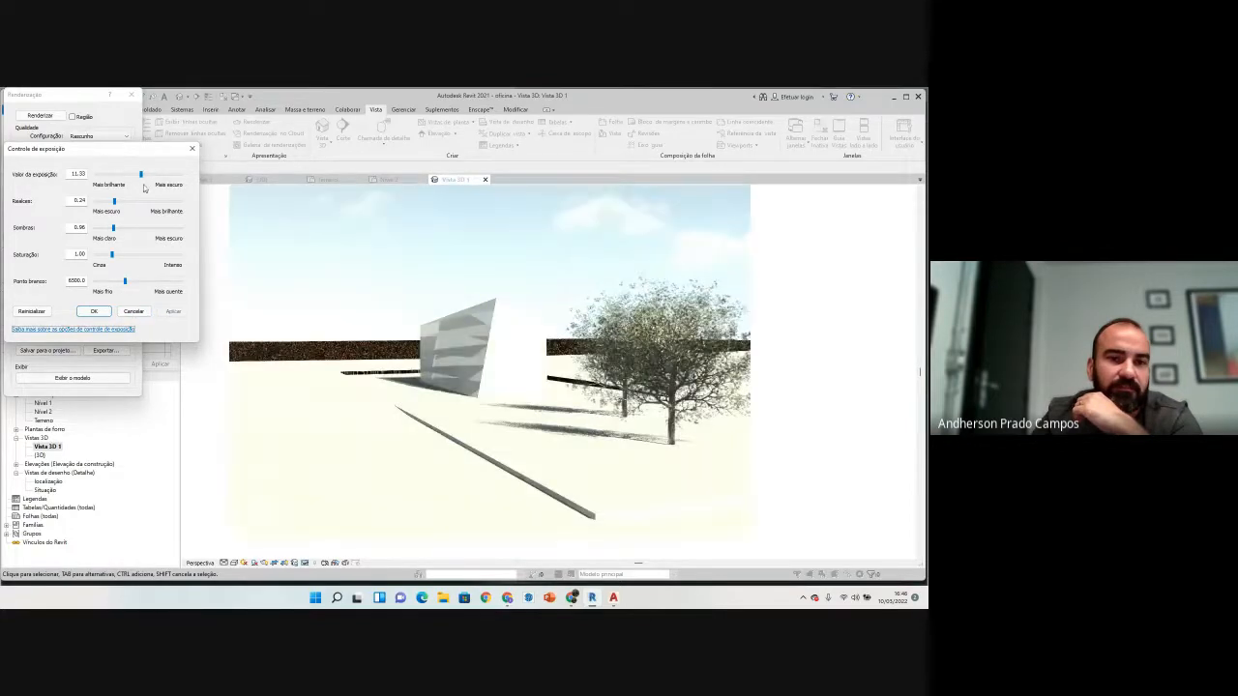
Step: Fine-tune the rendered image's exposure value to 12.03 and set its shadows to 3.19, applying both
left_click(144, 175)
left_click(173, 312)
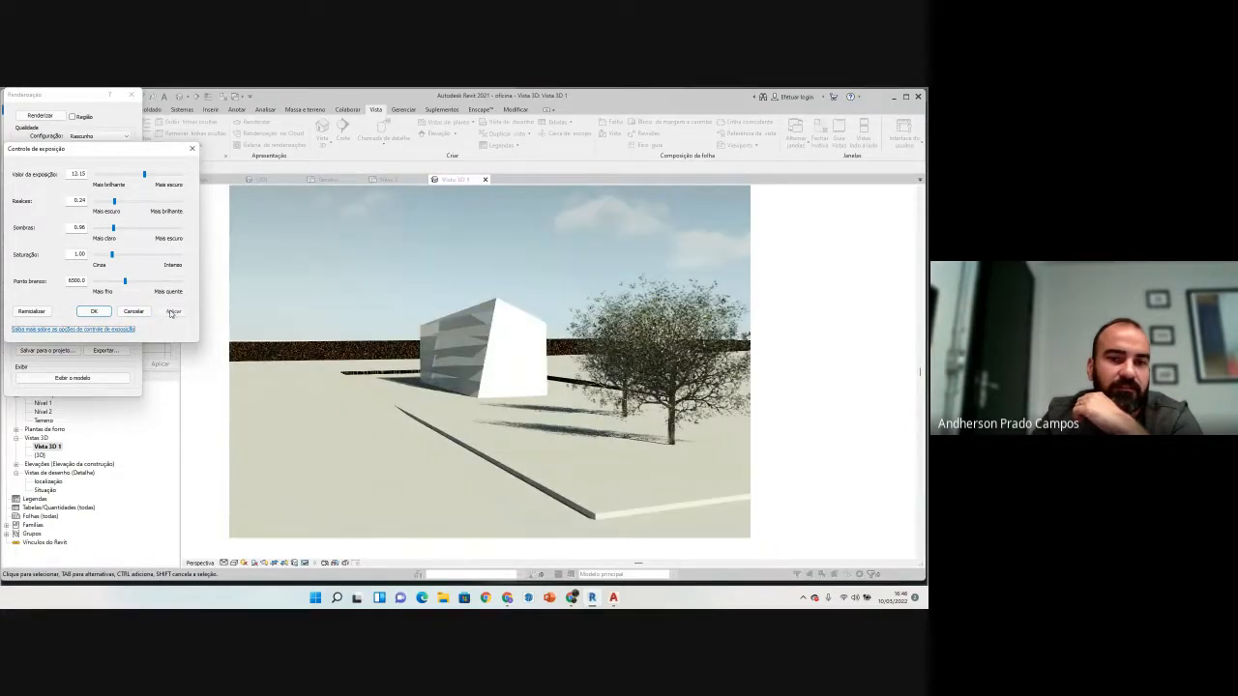
left_click_drag(145, 176, 144, 176)
left_click(173, 311)
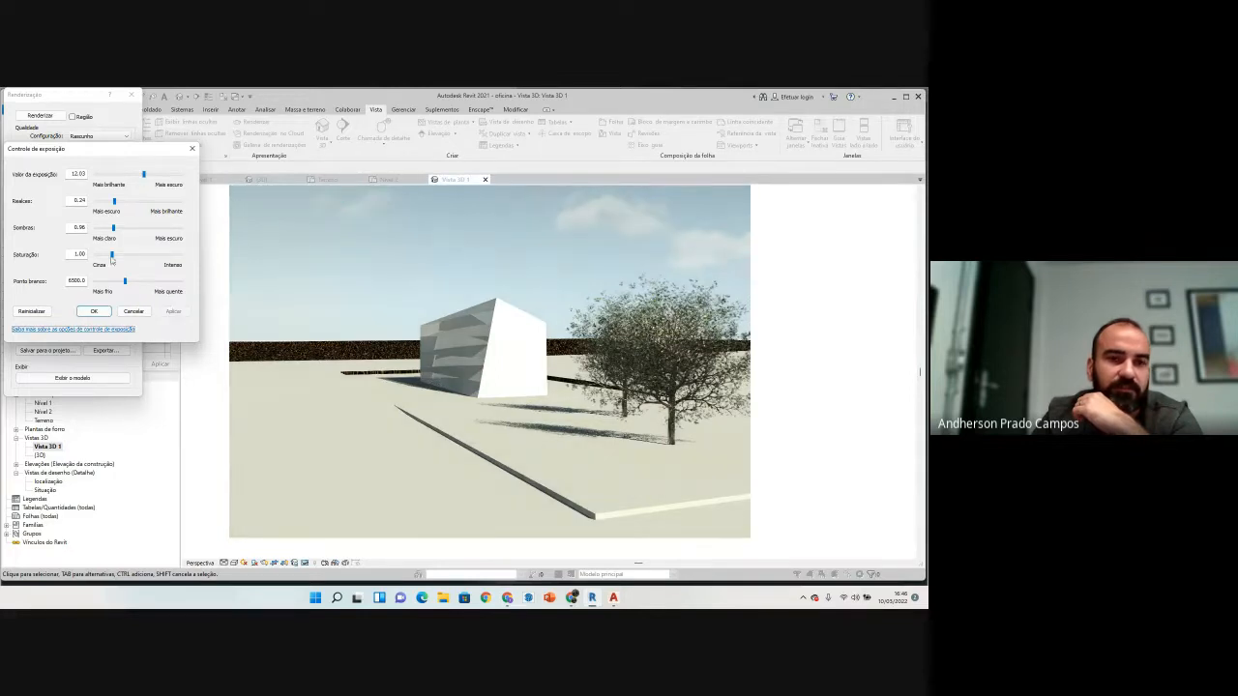
left_click_drag(113, 230, 168, 228)
left_click(173, 311)
left_click(173, 312)
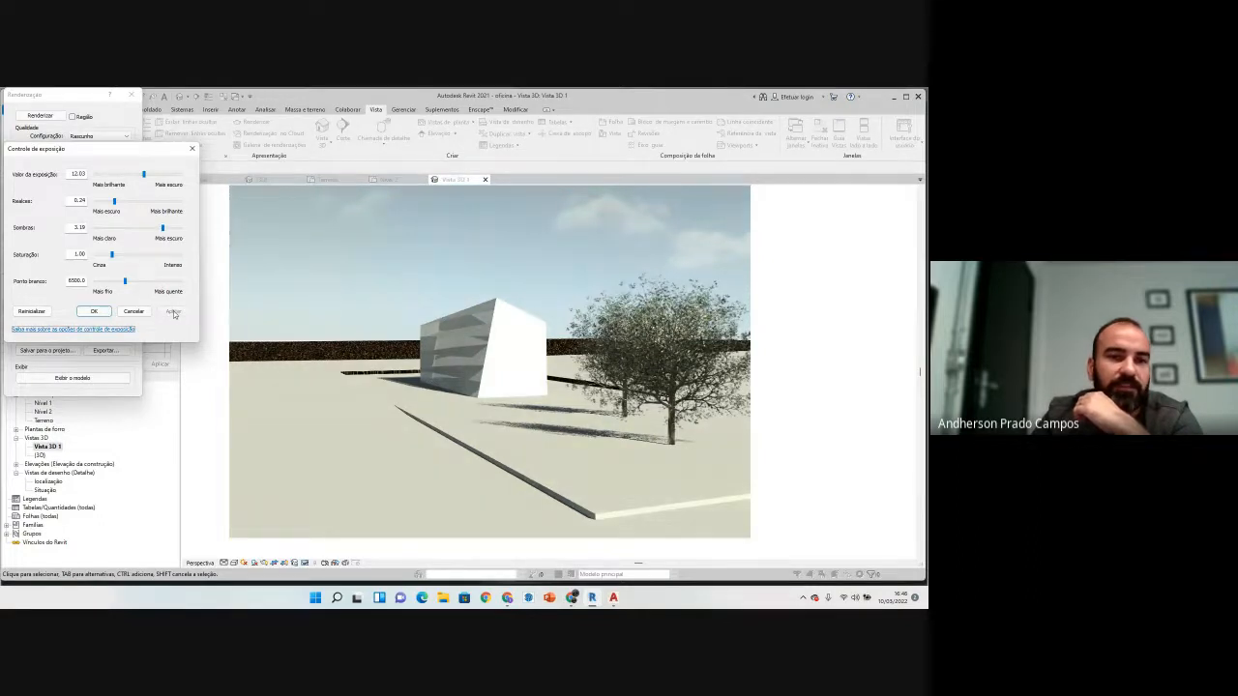
Step: Increase the rendered image's saturation to 2.00 and apply it
mouse_move(111, 254)
left_mouse_down()
mouse_move(94, 254)
mouse_move(129, 254)
left_mouse_up()
left_click(173, 312)
left_click(173, 310)
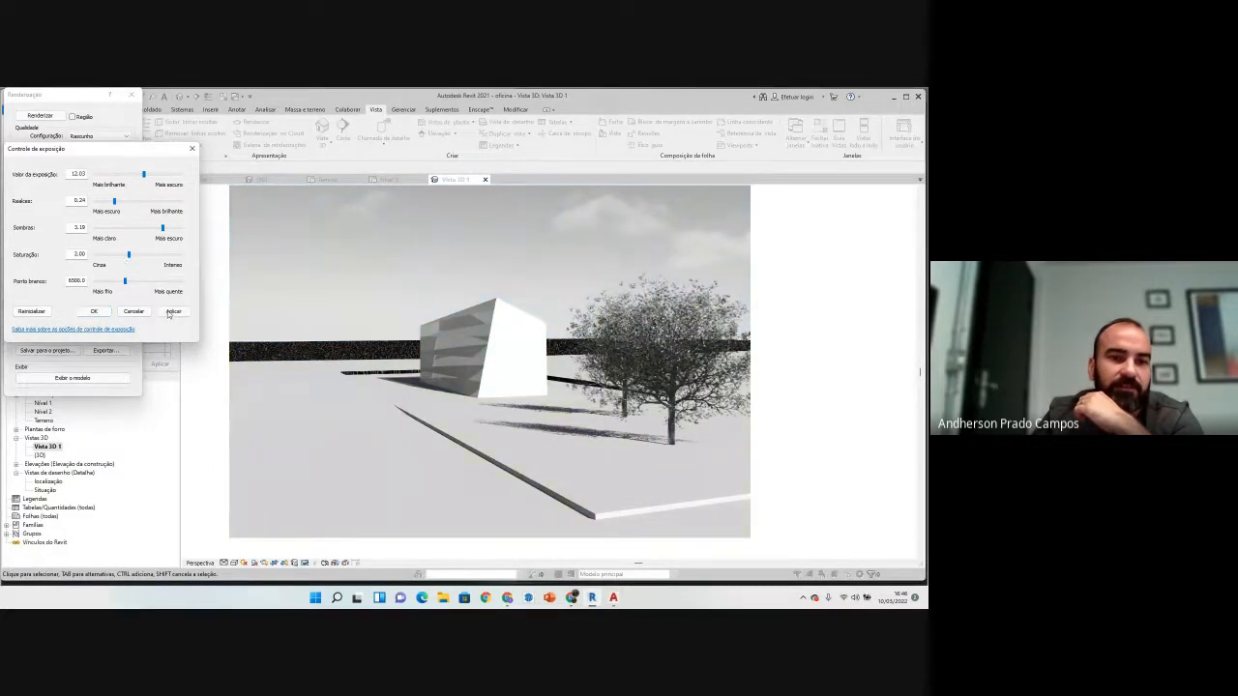
Step: Try white point values of 3860 and 9140 on the rendered image, applying each
left_click(116, 282)
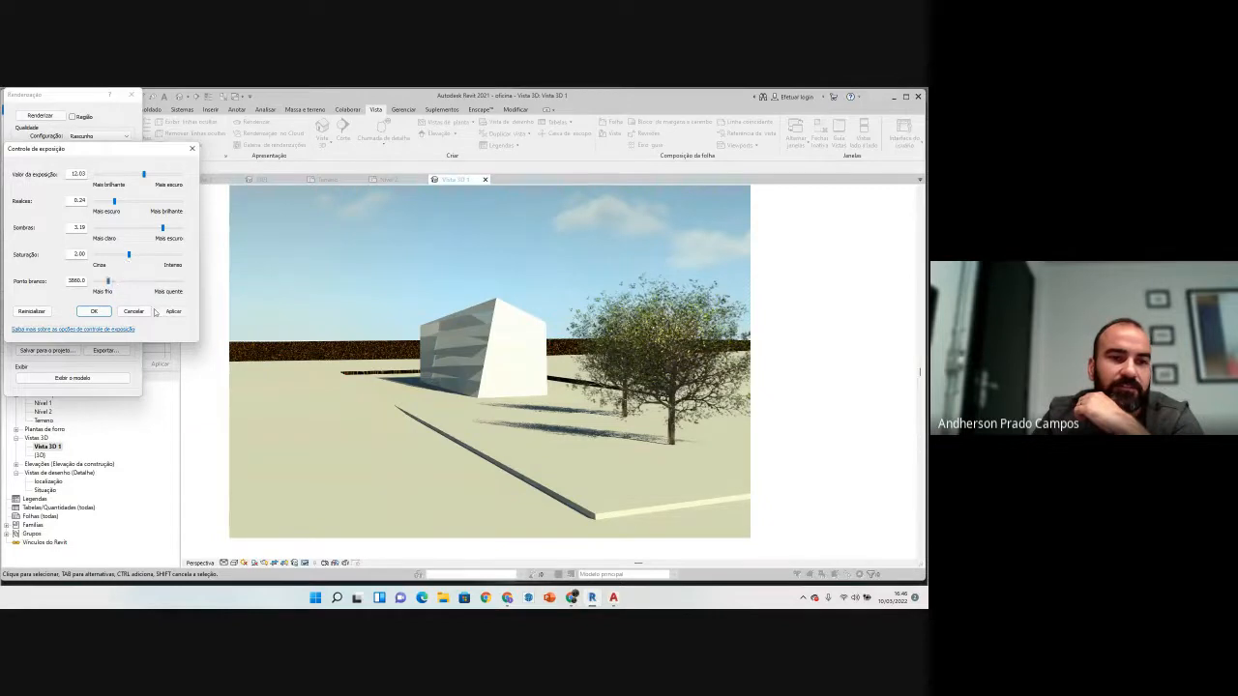
left_click(168, 313)
left_click(151, 282)
left_click(151, 282)
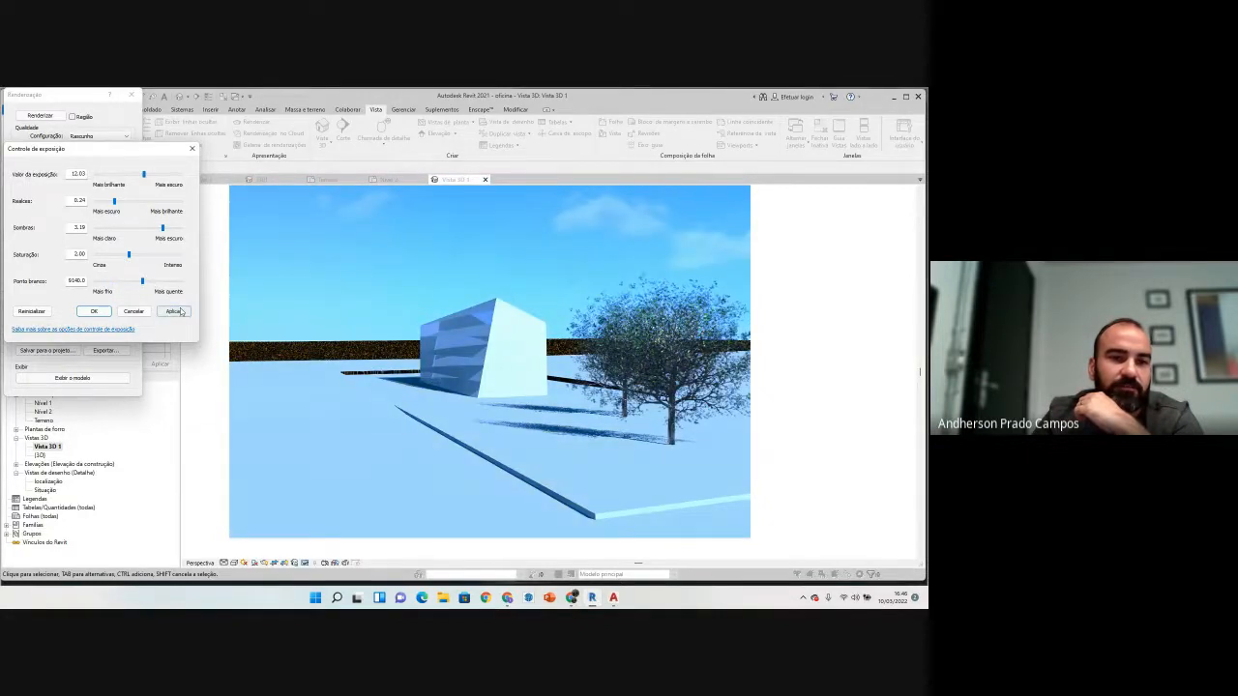
left_click(171, 311)
Step: Try white point values of 7880.9 and 5240.9 on the rendered image to compare warmer and cooler tones
left_click_drag(143, 282, 134, 283)
left_click(173, 311)
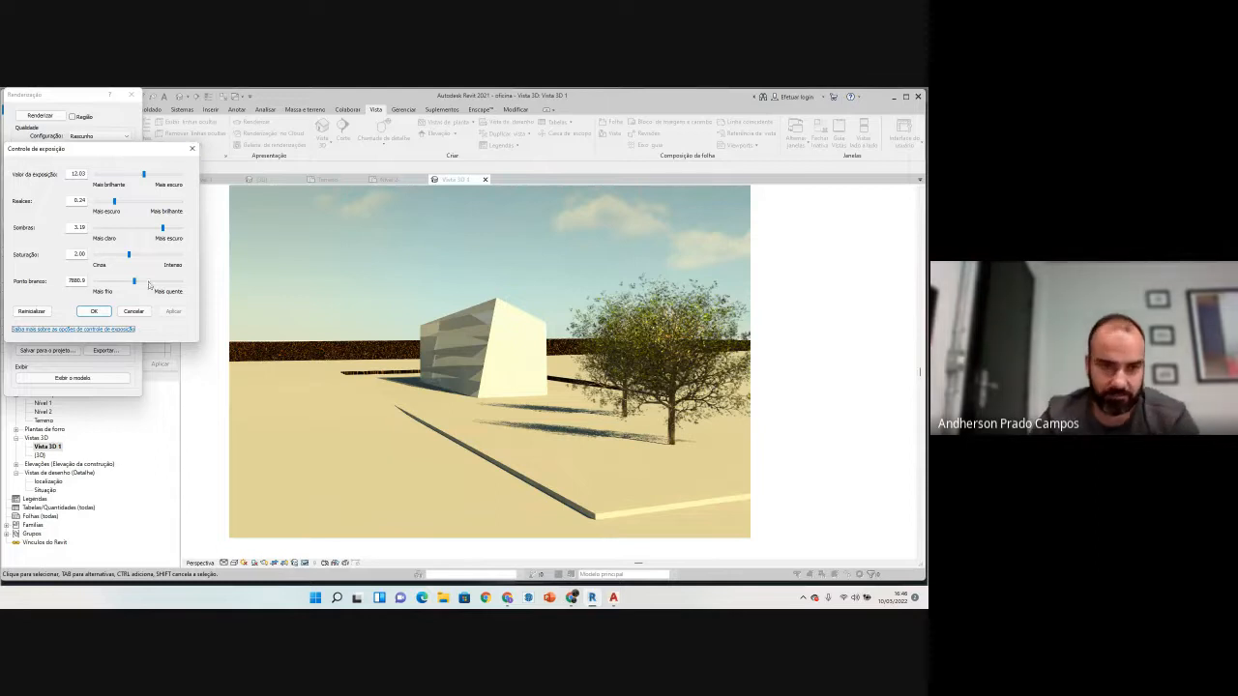
left_click_drag(134, 281, 151, 282)
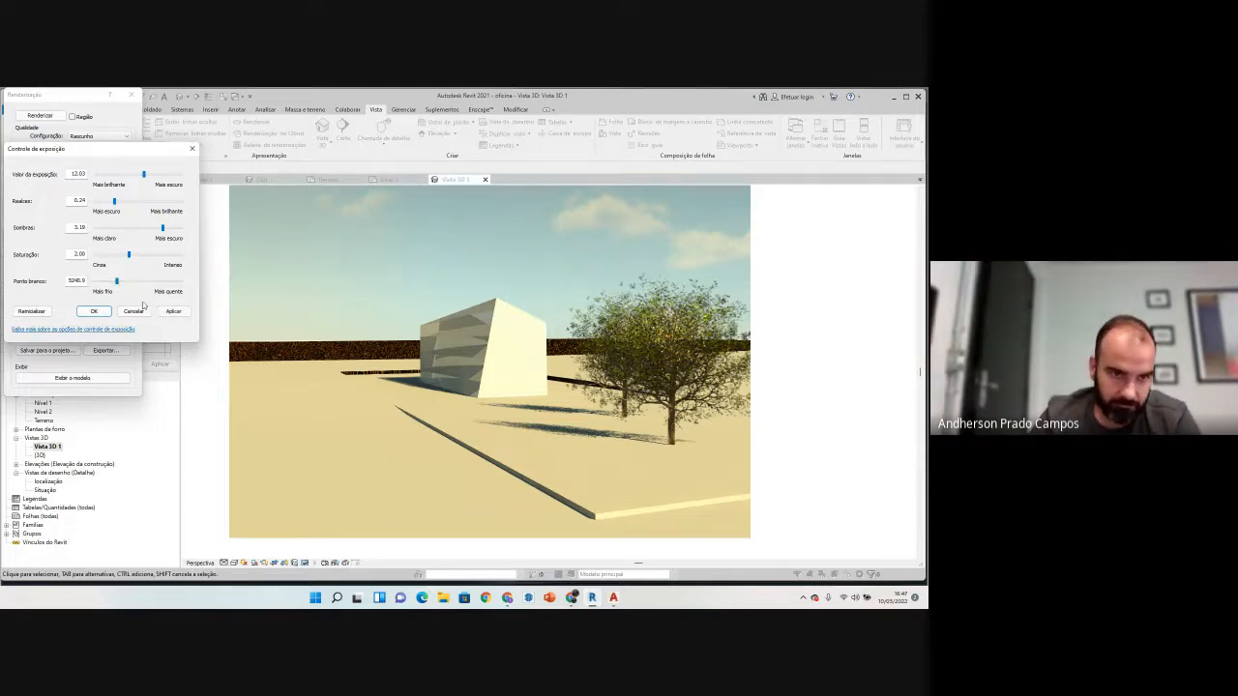
left_click(173, 312)
left_click(122, 284)
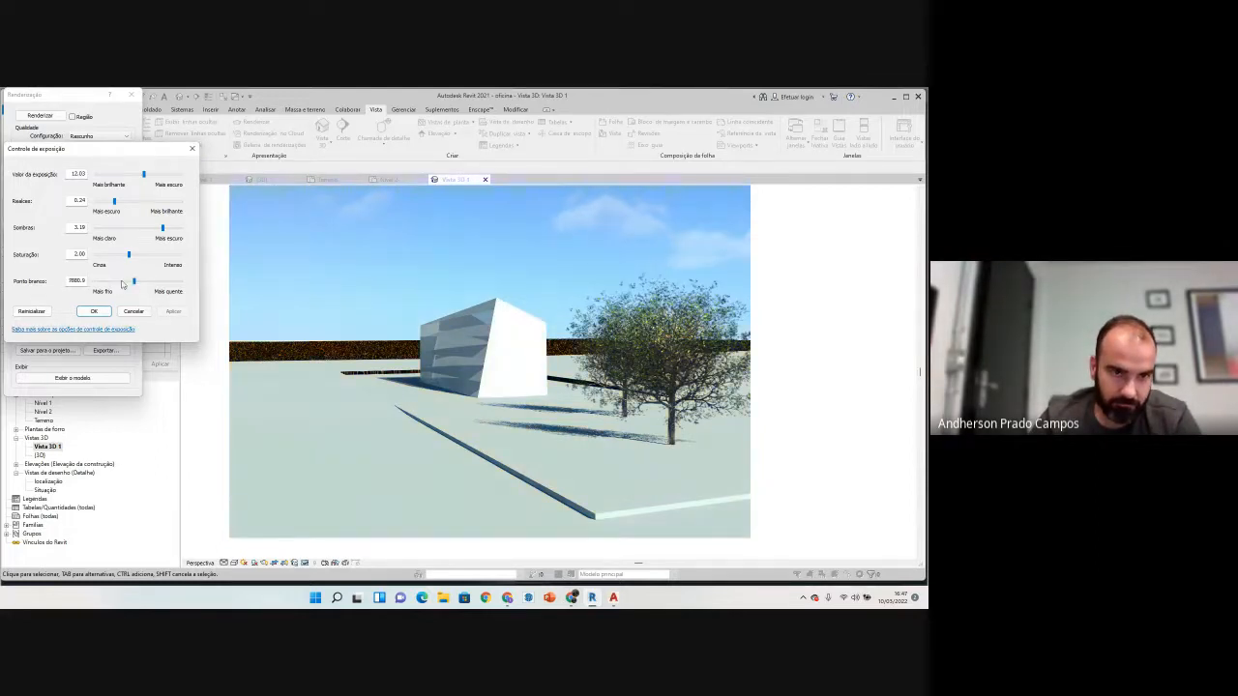
left_click(120, 284)
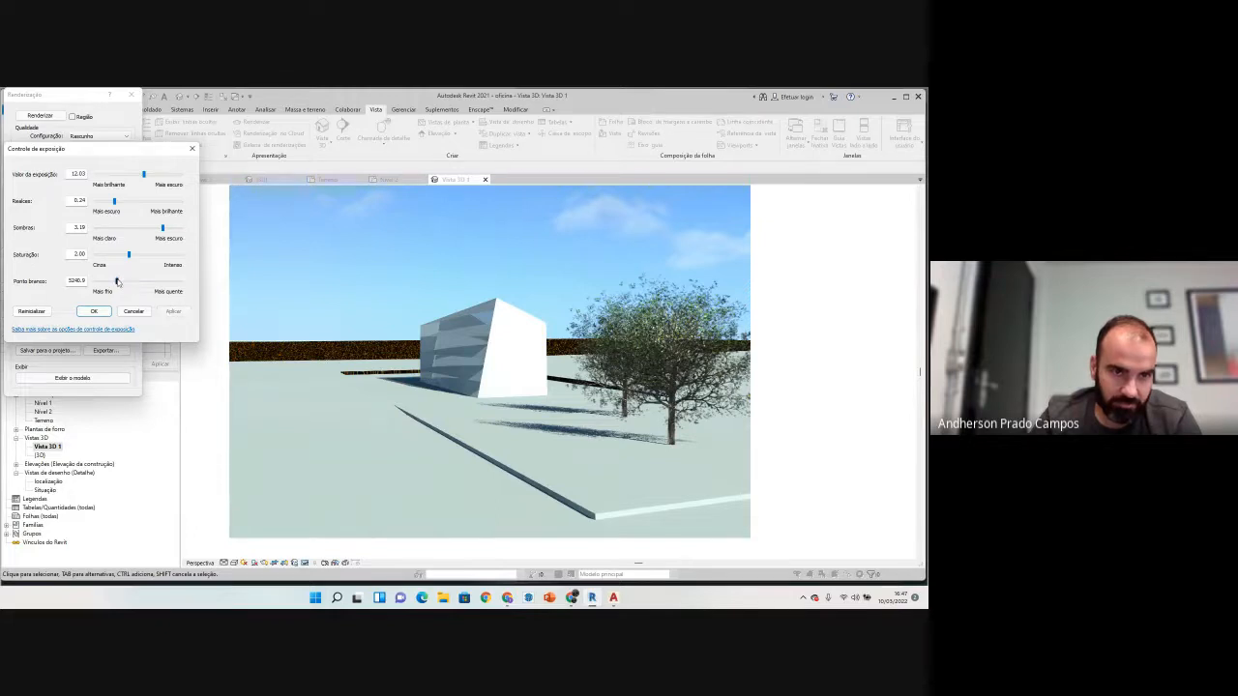
Step: Set the rendered image's white point to 6397.8 and its saturation to 1.57, and apply them
left_click_drag(117, 281, 122, 259)
left_click(172, 311)
left_click(170, 311)
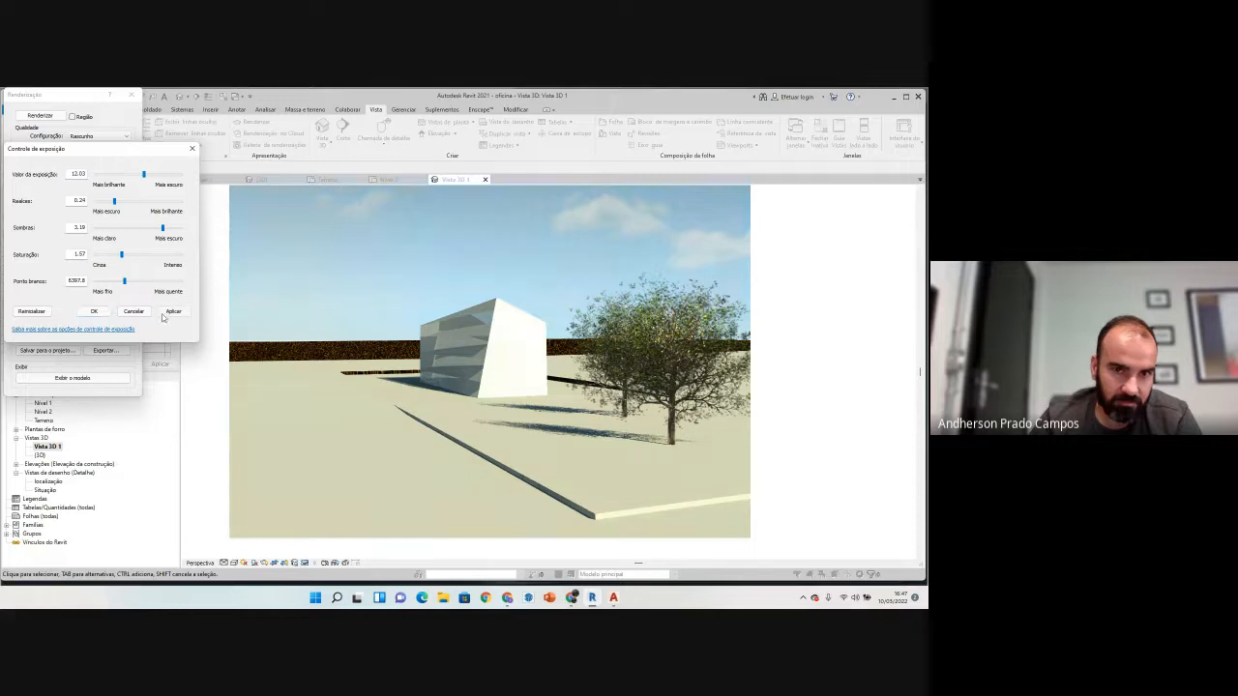
Step: Test a saturation of 0.57 on the rendered image, settle on 1.35, and accept the exposure settings
left_click(125, 256)
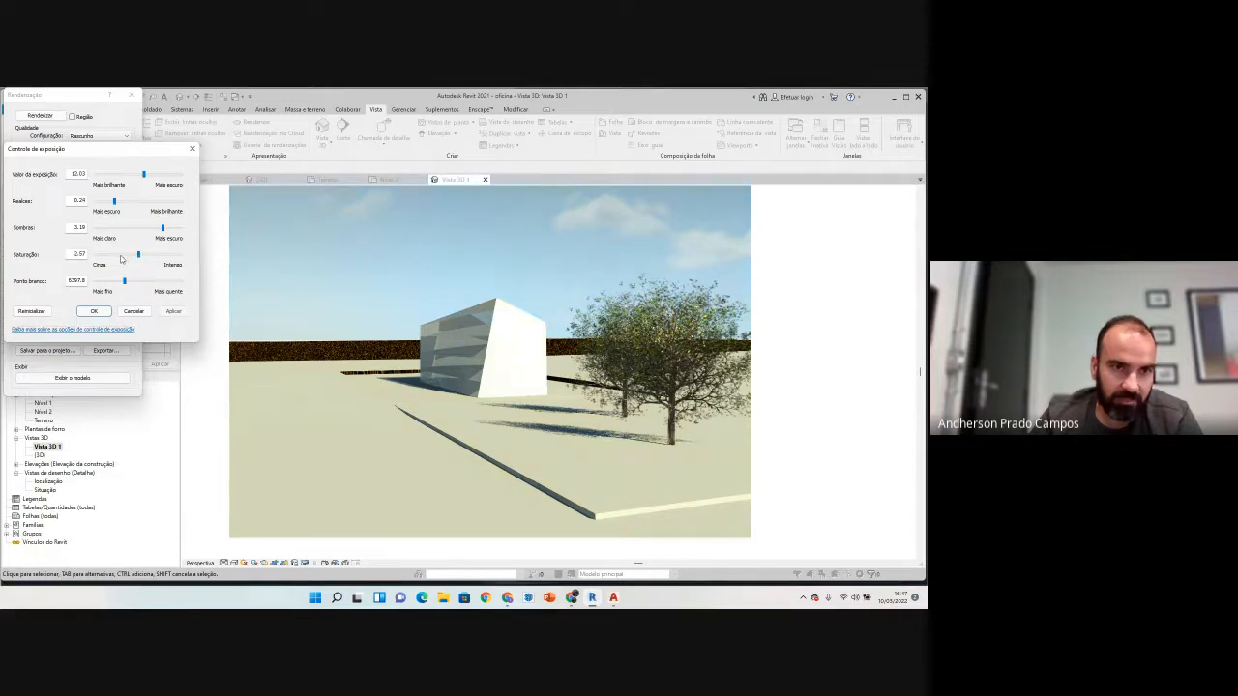
left_click(120, 258)
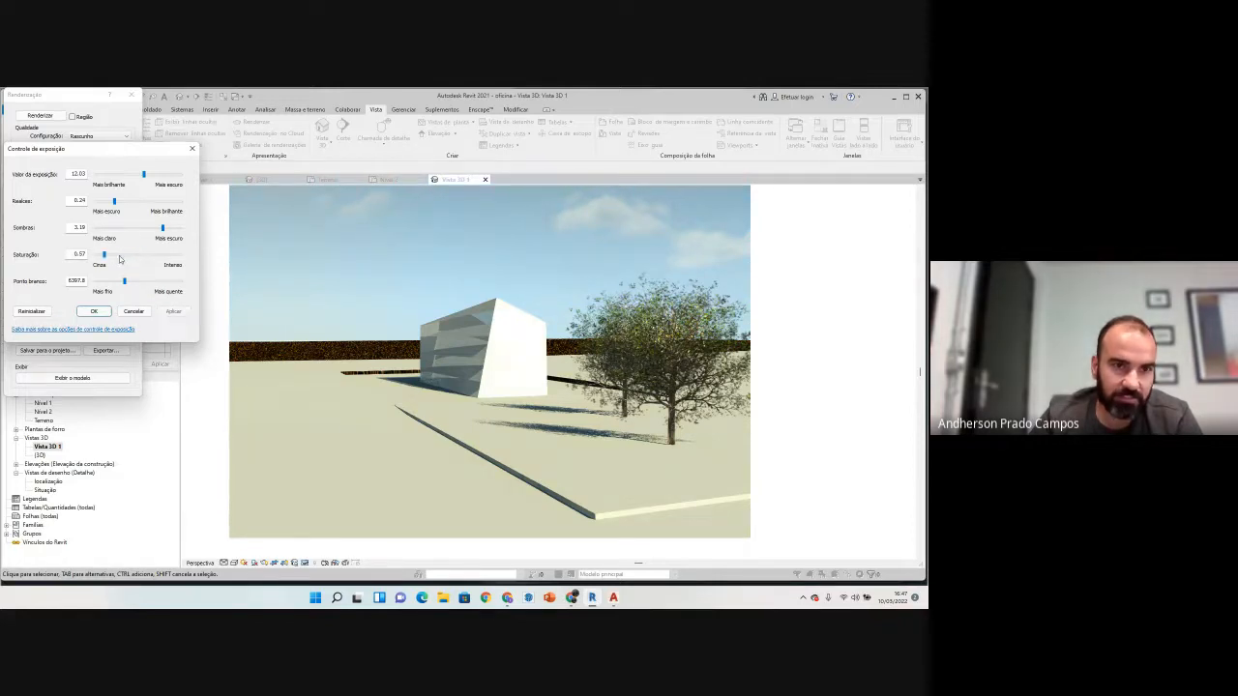
left_click(174, 311)
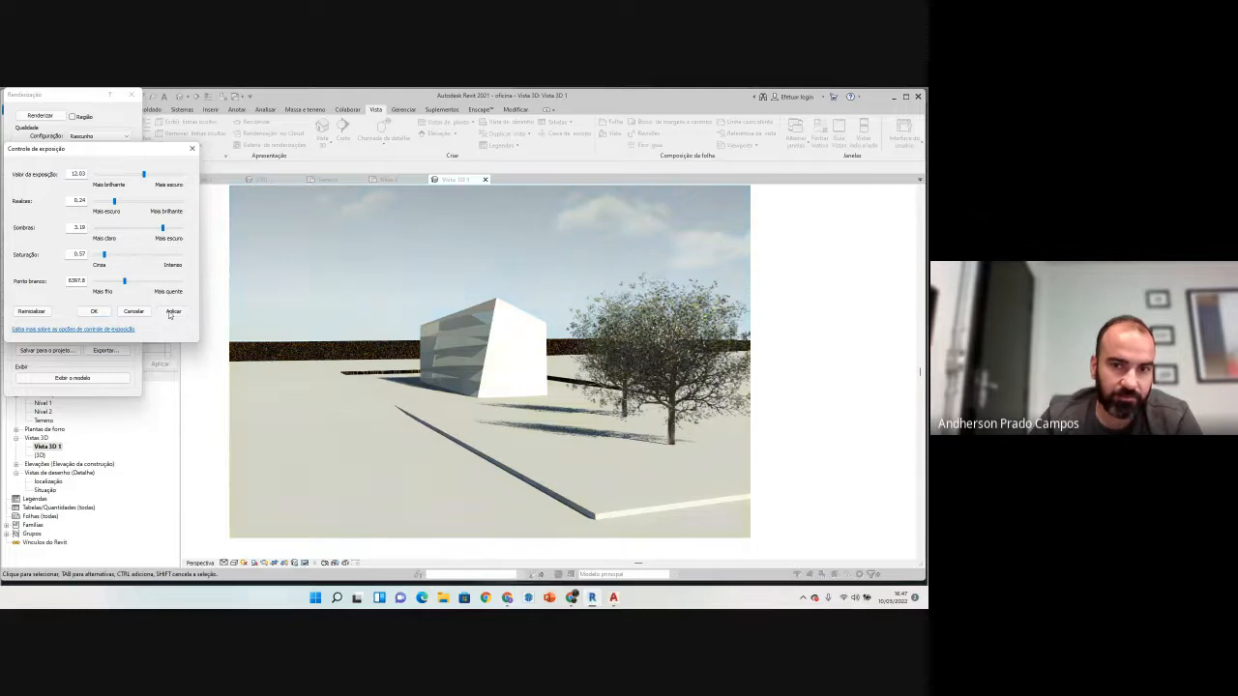
left_click(115, 256)
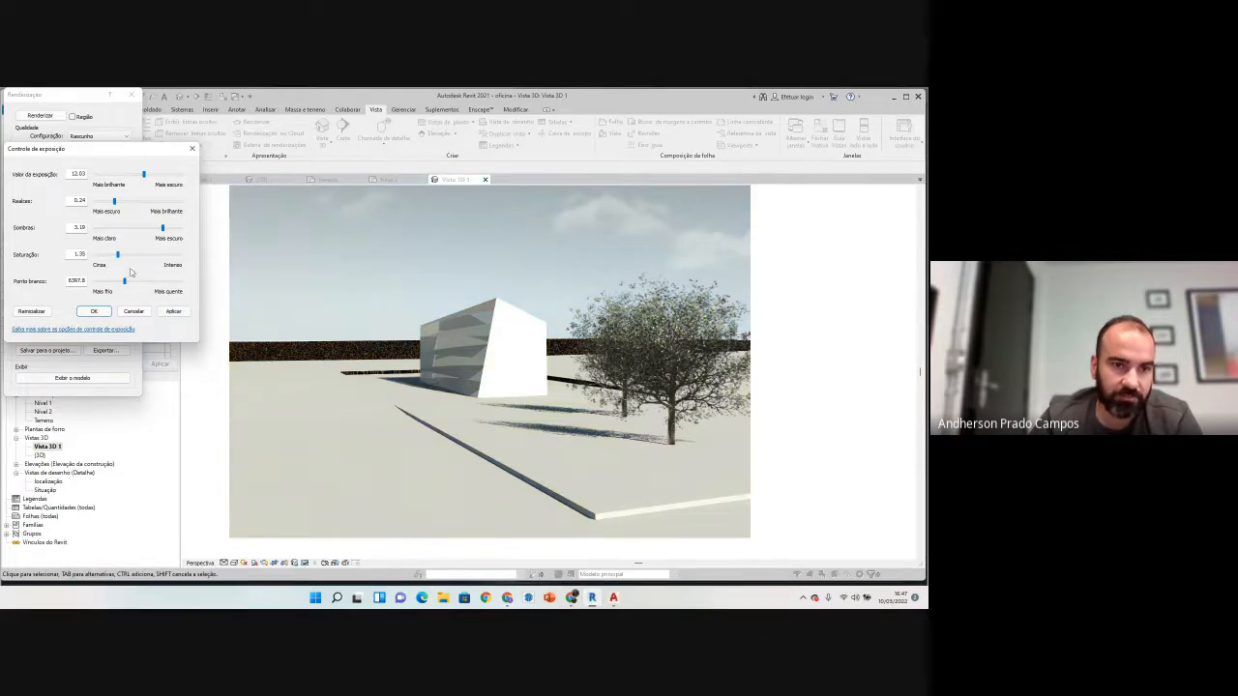
left_click(171, 312)
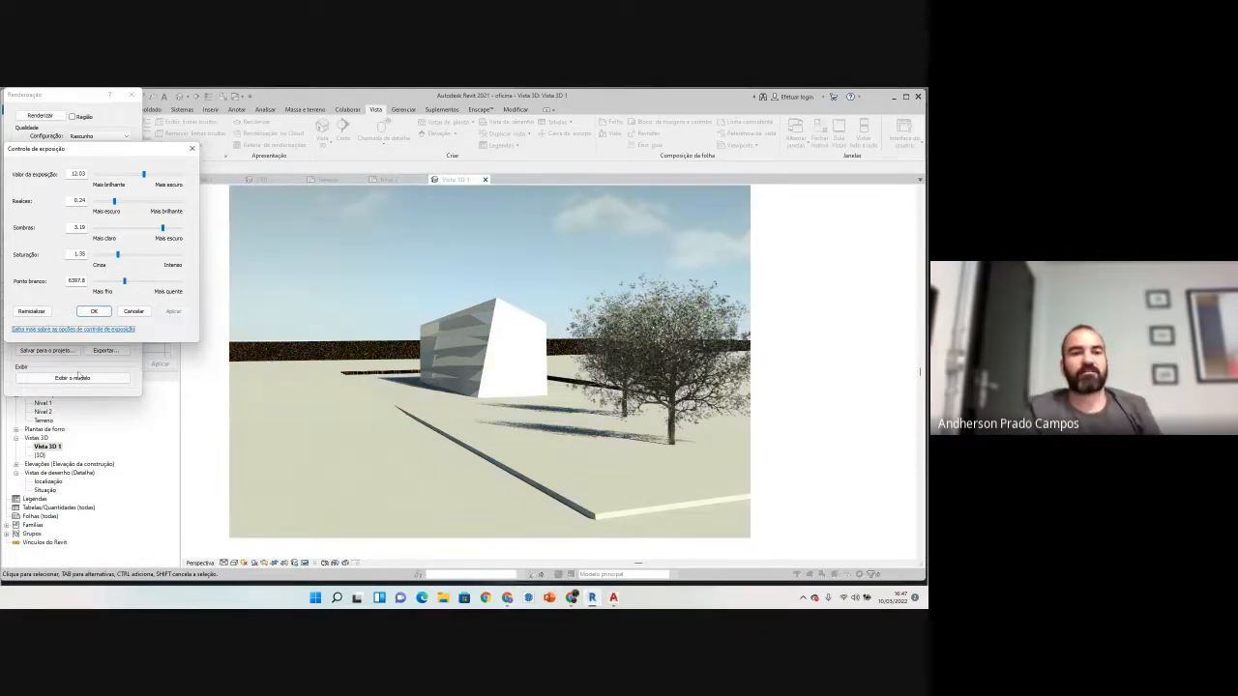
left_click(94, 311)
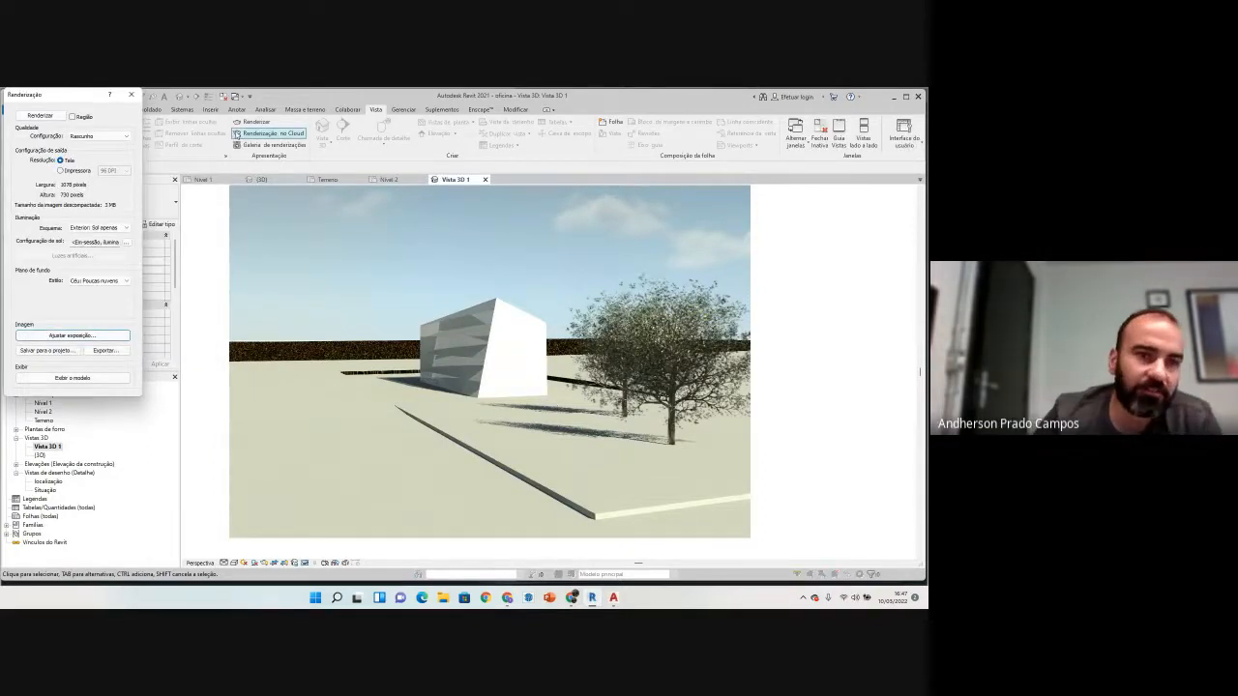
Step: Close the rendering settings and go to the {3D} view to show the whole site from a new angle
left_click(136, 93)
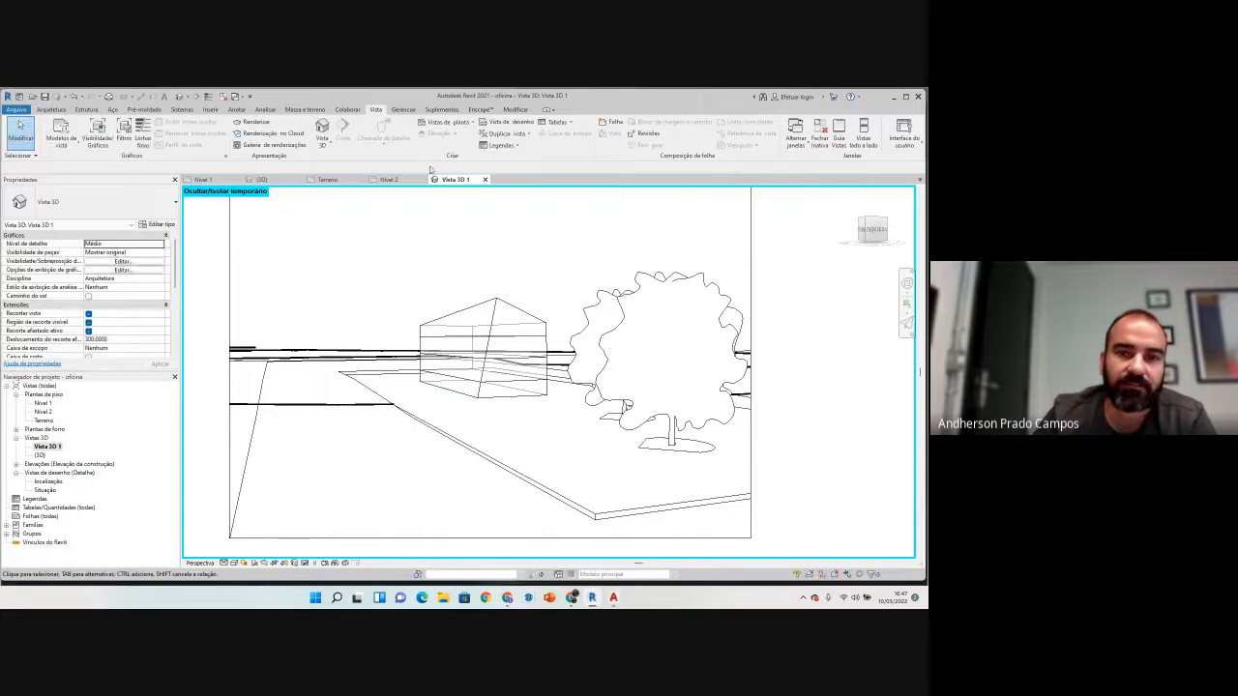
left_click(271, 181)
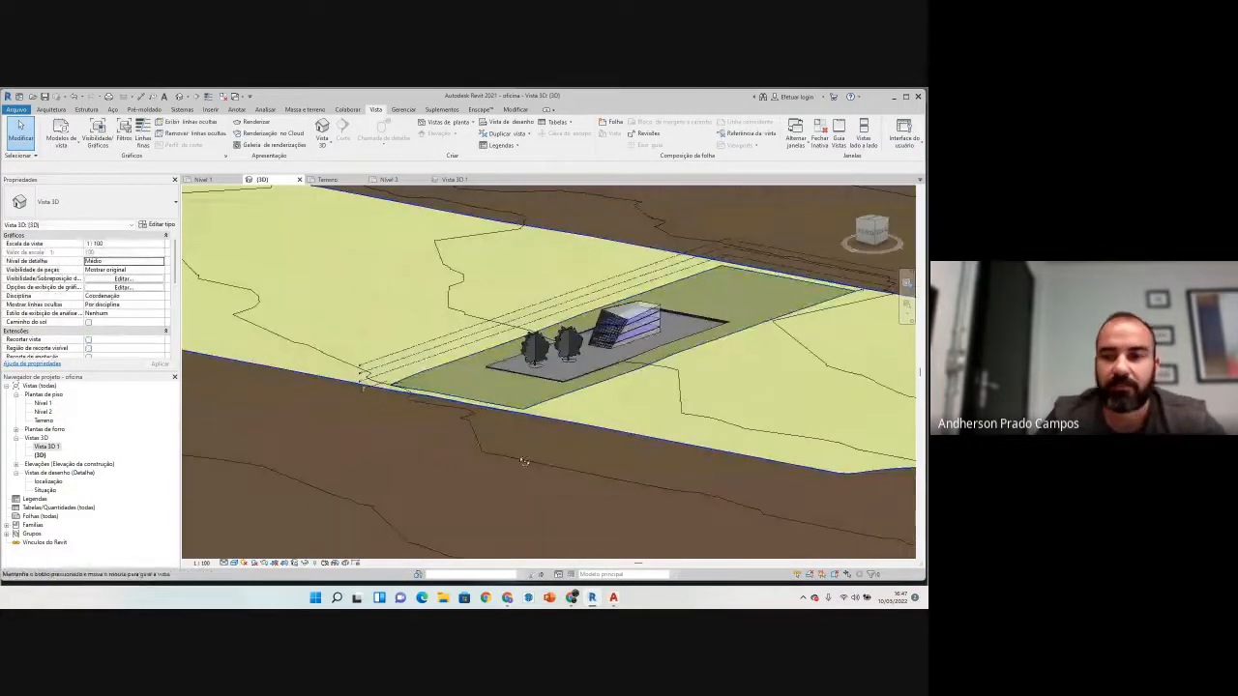
mouse_move(516, 431)
middle_mouse_down("shift")
mouse_move(632, 418)
mouse_move(611, 407)
mouse_move(564, 437)
mouse_move(628, 482)
mouse_move(608, 387)
middle_mouse_up("shift")
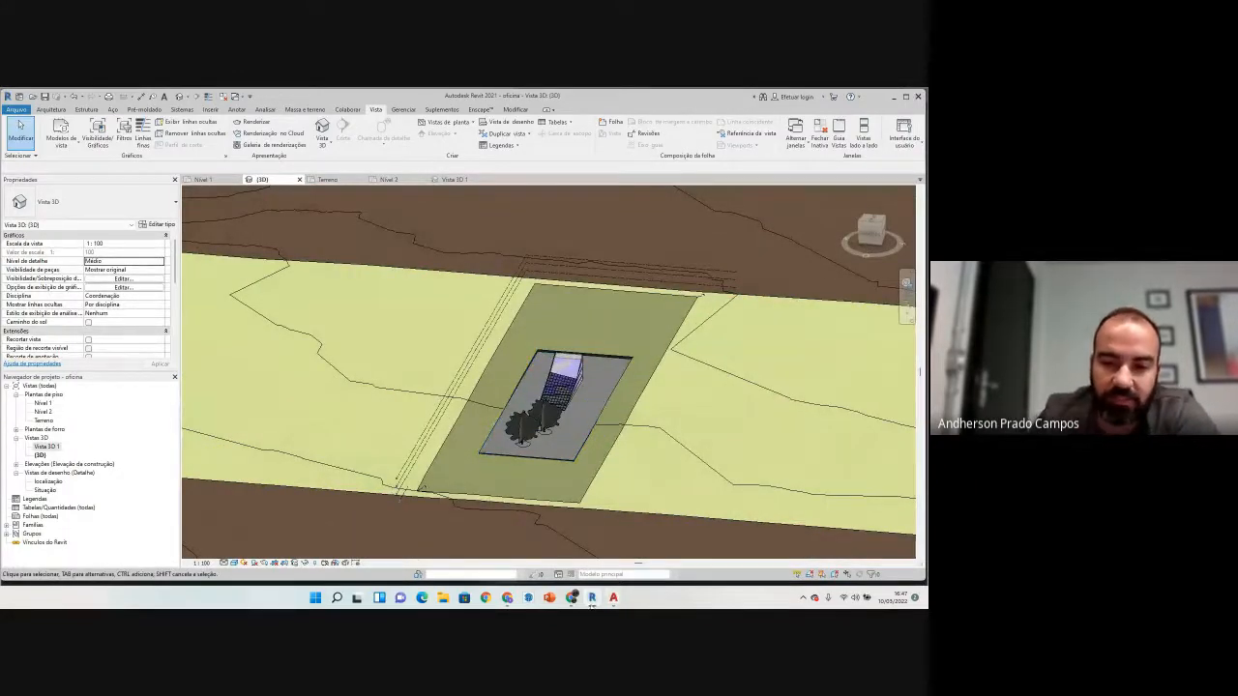
left_click(572, 598)
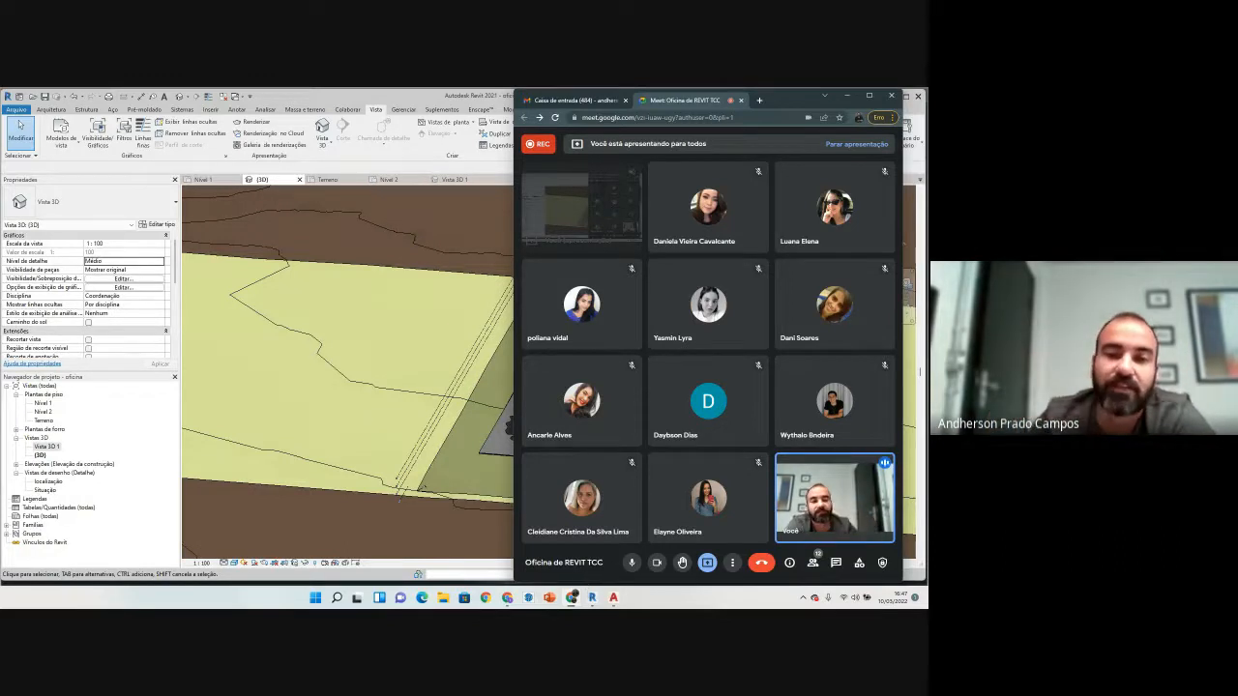
left_click(422, 404)
scroll(340, 445, "down", 3)
scroll(522, 409, "up", 2)
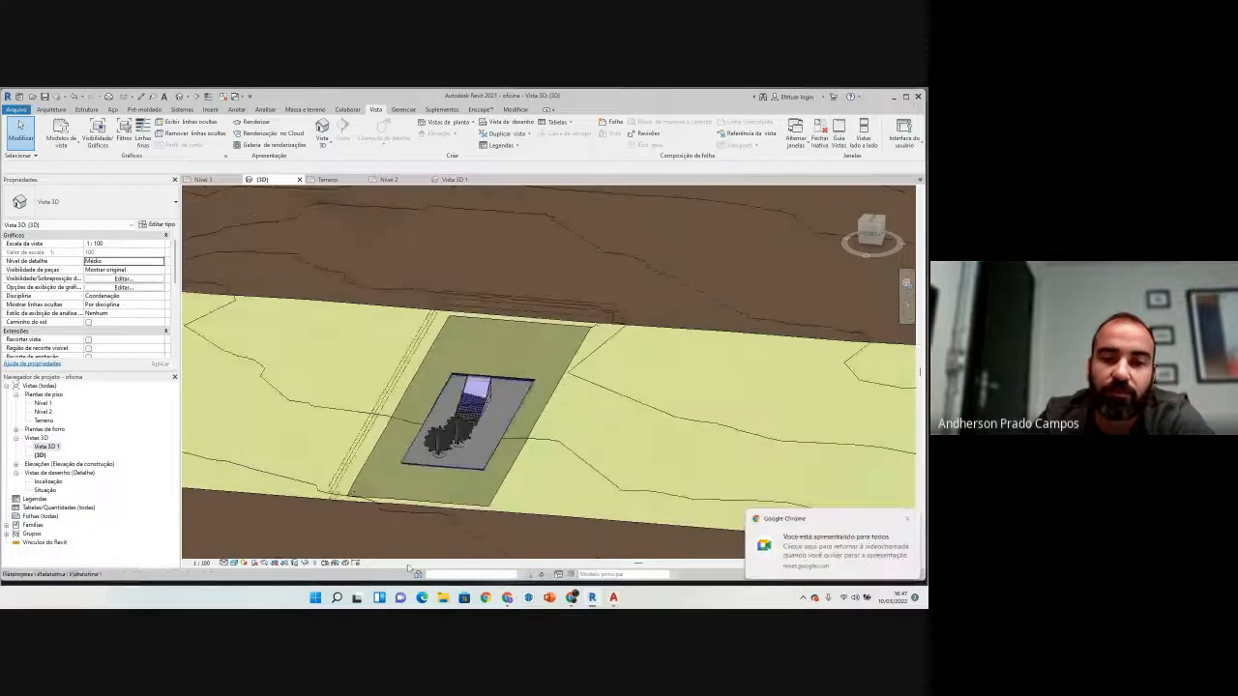
scroll(433, 479, "up", 2)
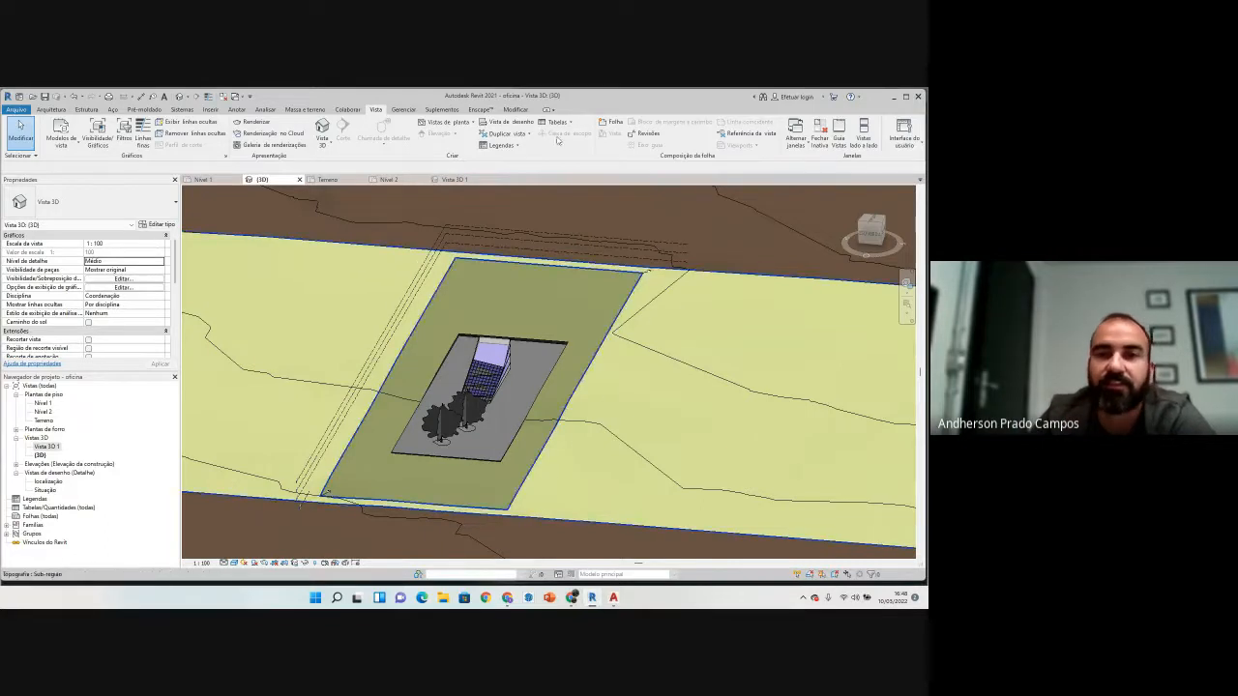
Step: Switch to the Google Meet call, read the chat messages, close the chat, and return to the 3D model in Revit
left_click(573, 598)
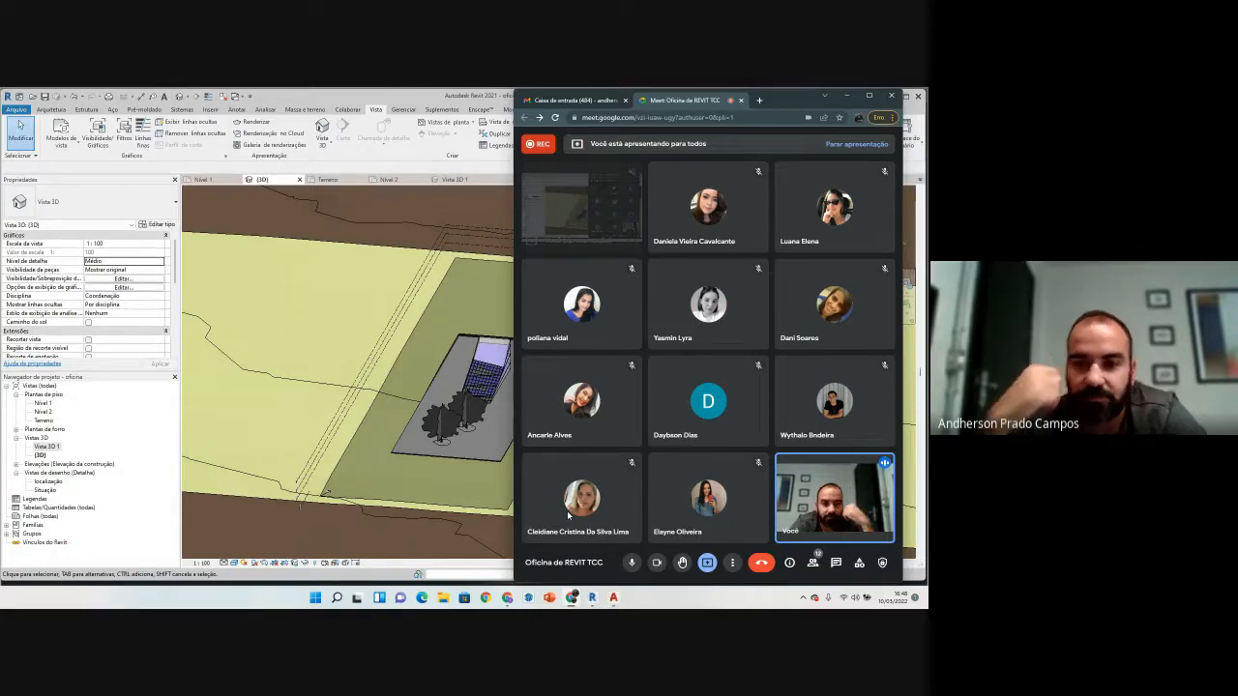
left_click(836, 562)
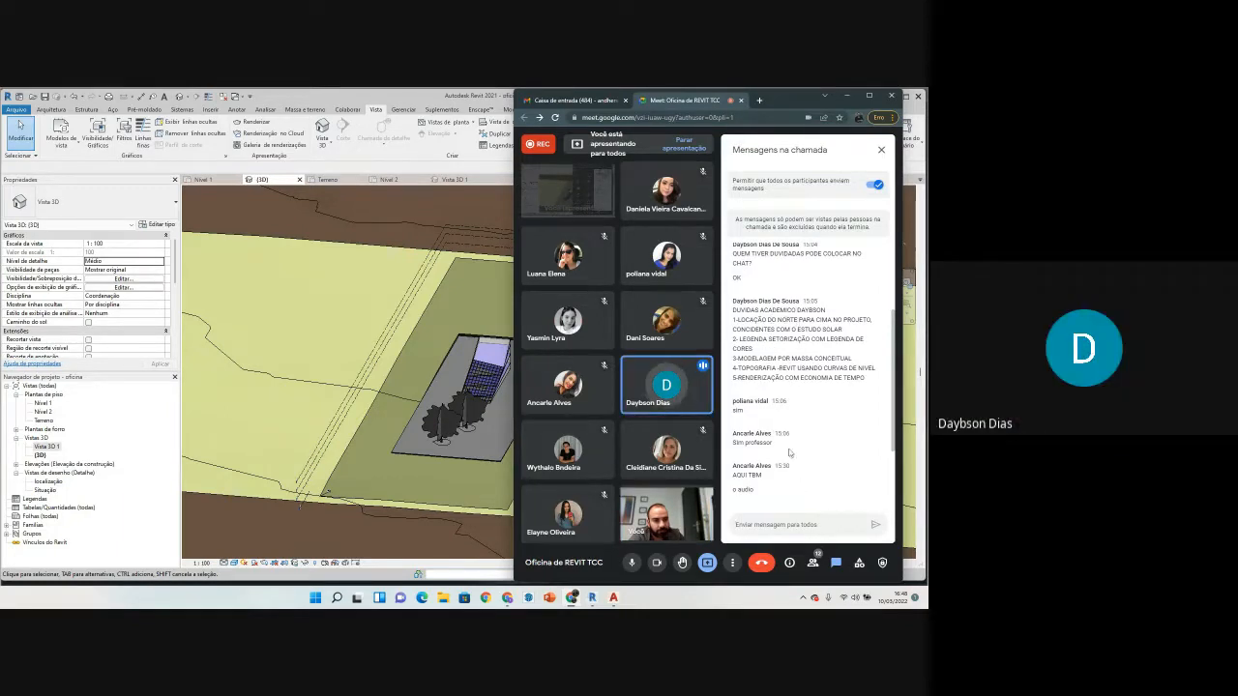
left_click(881, 149)
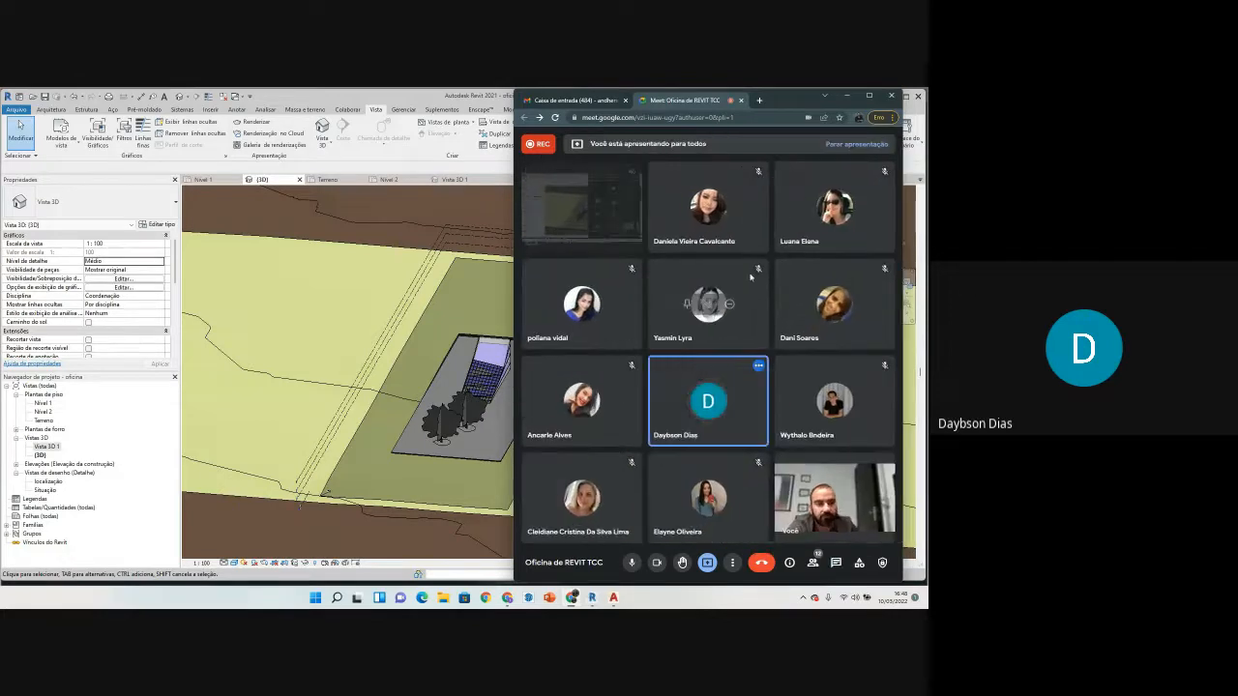
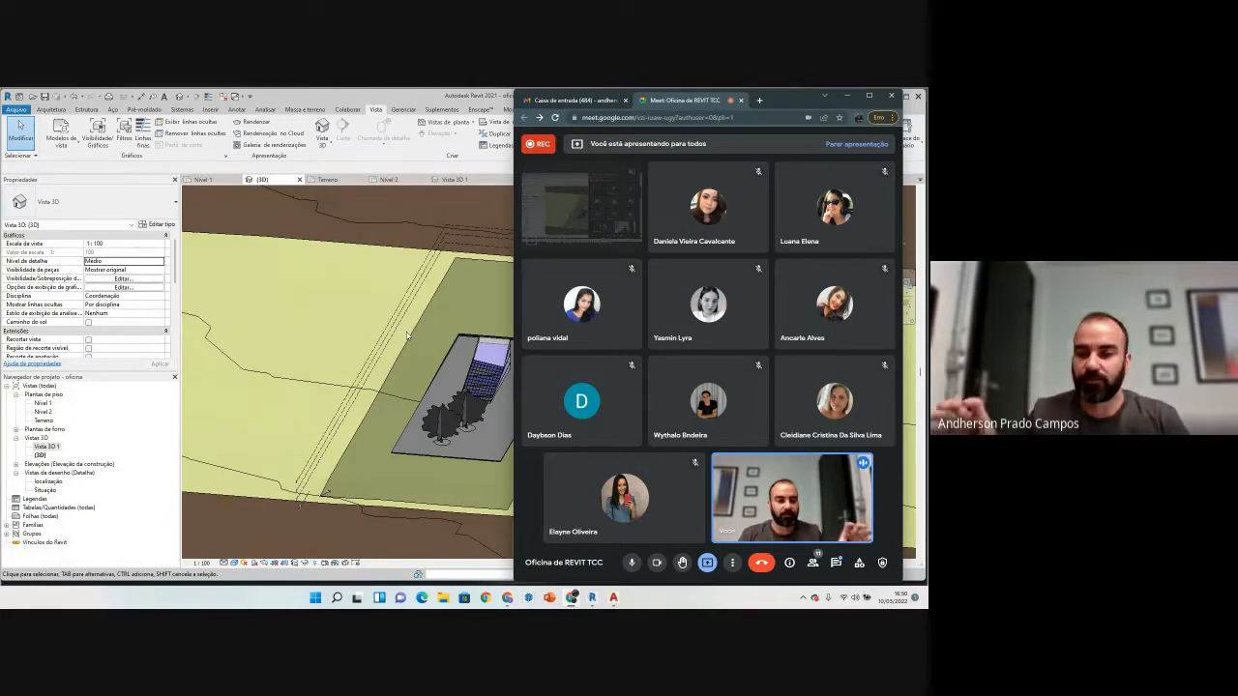
left_click(392, 370)
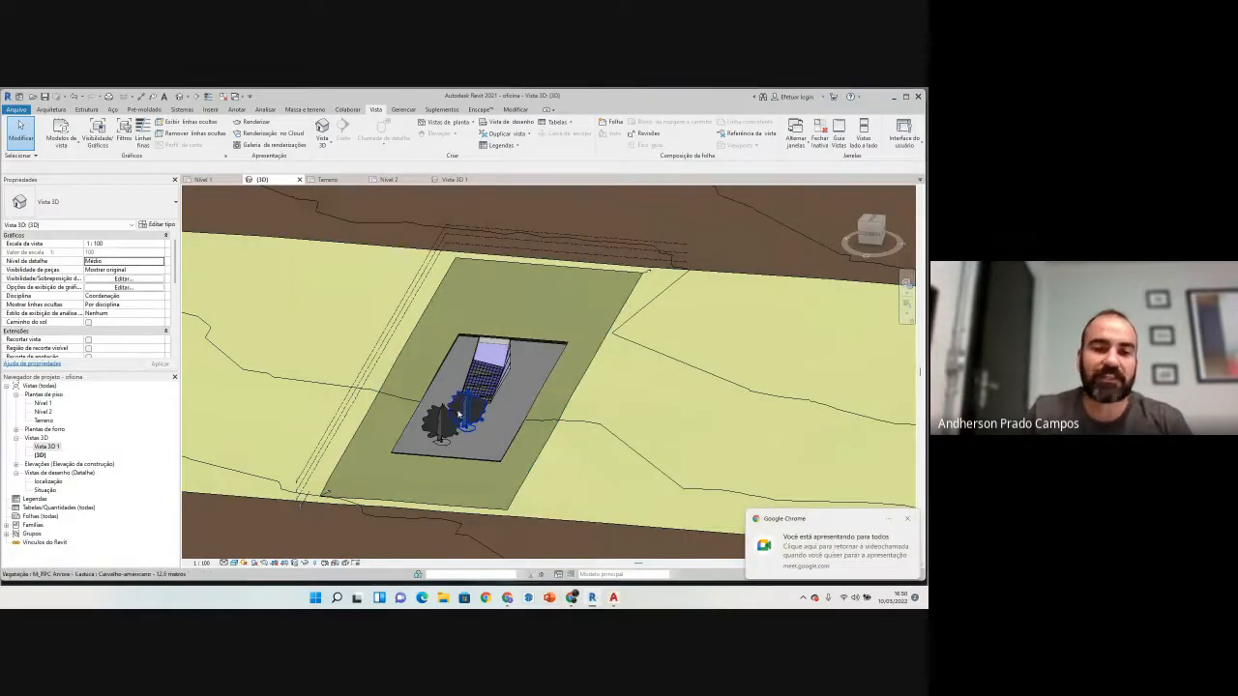
middle_click_drag(516, 323, 571, 484, "shift")
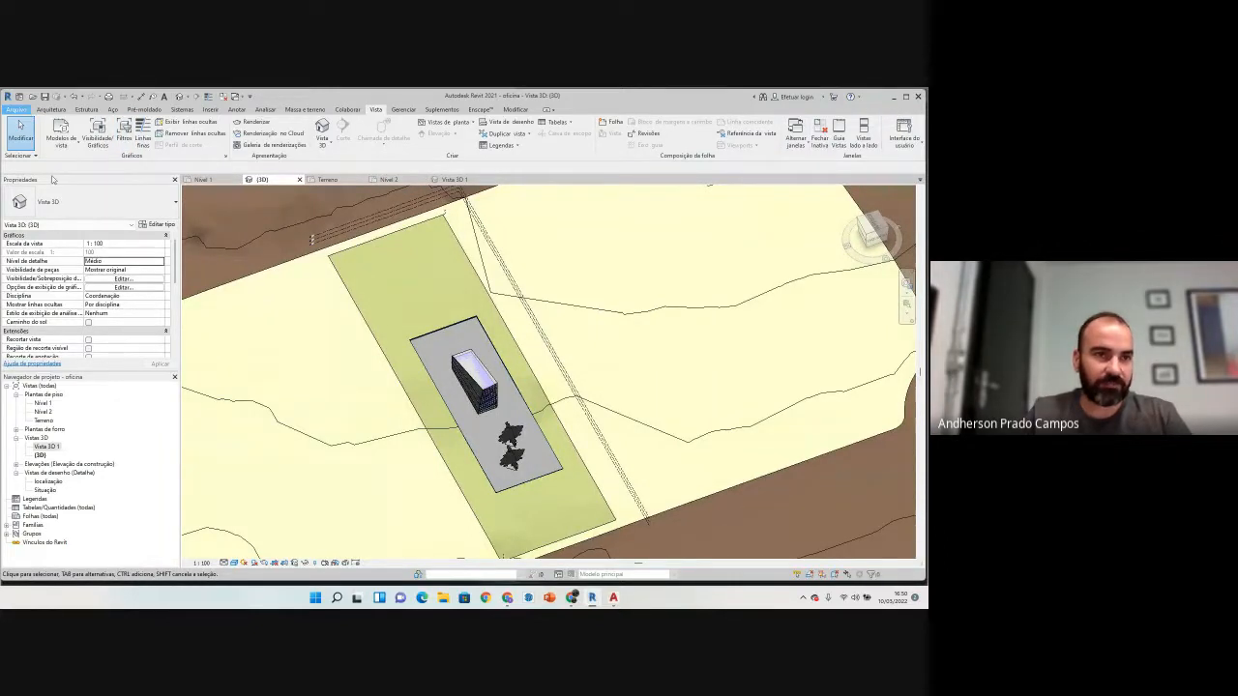
Step: Create a new project from one of the available project templates
left_click(16, 109)
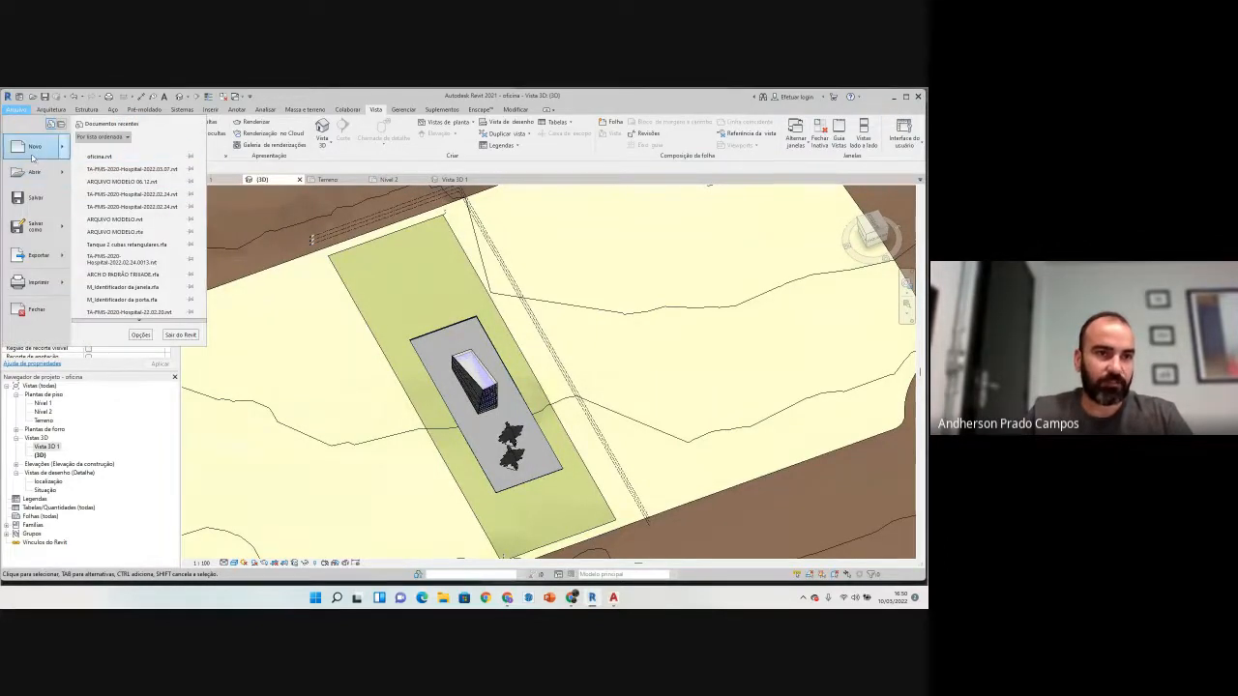
left_click(37, 148)
left_click(439, 319)
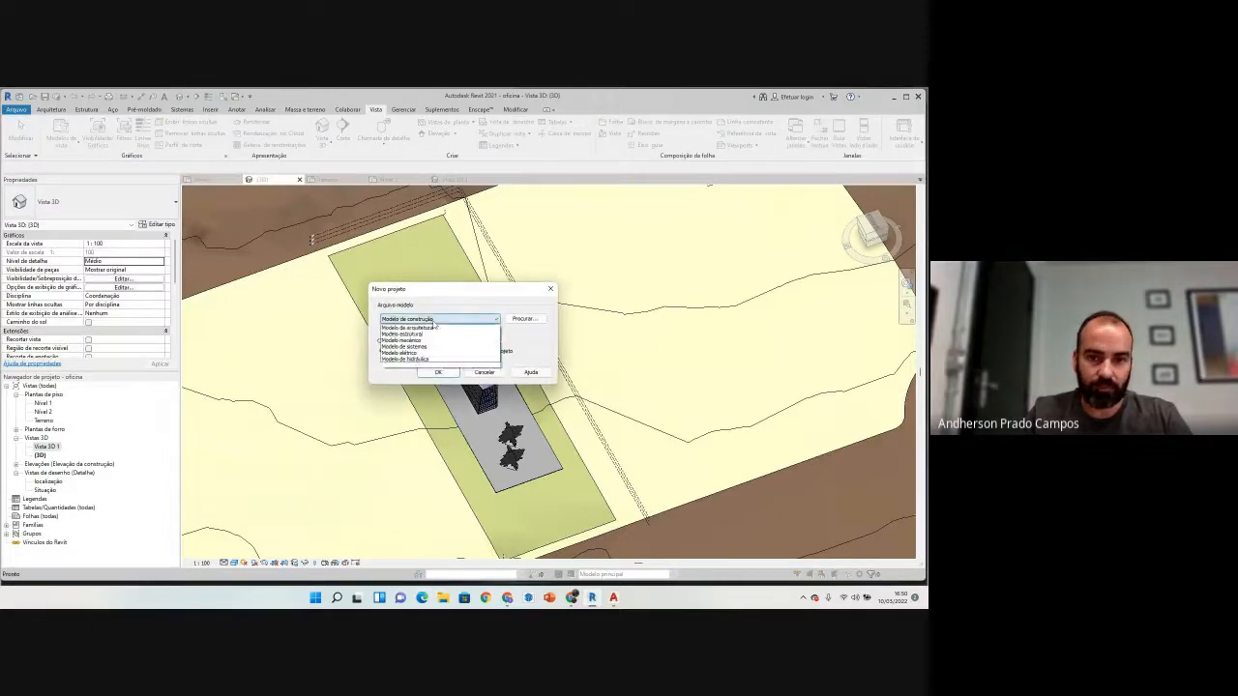
left_click(435, 341)
left_click(438, 371)
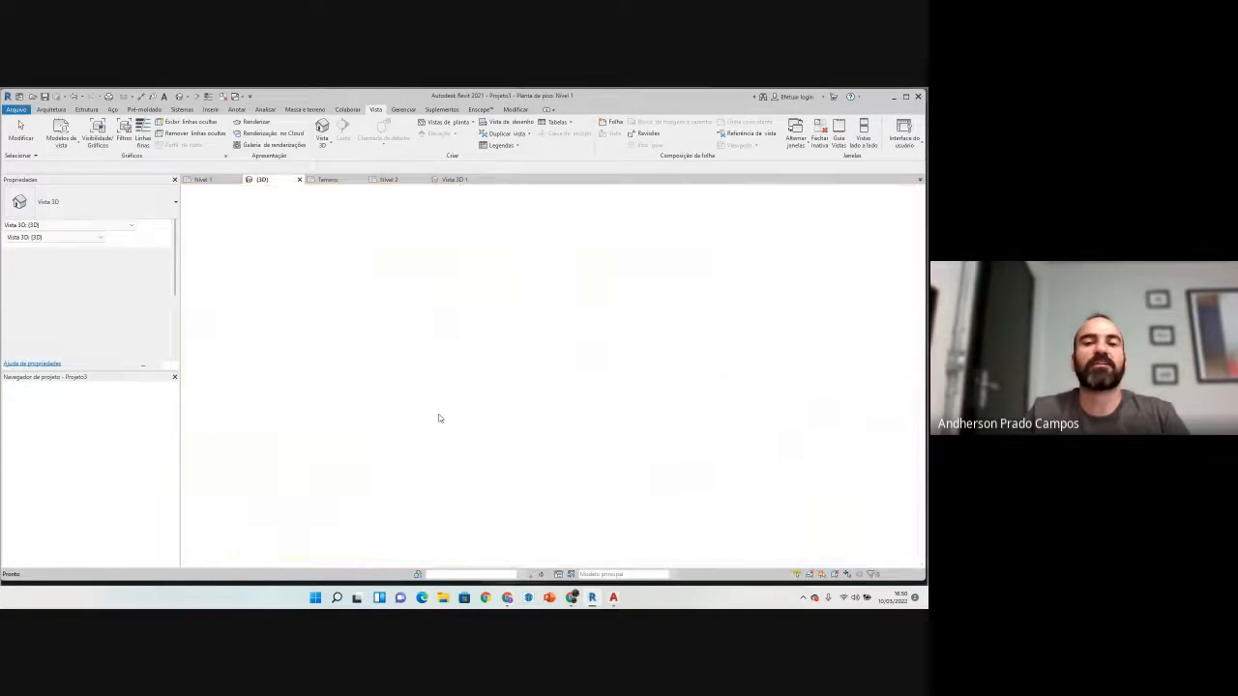
Step: Draw a rectangular enclosure of Genérico - 200 mm basic walls between the elevation markers on the Nível 1 floor plan
key("w")
key("a")
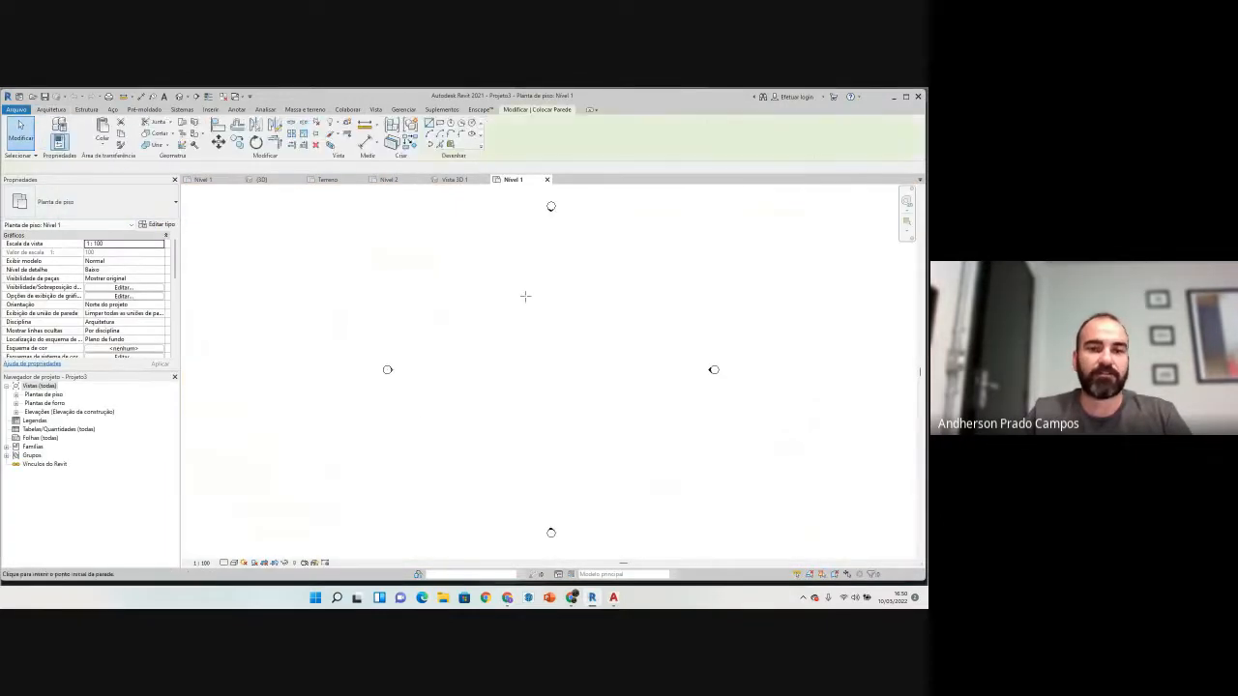
left_click(440, 124)
left_click(506, 304)
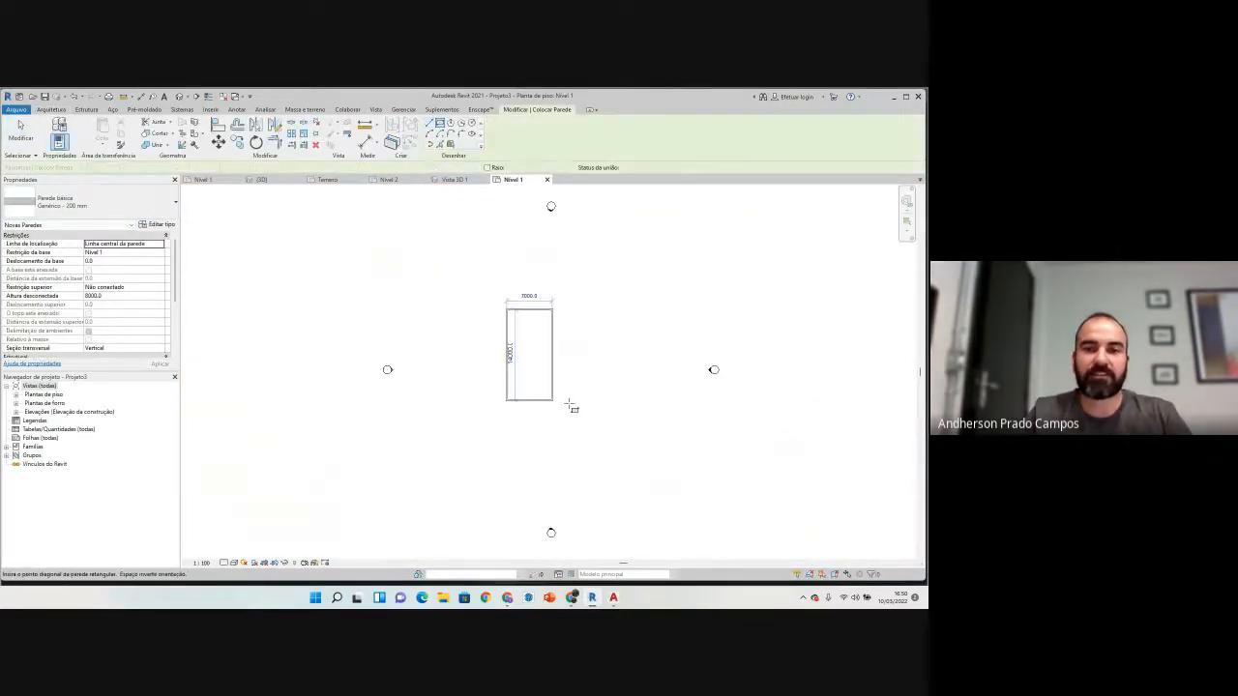
left_click(585, 406)
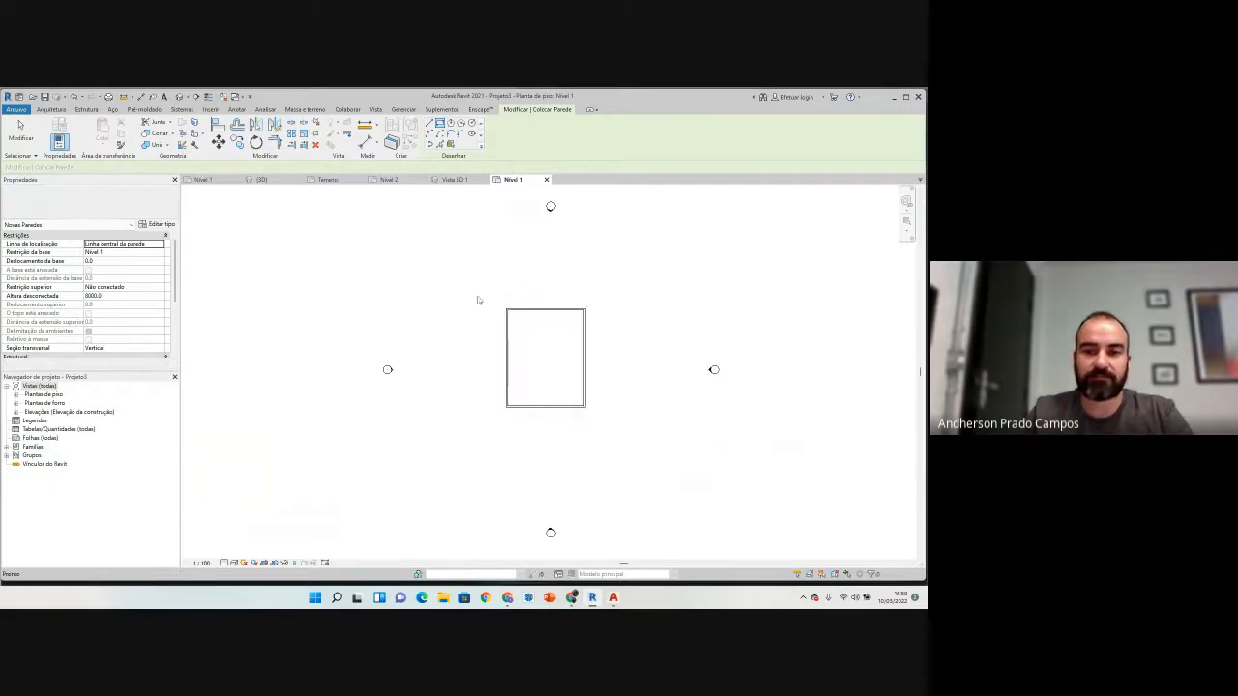
Step: Exit wall placement and inspect the properties of the four enclosure walls
key("Escape")
key("Escape")
left_click_drag(605, 422, 476, 255)
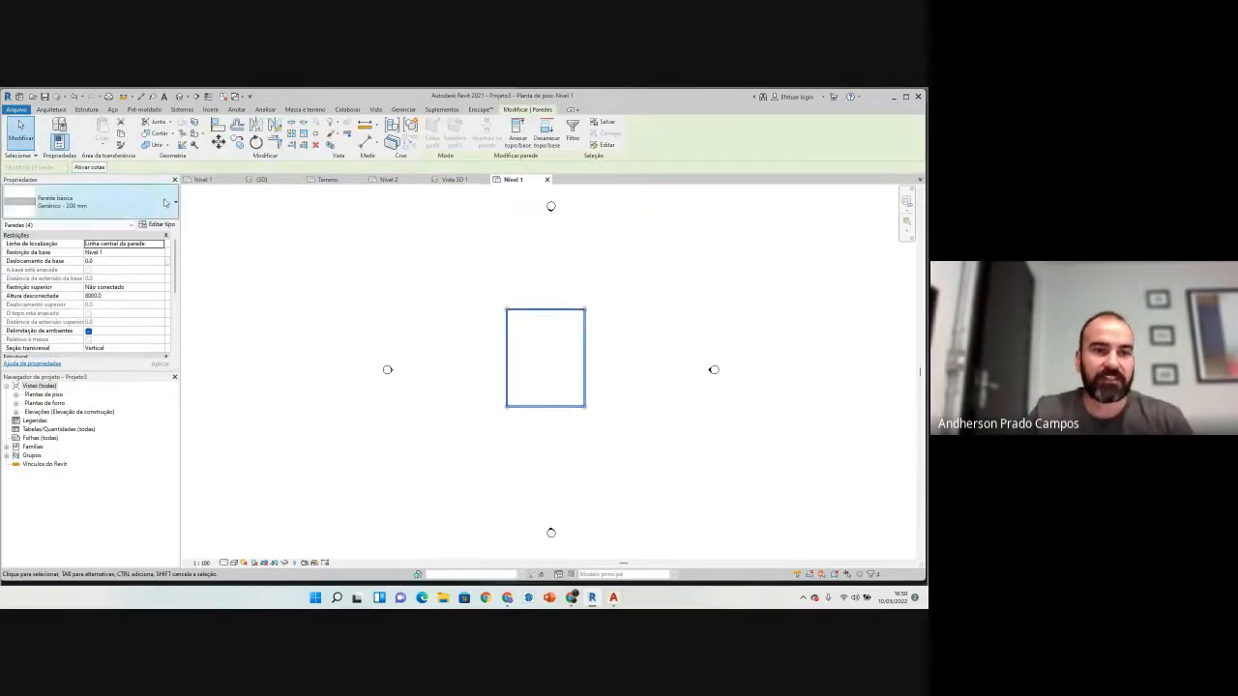
left_click(388, 266)
Step: Set the project's length units to metres with 2 decimal places
key("u")
key("n")
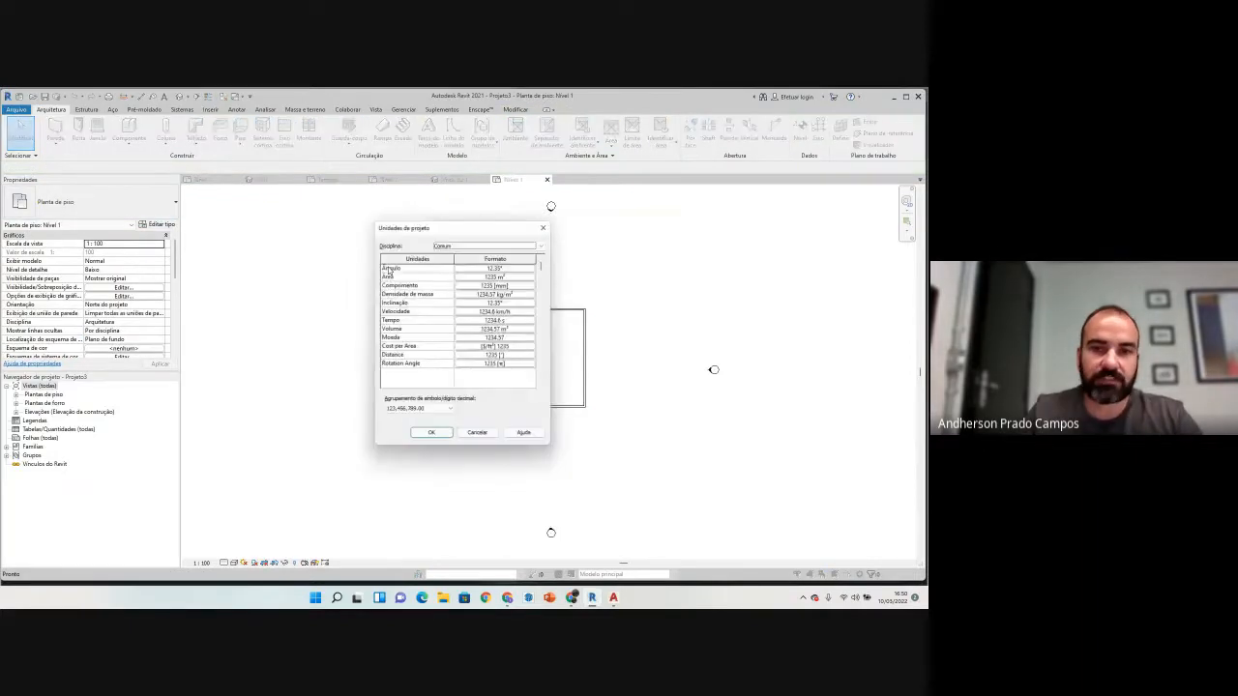
left_click(497, 285)
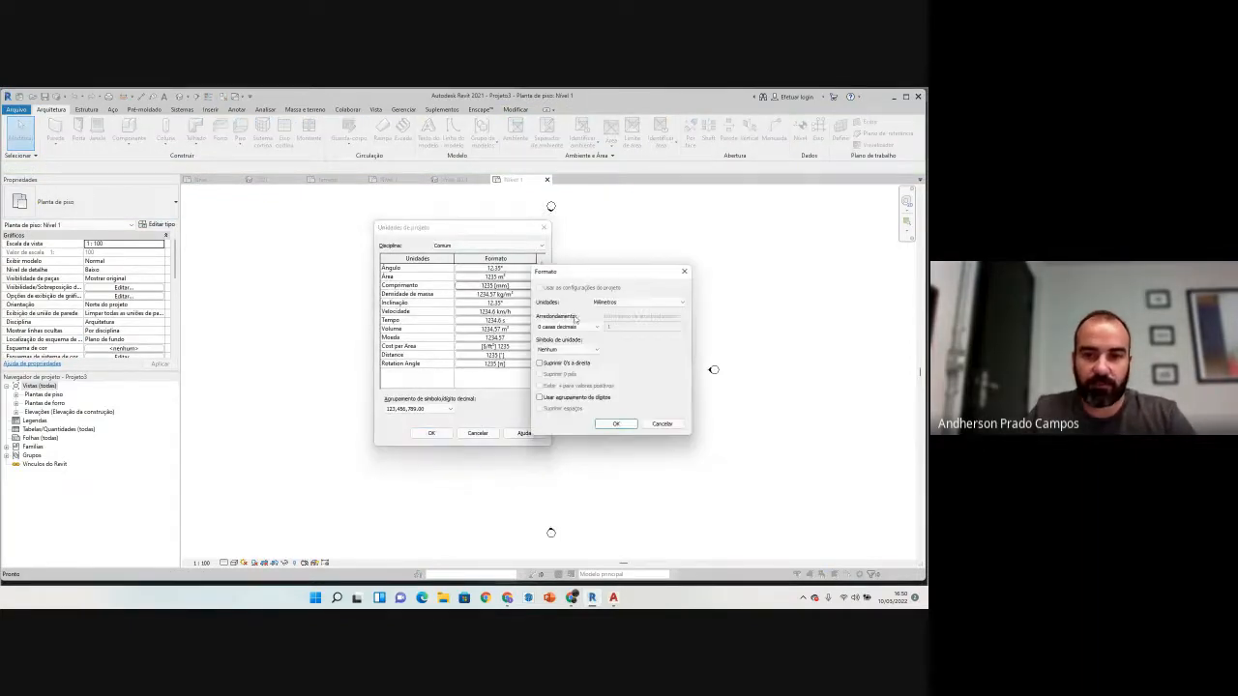
left_click(619, 303)
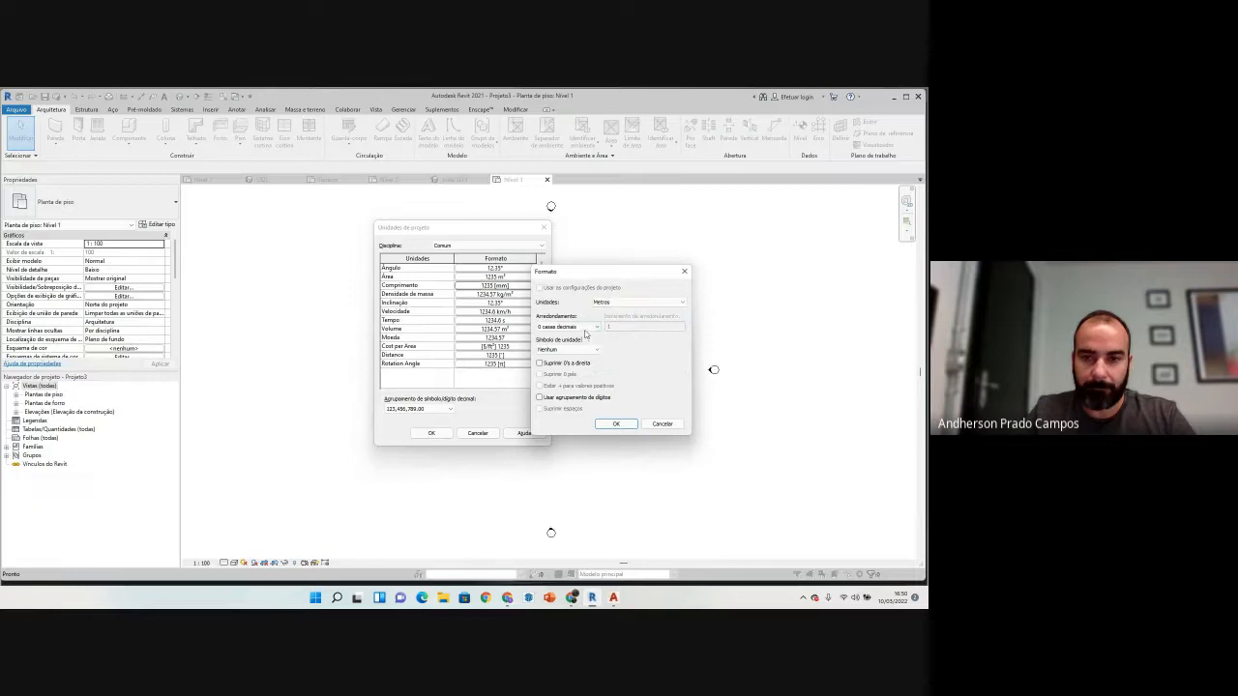
left_click(585, 328)
left_click(579, 346)
left_click(586, 328)
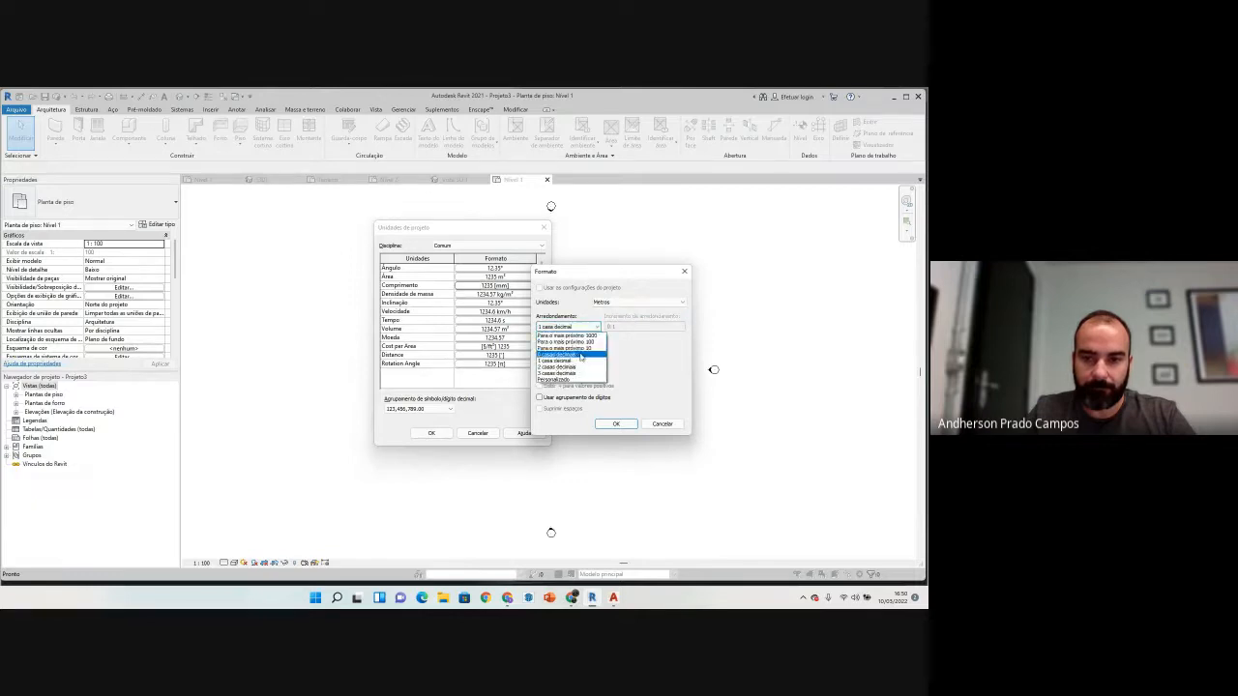
left_click(575, 374)
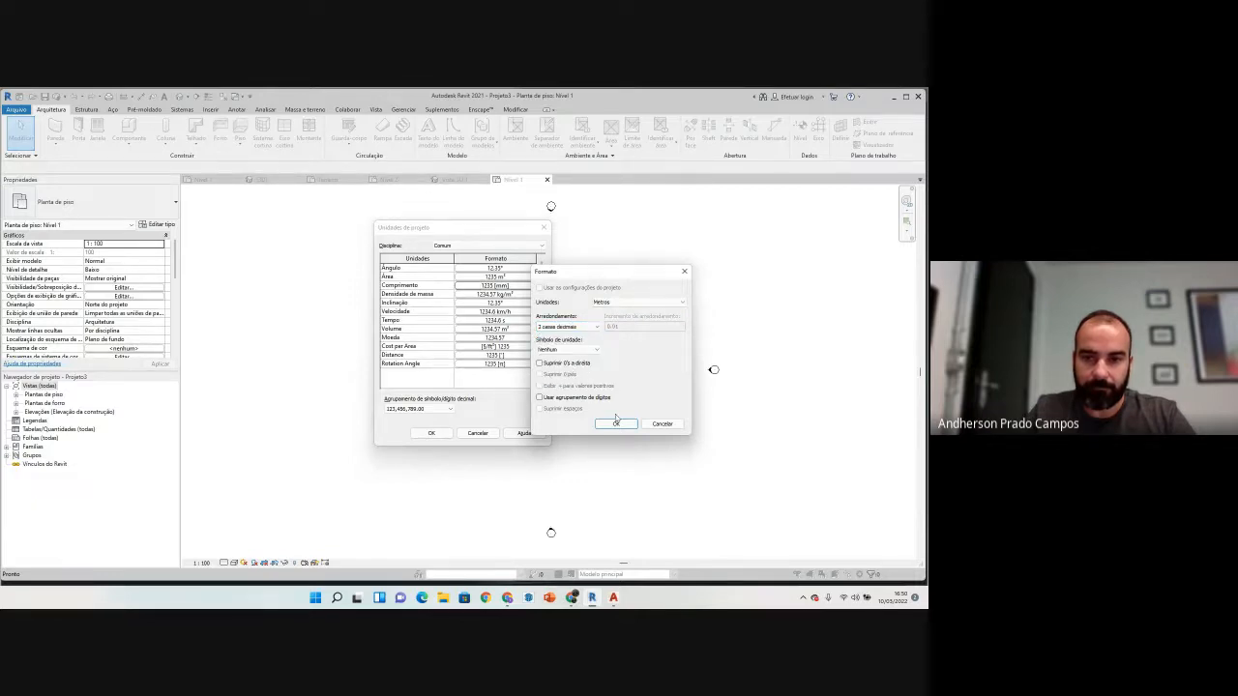
left_click(615, 424)
left_click(432, 433)
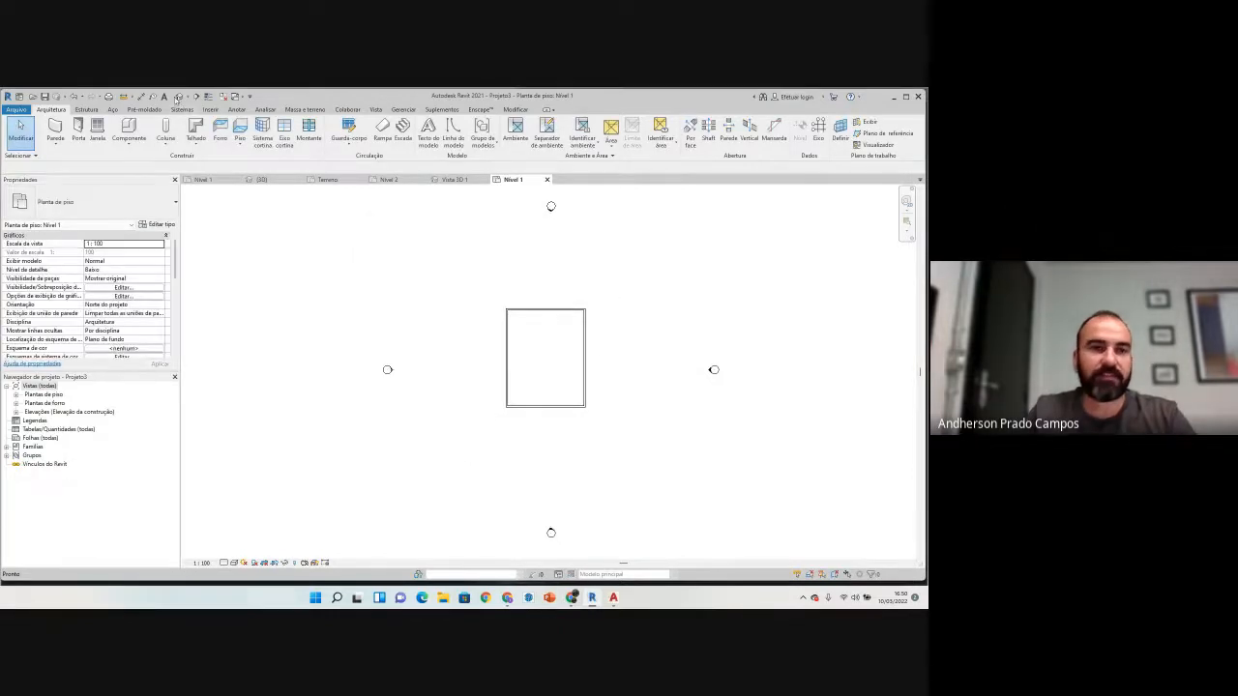
Step: Open the default 3D view and set the Nível 2 elevation to 3 m
left_click(178, 97)
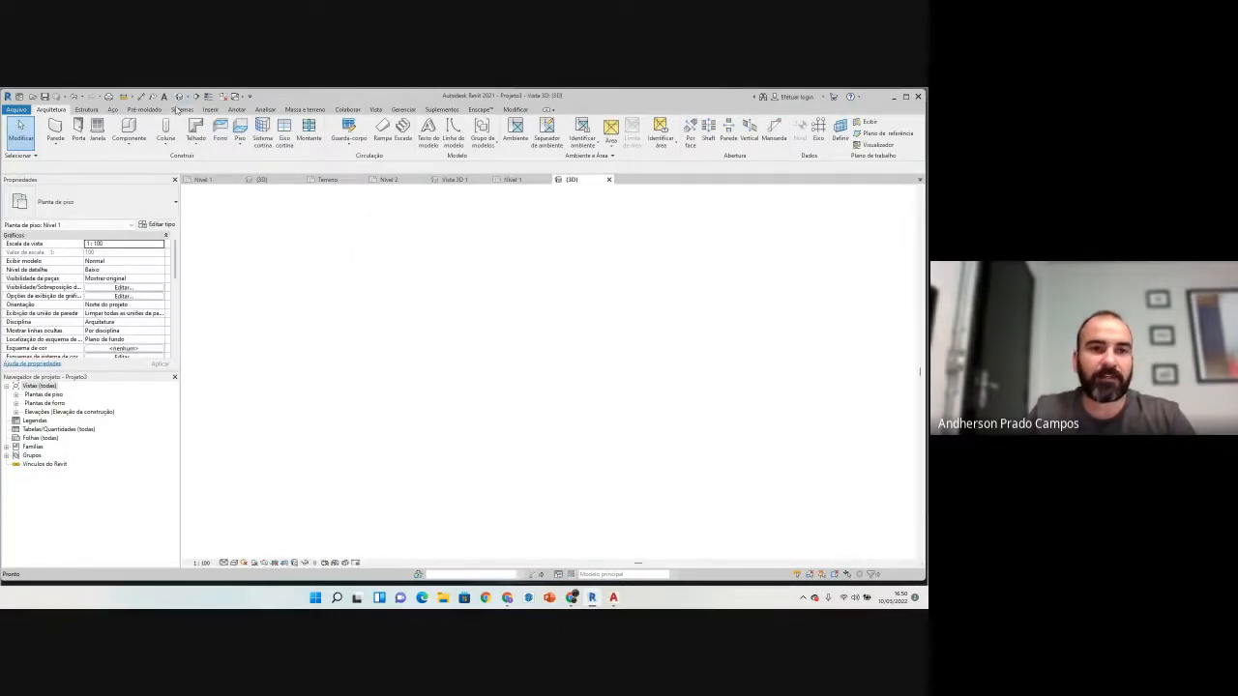
scroll(348, 353, "up", 3)
left_click(346, 352)
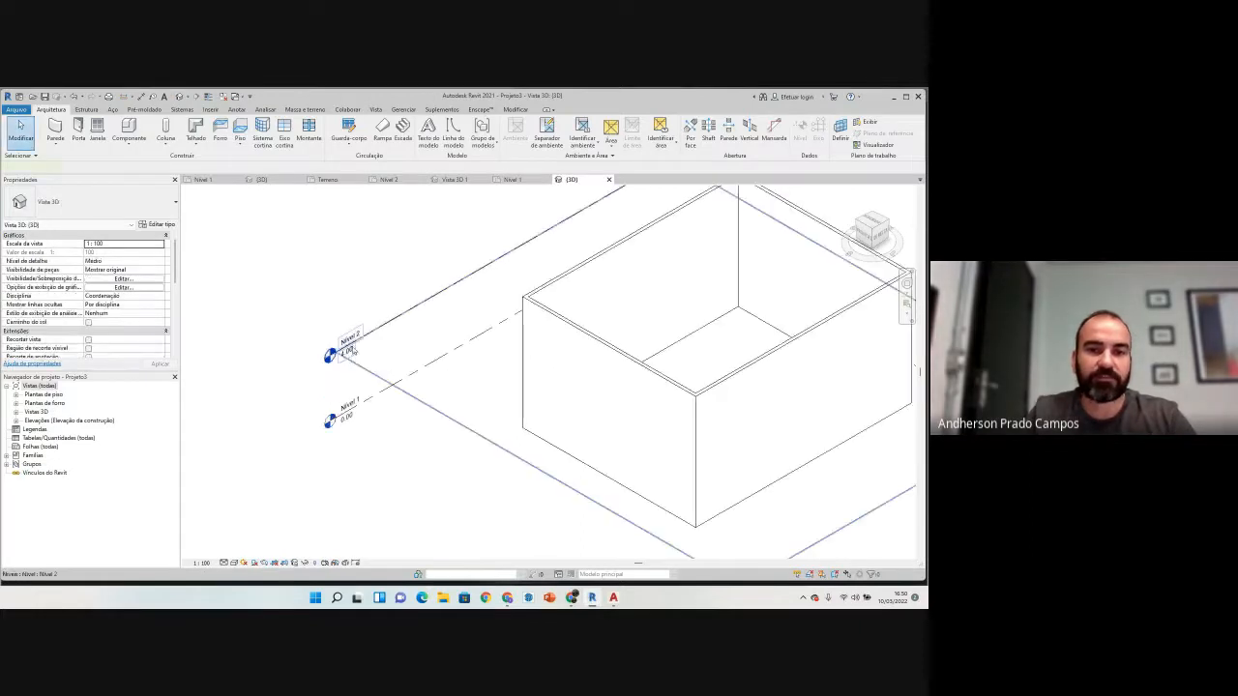
left_click(346, 352)
type("3")
key("Return")
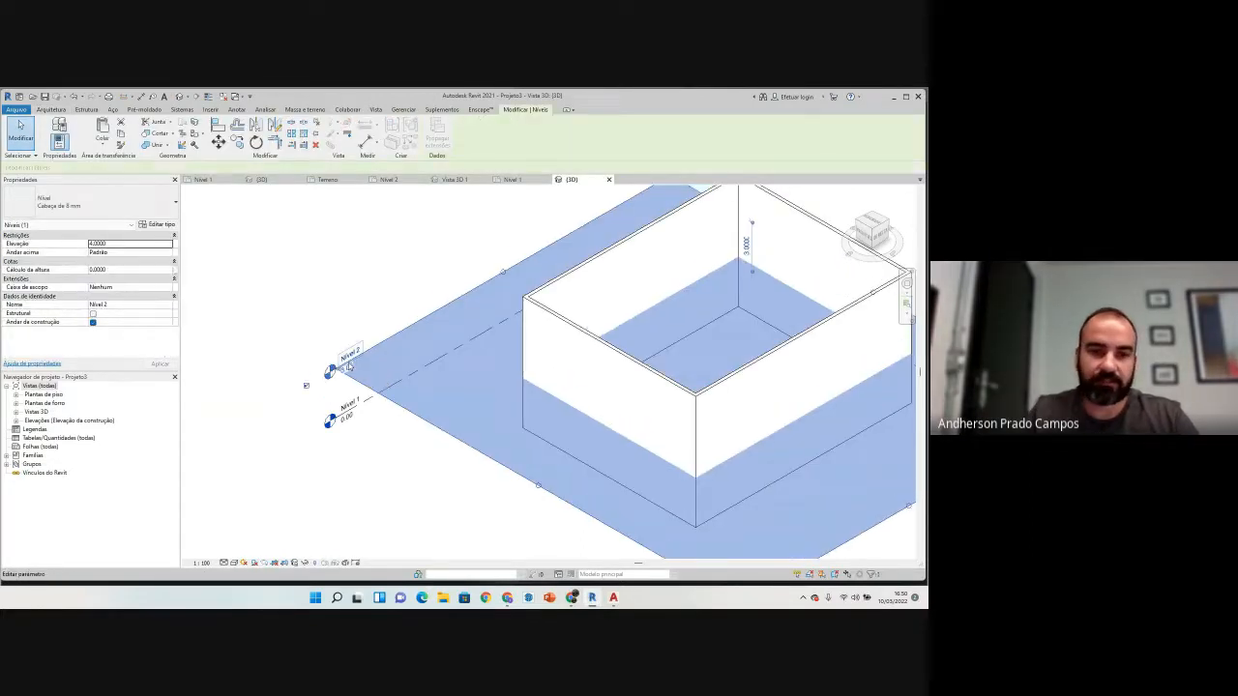
key("Escape")
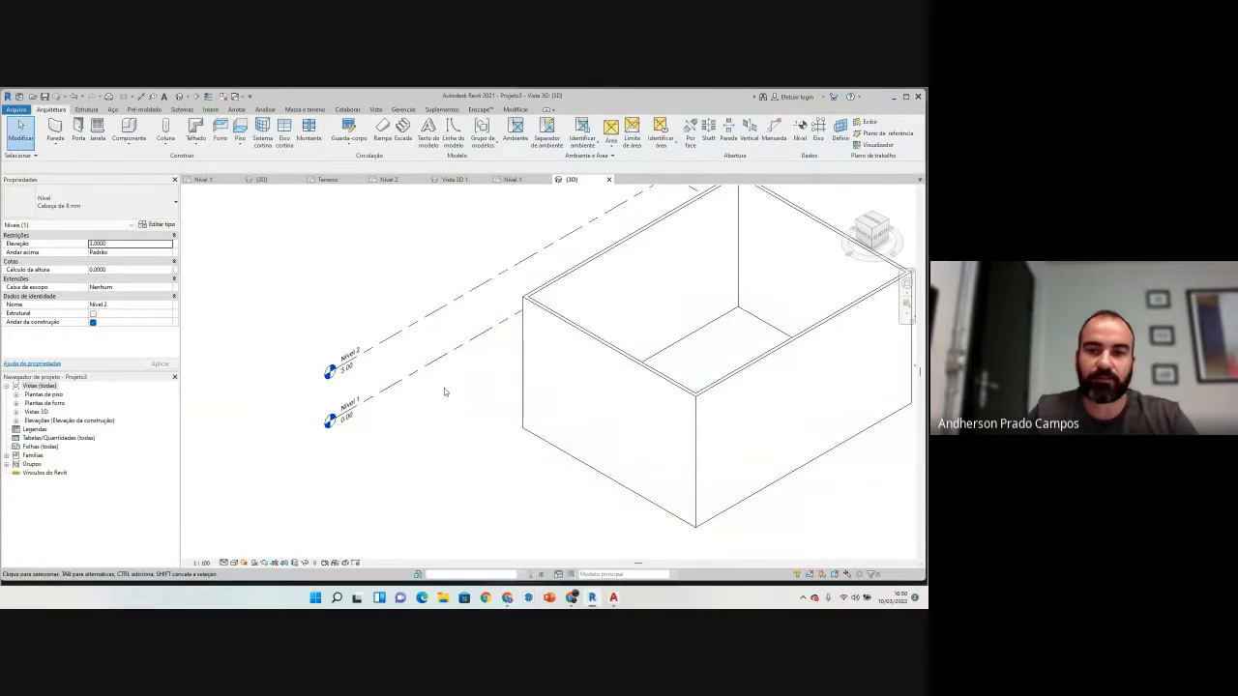
Step: Constrain the top of all four enclosure walls to Nível 2
scroll(444, 391, "down", 3)
key("Tab")
left_click(511, 374)
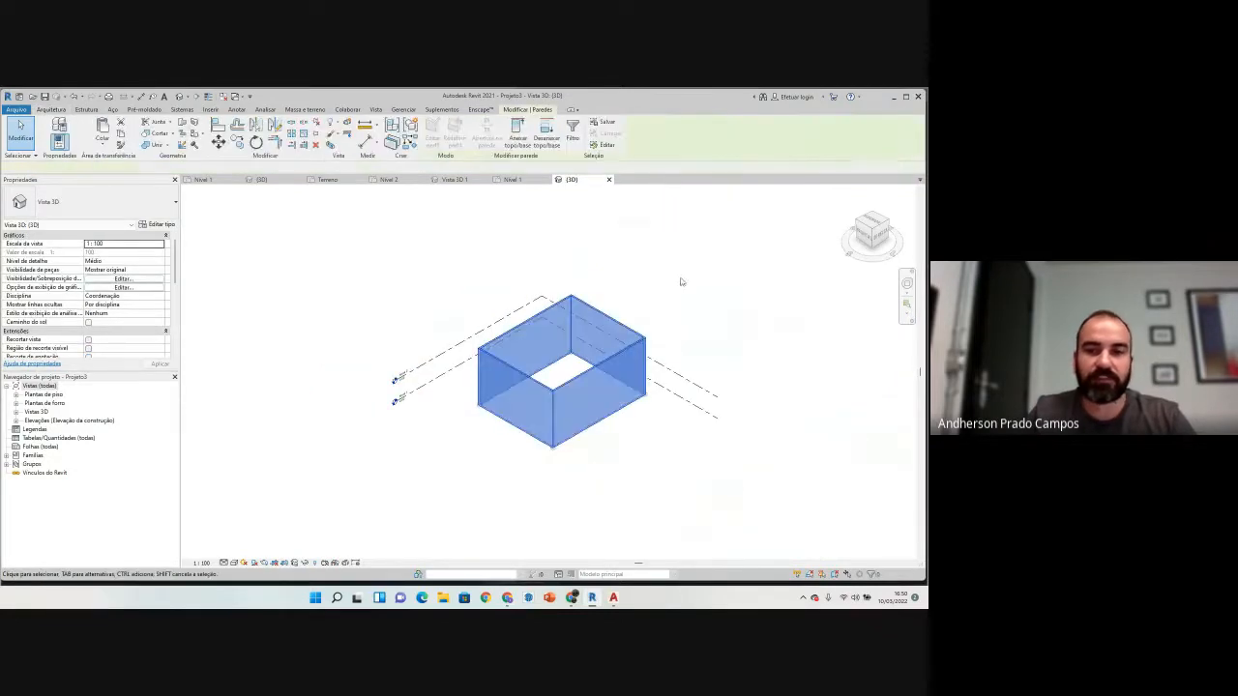
left_click(160, 288)
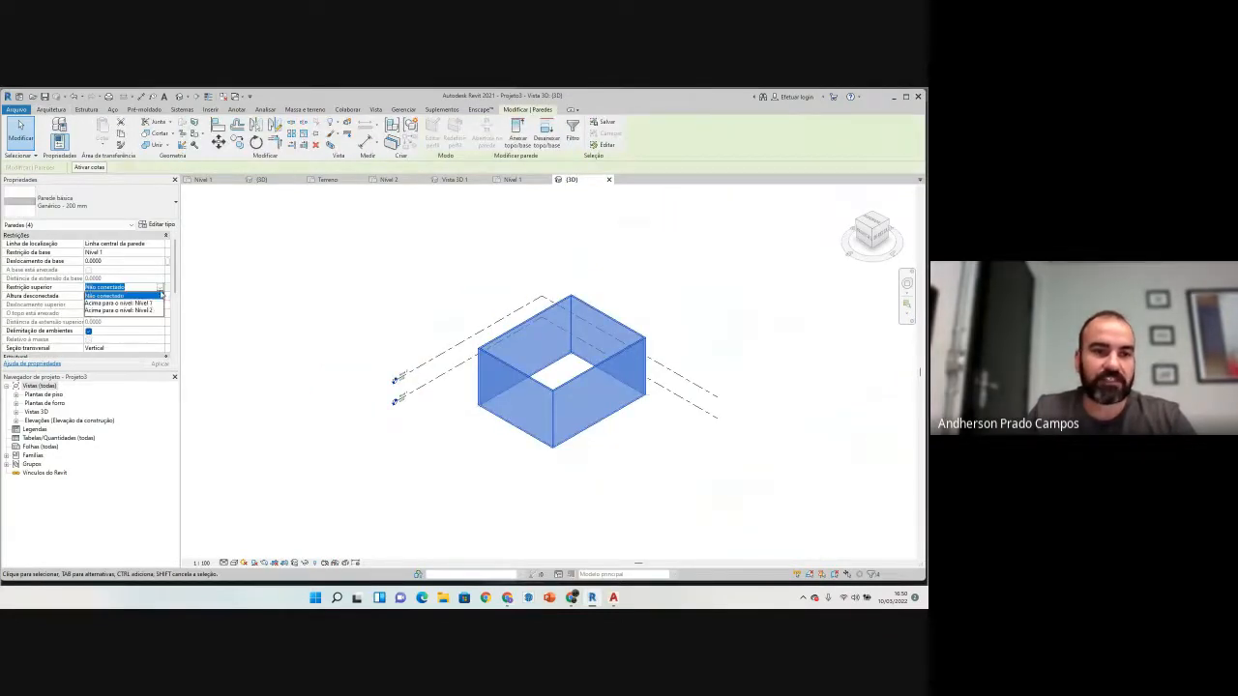
left_click(146, 310)
left_click(159, 365)
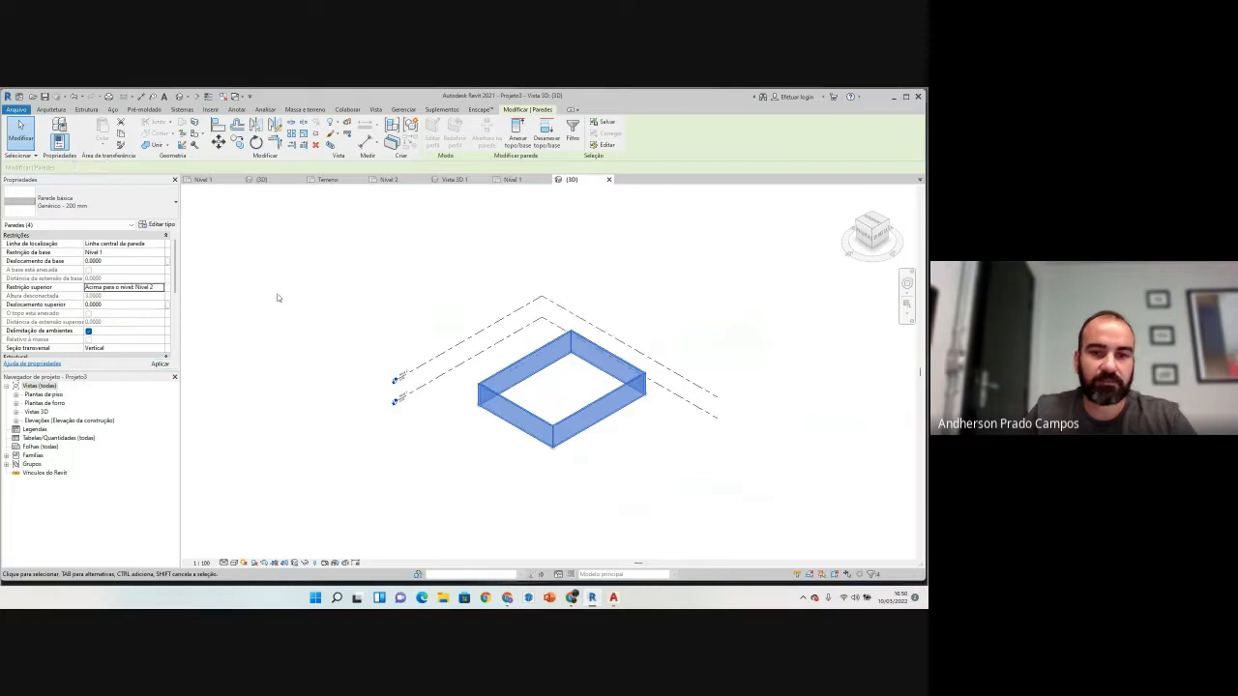
left_click(428, 325)
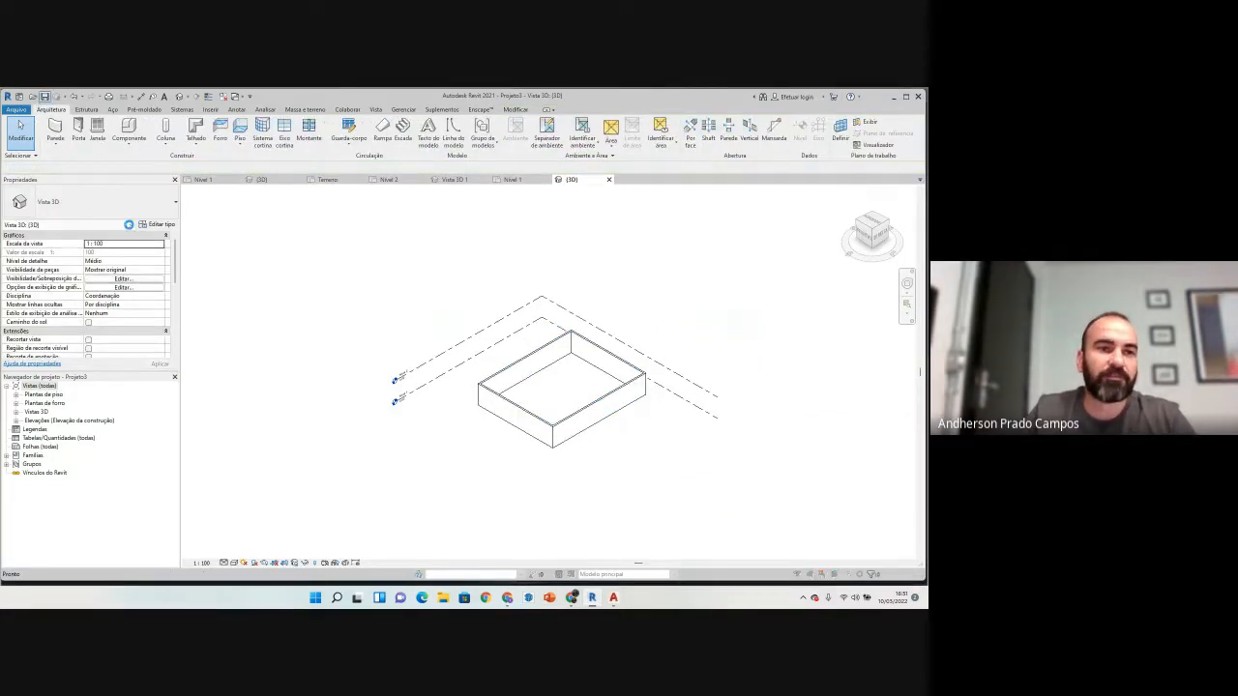
Step: Save the new project as Projeto3 in the Área de Trabalho folder and close its 3D and Nível 1 views
left_click(45, 97)
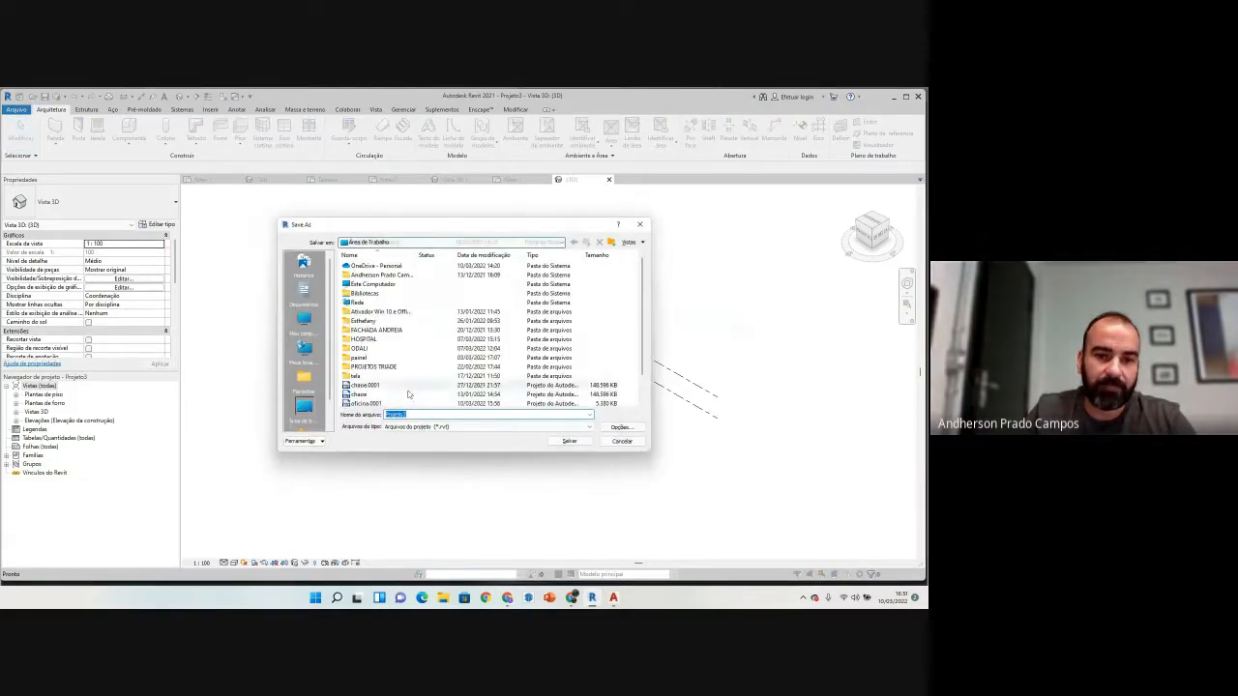
left_click(571, 442)
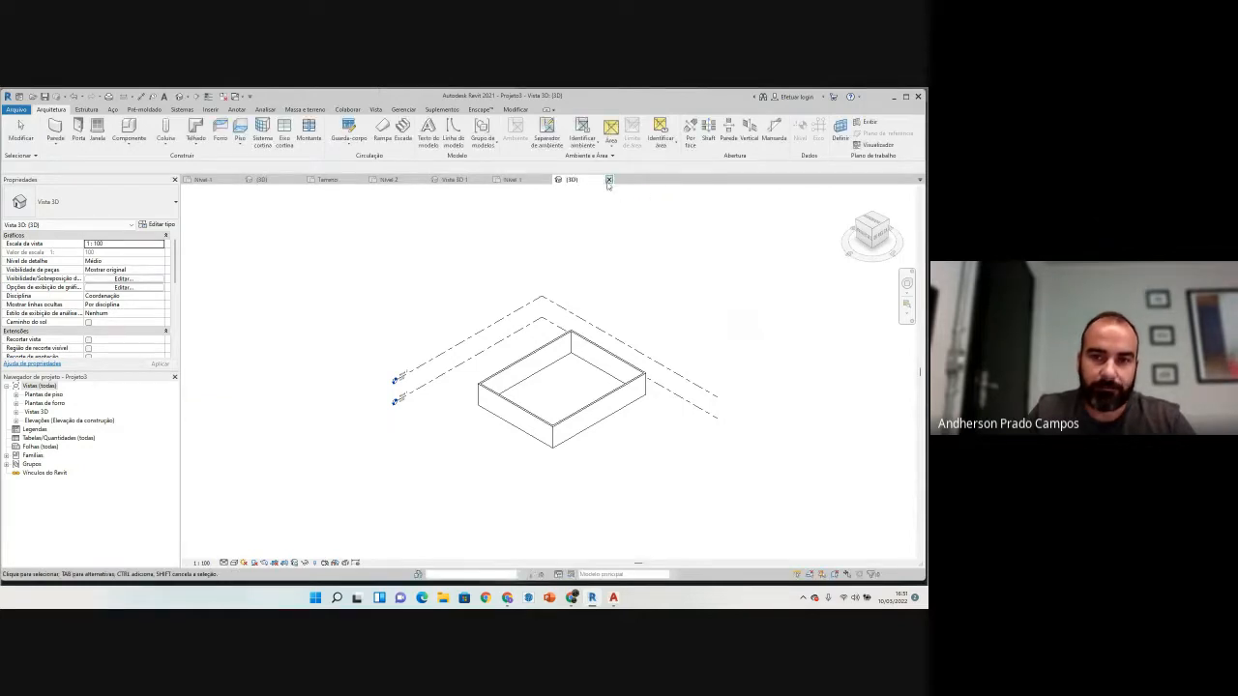
left_click(608, 181)
left_click(547, 180)
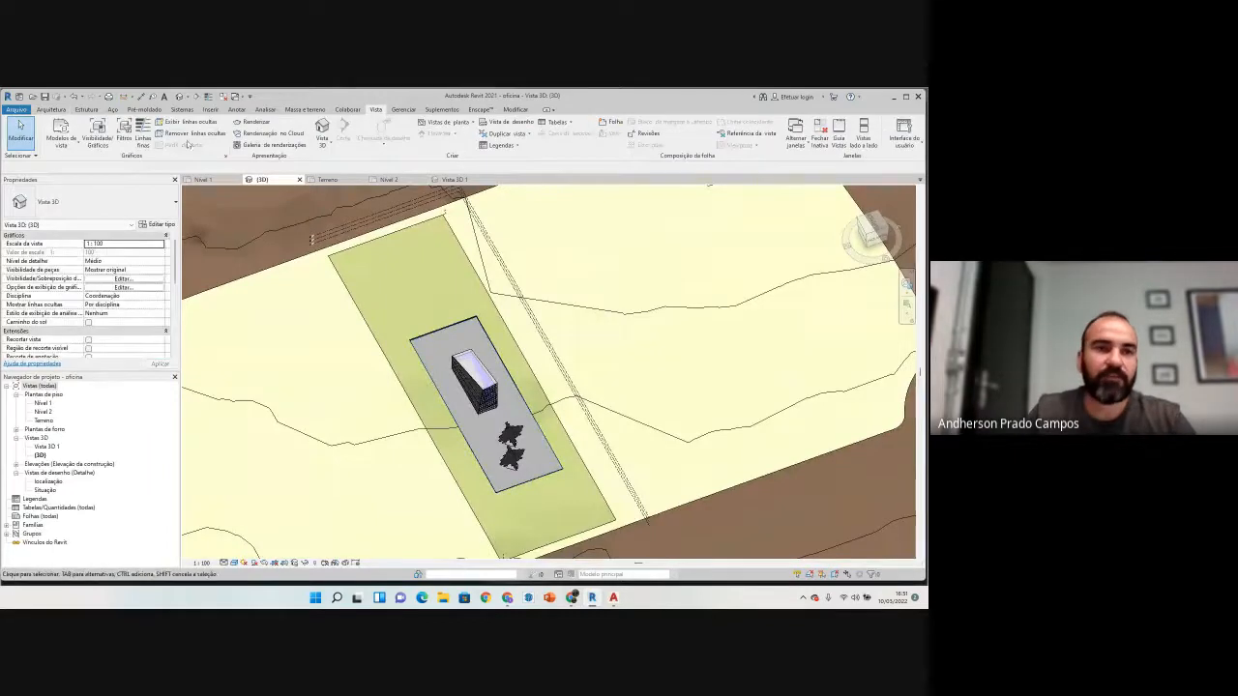
Step: Link Projeto3.rvt into the oficina project with automatic internal origin to internal origin positioning, saving the project when reminded
left_click(210, 110)
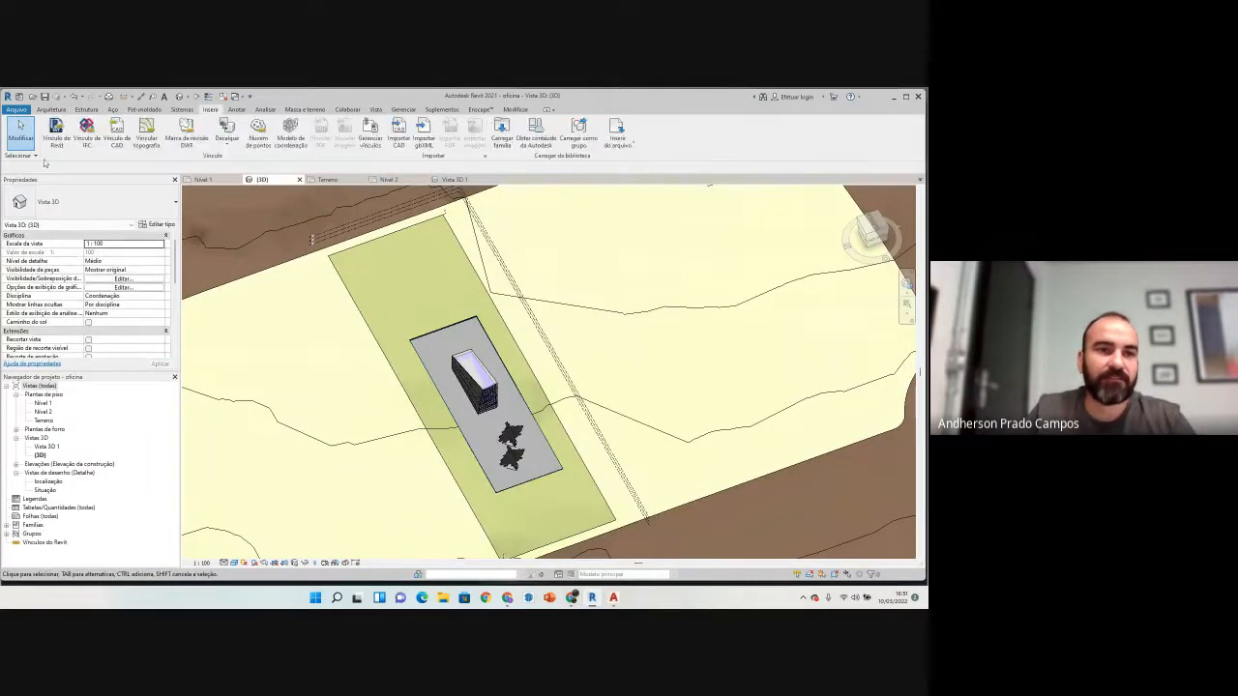
left_click(60, 136)
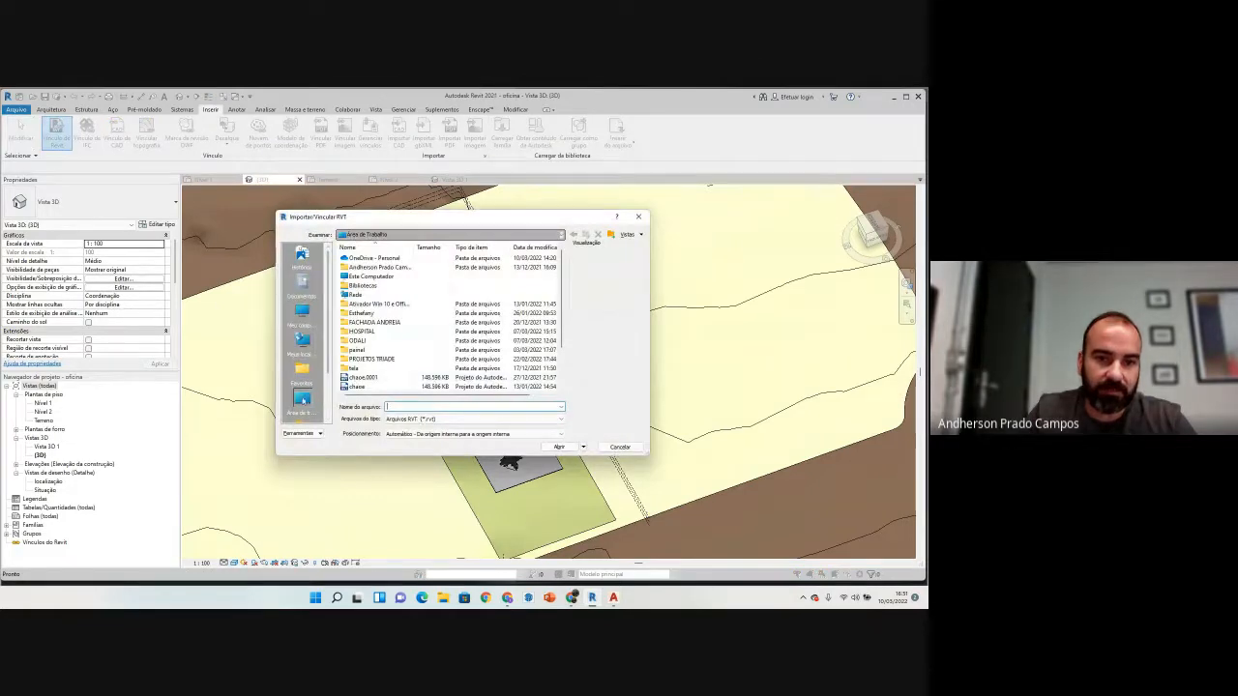
scroll(360, 343, "down", 2)
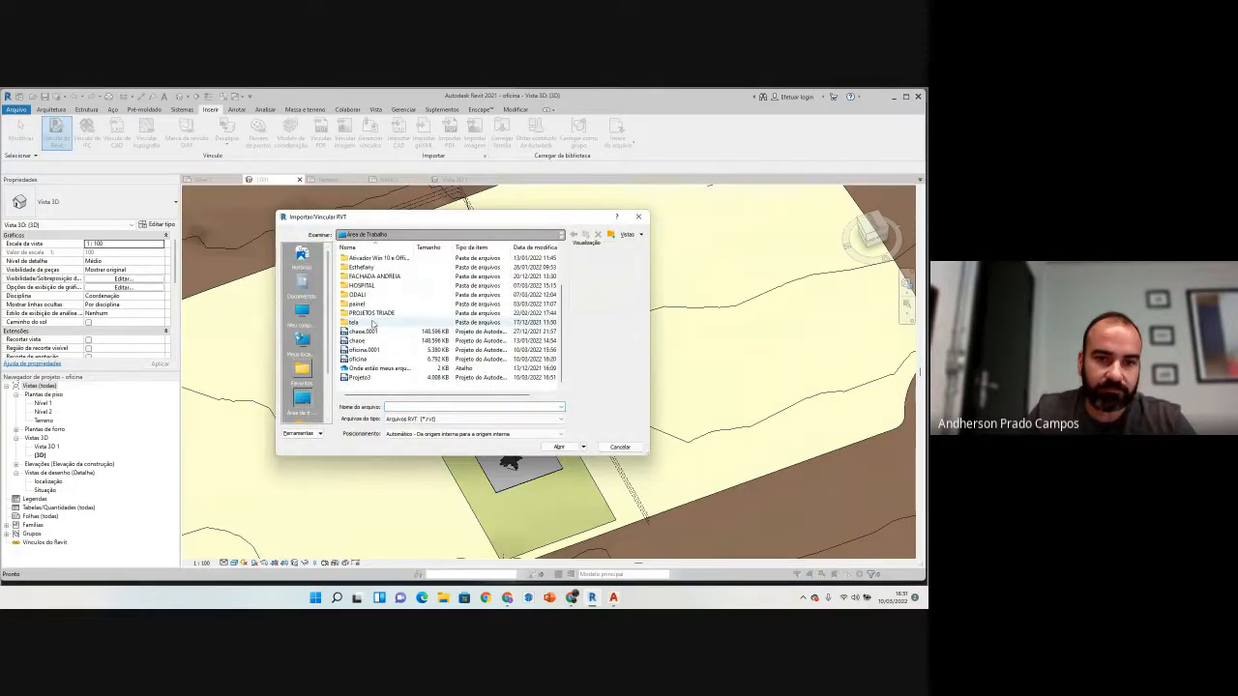
left_click(359, 377)
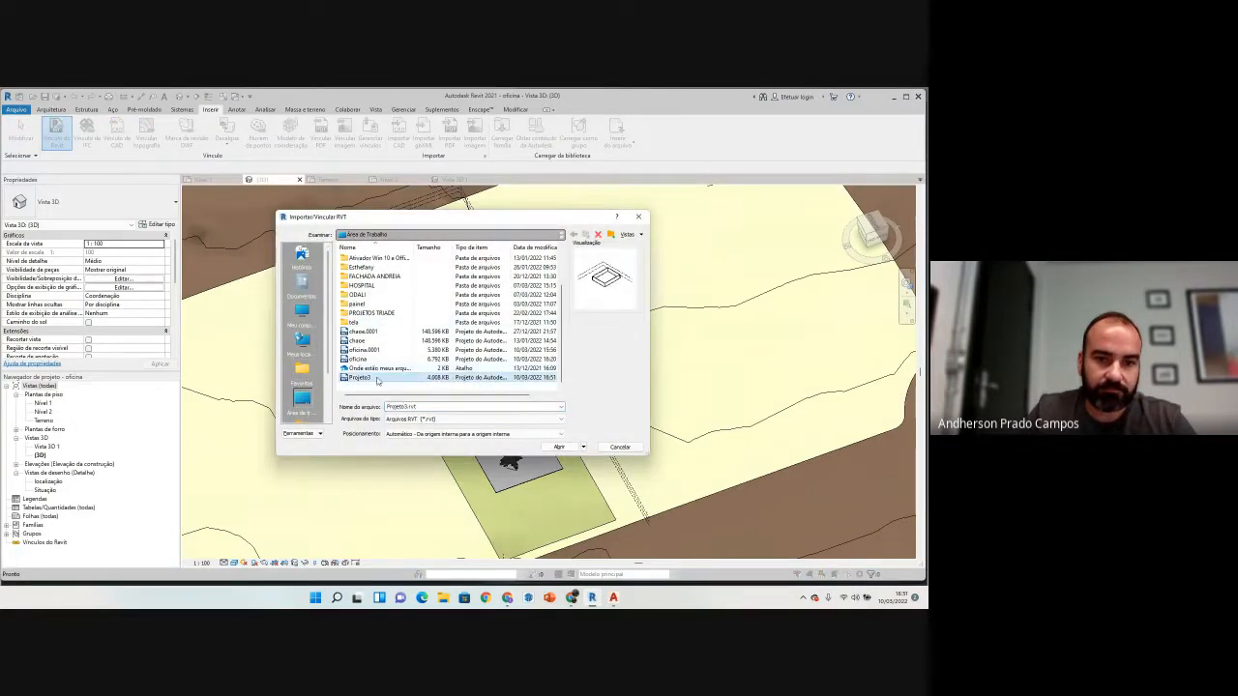
left_click(559, 446)
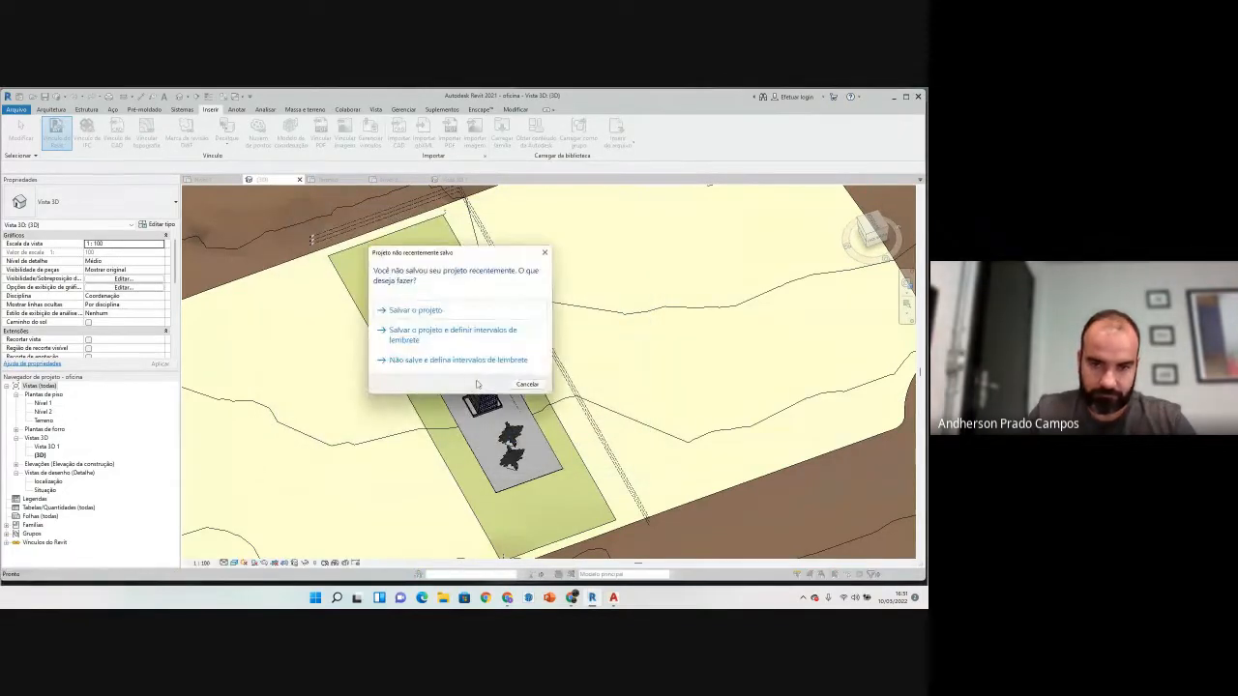
left_click(417, 311)
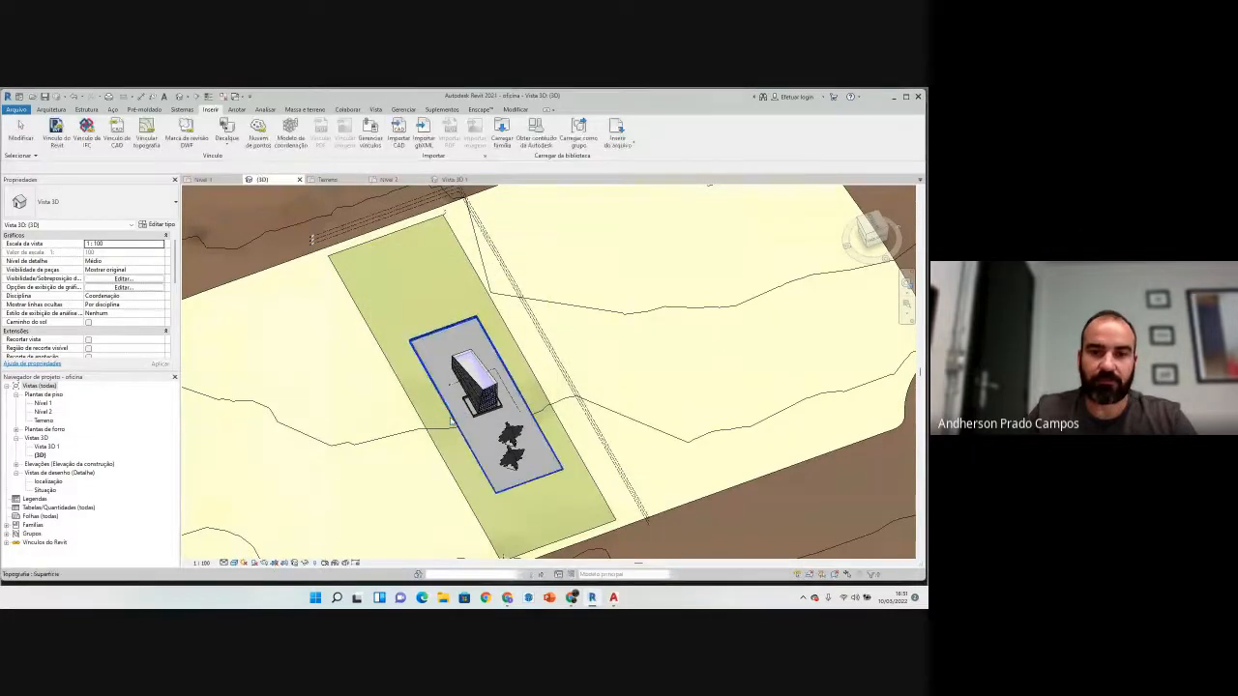
Step: Move the linked Projeto3 model out from under the mass building, onto the open paving beside the trees
scroll(462, 414, "up", 3)
scroll(463, 414, "up", 2)
left_click(455, 412)
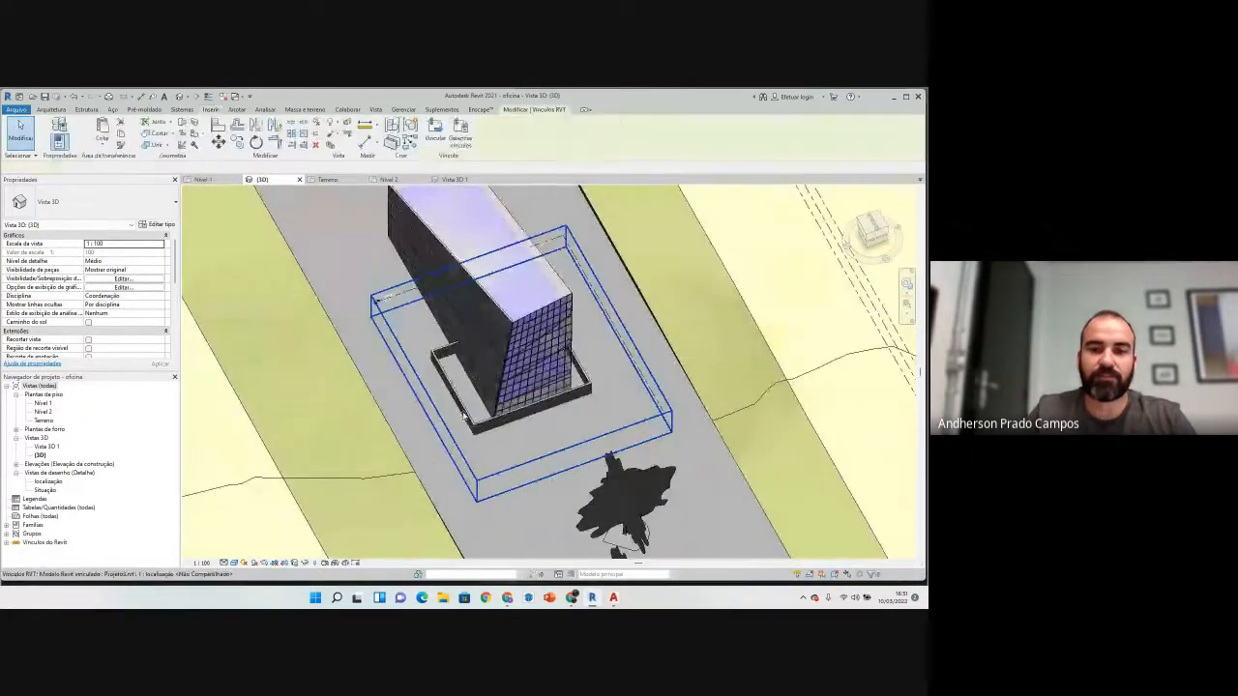
scroll(447, 406, "down", 2)
left_click_drag(445, 404, 451, 448)
left_click(478, 496)
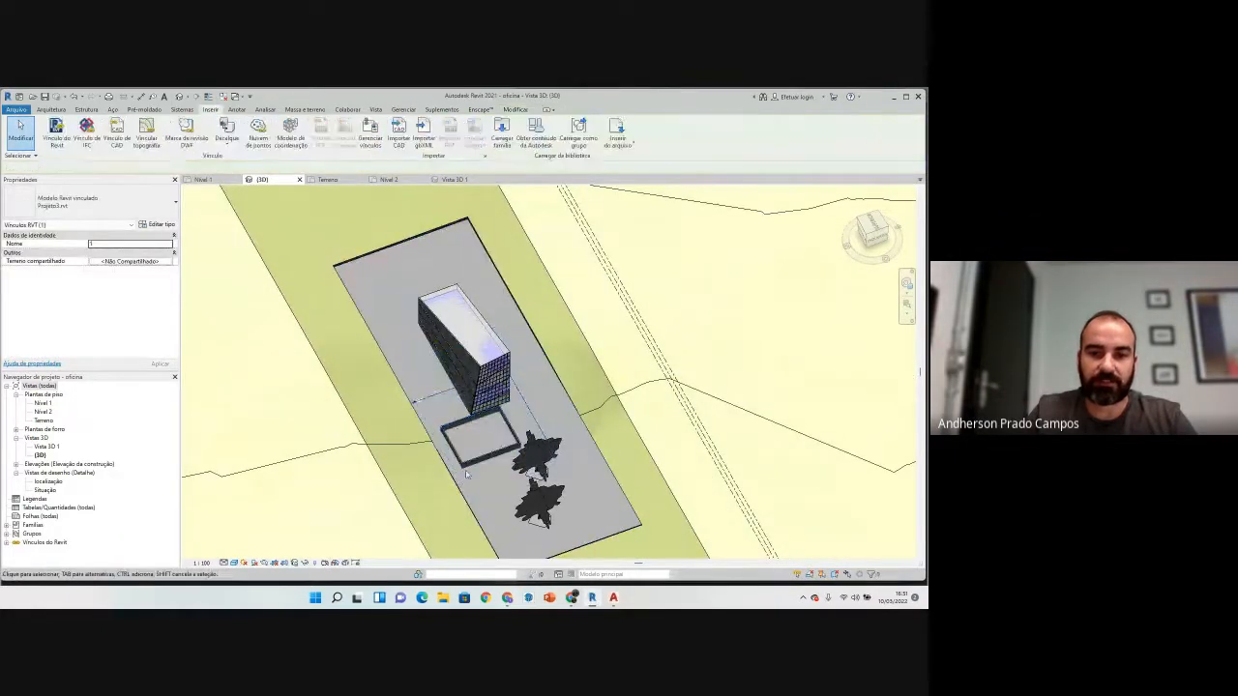
Step: Examine the linked walls and their level markers beside the mass building and trees from a different angle
scroll(470, 478, "up", 3)
scroll(480, 417, "down", 4)
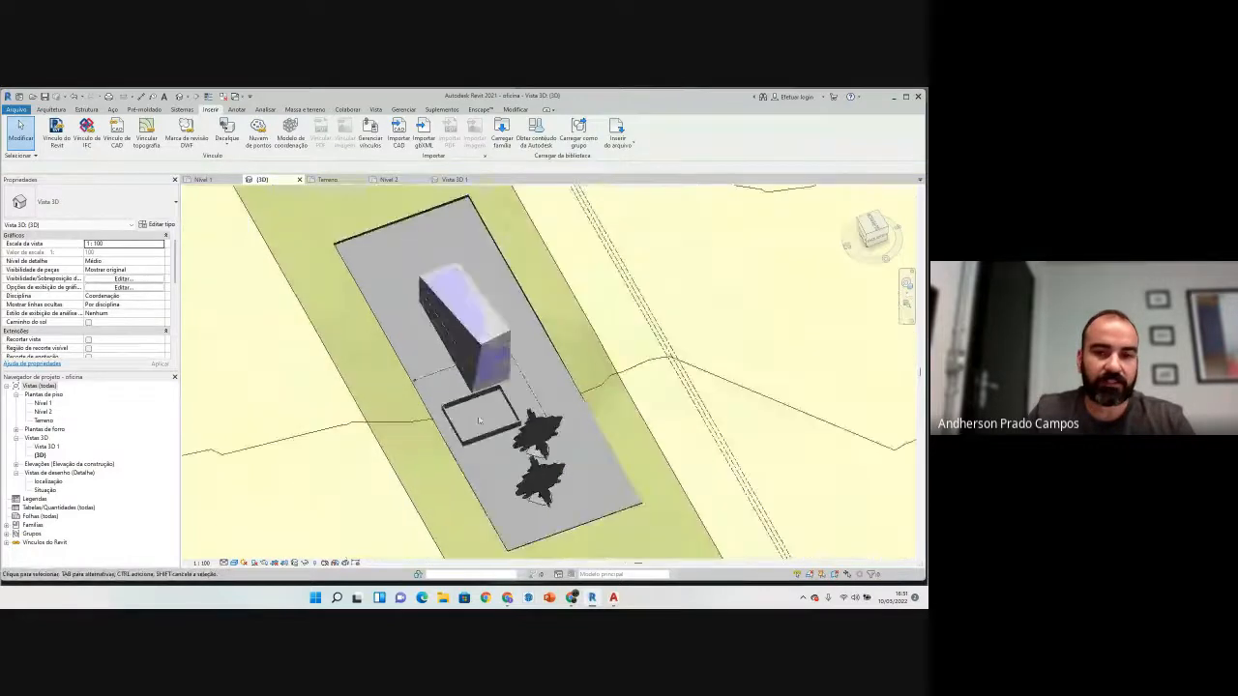
middle_click_drag(483, 413, 339, 409, "shift")
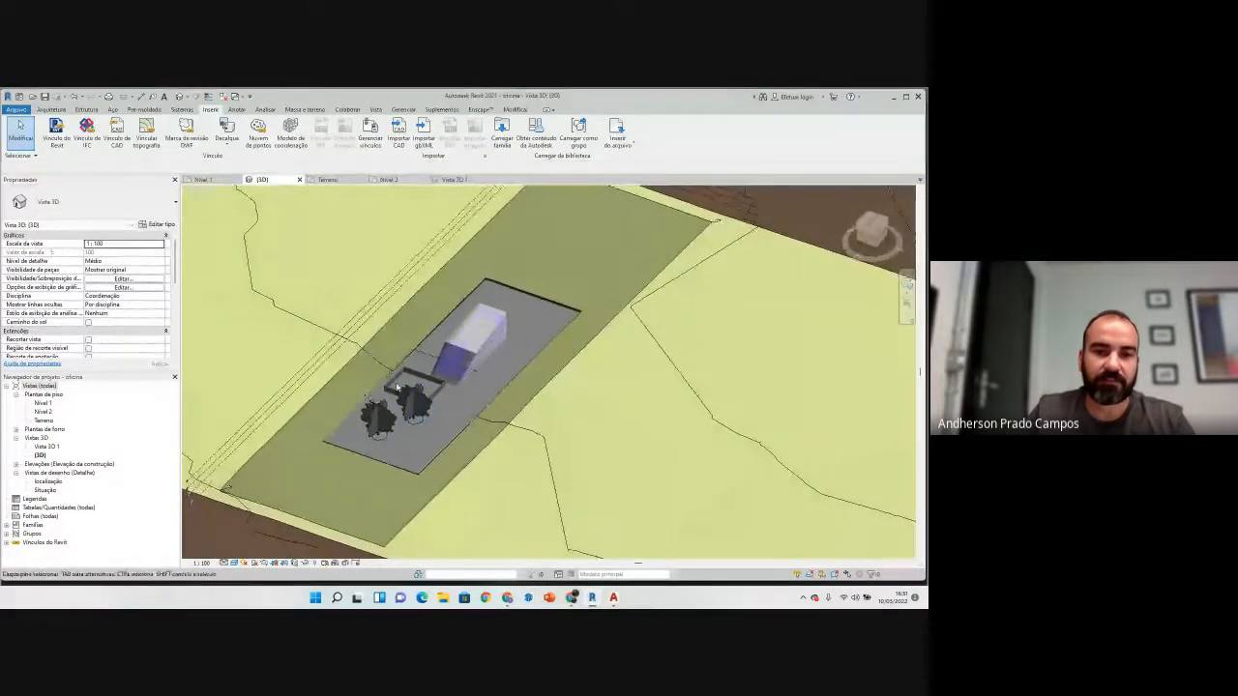
scroll(339, 409, "up", 5)
scroll(338, 408, "up", 1)
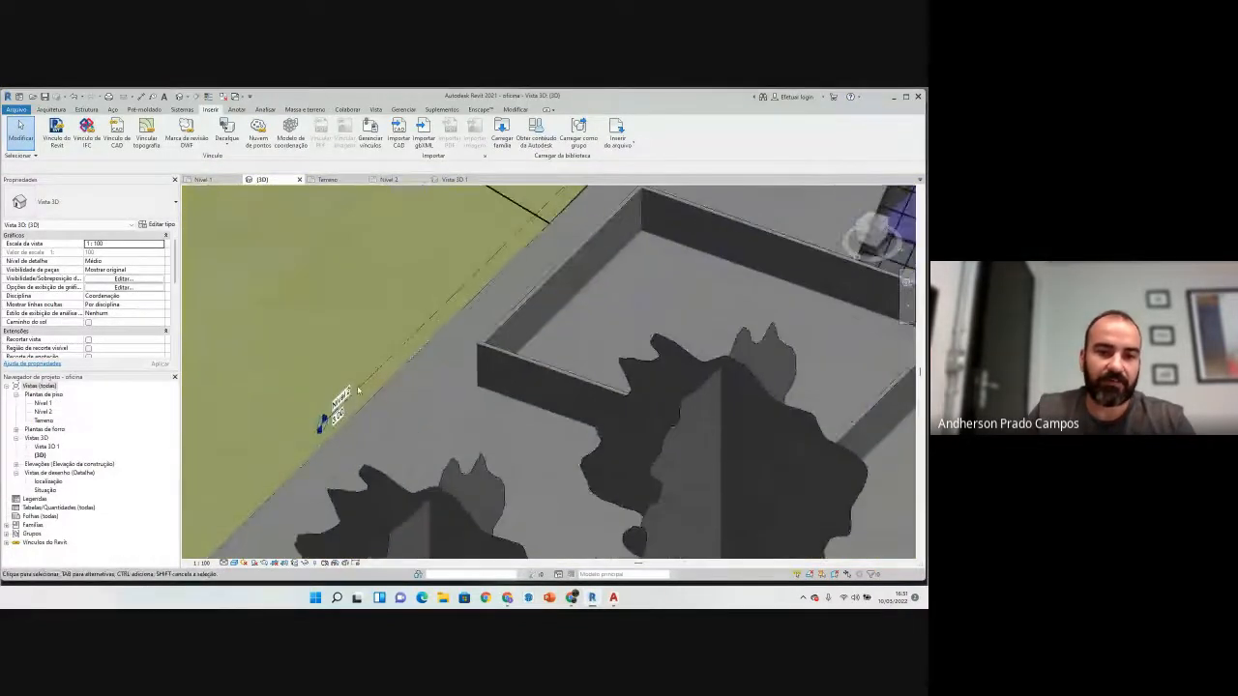
scroll(338, 416, "down", 4)
scroll(371, 421, "down", 4)
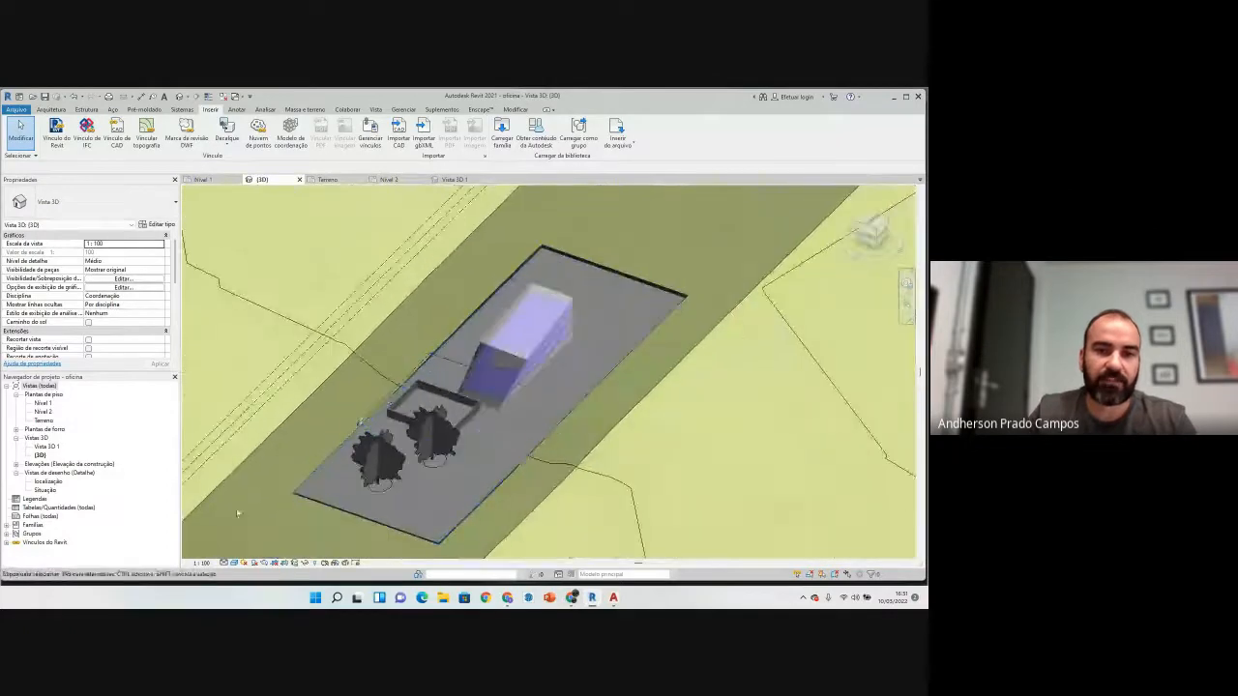
scroll(372, 421, "up", 4)
left_click(471, 437)
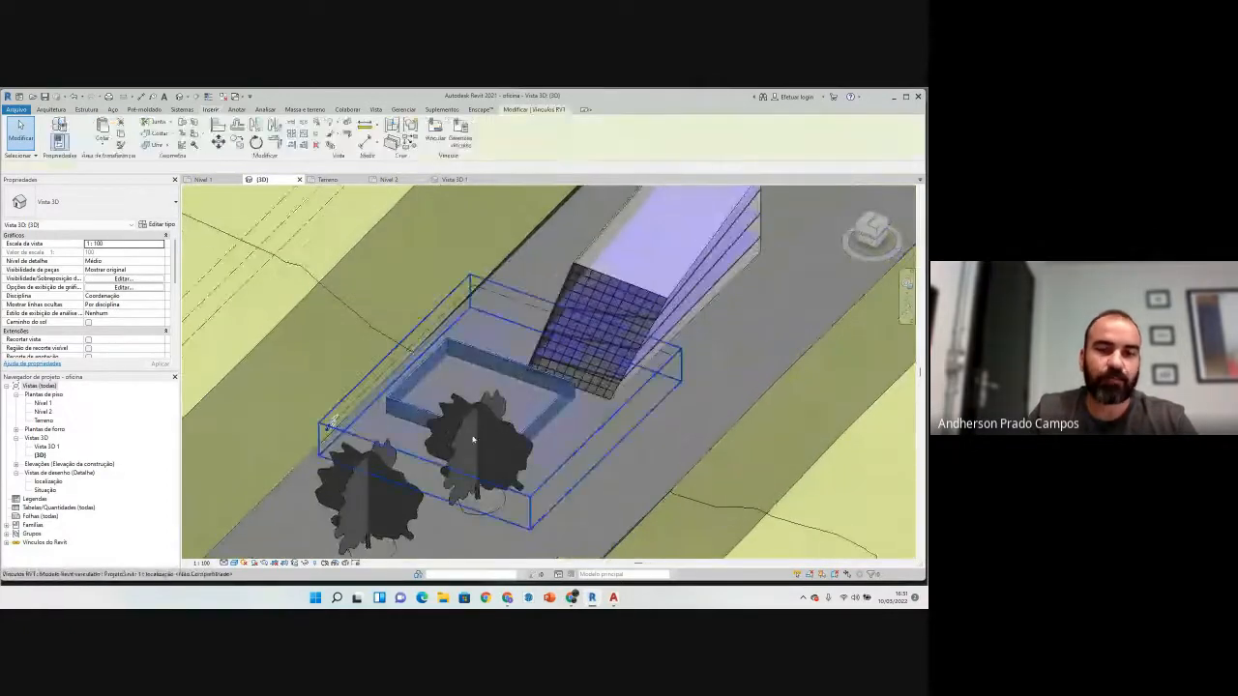
key("Escape")
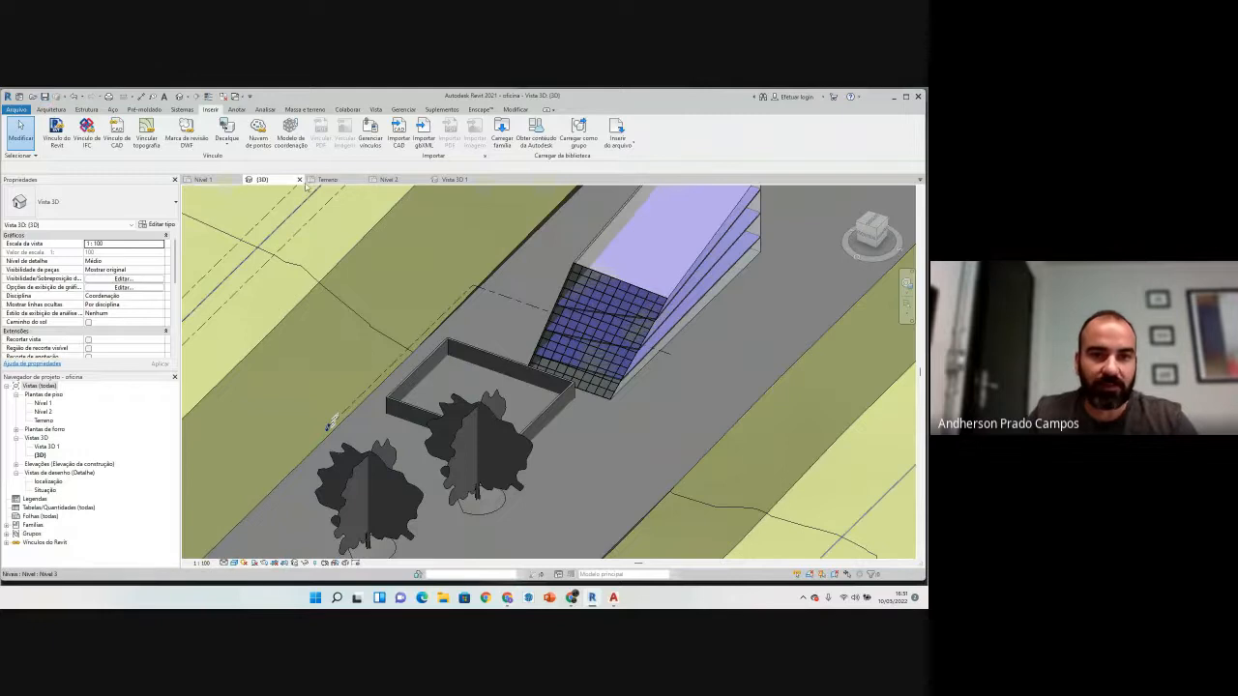
Step: Close all open views of the oficina project to return to the start screen
left_click(300, 180)
left_click(300, 182)
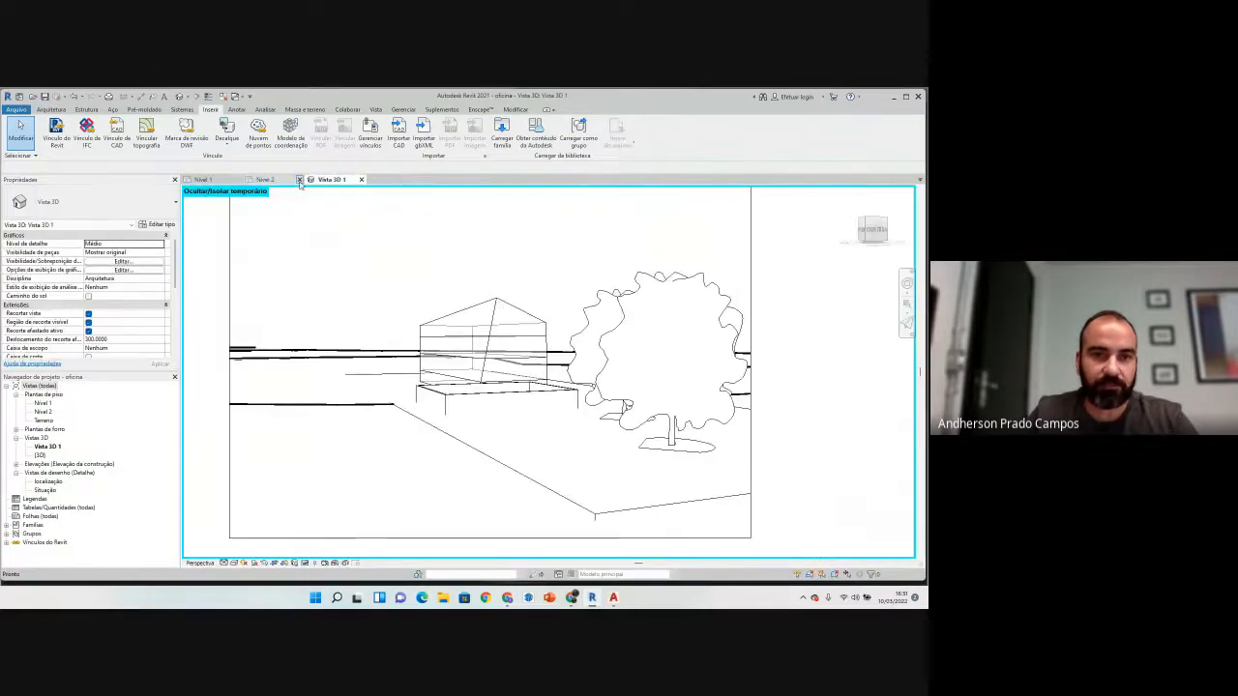
left_click(300, 181)
left_click(300, 181)
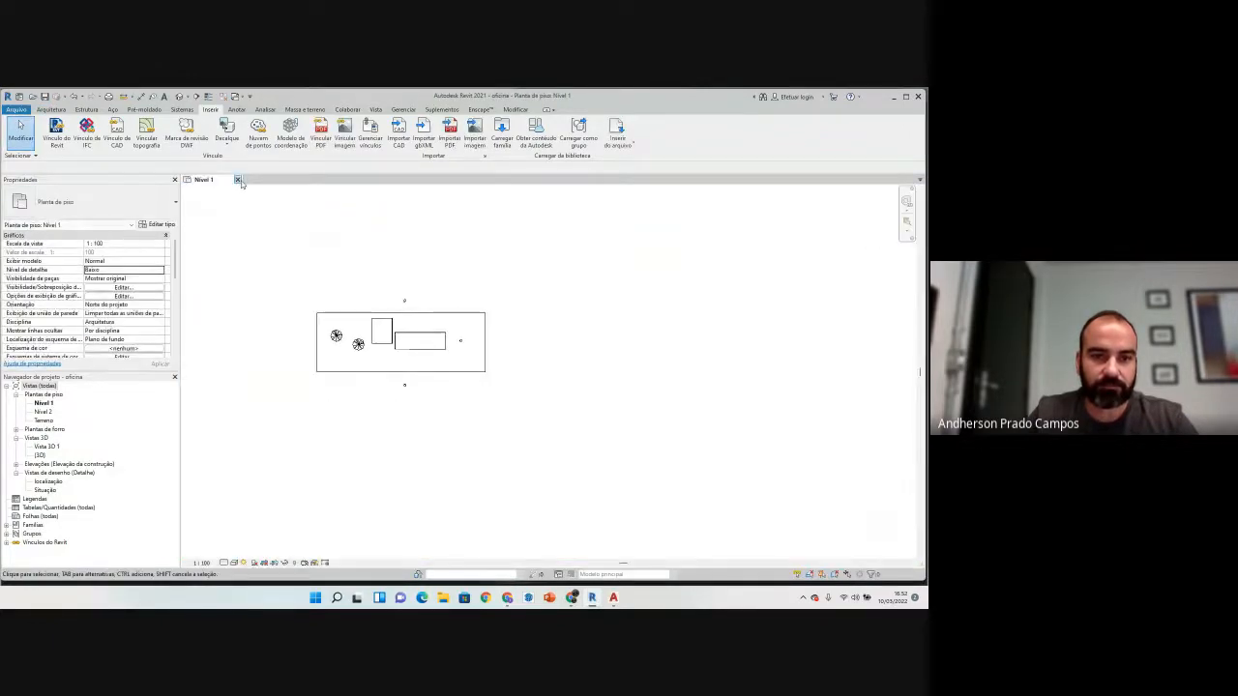
left_click(237, 179)
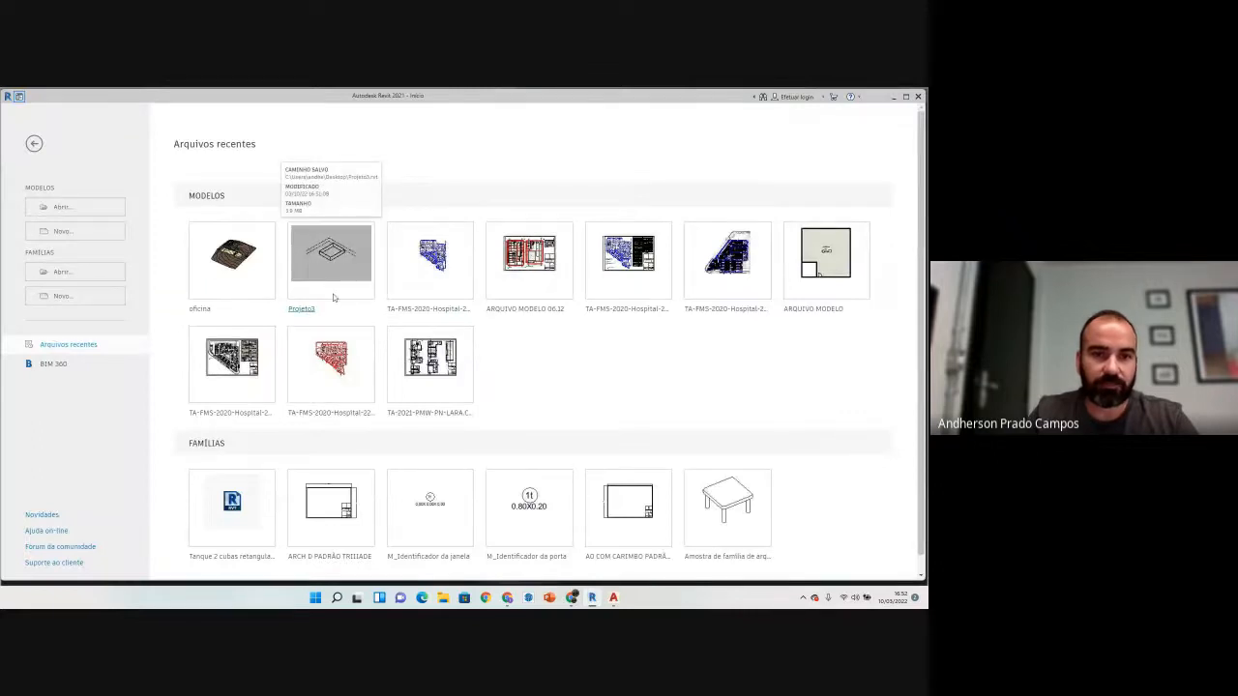
Step: Open the recent Projeto3 project and set the elevations of Nível 1 to 1.00 and Nível 2 to 4.00
left_click(354, 271)
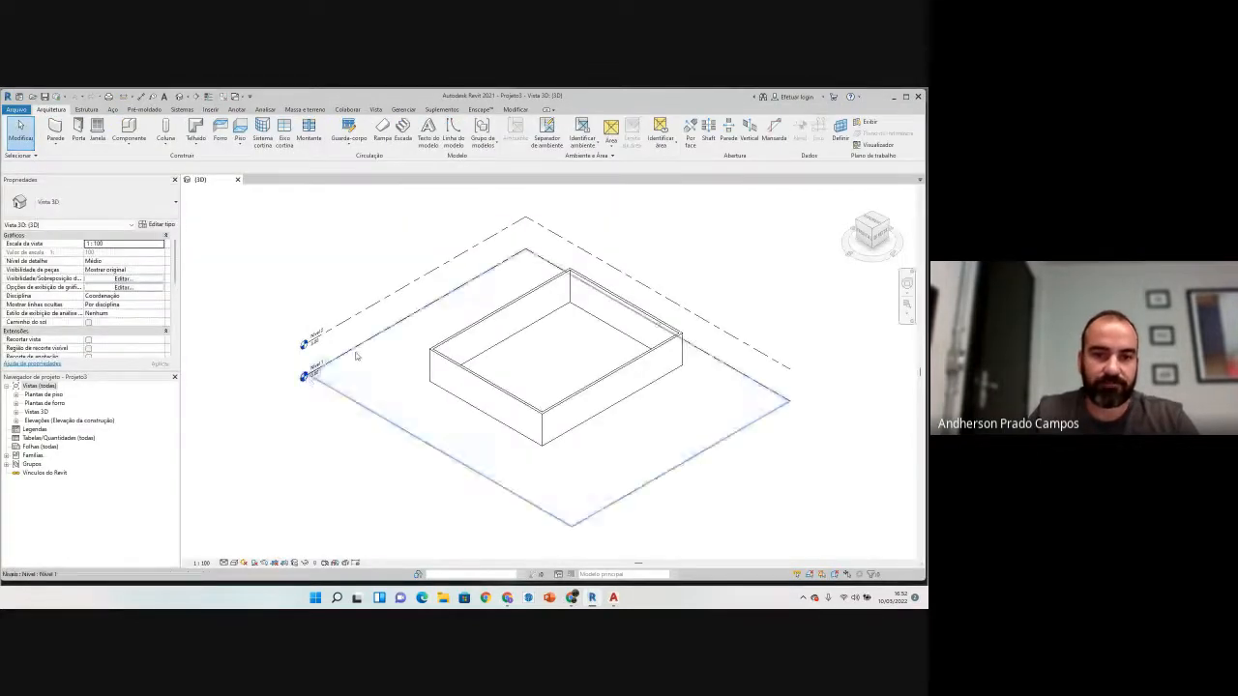
left_click(301, 386)
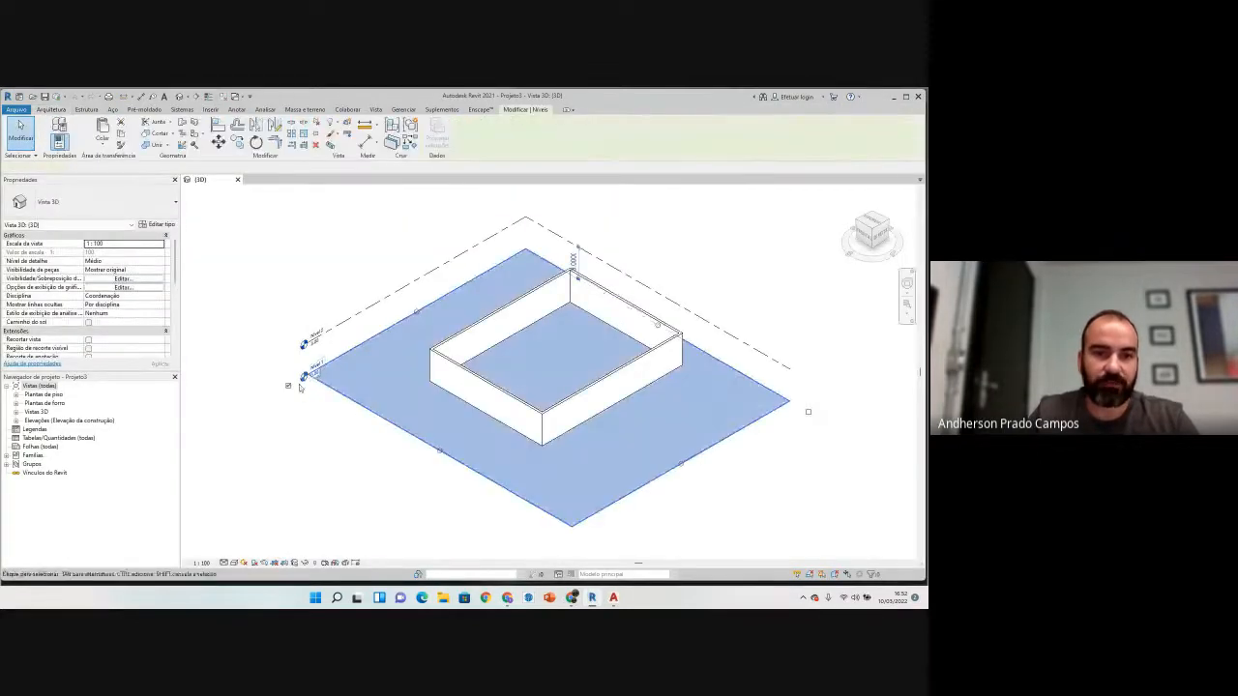
scroll(300, 386, "up", 5)
left_click(345, 346)
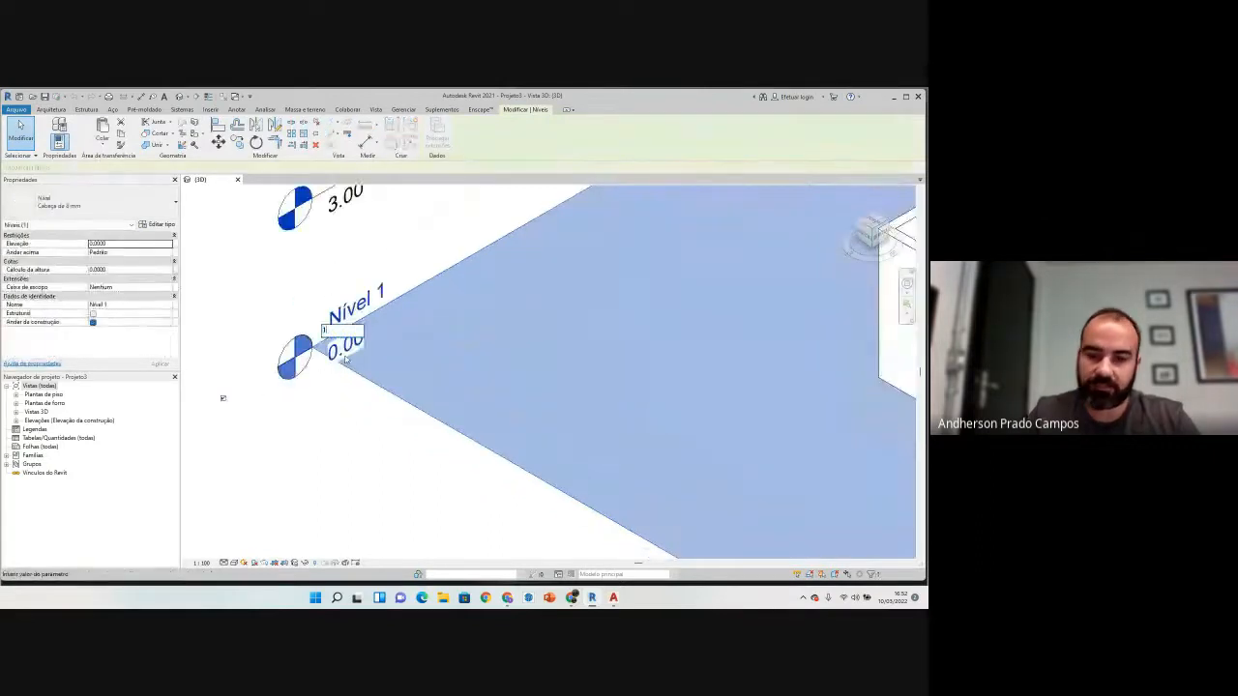
type("1")
key("Return")
scroll(370, 348, "down", 4)
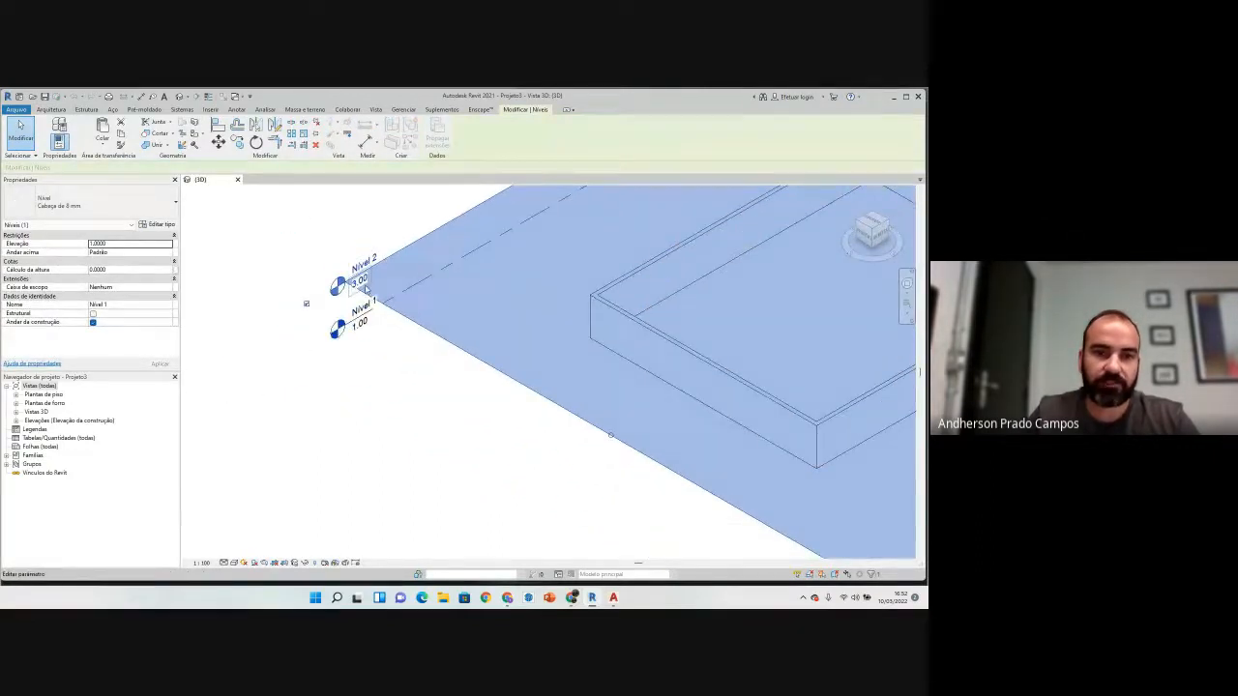
key("Return")
left_click(335, 405)
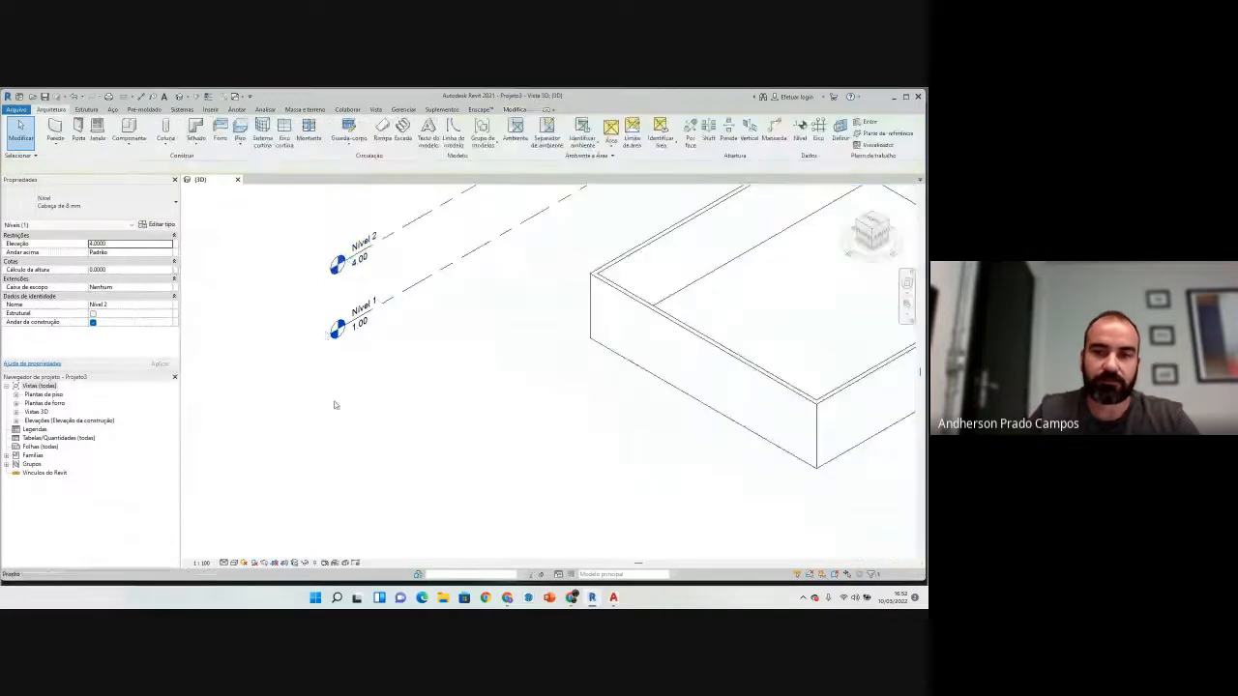
Step: Draw an interior wall across the middle of the enclosure and a second wall from it to the adjacent outer wall
scroll(365, 394, "down", 4)
scroll(470, 347, "up", 2)
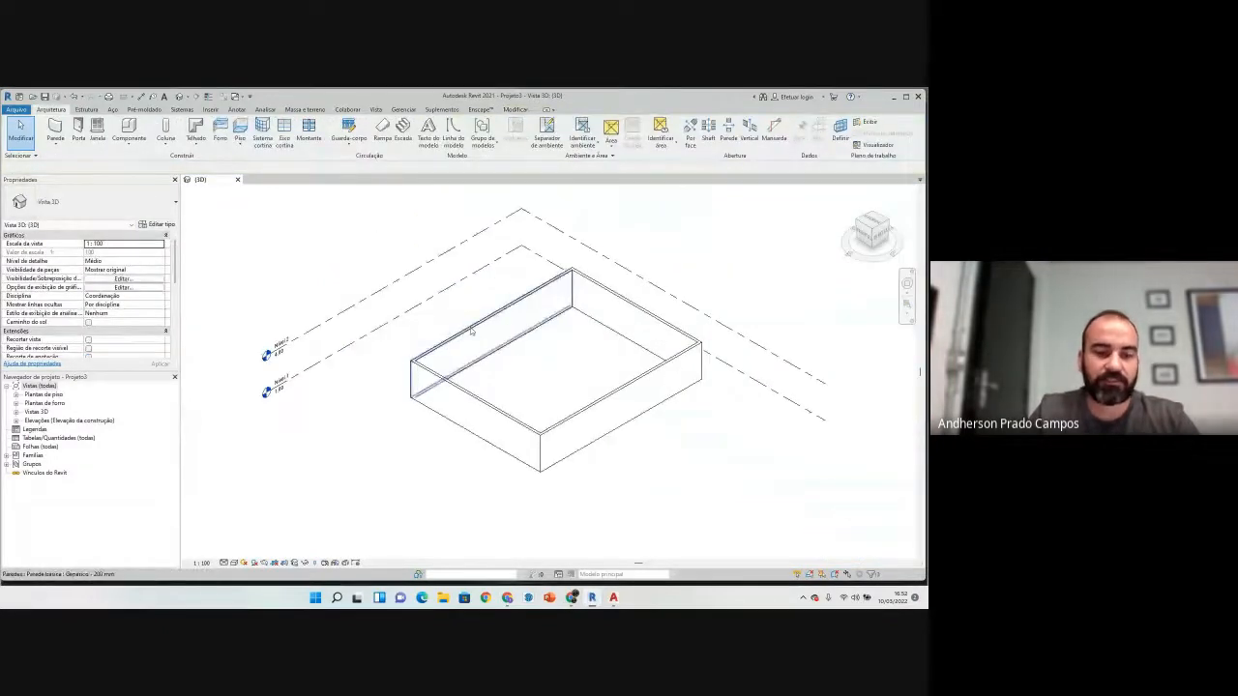
key("w")
key("a")
left_click(494, 349)
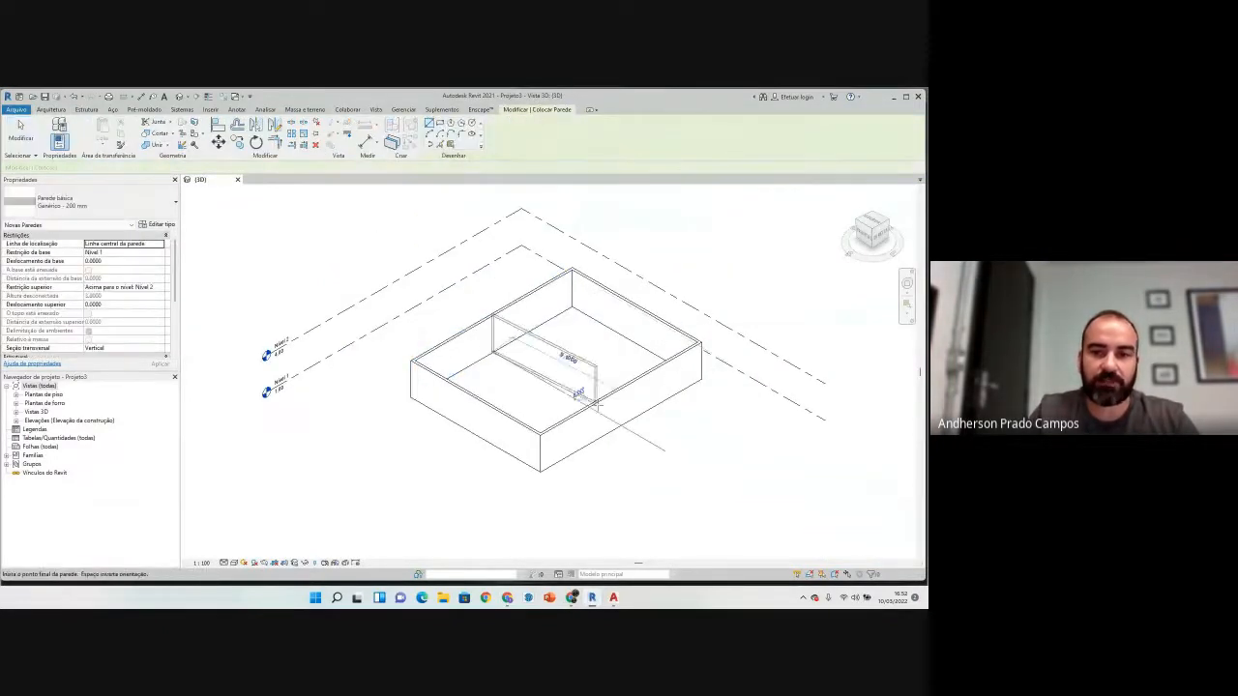
left_click(620, 425)
key("Escape")
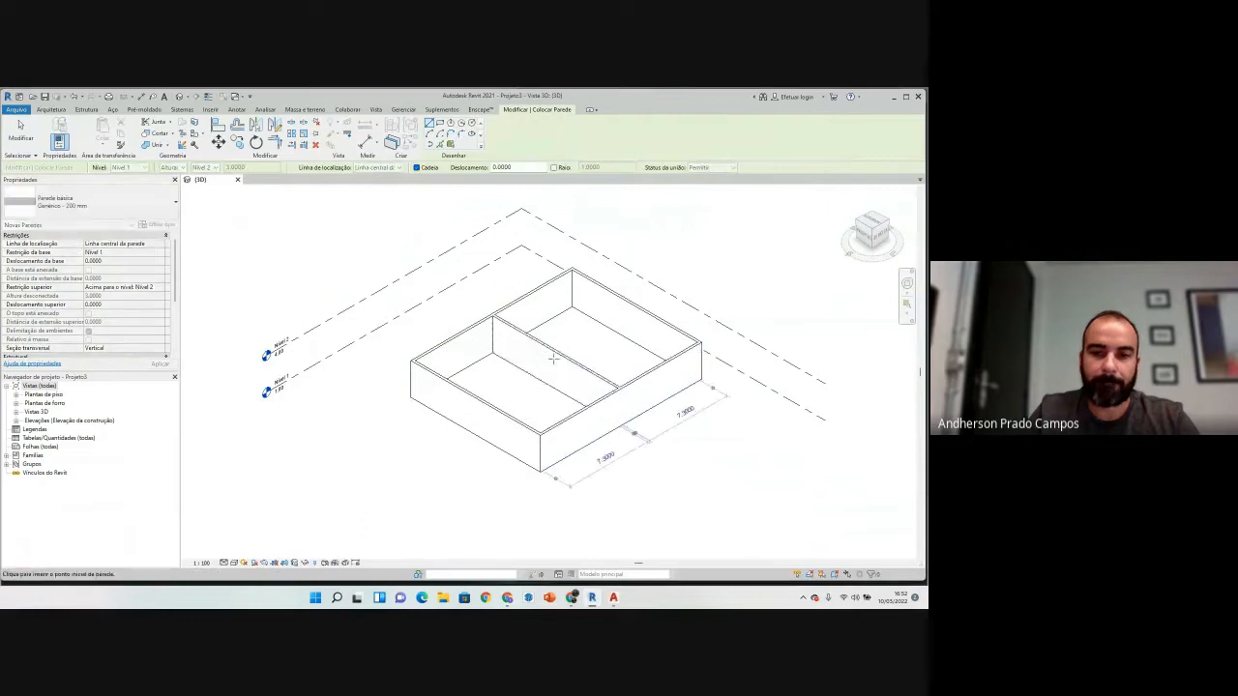
left_click(548, 350)
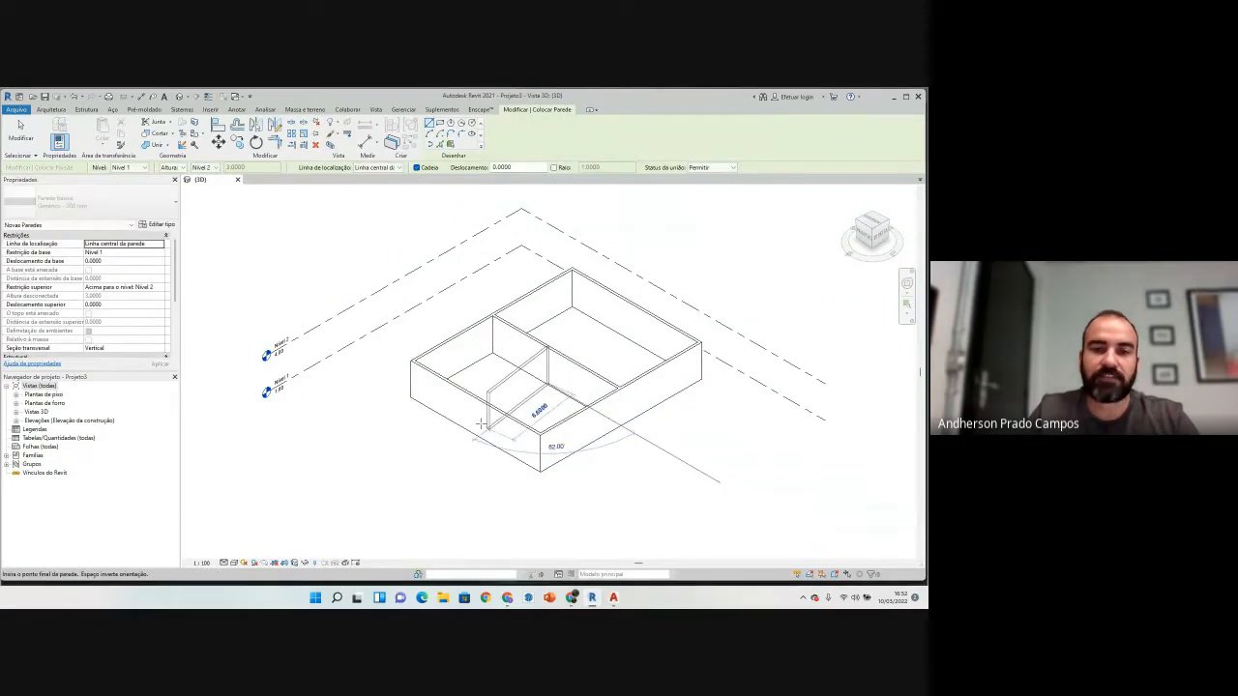
left_click(462, 431)
key("Escape")
key("Escape")
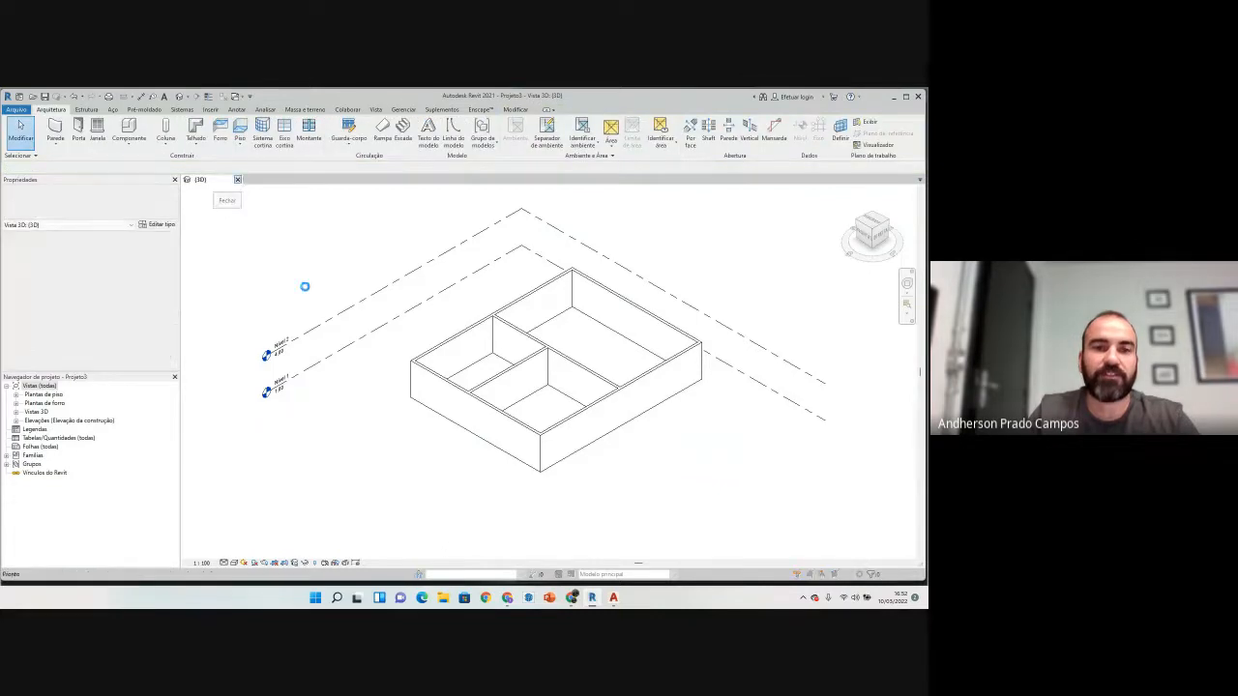
Step: Save and close Projeto3, and reopen the oficina project at the linked walls on the paving
left_click(454, 337)
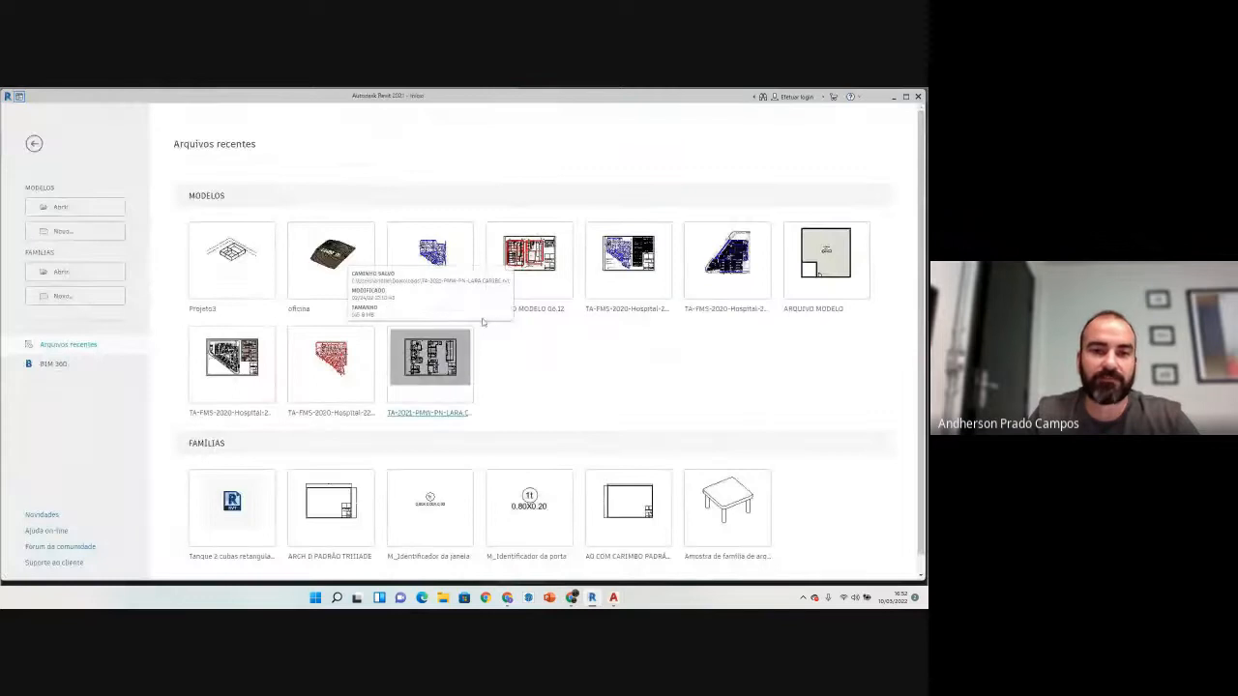
left_click(340, 283)
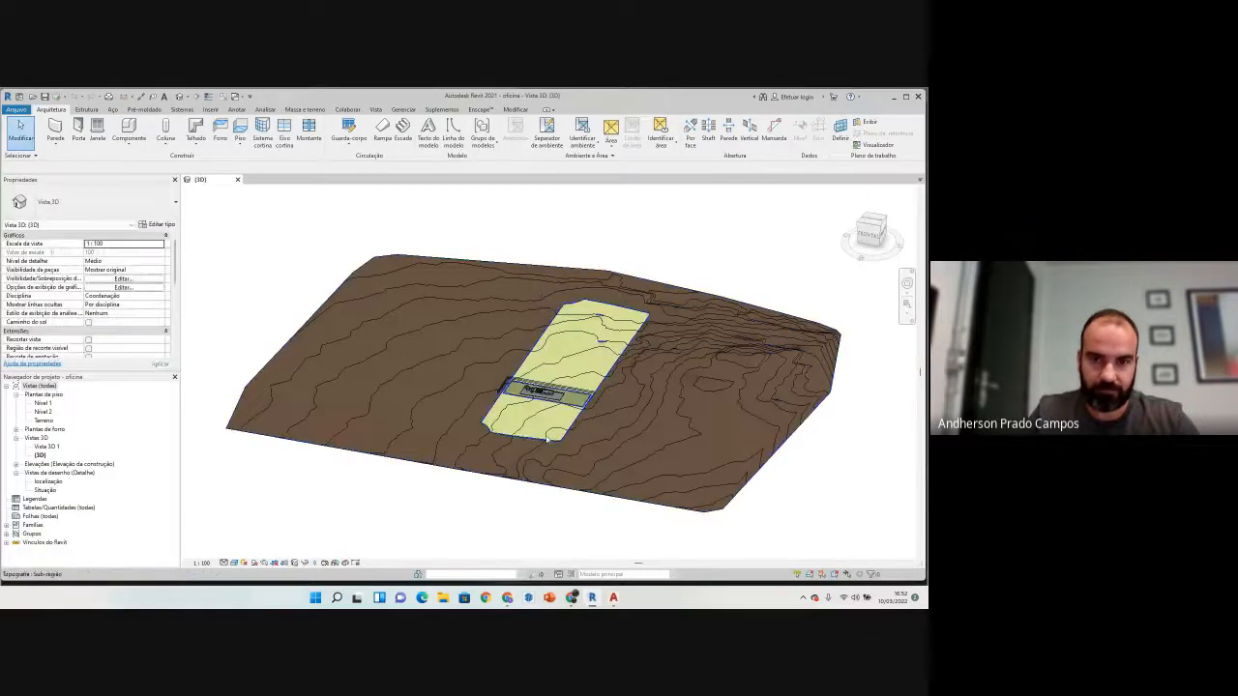
scroll(538, 406, "up", 5)
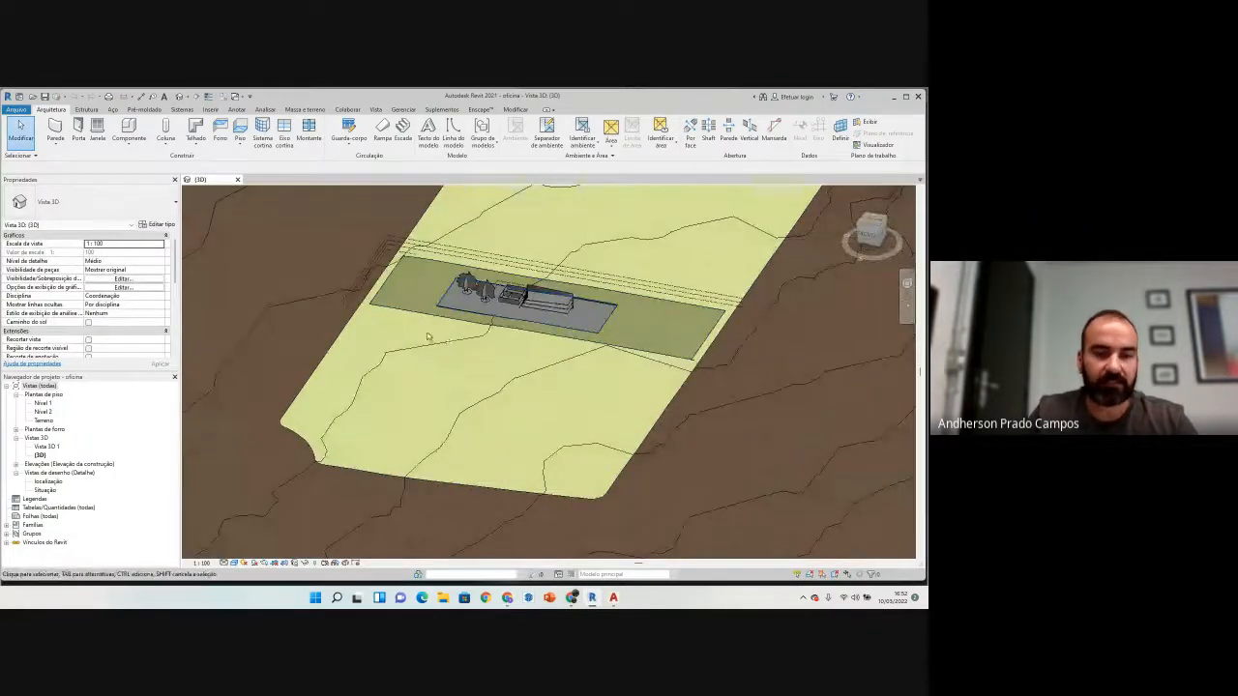
scroll(429, 337, "up", 6)
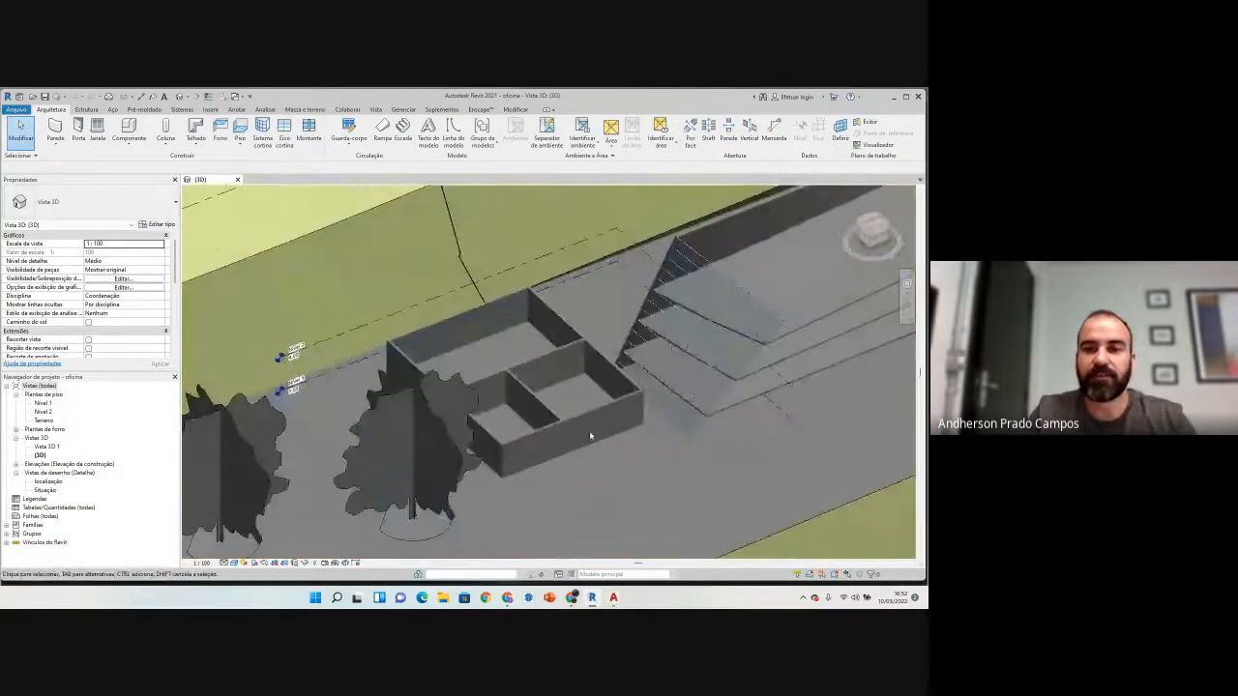
Step: Examine the updated linked Projeto3 model, checking its interior walls, level markers and selection extents
left_click(585, 413)
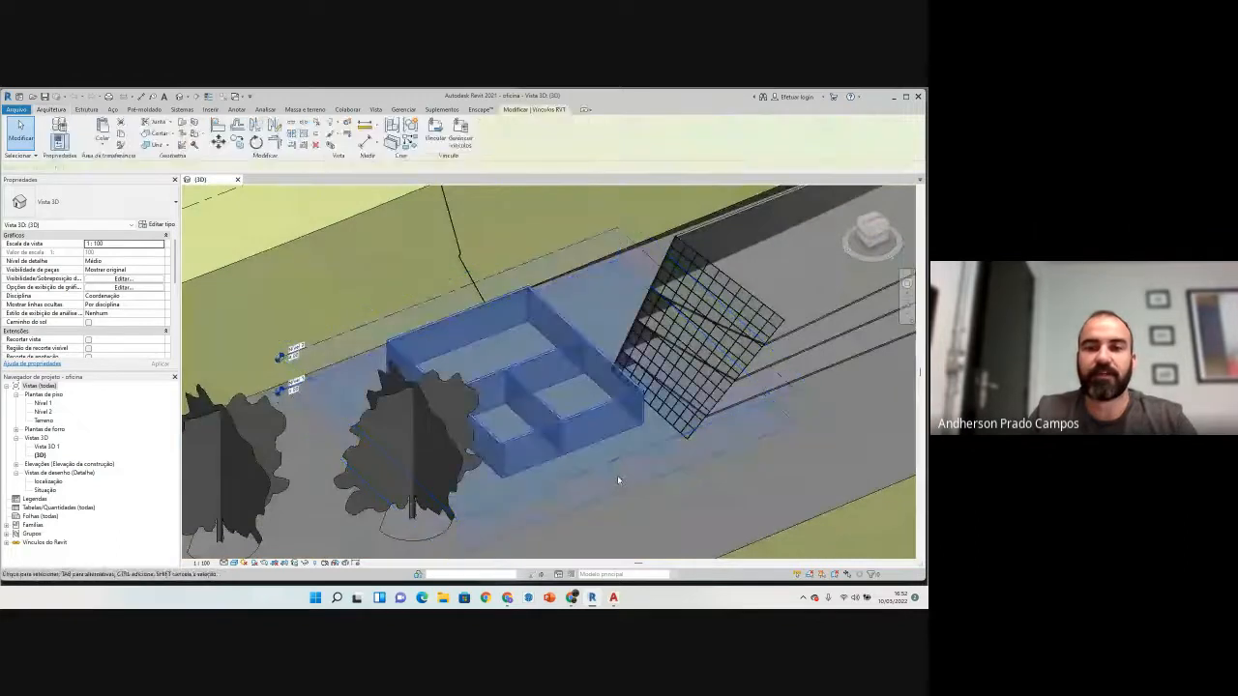
key("Escape")
left_click(572, 423)
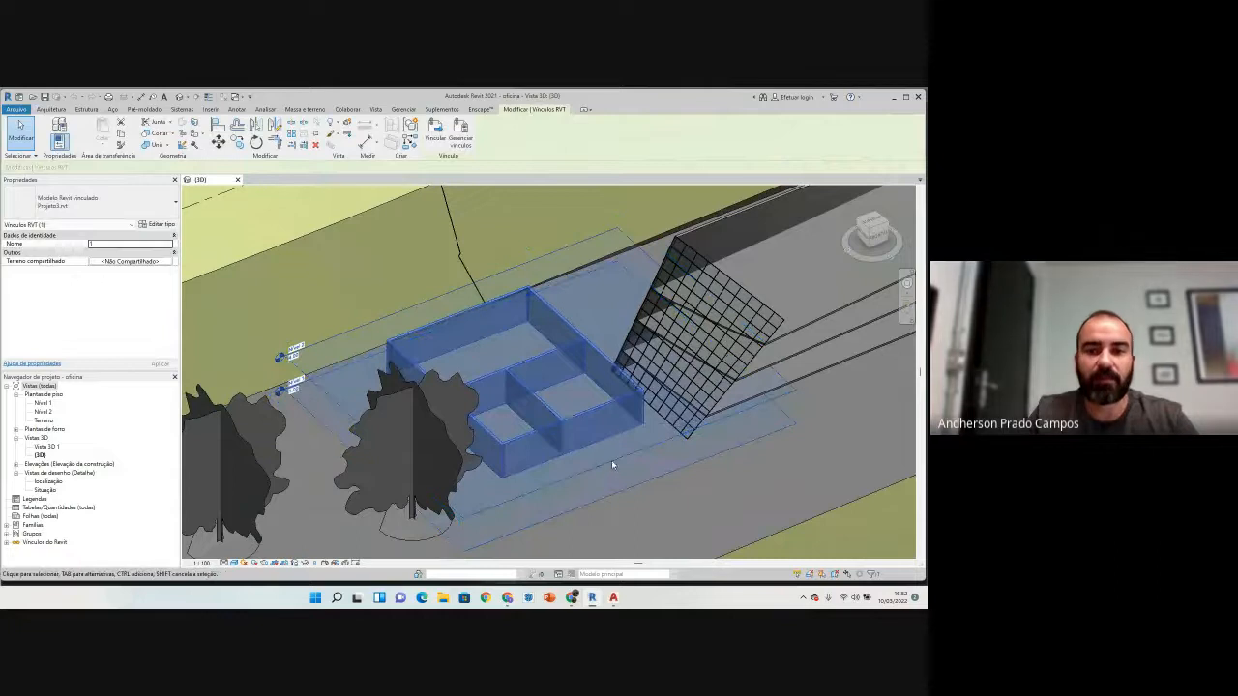
left_click(739, 459)
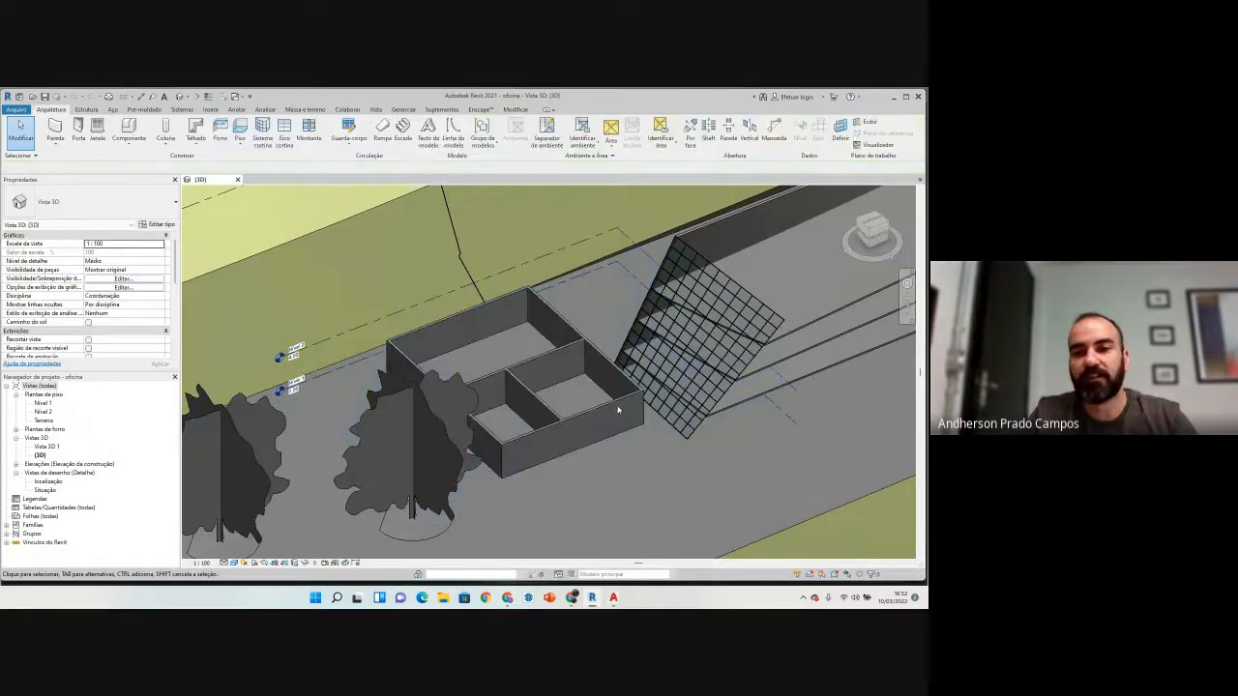
left_click(621, 406)
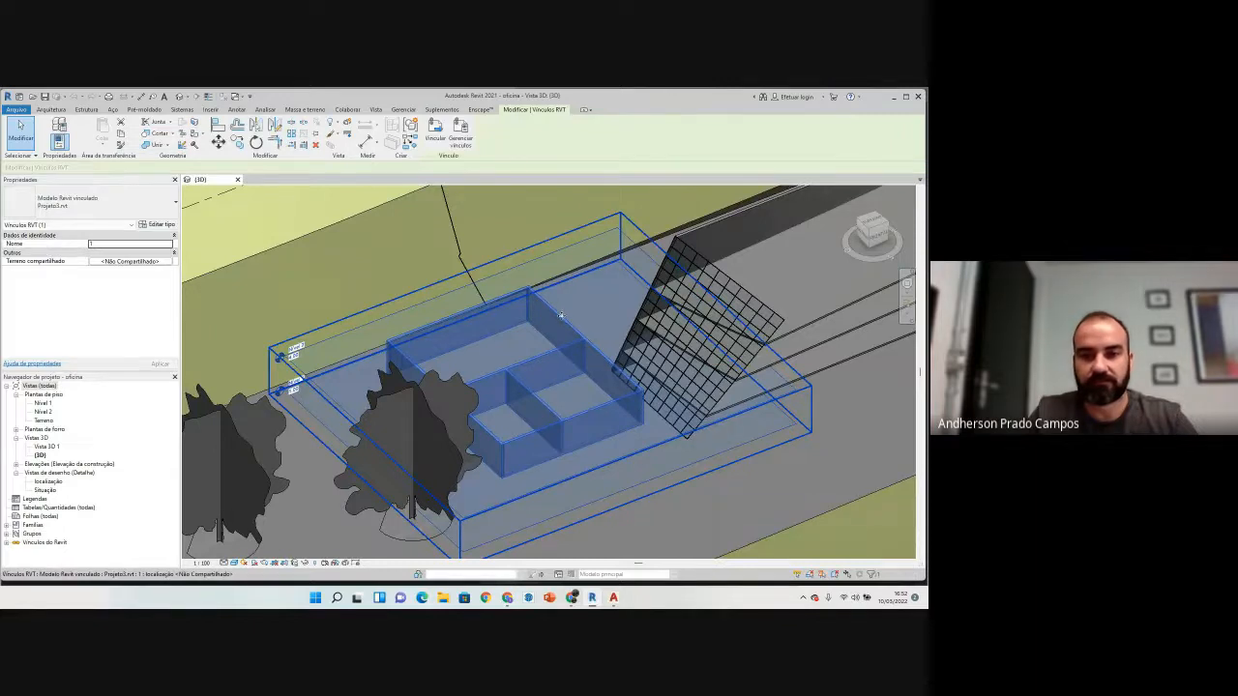
key("Escape")
scroll(574, 363, "down", 5)
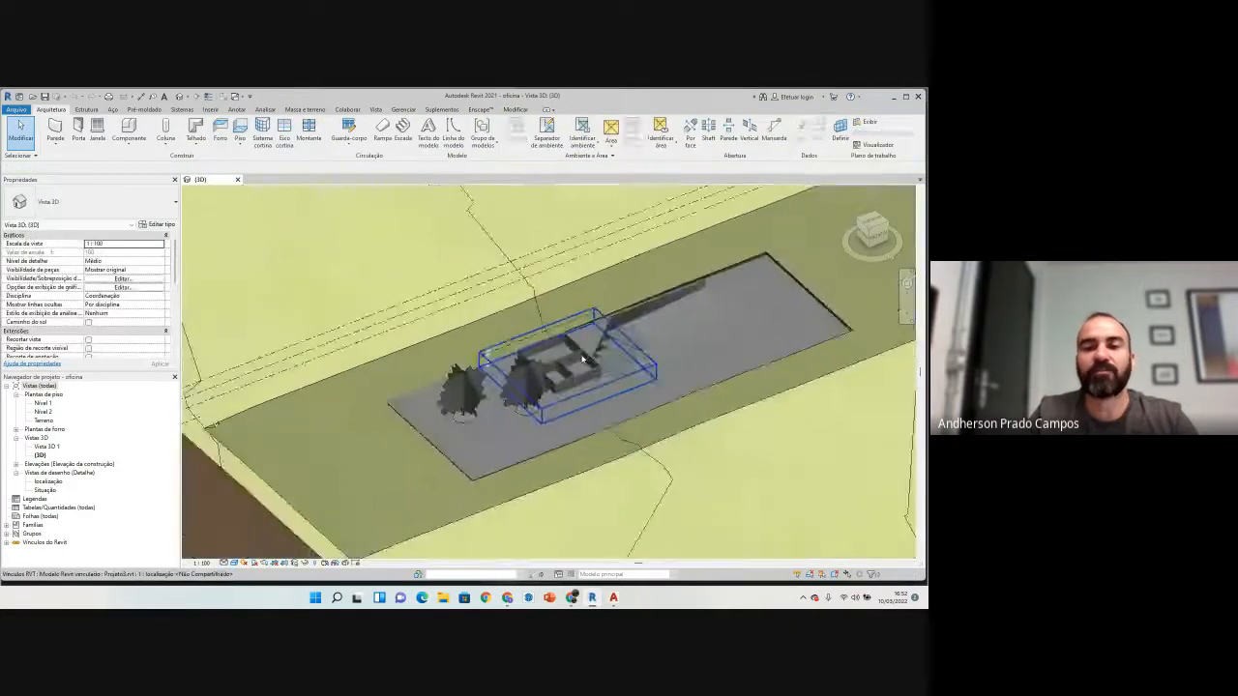
Step: Copy the linked Projeto3 model across the paving to its opposite edge
left_click(577, 369)
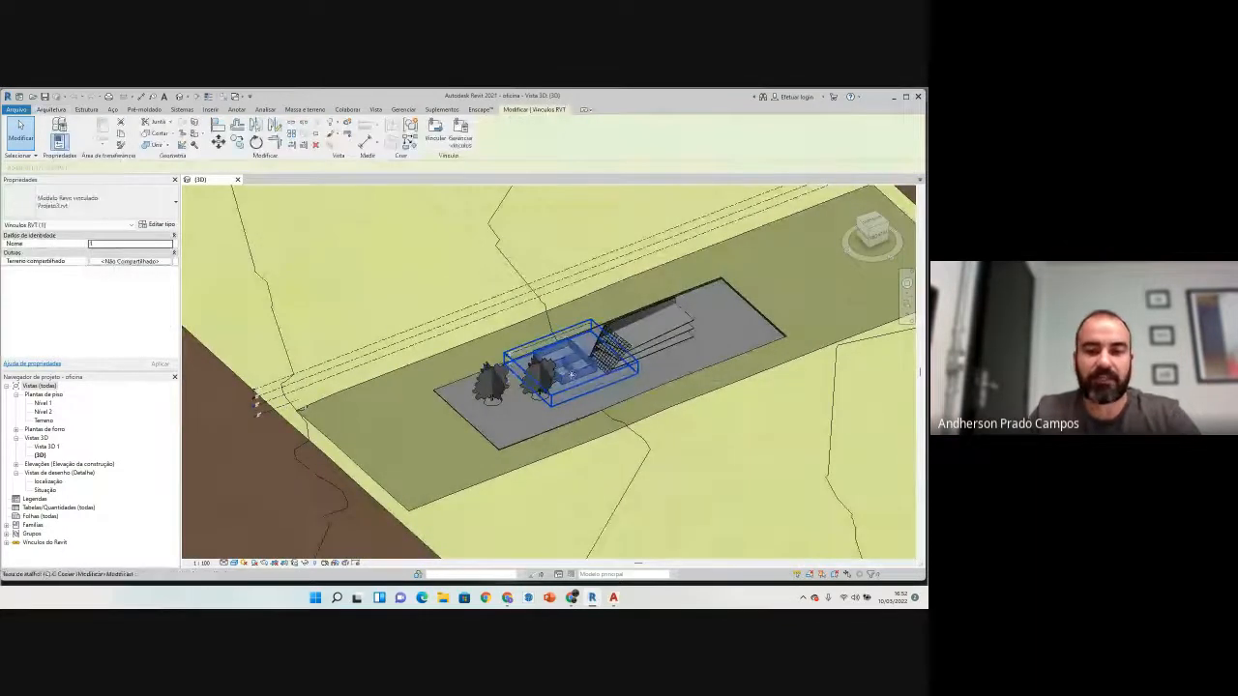
left_click_drag(633, 410, 672, 458)
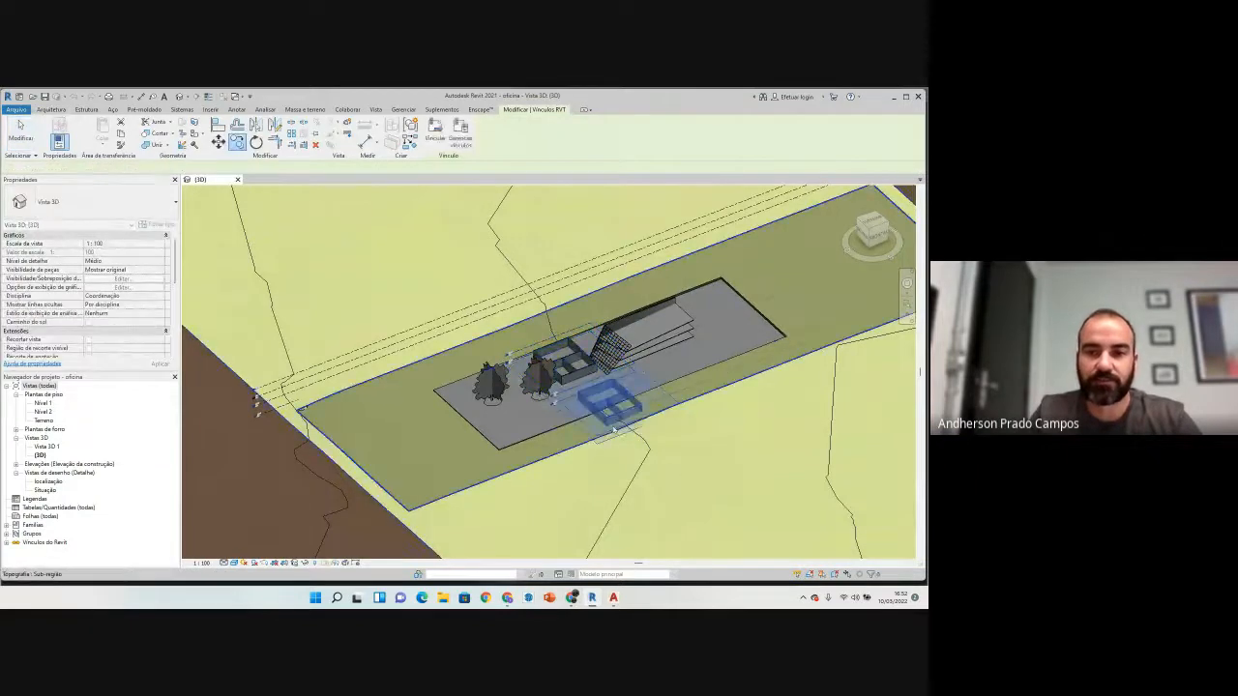
left_click(534, 491)
middle_click_drag(535, 490, 730, 459, "shift")
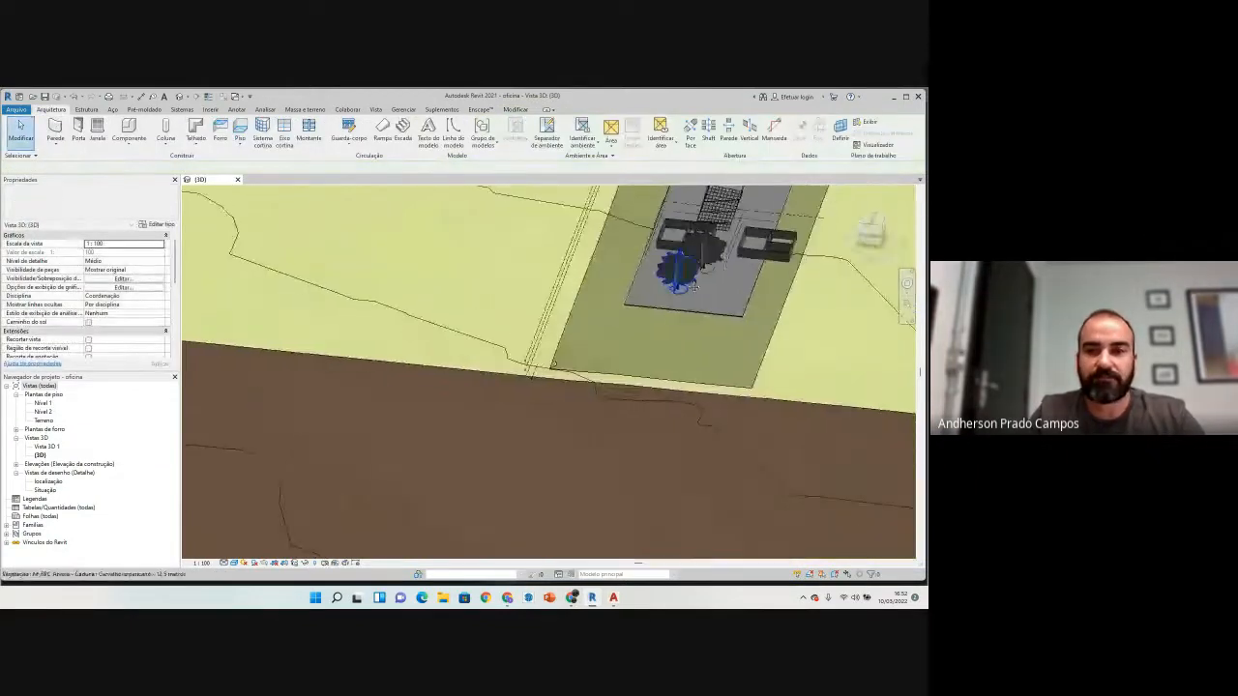
middle_click_drag(677, 270, 517, 382)
scroll(582, 359, "up", 3)
Step: Delete the copied Projeto3 link at the paving's edge and select the original link beside the trees
left_click(582, 359)
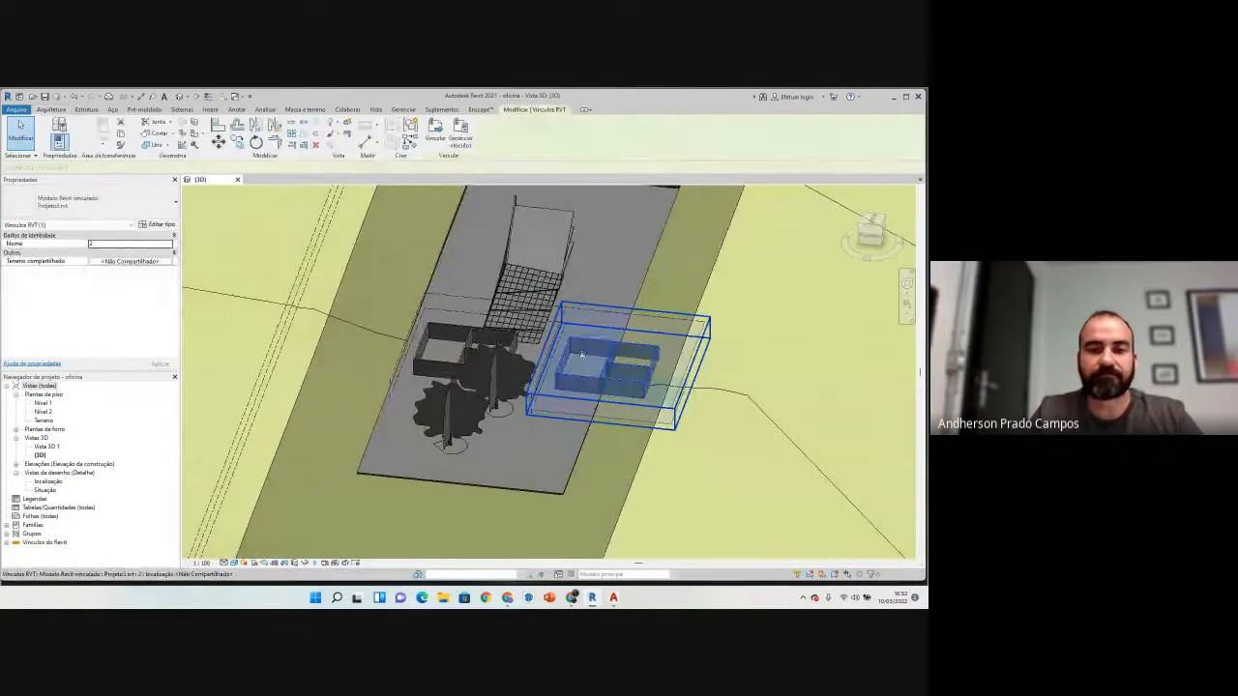
left_click(378, 396)
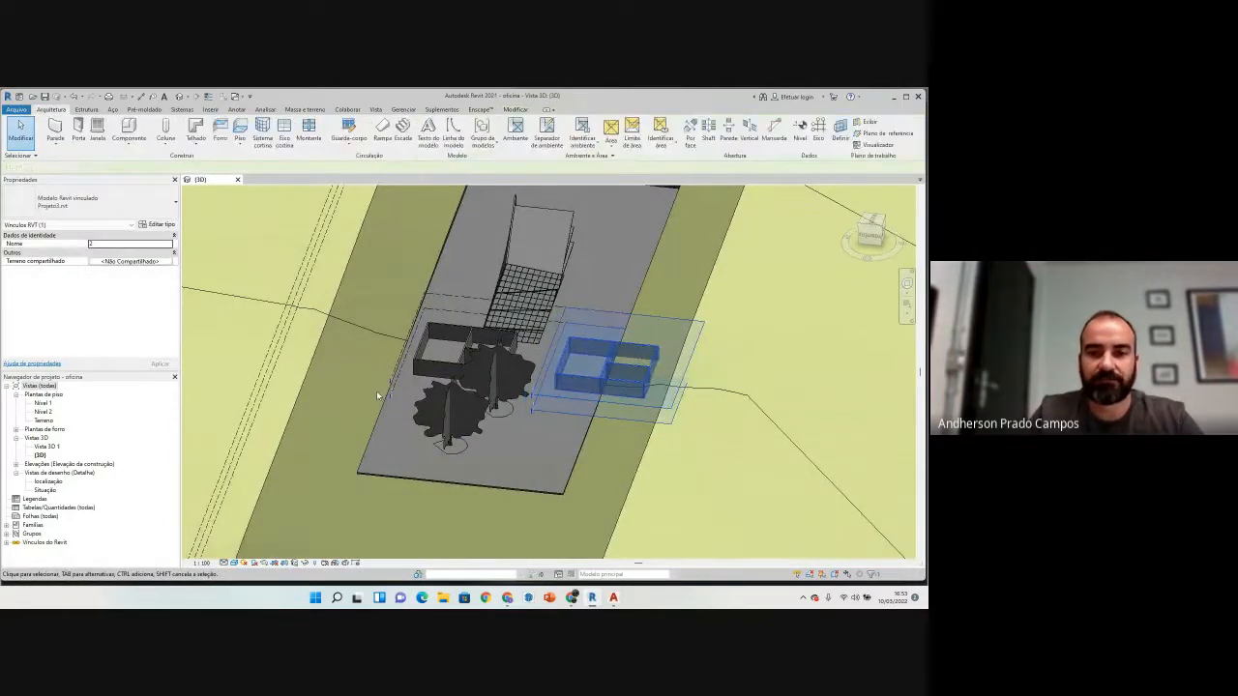
left_click(577, 378)
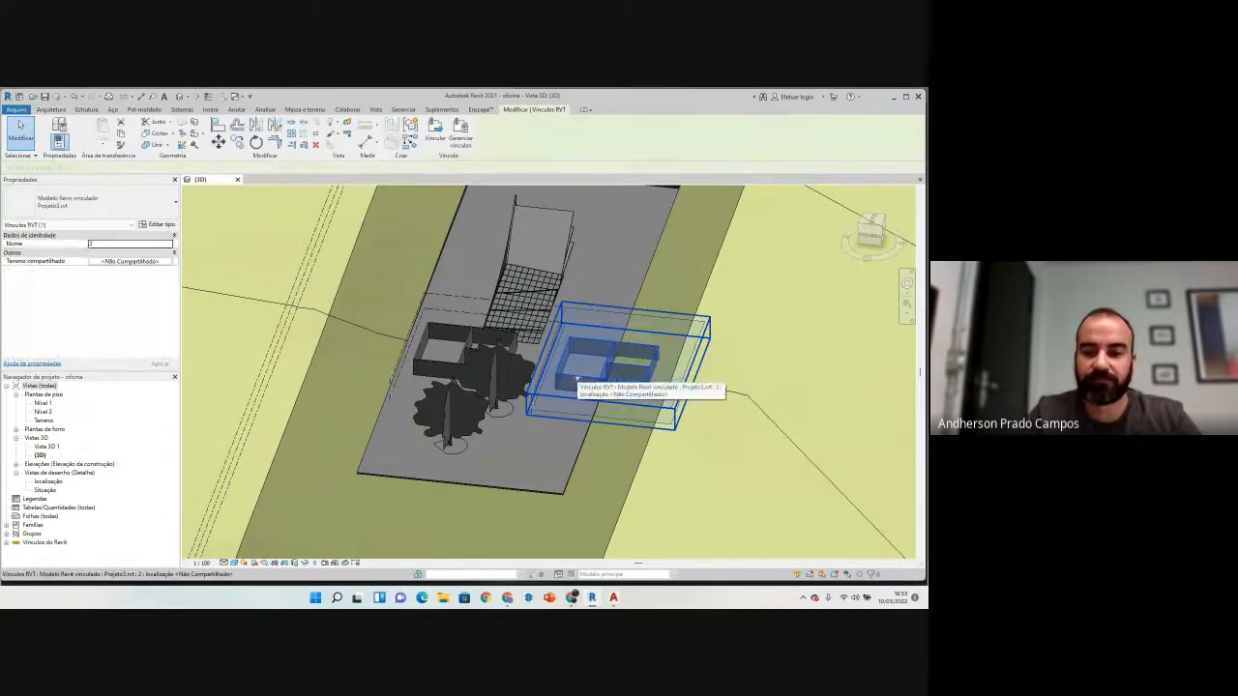
key("Delete")
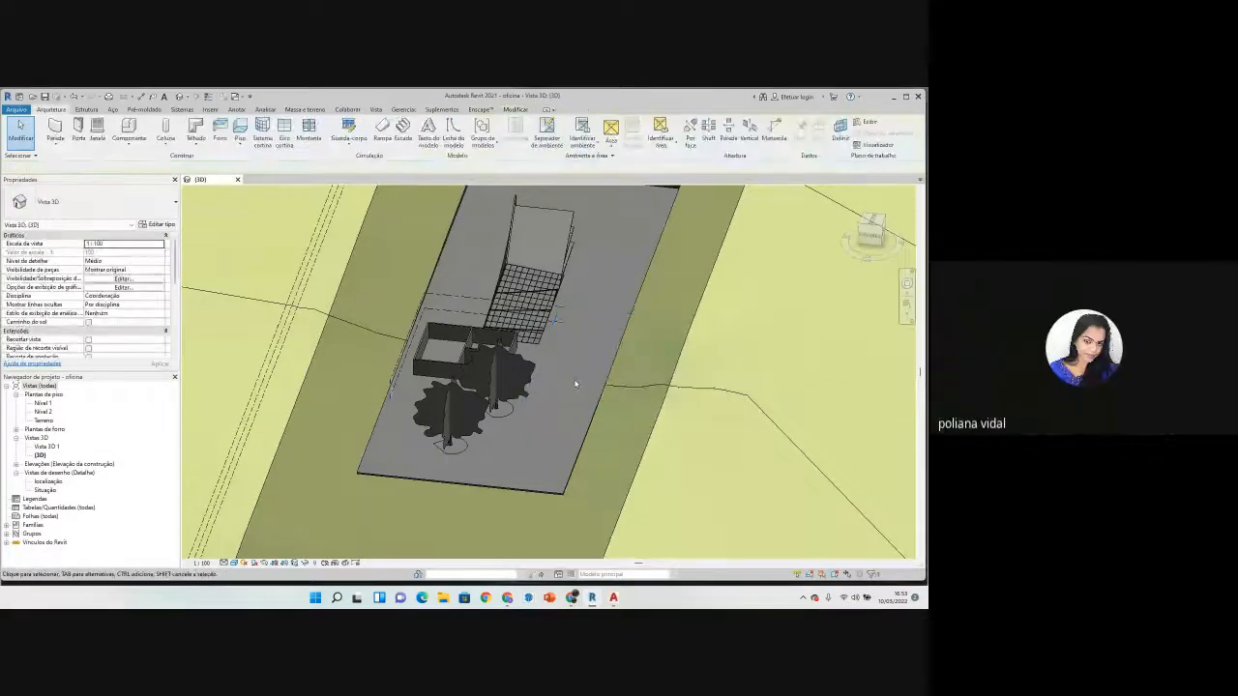
middle_click_drag(553, 353, 677, 155, "shift")
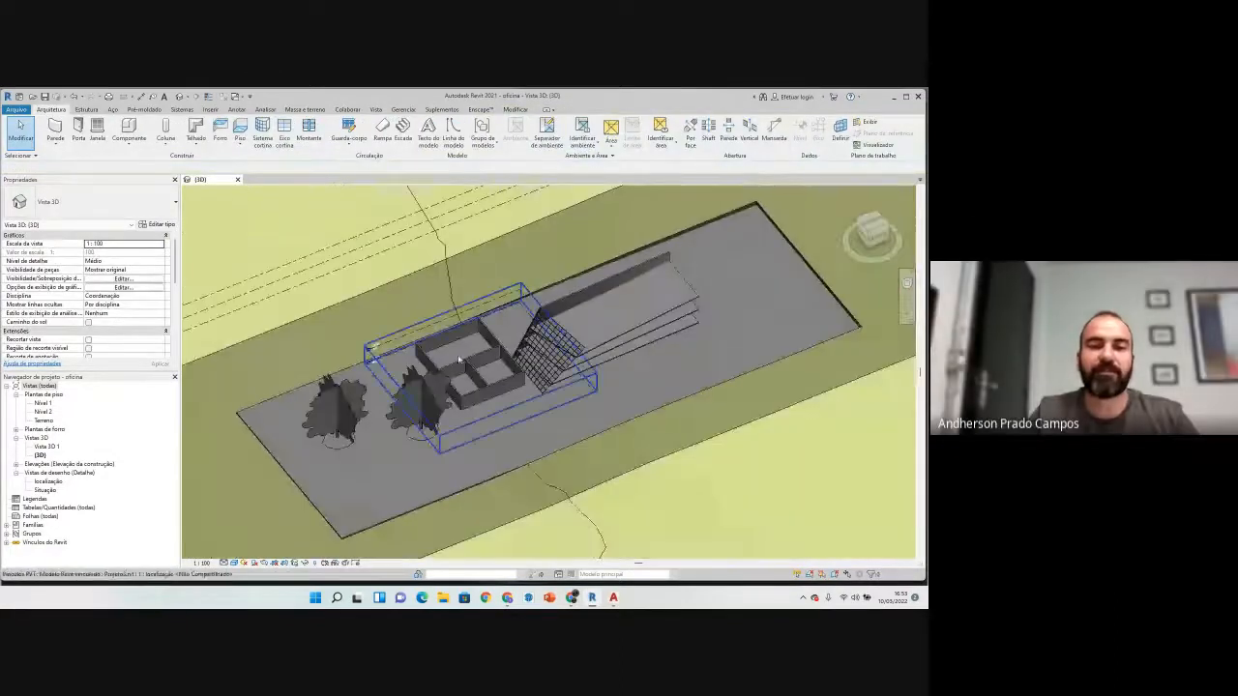
scroll(461, 363, "up", 2)
key("ctrl+z")
left_click(456, 356)
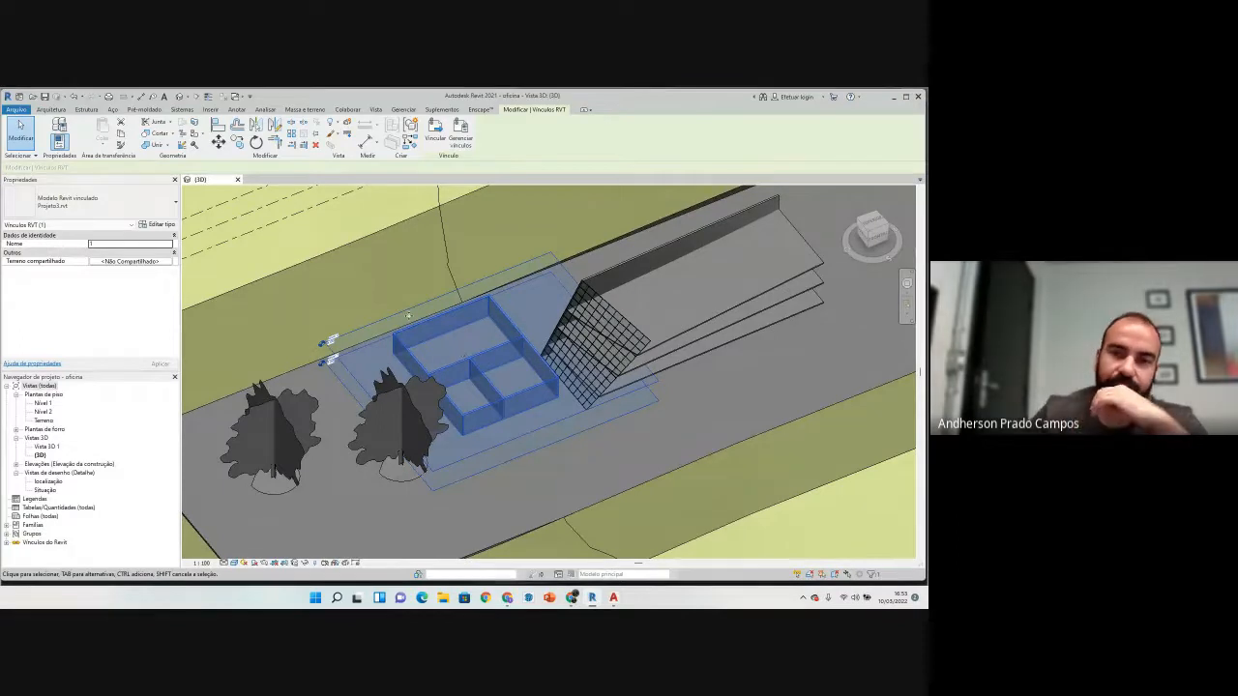
Step: Switch to the Google Meet call, dismiss the raised-hand notification and return to Revit
left_click(572, 597)
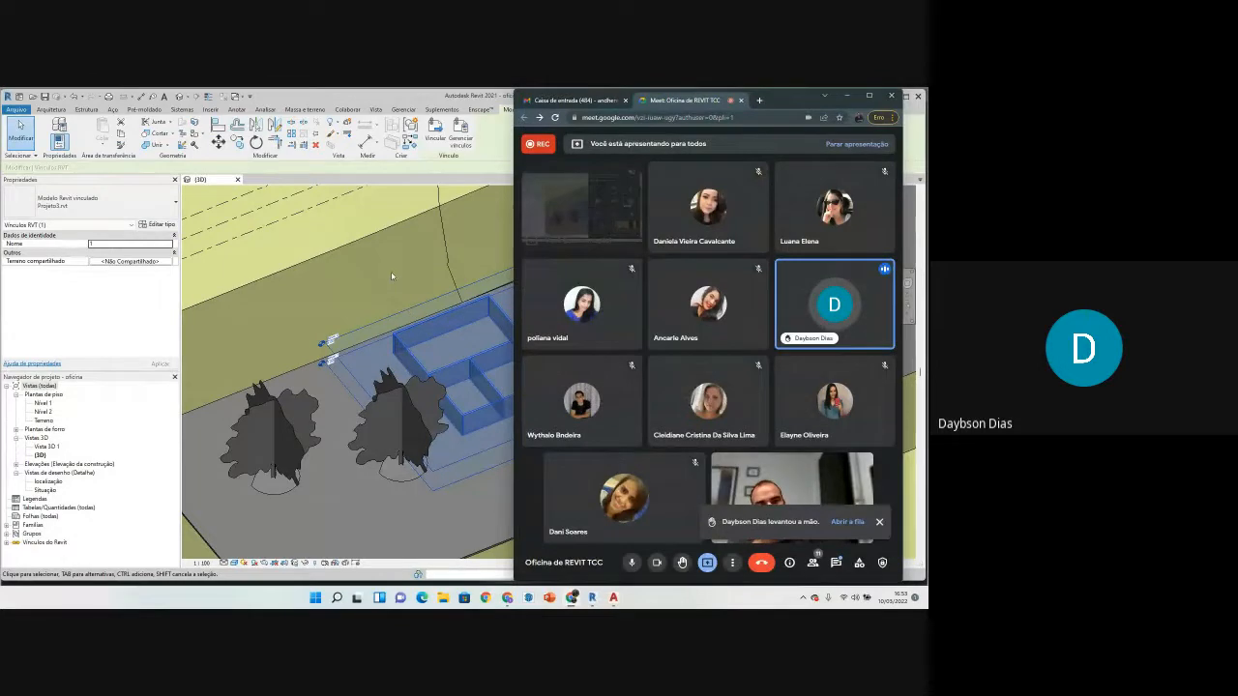
left_click(880, 522)
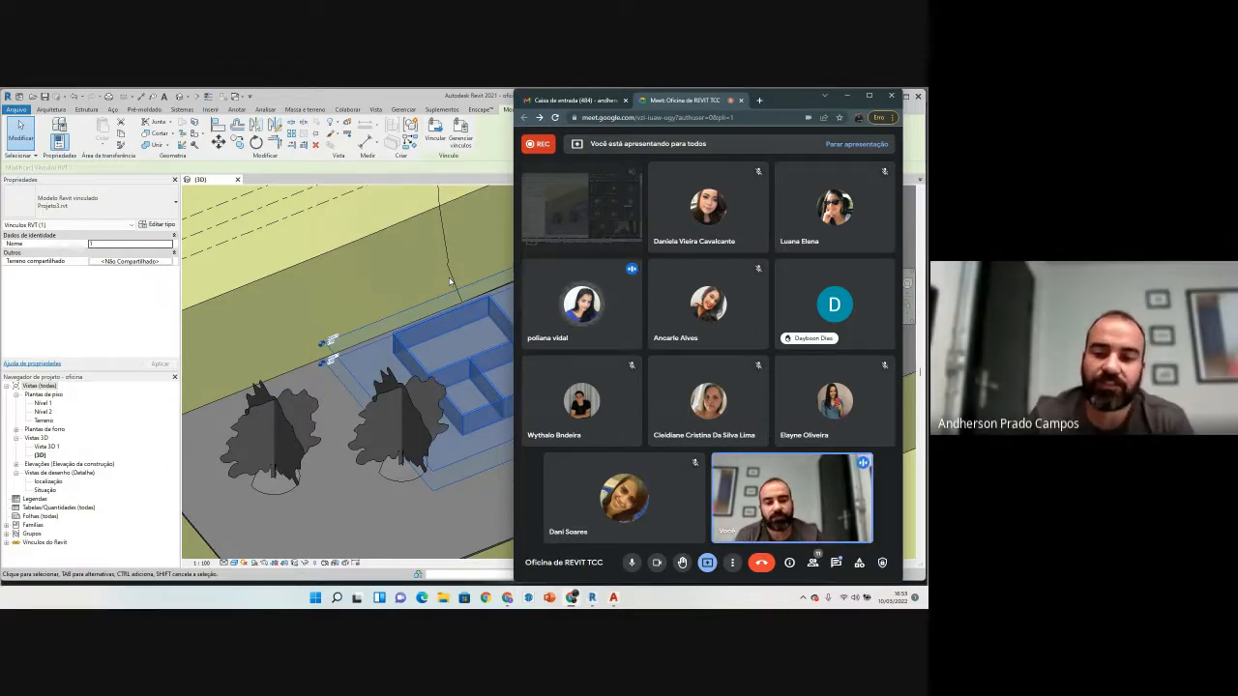
left_click(417, 343)
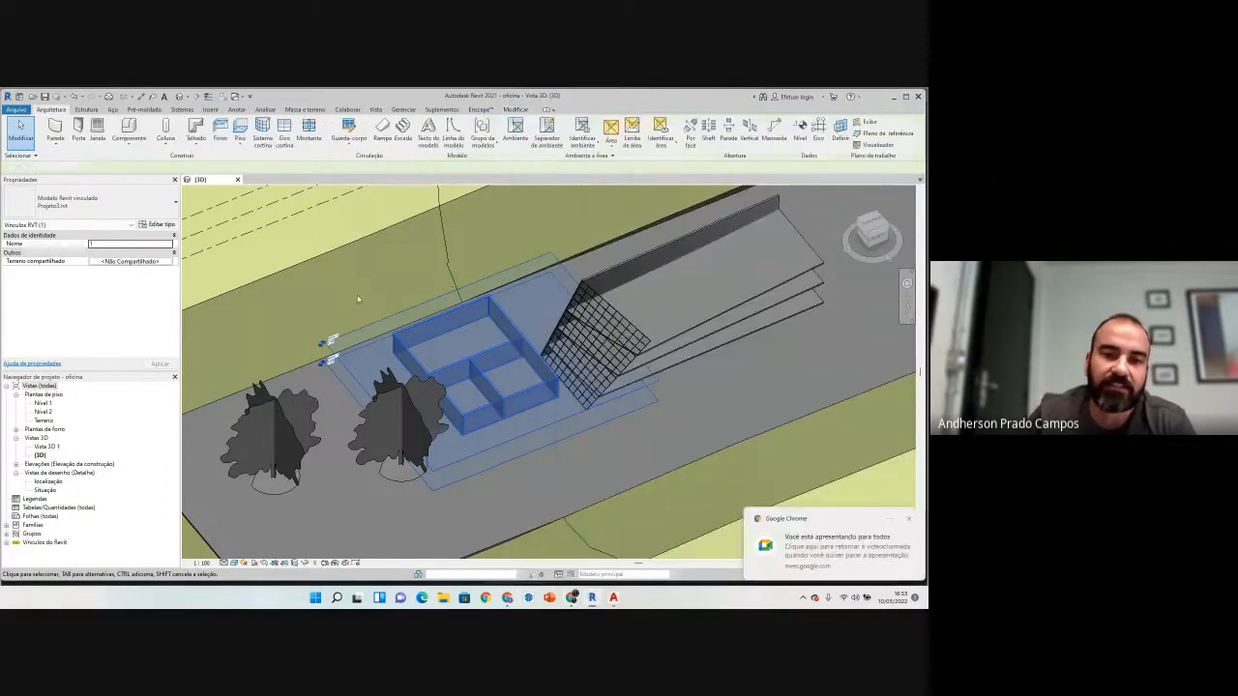
Step: Delete the remaining Projeto3 link instance from the paving and remove the link from the project
key("Escape")
left_click(408, 348)
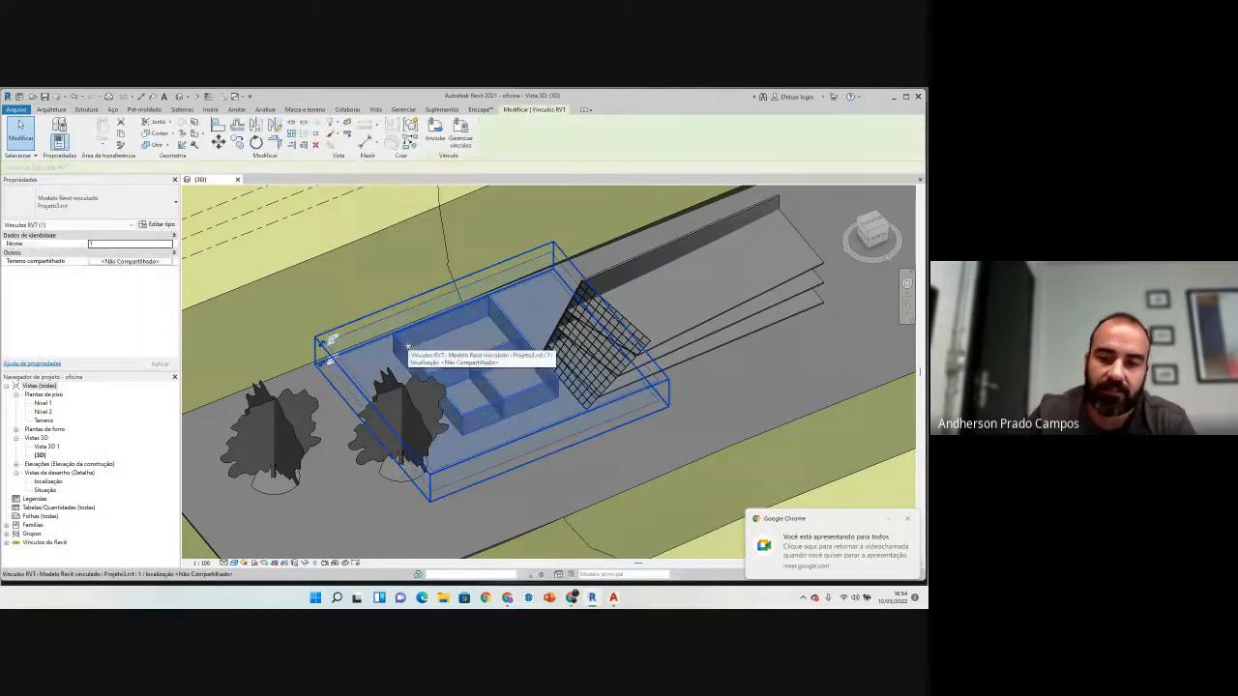
key("Delete")
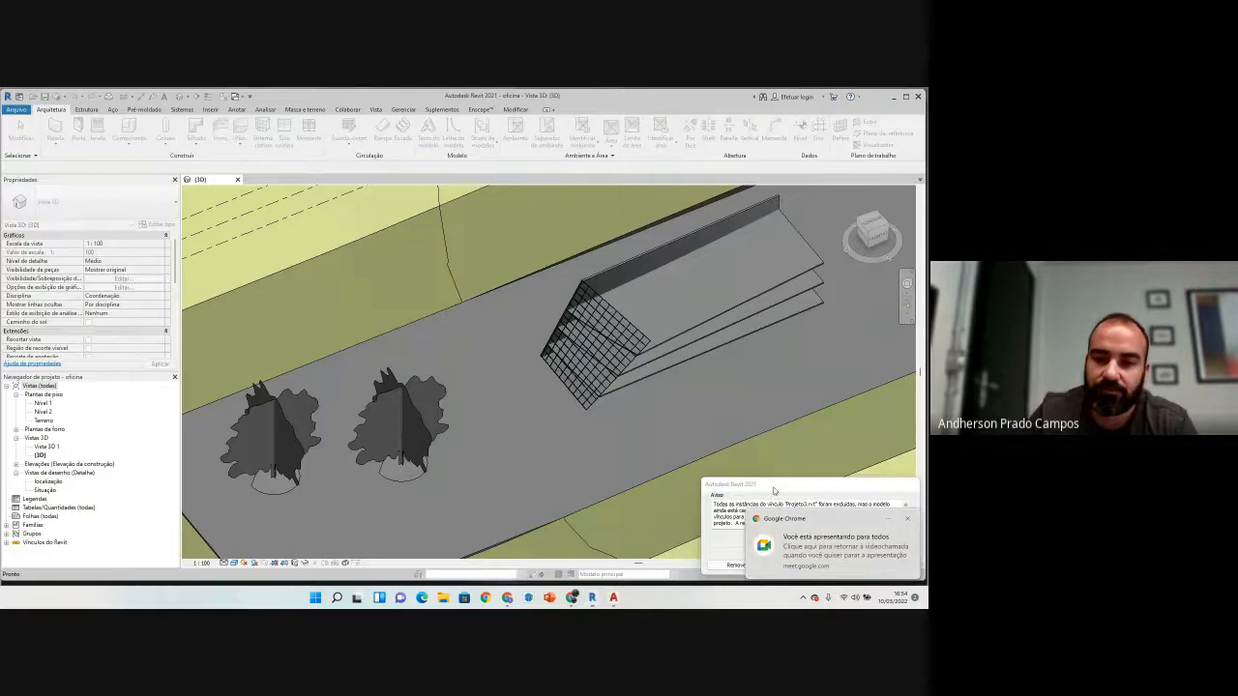
left_click(752, 566)
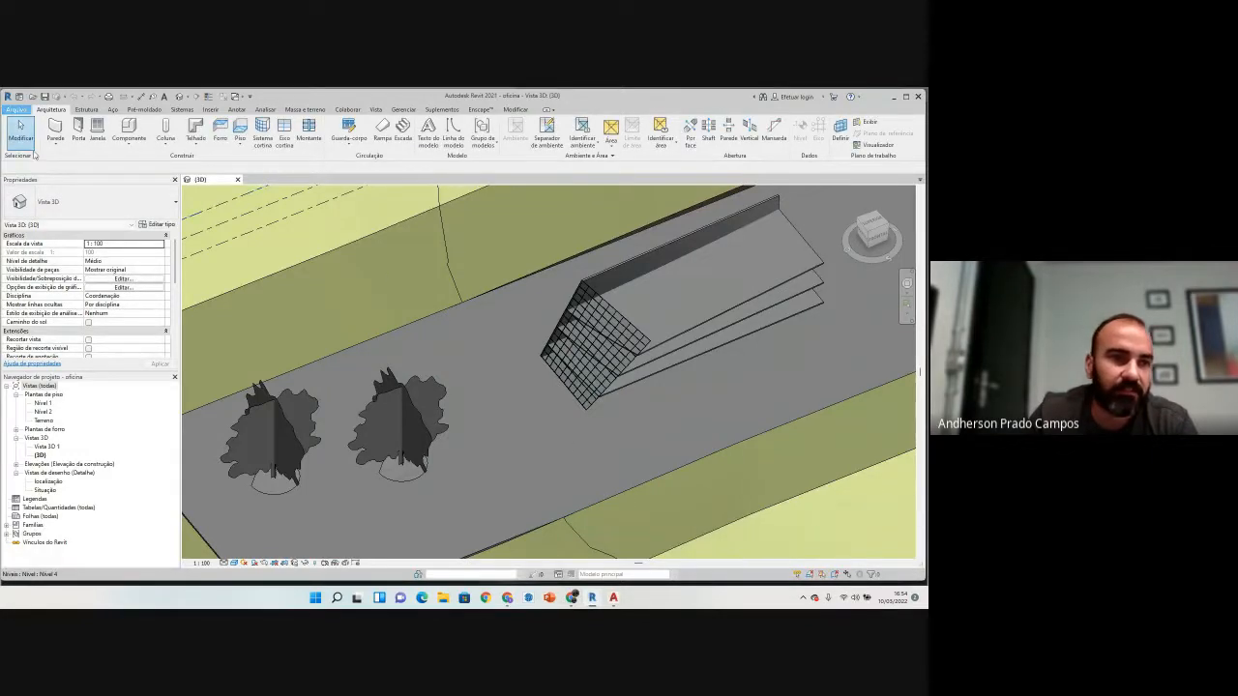
Step: Open the recent Projeto3 project and select all of its walls for copying
left_click(21, 109)
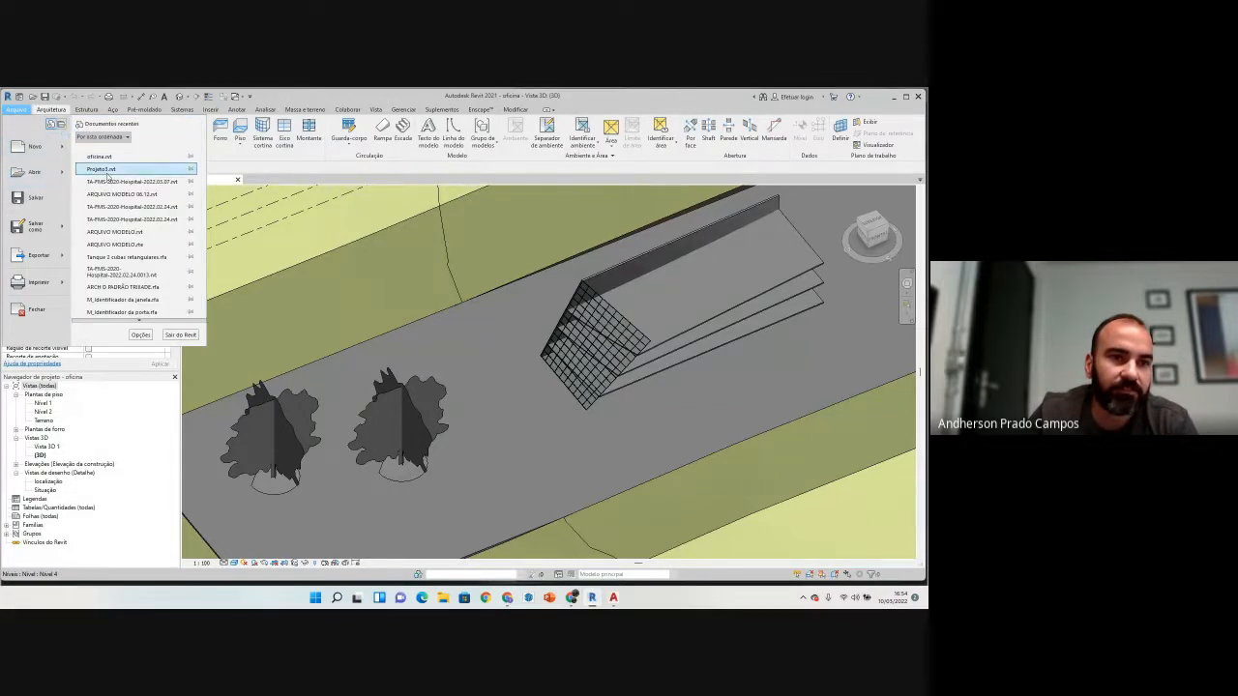
left_click(107, 173)
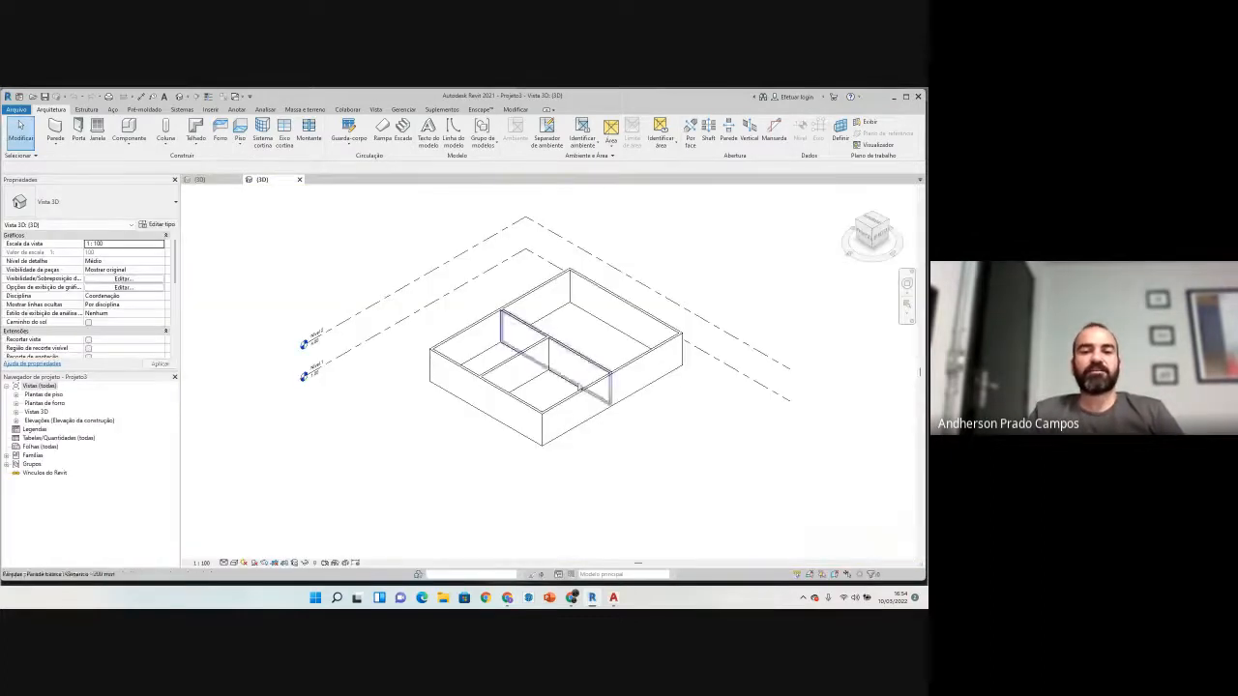
scroll(497, 396, "down", 3)
scroll(567, 386, "up", 1)
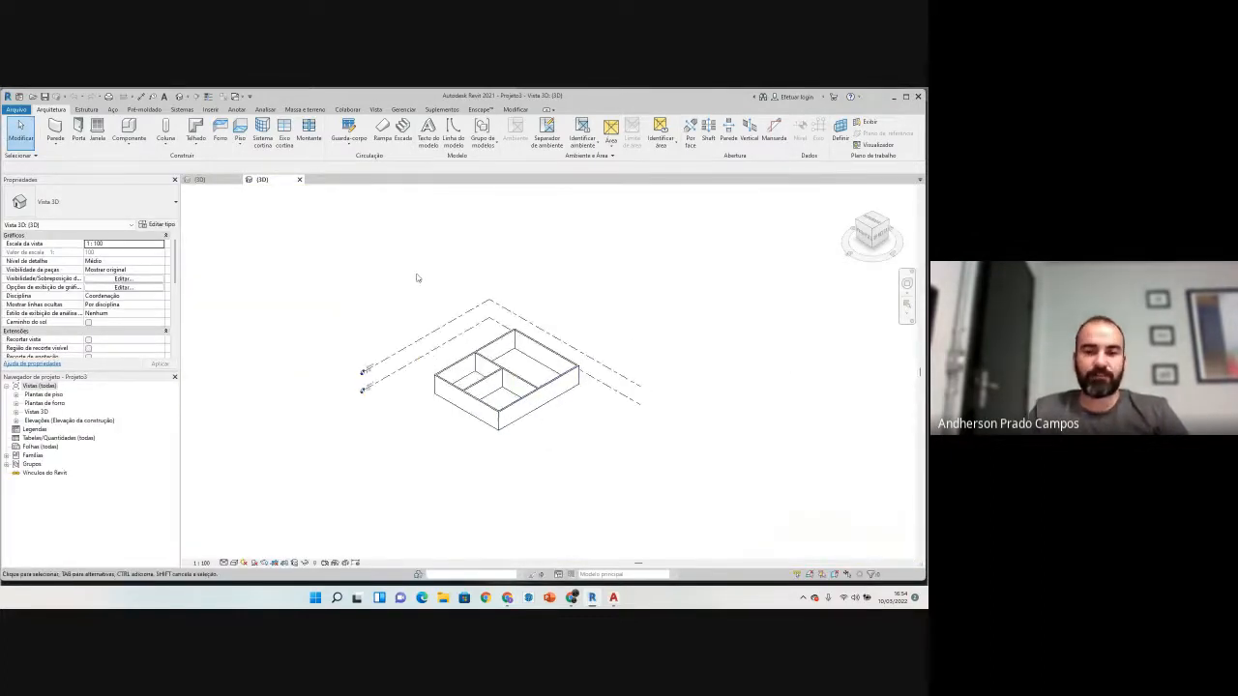
left_click_drag(417, 279, 611, 458)
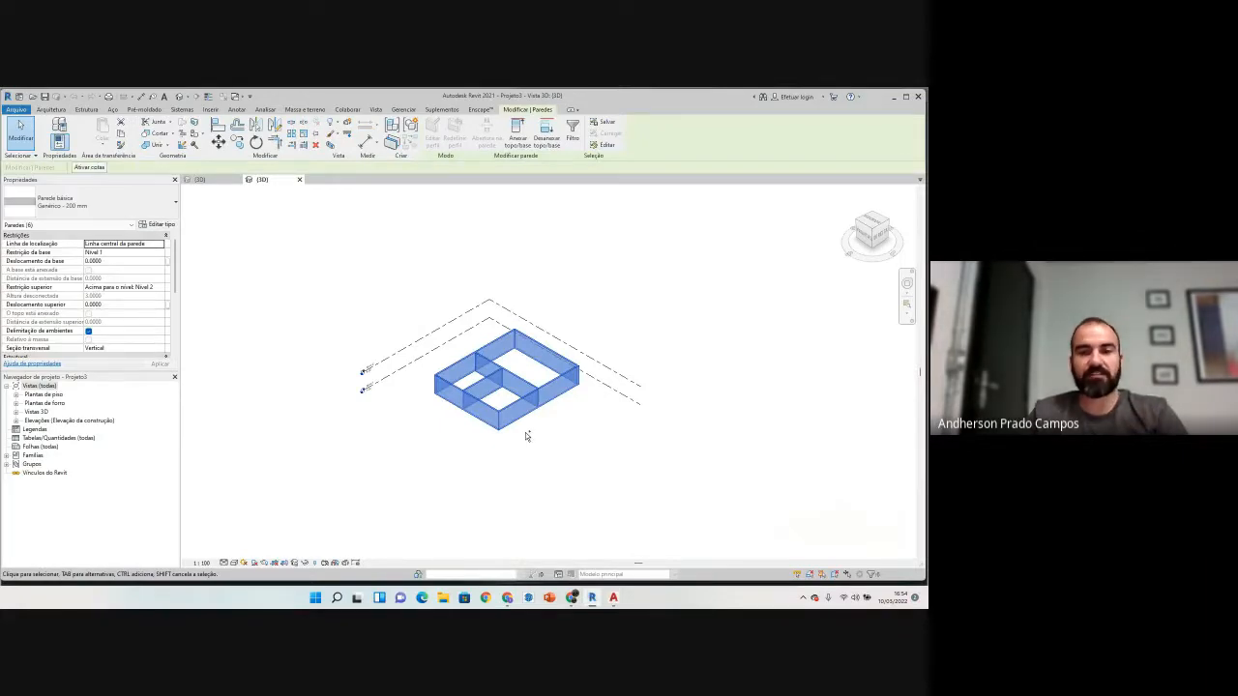
Step: Paste the copied Projeto3 walls into the oficina model, on the paving between the ramp structure and the paving's far edge
left_click(199, 179)
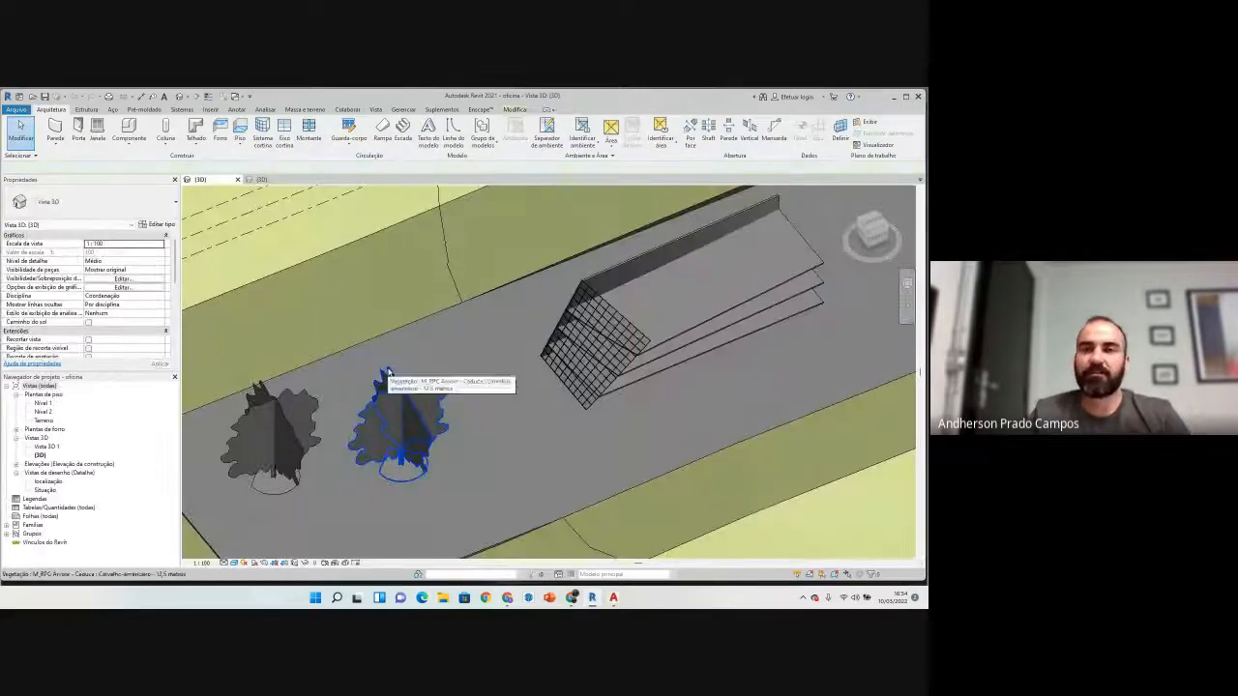
scroll(394, 305, "down", 3)
middle_click_drag(414, 329, 616, 290, "shift")
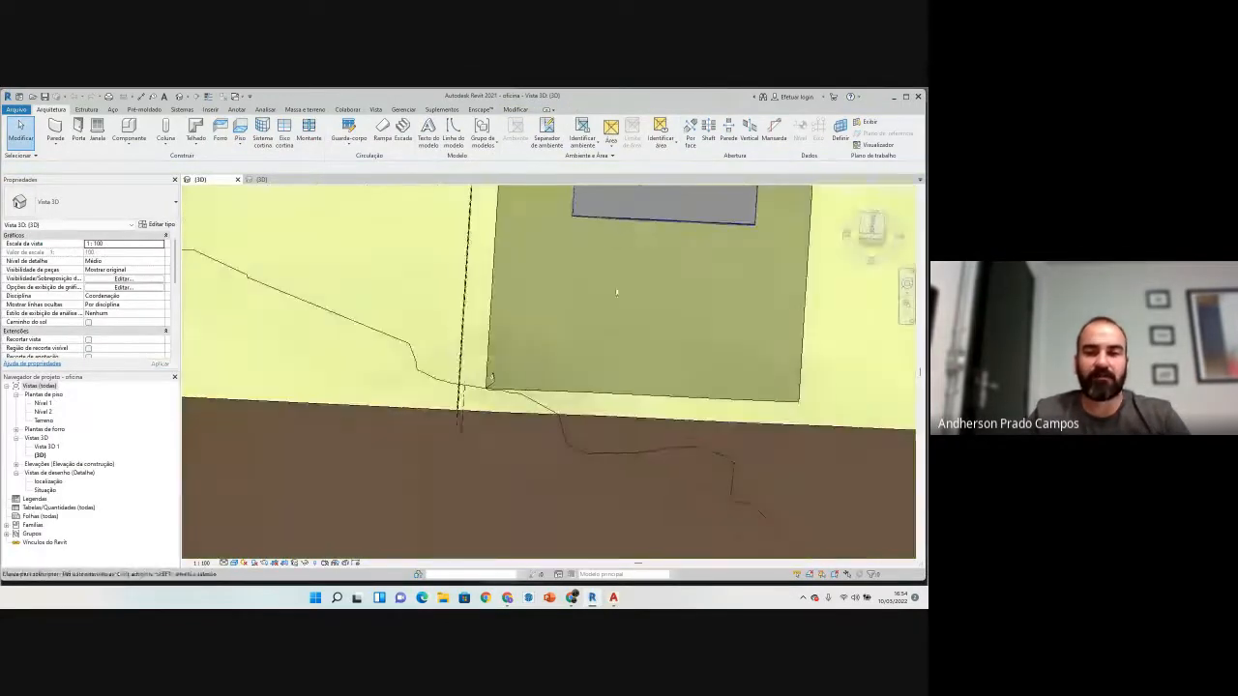
scroll(538, 379, "down", 3)
middle_click_drag(535, 388, 431, 537)
scroll(536, 300, "up", 3)
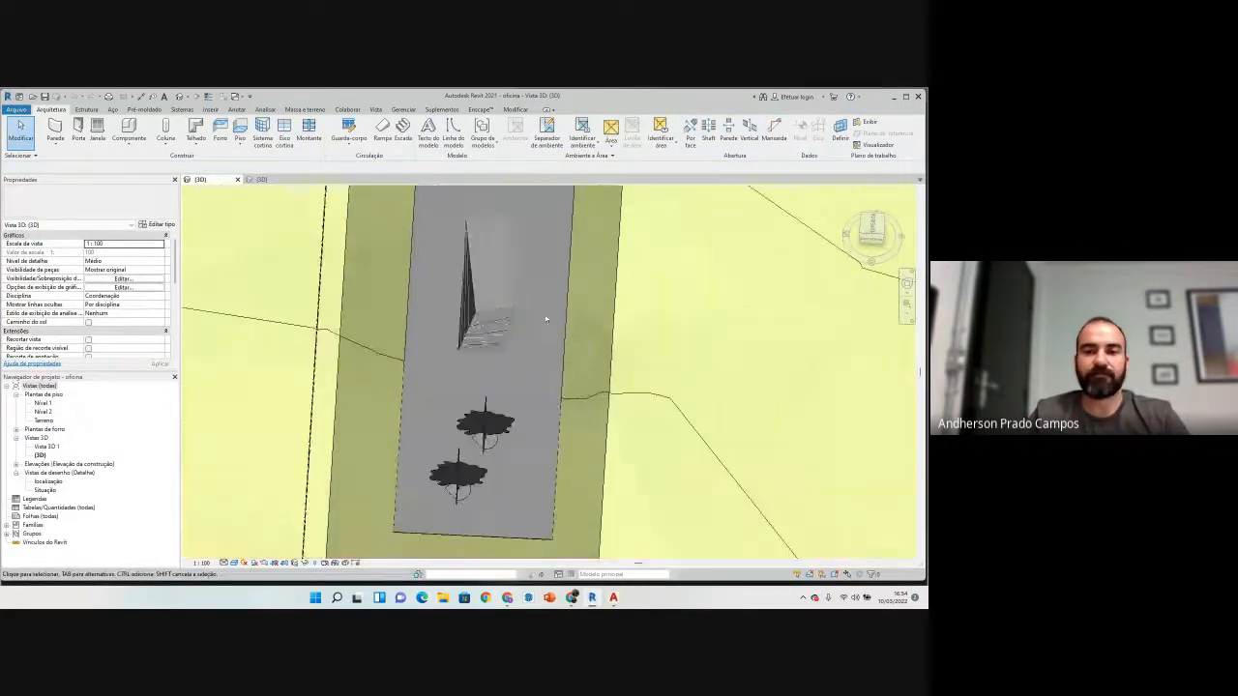
left_click_drag(516, 327, 525, 334)
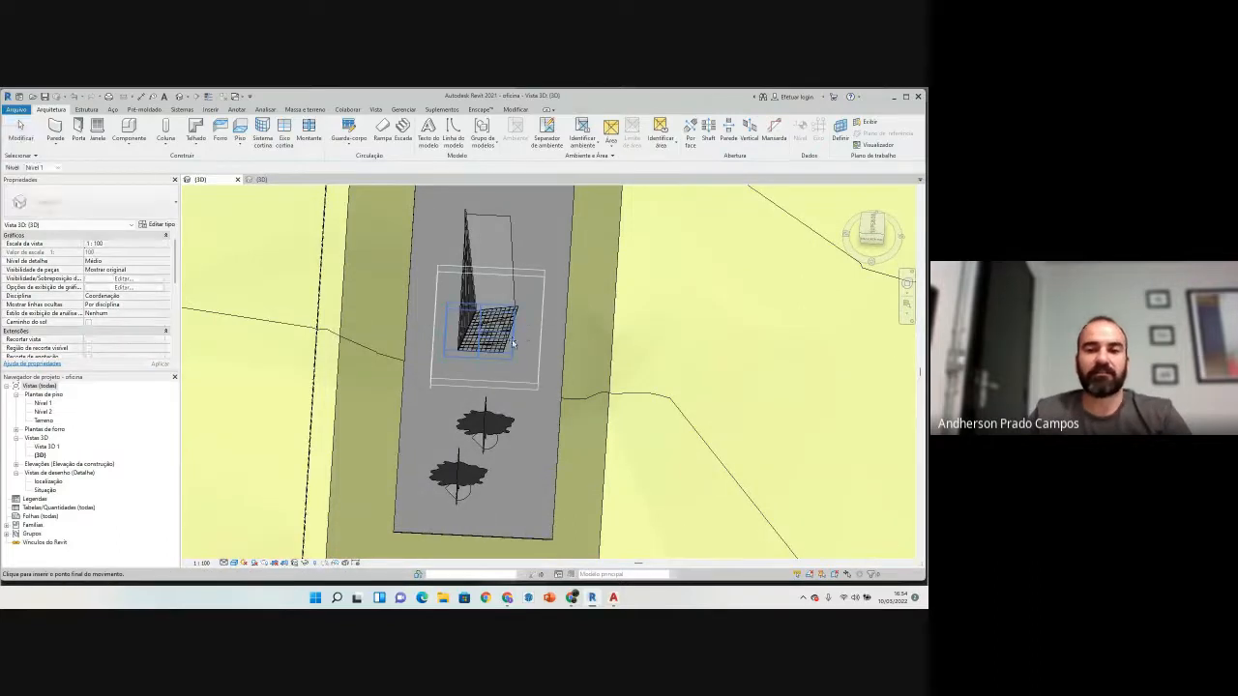
middle_click_drag(532, 214, 493, 378)
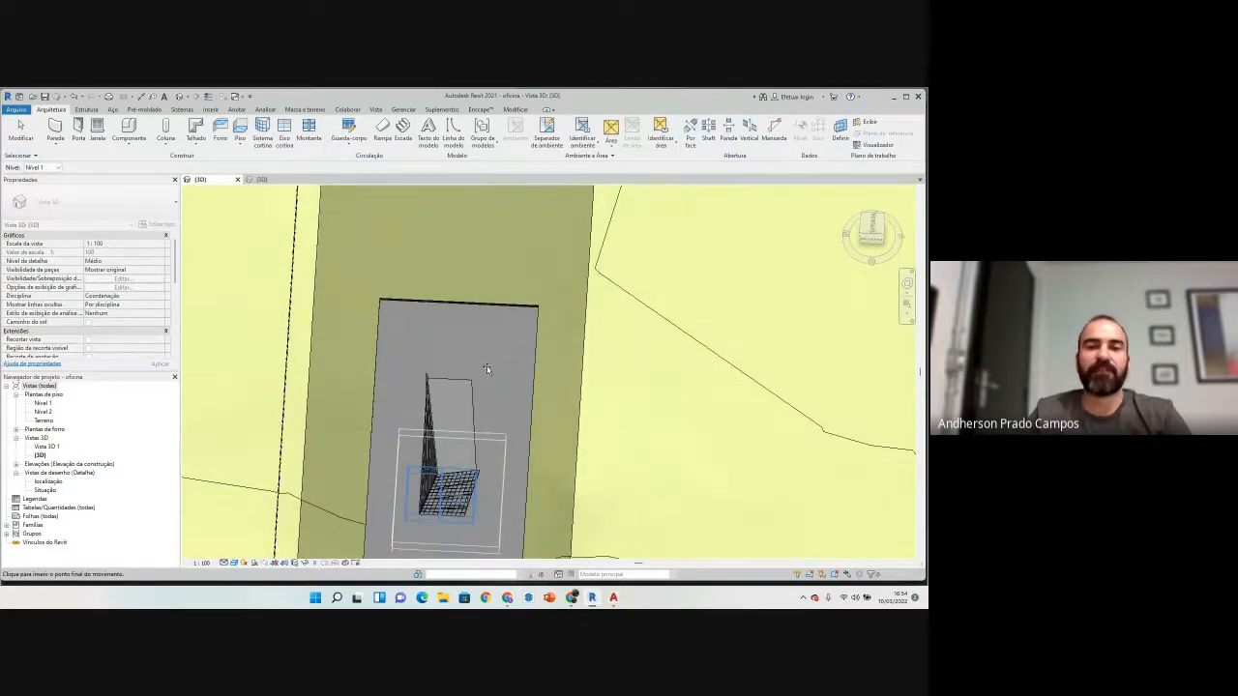
left_click(486, 370)
scroll(445, 358, "up", 5)
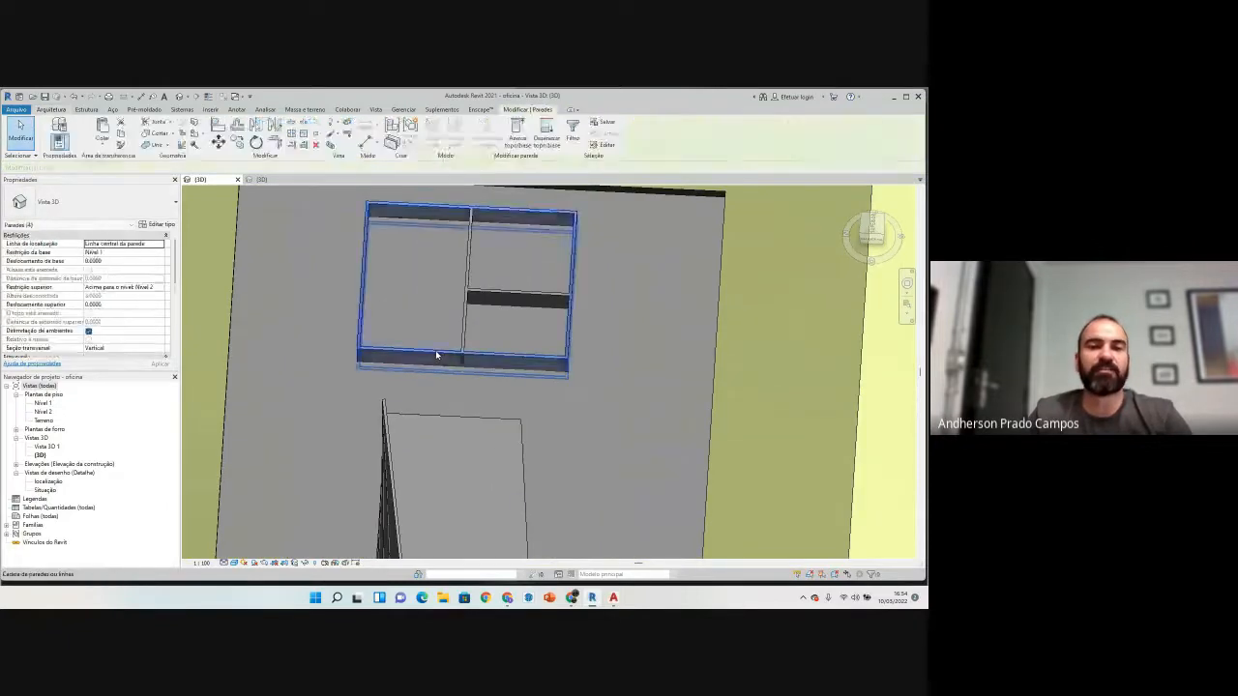
Step: Check the pasted outer walls' base constraint in oficina against the level lines in the Projeto3 3D view
left_click(123, 255)
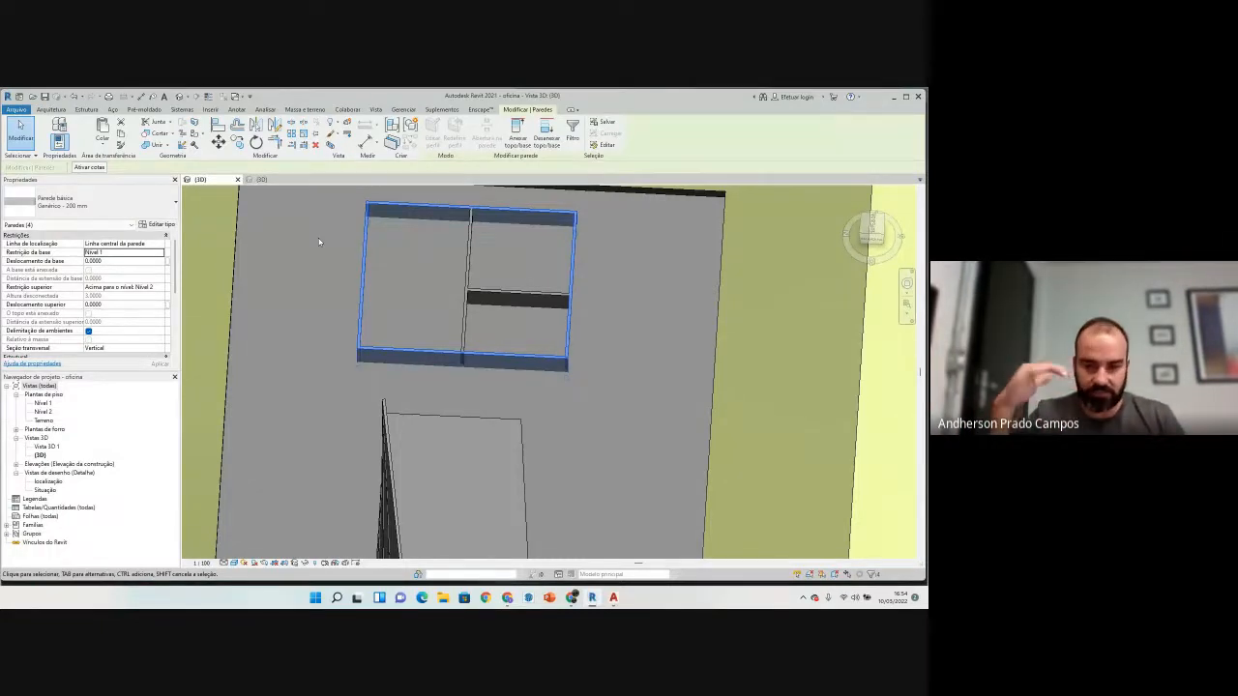
left_click(265, 180)
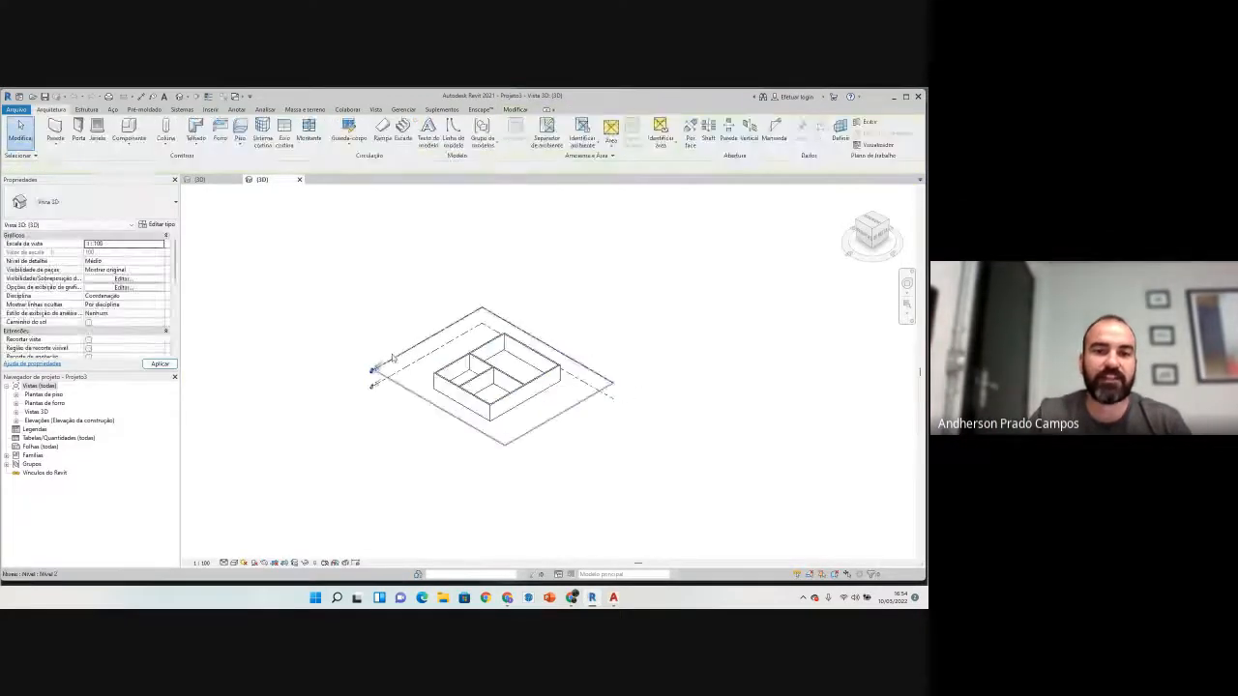
left_click(393, 359)
left_click(397, 371)
left_click(418, 397)
scroll(468, 395, "up", 2)
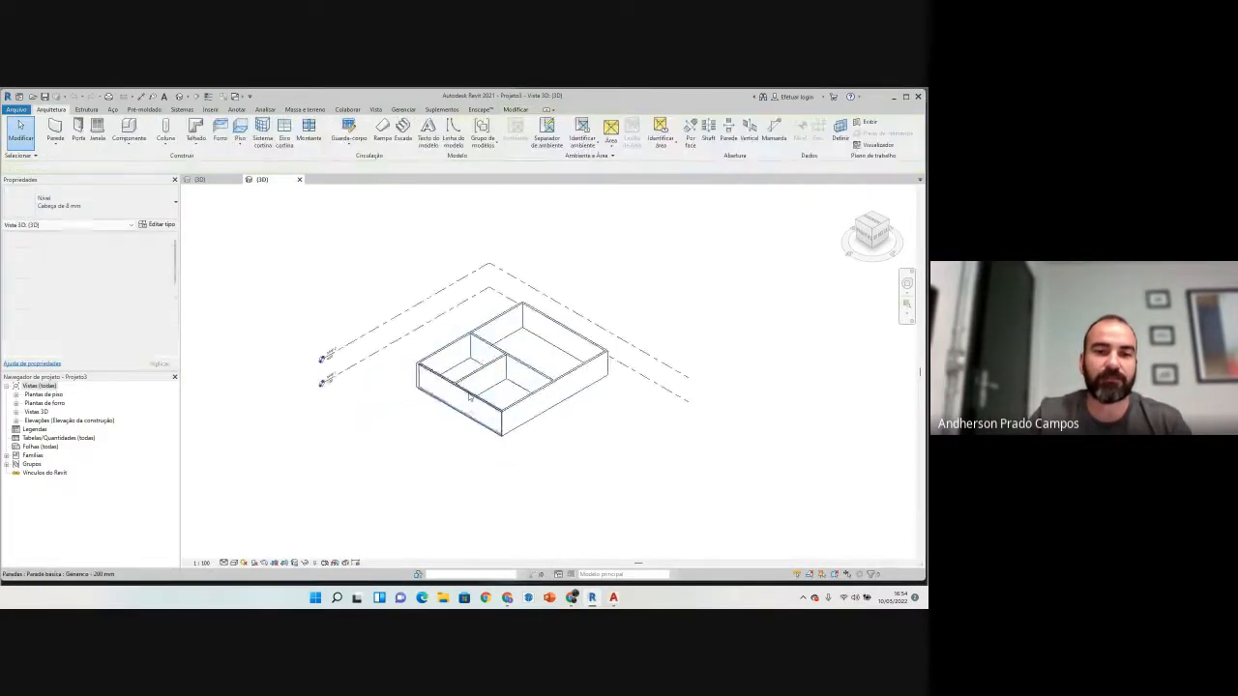
Step: Return to the oficina model, inspect a pasted wall's base and top constraints, and examine the walls' placement on the paving
left_click(202, 181)
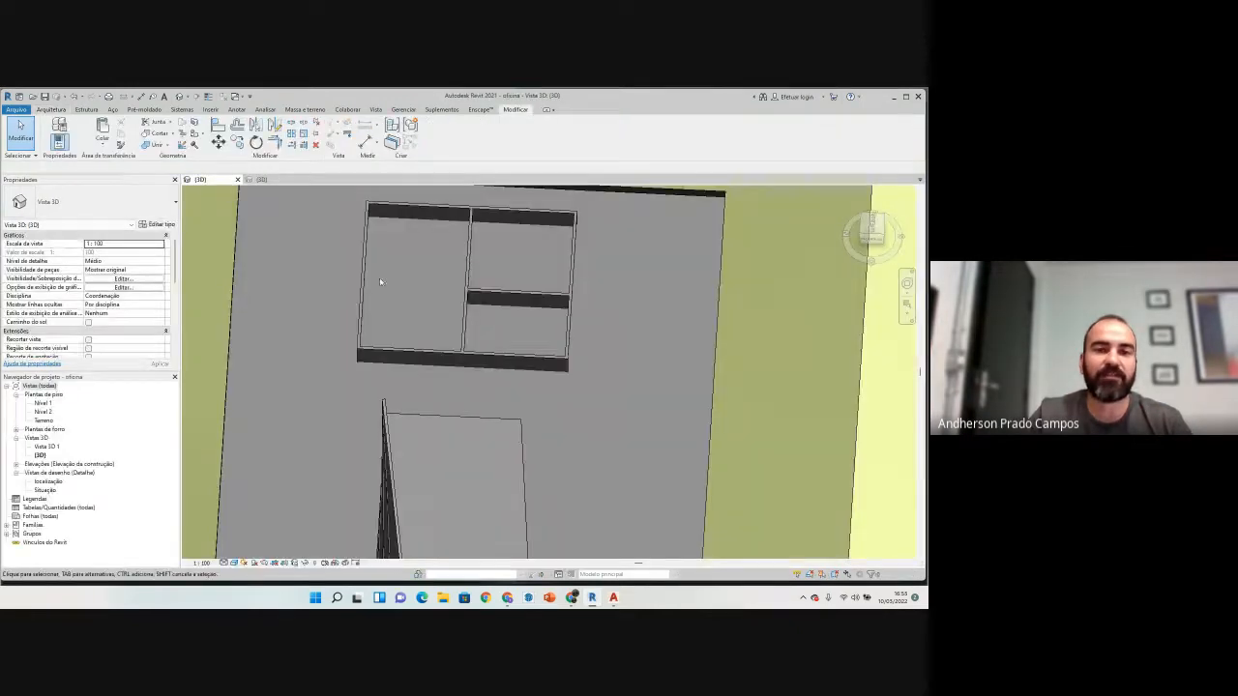
left_click(371, 274)
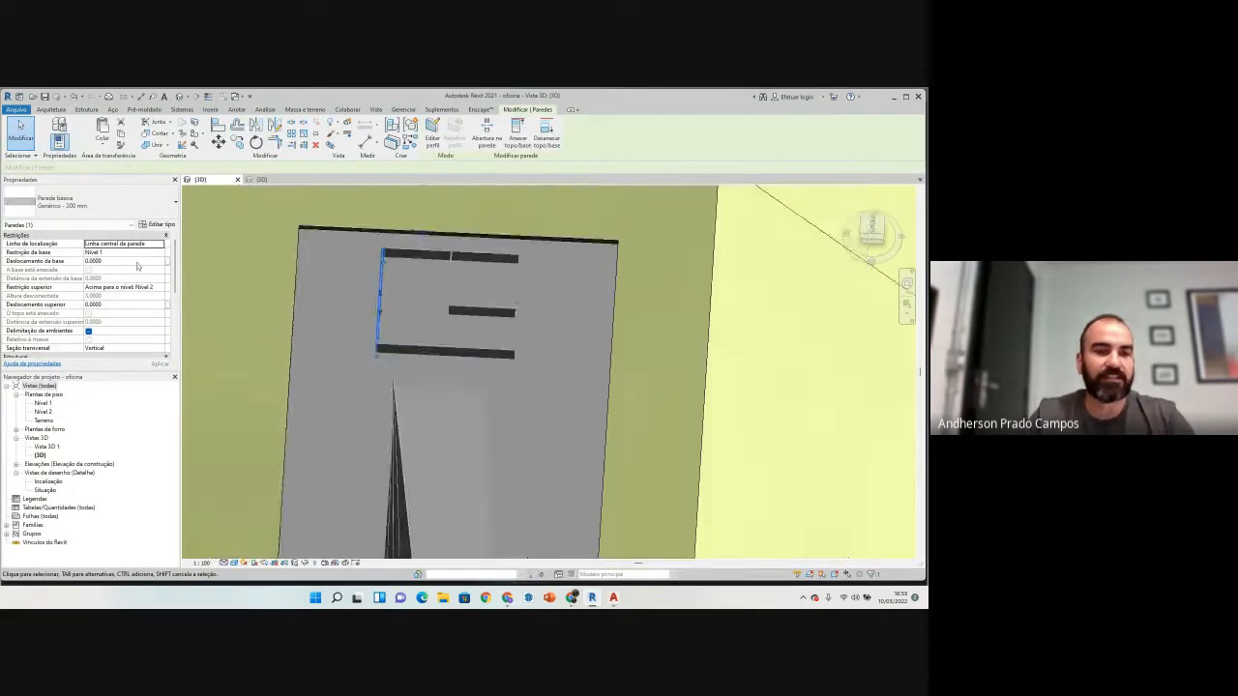
key("Tab")
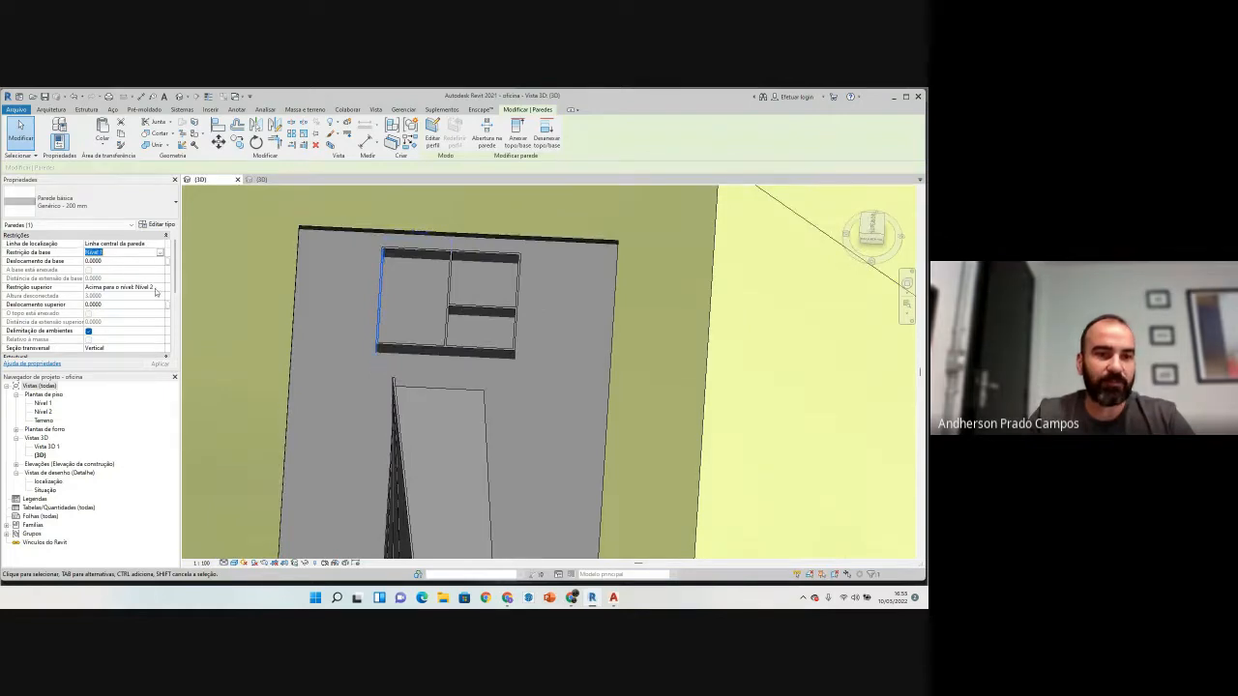
left_click(155, 290)
left_click(321, 293)
middle_click_drag(339, 354, 345, 307, "shift")
scroll(358, 300, "down", 3)
middle_click_drag(444, 409, 450, 248)
scroll(425, 304, "up", 2)
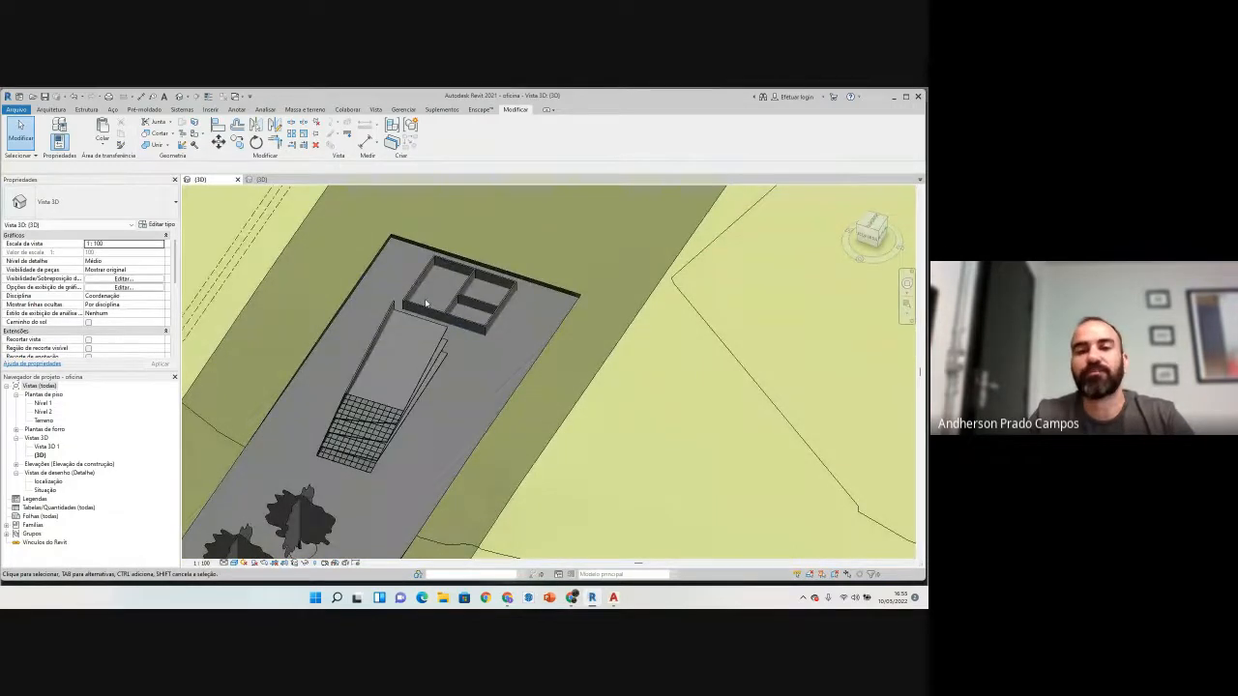
scroll(426, 305, "down", 5)
middle_click_drag(499, 386, 406, 320, "shift")
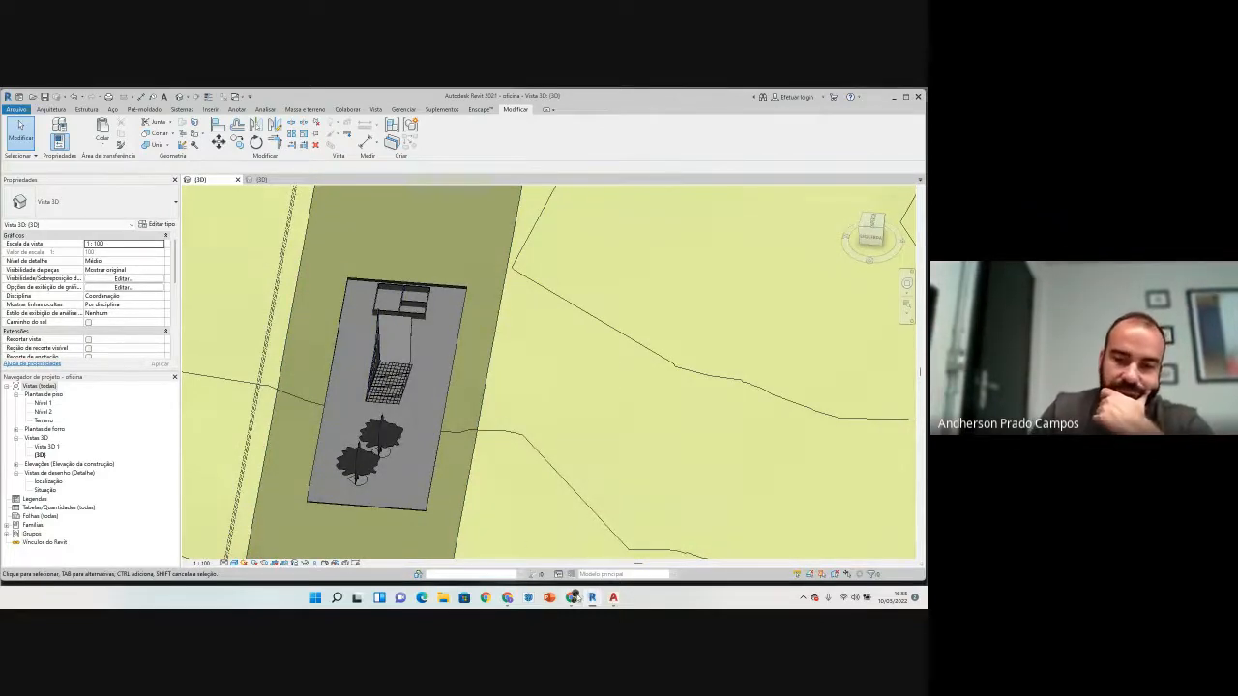
Step: Switch to the Google Meet call, enlarge its window and review the in-call chat messages
left_click(572, 597)
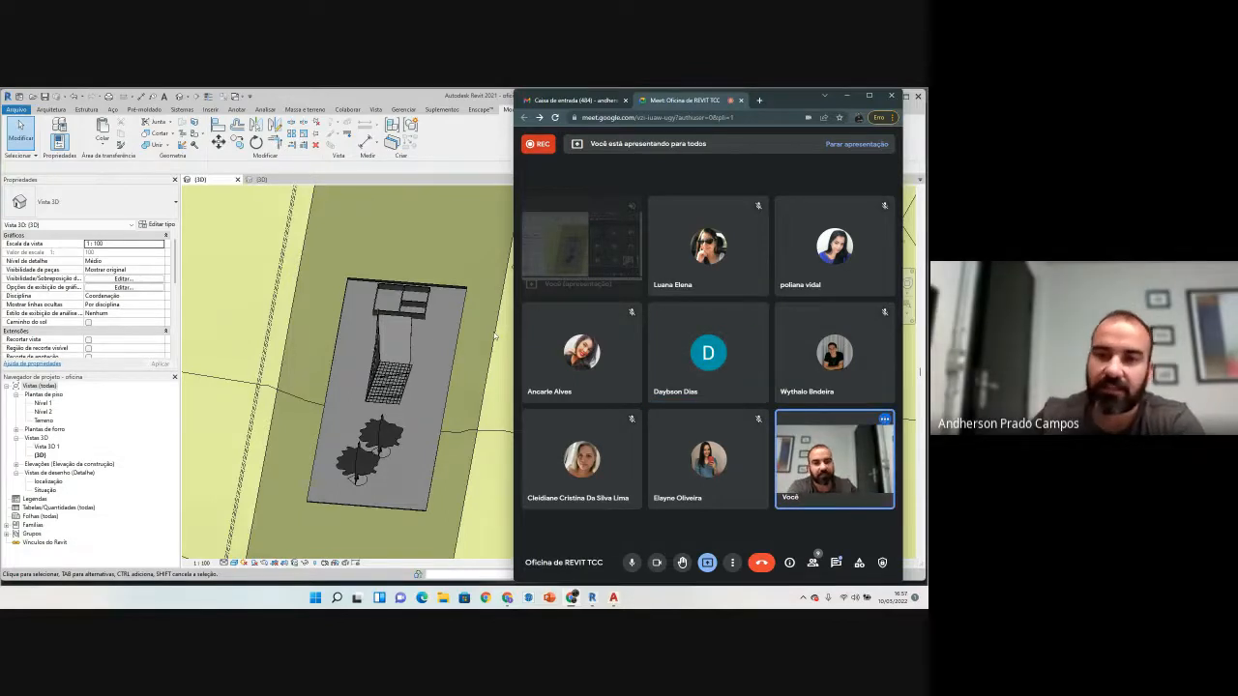
left_click_drag(515, 294, 353, 337)
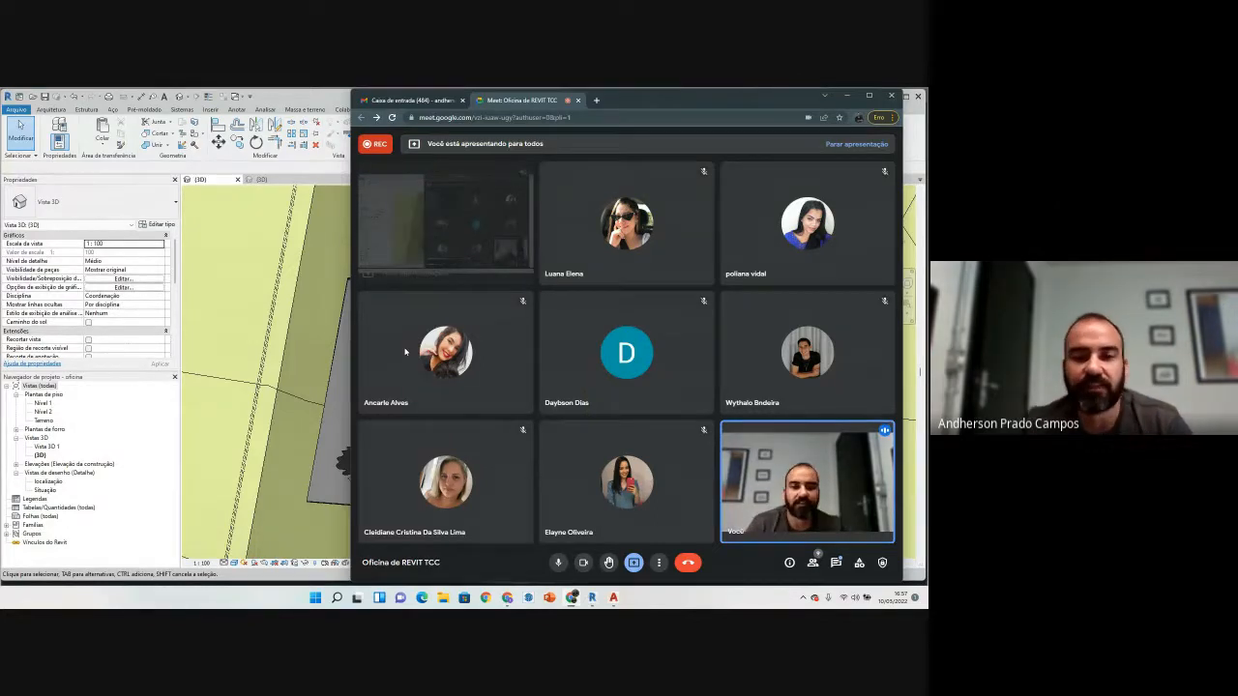
left_click(837, 562)
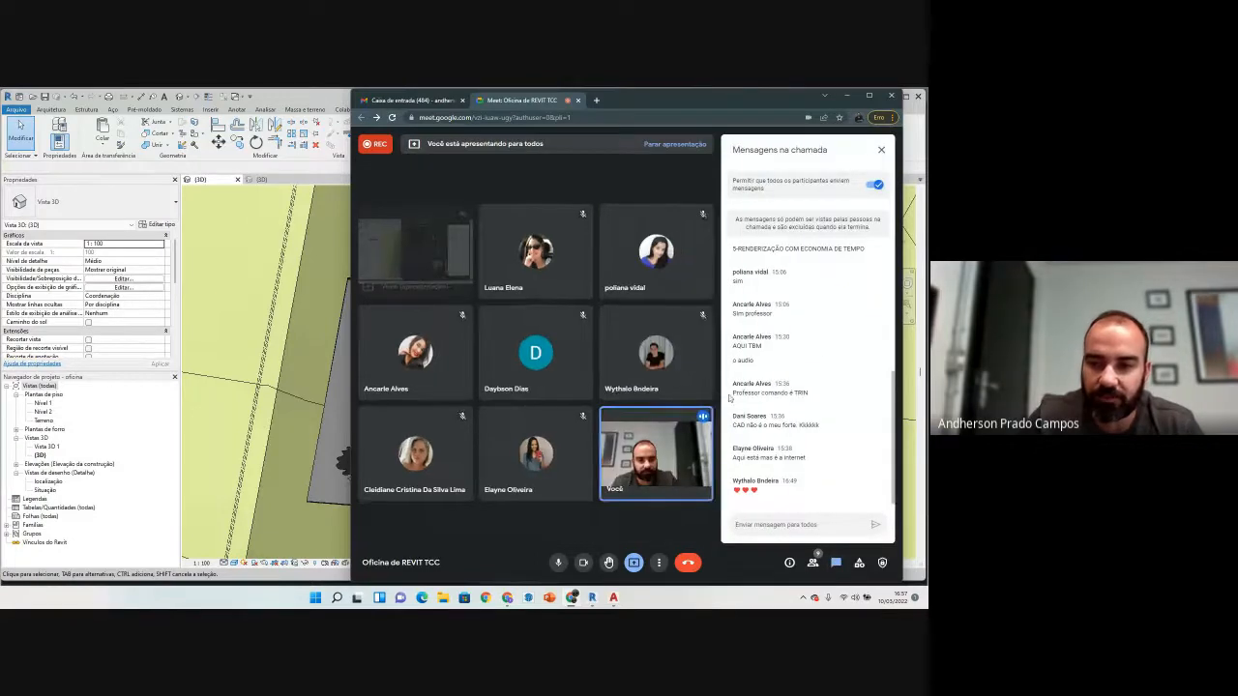
scroll(790, 388, "up", 5)
scroll(791, 388, "down", 5)
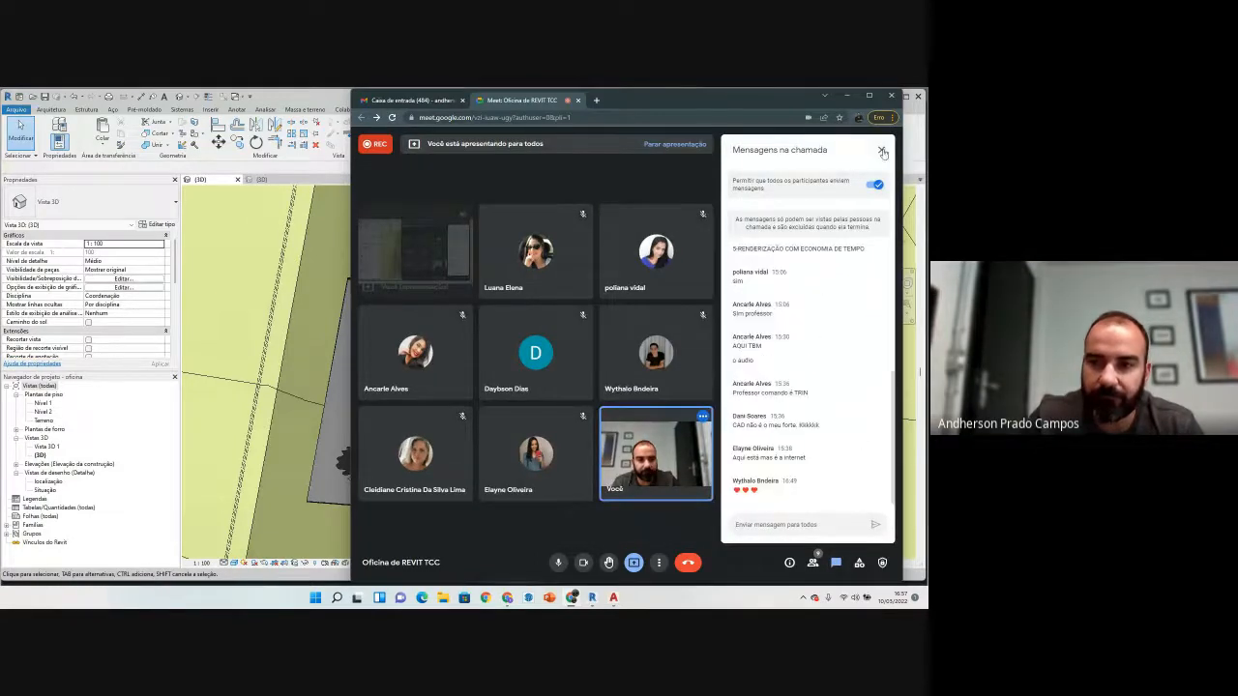
left_click(880, 152)
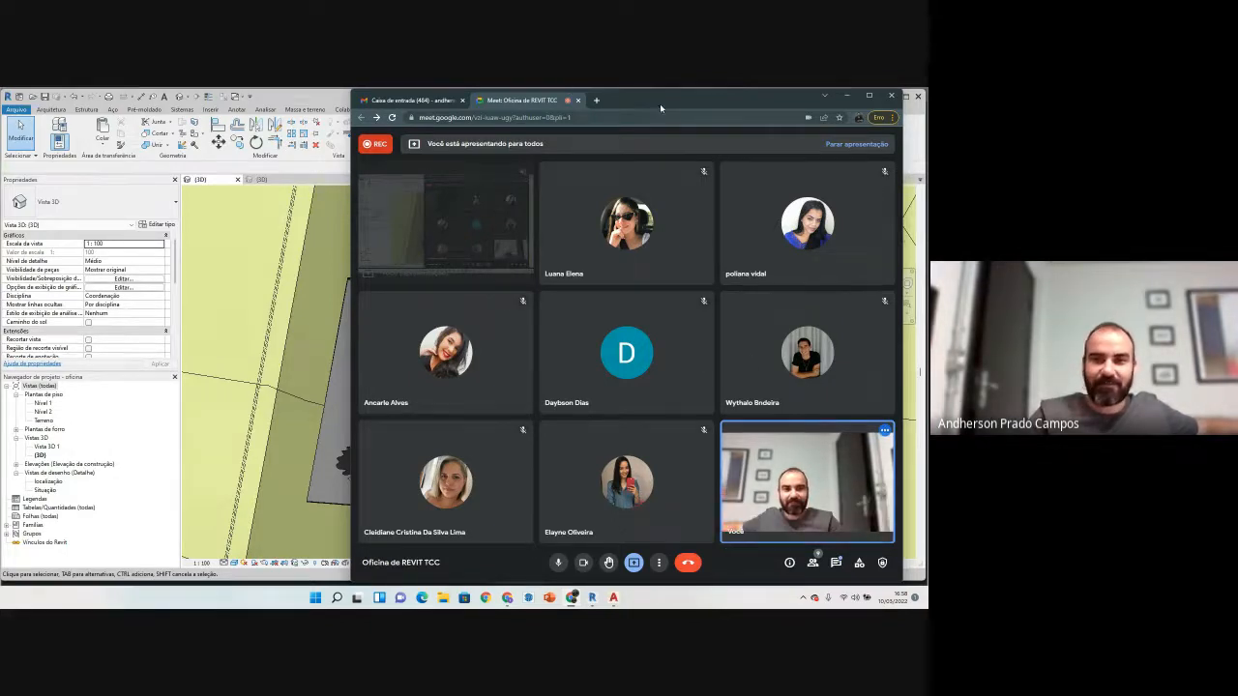
left_click_drag(661, 105, 659, 103)
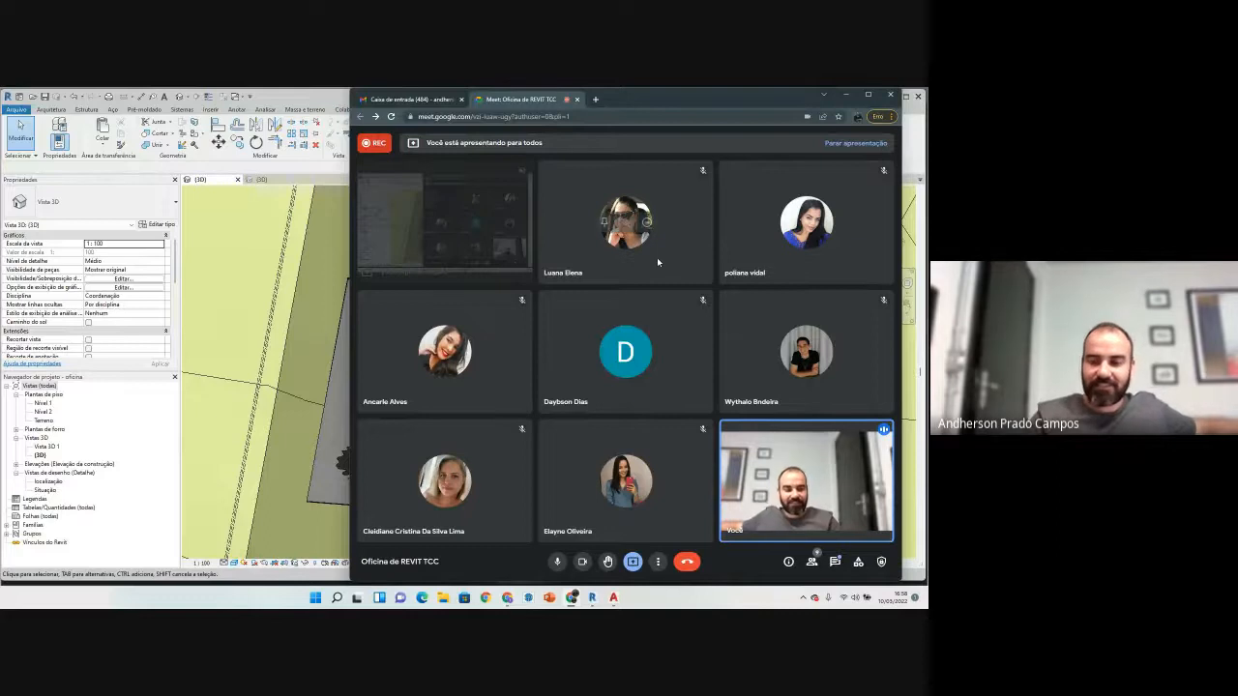
Step: Return to Revit and close the oficina project with its changes saved, then exit AutoCAD
left_click(247, 230)
left_click(237, 179)
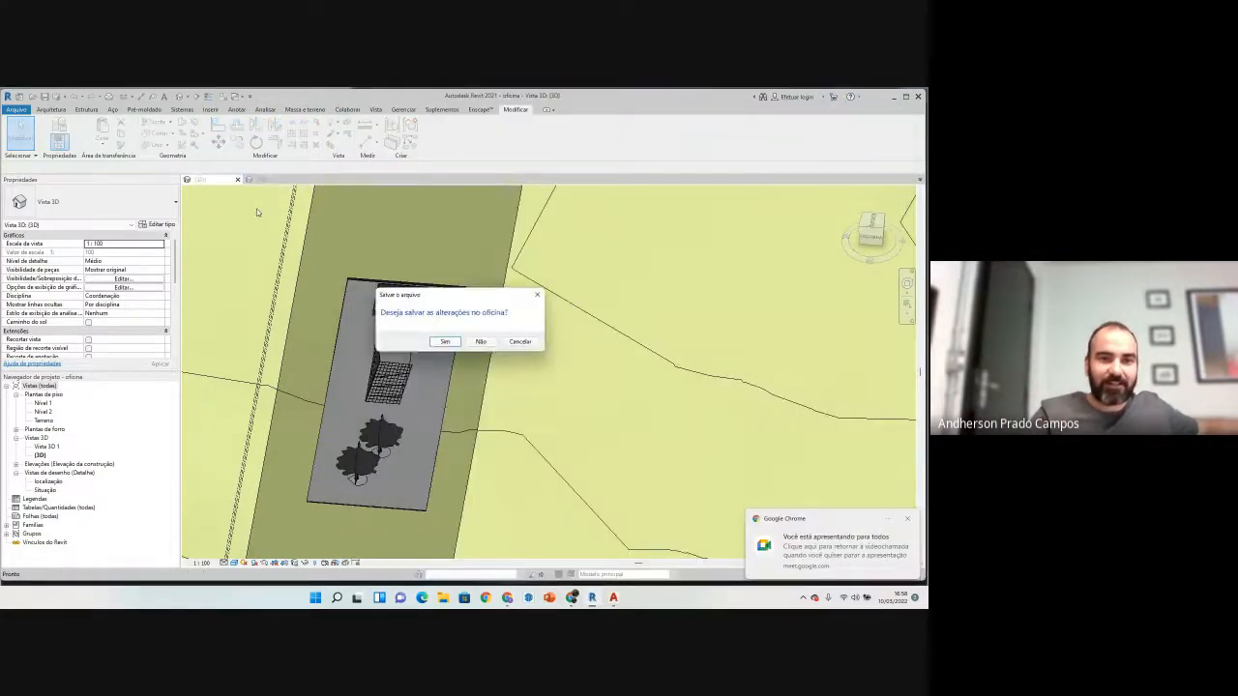
left_click(455, 343)
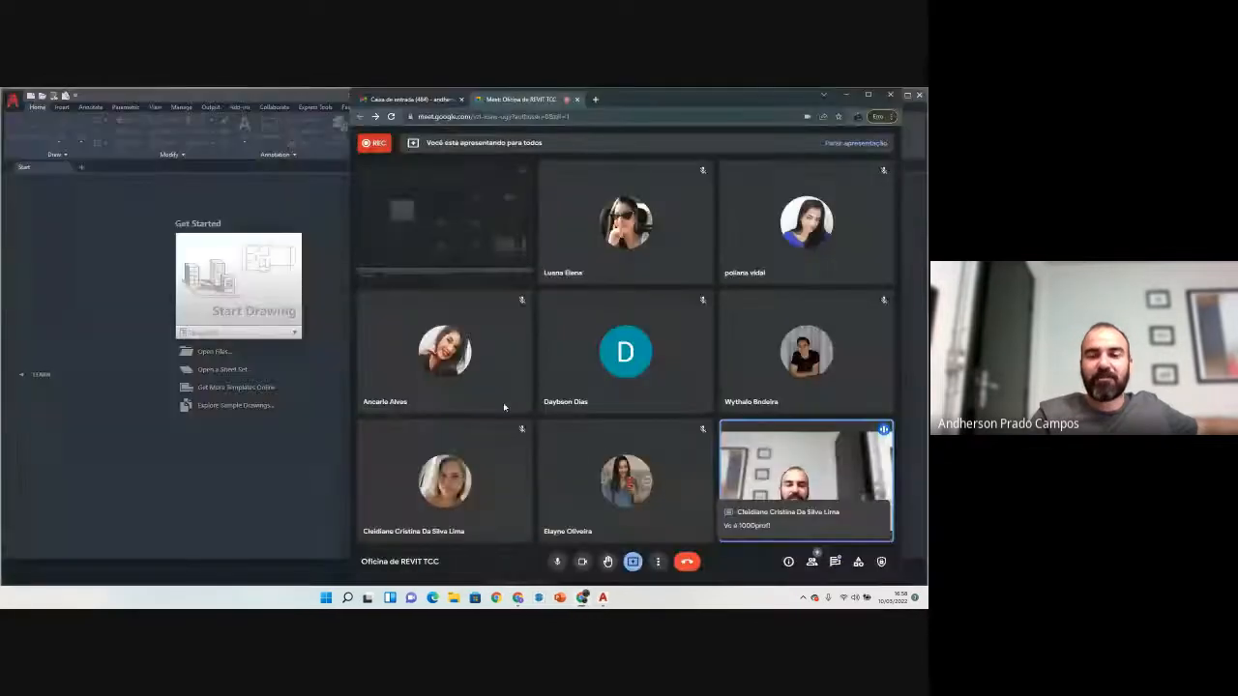
left_click(204, 189)
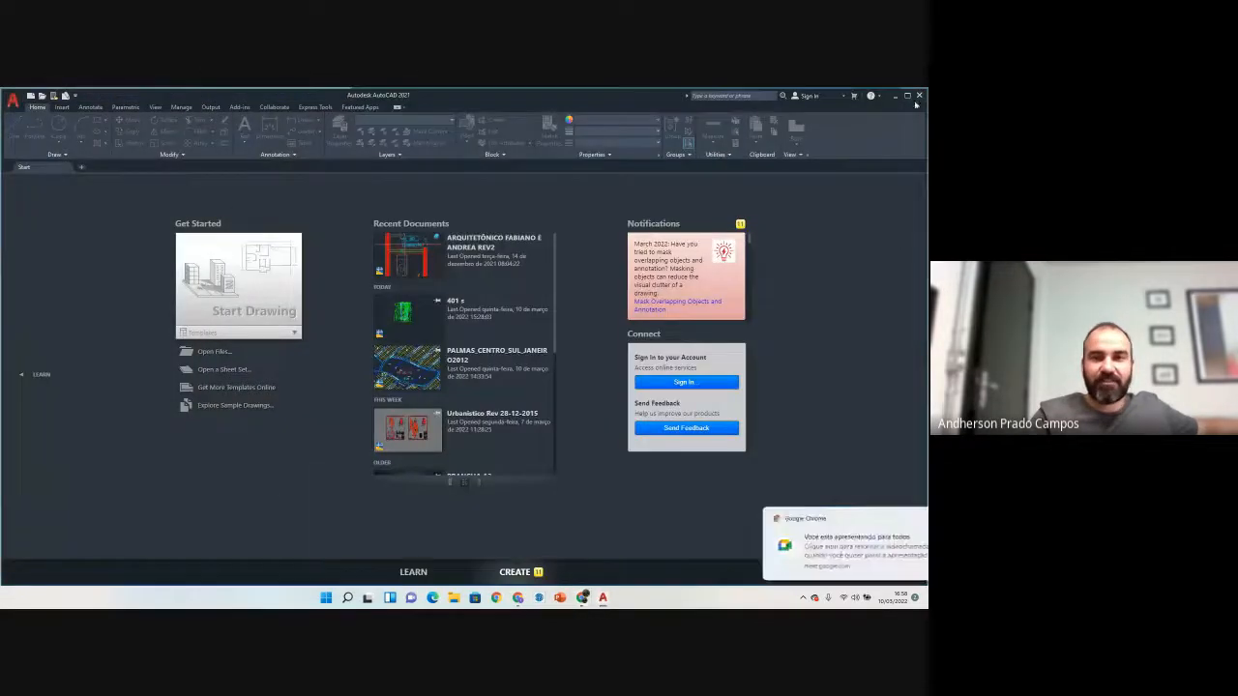
left_click(919, 96)
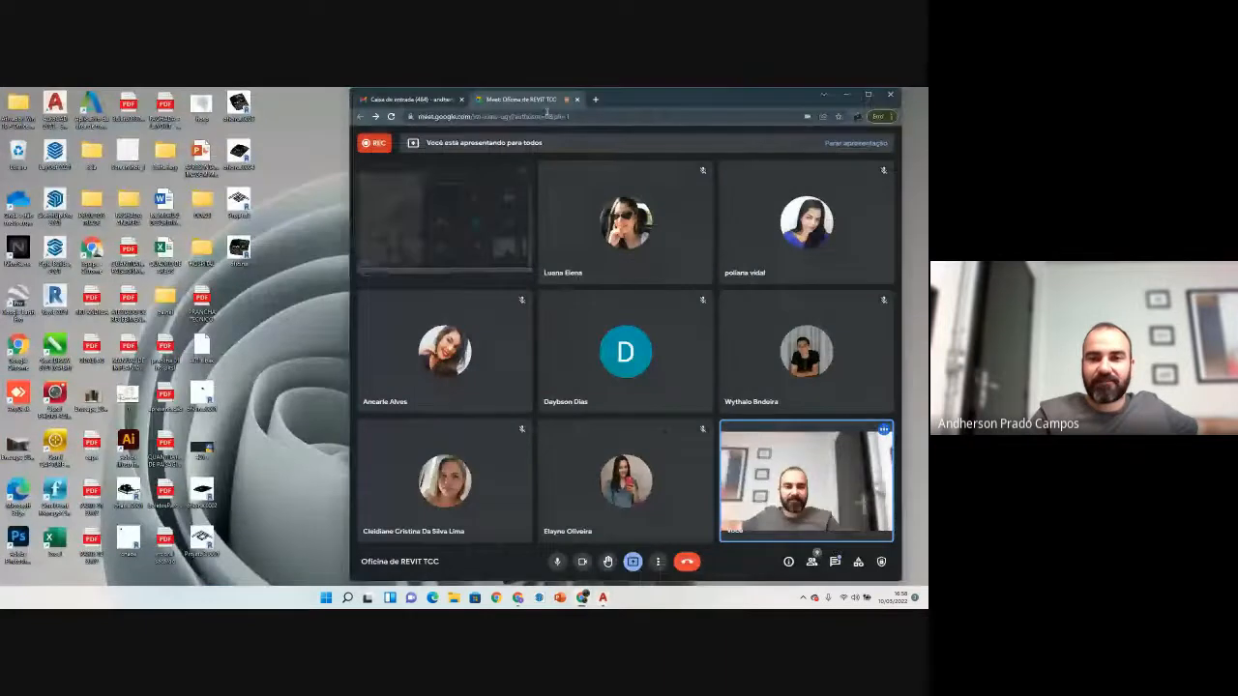
Step: Widen the Google Meet window across most of the desktop and dismiss the raised-hand notification
left_click_drag(652, 102, 632, 102)
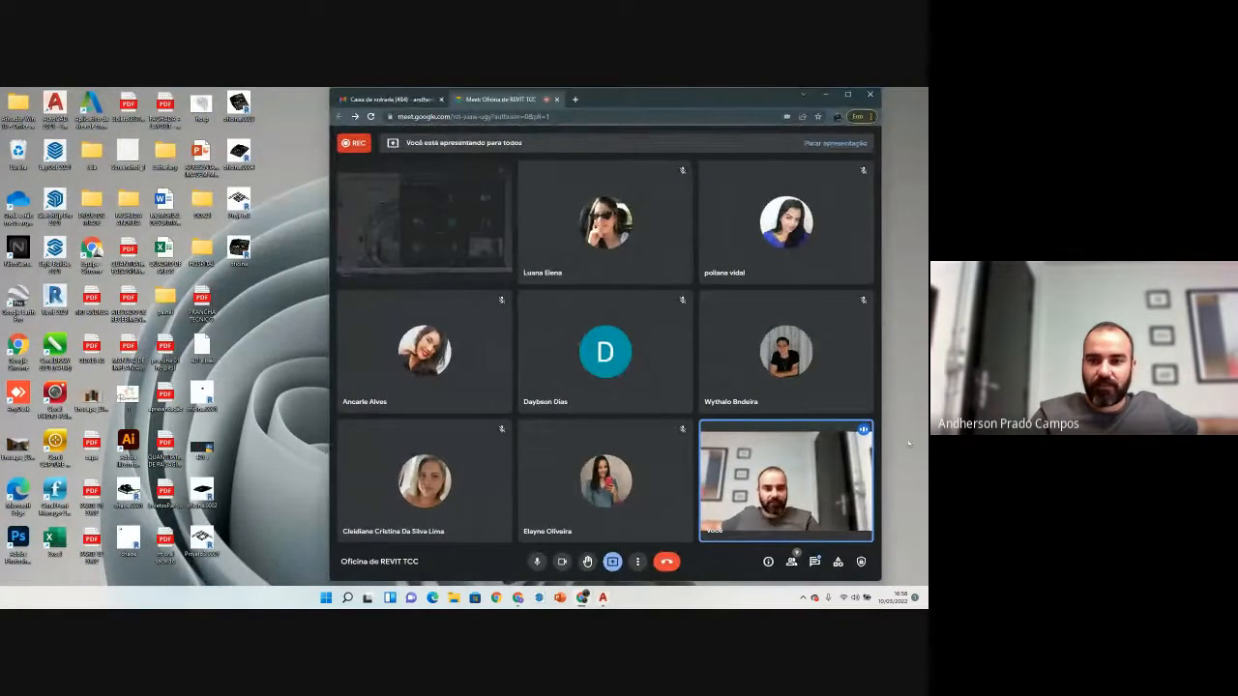
left_click_drag(882, 397, 927, 397)
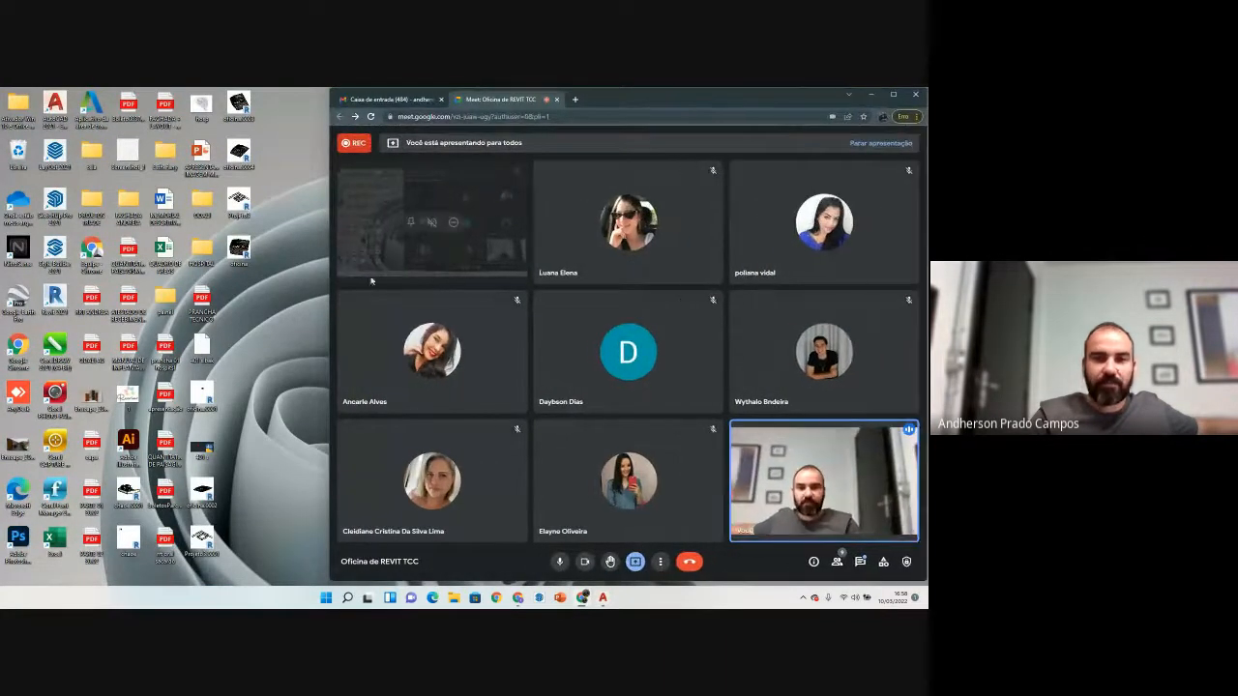
left_click_drag(330, 282, 85, 290)
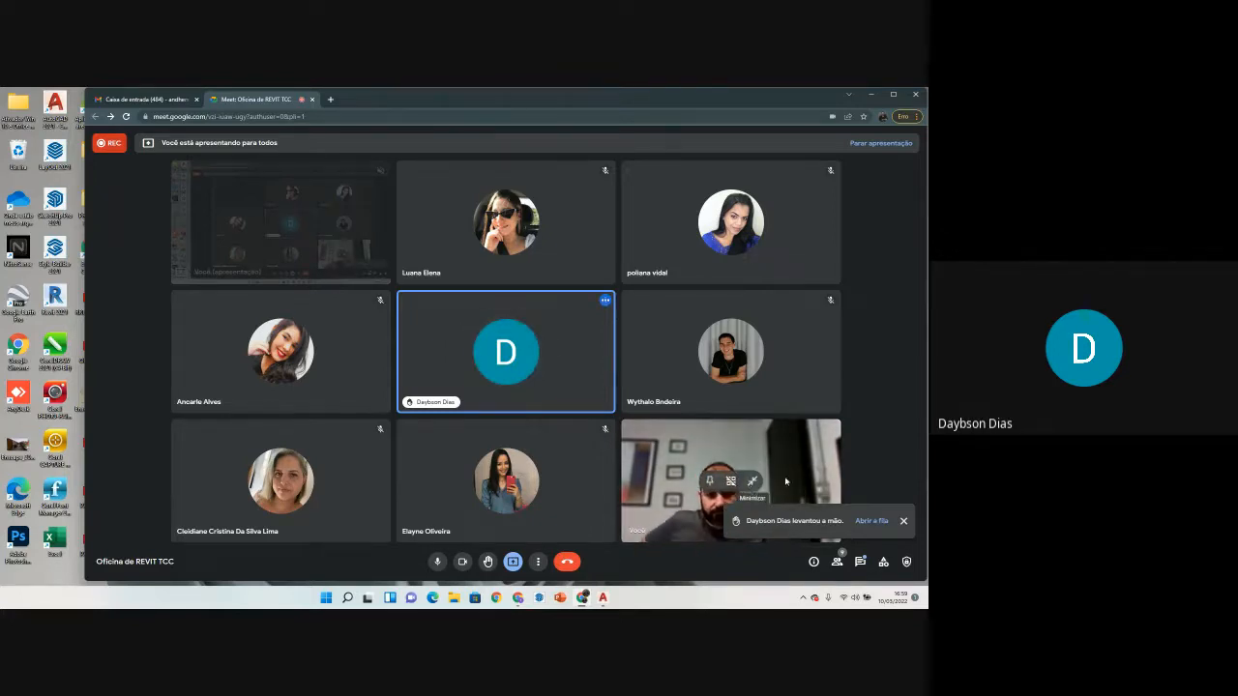
left_click(904, 520)
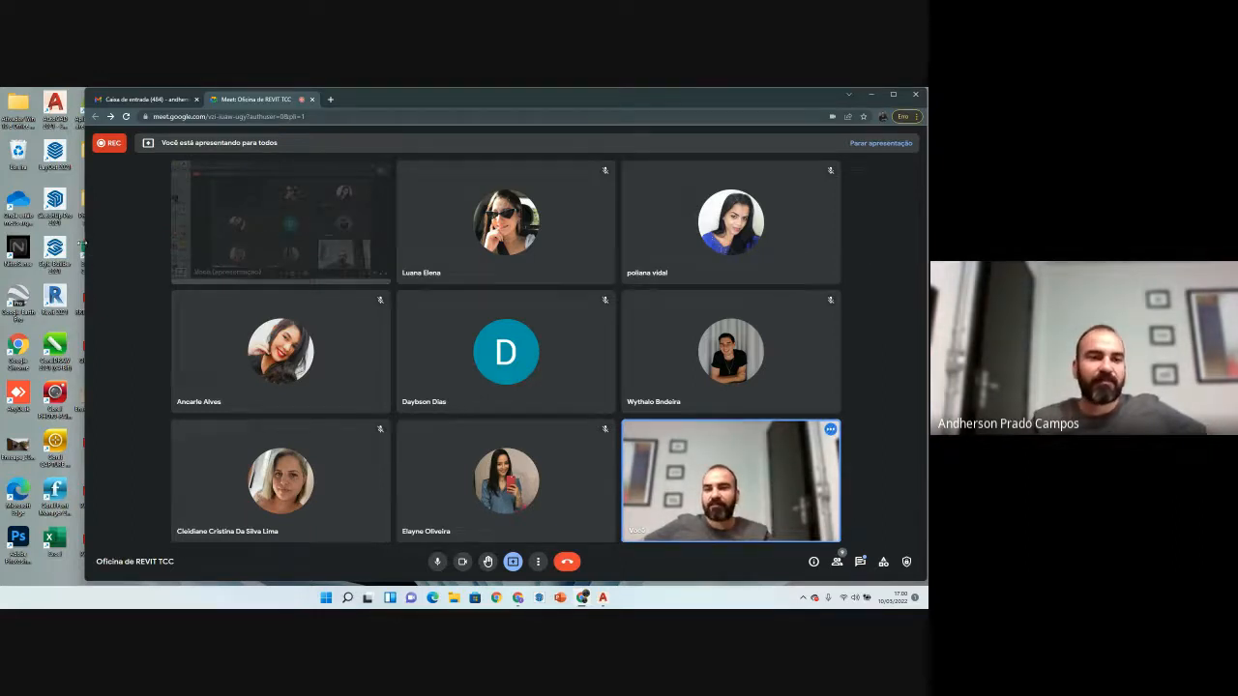
Step: Extend the Google Meet window to the full screen width and stop presenting the screen
left_click_drag(85, 244, 1, 243)
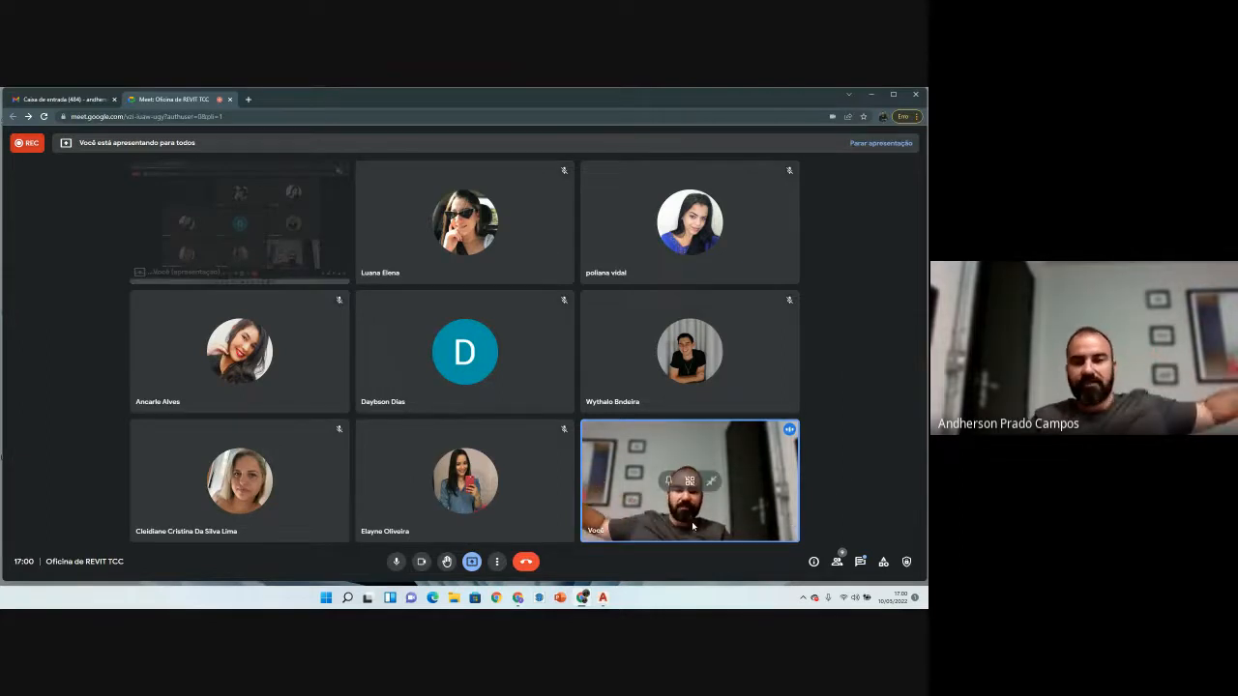
left_click(472, 561)
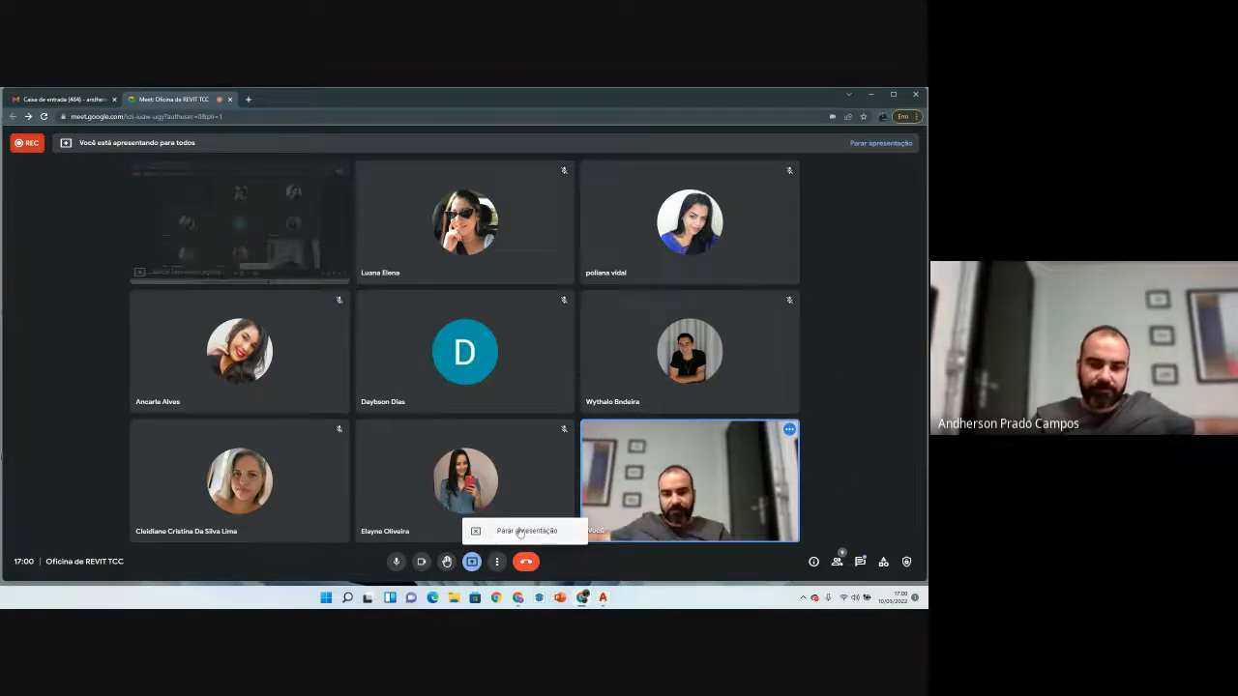
left_click(520, 531)
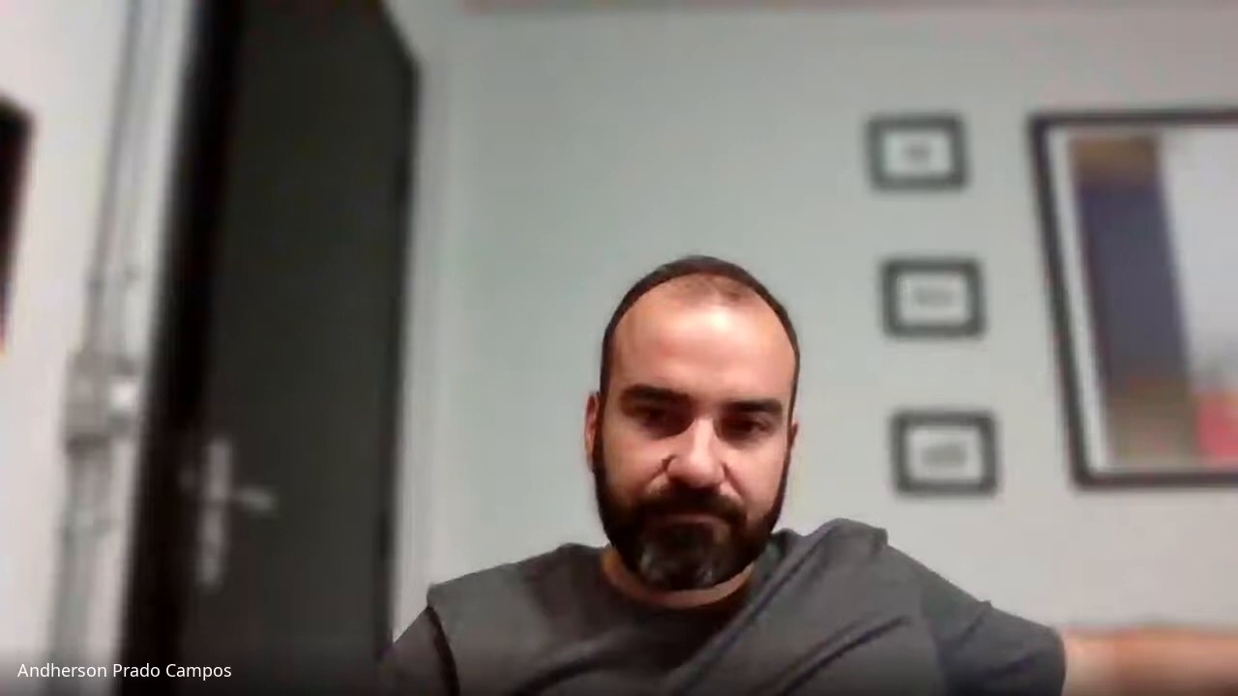